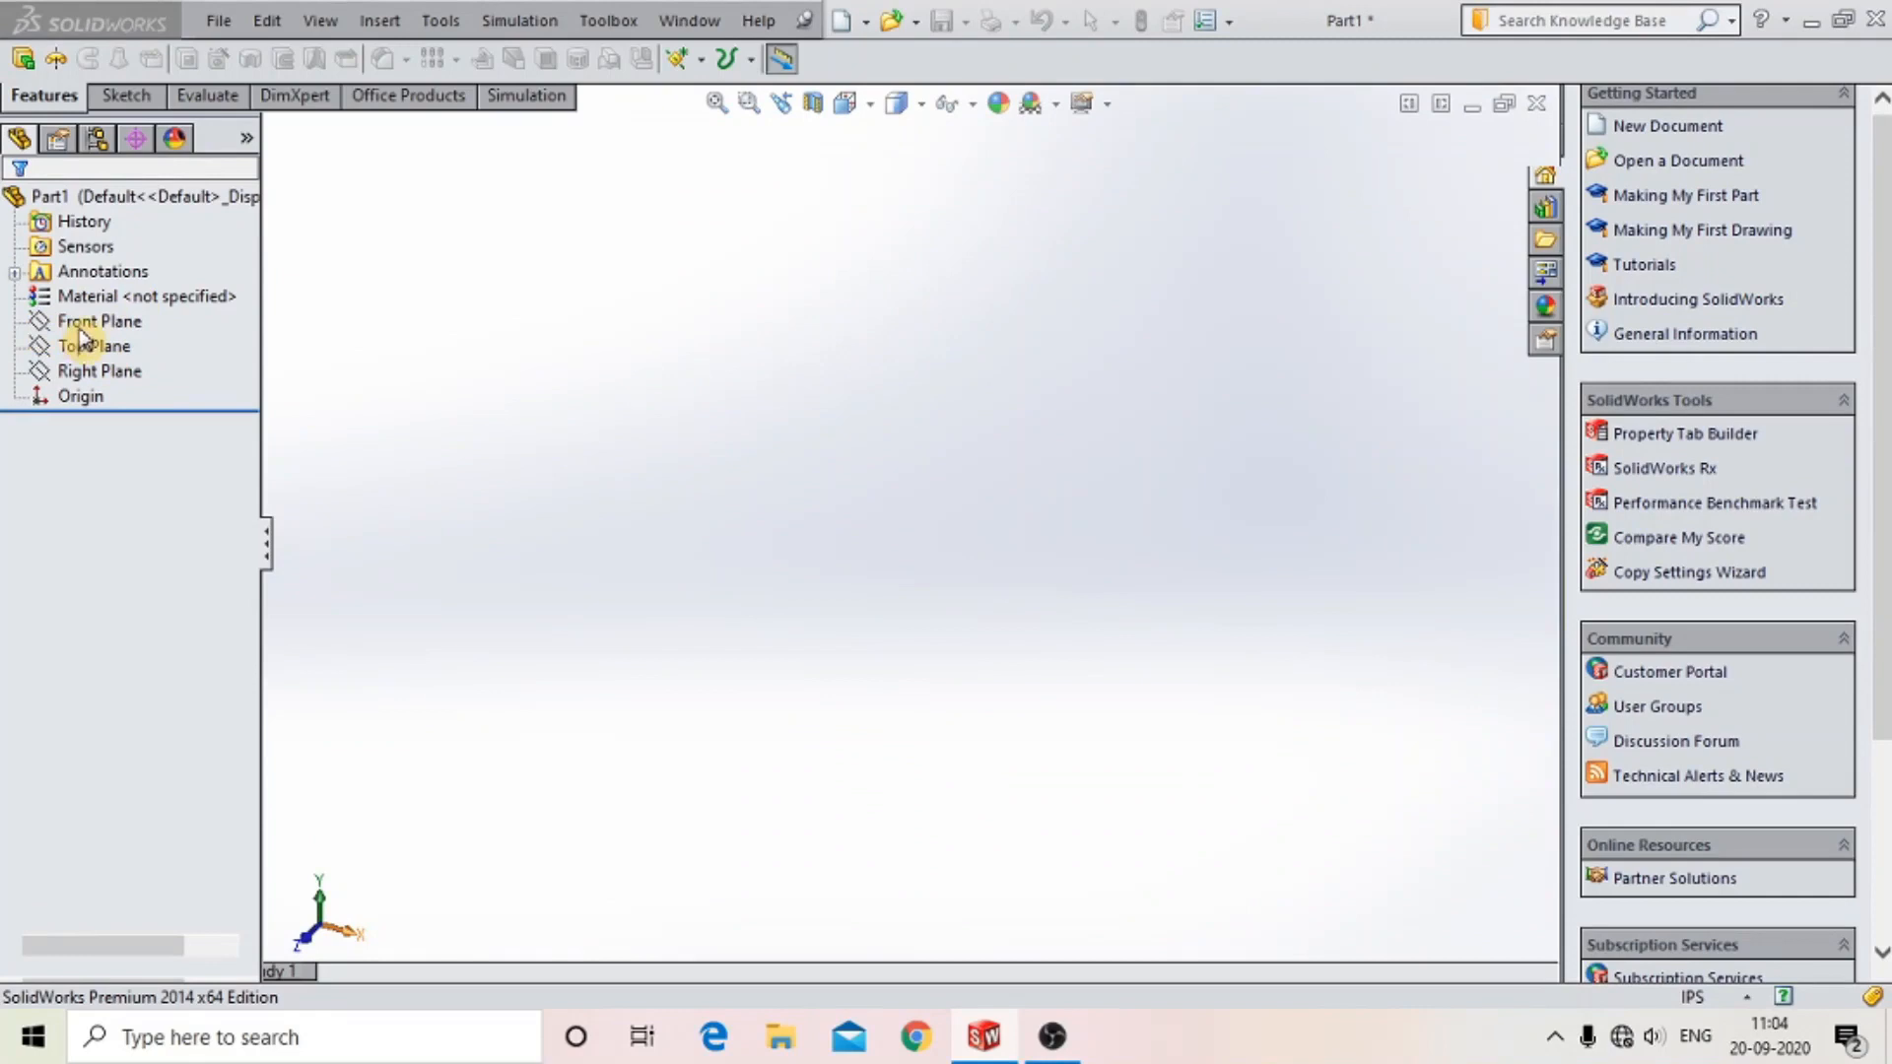
- Start a sketch on the Front Plane and draw a vertical centerline about 5.66 in long through the origin
left_click(96, 325)
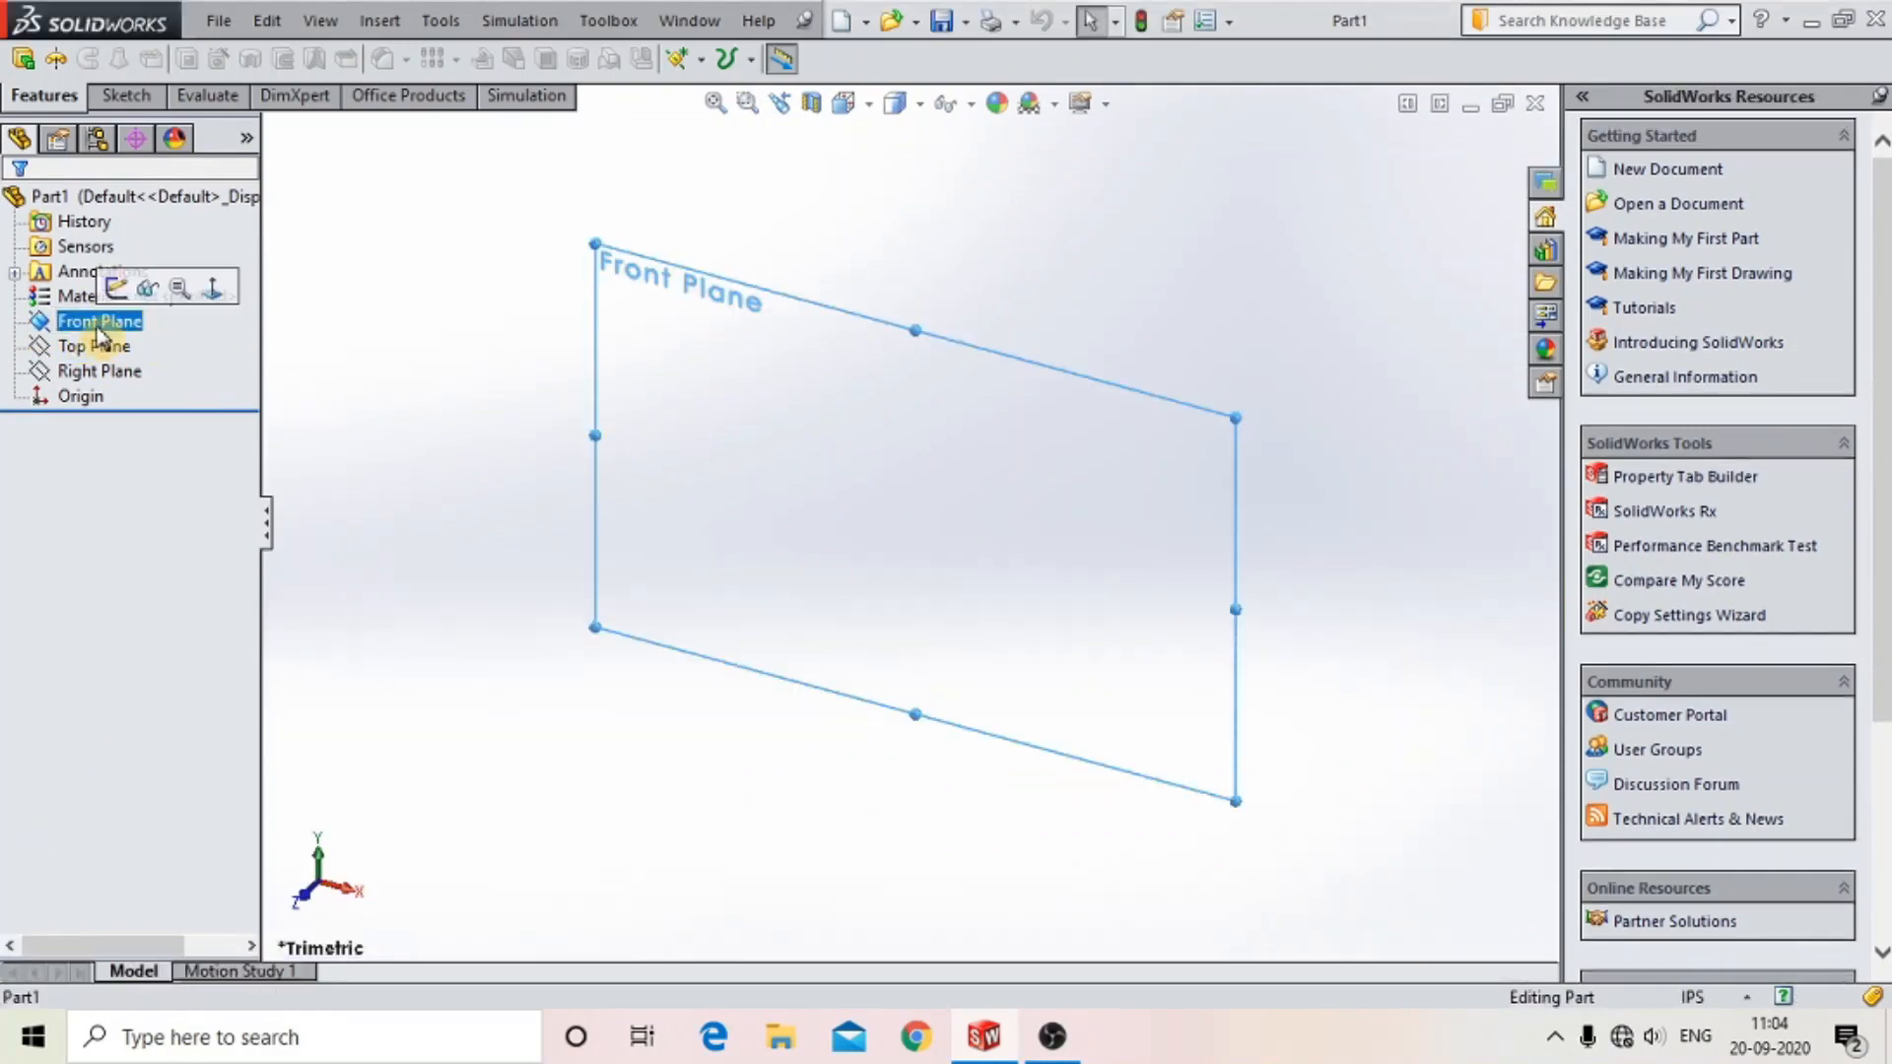
left_click(118, 321)
left_click(131, 288)
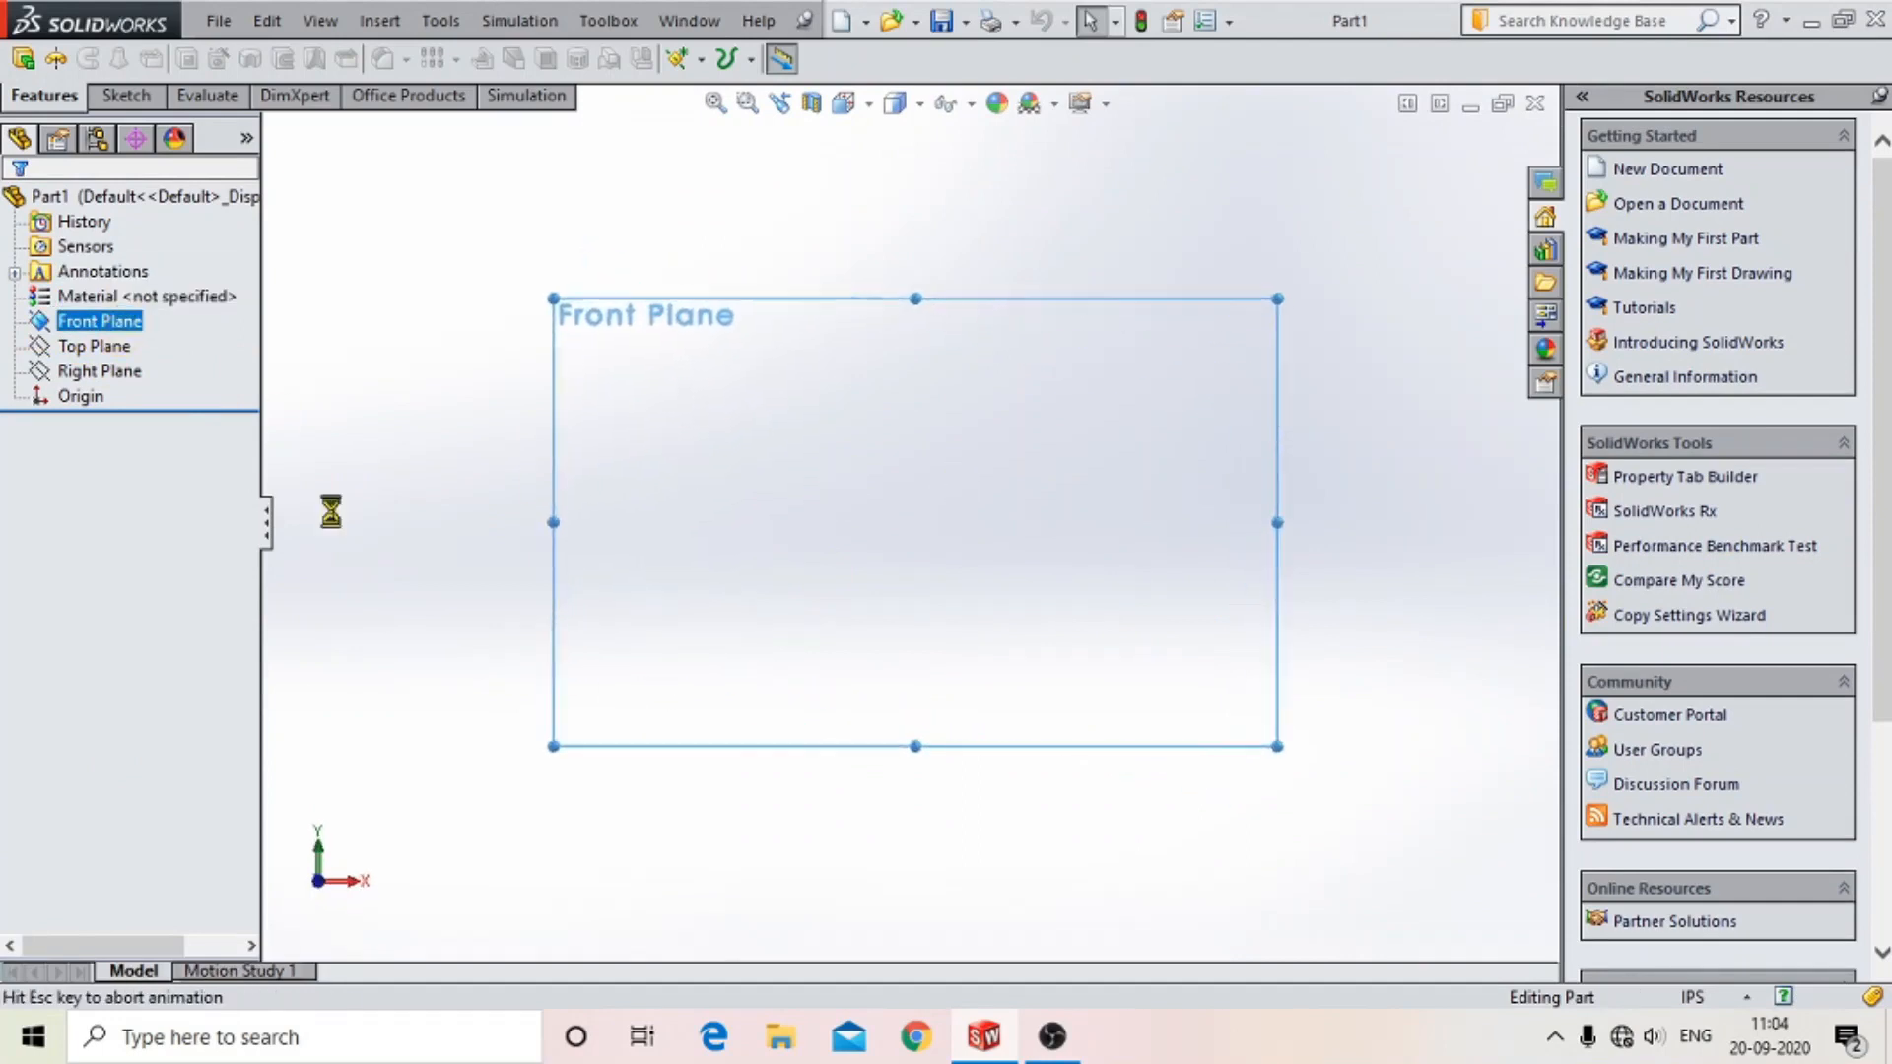
left_click(150, 59)
left_click(194, 118)
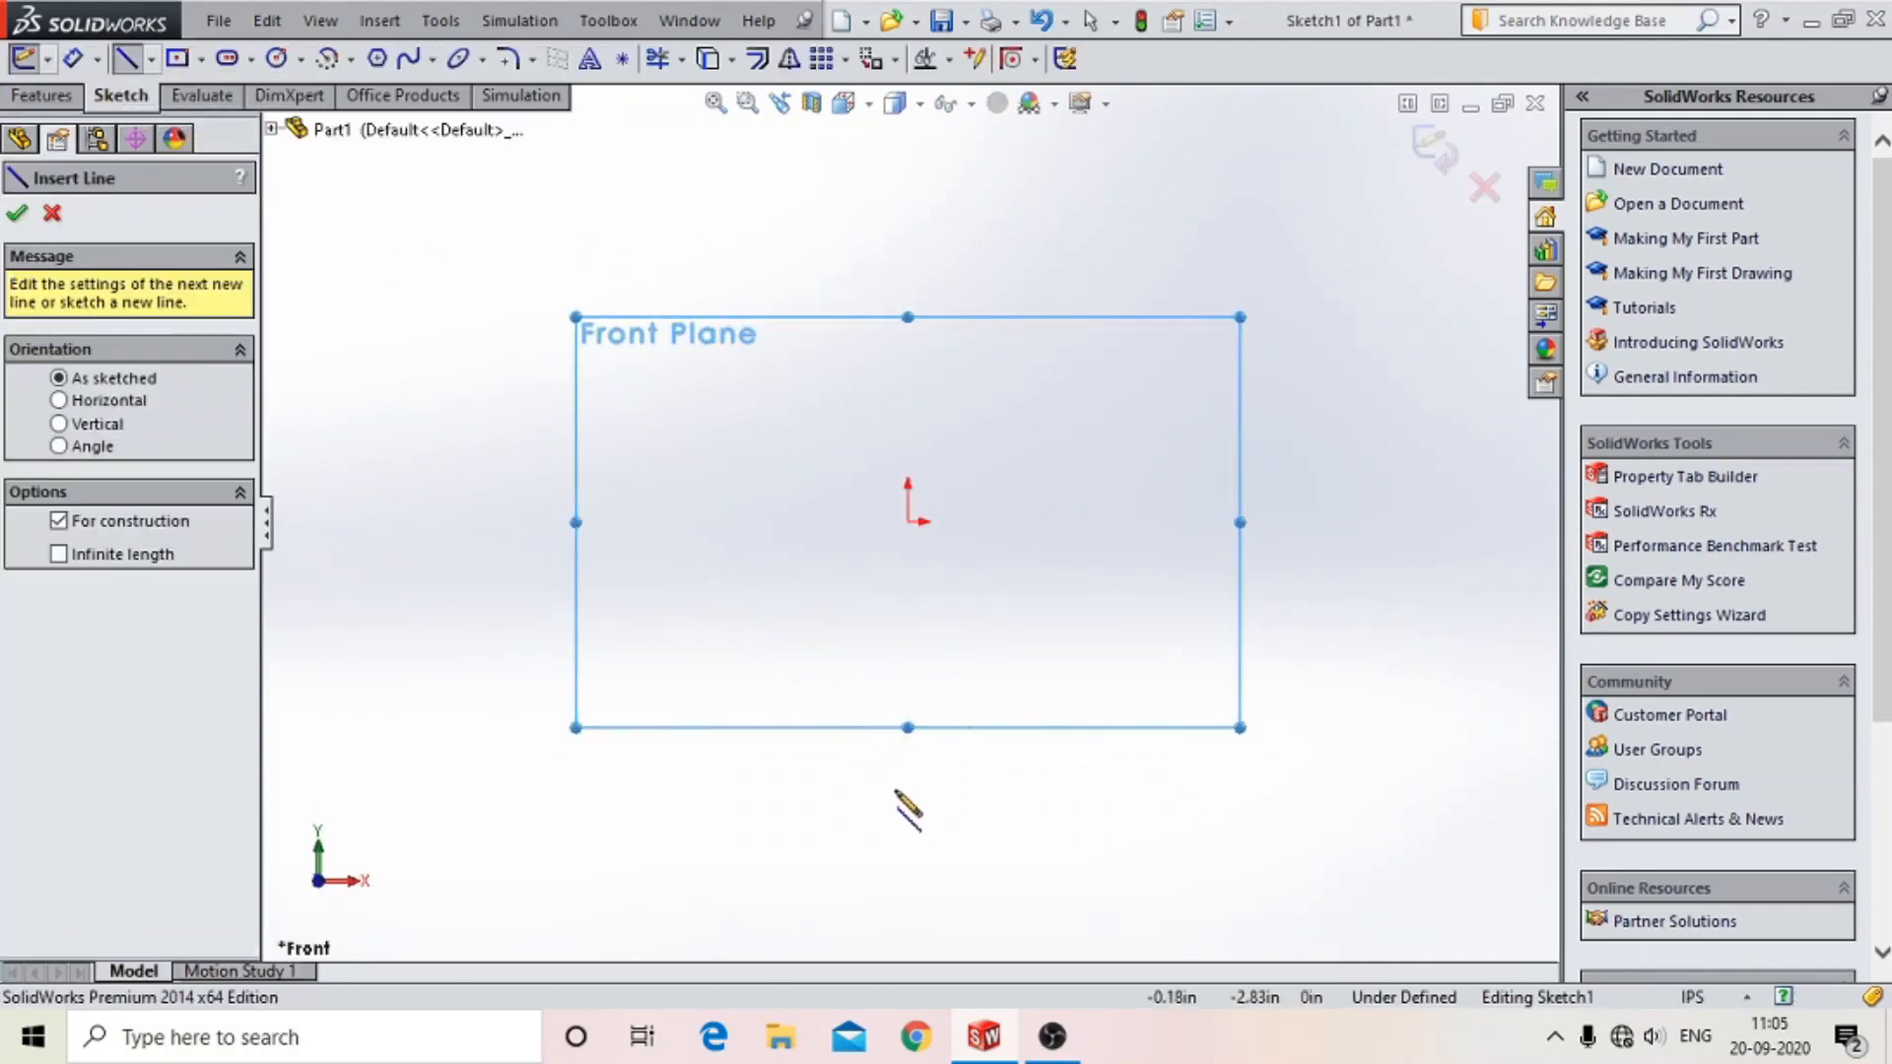
left_click(907, 785)
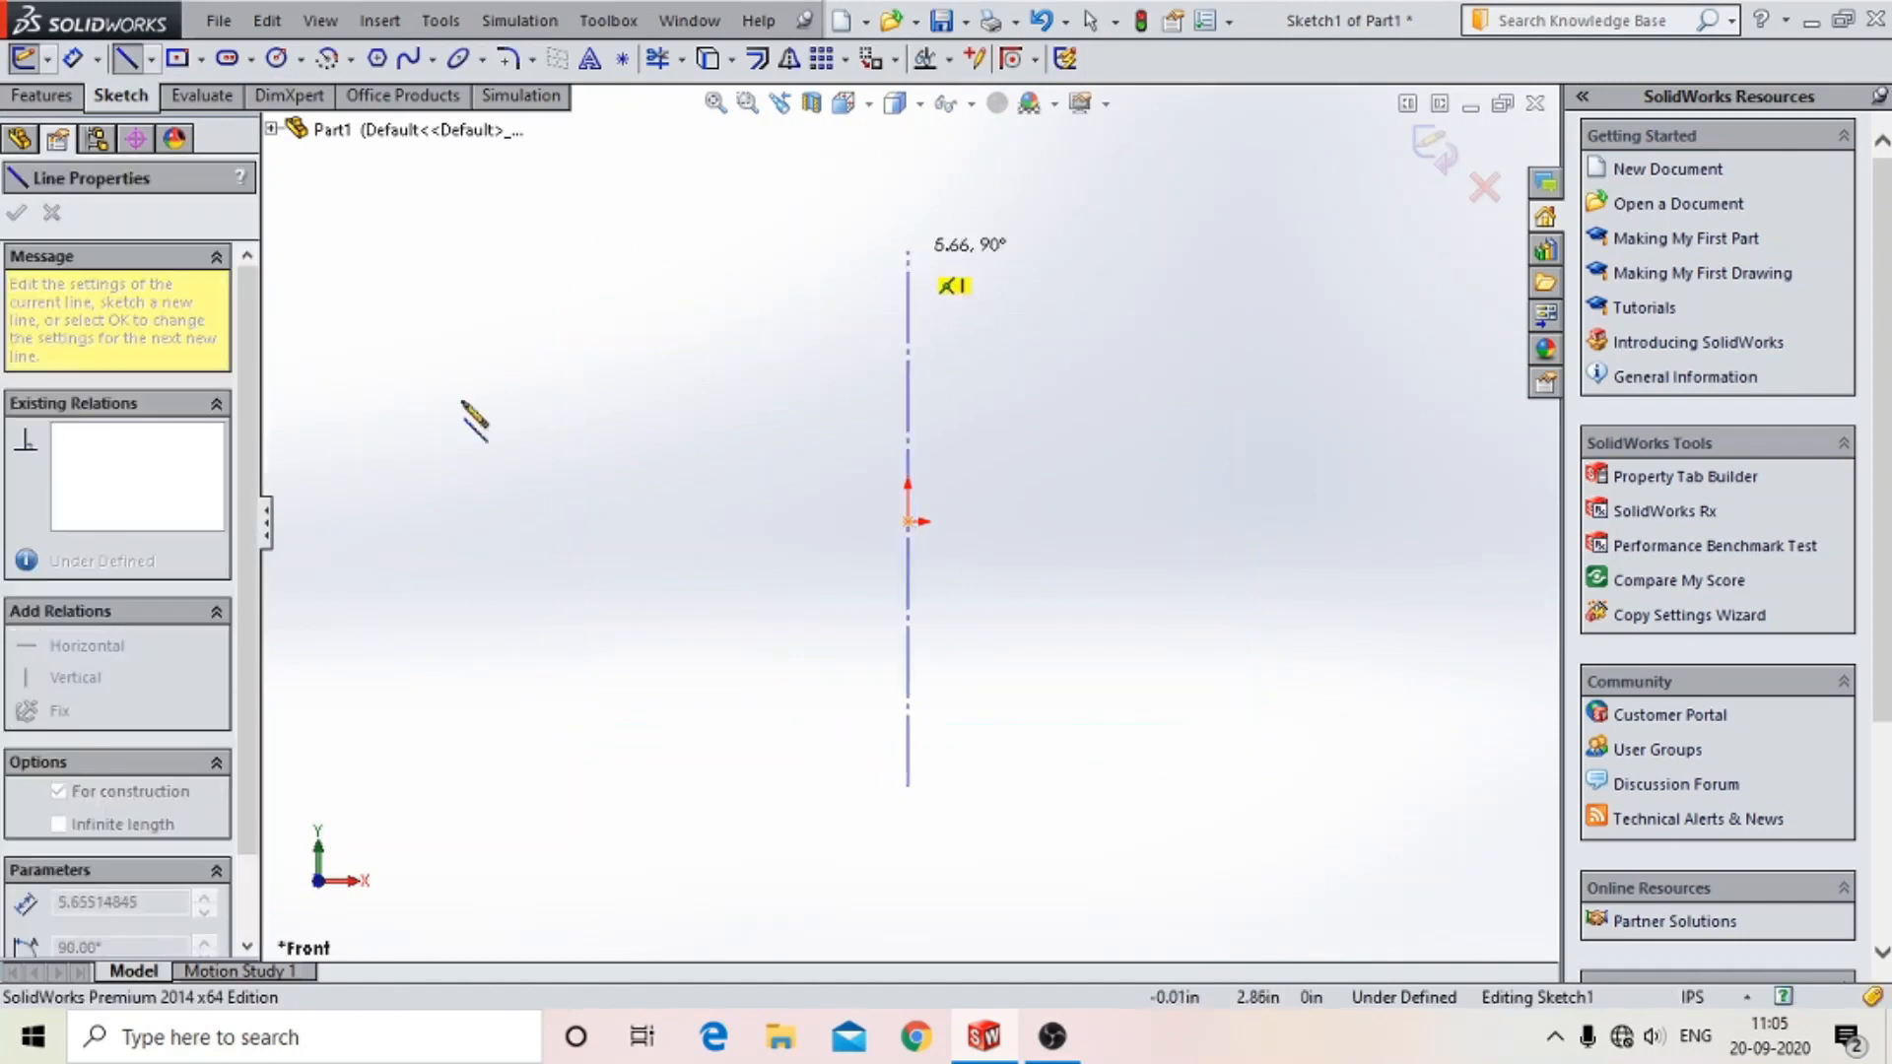
left_click(126, 58)
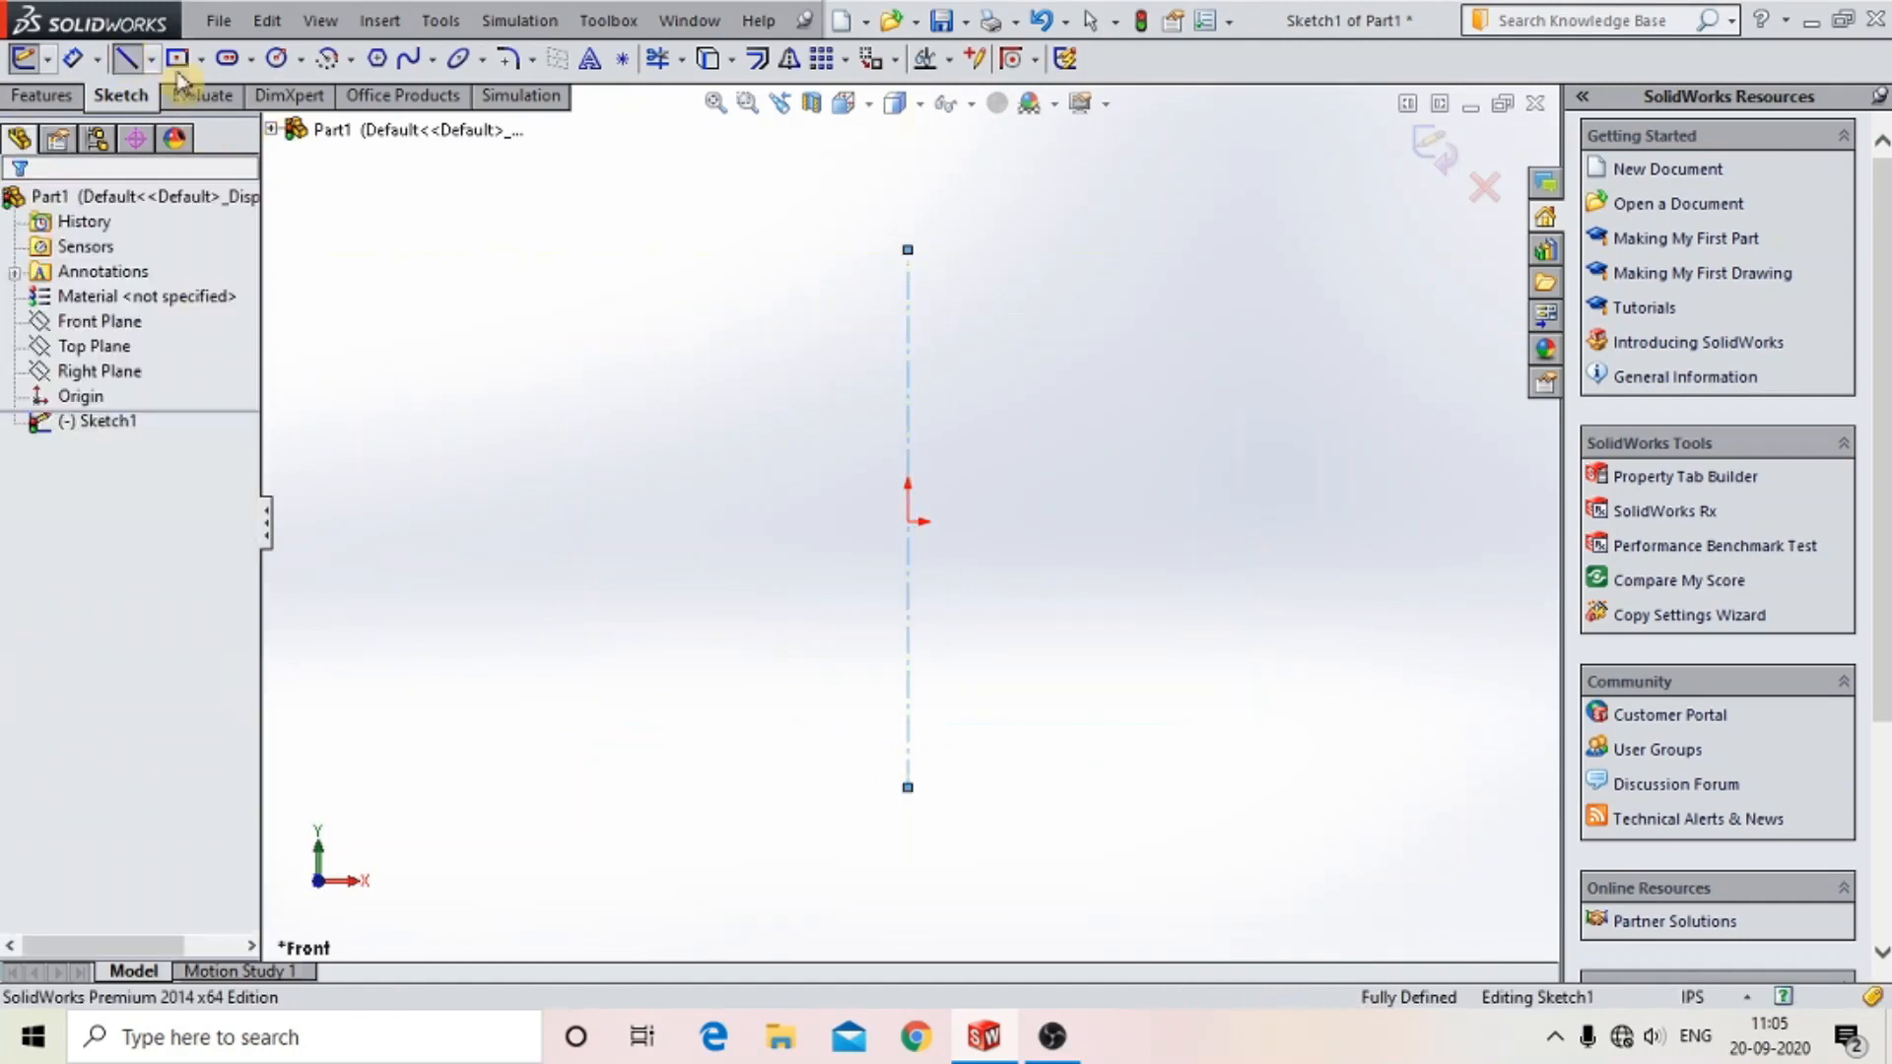
- Sketch a connected profile from the centerline's upper end: about 2 in across, 1.55 in down, 0.38 in inward, and a line slanting down and outward
left_click(127, 61)
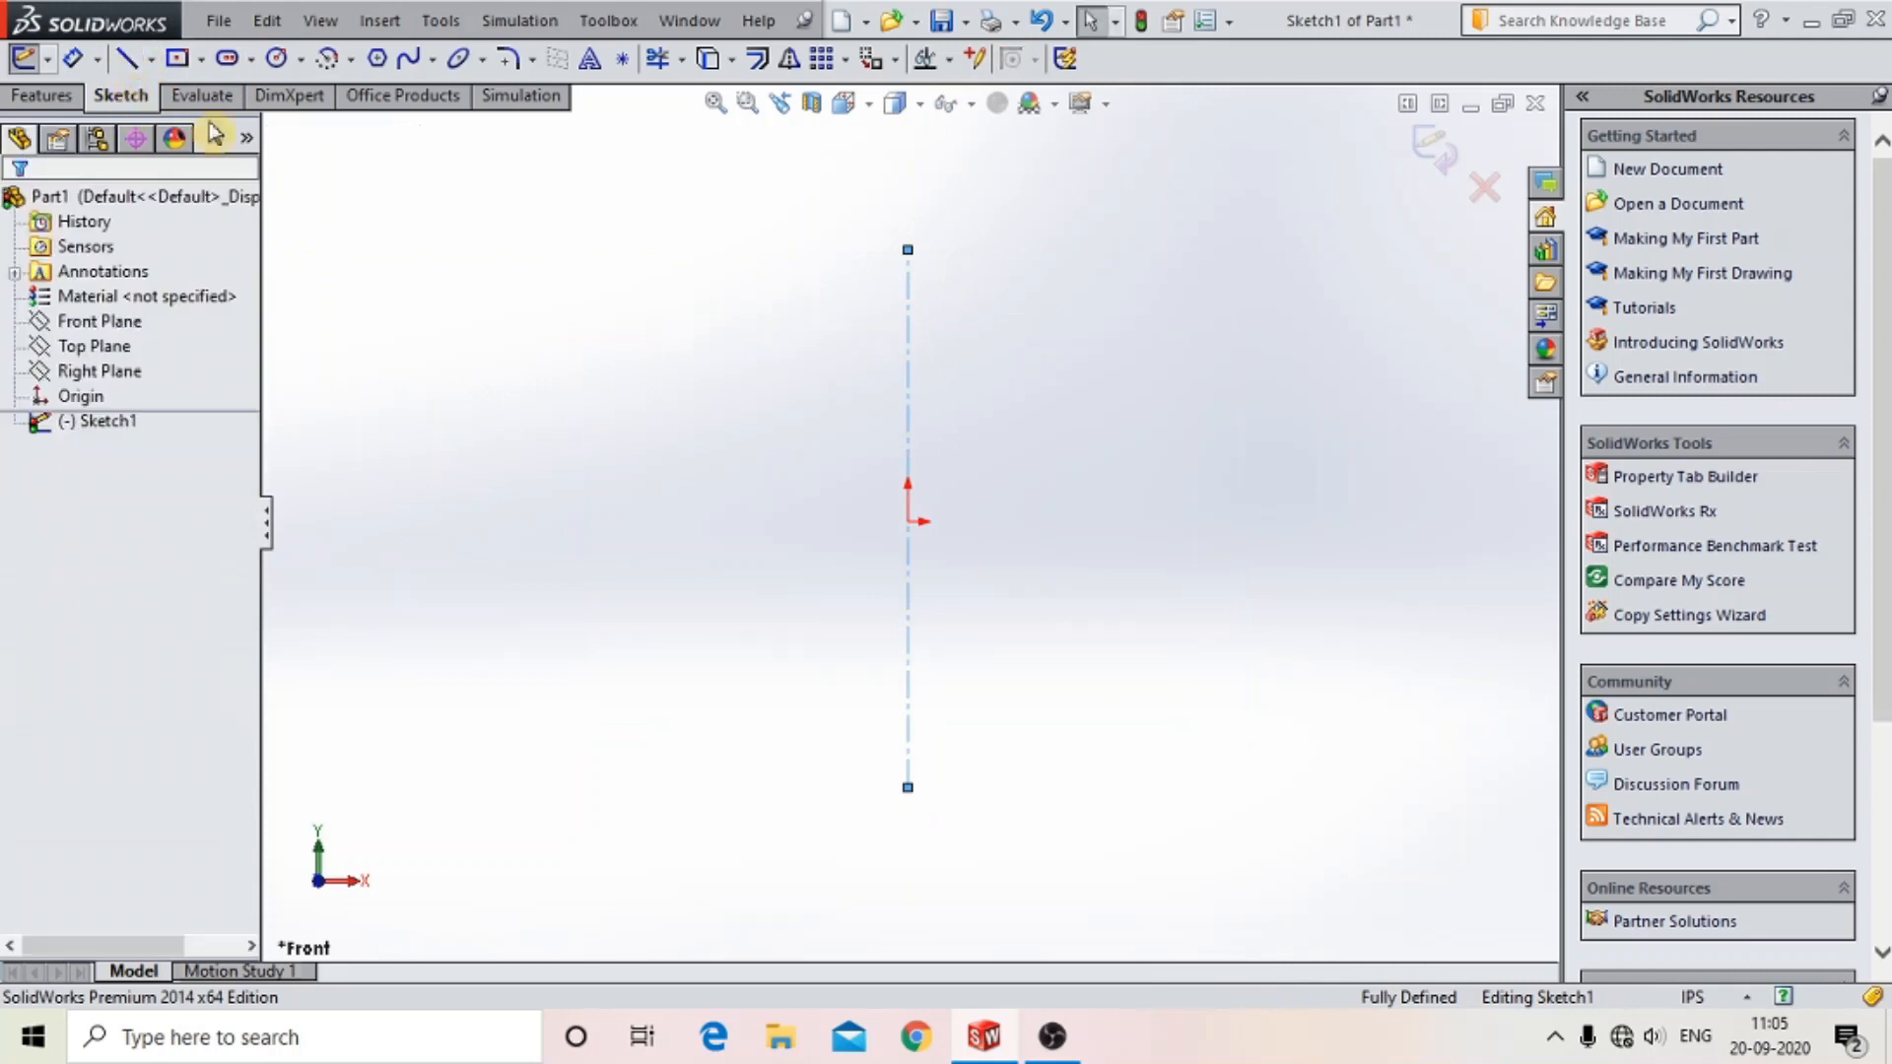
left_click(127, 59)
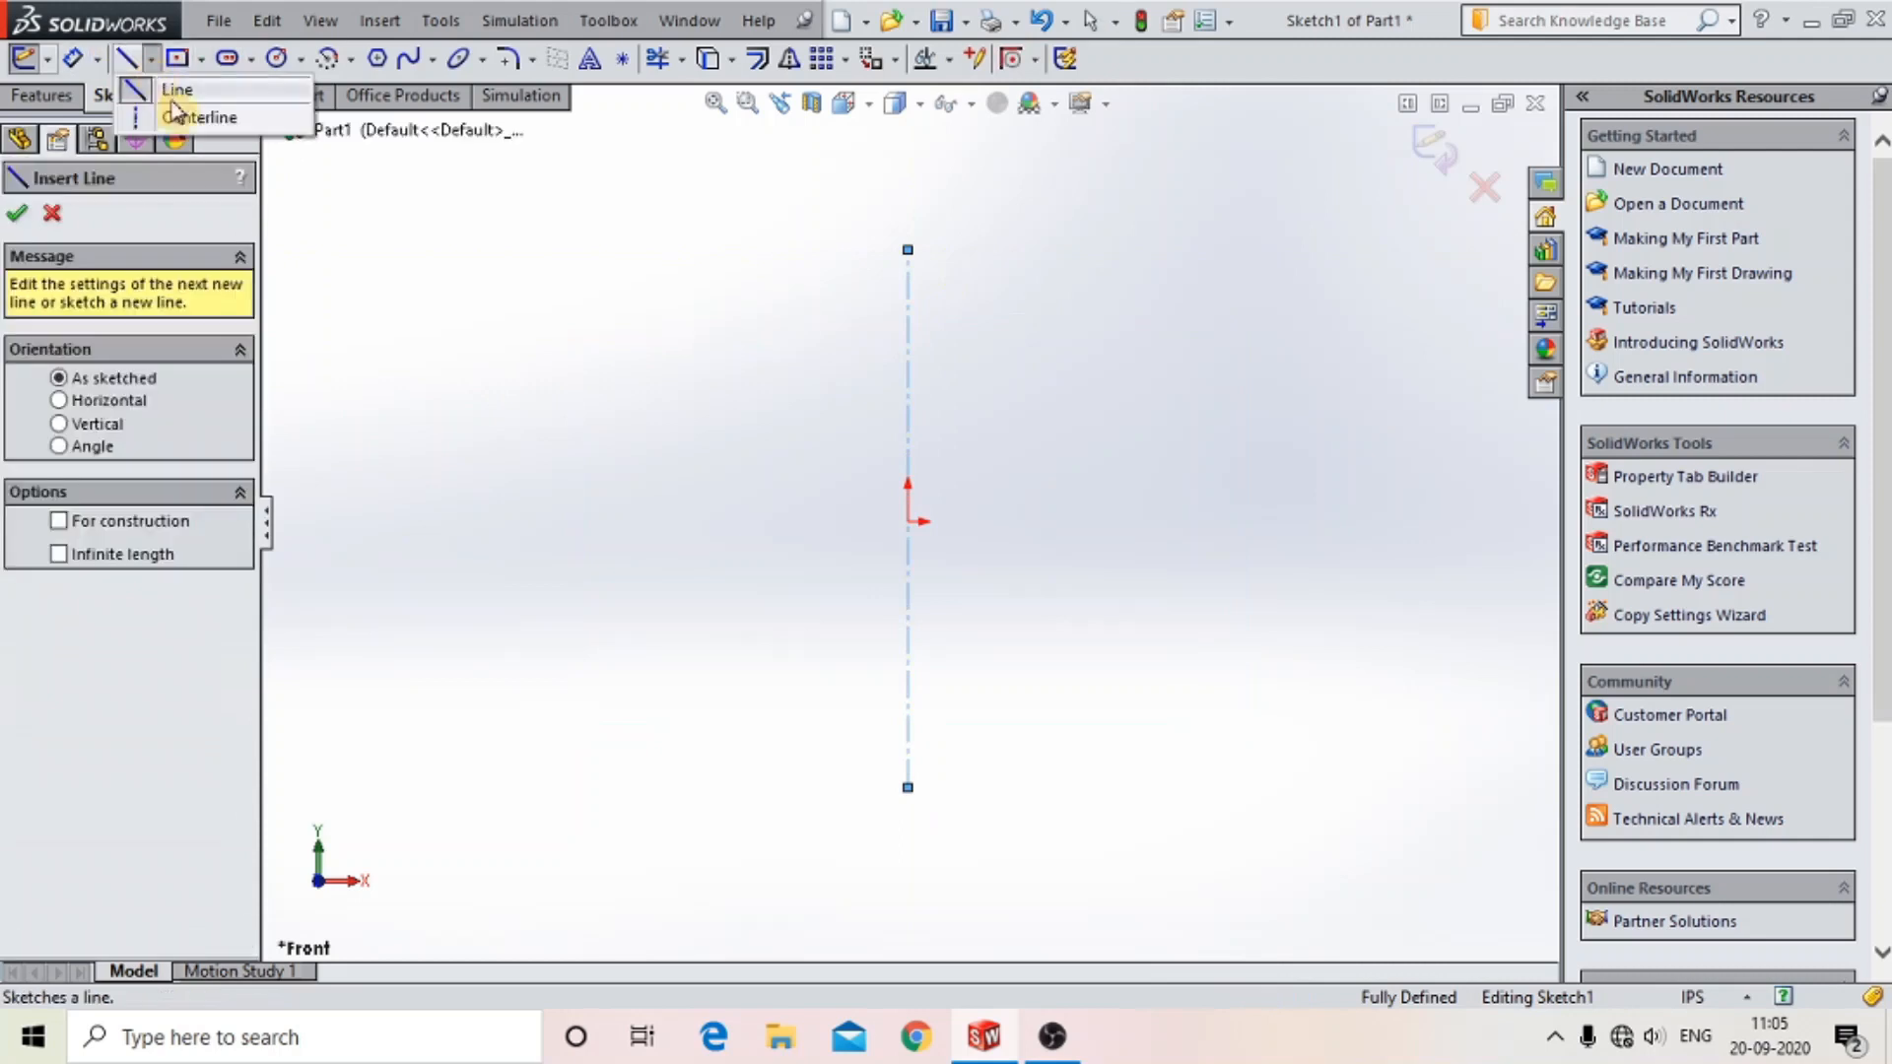
left_click(127, 59)
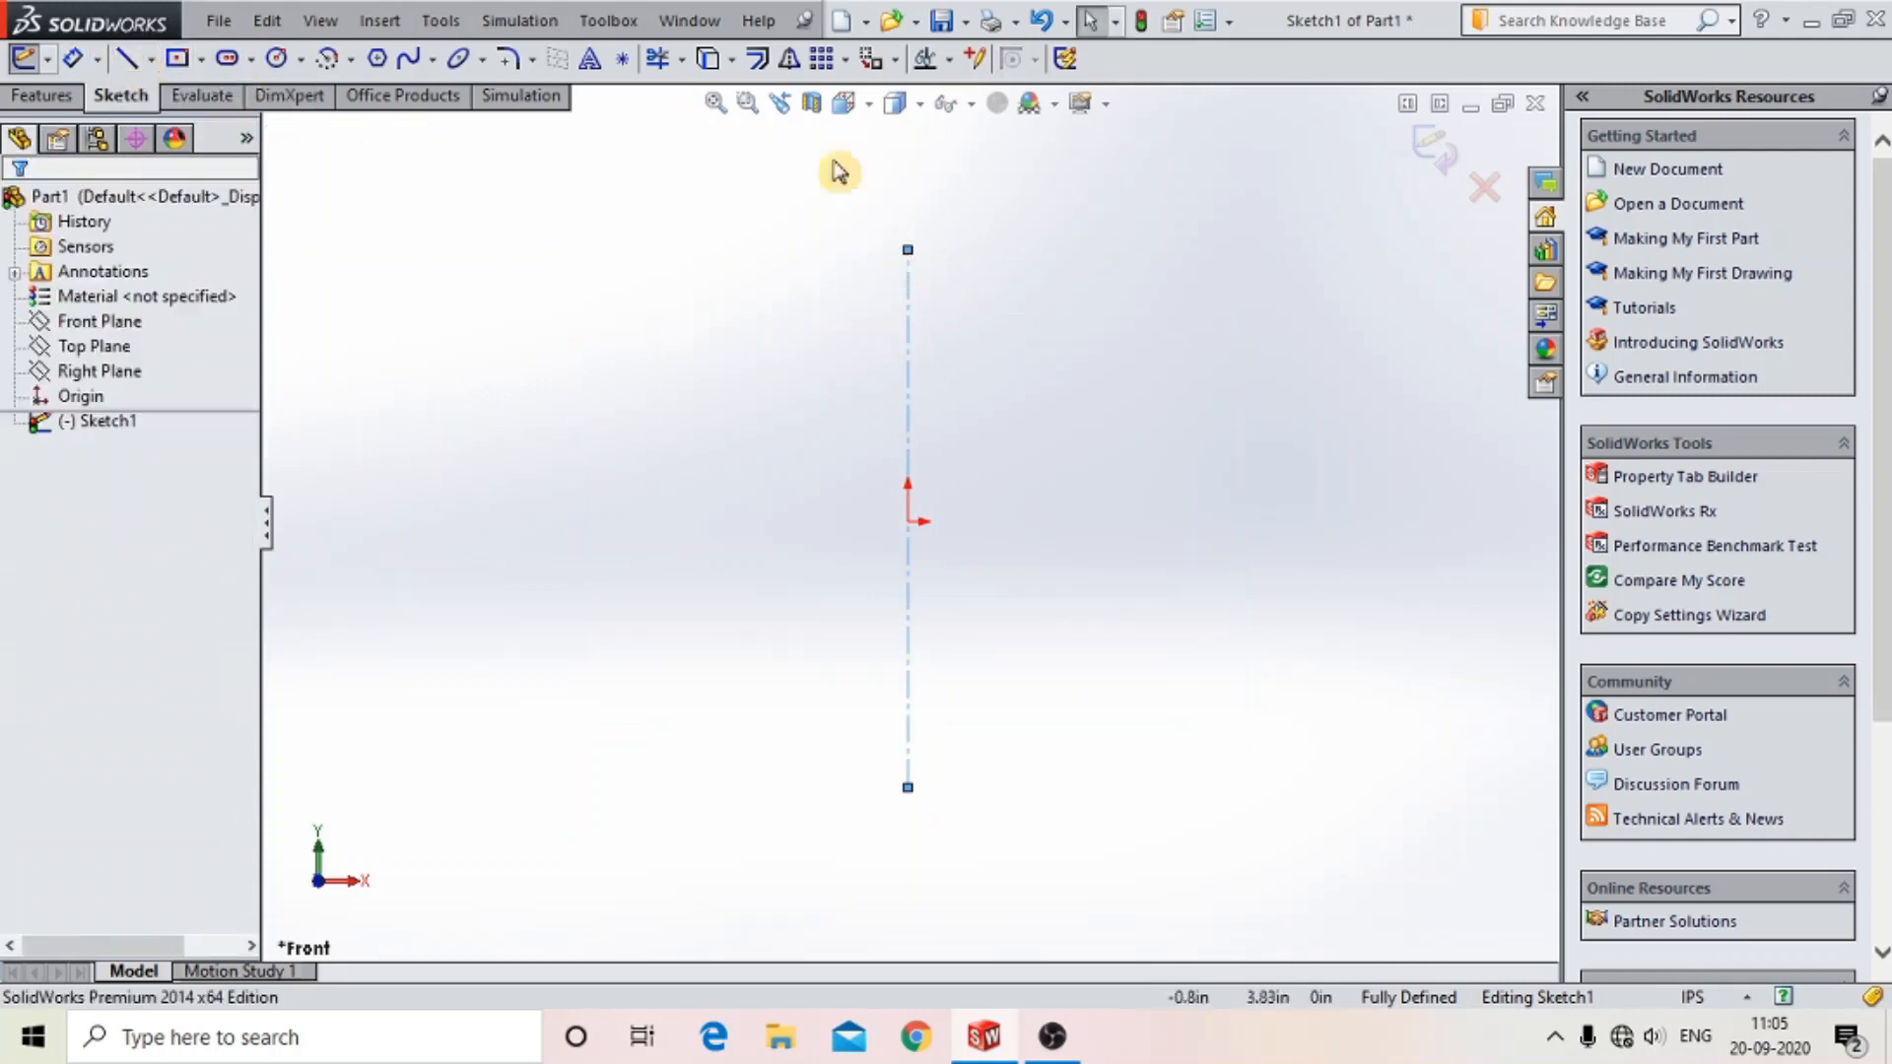
left_click(125, 61)
left_click(907, 249)
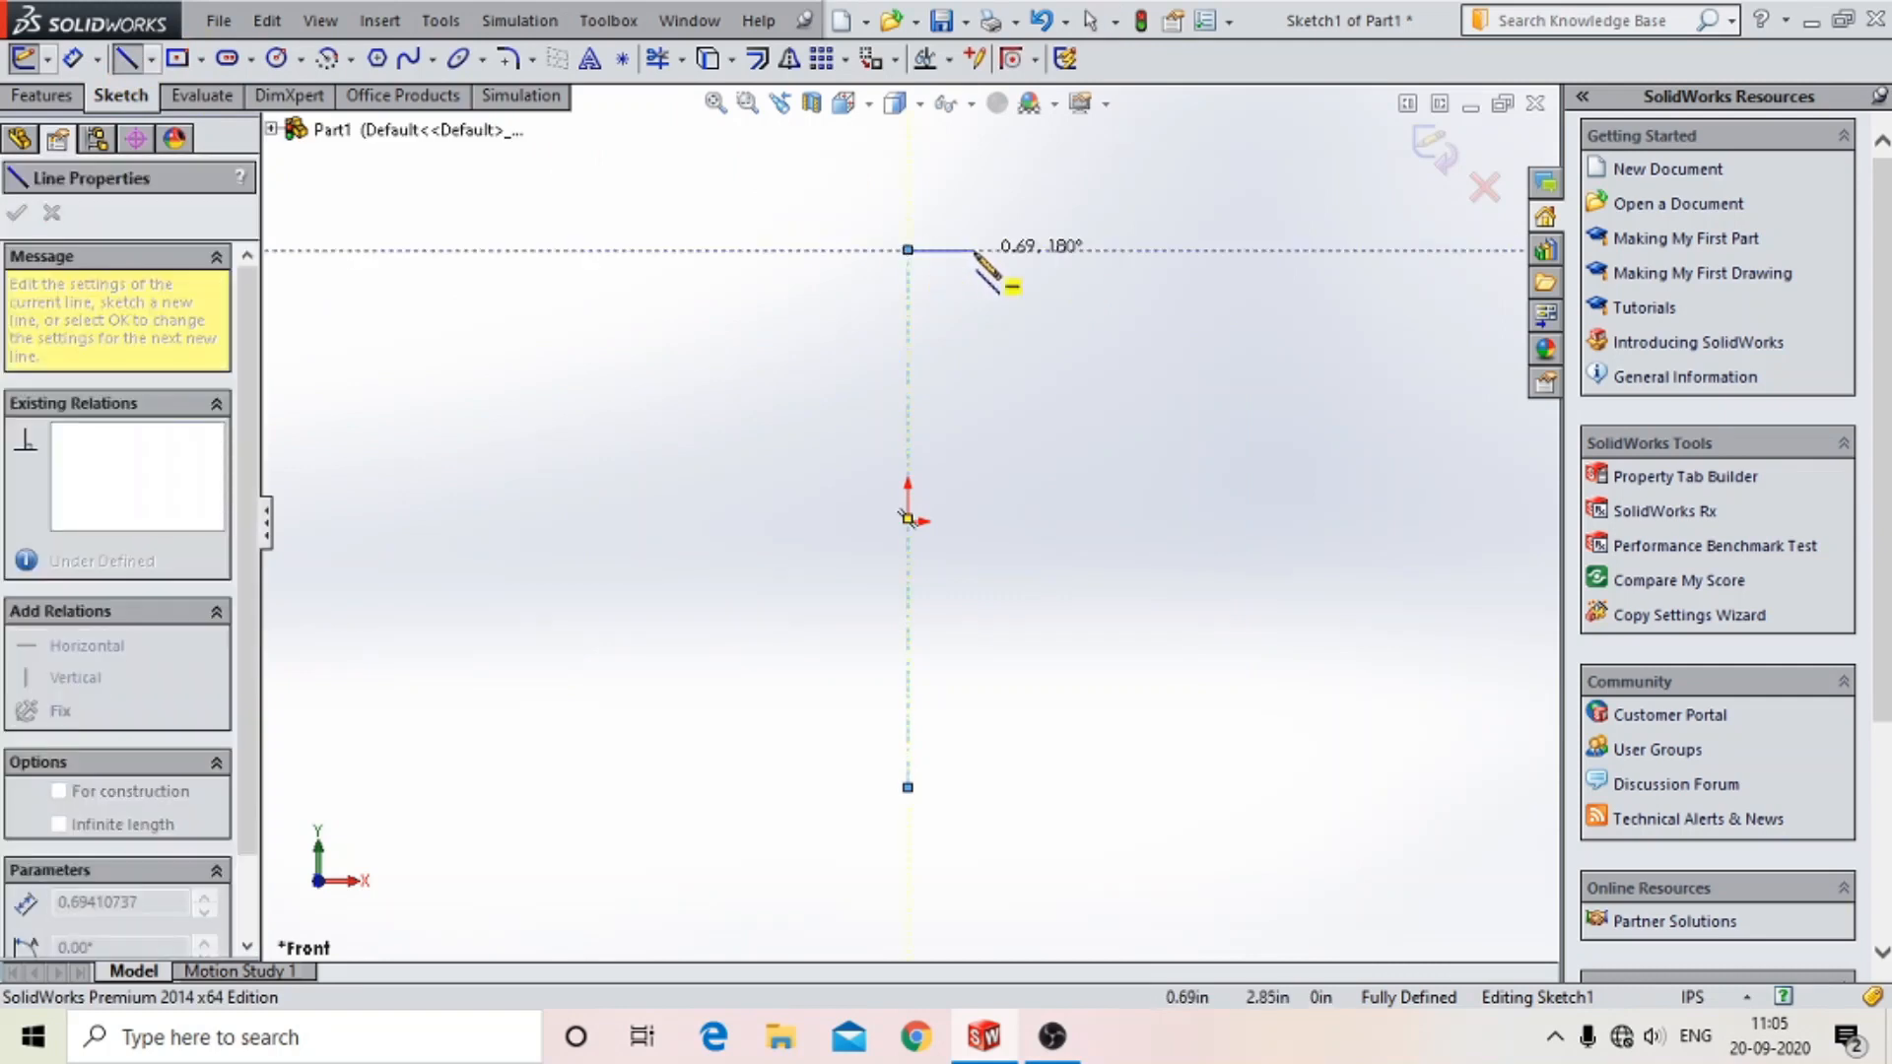
left_click(1094, 250)
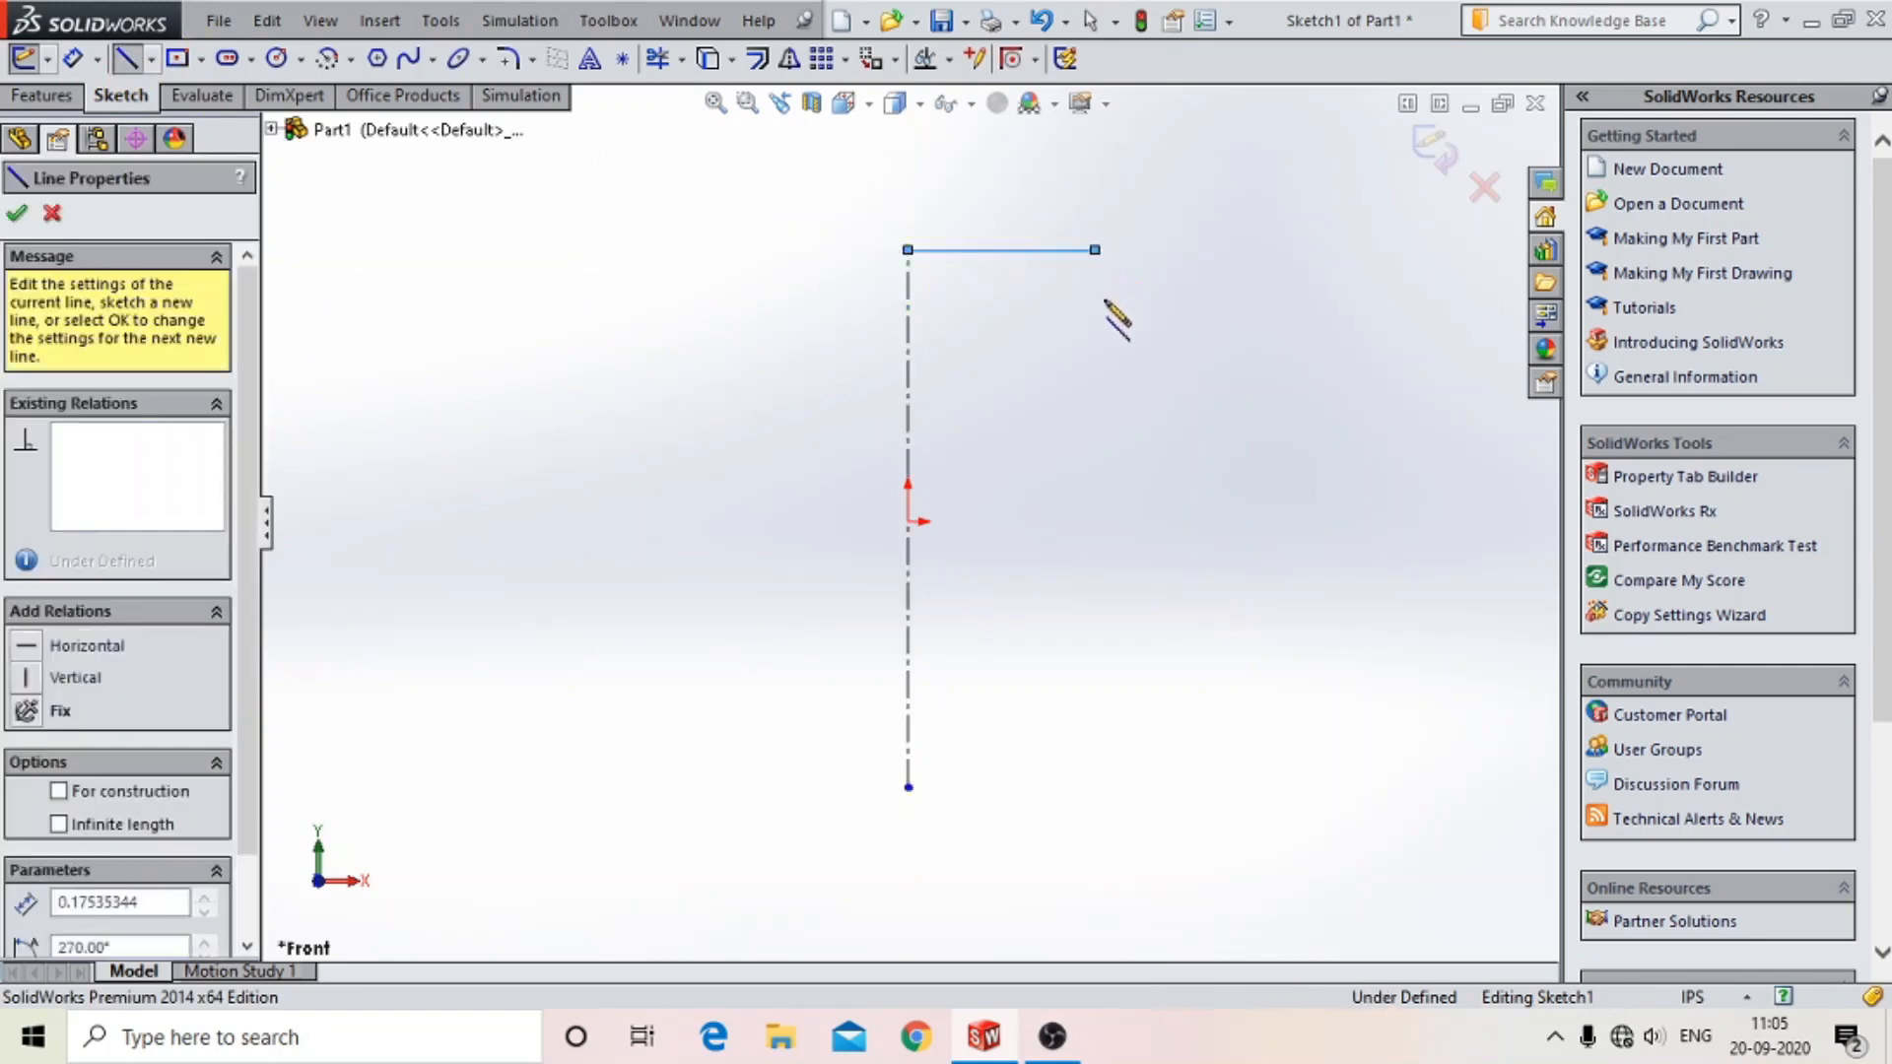
left_click(1094, 397)
left_click(1058, 397)
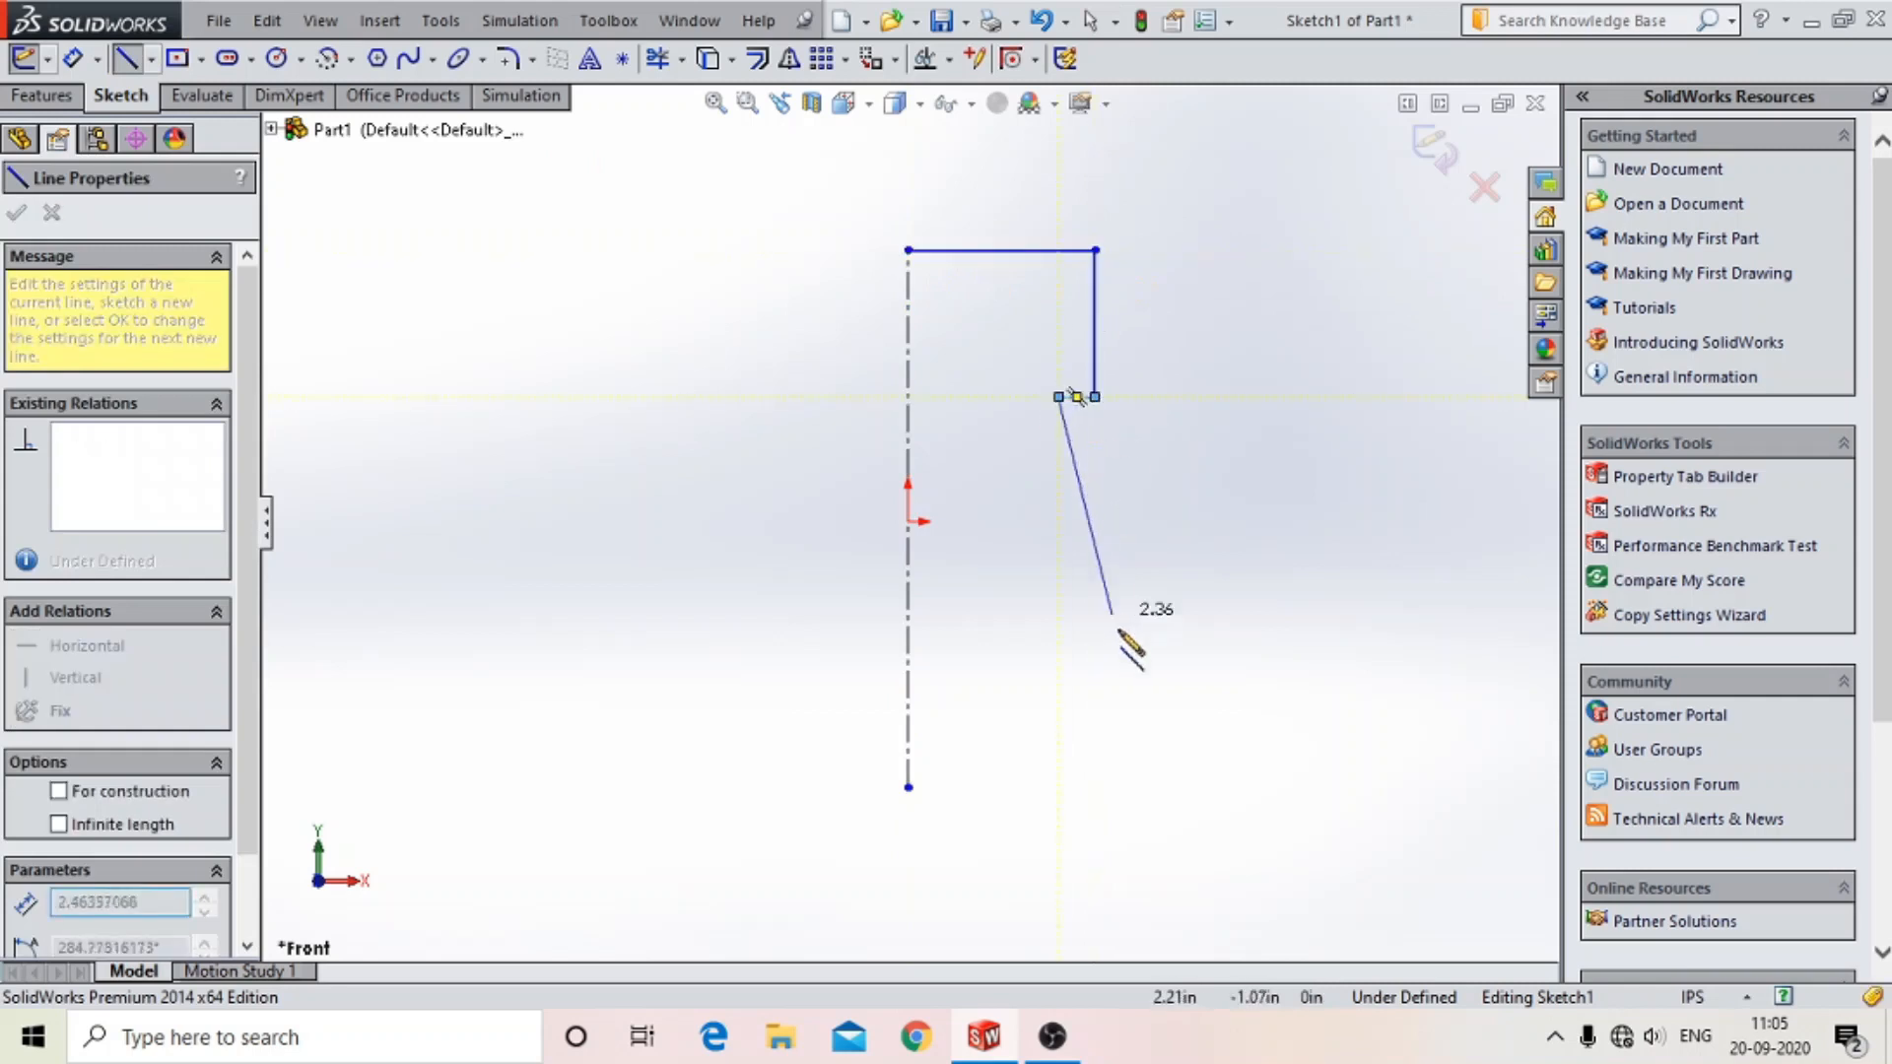
left_click(1131, 747)
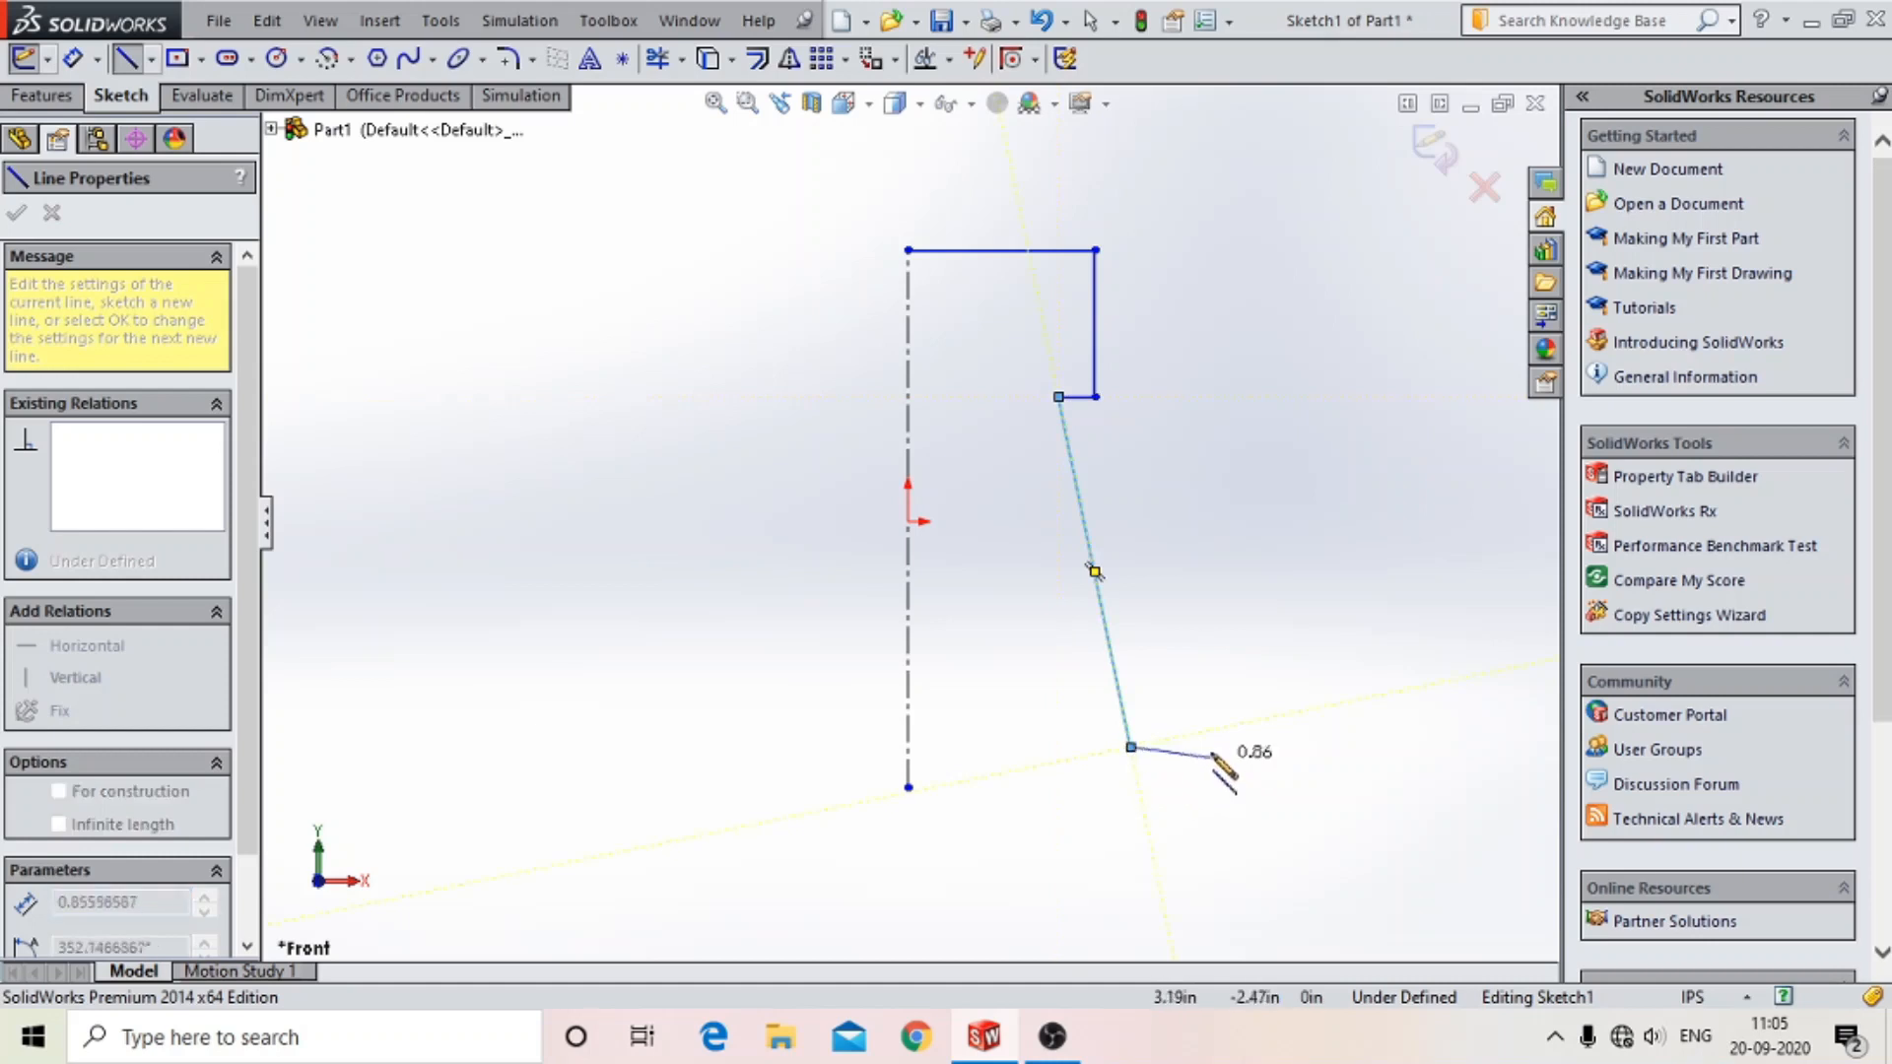
left_click(1237, 747)
left_click(128, 61)
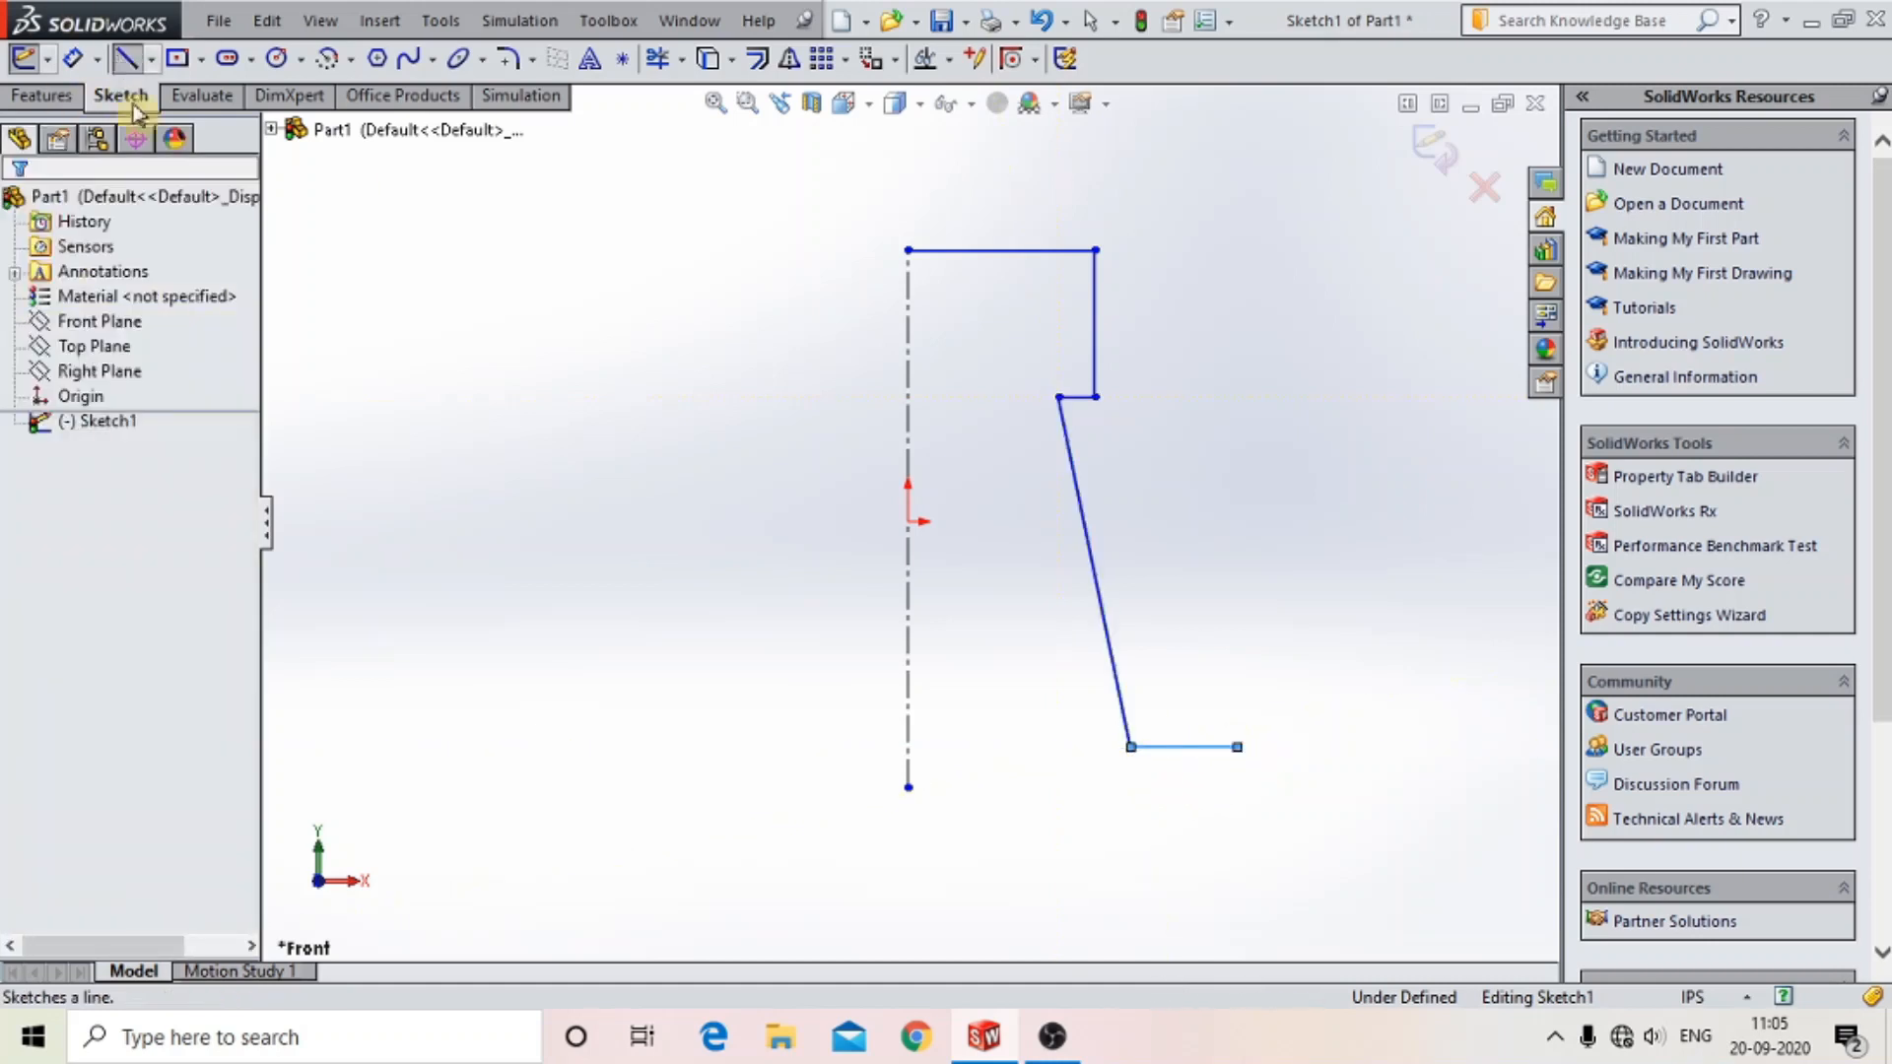
left_click(1177, 747)
key("Delete")
- Dimension the outer vertical line of the profile to 40 mm
left_click(1074, 398)
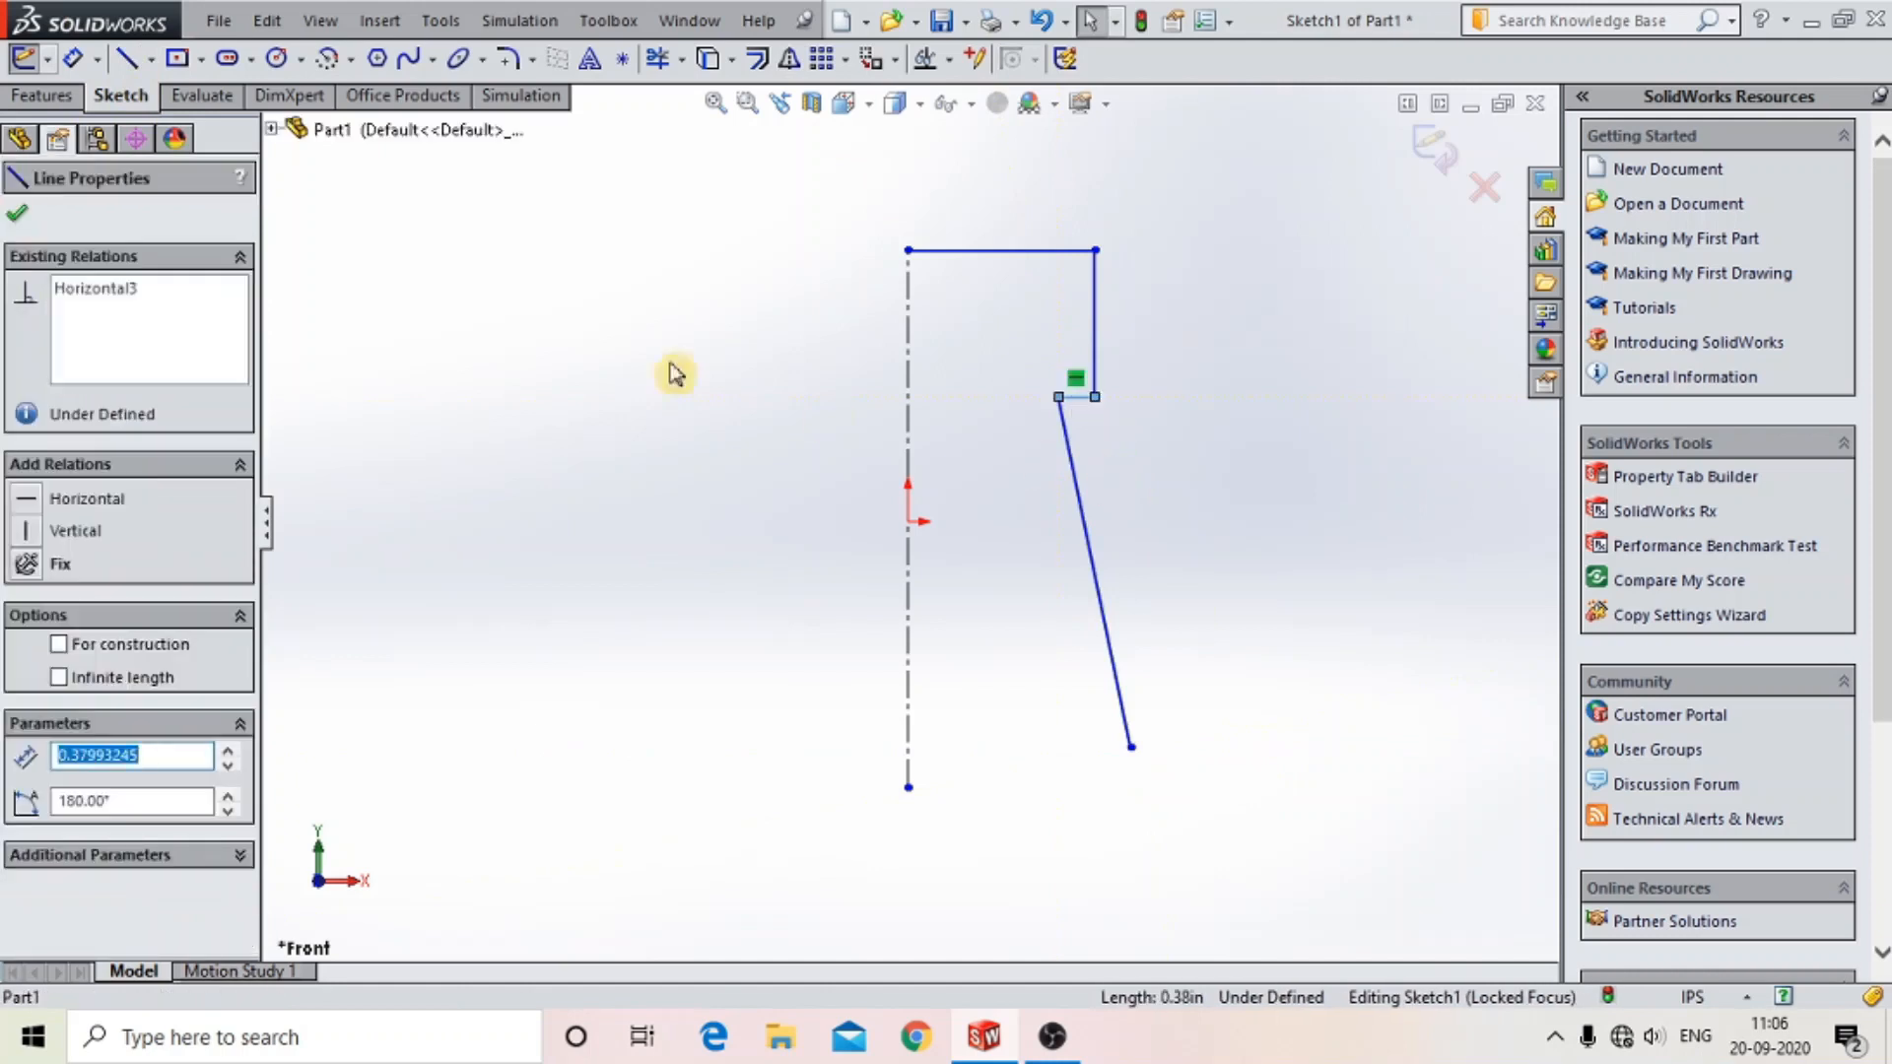
left_click(74, 59)
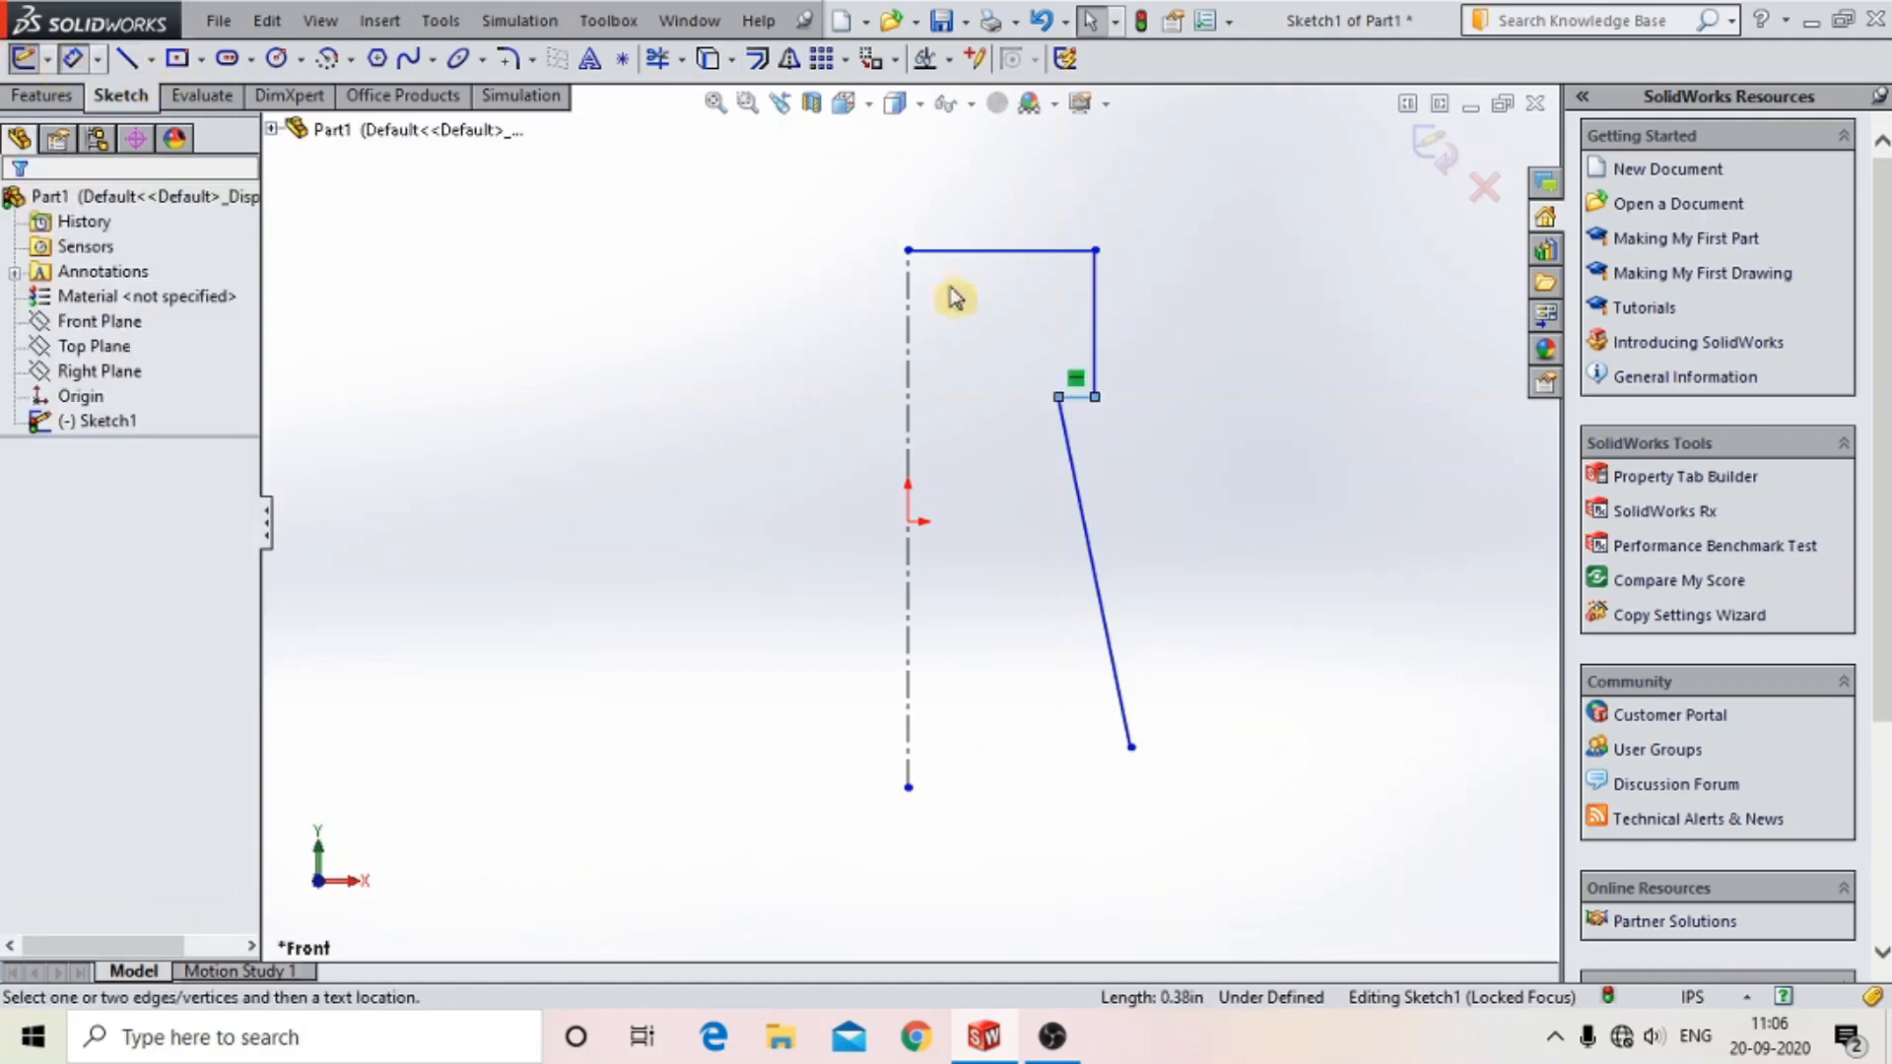
left_click(1098, 340)
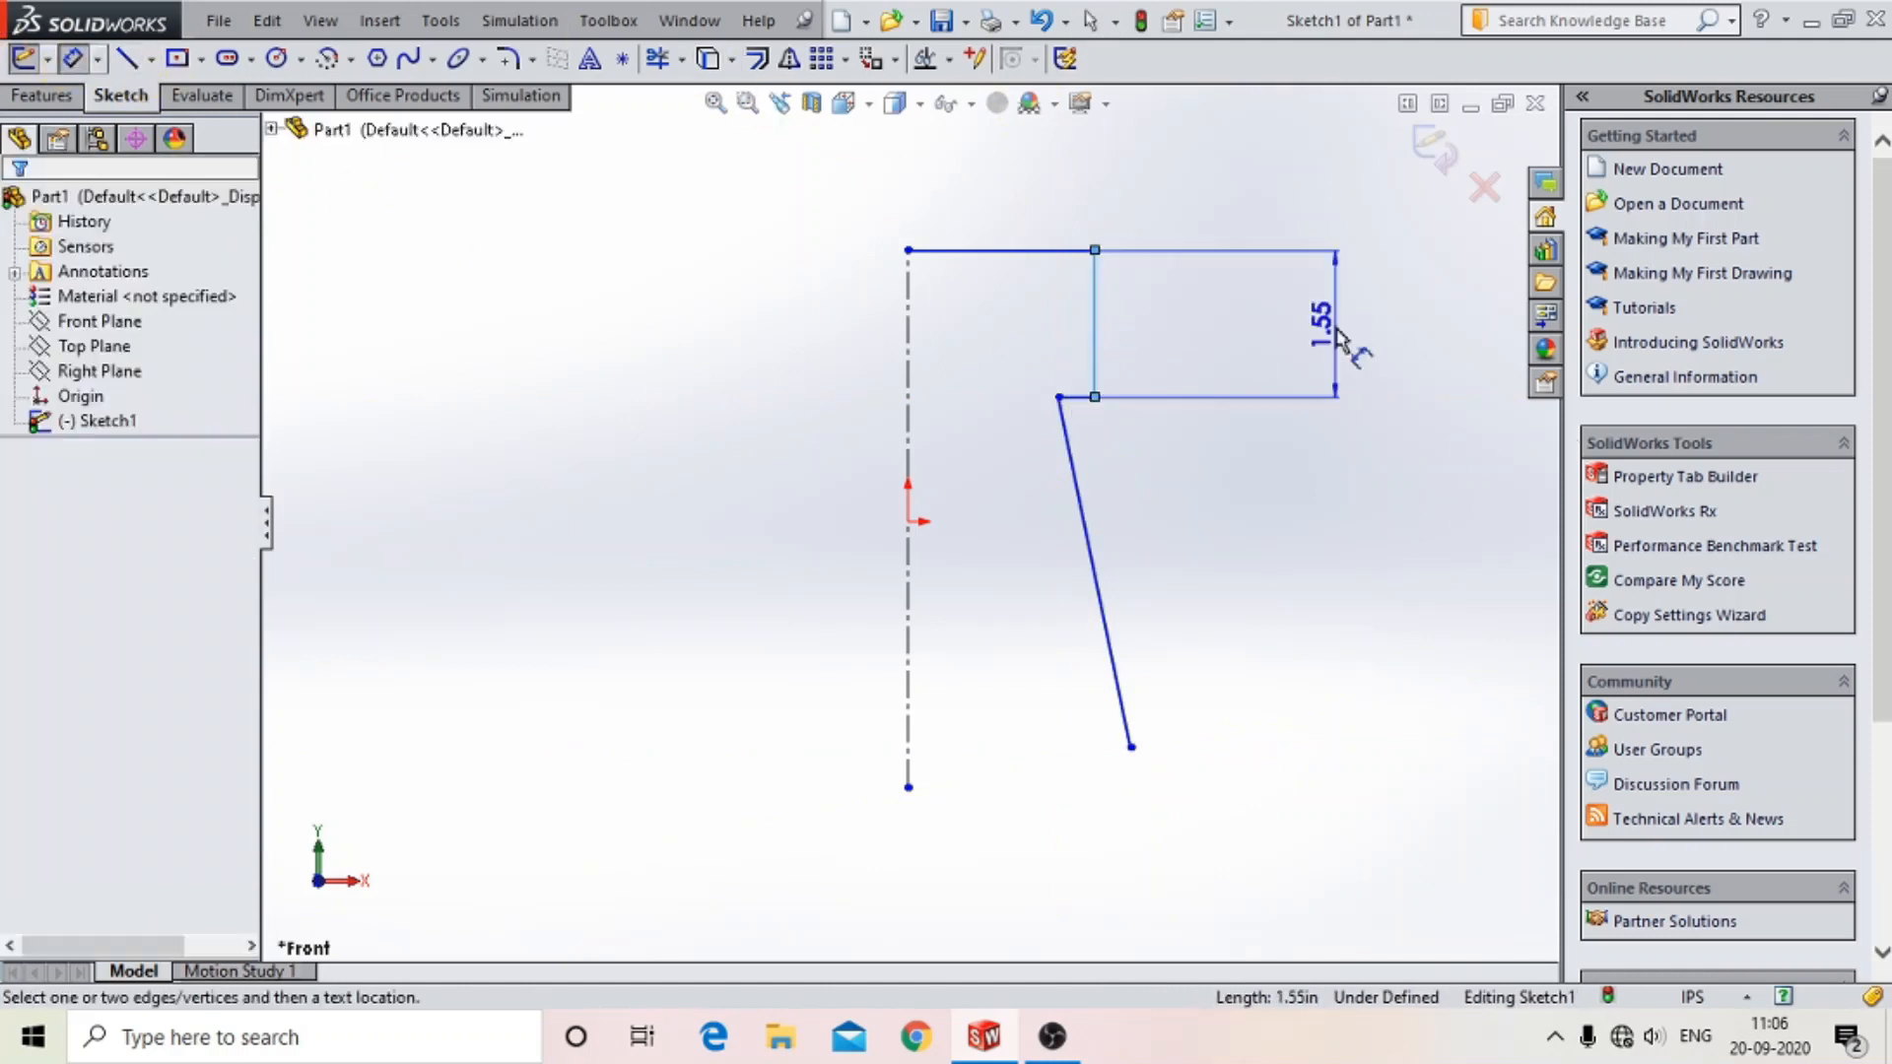
left_click(1338, 345)
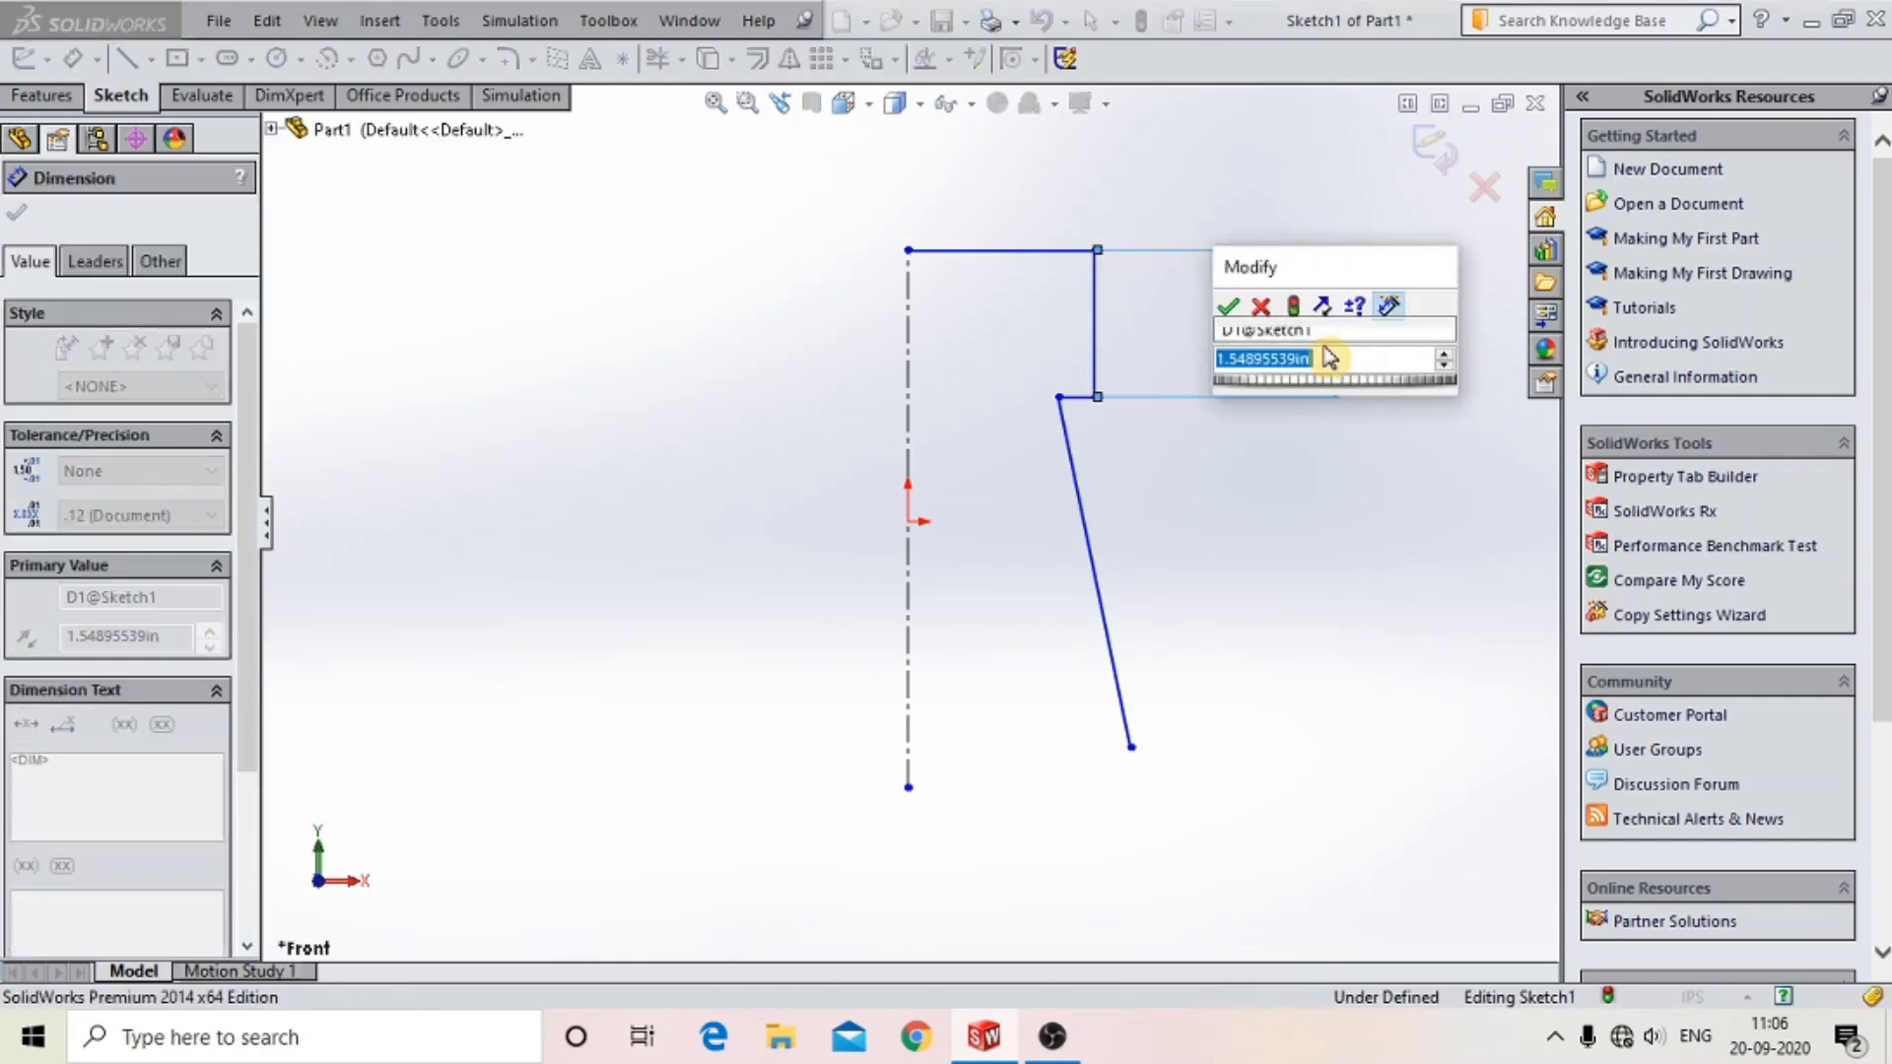
type("40mm")
key("Return")
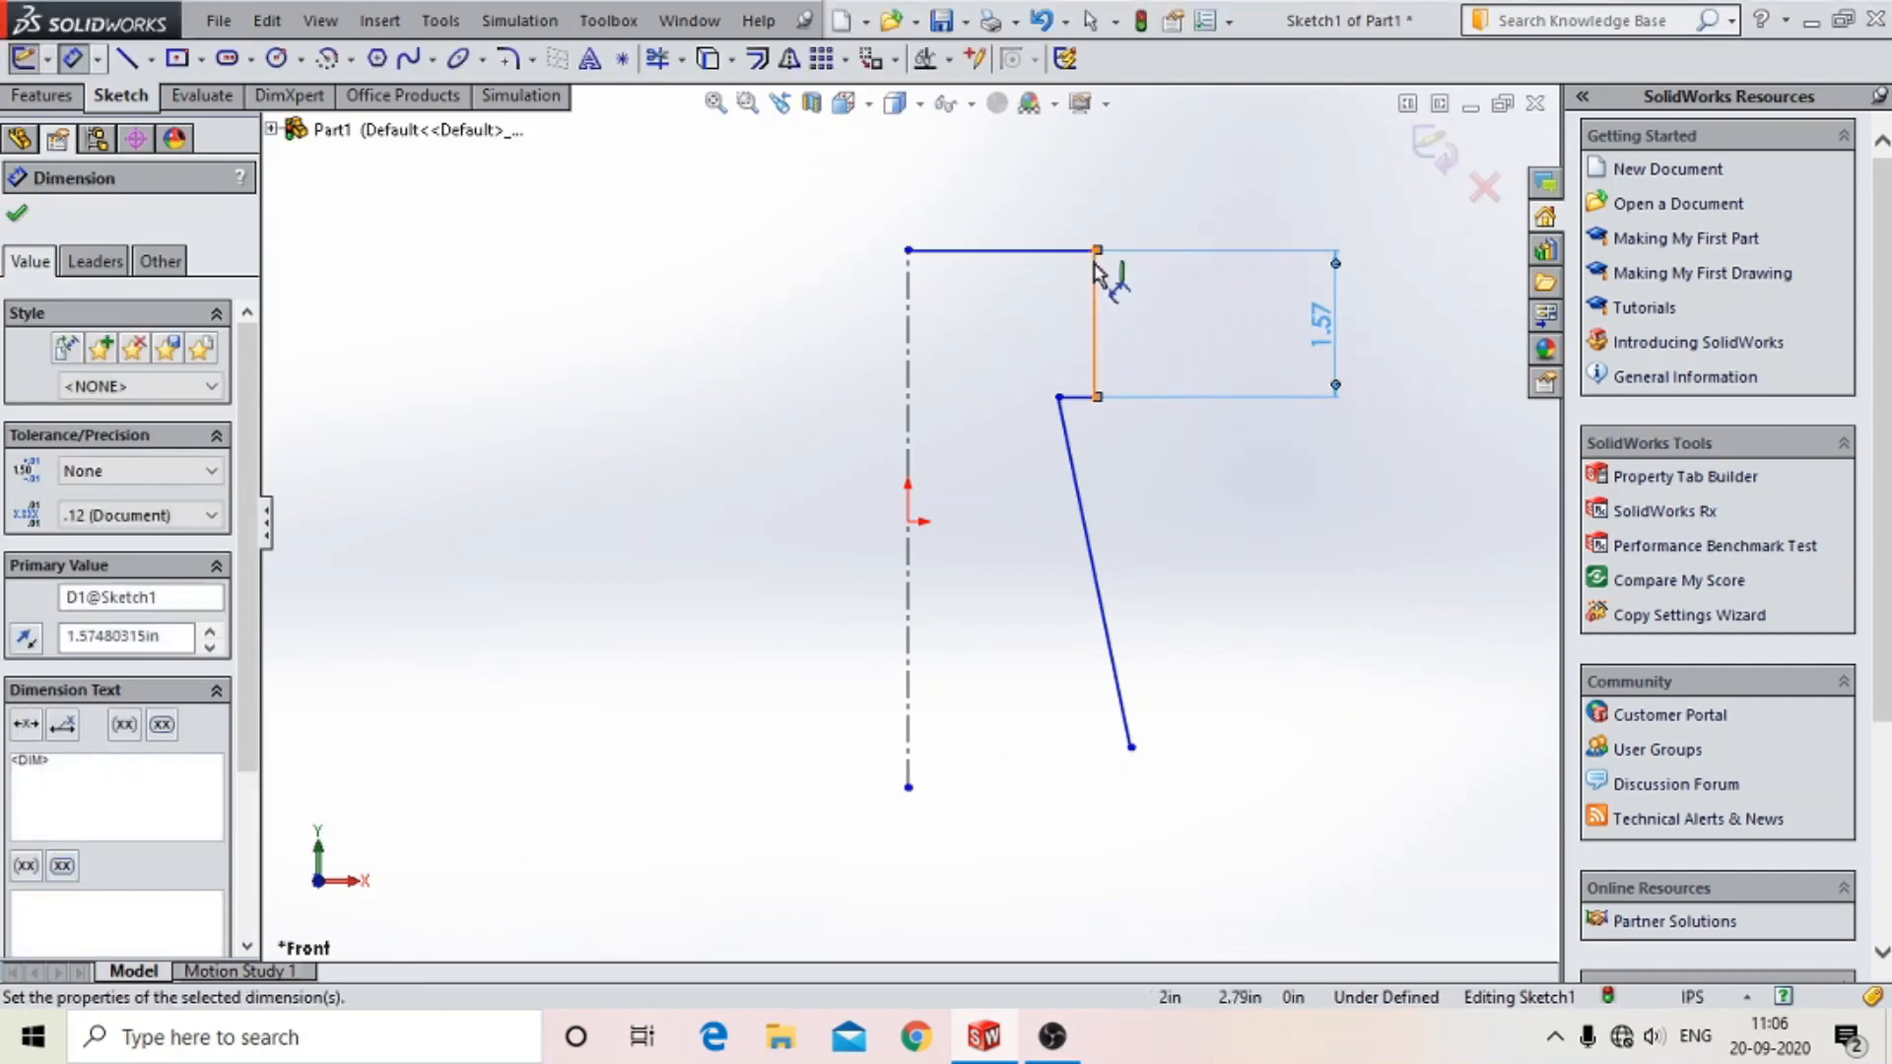
- Sketch a vertical inner line from the profile's top edge down to just below the short horizontal step
left_click(150, 59)
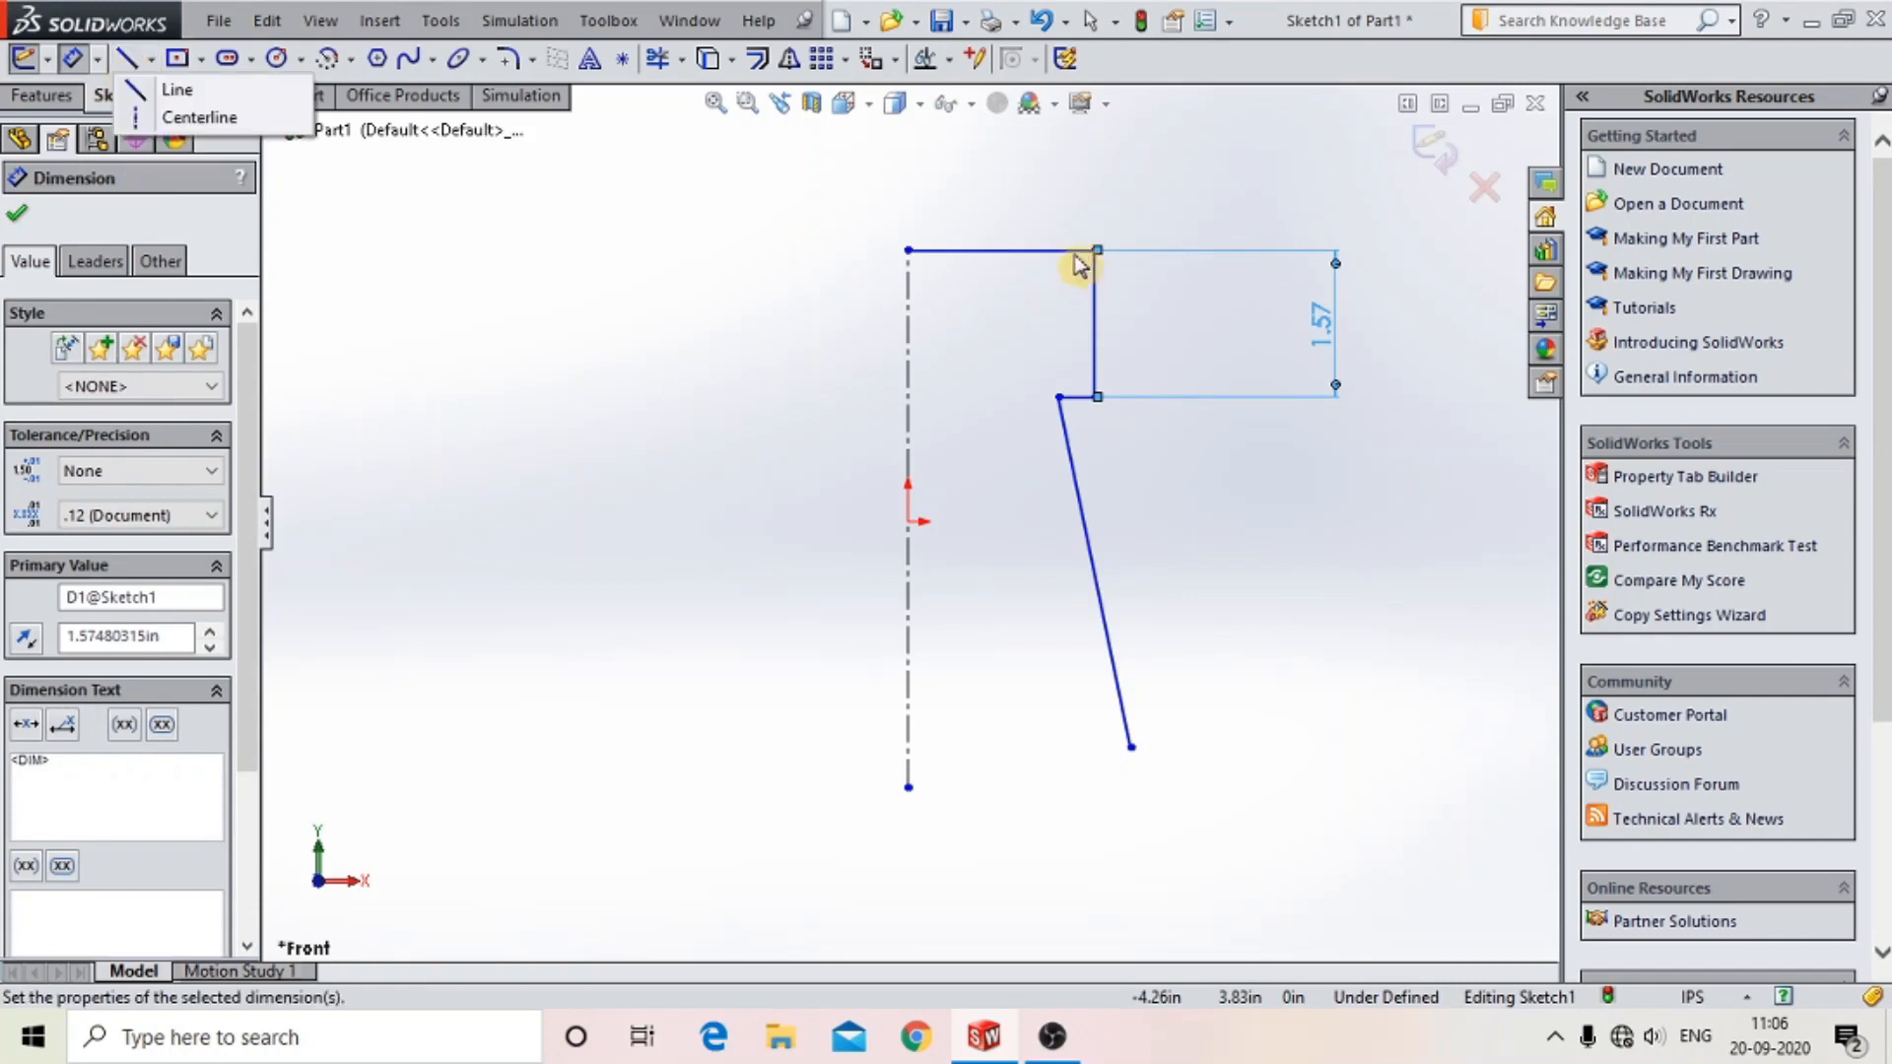
left_click(177, 90)
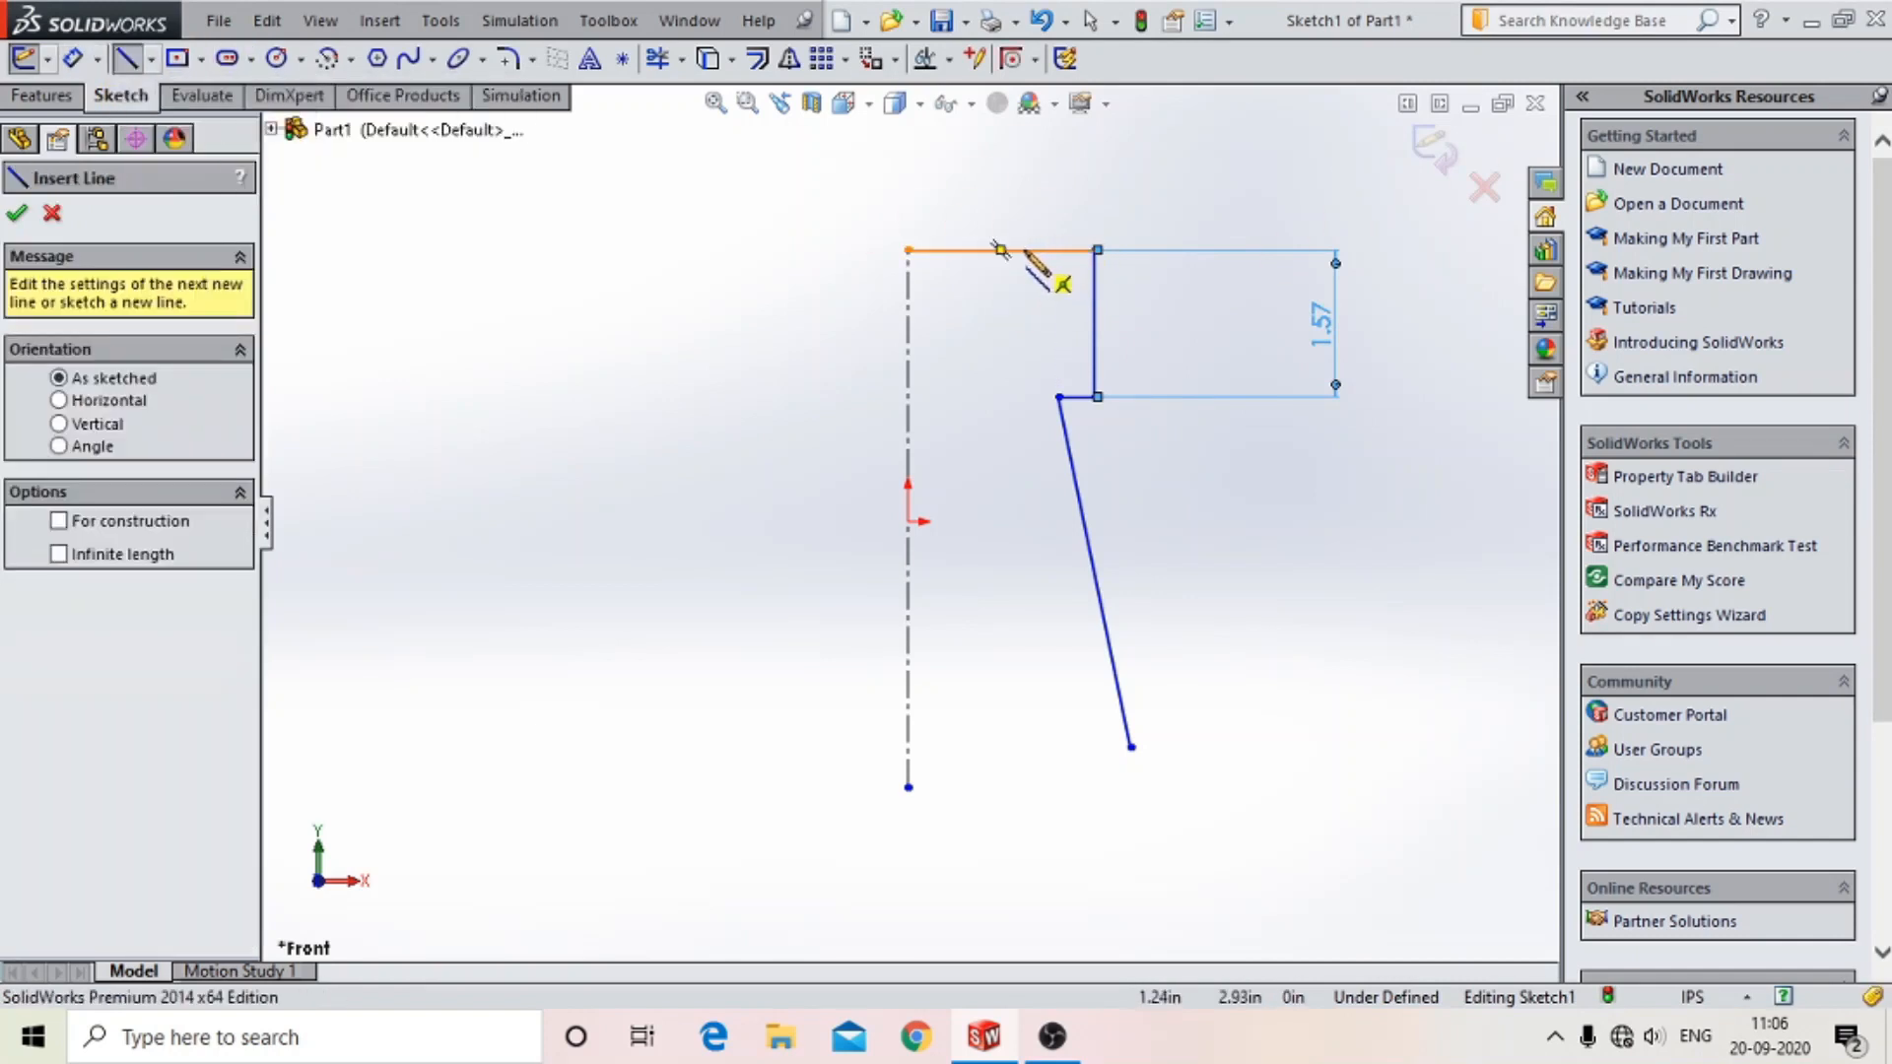
left_click(1023, 251)
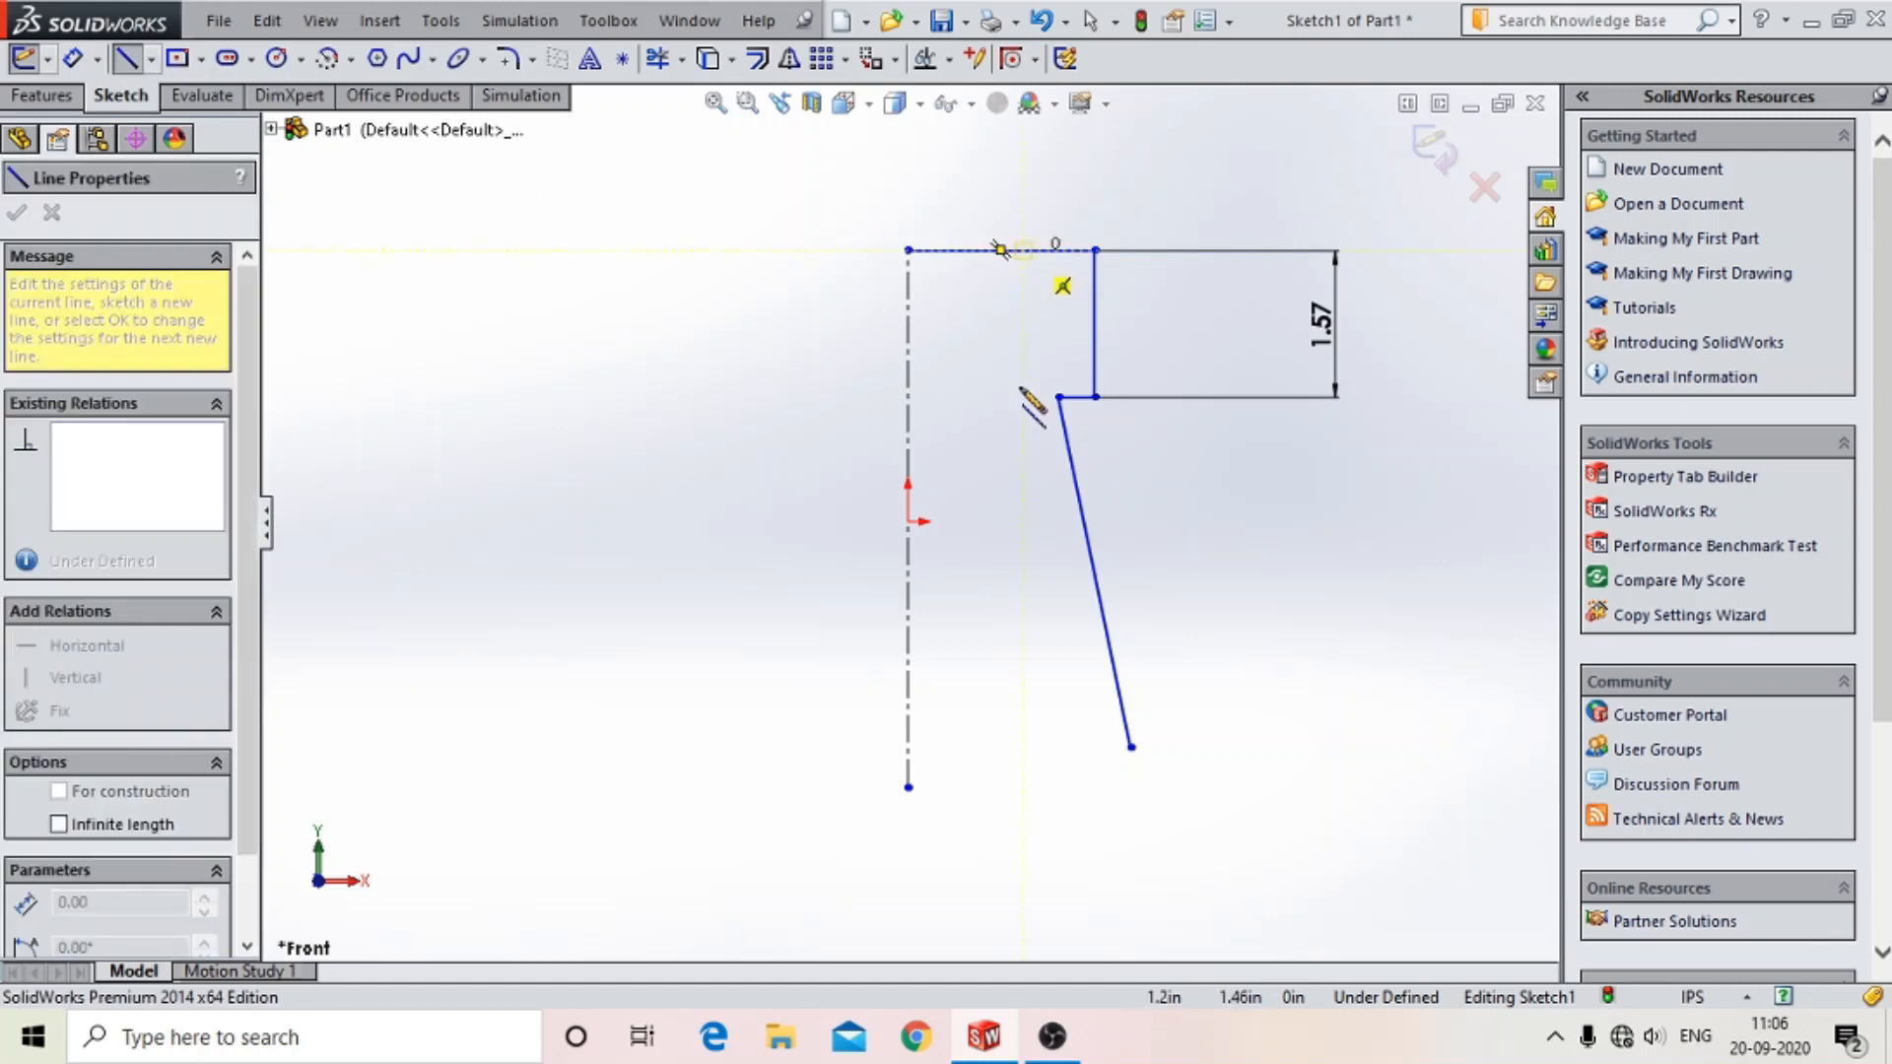
left_click(1023, 450)
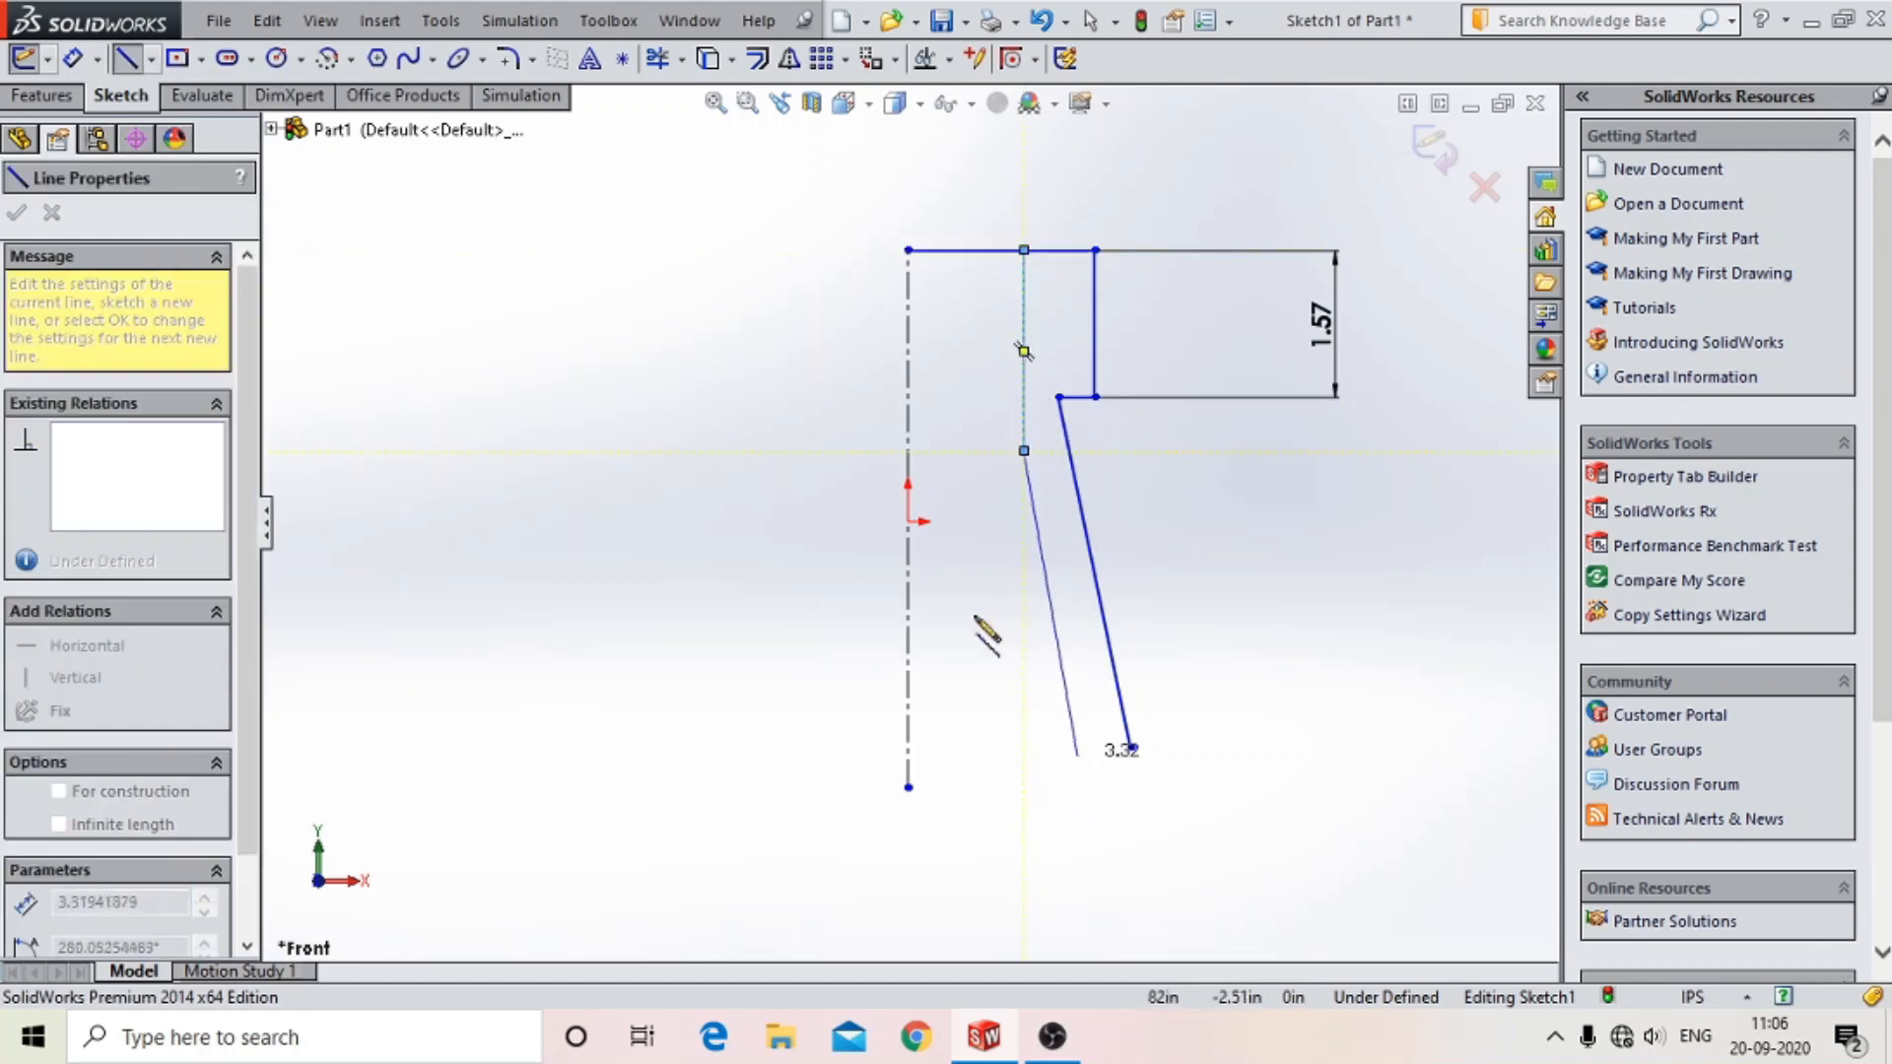
left_click(127, 58)
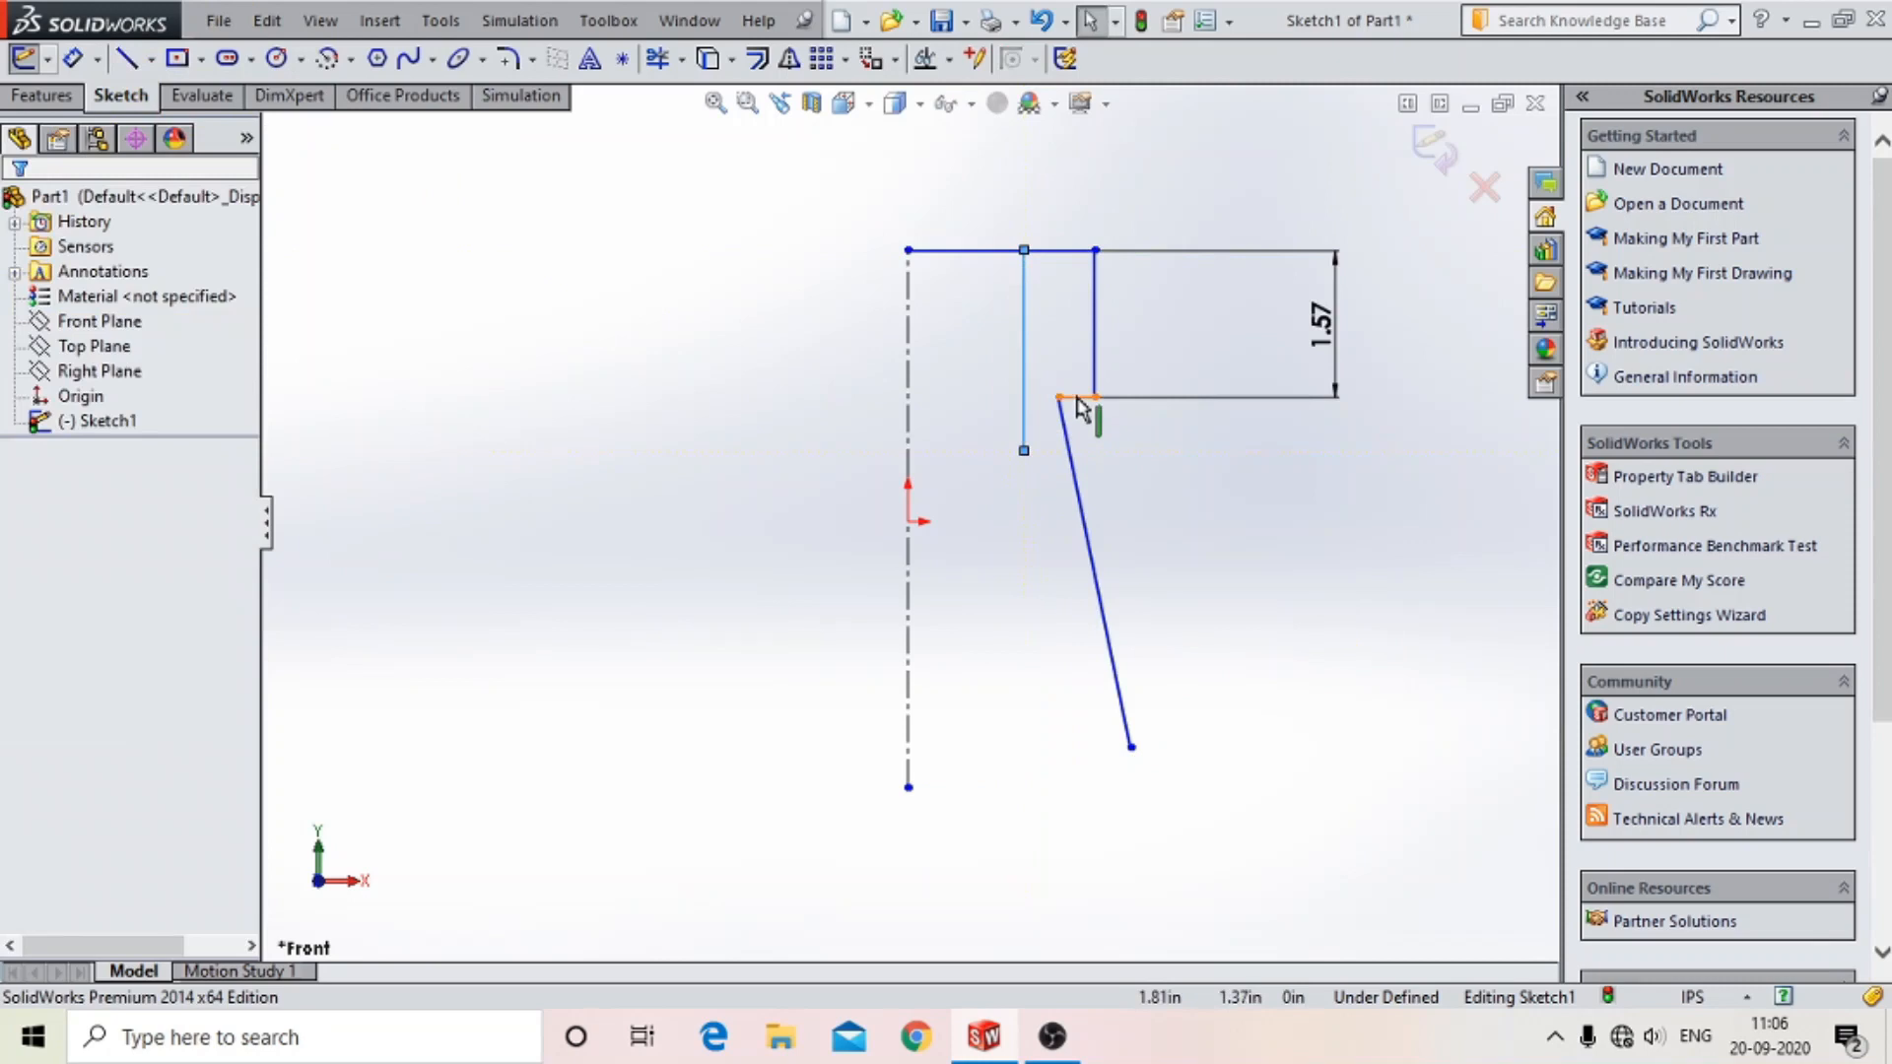
left_click(71, 58)
left_click(1064, 249)
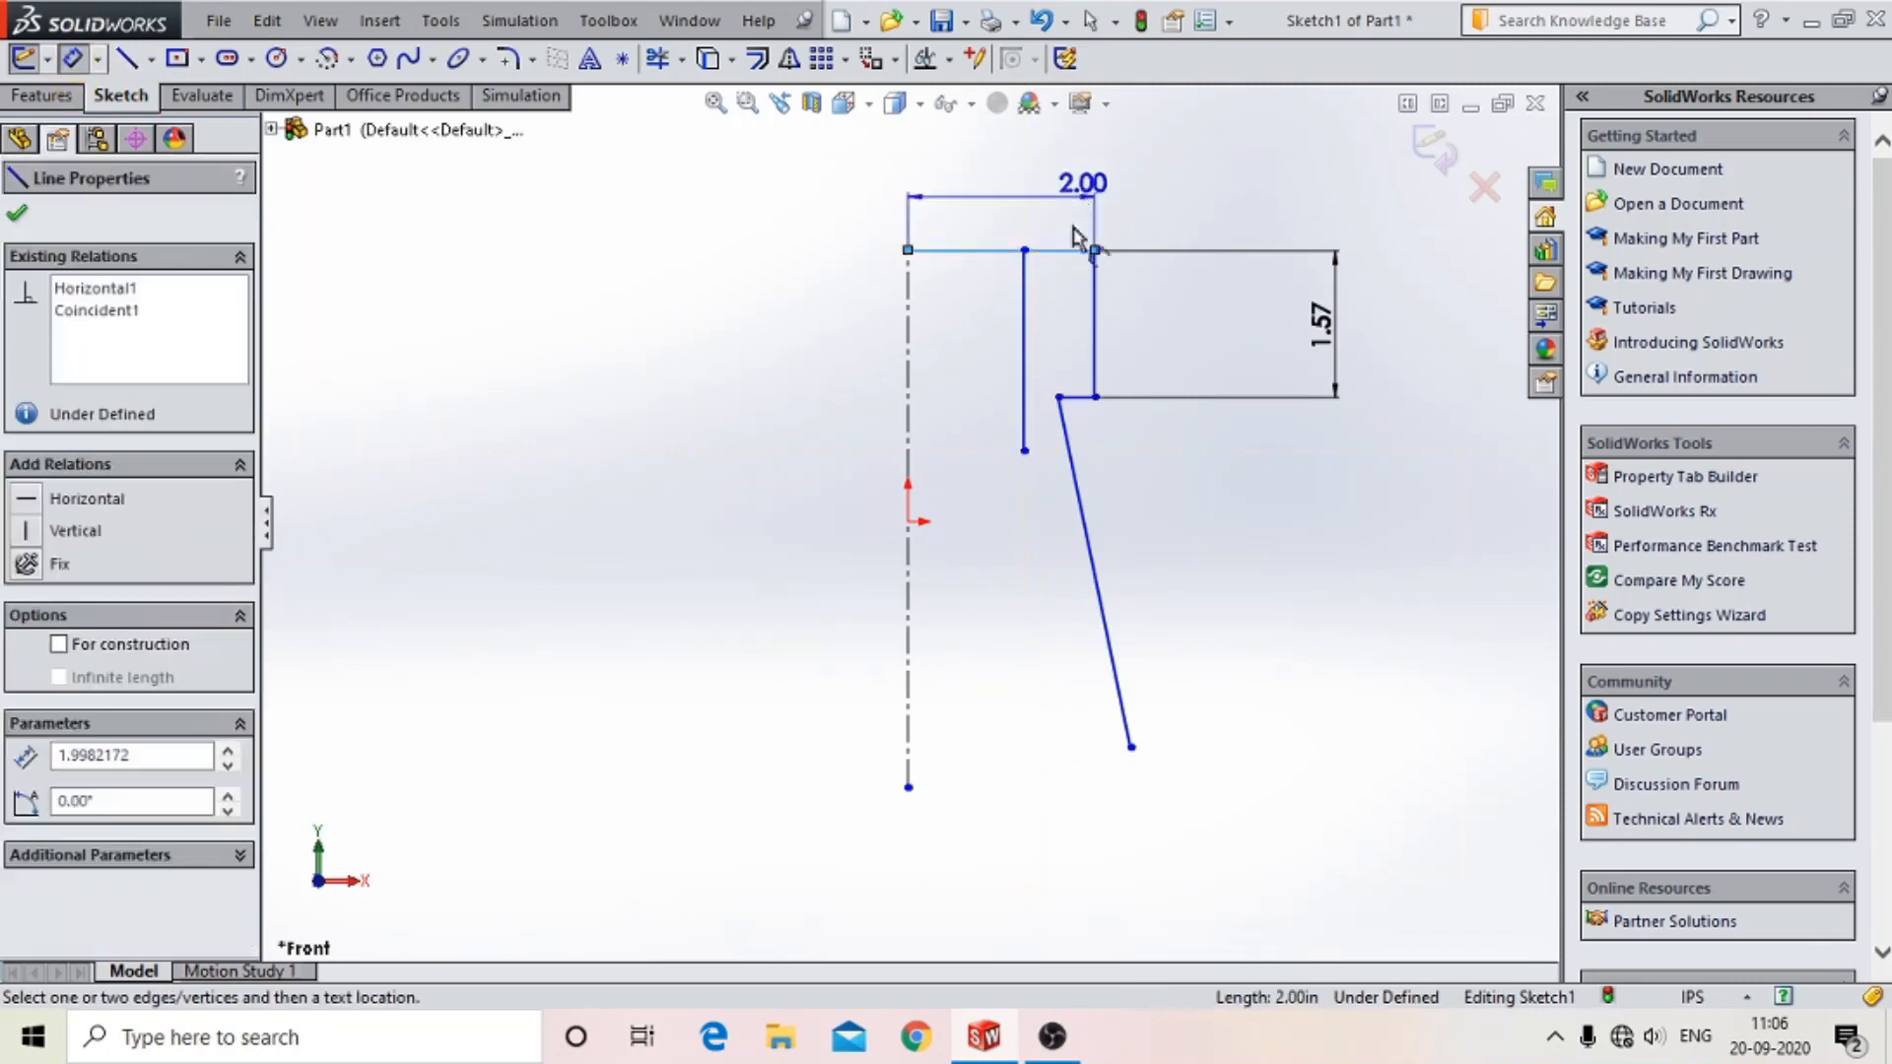
left_click(72, 62)
- Dimension the gap between the inner line's upper end and the profile's upper outer corner to 10 mm
left_click(73, 61)
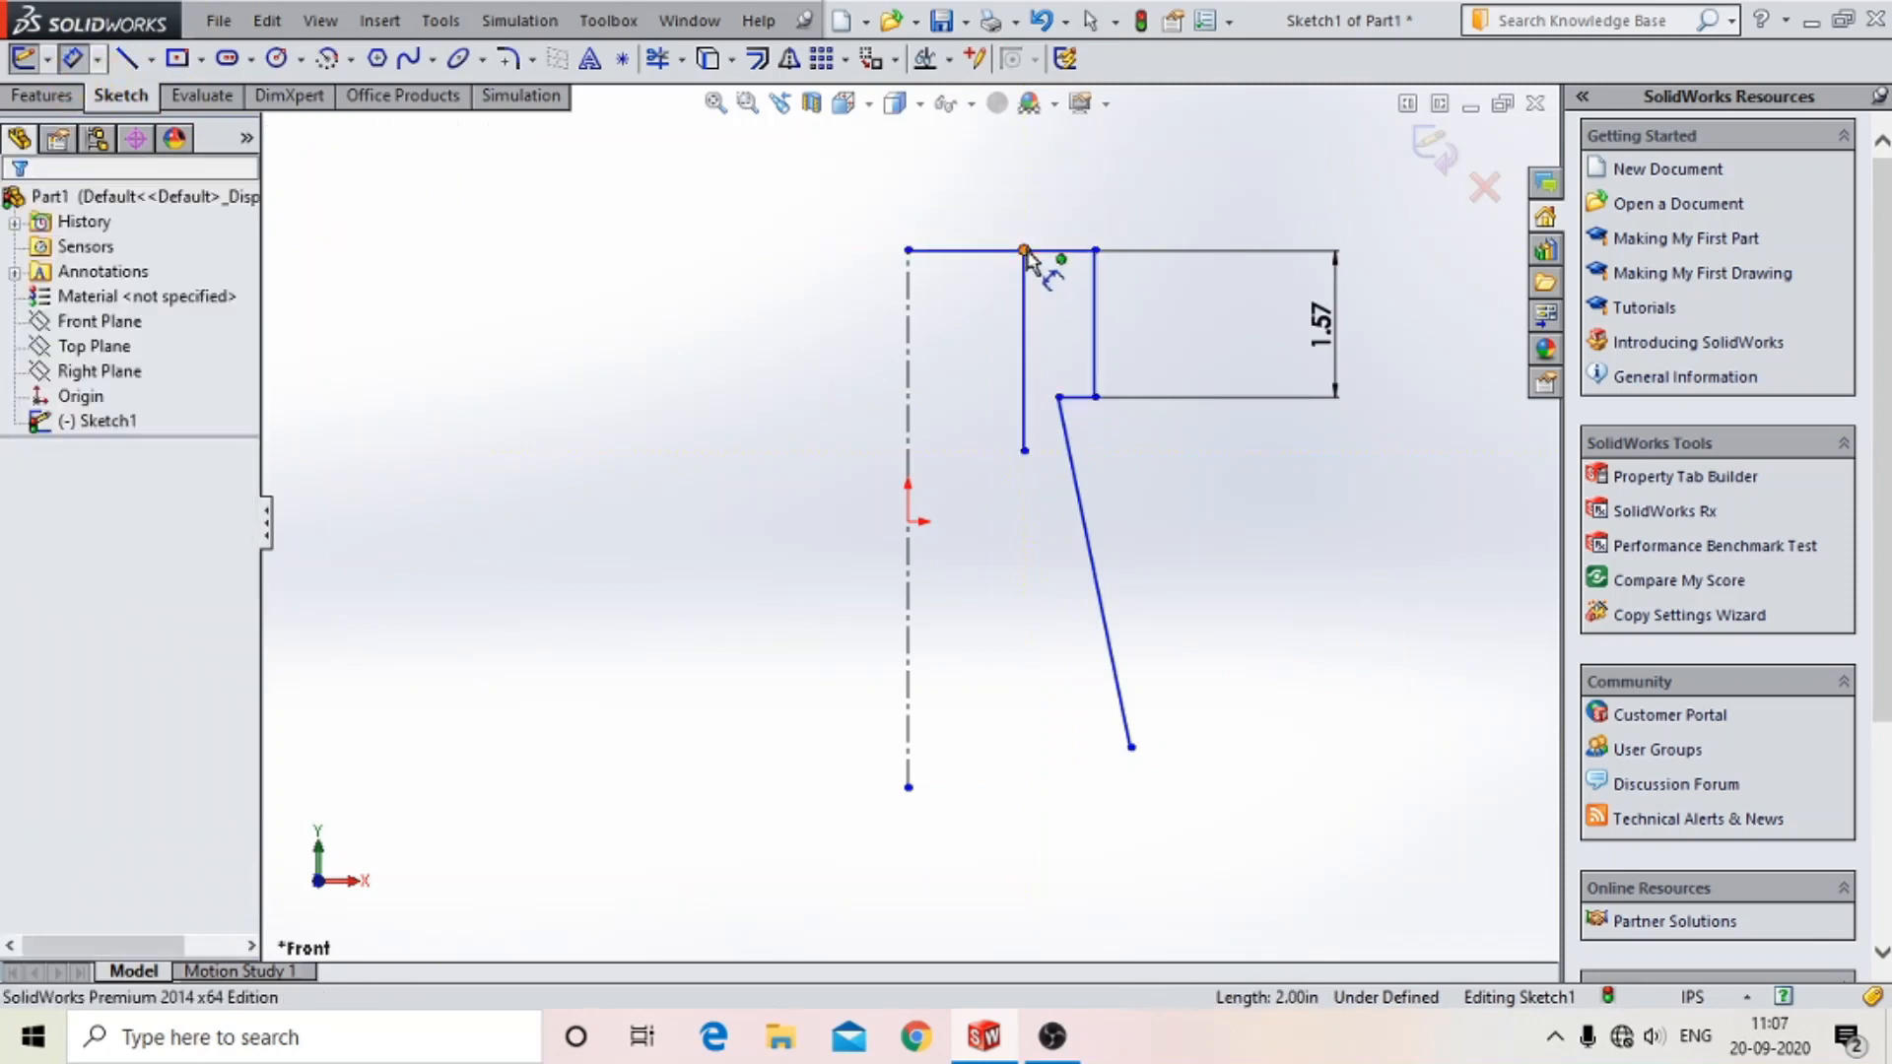
left_click(1023, 251)
left_click(1095, 251)
left_click(1101, 200)
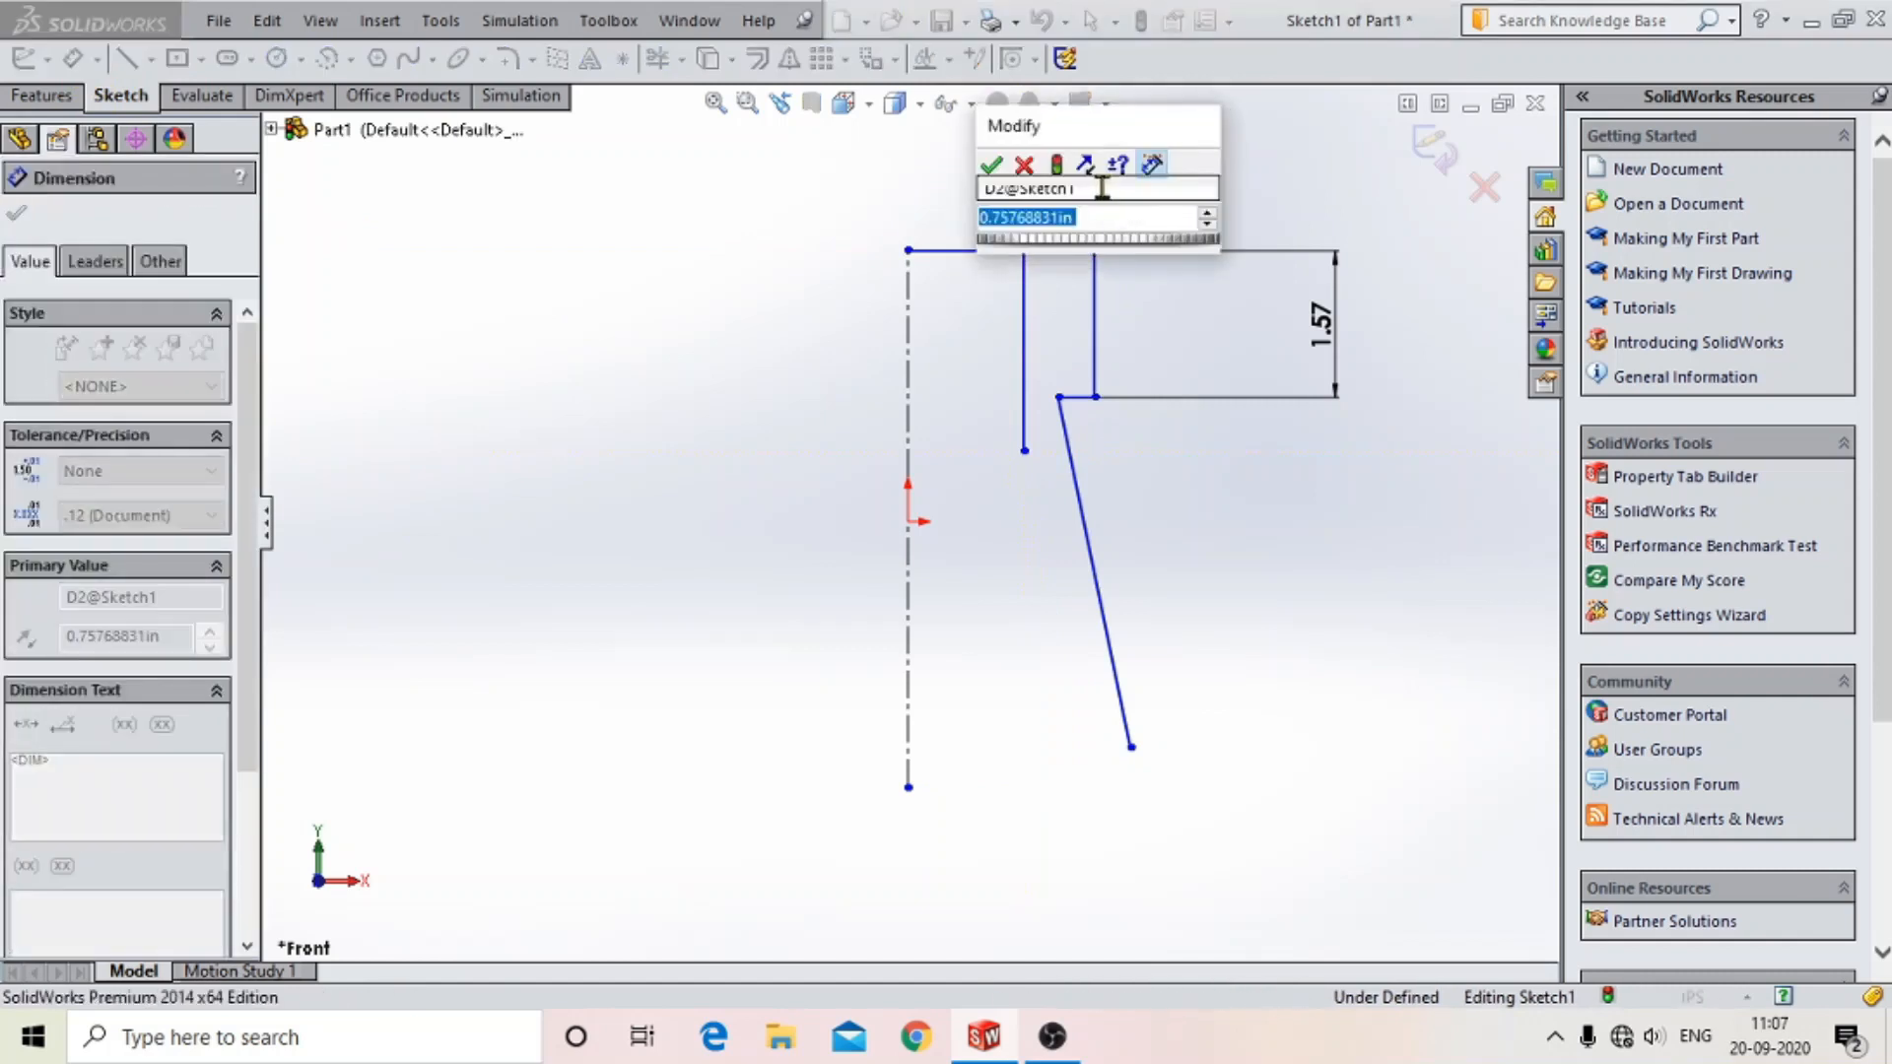
type("10mm")
key("Return")
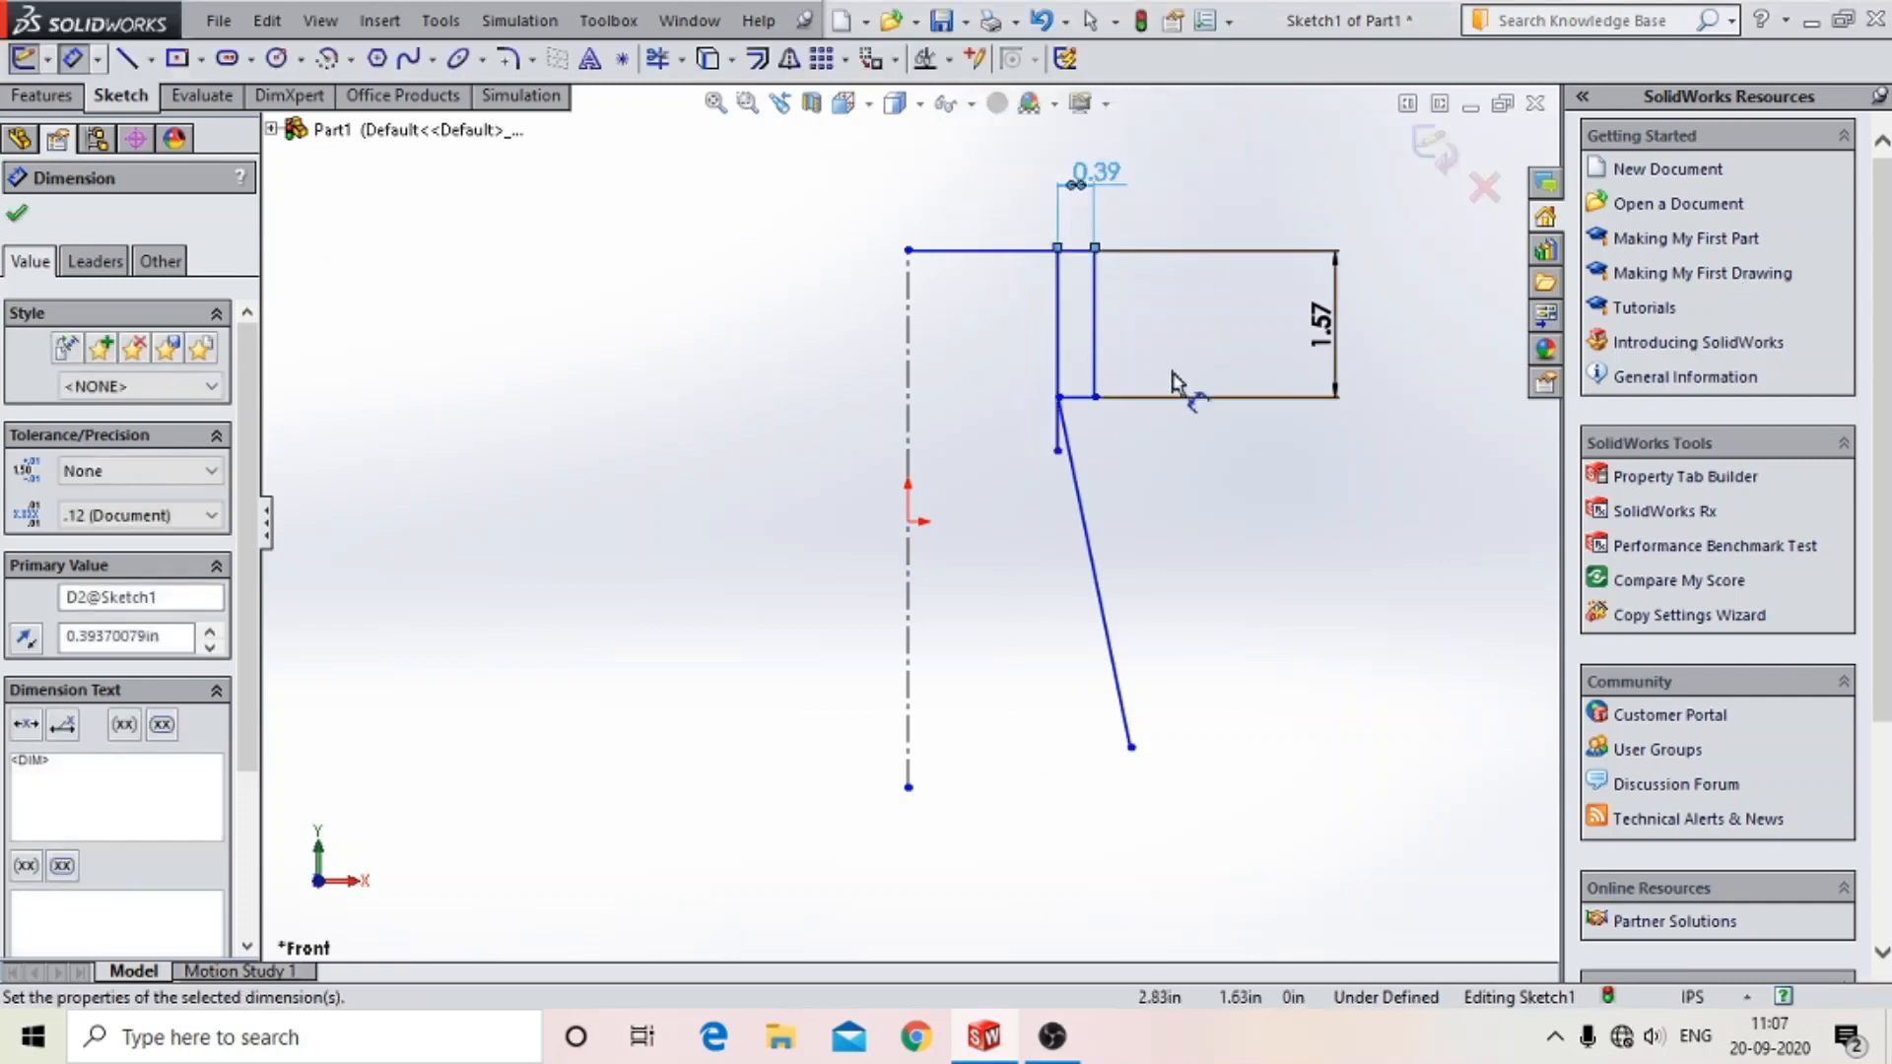
- Dimension the distance from the centerline to the profile's outer vertical line and set it to 1.38 in
scroll(1173, 374, "down", 3)
scroll(964, 544, "up", 1)
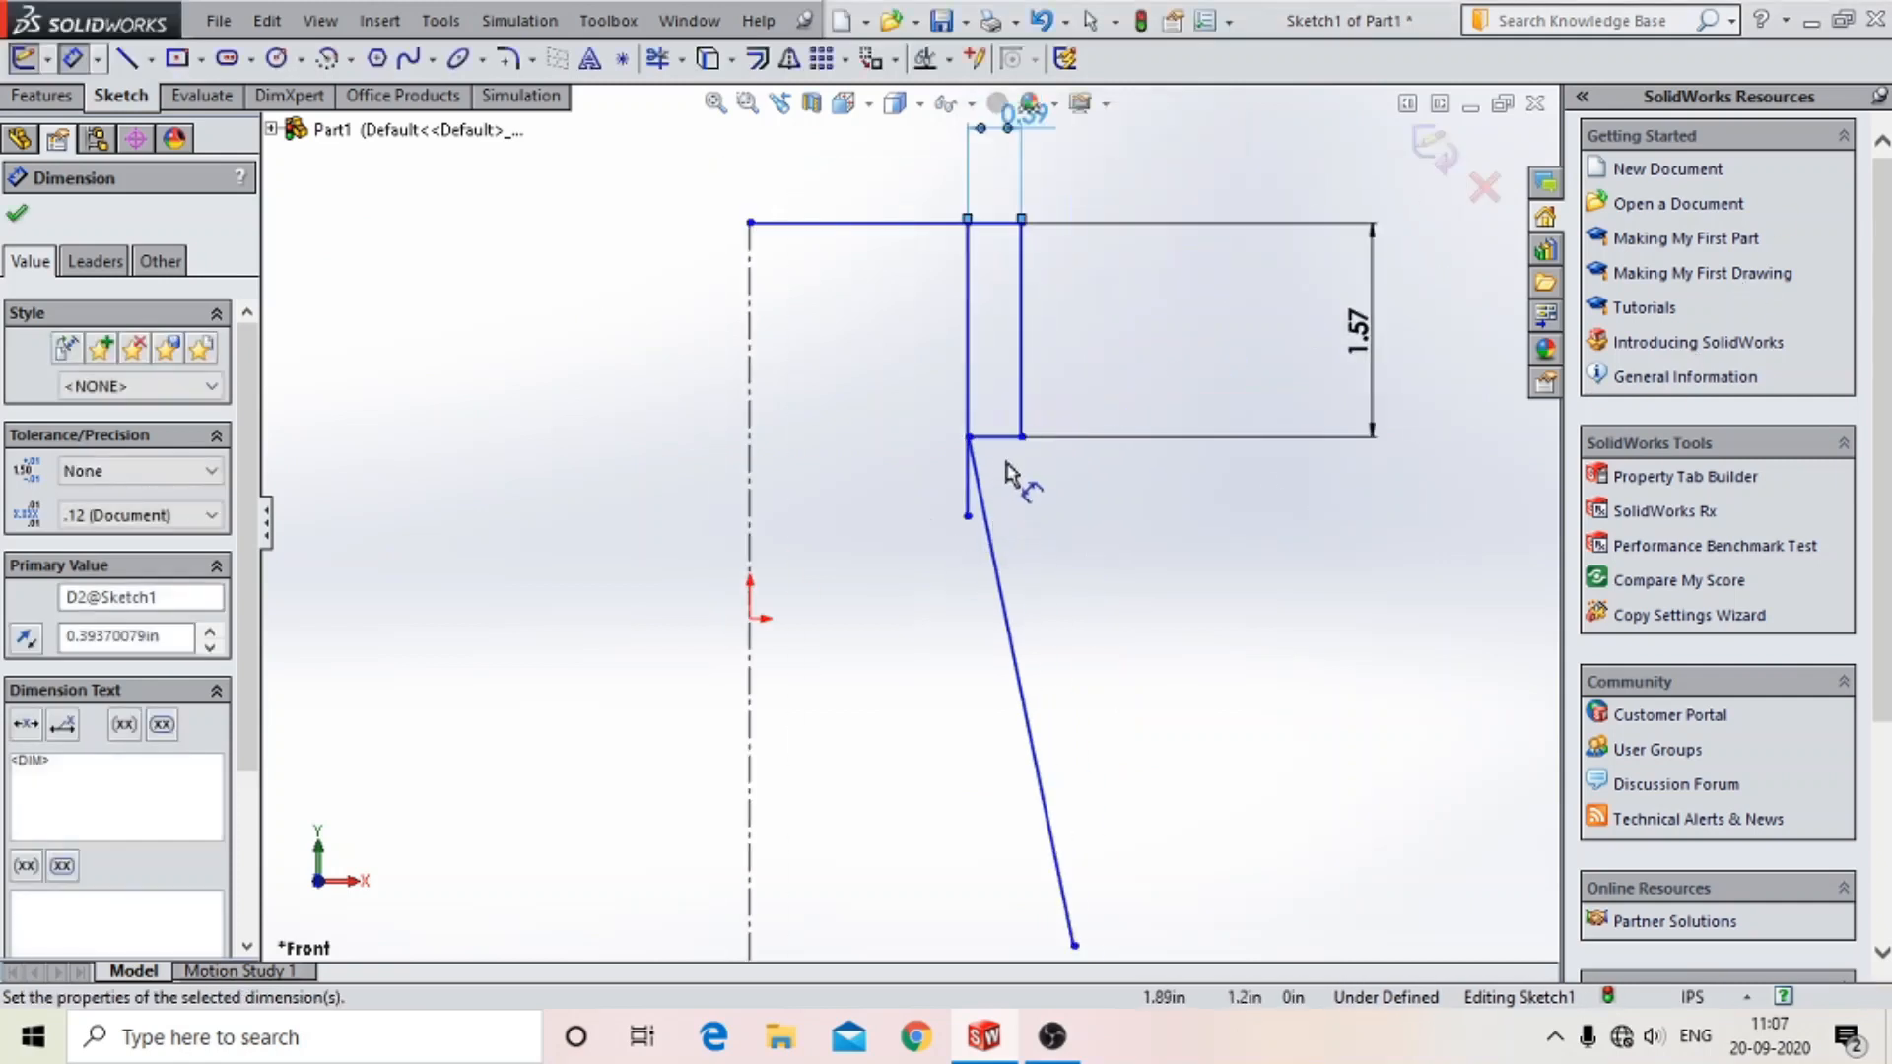
scroll(1005, 470, "down", 3)
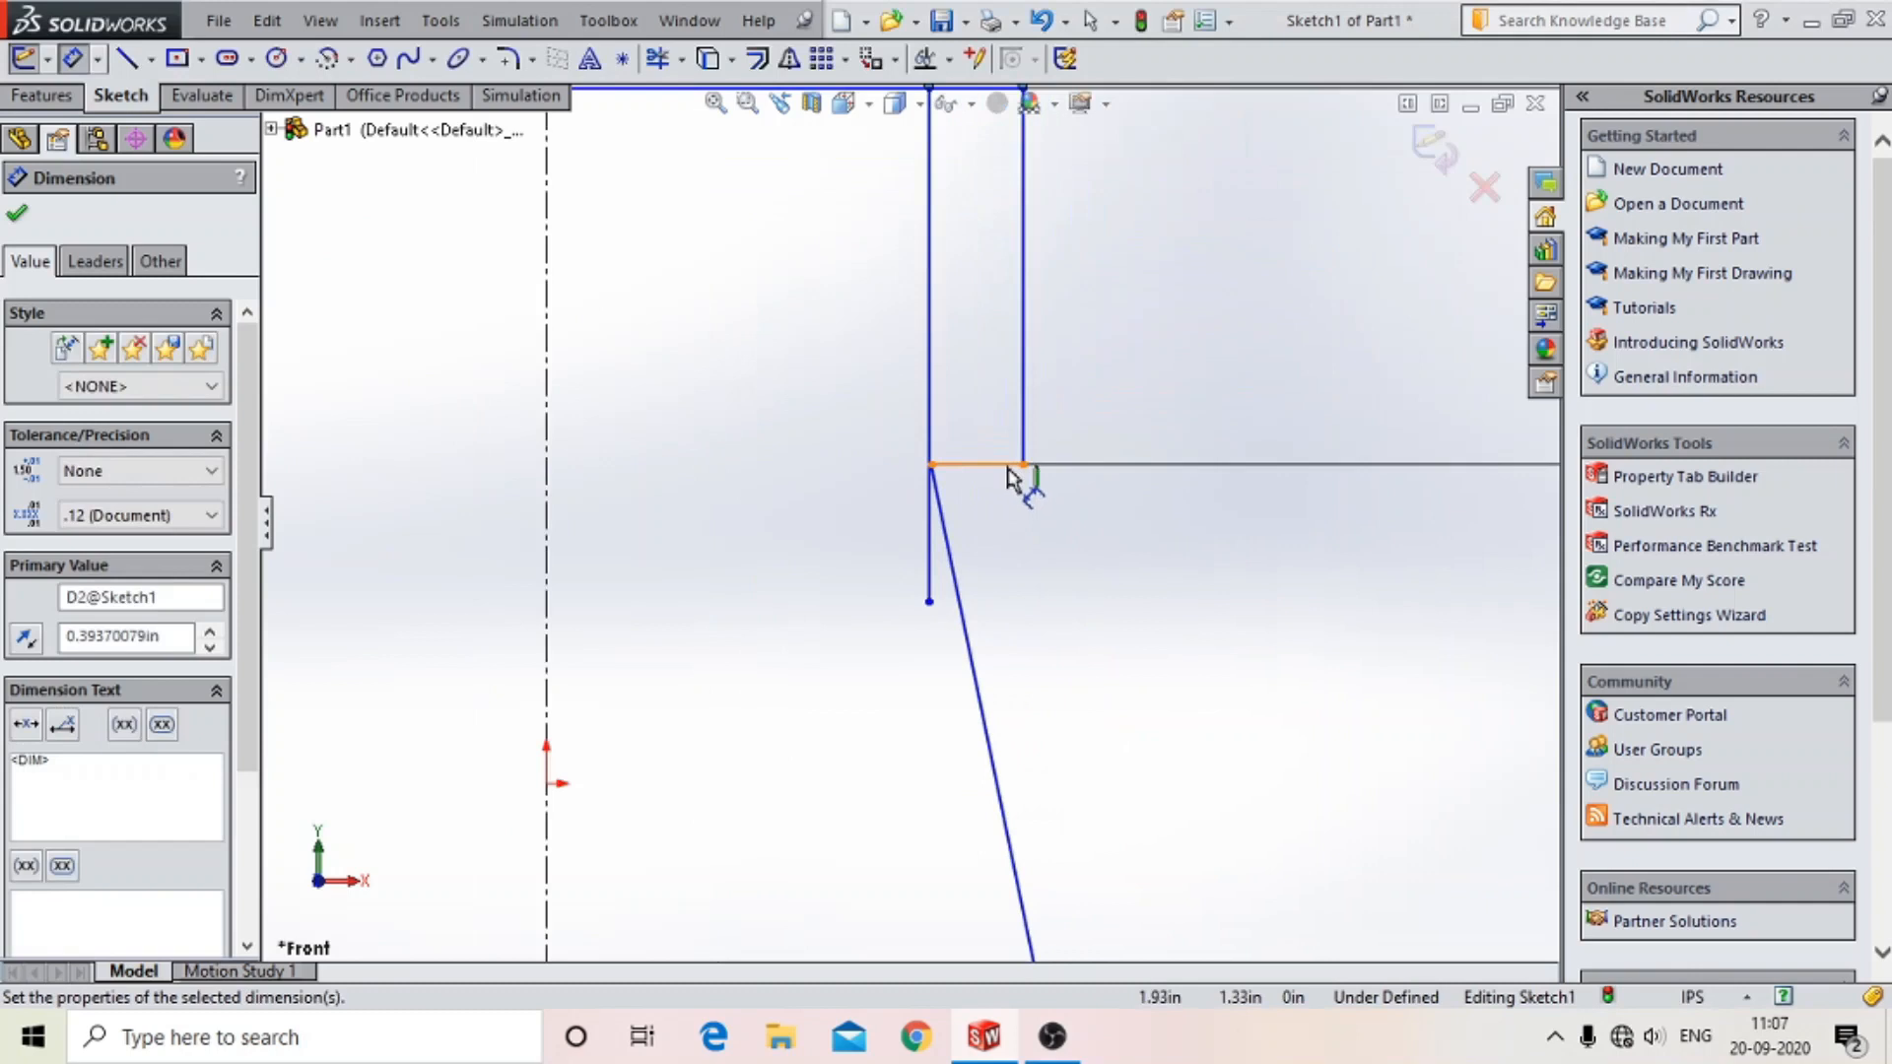
scroll(1007, 480, "up", 4)
scroll(970, 296, "down", 1)
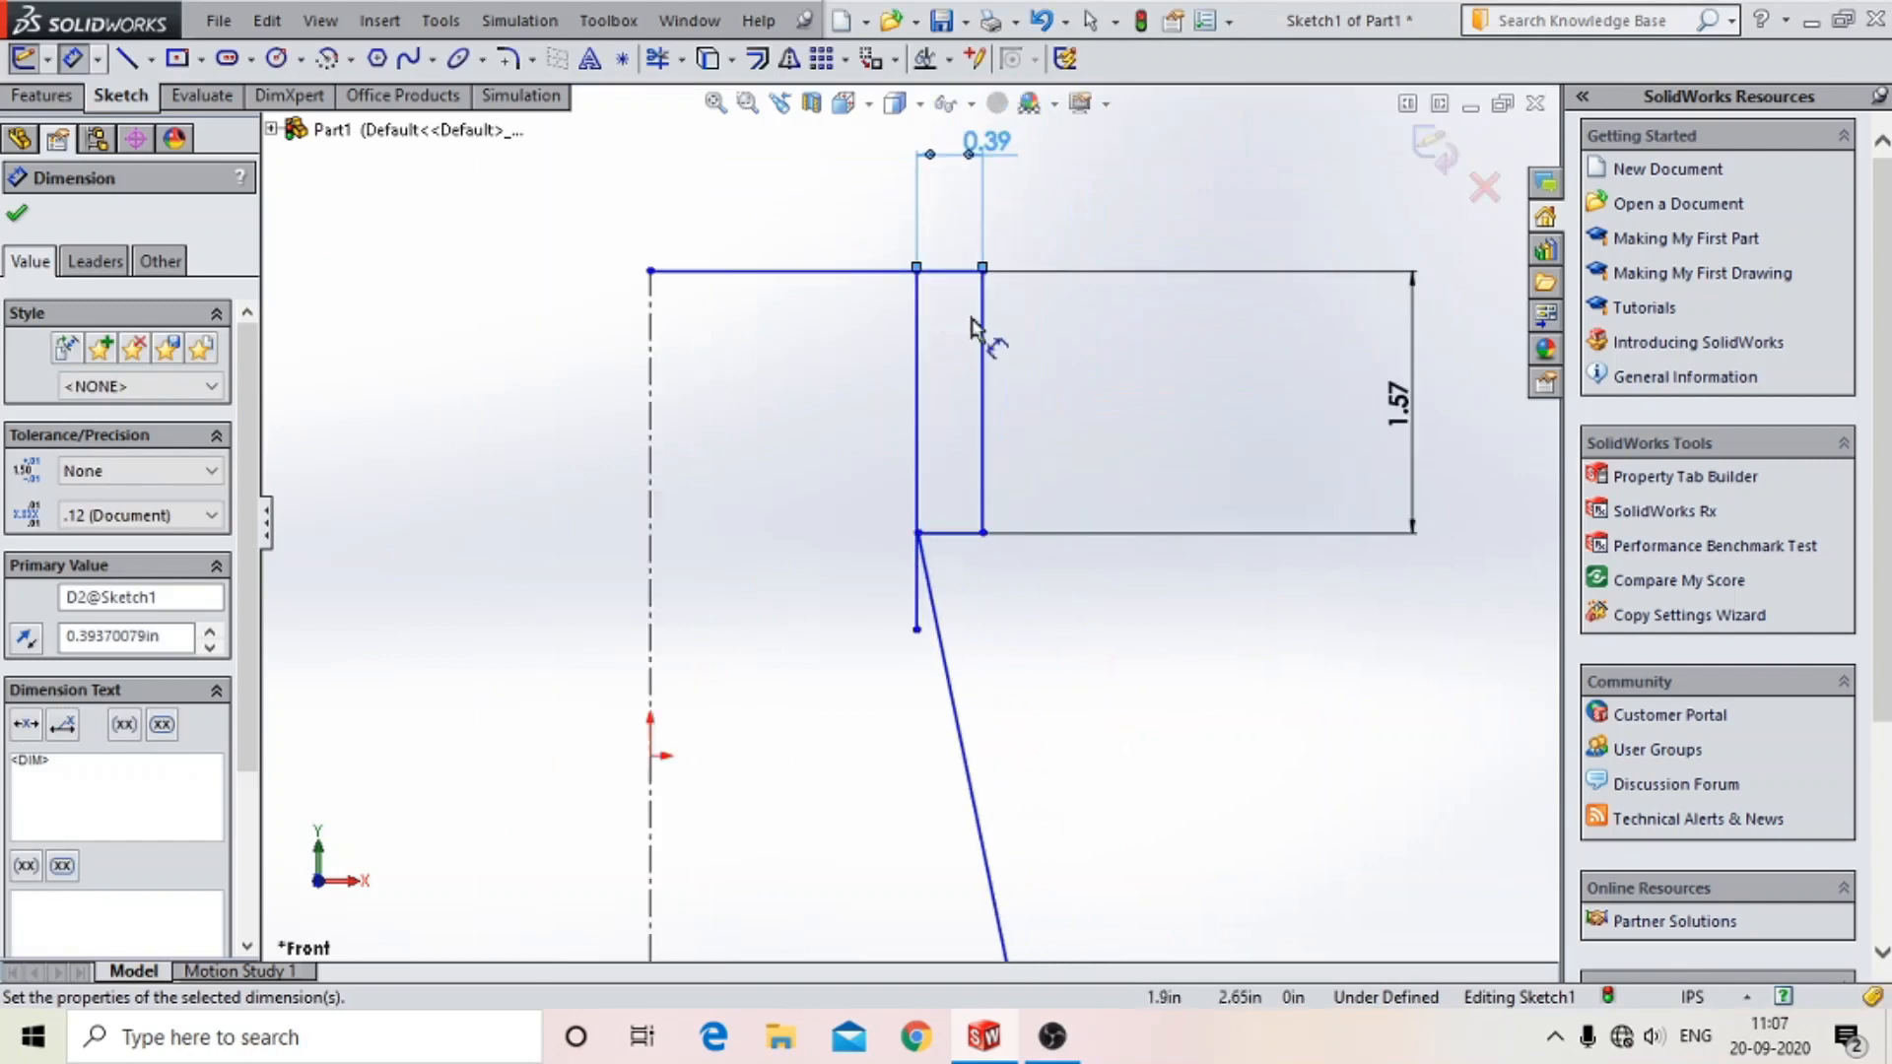
left_click(650, 354)
scroll(819, 189, "up", 5)
left_click(831, 292)
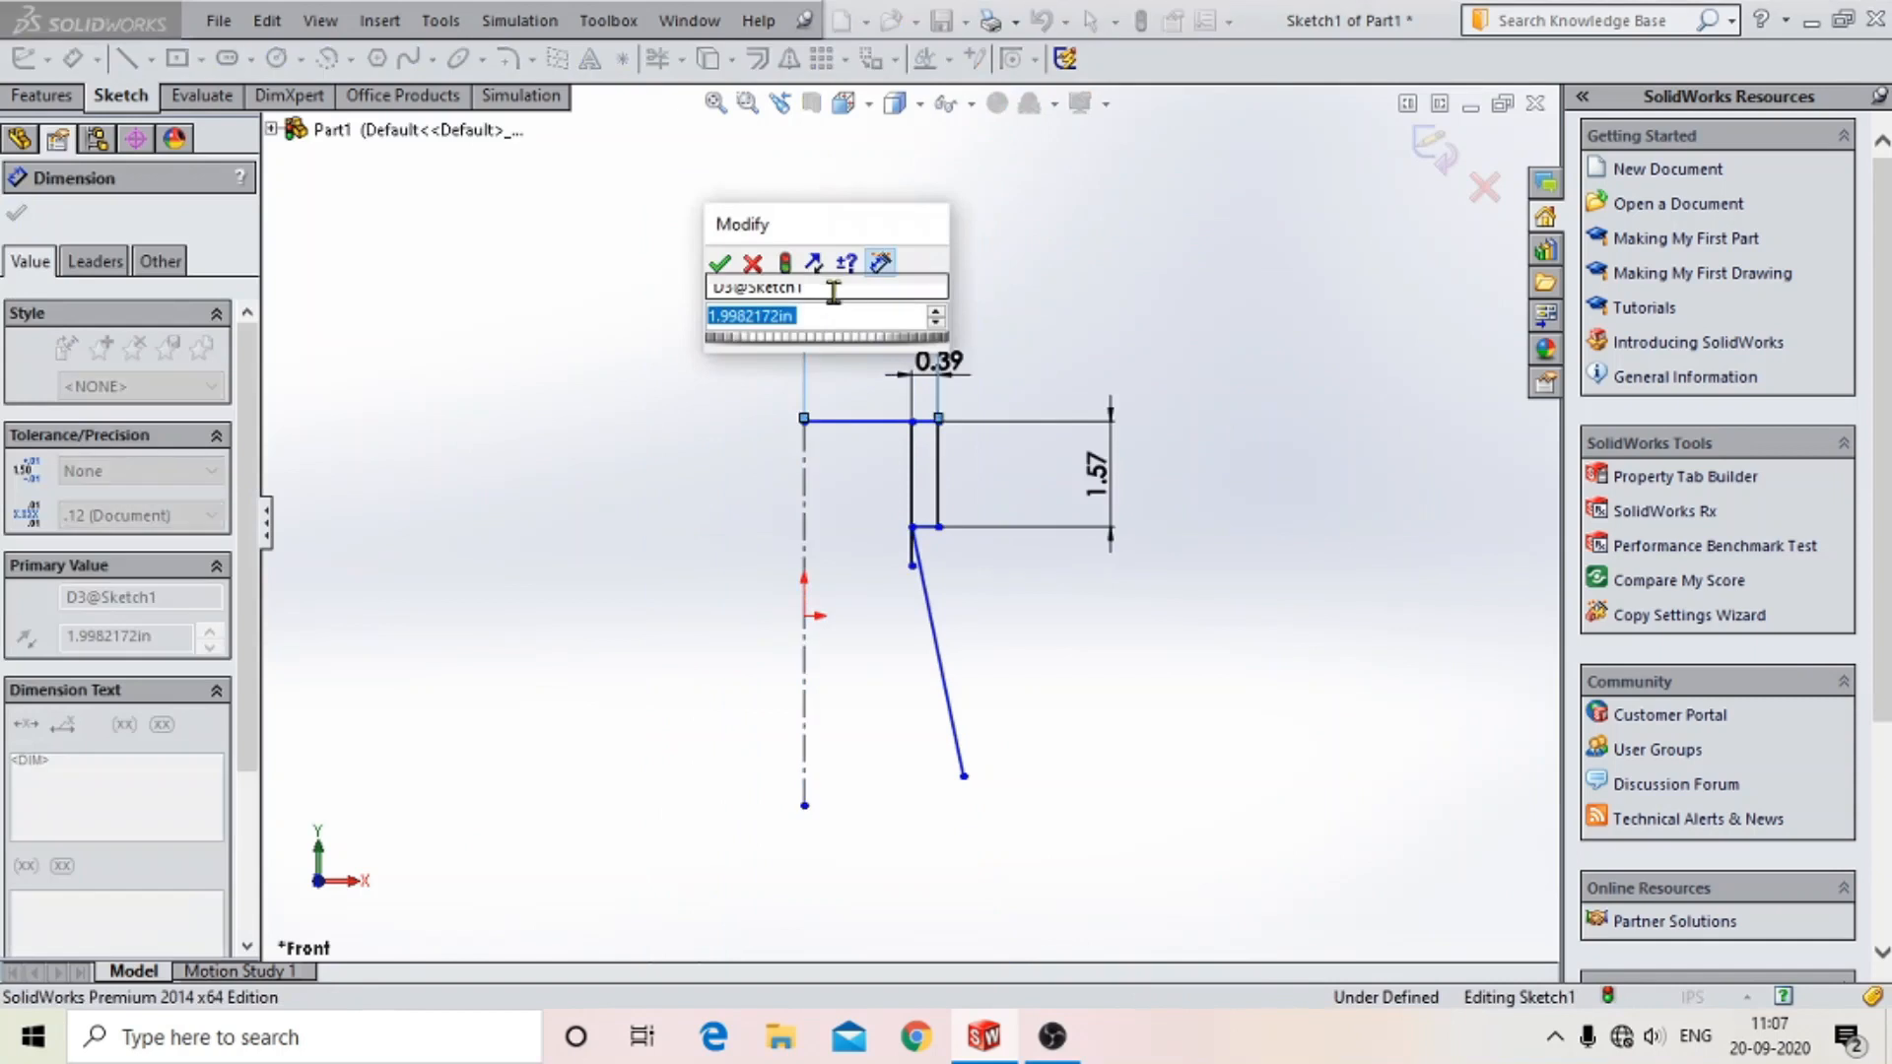
type("1.38")
key("Return")
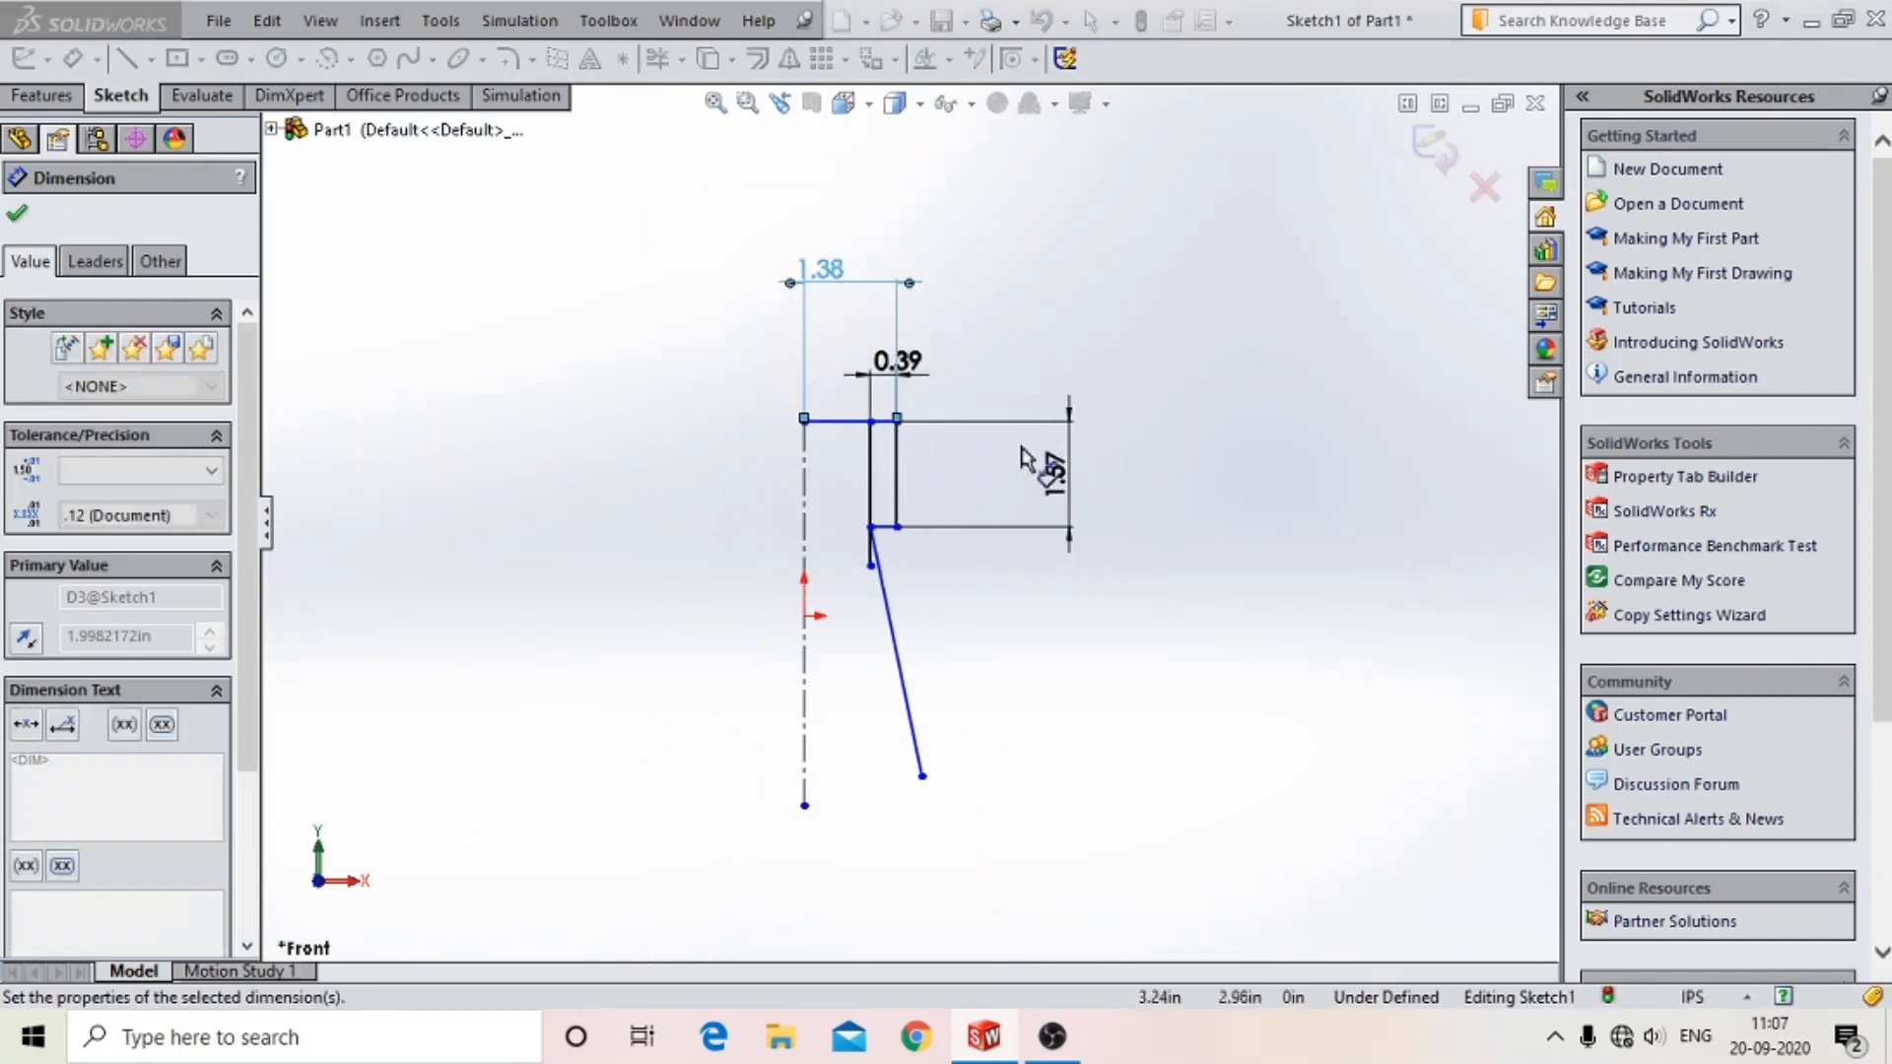
- Add a driven dimension between the centerline's upper end and the inner line's upper end, placed above the profile
scroll(881, 526, "down", 3)
left_click(745, 336)
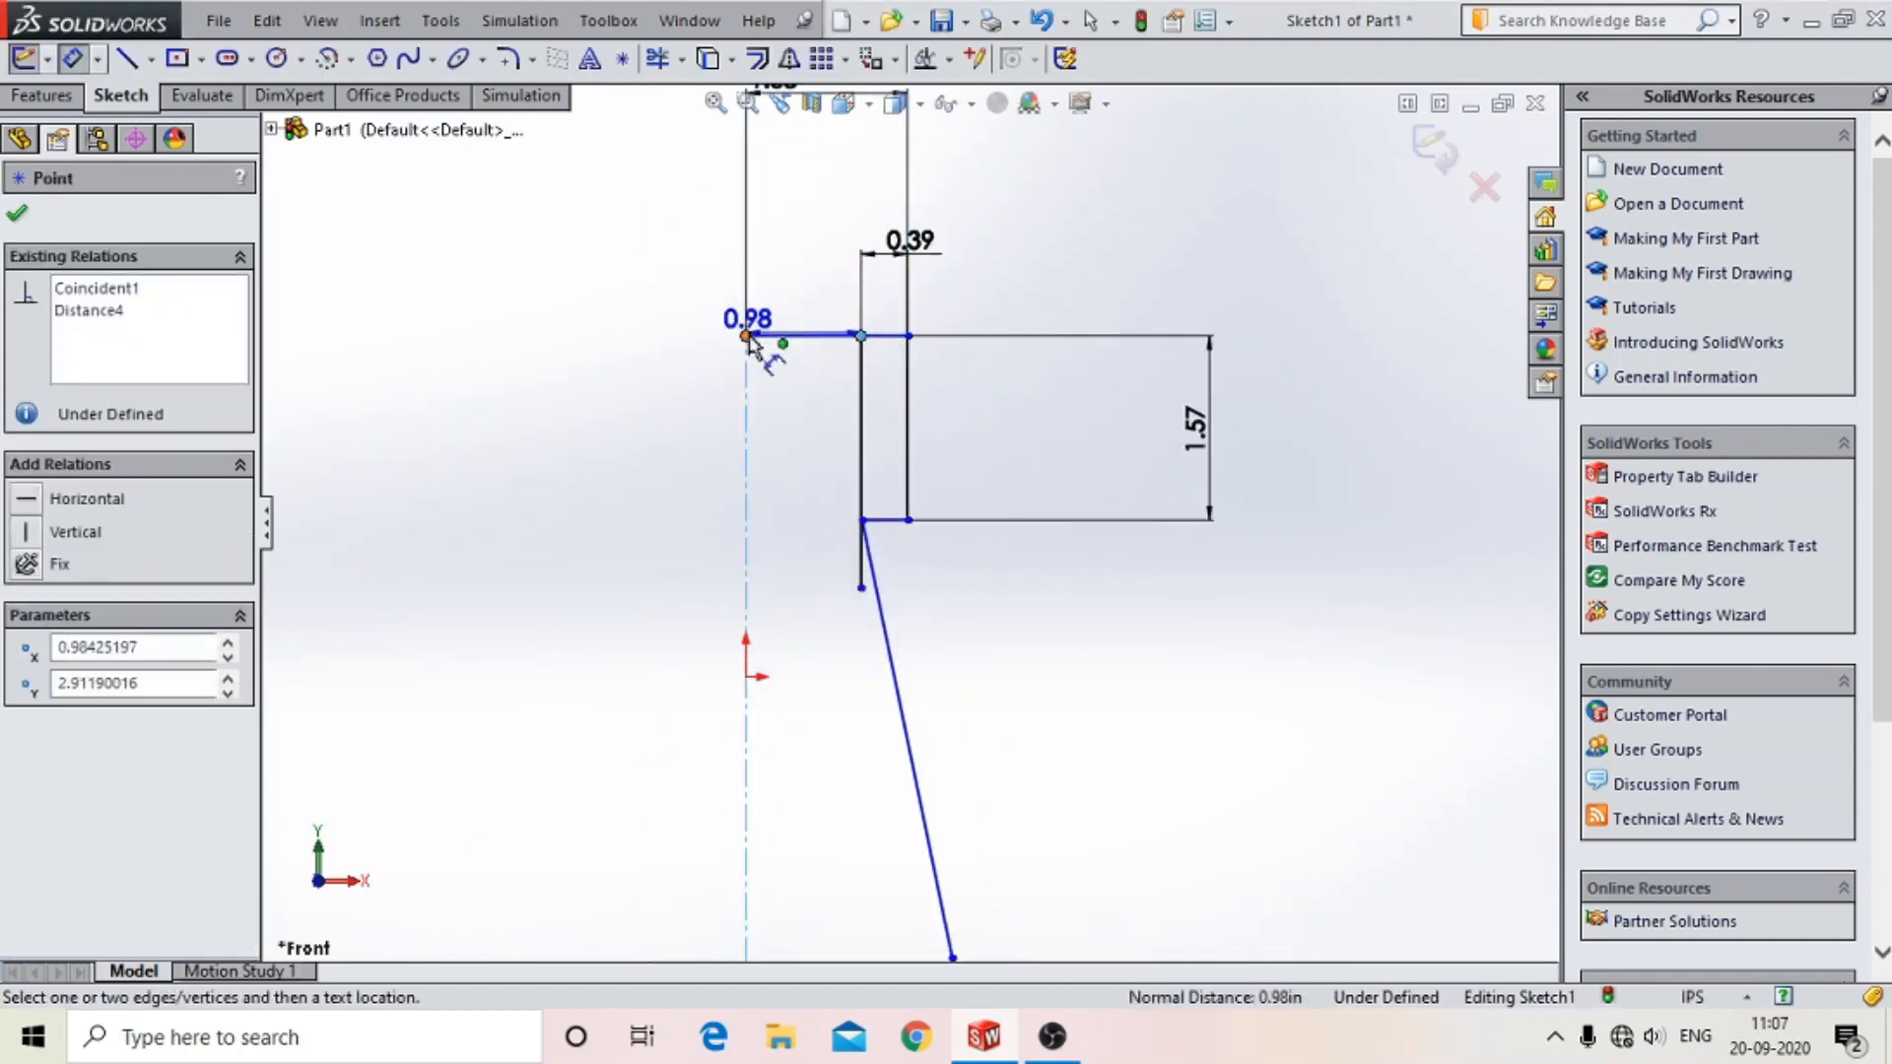
left_click(789, 186)
scroll(860, 340, "down", 2)
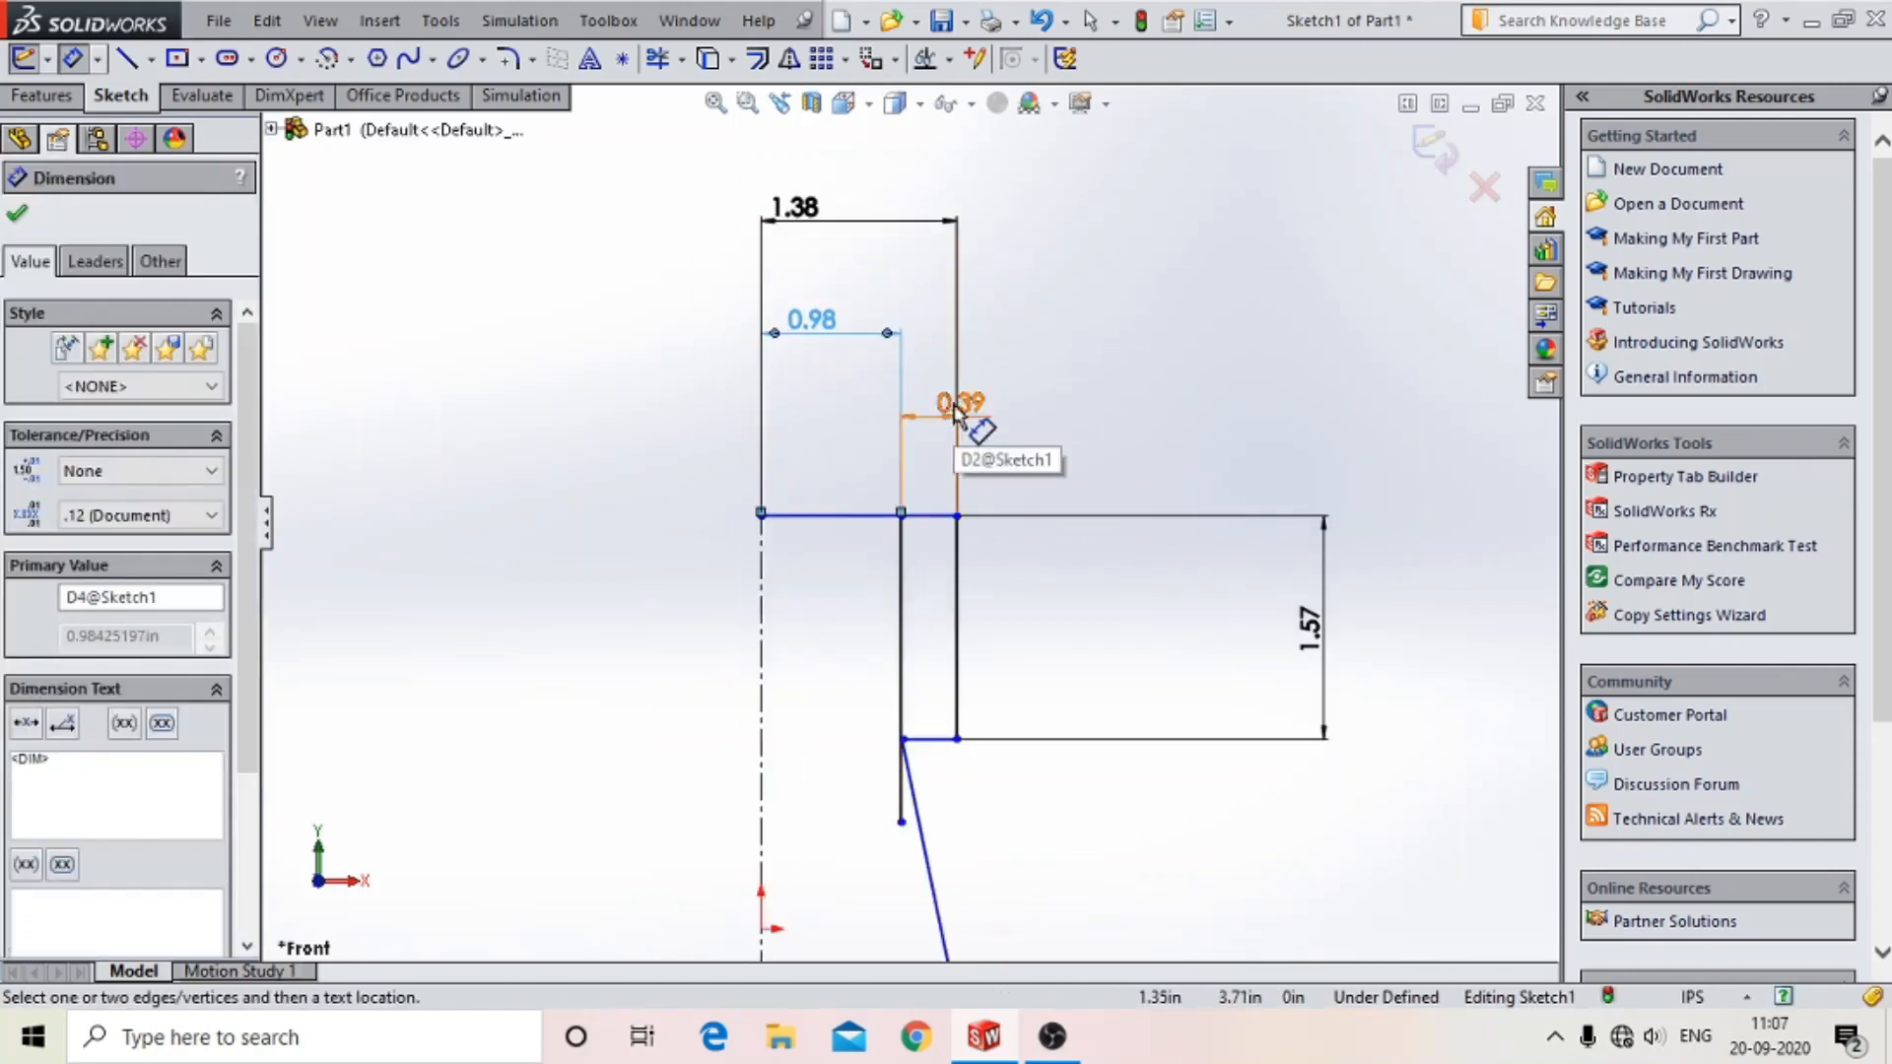
- Delete the three horizontal dimensions above the profile's top edge
left_click(961, 406)
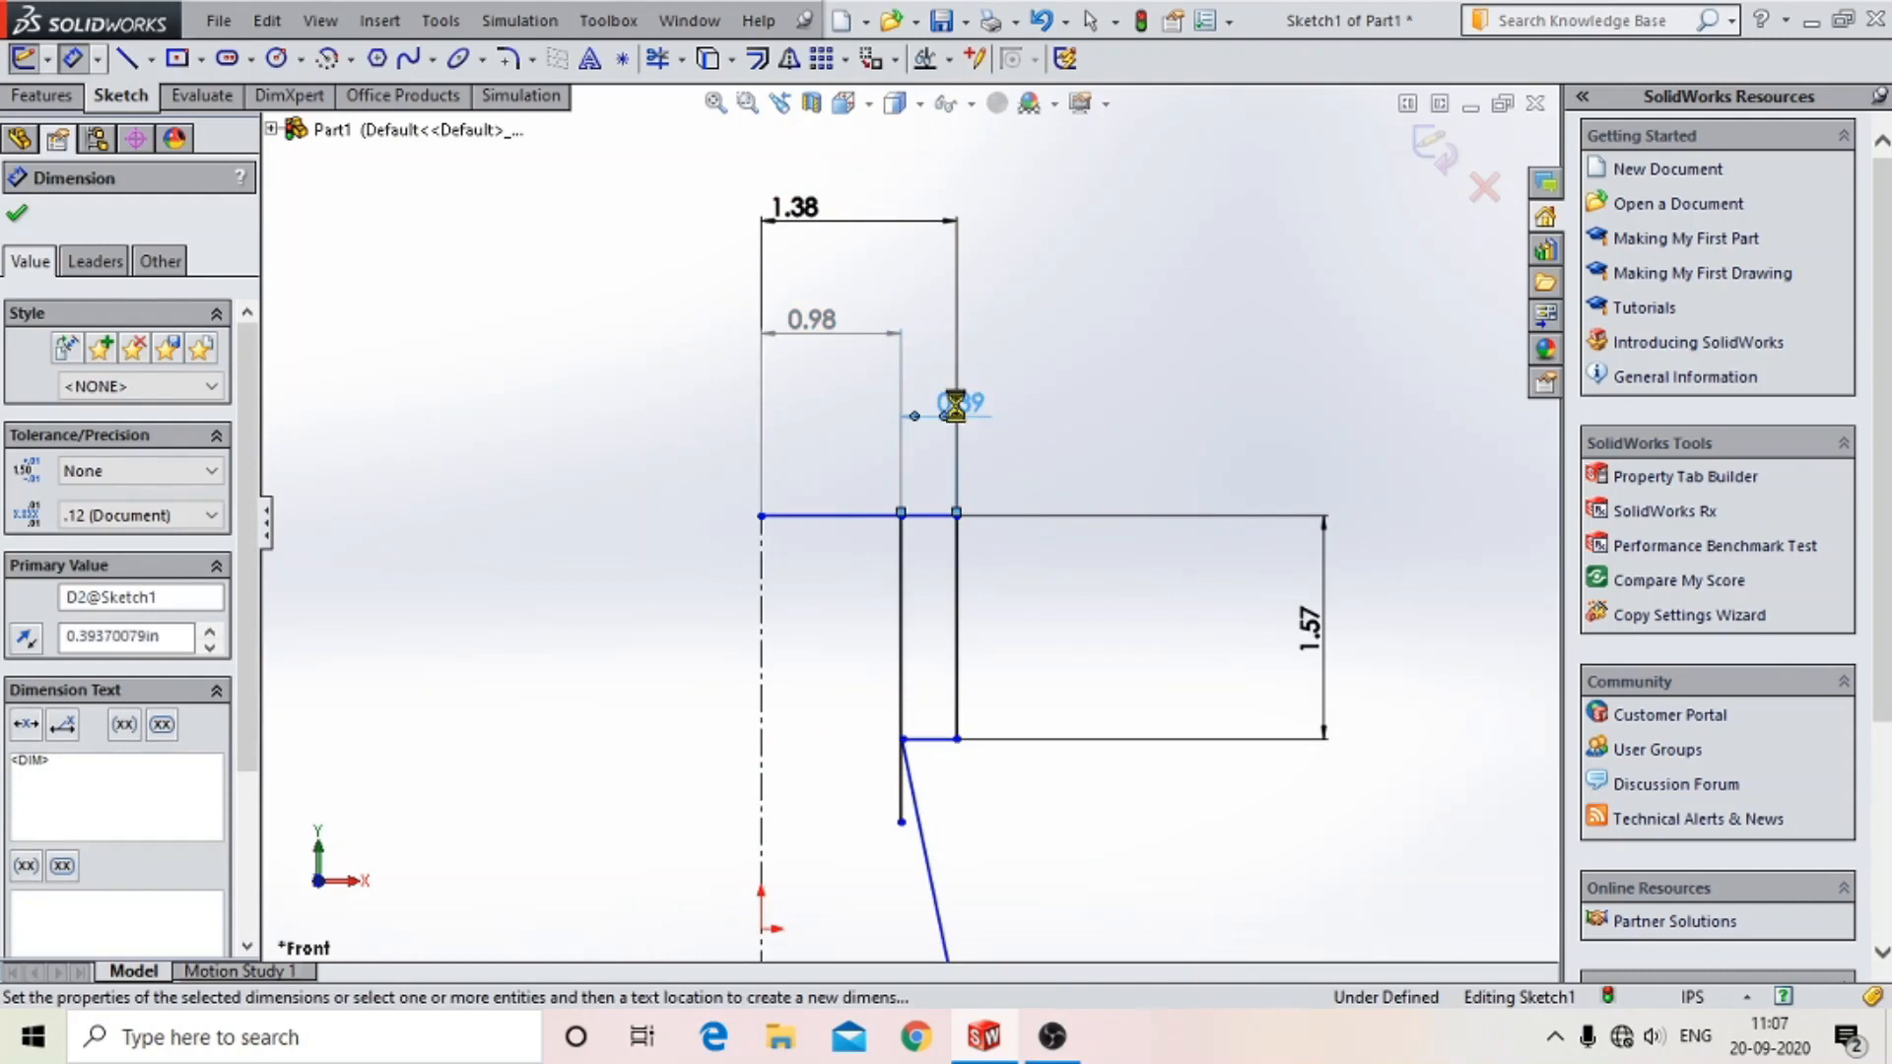
key("Delete")
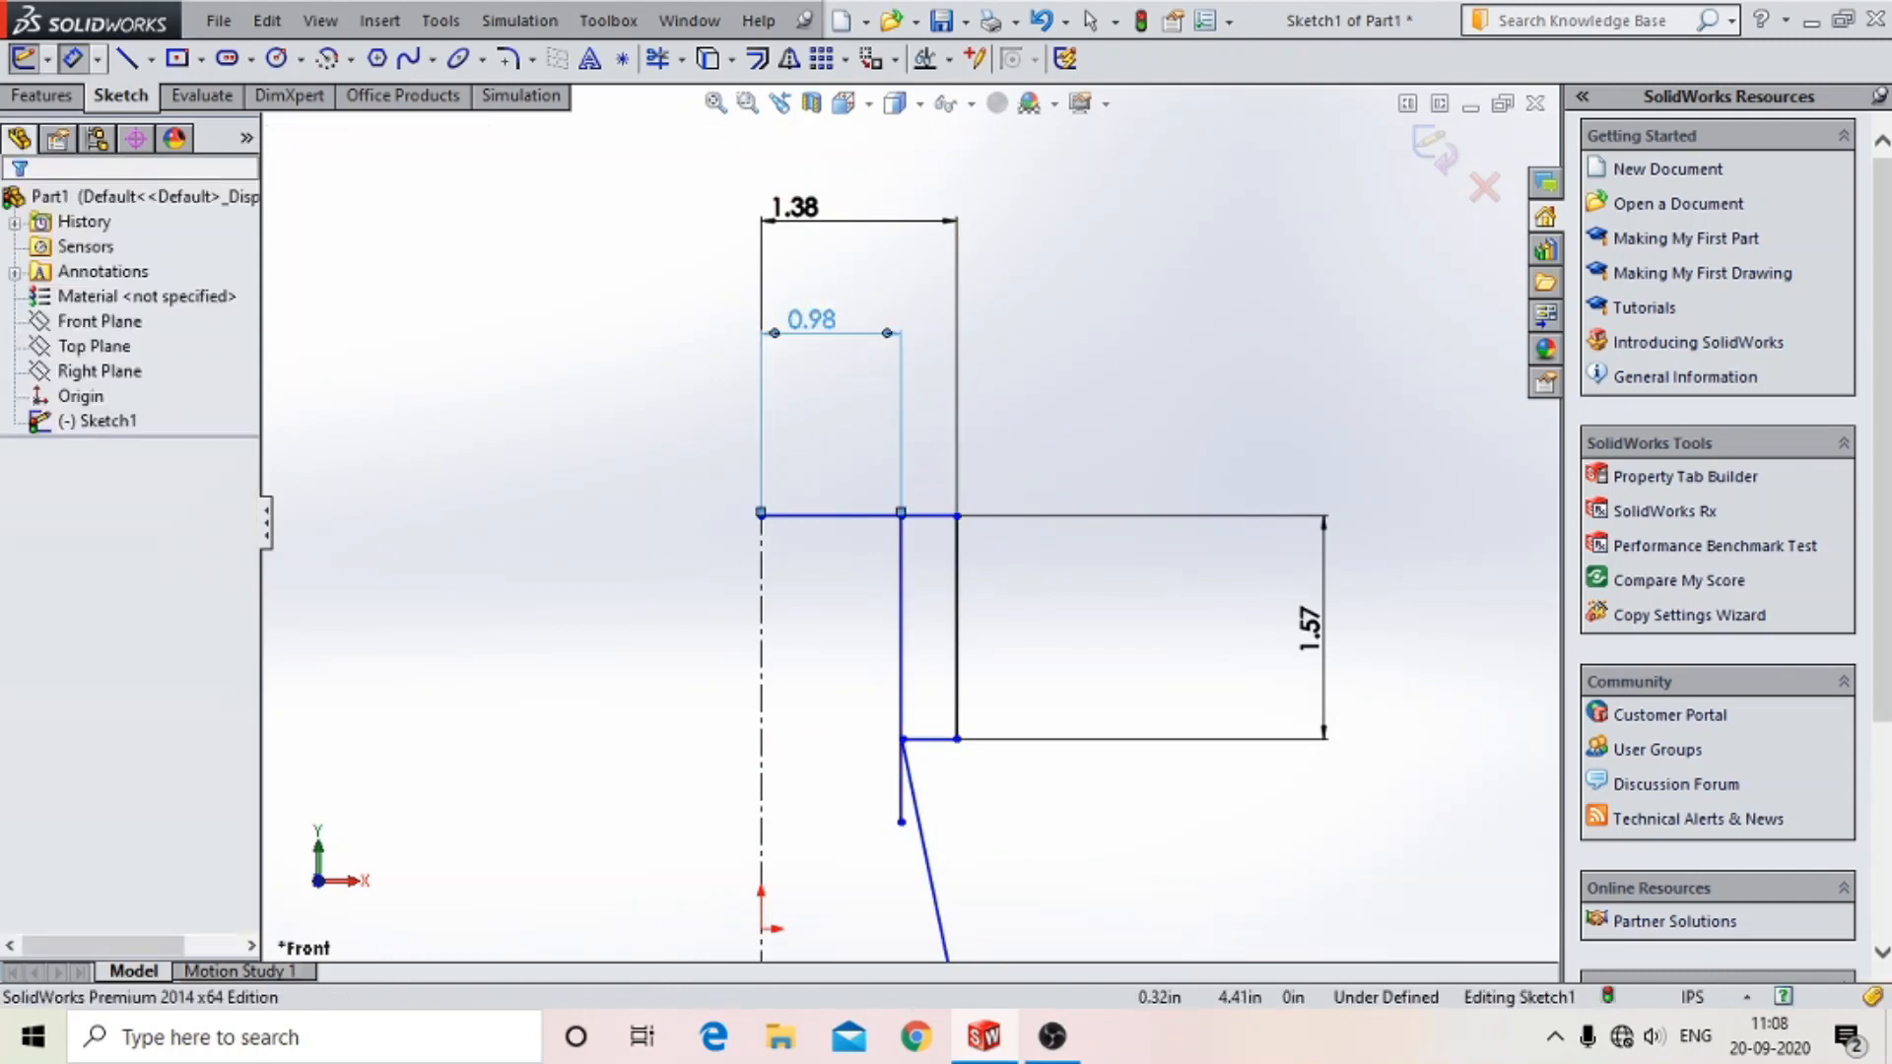
double_click(811, 319)
left_click(1181, 413)
left_click(793, 208)
key("Delete")
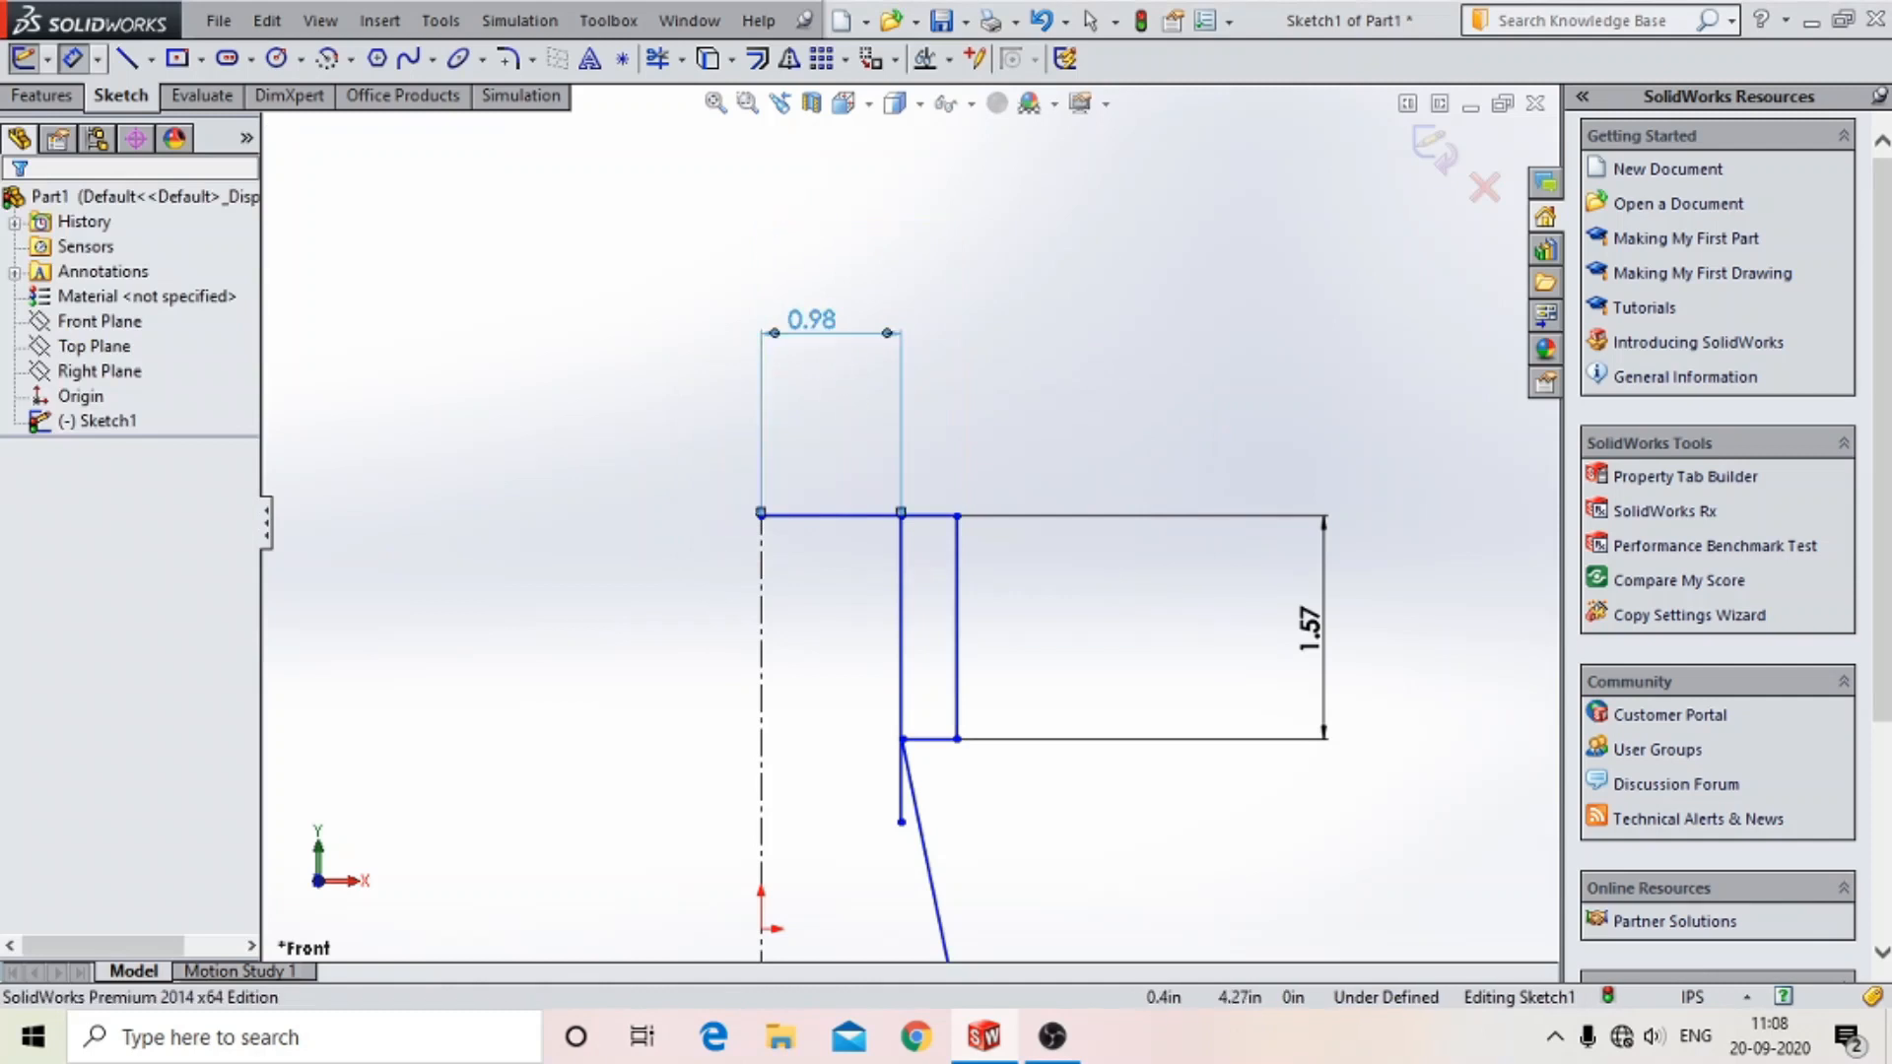
double_click(811, 320)
left_click(1194, 384)
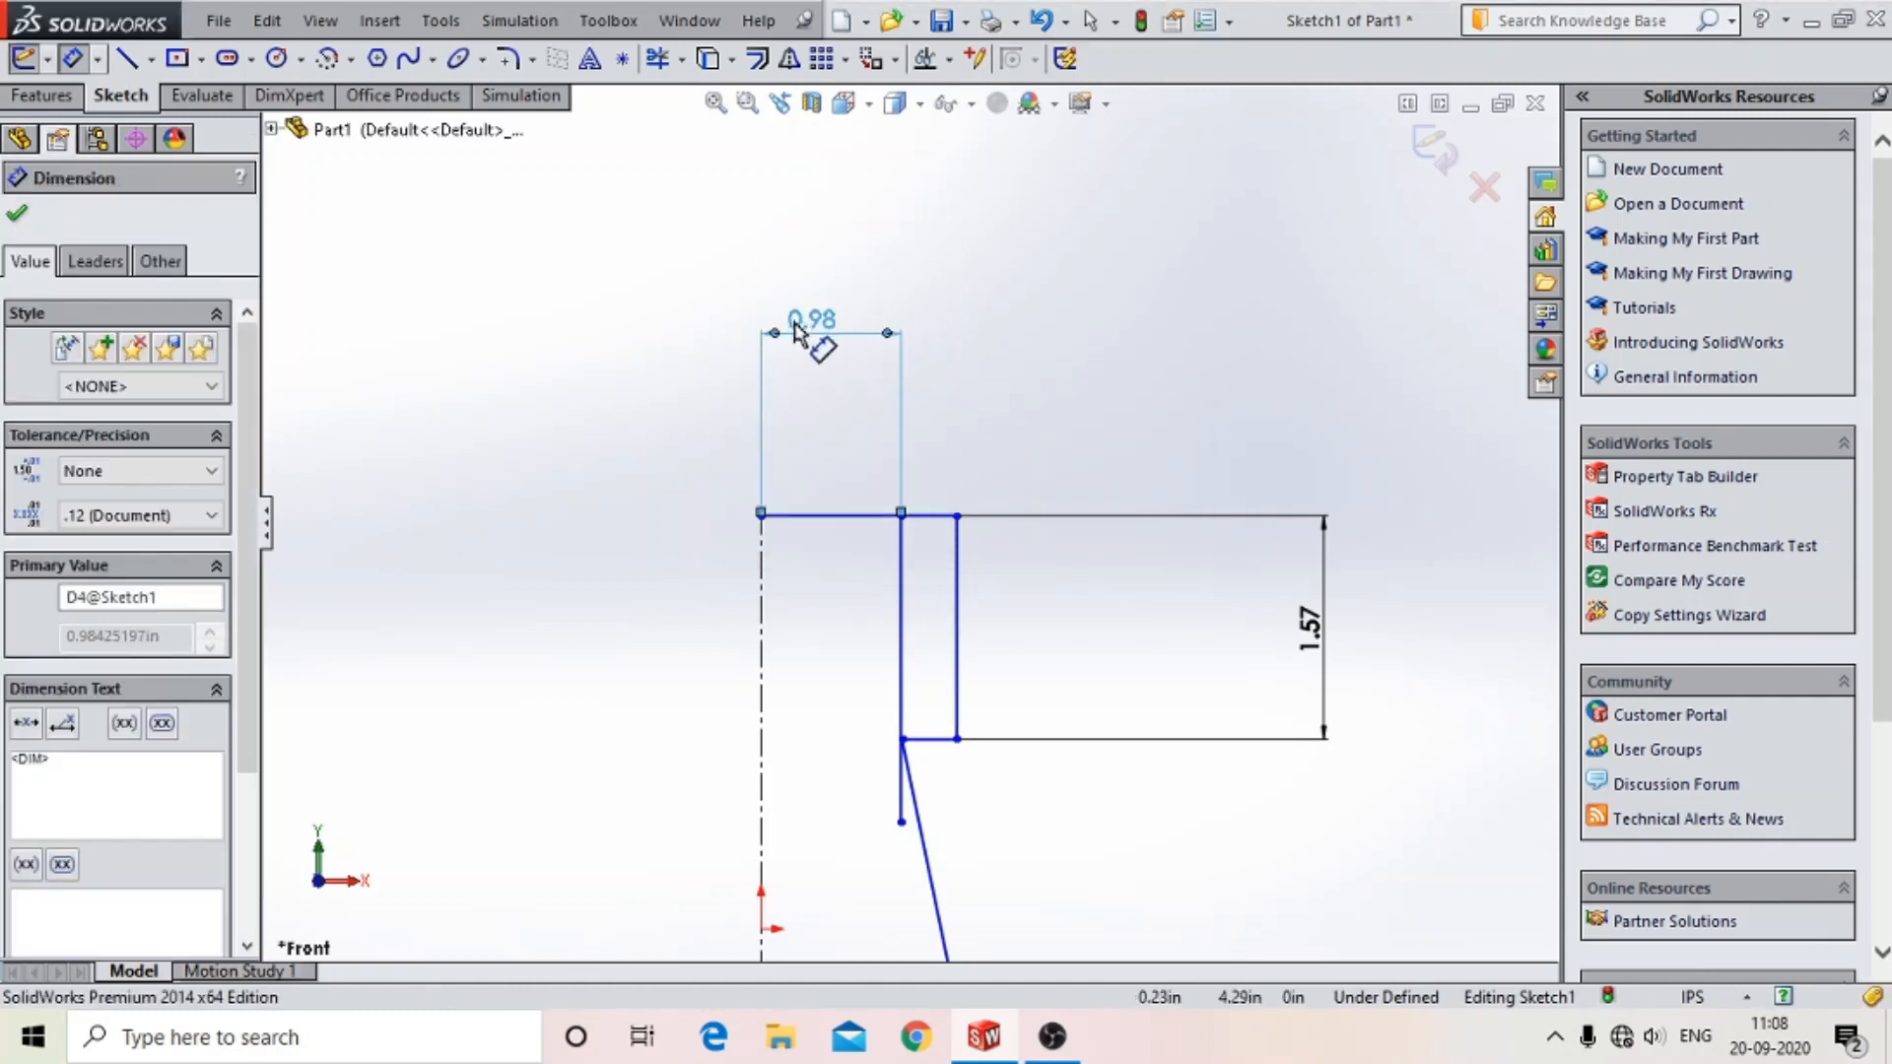
key("Delete")
- Dimension the distance from the centerline's upper end to the inner vertical line's upper end as 25 mm
left_click(901, 515)
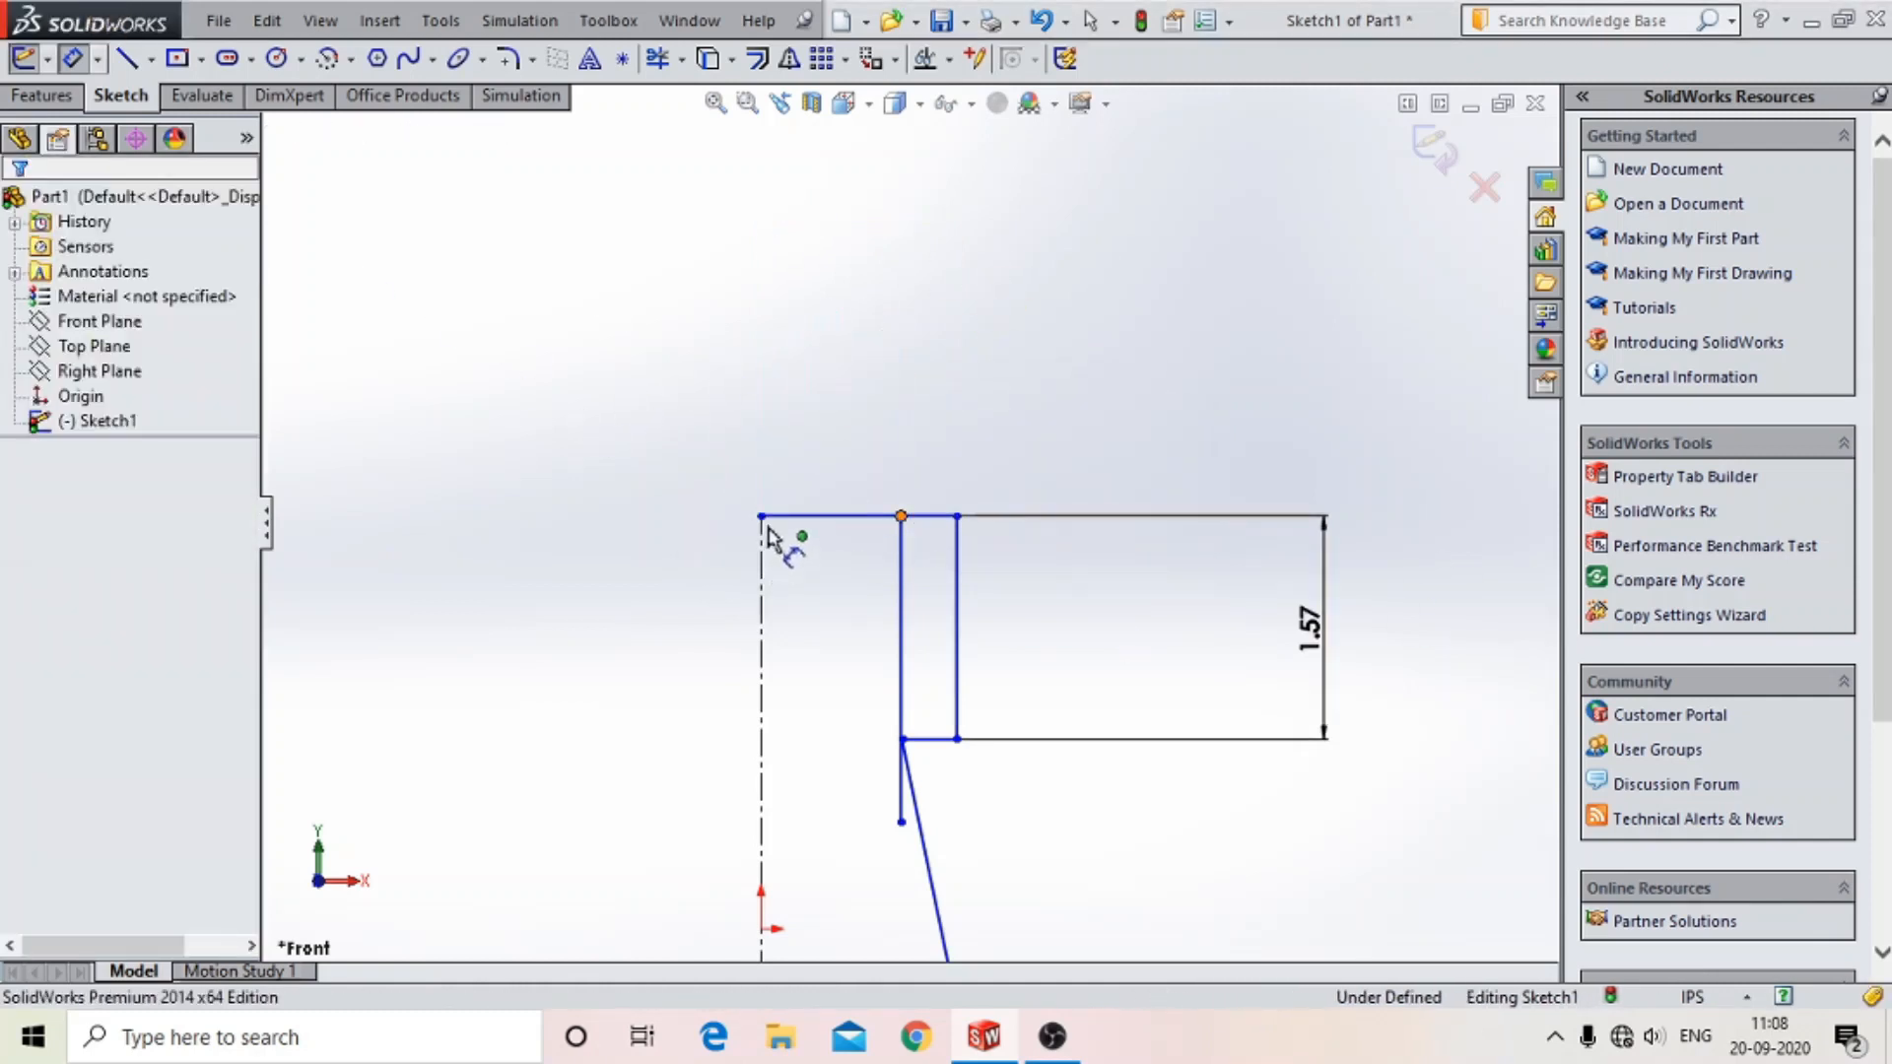
left_click(760, 516)
left_click(780, 404)
type("25mm")
key("Return")
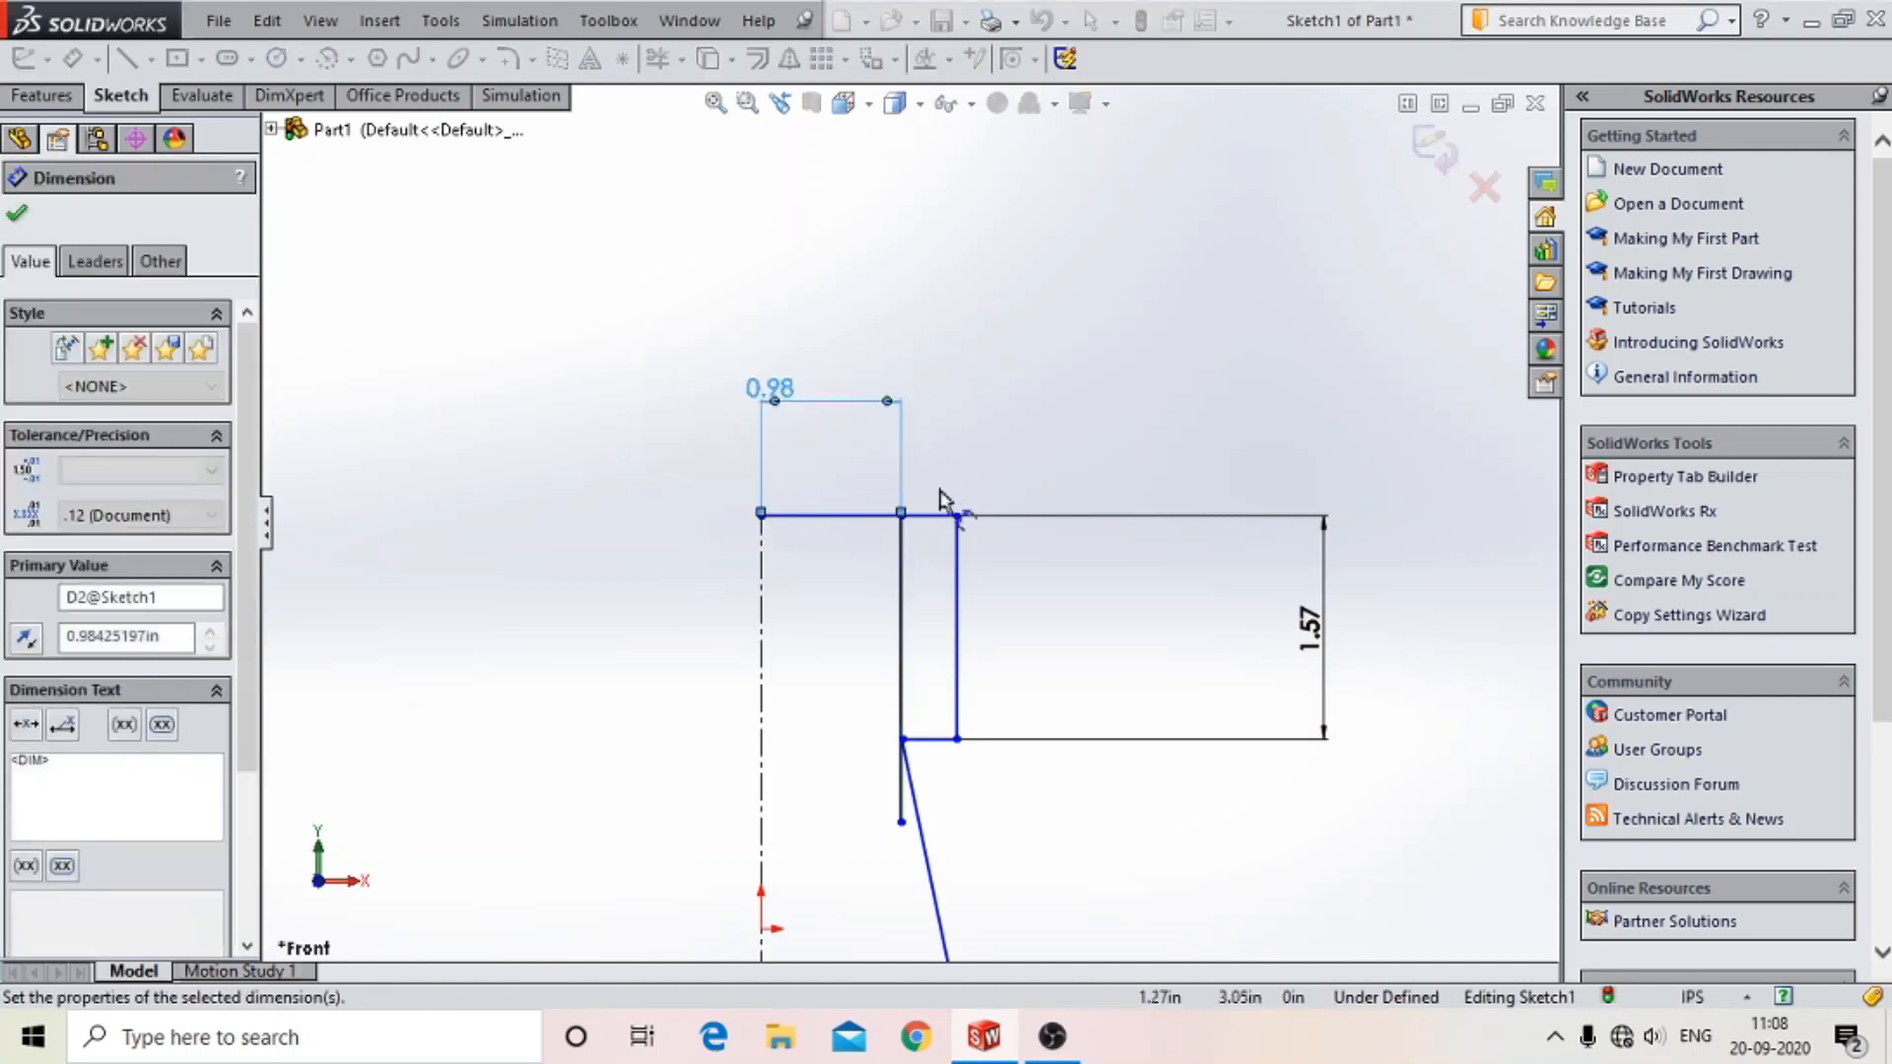
- Dimension the distance from the centerline's upper end to the profile's upper outer corner as 35 mm
left_click(761, 512)
left_click(955, 515)
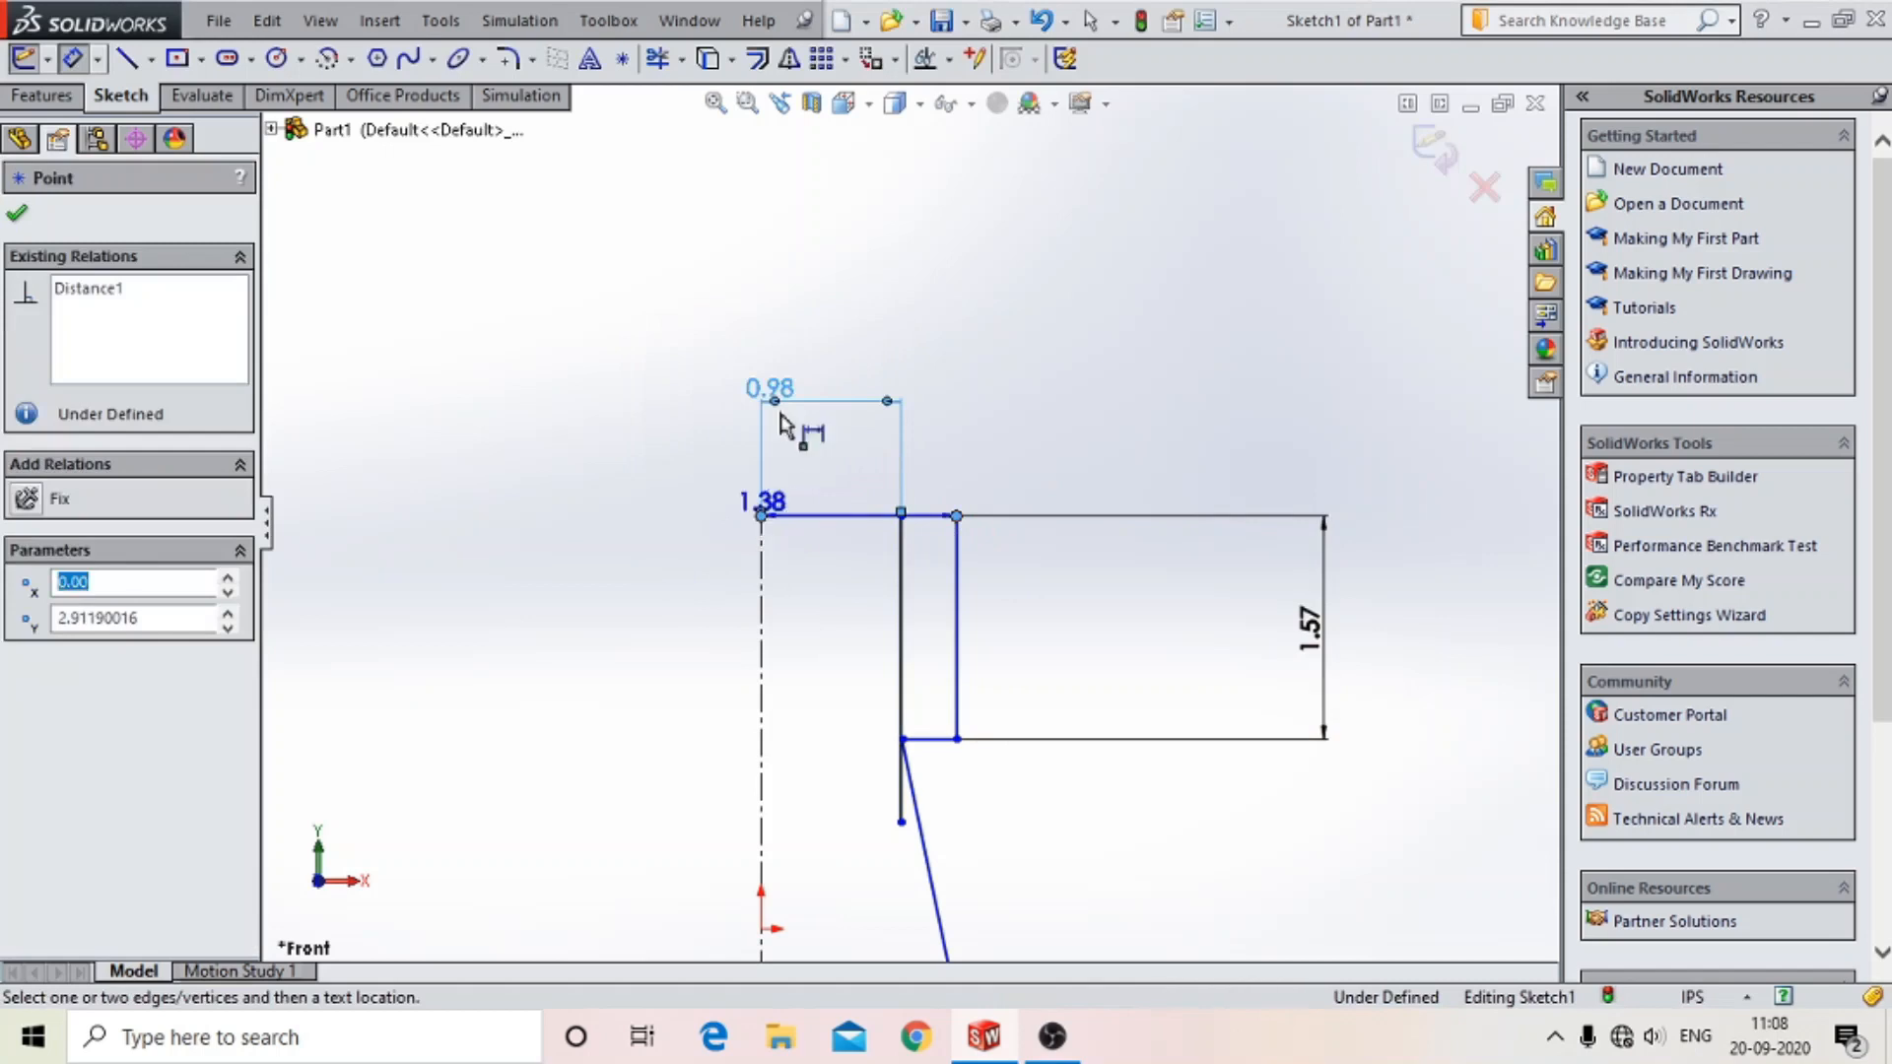
left_click(885, 300)
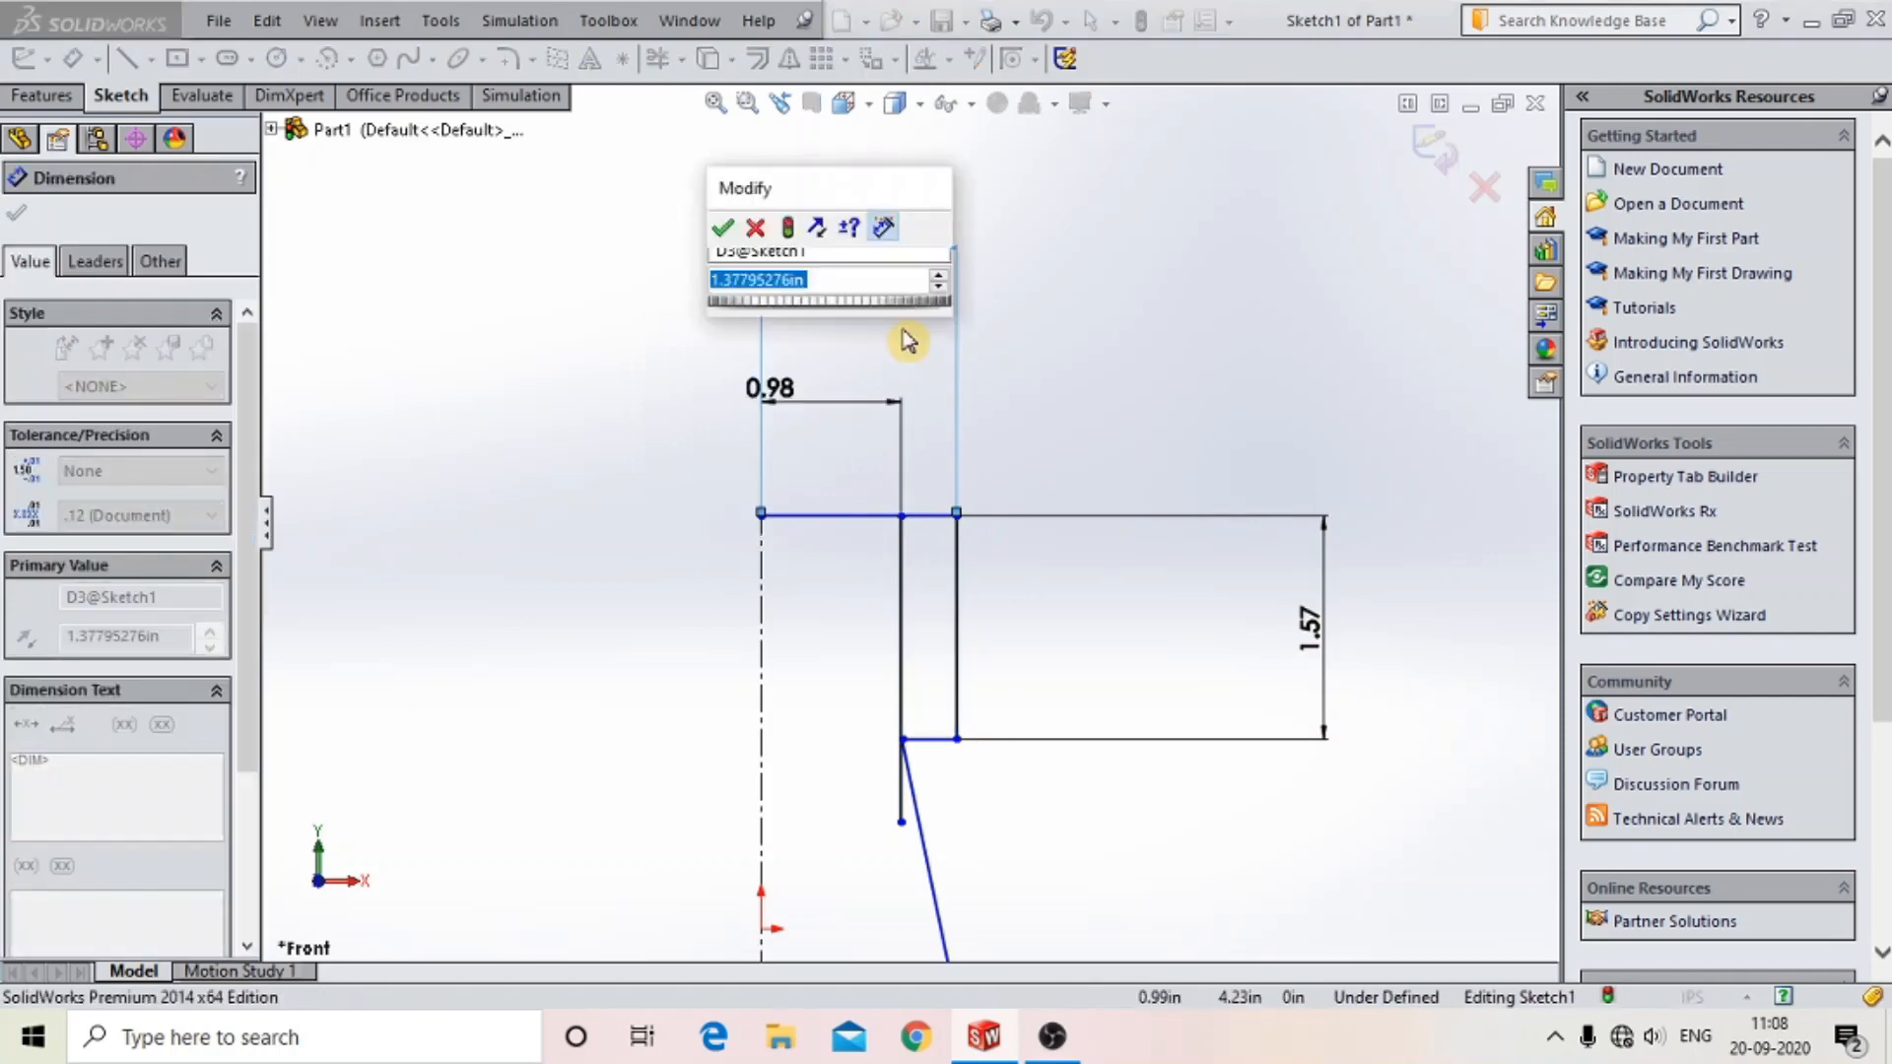
type("35mm")
key("Return")
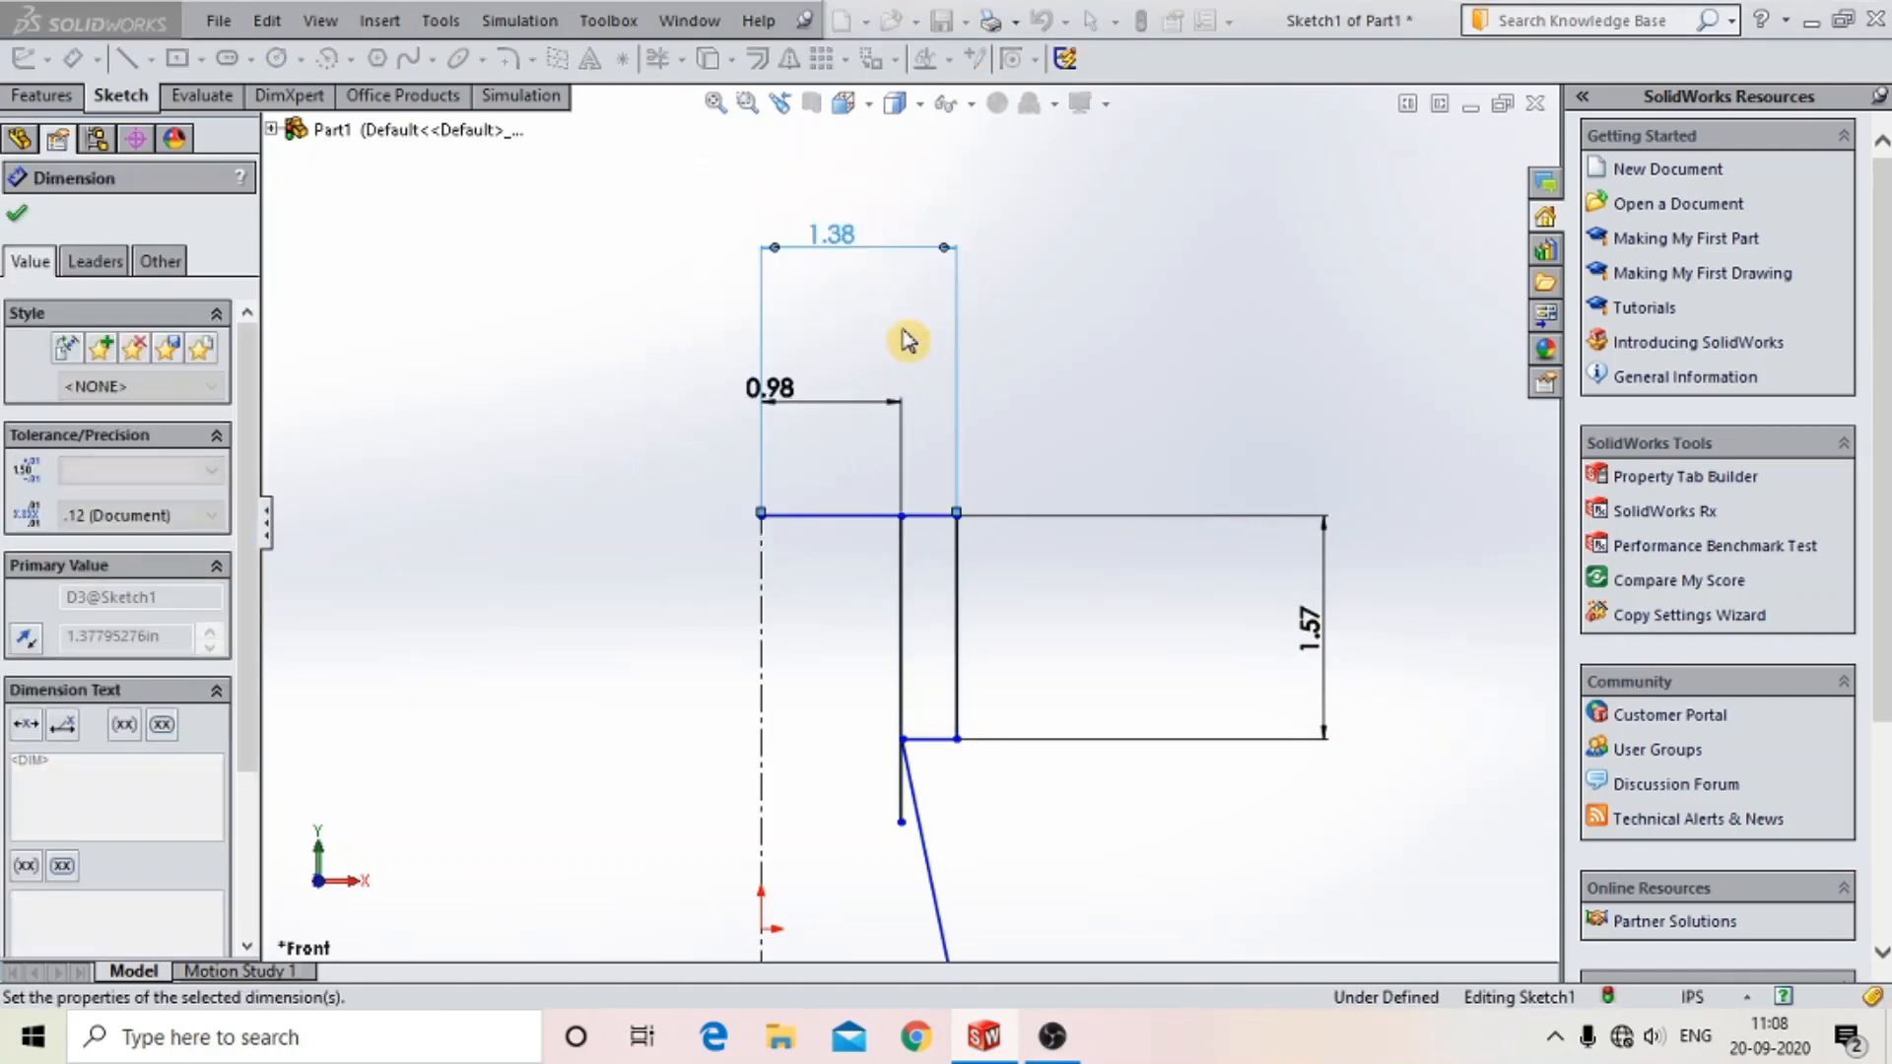
- Dimension the distance from the centerline to the slanted line's upper end as 33 mm, placed below the origin
scroll(965, 562, "up", 2)
scroll(928, 698, "down", 2)
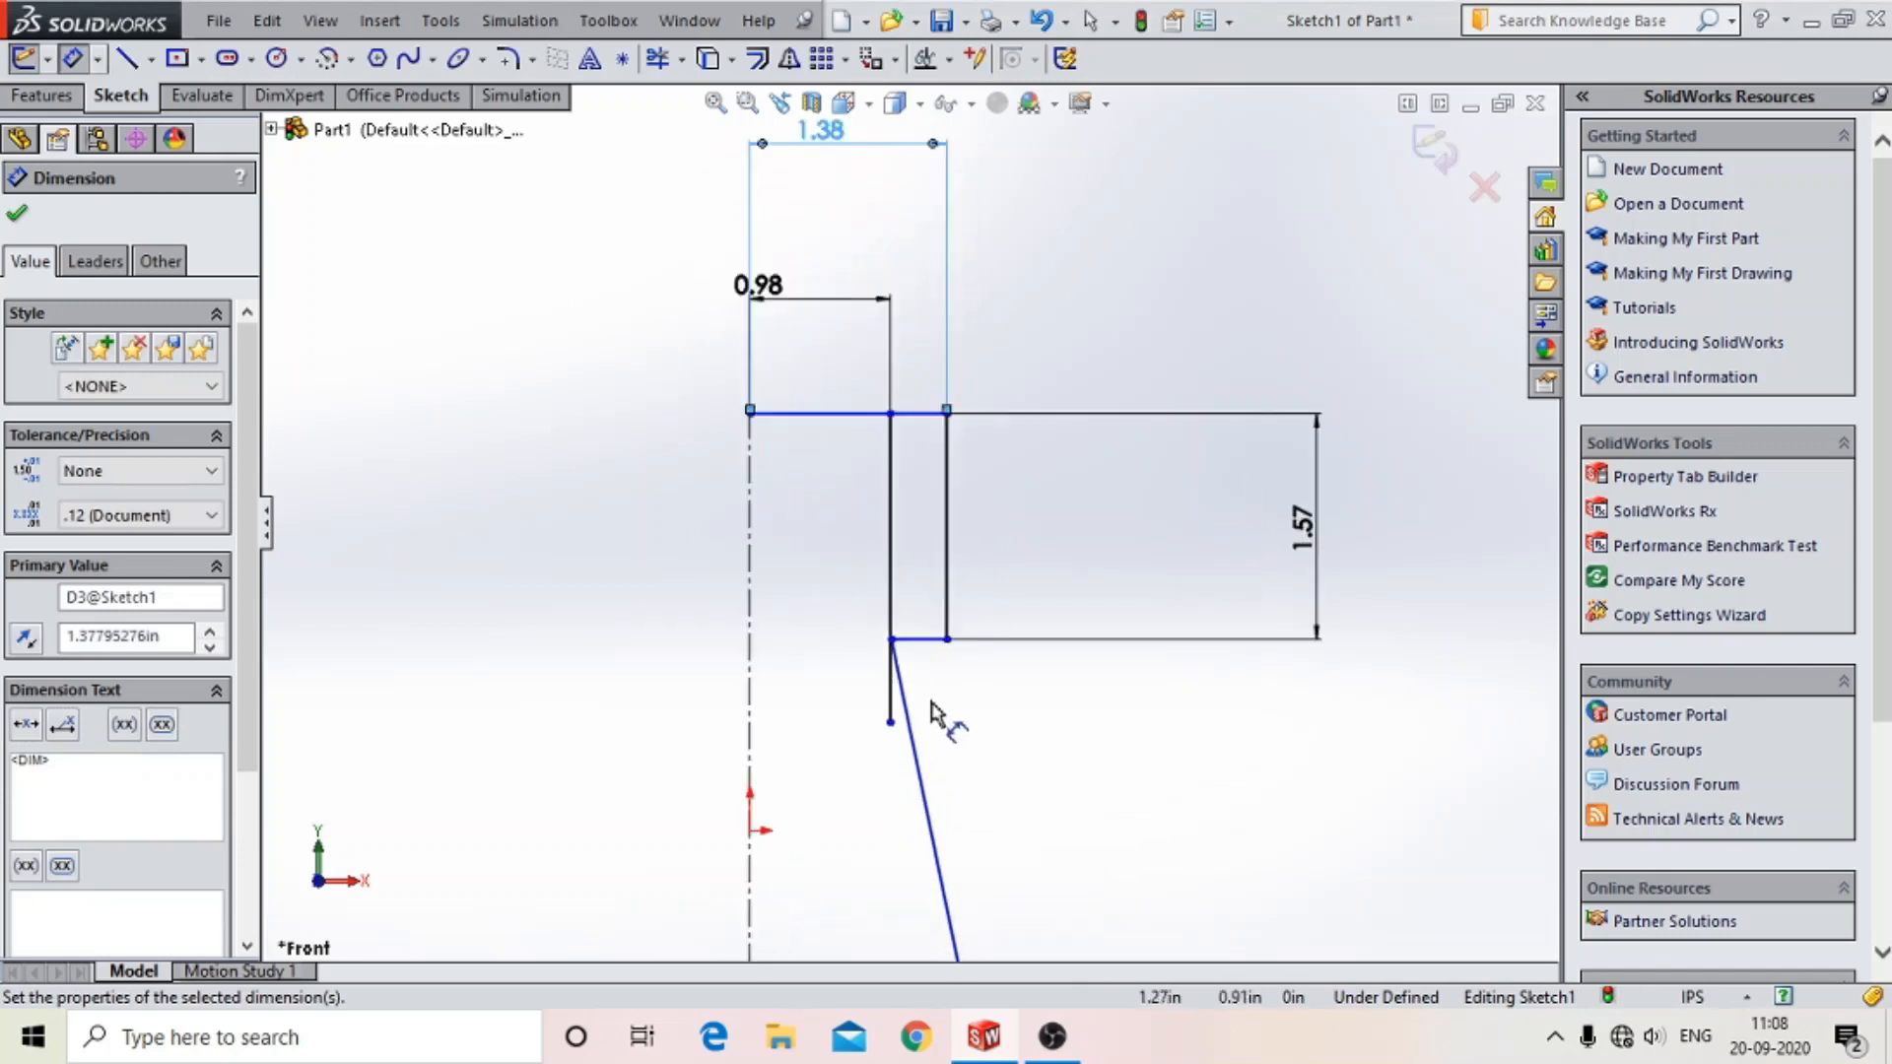
scroll(930, 706, "up", 4)
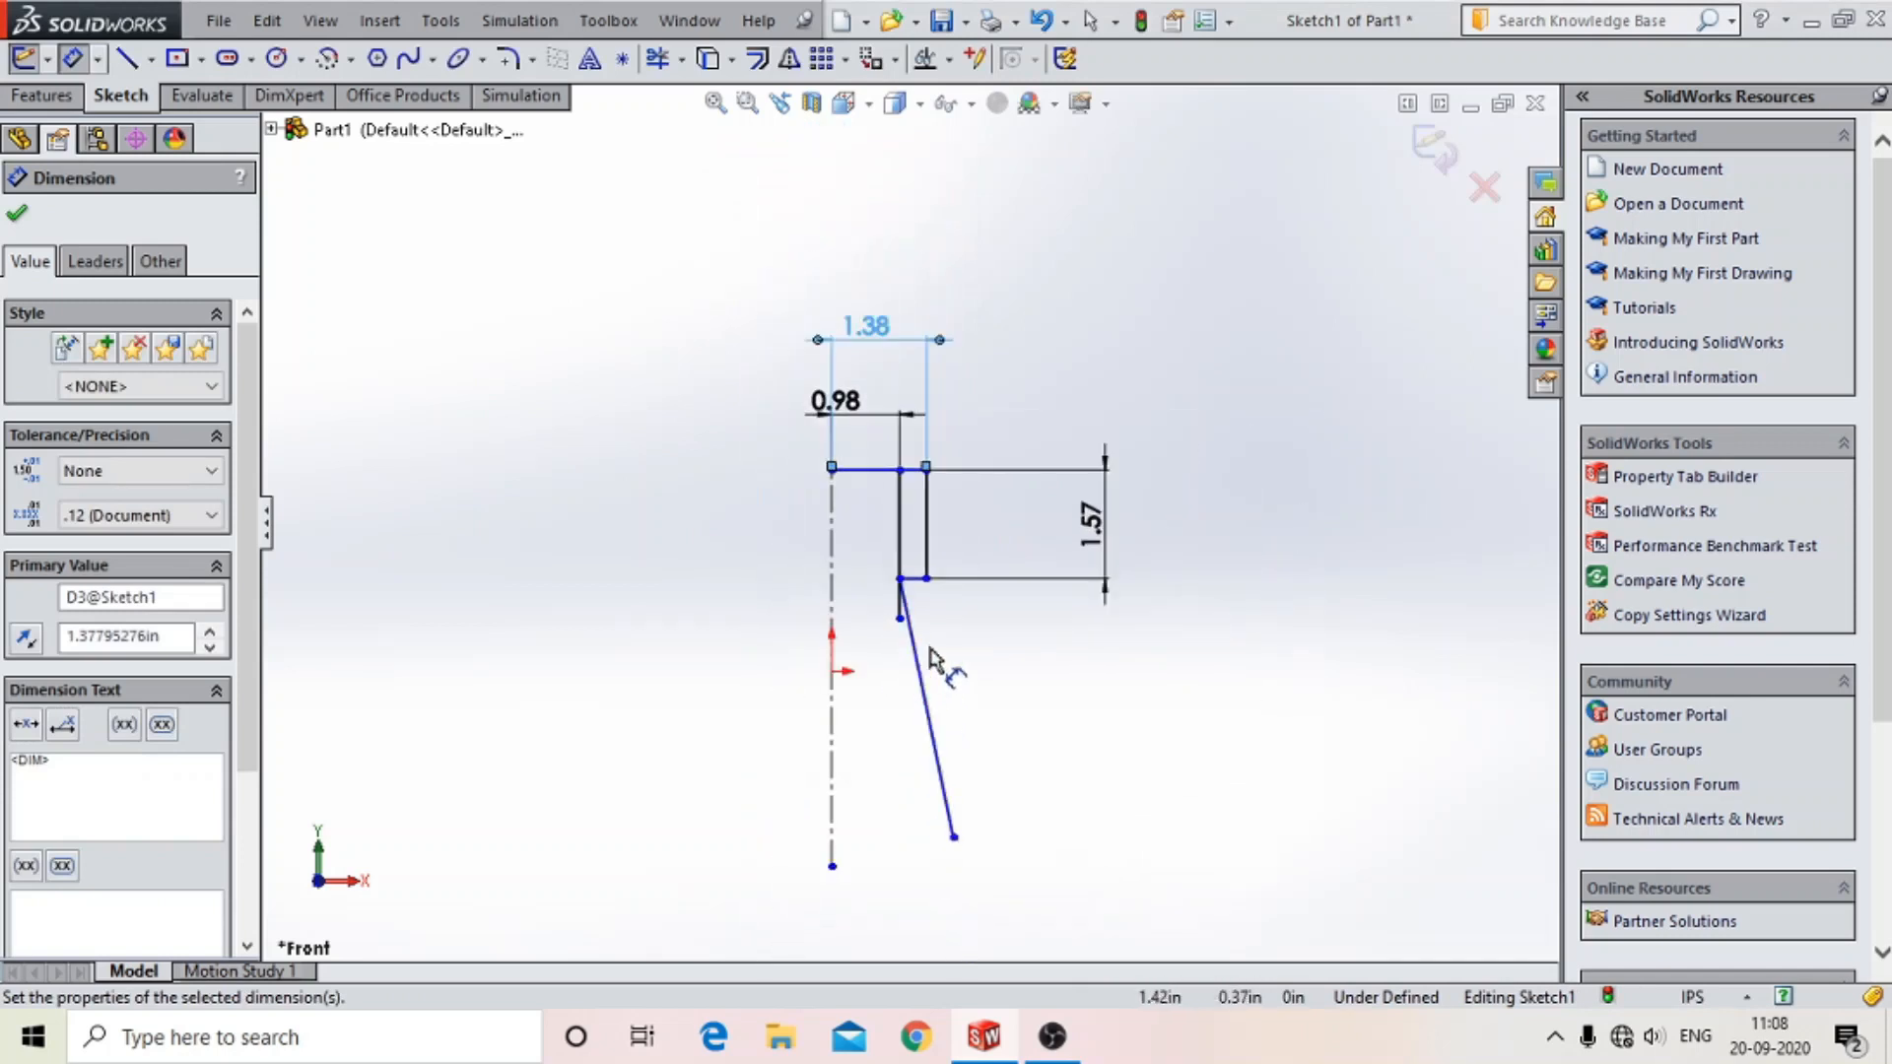
scroll(935, 666, "down", 2)
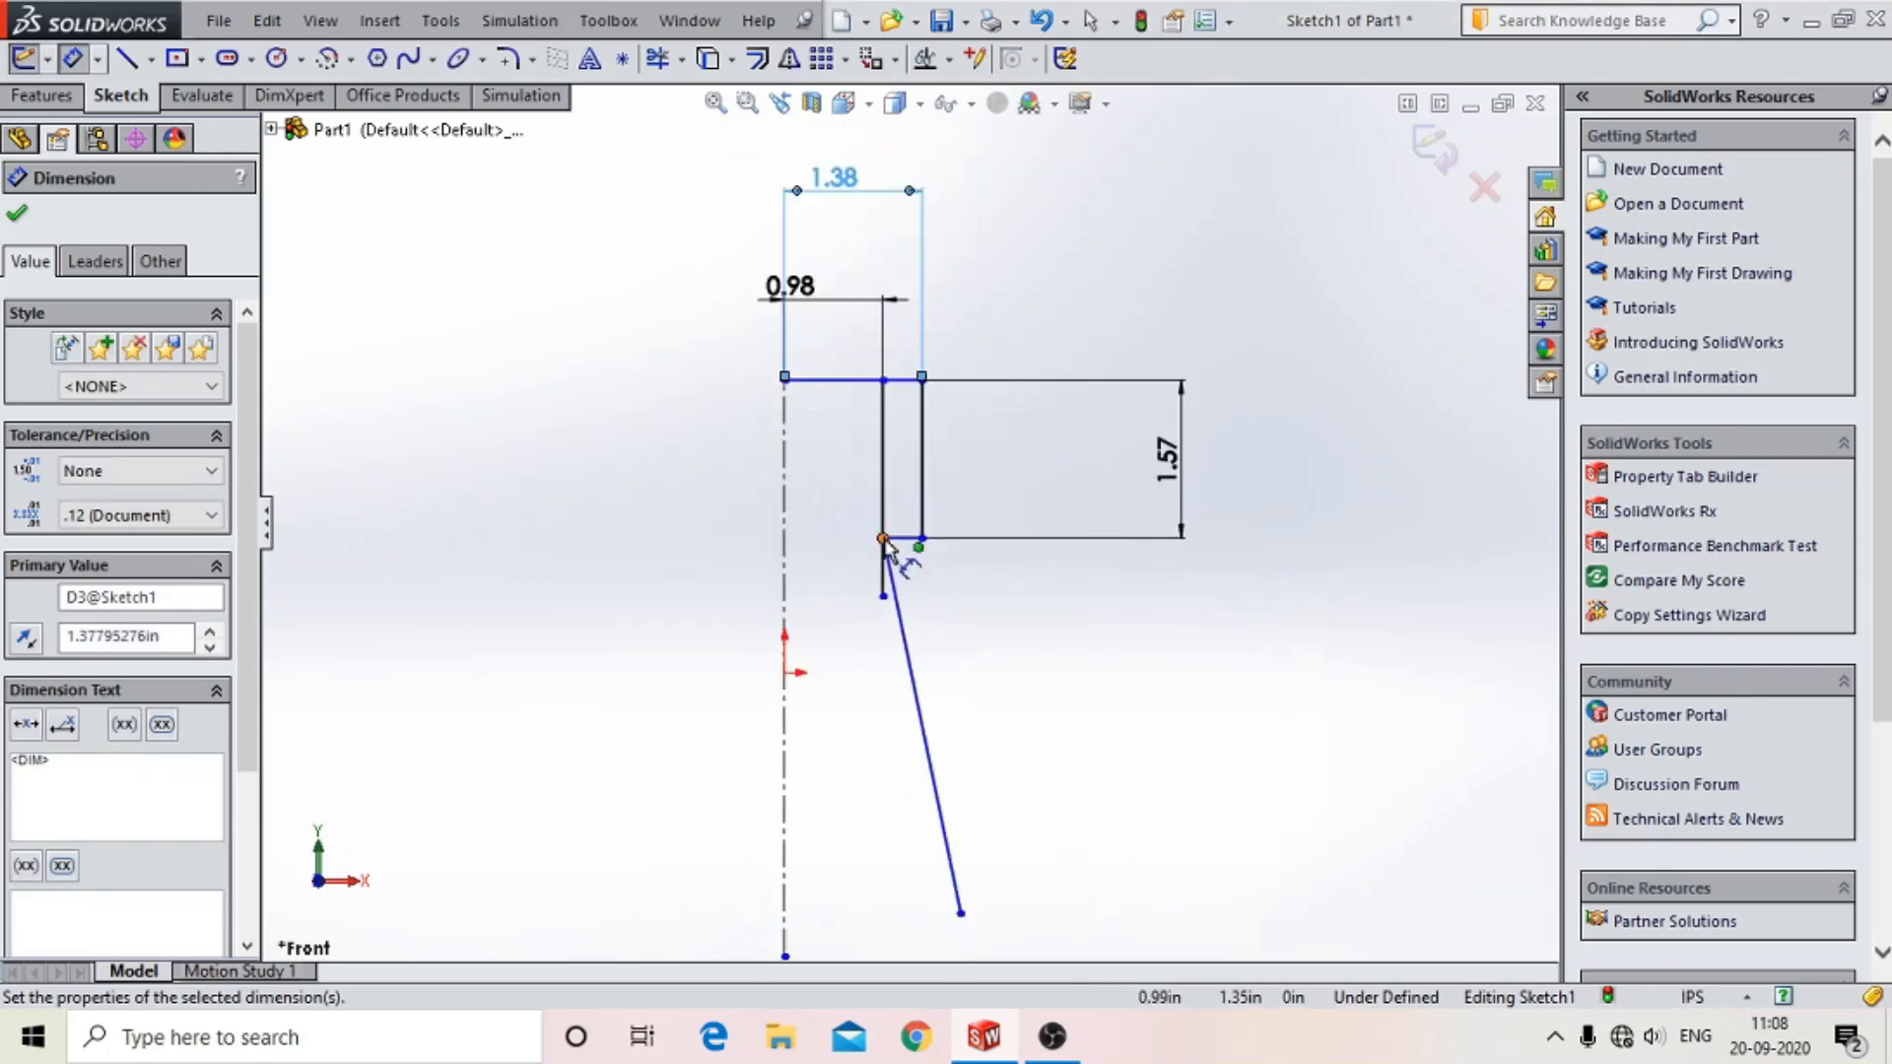
left_click(883, 539)
left_click(785, 577)
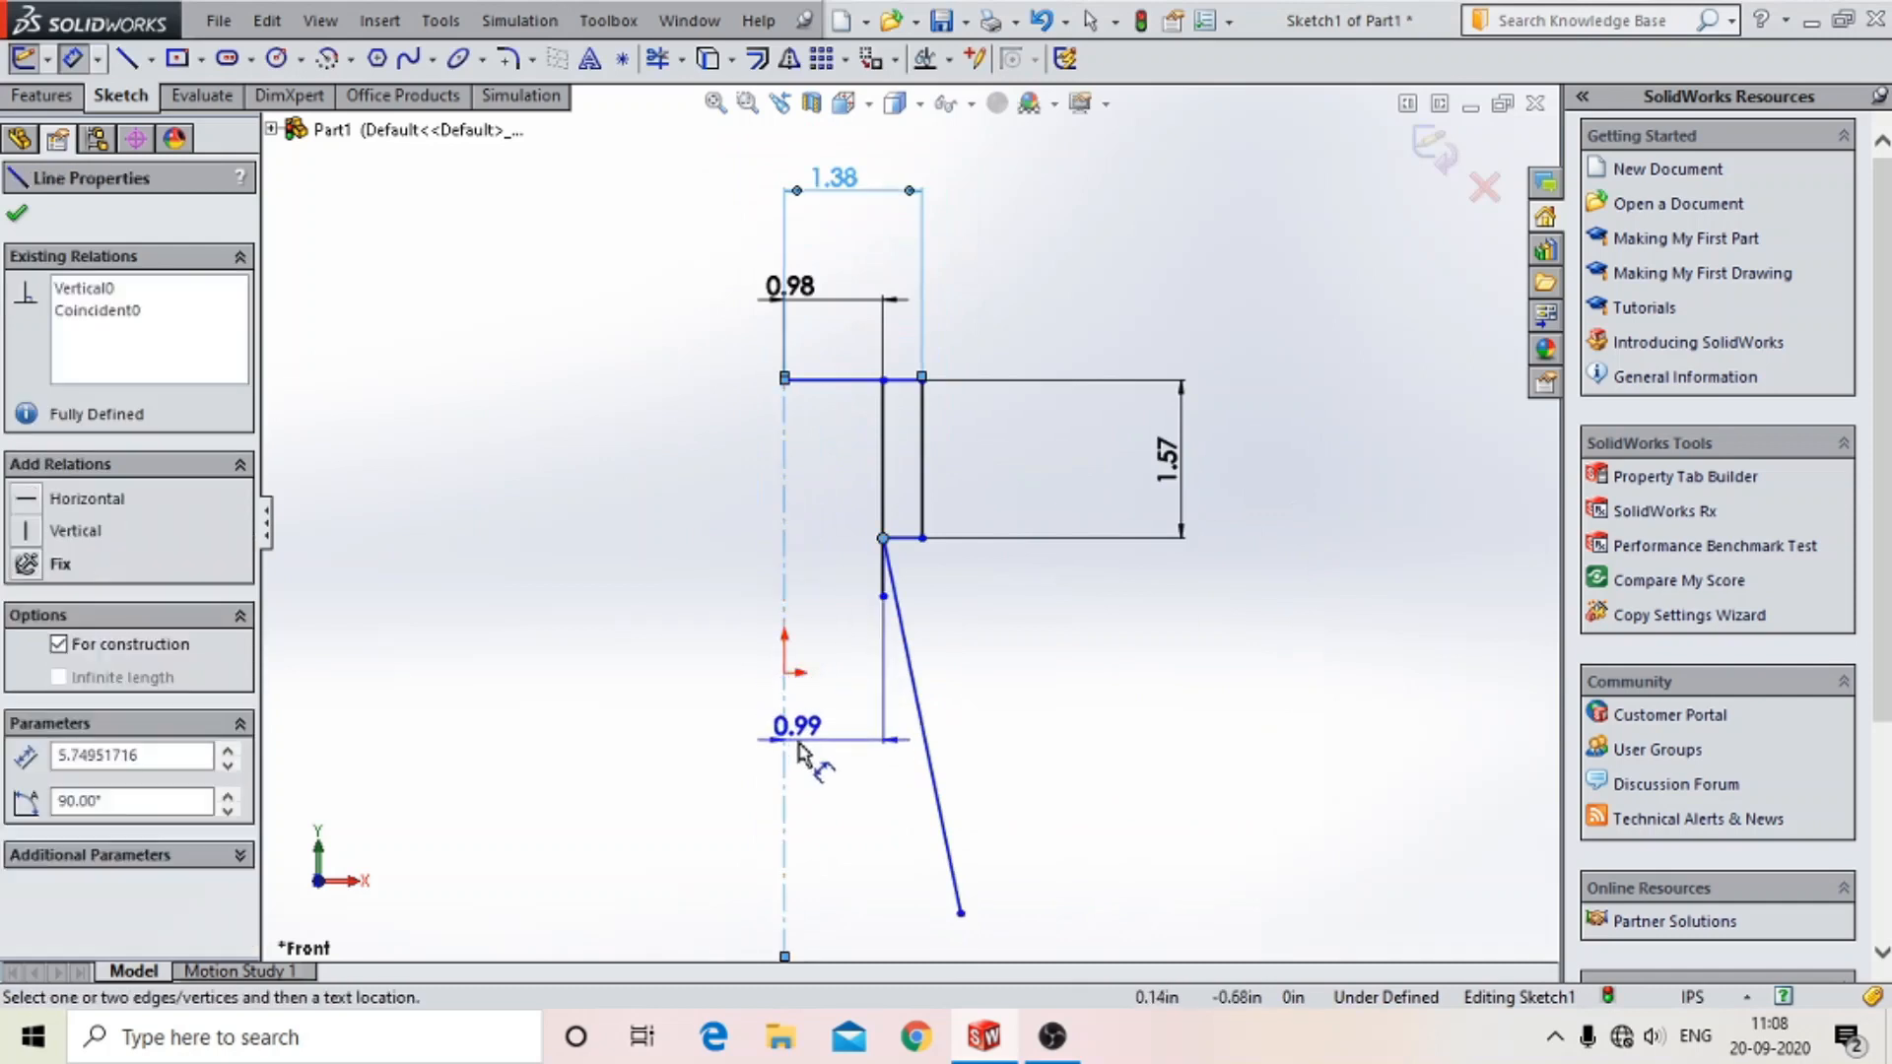
left_click(800, 754)
type("33")
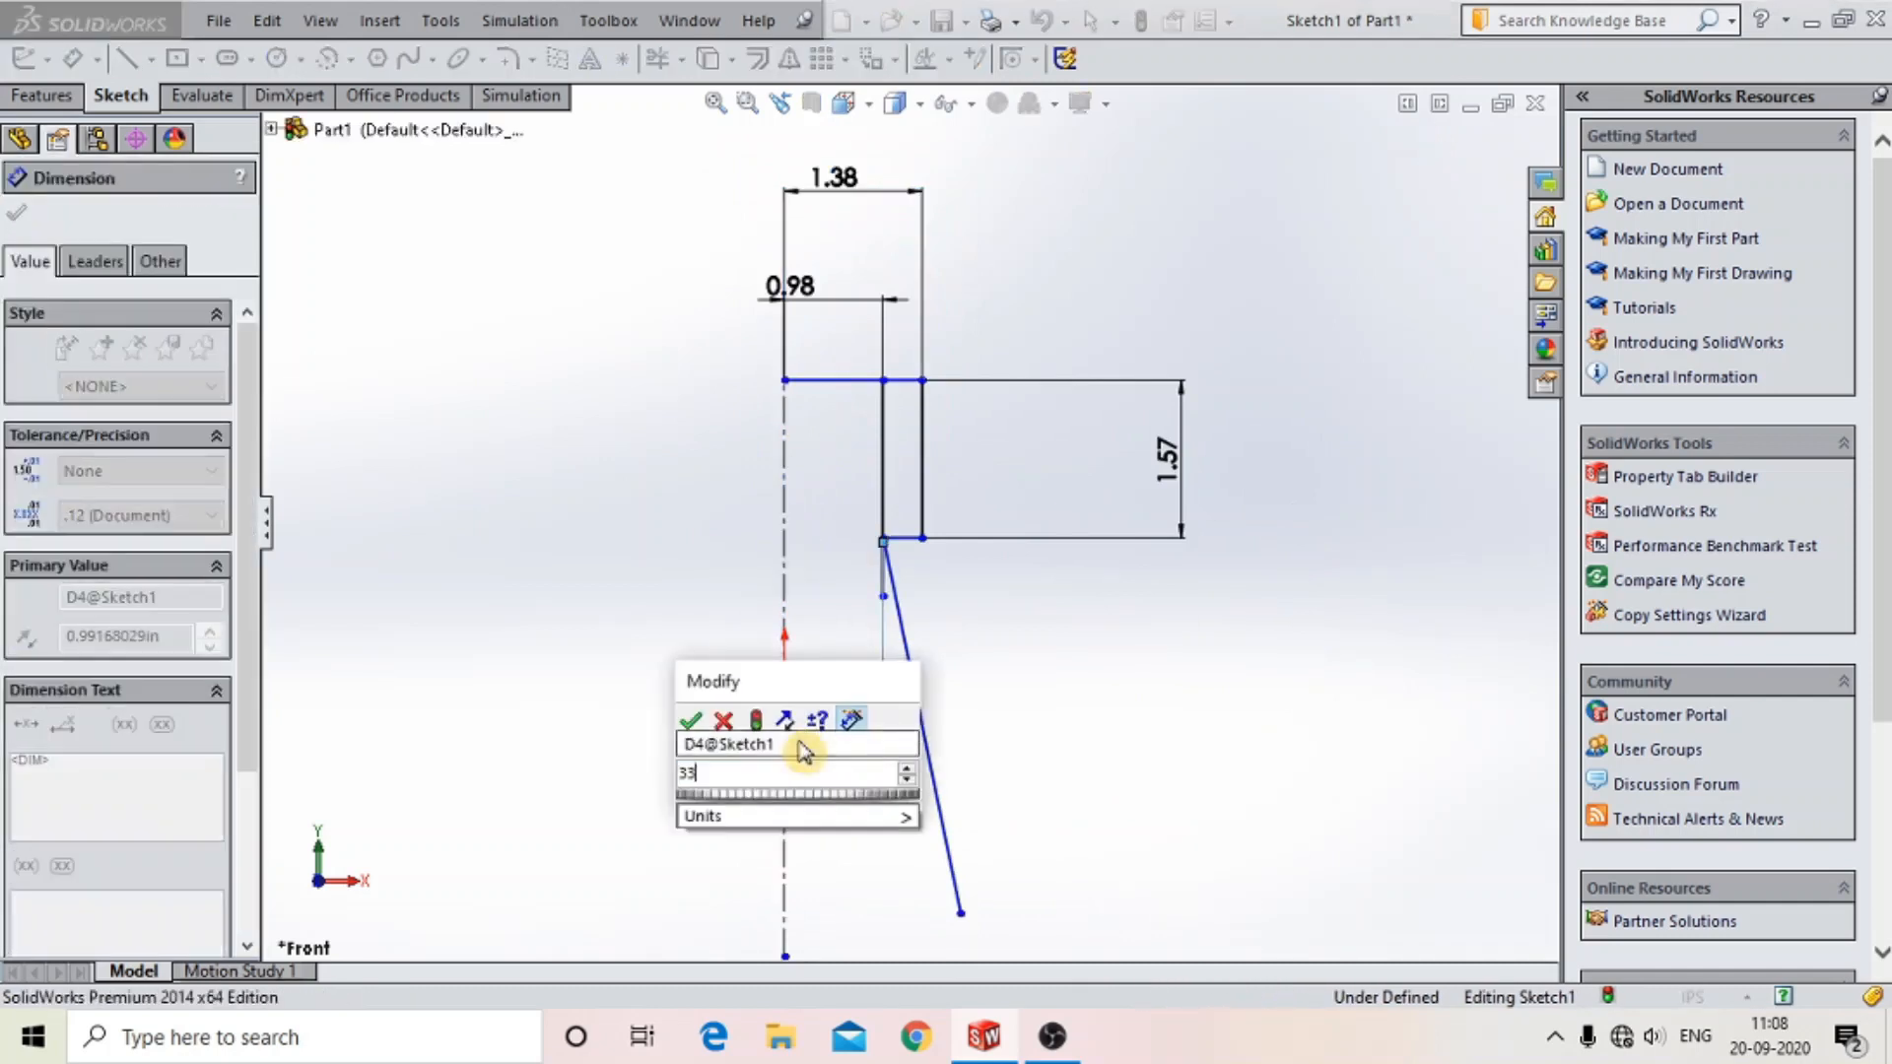
type("mm")
key("Return")
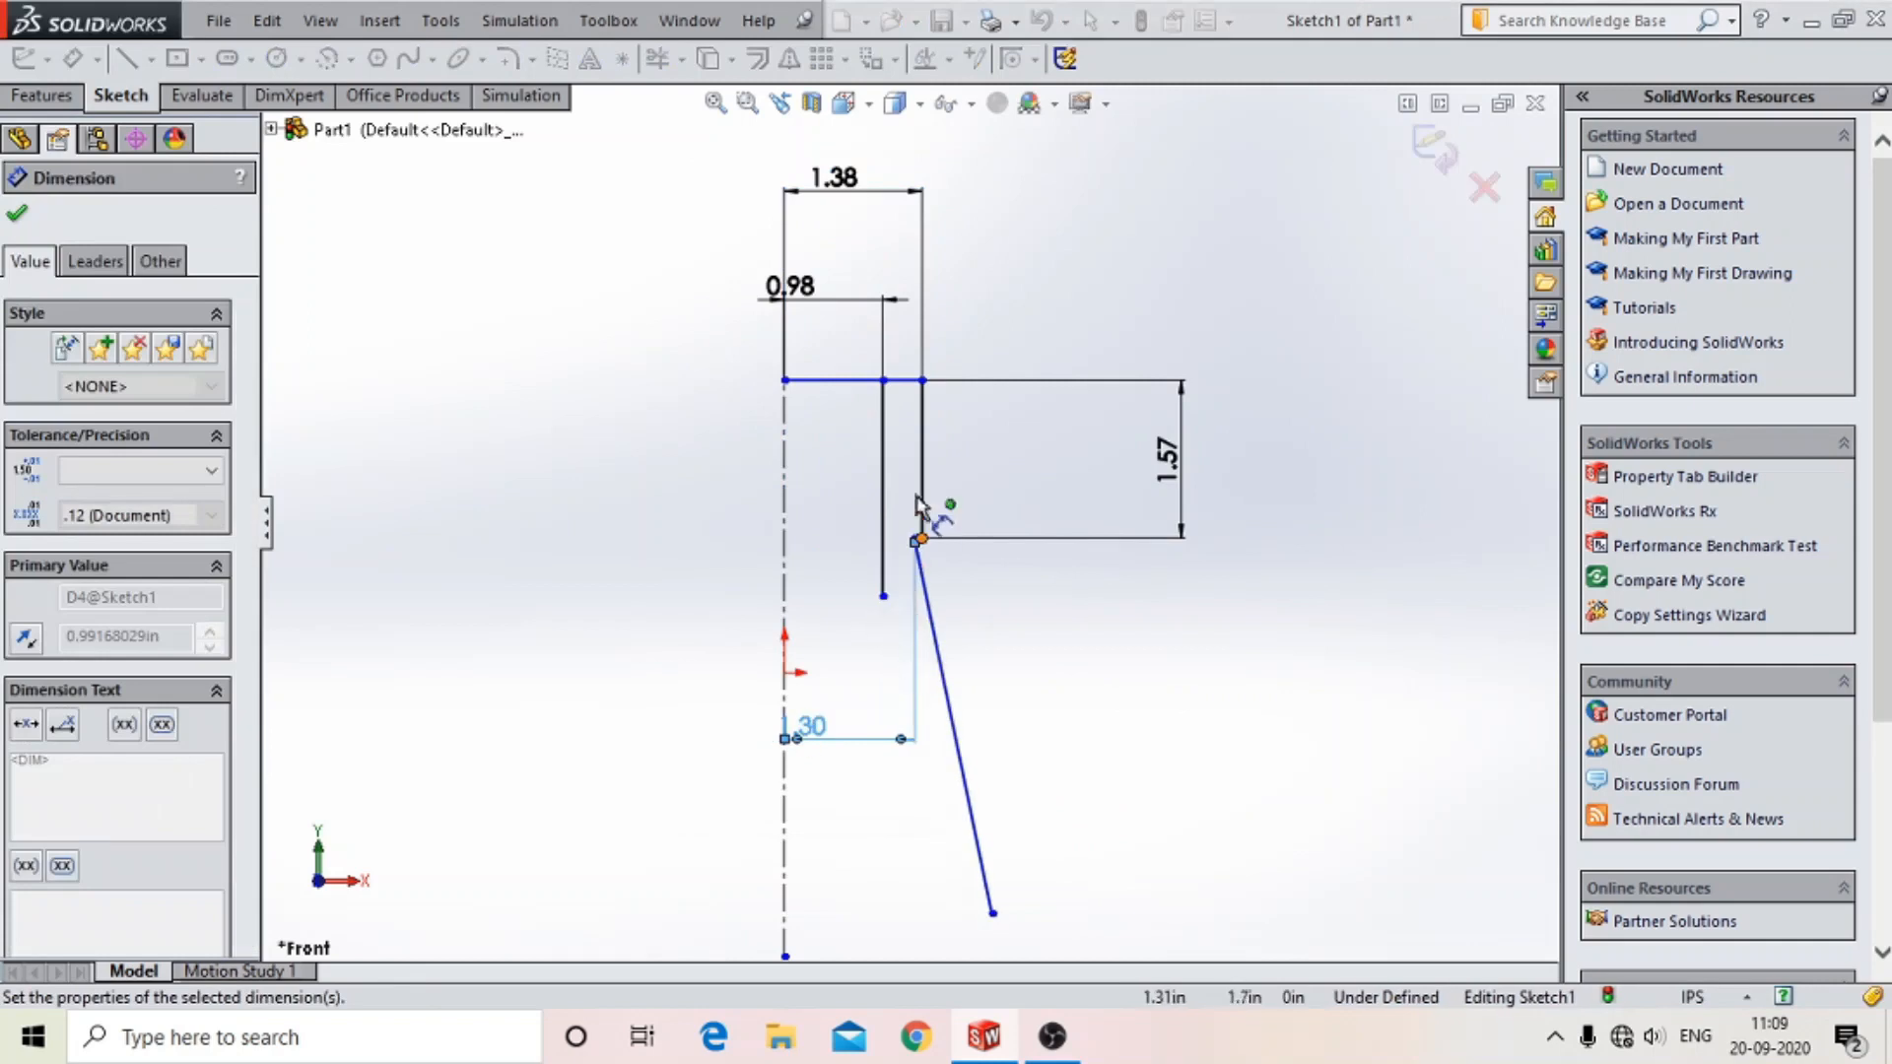
- Delete the short horizontal step line between the outer vertical line and the slanted line
scroll(931, 556, "down", 2)
scroll(940, 572, "down", 2)
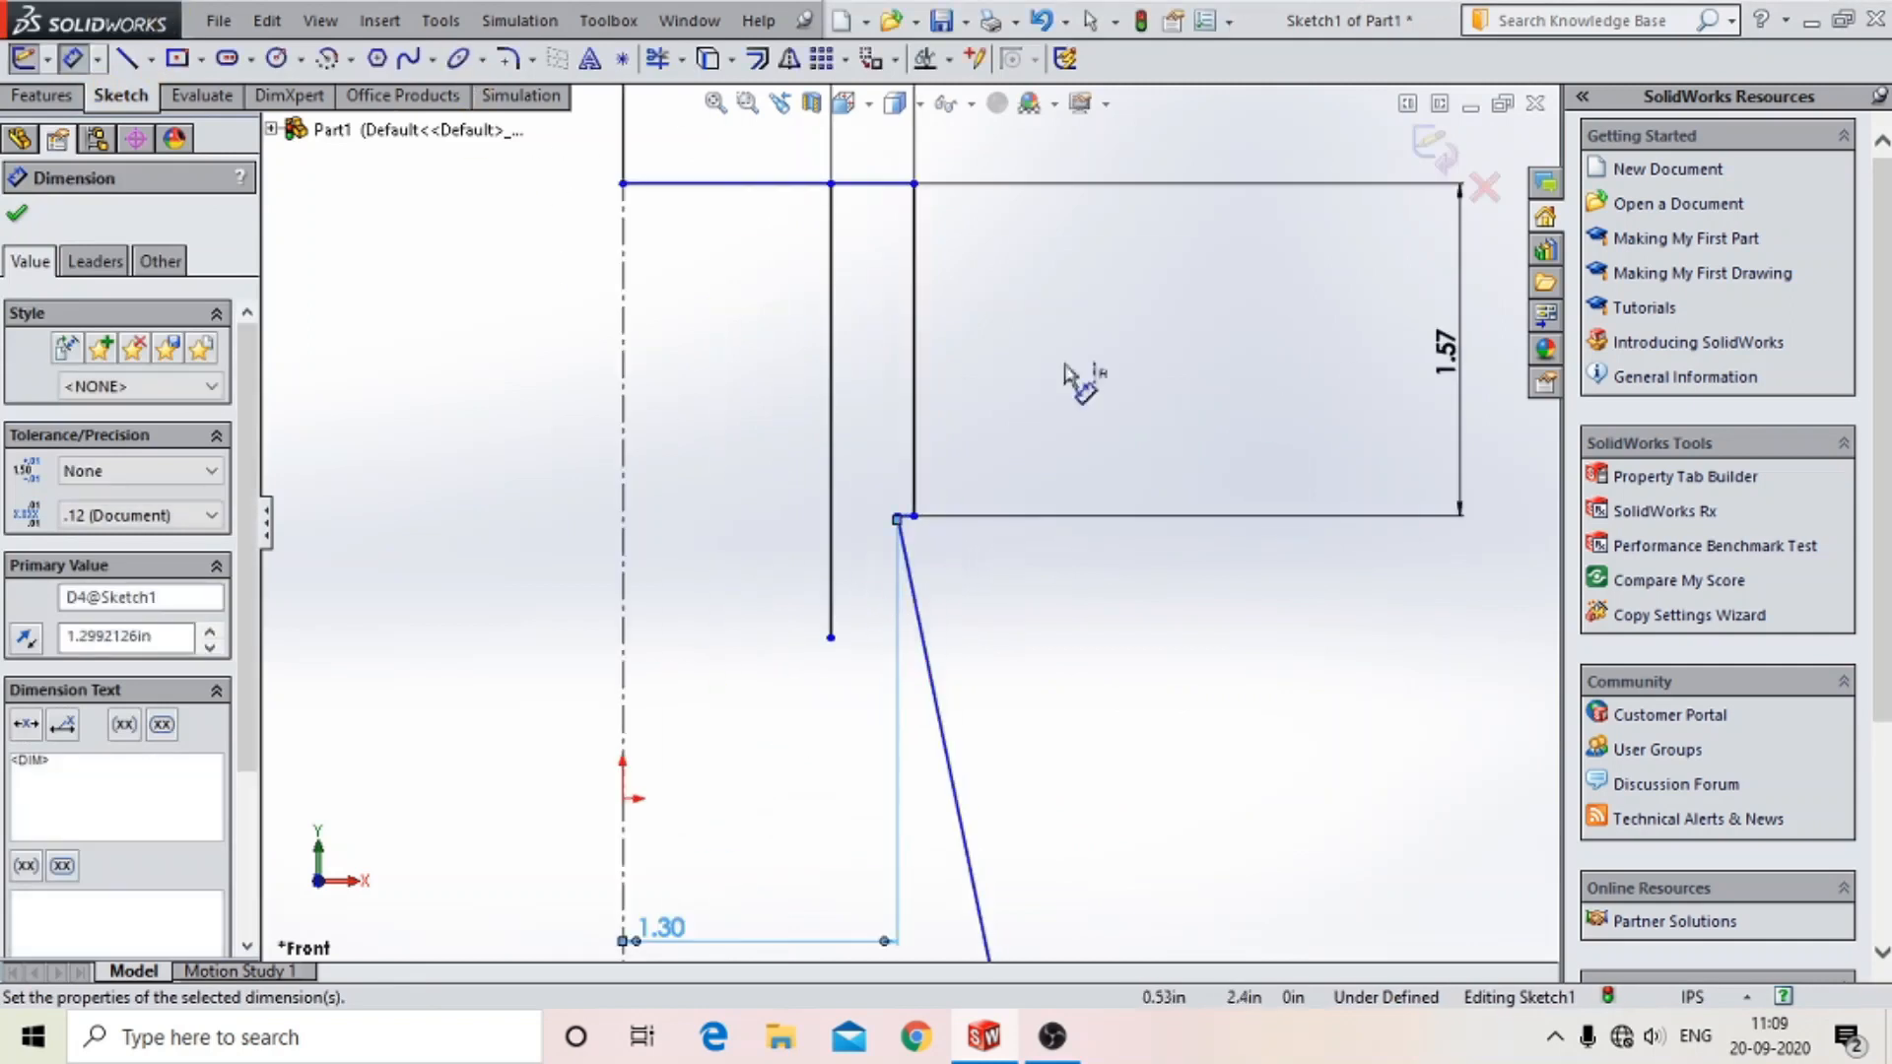
scroll(901, 443, "up", 2)
left_click(76, 65)
scroll(926, 532, "down", 4)
scroll(741, 572, "down", 5)
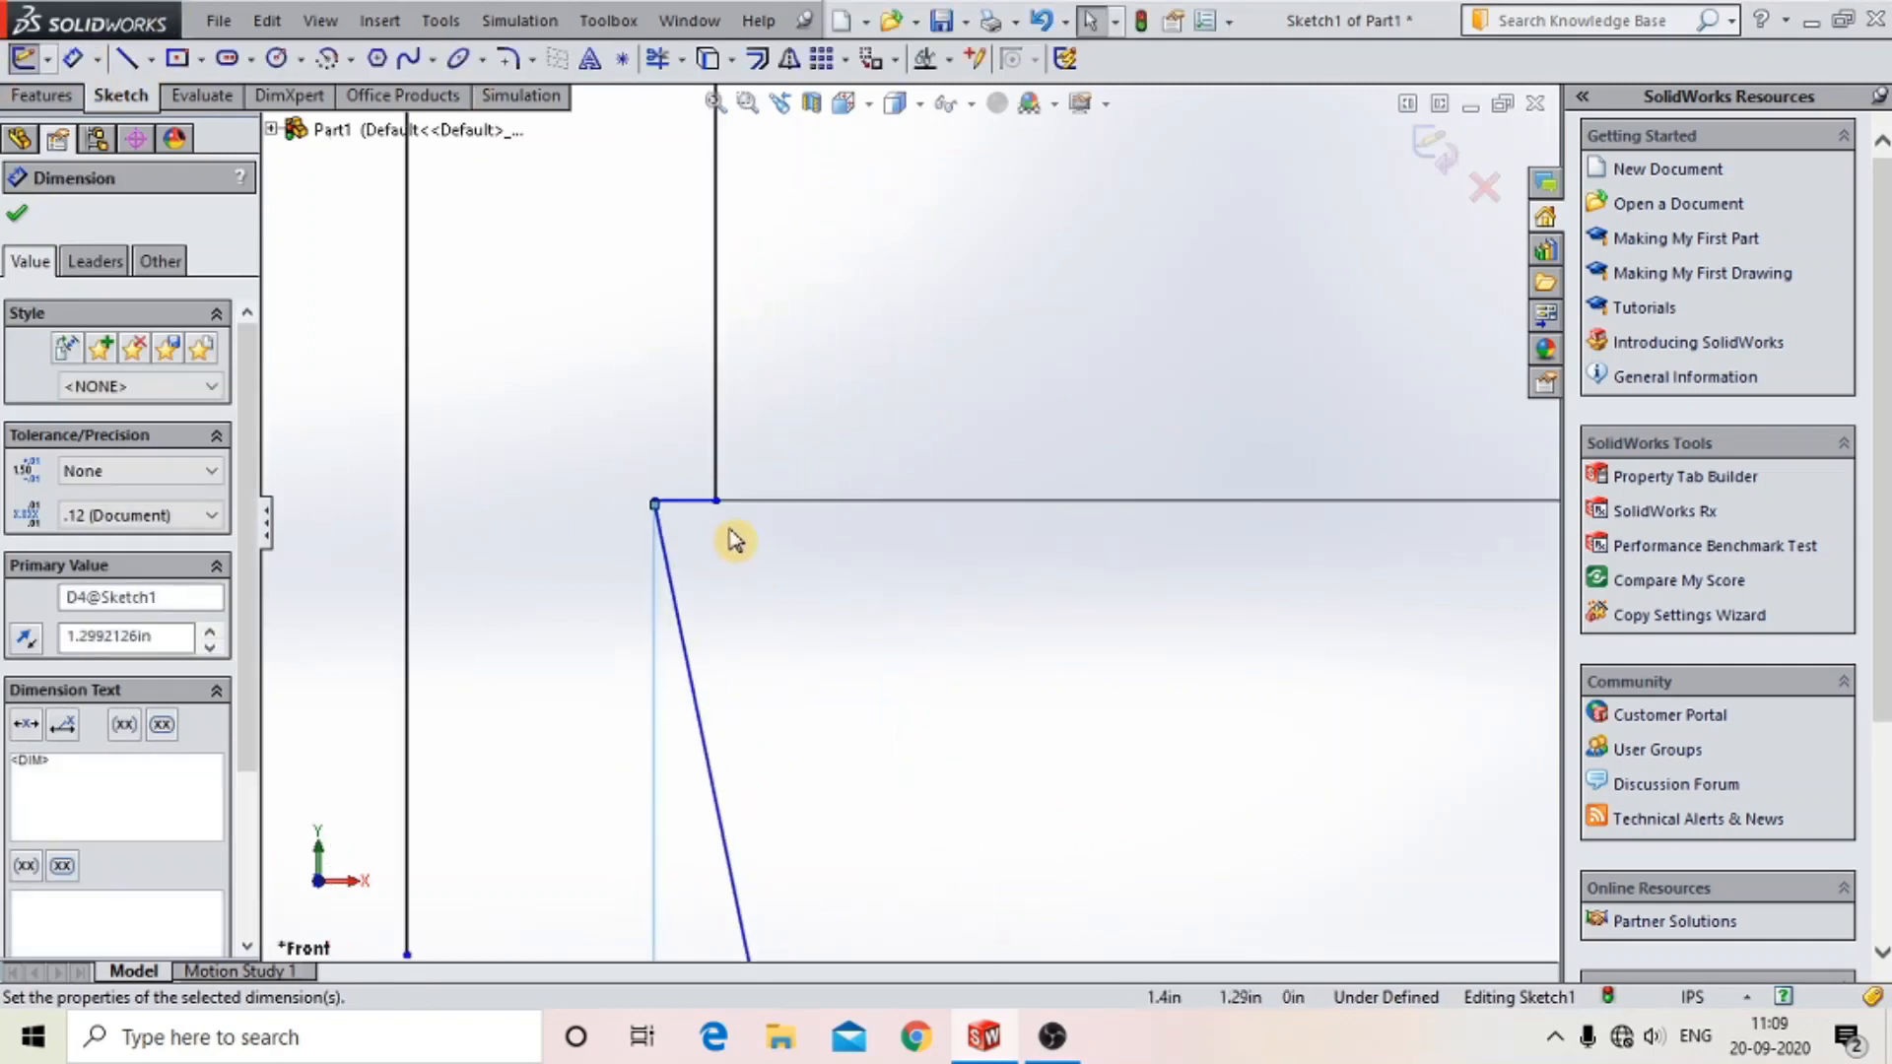
left_click(672, 500)
key("Delete")
- Offset the slanted line 10 mm inward, toward the centerline
scroll(970, 522, "up", 4)
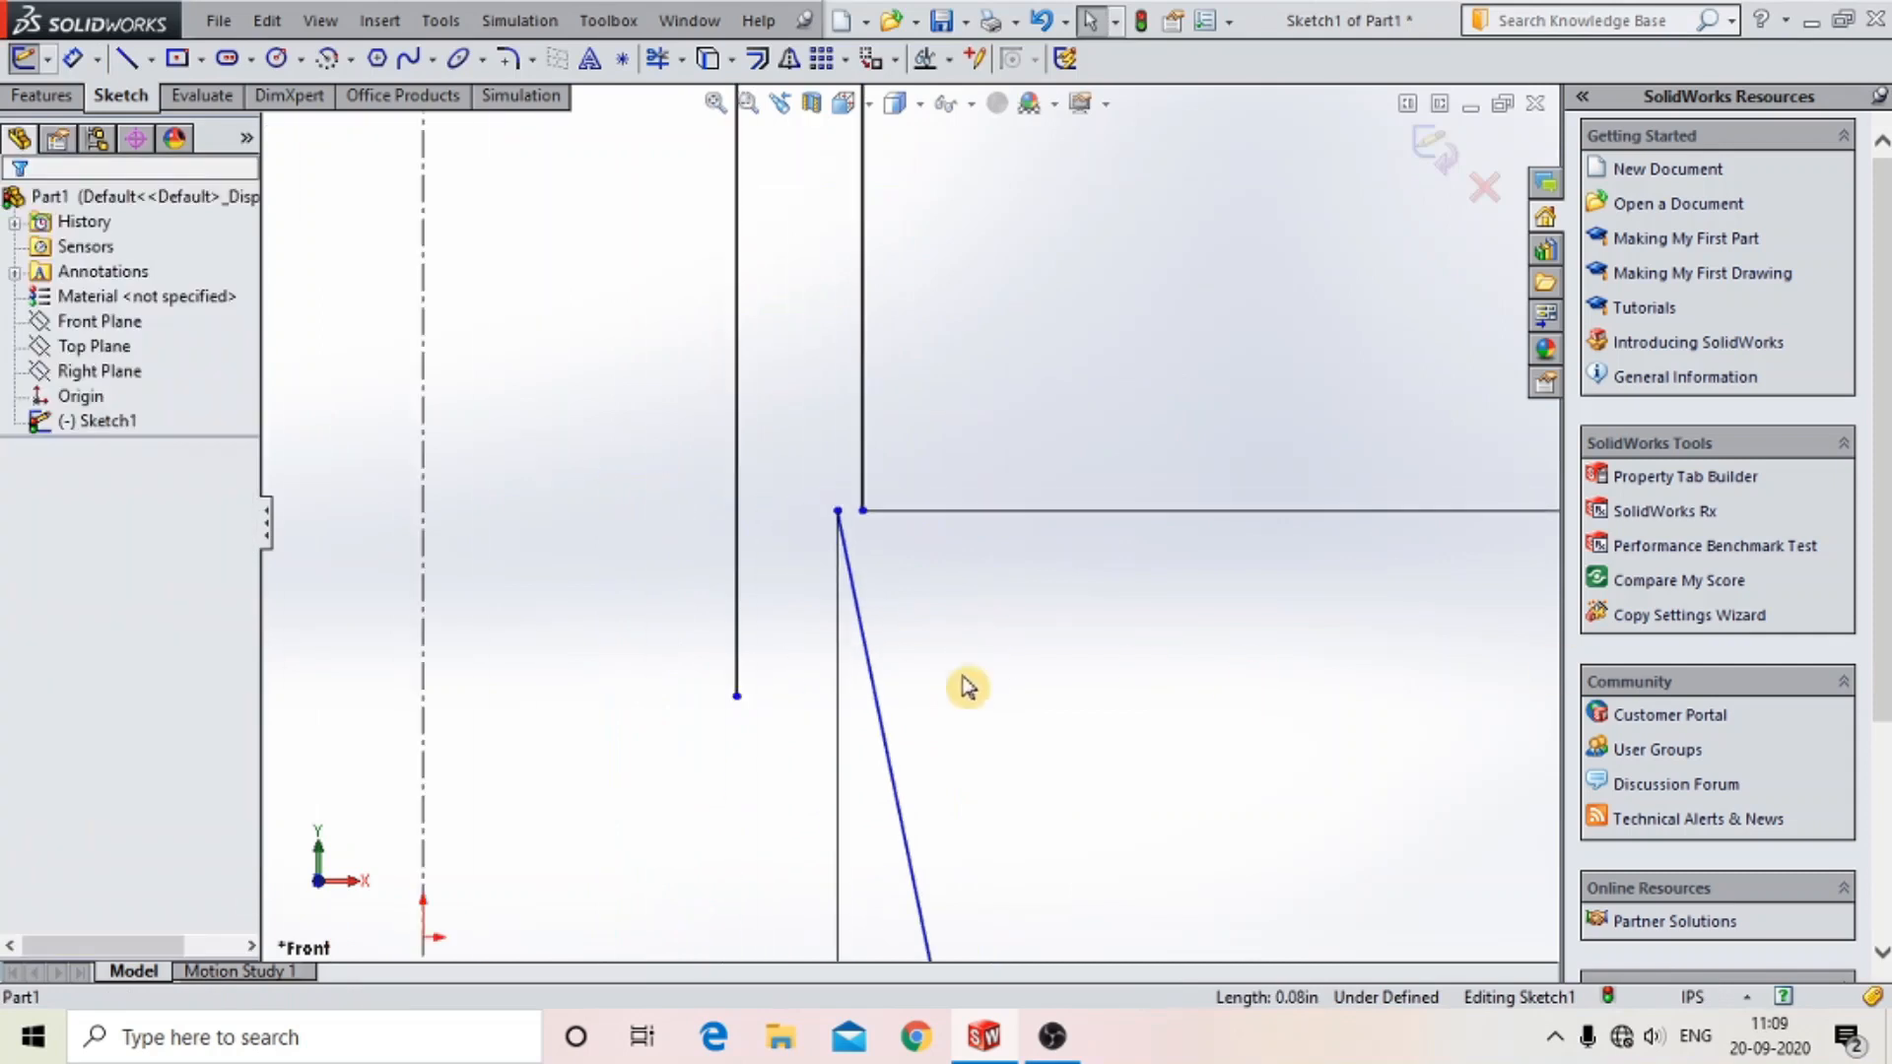
scroll(942, 684, "down", 3)
scroll(941, 687, "up", 8)
left_click(913, 694)
scroll(1044, 560, "up", 2)
left_click(757, 59)
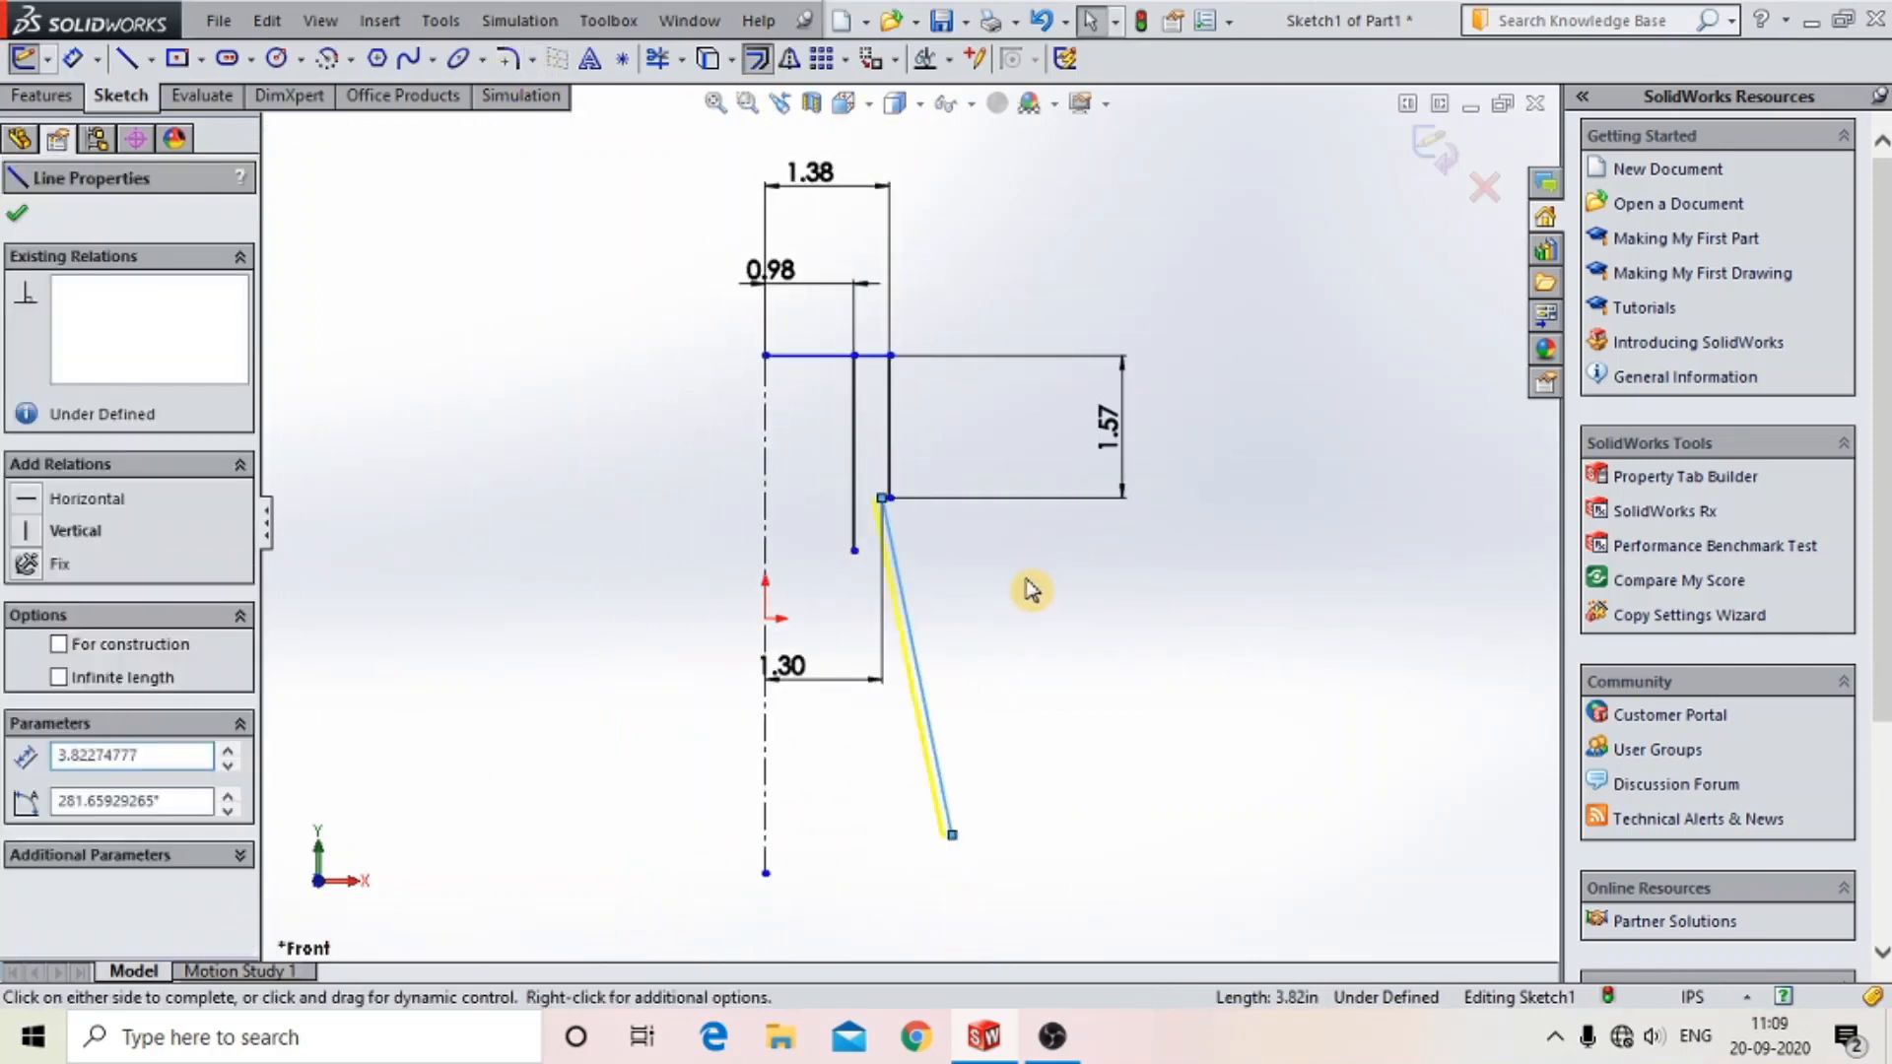
type("10mm")
key("Return")
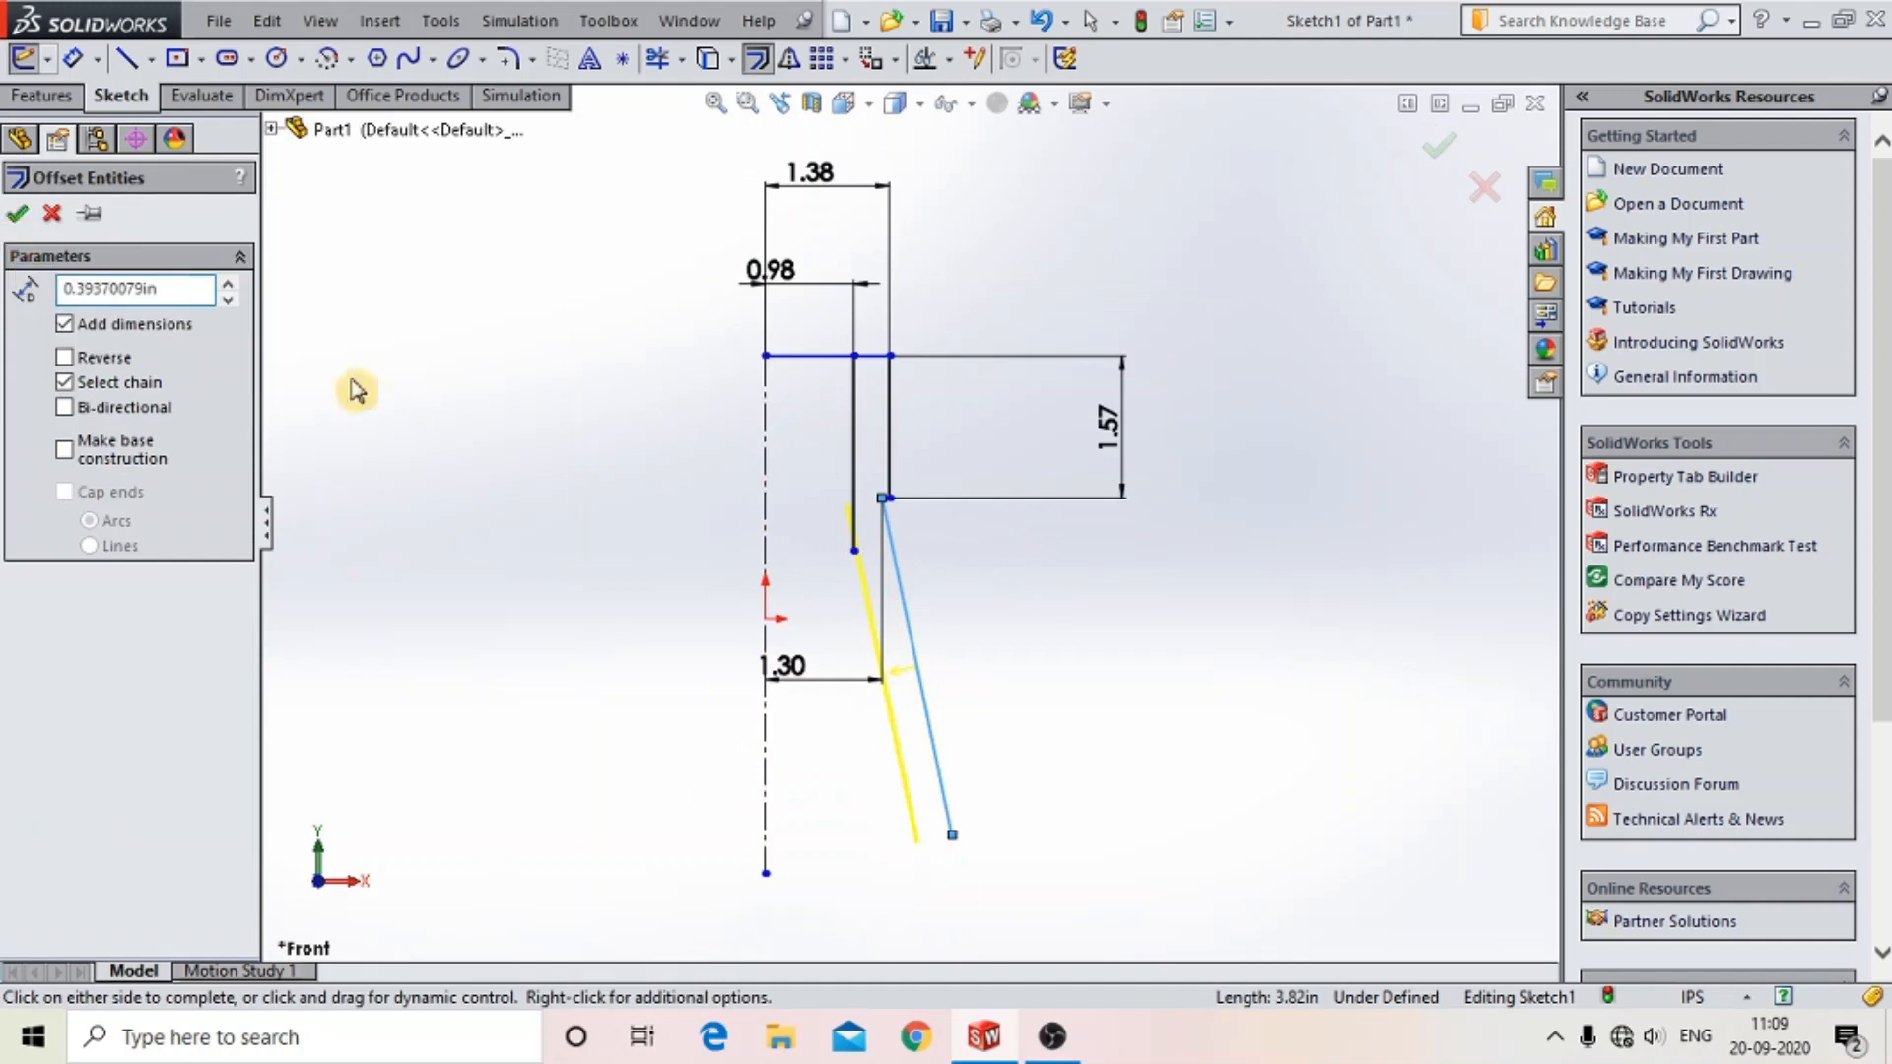
left_click(14, 217)
- Trim the inner vertical line and the offset slanted line back to their intersection using Power trim
scroll(867, 581, "down", 6)
left_click(660, 62)
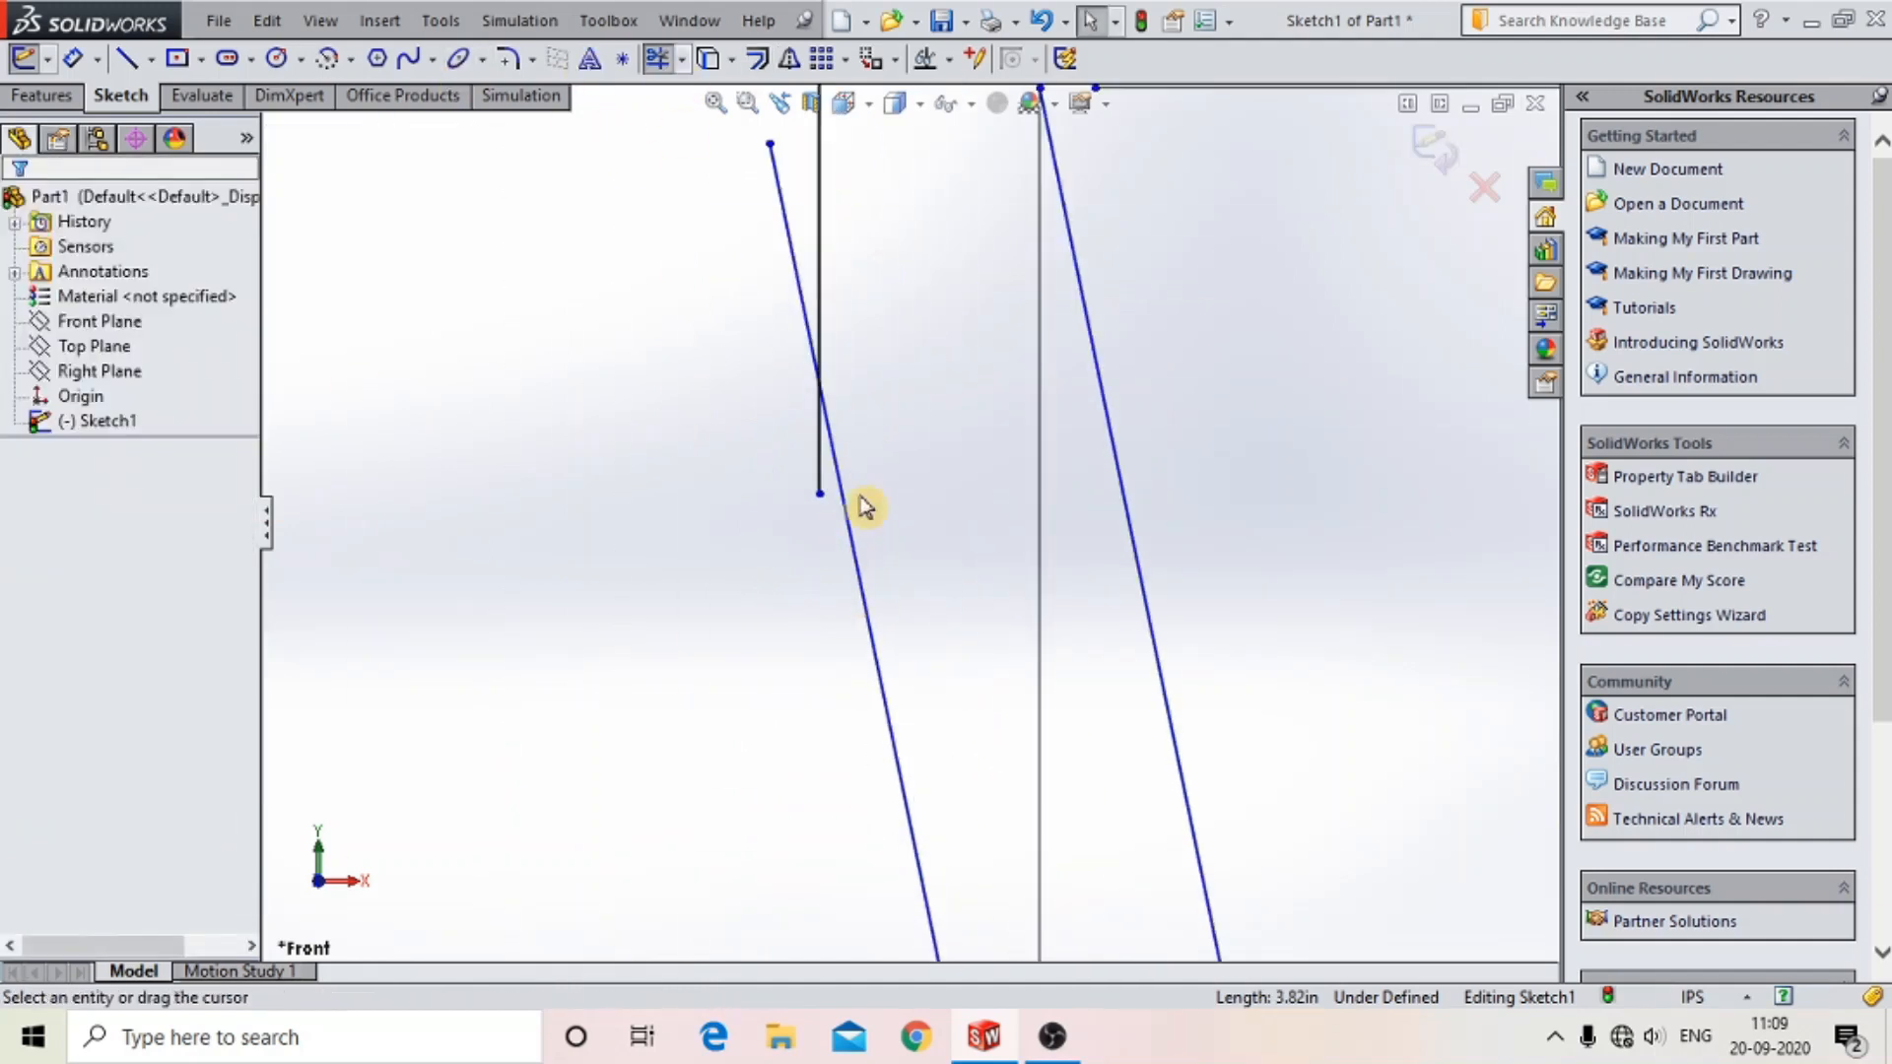
scroll(837, 498, "down", 4)
scroll(891, 414, "up", 6)
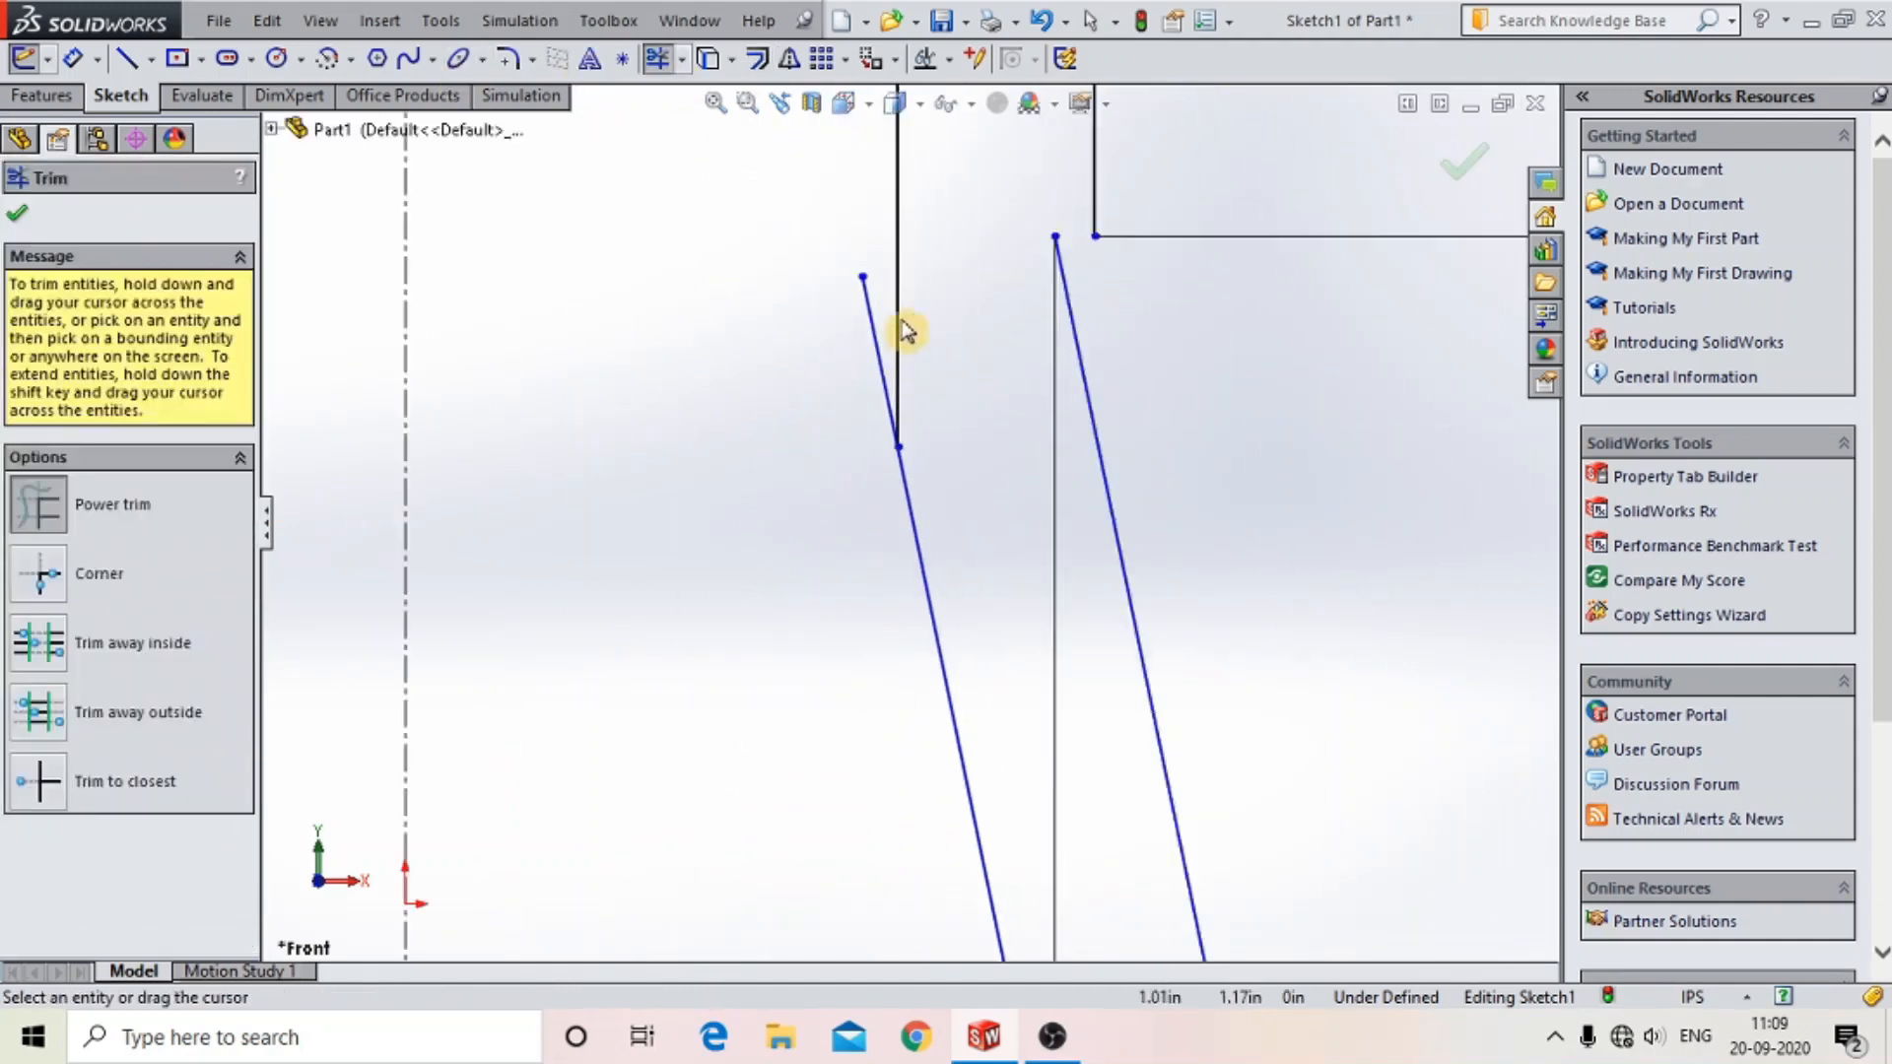
scroll(895, 364, "down", 3)
left_click_drag(894, 412, 812, 549)
scroll(731, 295, "up", 4)
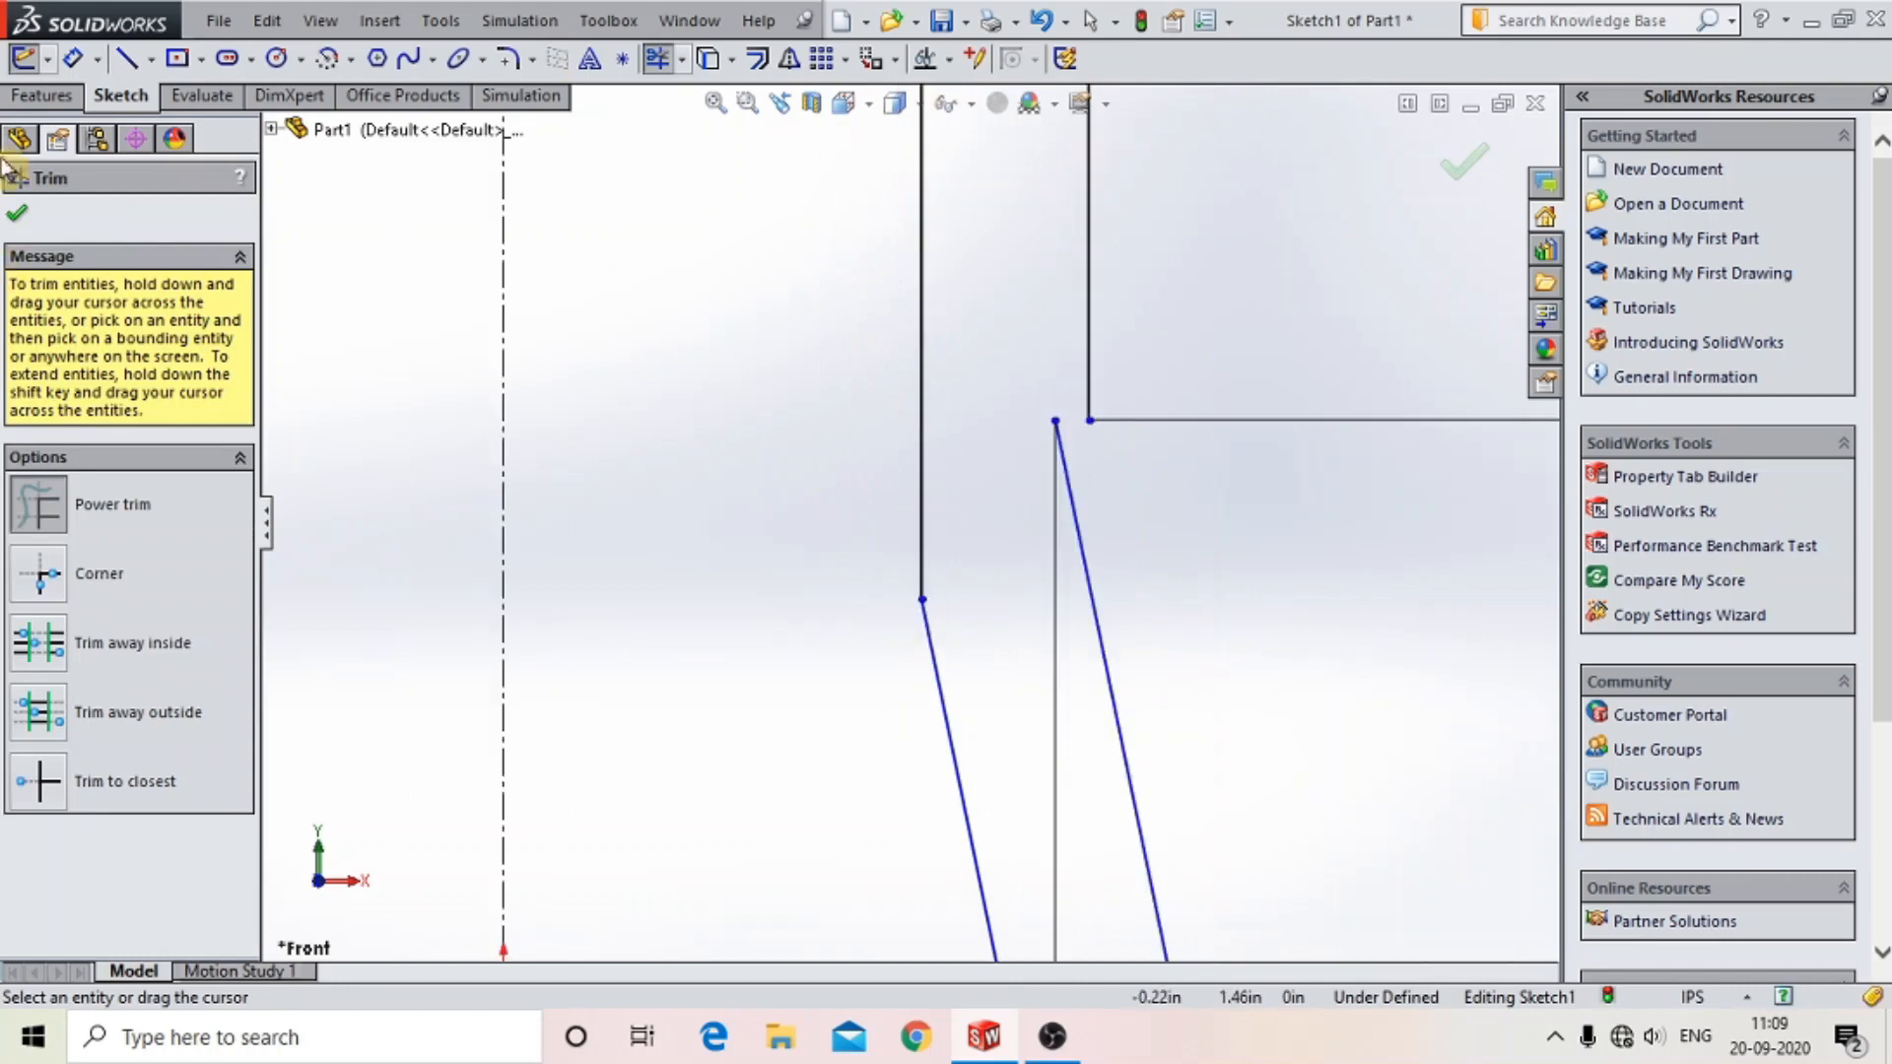
left_click(16, 213)
- Sketch a short horizontal line from the outer vertical line's lower end to the outer slanted line's upper end
scroll(1038, 439, "up", 3)
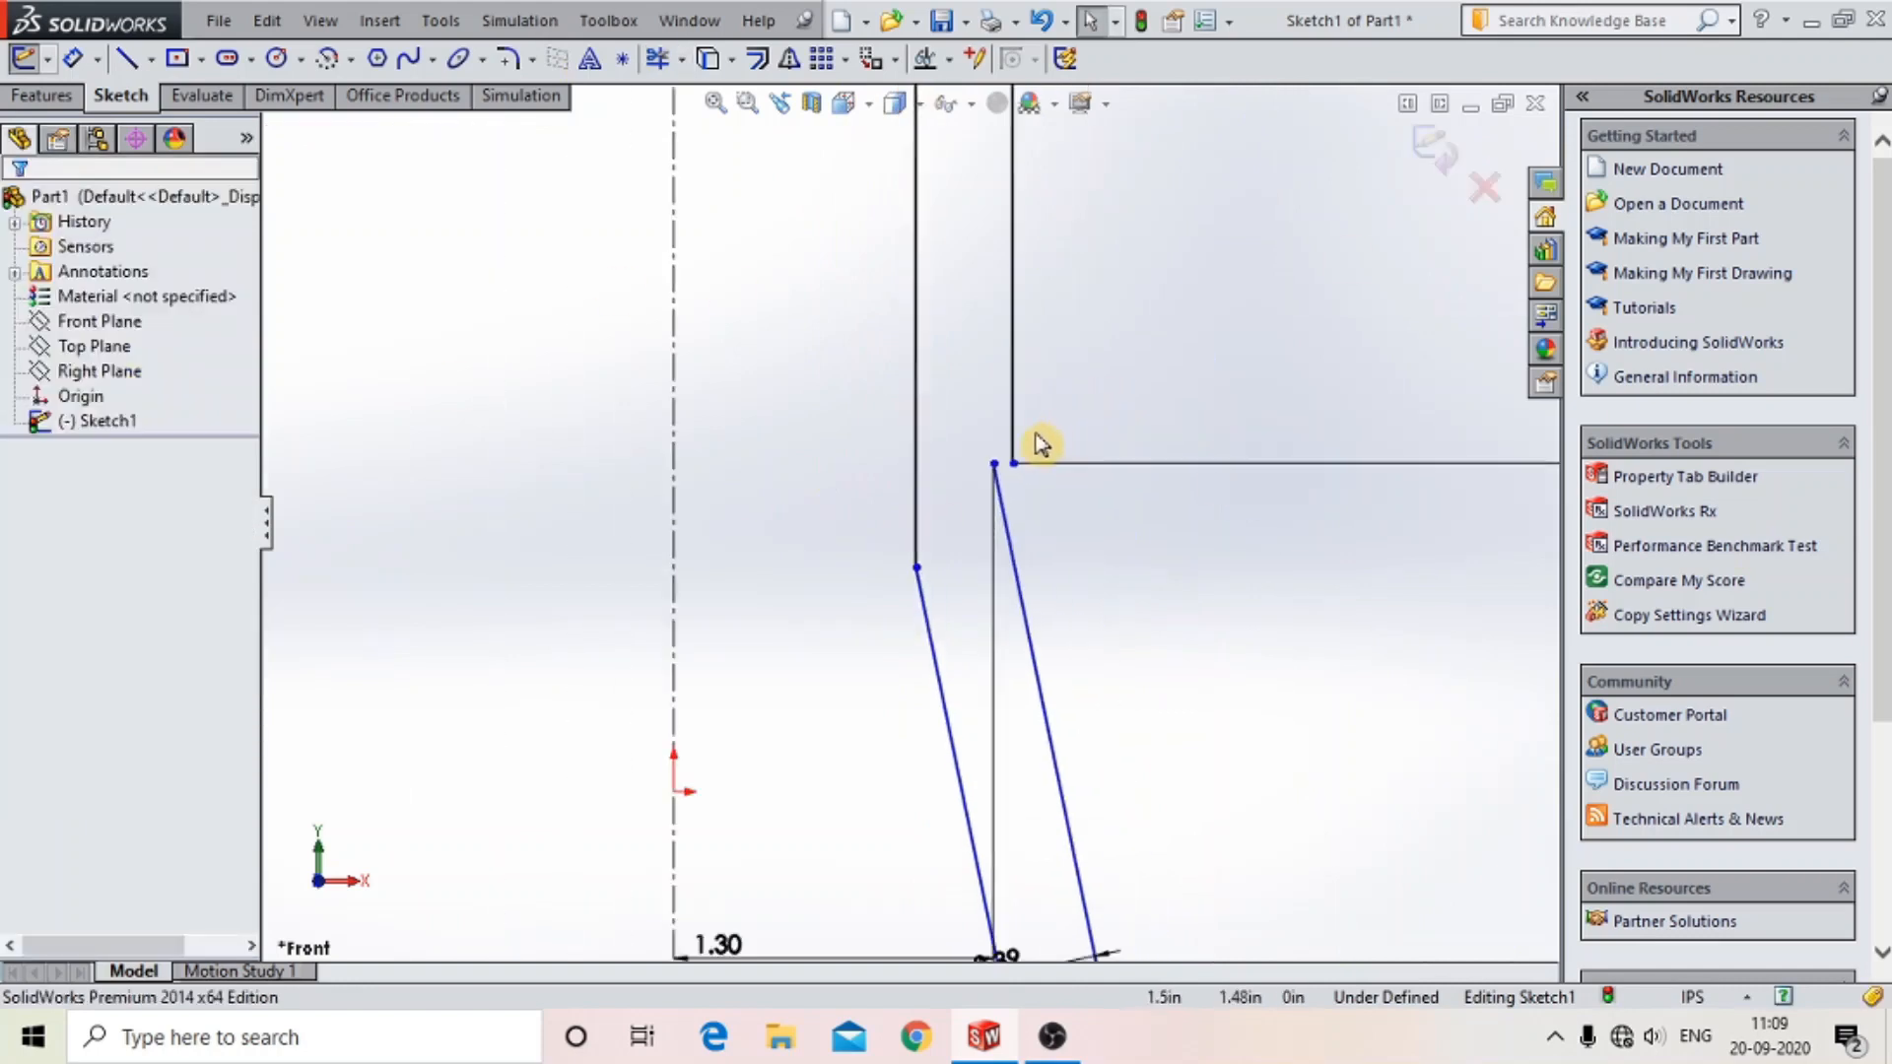
left_click(125, 62)
scroll(1035, 473, "down", 3)
left_click_drag(980, 475, 923, 476)
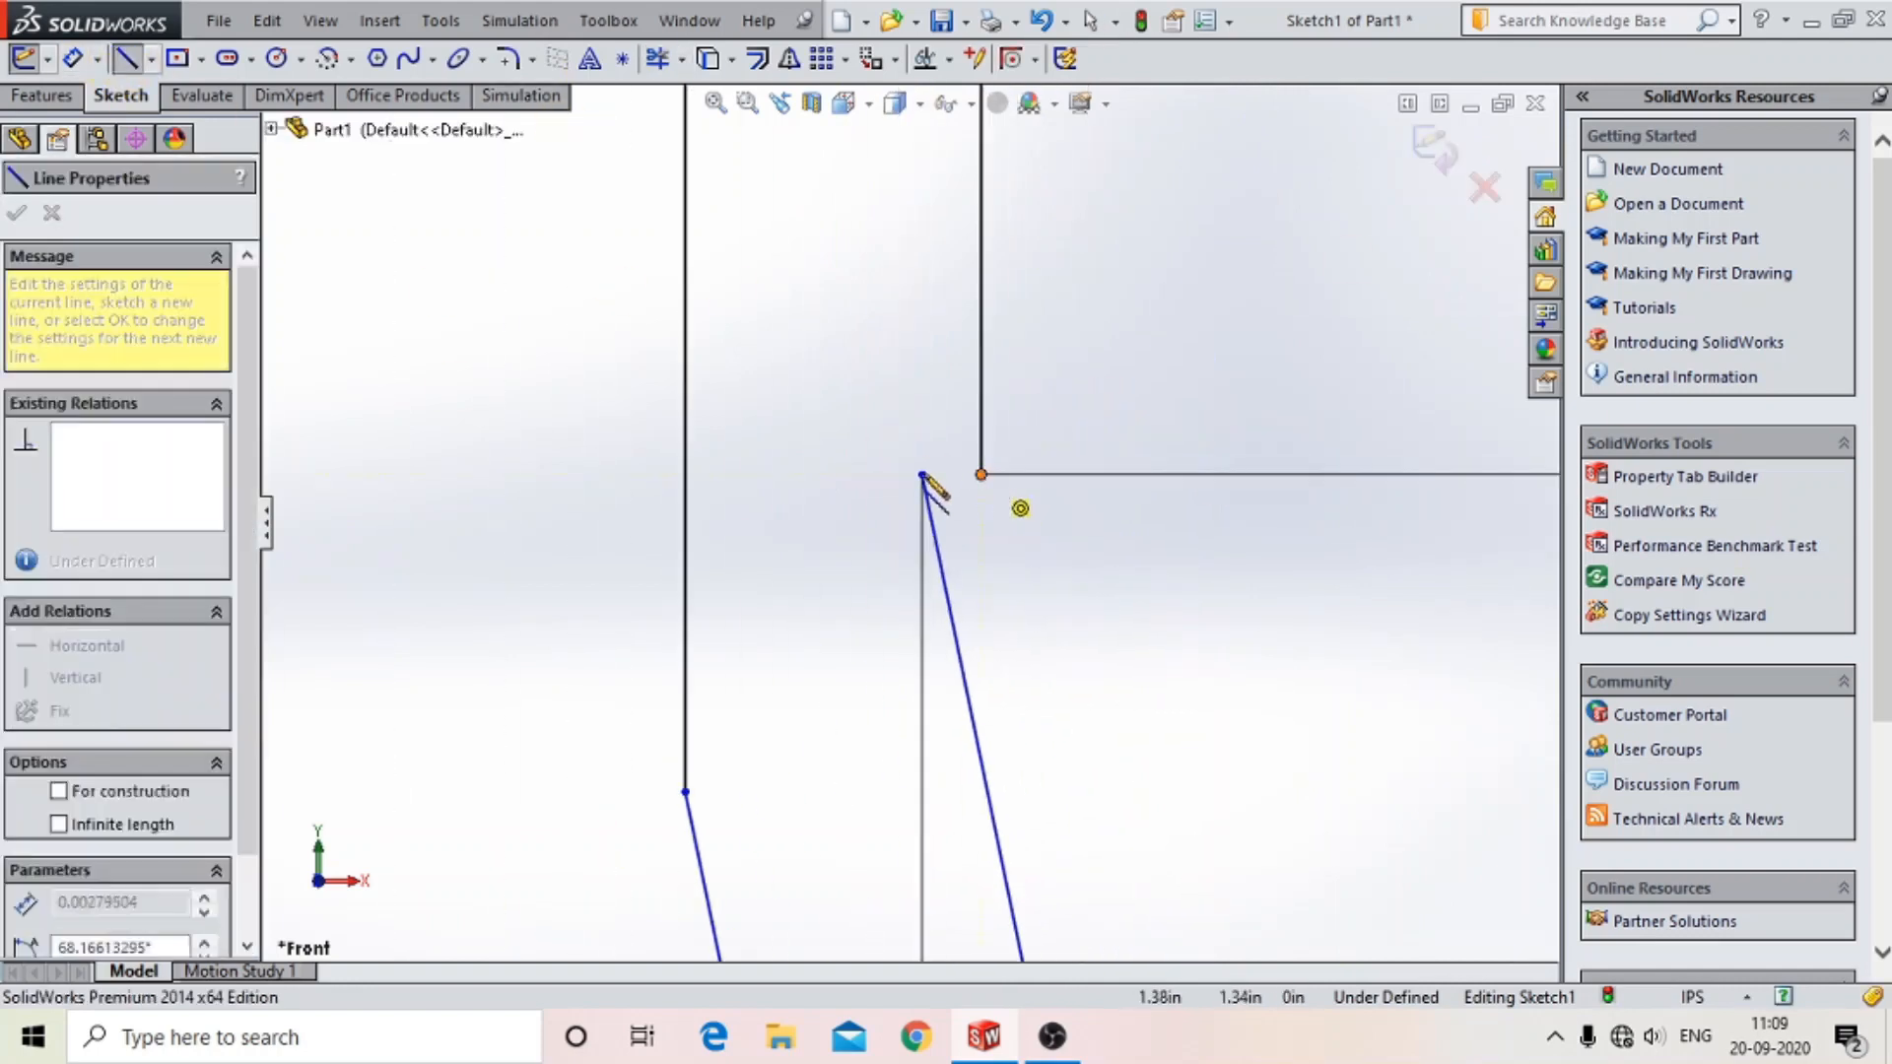
scroll(853, 640, "up", 6)
scroll(908, 520, "up", 5)
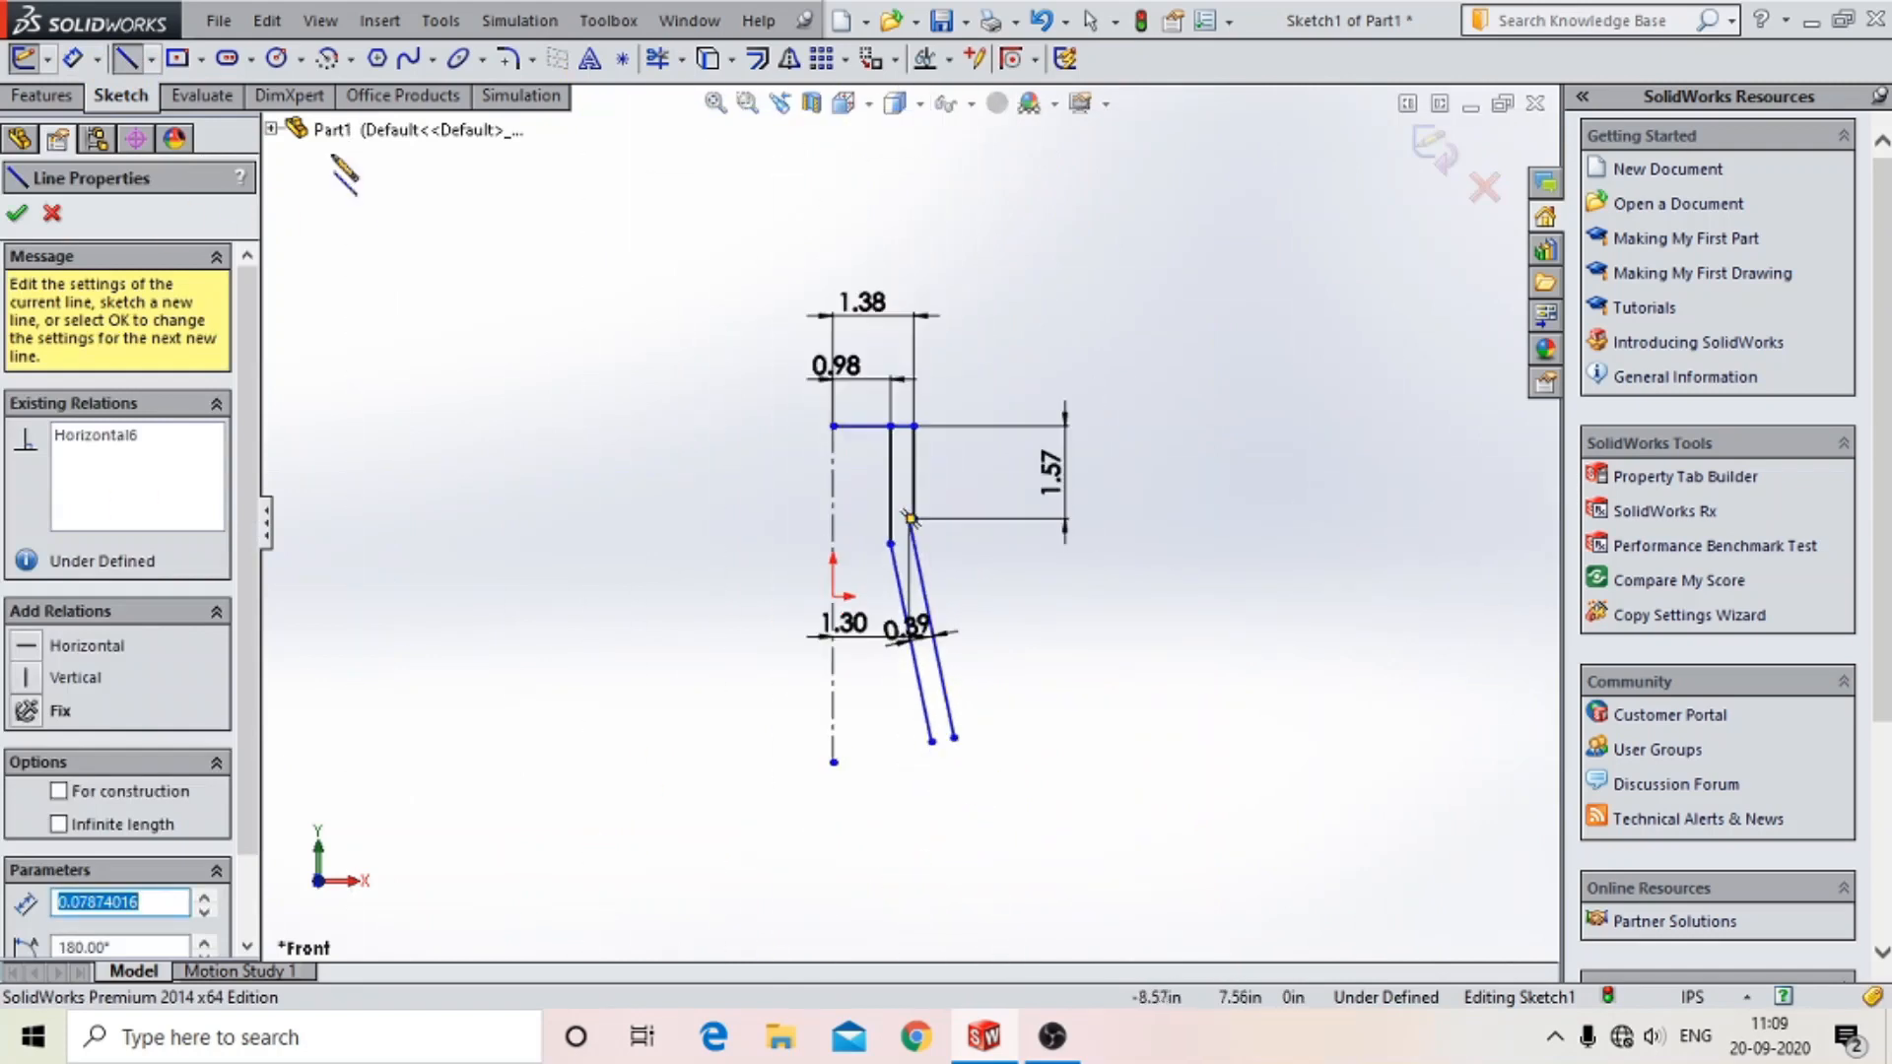
left_click(125, 61)
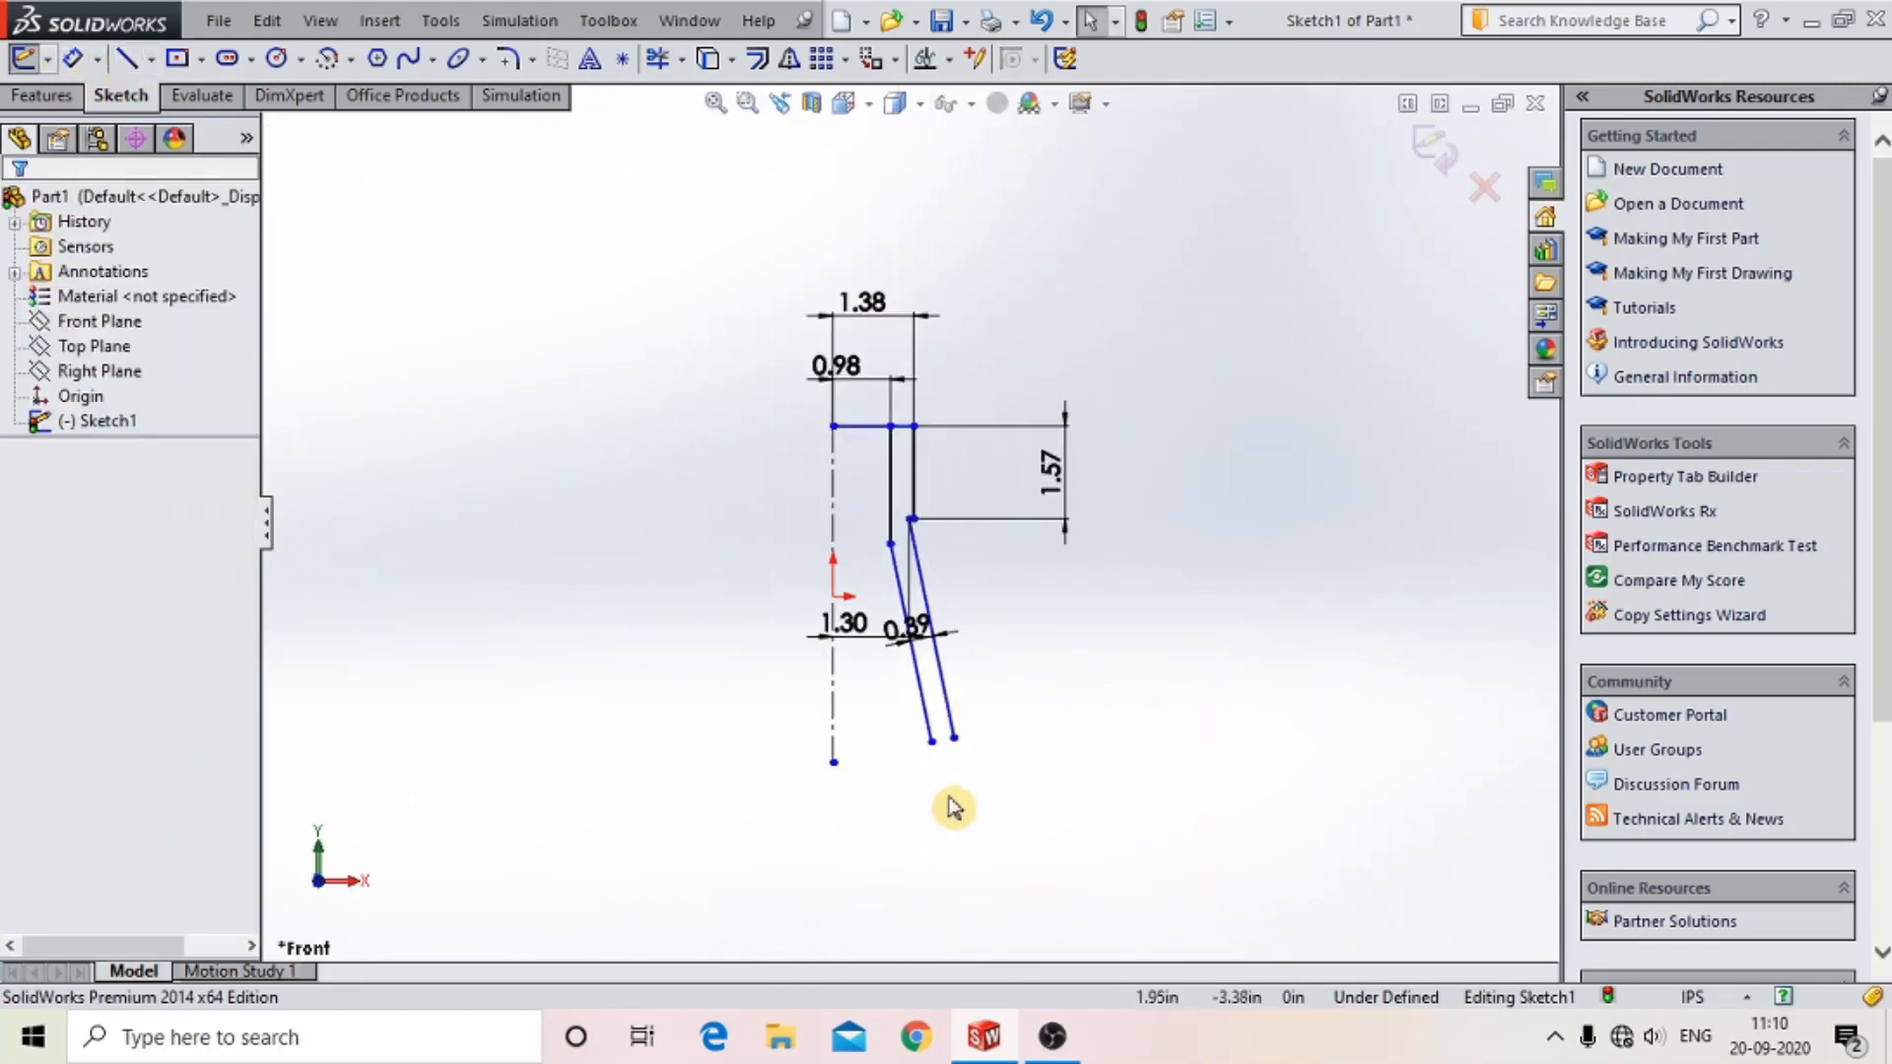
- From the outer slanted line's lower end, sketch a flange outline about 1.14 in outward, 0.98 in down, and partway back inward
scroll(949, 800, "down", 4)
scroll(936, 751, "up", 3)
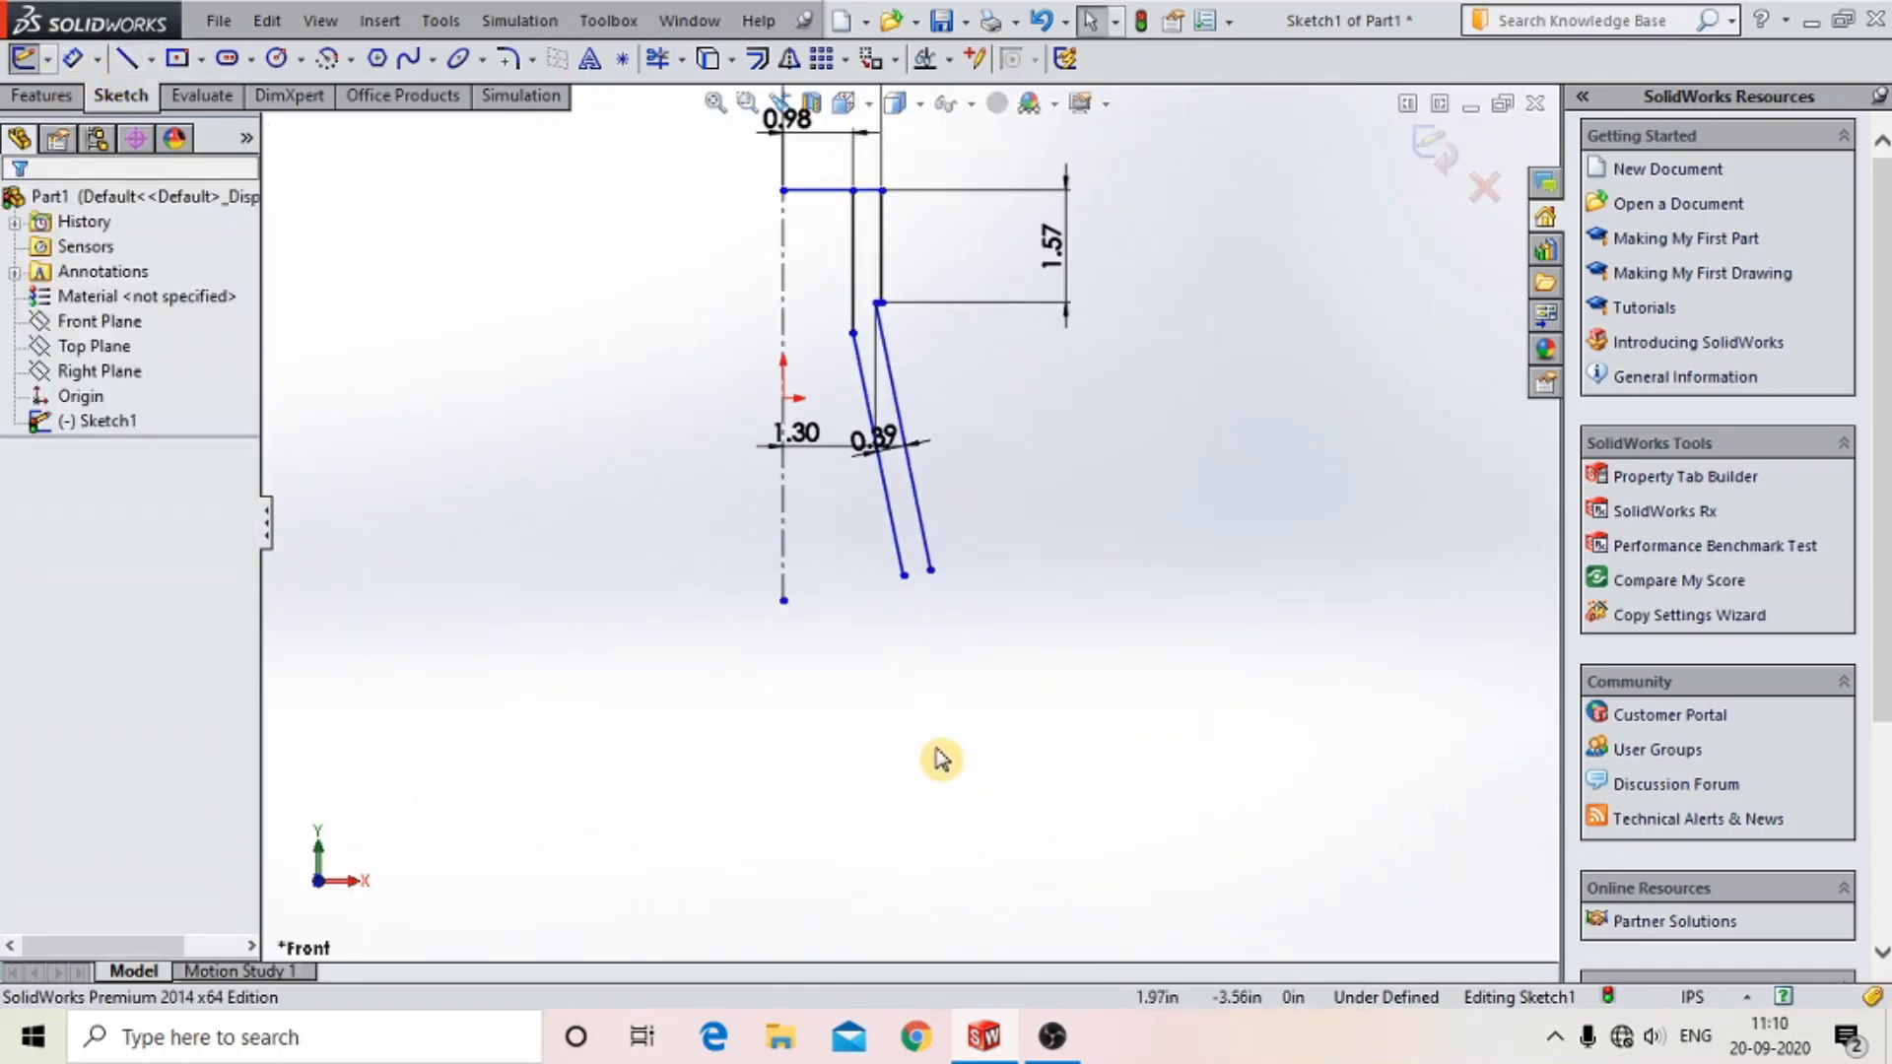
left_click(125, 61)
left_click(930, 569)
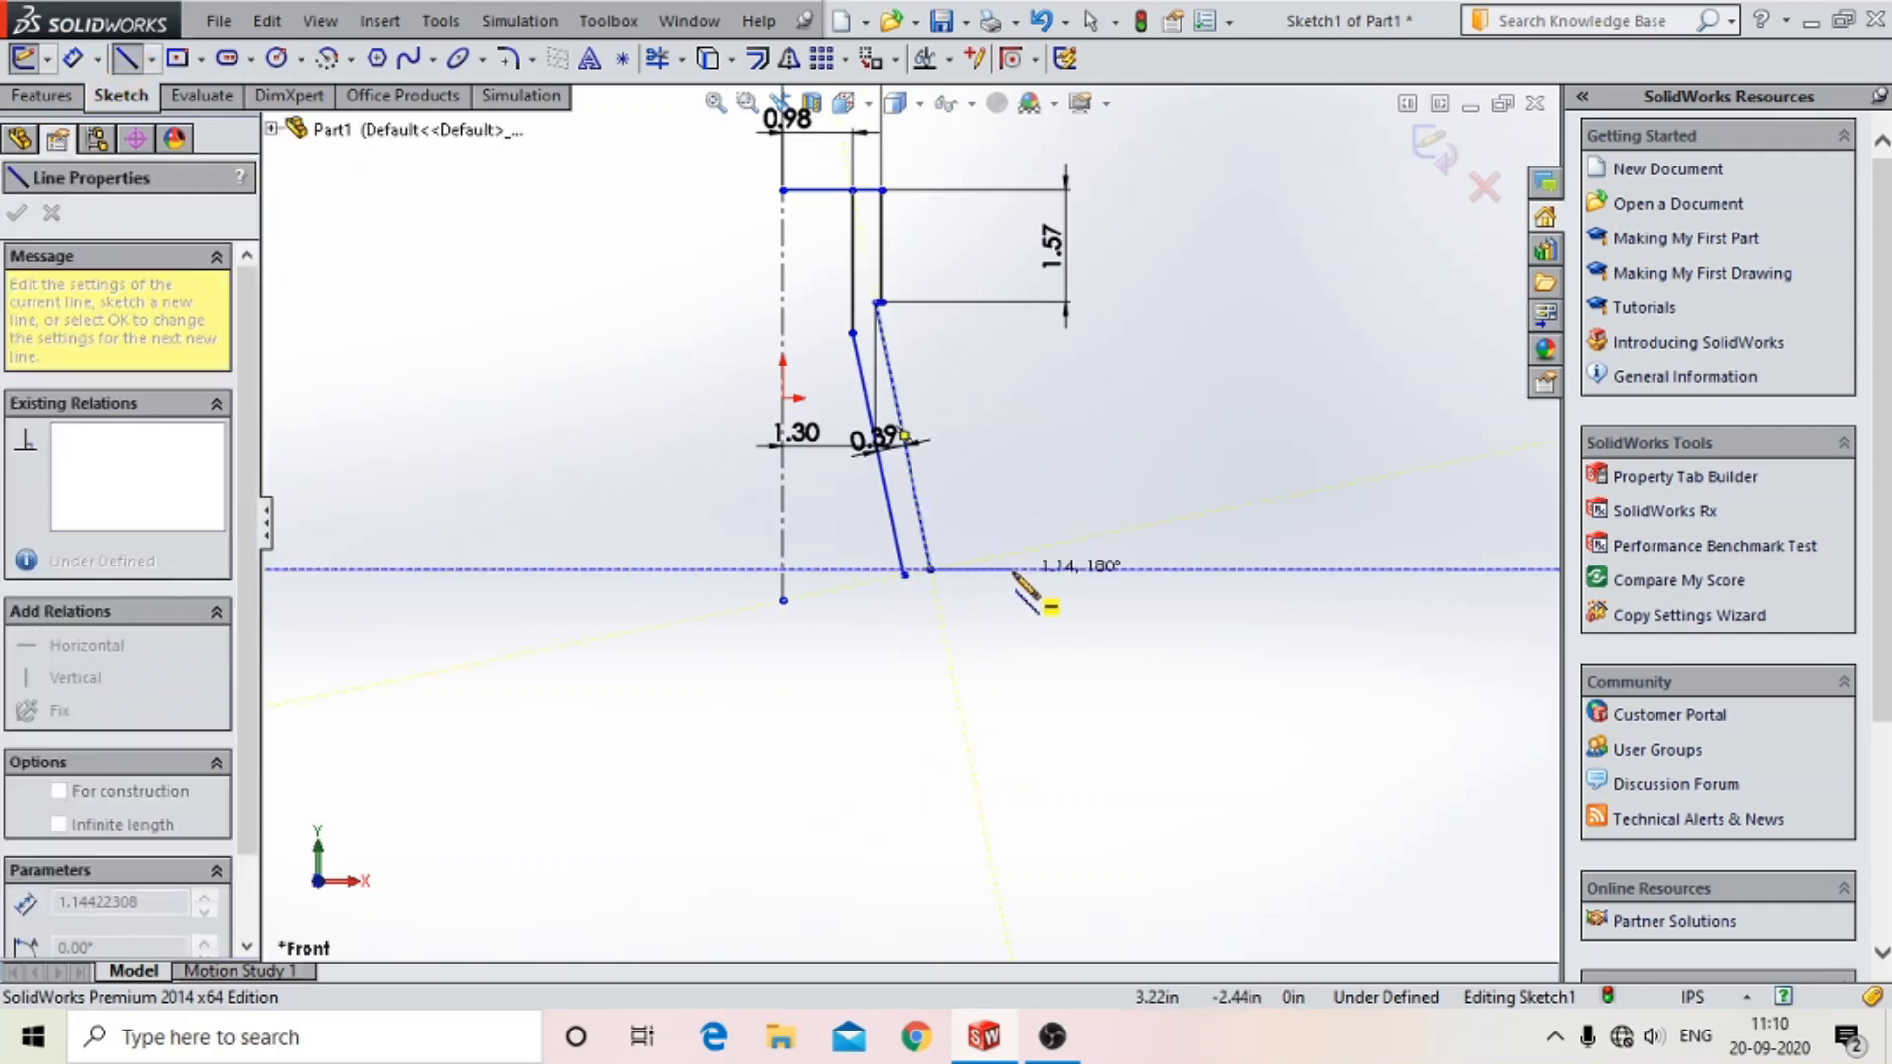
left_click(1013, 570)
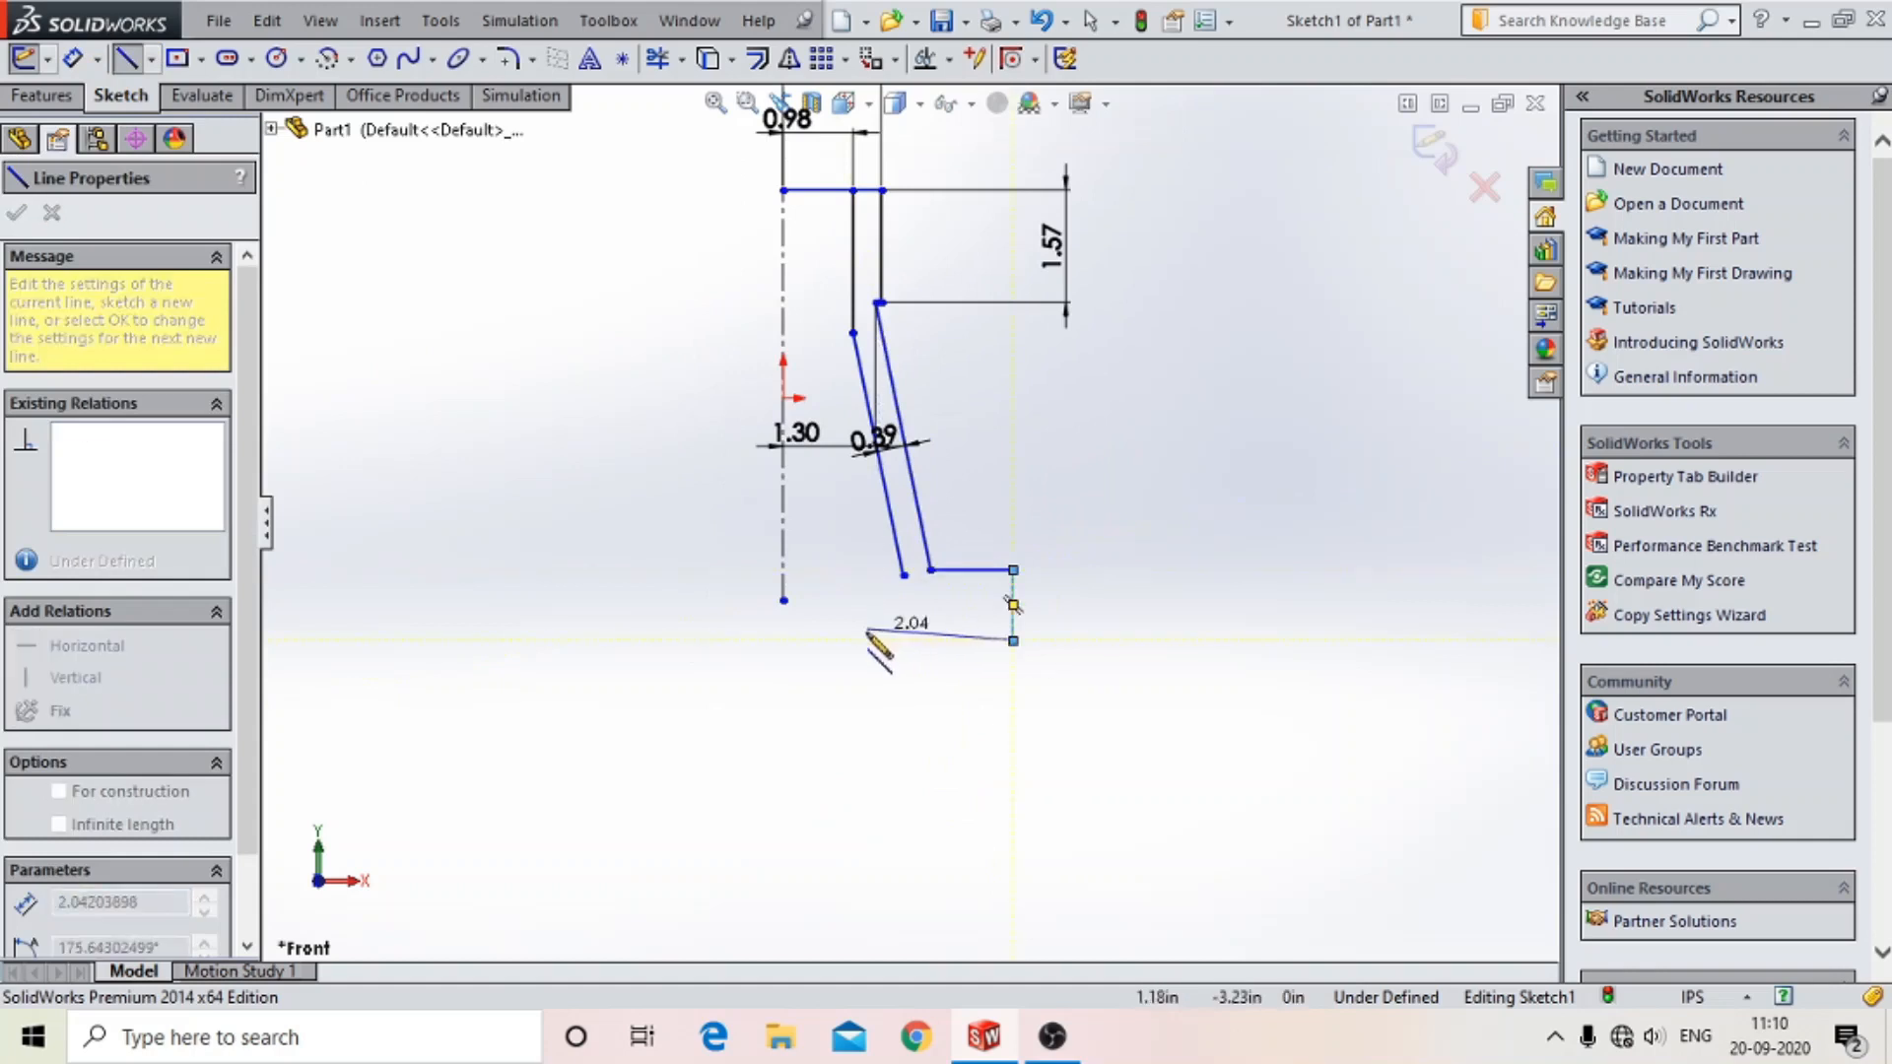
left_click(1013, 638)
left_click(962, 641)
- Dimension the height of the flange's outer vertical edge as 20 mm
left_click(72, 59)
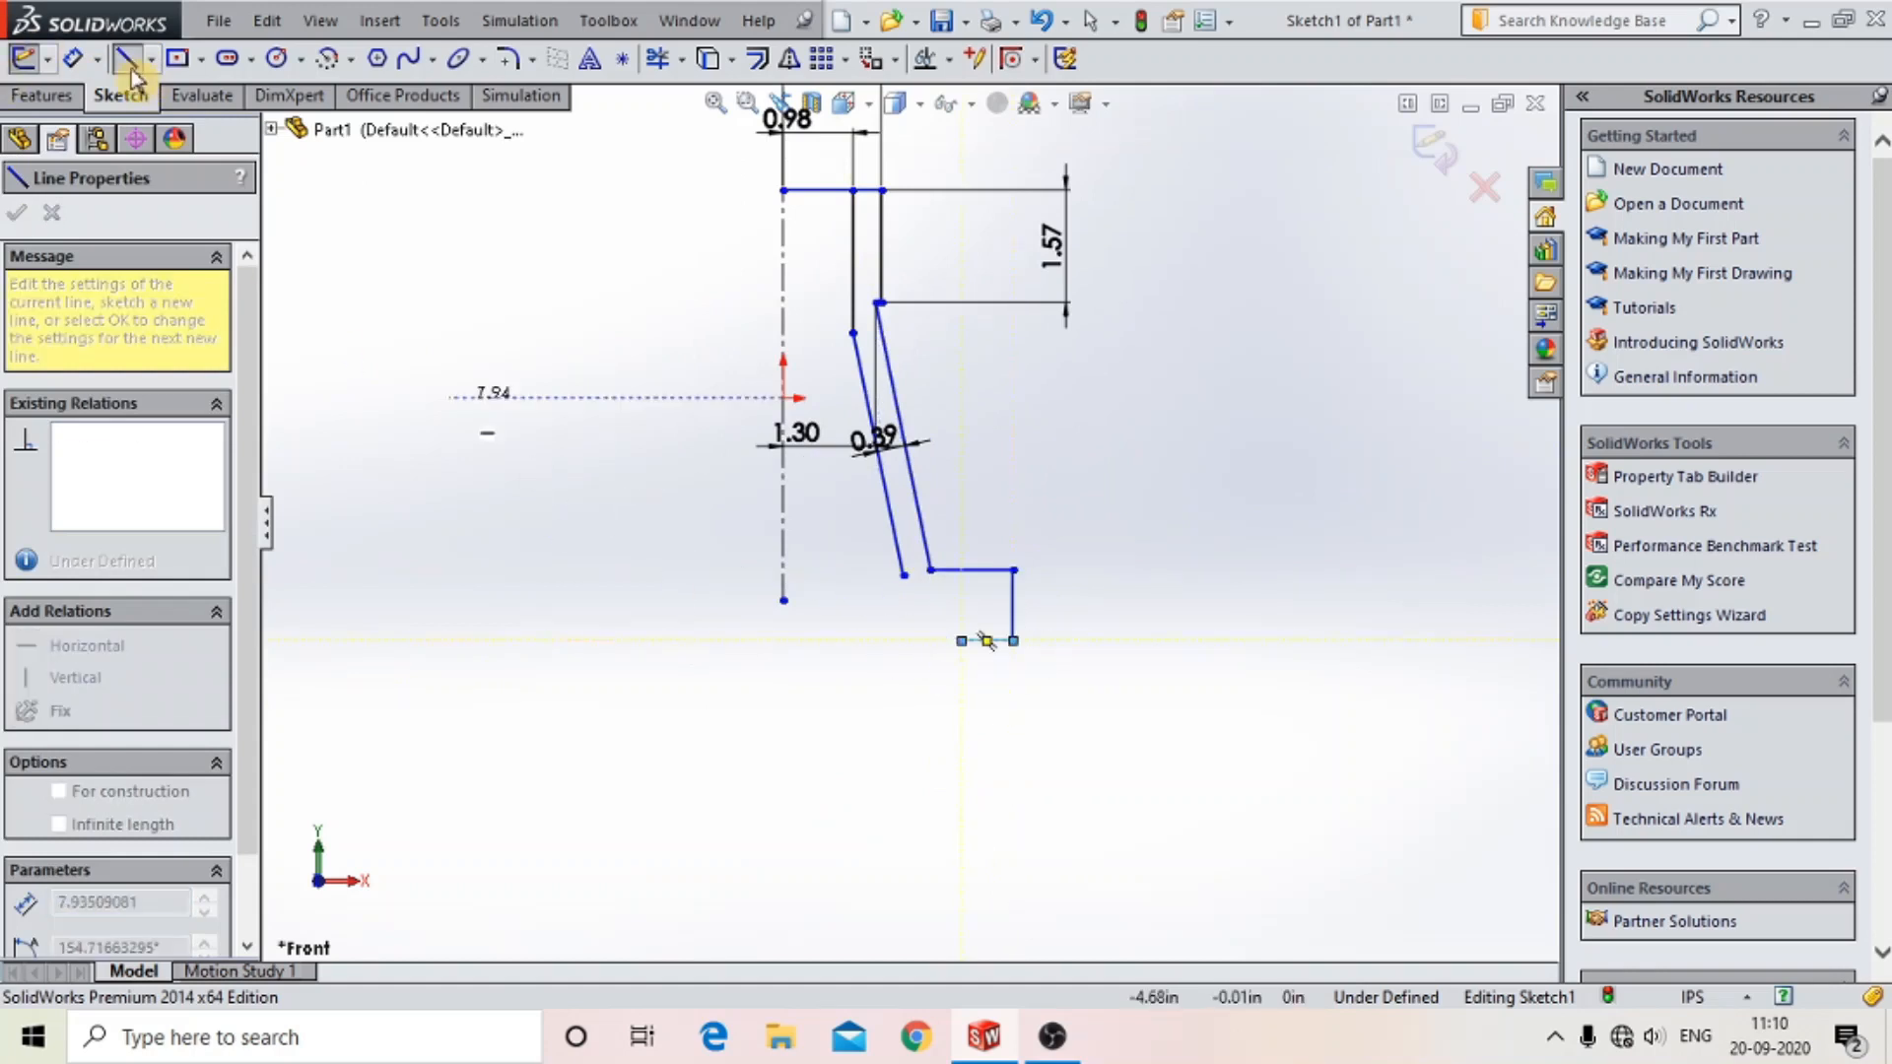
left_click(1012, 616)
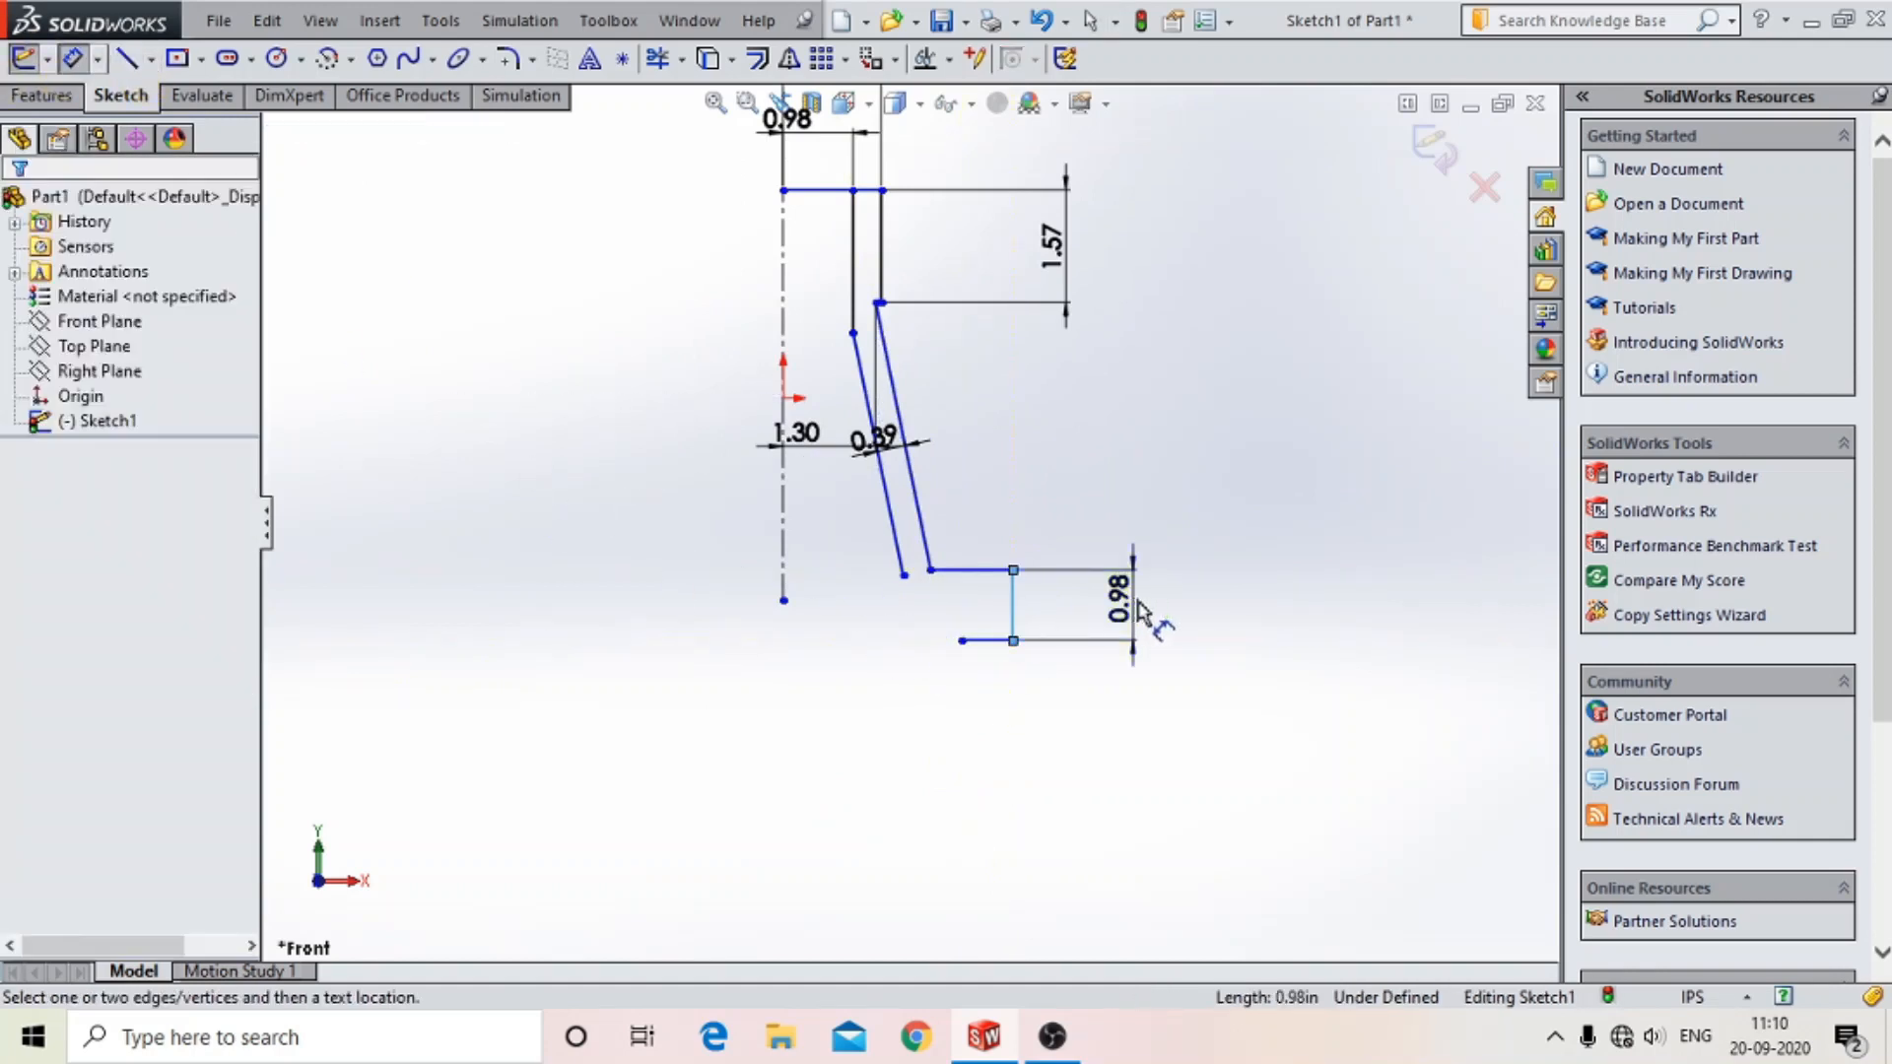
left_click(1140, 606)
type("20mm")
key("Return")
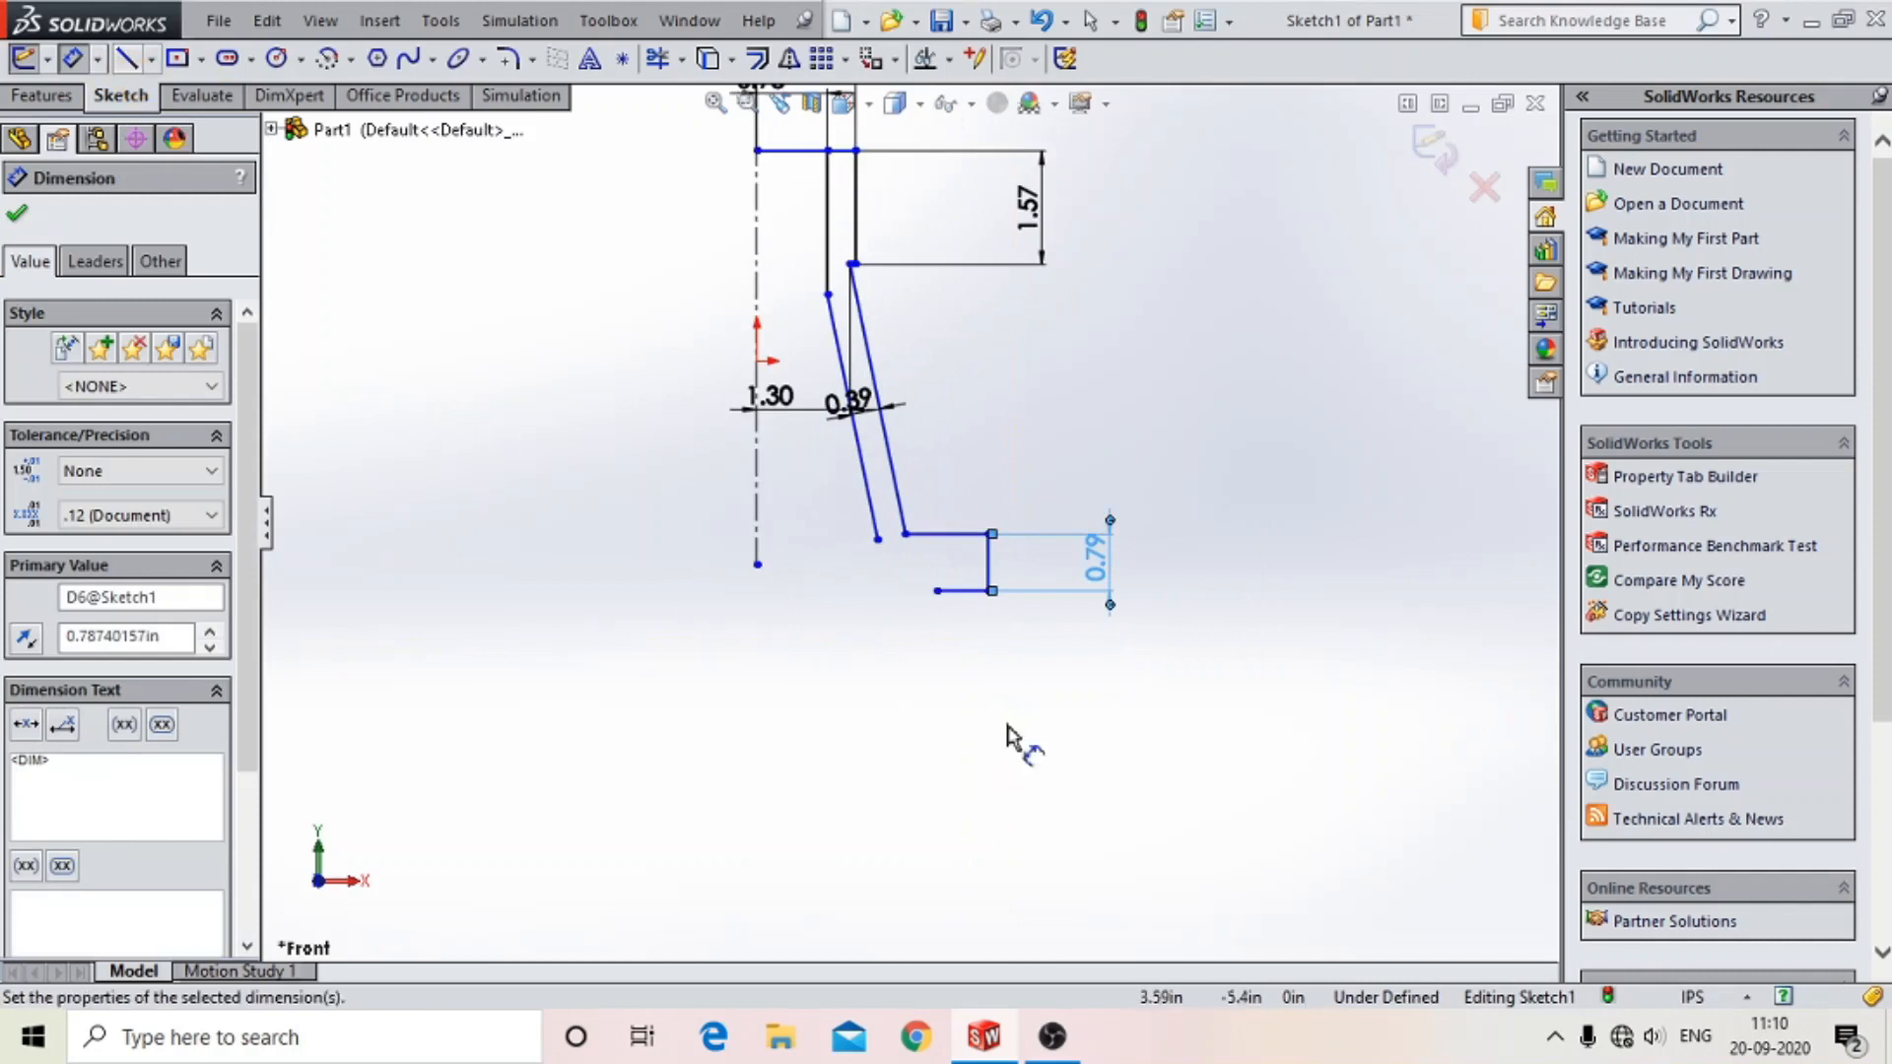
- From the flange's lower inner endpoint, sketch a line about 0.39 in up, then a horizontal line inward past the inner slanted line's lower end
left_click(936, 588)
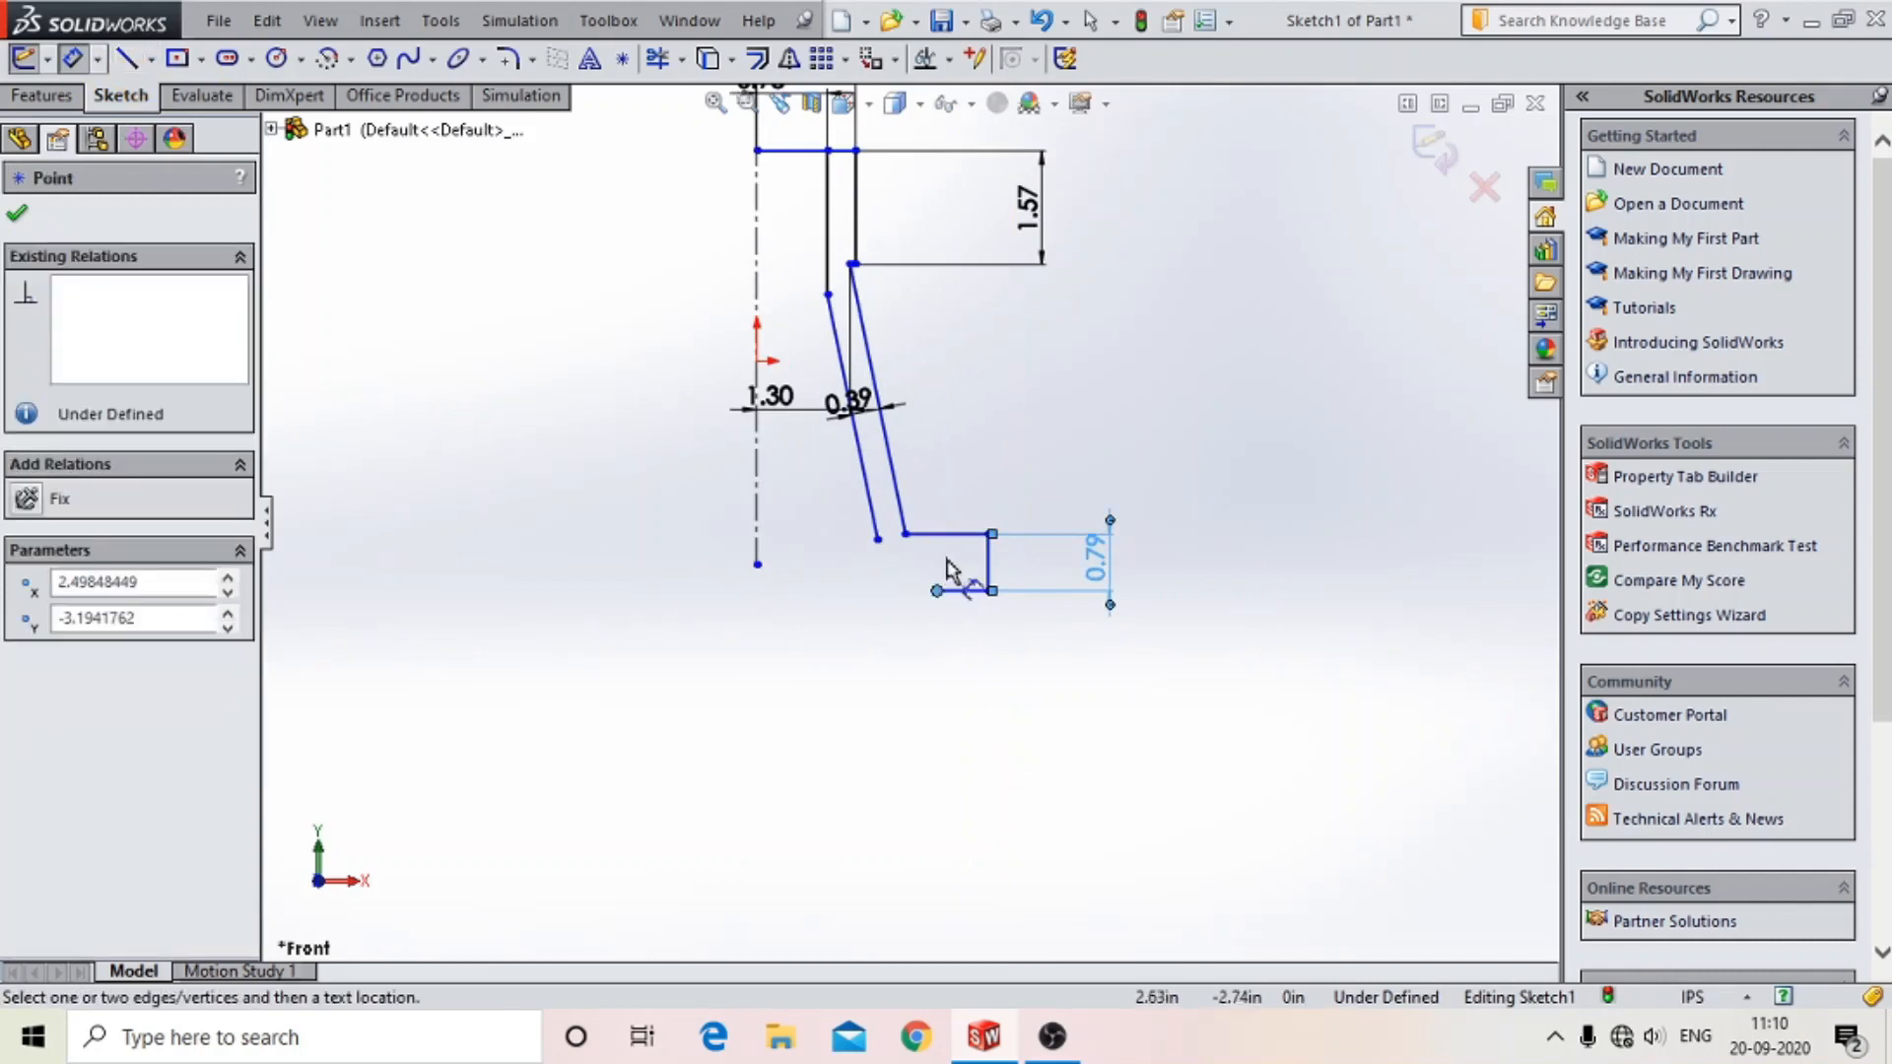
key("l")
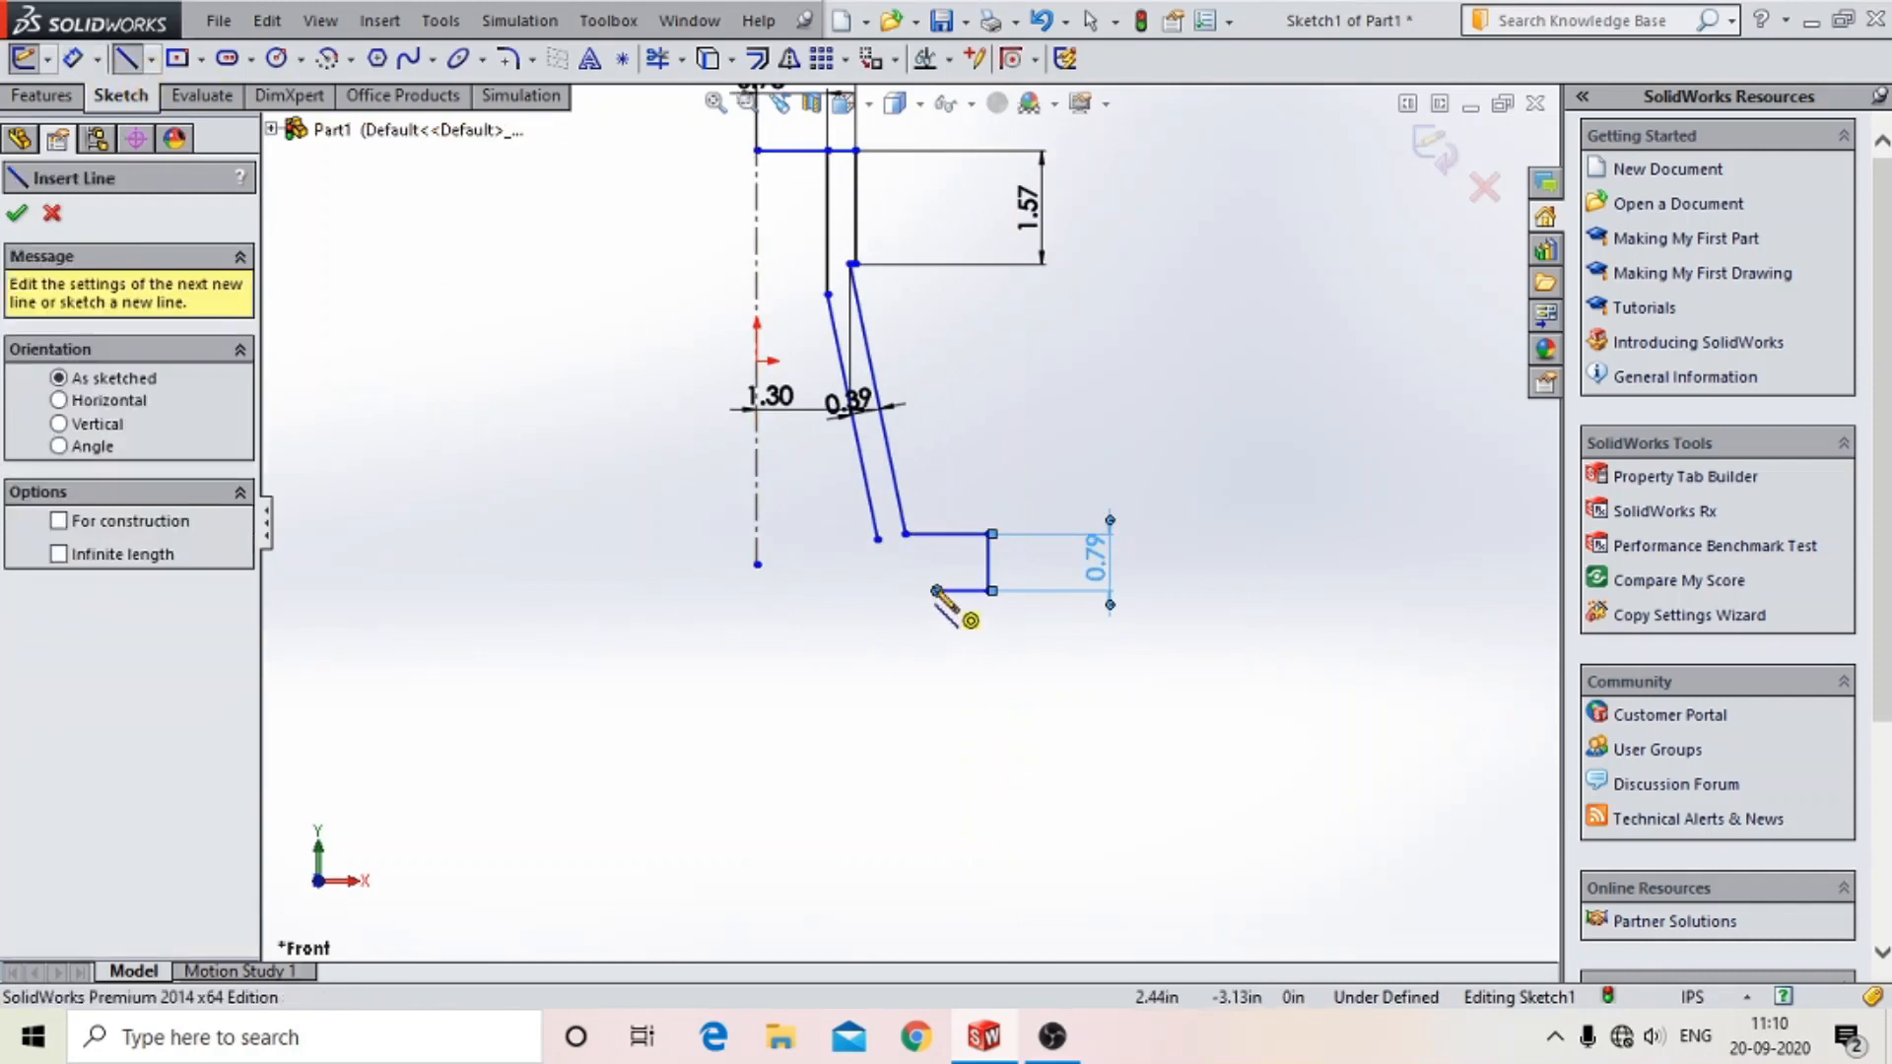
left_click(936, 590)
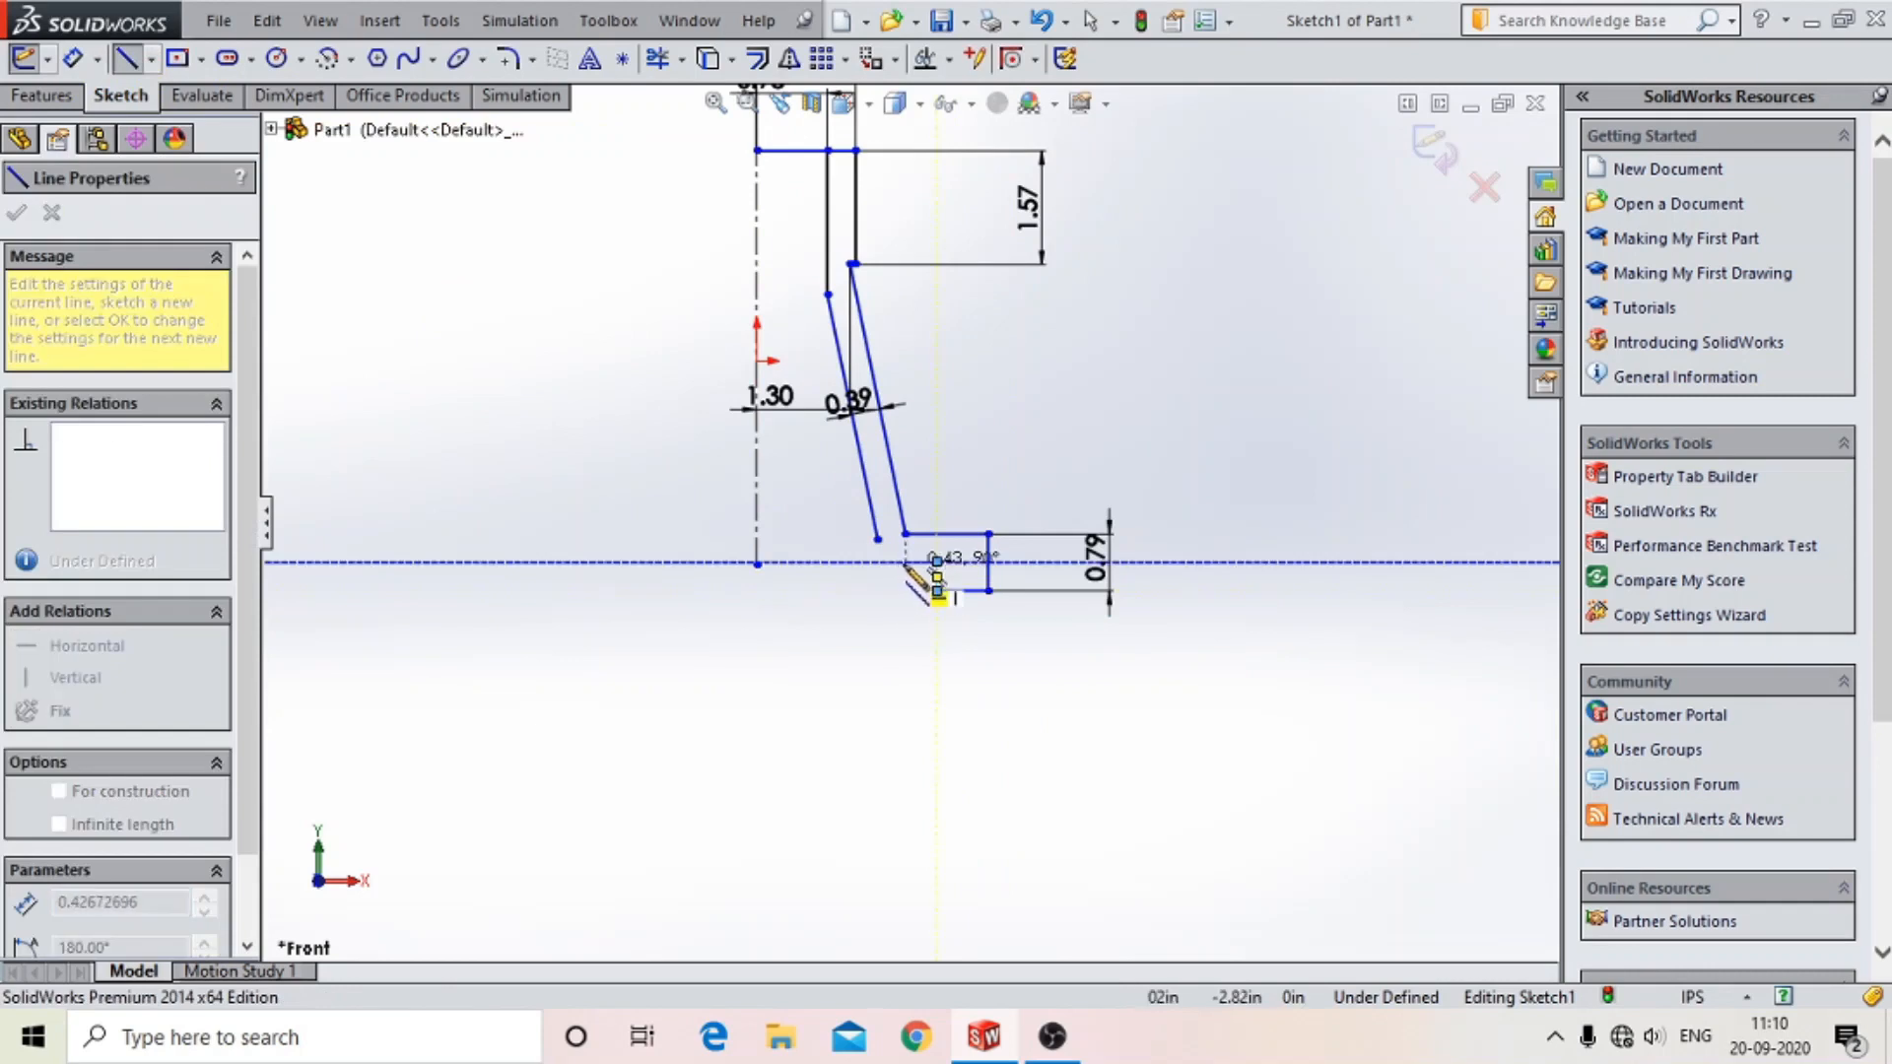
left_click(853, 561)
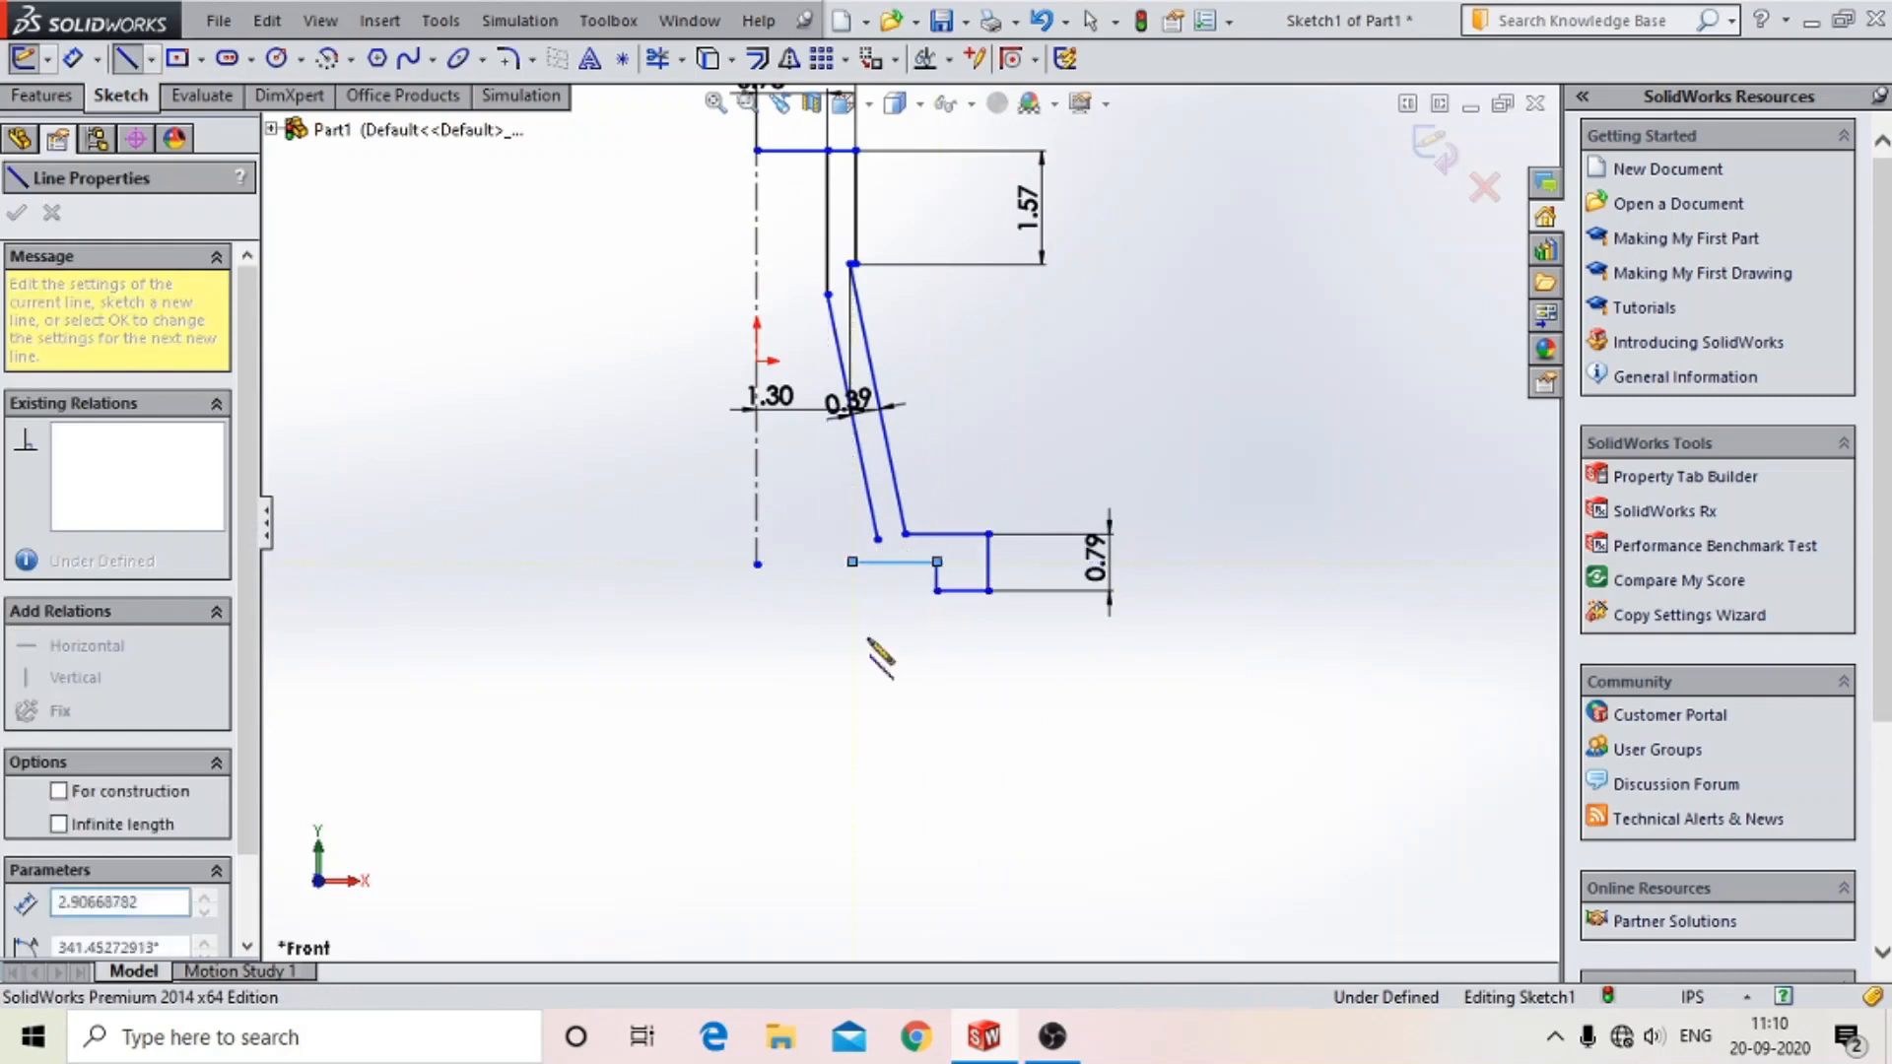
- Dimension the height of the short vertical recess edge under the flange as 3 mm
left_click(72, 58)
left_click(936, 575)
left_click(663, 582)
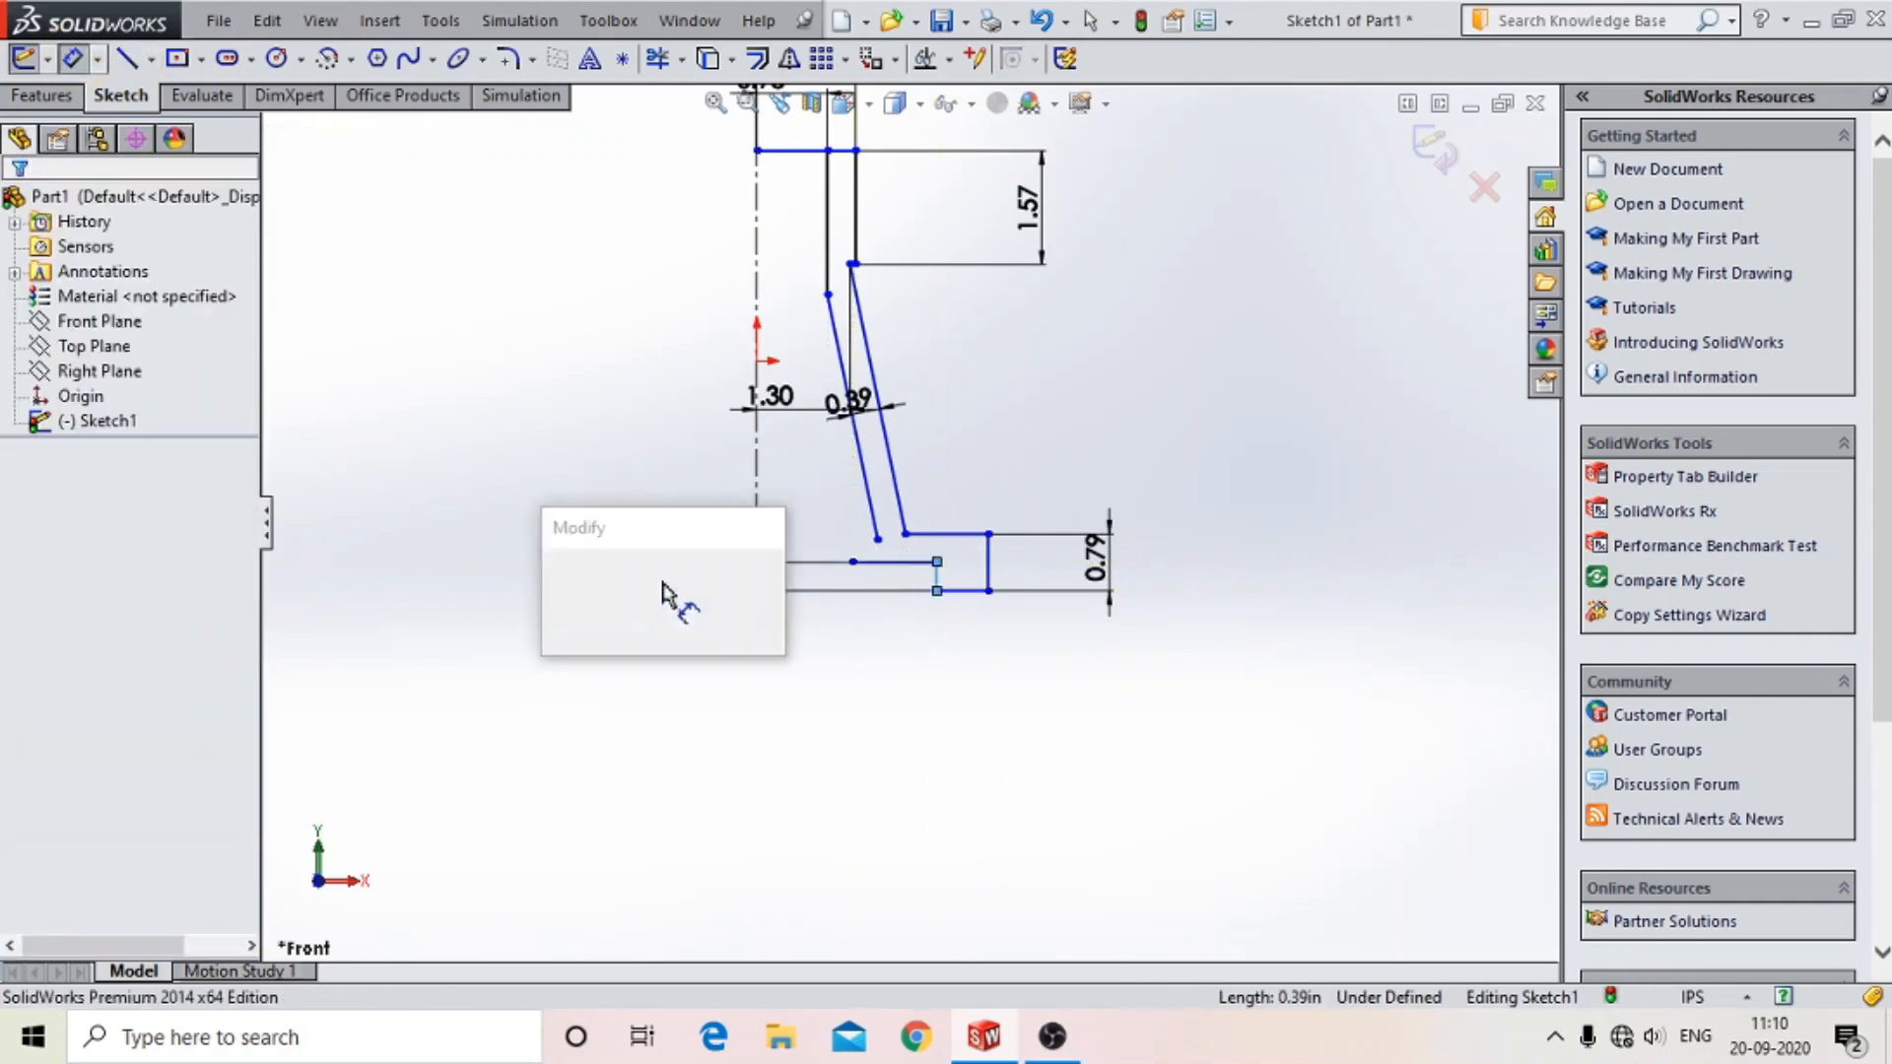
type("3mm")
key("Return")
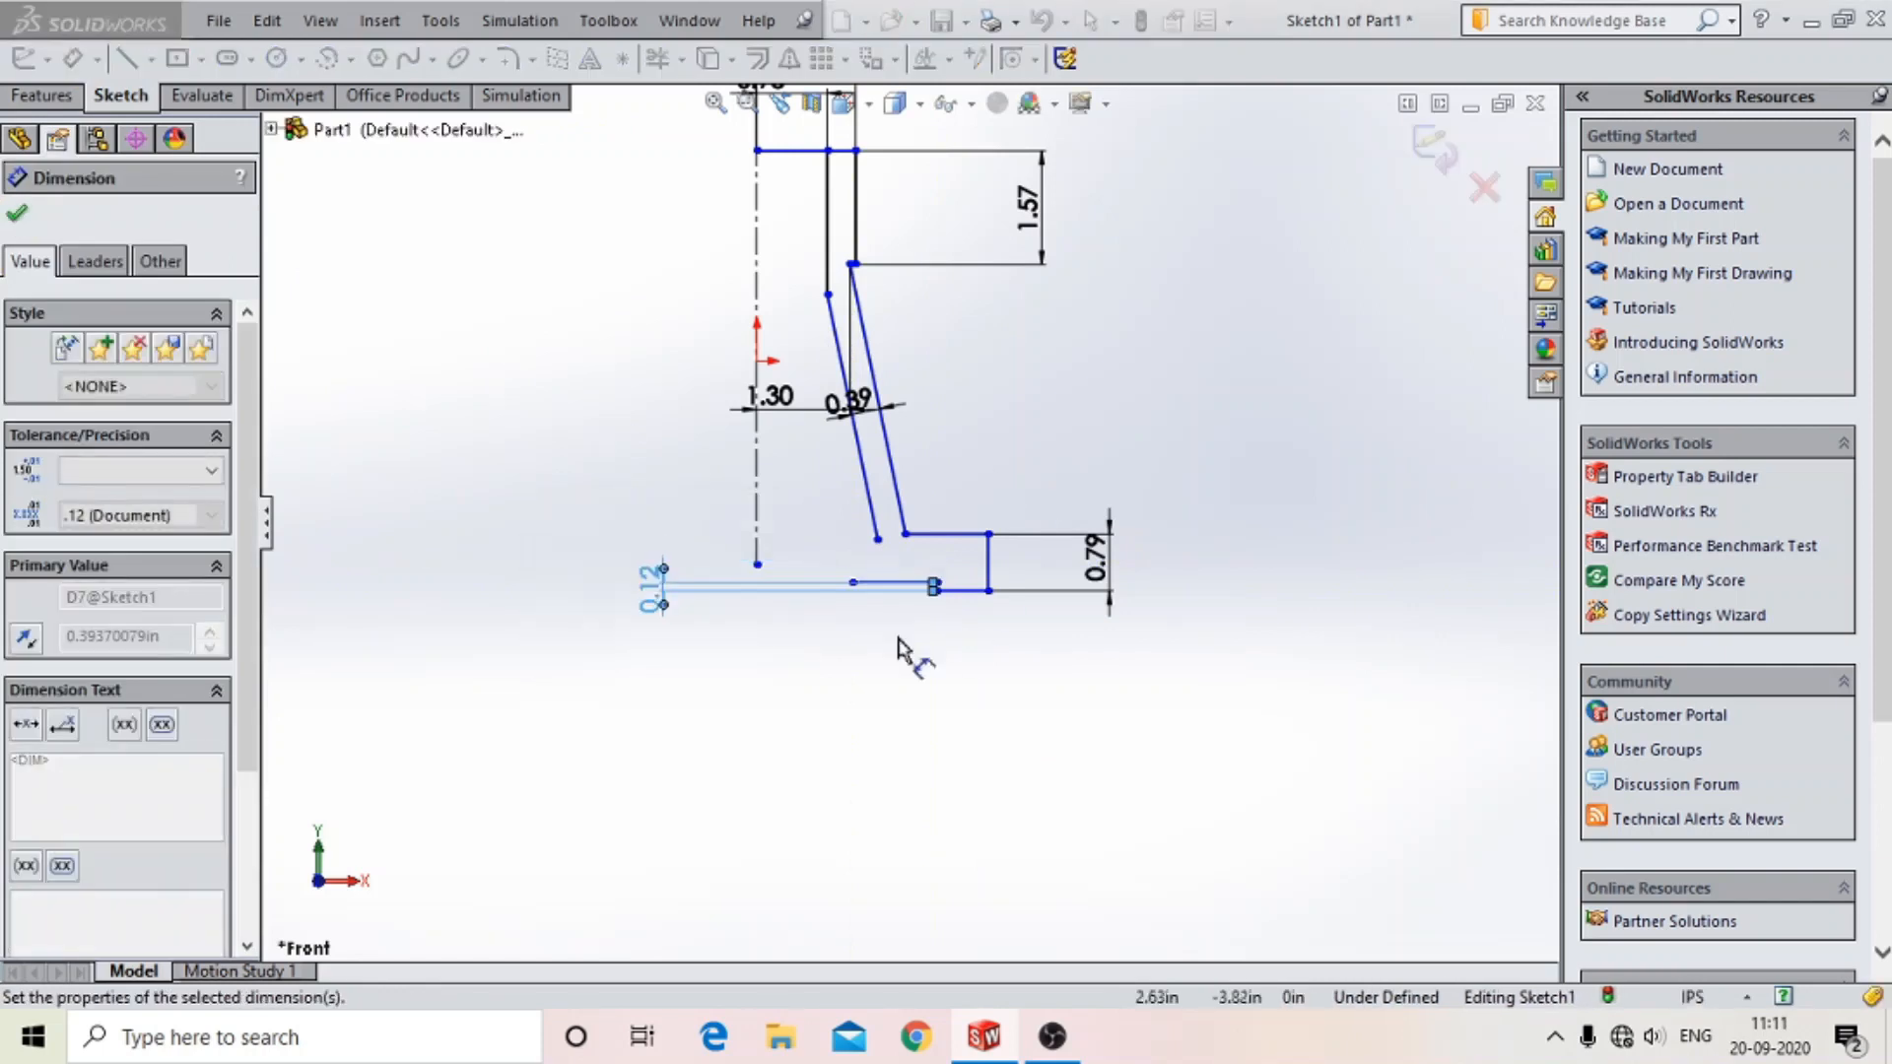
- Give the inner slanted line infinite length so it crosses the flange's recess line
scroll(892, 557, "down", 6)
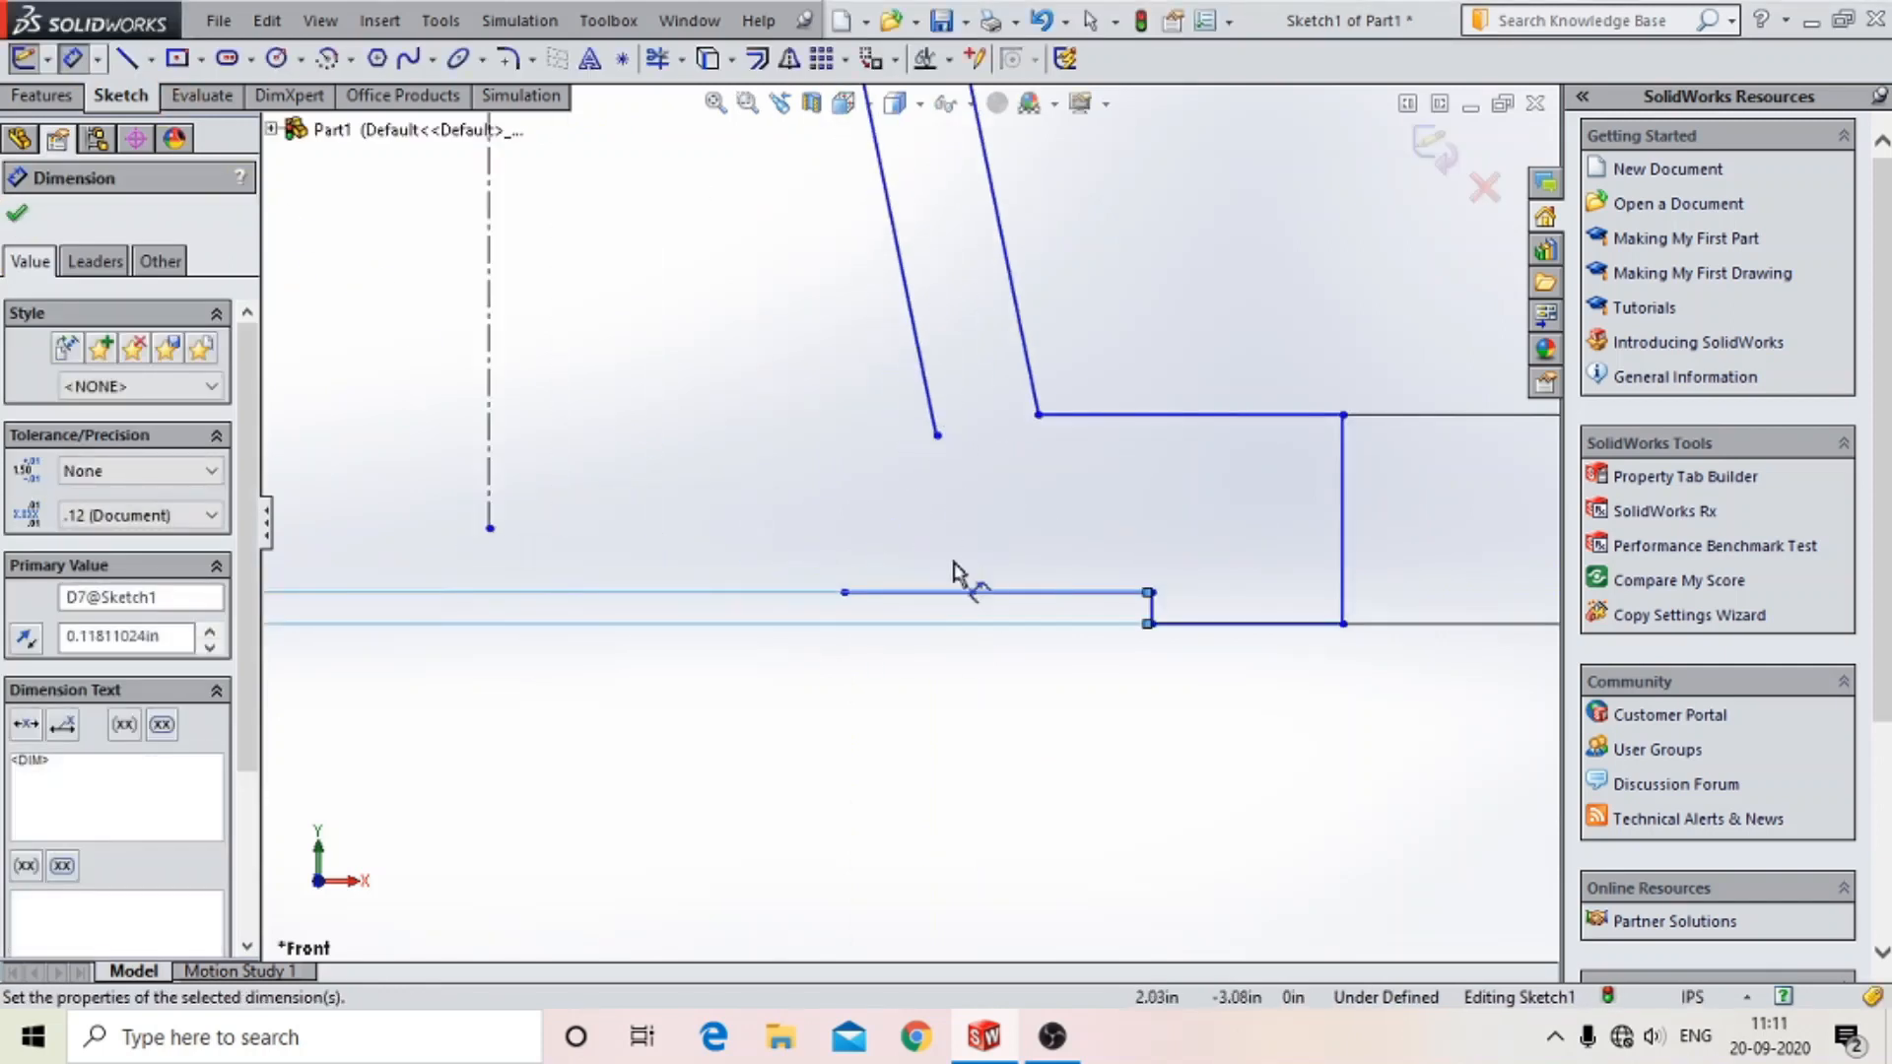
scroll(954, 570, "up", 6)
scroll(924, 432, "down", 2)
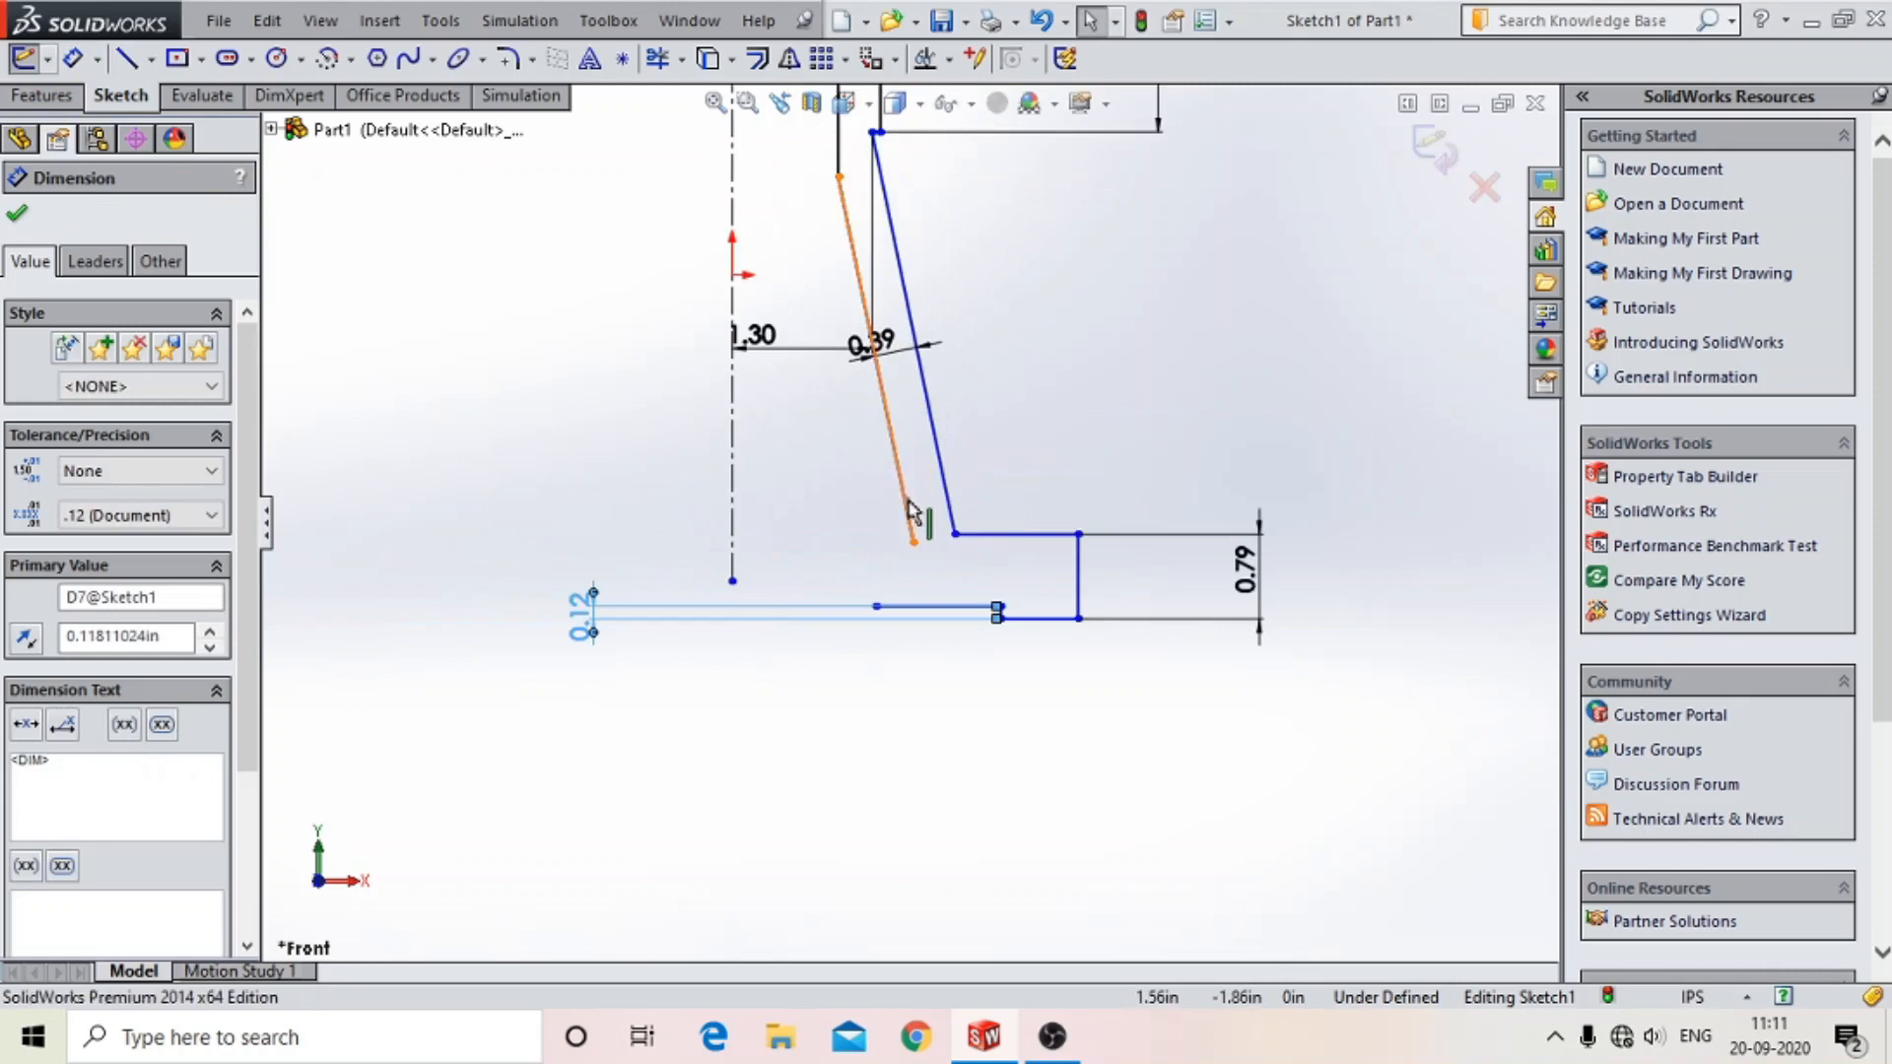
left_click(907, 503)
scroll(985, 527, "up", 3)
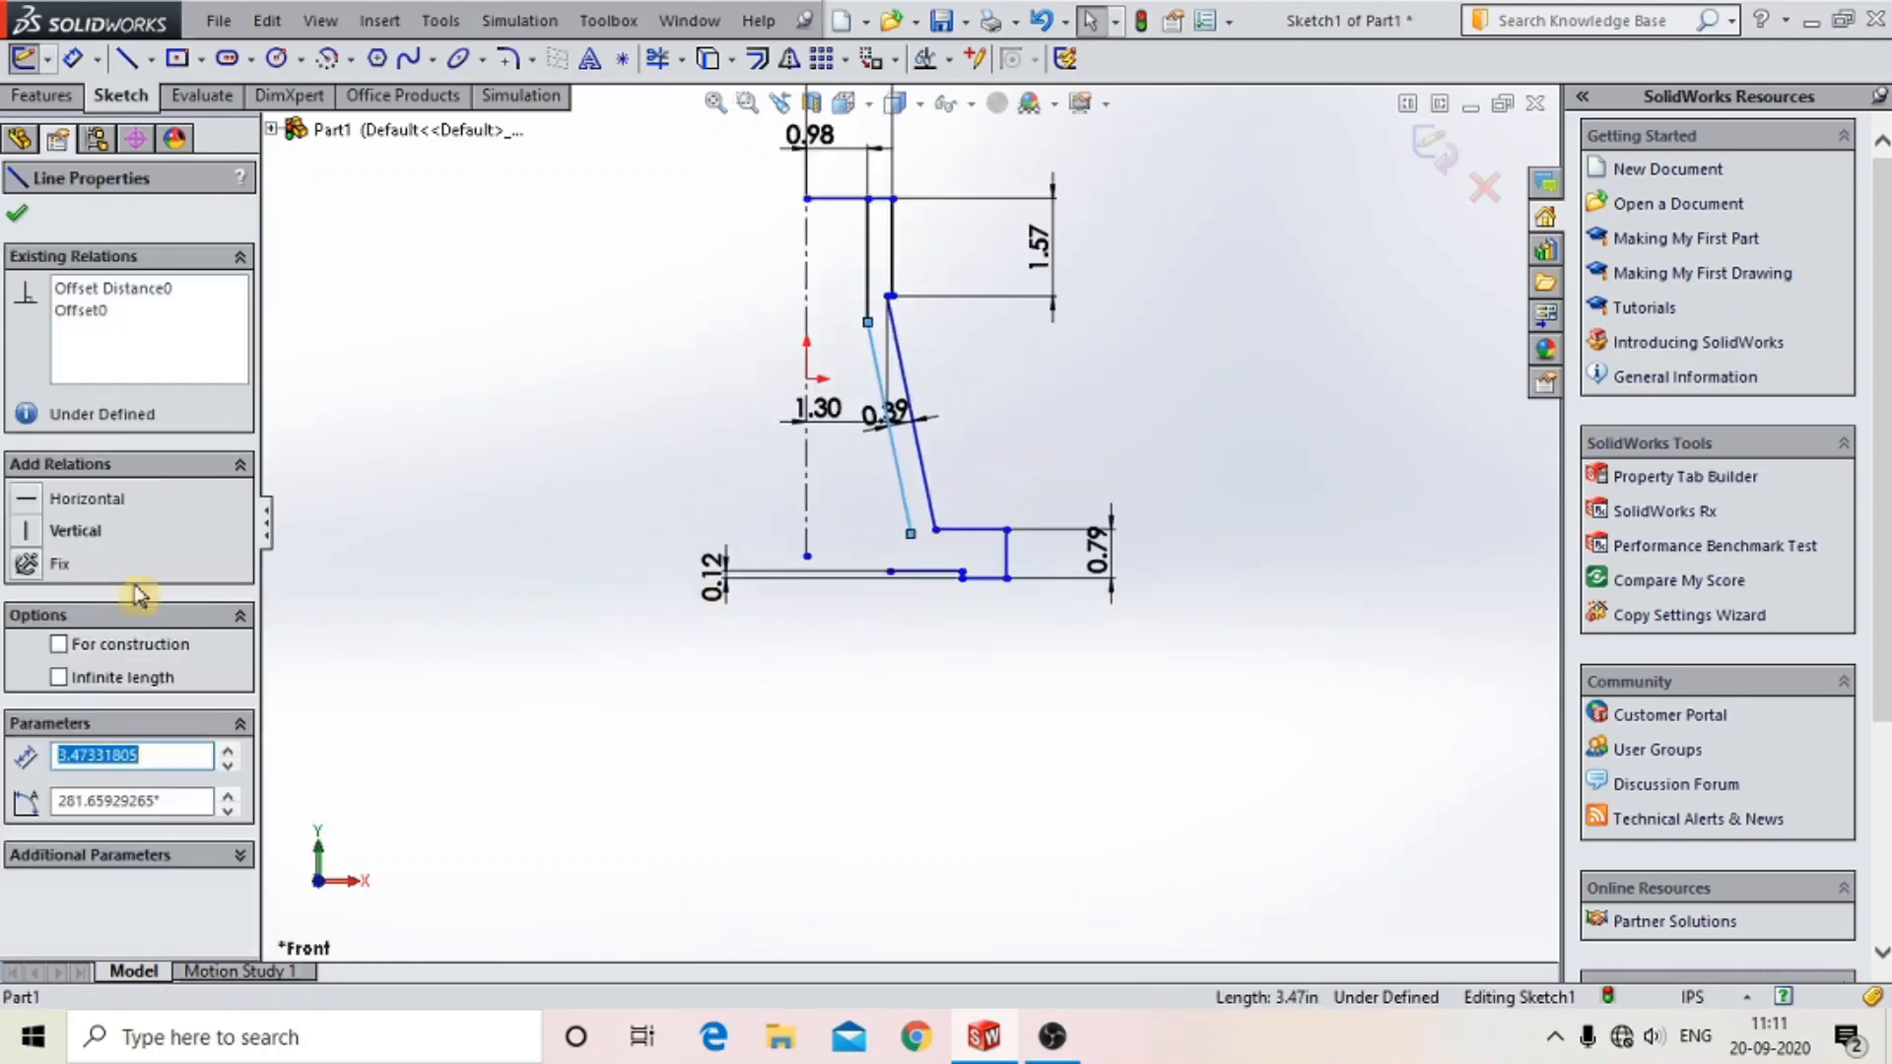
left_click(58, 676)
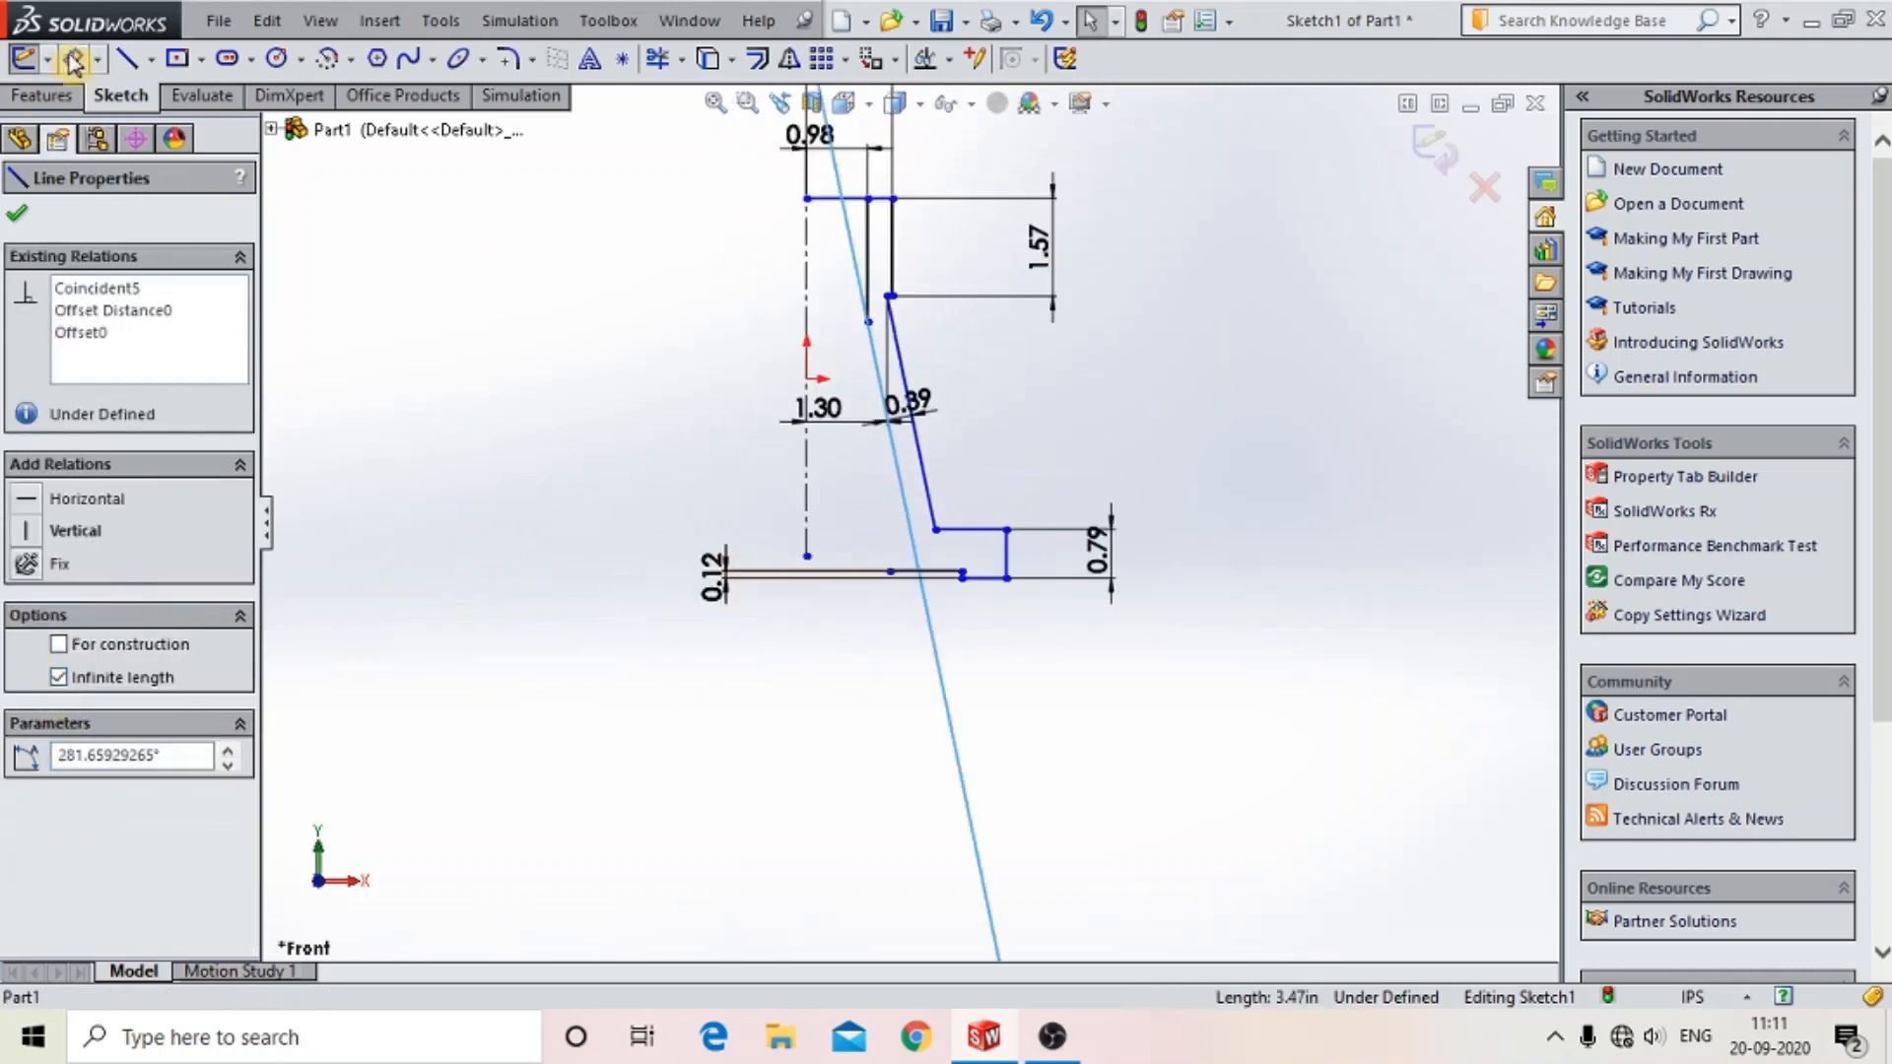
- Power-trim the infinite line below the recess and between the inner vertical and top lines, plus the recess line's inner overhang
left_click(657, 59)
scroll(920, 601, "down", 4)
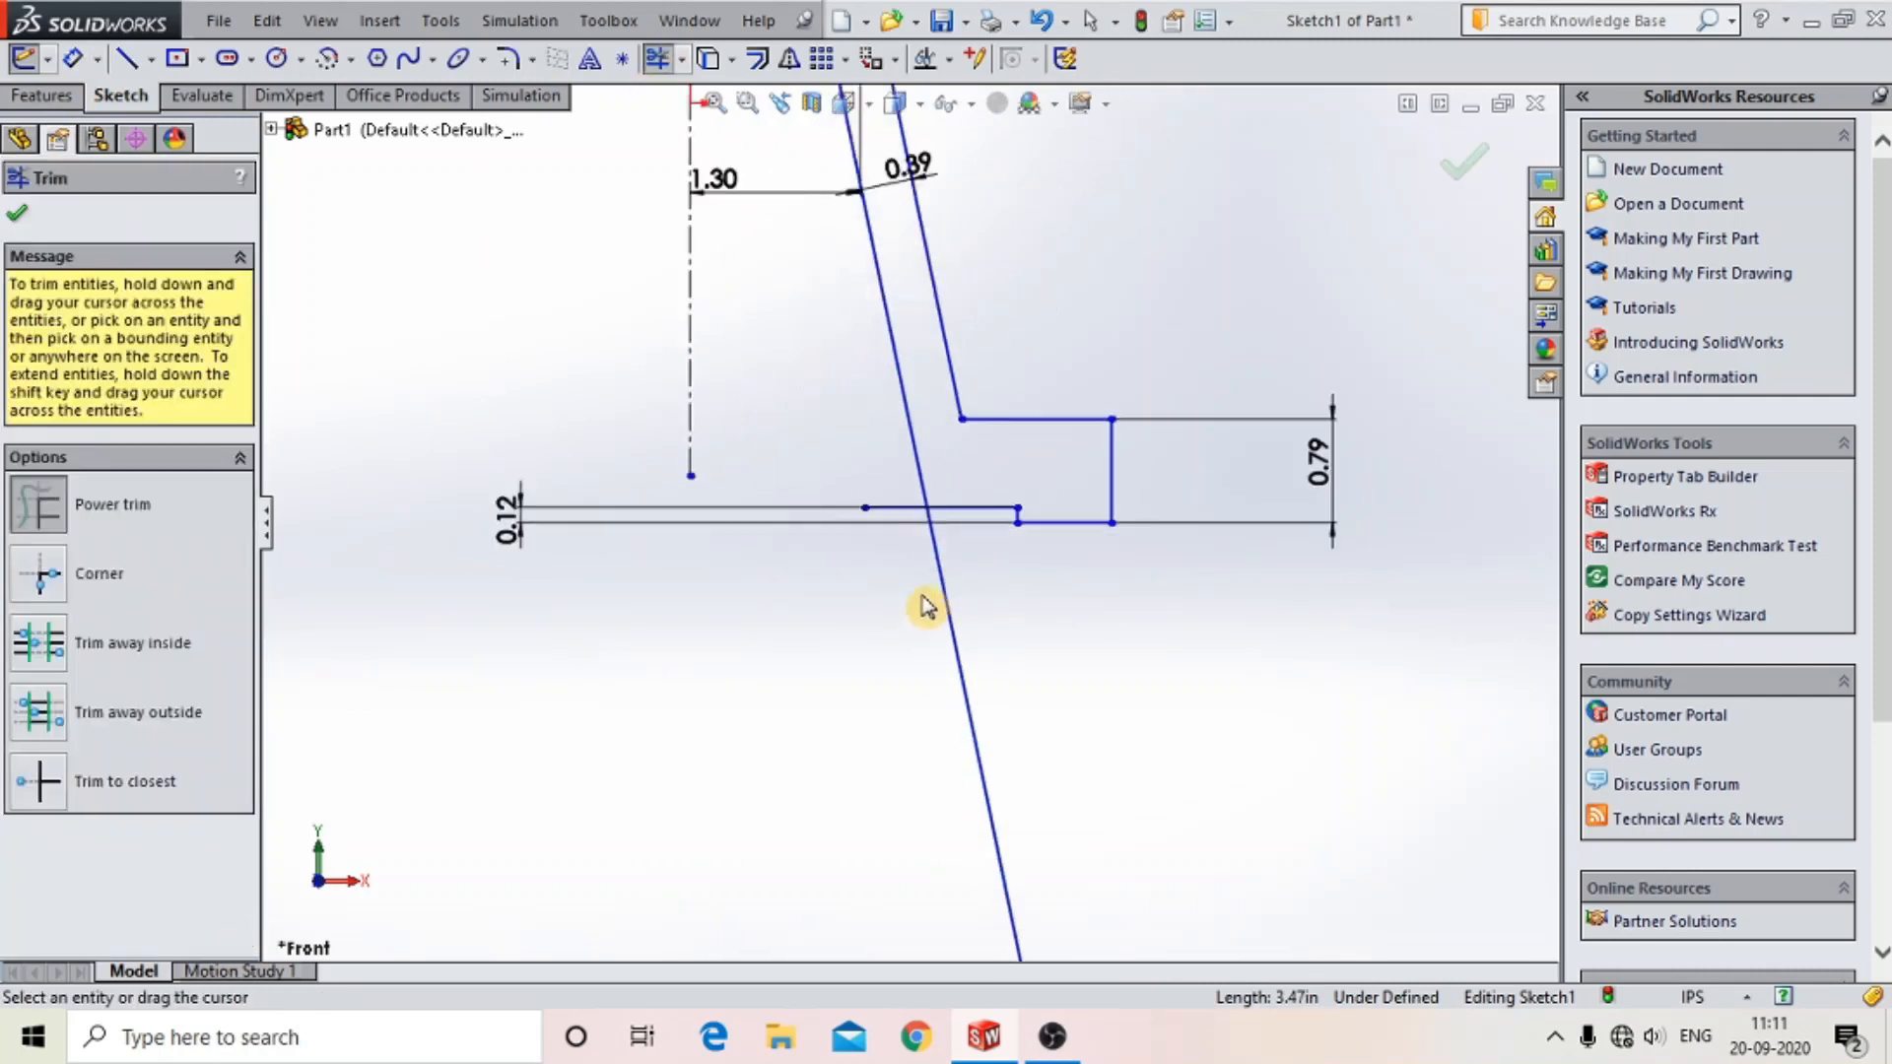
left_click_drag(844, 382, 877, 394)
scroll(849, 481, "down", 8)
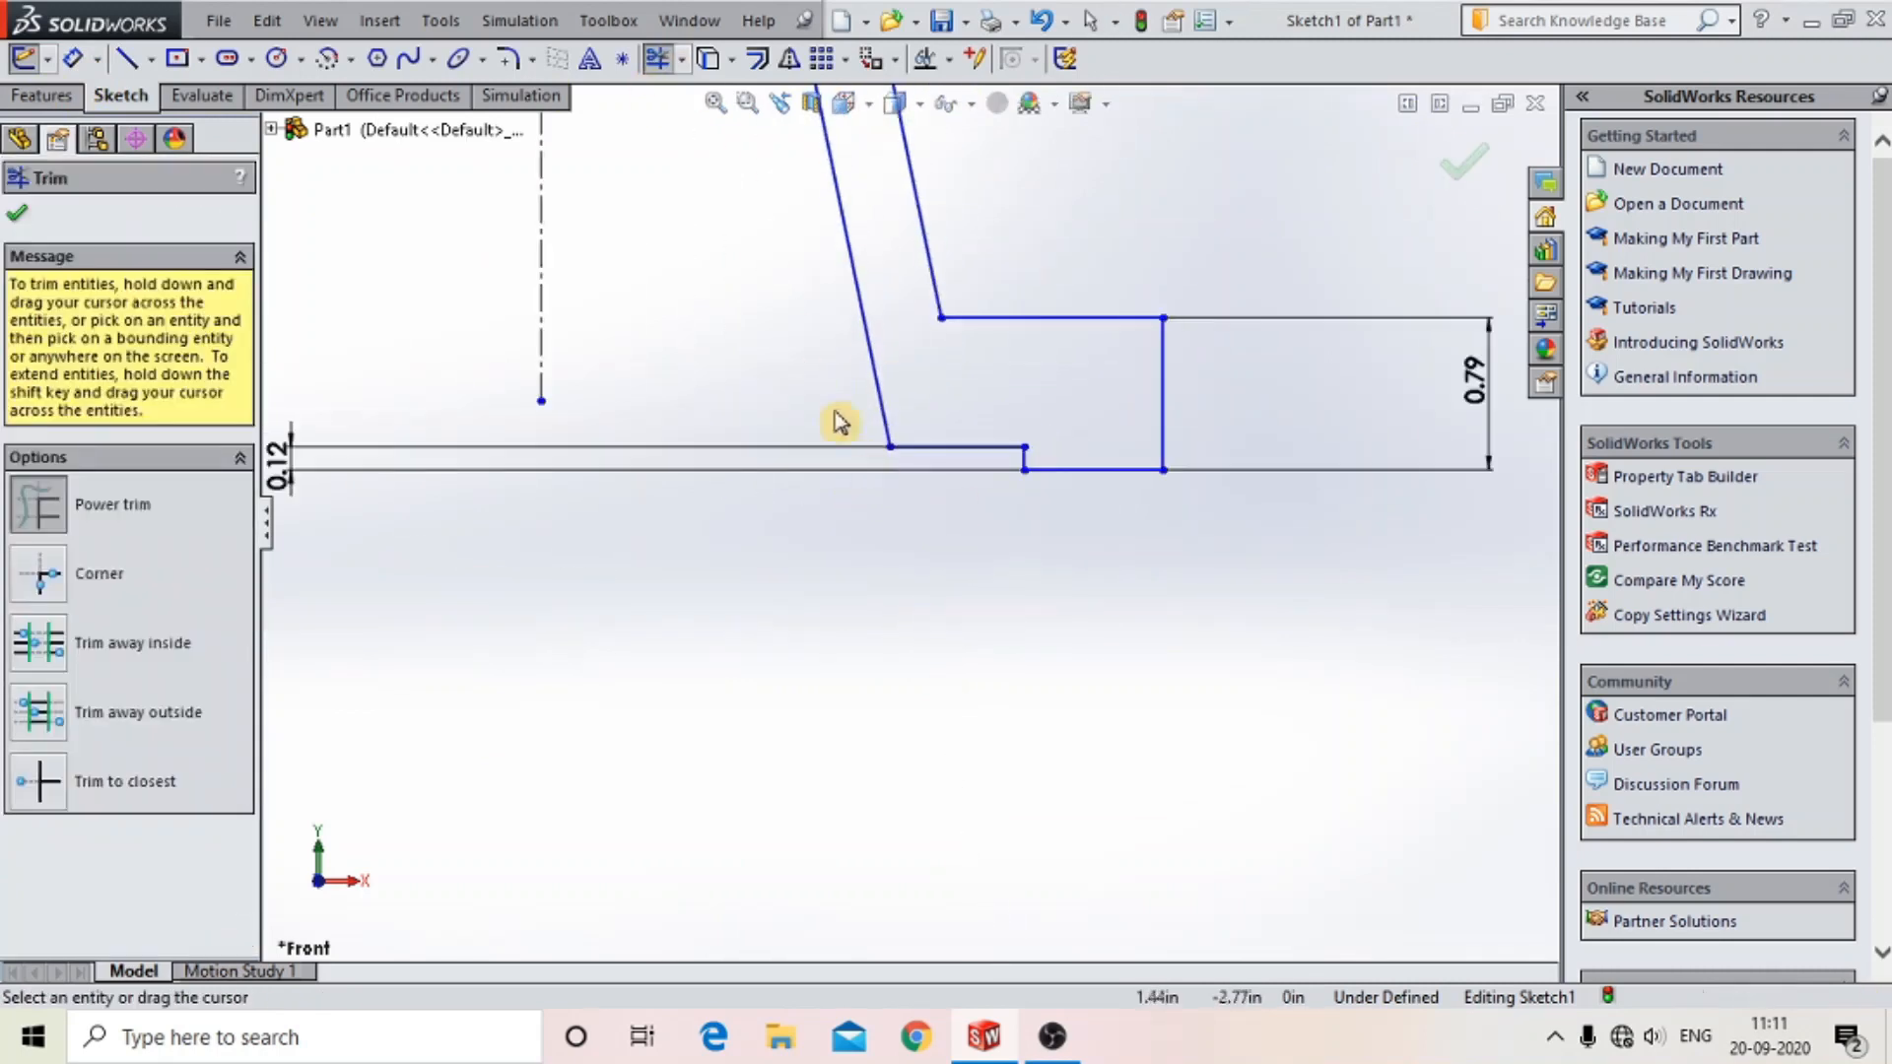
scroll(962, 708, "up", 5)
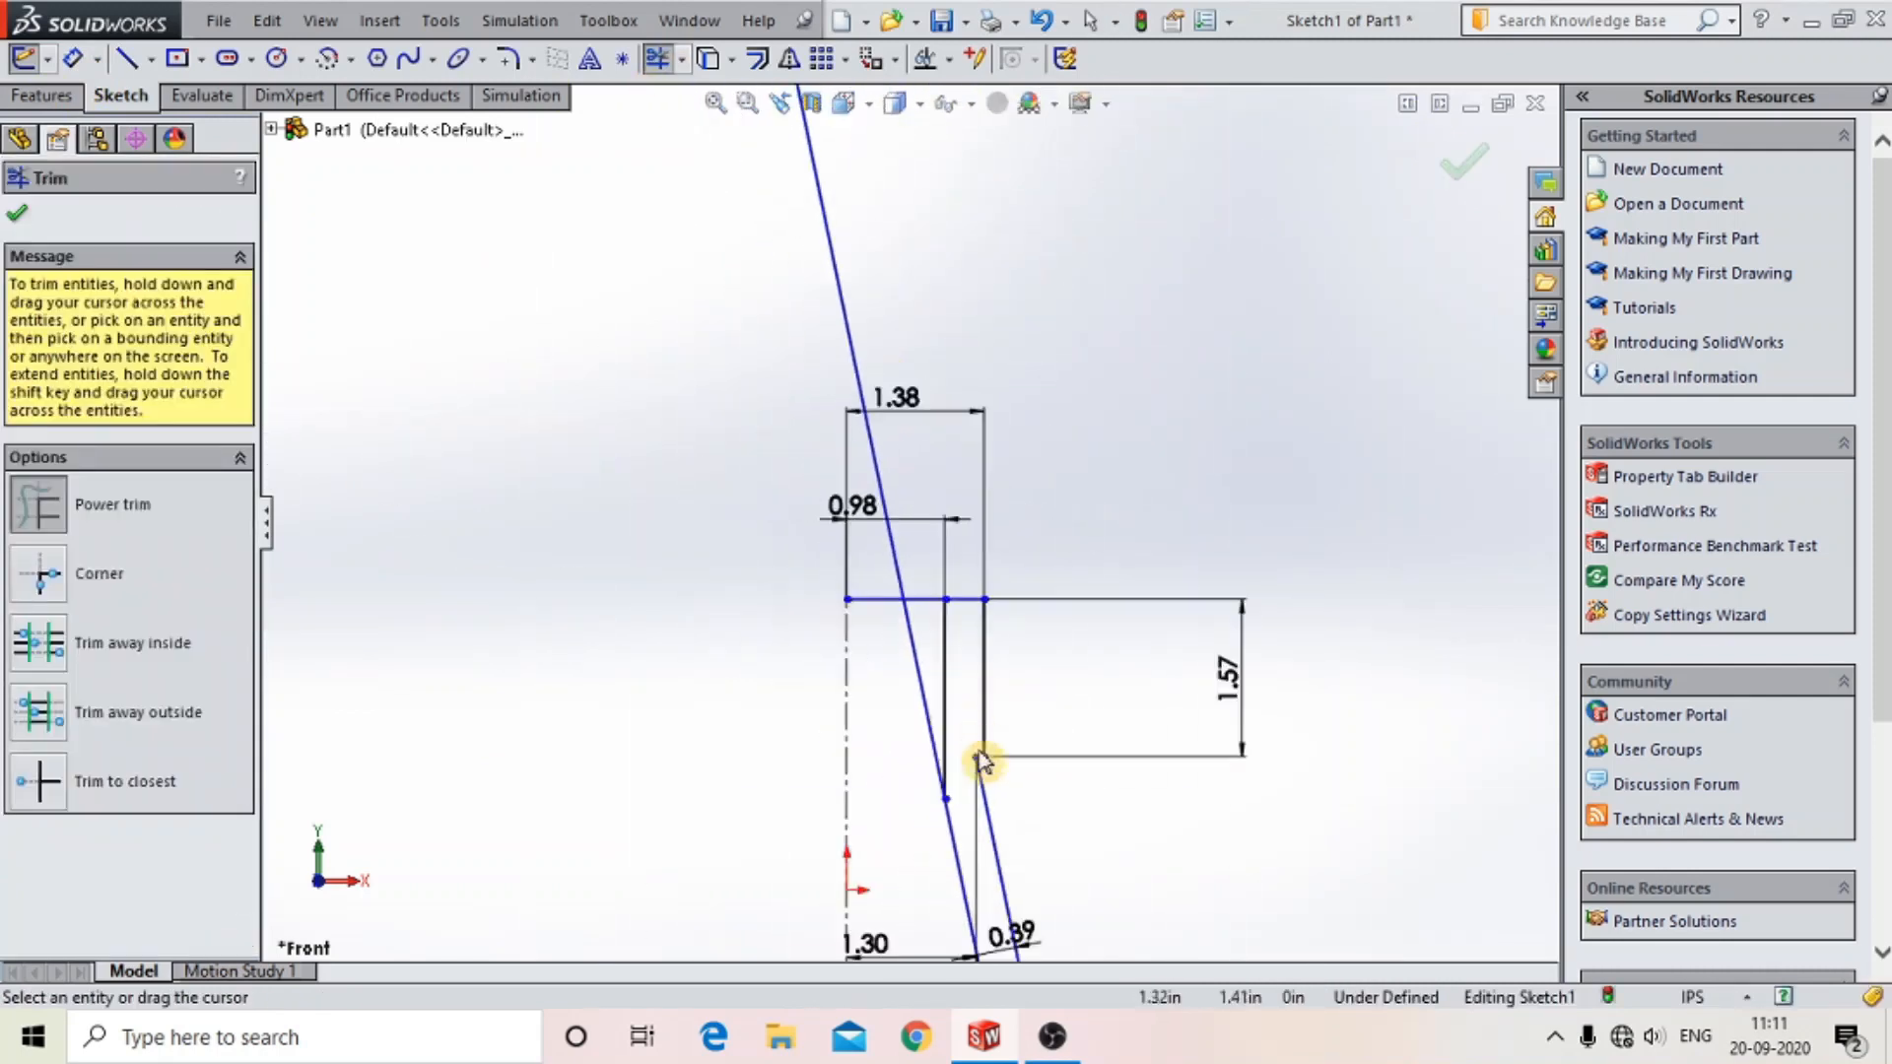
scroll(980, 760, "down", 5)
scroll(836, 589, "up", 5)
scroll(1034, 730, "down", 5)
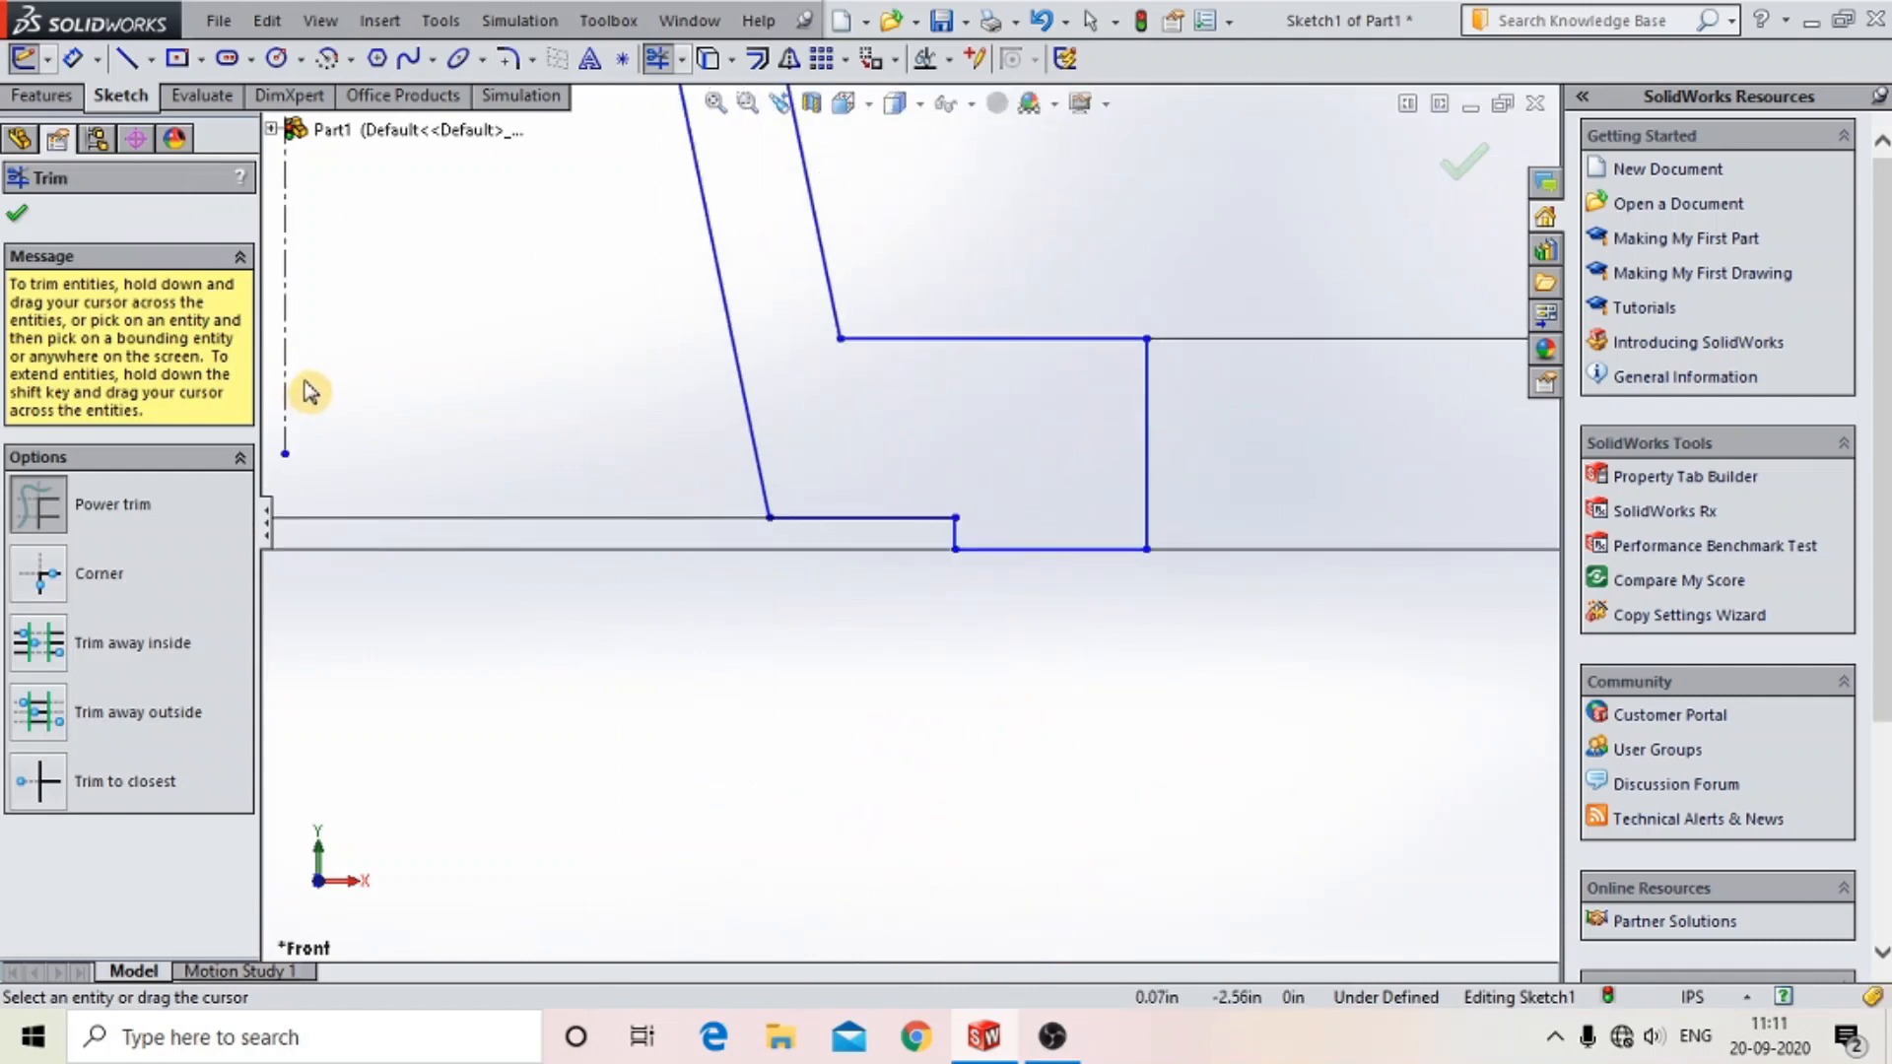
left_click(17, 213)
- Apply a sketch fillet of 0.039 in (1 mm) radius to the upper corner of the flange's bottom recess
left_click(506, 58)
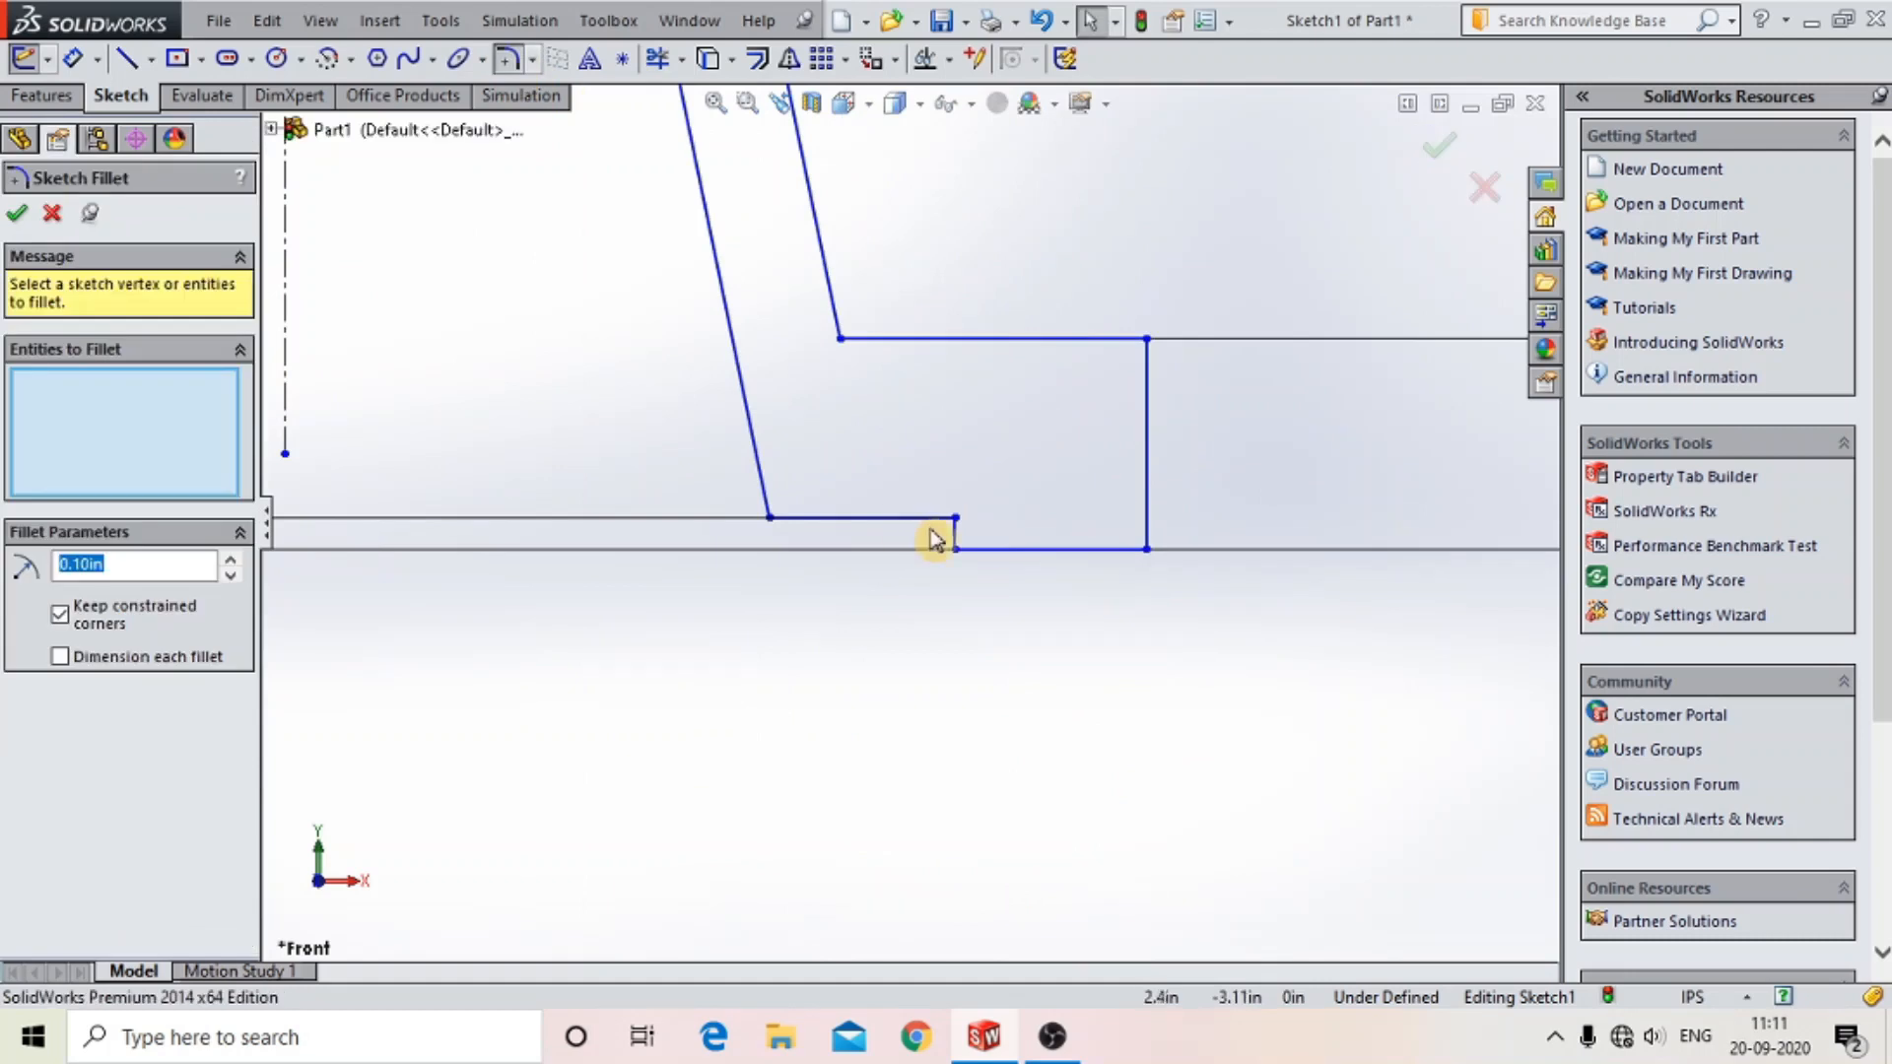
scroll(929, 536, "down", 3)
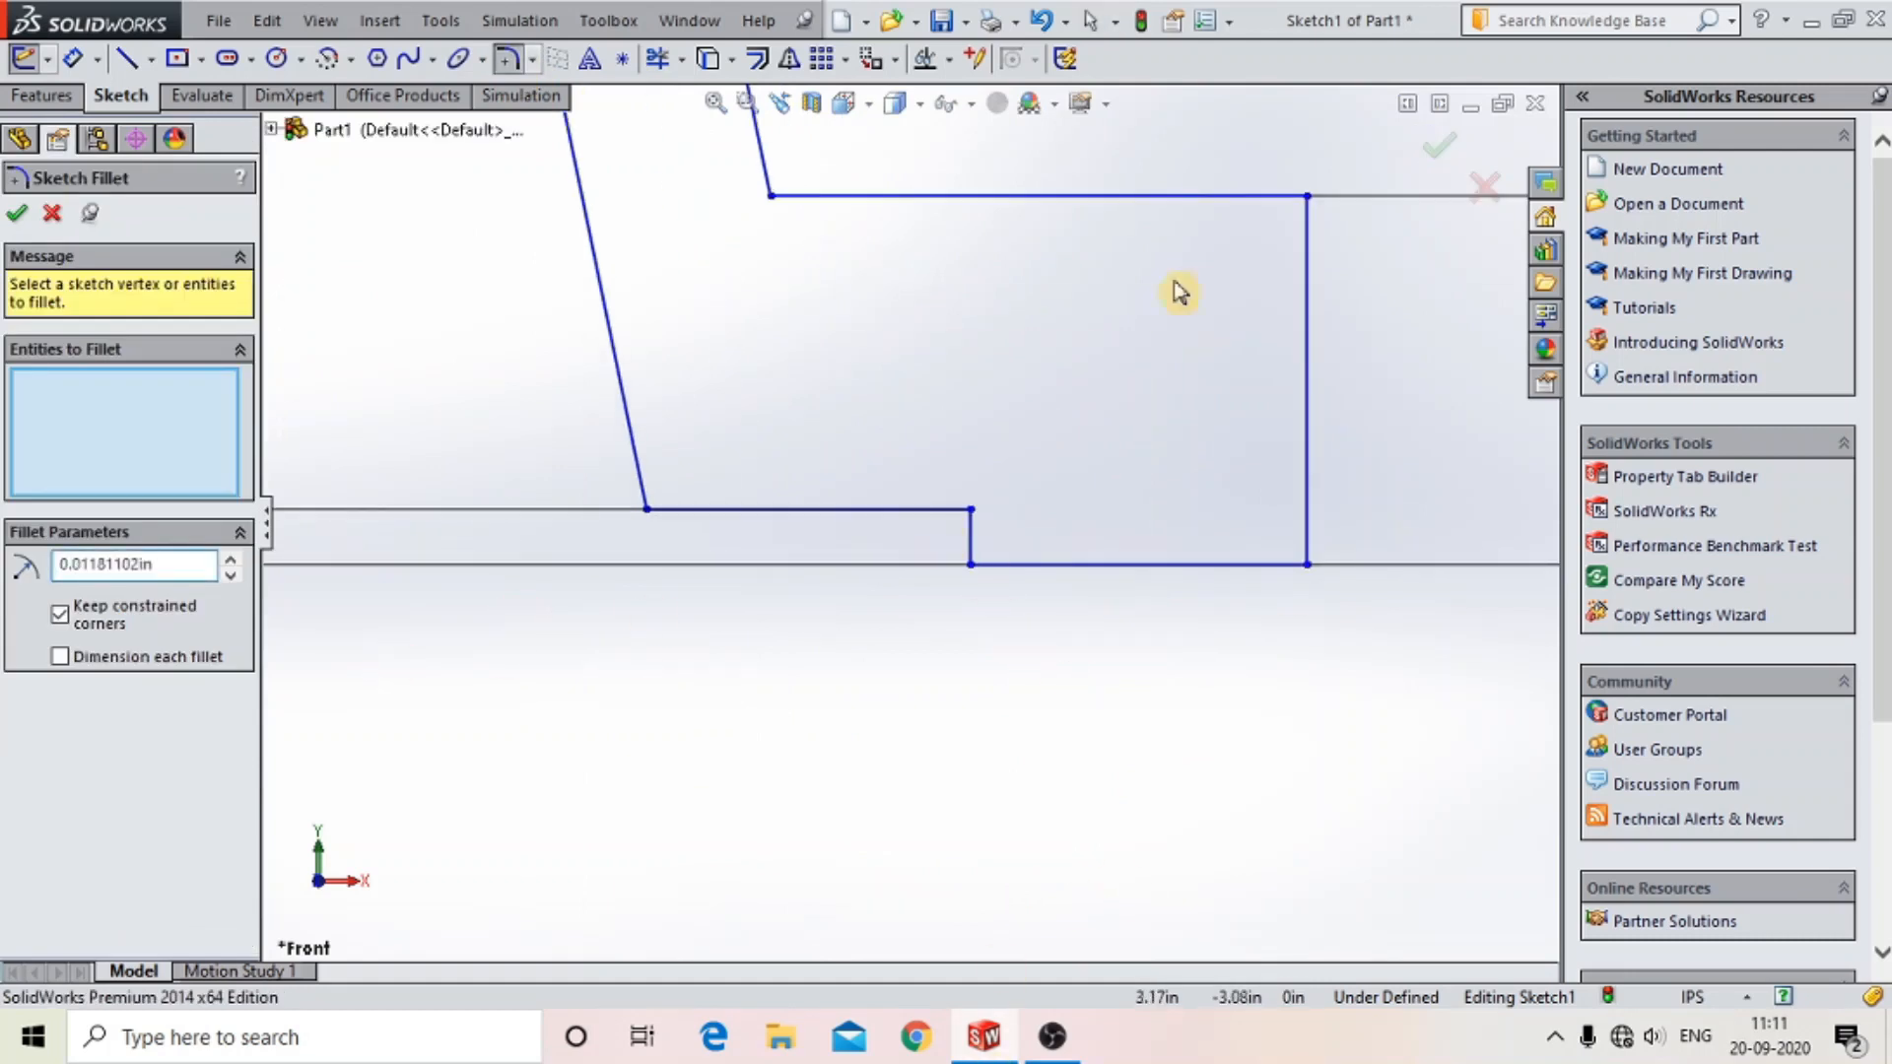
left_click(970, 532)
scroll(1015, 517, "down", 2)
left_click(883, 517)
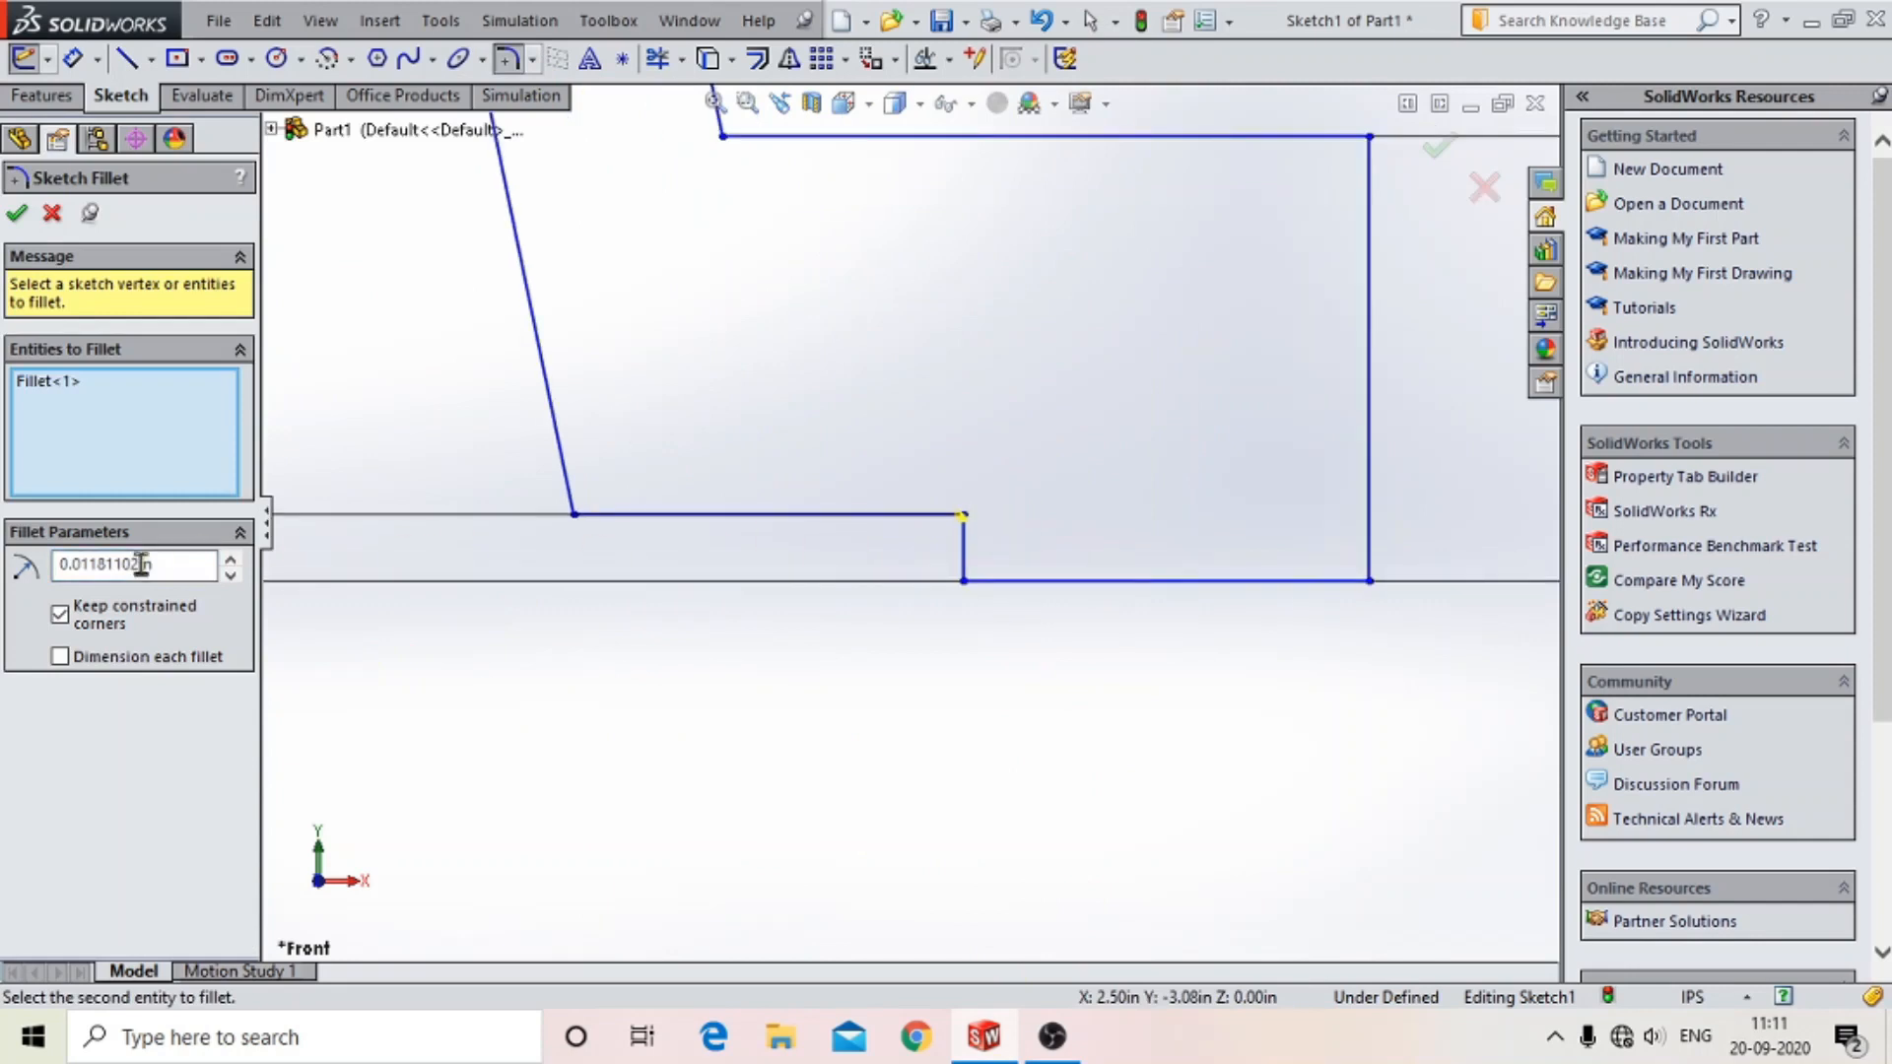
double_click(184, 563)
type("0.5mm")
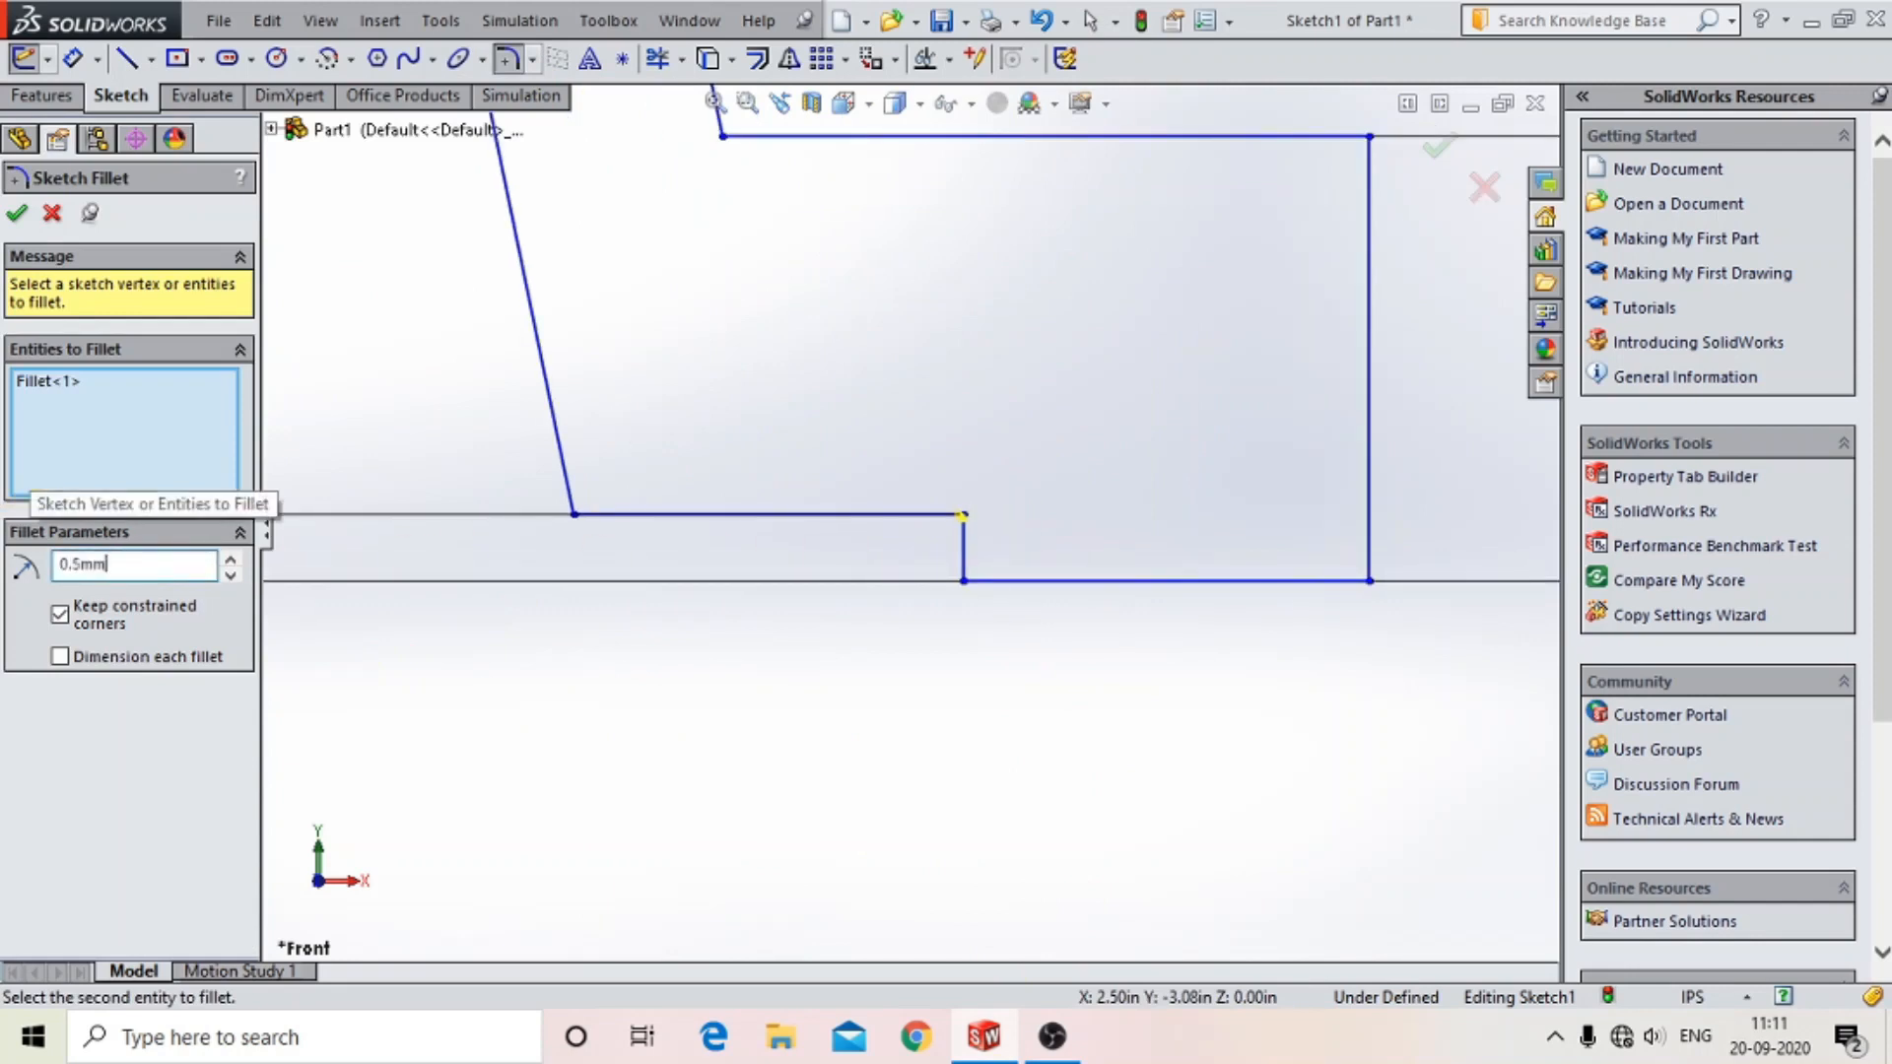
scroll(989, 545, "down", 3)
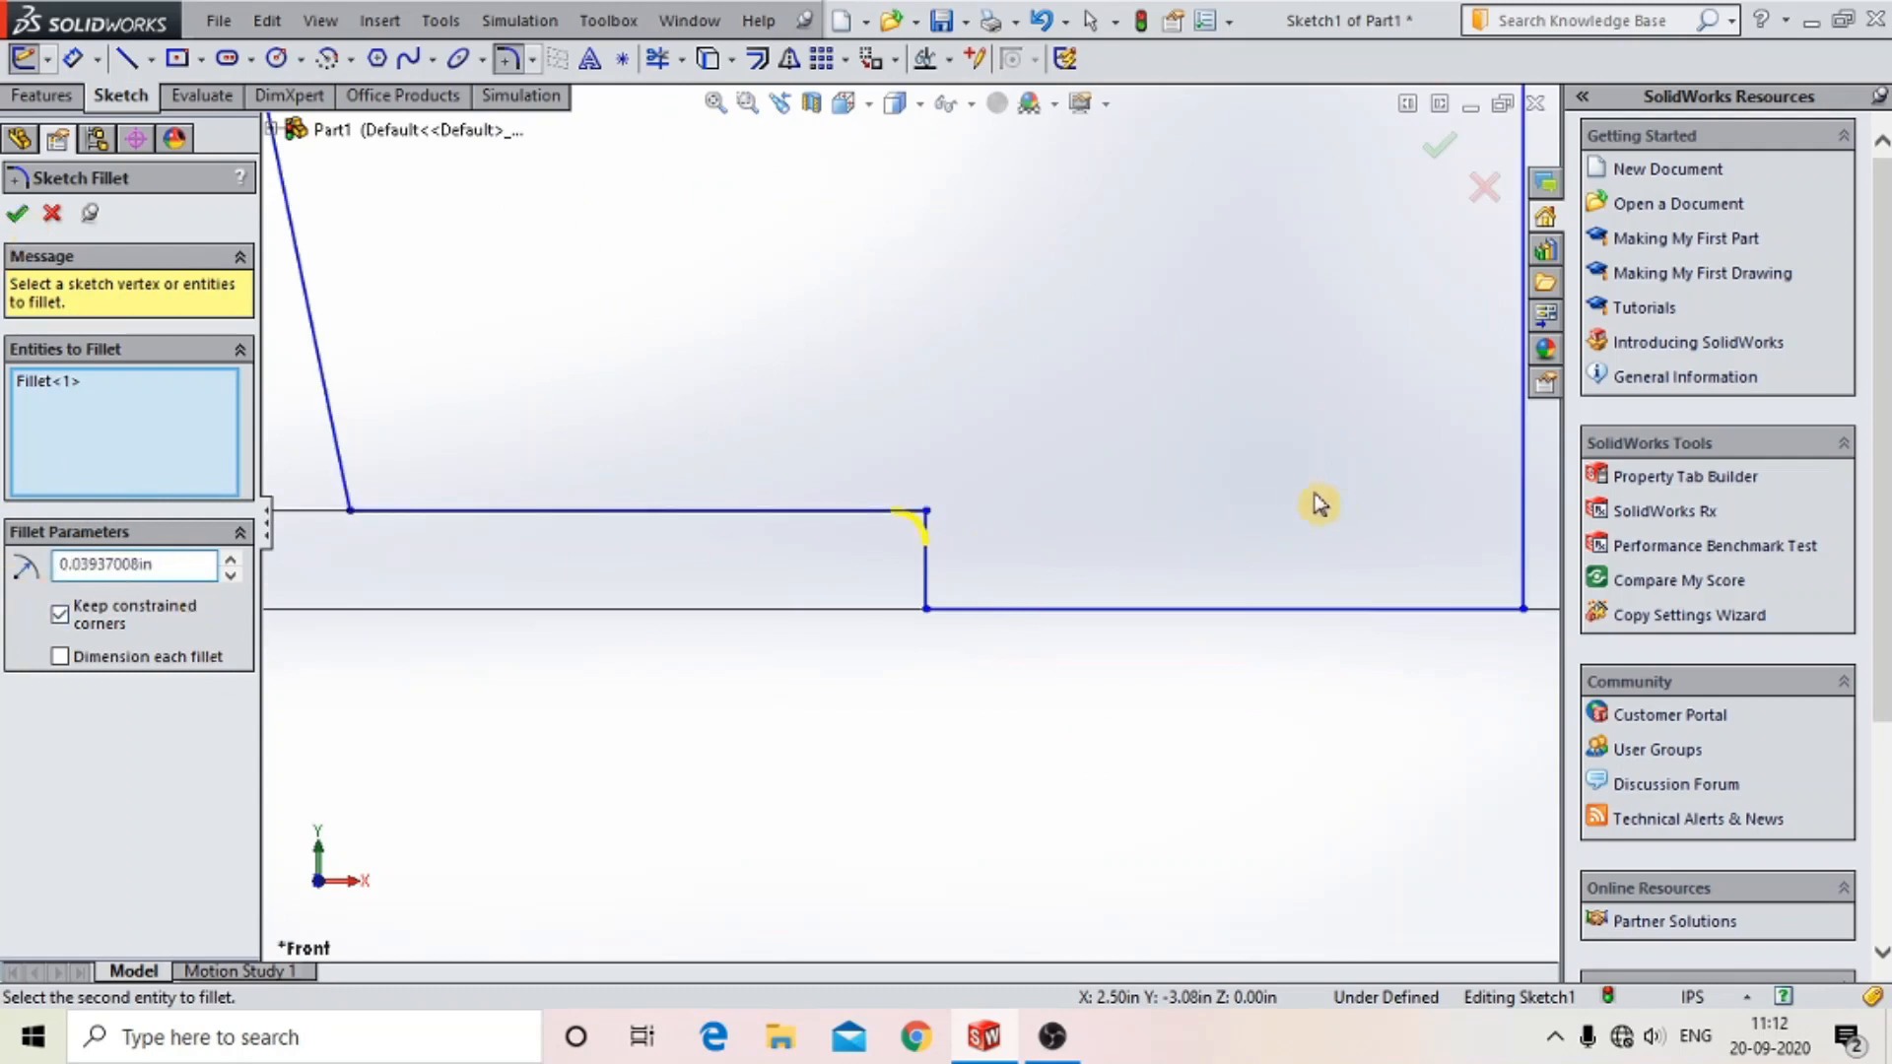
- Fillet the corner between the outer slanted line and the flange's top edge with an 8 mm radius
scroll(867, 493, "up", 5)
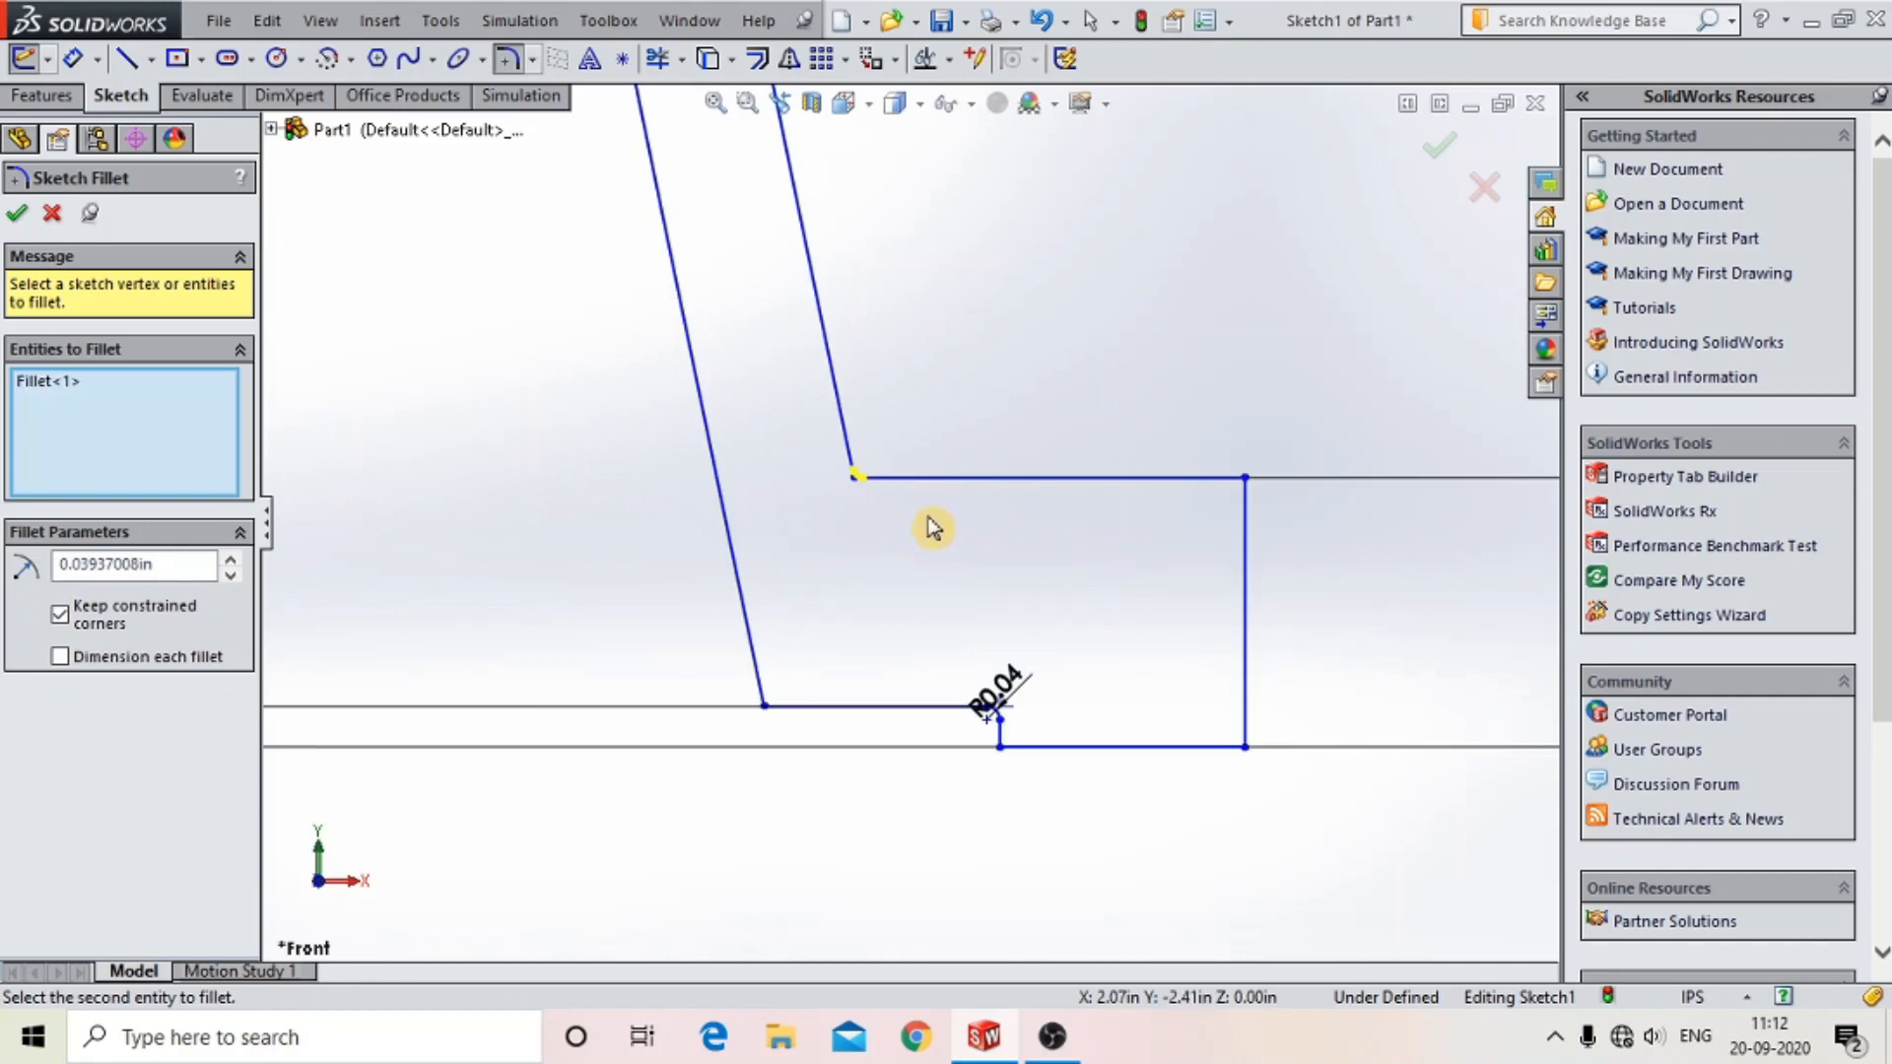
double_click(166, 561)
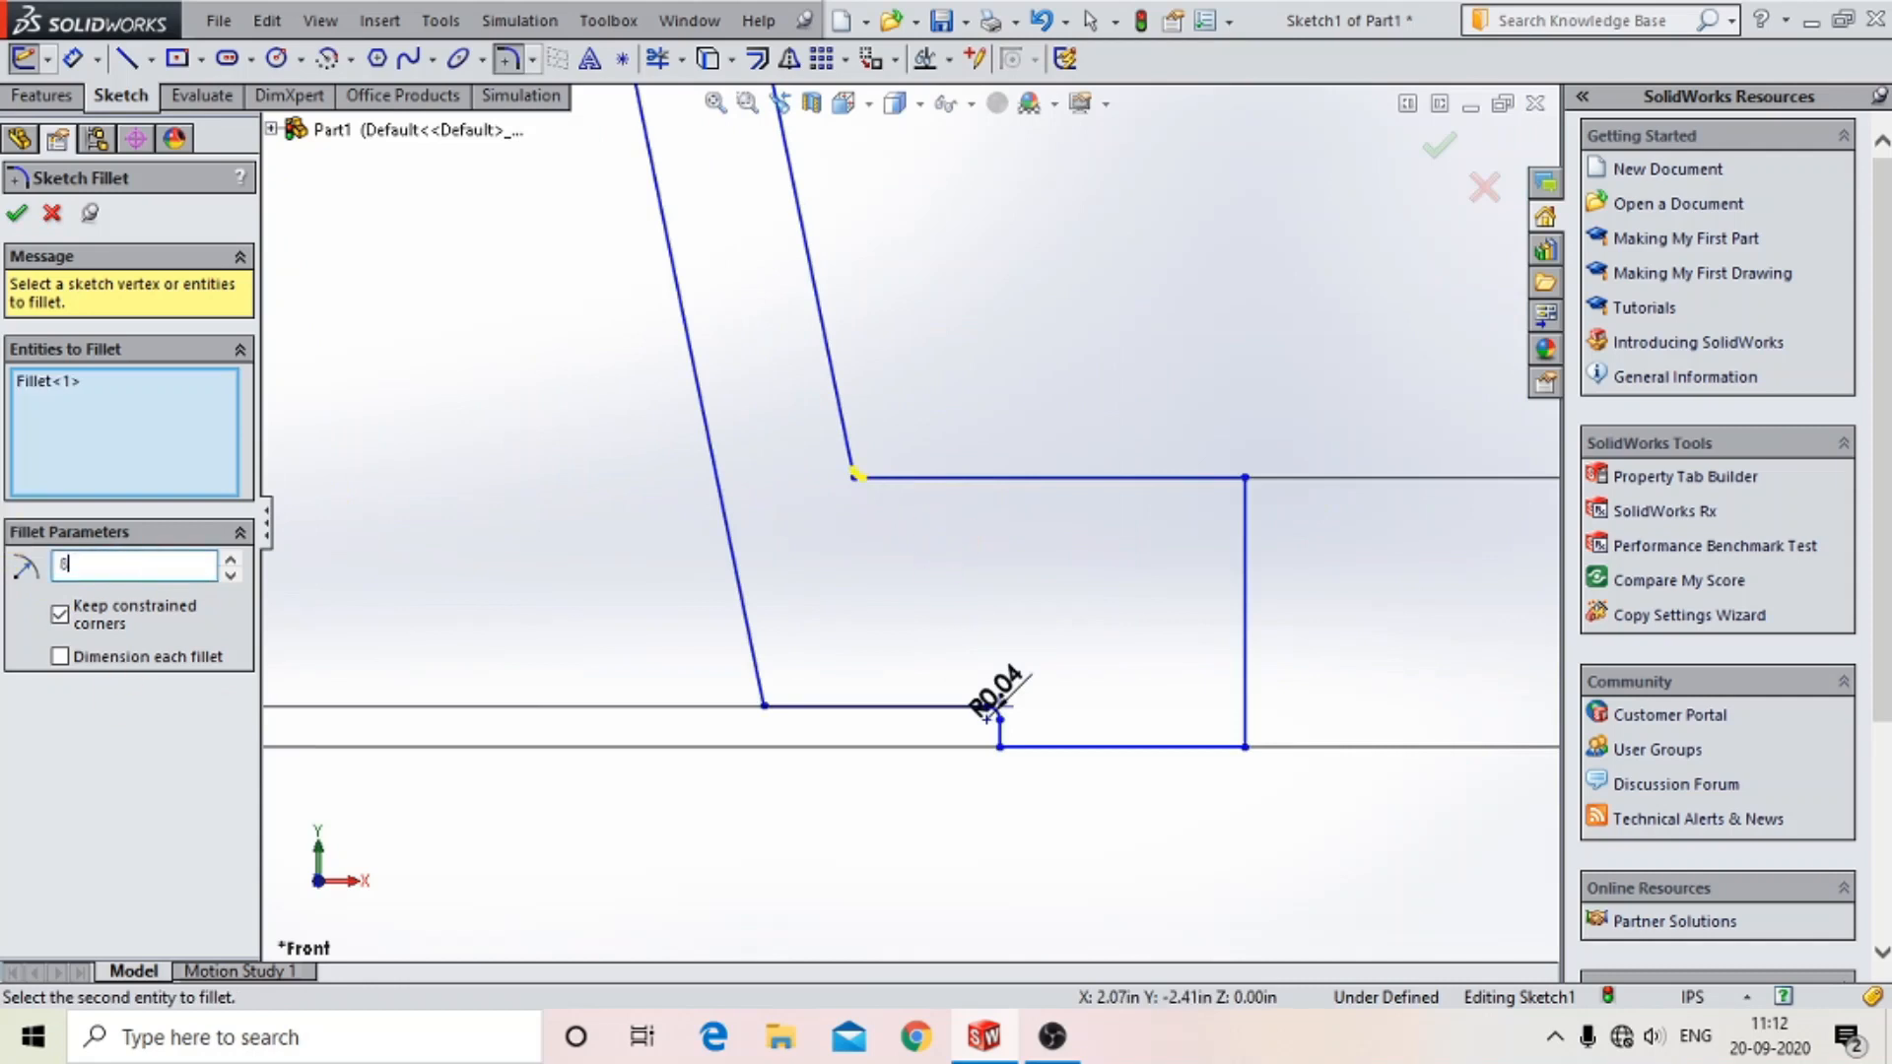
type("8mm")
key("Return")
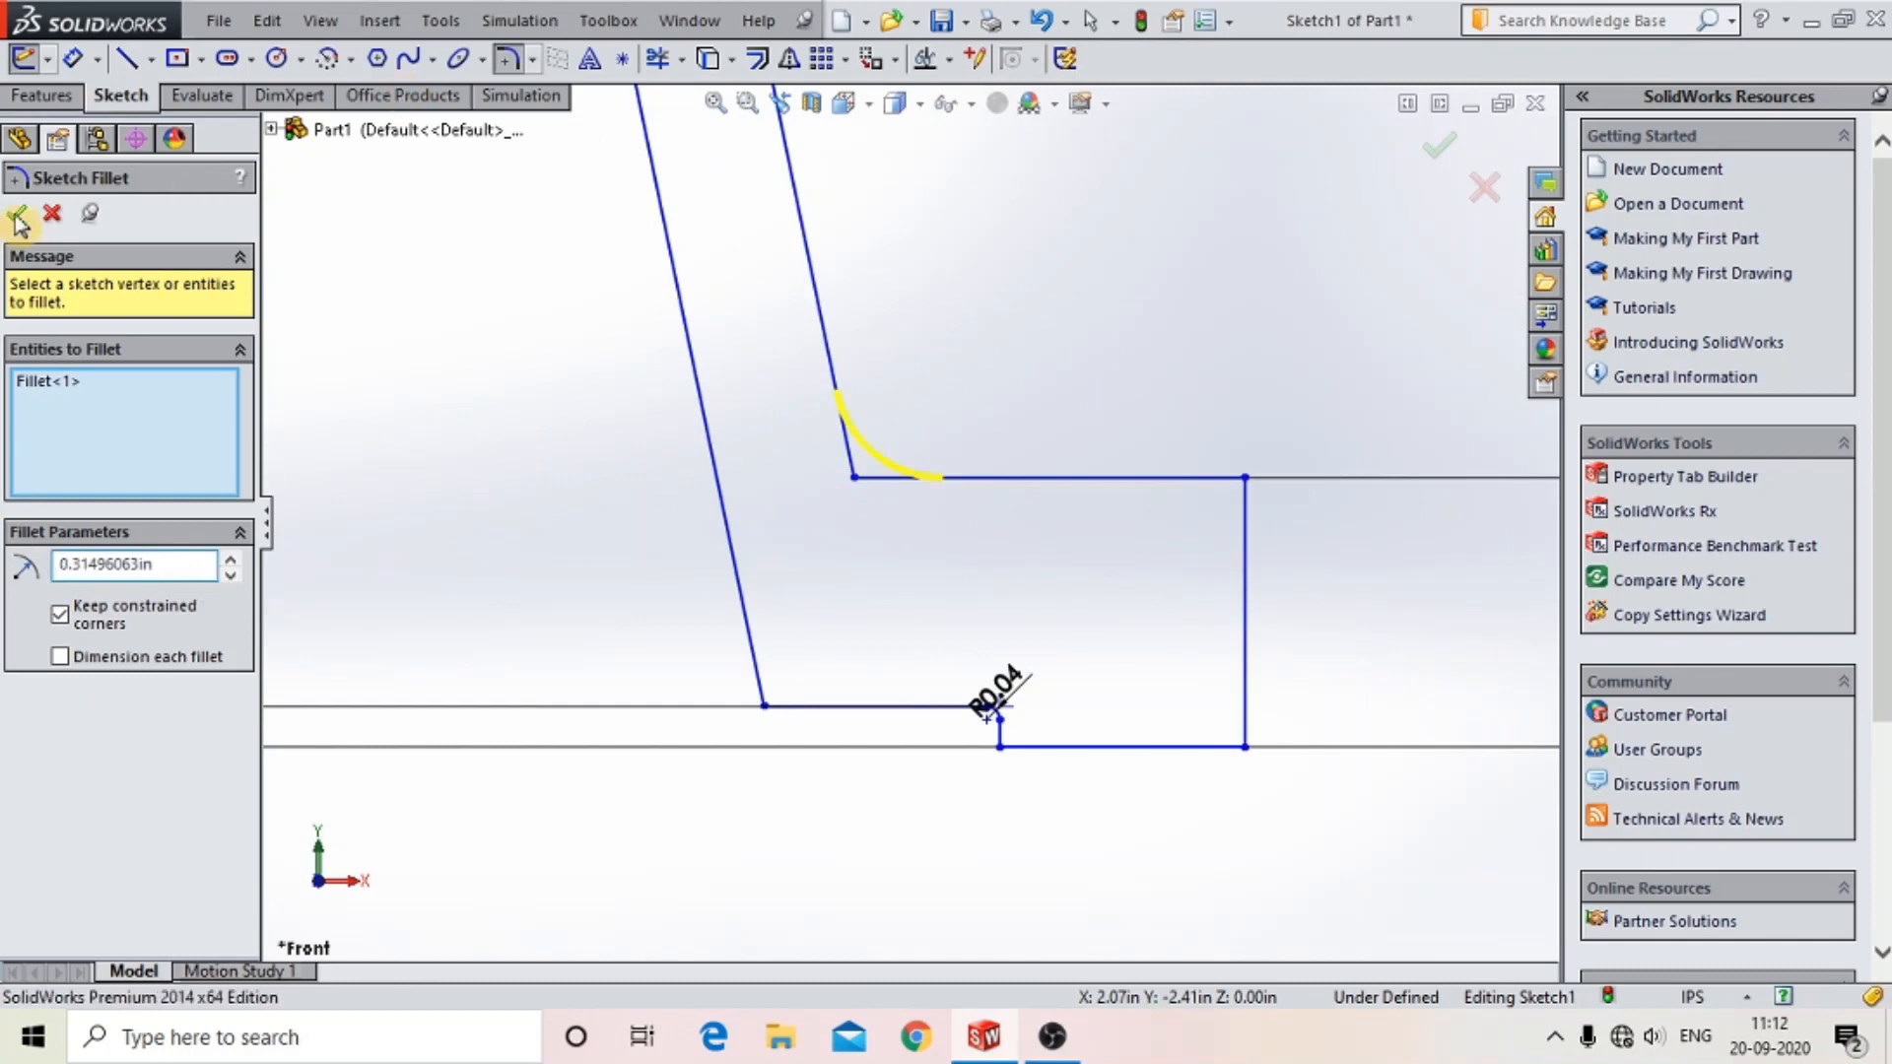
- Fillet the corner where the outer slanted line meets the short horizontal step with a 1 mm radius
scroll(866, 264, "up", 5)
scroll(870, 199, "up", 5)
left_click(805, 332)
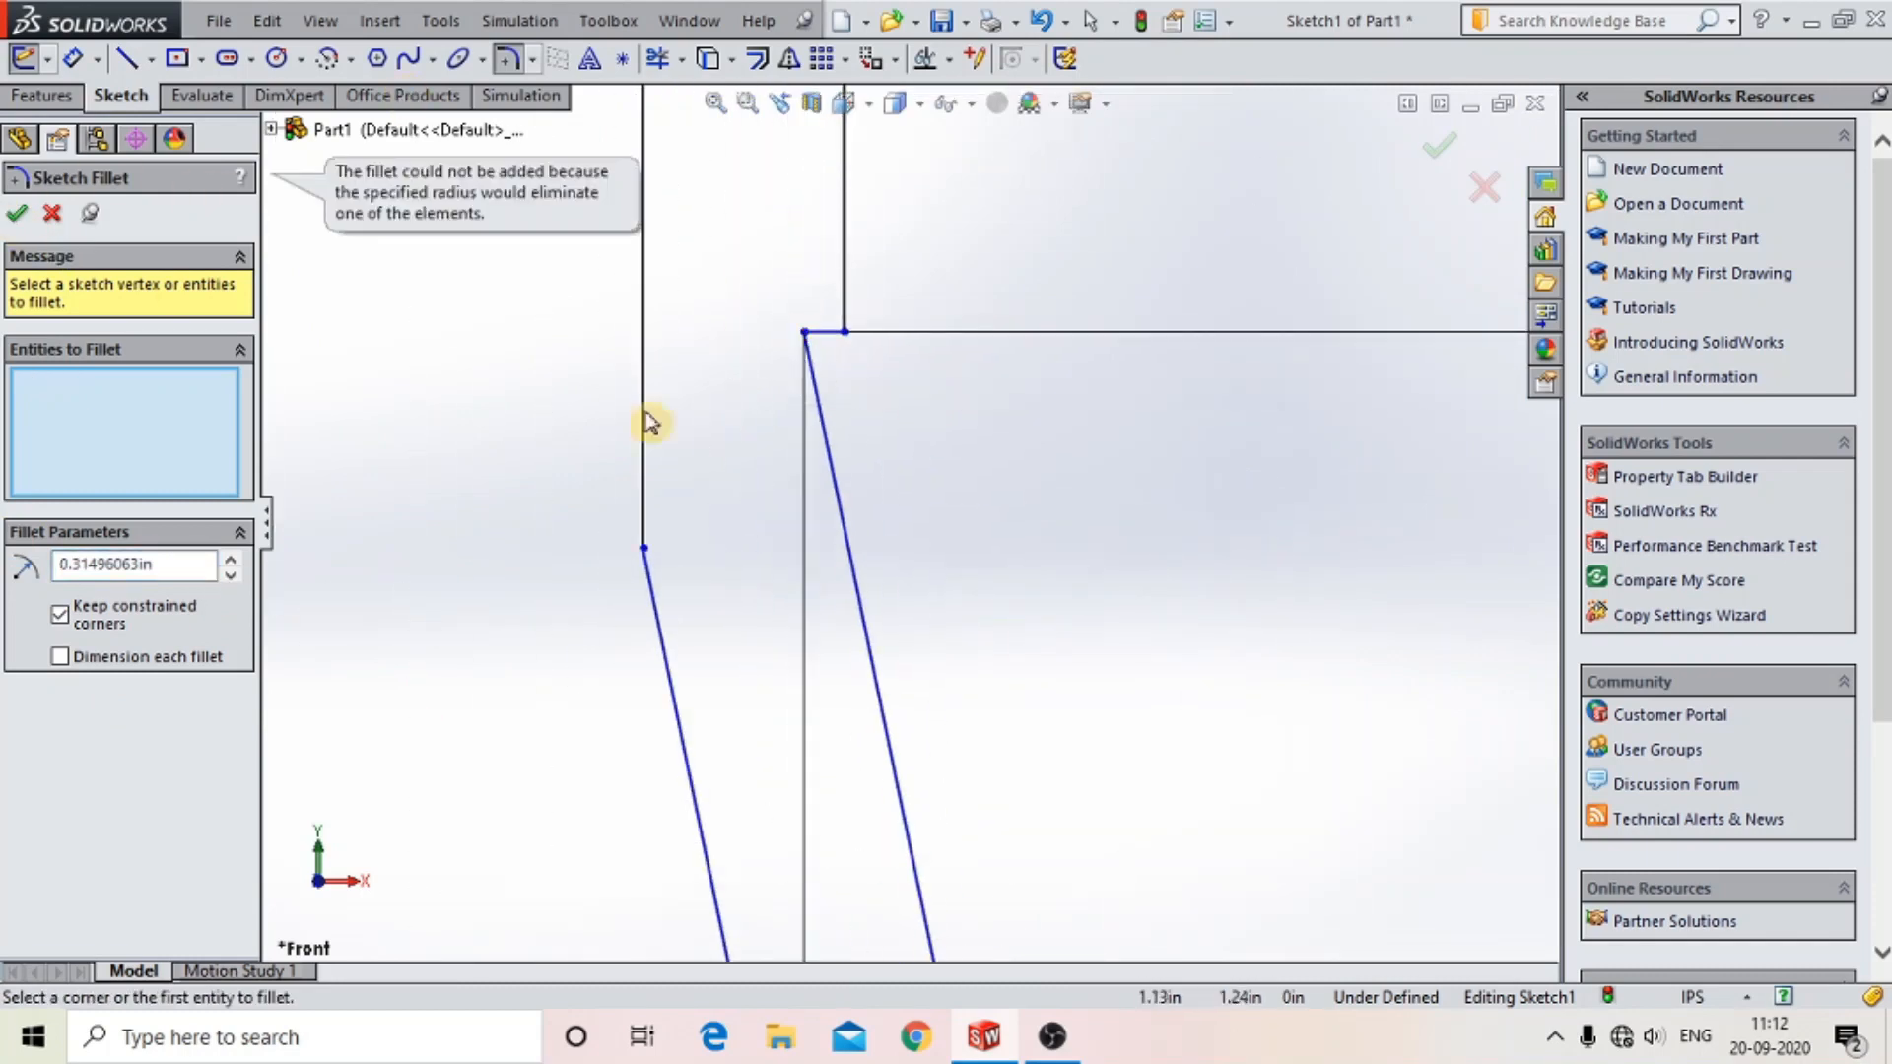
double_click(176, 565)
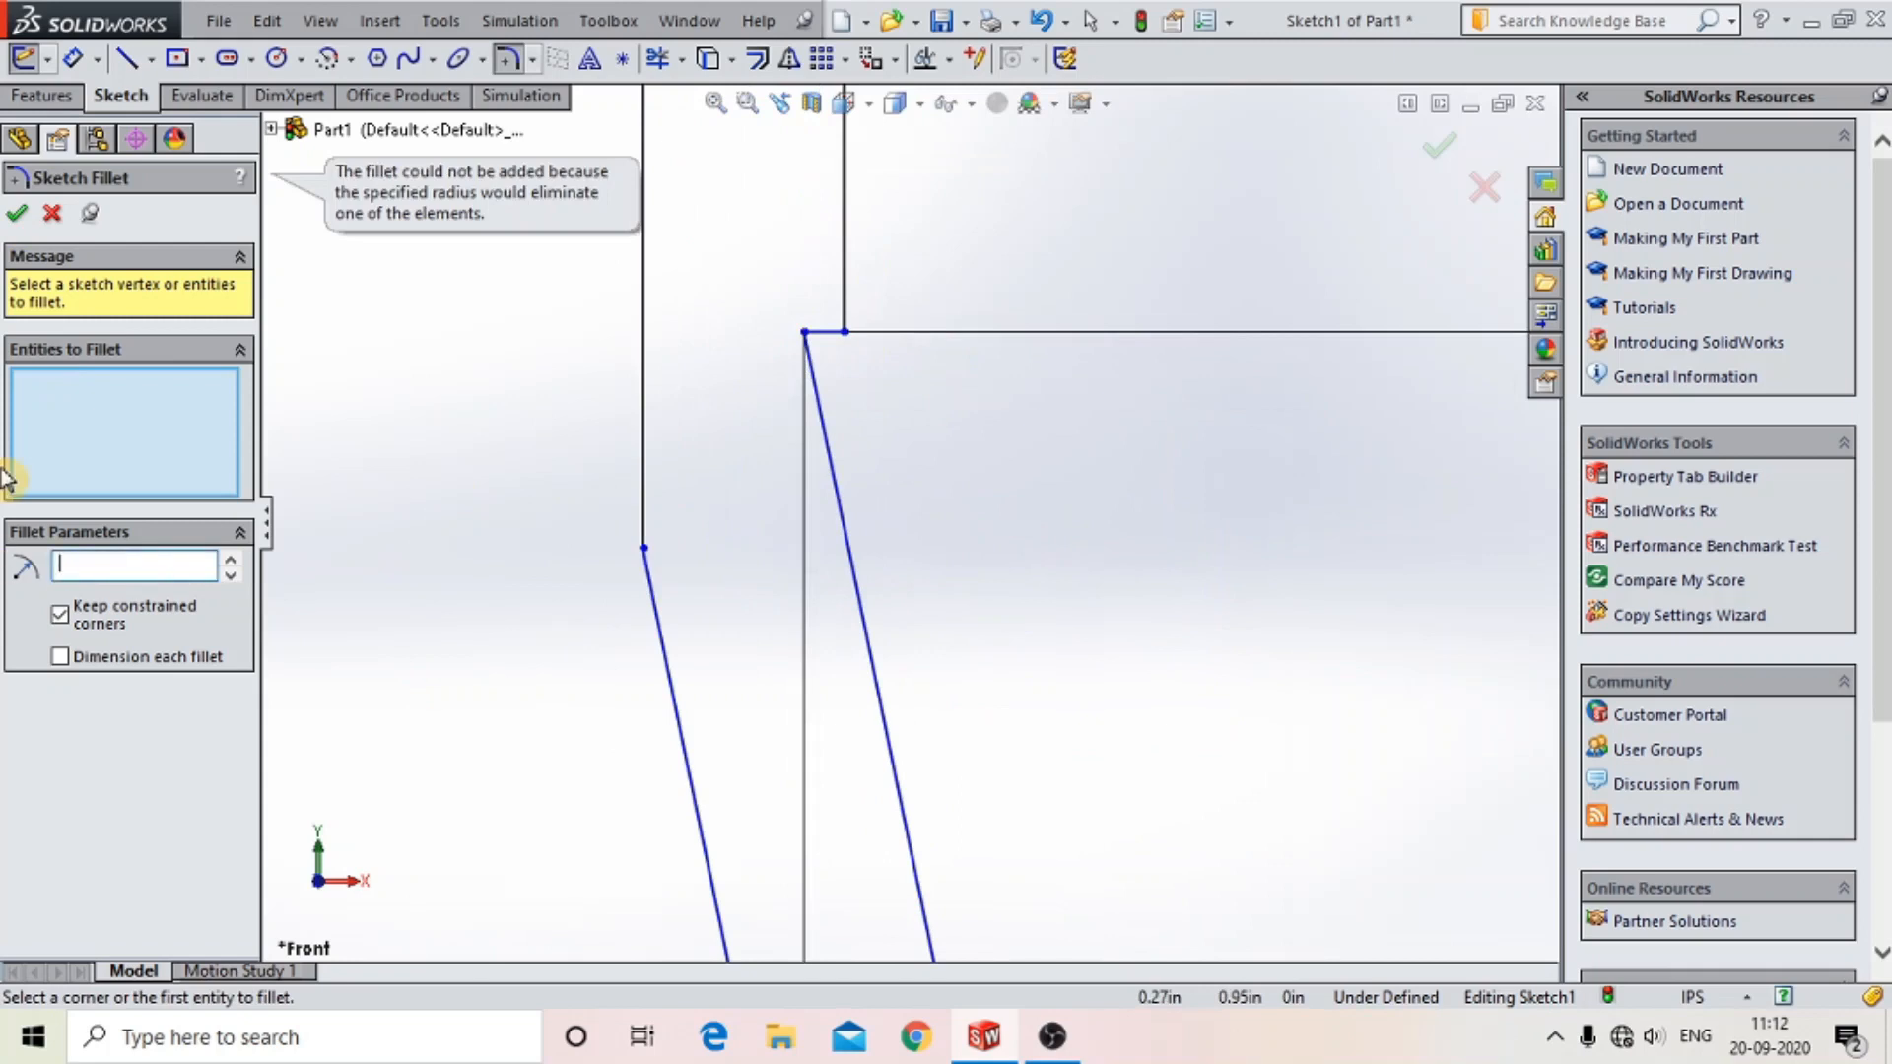
scroll(859, 384, "up", 3)
left_click(836, 451)
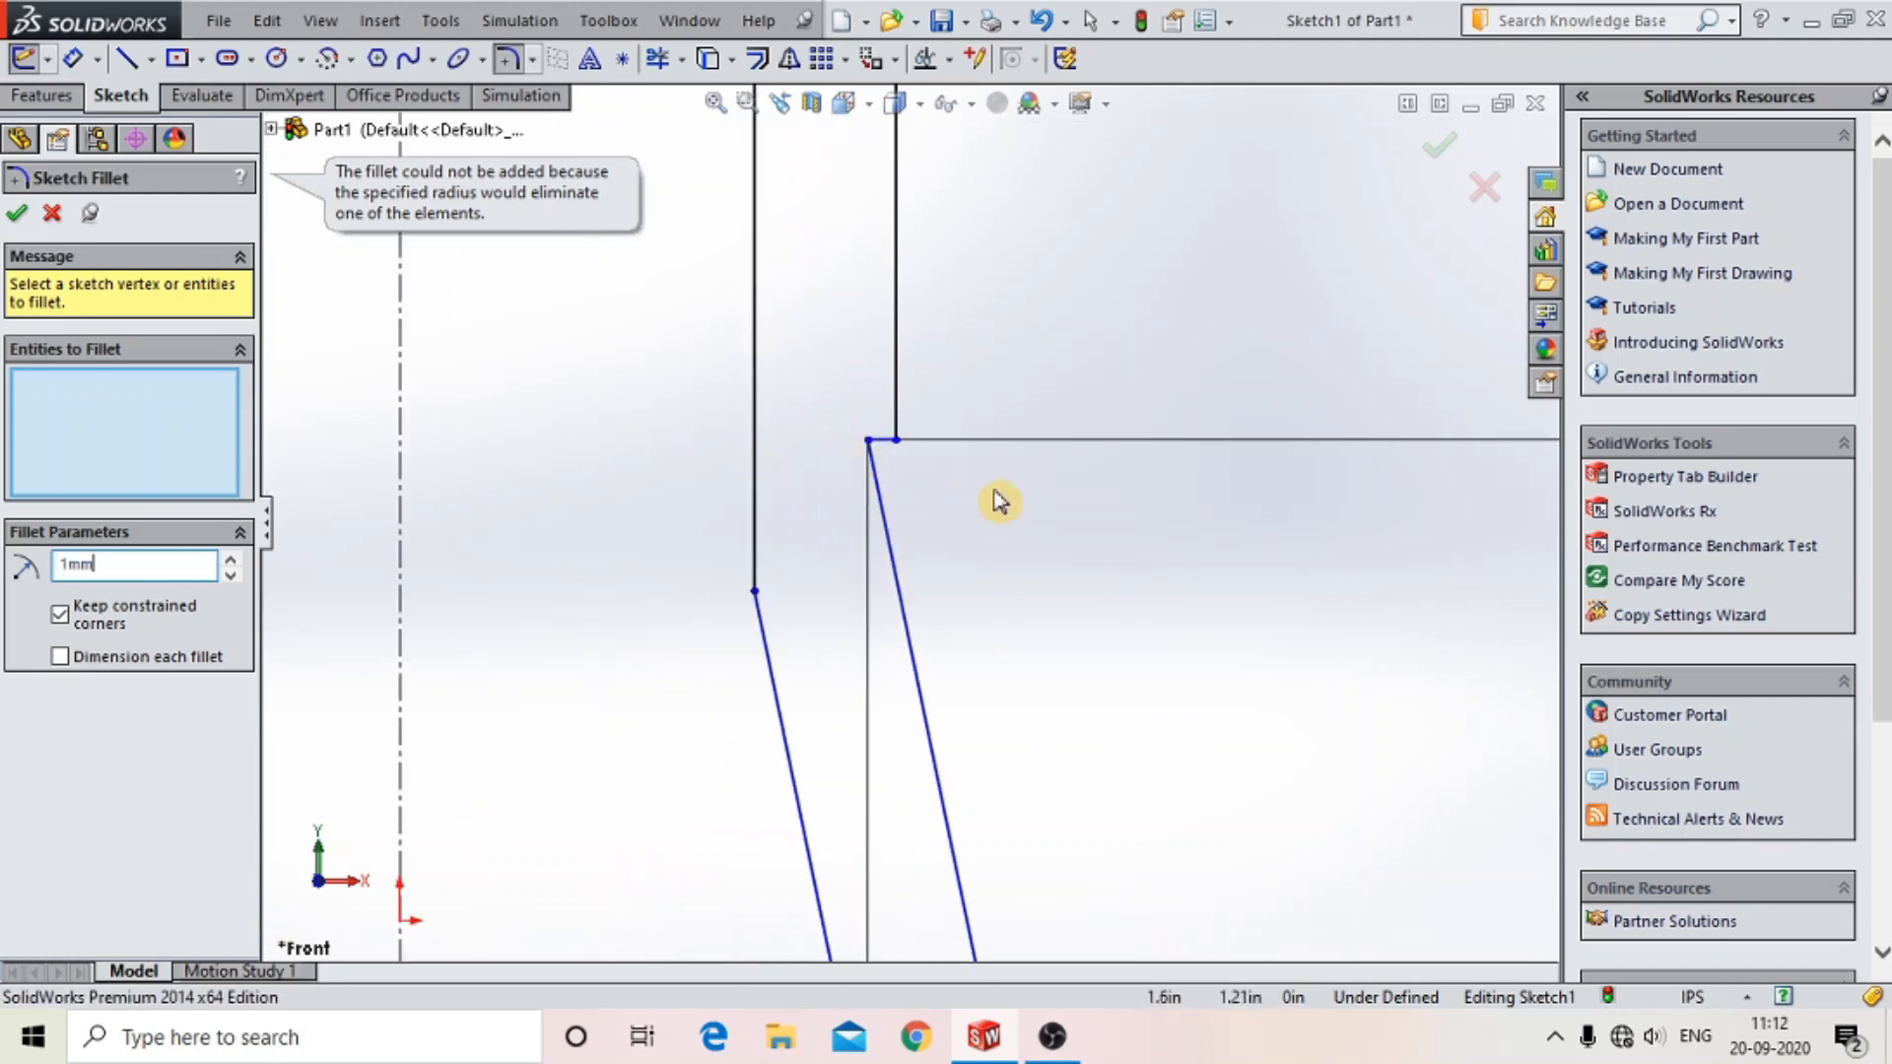
left_click(867, 441)
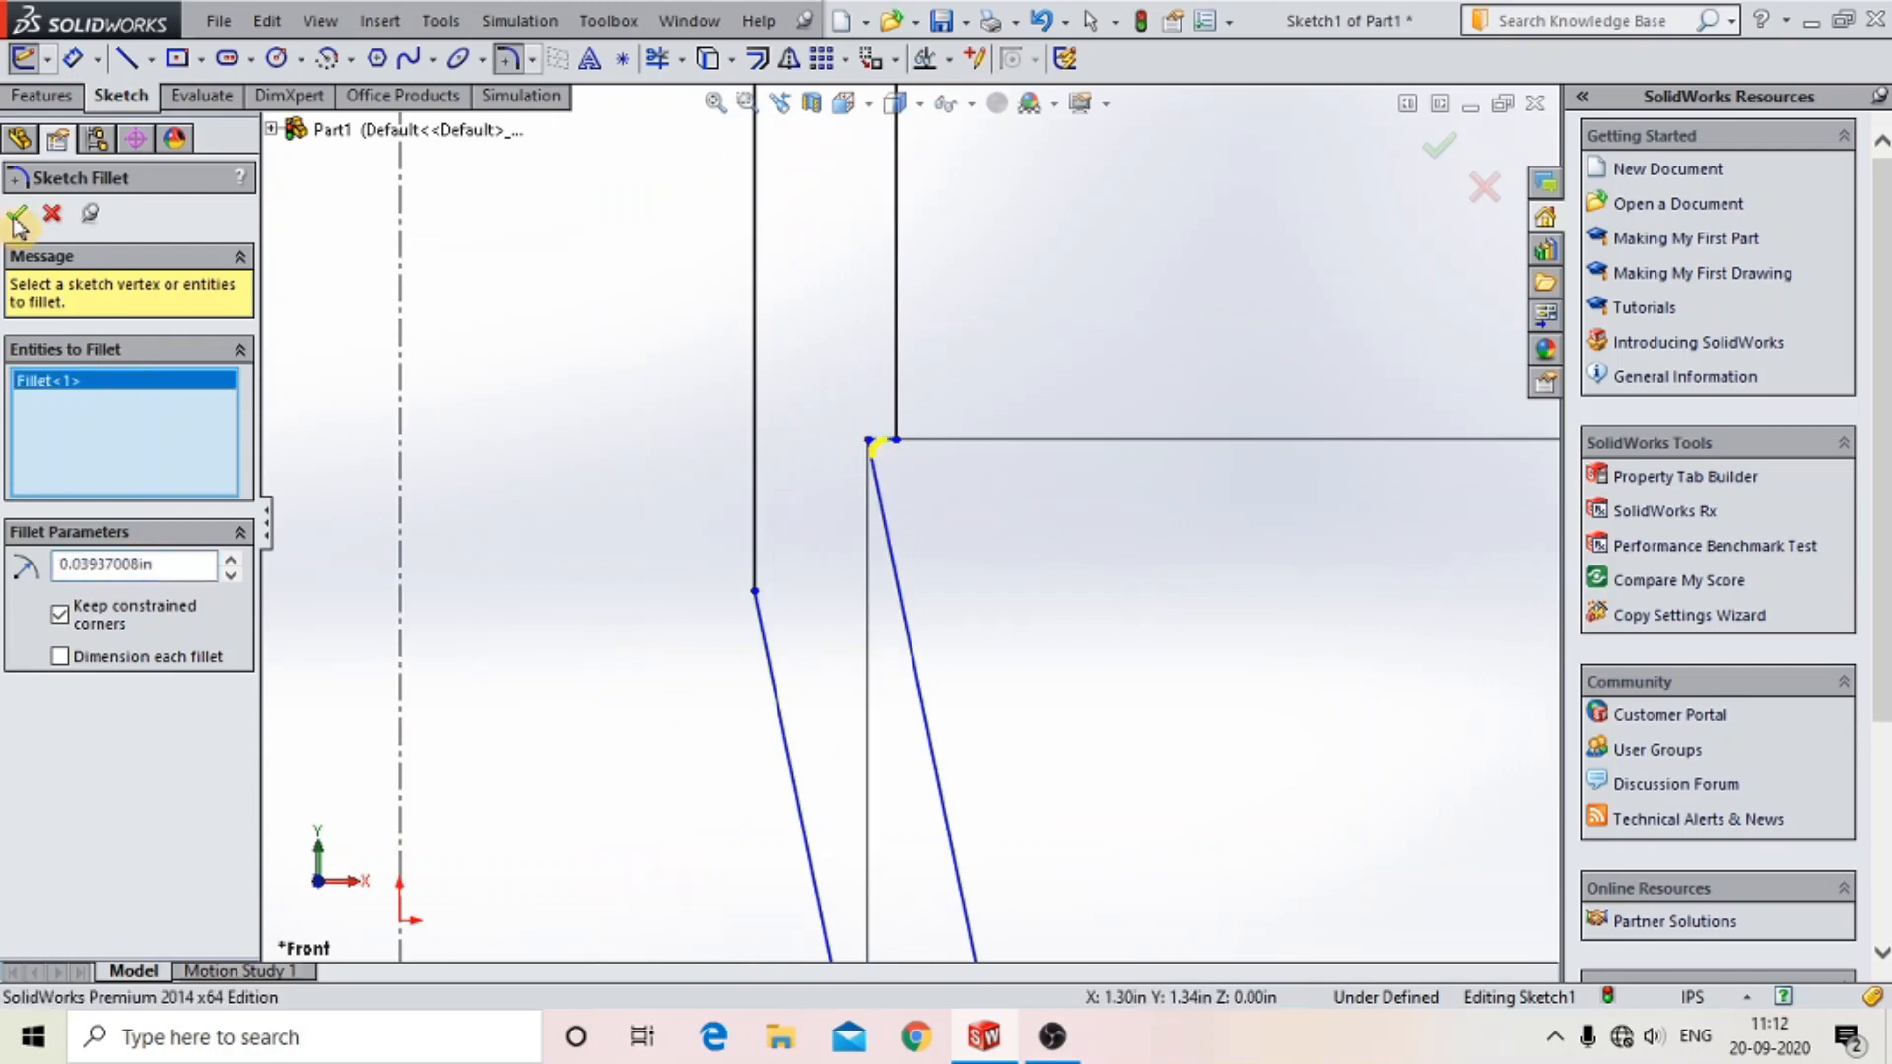
key("Return")
- Close the sketch fillet command and delete the leftover infinite slanted line above the profile's top edge
scroll(936, 532, "up", 3)
scroll(941, 565, "down", 2)
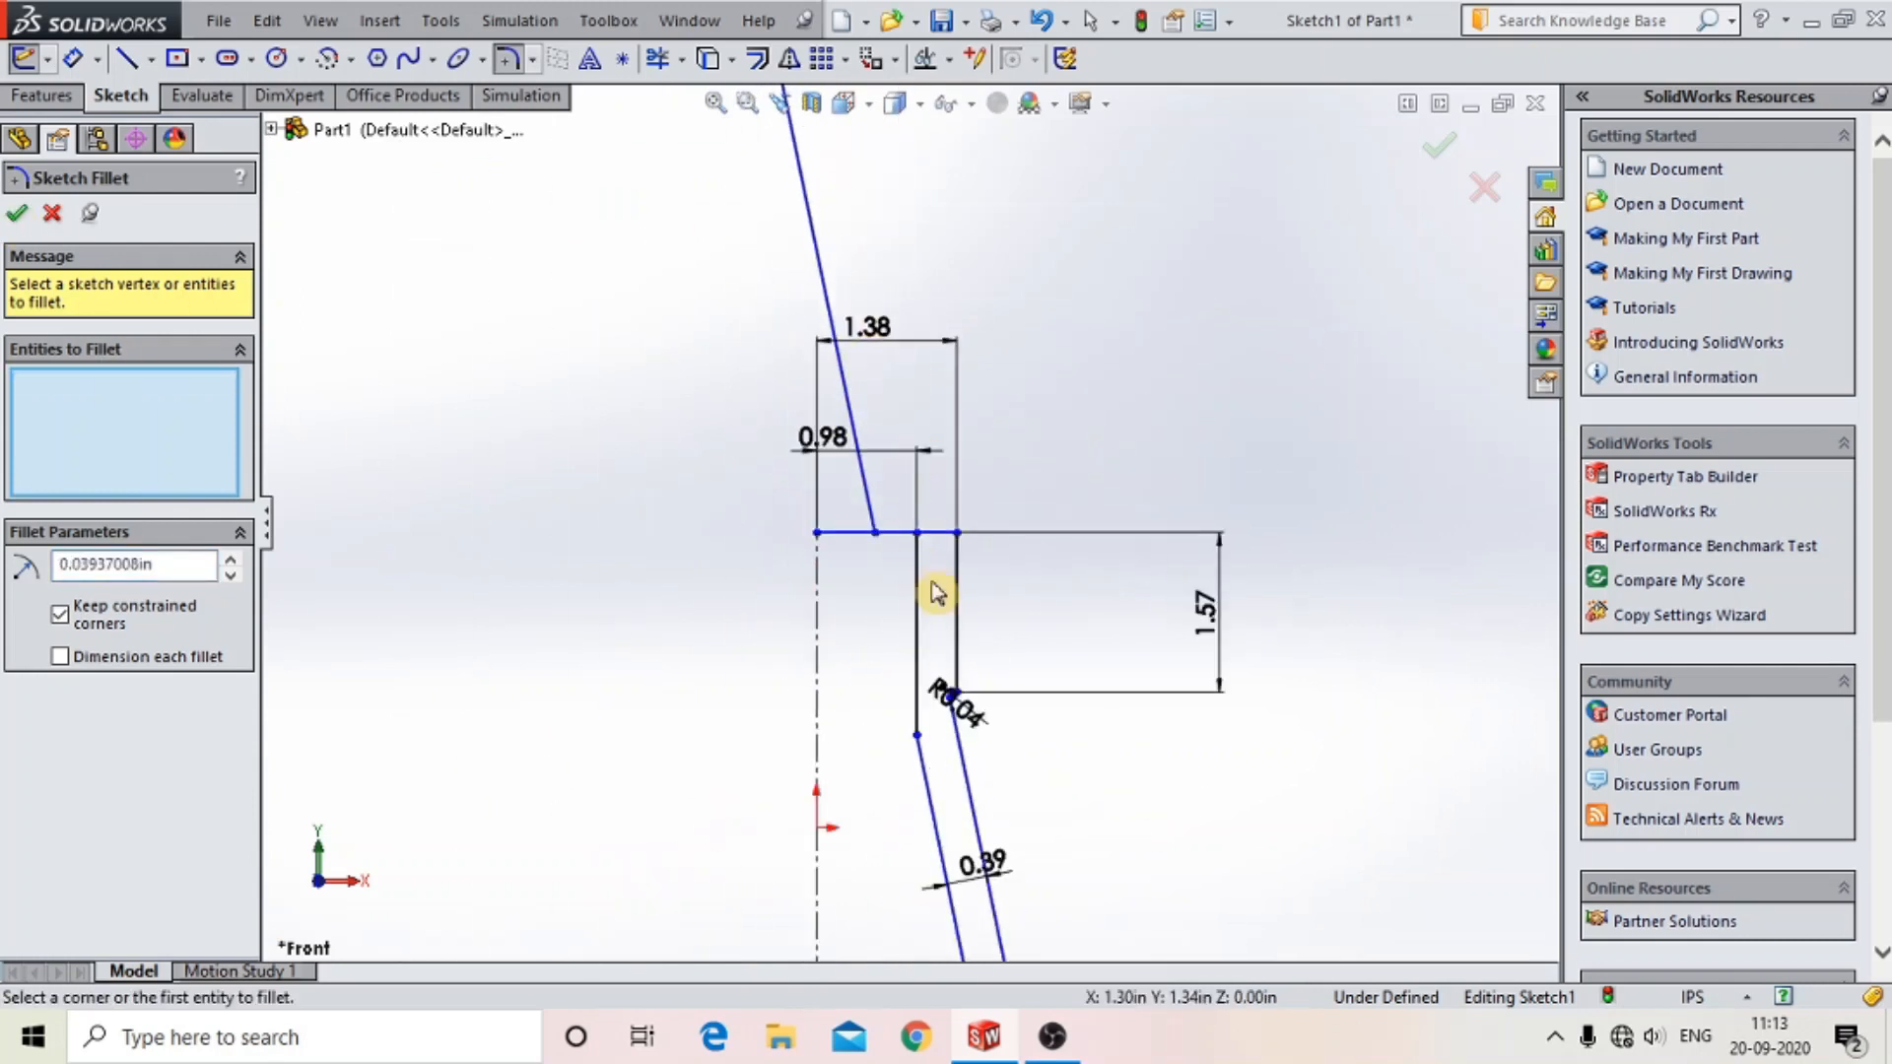
scroll(961, 398, "up", 5)
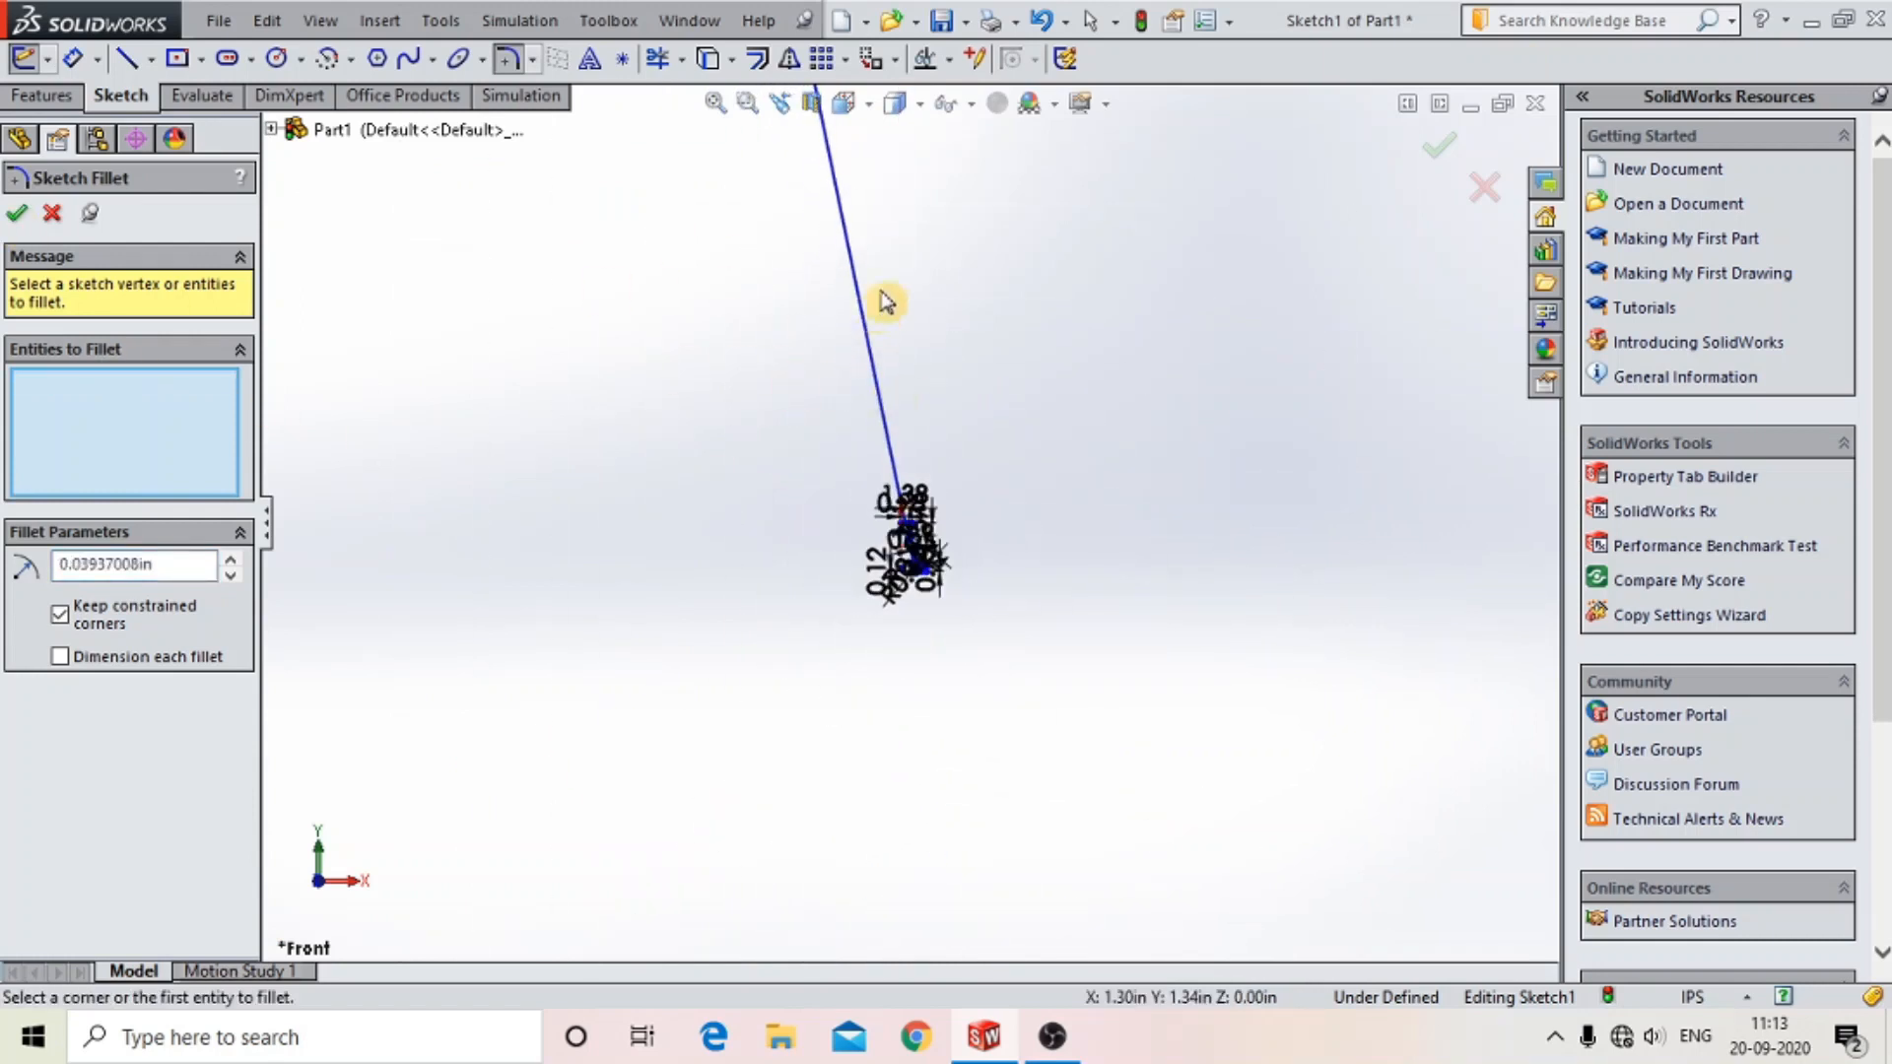
left_click(856, 322)
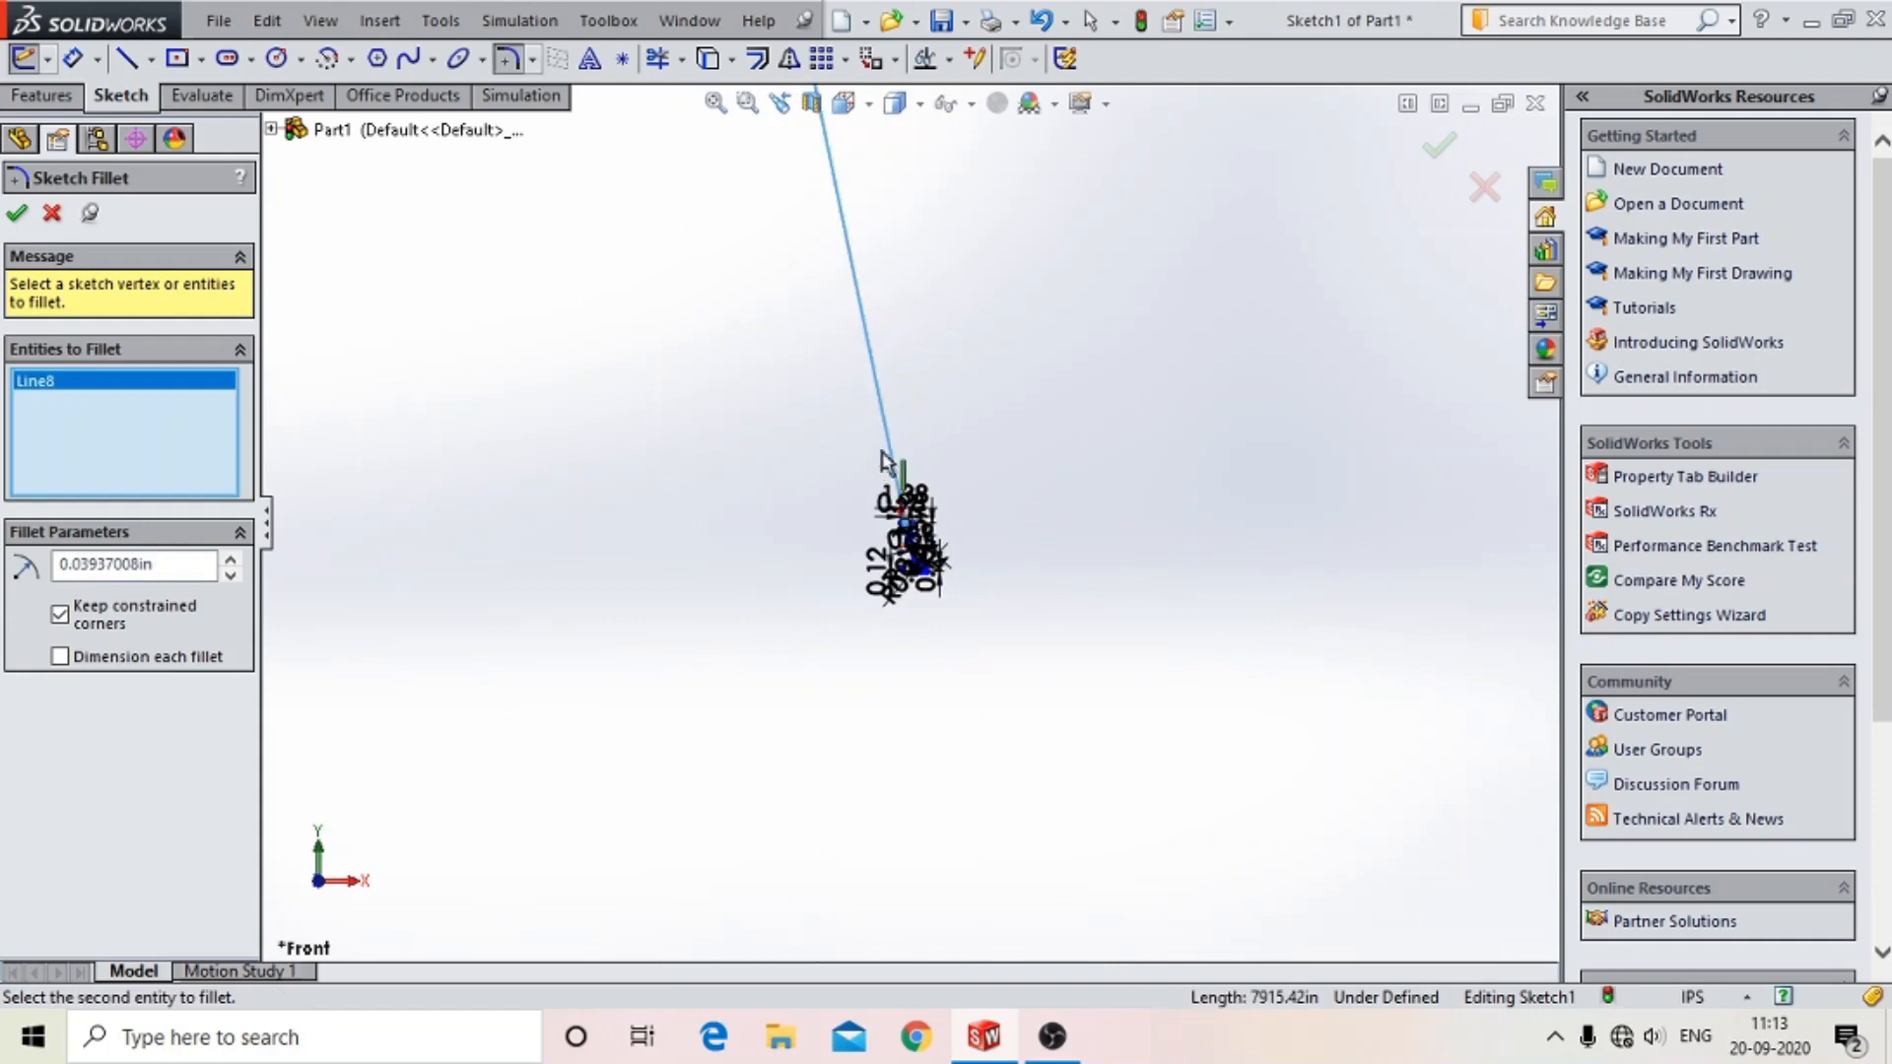
left_click(52, 224)
scroll(815, 346, "down", 4)
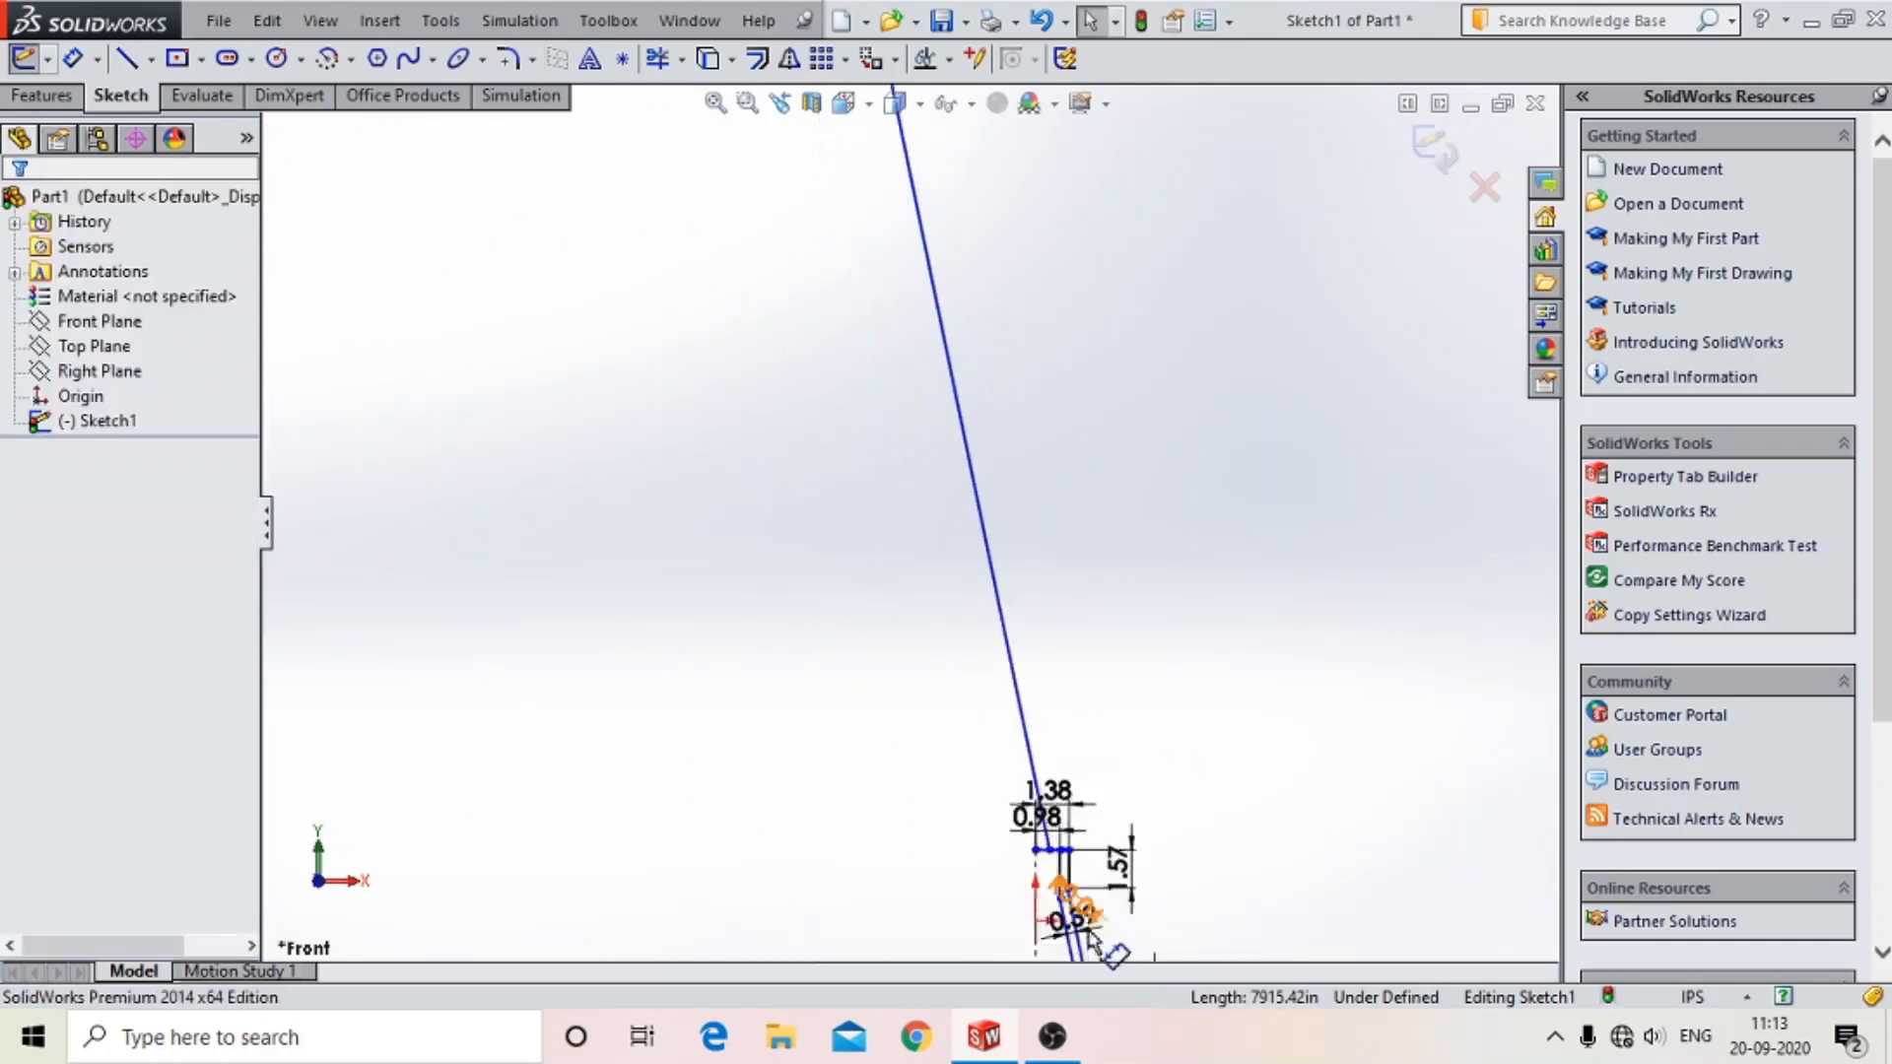
left_click(915, 409)
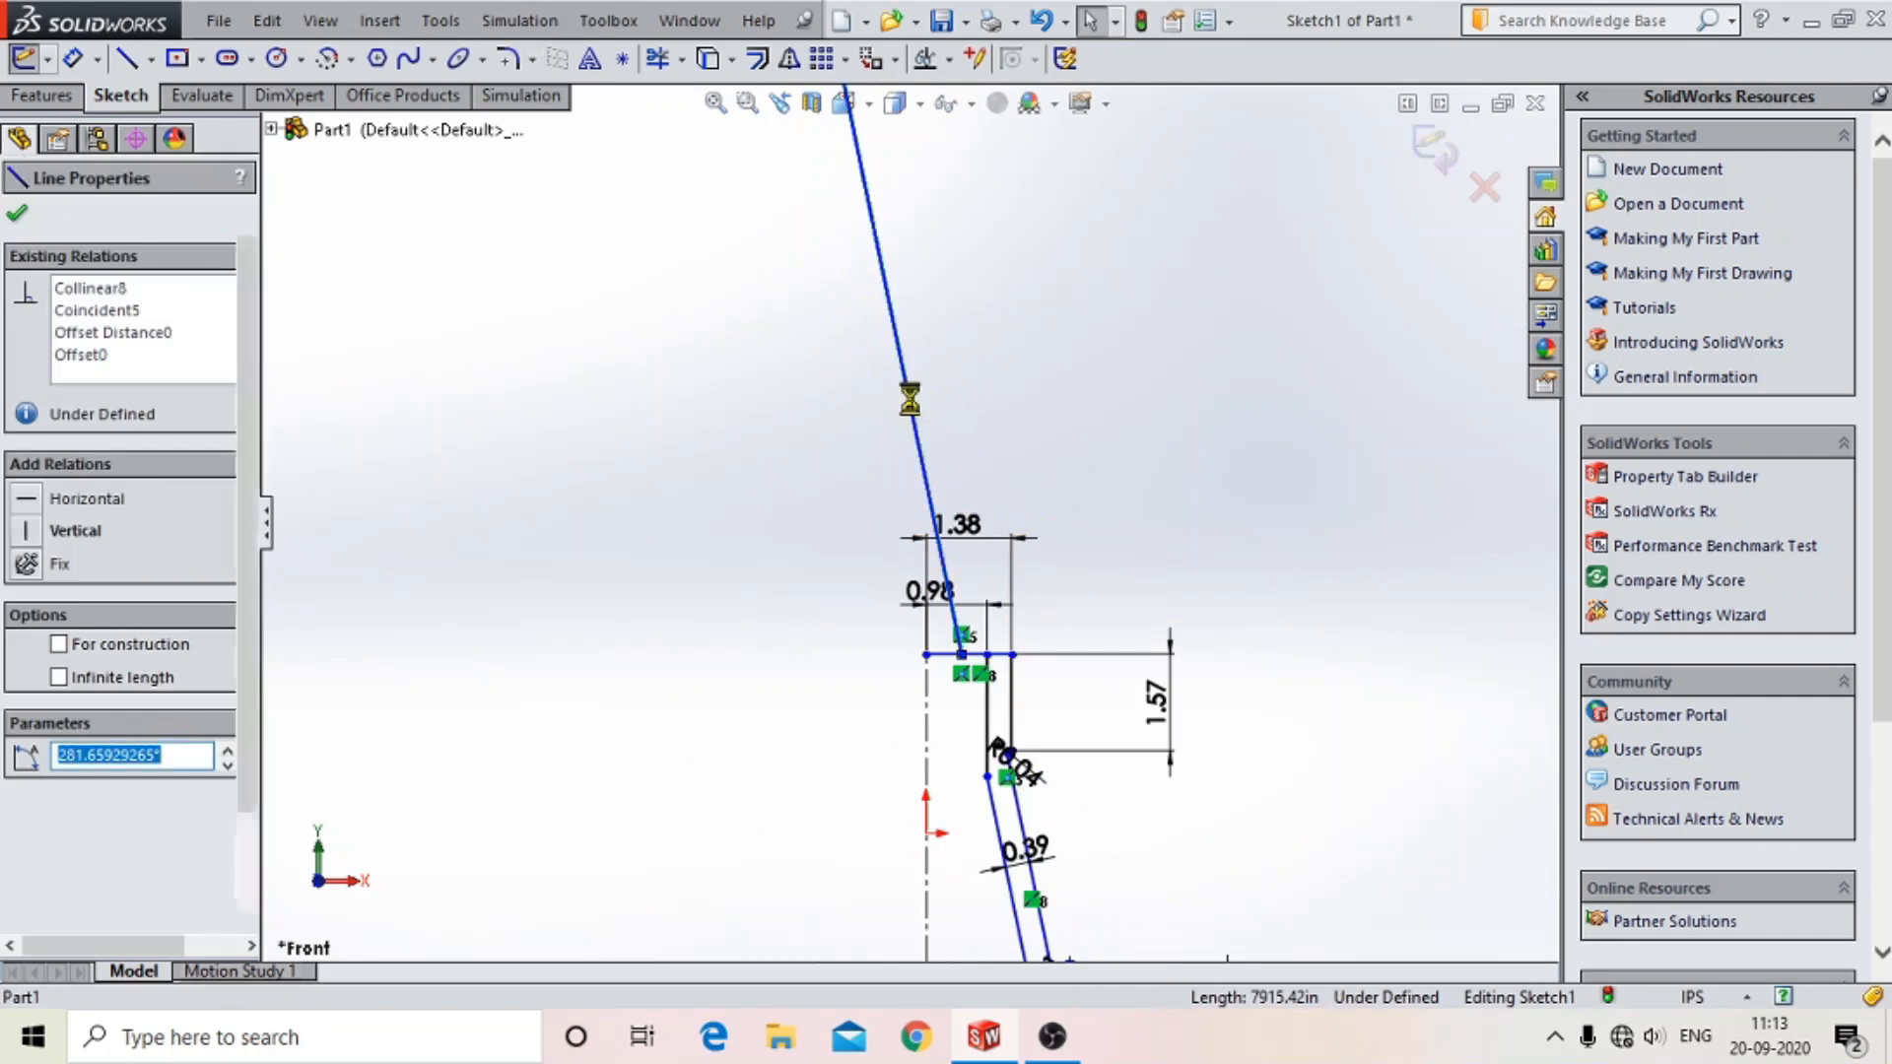
key("Delete")
- Trim away the part of the top horizontal line between the centerline and the inner vertical line
scroll(1025, 662, "down", 2)
left_click(658, 58)
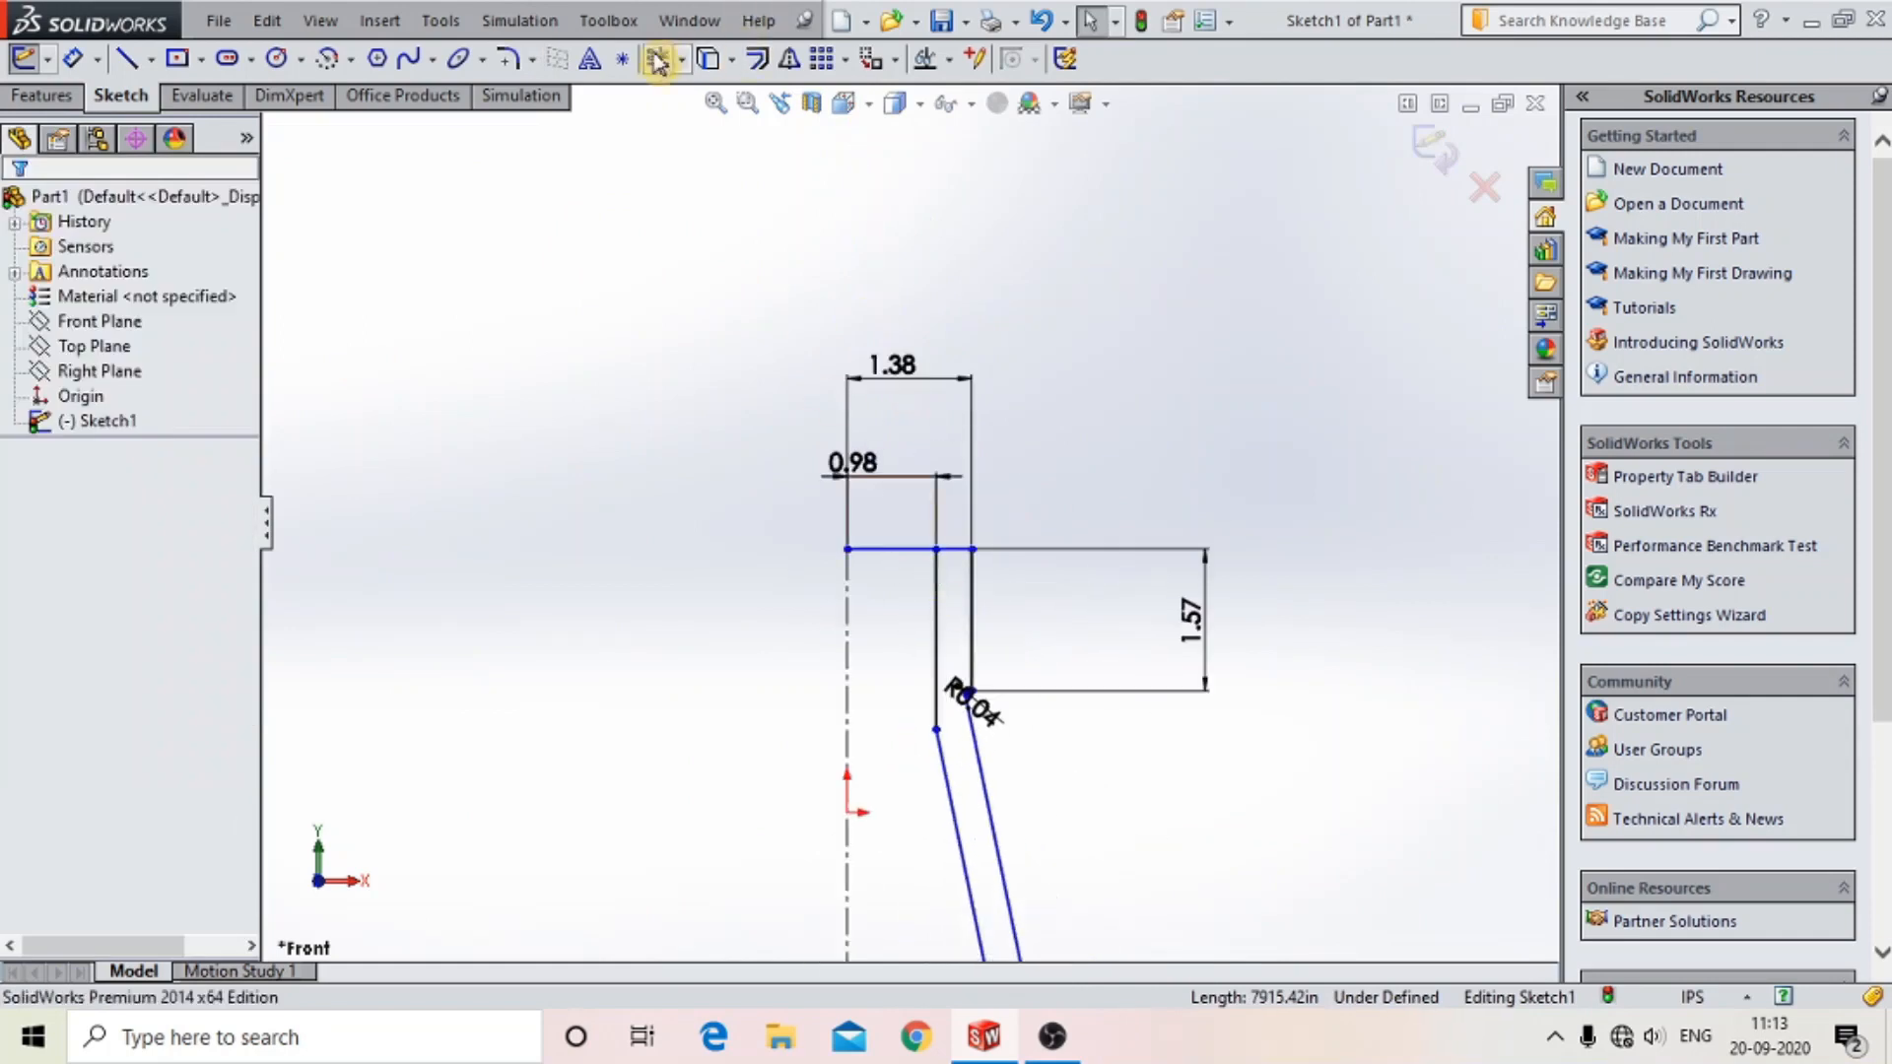
scroll(937, 628, "up", 6)
scroll(957, 753, "down", 5)
- Dimension the overall height from the profile's top edge to the flange's bottom edge as 185 mm
left_click(75, 59)
left_click(891, 200)
left_click(1020, 667)
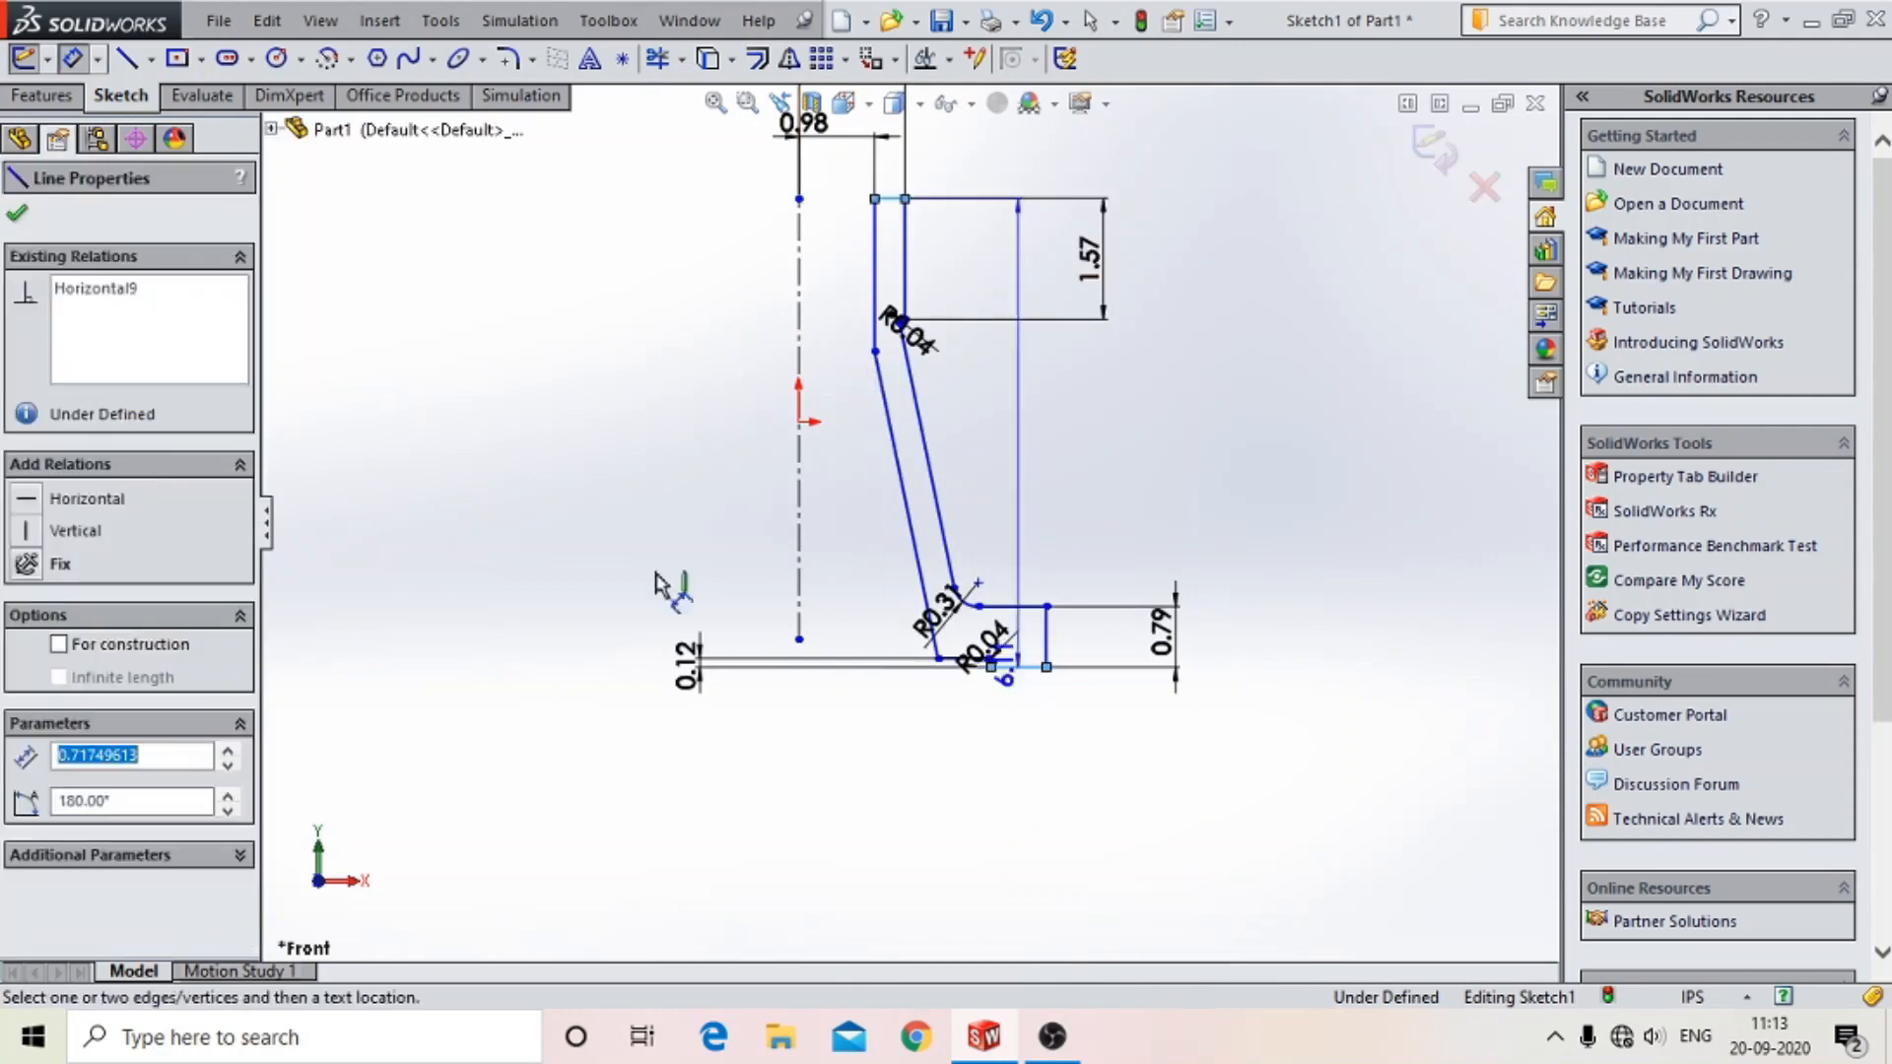
left_click(606, 547)
type("185")
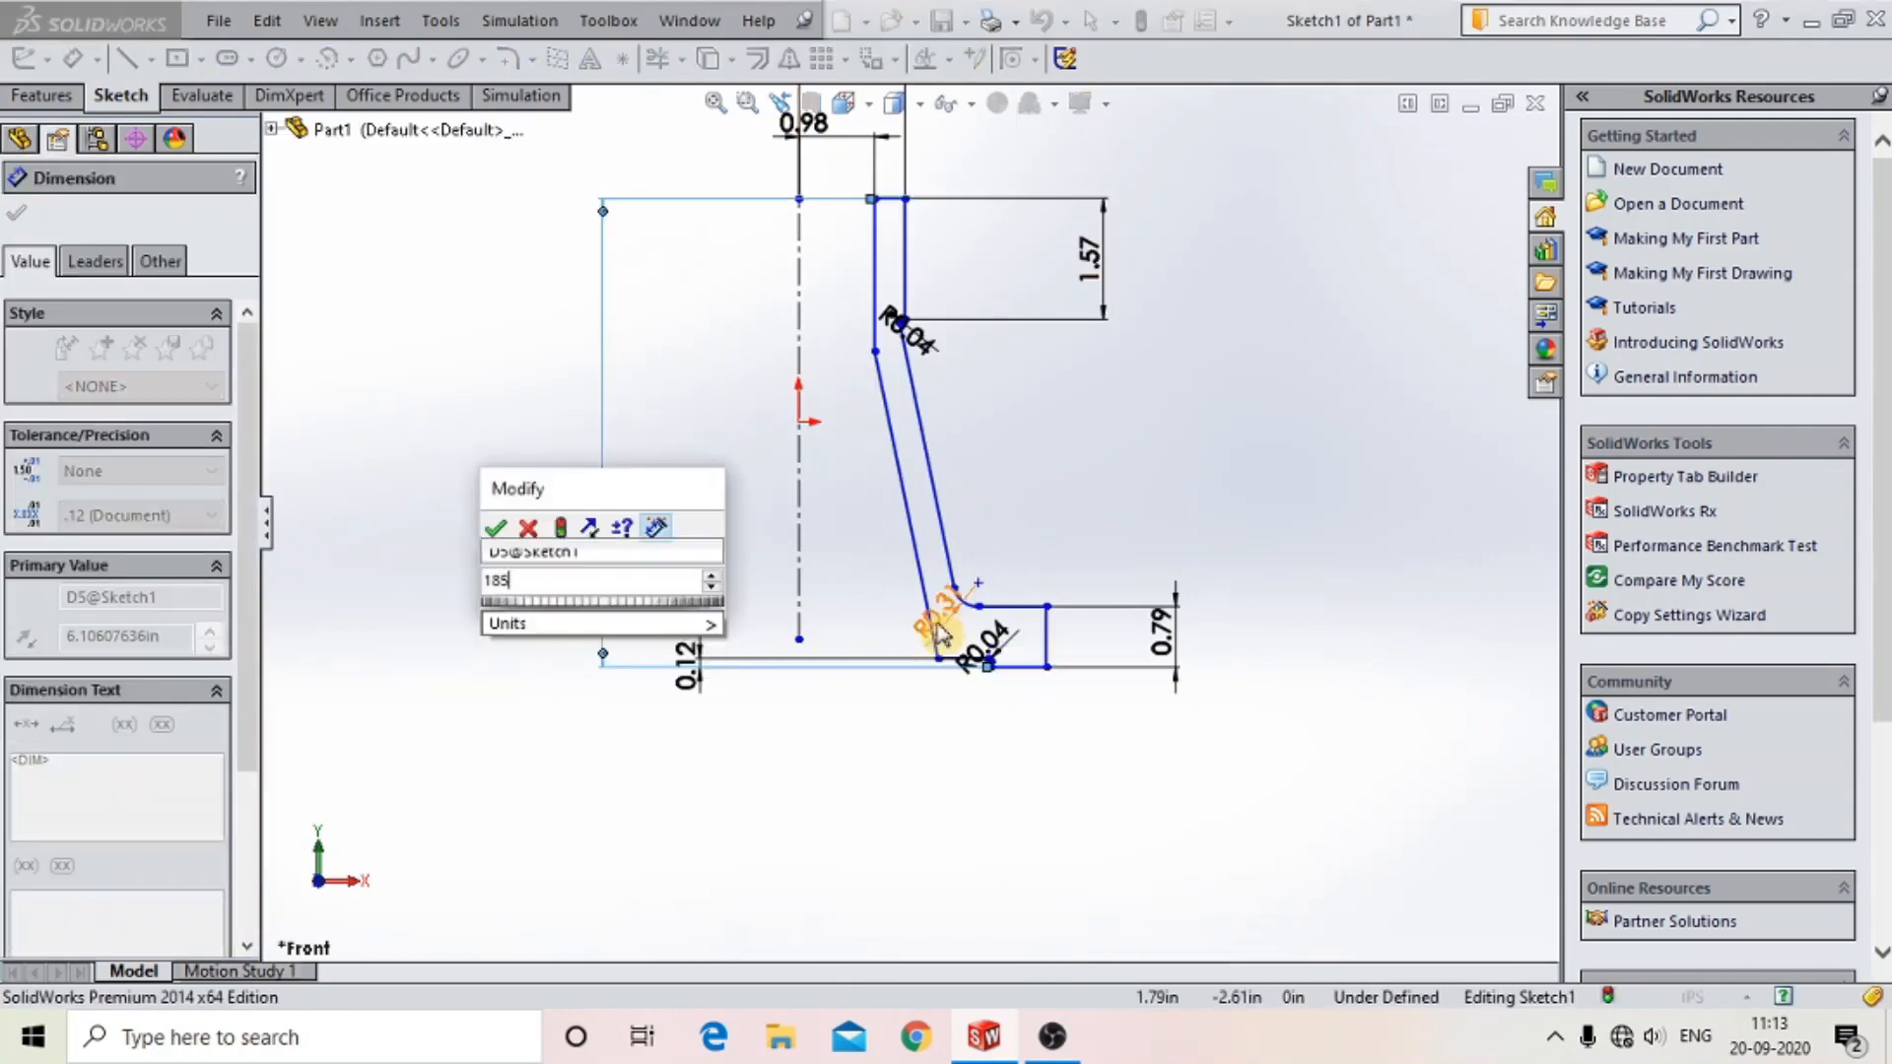
type("mm")
key("Return")
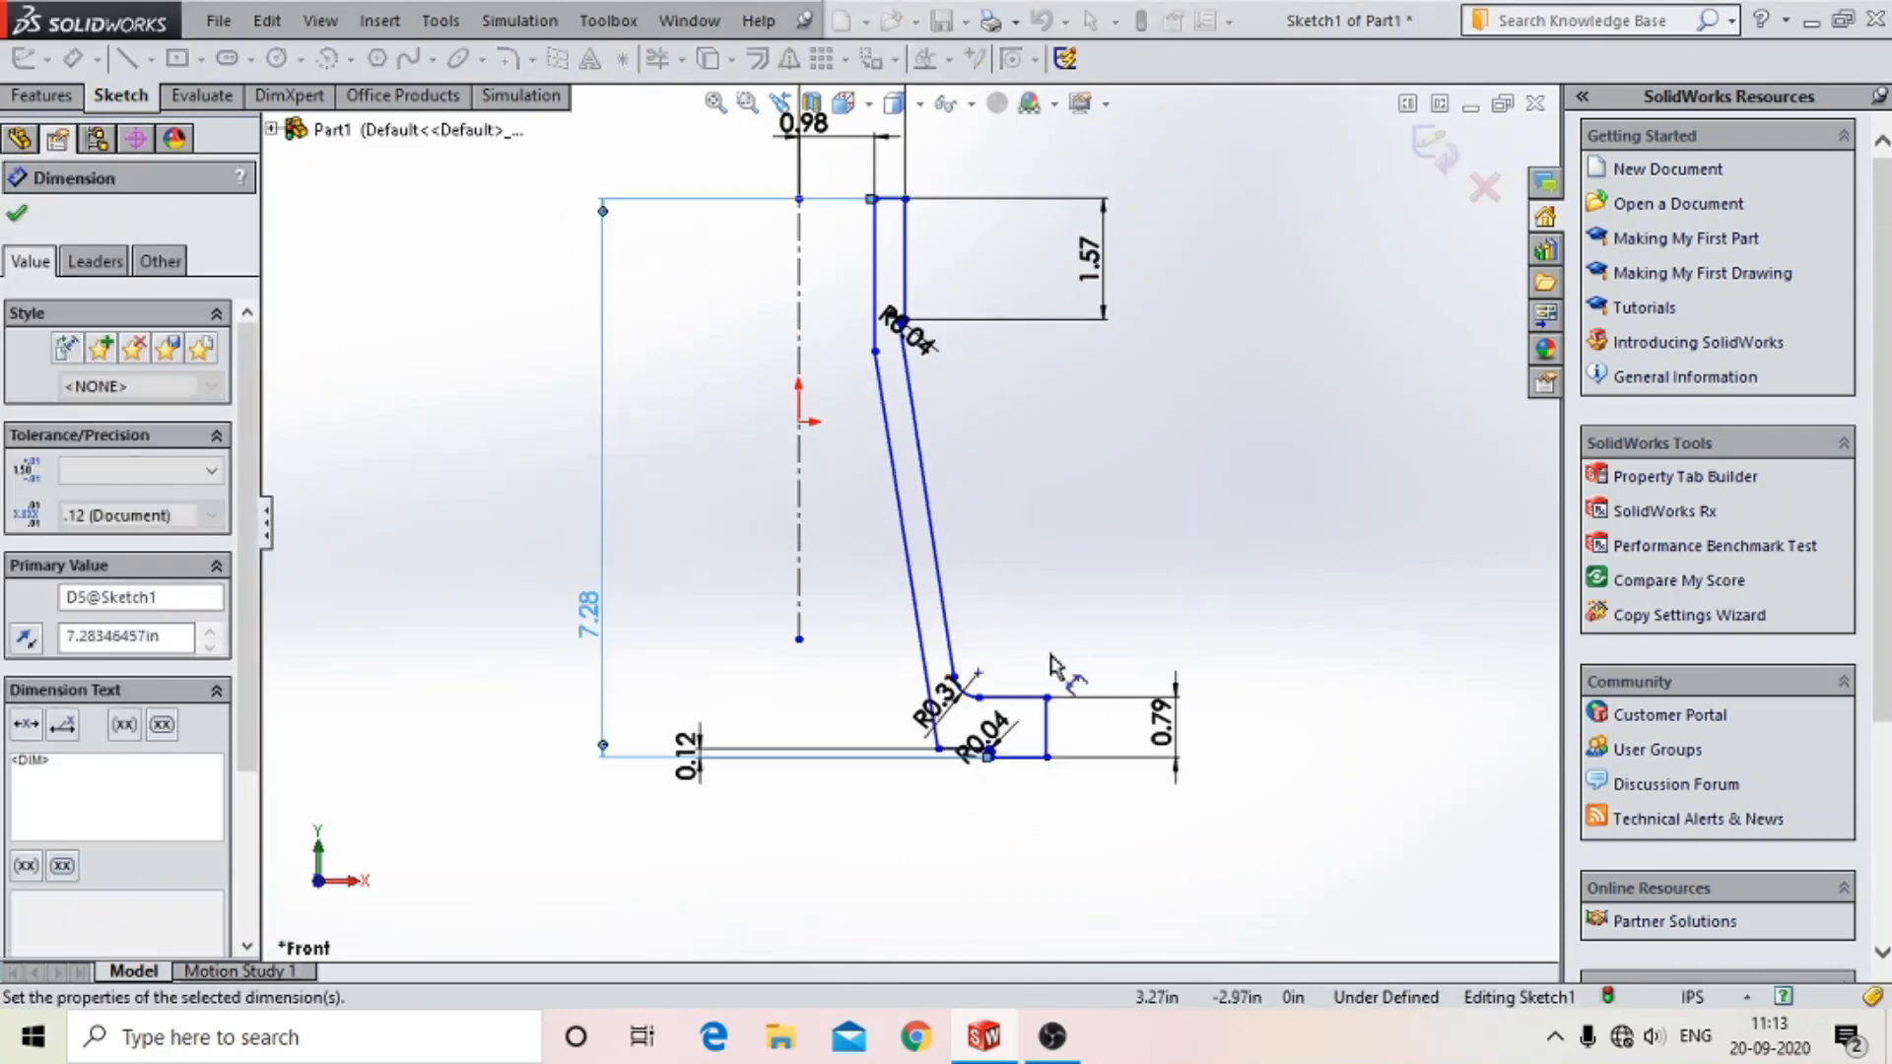
- Dimension the horizontal distance from the centerline to the upper end of the lower outer fillet arc as 50 mm
scroll(1002, 642, "up", 2)
scroll(916, 655, "down", 2)
scroll(985, 655, "down", 2)
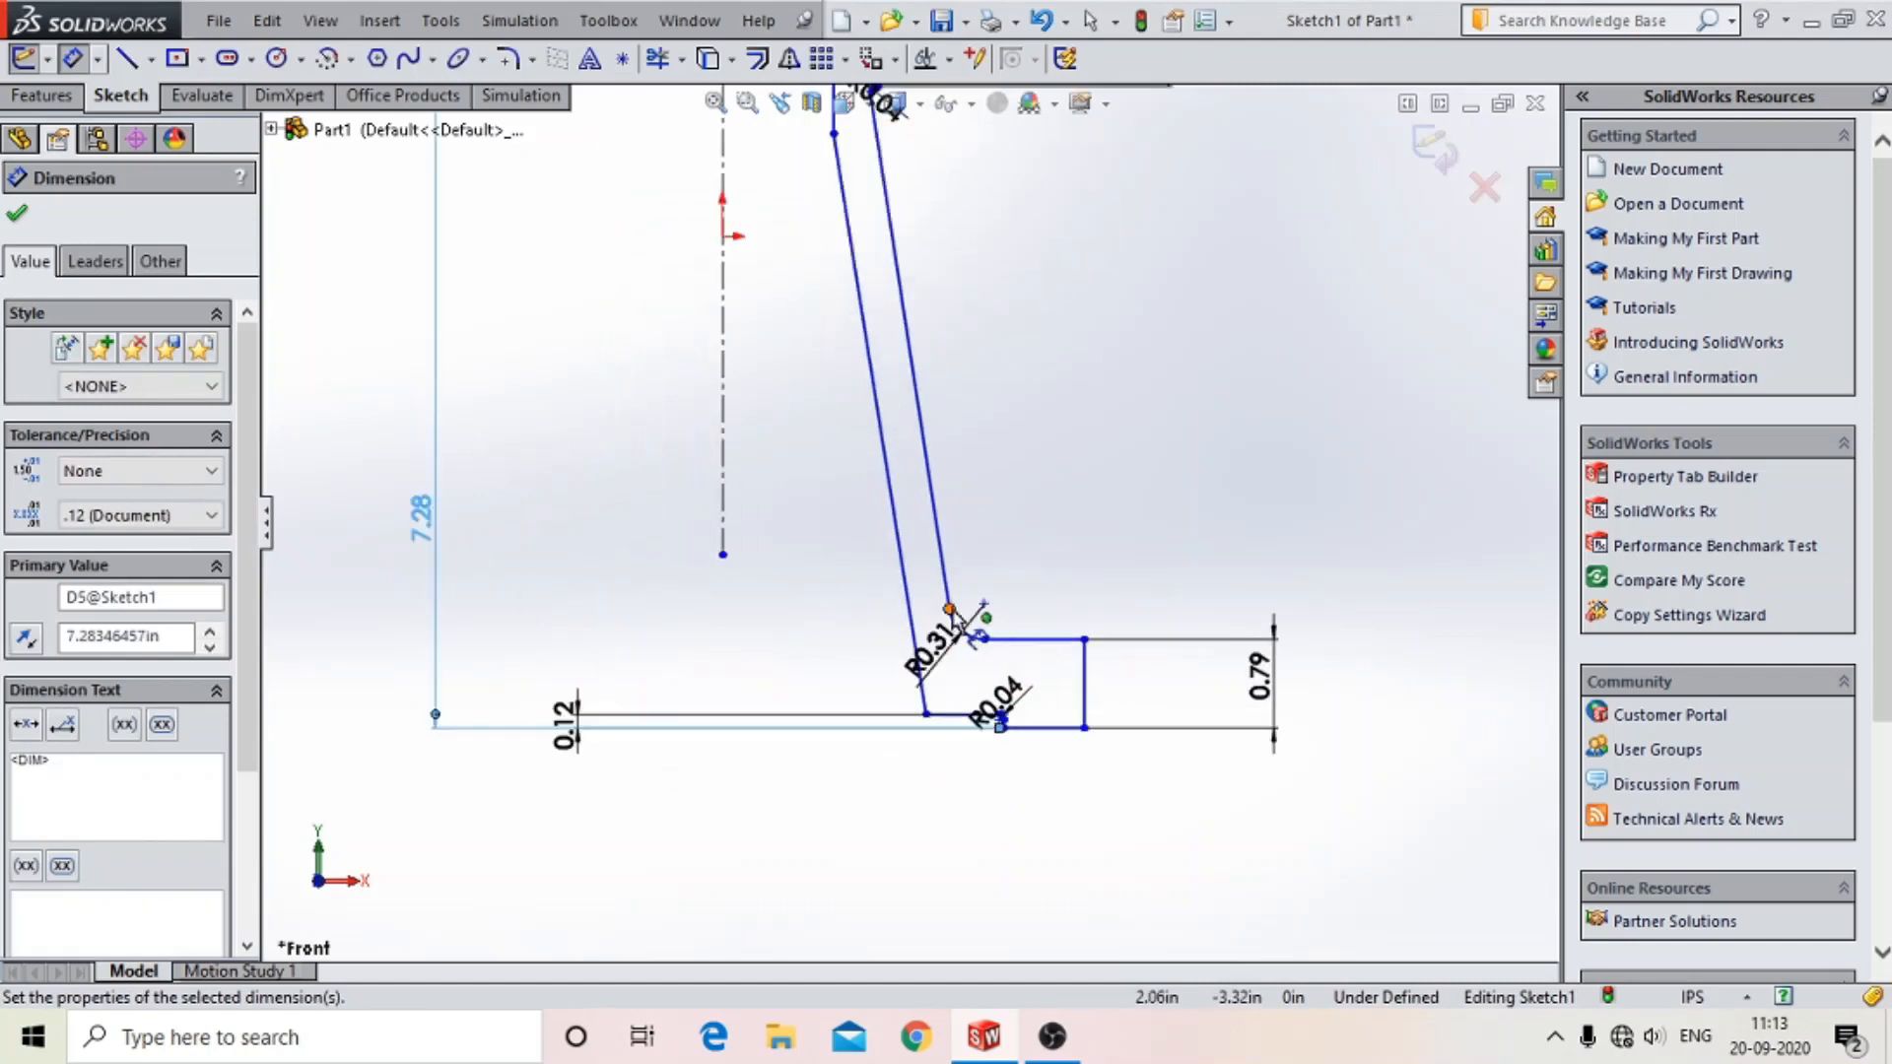
left_click(724, 505)
scroll(951, 591, "down", 3)
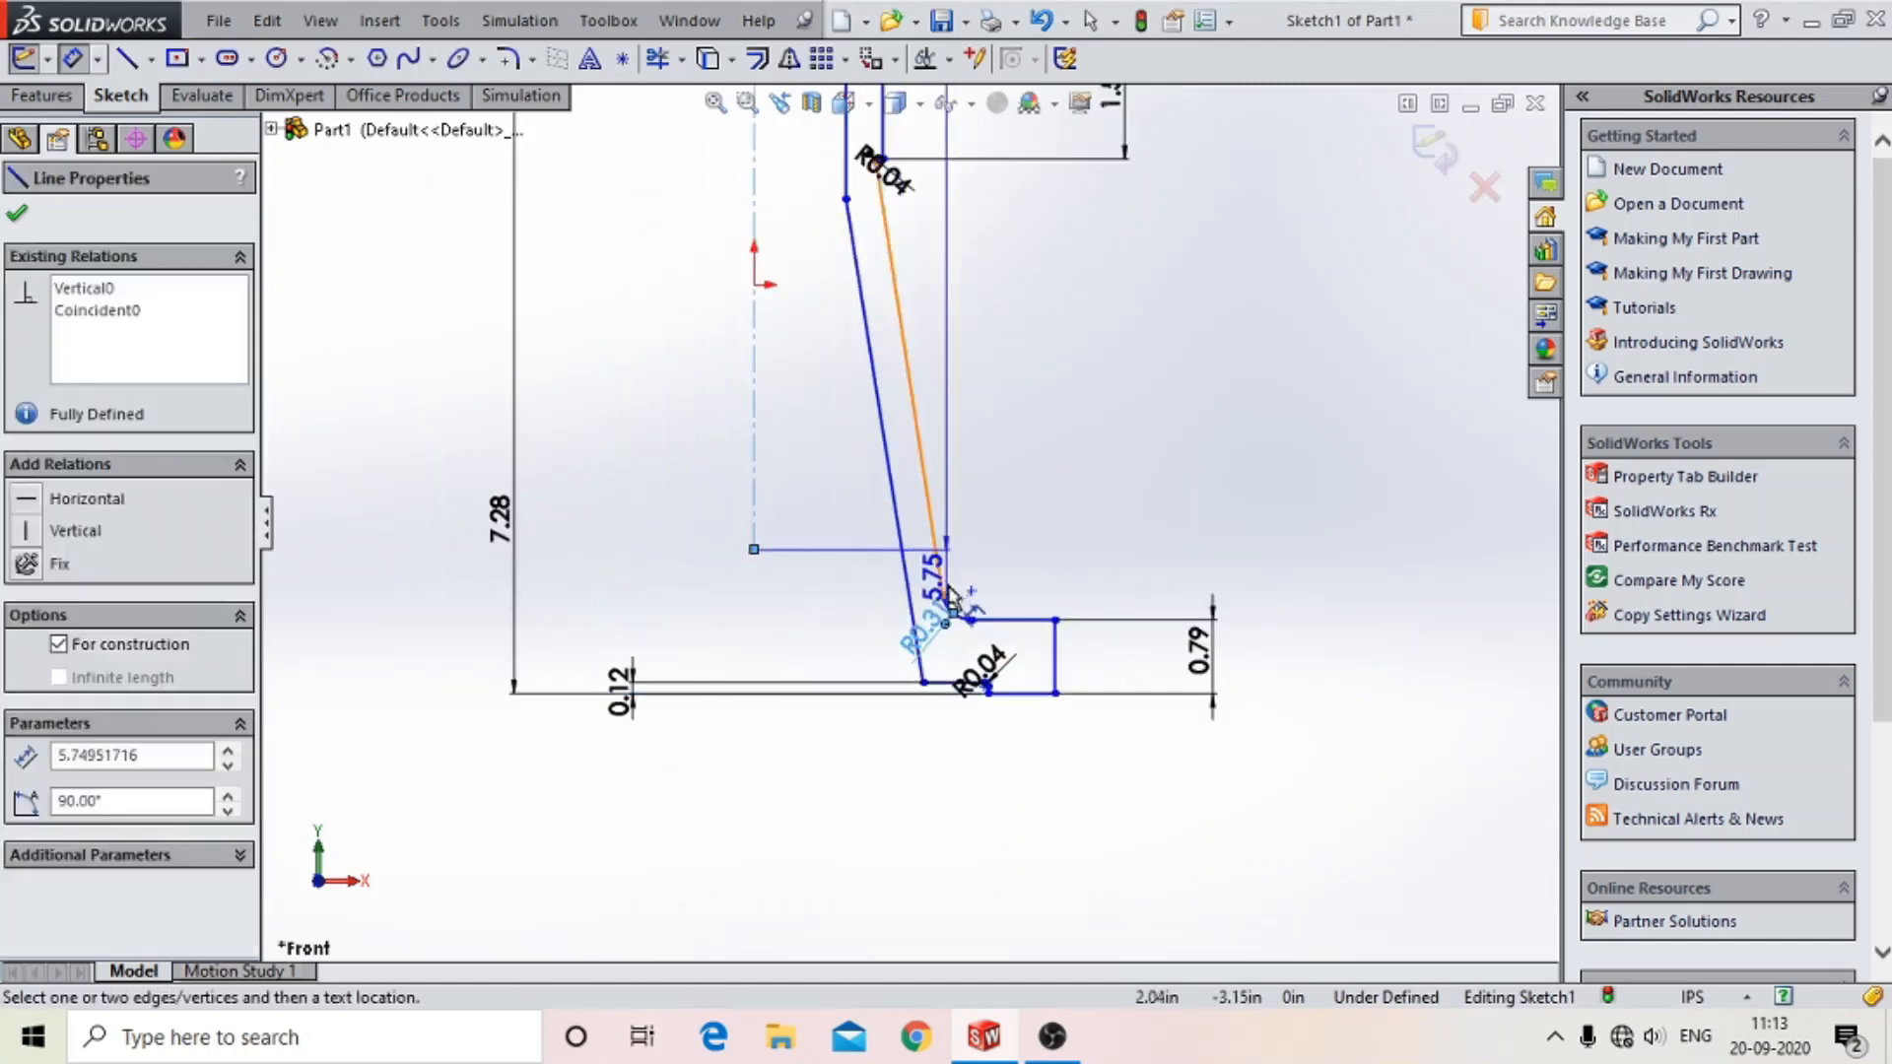
left_click(928, 598)
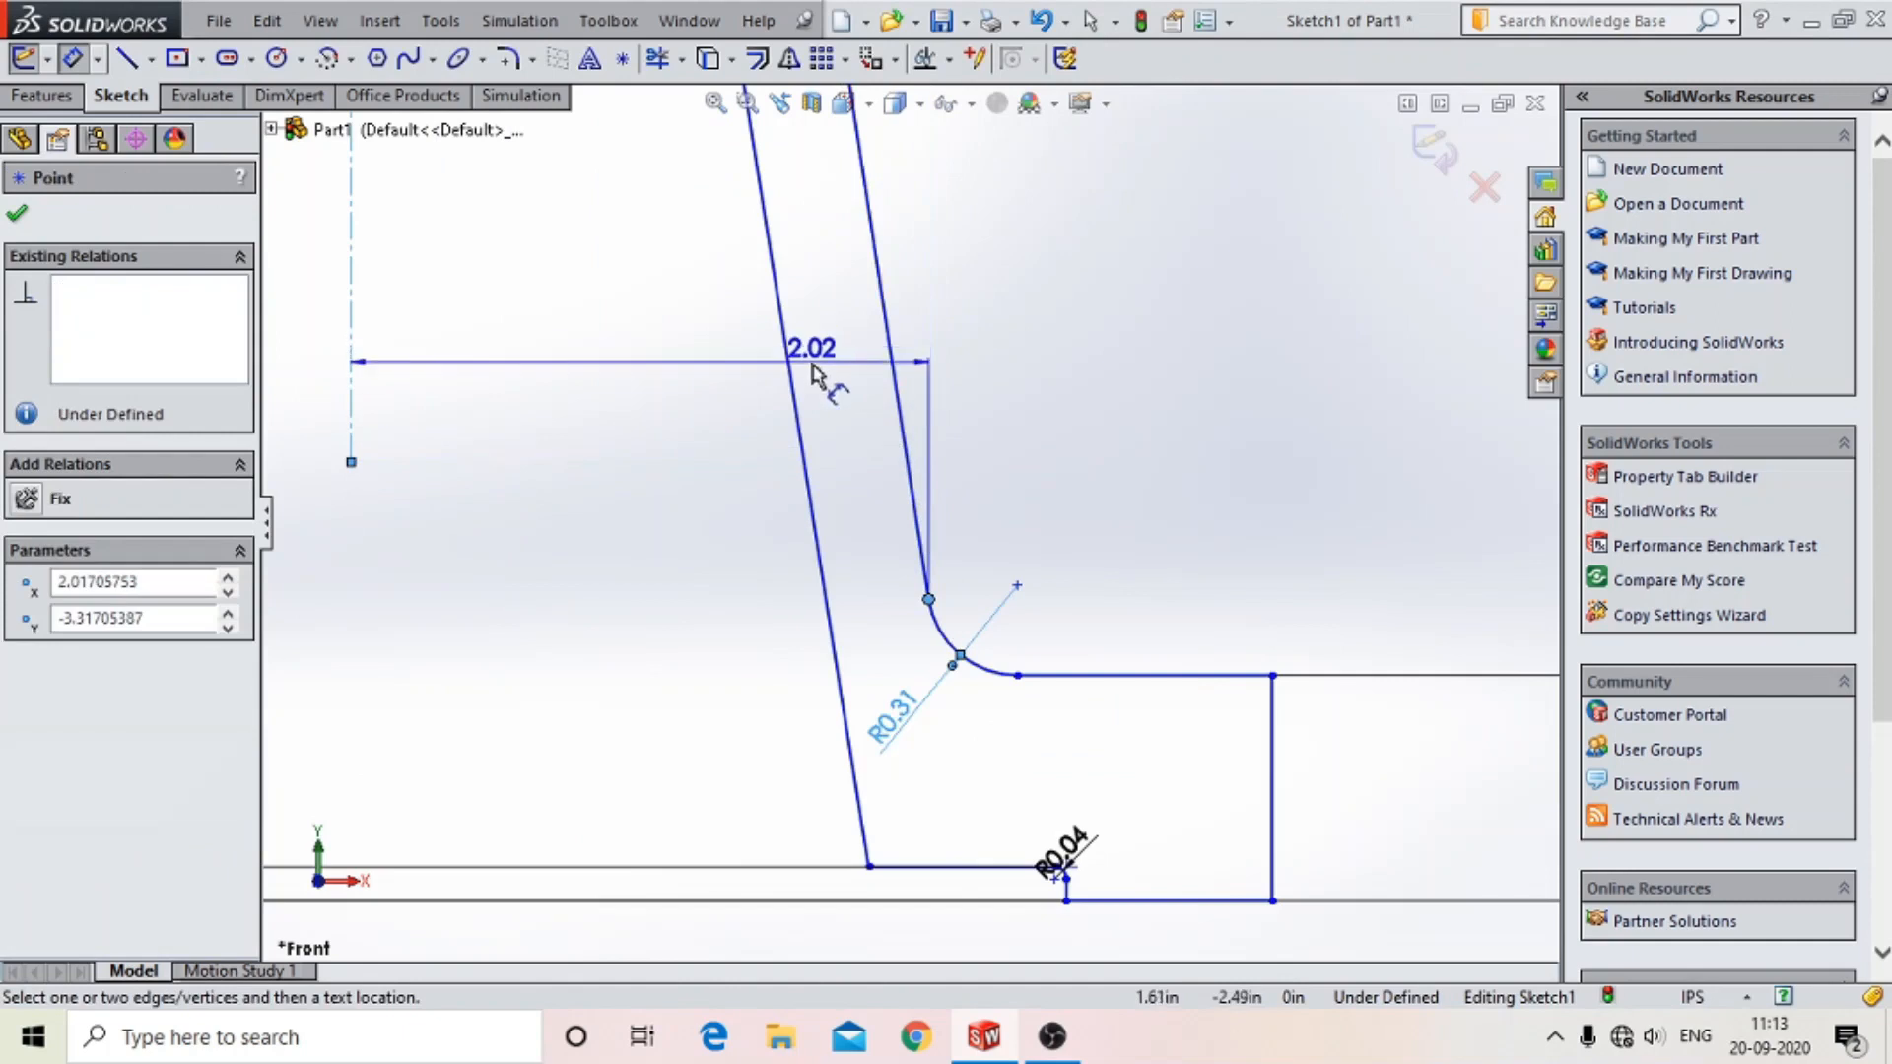
left_click(805, 362)
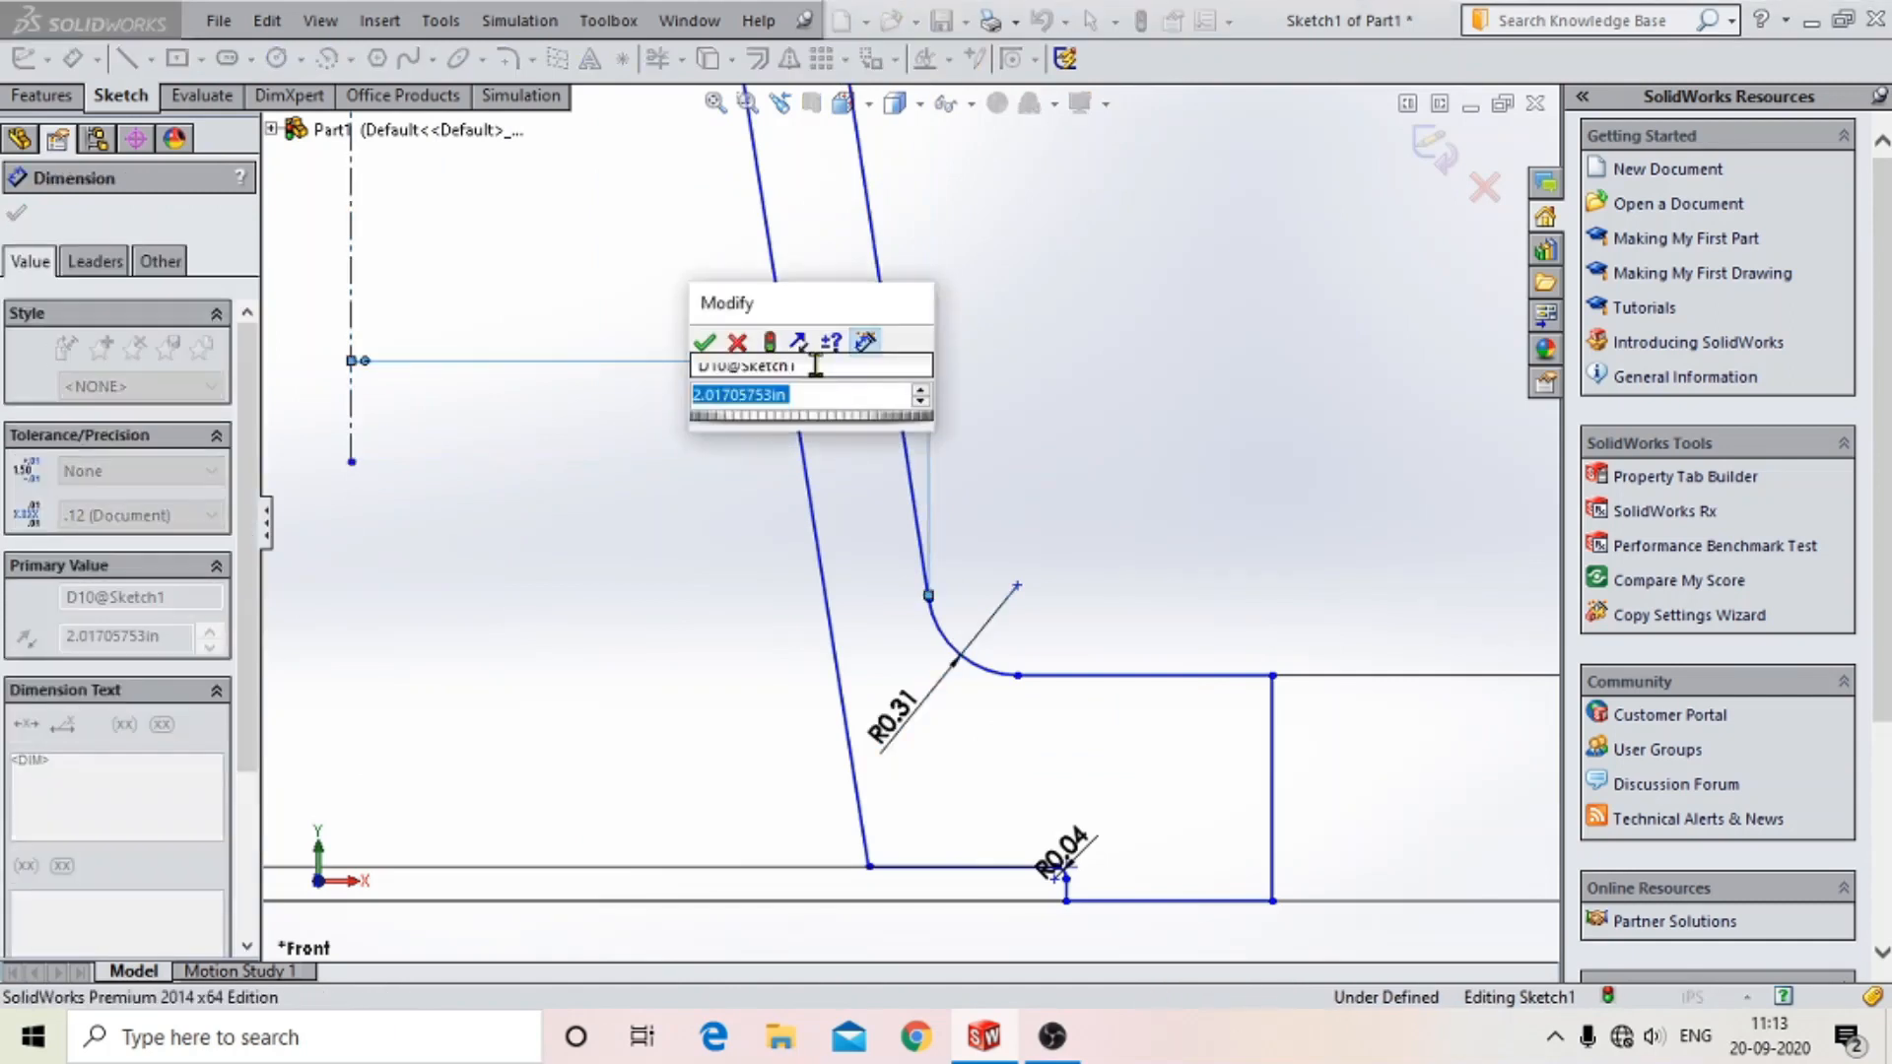
type("50mm")
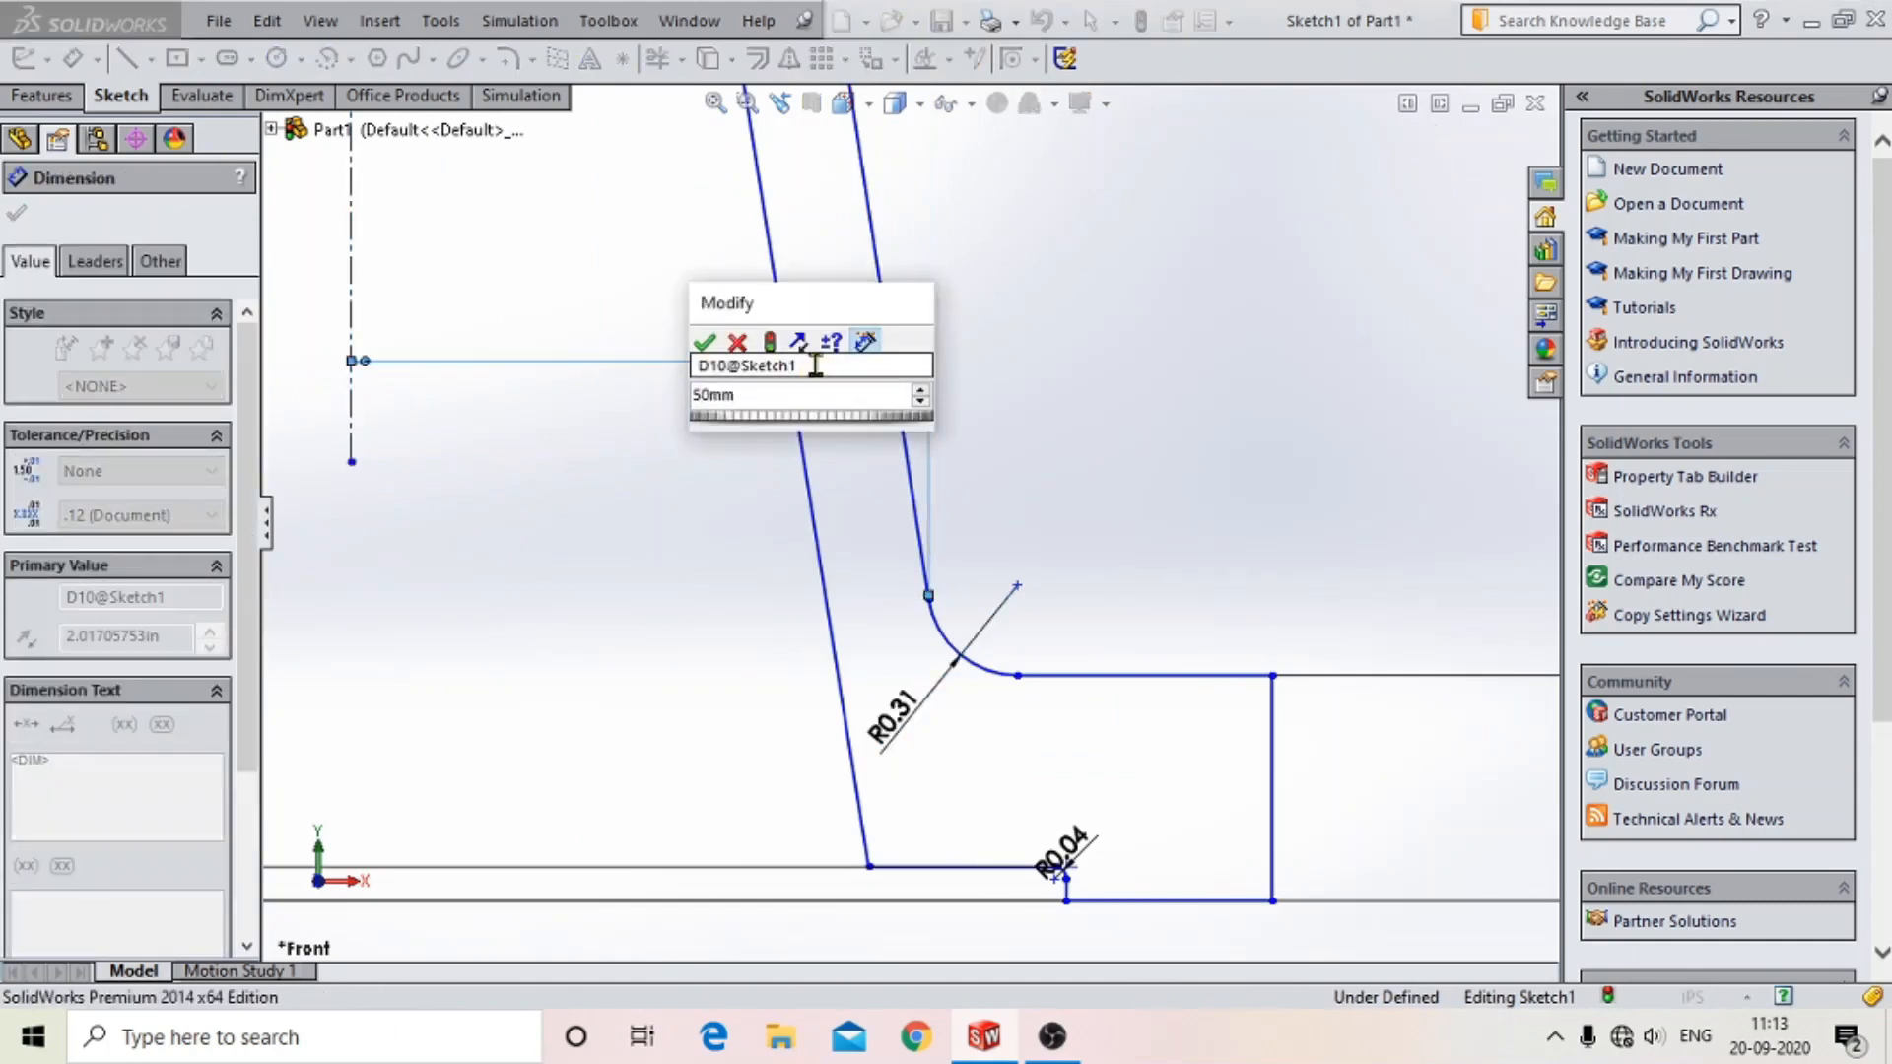
key("Return")
- Dimension the horizontal distance from the centerline to the lower end of the upper 1 mm fillet arc as 33 mm
scroll(1001, 557, "up", 10)
scroll(853, 285, "down", 1)
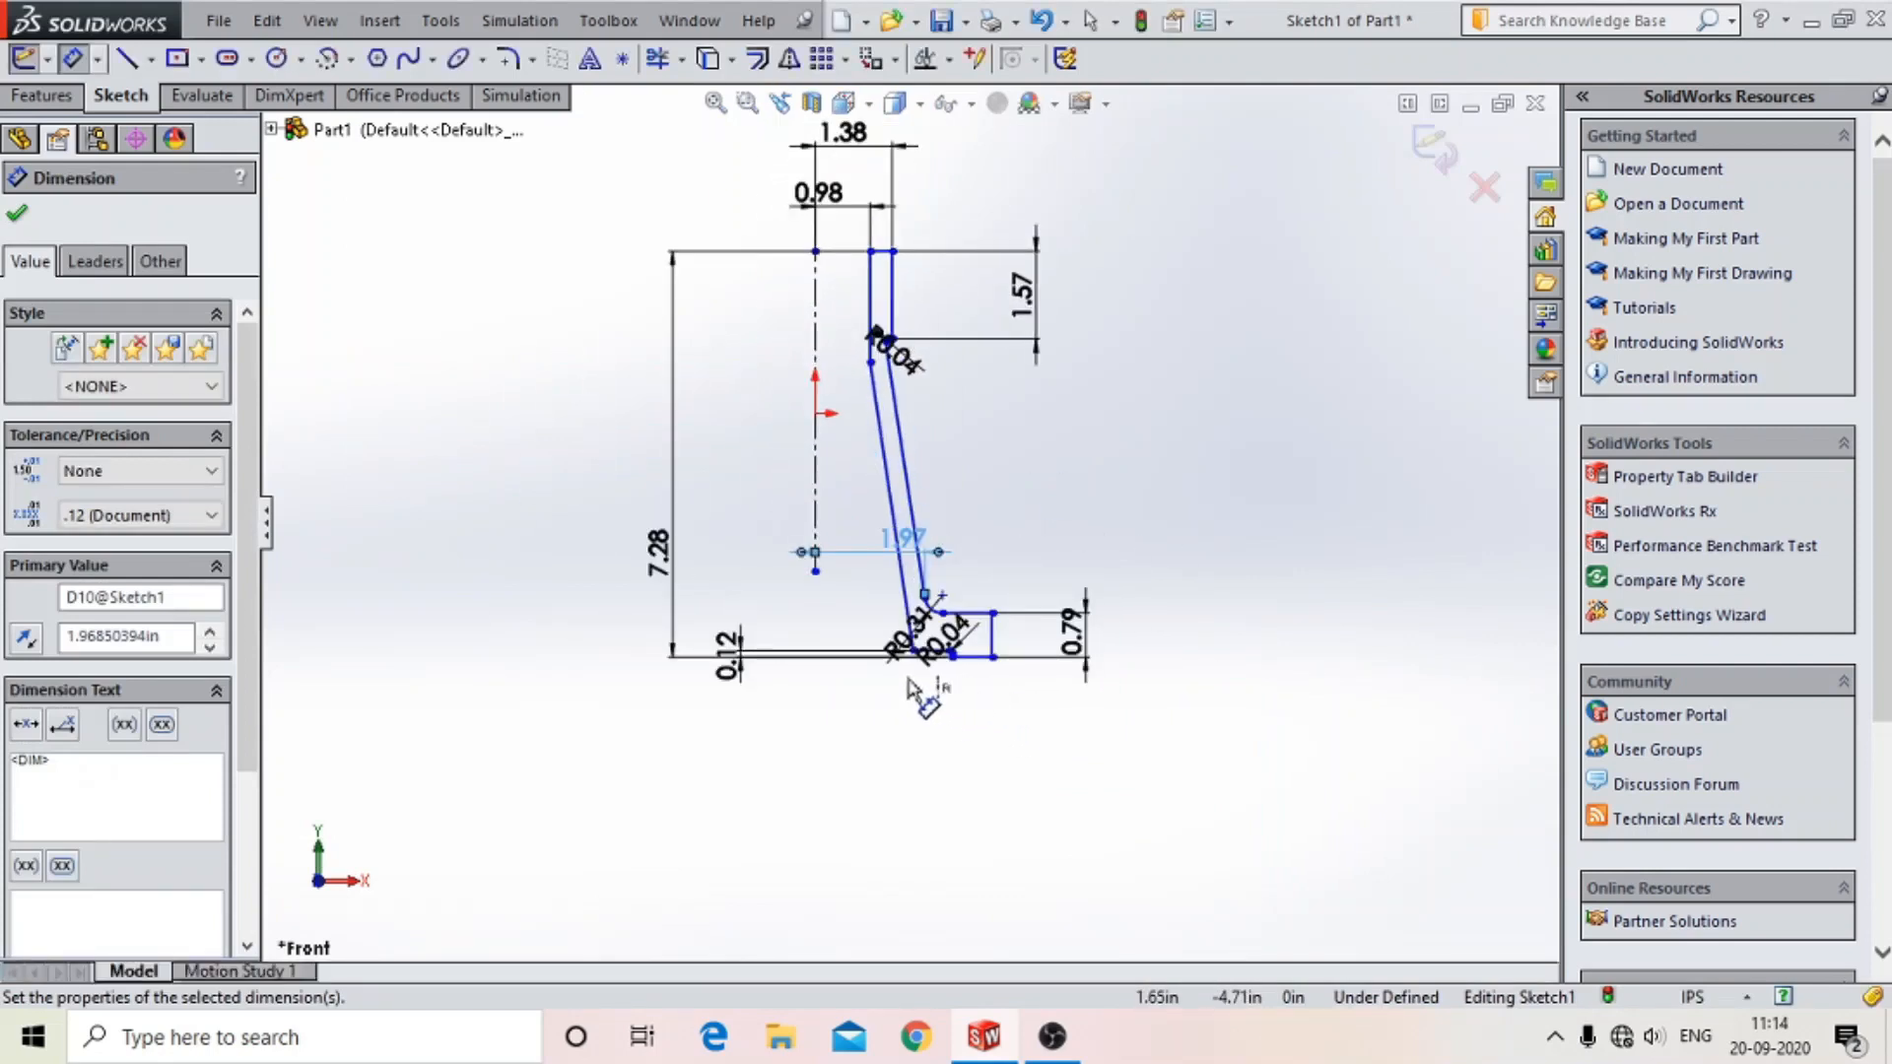
scroll(873, 366, "down", 12)
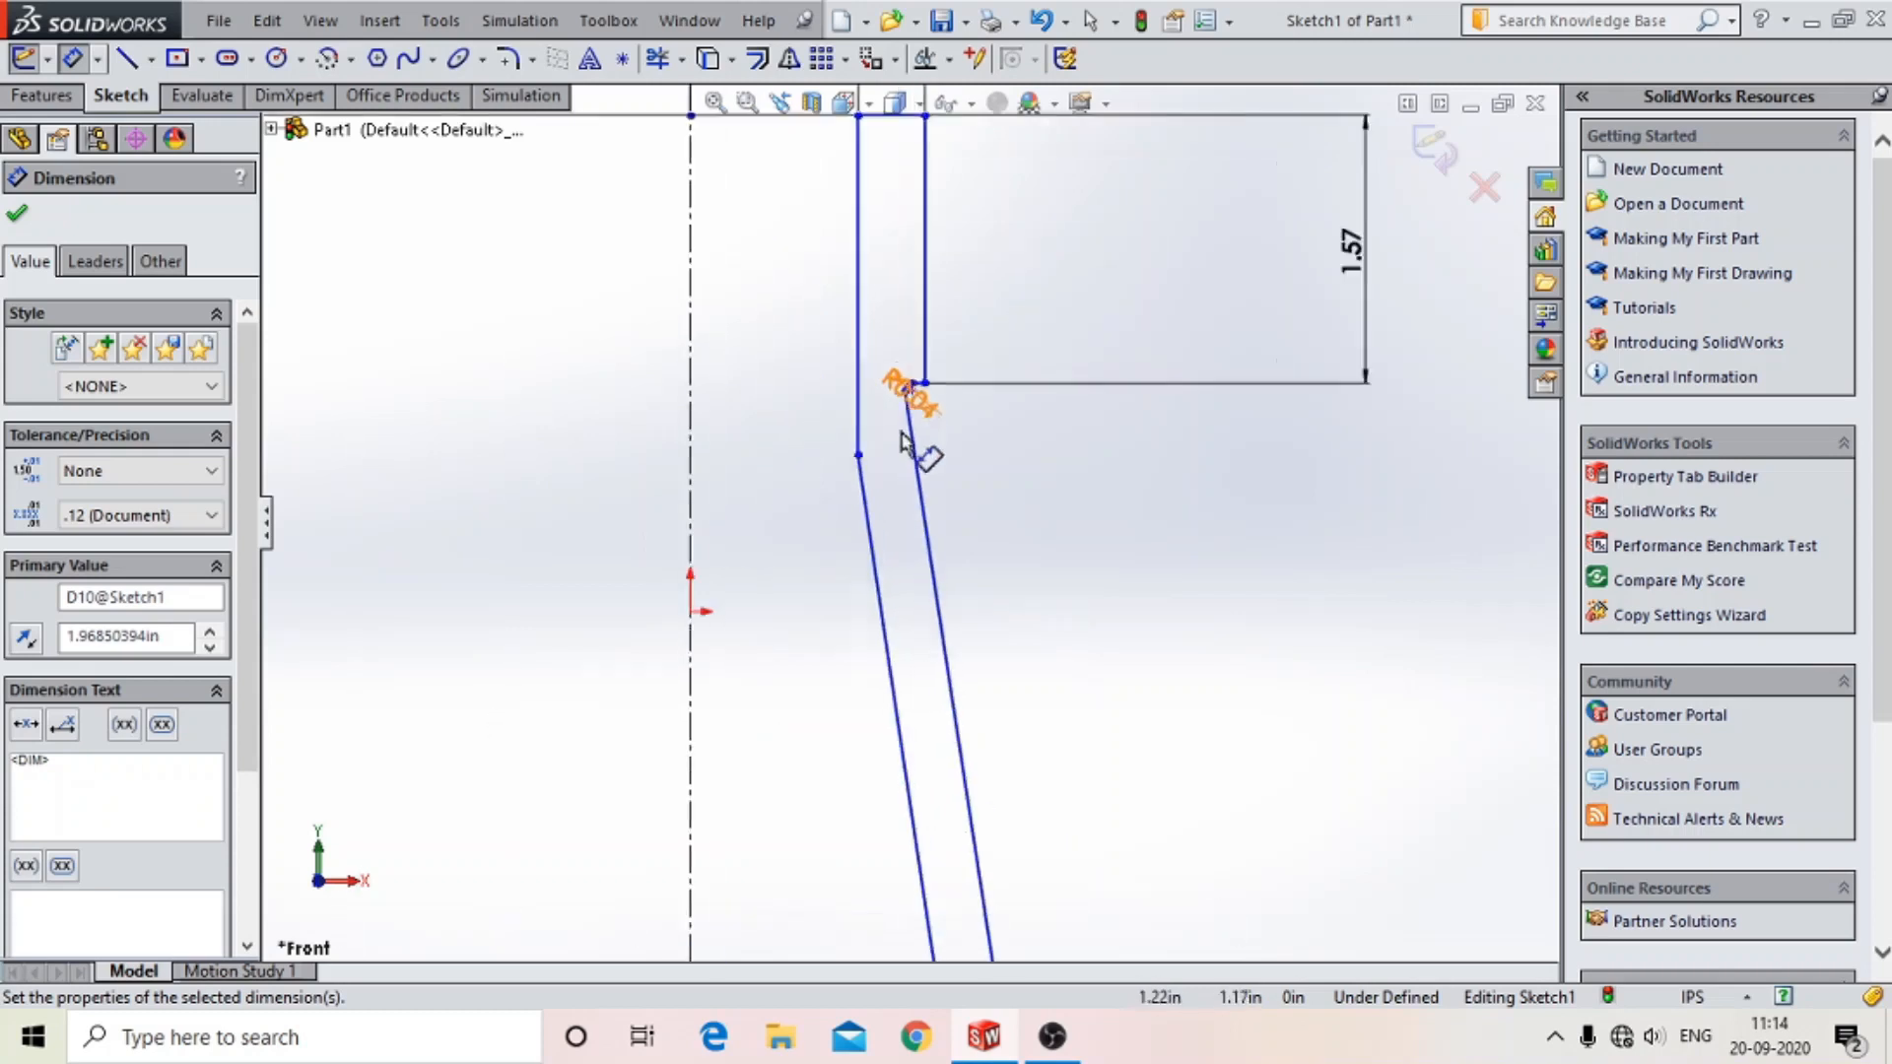
left_click(918, 381)
scroll(1007, 405, "up", 4)
left_click(596, 440)
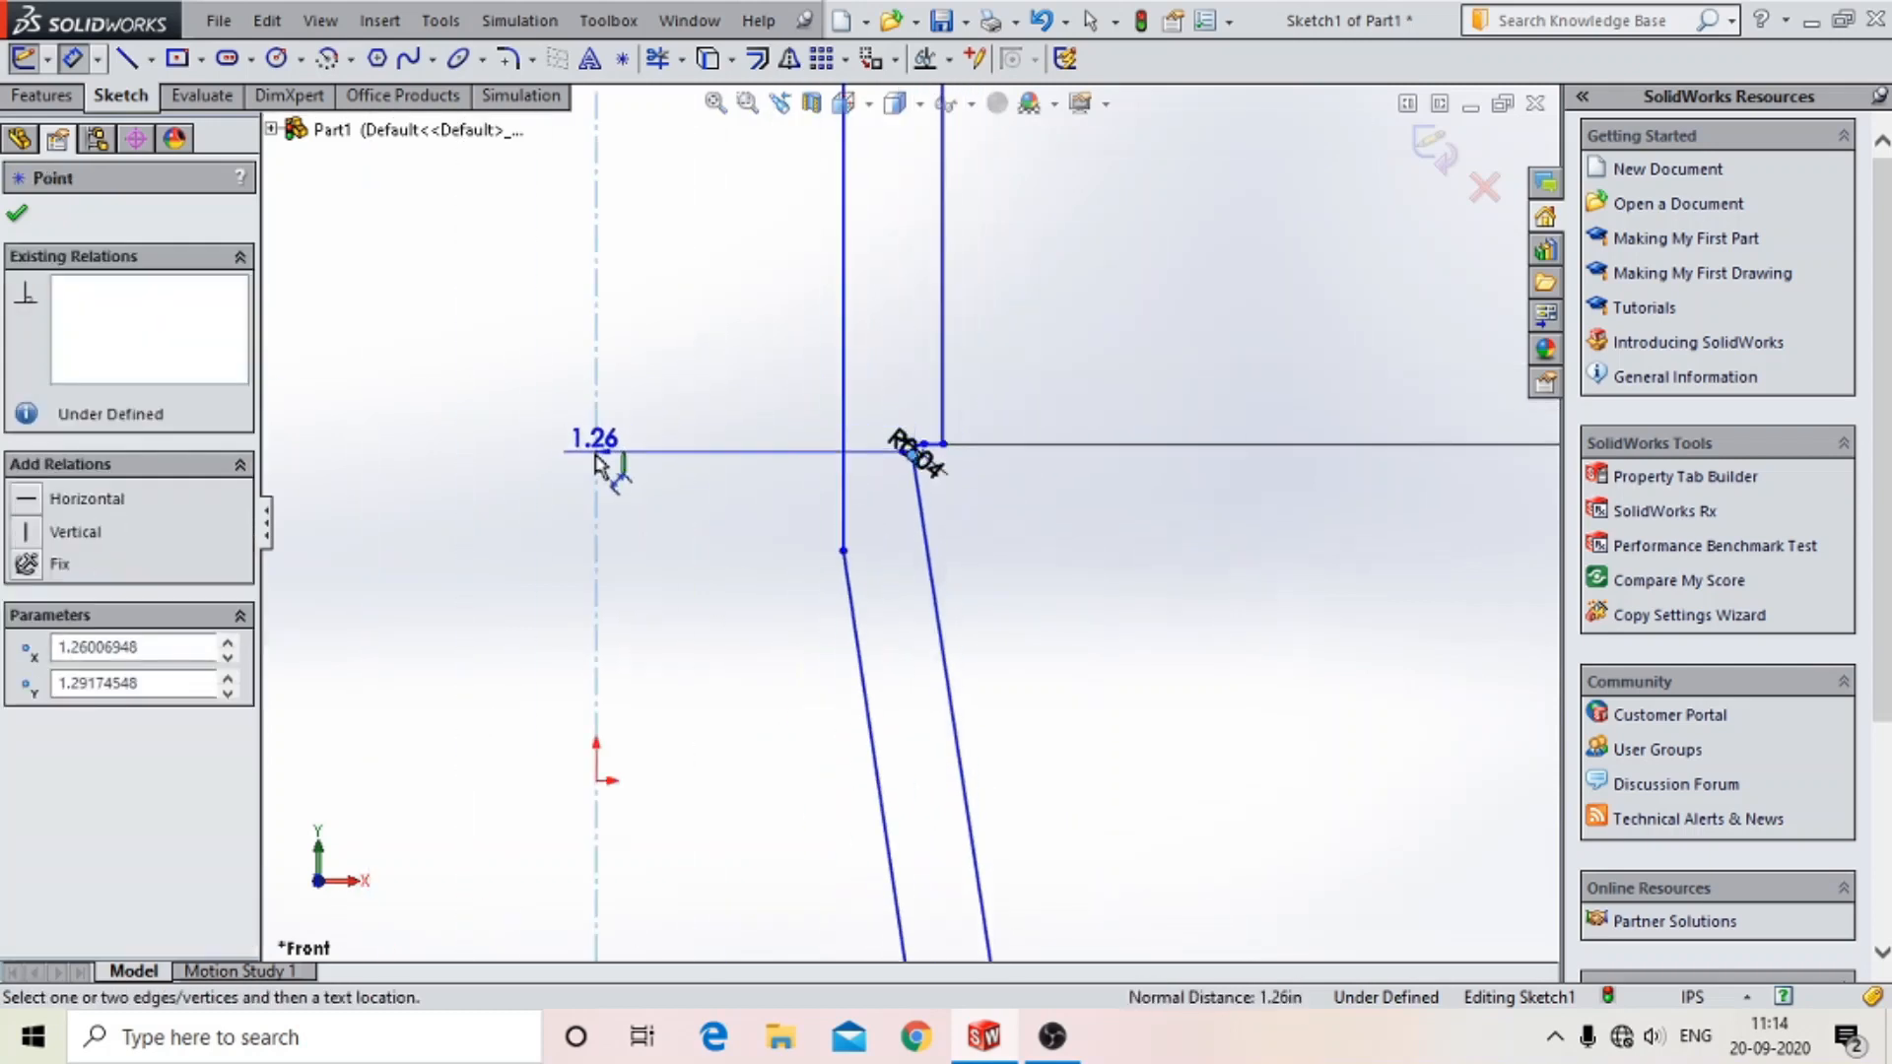
left_click(741, 635)
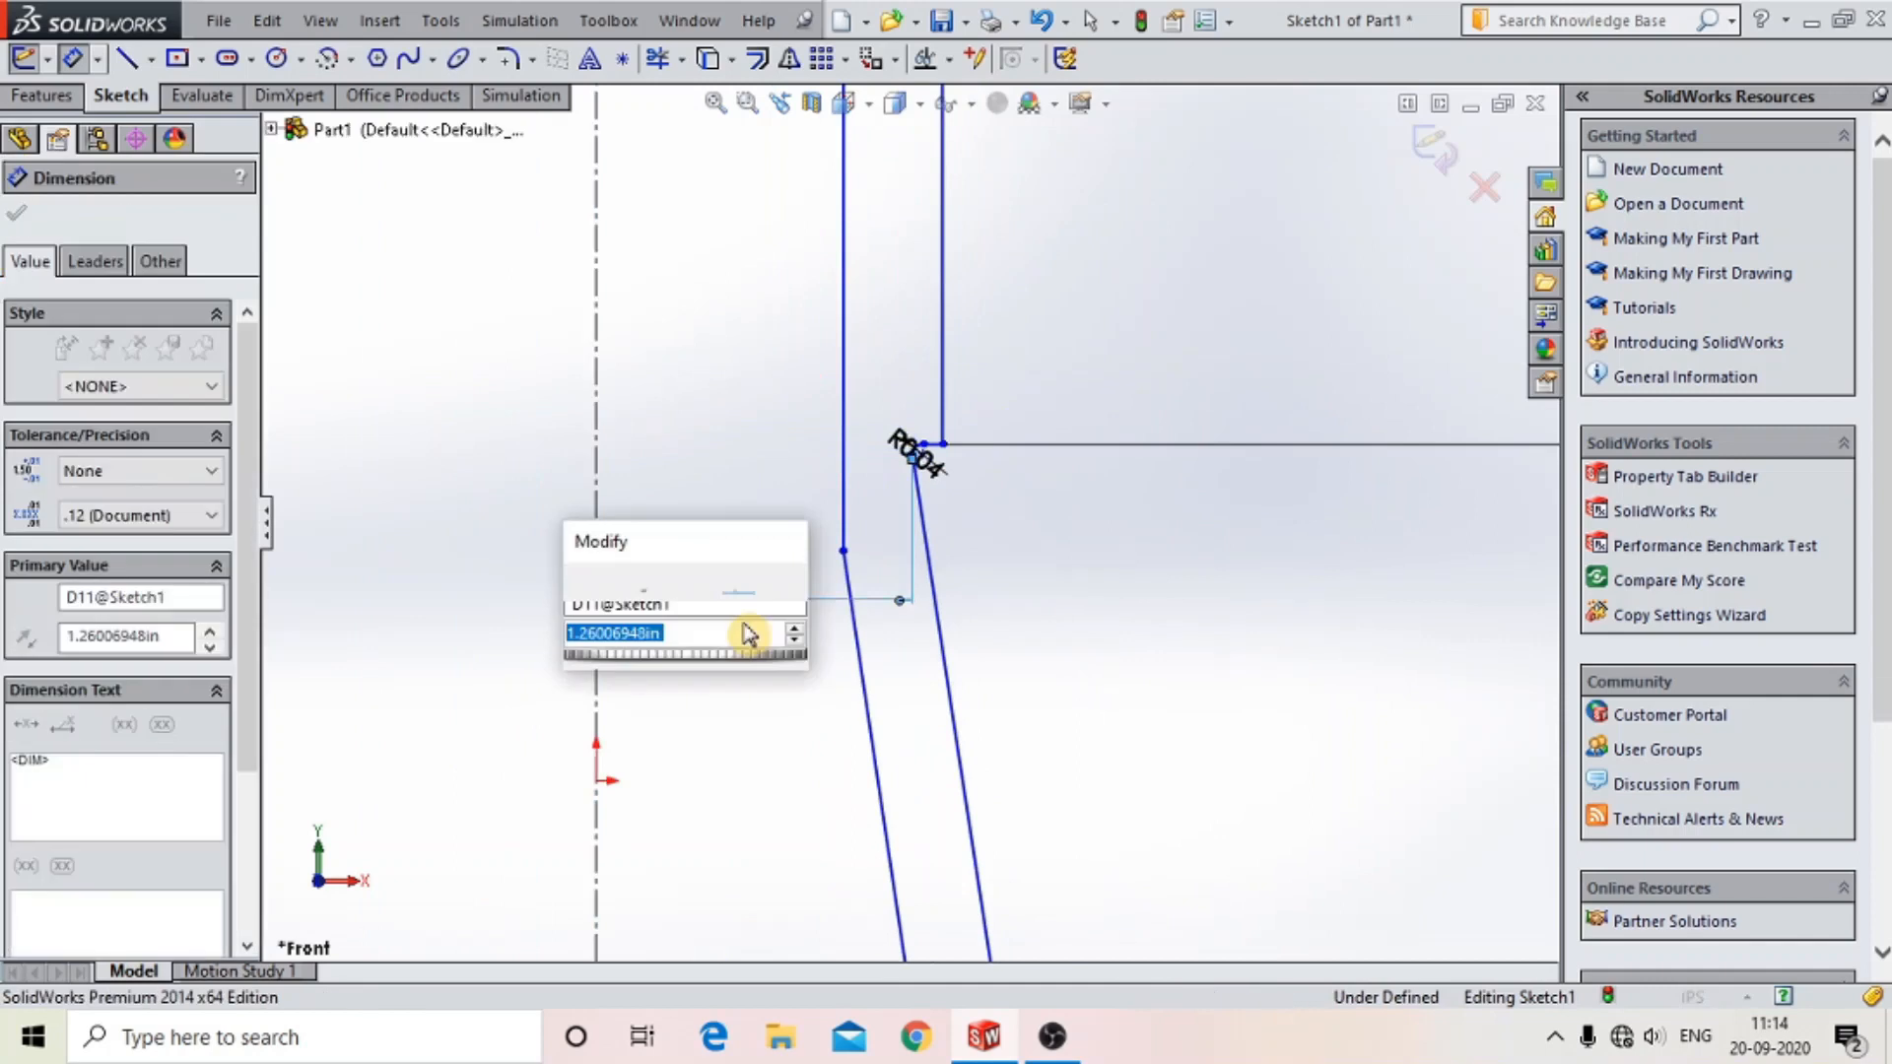
type("1.3")
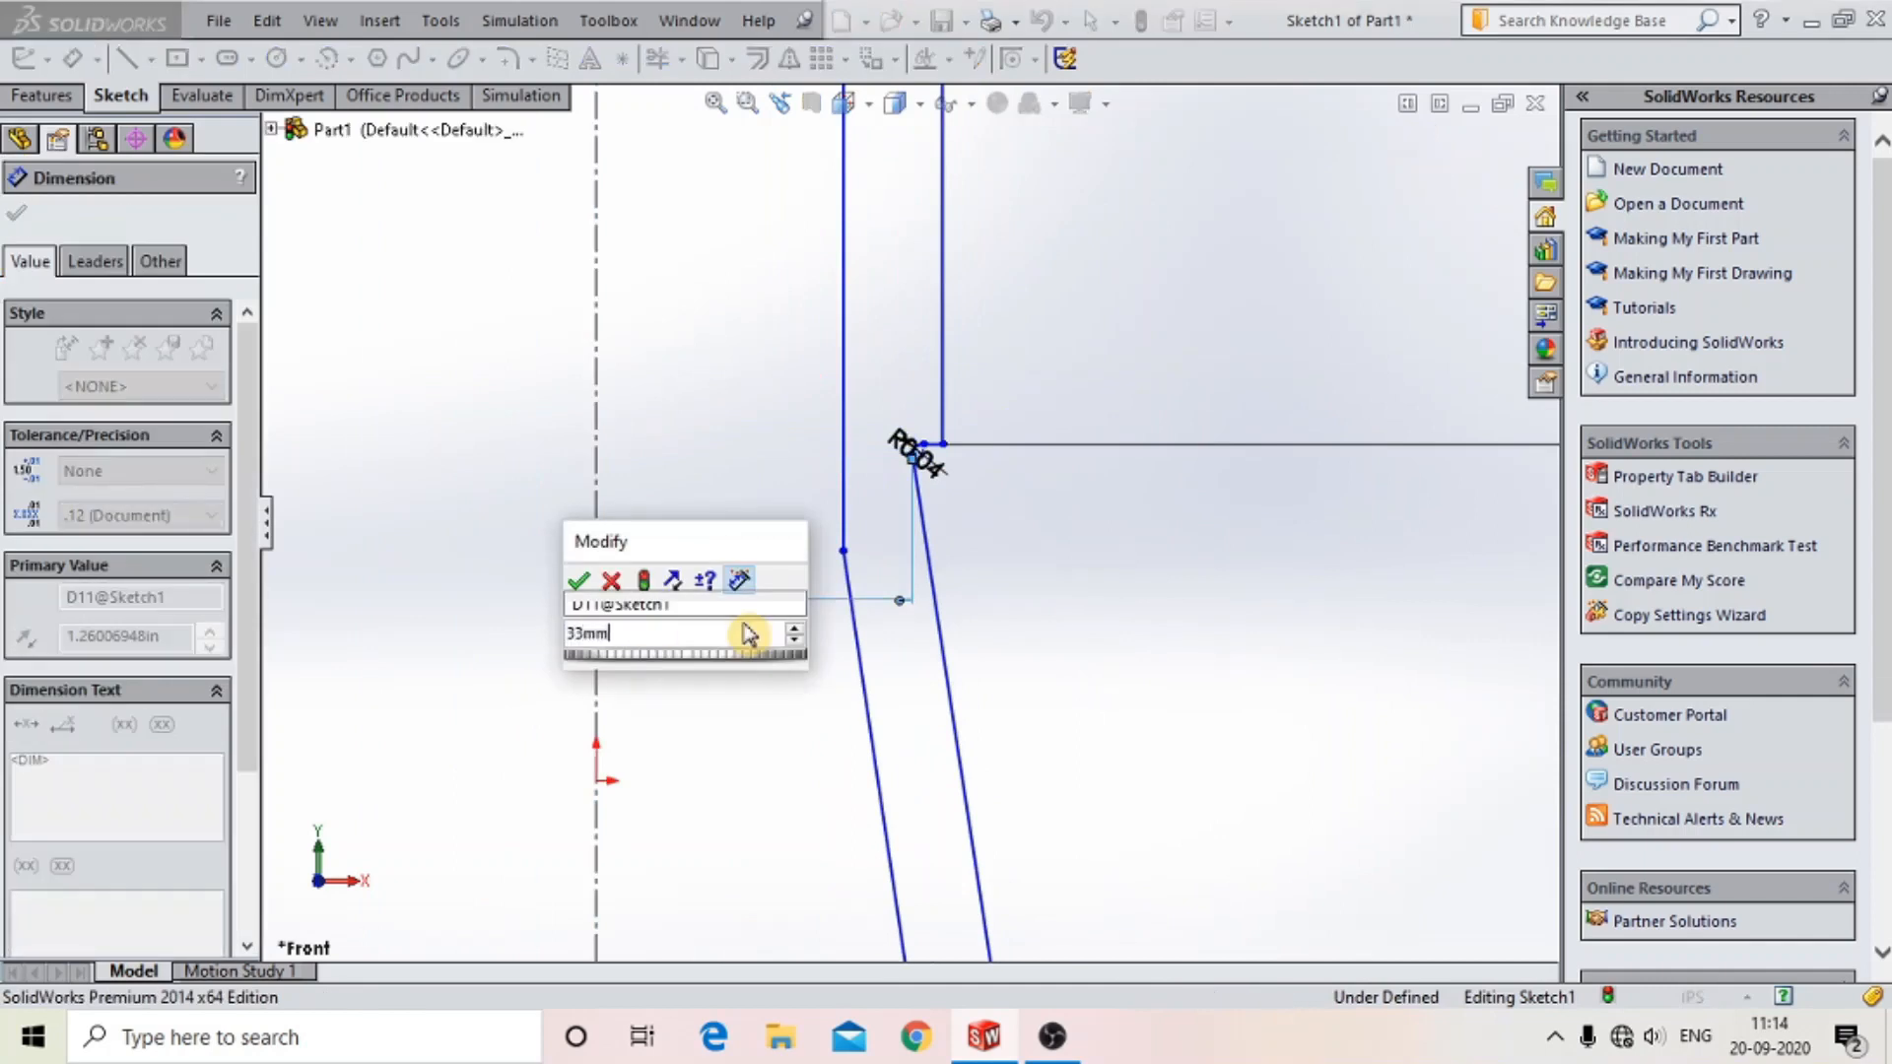
key("Return")
- Examine the dimensioned profile at the upper step, along the slanted walls and around the bottom flange
scroll(847, 623, "up", 3)
scroll(920, 519, "down", 6)
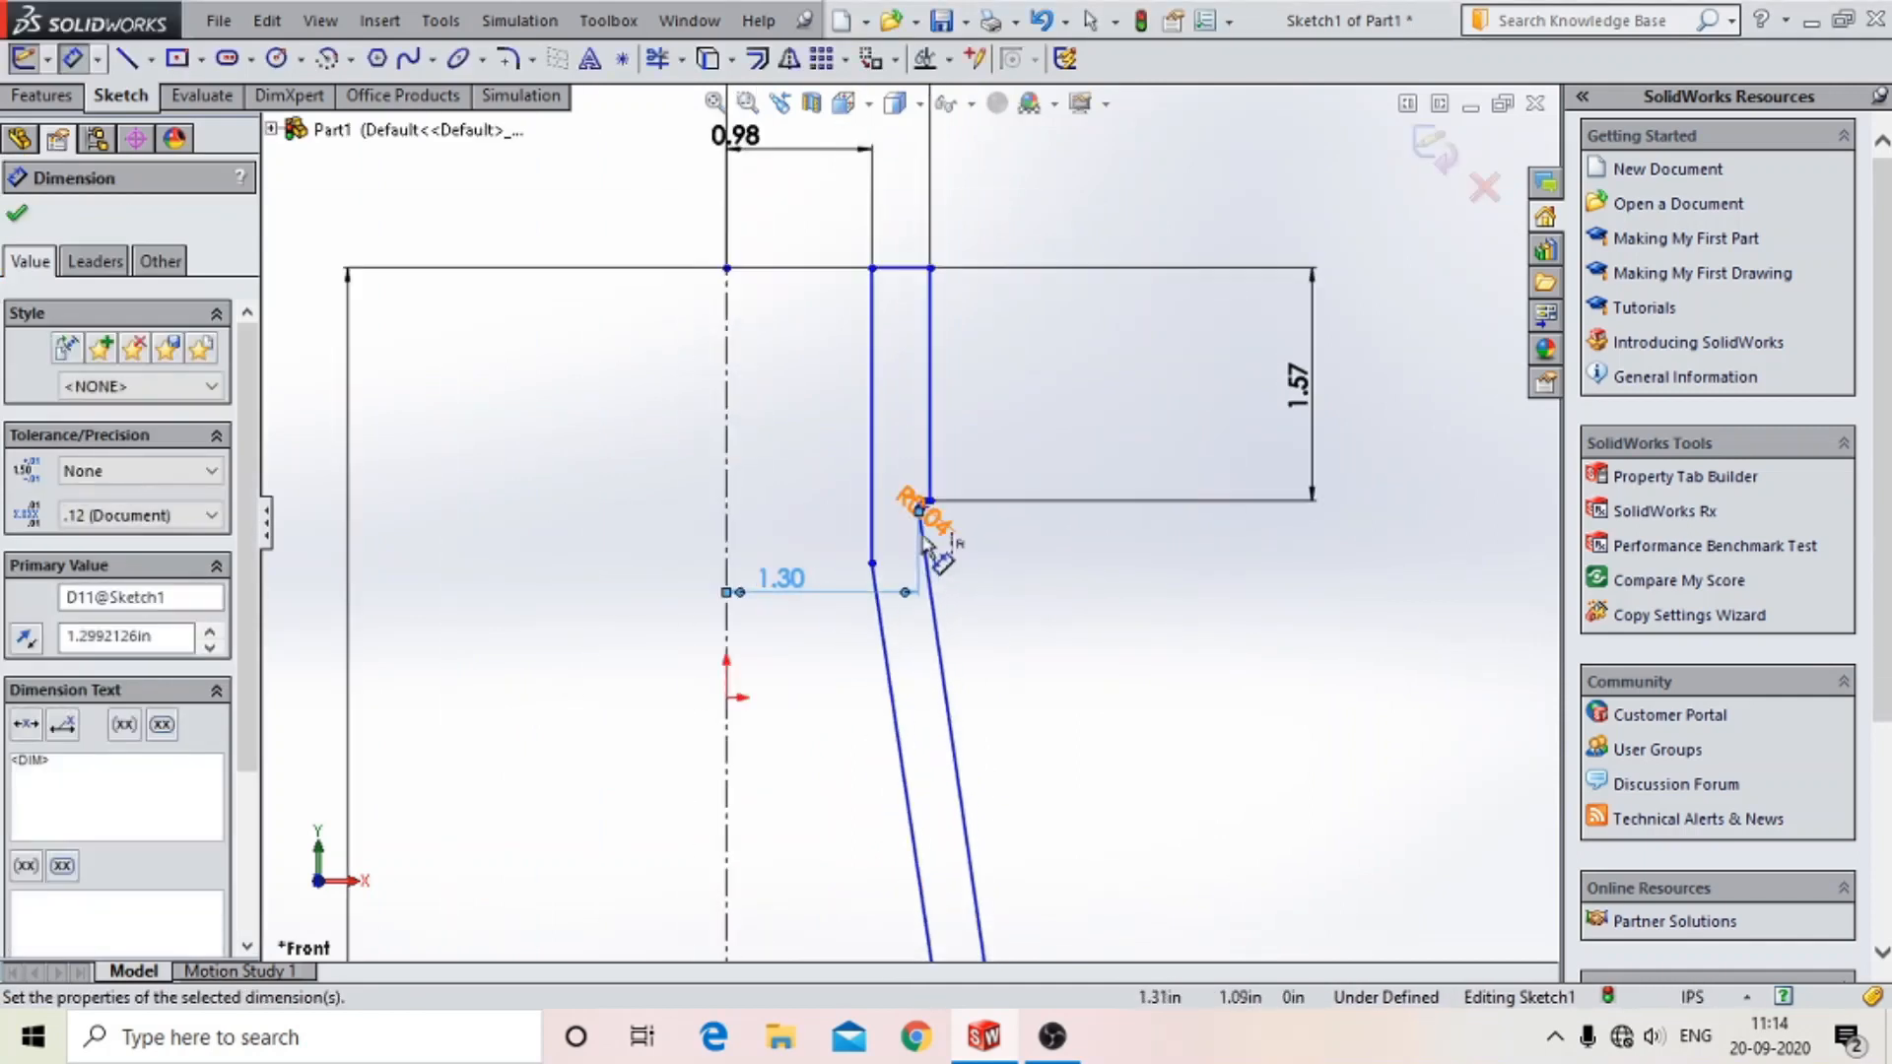
scroll(912, 475, "up", 6)
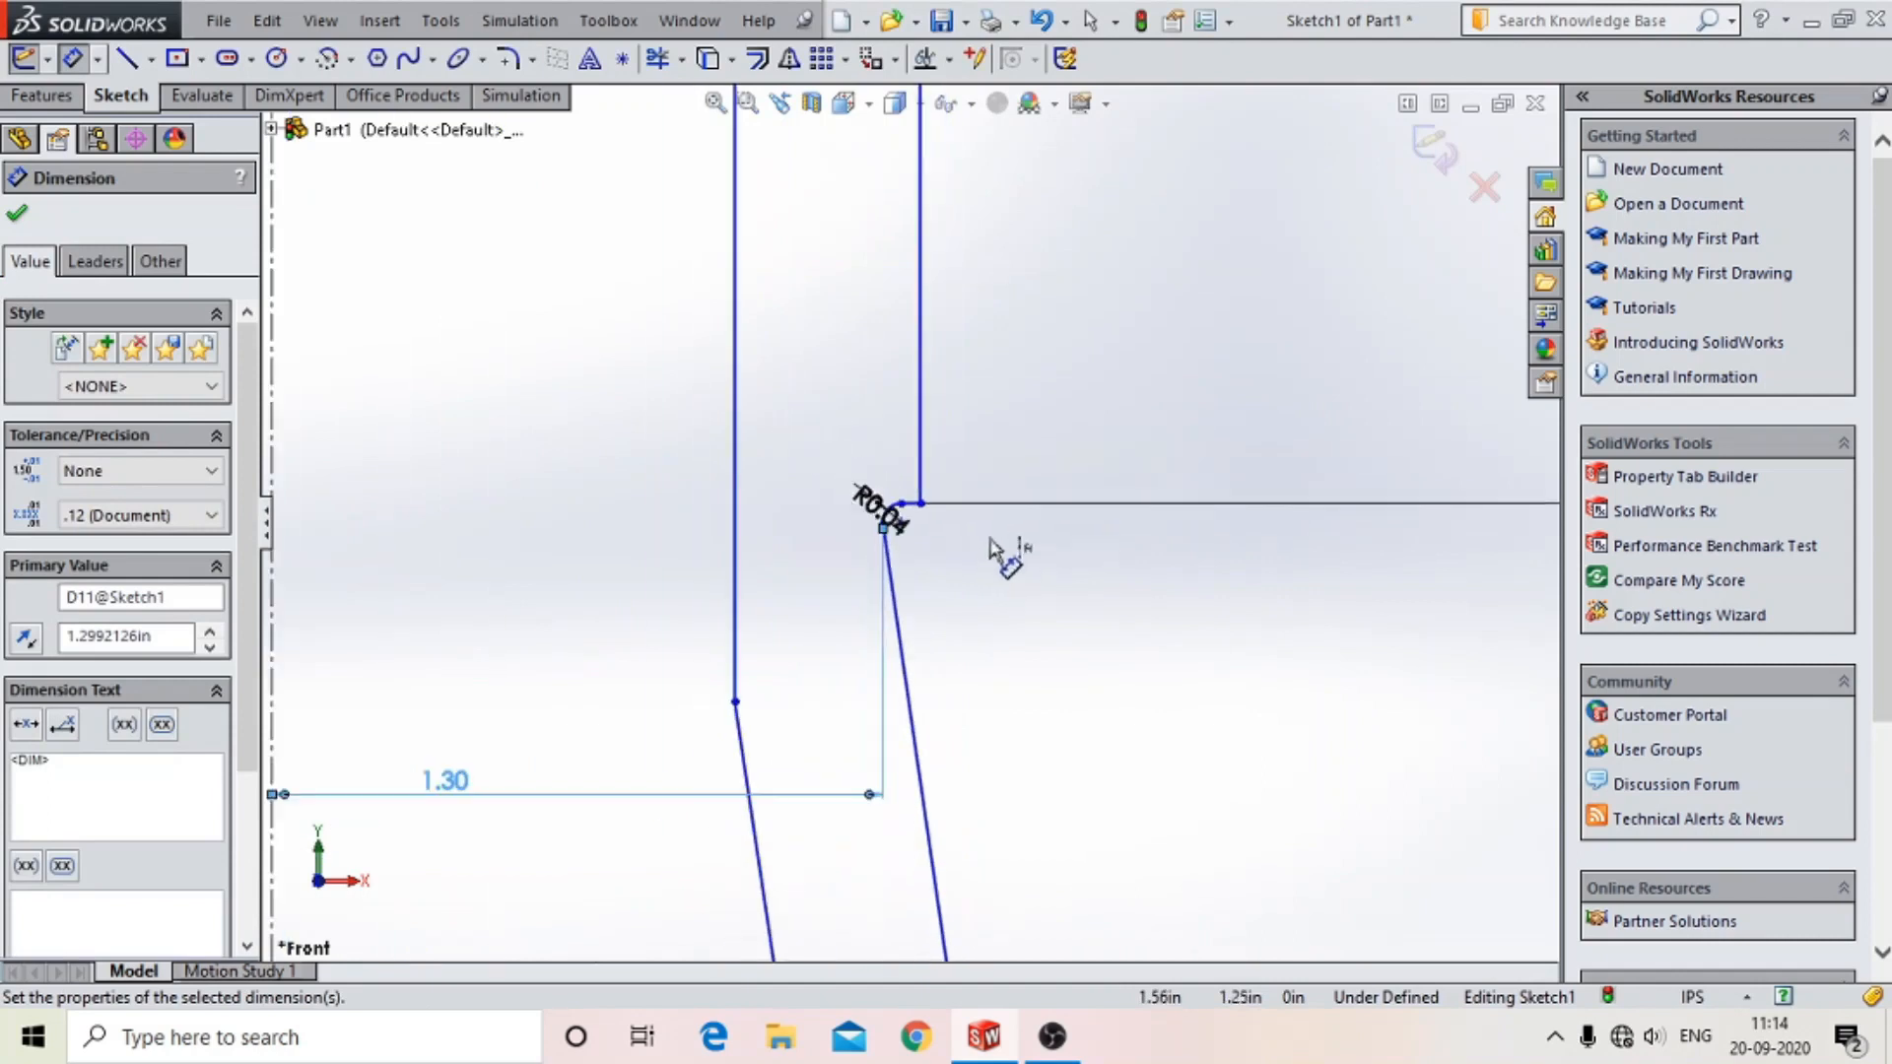
scroll(1025, 497, "up", 4)
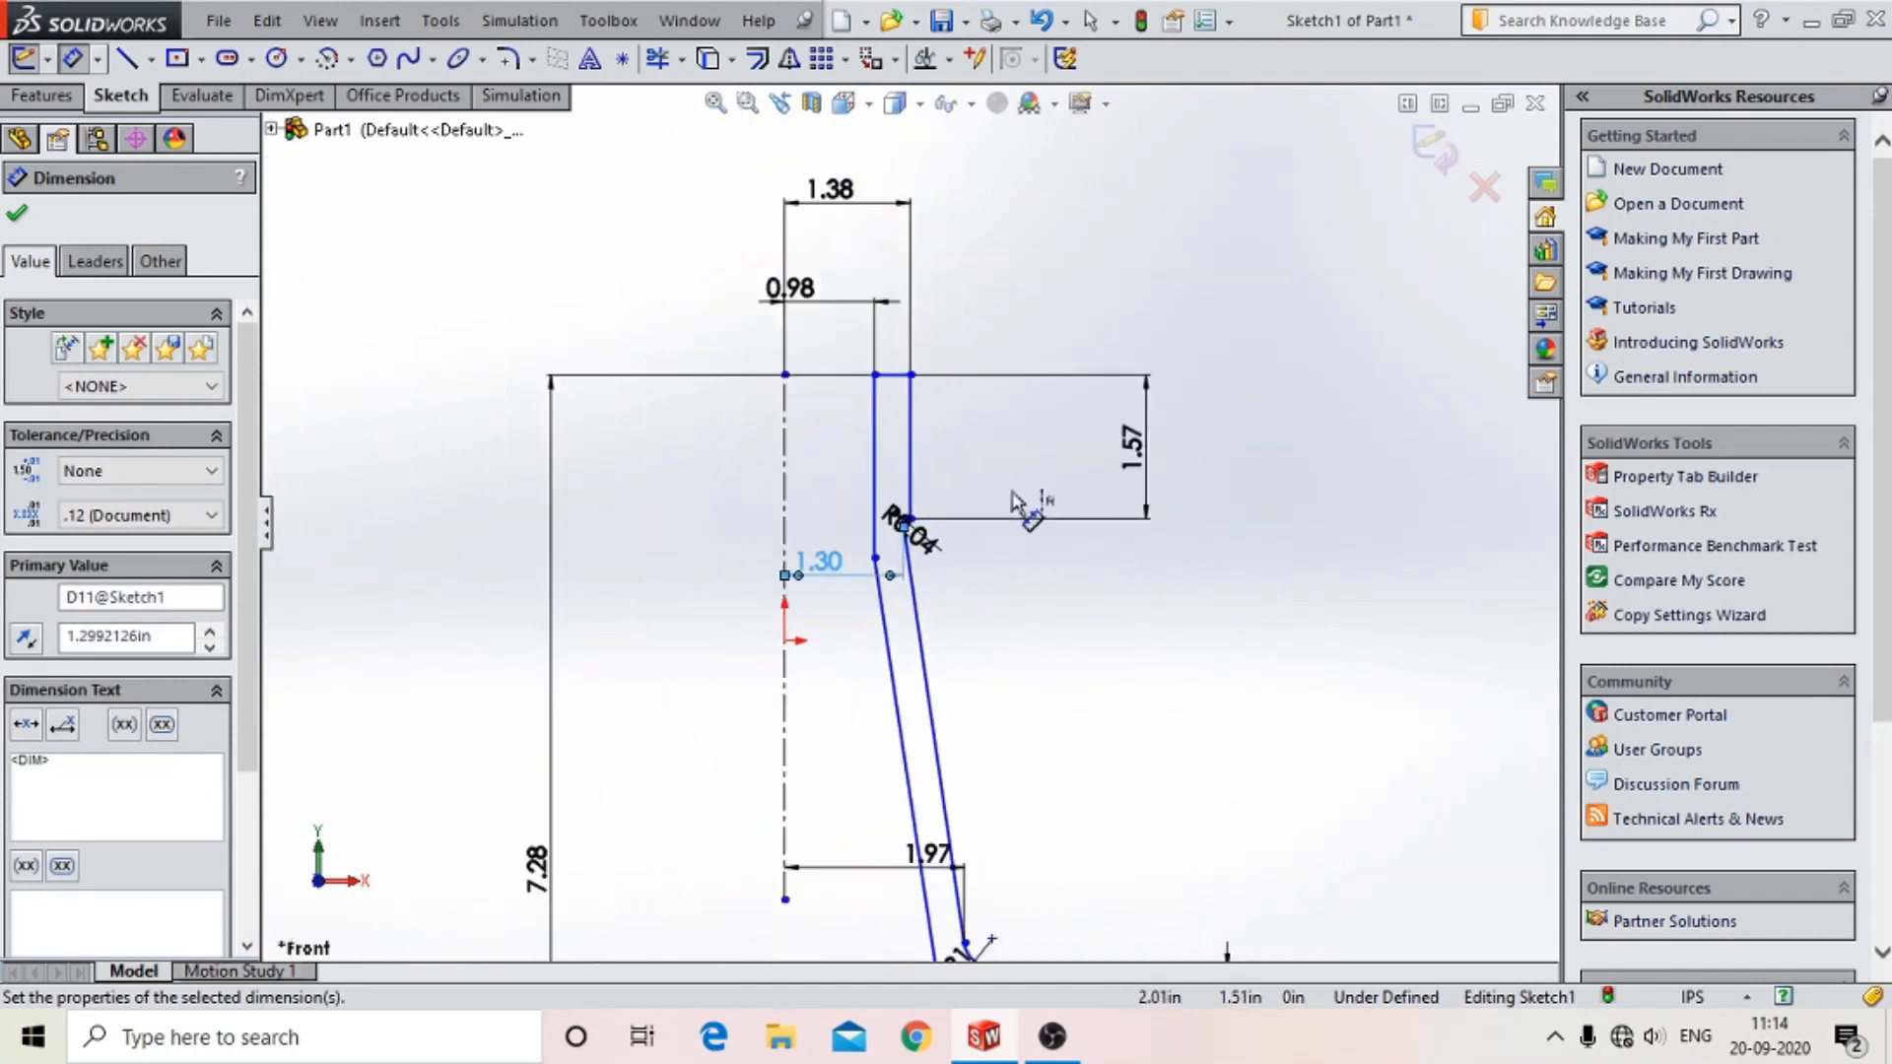
scroll(887, 572, "up", 4)
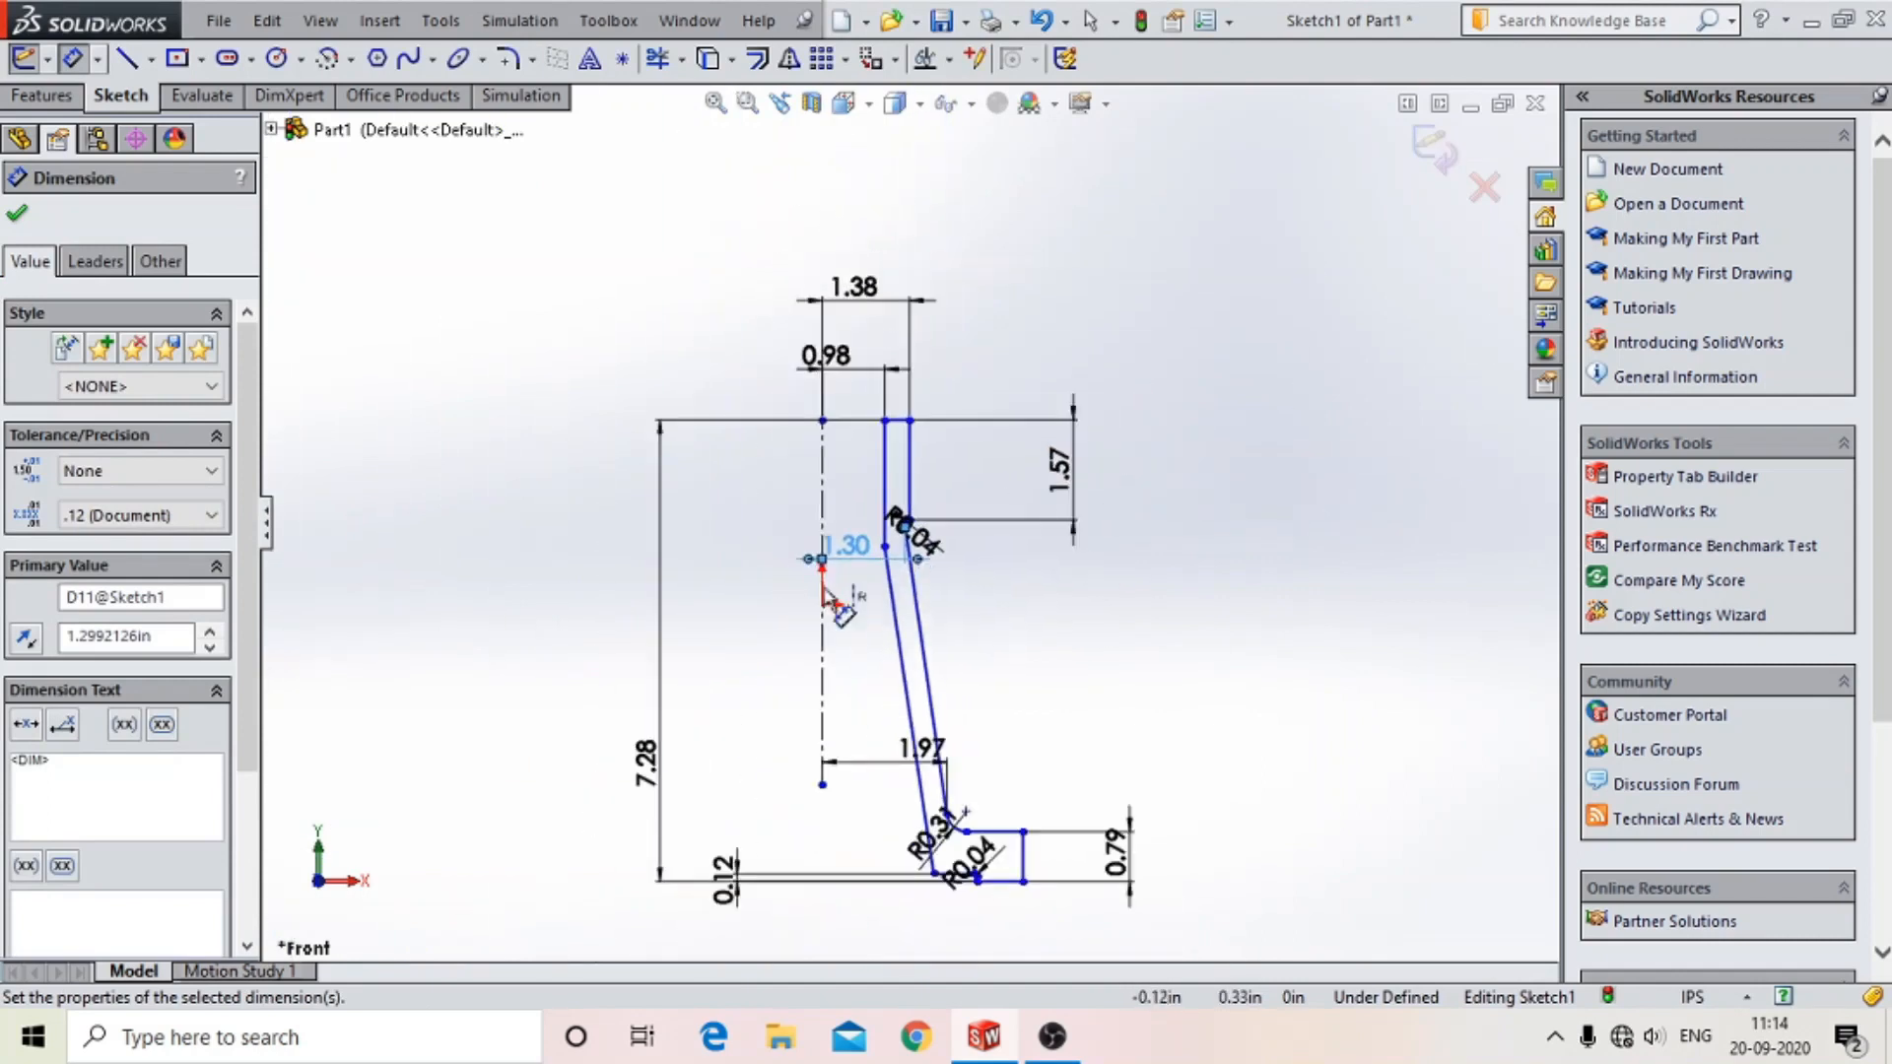
scroll(882, 546, "down", 5)
scroll(924, 500, "up", 3)
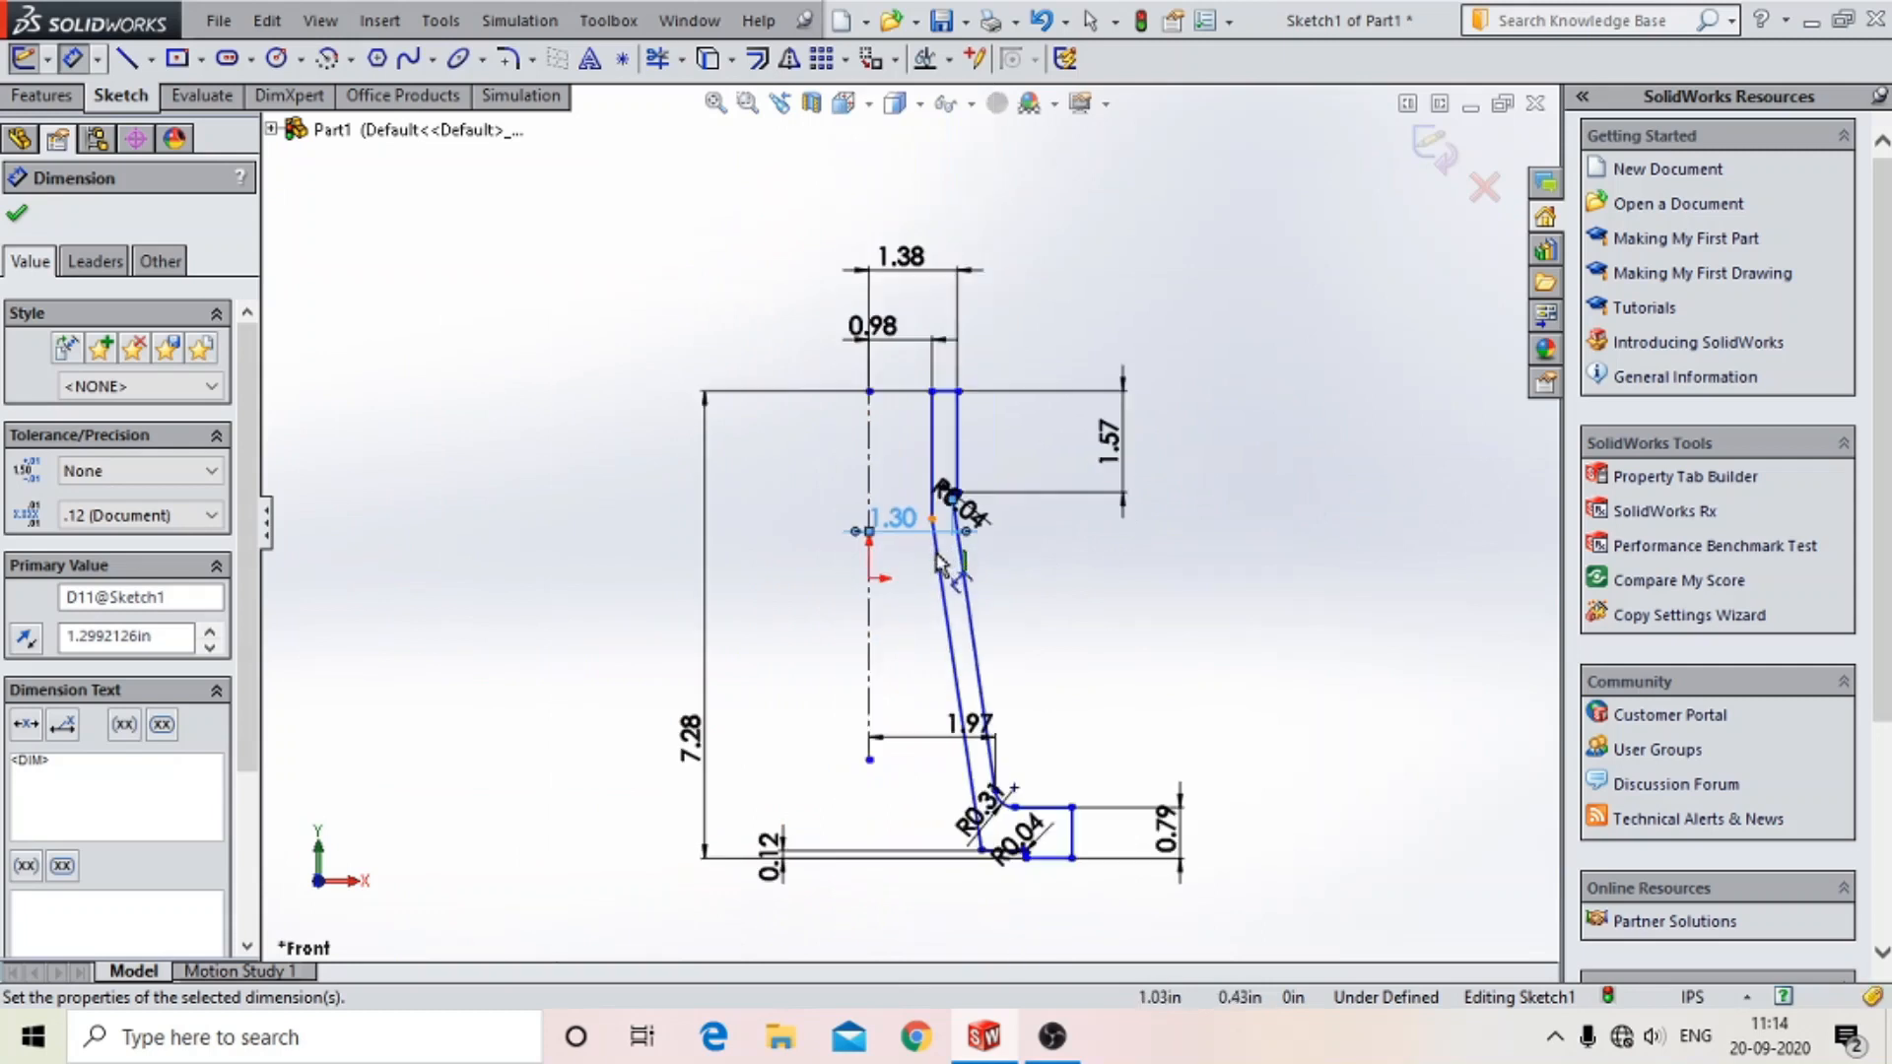
scroll(980, 493, "down", 3)
scroll(963, 499, "up", 5)
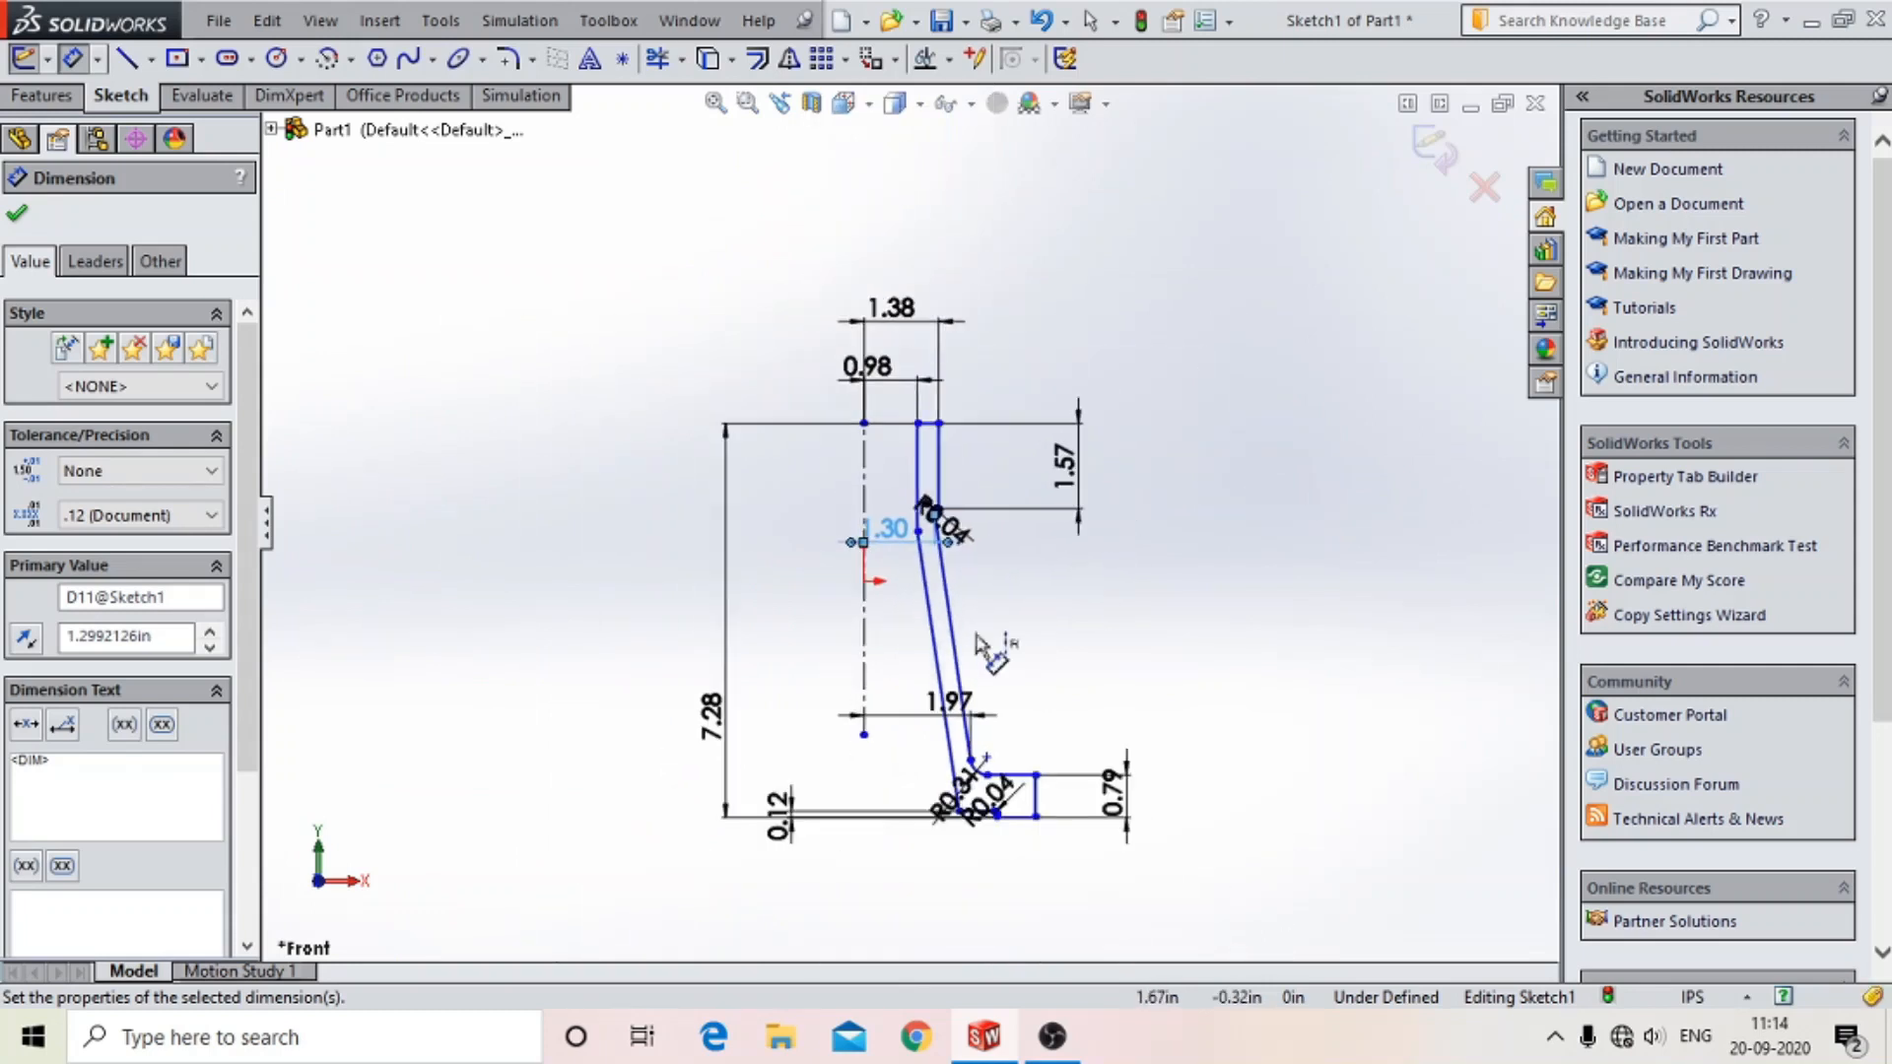
scroll(936, 557, "down", 4)
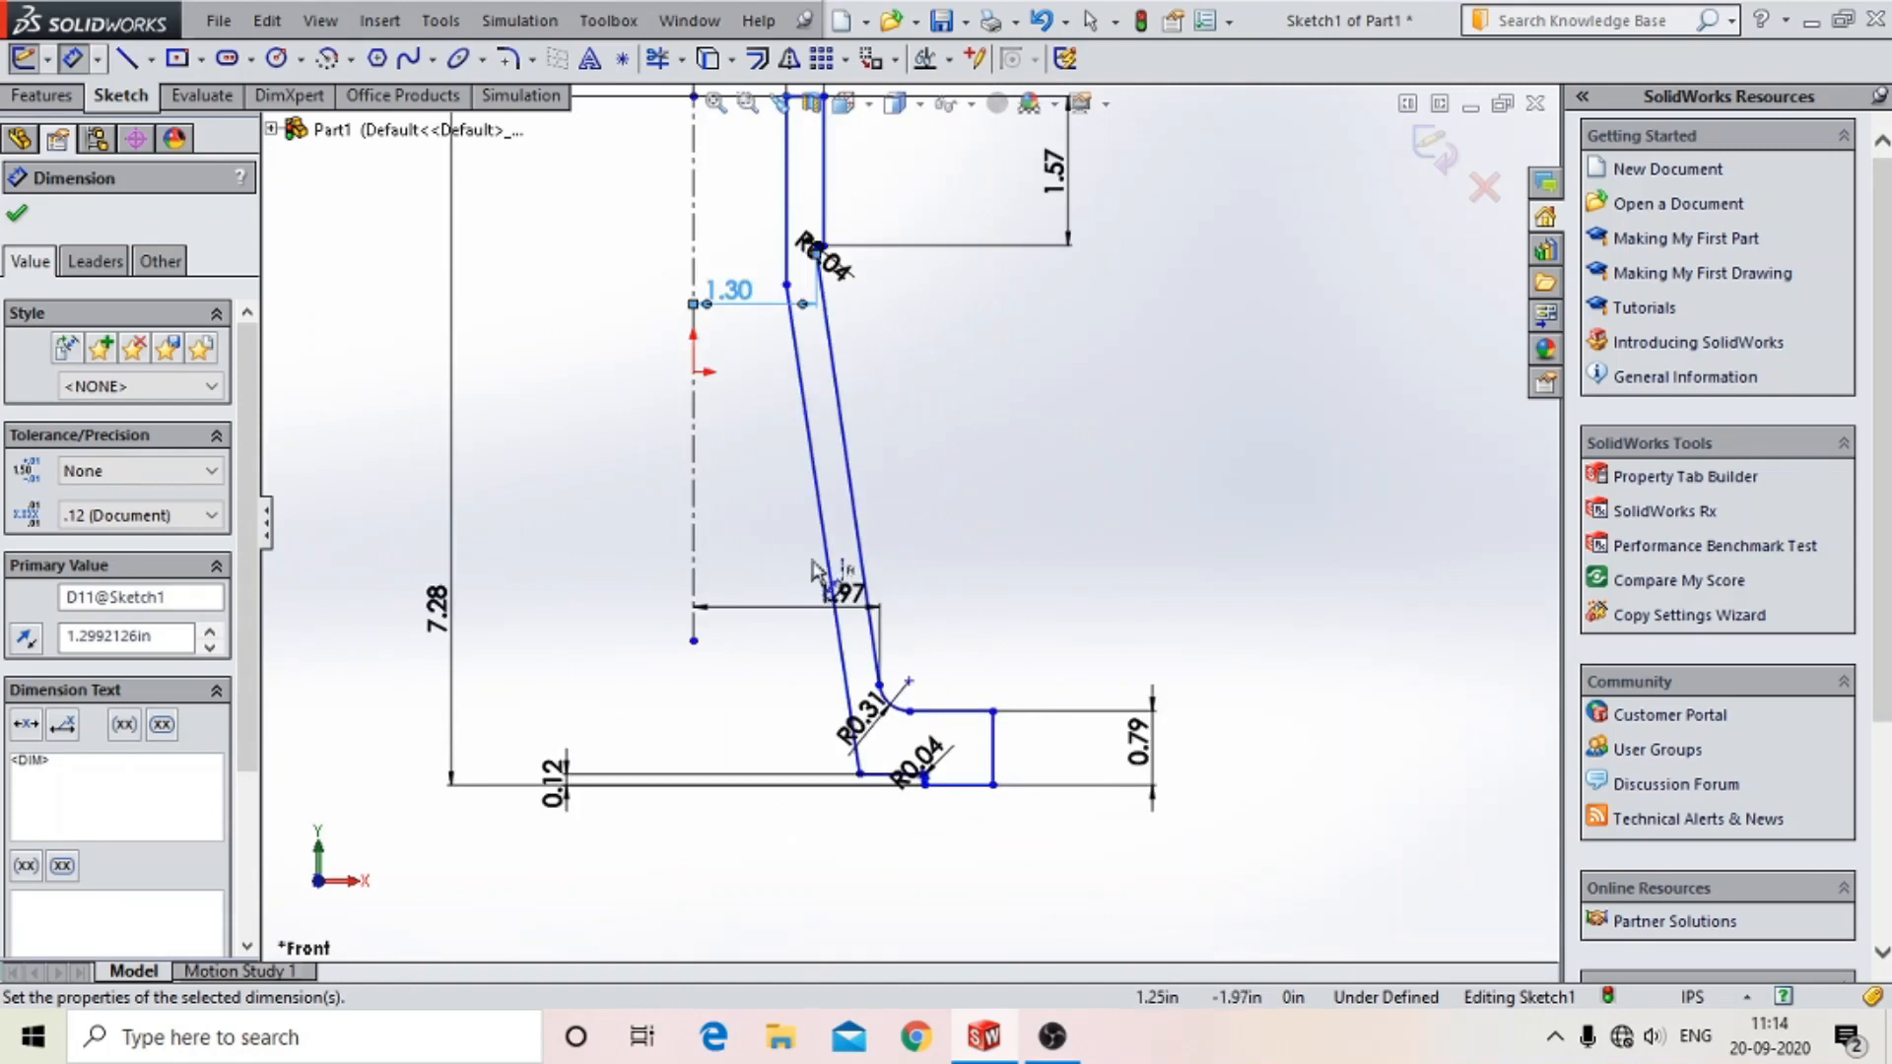
scroll(1197, 705, "down", 4)
scroll(773, 726, "up", 6)
scroll(926, 911, "down", 5)
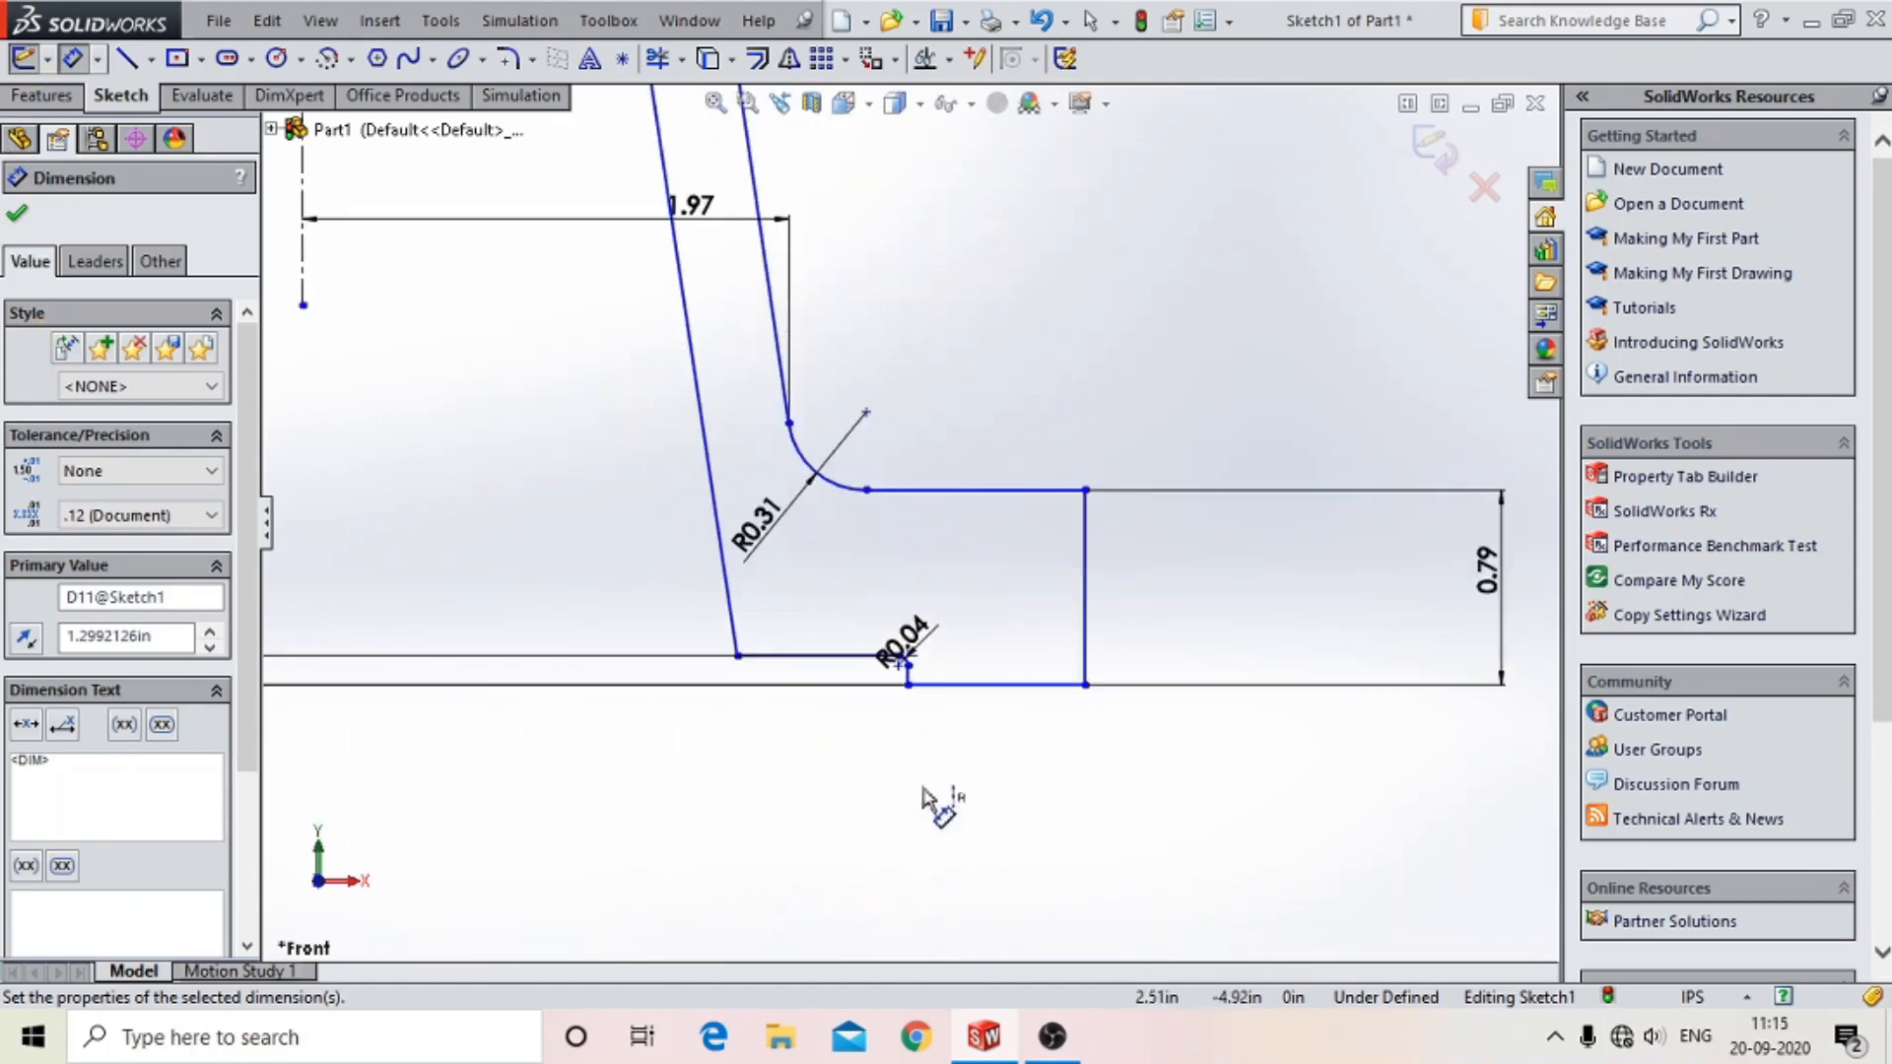
scroll(785, 509, "up", 4)
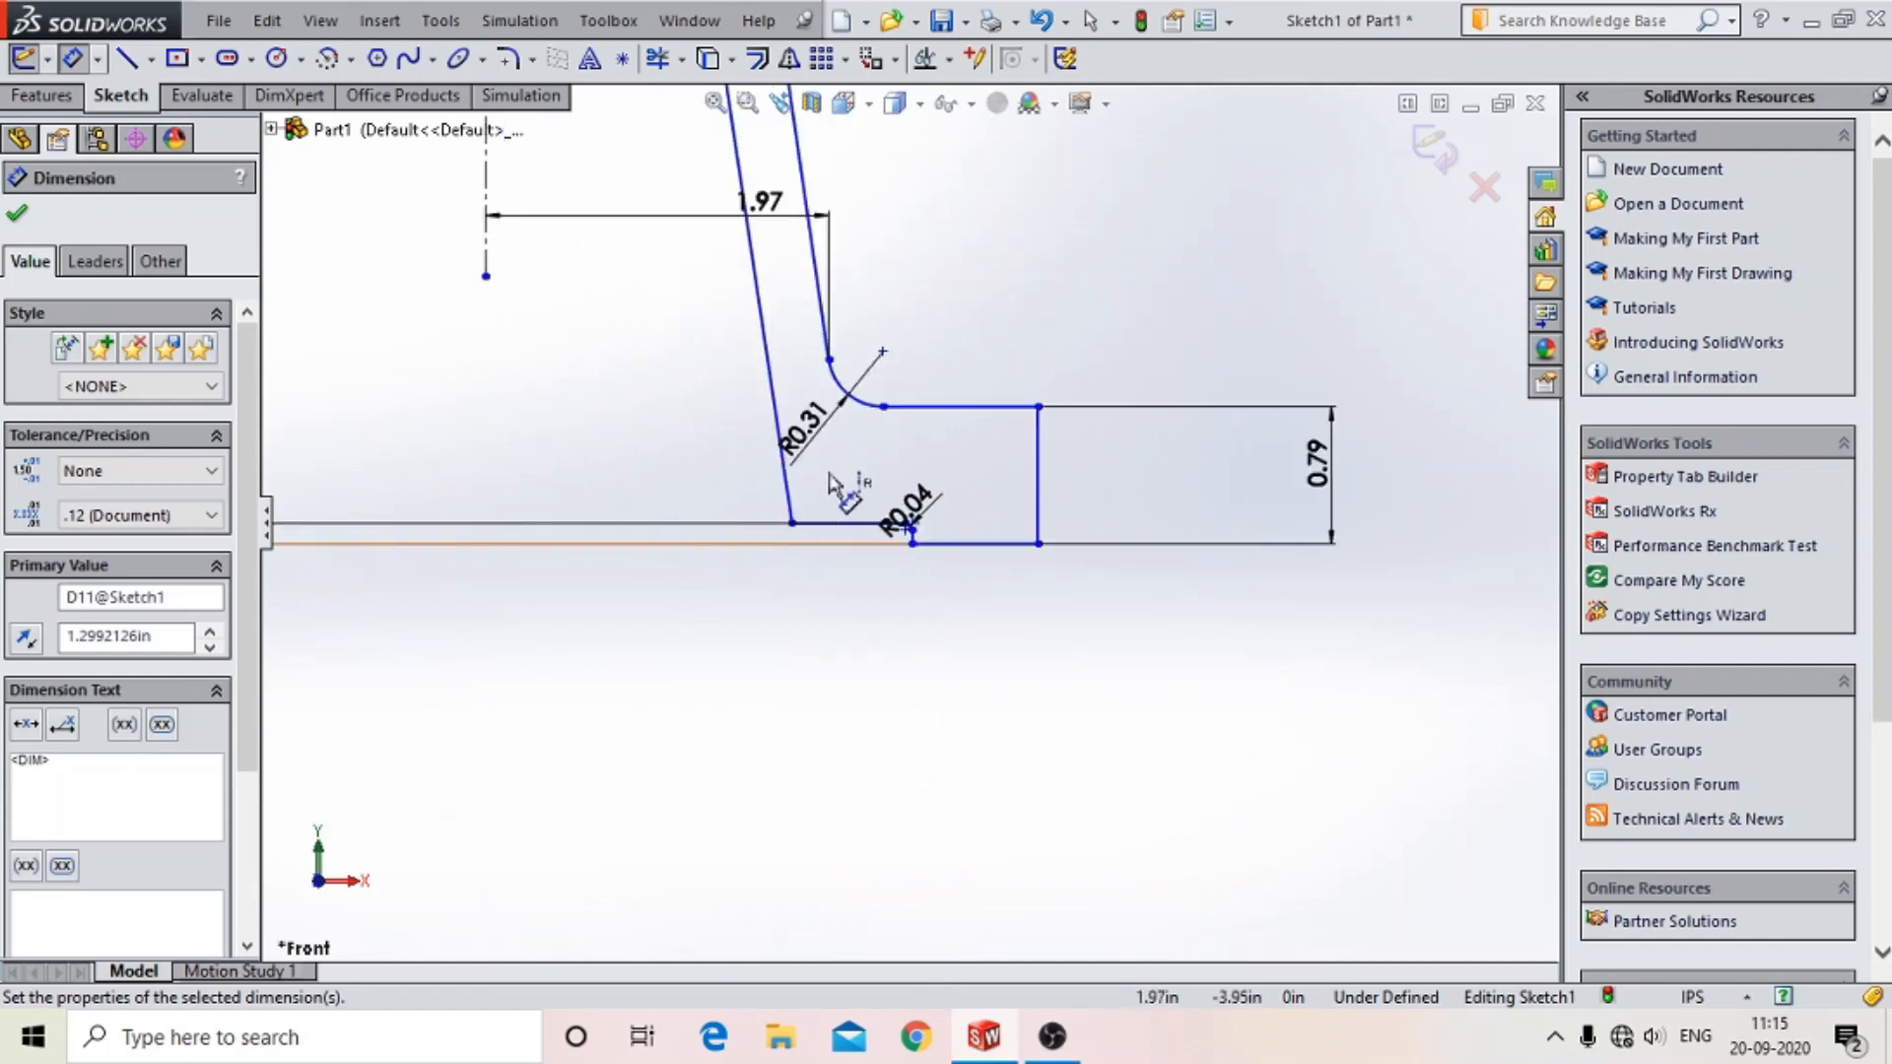
scroll(835, 487, "up", 5)
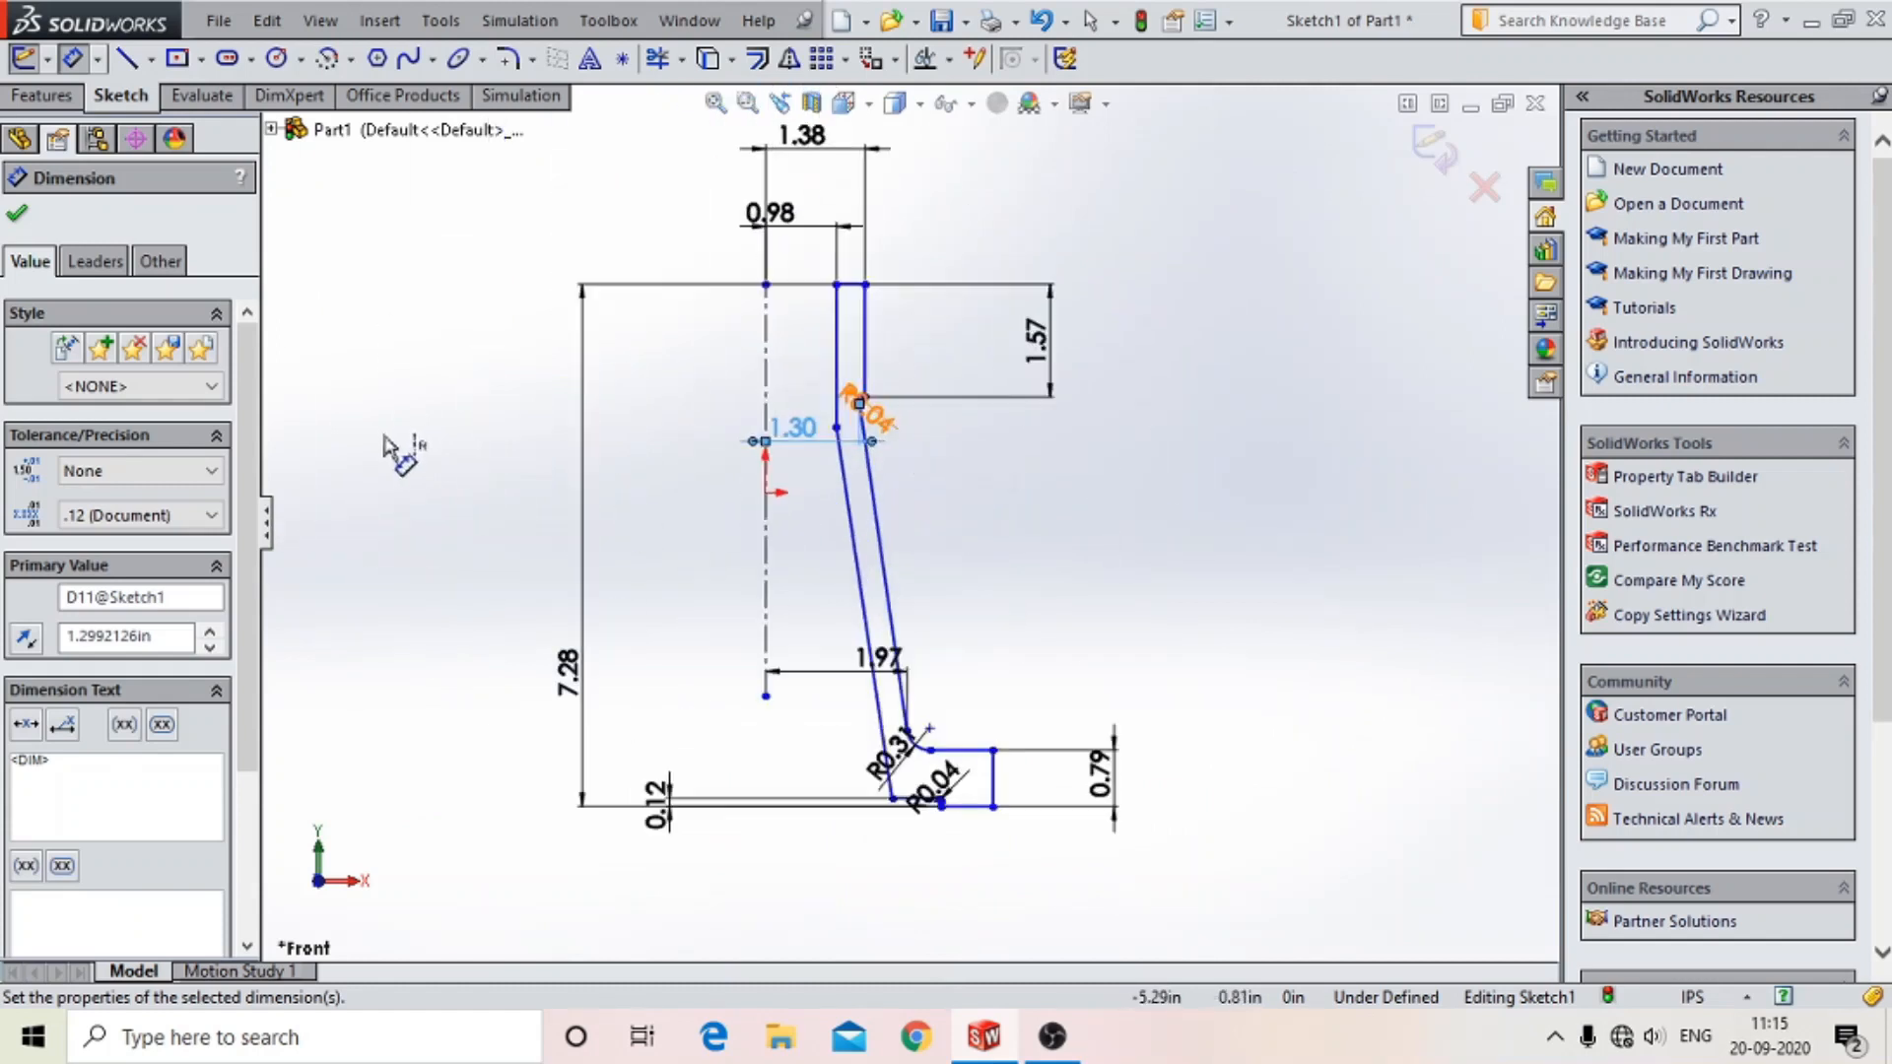
- Revolve the closed profile 360 degrees about the vertical centerline into a solid body
left_click(16, 213)
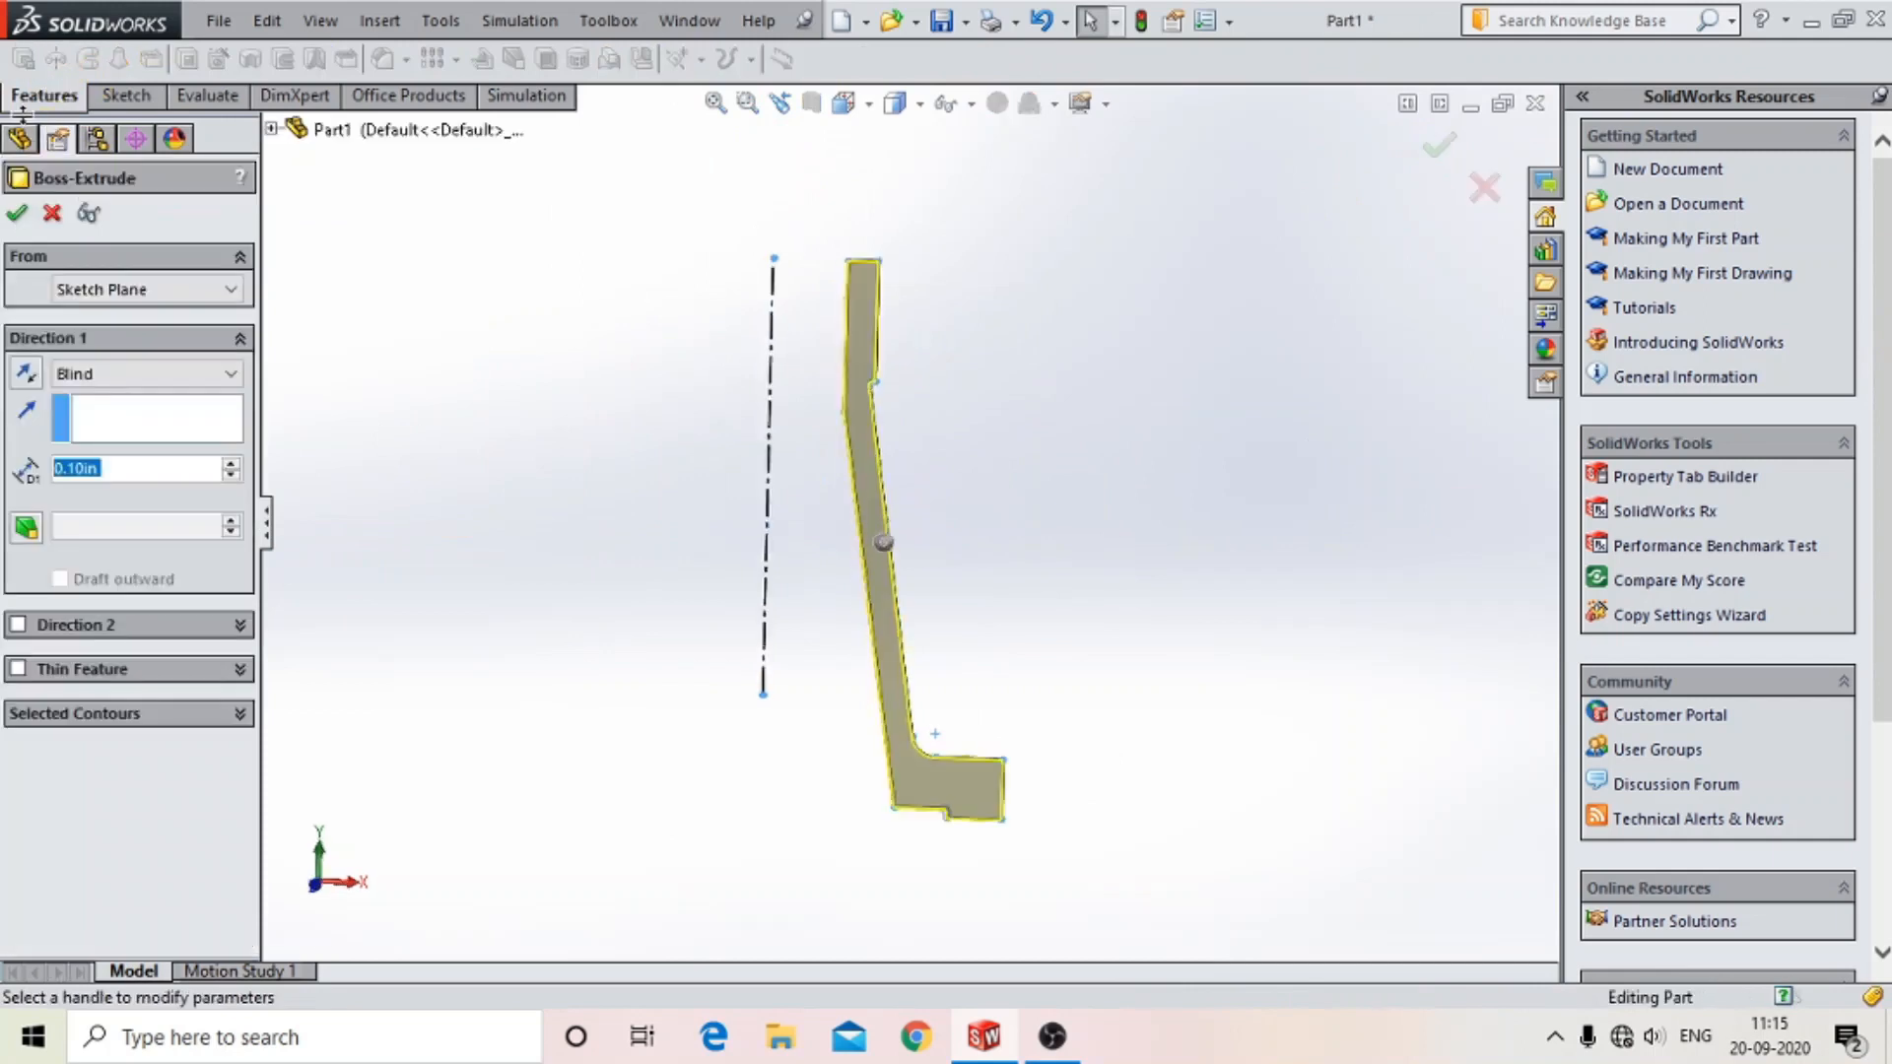
key("Escape")
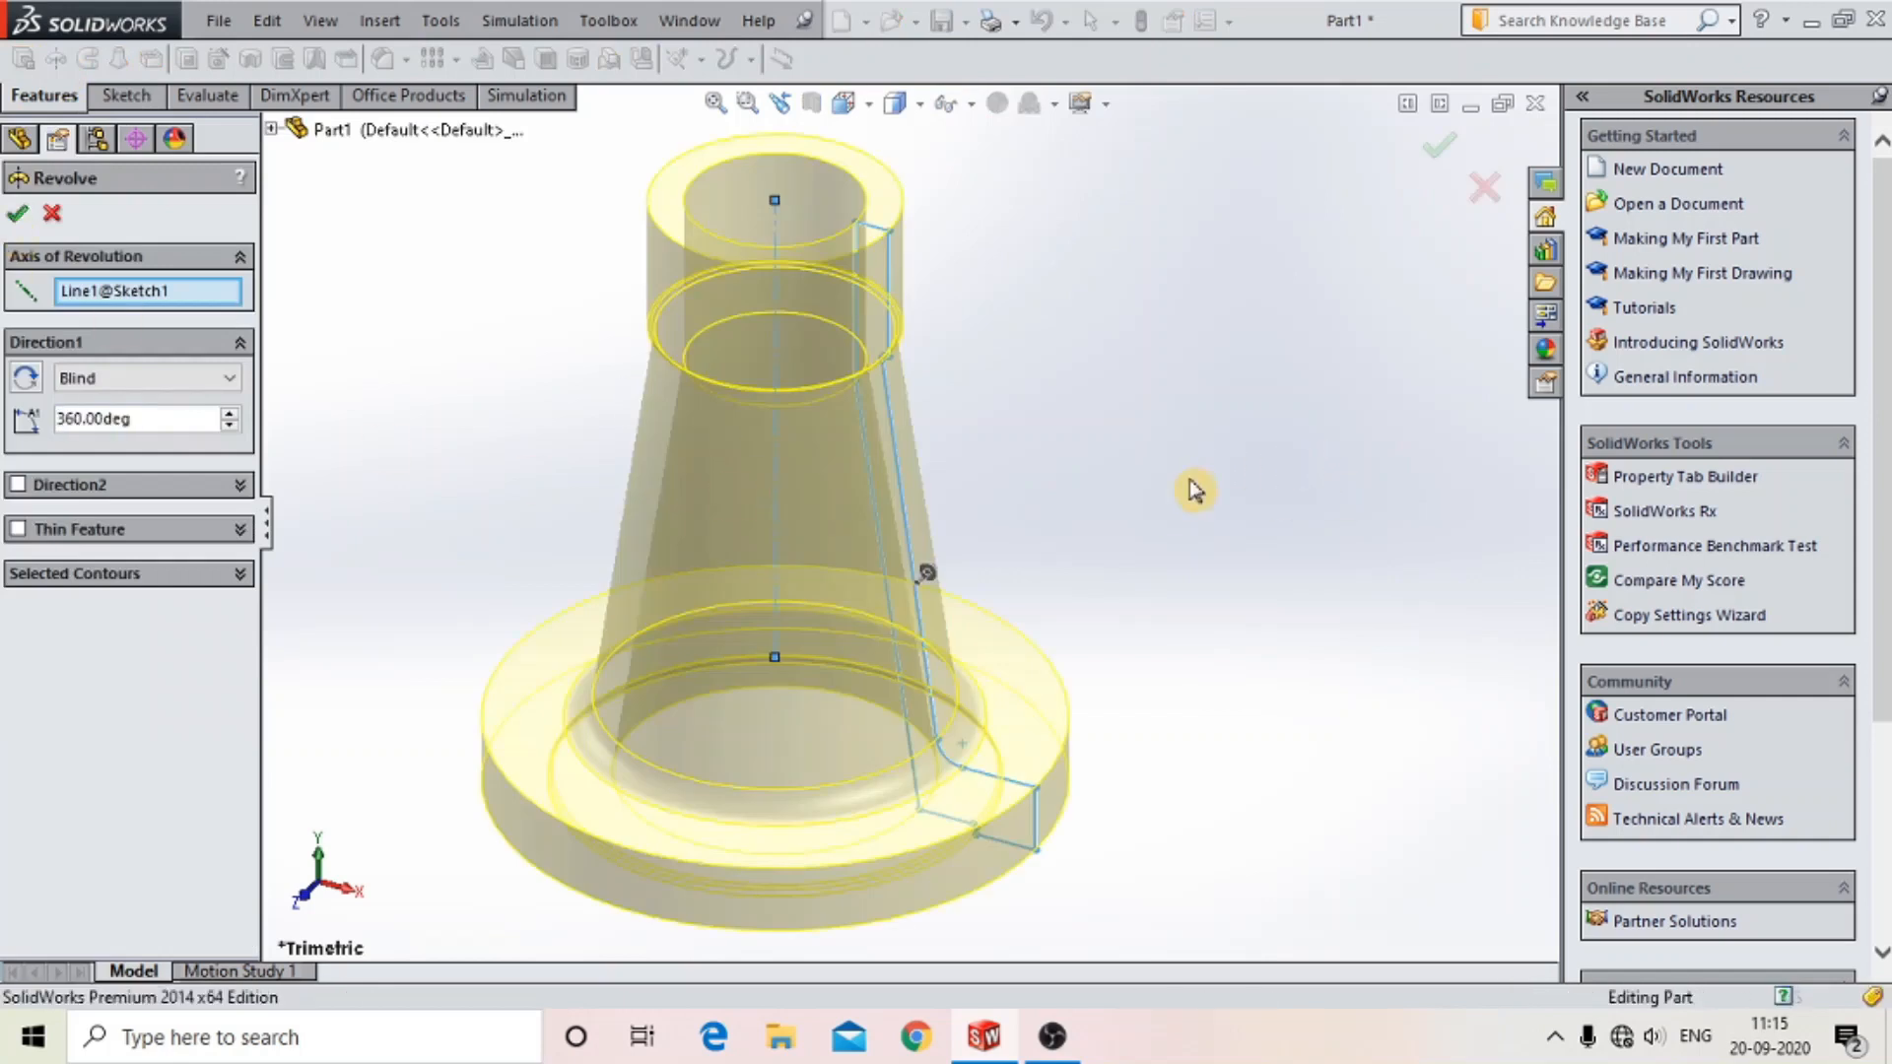
key("Return")
mouse_move(1189, 763)
middle_mouse_down()
mouse_move(1139, 667)
mouse_move(1026, 663)
mouse_move(1115, 733)
mouse_move(789, 713)
mouse_move(767, 674)
middle_mouse_up()
key("Escape")
- Save the part as body1 in the sqrew jack folder
left_click(217, 22)
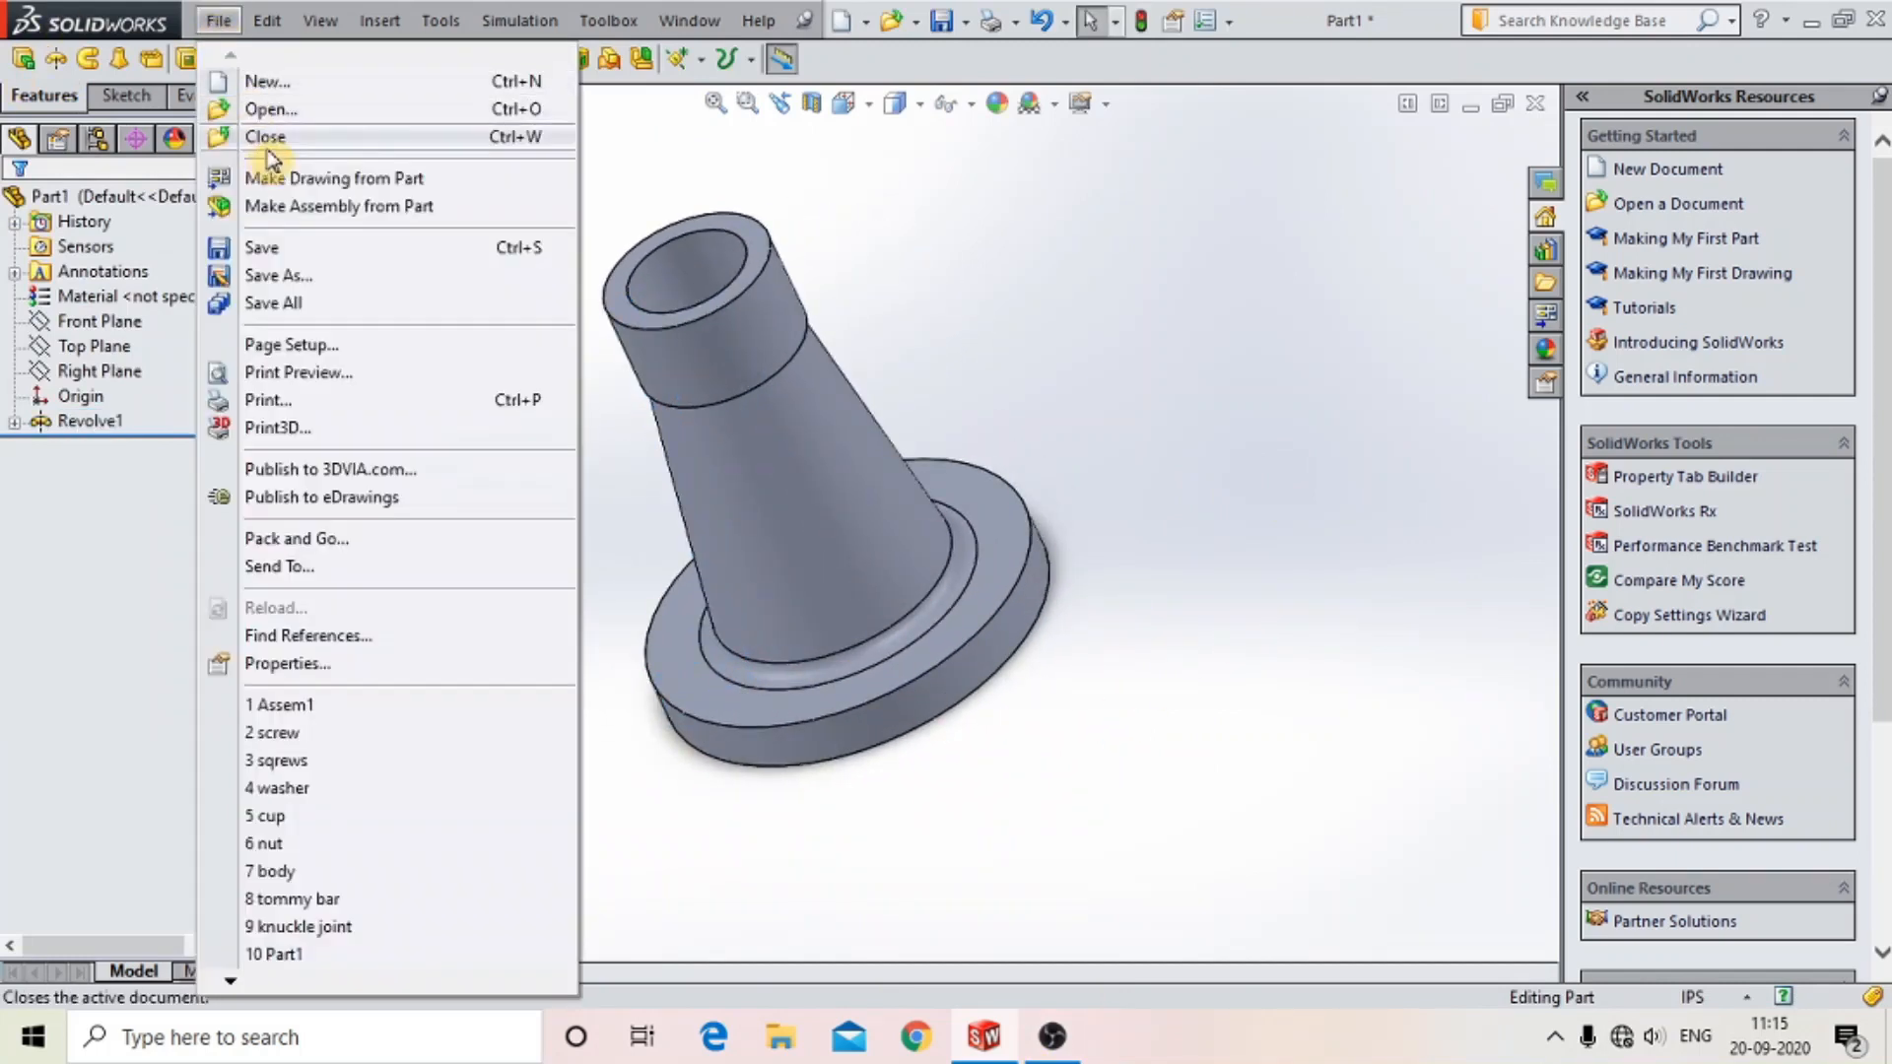
left_click(281, 248)
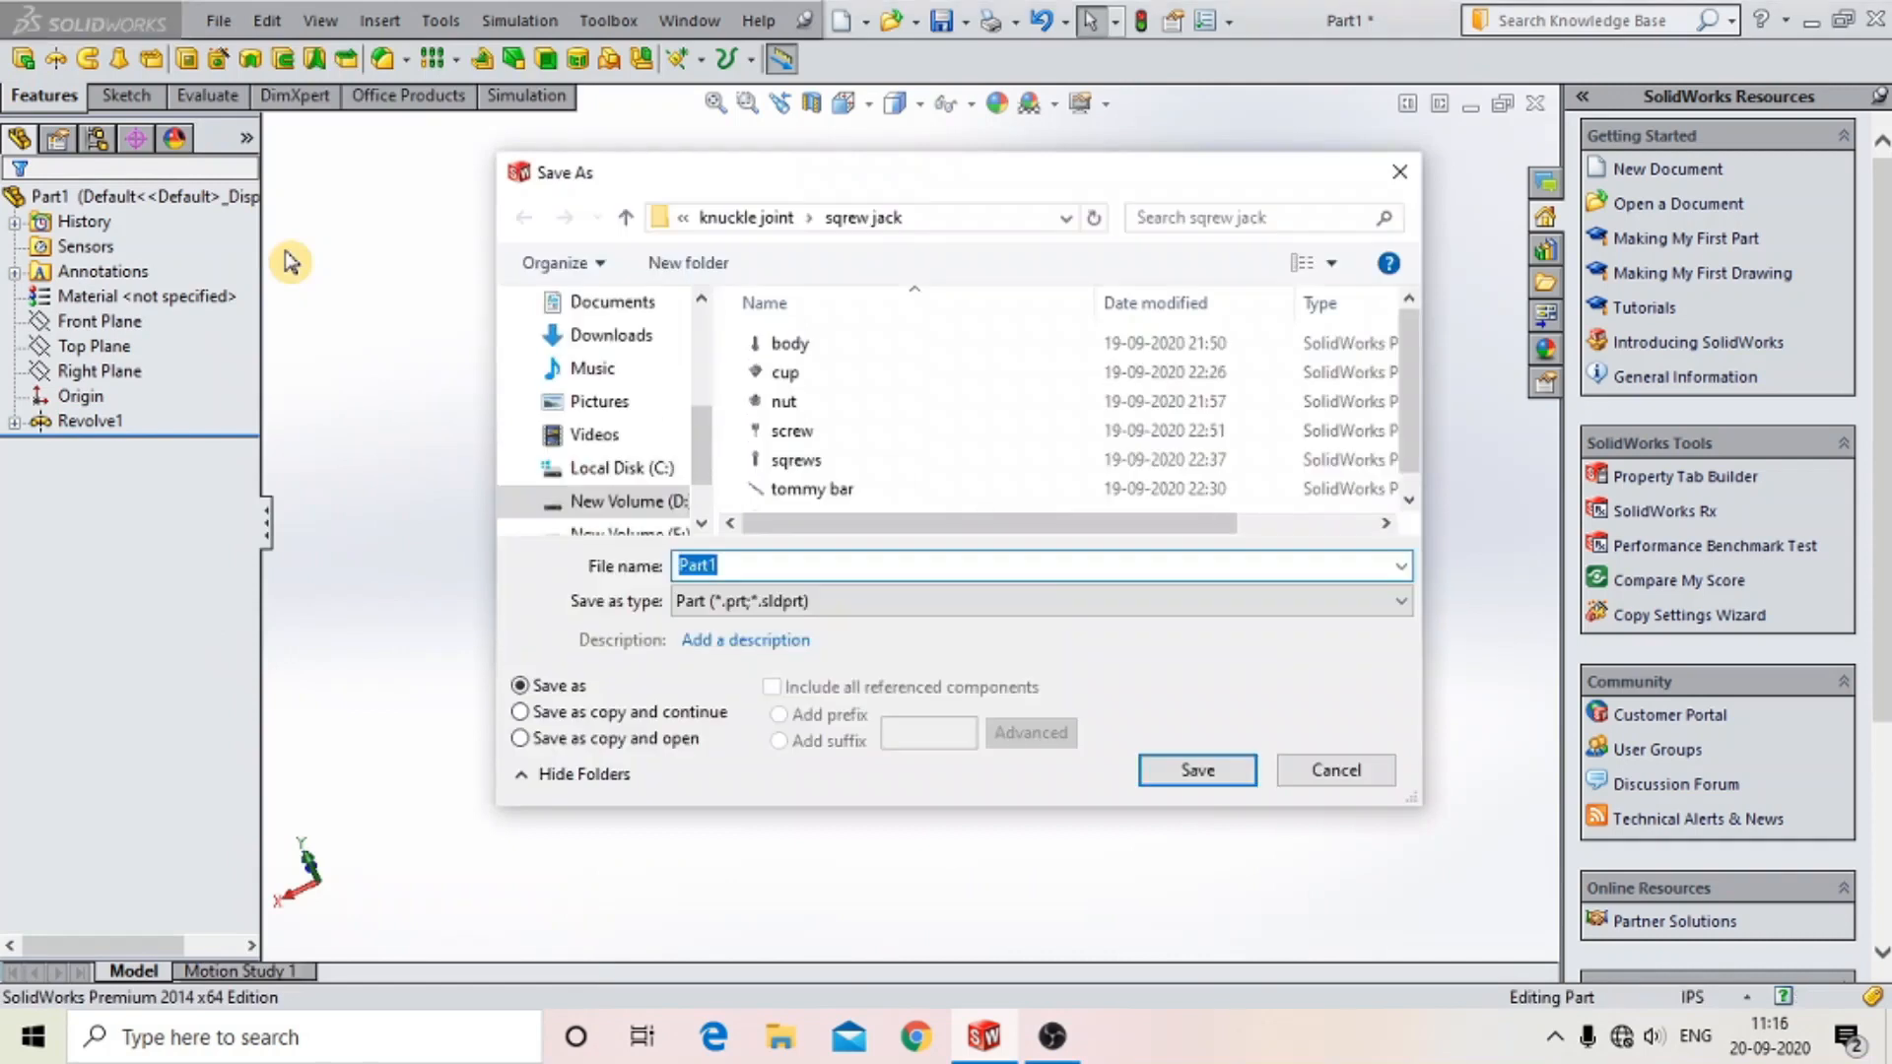
type("body1")
left_click(1182, 764)
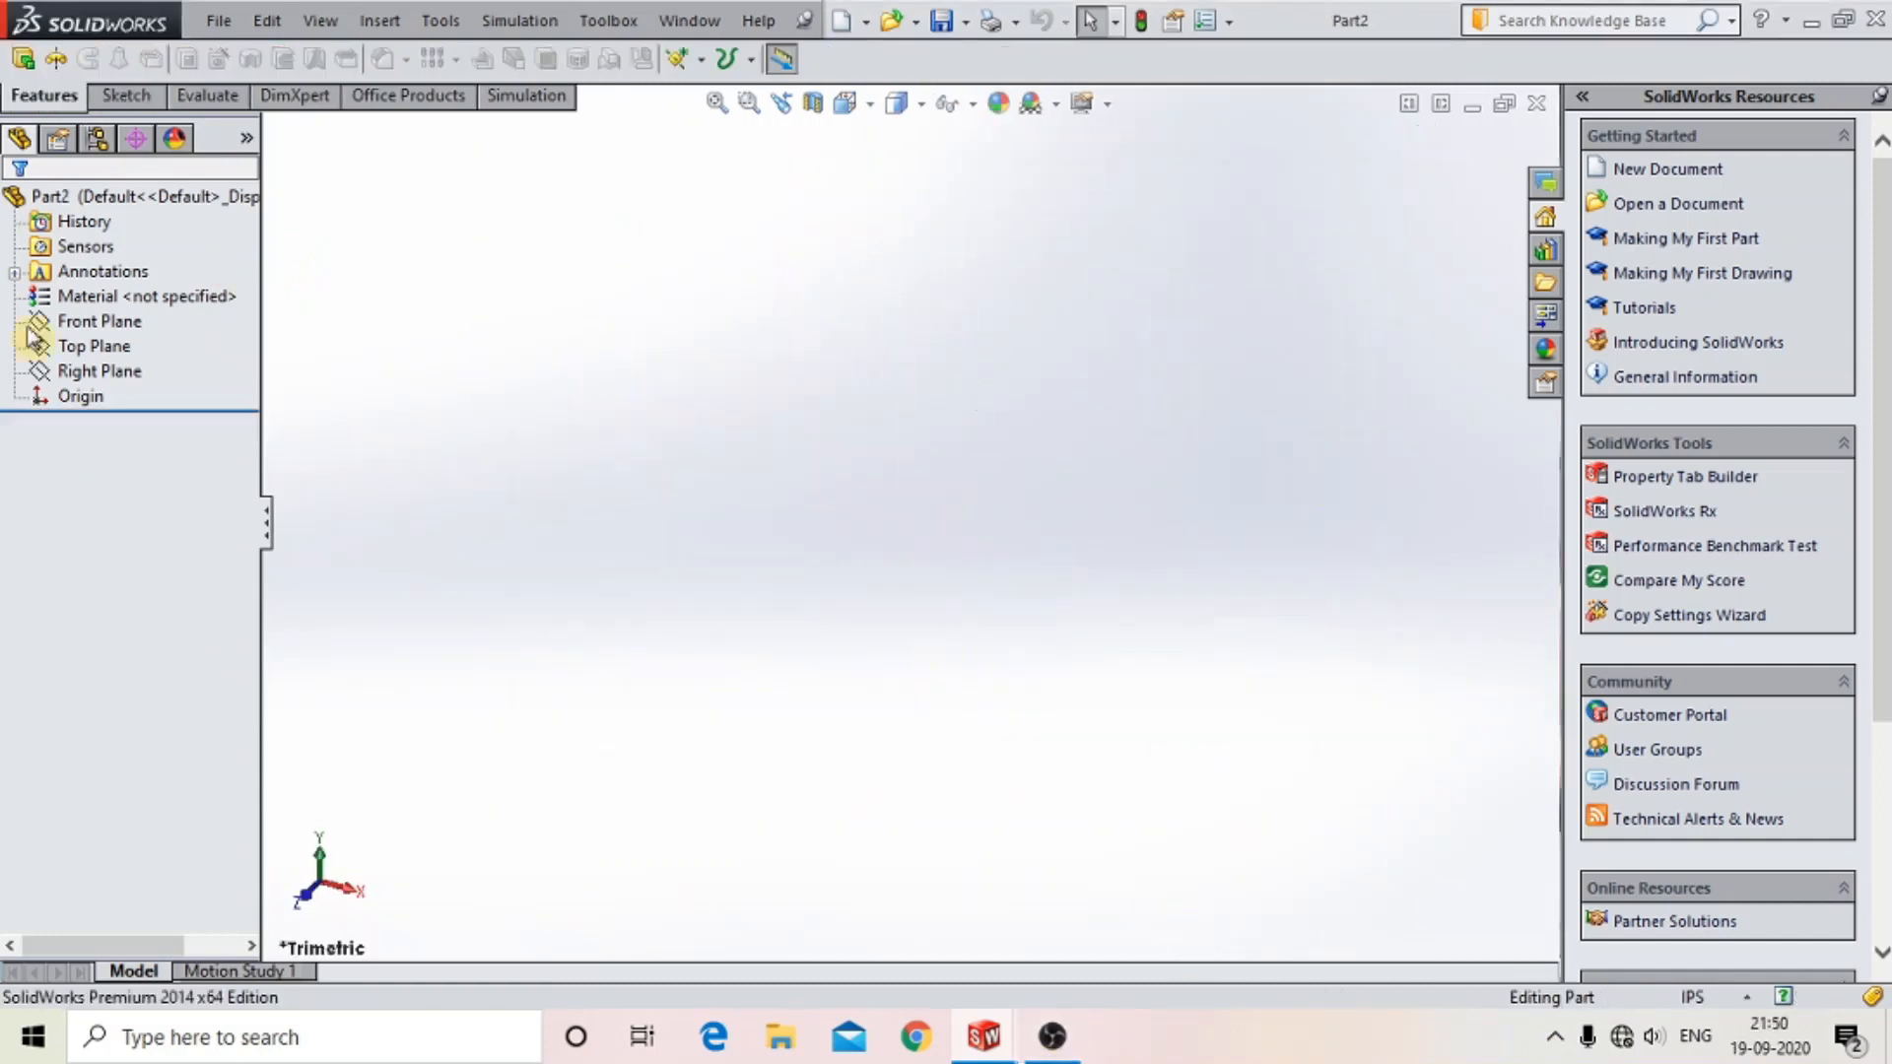
- Start a sketch on the Front Plane of the new part and draw a vertical centerline through the origin
left_click(79, 320)
left_click(104, 294)
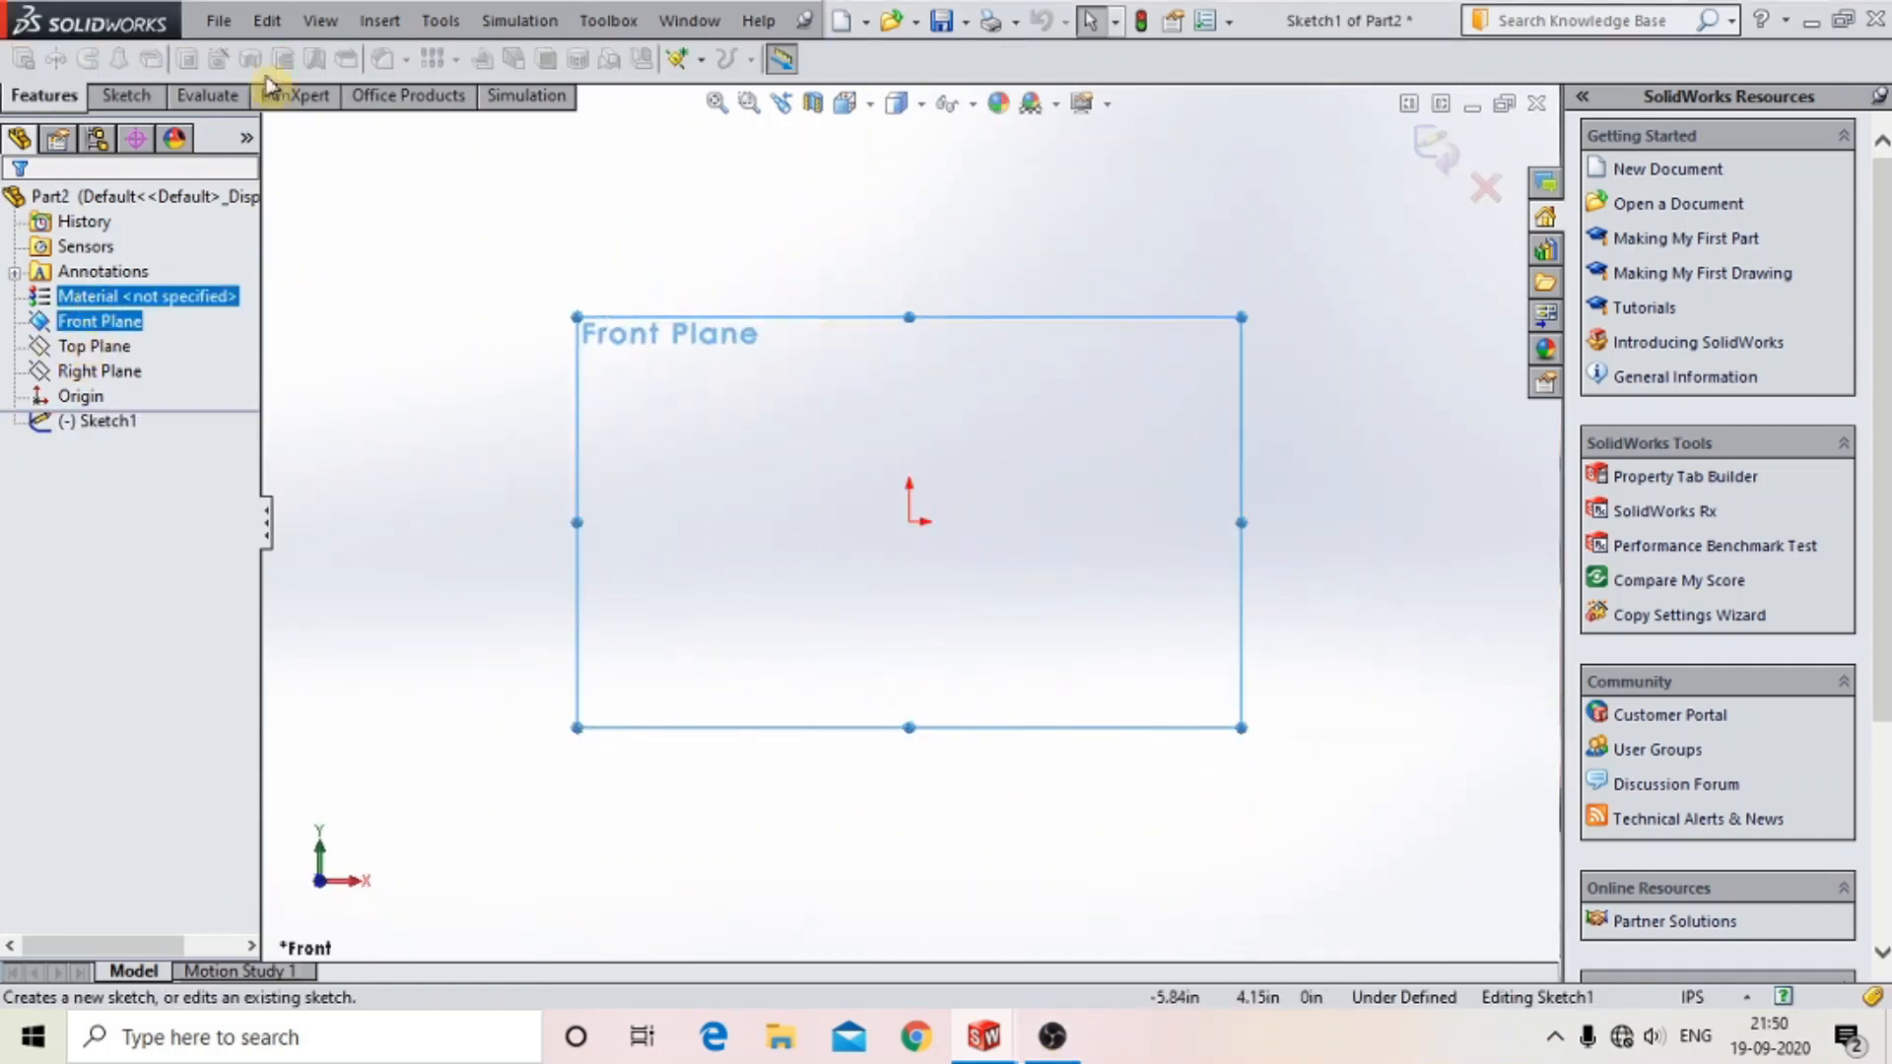
left_click(129, 99)
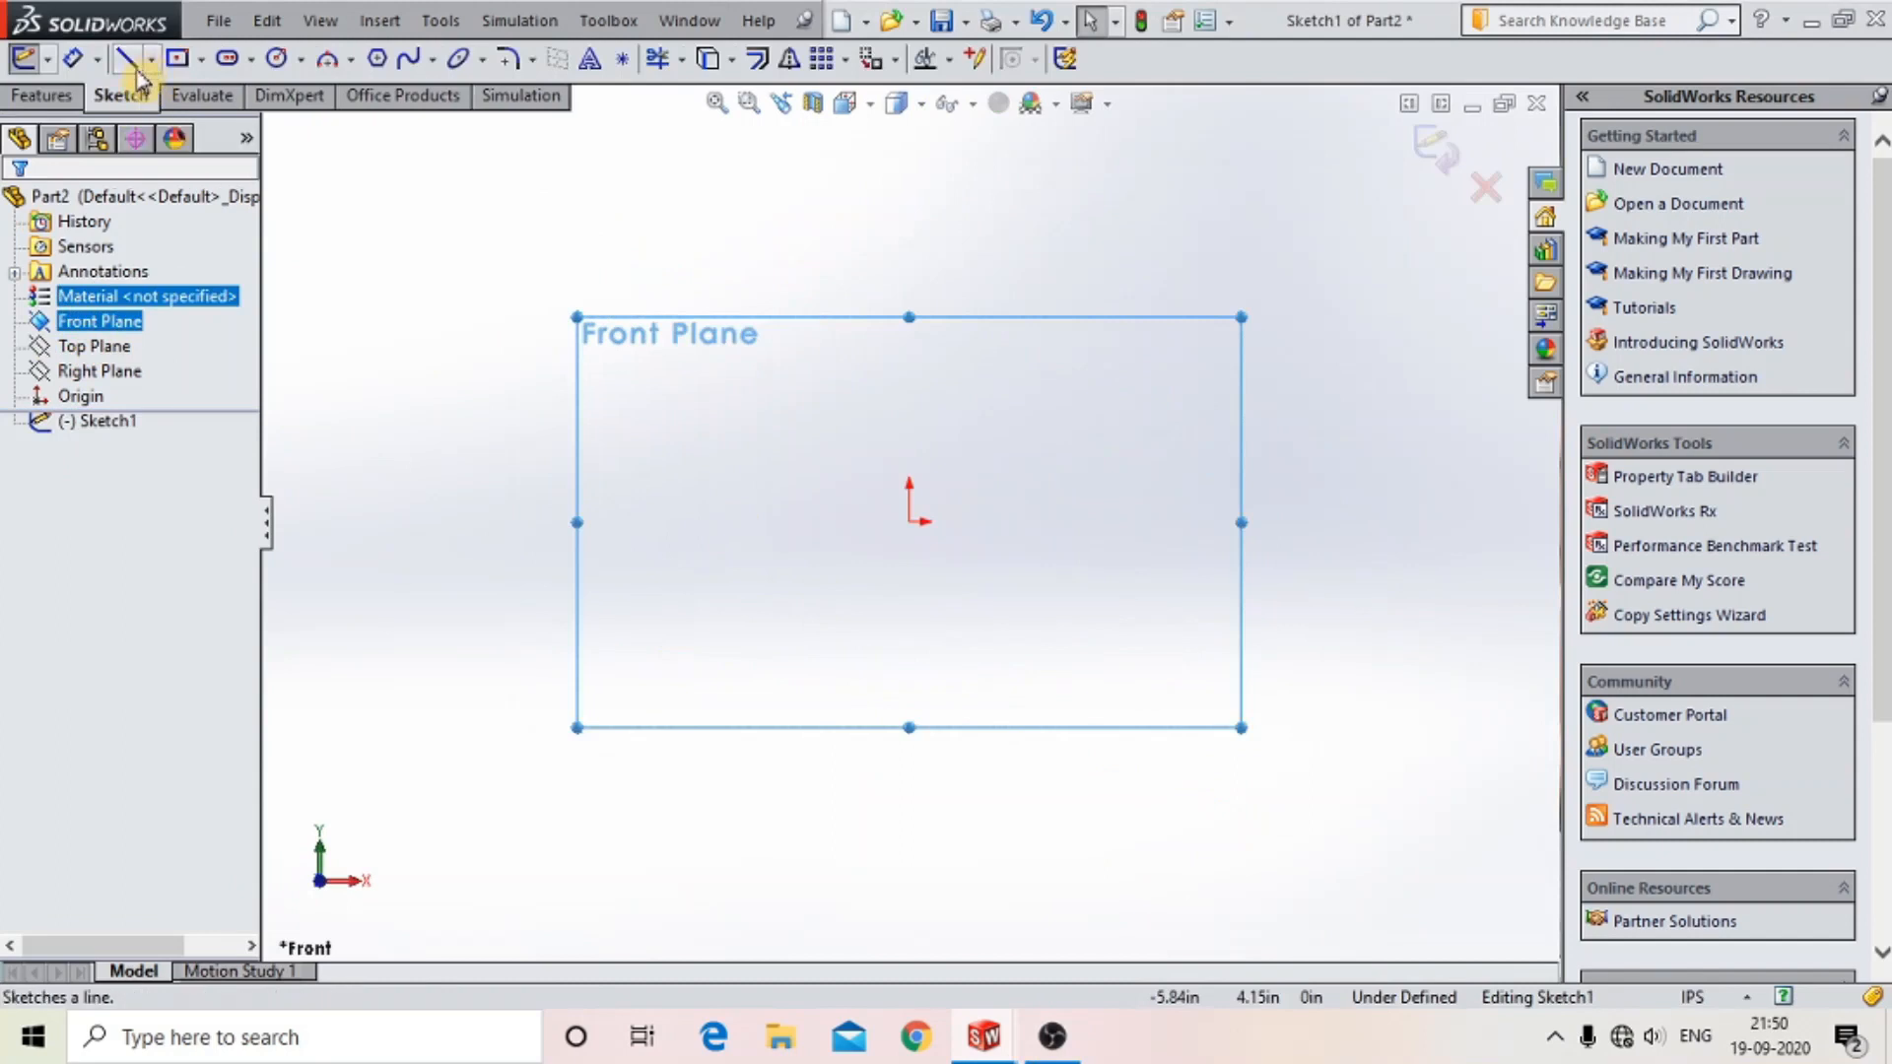
left_click(151, 59)
left_click(189, 115)
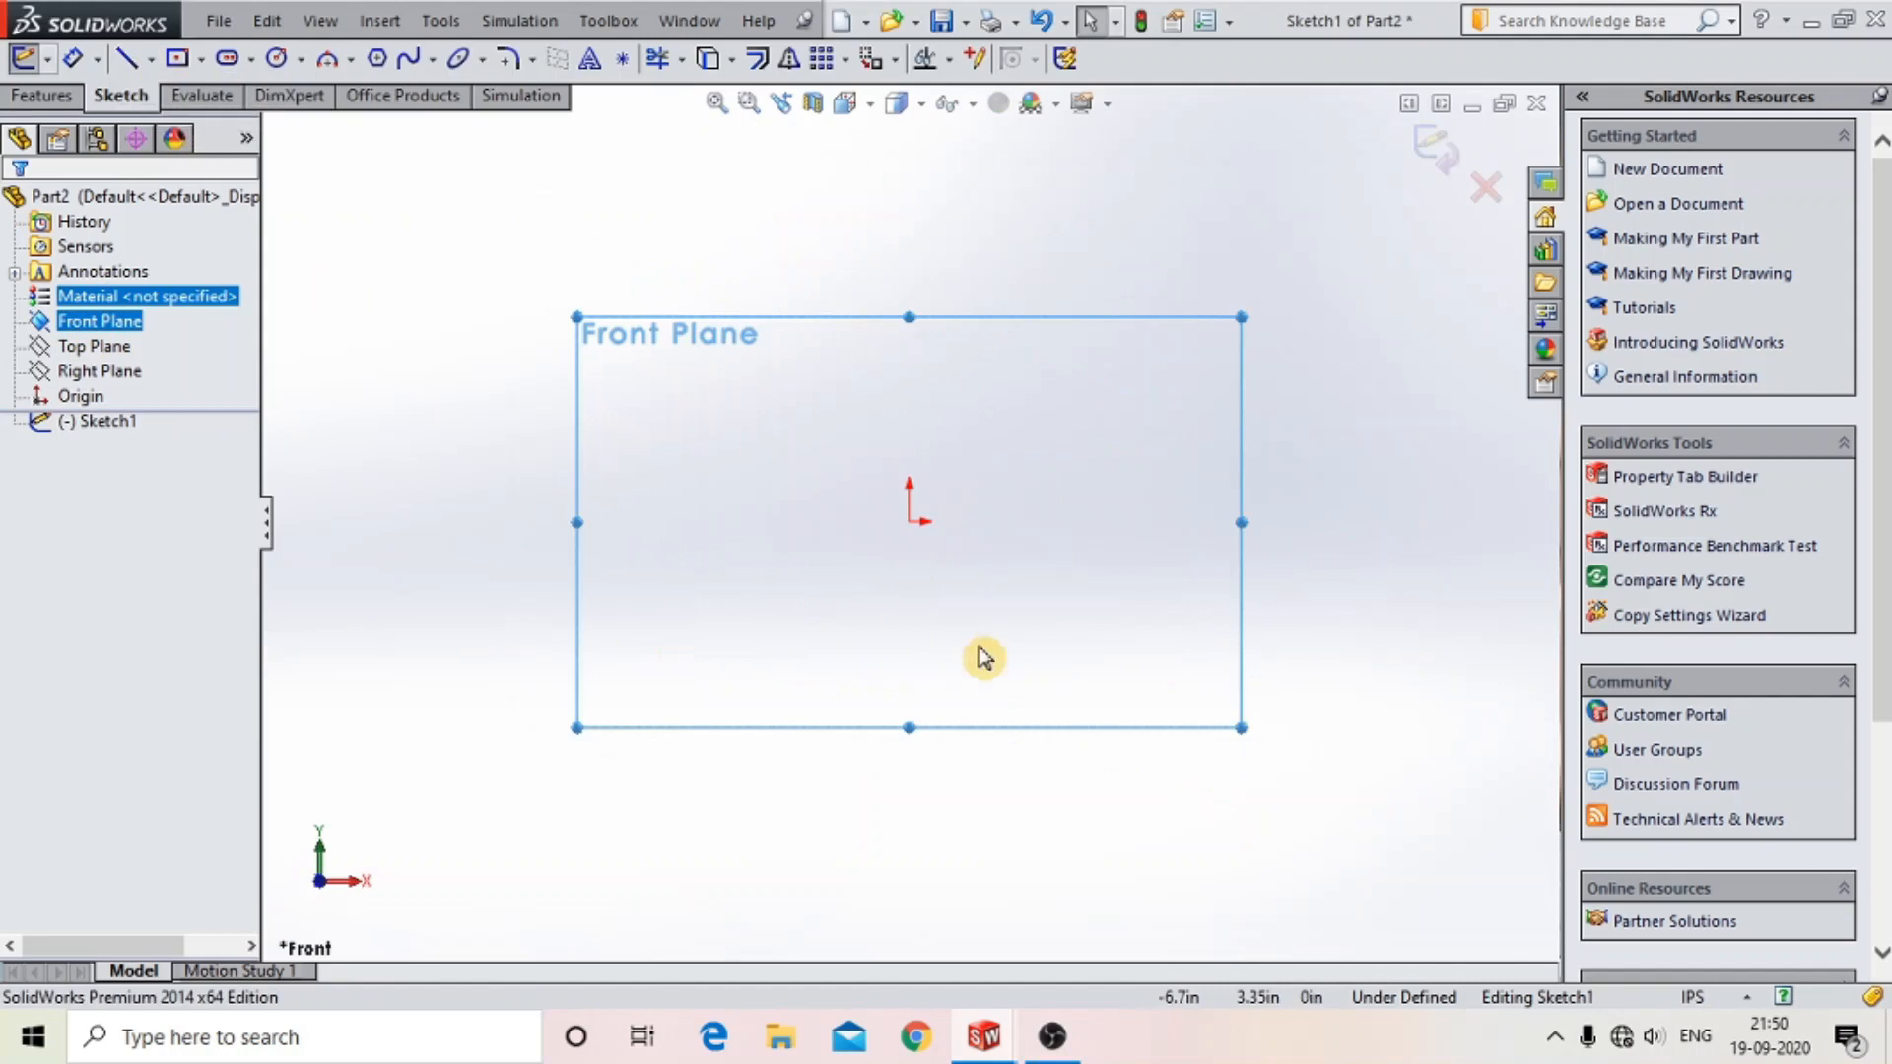
left_click_drag(909, 682, 908, 398)
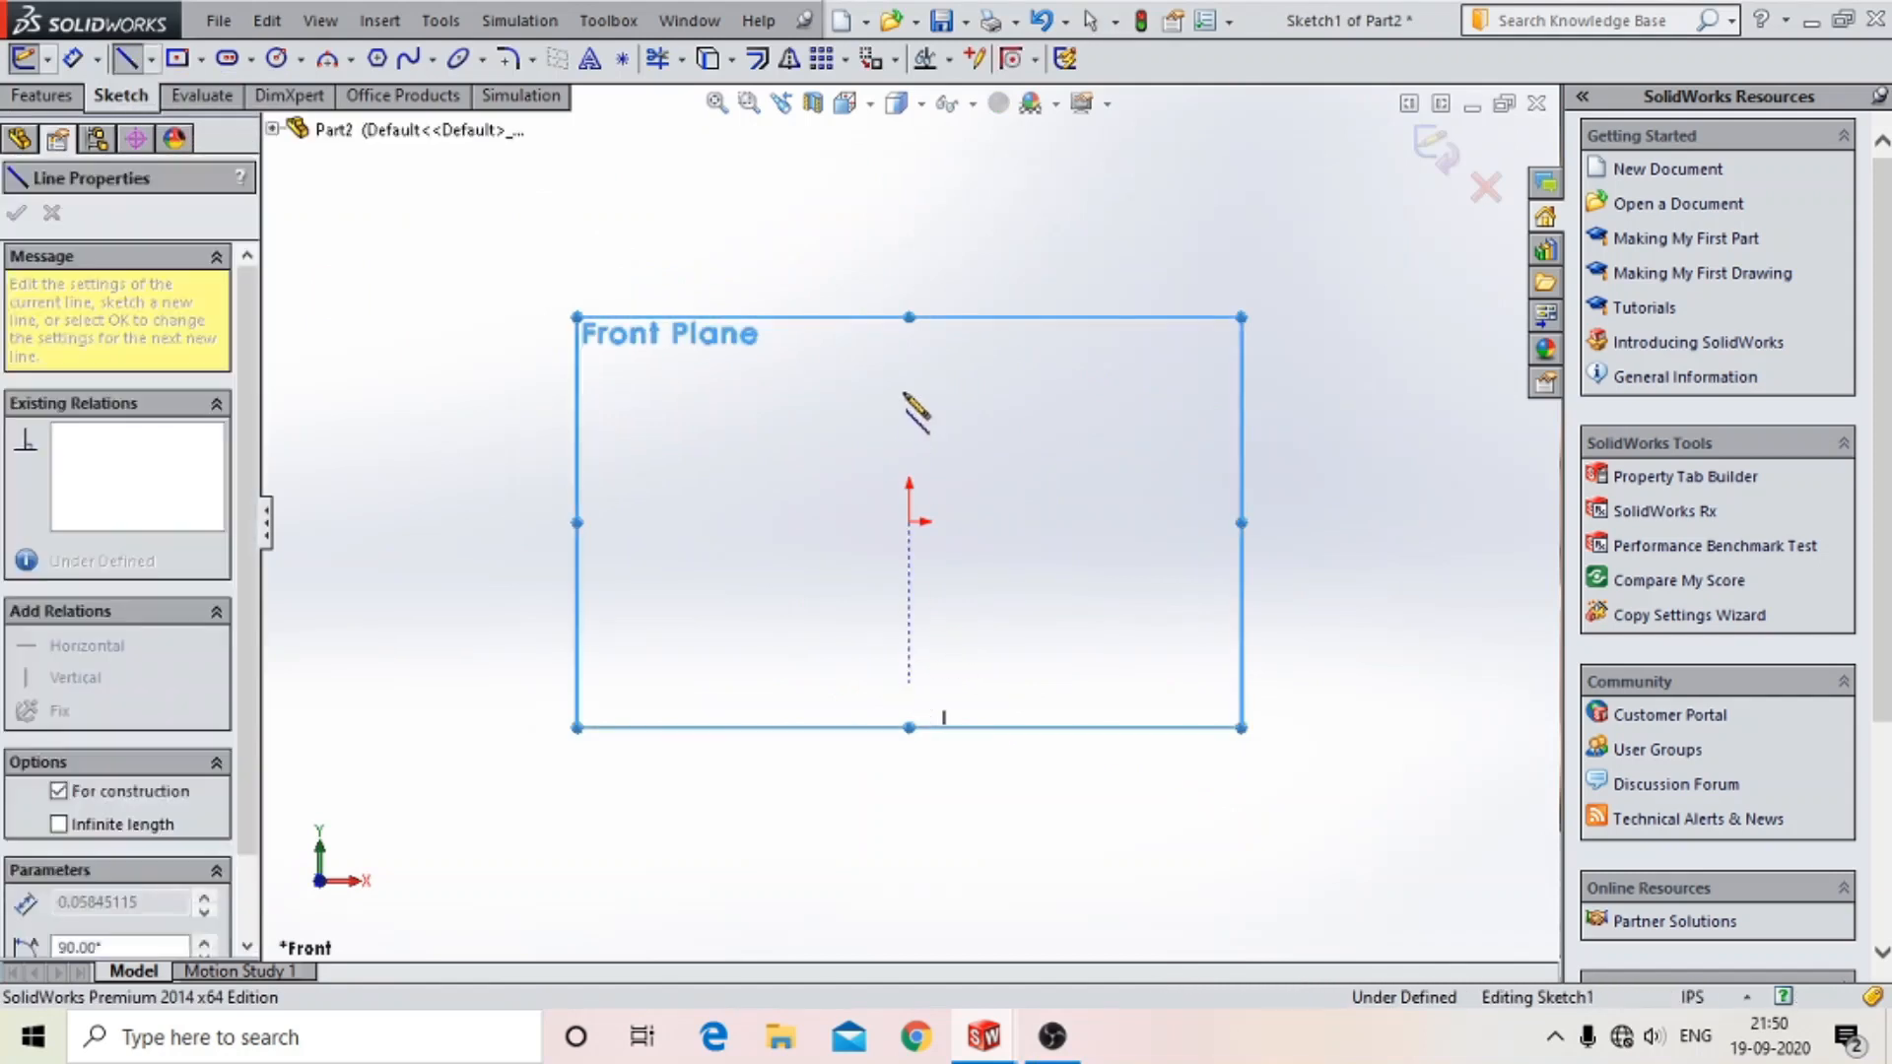
- Sketch a top edge about 1.22 in long from the centerline's upper end, continuing down into a rectangular collar protruding about 0.63 in
left_click(126, 59)
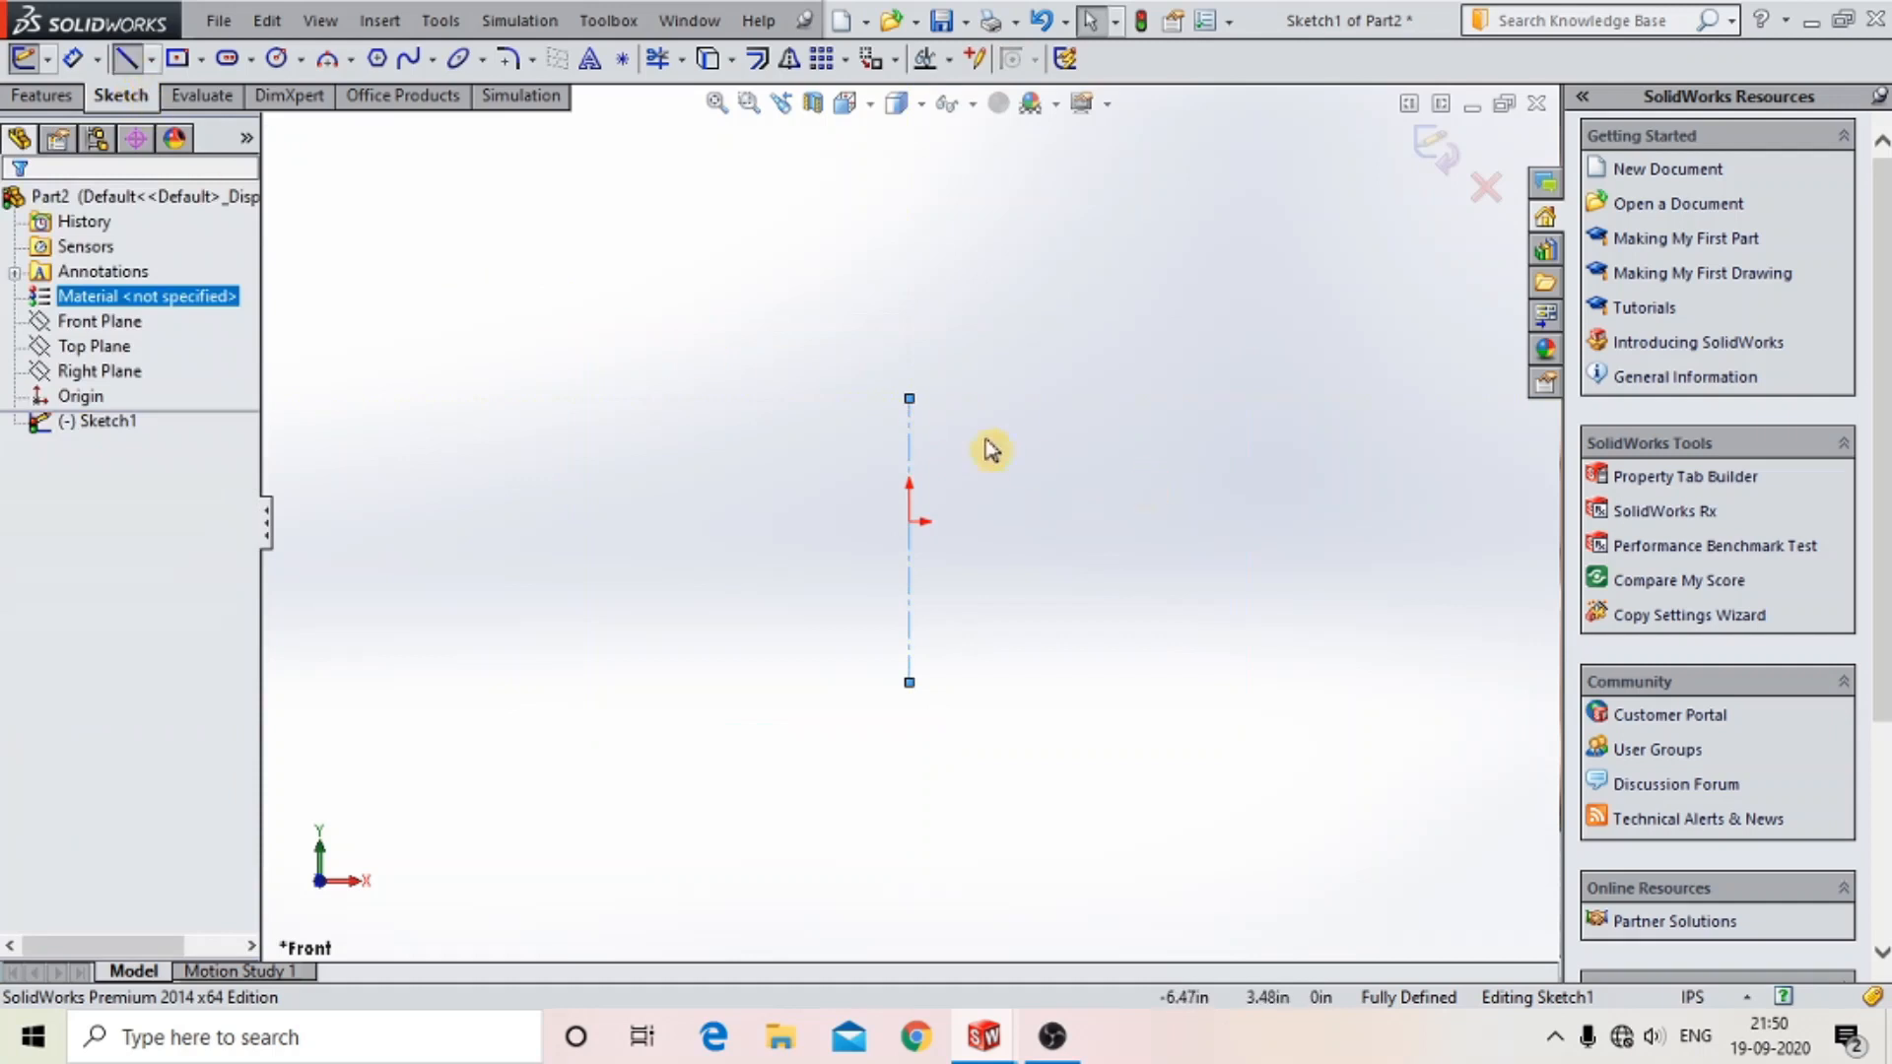
left_click(909, 399)
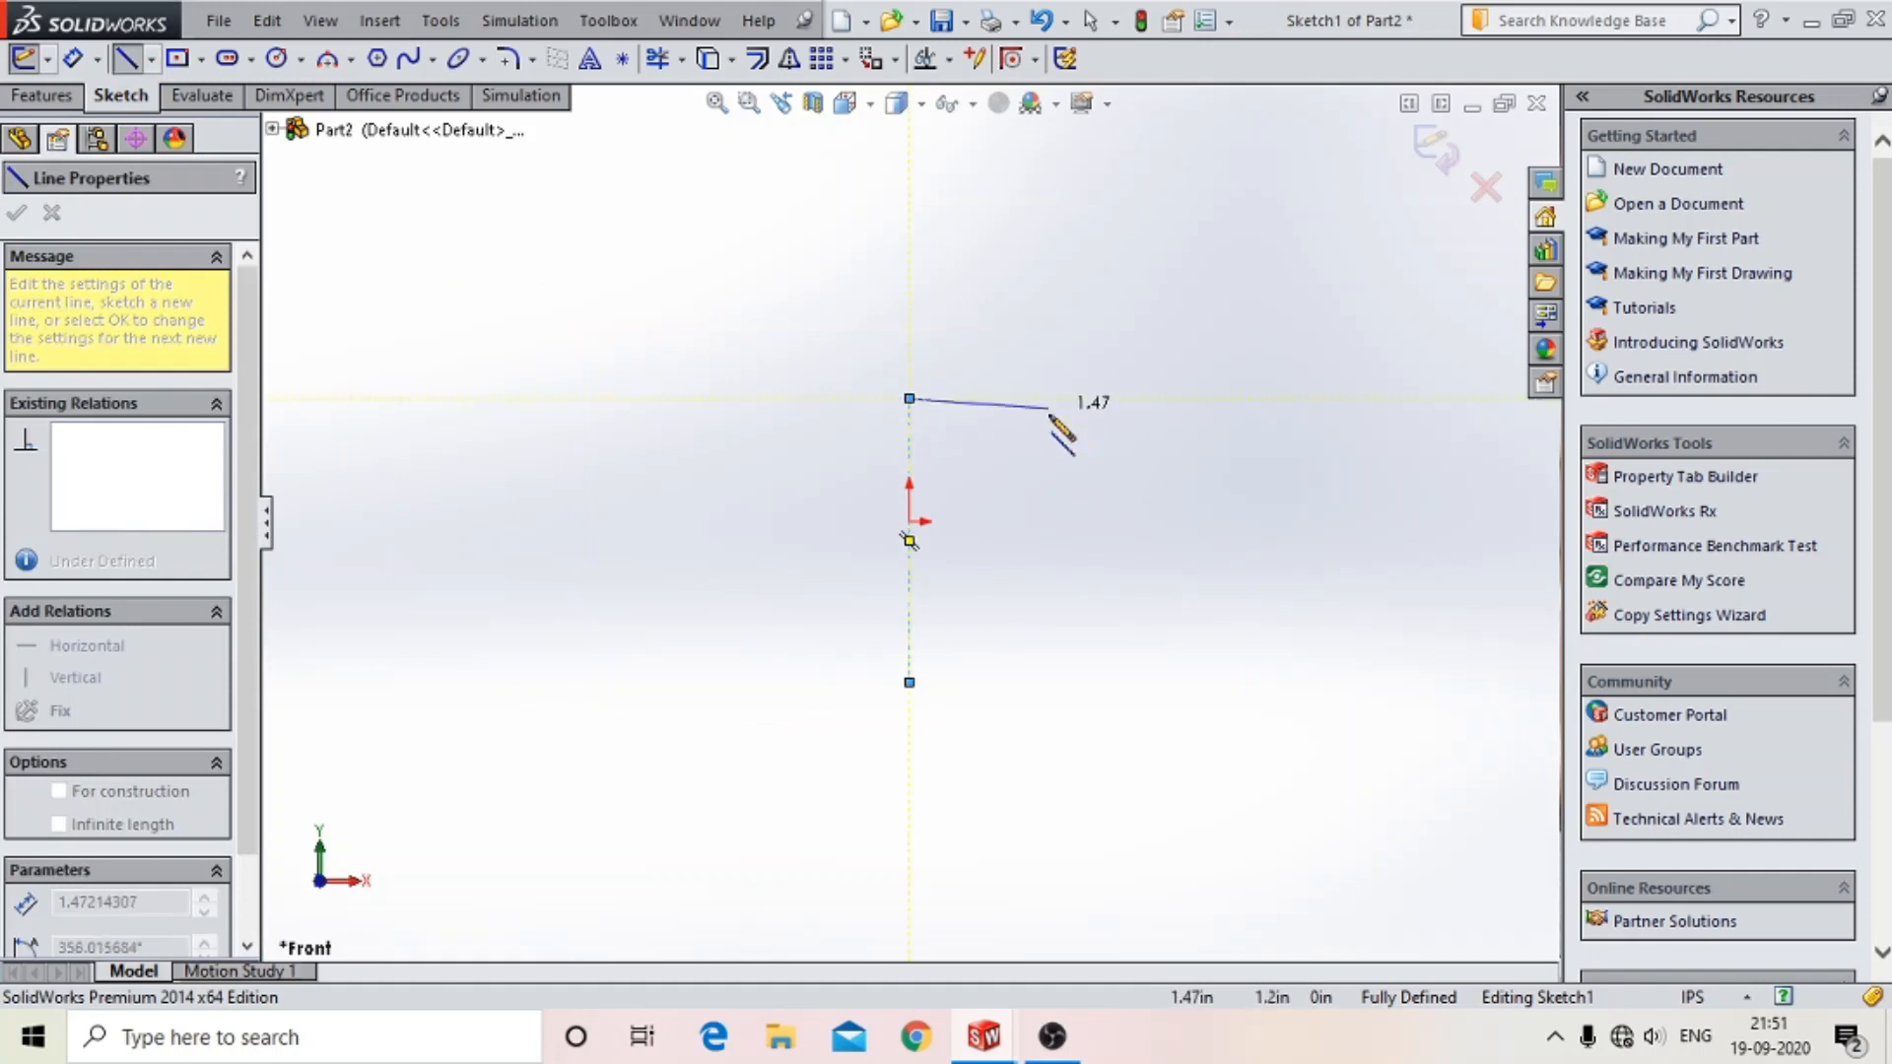
left_click(1026, 399)
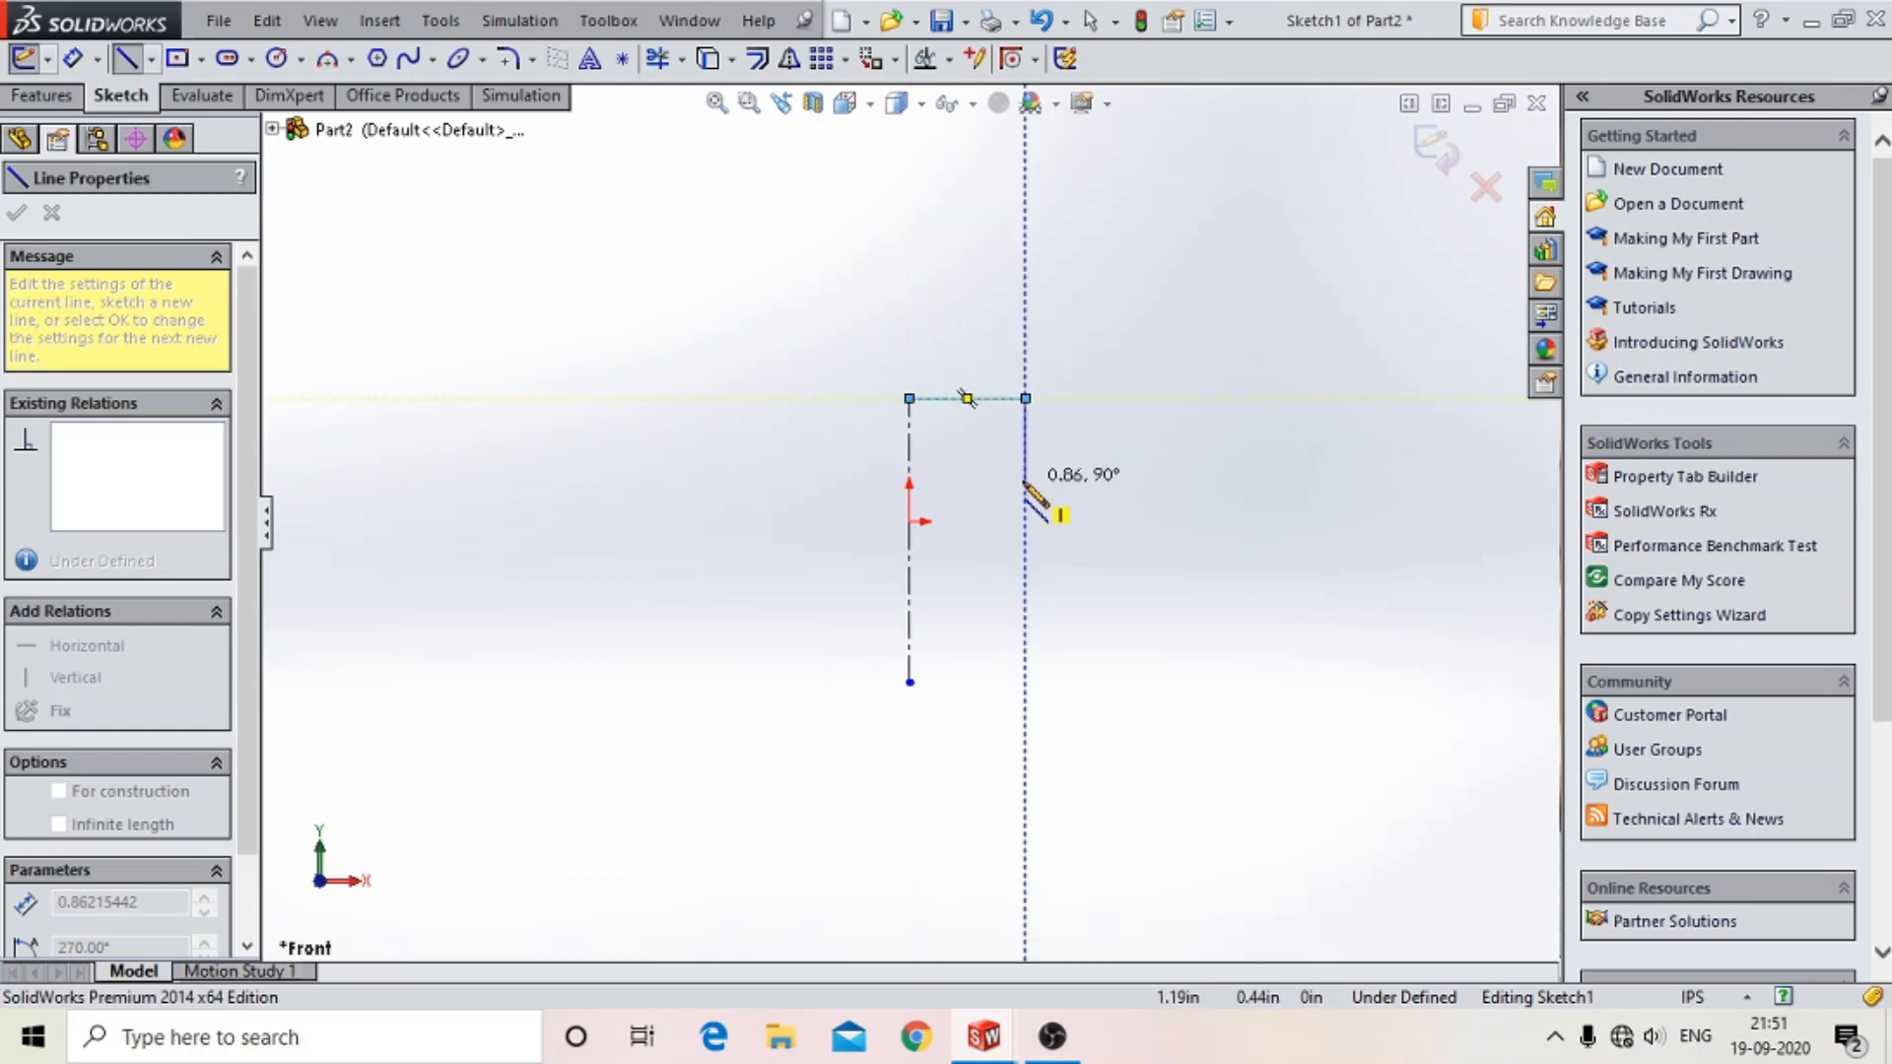
left_click(1026, 480)
left_click(1085, 480)
left_click(1085, 521)
left_click(1026, 521)
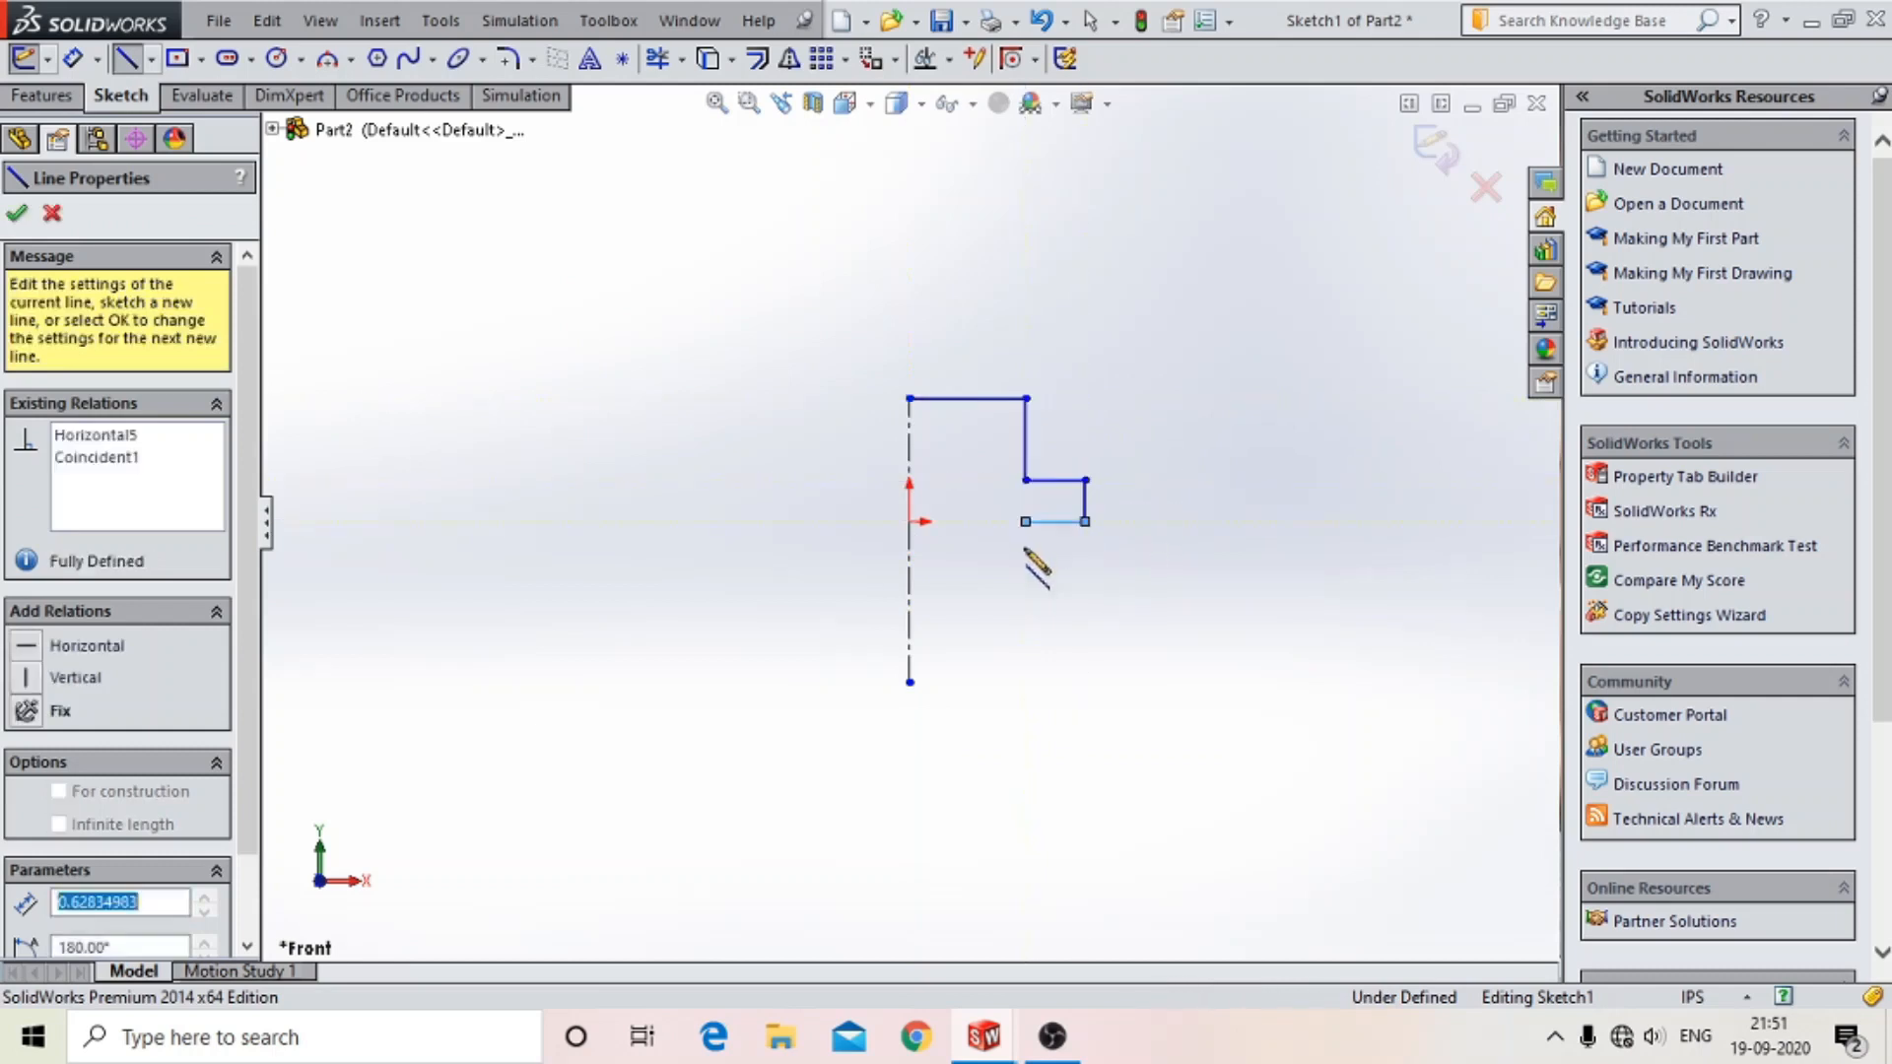
- Continue the outer wall down to the centerline's lower end level and close the profile with a bottom edge and an inner vertical wall
left_click(1025, 681)
left_click(979, 682)
left_click(979, 398)
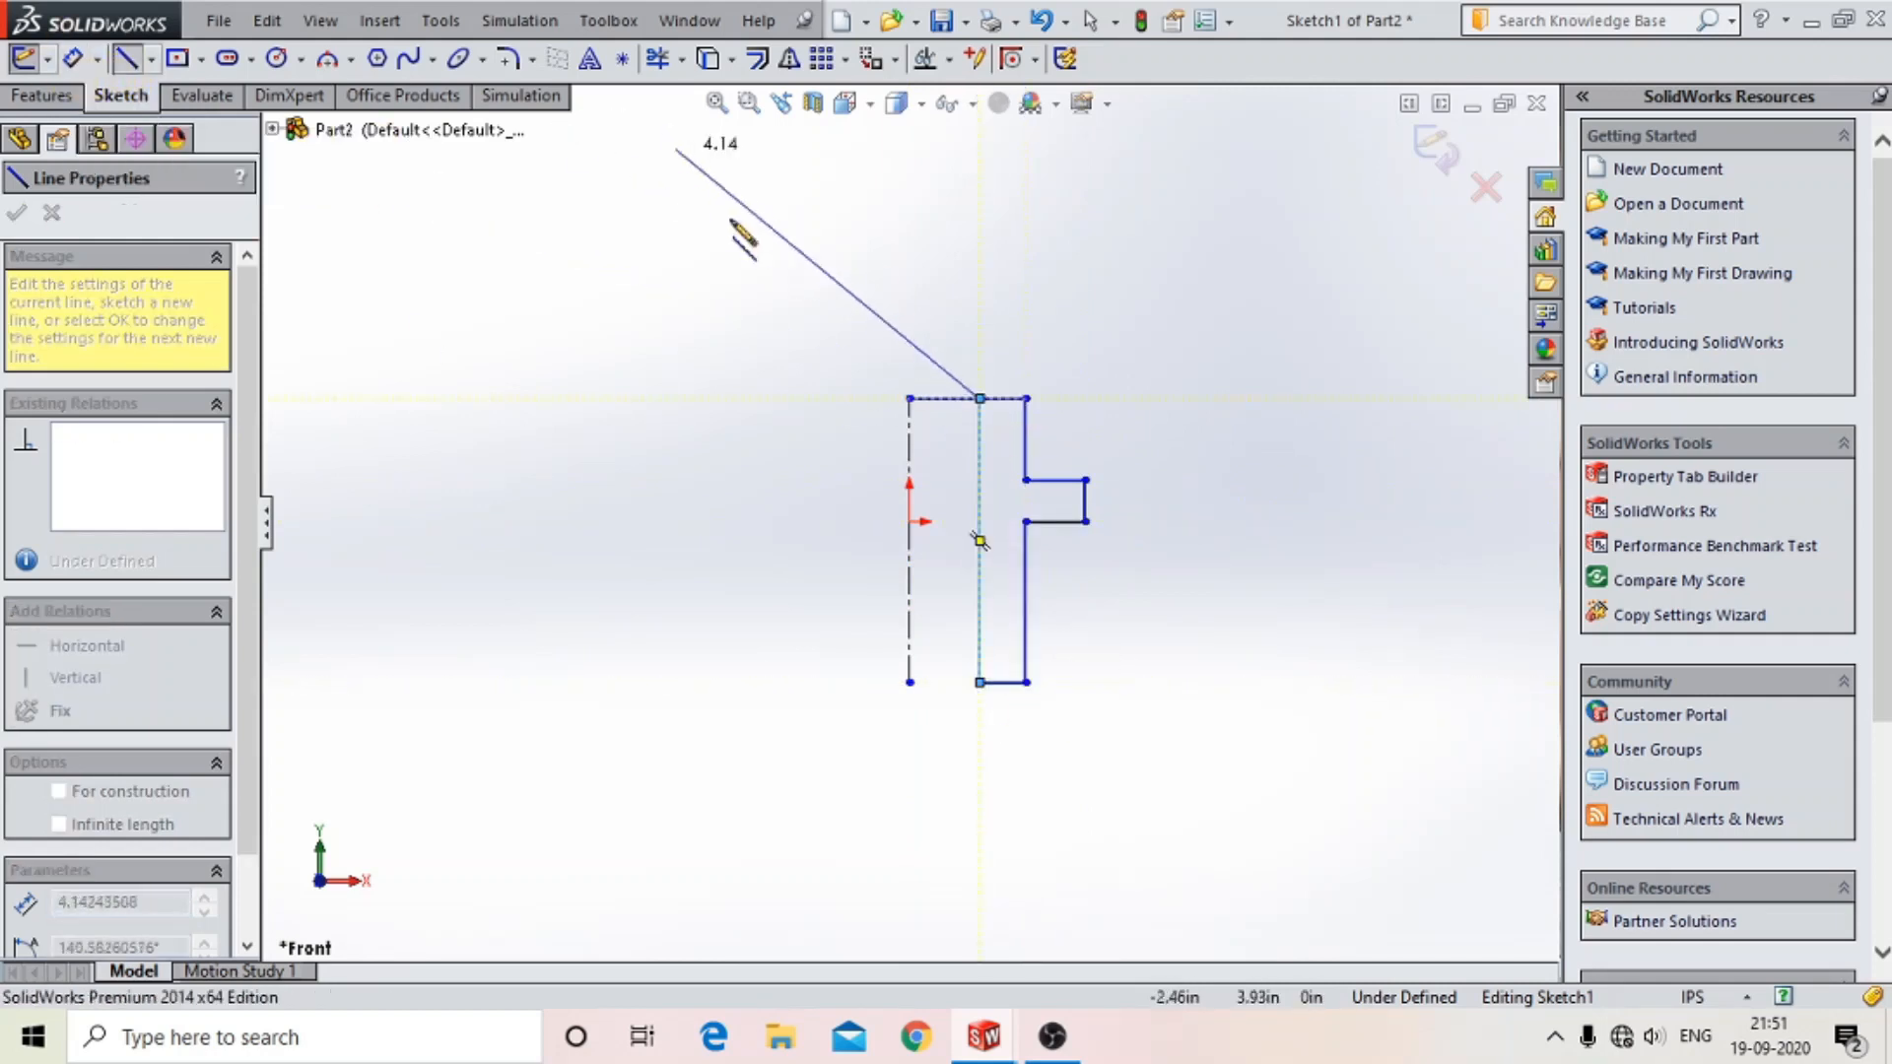
- Trim away the top edge segment between the centerline and the profile's inner wall
left_click(128, 65)
left_click(963, 399)
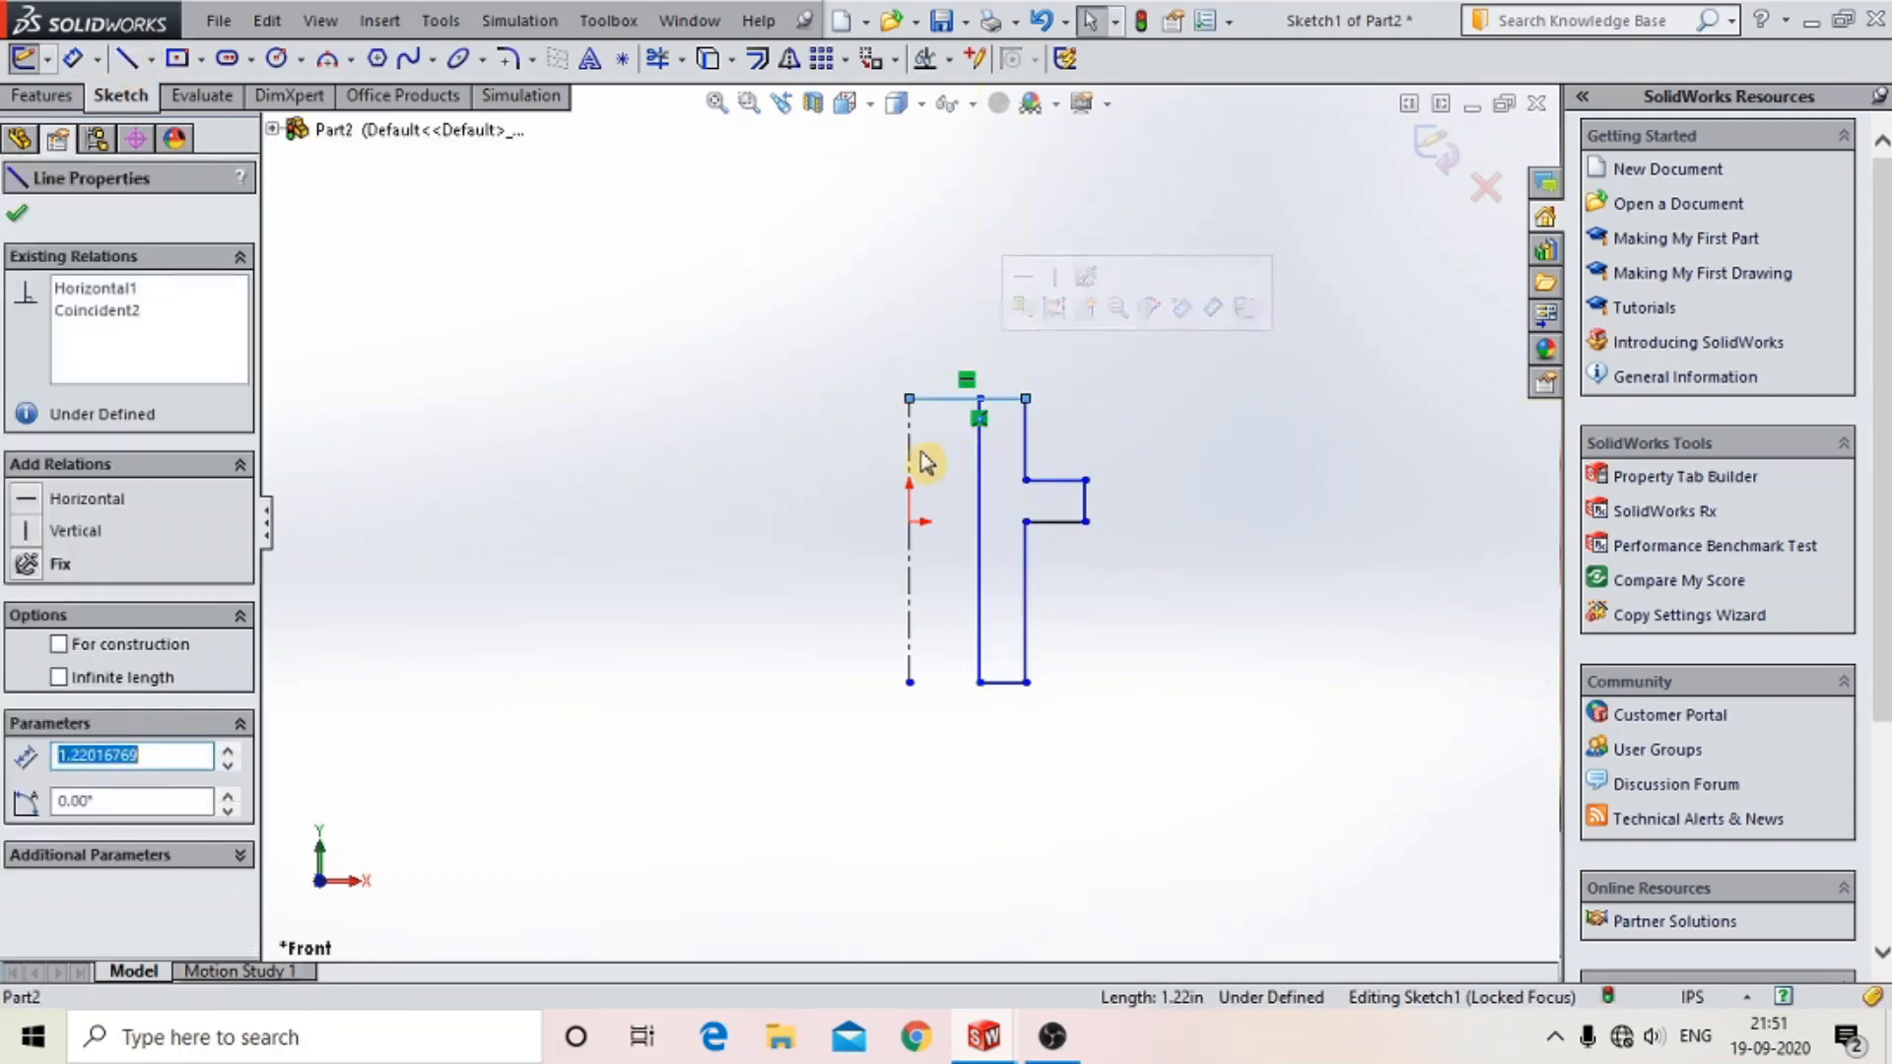
left_click(657, 59)
left_click_drag(952, 373, 952, 414)
- Dimension the horizontal distance from the centerline's upper end to the profile's outer top corner as 25 mm
left_click(72, 59)
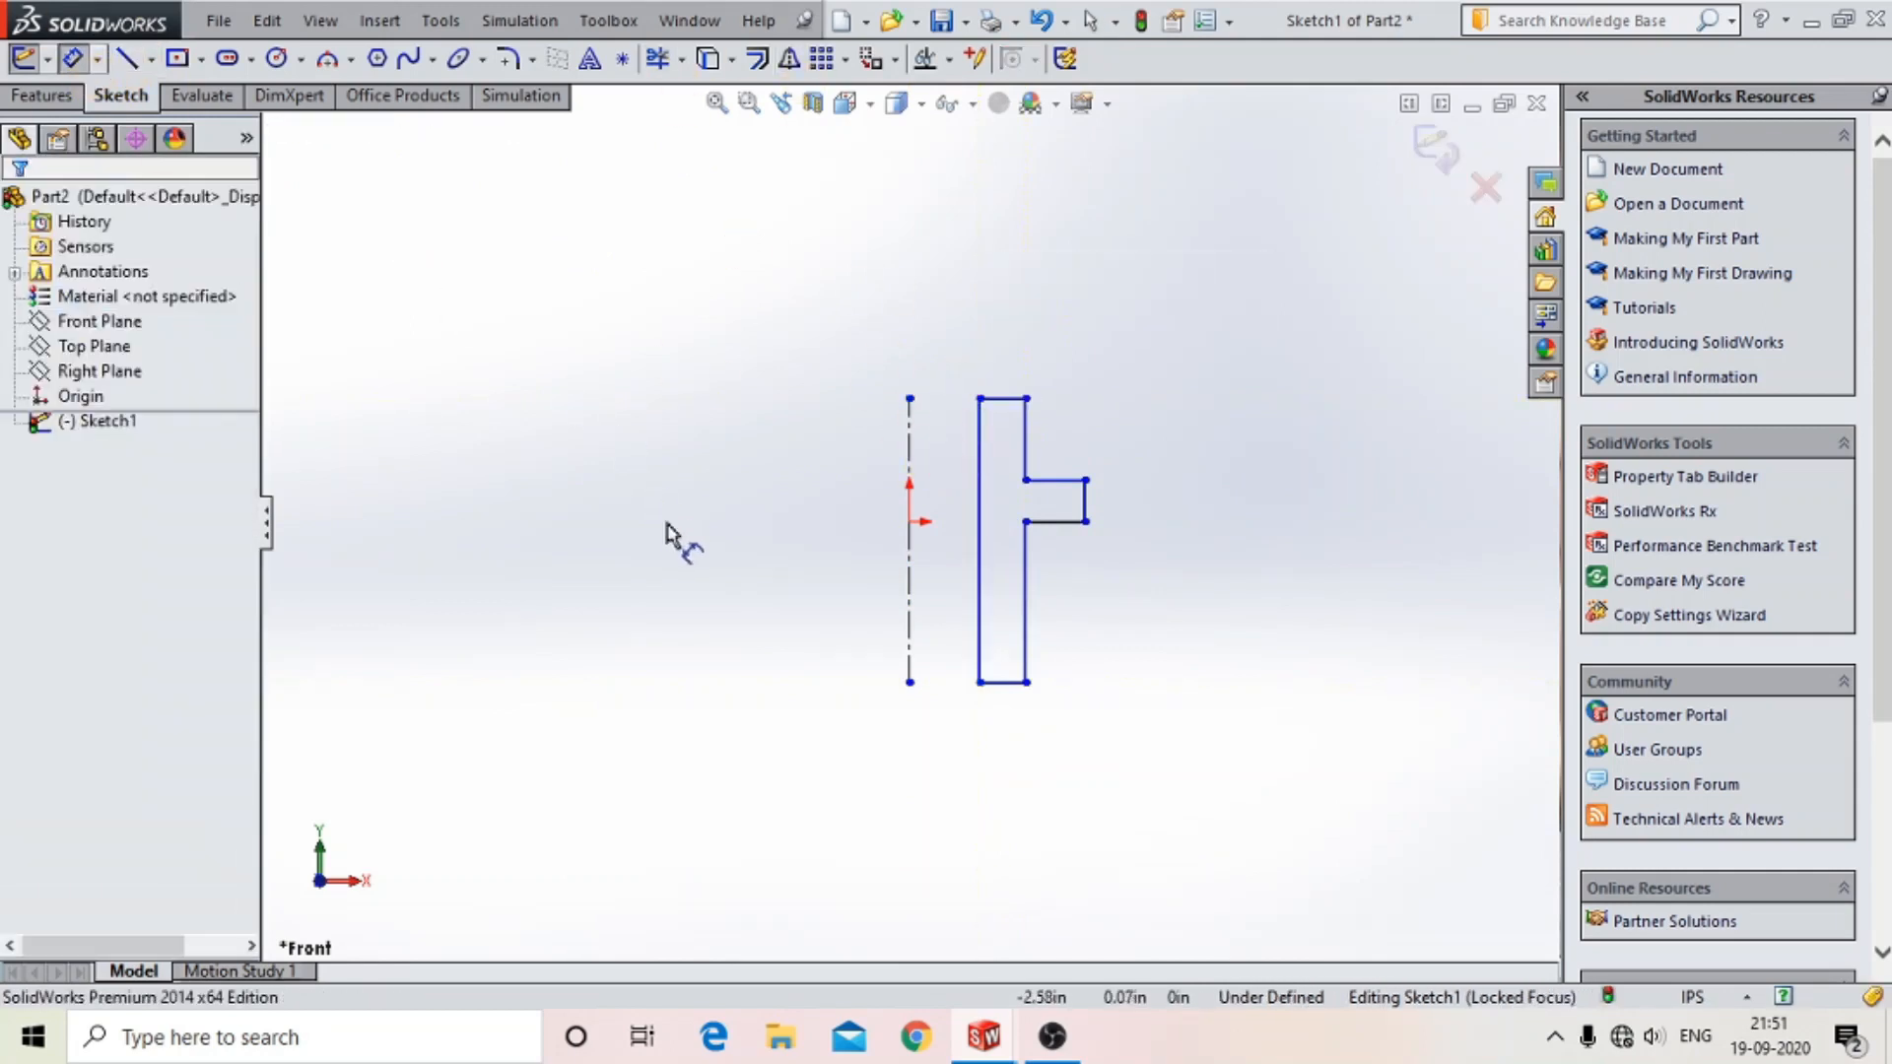
left_click(1026, 399)
left_click(1016, 316)
type("25mm")
key("Return")
- Dimension the height of the collar's outer vertical edge as 10 mm
left_click(1084, 498)
left_click(1236, 513)
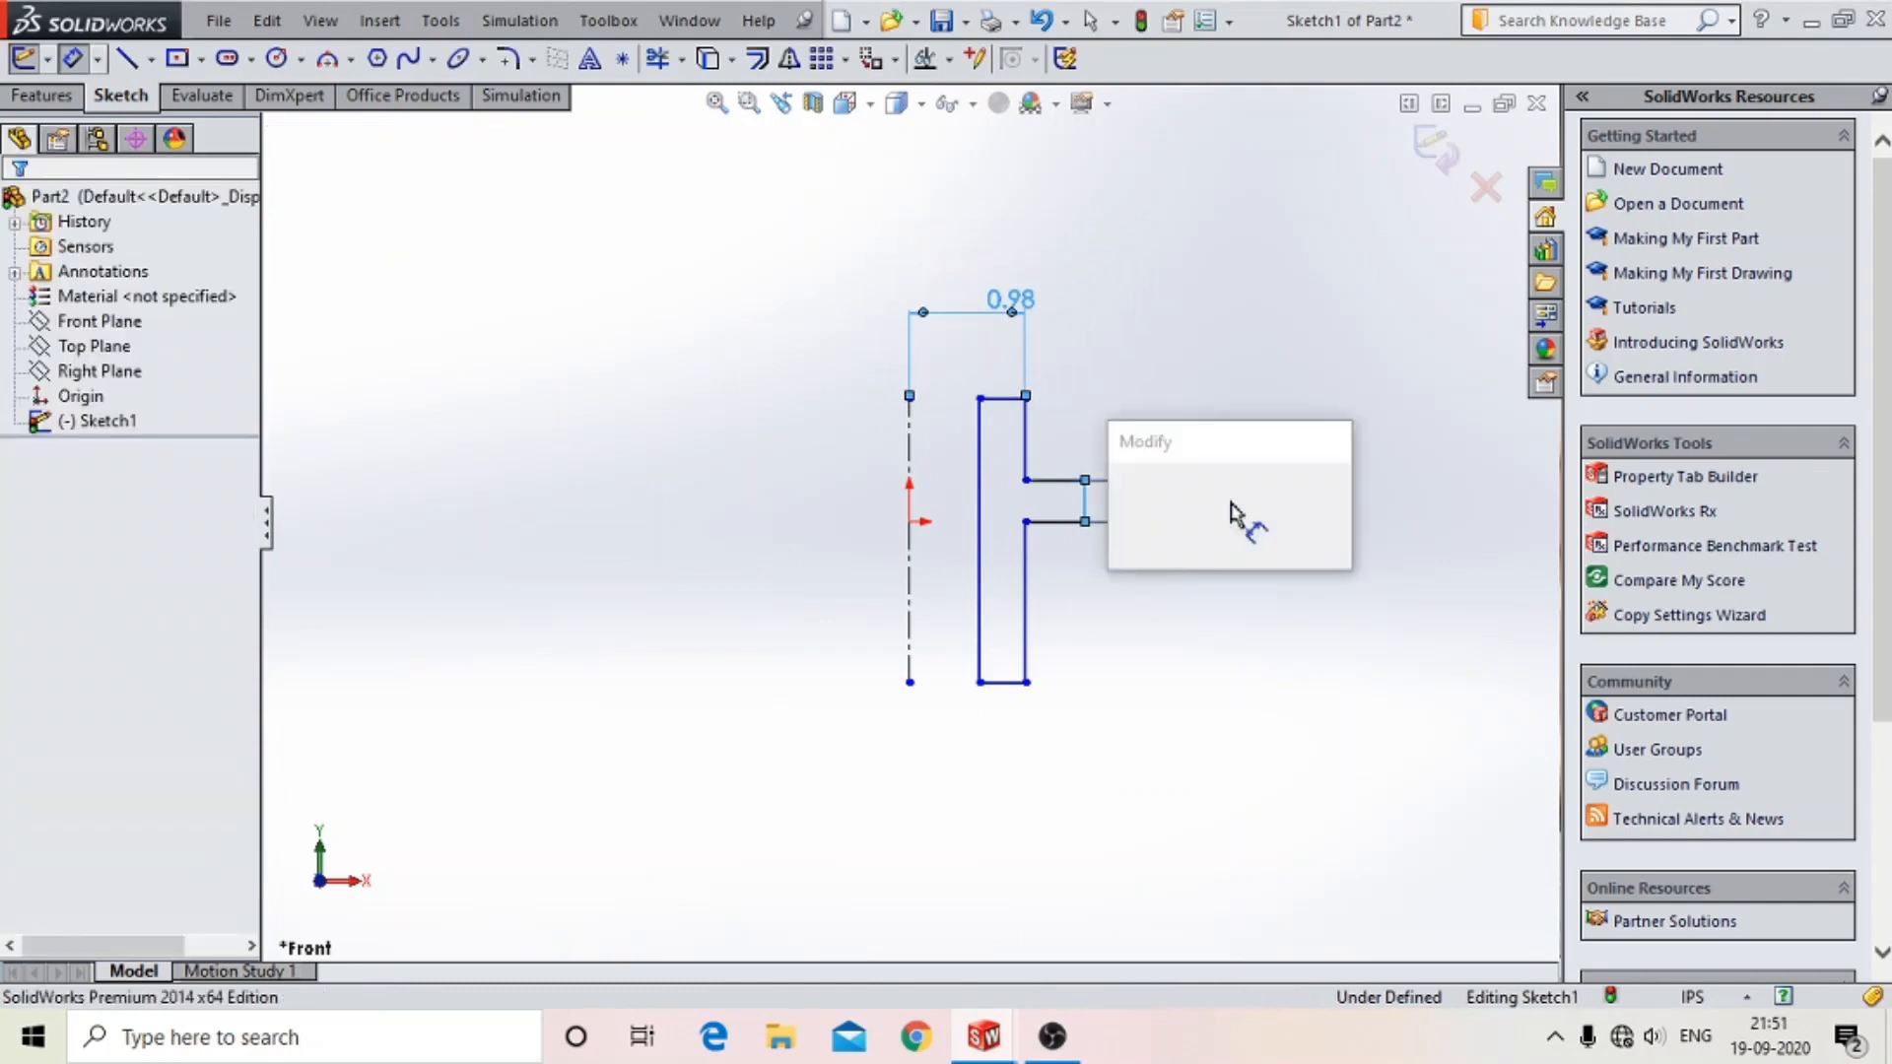
type("10mm")
key("Return")
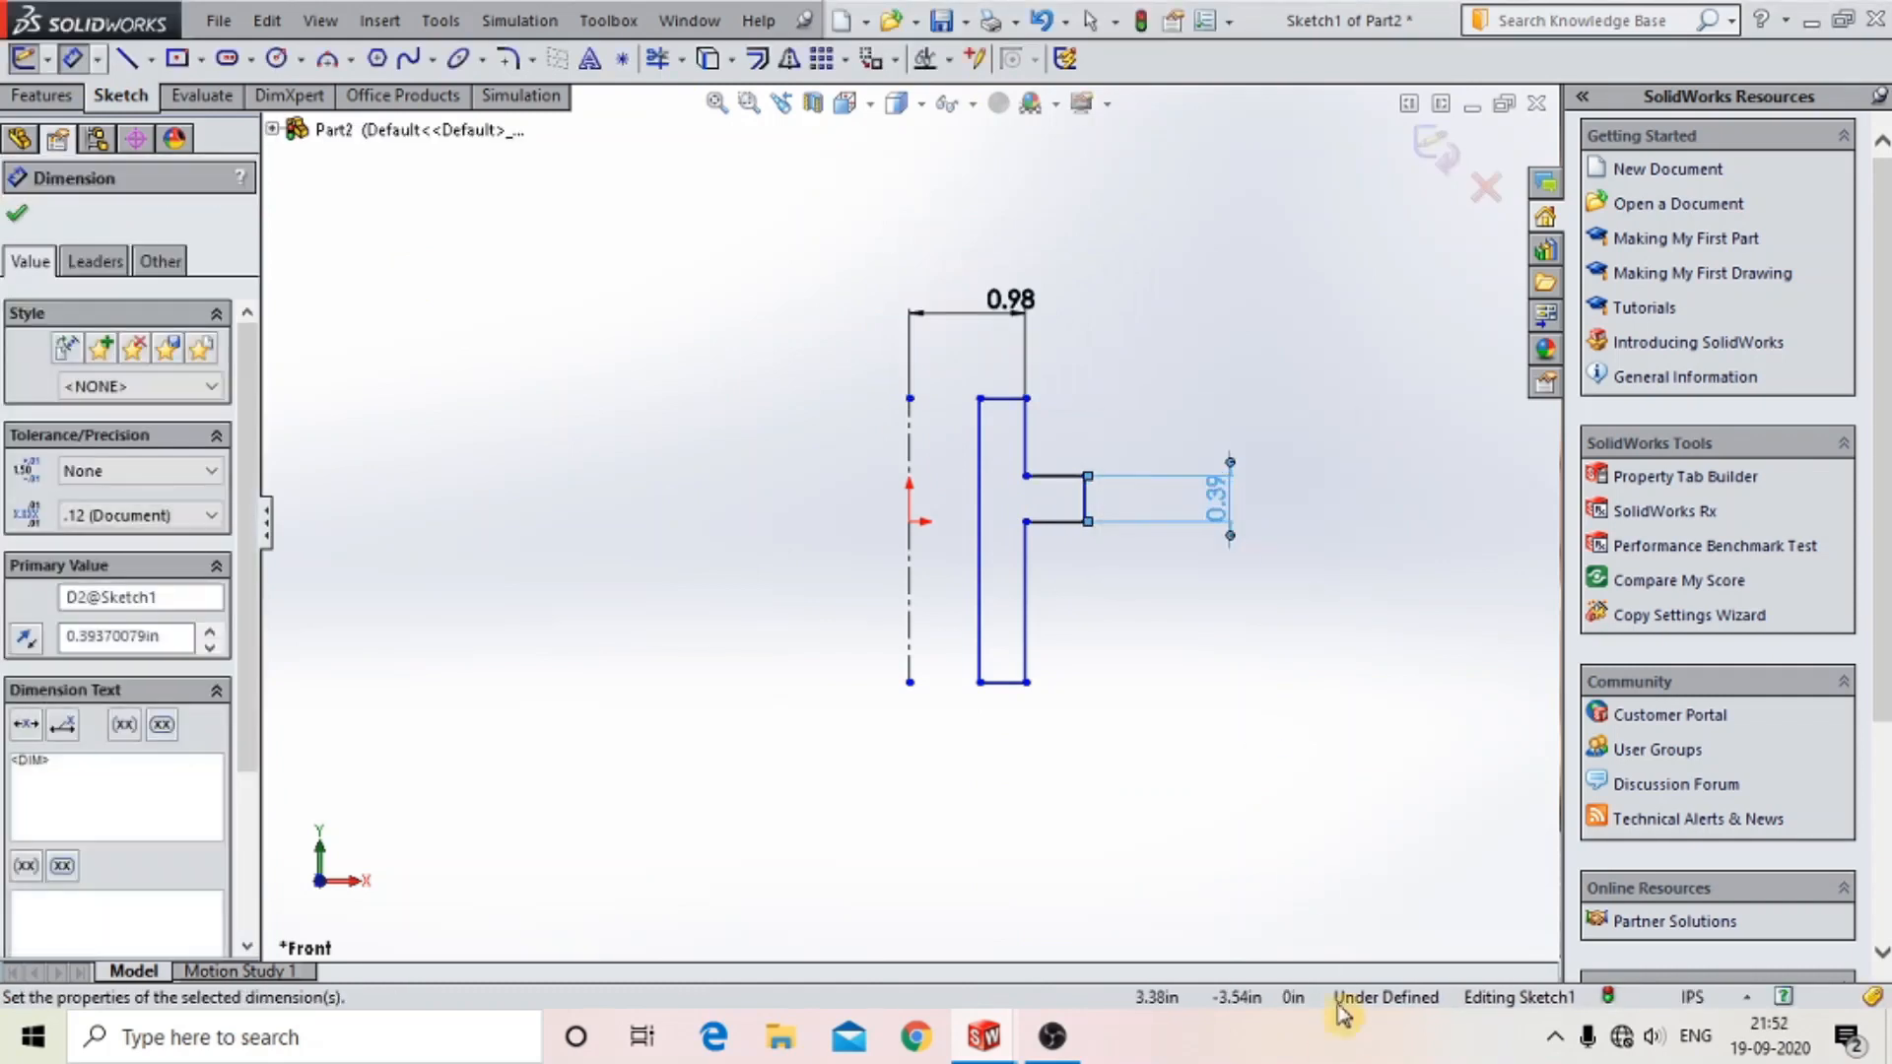
- Set the vertical distance from the collar's upper edge to the profile's top edge to 10 mm
left_click(1062, 476)
left_click(1004, 398)
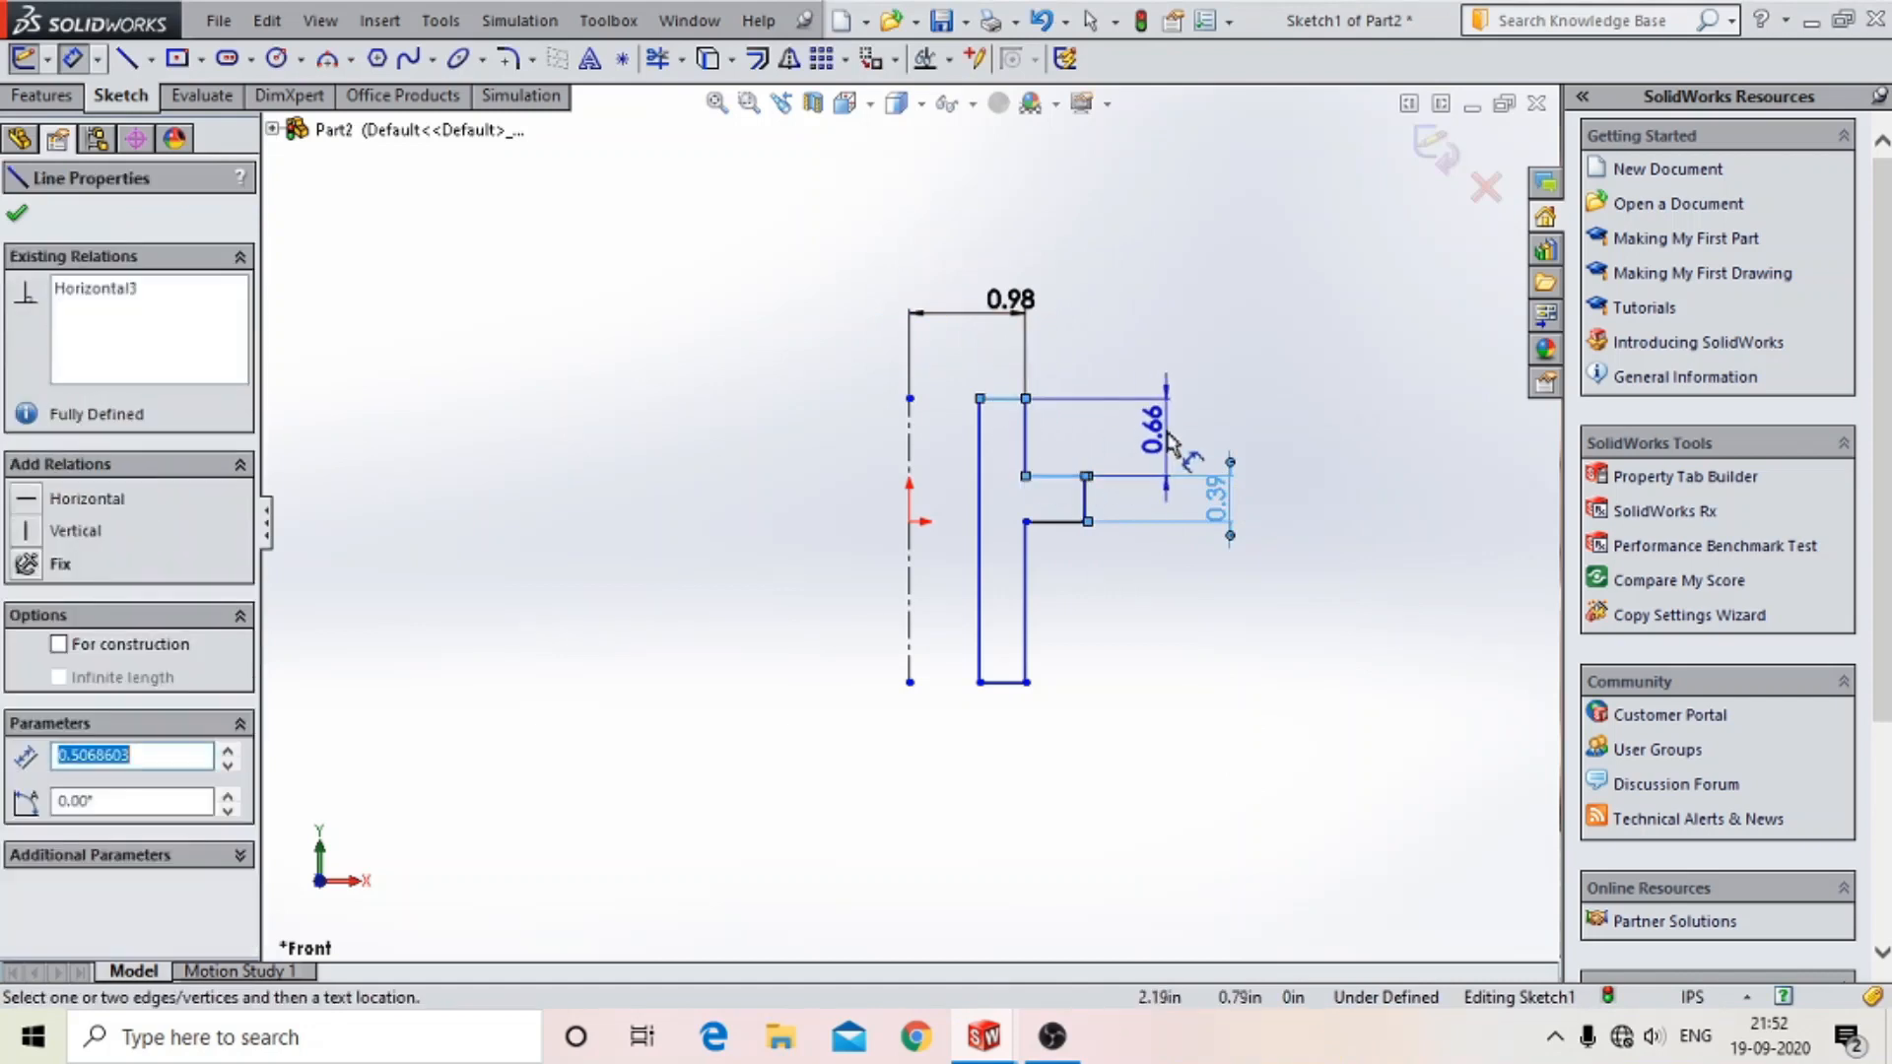
left_click(1172, 443)
type("10mm")
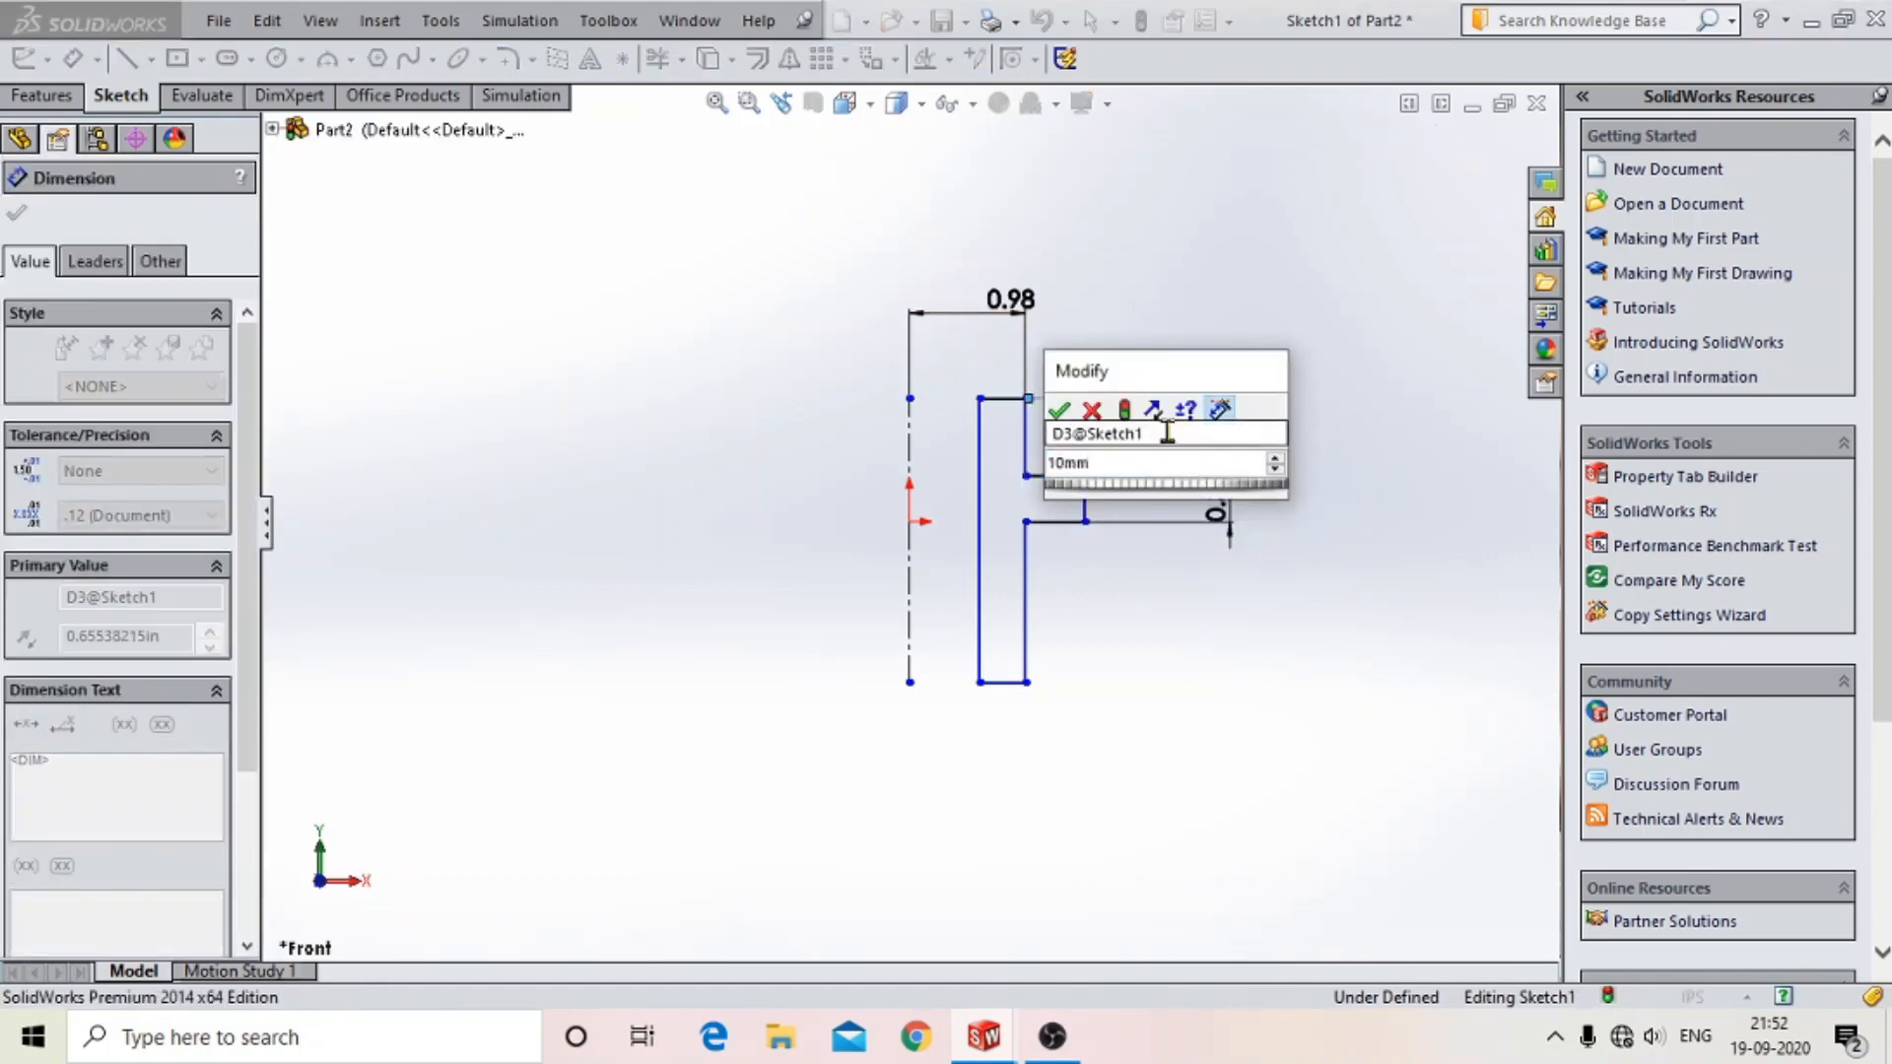
key("Return")
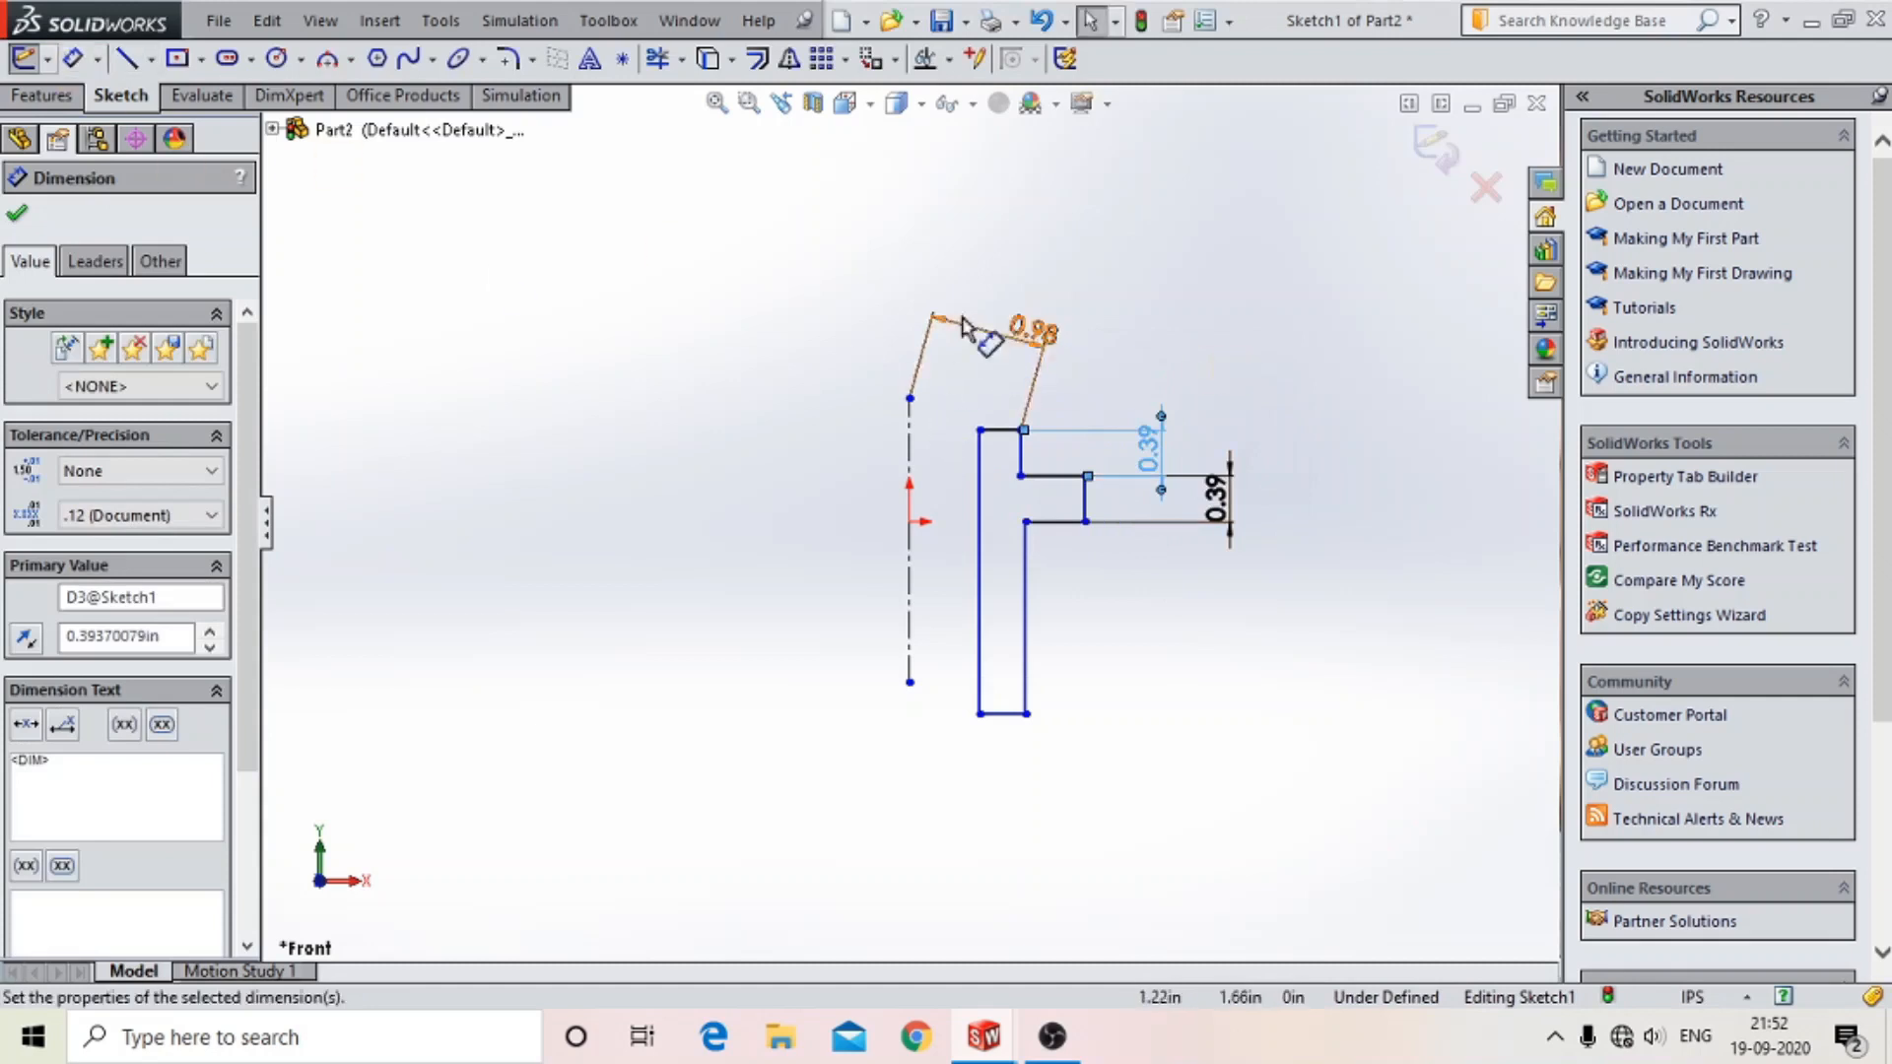
- Replace the slanted radial dimension with one placing the upper outer wall 25 mm from the centerline
left_click(1042, 343)
key("Delete")
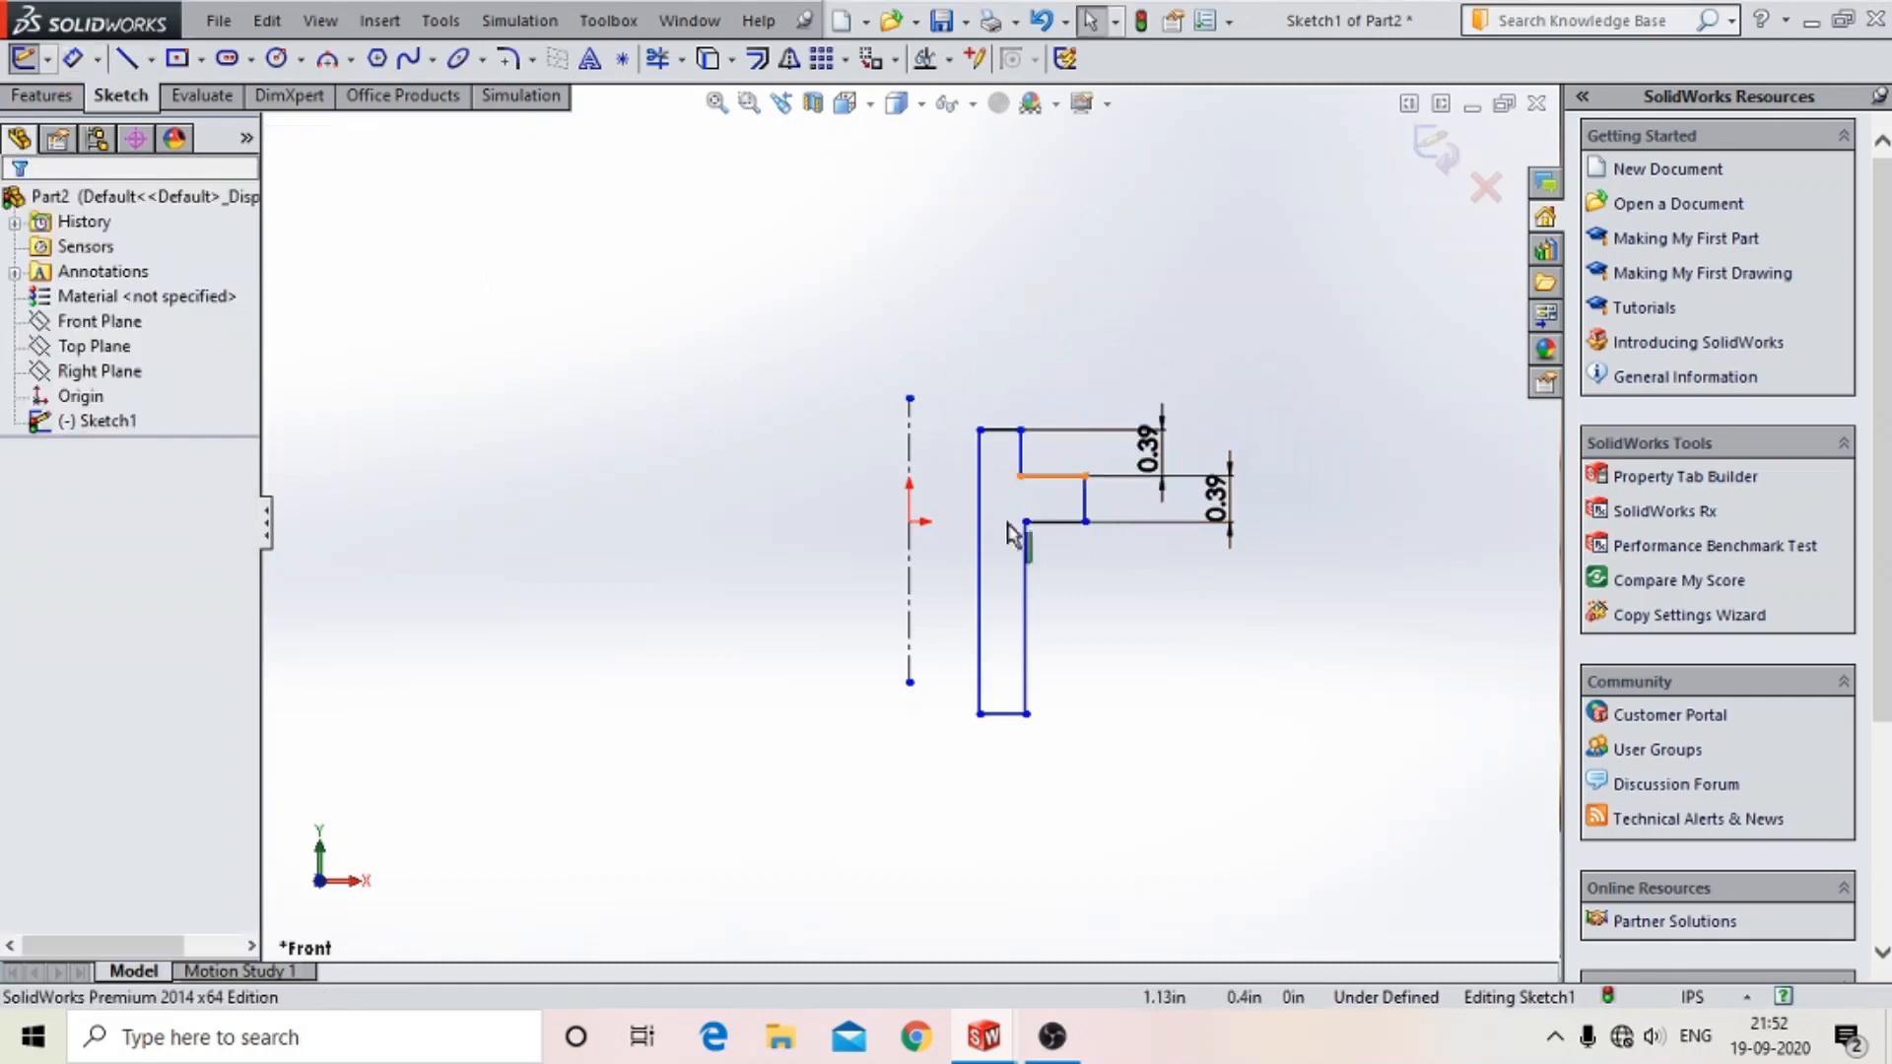
scroll(995, 517, "up", 1)
left_click(72, 58)
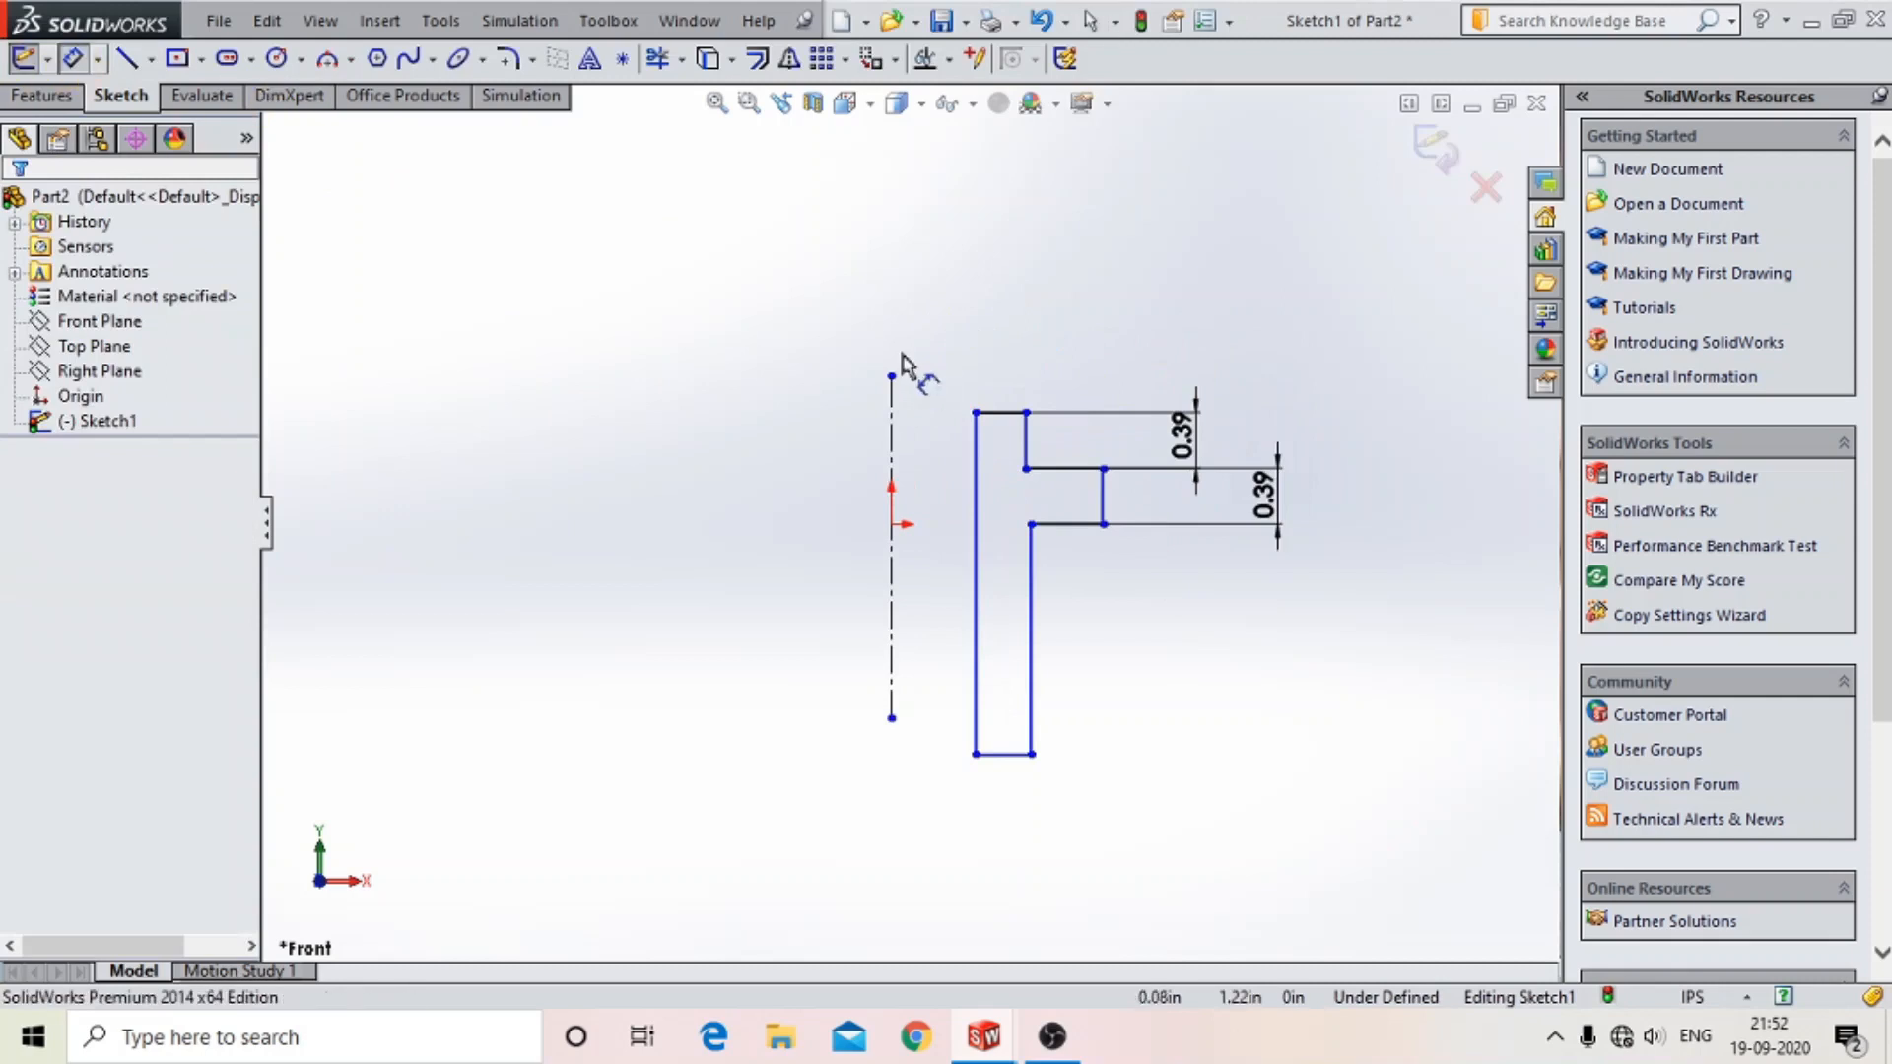
left_click(891, 434)
left_click(1030, 444)
left_click(985, 298)
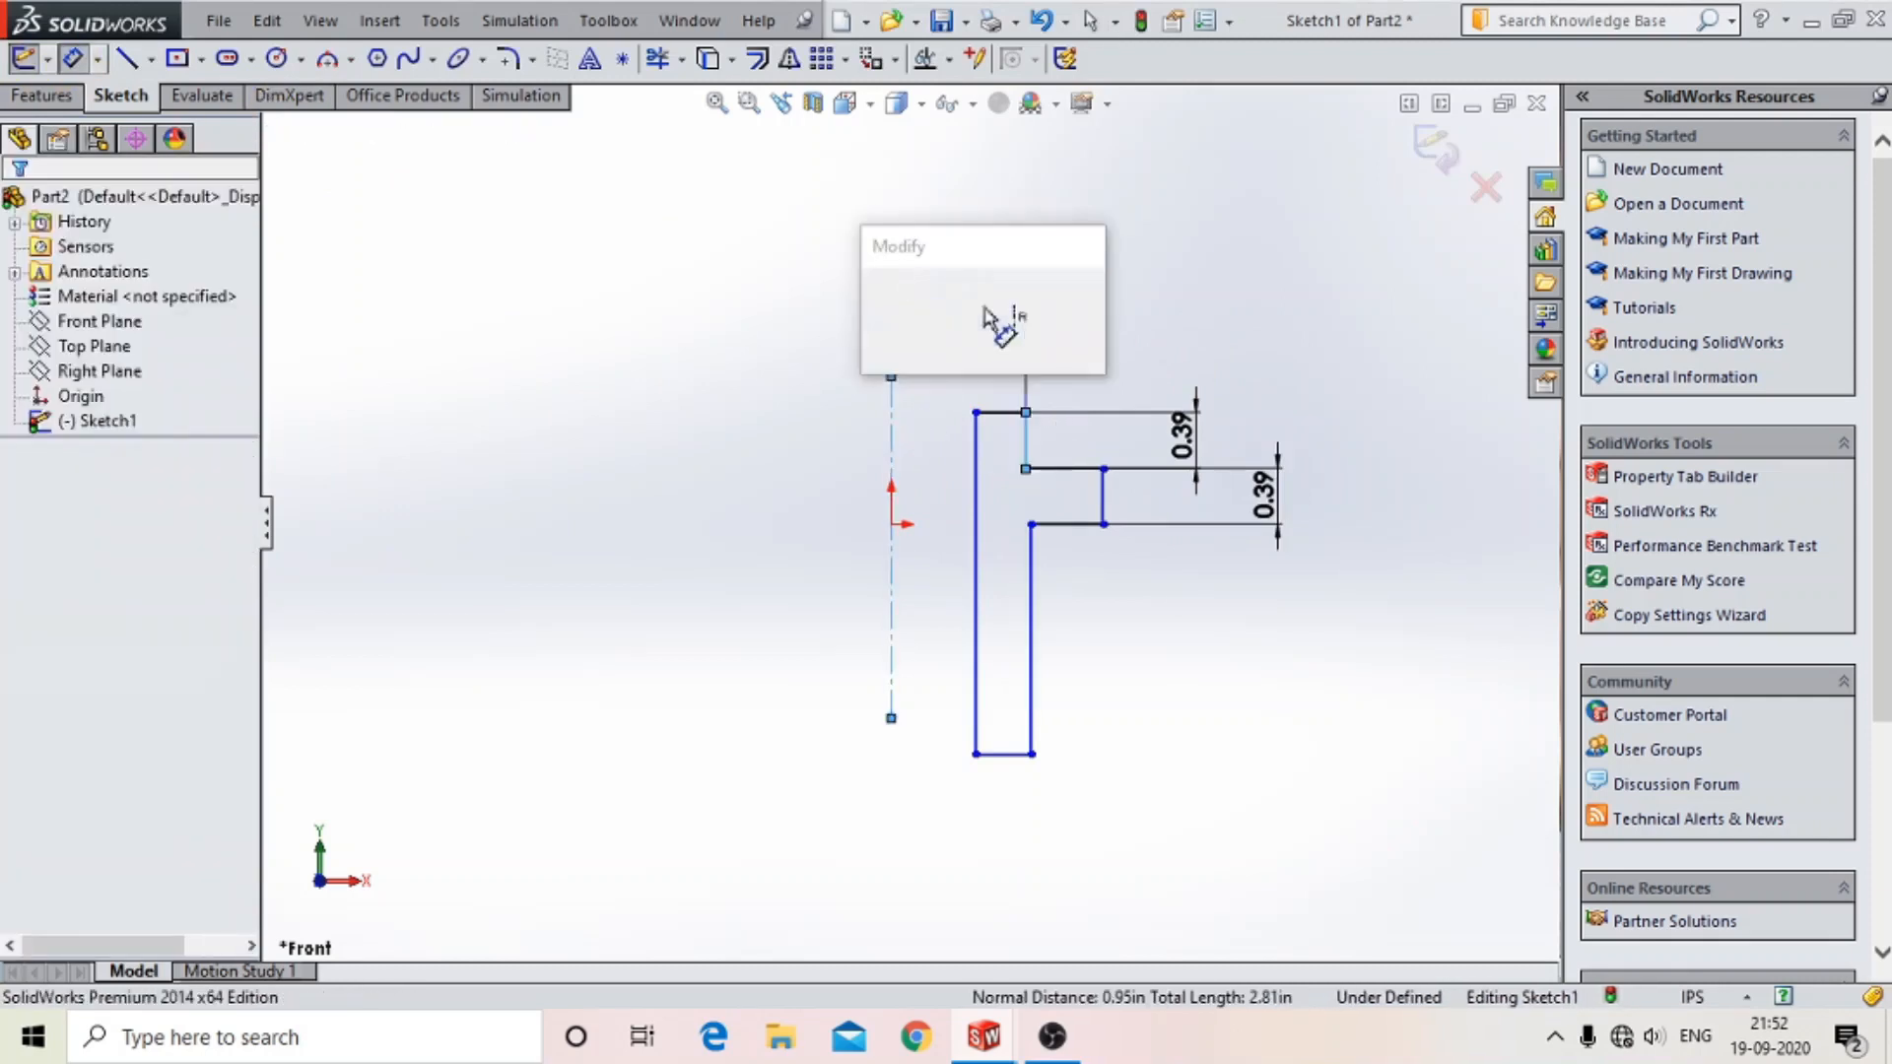
type("25")
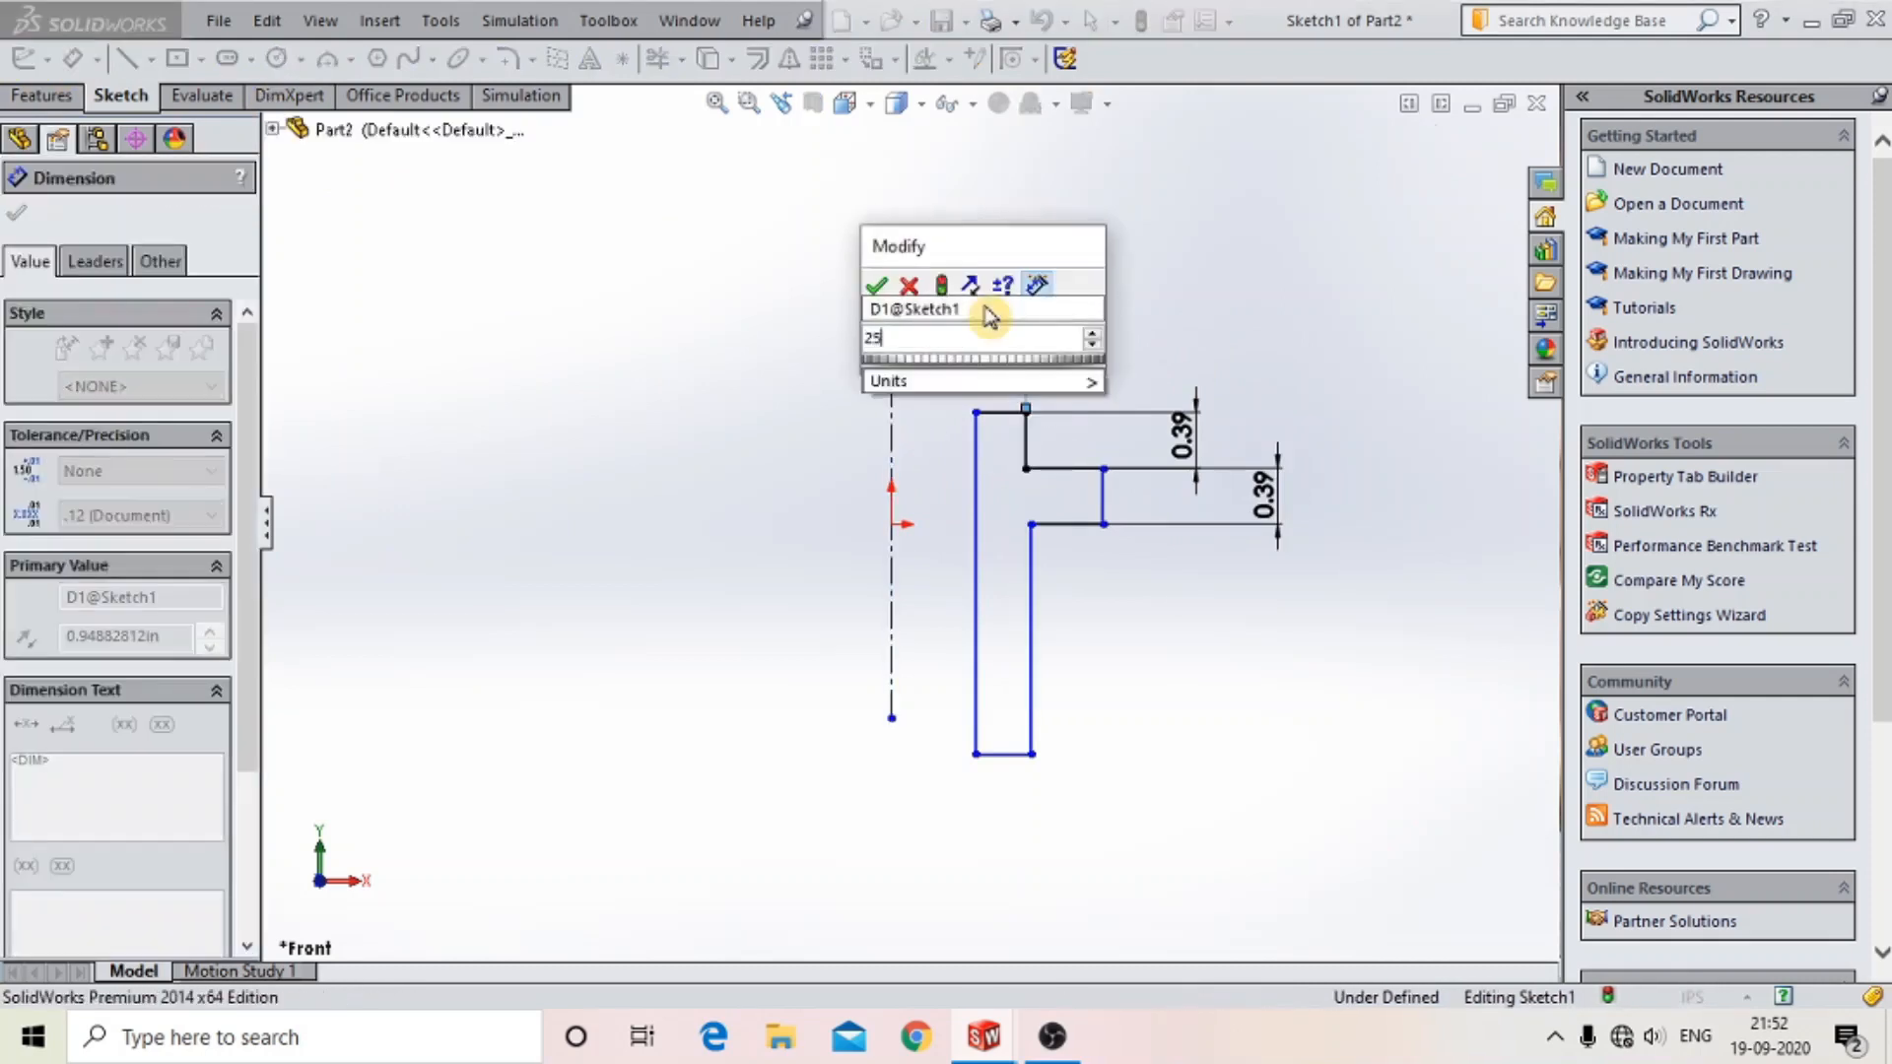
type("mm")
key("Return")
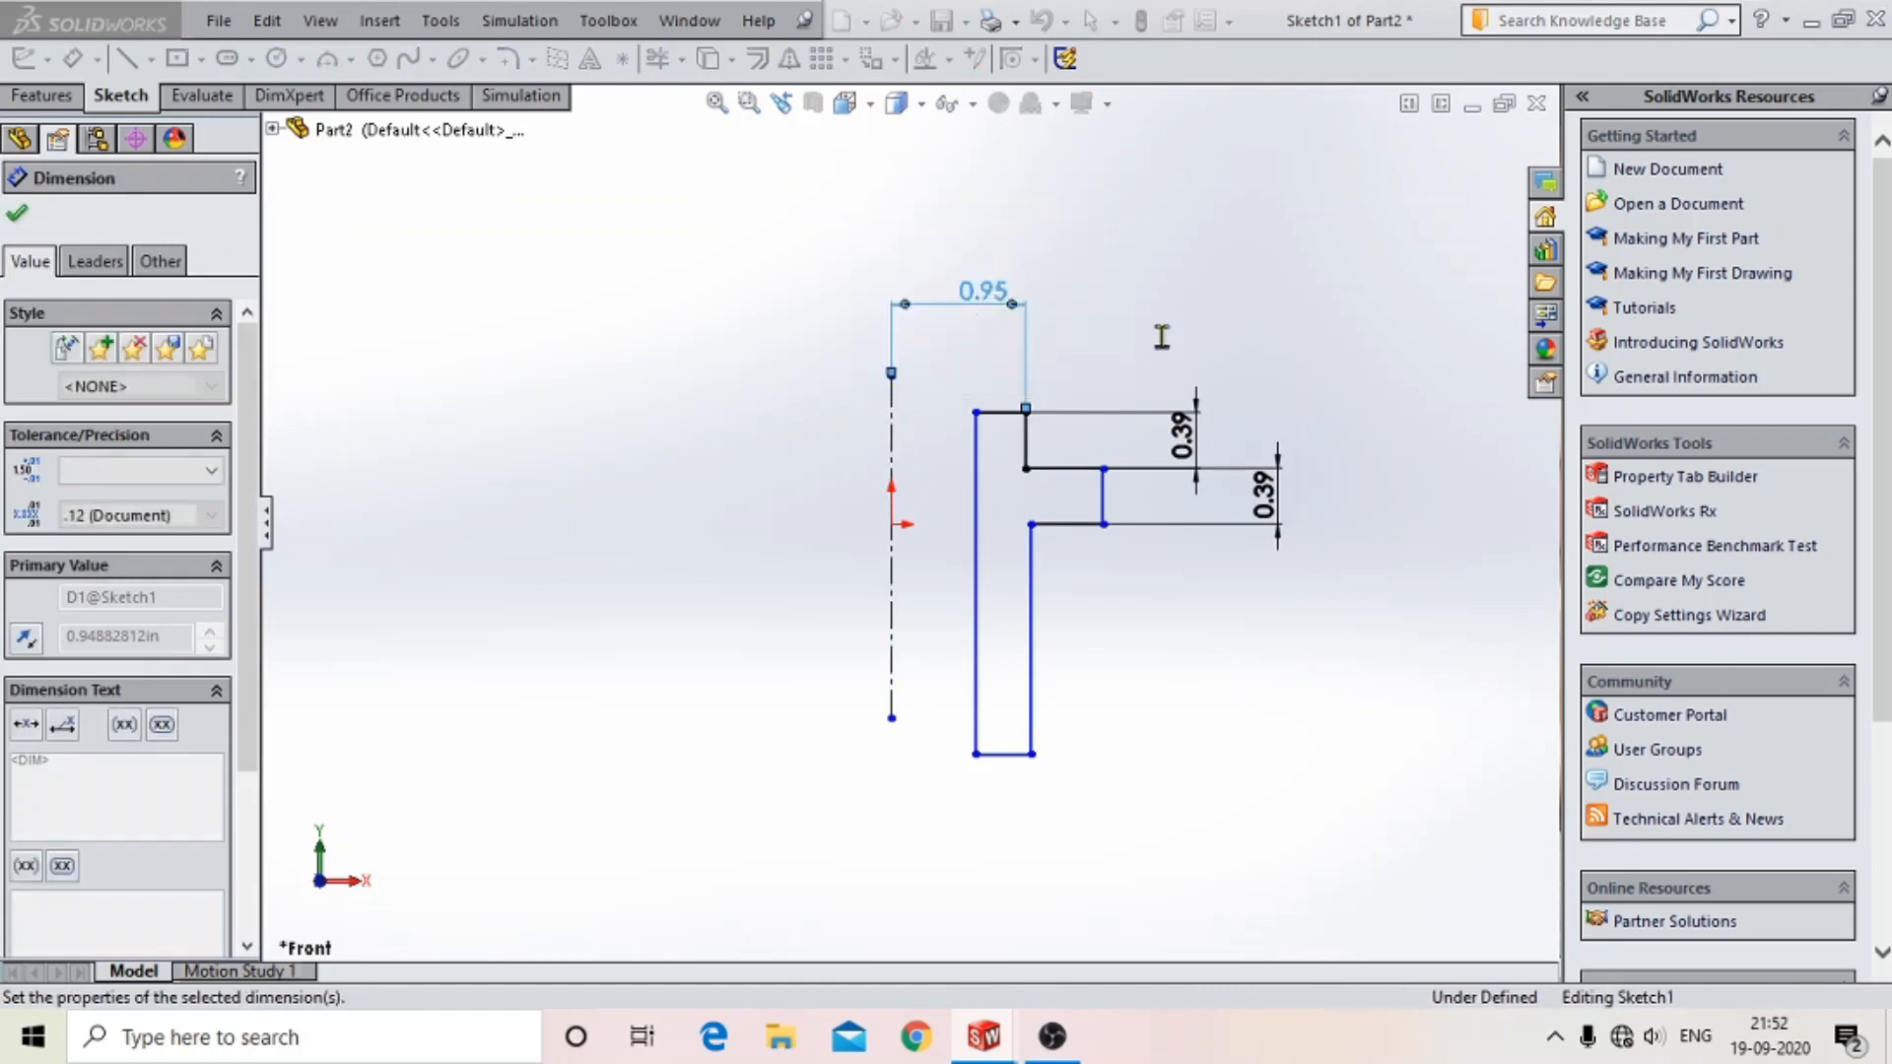
double_click(986, 291)
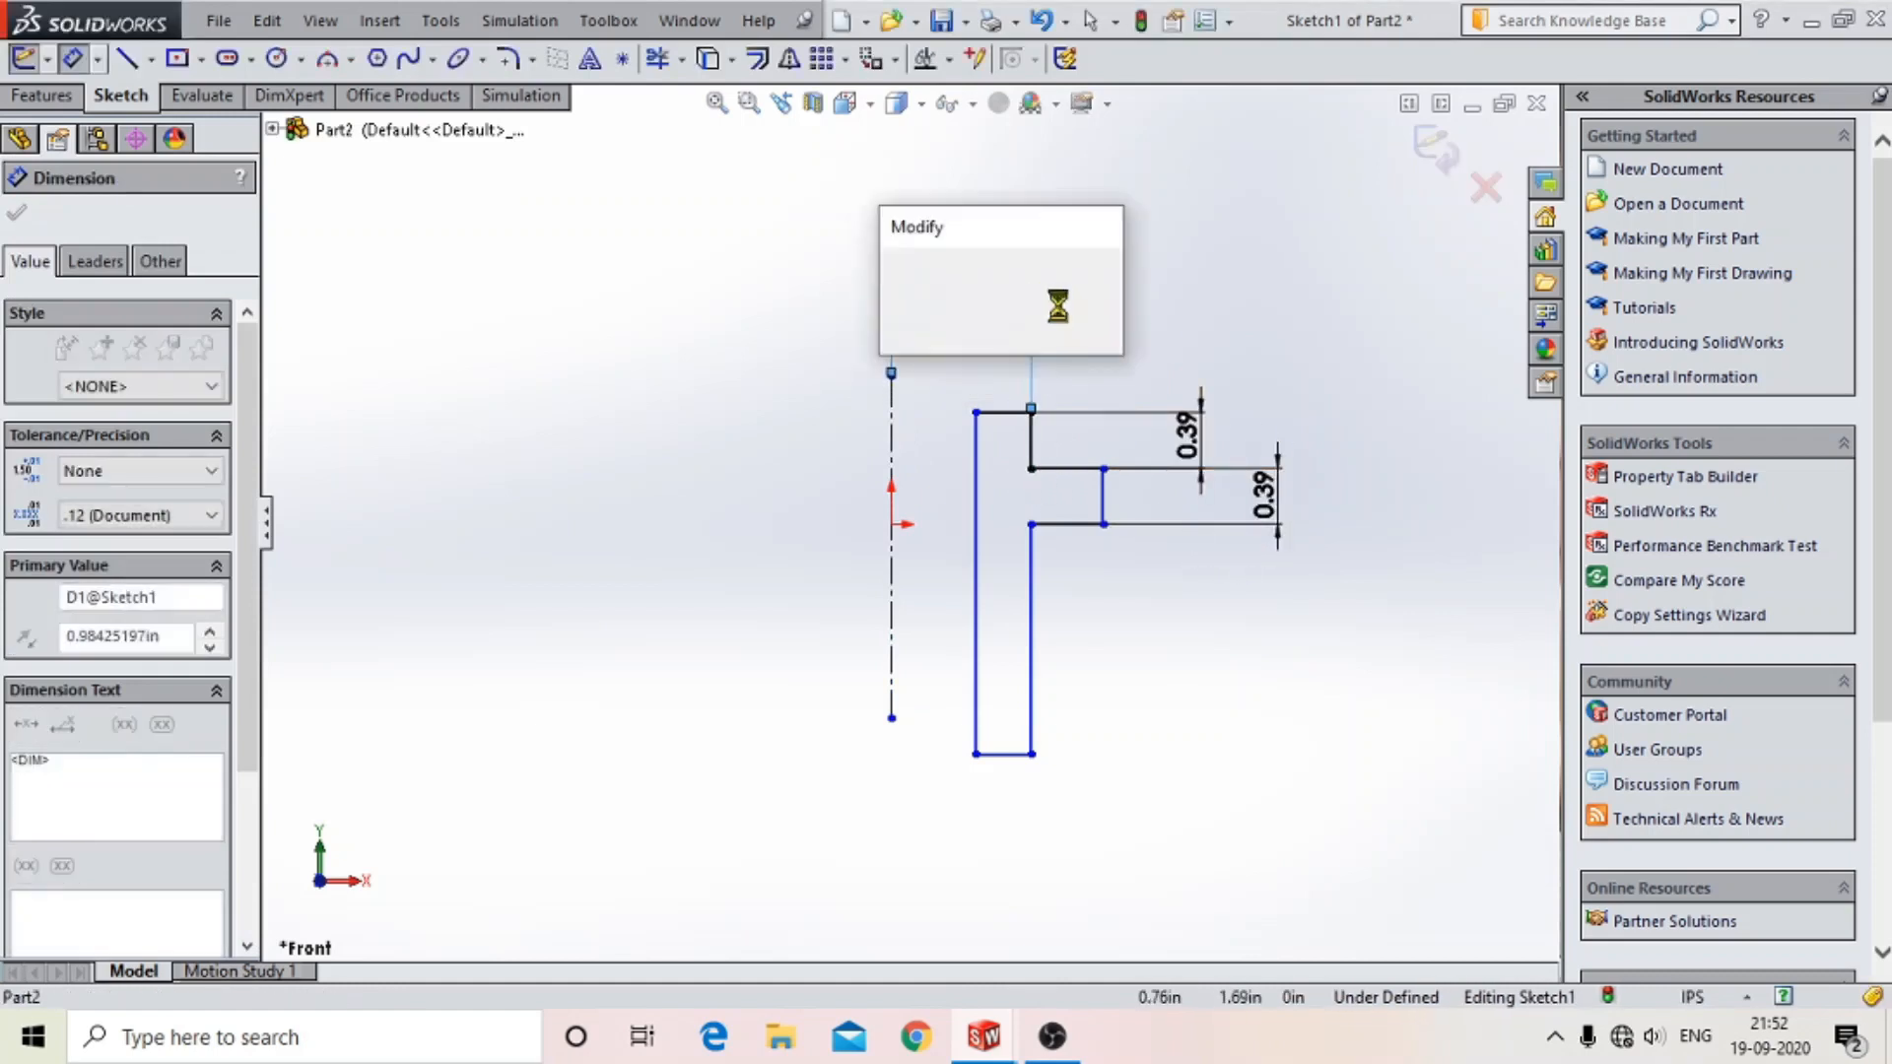
type("25mm")
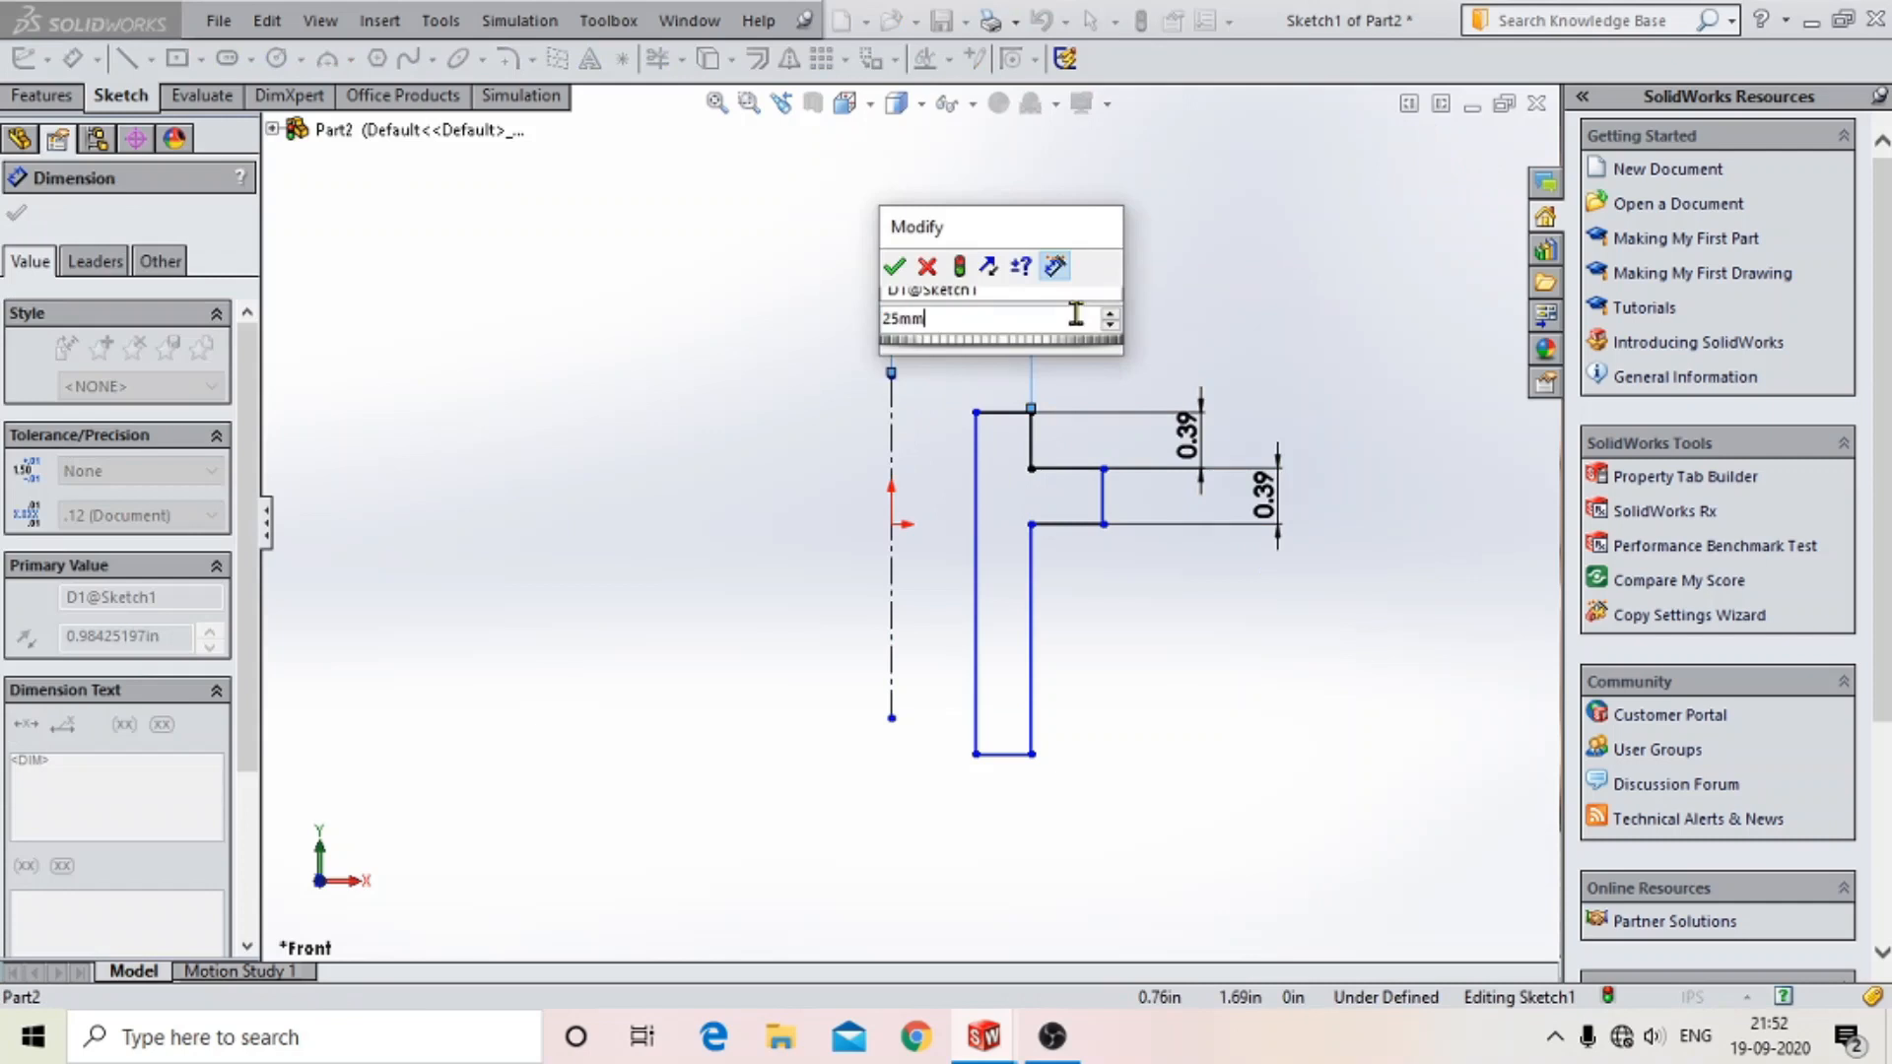
key("Return")
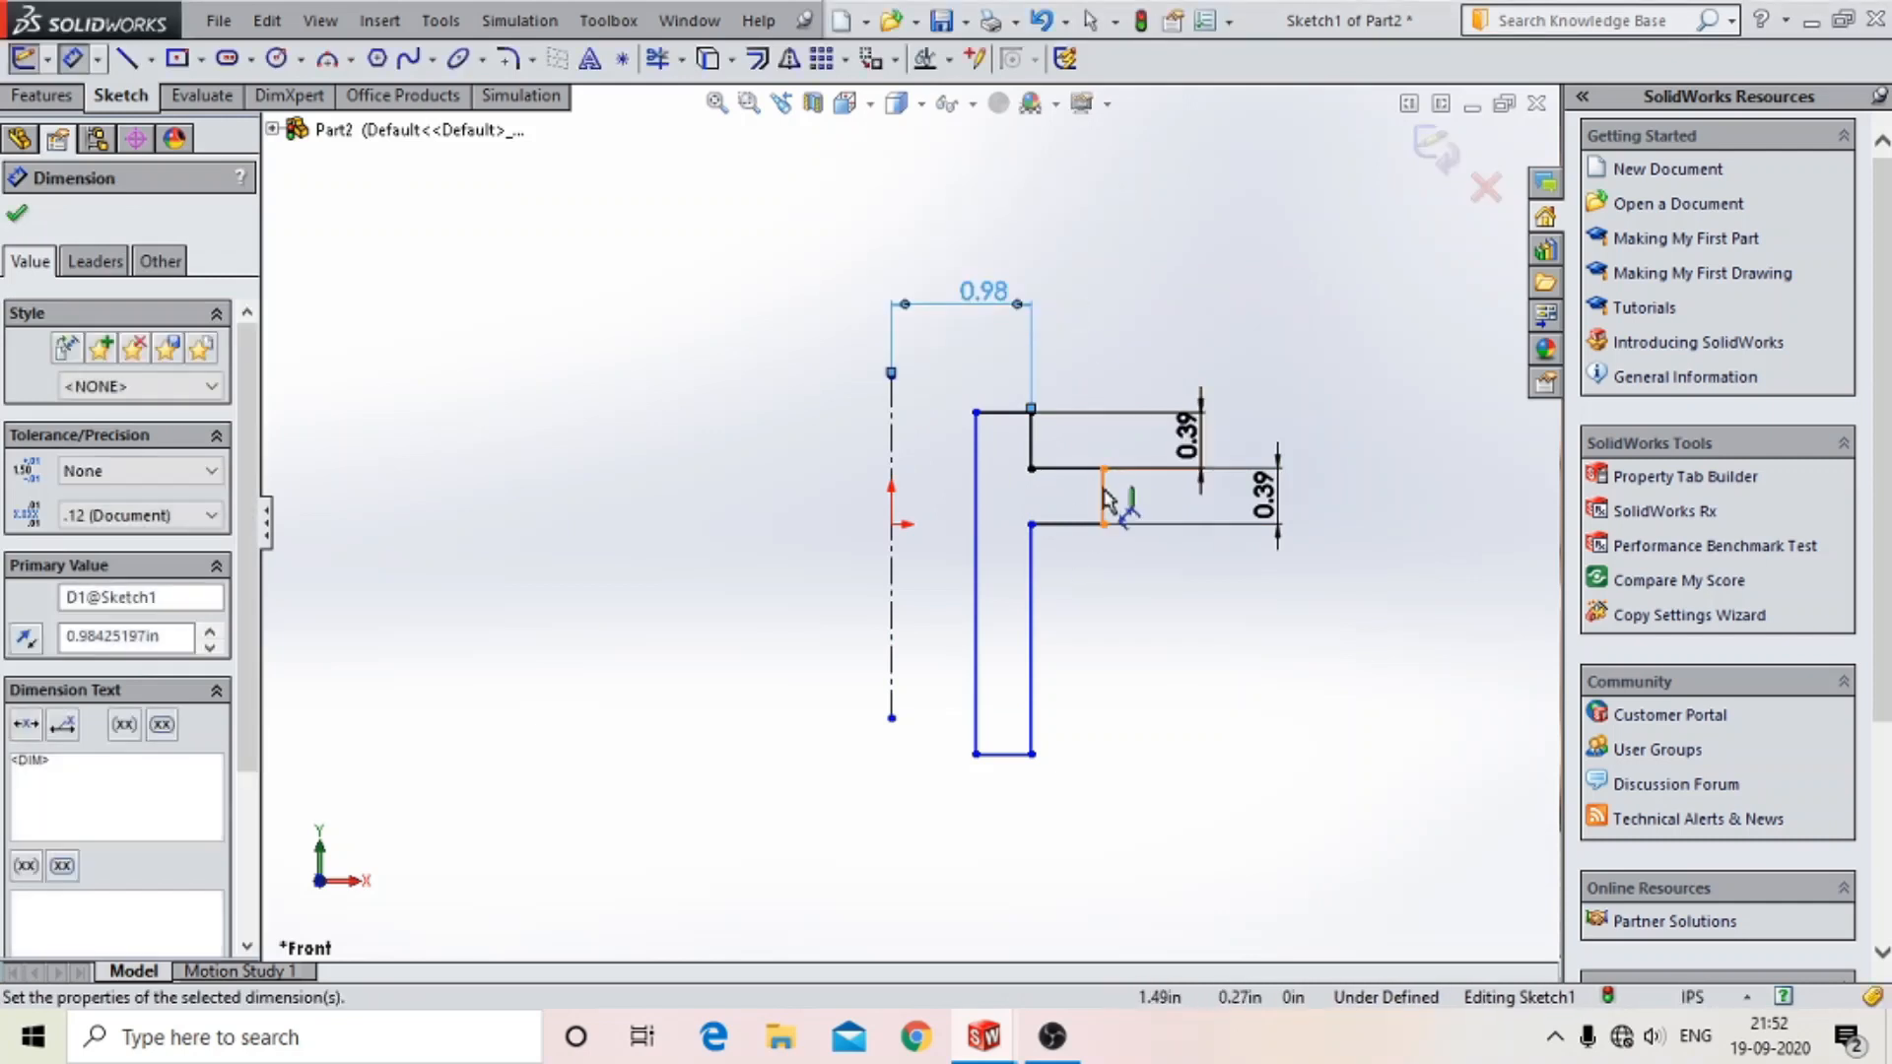
- Dimension the collar's outer vertical edge 1.77 in from the centerline
left_click(1102, 493)
left_click(893, 499)
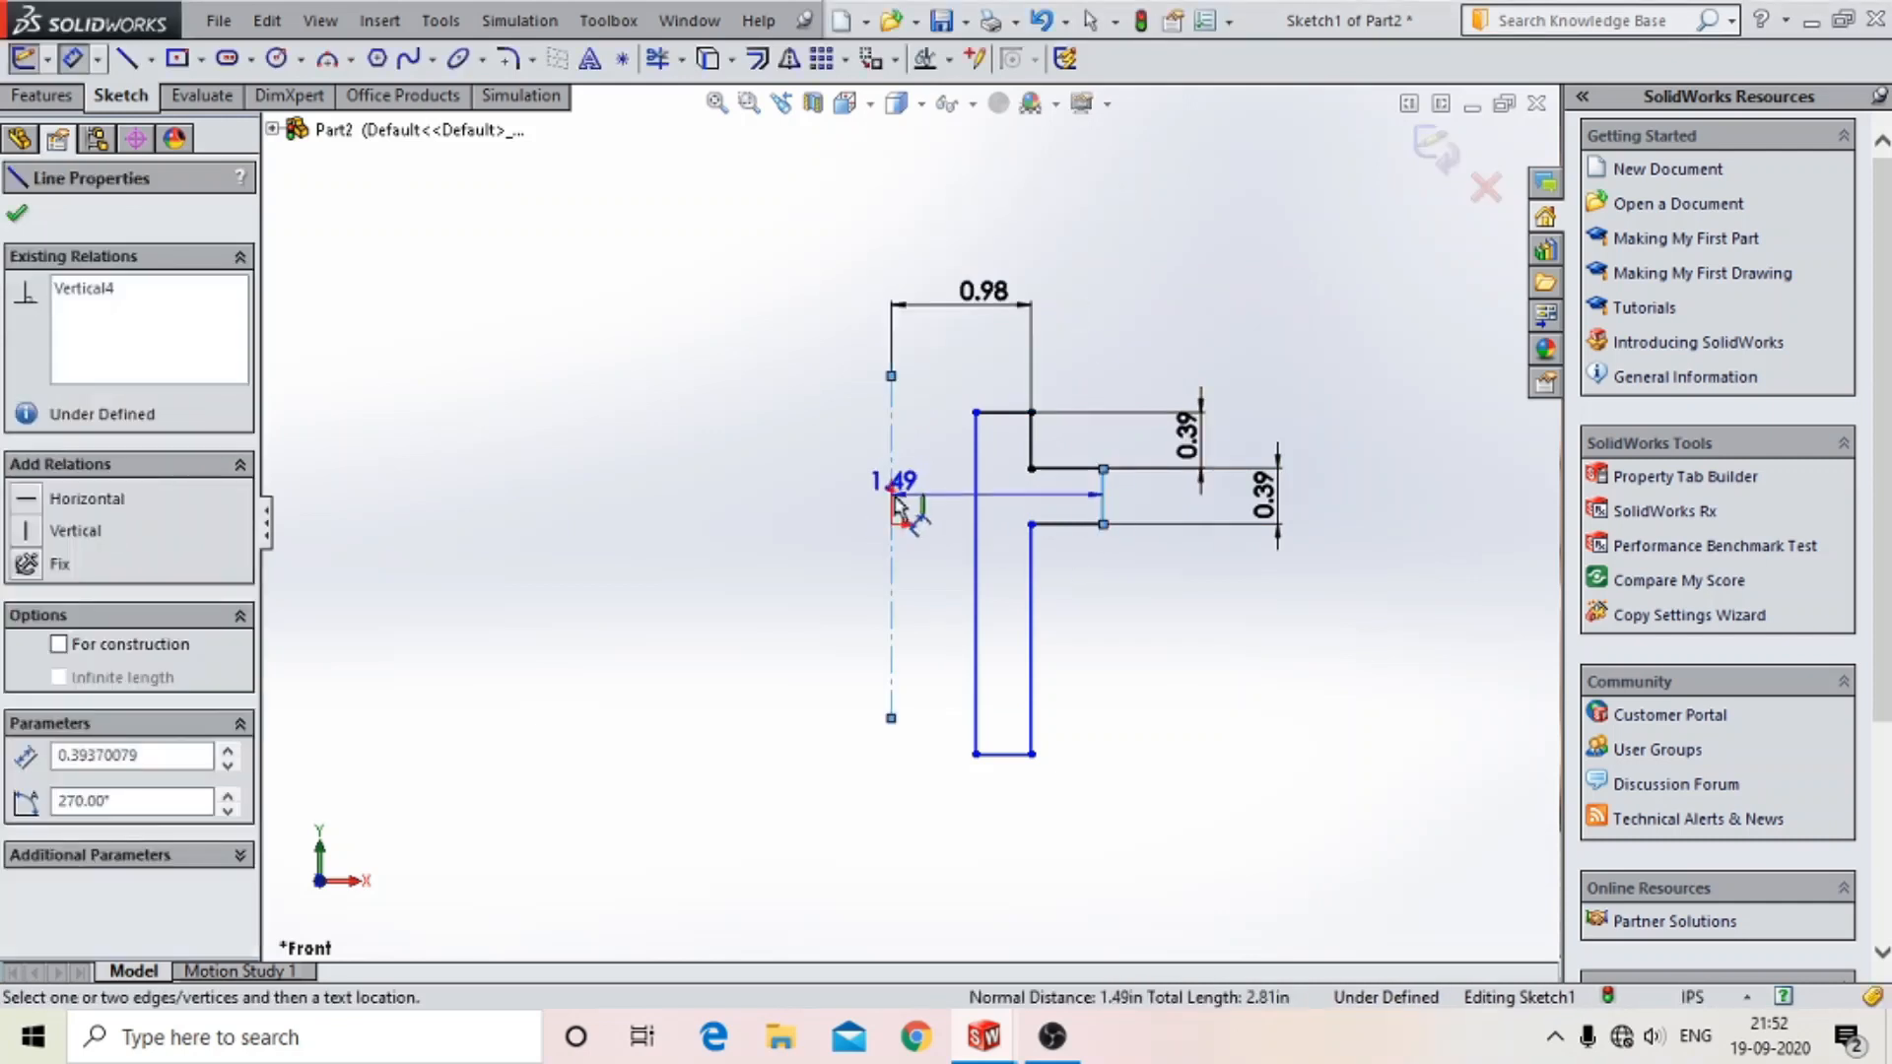
left_click(921, 867)
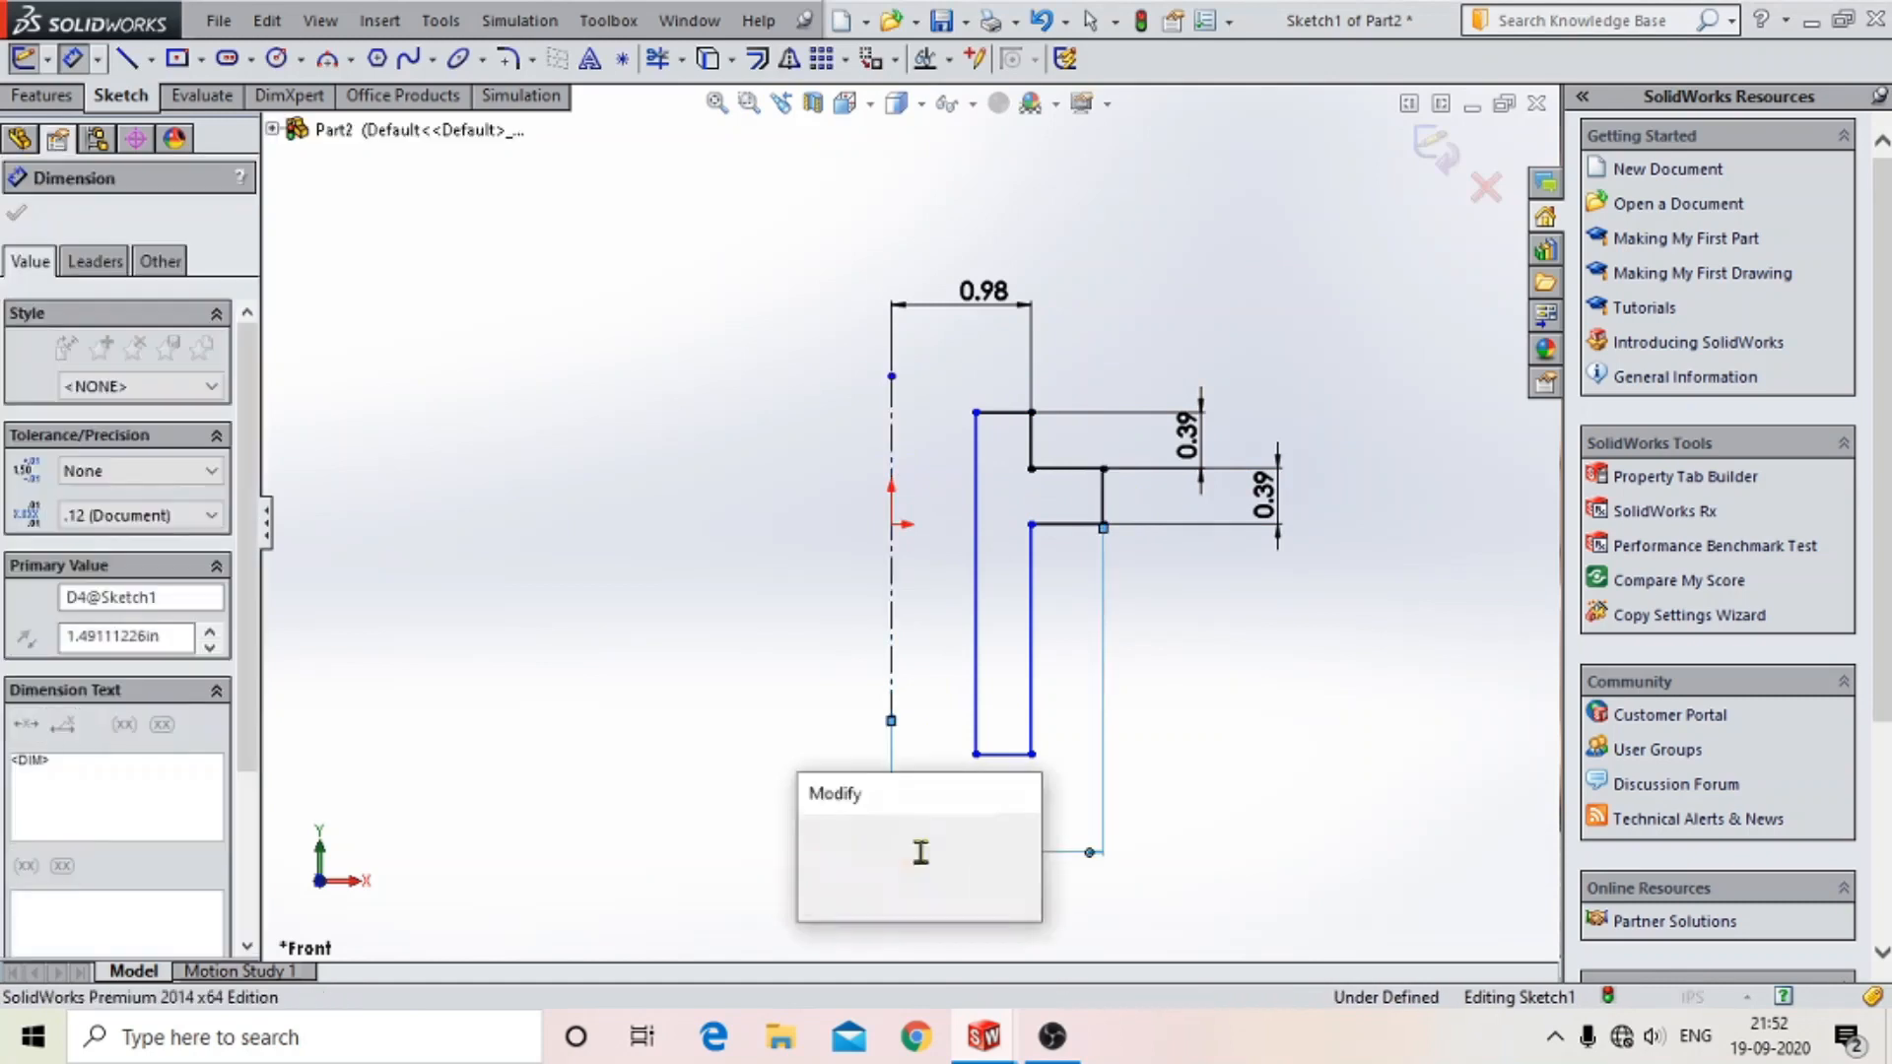
key("Return")
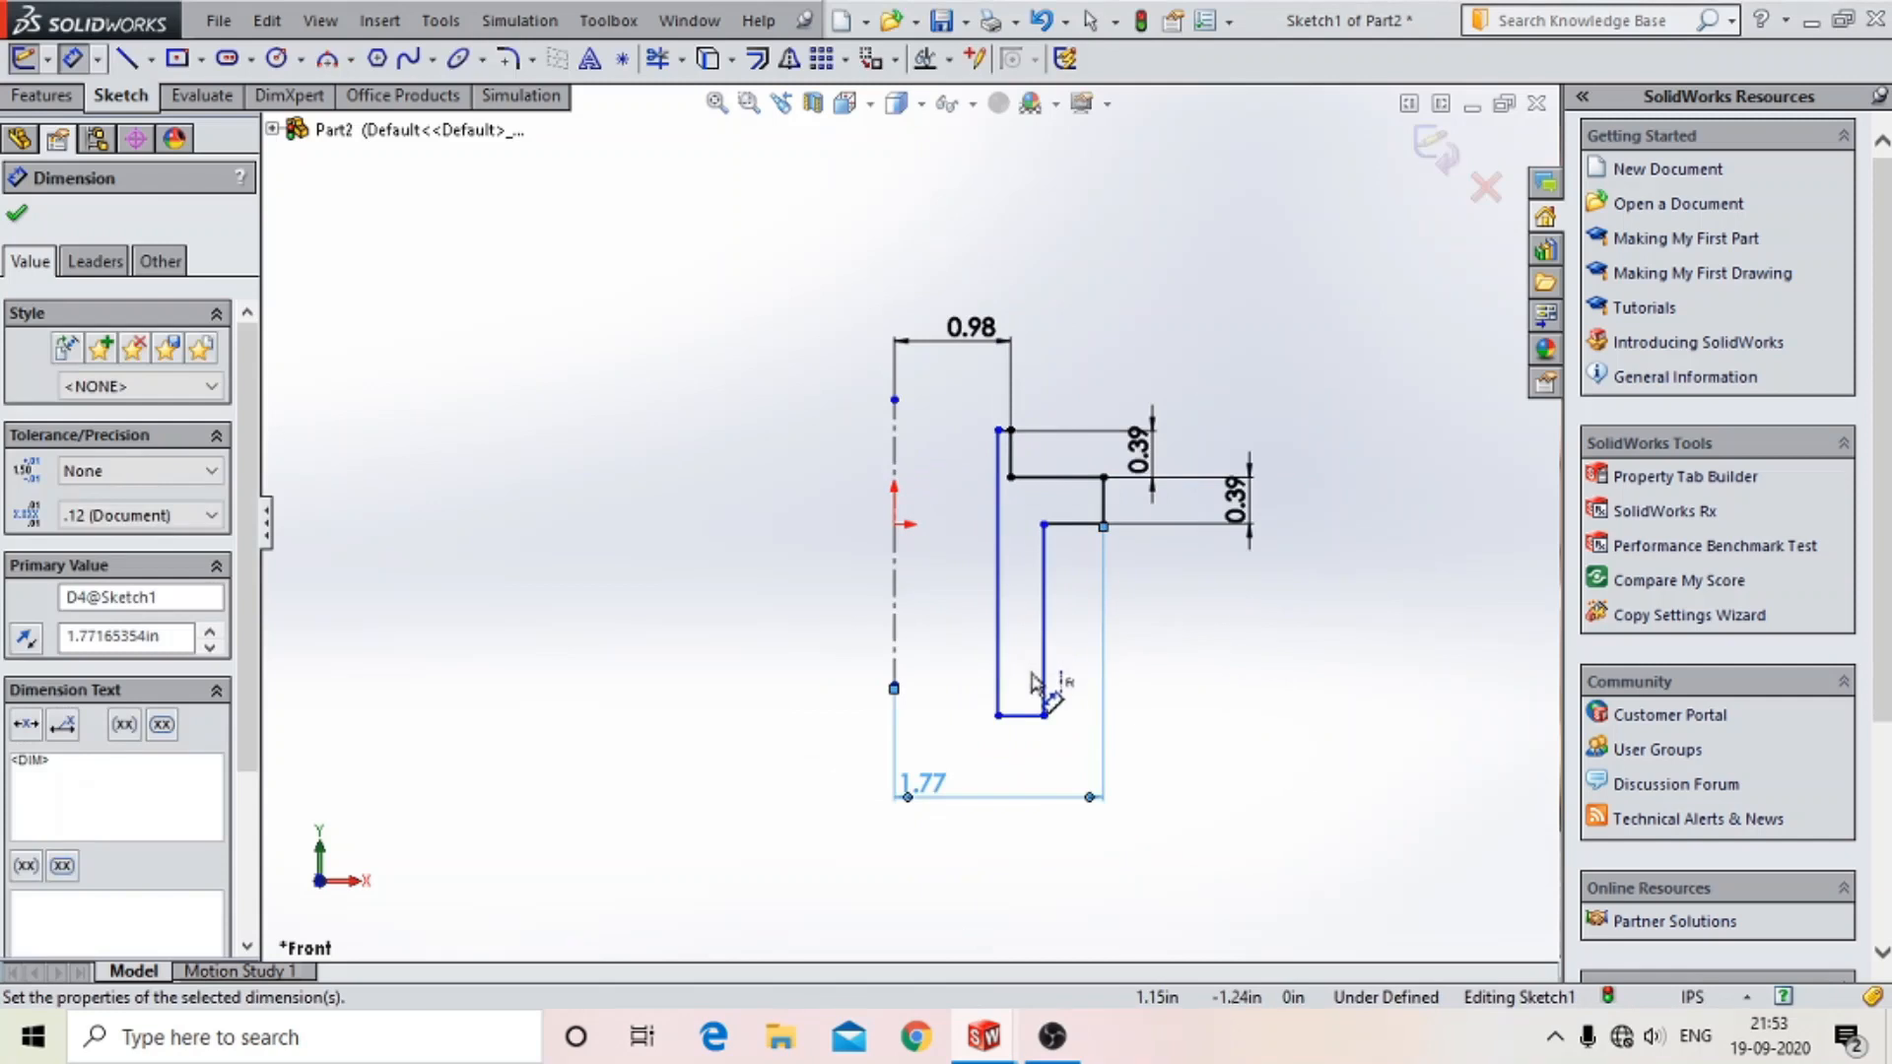
- Dimension the profile's overall height along the inner wall as 45 mm
left_click(998, 430)
left_click(998, 715)
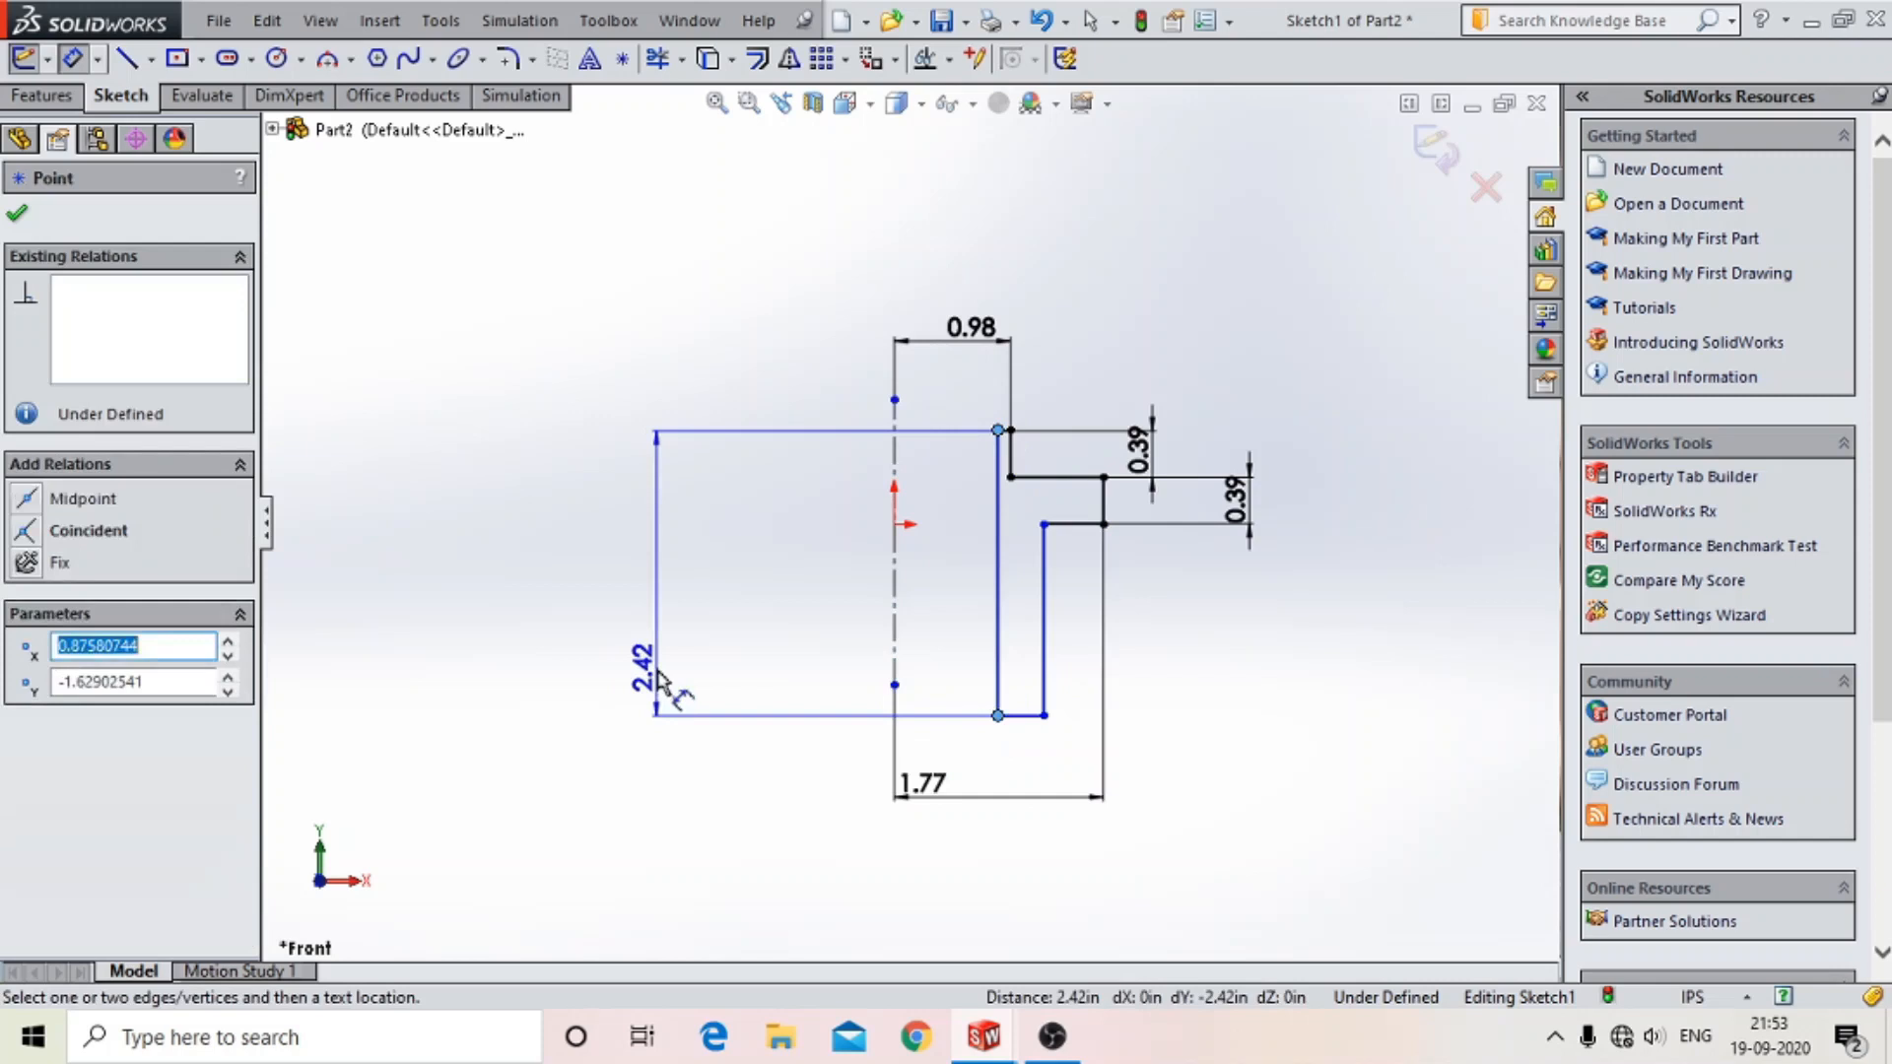
left_click(657, 680)
type("45mm")
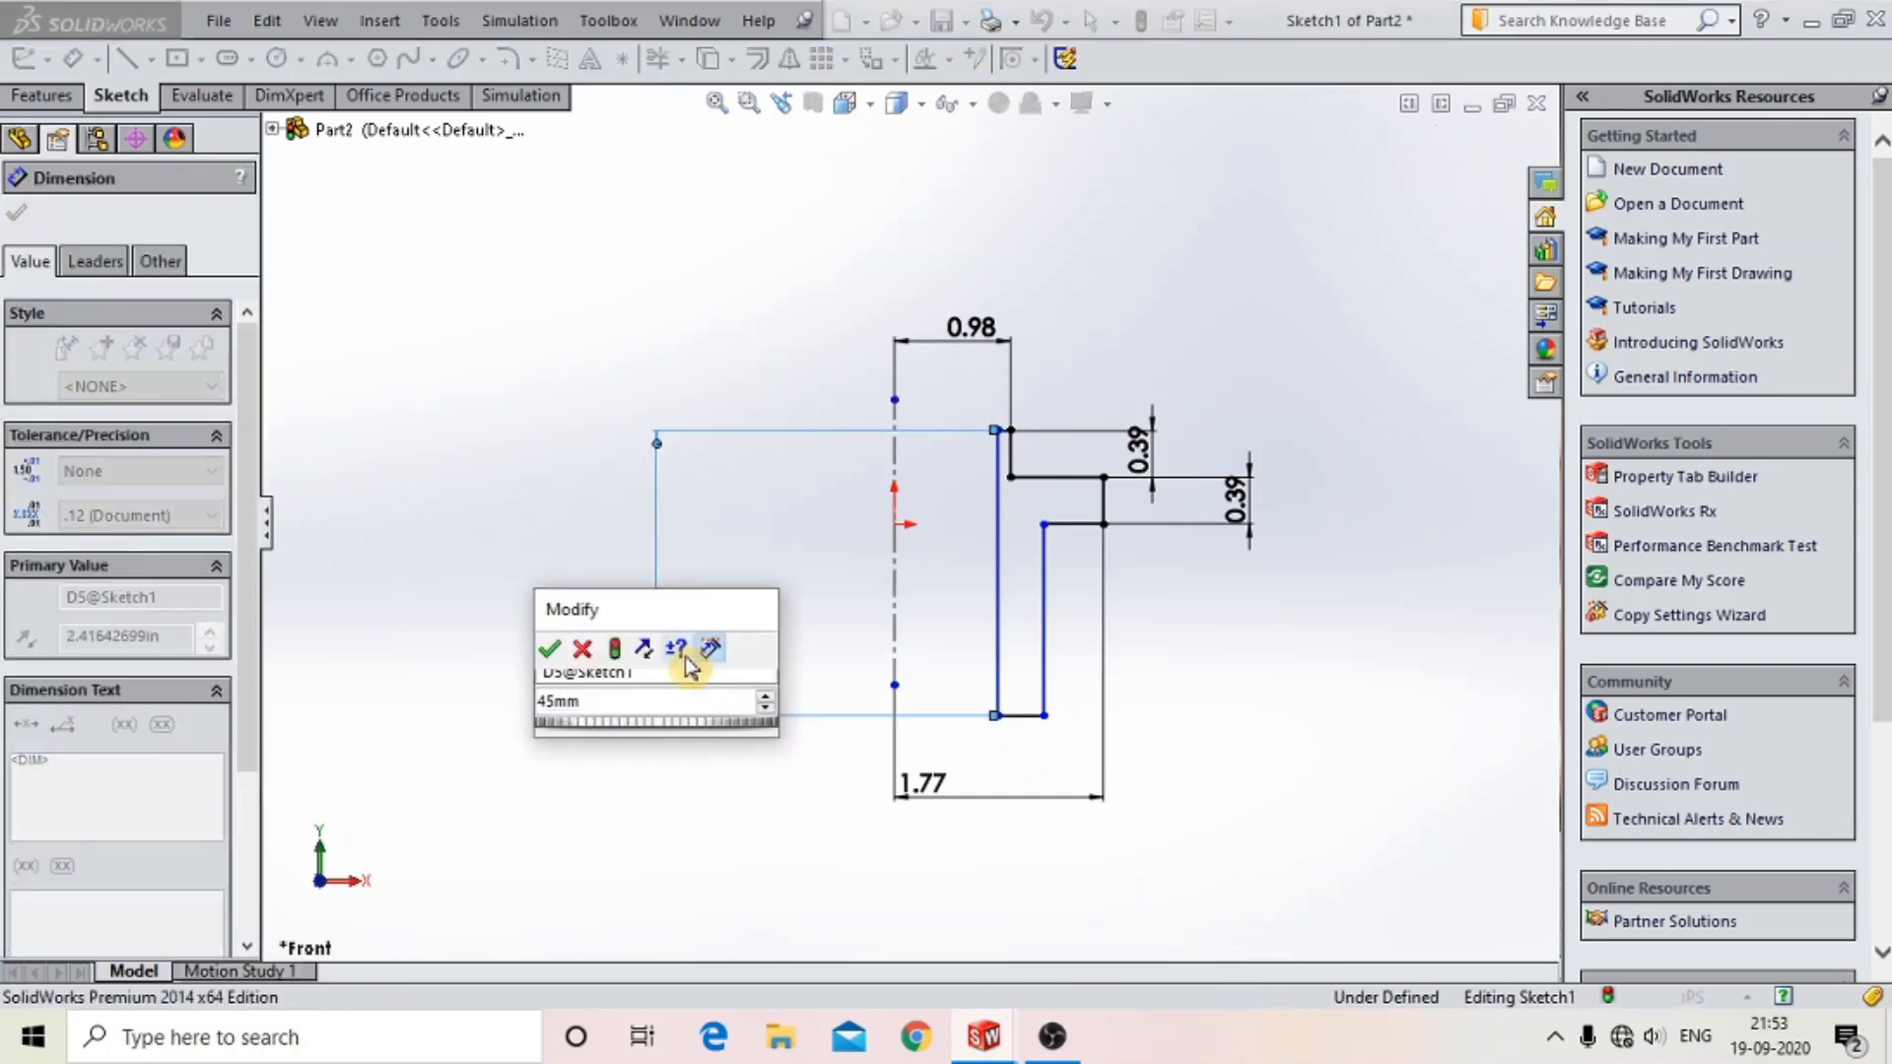
key("Return")
- Set the wall thickness at the profile's top edge to 6 mm
scroll(985, 604, "down", 3)
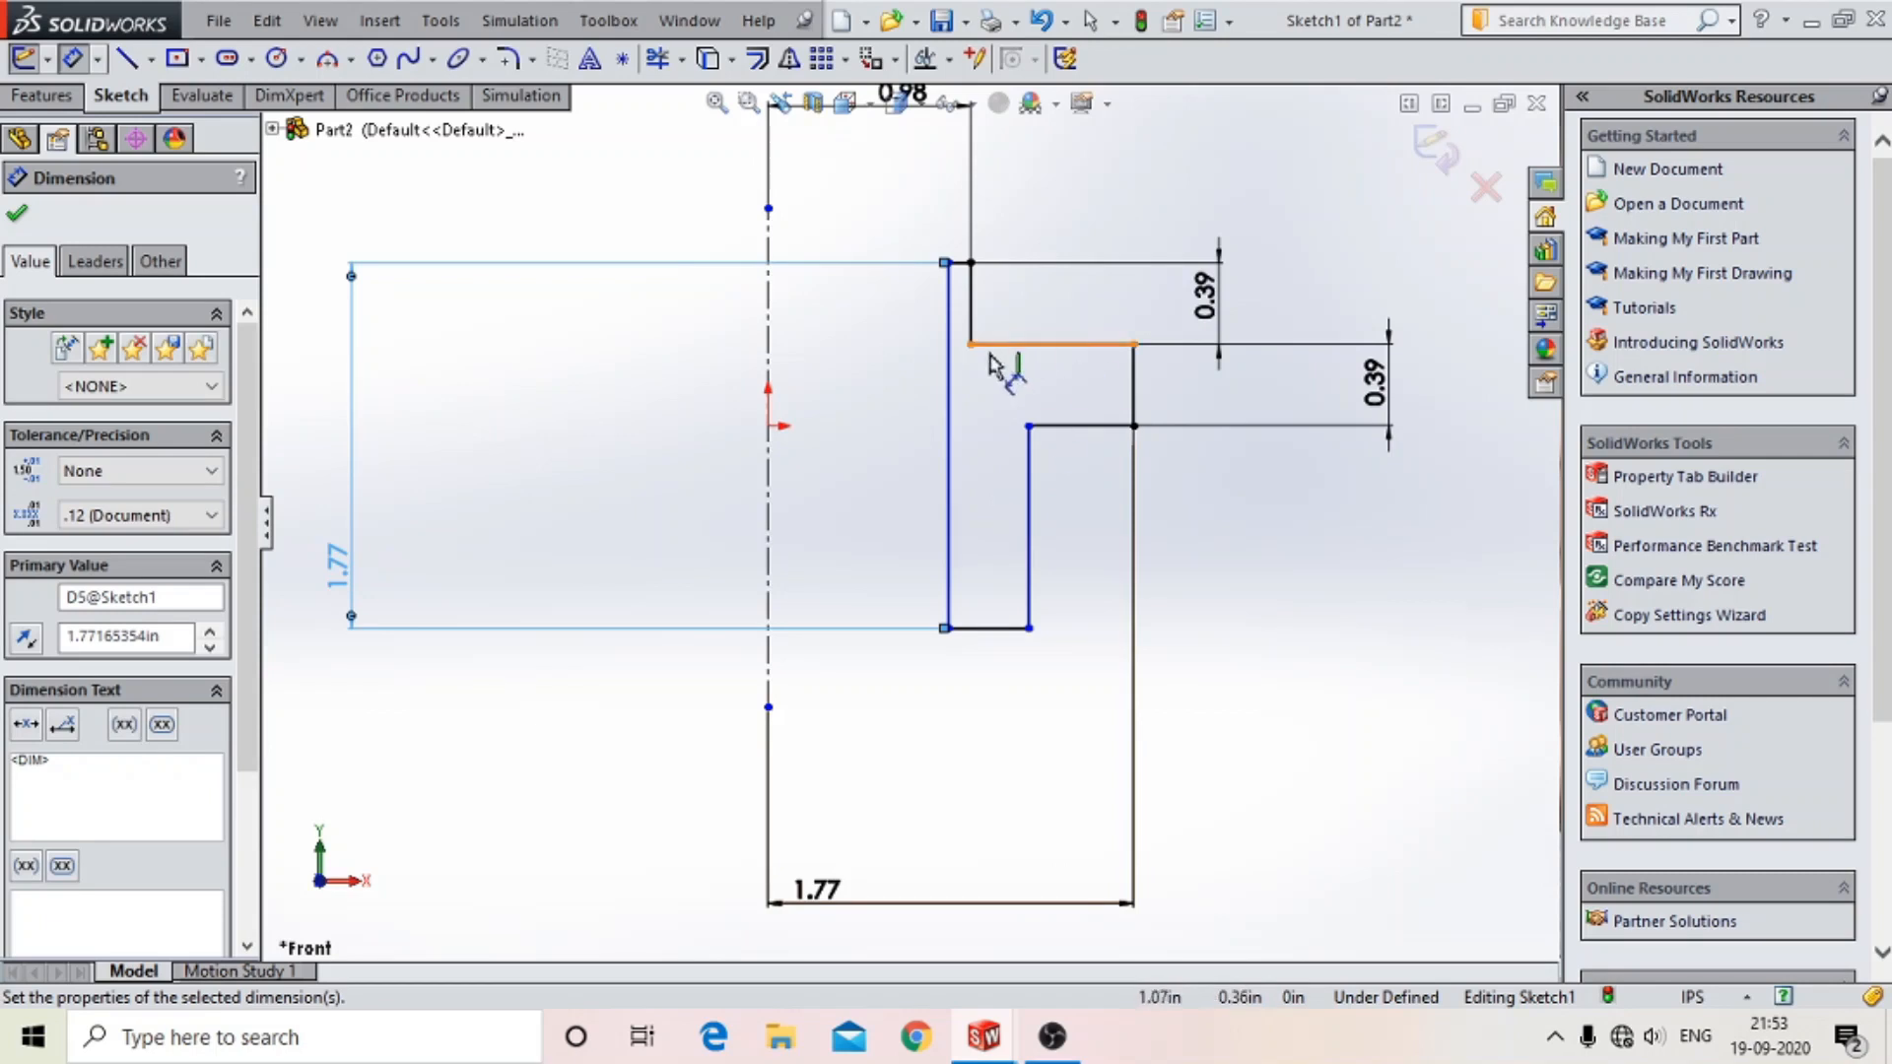
scroll(970, 285, "down", 3)
left_click(958, 263)
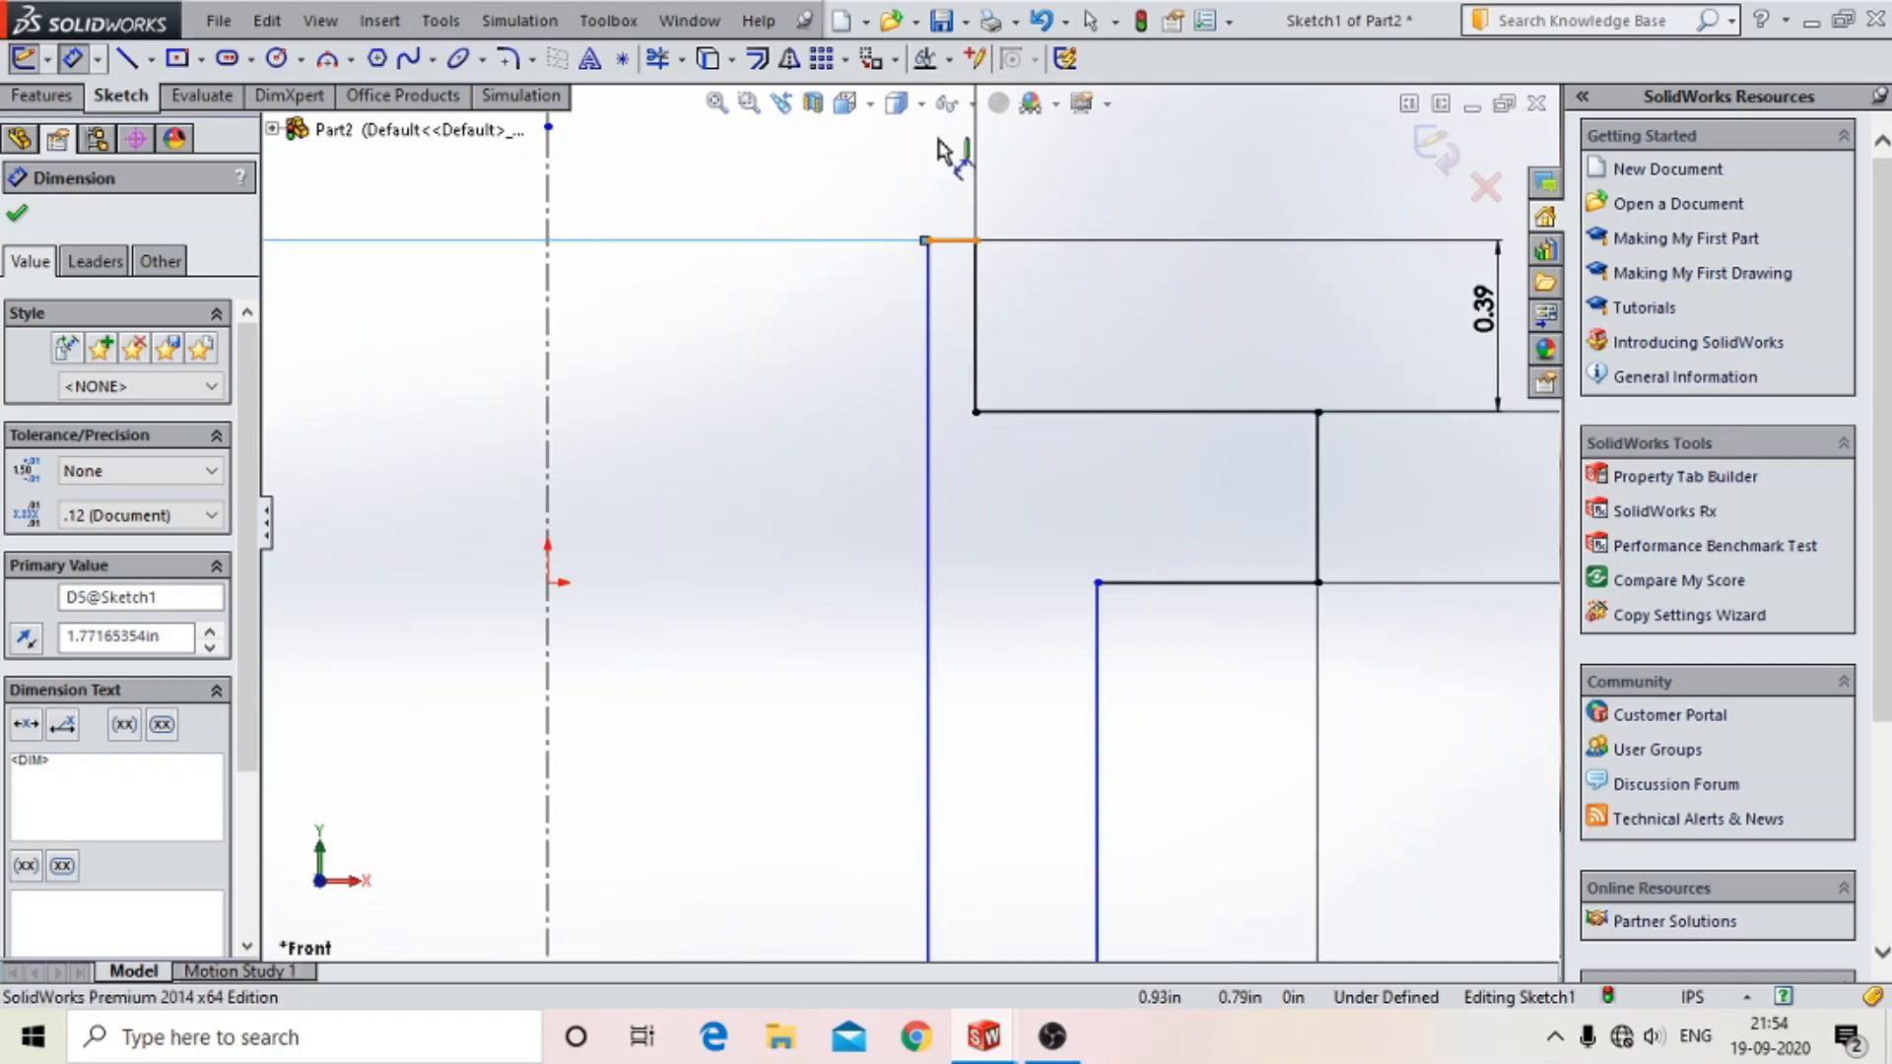
left_click(937, 148)
type("6mm")
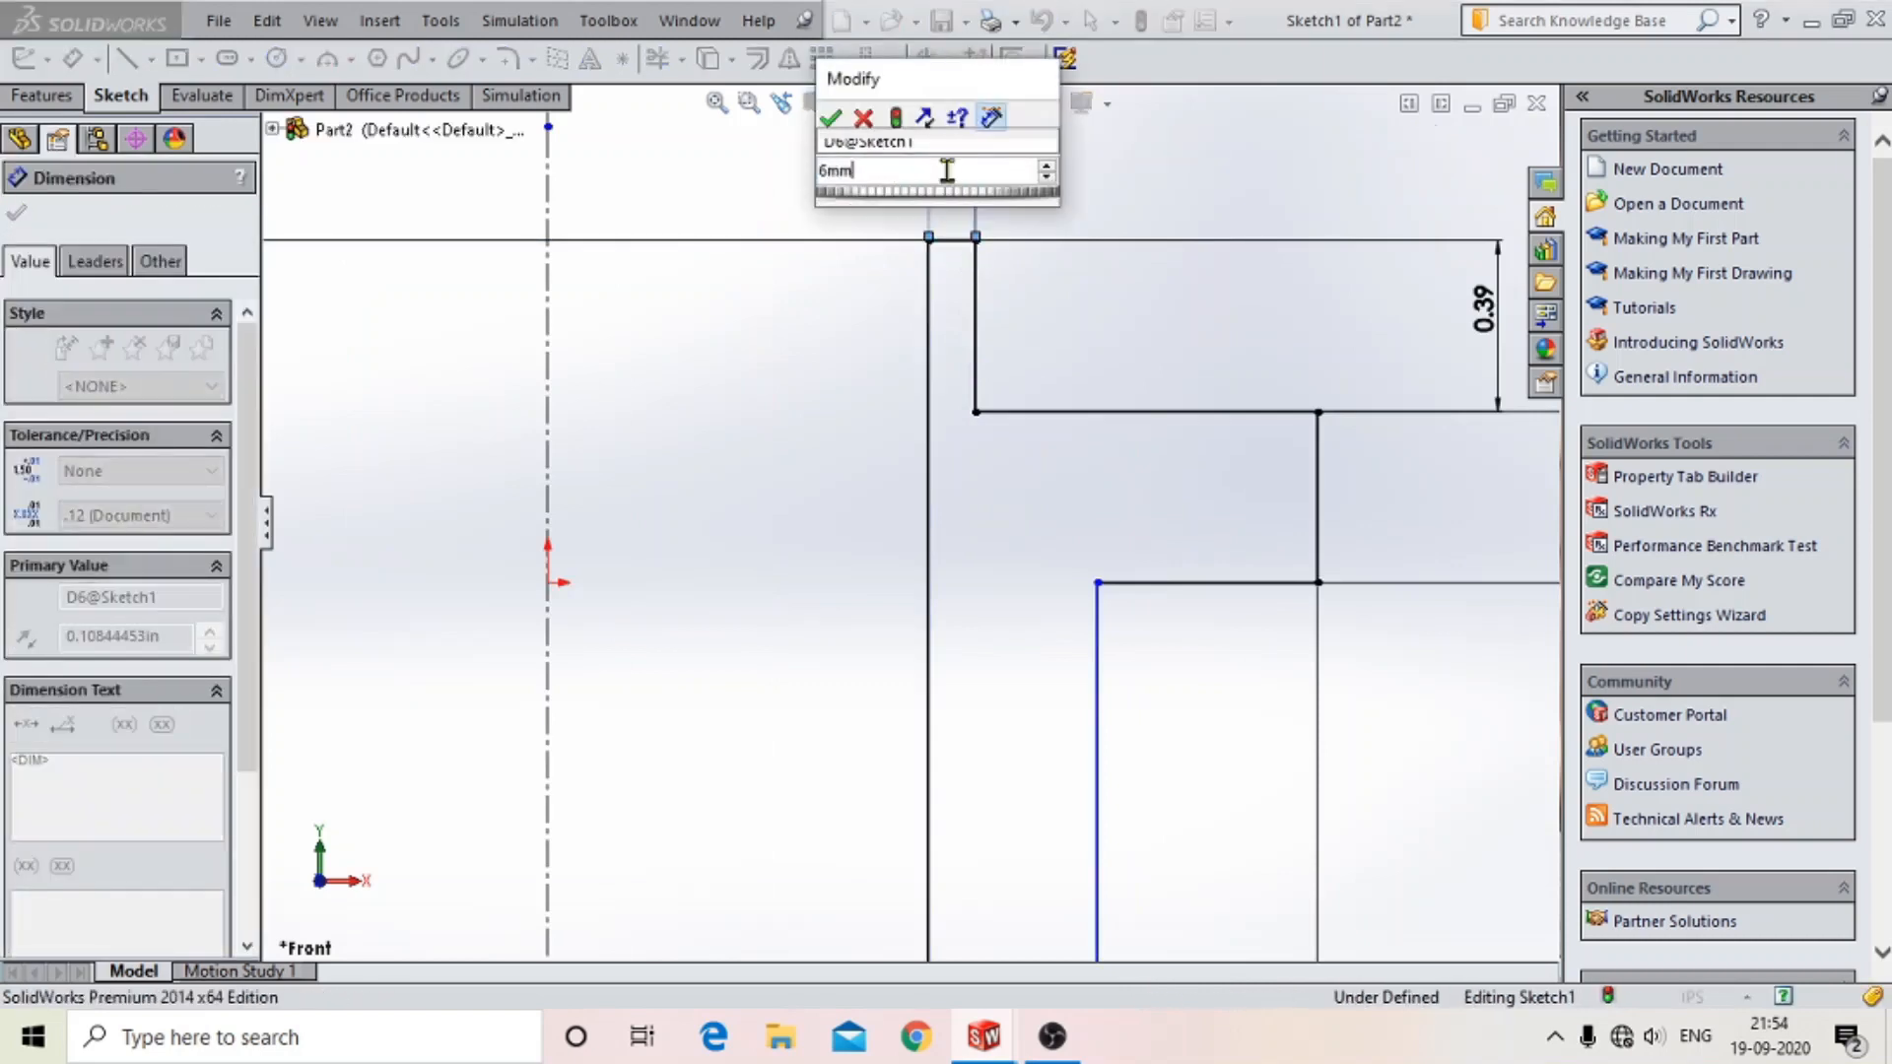
key("Return")
- Set the wall thickness at the profile's bottom edge to 6 mm
scroll(990, 492, "up", 5)
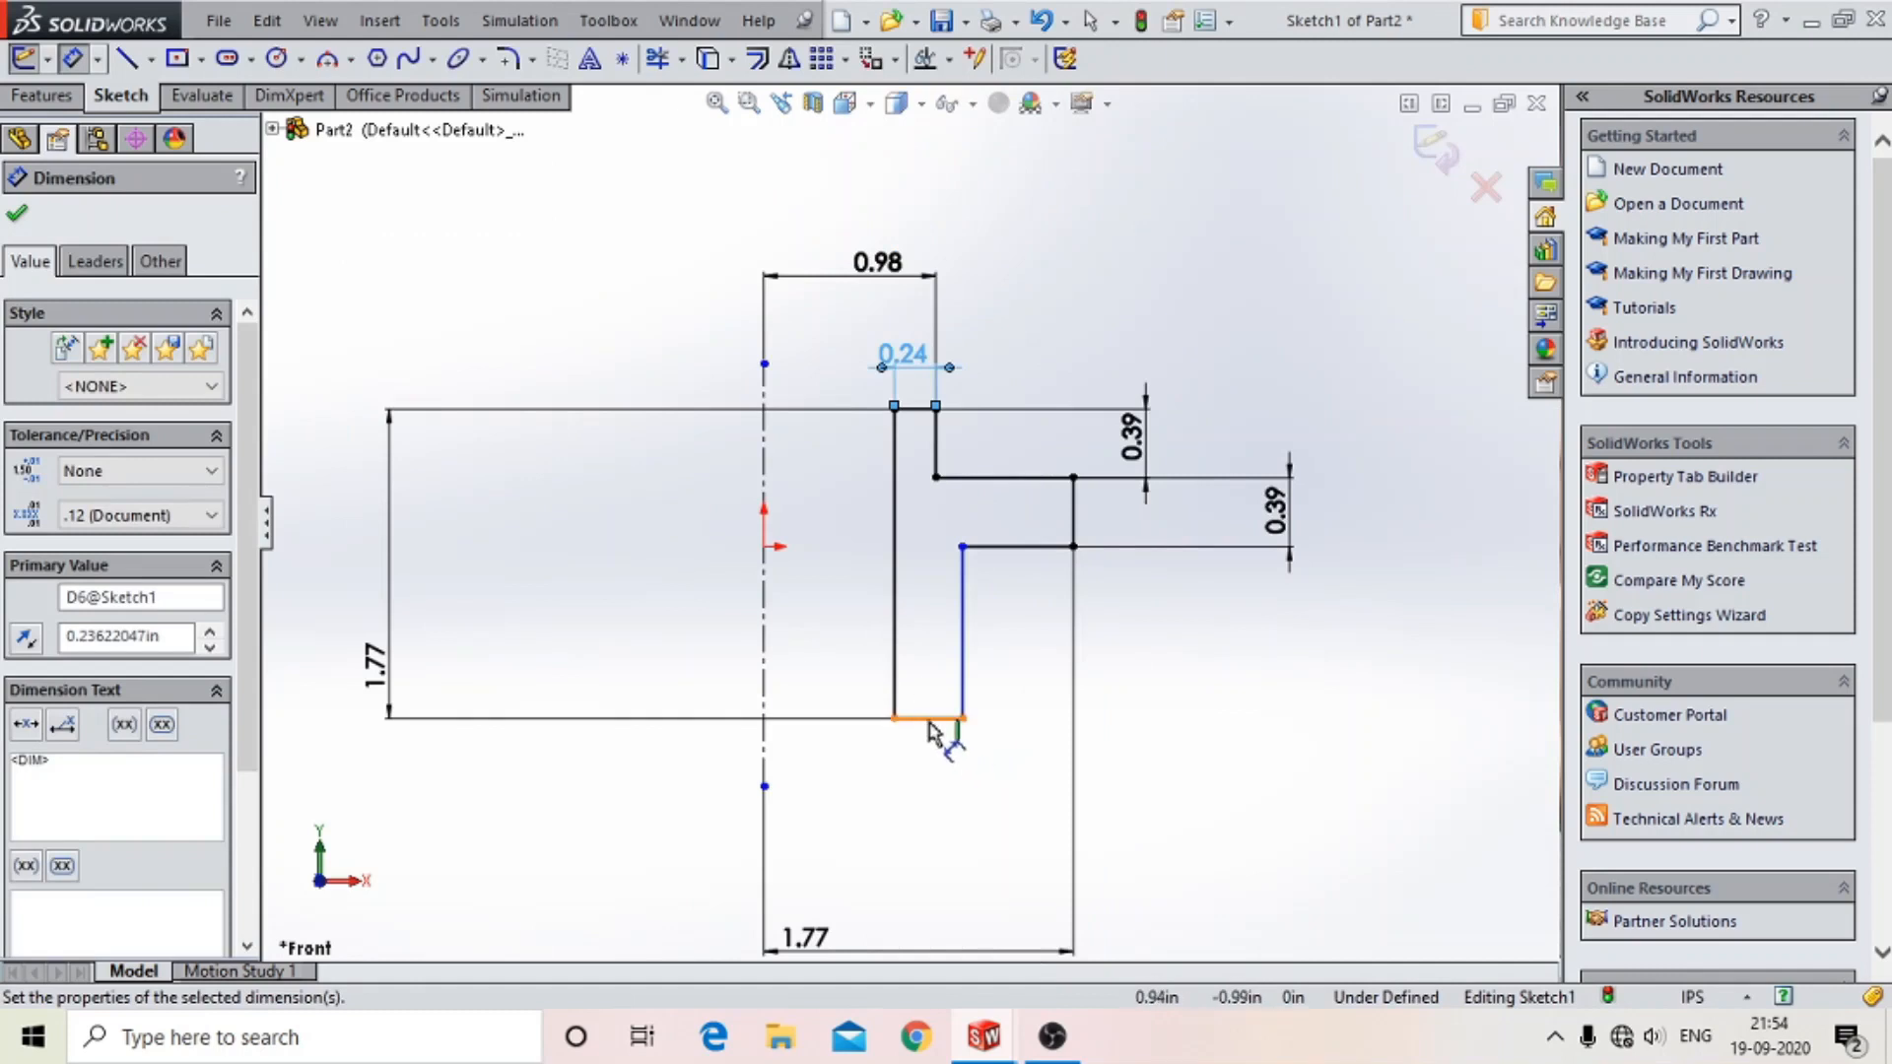
left_click(931, 721)
left_click(941, 830)
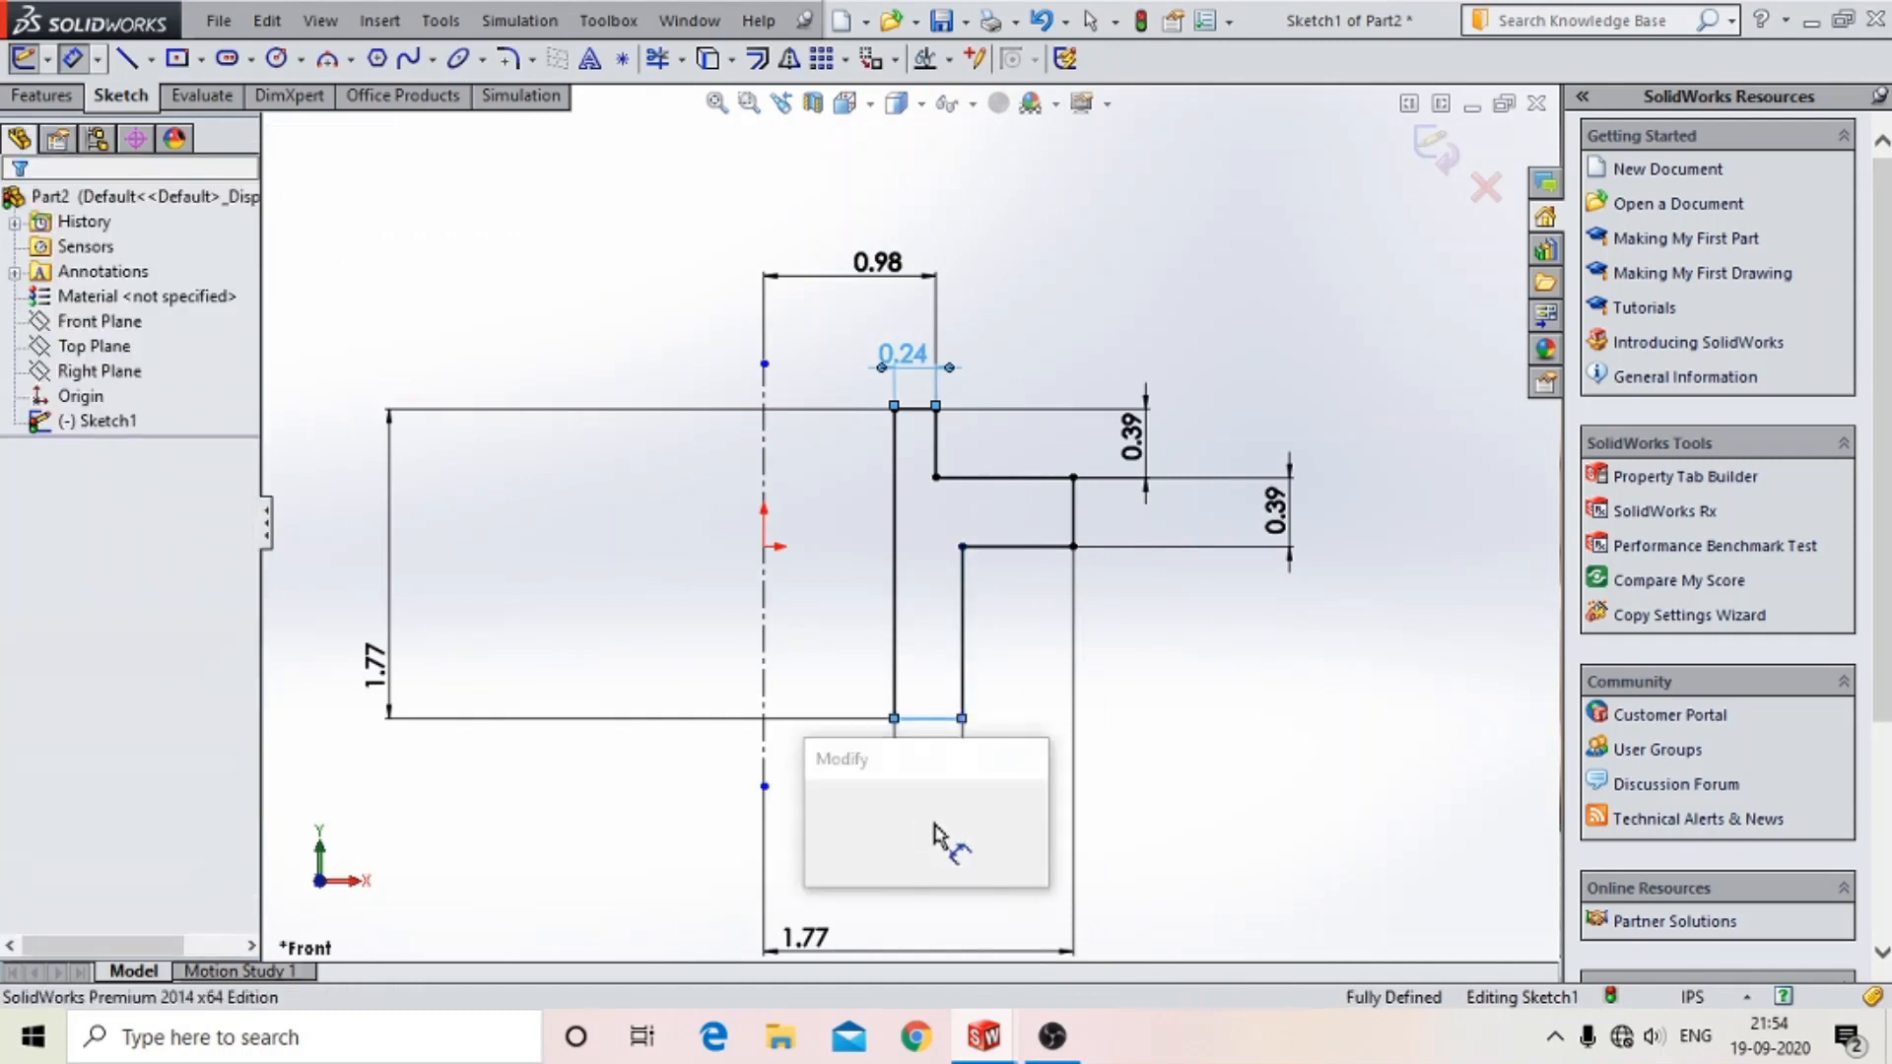
type("6mm")
key("Return")
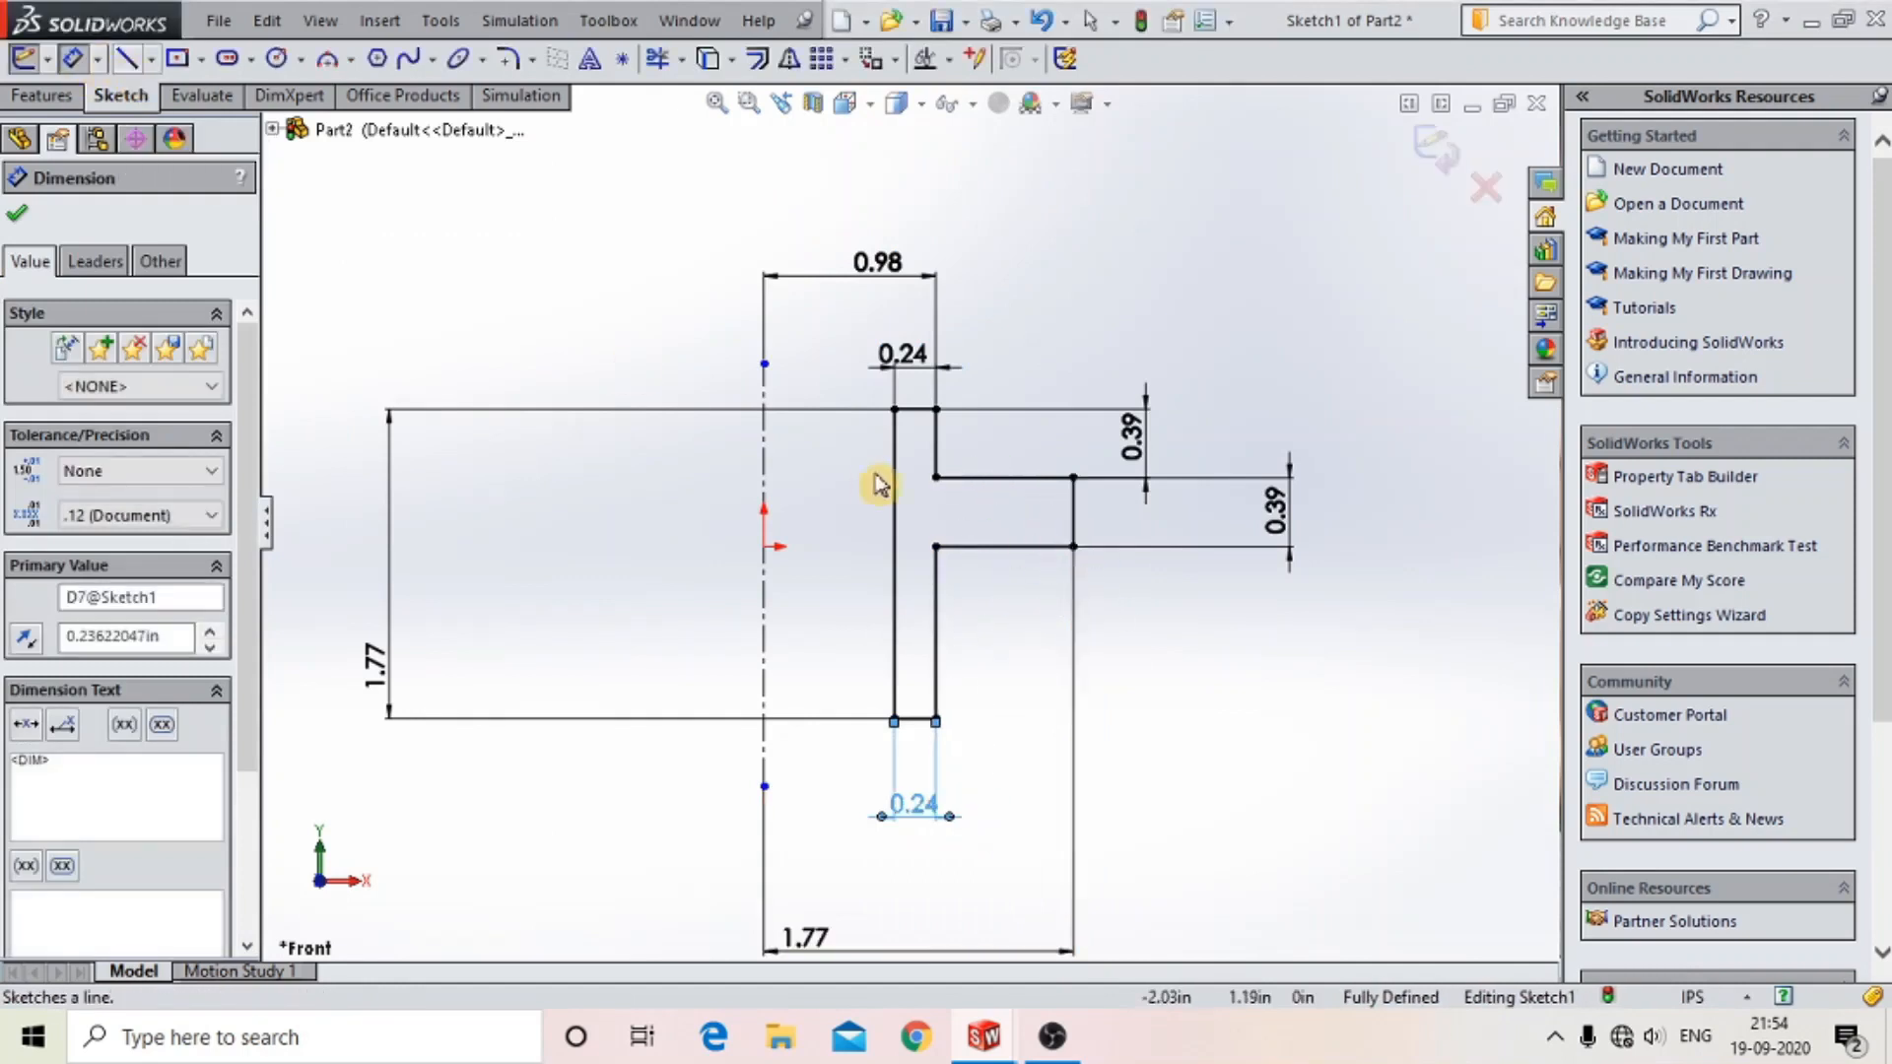
- Draw a horizontal line inward from the midpoint of the collar's outer edge and dimension it 5 mm long
left_click(126, 58)
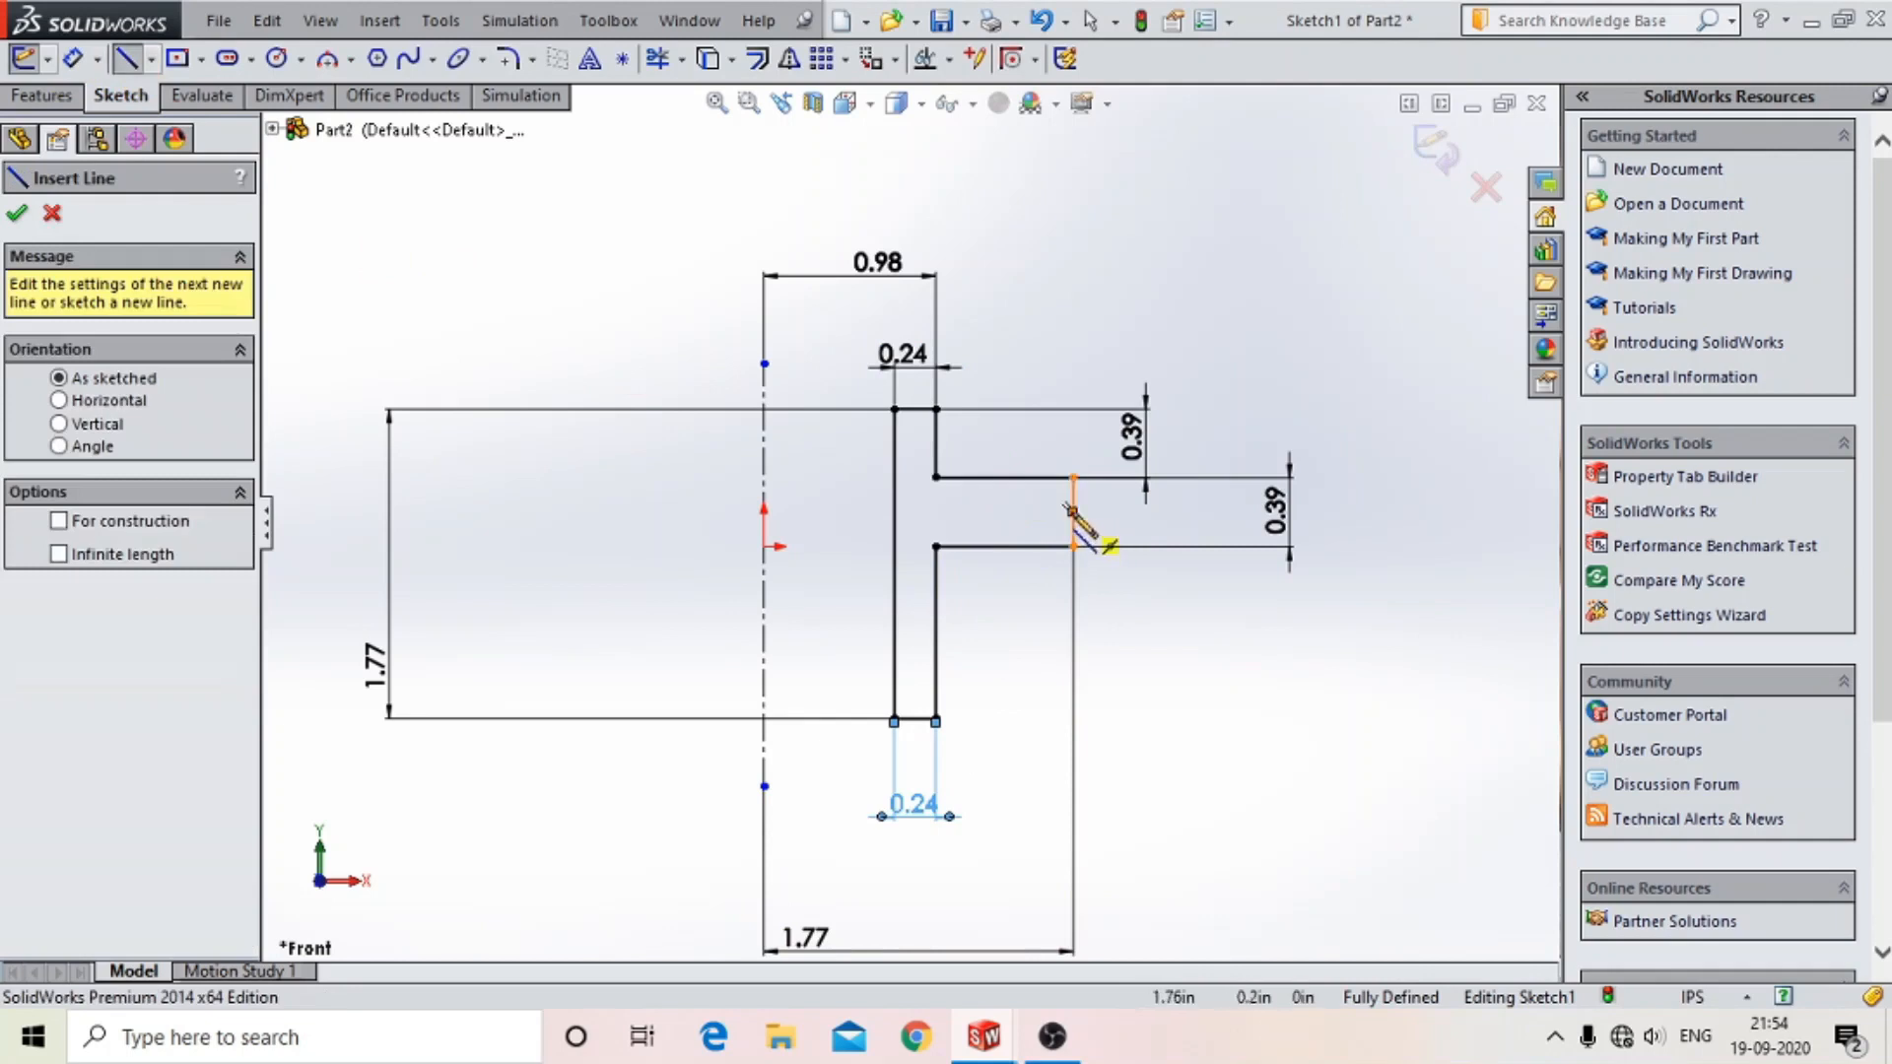
left_click_drag(1073, 511, 1025, 517)
left_click(73, 59)
left_click(1040, 513)
left_click(1044, 678)
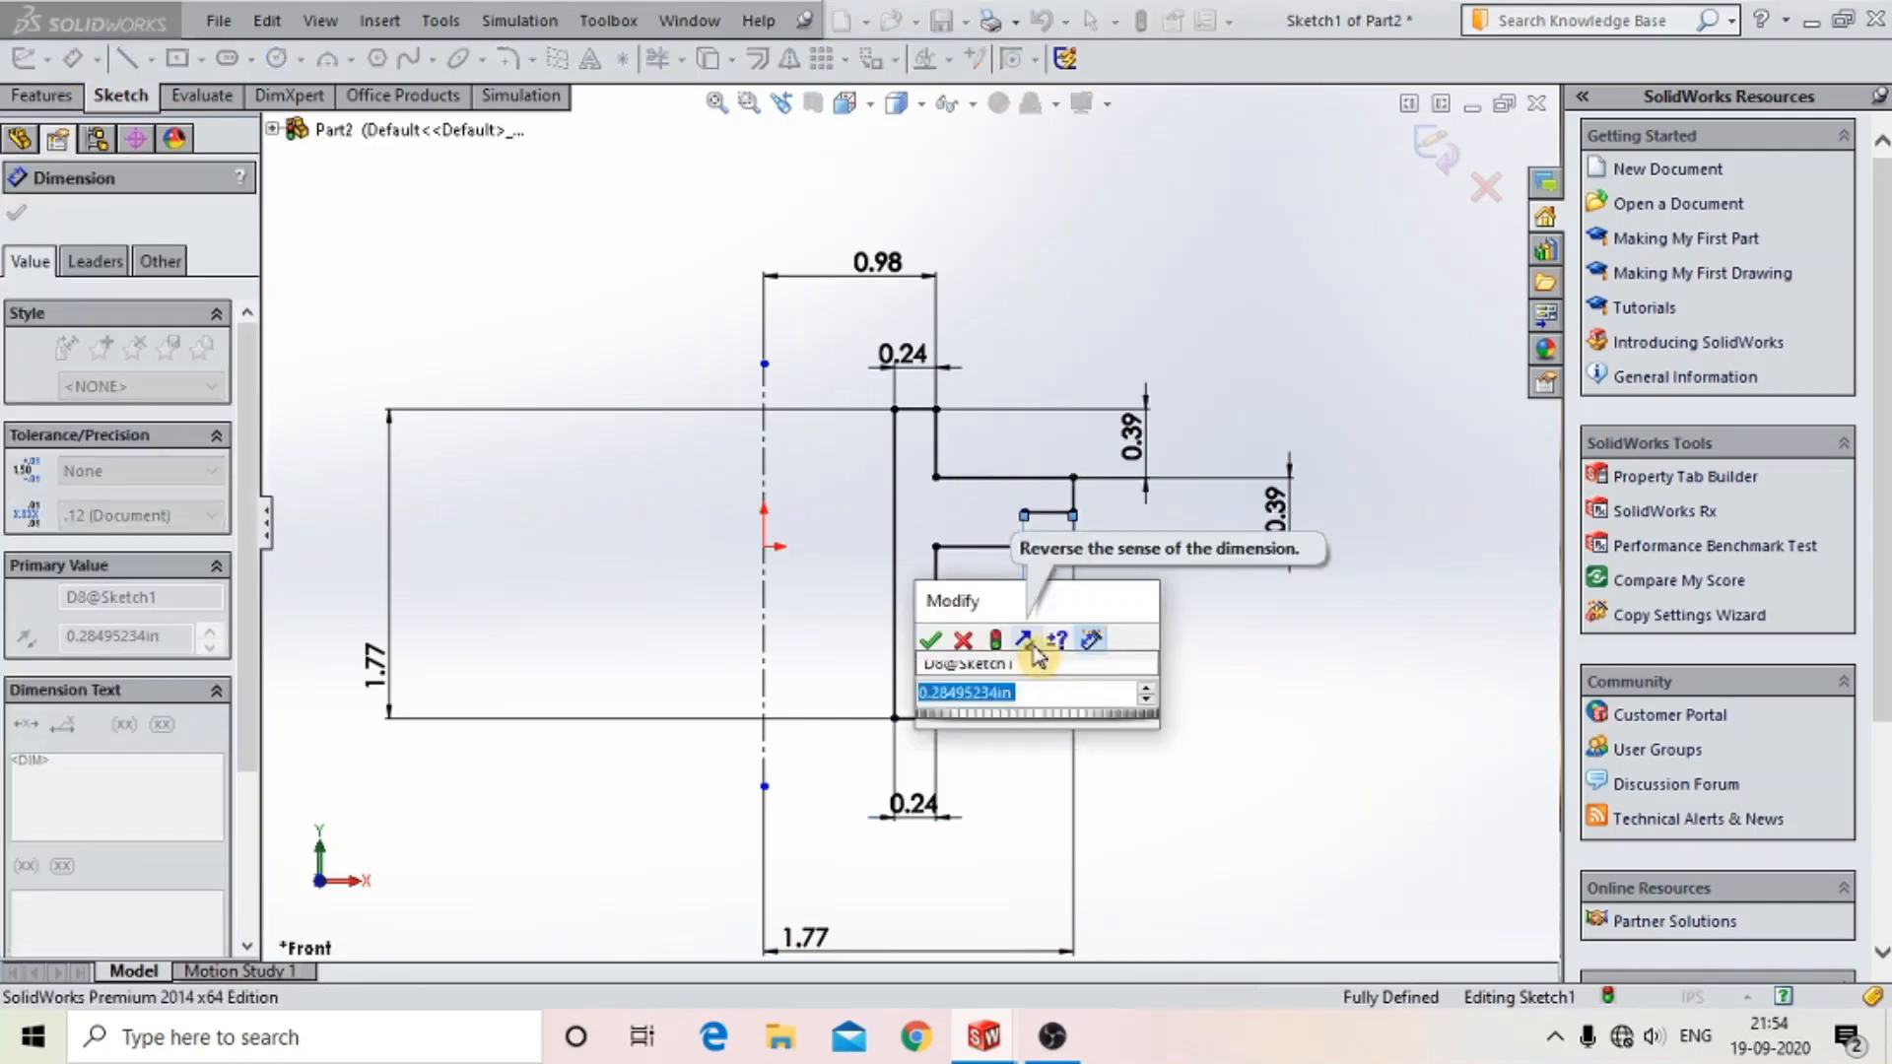
type("5mm")
left_click(930, 639)
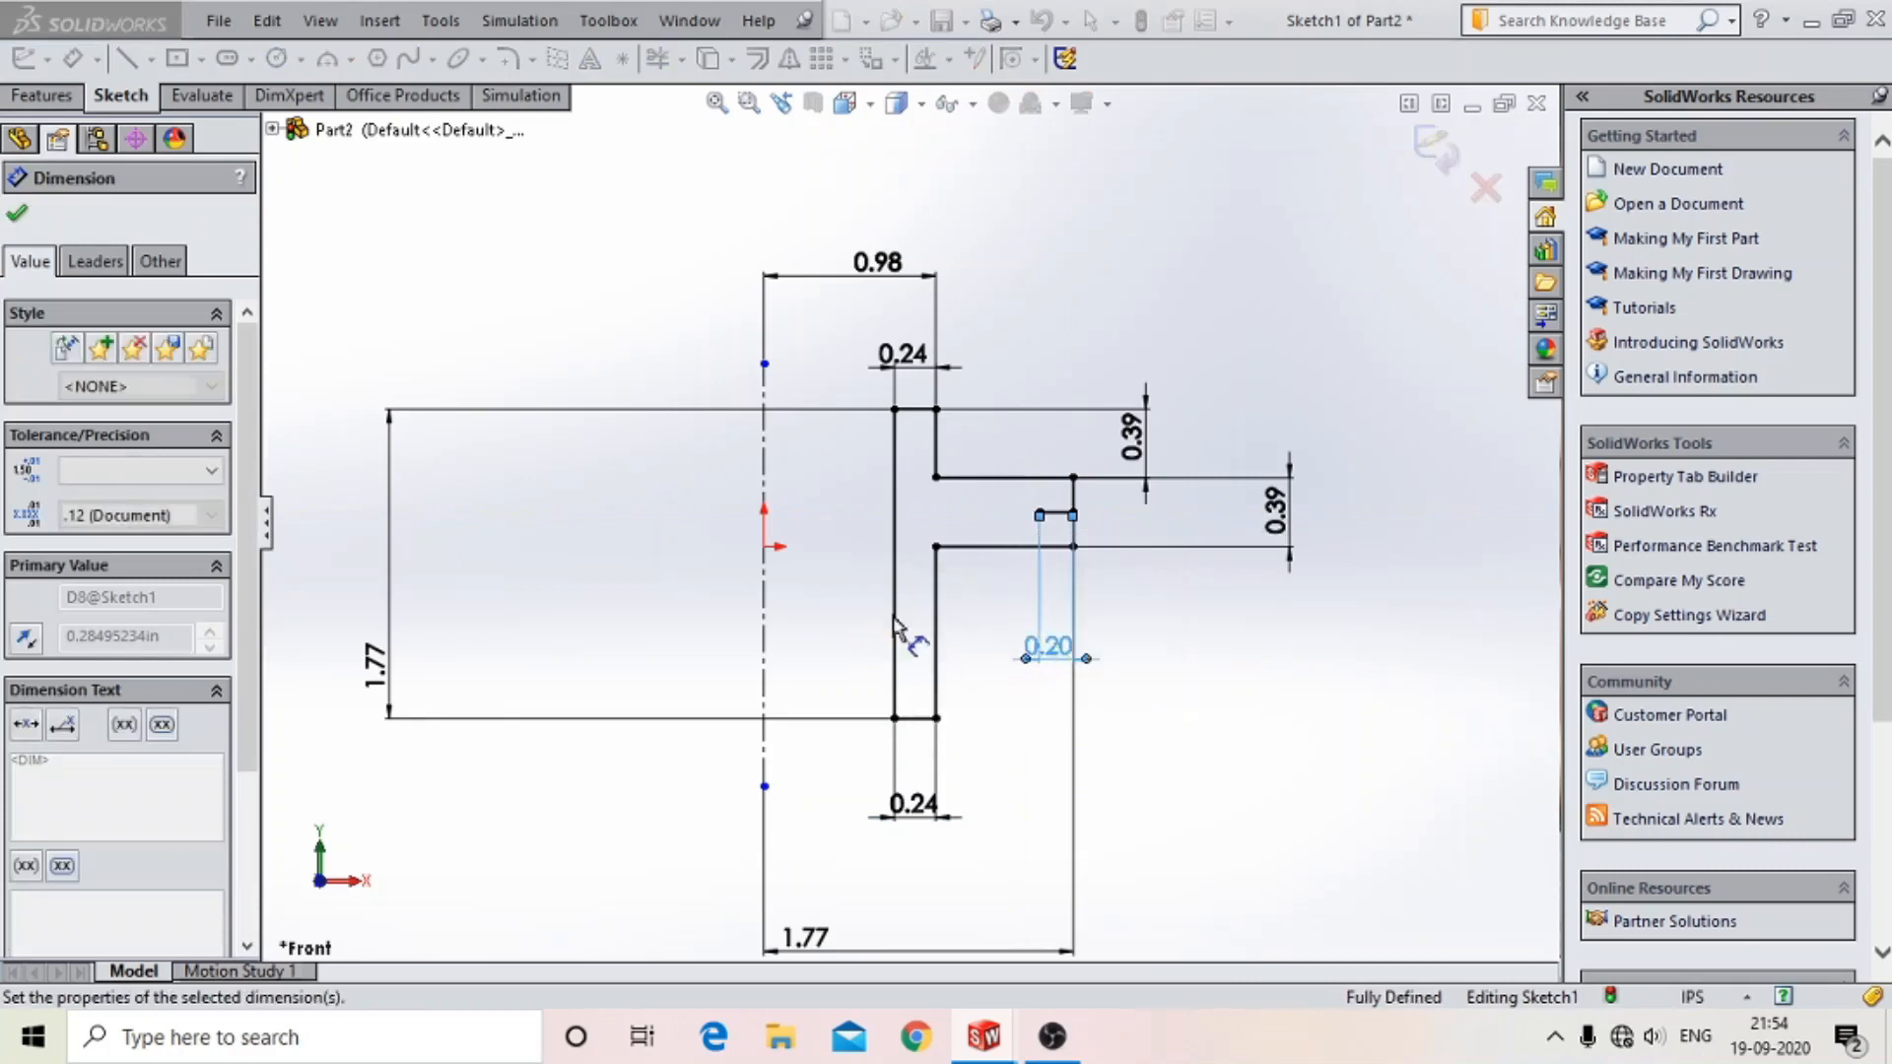
- Draw a 90° centerpoint arc around the short line's inner end, from the collar's outer edge to its lower edge
left_click(350, 60)
left_click(399, 86)
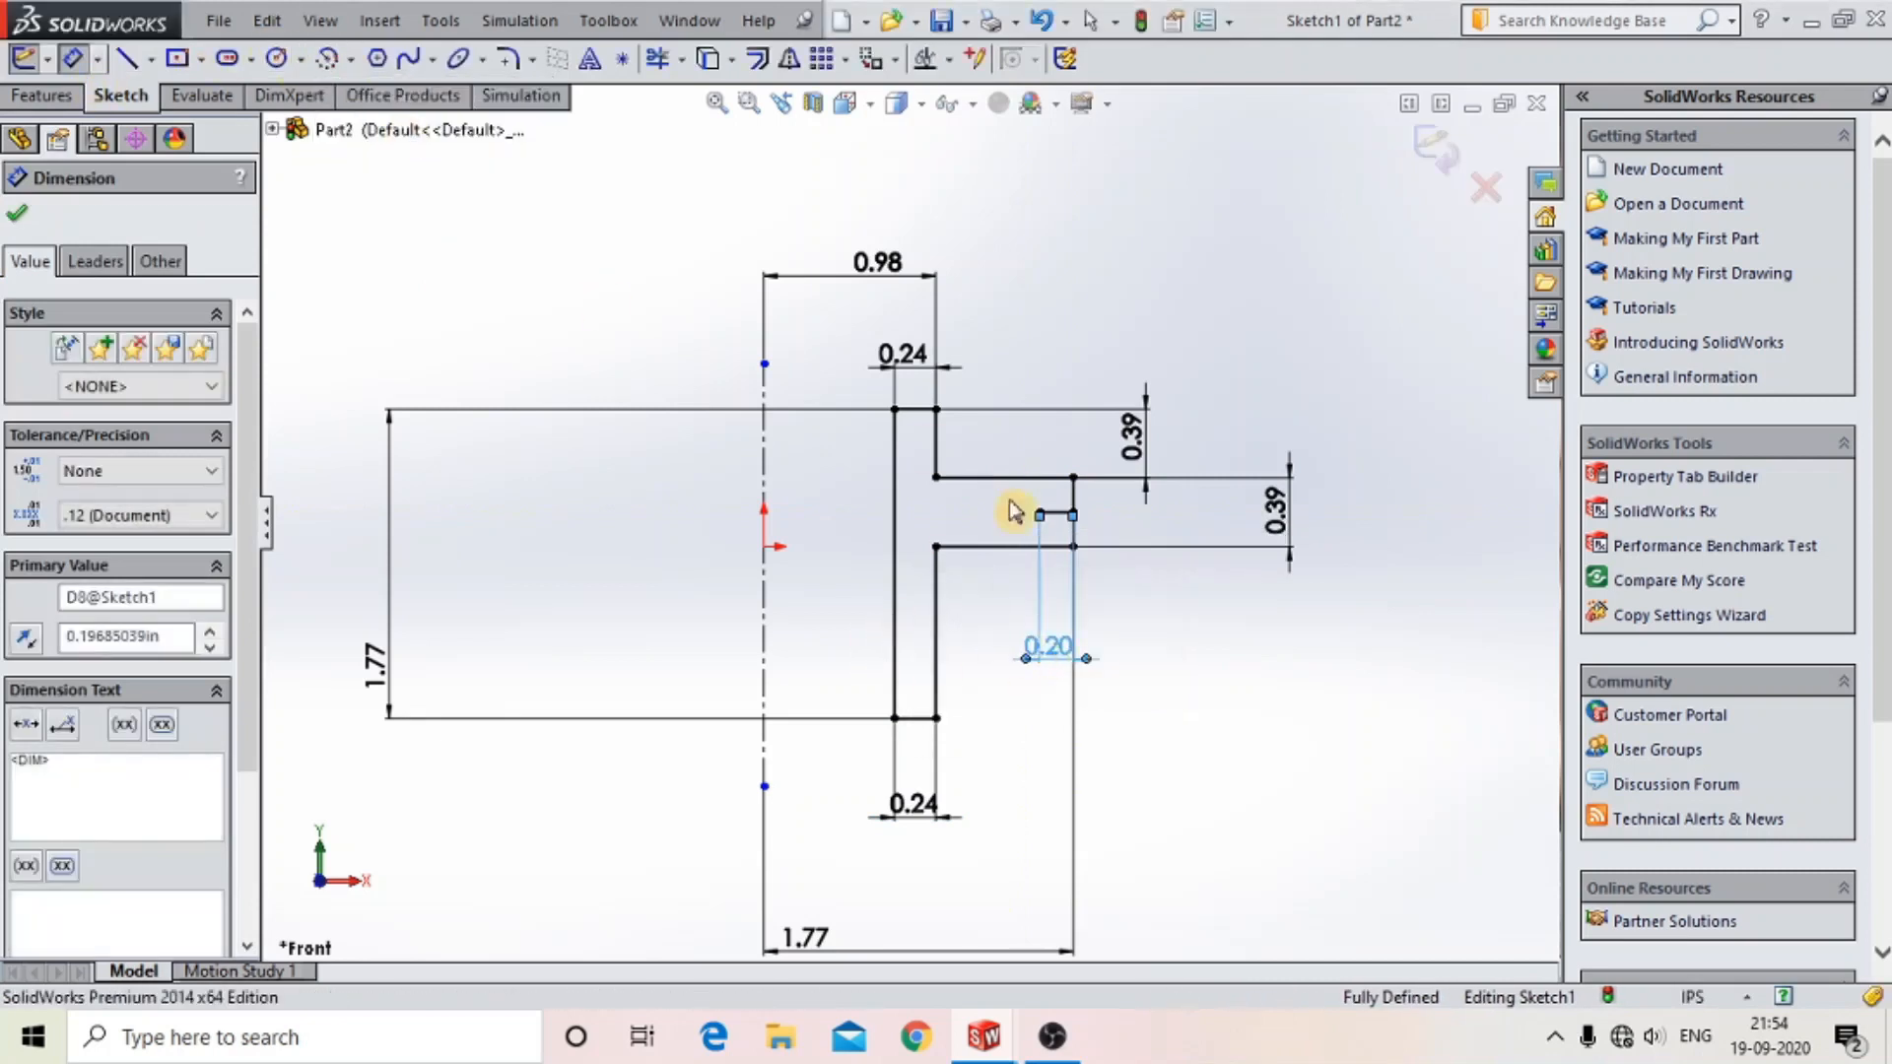
left_click(1039, 513)
left_click(1072, 513)
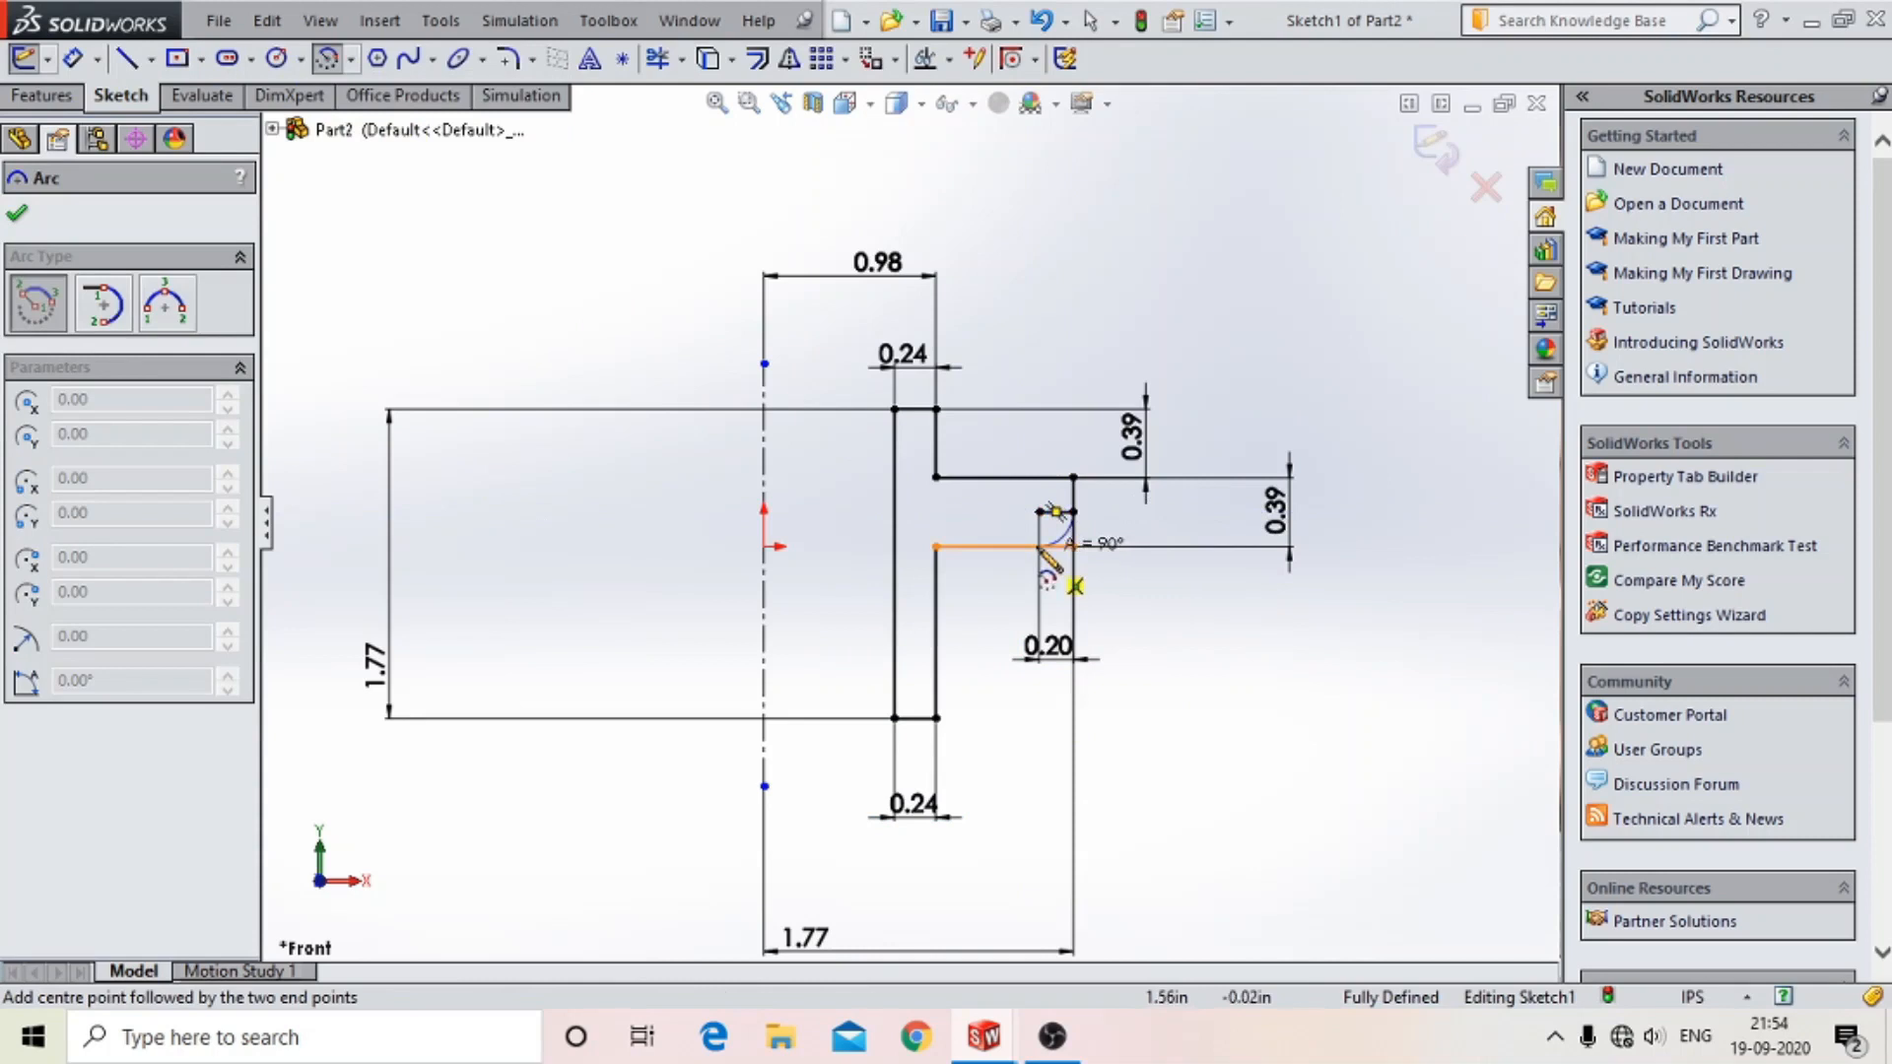
left_click(1039, 546)
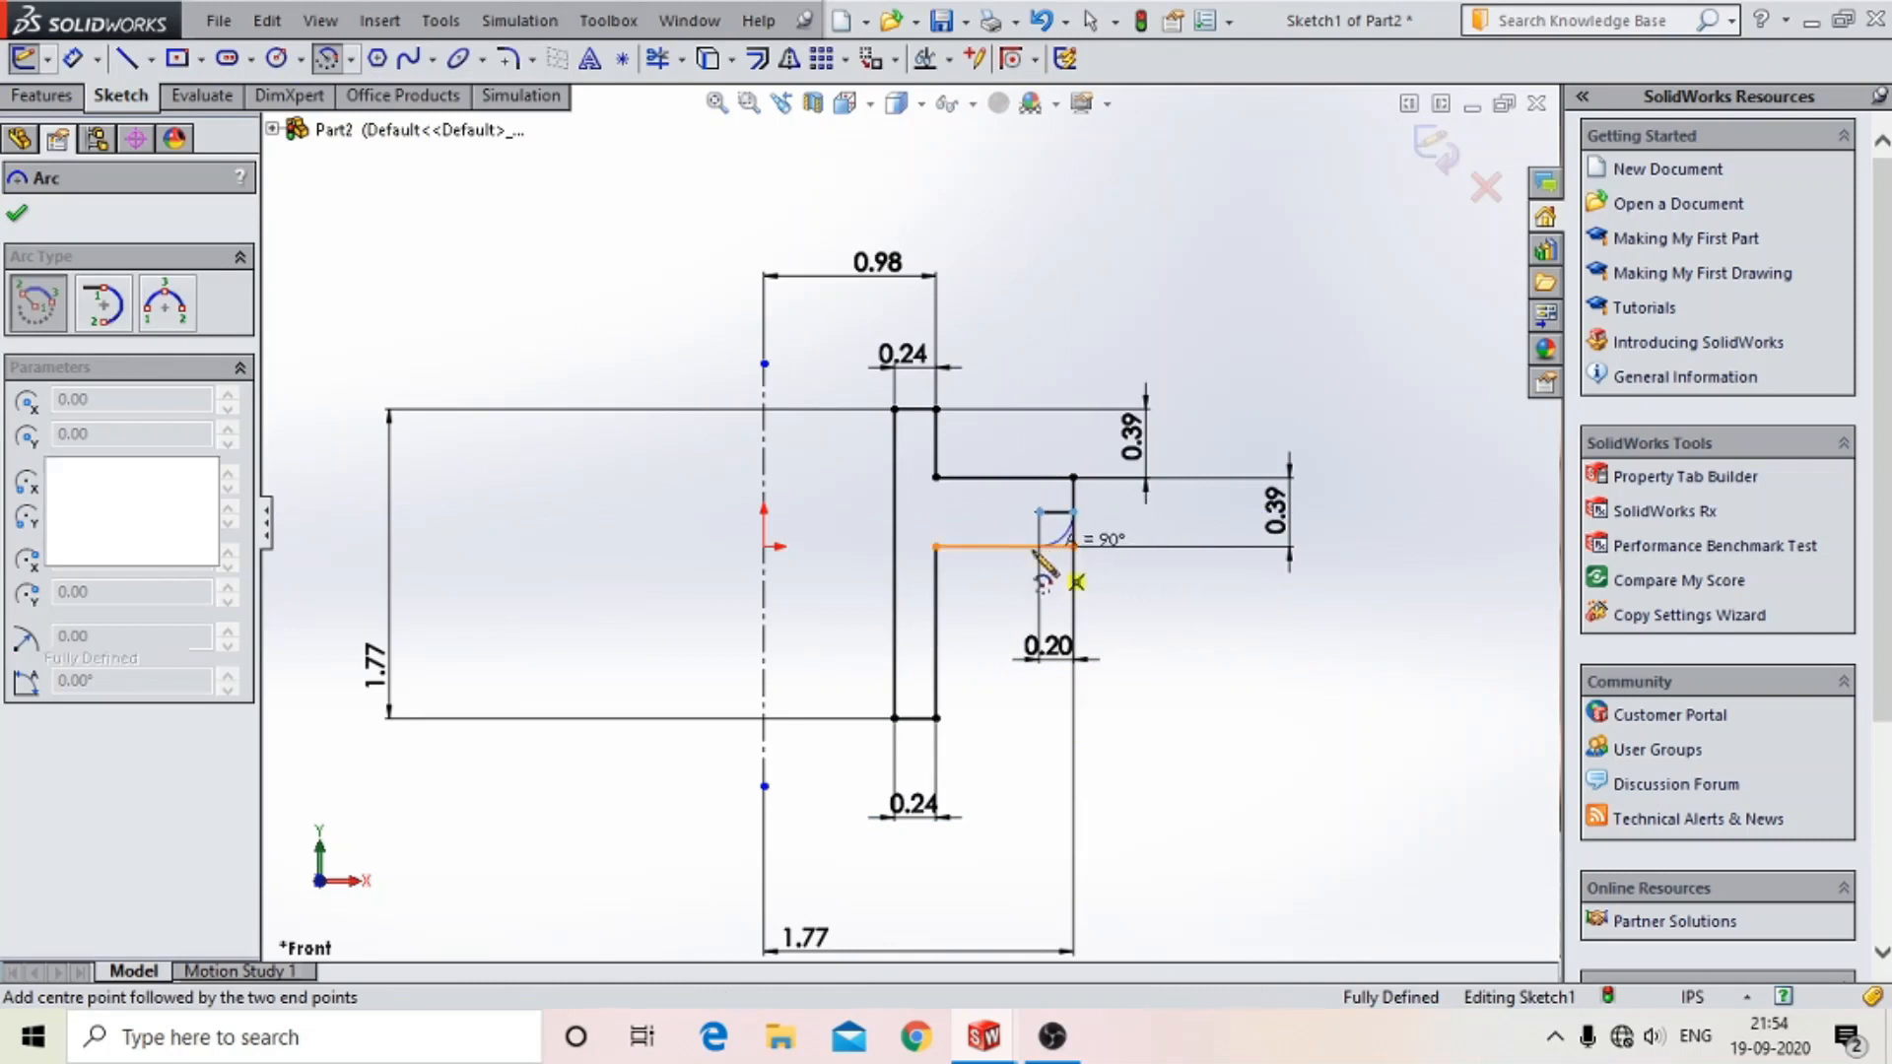
- Draw a matching 90° arc about the same center from the collar's outer edge up to its upper edge
left_click(1039, 512)
left_click(1073, 513)
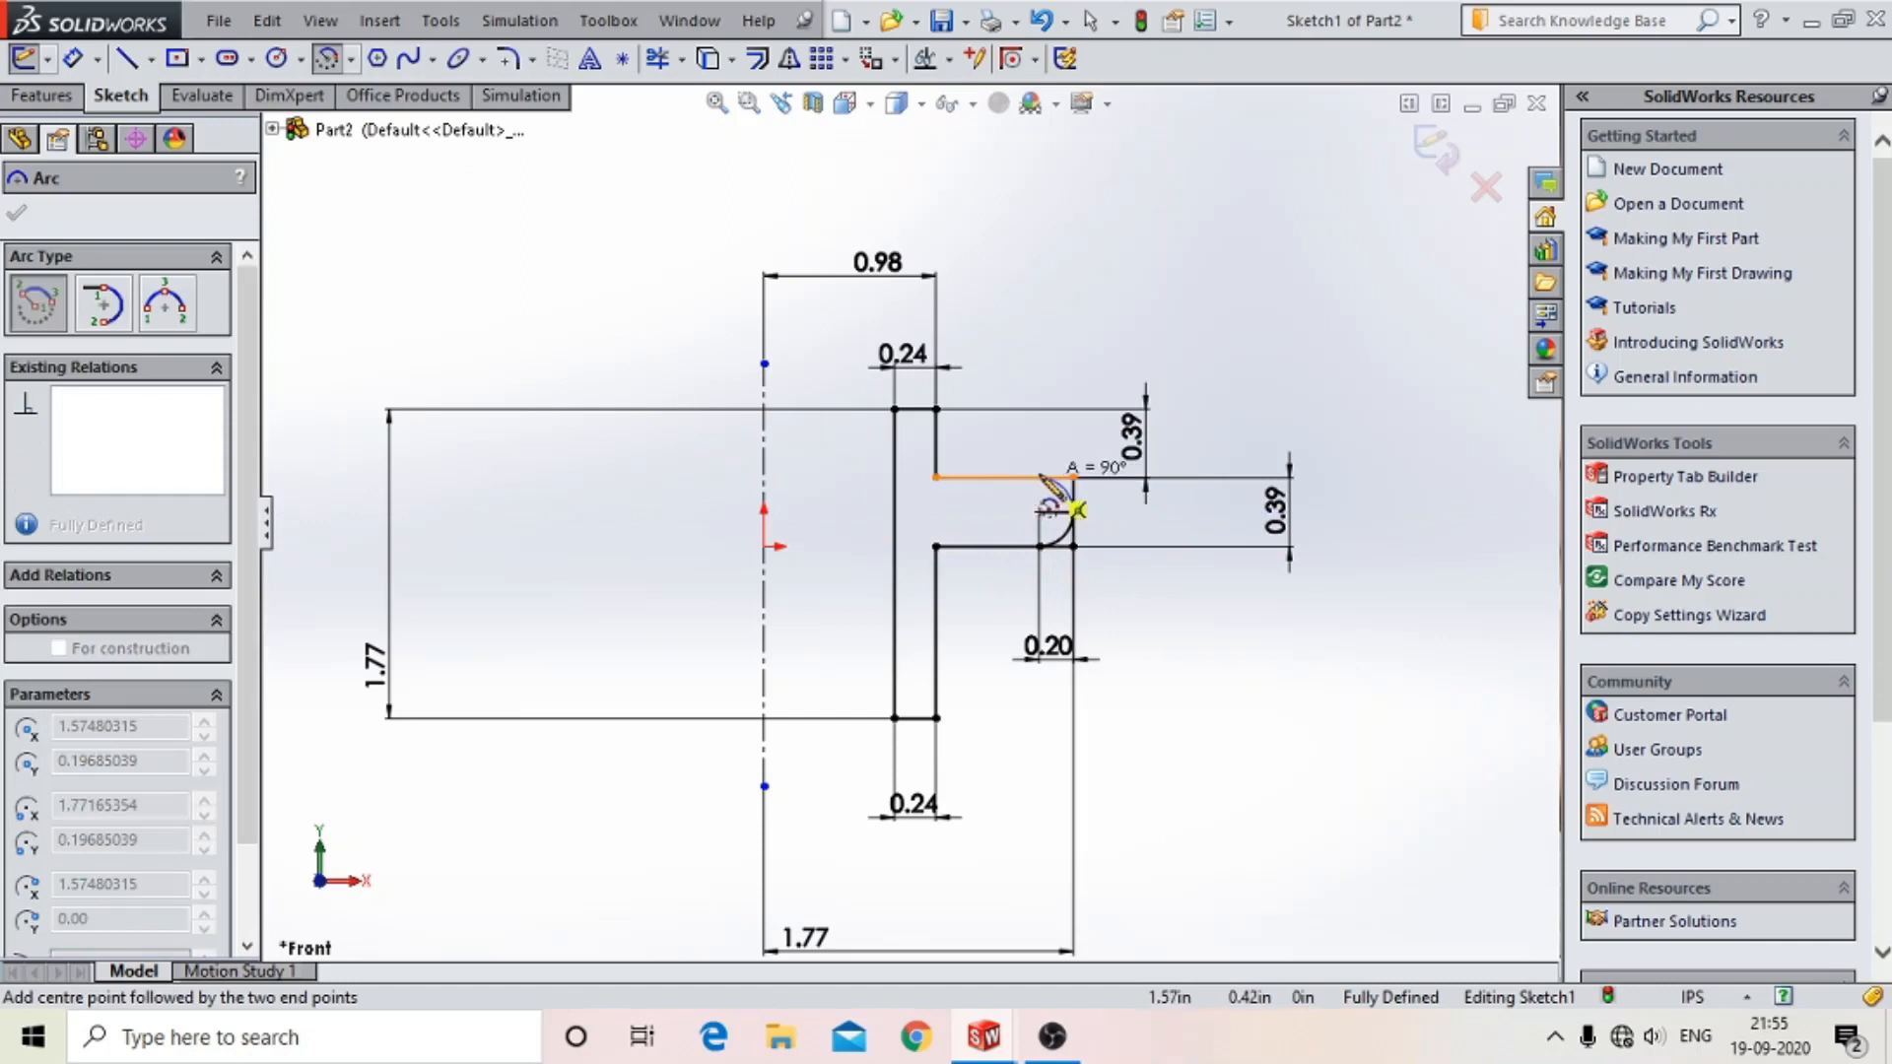
scroll(1049, 477, "down", 5)
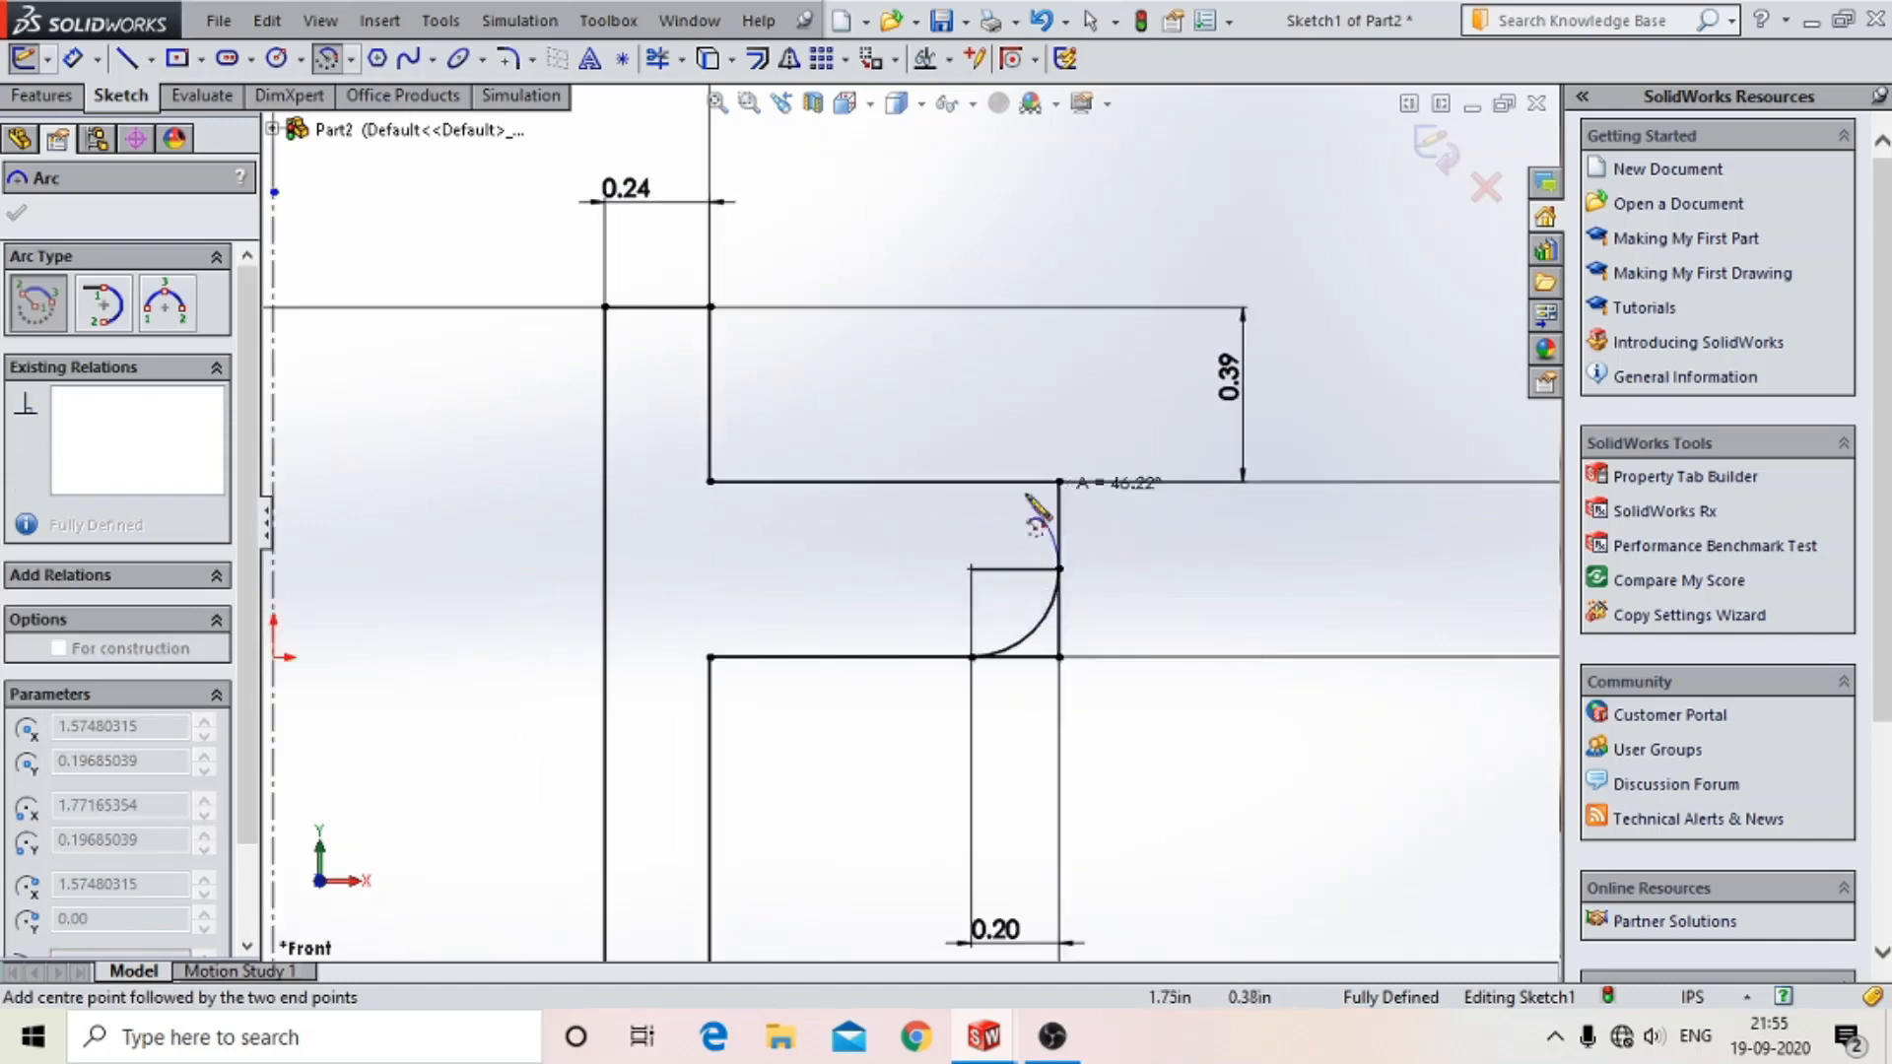
left_click(972, 481)
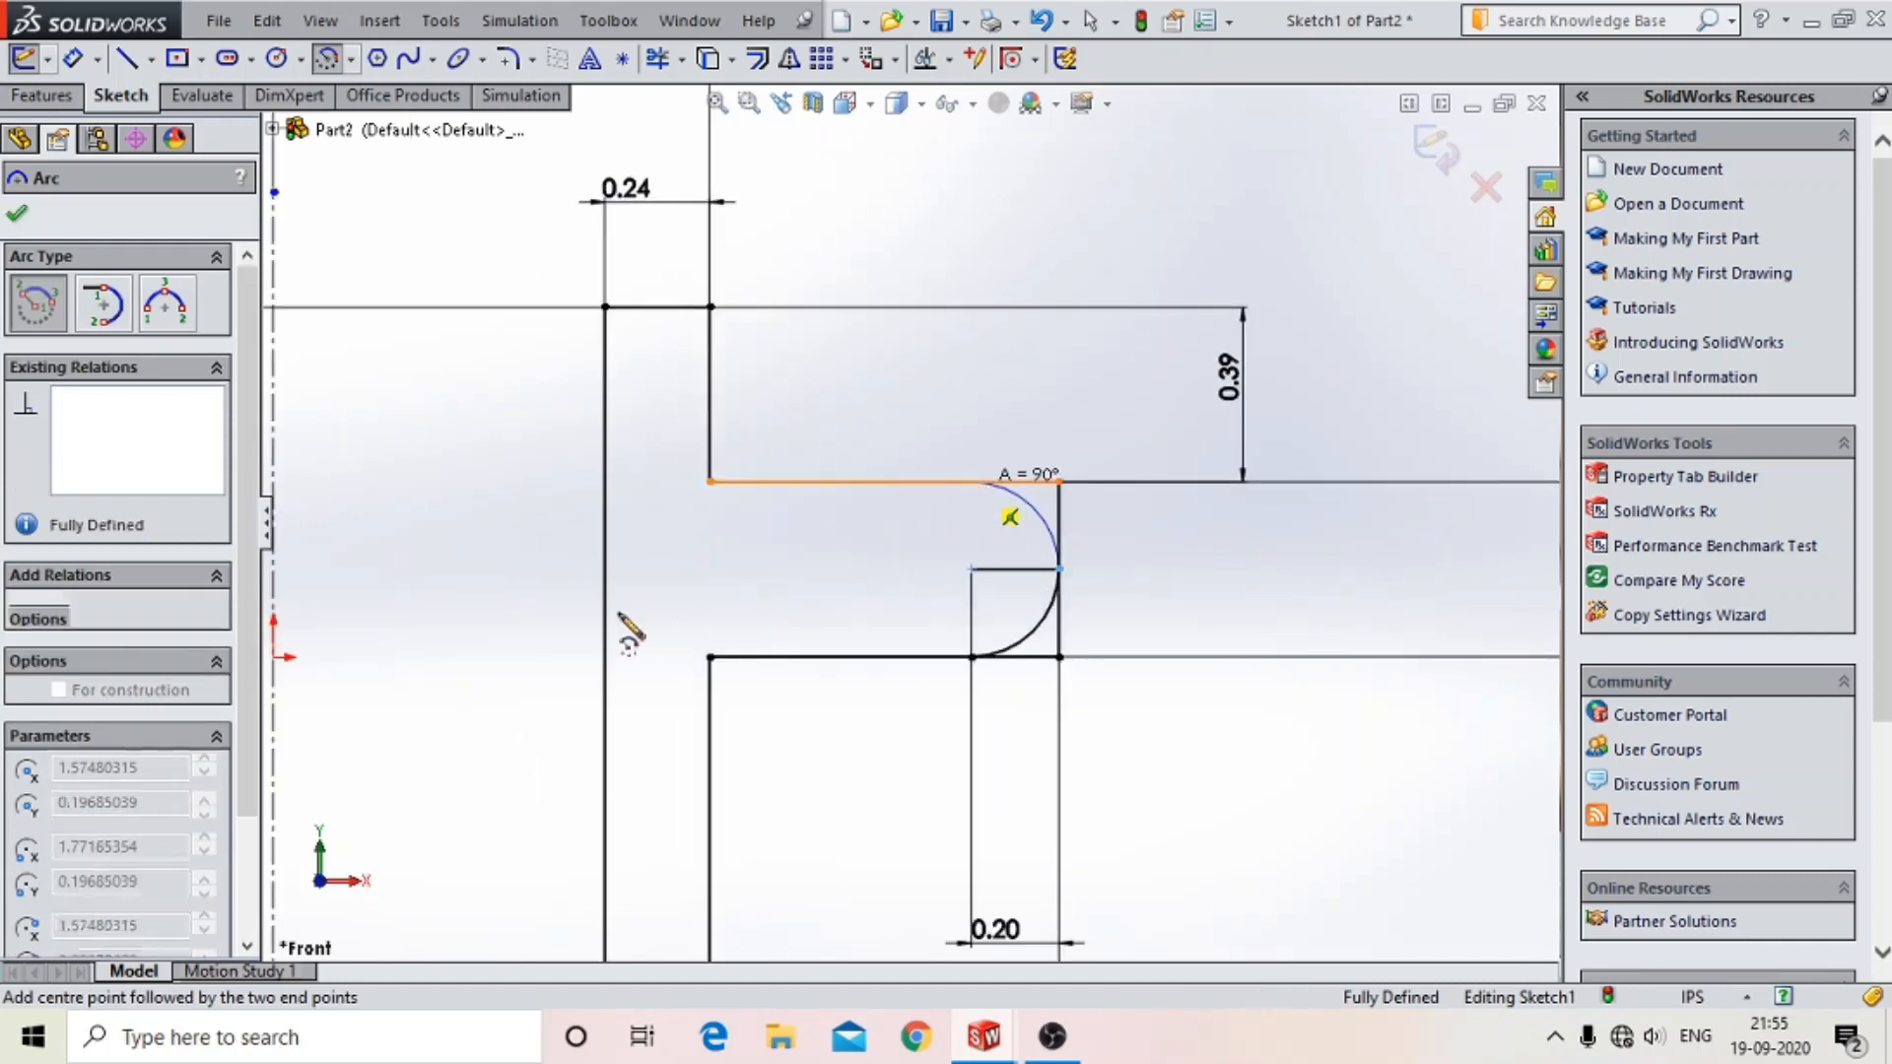
- Trim away the collar's square outer corners and leftover lines, leaving the two arcs as its rounded end
key("Escape")
scroll(1035, 551, "down", 2)
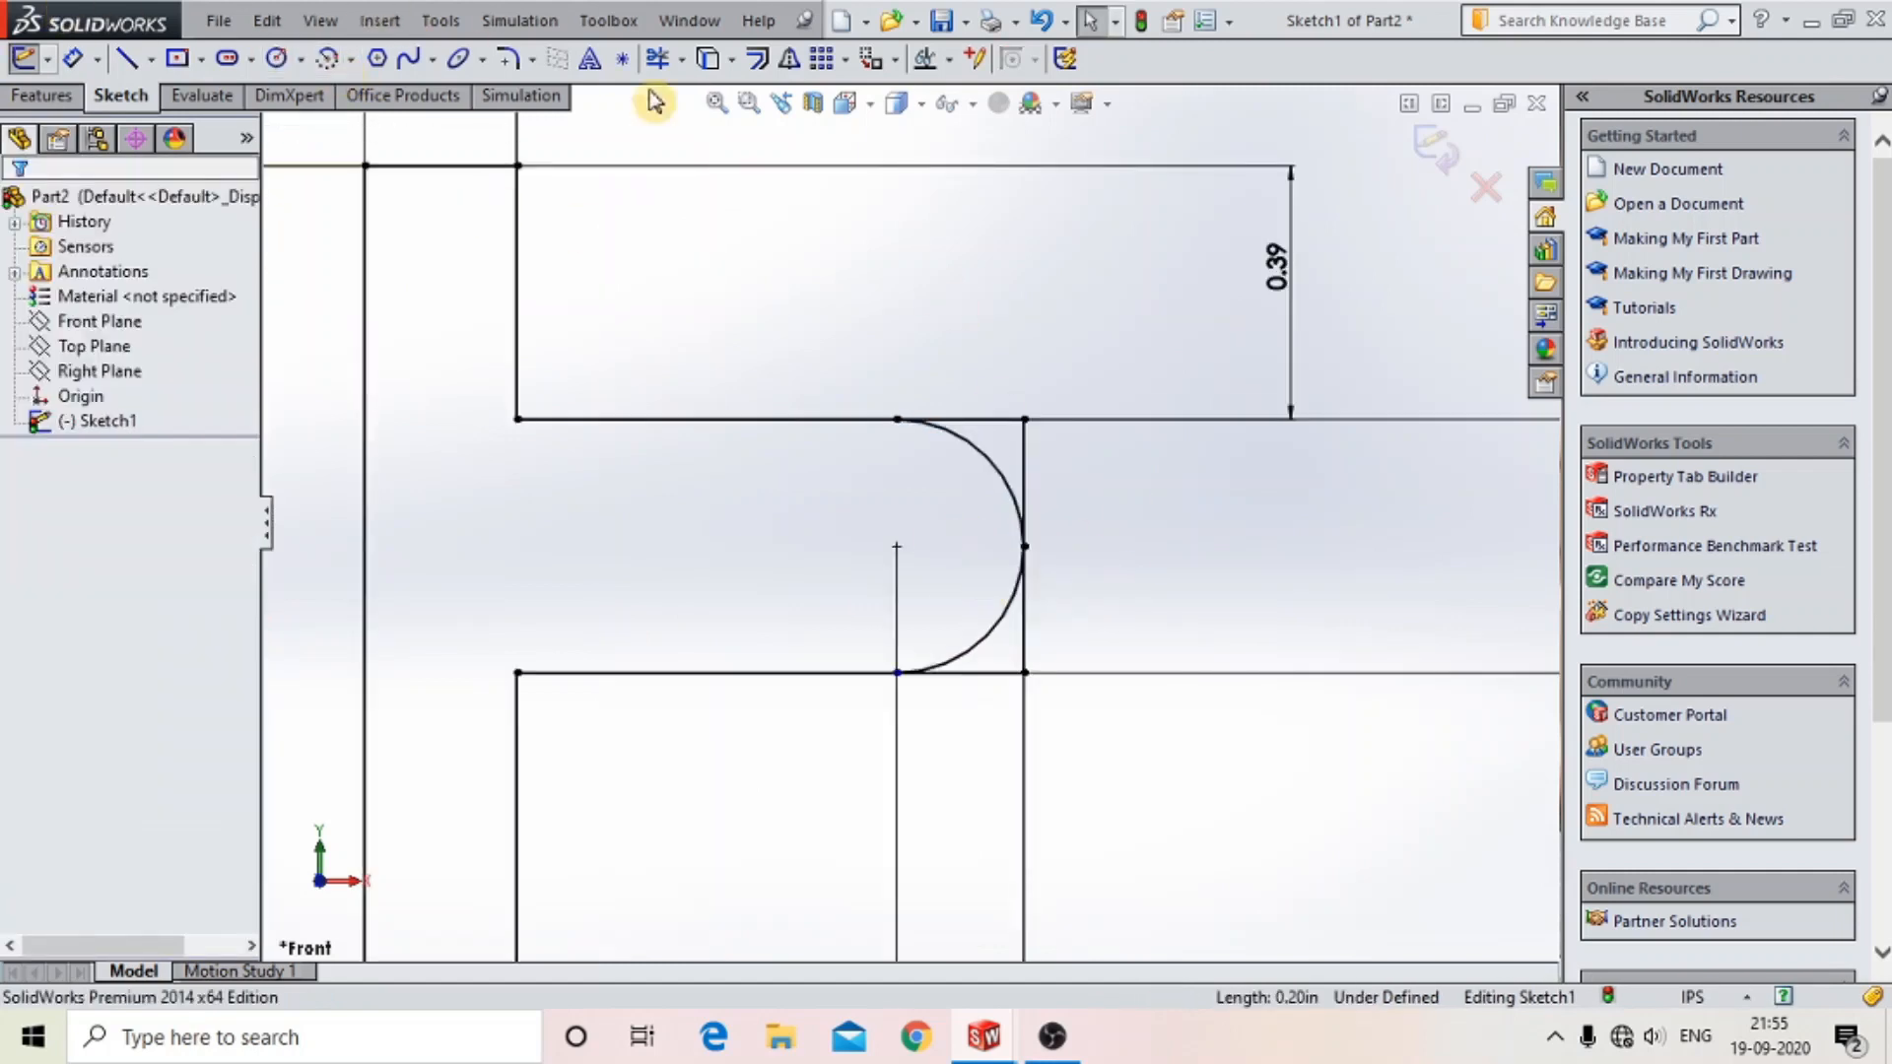
left_click(687, 60)
mouse_move(963, 372)
left_mouse_down()
mouse_move(1004, 434)
mouse_move(1052, 776)
left_mouse_up()
scroll(1056, 690, "up", 4)
scroll(811, 506, "down", 1)
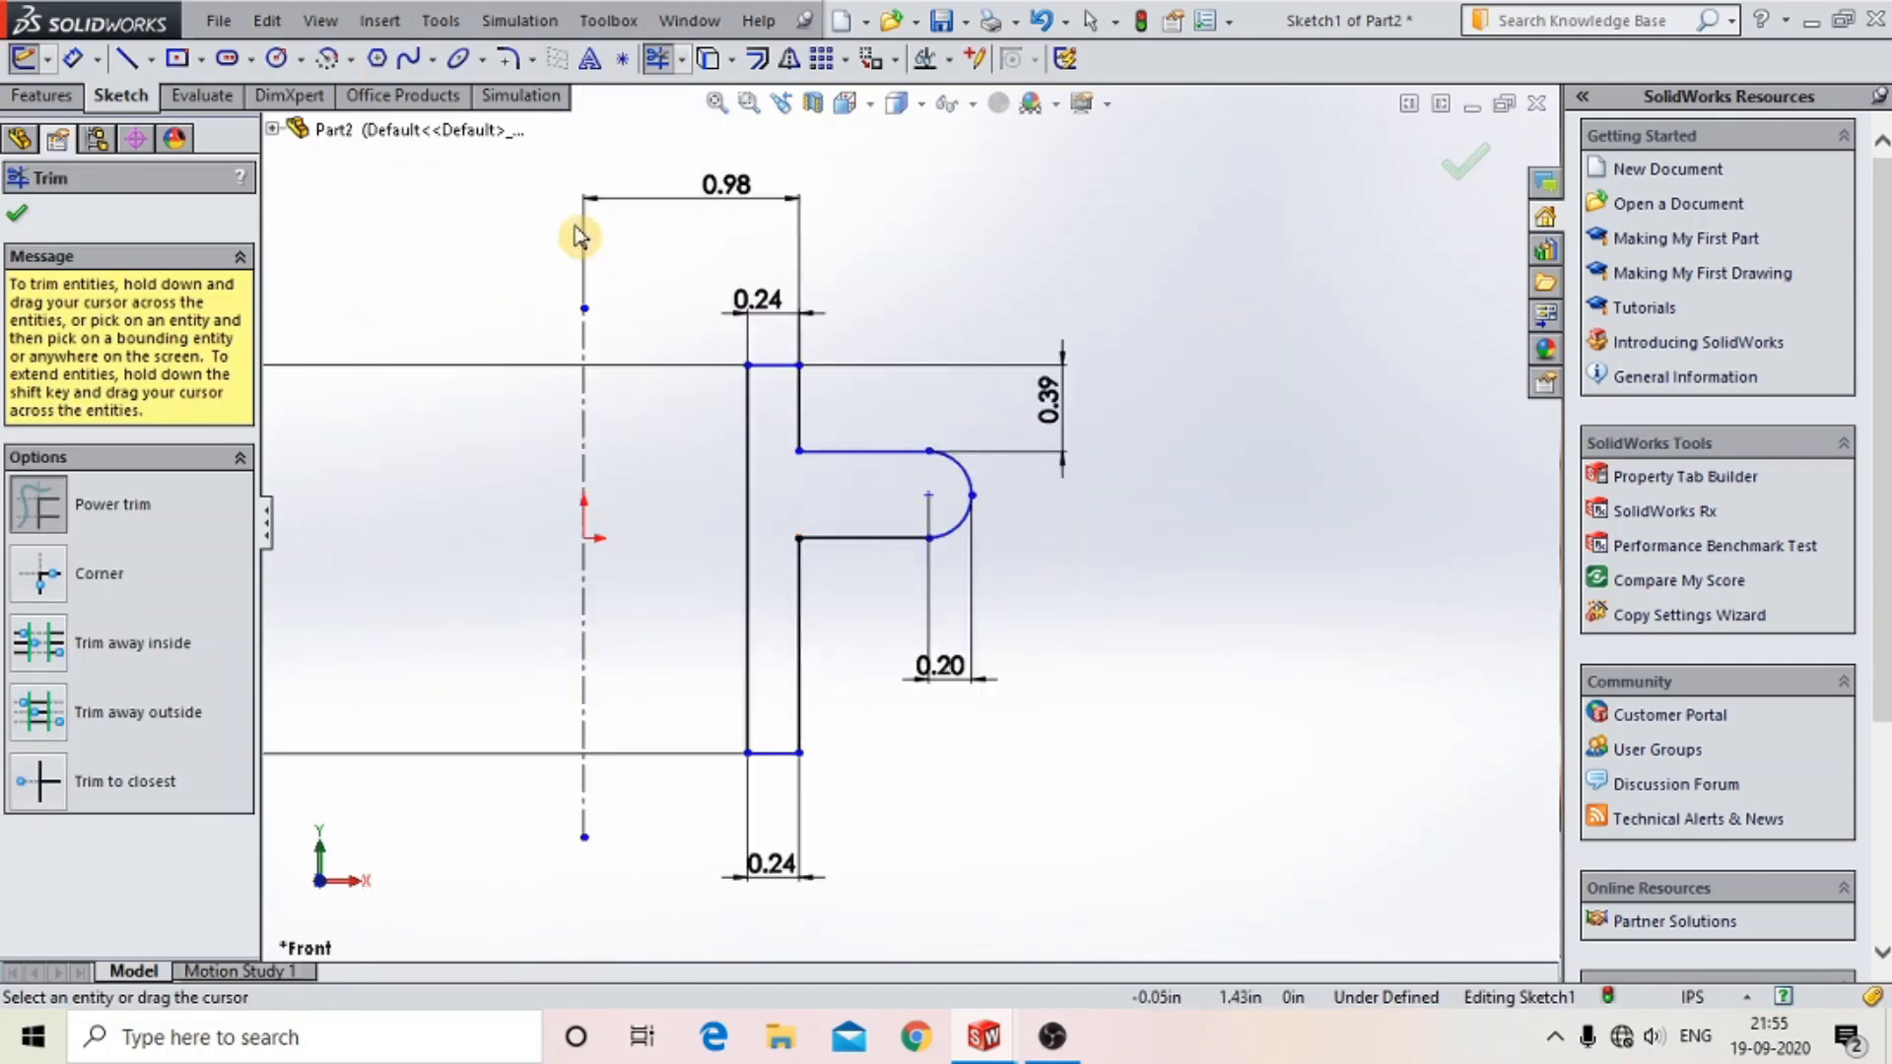
- Fillet both inner corners where the collar meets the wall with a 0.19685039 in radius
scroll(828, 153, "down", 1)
left_click(507, 59)
left_click(798, 522)
double_click(79, 565)
type("5039in")
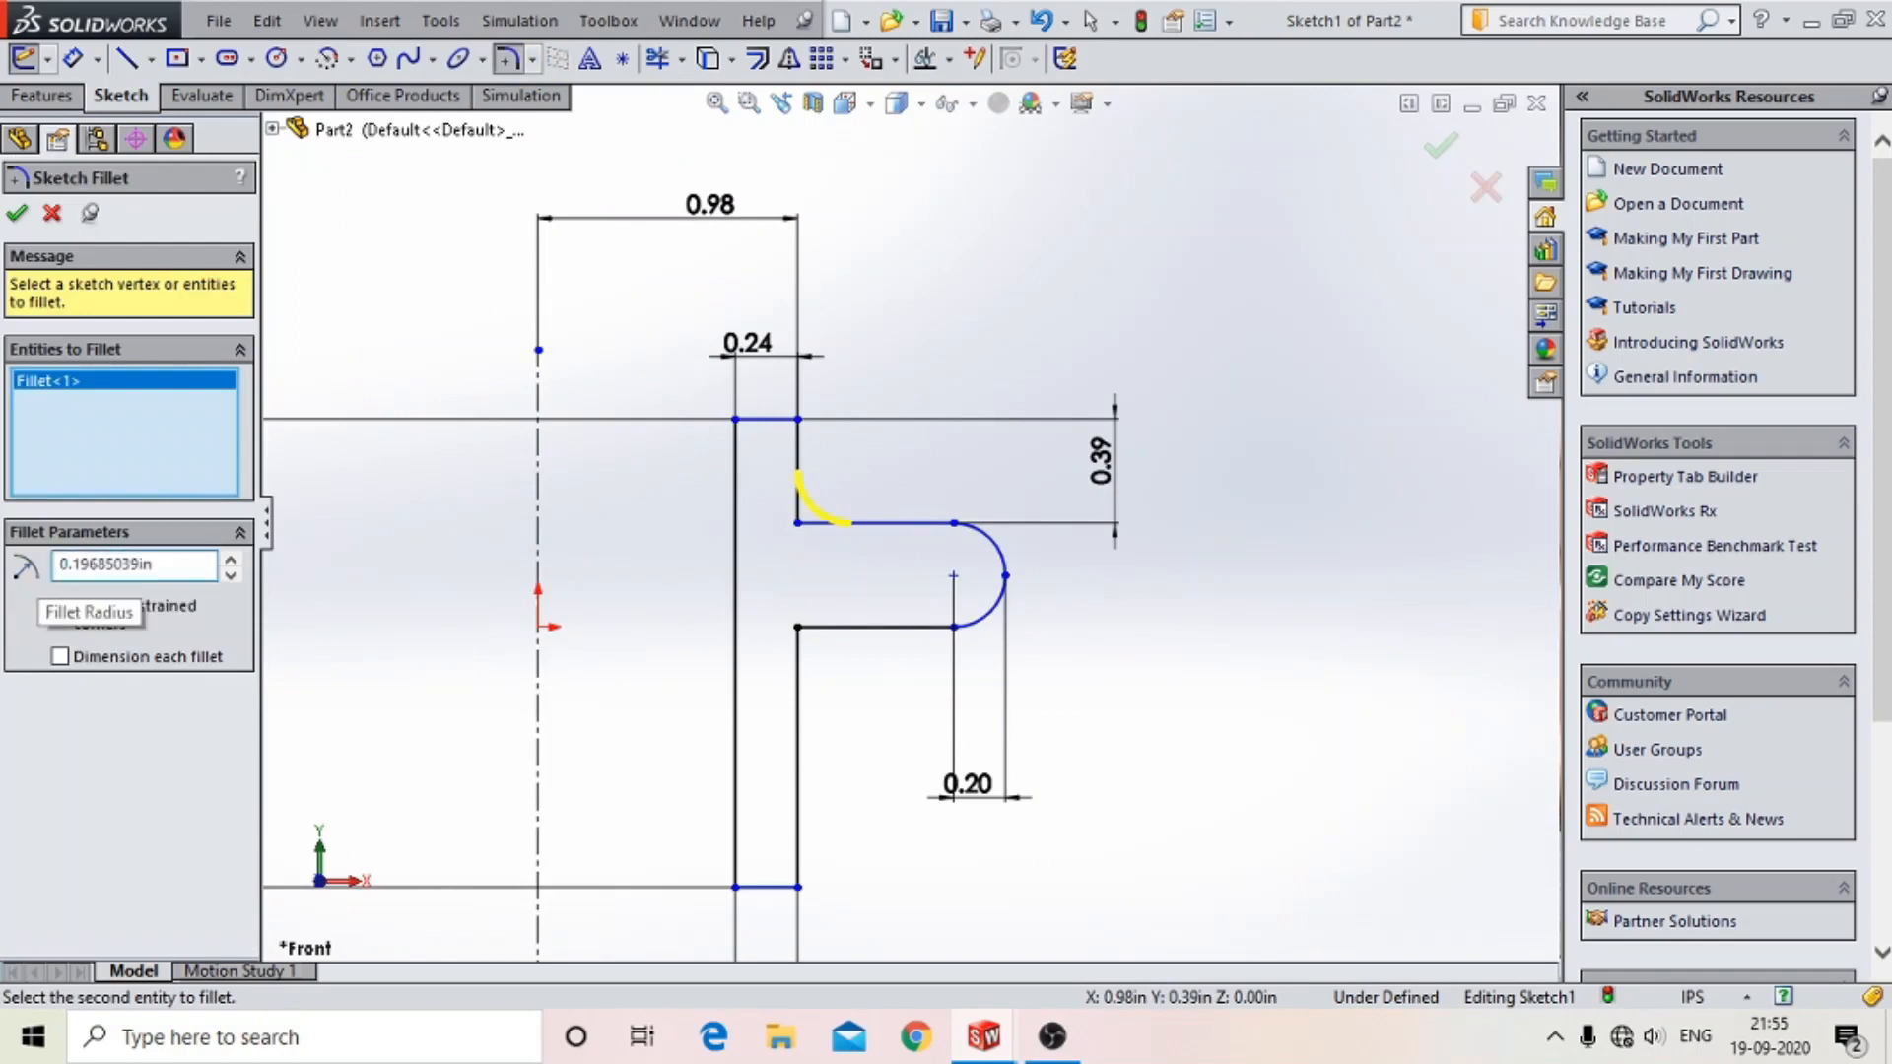
left_click(800, 631)
scroll(947, 625, "up", 5)
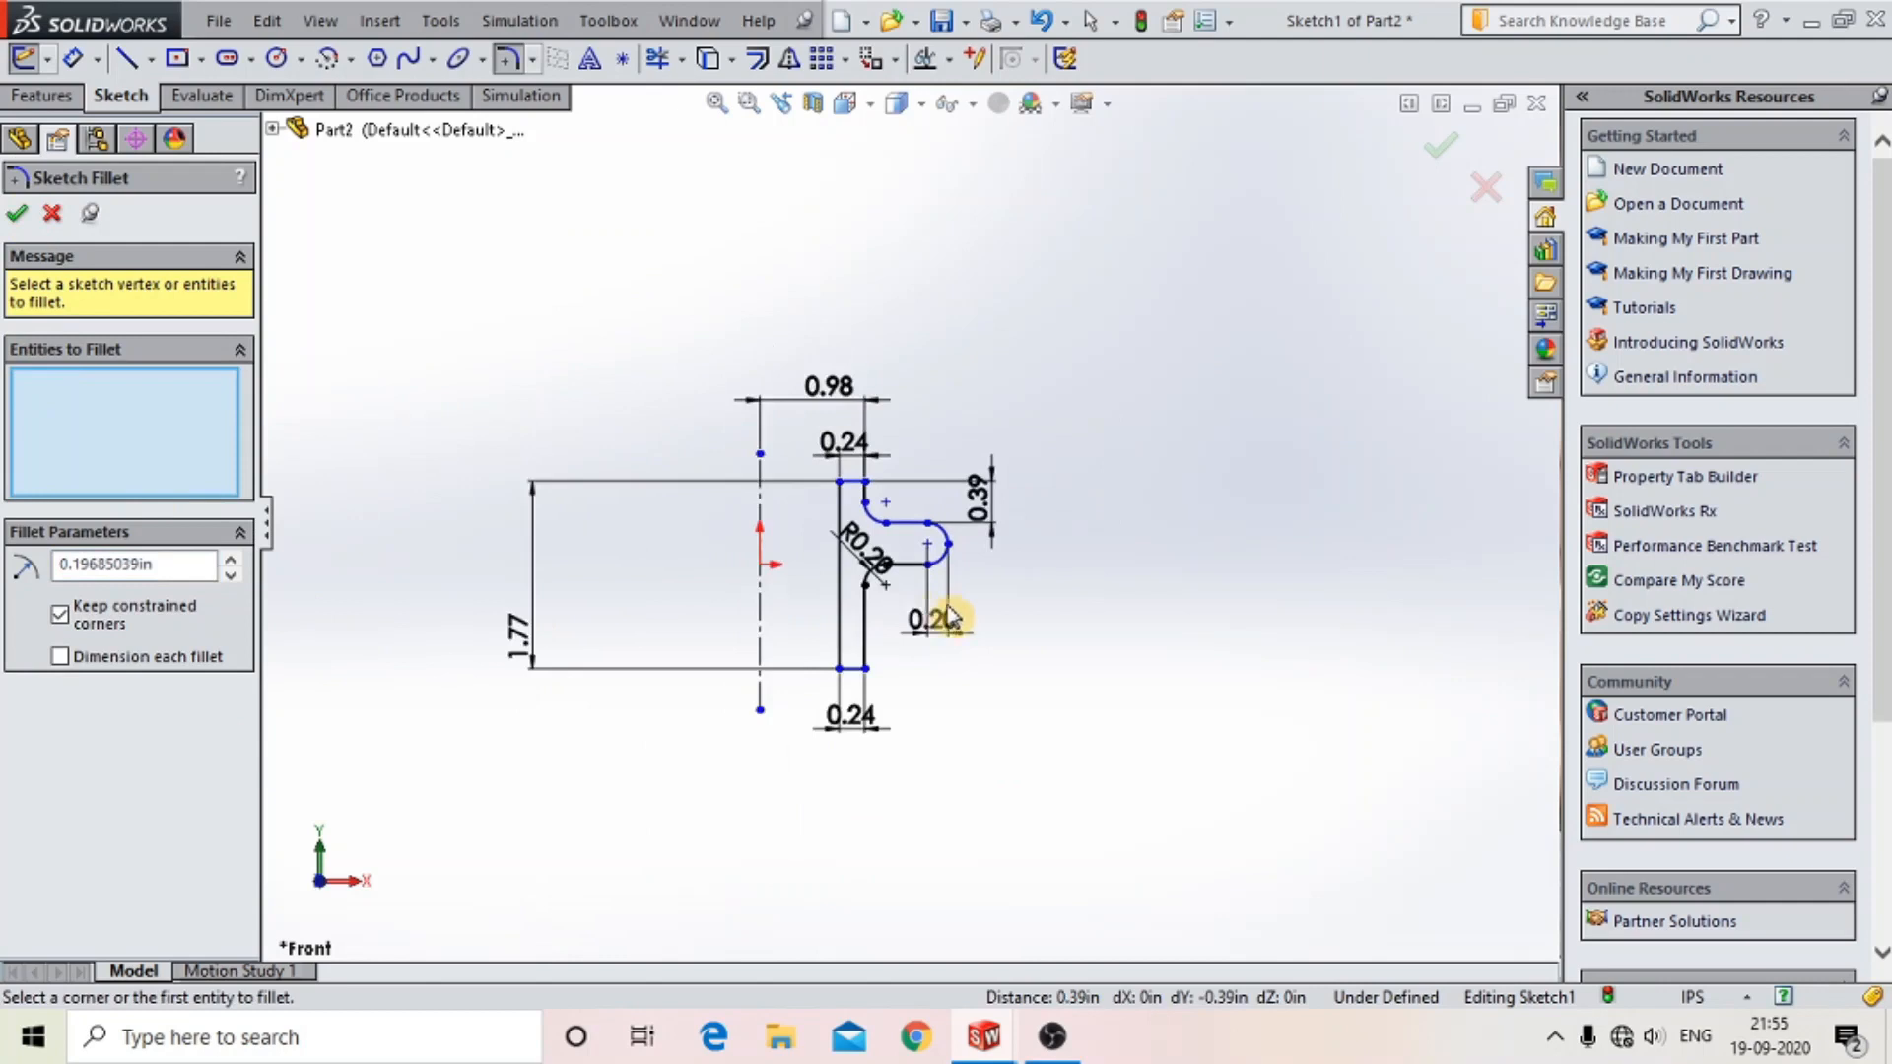
scroll(891, 599, "down", 3)
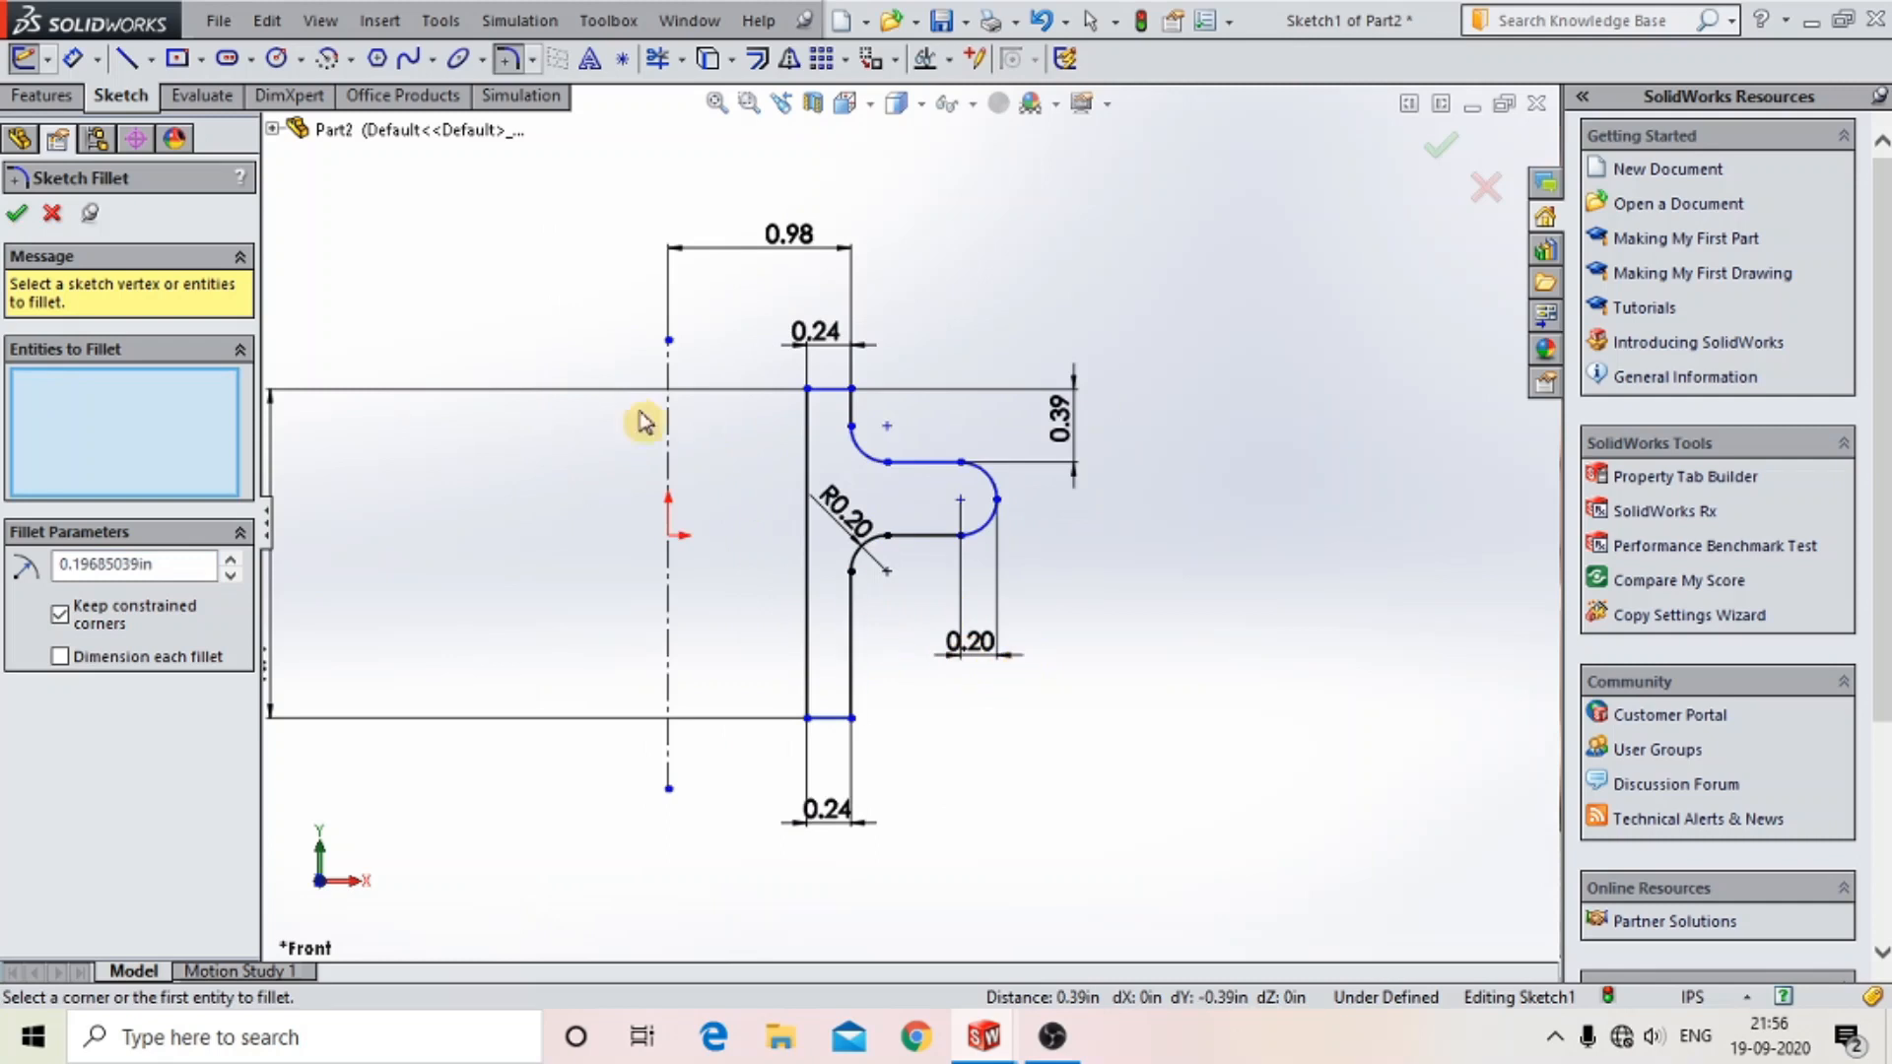
left_click(17, 213)
double_click(1182, 492)
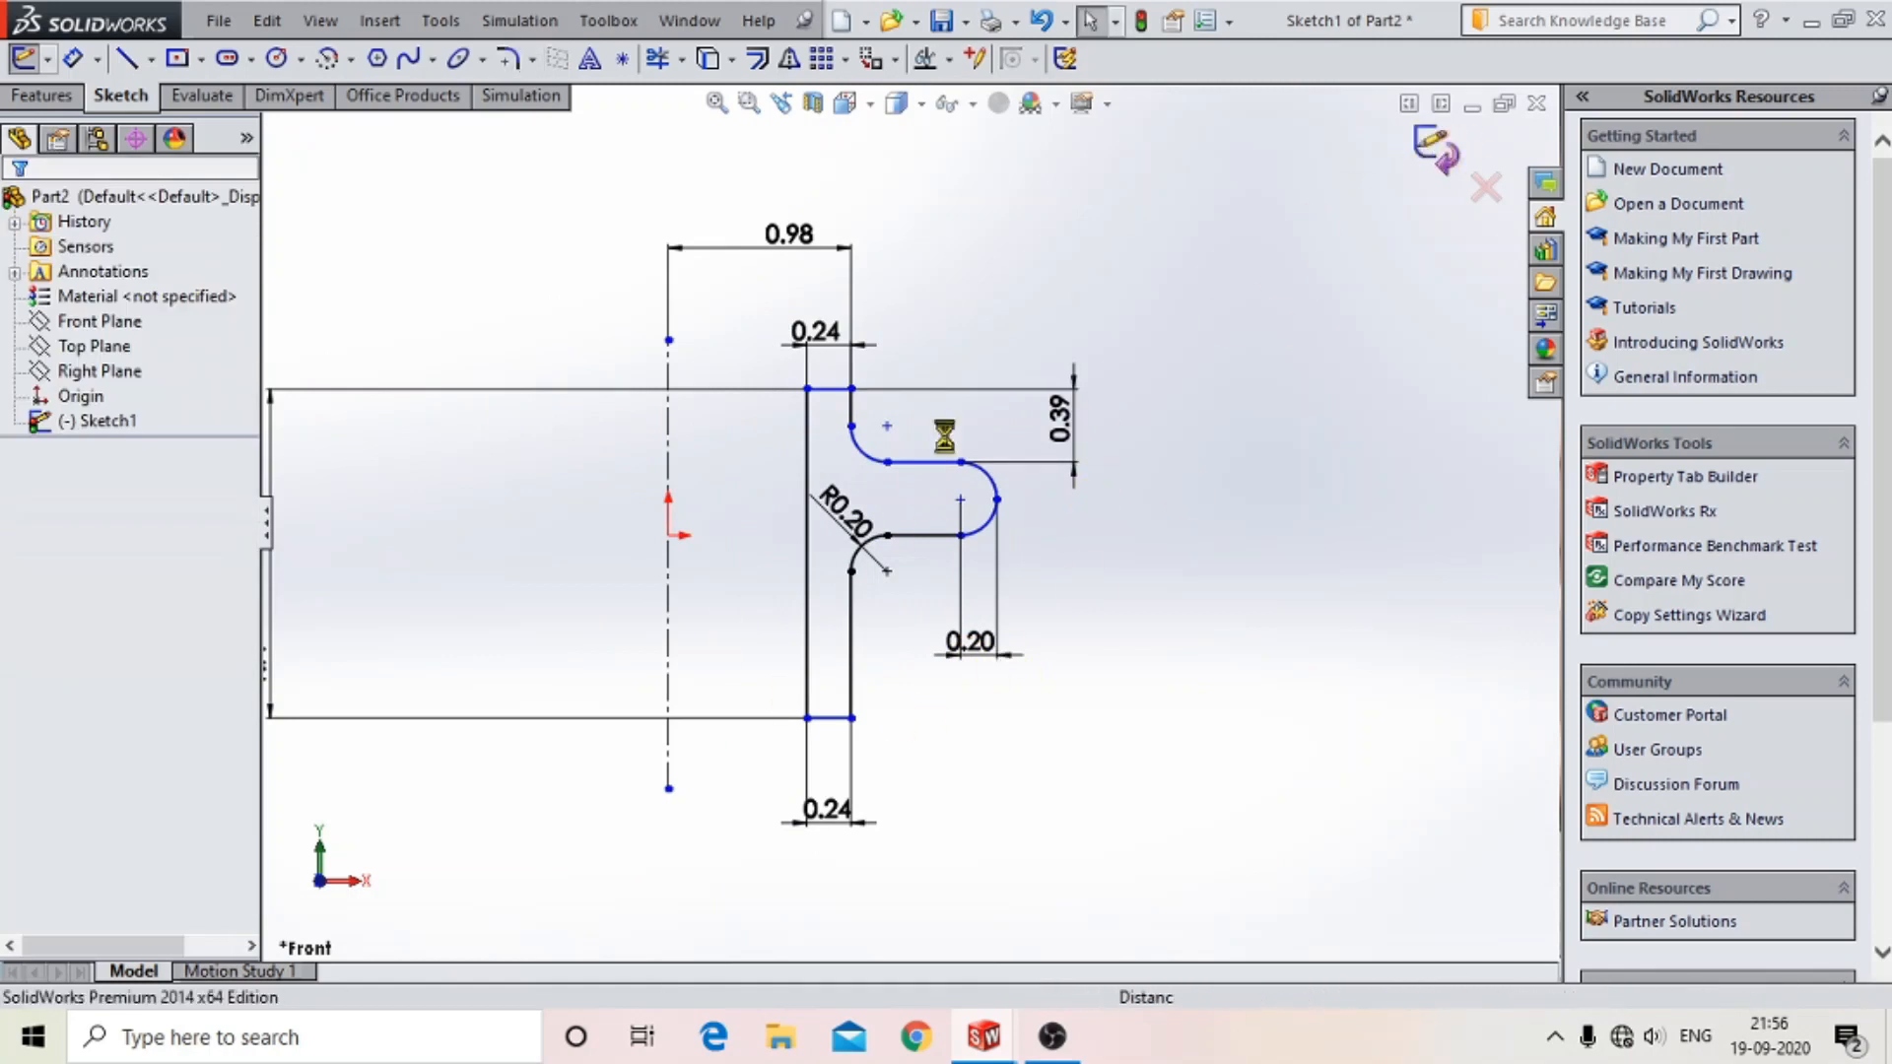
- Revolve the collared profile 360° about the vertical centerline
left_click(55, 95)
left_click(53, 61)
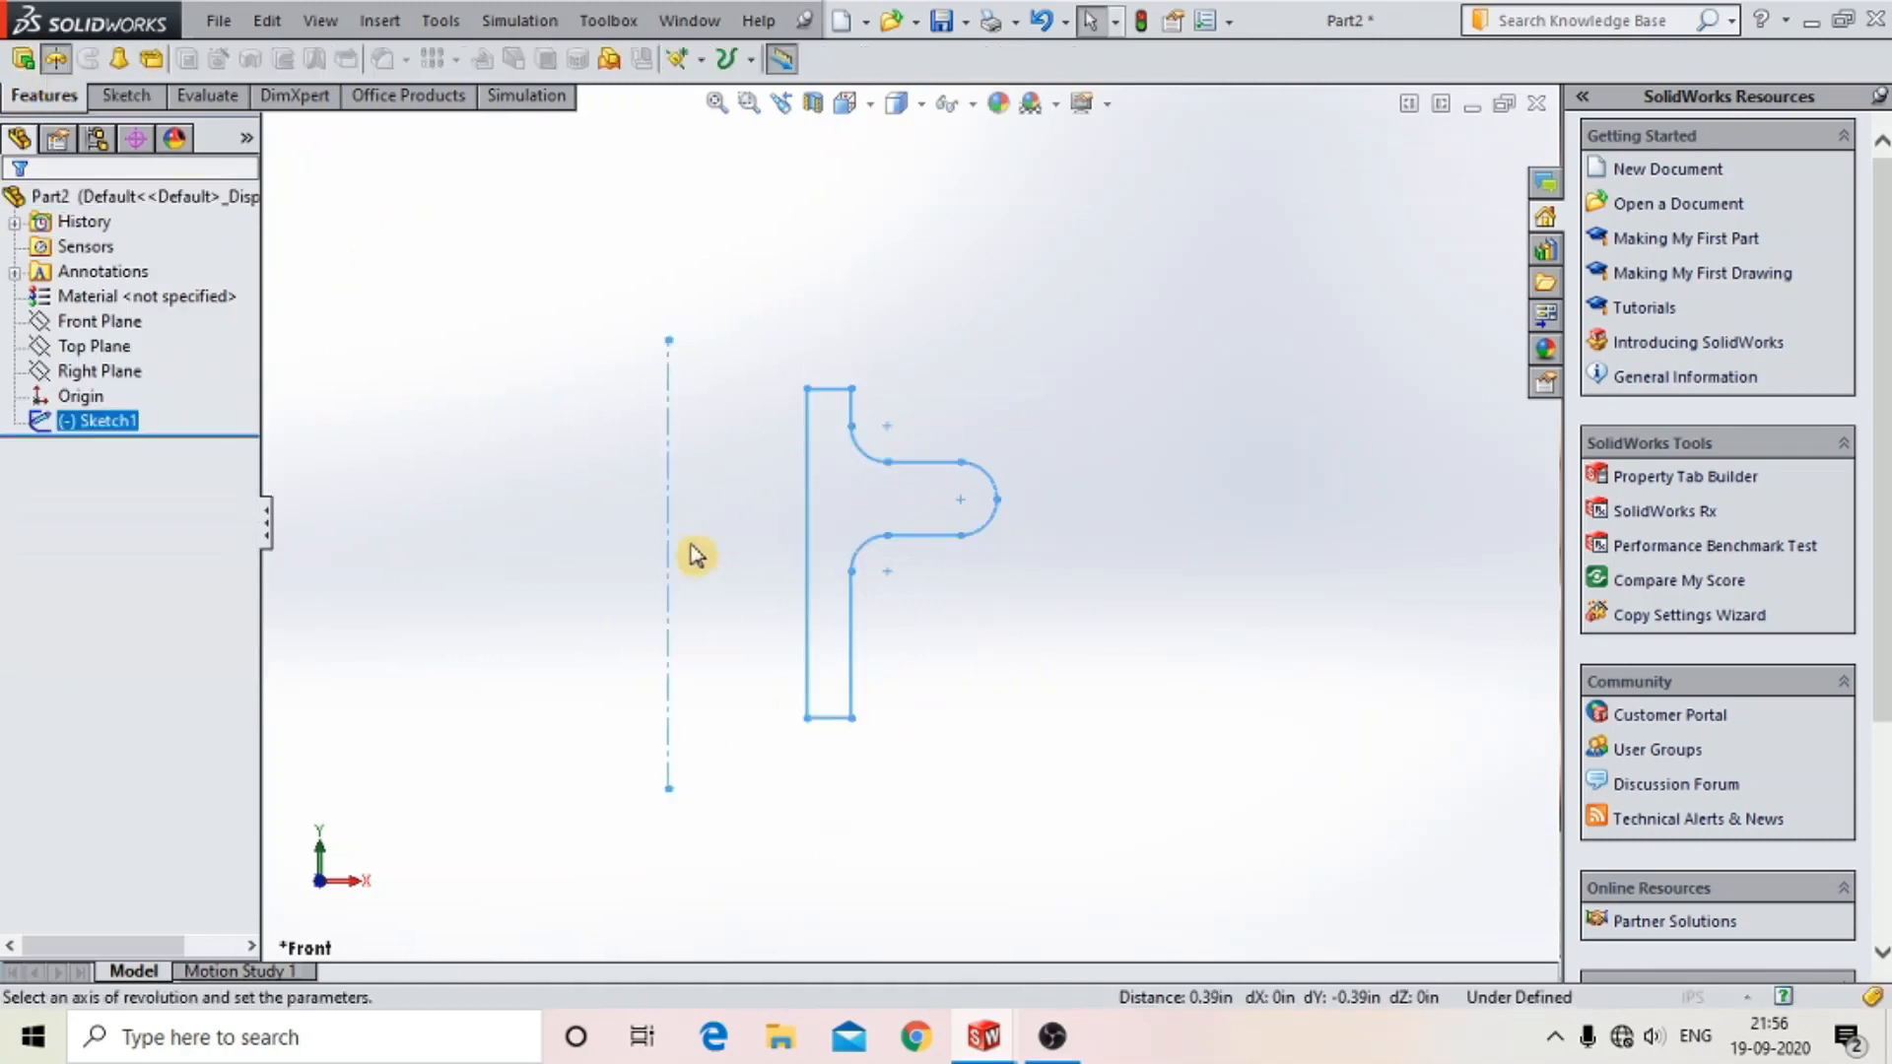
left_click(672, 549)
scroll(853, 320, "up", 4)
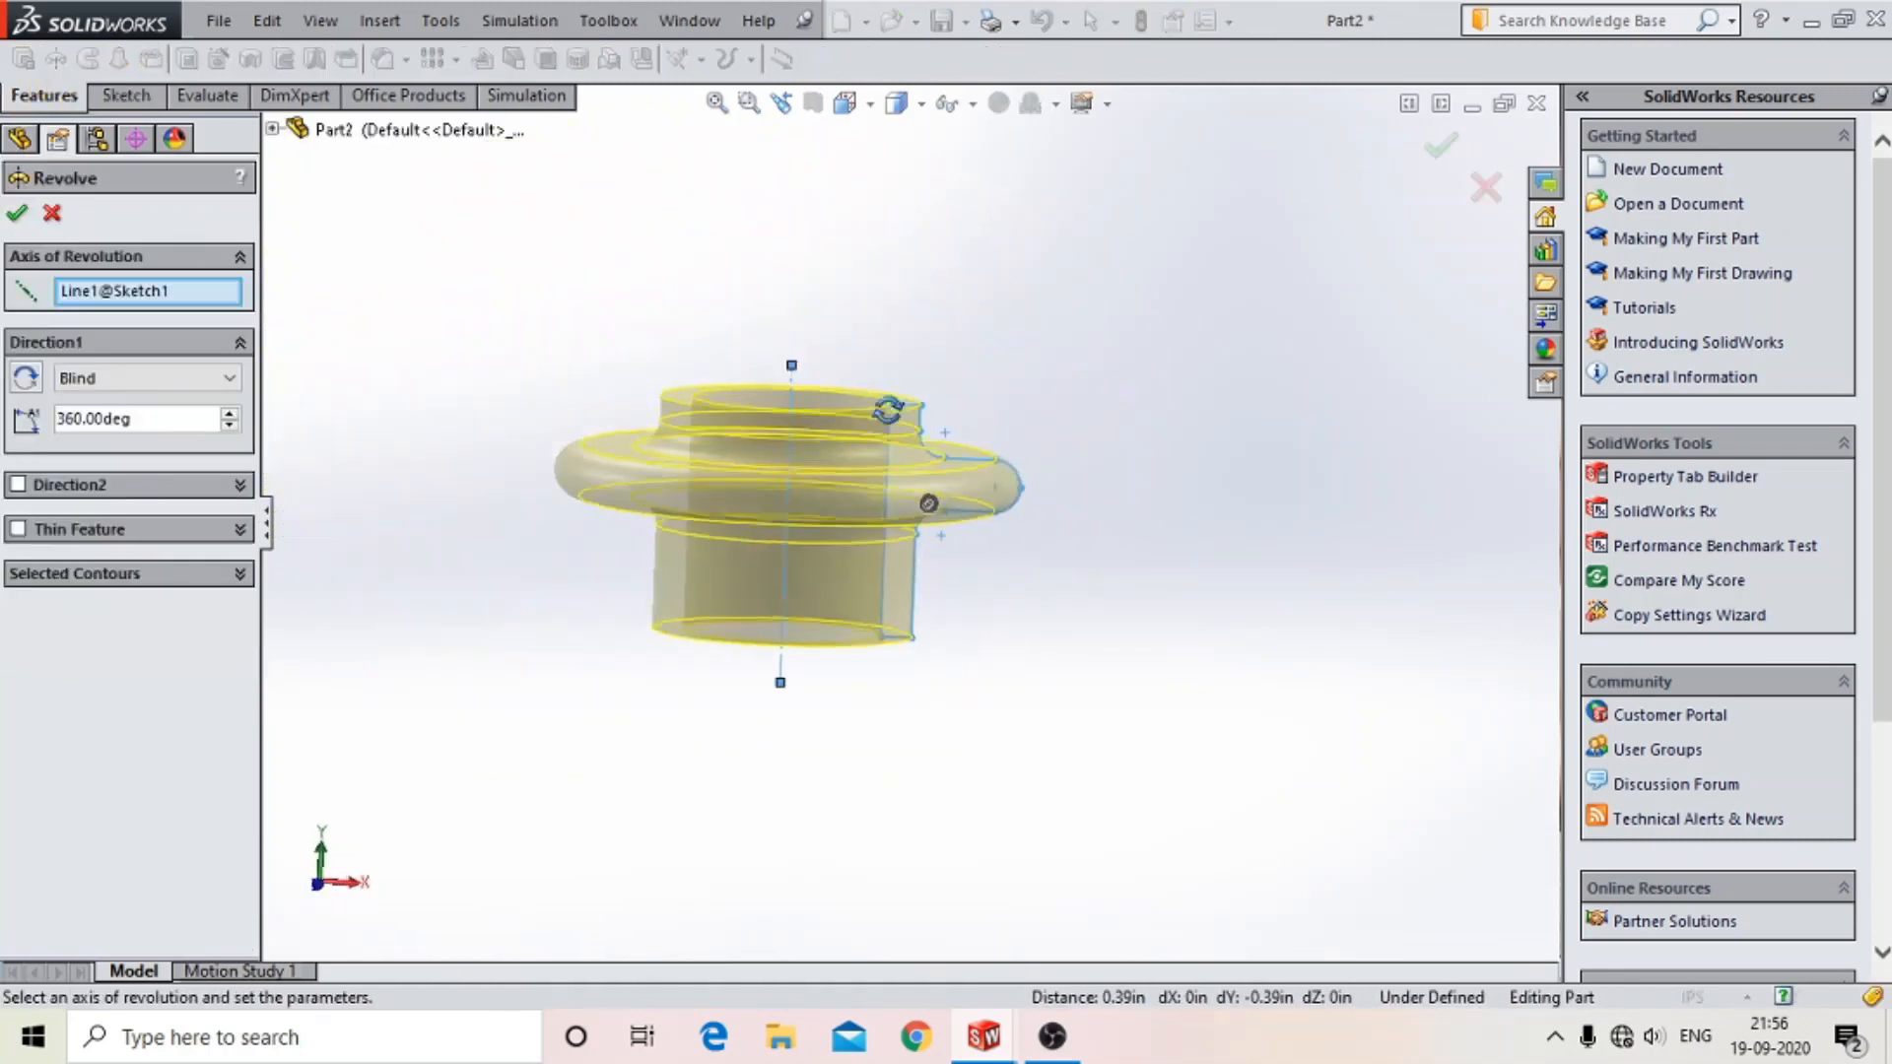
middle_click_drag(886, 409, 837, 498)
left_click(18, 213)
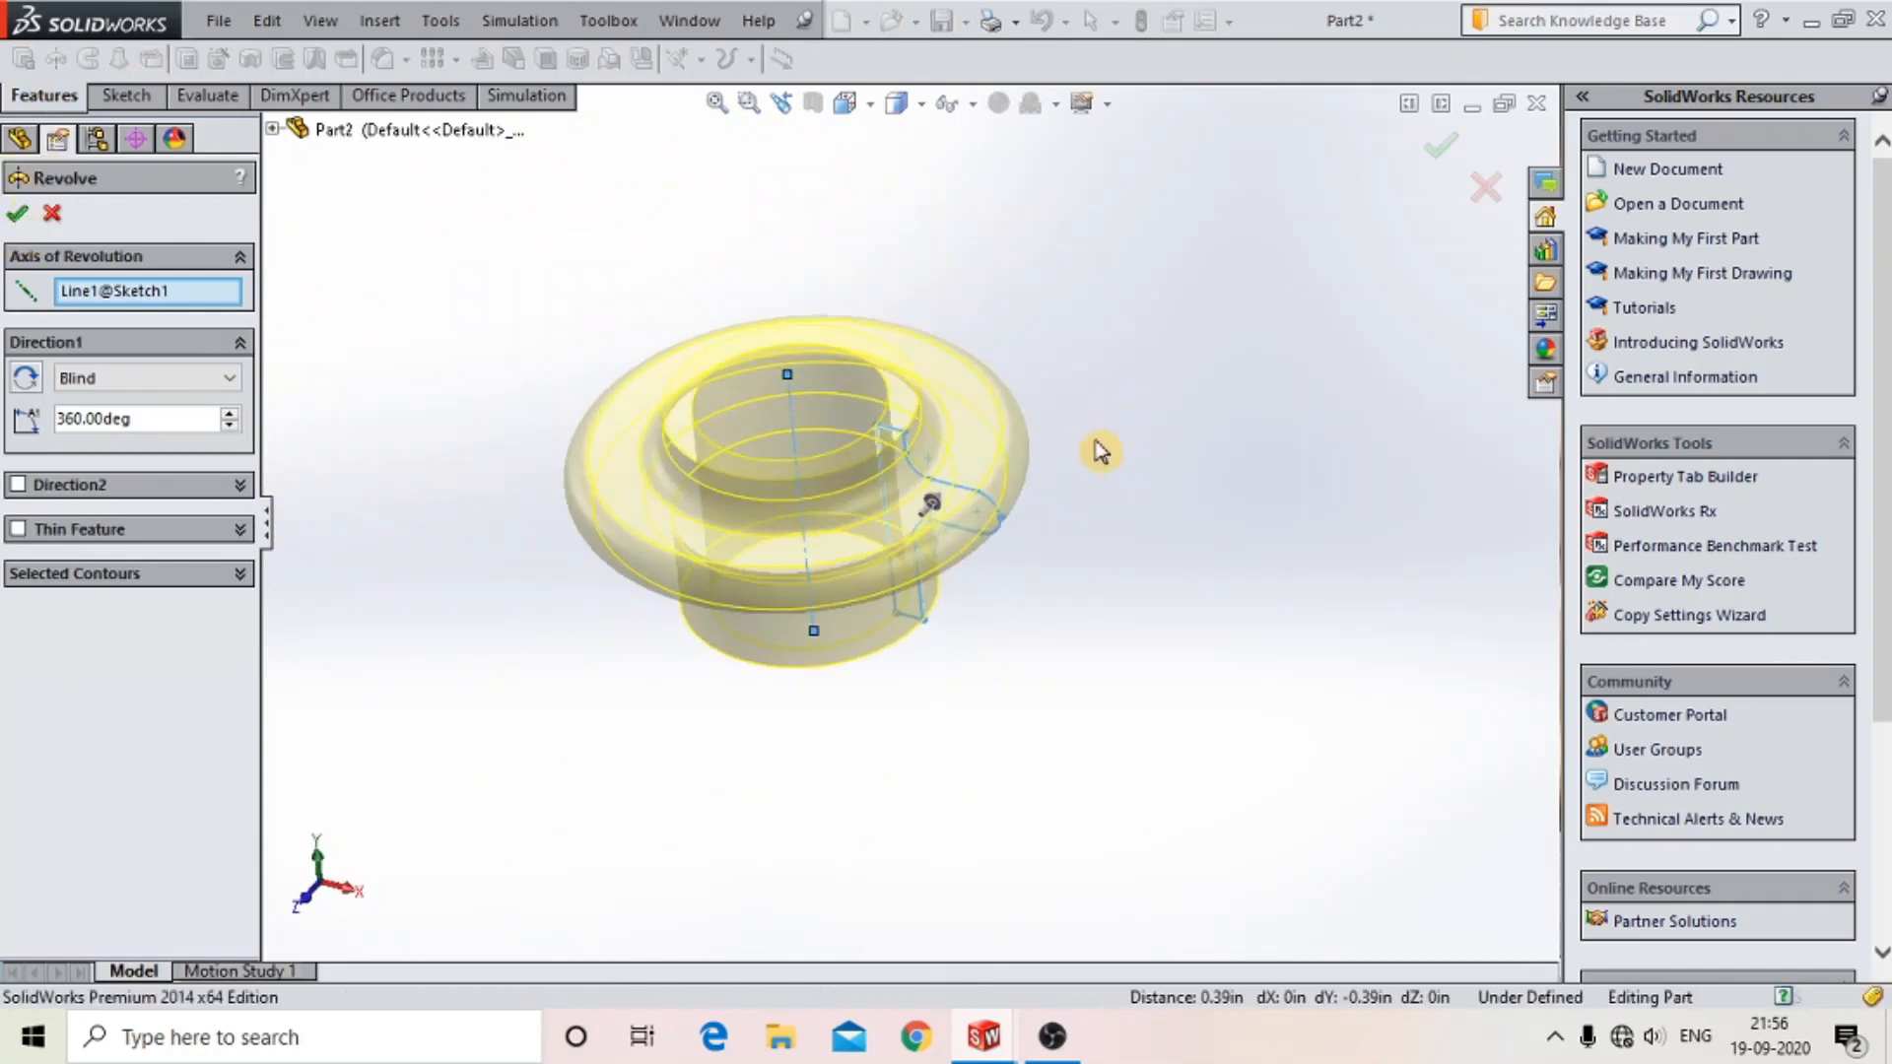
middle_click_drag(1090, 418, 997, 440)
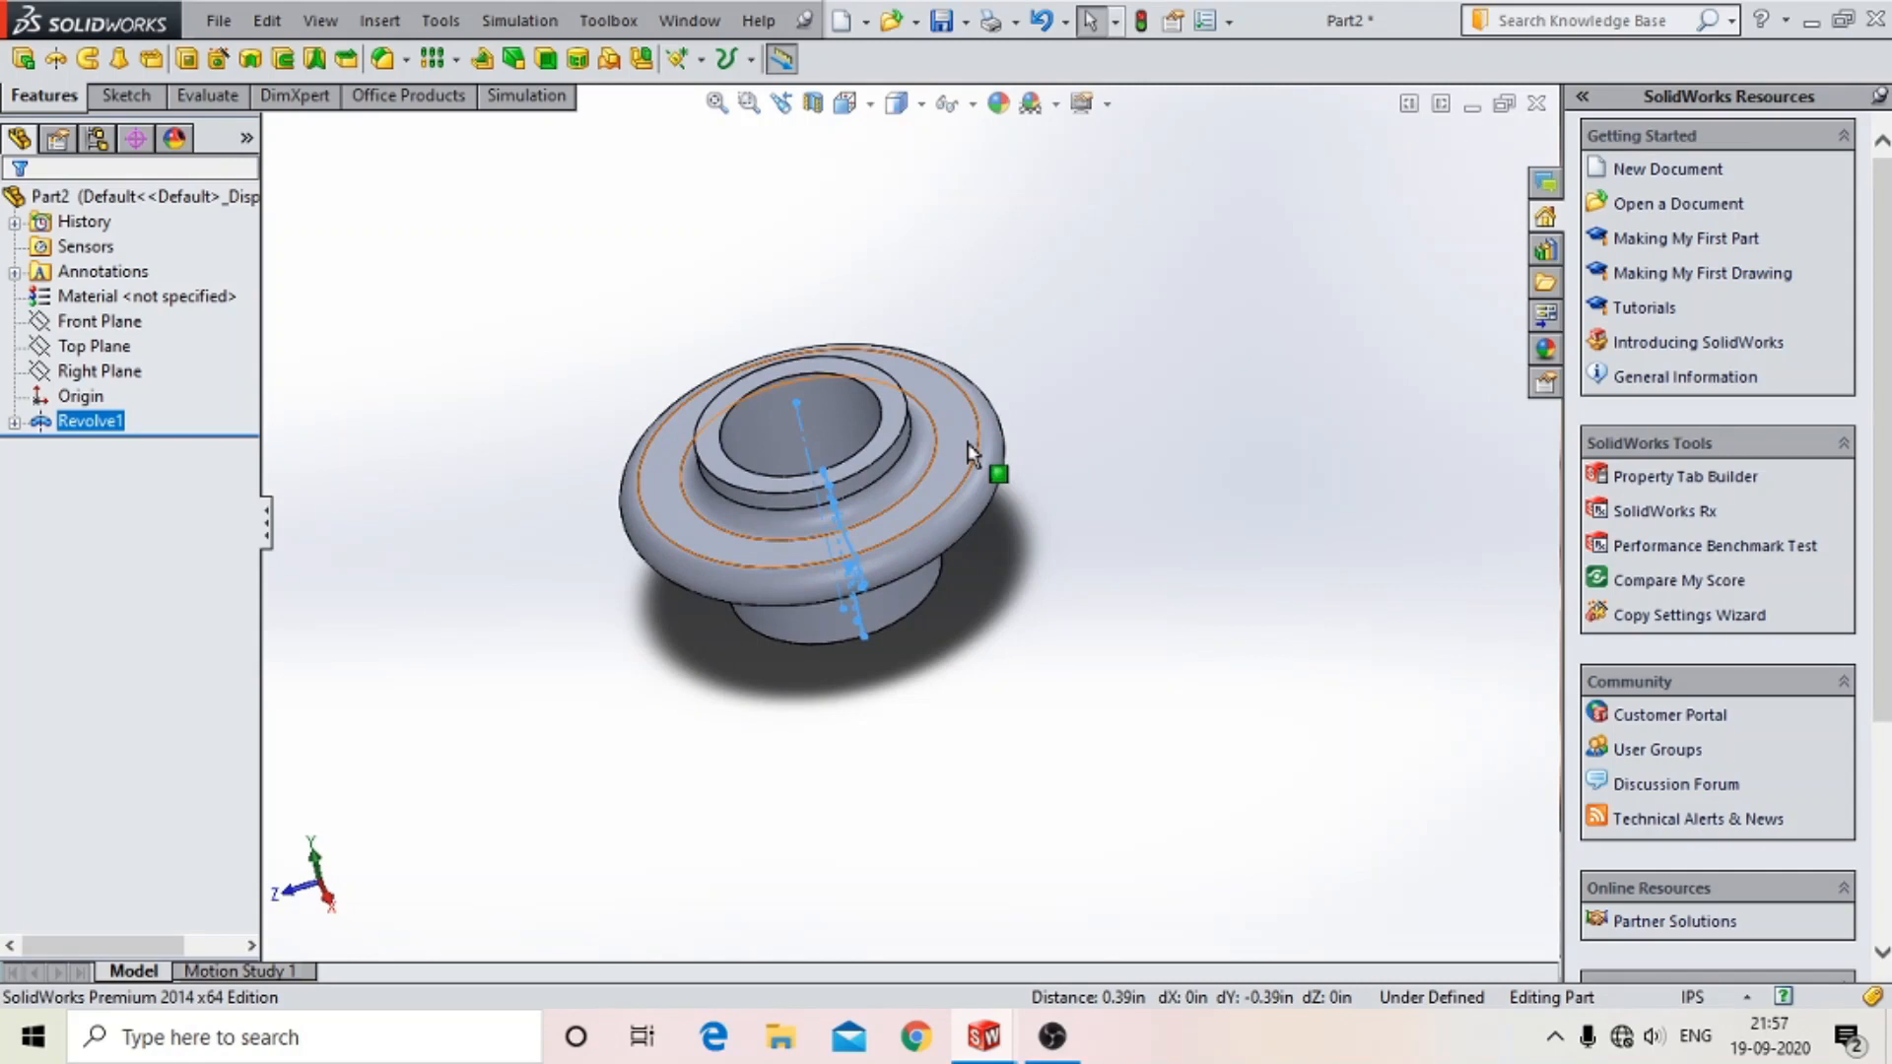
- Save the revolved part as "nut" in the sqrew jack folder
left_click(219, 20)
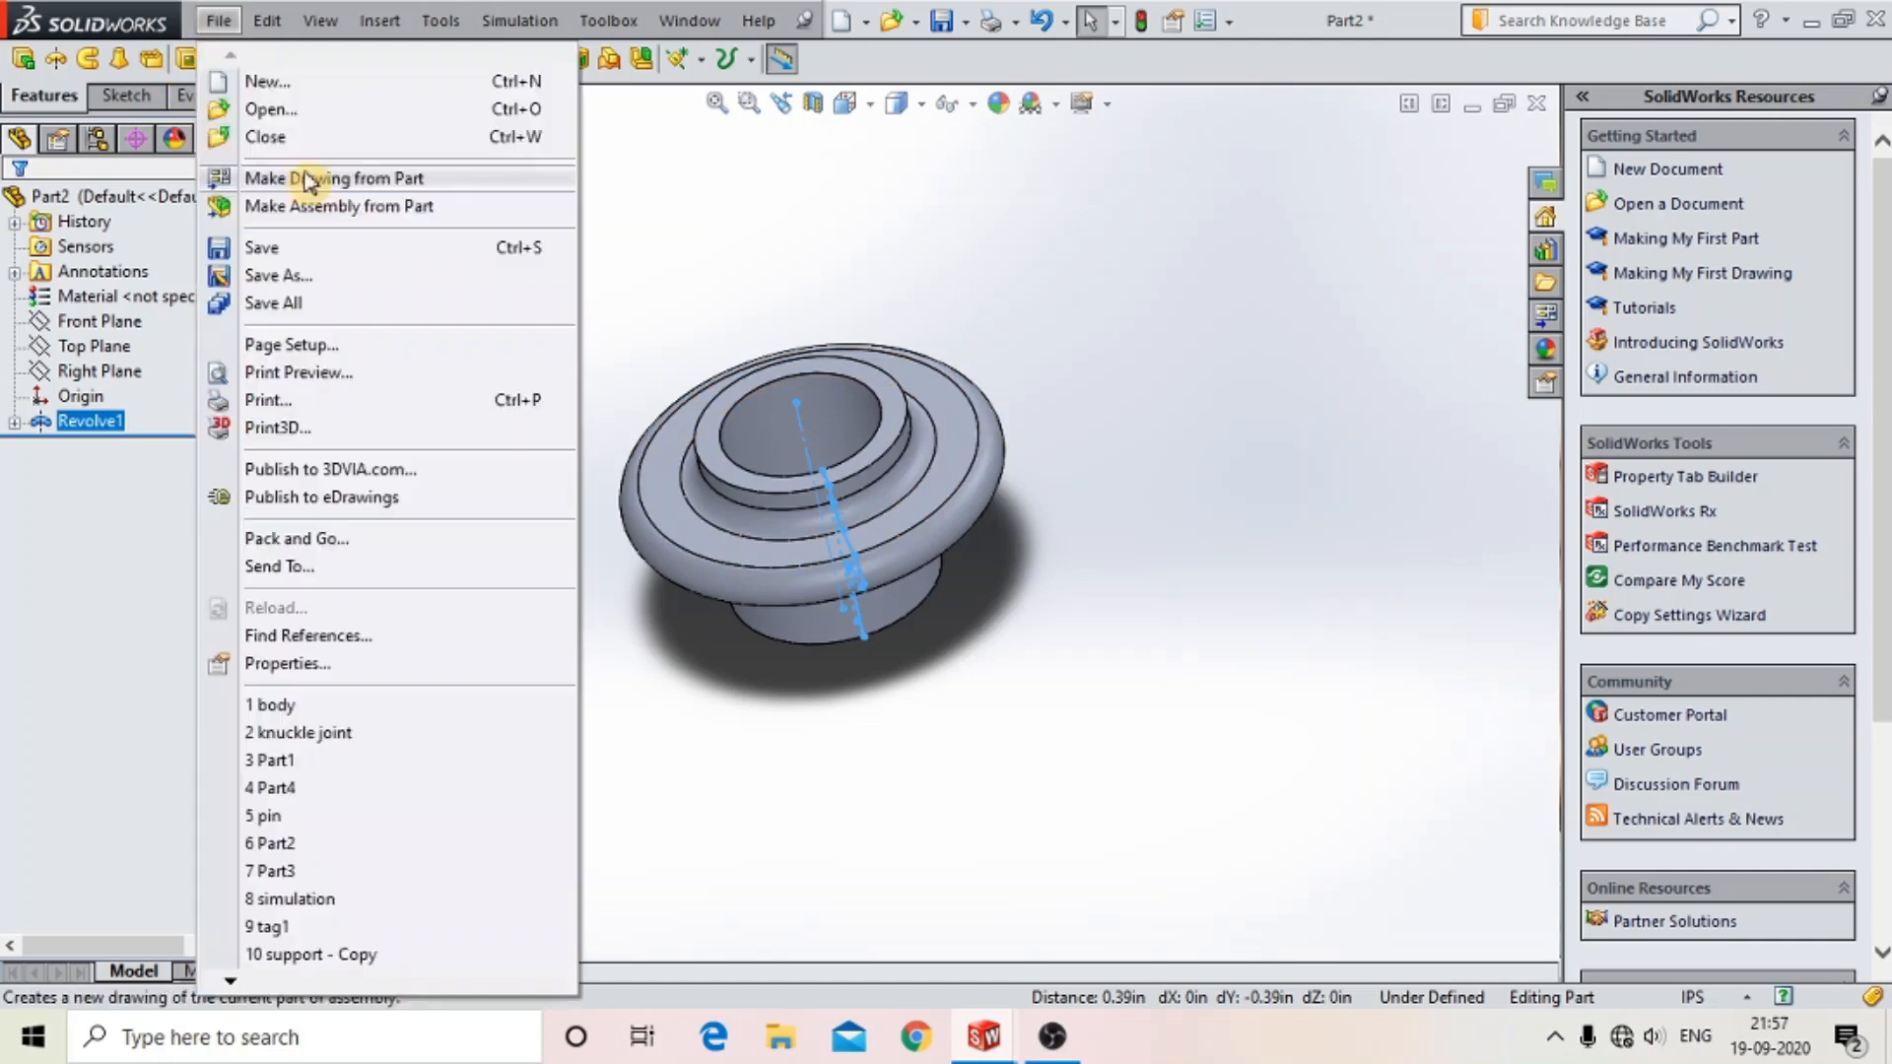
left_click(289, 253)
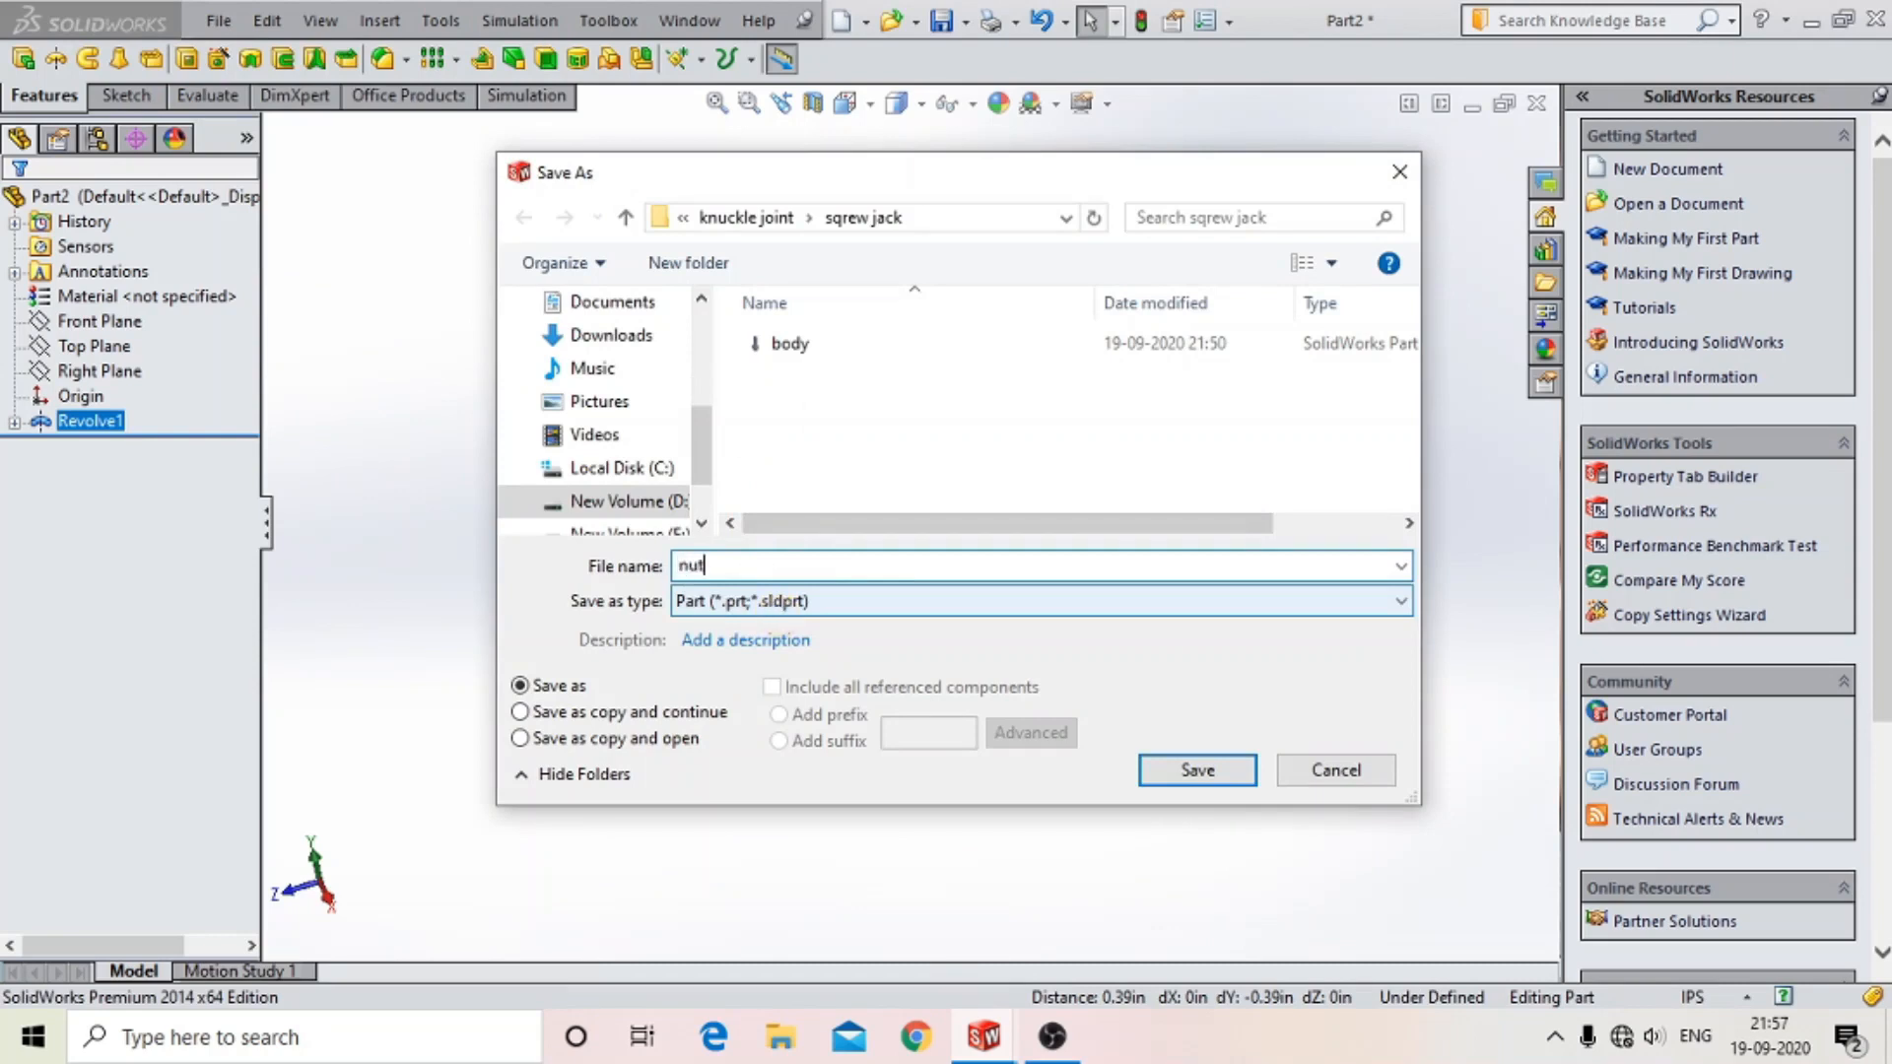
type("nut")
left_click(1237, 771)
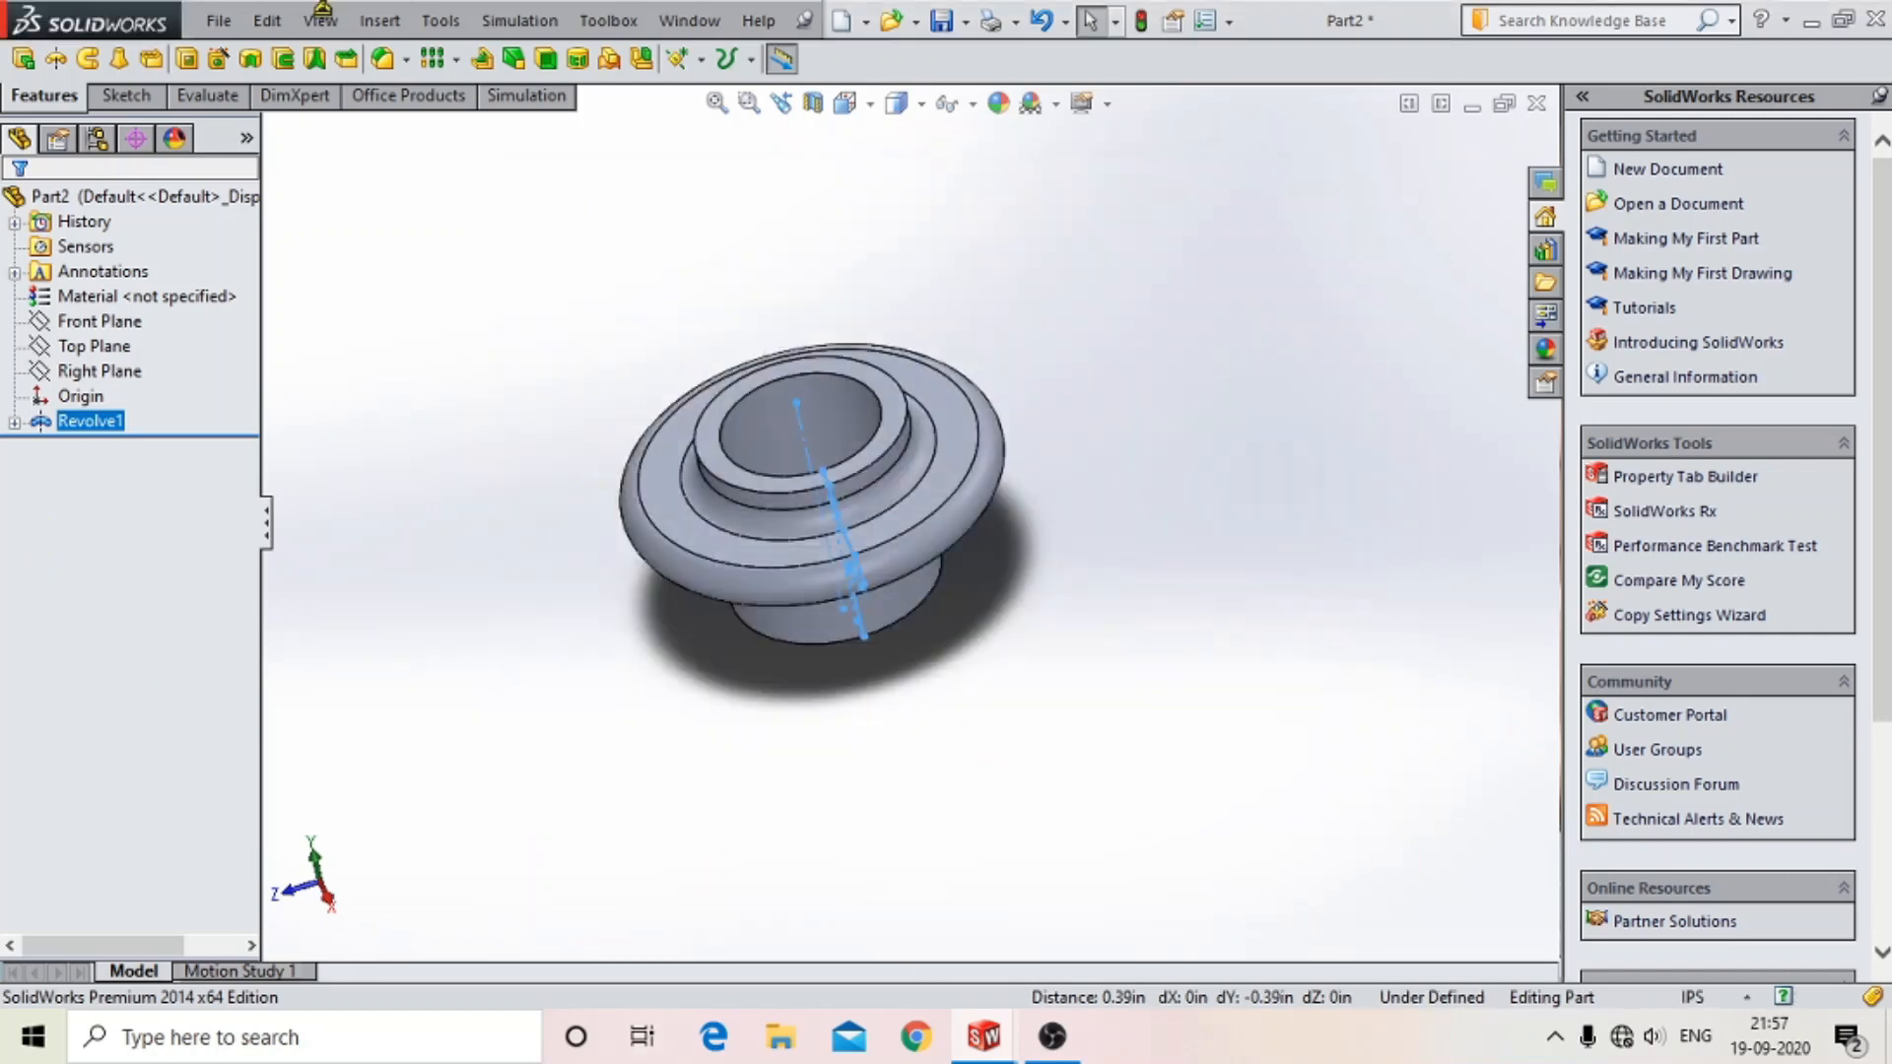
- Create a new part document and start a sketch on its Front Plane
left_click(219, 20)
left_click(357, 76)
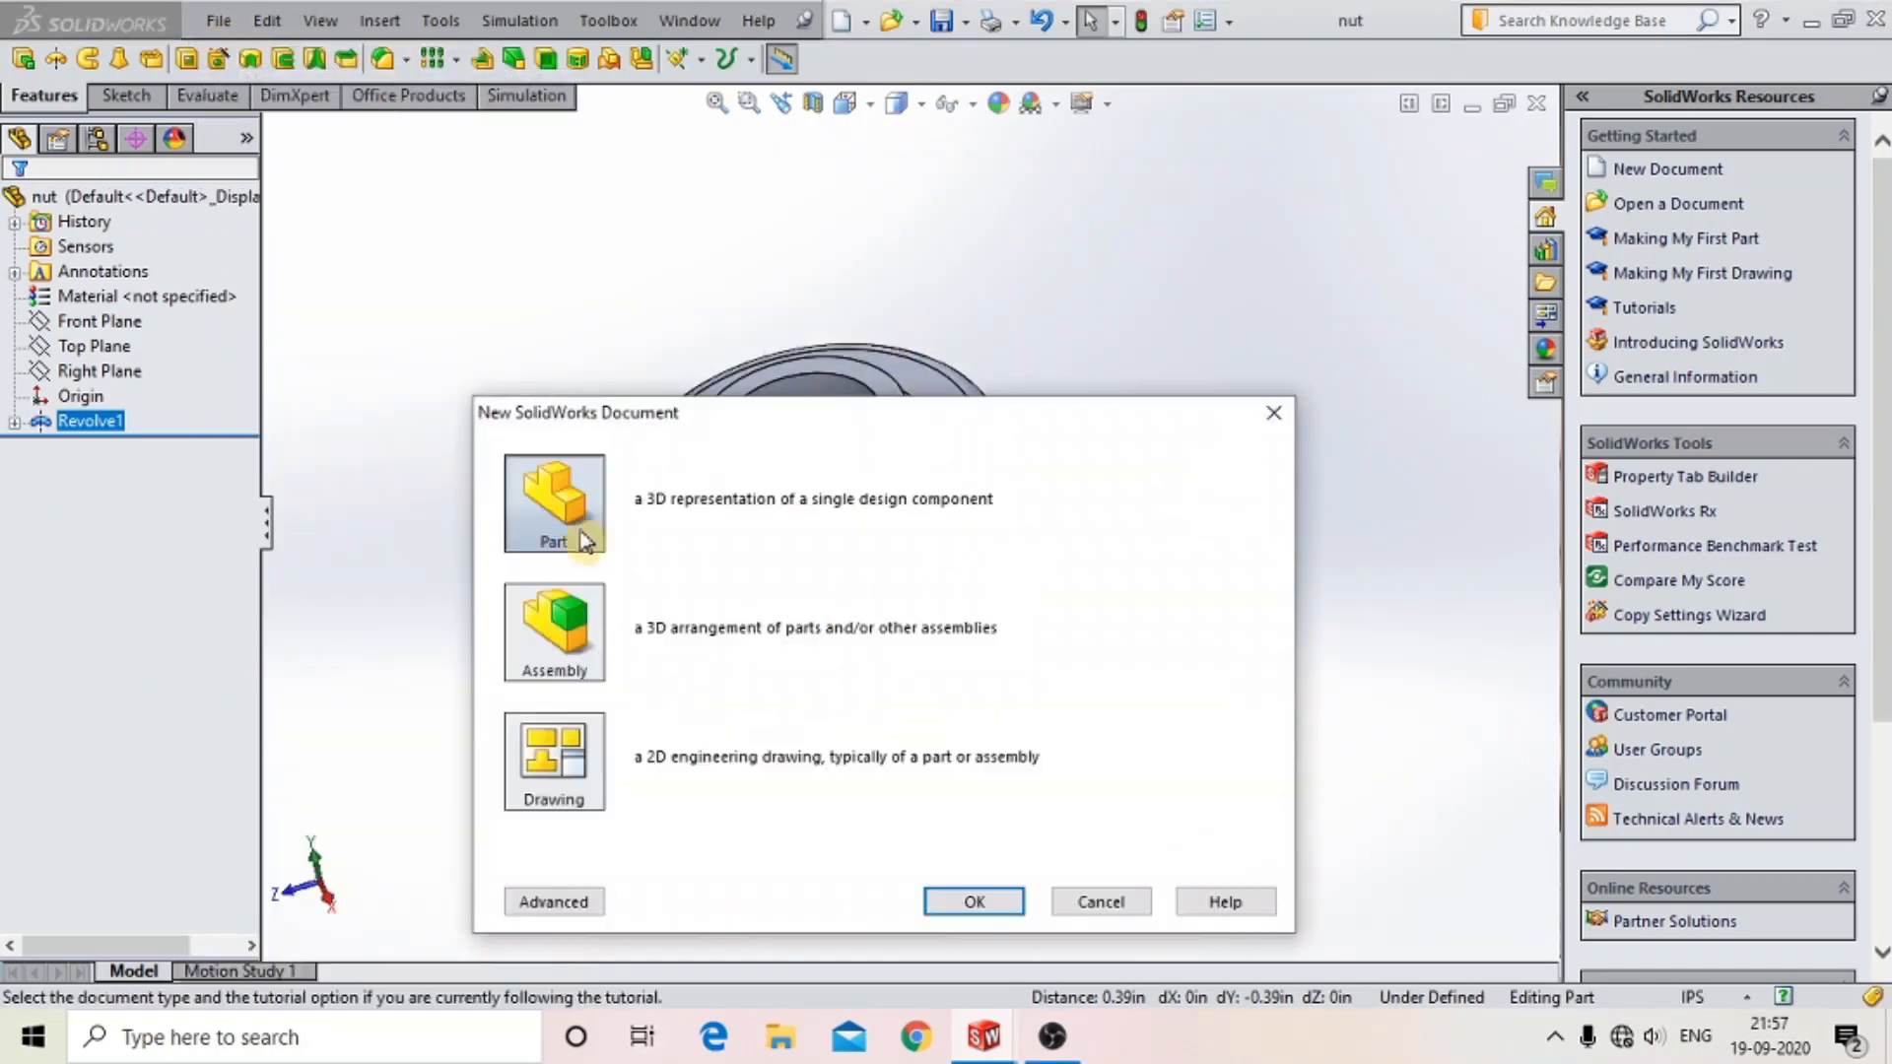
left_click(975, 903)
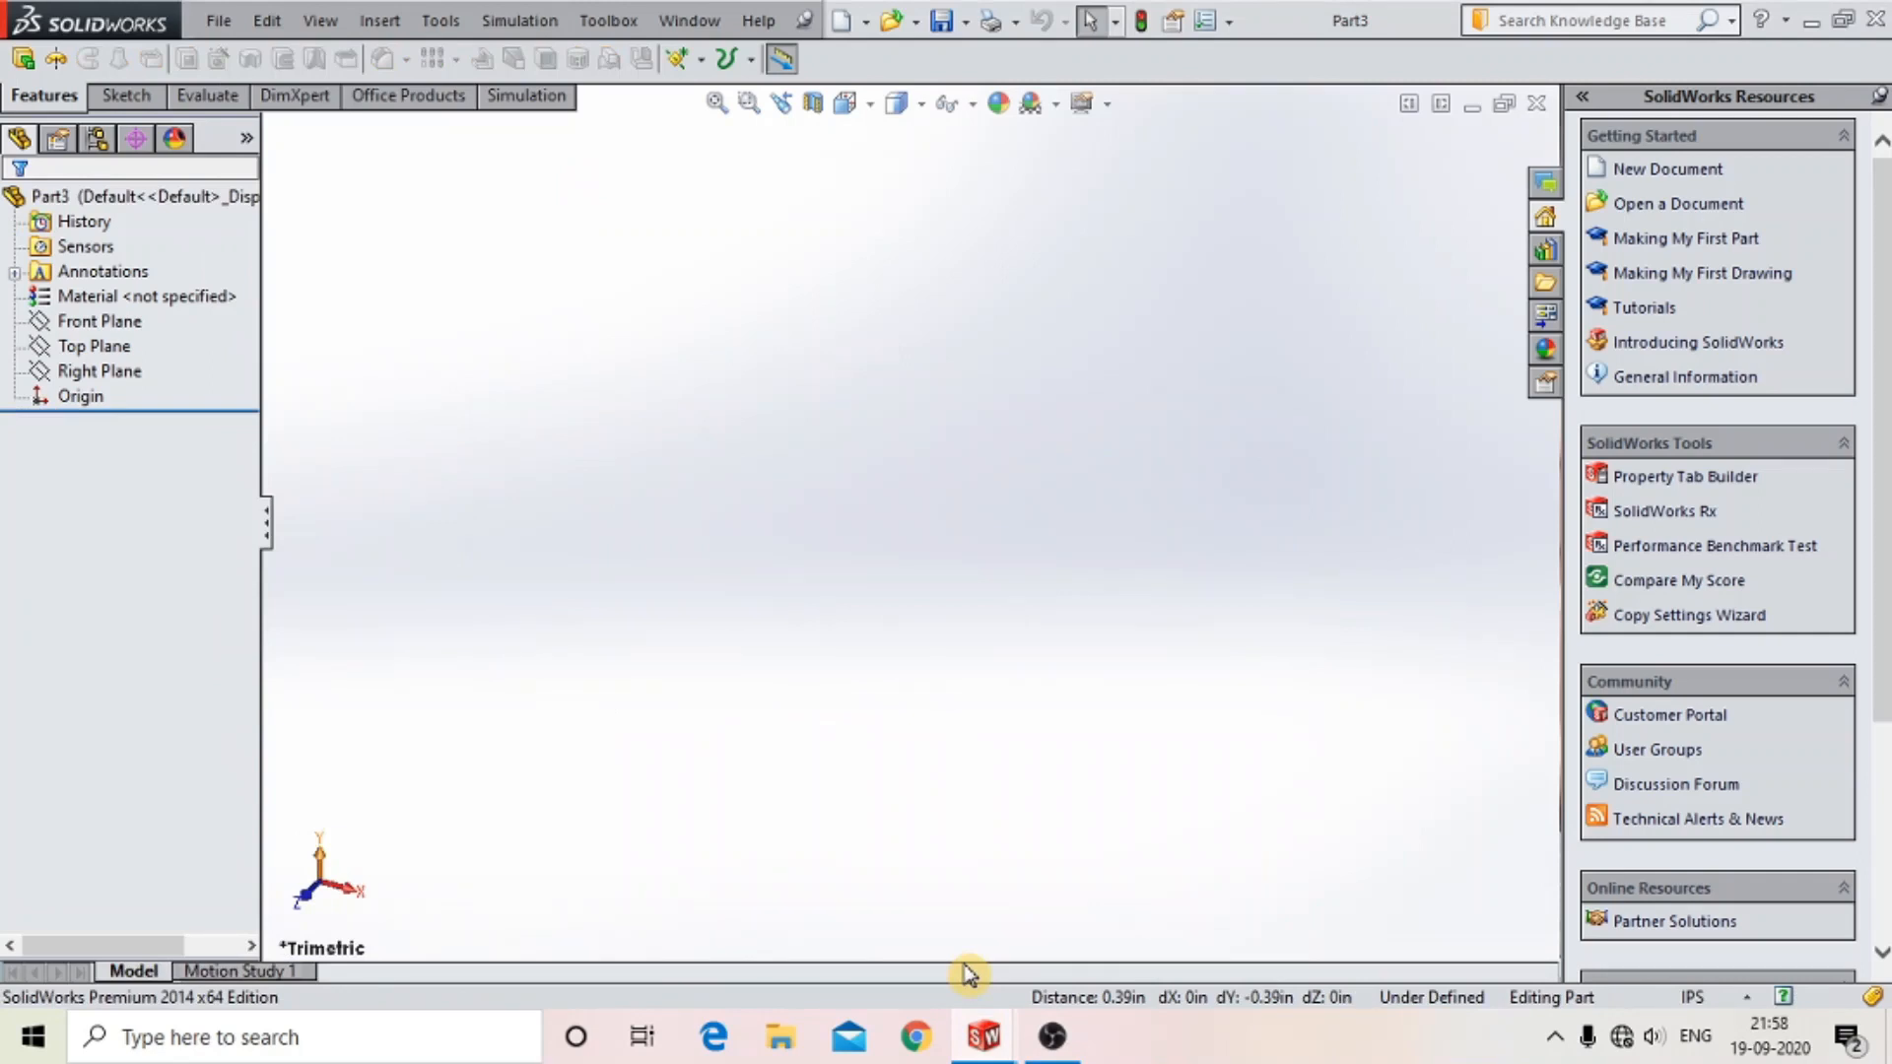
left_click(65, 327)
left_click(81, 287)
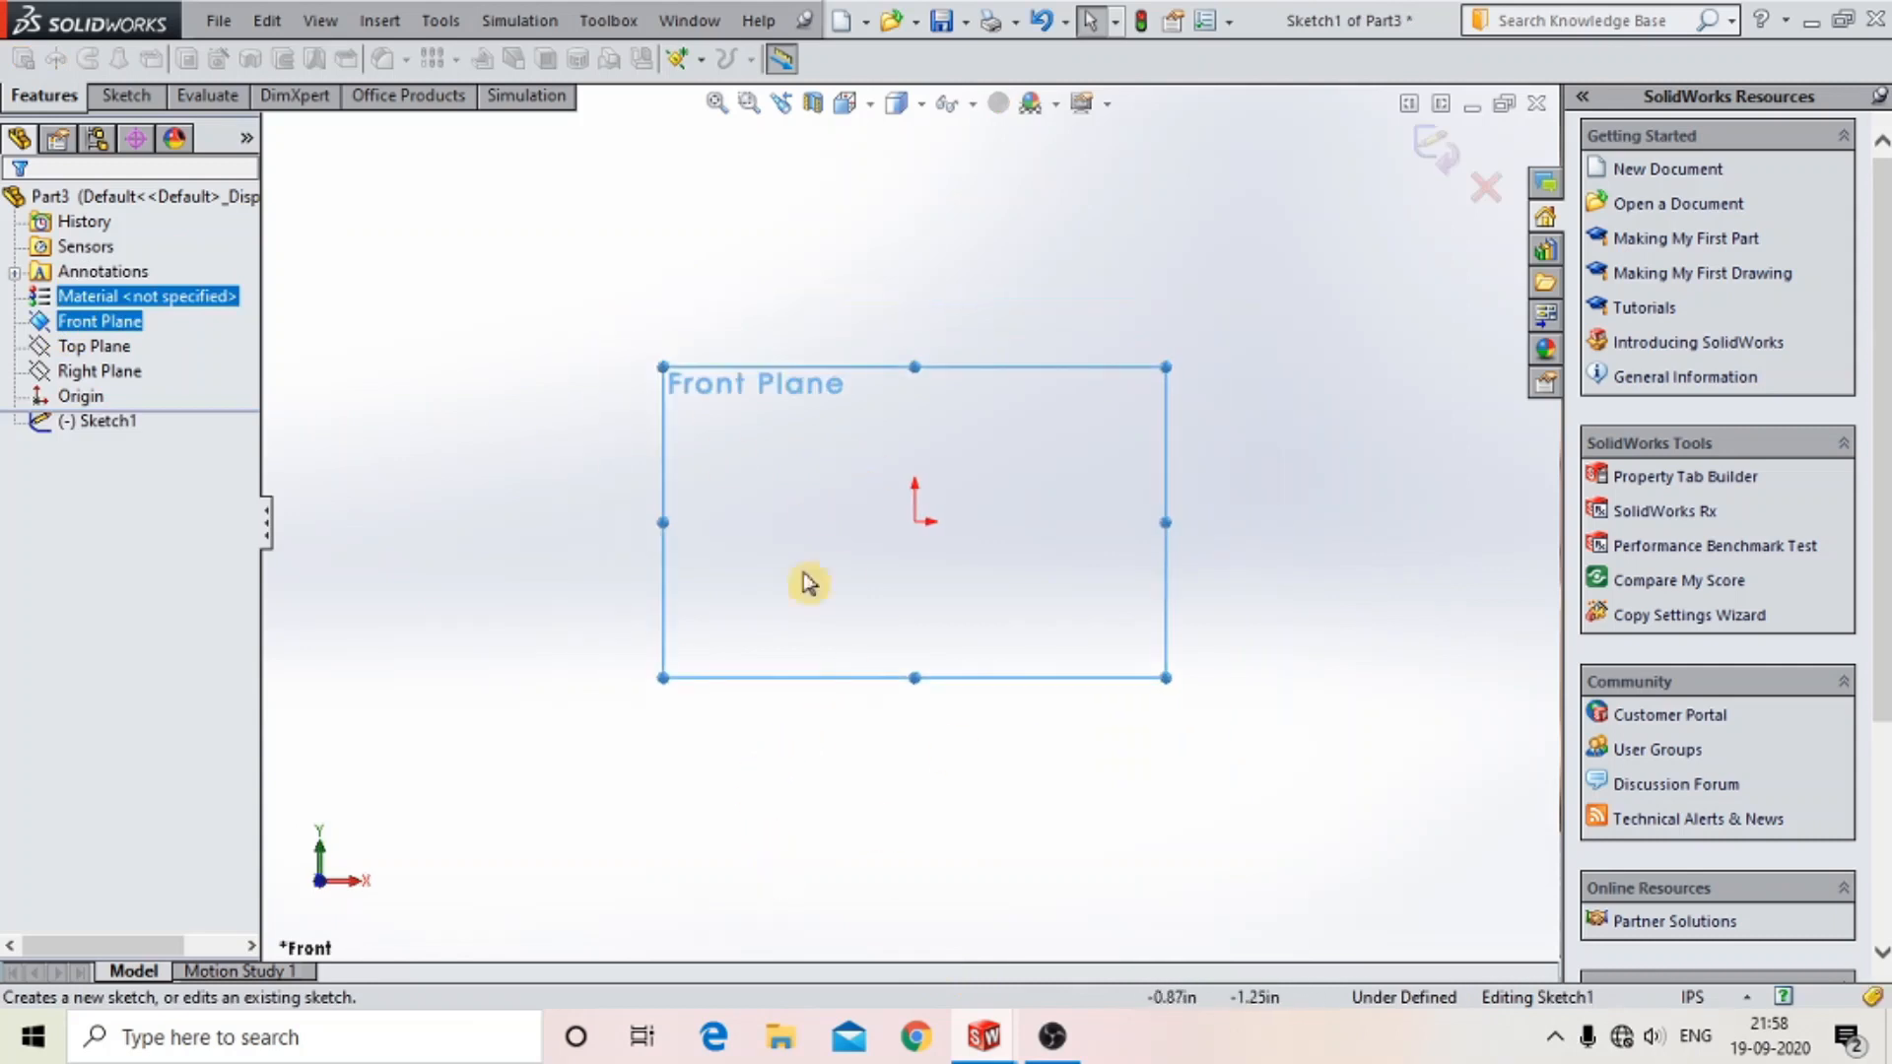
- Draw a vertical centerline through the origin, extending about equally above and below it
left_click(126, 96)
left_click(201, 58)
left_click(151, 58)
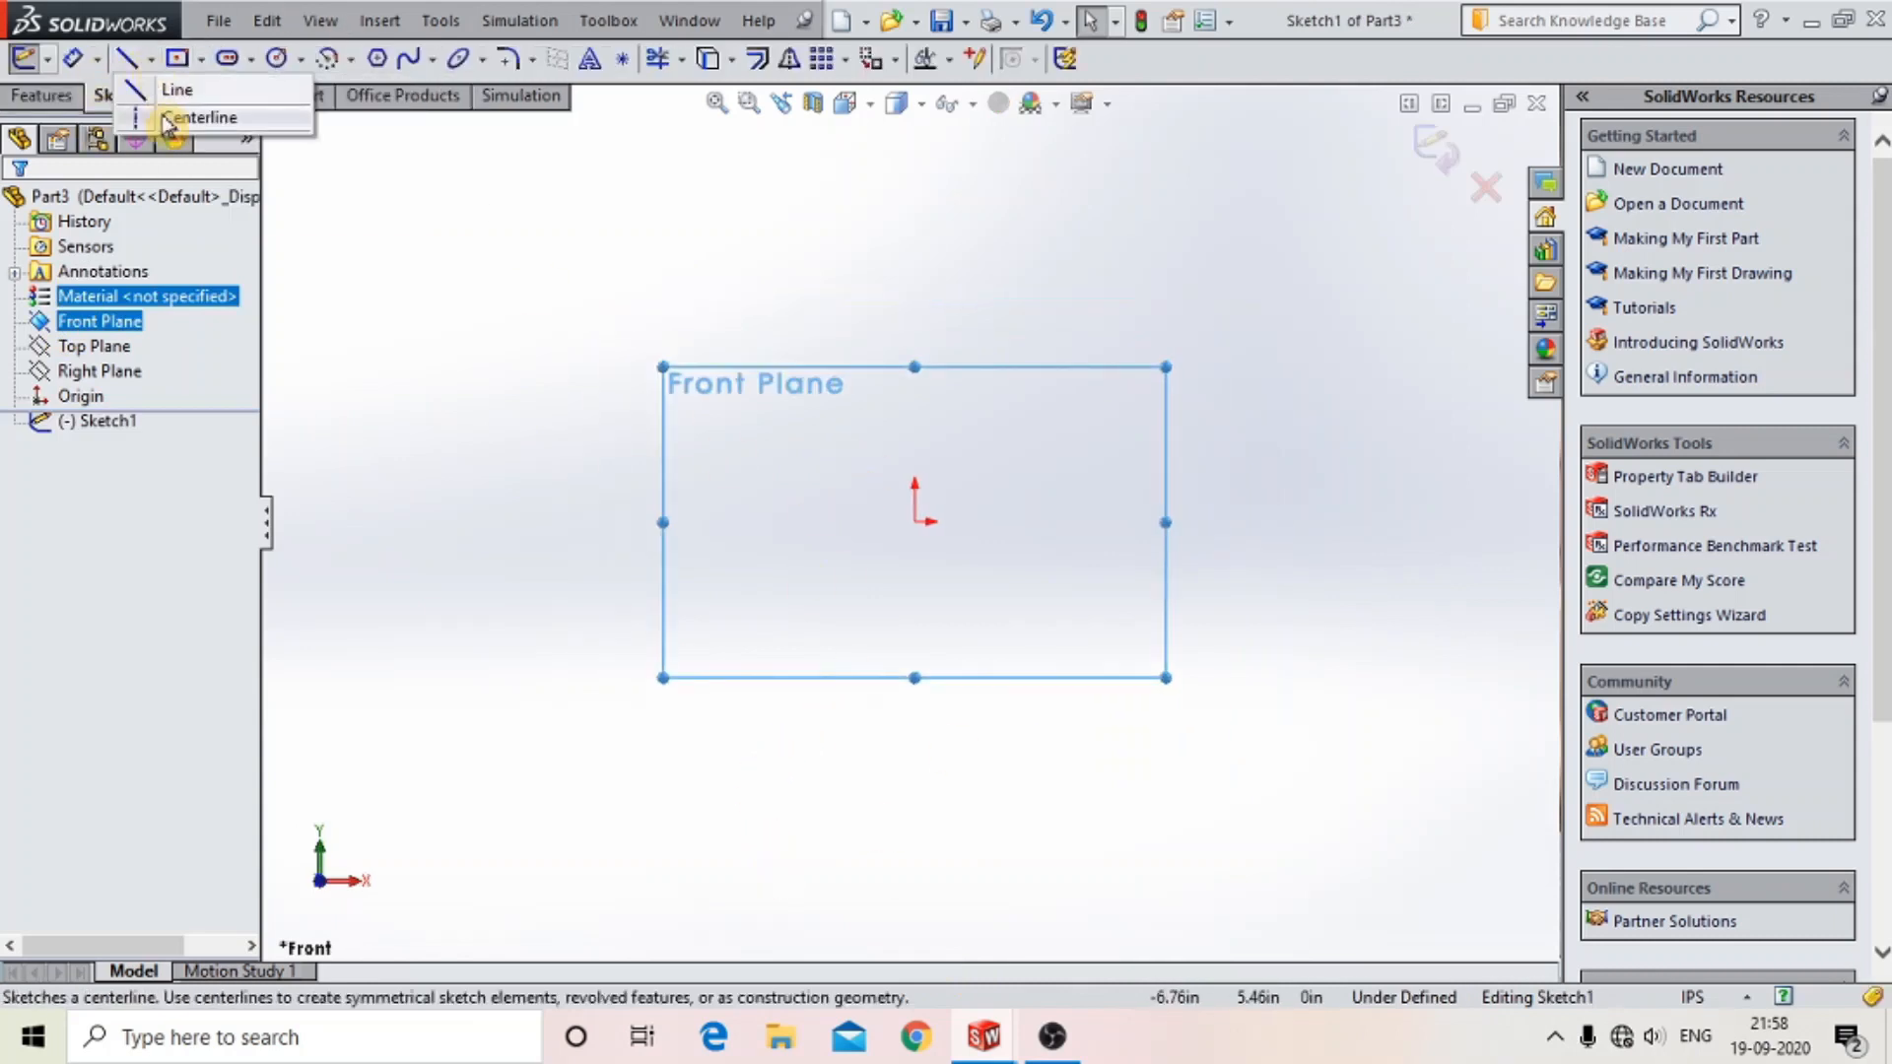
left_click(167, 118)
left_click(914, 803)
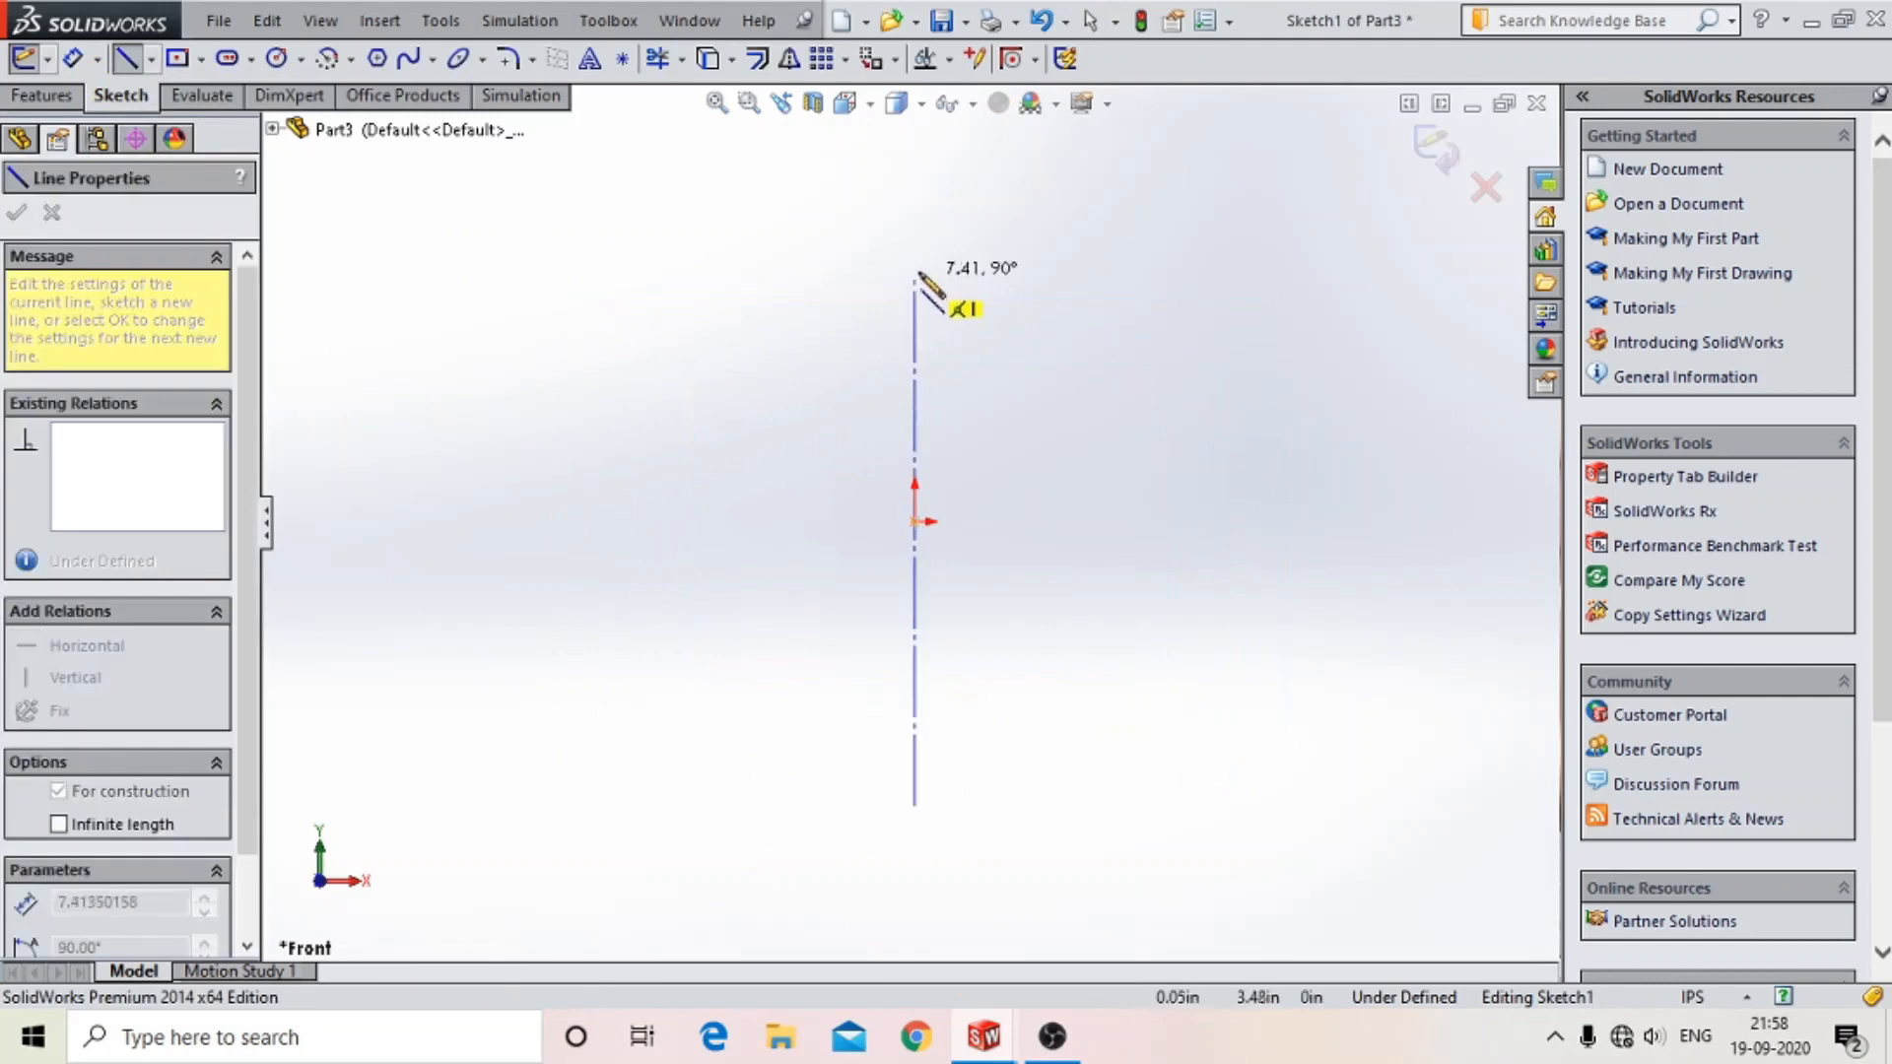
left_click(914, 237)
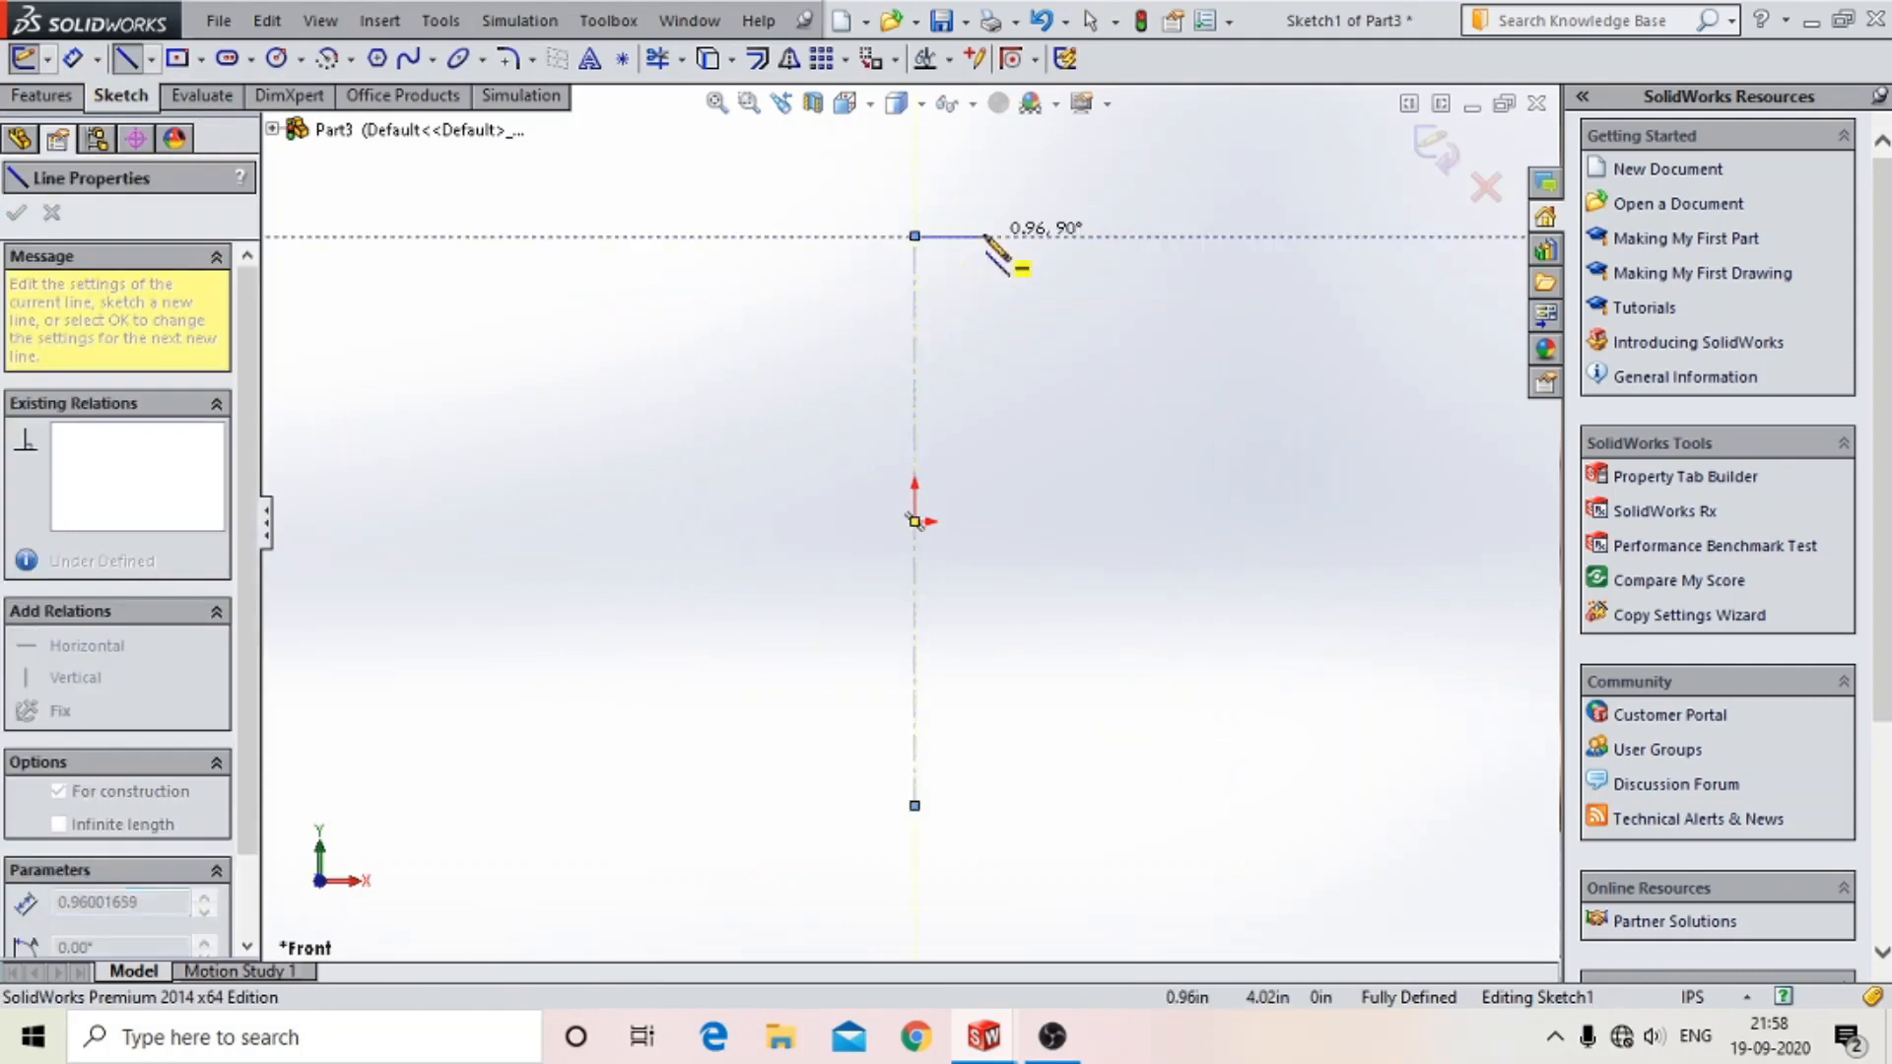
- Outline the profile's head from the centerline's upper end: a narrow step about 0.73 in wide, then a wider collar with chamfered outer corners
left_click(967, 236)
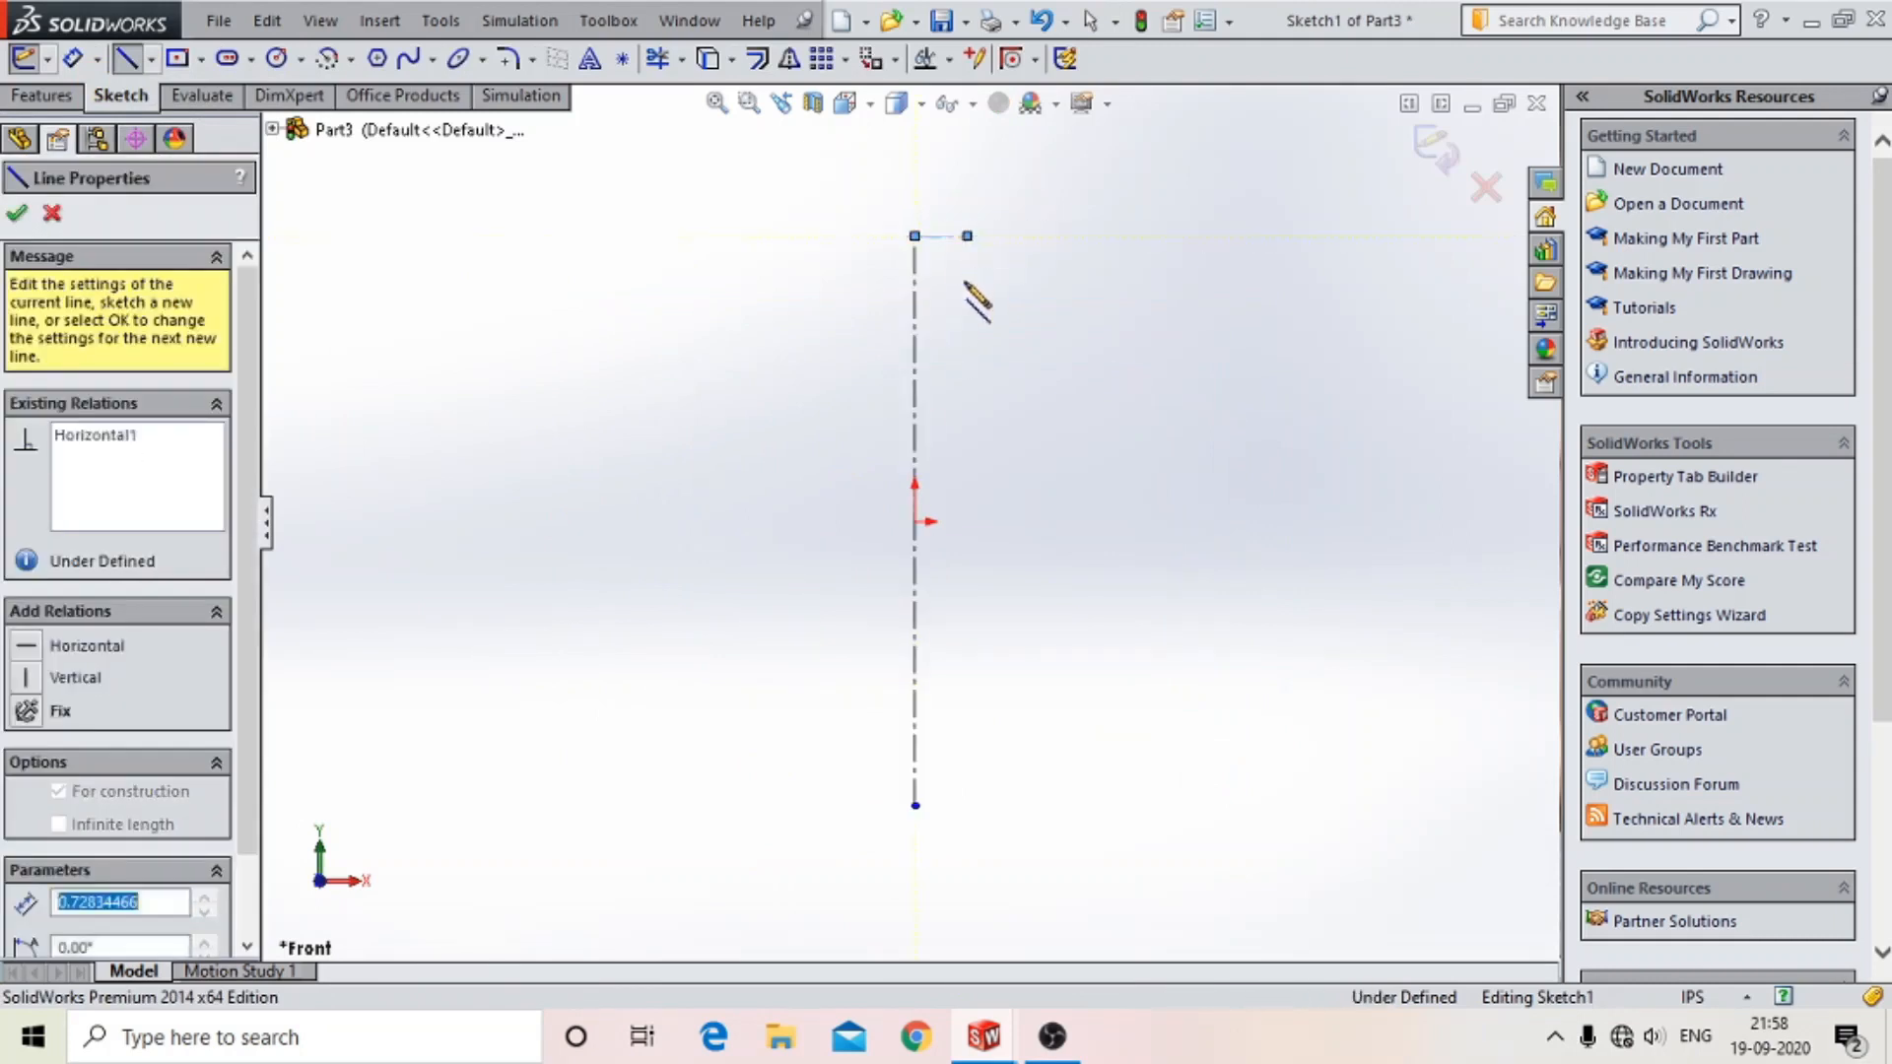
left_click(966, 296)
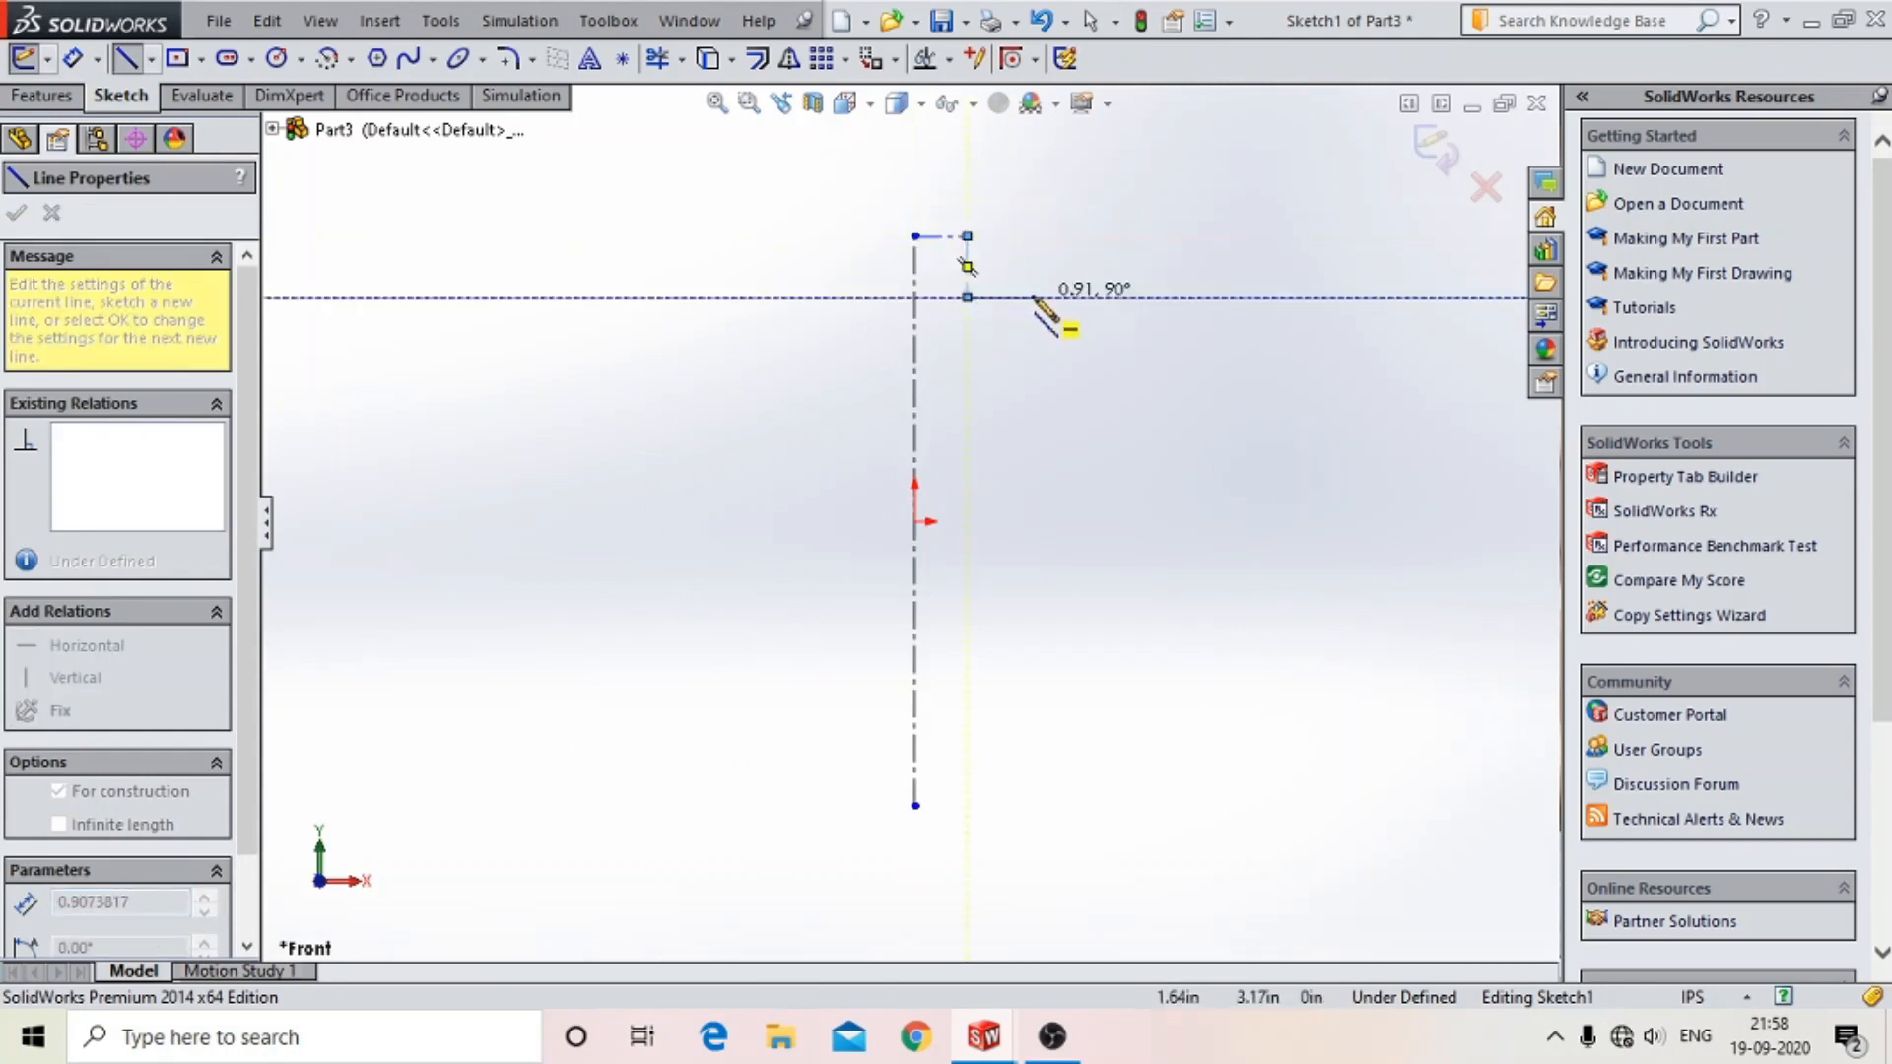
left_click(1032, 297)
left_click(1056, 321)
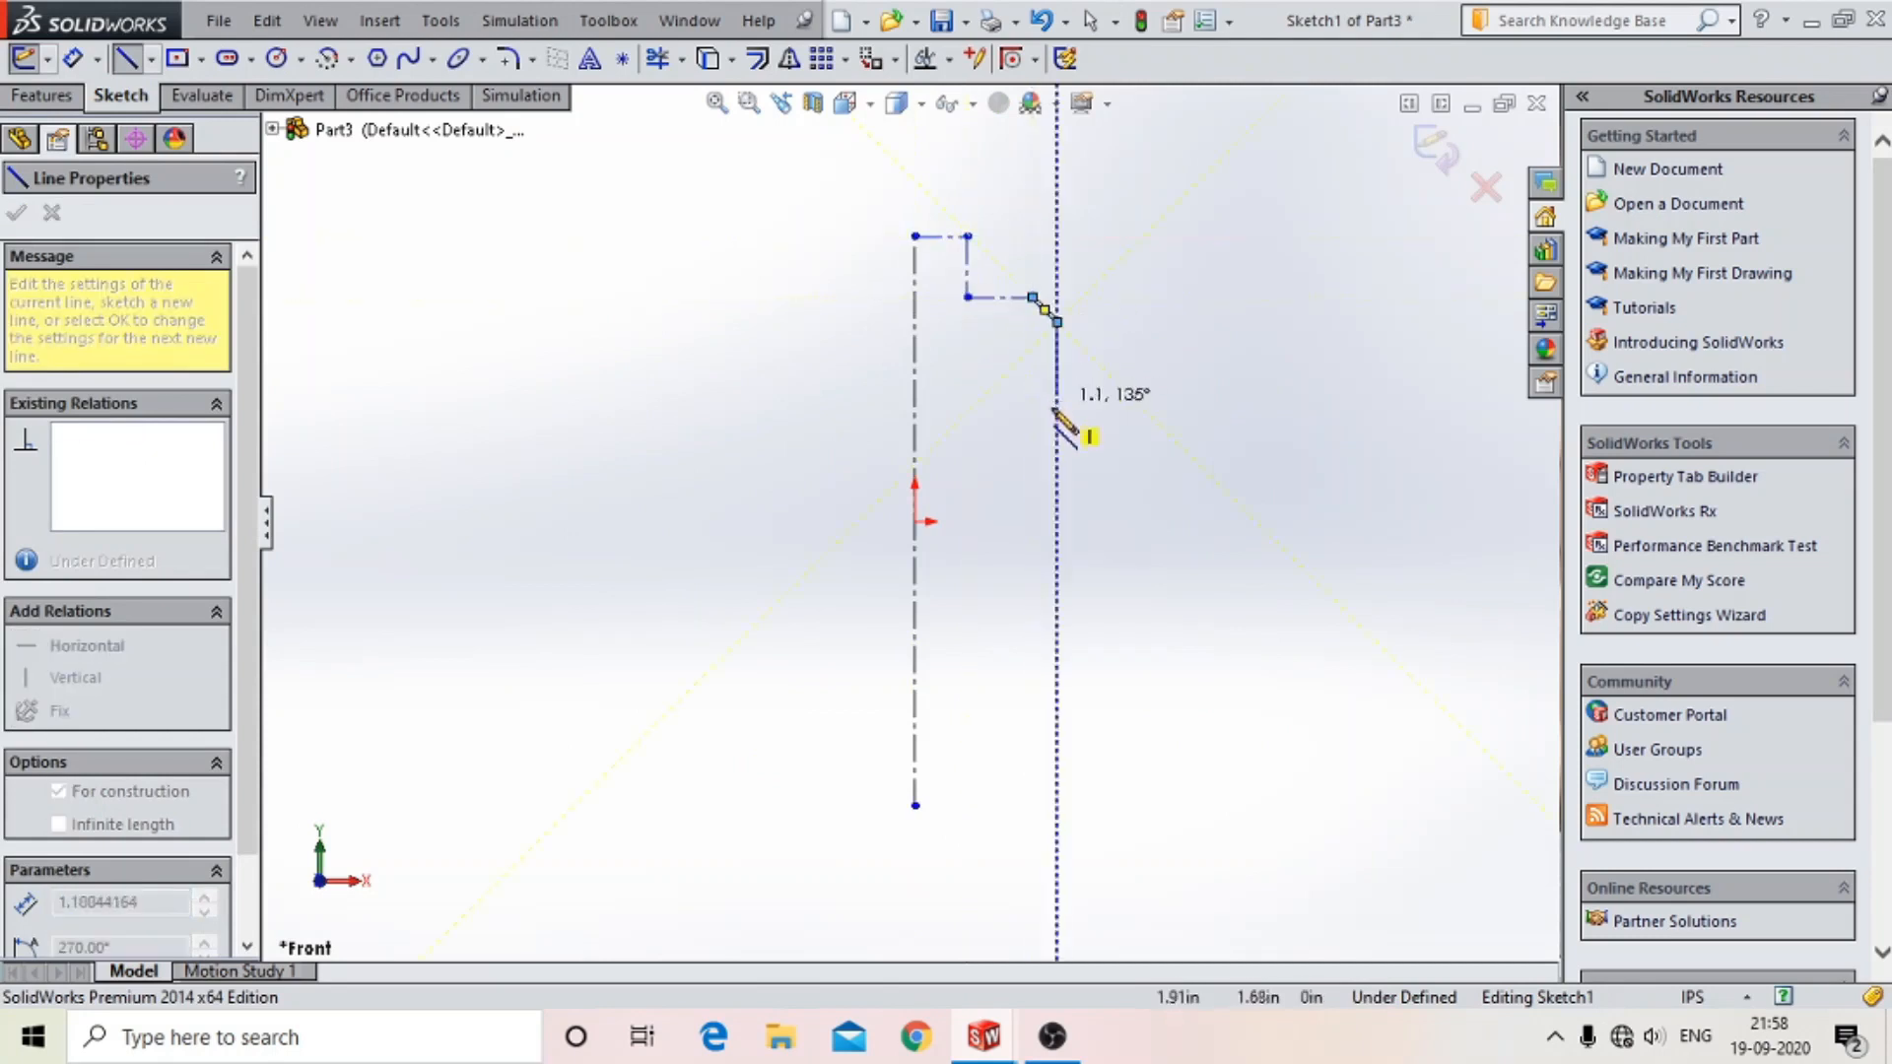
left_click(1056, 477)
left_click(1032, 501)
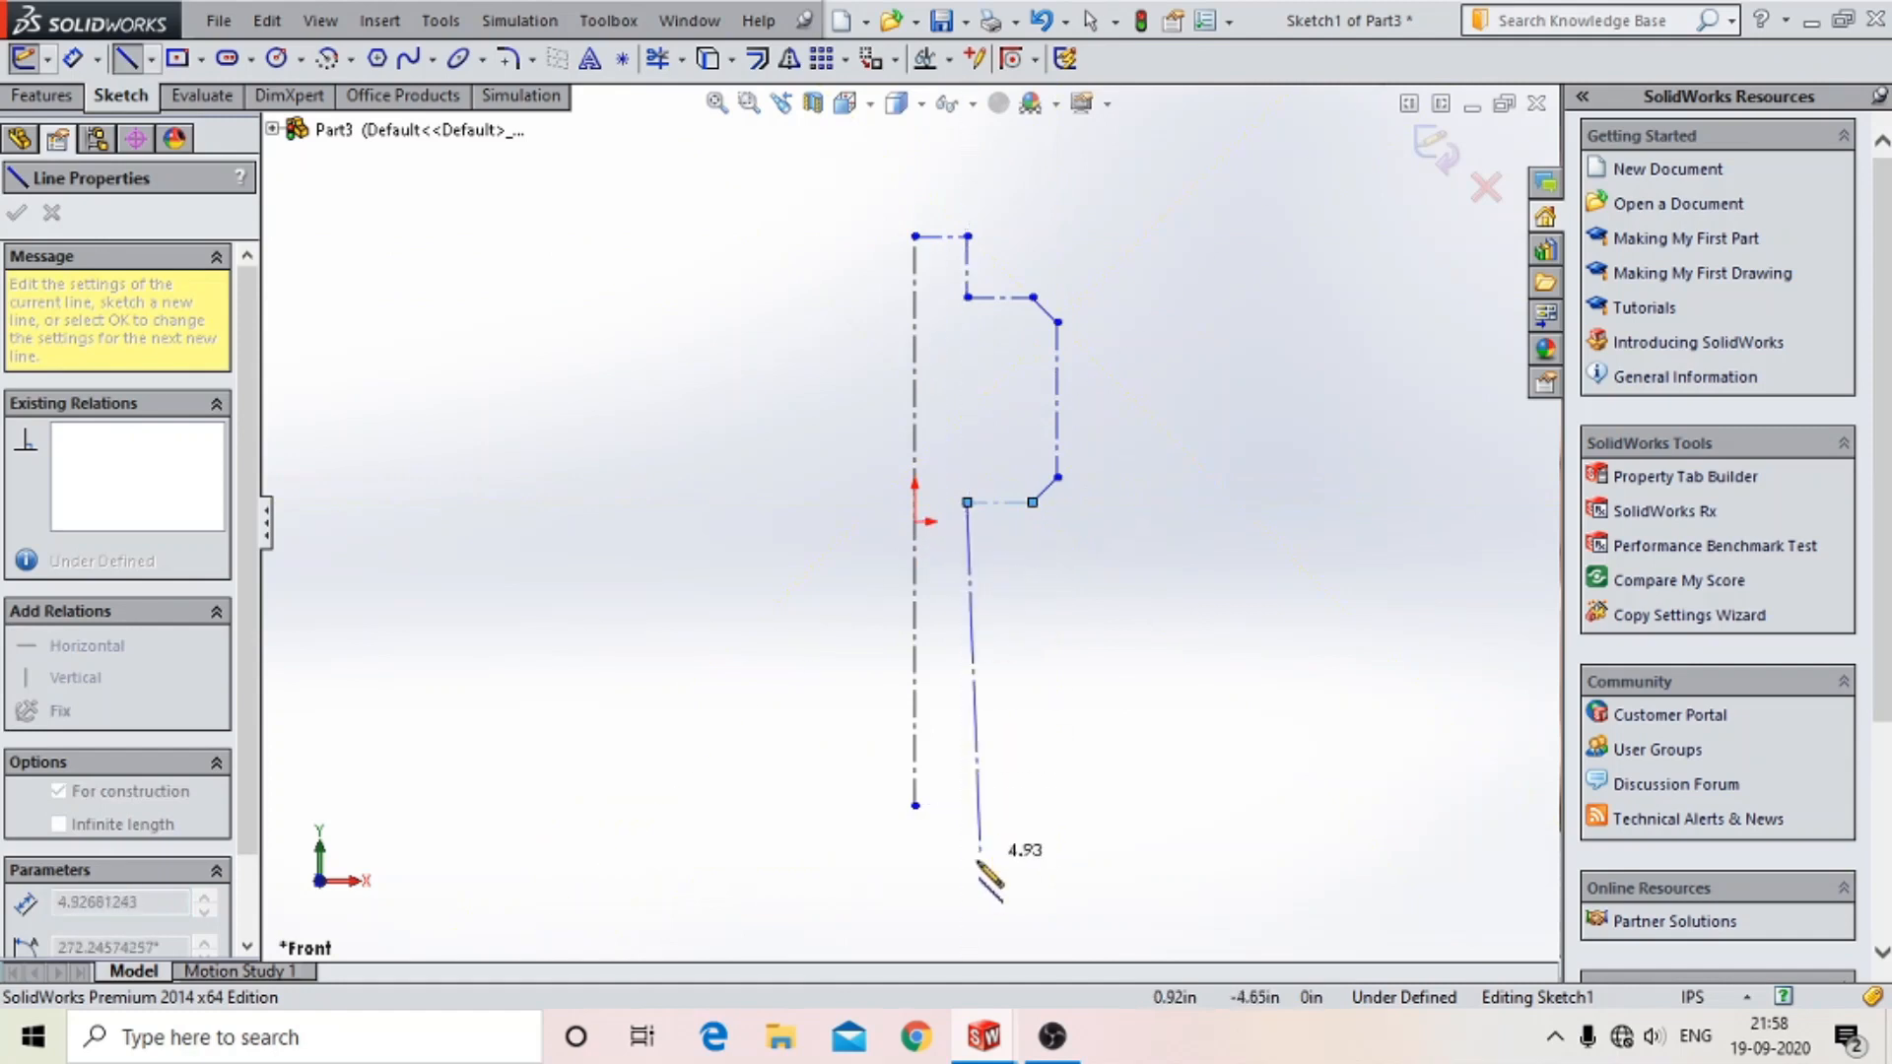
- Draw the long narrow shaft edge below the collar and close the profile at the centerline's lower end
left_click(966, 805)
left_click(914, 806)
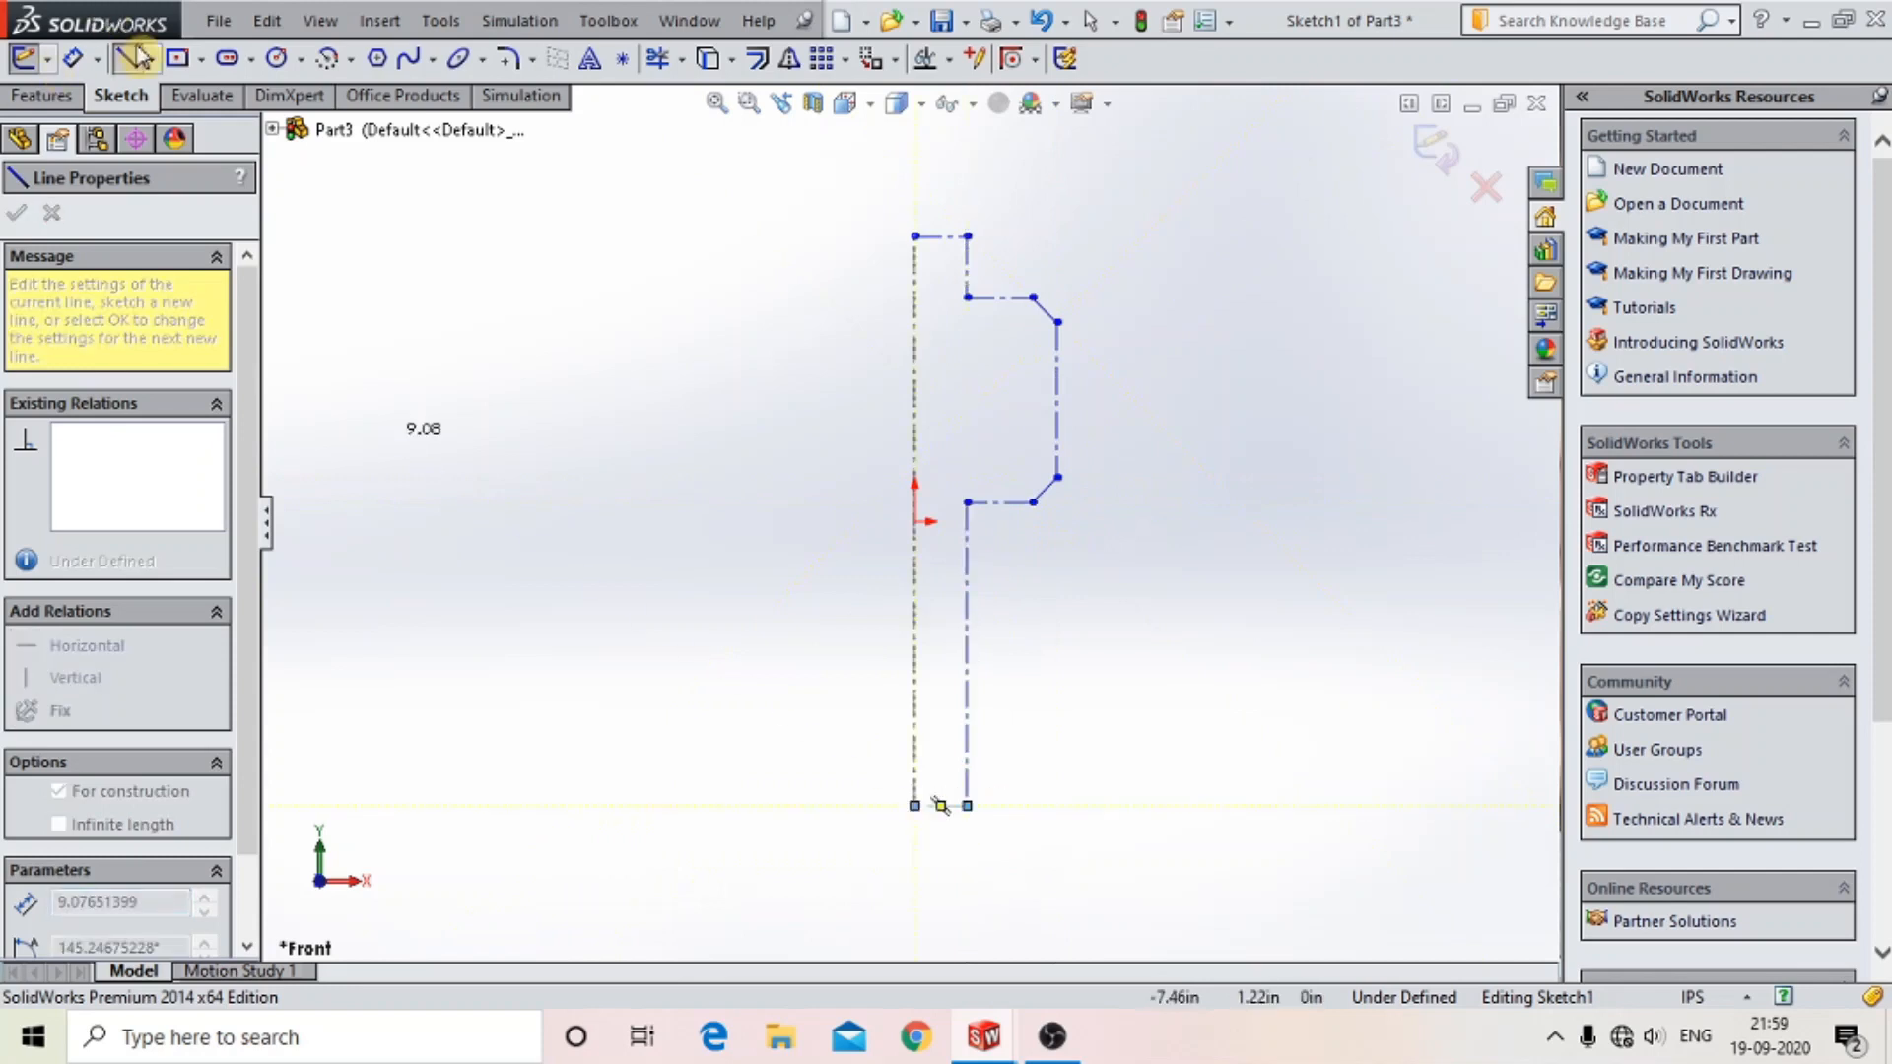
left_click(128, 58)
left_click(967, 236)
key("Escape")
key("Escape")
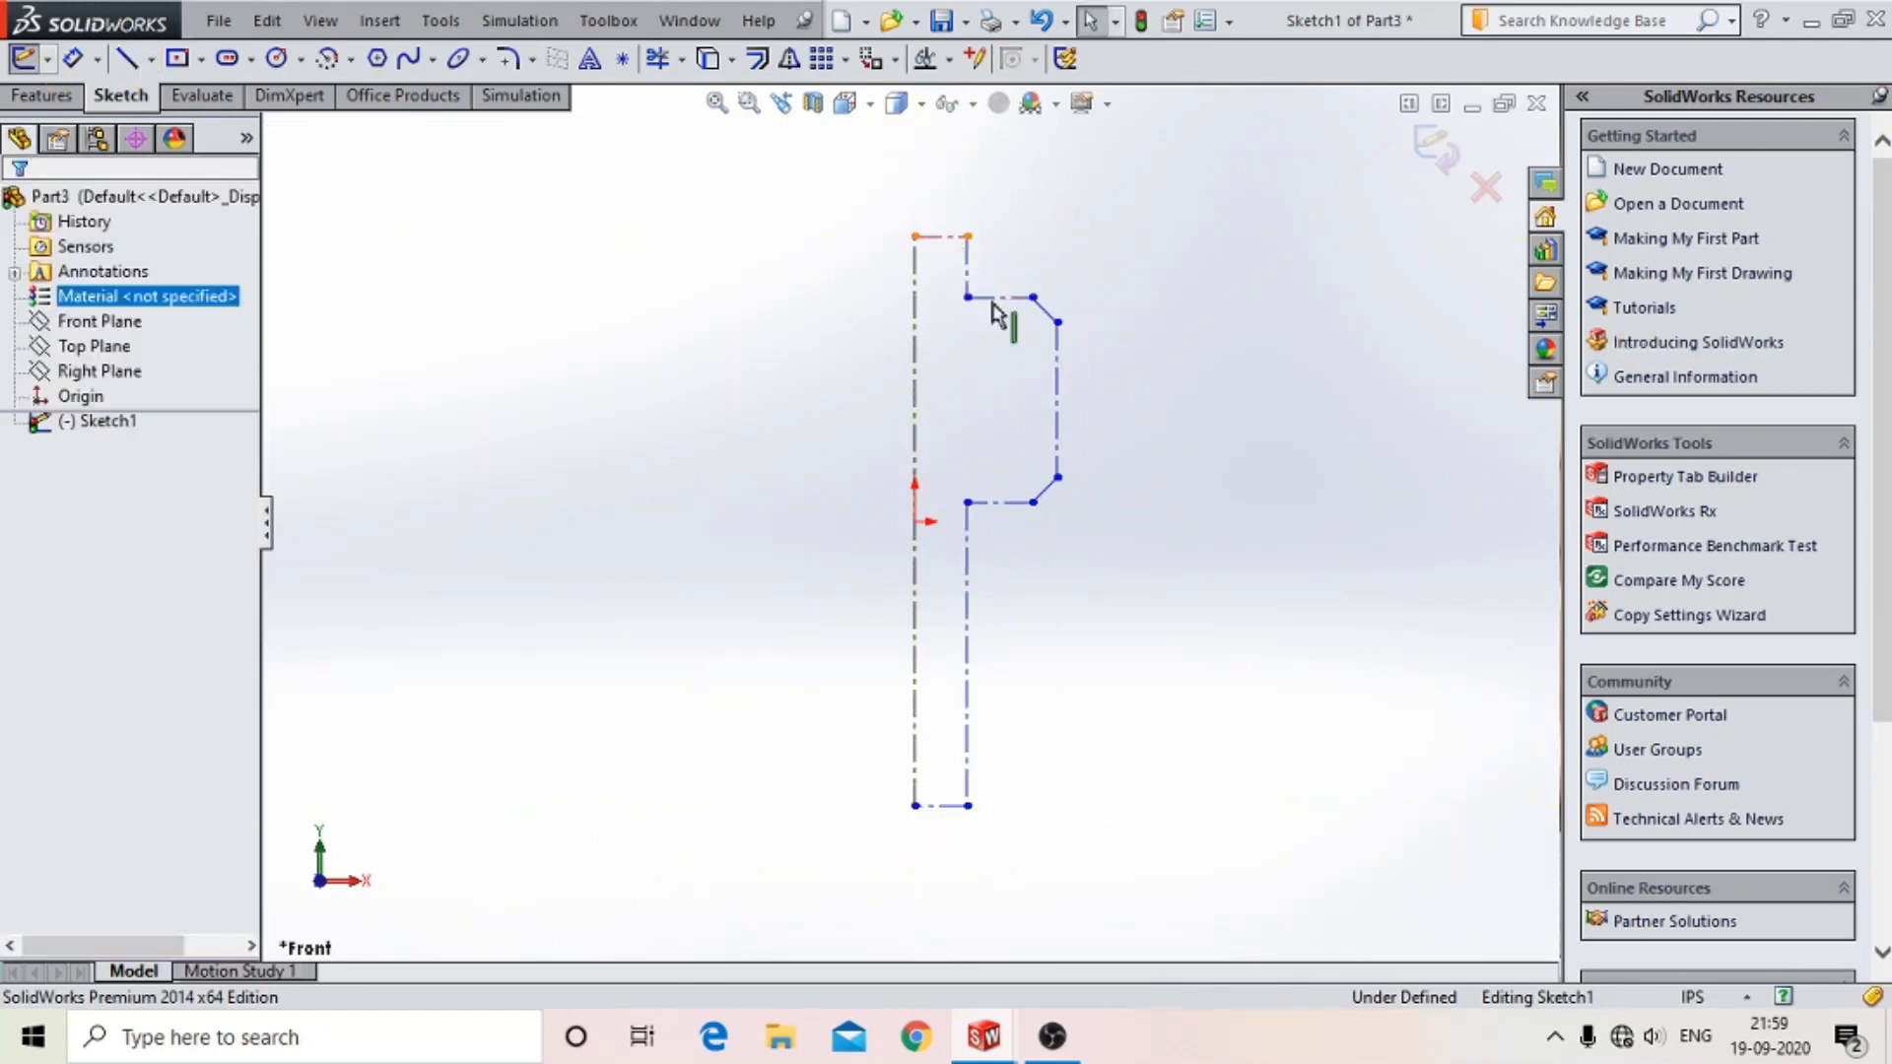
- Convert the profile's horizontal lines and narrow shaft's vertical lines from construction to regular sketch geometry
left_click(941, 236)
left_click(985, 295, "ctrl")
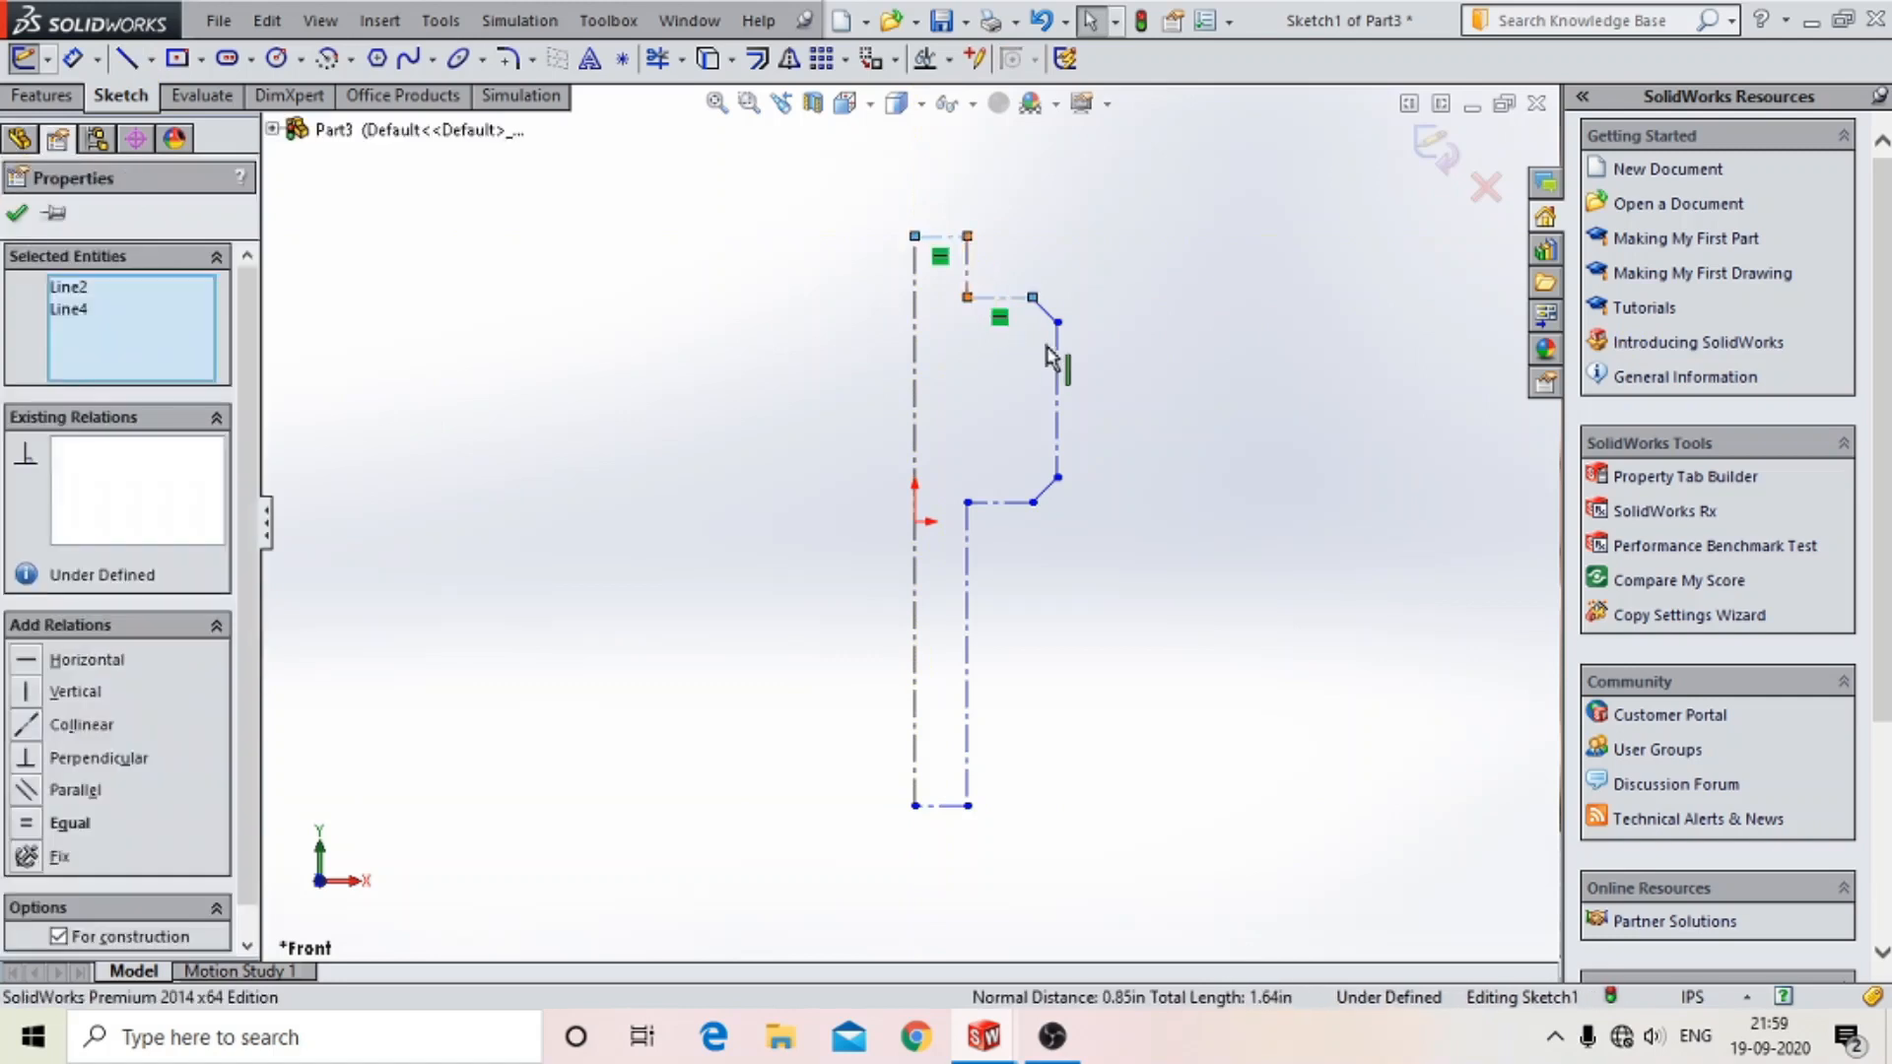
left_click(1053, 356)
left_click(964, 540, "ctrl")
left_click(1056, 431, "ctrl")
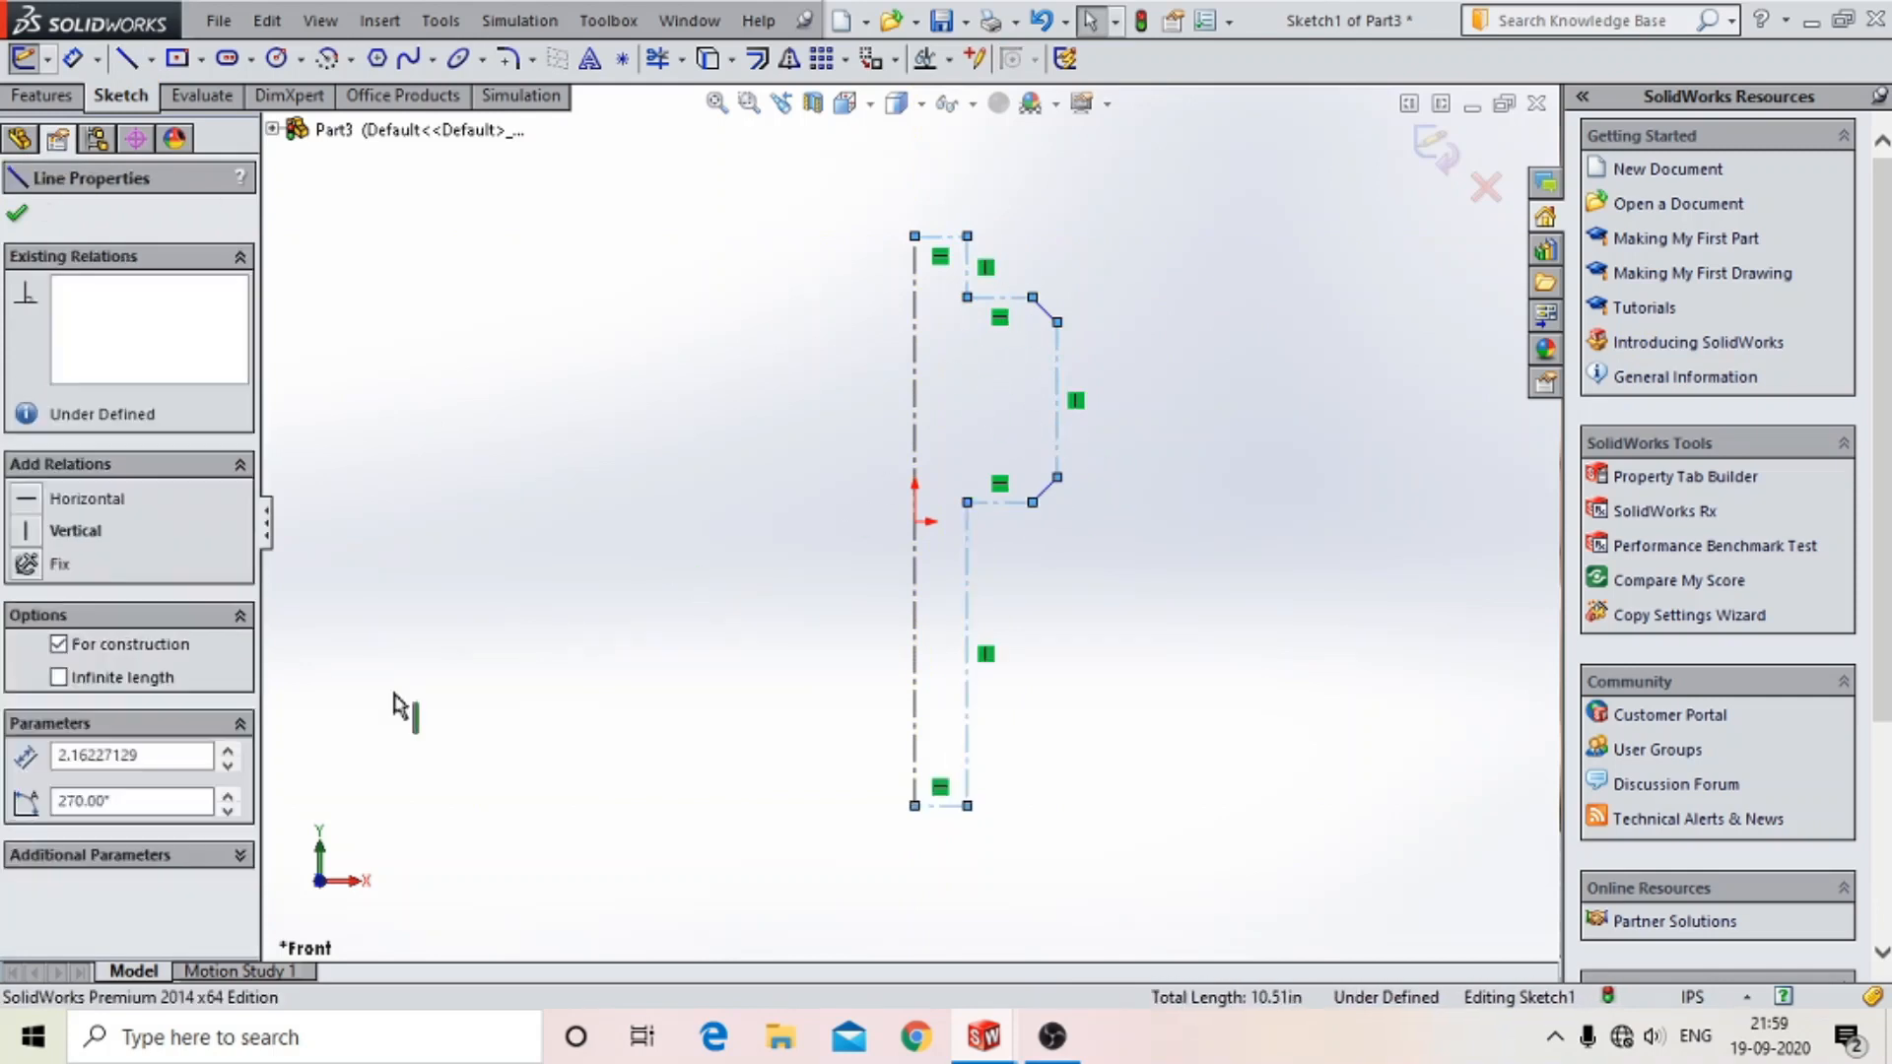
left_click(1168, 369)
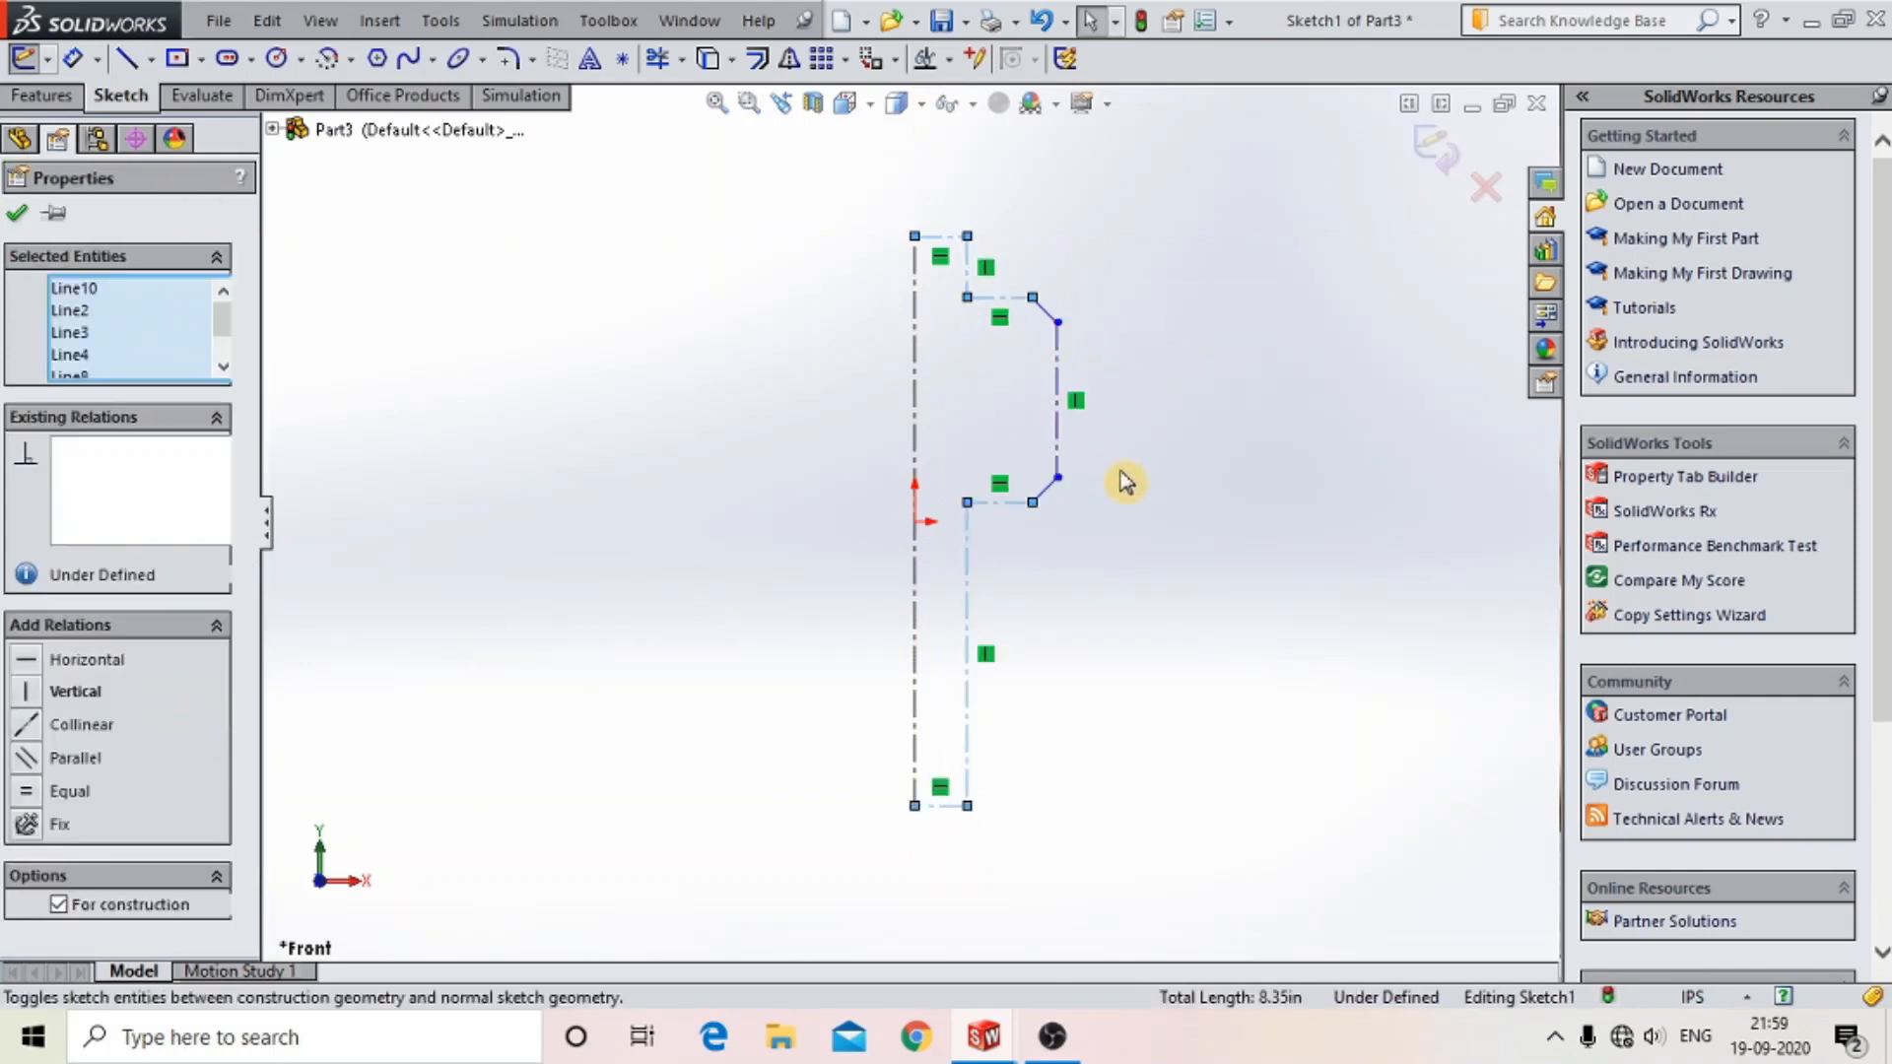
left_click(1099, 424)
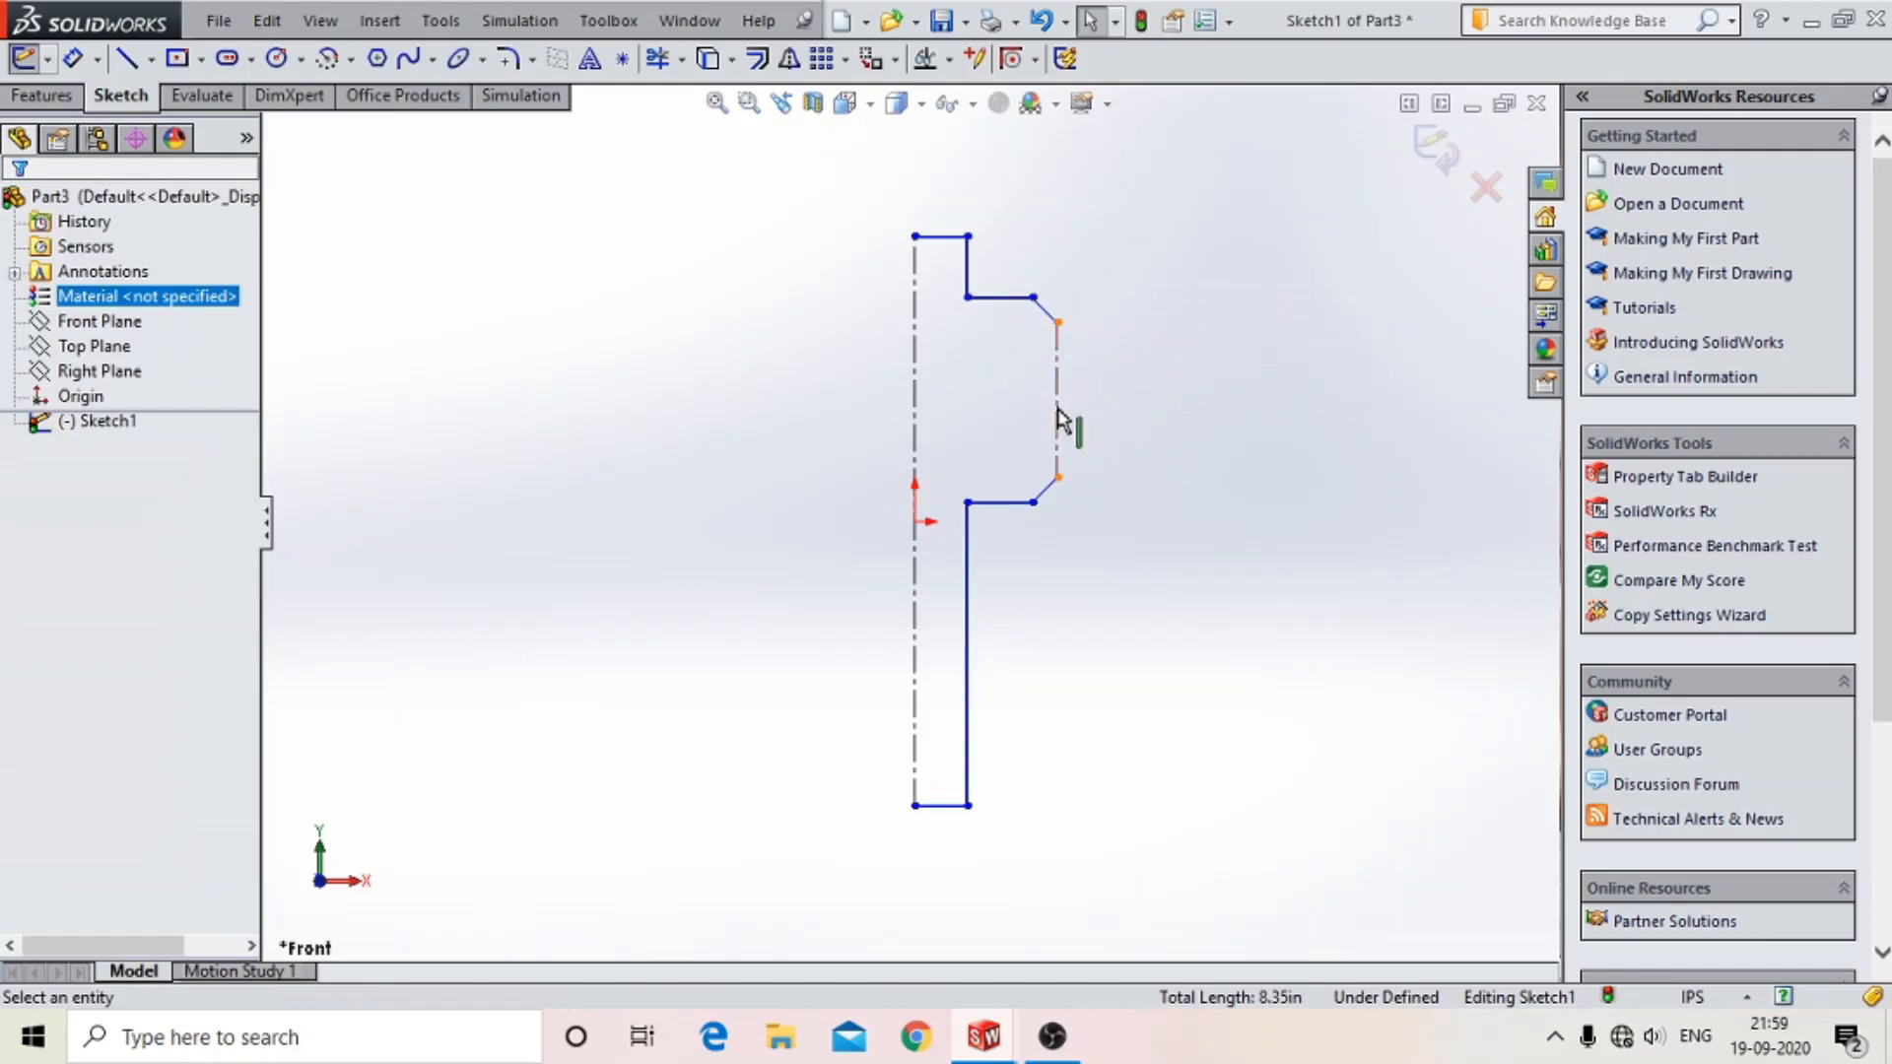
- Convert the collar's outer vertical edge and its two chamfer lines from construction to regular sketch geometry
left_click(1044, 492)
left_click(1047, 311, "ctrl")
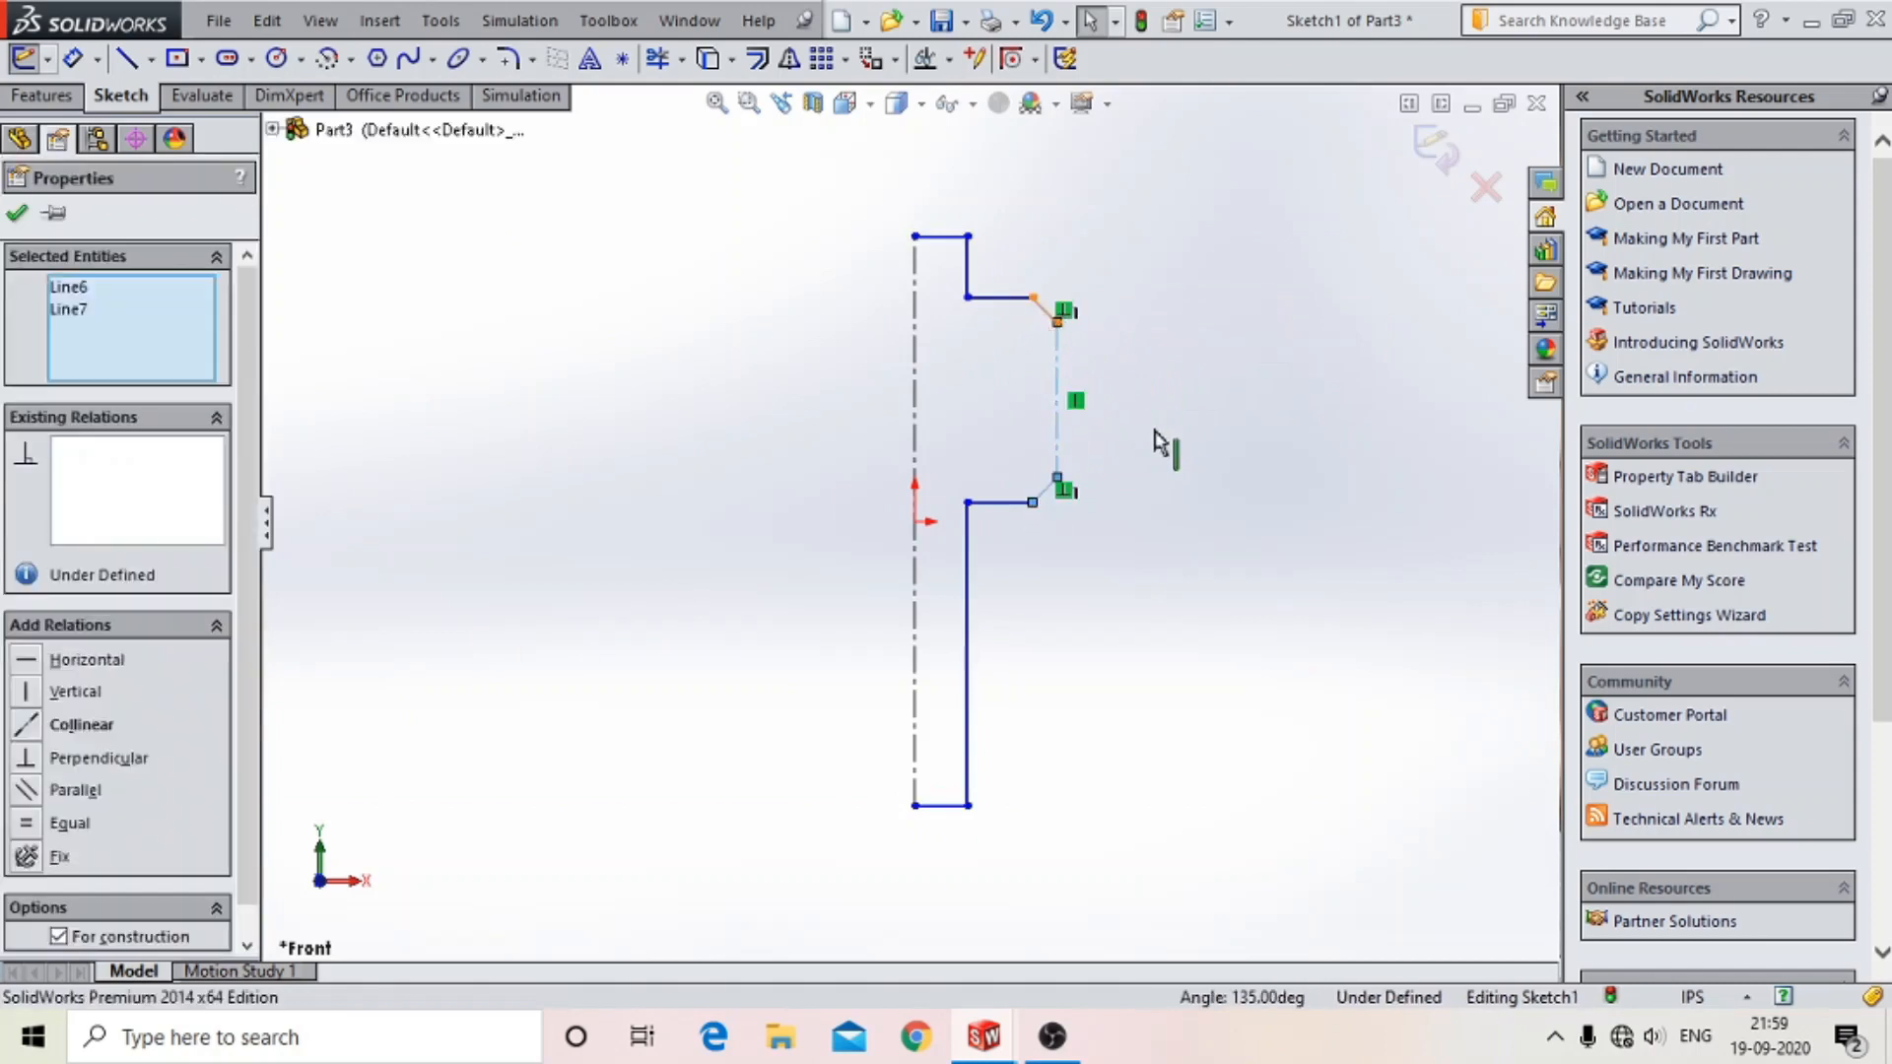
left_click(1045, 311, "ctrl")
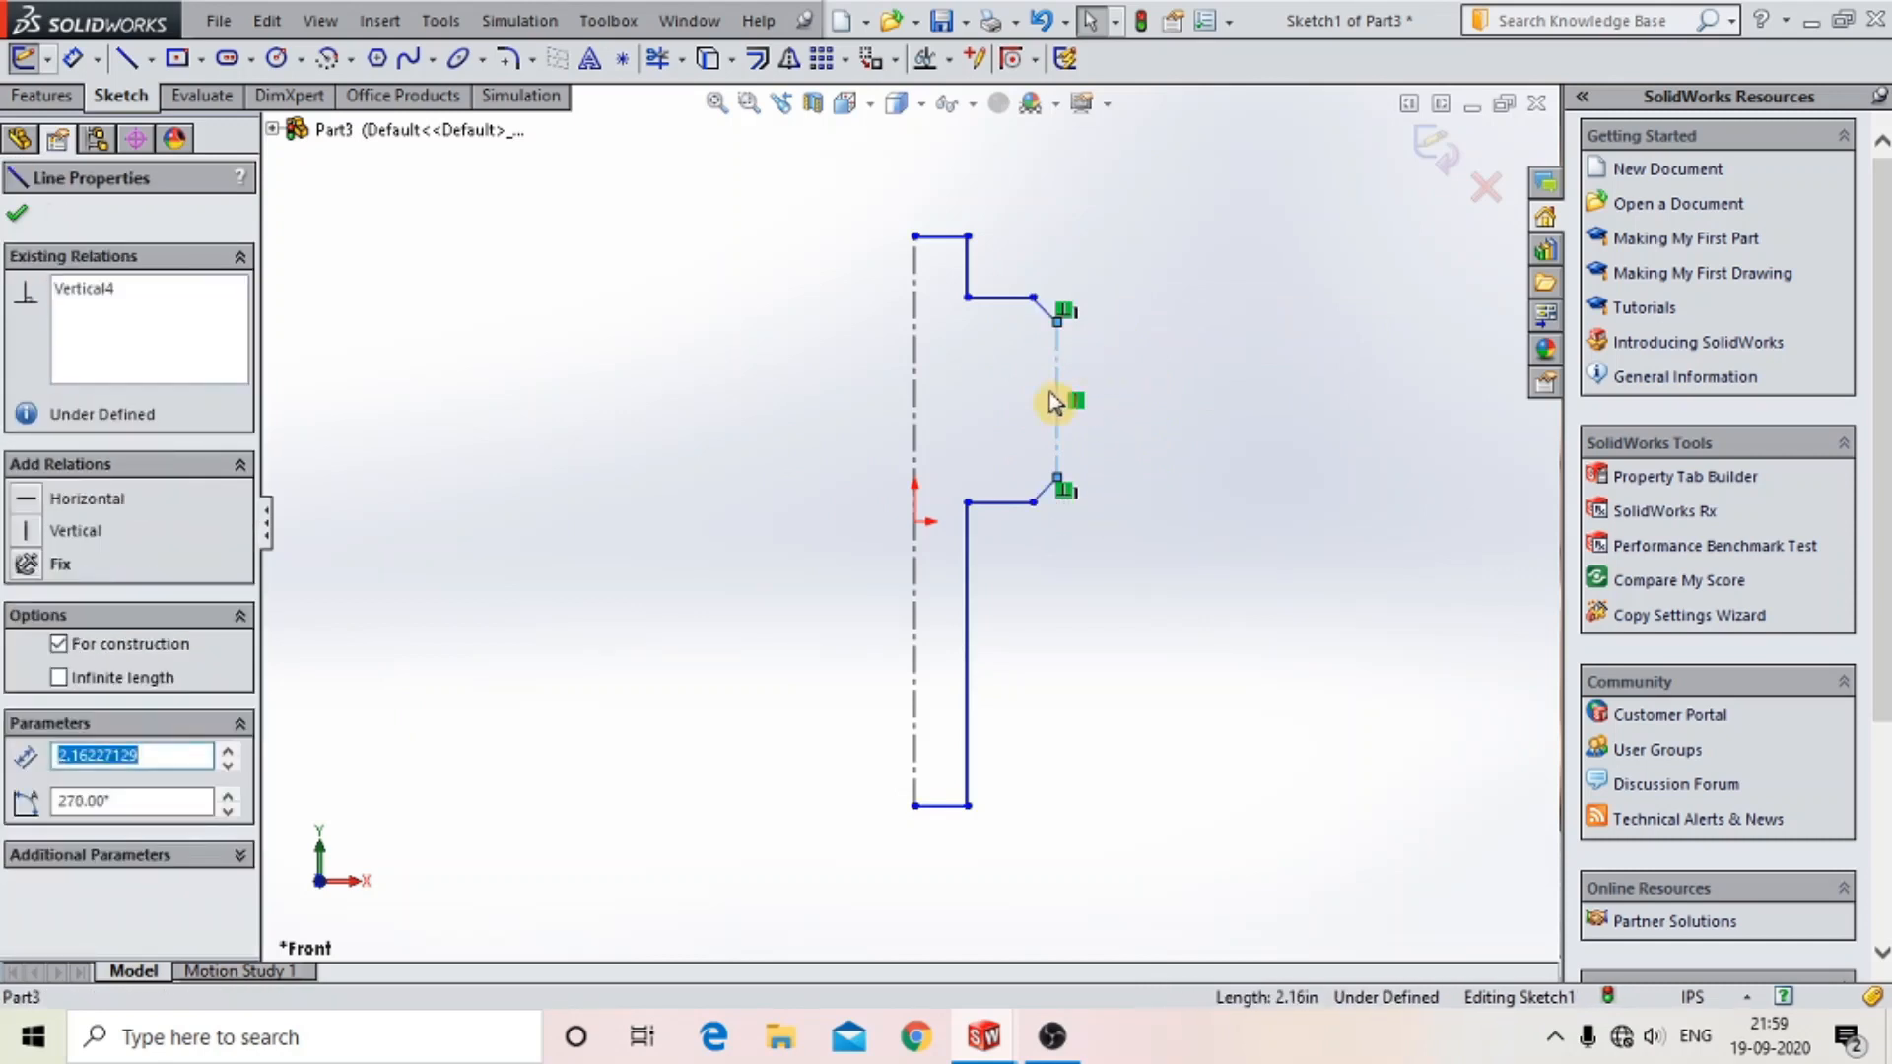
scroll(1056, 402, "down", 2)
scroll(1069, 301, "down", 5)
scroll(944, 537, "up", 9)
scroll(941, 549, "down", 5)
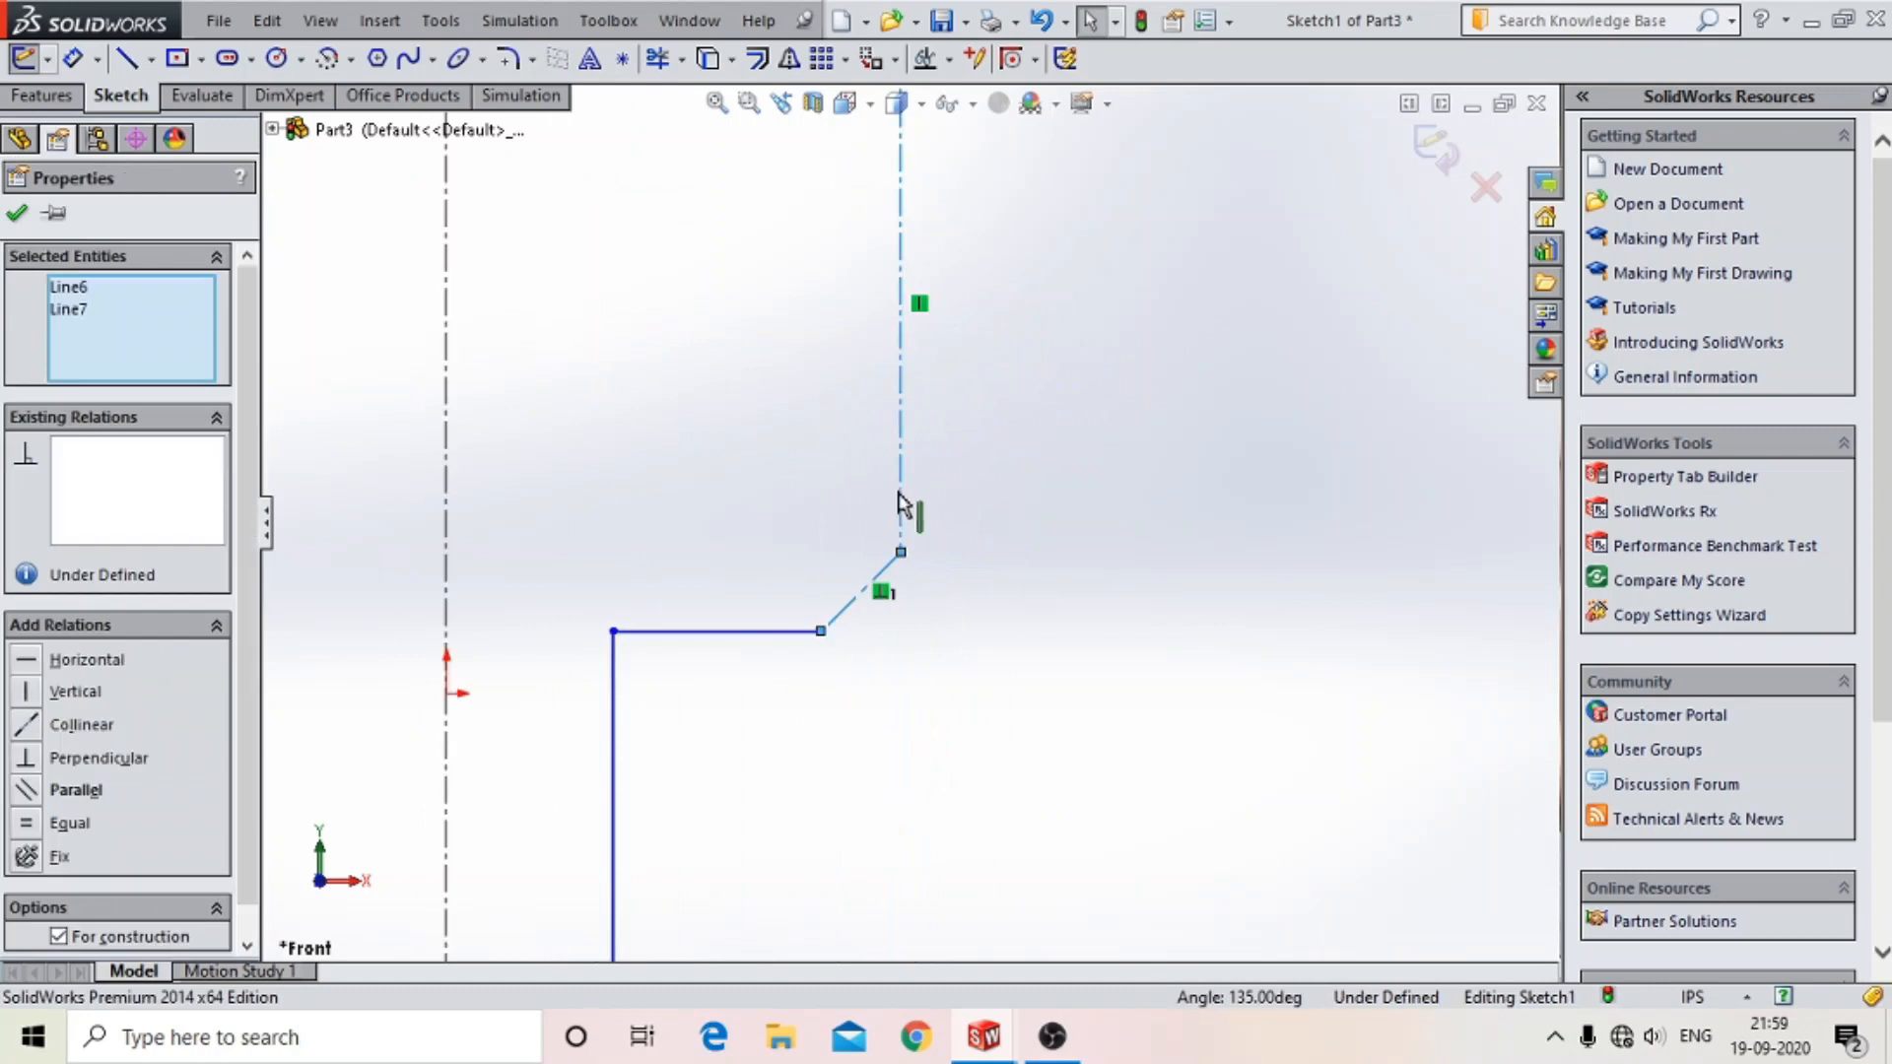
scroll(904, 497, "up", 5)
scroll(914, 346, "down", 4)
scroll(871, 340, "down", 4)
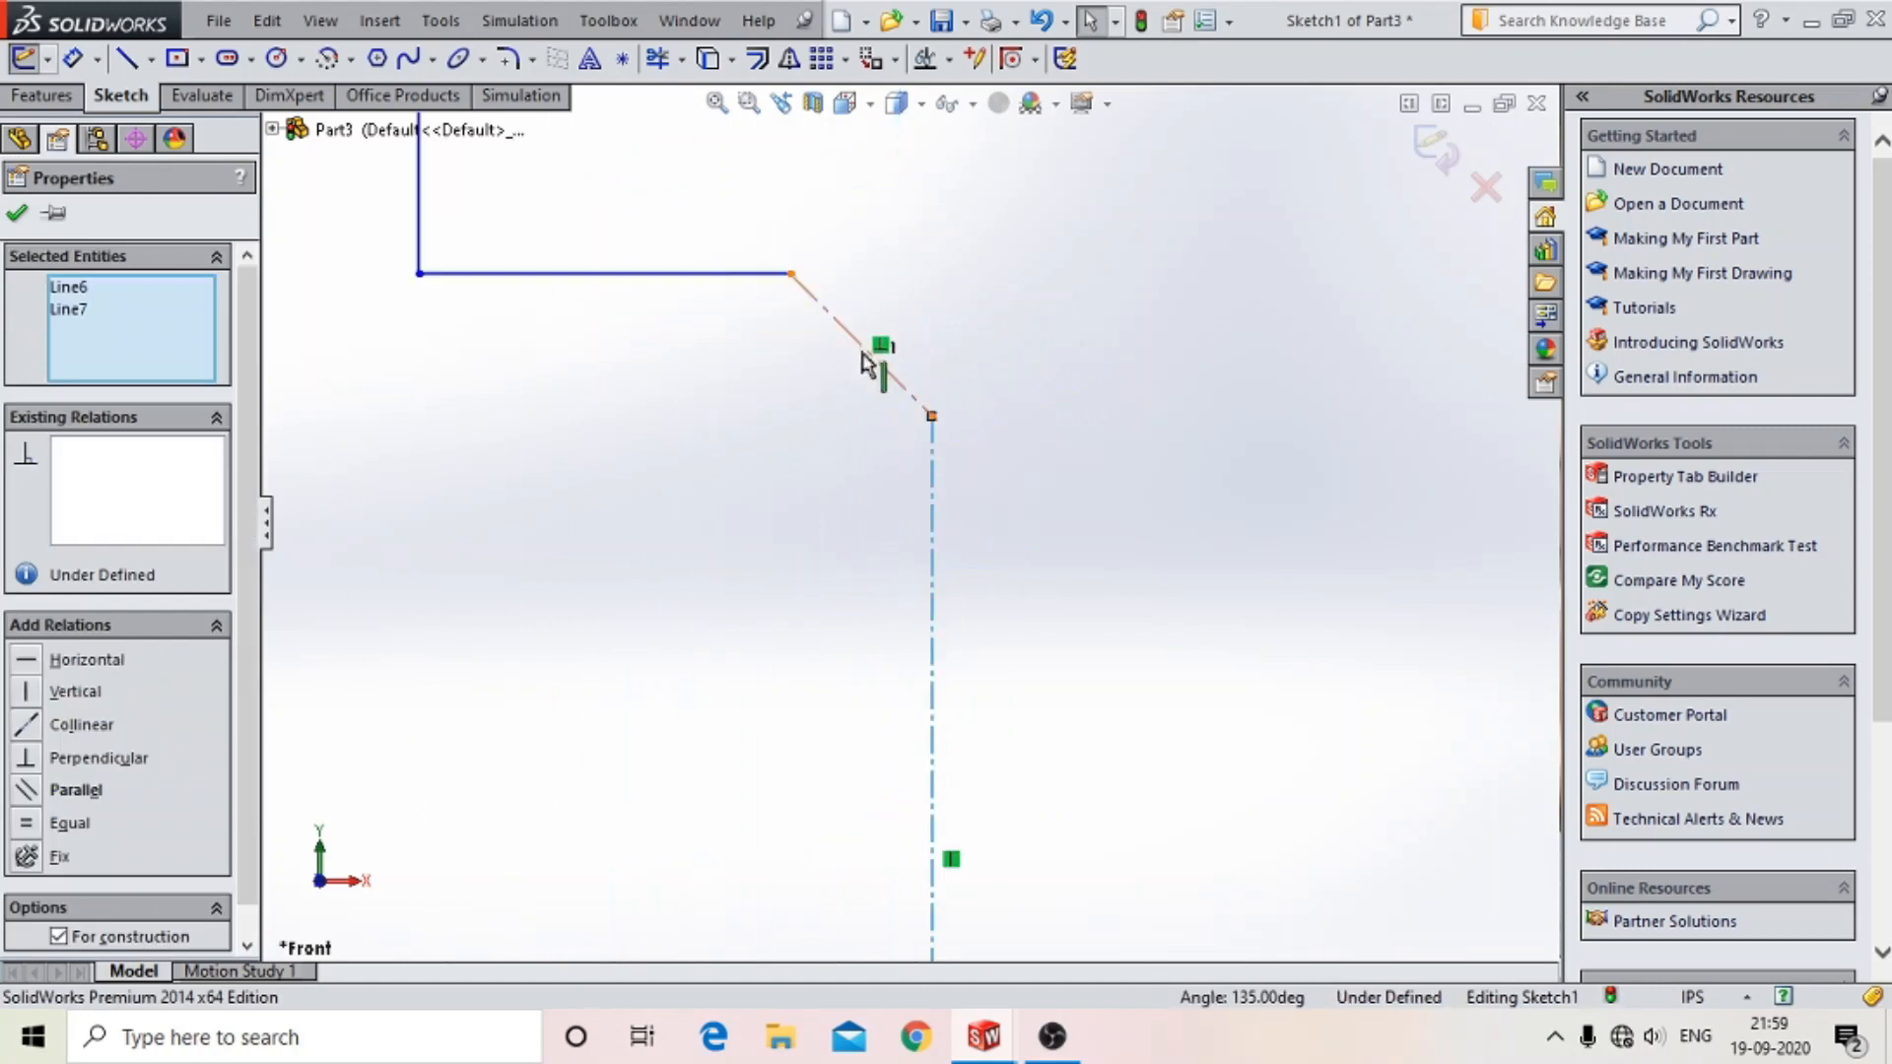
left_click(862, 345)
scroll(907, 500, "up", 6)
left_click(59, 905)
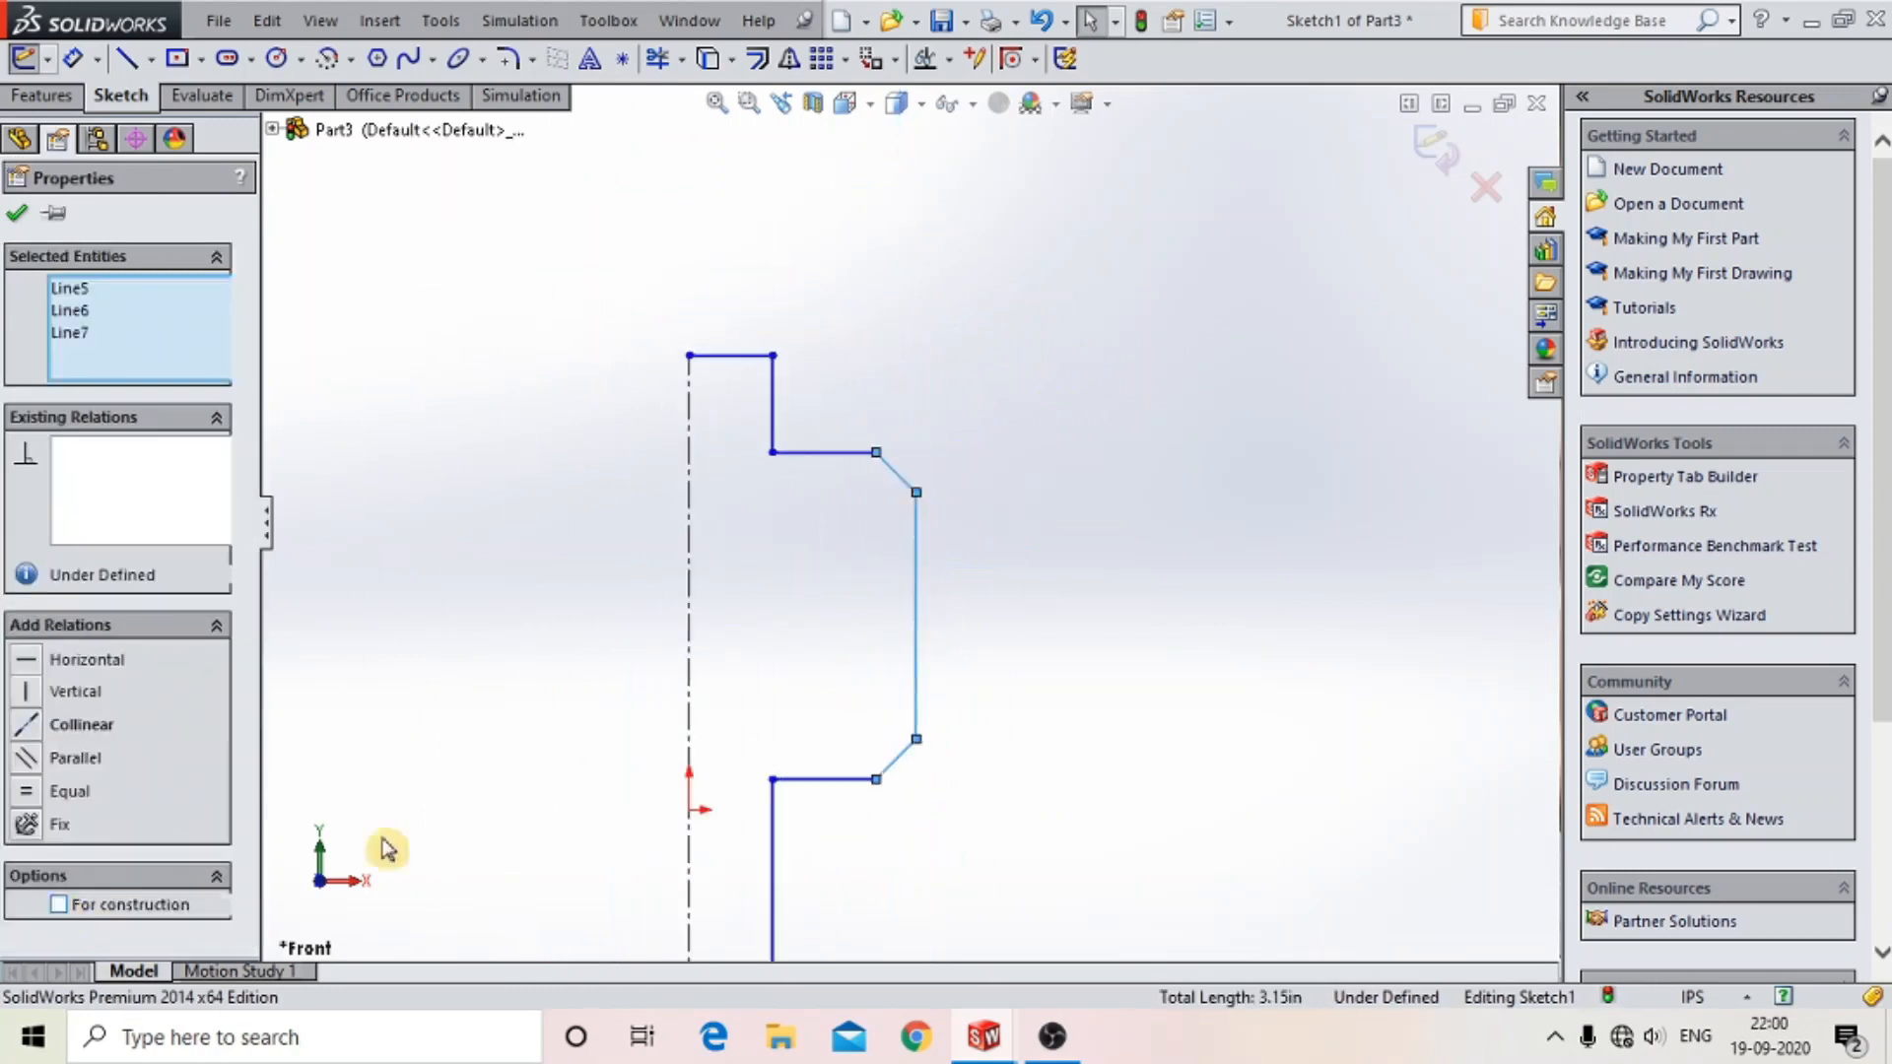
scroll(814, 691, "up", 4)
left_click(357, 437)
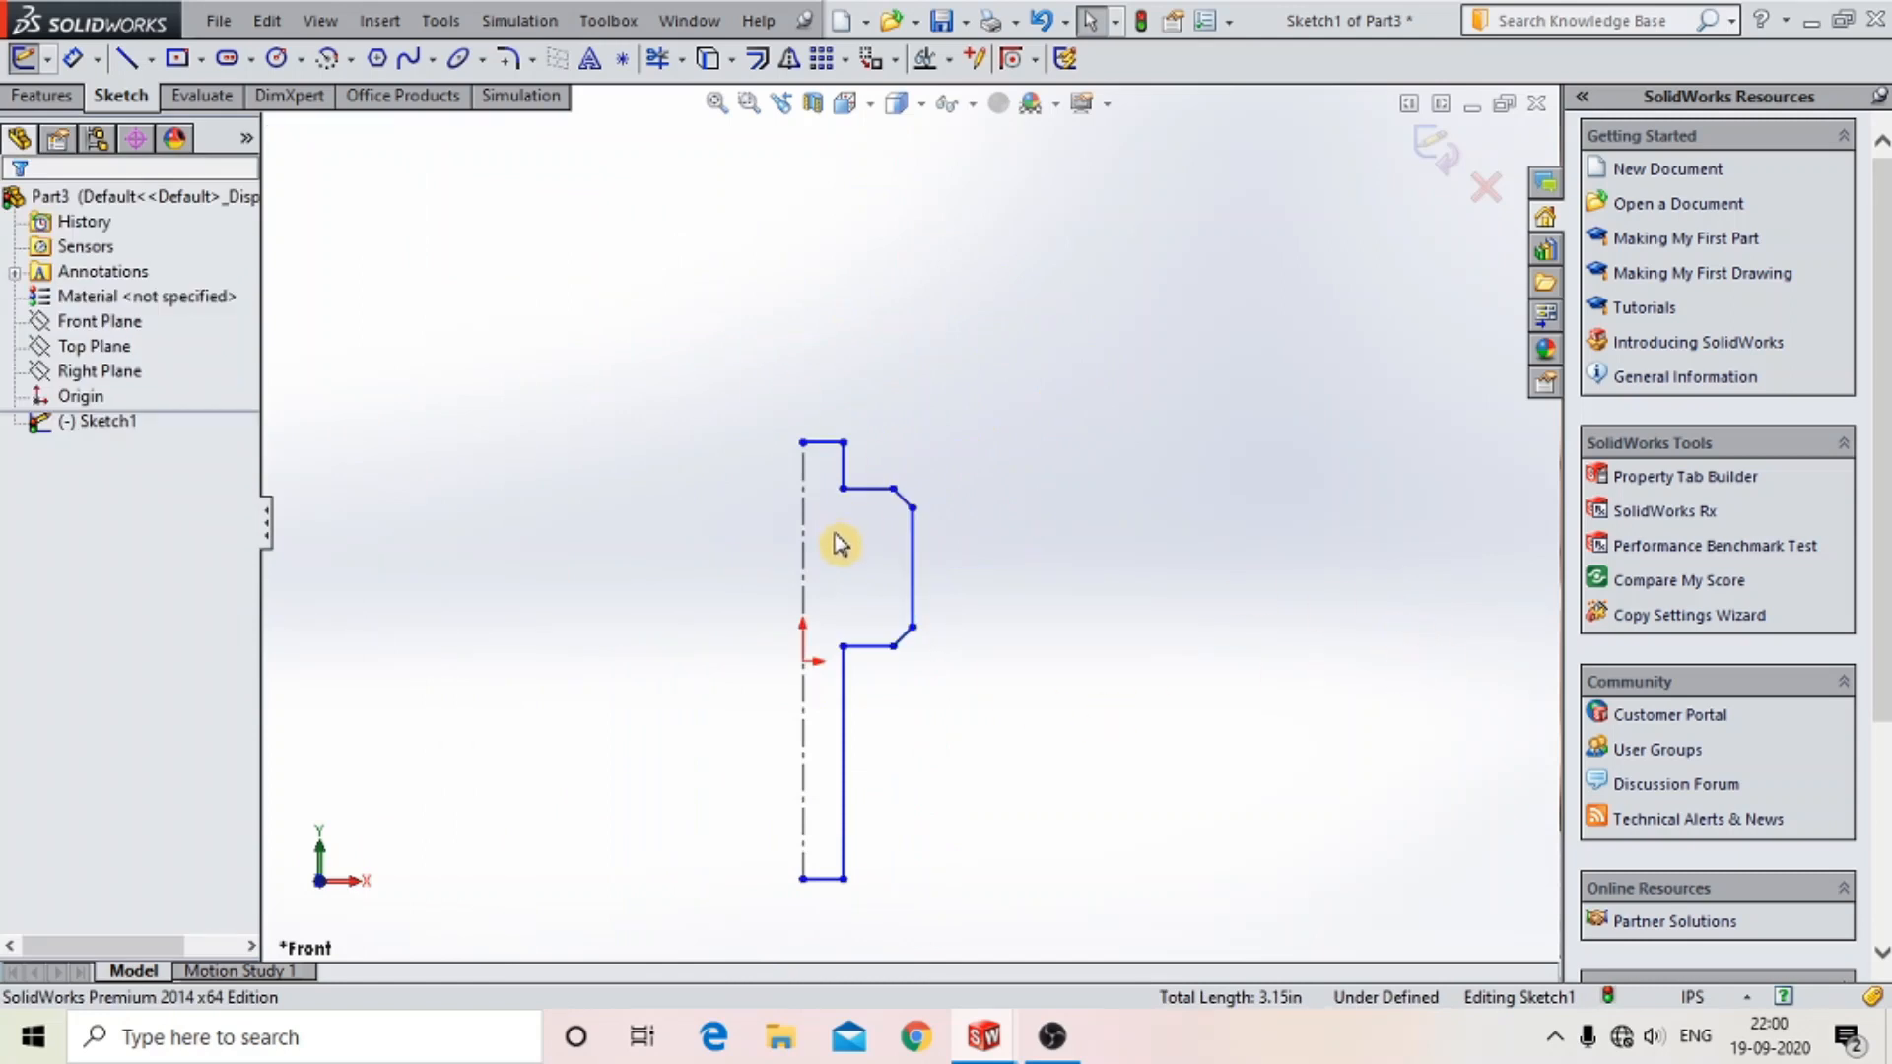
- Dimension the profile's top horizontal edge, the narrow step's half-width, and set it to 11 mm
left_click(71, 58)
left_click(822, 443)
left_click(814, 356)
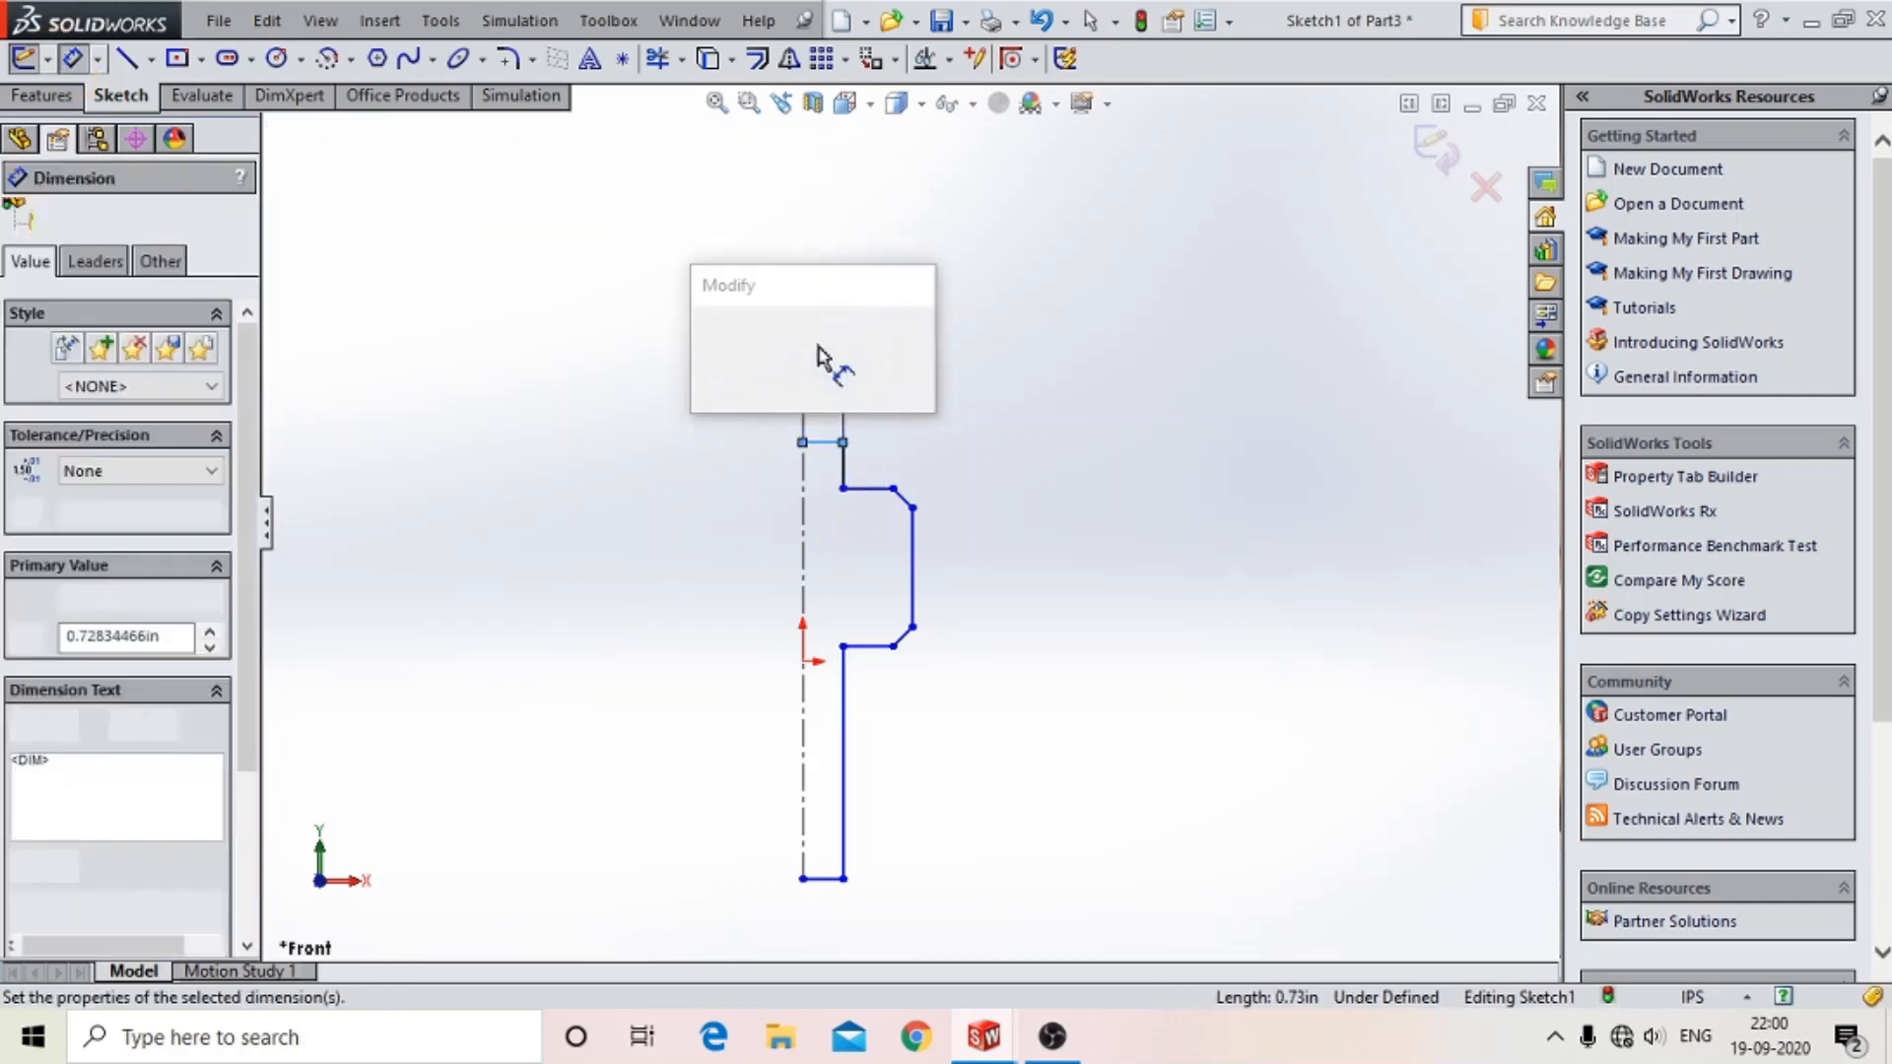
type("11mm")
key("Return")
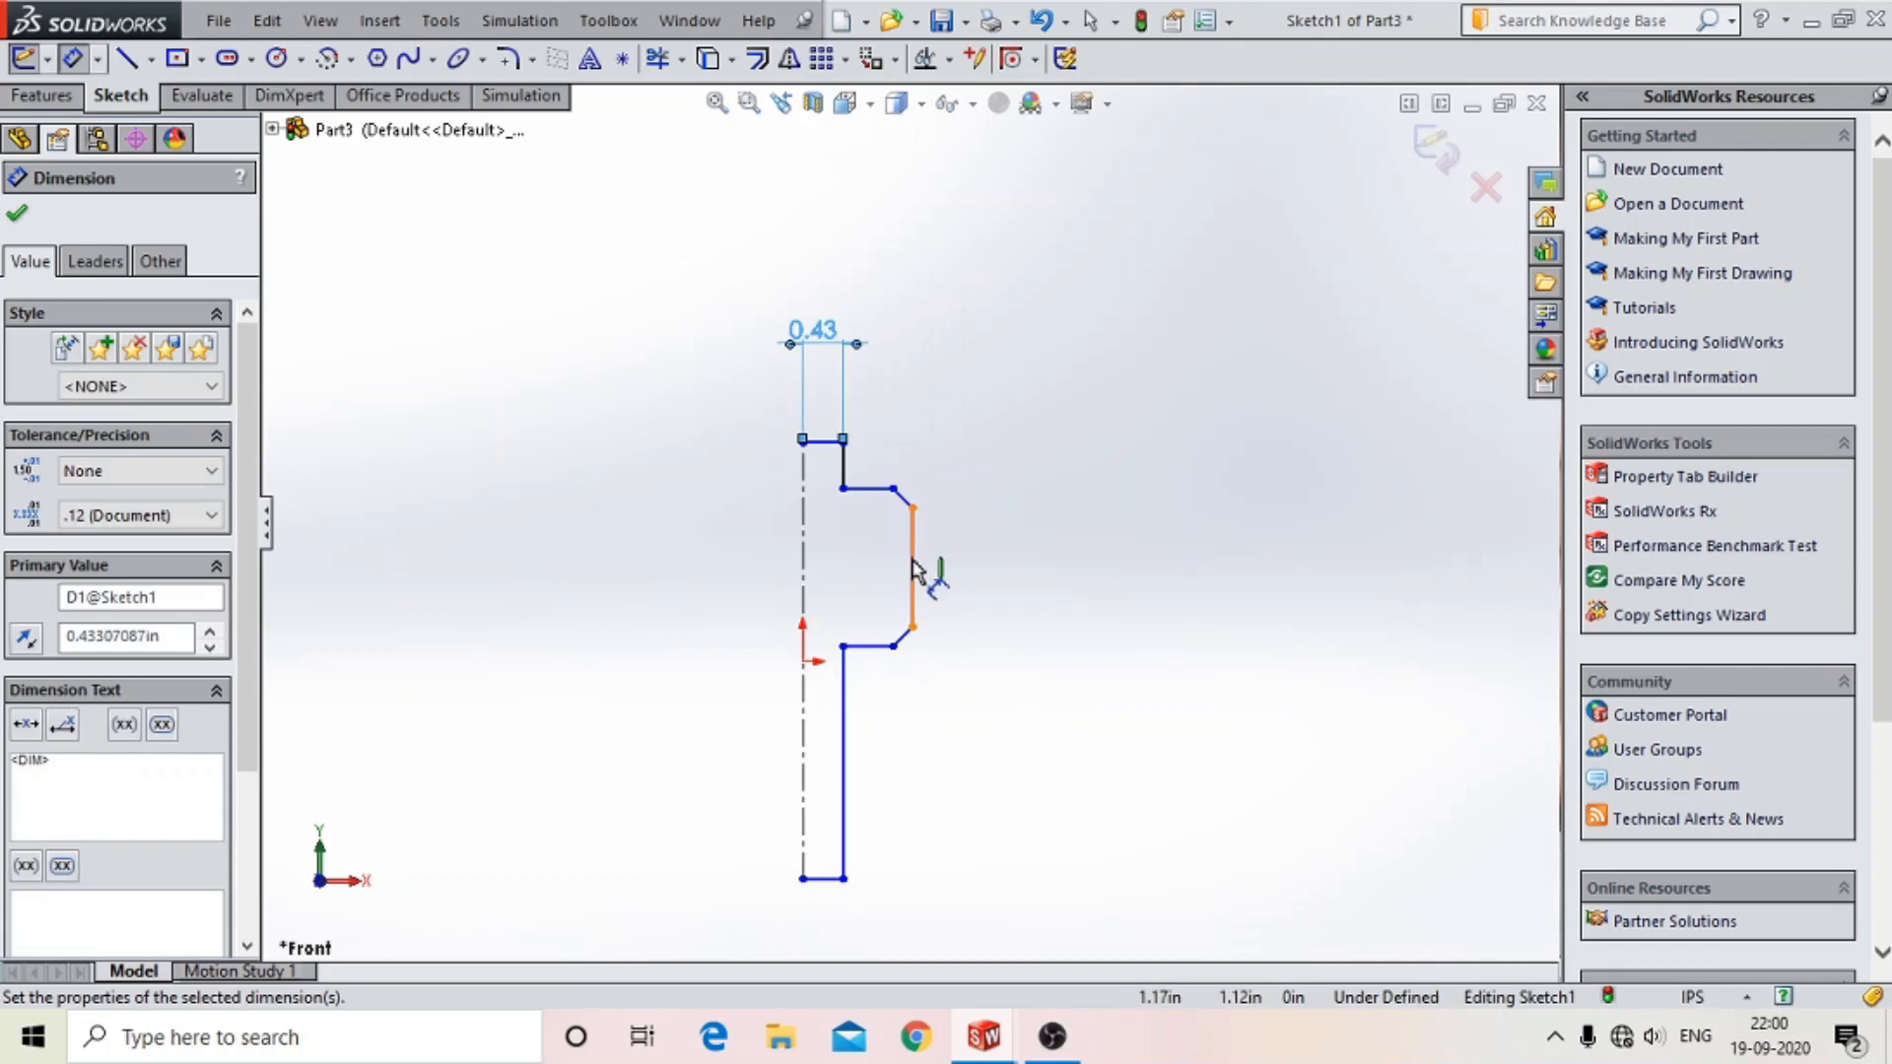
- Dimension the narrow step's height from the top edge to the collar's upper edge as 13 mm
left_click(832, 442)
left_click(871, 488)
left_click(1015, 454)
type("13mm")
key("Return")
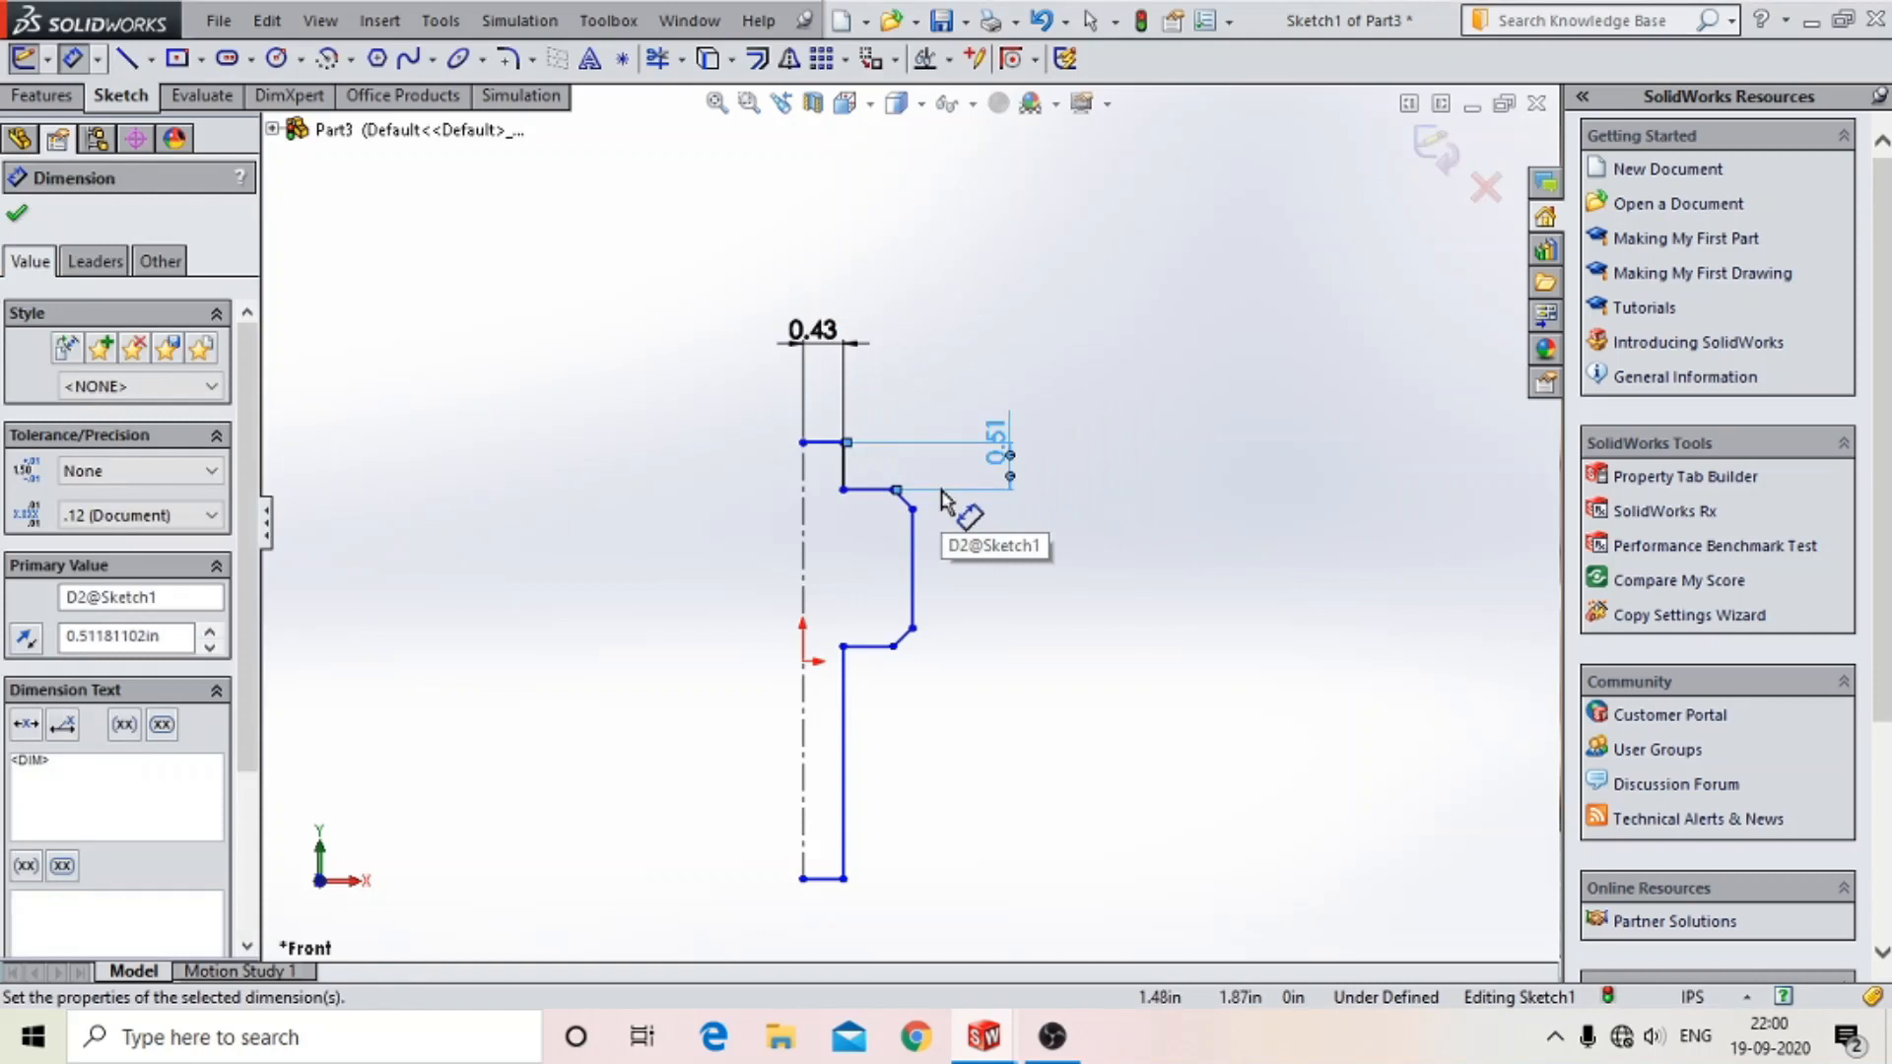
- Dimension the distance from the profile's top edge to the collar's lower edge as 83 mm
left_click(804, 444)
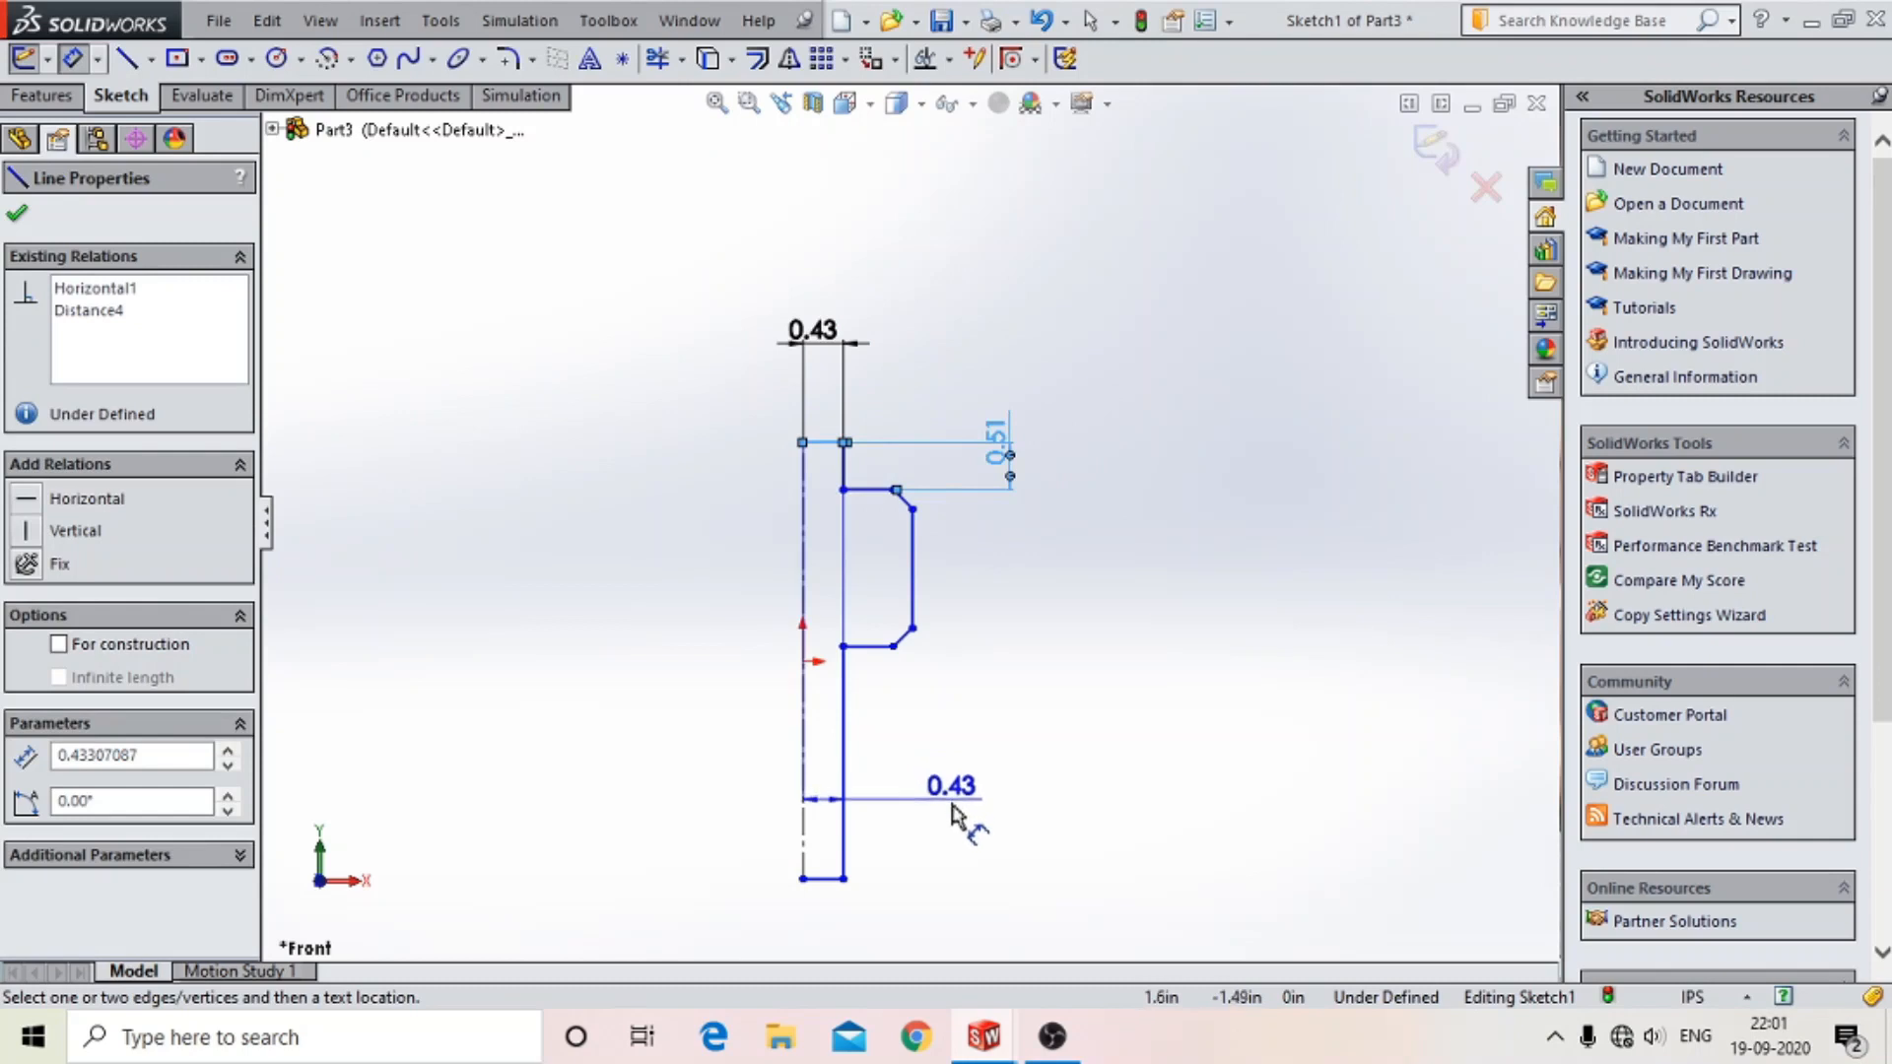
left_click(880, 647)
left_click(1165, 646)
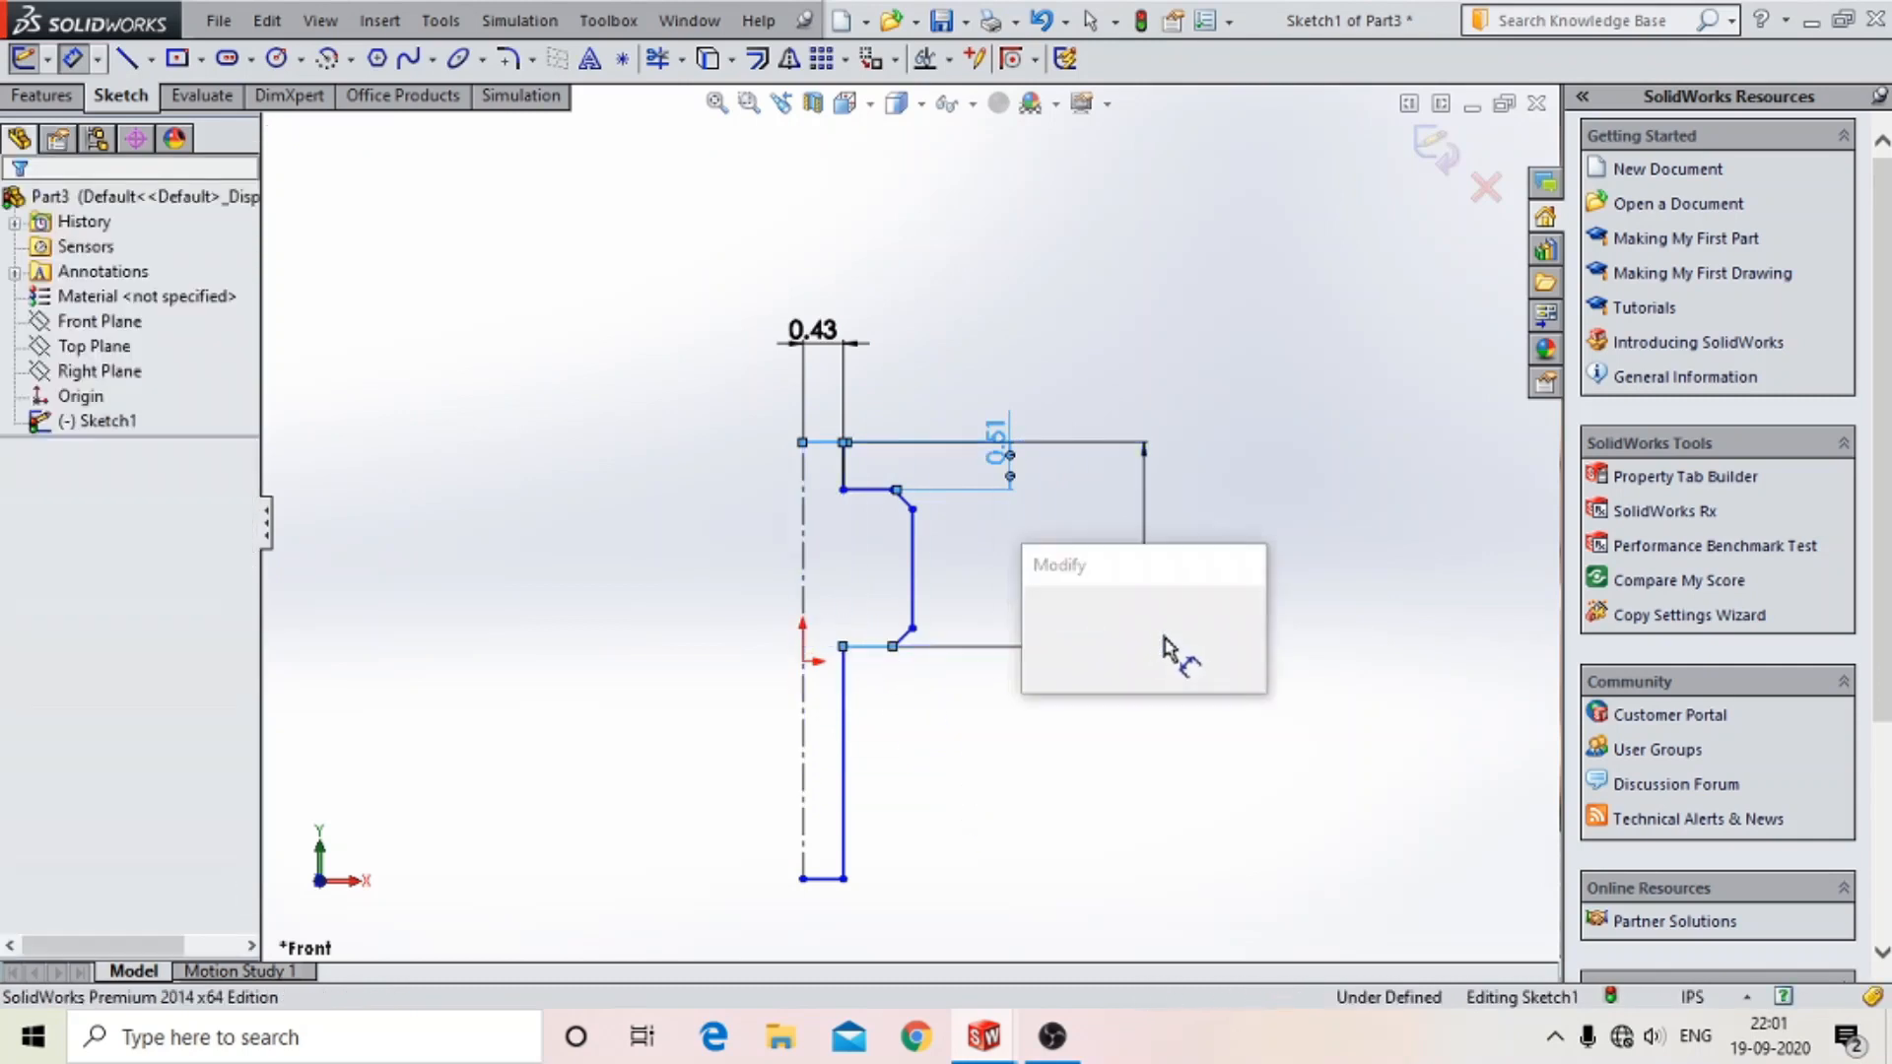
type("83mm")
key("Return")
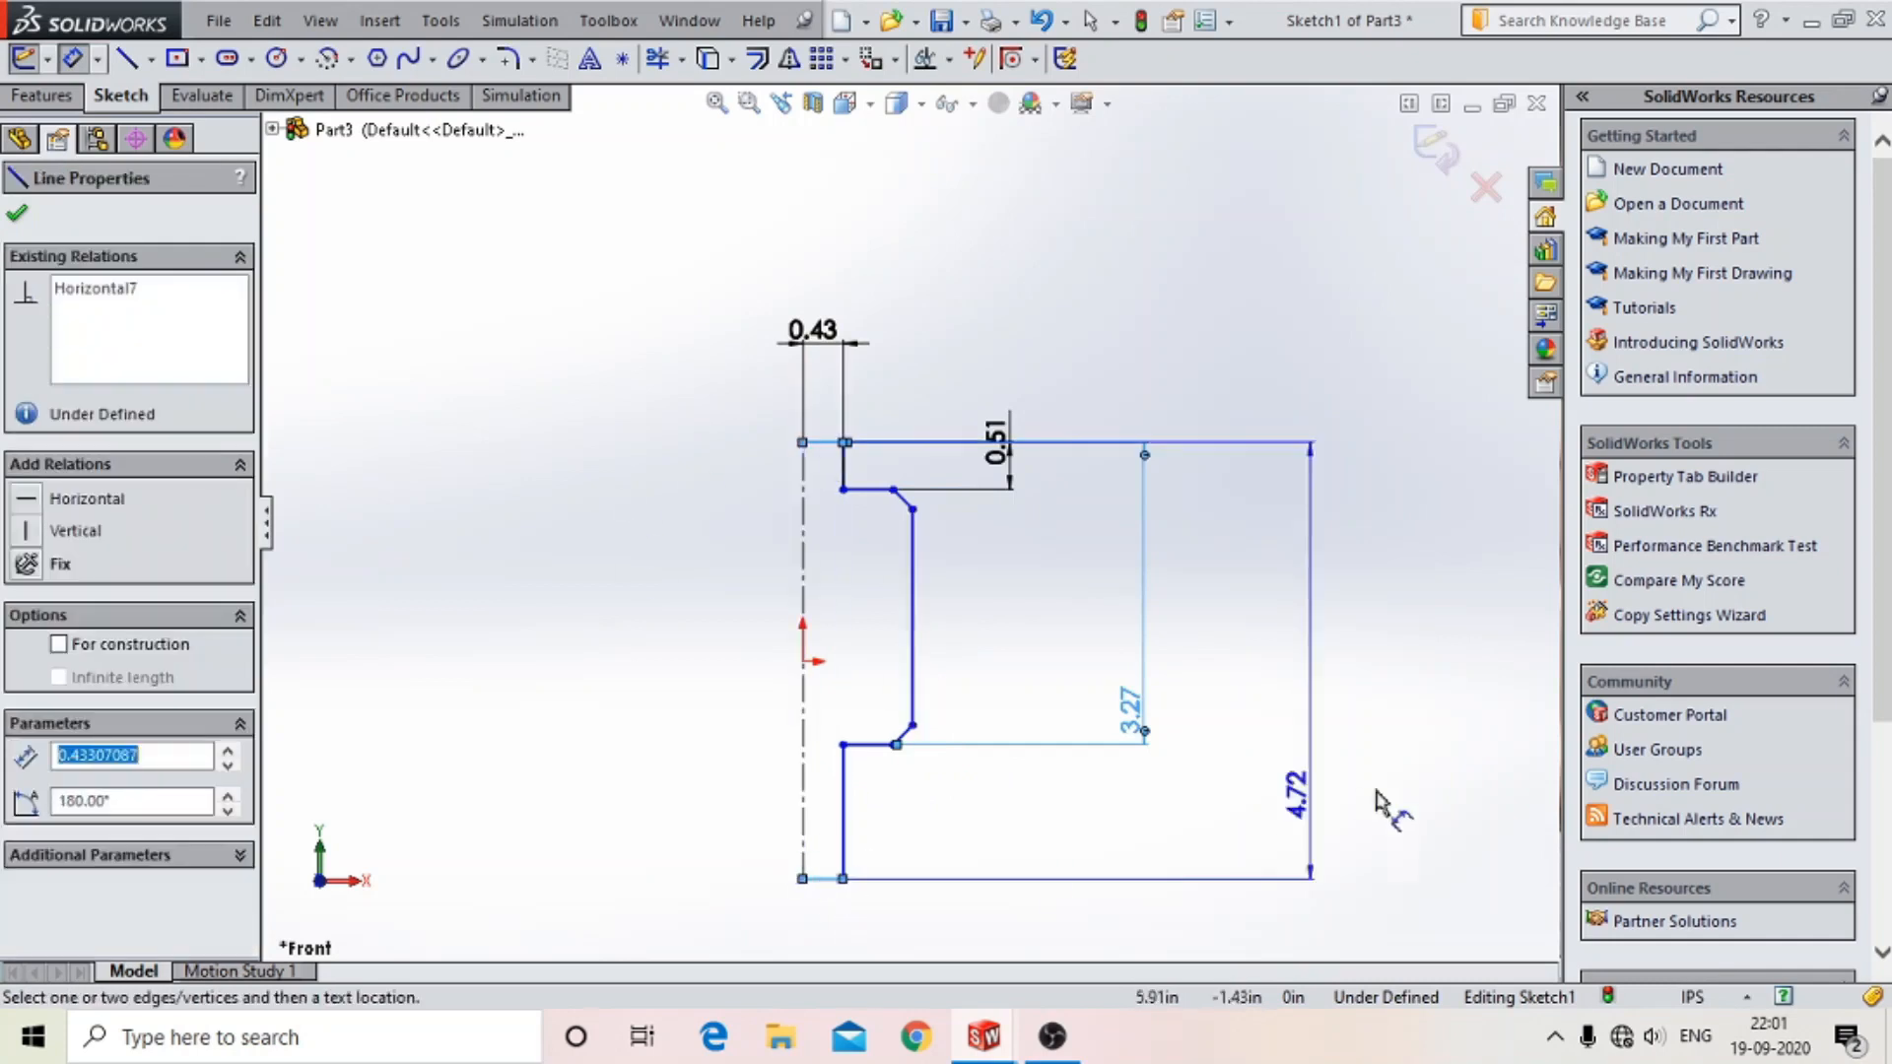
- Dimension the profile's overall height from its top edge to its bottom edge as 24/2.54 in
left_click(1360, 794)
type("24/2.54")
key("Return")
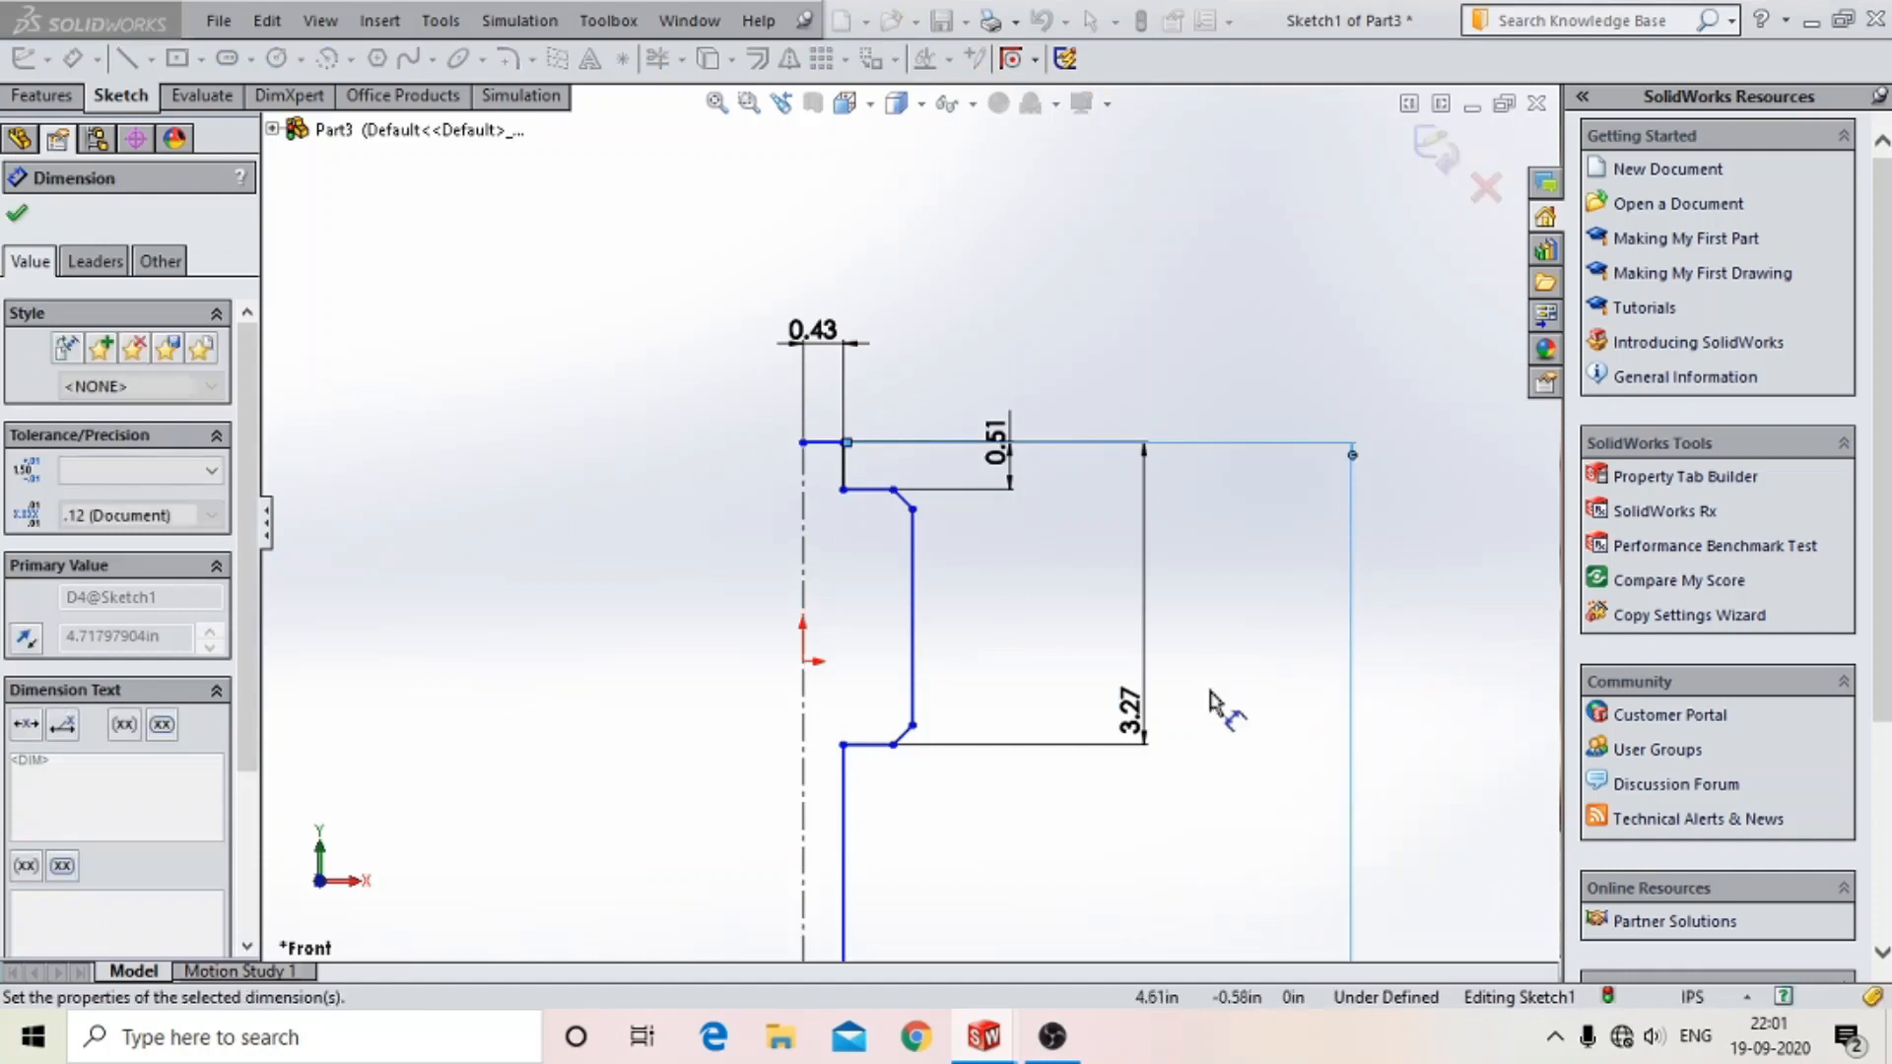
scroll(879, 613, "down", 5)
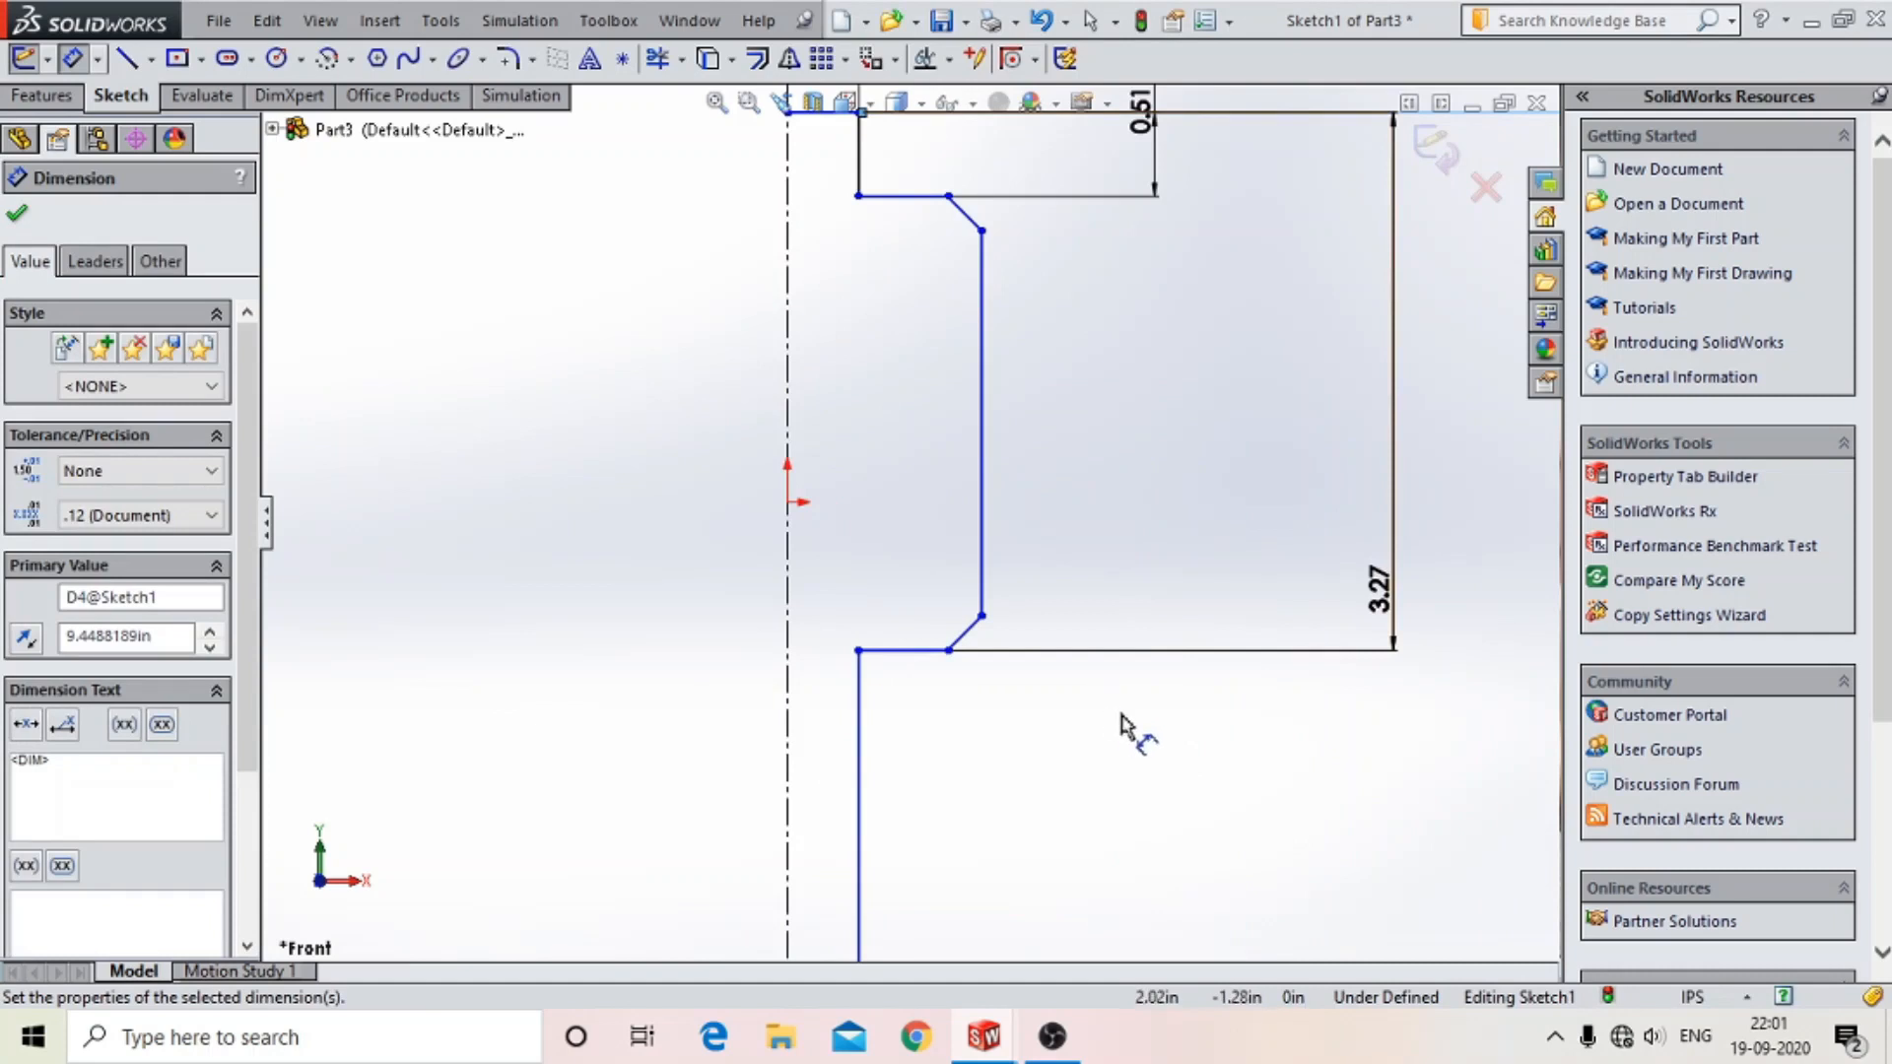
- Dimension the collar's radius from the centerline to its outer vertical edge as 2.56 in
left_click(790, 463)
left_click(989, 613)
scroll(975, 212, "up", 3)
left_click(941, 246)
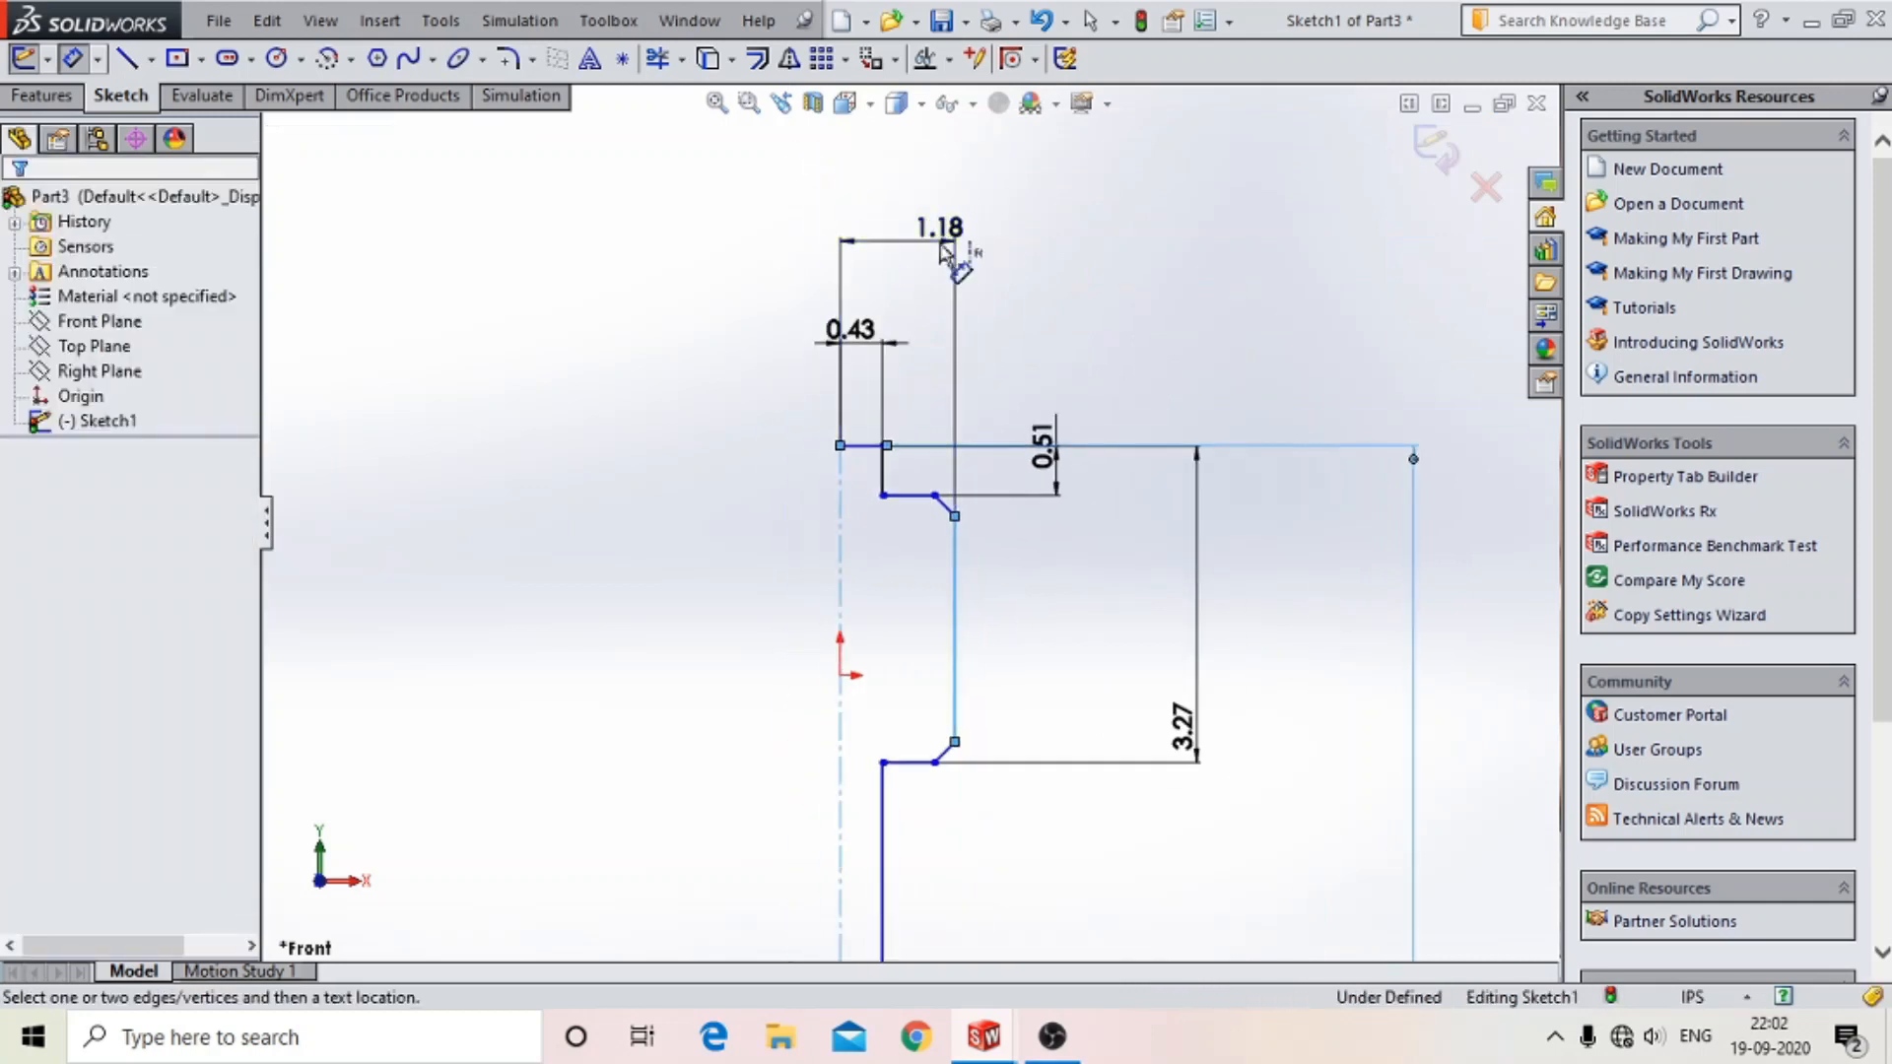
key("Return")
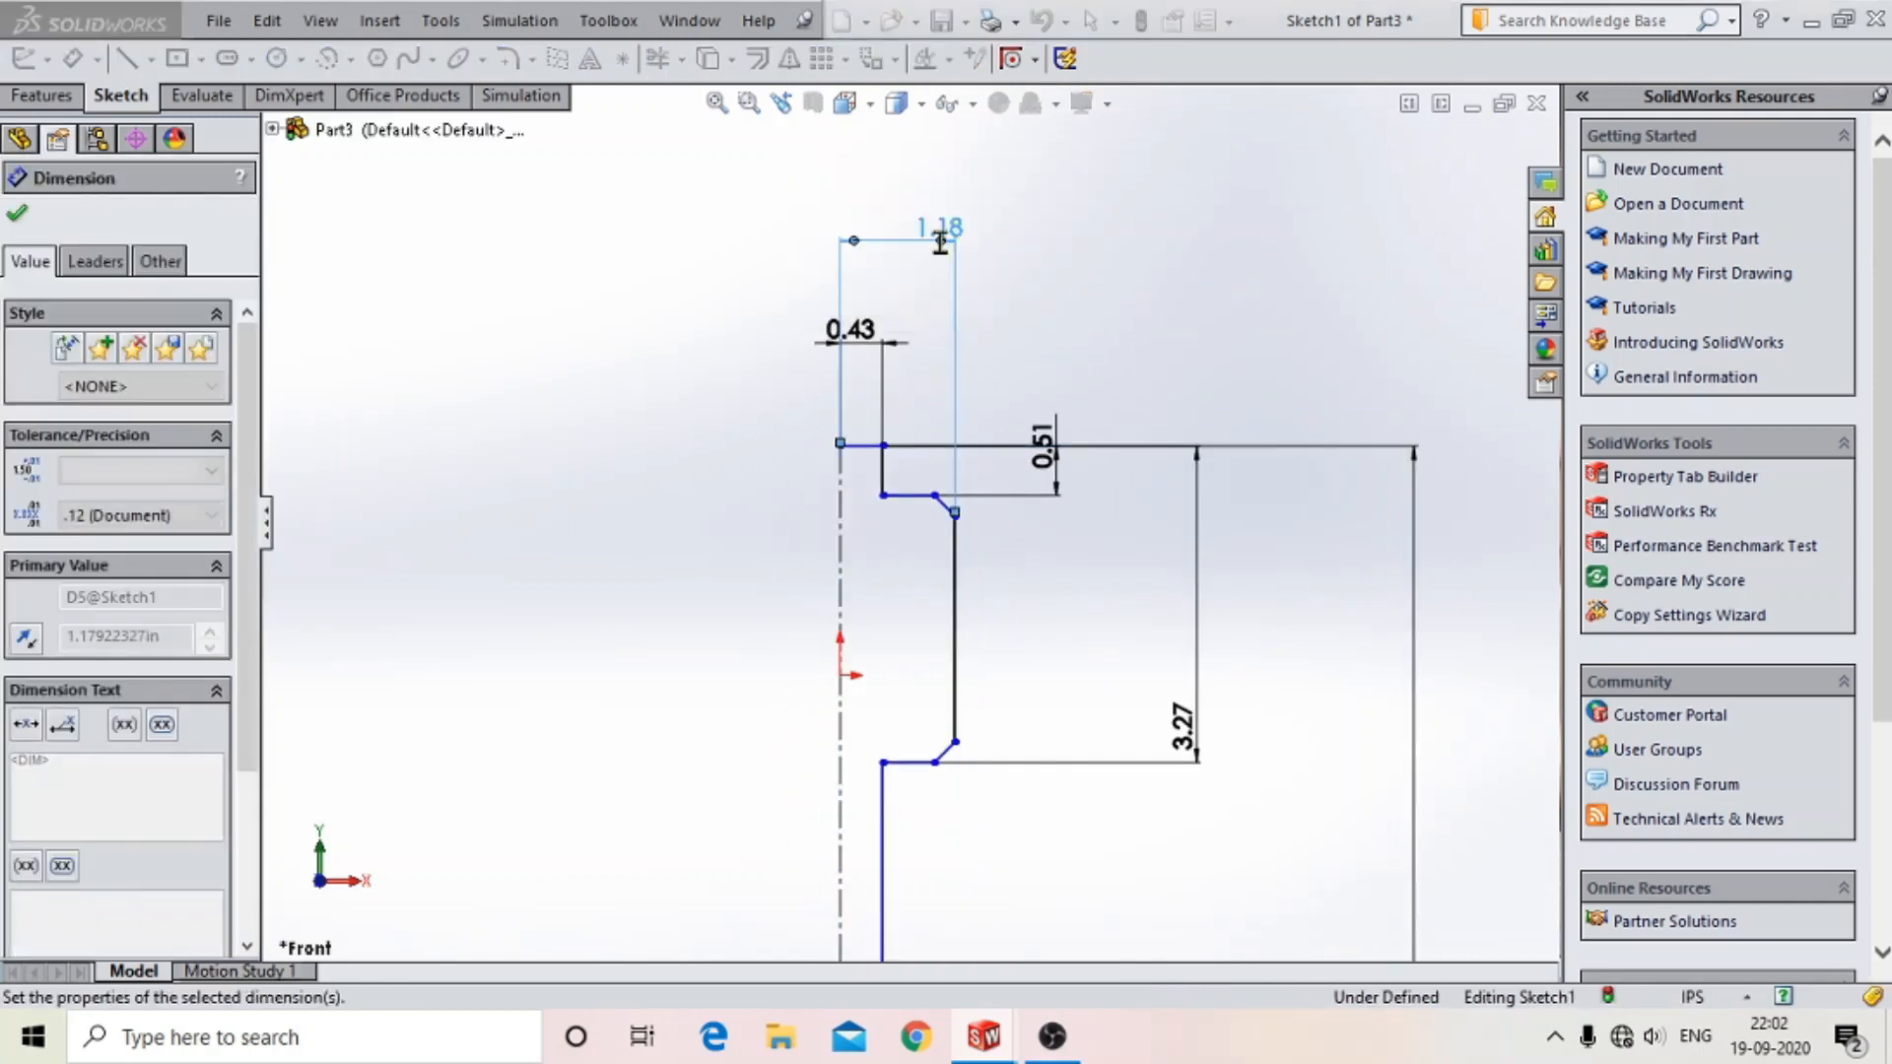
scroll(995, 599, "up", 5)
scroll(970, 635, "down", 3)
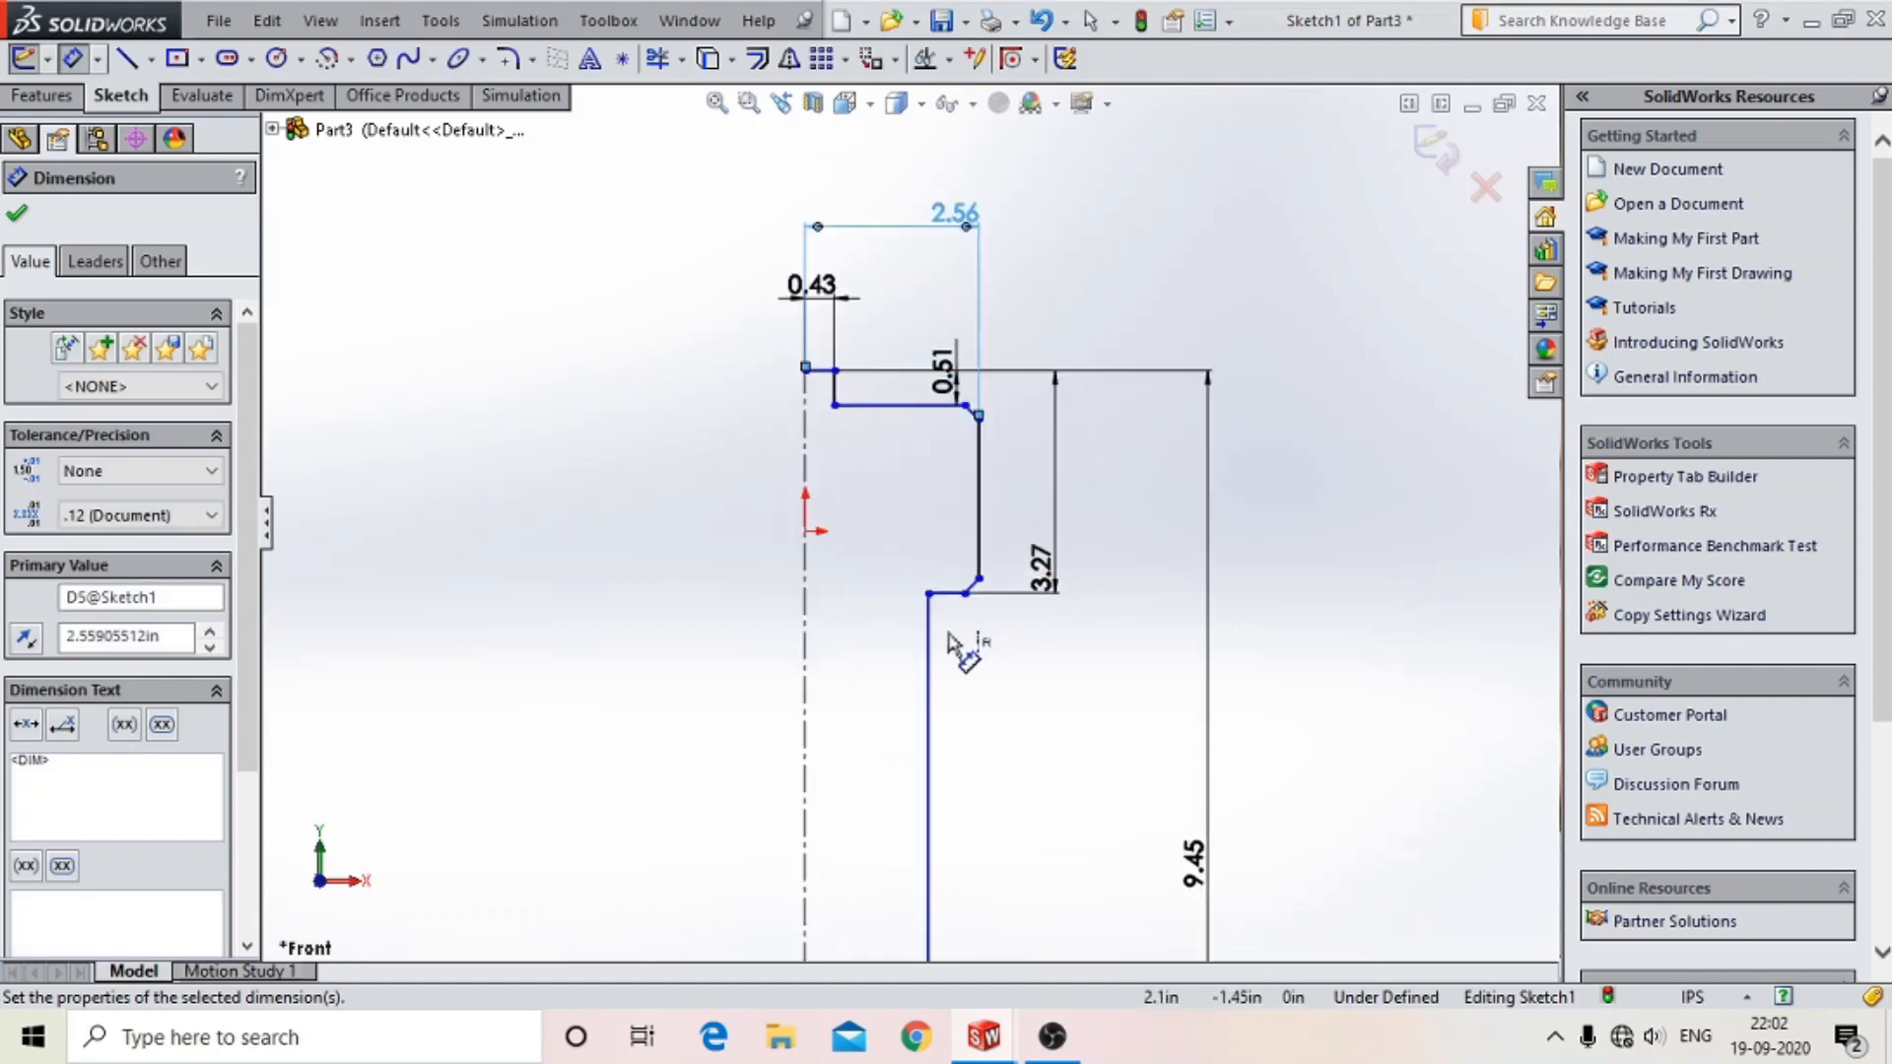
- Dimension the vertical height of the collar's lower chamfer between its endpoints as 10 mm
scroll(943, 630, "down", 1)
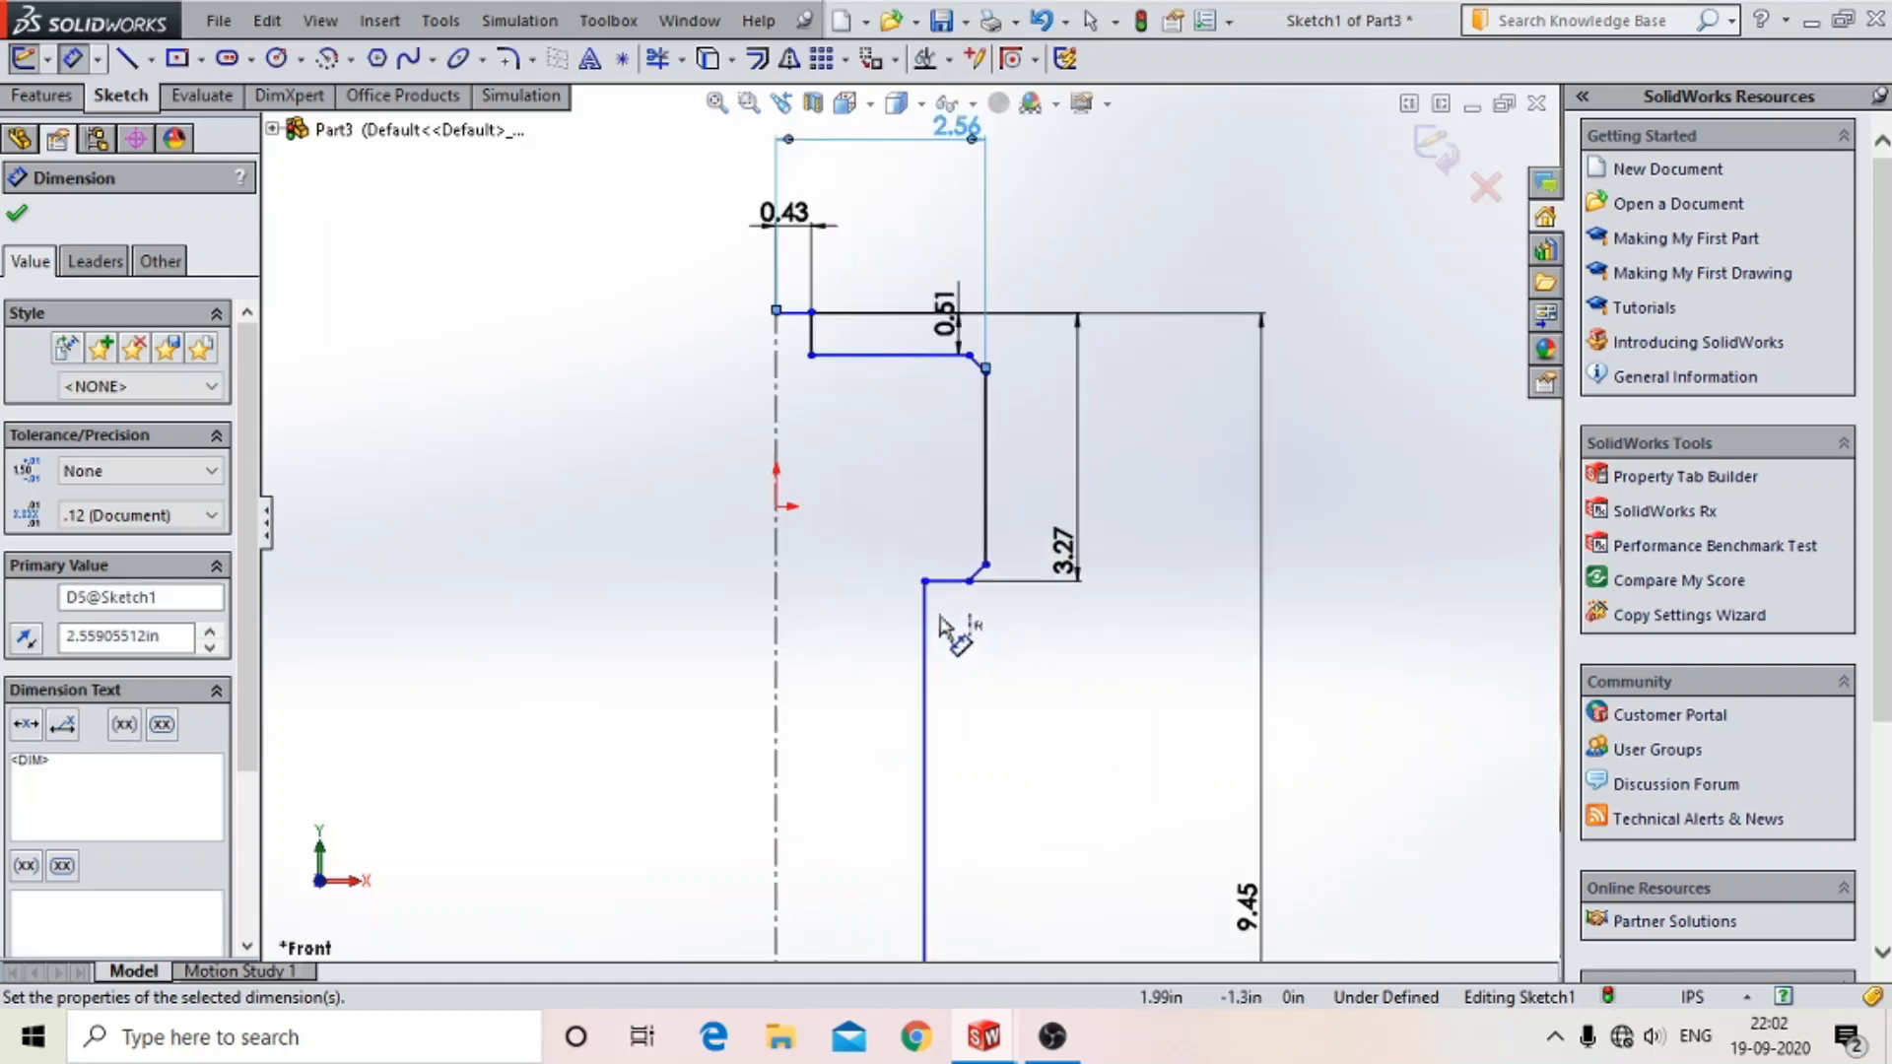
scroll(1004, 604, "down", 5)
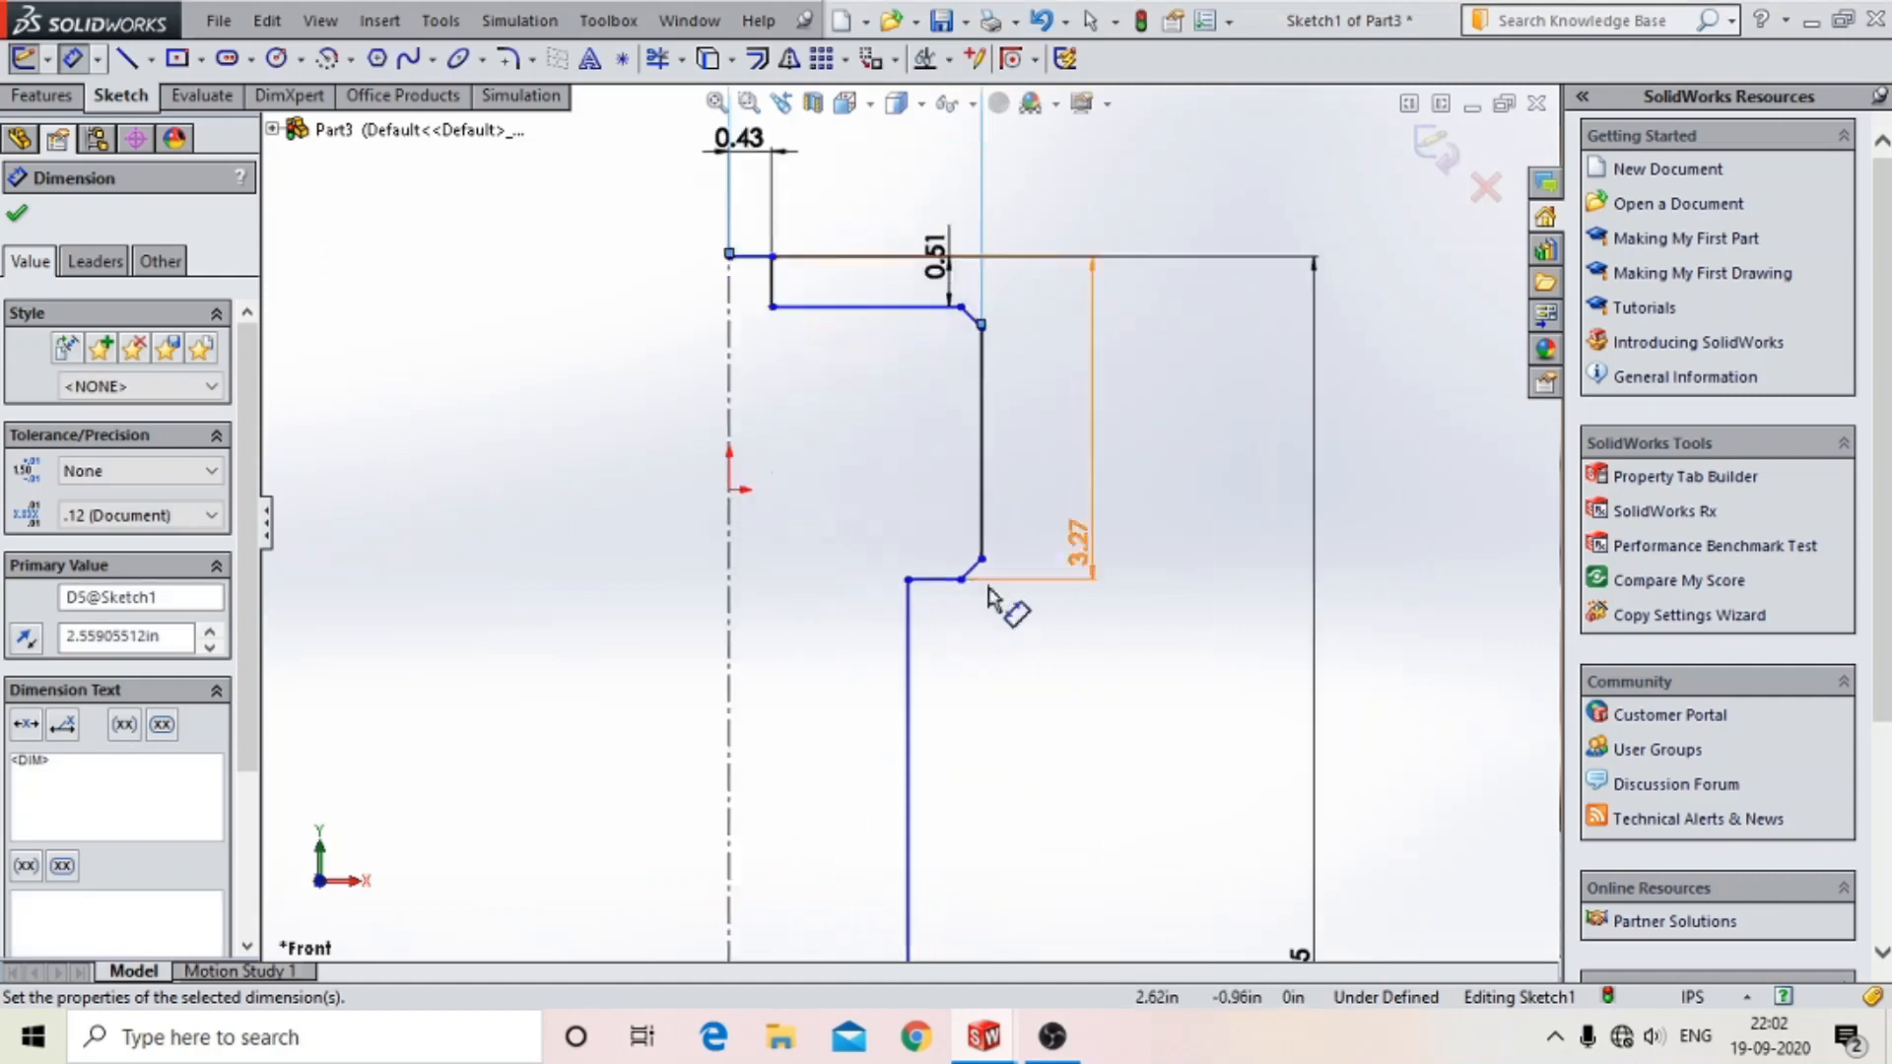
left_click(809, 497)
left_click(899, 407)
left_click(1103, 463)
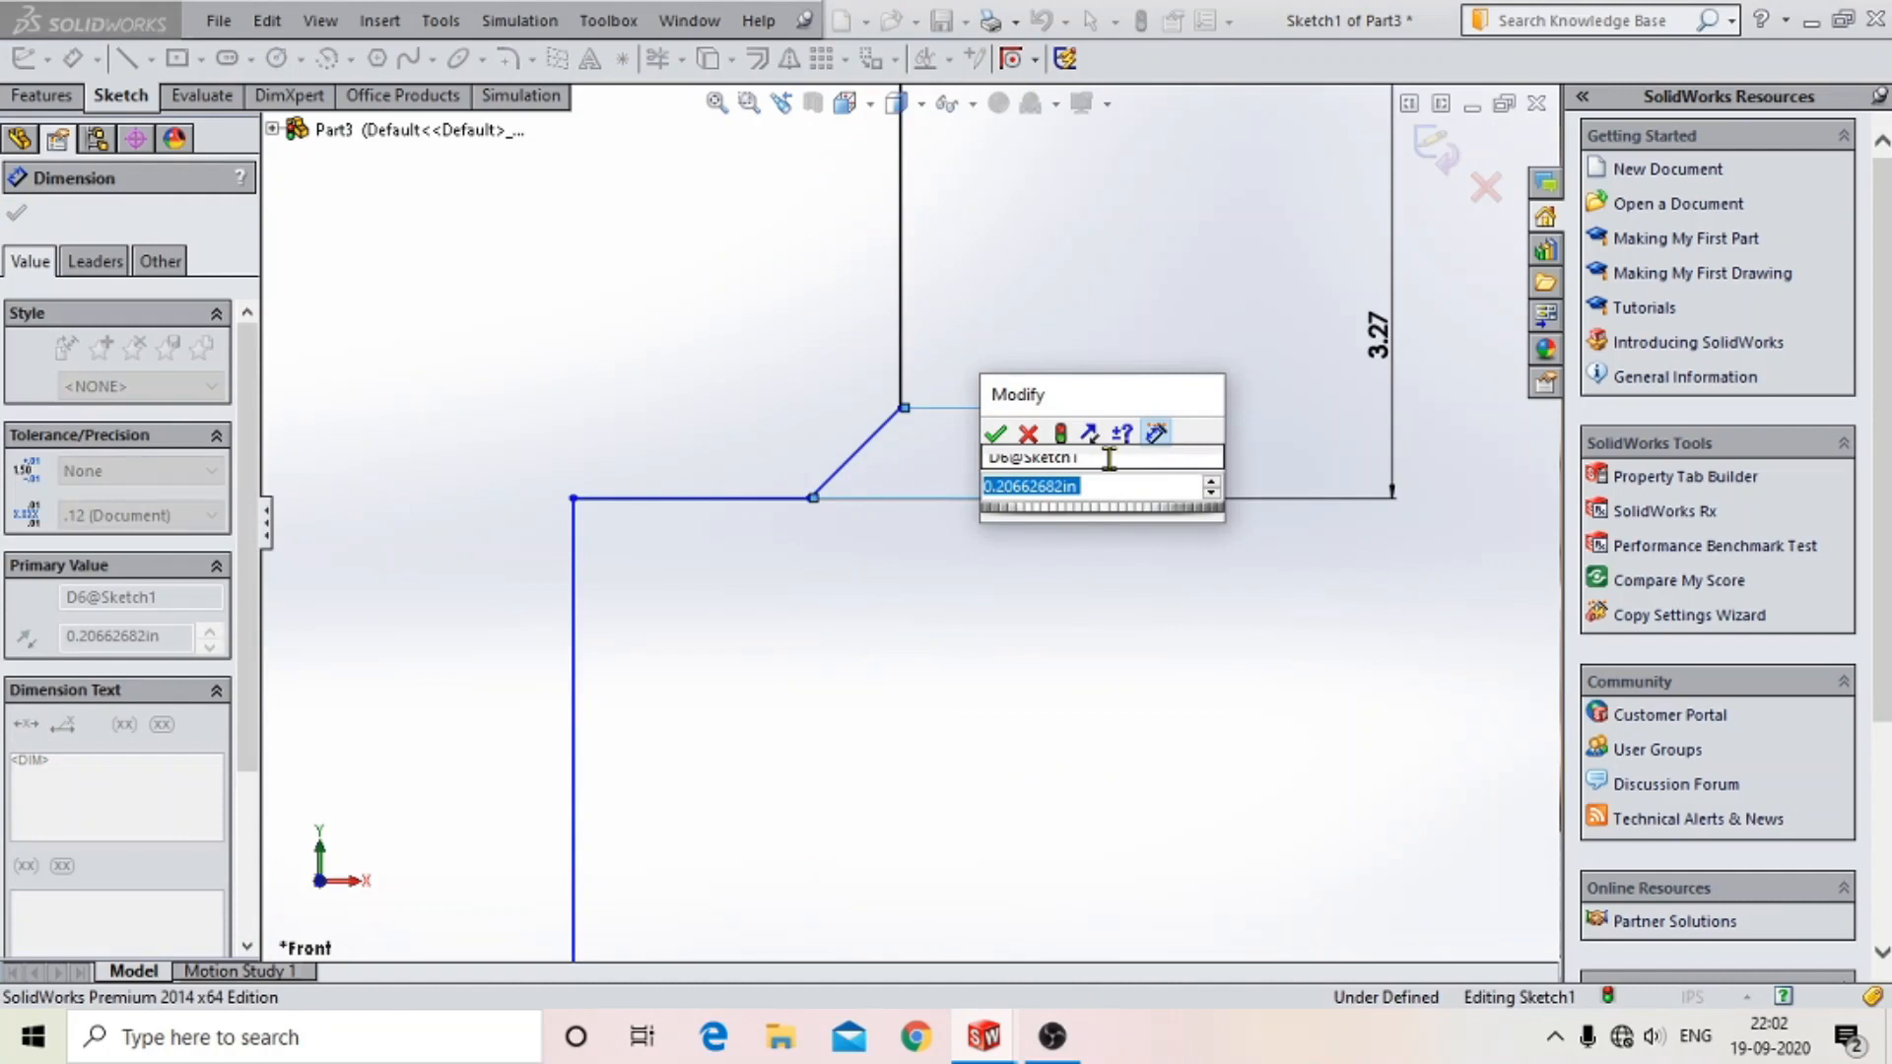
type("10mm")
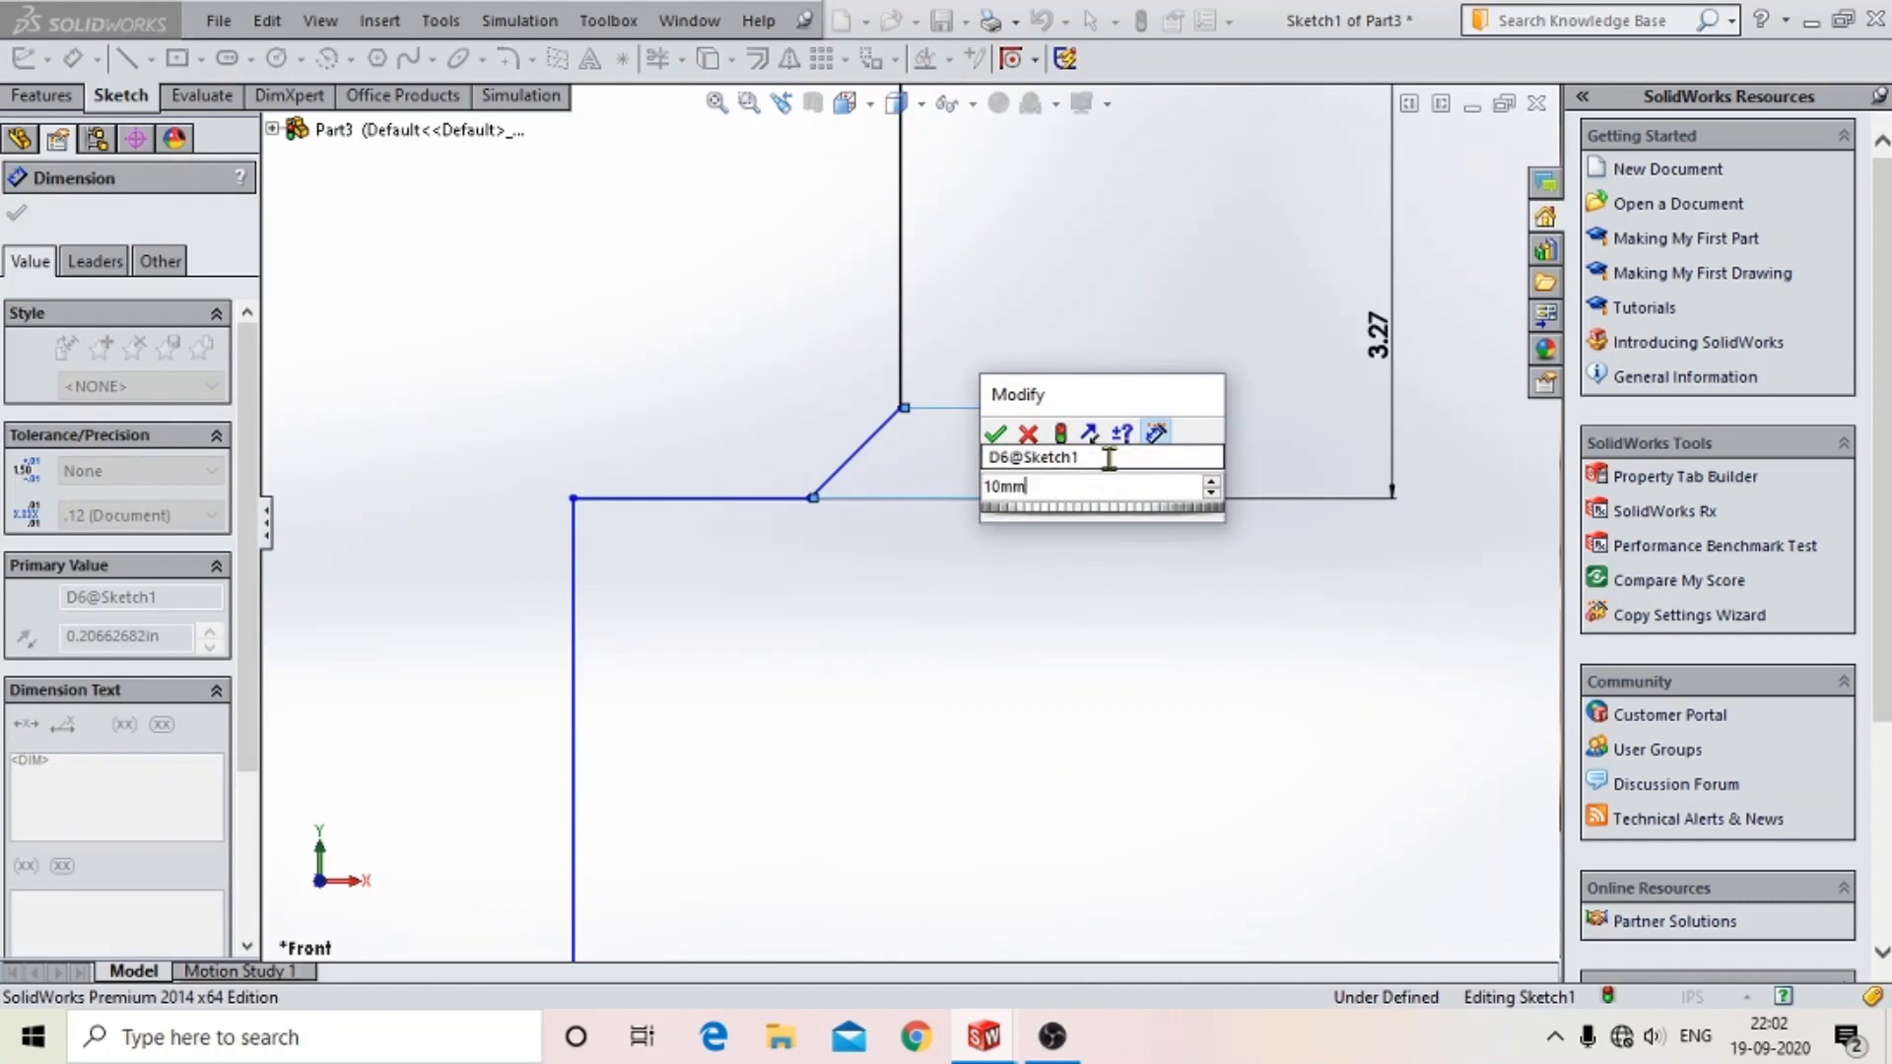
key("Return")
- Dimension the vertical height of the collar's upper chamfer between its endpoints as 10 mm
scroll(901, 652, "up", 4)
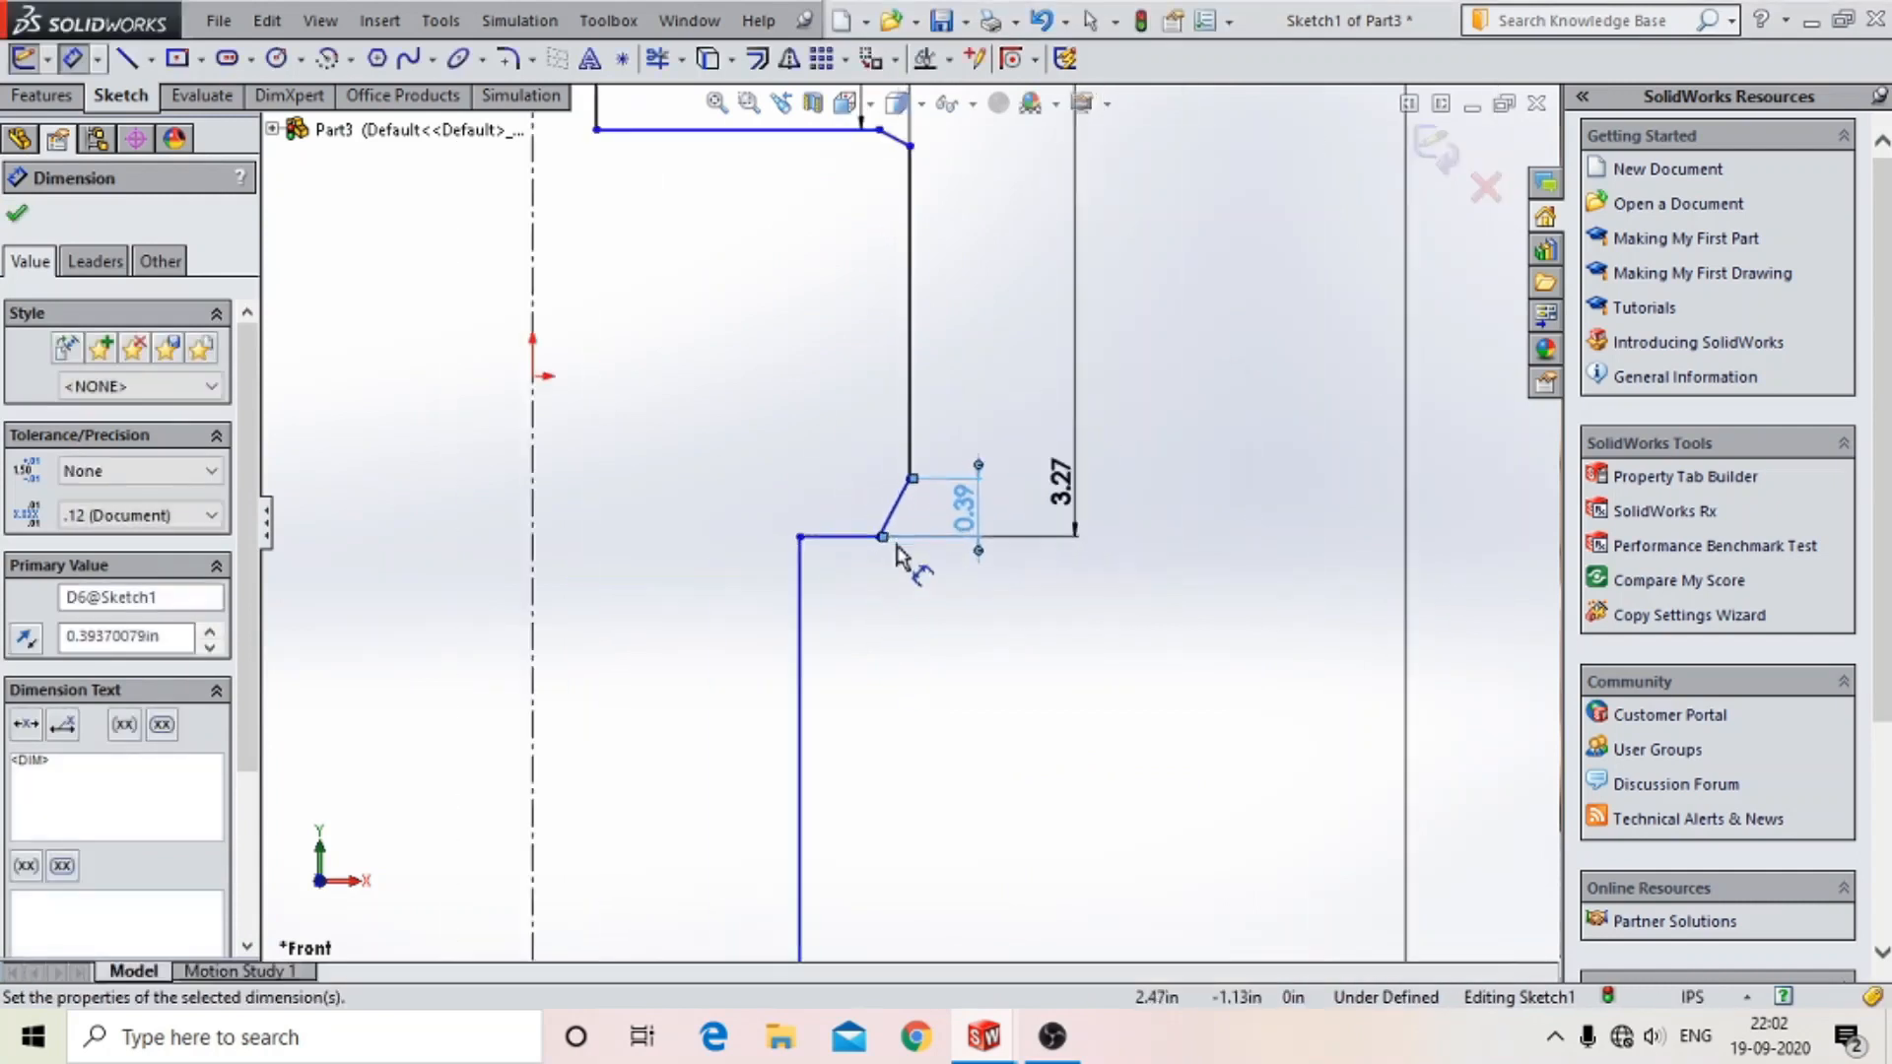
scroll(896, 545, "down", 2)
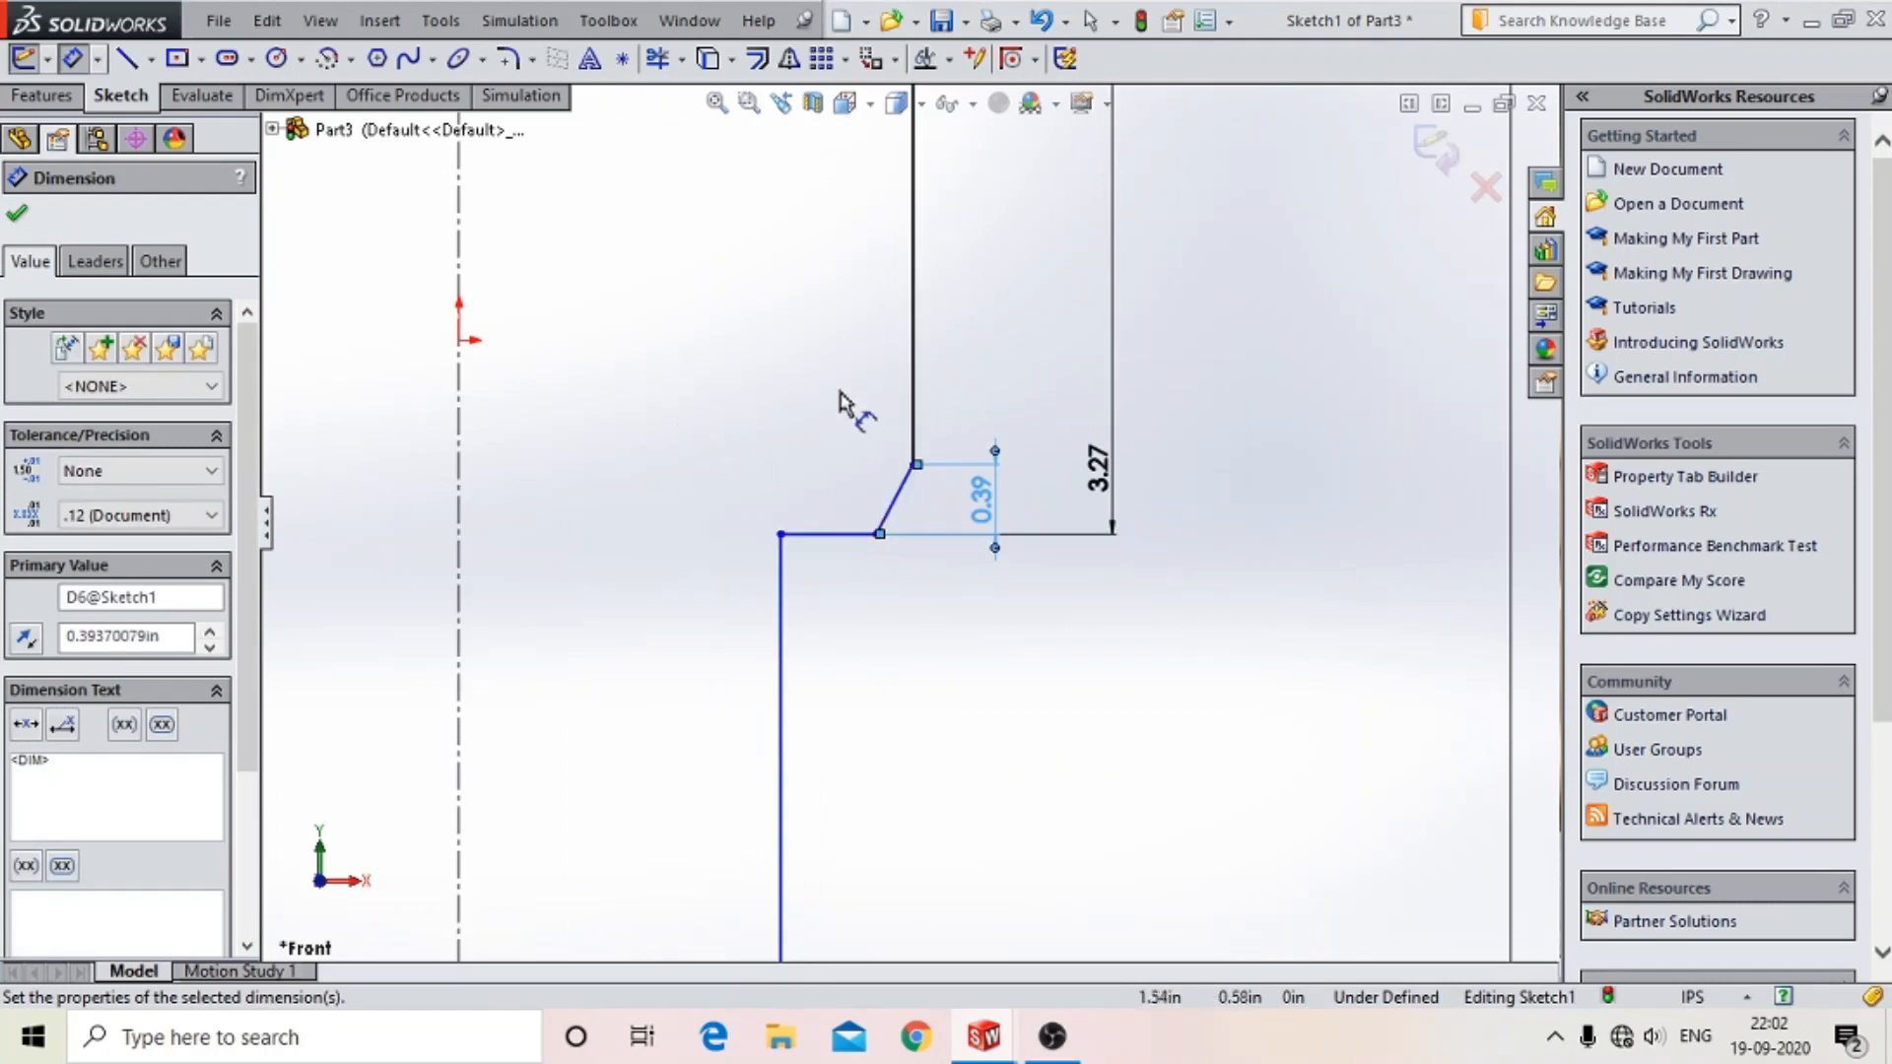
scroll(825, 399, "up", 4)
scroll(891, 565, "down", 2)
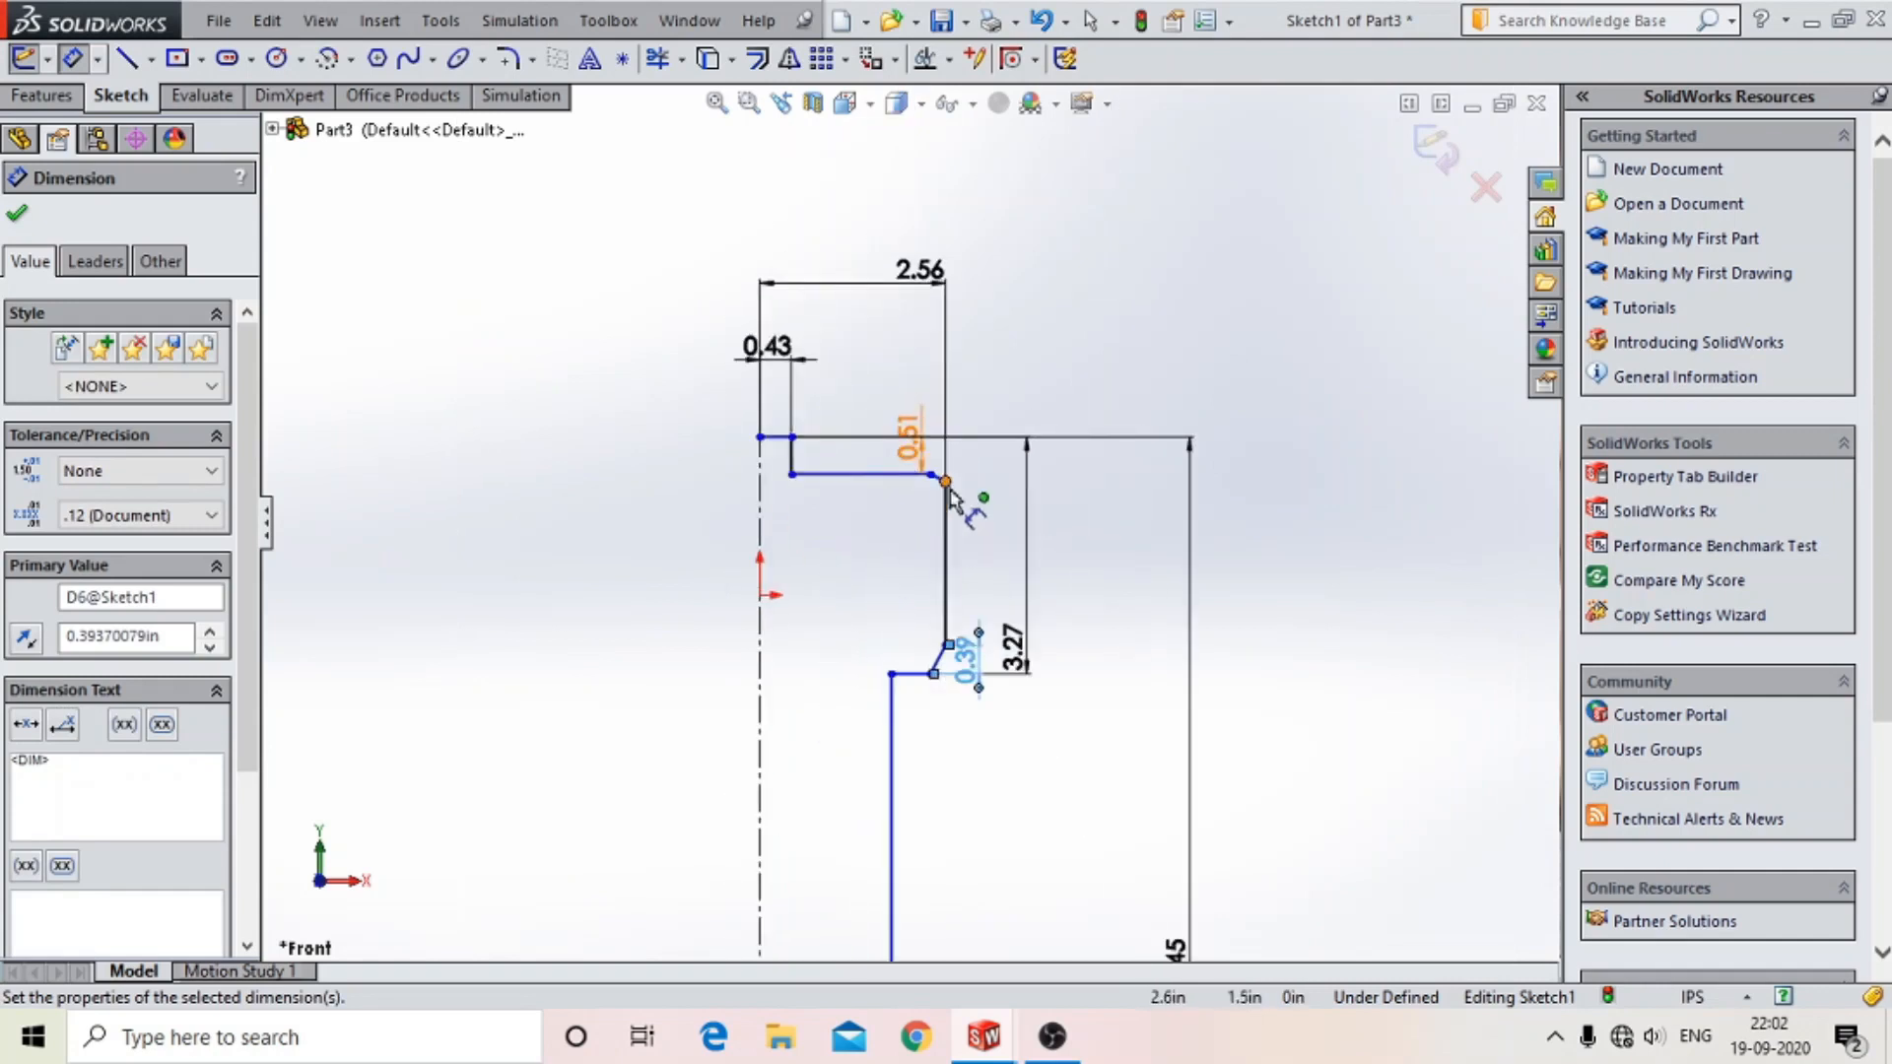
scroll(951, 500, "down", 2)
left_click(897, 471)
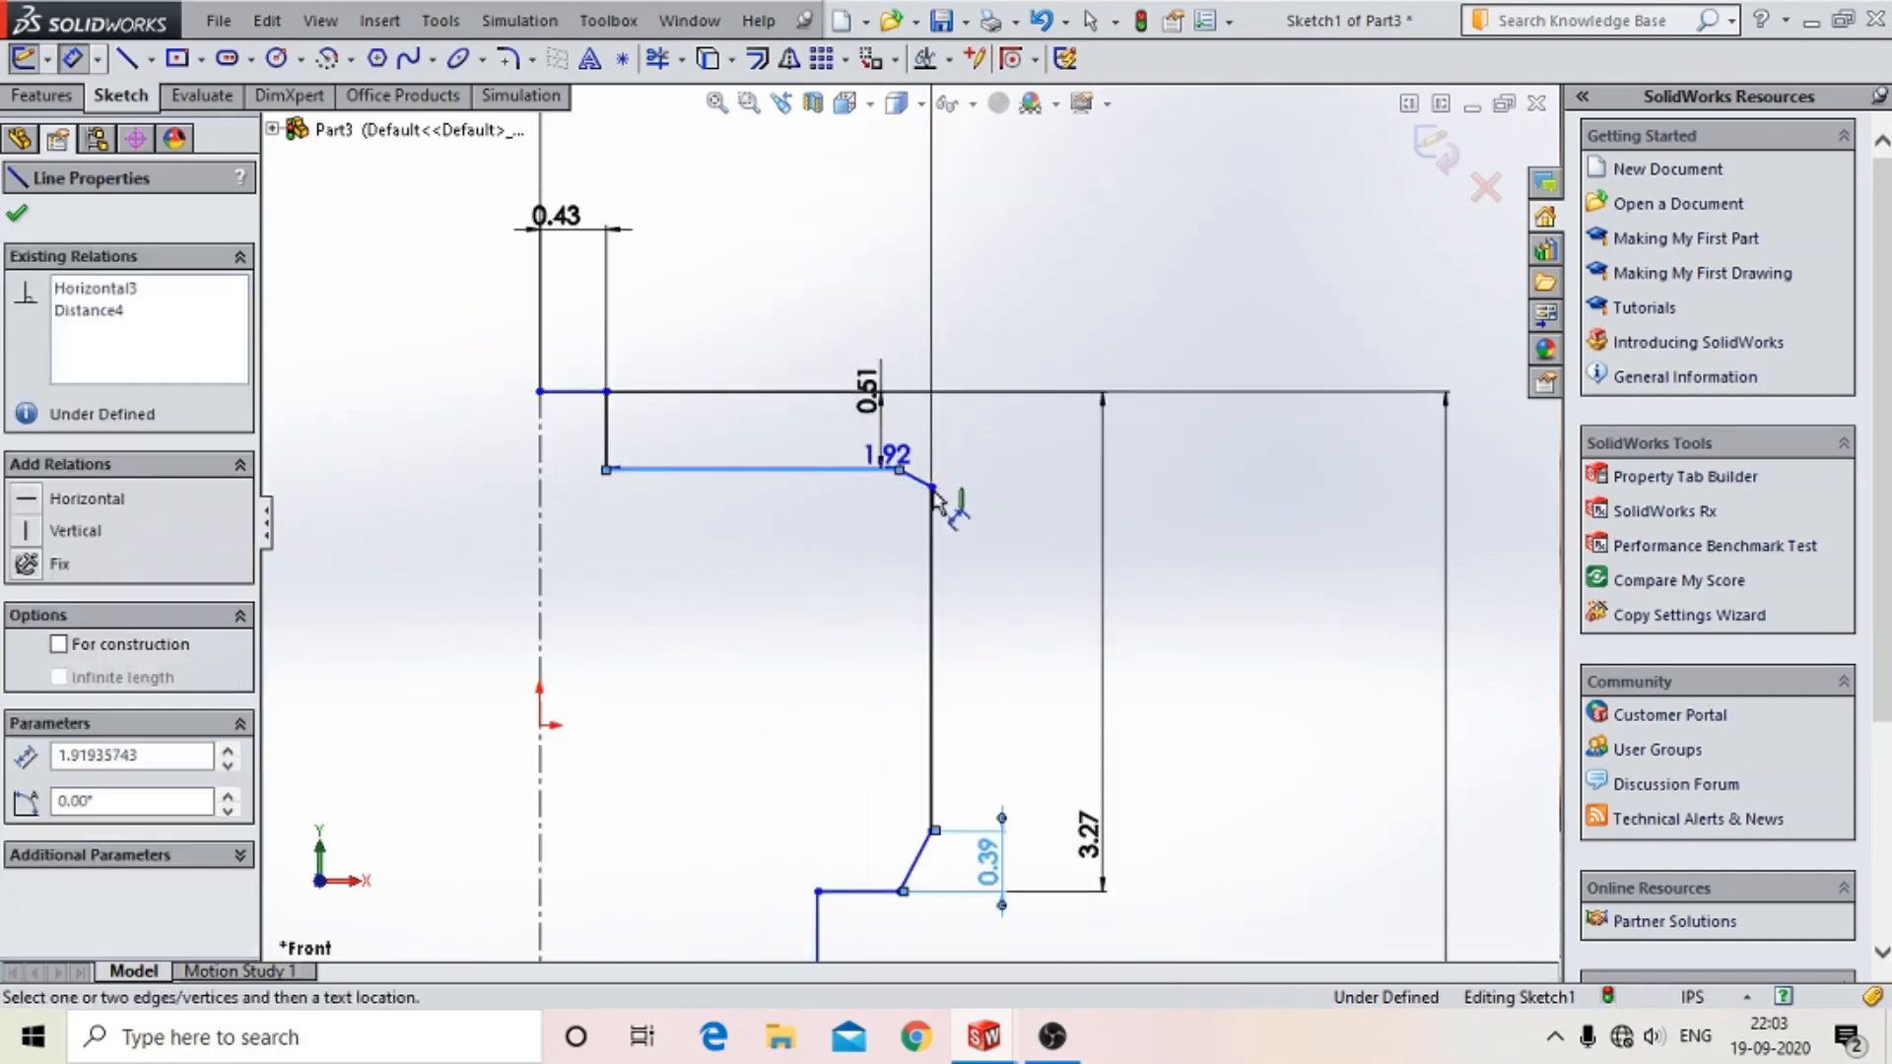
left_click(933, 489)
left_click(1029, 459)
type("10")
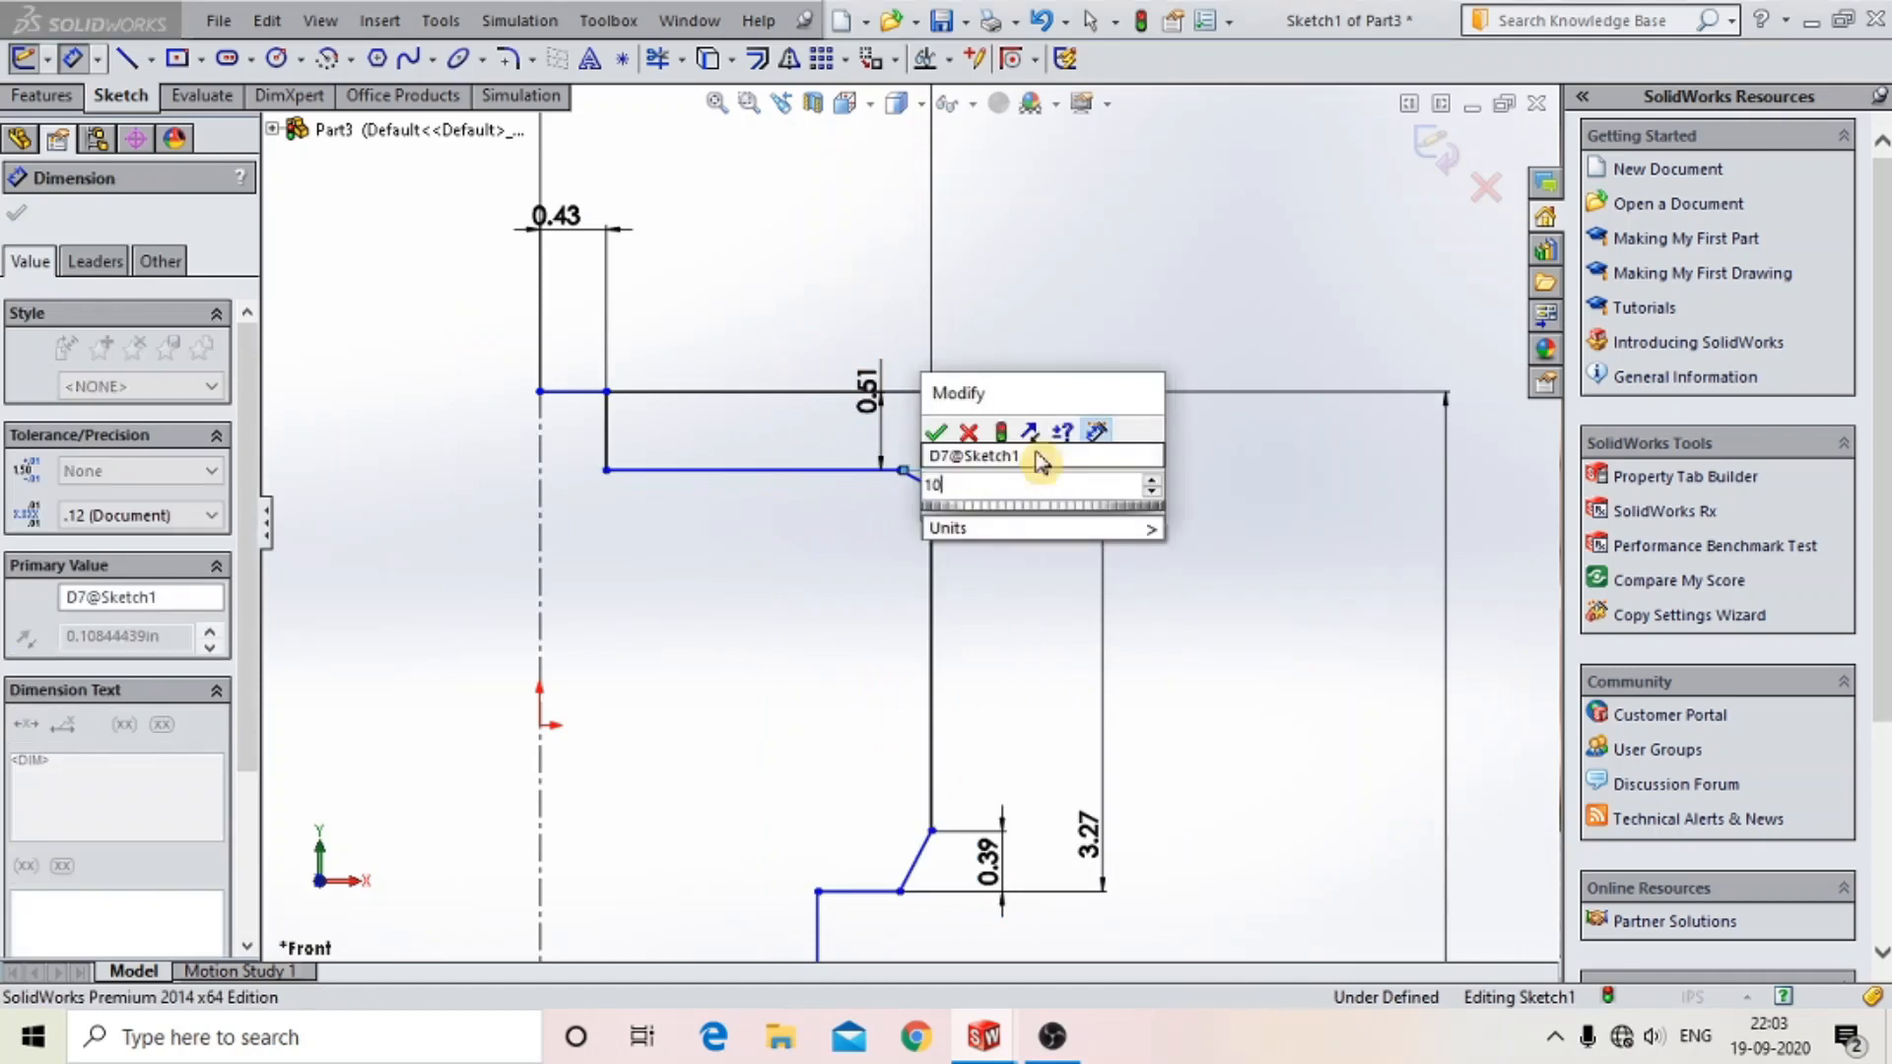
type("mm")
key("Return")
- Dimension the shaft's bottom horizontal edge and set its length to 19 mm
scroll(925, 482, "up", 2)
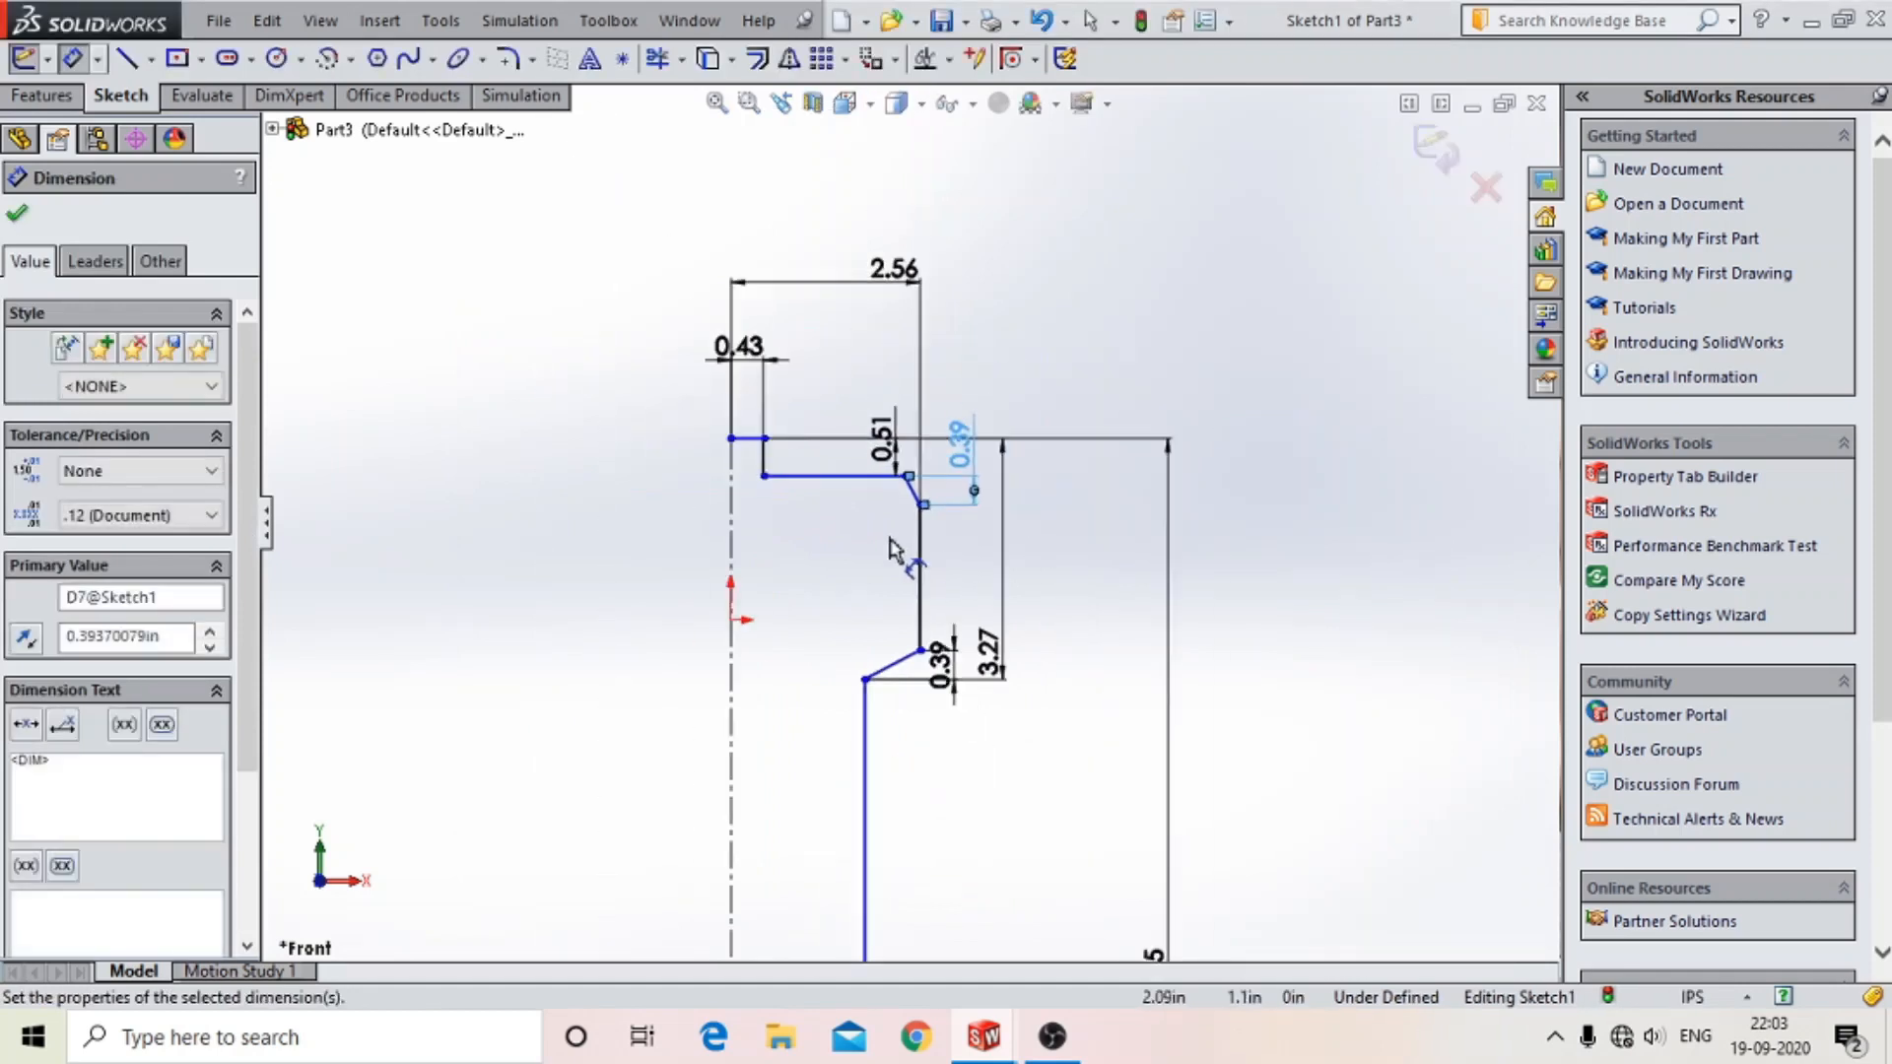
scroll(893, 548, "up", 2)
scroll(976, 551, "down", 3)
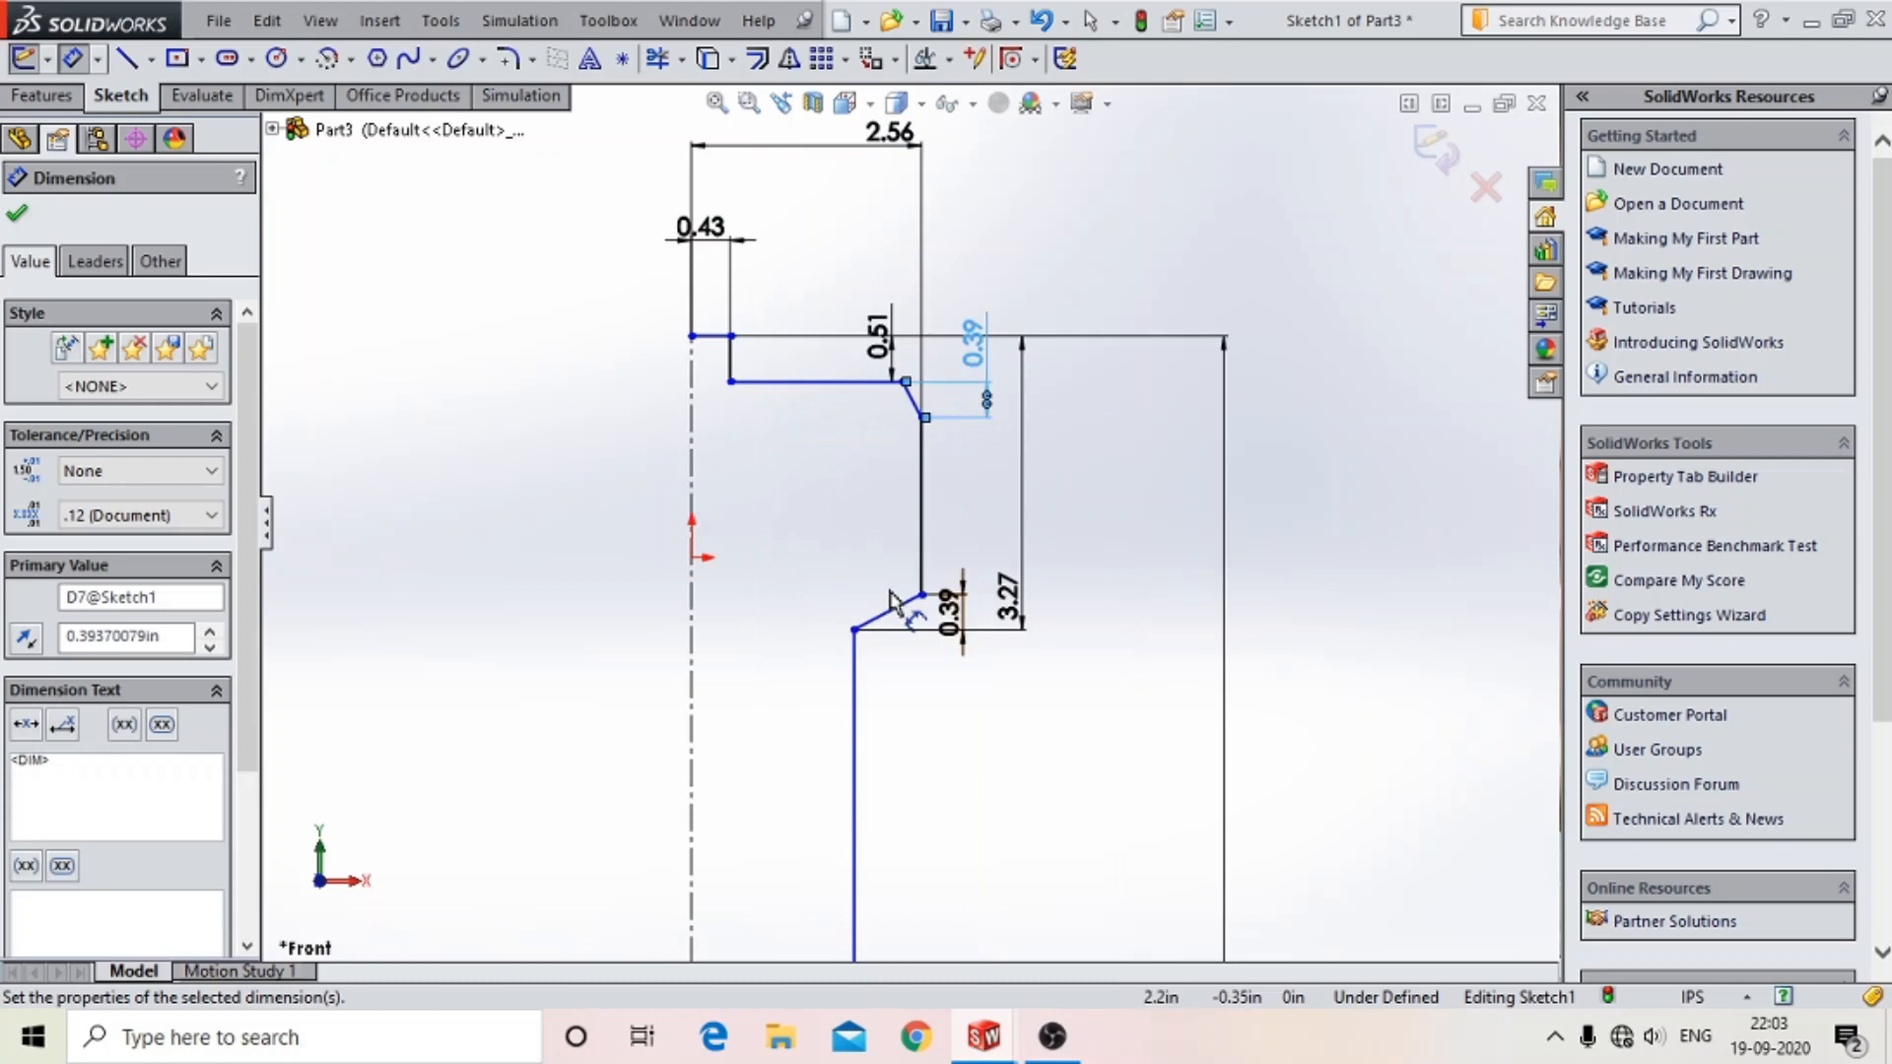
scroll(891, 601, "up", 2)
scroll(817, 488, "down", 3)
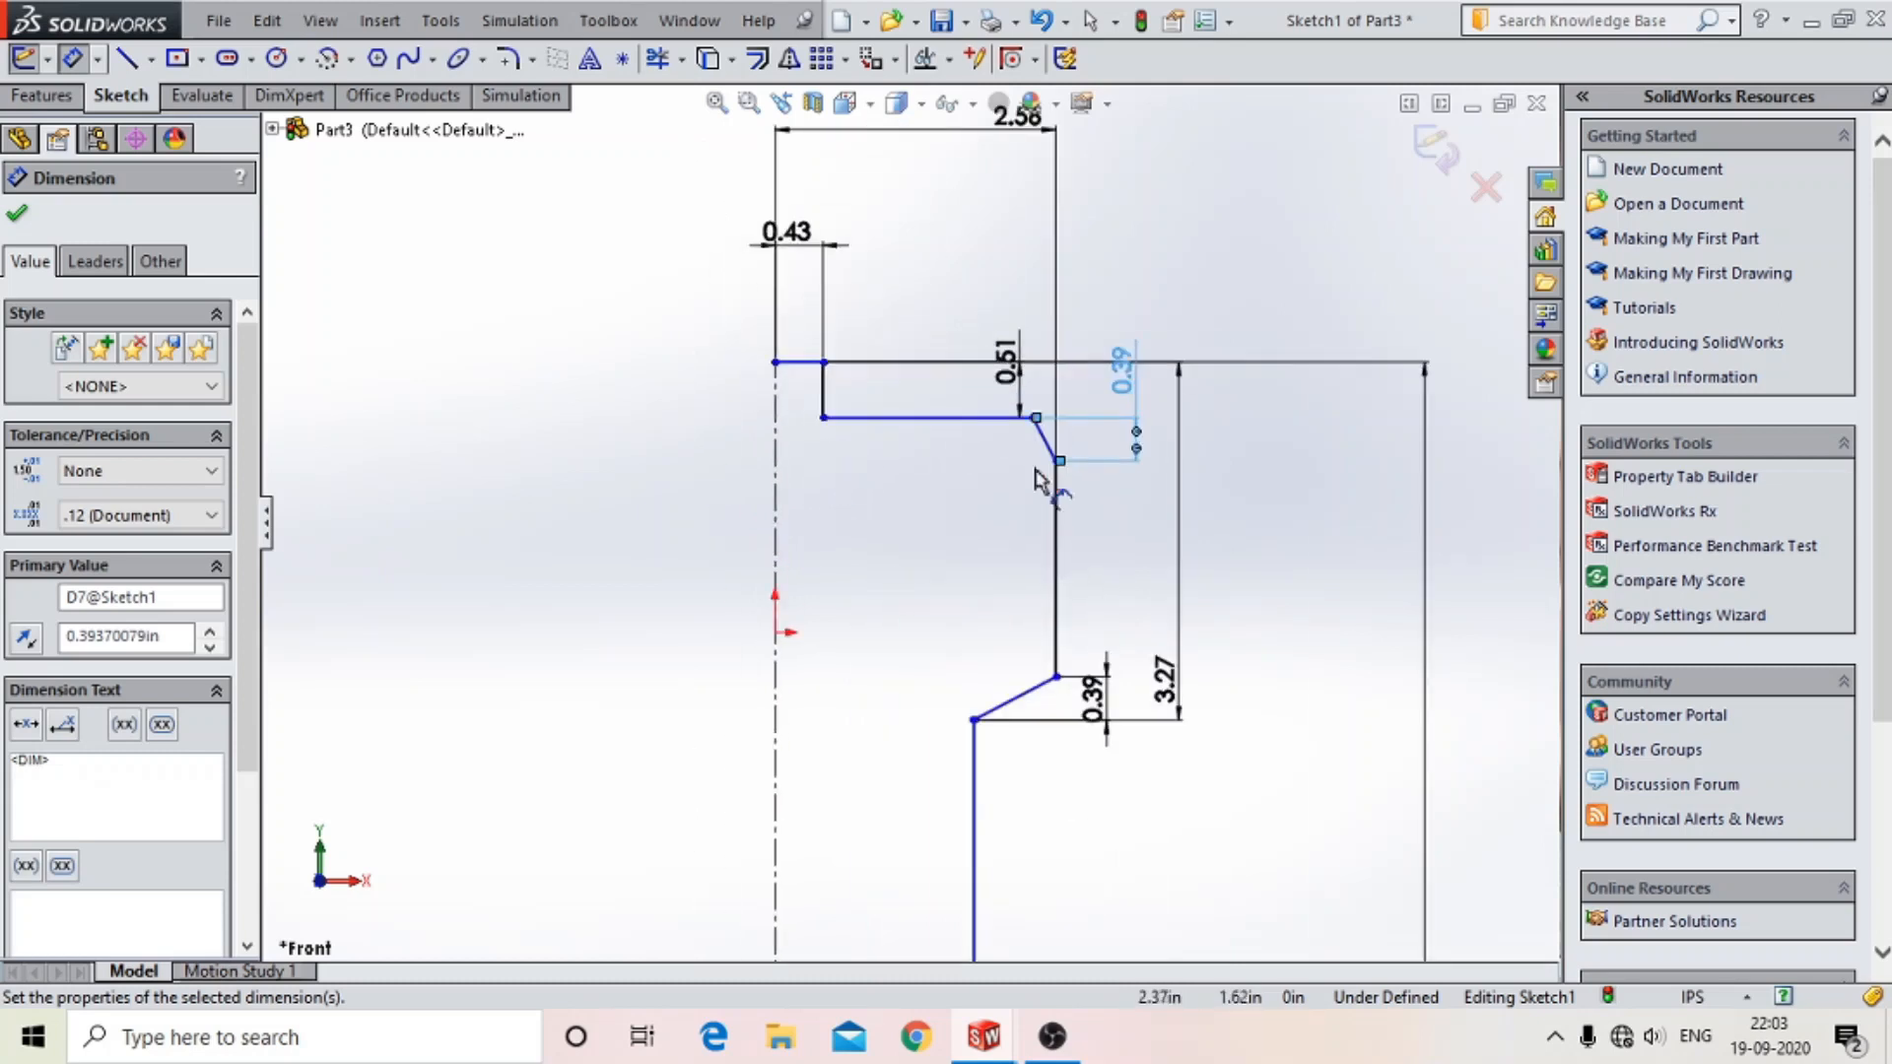
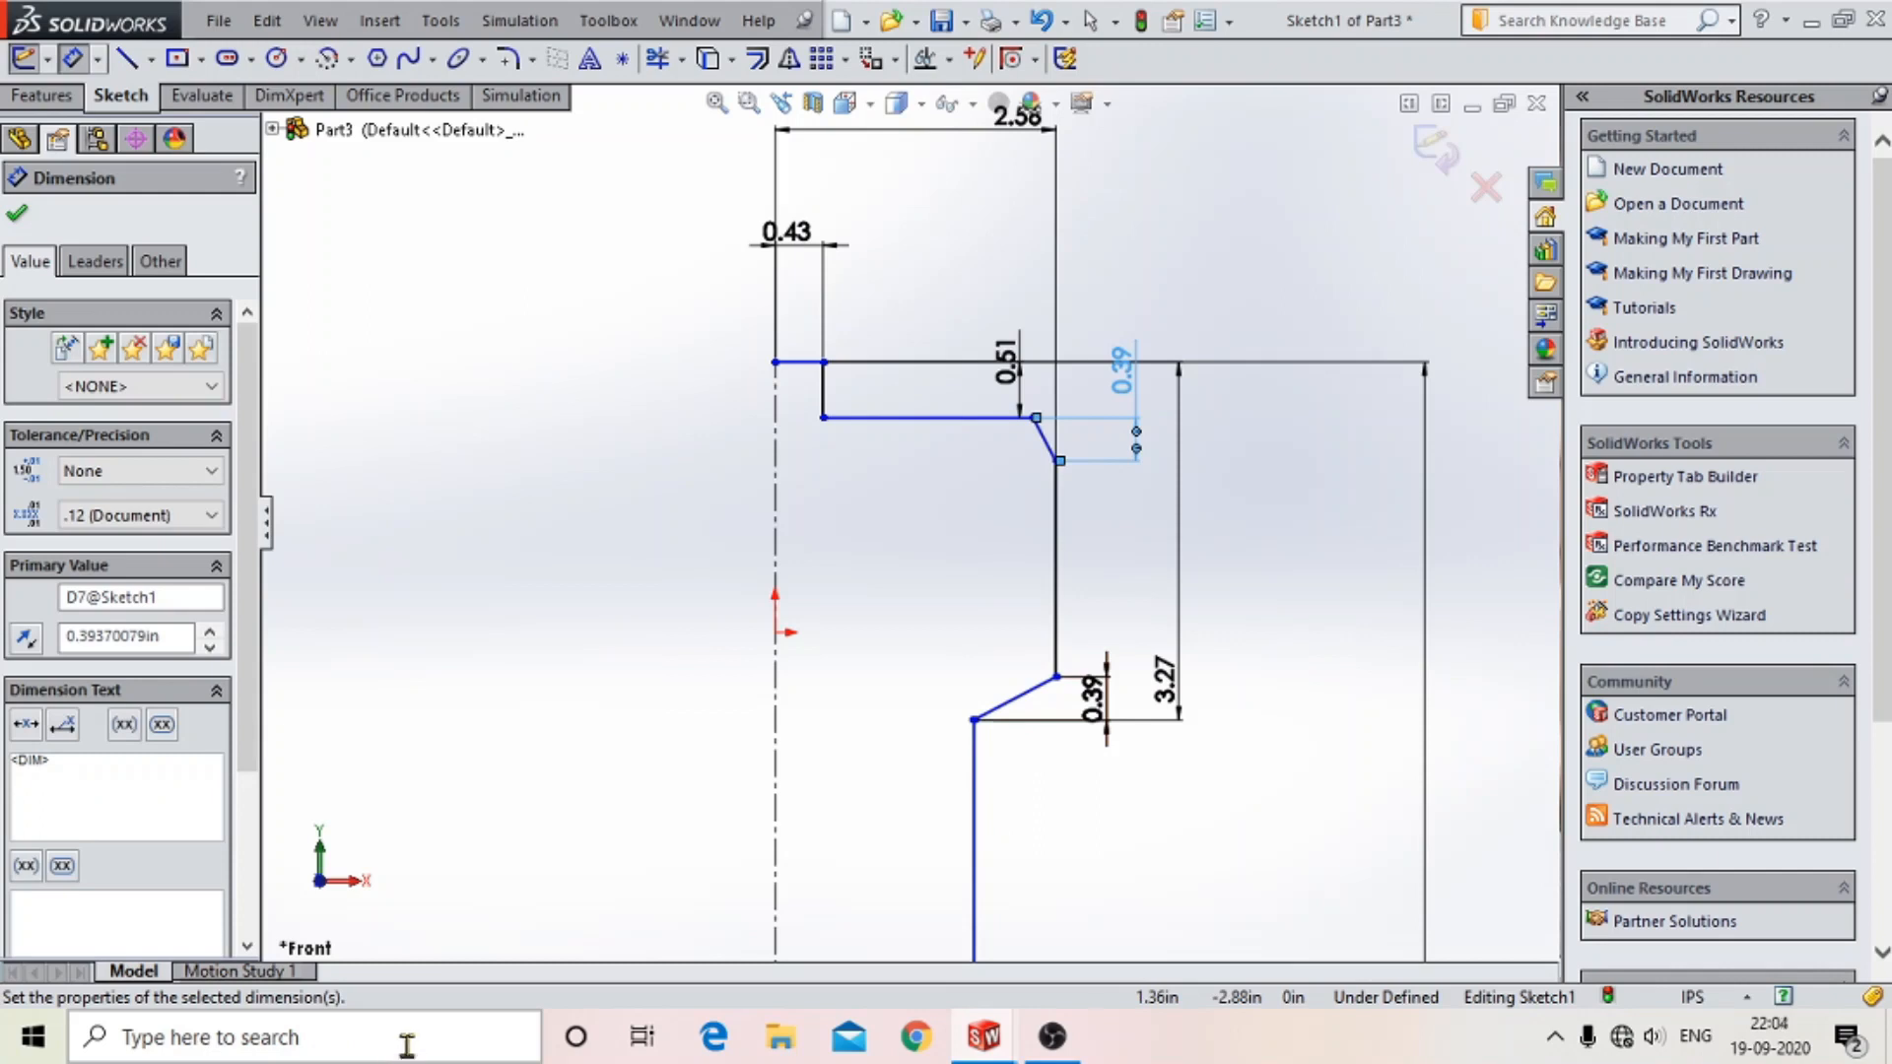
scroll(979, 620, "up", 5)
scroll(903, 592, "down", 5)
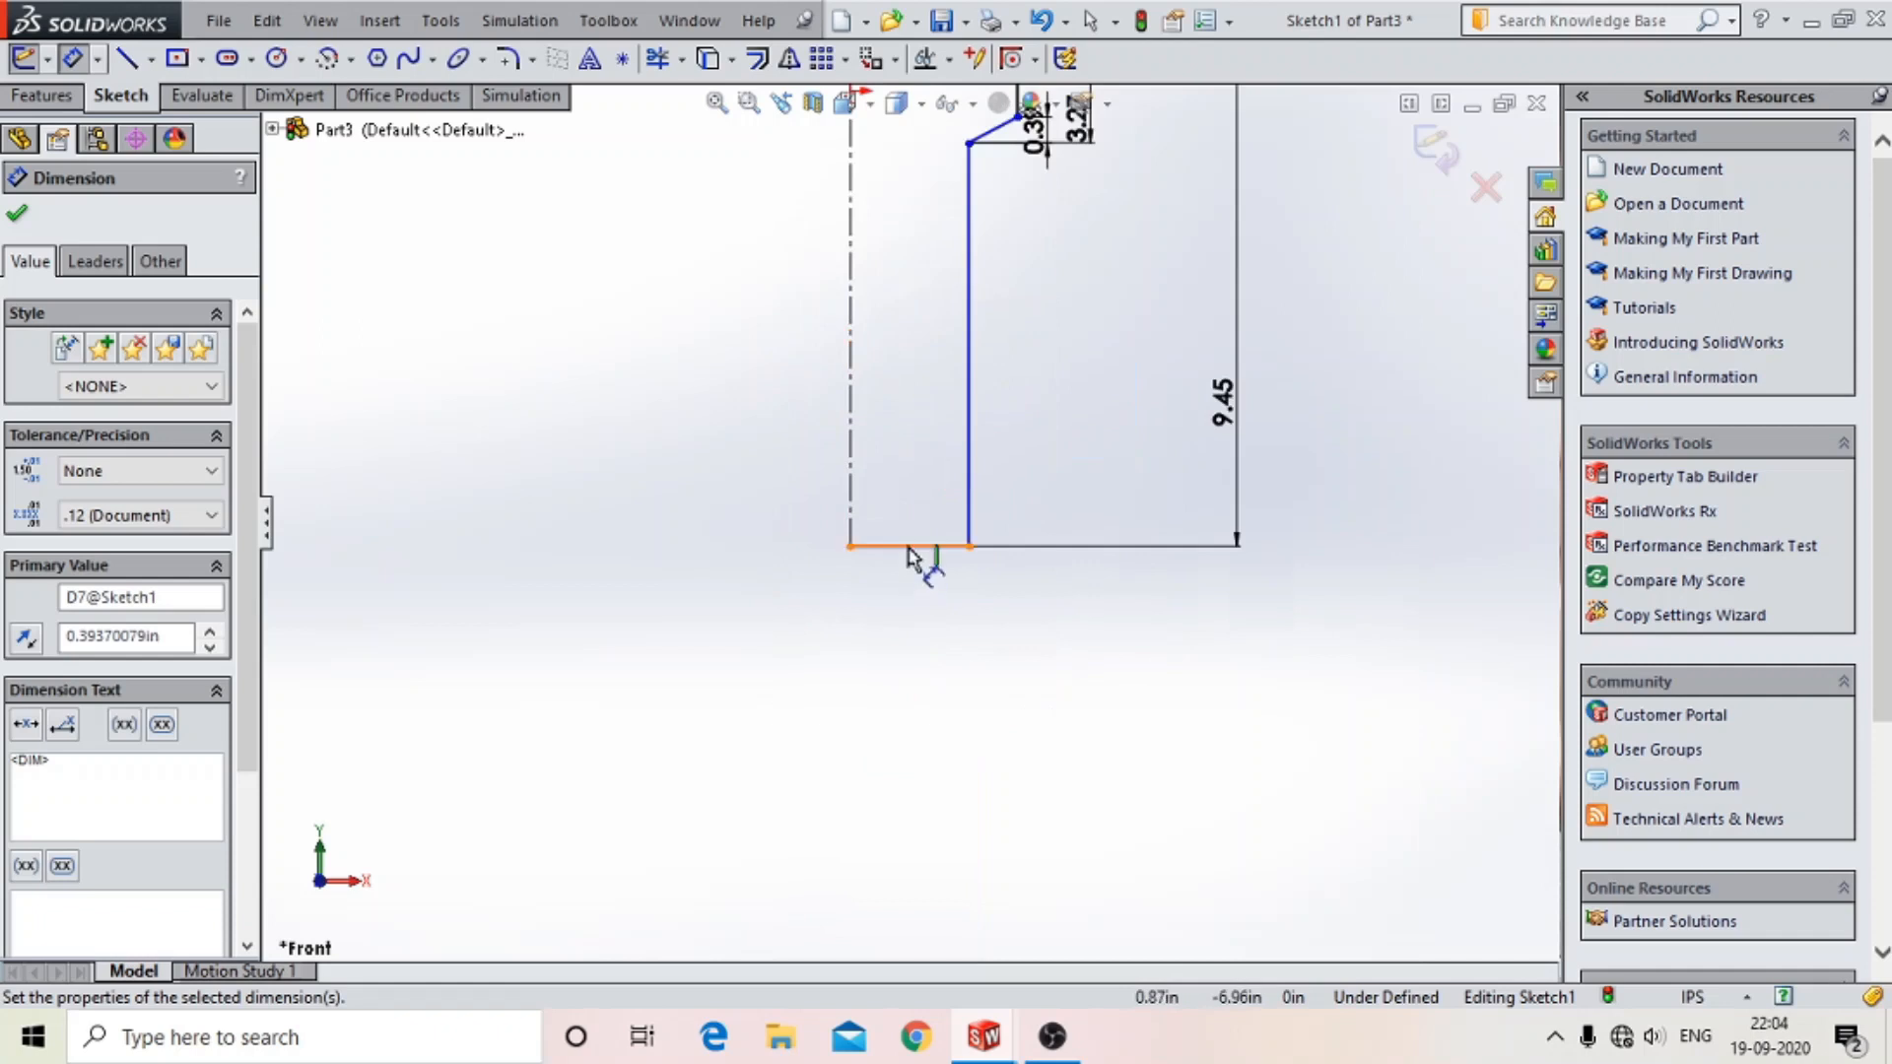
left_click(908, 548)
left_click(907, 702)
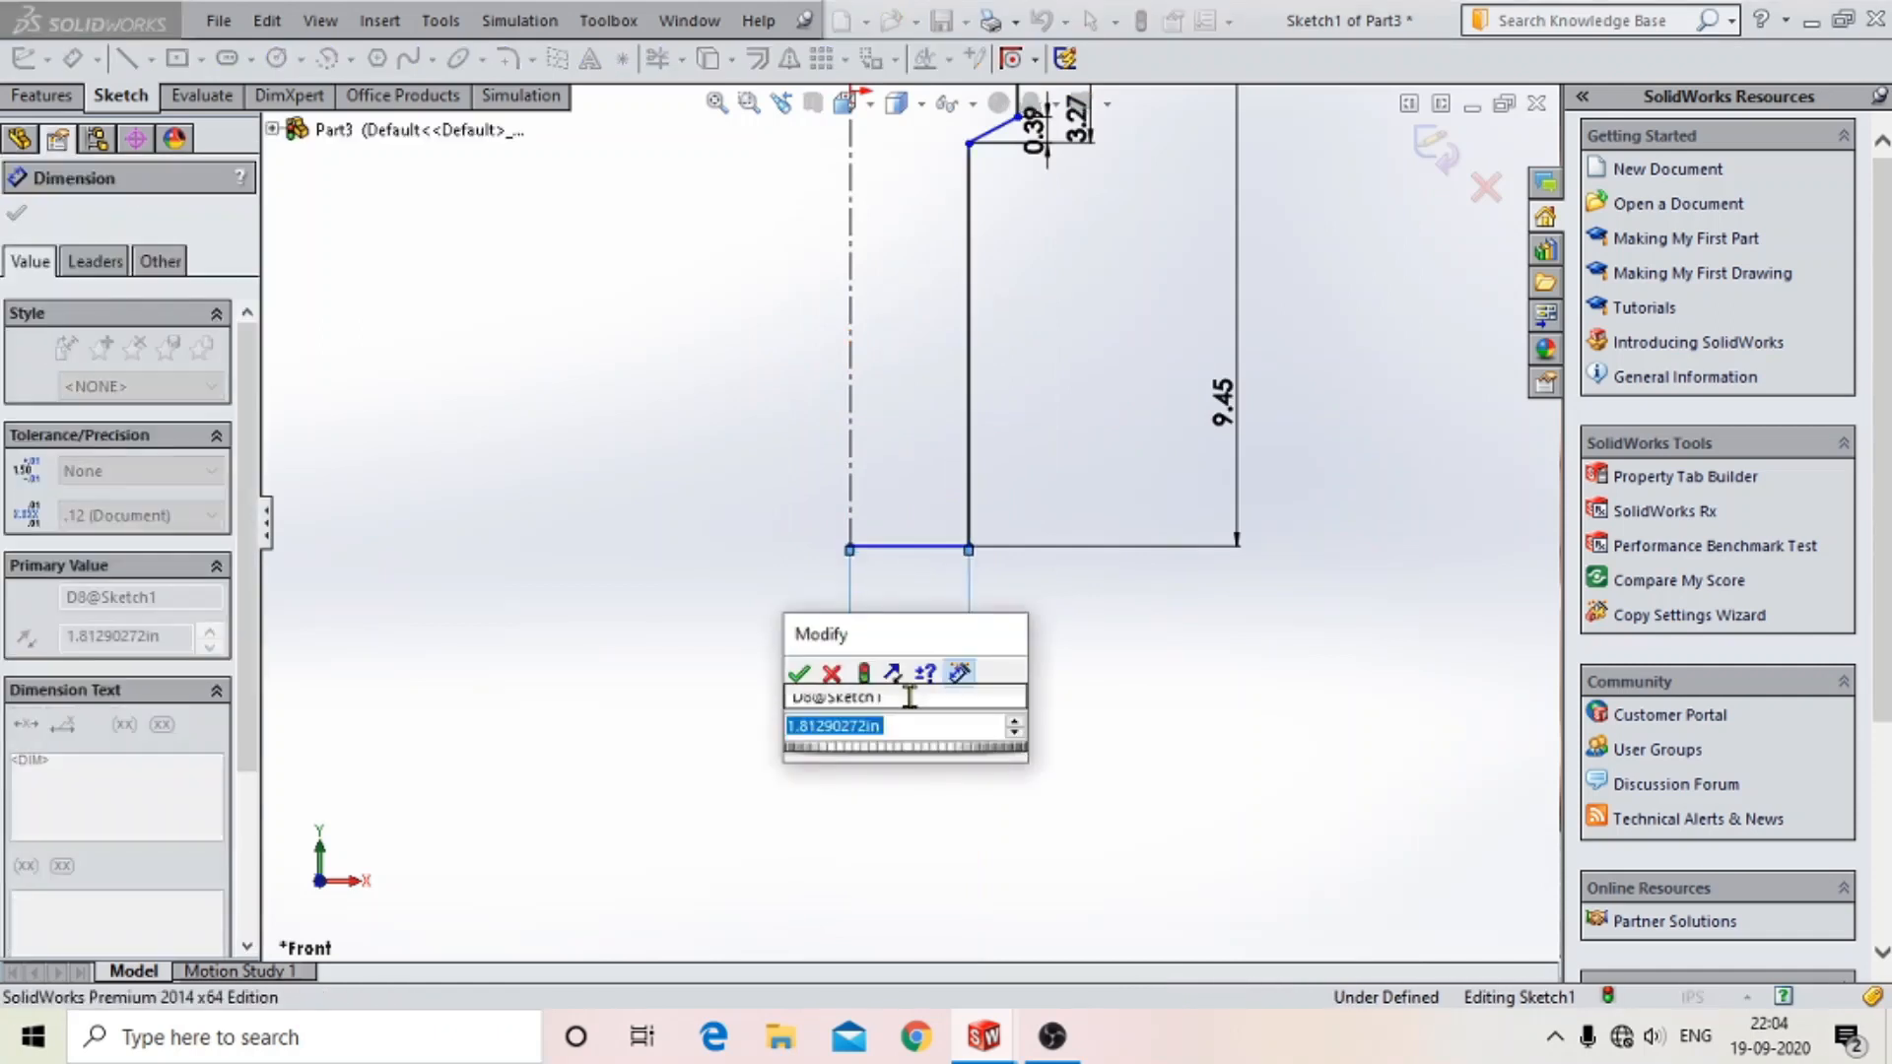
type("19mm")
key("Return")
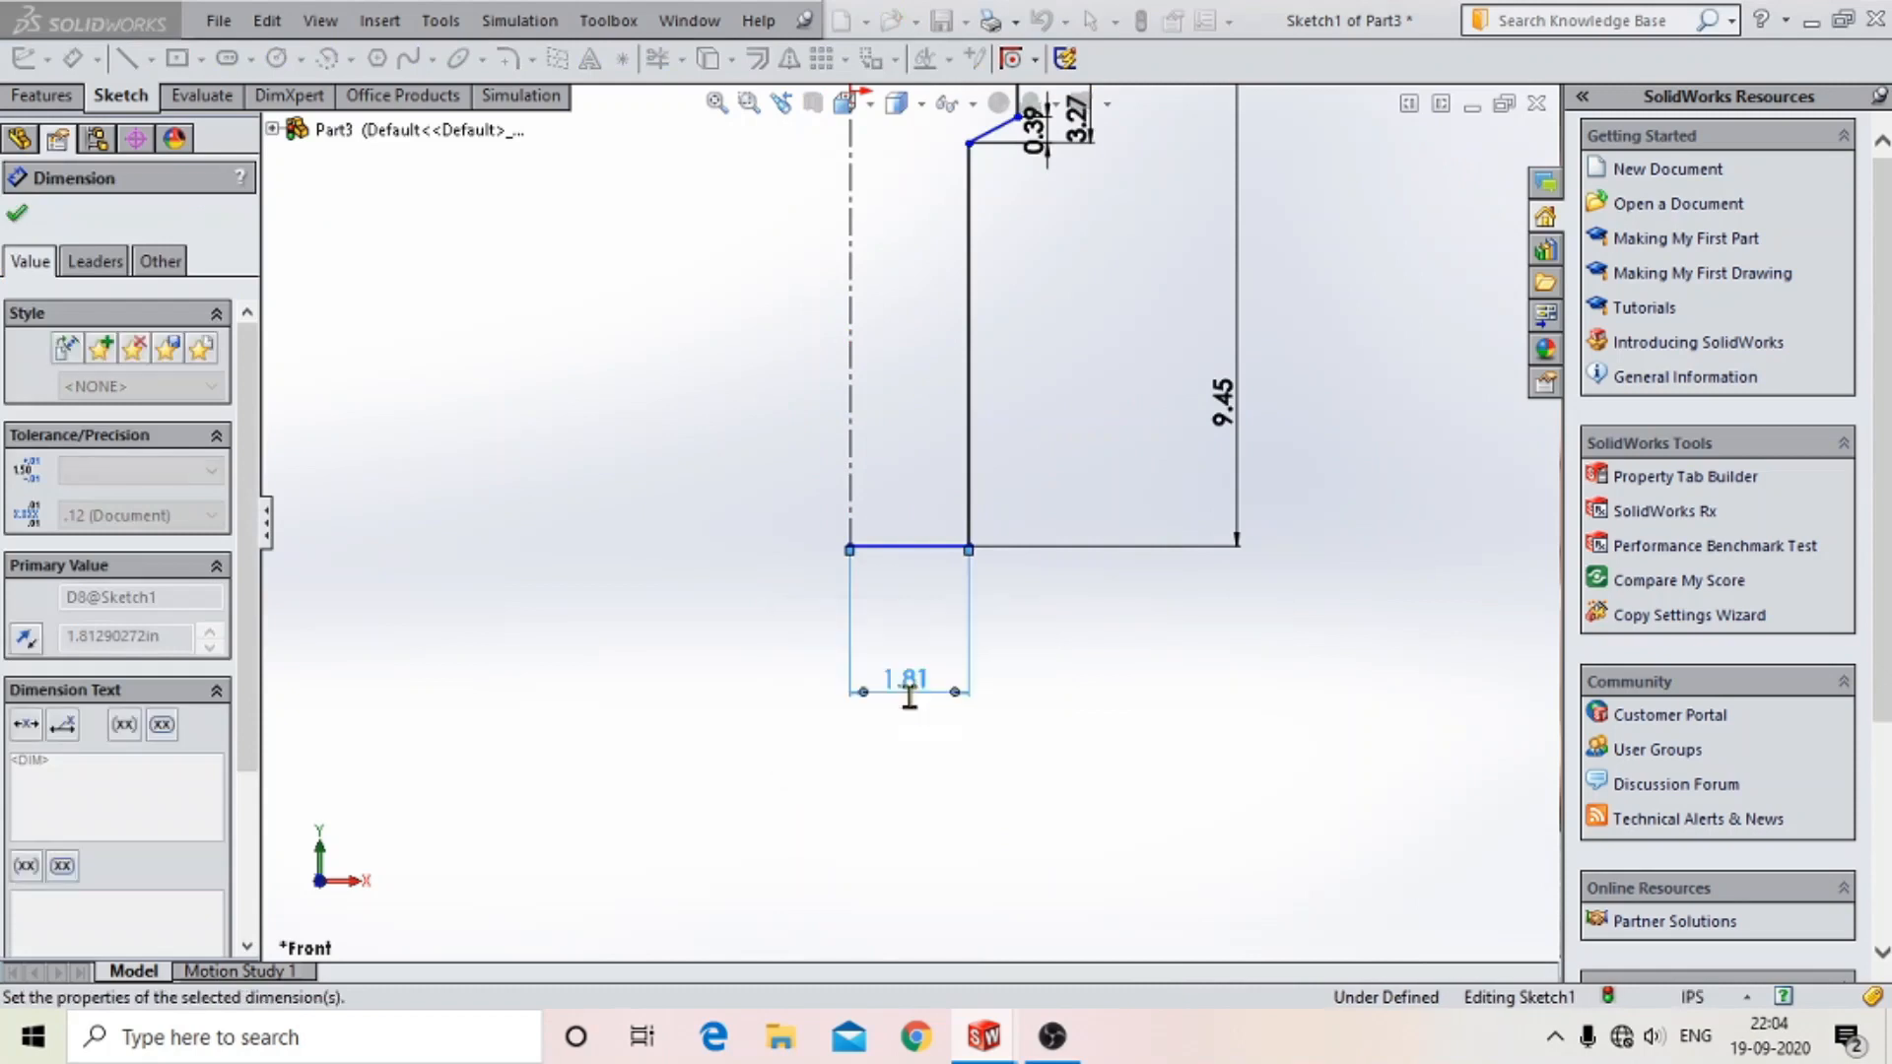
scroll(913, 337, "down", 3)
scroll(918, 328, "up", 3)
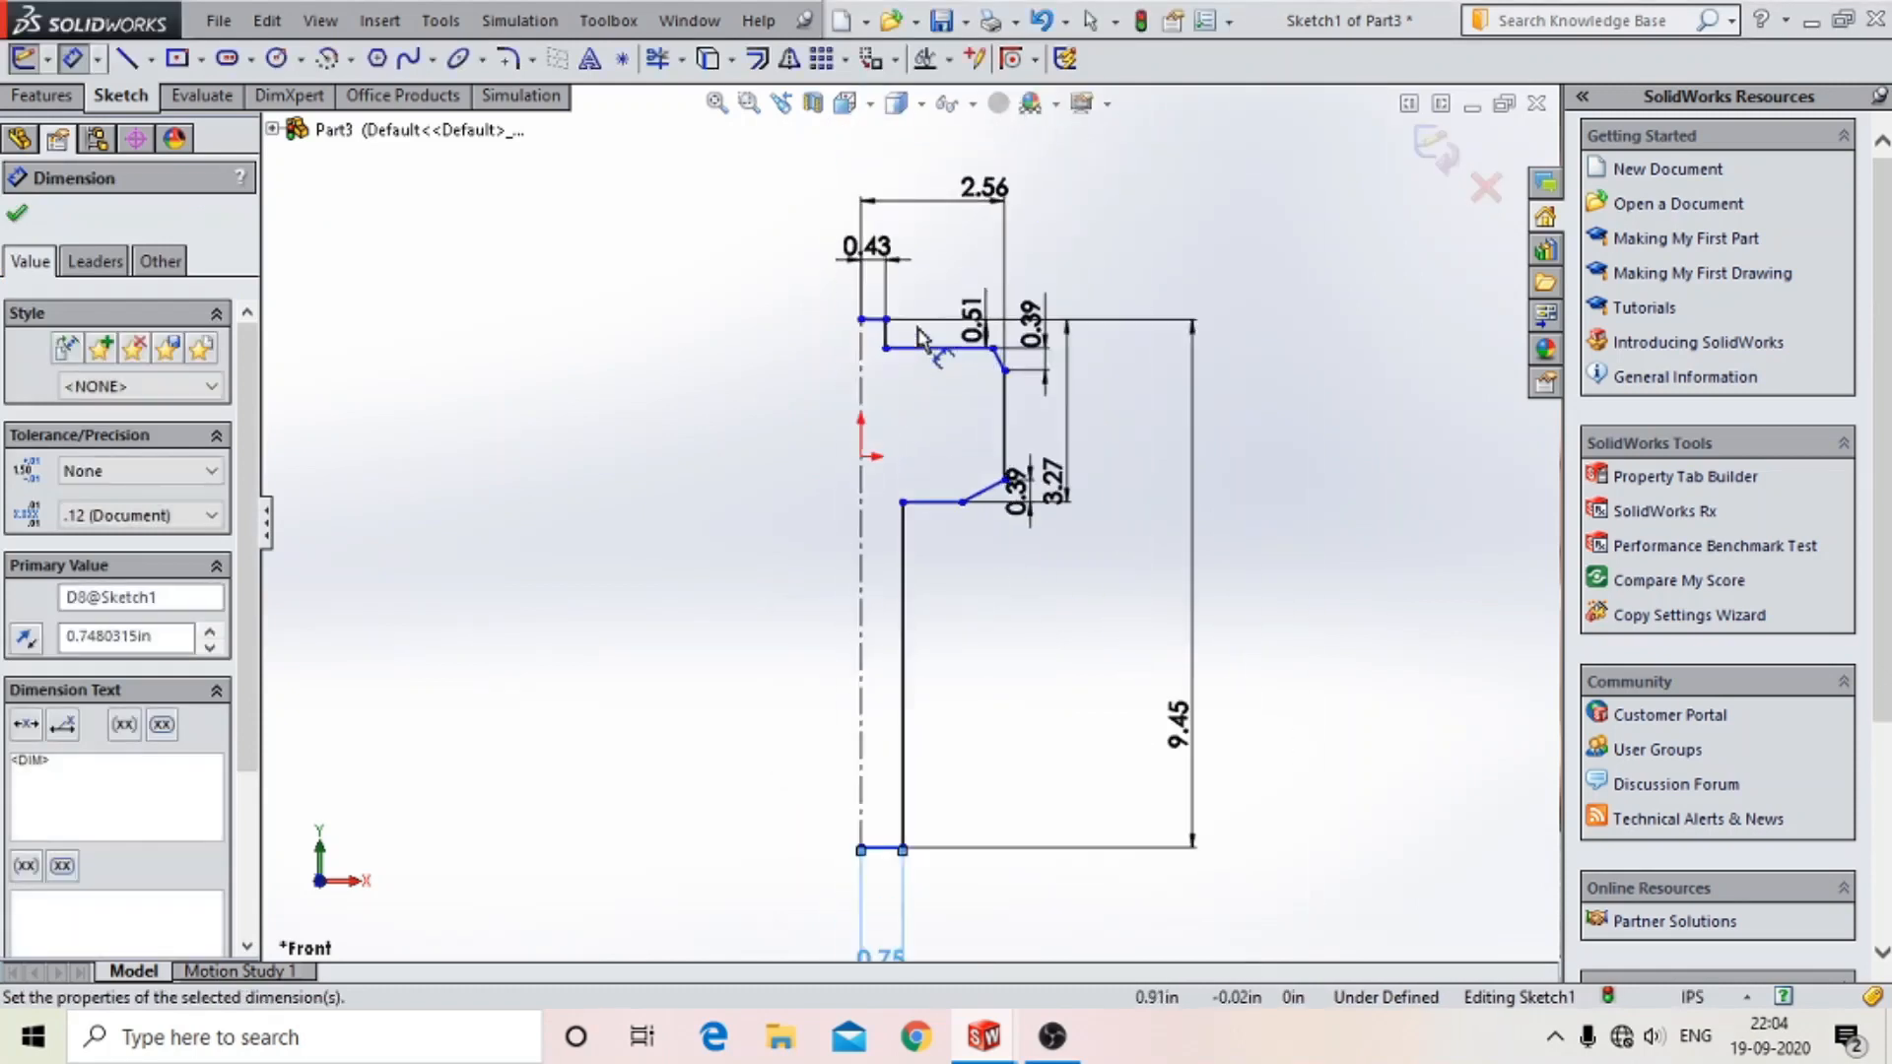
scroll(919, 328, "down", 5)
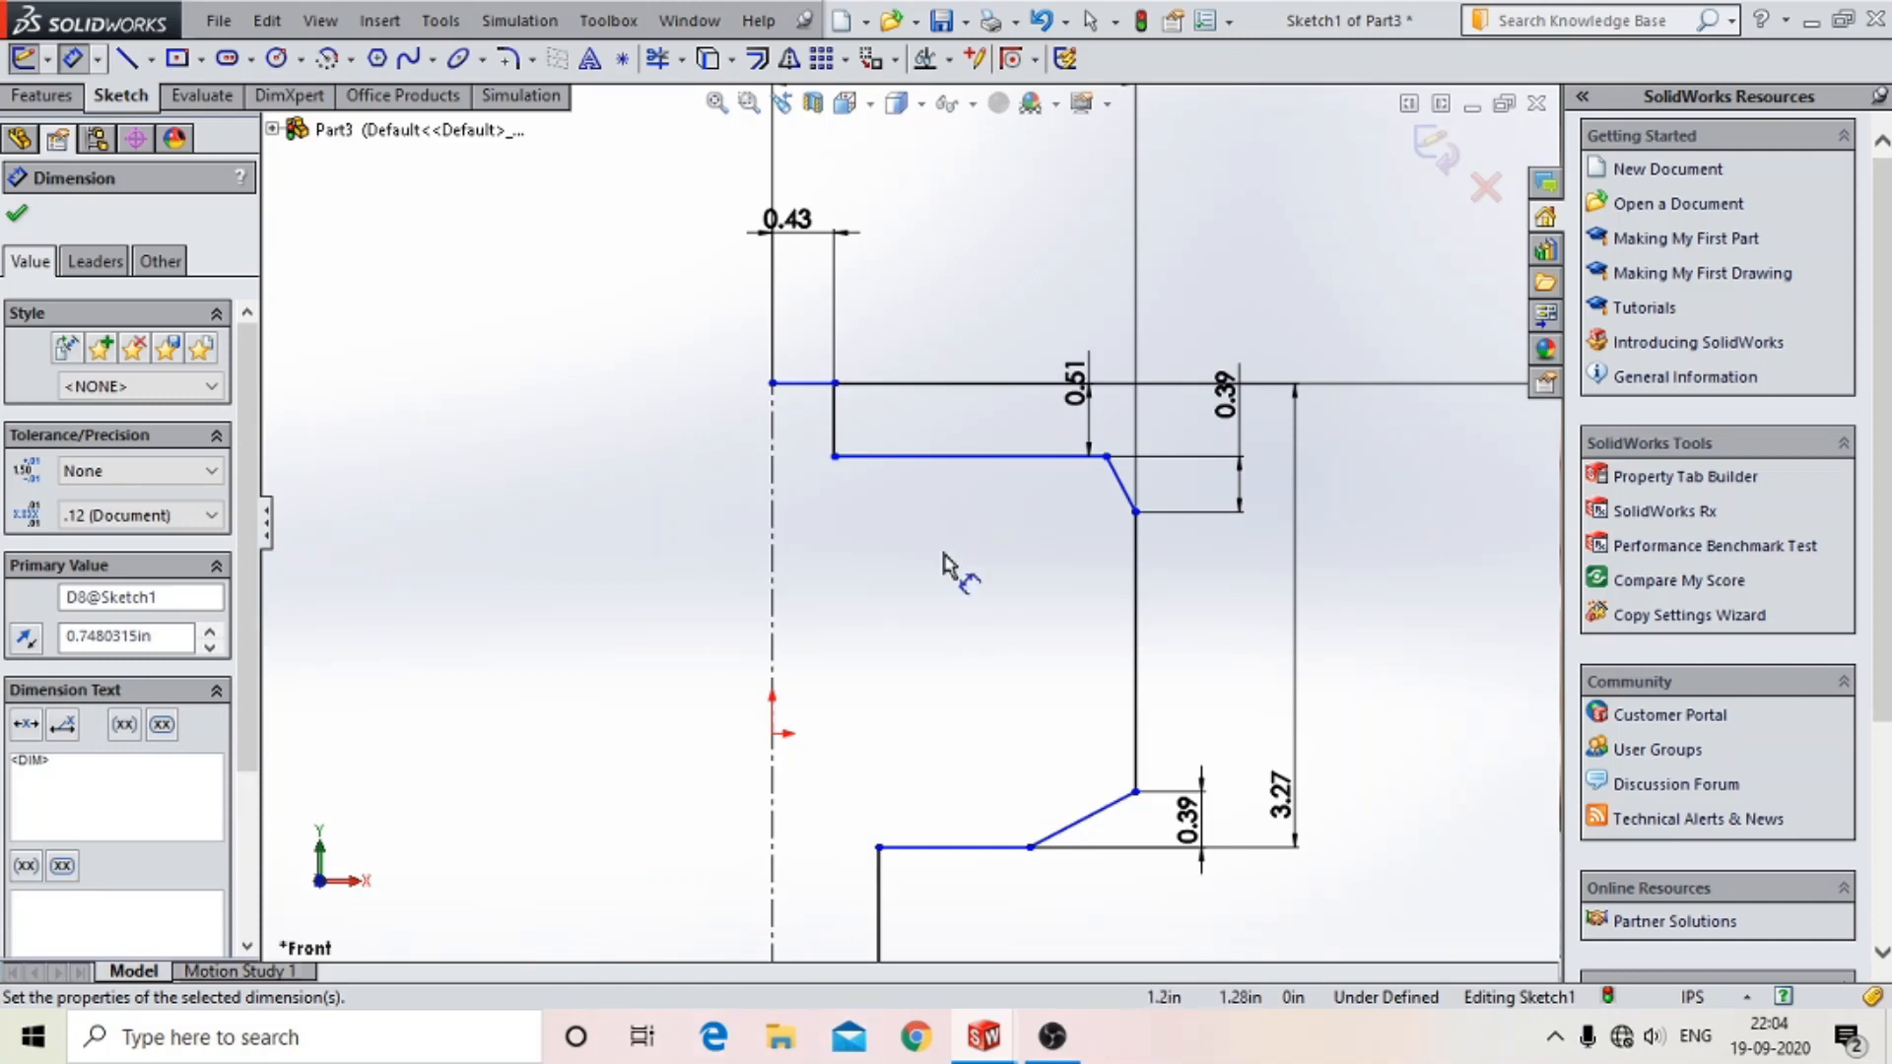
scroll(1187, 473, "up", 3)
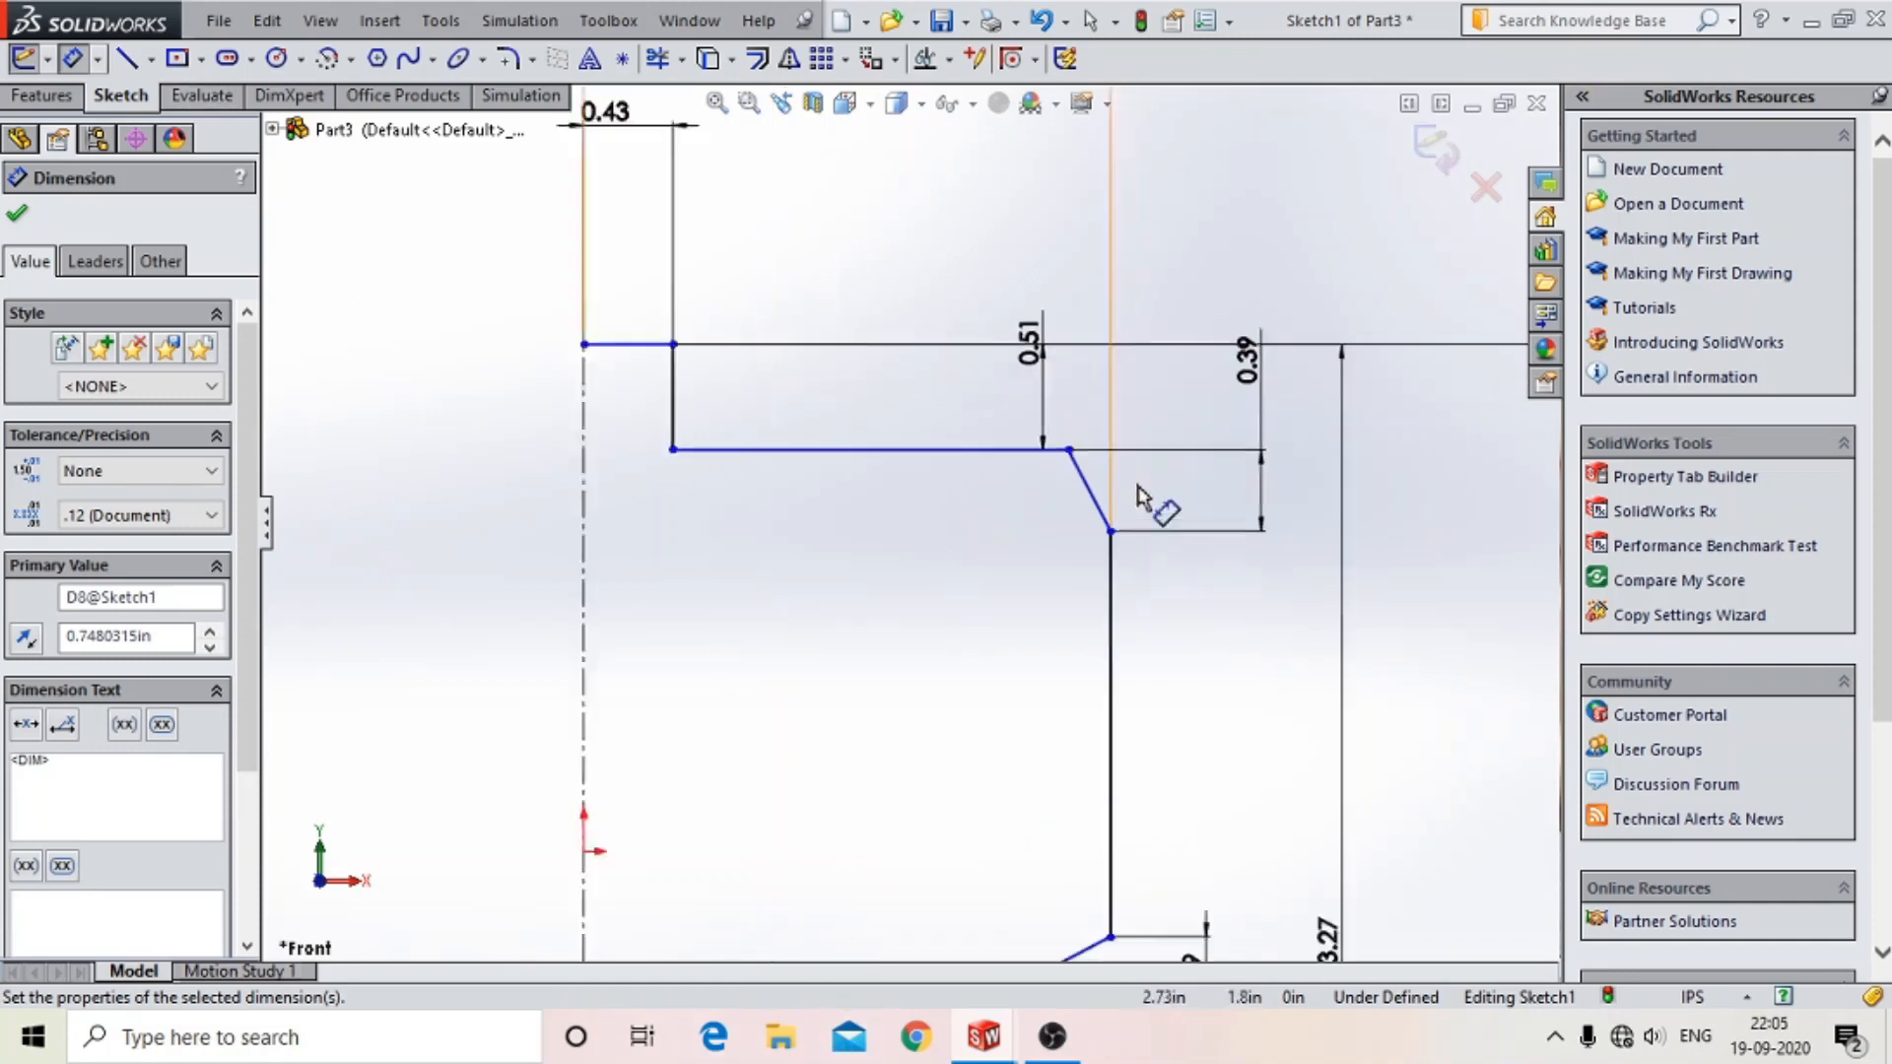
left_click(127, 59)
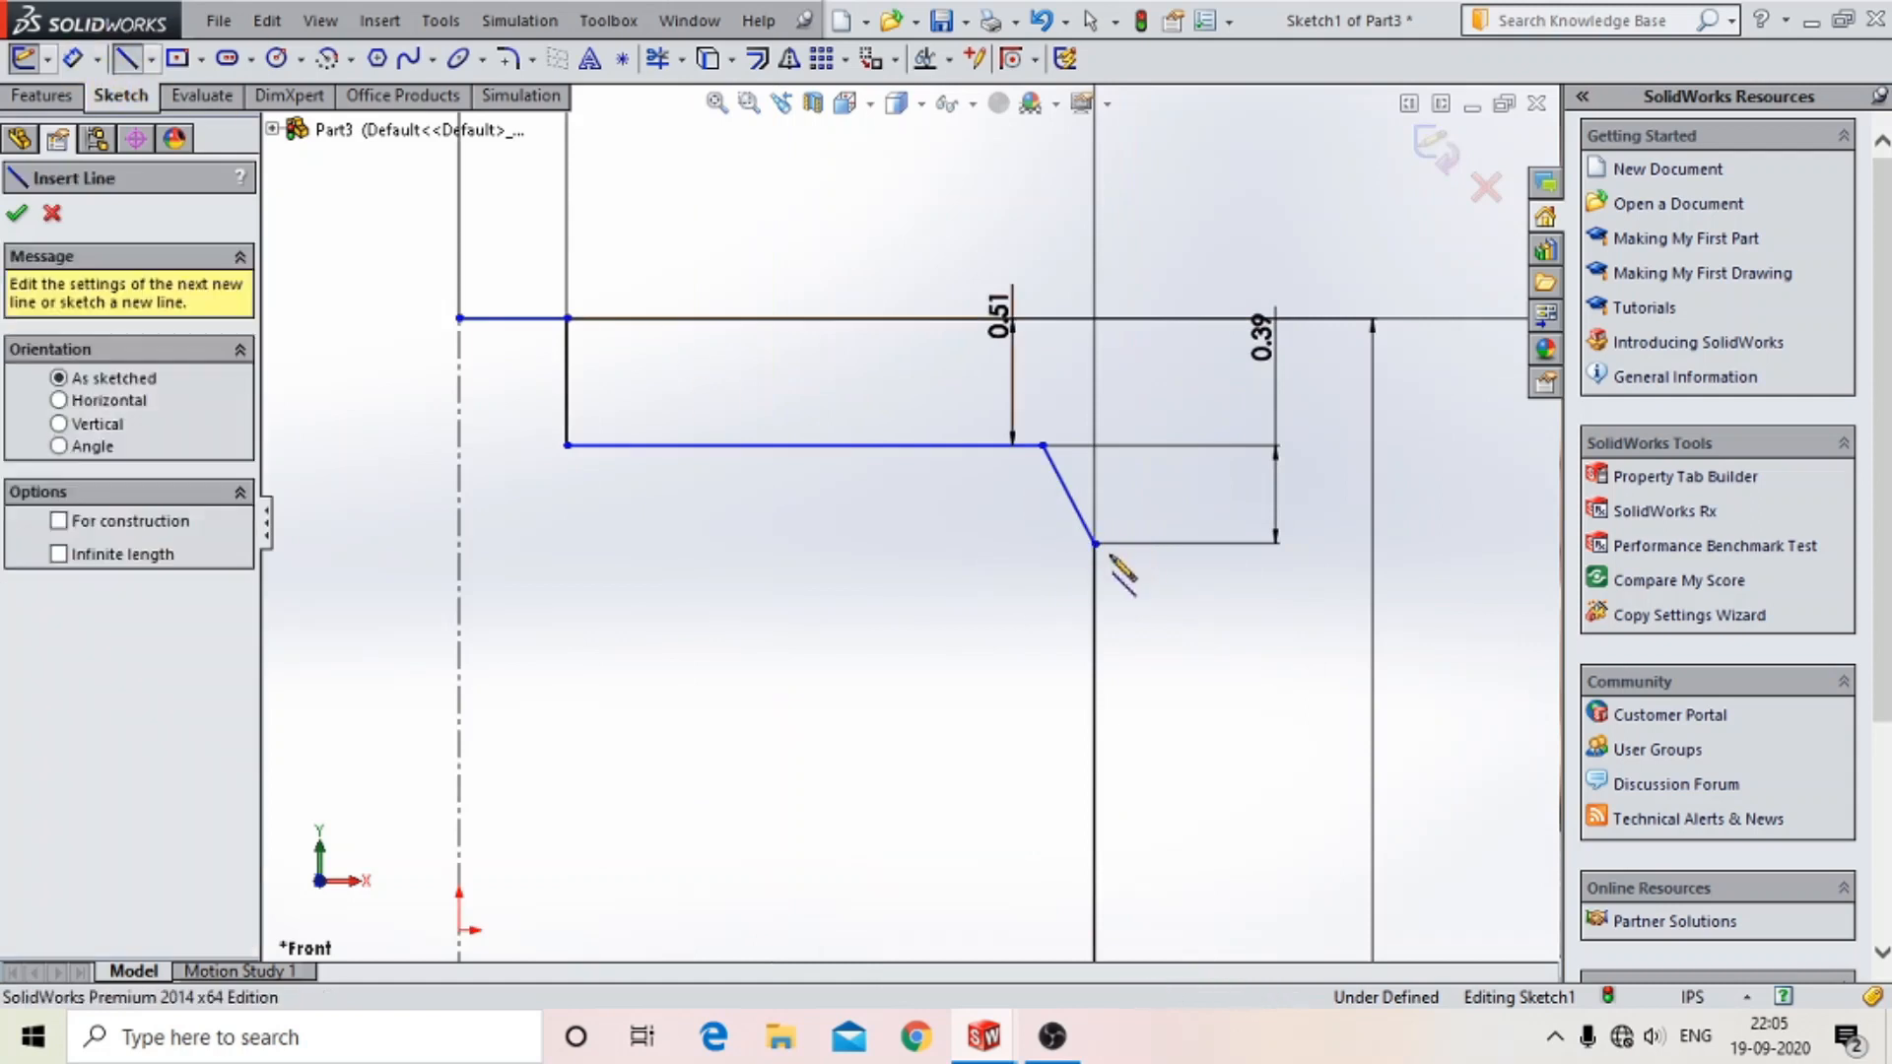
left_click(1094, 544)
key("Escape")
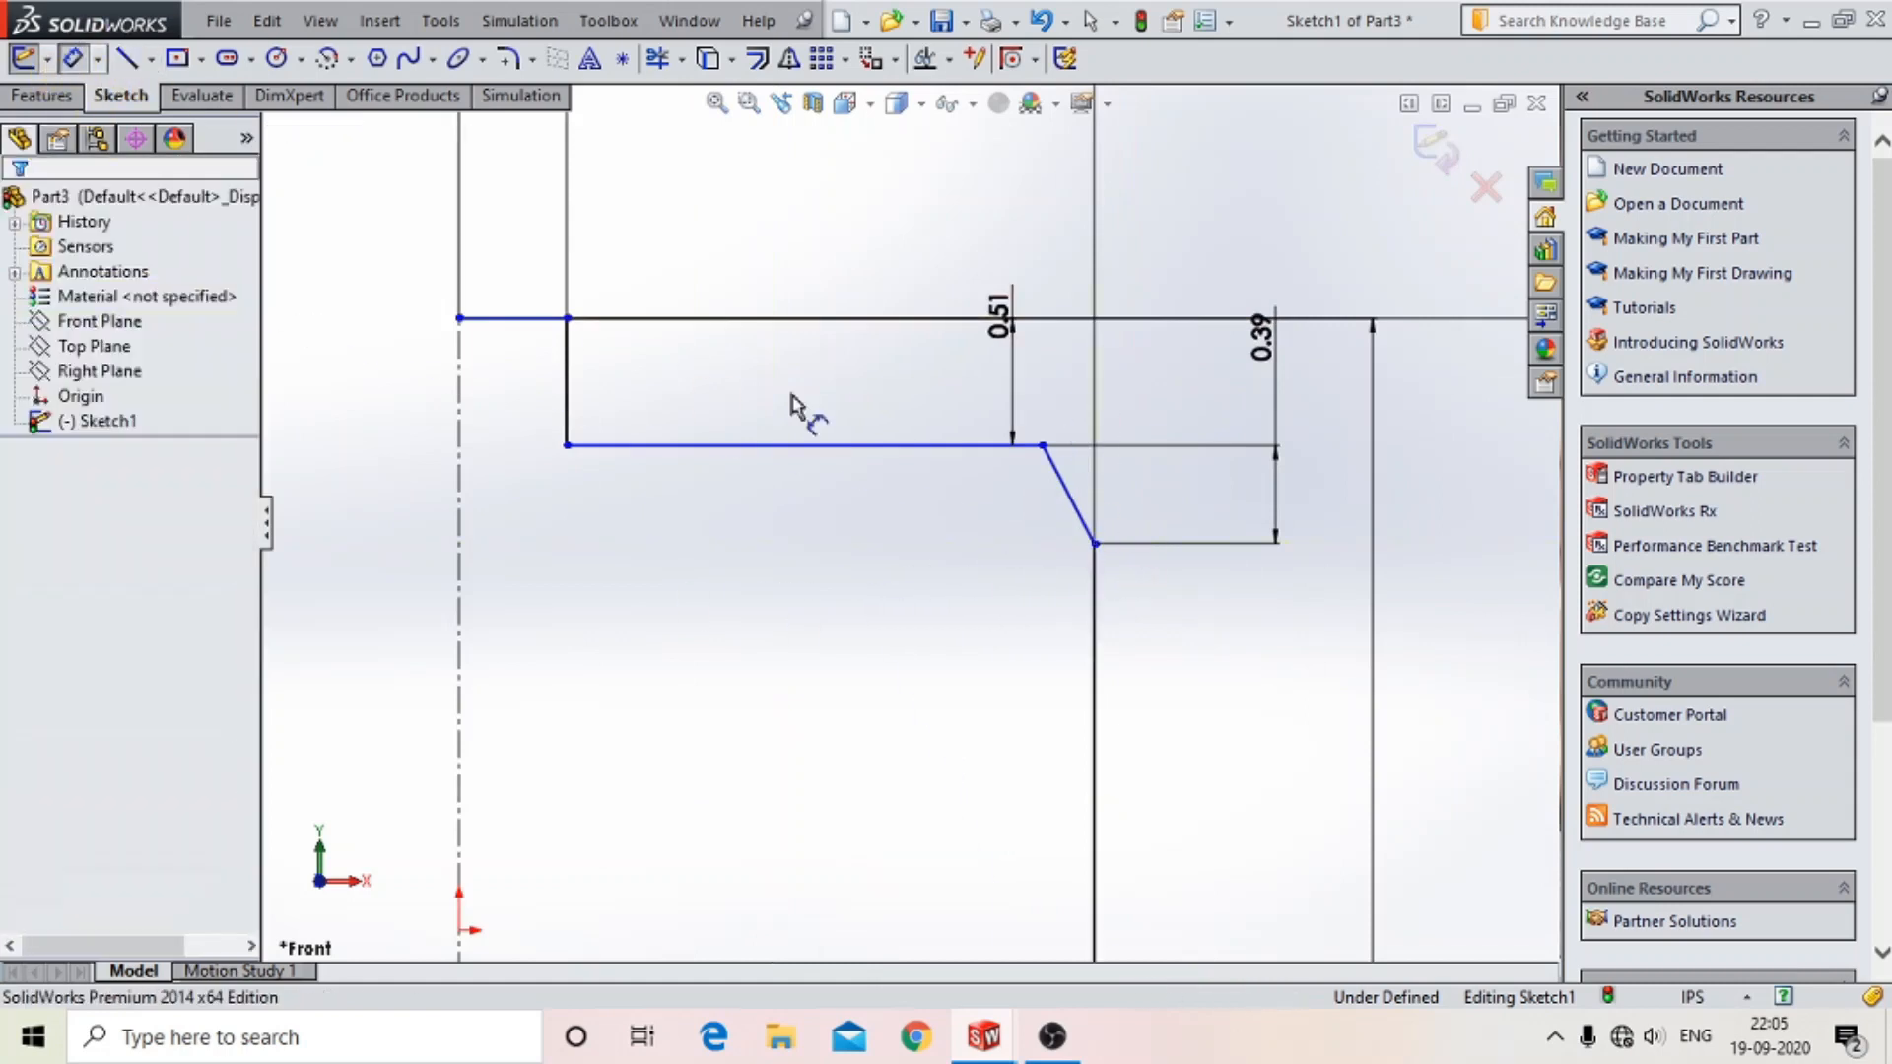
- Dimension the angle between the upper chamfer line and the collar's outer vertical edge as 45 degrees
left_click(1072, 507)
left_click(1095, 581)
left_click(1092, 473)
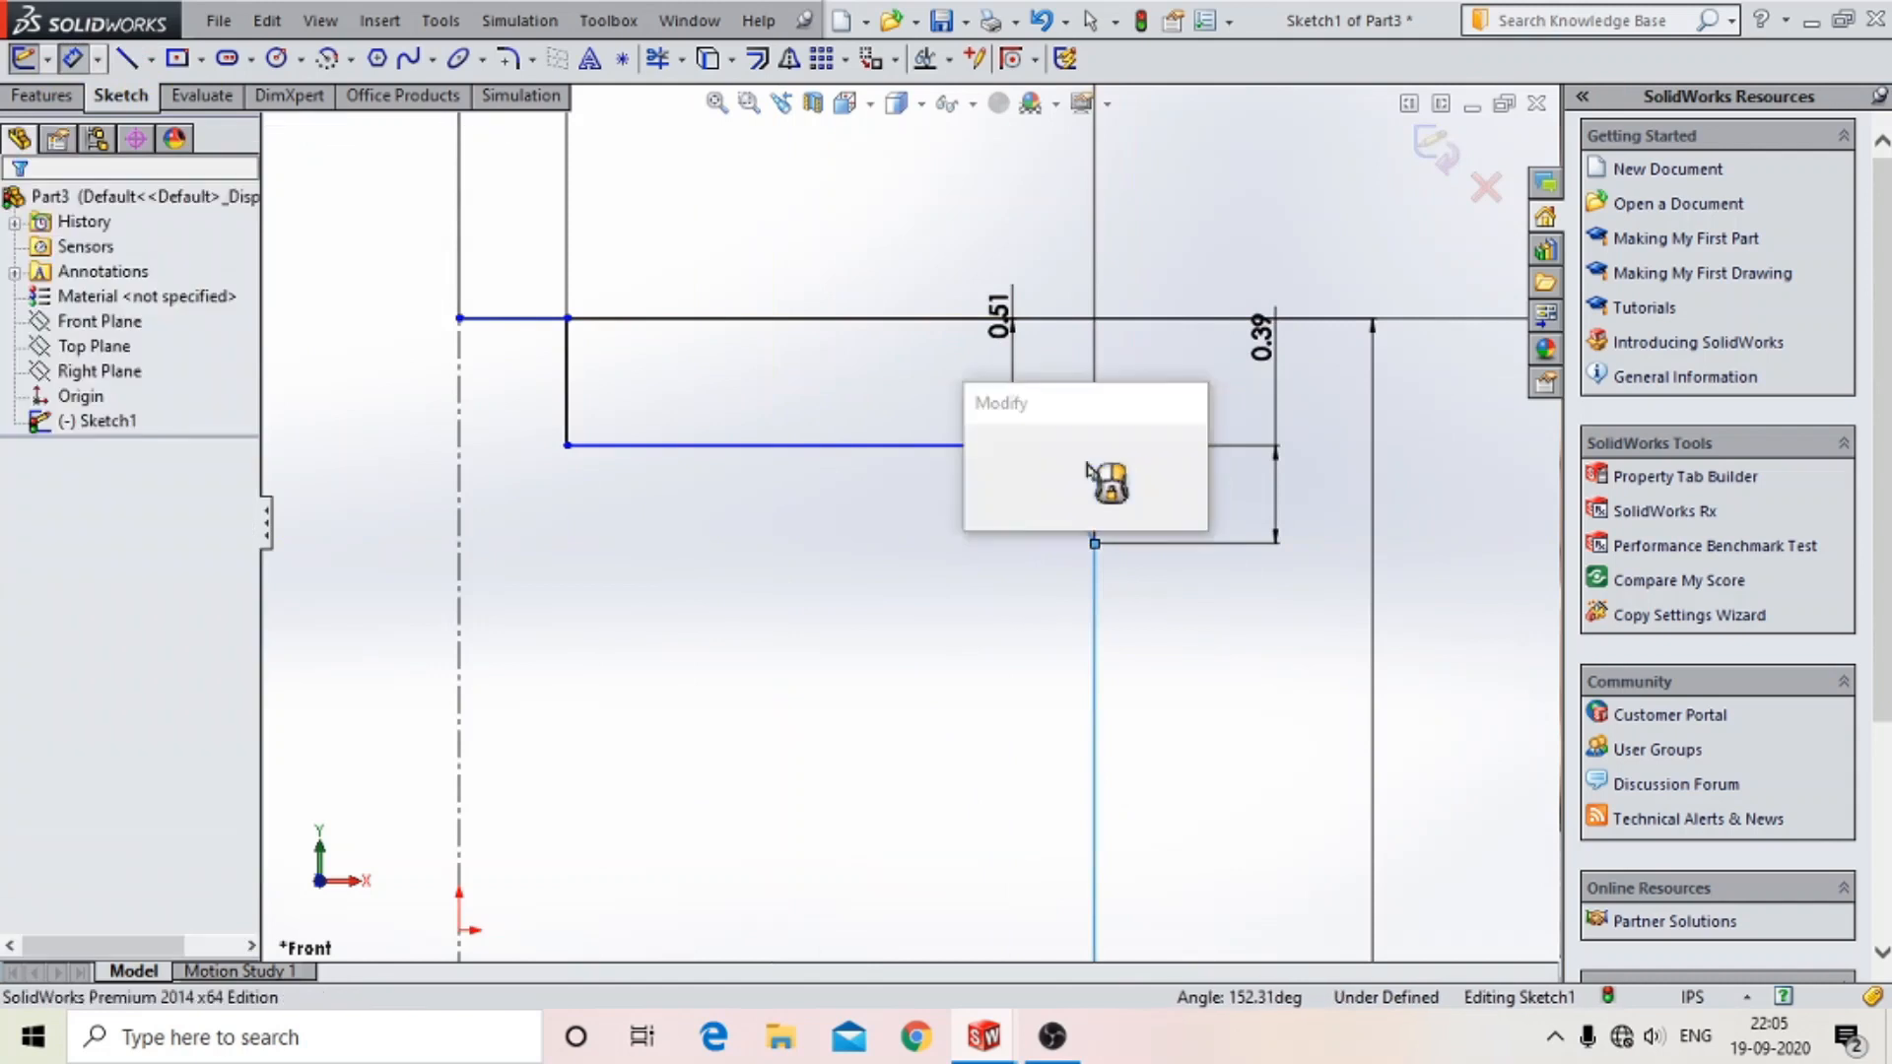
type("45.00")
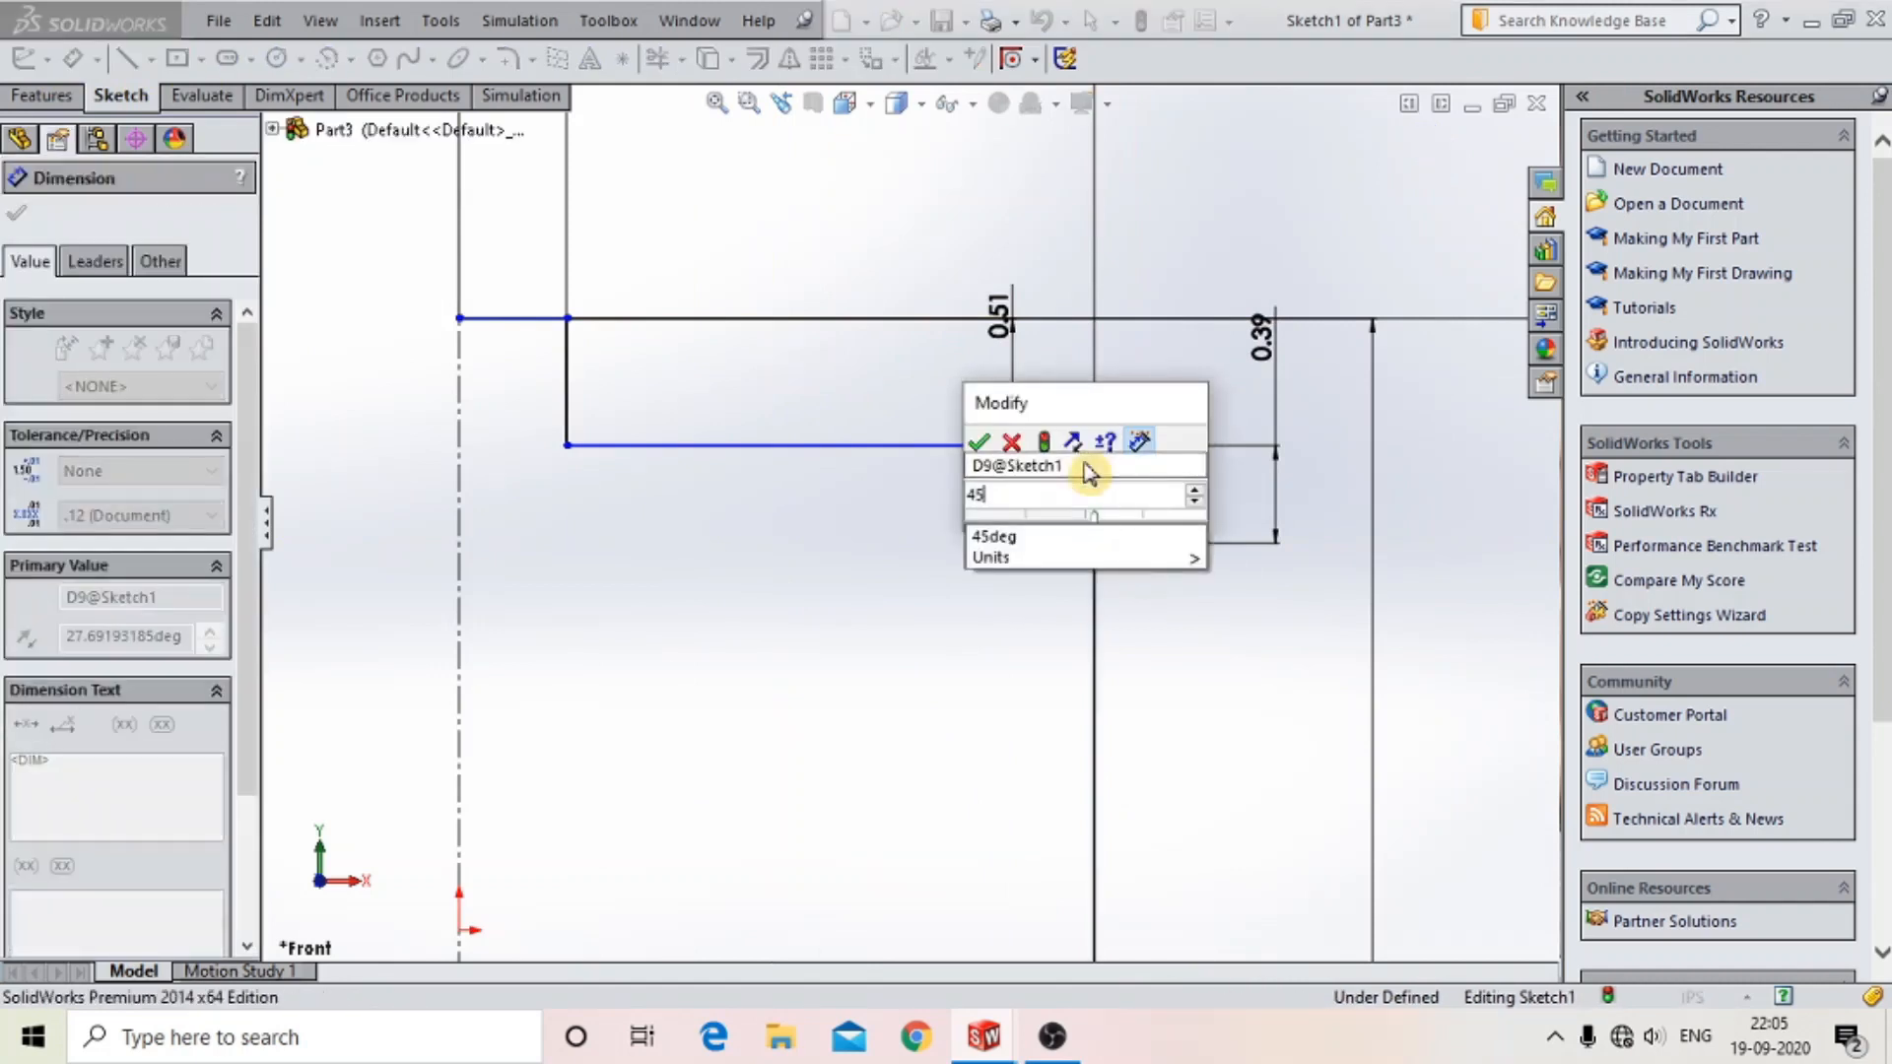
type("deg")
key("Return")
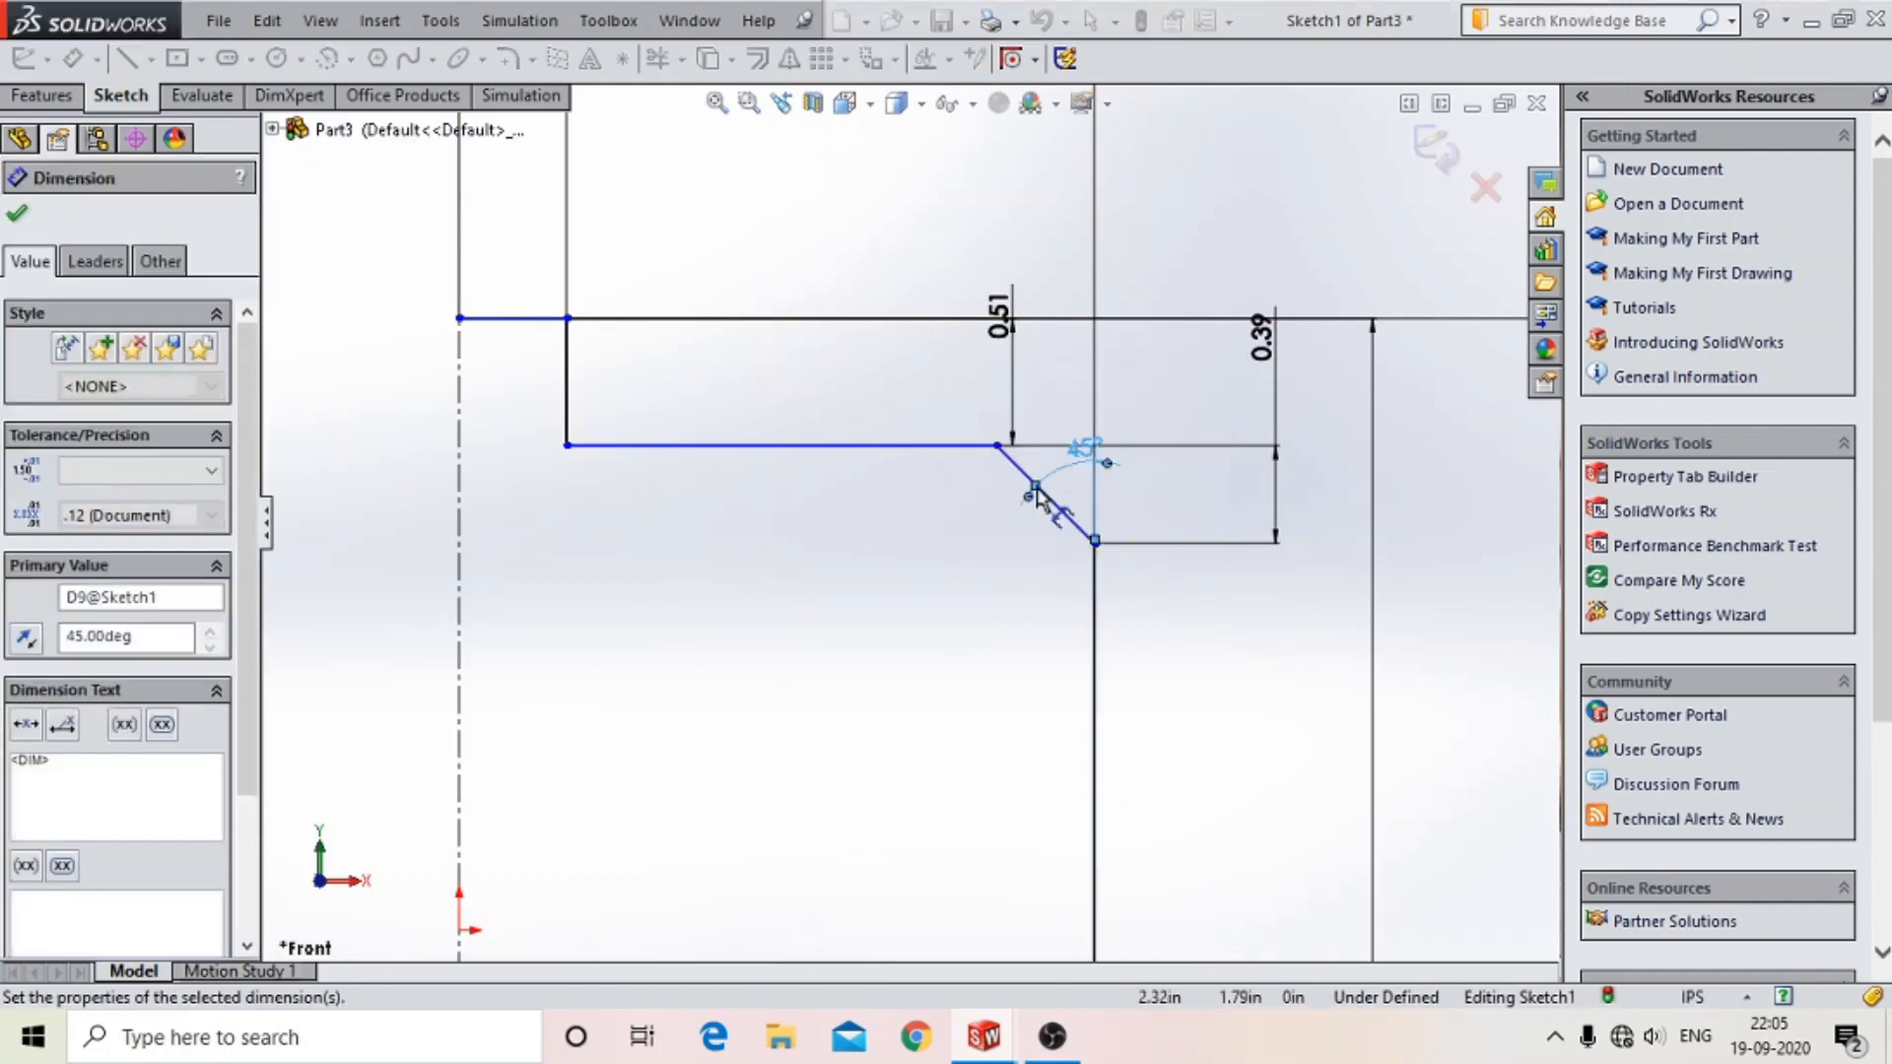
- Dimension the angle between the lower chamfer line and the collar's outer vertical edge
scroll(1034, 492, "up", 3)
scroll(936, 584, "up", 2)
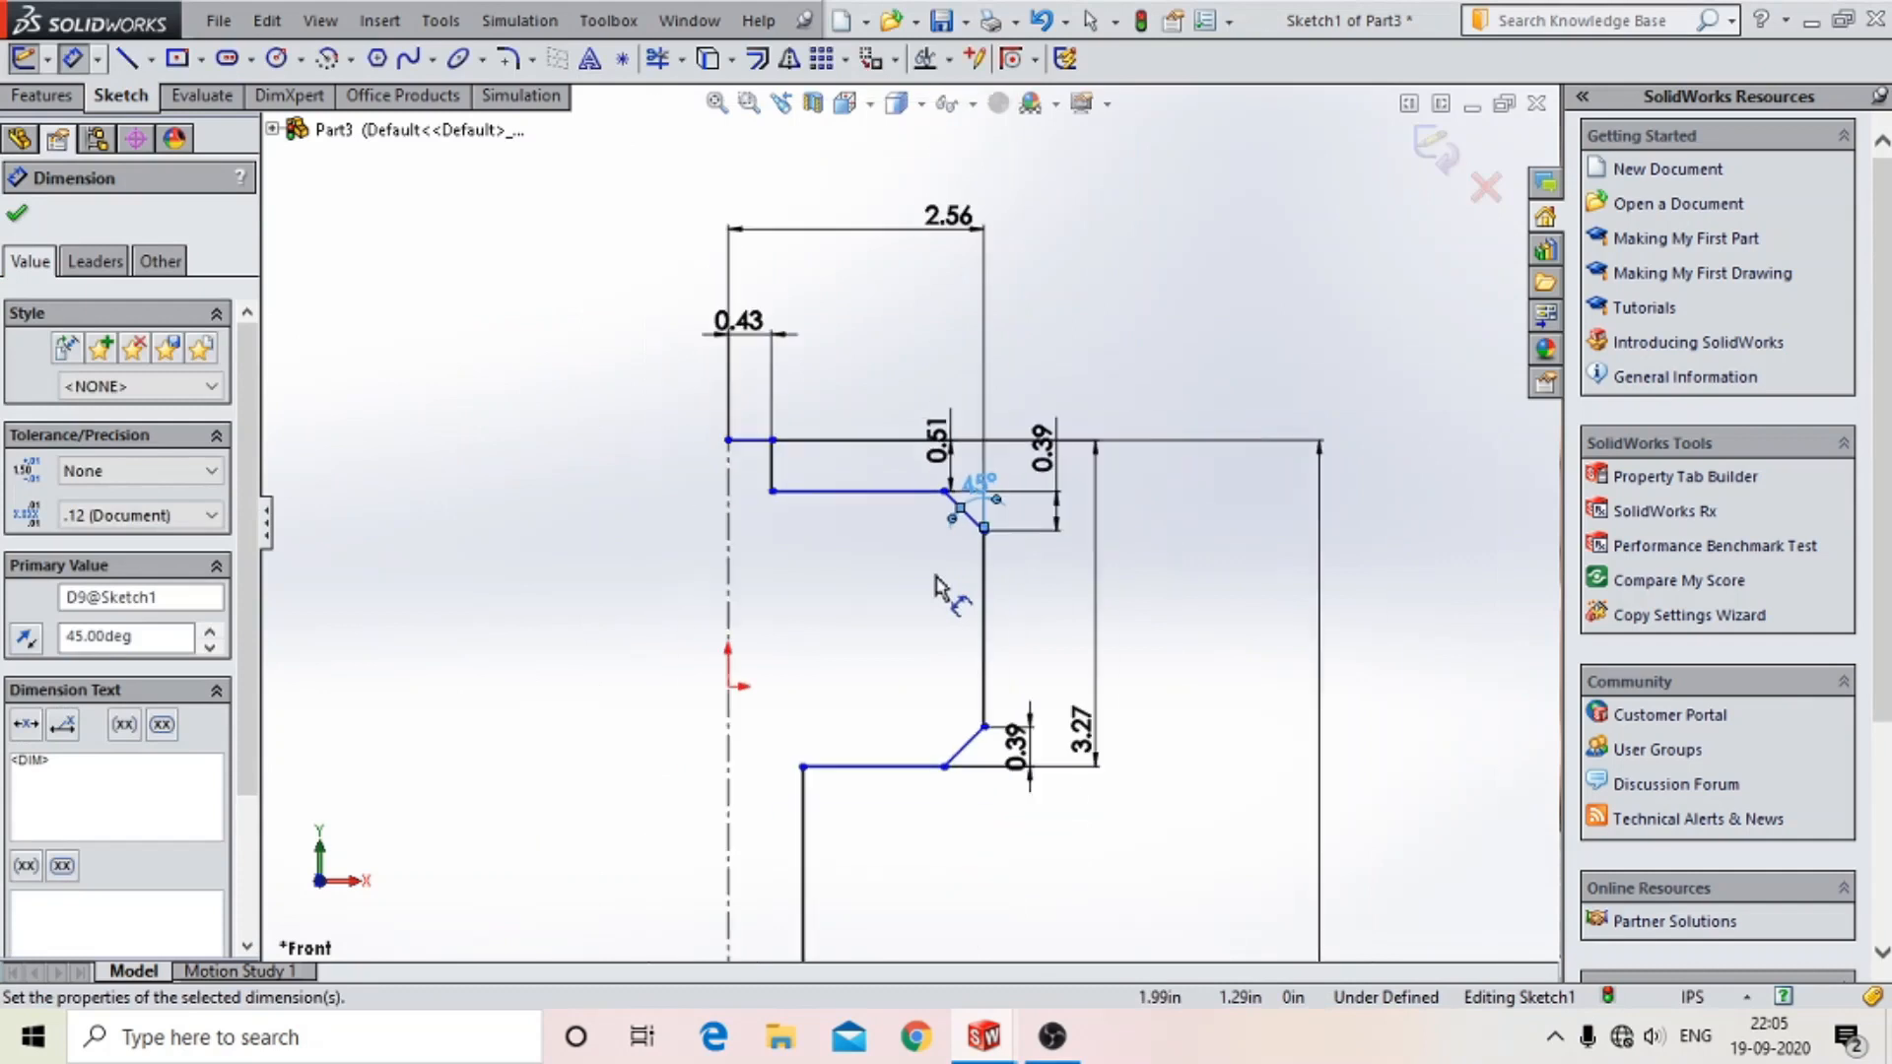
scroll(1035, 709, "down", 4)
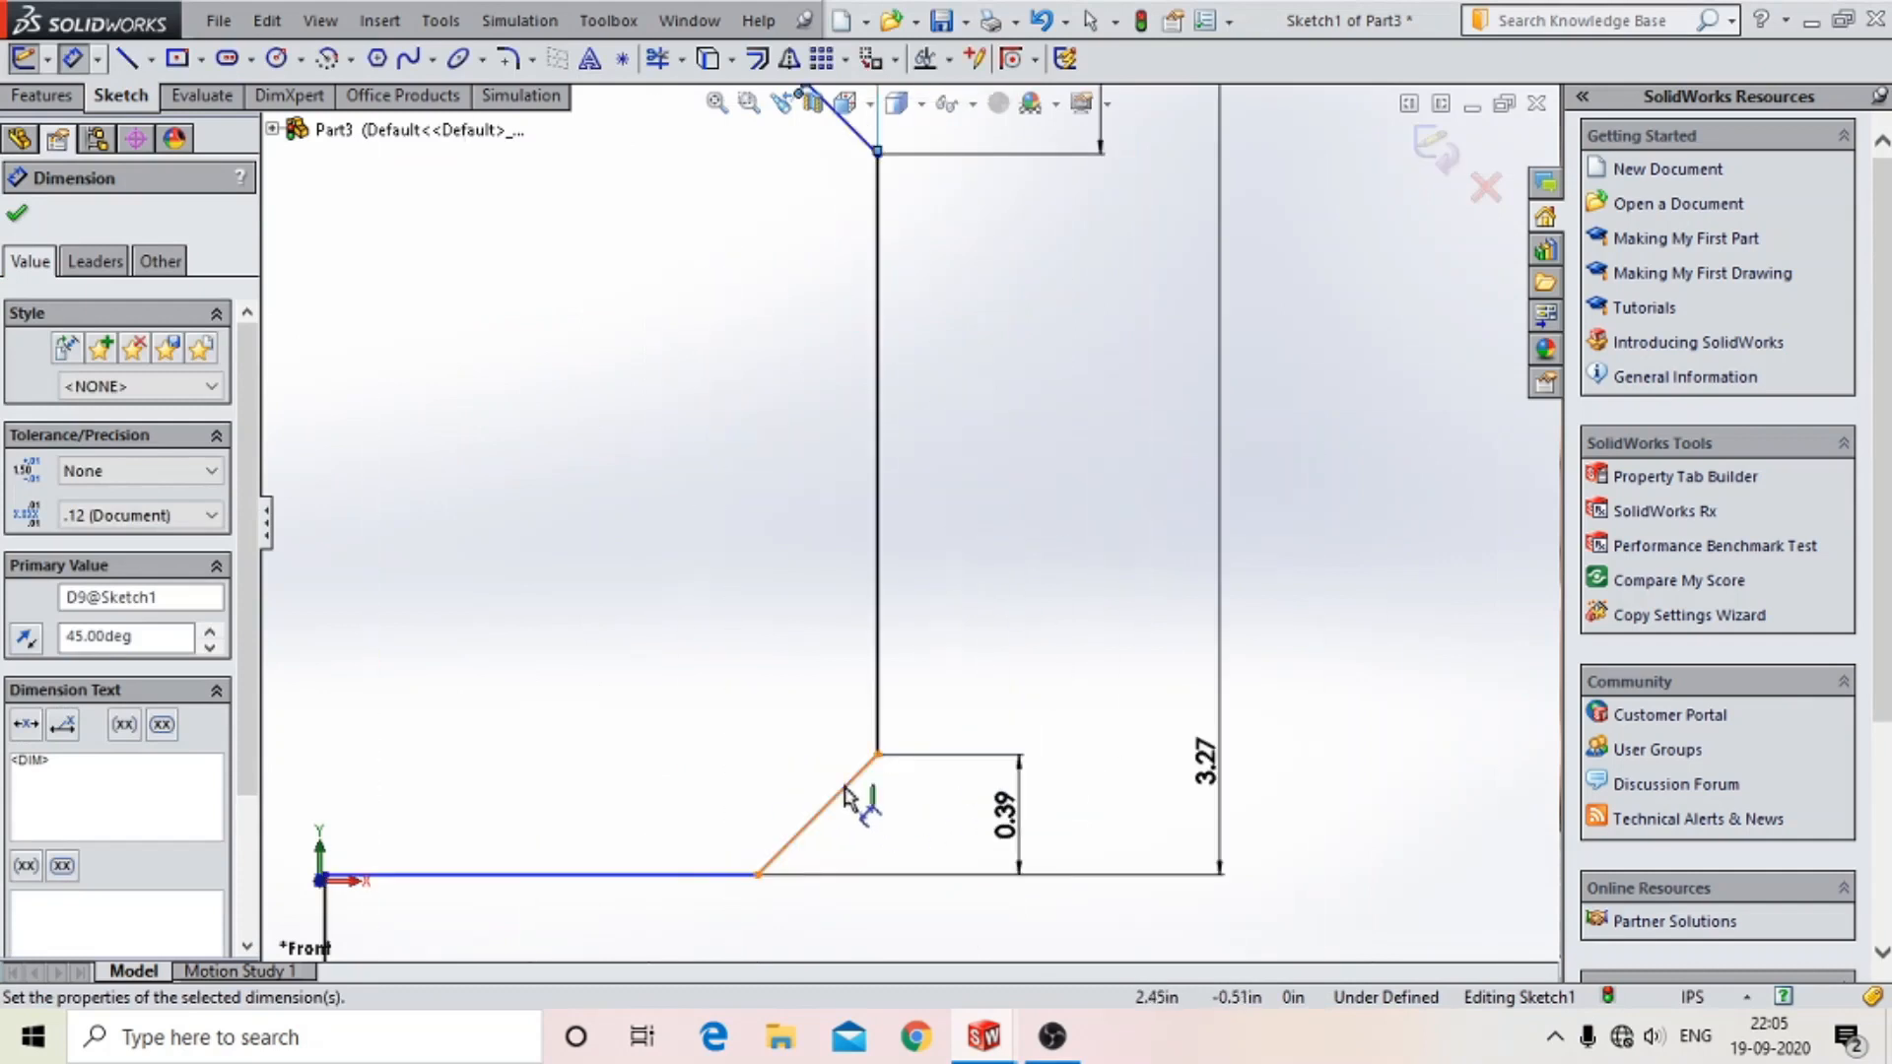
left_click(857, 774)
left_click(878, 724)
left_click(859, 831)
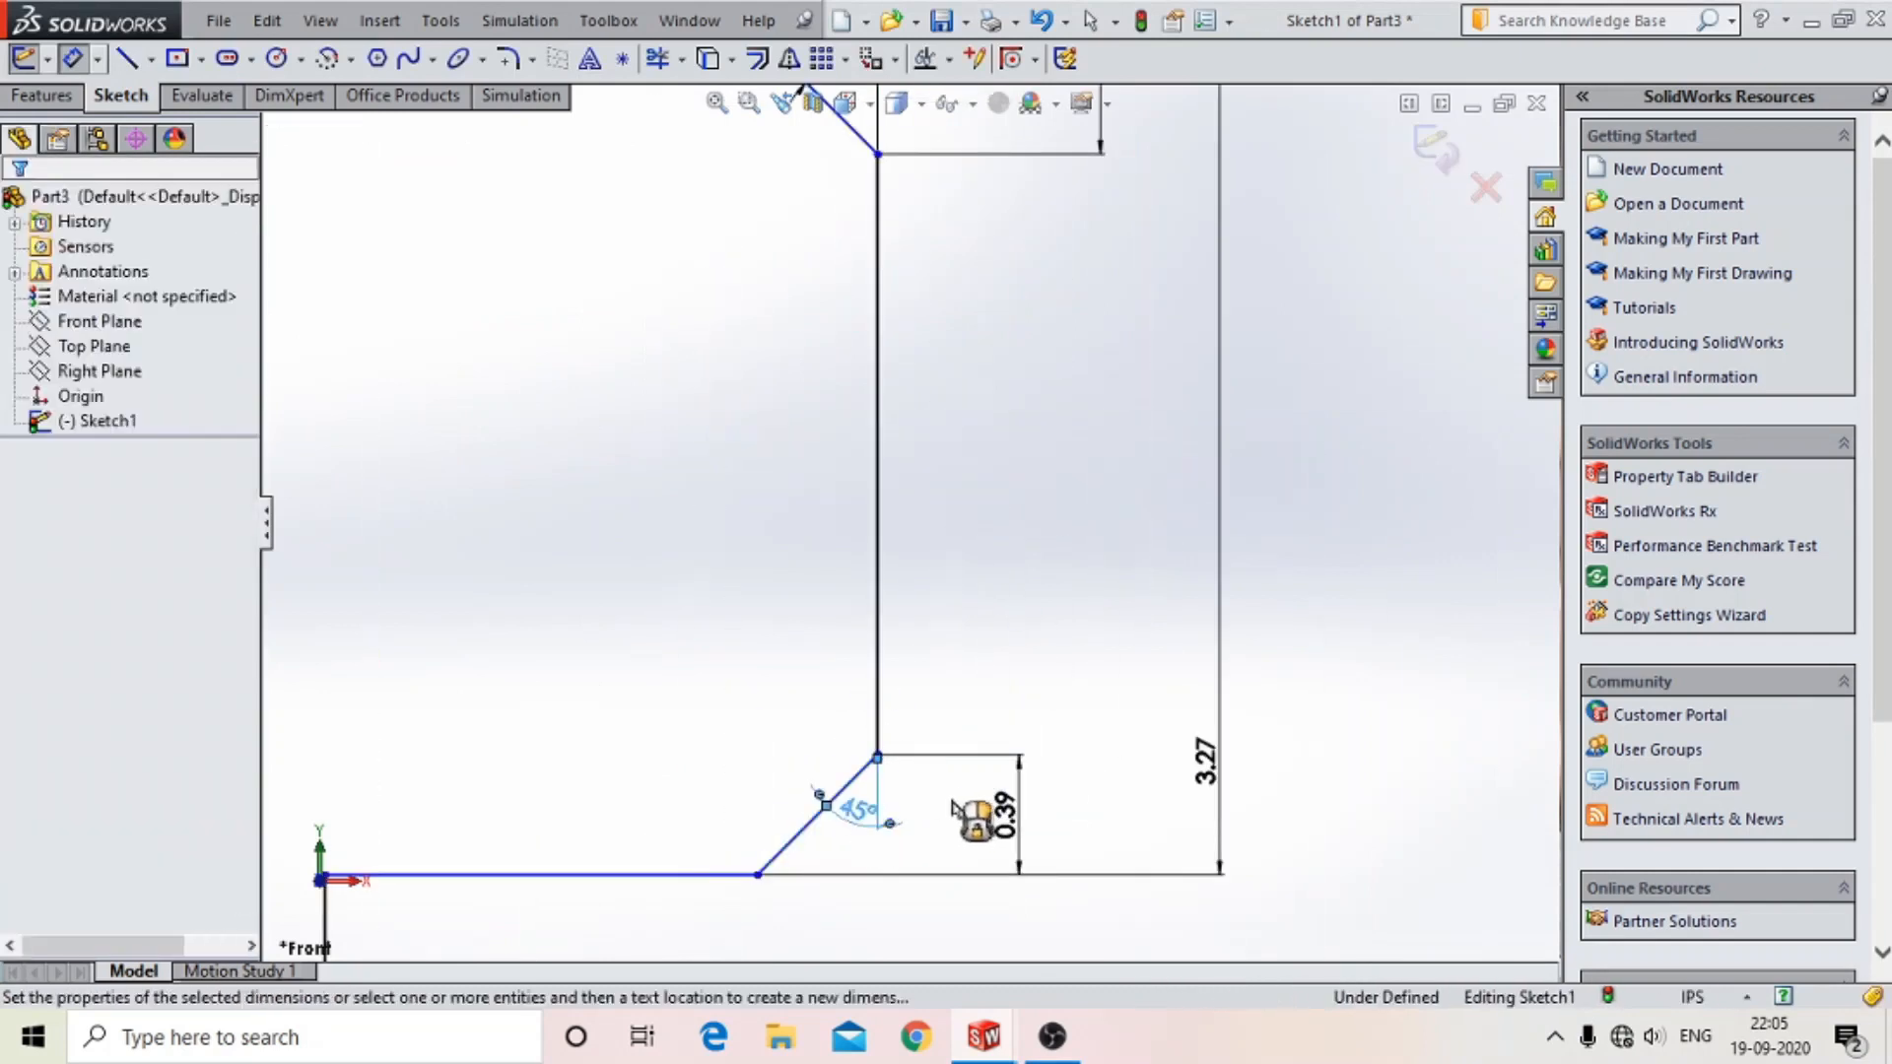
scroll(887, 724, "up", 3)
scroll(897, 655, "up", 5)
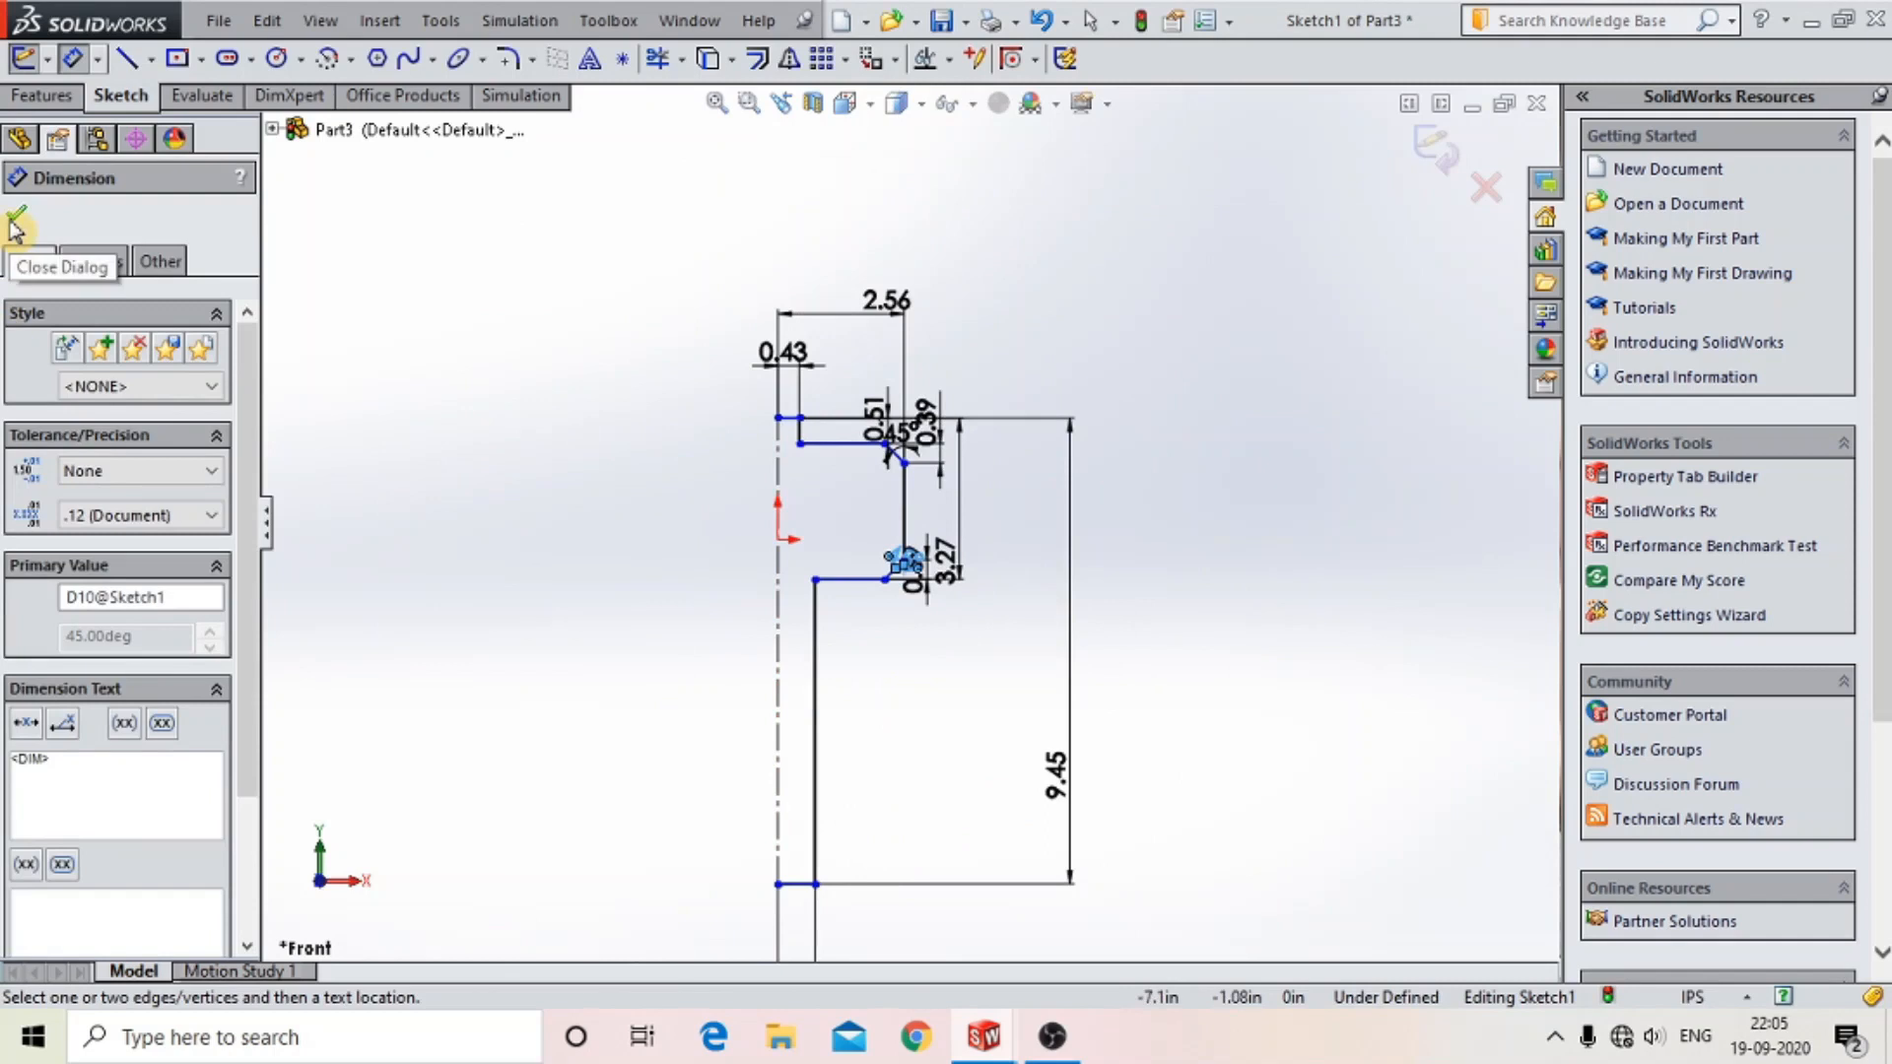
left_click(15, 227)
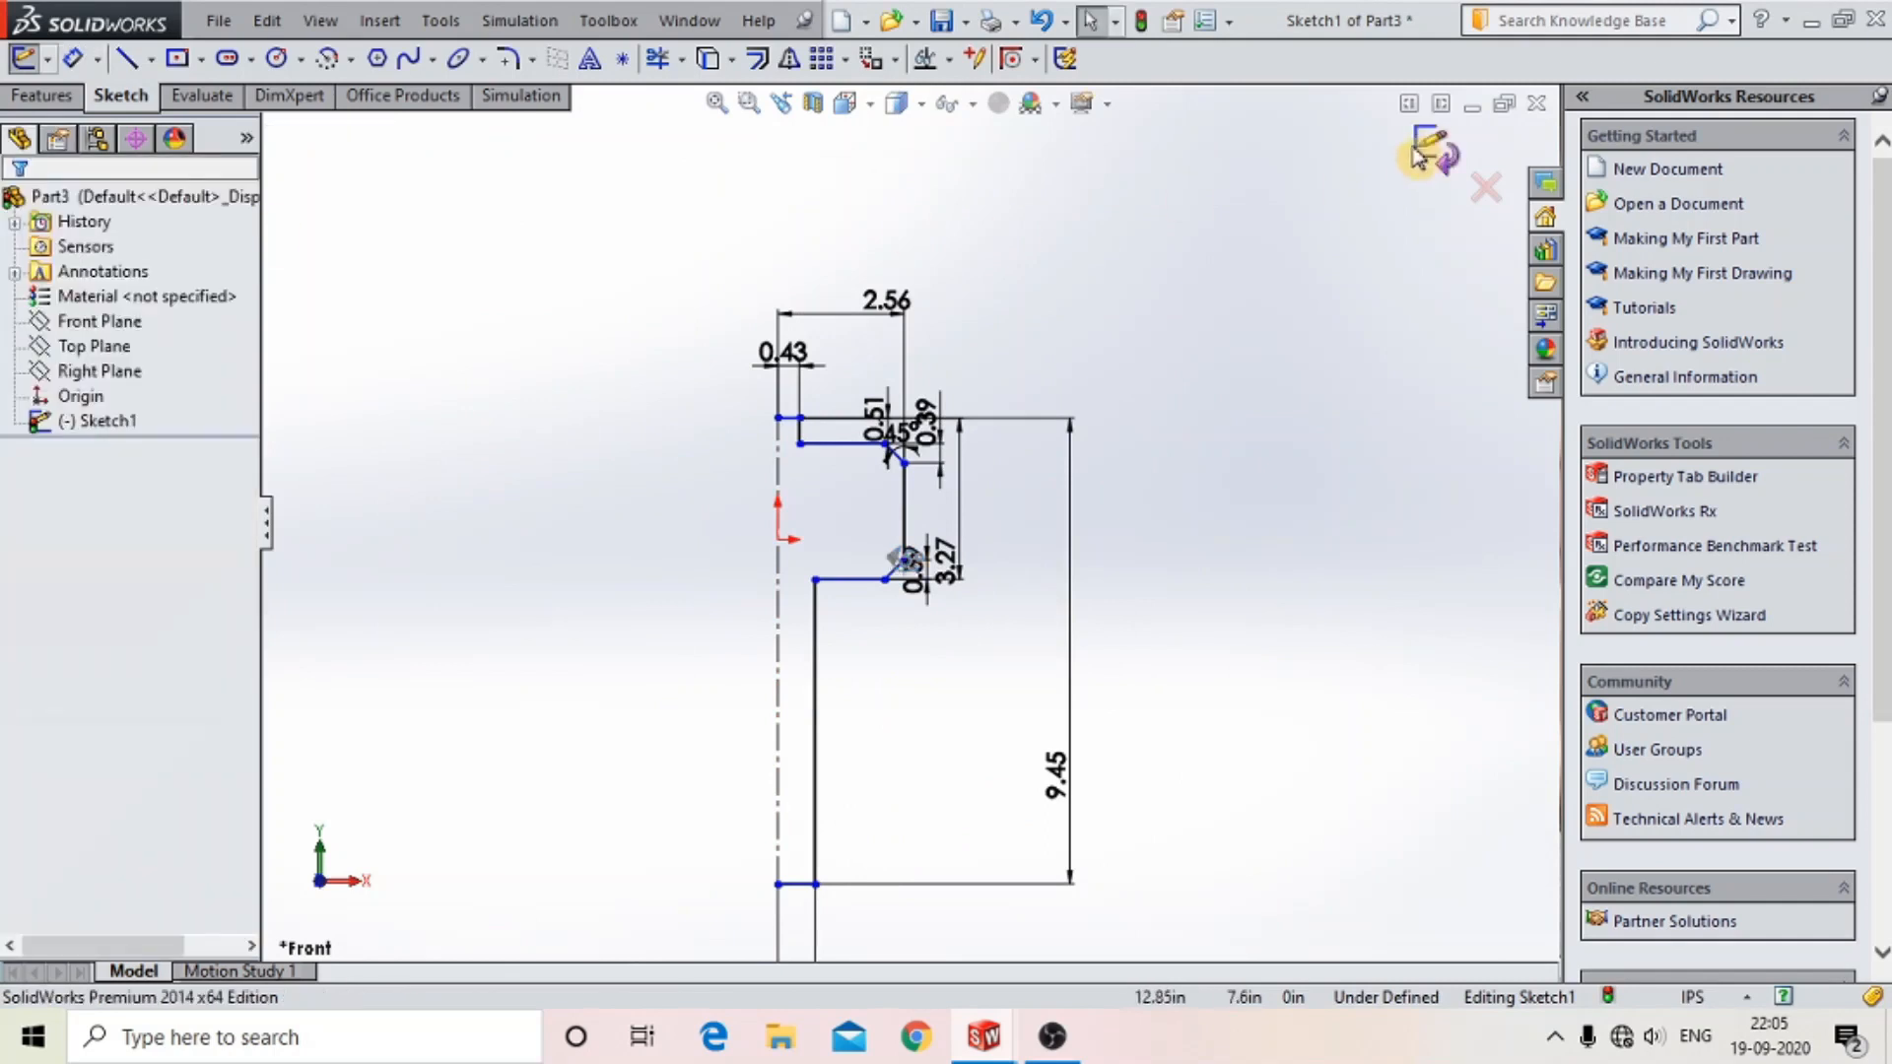
- Revolve the screw profile 360 degrees about its centerline, letting the open sketch be closed automatically
left_click(37, 104)
left_click(55, 59)
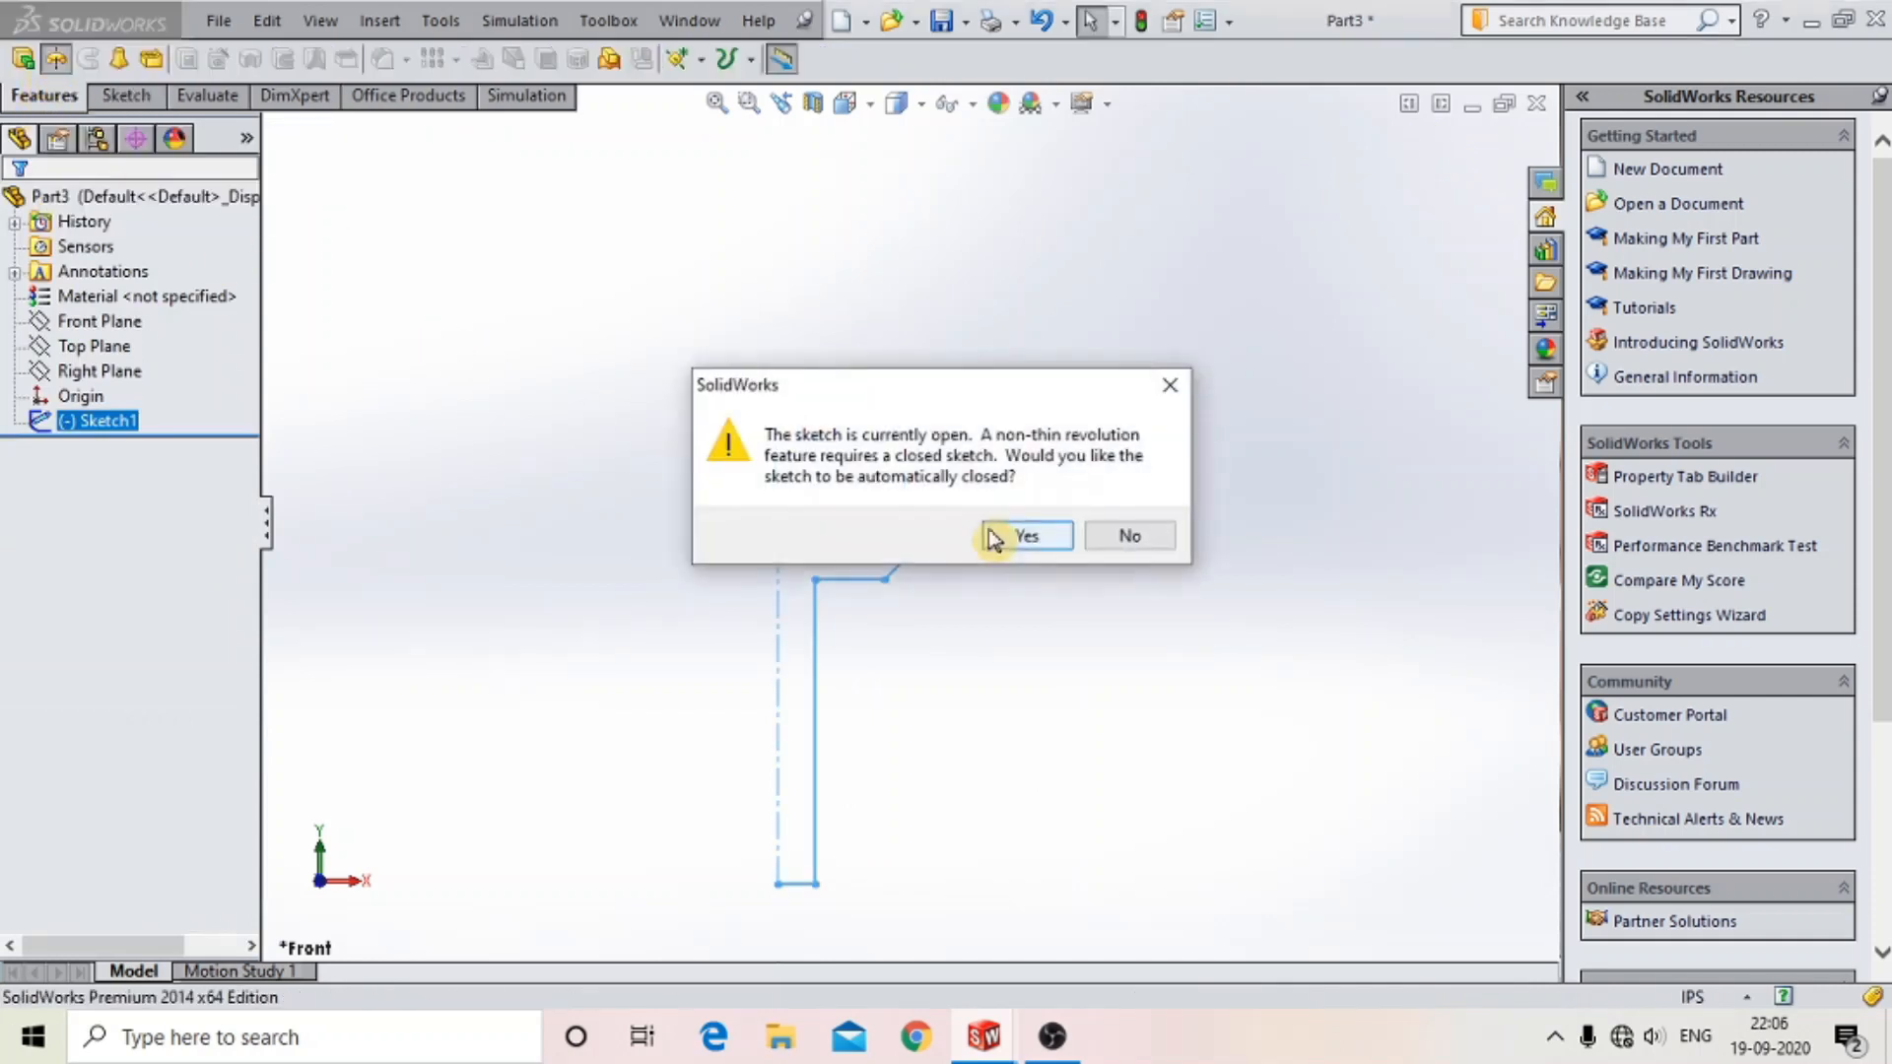
left_click(1051, 544)
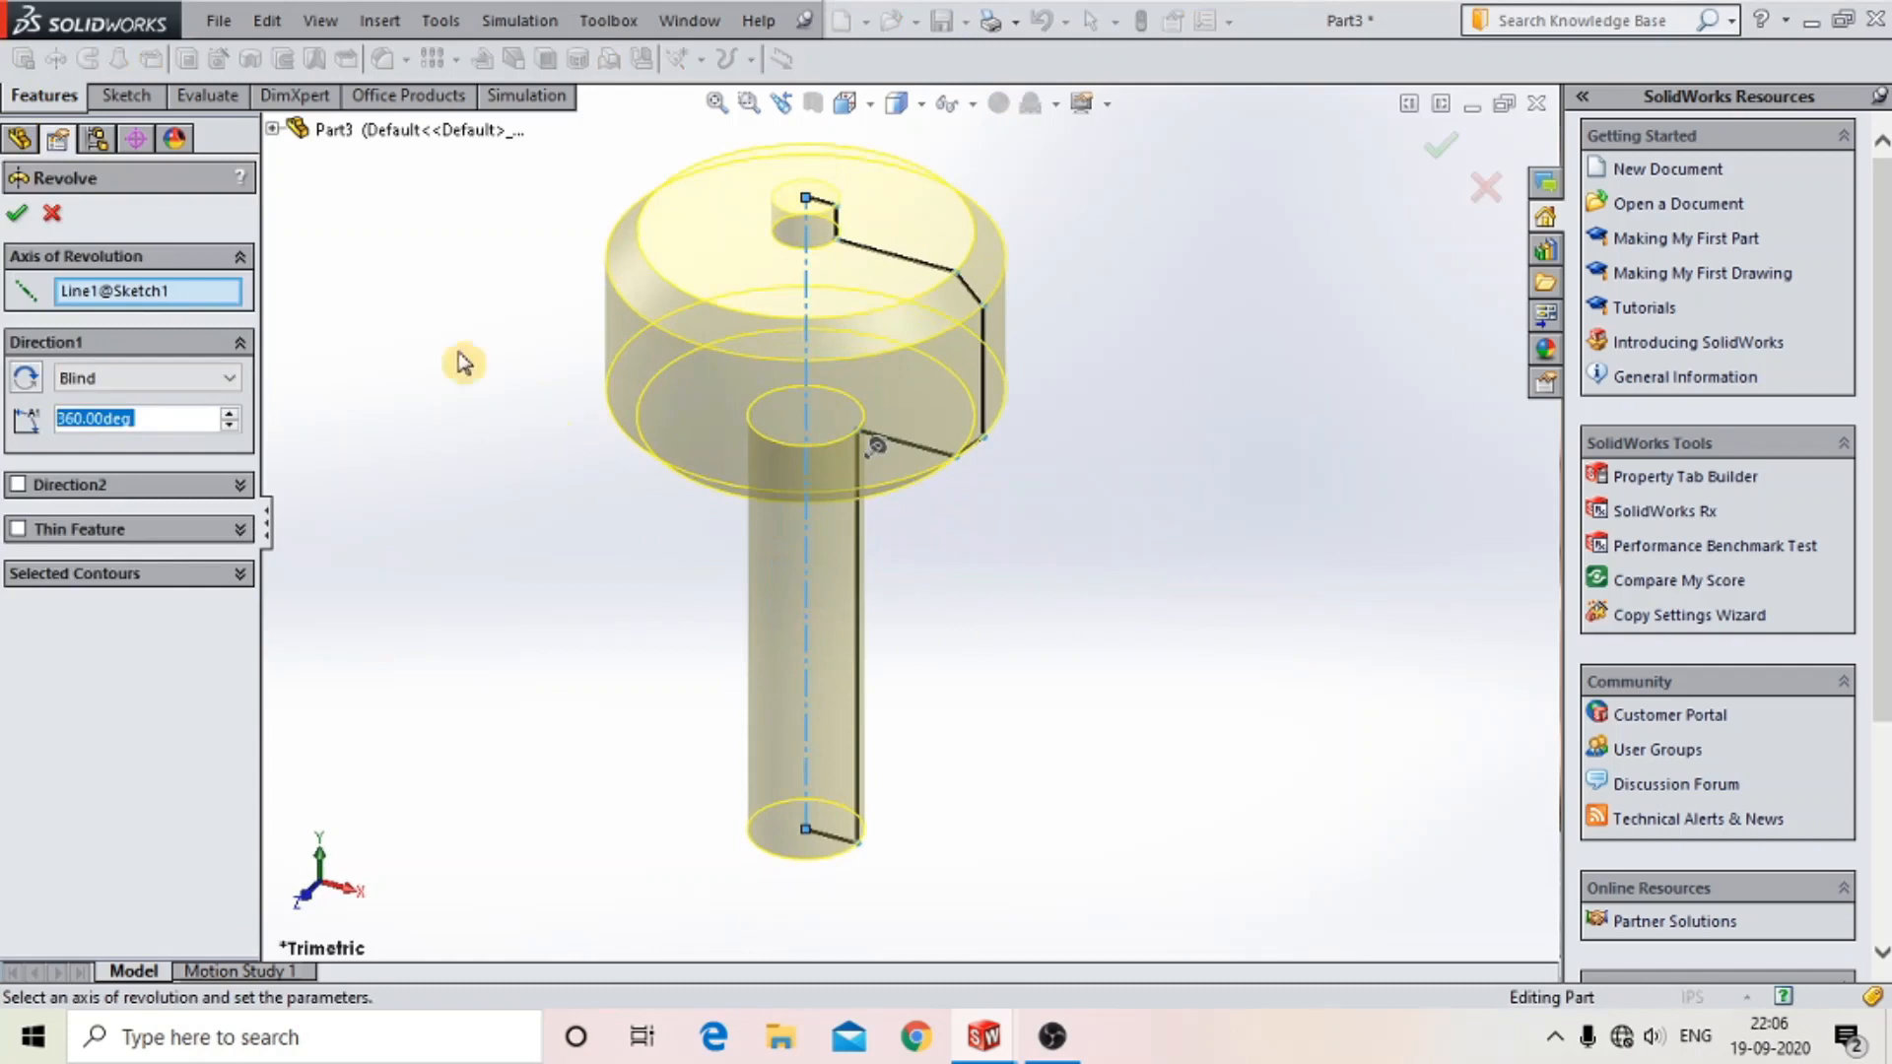
left_click(13, 214)
middle_click_drag(961, 399, 1055, 277)
scroll(972, 295, "down", 2)
scroll(880, 349, "up", 3)
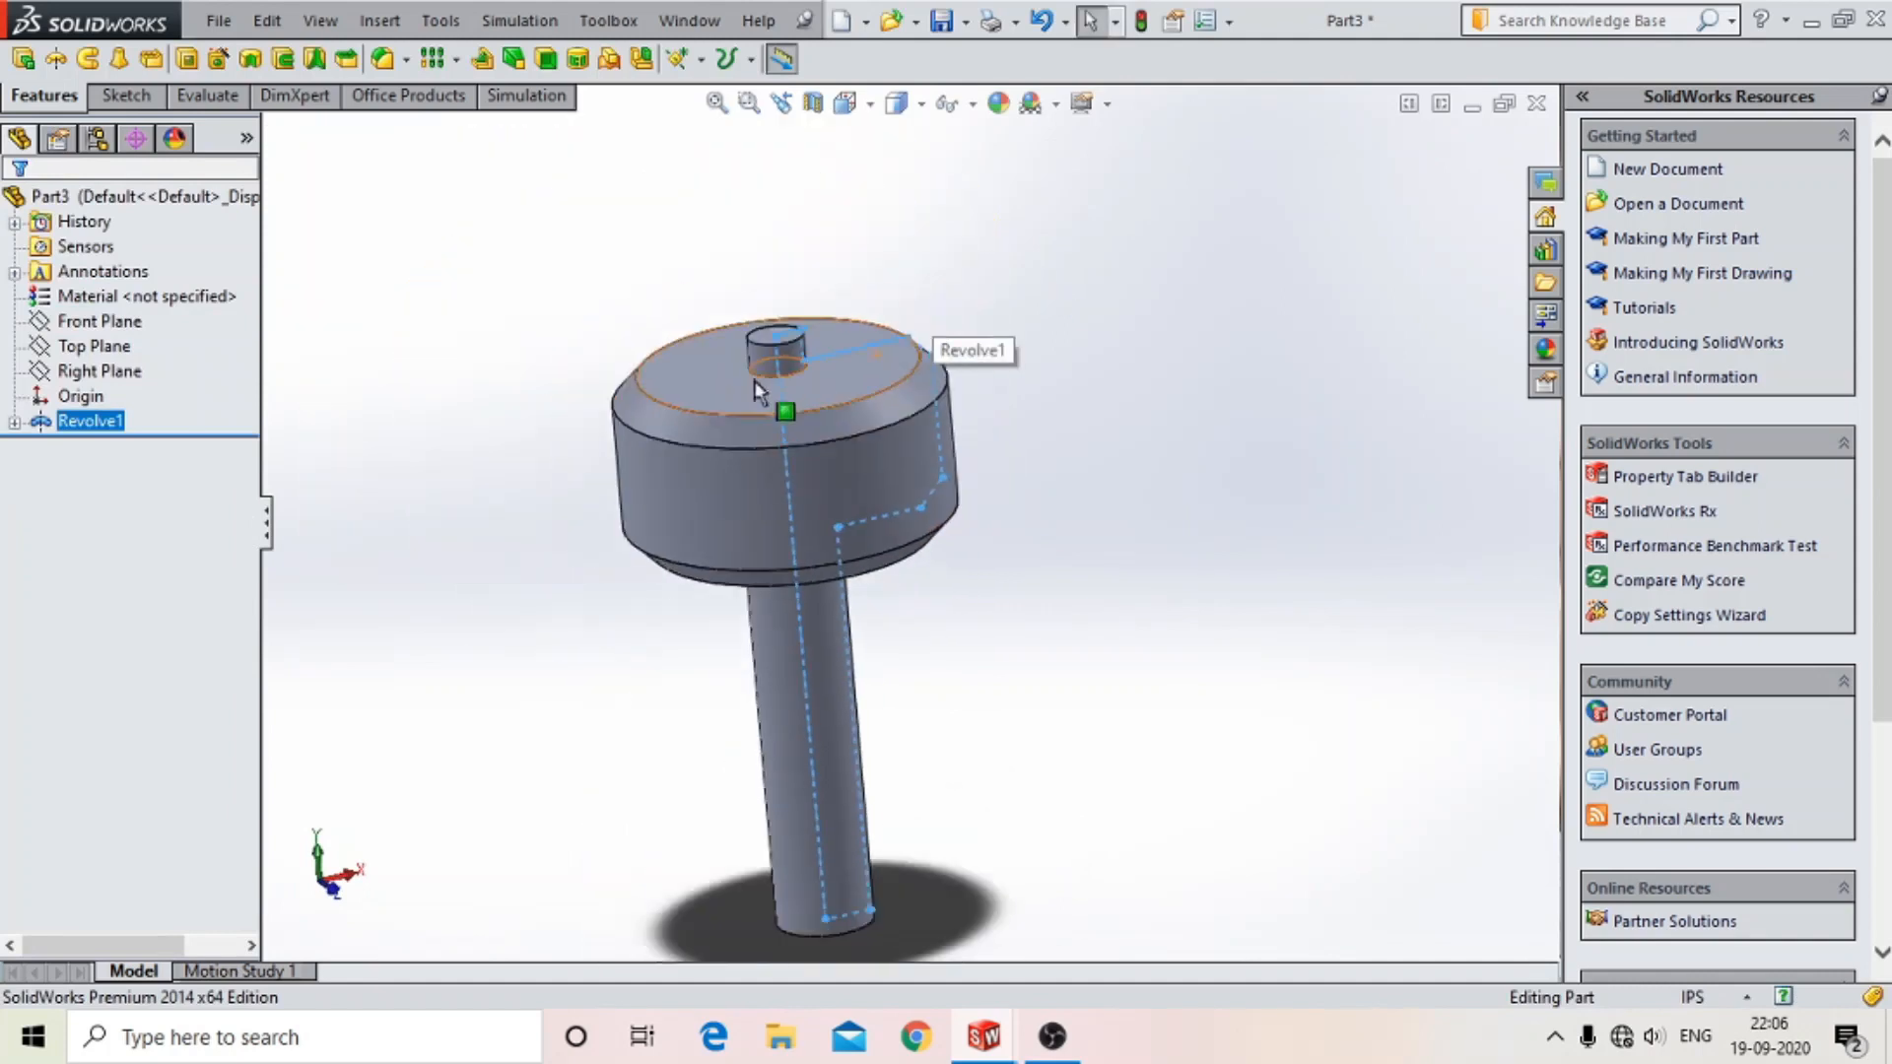
- Inspect the sketch dimensions under the revolve feature and open that profile sketch for editing
left_click(81, 421)
left_click(14, 421)
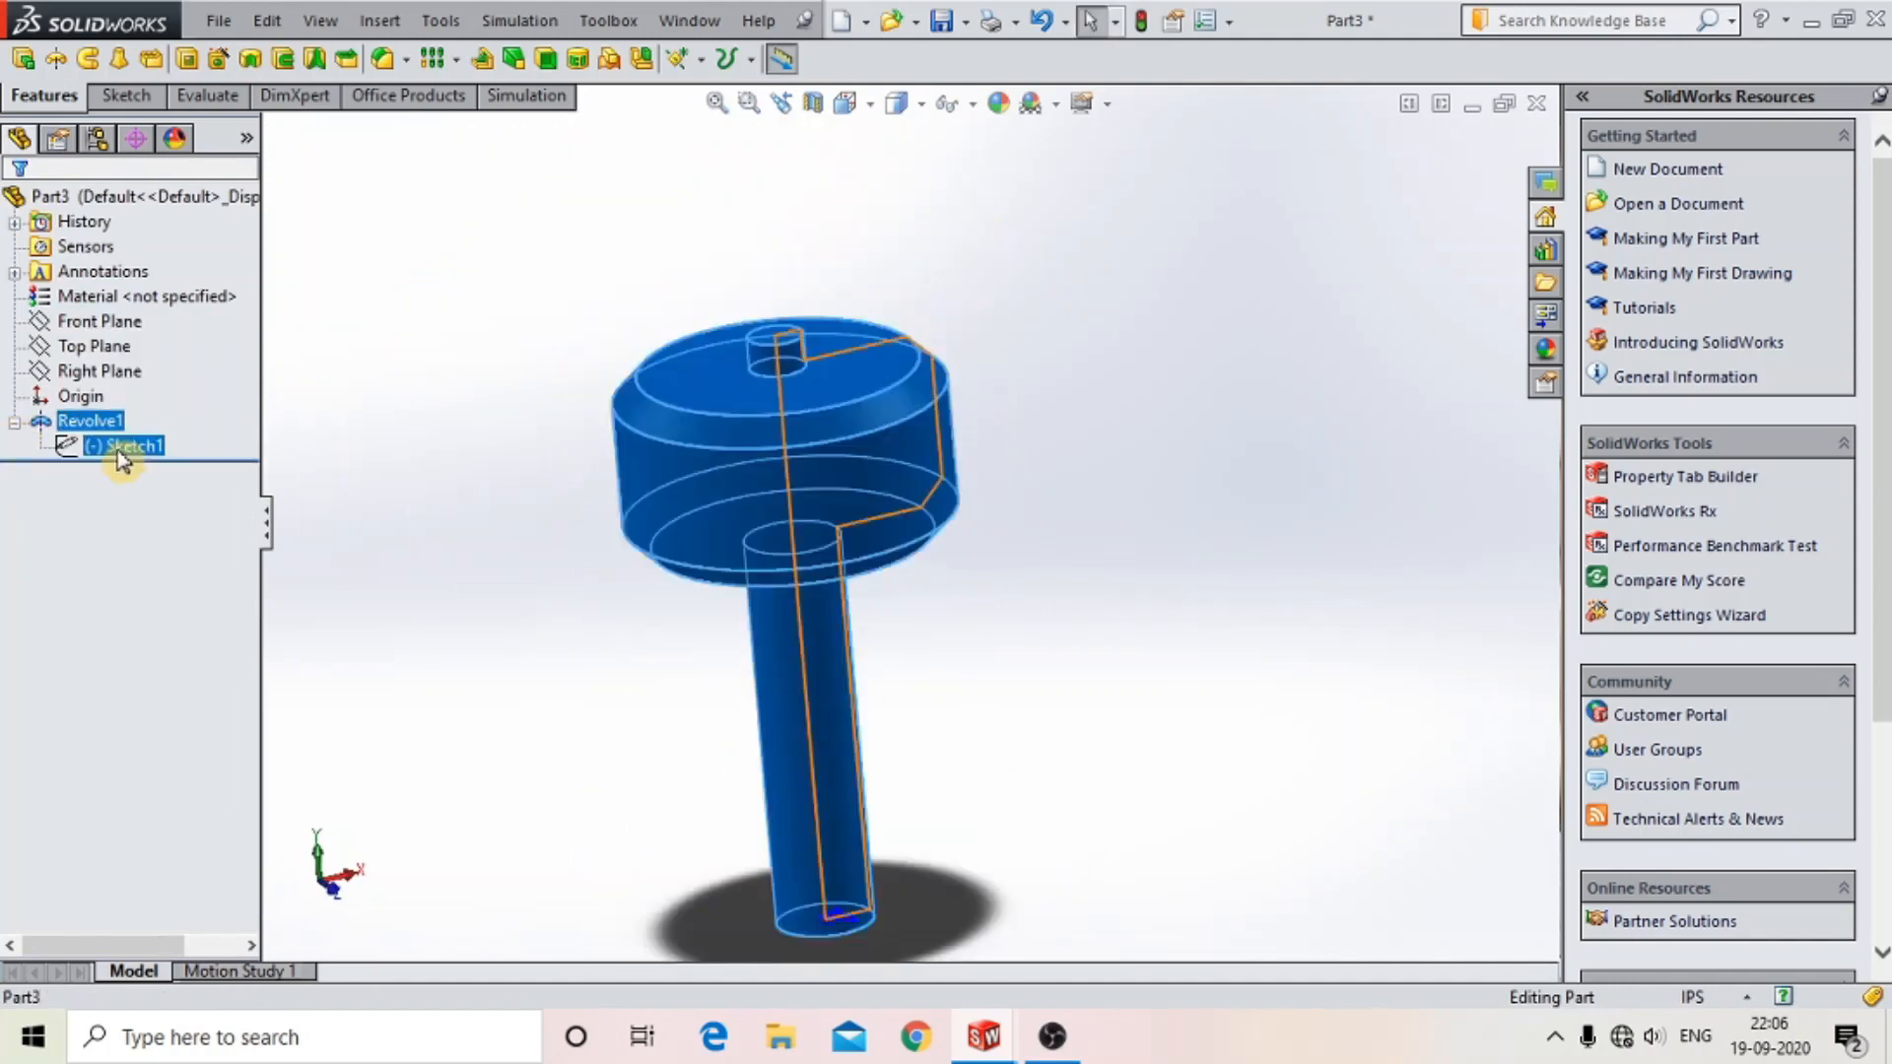
left_click(128, 446)
scroll(1047, 368, "down", 5)
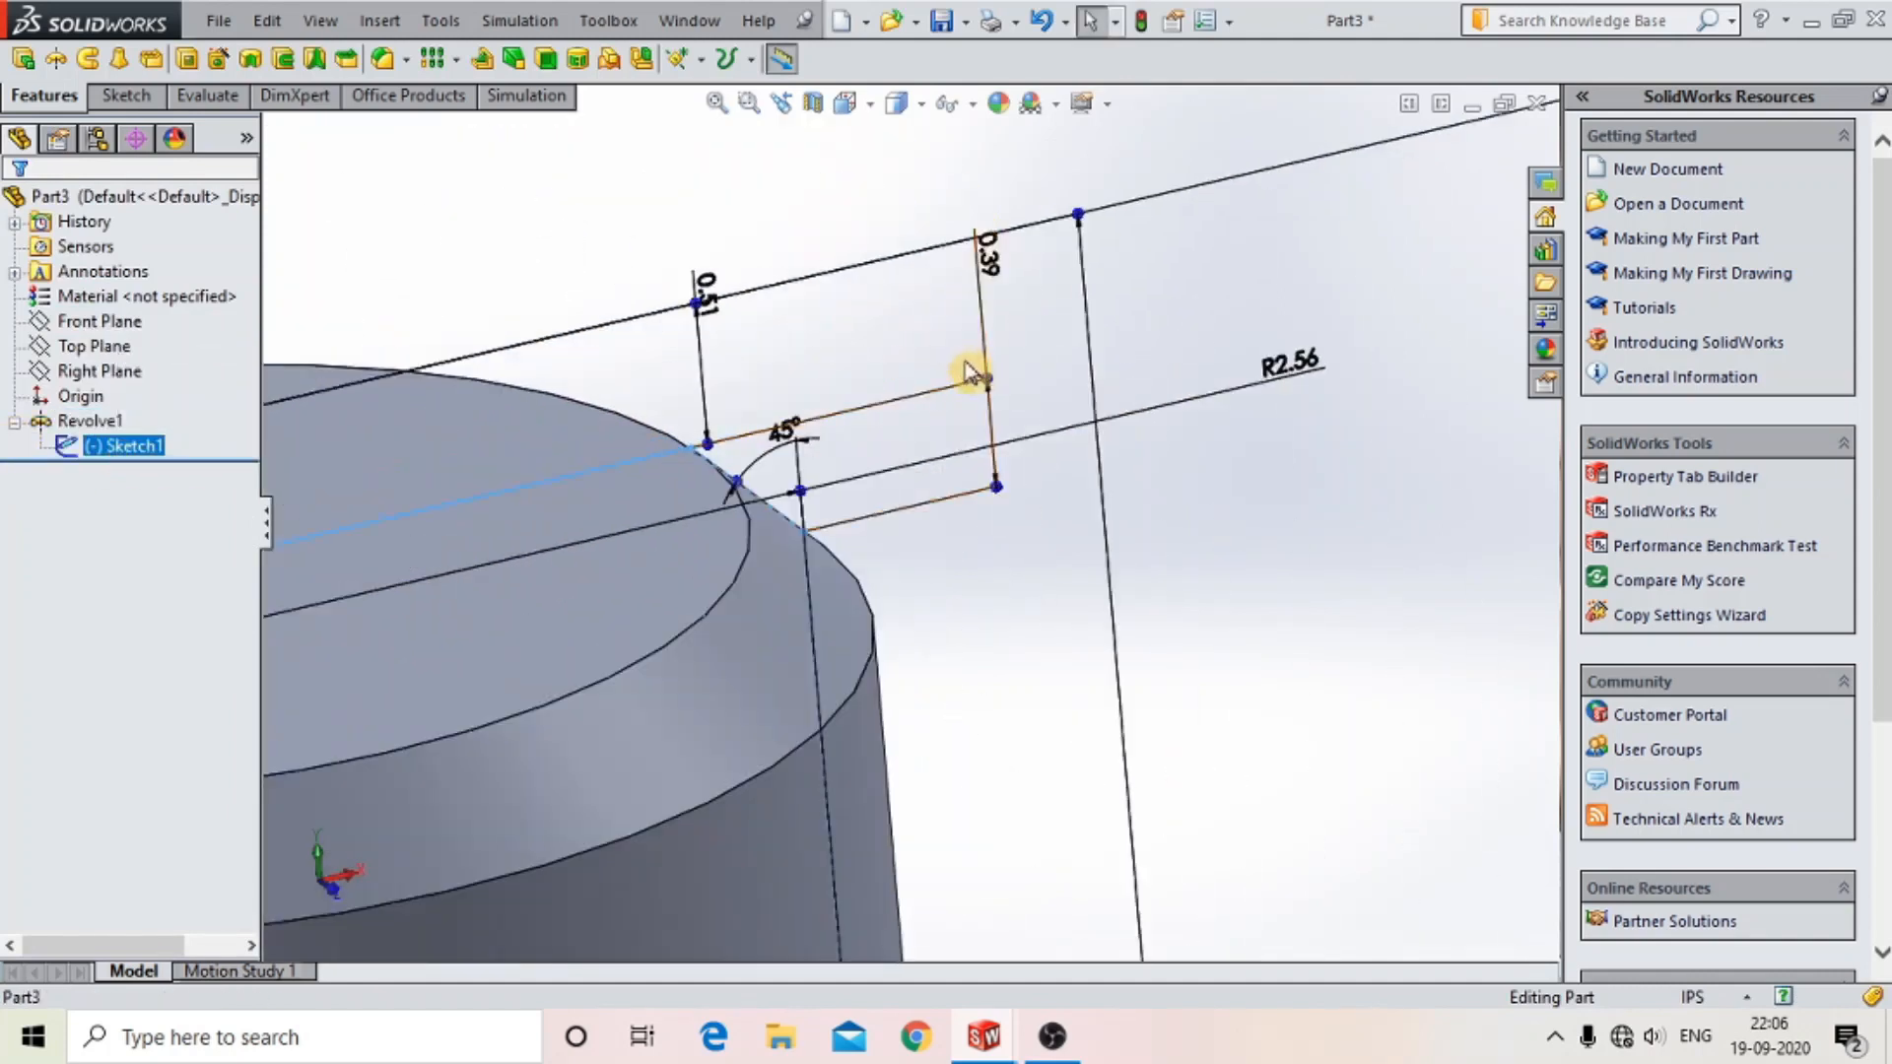
scroll(769, 428, "down", 2)
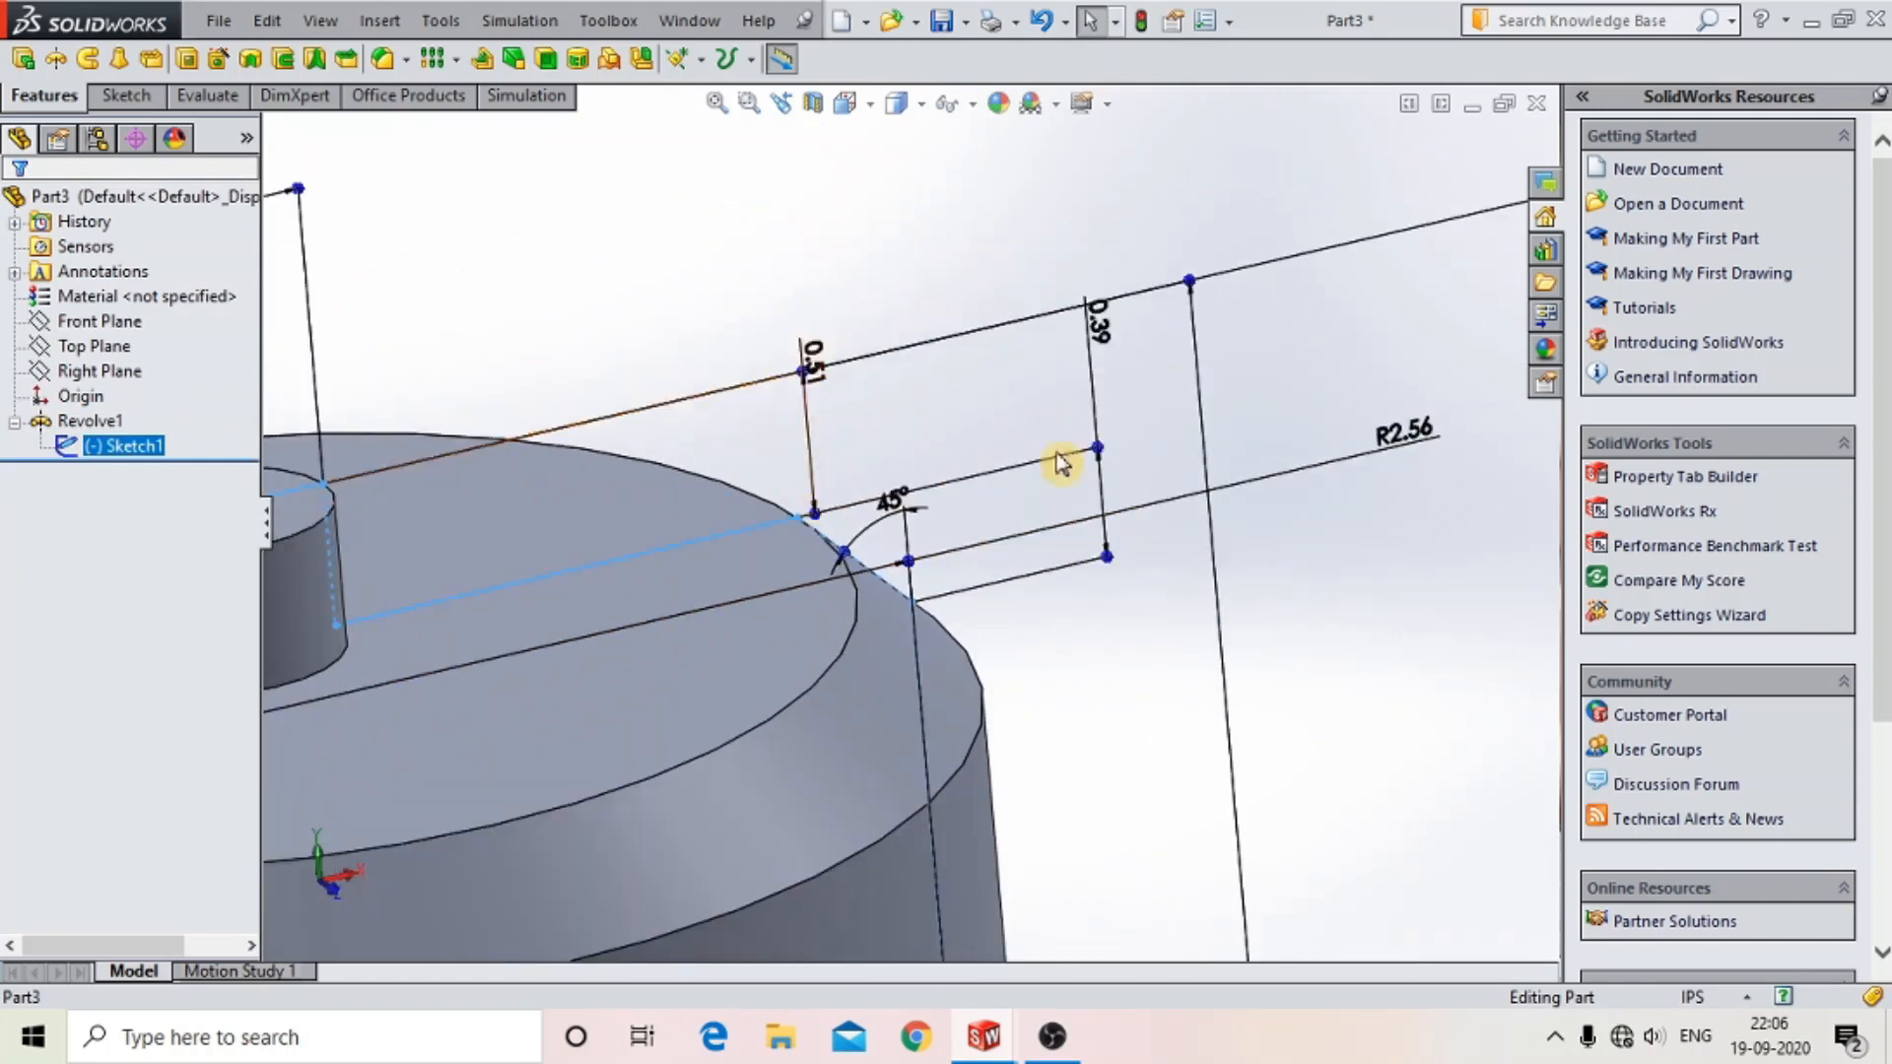
scroll(968, 582, "up", 3)
scroll(878, 603, "down", 1)
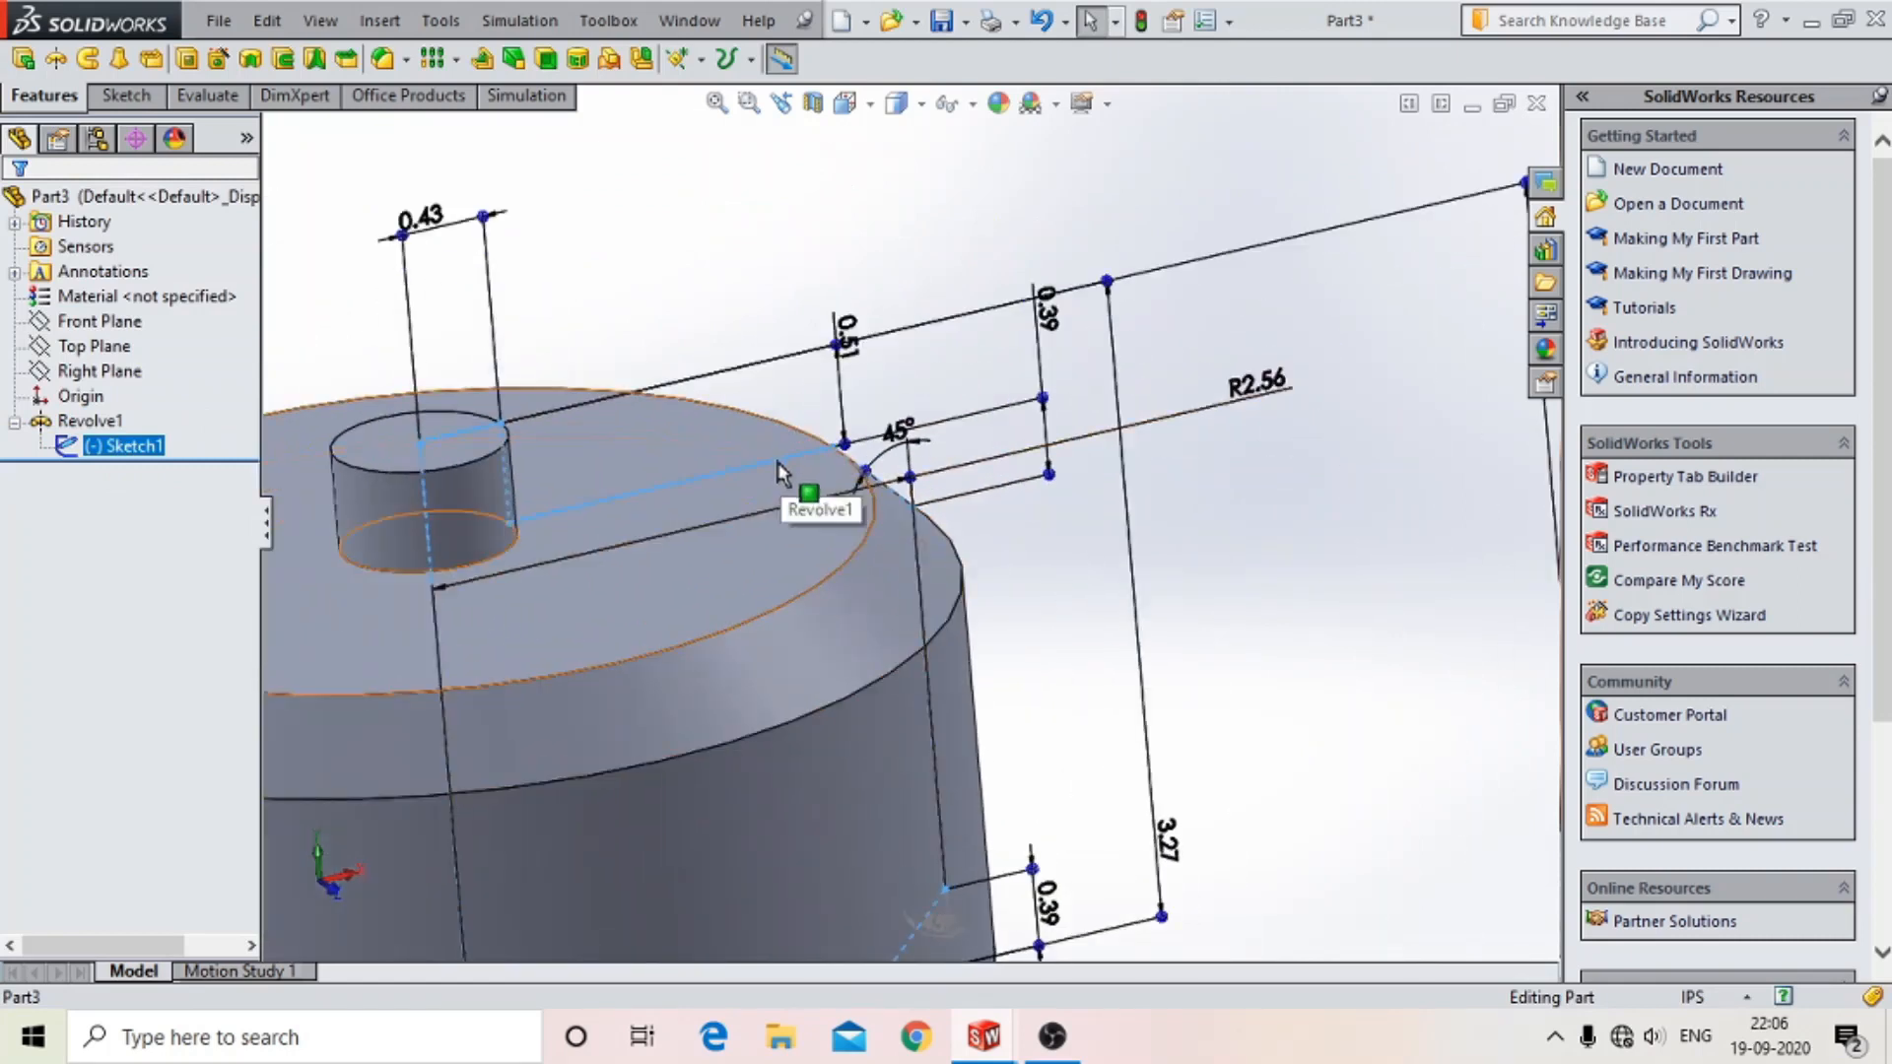
left_click(125, 96)
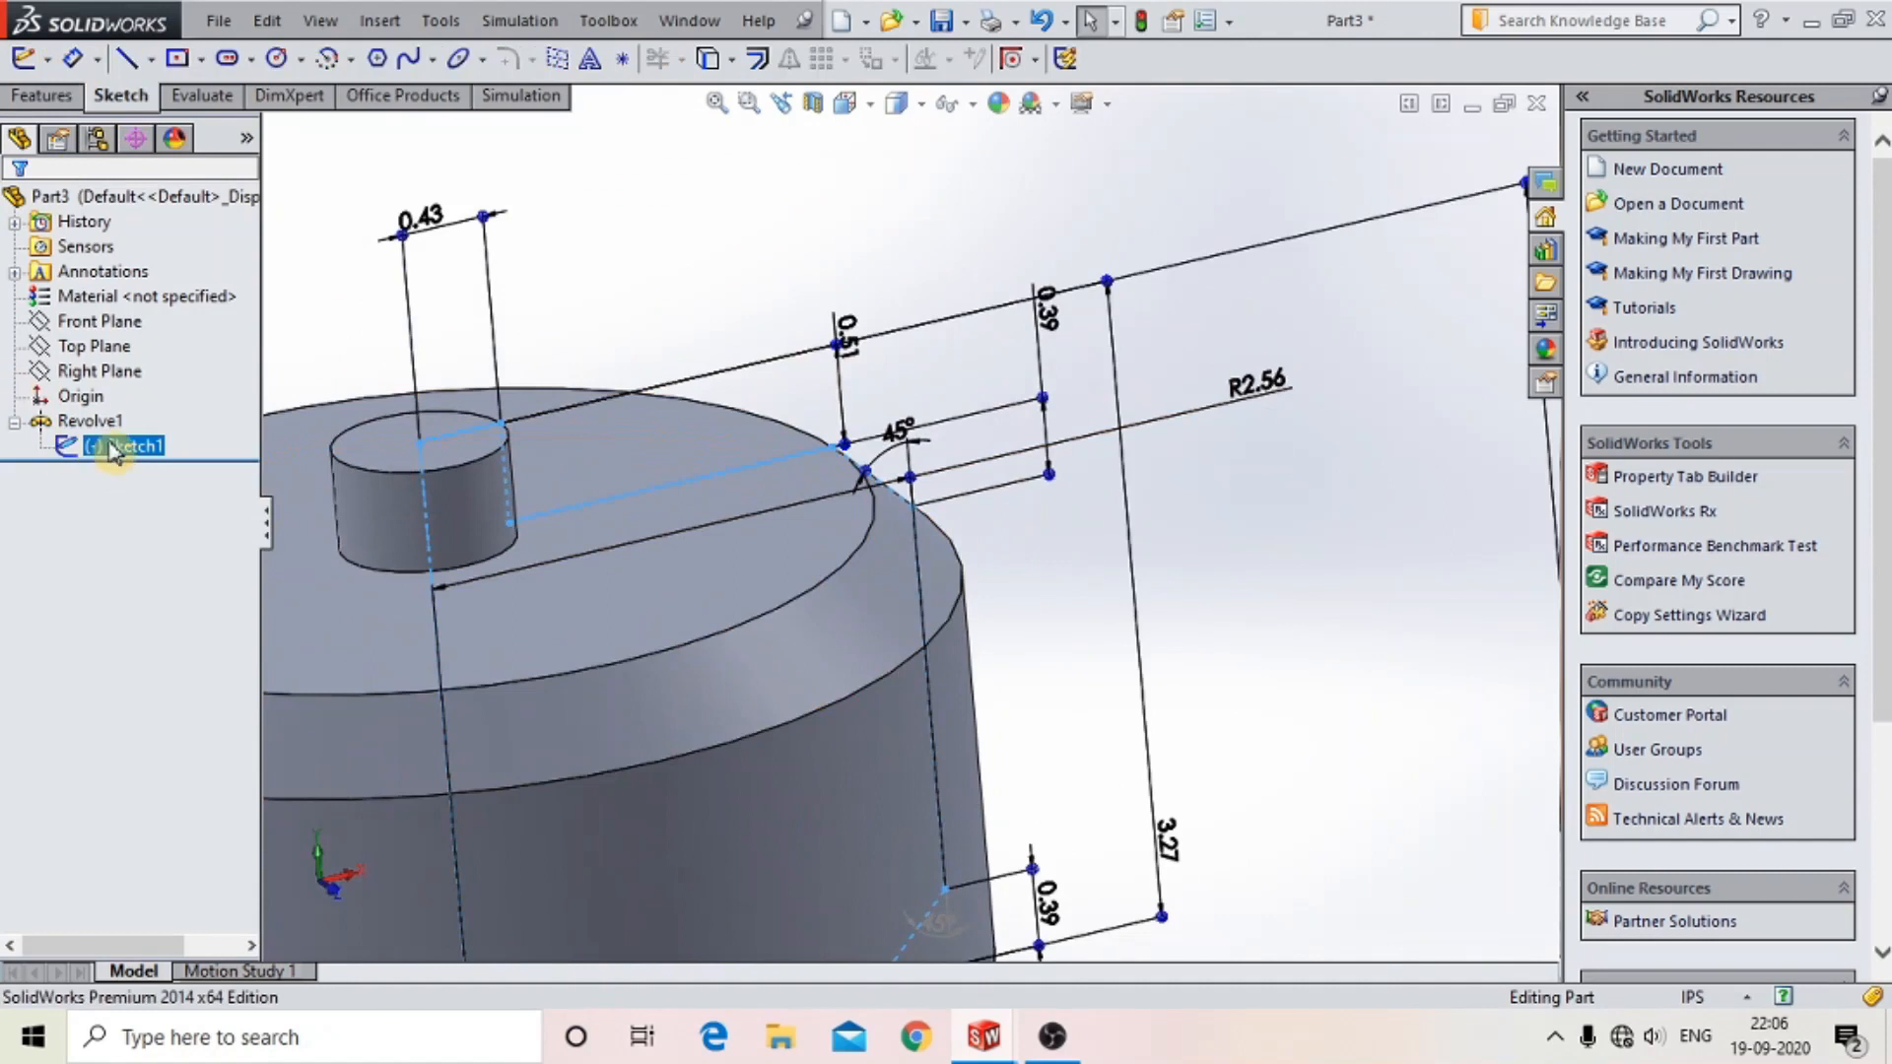
left_click(126, 392)
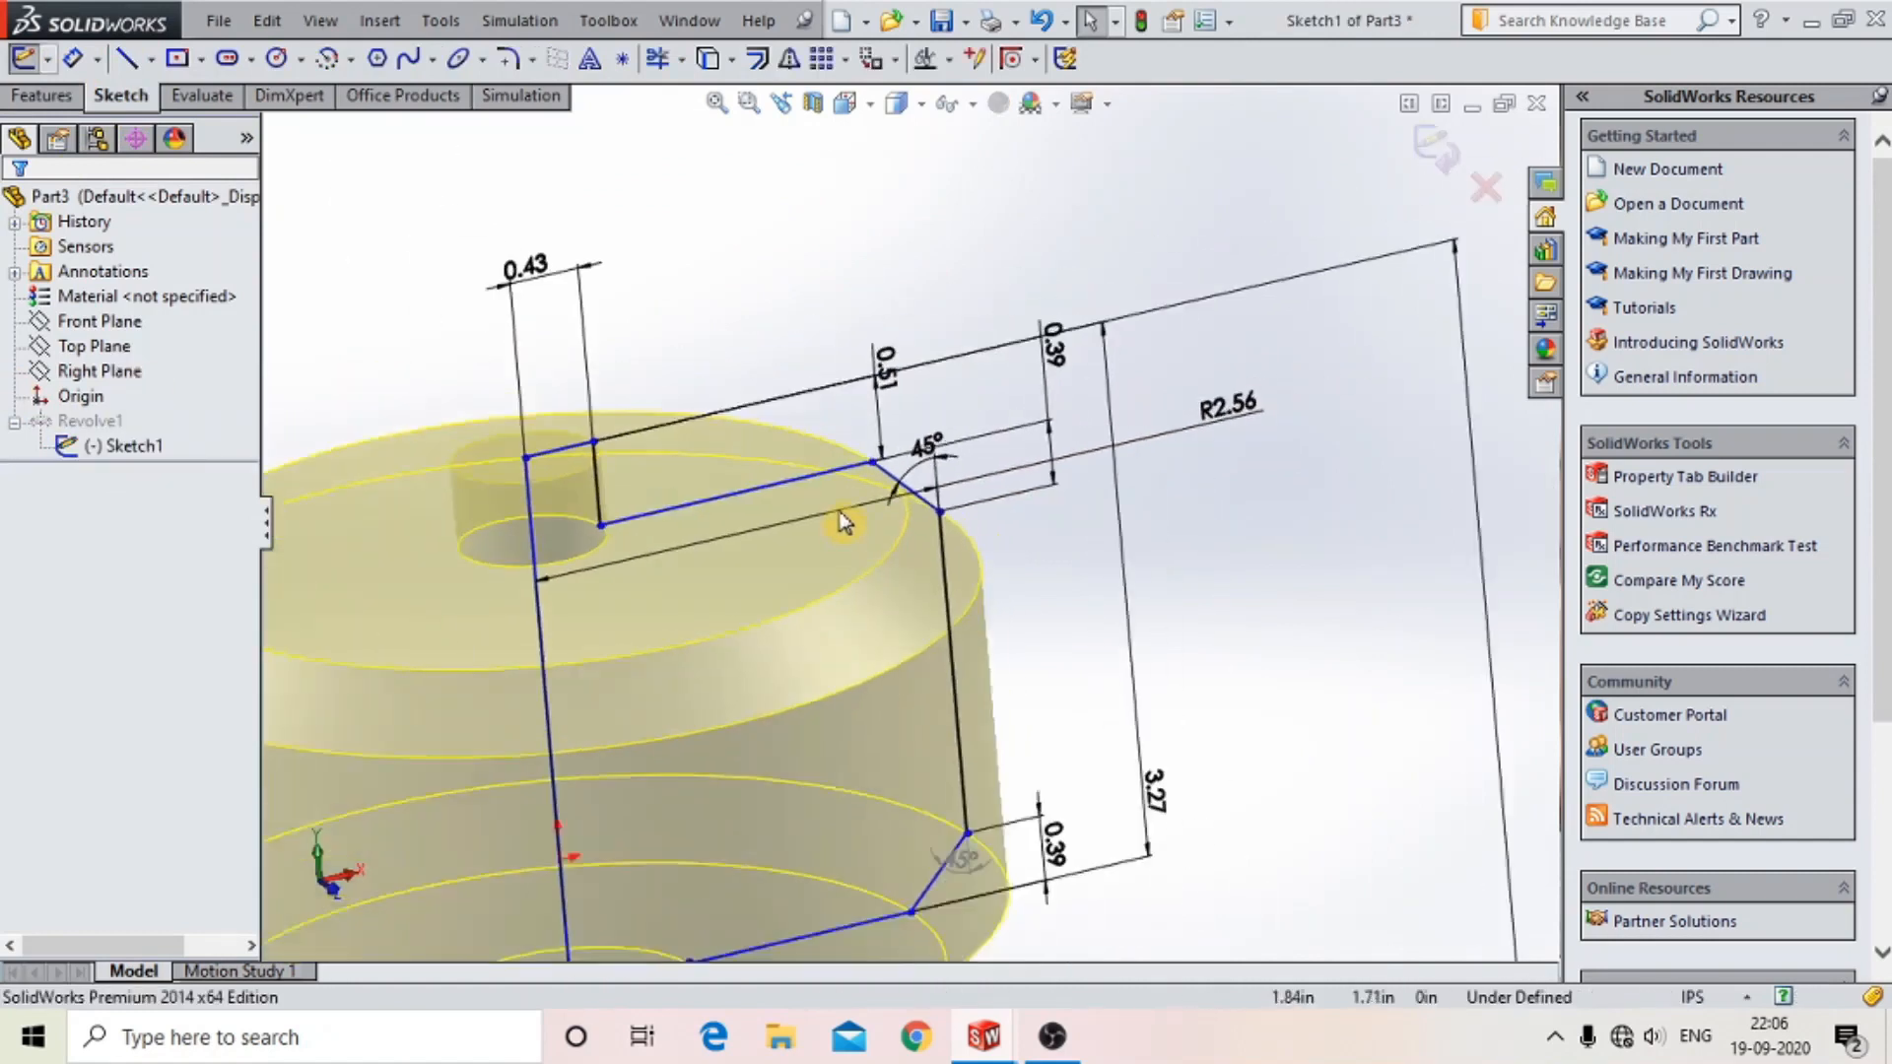
- Add another dimension between the top boss's horizontal edge and the collar's upper horizontal edge, outside the profile
scroll(842, 525, "up", 3)
middle_click_drag(1001, 381, 1011, 397)
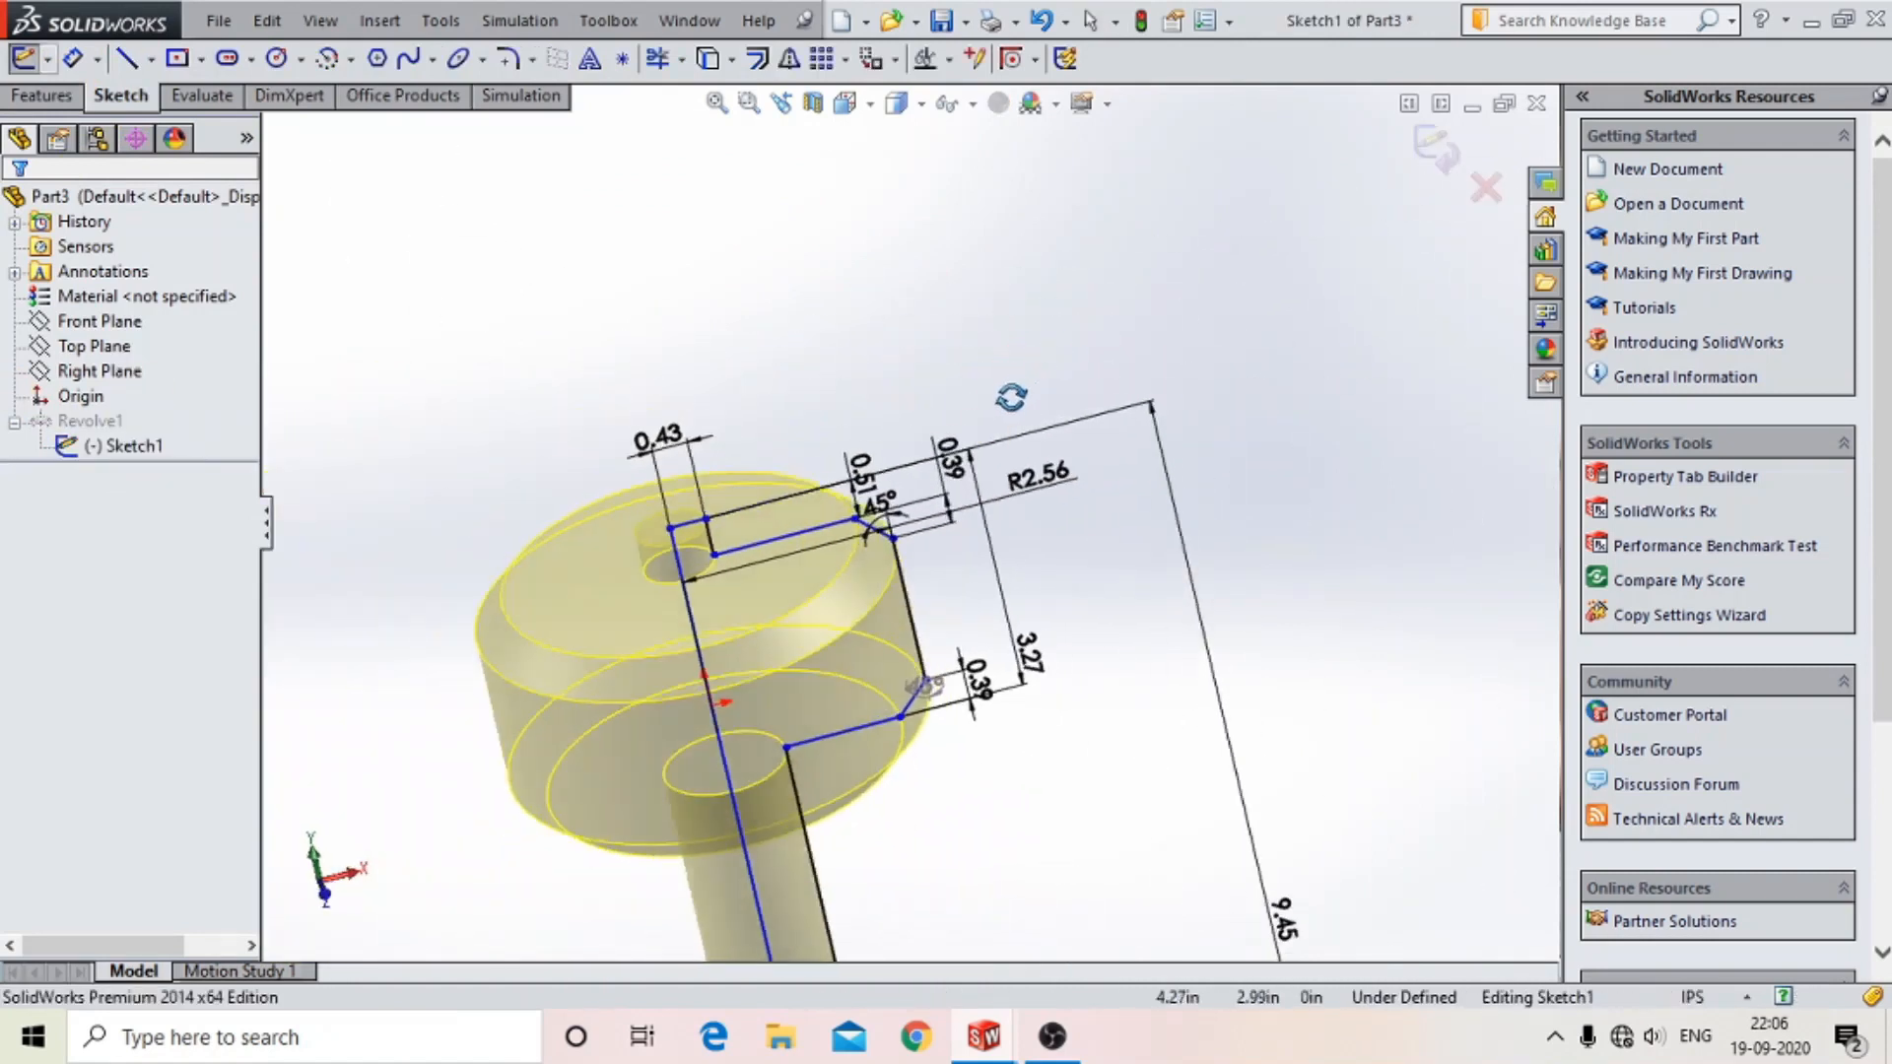
scroll(744, 503, "down", 2)
left_click(660, 526)
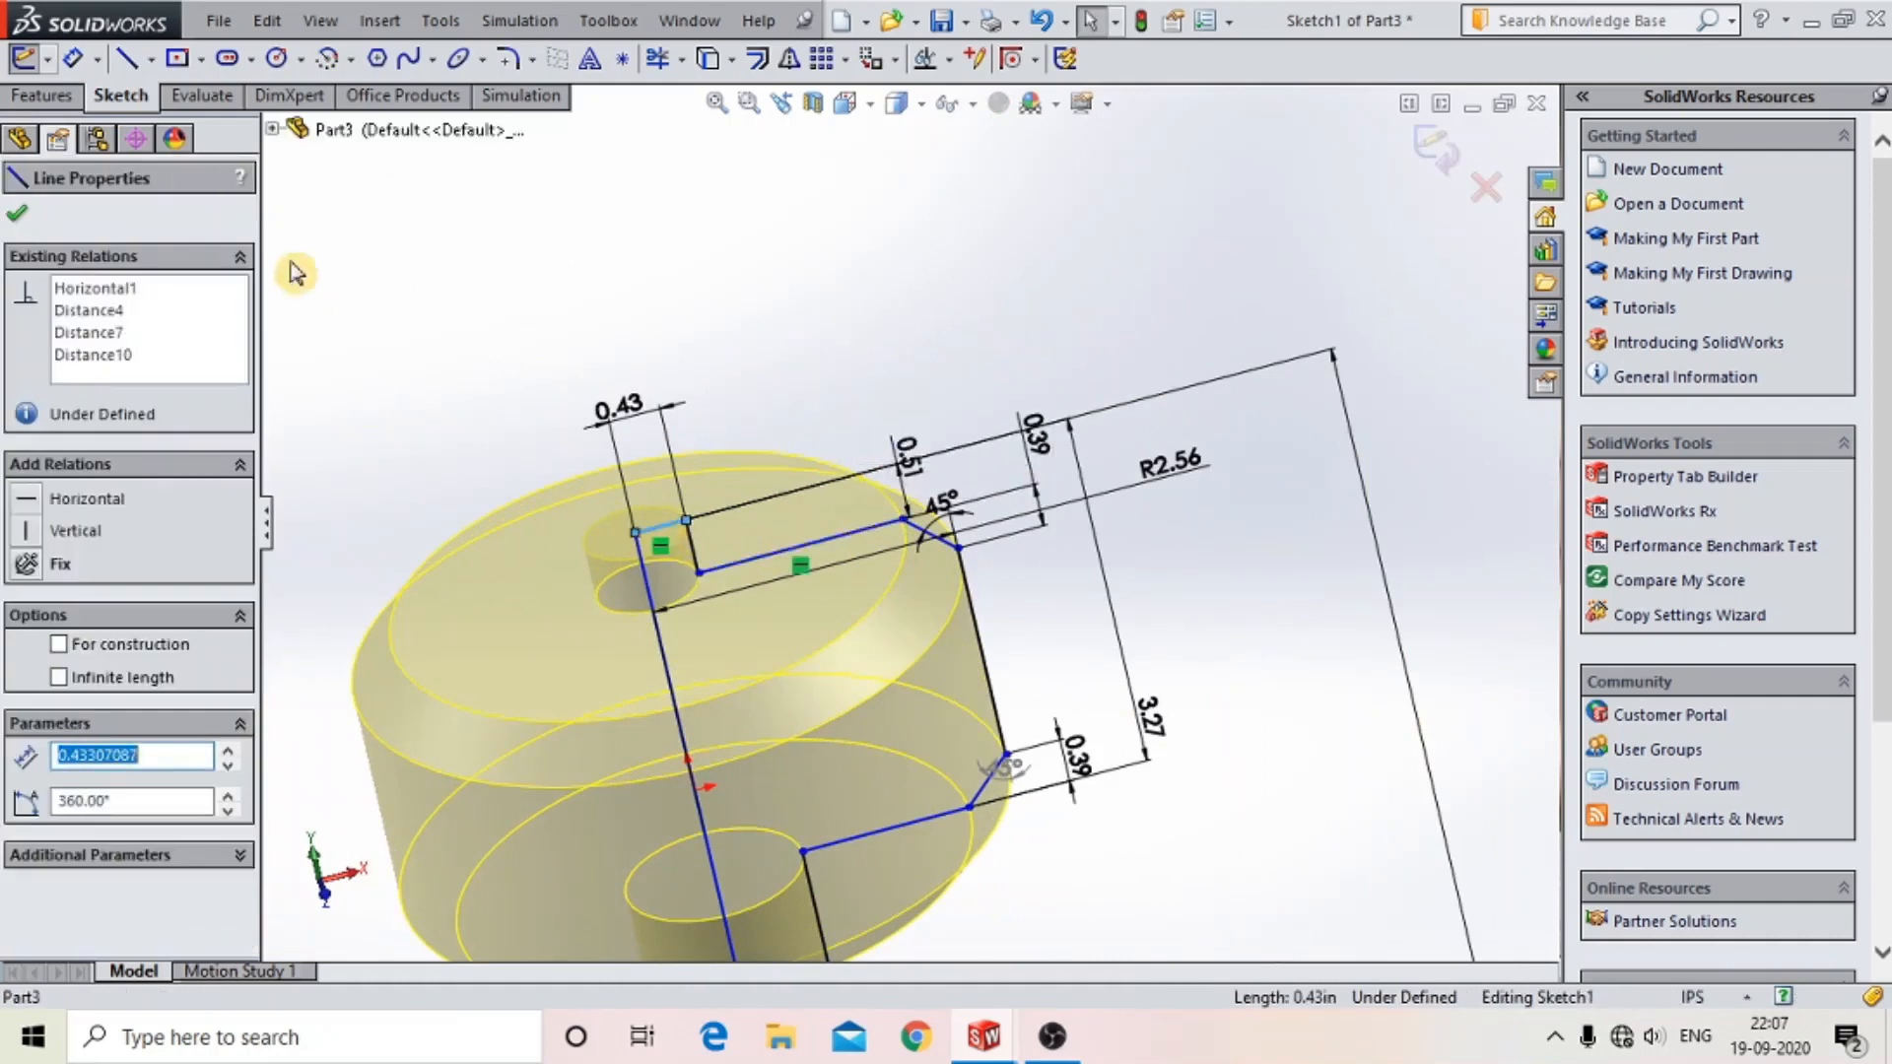
left_click(72, 58)
left_click(769, 555)
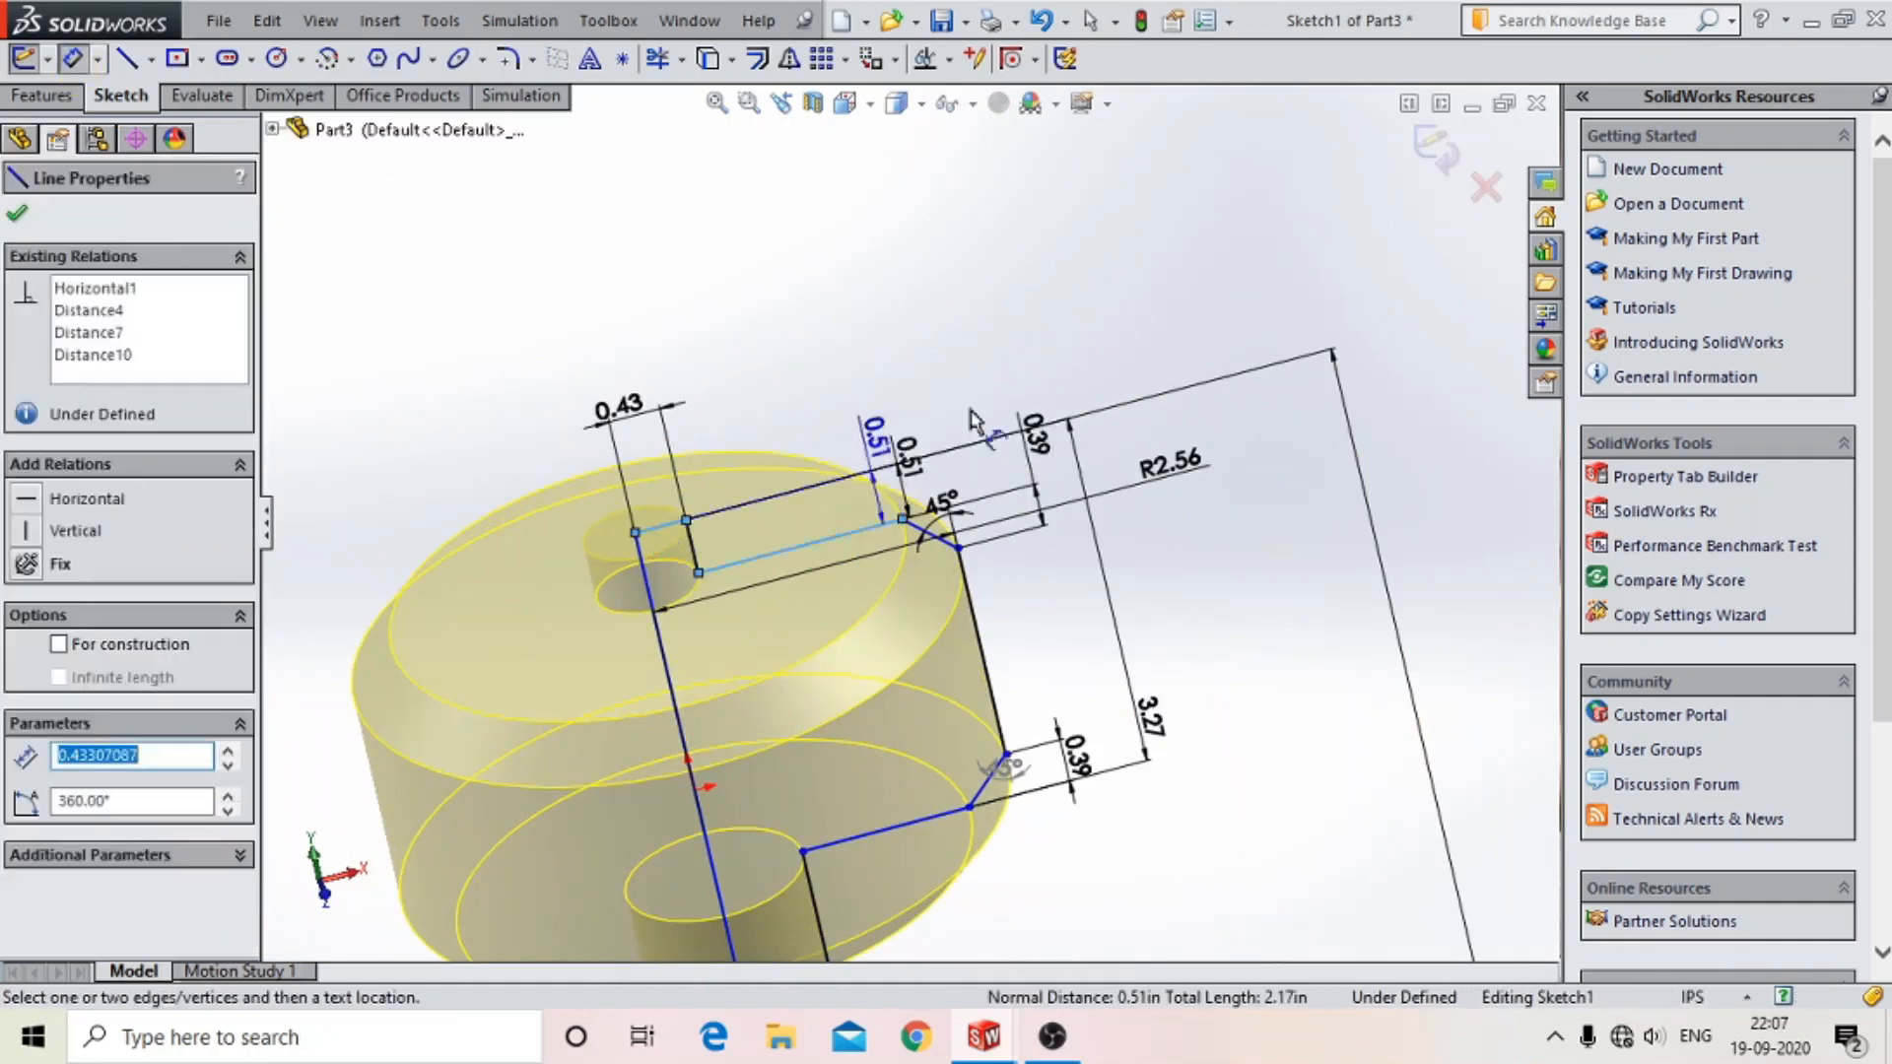
left_click(1374, 340)
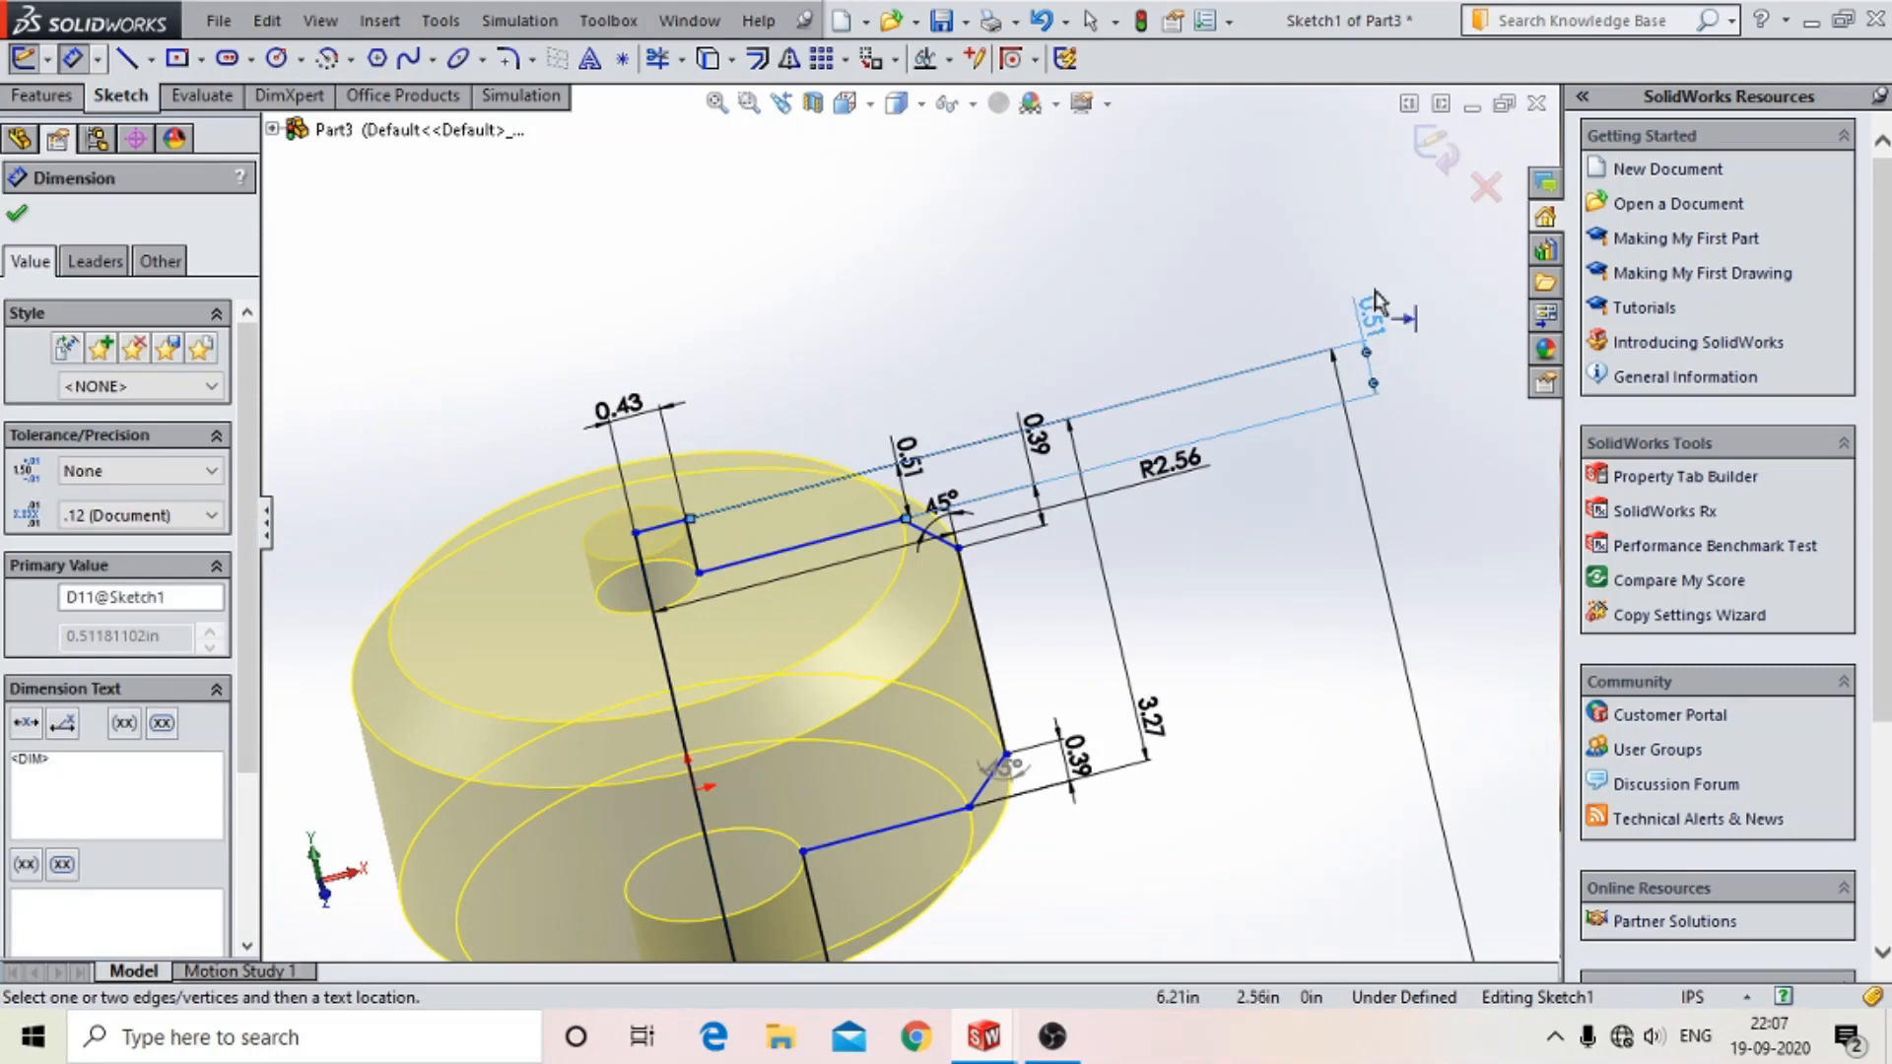
left_click(1174, 397)
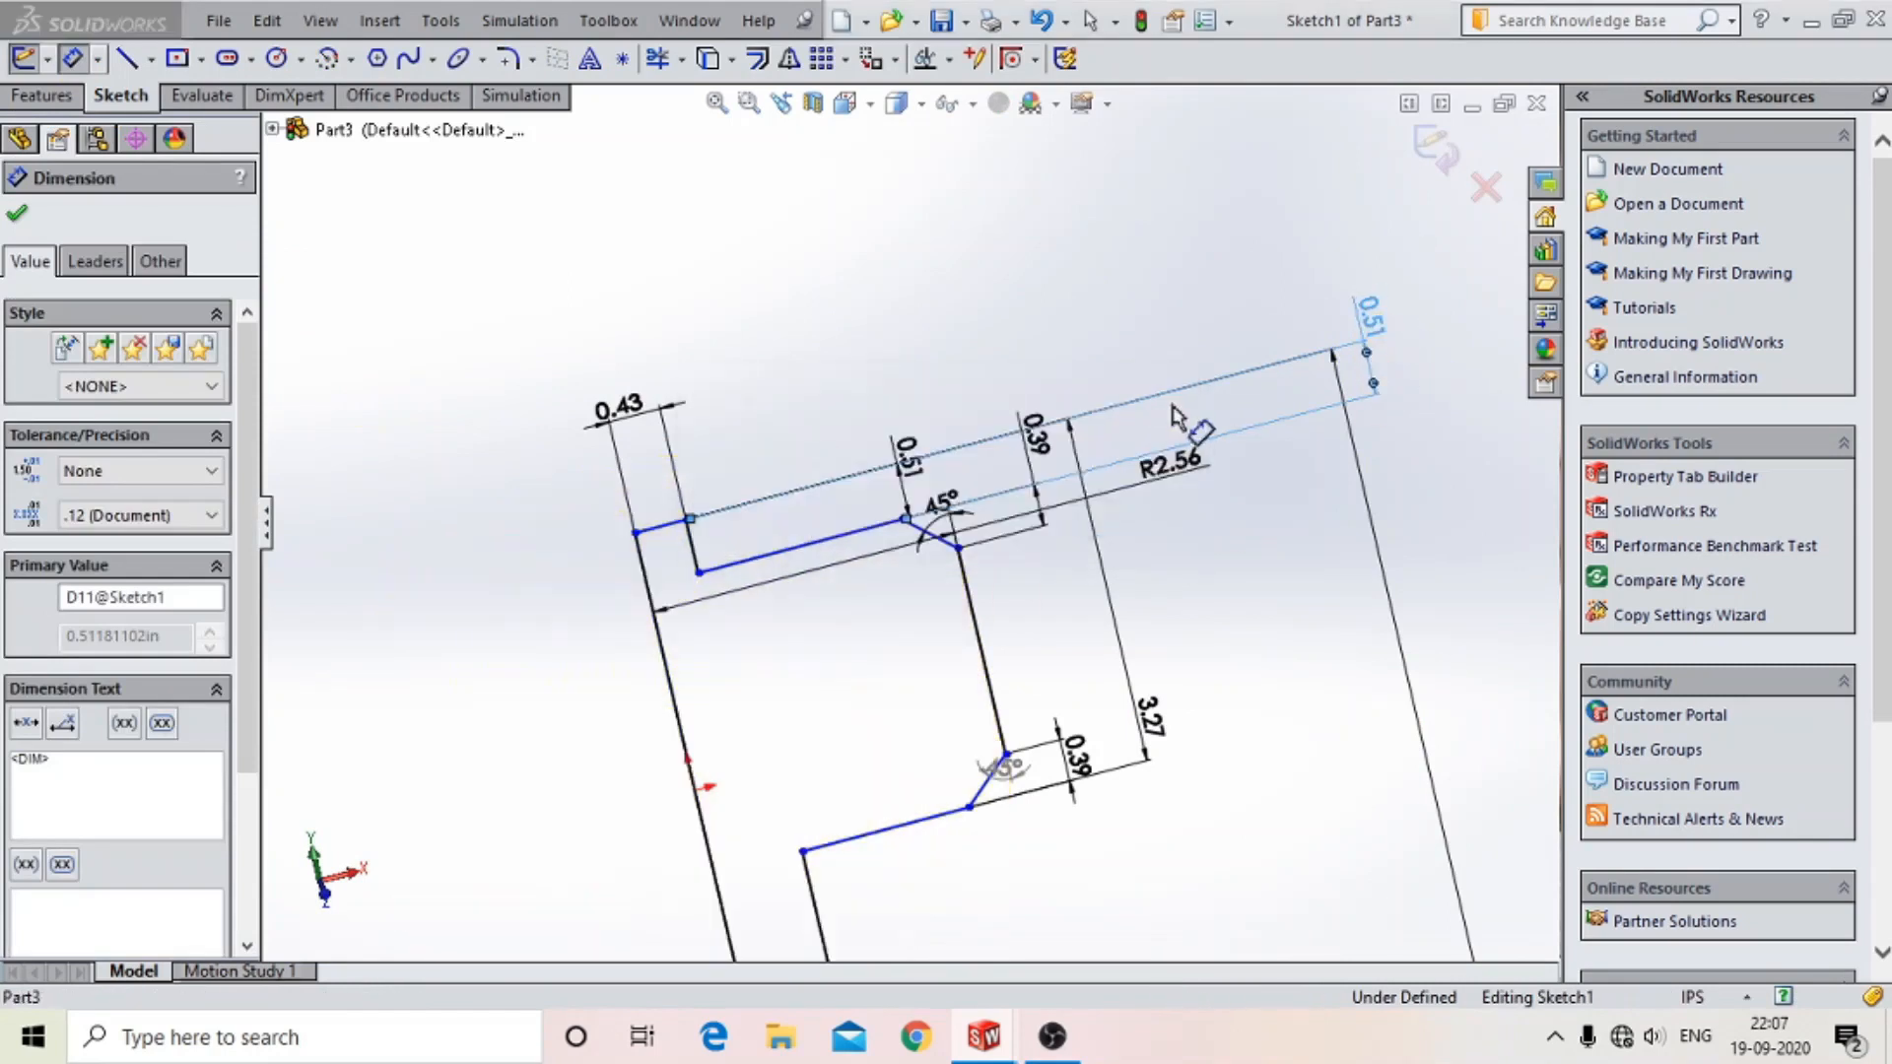
scroll(1153, 422, "up", 5)
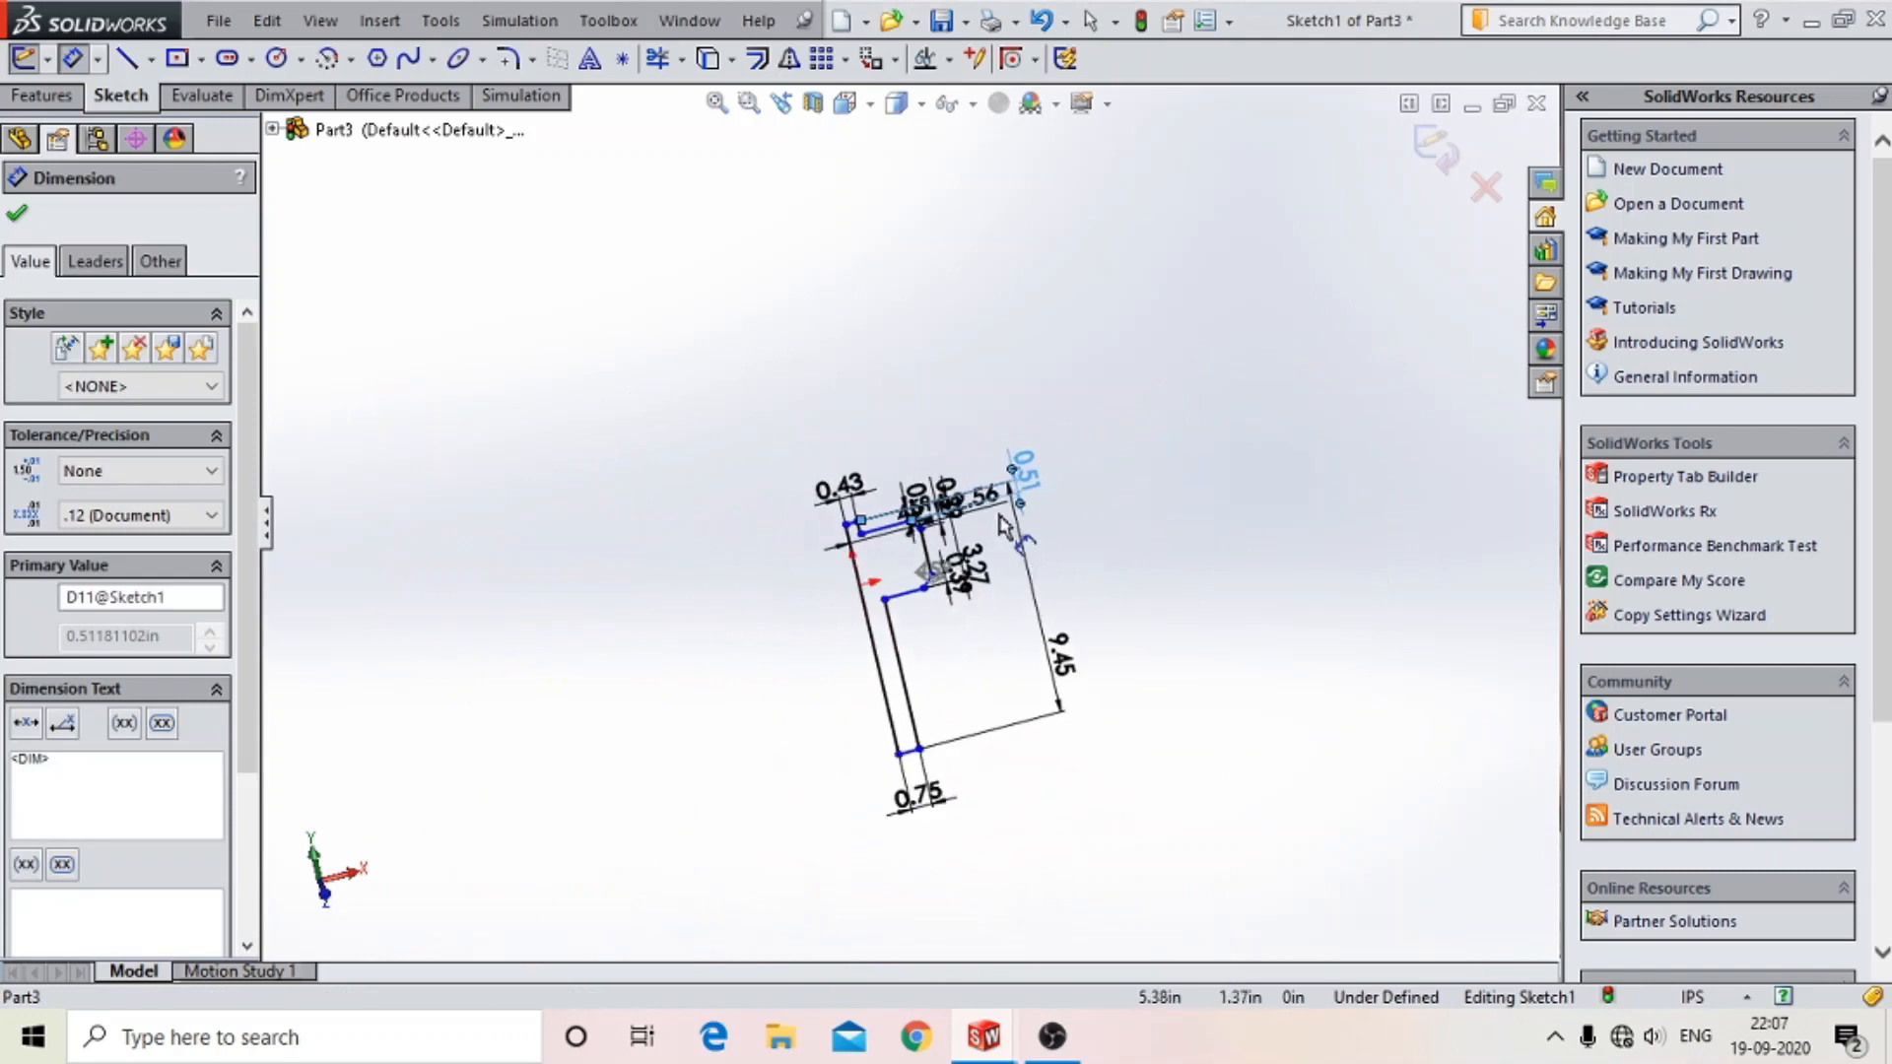
left_click(1174, 404)
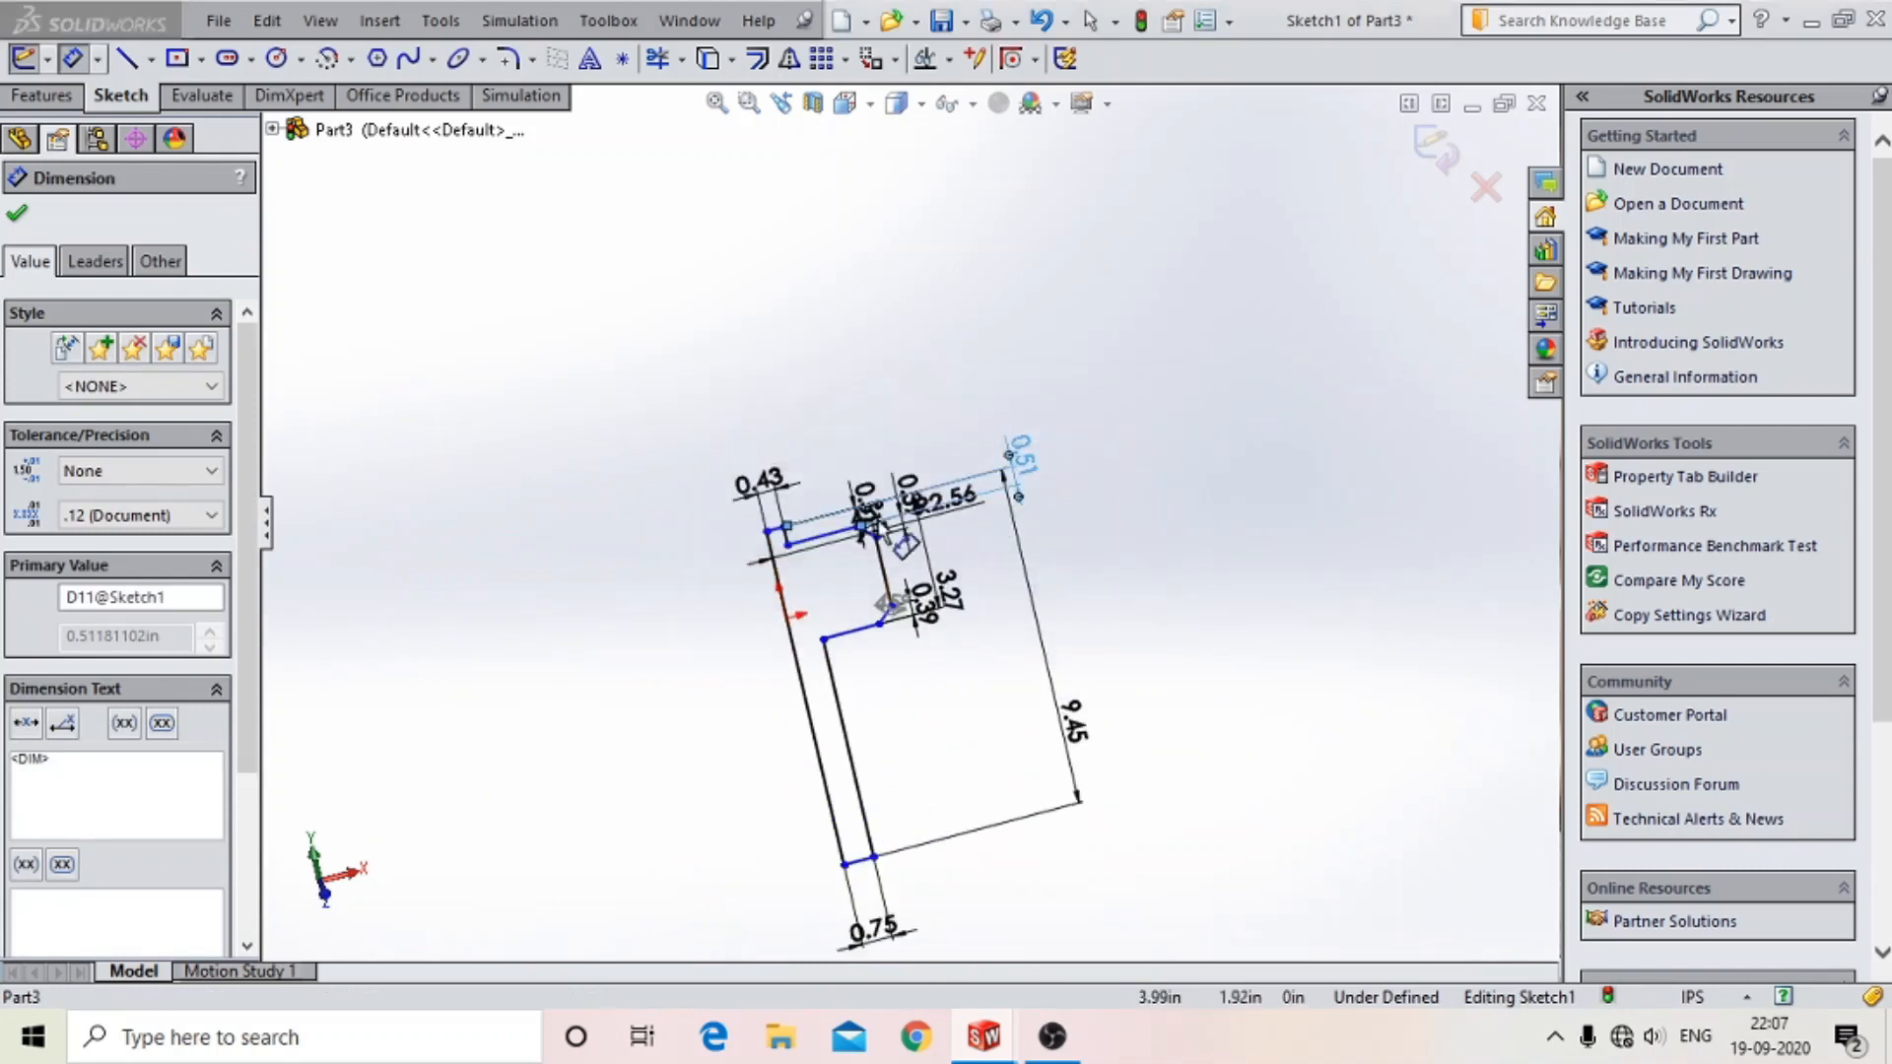
scroll(930, 504, "down", 5)
key("Escape")
key("Escape")
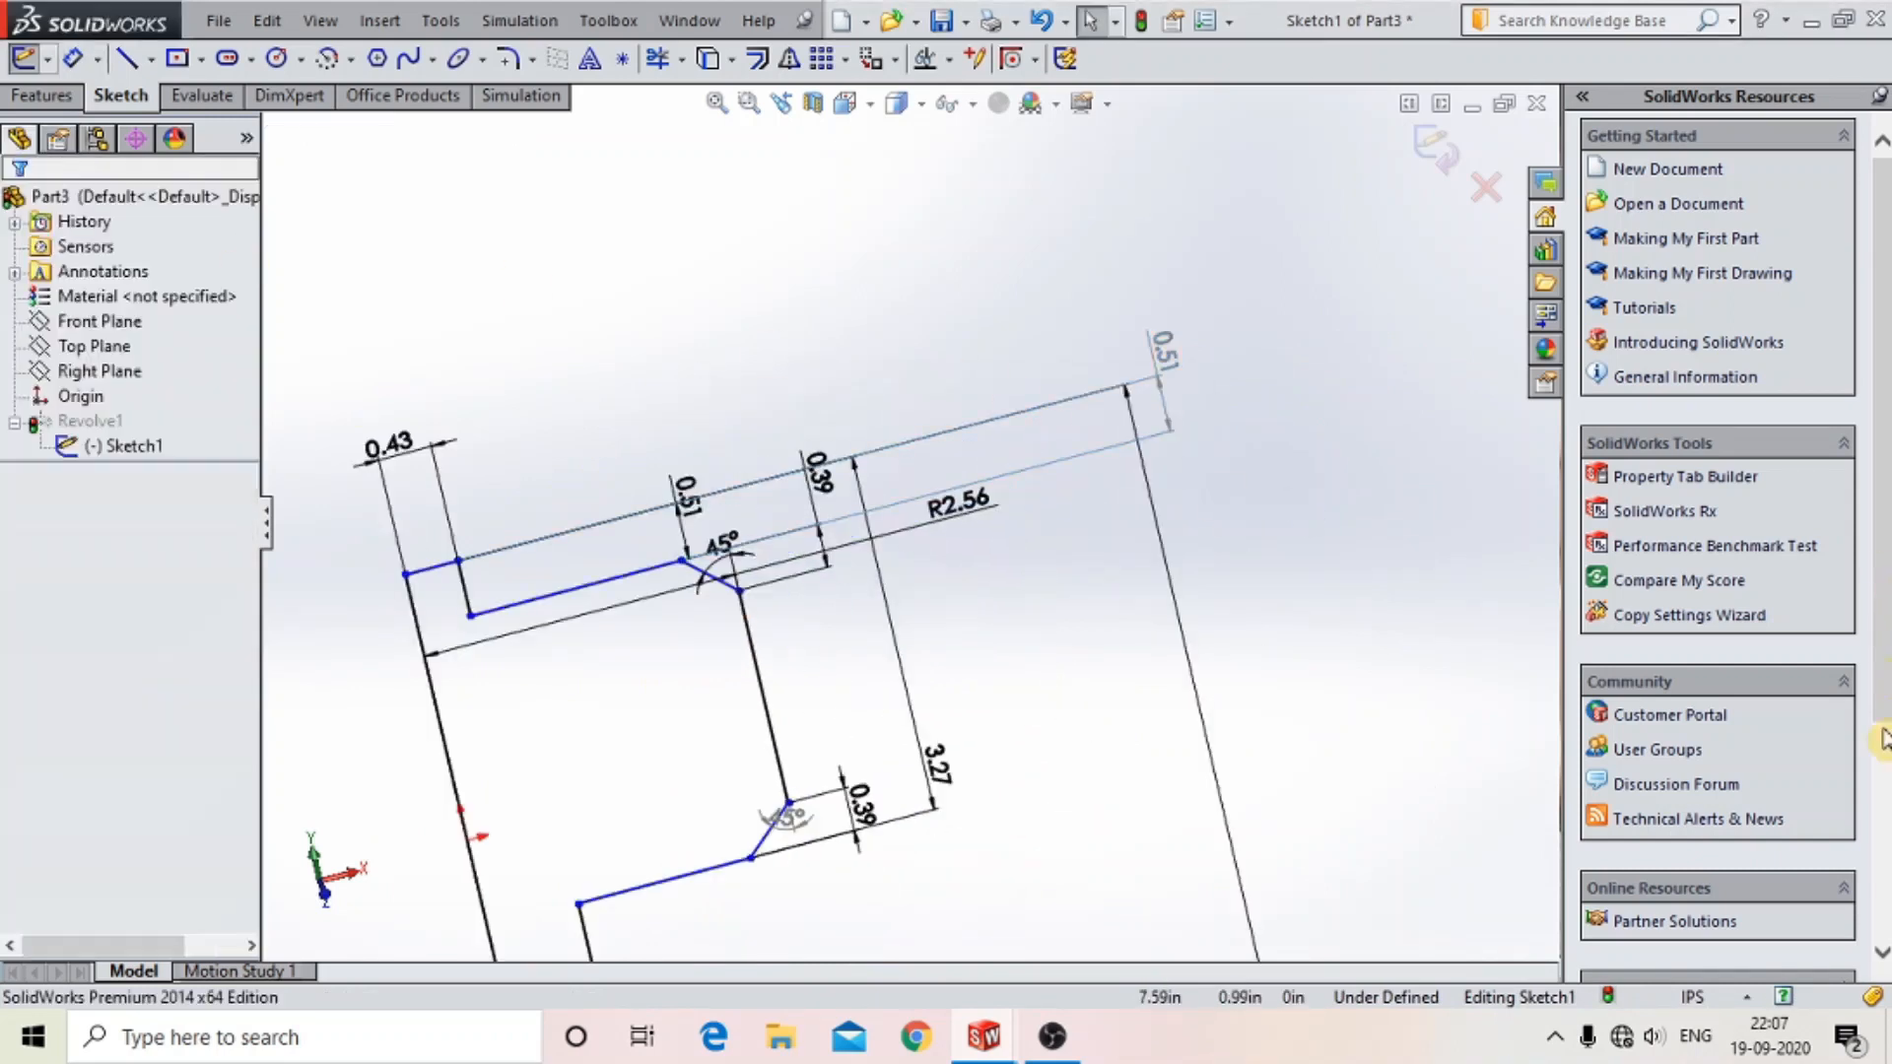
- Undo the duplicate step-height dimension and the revolve feature, leaving only the profile sketch
key("ctrl+z")
key("ctrl+b")
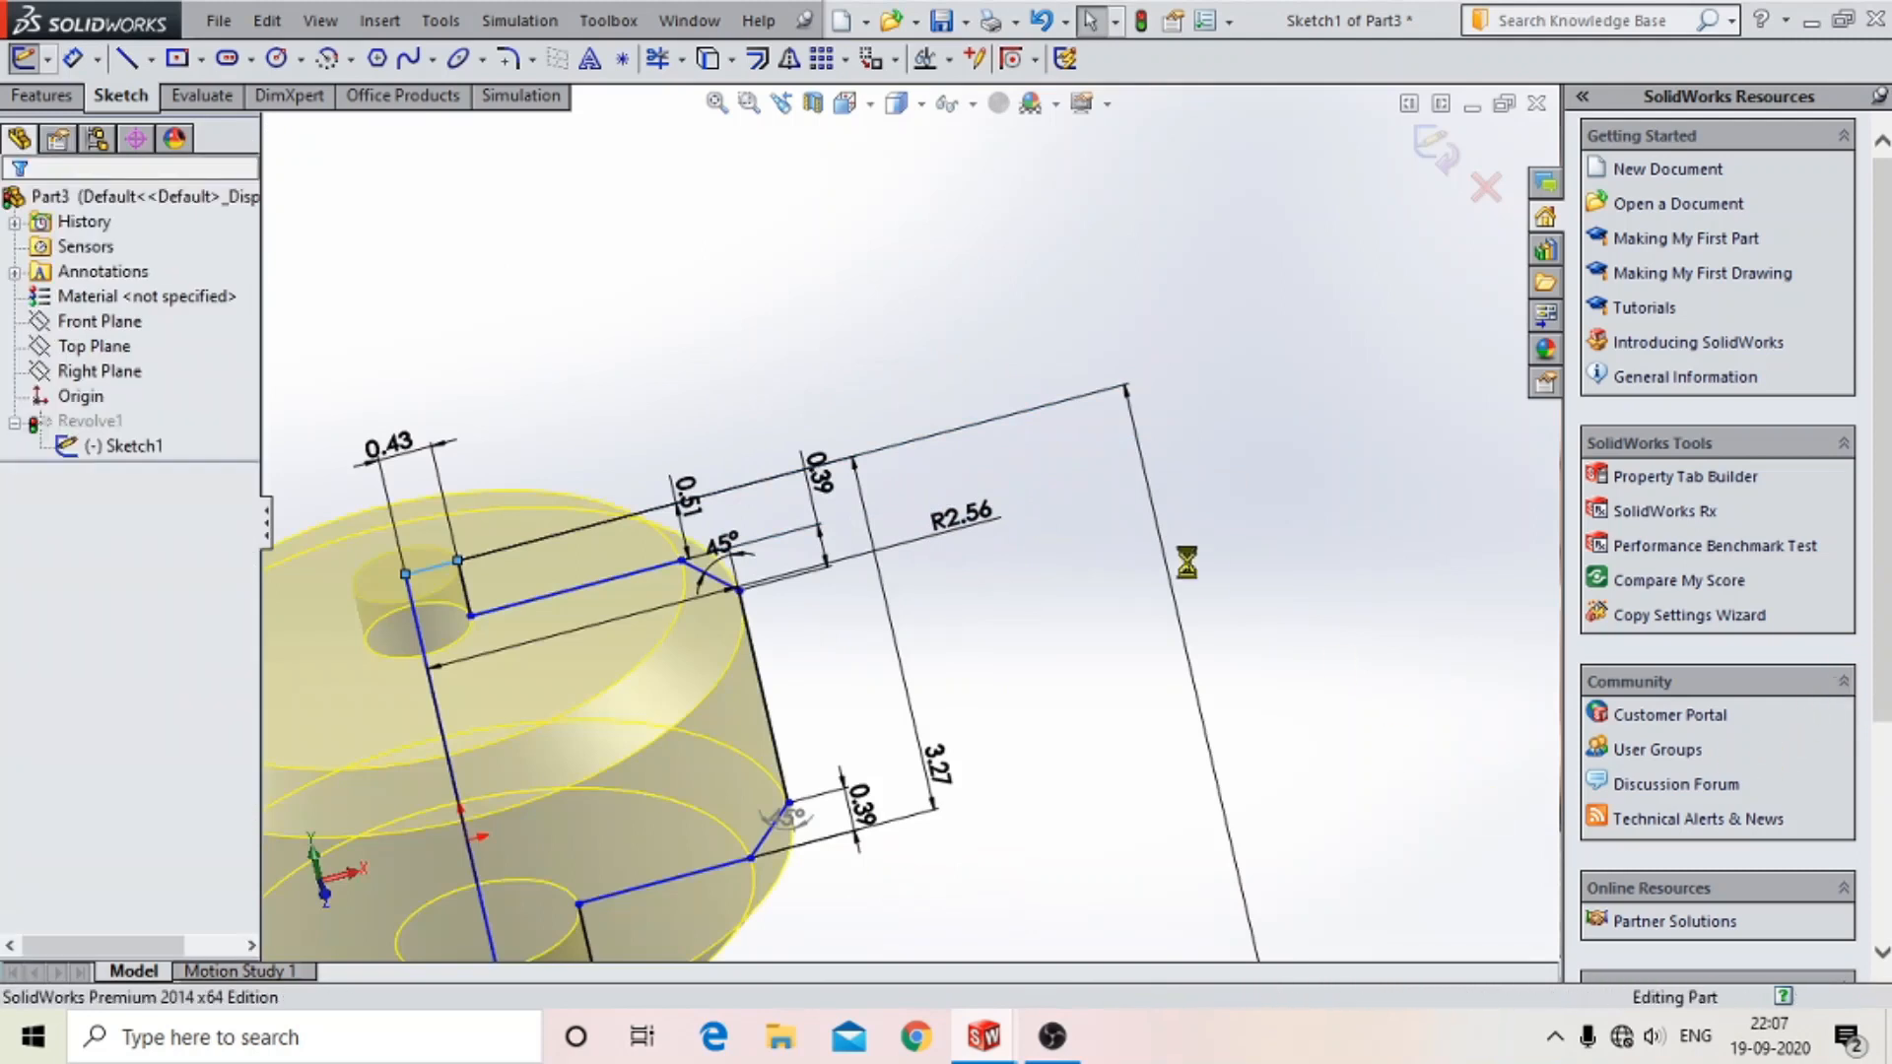
key("ctrl+z")
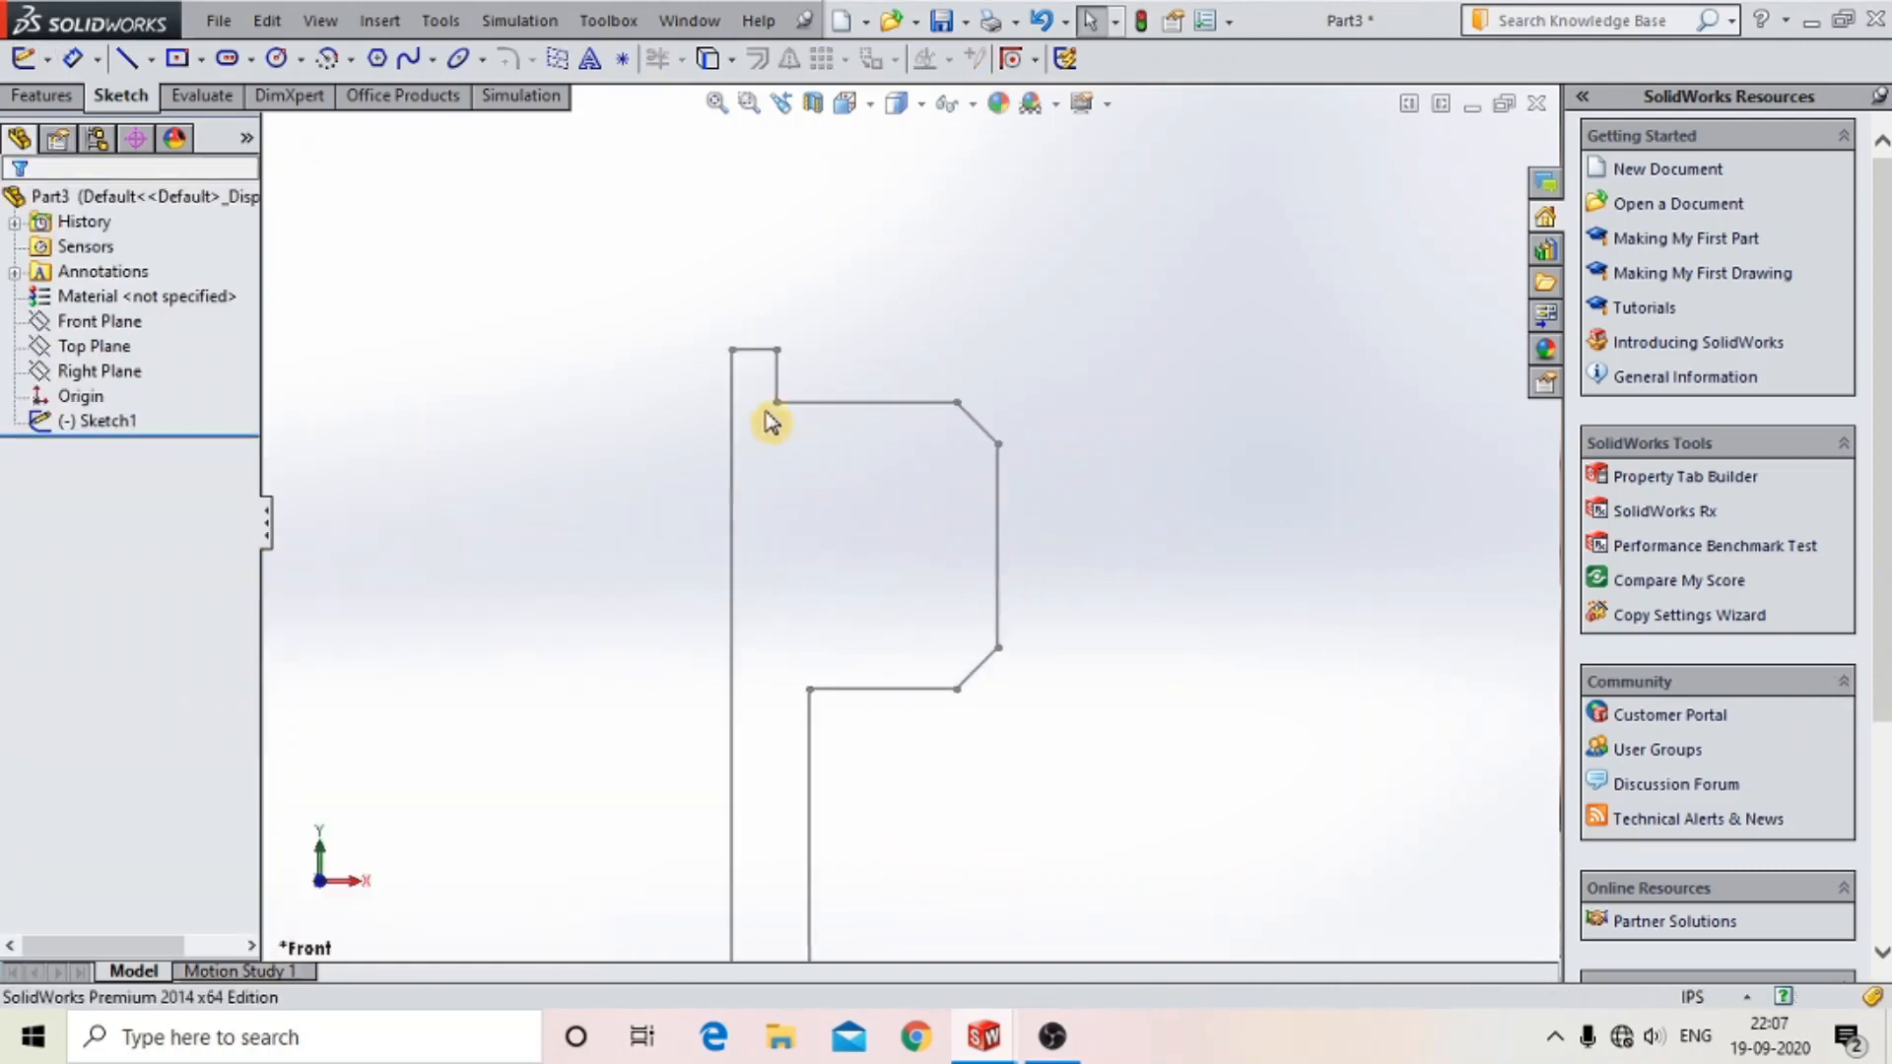
- Reopen the profile sketch and set the vertical distance between the boss's top edge and the collar's upper edge to 13 mm
left_click(74, 423)
left_click(85, 420)
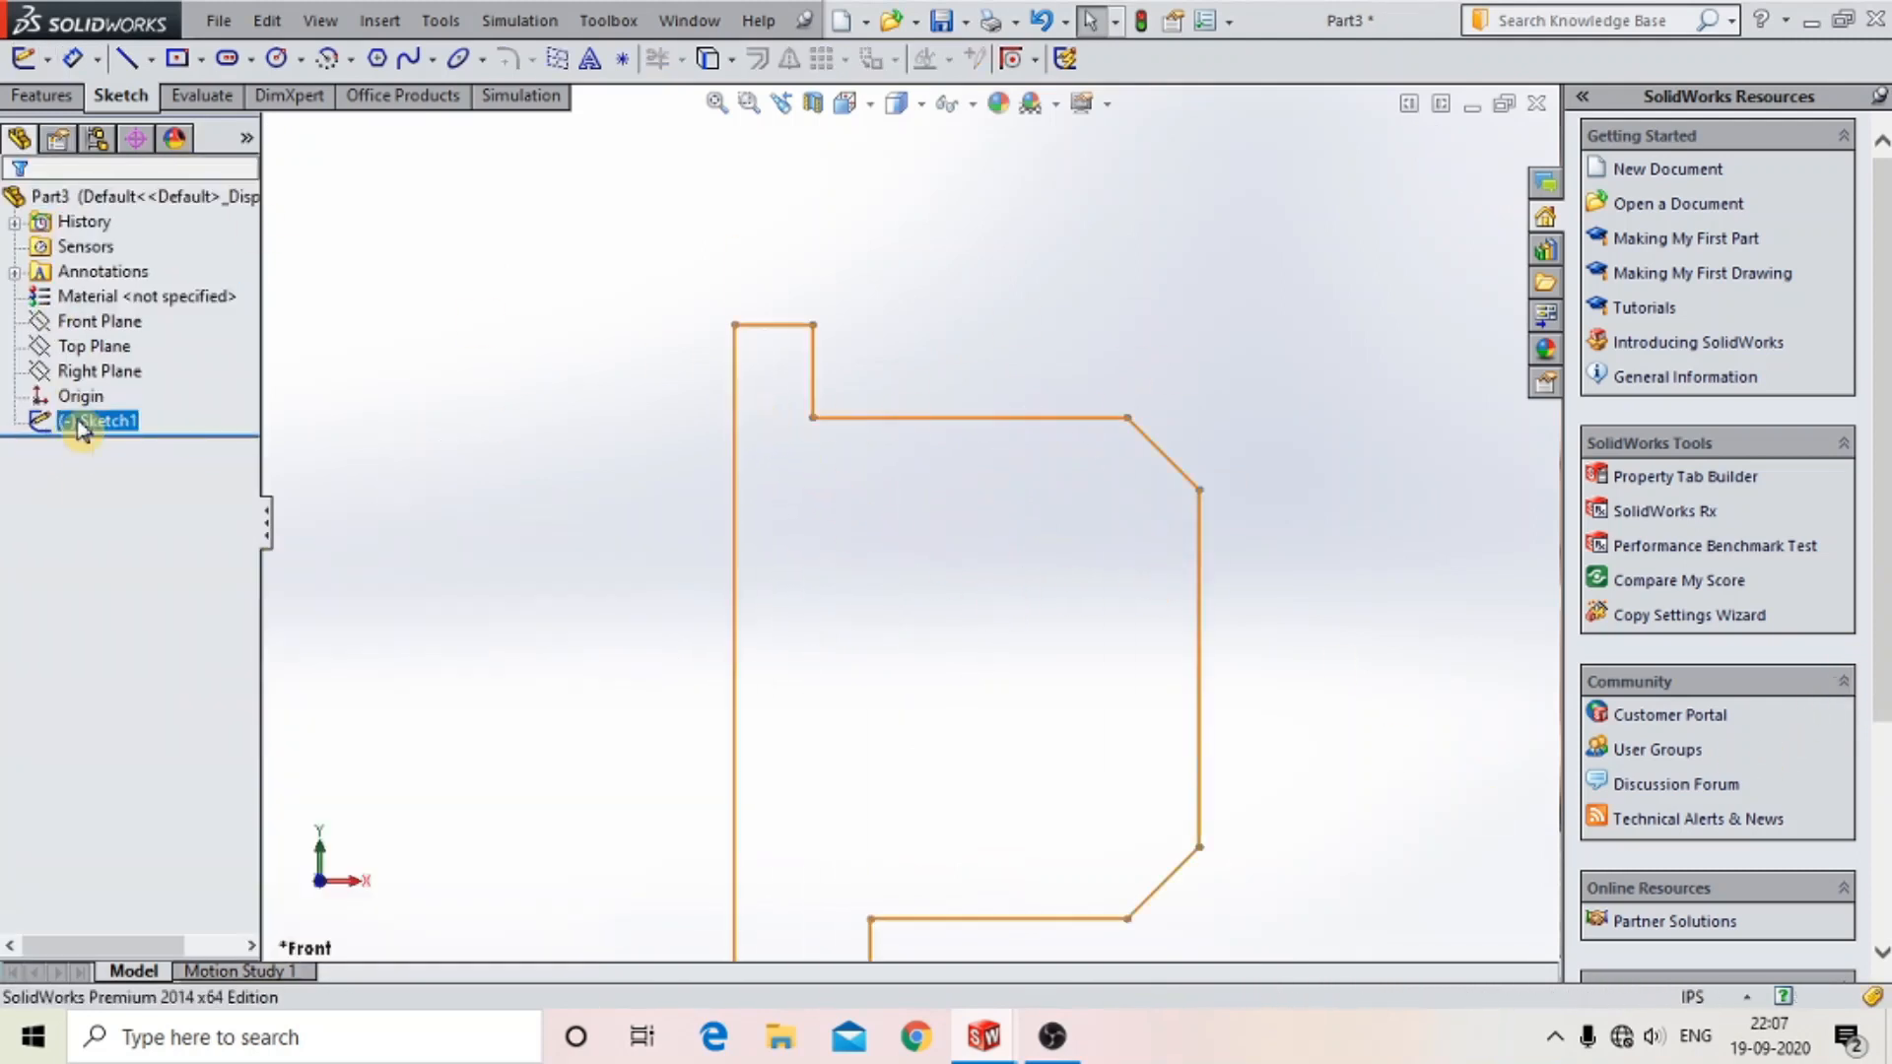
left_click(91, 360)
scroll(1207, 466, "up", 4)
scroll(863, 447, "down", 5)
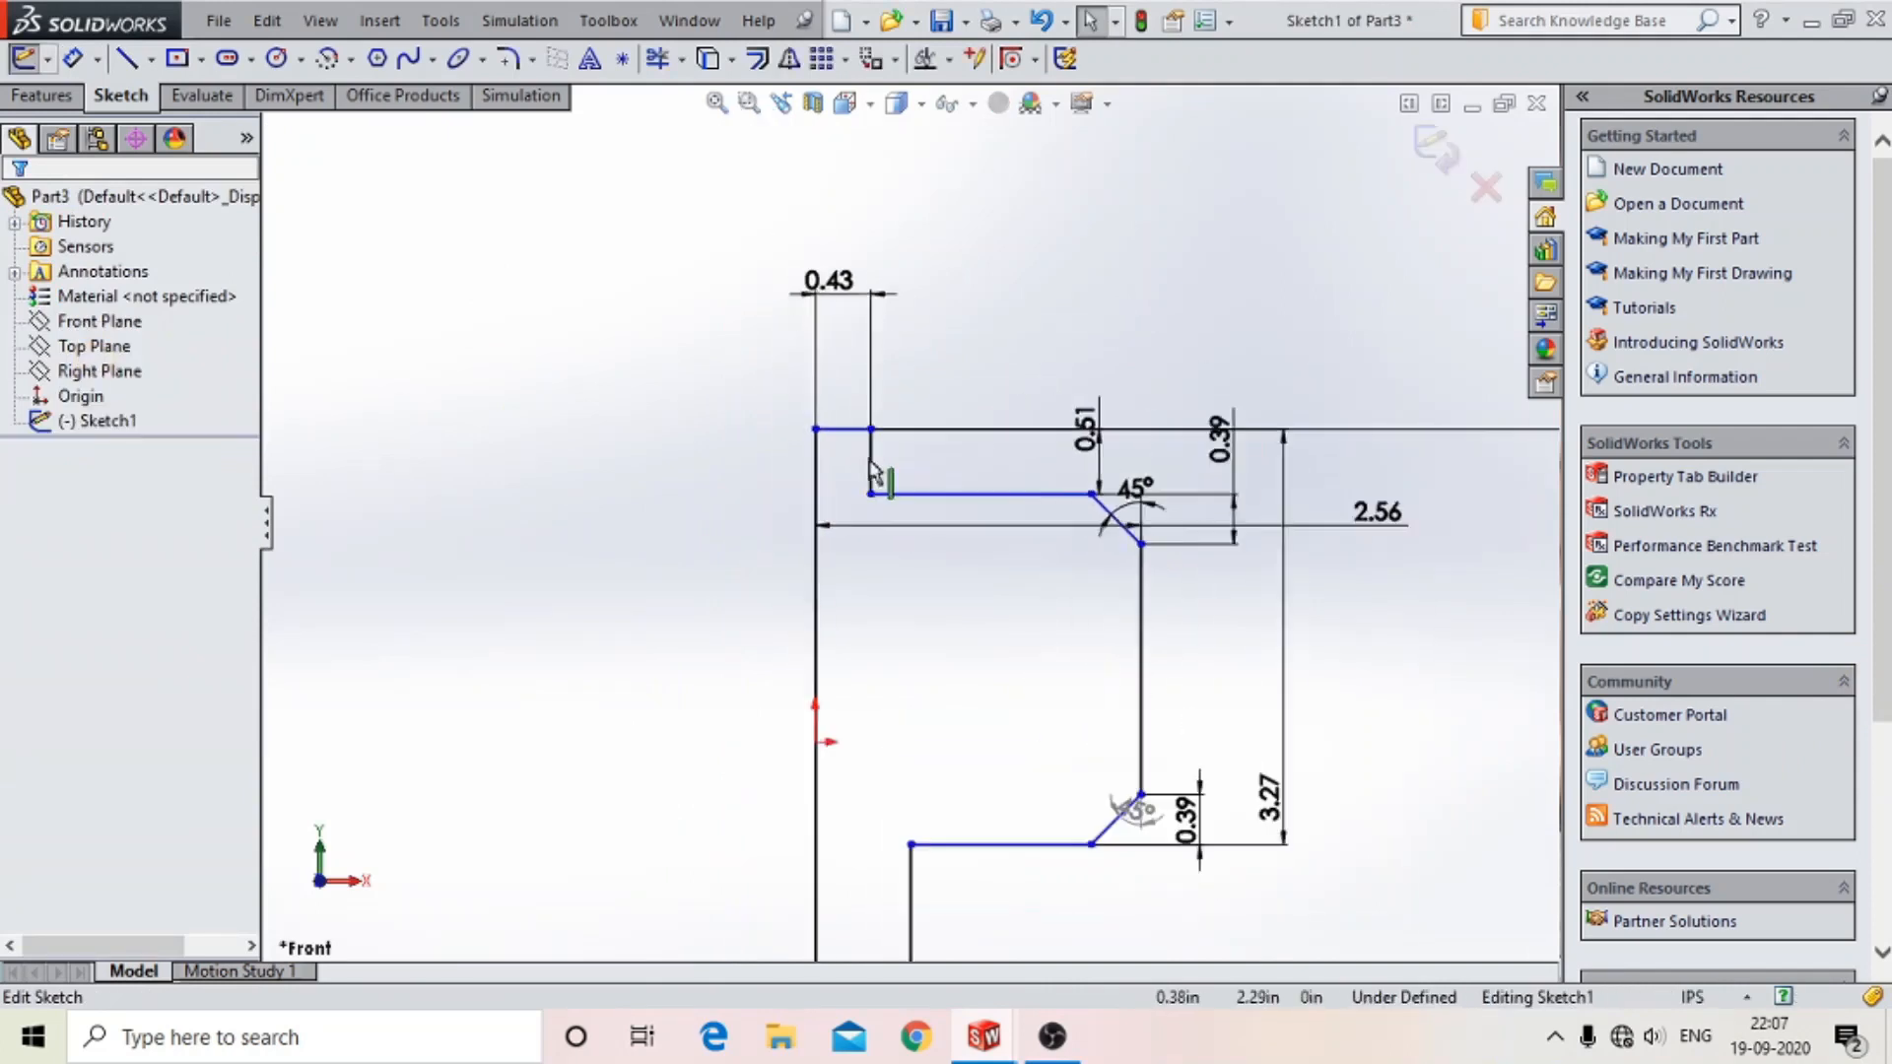
double_click(1270, 418)
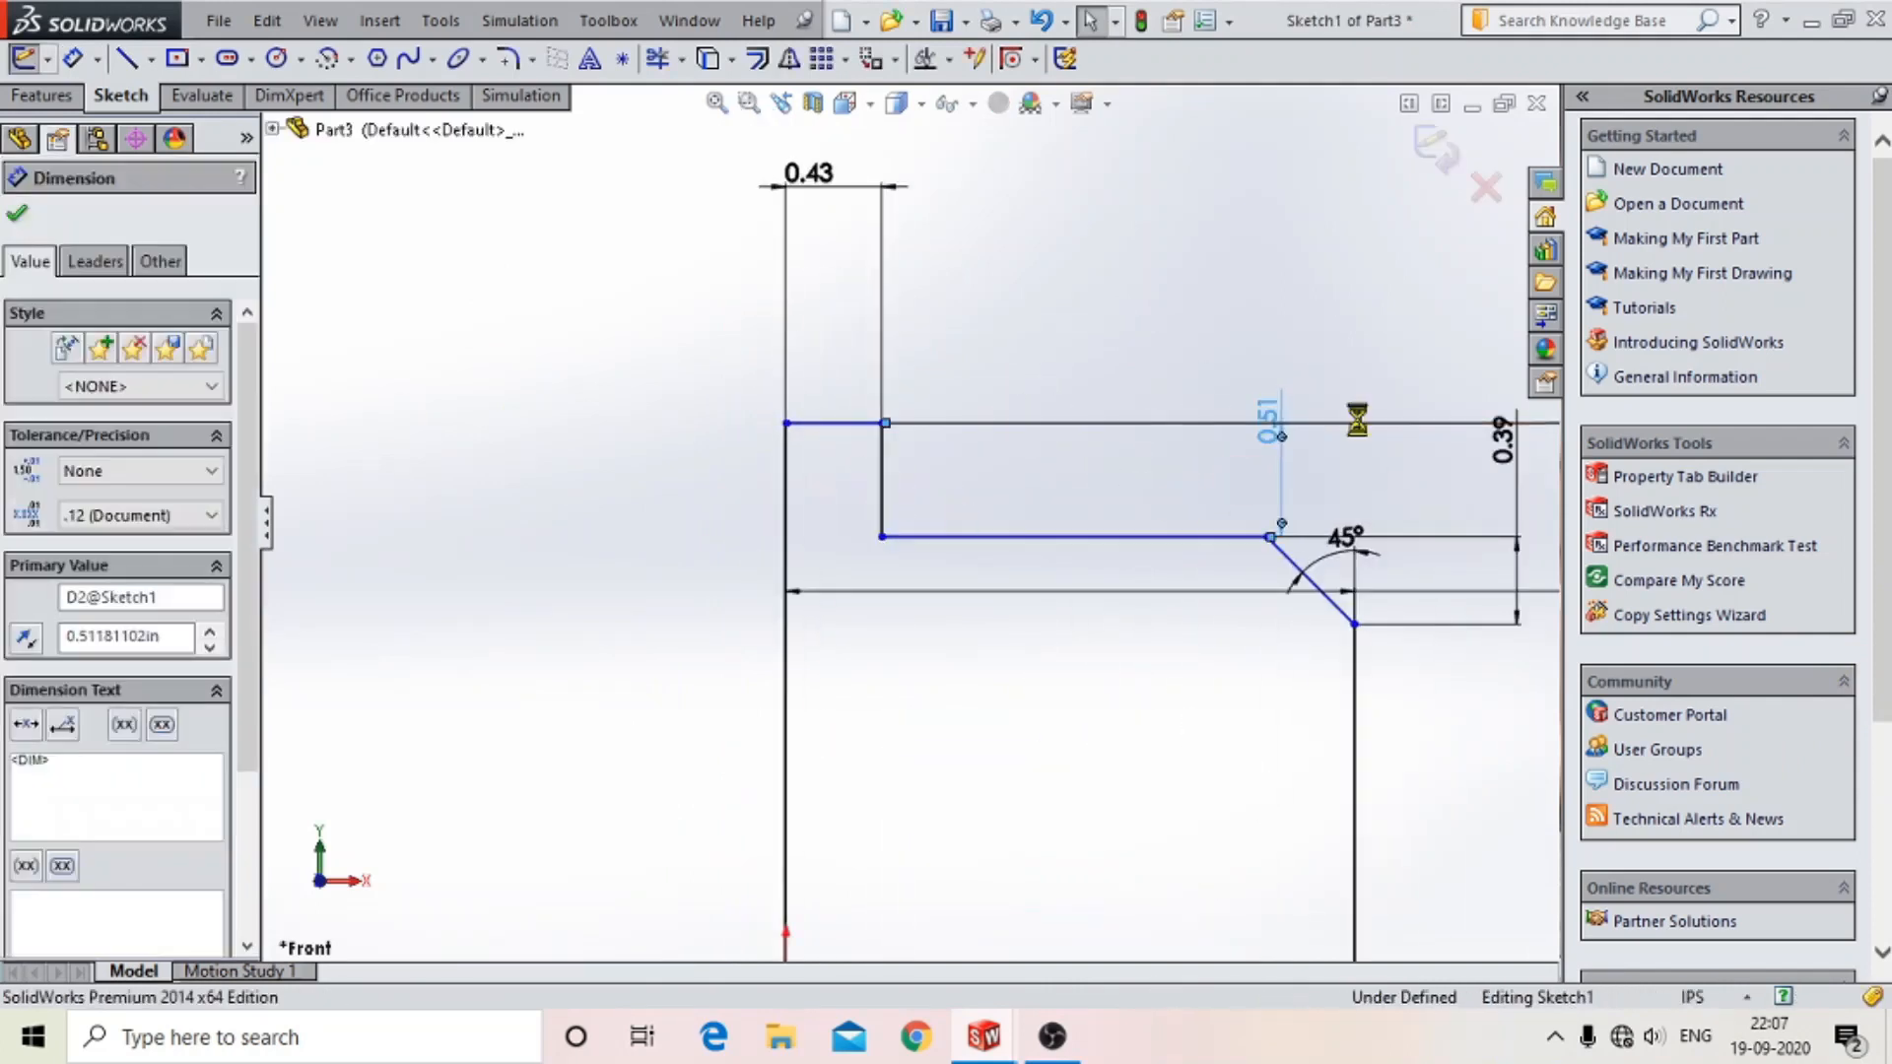
type("13mm")
key("Return")
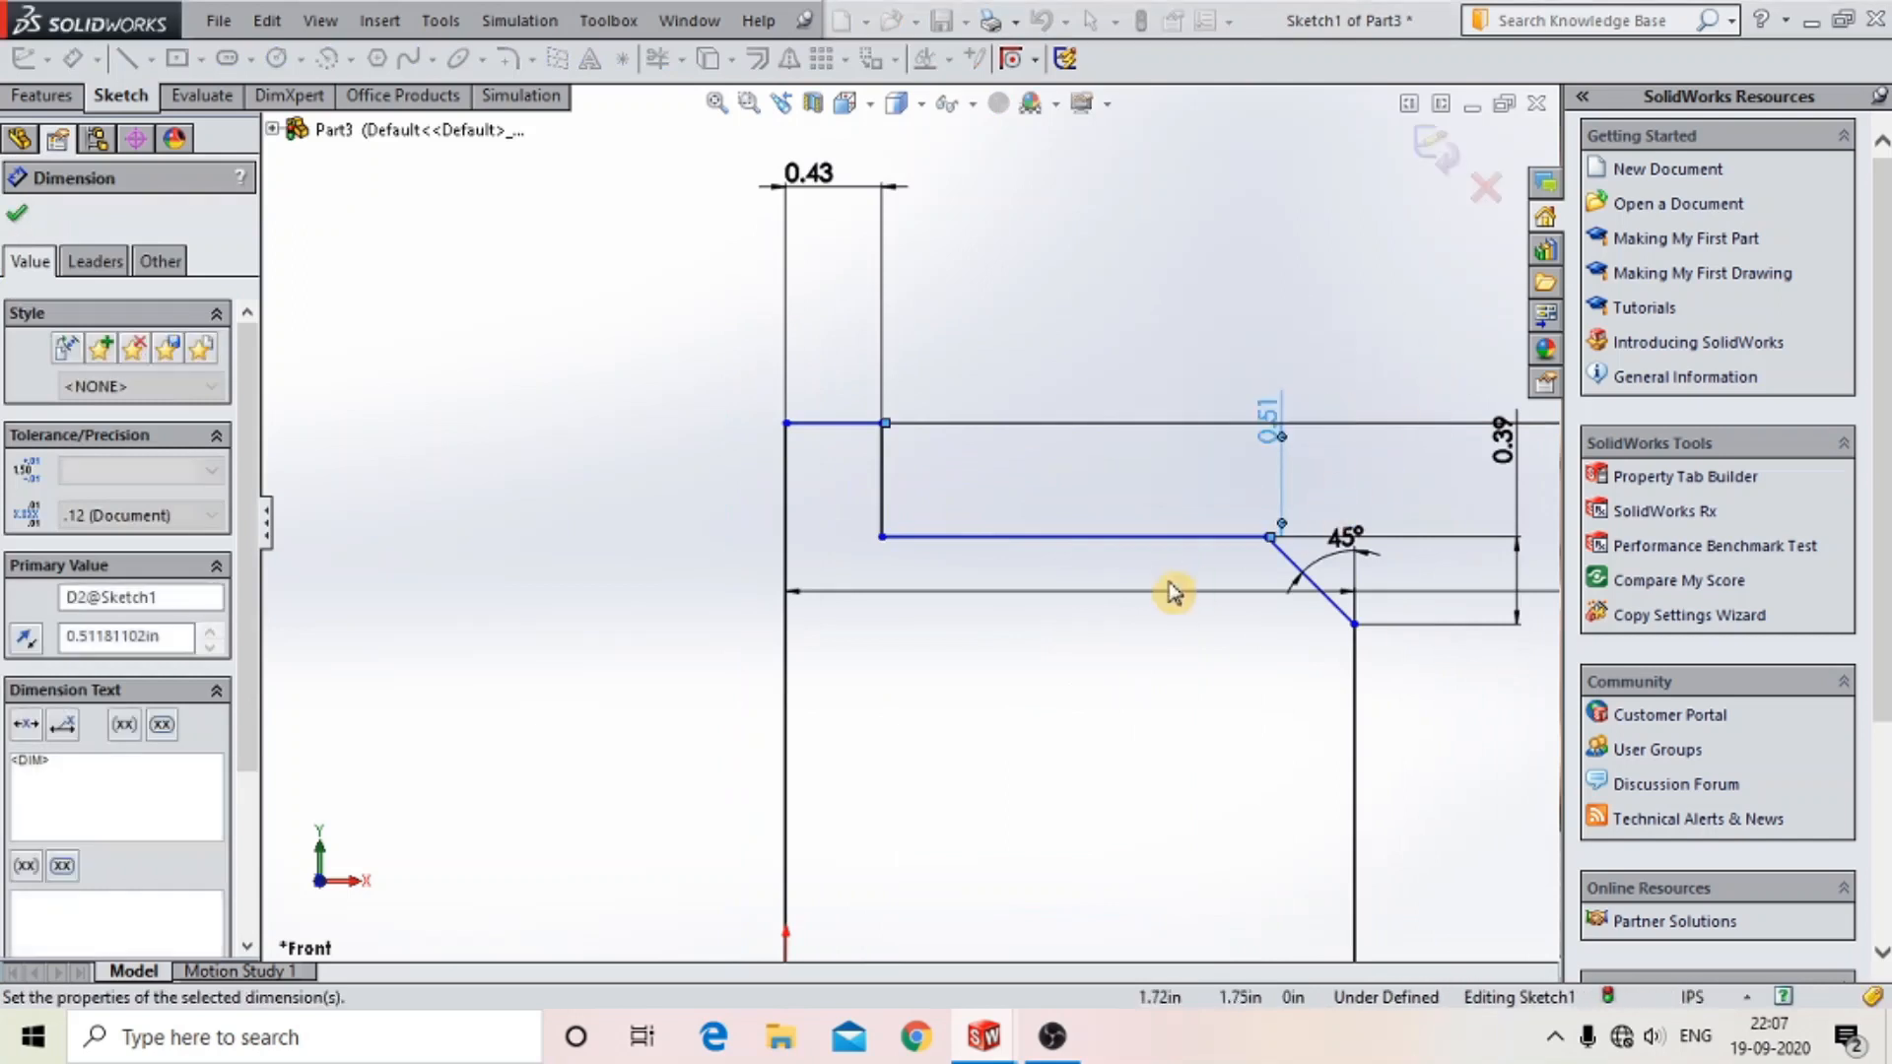
- Add a second, driven dimension between the boss's top edge and the collar's upper horizontal edge, and exit the sketch
scroll(1268, 541, "down", 3)
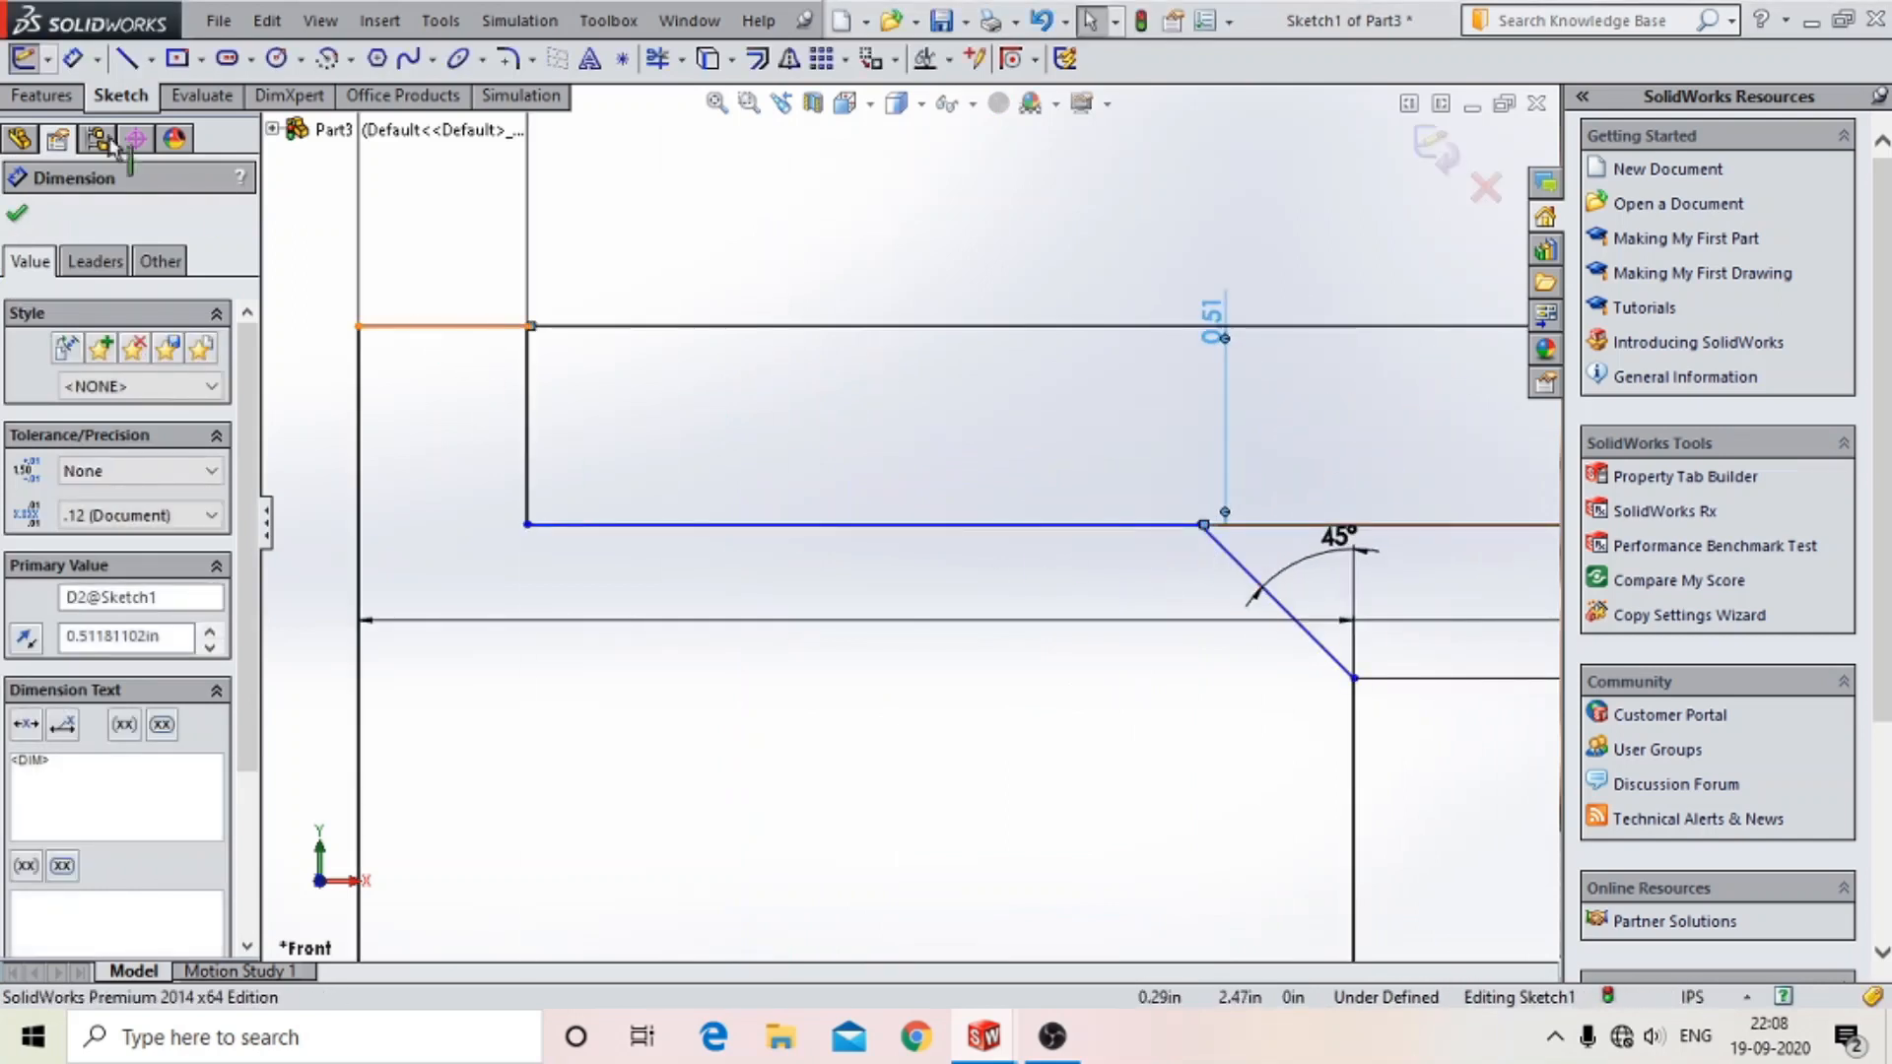
left_click(72, 58)
left_click(453, 325)
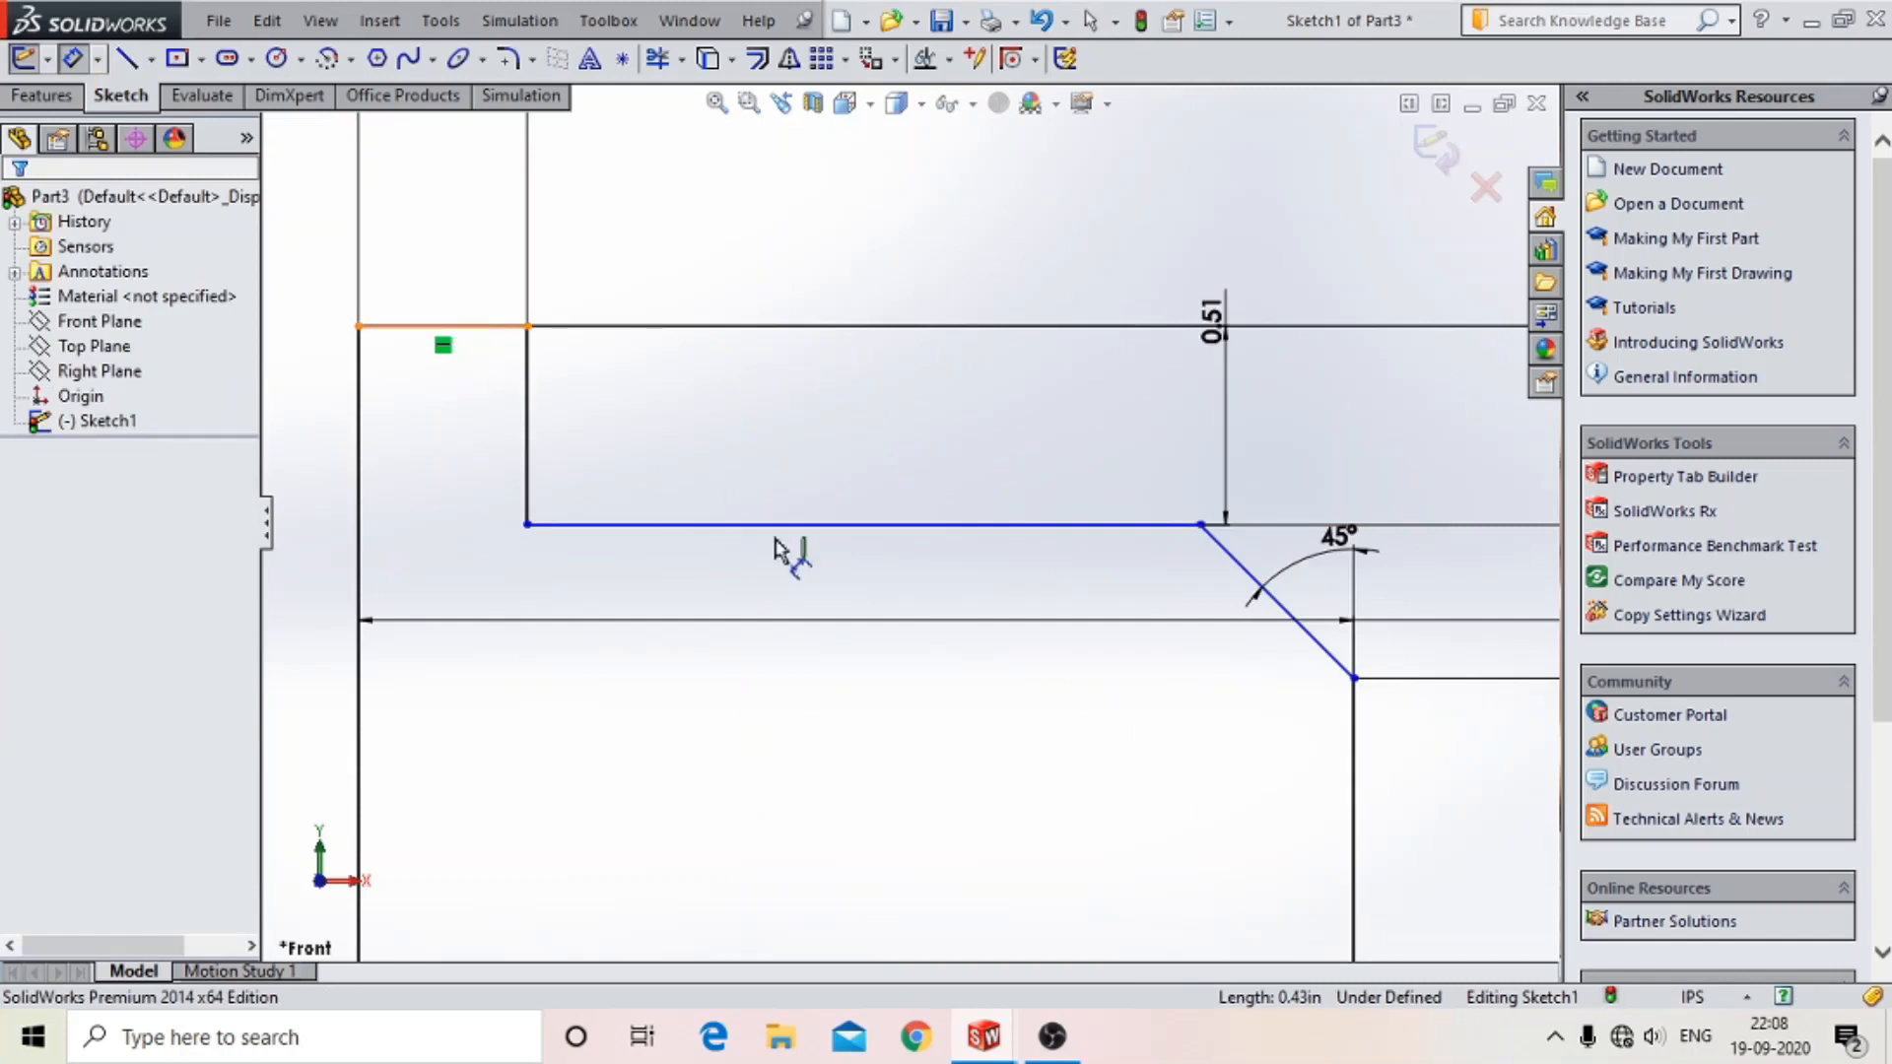
left_click(776, 524)
left_click(899, 473)
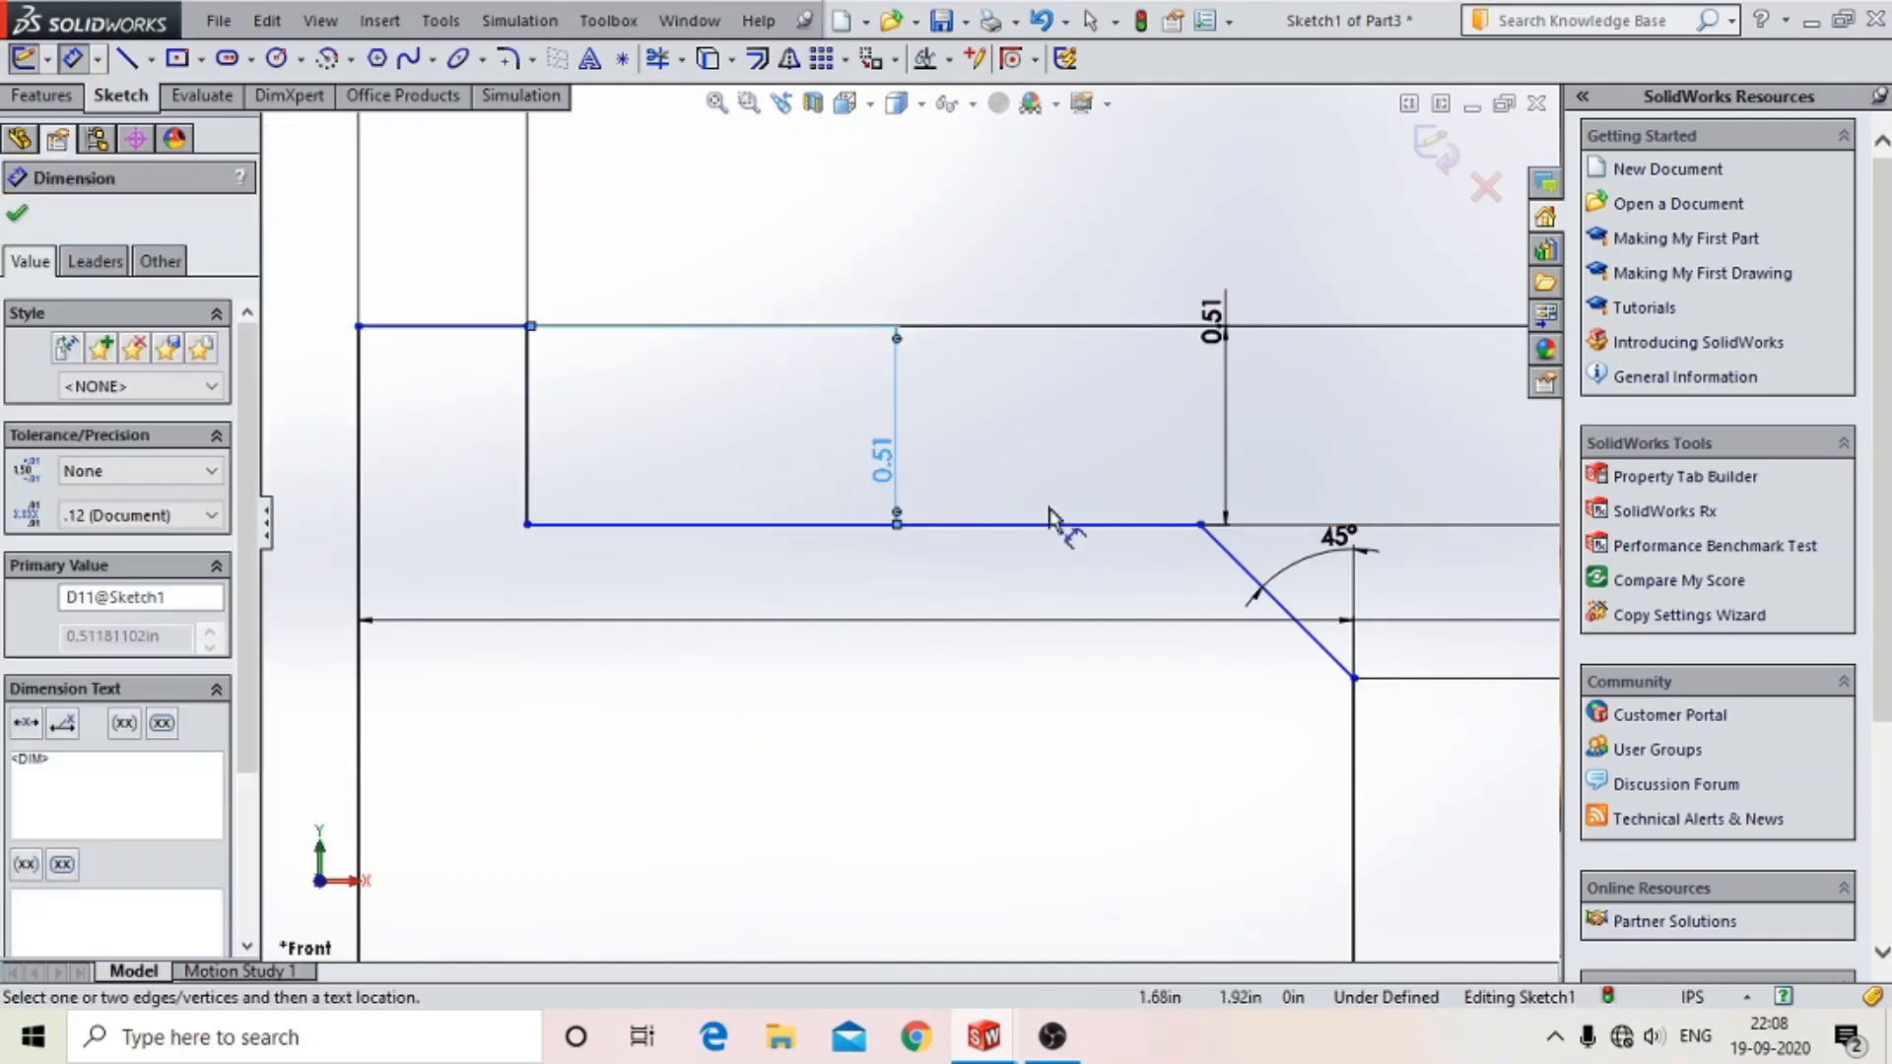
scroll(1052, 561, "up", 3)
scroll(1409, 179, "up", 1)
left_click(1427, 162)
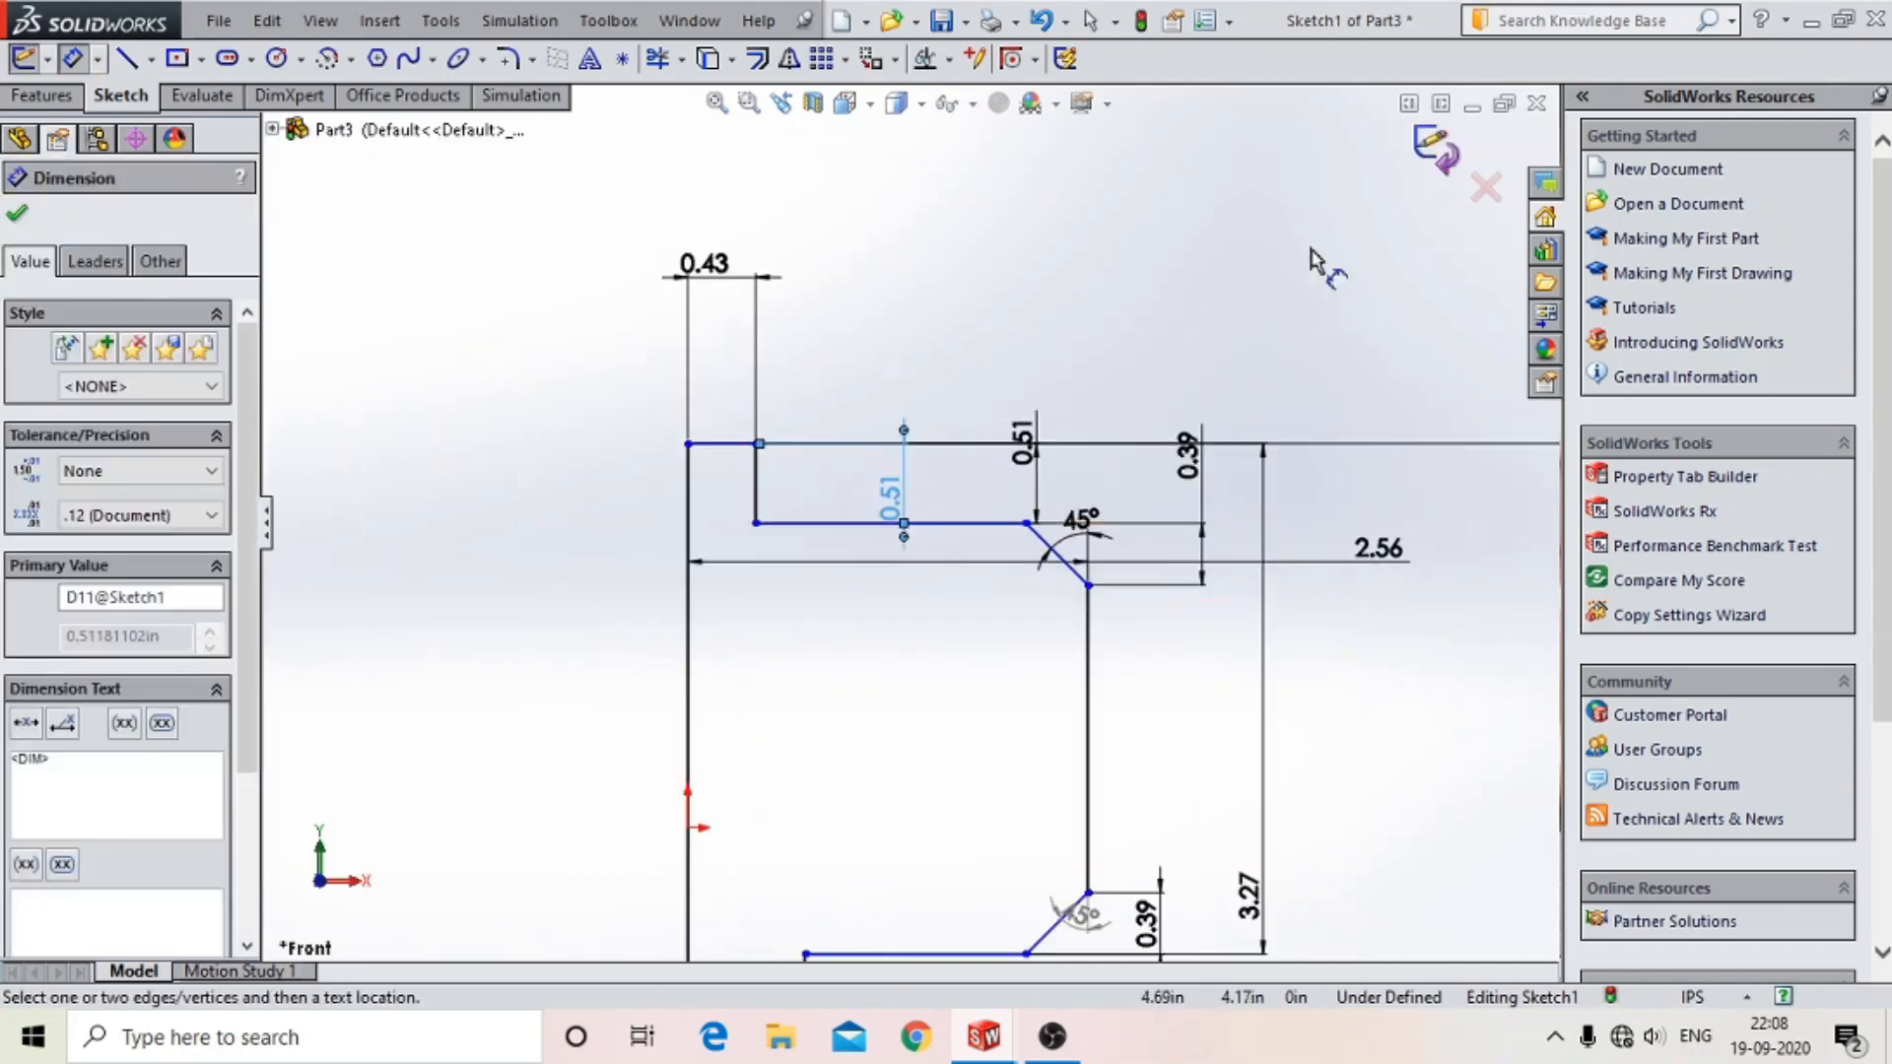
- Revolve the closed screw profile 360 degrees about its long vertical axis line
scroll(1172, 475, "up", 4)
left_click(42, 95)
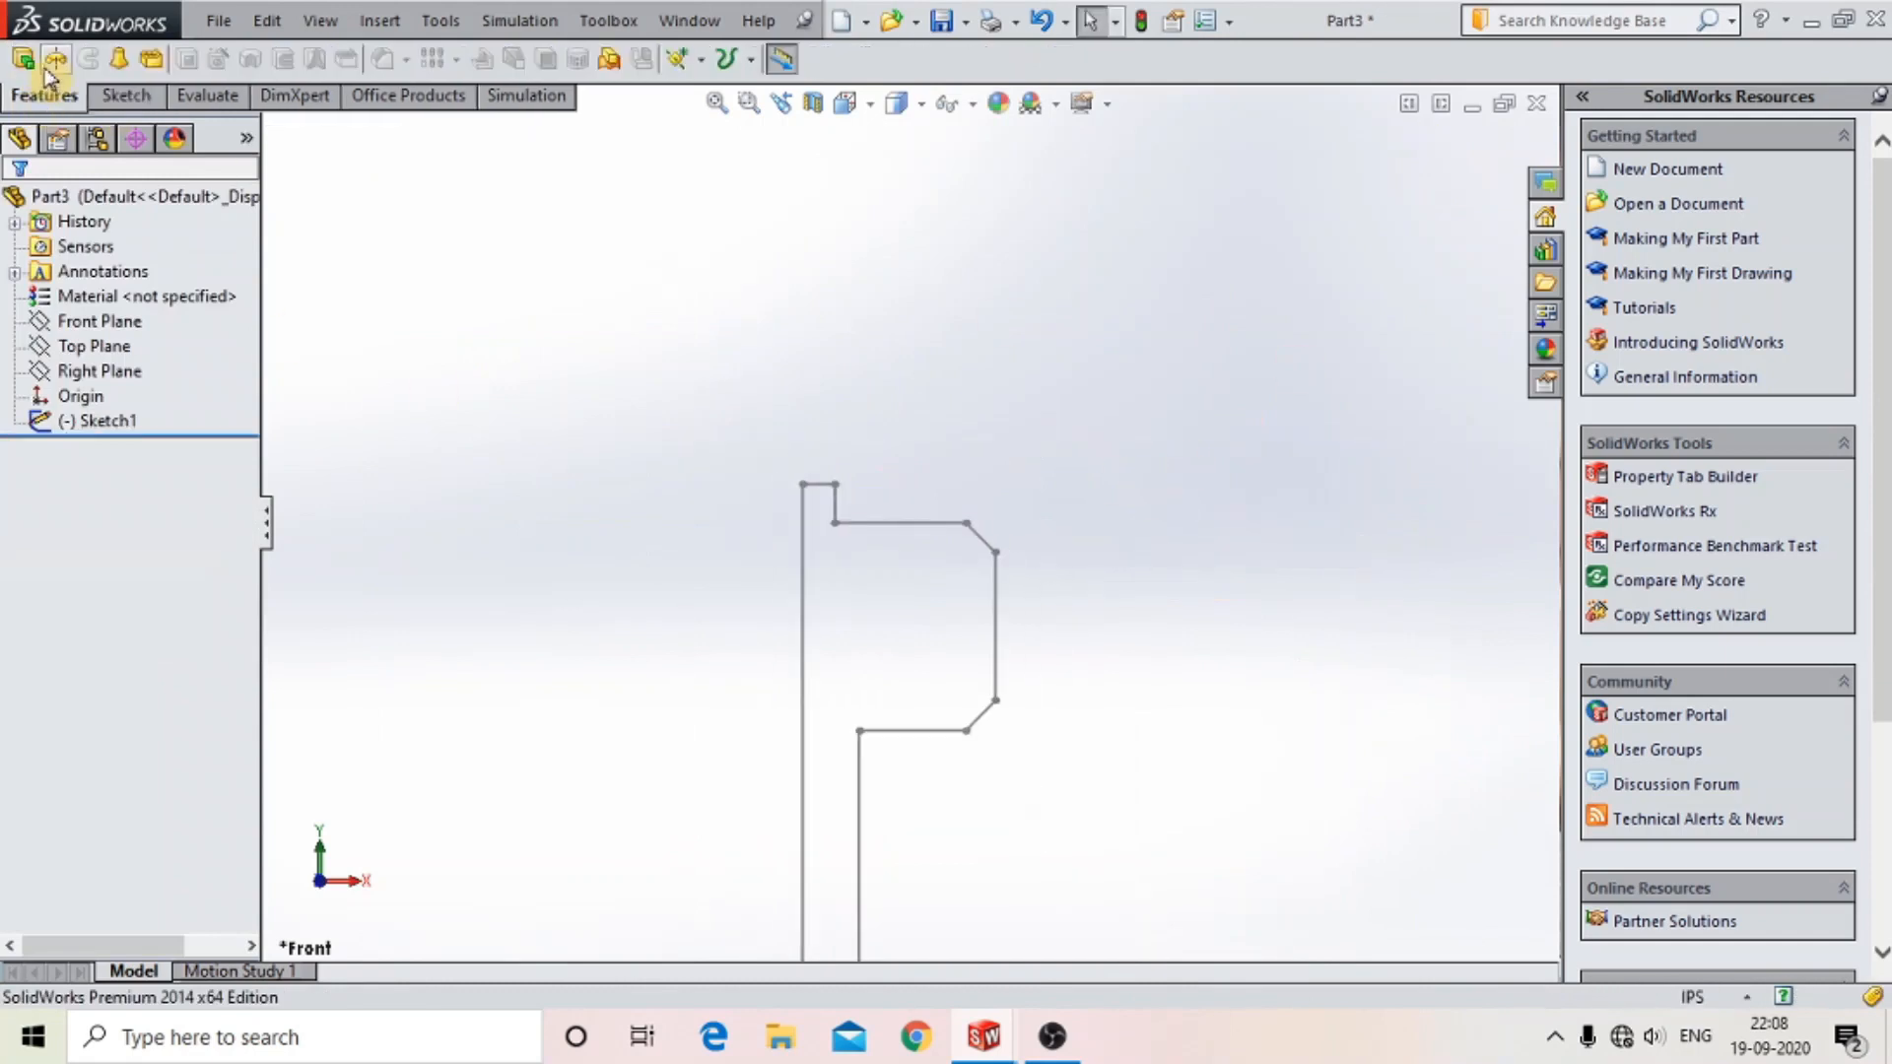
left_click(55, 59)
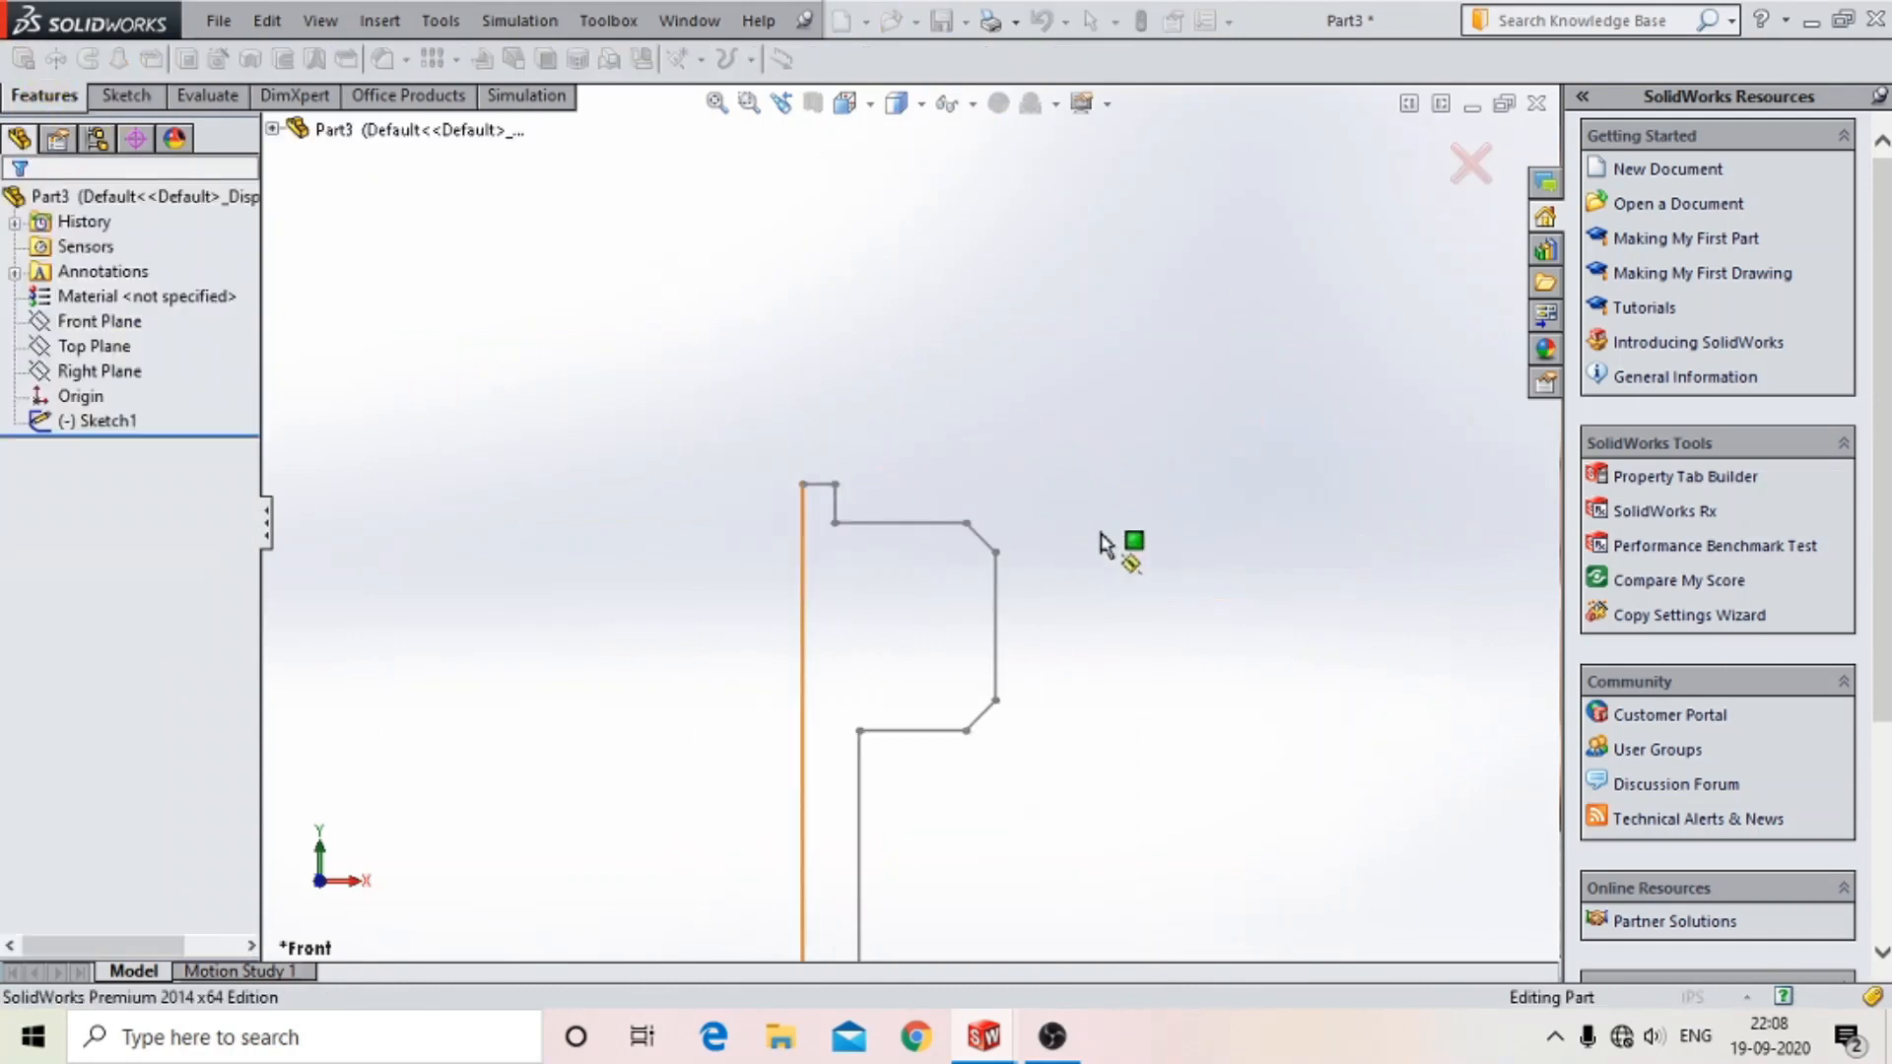
left_click(981, 559)
left_click(16, 214)
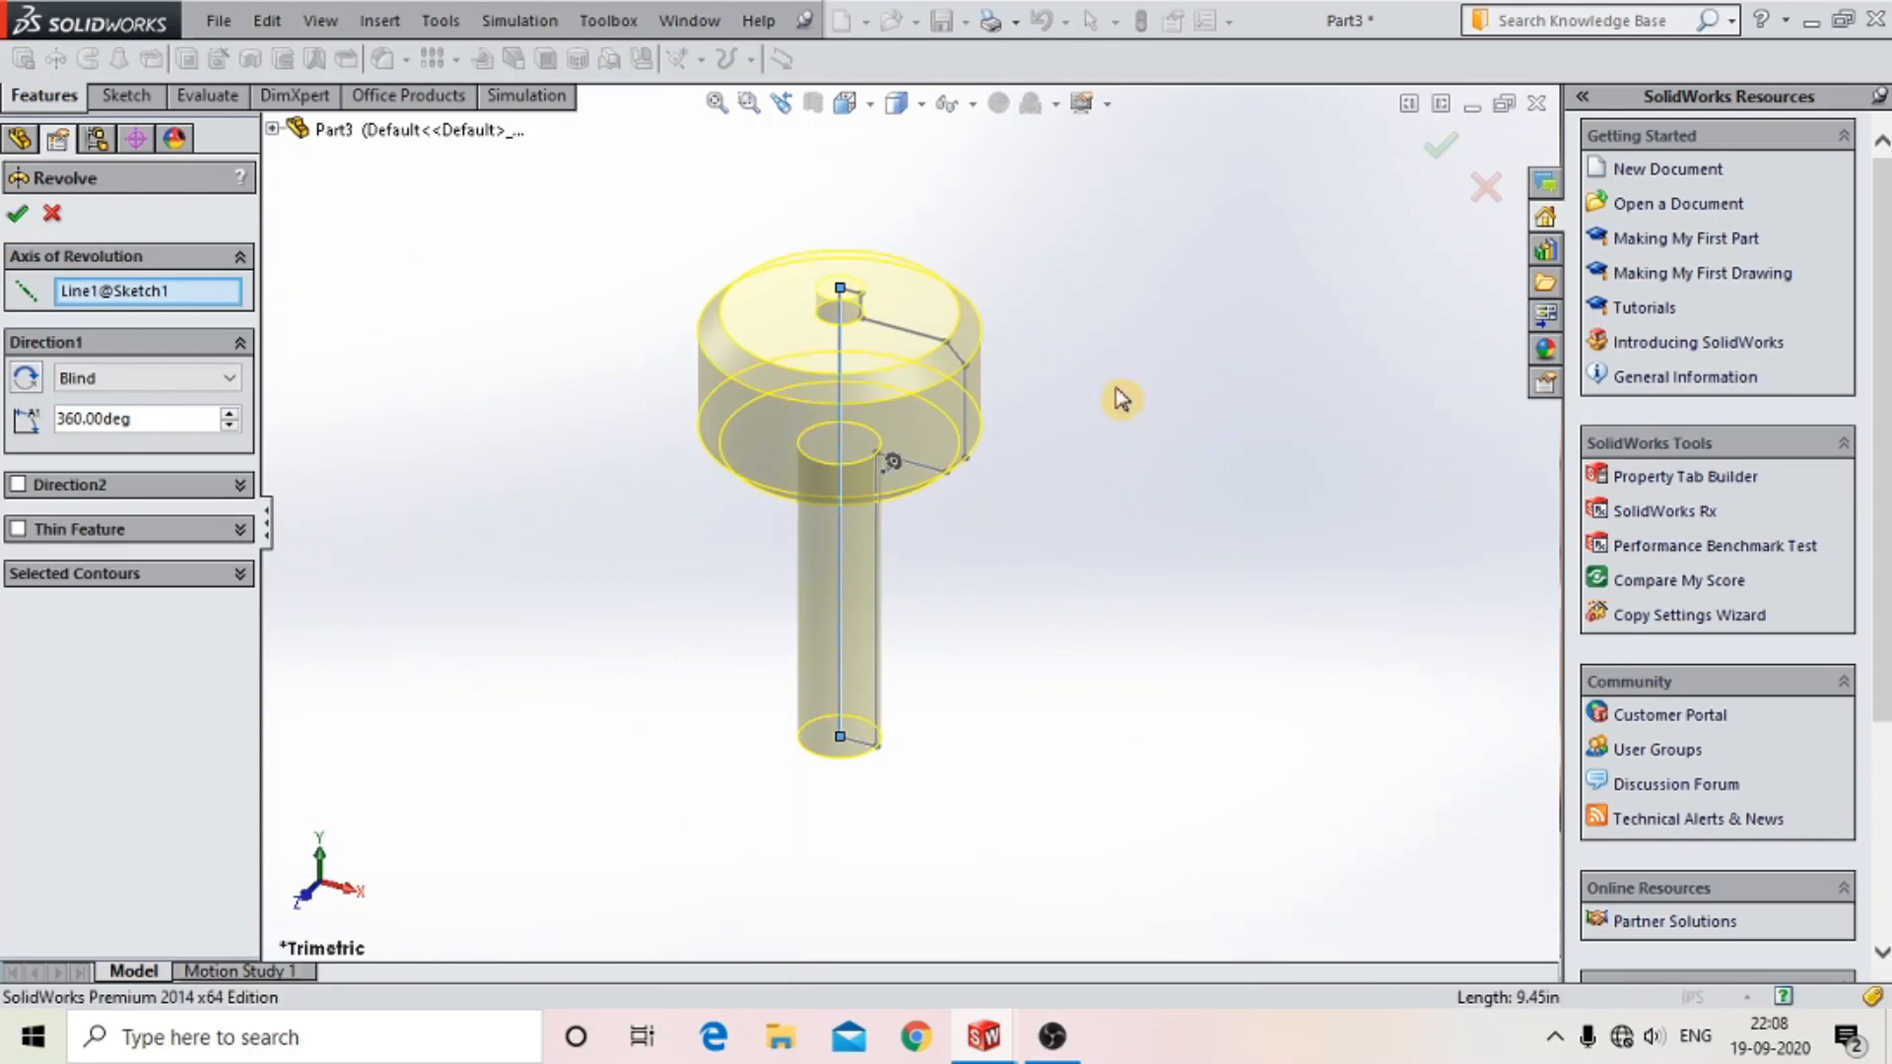
- Review the revolved screw and the dimensions in its profile sketch, then exit the sketch
middle_click_drag(1120, 300, 948, 314)
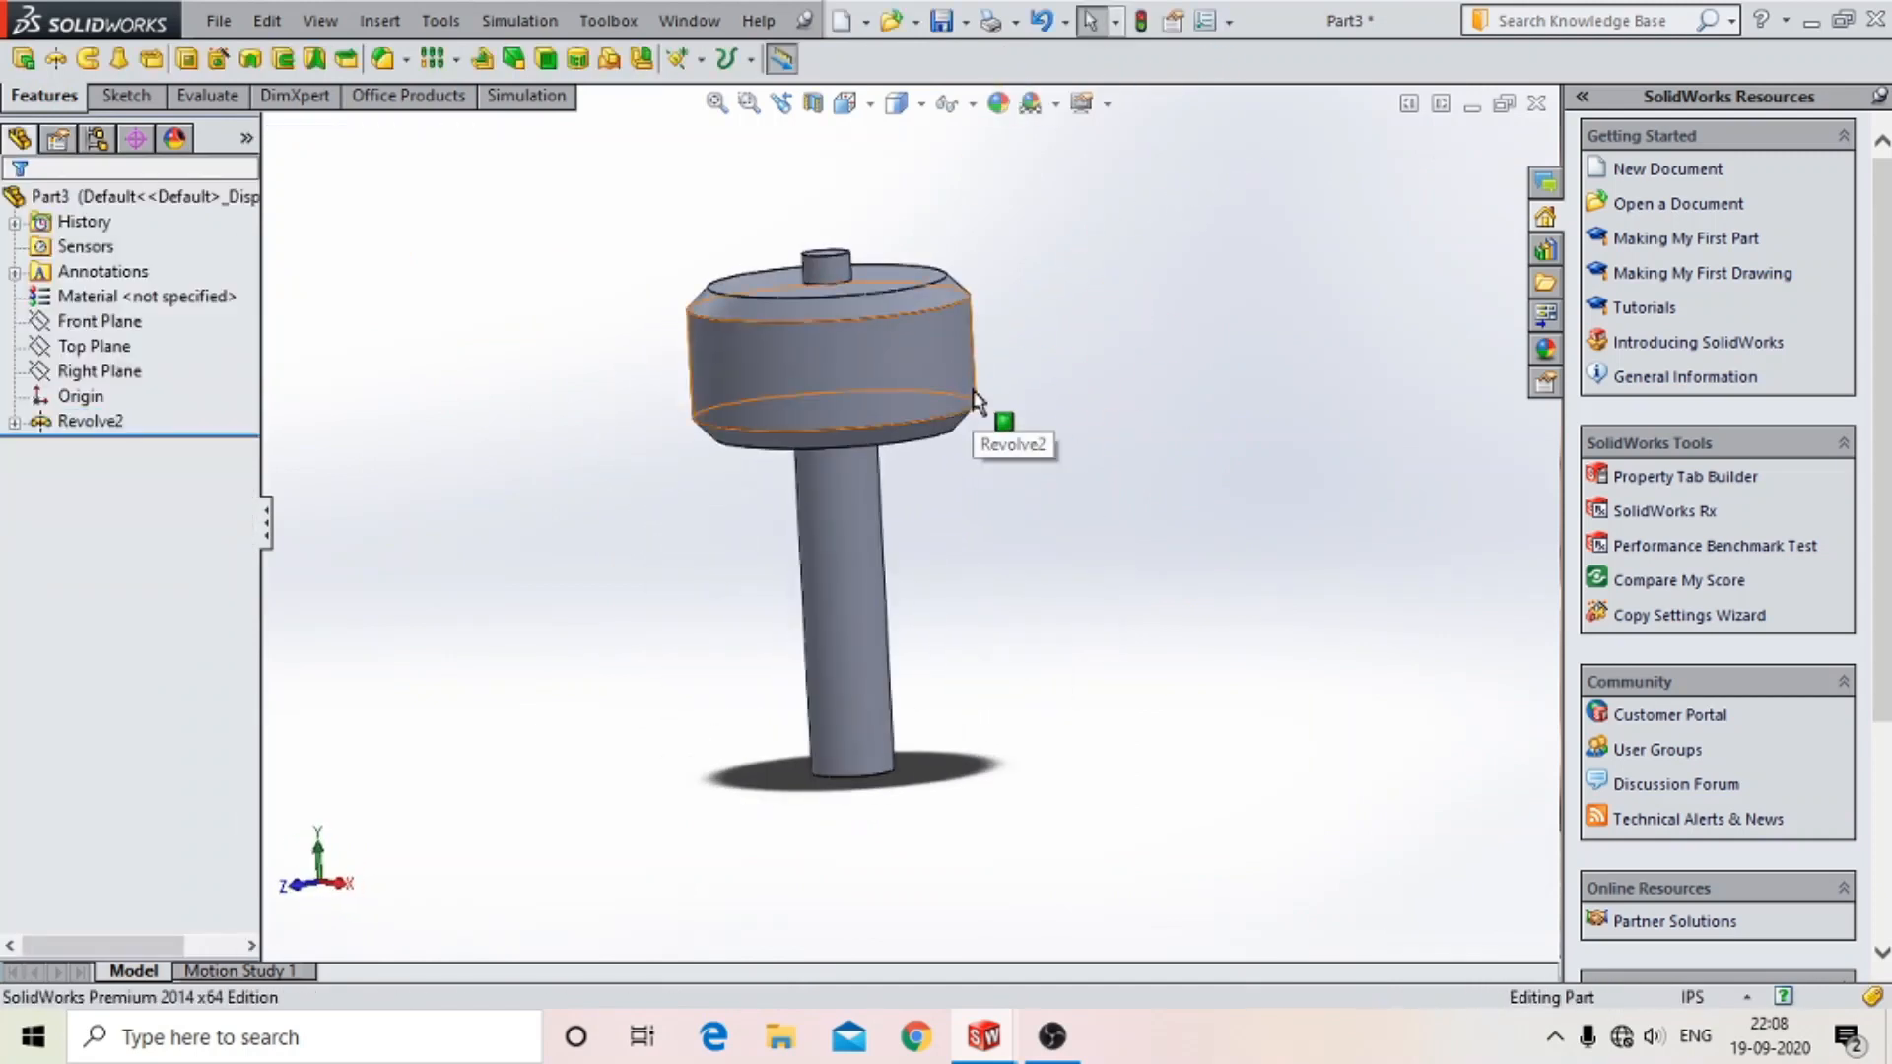
left_click(824, 380)
left_click(926, 256)
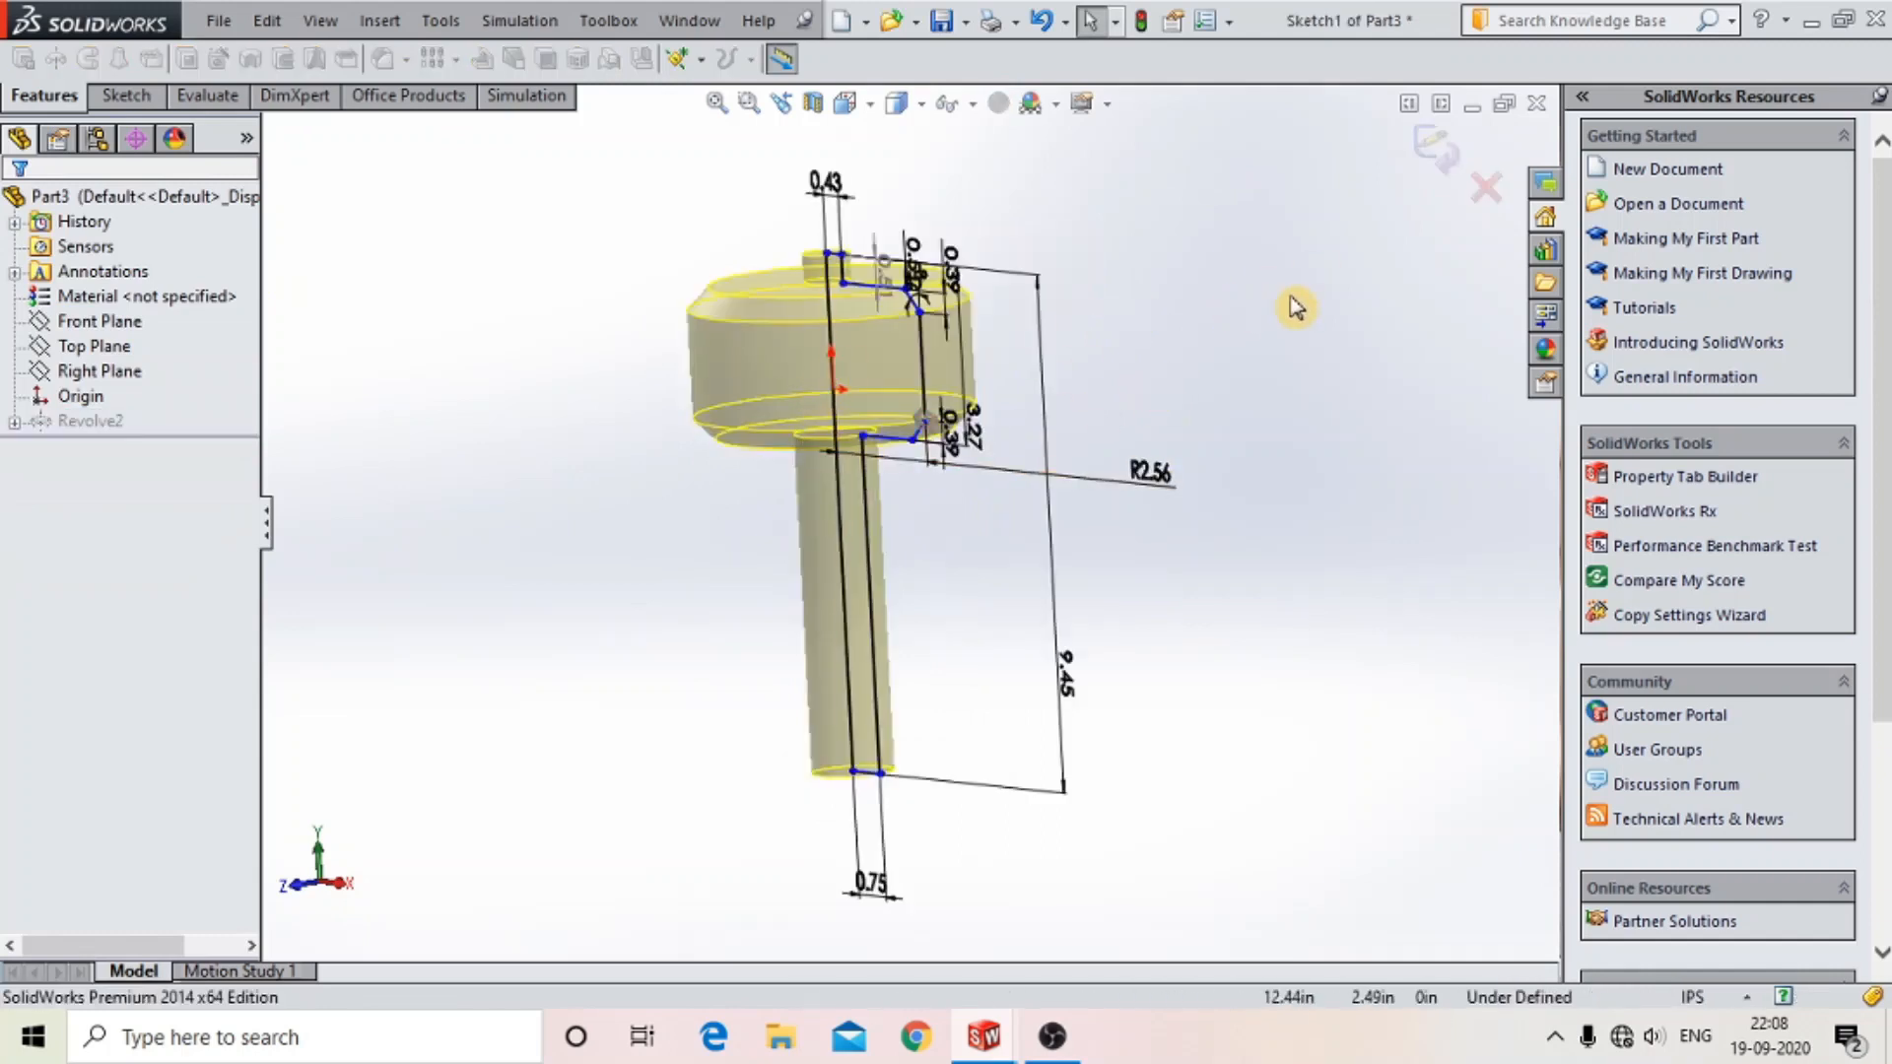
left_click(1435, 153)
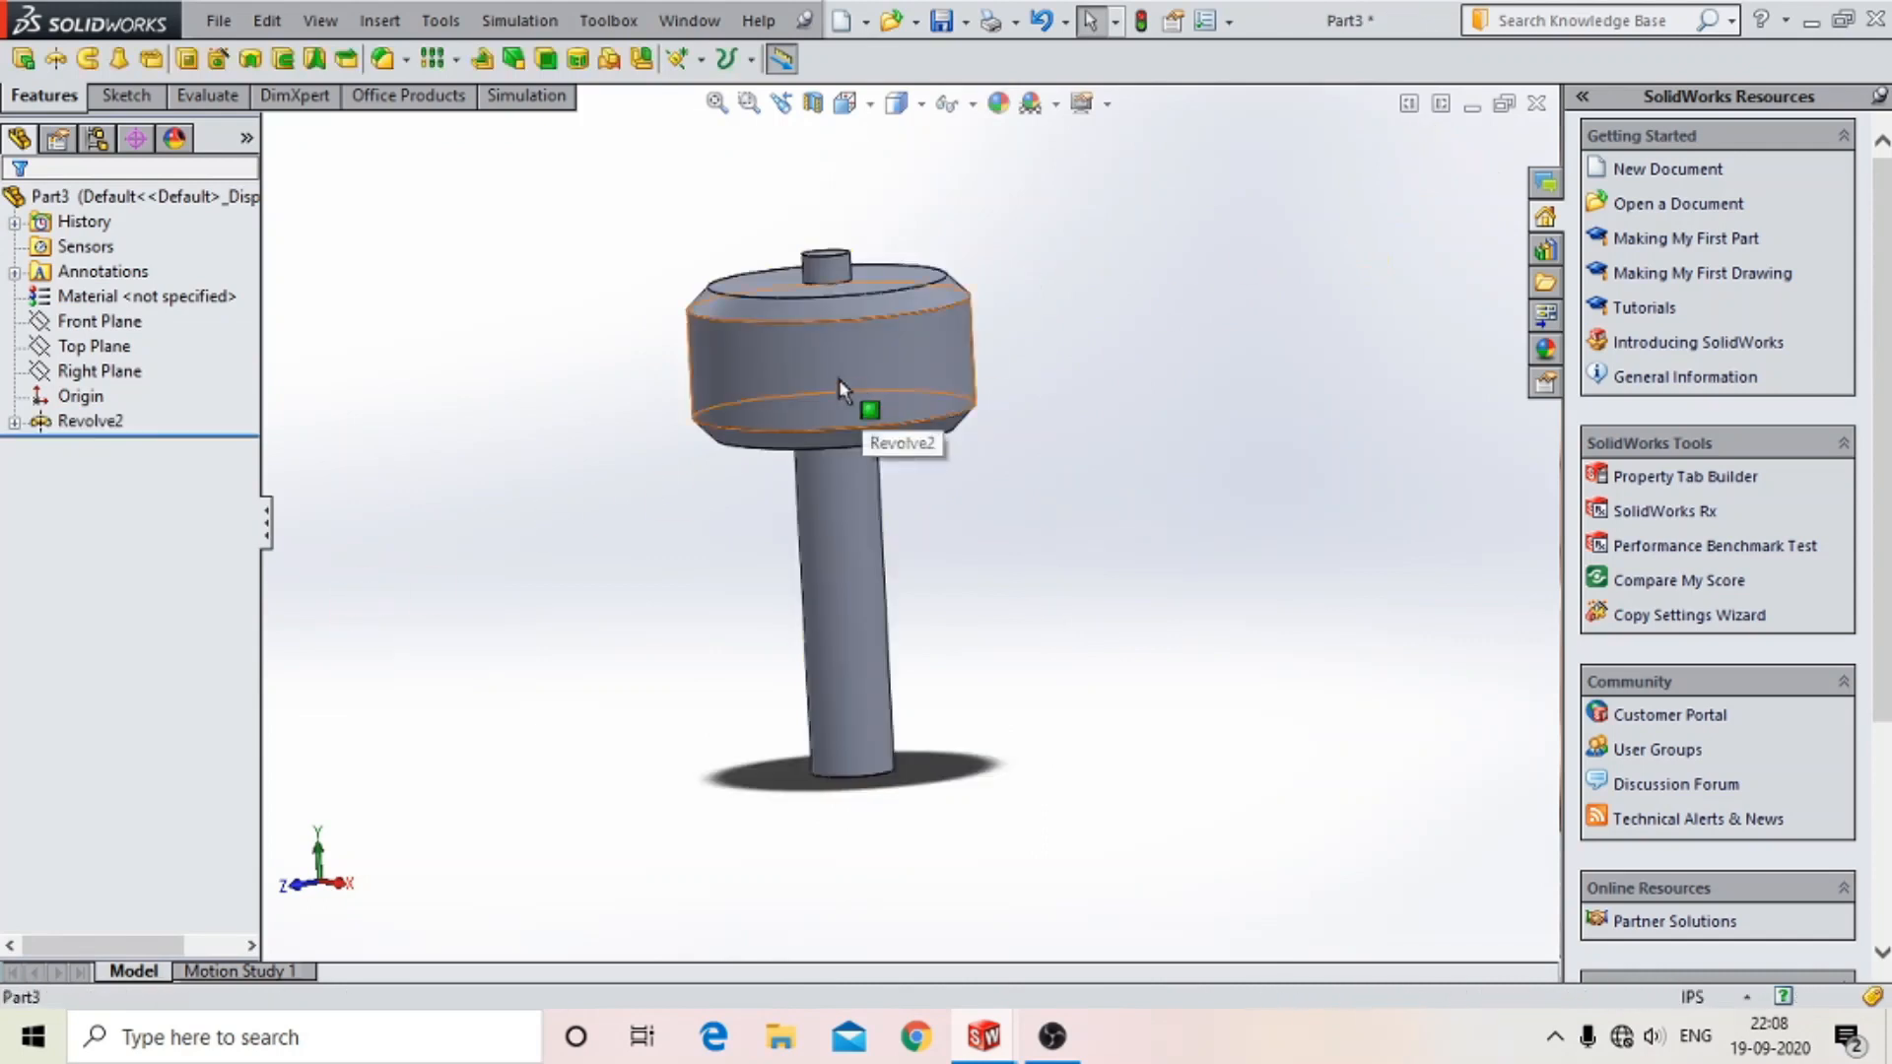
left_click(840, 389)
left_click(329, 578)
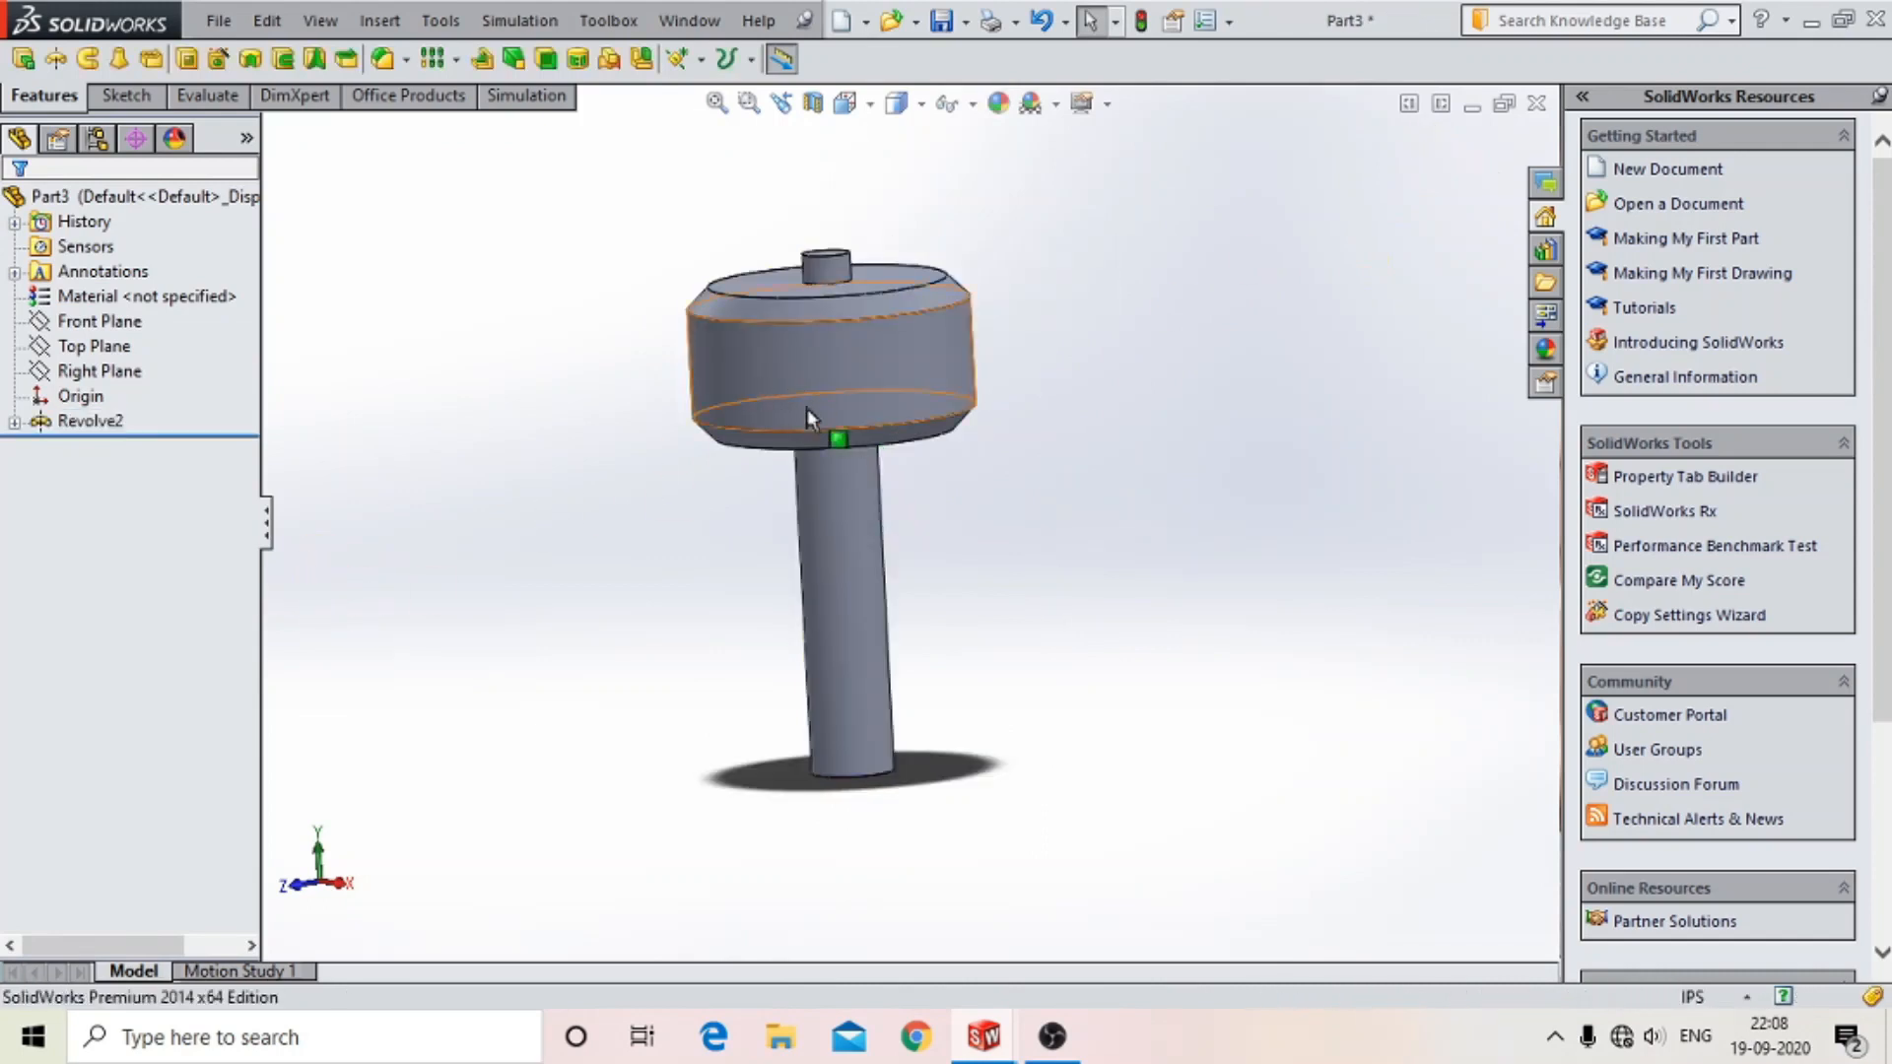
- Start a sketch on the Front Plane and draw a vertical line about 1.53 in long up from the middle of the collar's lower edge
left_click(103, 326)
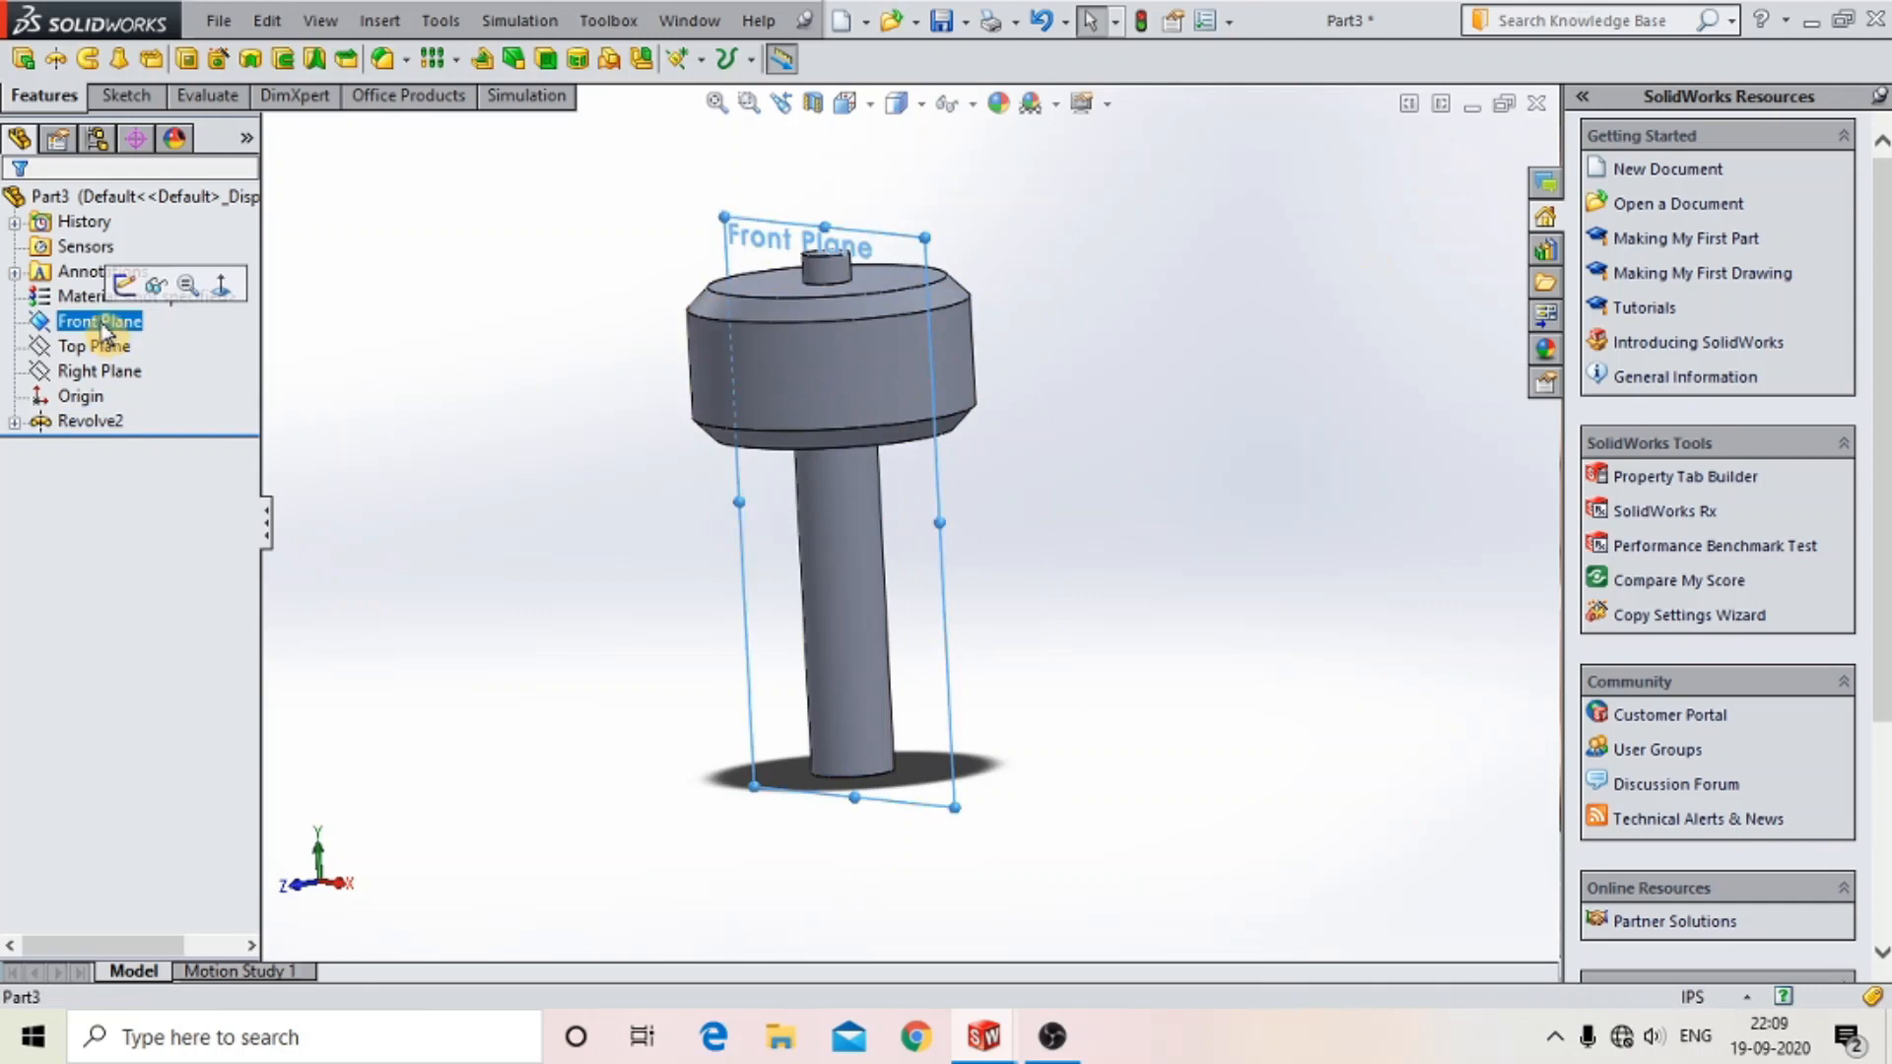
left_click(124, 284)
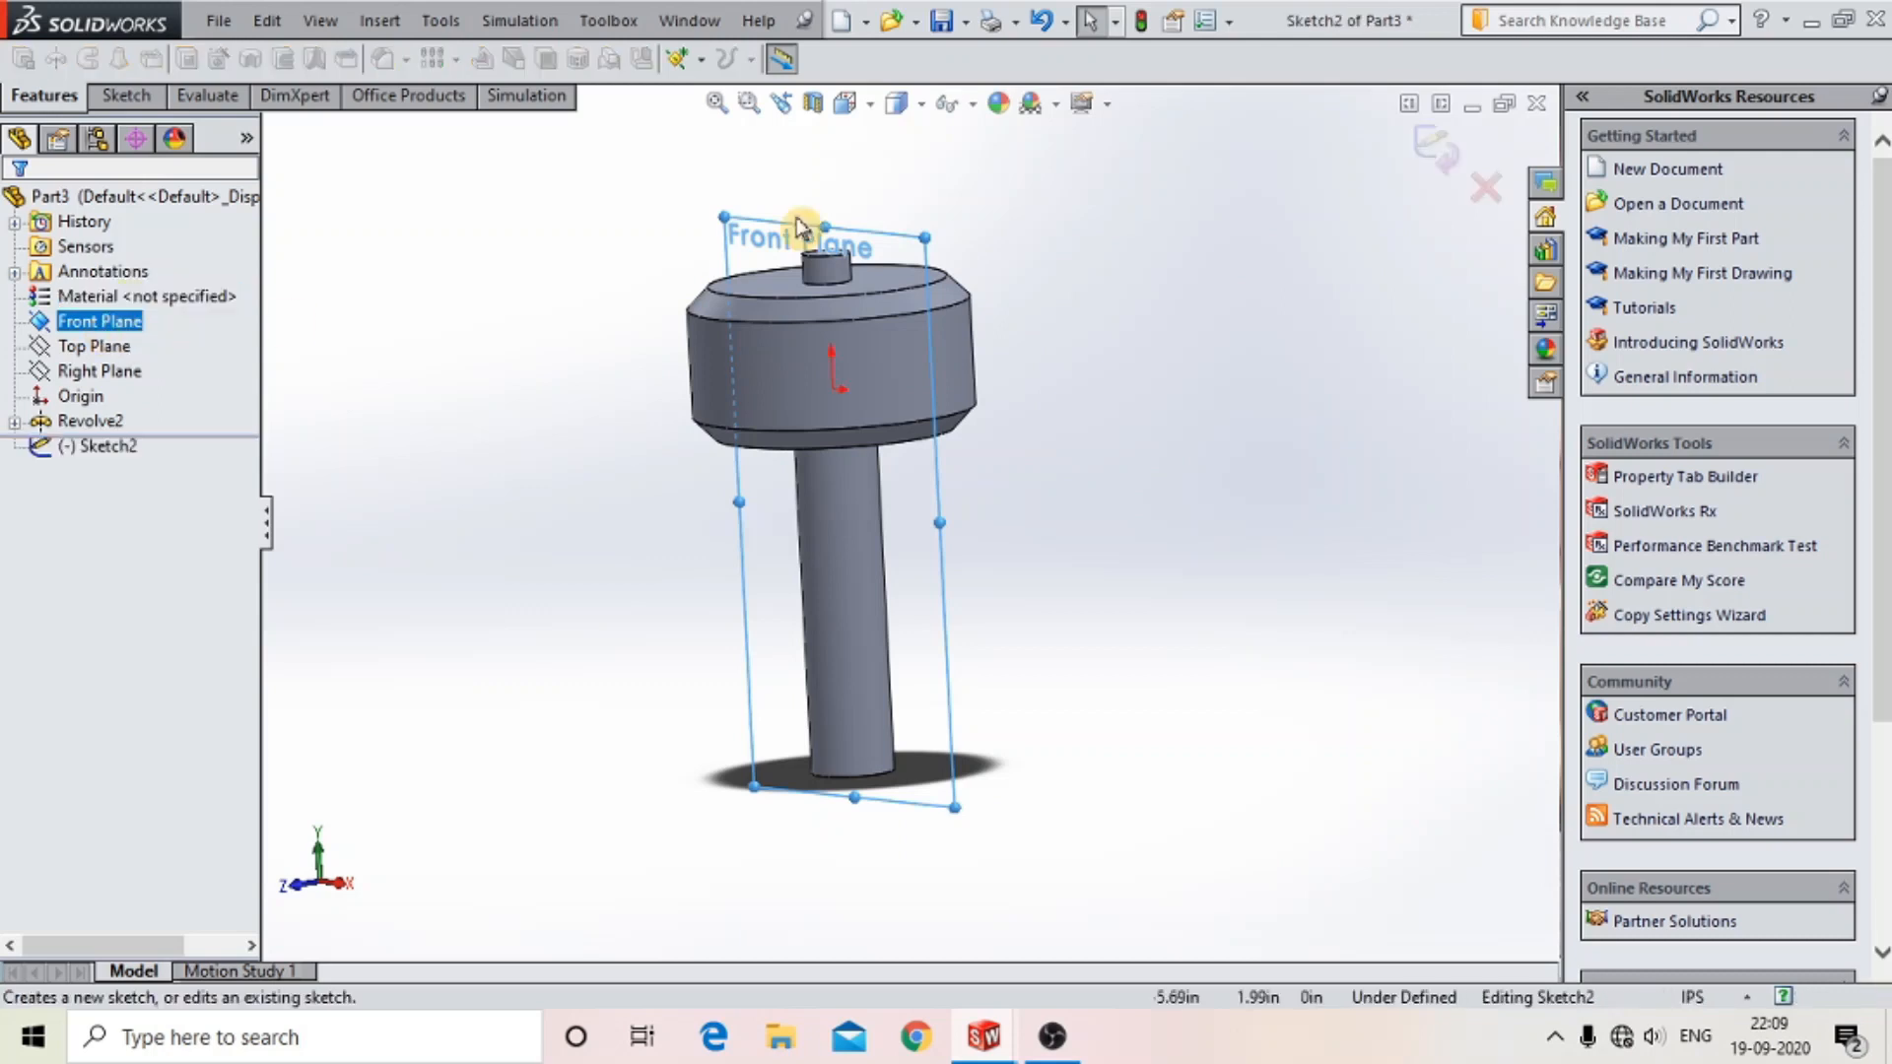
left_click(844, 103)
left_click(986, 251)
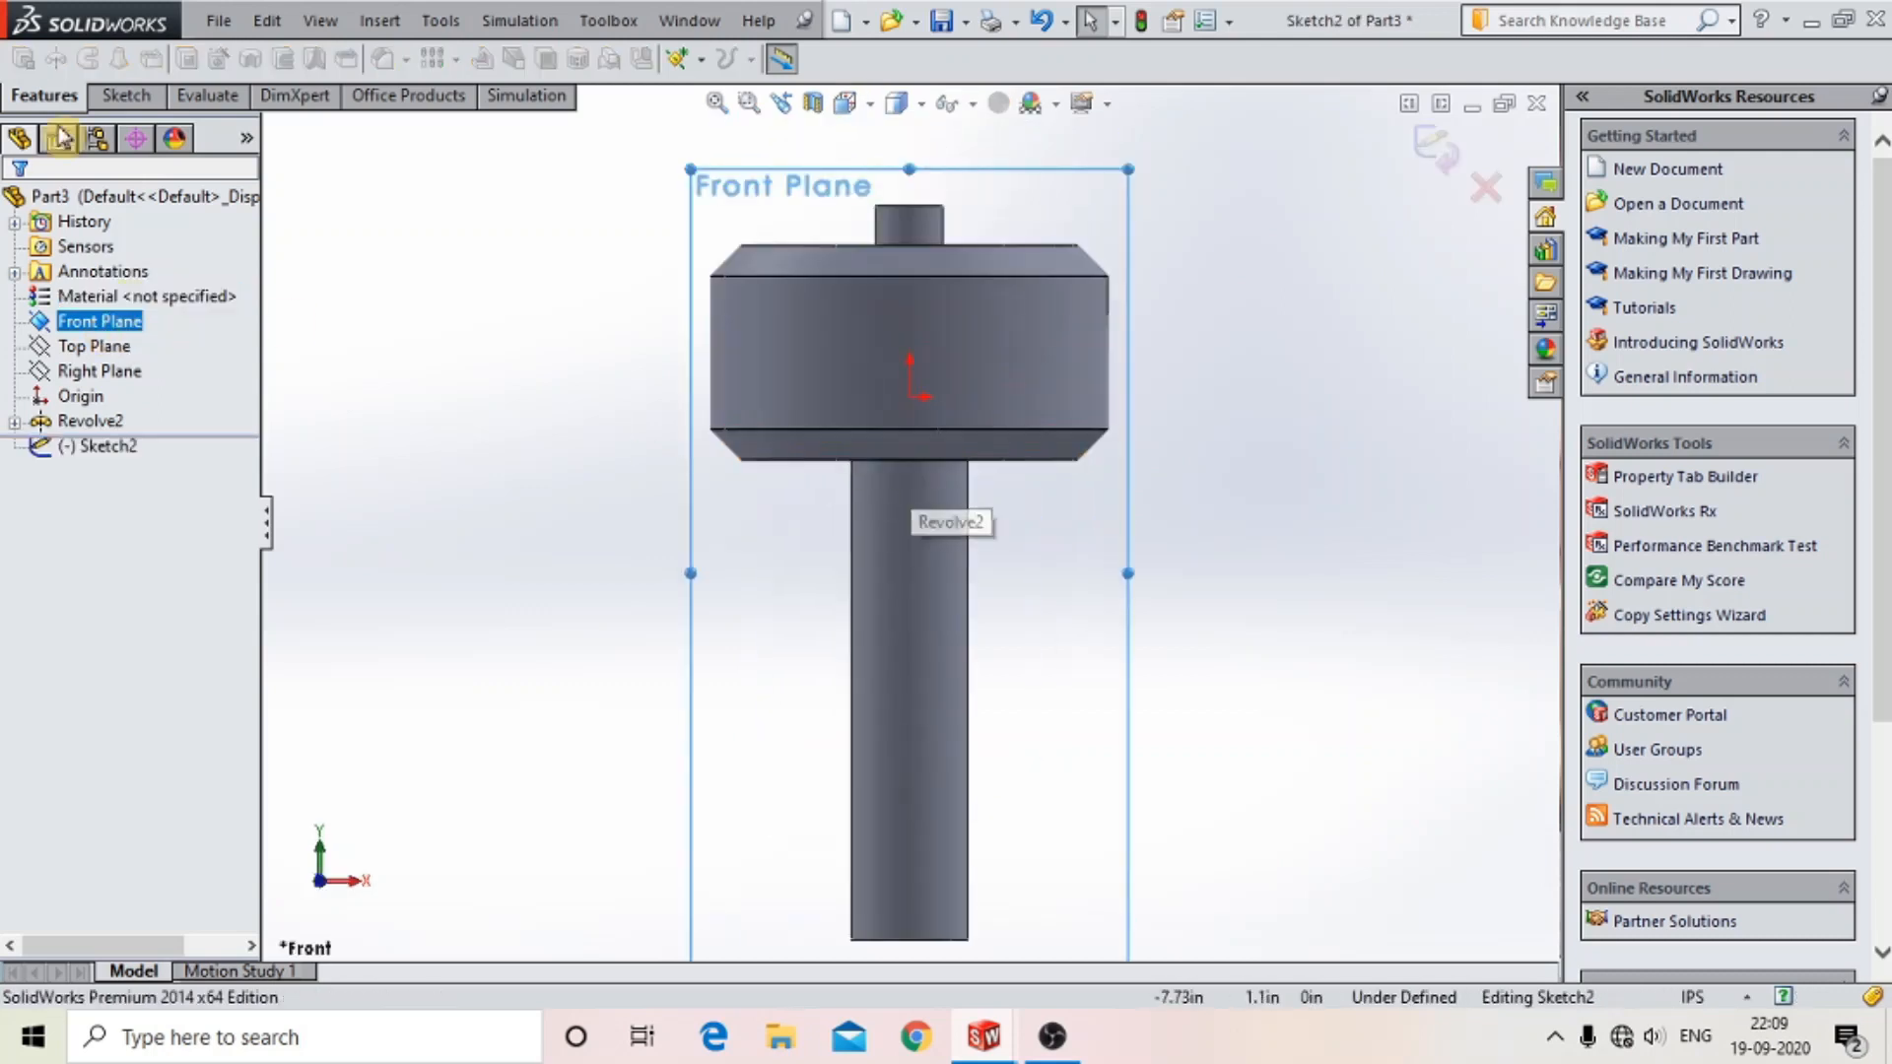
left_click(122, 95)
left_click(908, 396)
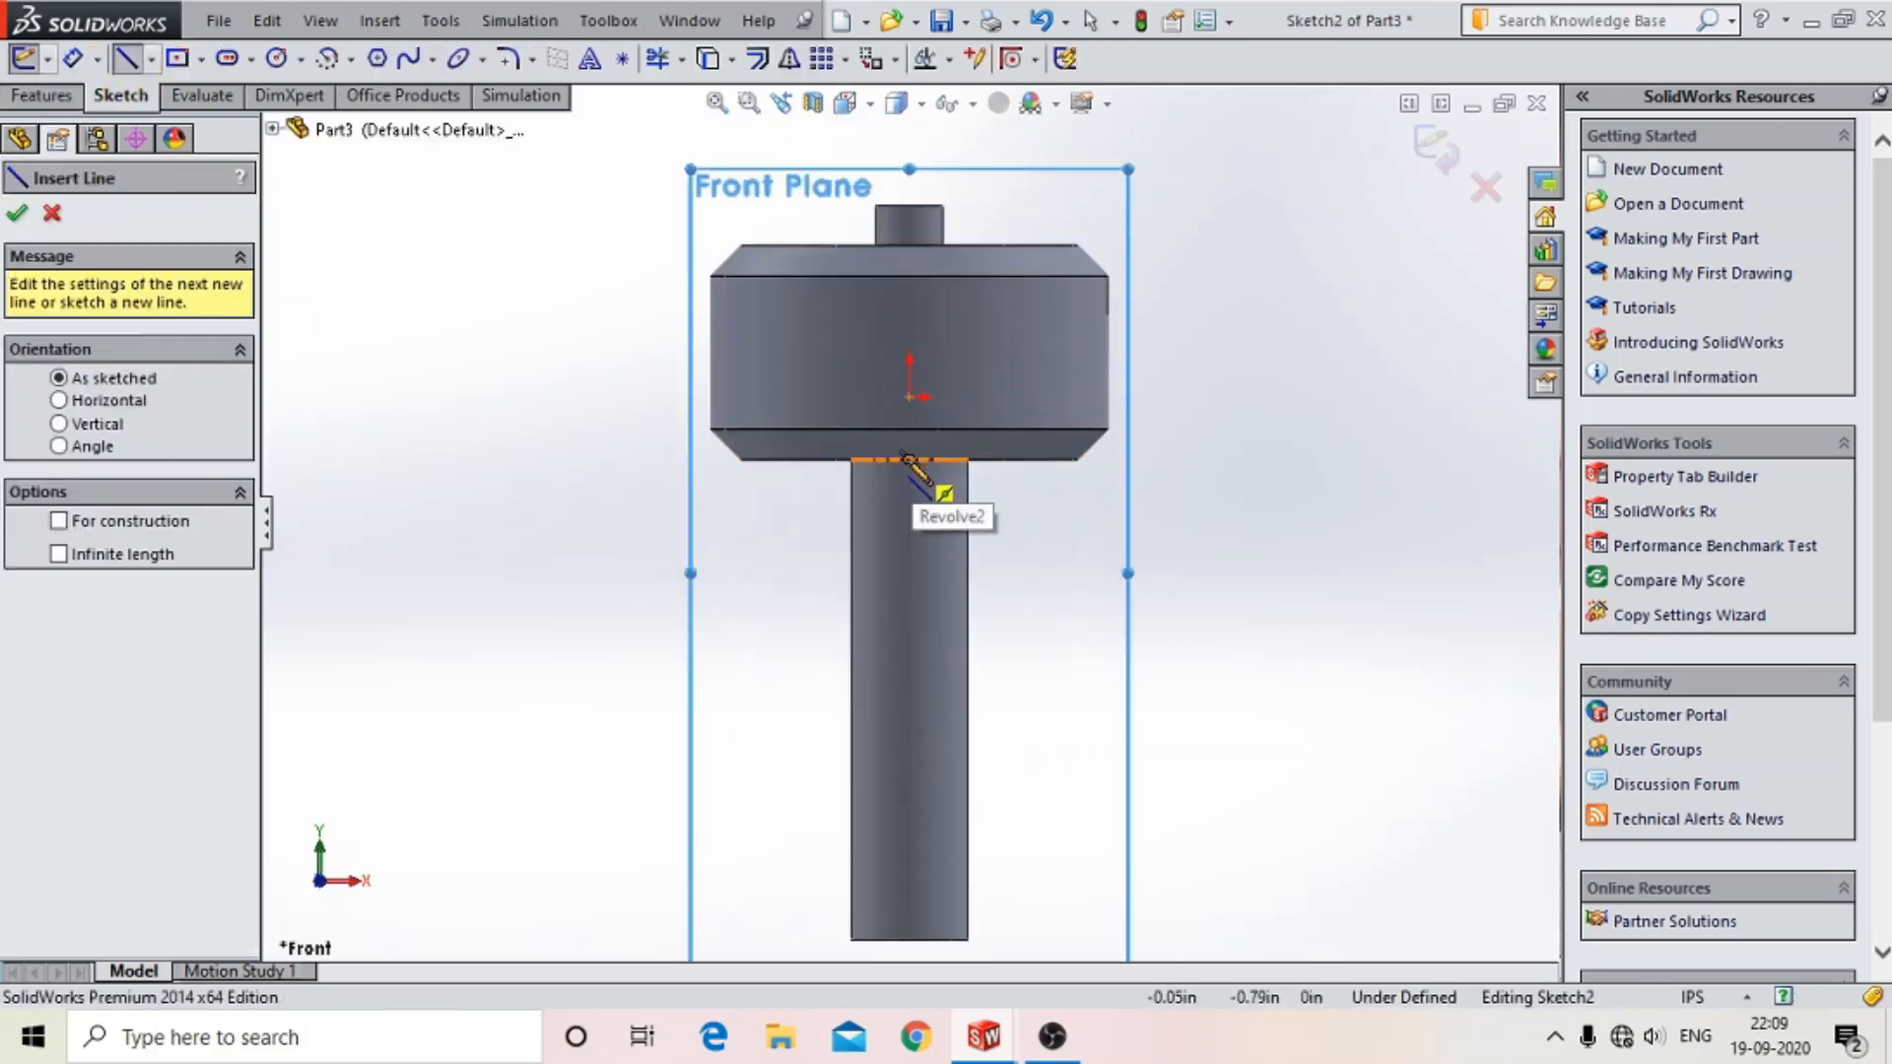
left_click(908, 458)
left_click(908, 342)
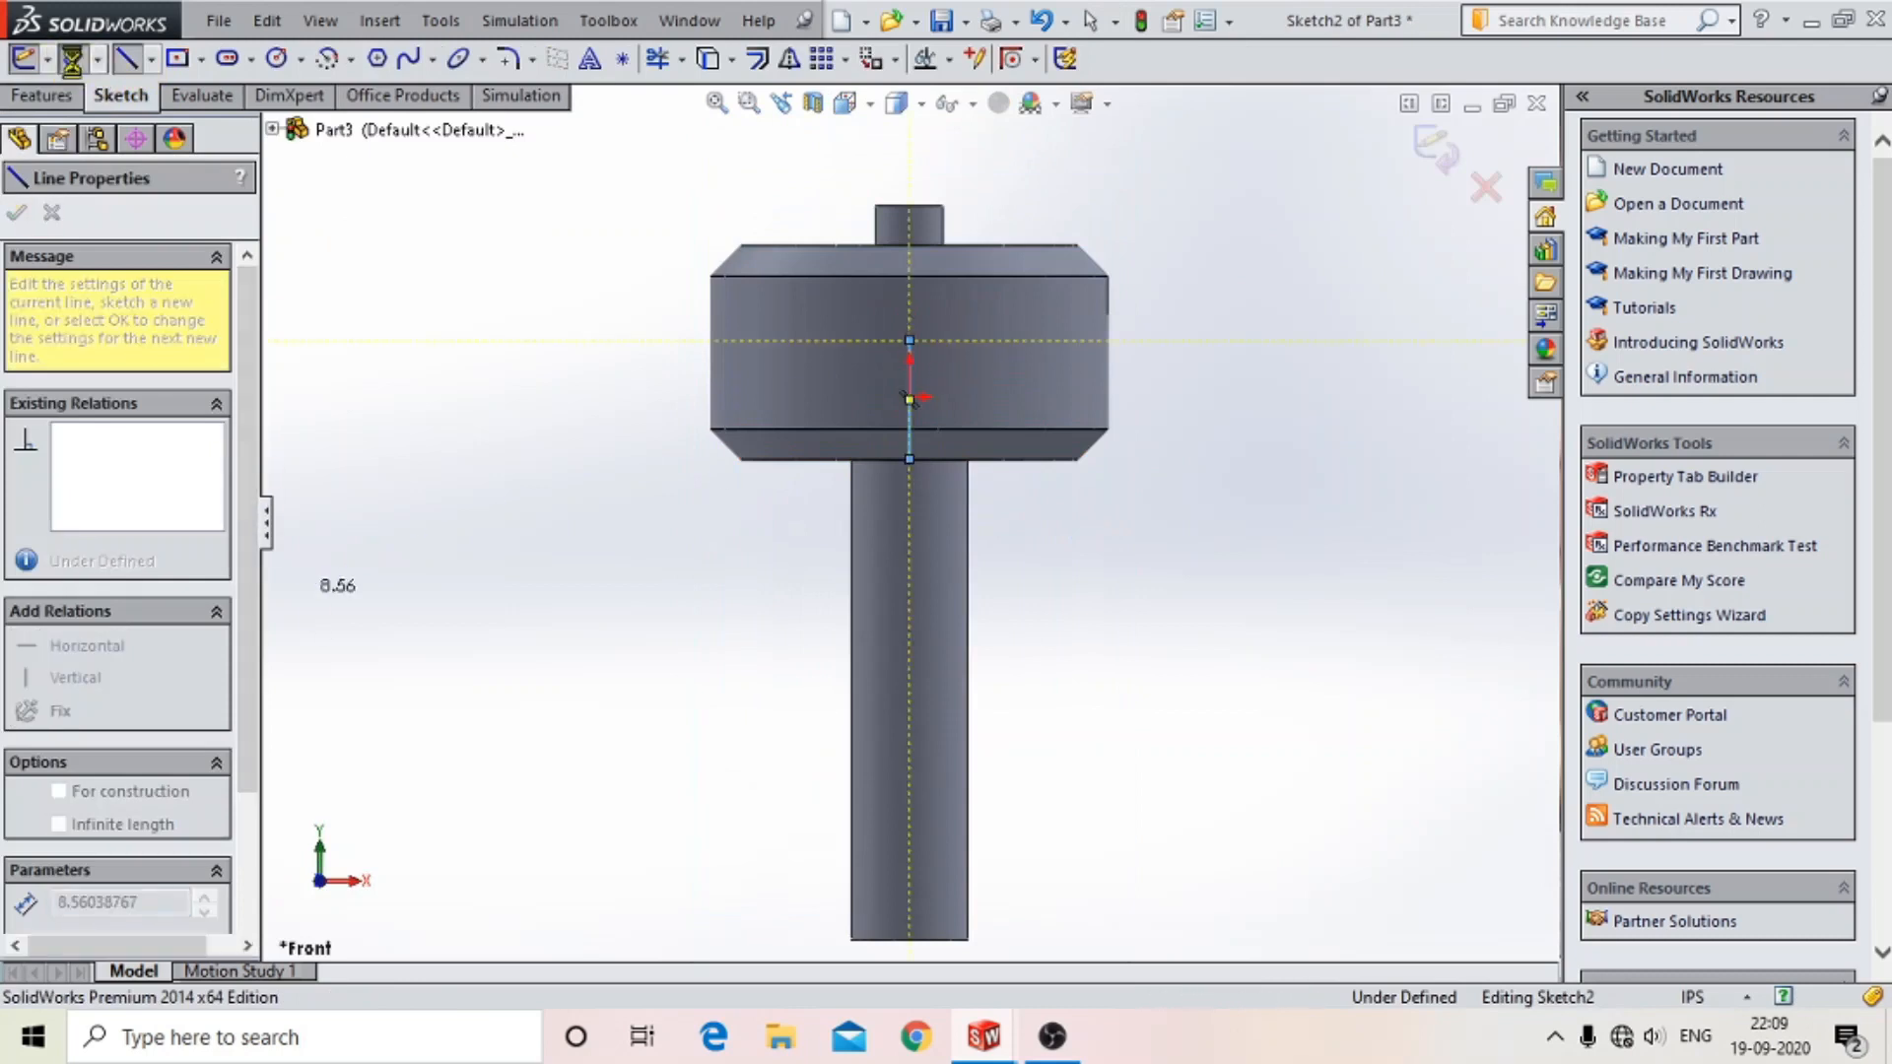
- Set the vertical line's length to 35 mm
left_click(73, 59)
left_click(908, 404)
left_click(1340, 437)
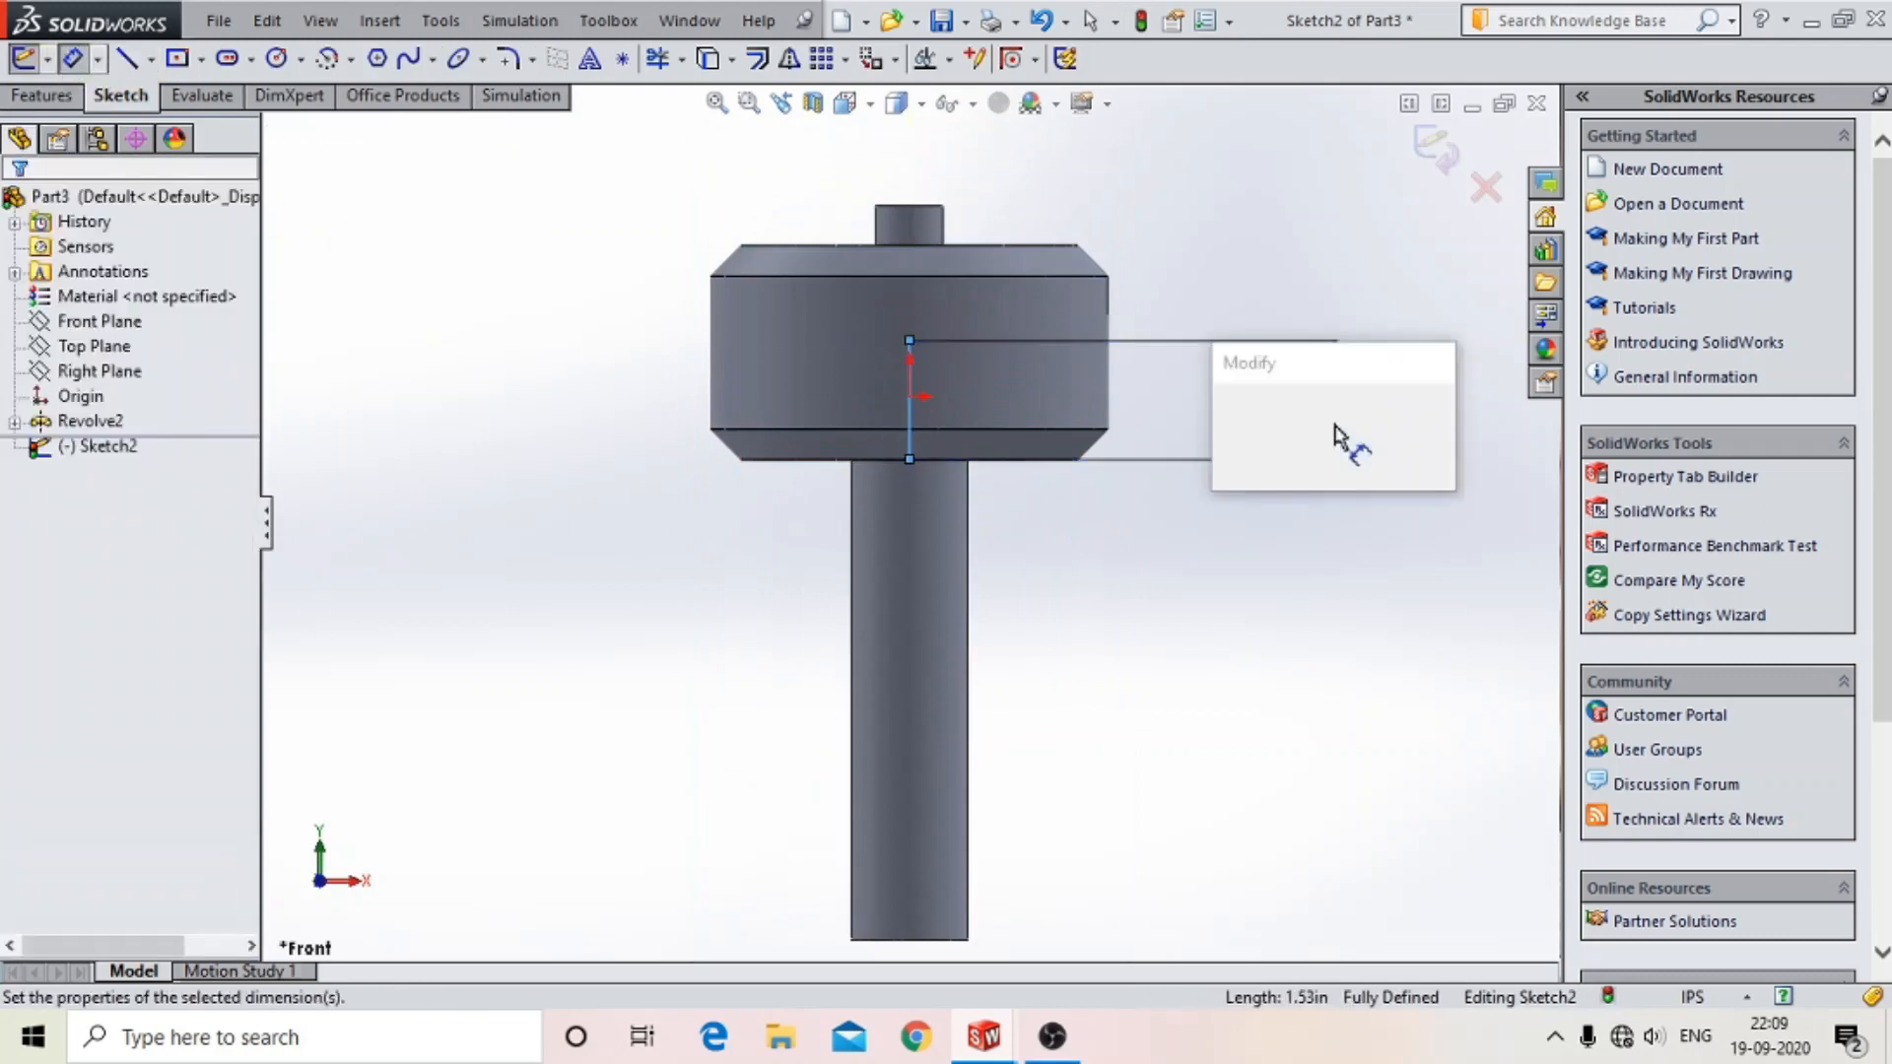
type("35mm")
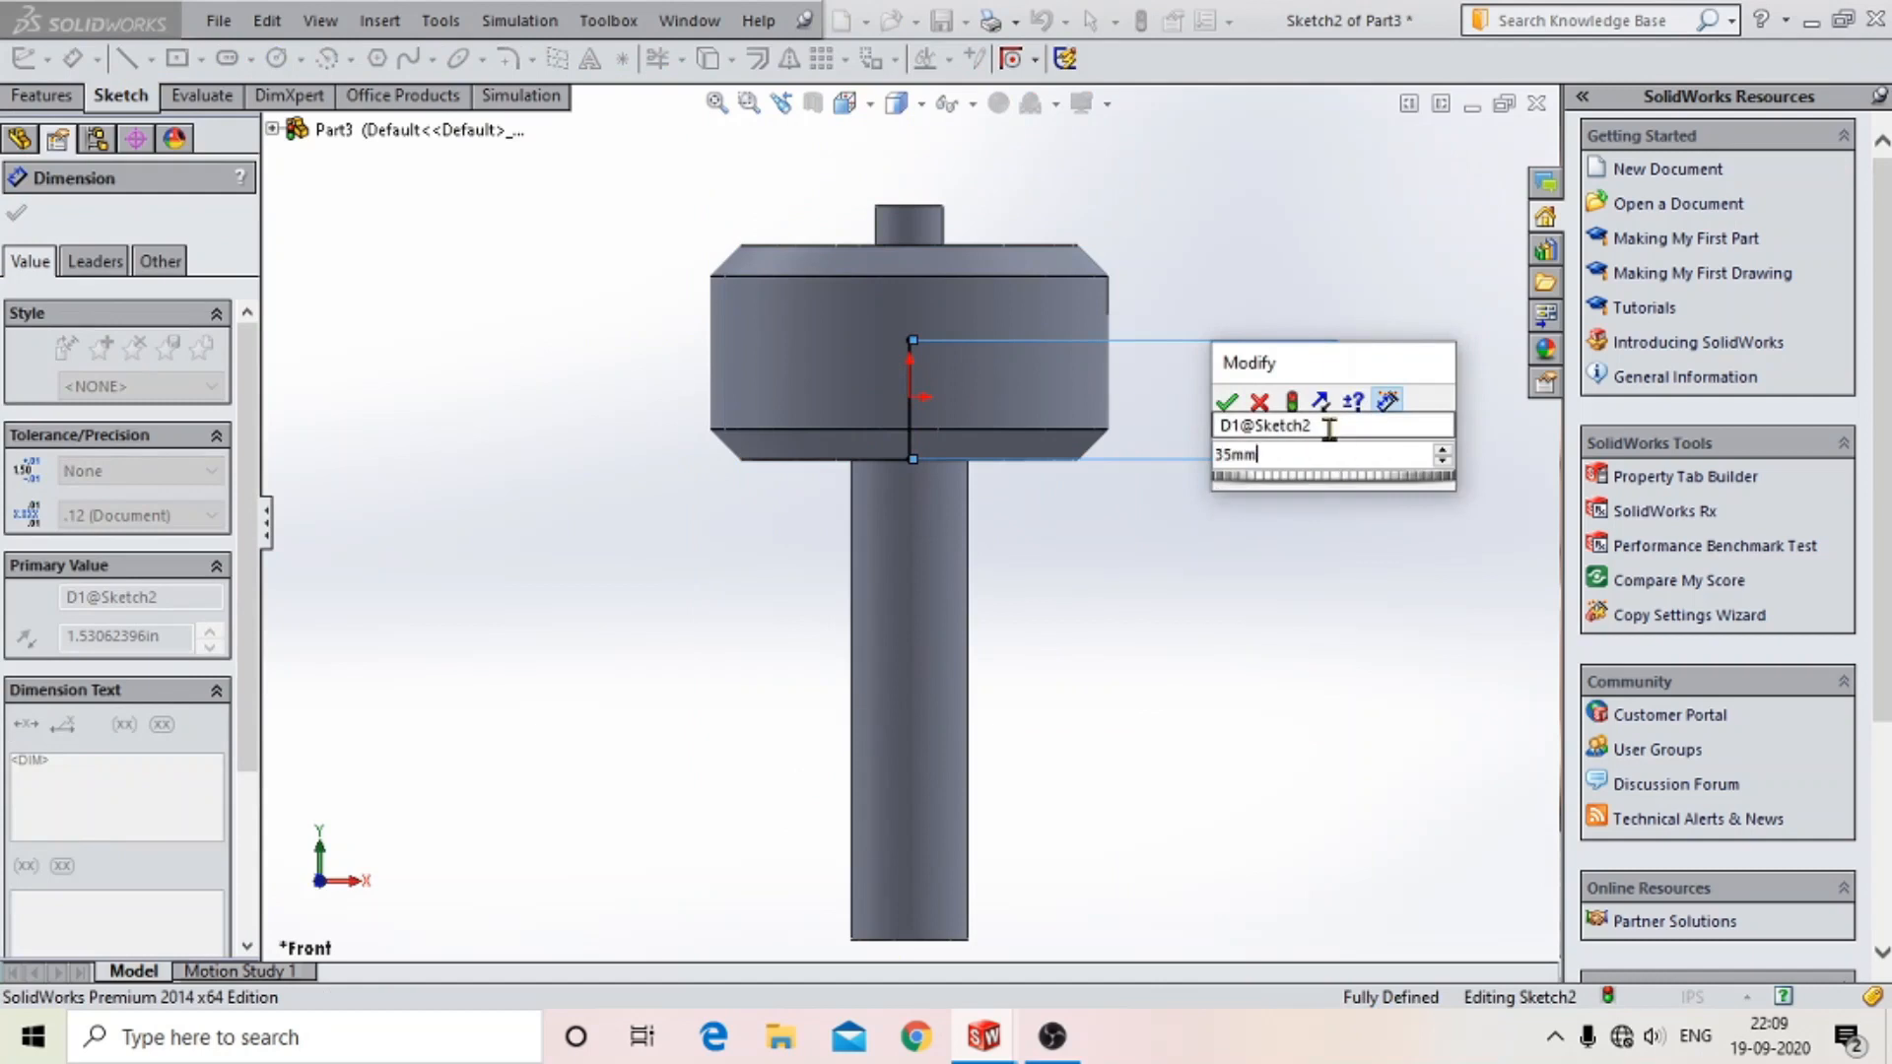
key("Return")
- Draw a circle centred on the vertical line's upper endpoint and set its diameter to 12 mm (0.47 in)
scroll(826, 474, "up", 5)
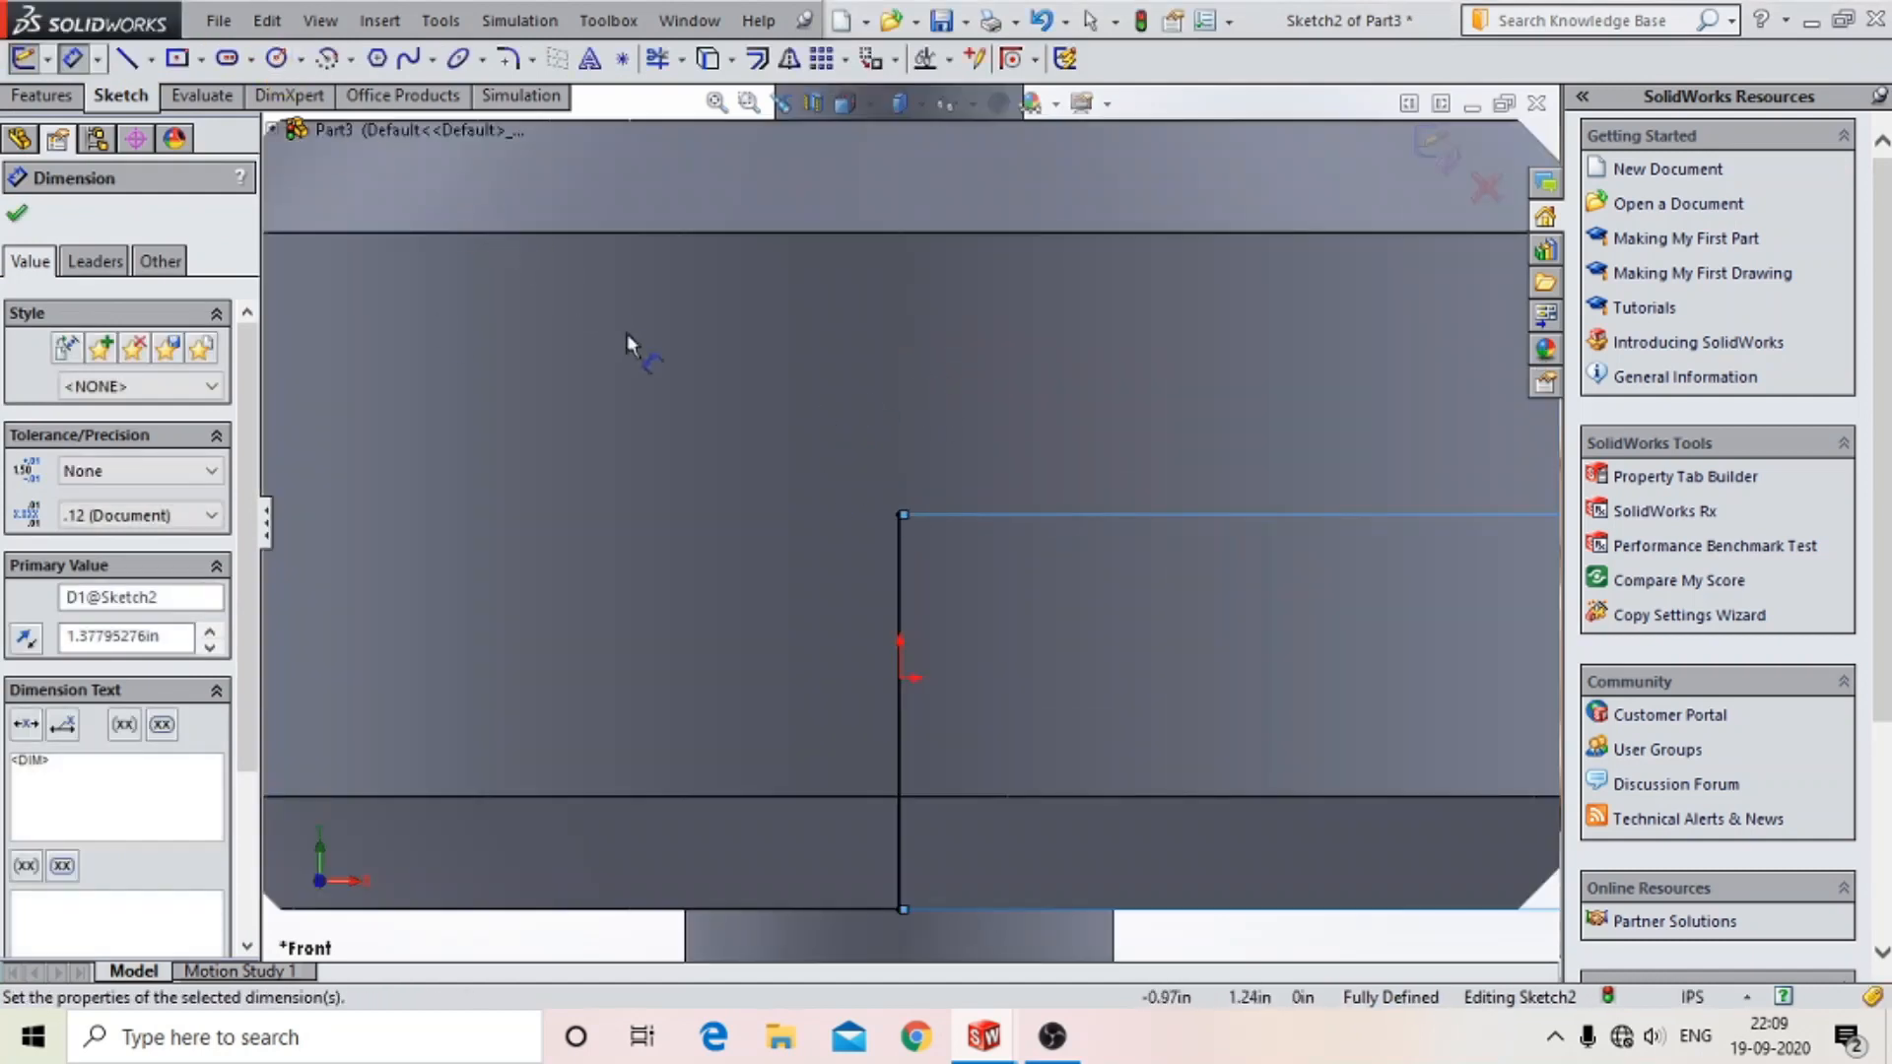
left_click(276, 59)
left_click(899, 514)
left_click(944, 583)
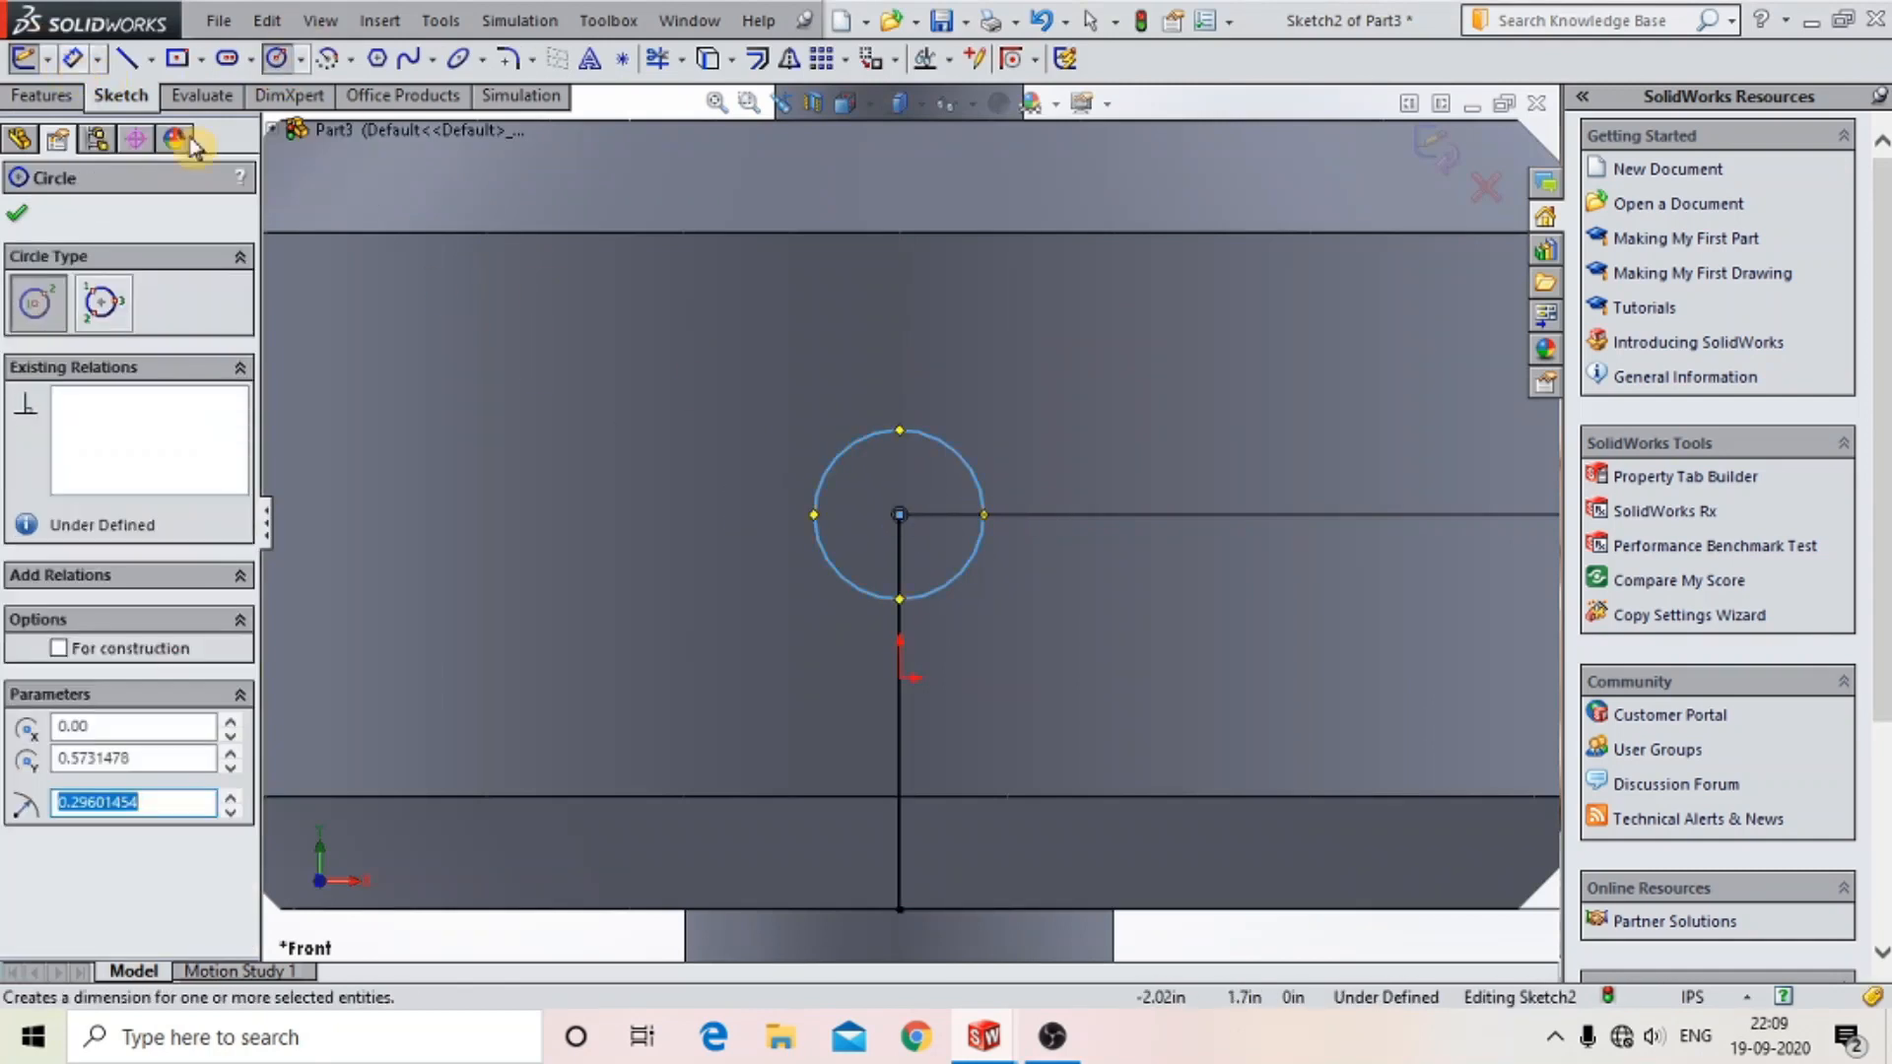
left_click(72, 58)
left_click(969, 470)
left_click(1143, 459)
type("15mm")
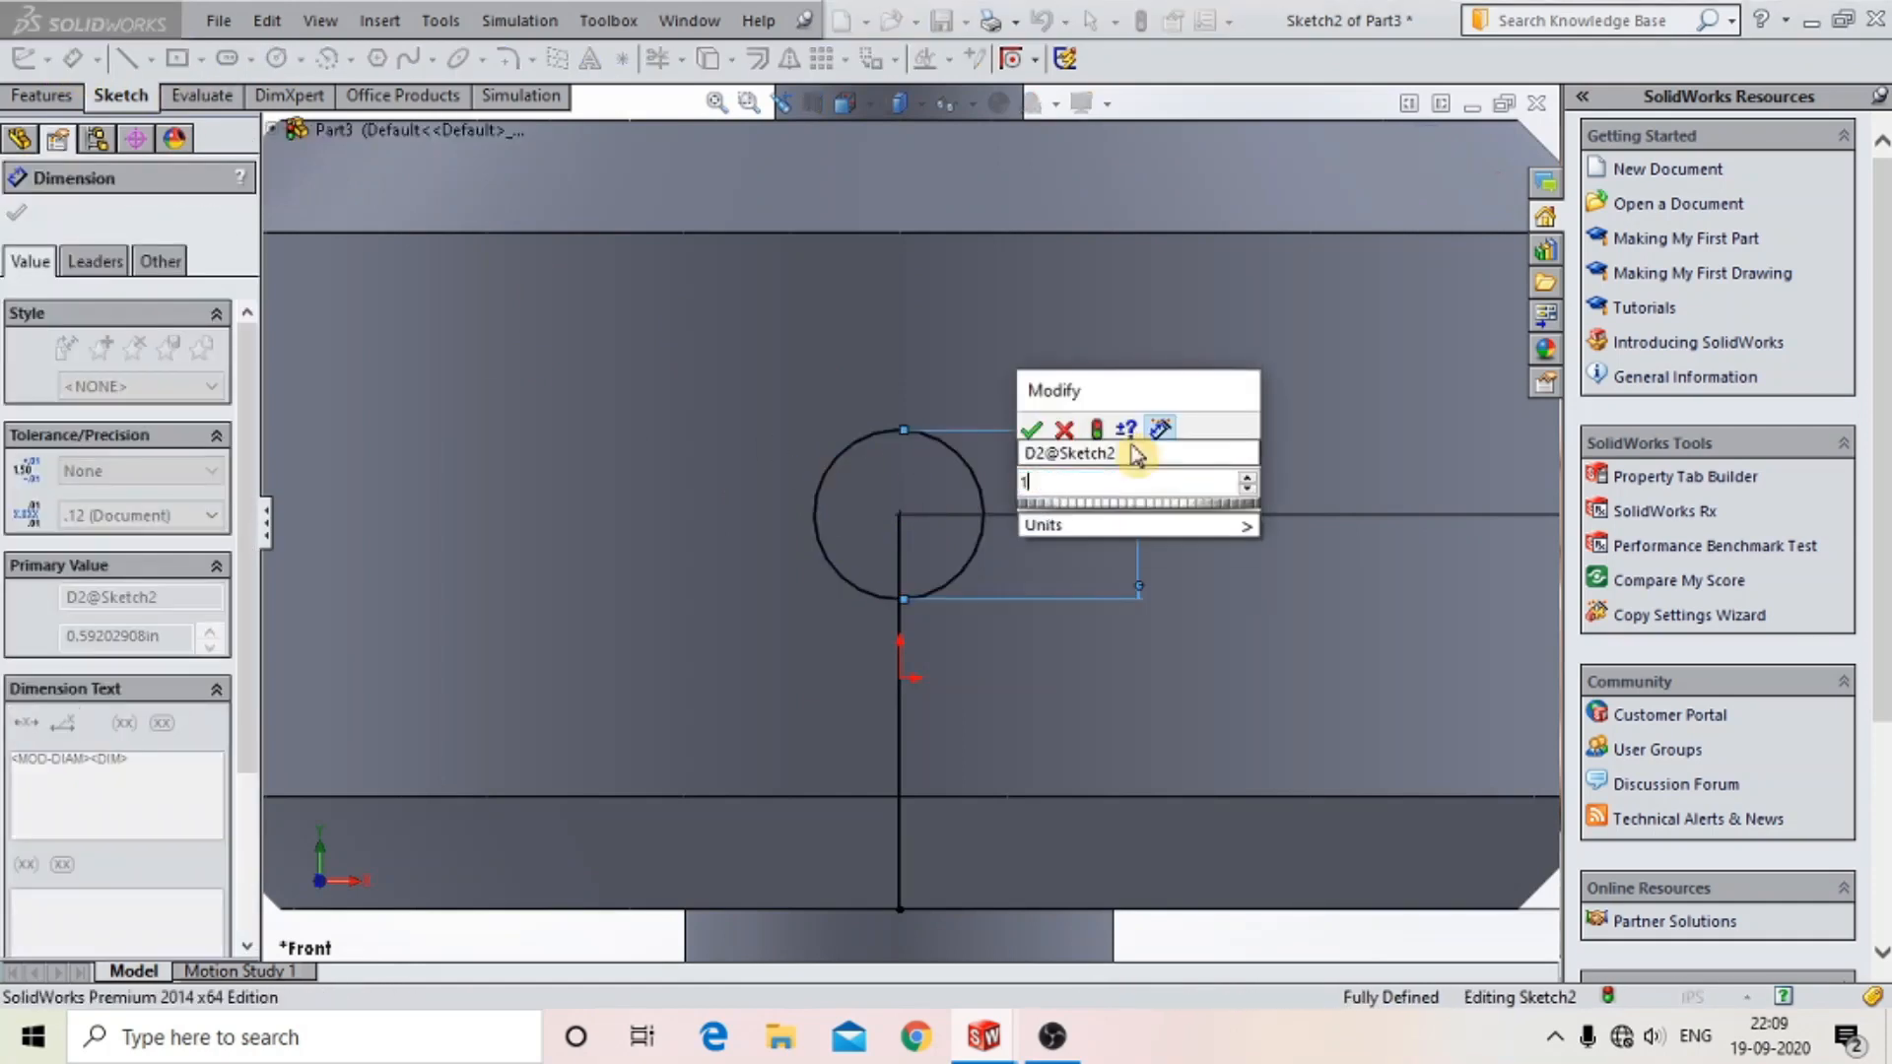
key("Return")
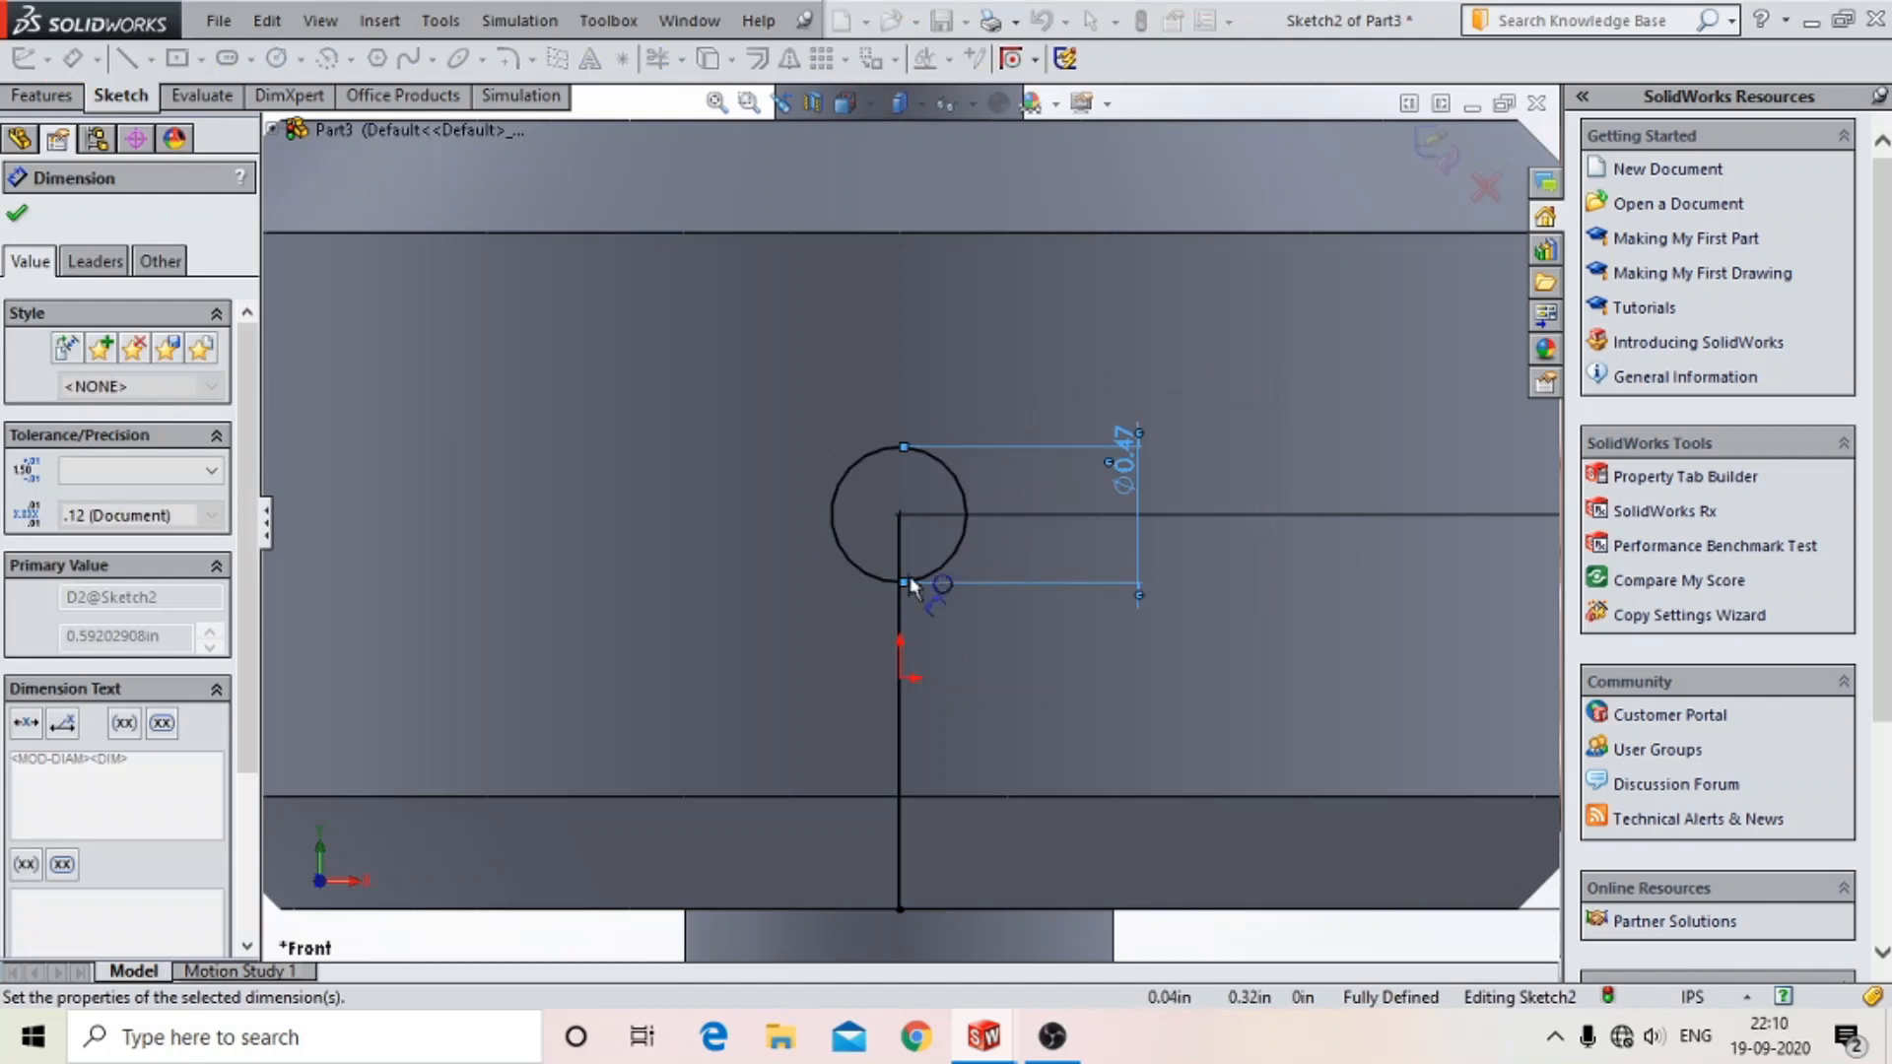
- Delete the vertical reference line from the circle sketch and exit the sketch
left_click(903, 611)
key("Delete")
left_click(816, 517)
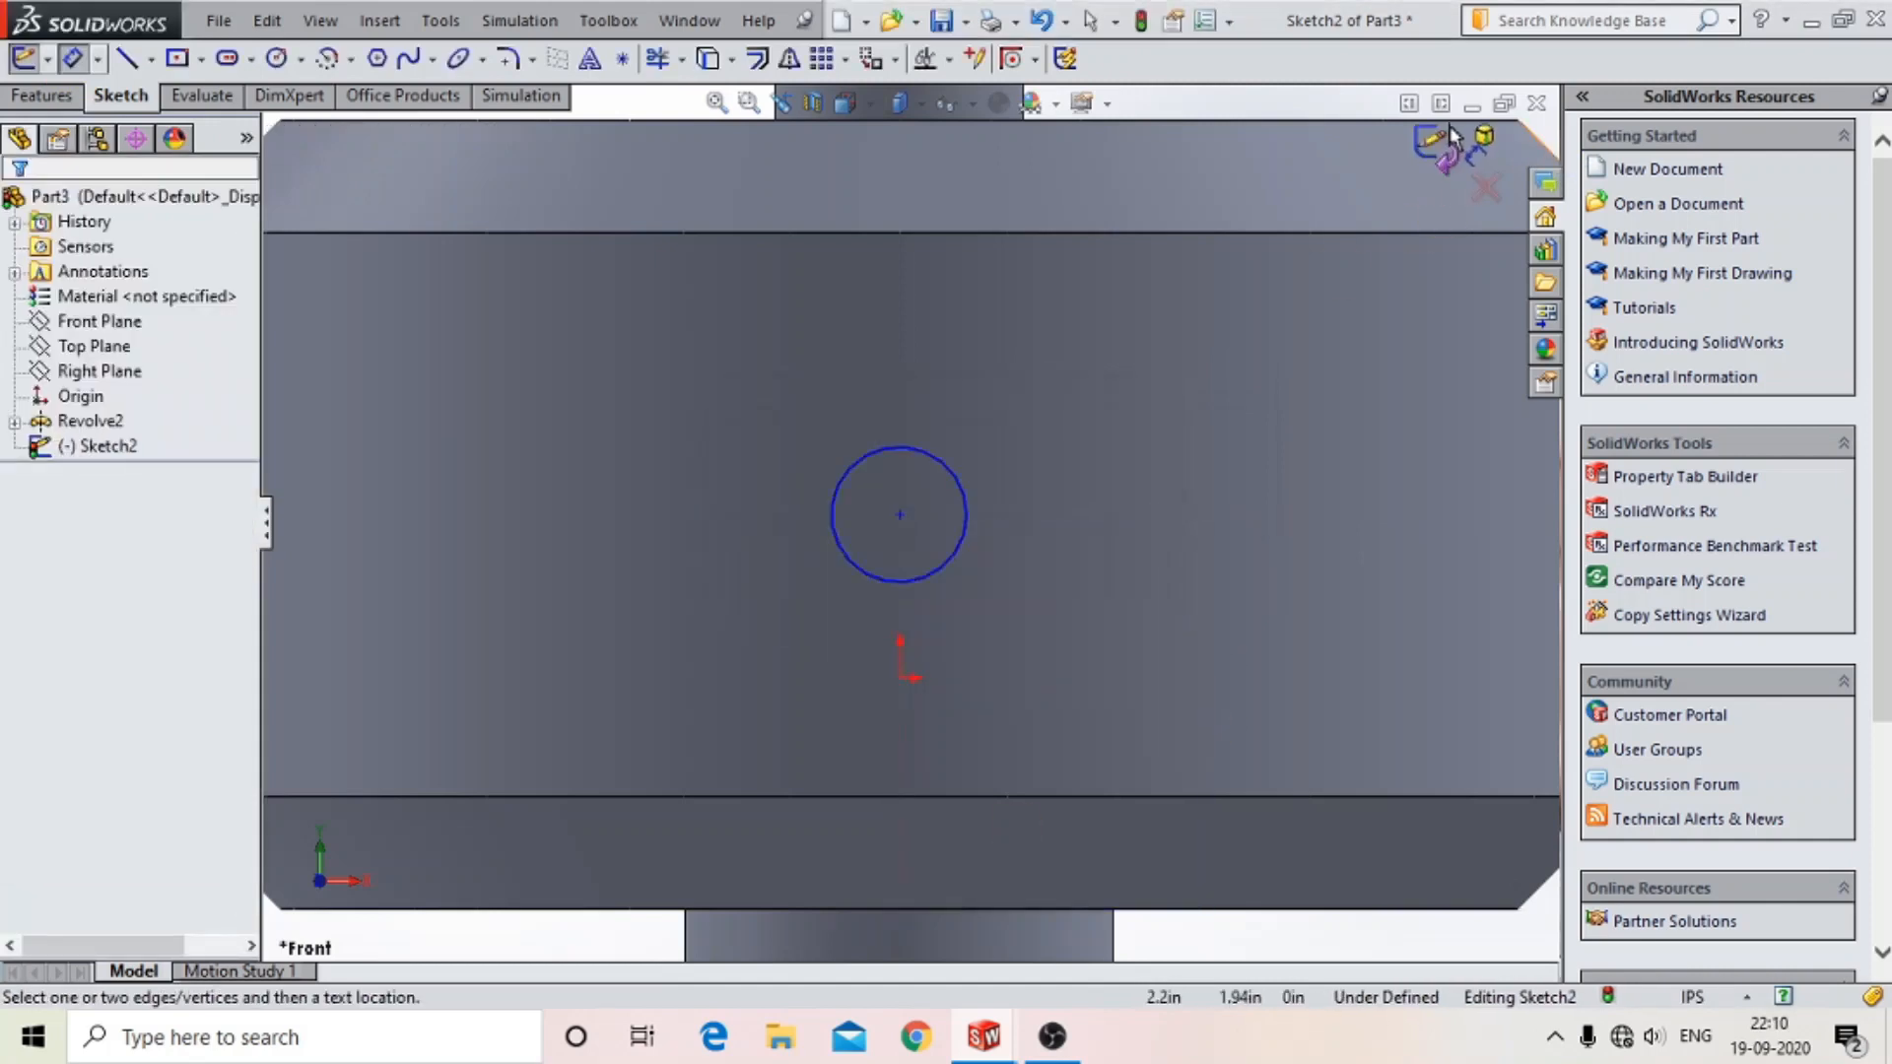
left_click(1449, 144)
scroll(554, 523, "up", 3)
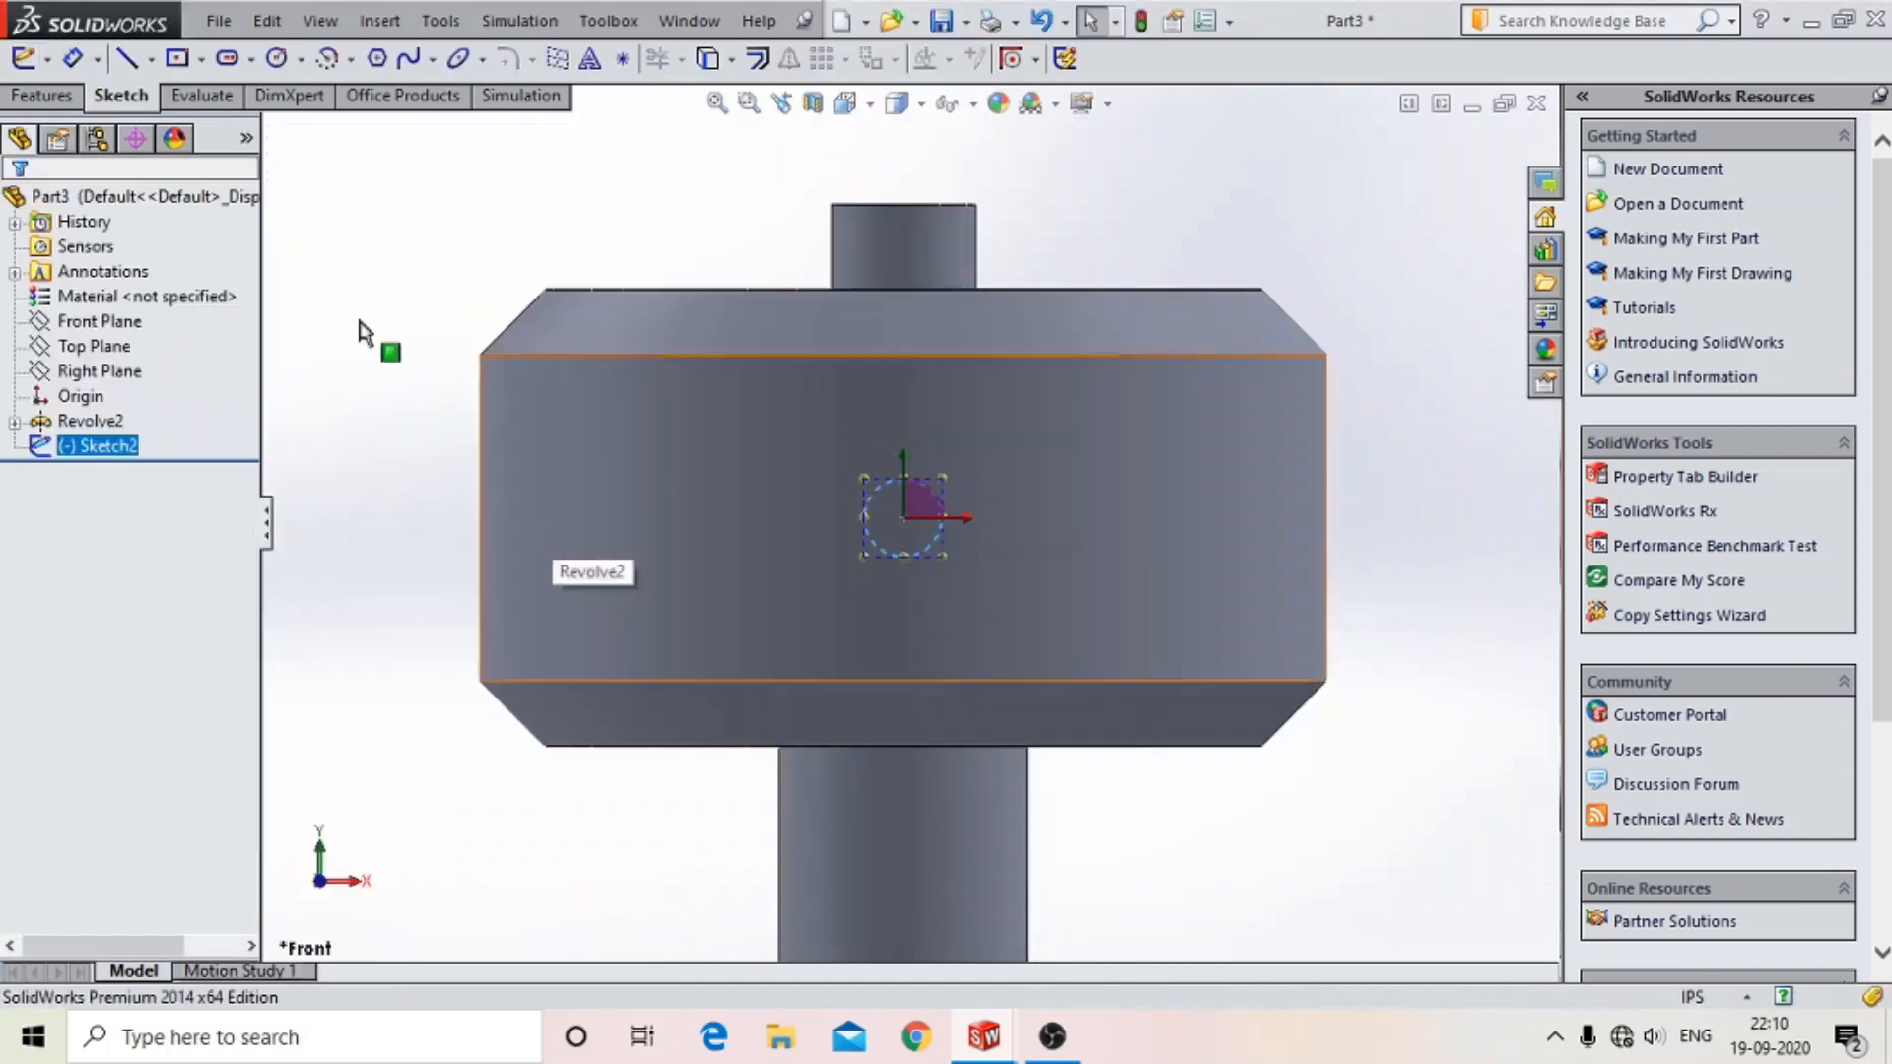
- Cut the circle through the collar with an extruded cut set to Through All - Both
left_click(77, 95)
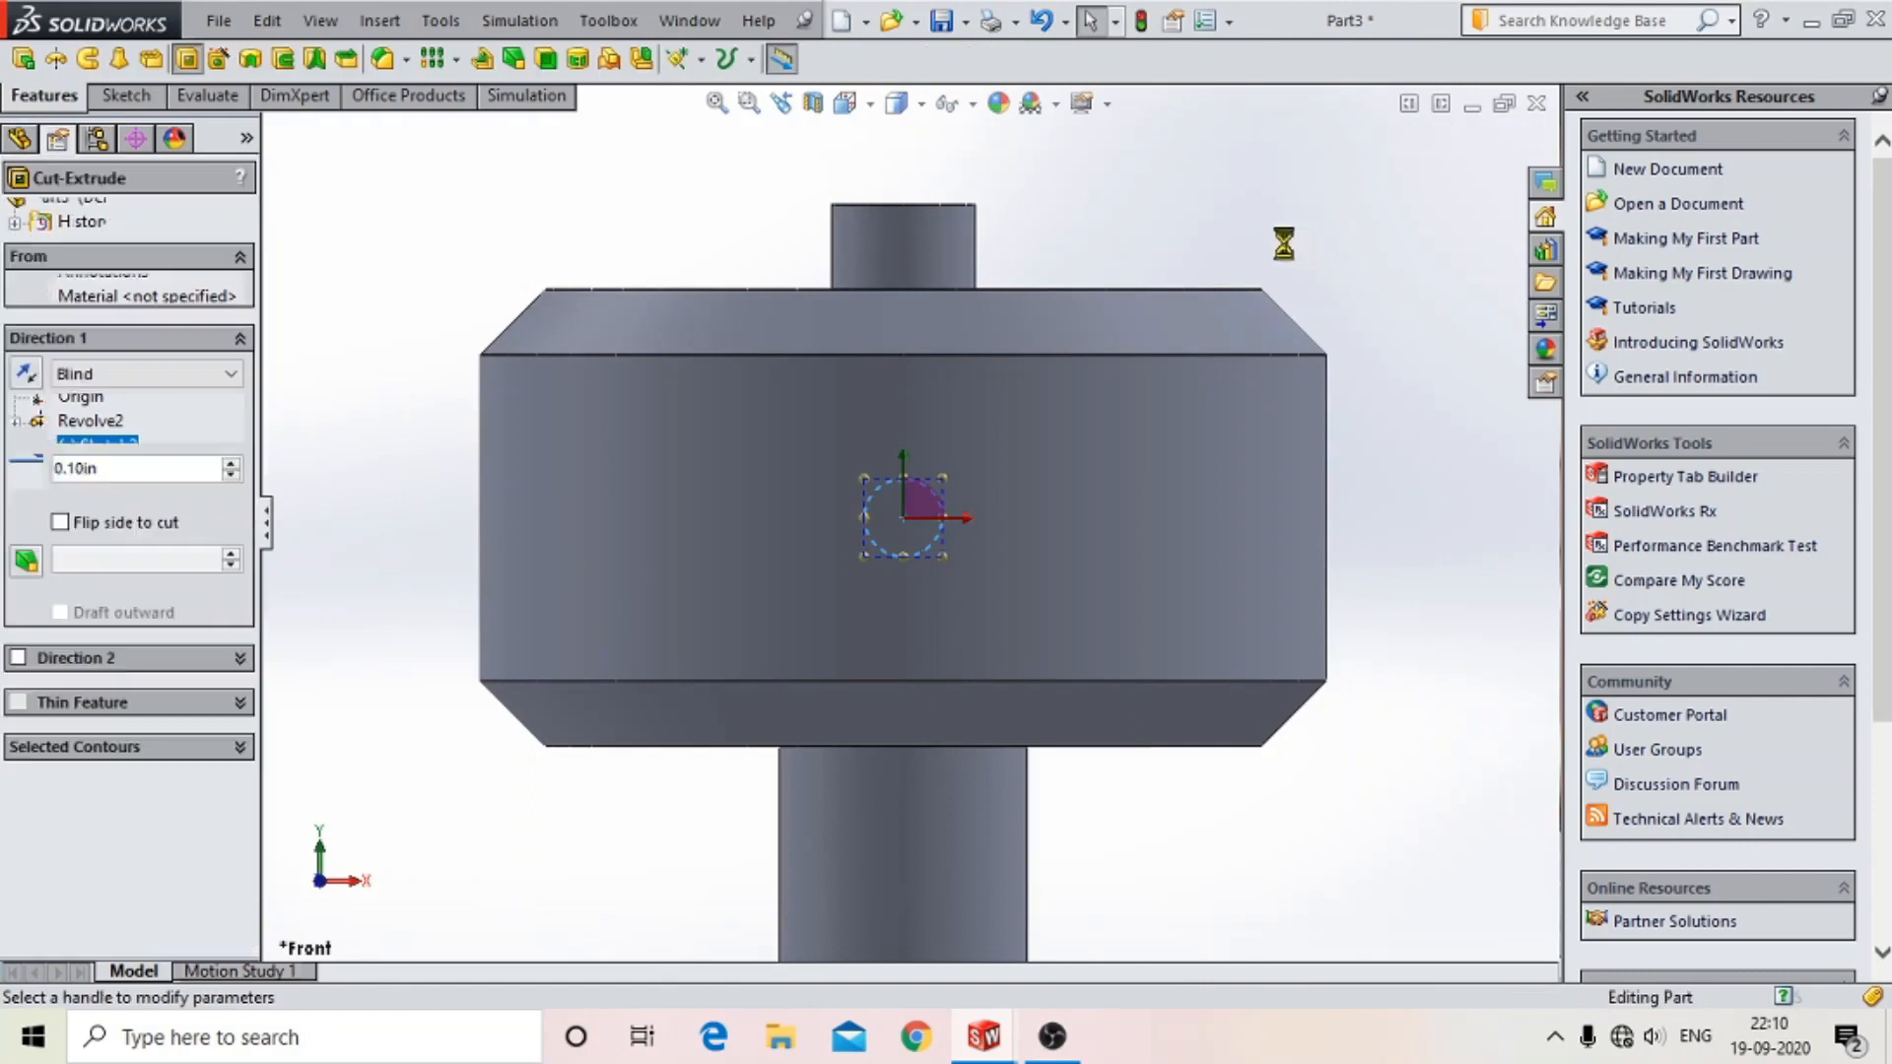
left_click(99, 374)
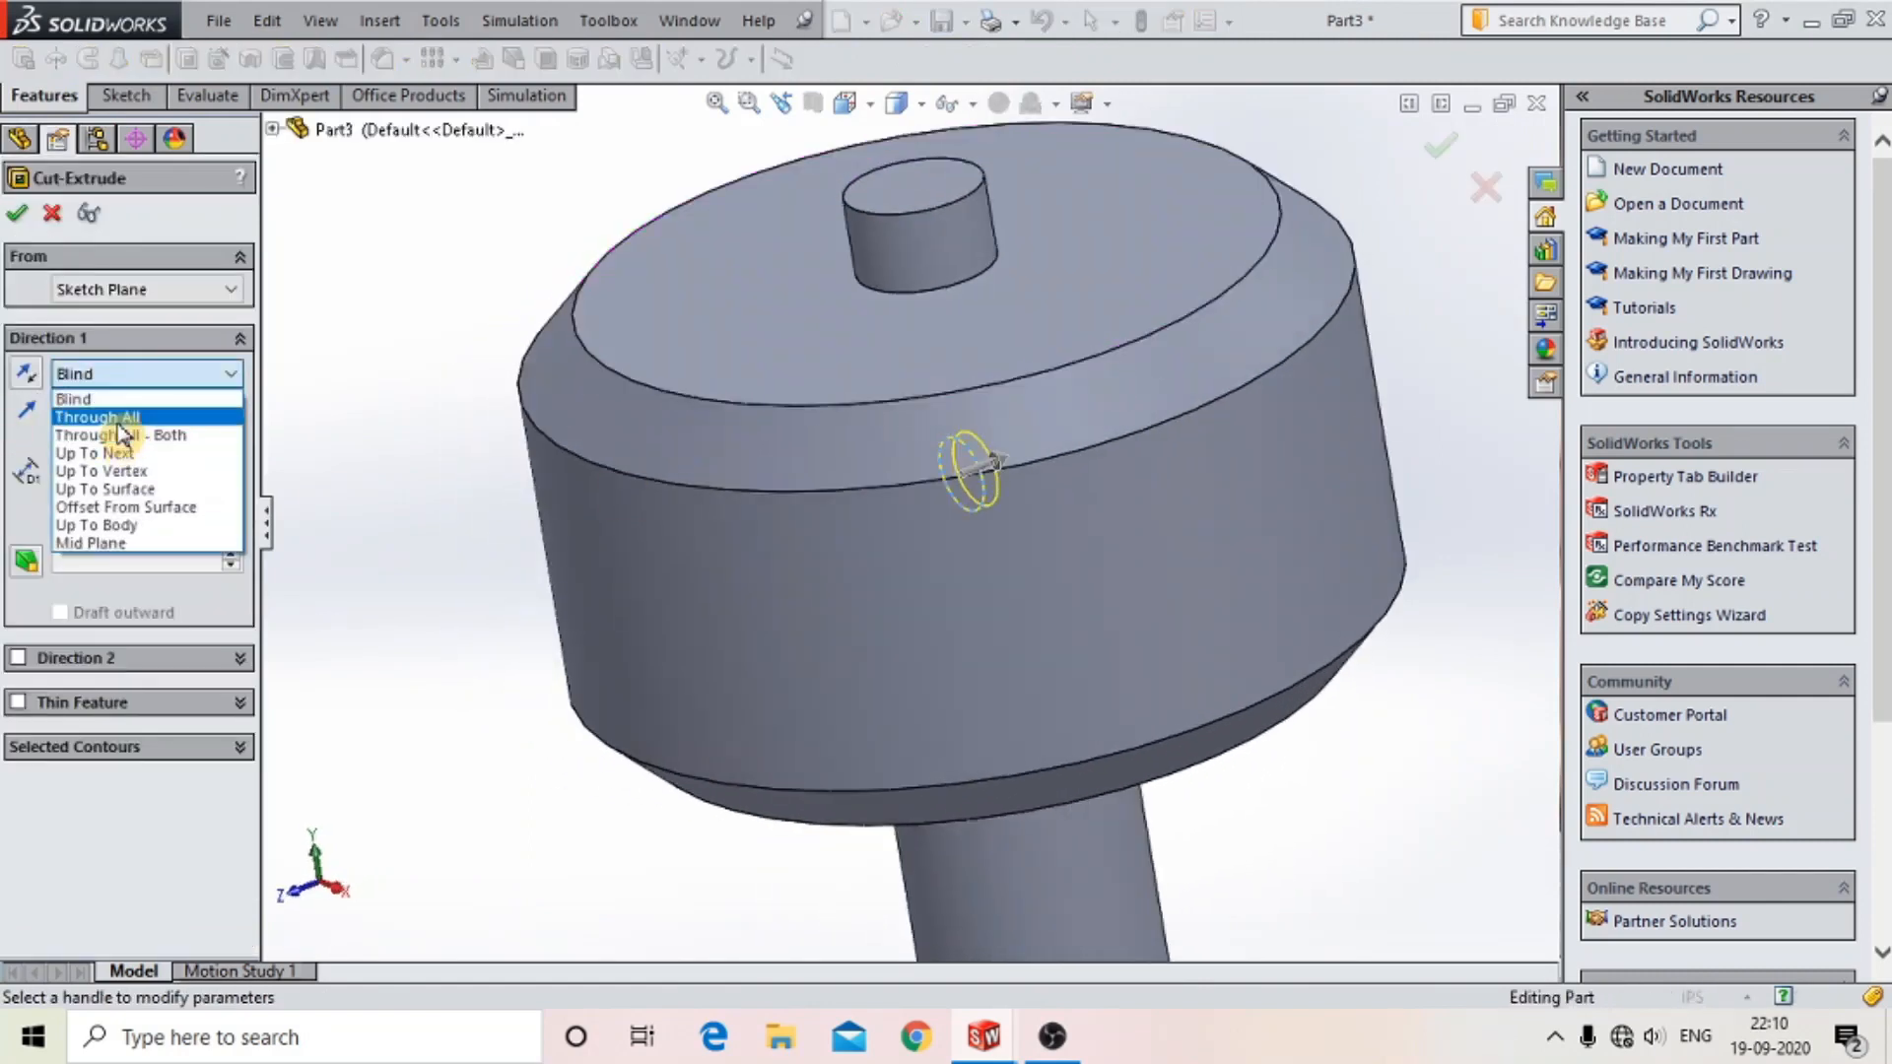
left_click(142, 431)
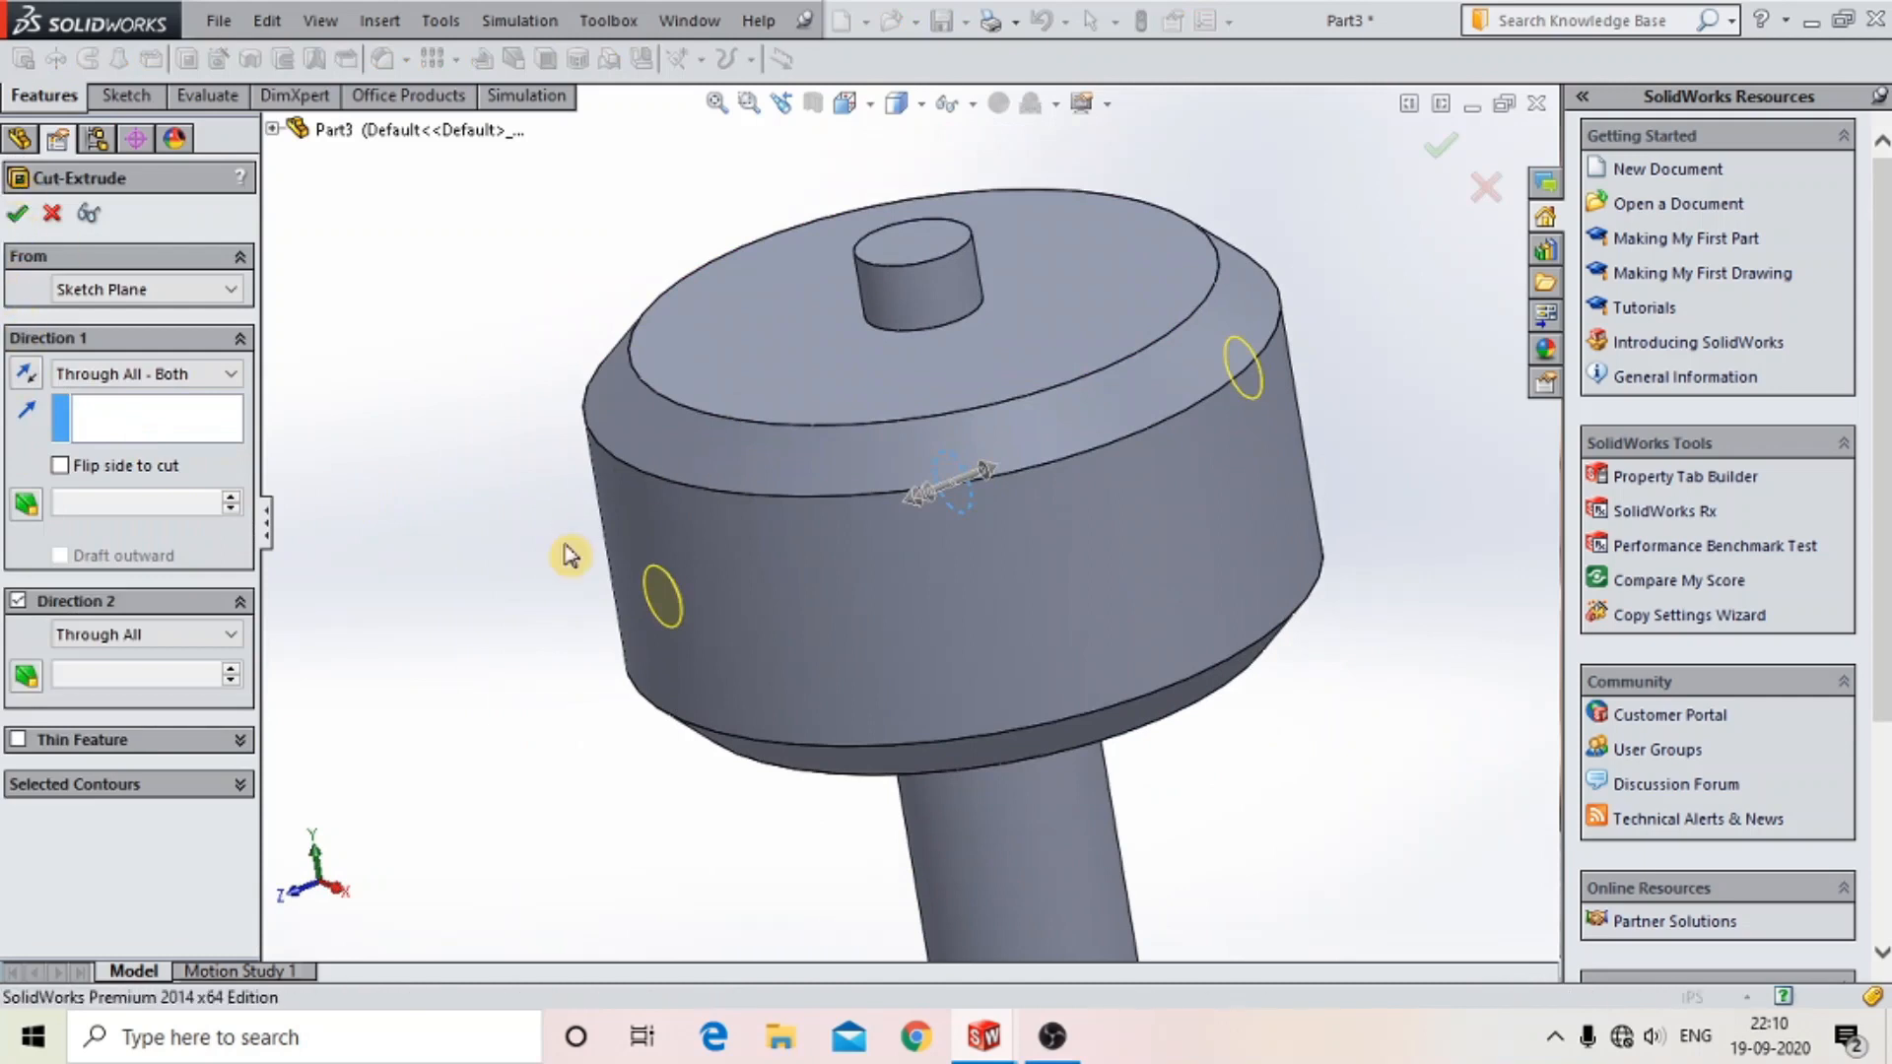
mouse_move(540, 497)
middle_mouse_down()
mouse_move(722, 397)
mouse_move(635, 449)
mouse_move(575, 666)
mouse_move(589, 754)
middle_mouse_up()
- Start a sketch on the boss's top face and draw a circle about 0.33 in in radius centred on the origin
left_click(887, 222)
left_click(942, 157)
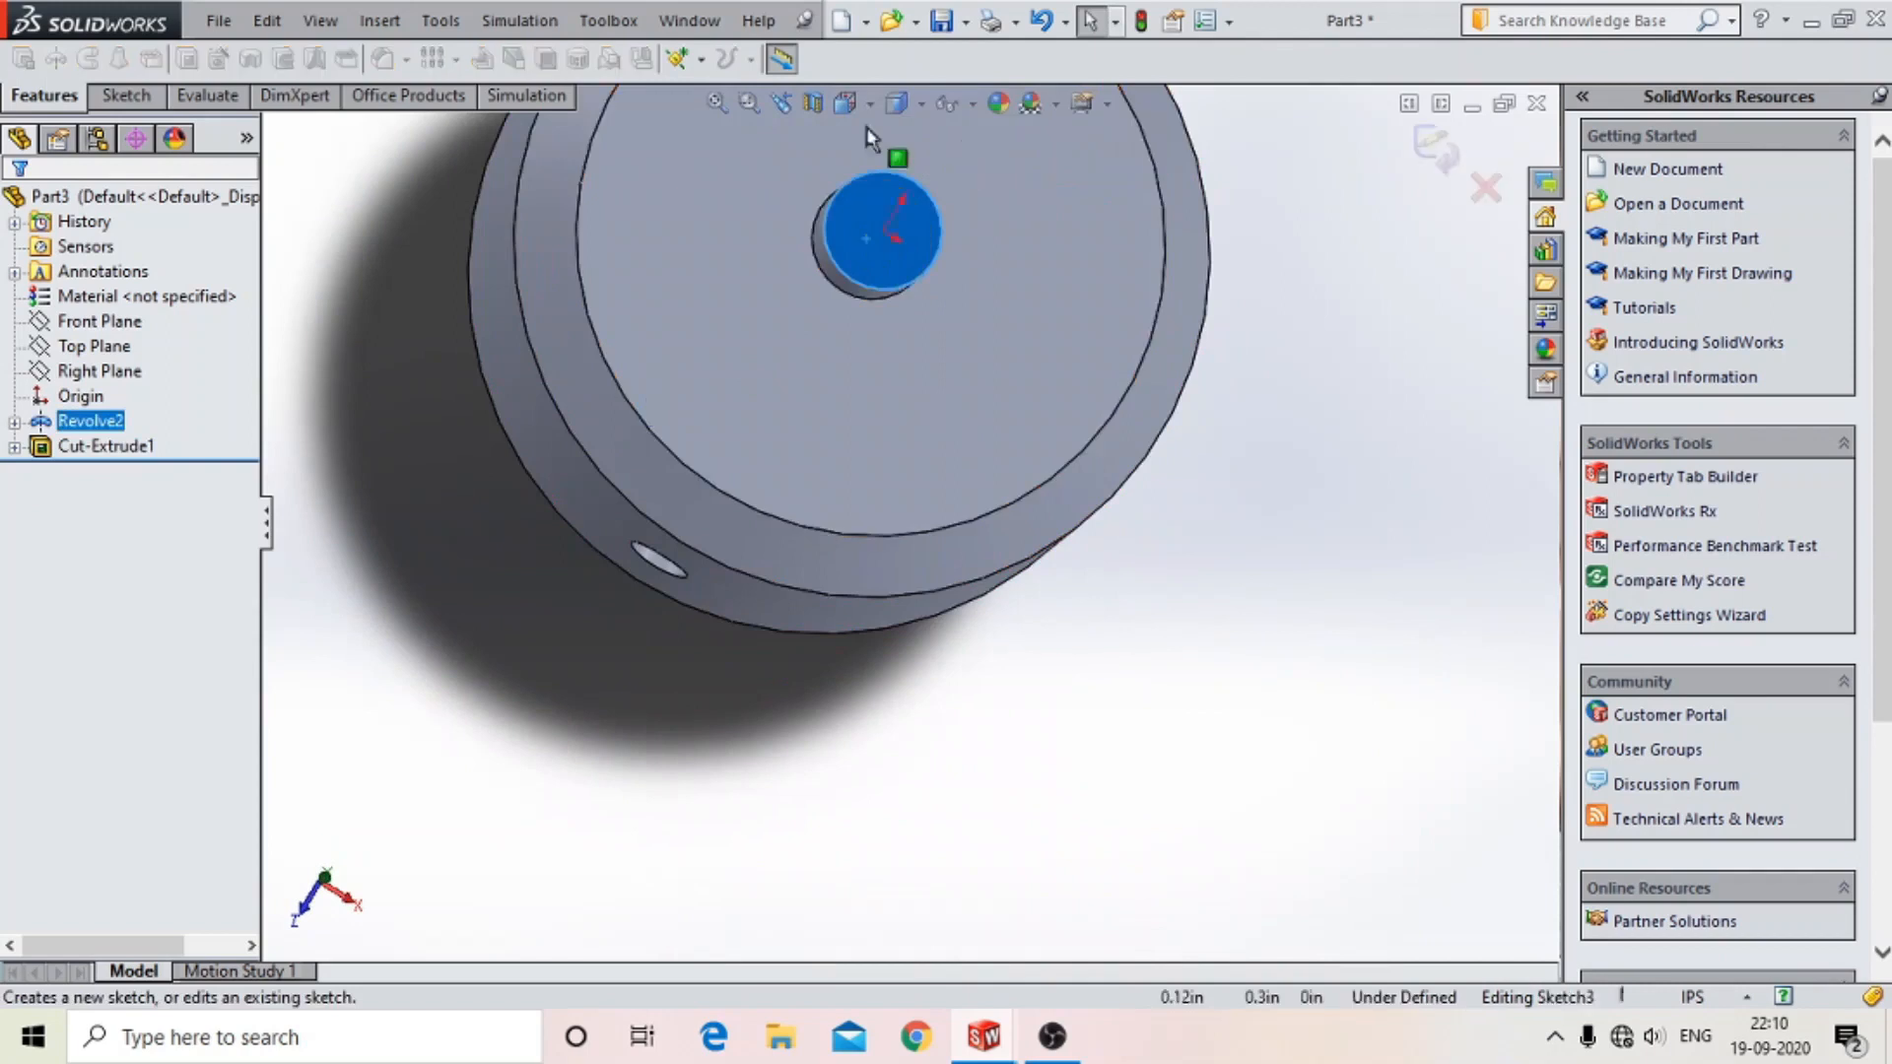
left_click(855, 104)
left_click(986, 241)
left_click(126, 95)
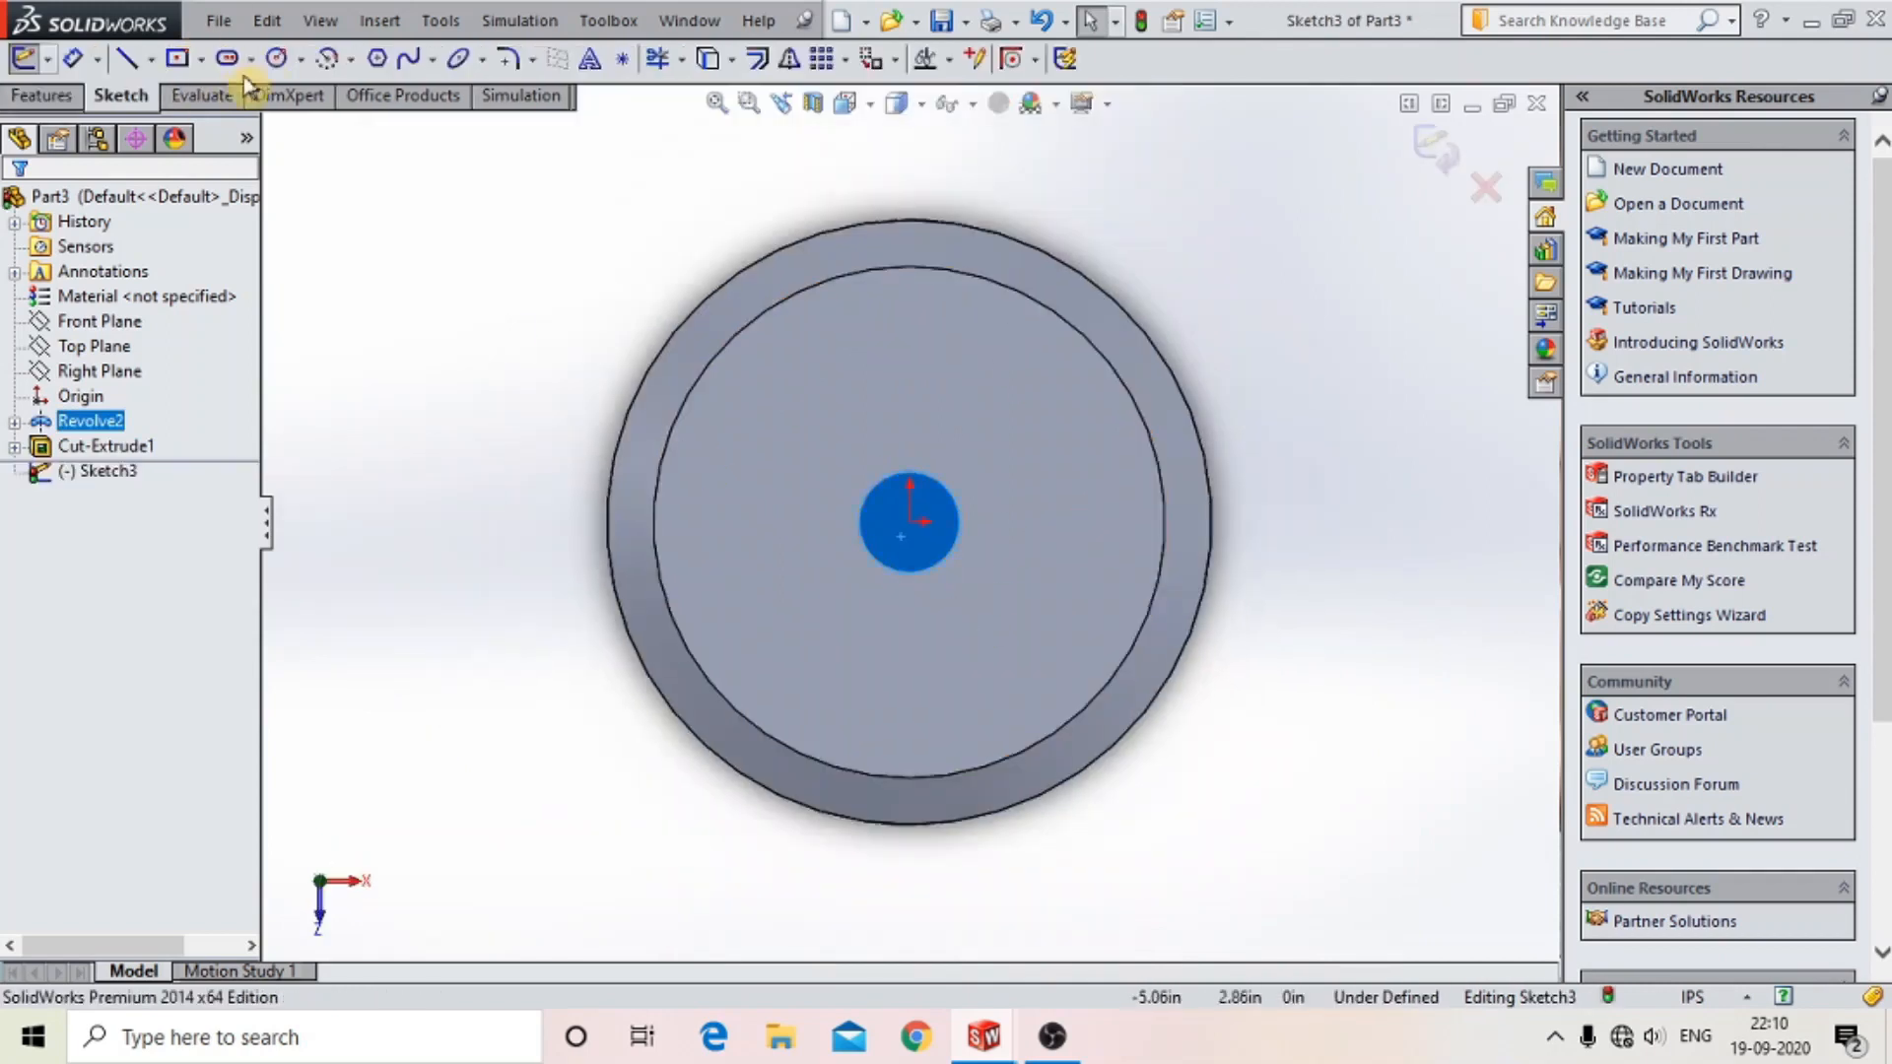
scroll(936, 561, "down", 3)
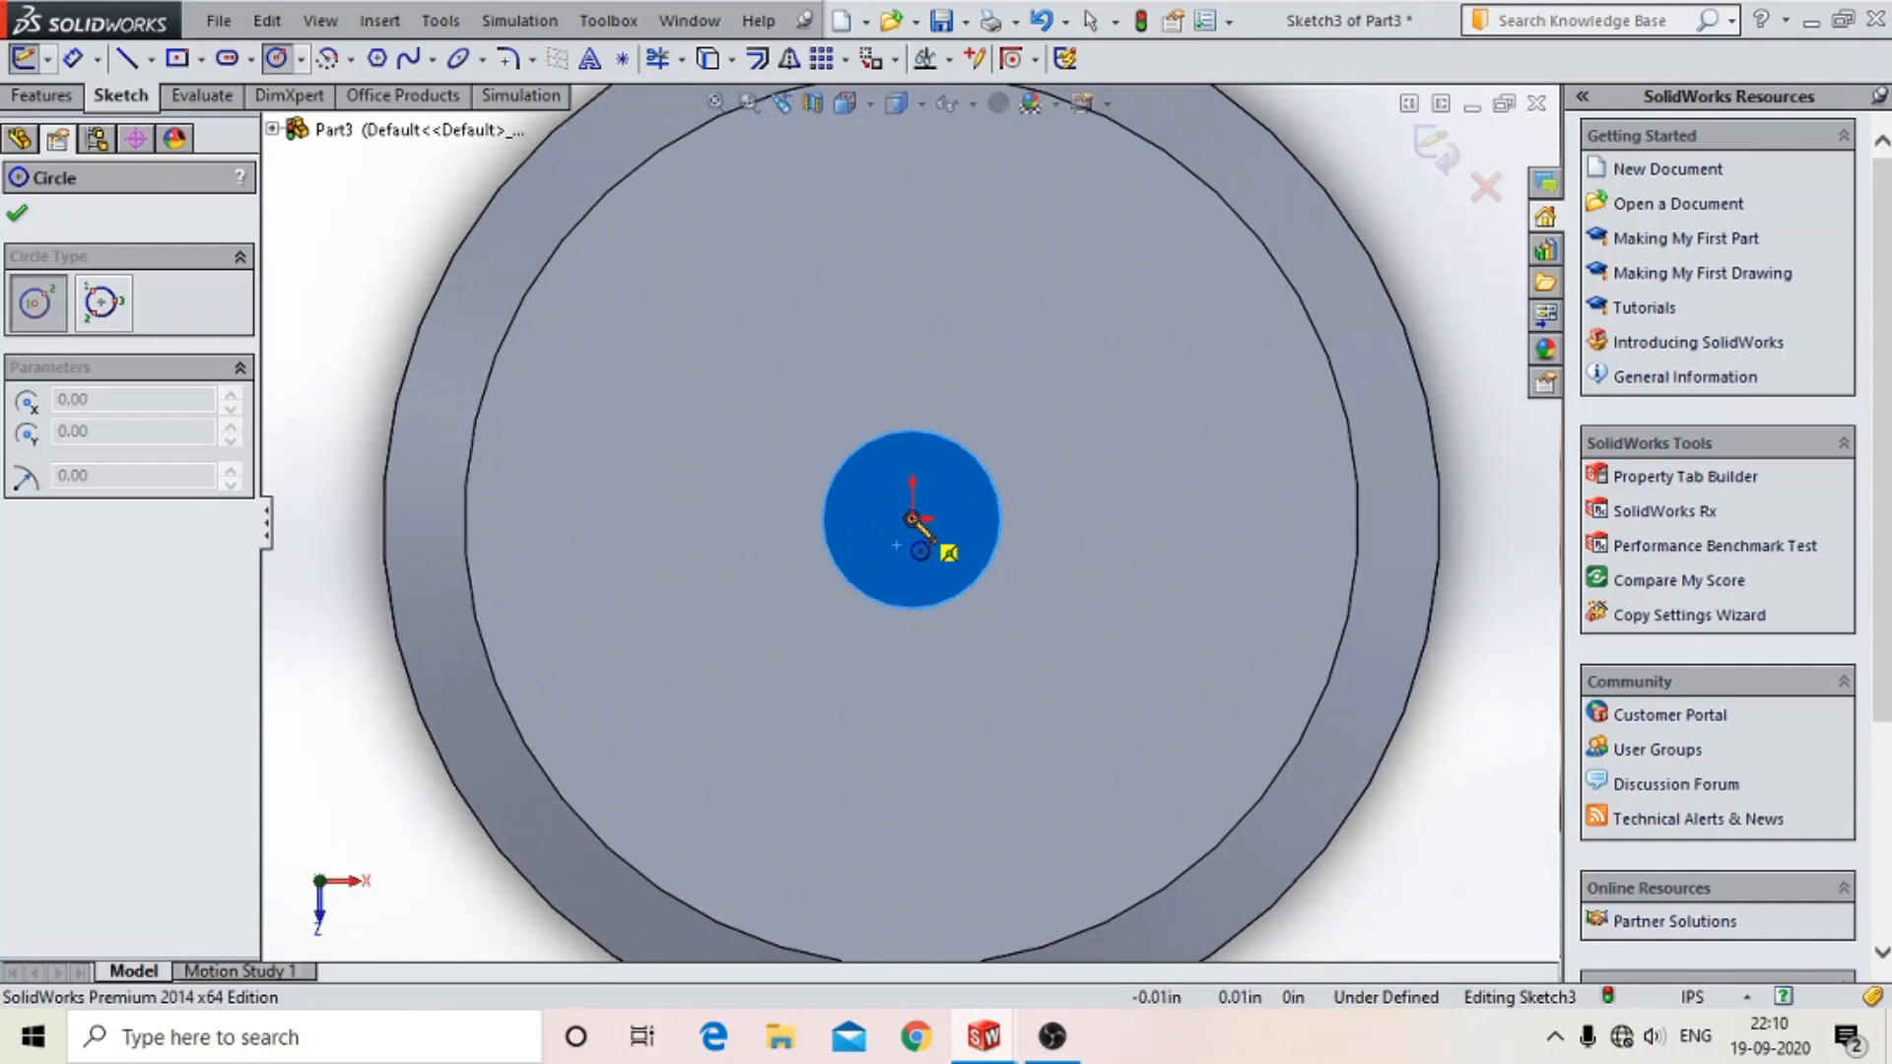
left_click(911, 517)
left_click(946, 576)
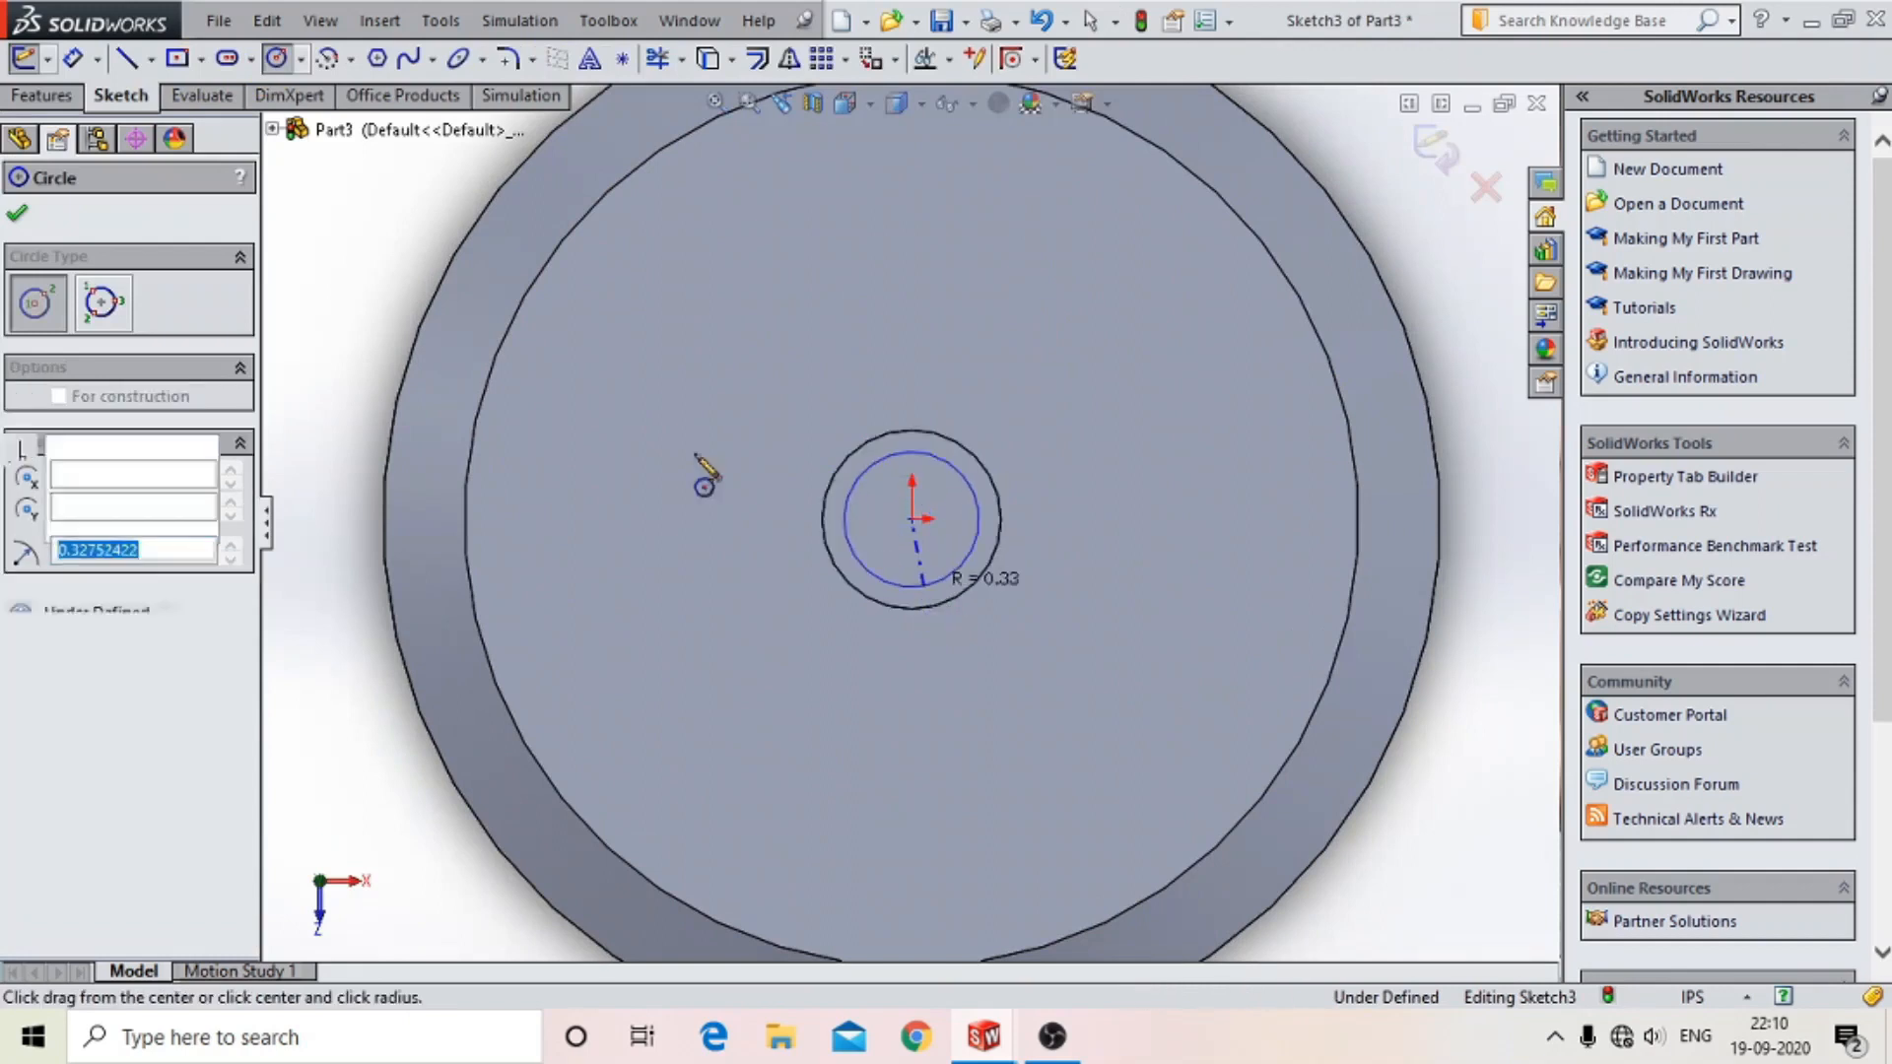
- Set the boss circle's diameter to 12 mm and exit the sketch
left_click(73, 59)
left_click(954, 456)
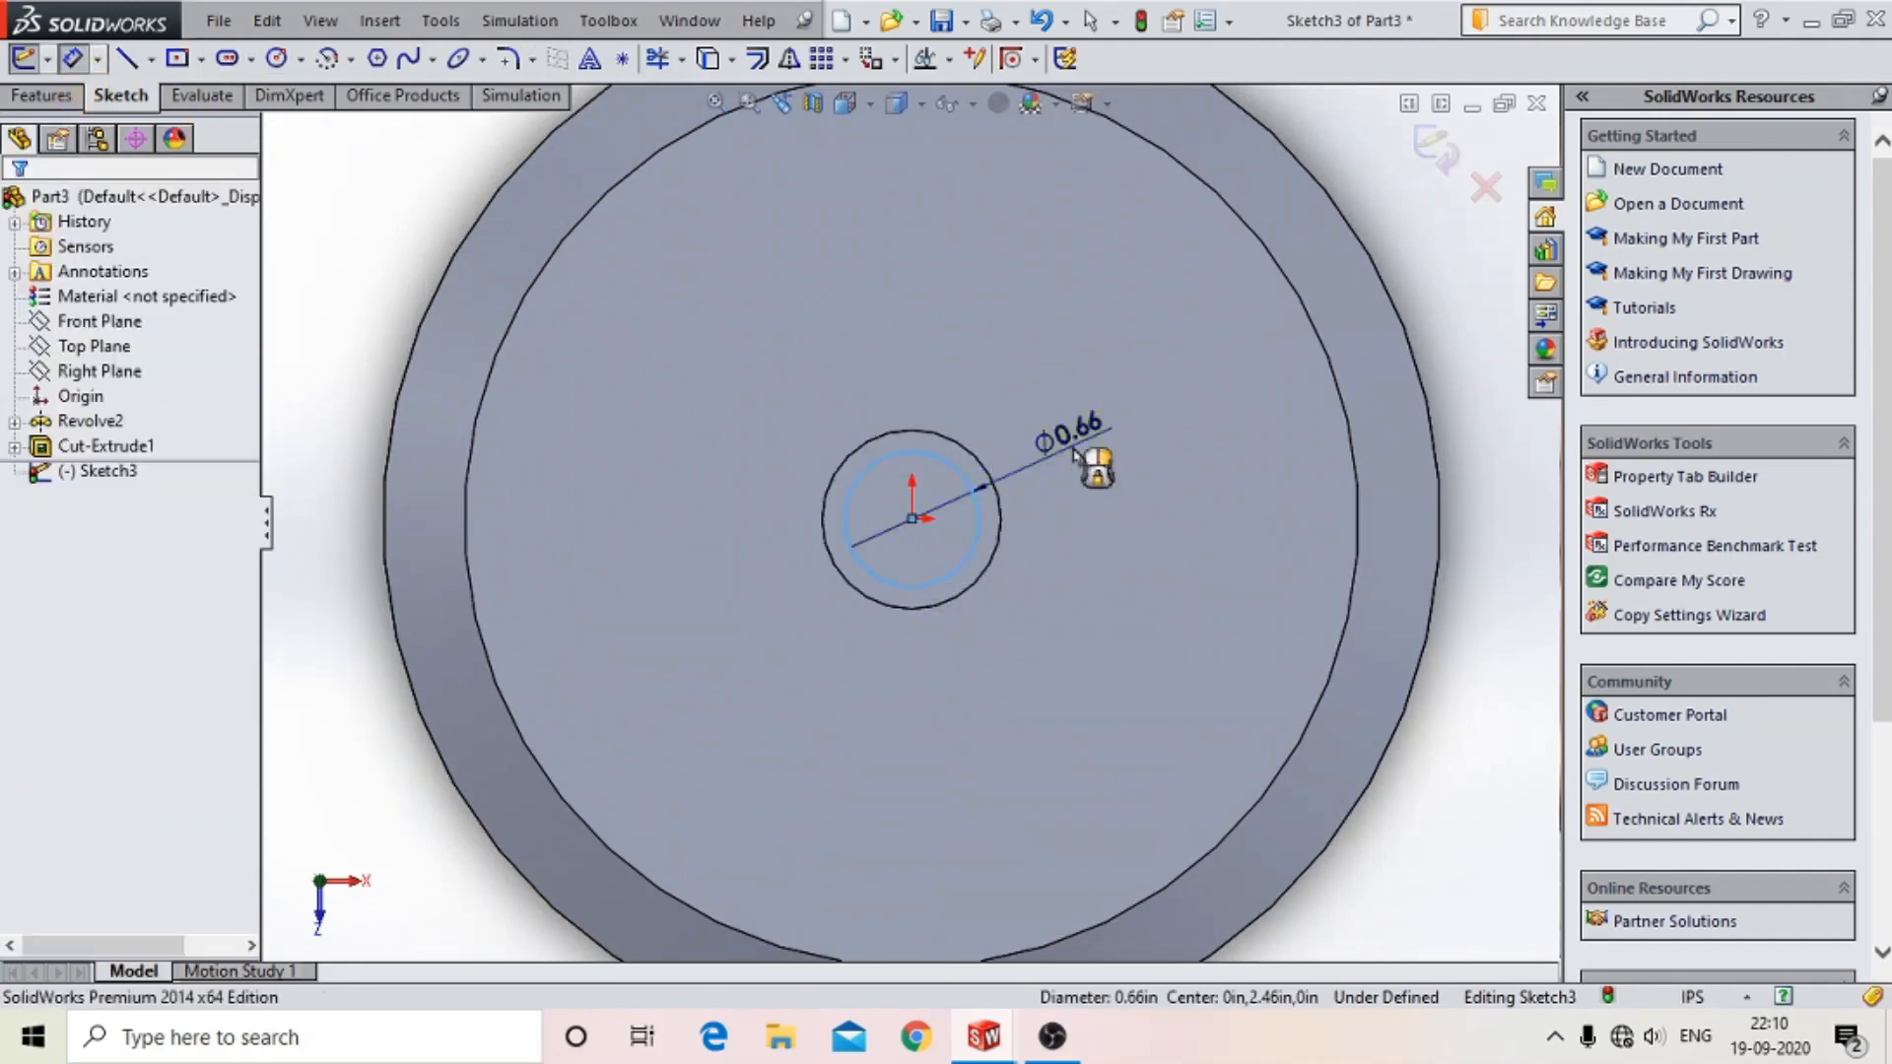
left_click(1094, 463)
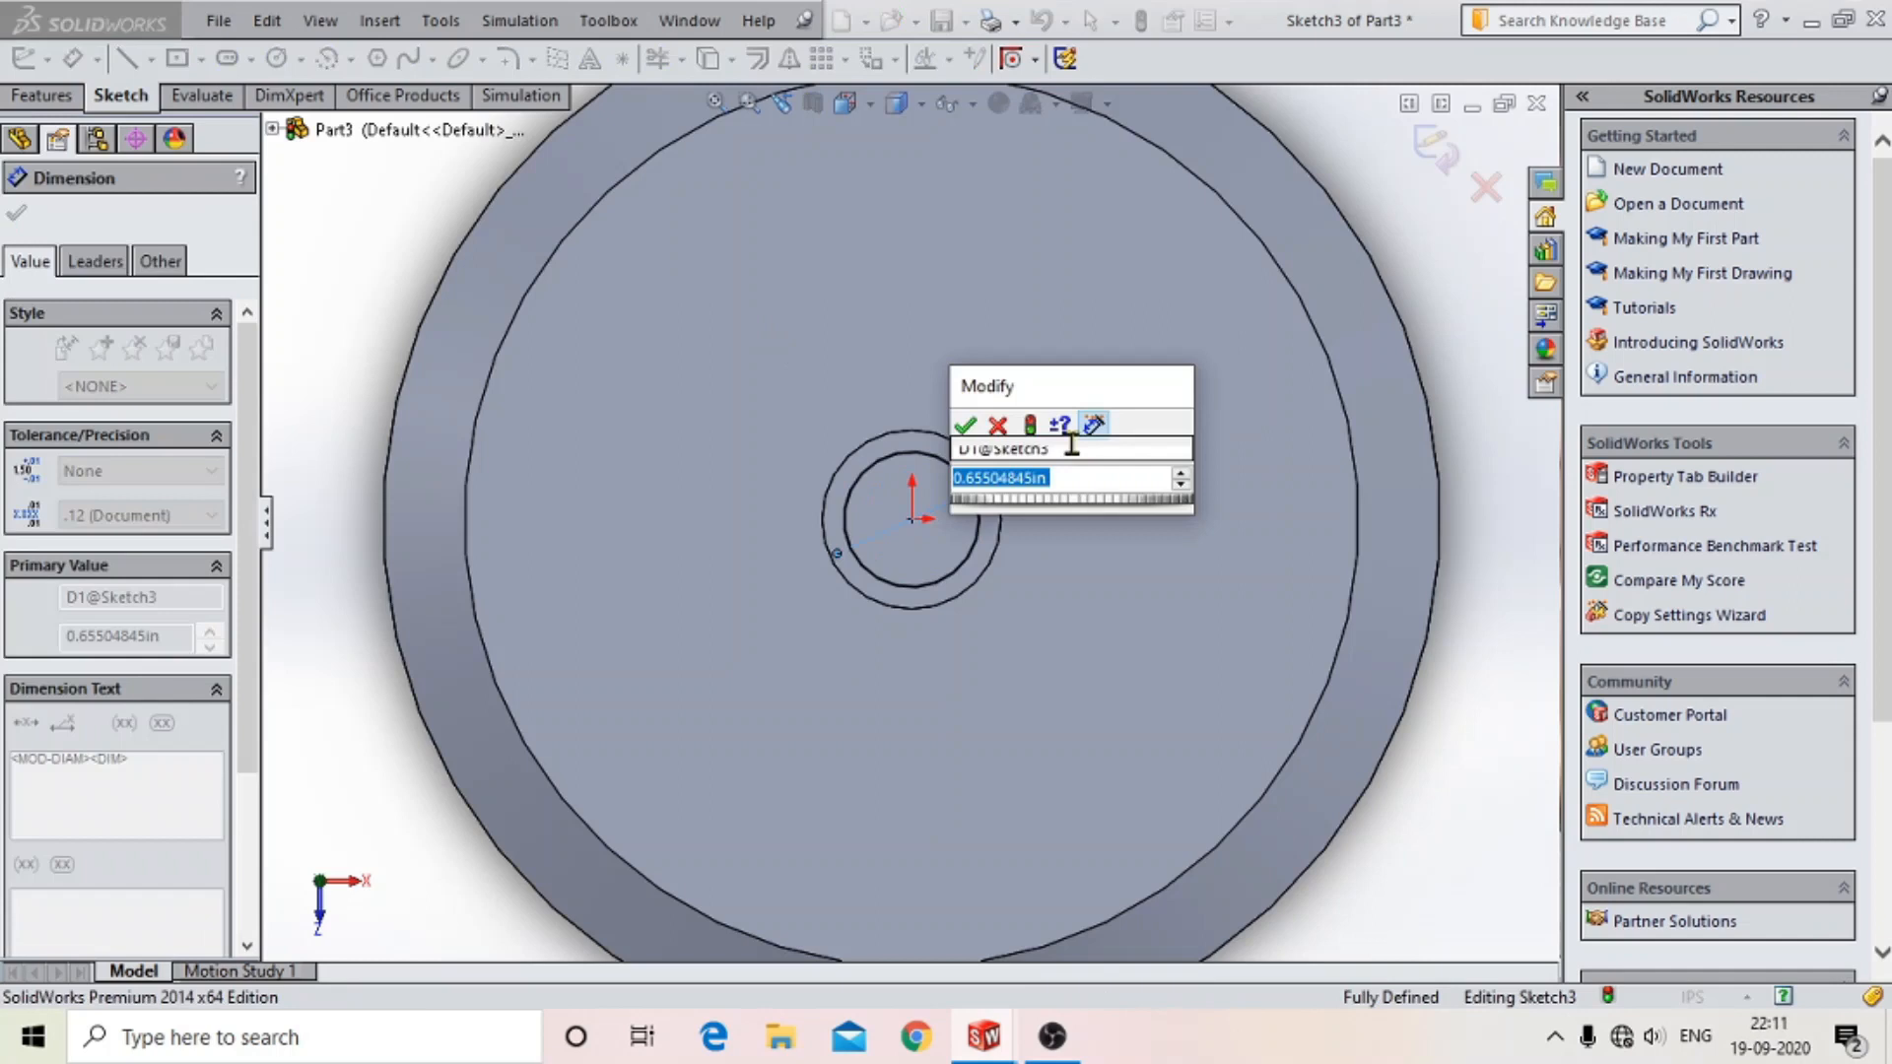
type("12")
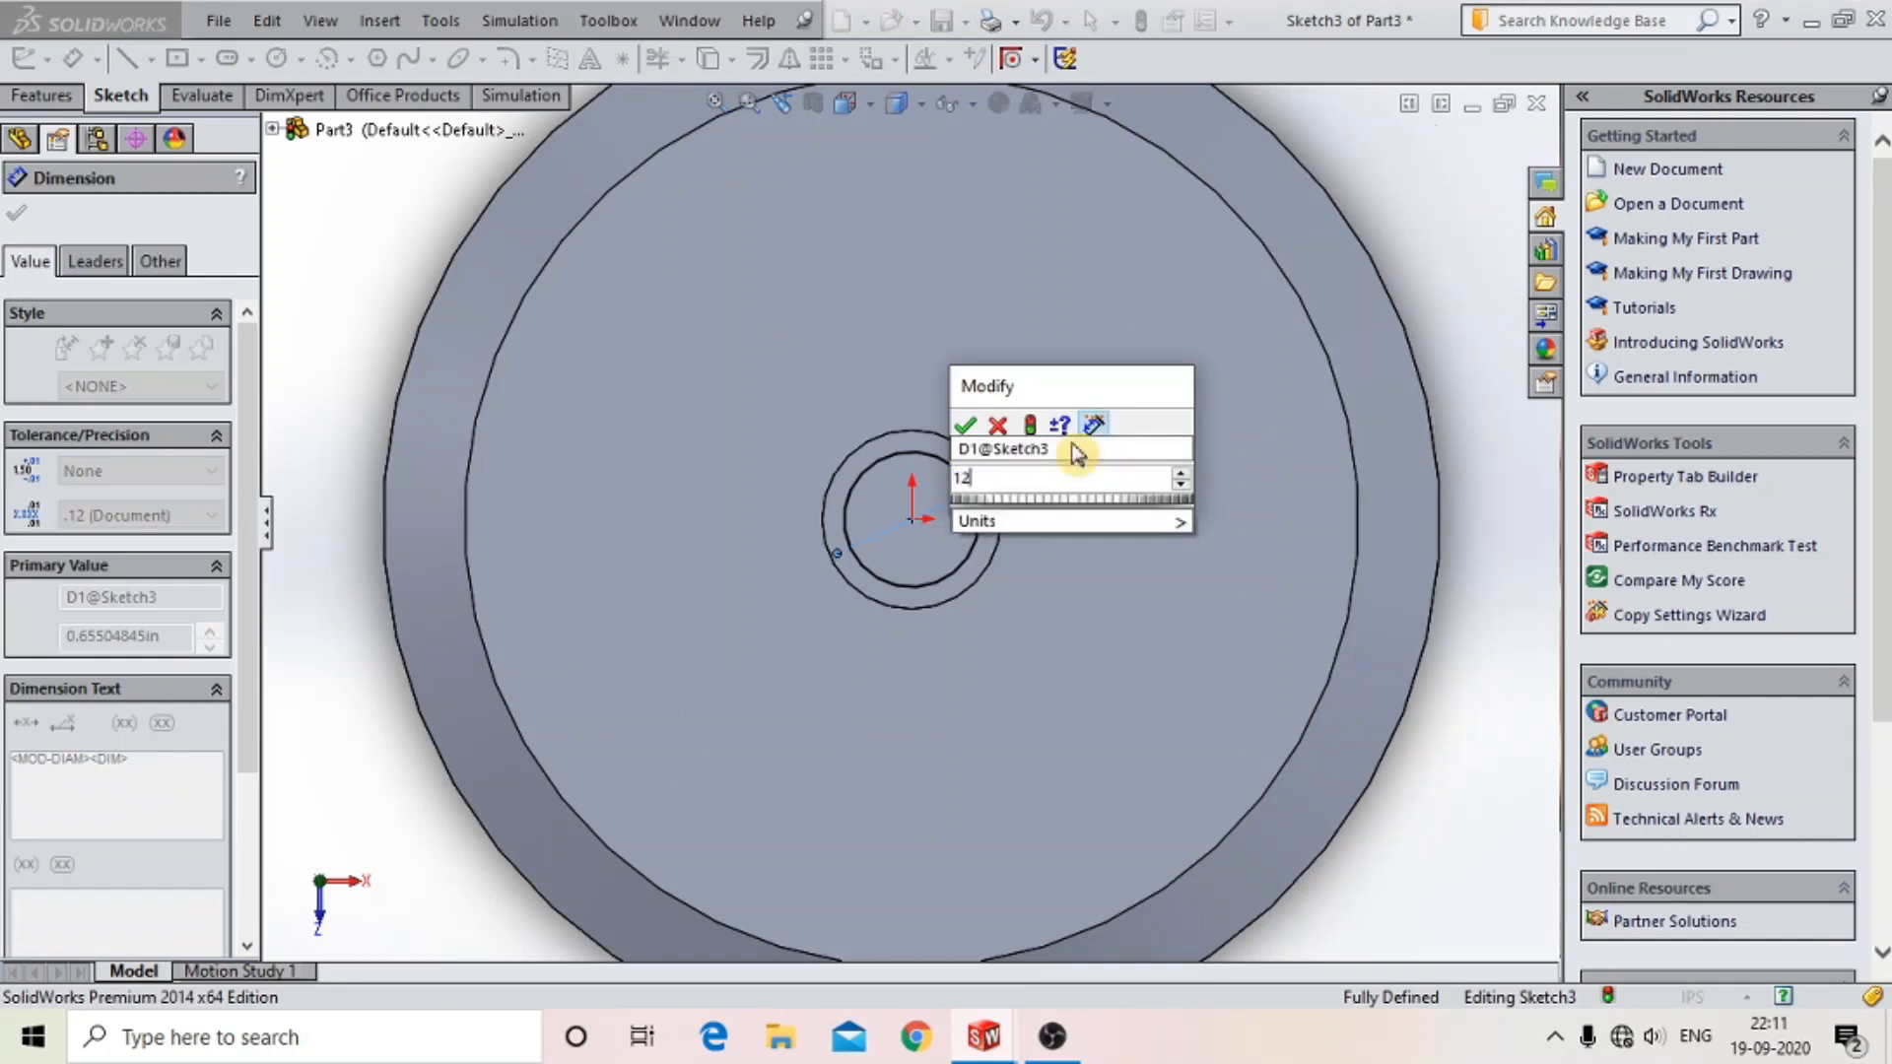
type("mm")
key("Return")
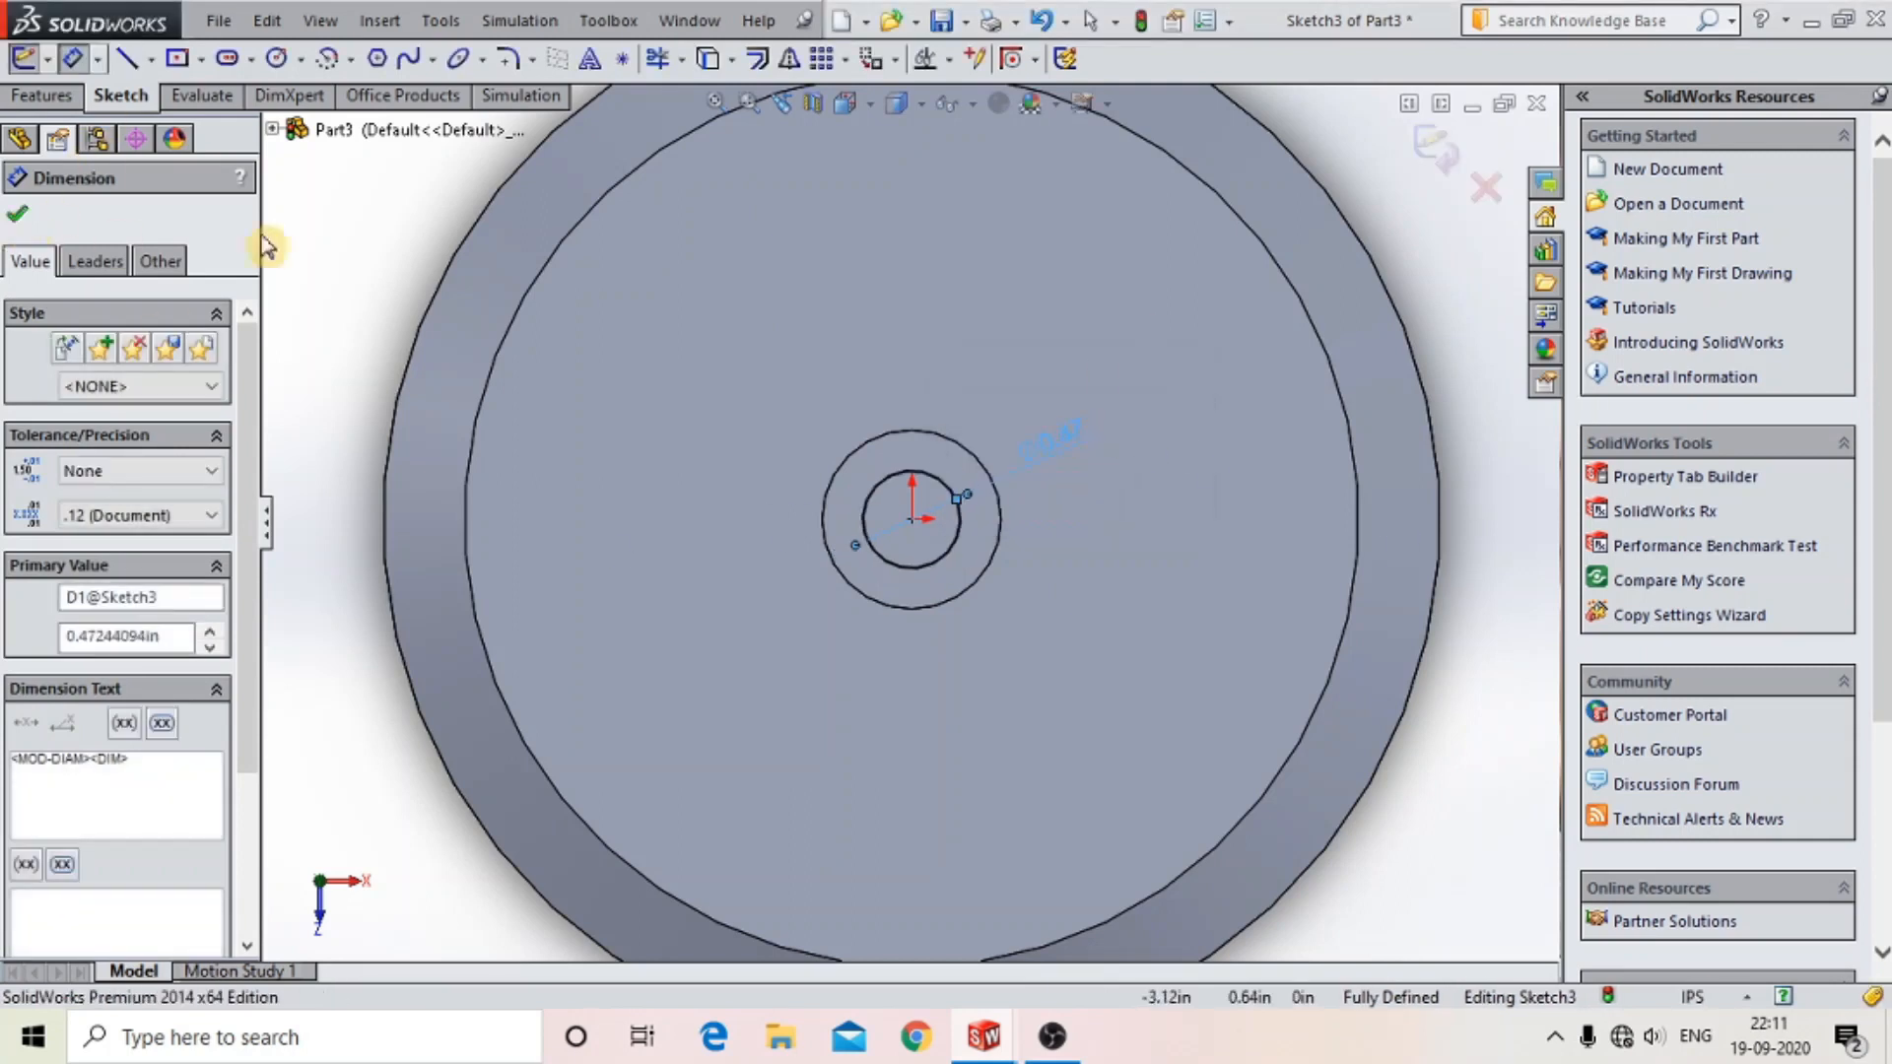
left_click(18, 214)
left_click(1438, 148)
- Begin an extruded cut from the boss circle with a blind depth of 35 mm
left_click(42, 98)
left_click(308, 62)
middle_click_drag(1148, 195, 1149, 164)
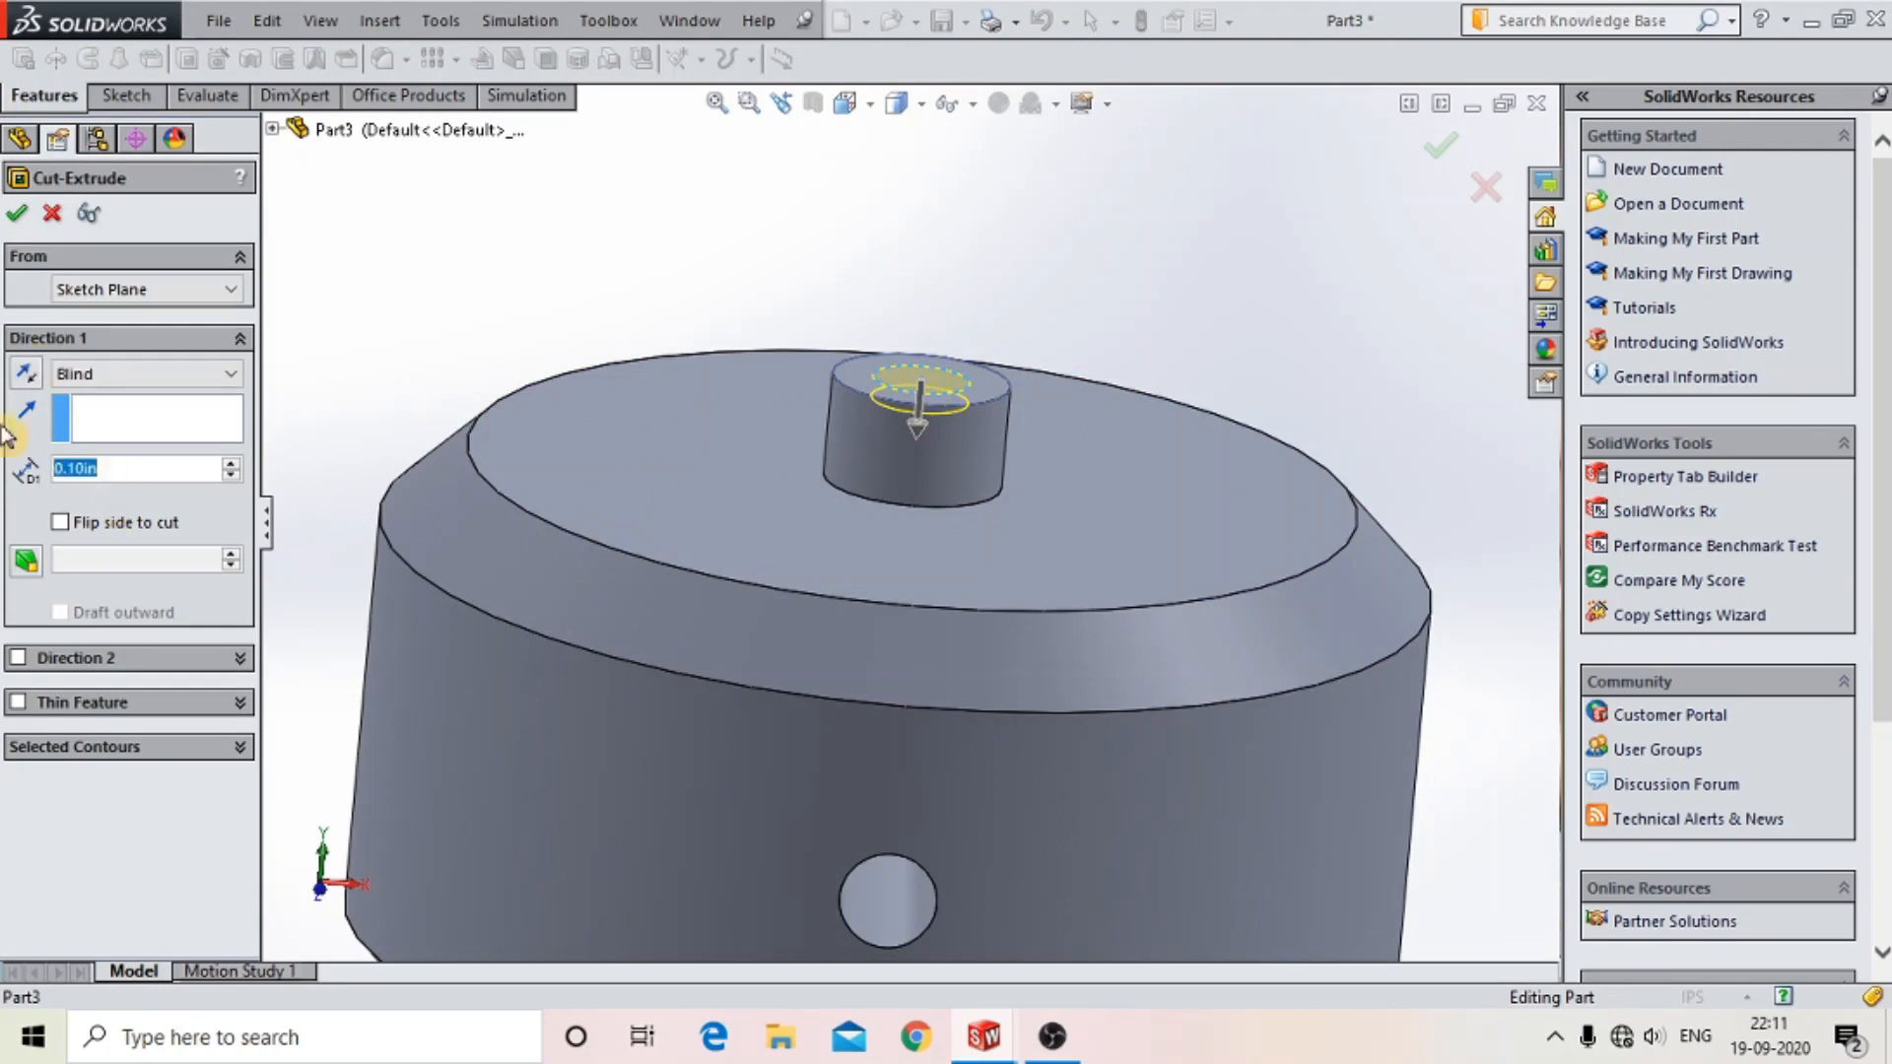
type("35mm")
key("Return")
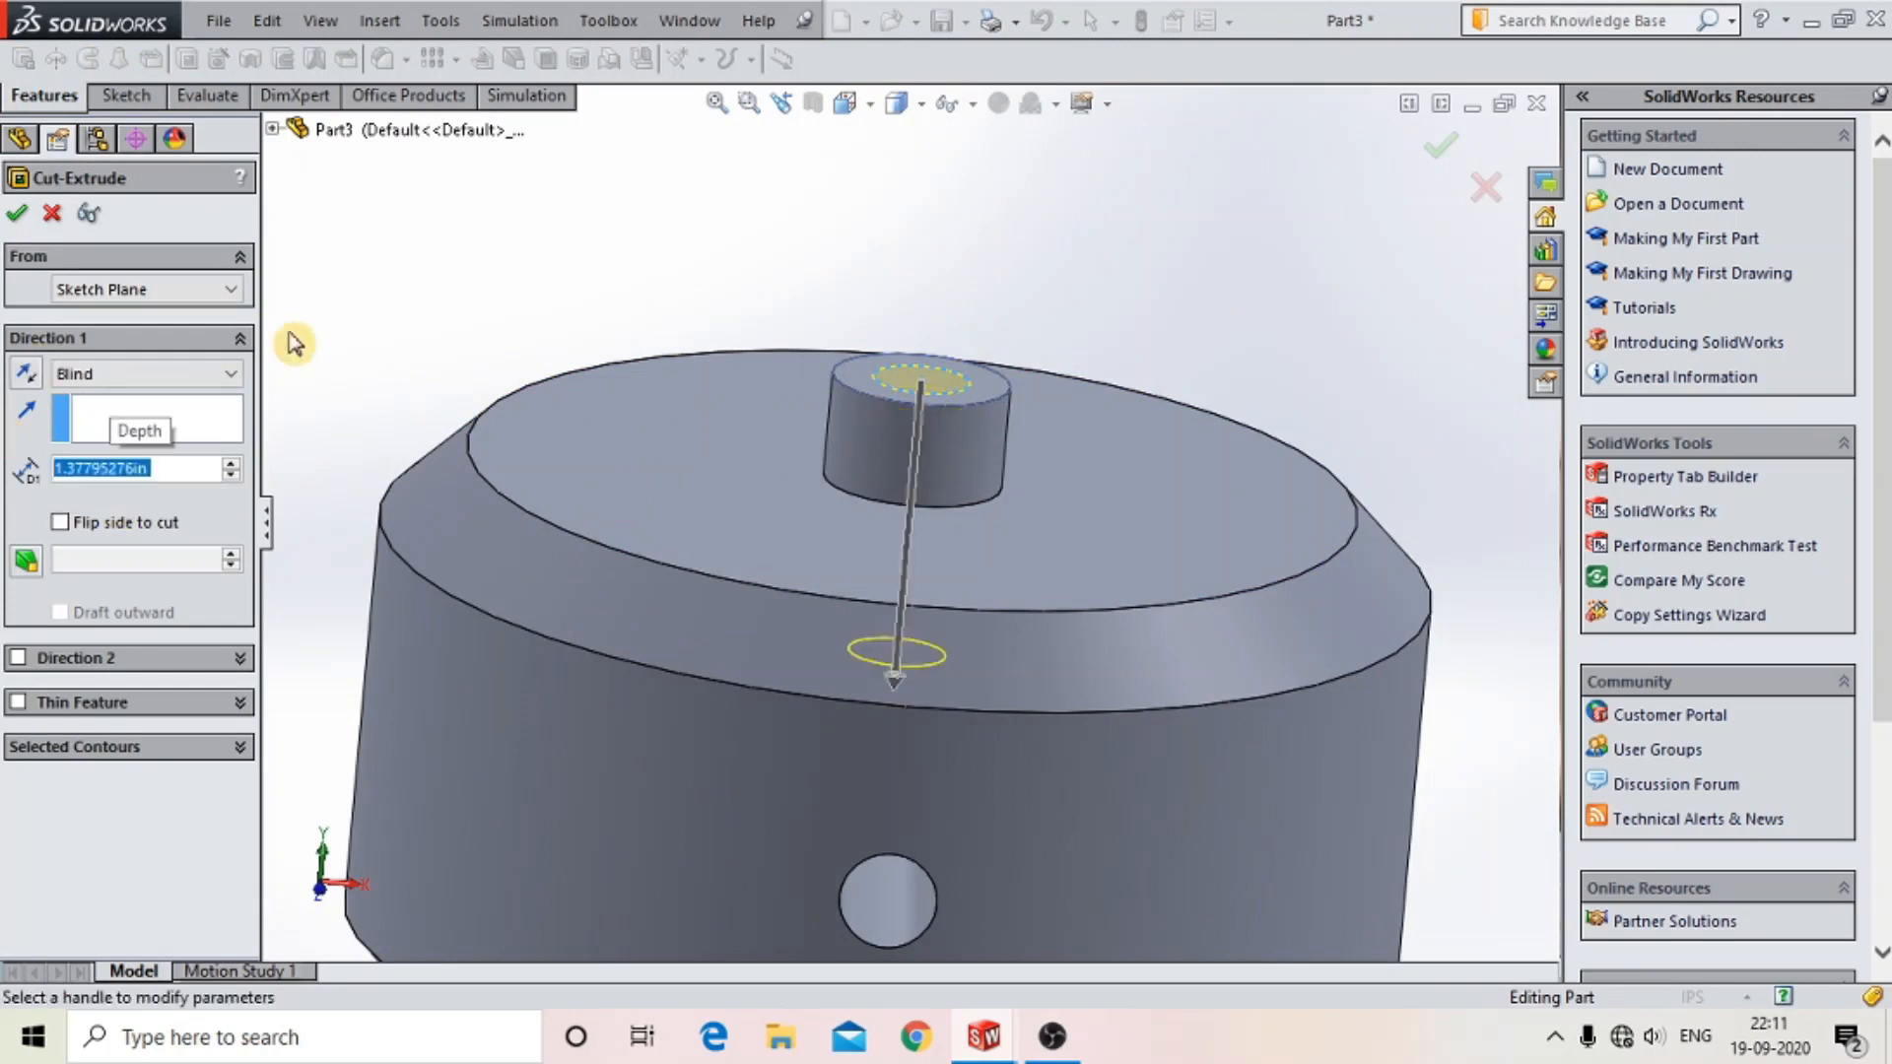
middle_click_drag(351, 677, 355, 638)
scroll(603, 583, "up", 2)
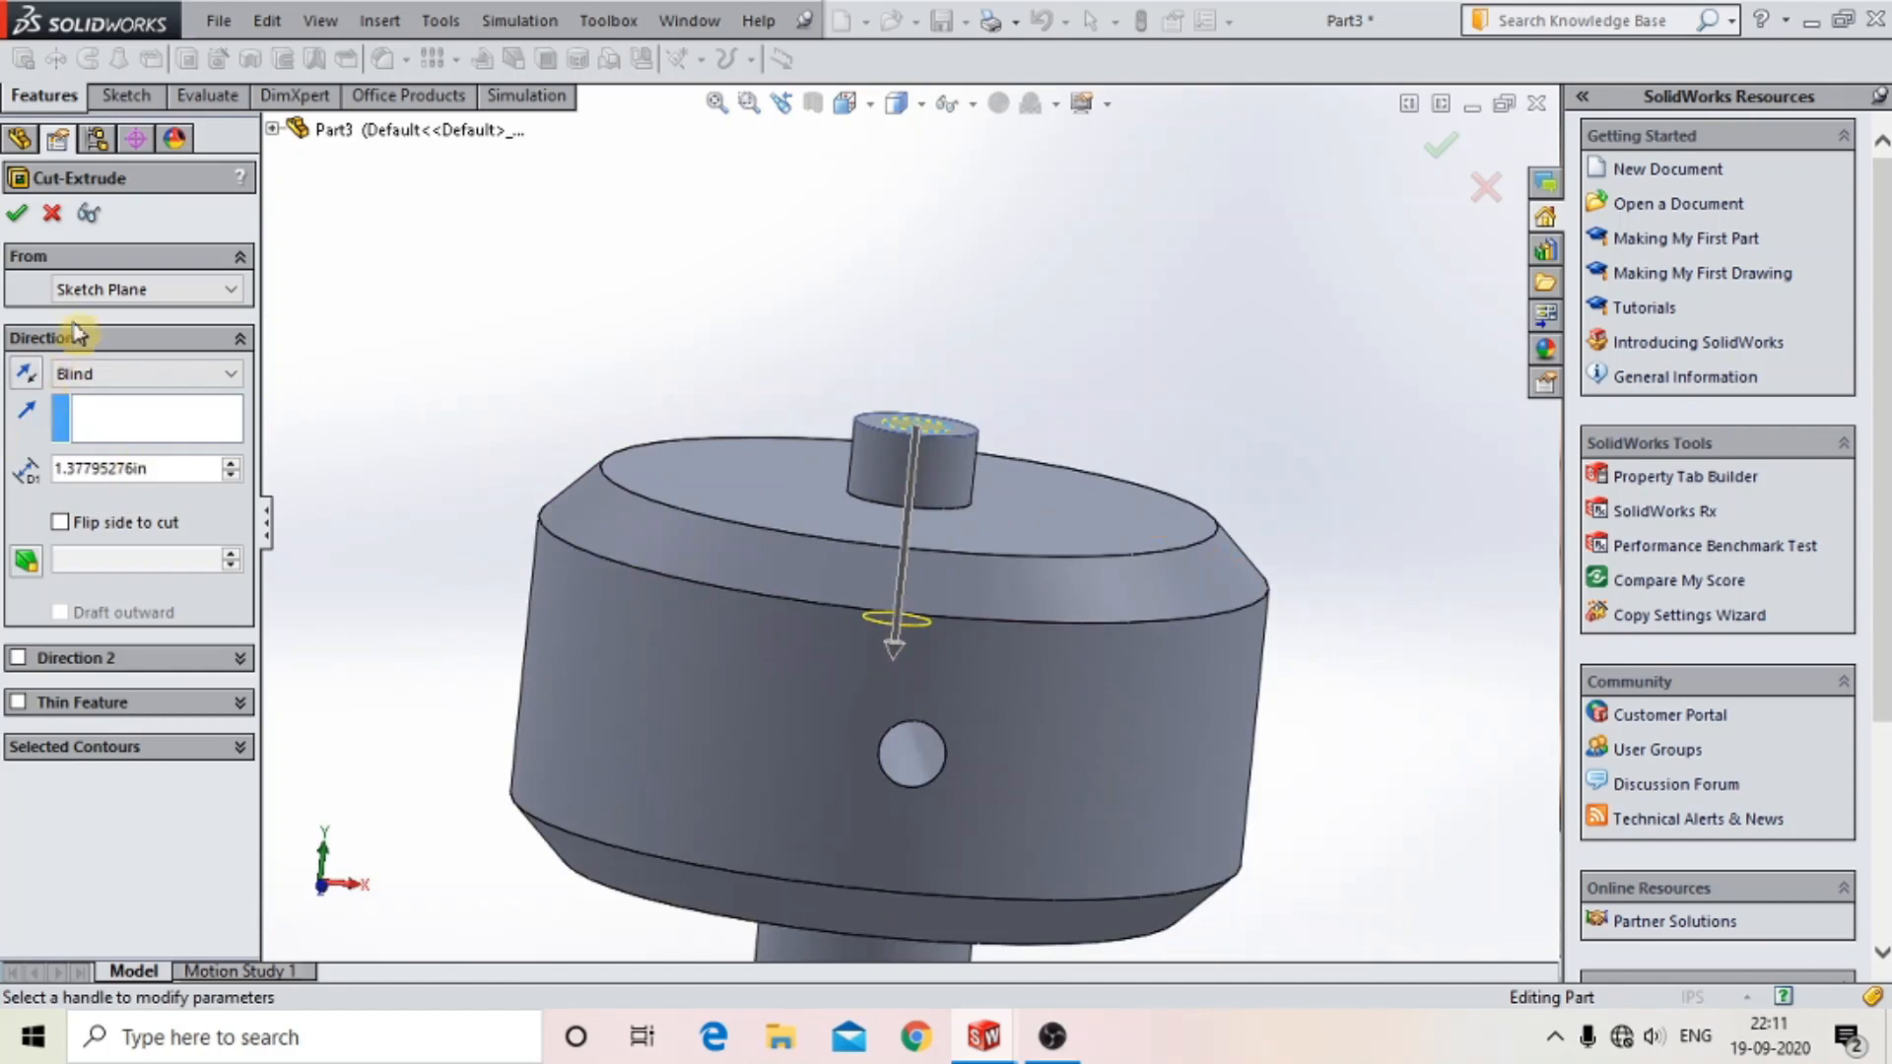
- Add the circle region on the boss's top face to the extruded cut's selected contours
left_click(136, 703)
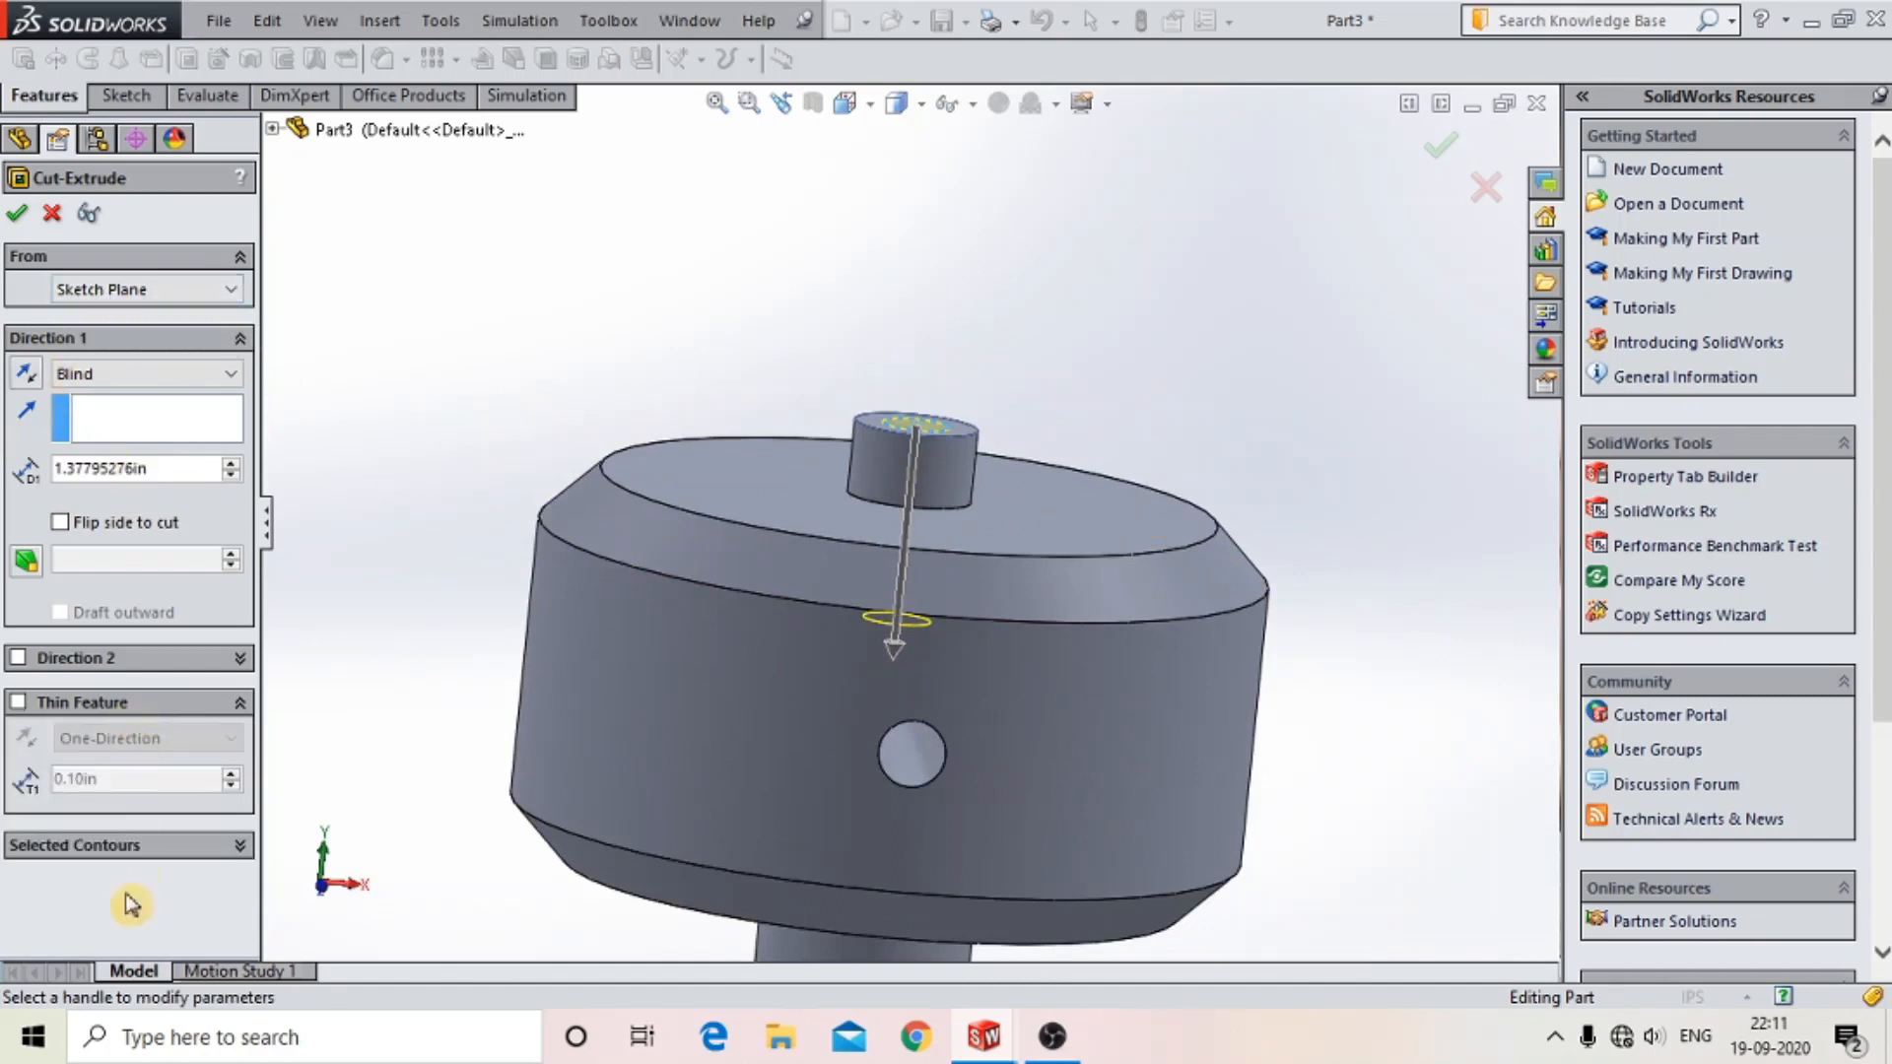
left_click(139, 848)
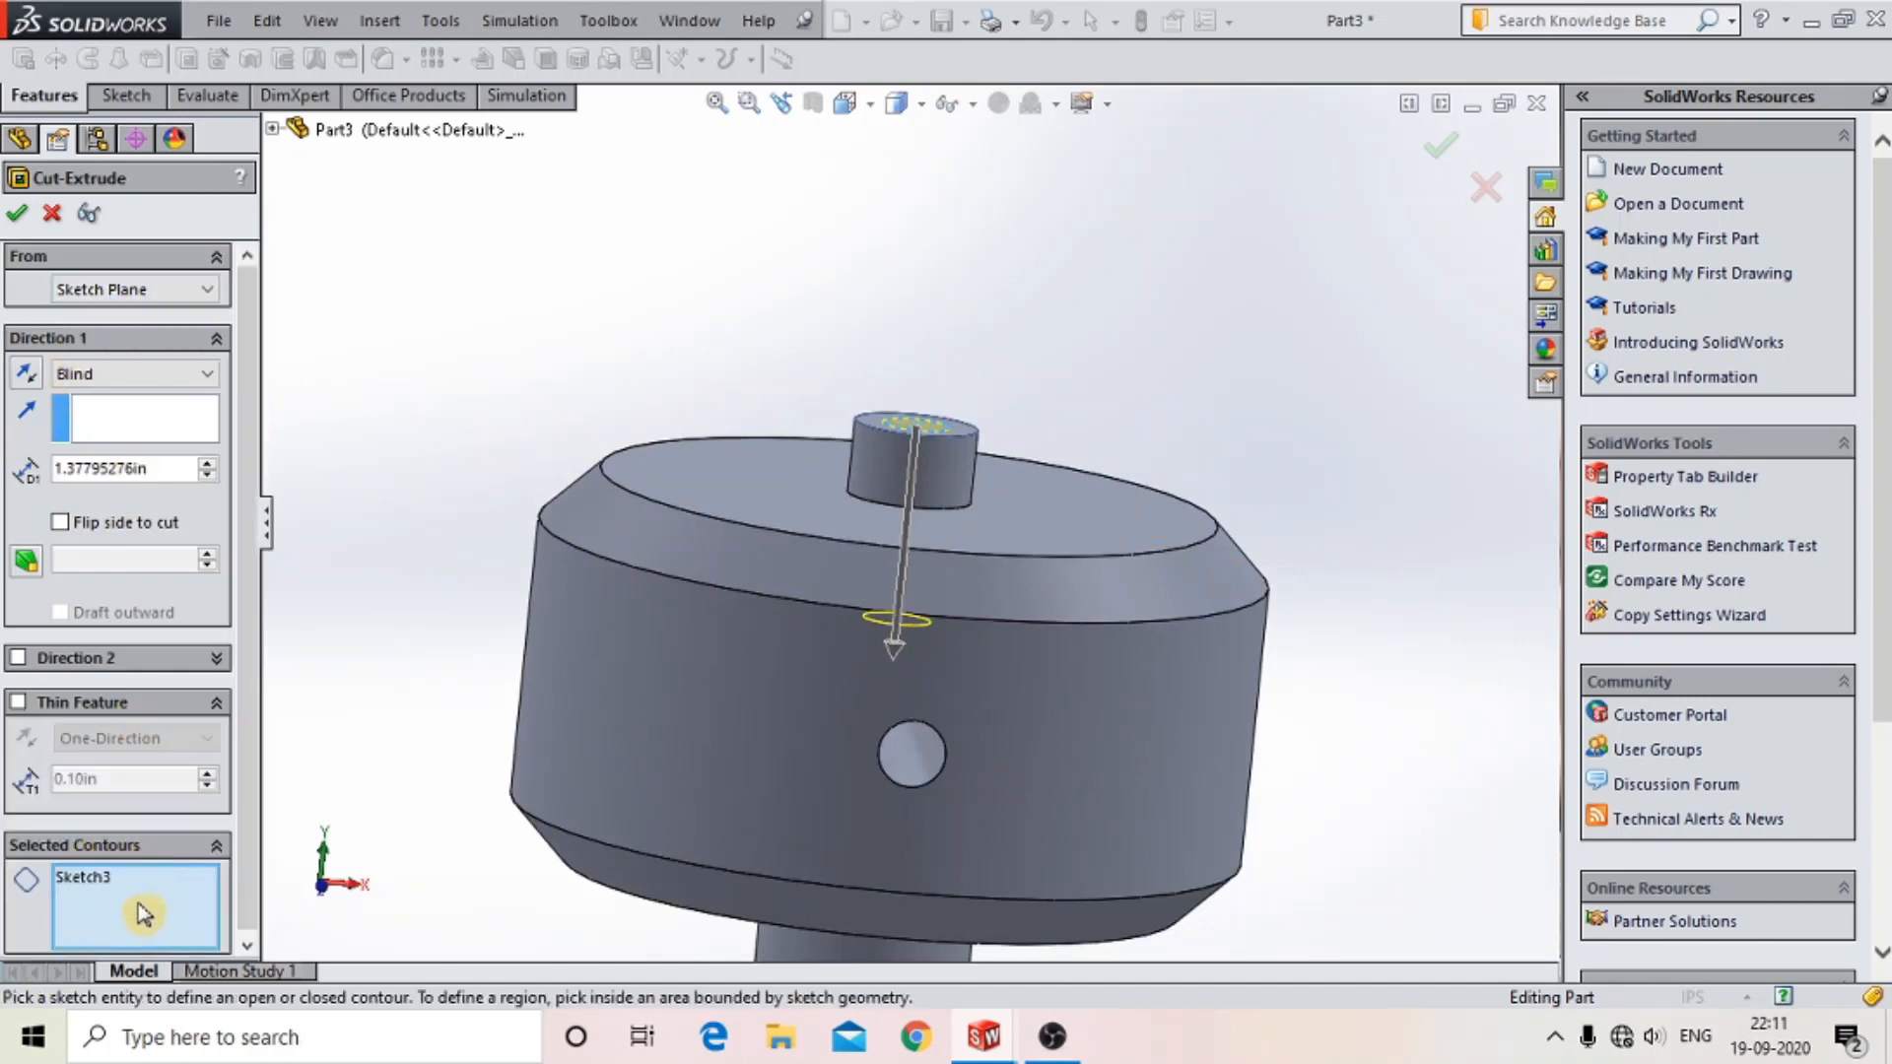
scroll(902, 688, "up", 2)
mouse_move(884, 564)
left_mouse_down()
mouse_move(817, 739)
mouse_move(872, 546)
mouse_move(880, 567)
left_mouse_up()
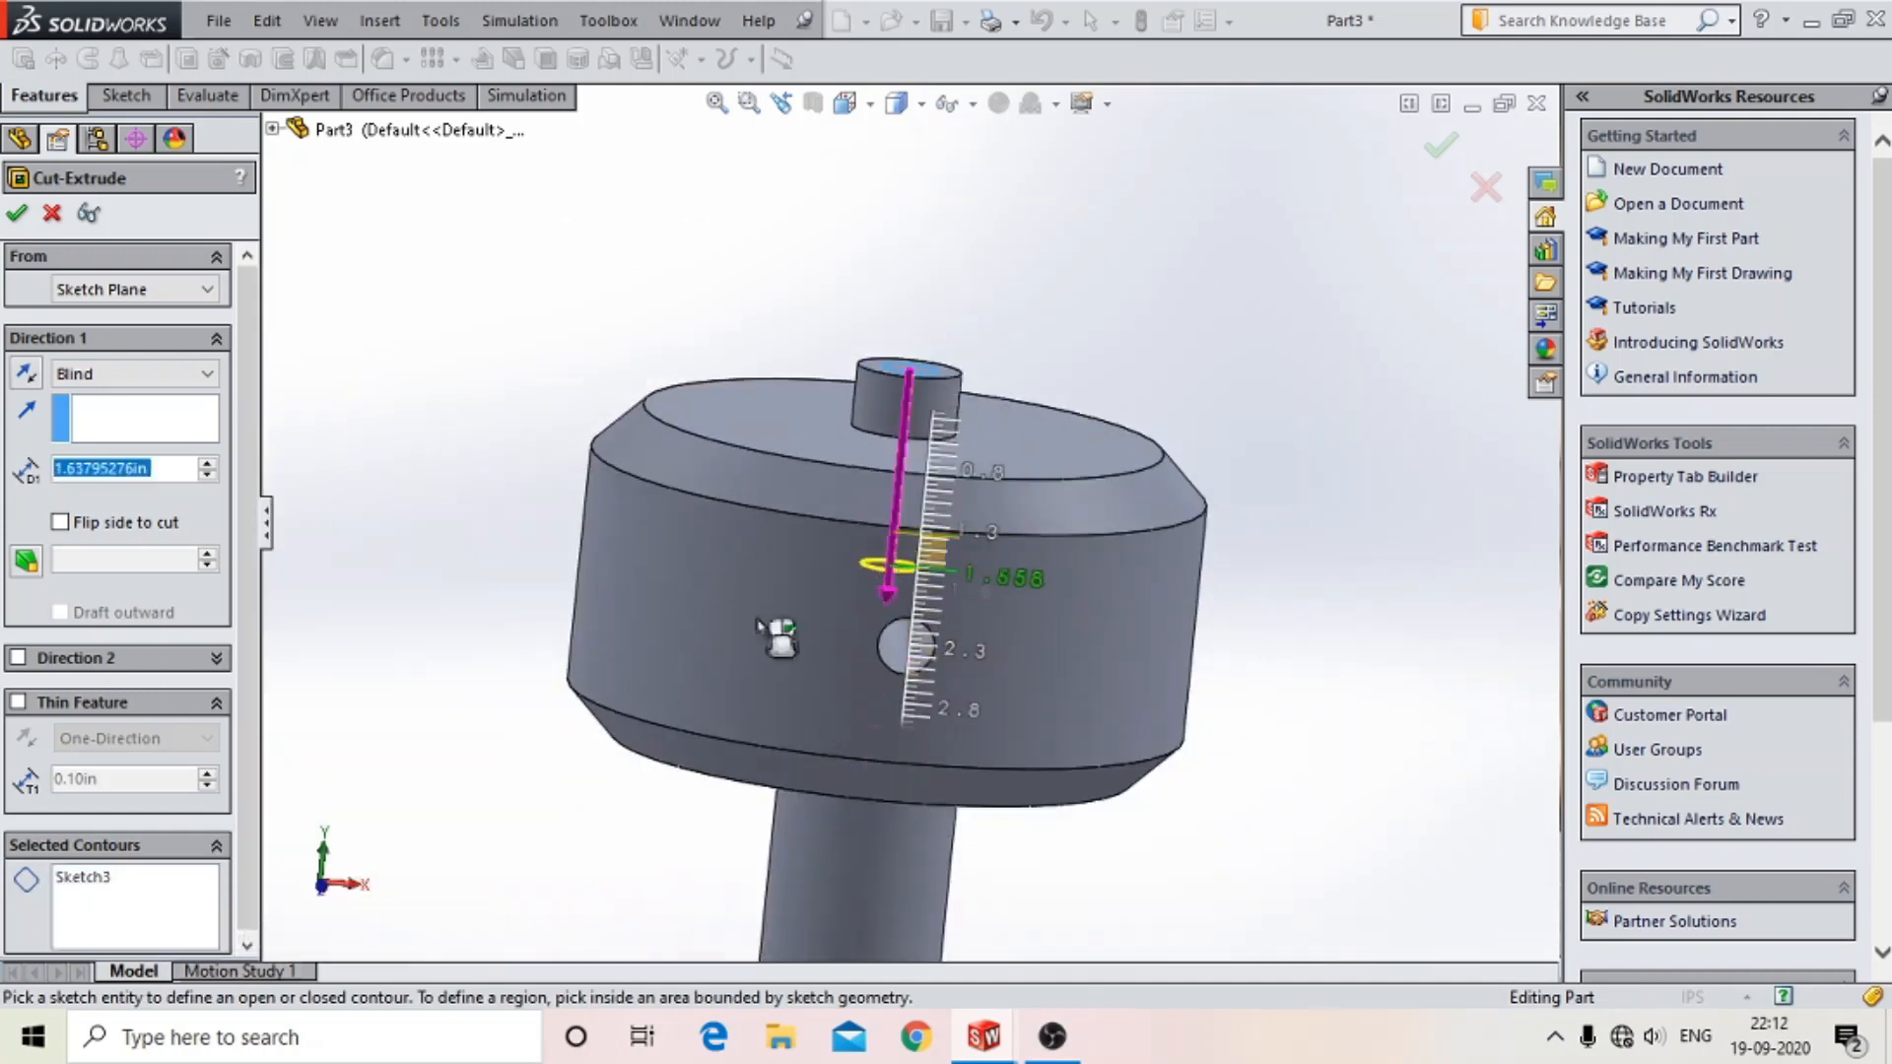
left_click(115, 888)
mouse_move(933, 387)
middle_mouse_down()
mouse_move(911, 437)
mouse_move(945, 385)
middle_mouse_up()
left_click(878, 704)
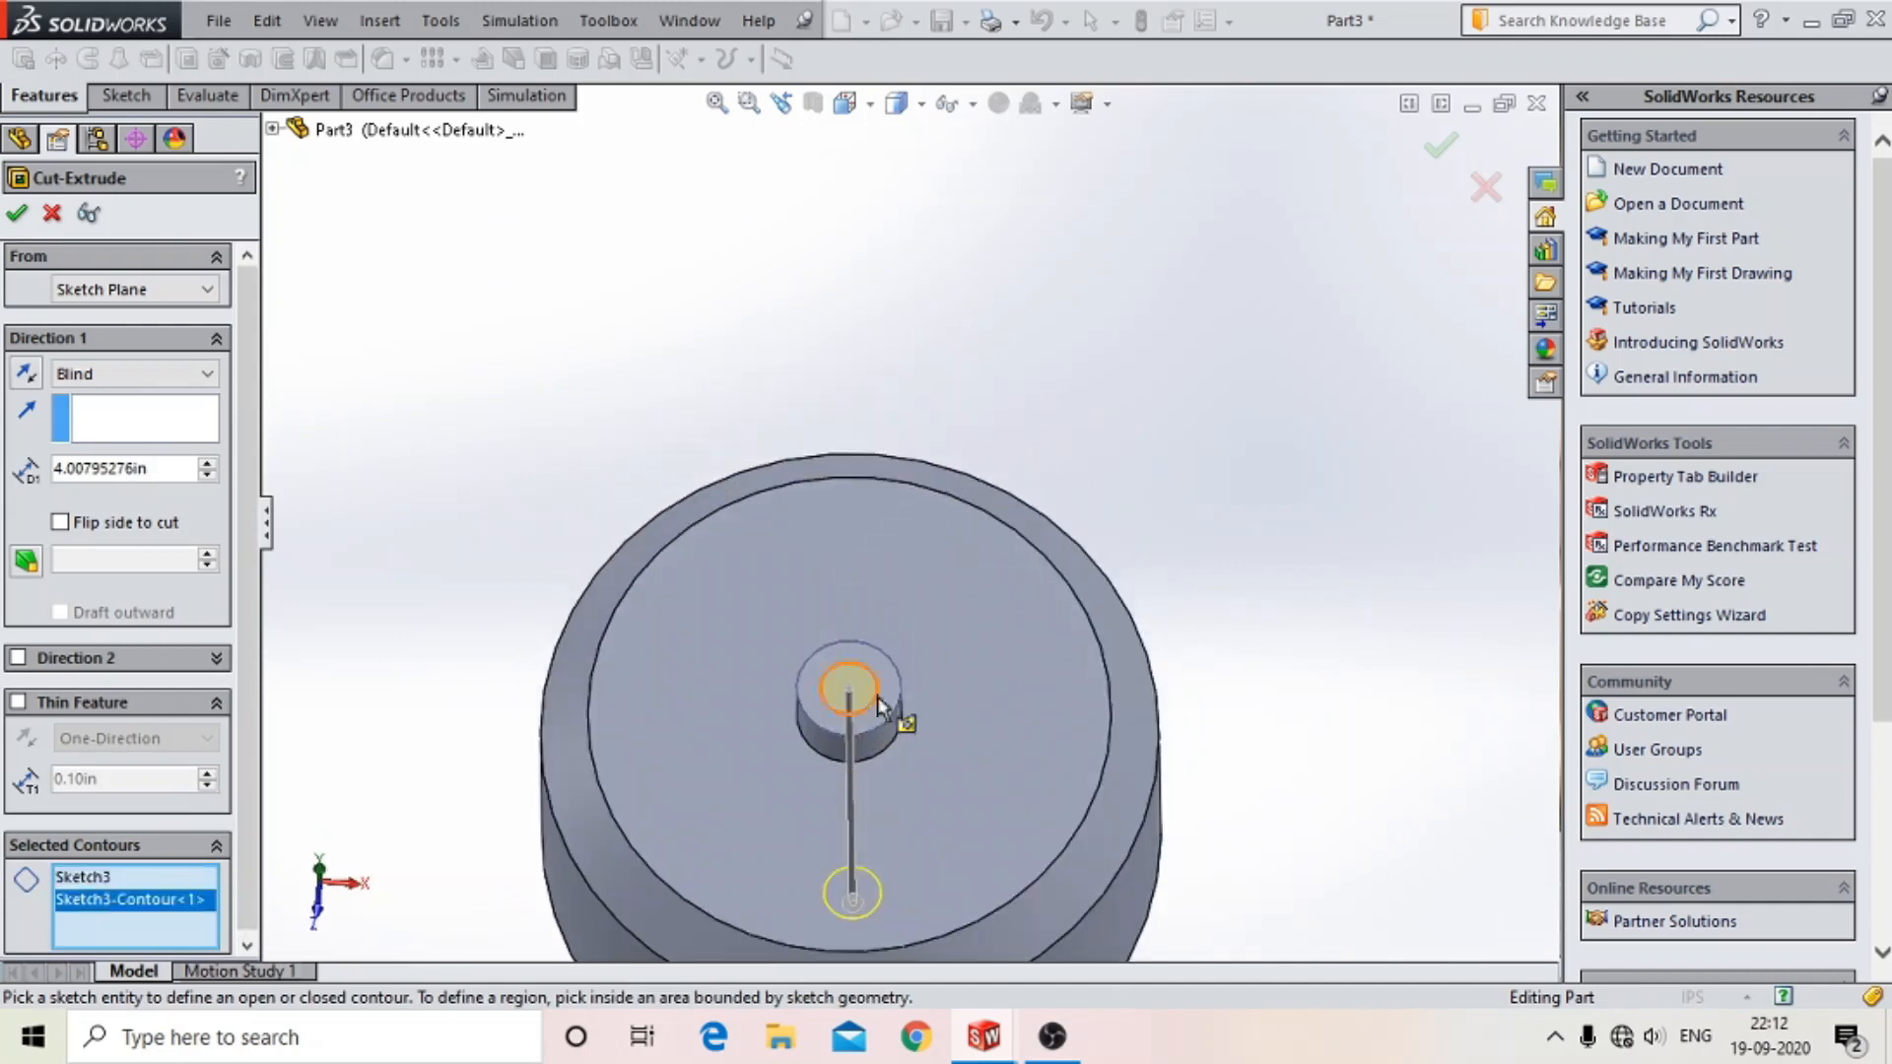
middle_click_drag(826, 724, 657, 810)
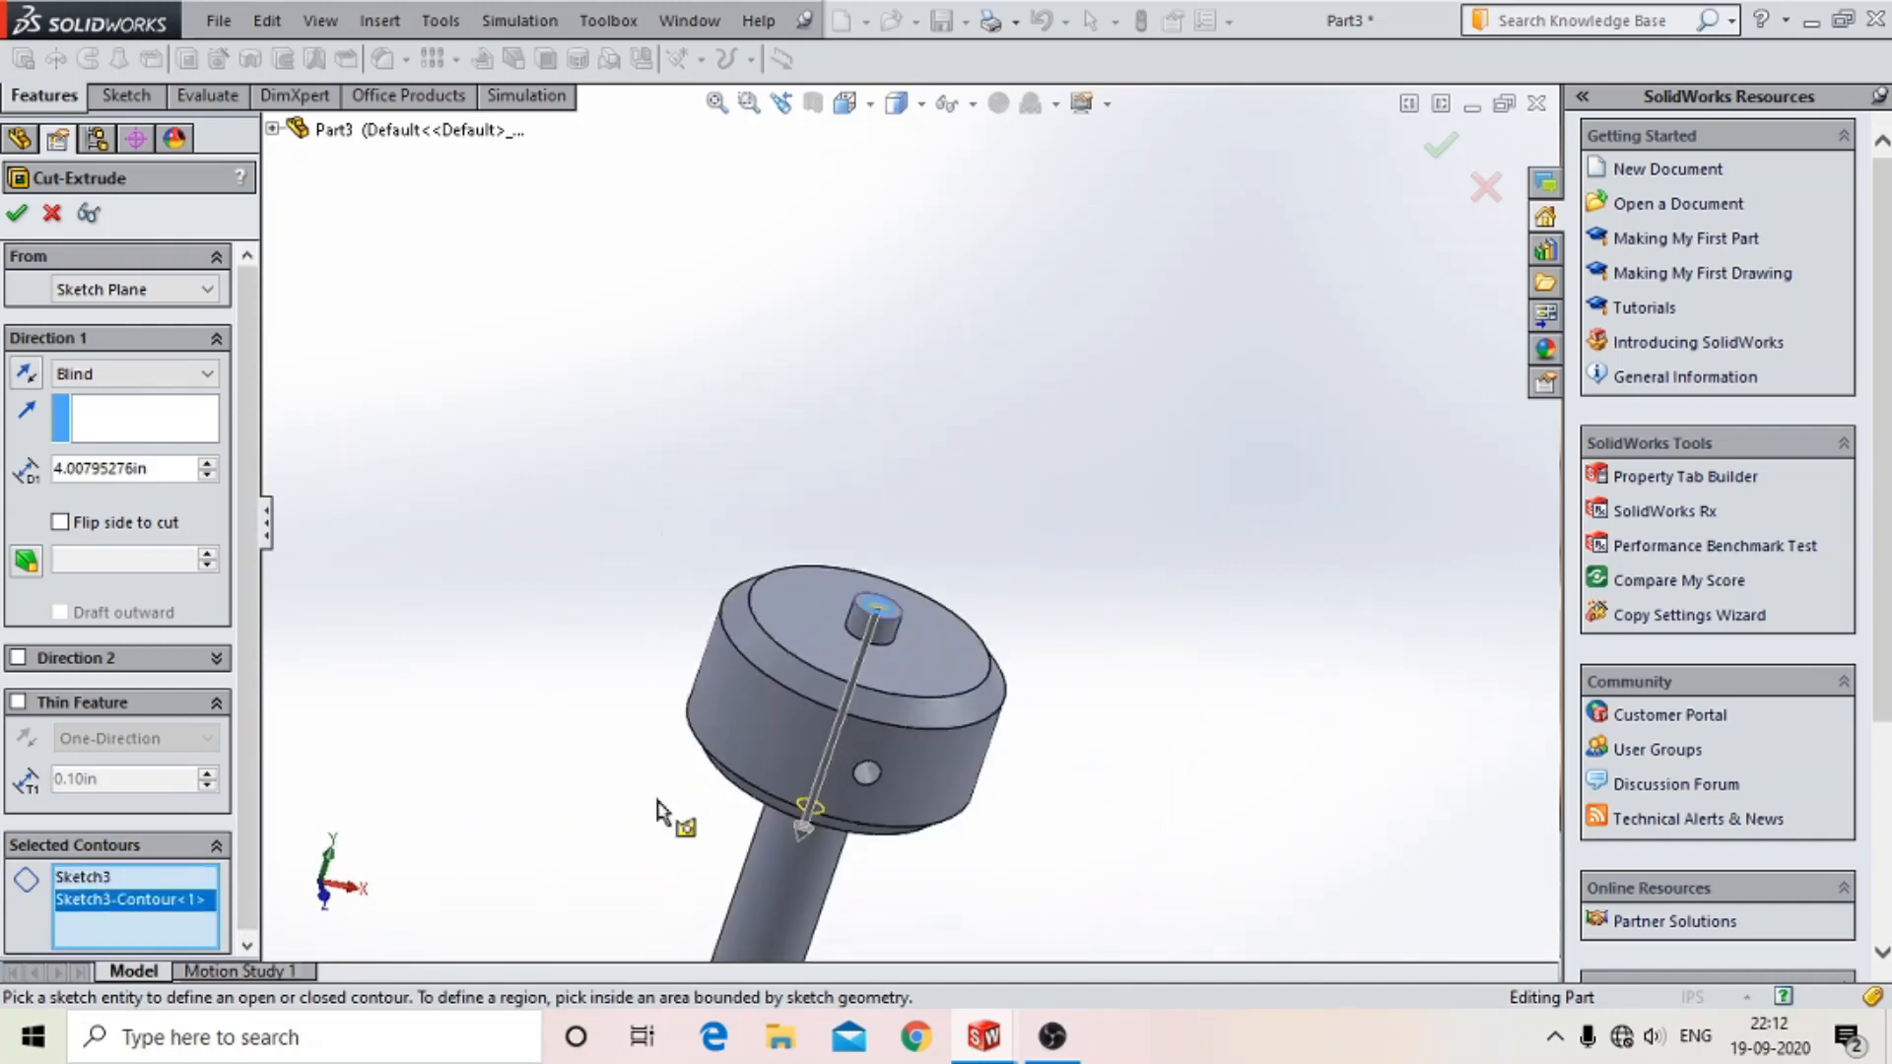
- Set the blind cut depth to 35 mm and finish the extruded cut
double_click(162, 469)
type("35mm")
key("Return")
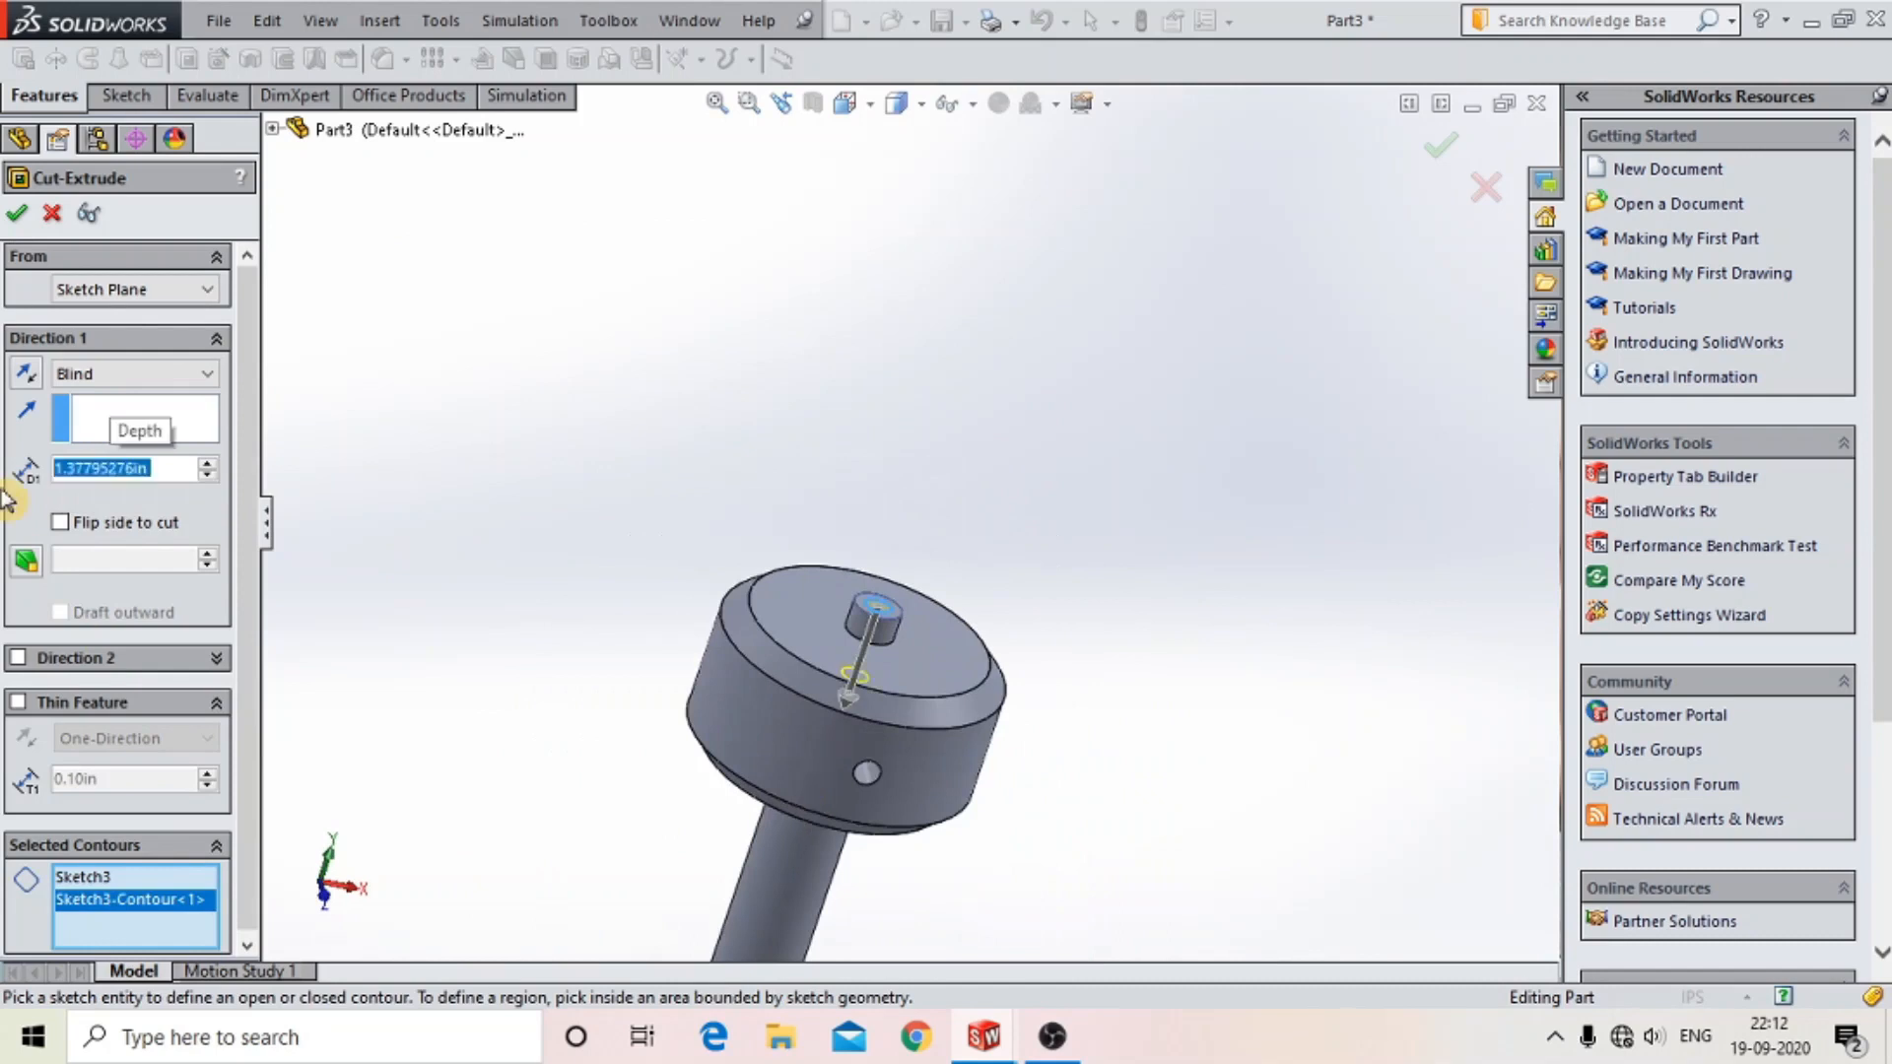
middle_click_drag(1003, 665, 802, 516)
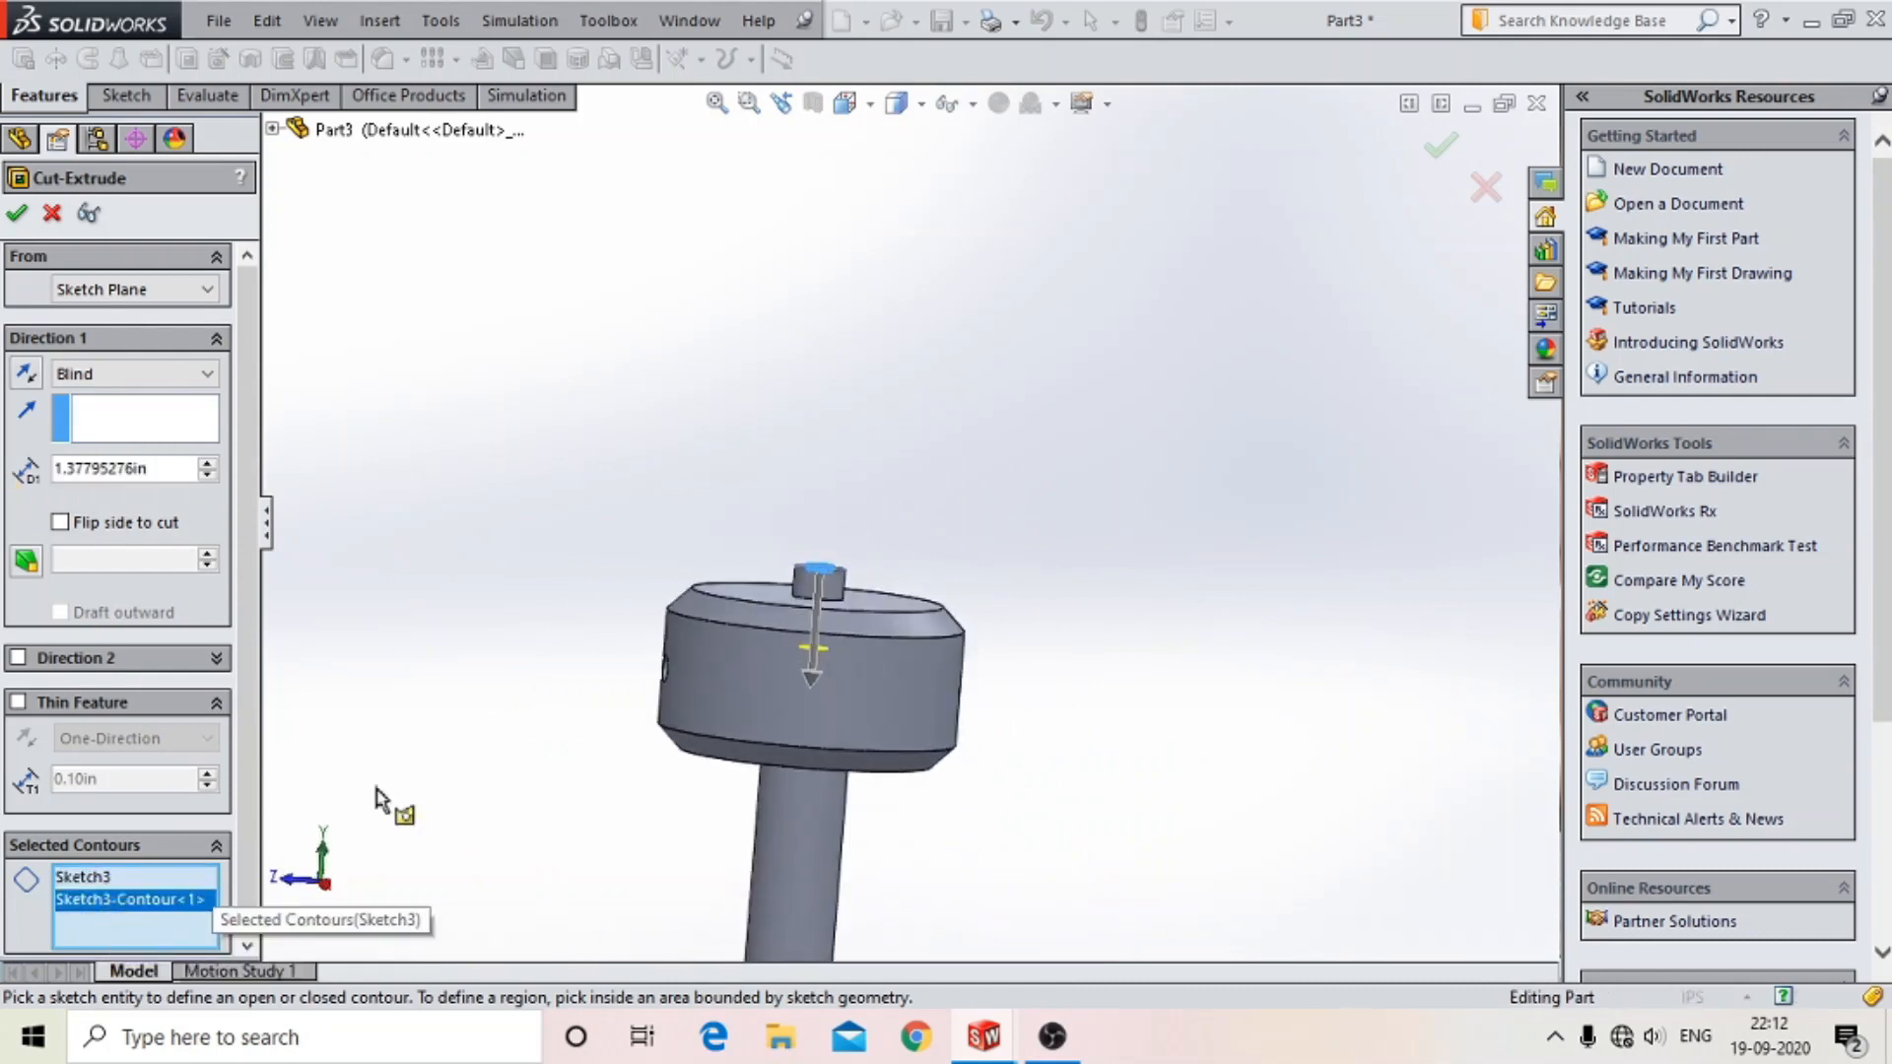
key("Return")
- Inspect the central hole in the boss from above and check the whole screw
middle_click_drag(1013, 536, 908, 824)
scroll(866, 528, "down", 8)
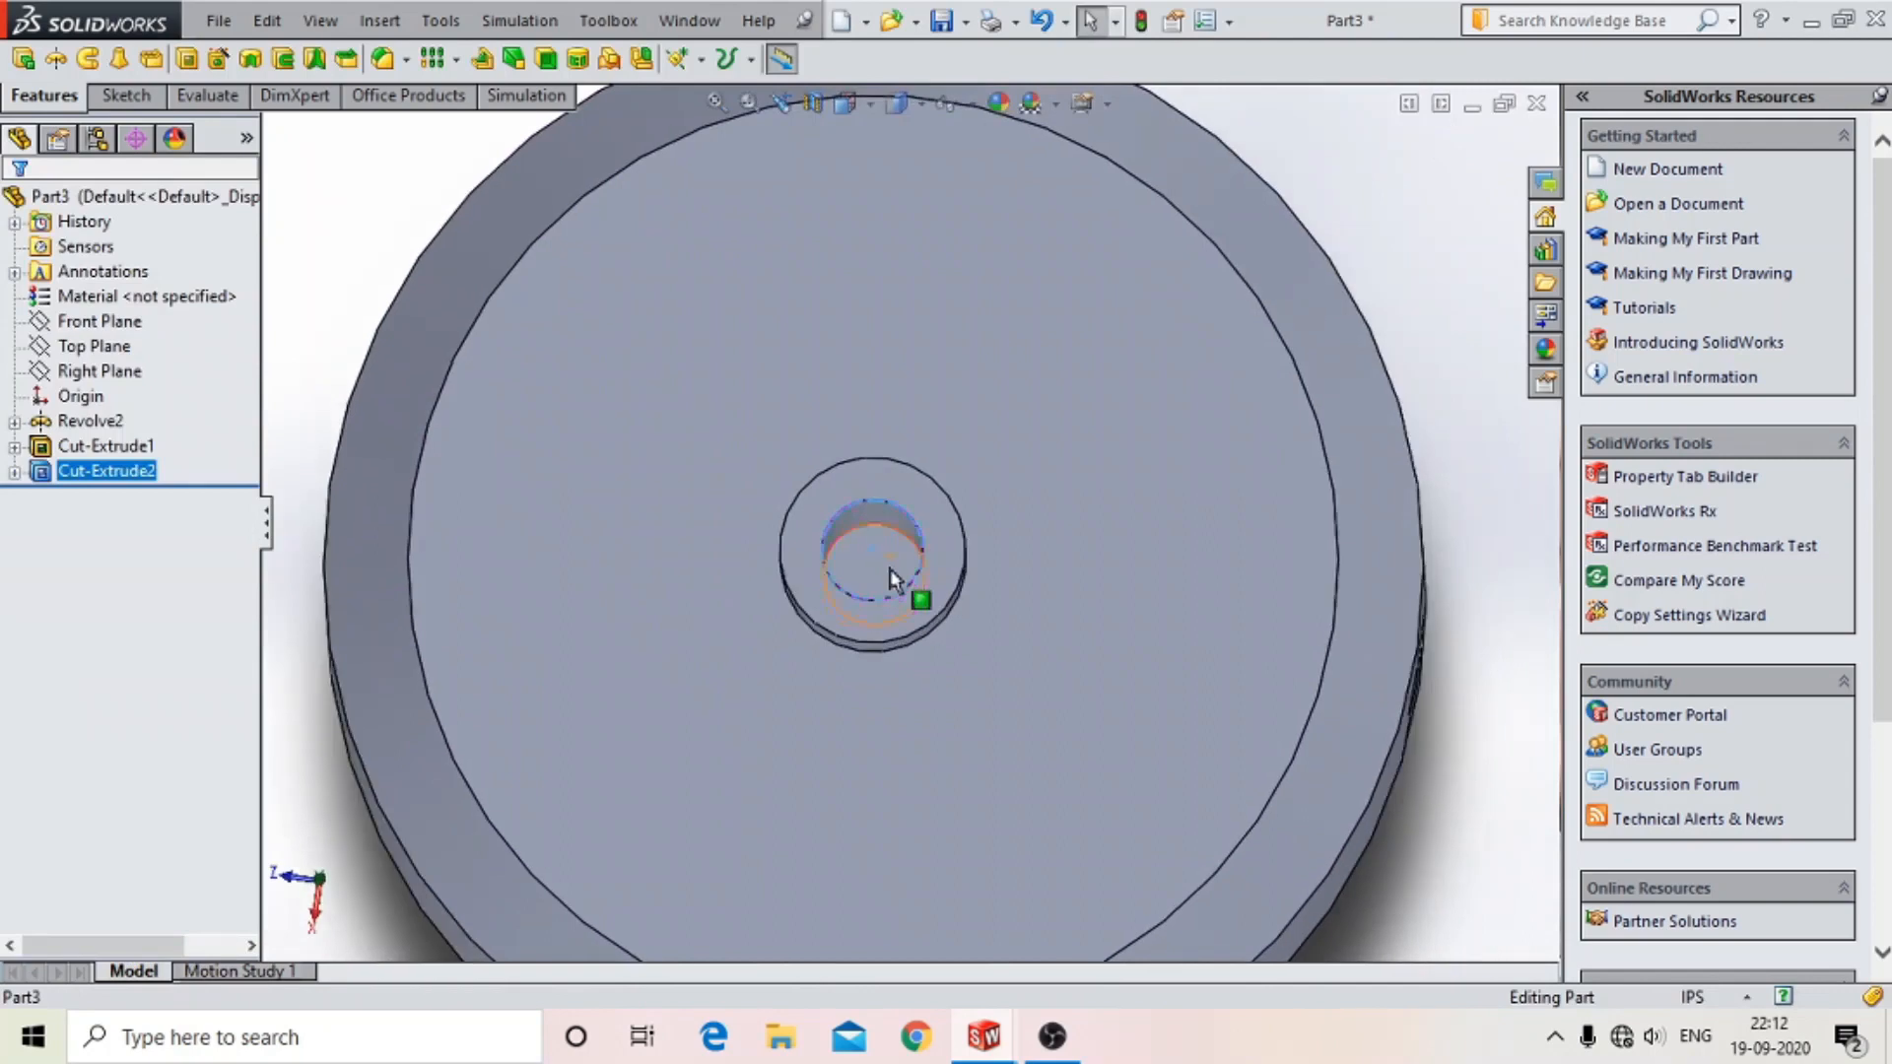
scroll(890, 568, "down", 4)
middle_click_drag(891, 508, 996, 343)
scroll(917, 277, "up", 5)
scroll(916, 286, "up", 5)
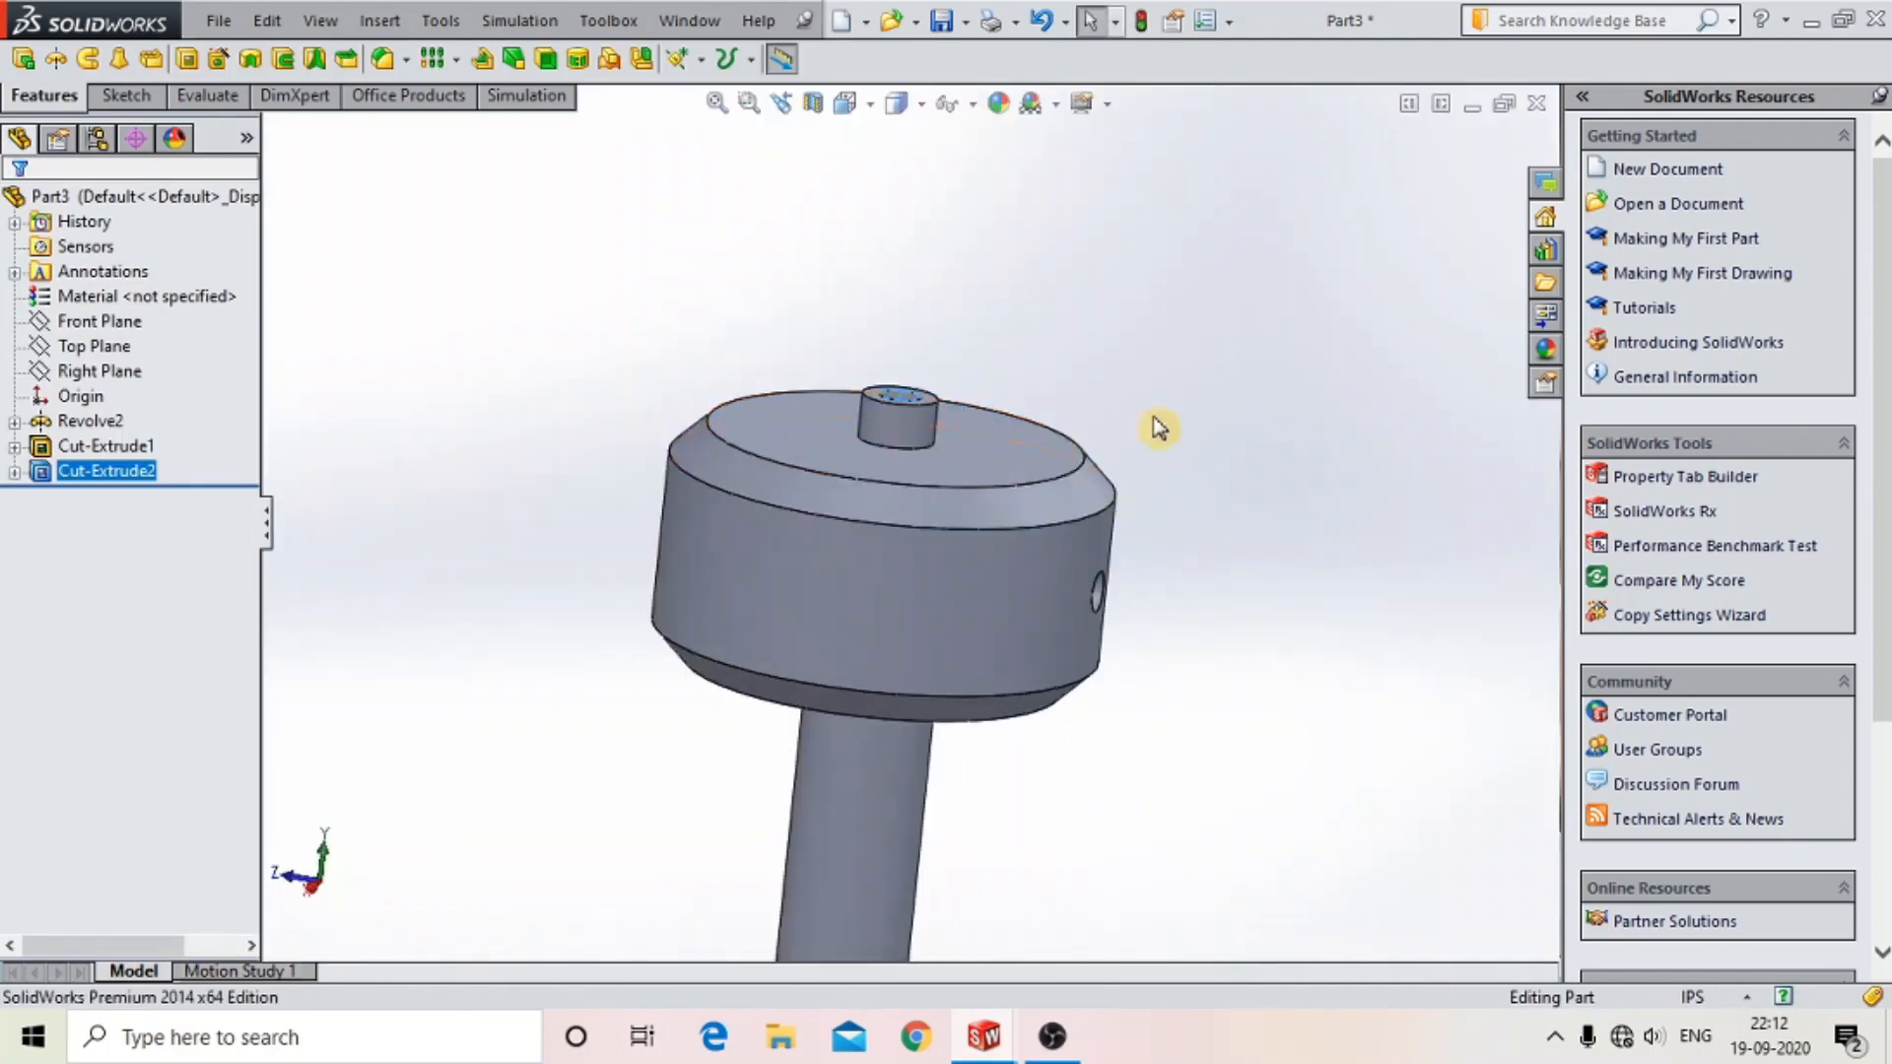
scroll(1138, 448, "up", 3)
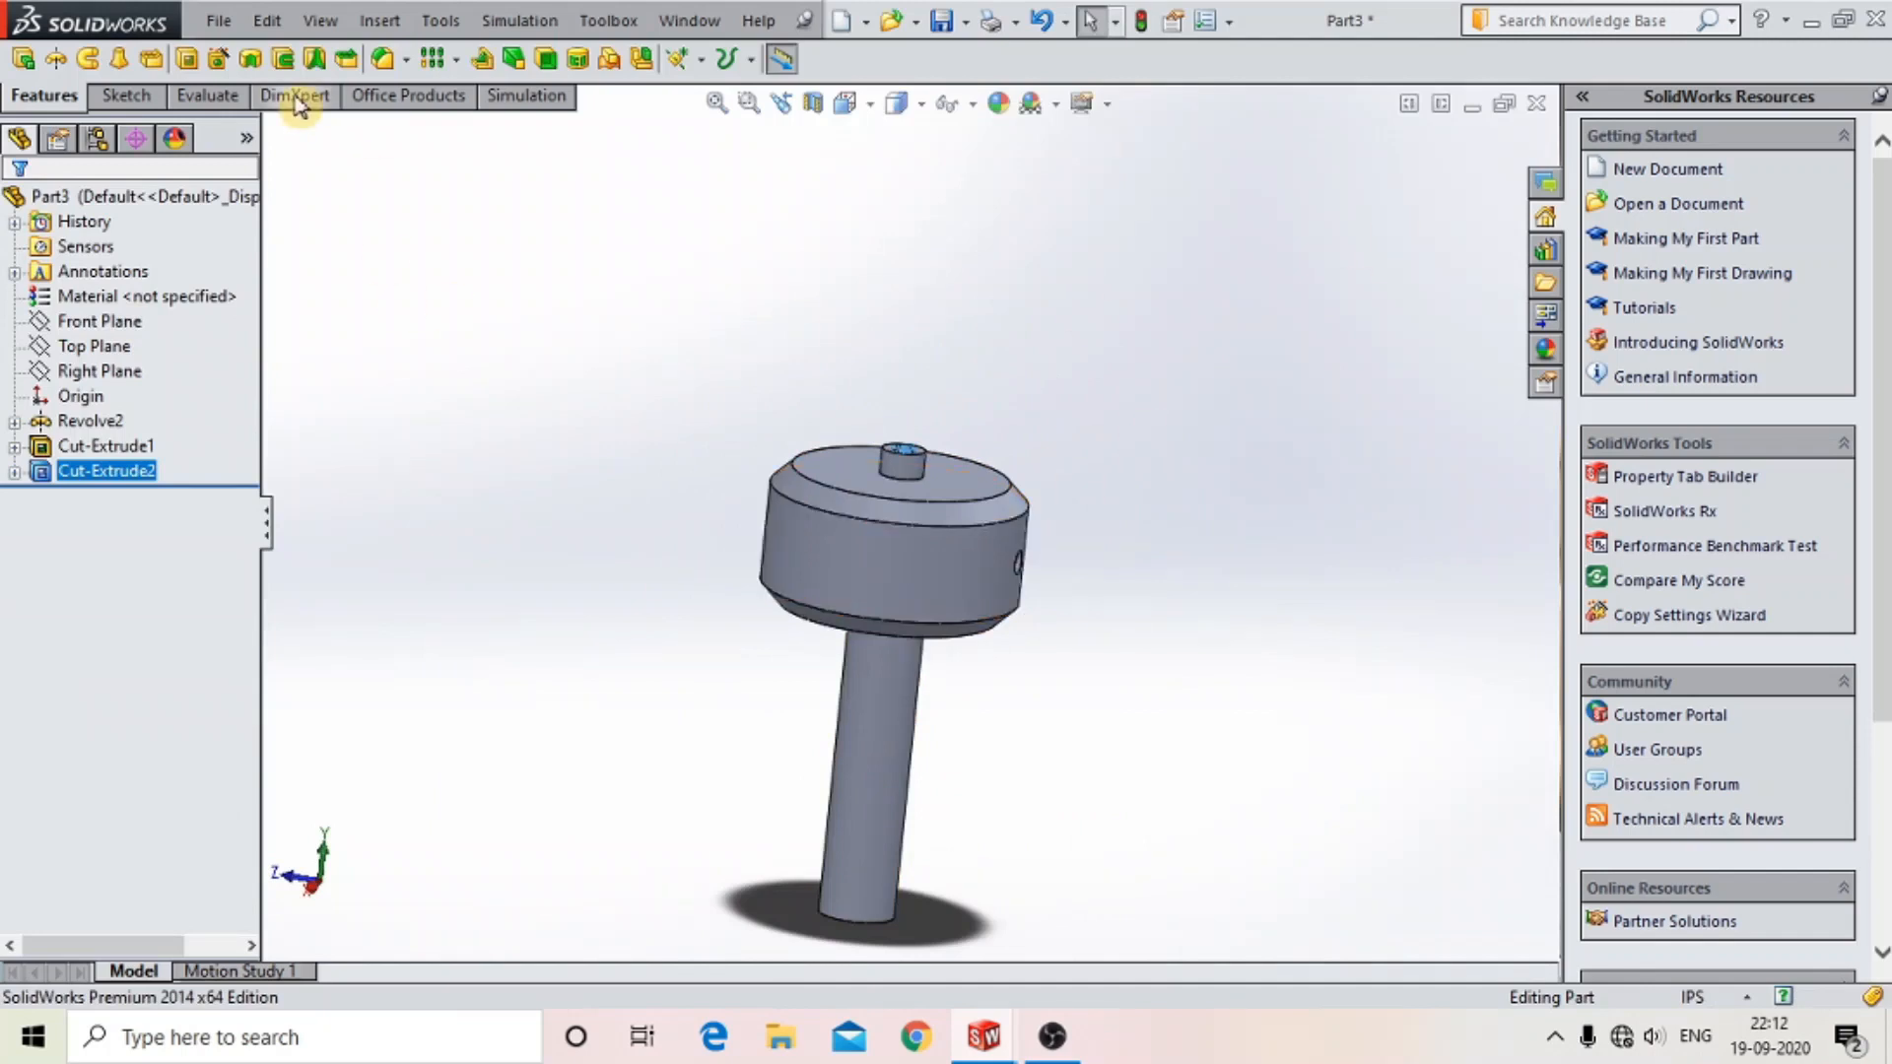
- Save the part as "screw" in the sqrew jack folder
left_click(217, 23)
left_click(270, 251)
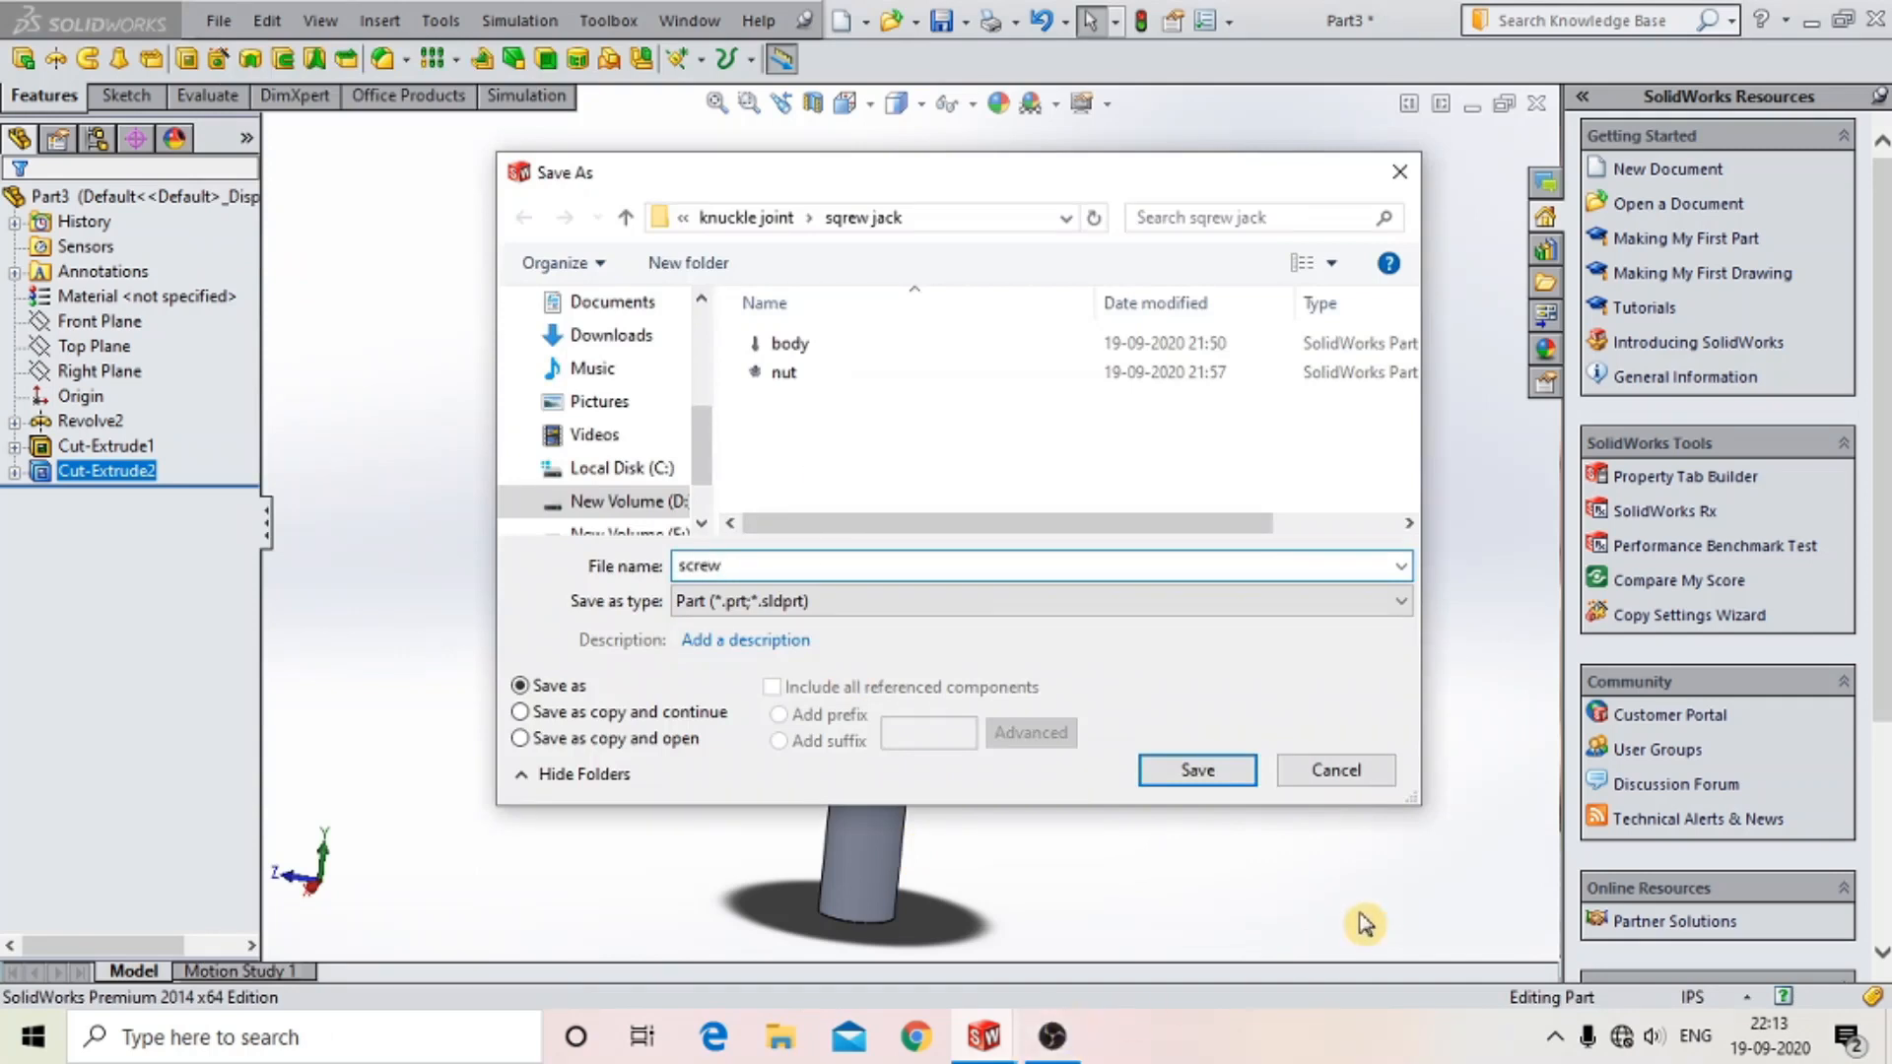
left_click(1197, 770)
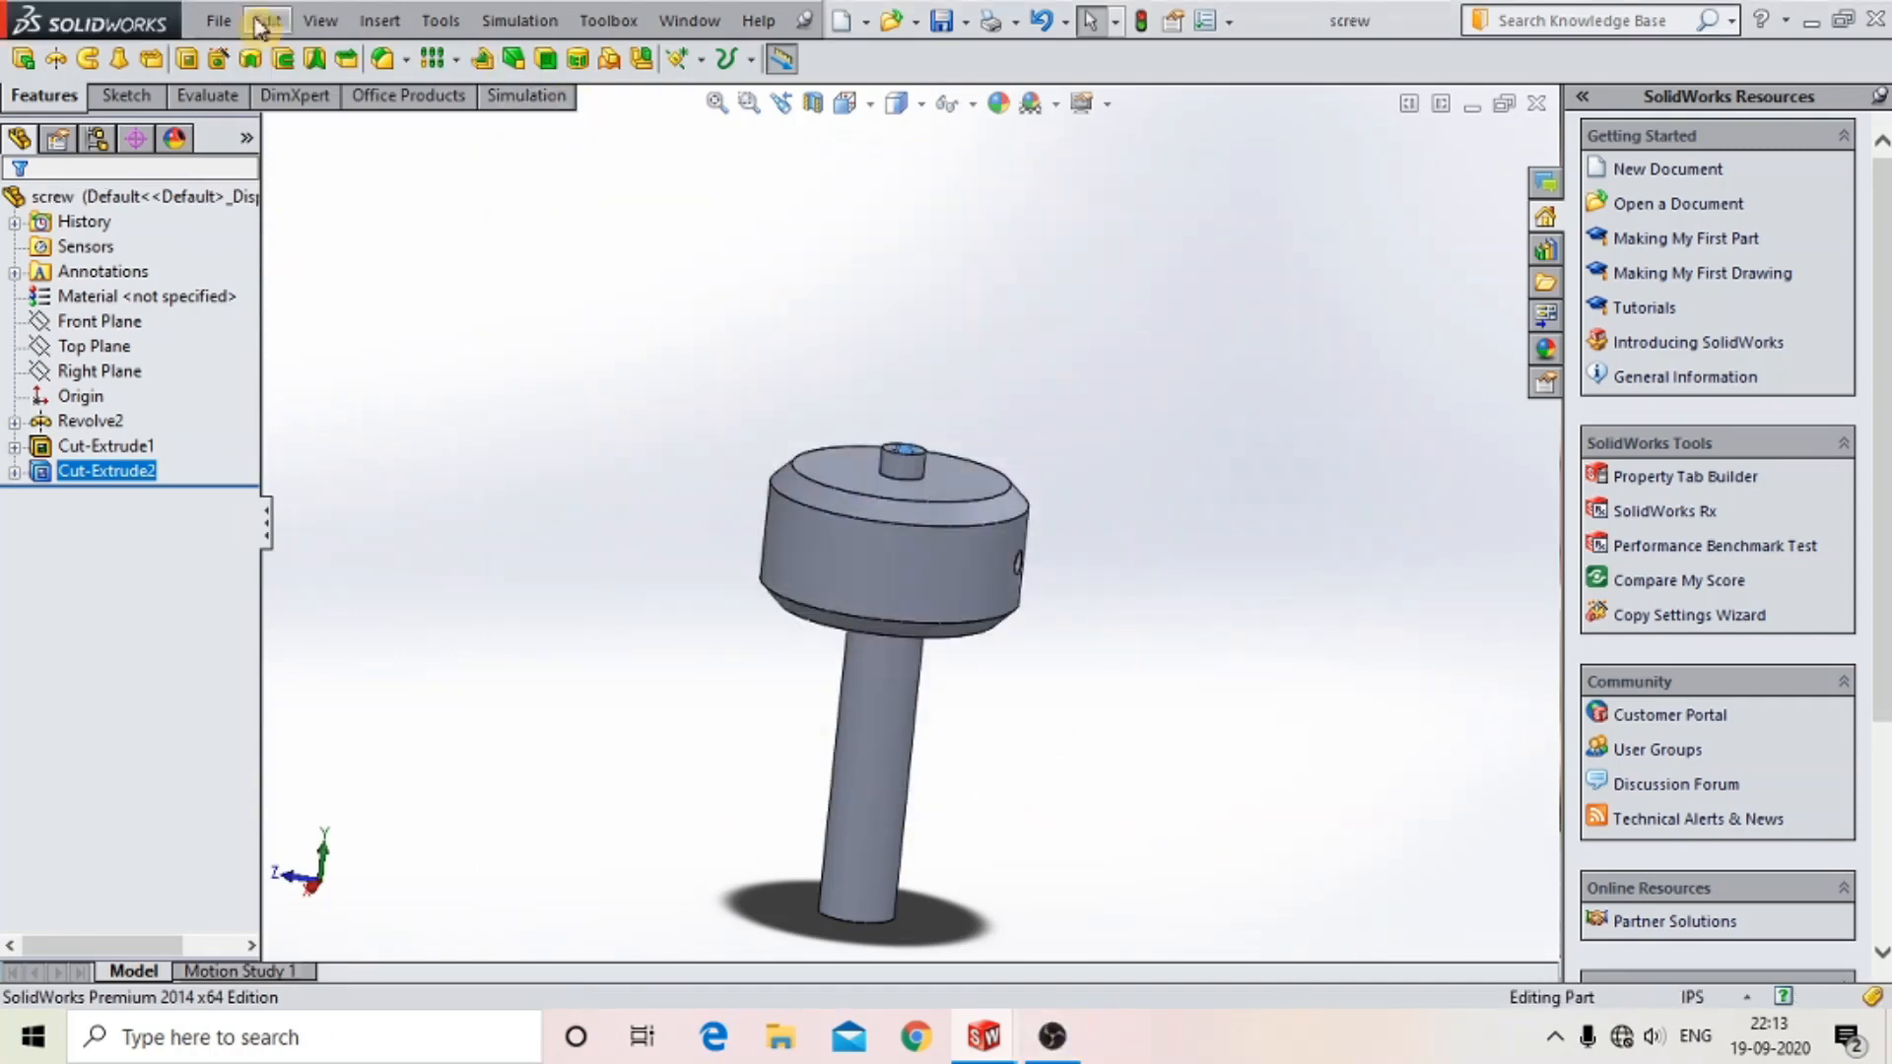
- Create a new part document and close the open screw, nut and body documents
left_click(218, 21)
left_click(266, 80)
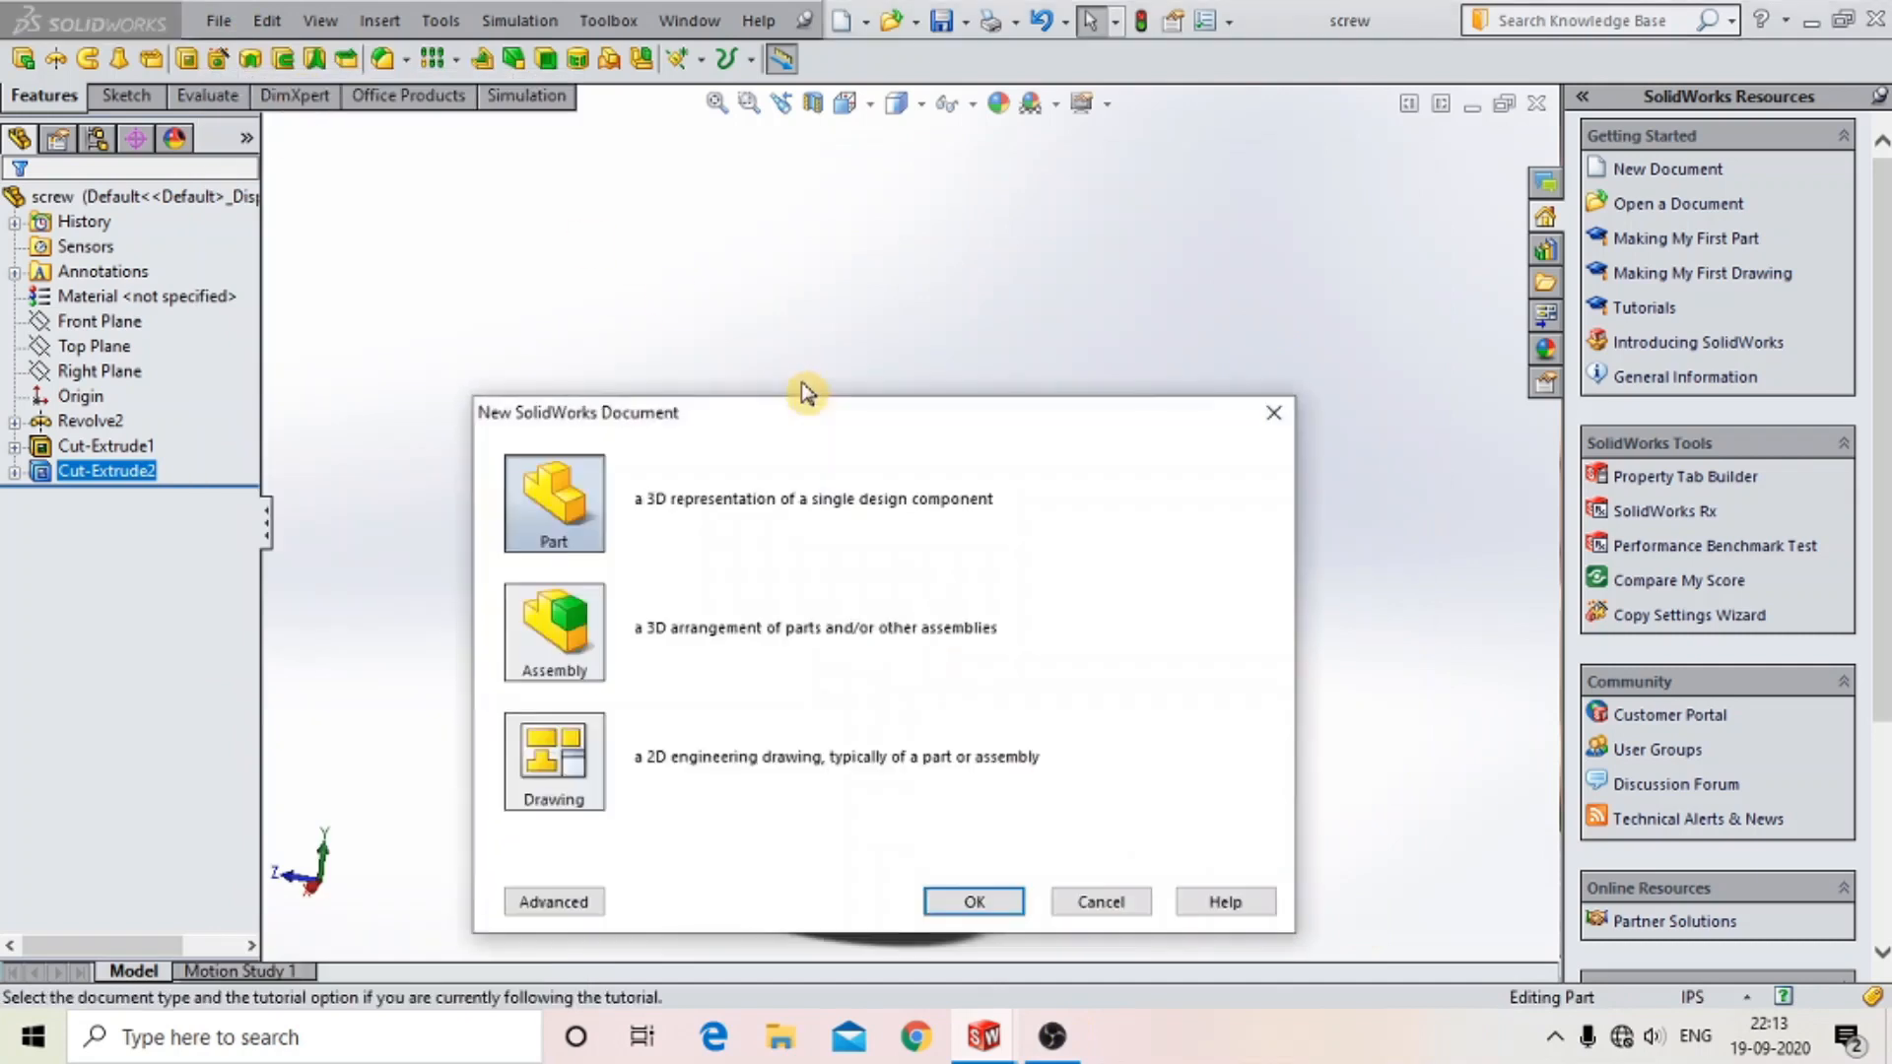
left_click(971, 899)
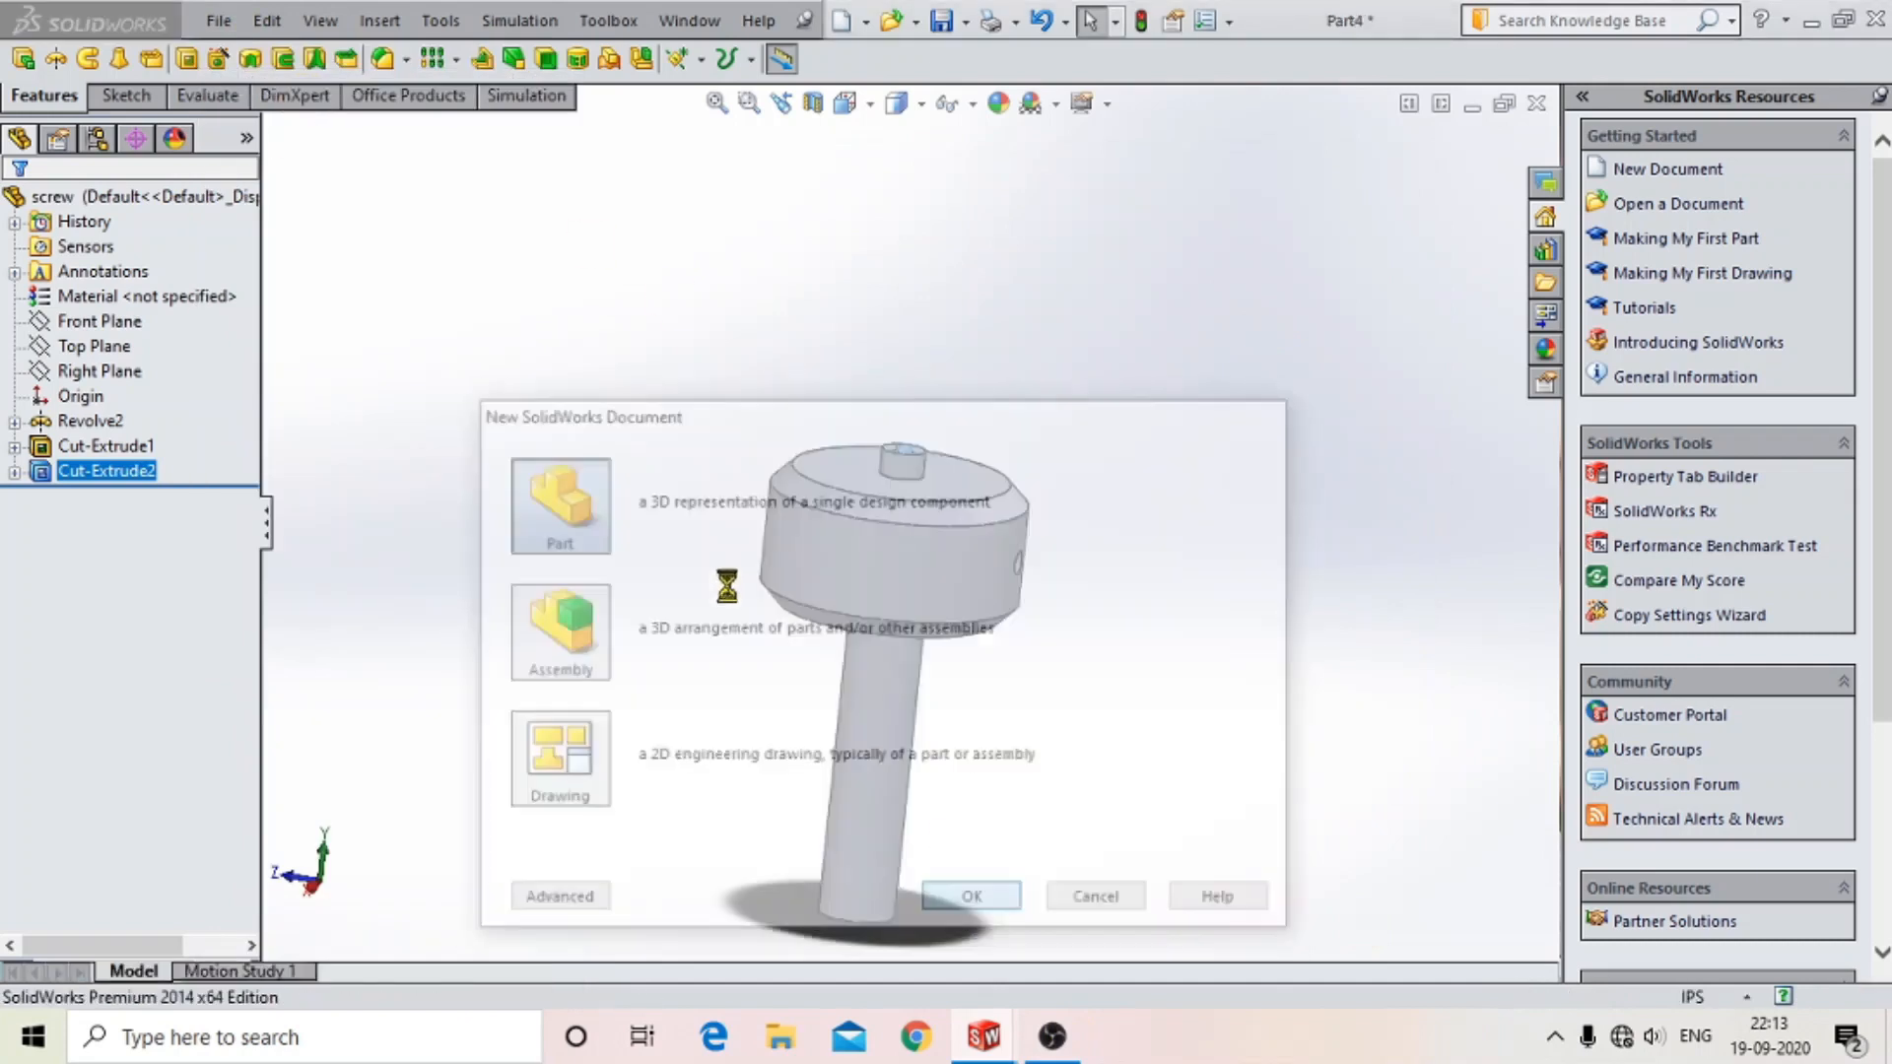
mouse_move(983, 1035)
left_click(1258, 828)
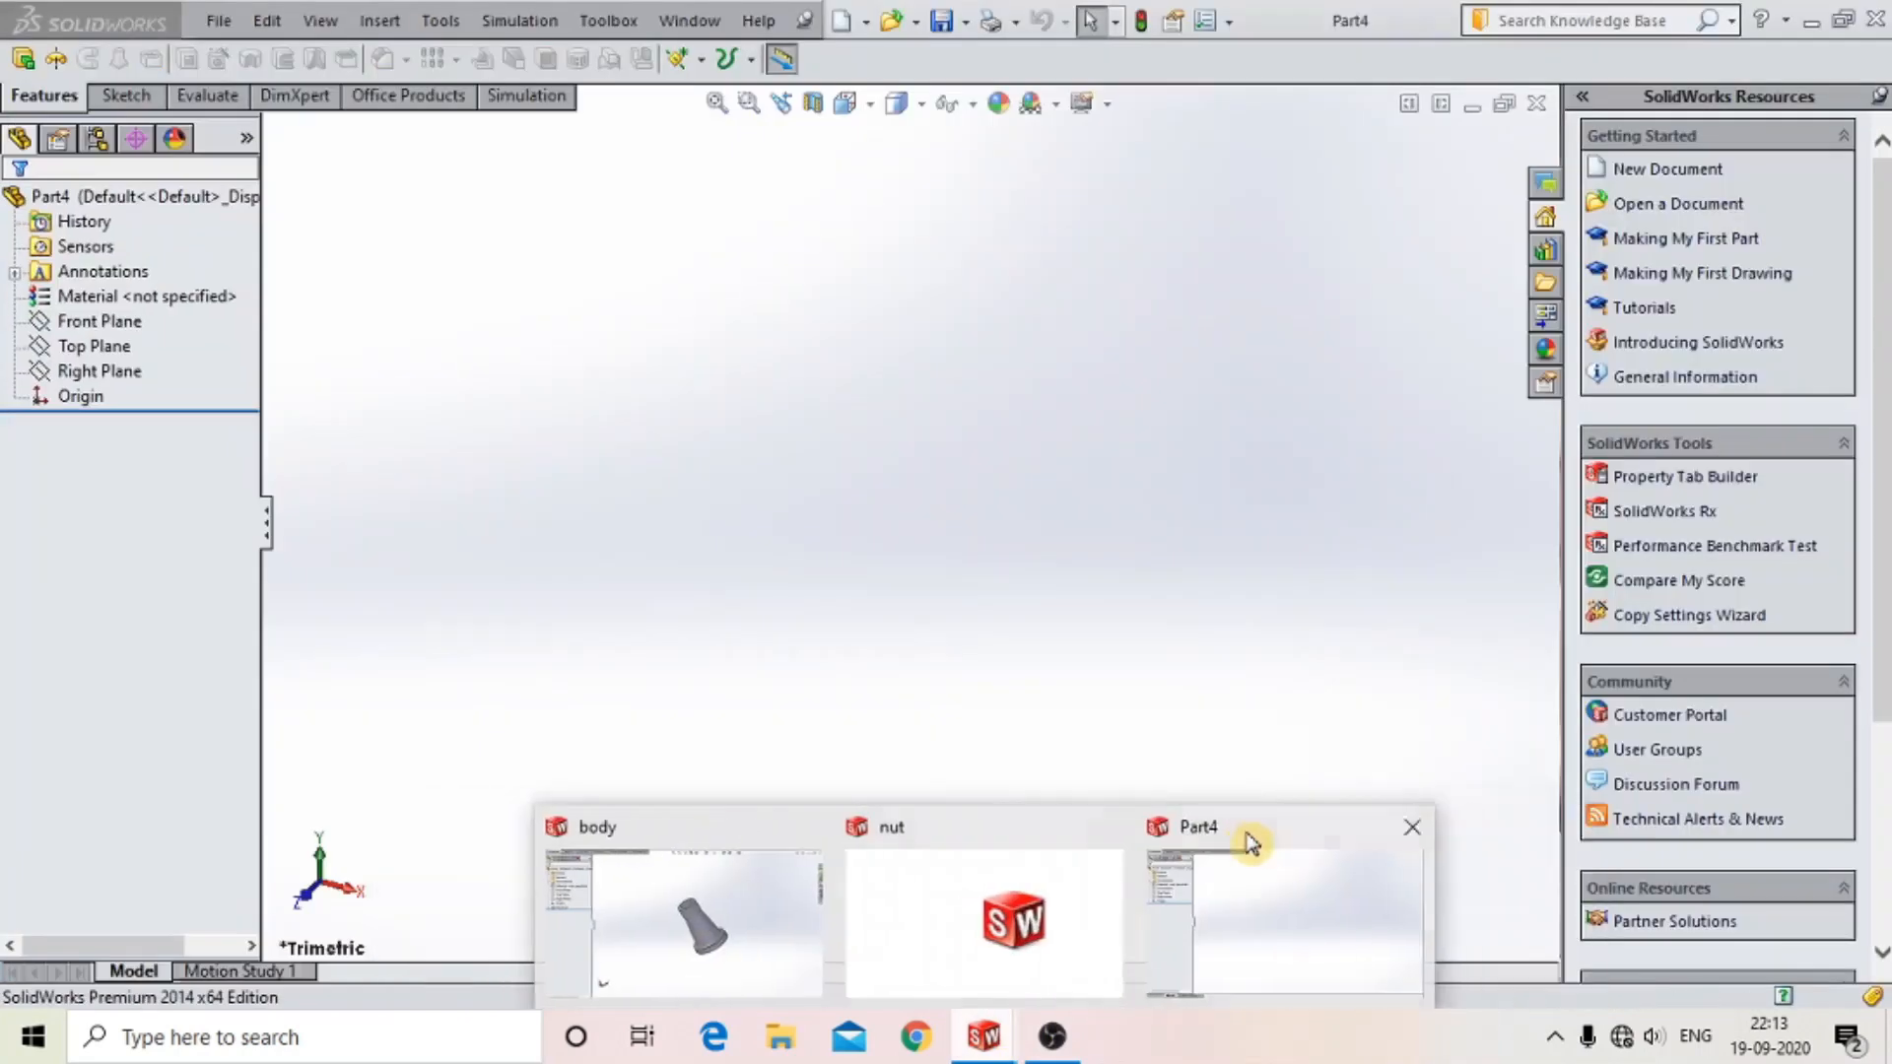
left_click(1107, 837)
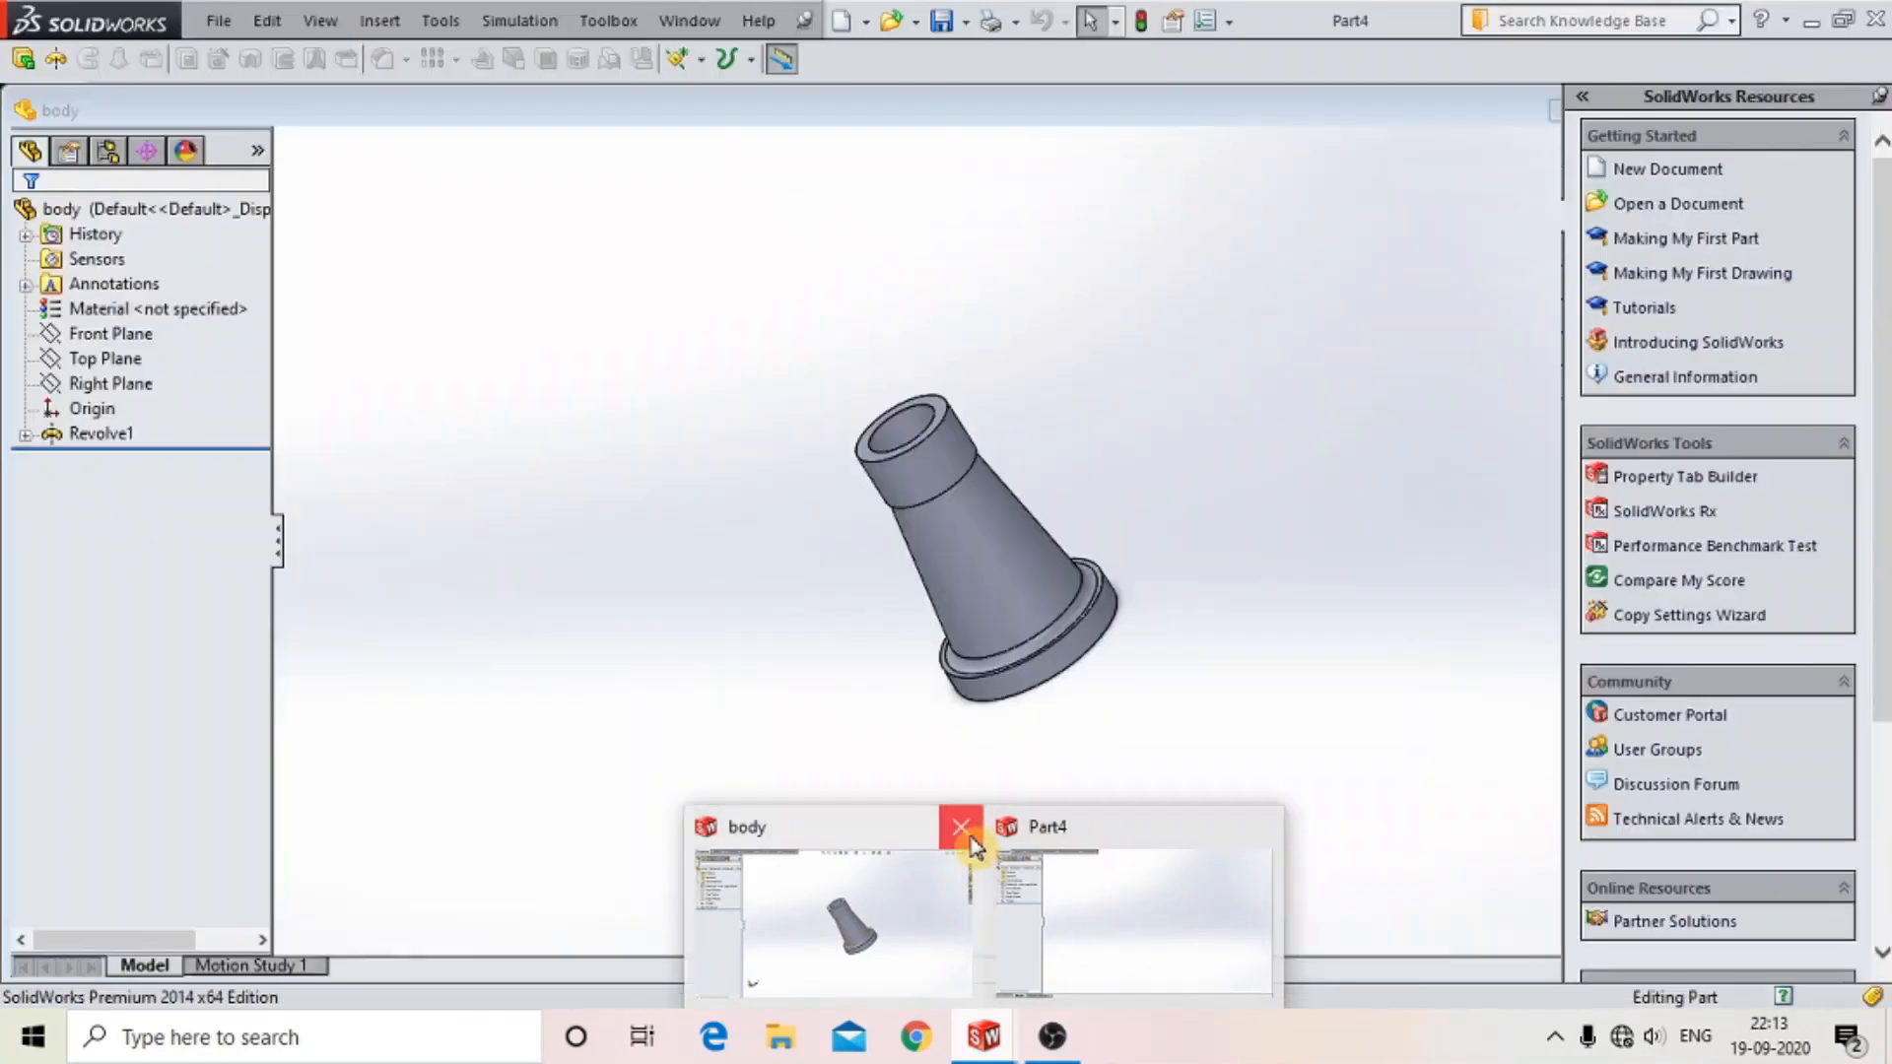
left_click(965, 838)
- Start a sketch on the Front Plane and draw a vertical construction line centred on the origin
left_click(99, 322)
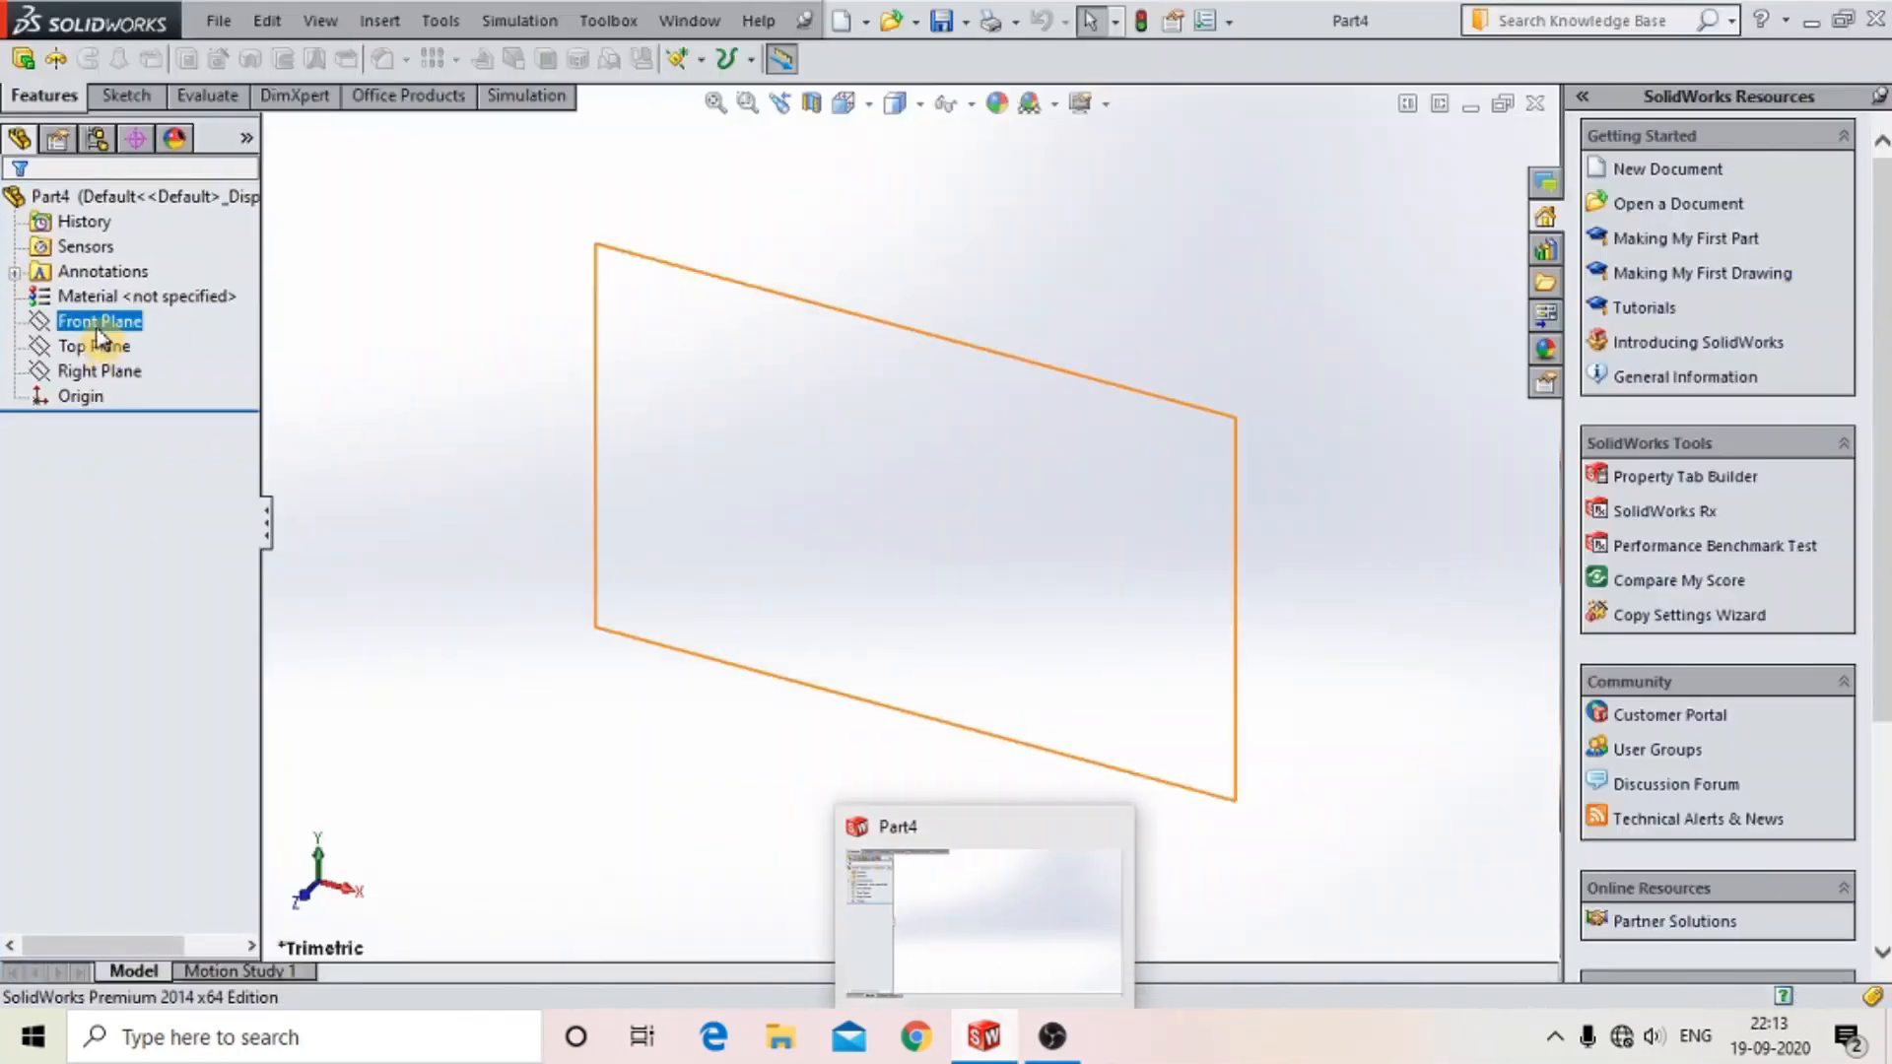
left_click(110, 288)
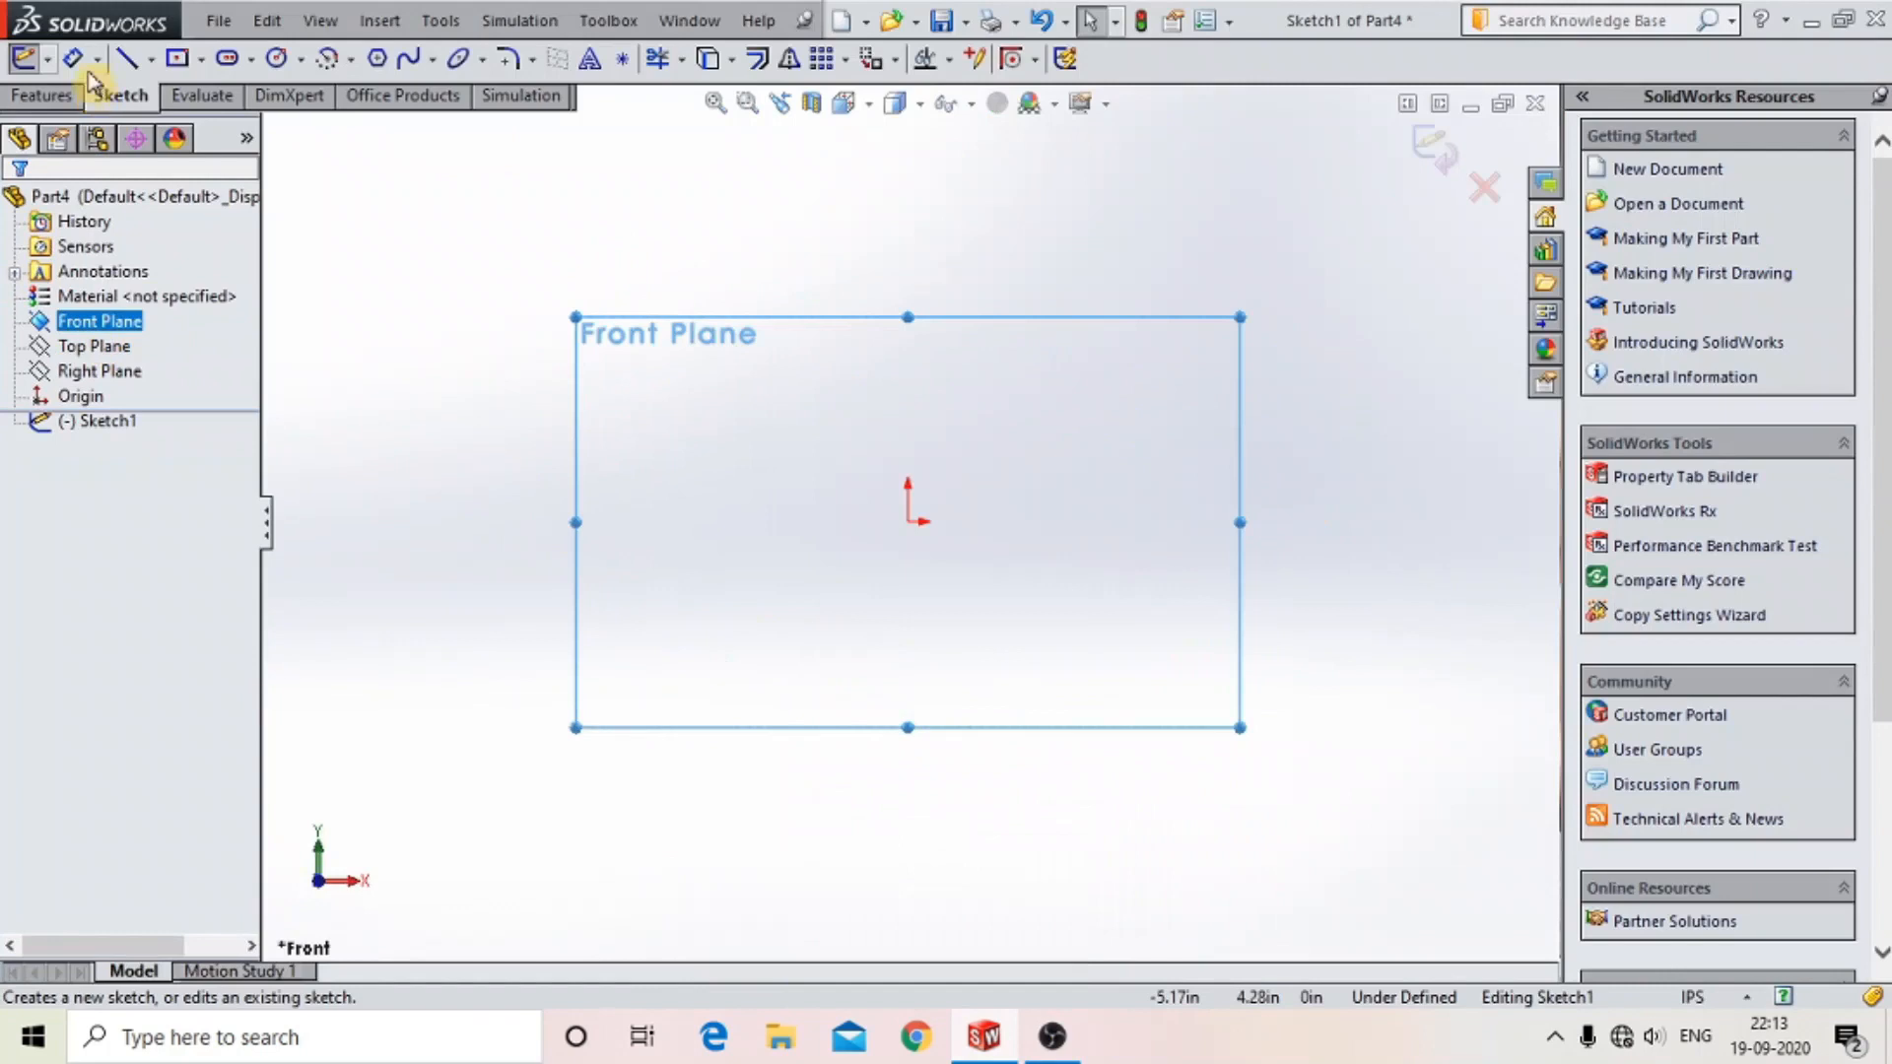
left_click(128, 59)
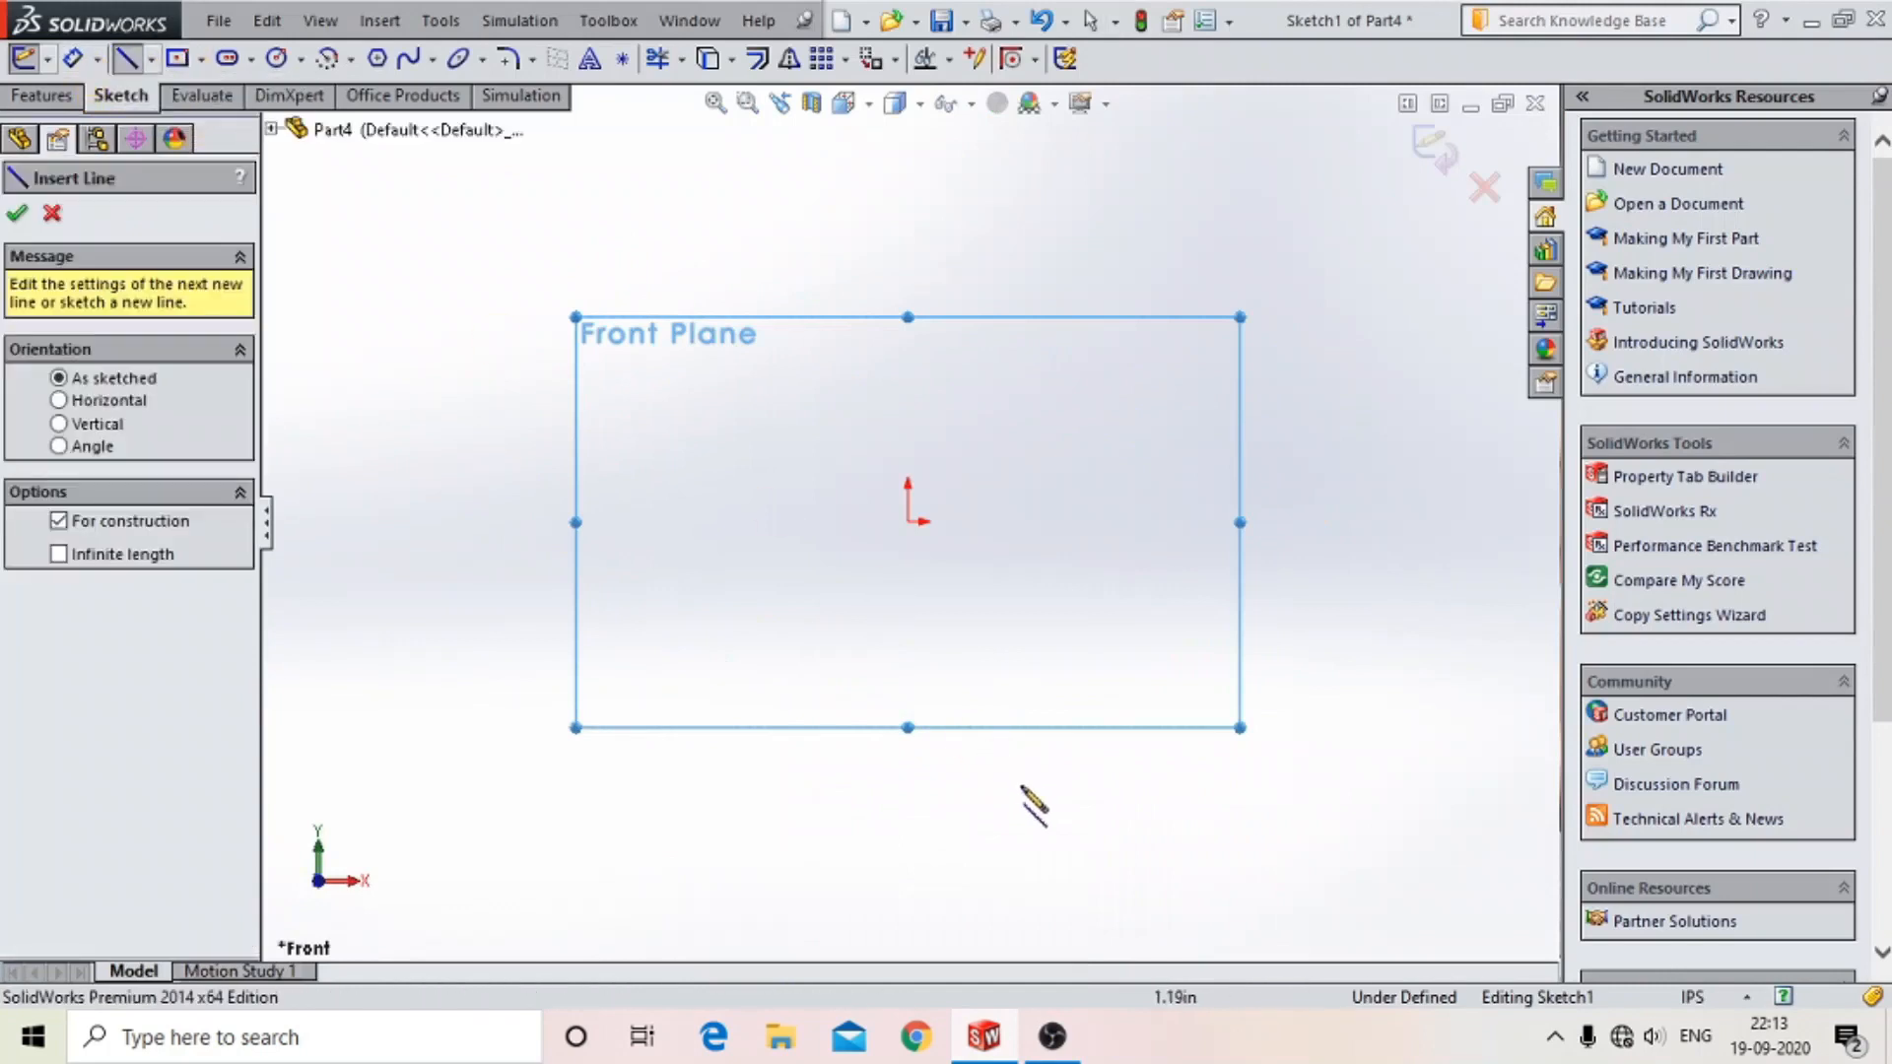
left_click(908, 687)
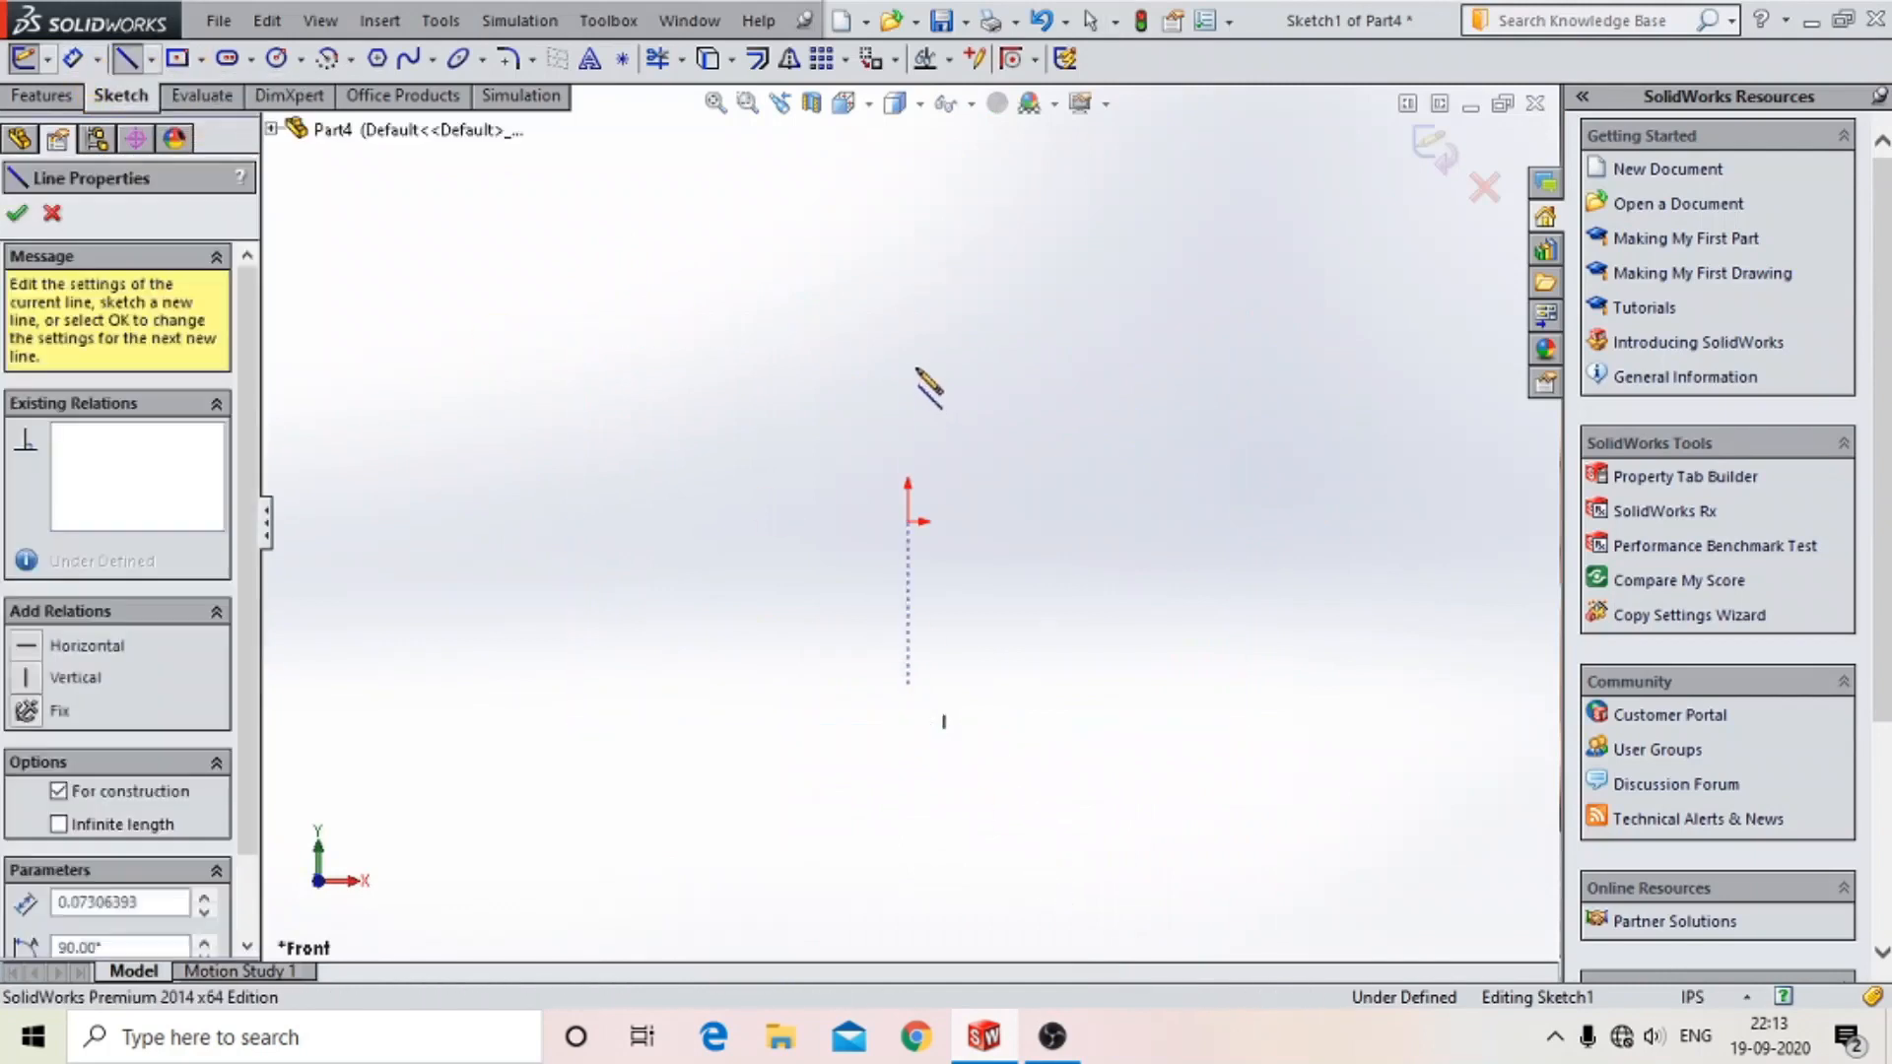
left_click(908, 353)
- From the axis's lower end, sketch a stepped base, an outward slope up to the axis's top level and a horizontal rim about 0.48 in long
left_click(125, 59)
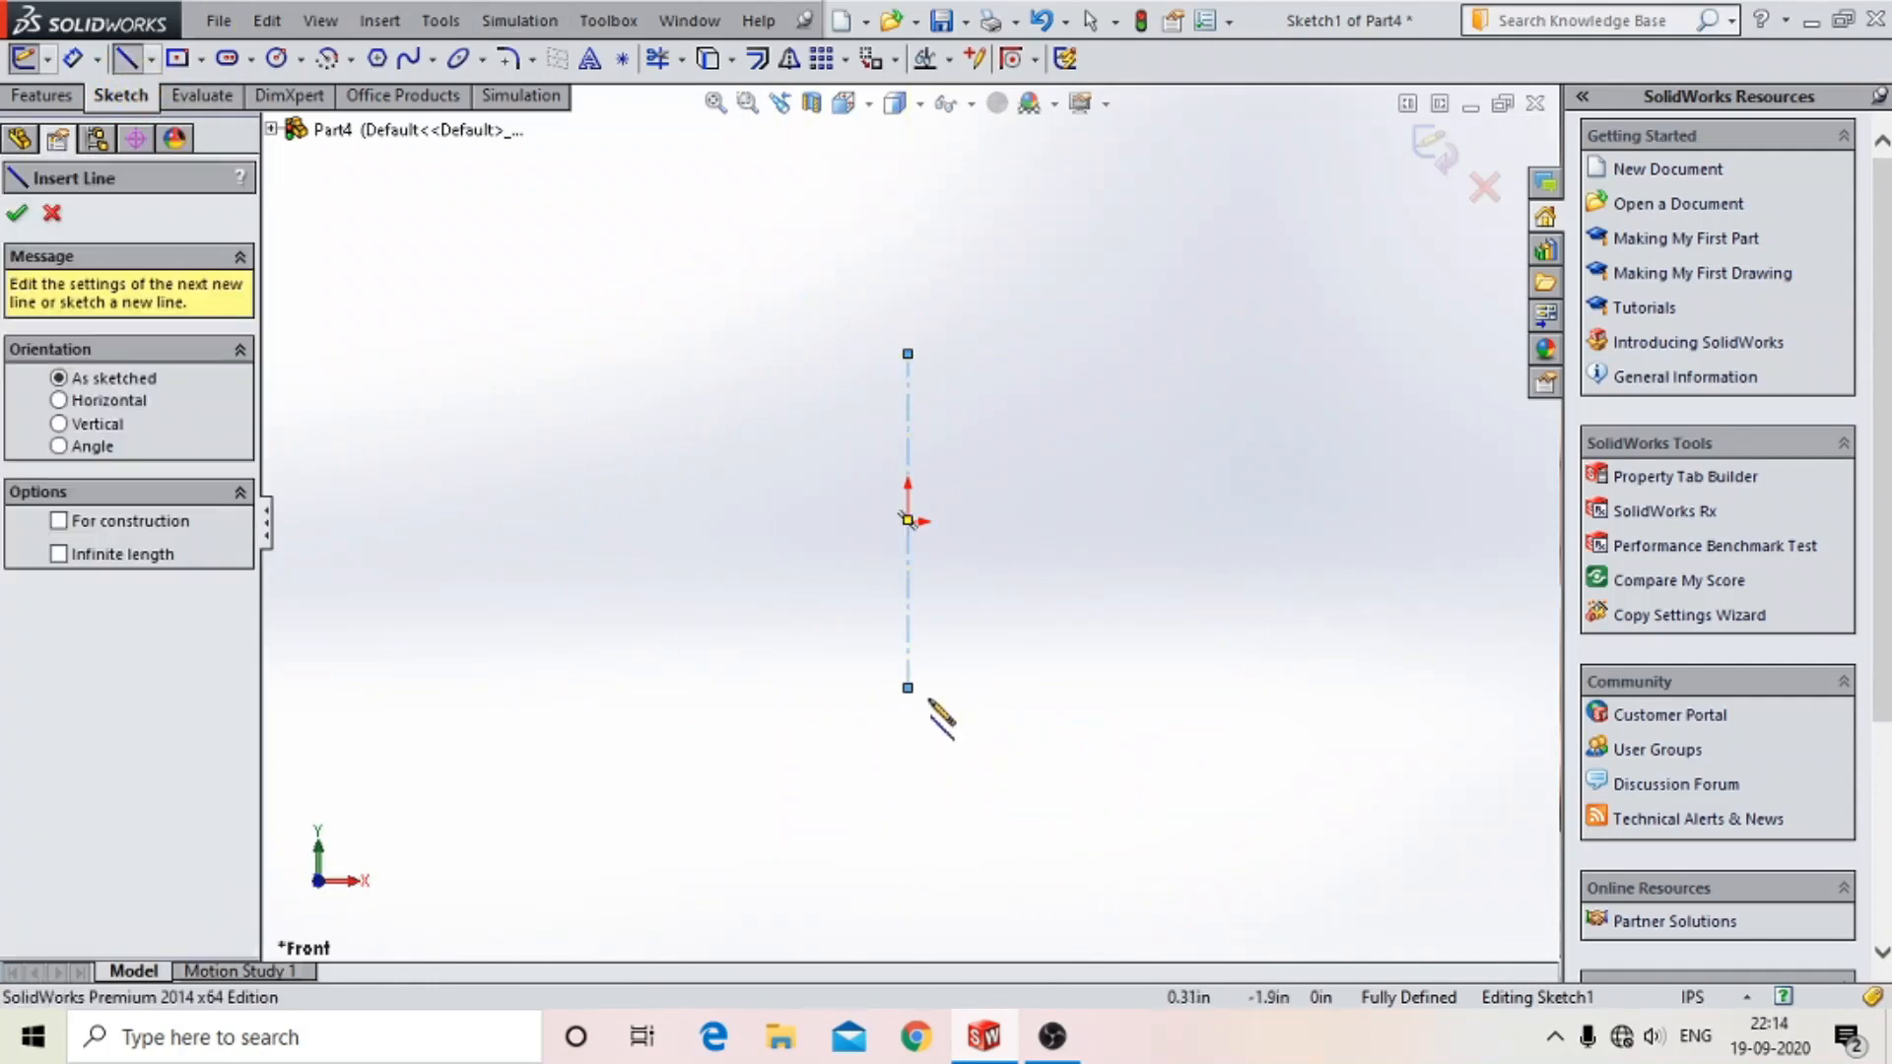
left_click(908, 686)
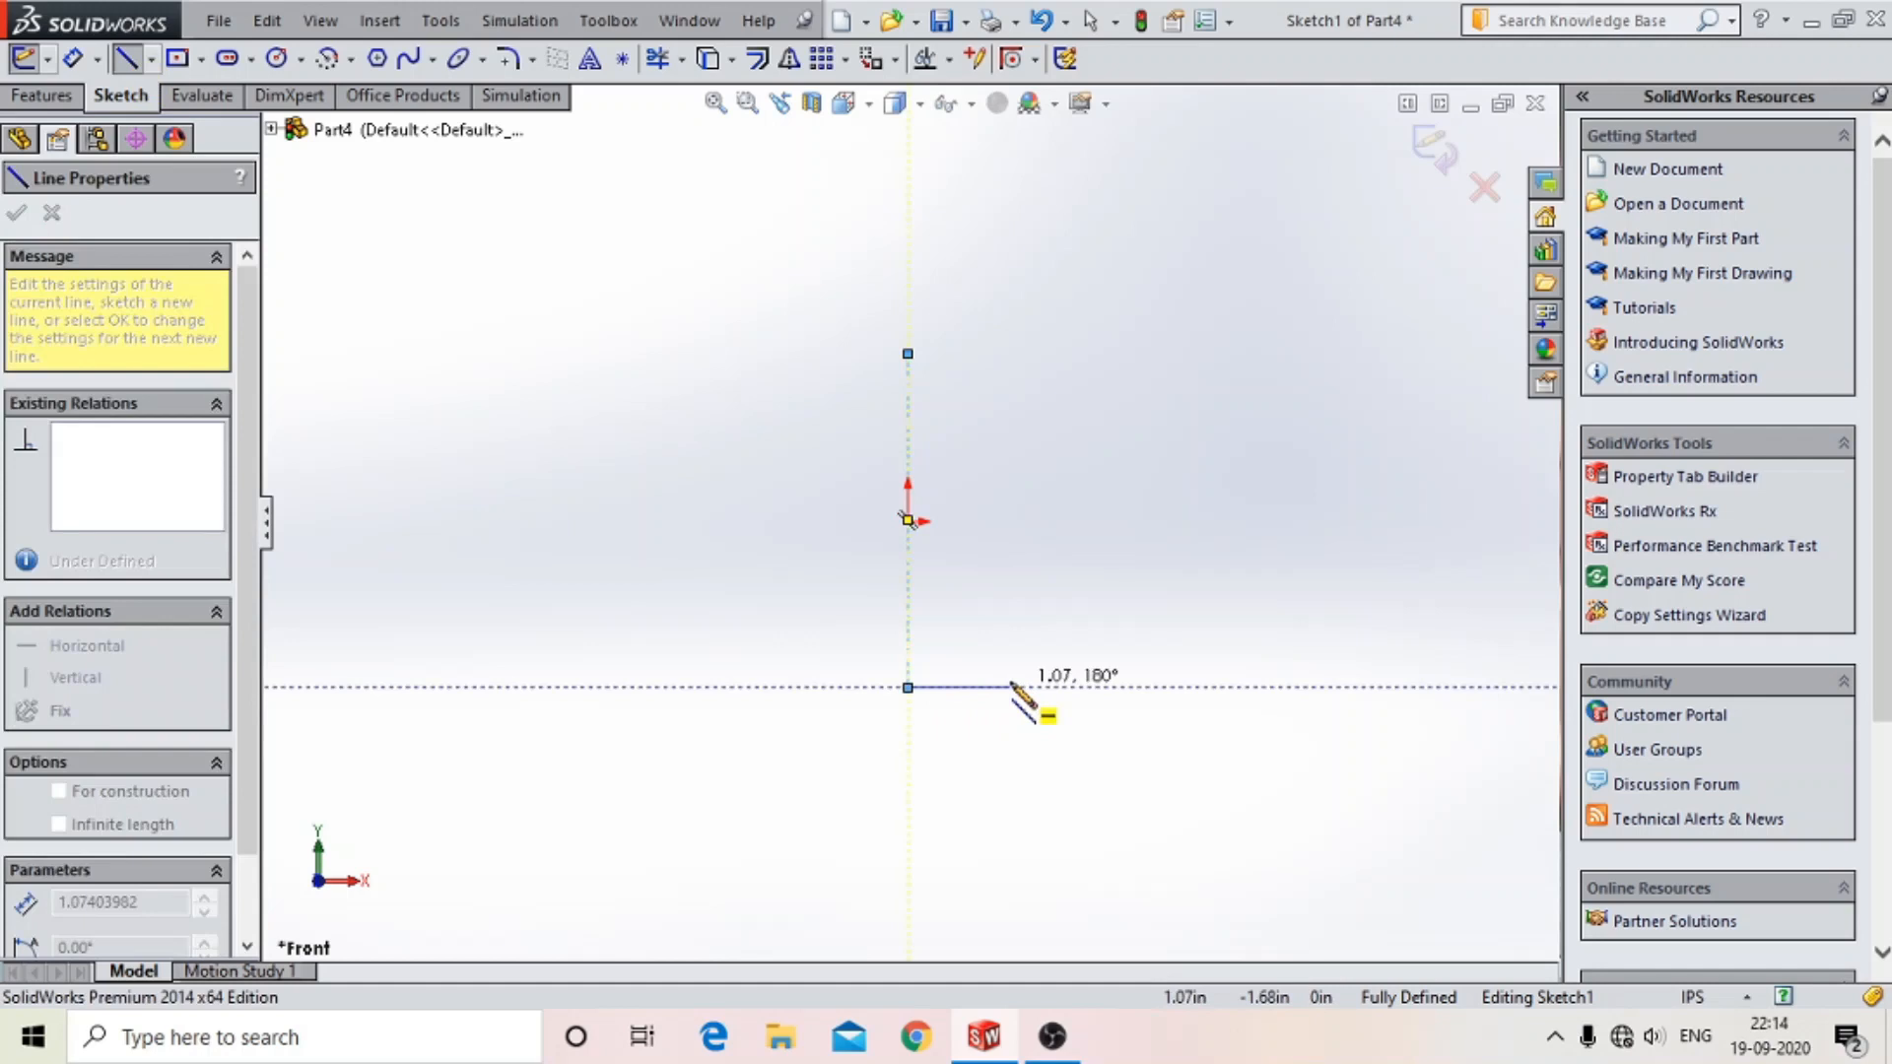
left_click(958, 687)
left_click(1000, 644)
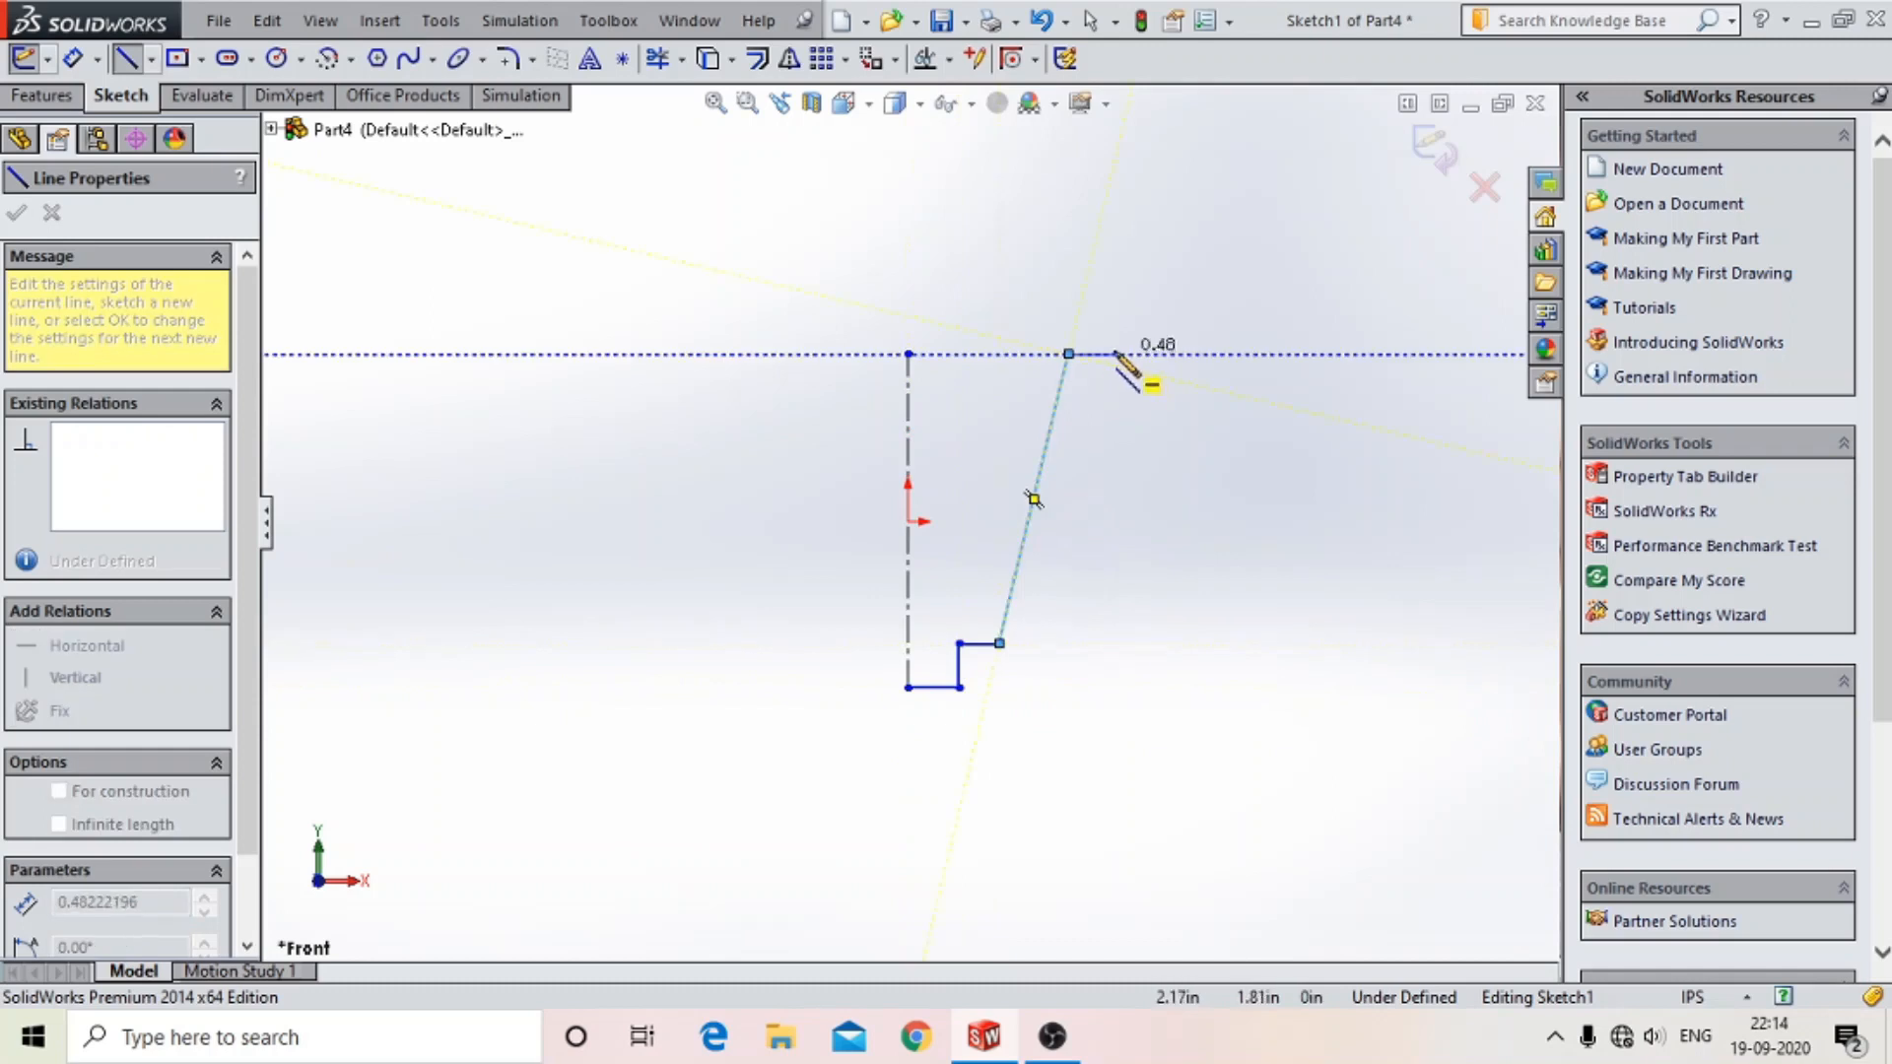
left_click(1113, 353)
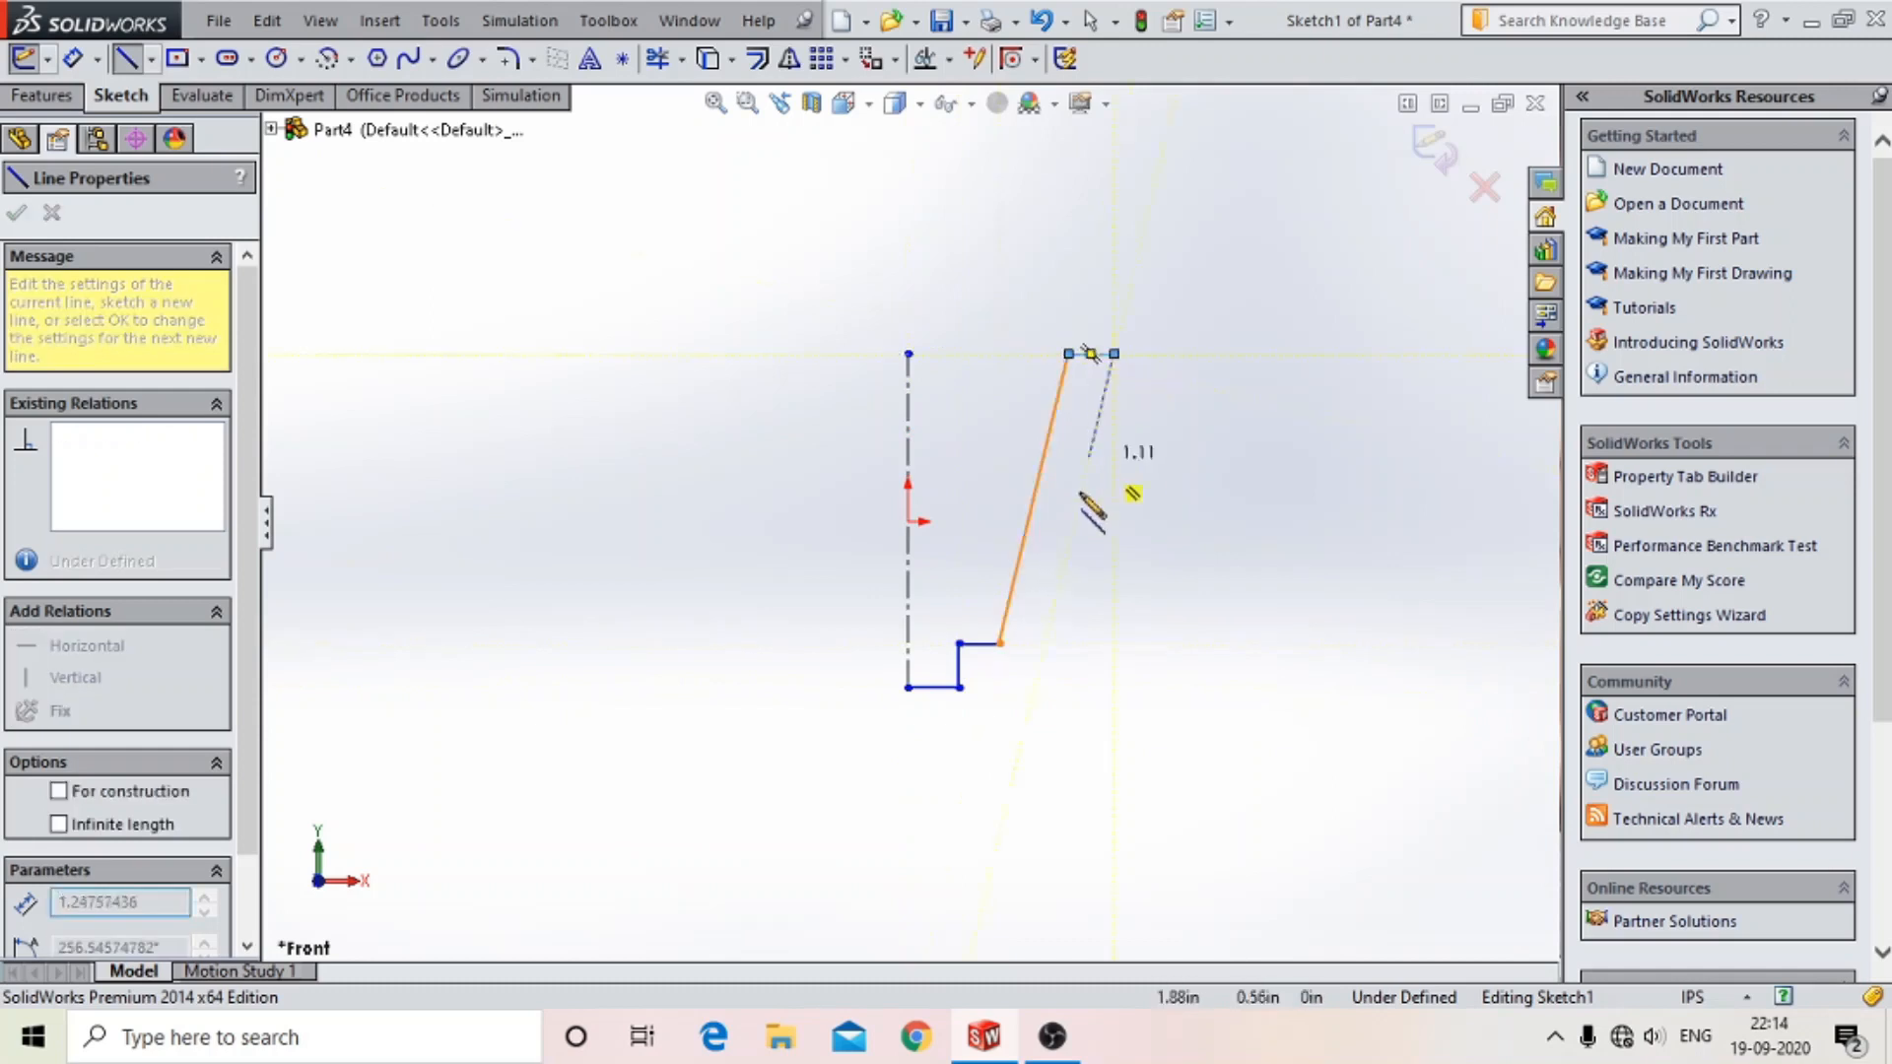
left_click(1034, 644)
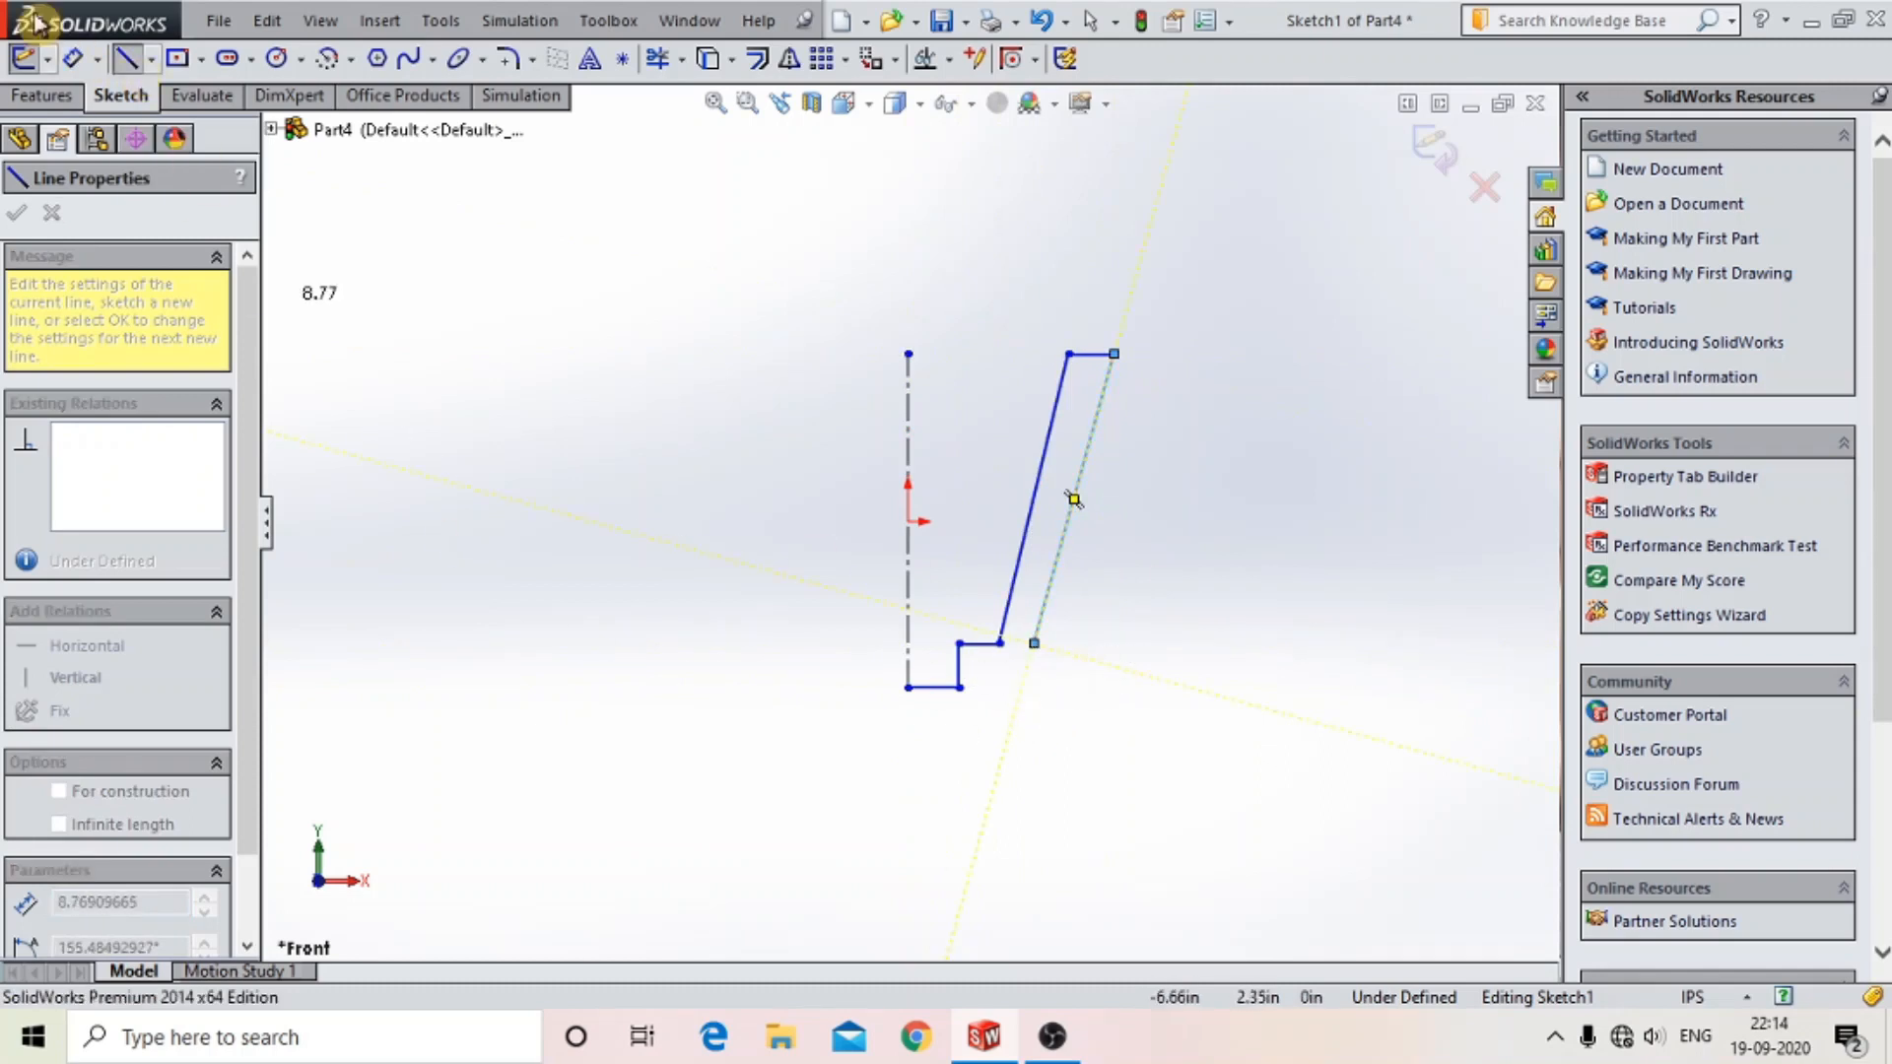
left_click(126, 59)
left_click(1047, 594)
key("Delete")
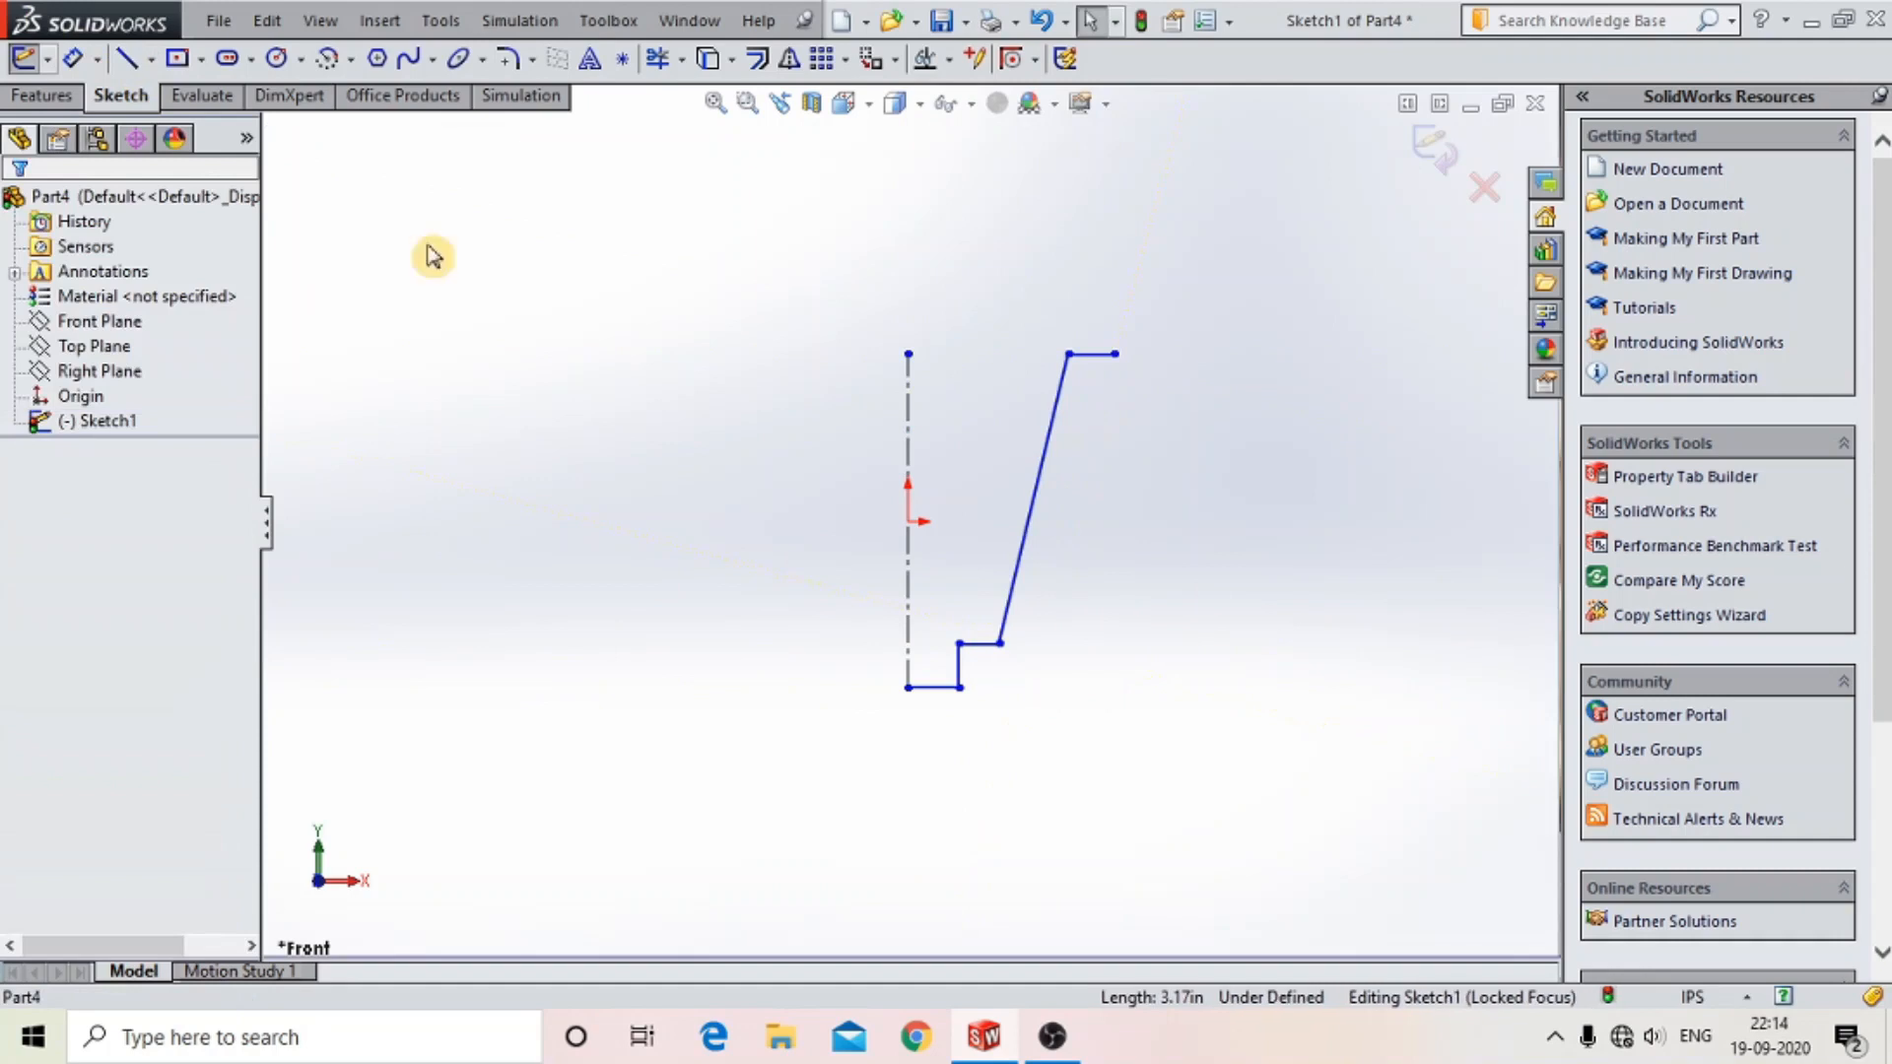
- Draw the outer sloping line from the rim's outer end down to the base level, parallel to the inner slope
left_click(126, 59)
left_click(1114, 354)
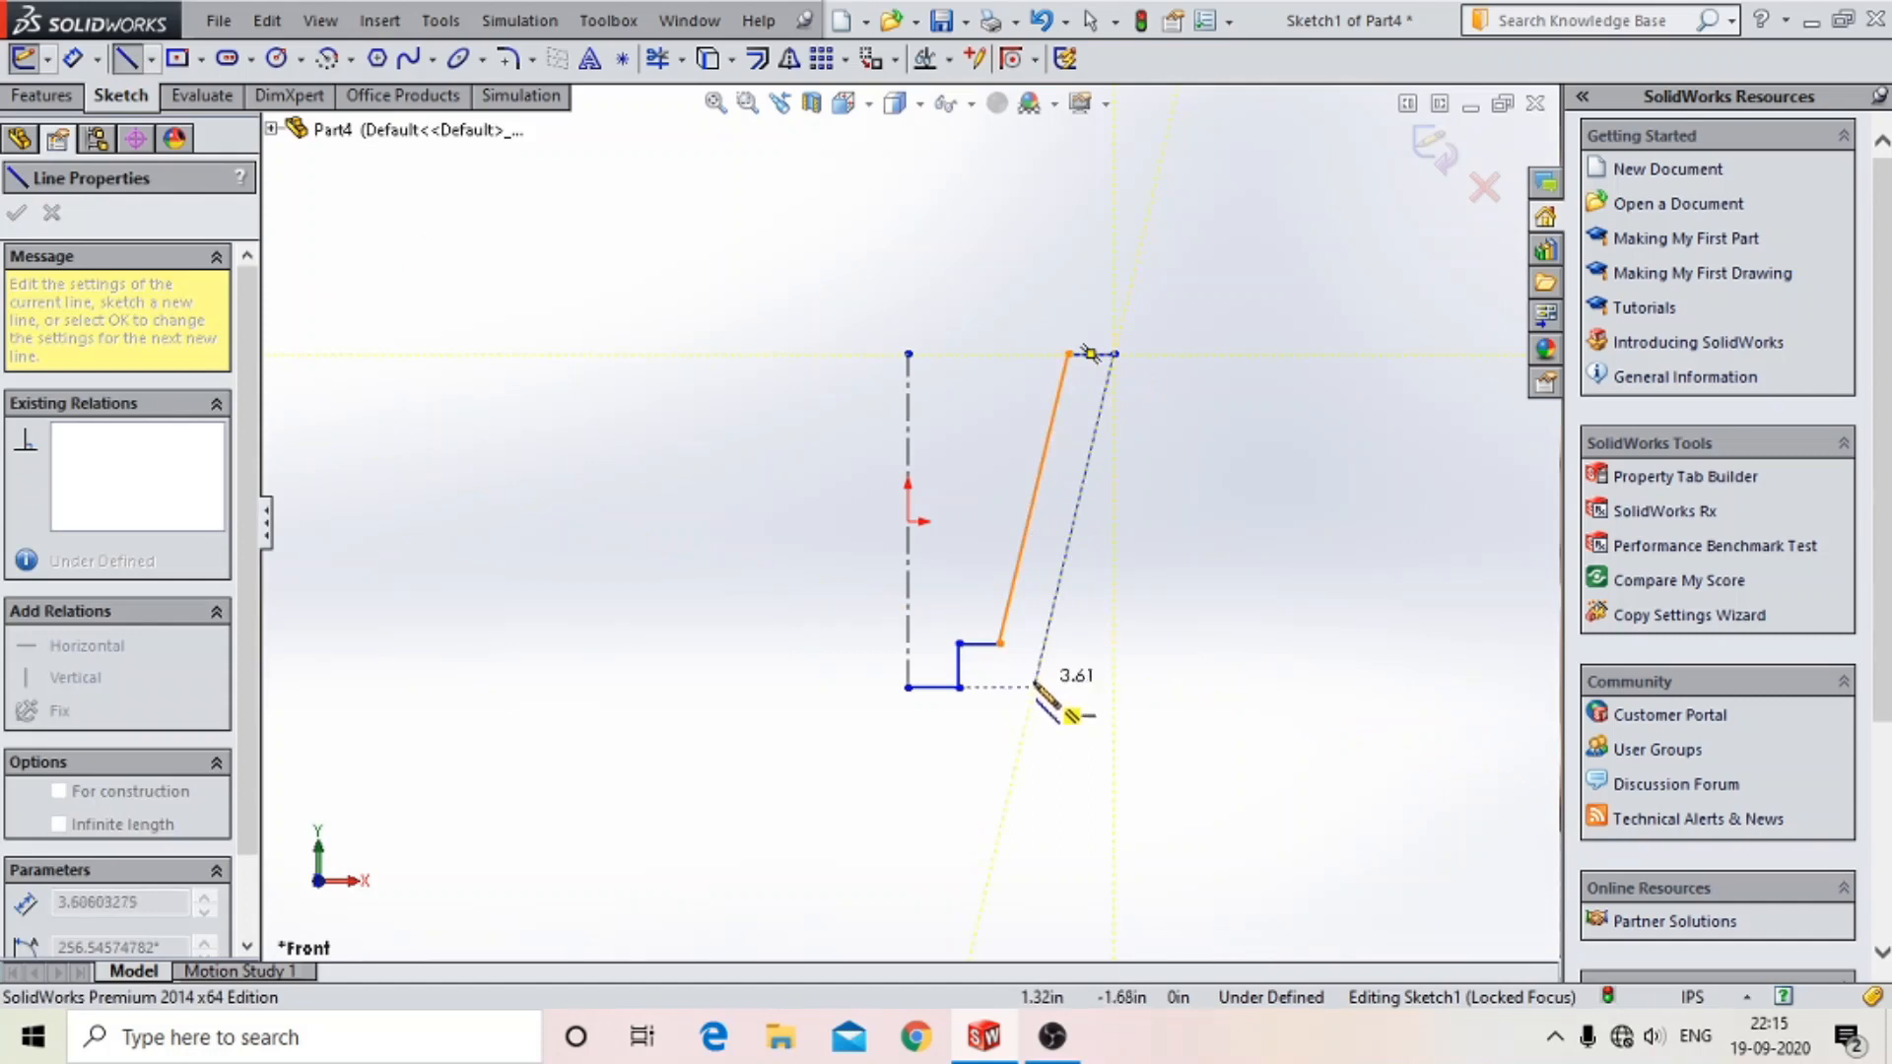
- Draw the outer slanted line about 3.61 in long, parallel to the inner one, and a base line about 1.33 in long back to the centerline
left_click(1034, 688)
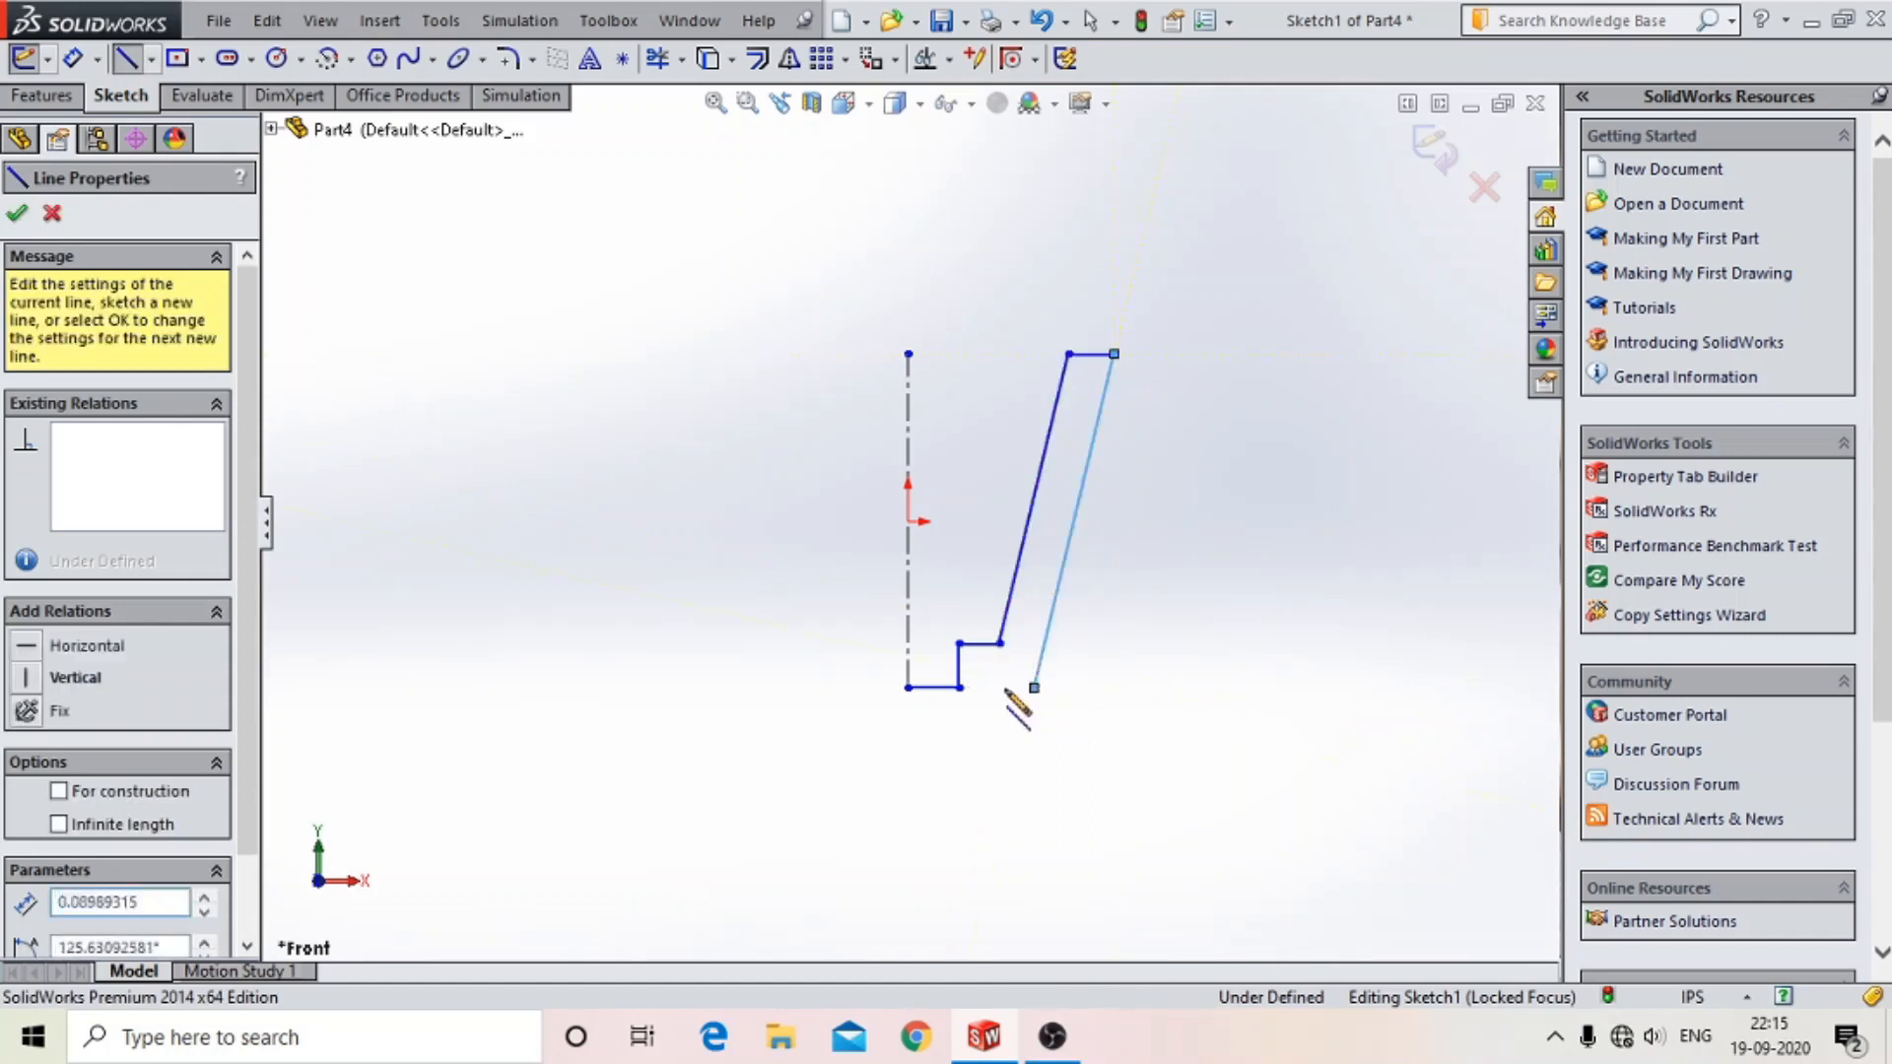
left_click(908, 688)
key("Escape")
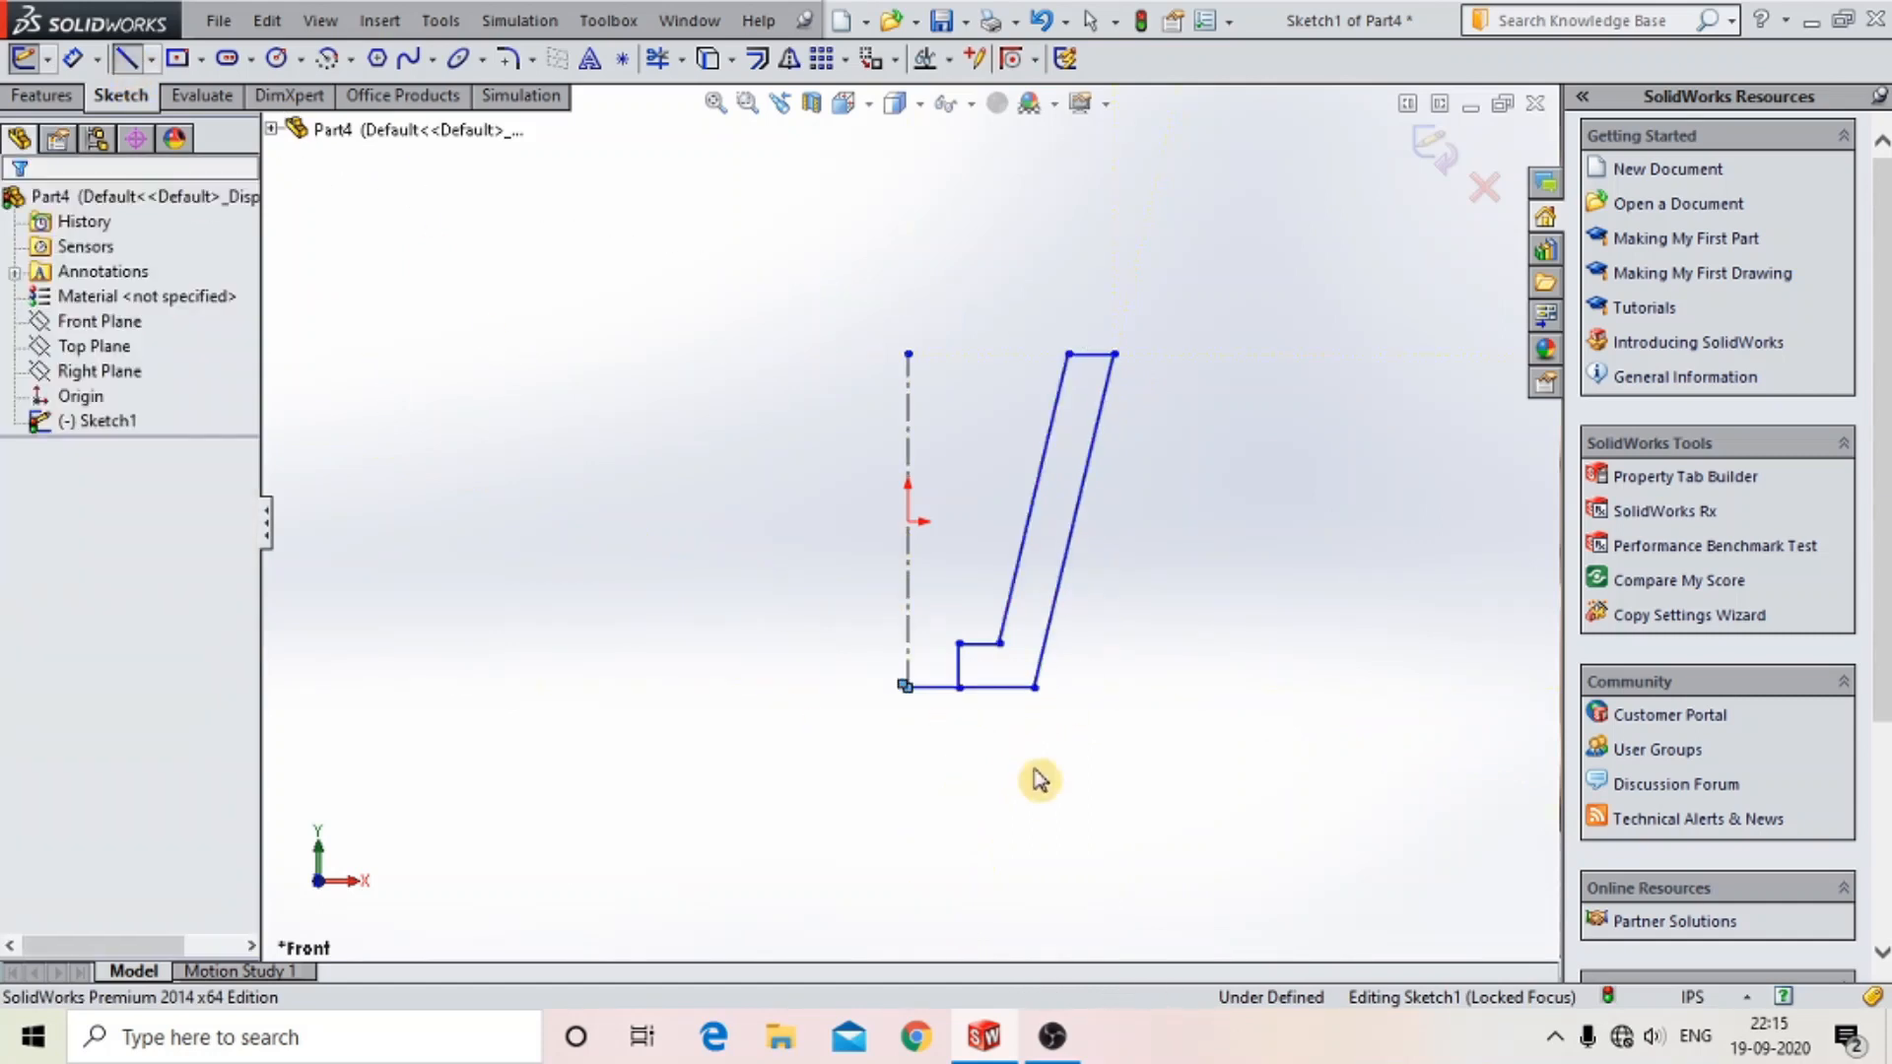
- Delete the overlapping short base line and the stray short segment at the centerline's lower end
left_click(940, 689)
key("Delete")
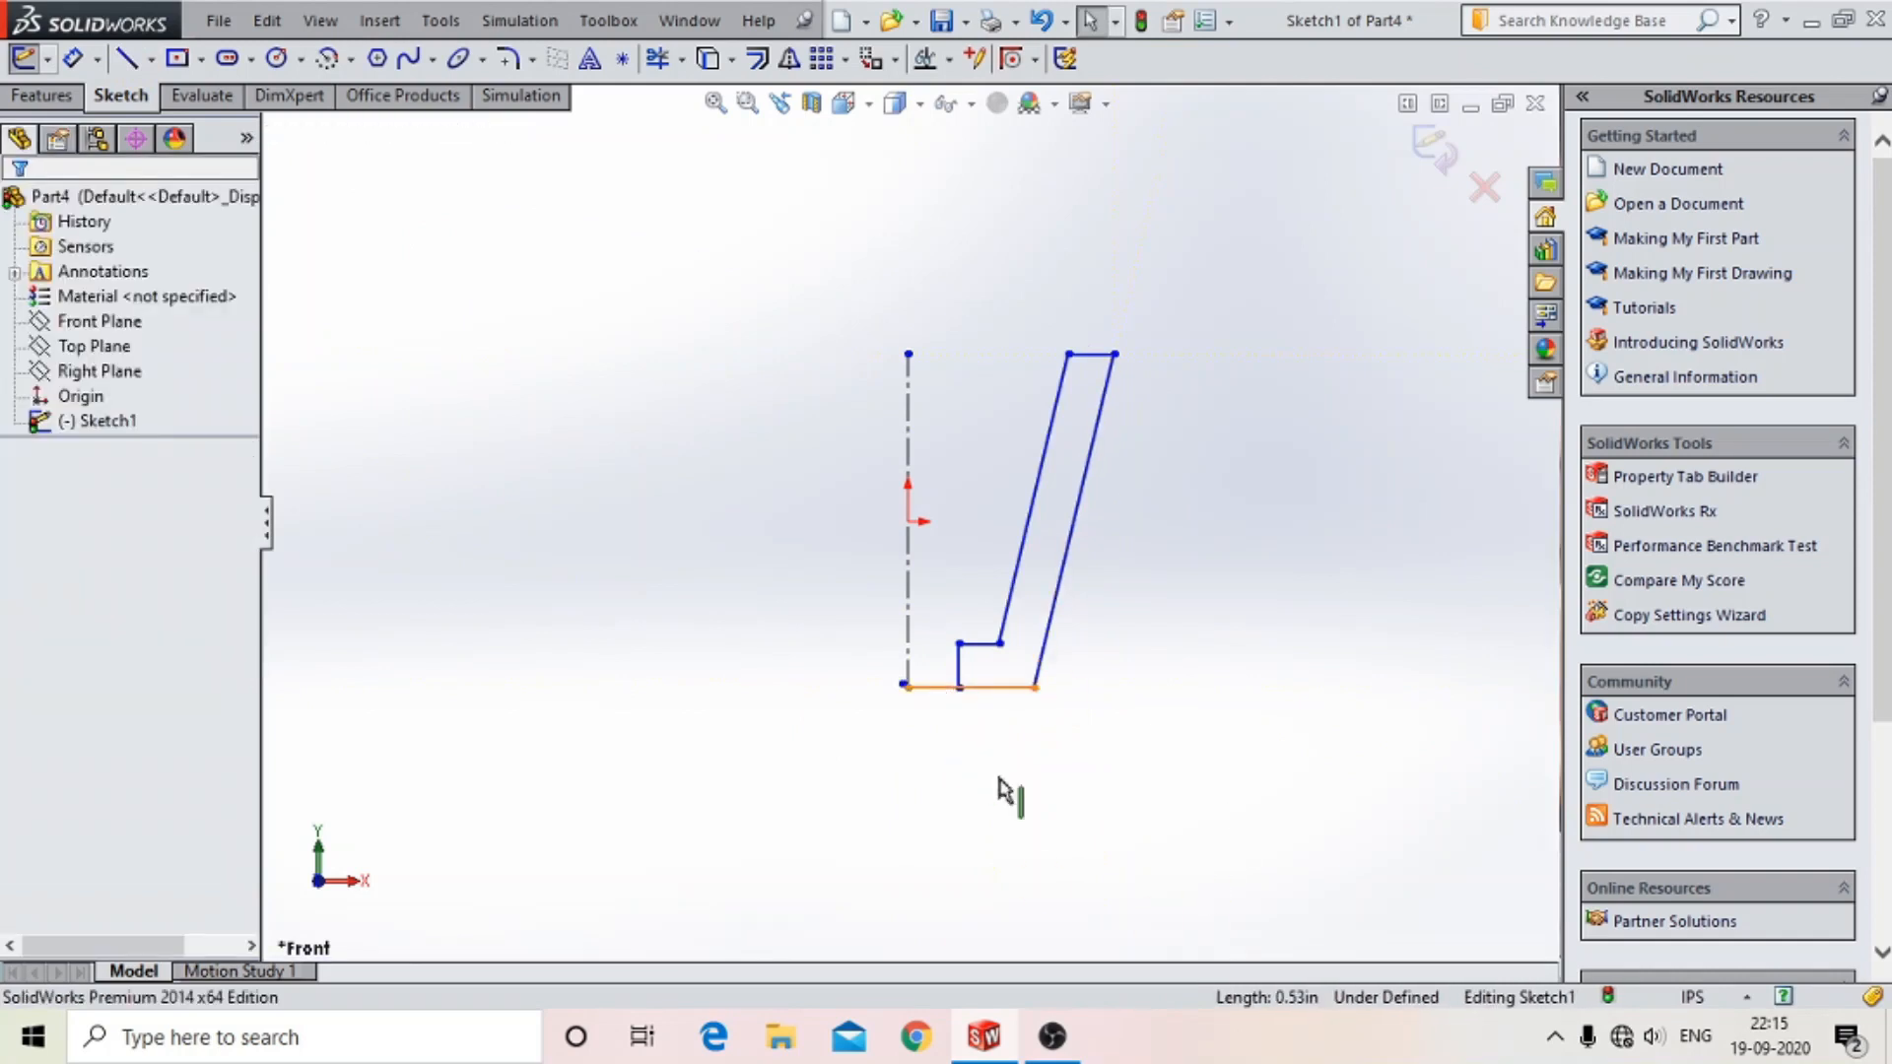
left_click(969, 688)
scroll(886, 649, "down", 6)
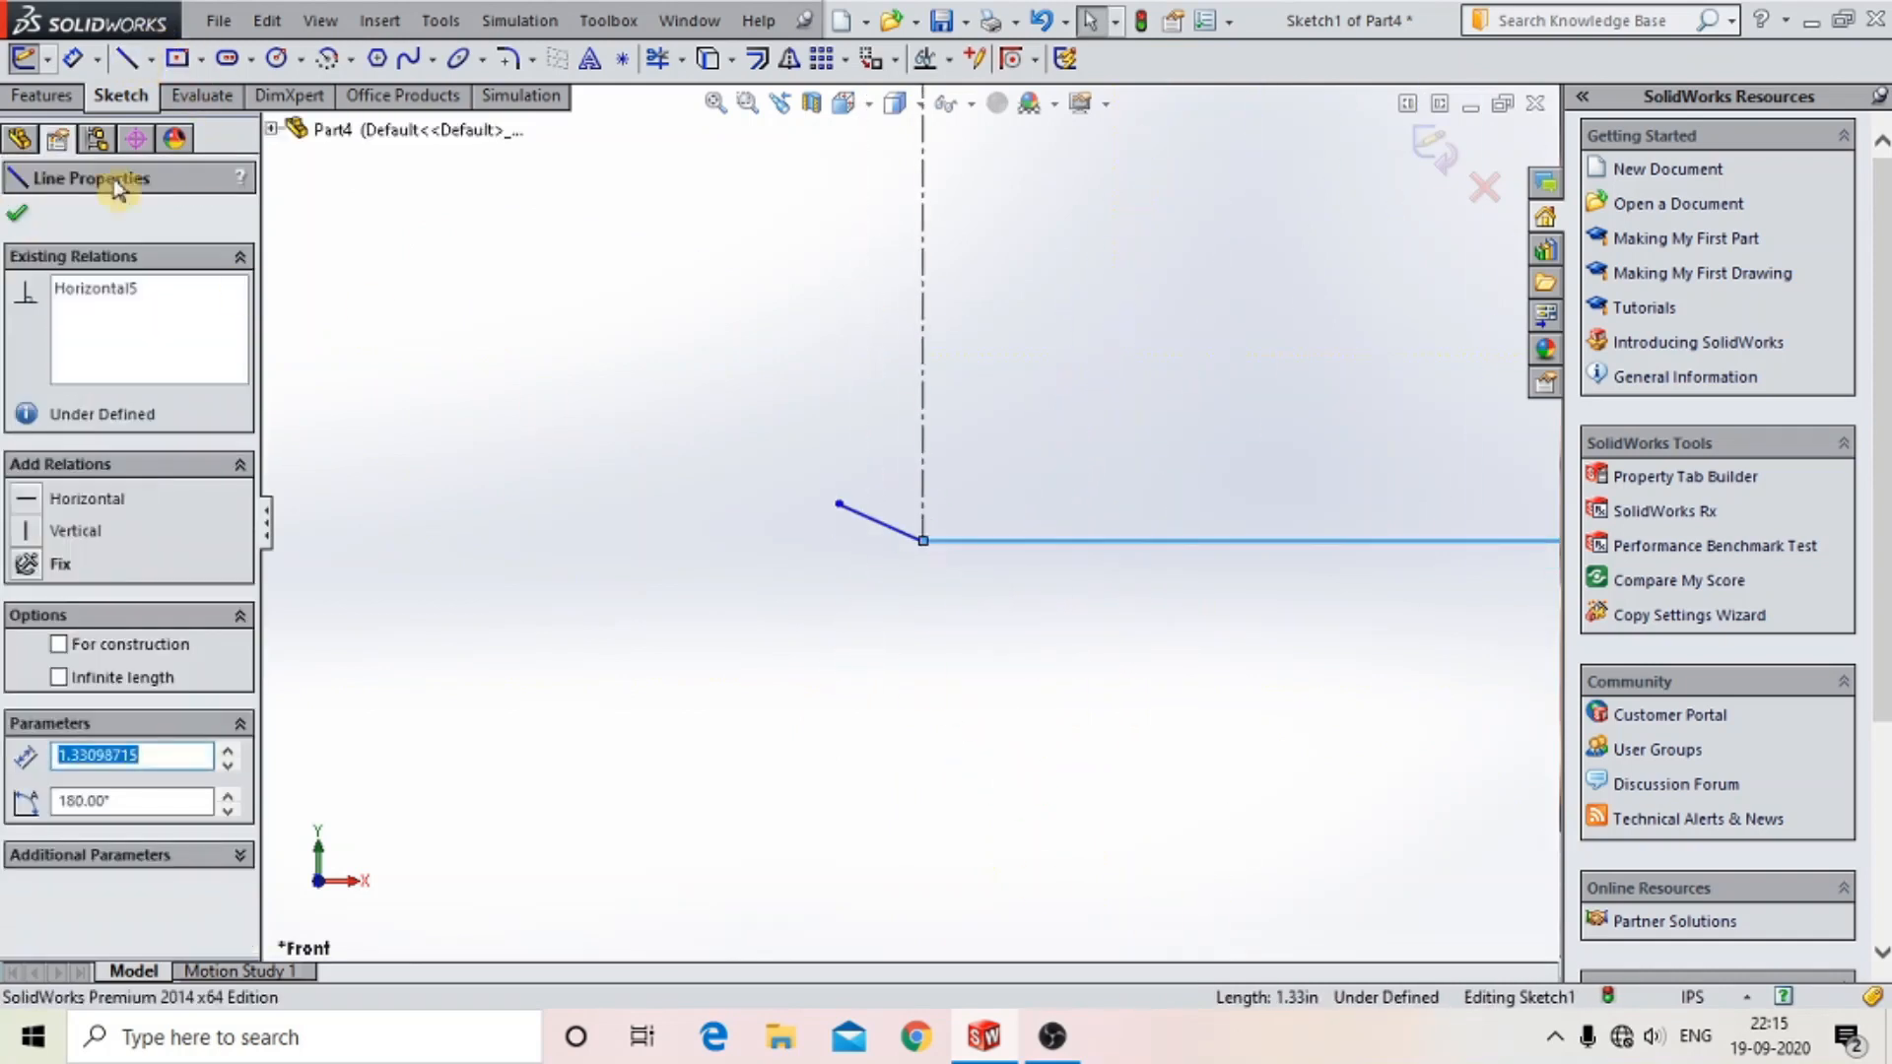
left_click(800, 588)
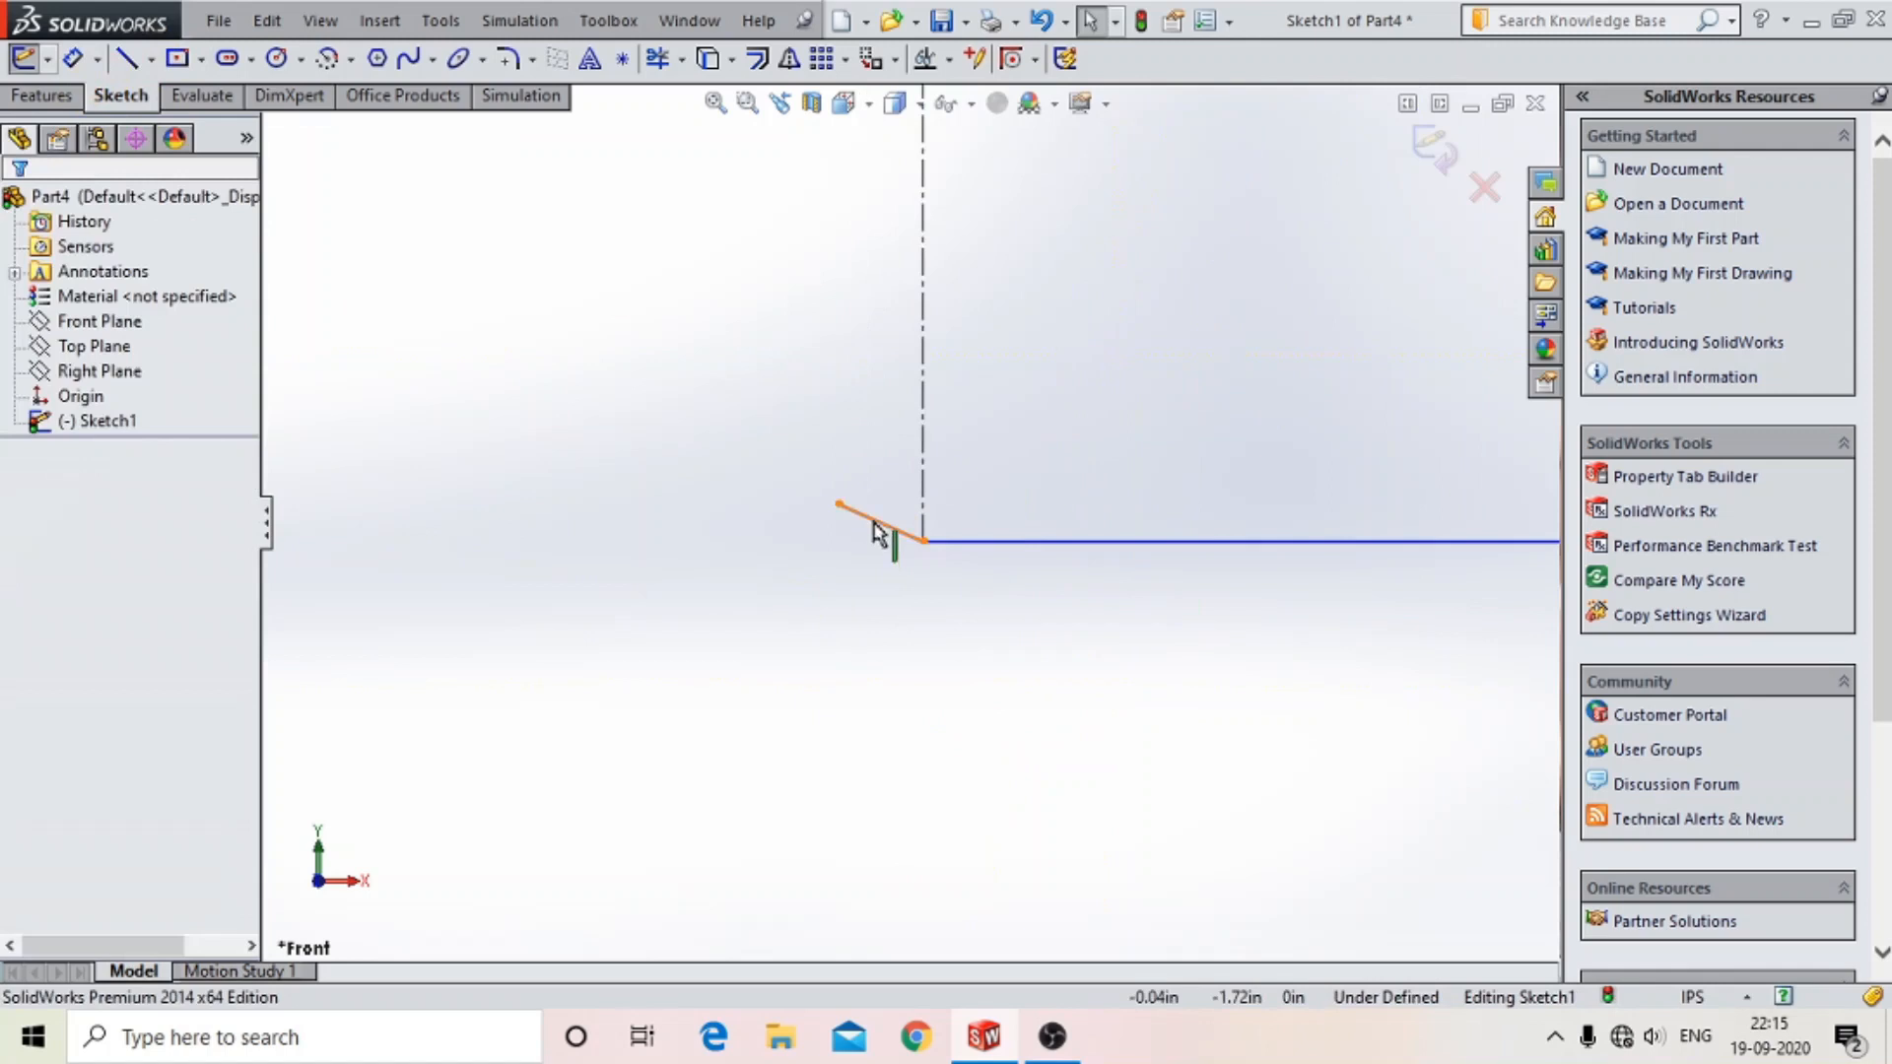
left_click(876, 521)
key("Delete")
scroll(1224, 603, "up", 4)
scroll(1222, 602, "up", 1)
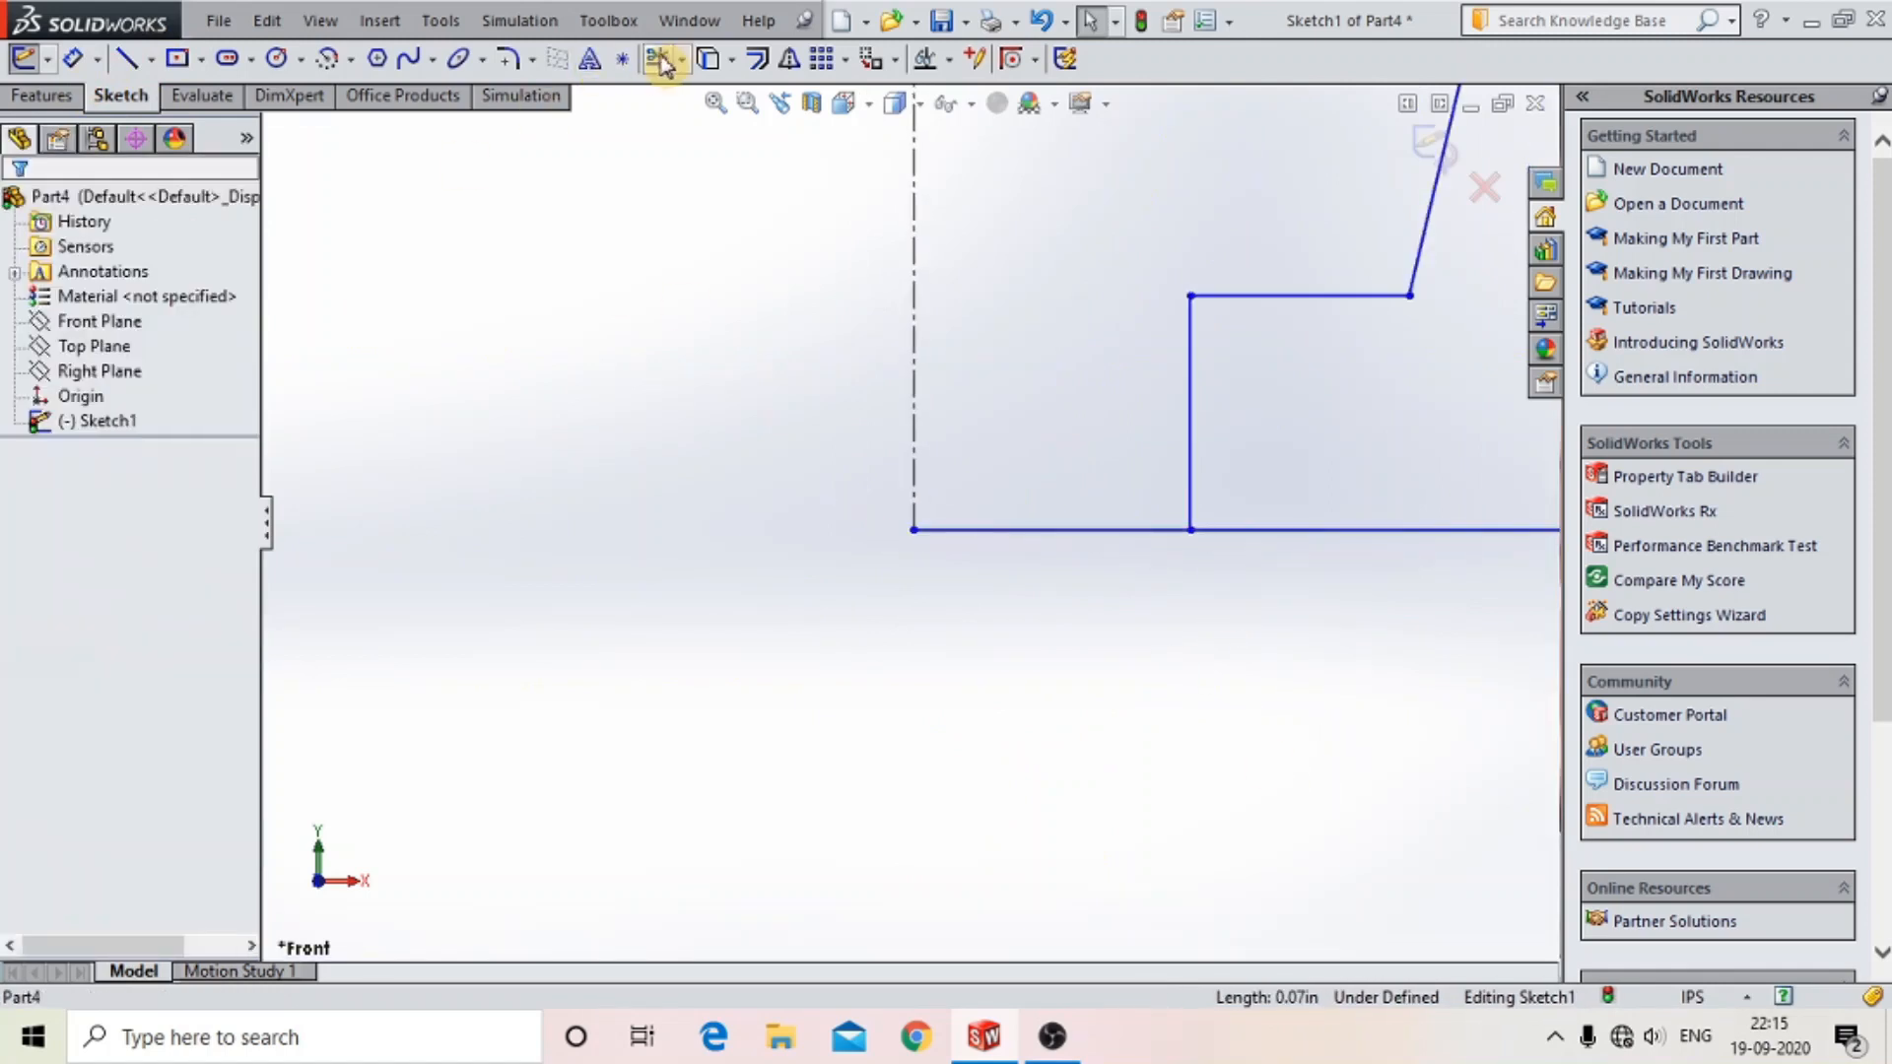
- Trim away the part of the base line between the centerline and the short vertical edge
left_click(659, 60)
left_click_drag(1055, 498, 1154, 661)
scroll(1093, 597, "up", 5)
scroll(1098, 603, "up", 1)
- Dimension the horizontal distance from the centerline's lower end to the profile's lower inner corner as 11 mm
left_click(72, 60)
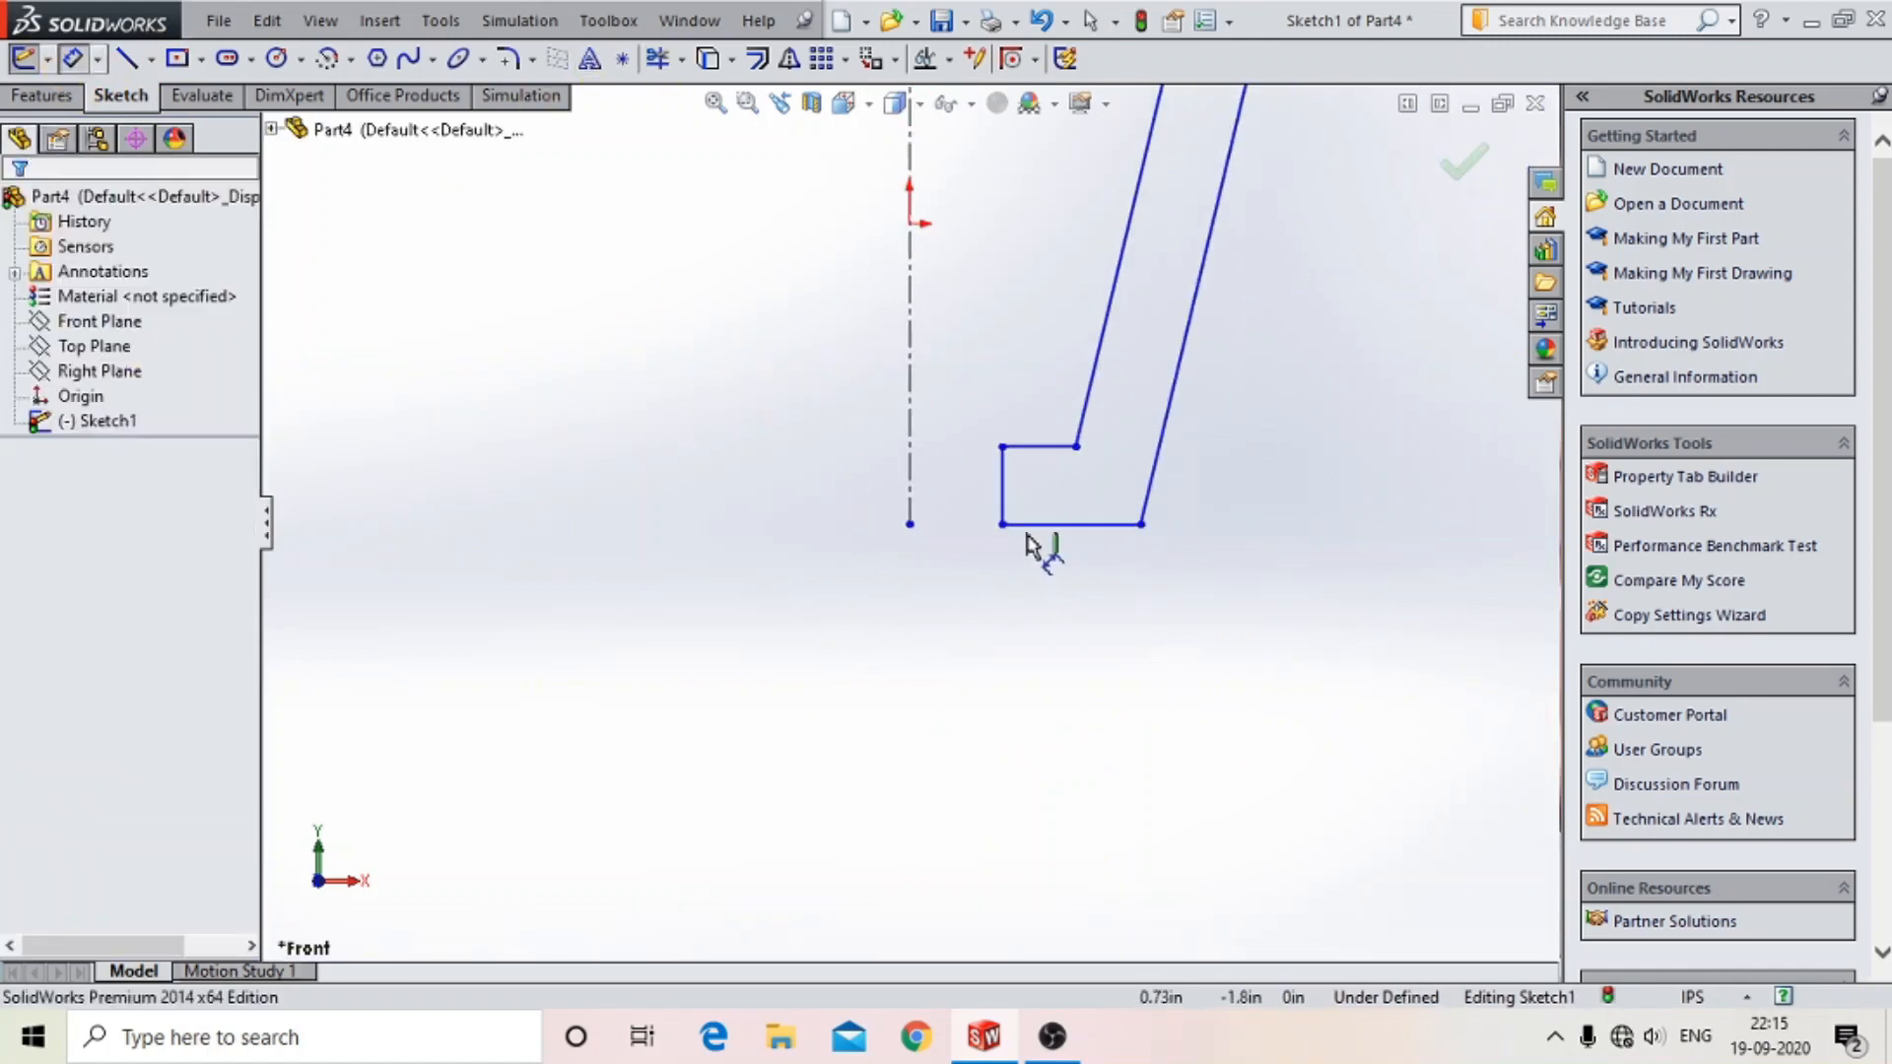
left_click(910, 524)
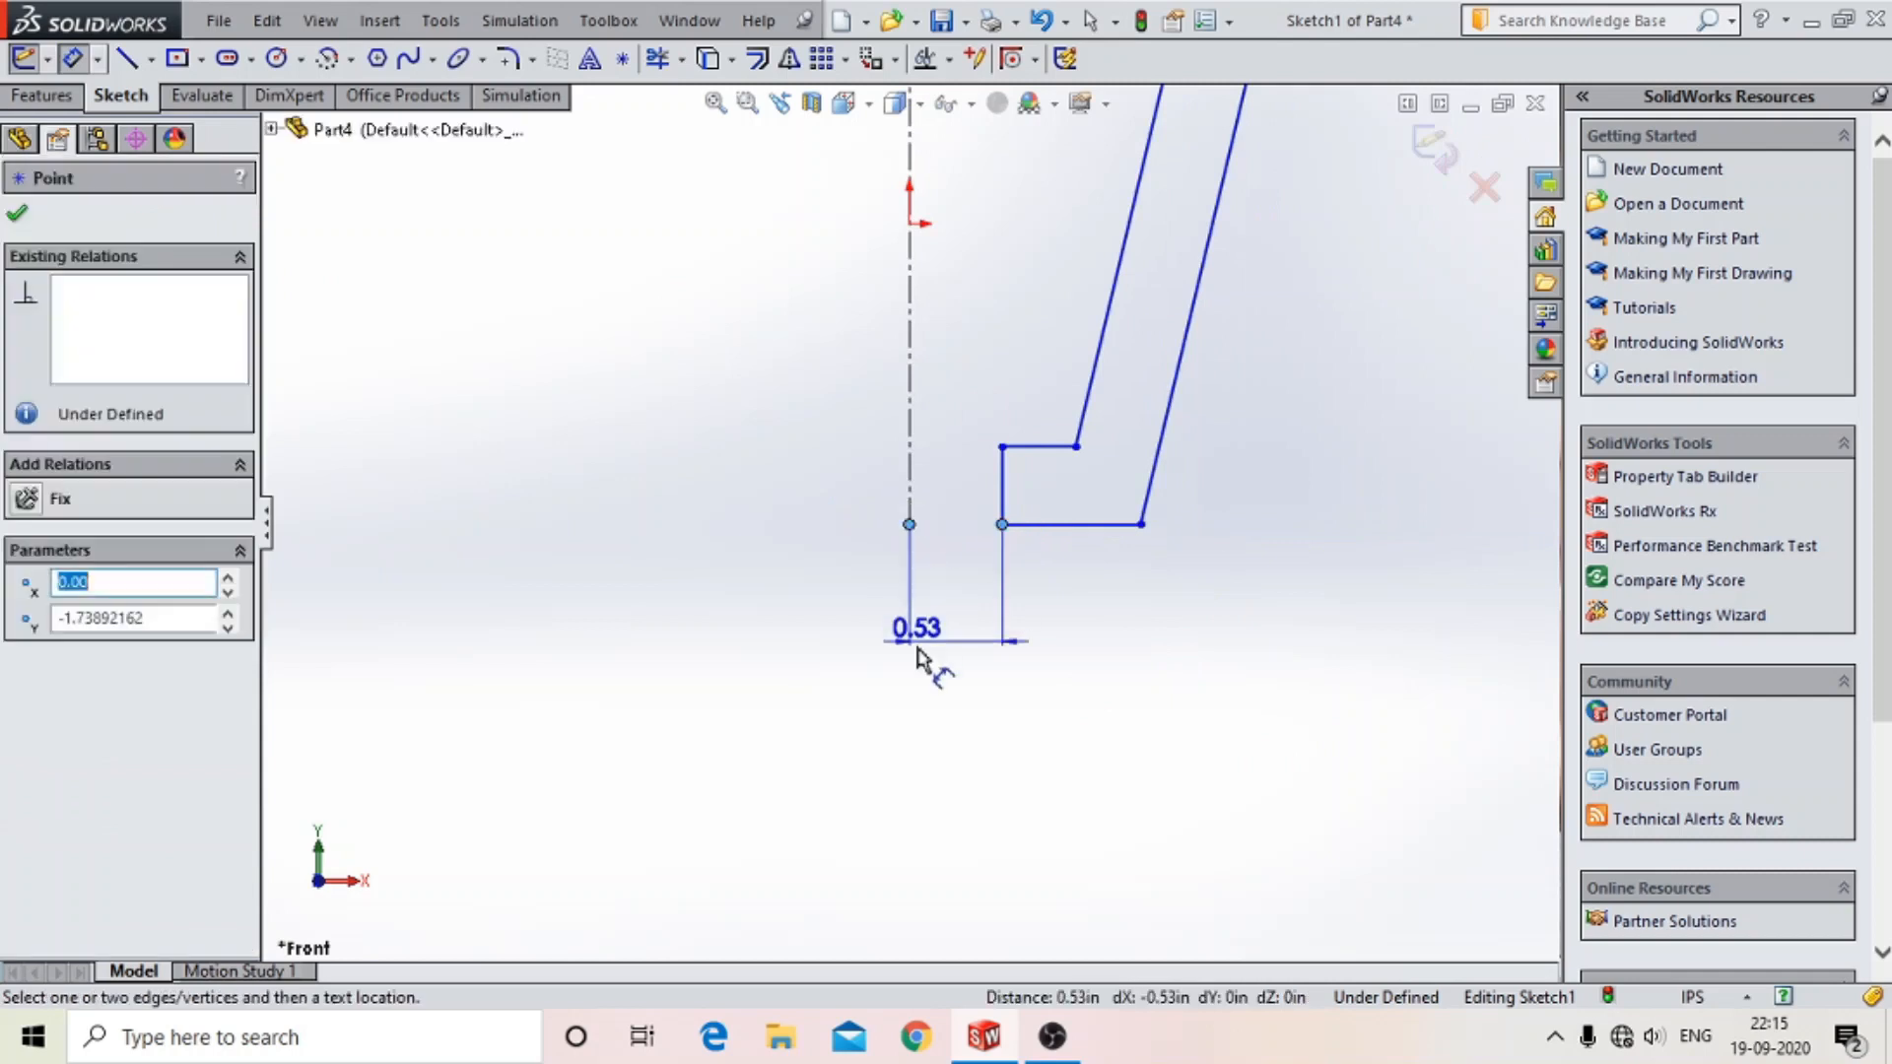
left_click(918, 650)
type("1")
key("BackSpace")
type("11mm")
key("Return")
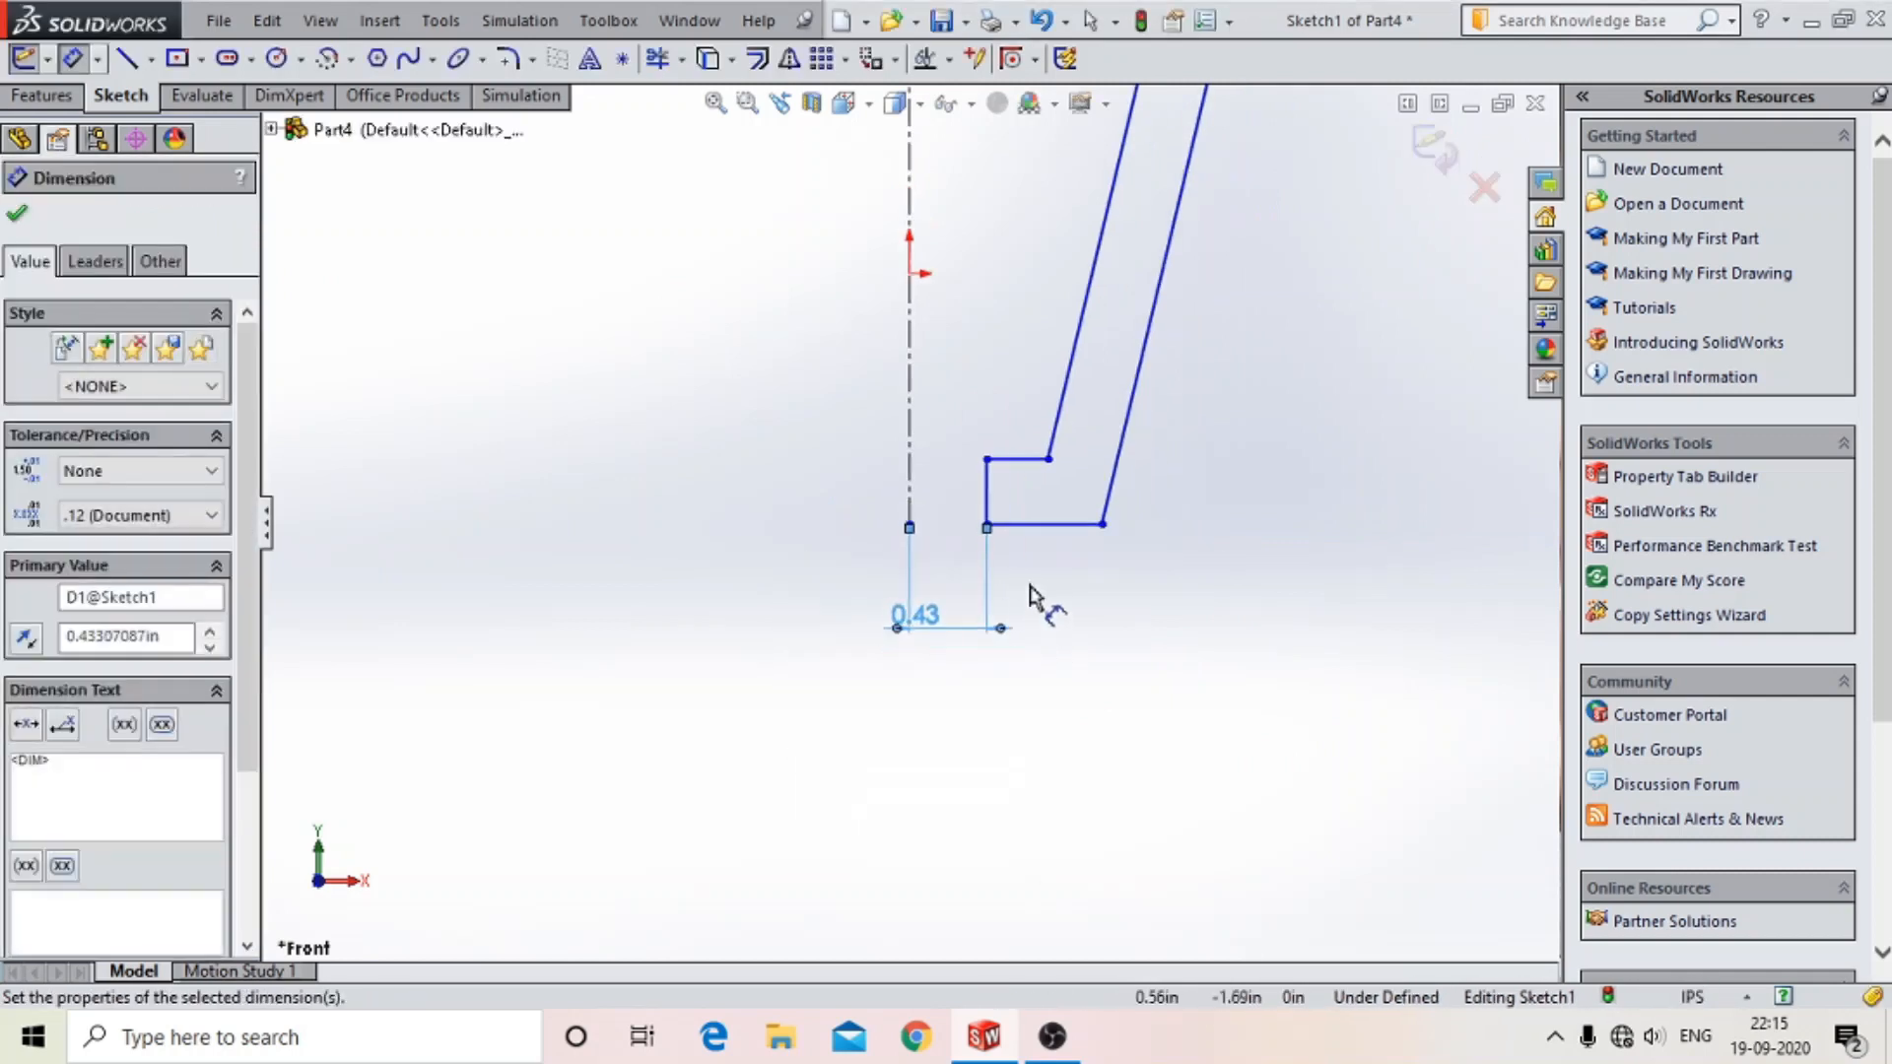
- Dimension the horizontal distance from the centerline's lower end to the profile's lower outer corner as 22.5 mm
left_click(909, 526)
left_click(1071, 525)
left_click(1066, 762)
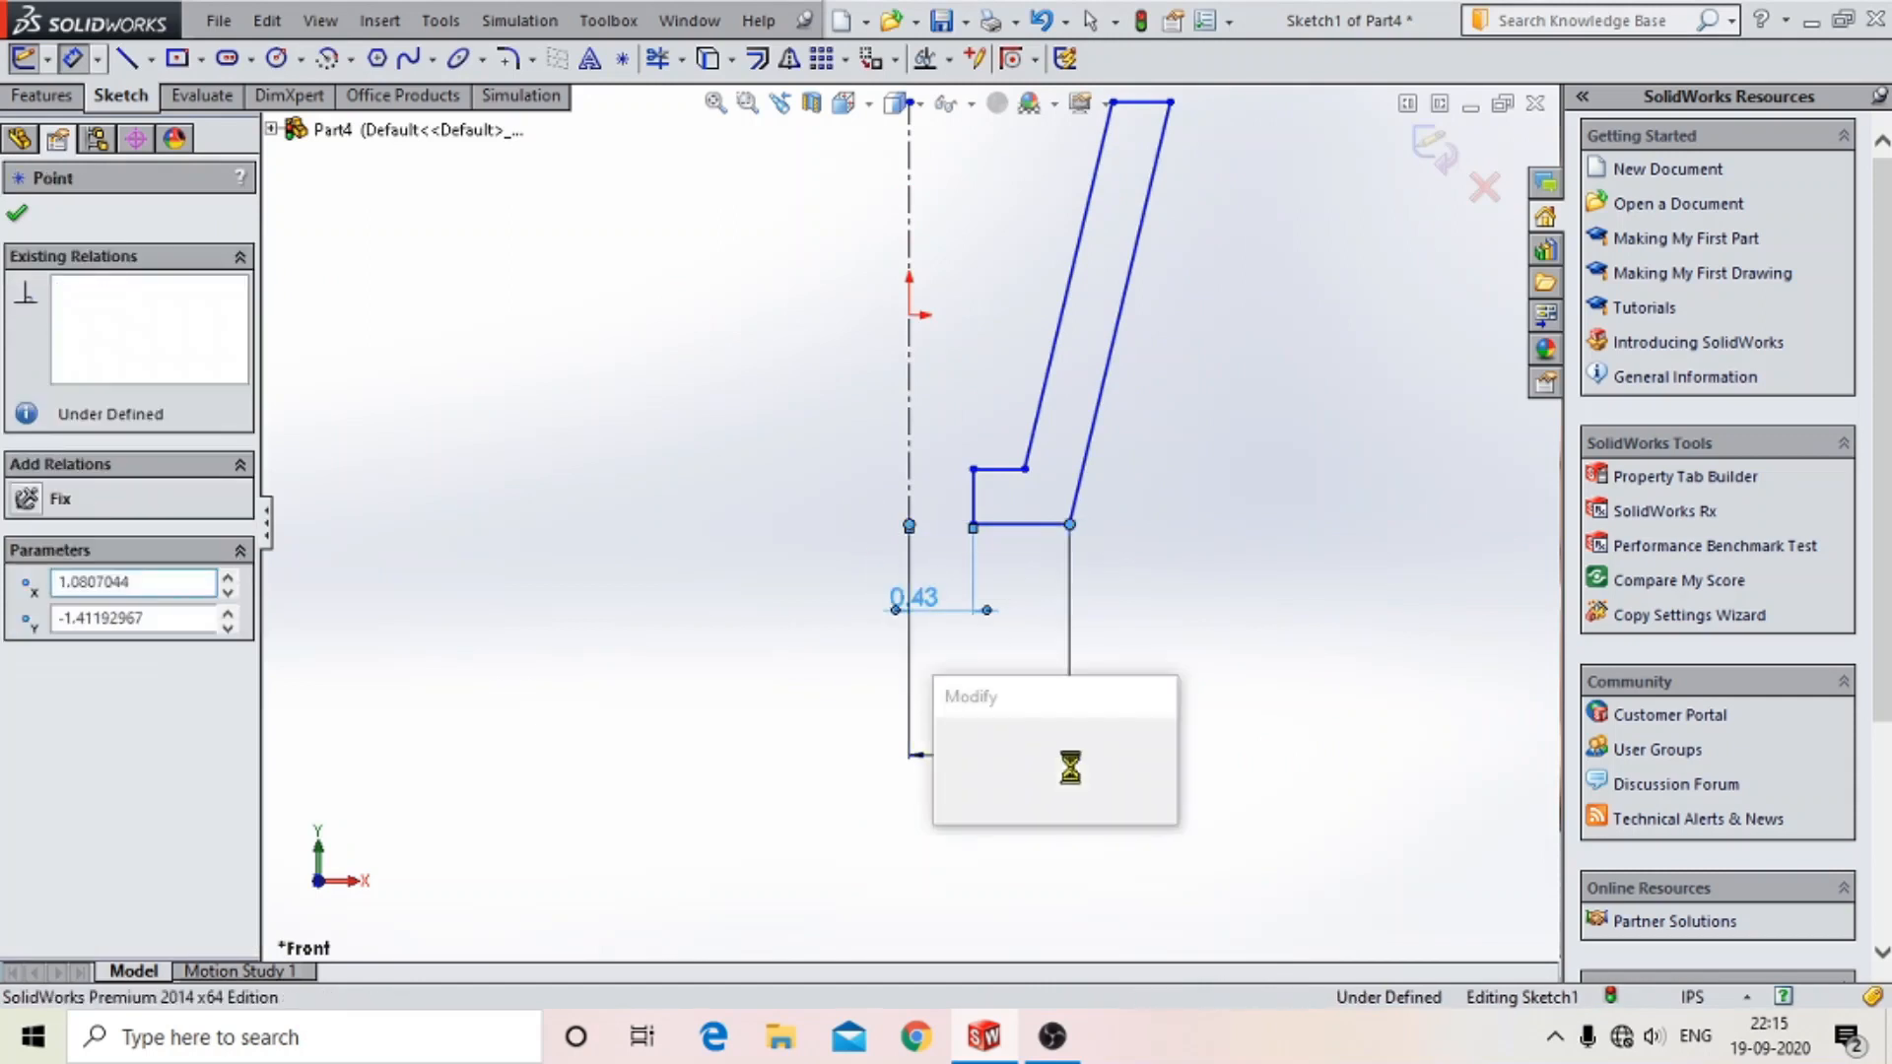
type("22.5mm")
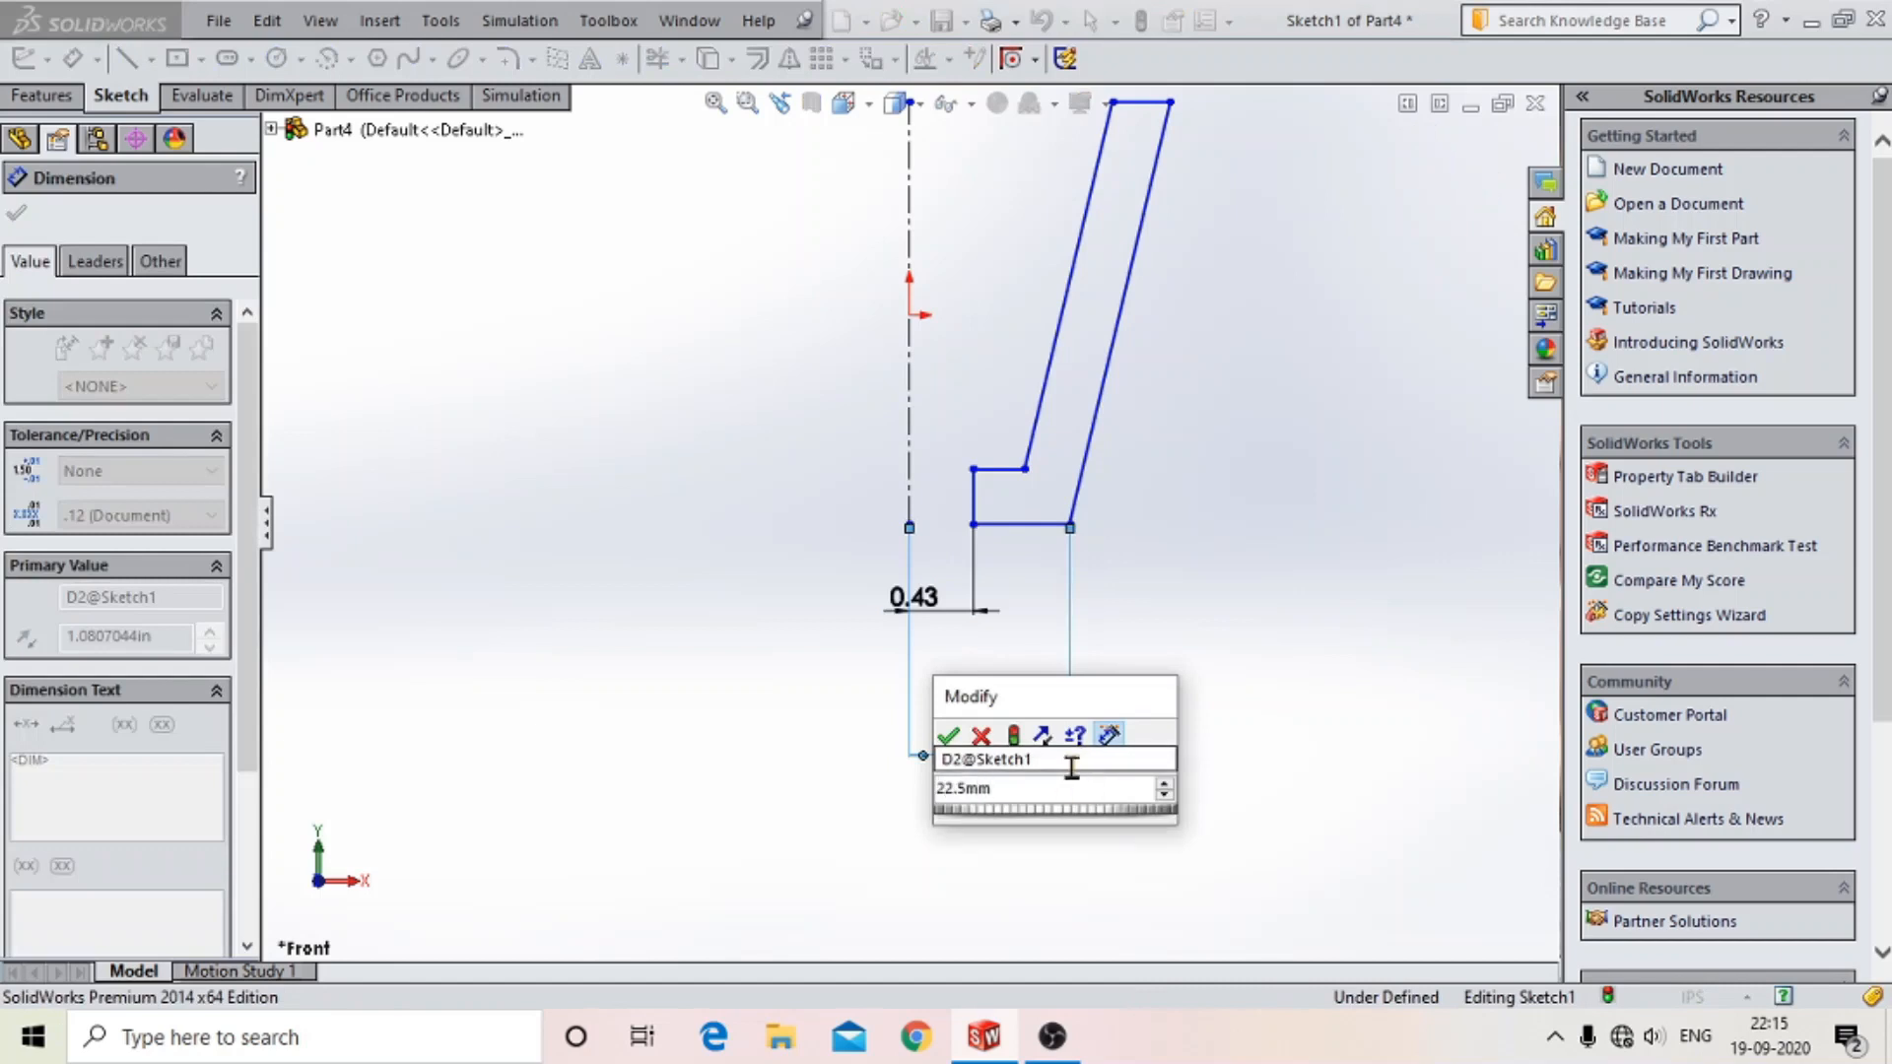
key("Return")
scroll(1055, 477, "up", 2)
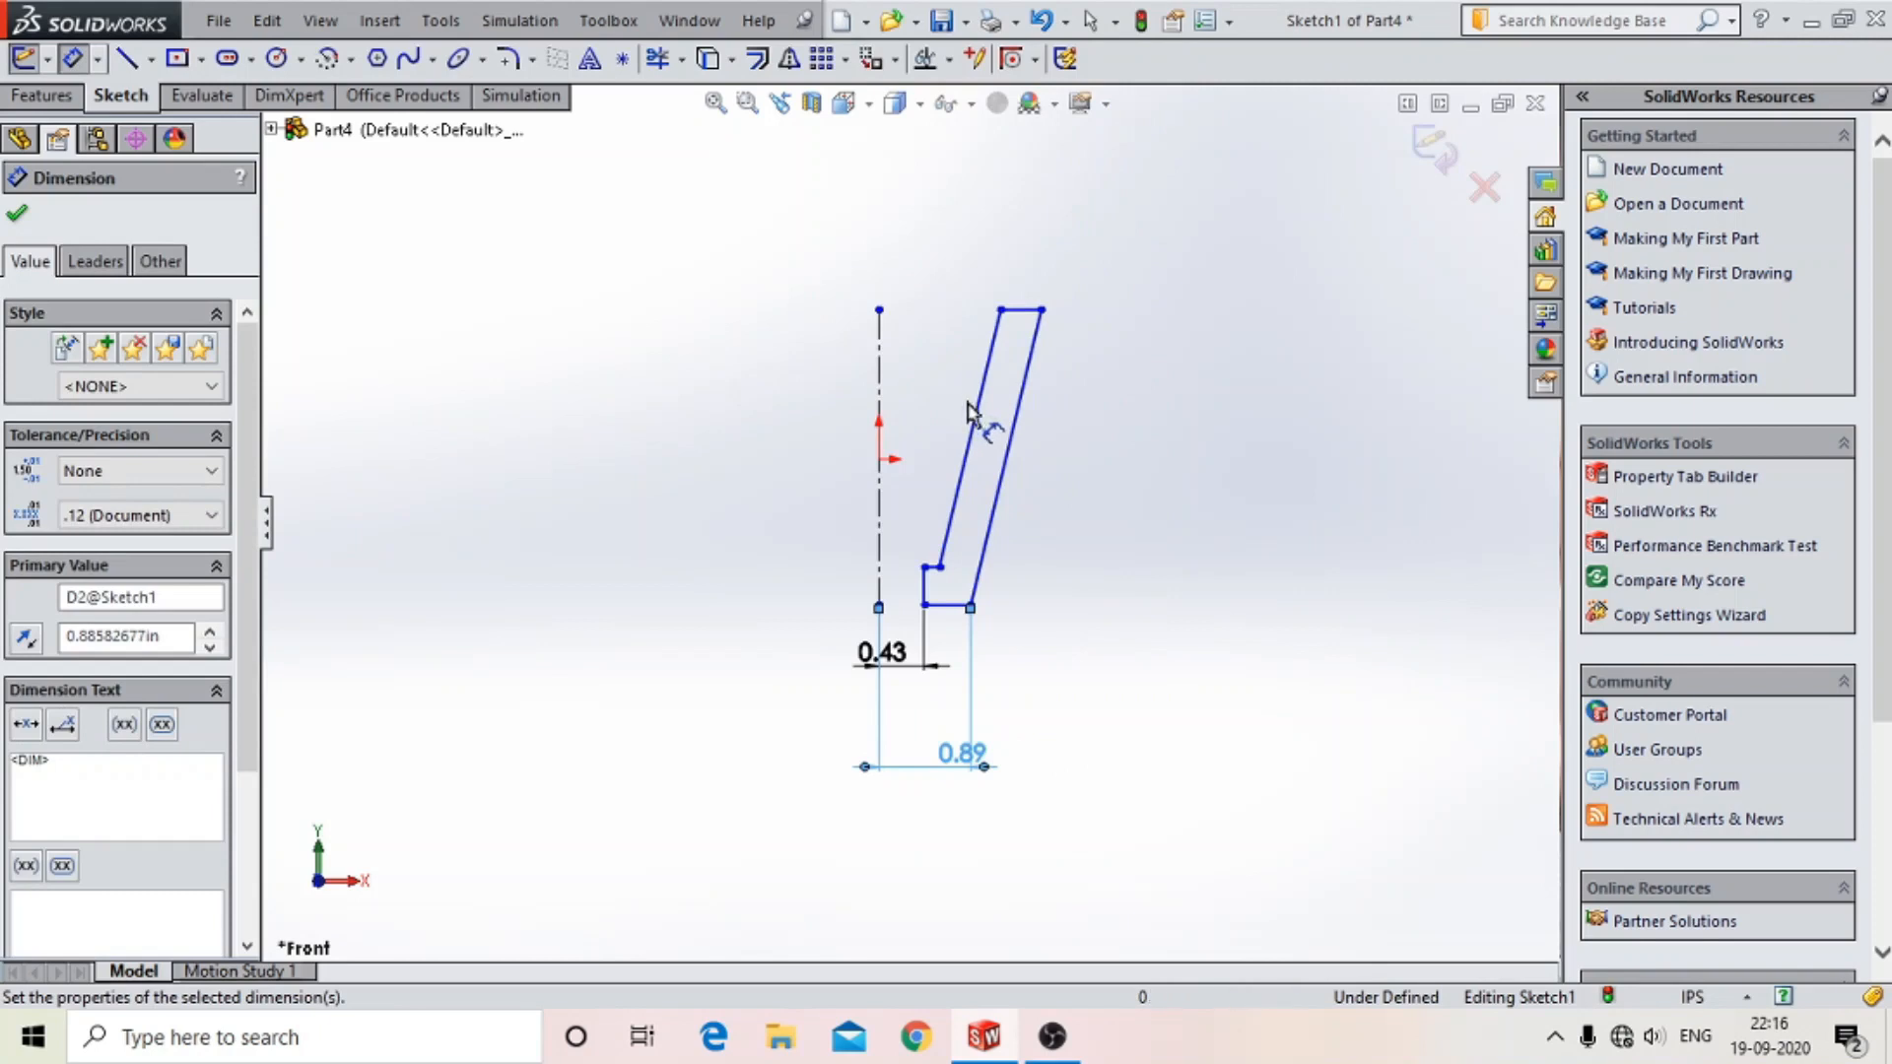
- Dimension the distance from the centerline's upper end to the profile's upper outer corner as 65 mm
left_click(1041, 310)
left_click(879, 309)
left_click(892, 192)
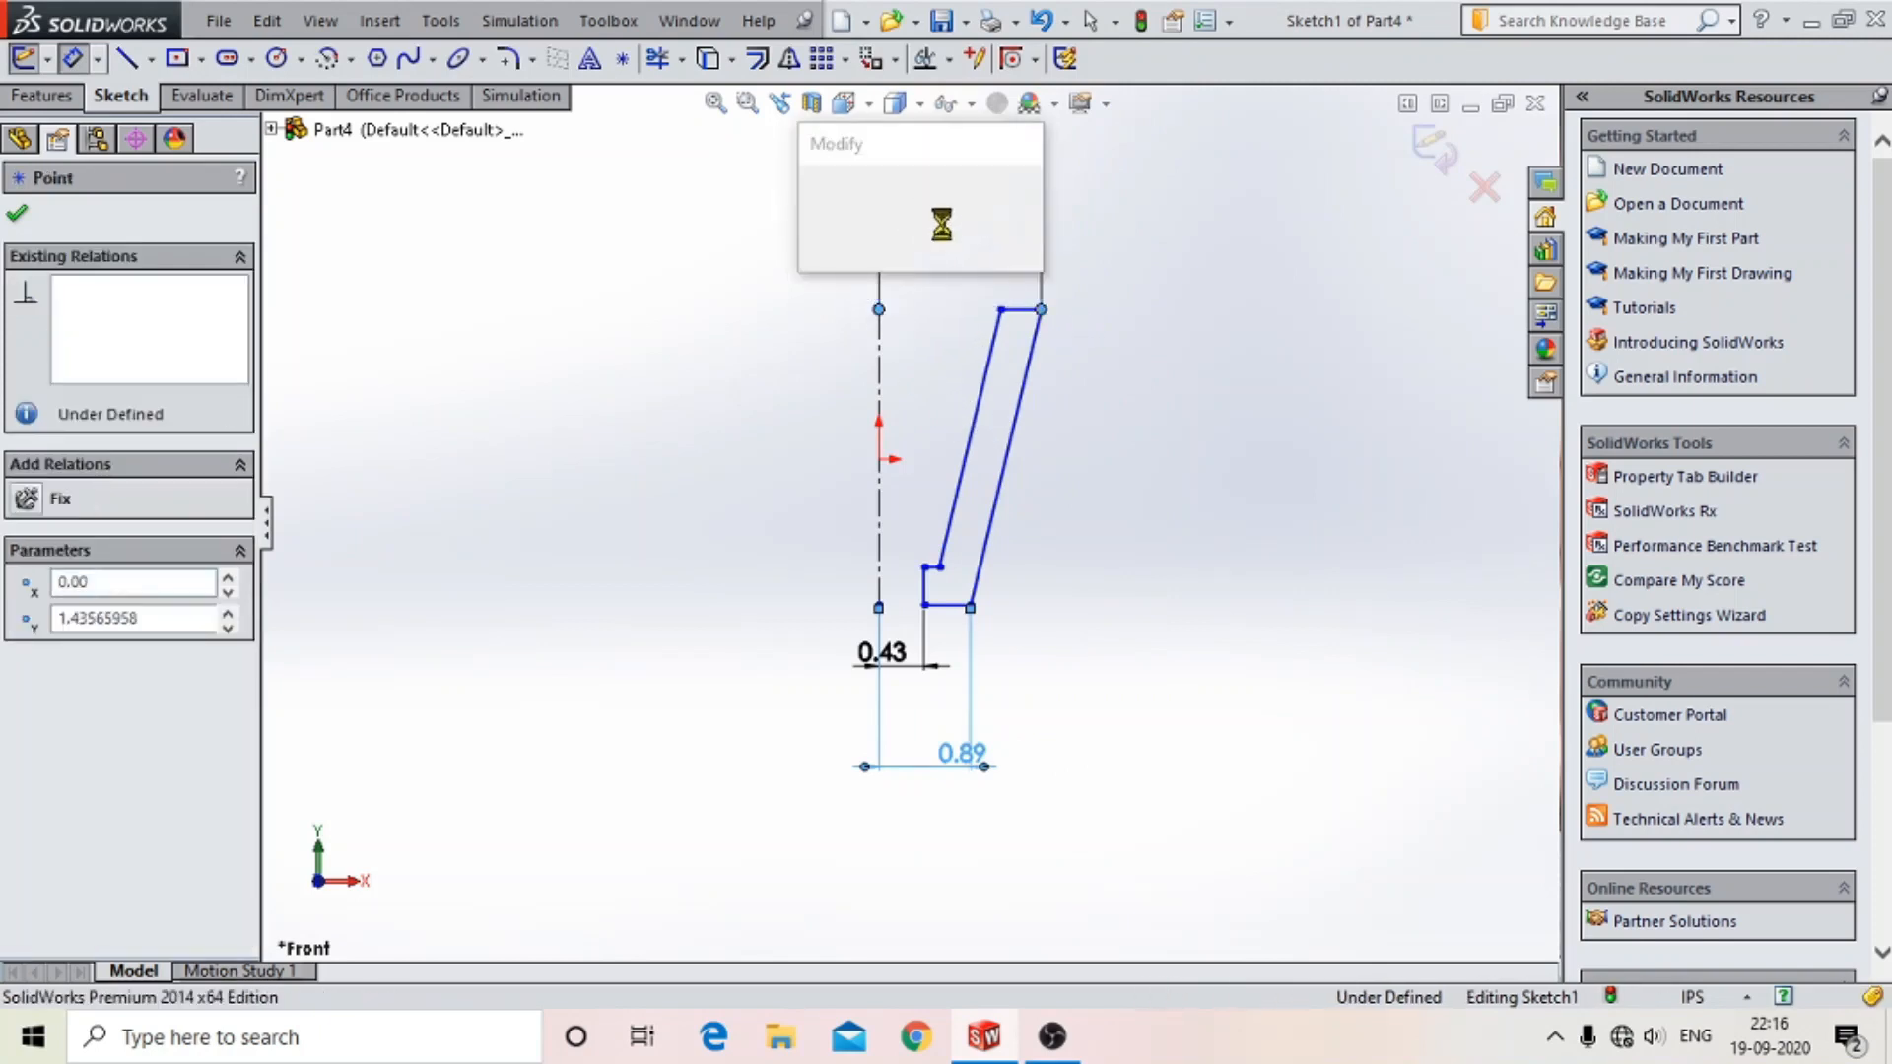
type("65m")
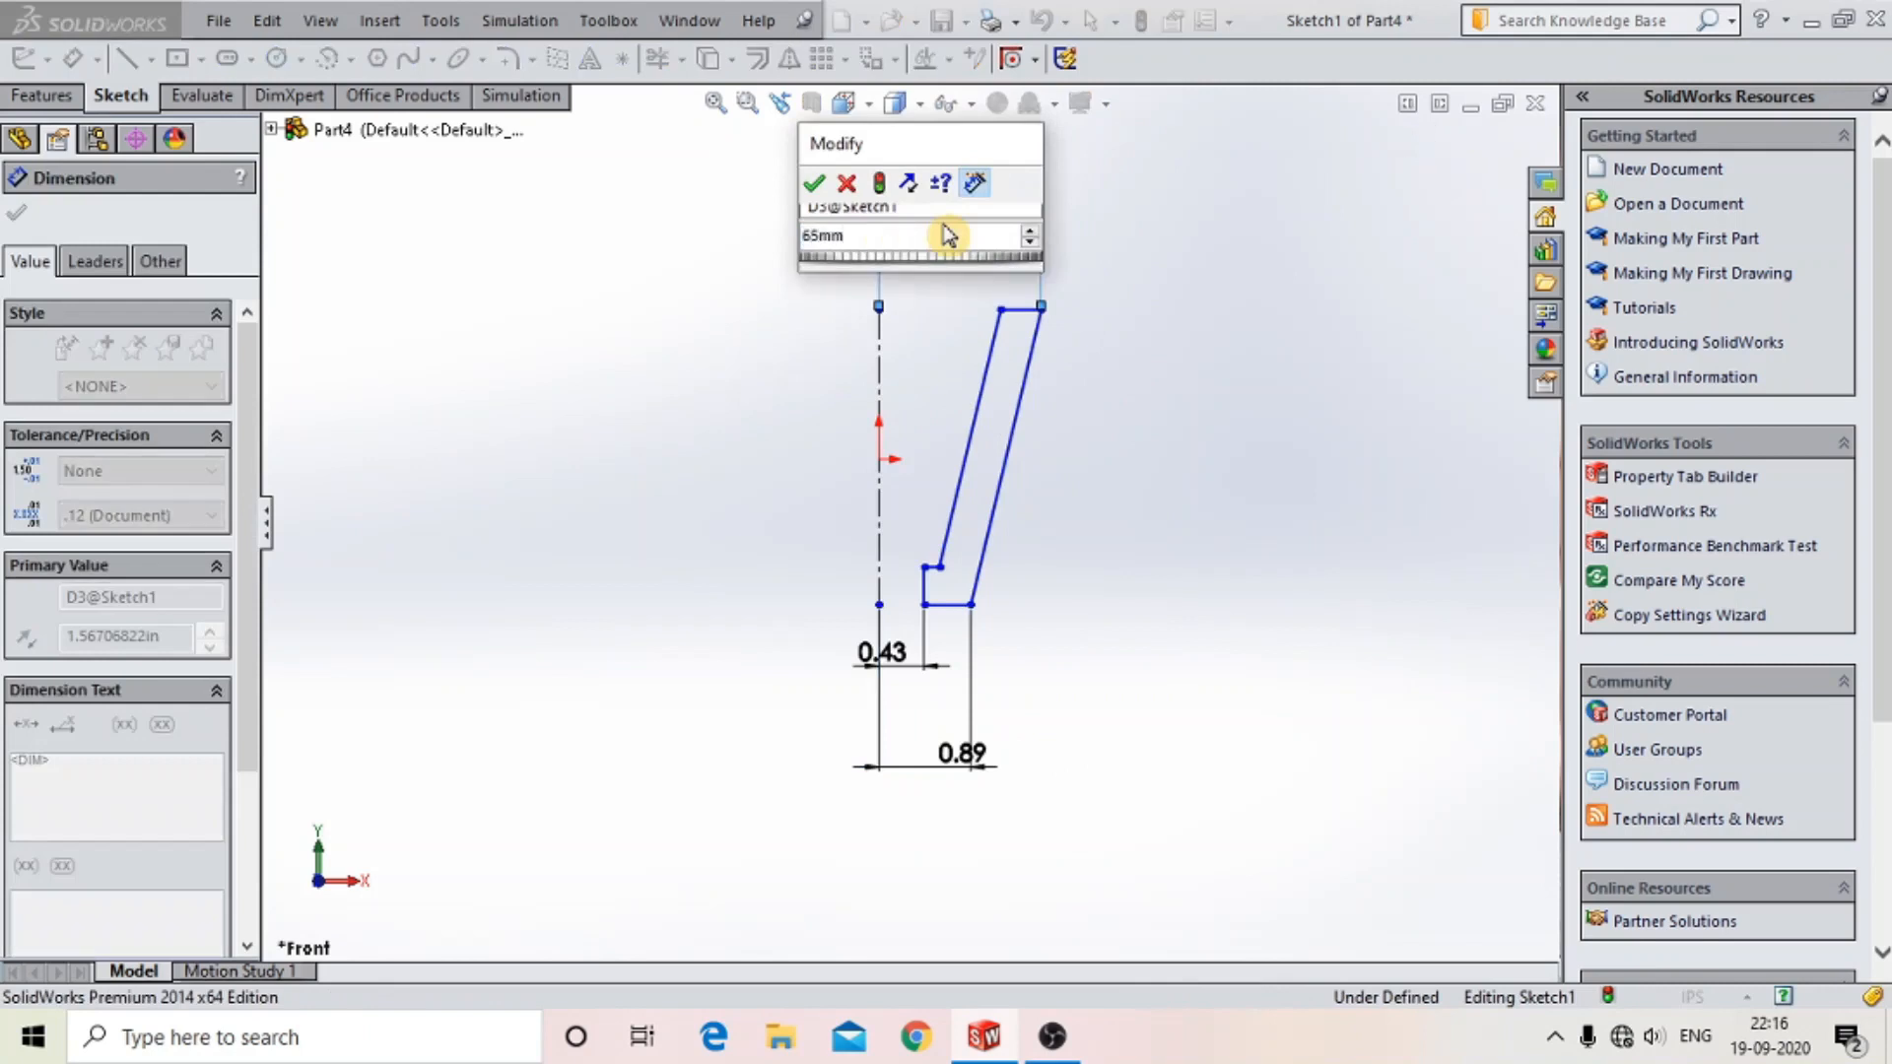
type("m")
key("Return")
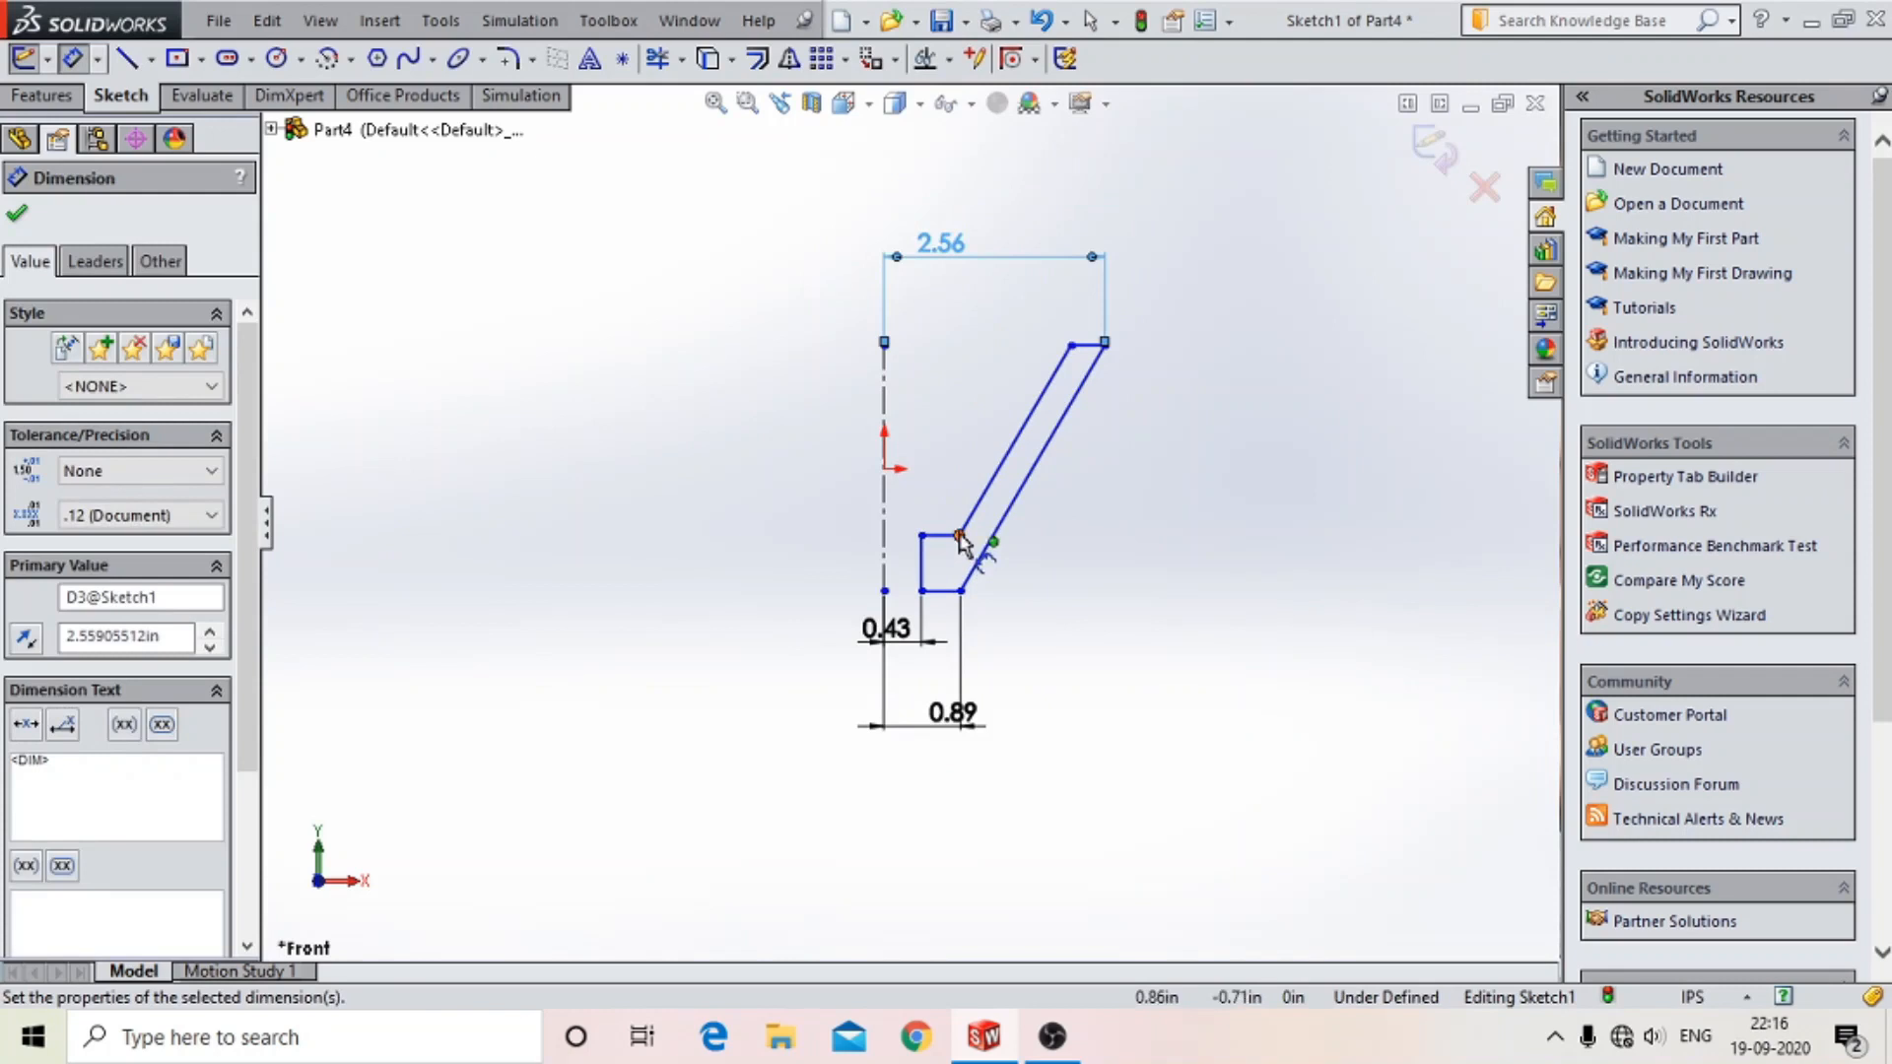
- Dimension the horizontal distance from the centerline to the lower end of the inner slanted line as 19 mm
left_click(961, 535)
left_click(884, 536)
left_click(970, 325)
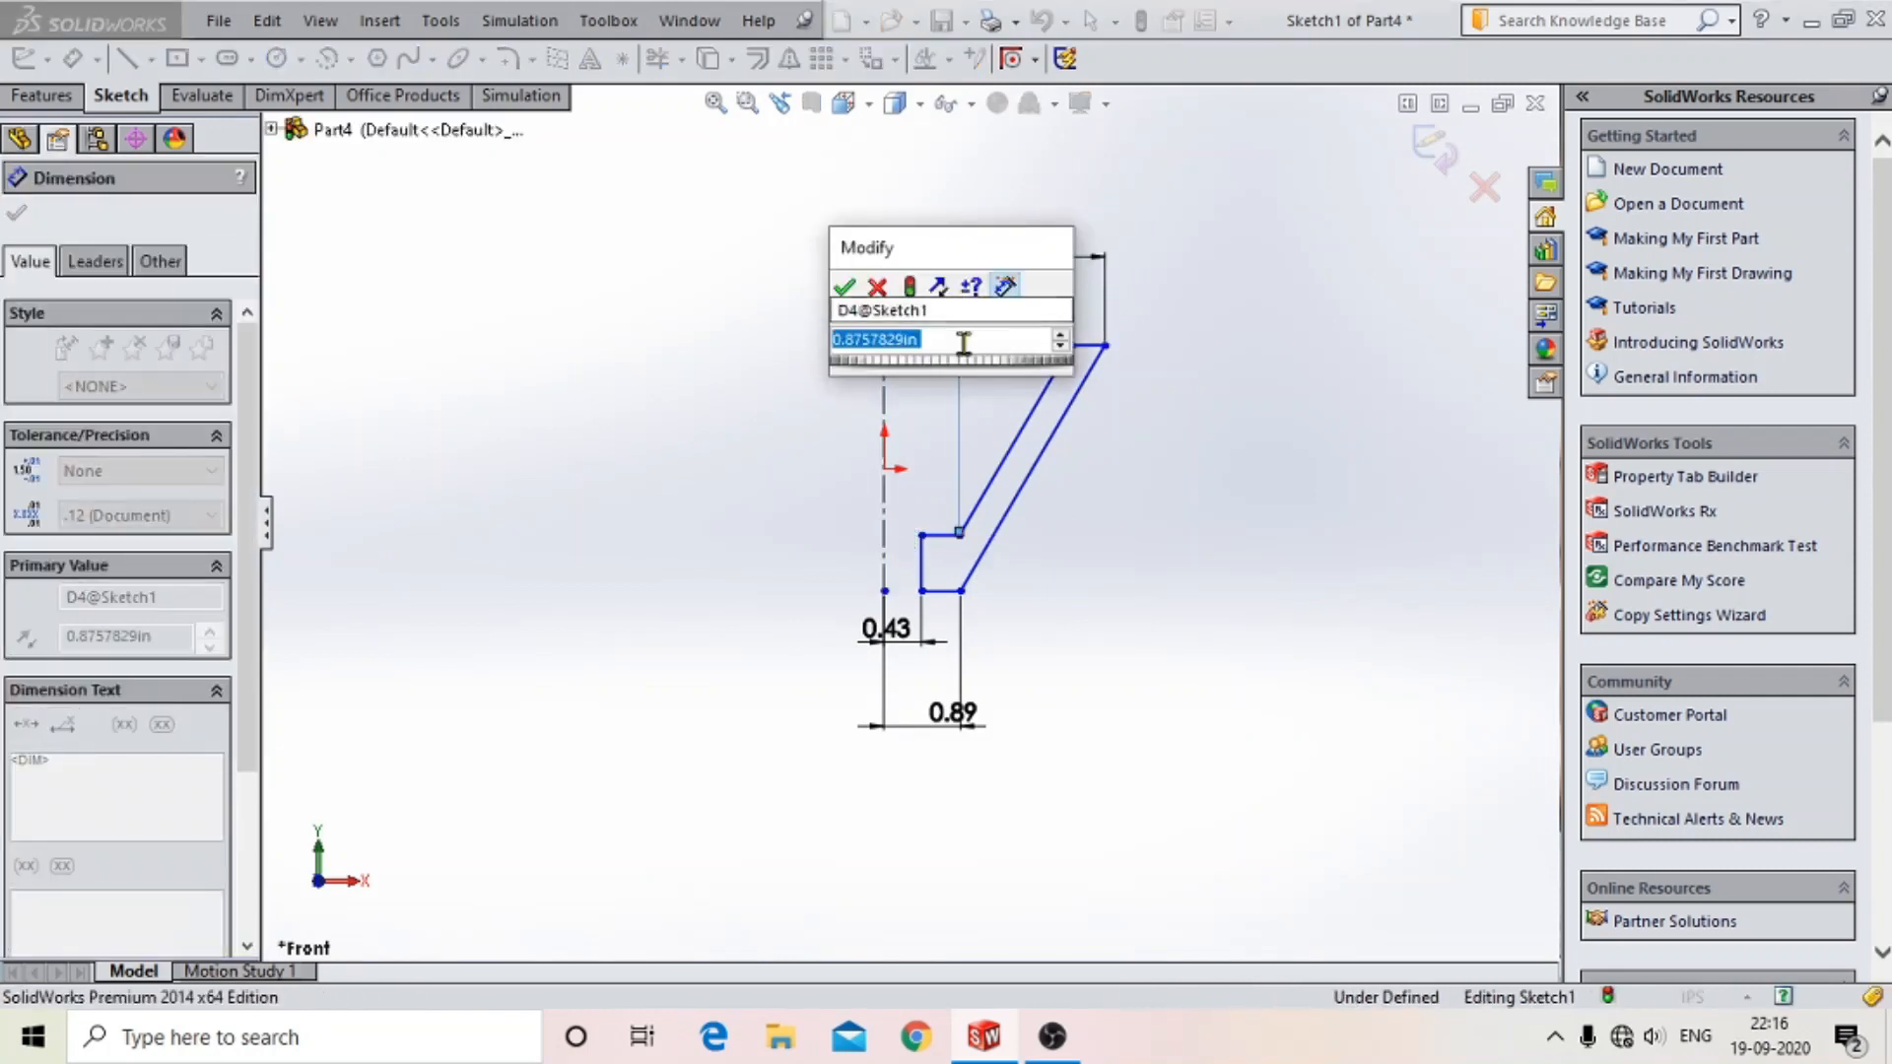
type("19mm")
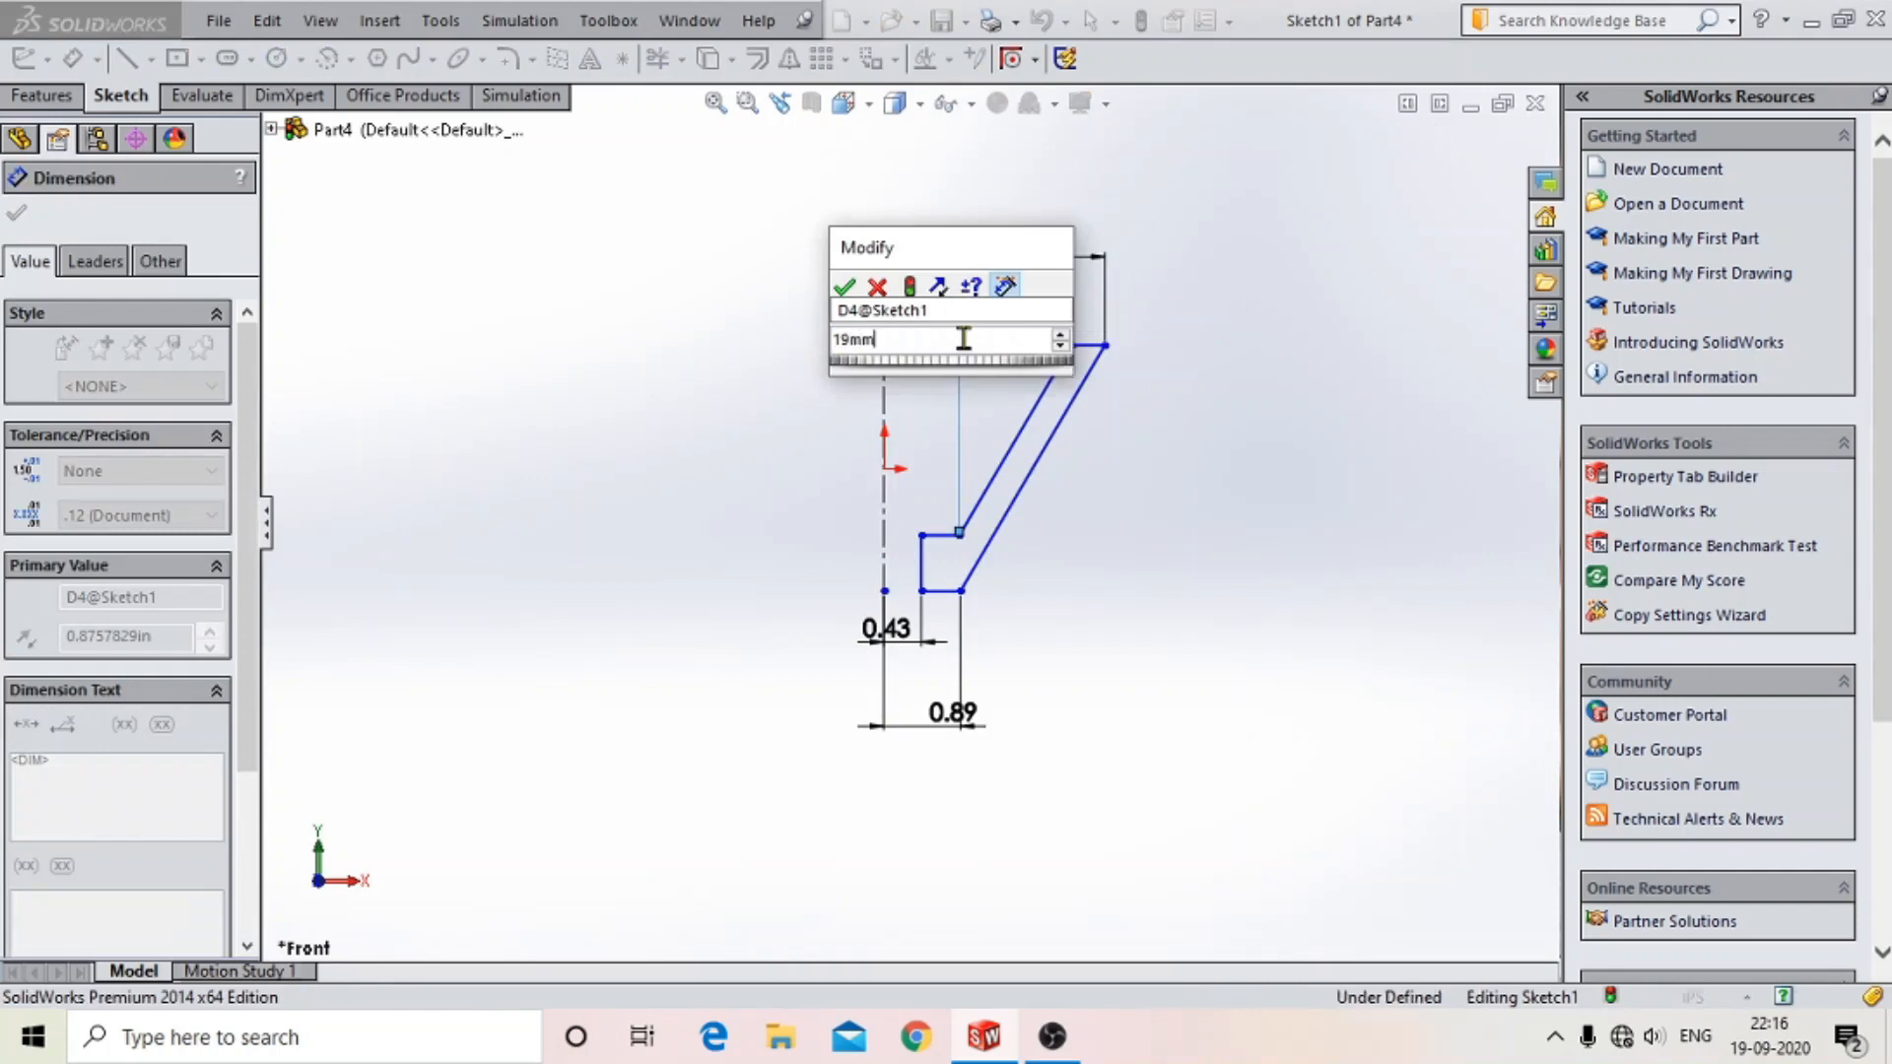
key("Return")
scroll(990, 601, "down", 1)
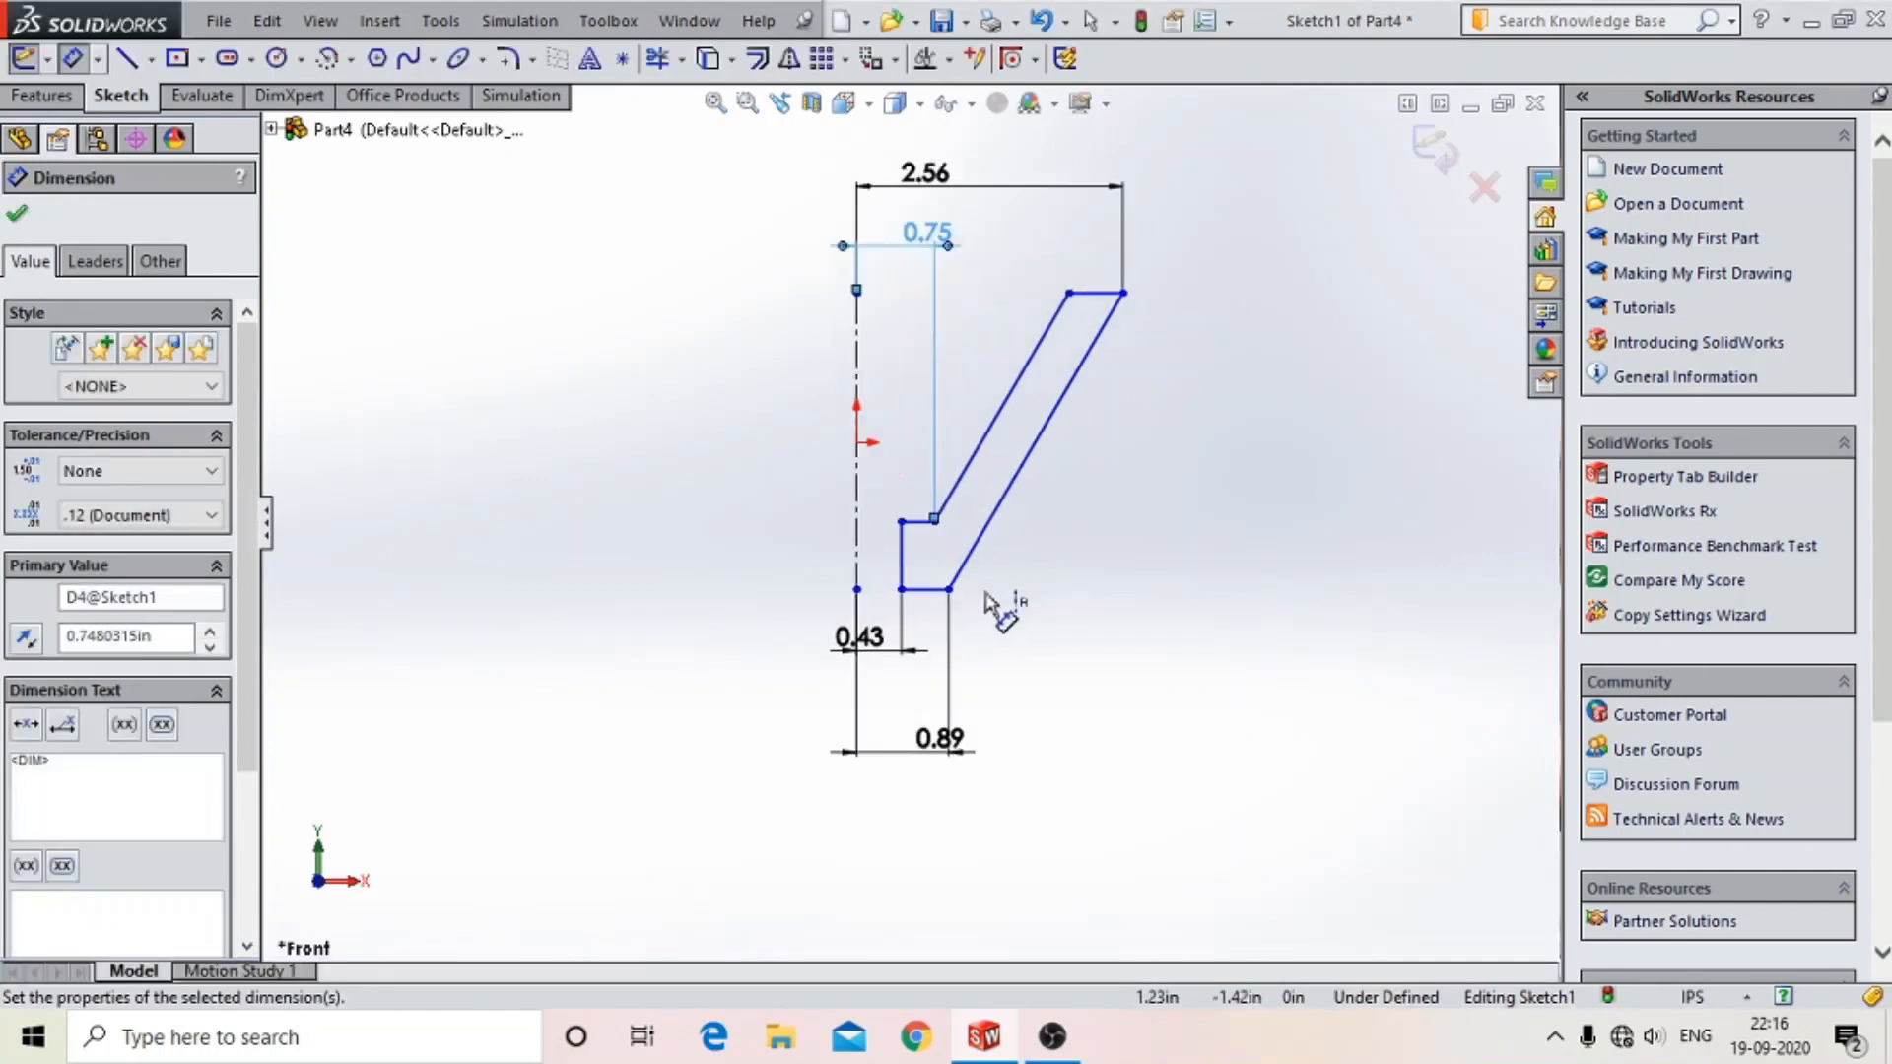
- Try to dimension the short vertical edge, and undo it along with the last value change on the inner slanted line's lower end
left_click(900, 556)
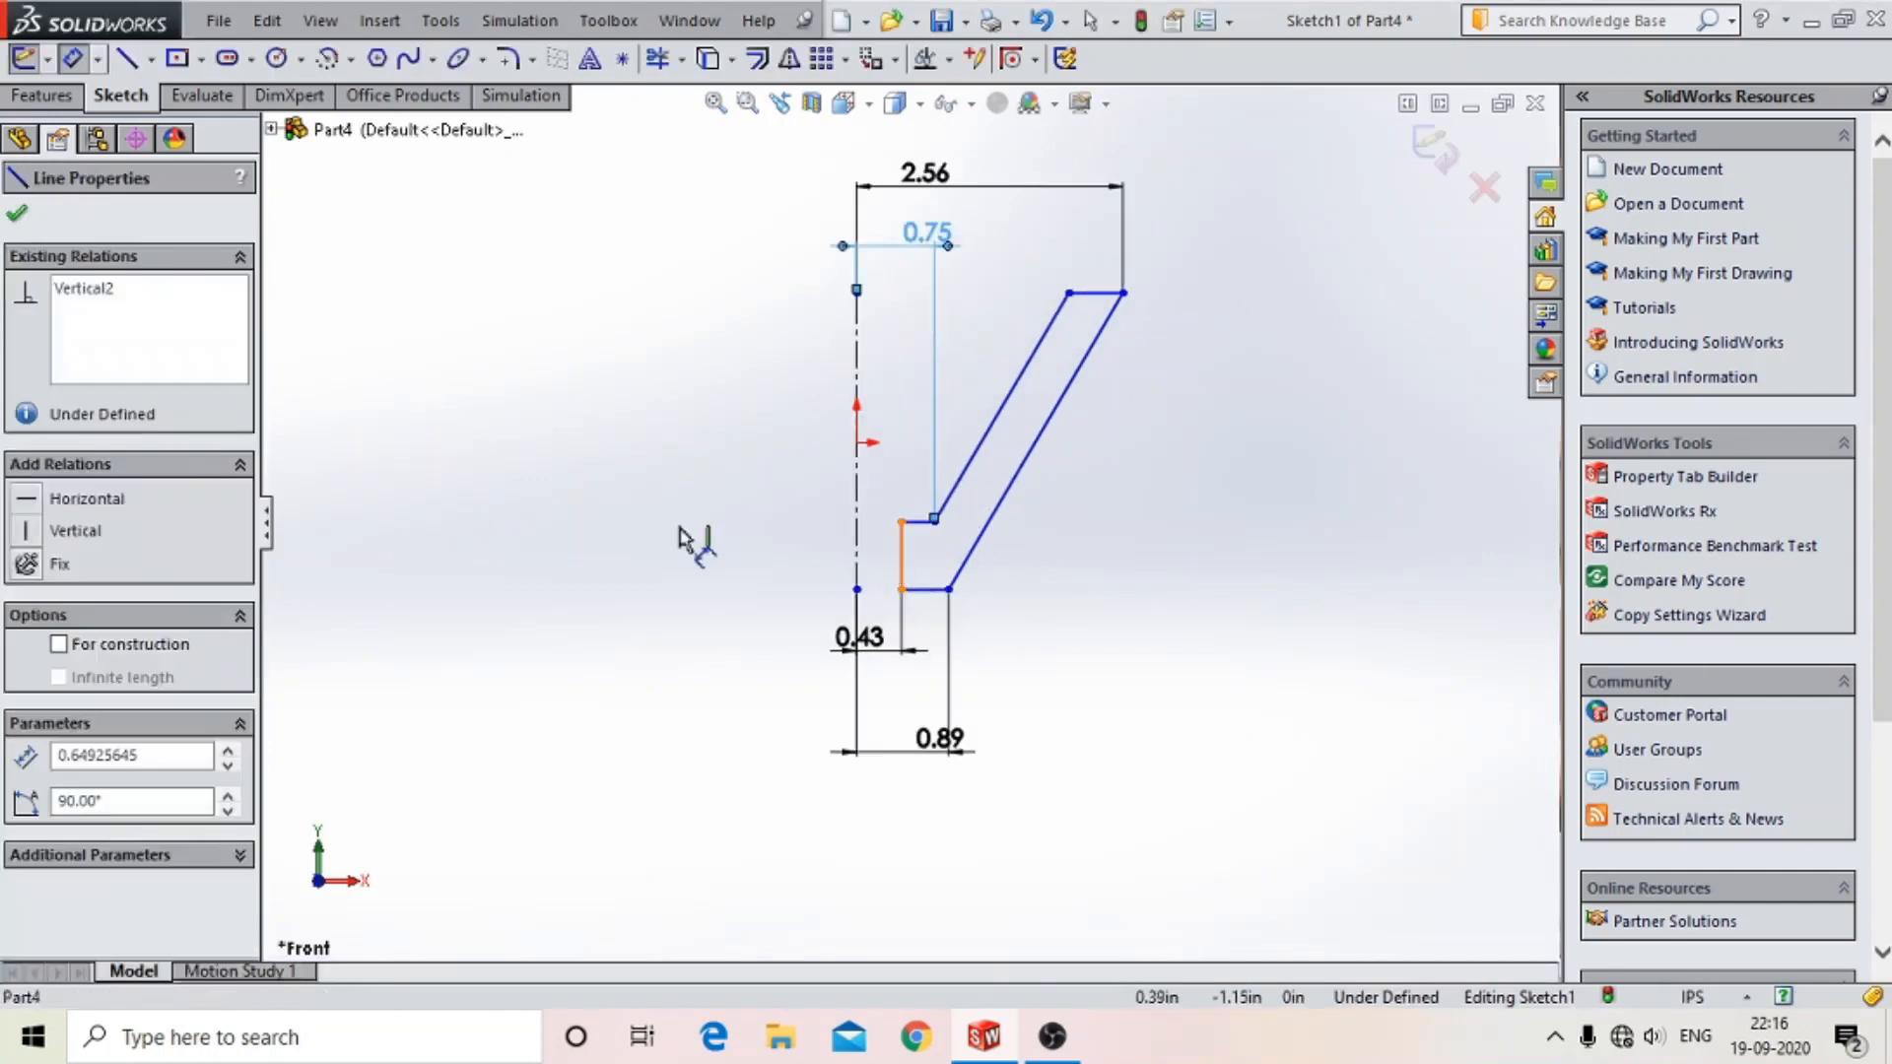
left_click(685, 540)
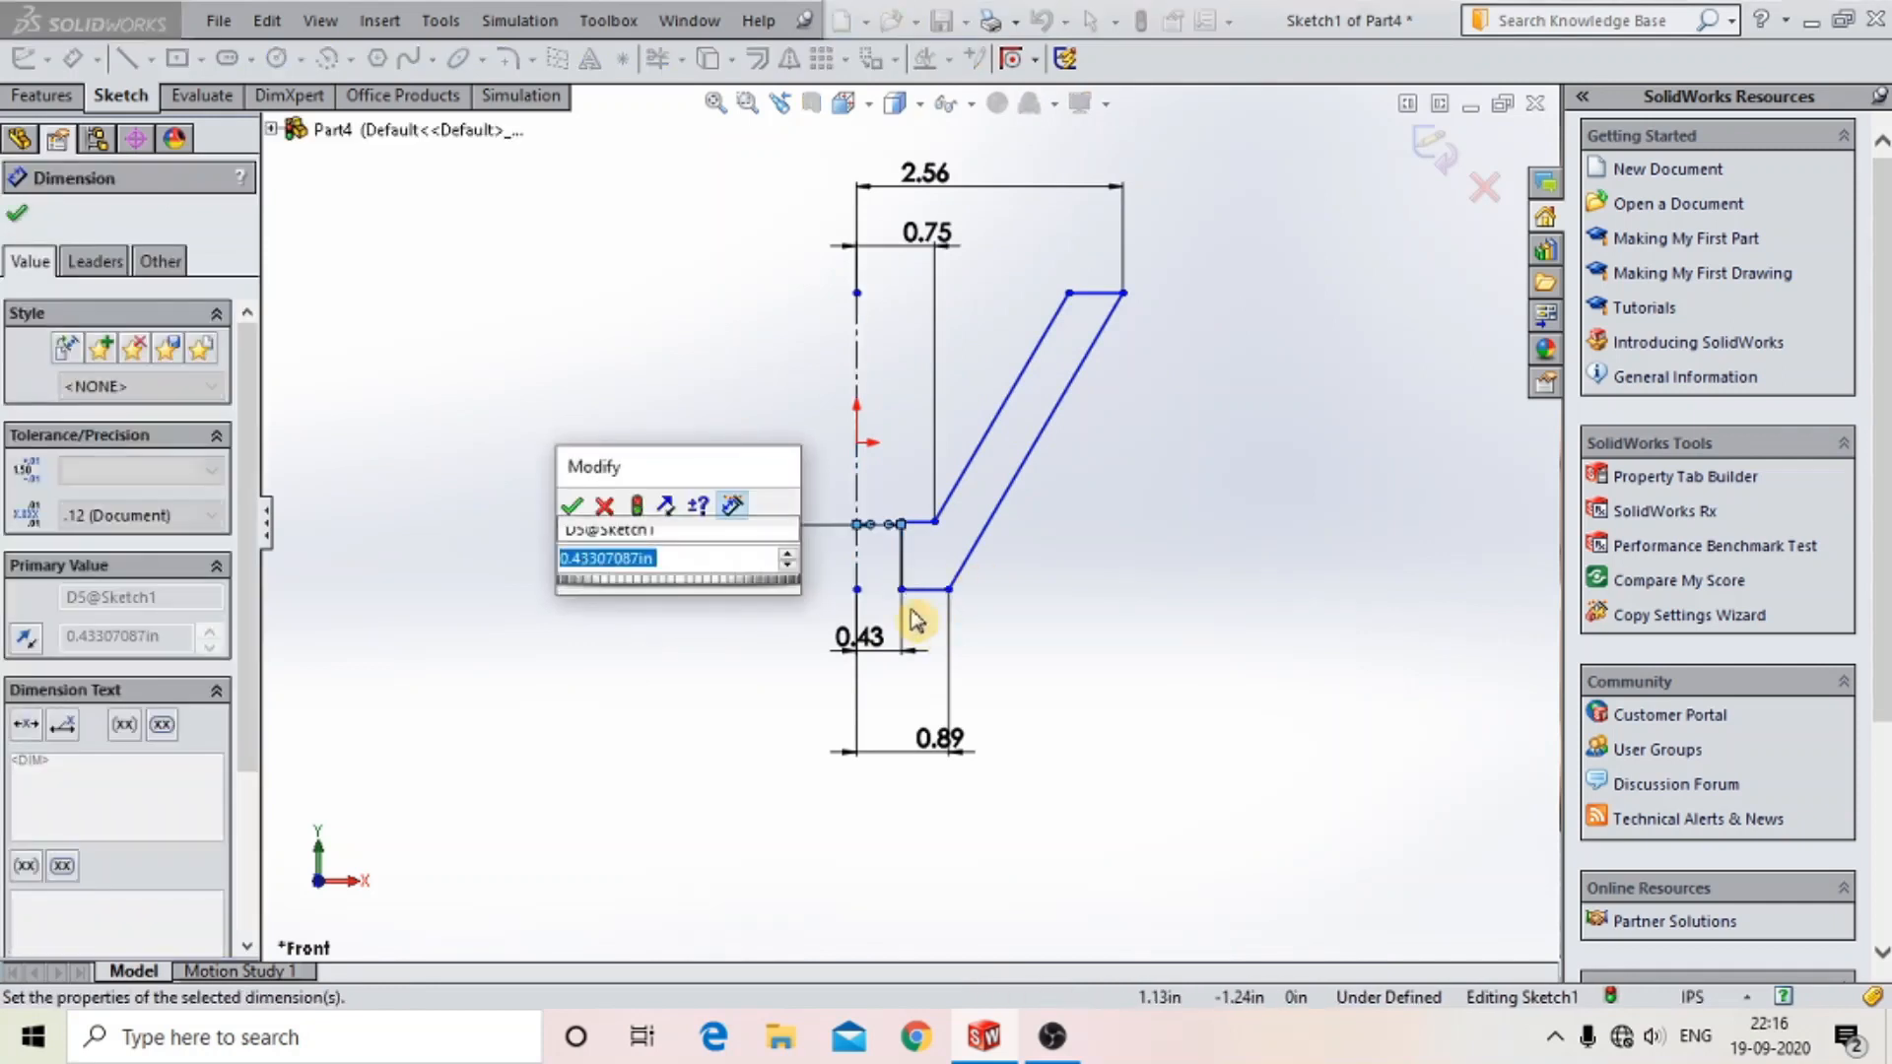
key("Return")
key("Escape")
key("ctrl+z")
key("ctrl+z")
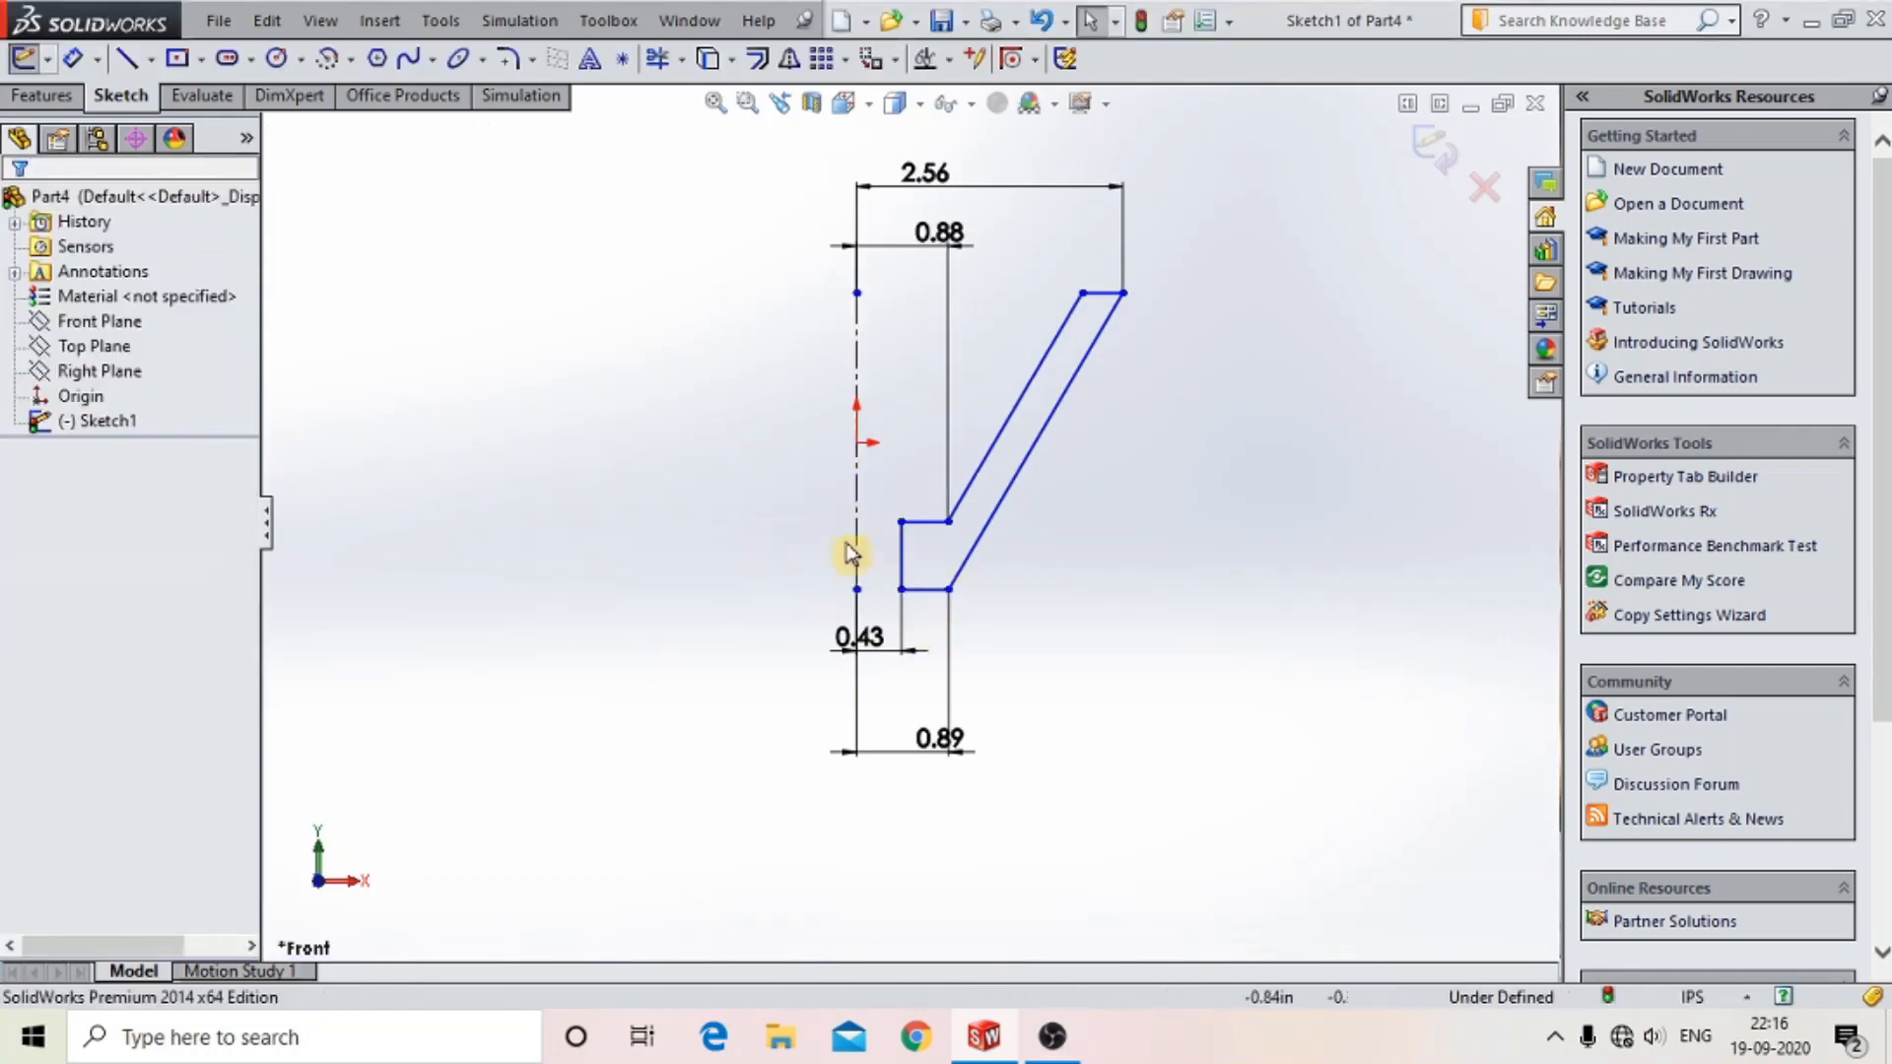
- Dimension the height of the short vertical edge at the profile's base as 12 mm
left_click(72, 58)
left_click(900, 552)
left_click(581, 591)
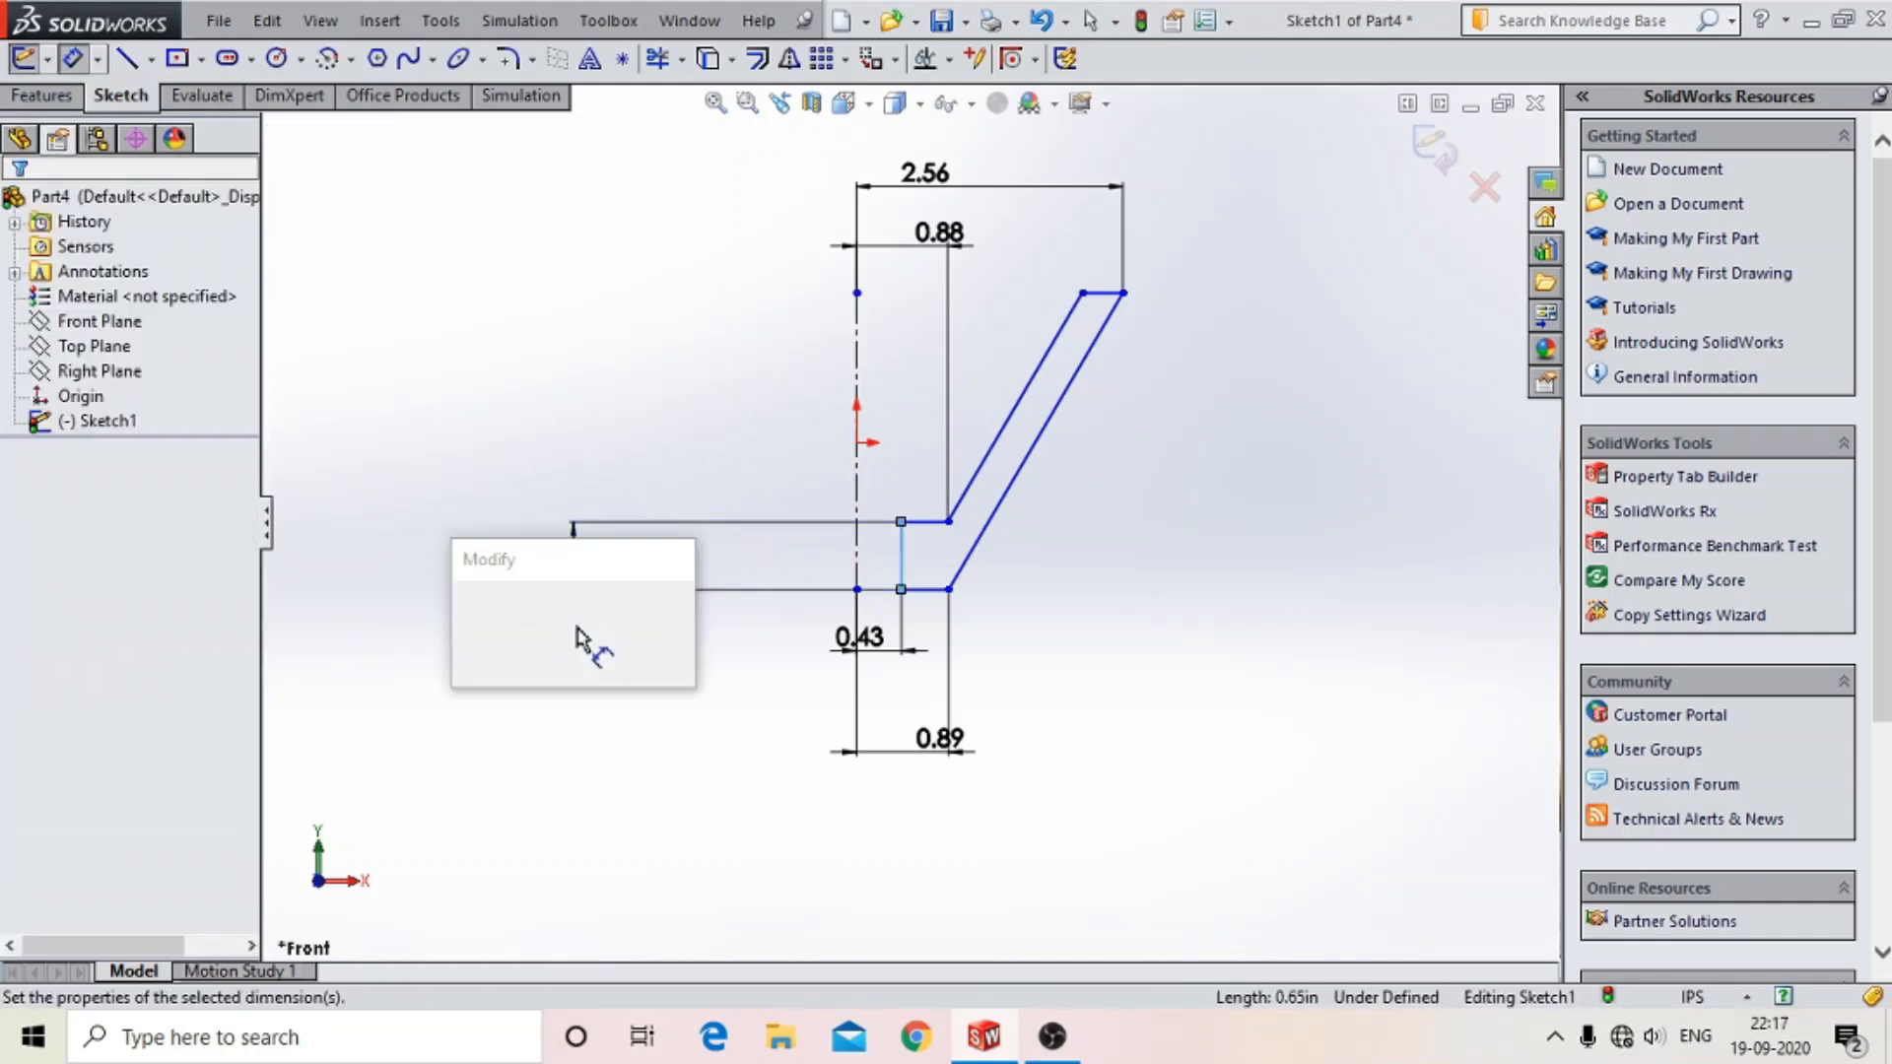
type("12mm")
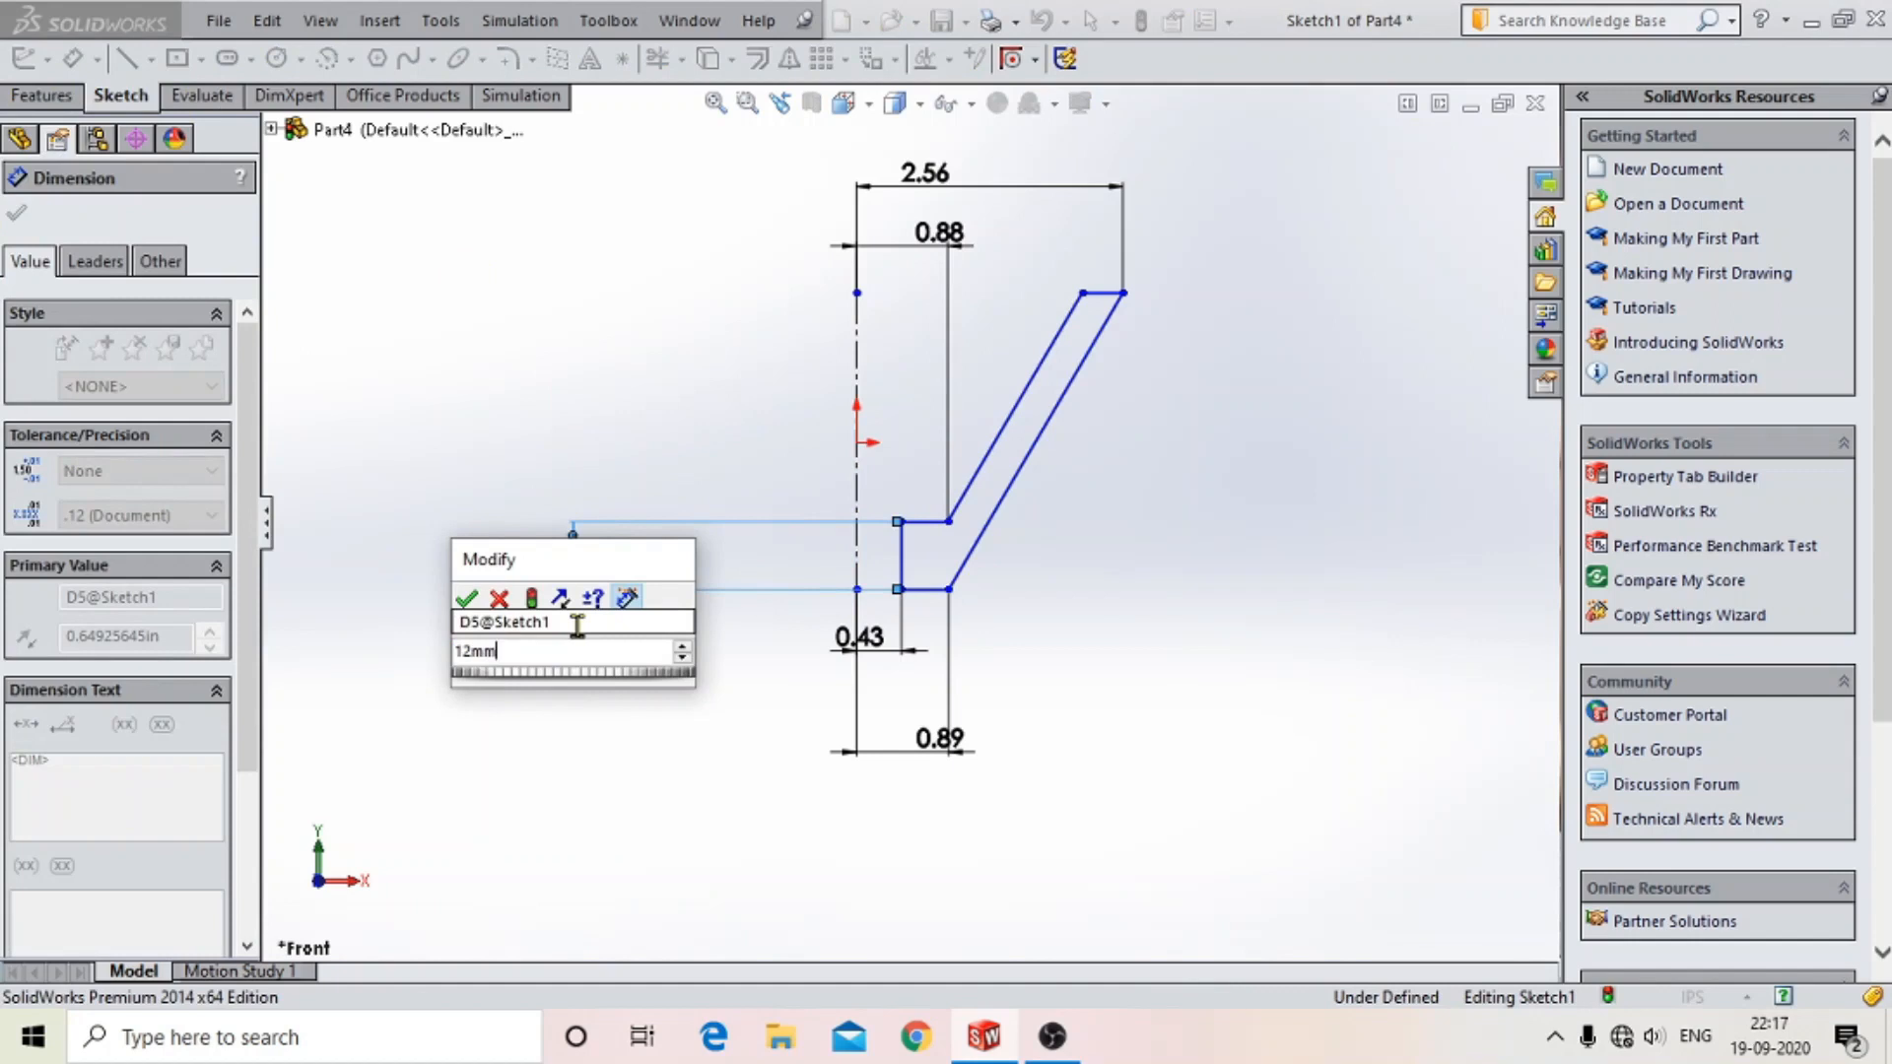
key("Return")
scroll(971, 532, "down", 1)
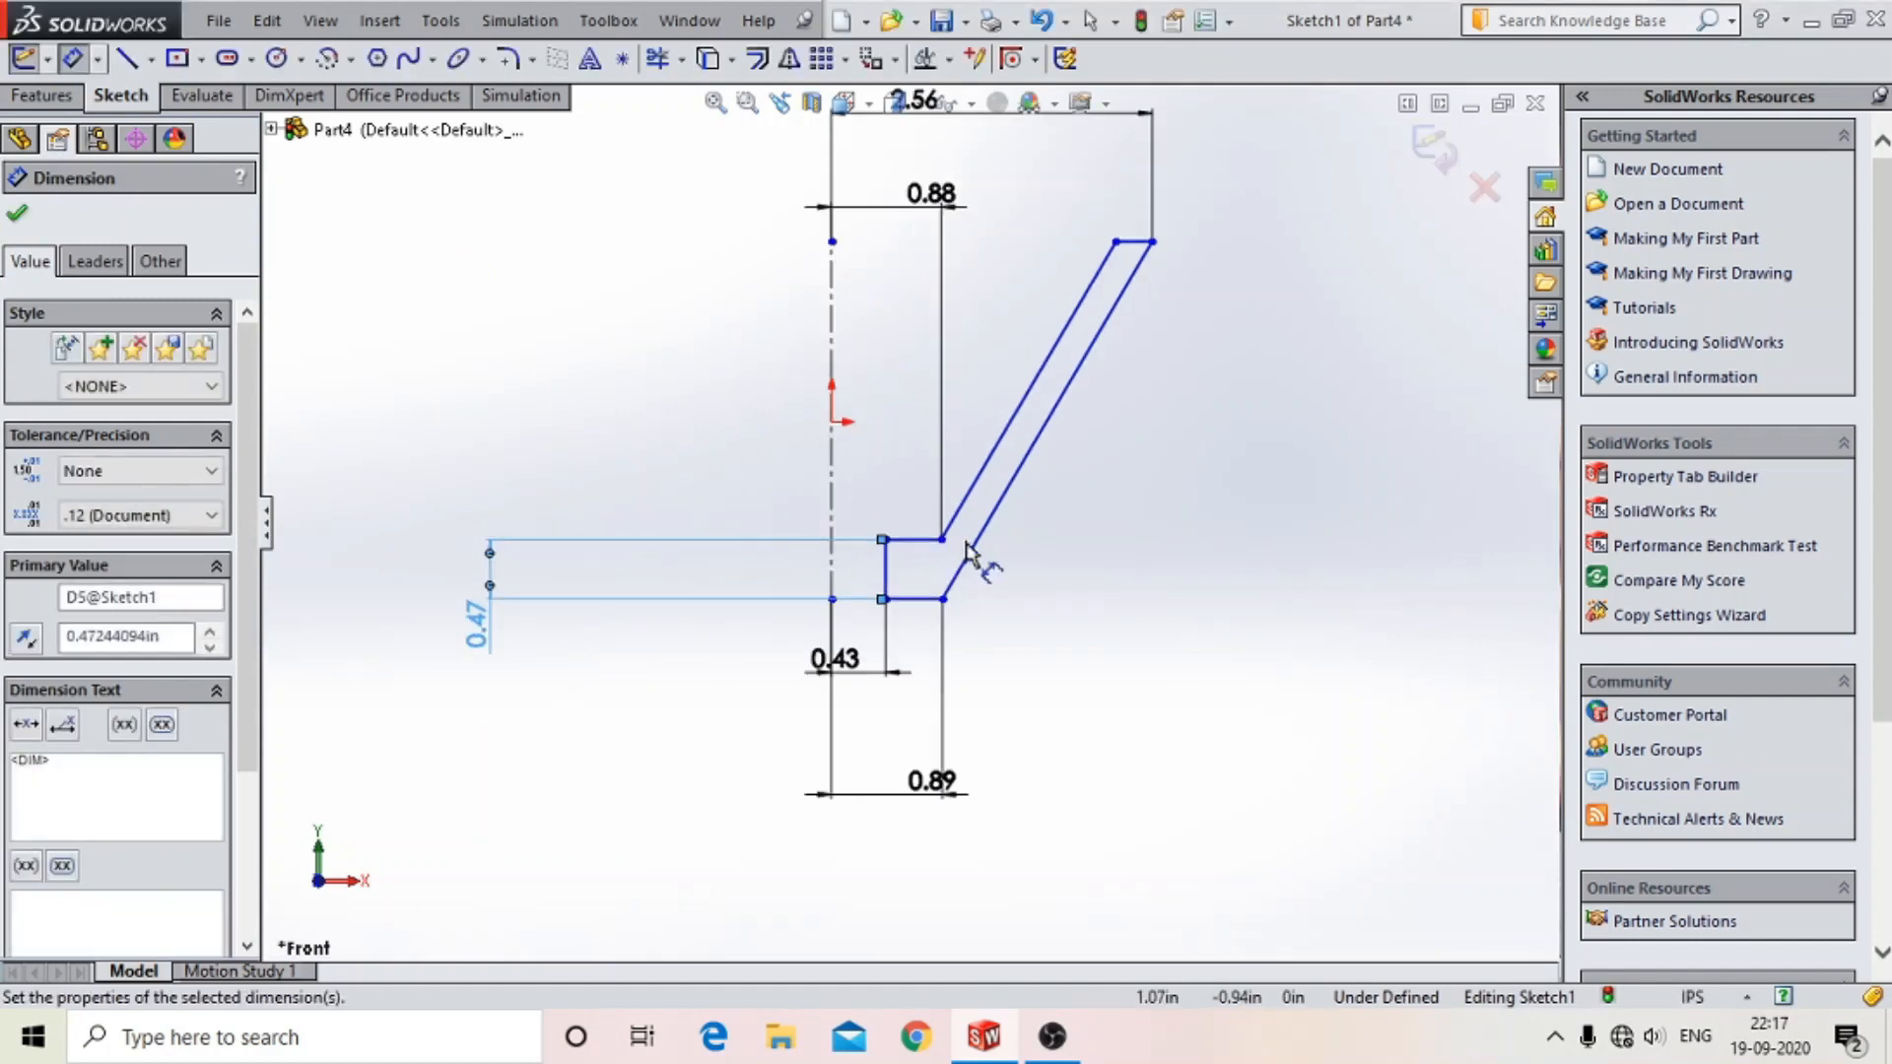
- Dimension the perpendicular spacing between the two parallel slanted lines as 6 mm
scroll(1025, 424, "up", 2)
left_click(1003, 421)
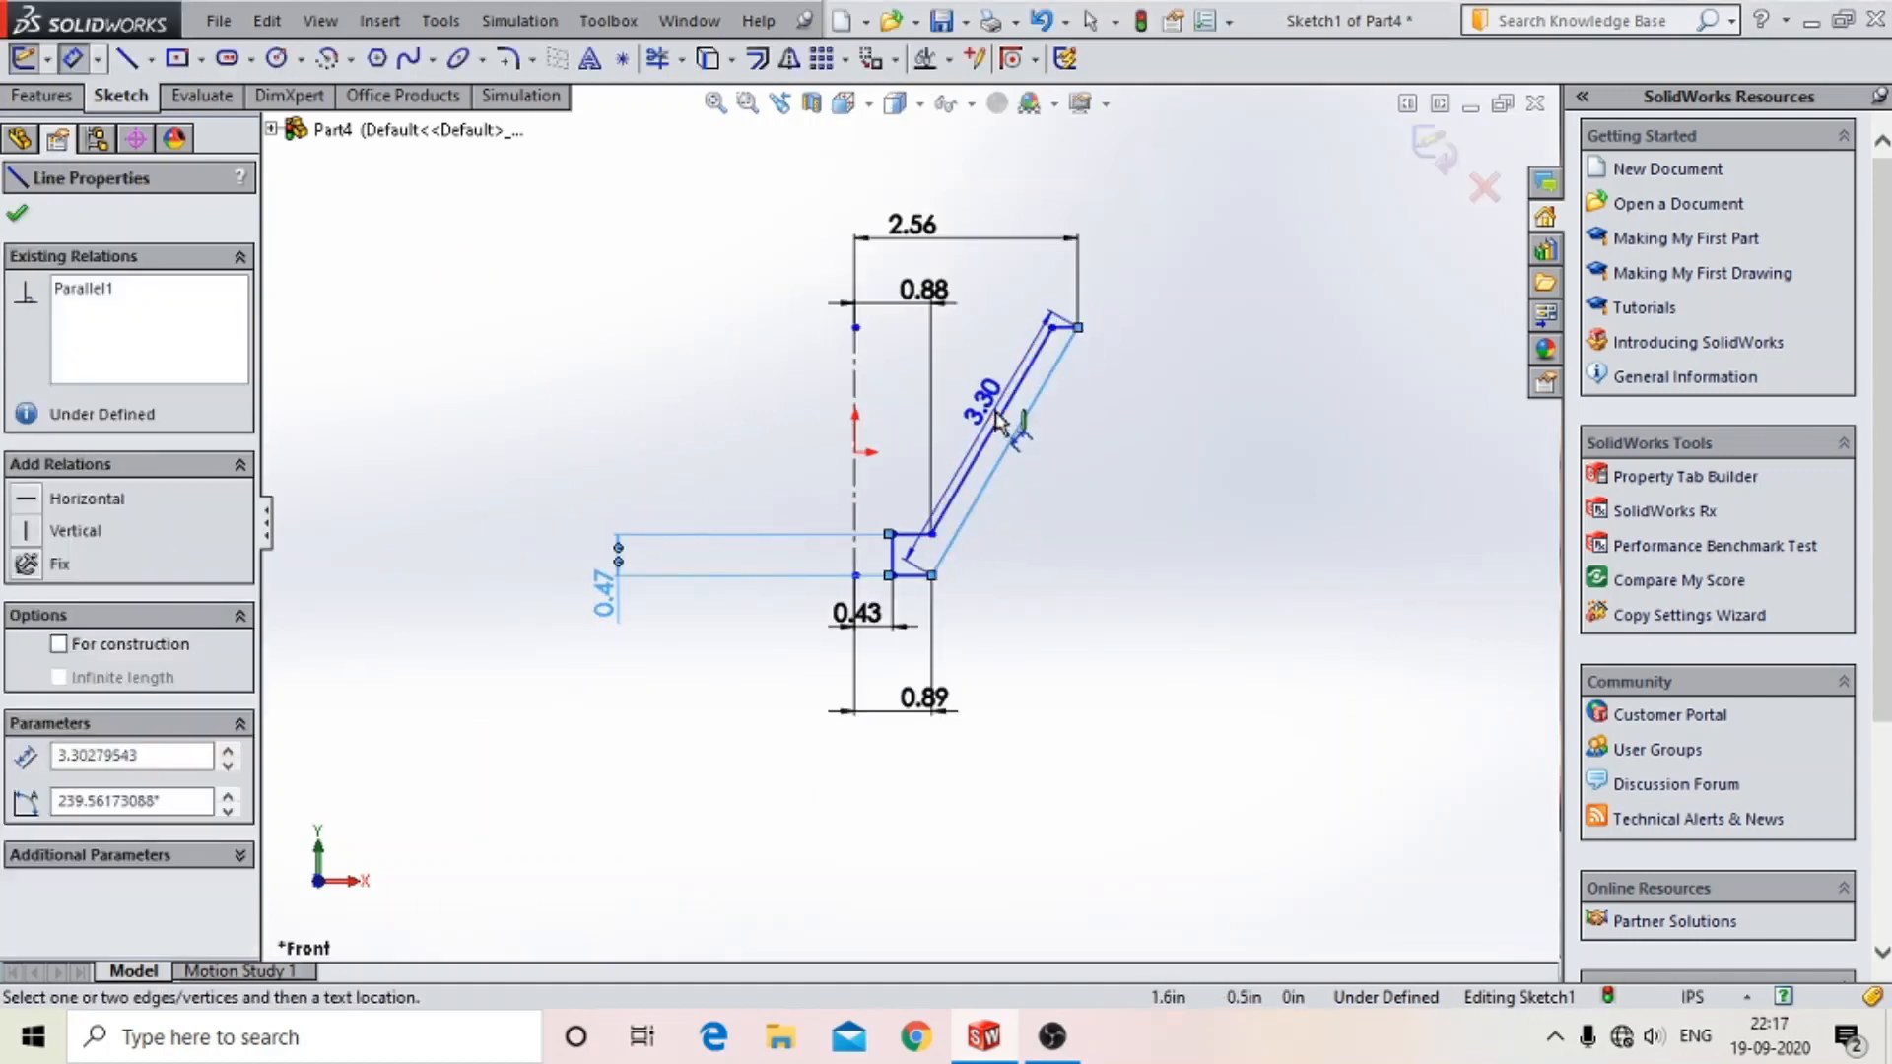
left_click(1028, 422)
left_click(1196, 231)
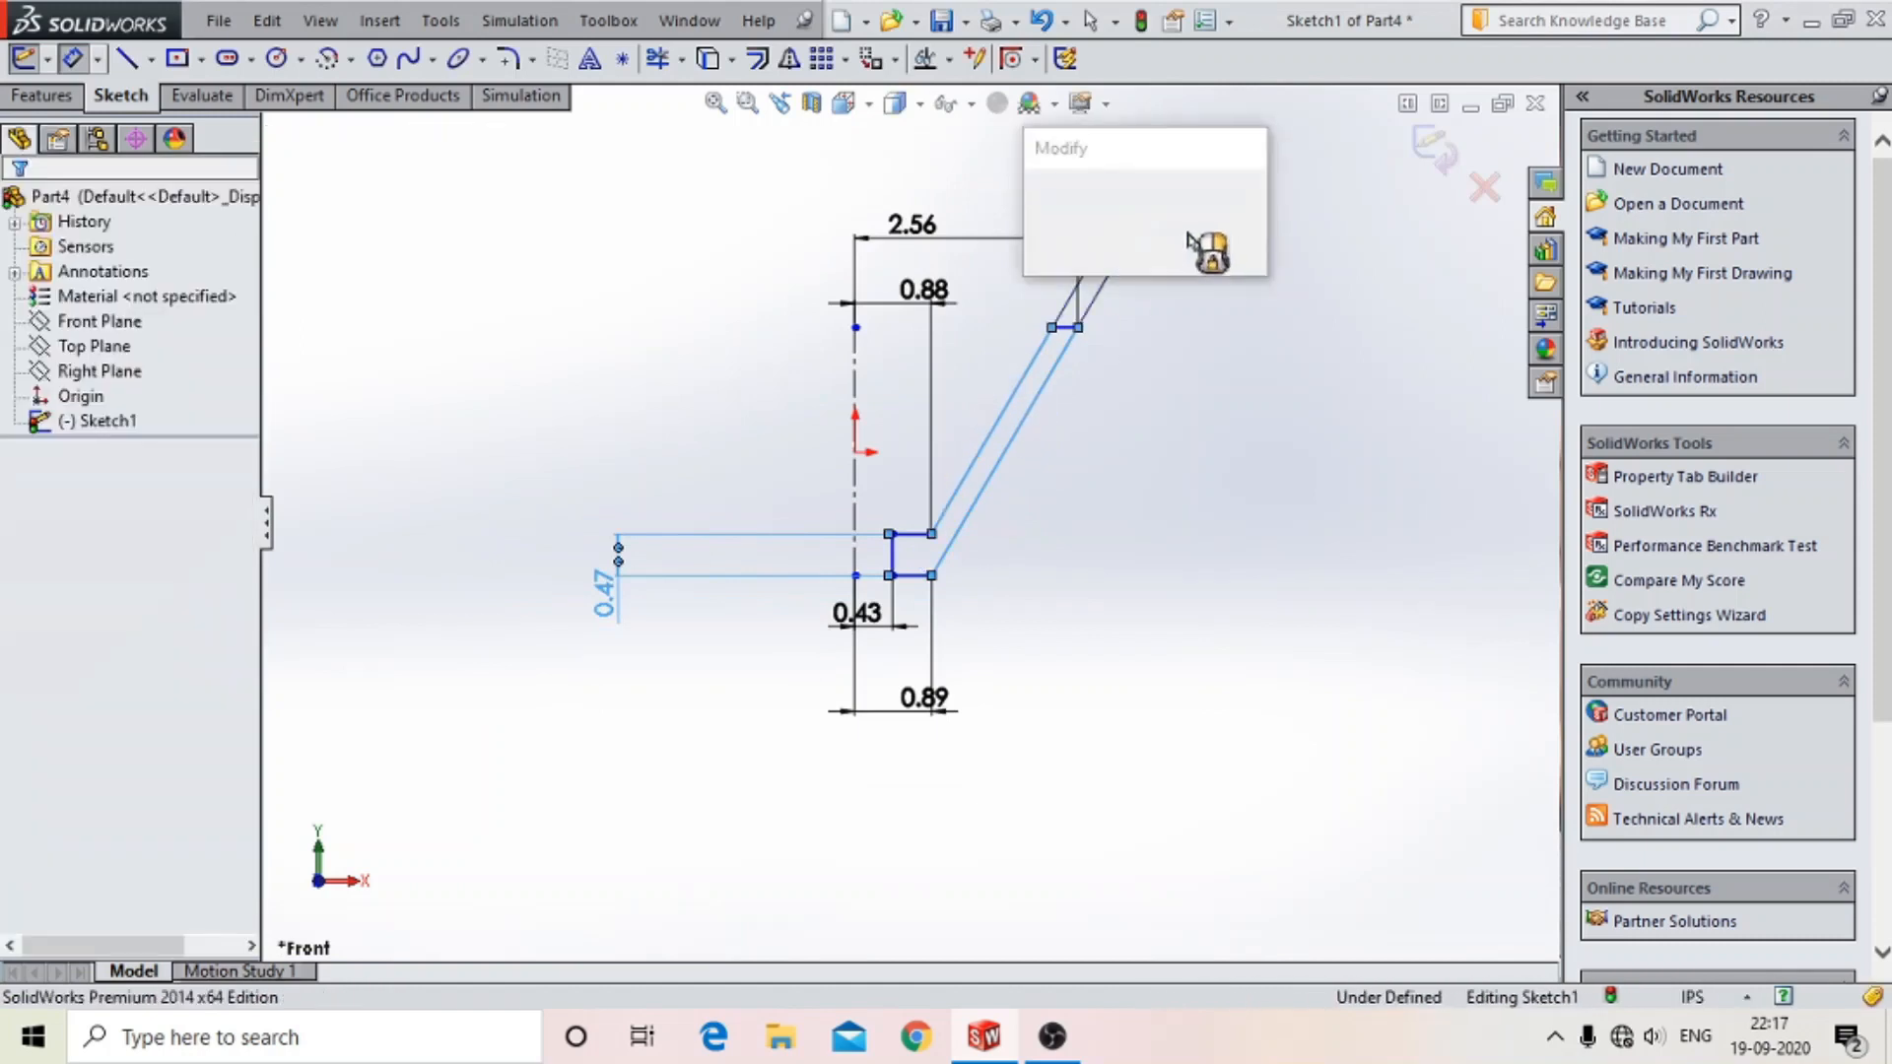
type("6mm")
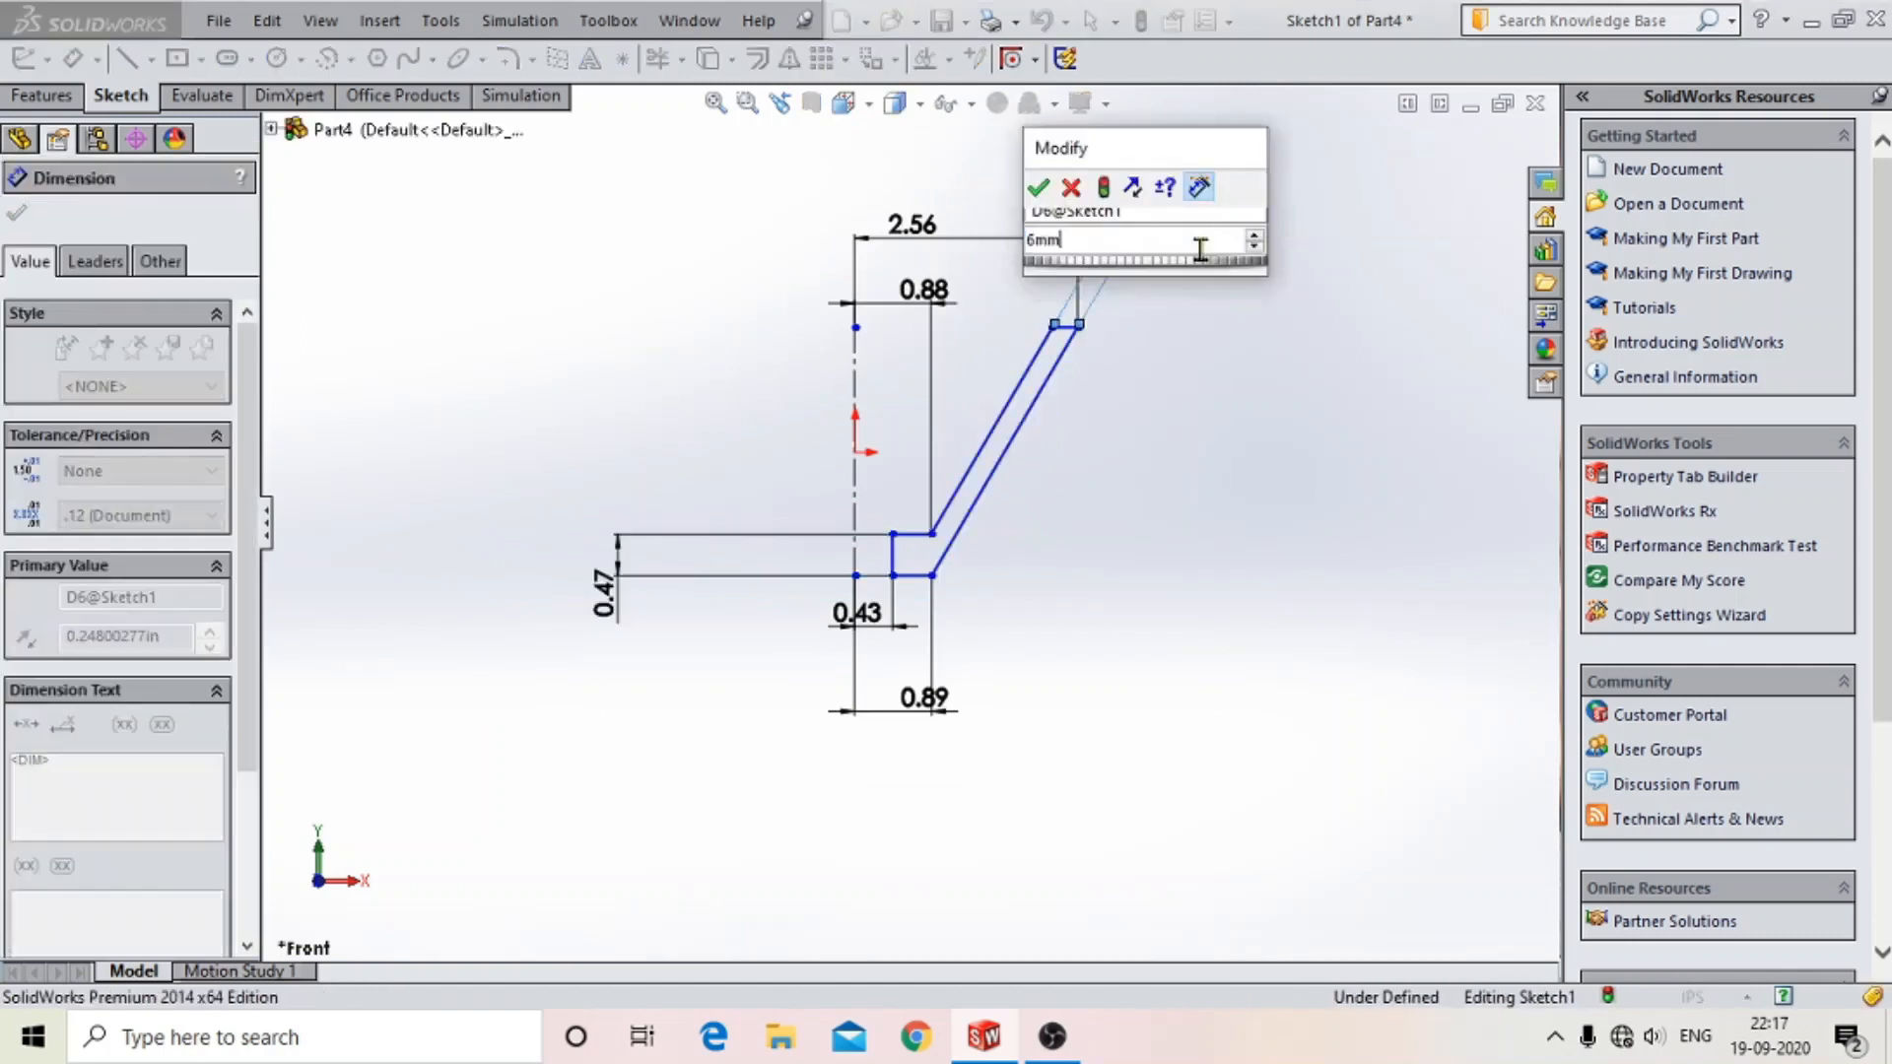
key("Return")
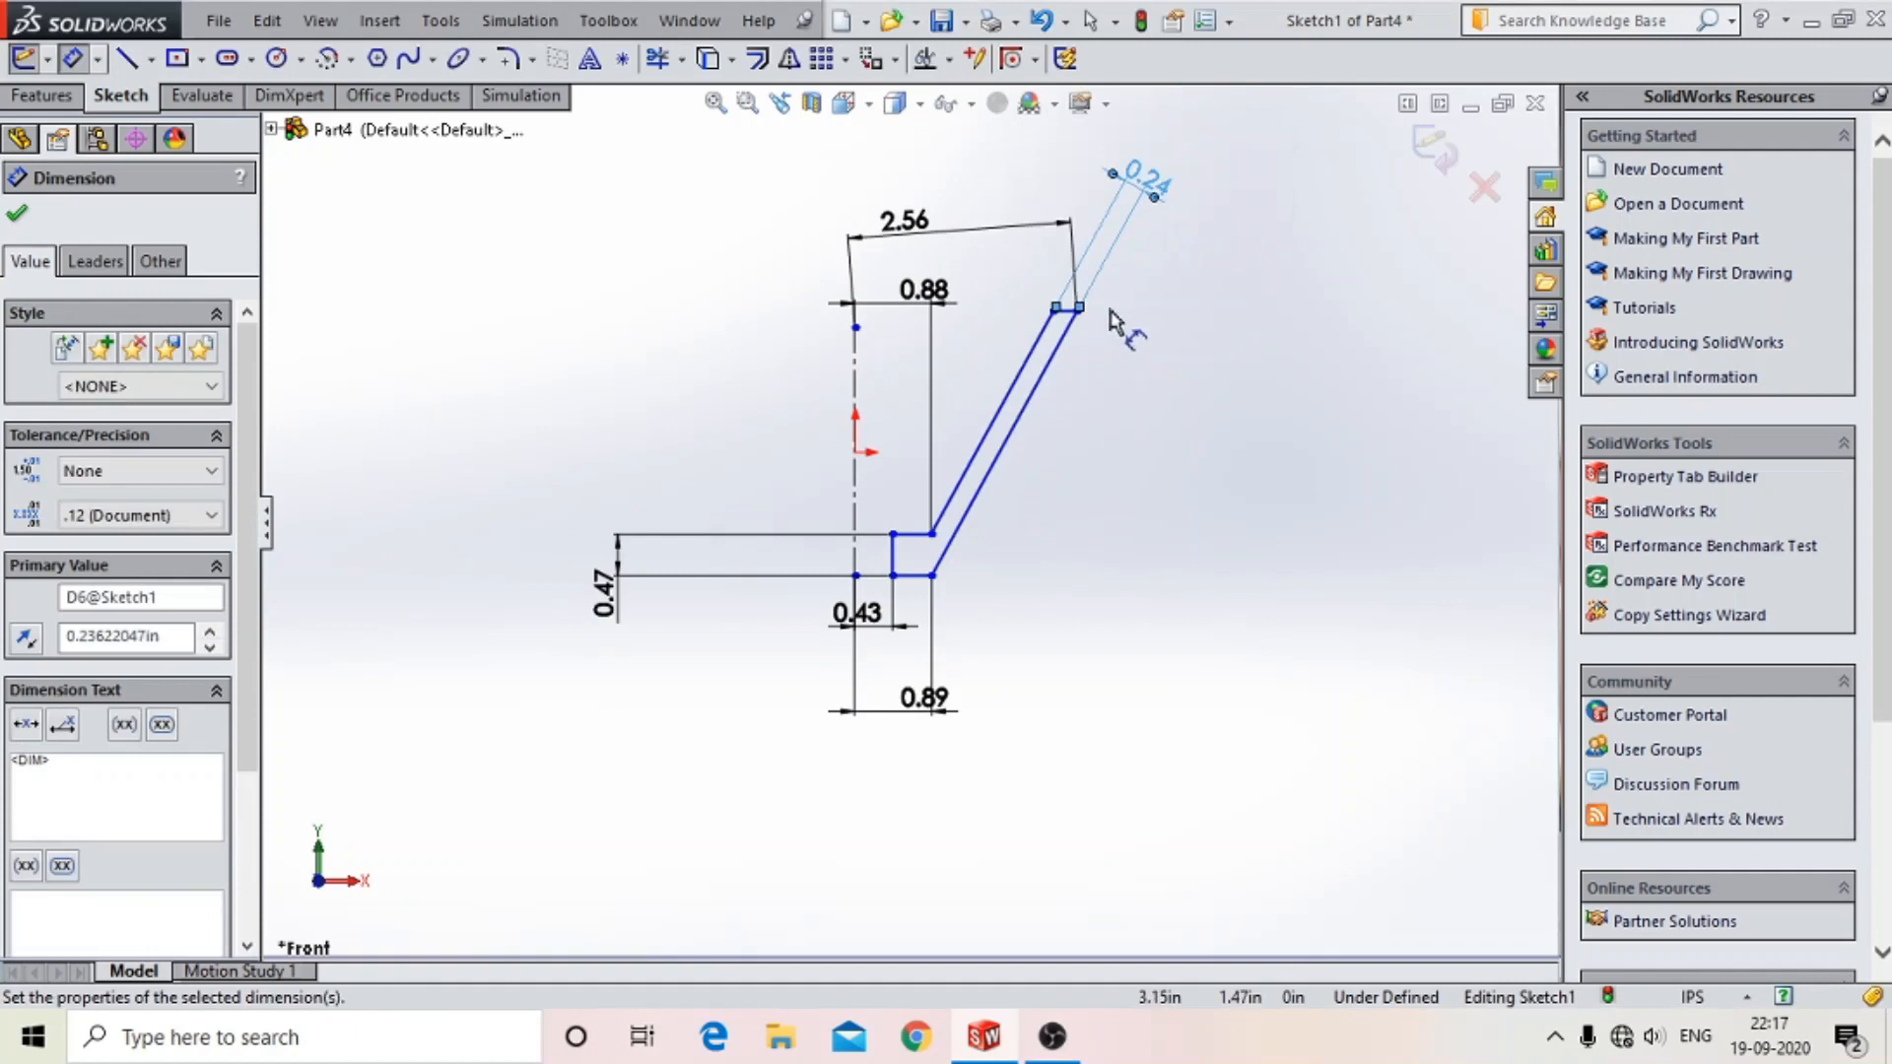
- Add a second spacing dimension between the two slanted lines near their lower ends, keeping it as a driven dimension
scroll(1059, 365, "down", 3)
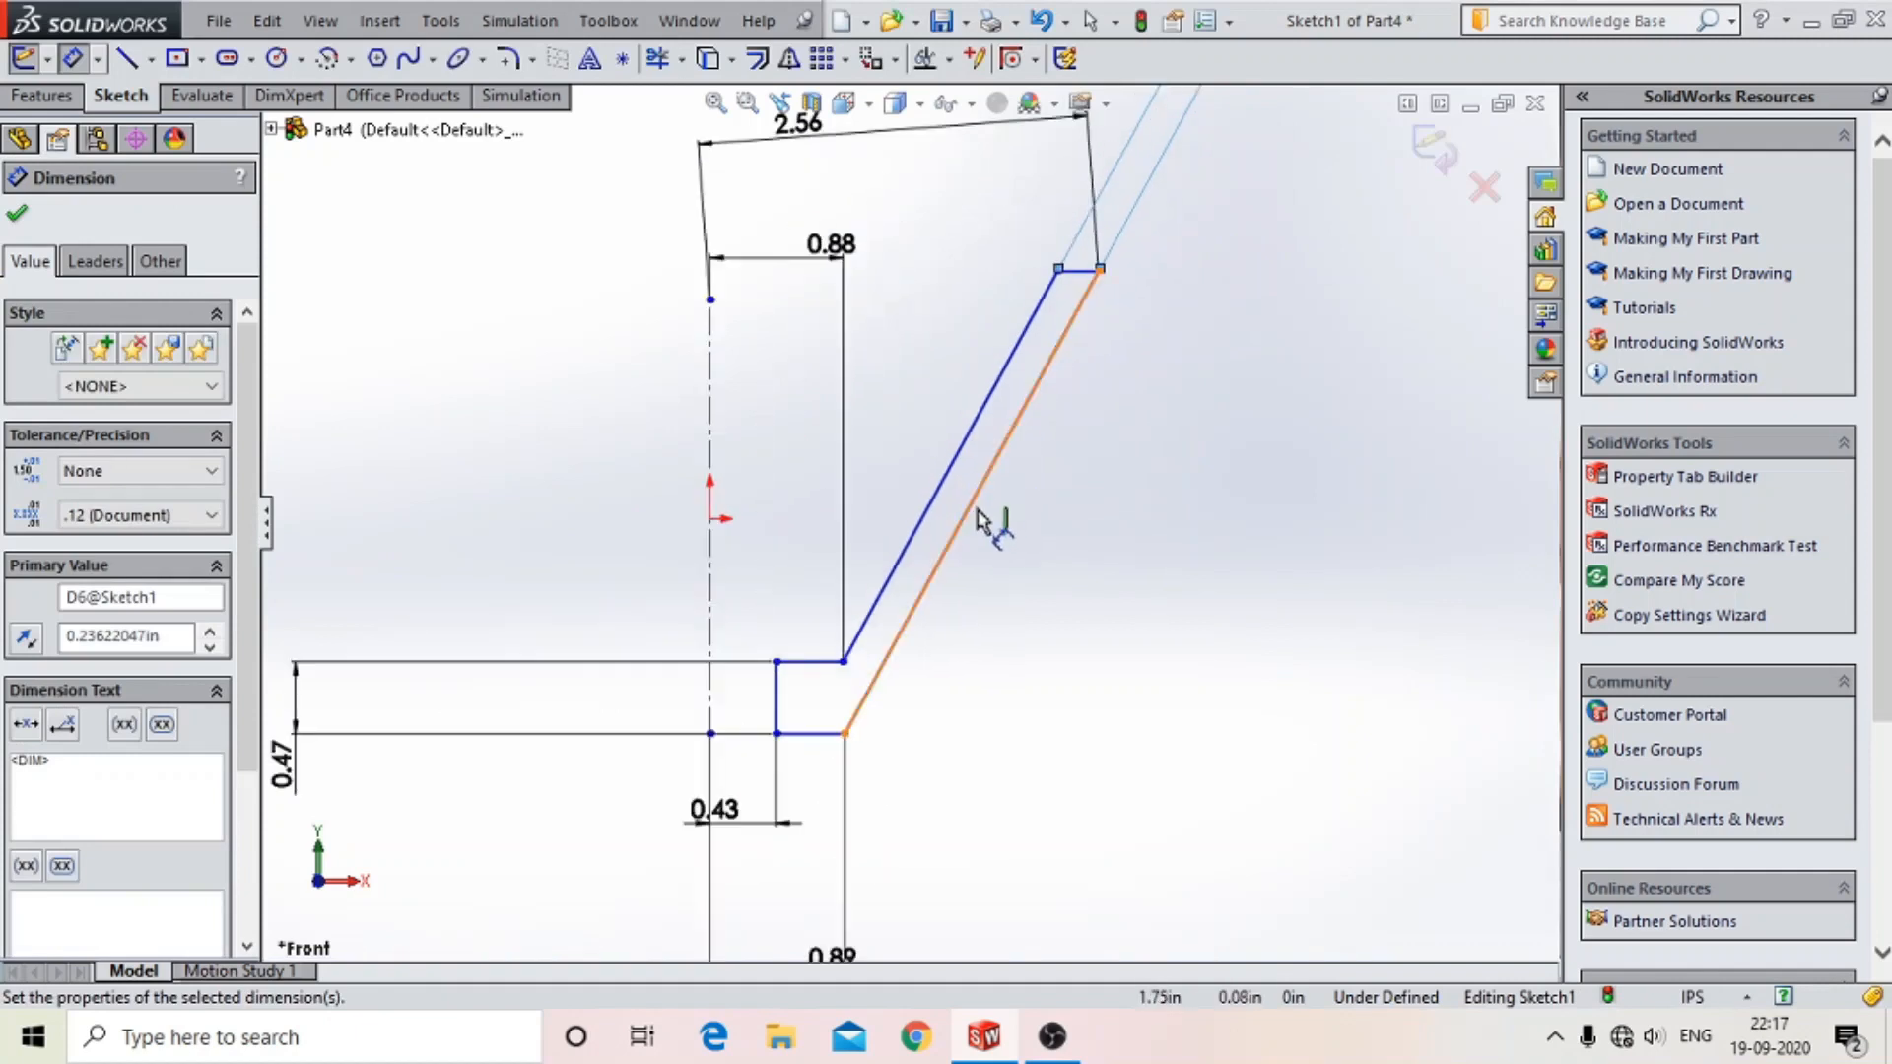
left_click(917, 613)
left_click(875, 604)
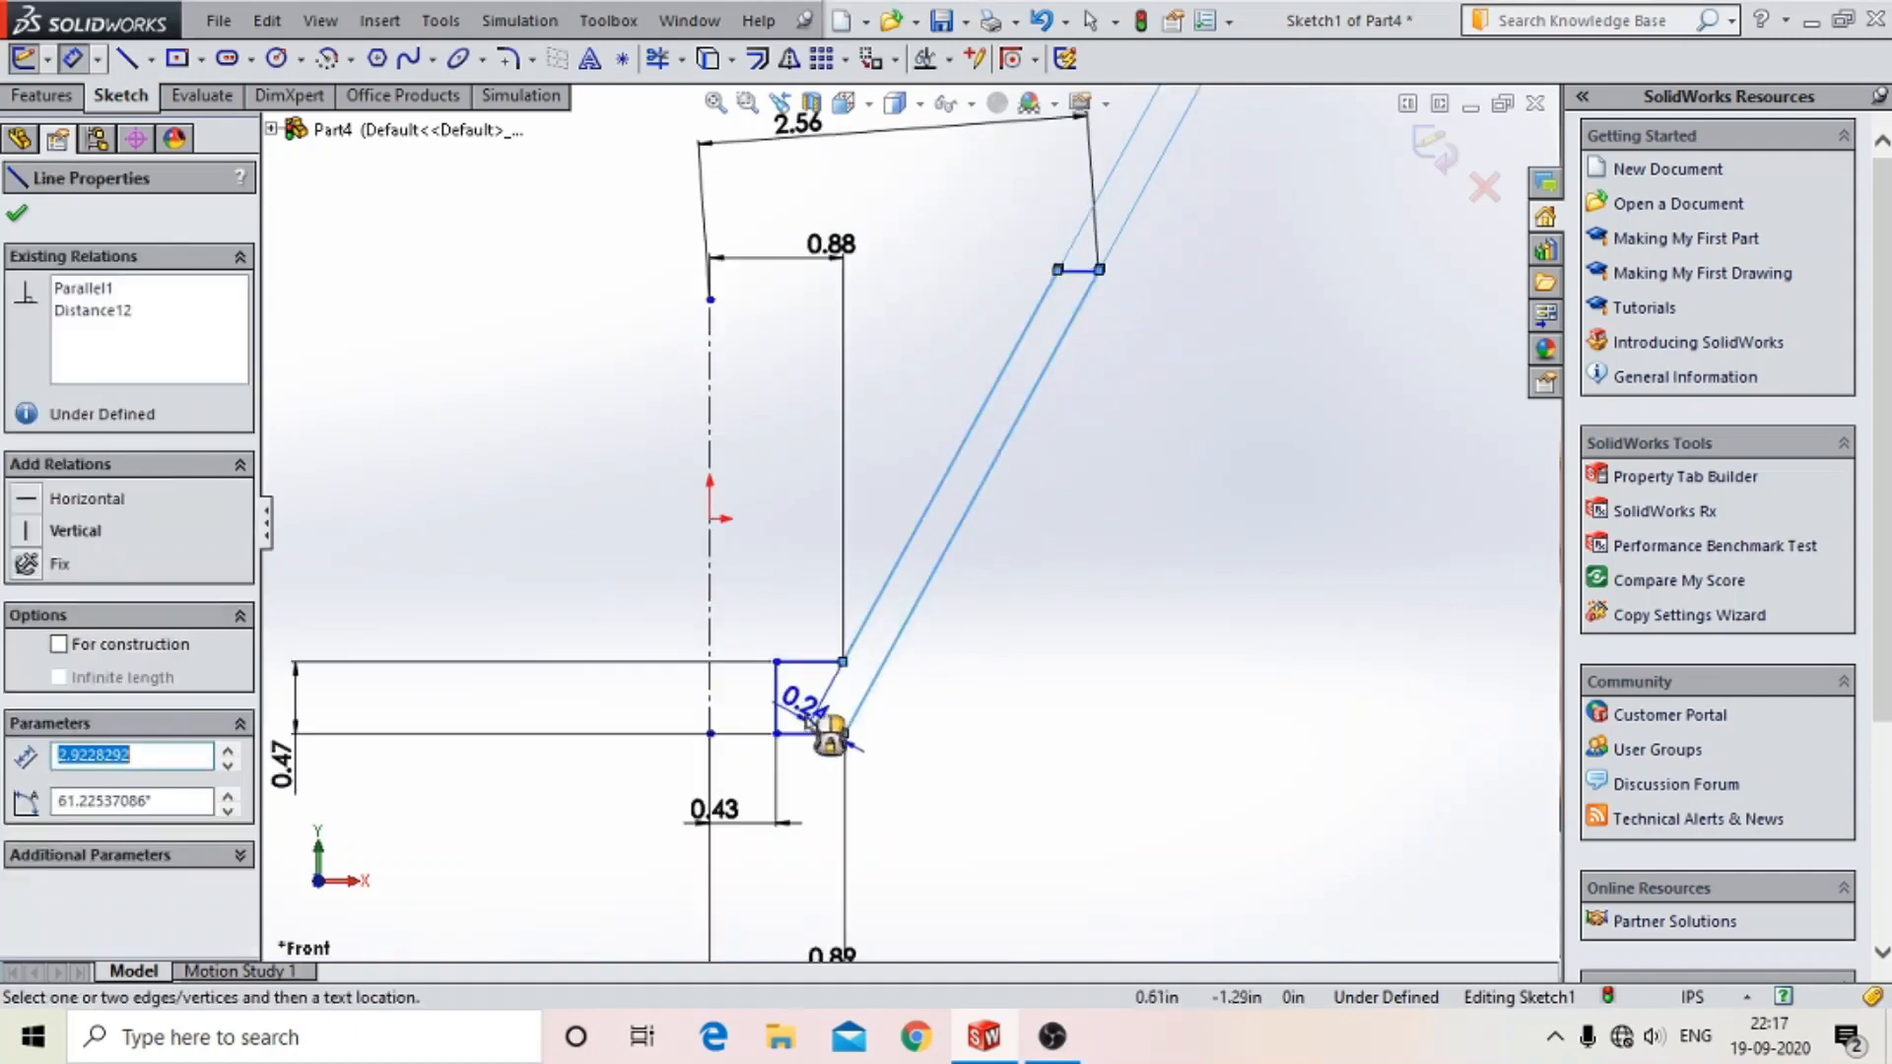
left_click(823, 686)
scroll(1027, 613, "up", 3)
scroll(941, 571, "down", 2)
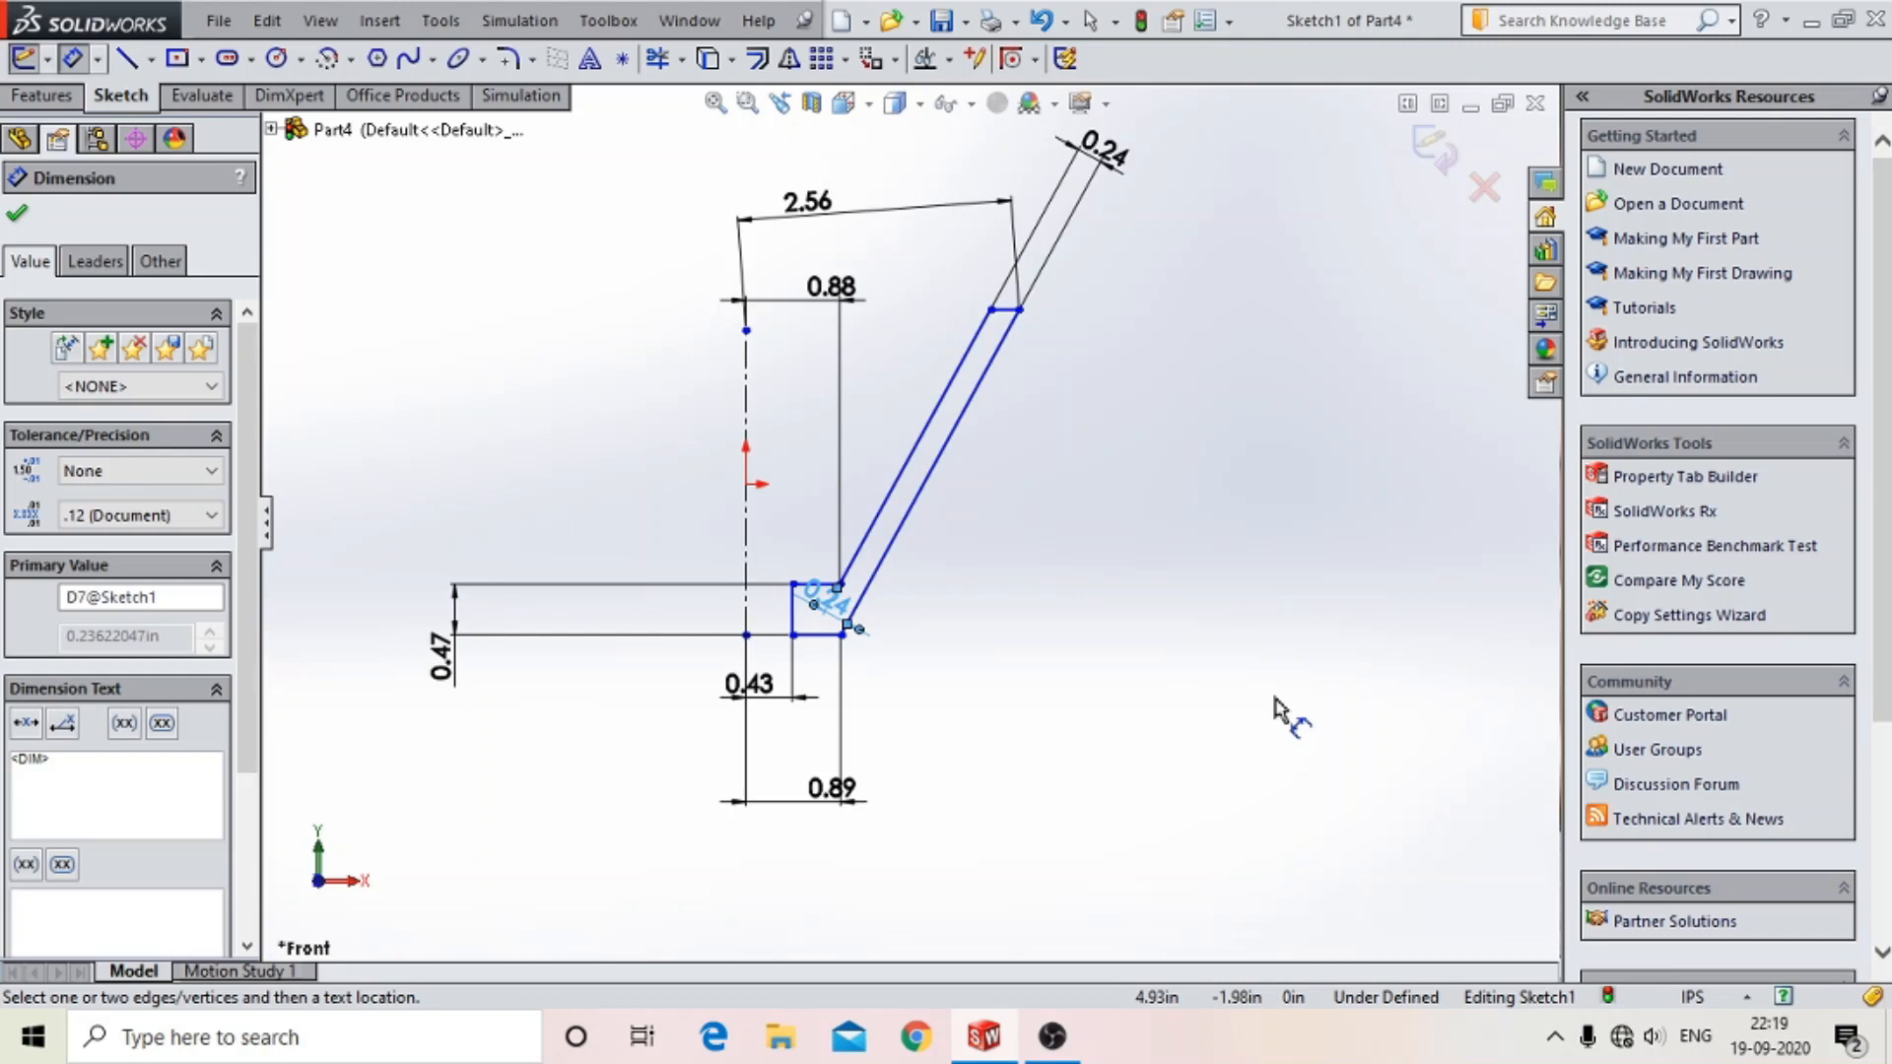
- Dimension the vertical height from the base line to the profile's upper outer corner as 42 mm
scroll(855, 635, "down", 2)
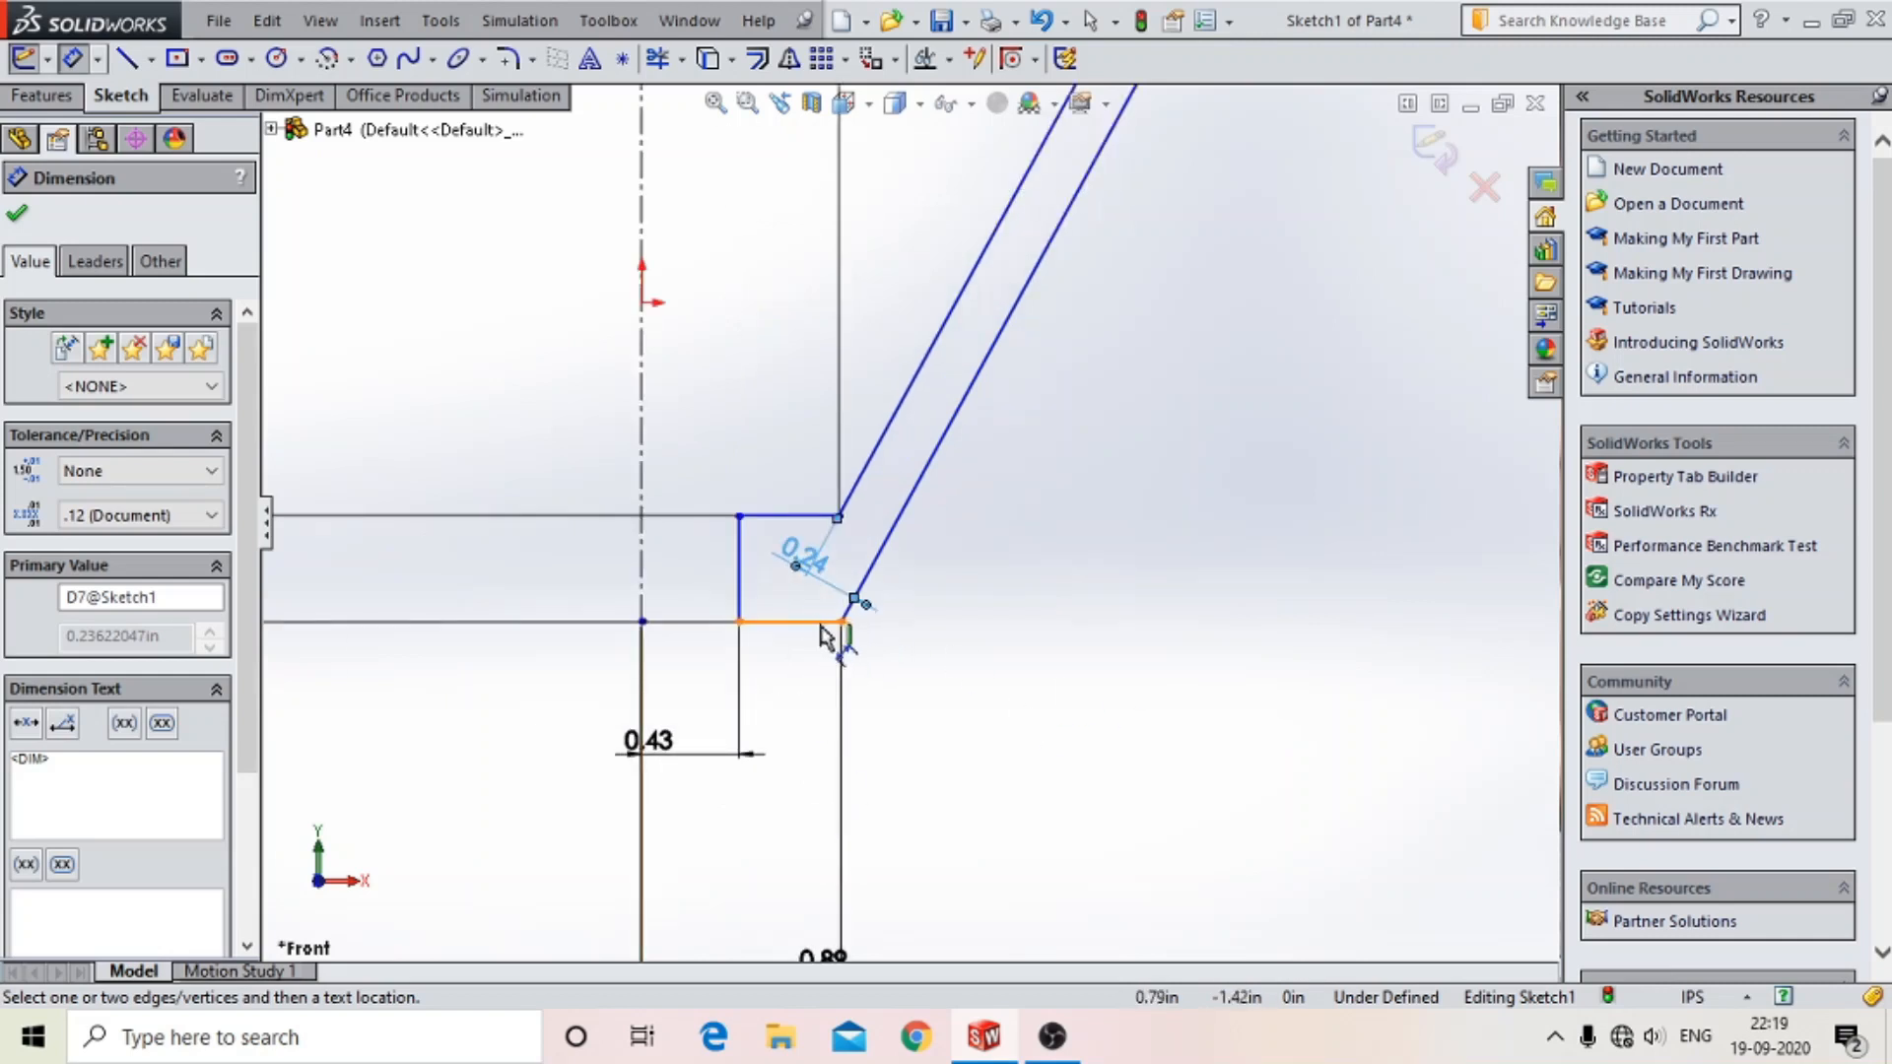
left_click(823, 622)
scroll(824, 636, "up", 3)
left_click(1031, 288)
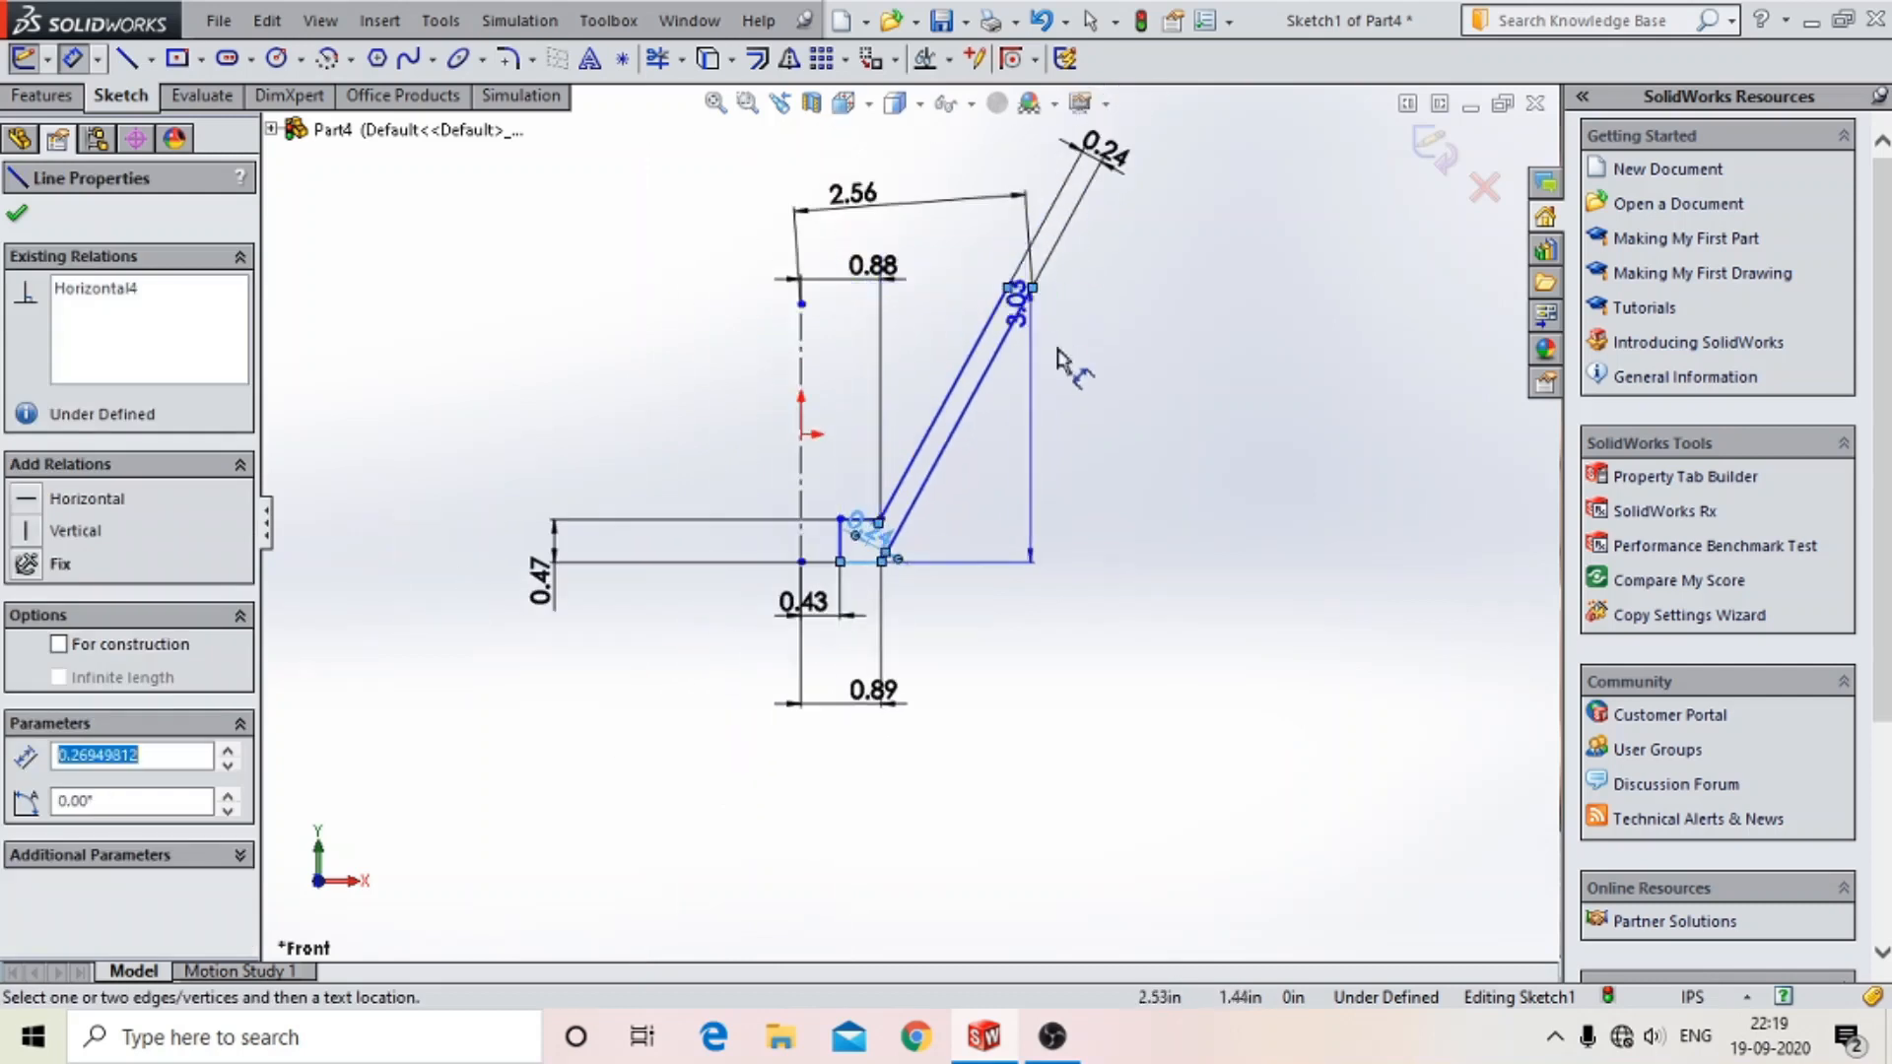
left_click(1133, 379)
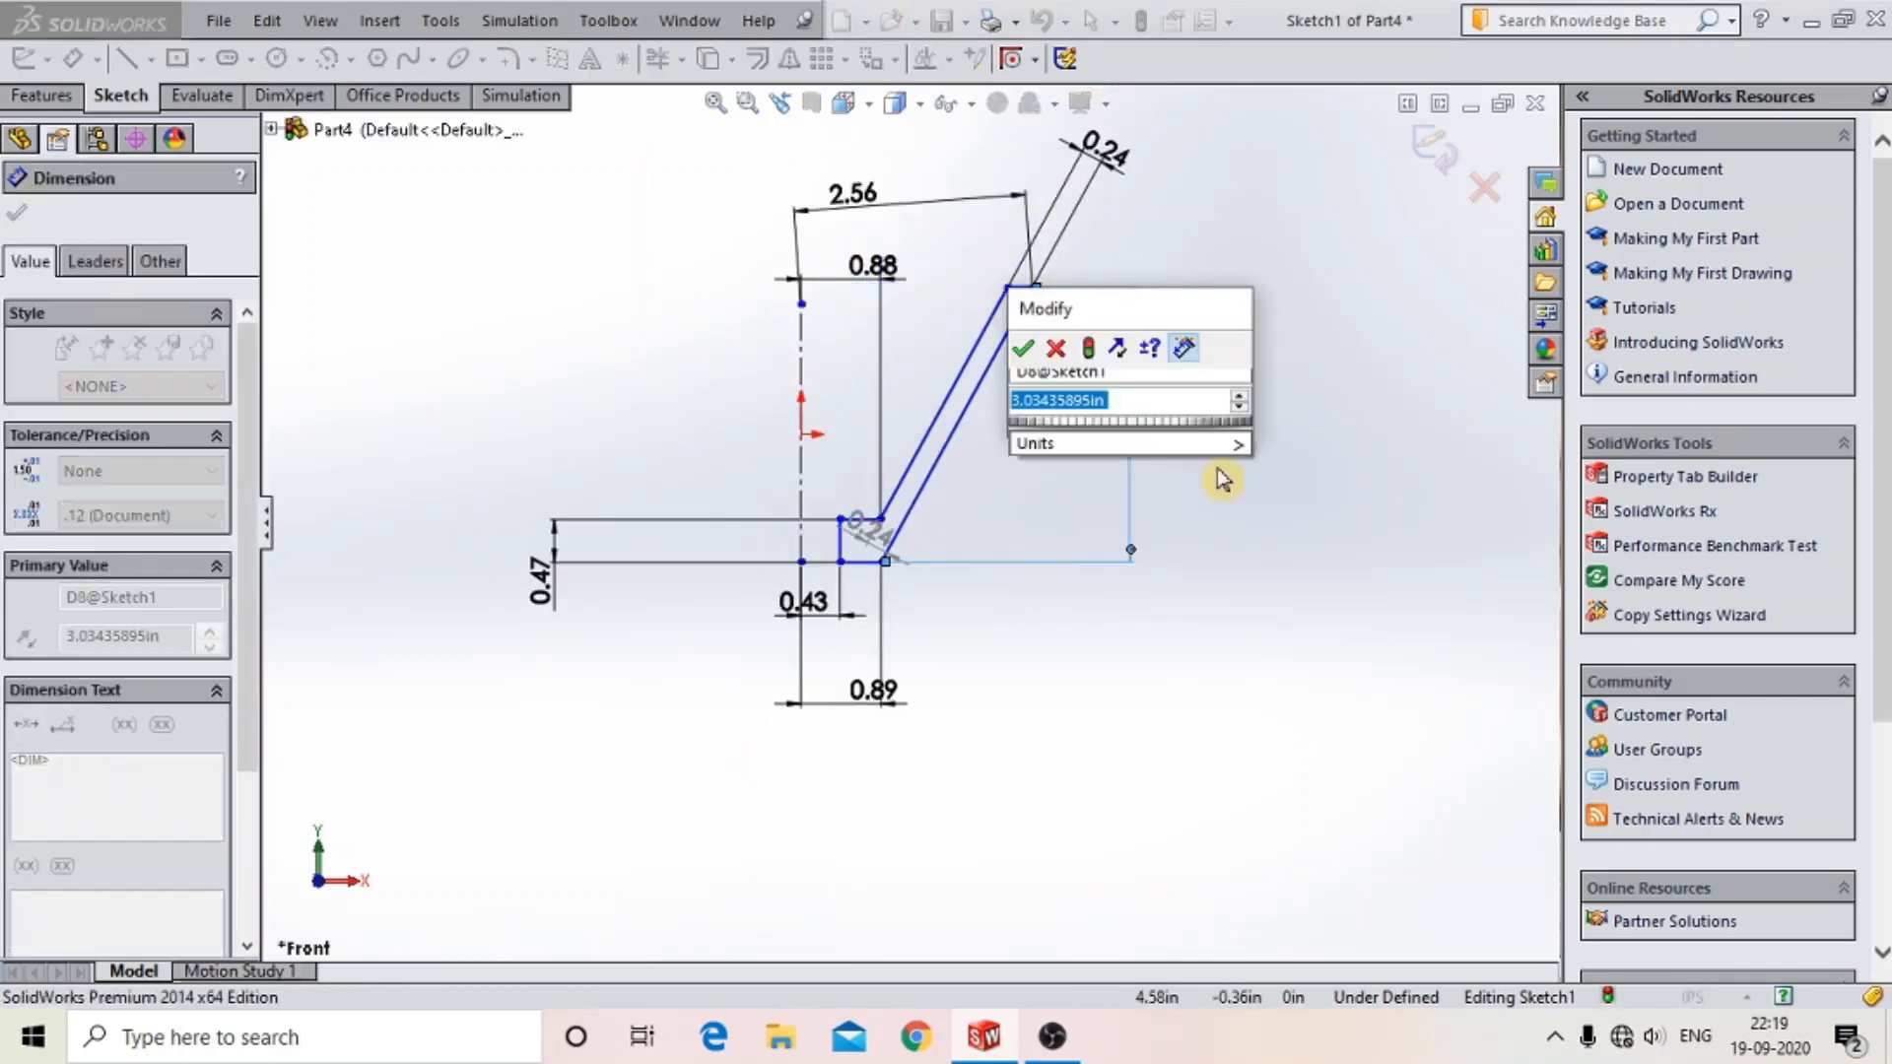
type("42mm")
key("Return")
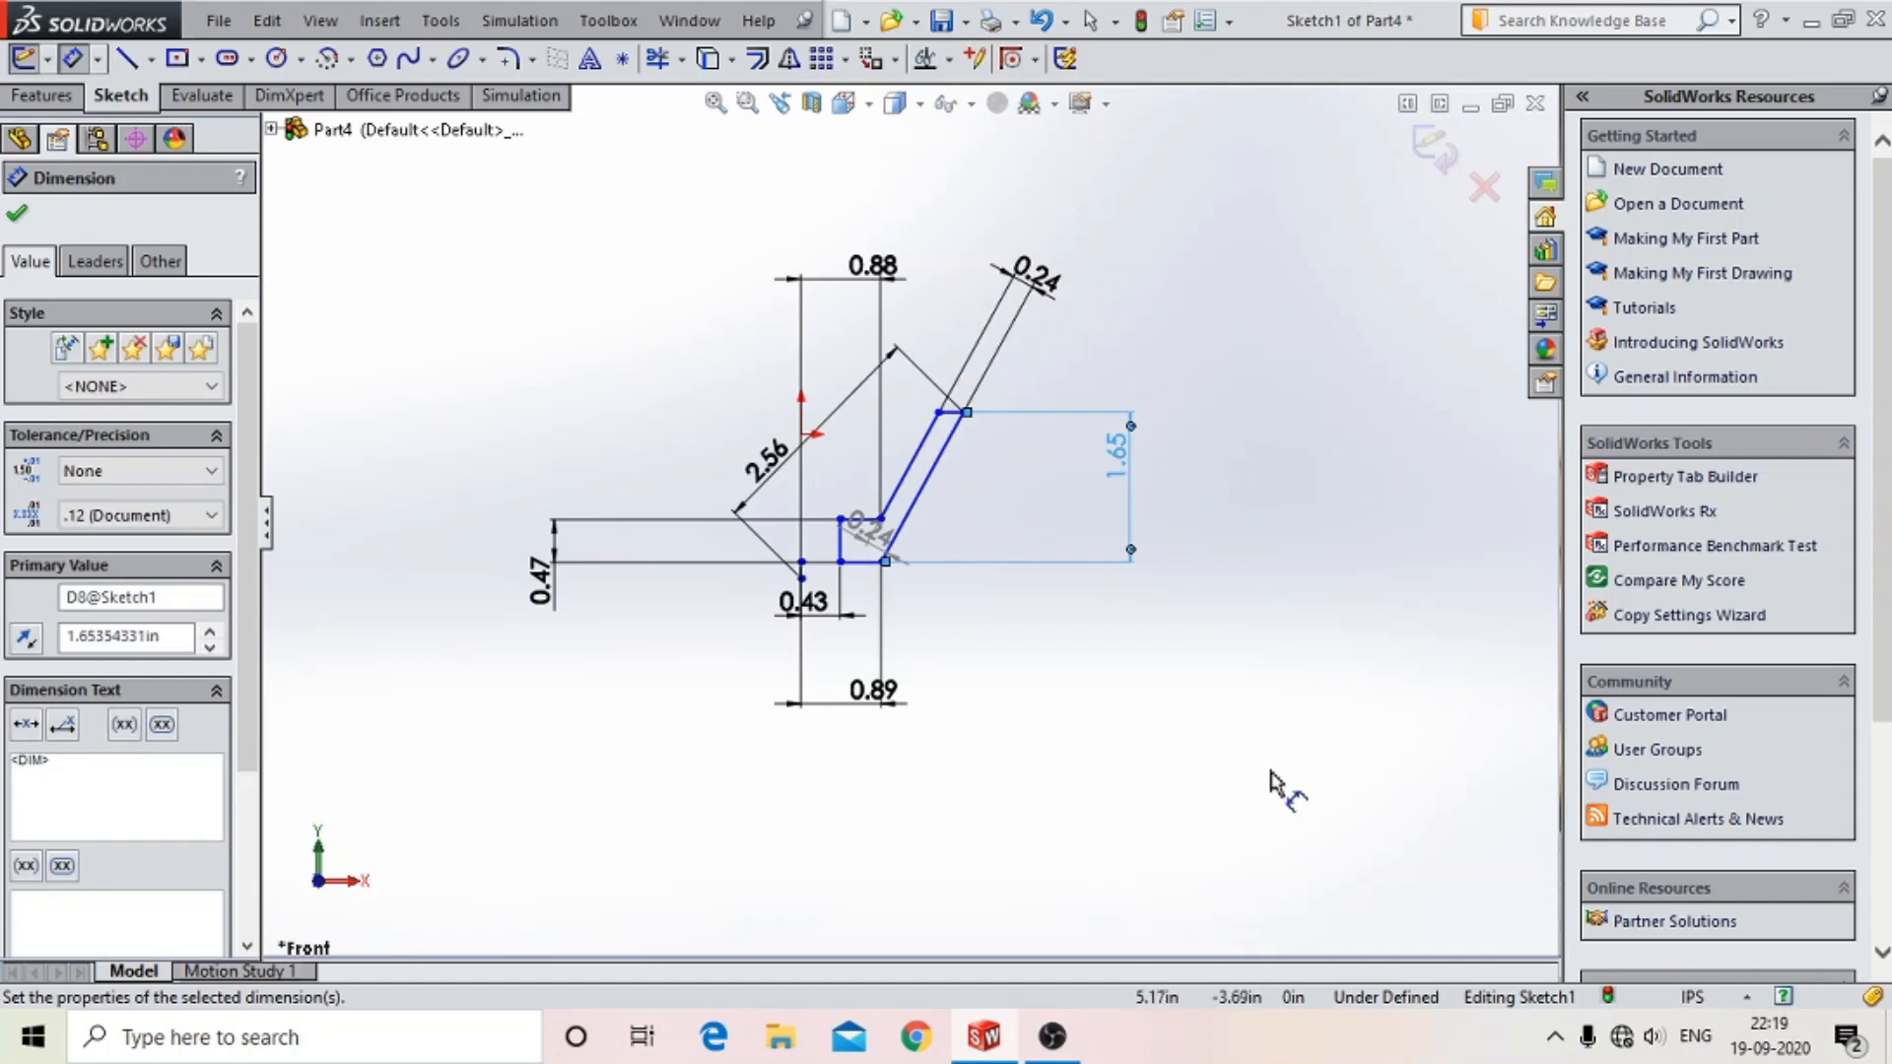
- Revolve the stepped slanted-wall profile 360 degrees about the vertical centerline into a solid bowl
scroll(916, 475, "up", 2)
scroll(918, 476, "down", 2)
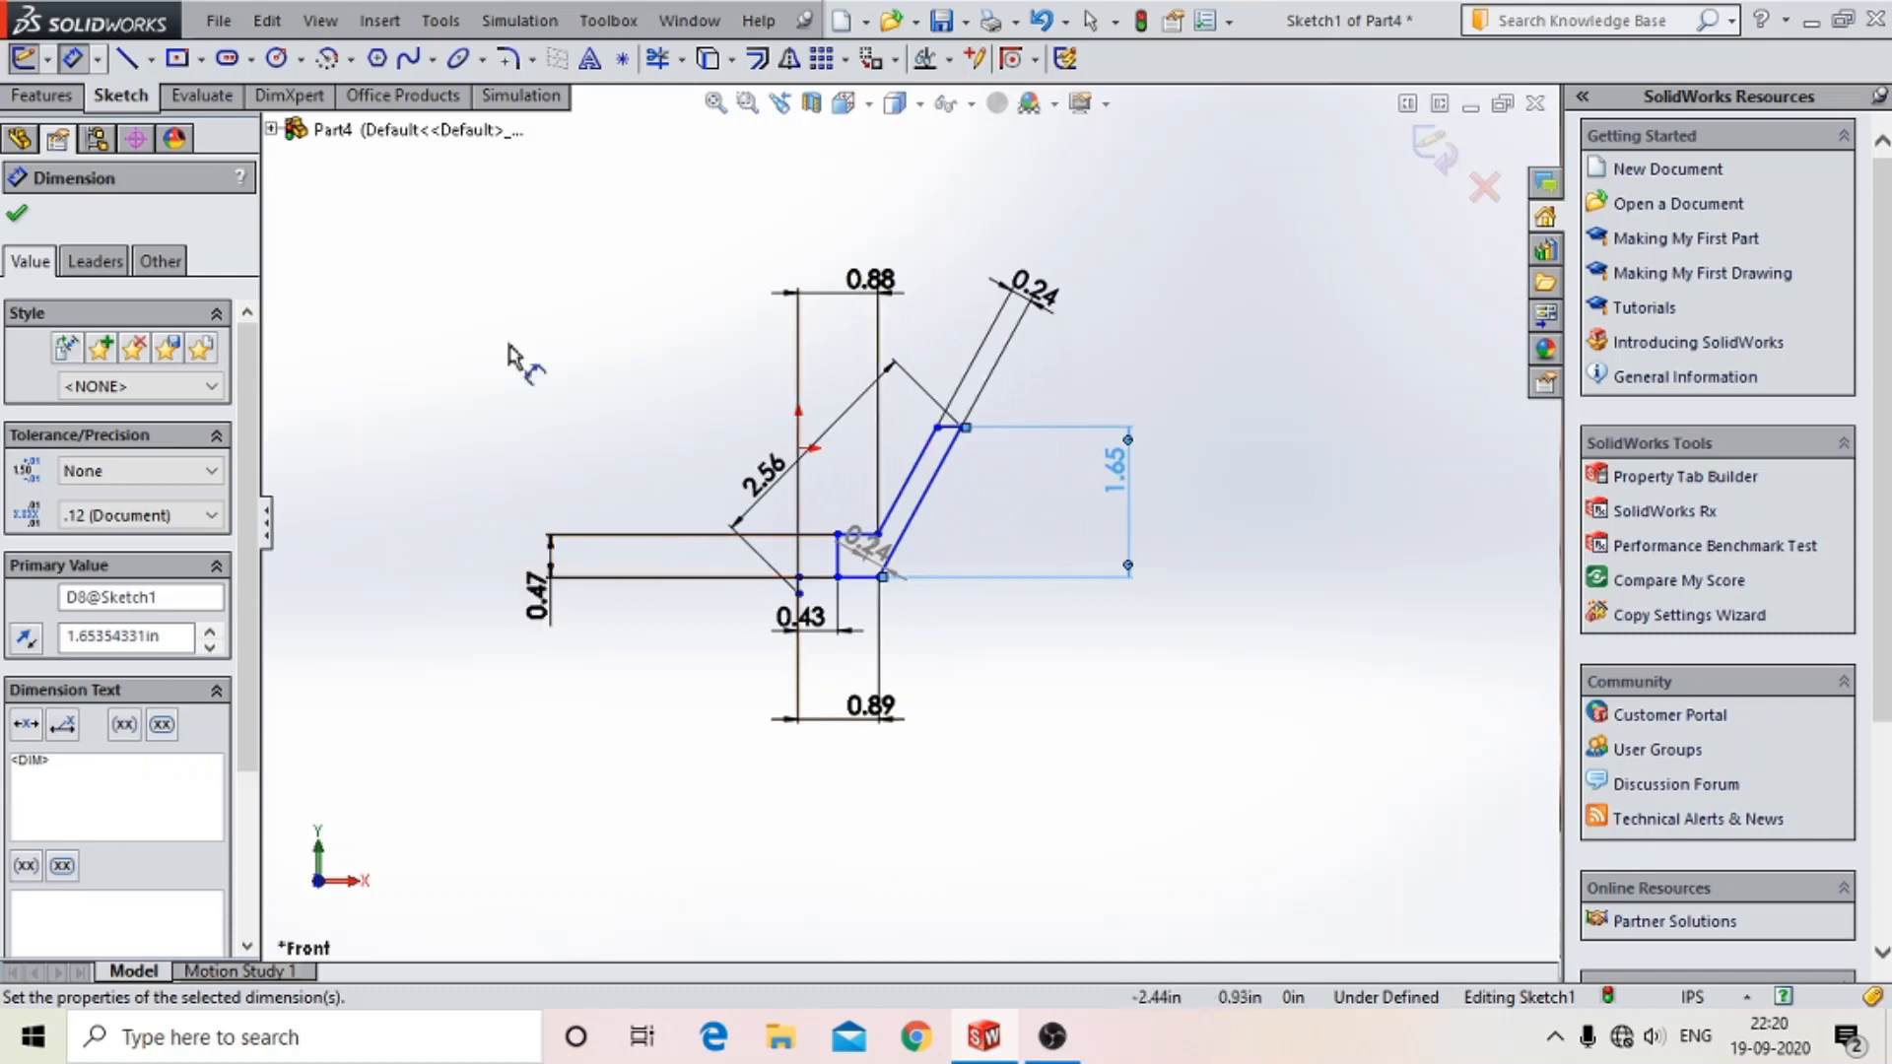
left_click(18, 221)
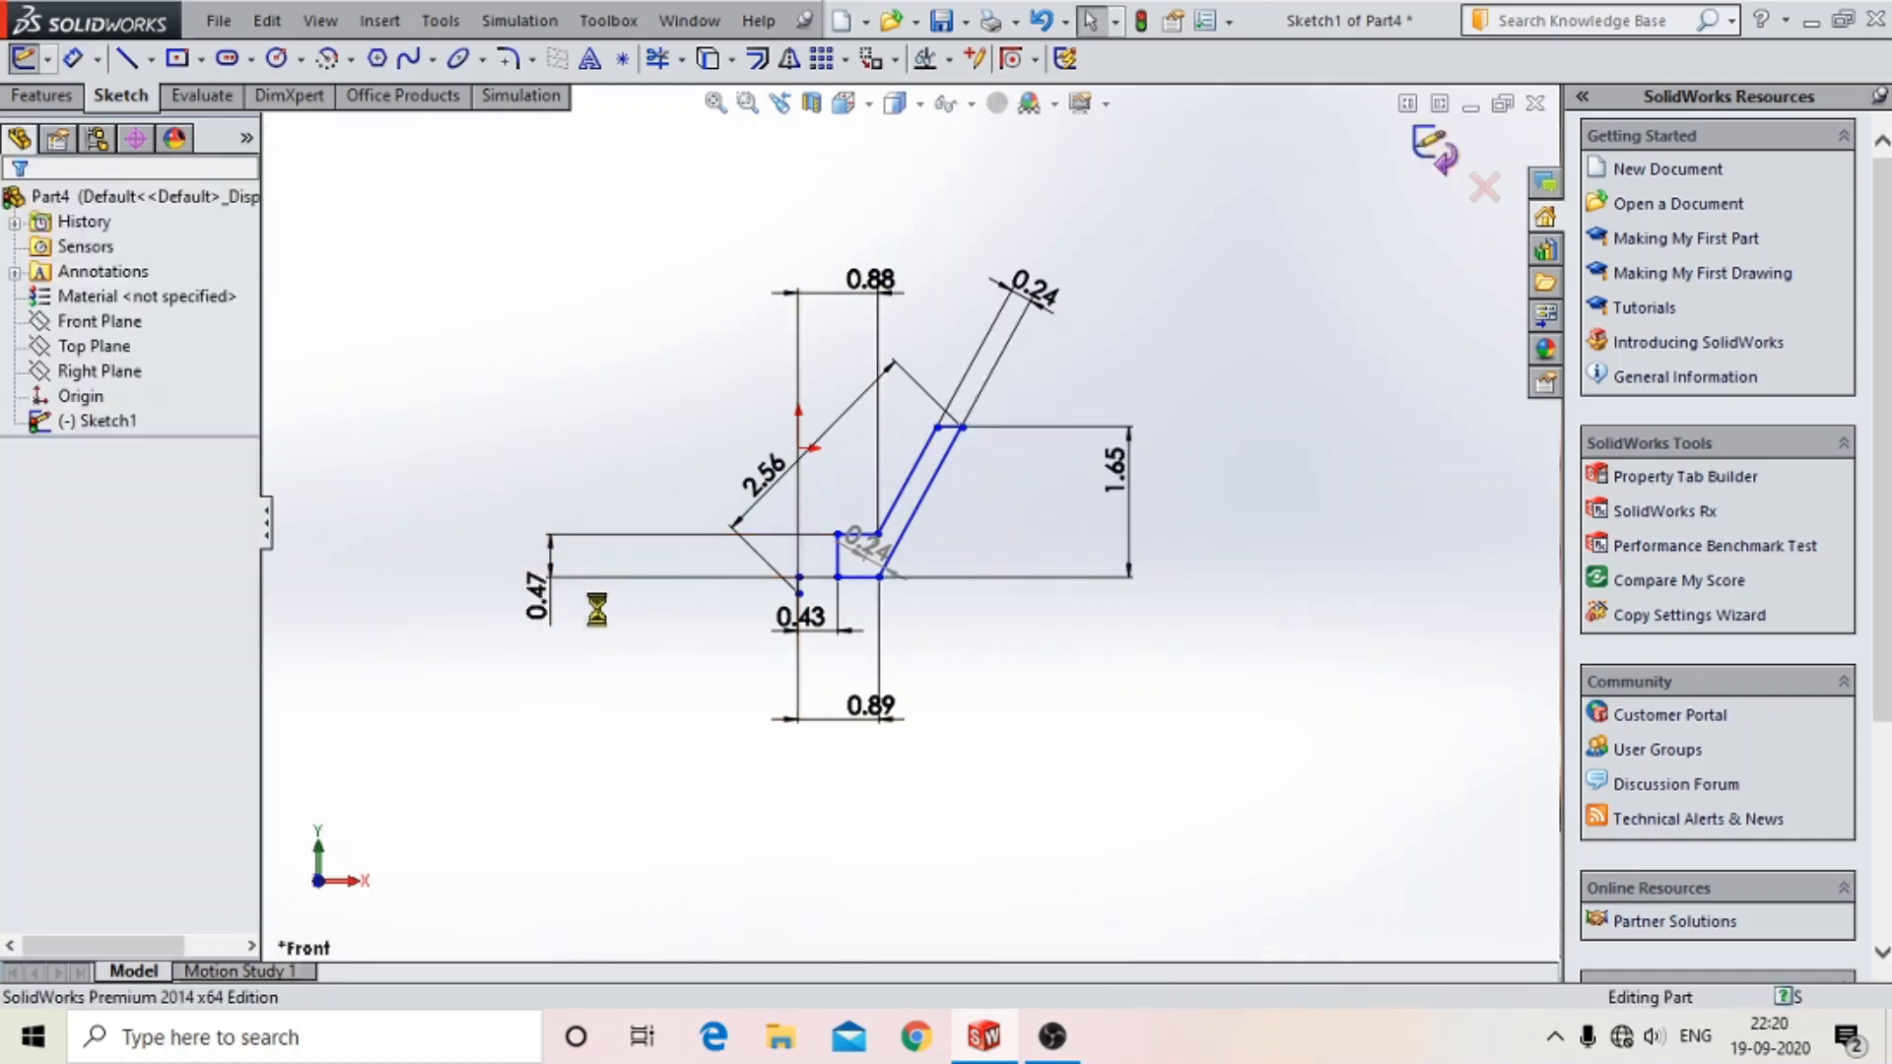
left_click(59, 100)
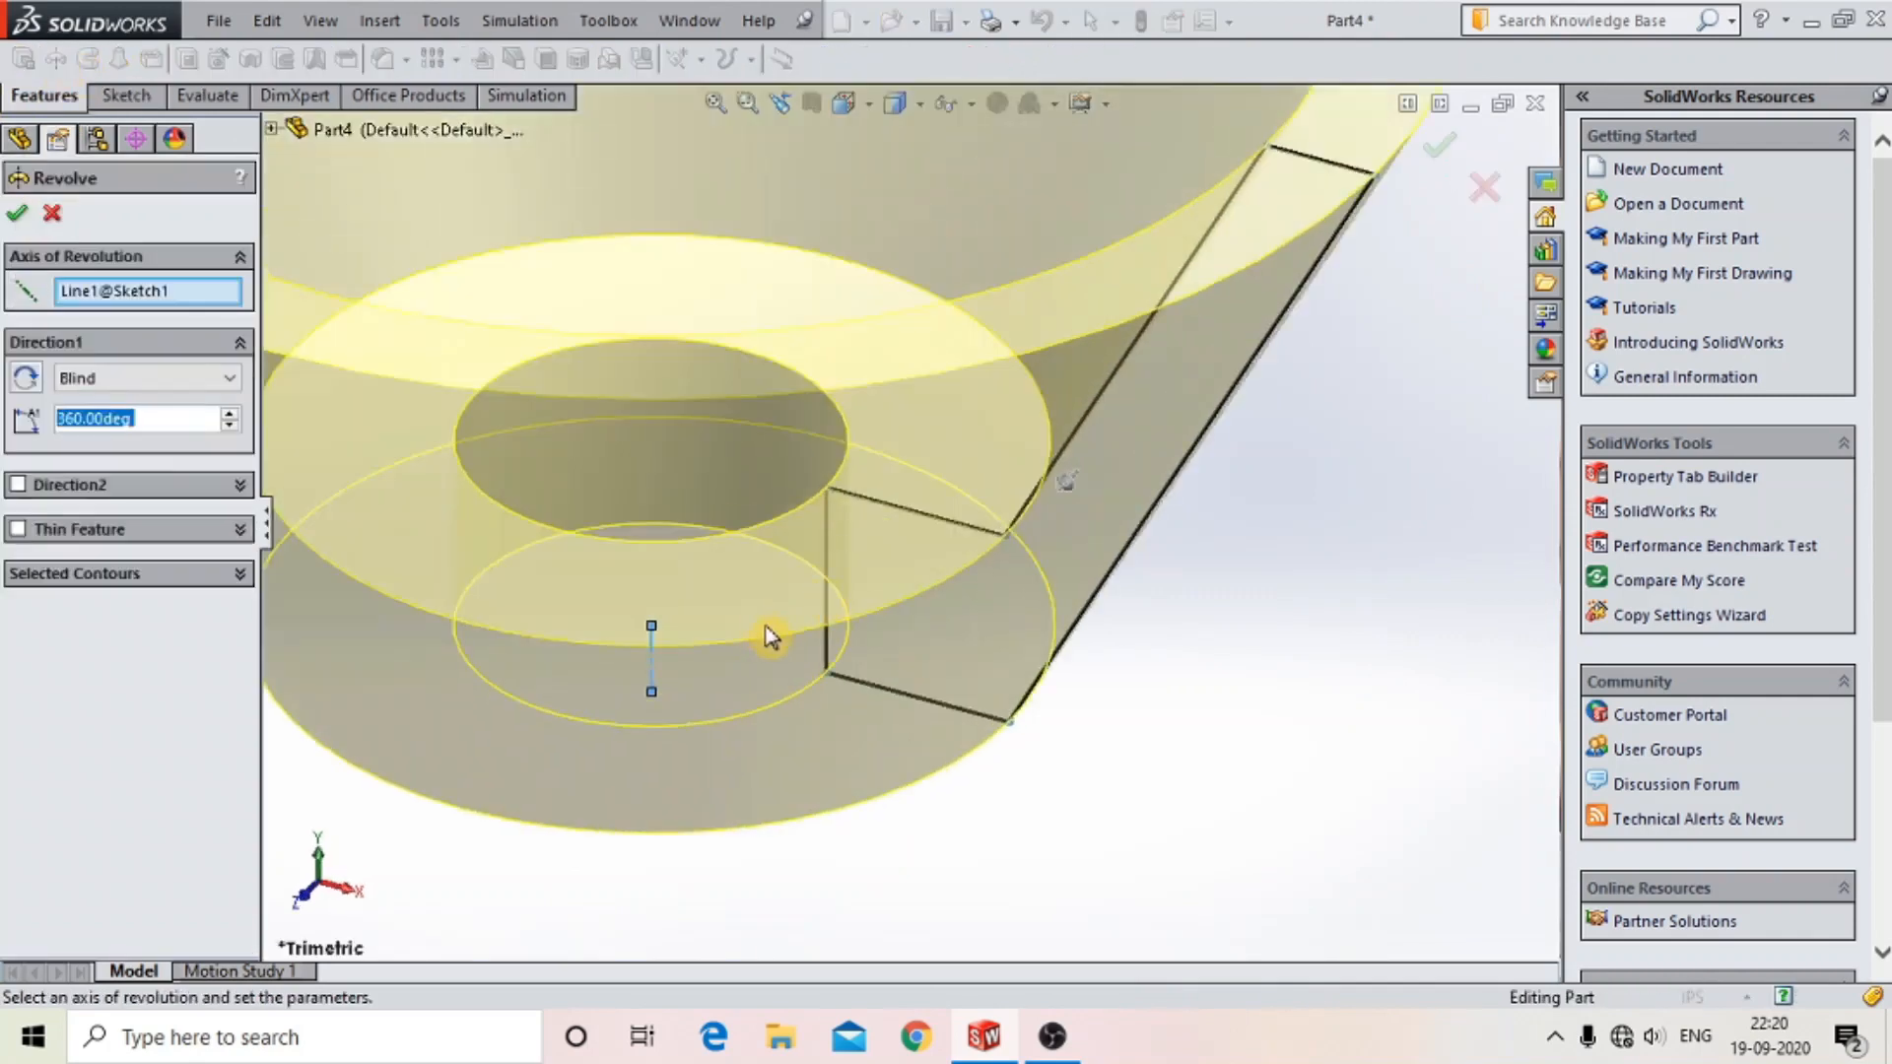
left_click(24, 219)
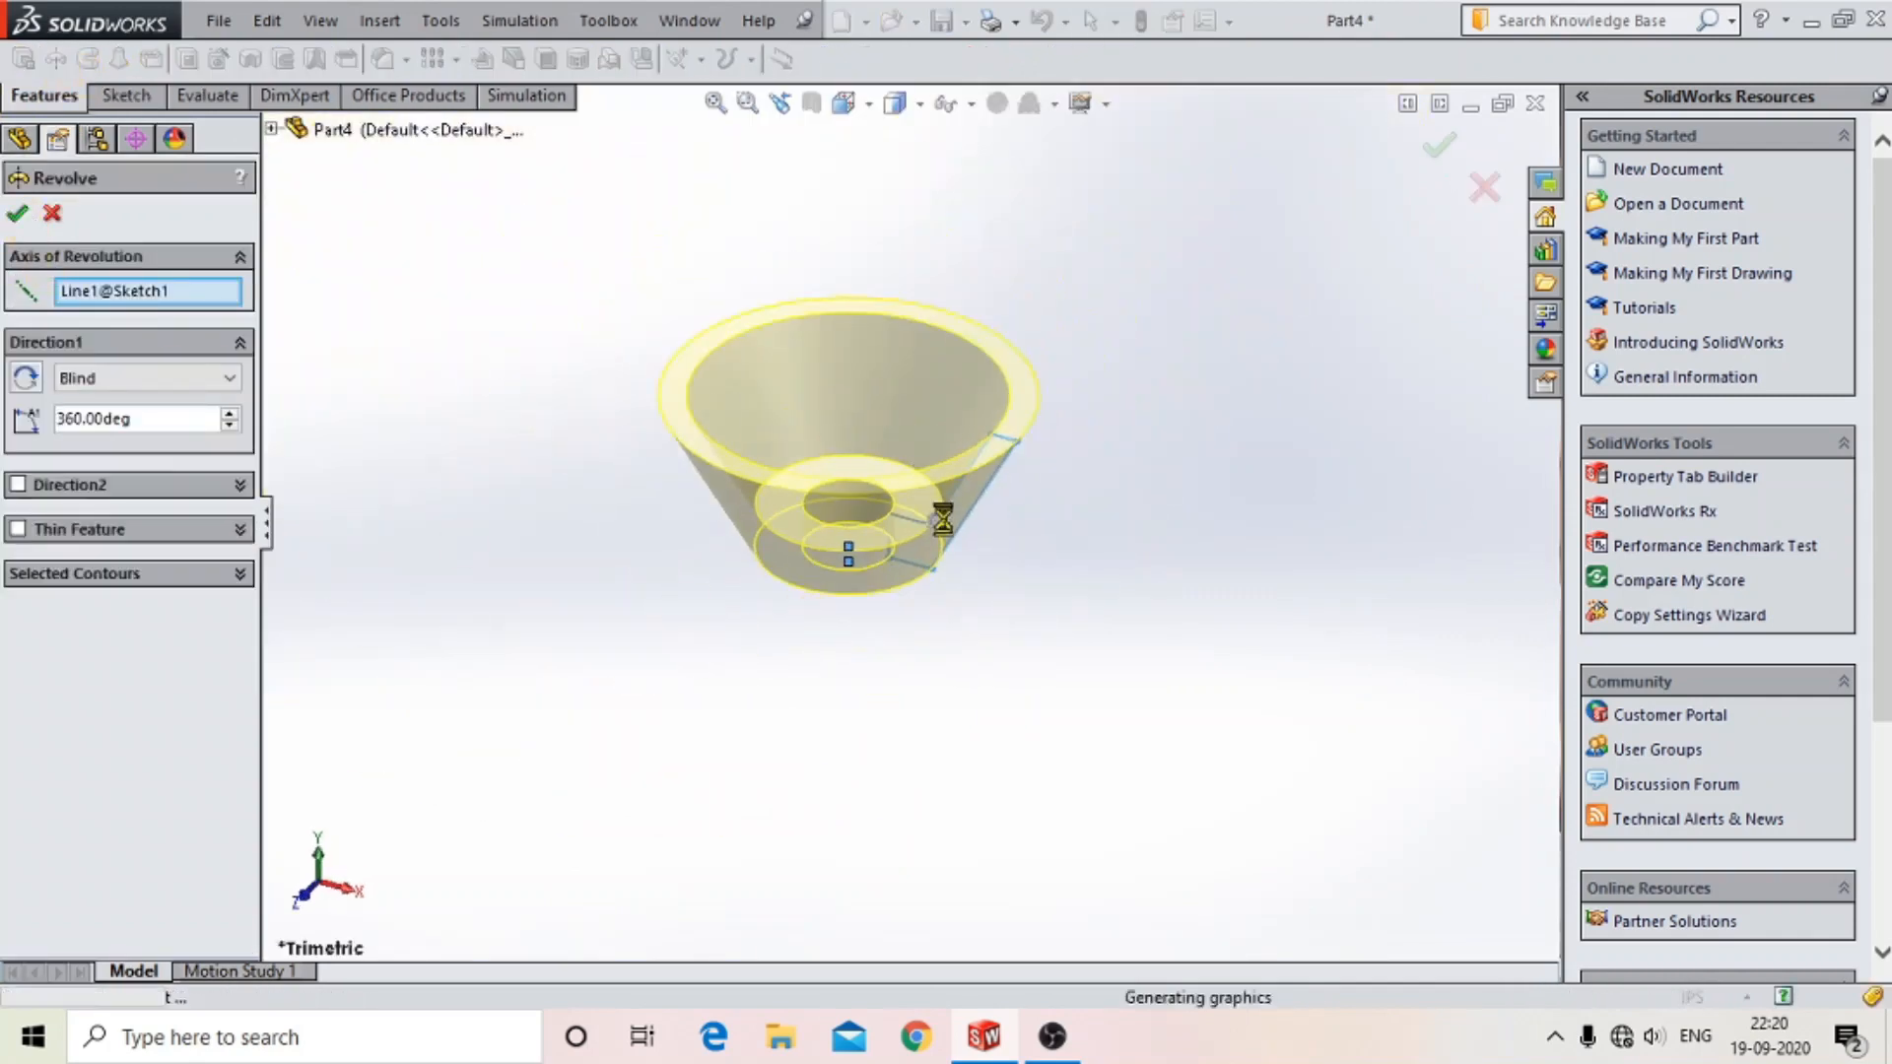
mouse_move(887, 524)
middle_mouse_down()
mouse_move(877, 476)
mouse_move(964, 524)
middle_mouse_up()
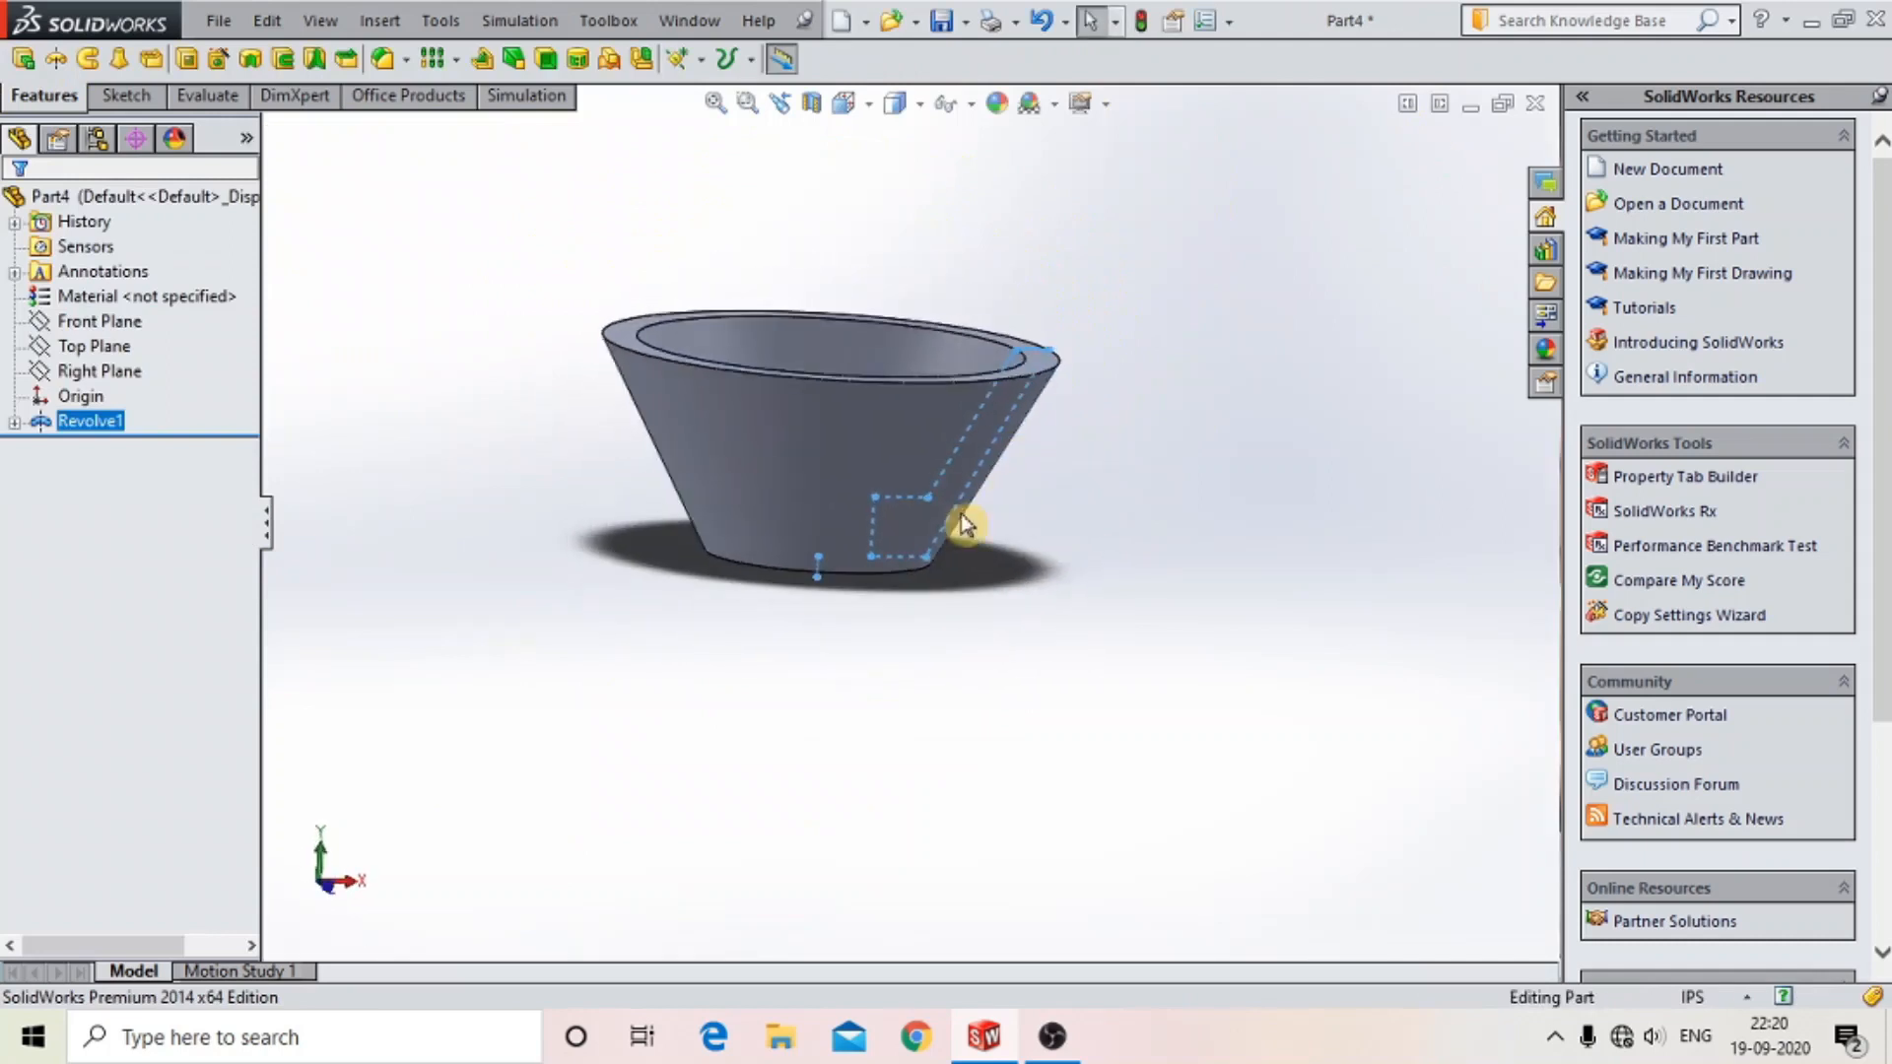
- Try to delete the short vertical centerline from the revolve's sketch and rebuild the part
left_click(15, 424)
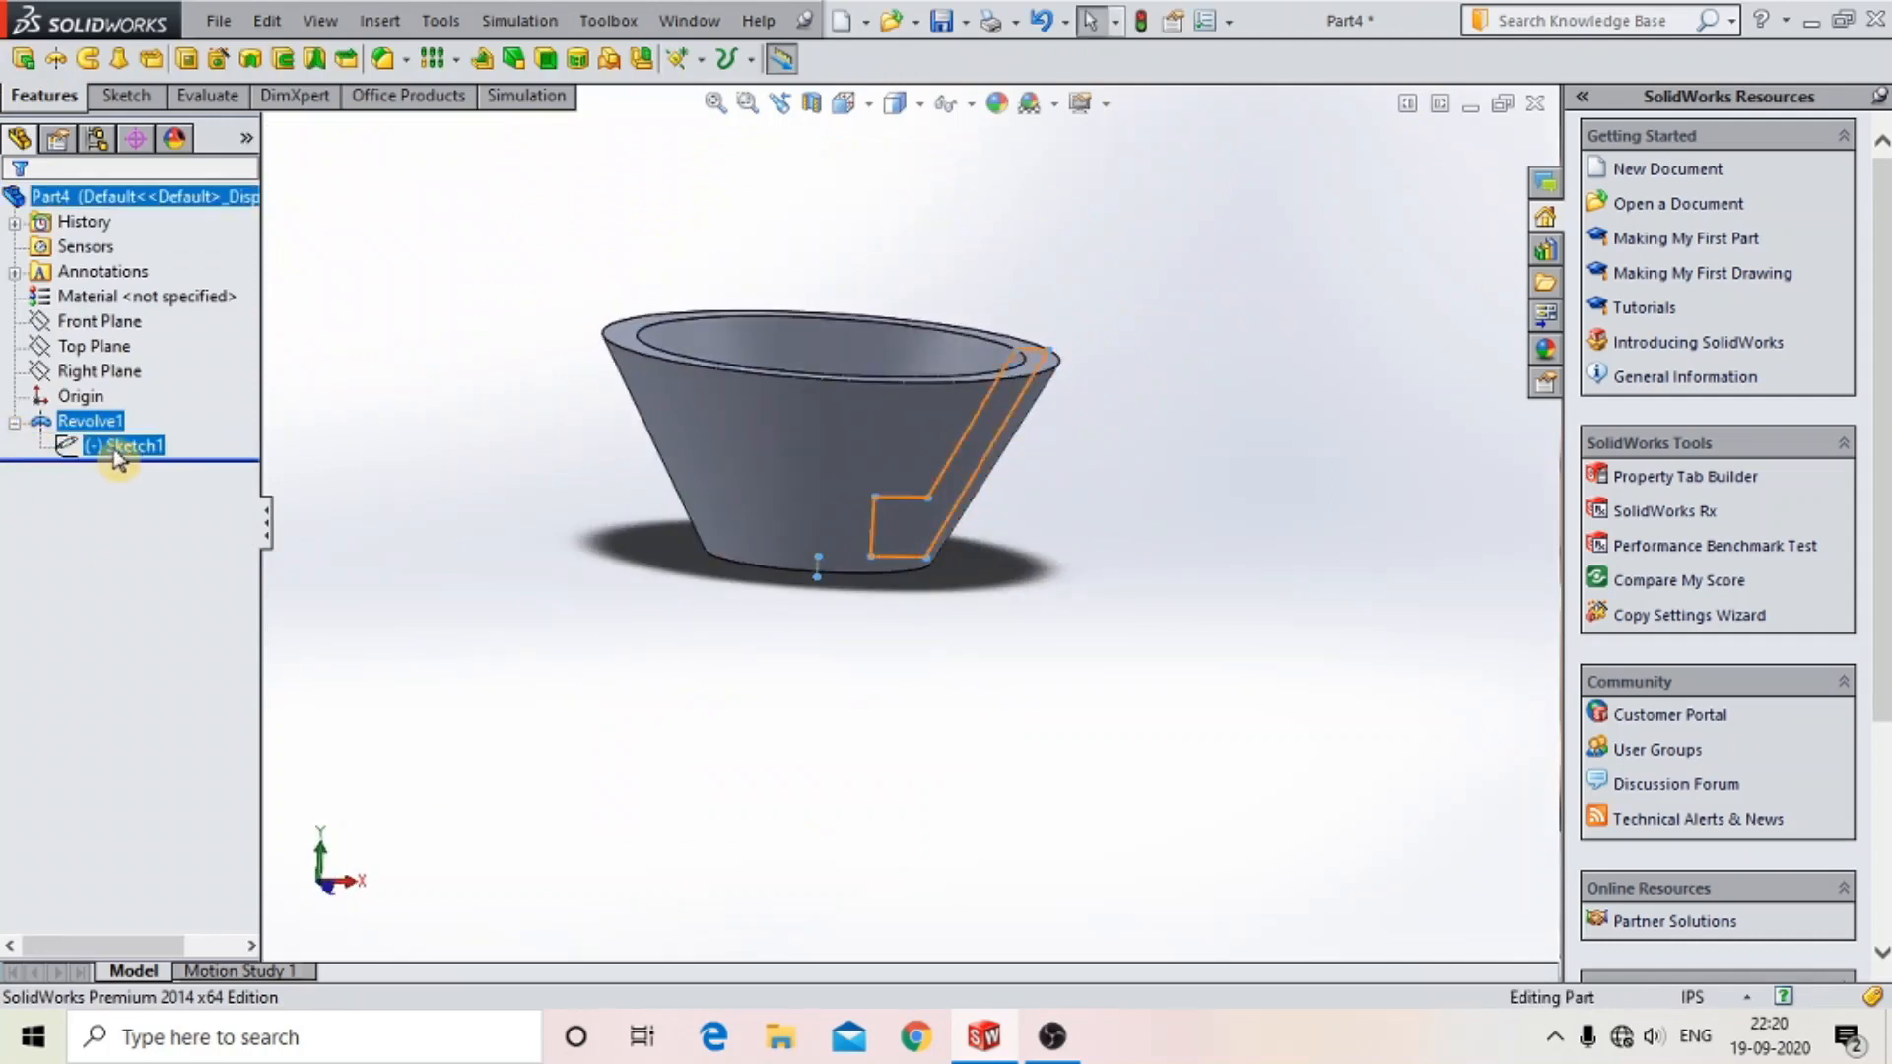
left_click(114, 450)
left_click(129, 372)
scroll(825, 583, "down", 5)
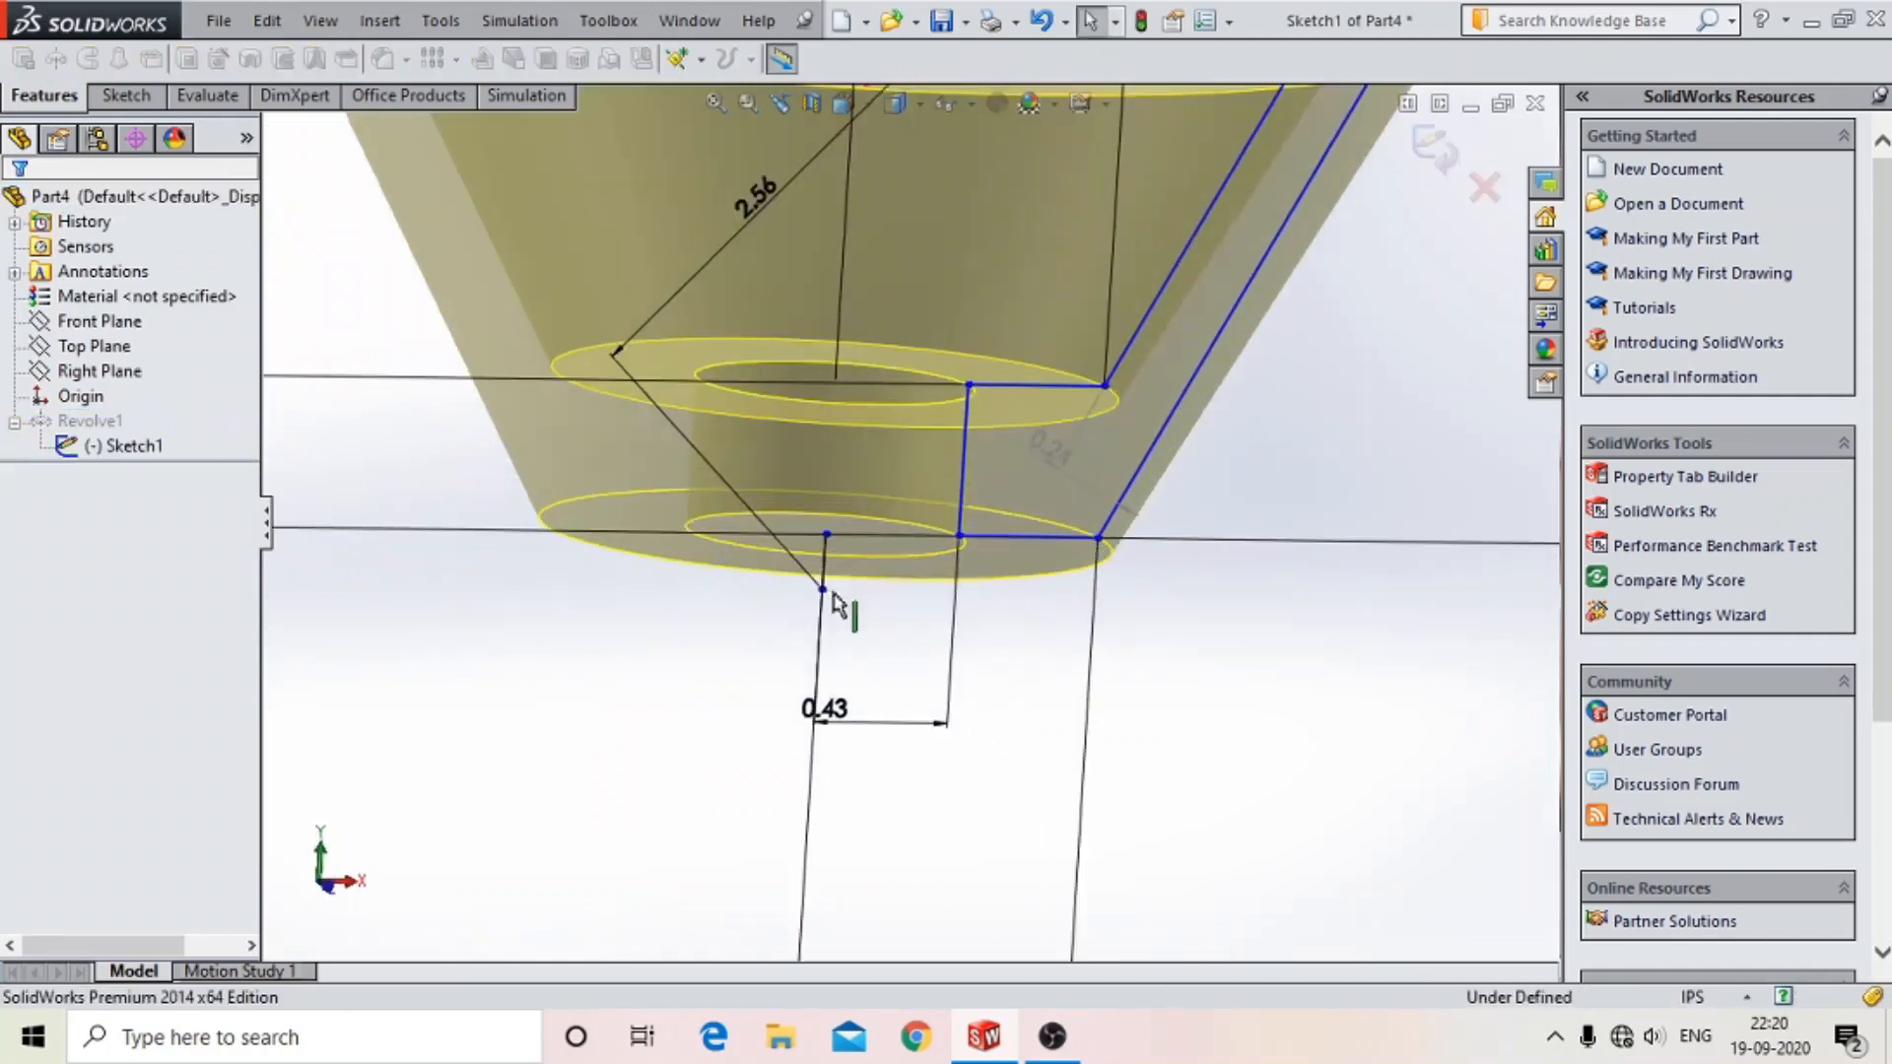
left_click(1111, 608)
key("Delete")
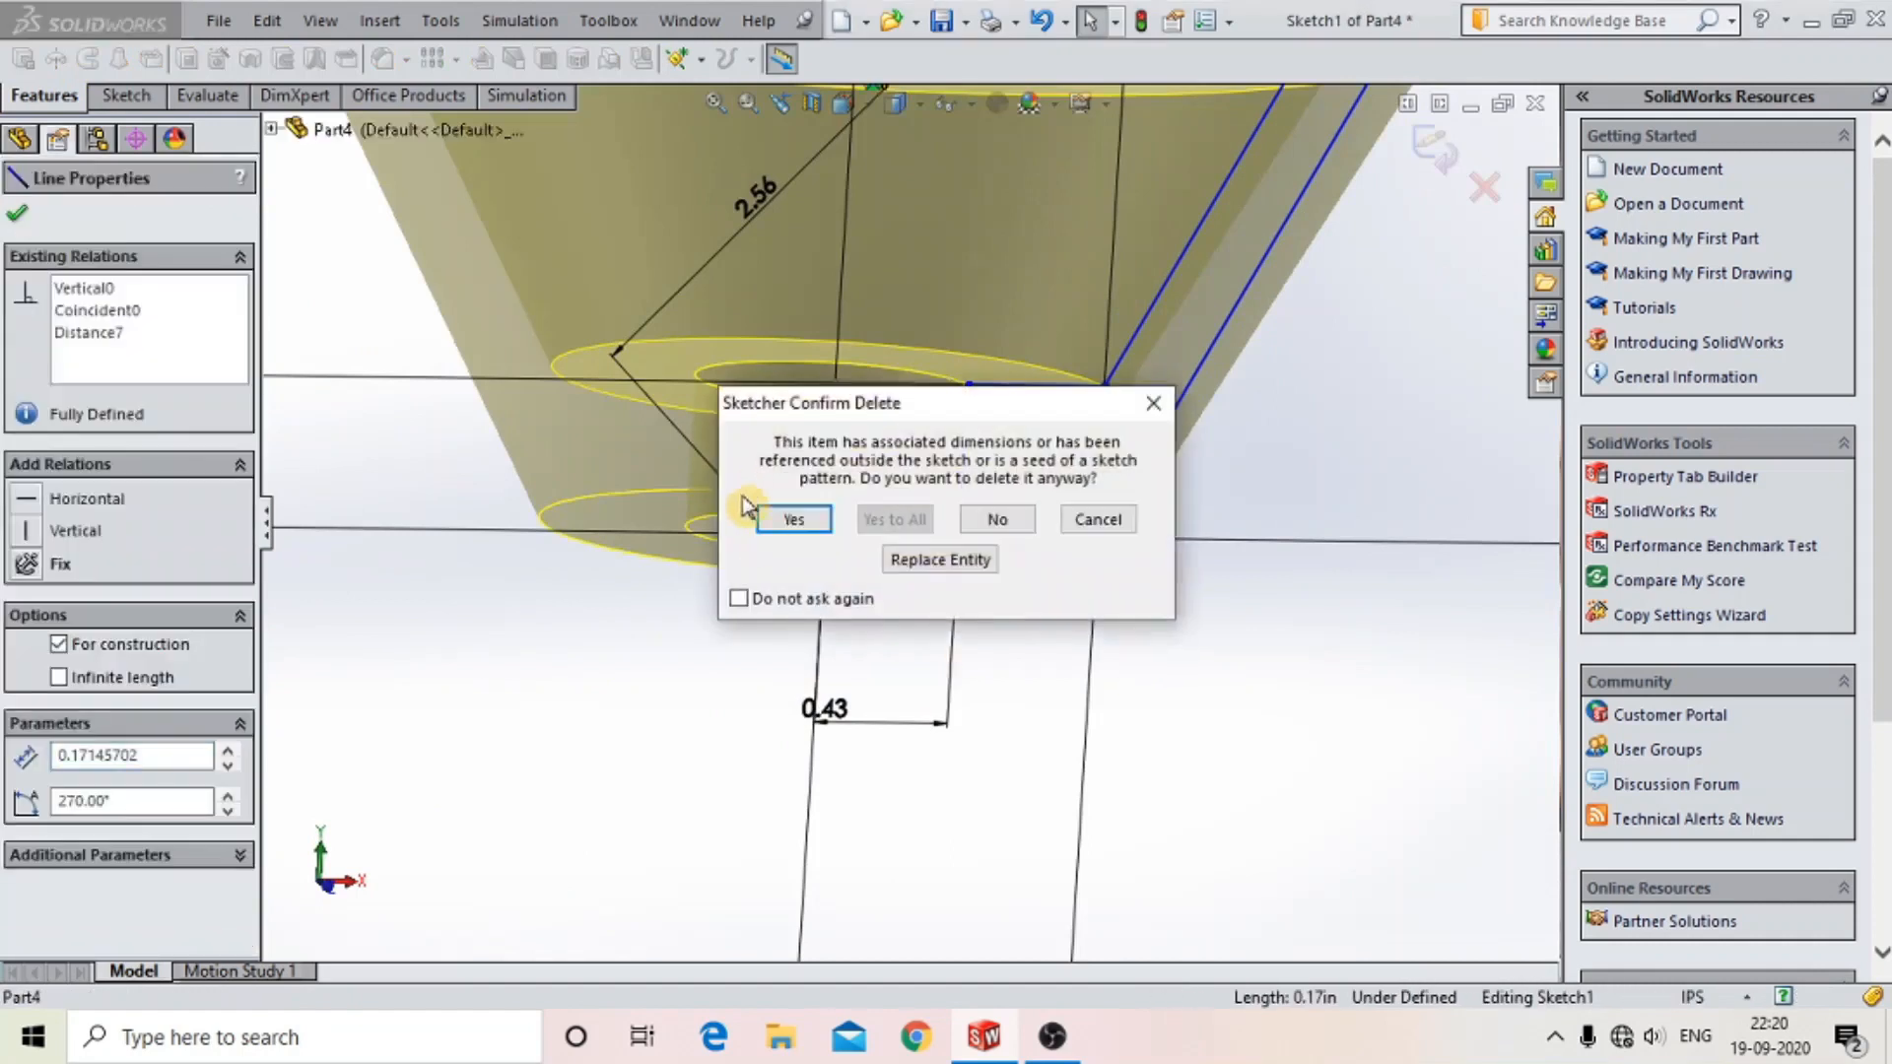
left_click(785, 511)
left_click(1430, 150)
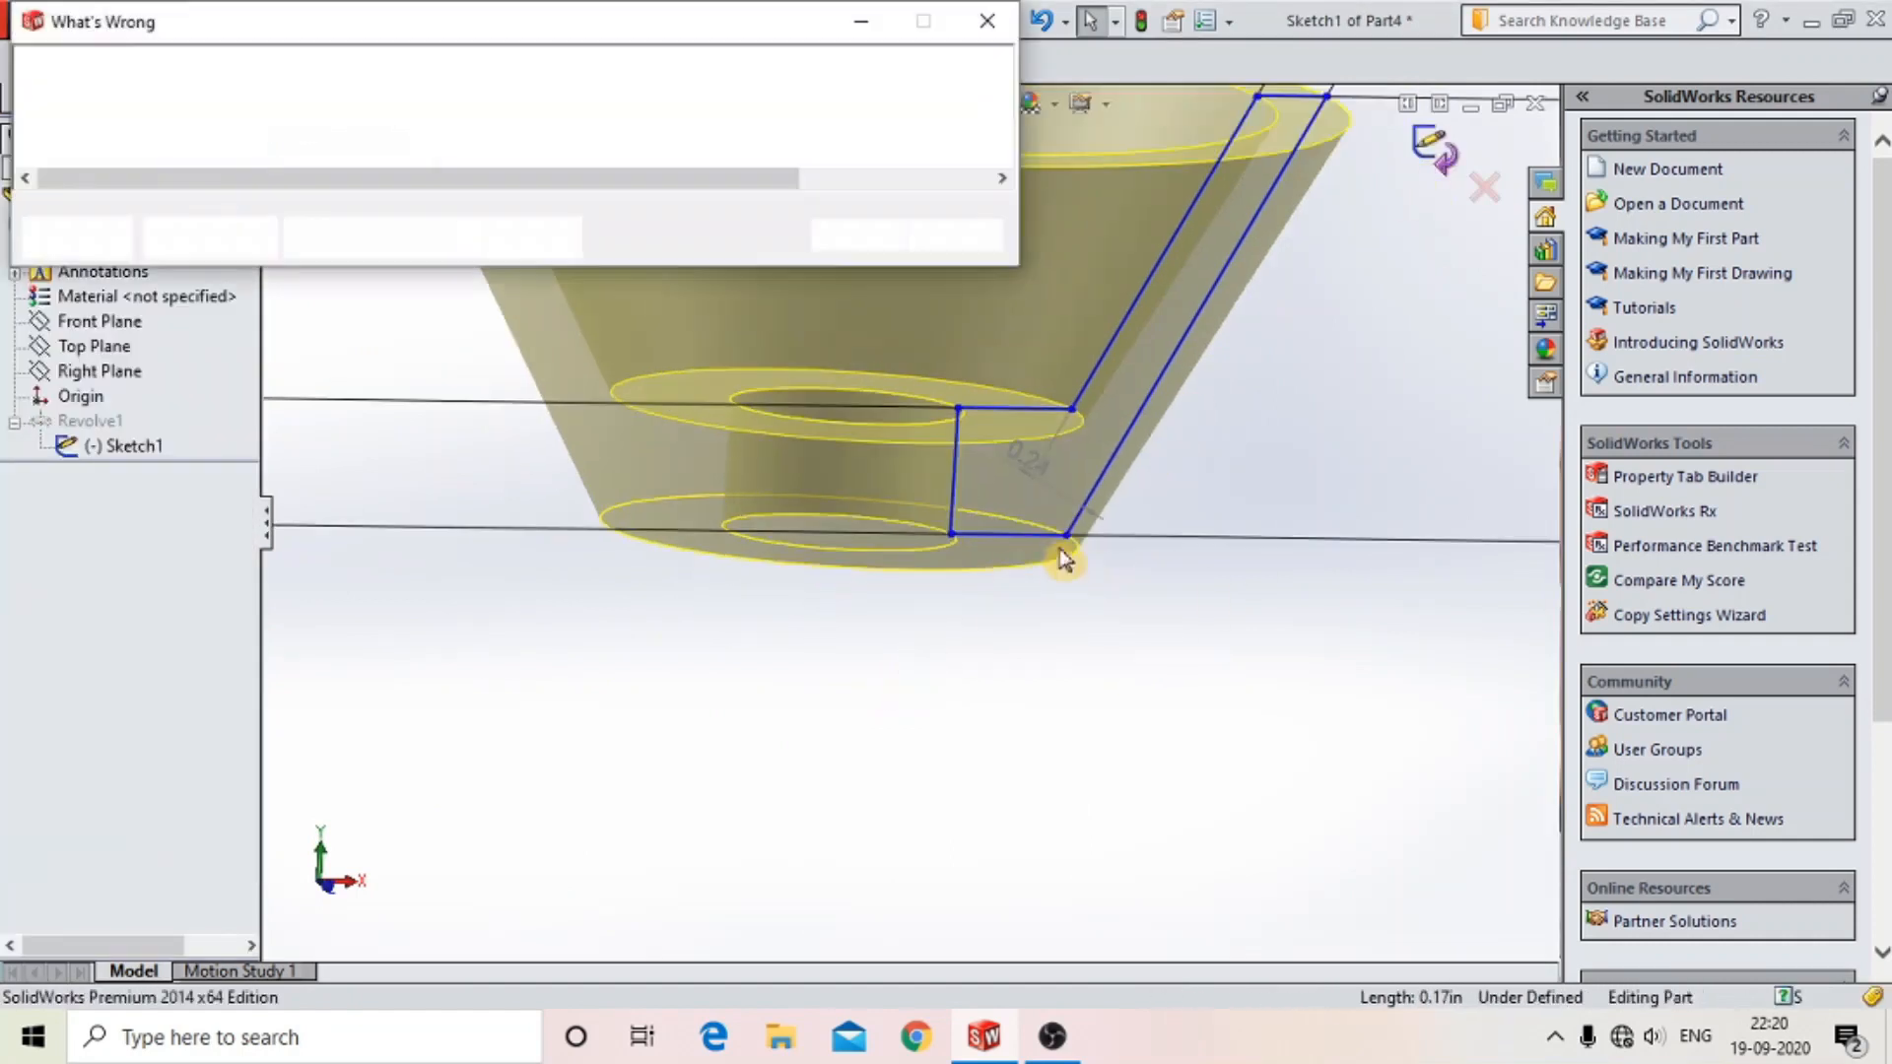
- Undo the deletion of the vertical centerline and rebuild the revolve
left_click(986, 21)
key("ctrl+z")
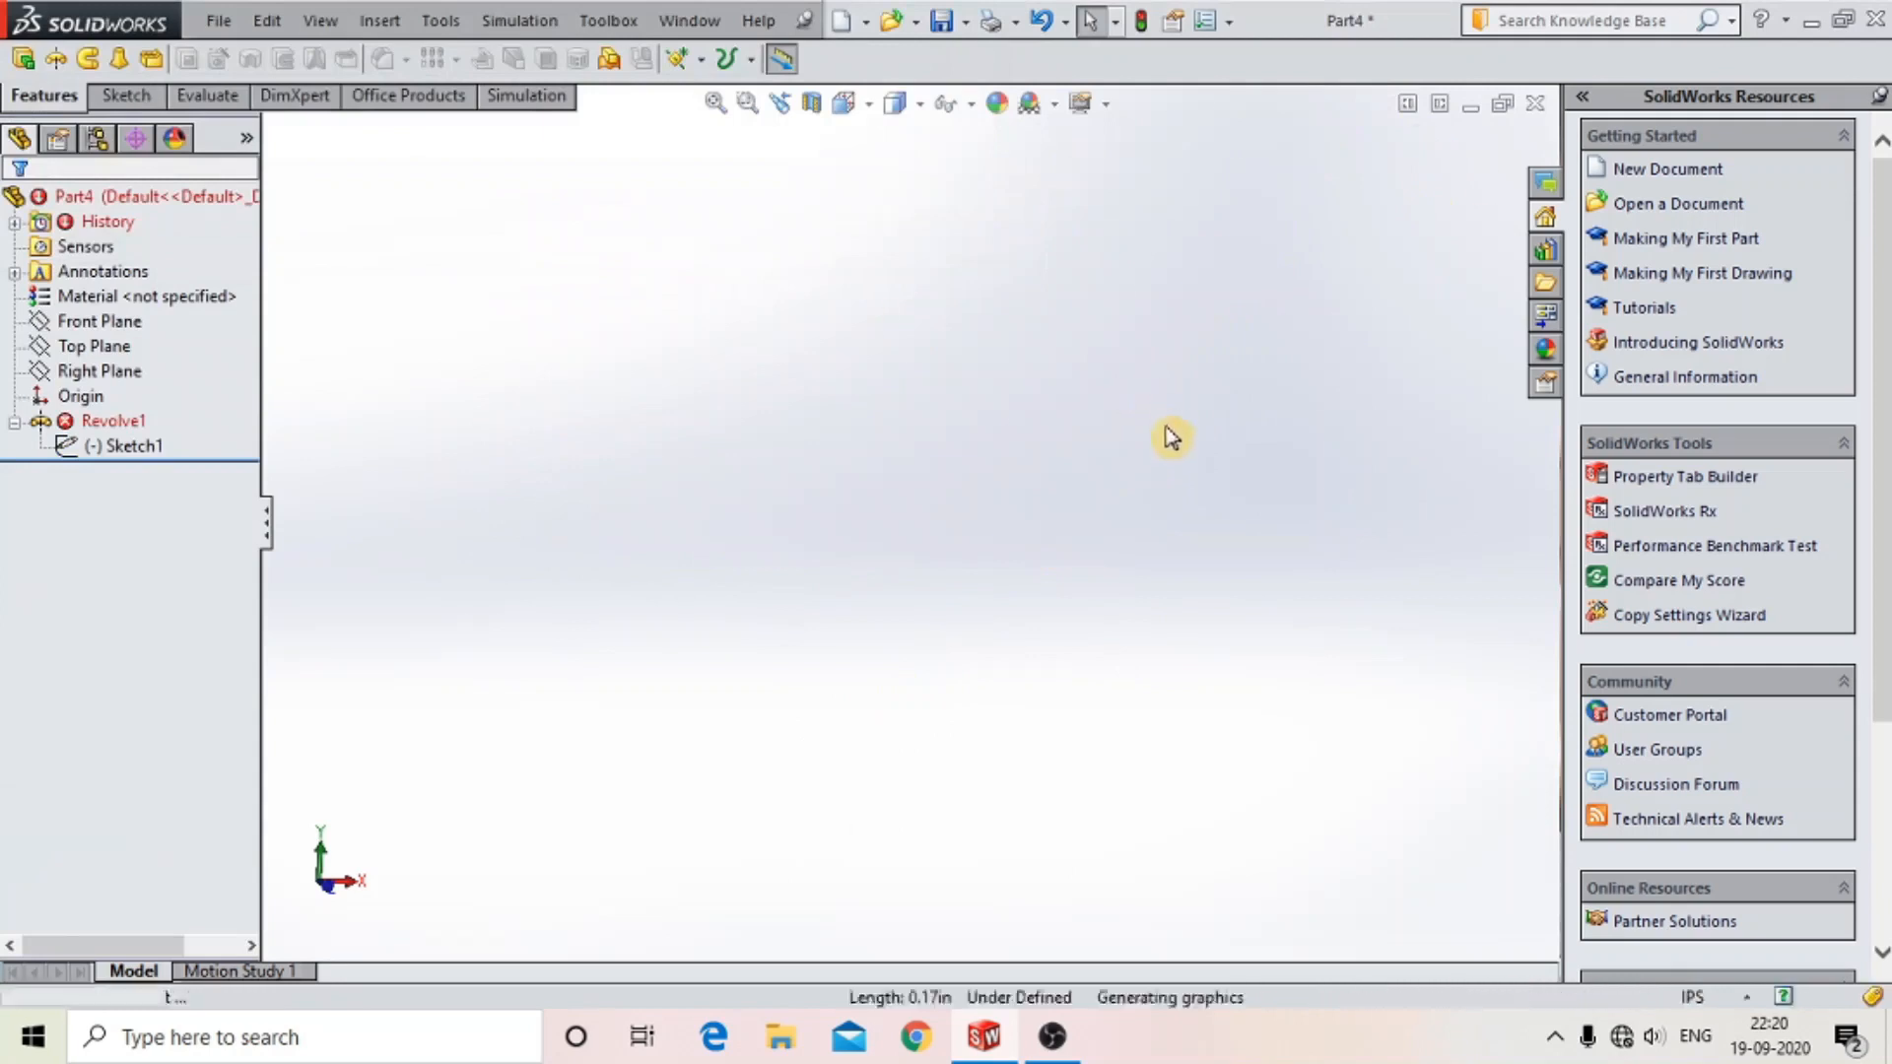
left_click(1431, 149)
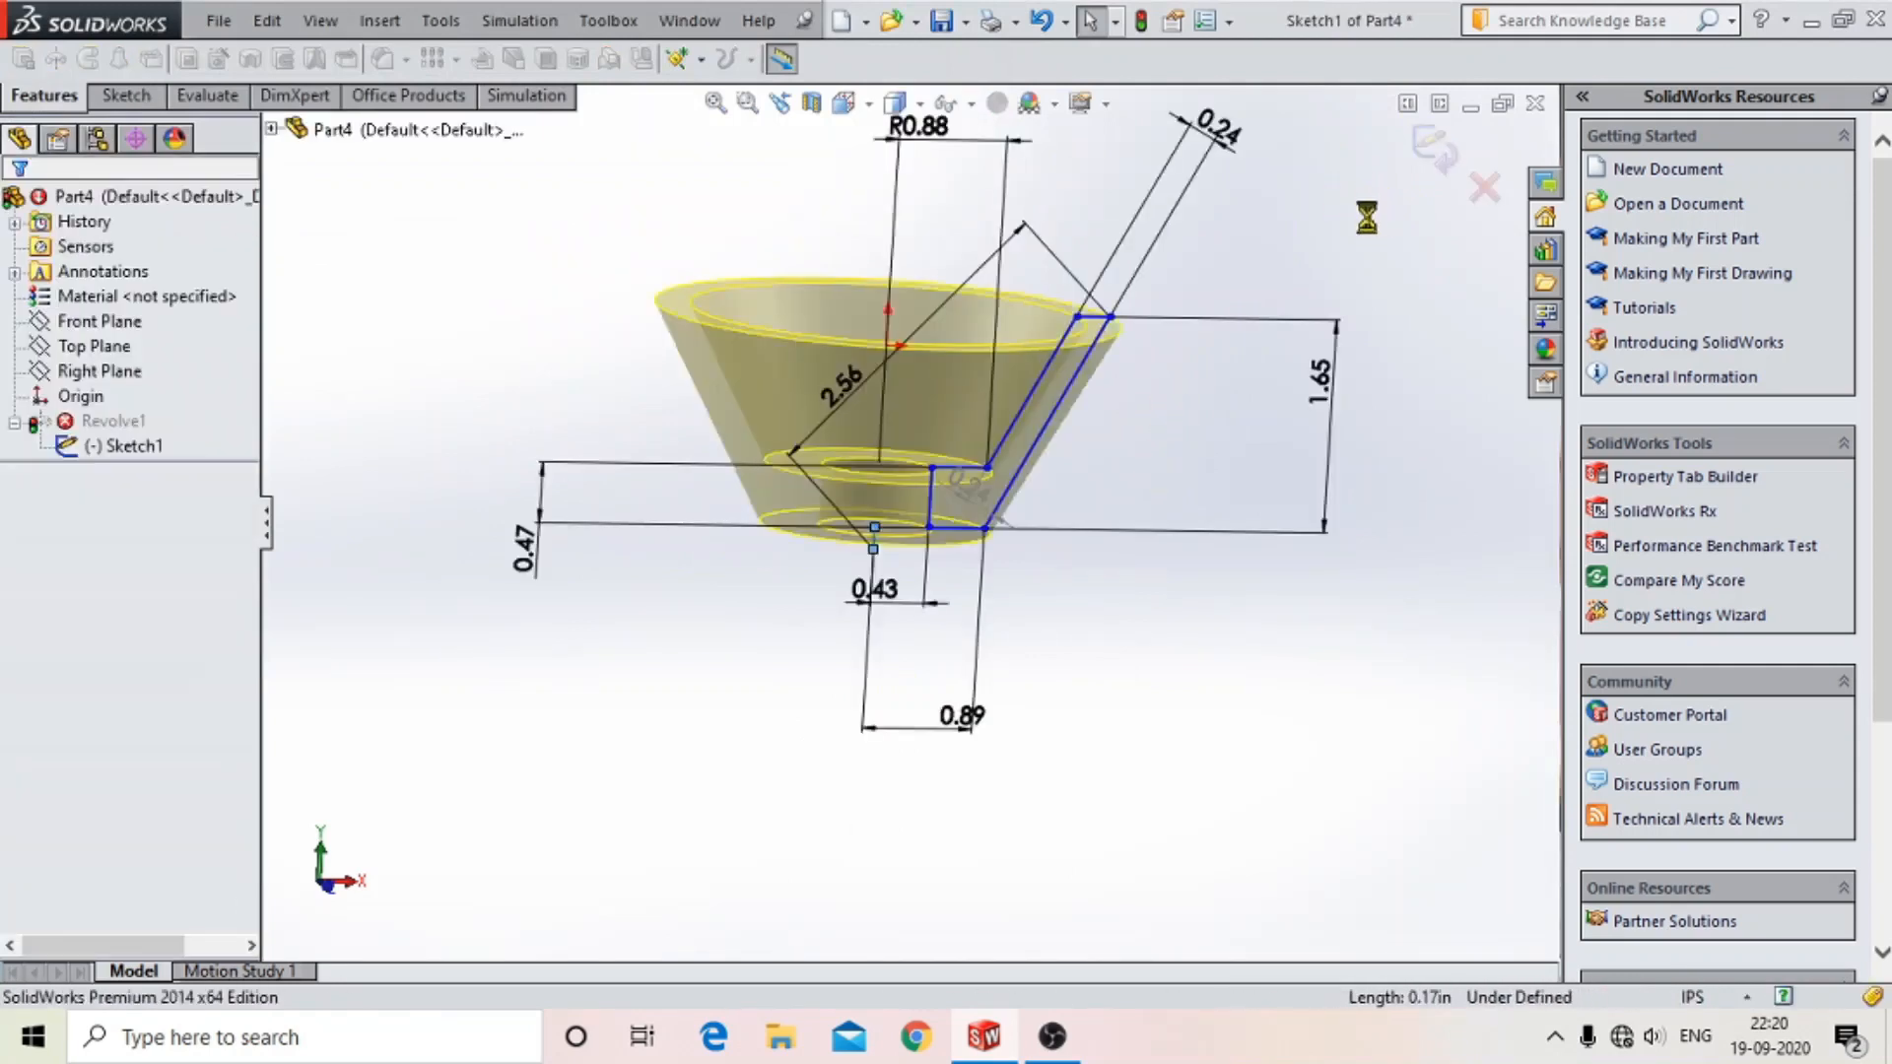
scroll(1074, 313, "down", 4)
scroll(1043, 365, "up", 5)
- Start a new sketch on the Front Plane and orient the view normal to it
left_click(98, 322)
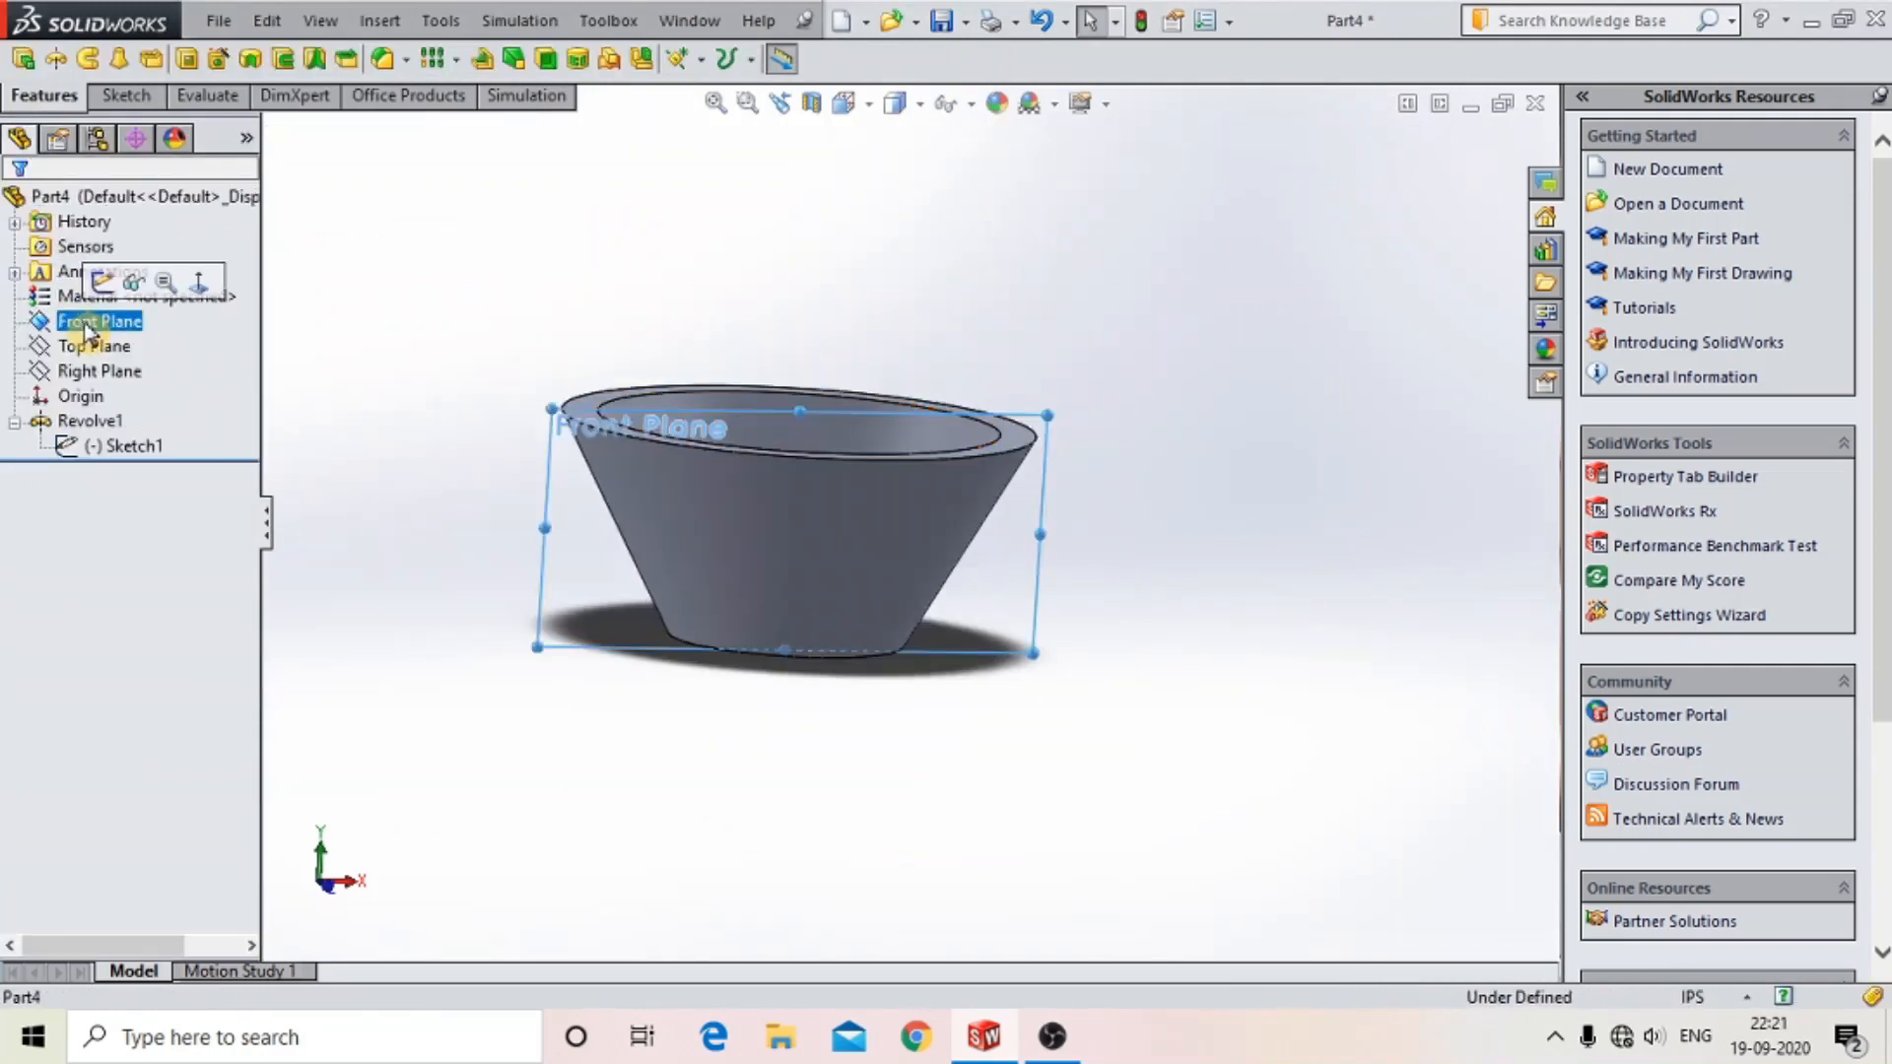
left_click(135, 288)
left_click(845, 103)
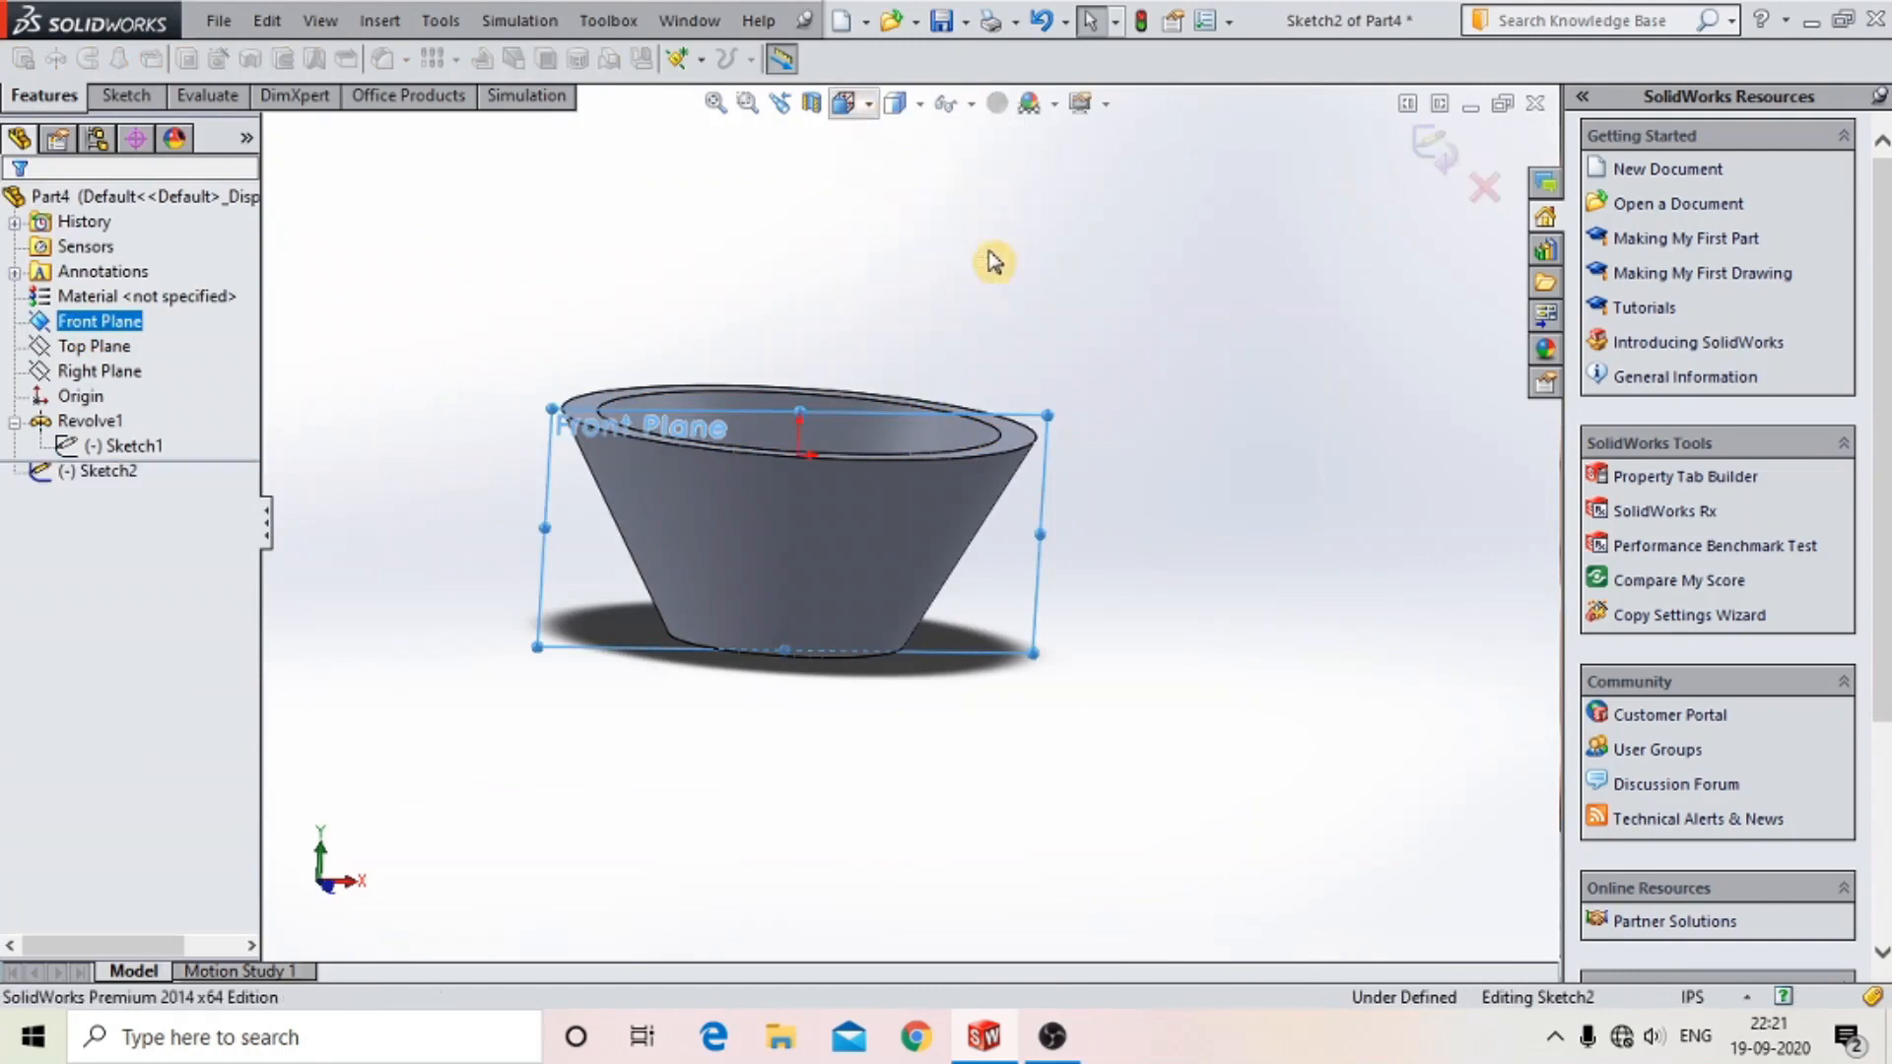
left_click(986, 248)
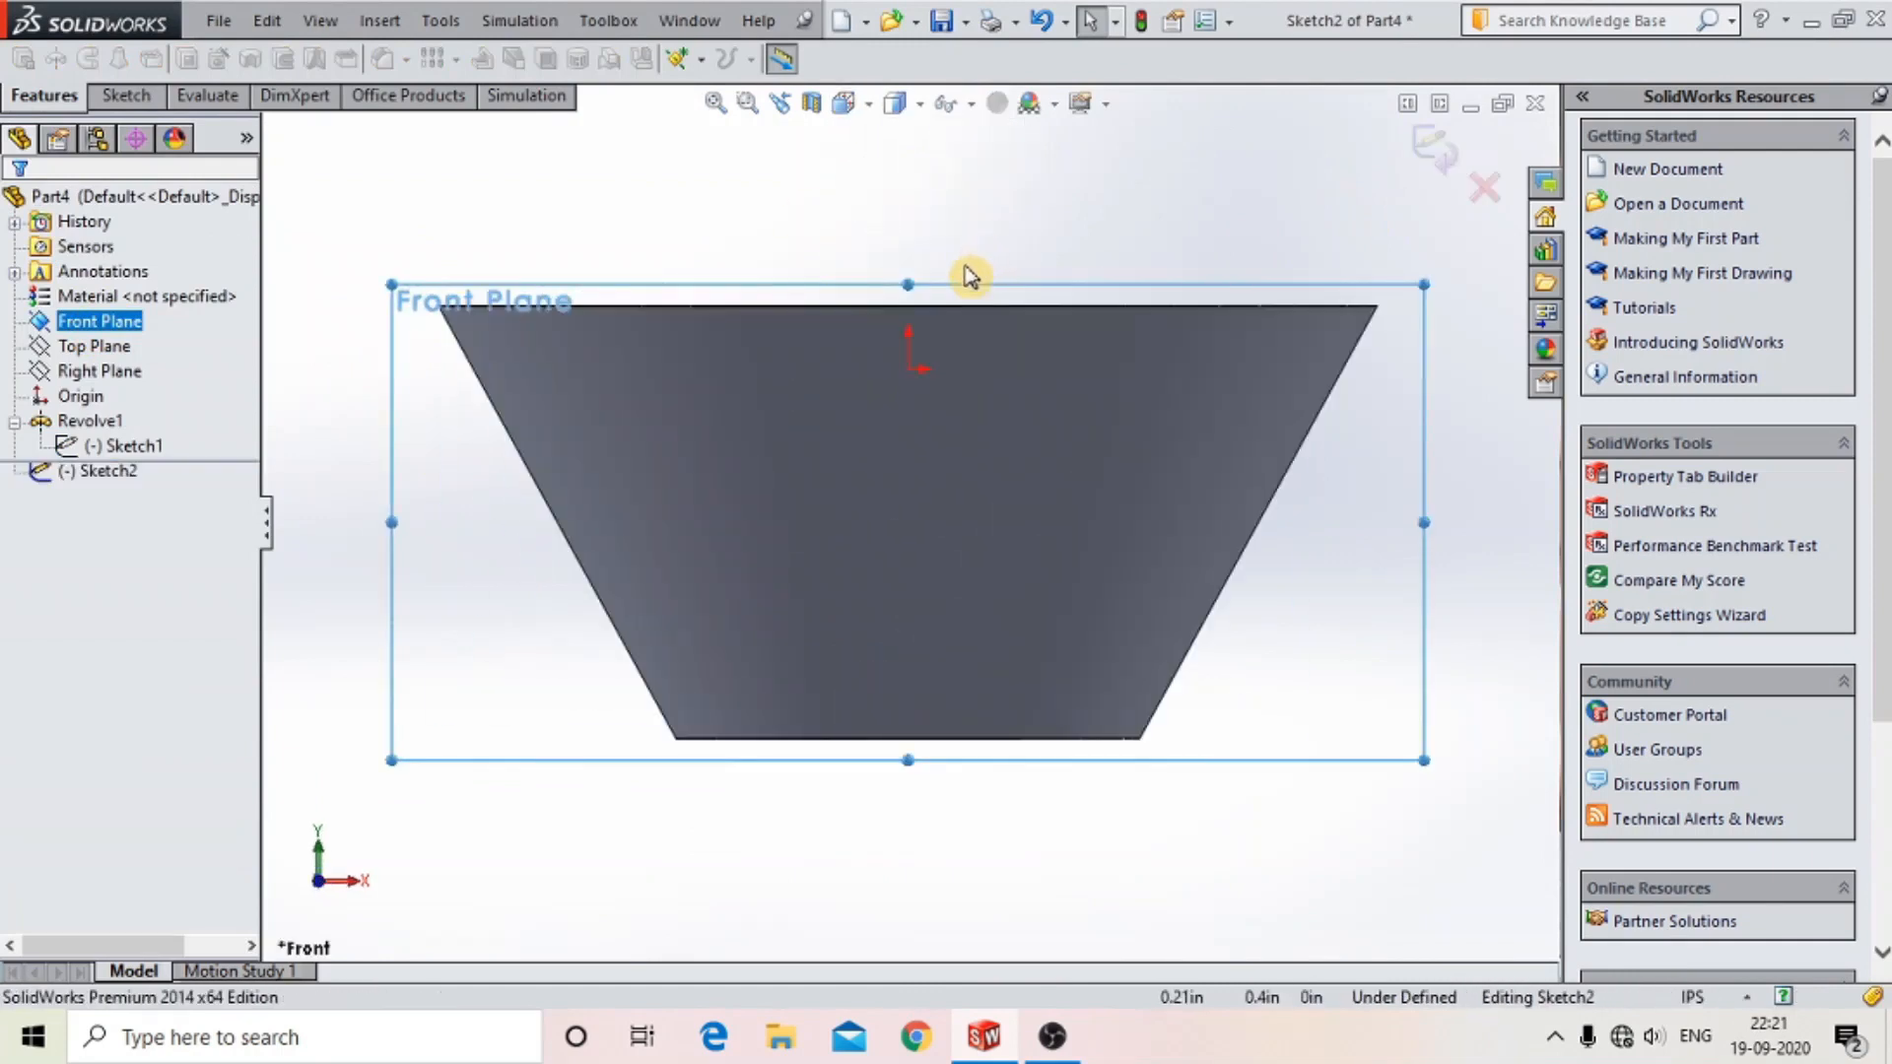
- Sketch a vertical line from the midpoint of the bowl's top edge down to the origin
left_click(120, 95)
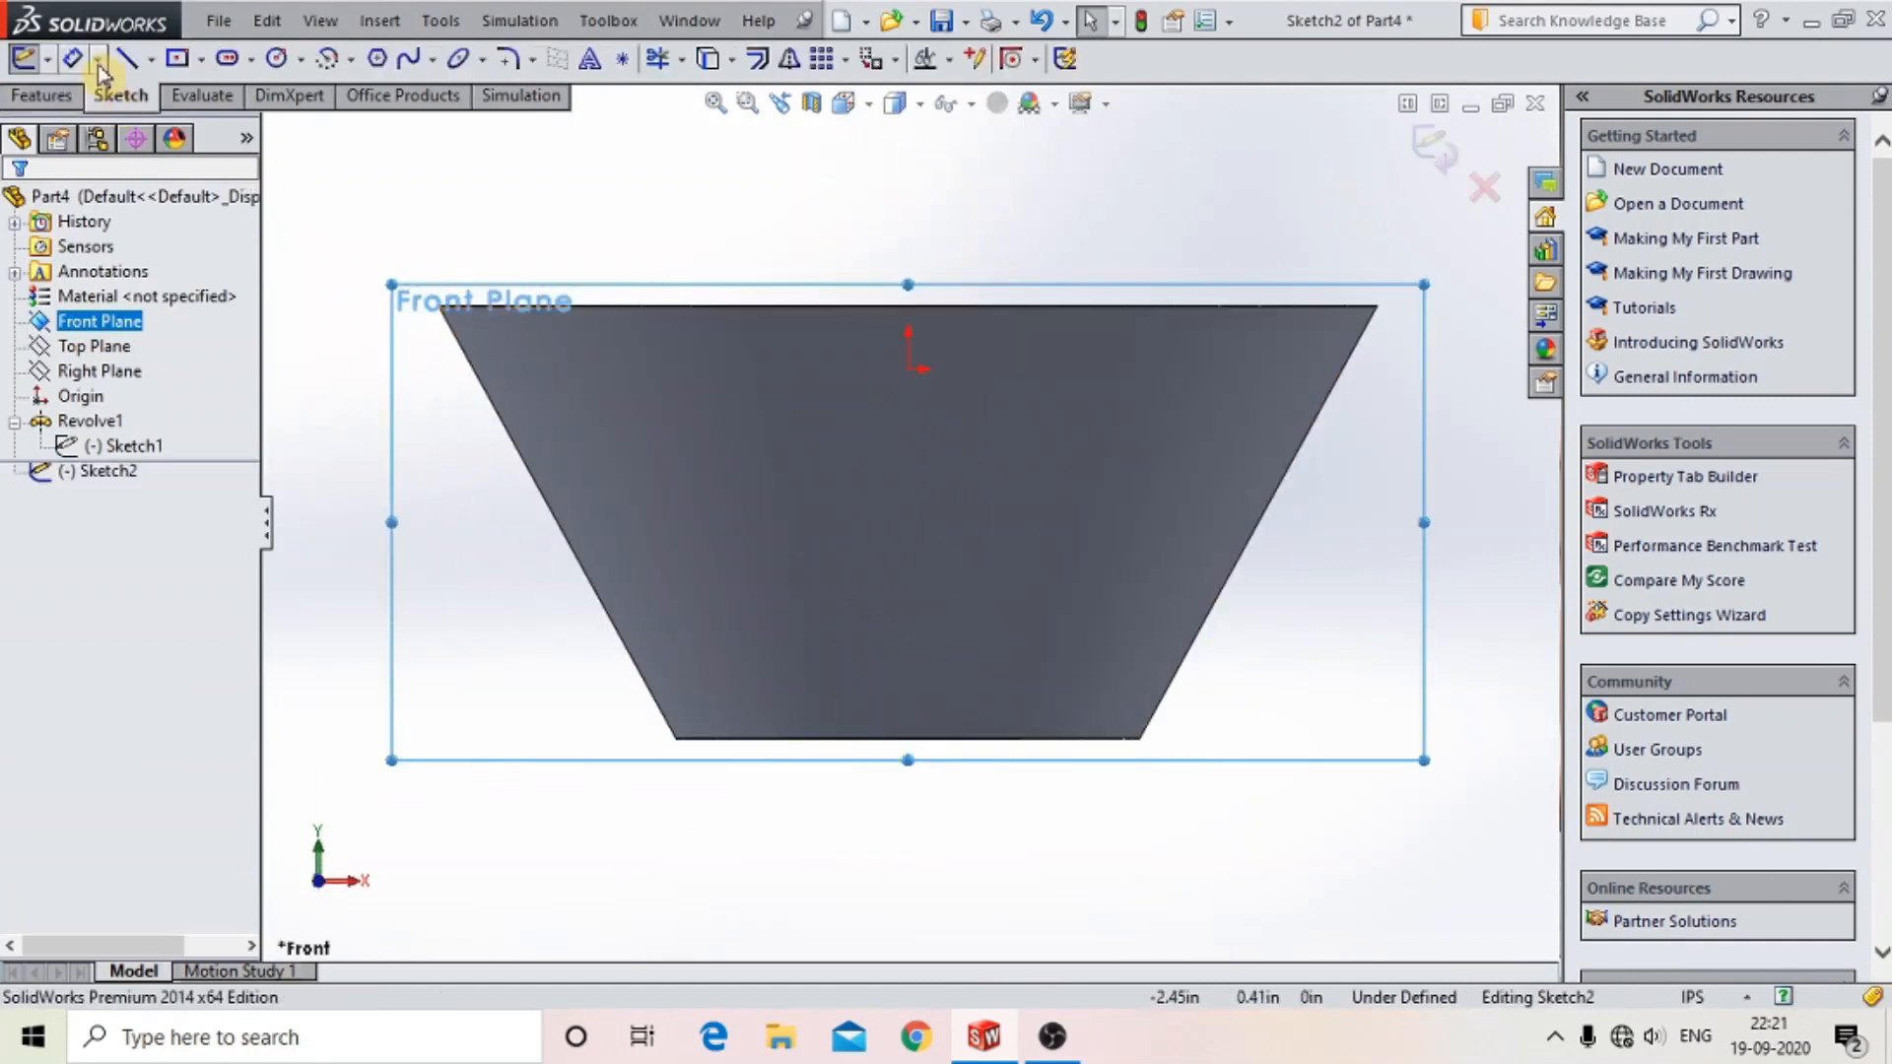
left_click(131, 63)
left_click(907, 737)
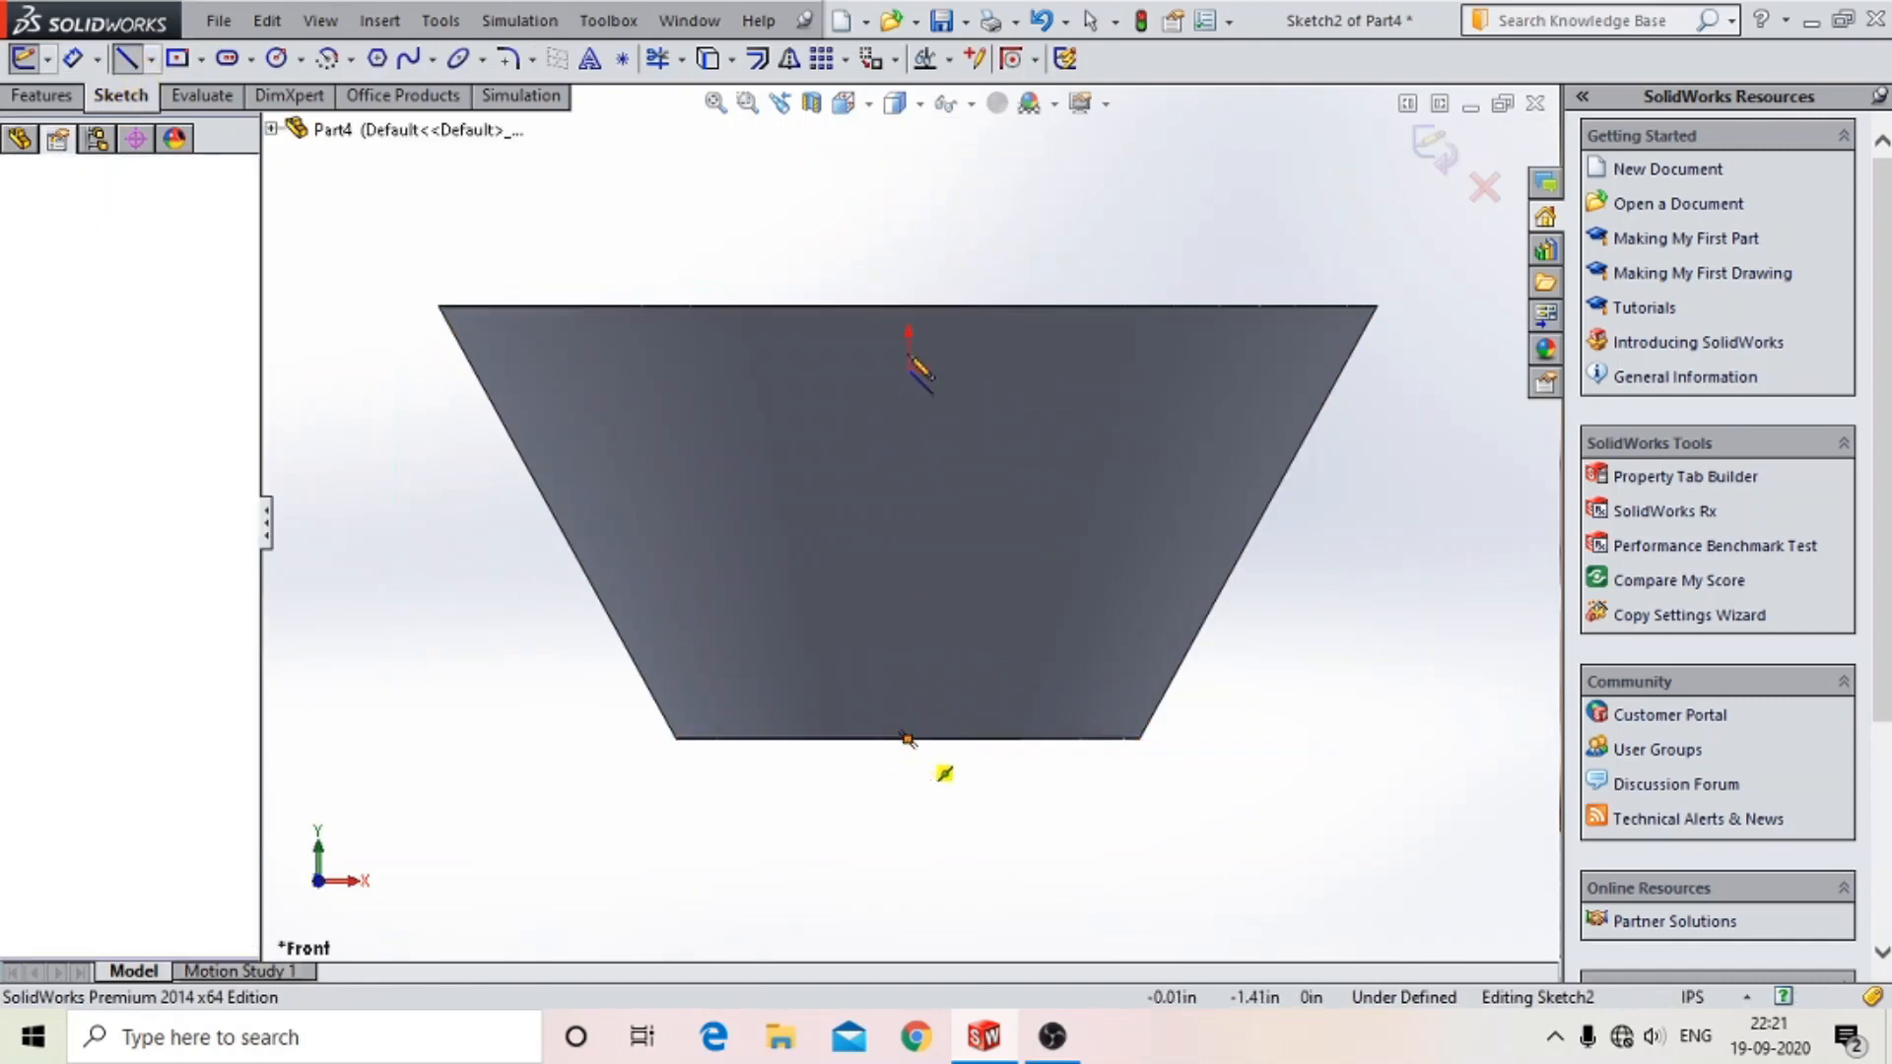
key("Escape")
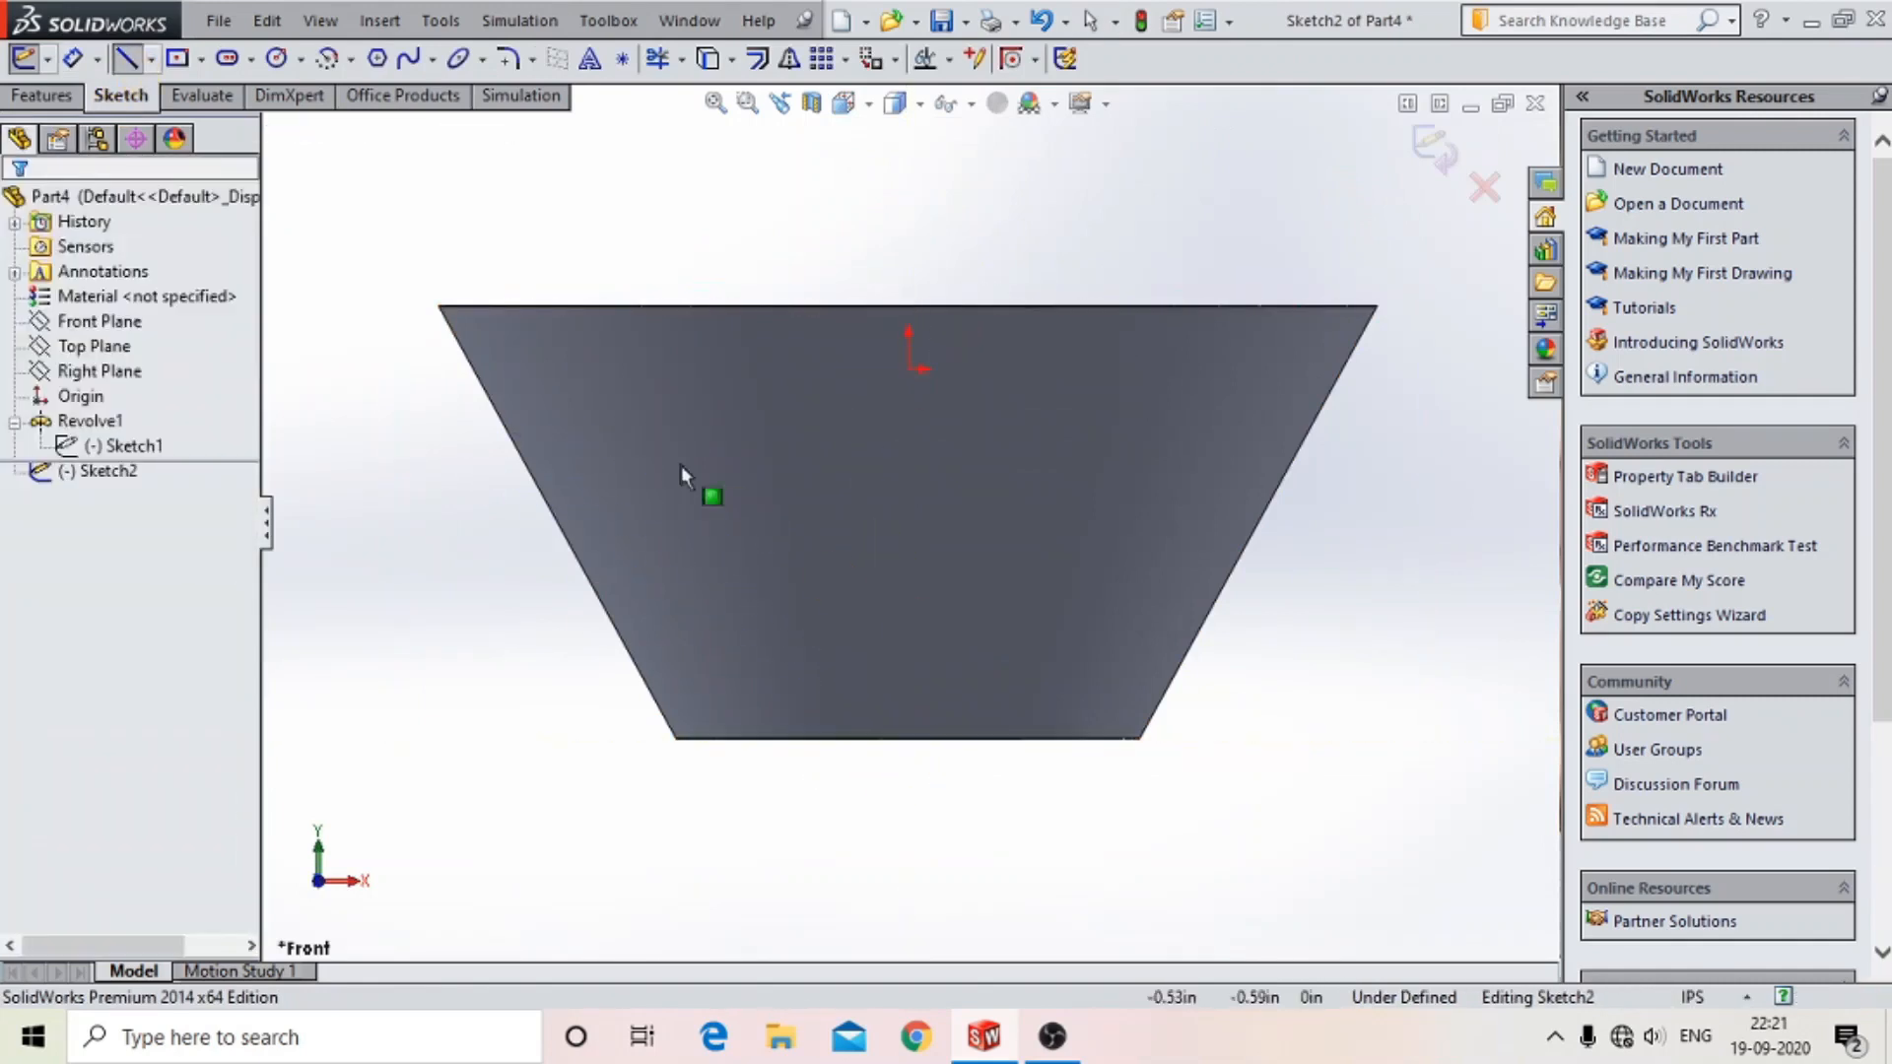
left_click(126, 59)
left_click(907, 306)
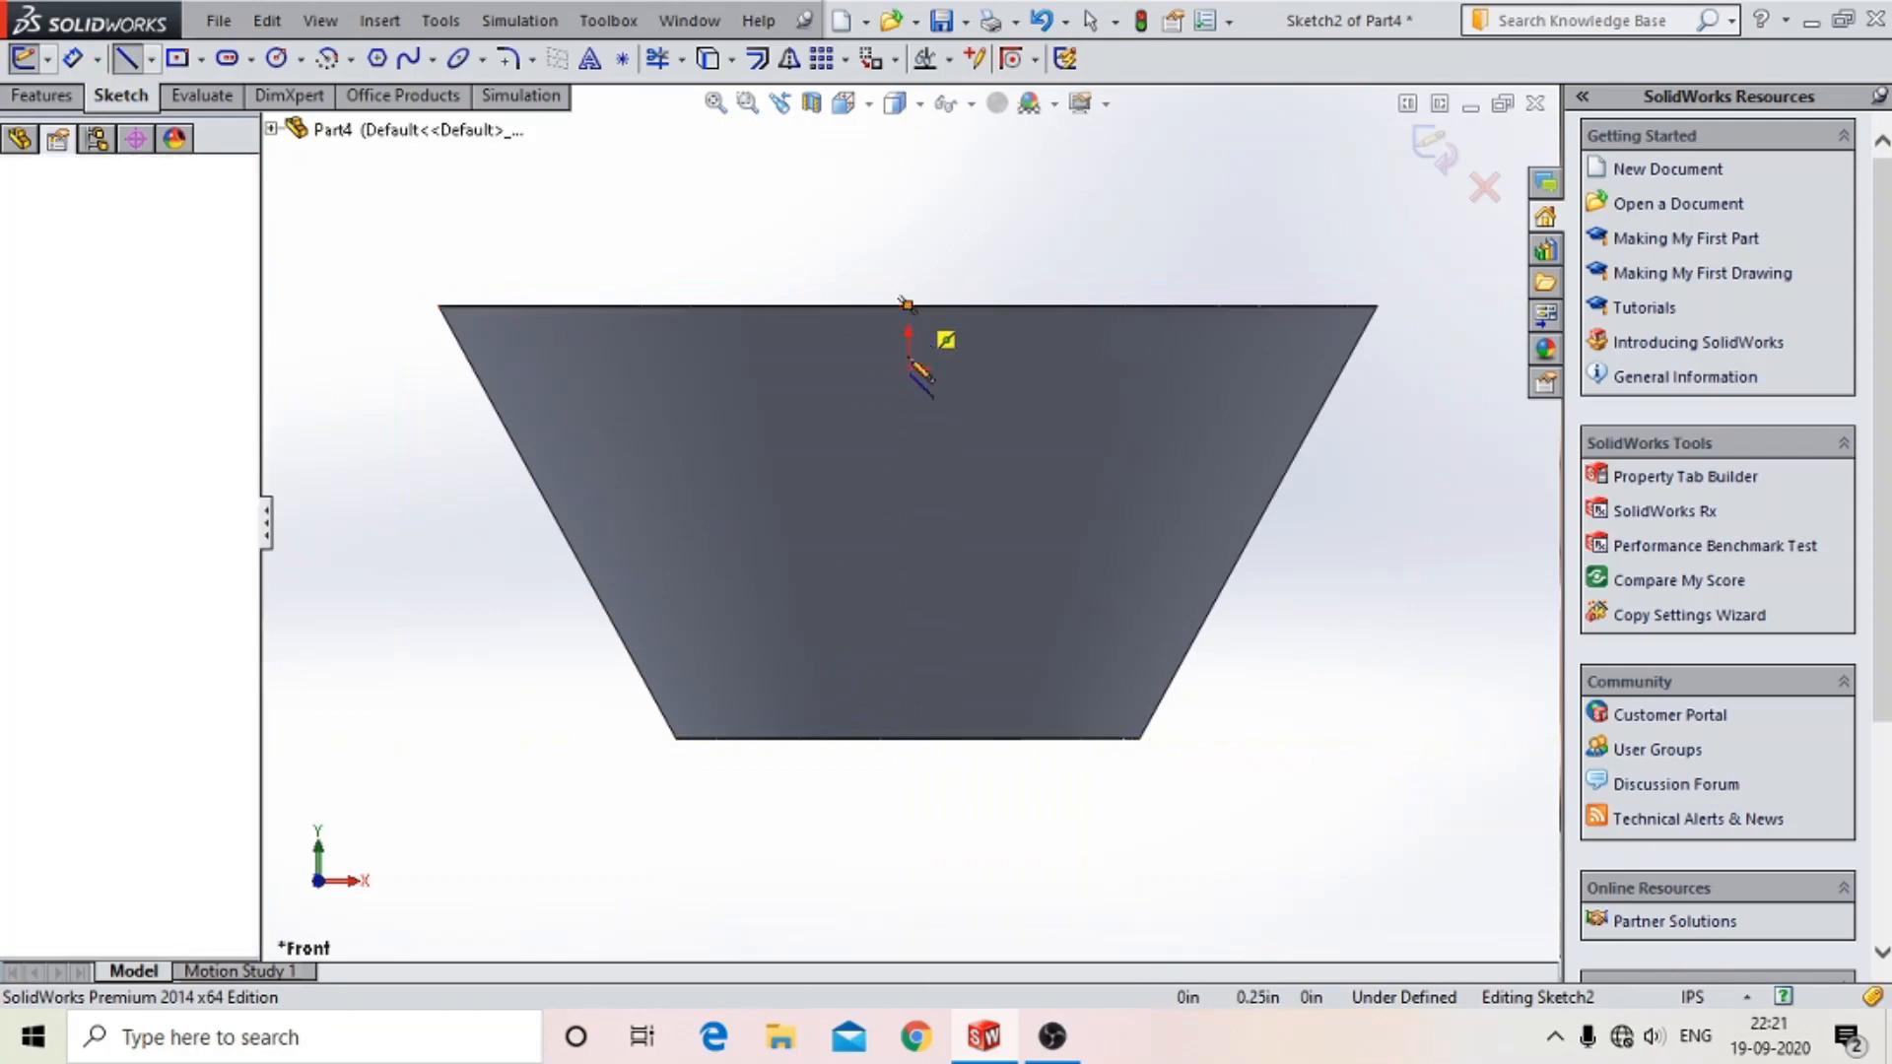
left_click(907, 369)
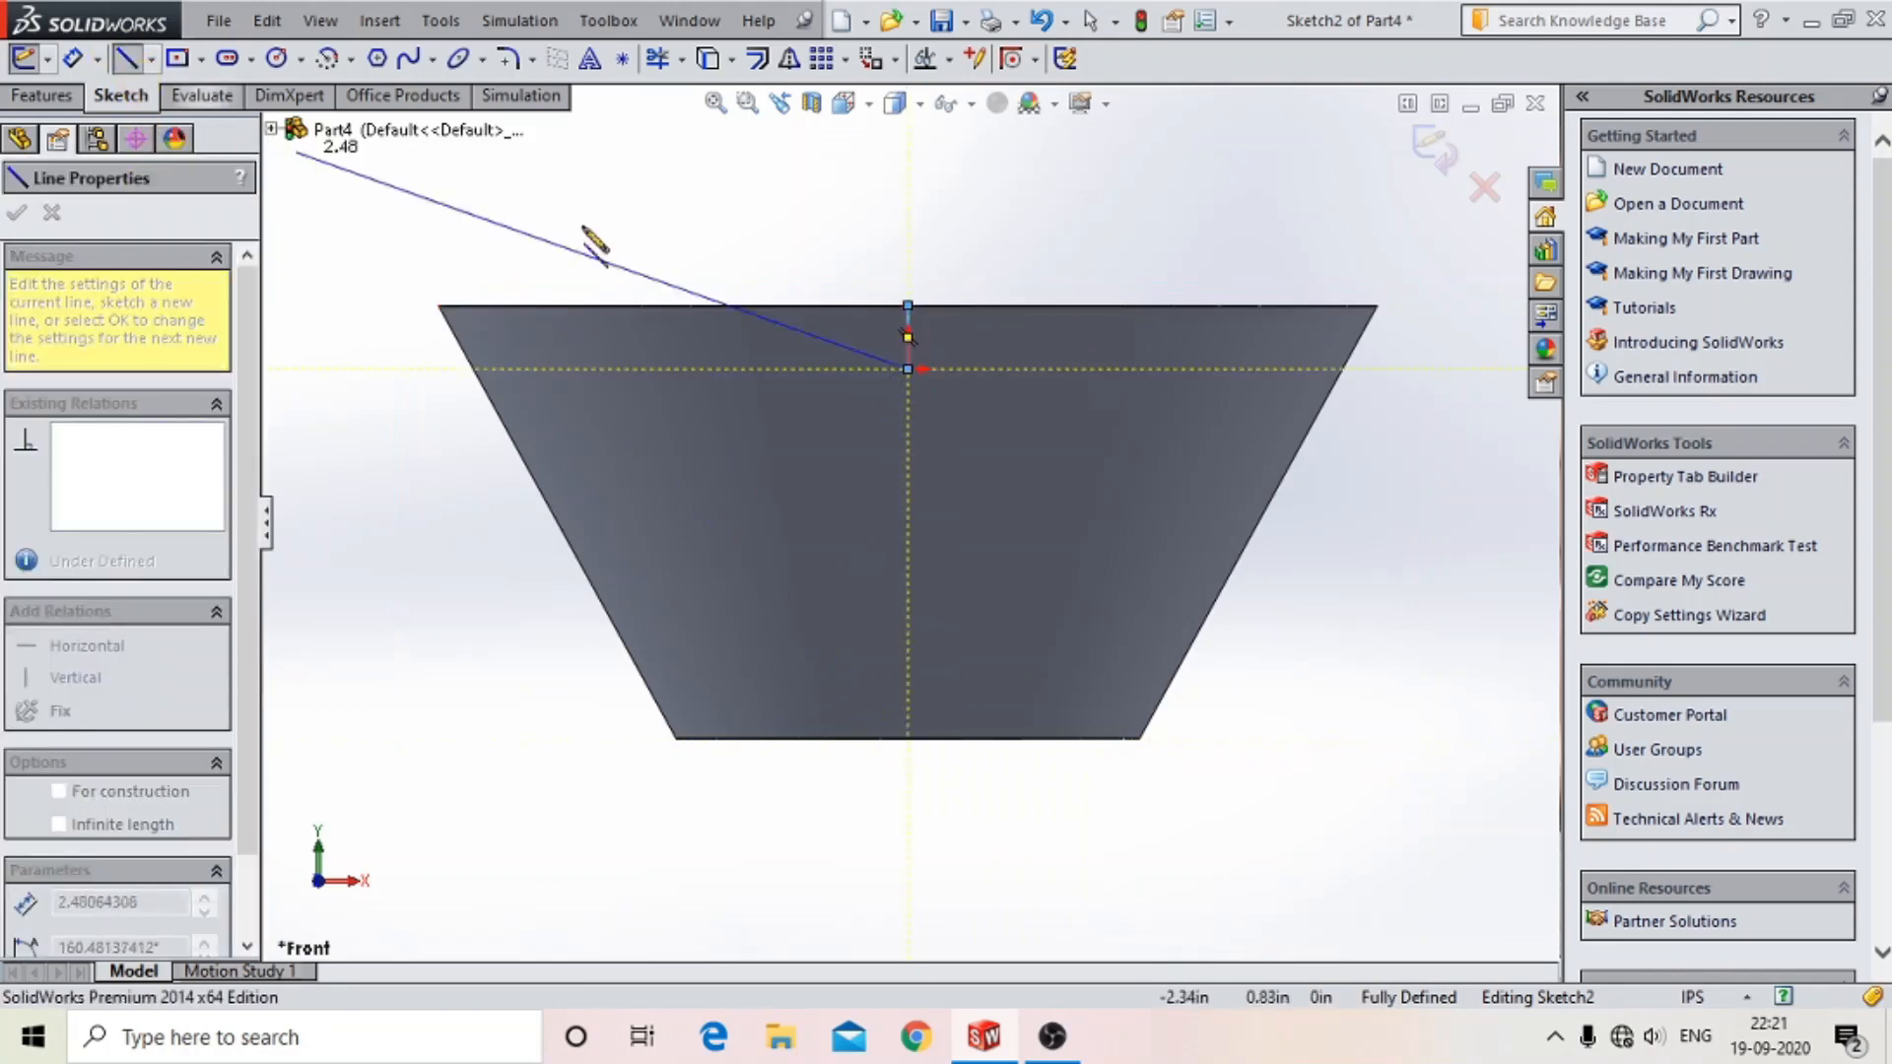
- Sketch a horizontal line about 0.23 in long to the right from the midpoint of the bowl's top edge
left_click(127, 62)
left_click(907, 305)
left_click(967, 306)
key("Escape")
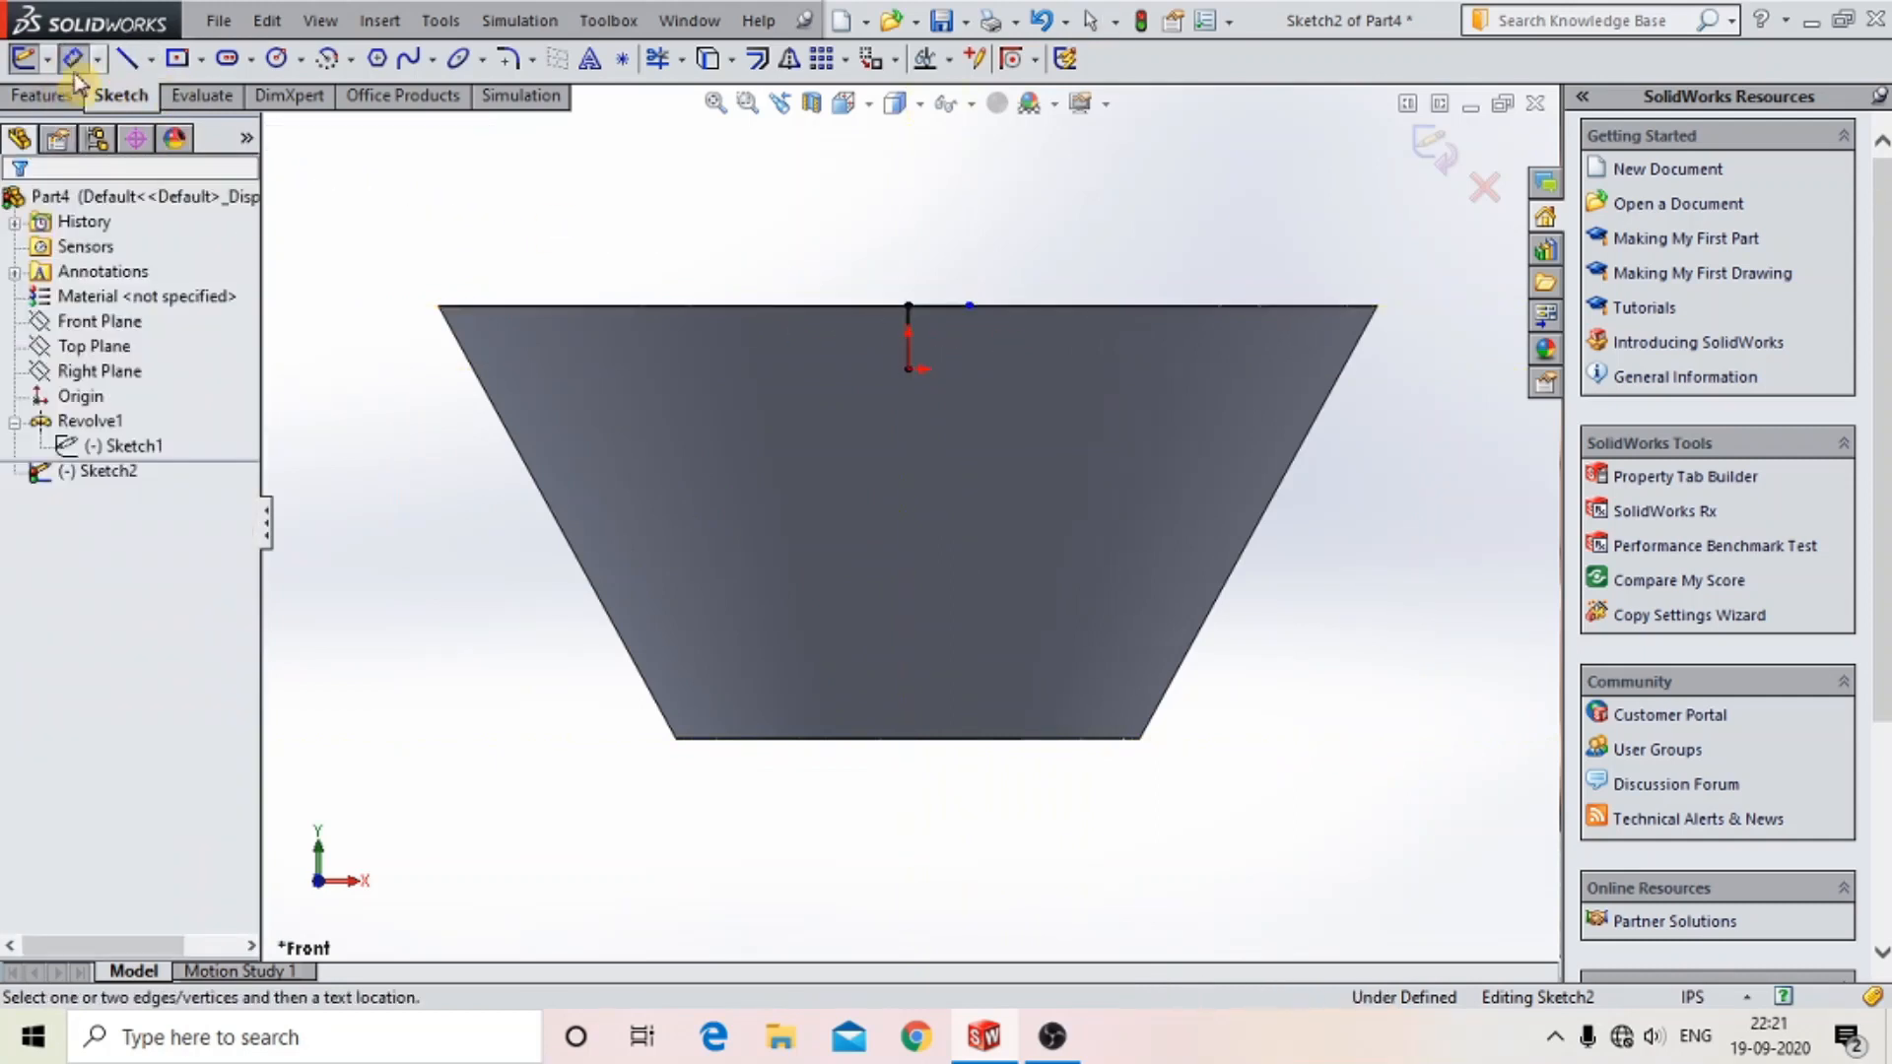
- Dimension the short horizontal line on the bowl's top edge as 5 mm
left_click(942, 304)
left_click(946, 225)
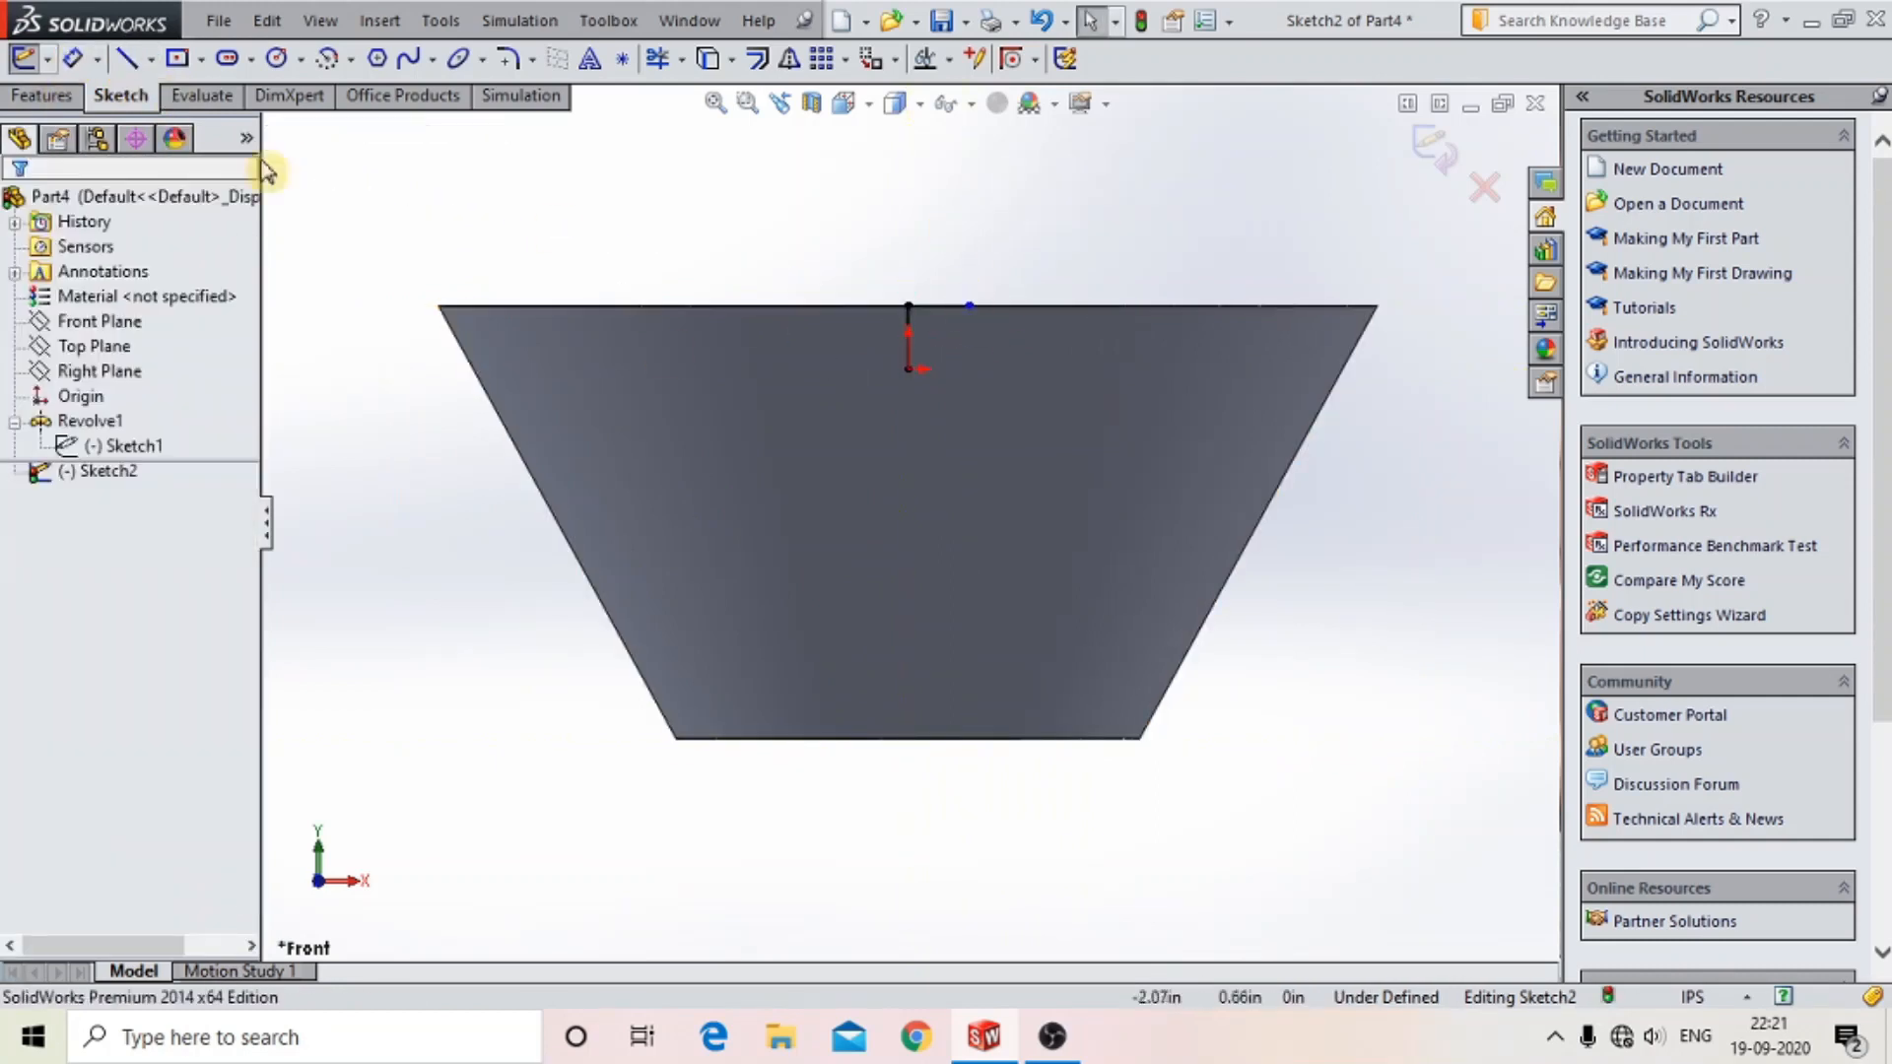
left_click(941, 306)
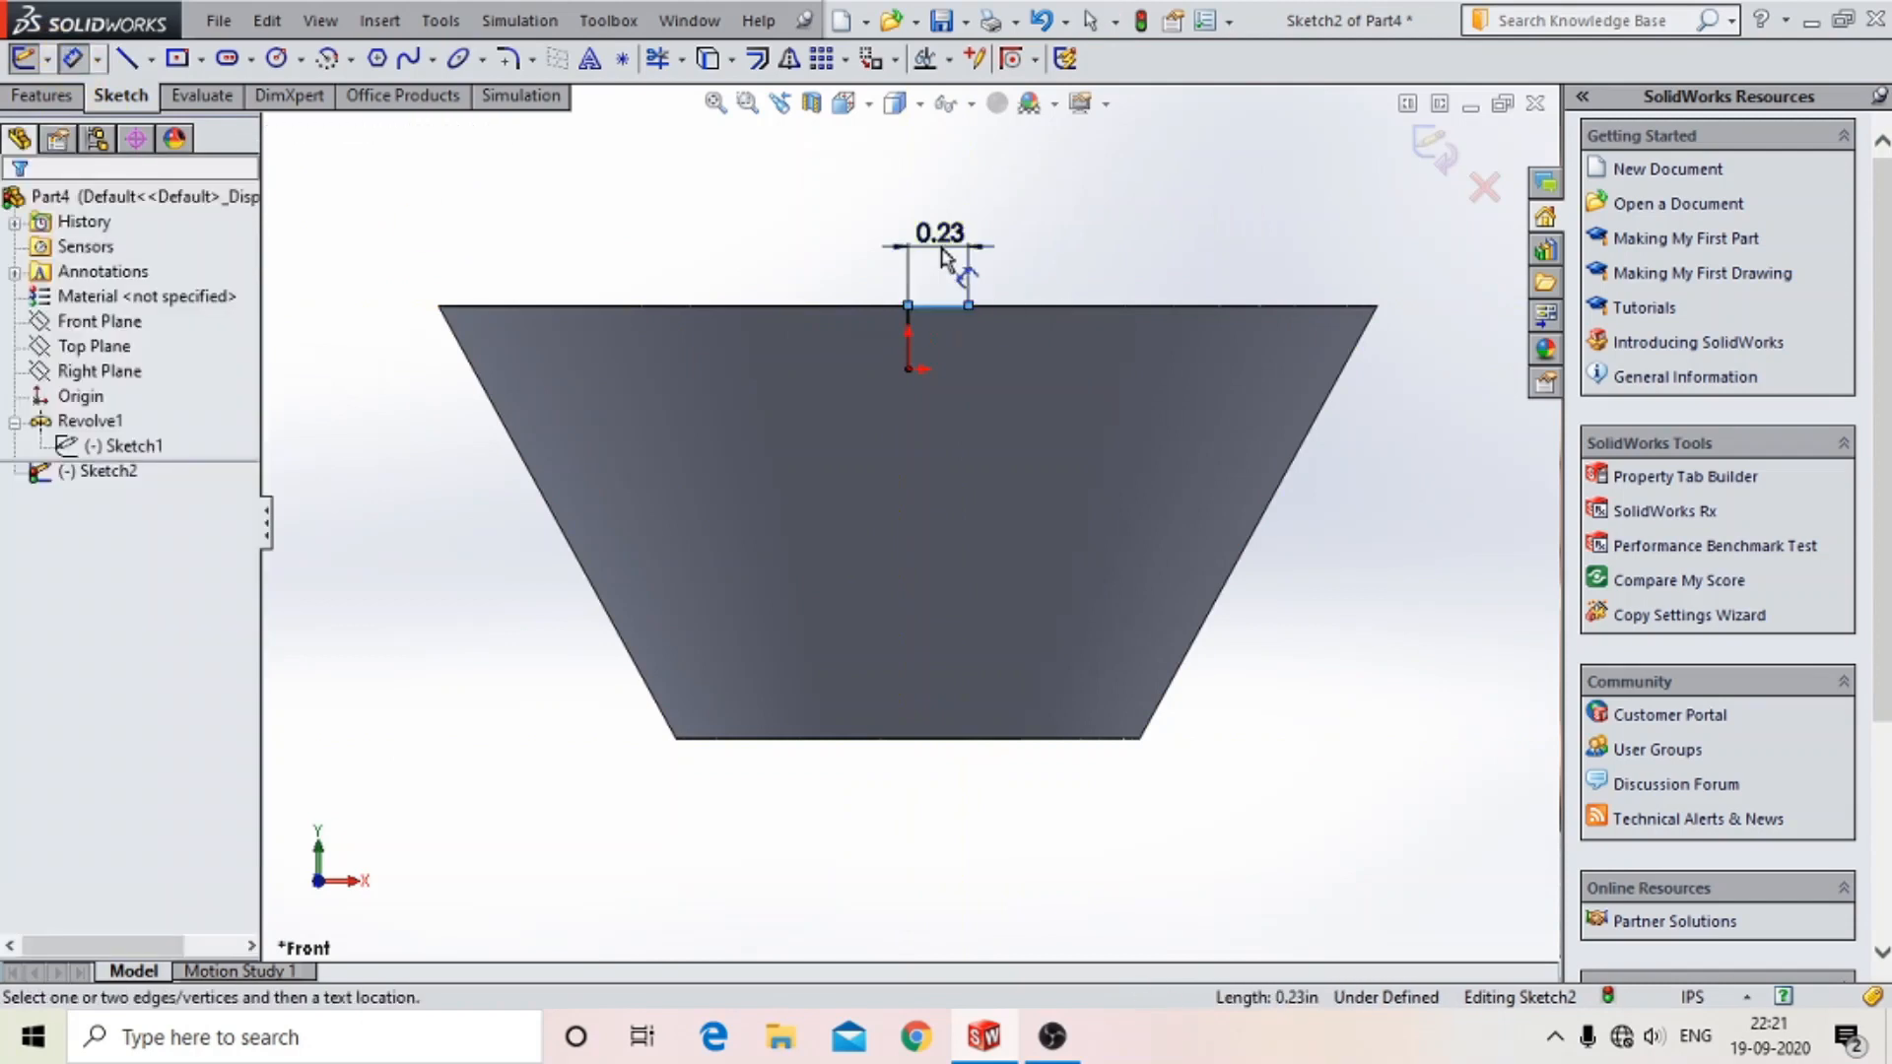
left_click(948, 262)
type("5mm")
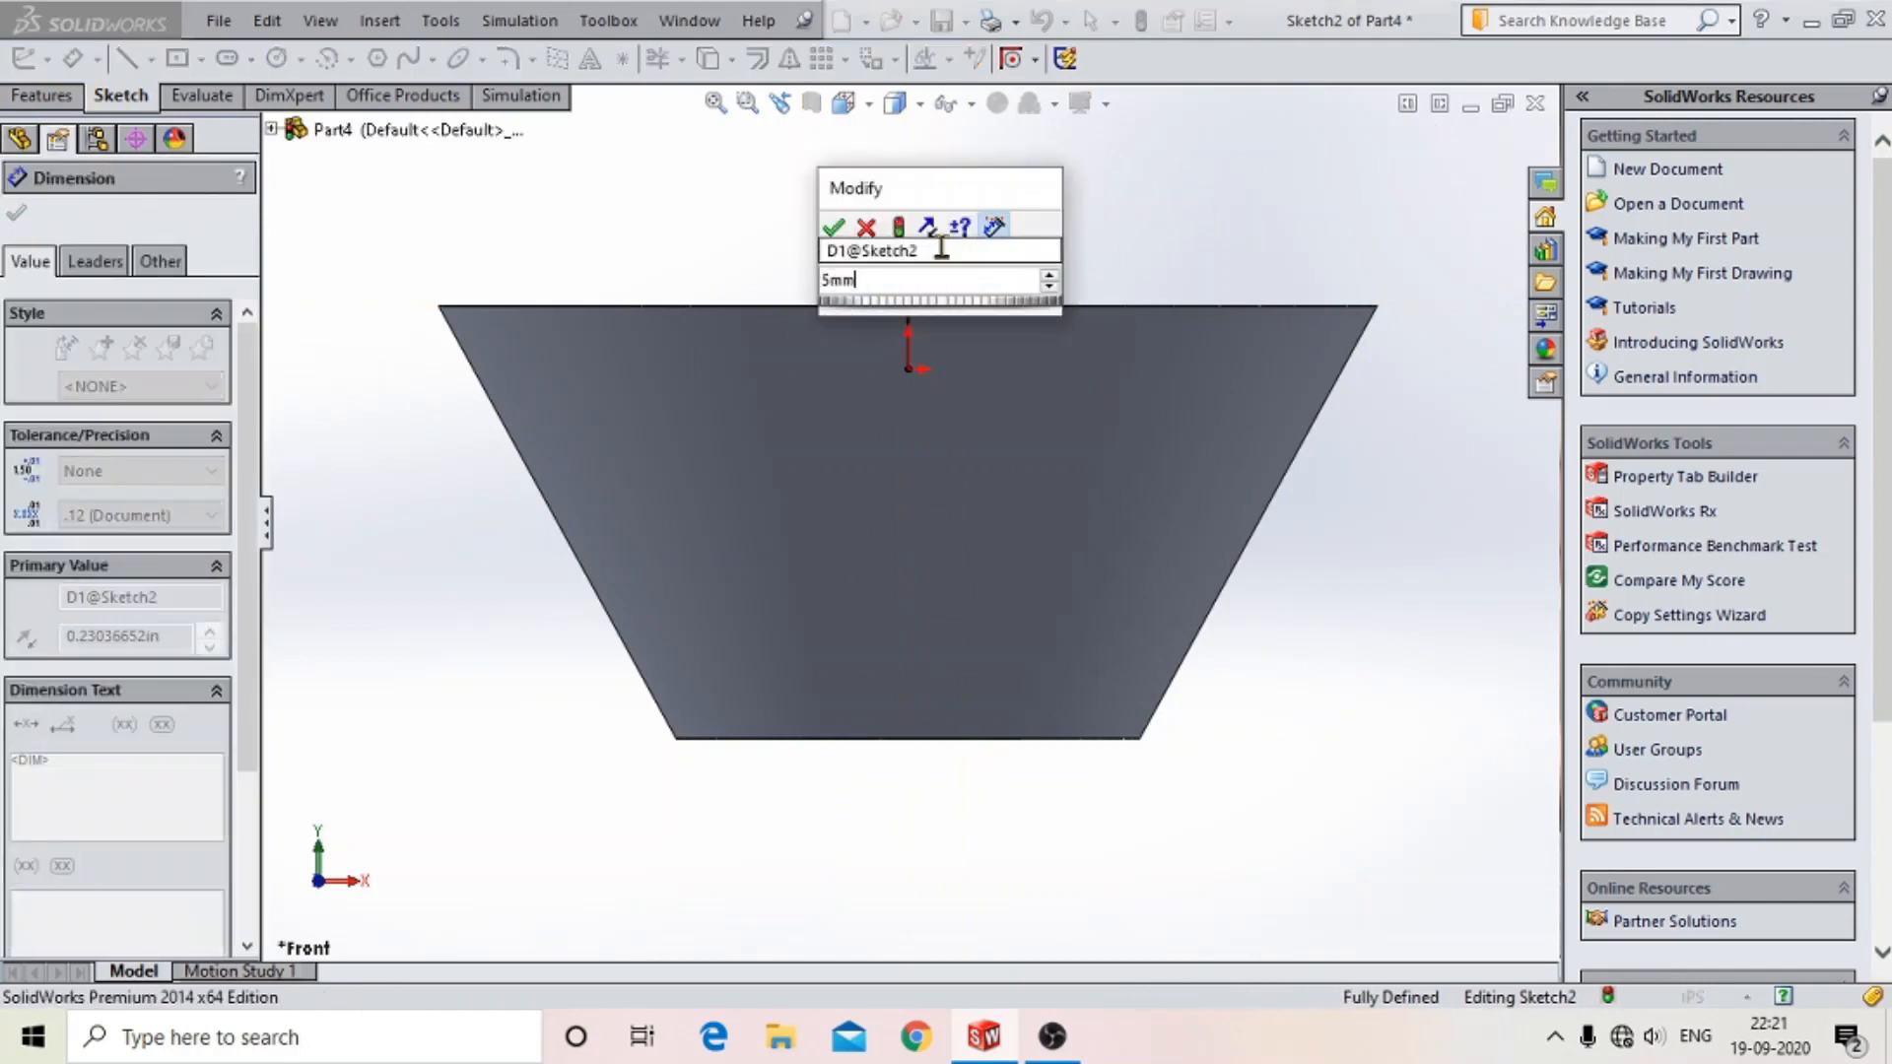
key("Return")
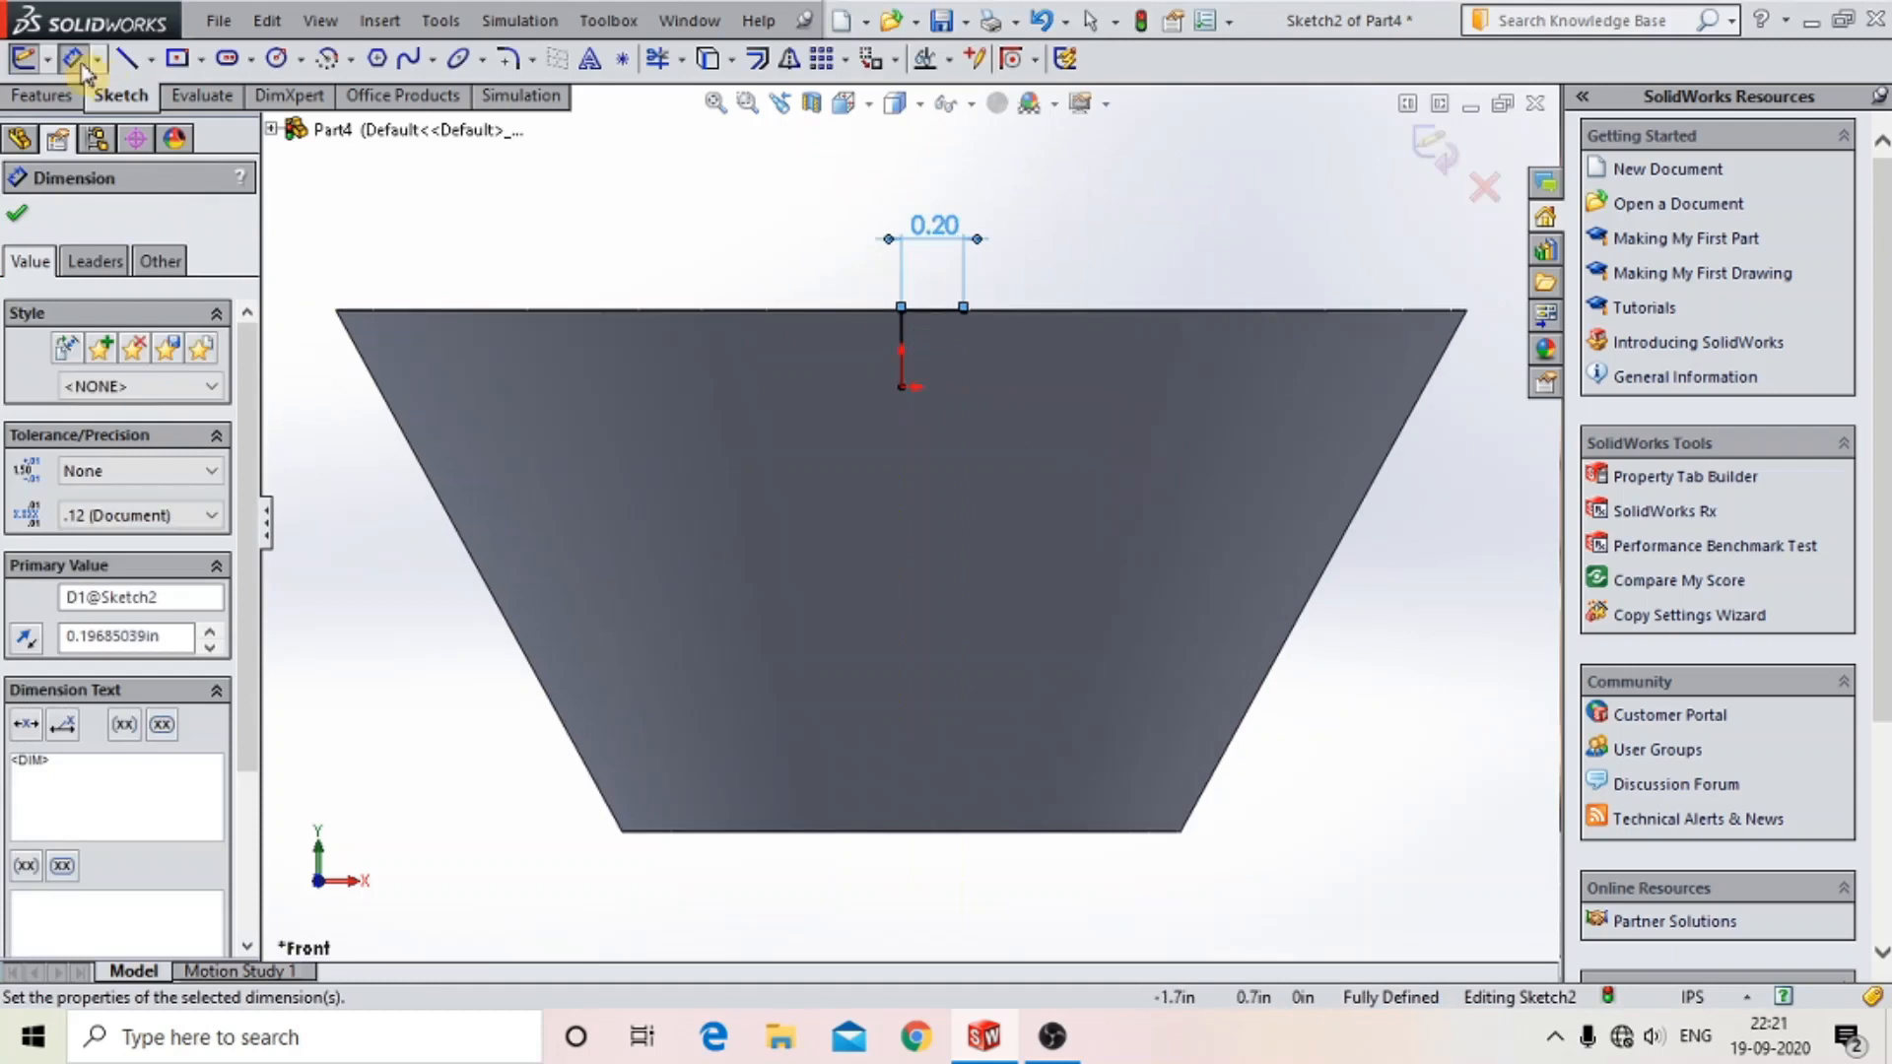
- Delete the vertical line between the top edge's midpoint and the origin
left_click(75, 61)
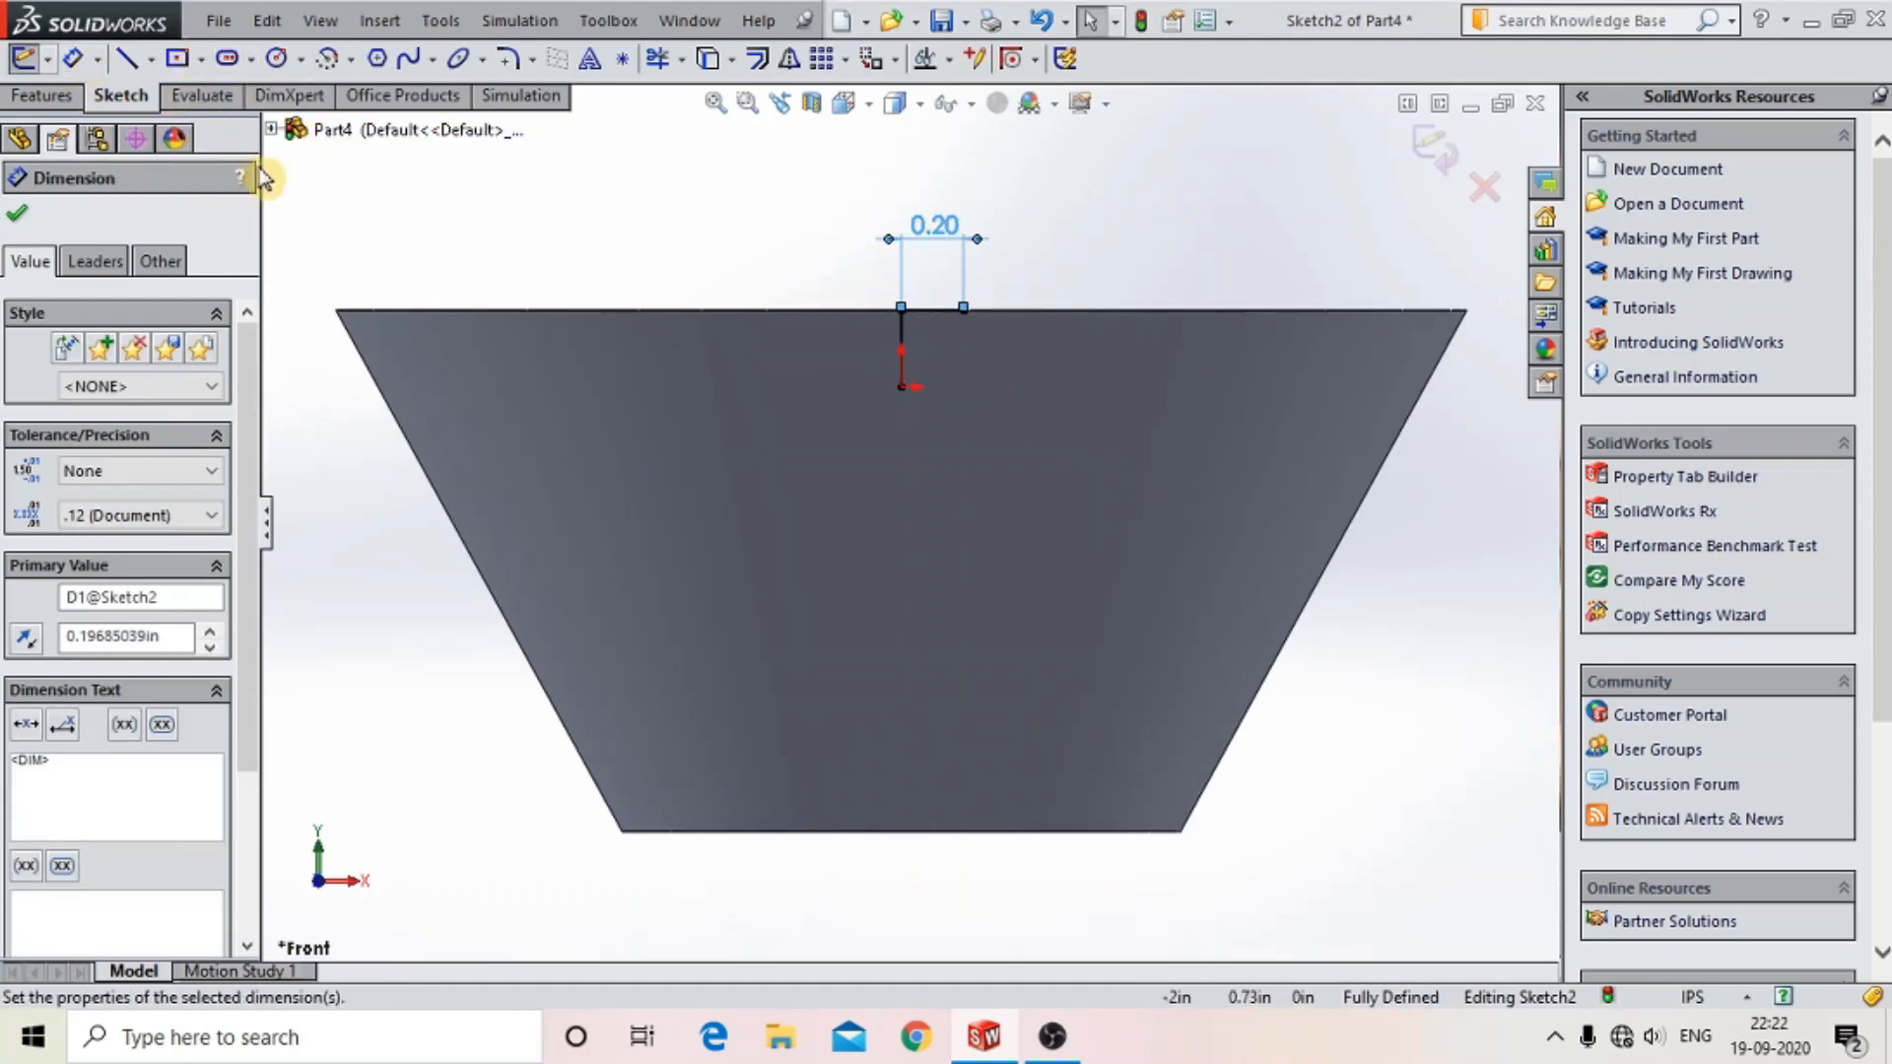
scroll(975, 355, "down", 5)
left_click(729, 317)
key("Delete")
scroll(1083, 423, "up", 4)
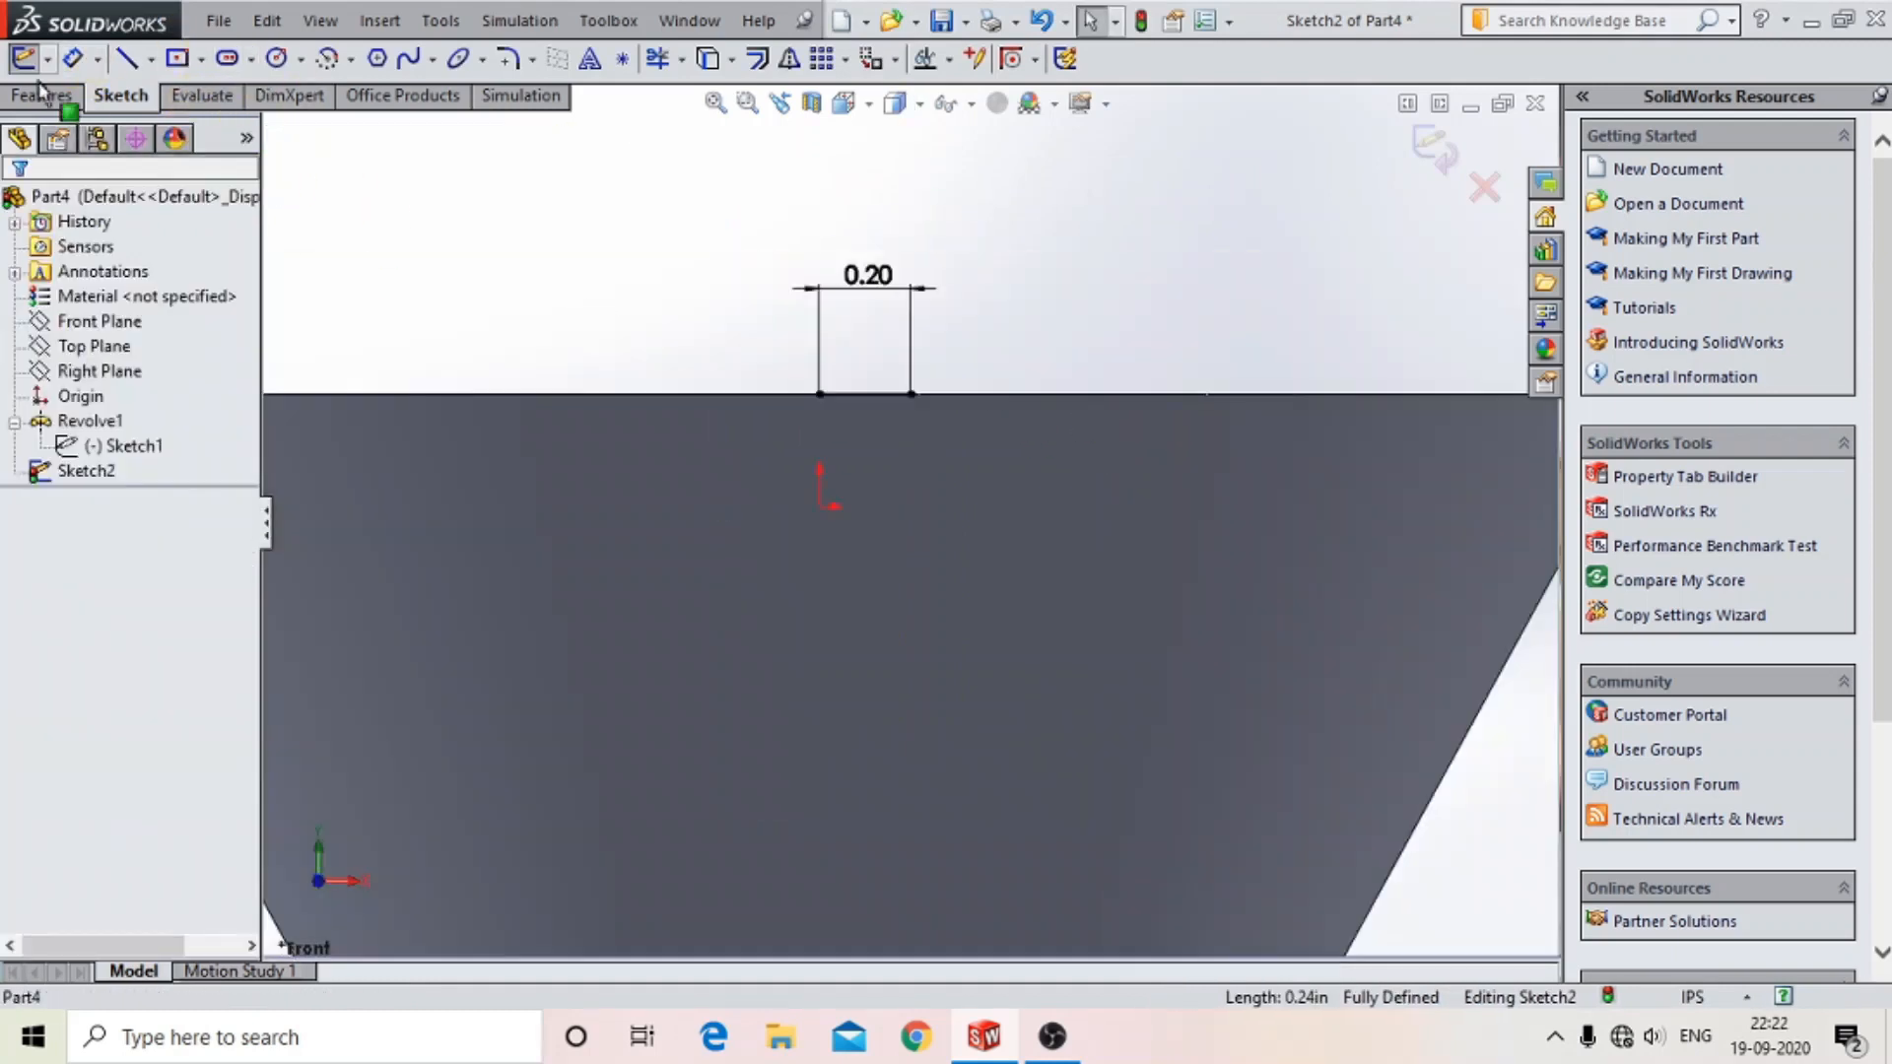
- Draw a centerpoint-arc semicircle below the top edge, centred on its midpoint and starting at the 5 mm line's outer end
left_click(327, 58)
left_click(820, 394)
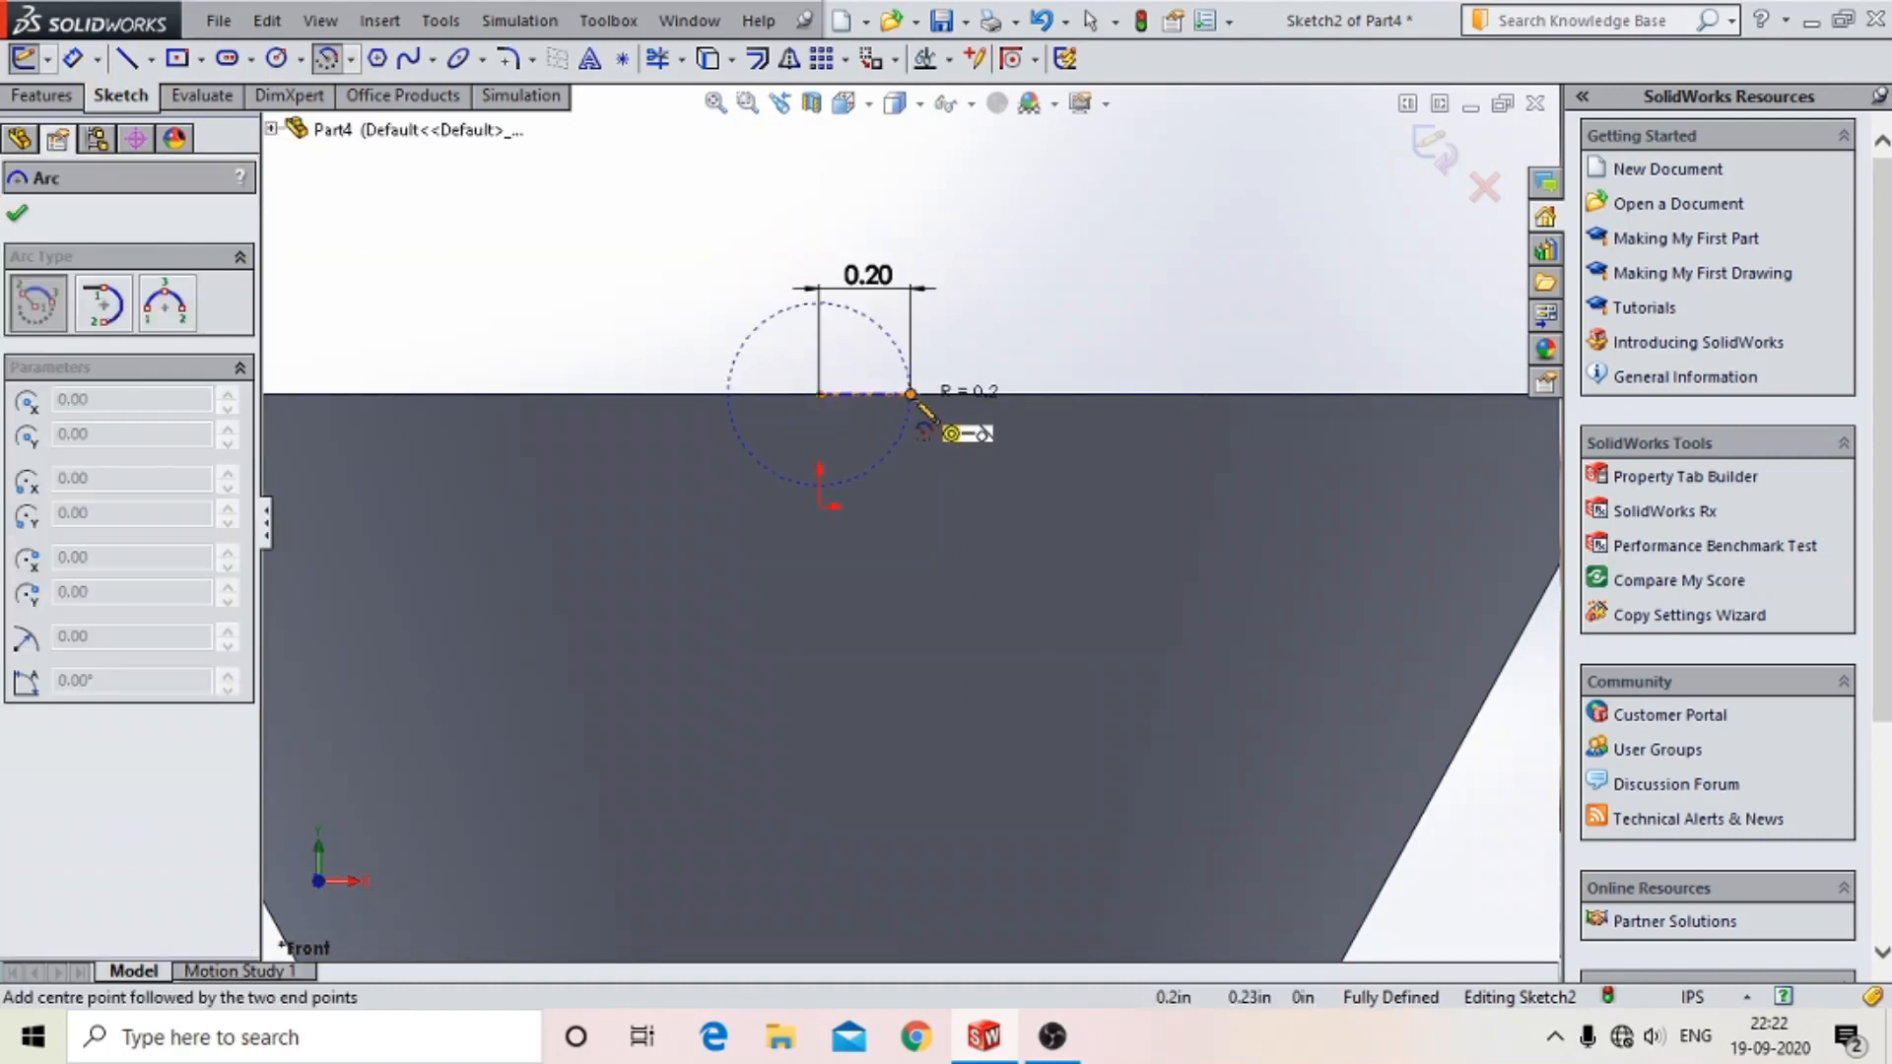
left_click(727, 394)
key("Escape")
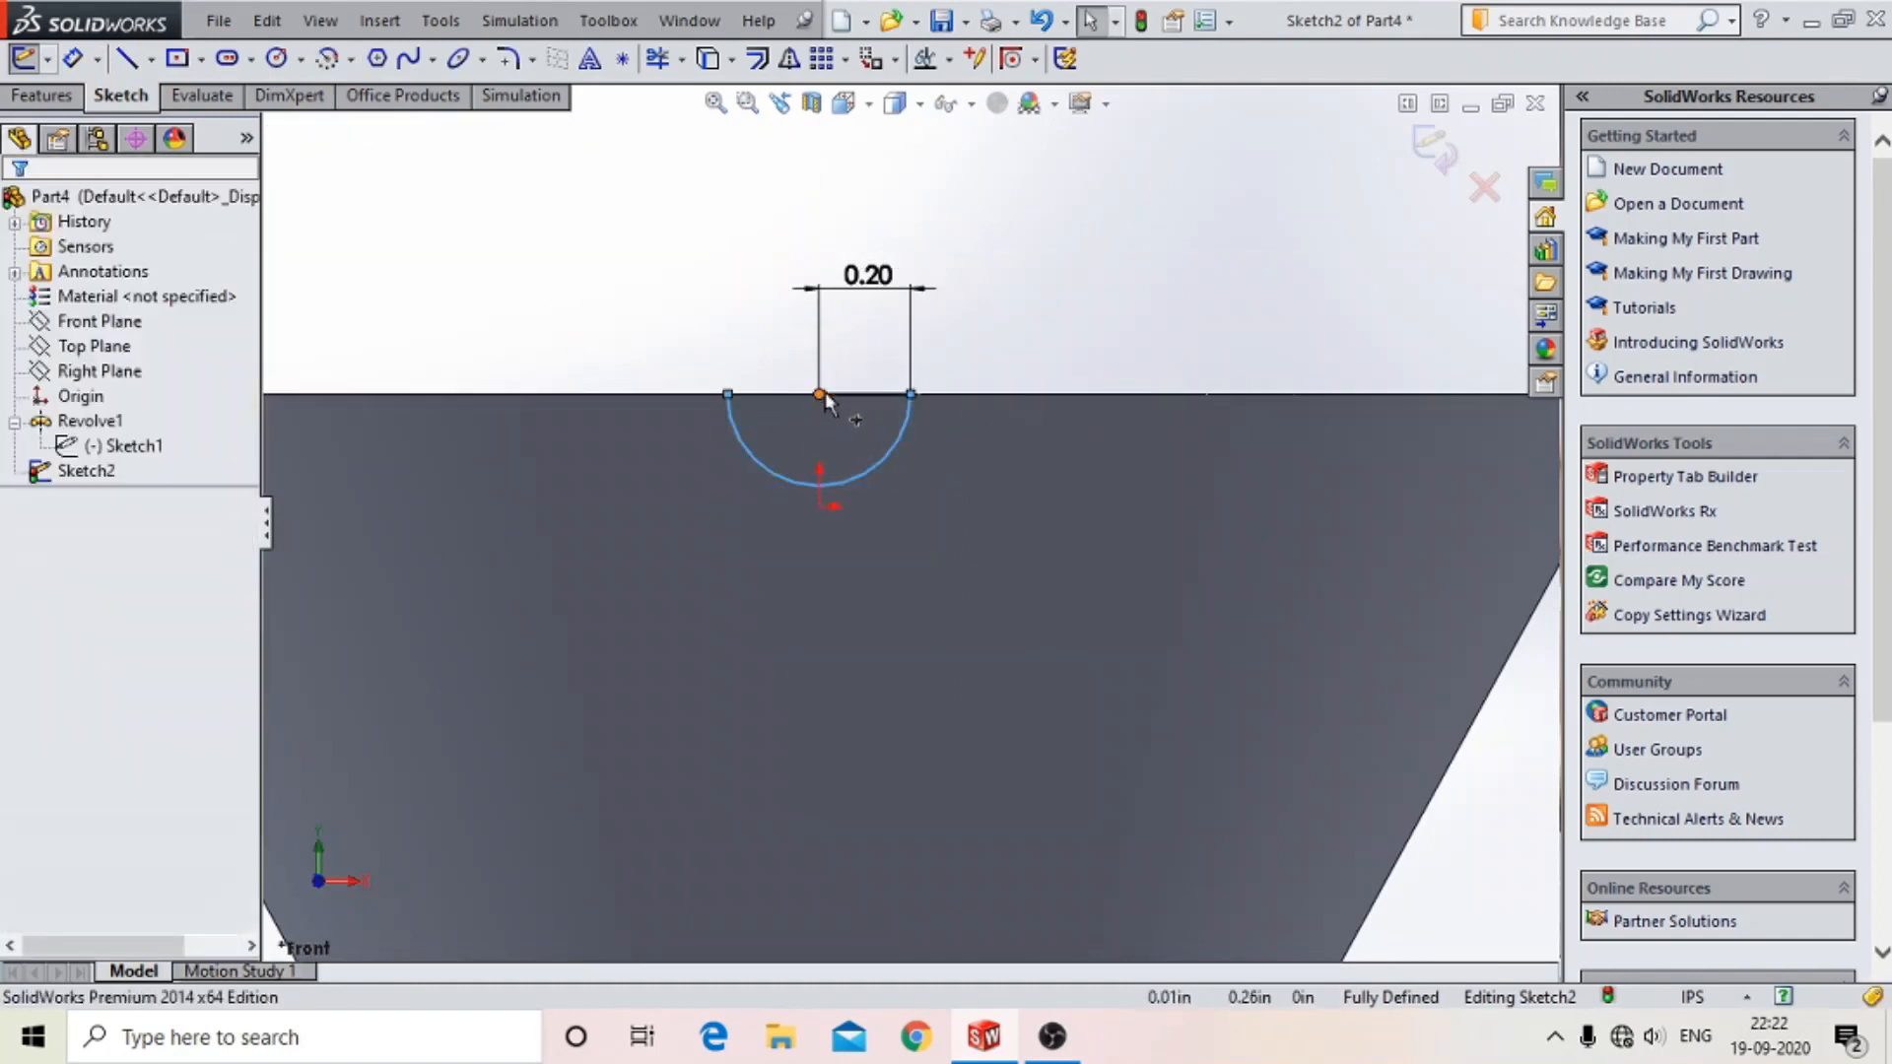
- Close the semicircle with a horizontal line between its two endpoints and exit the sketch
left_click(960, 407)
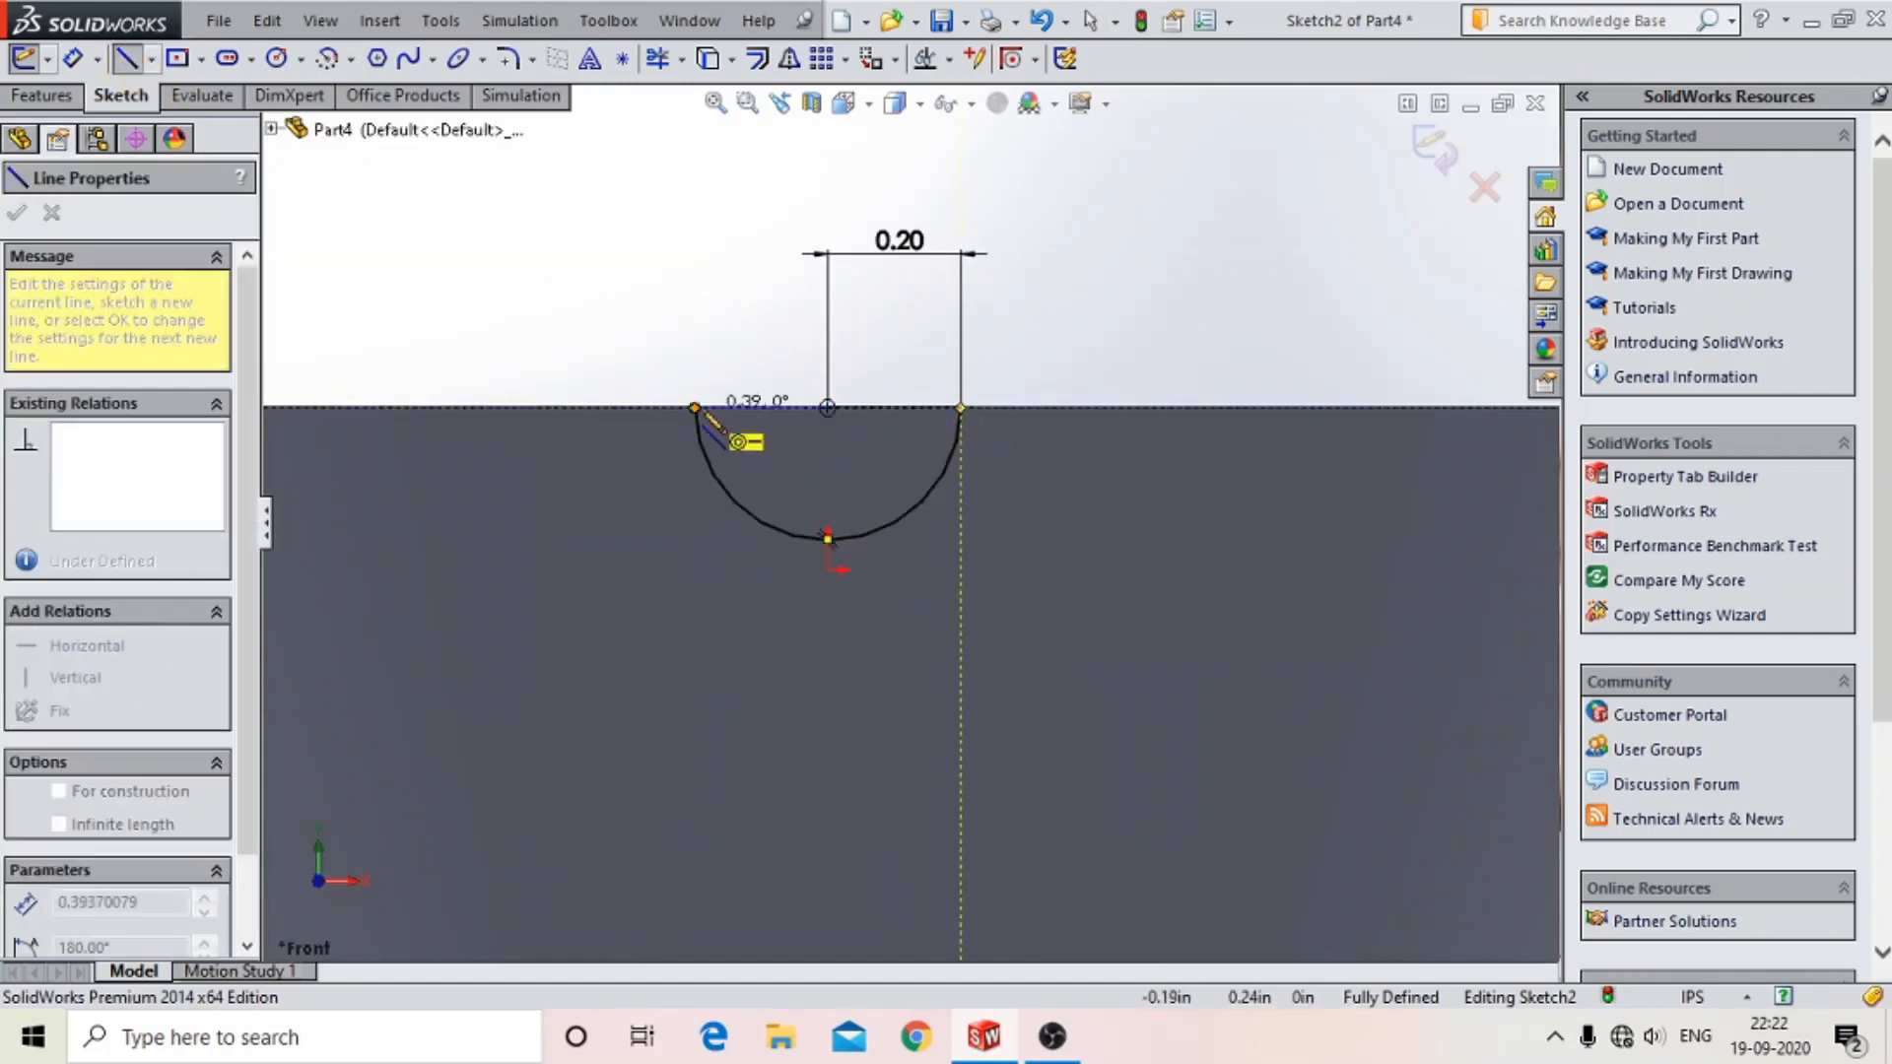
double_click(694, 406)
left_click(126, 58)
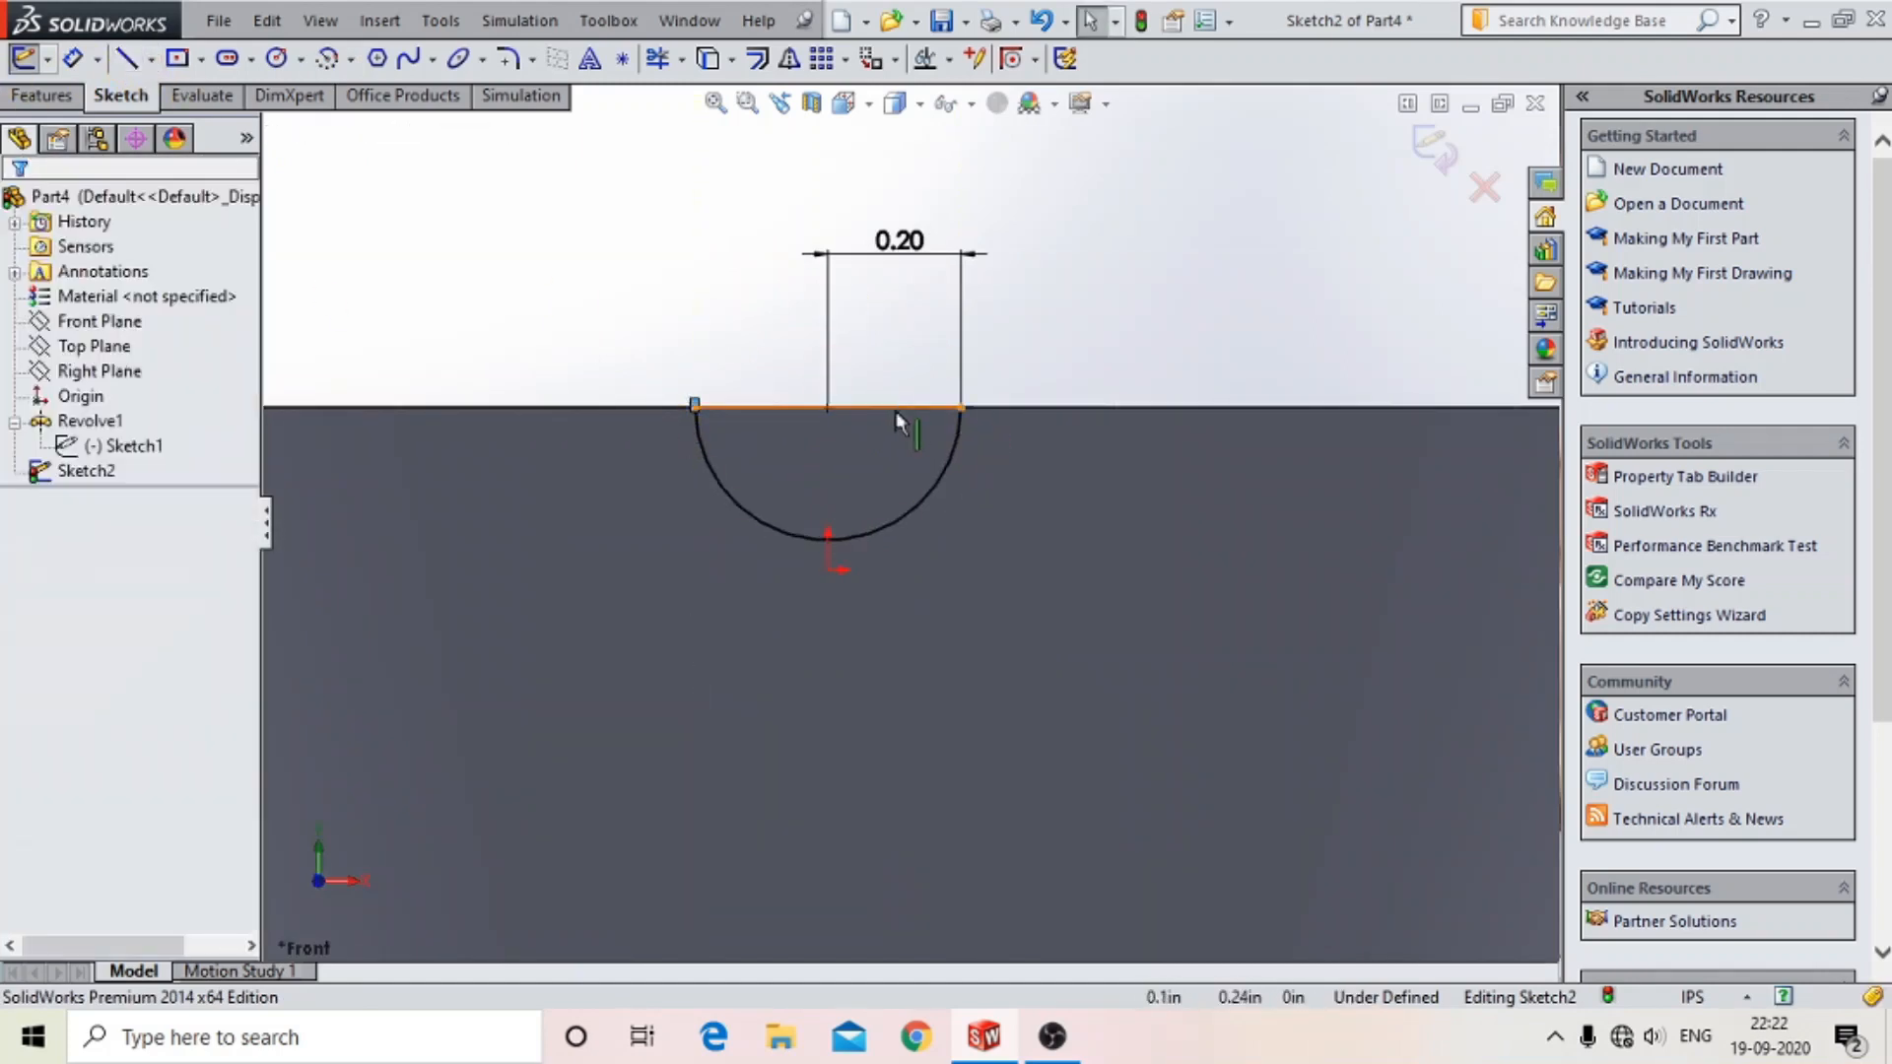
scroll(895, 411, "down", 4)
scroll(999, 424, "up", 2)
left_click(1430, 150)
- Try to cut-extrude the semicircle sketch with the Through All - Both end condition
scroll(1133, 370, "up", 2)
left_click(43, 97)
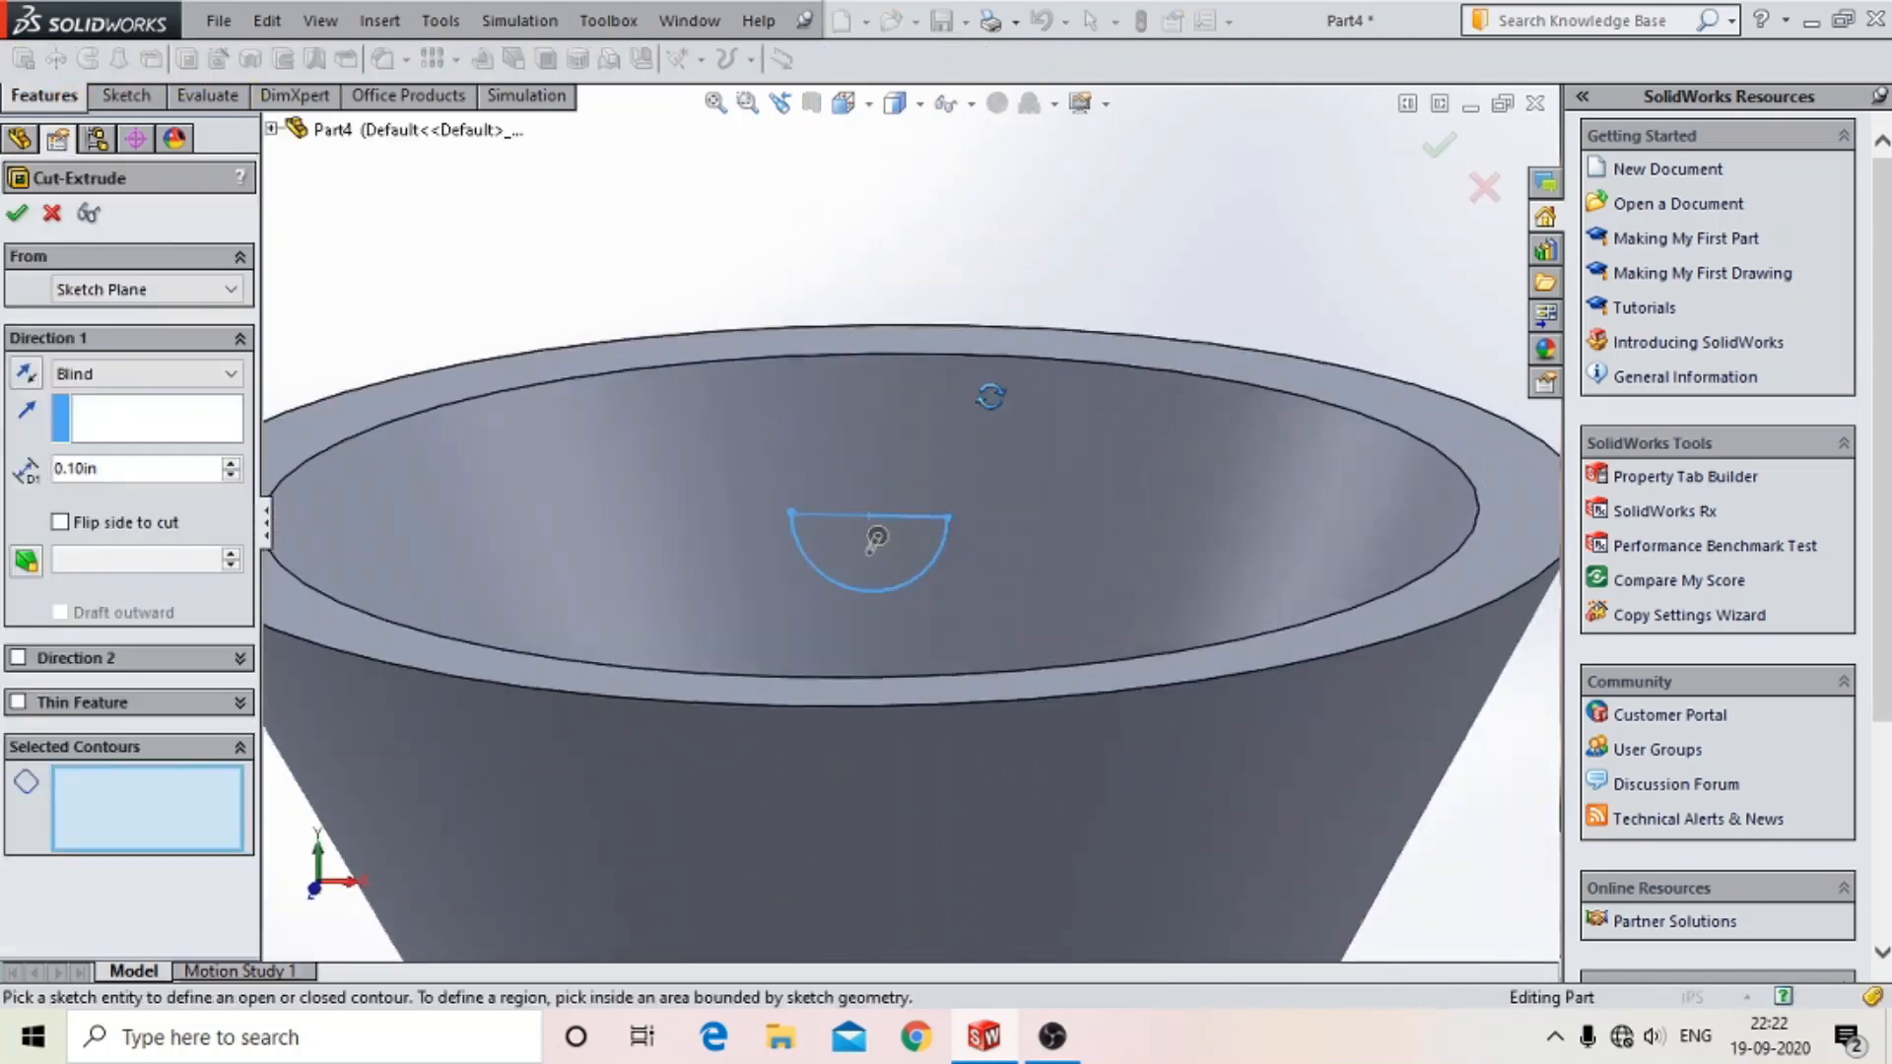
left_click(138, 374)
left_click(135, 439)
middle_click_drag(1037, 423, 1100, 406)
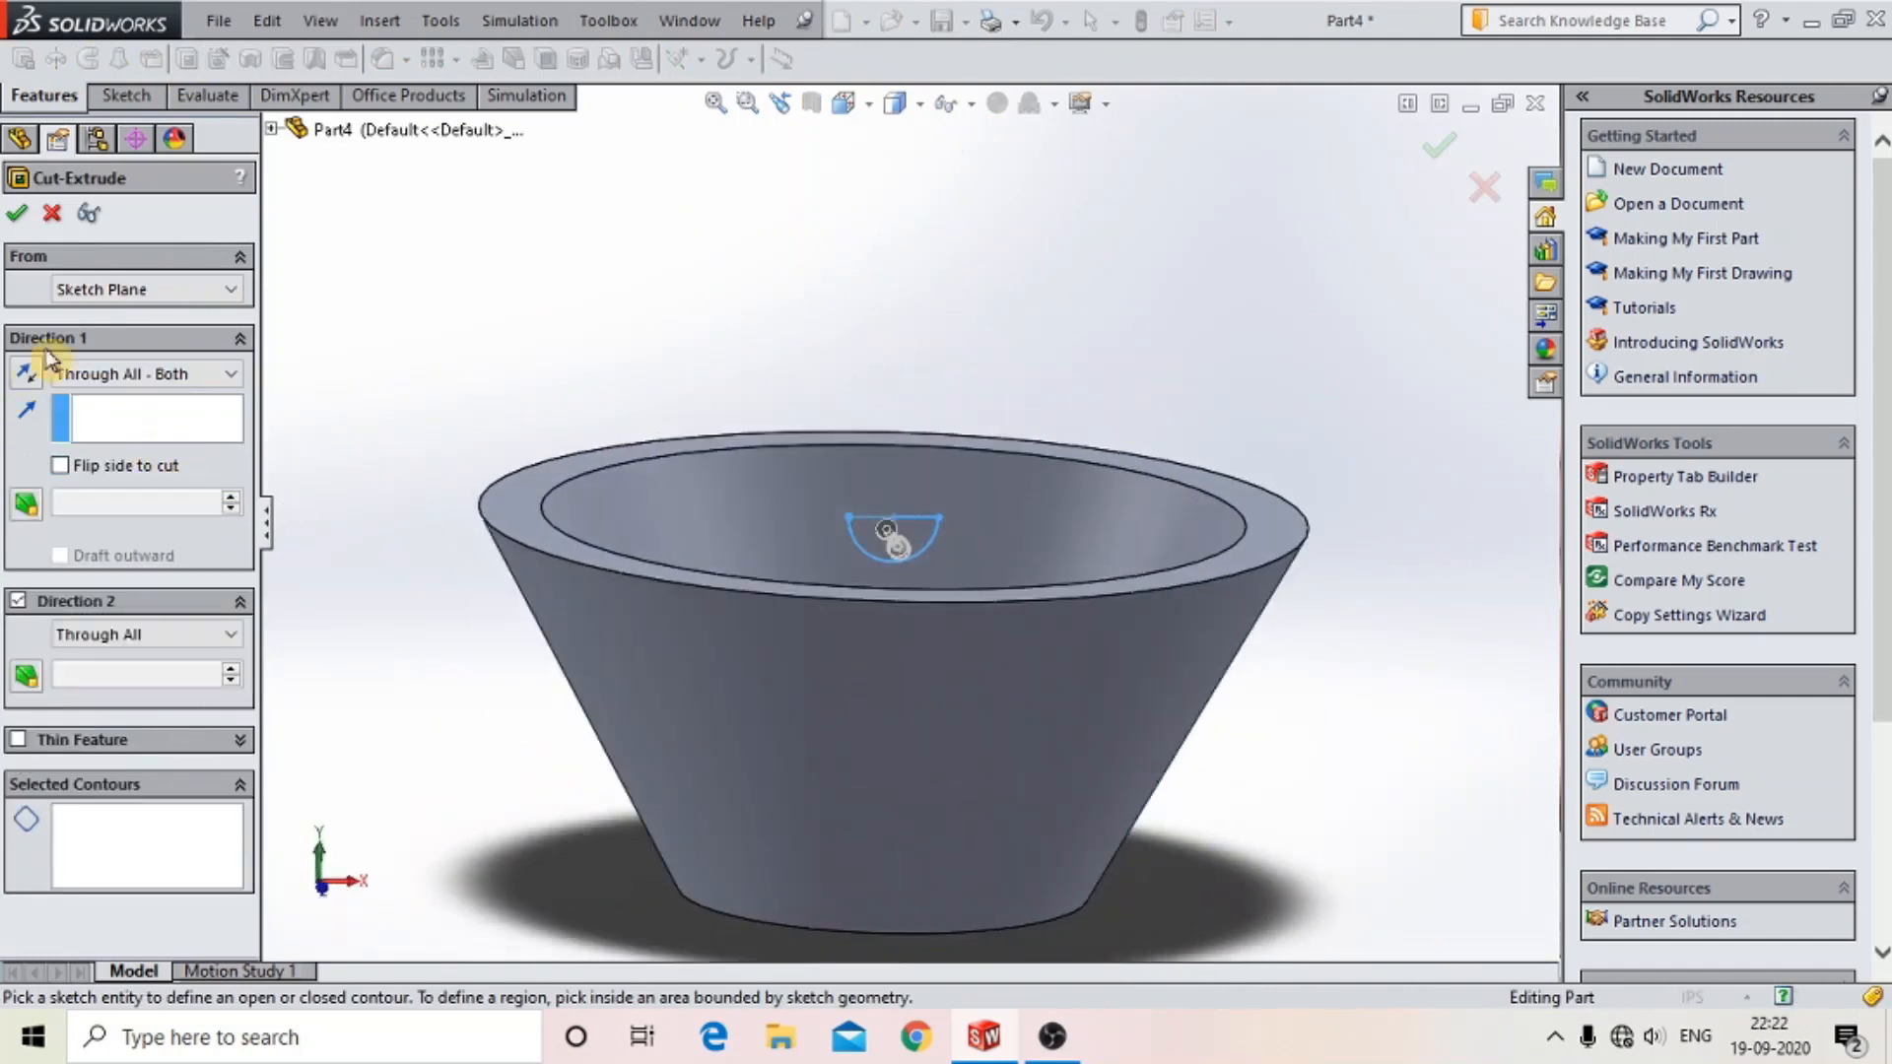
left_click(22, 215)
left_click(1124, 586)
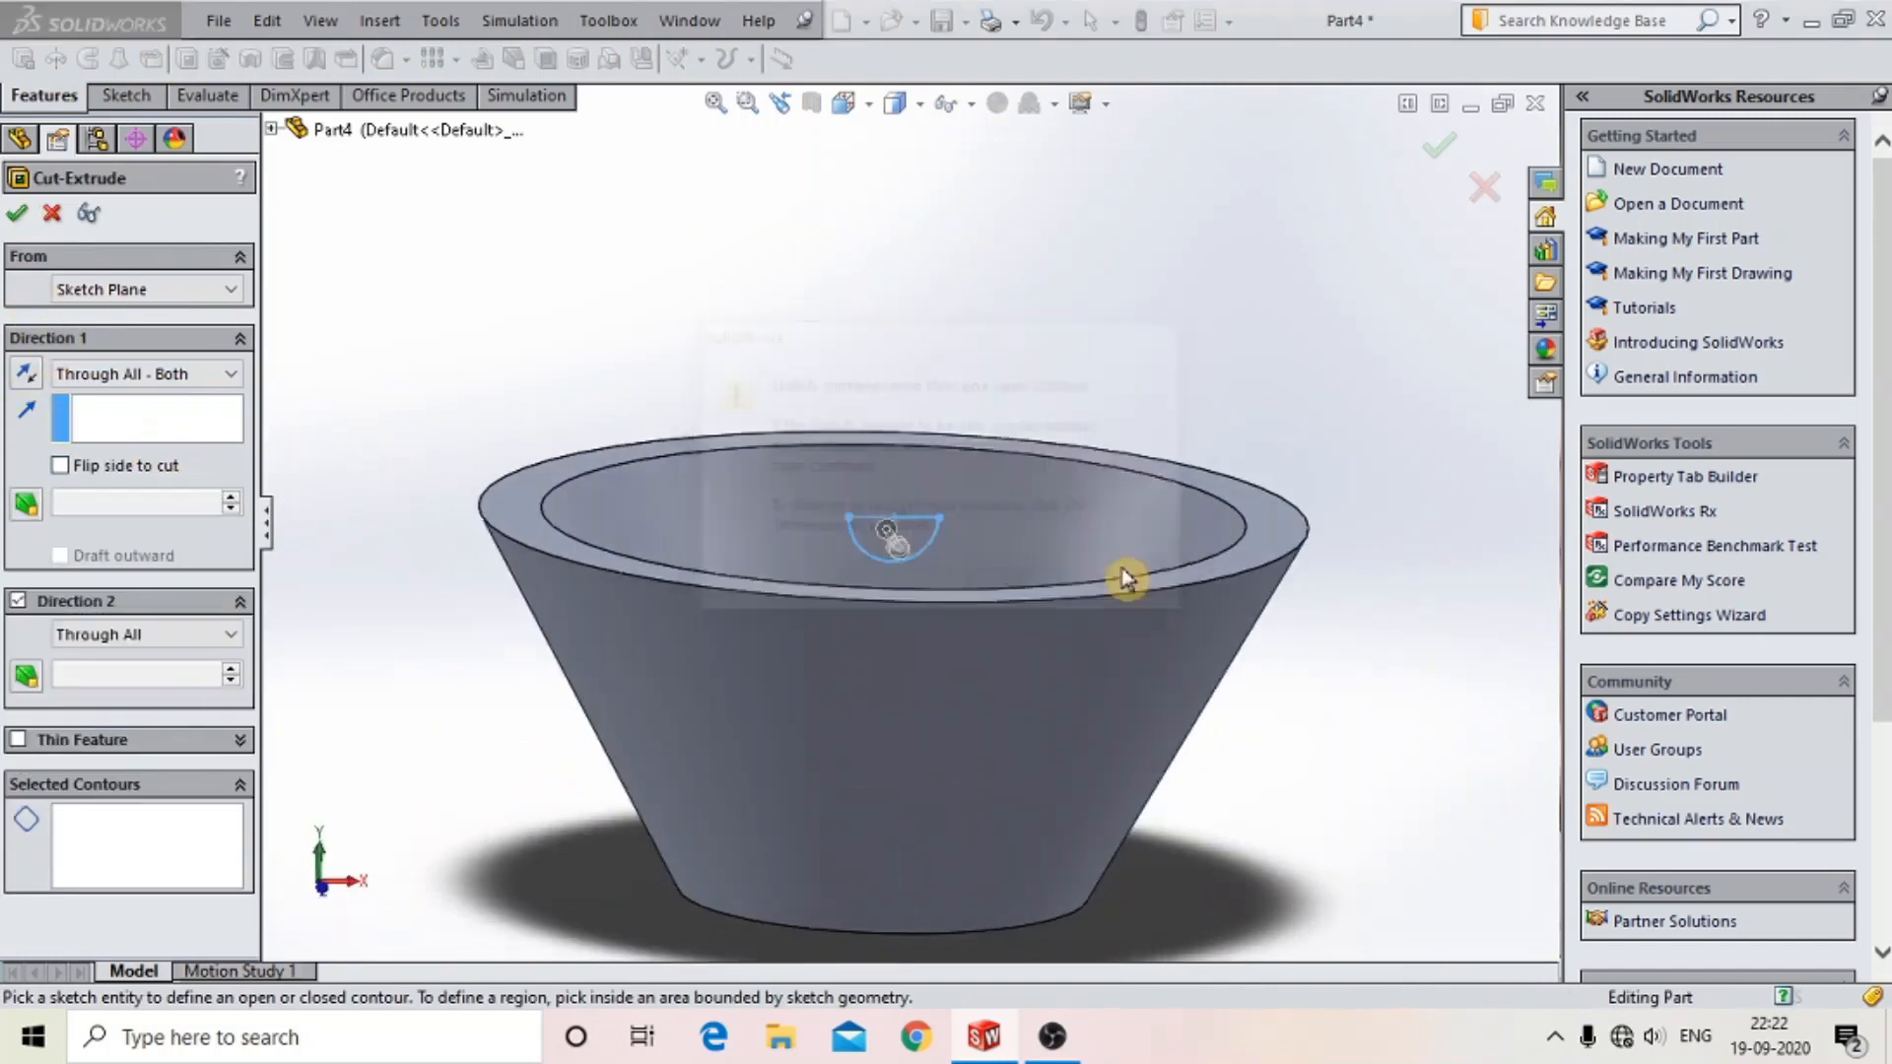
left_click(1119, 523)
scroll(901, 524, "down", 3)
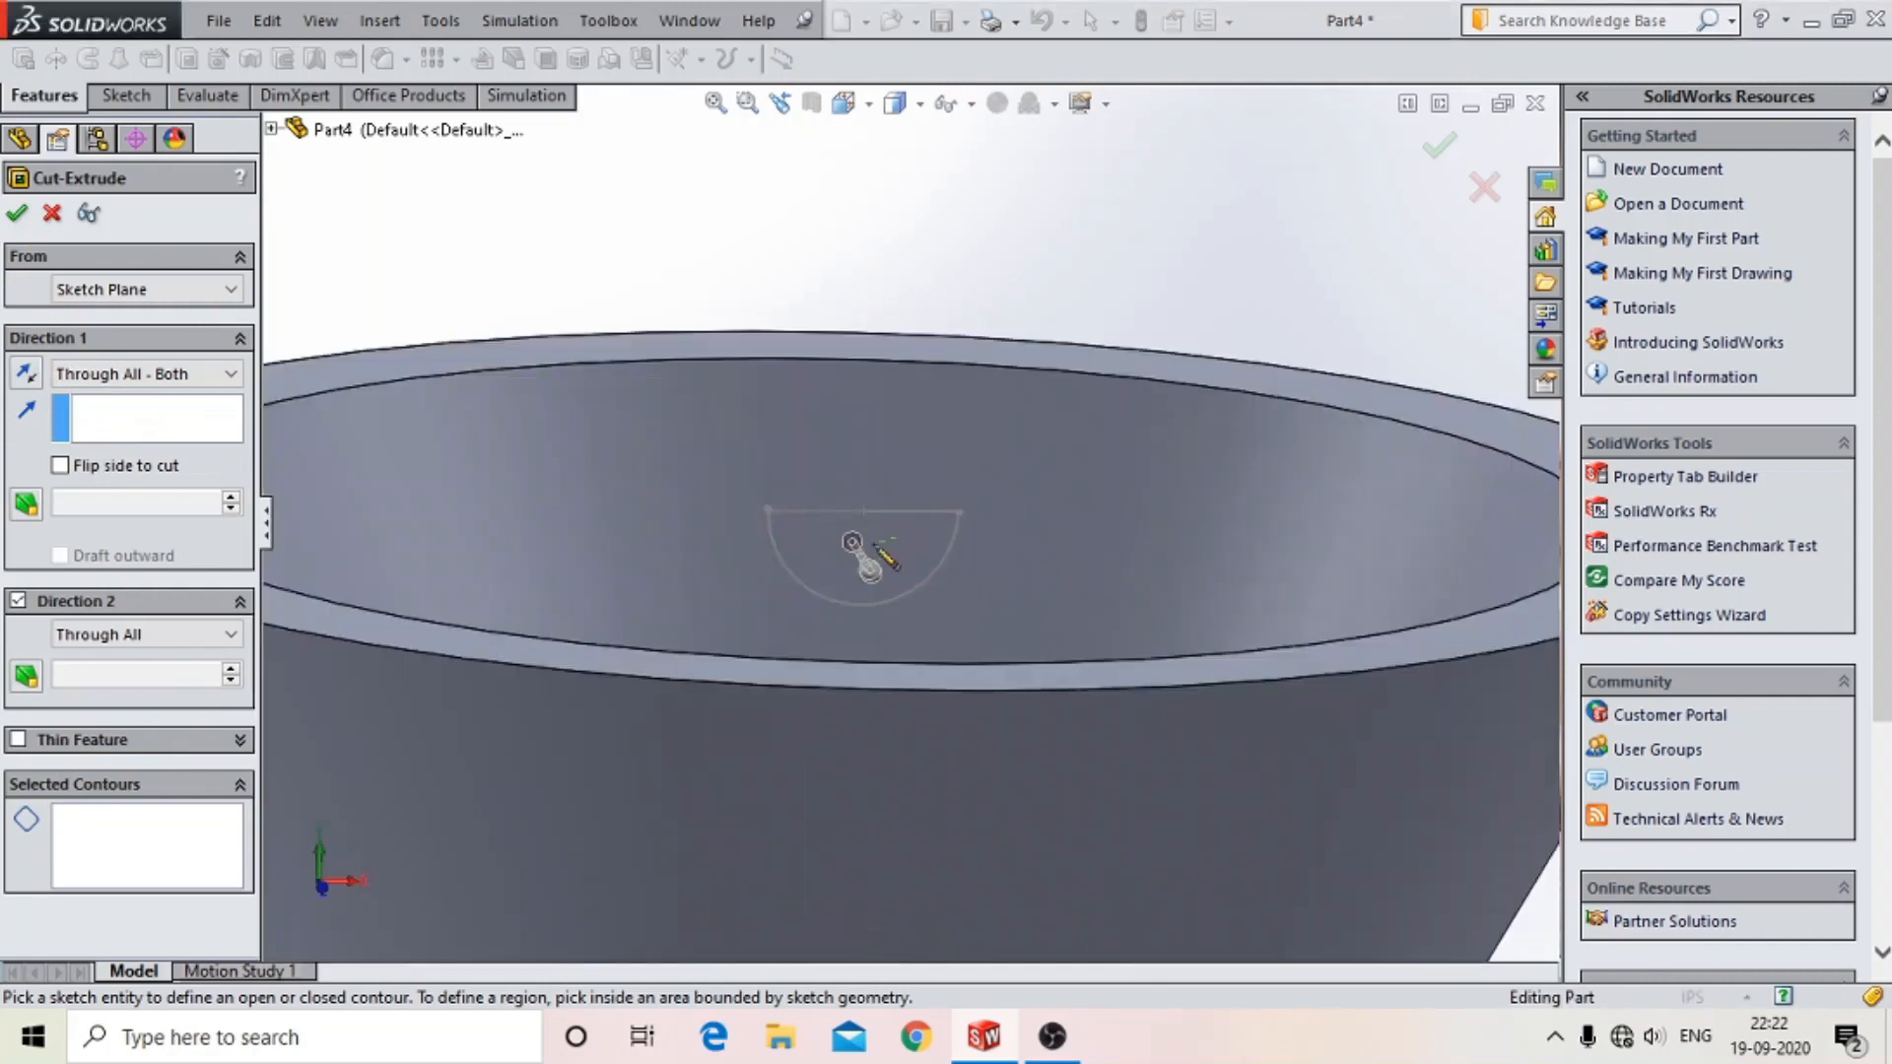
left_click(50, 214)
scroll(887, 522, "down", 2)
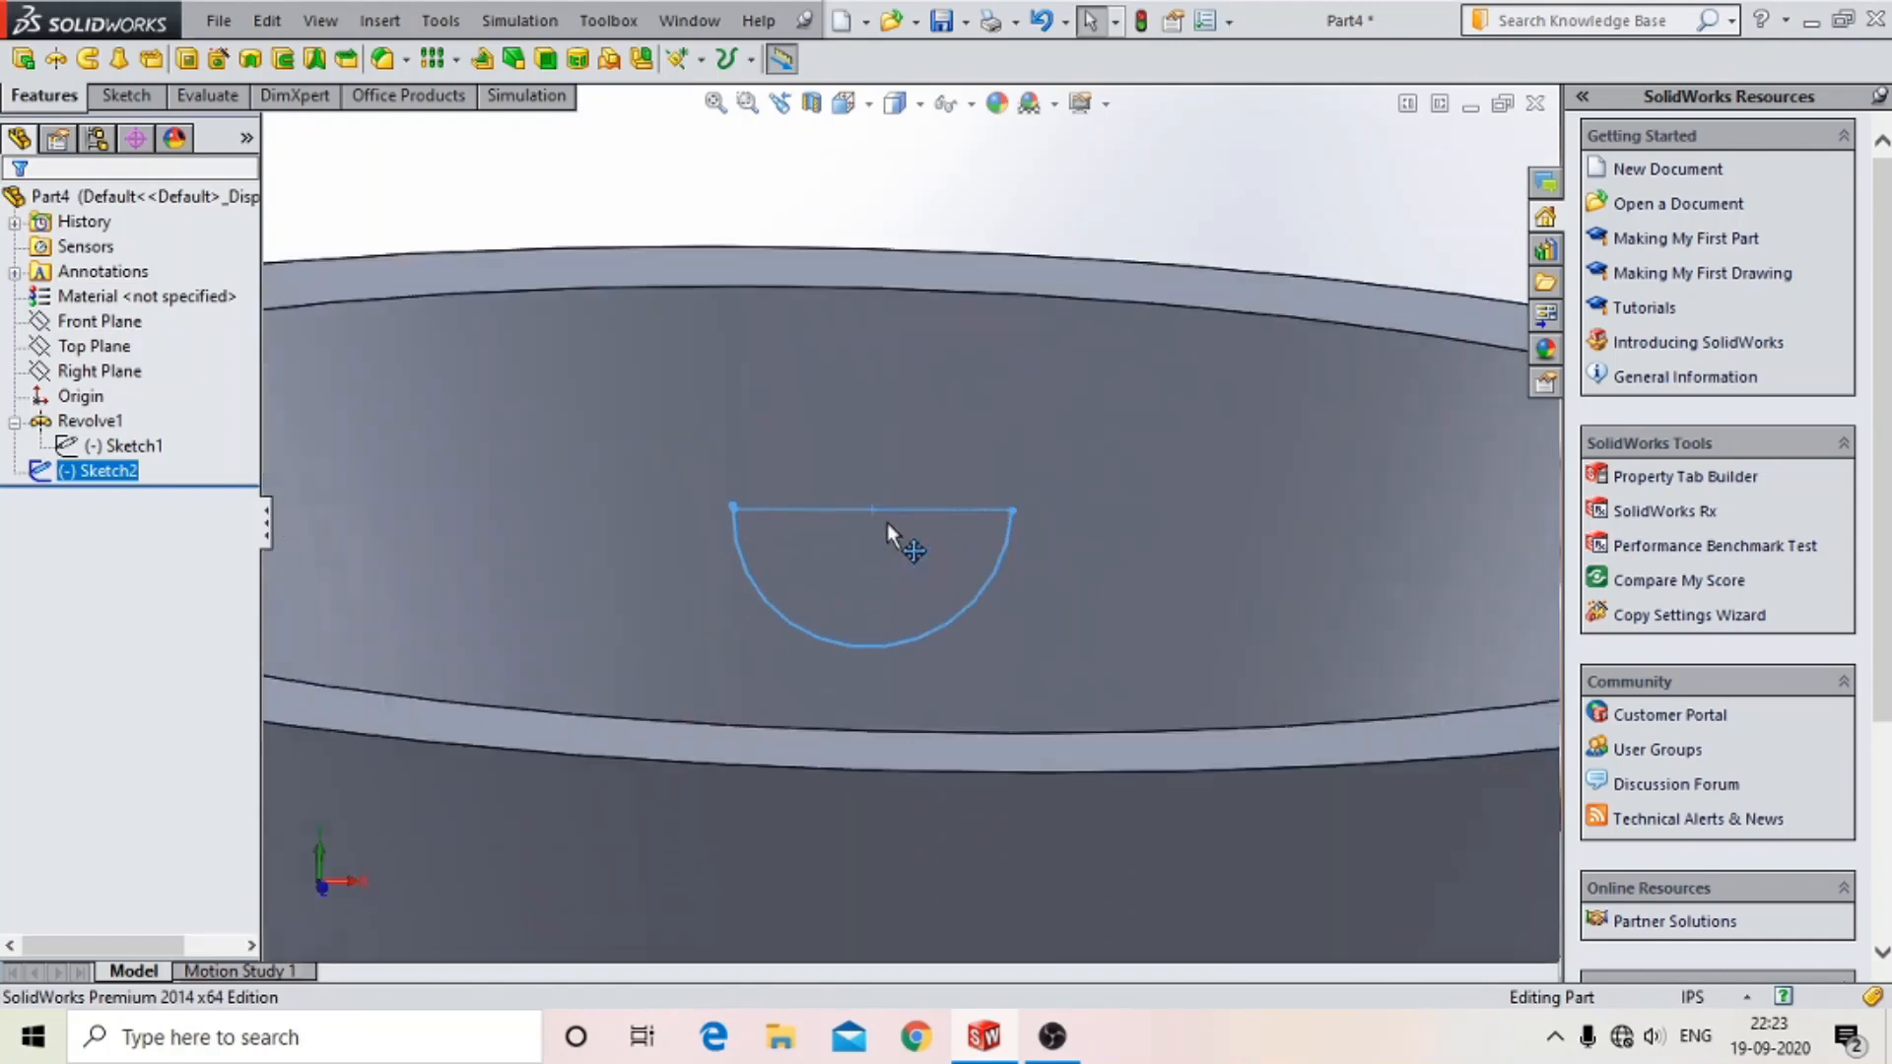
- Reopen the semicircle sketch in the front view and delete the horizontal line closing the semicircle
left_click(885, 540)
scroll(891, 544, "up", 3)
left_click(1112, 312)
left_click(104, 470)
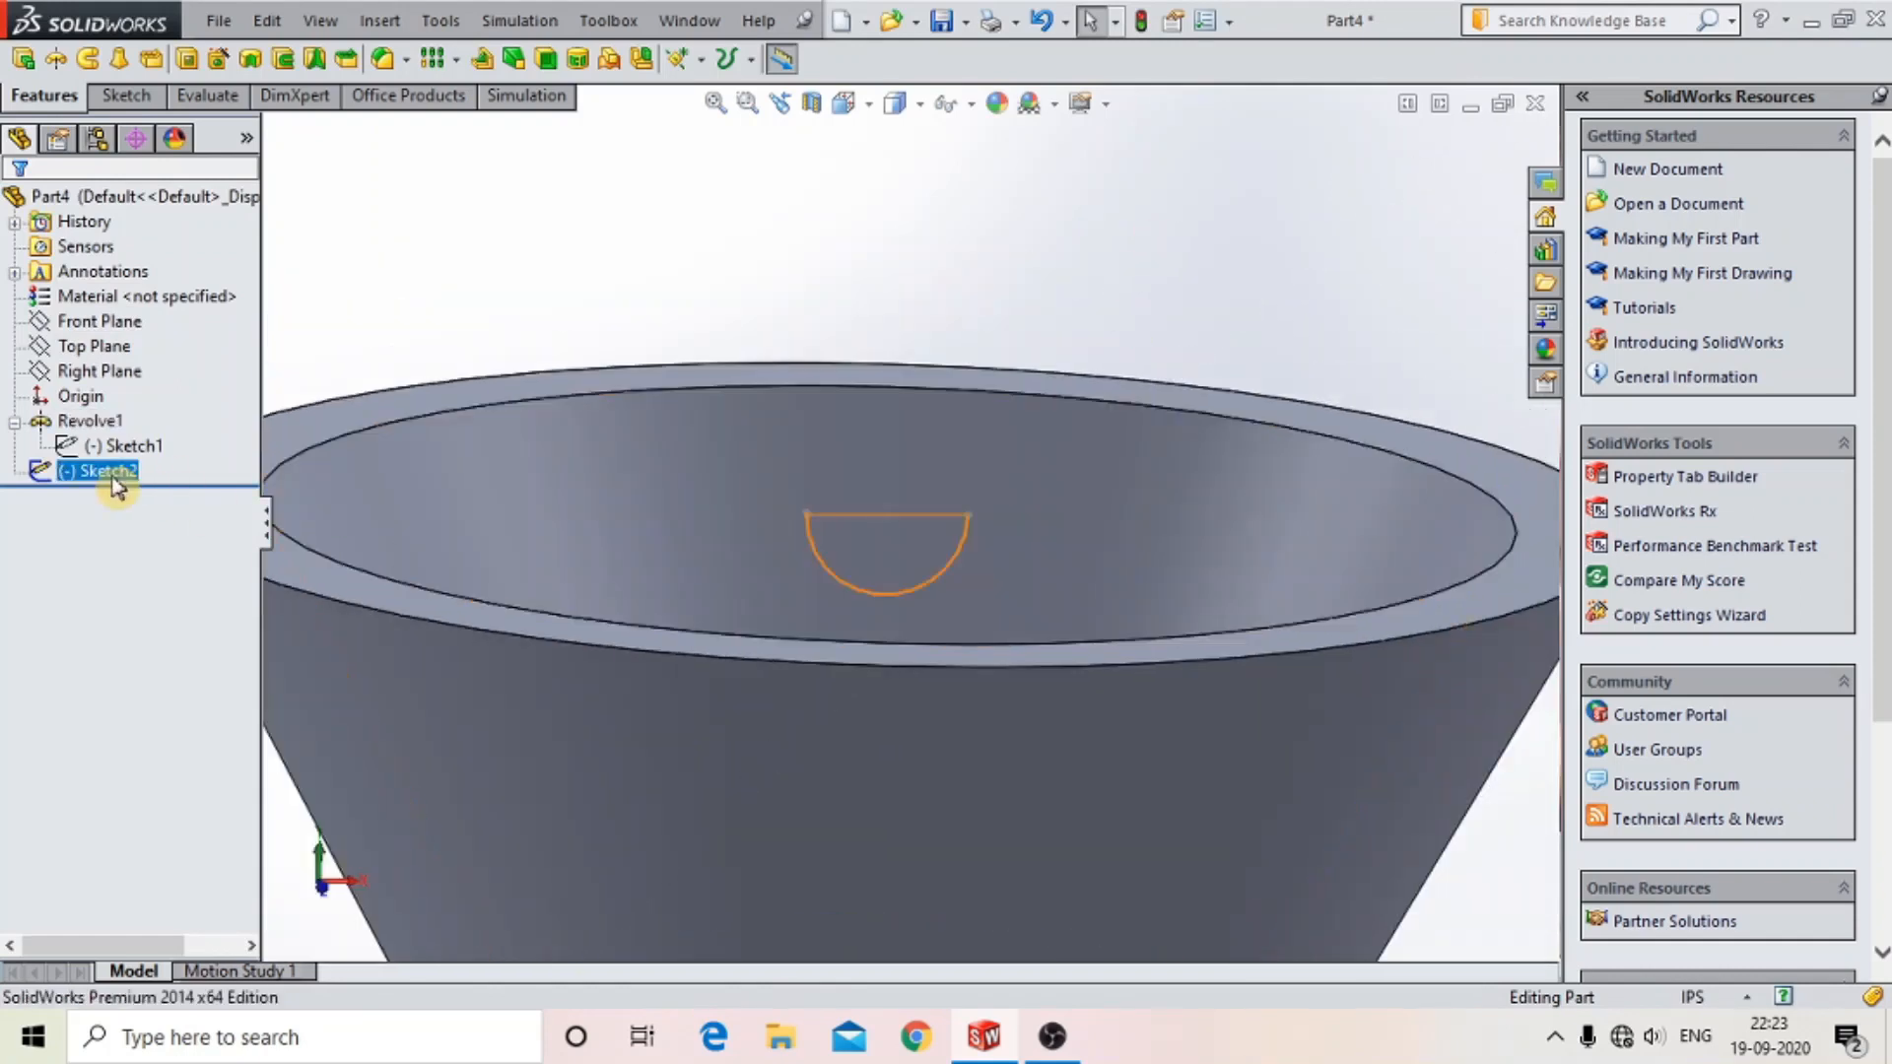
left_click(135, 394)
scroll(961, 582, "up", 2)
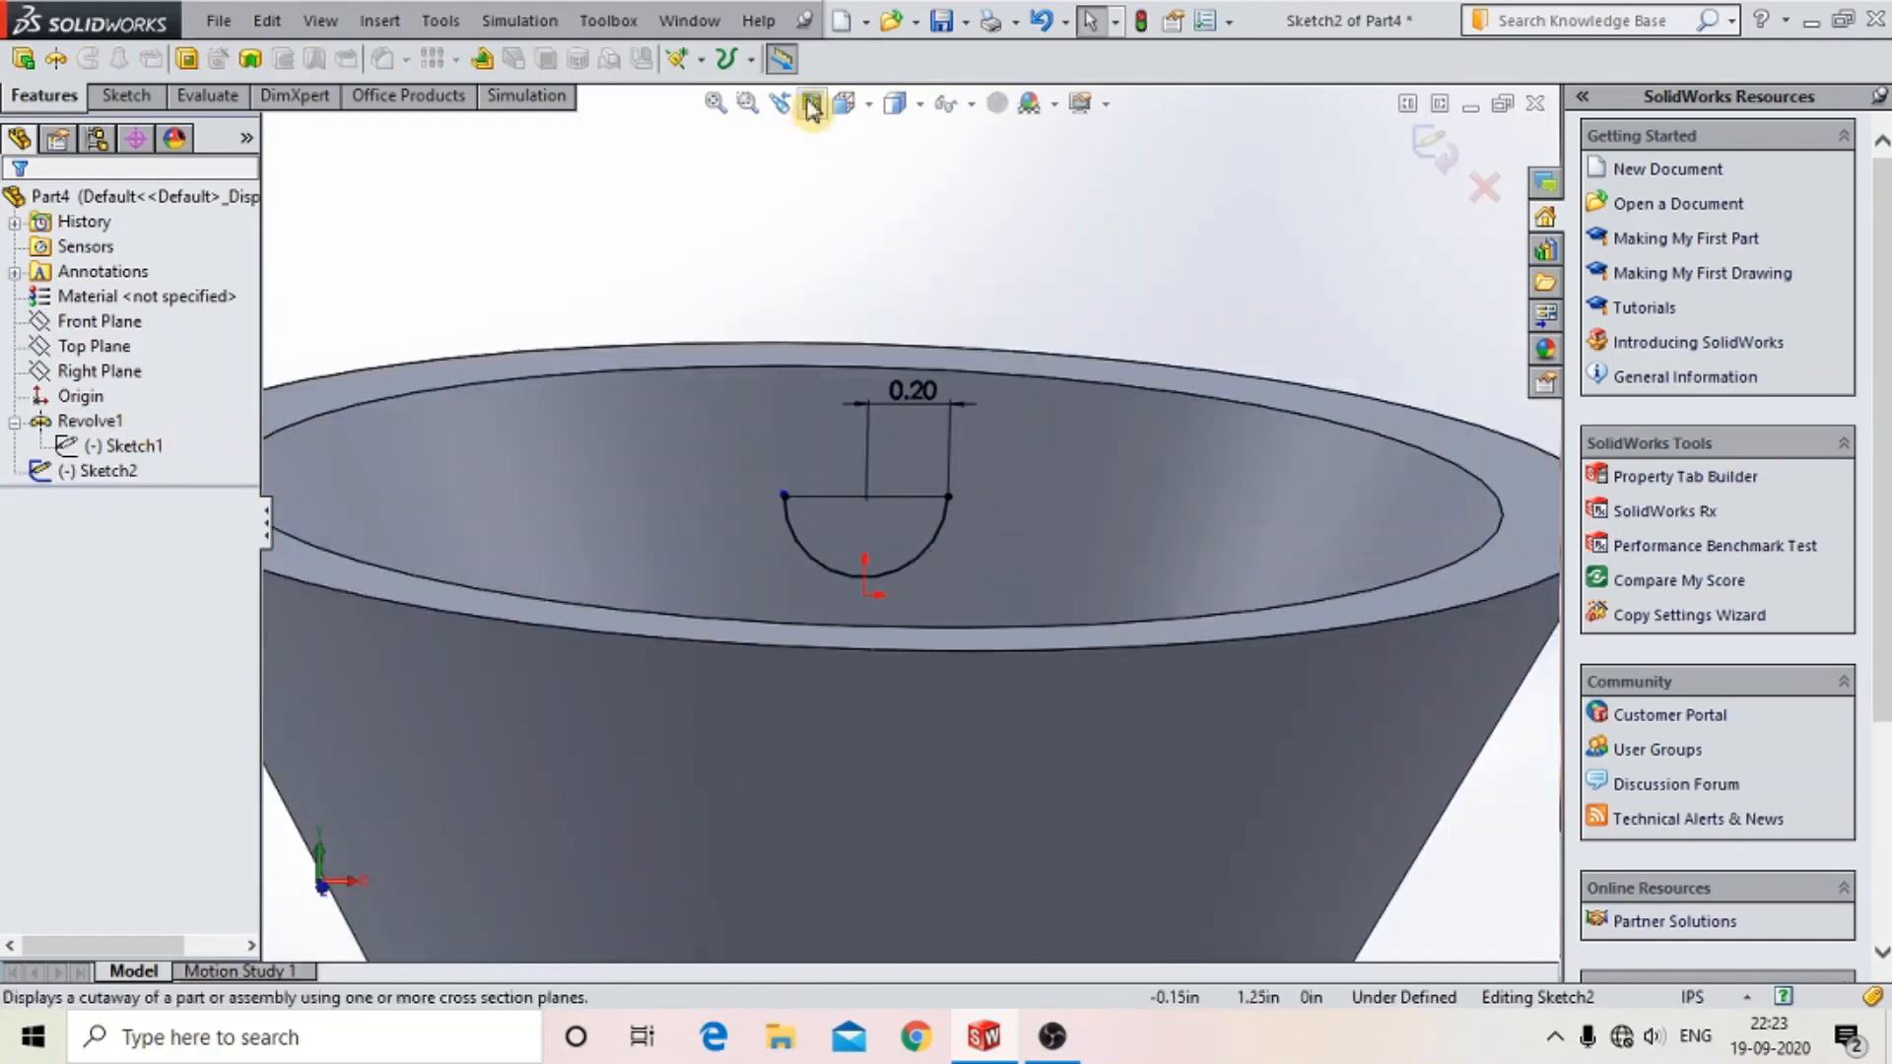
left_click(843, 102)
left_click(1002, 313)
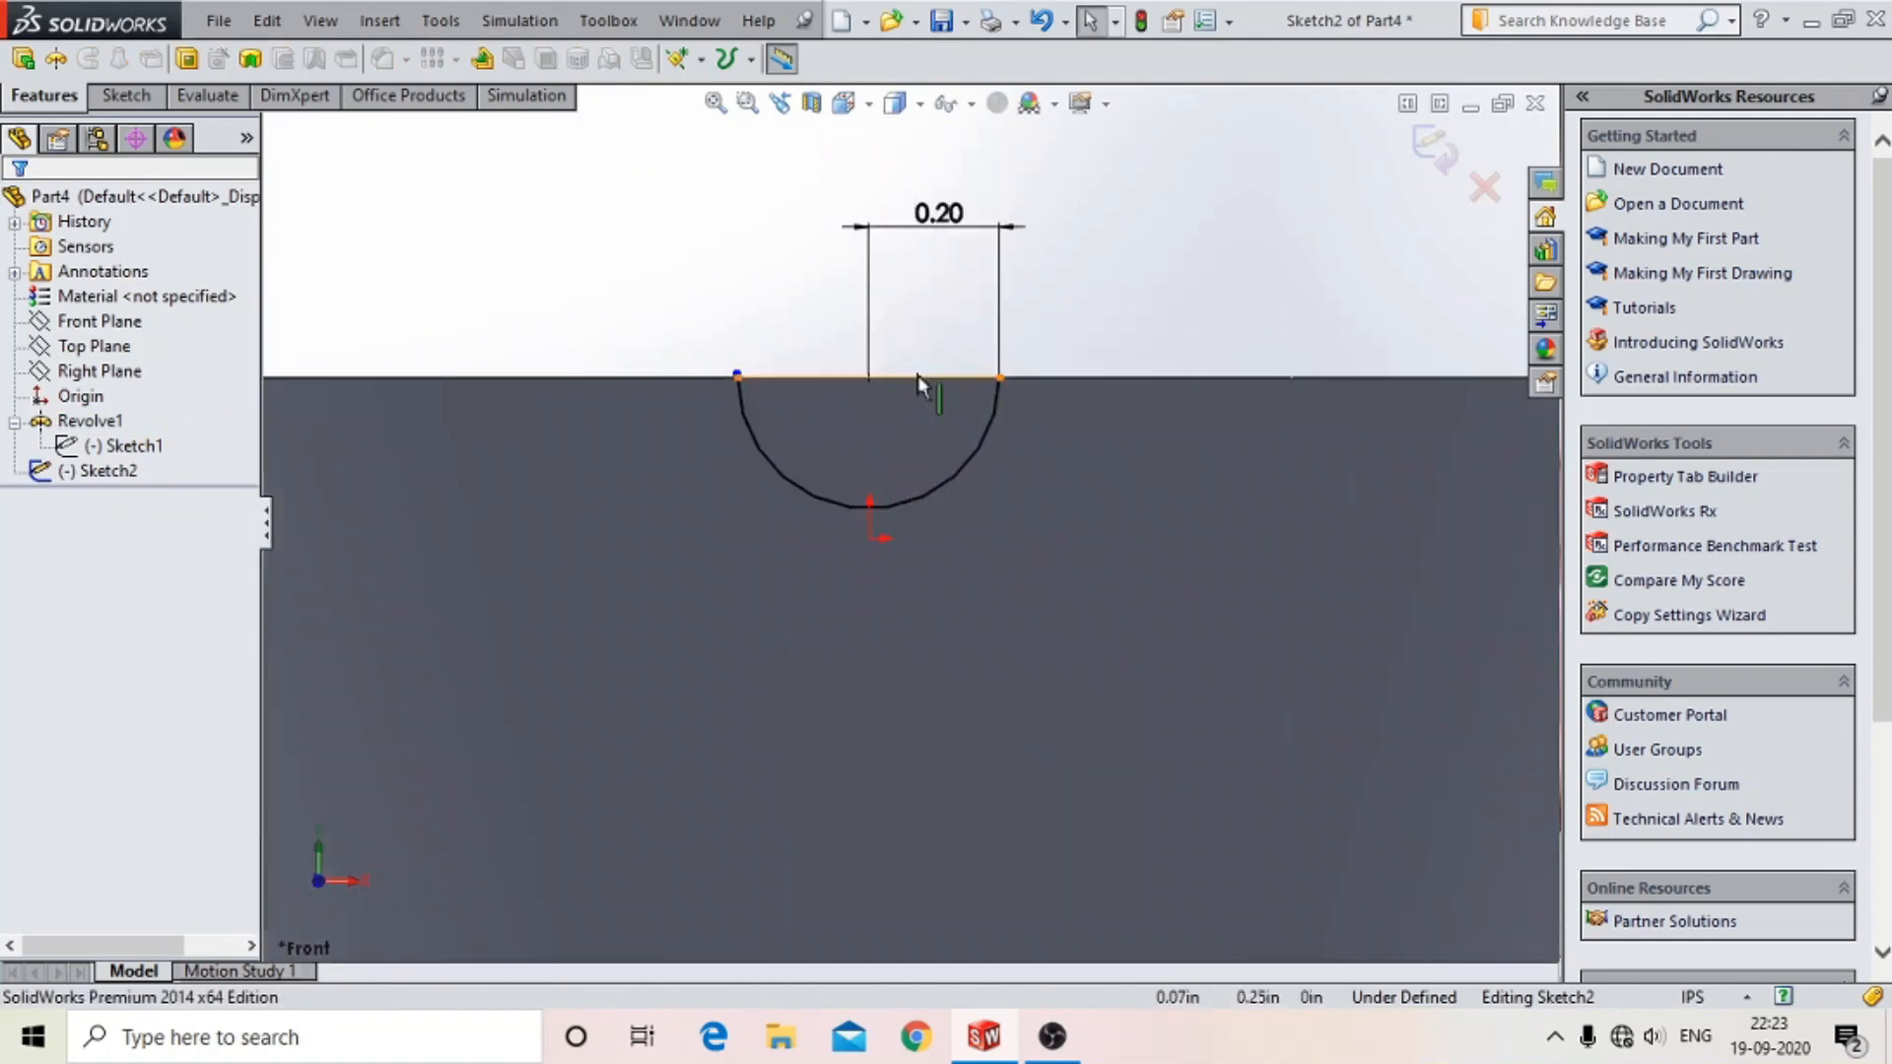
left_click(921, 378)
key("Delete")
left_click(793, 519)
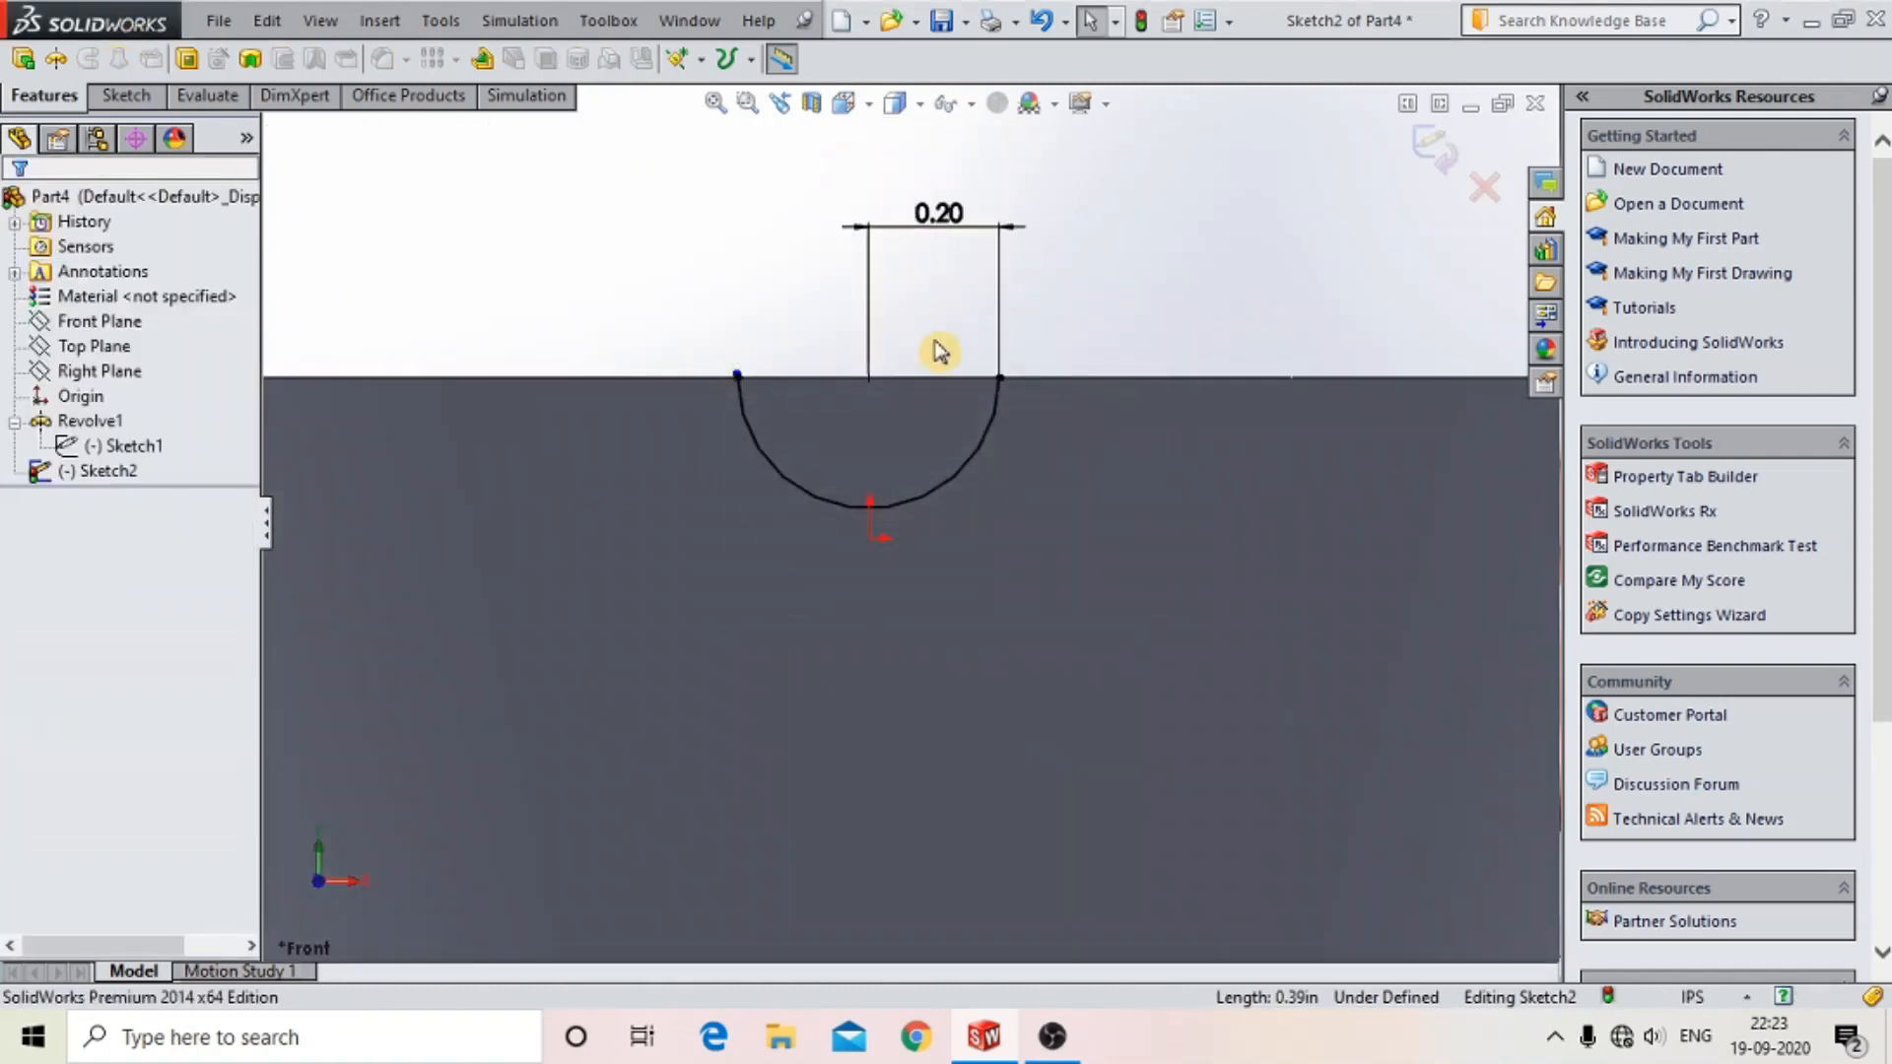
- Try to close the semicircle with a line between its two ends
left_click(129, 98)
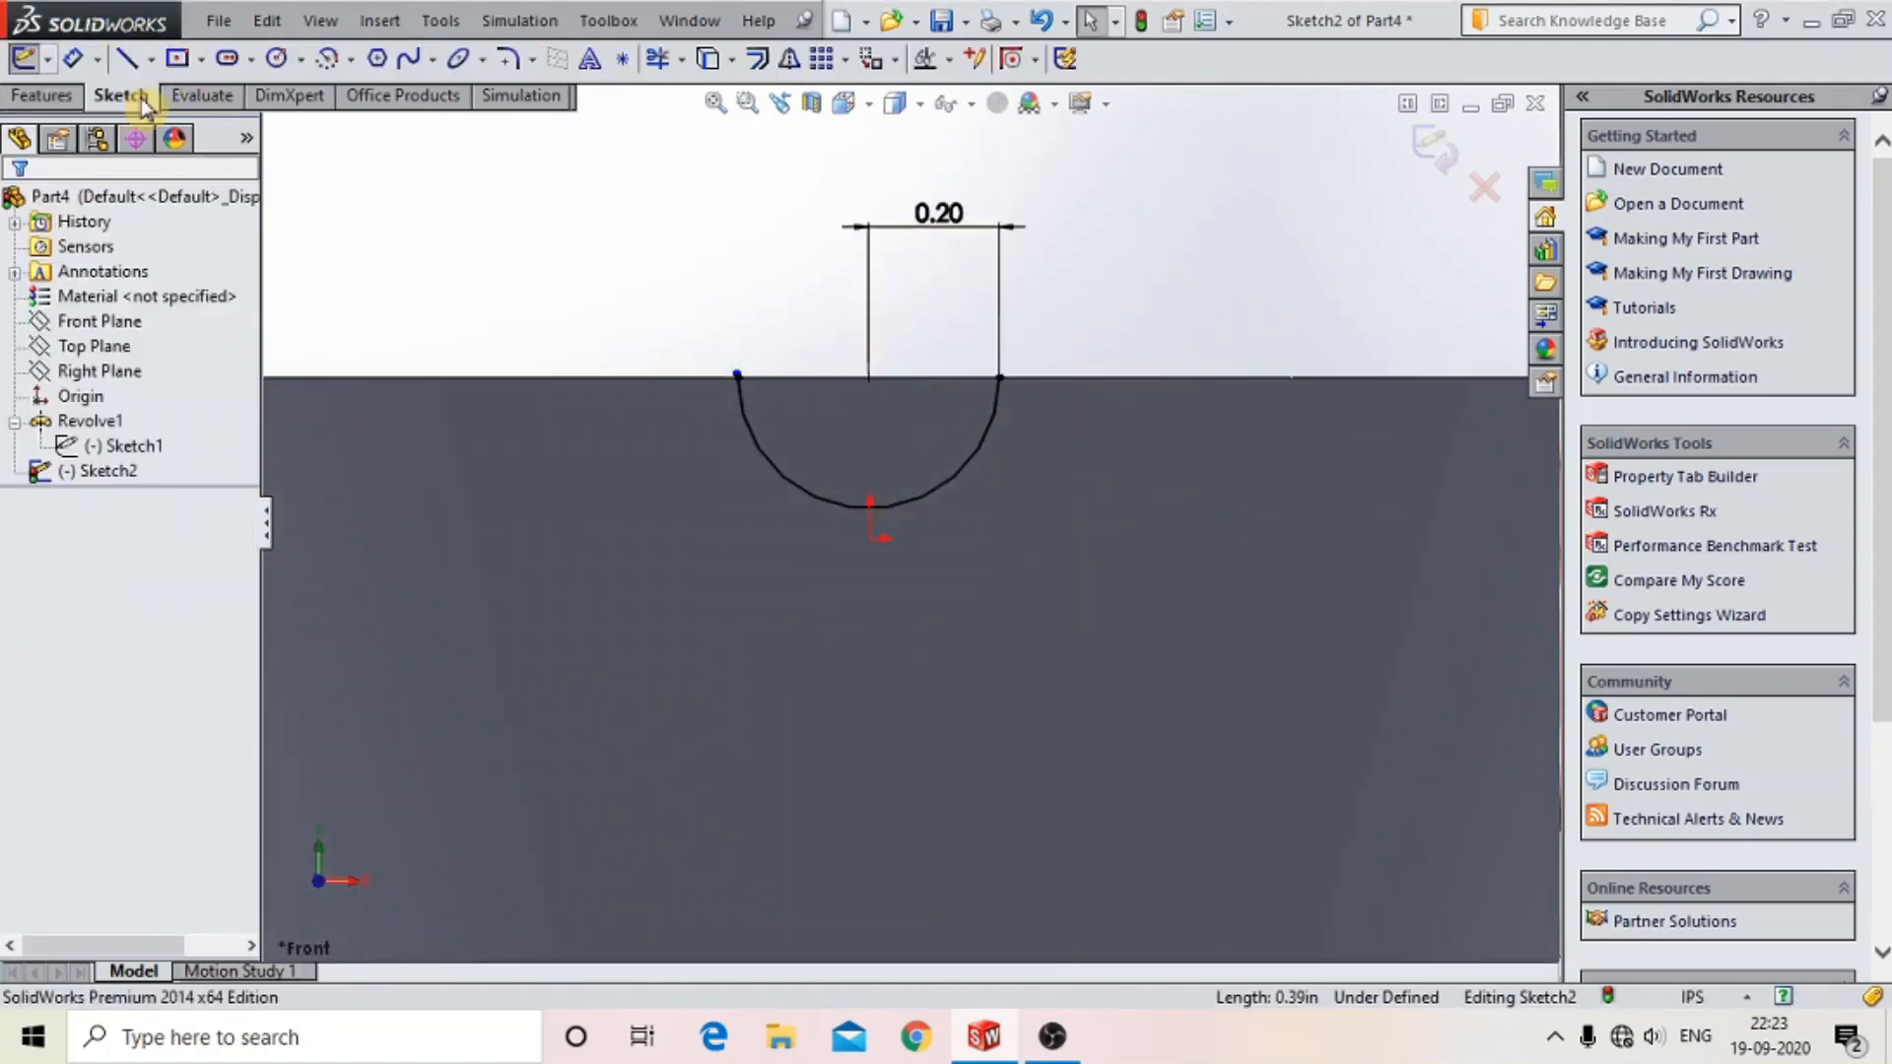
left_click(126, 58)
left_click(1000, 377)
left_click(738, 375)
scroll(936, 296, "down", 5)
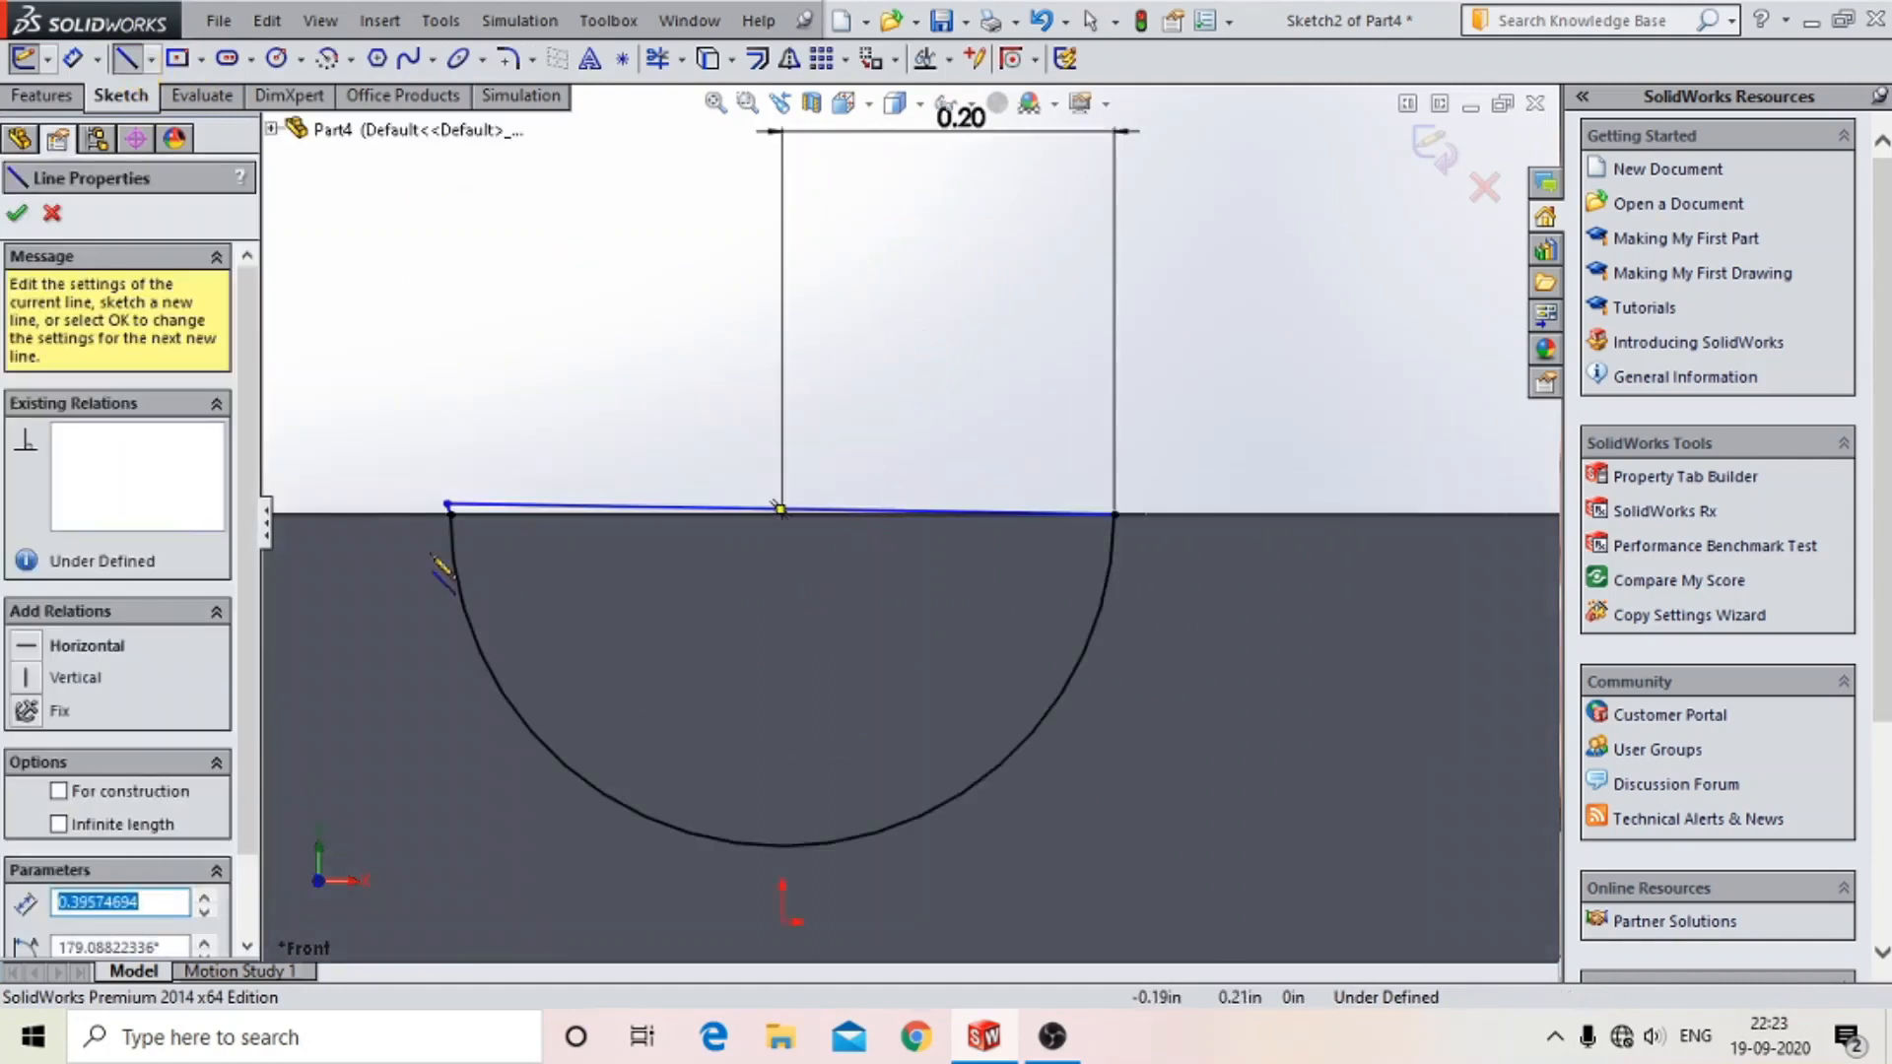
scroll(621, 532, "down", 3)
key("Escape")
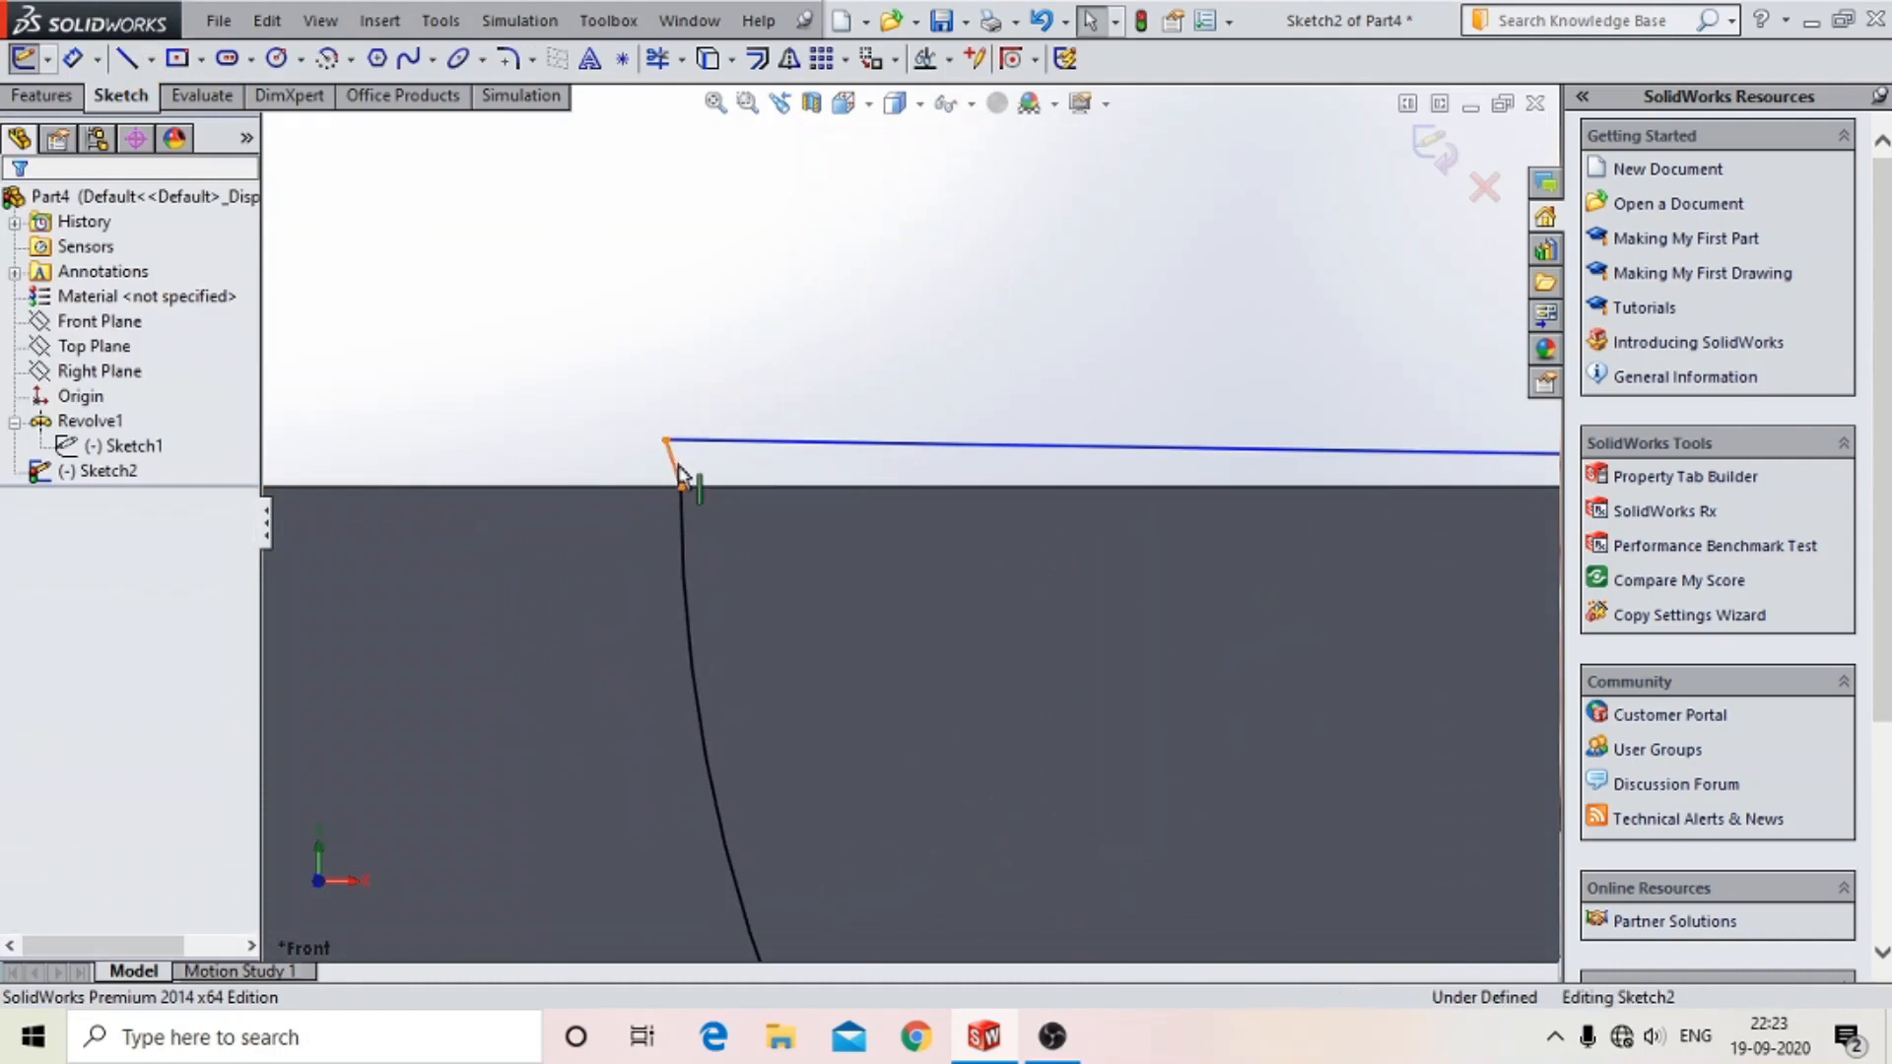
- Delete the short stray segment above the arc's left endpoint and the slightly slanted closing line
left_click(676, 471)
key("Delete")
left_click(789, 515)
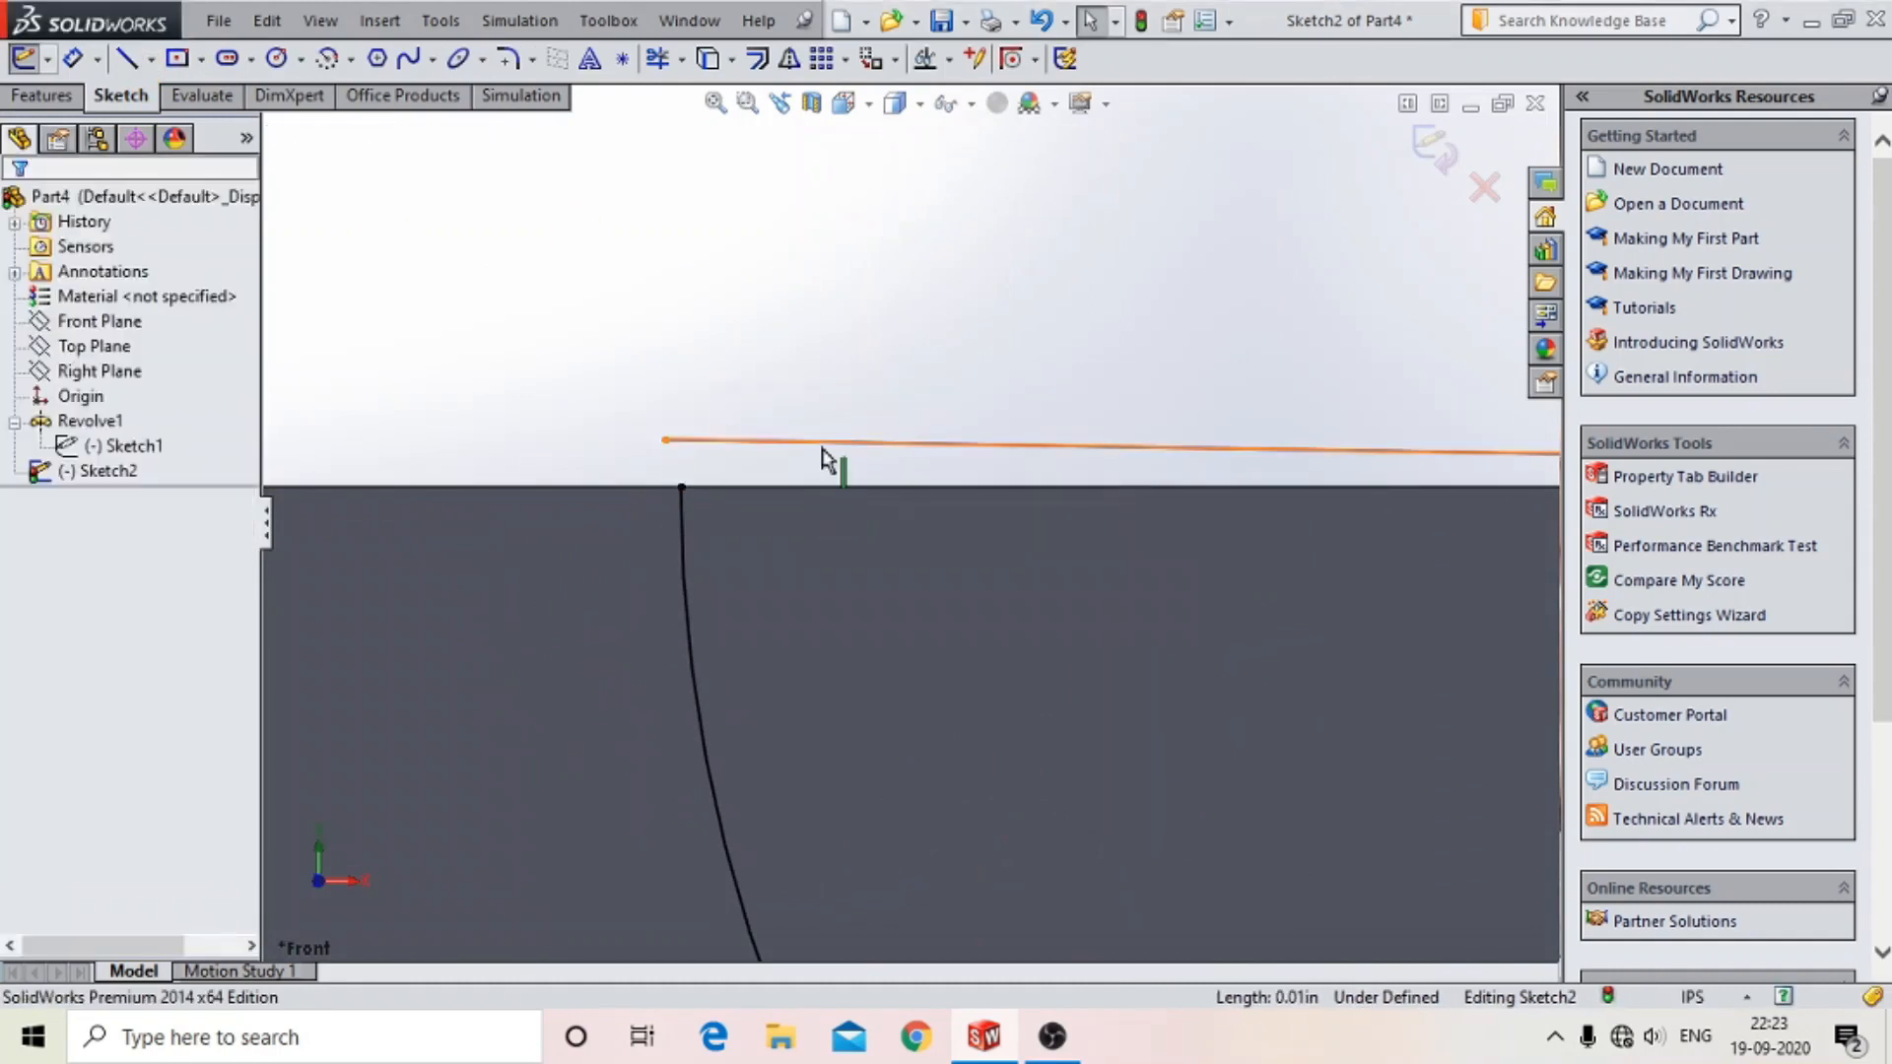
left_click(915, 461)
key("Delete")
left_click(790, 516)
- Close the semicircle with a horizontal line between the arc's two endpoints and exit the sketch
left_click(127, 58)
scroll(1093, 493, "up", 1)
scroll(1103, 497, "up", 4)
left_click(1347, 514)
left_click(872, 514)
left_click(129, 67)
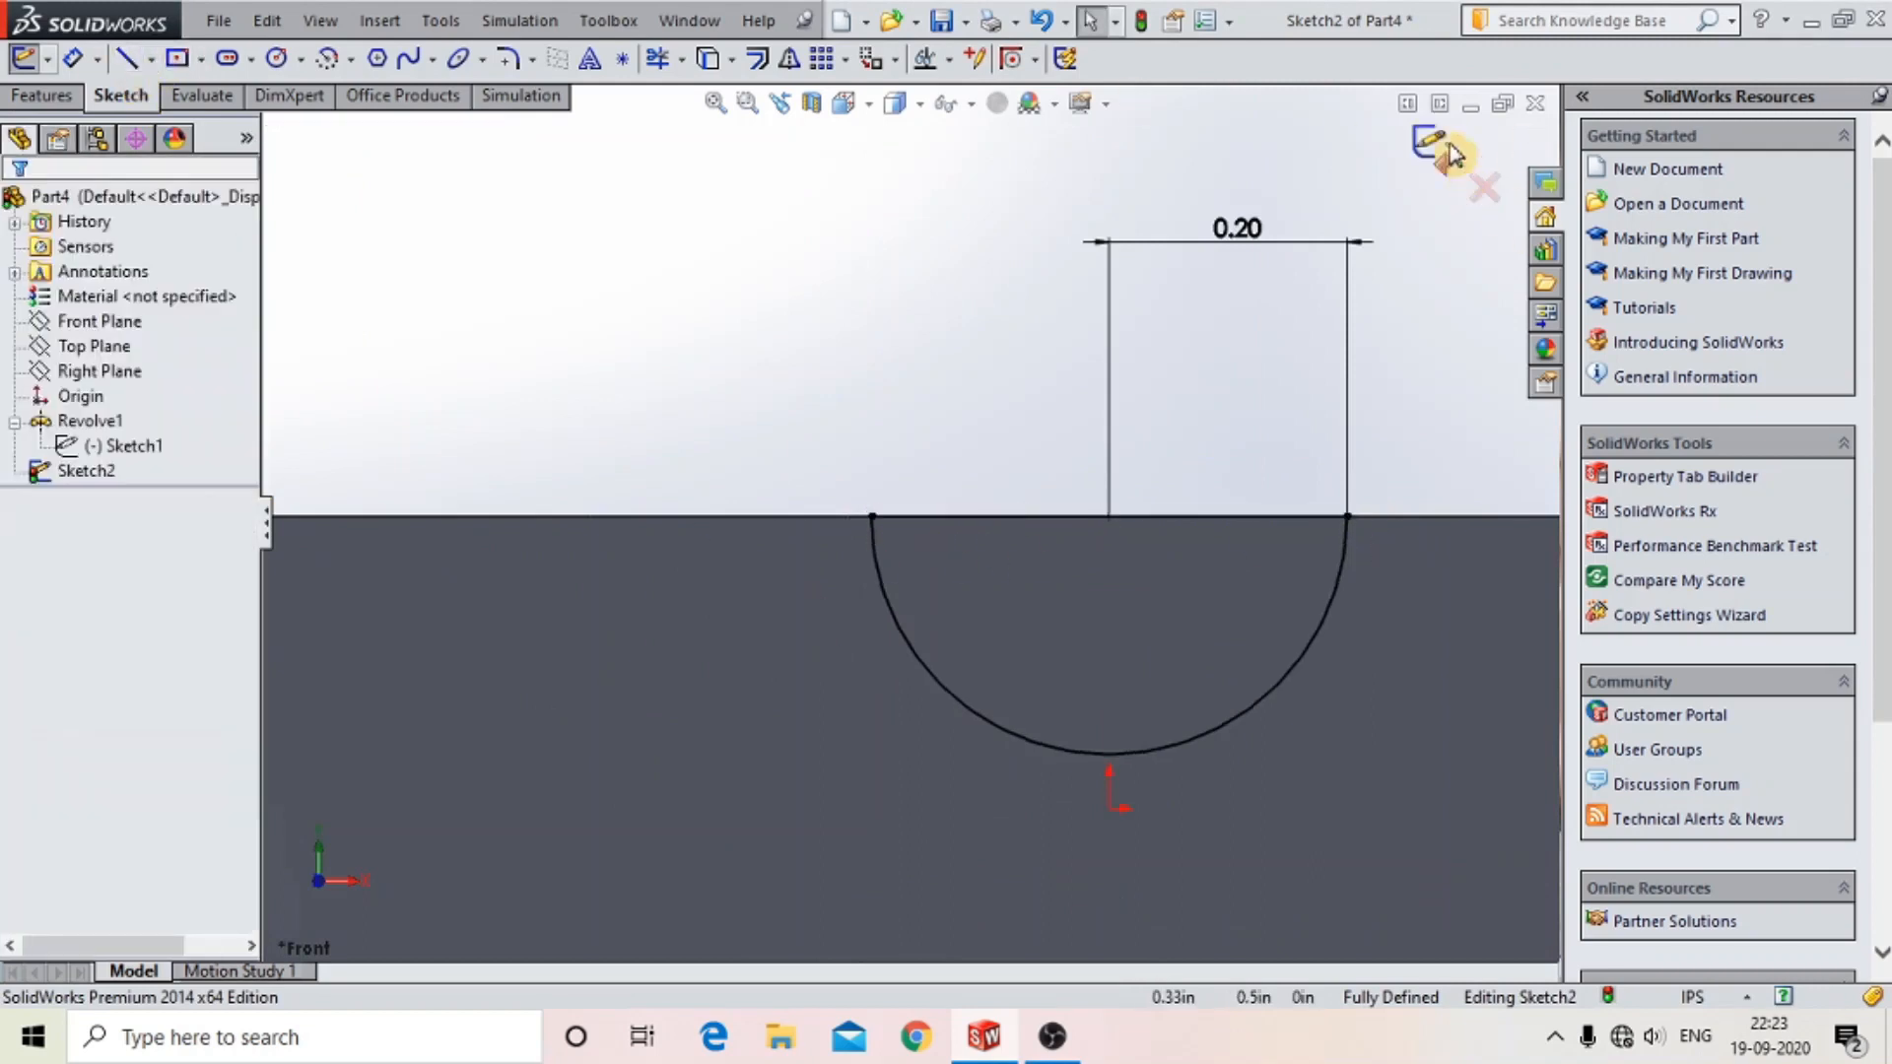
left_click(1435, 153)
- Cut-extrude the closed semicircle through the bowl's rim with the Through All - Both end condition
middle_click_drag(1350, 420, 1335, 512)
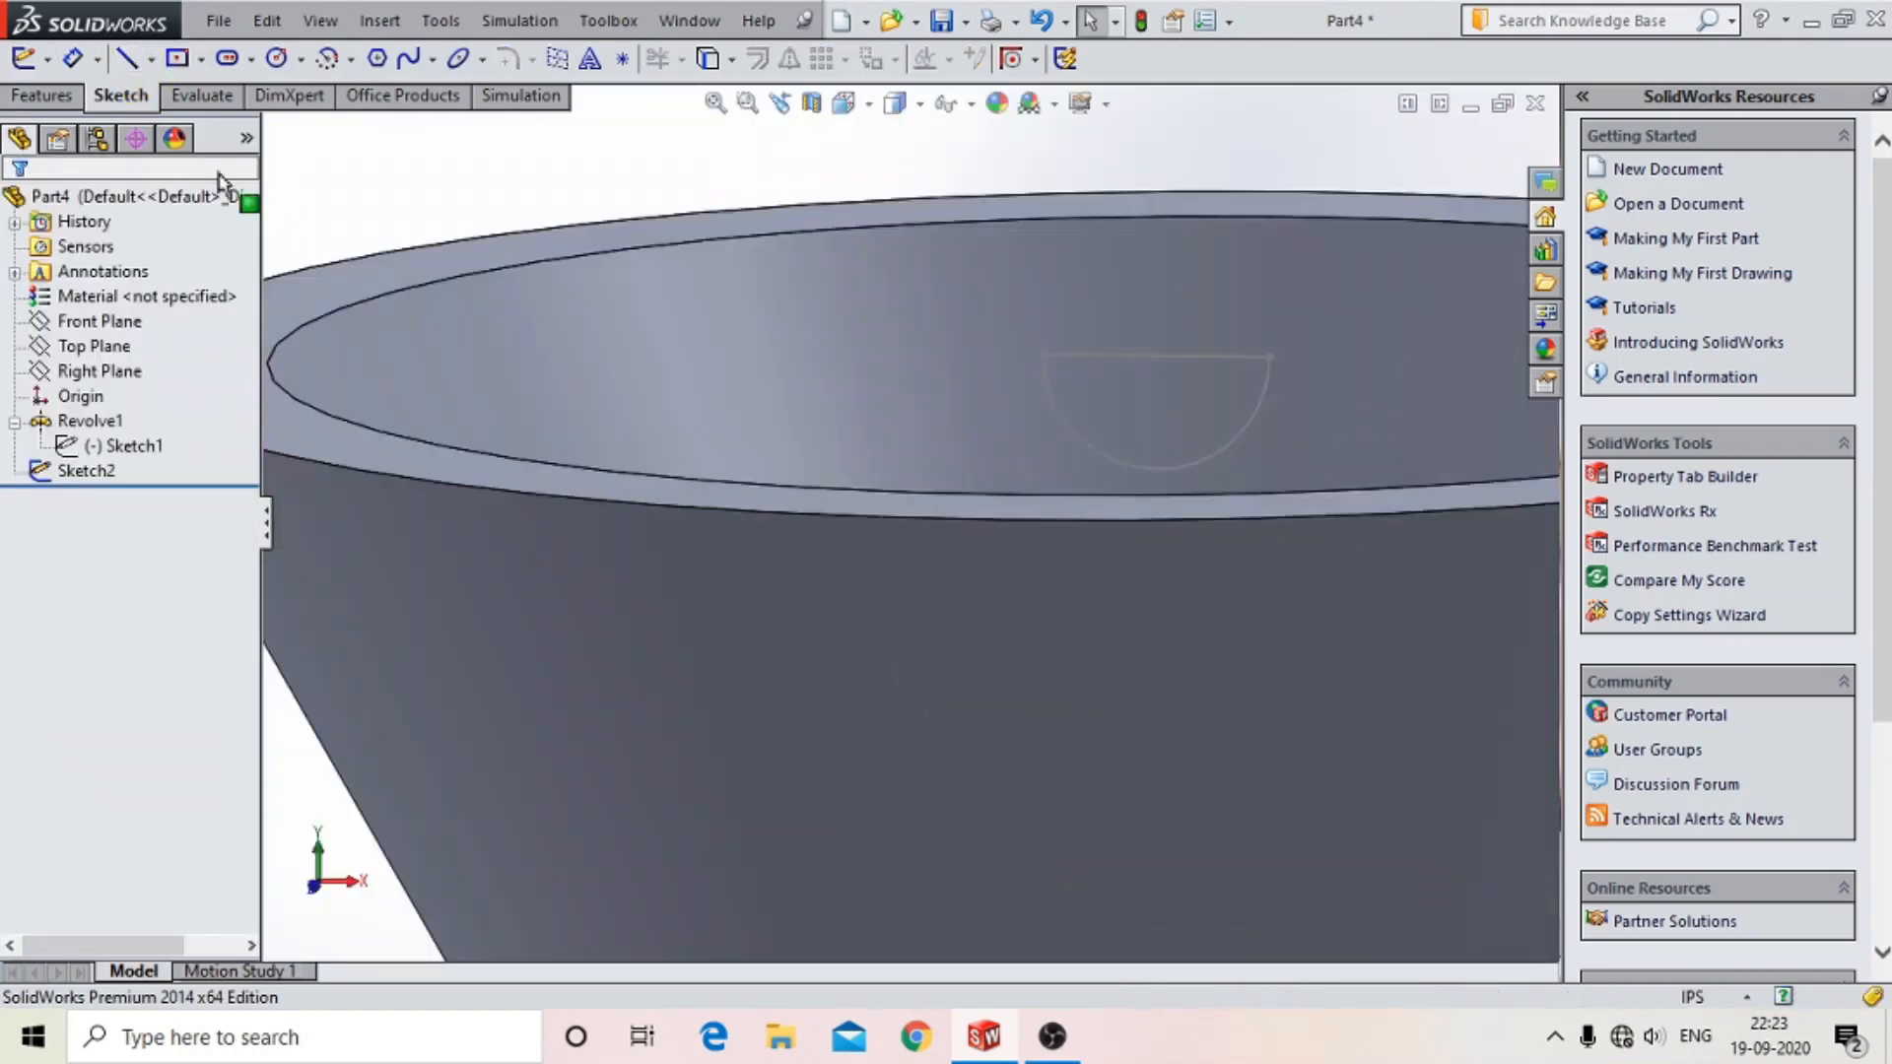
left_click(47, 97)
left_click(185, 60)
left_click(1243, 459)
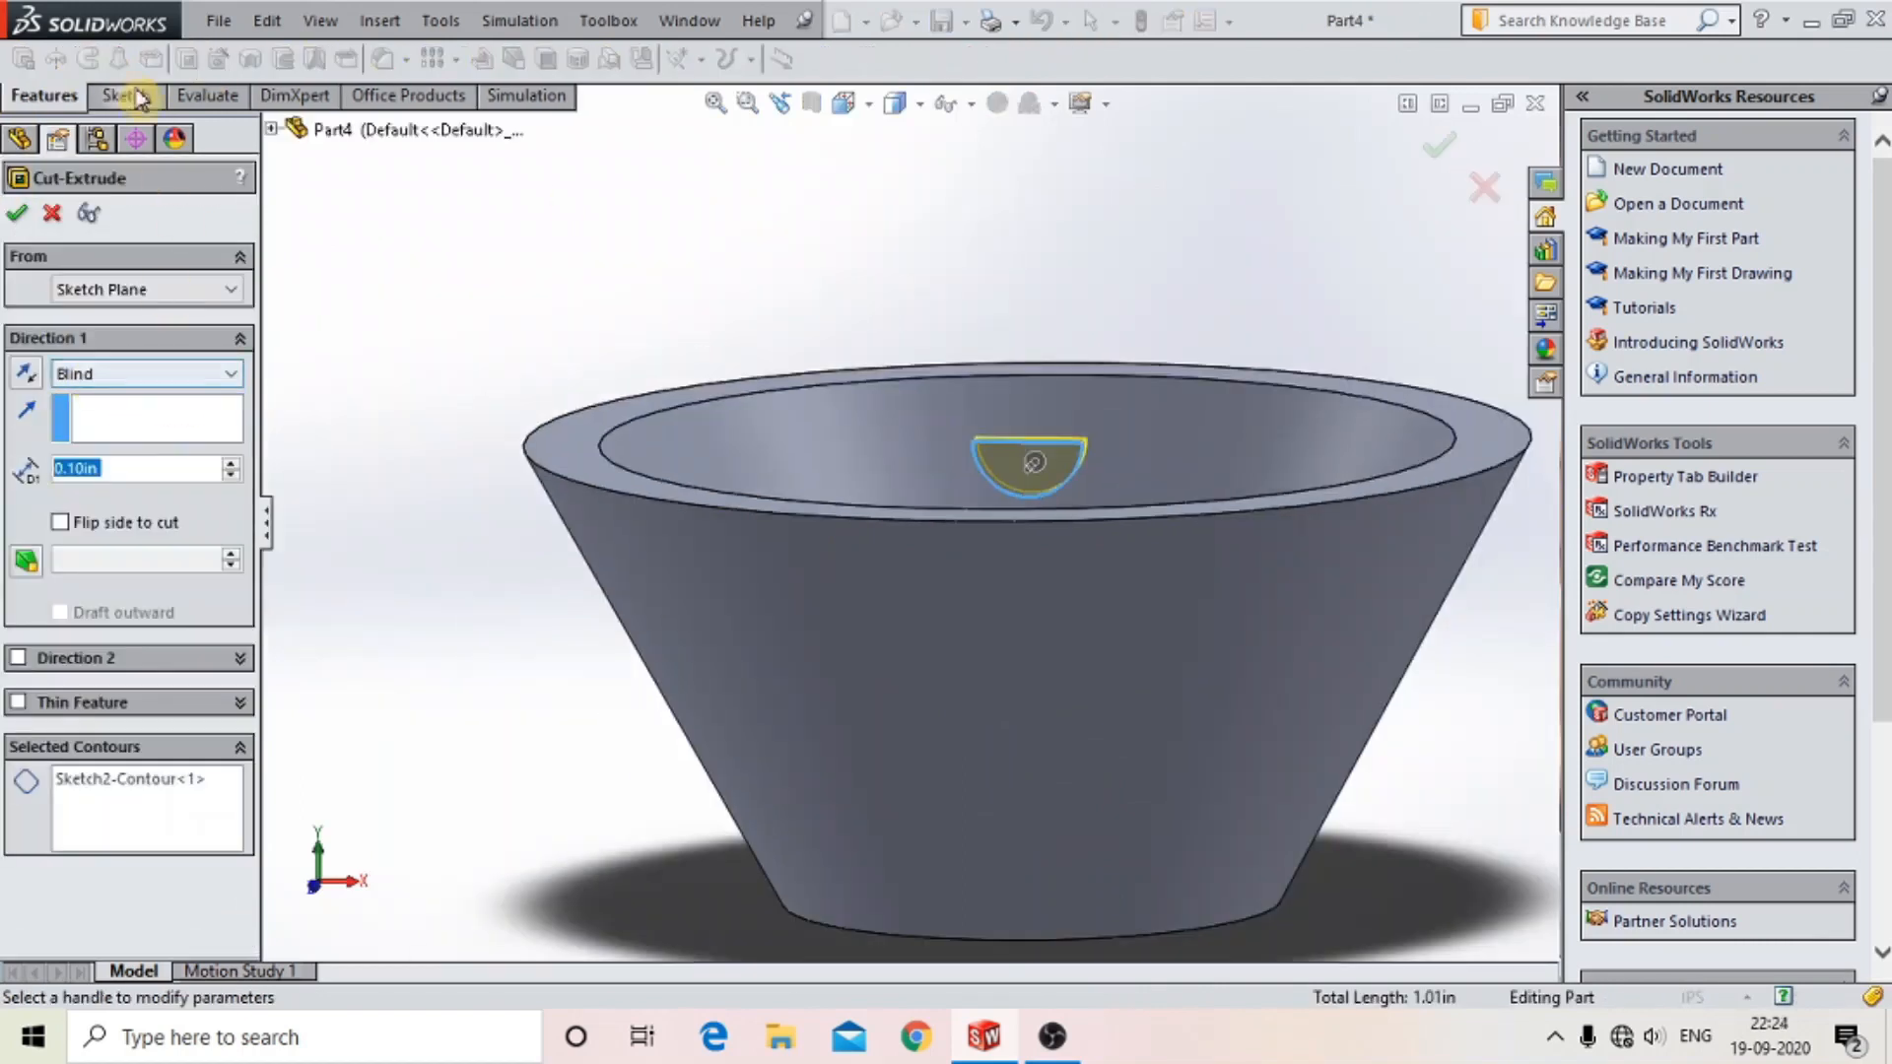
left_click(128, 373)
left_click(128, 426)
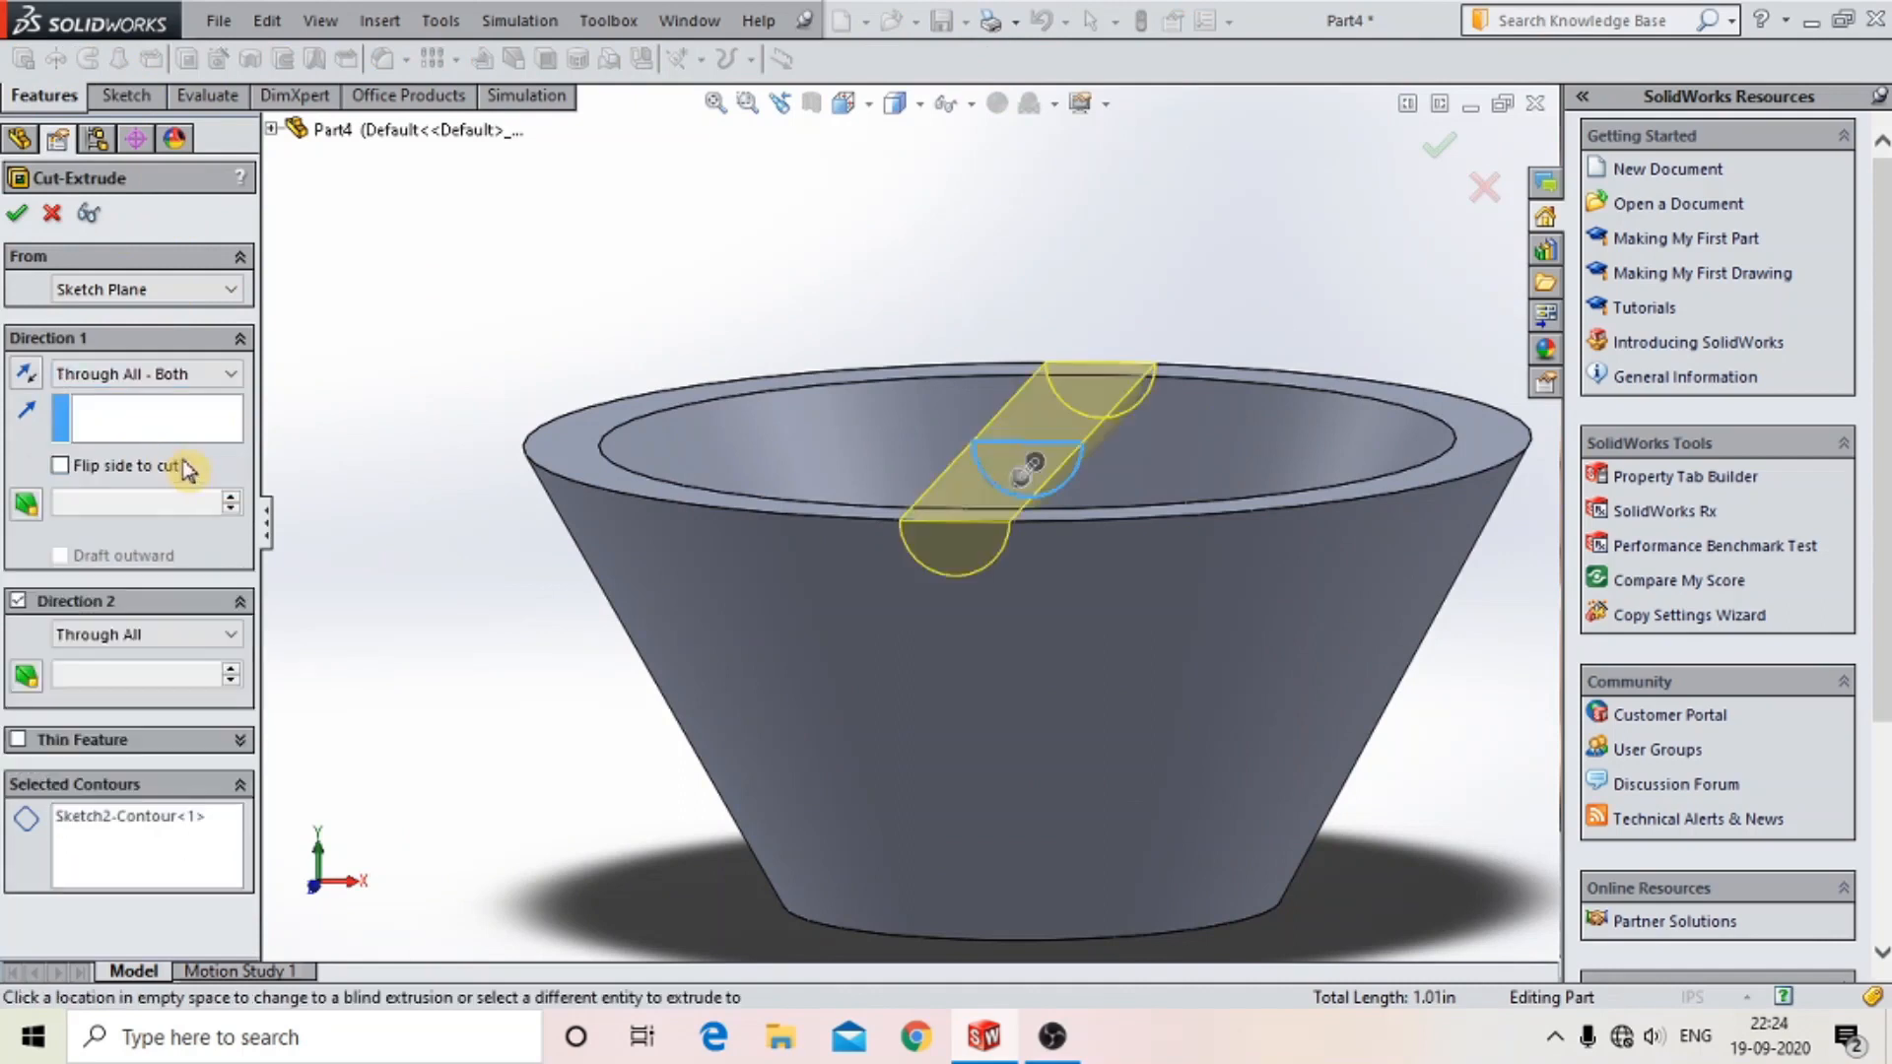
left_click(22, 214)
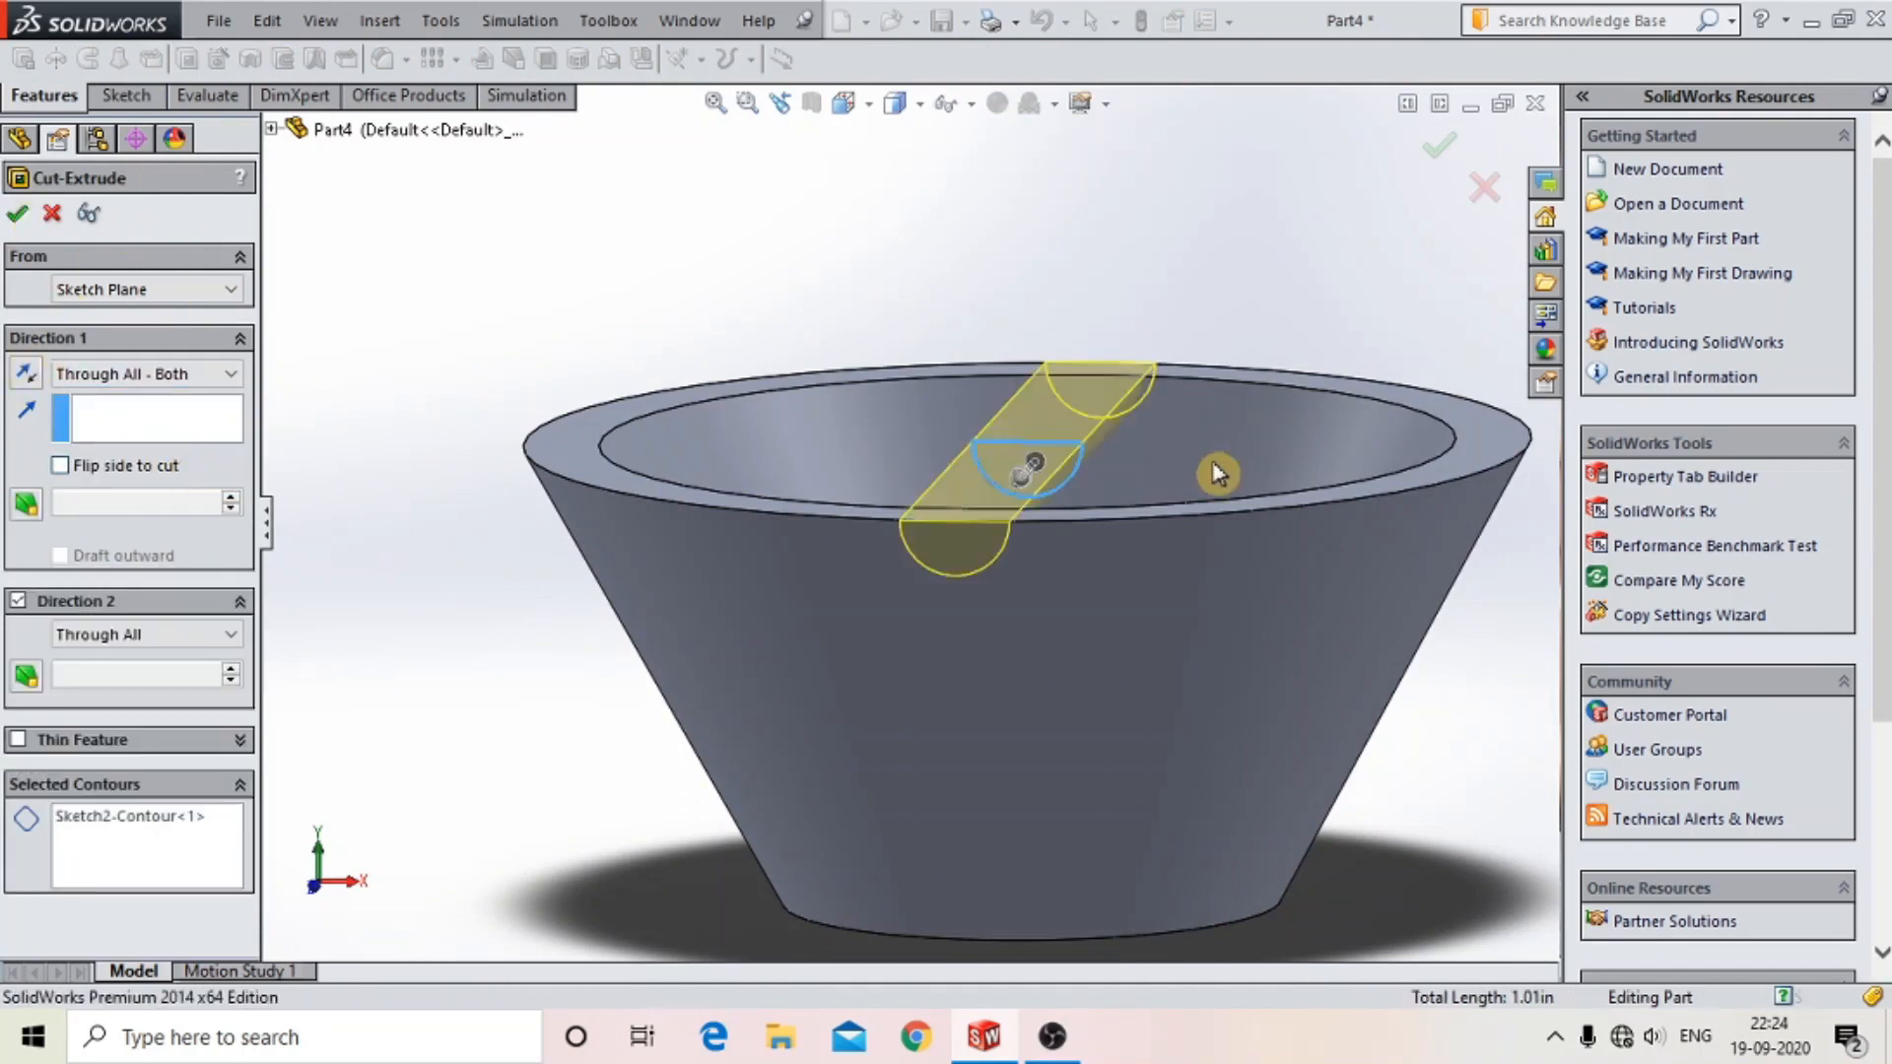
- On the Right Plane, sketch a horizontal line about 0.22 in long along the bowl's top edge, starting at its midpoint
left_click(98, 372)
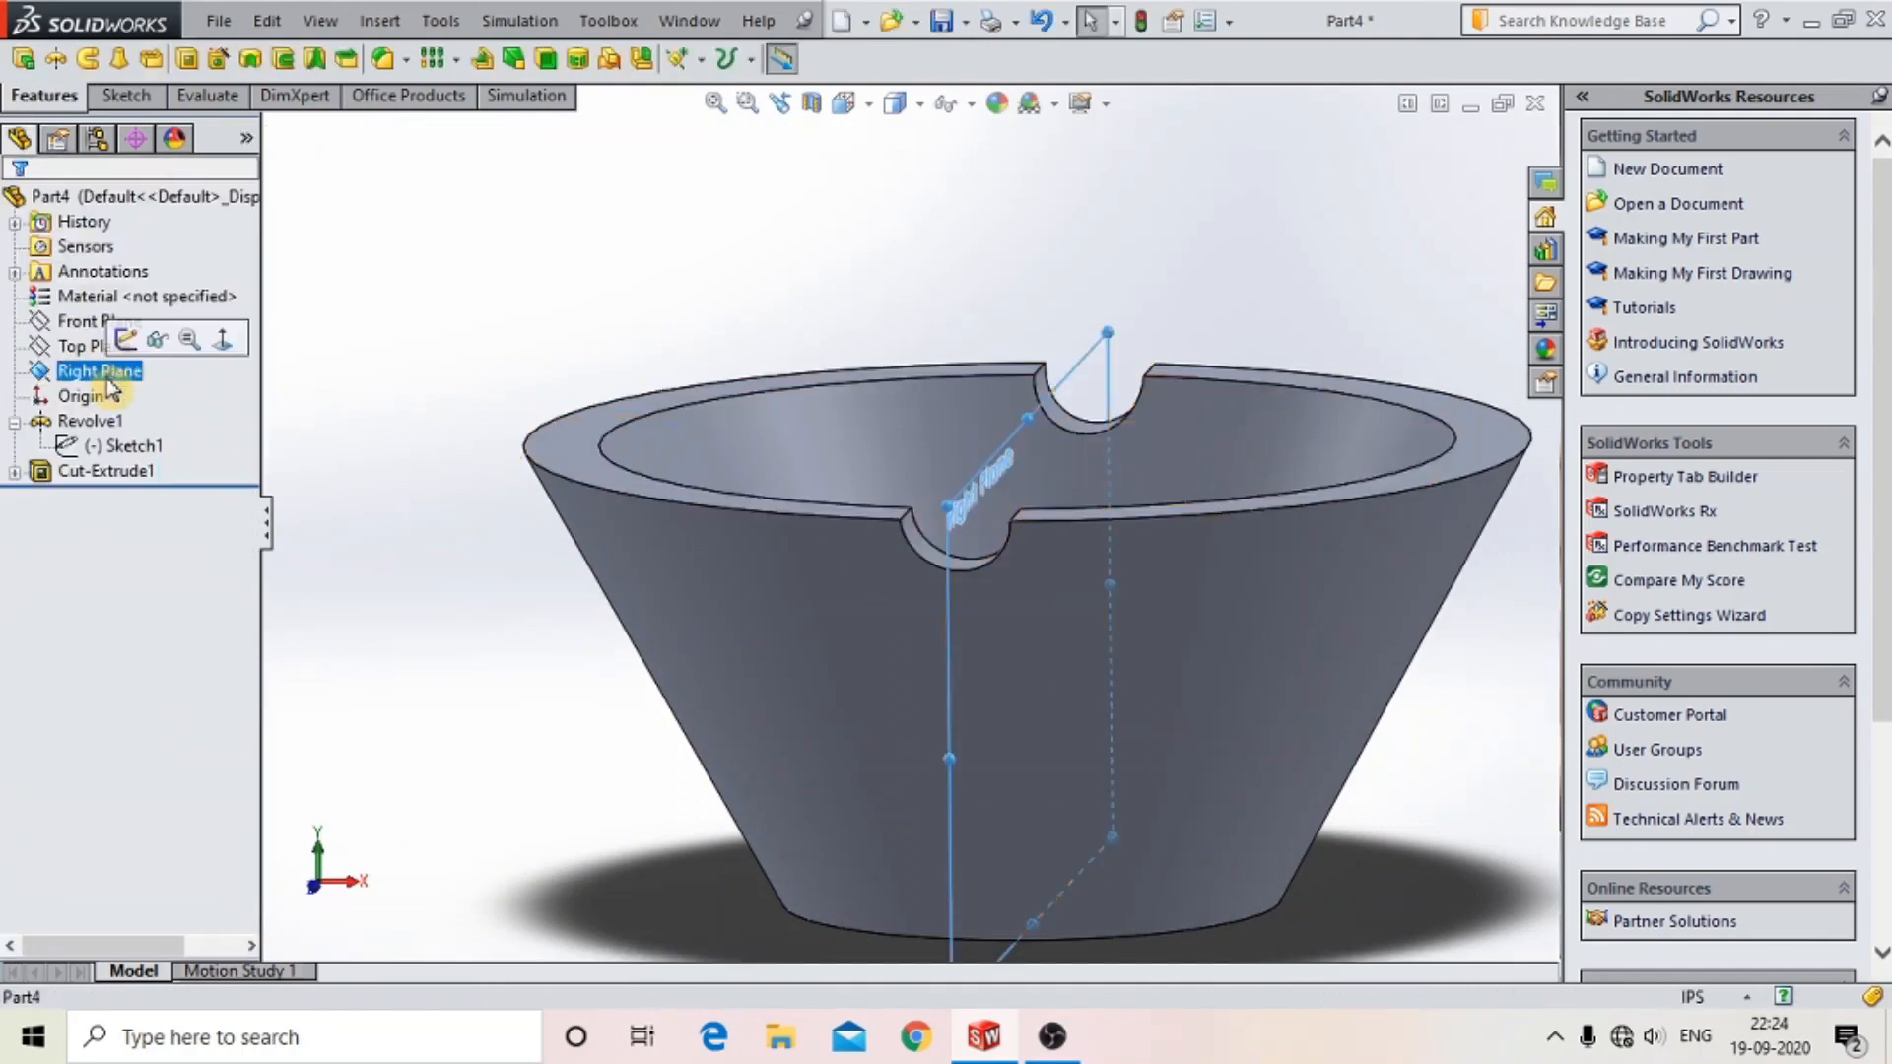
left_click(126, 340)
left_click(844, 102)
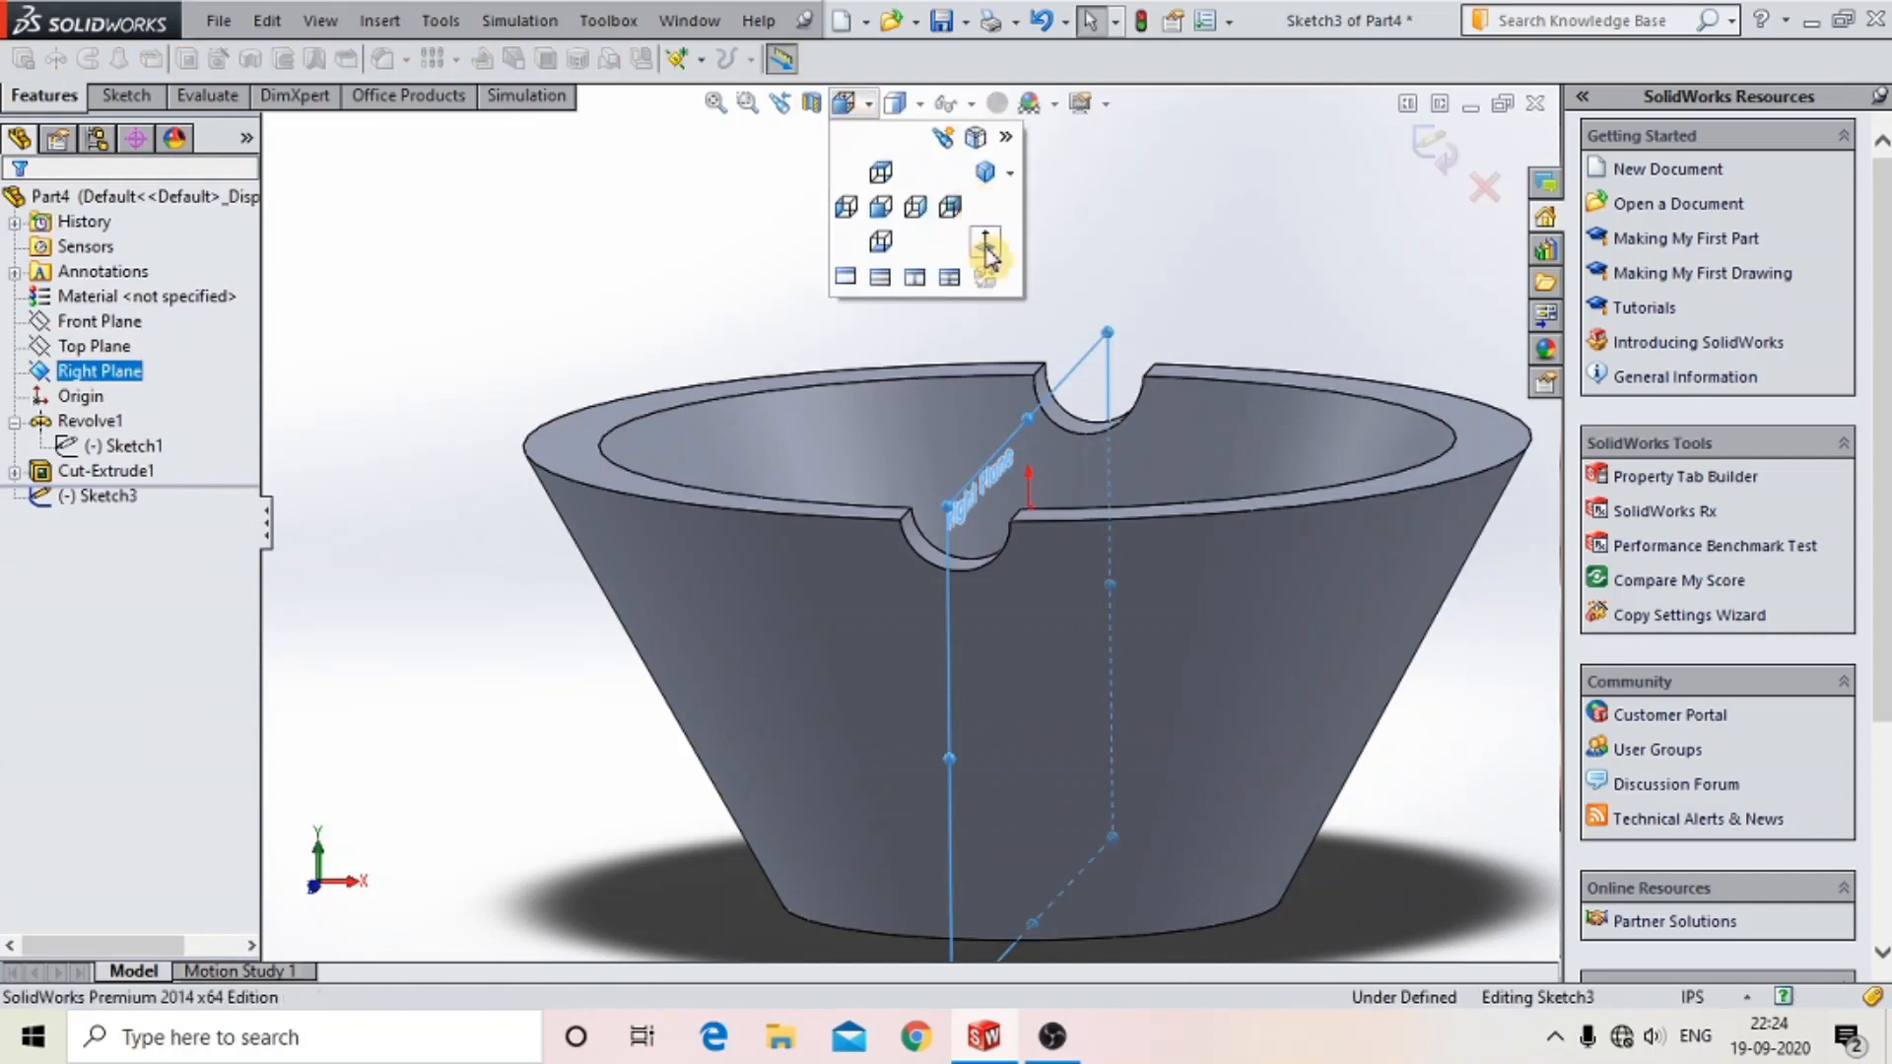
left_click(985, 246)
left_click(121, 95)
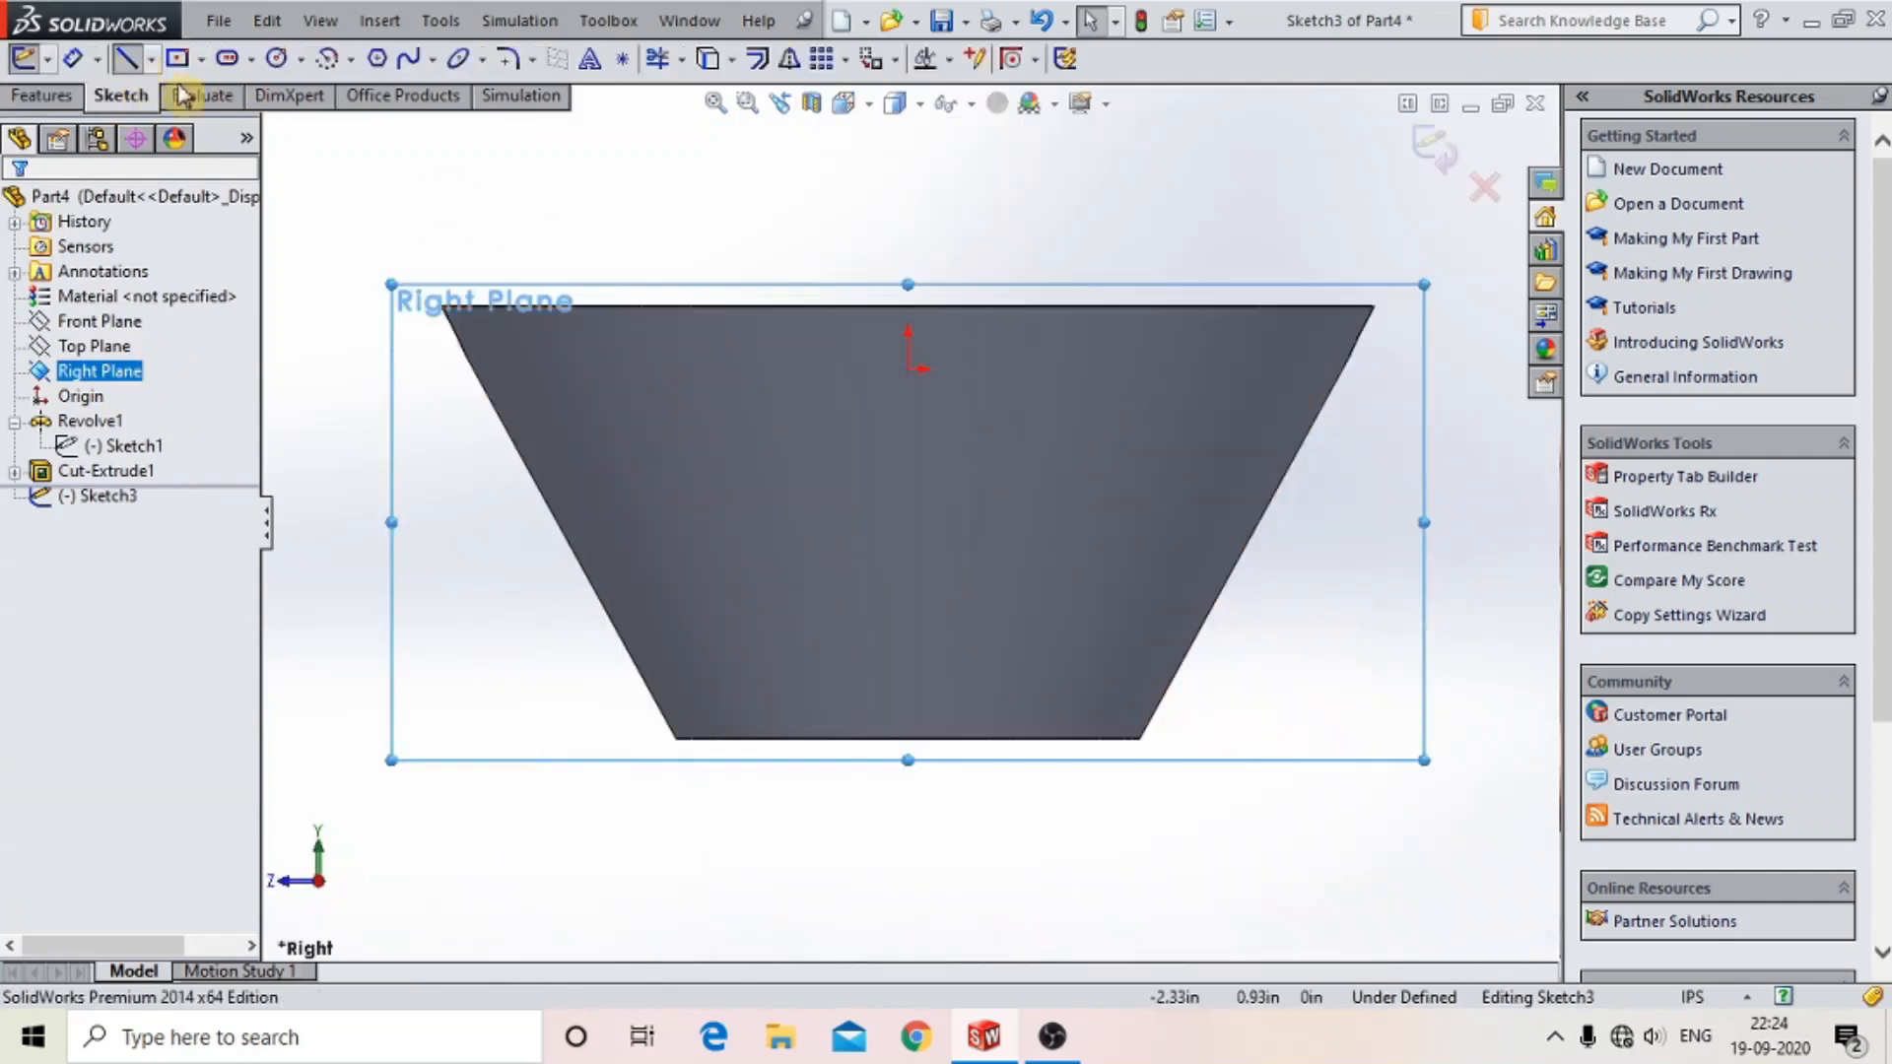
left_click(906, 306)
left_click(966, 306)
- Dimension the short horizontal line on the top edge to 5 mm
left_click(74, 61)
left_click(936, 306)
left_click(970, 247)
type("5mm")
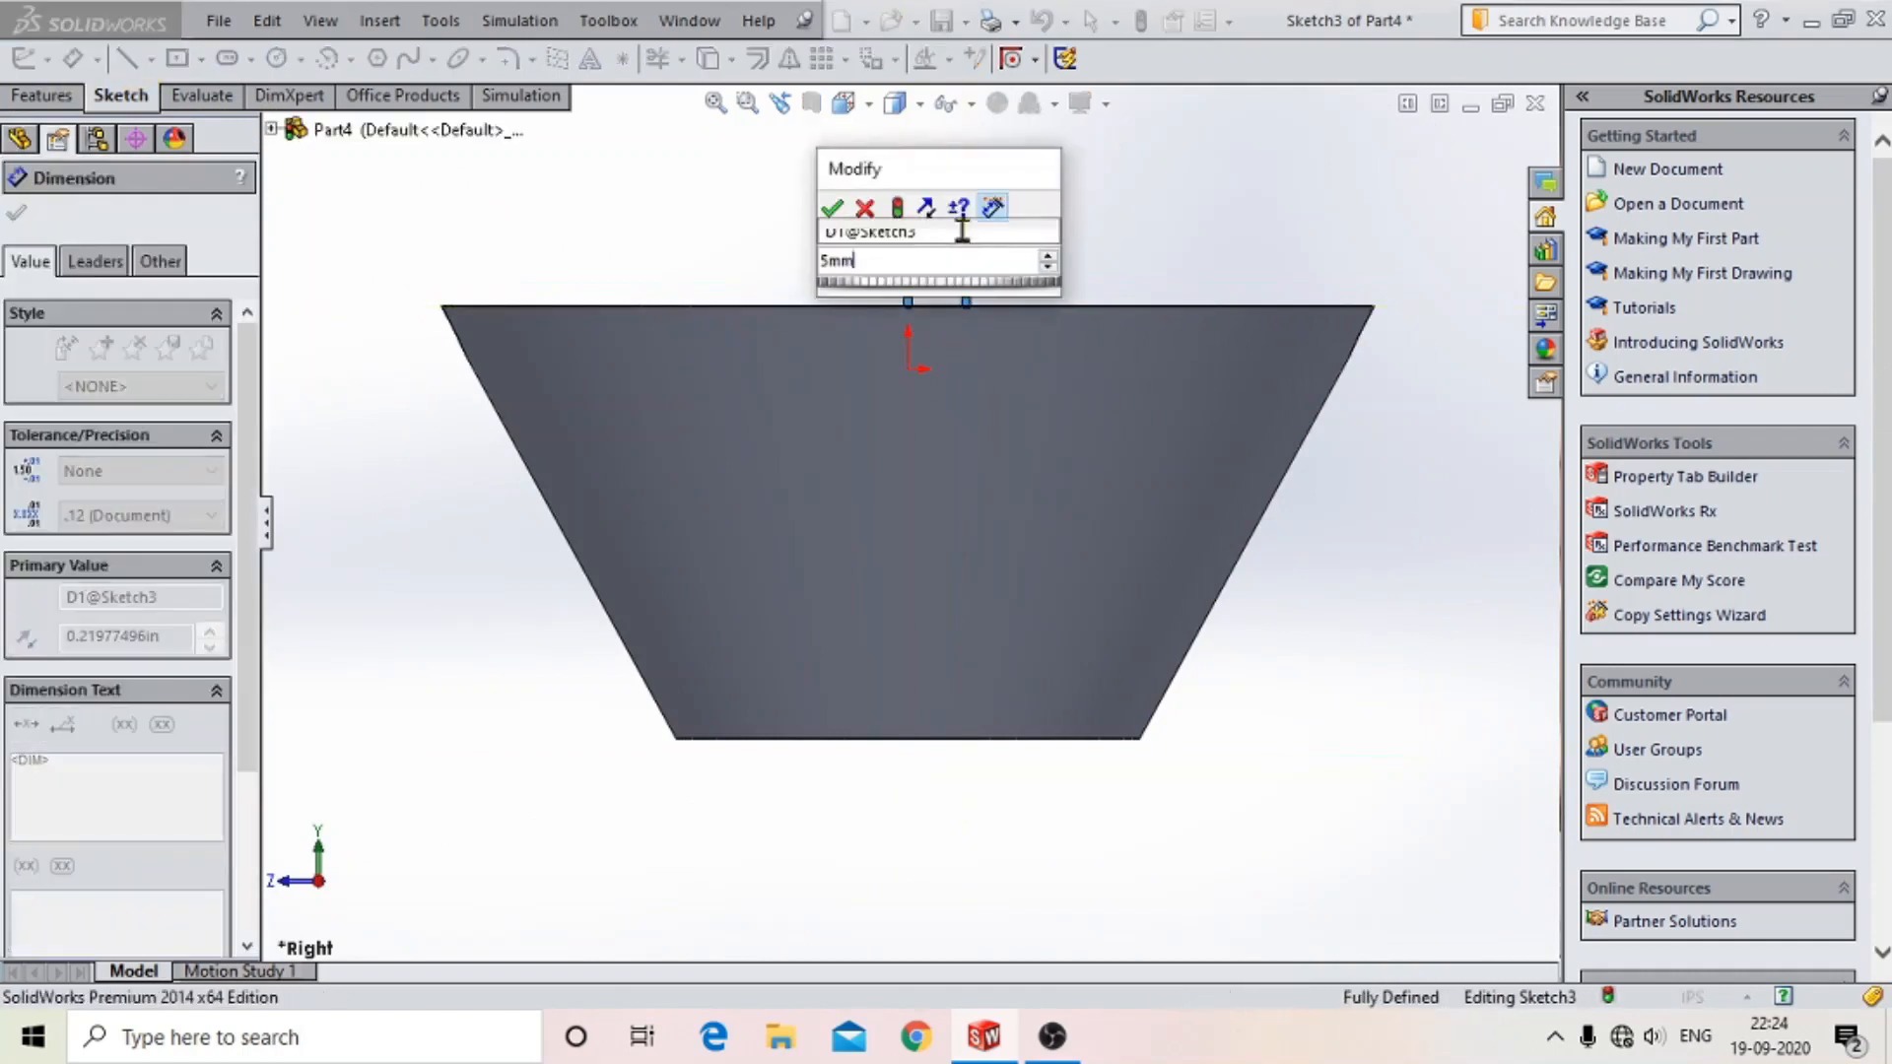
key("Return")
- Draw a centerpoint-arc semicircle below the top edge, centred on its midpoint and starting at the 5 mm line's outer end
left_click(328, 59)
left_click(328, 59)
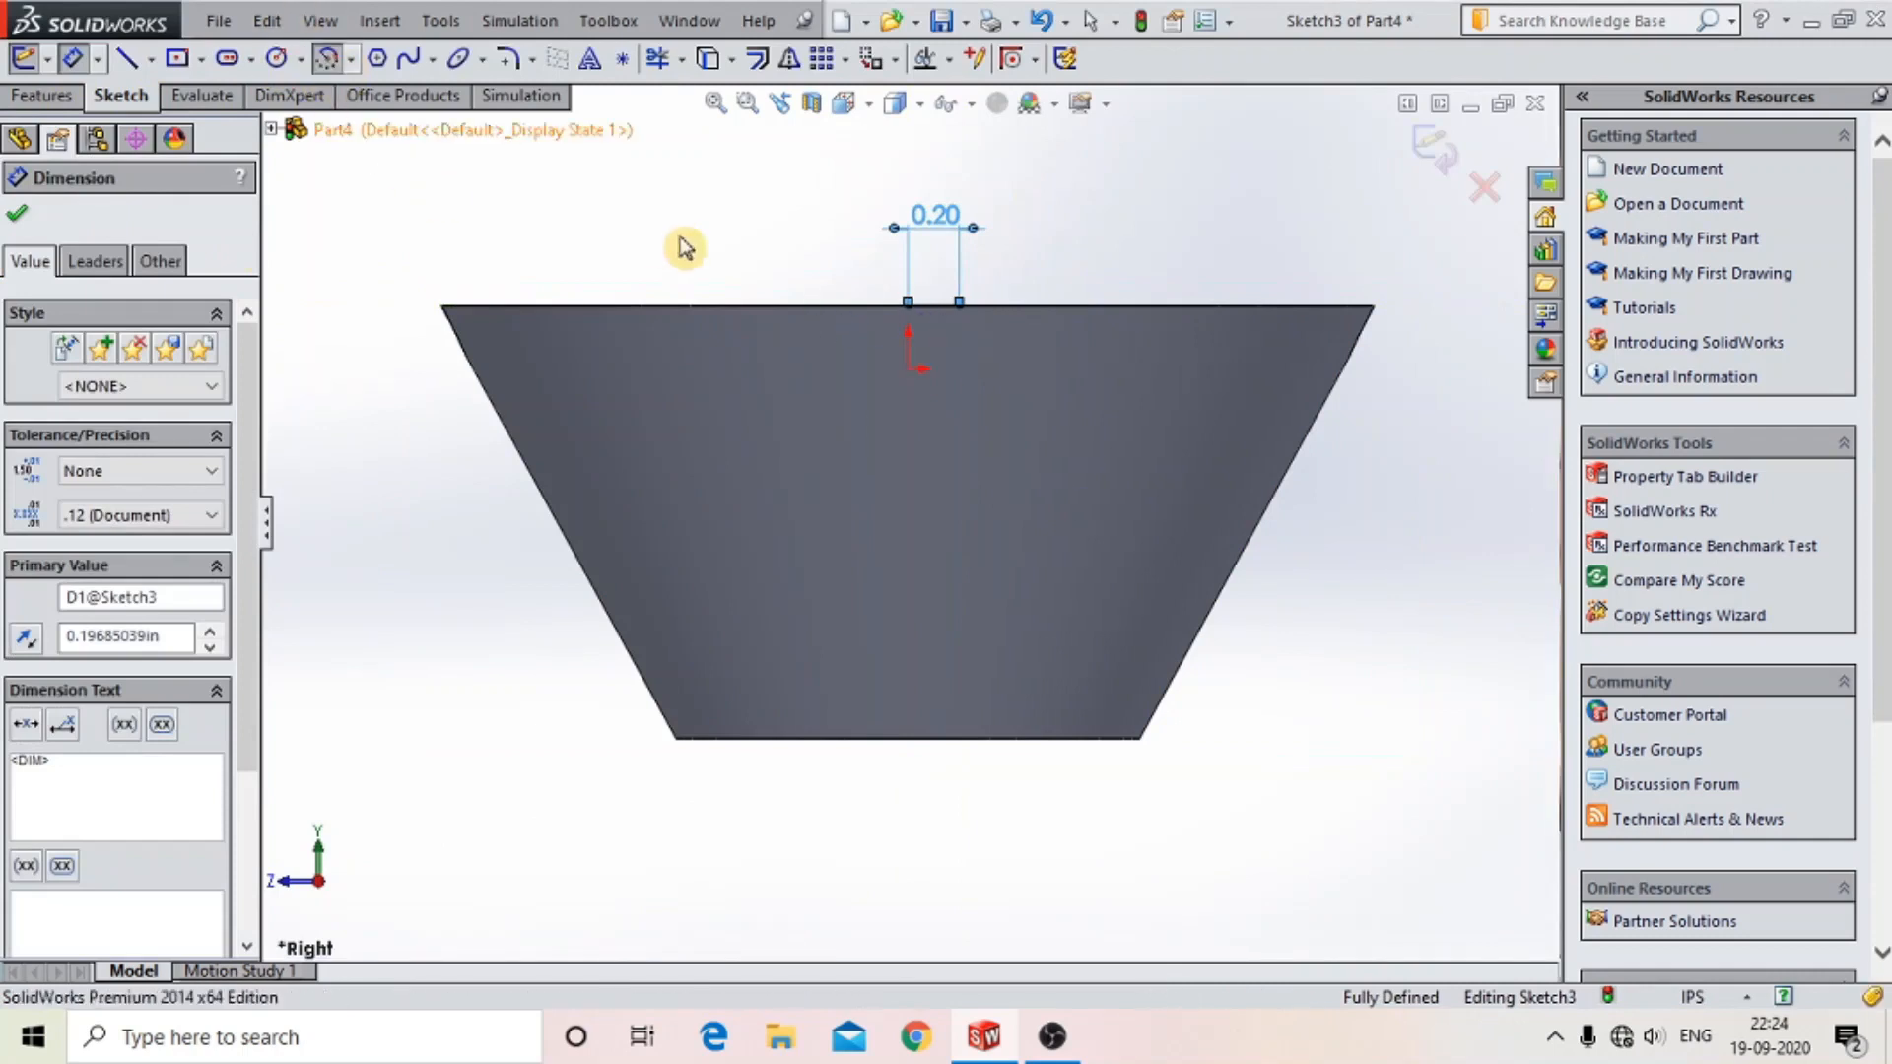
left_click(909, 306)
left_click(960, 305)
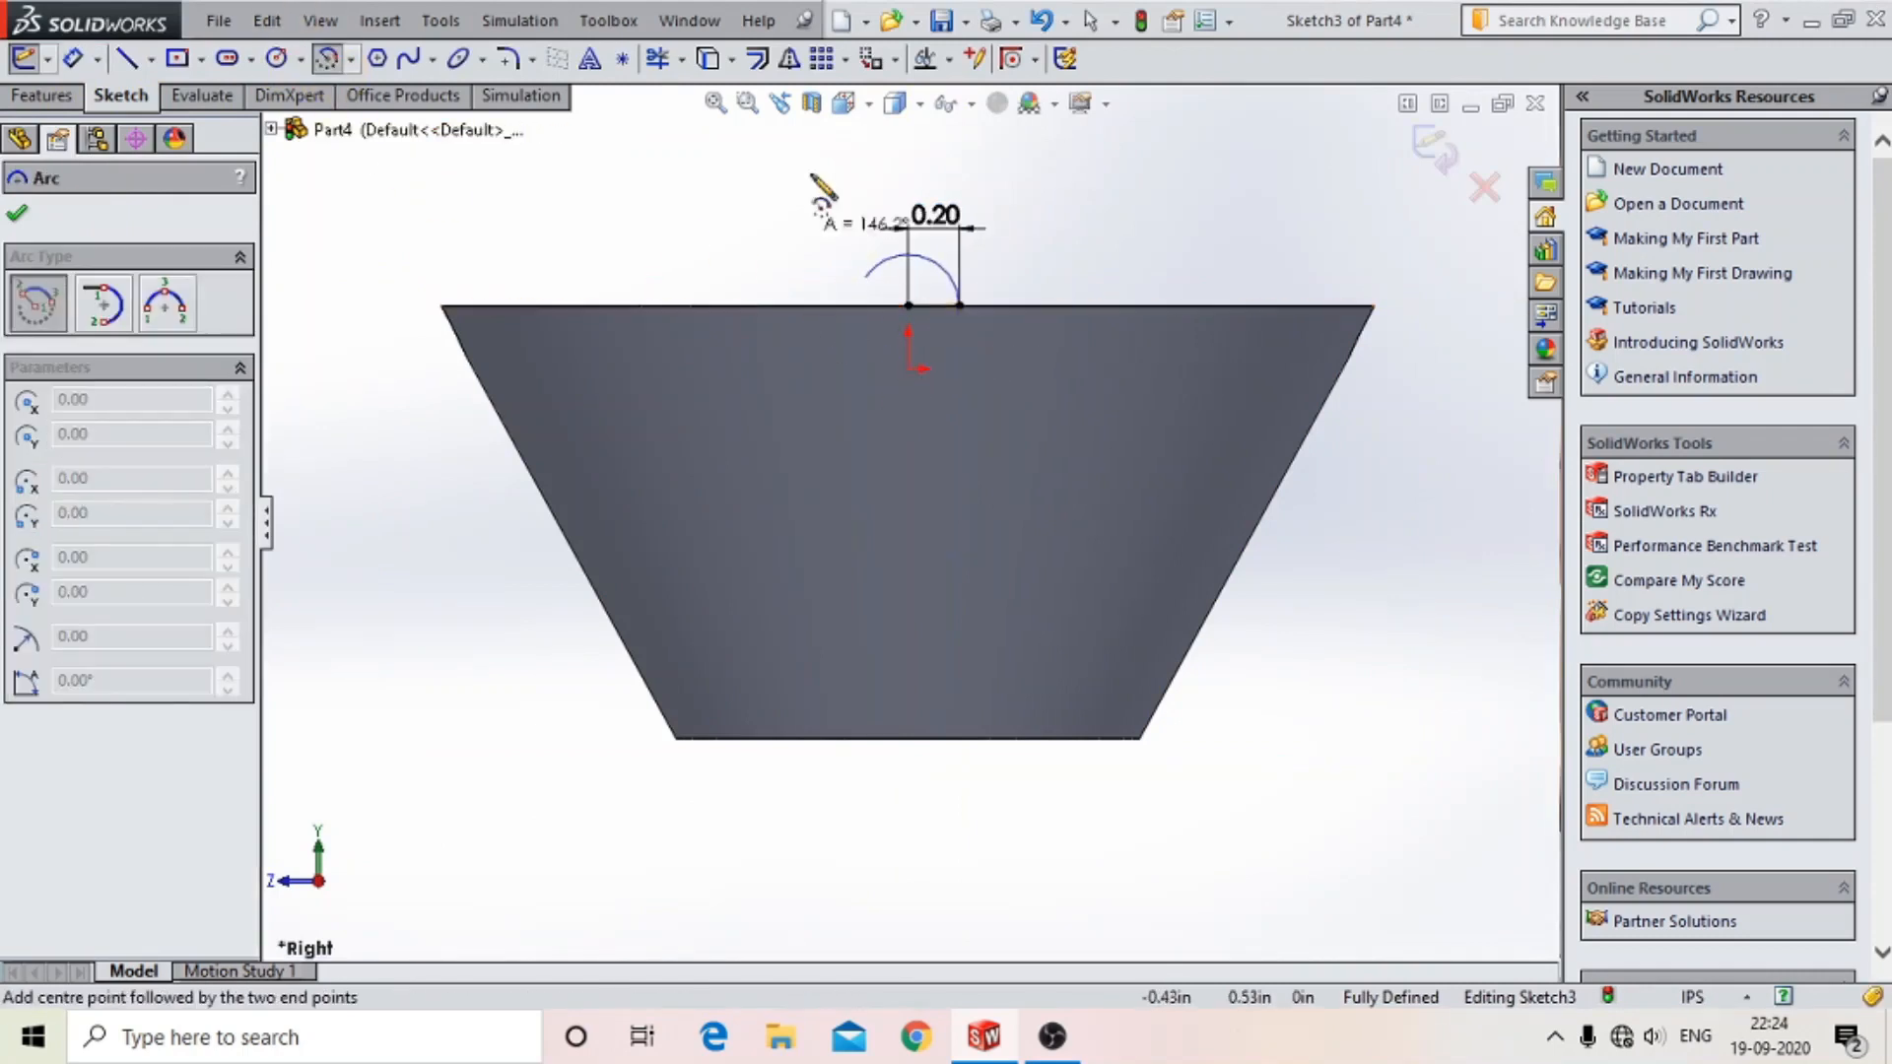
left_click(856, 305)
key("Escape")
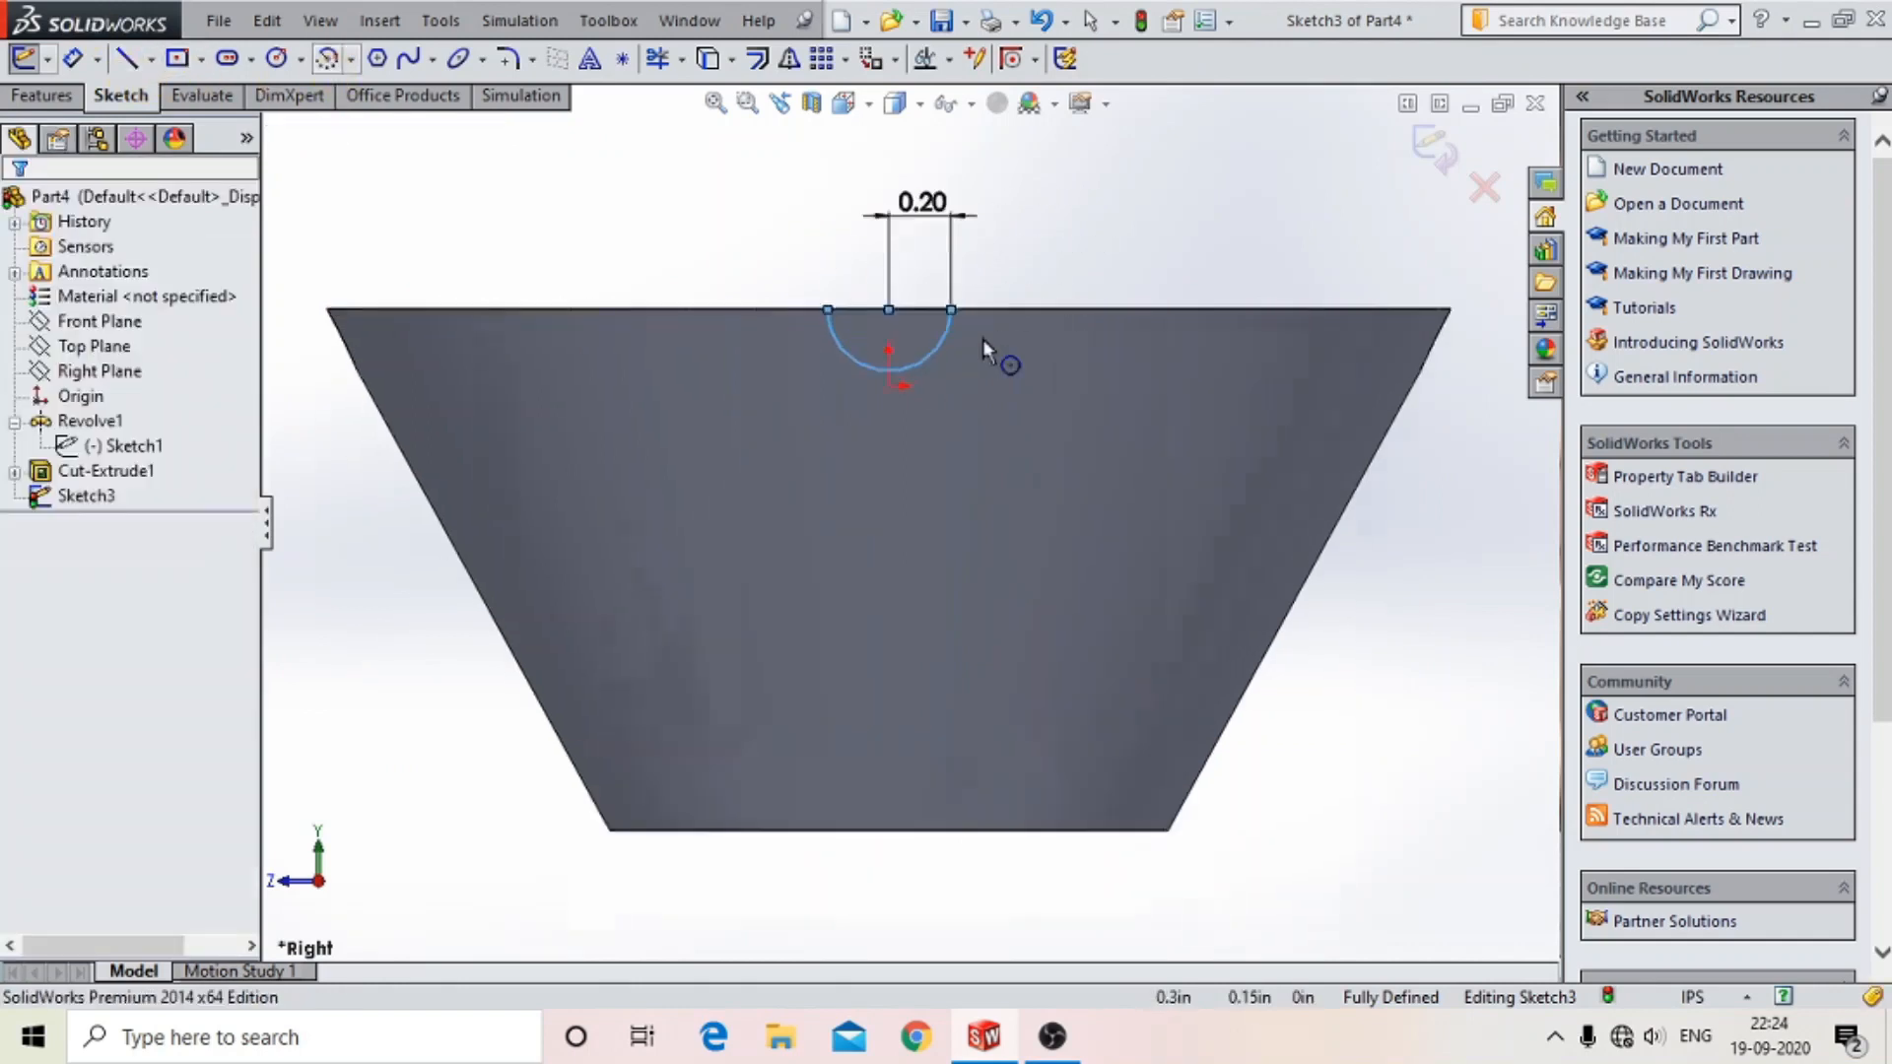
- Replace the 5 mm line with a horizontal line joining the semicircle's two endpoints and exit the sketch
scroll(1002, 354, "down", 3)
left_click(867, 320)
key("Delete")
left_click(128, 59)
left_click(928, 317)
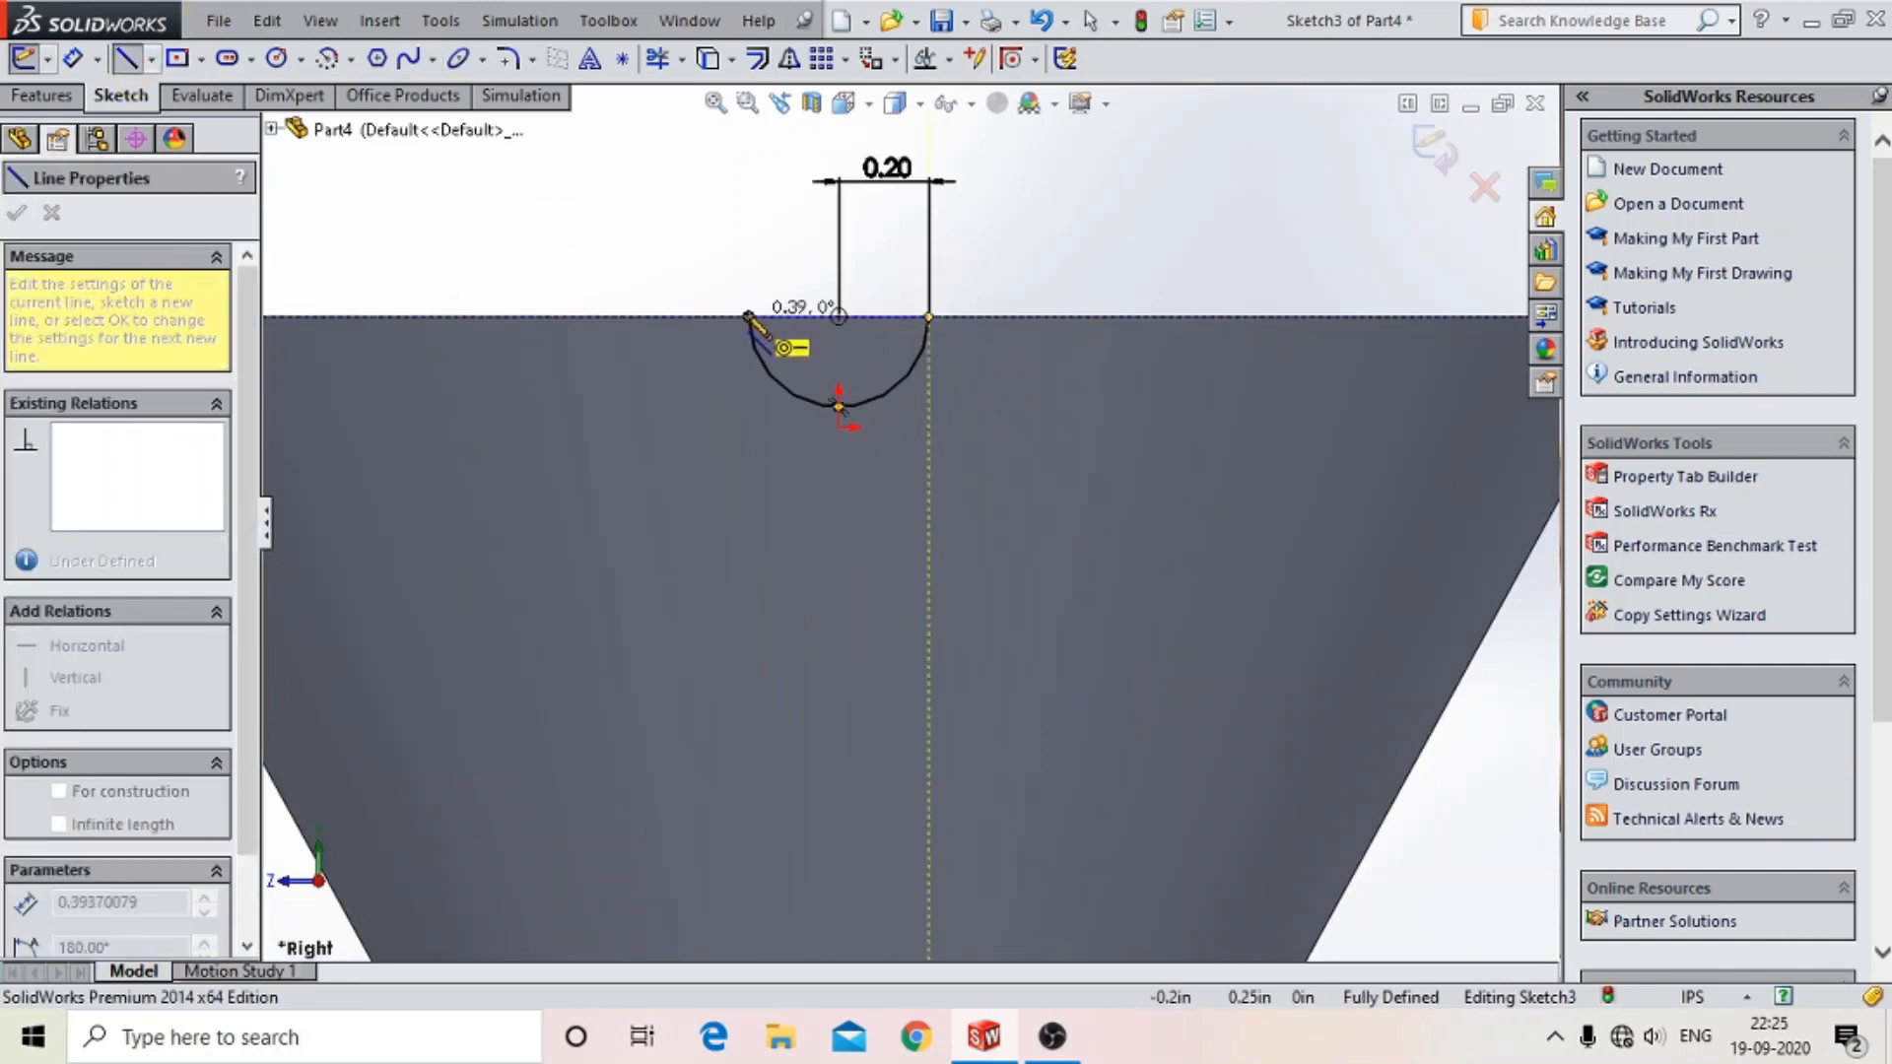
left_click(748, 316)
key("Escape")
left_click(1420, 160)
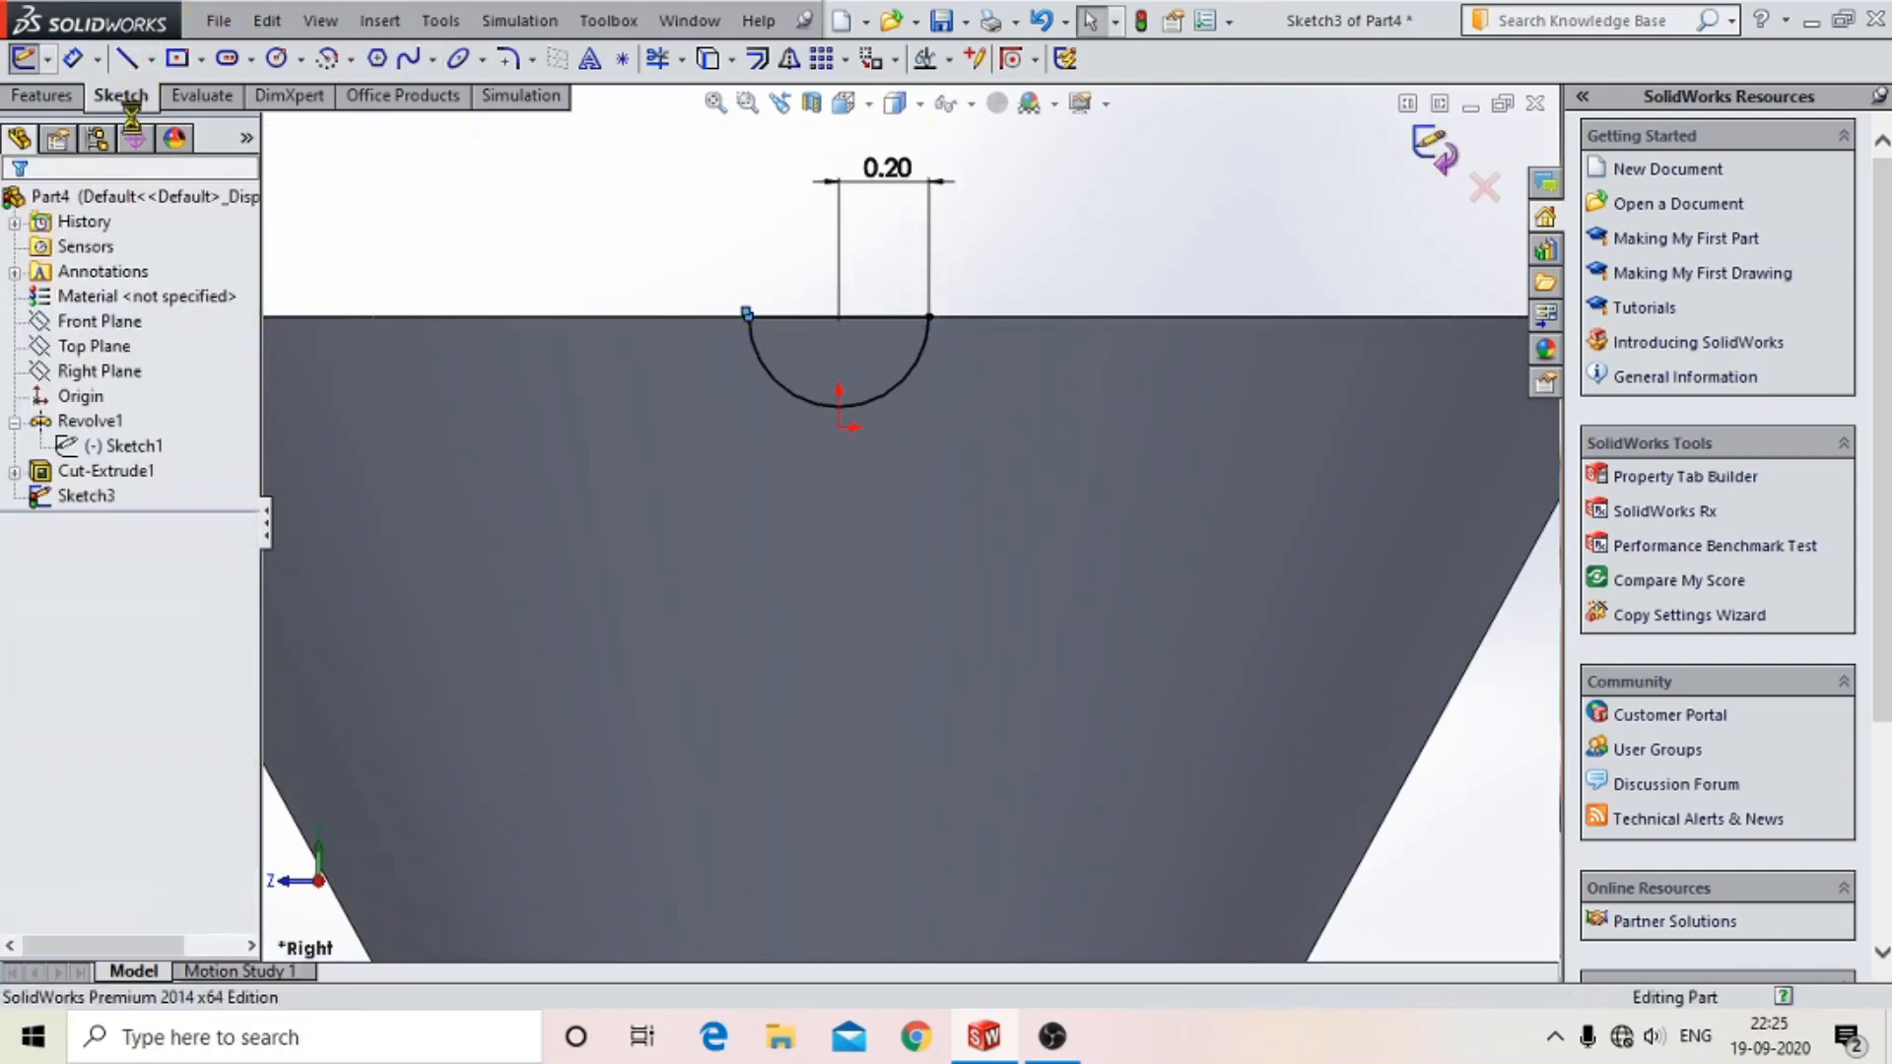
- Try to cut-extrude the Right Plane semicircle with the Through All - Both end condition
left_click(43, 98)
left_click(187, 64)
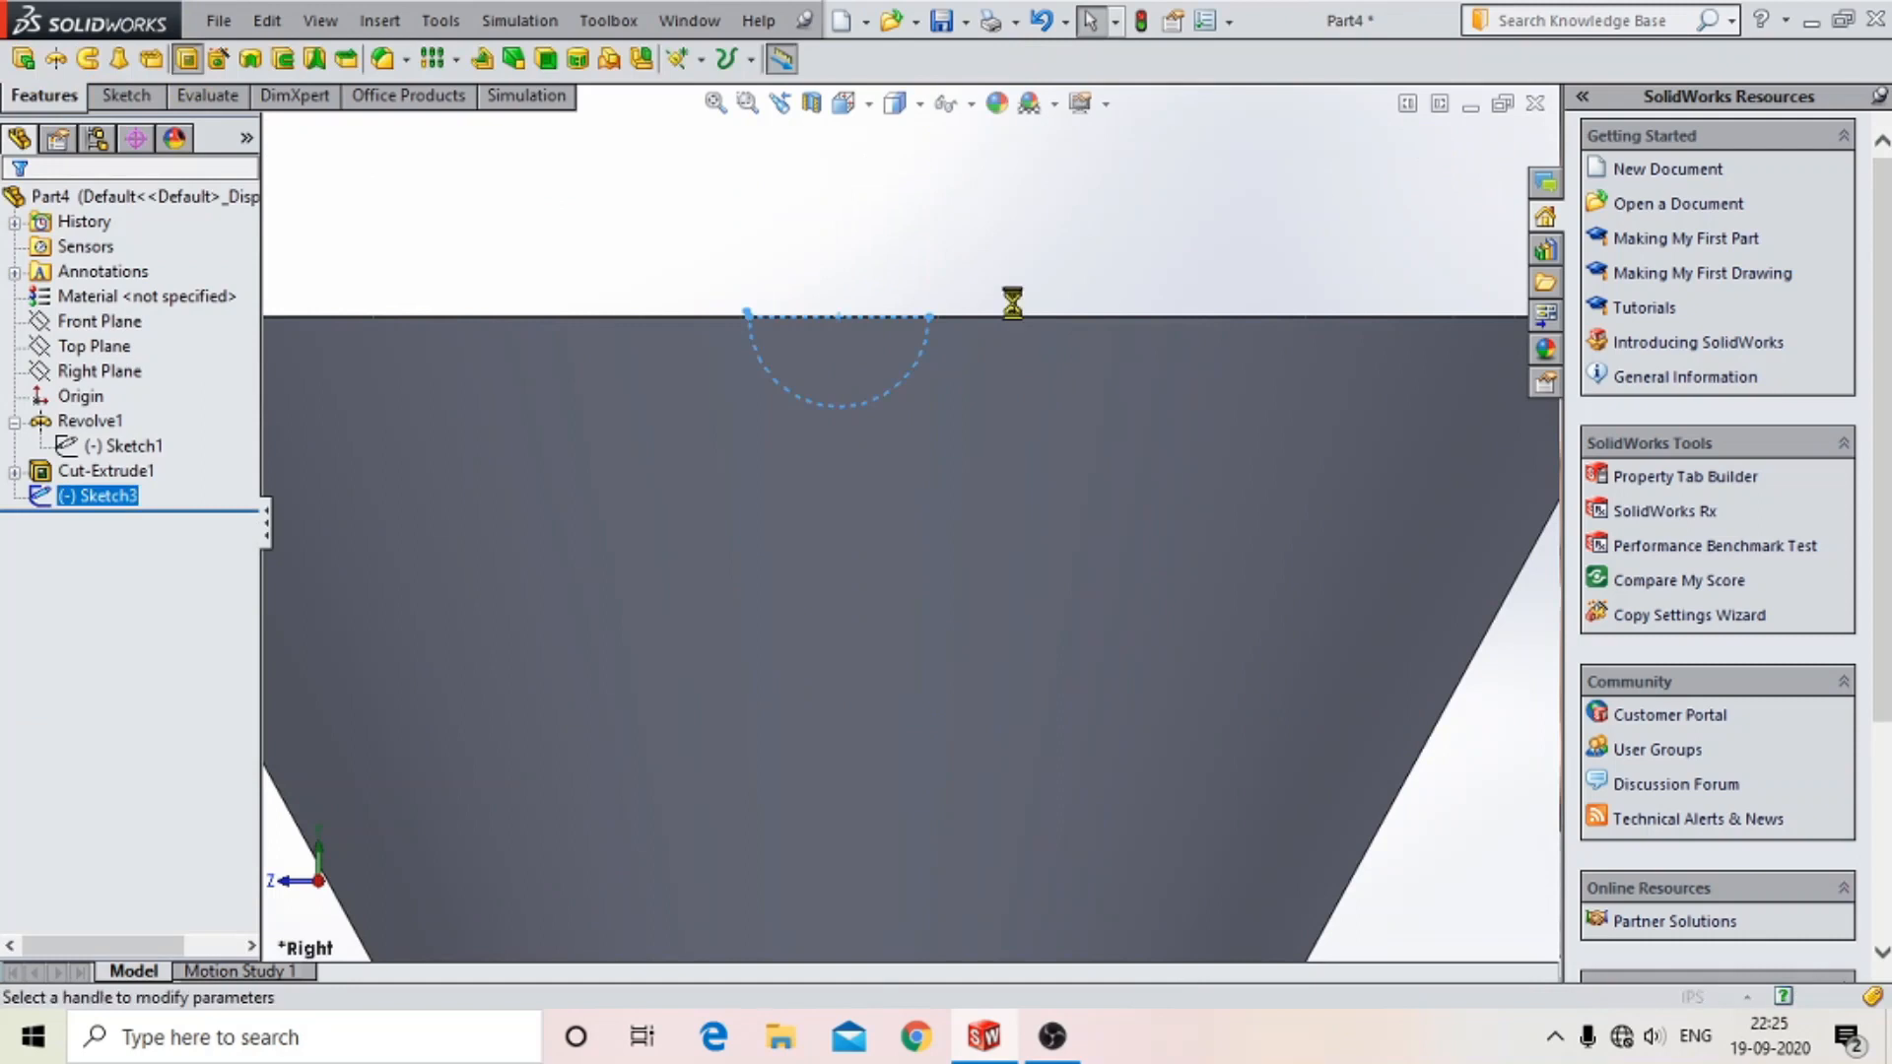
left_click(148, 373)
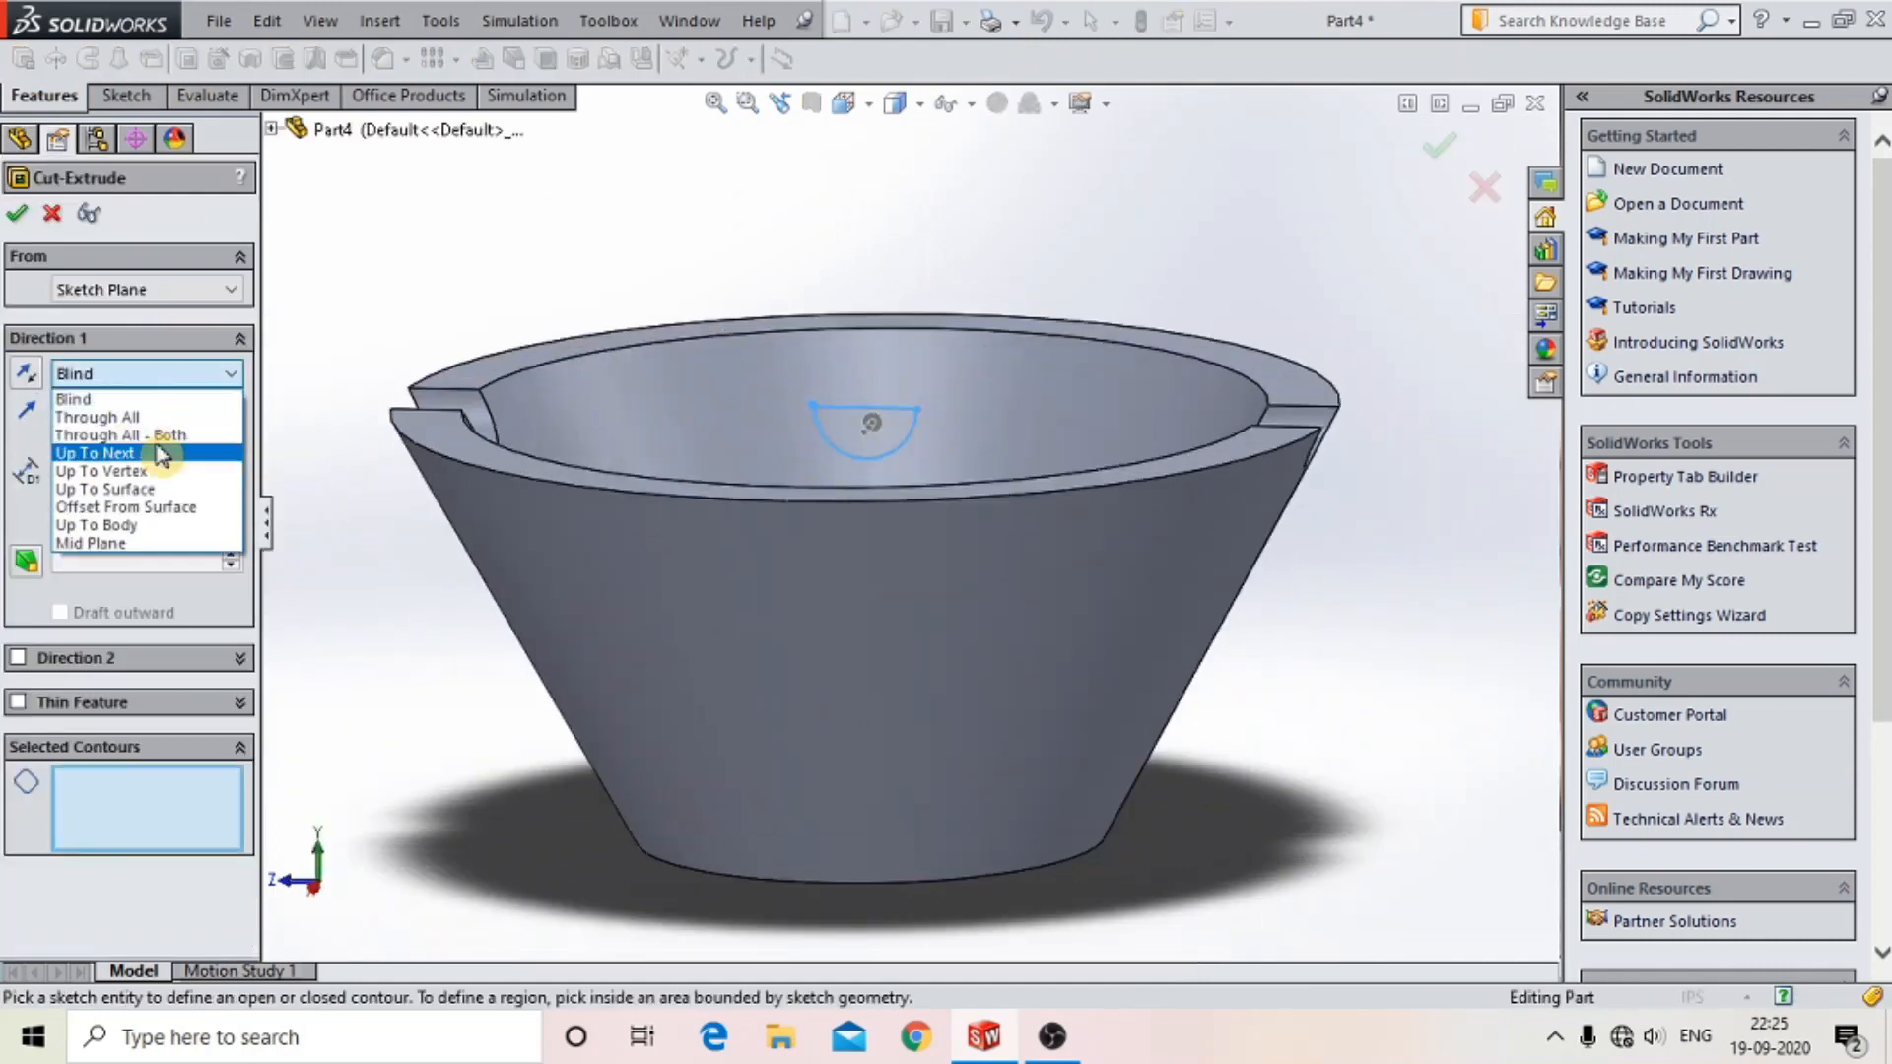
left_click(158, 435)
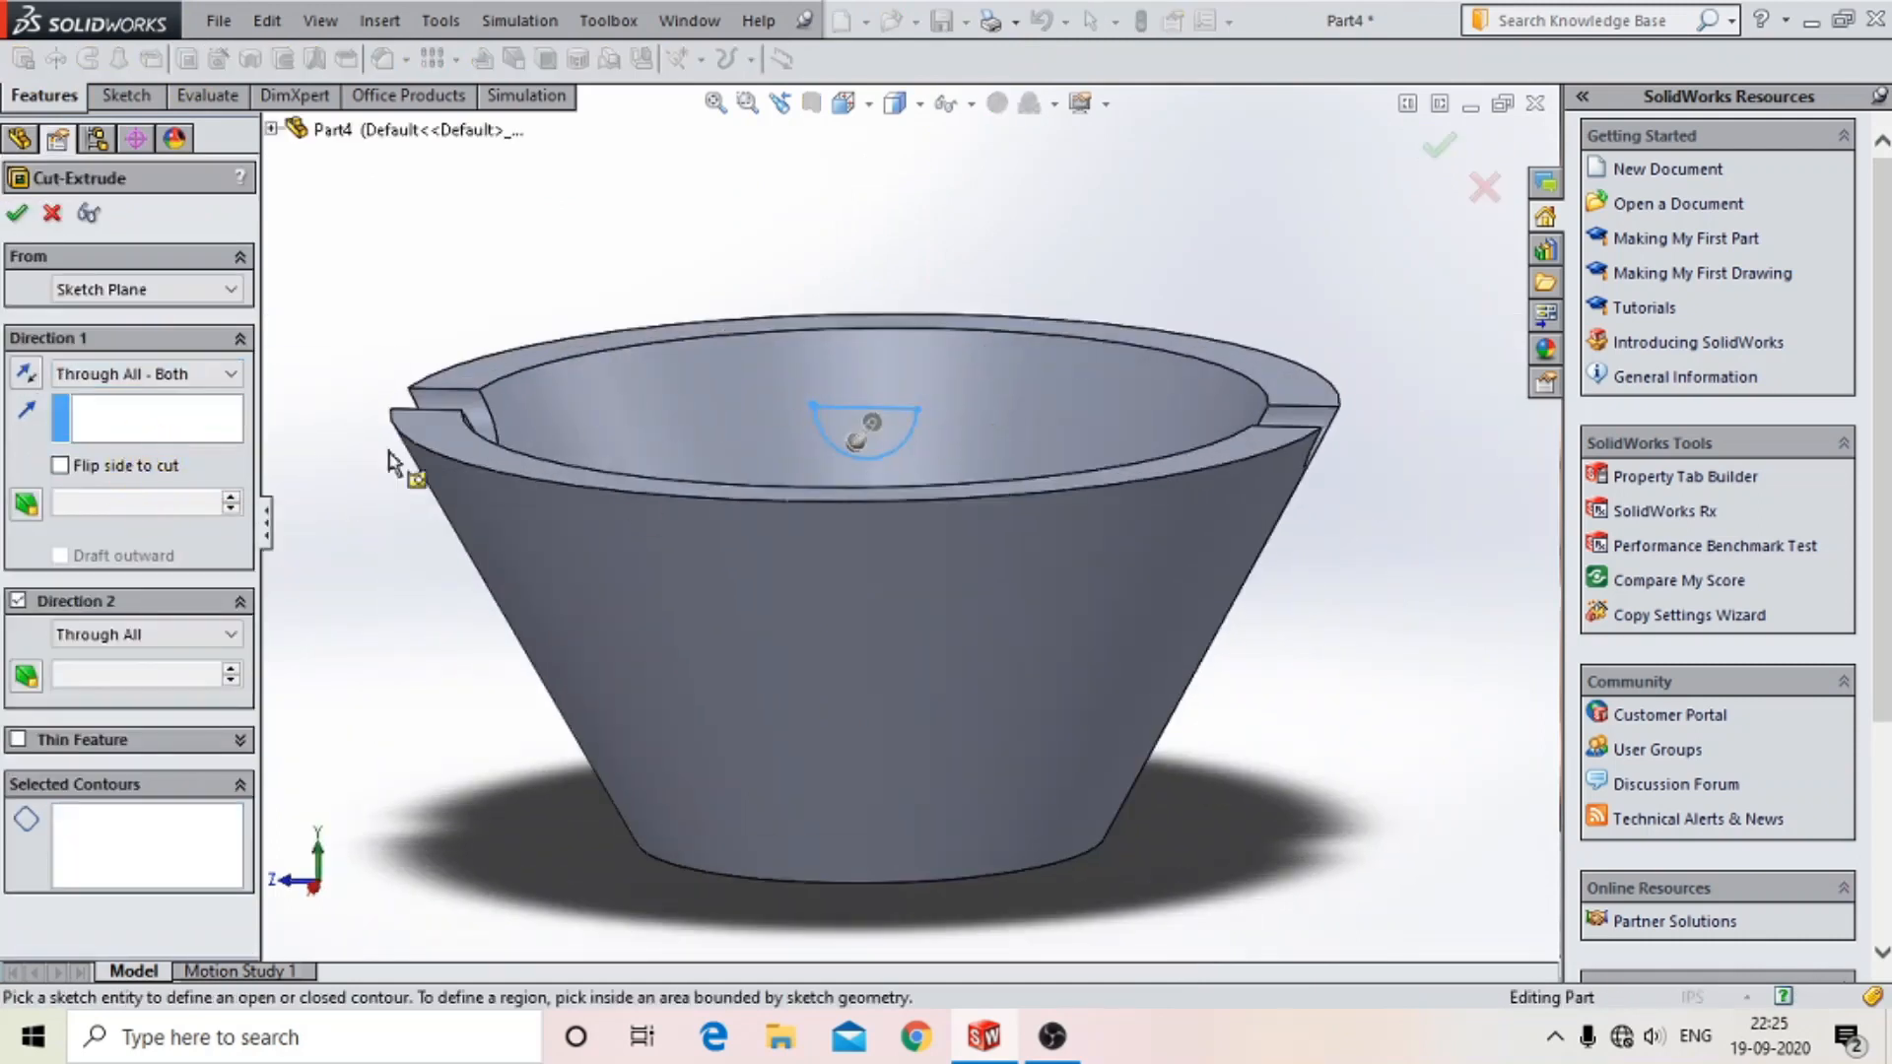
left_click(18, 223)
left_click(1009, 612)
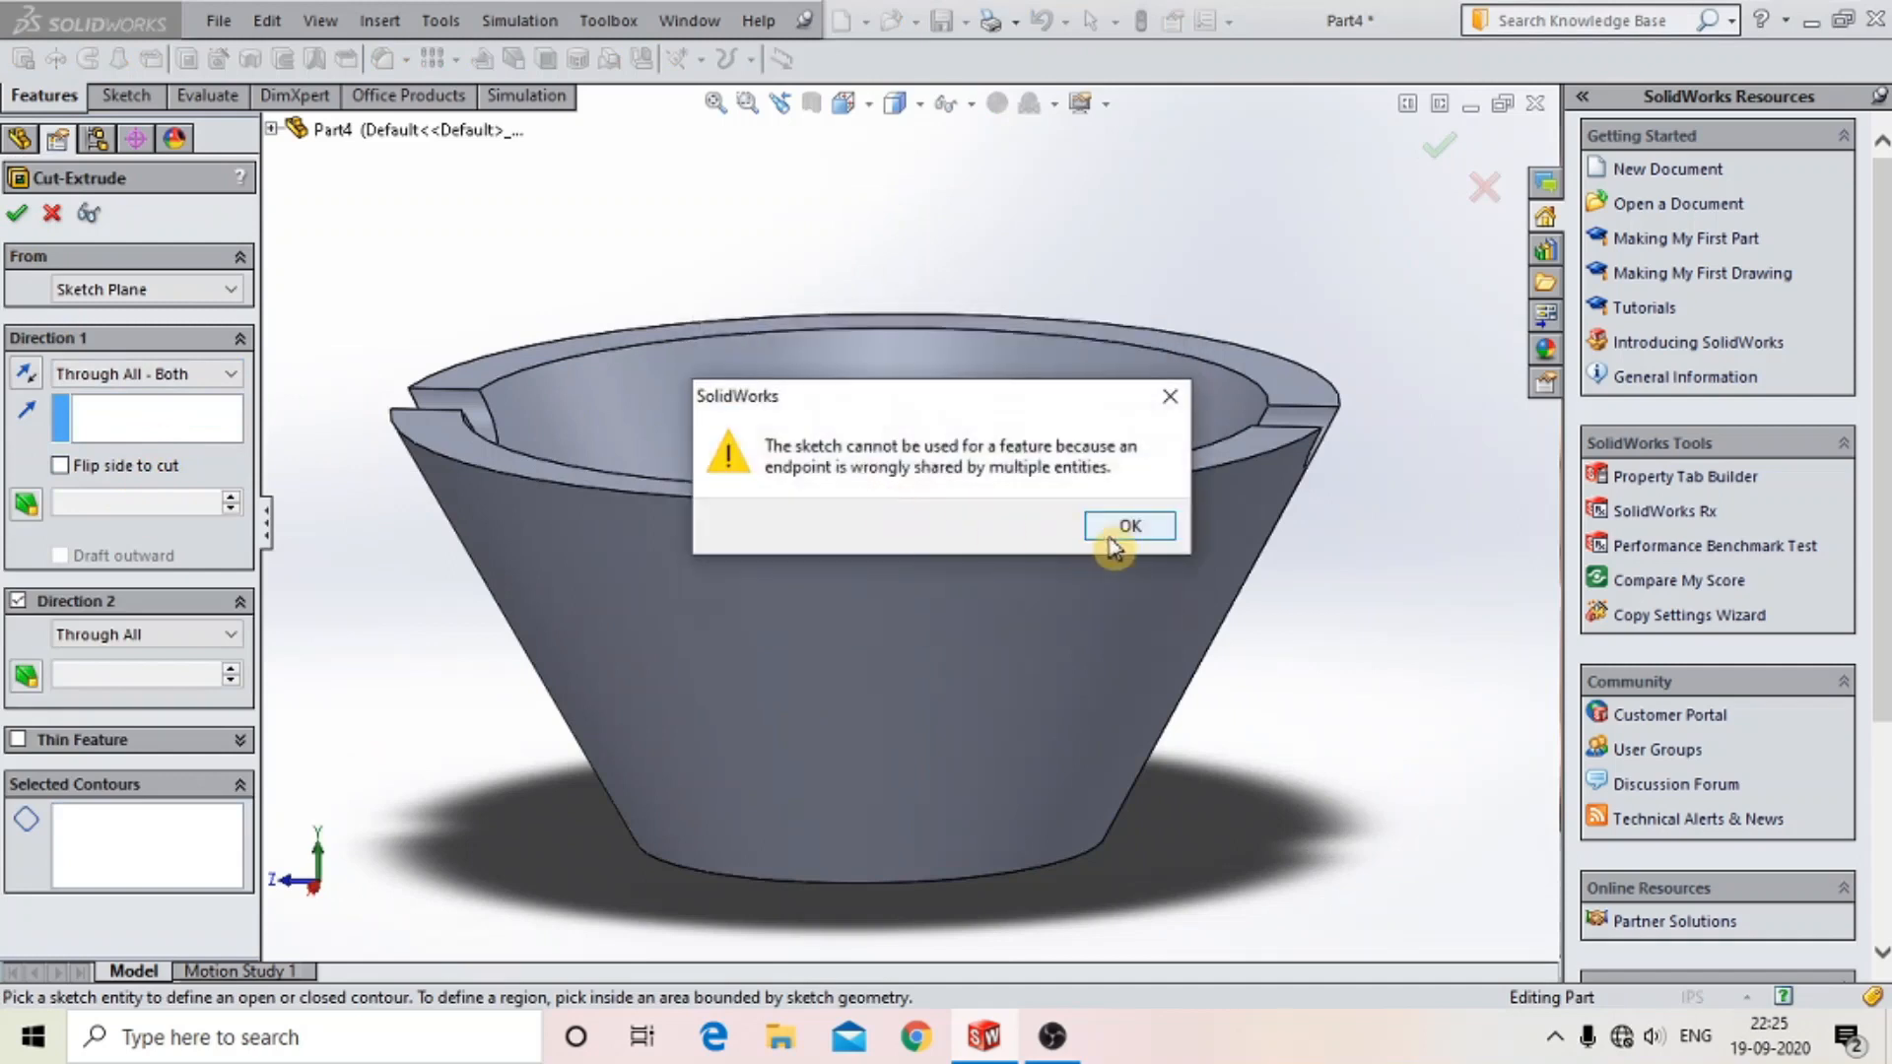
left_click(1123, 532)
left_click(49, 215)
- Reopen the Right Plane semicircle sketch, delete the short stray segment at the arc's left endpoint, and exit the sketch
left_click(98, 496)
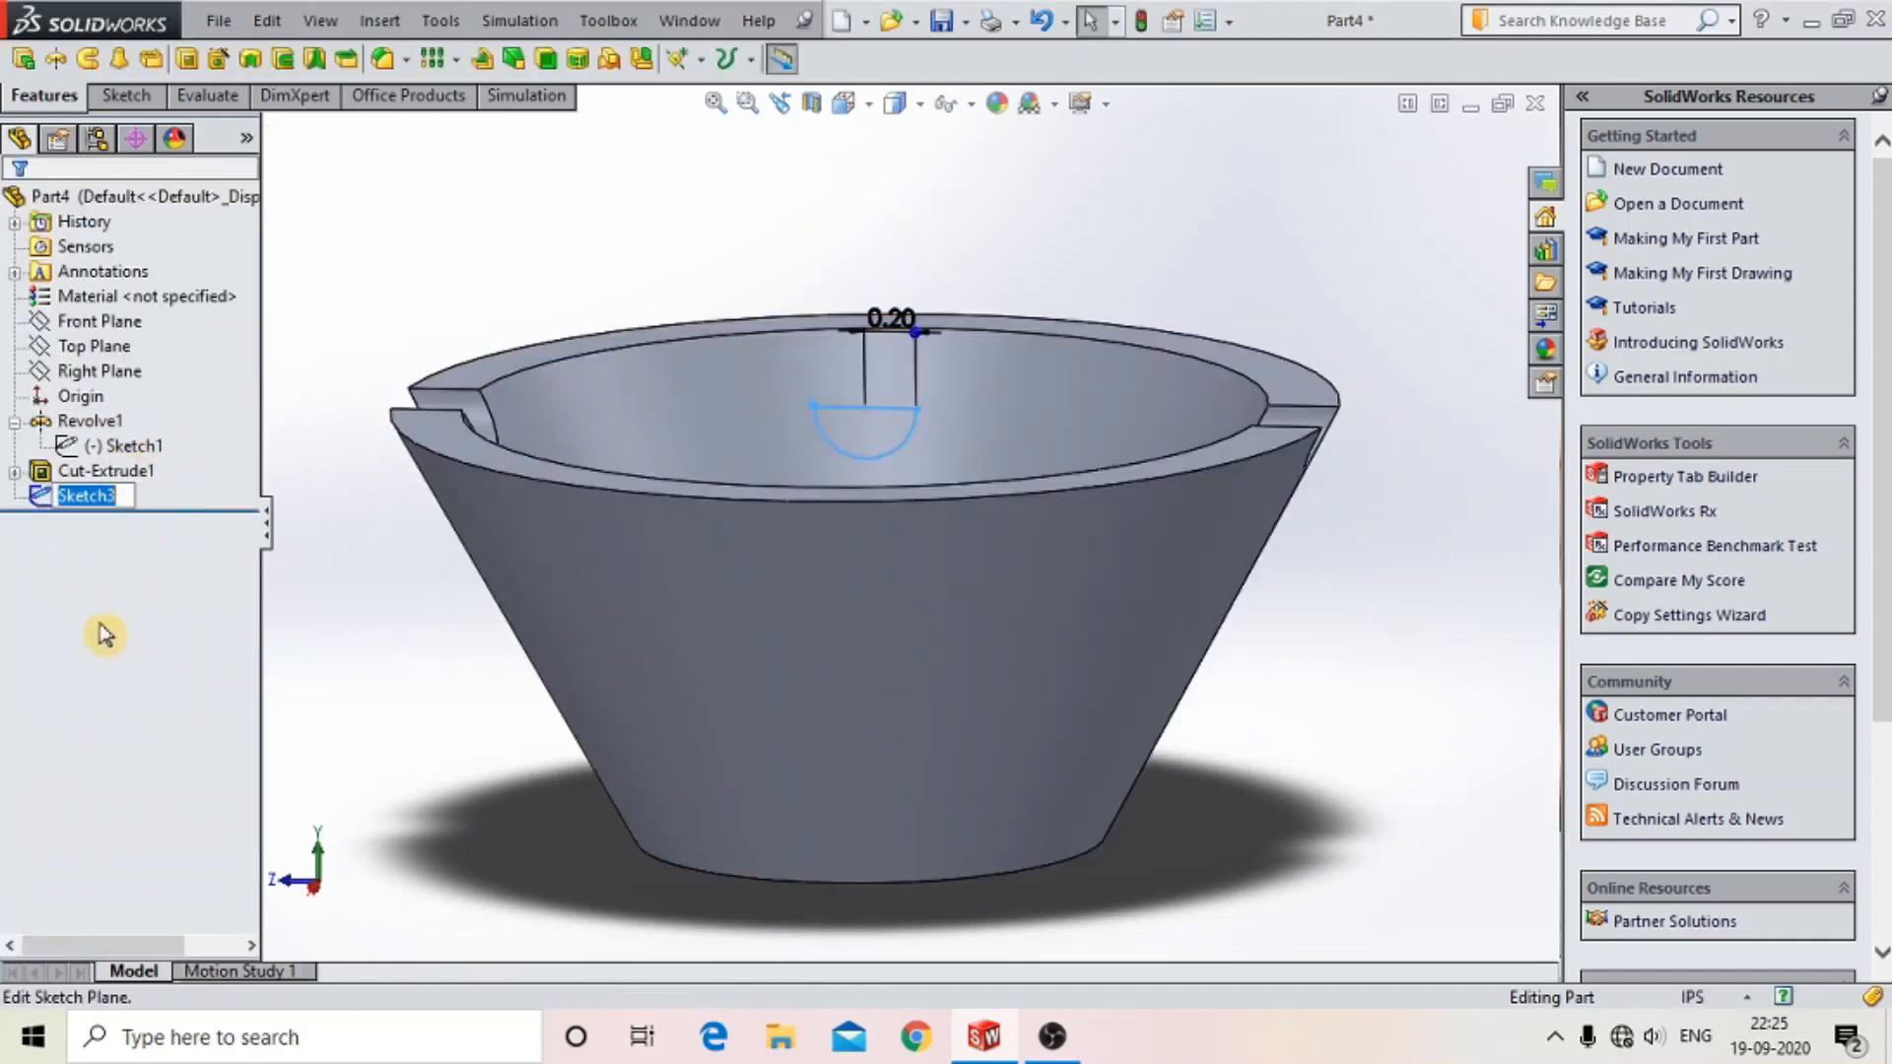
left_click(111, 422)
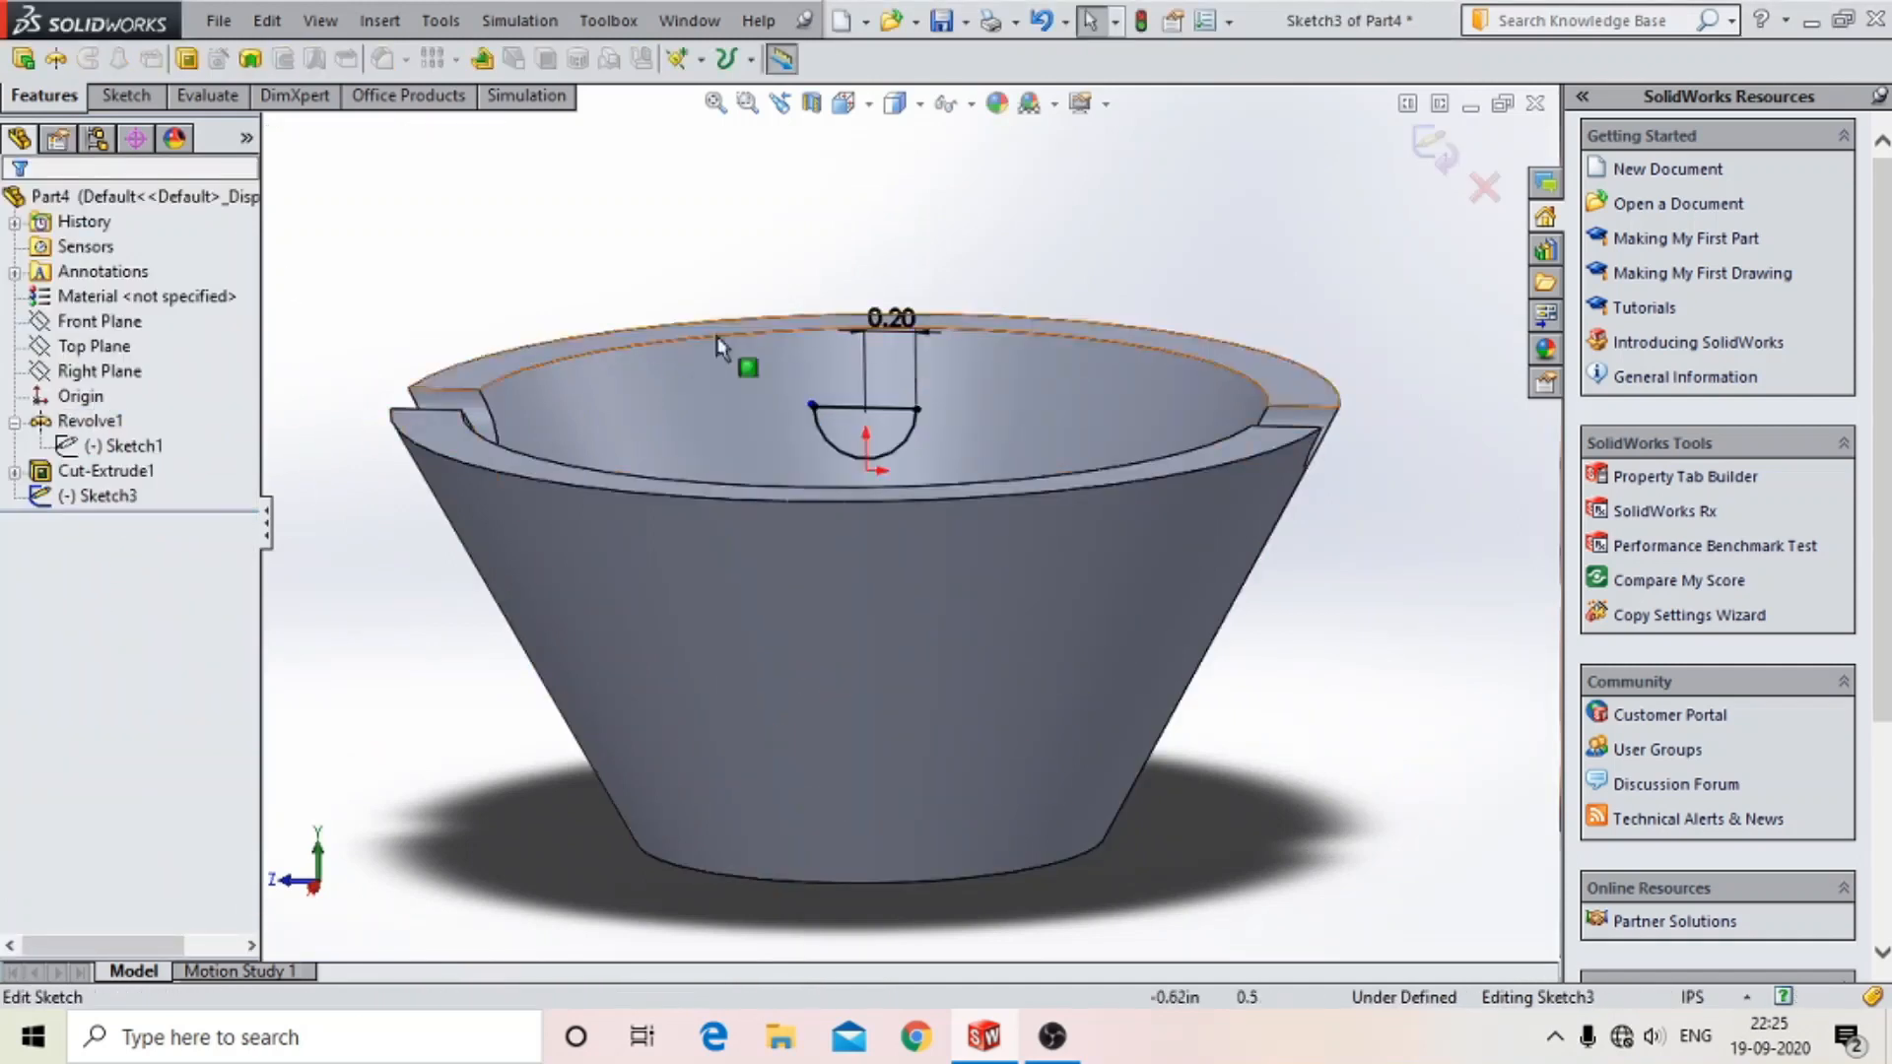
left_click(849, 110)
scroll(944, 375, "down", 10)
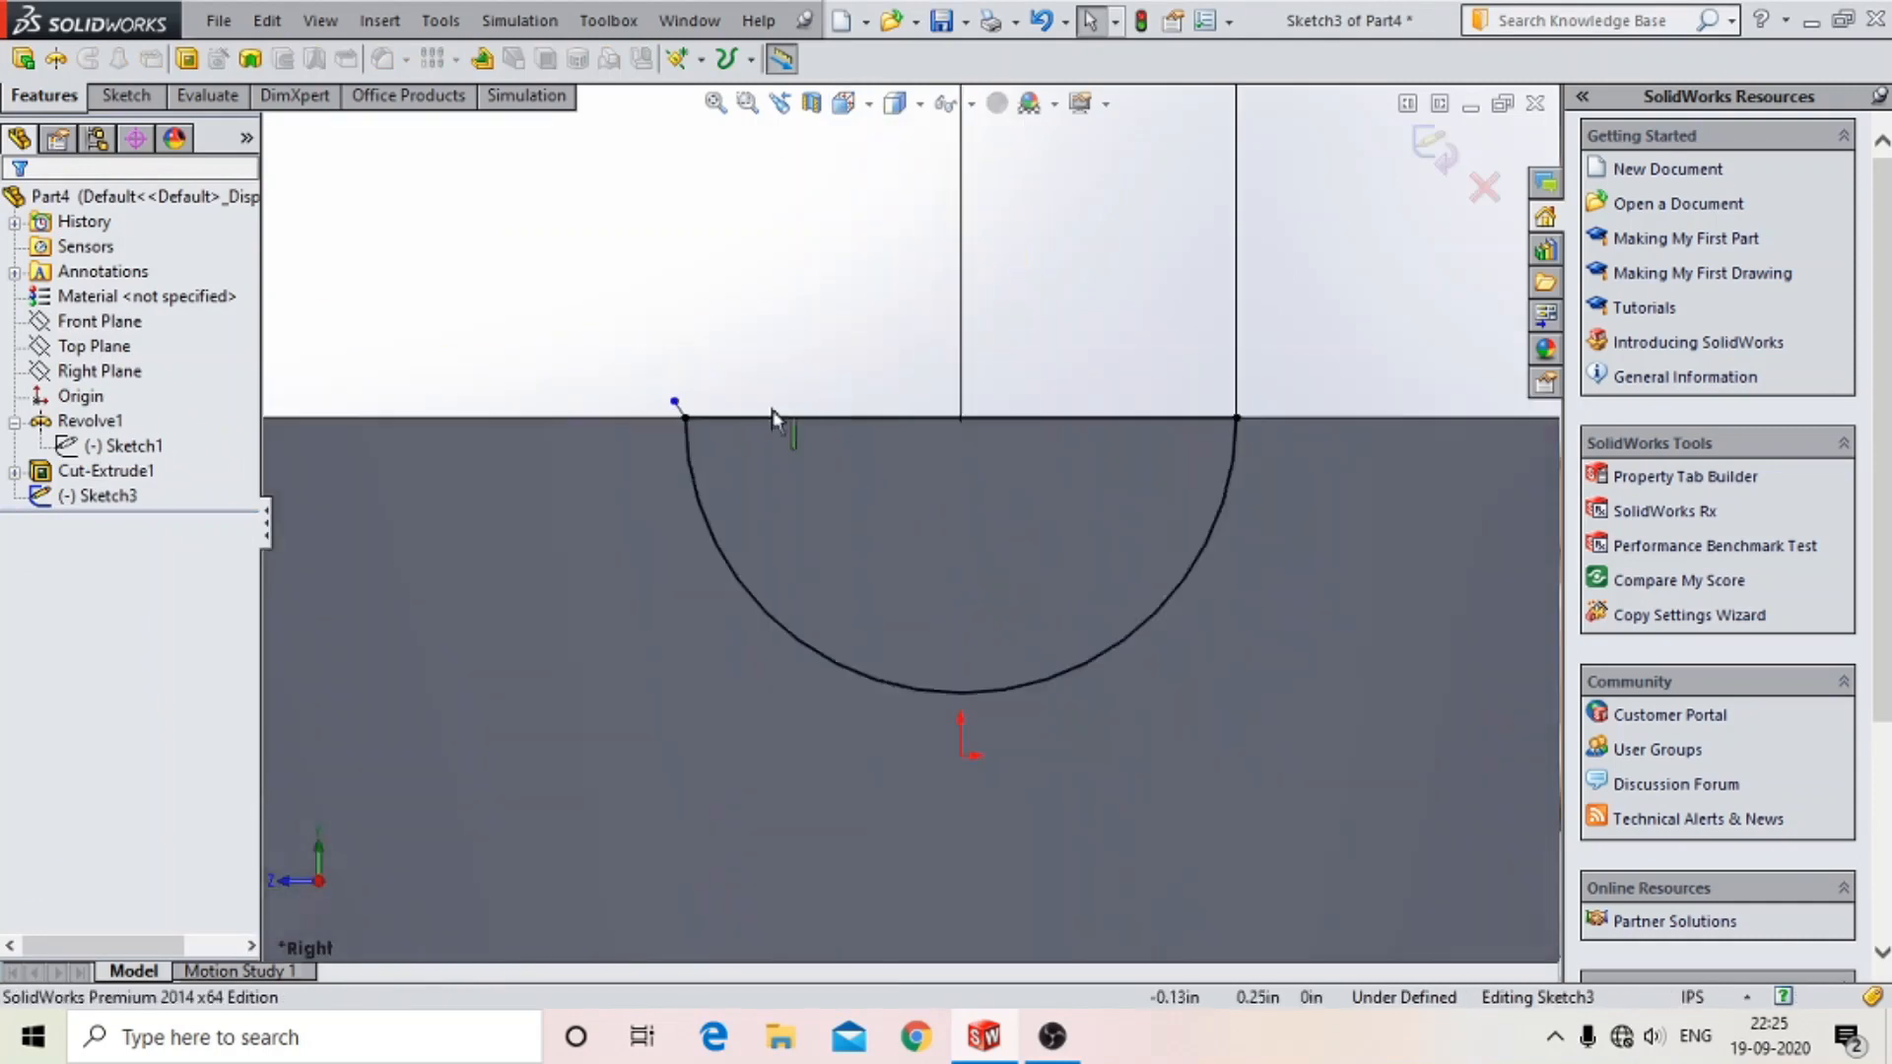
left_click(721, 392)
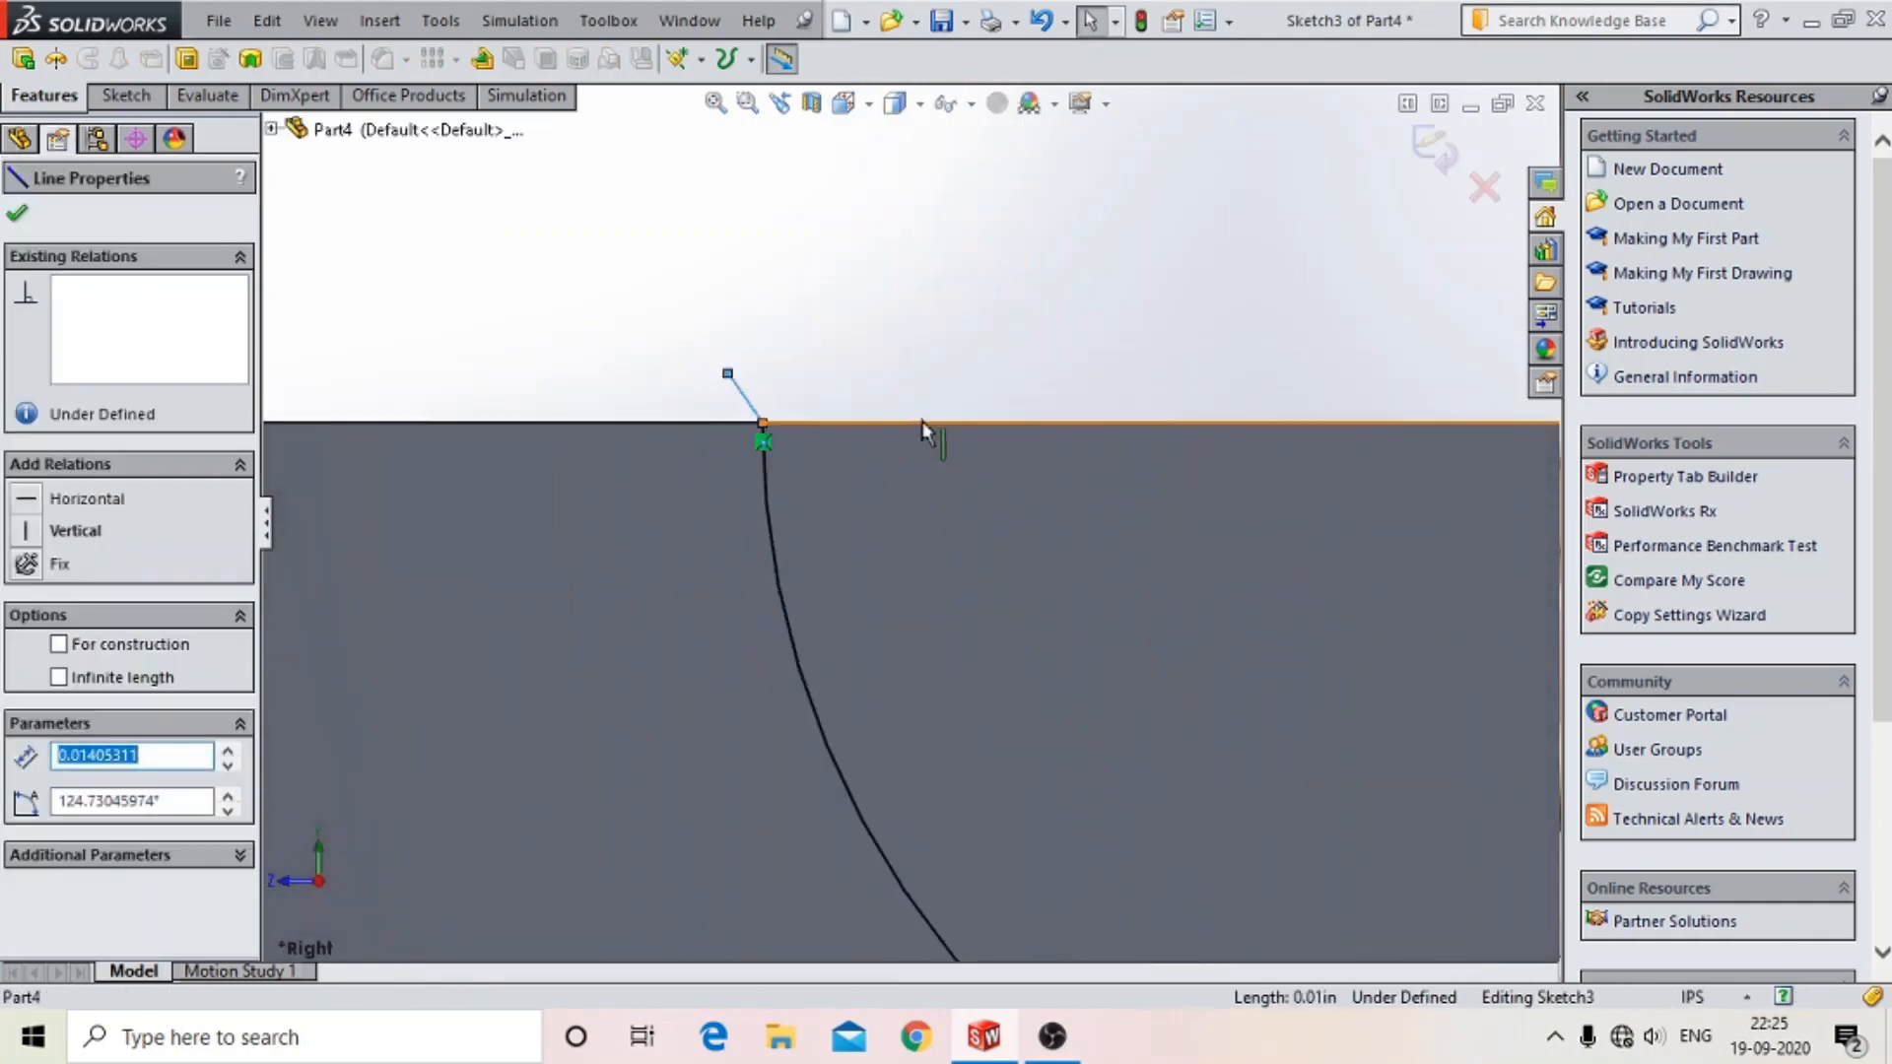
key("Delete")
left_click(785, 515)
left_click(1434, 148)
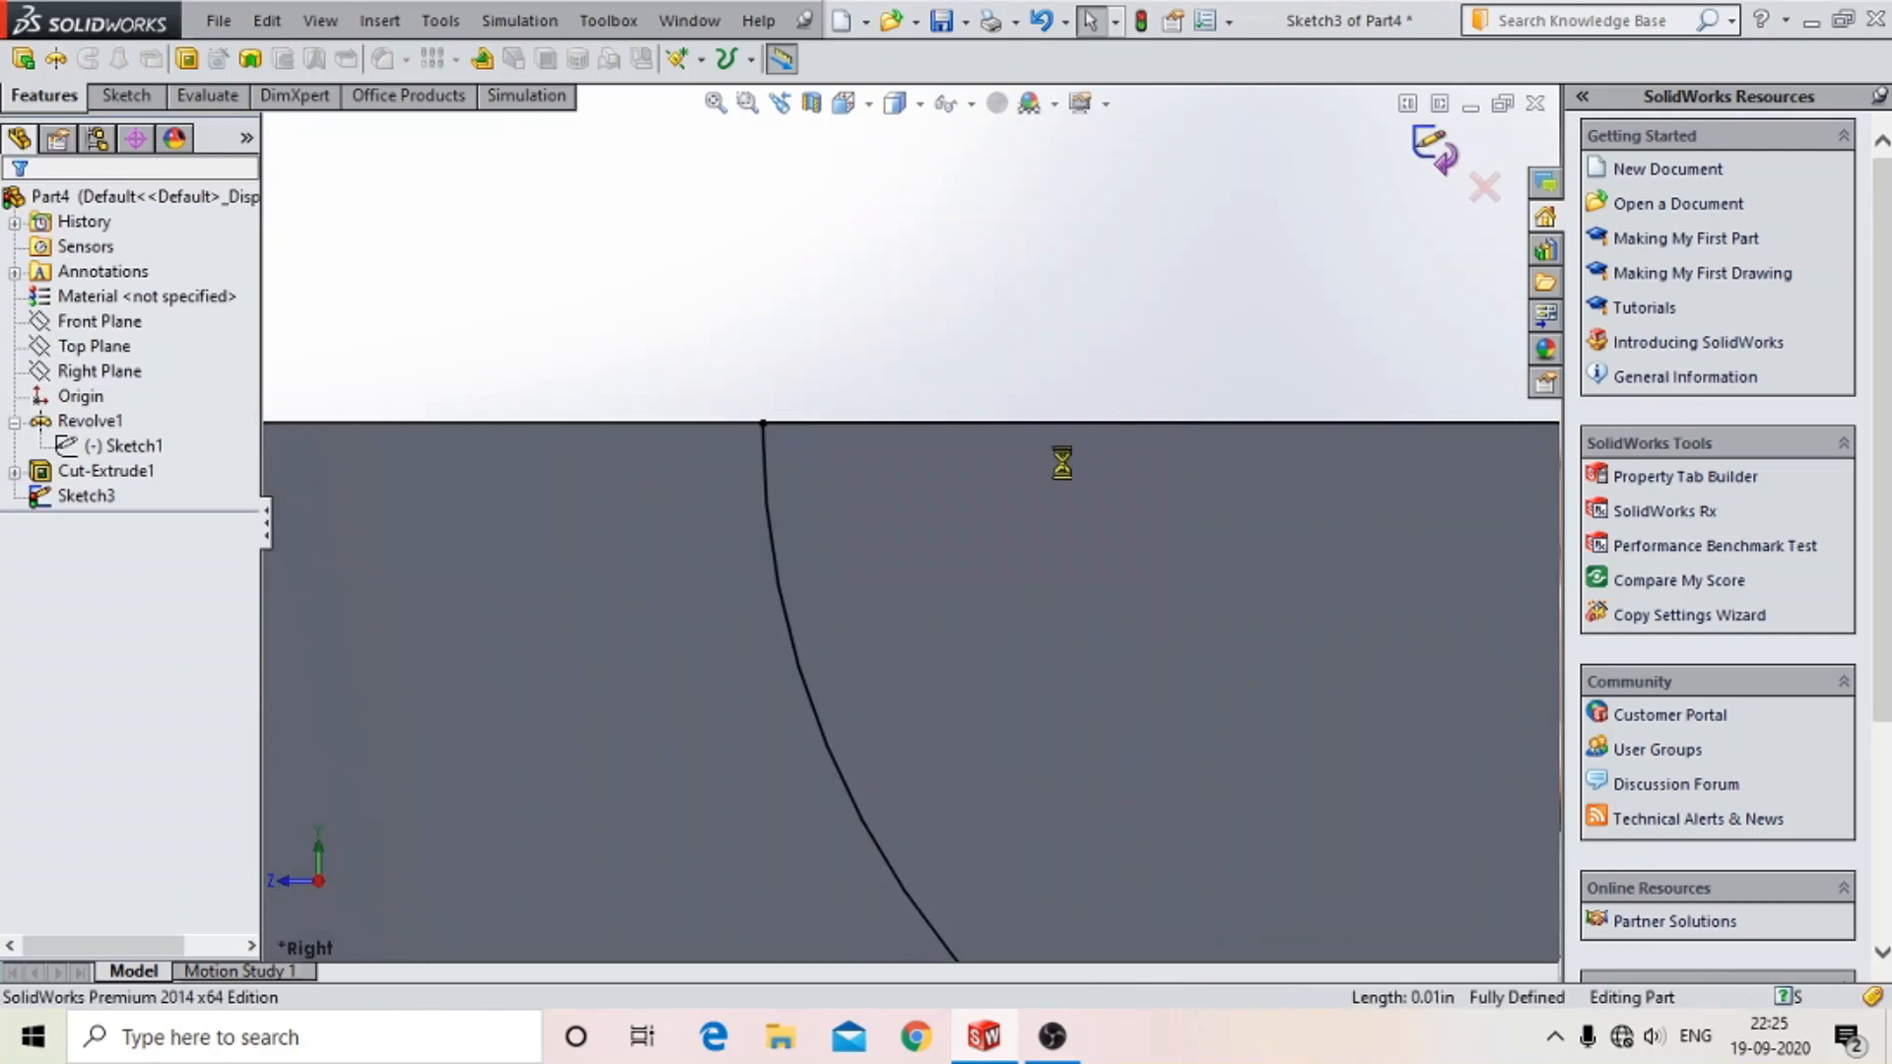
- Cut-extrude the Right Plane semicircle through both sides of the rim with the Through All - Both end condition
left_click(186, 59)
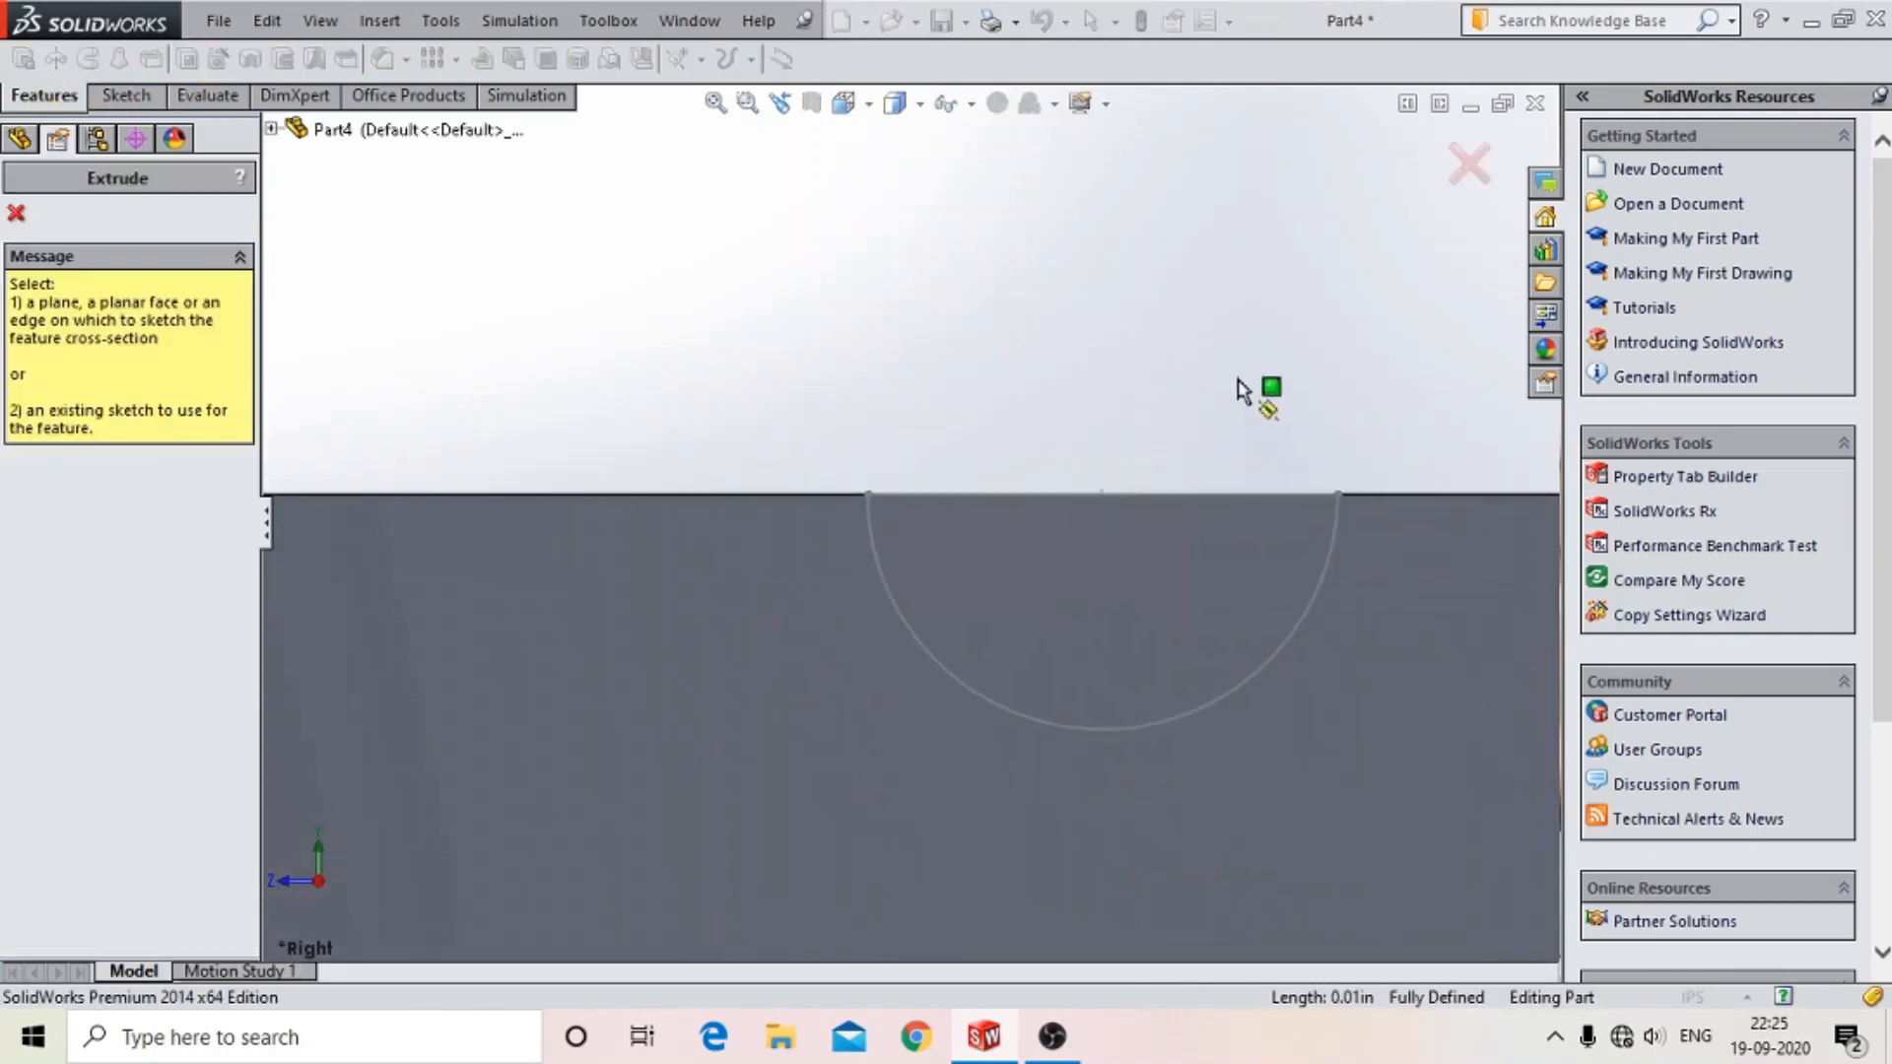
left_click(1380, 423)
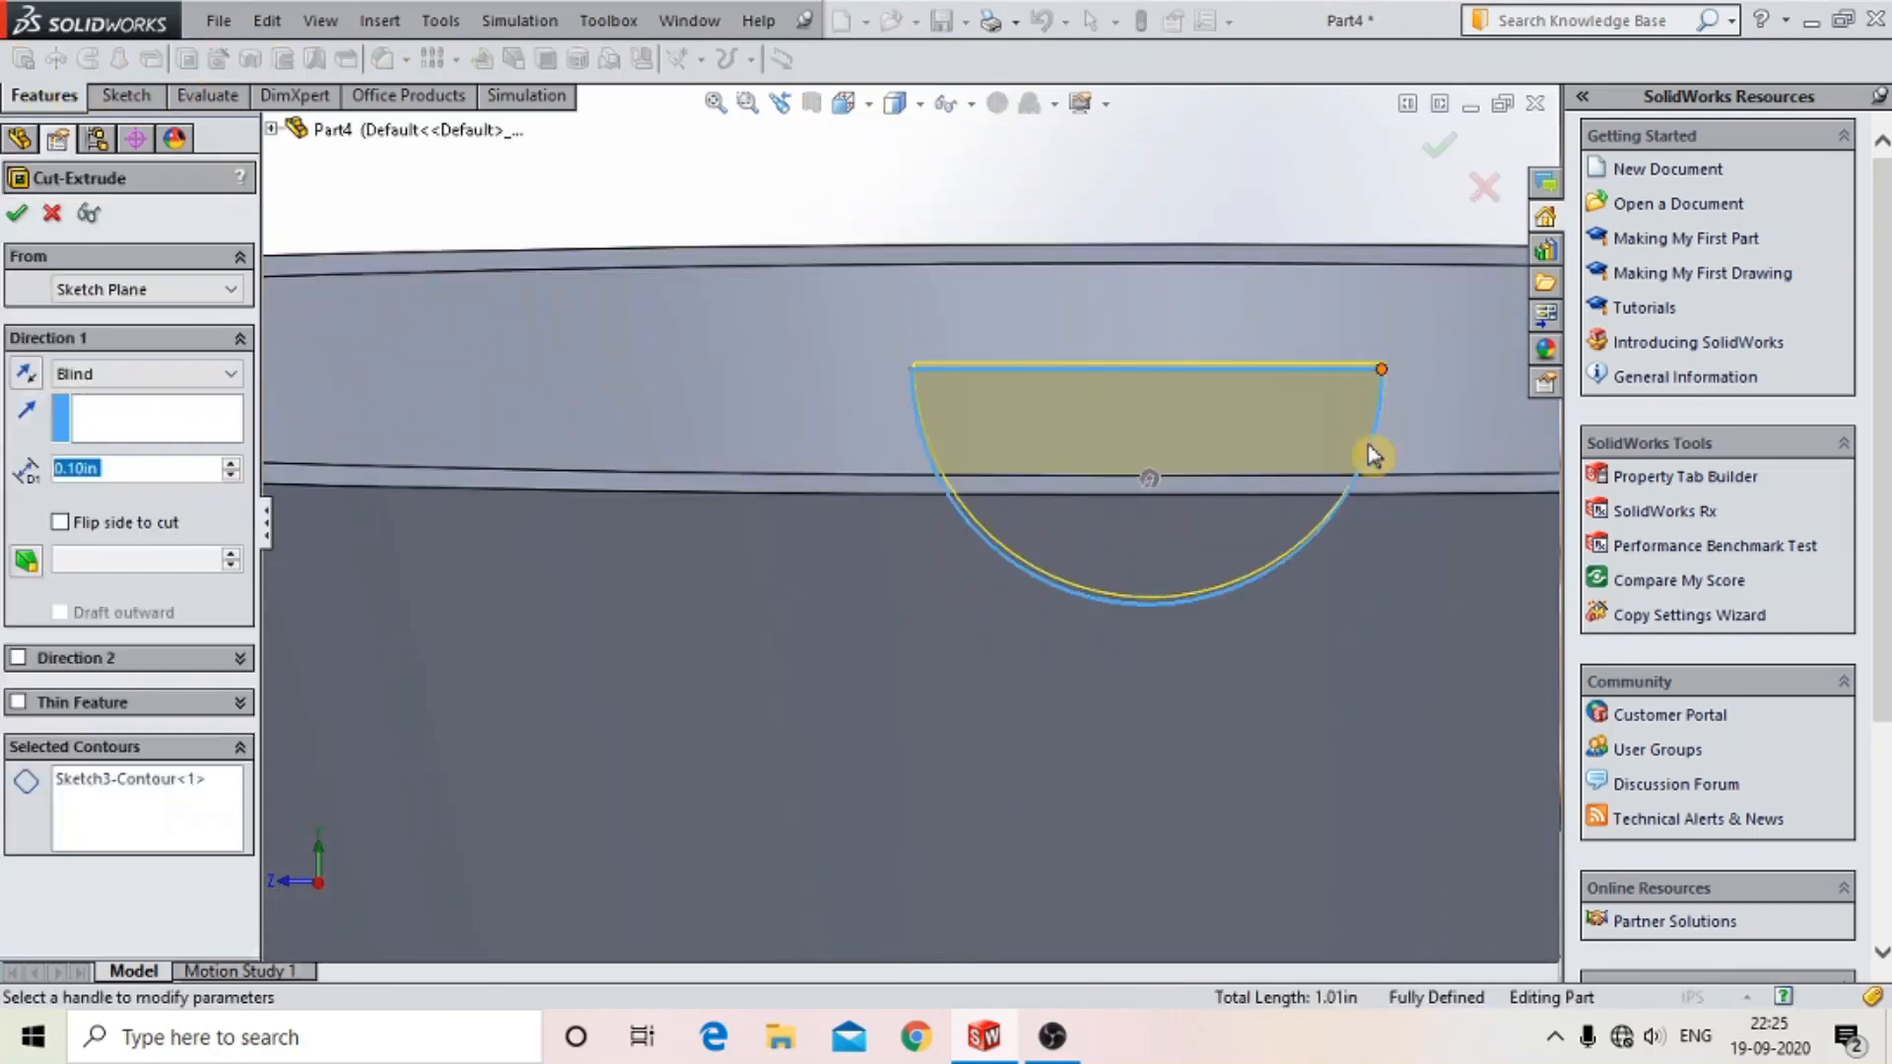
left_click(145, 375)
left_click(175, 436)
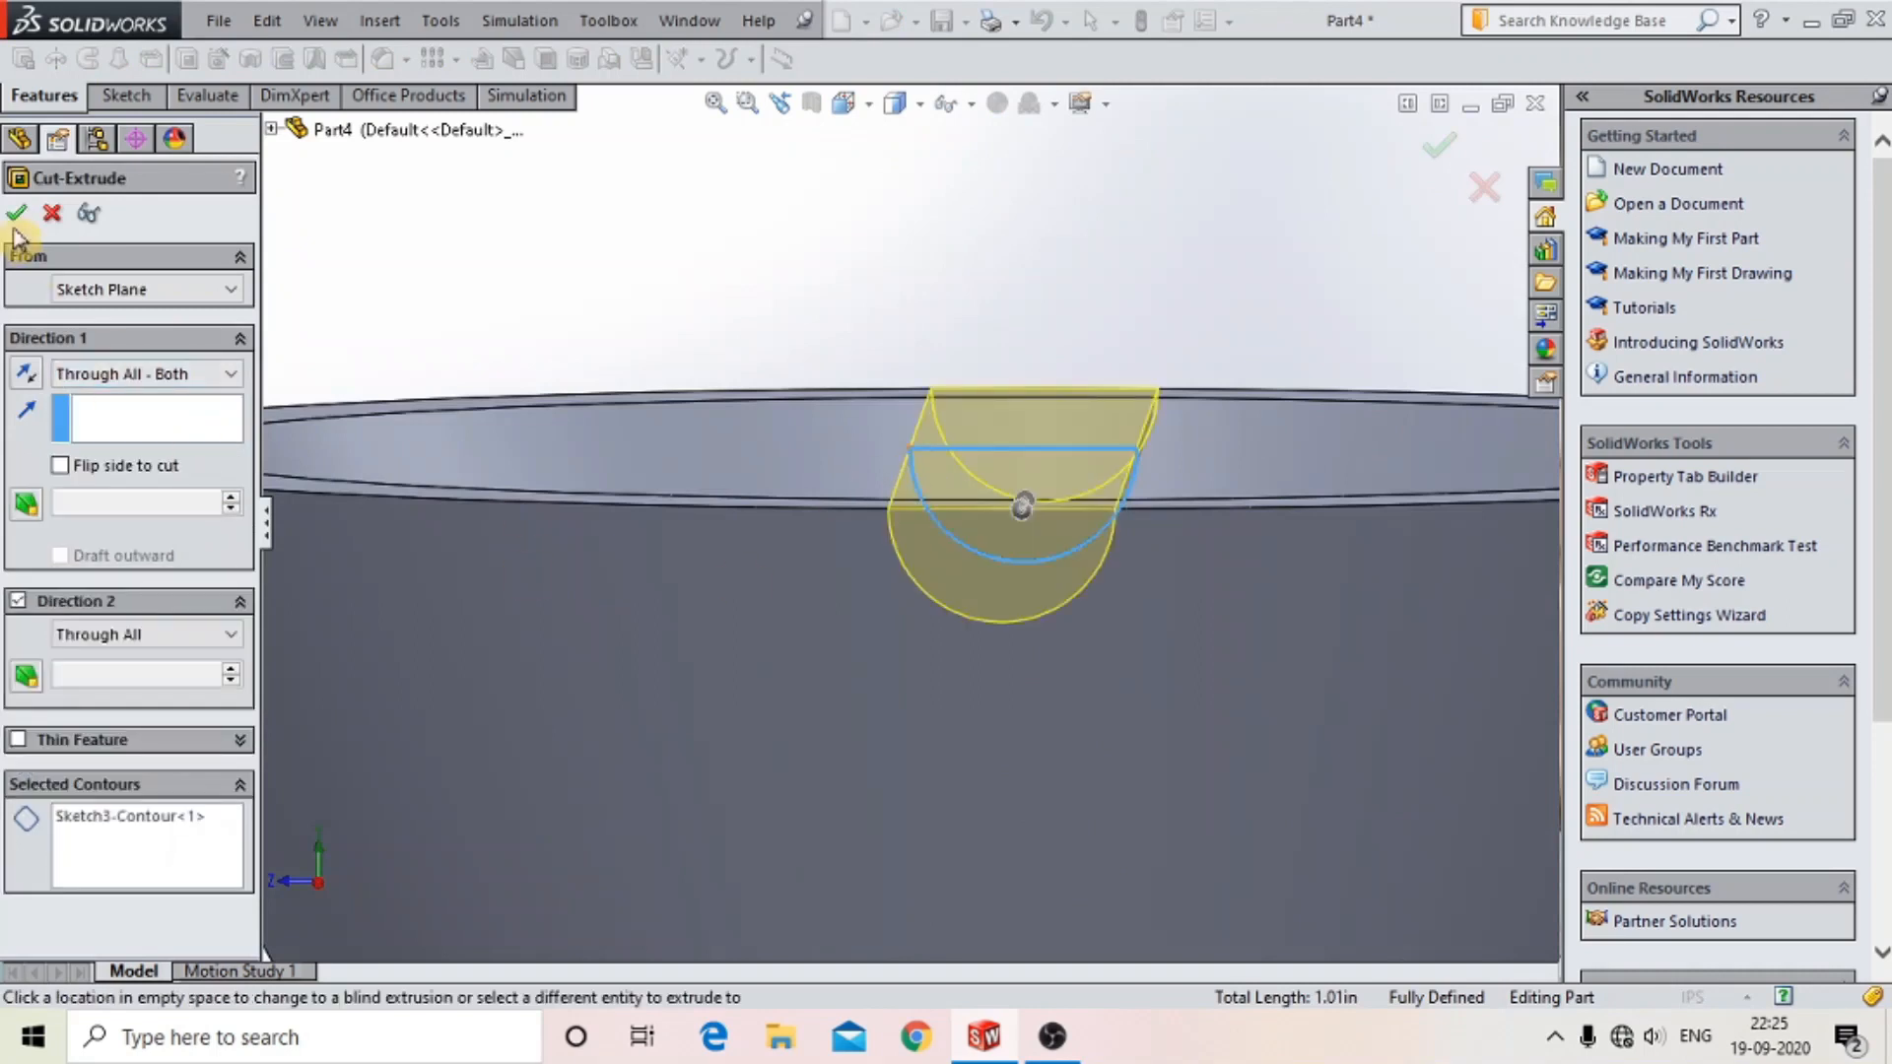
right_click(952, 579)
middle_click_drag(1059, 450, 717, 461)
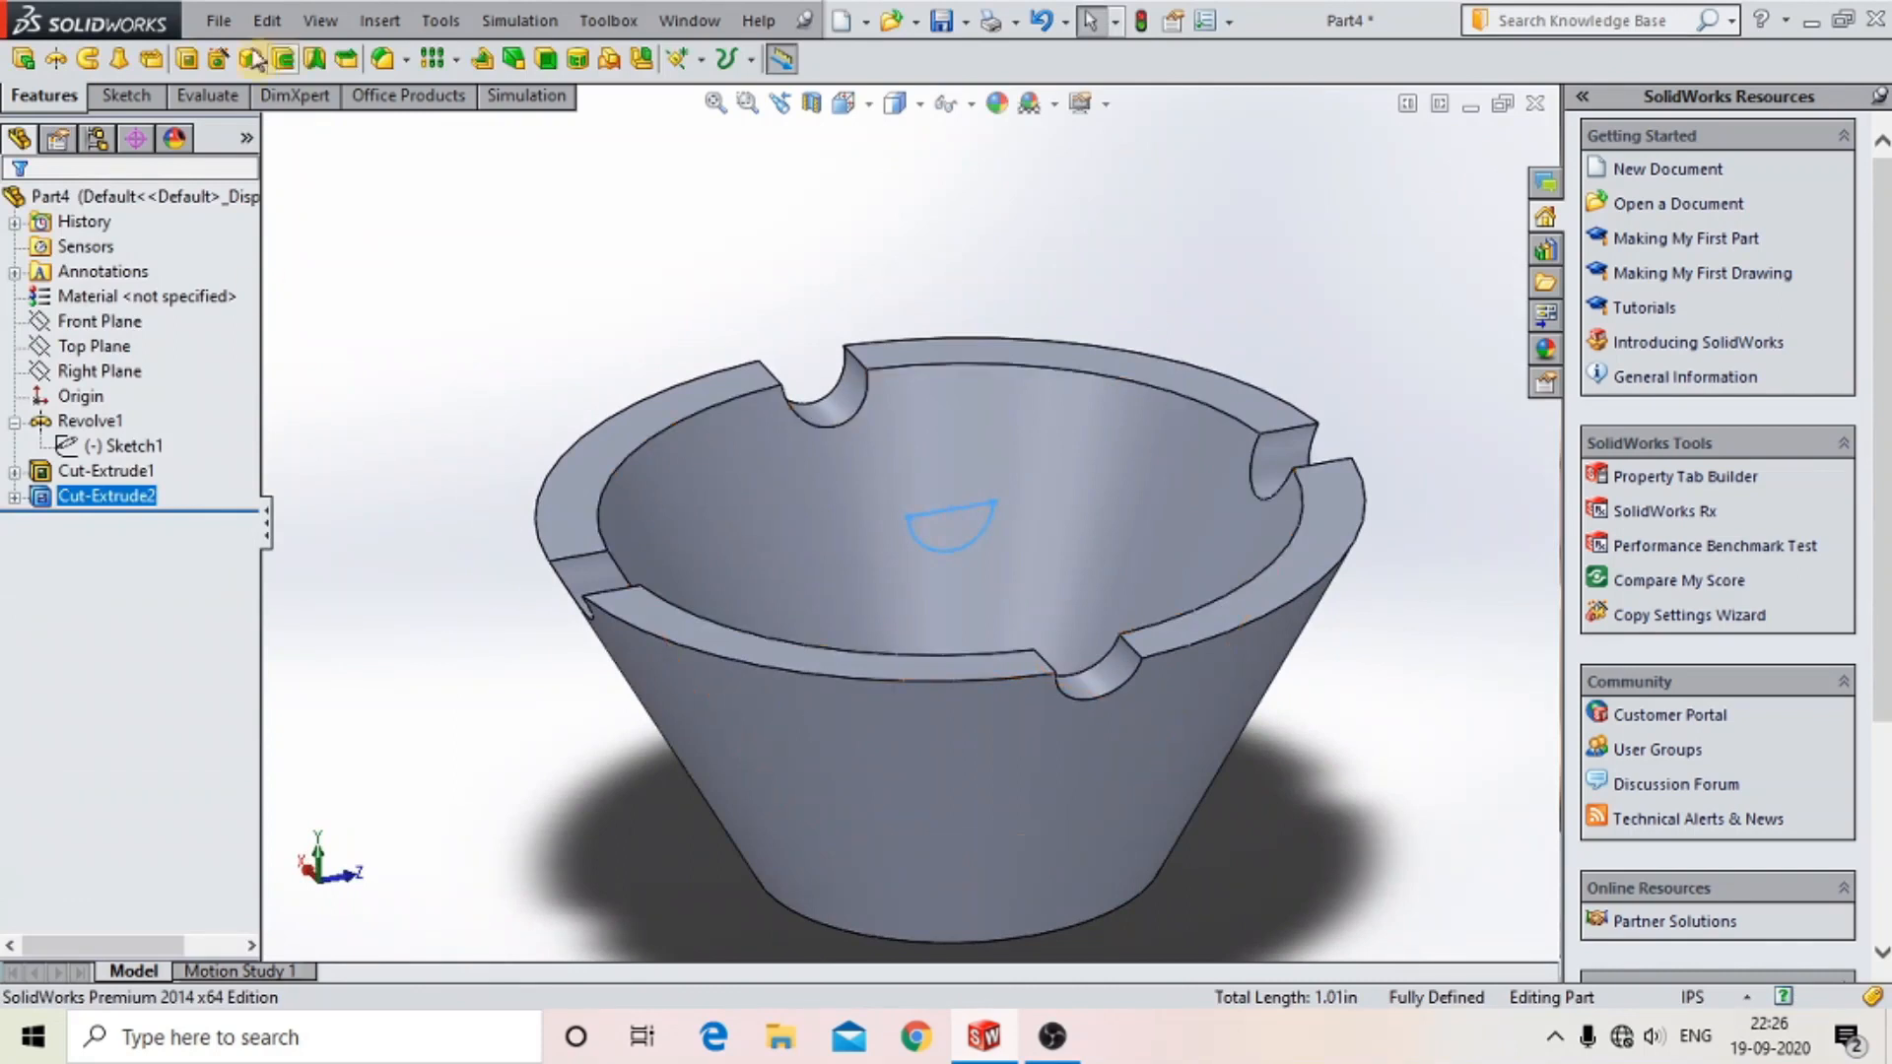
- Save the notched bowl part under the file name cup
left_click(218, 20)
left_click(281, 249)
type("cup")
left_click(1197, 776)
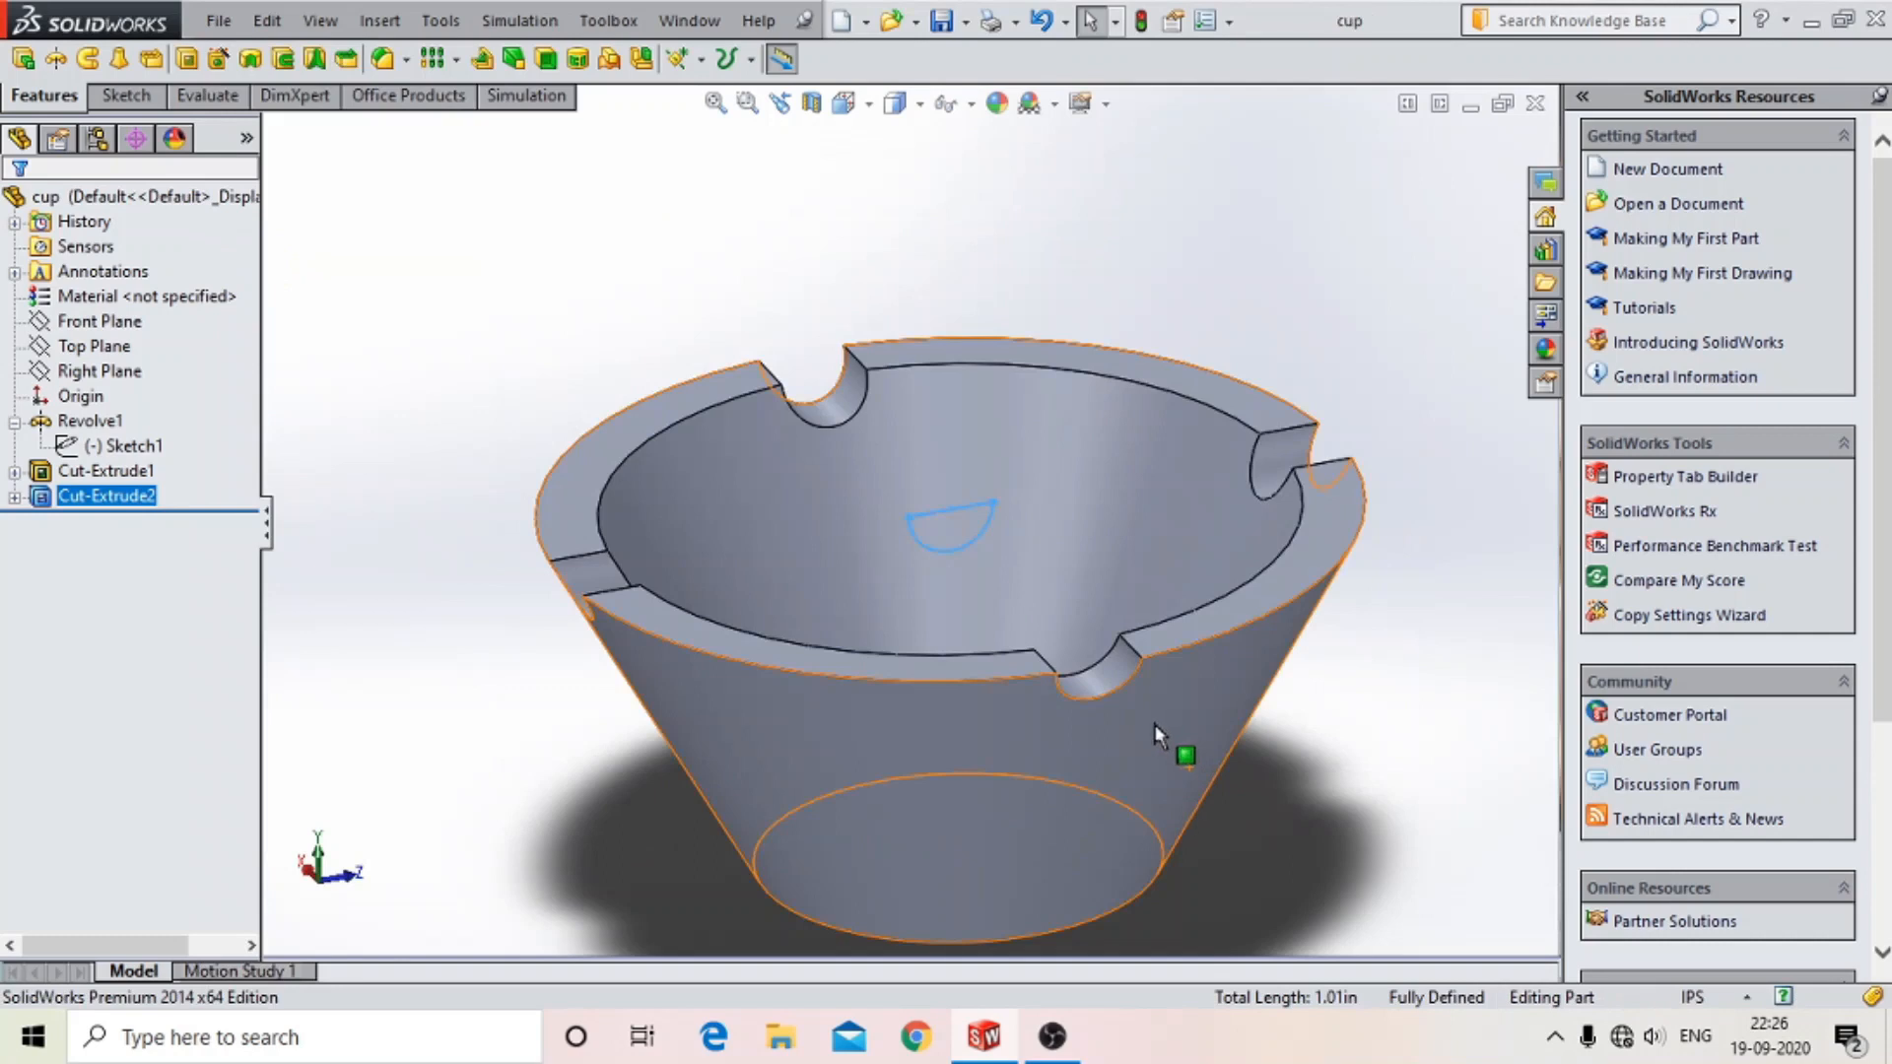
- Create a new part document and start a sketch on the Front Plane
left_click(219, 20)
left_click(707, 613)
key("ctrl+n")
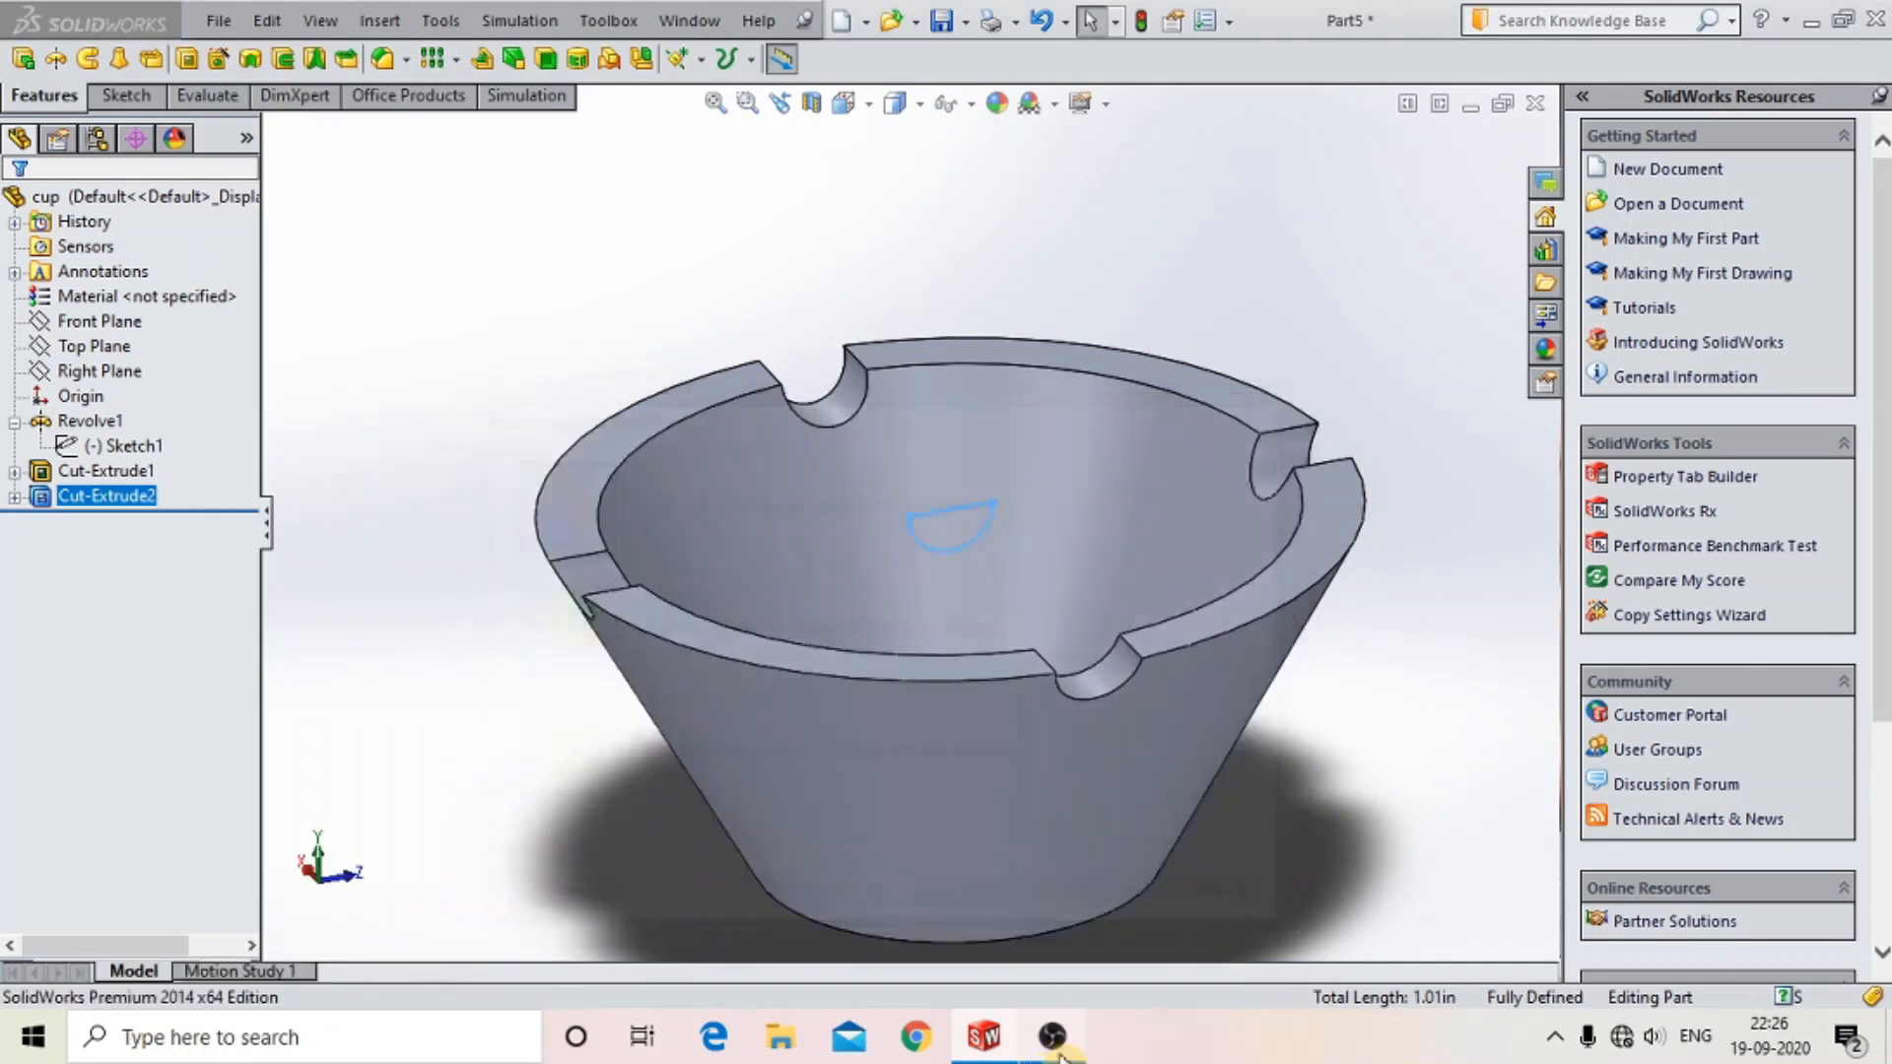
left_click(113, 353)
left_click(118, 328)
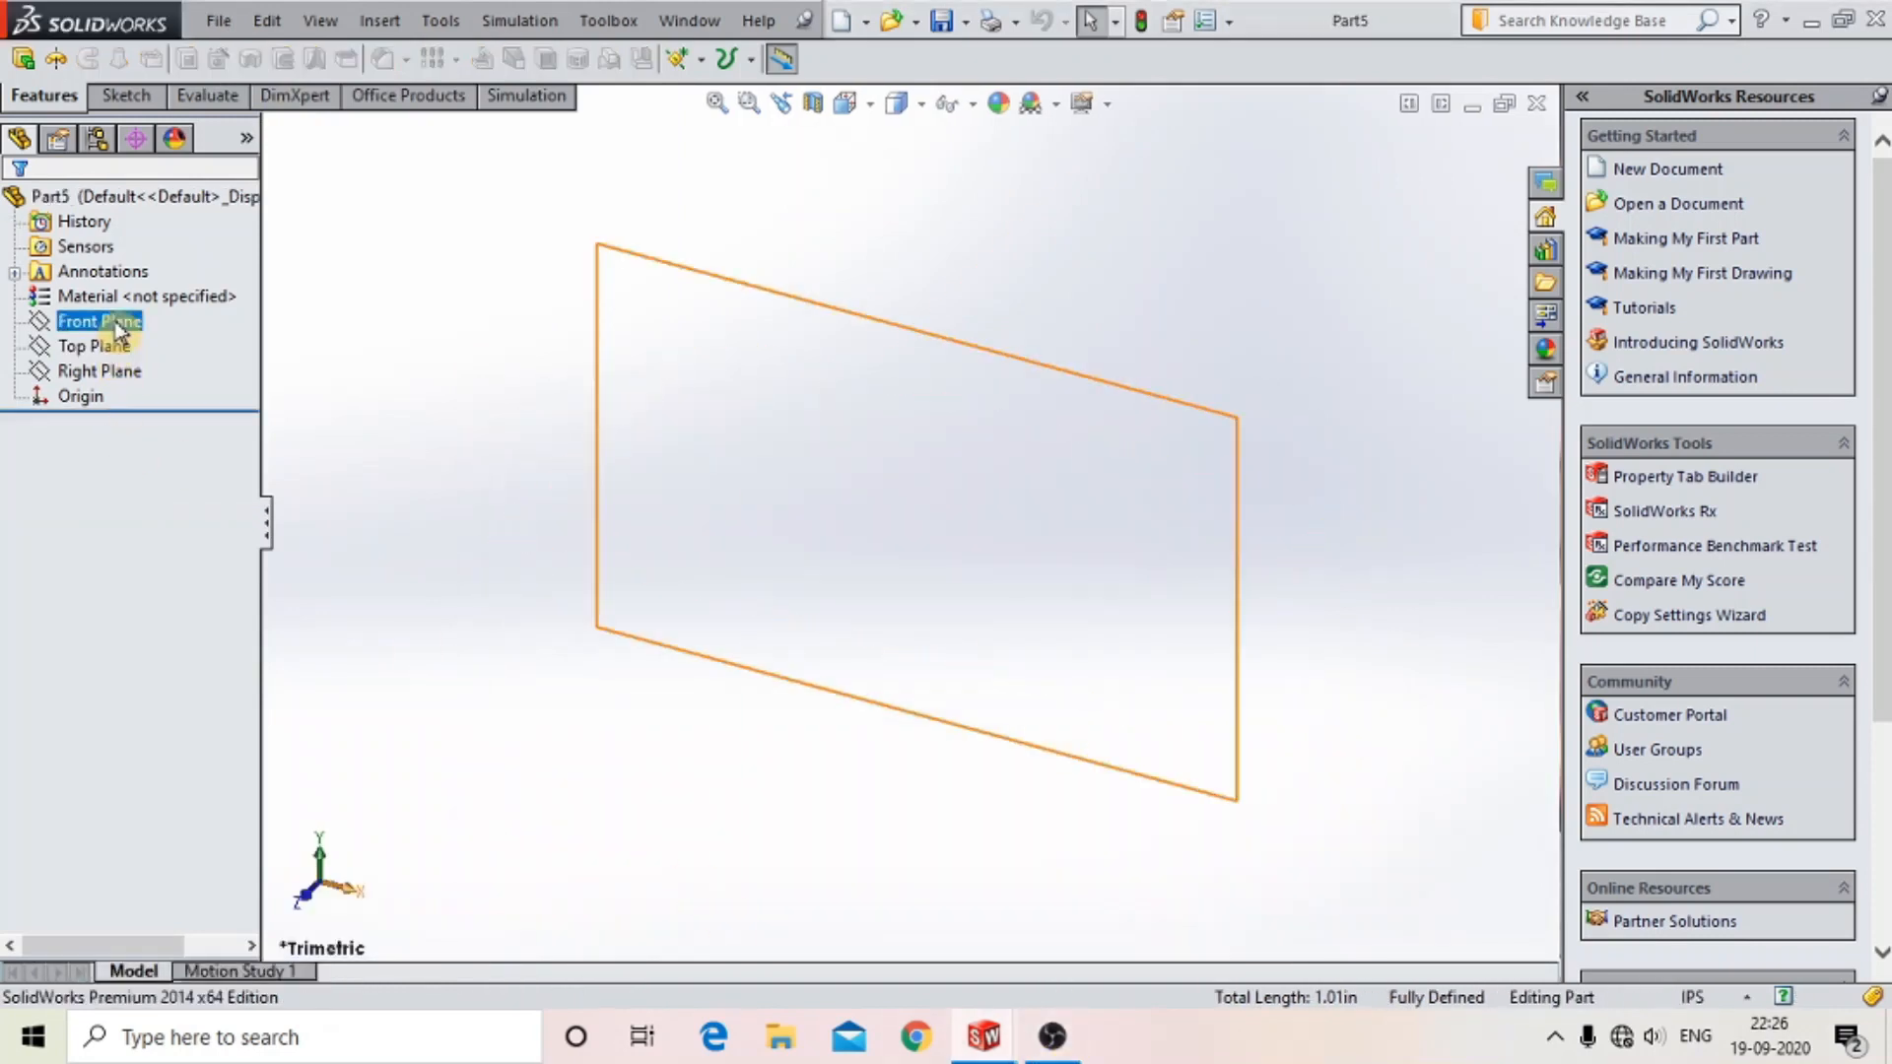
left_click(147, 294)
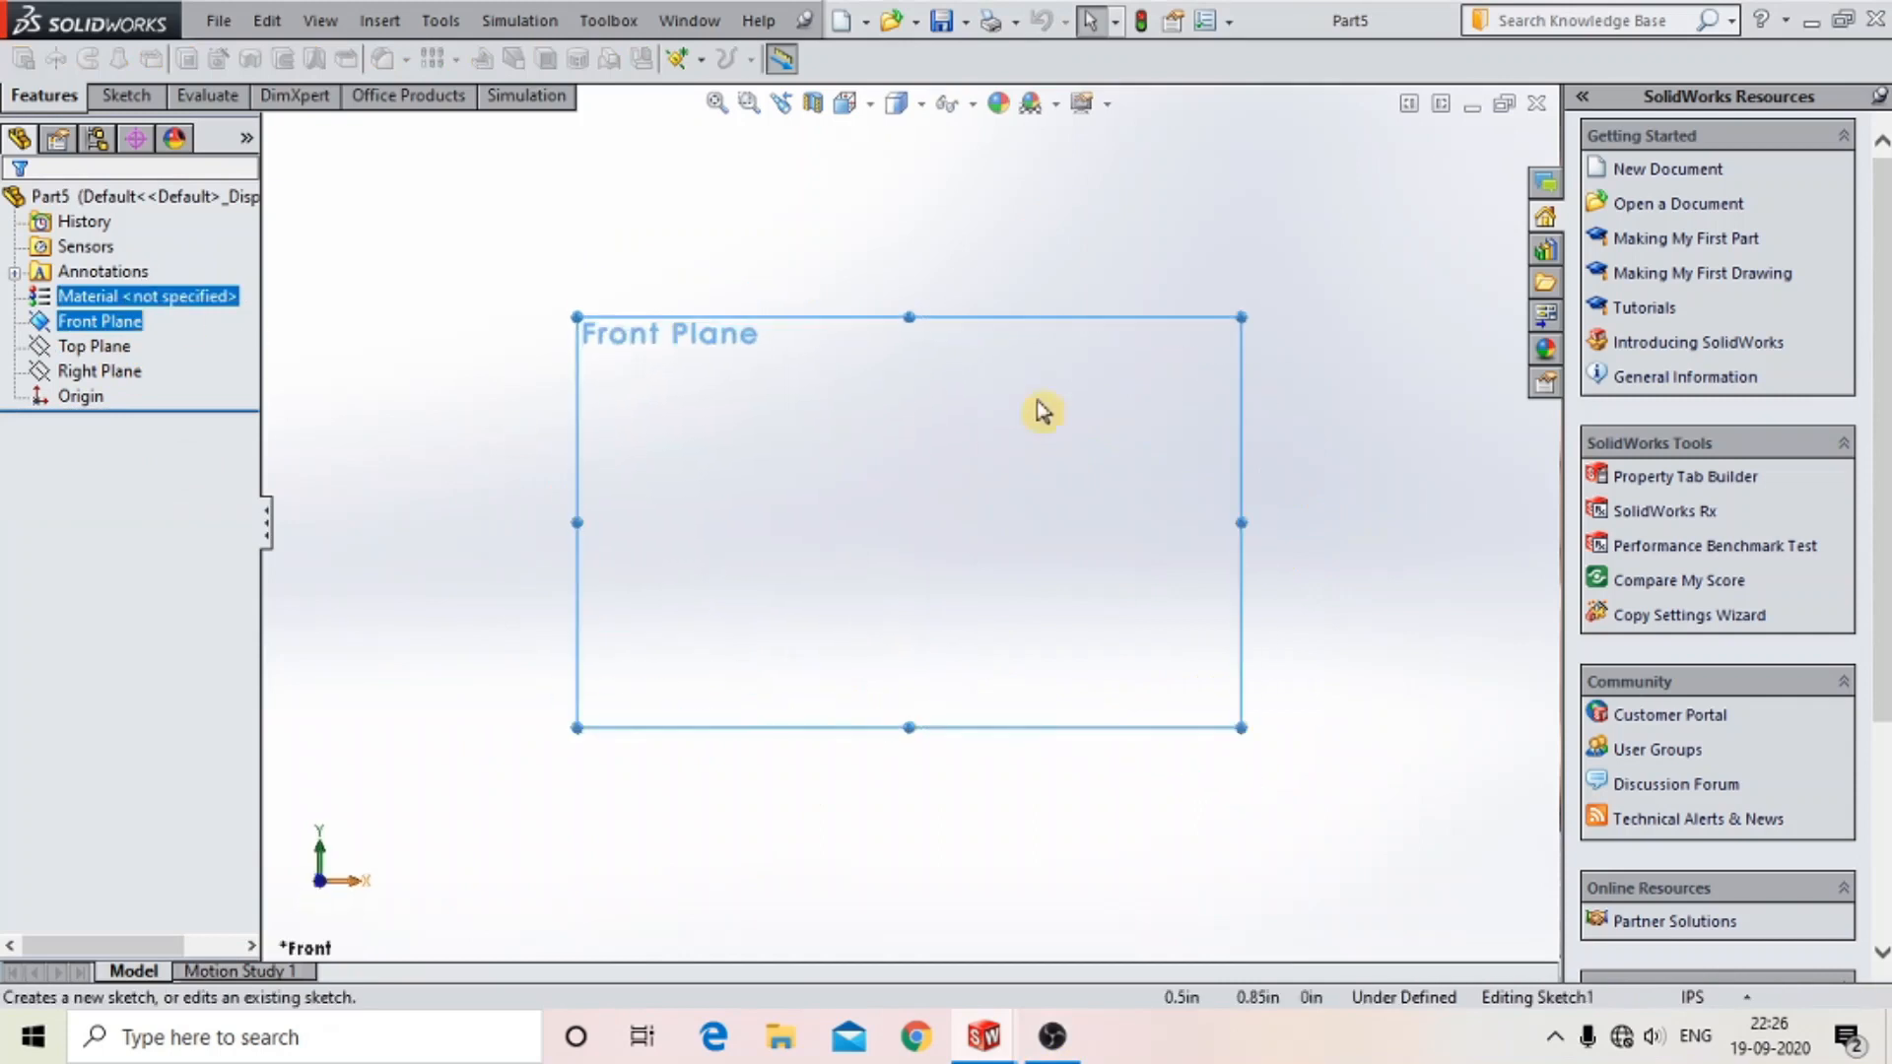
- Sketch a horizontal centerline about 4 in long through the origin
left_click(151, 59)
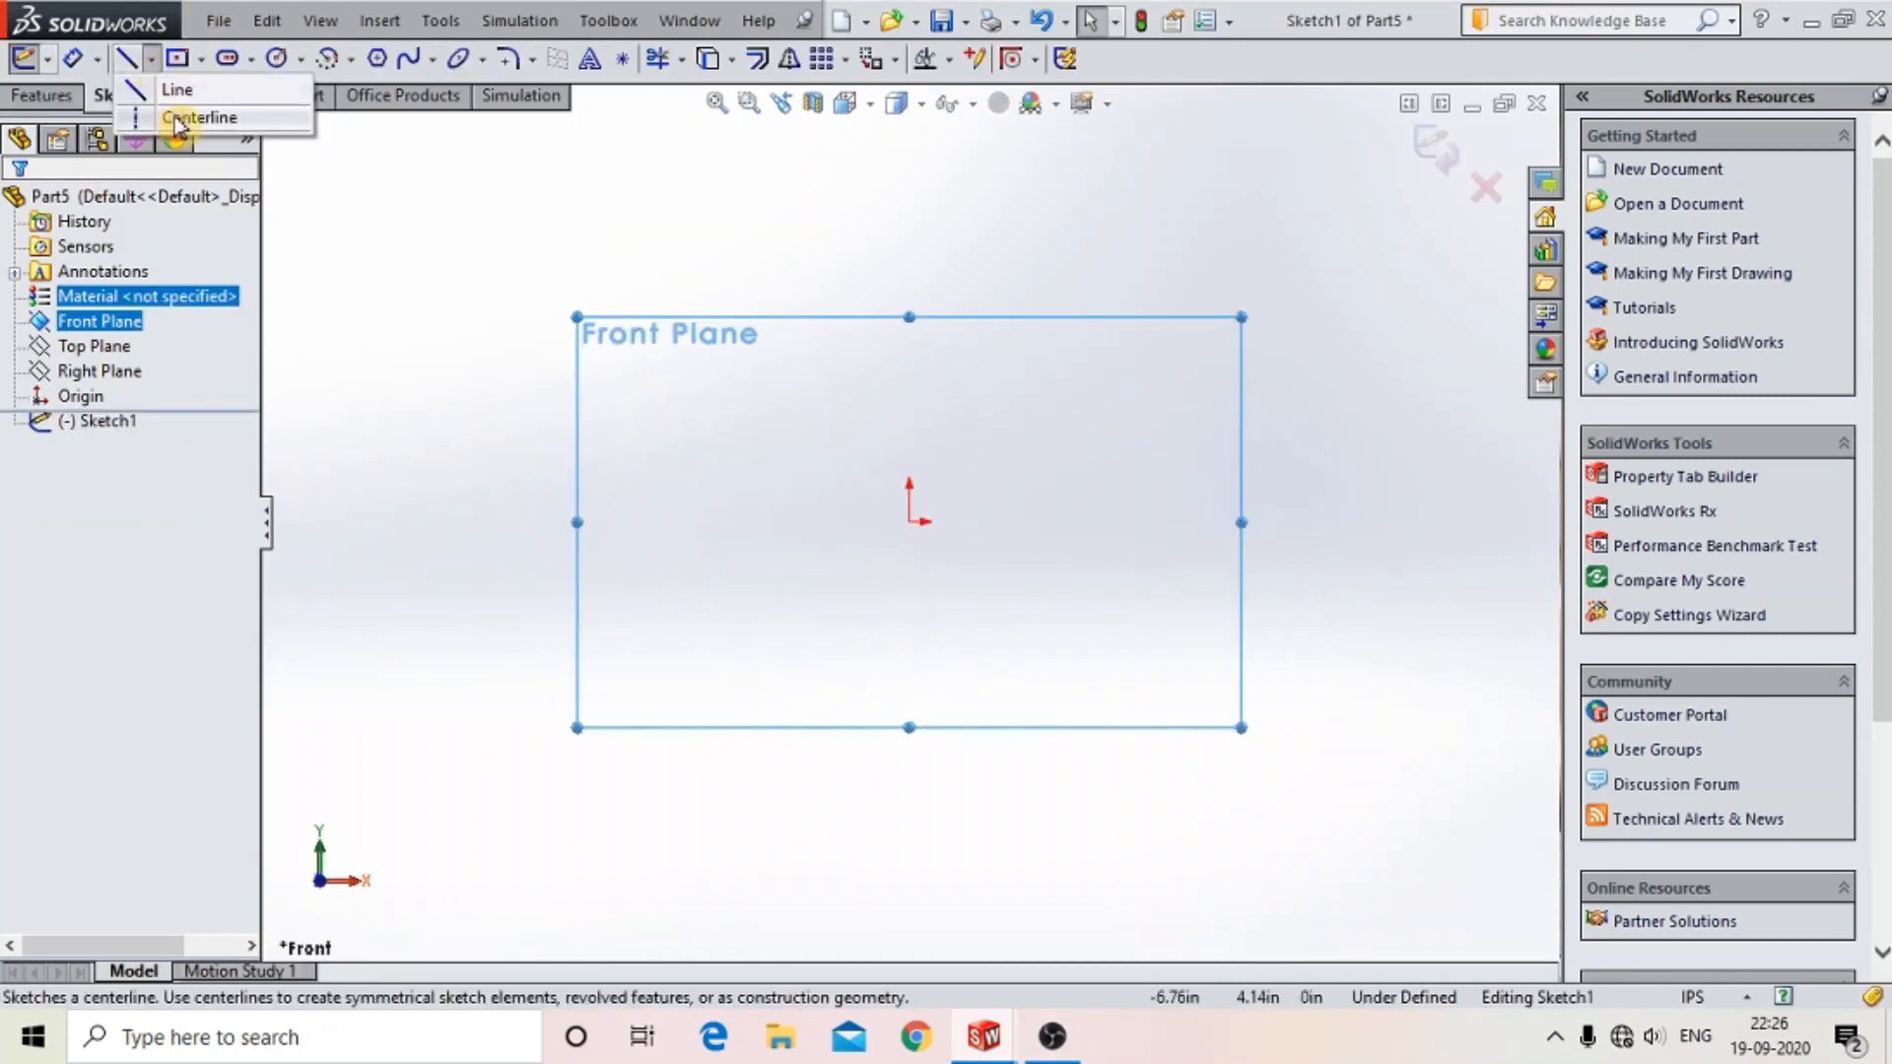
left_click(178, 125)
left_click(657, 522)
left_click(1213, 521)
- Sketch a stepped line profile above the centerline, with a slanted segment joining the lower left level to the higher right level
left_click(126, 59)
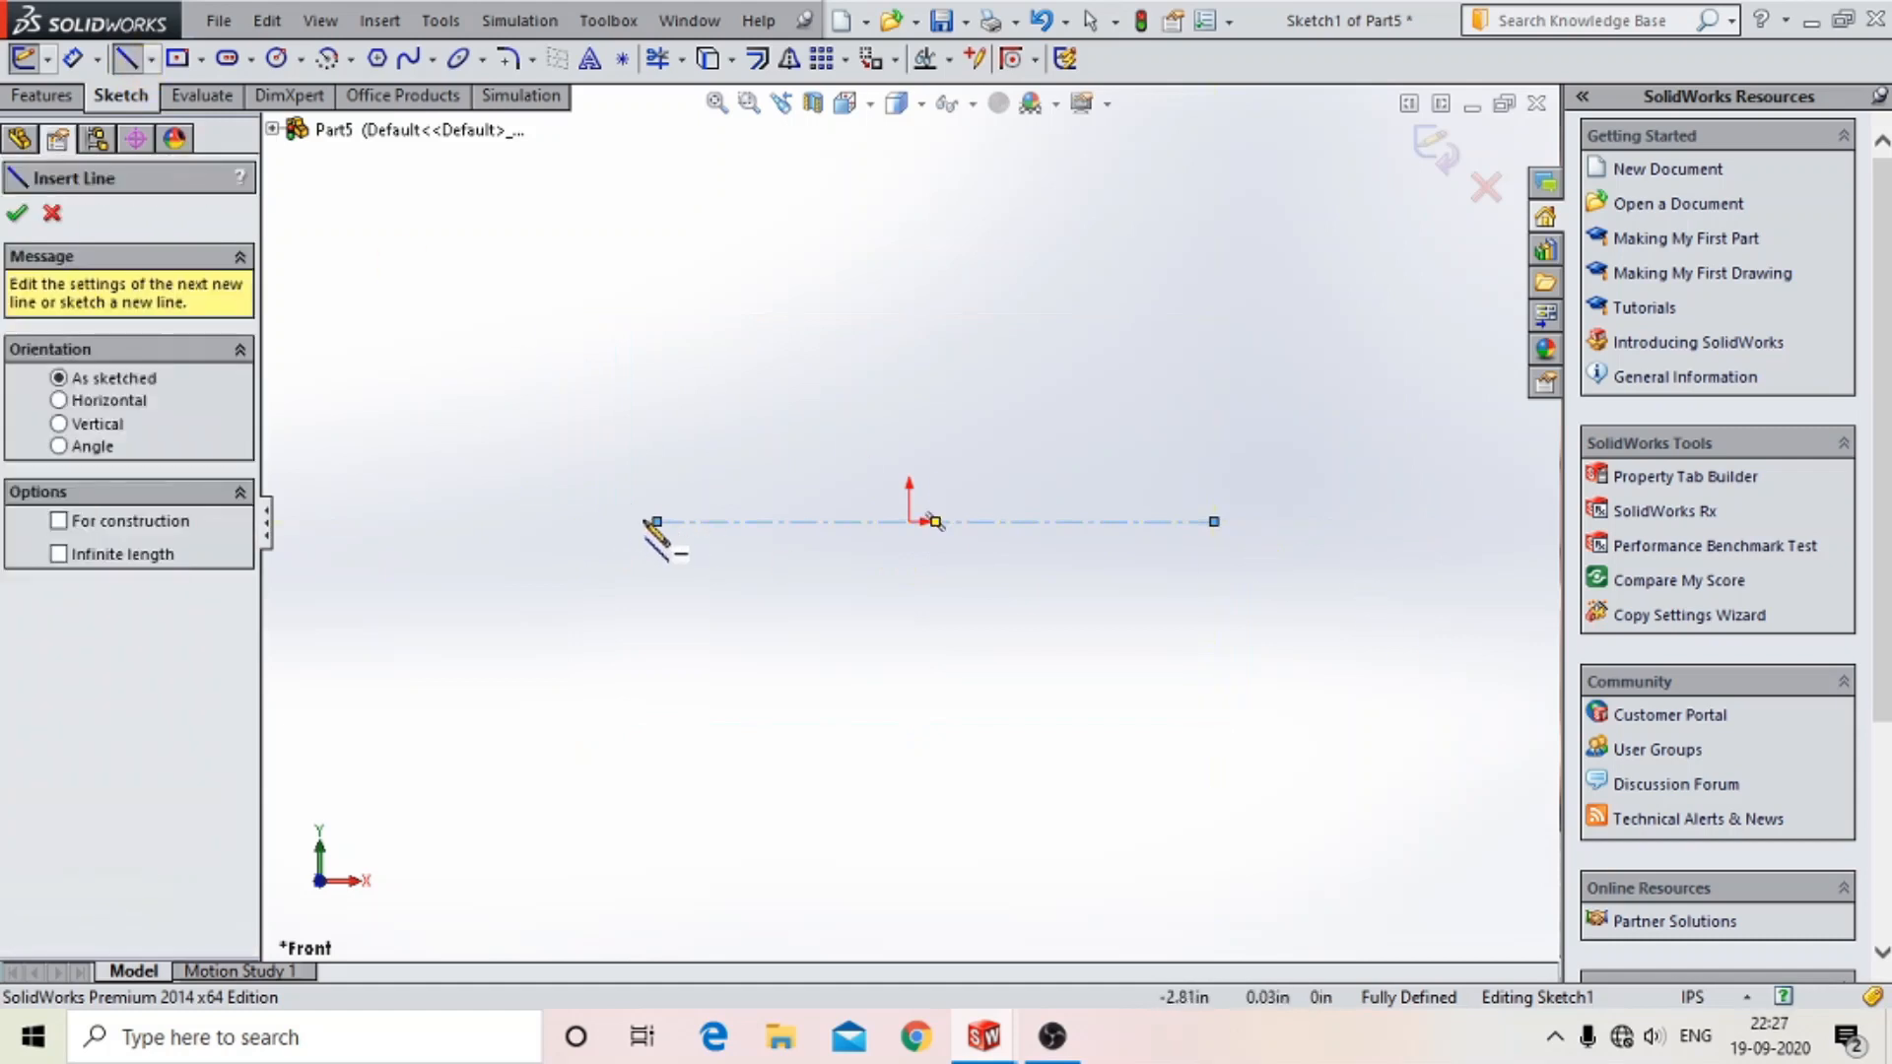
left_click(656, 521)
left_click(656, 493)
left_click(859, 494)
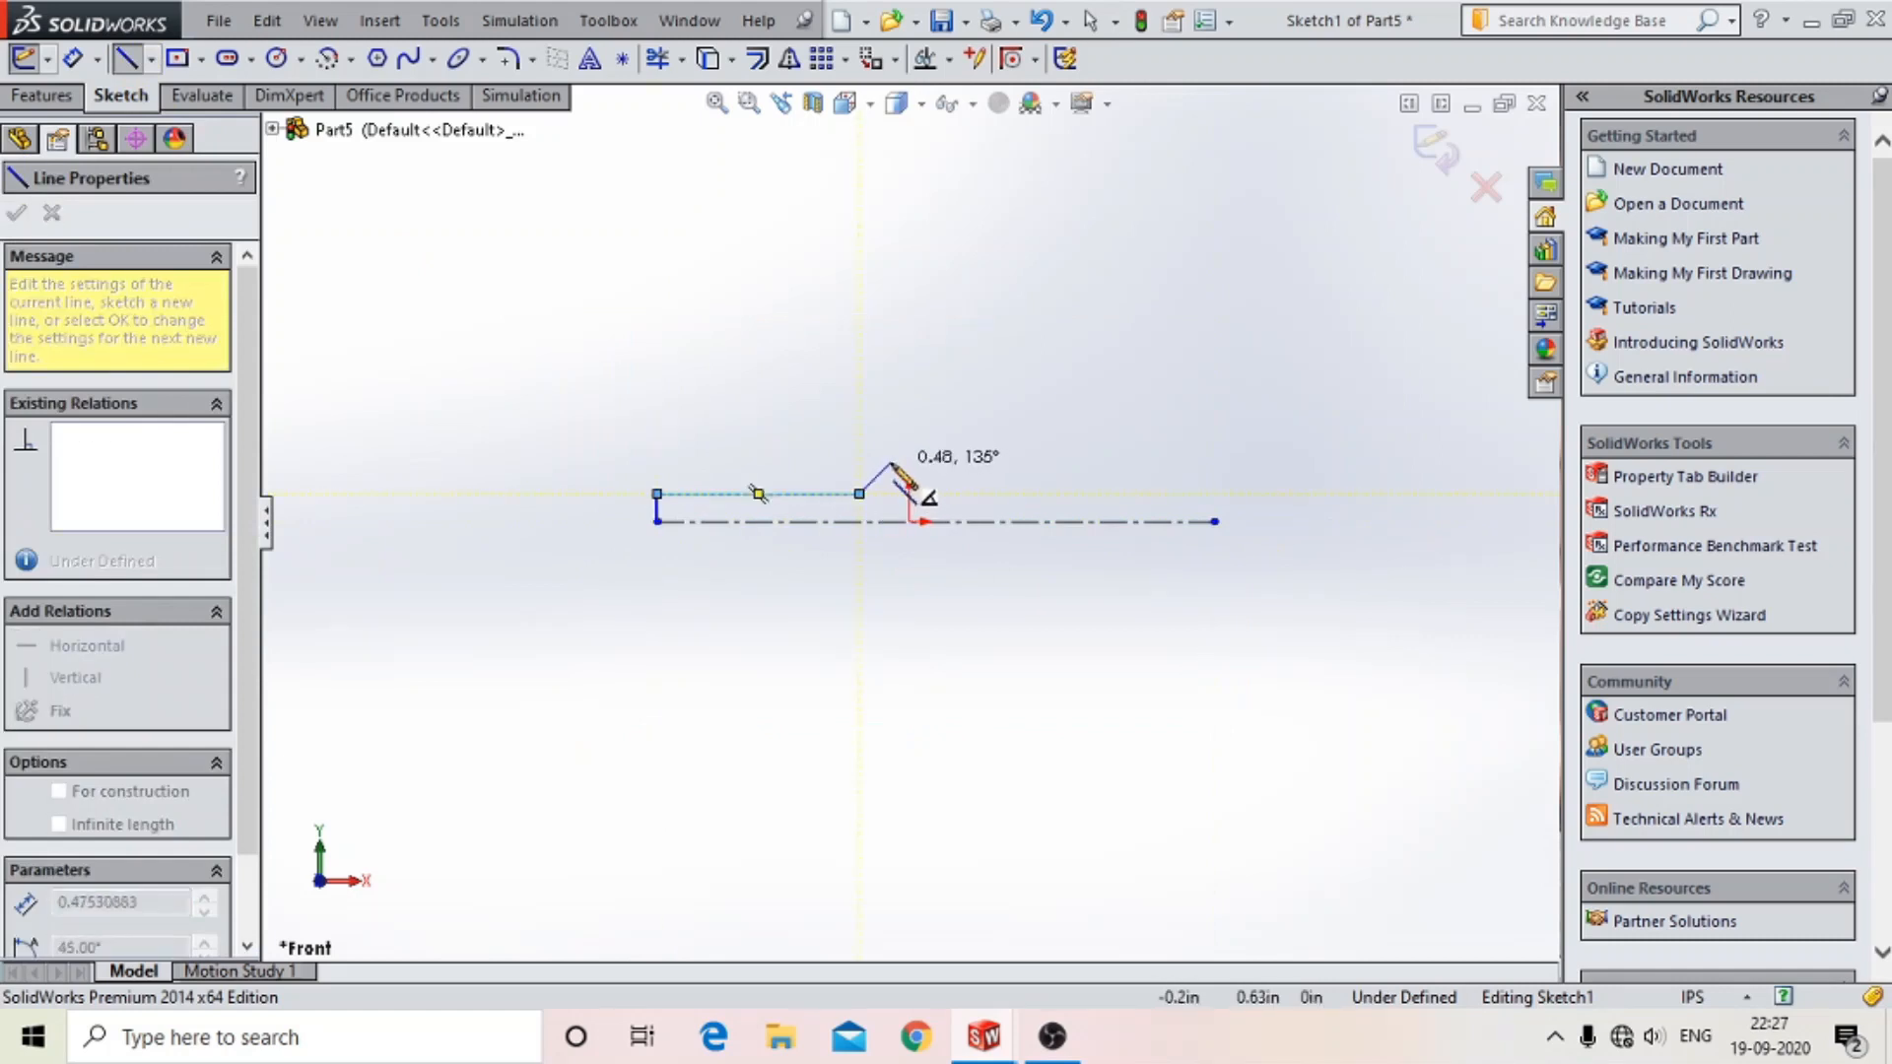
left_click(885, 467)
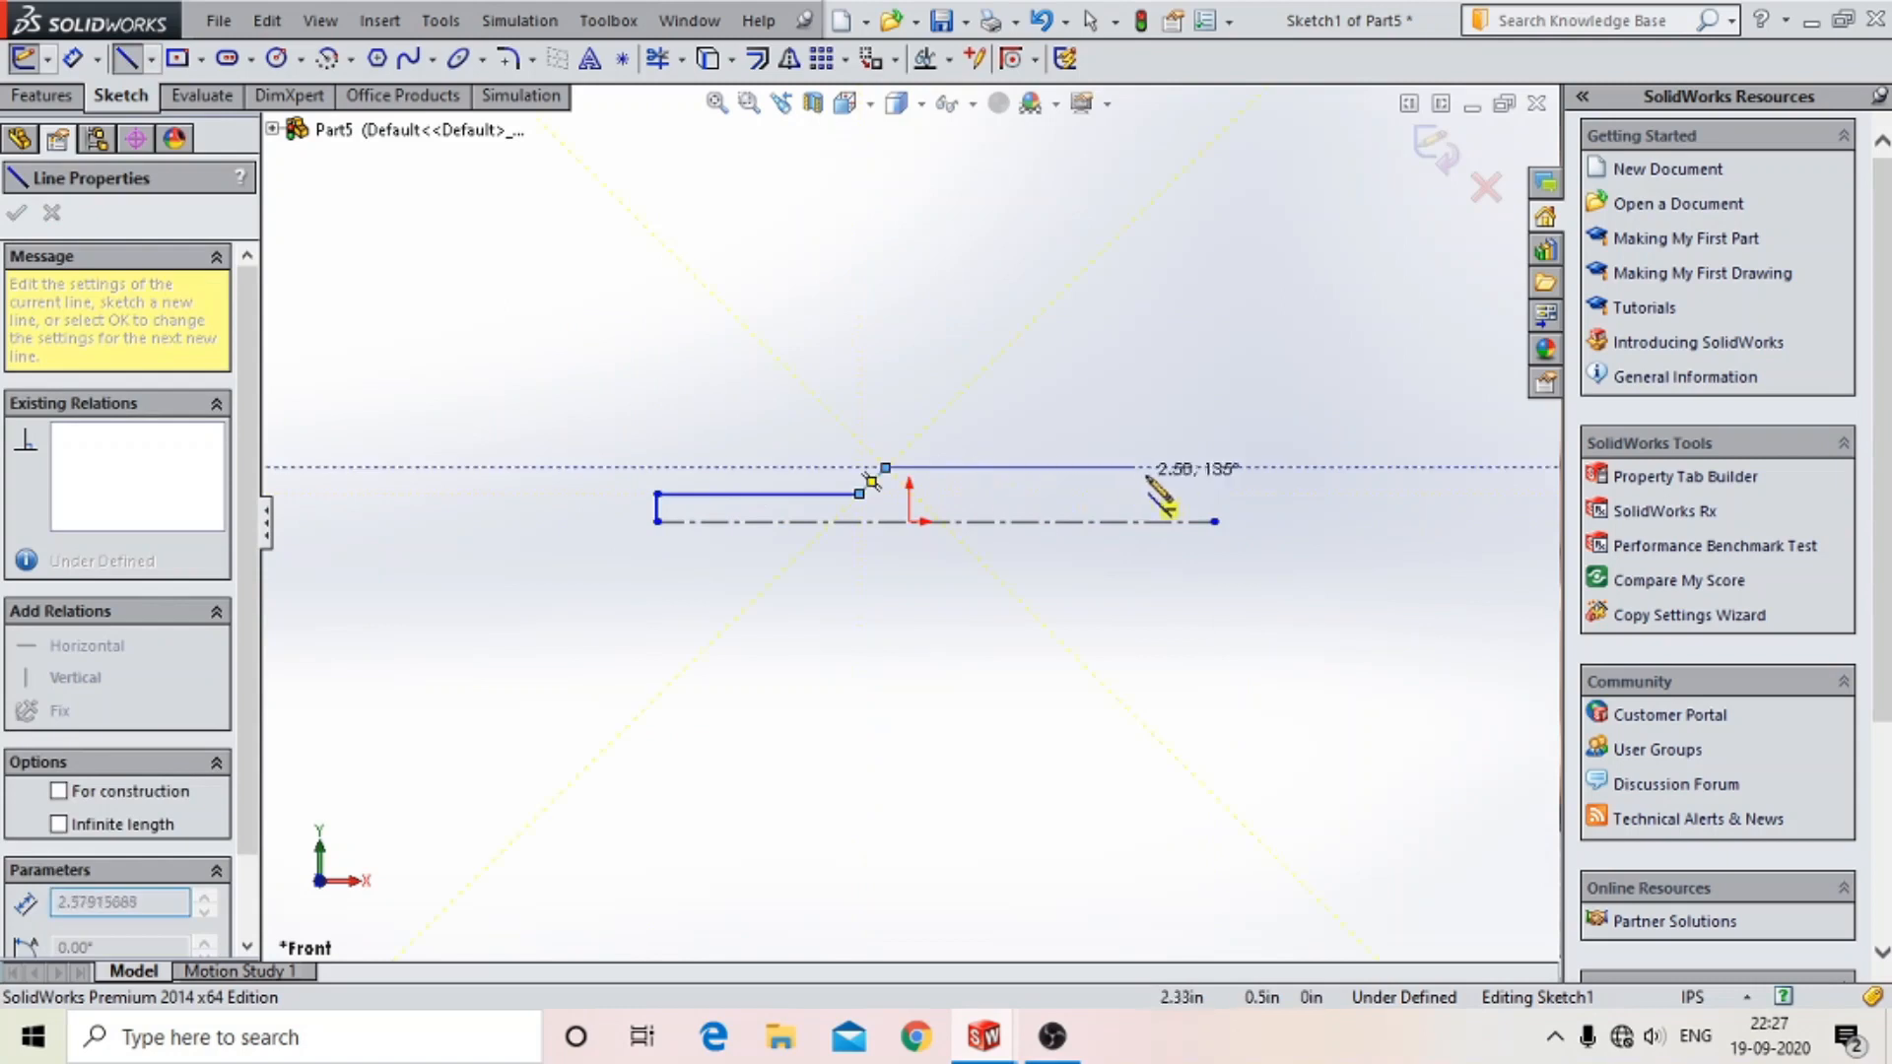
left_click(1214, 467)
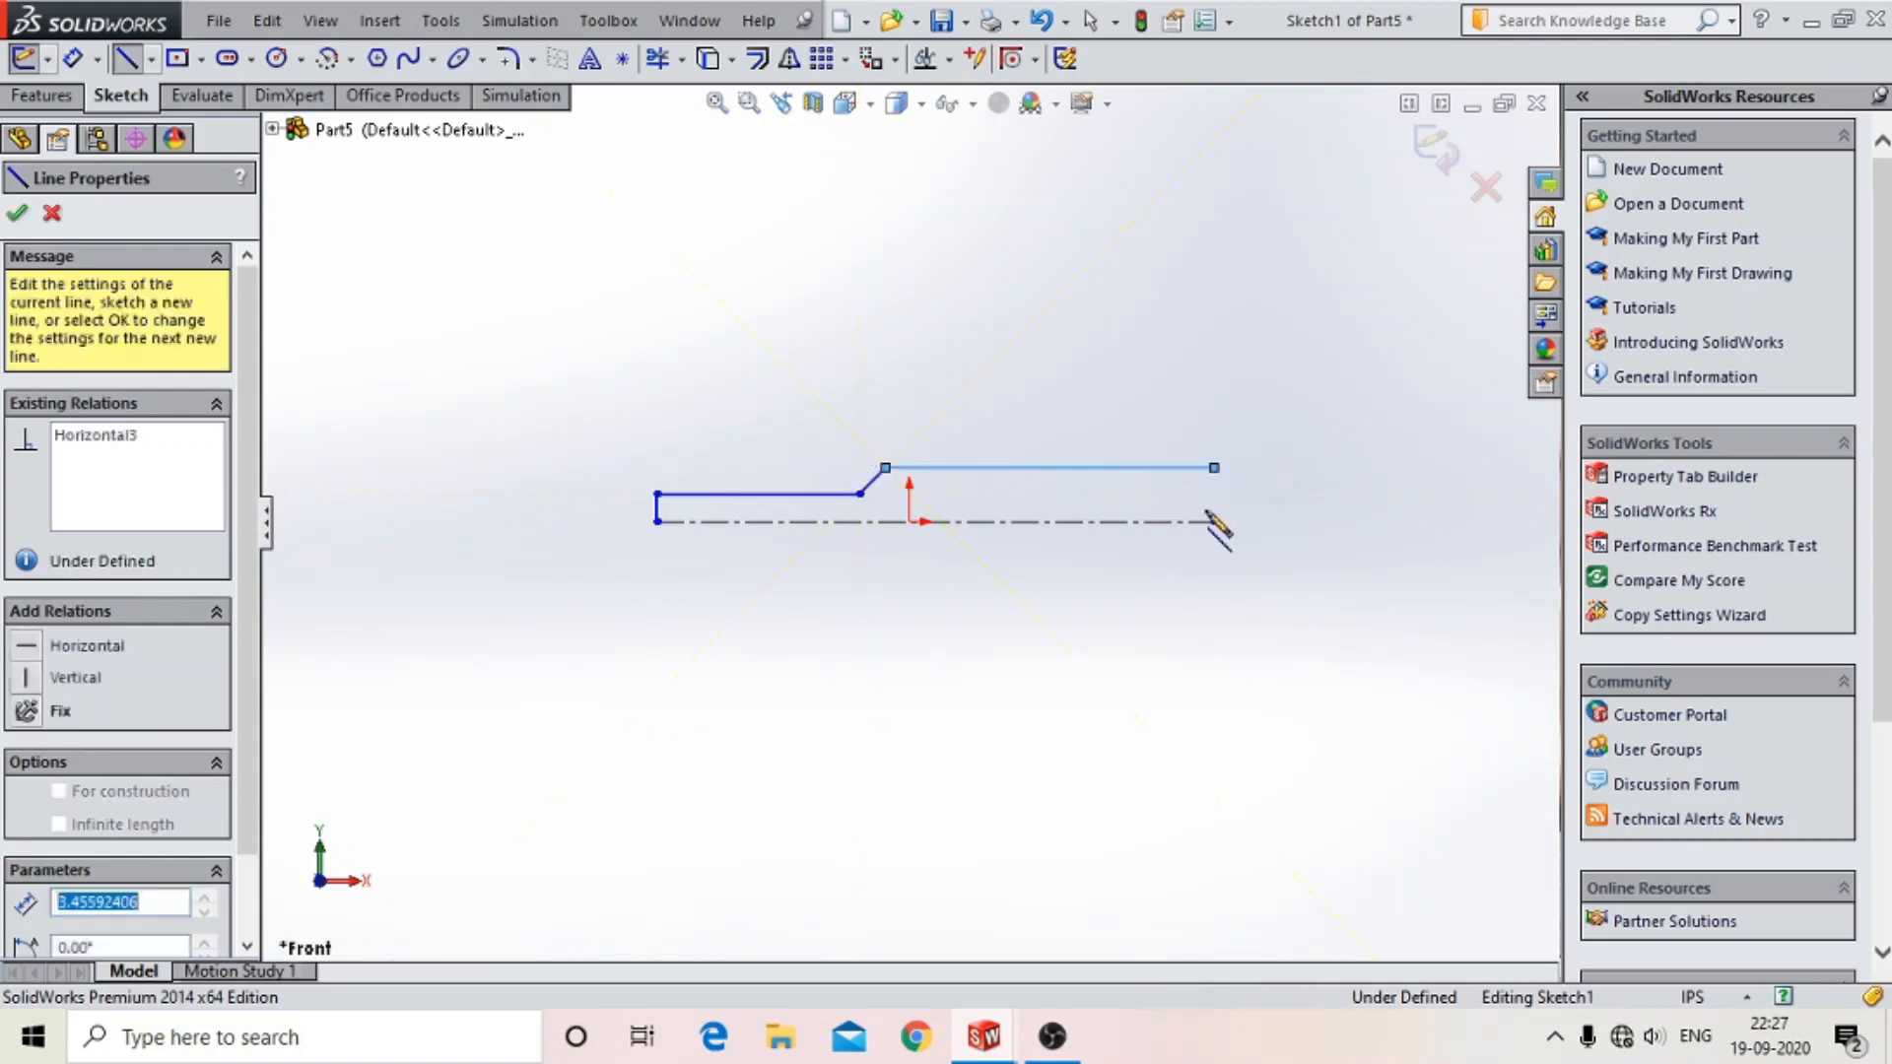
left_click(1214, 521)
- Dimension the profile's right vertical end line to 10 mm
left_click(72, 58)
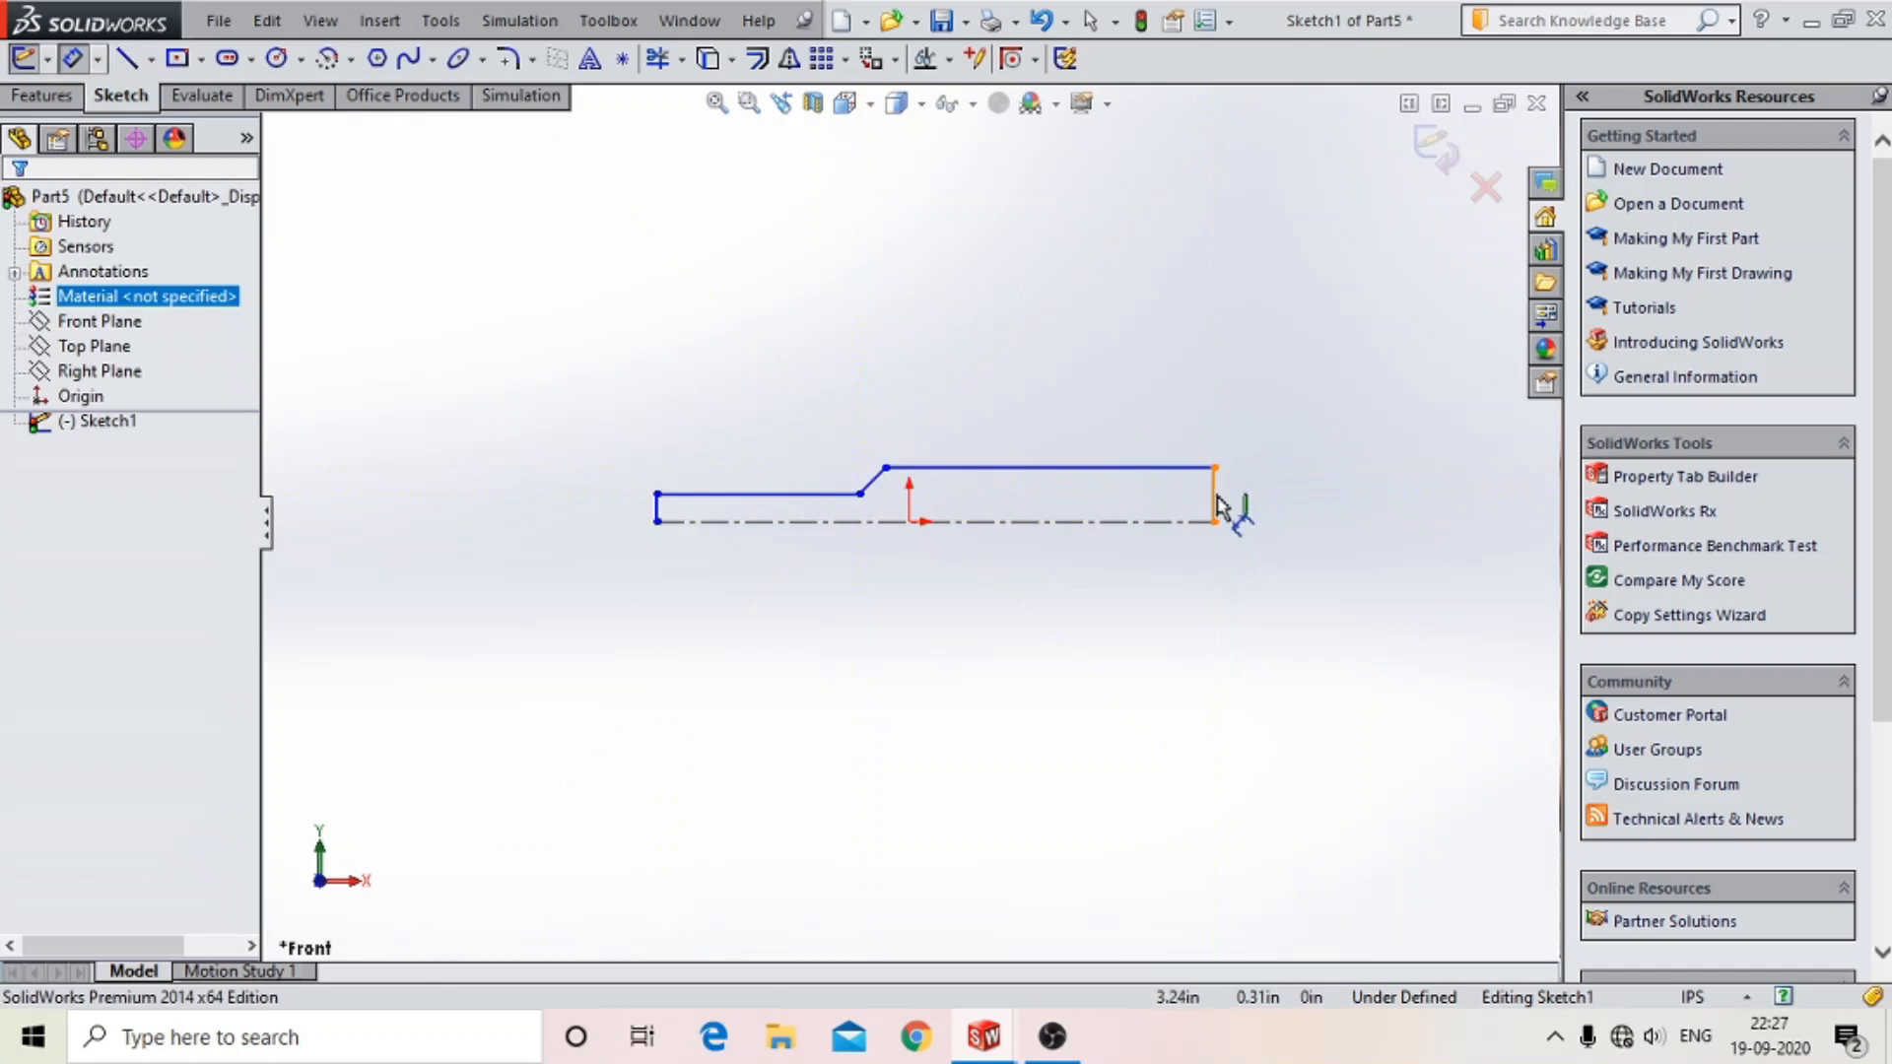
left_click(1217, 506)
left_click(1379, 532)
type("10mm")
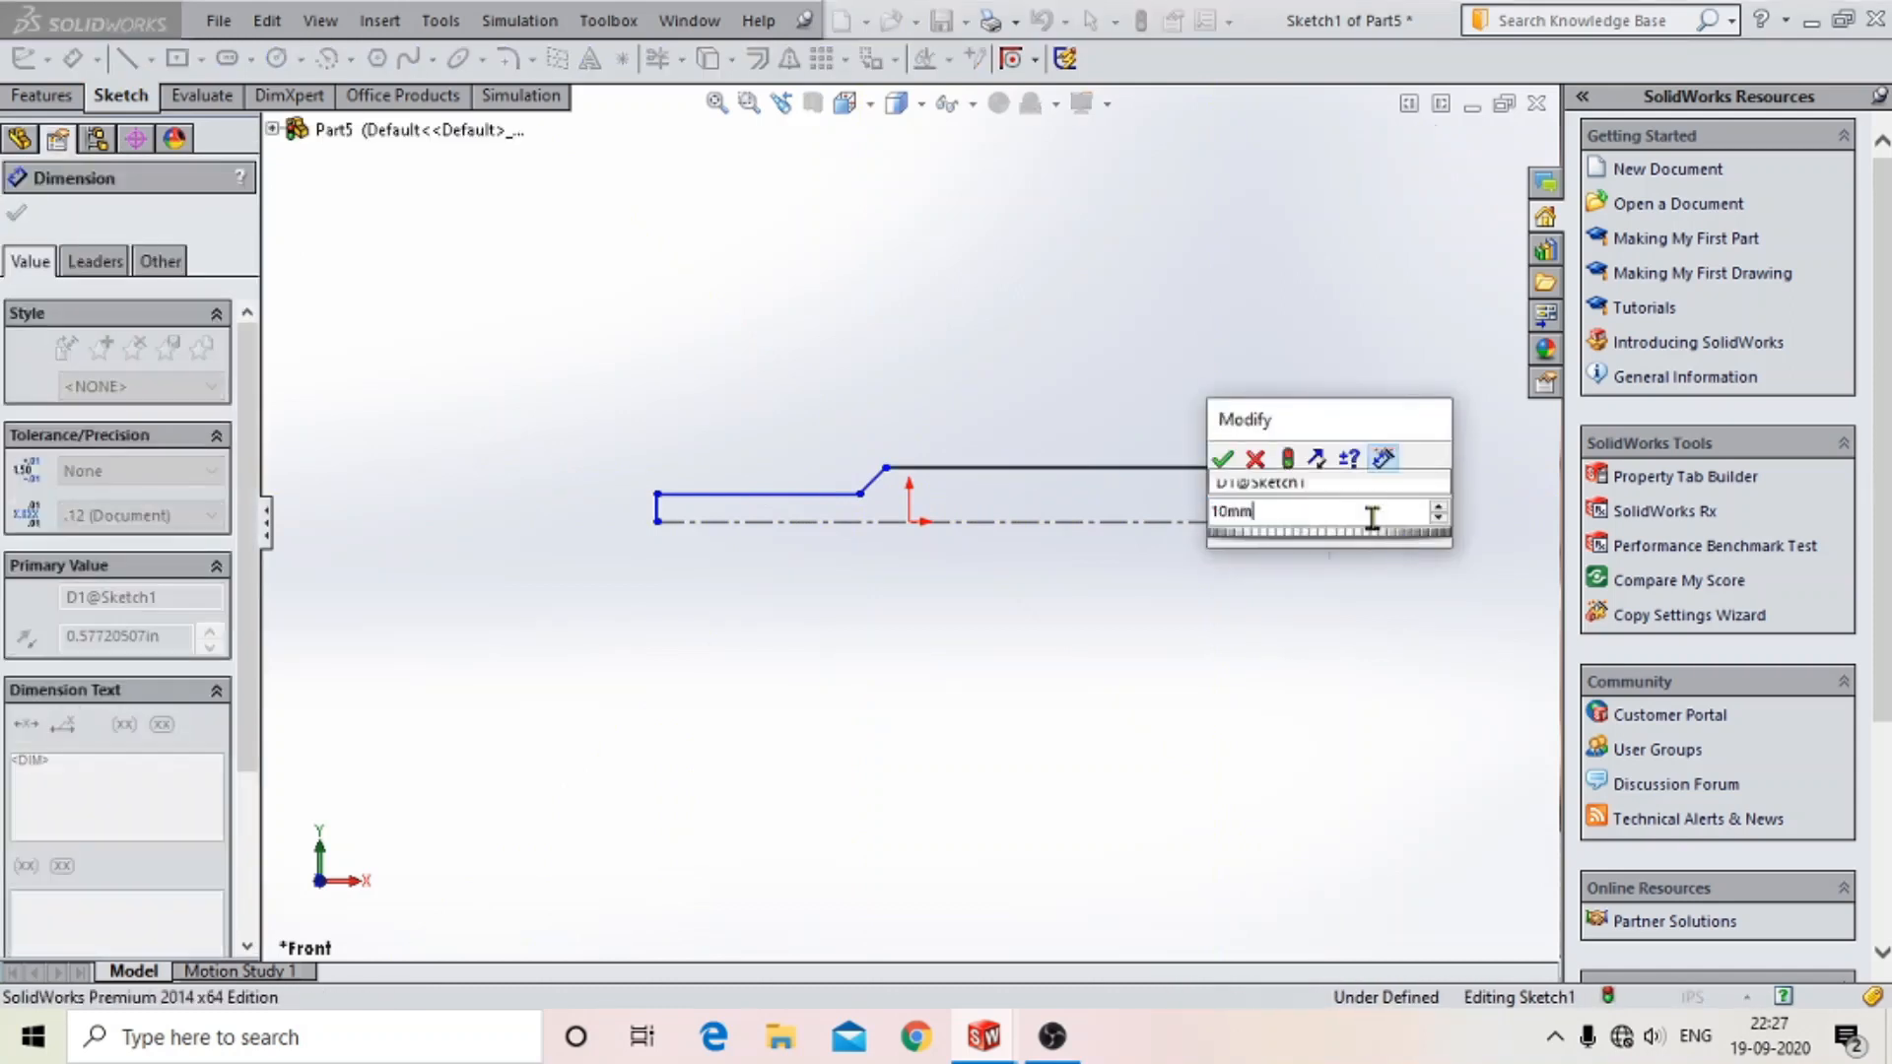
key("Return")
- Dimension the profile's left vertical end line to 6 mm
left_click(657, 495)
scroll(591, 513, "down", 4)
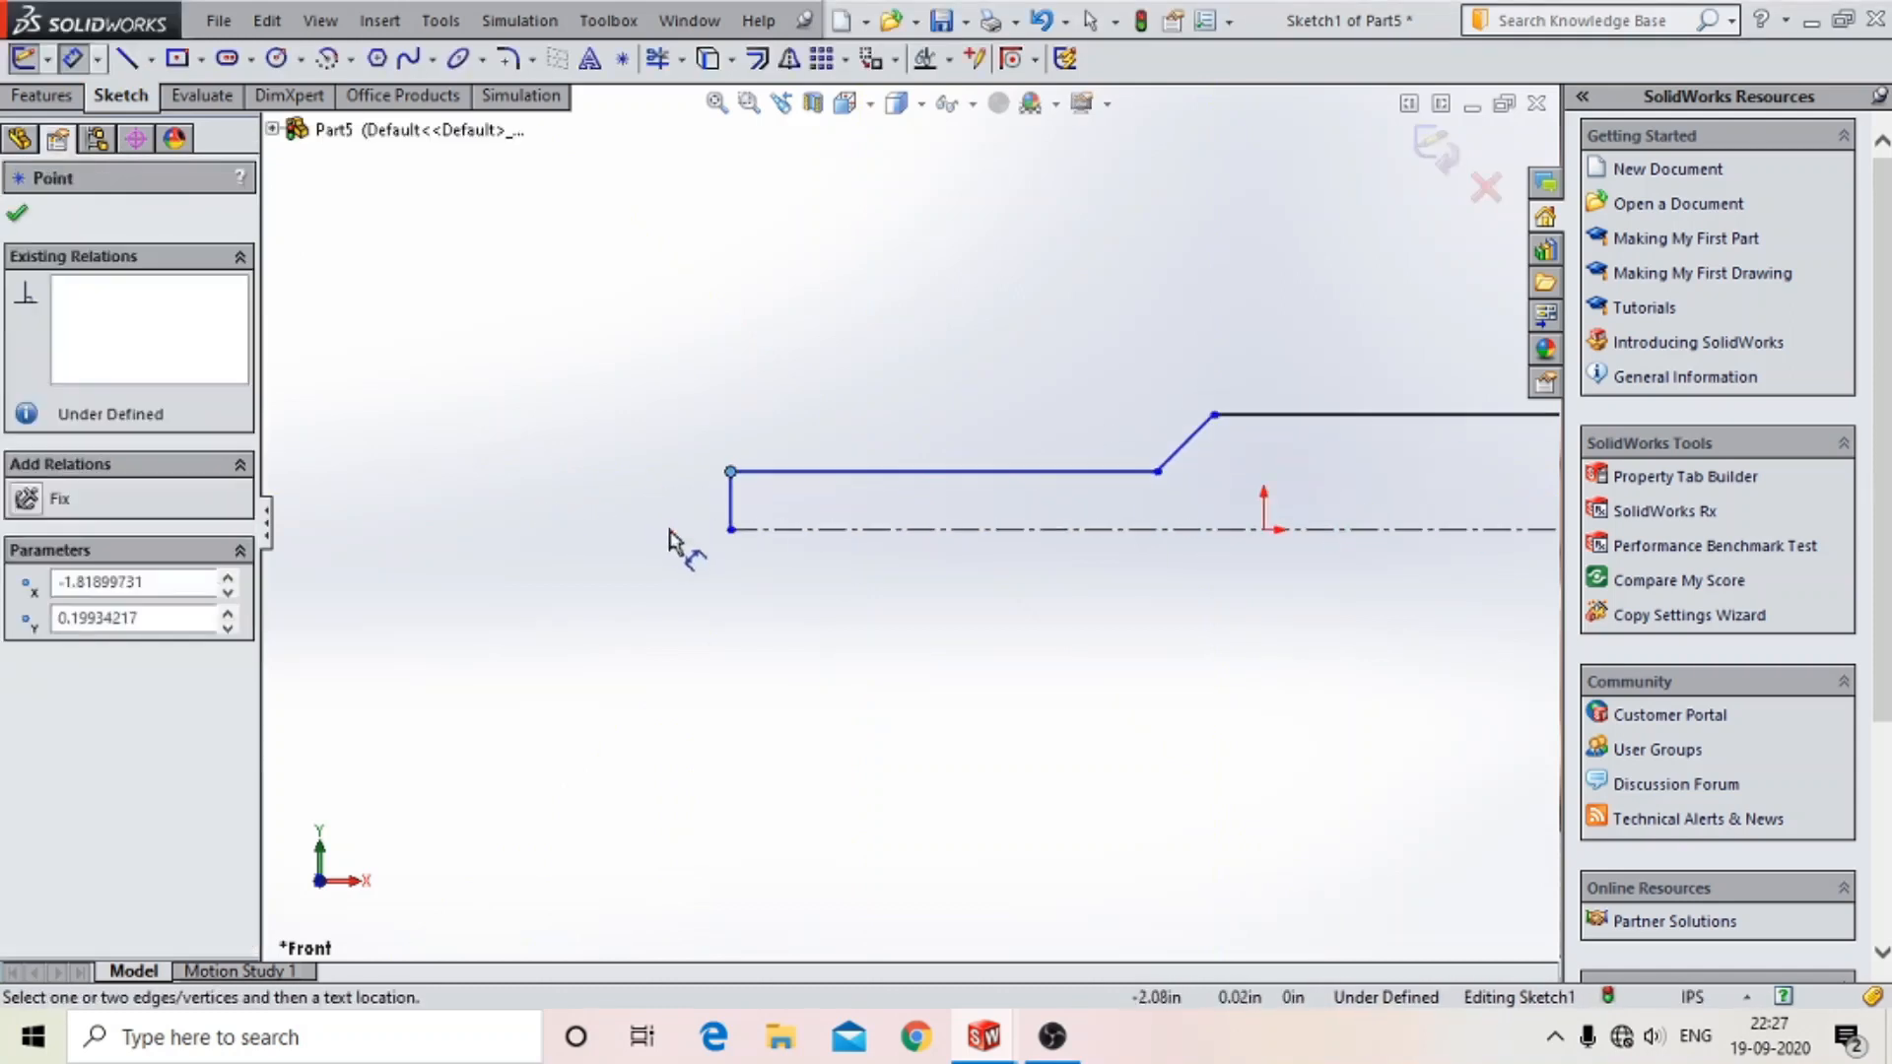
left_click(730, 508)
left_click(75, 65)
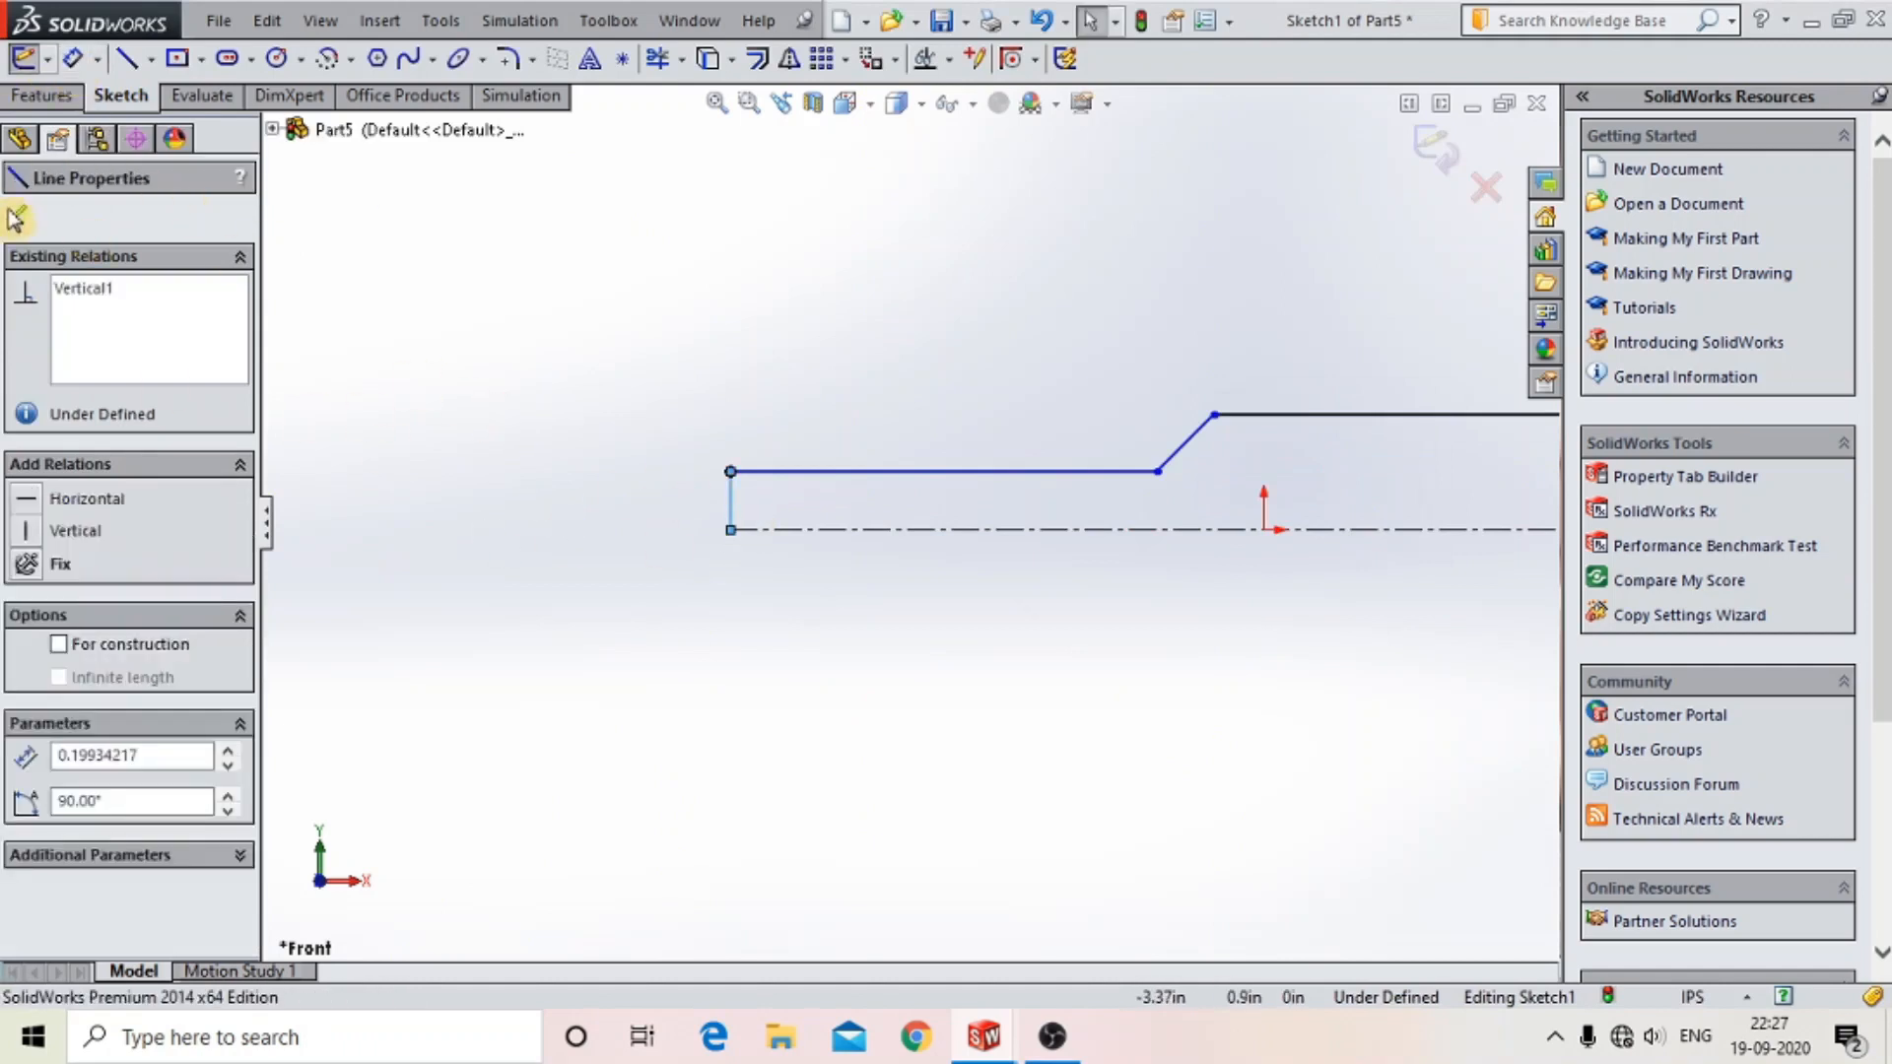
left_click(16, 212)
left_click(75, 61)
left_click(730, 514)
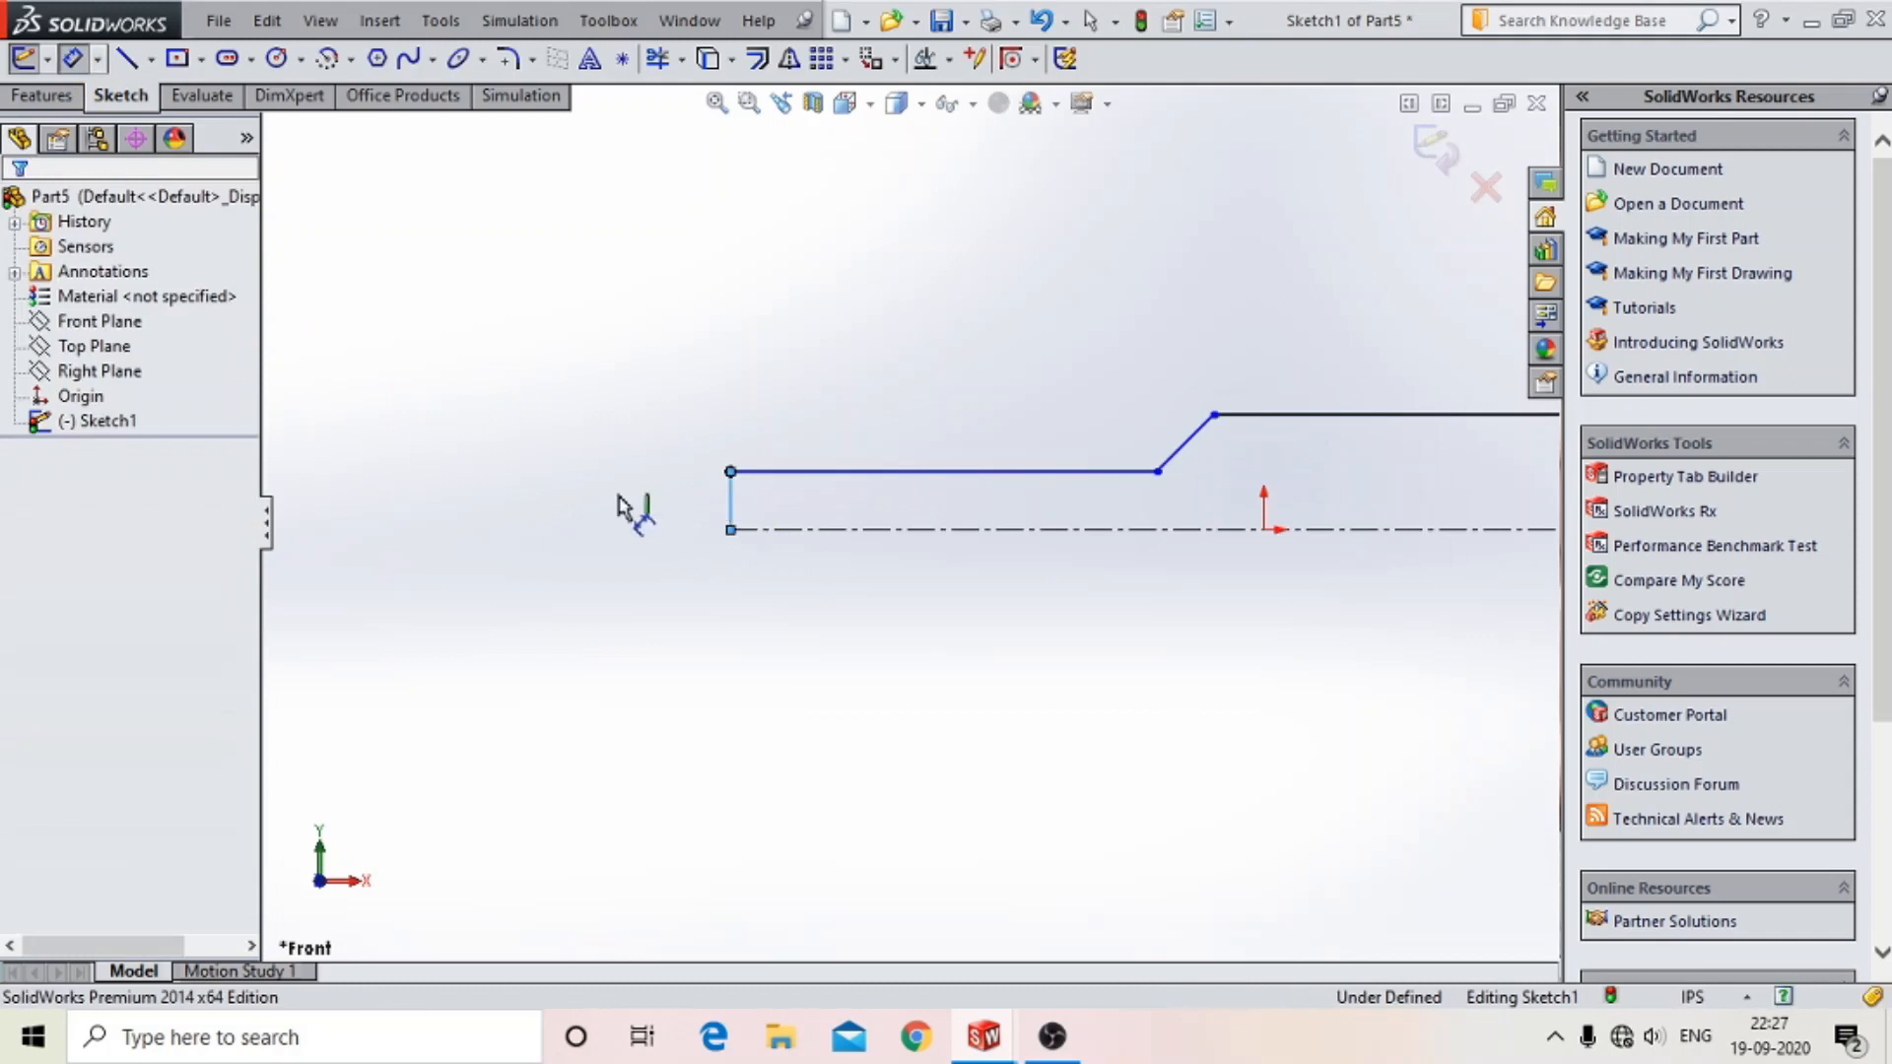
left_click(619, 506)
type("6m")
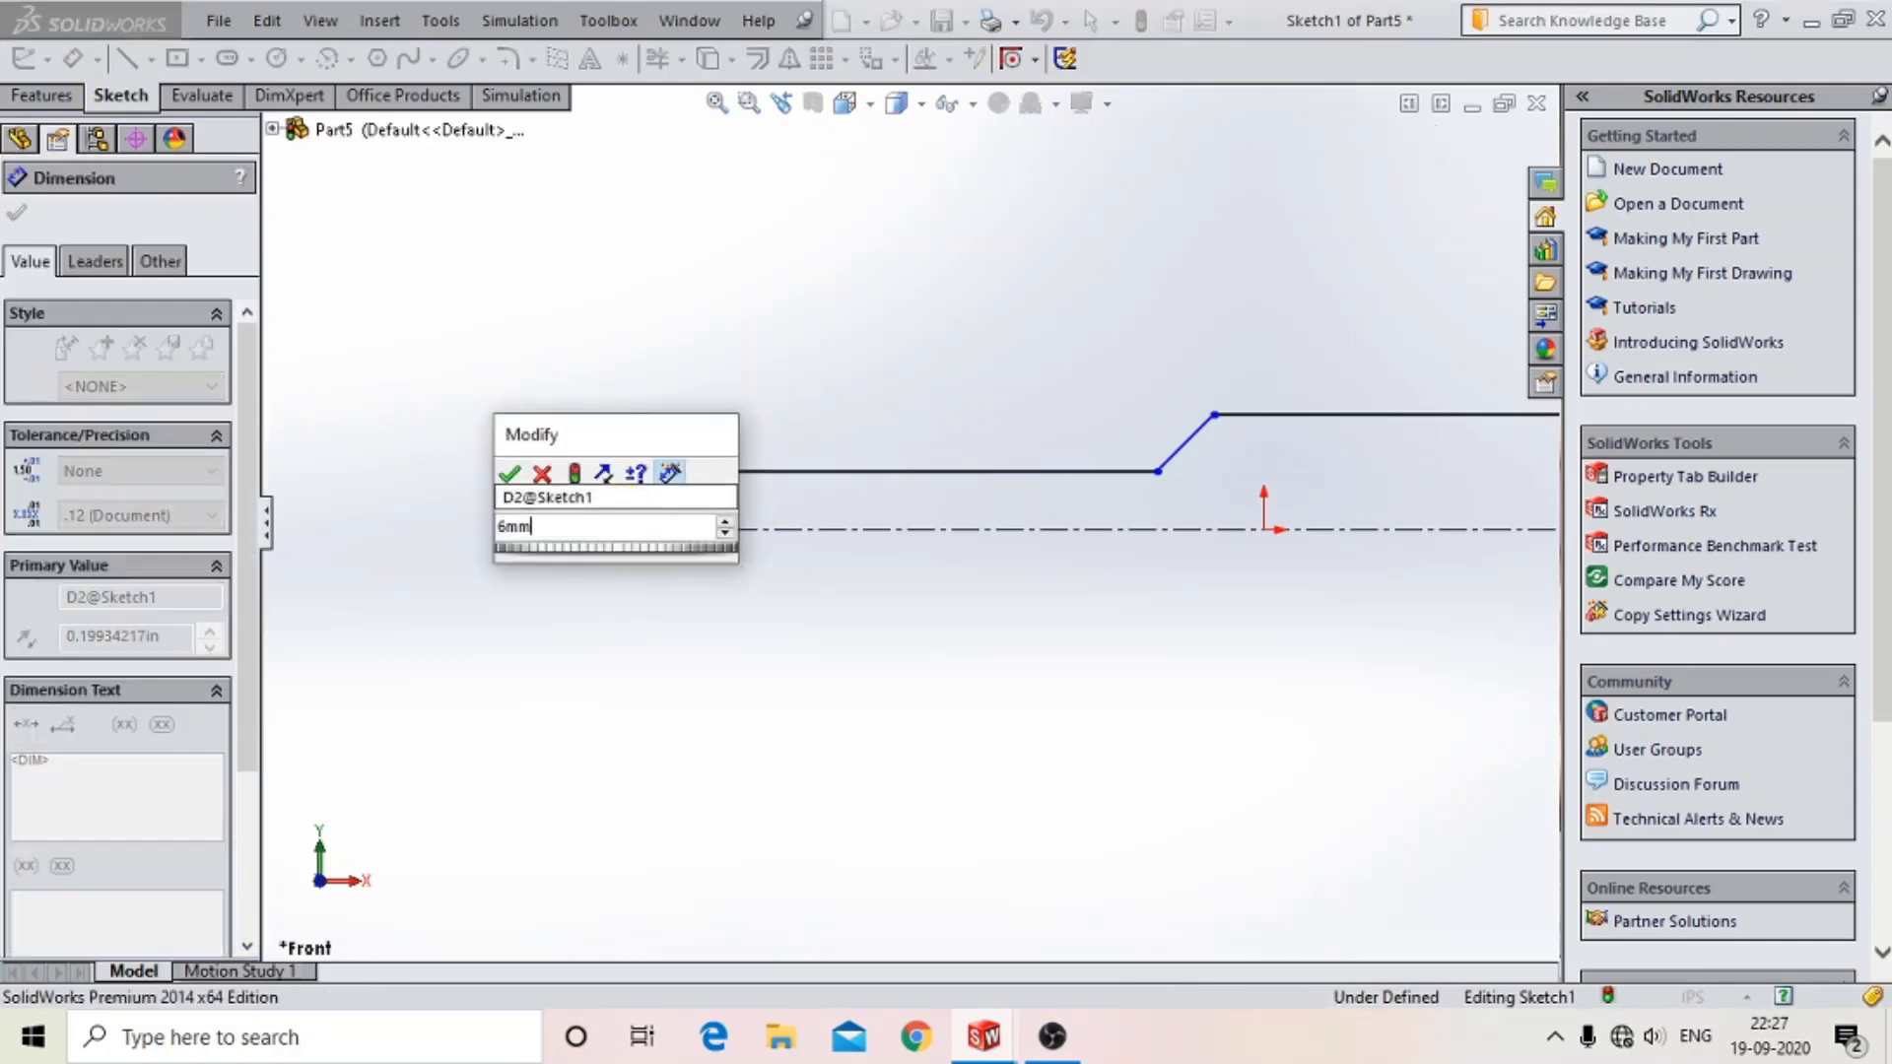
type("m")
key("Return")
- Draw a vertical reference line upward from the lower end of the slanted segment
scroll(915, 523, "up", 5)
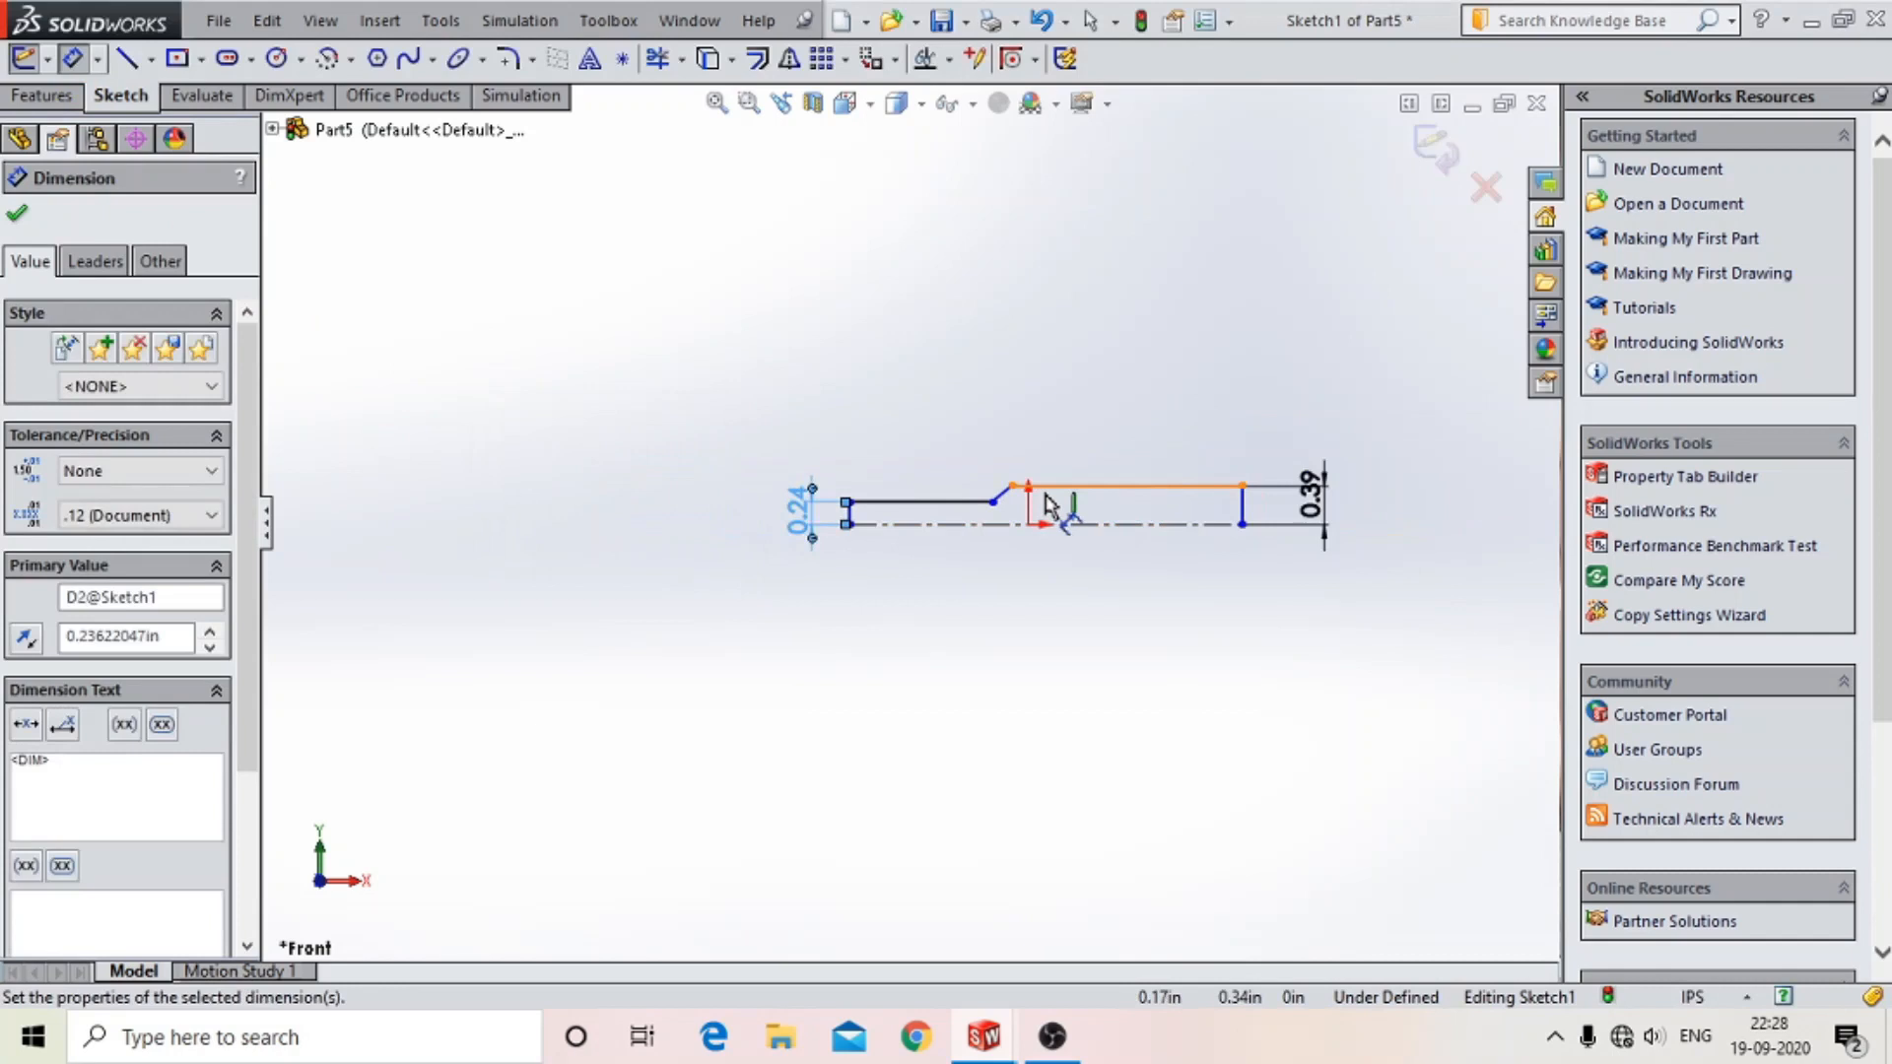
scroll(1049, 505, "down", 3)
left_click(127, 58)
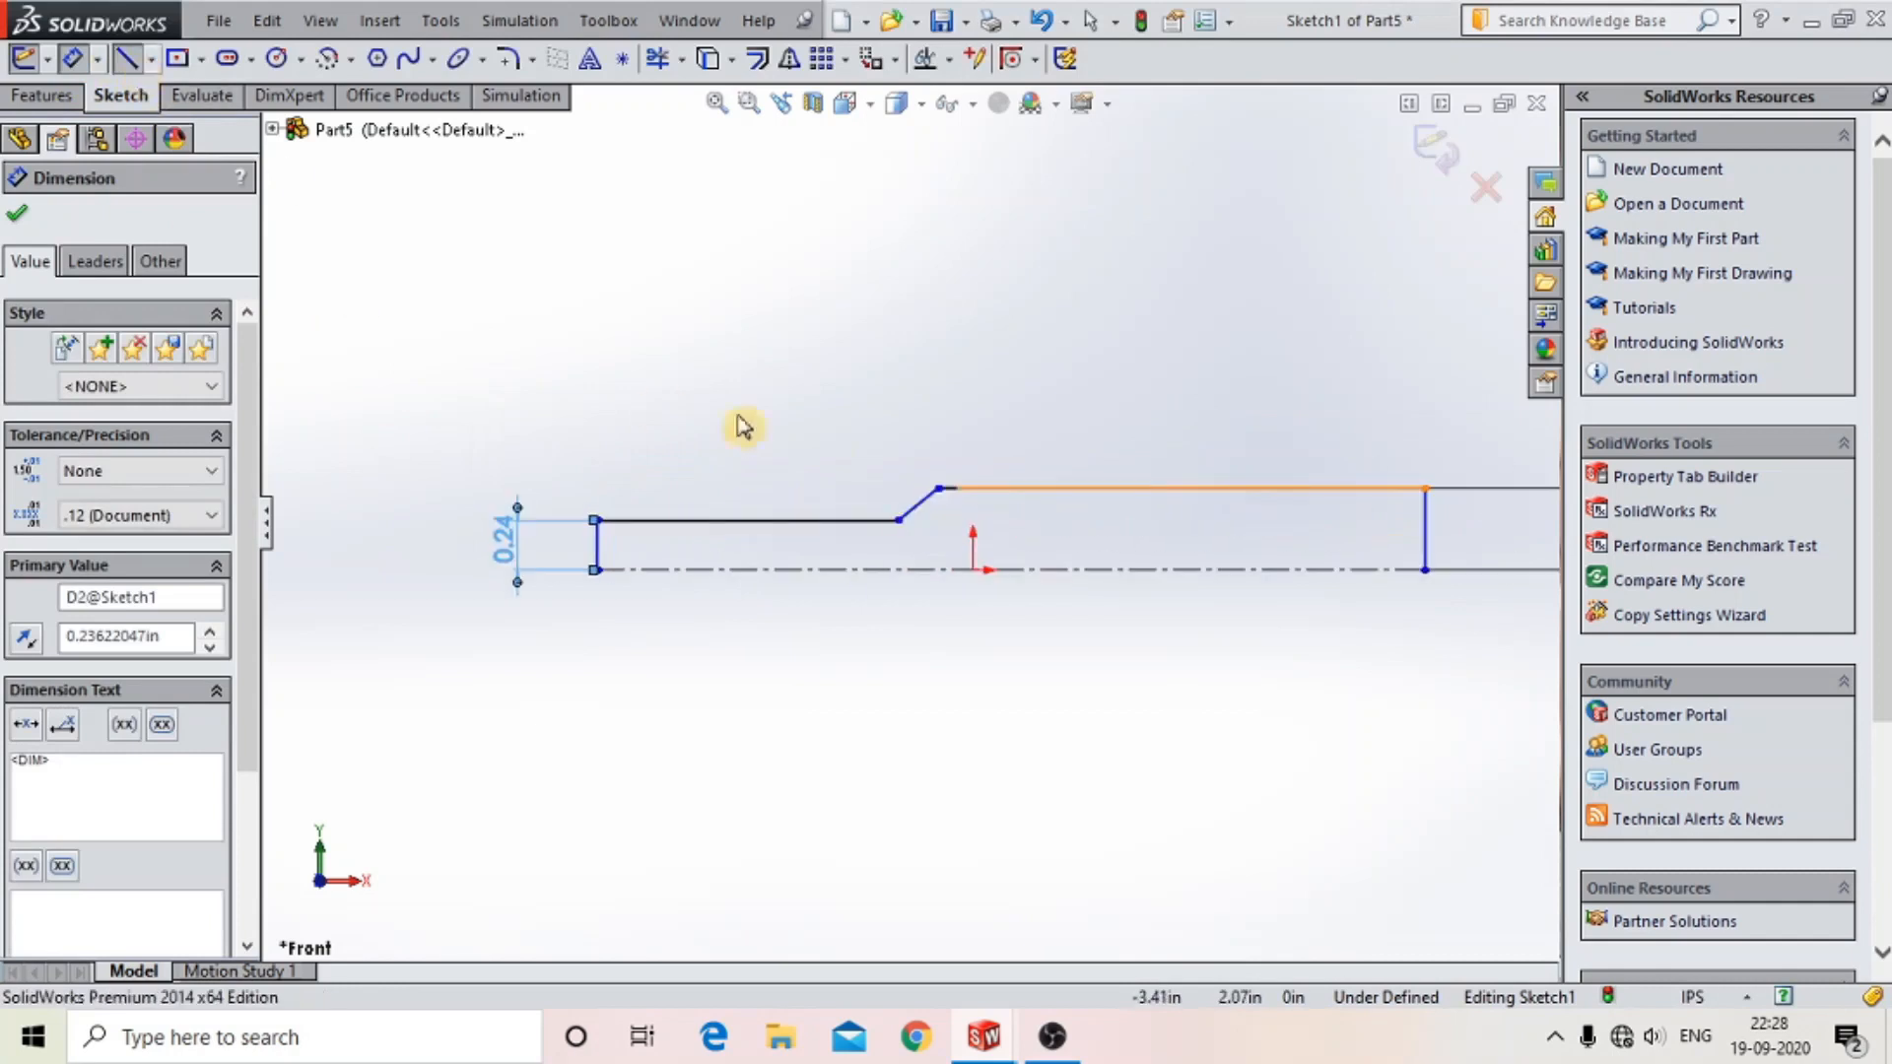
left_click(898, 520)
left_click(897, 365)
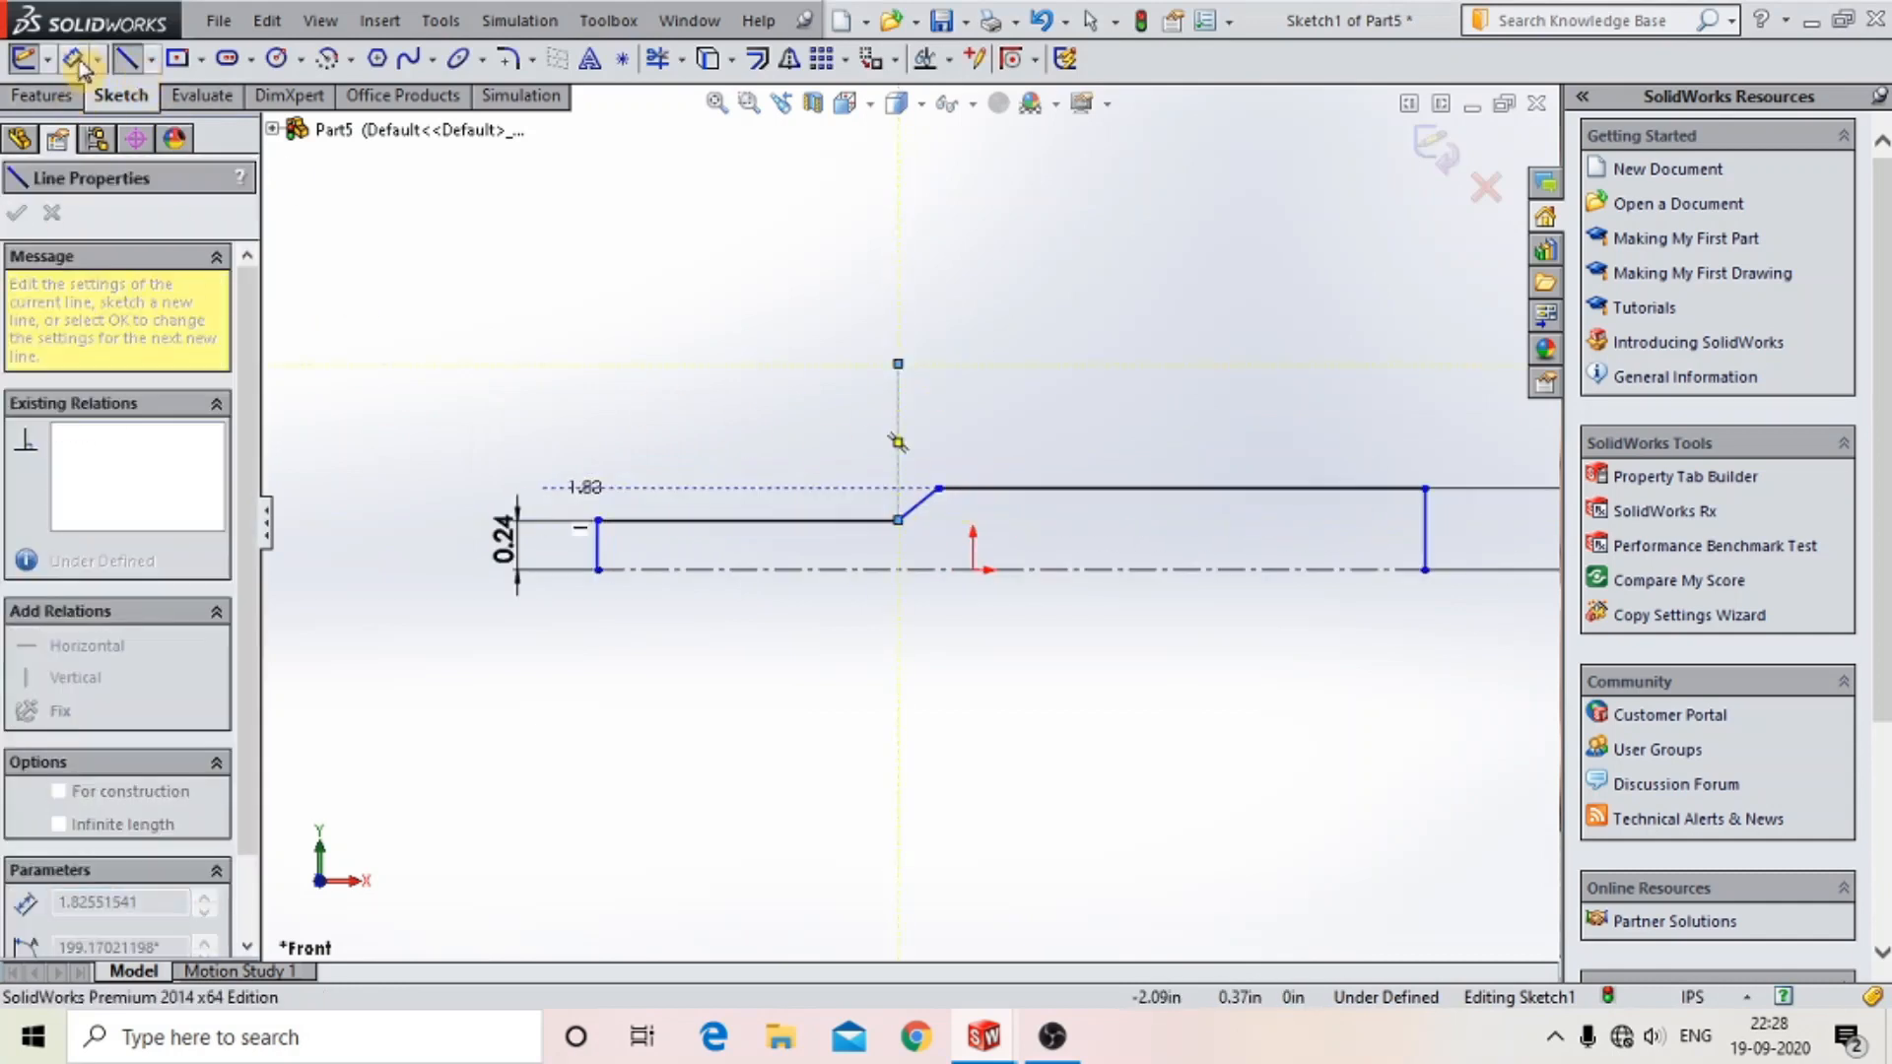
key("Escape")
- Dimension the angle between the slanted segment and the vertical reference line to 45 degrees
left_click(921, 501)
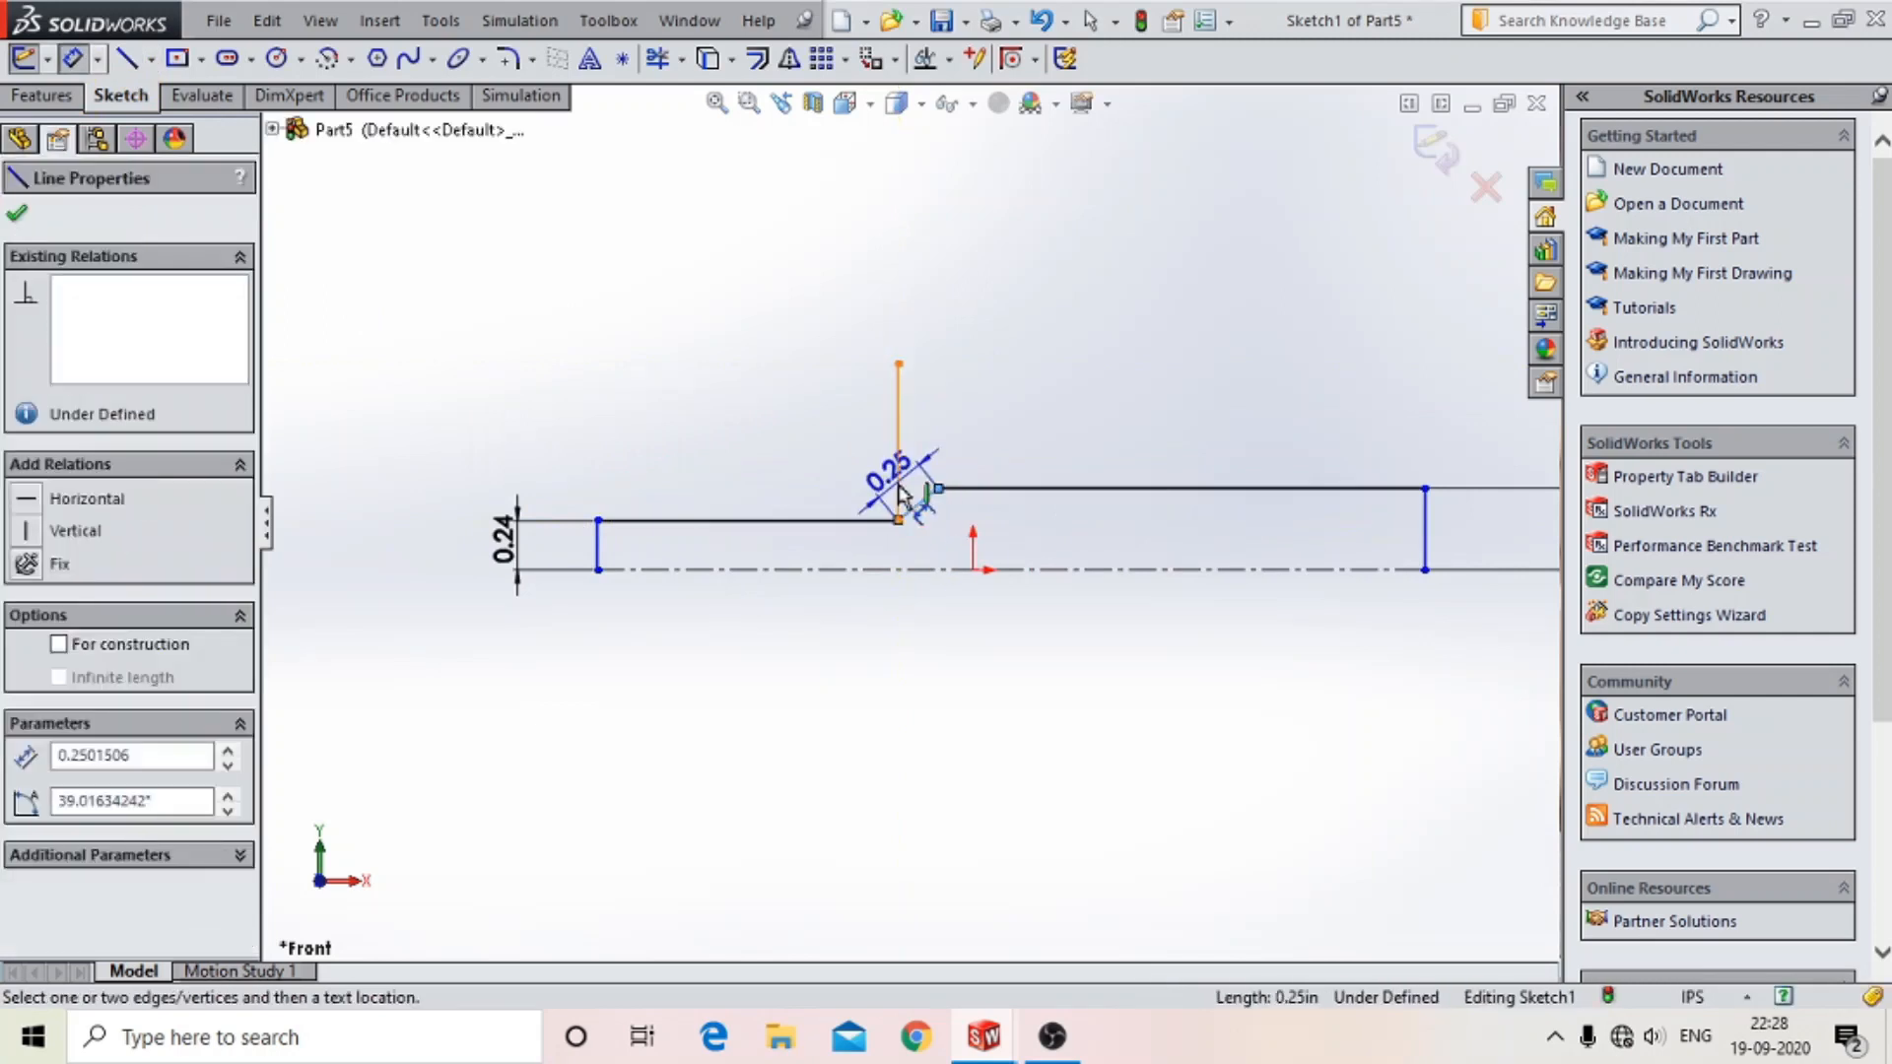
left_click(899, 486)
left_click(962, 431)
type("45deg")
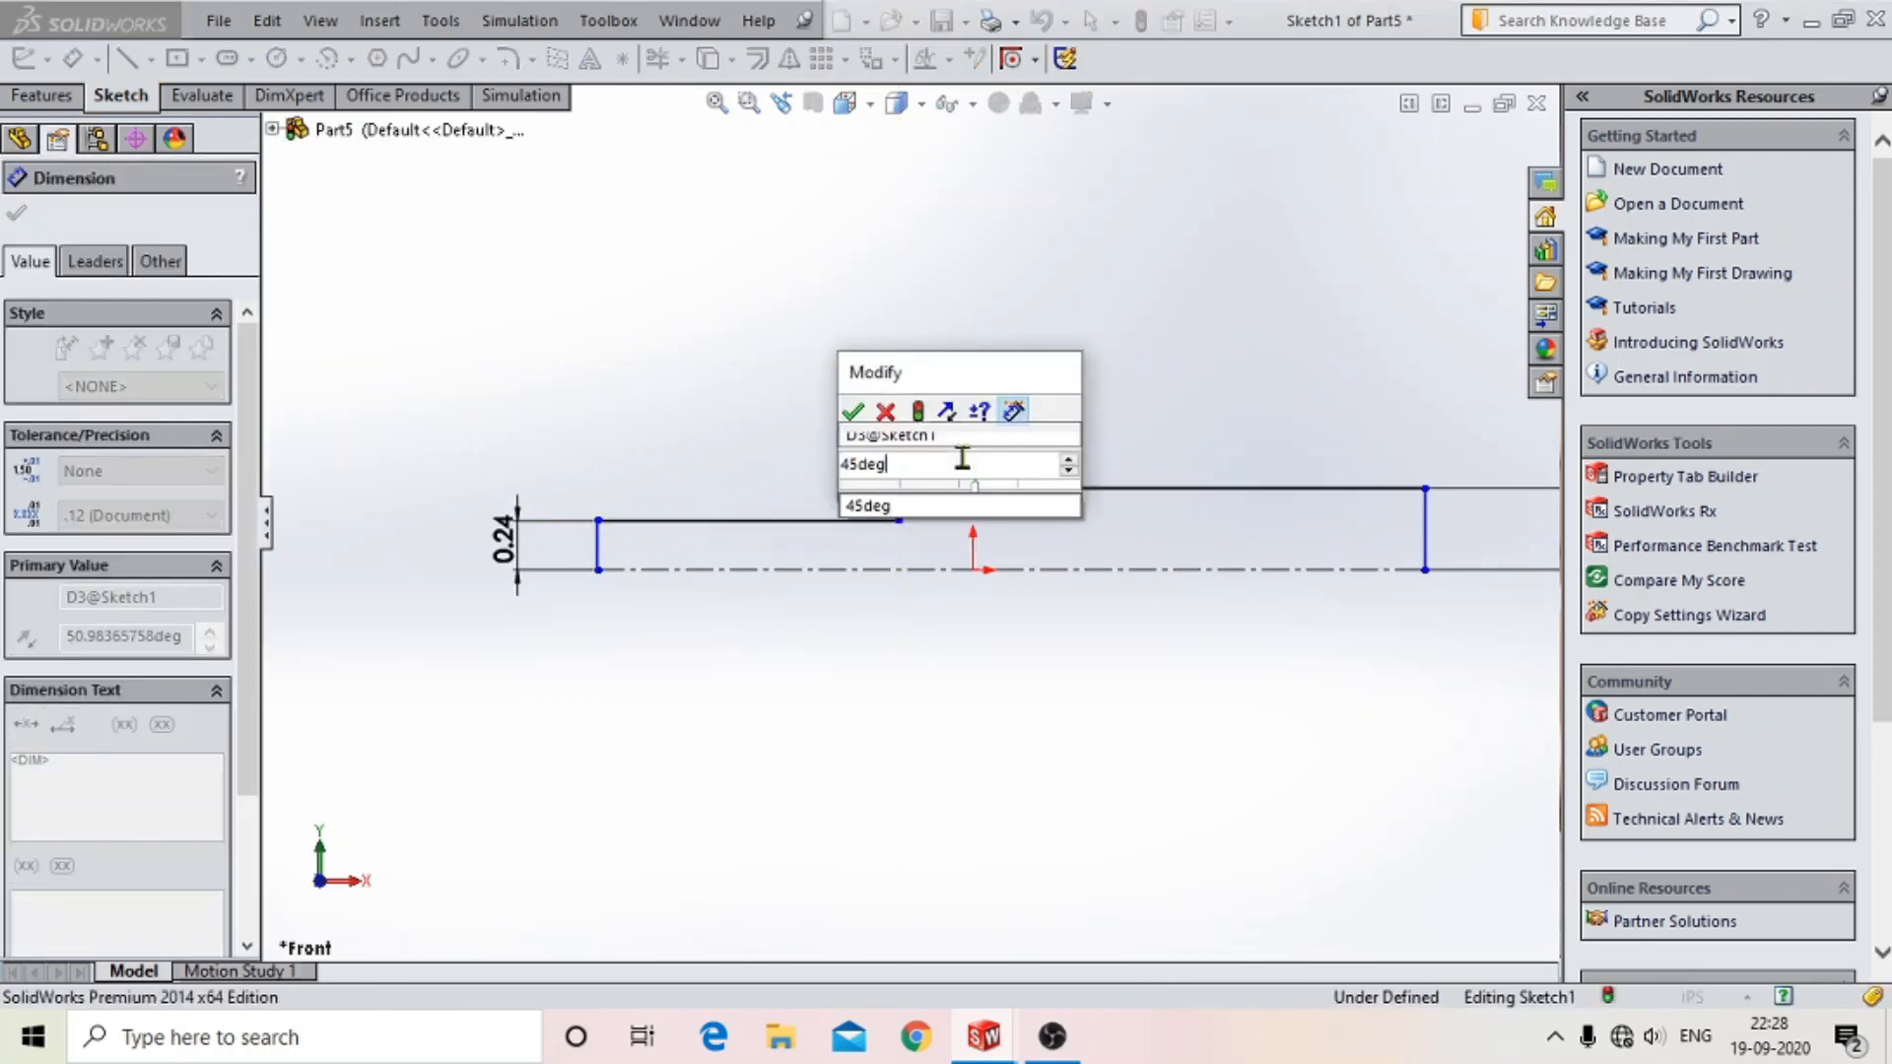
key("Return")
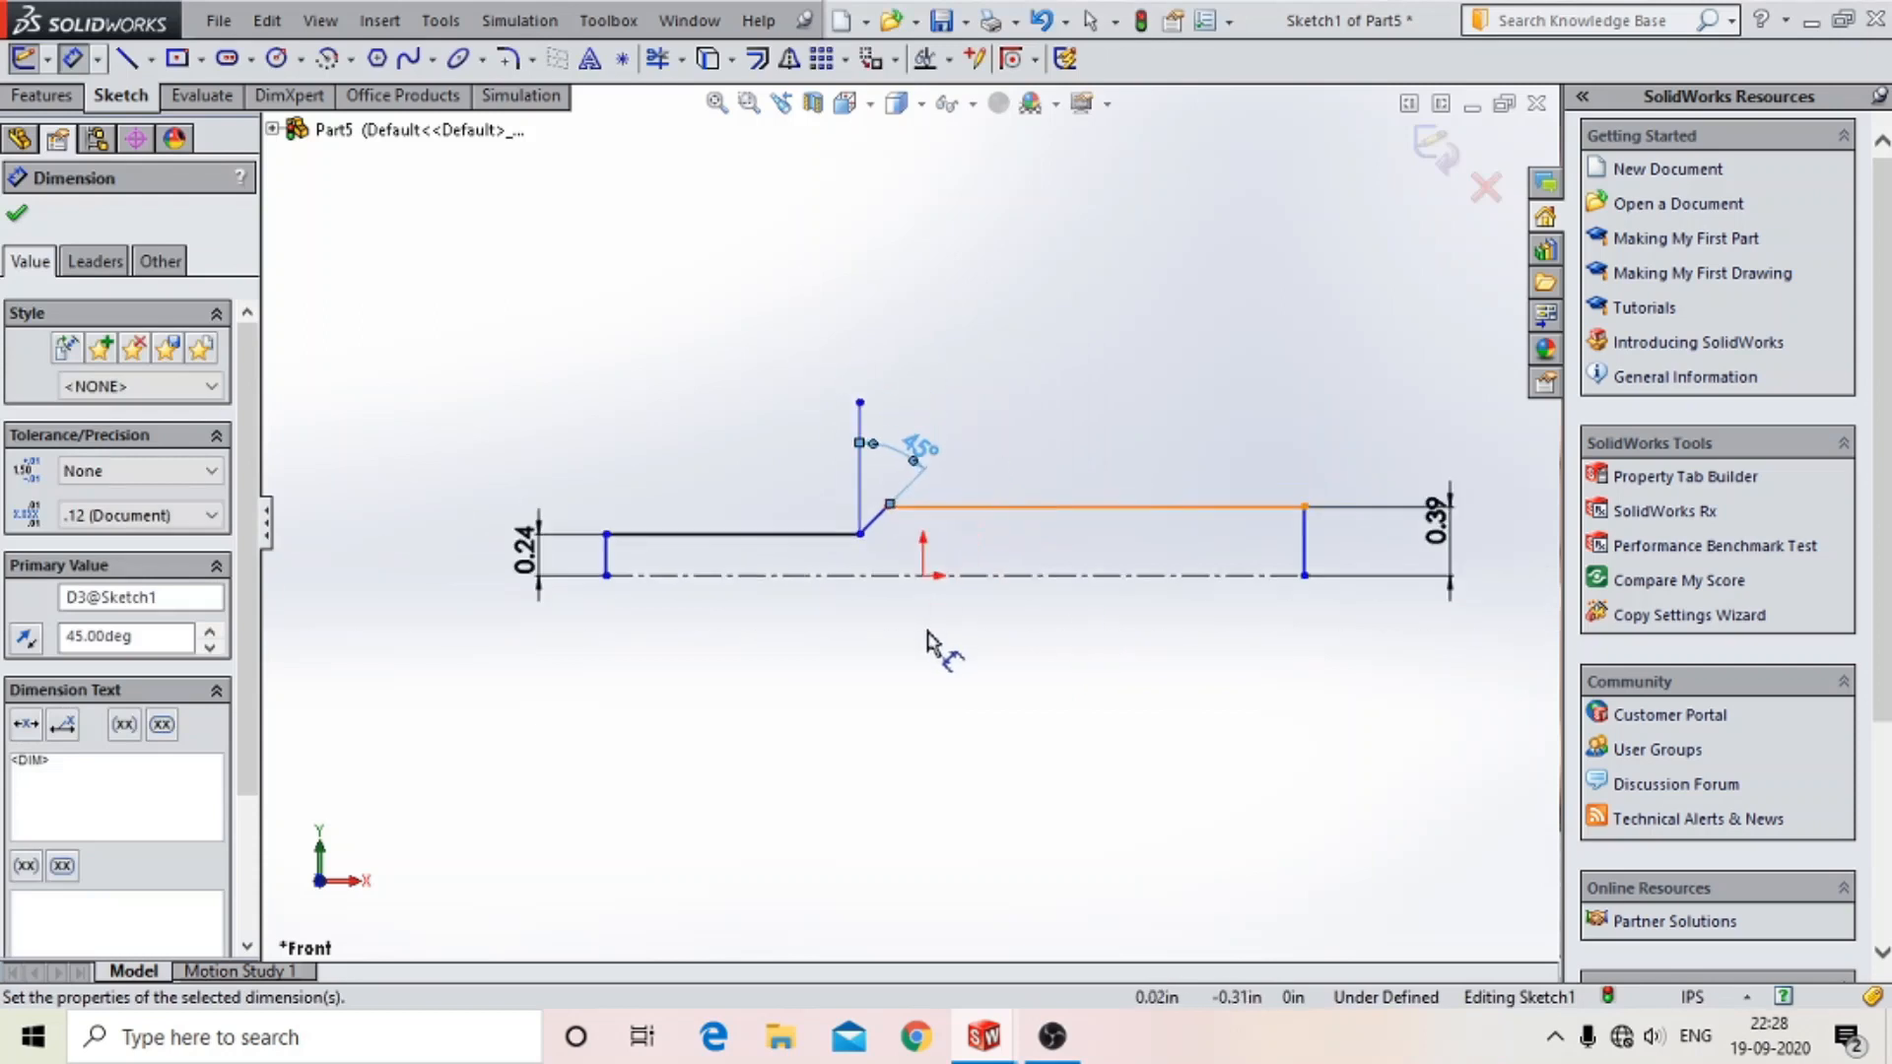
- Dimension the profile's overall length between its two vertical end lines to 275 mm
left_click(606, 562)
left_click(1305, 552)
left_click(1264, 739)
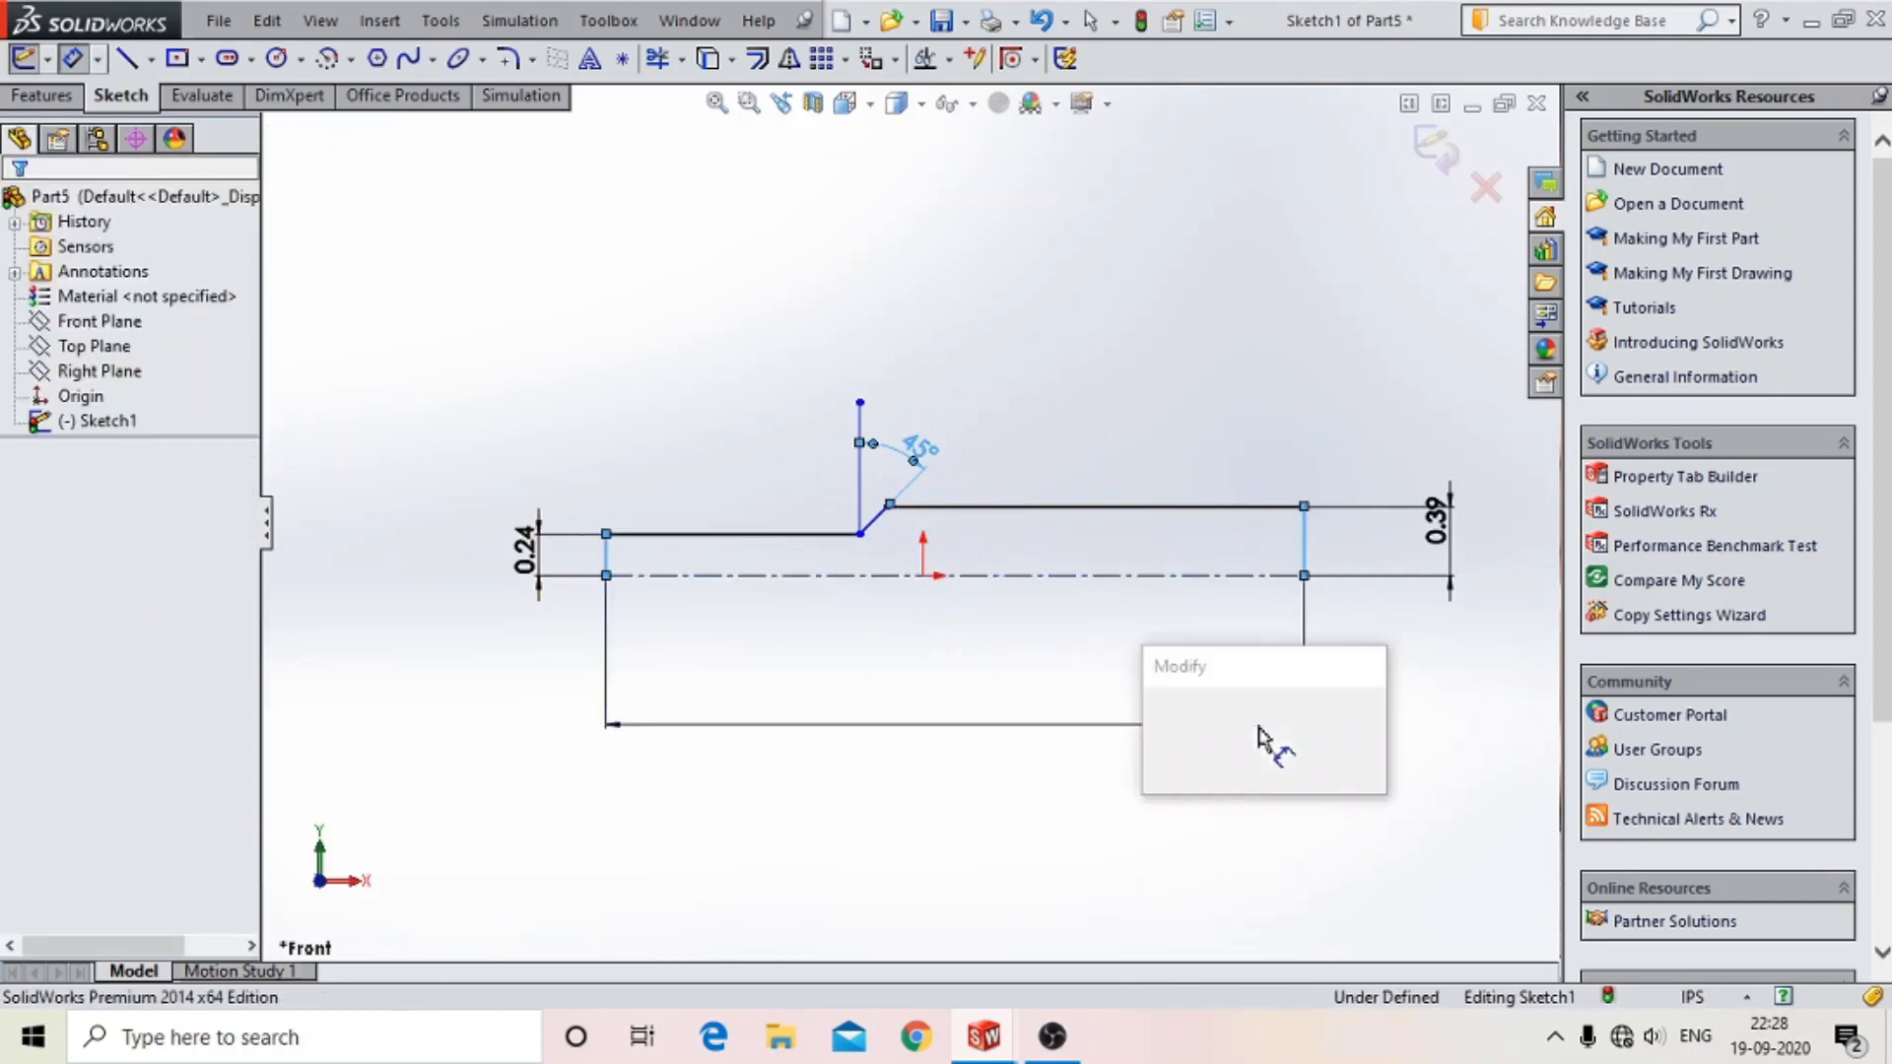
type("2")
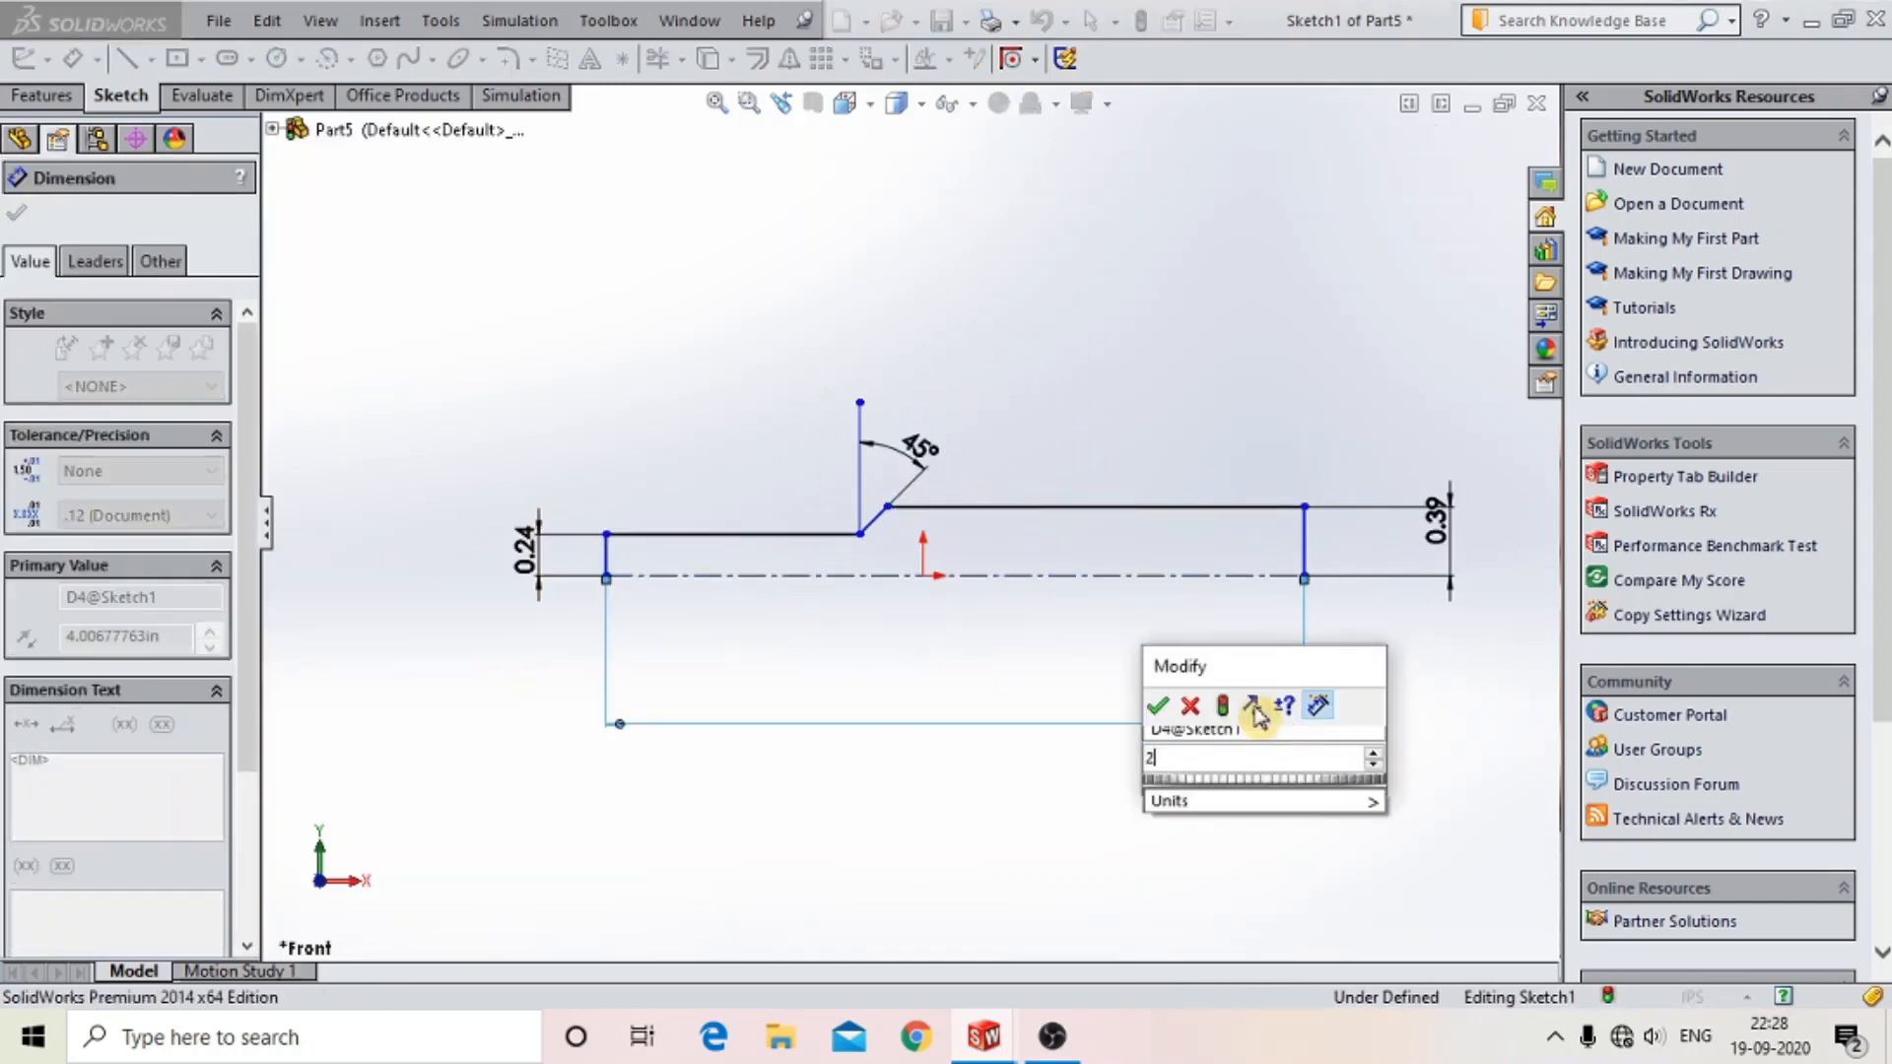
type("575mm")
key("Return")
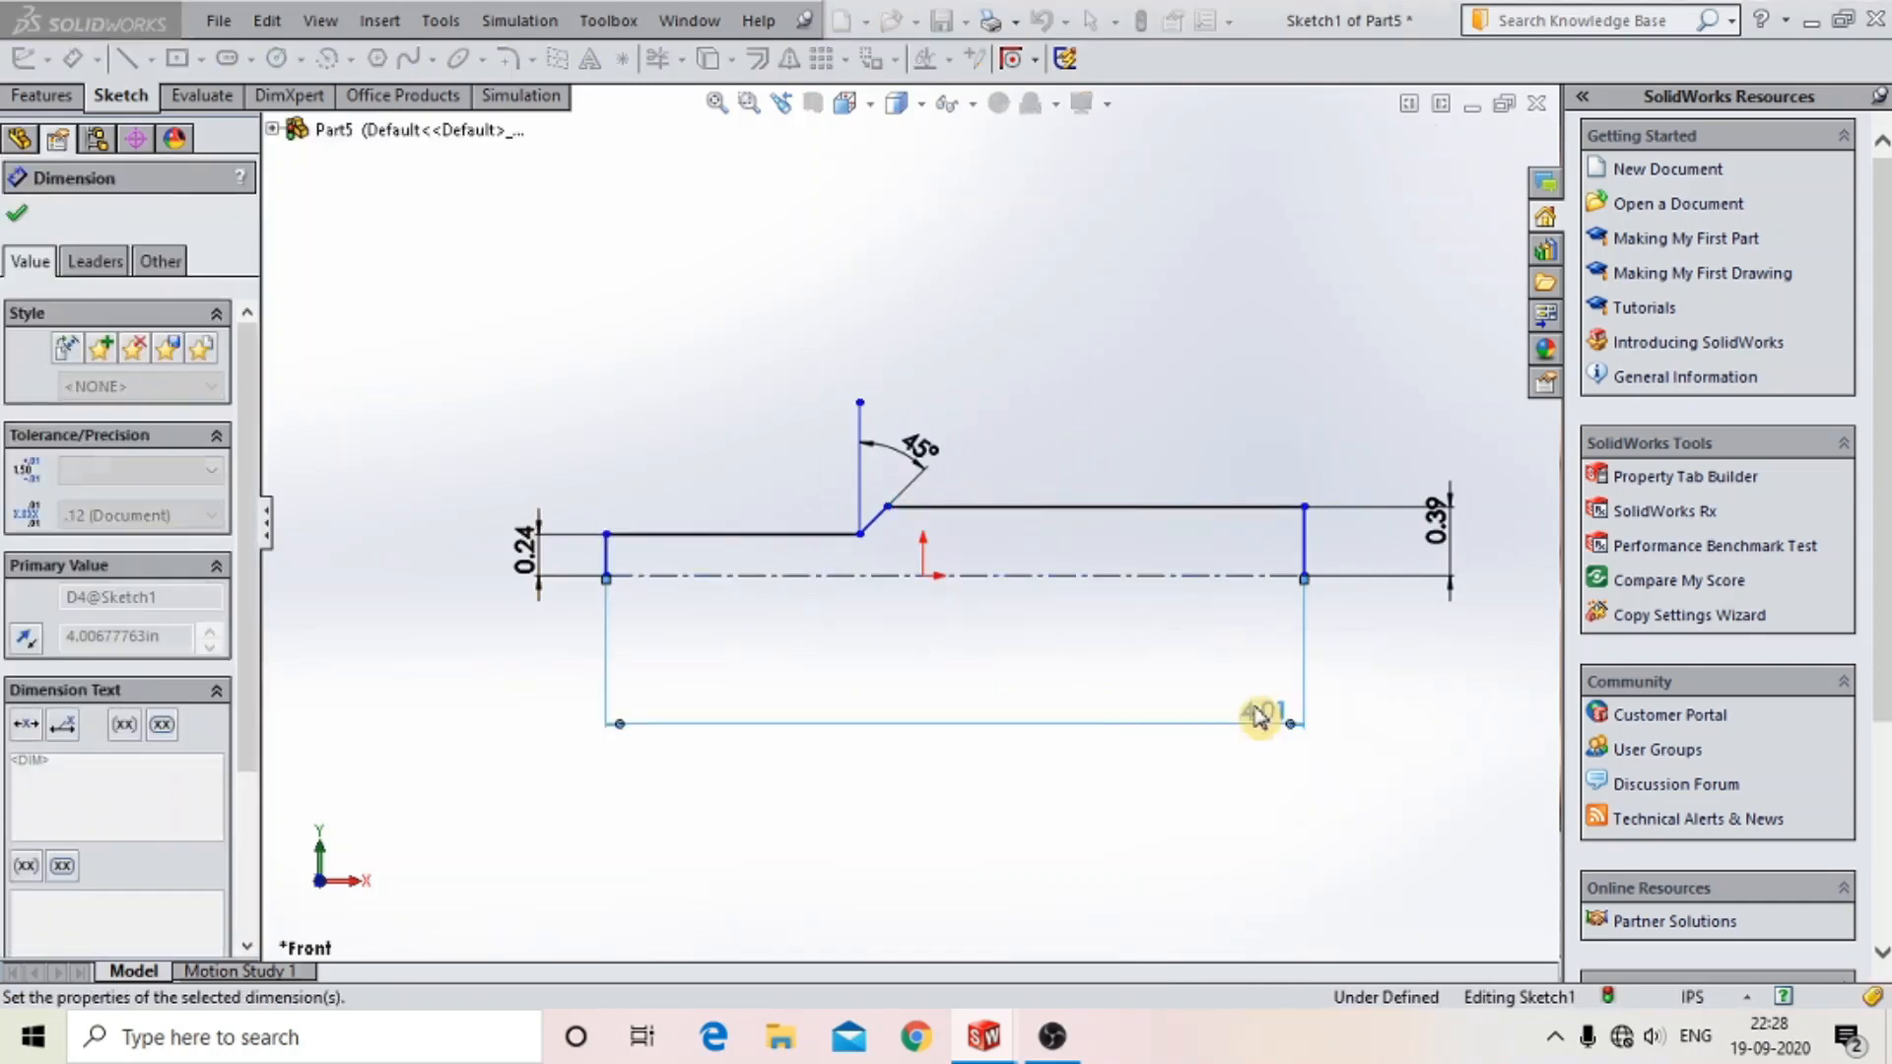
- Dimension the lower left section, from the left end to the start of the slant, to 62 mm
scroll(1211, 704, "up", 7)
scroll(1203, 597, "down", 3)
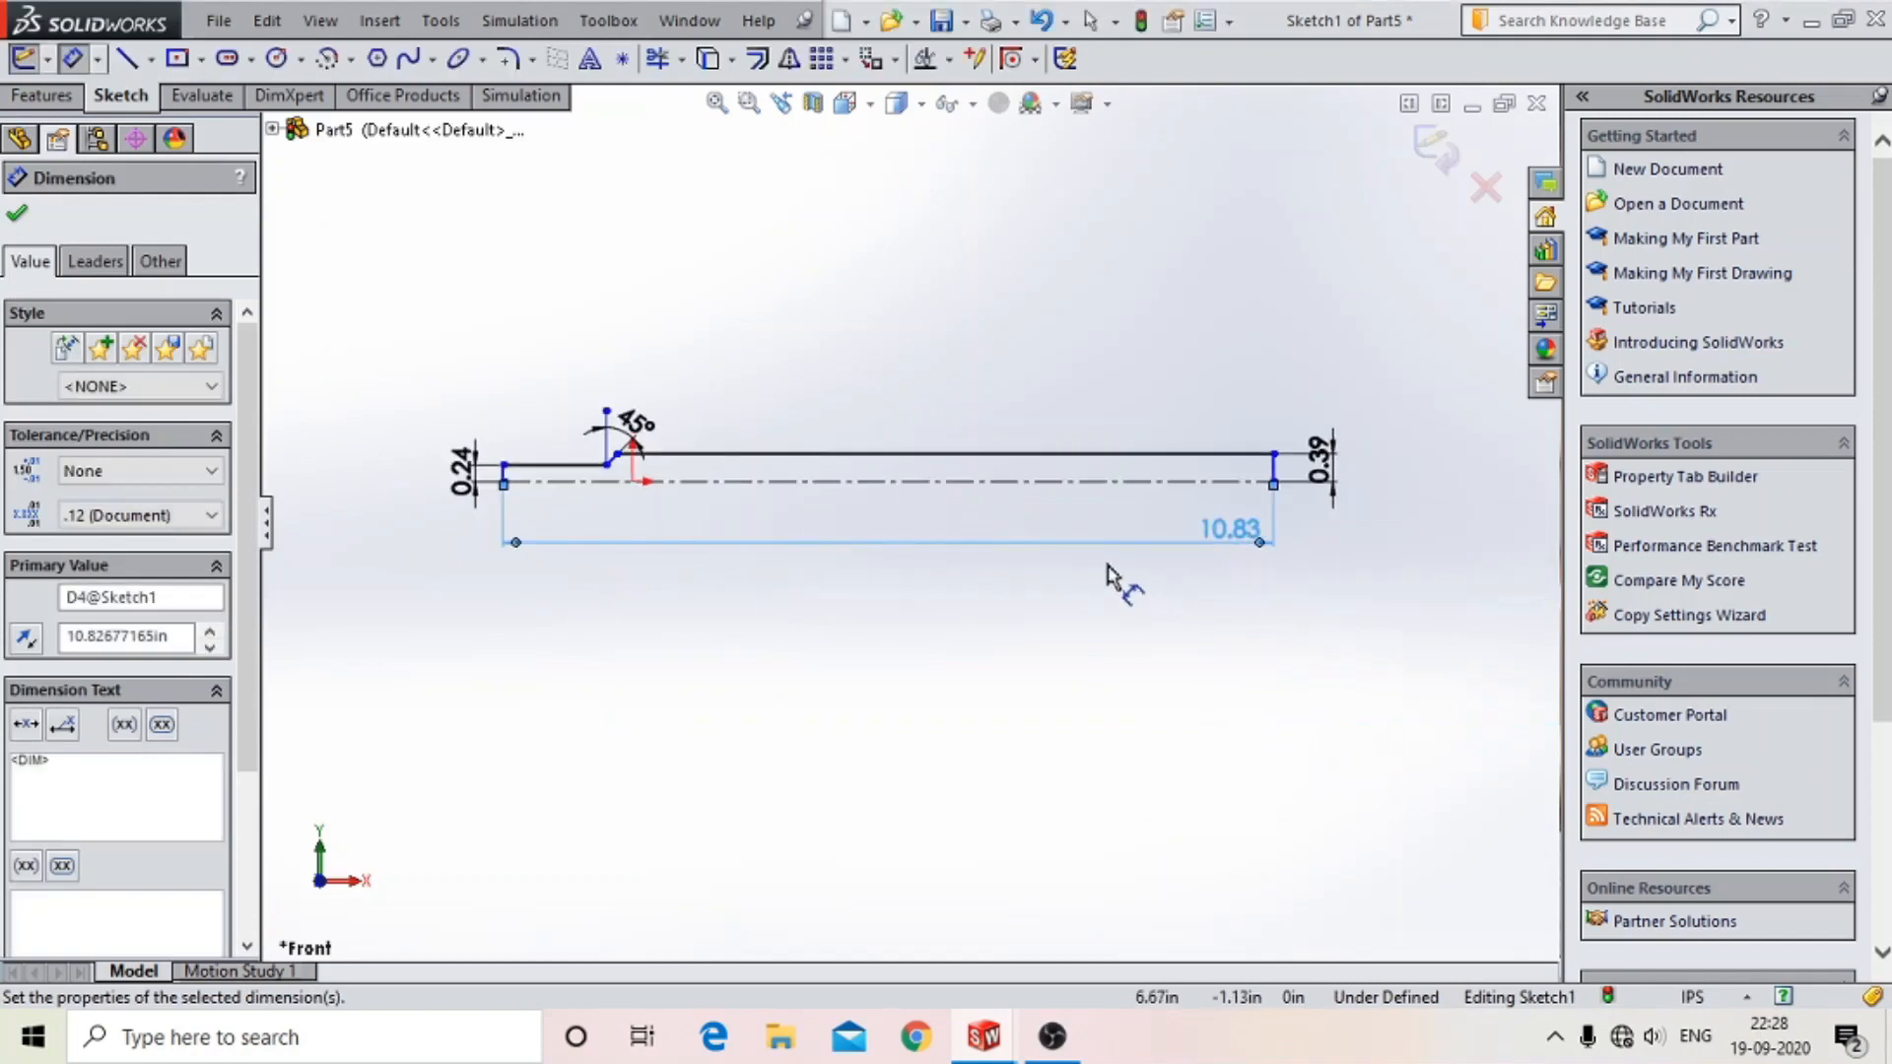
scroll(592, 473, "down", 3)
left_click(696, 478)
left_click(479, 478)
left_click(621, 606)
type("62mm")
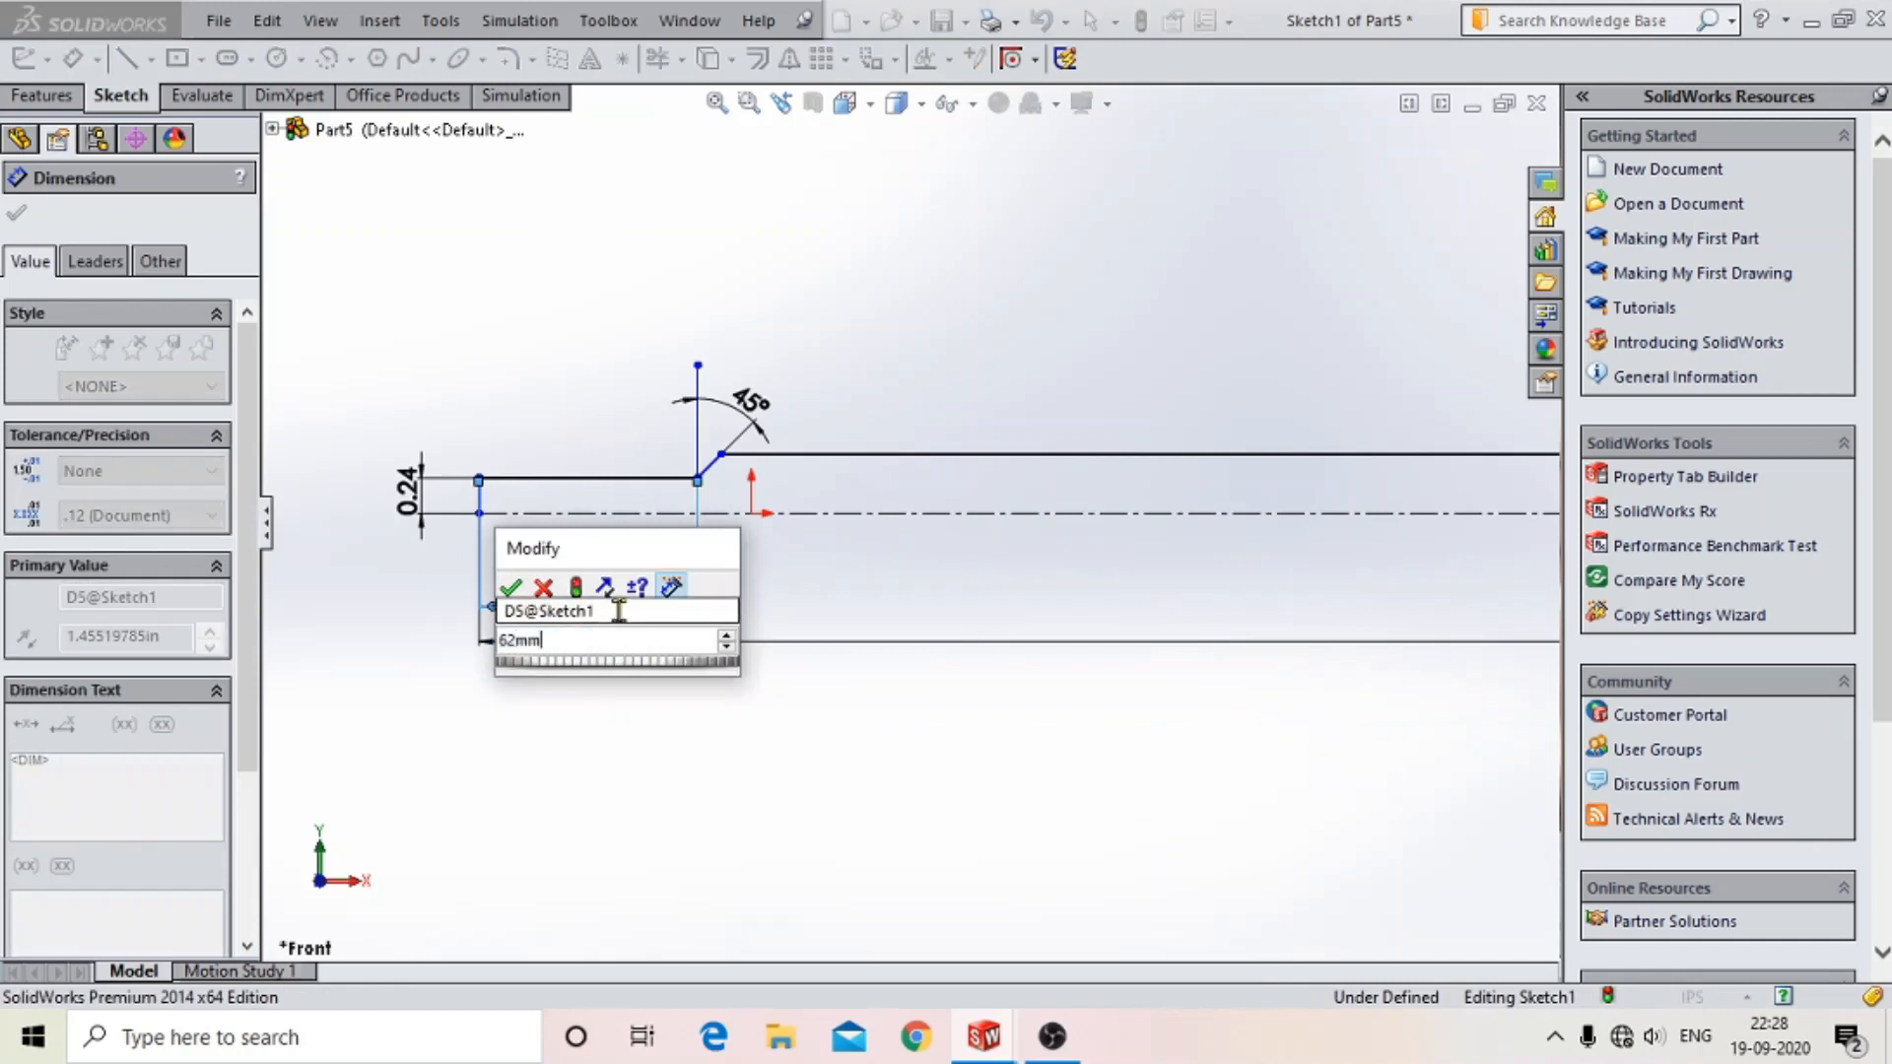
key("Return")
- Draw a quarter-circle centerpoint arc at the right end, centred on the centerline's endpoint and running from the top corner to the axis
scroll(867, 615, "up", 3)
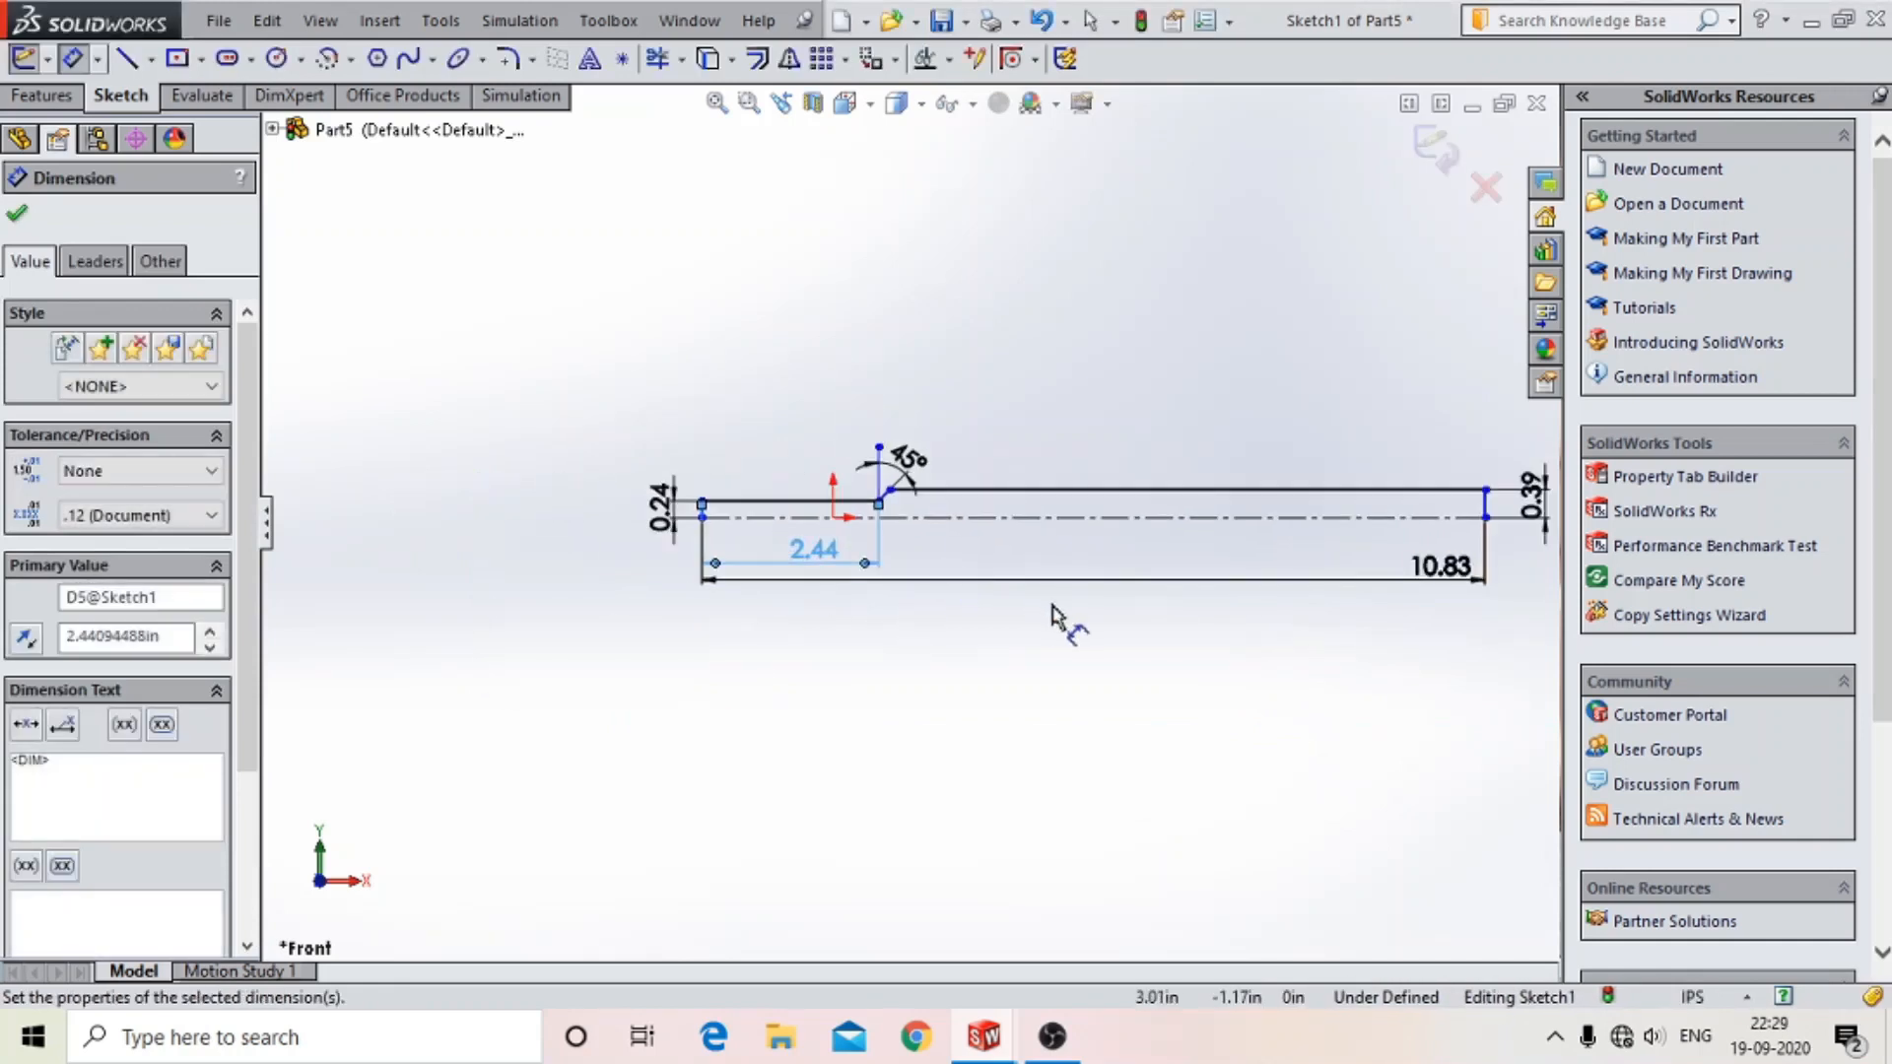
scroll(1342, 266, "up", 2)
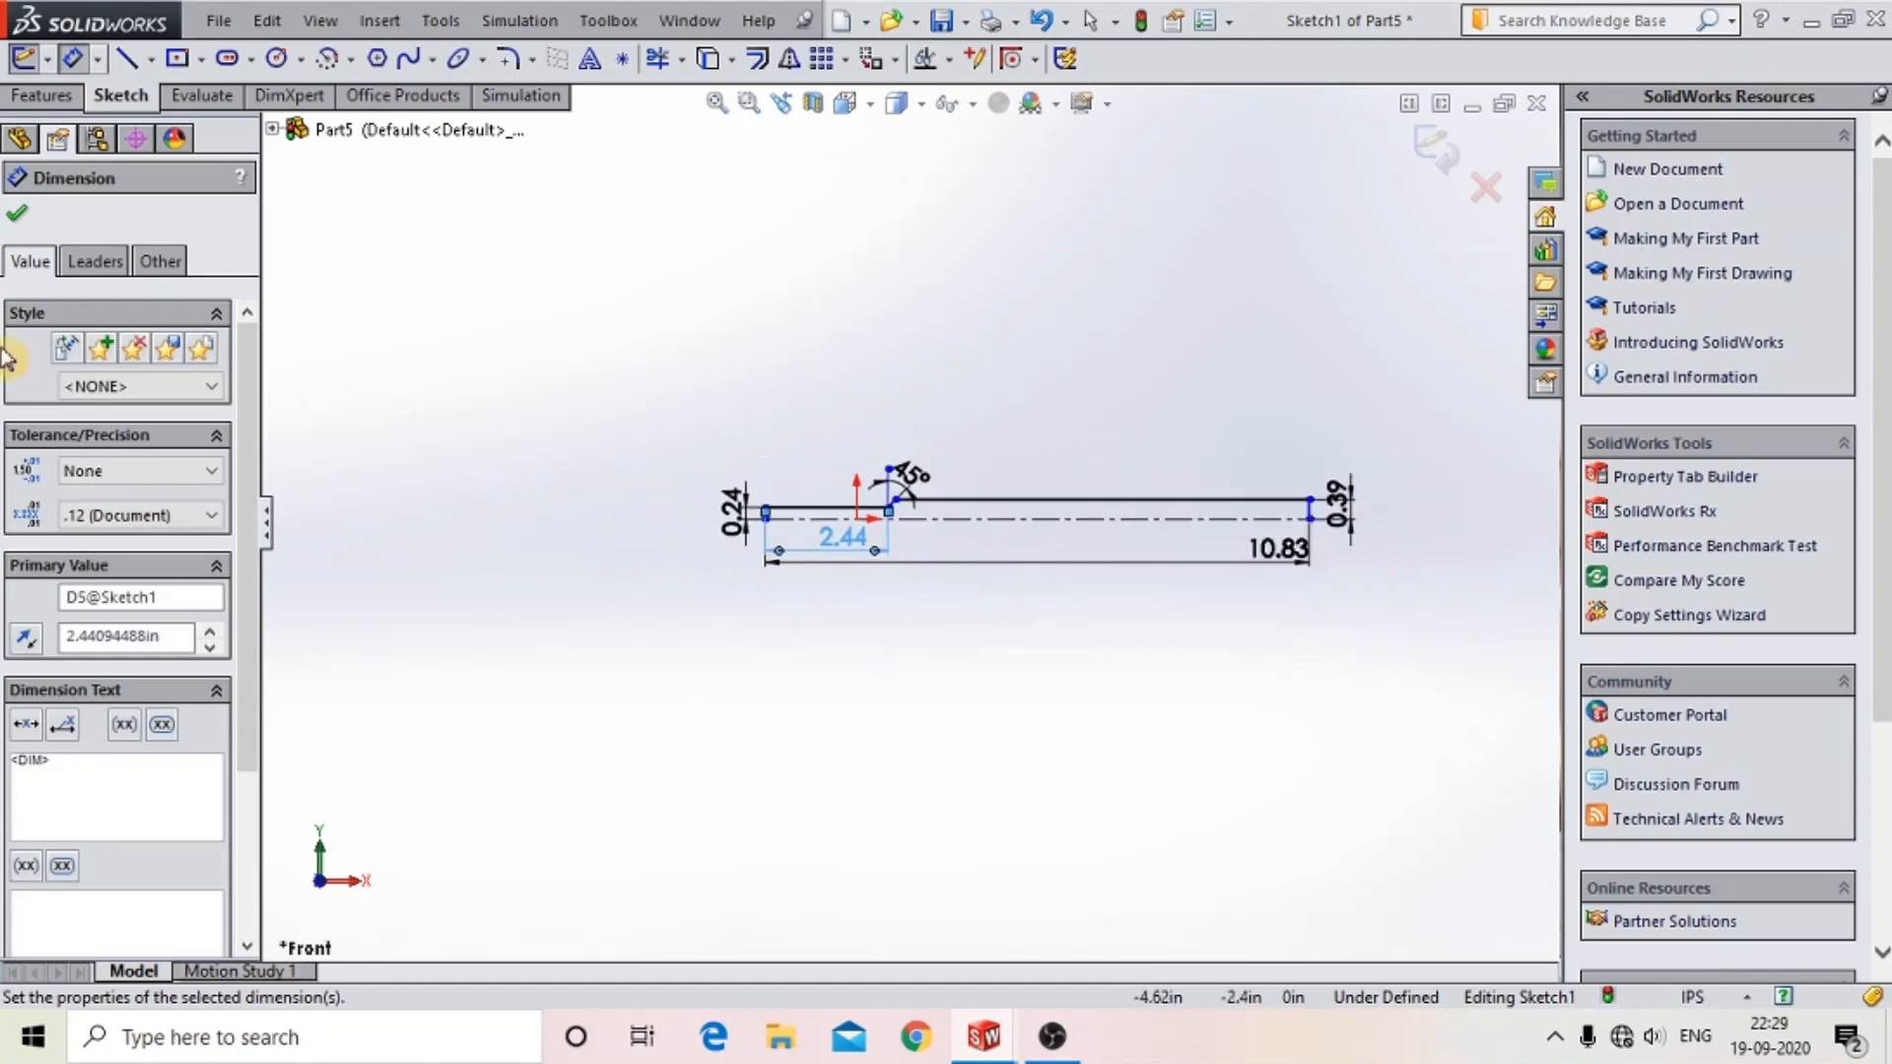
scroll(1317, 553, "down", 5)
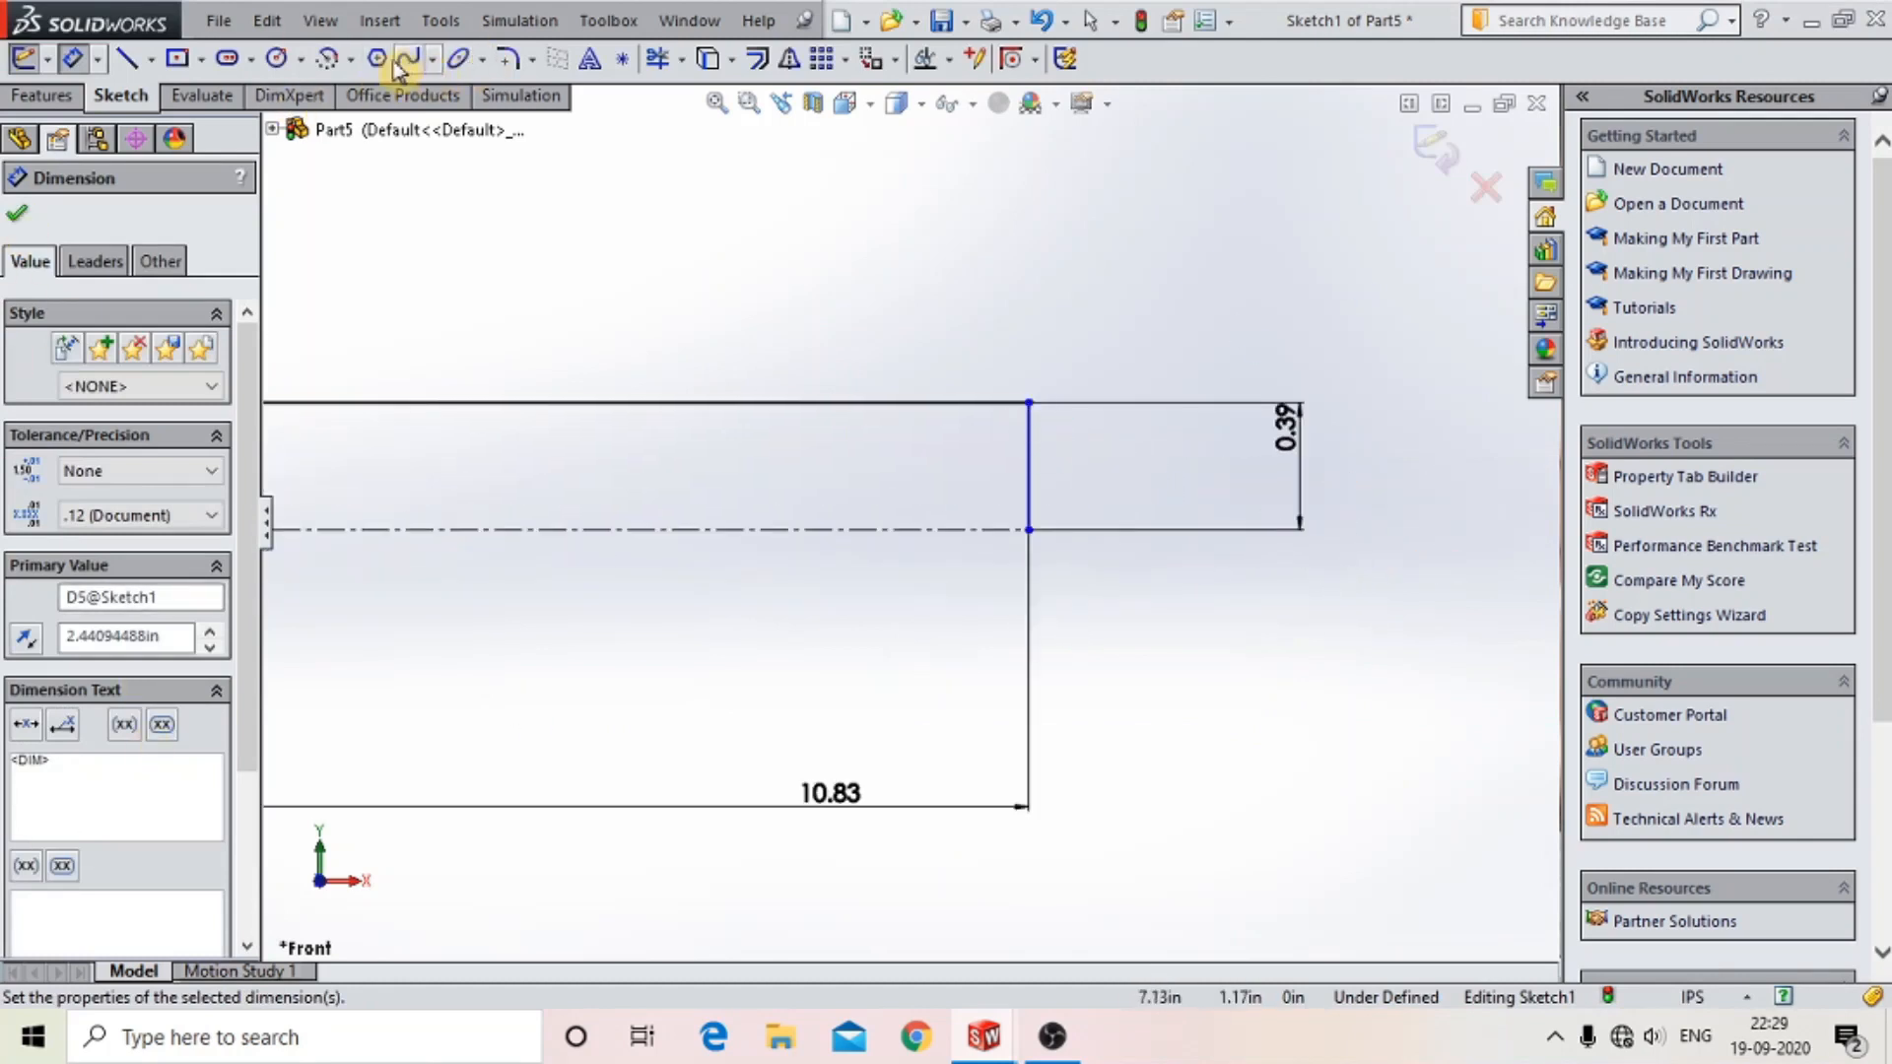
left_click(330, 59)
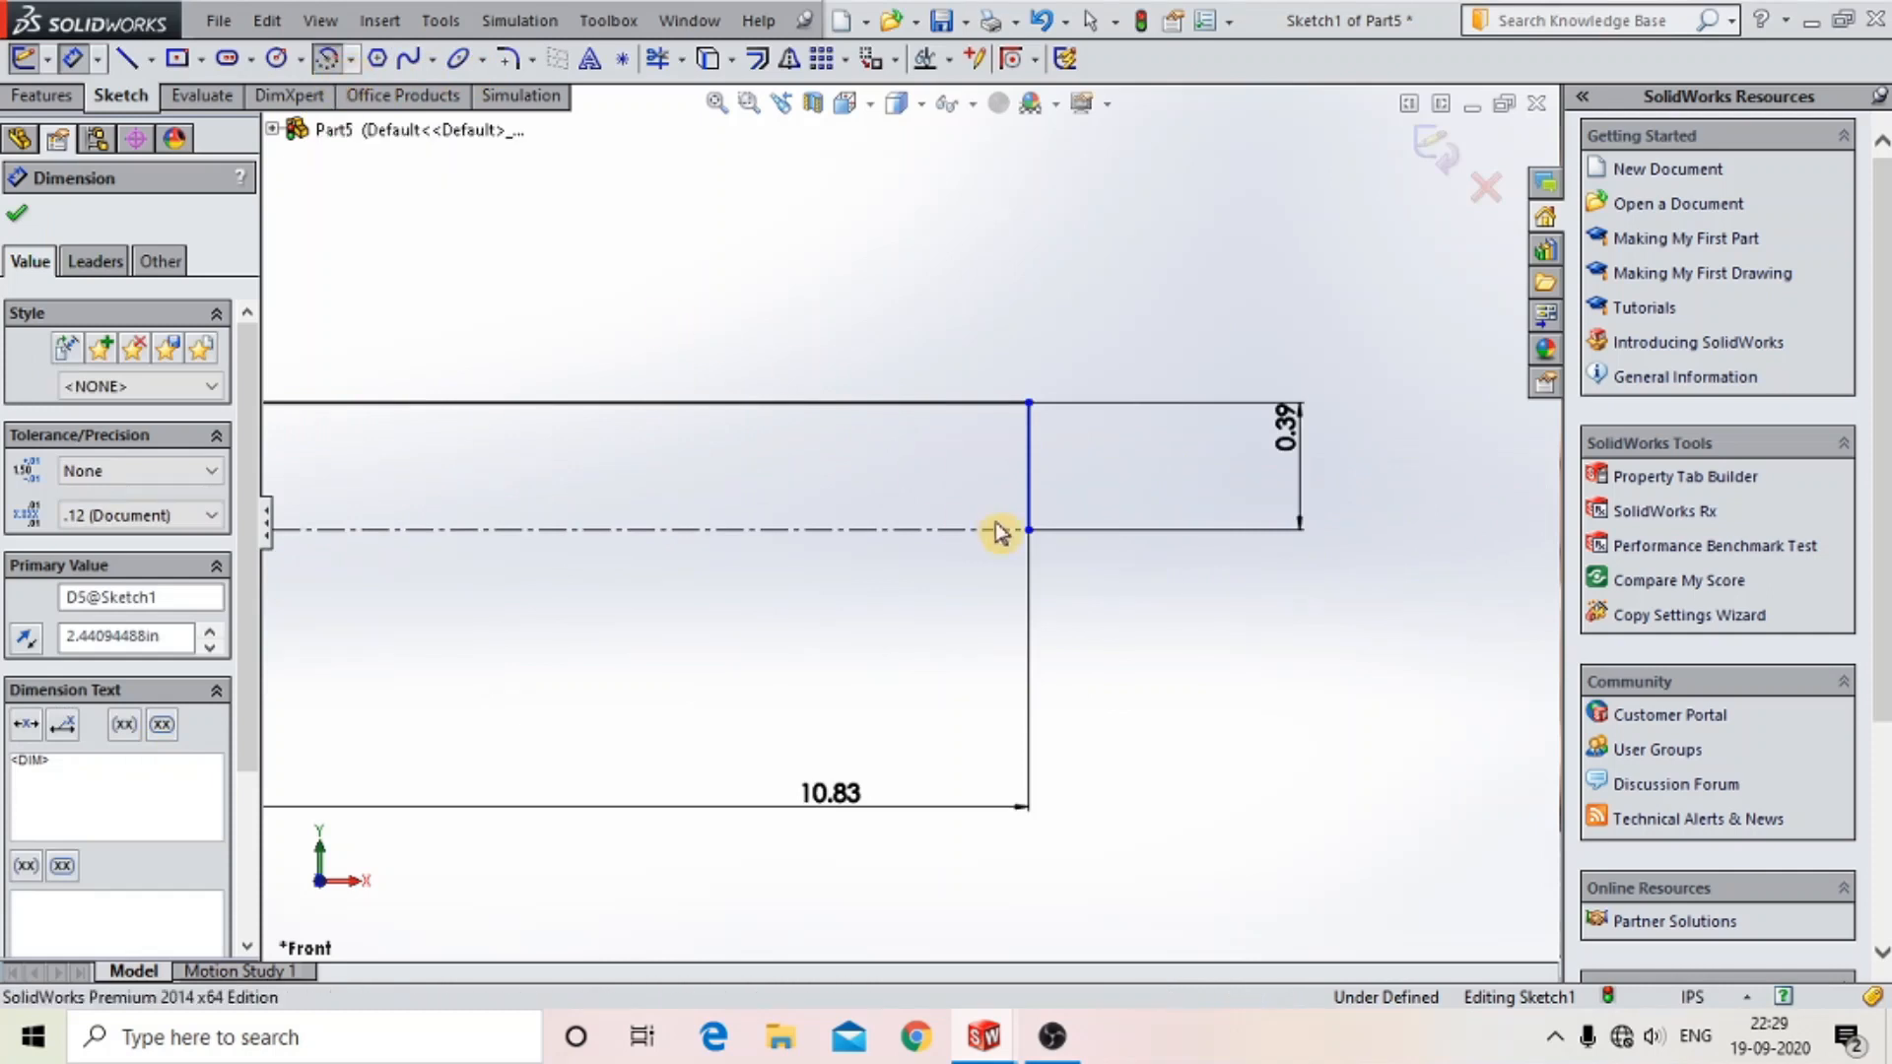
left_click(1029, 529)
left_click(1029, 403)
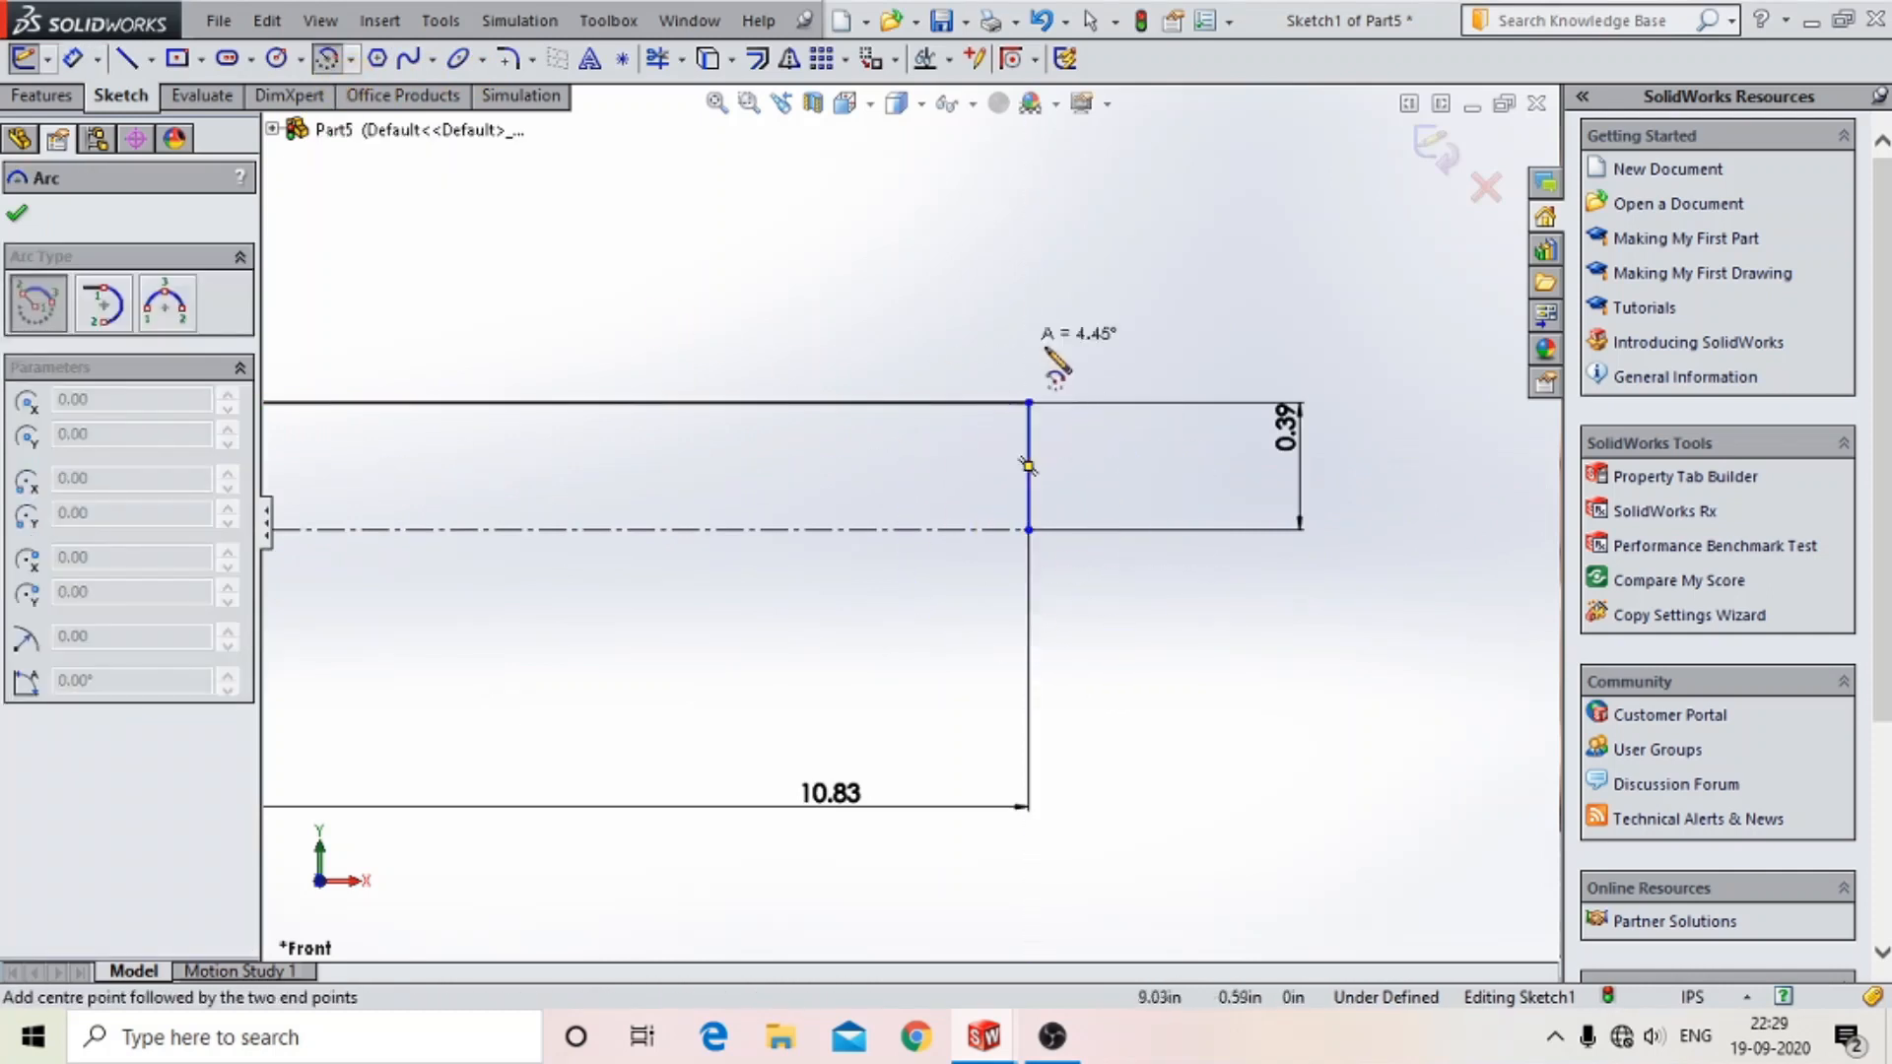
left_click(1156, 529)
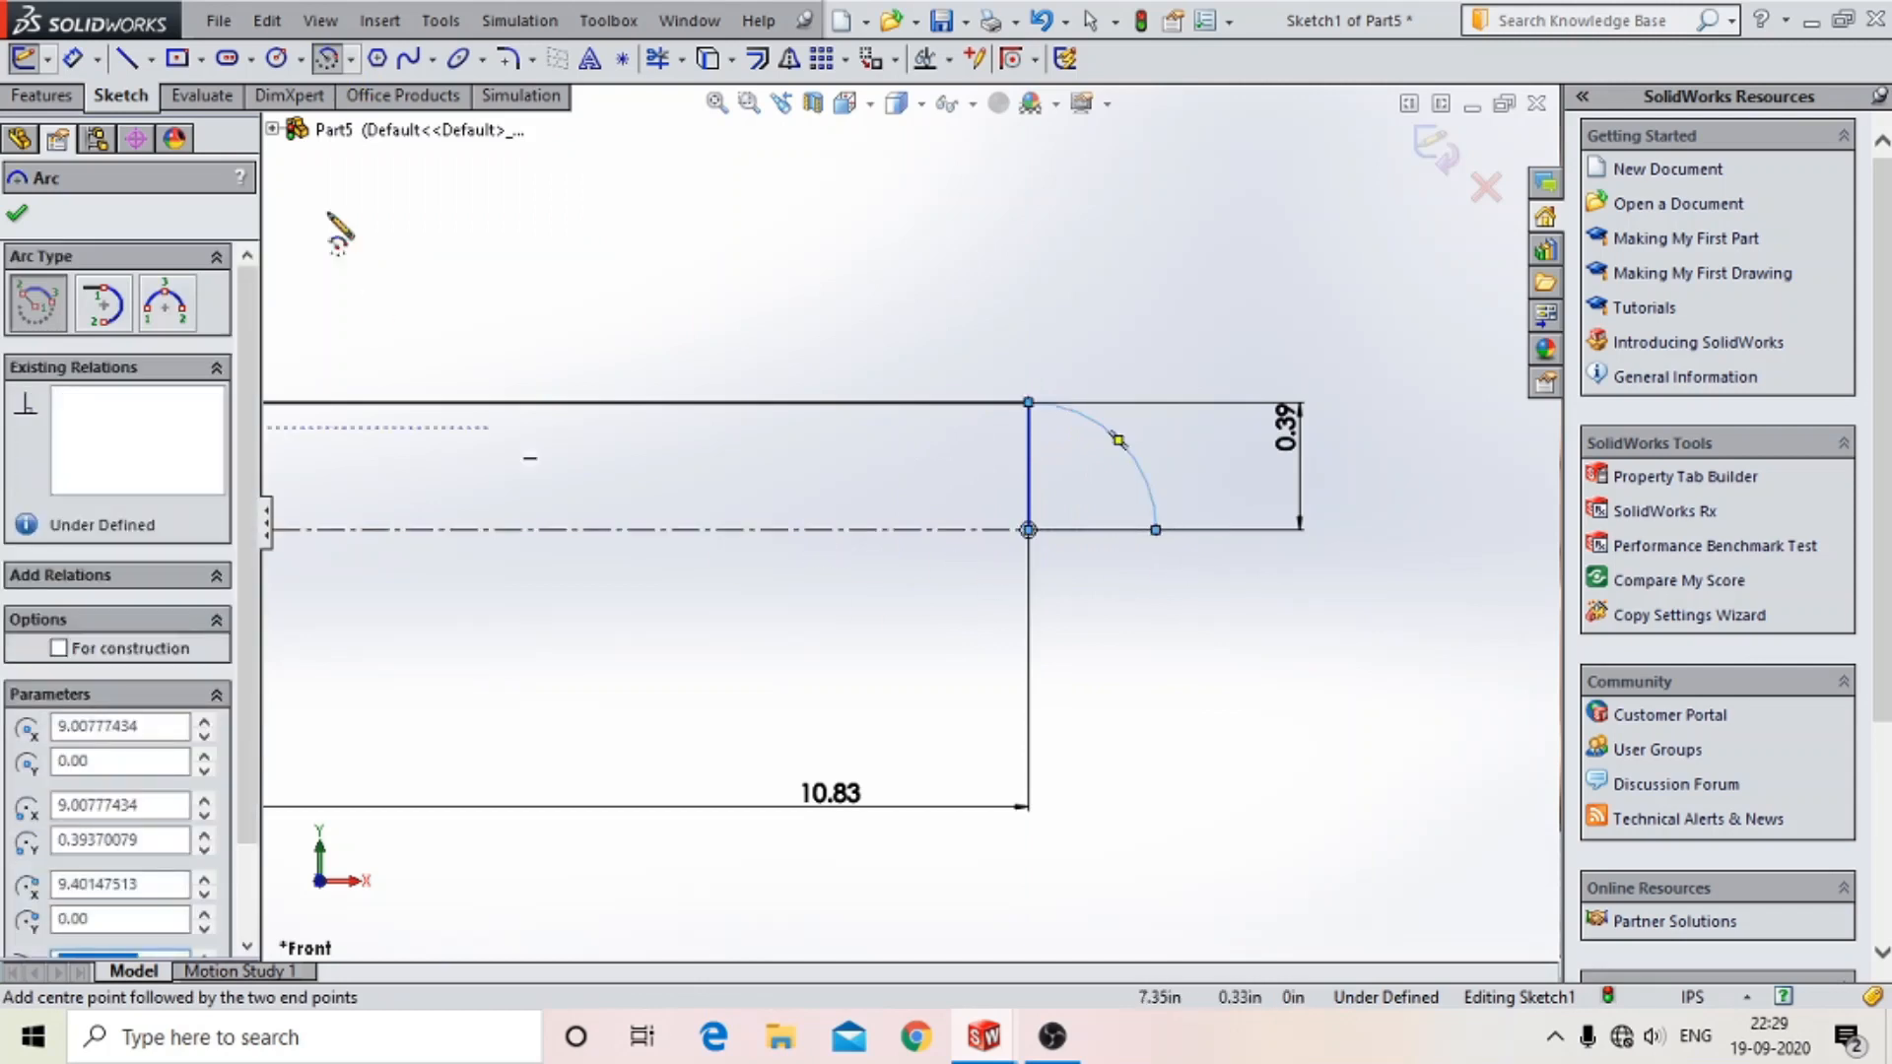
- Draw a horizontal line along the axis from the arc's outer endpoint to its centre and end the line command
left_click(125, 58)
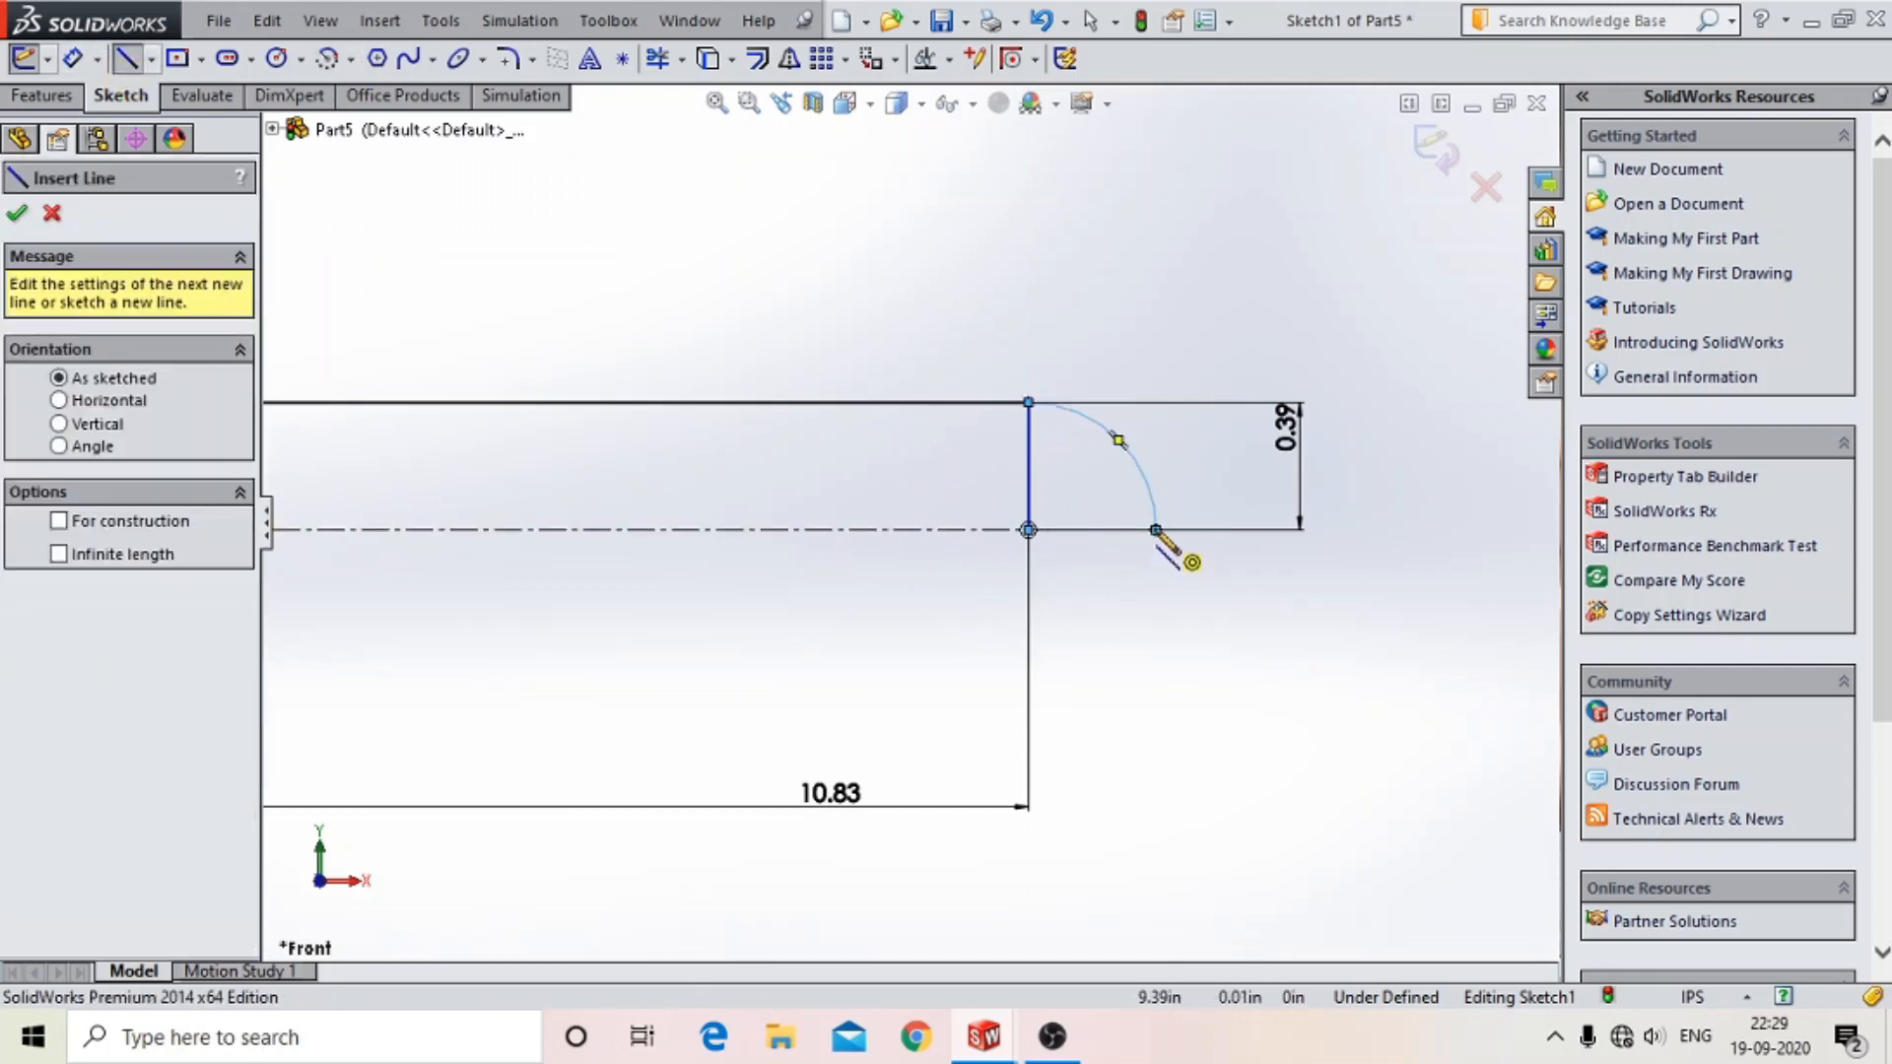
left_click(1156, 529)
left_click(1027, 529)
scroll(997, 566, "up", 4)
scroll(1064, 545, "down", 2)
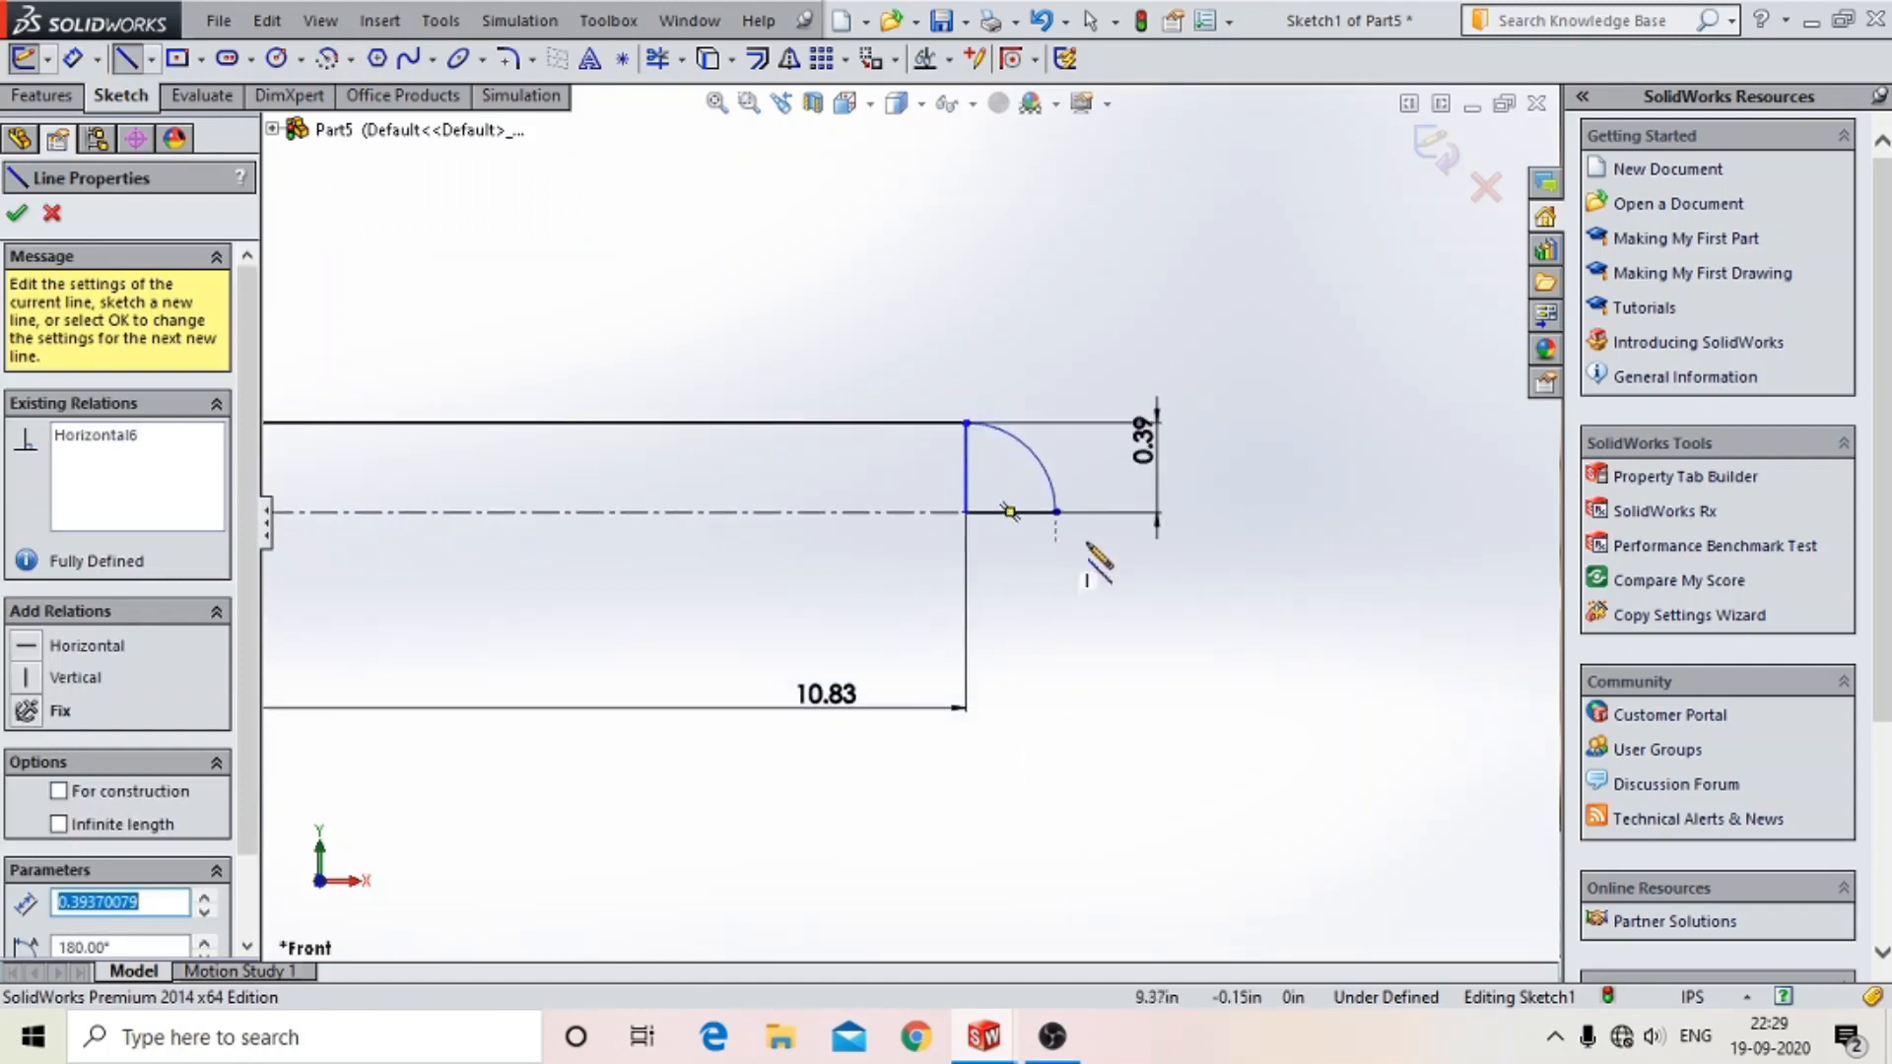
scroll(1089, 545, "down", 4)
key("Escape")
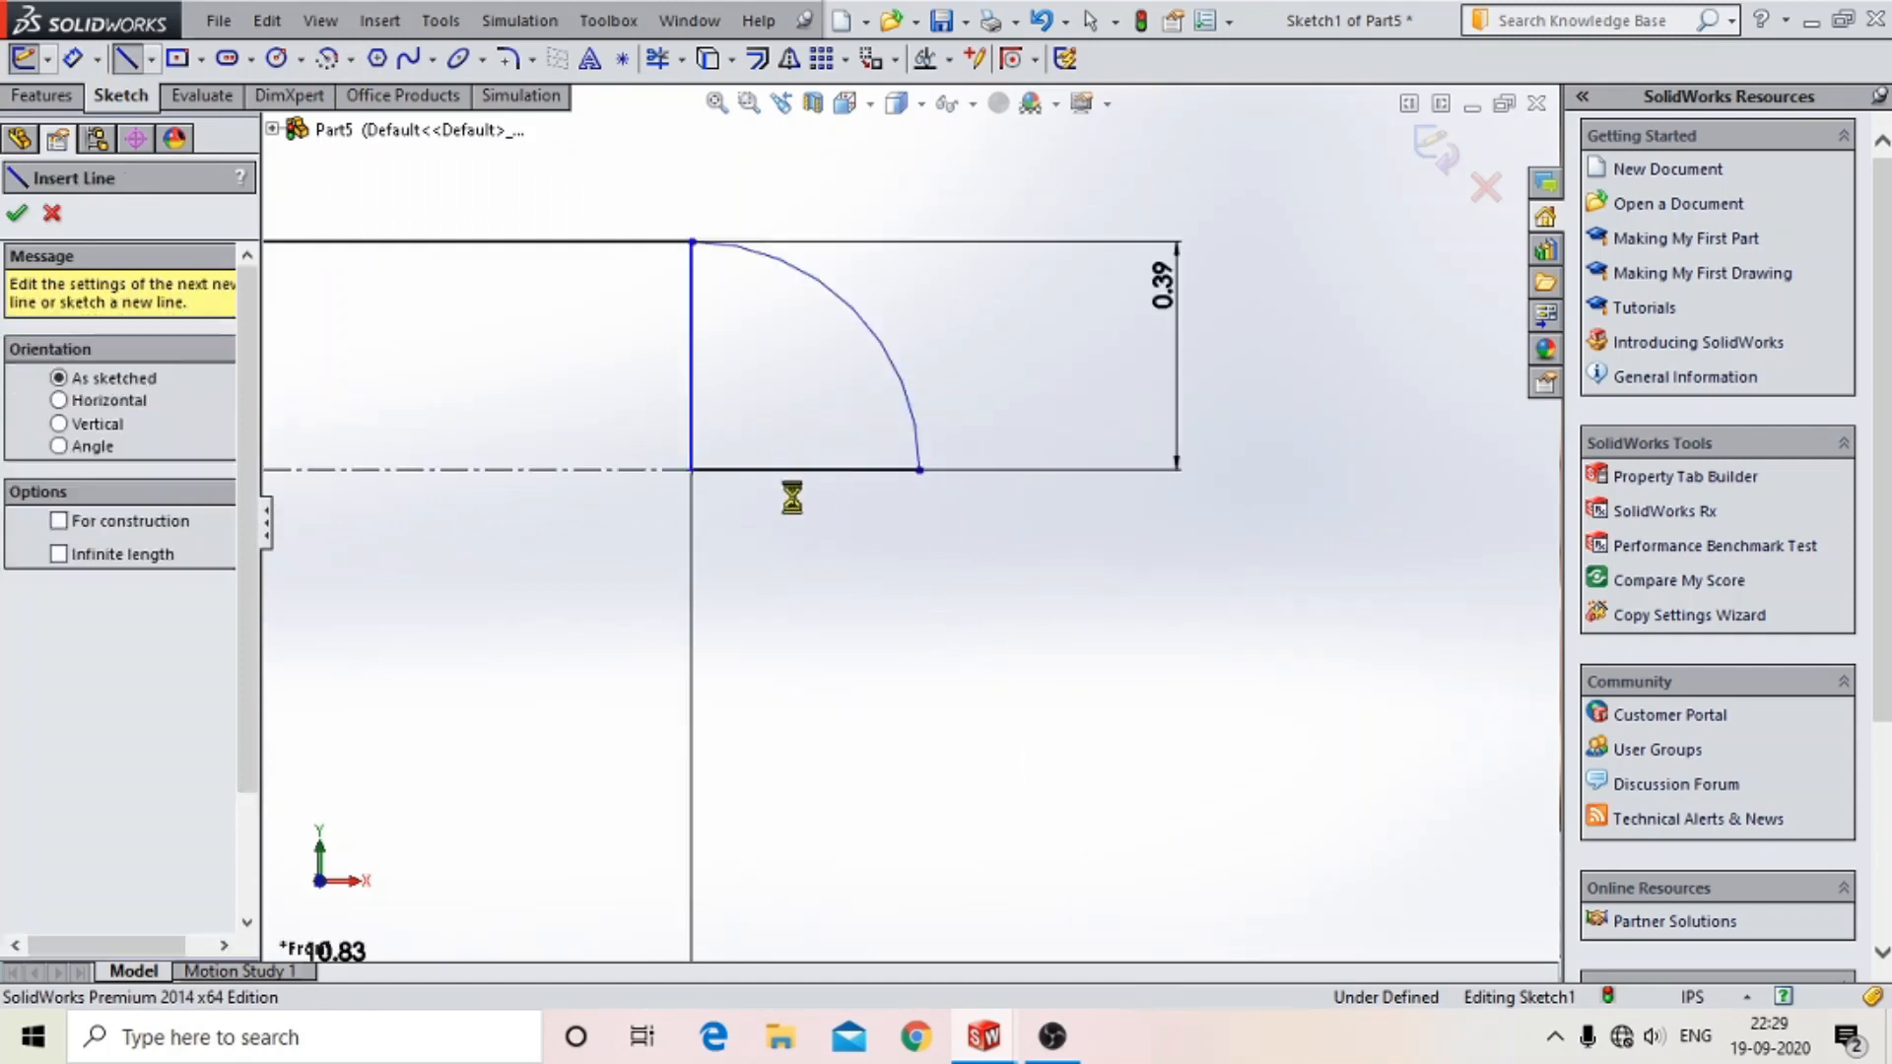
- End the line command and delete the vertical line between the straight section and the rounded end
key("Escape")
left_click(694, 426)
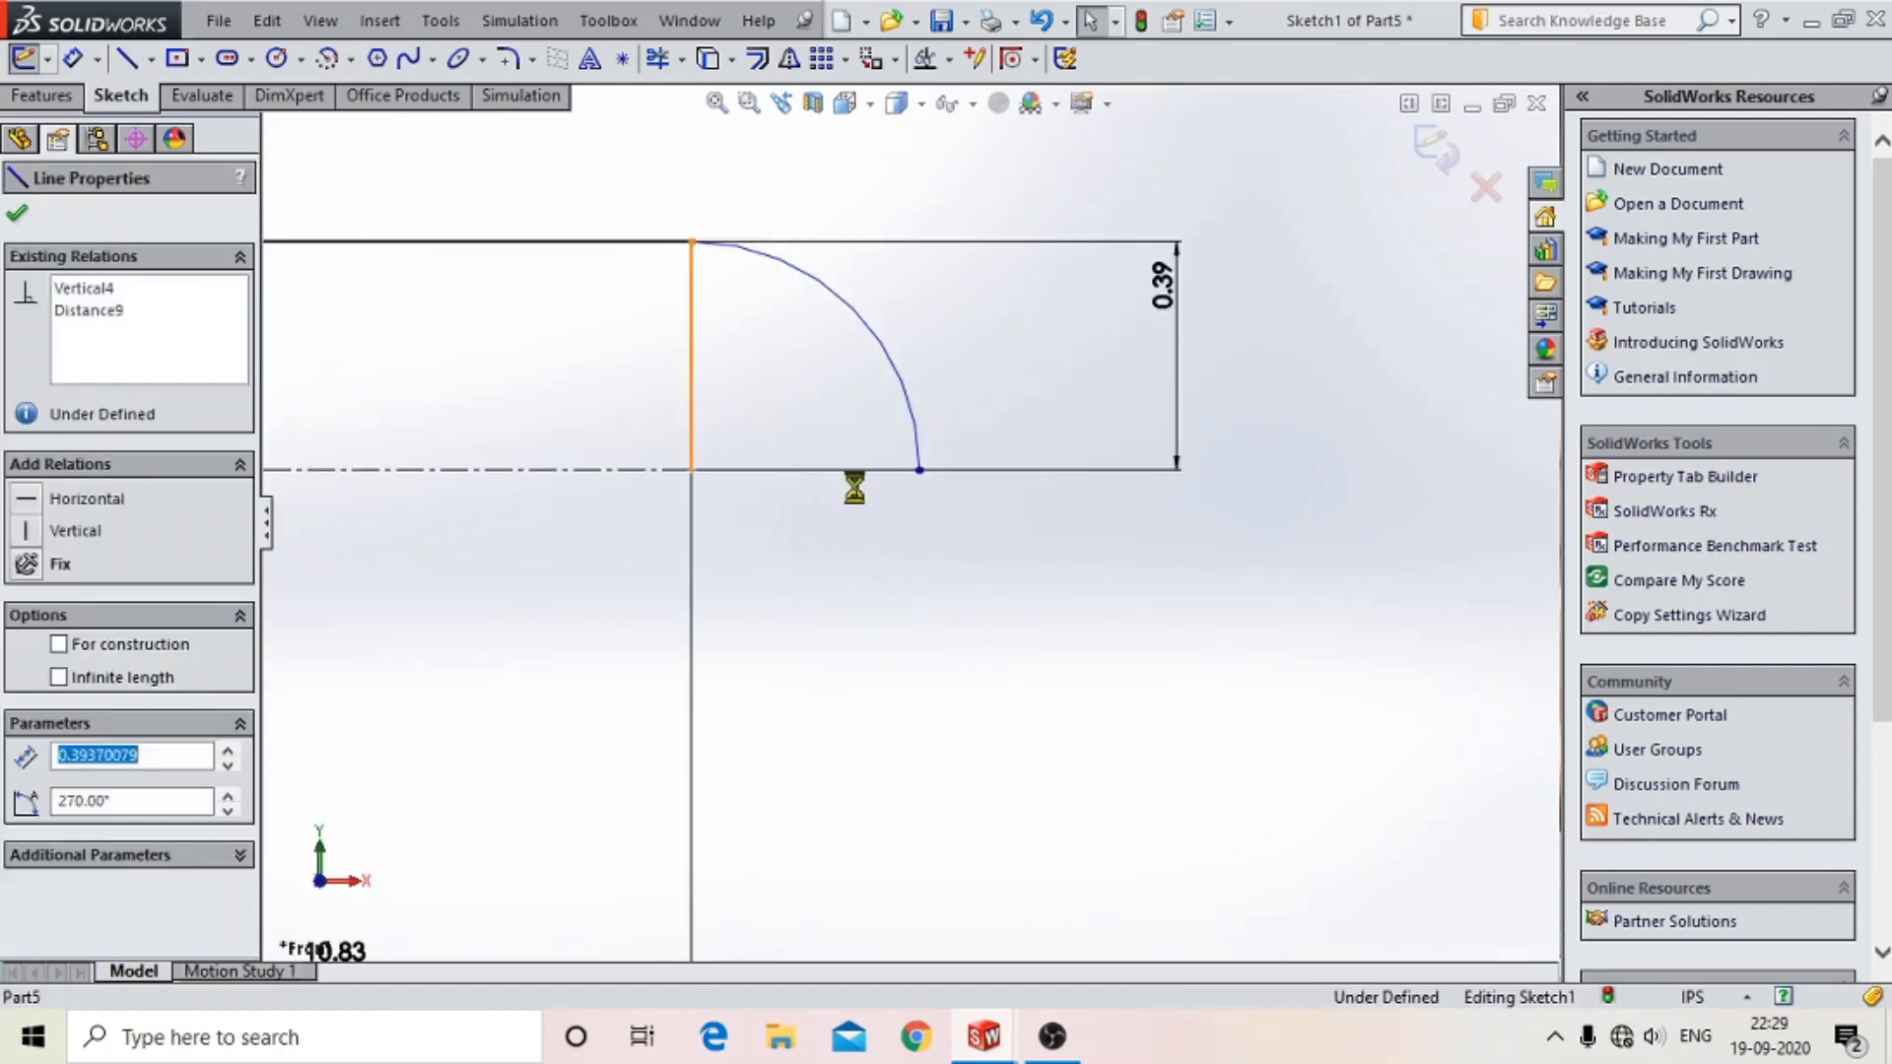
key("Delete")
left_click(788, 515)
- Close the profile with a horizontal line along the axis, from the arc's outer endpoint to the lower left corner
left_click(126, 58)
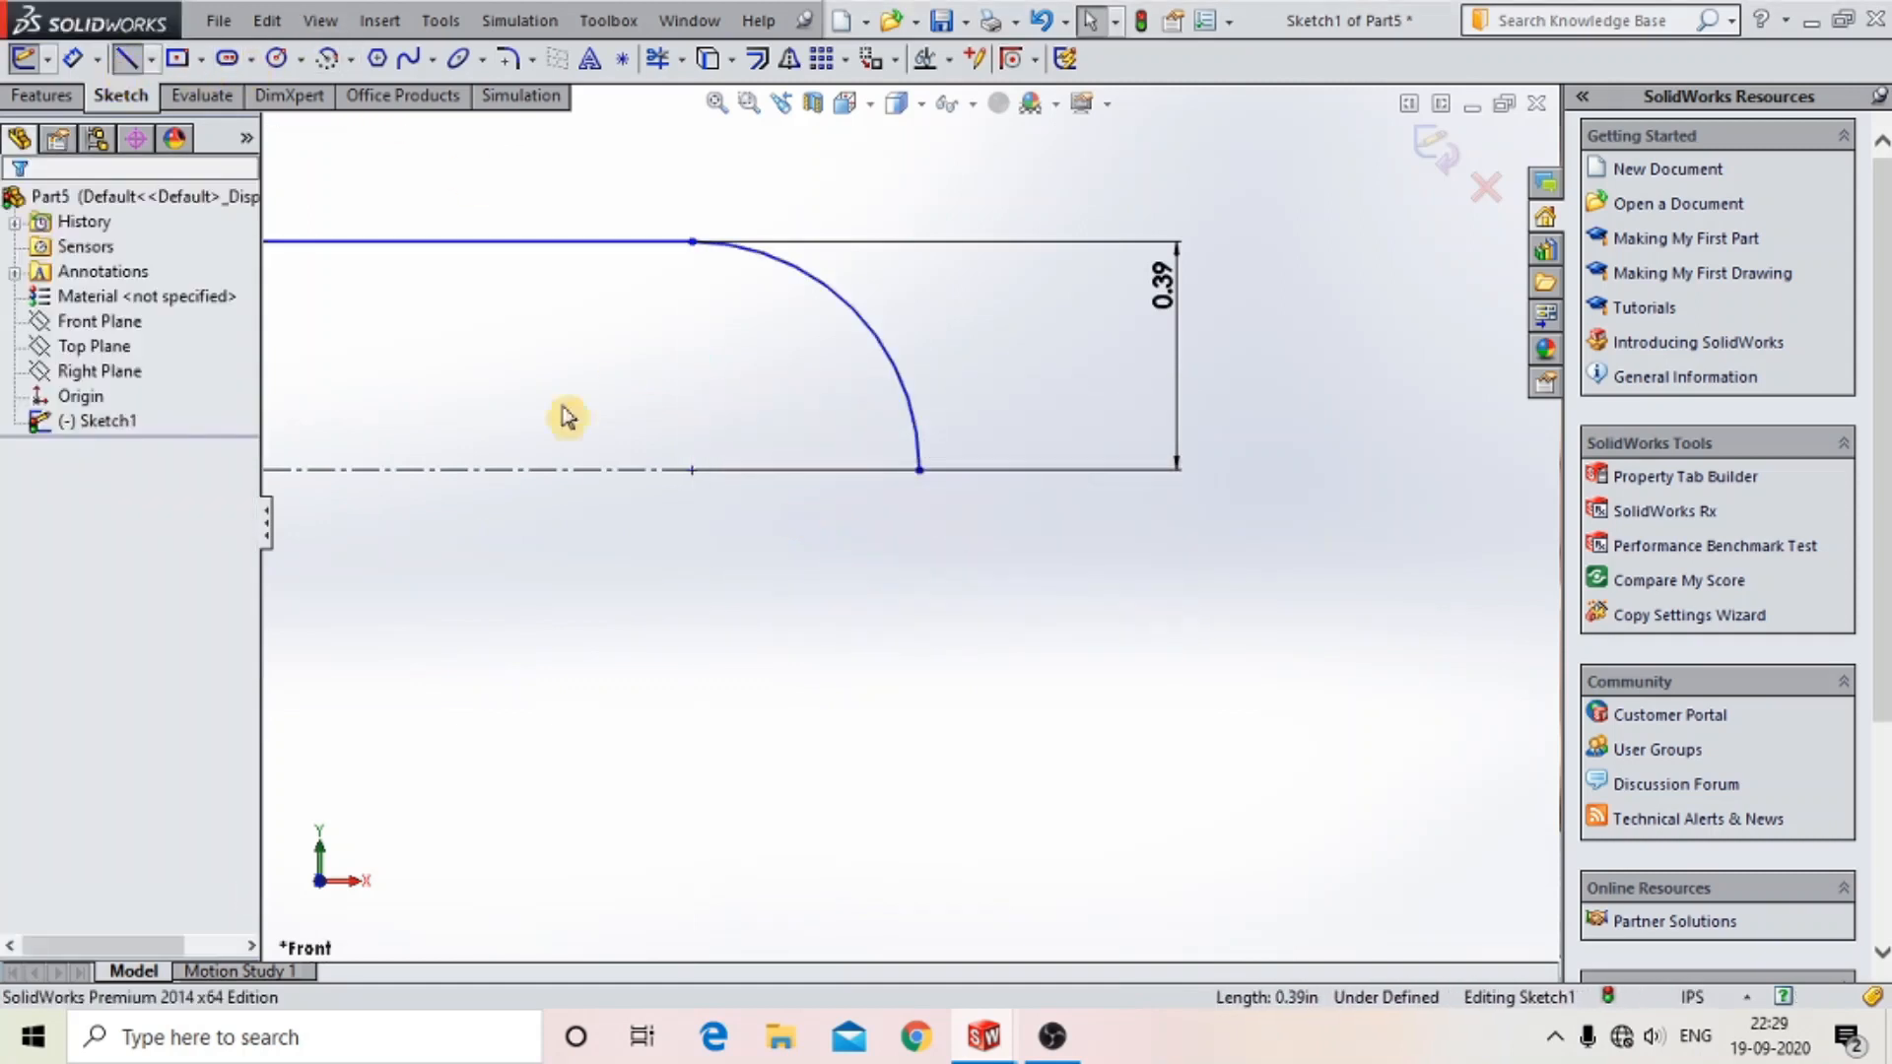
left_click(919, 469)
scroll(912, 522, "up", 6)
scroll(901, 540, "up", 8)
scroll(576, 512, "down", 9)
left_click(653, 506)
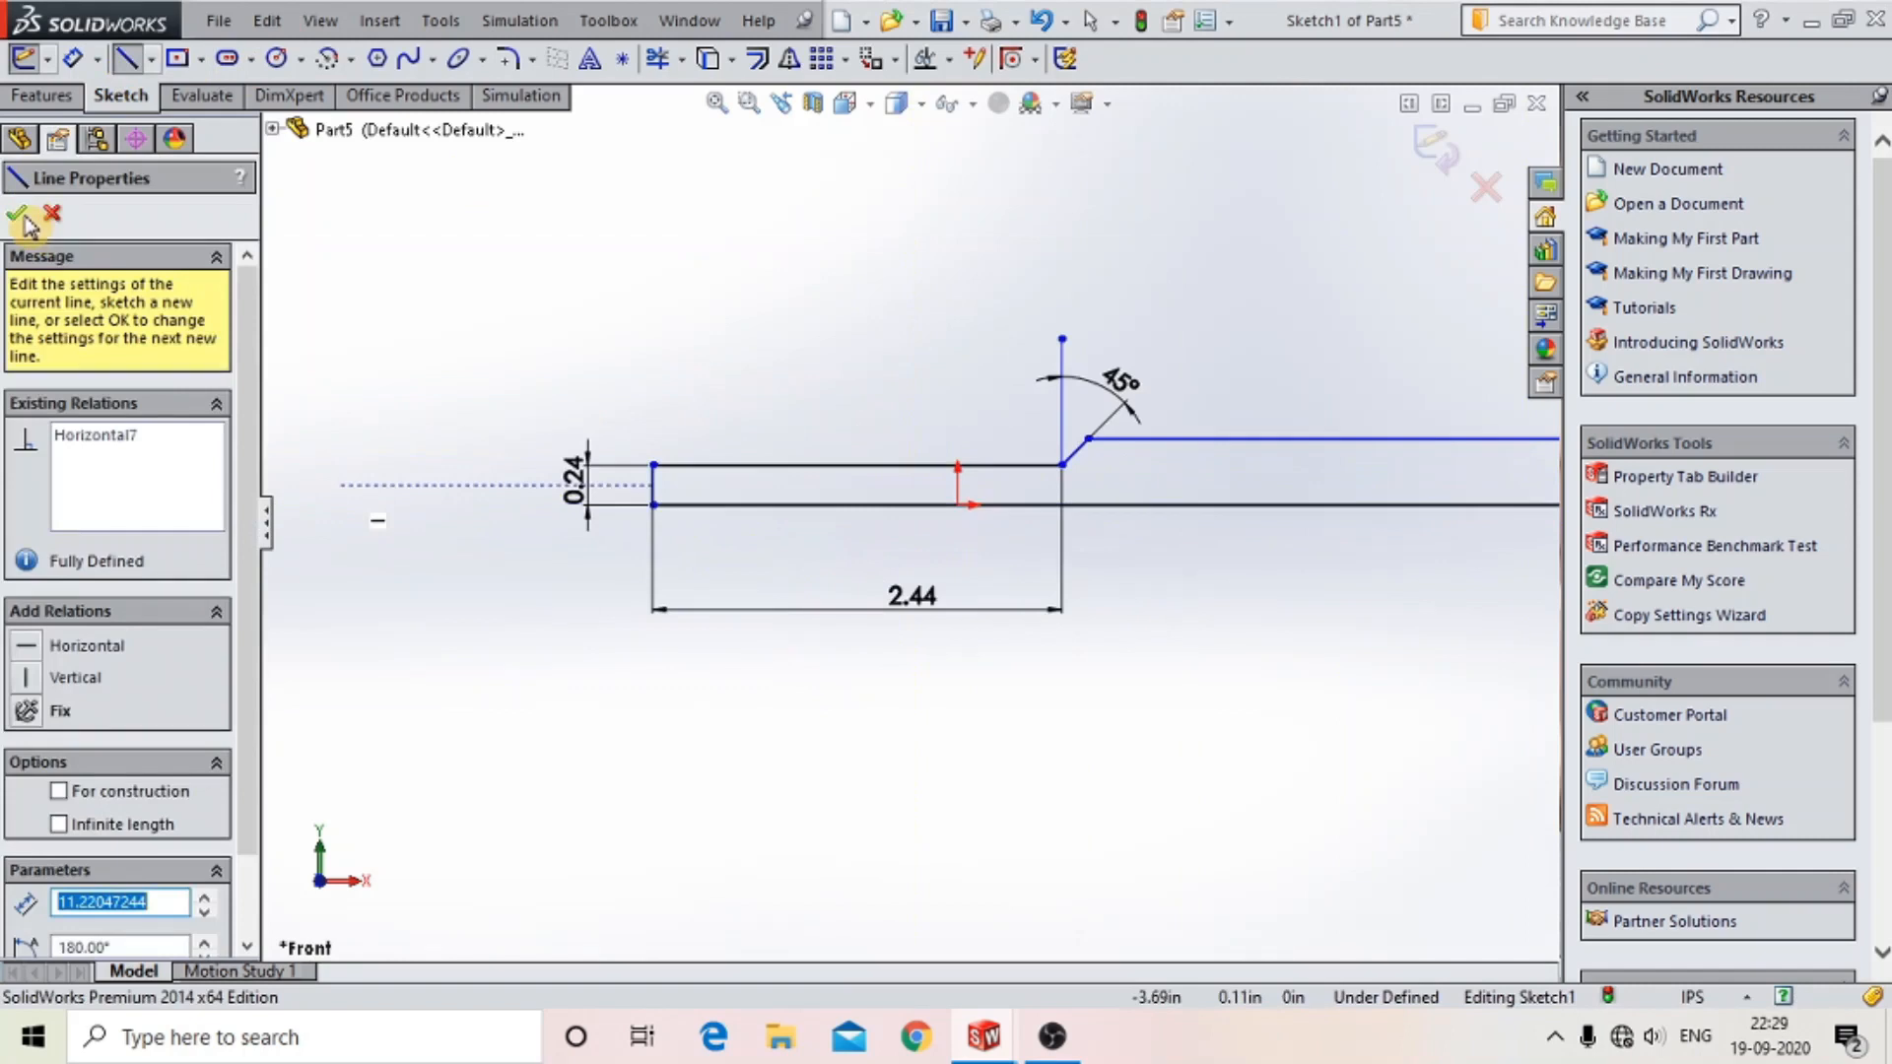
left_click(19, 216)
- Exit the sketch and revolve the closed profile 360 degrees about the centerline
scroll(1237, 573, "up", 8)
left_click(1439, 156)
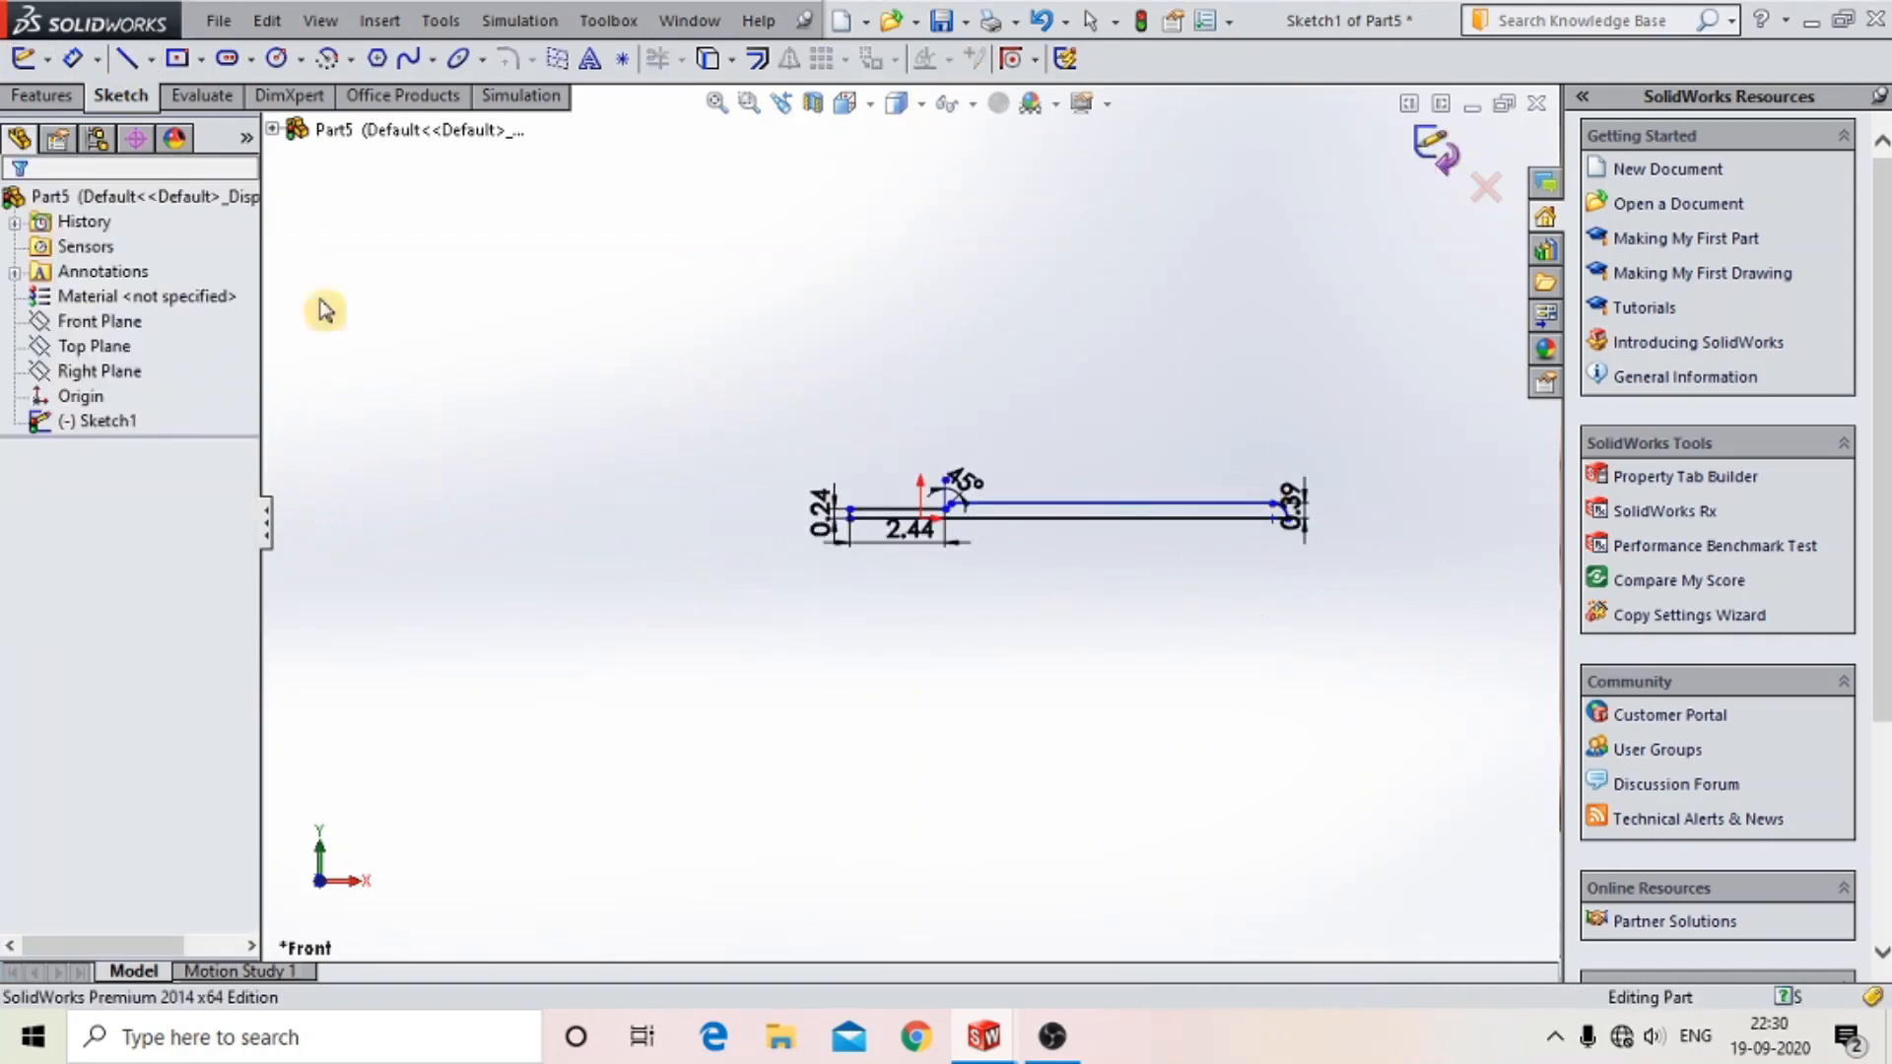
left_click(44, 97)
left_click(55, 58)
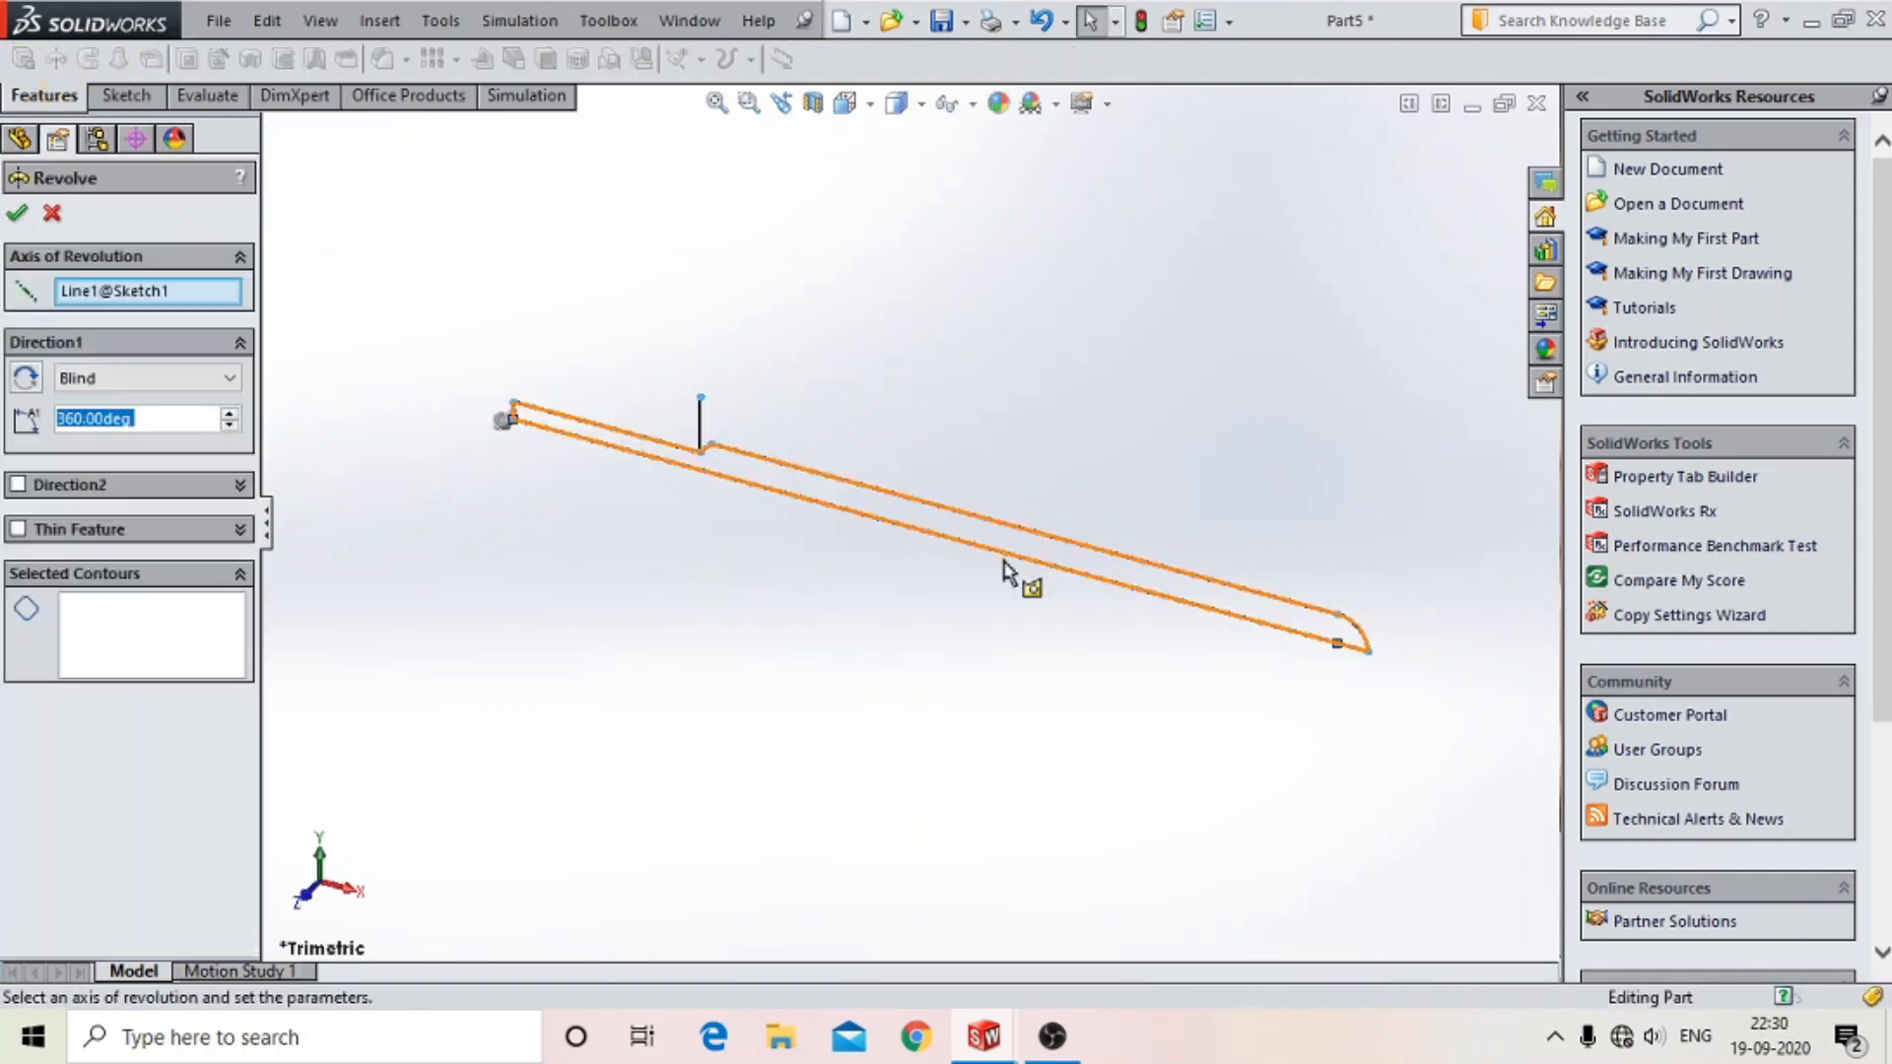
left_click(16, 213)
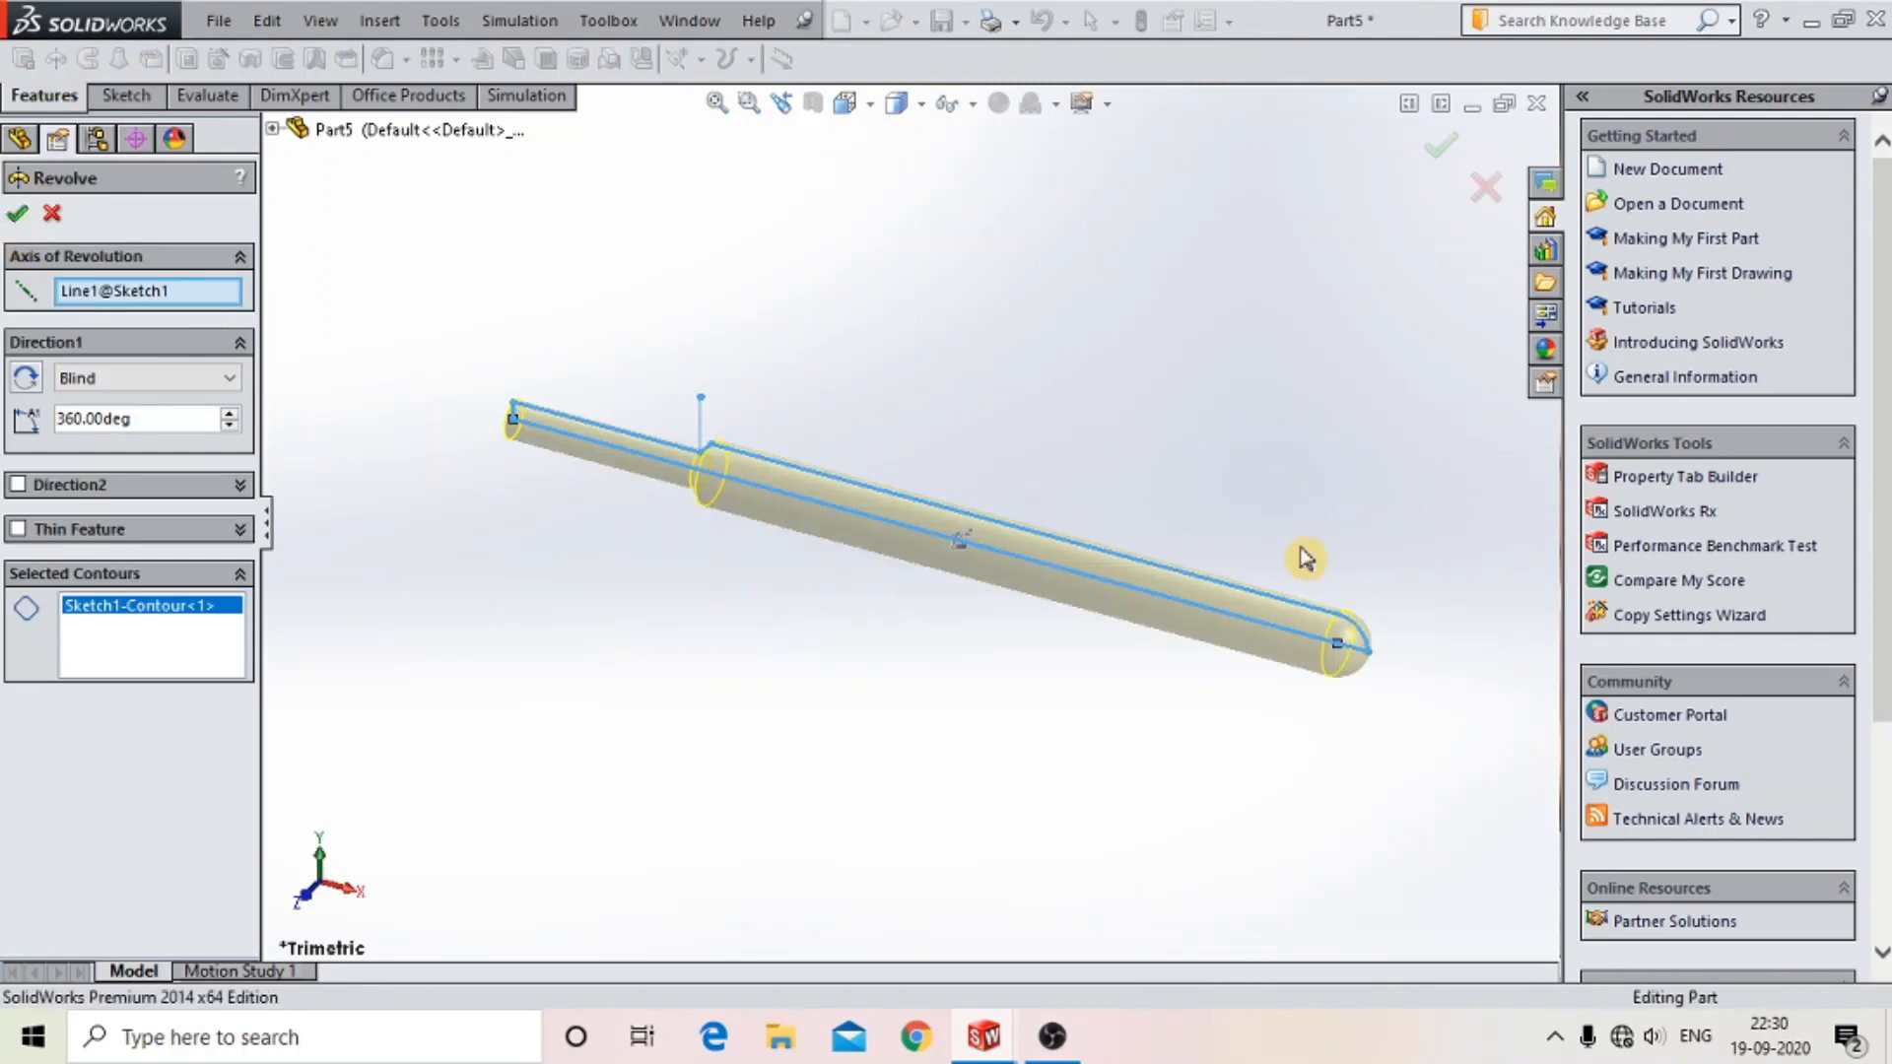
- Save the revolved part as "tommy bar" in the sqrew jack folder
middle_click_drag(1279, 561, 1239, 522)
scroll(1202, 550, "down", 2)
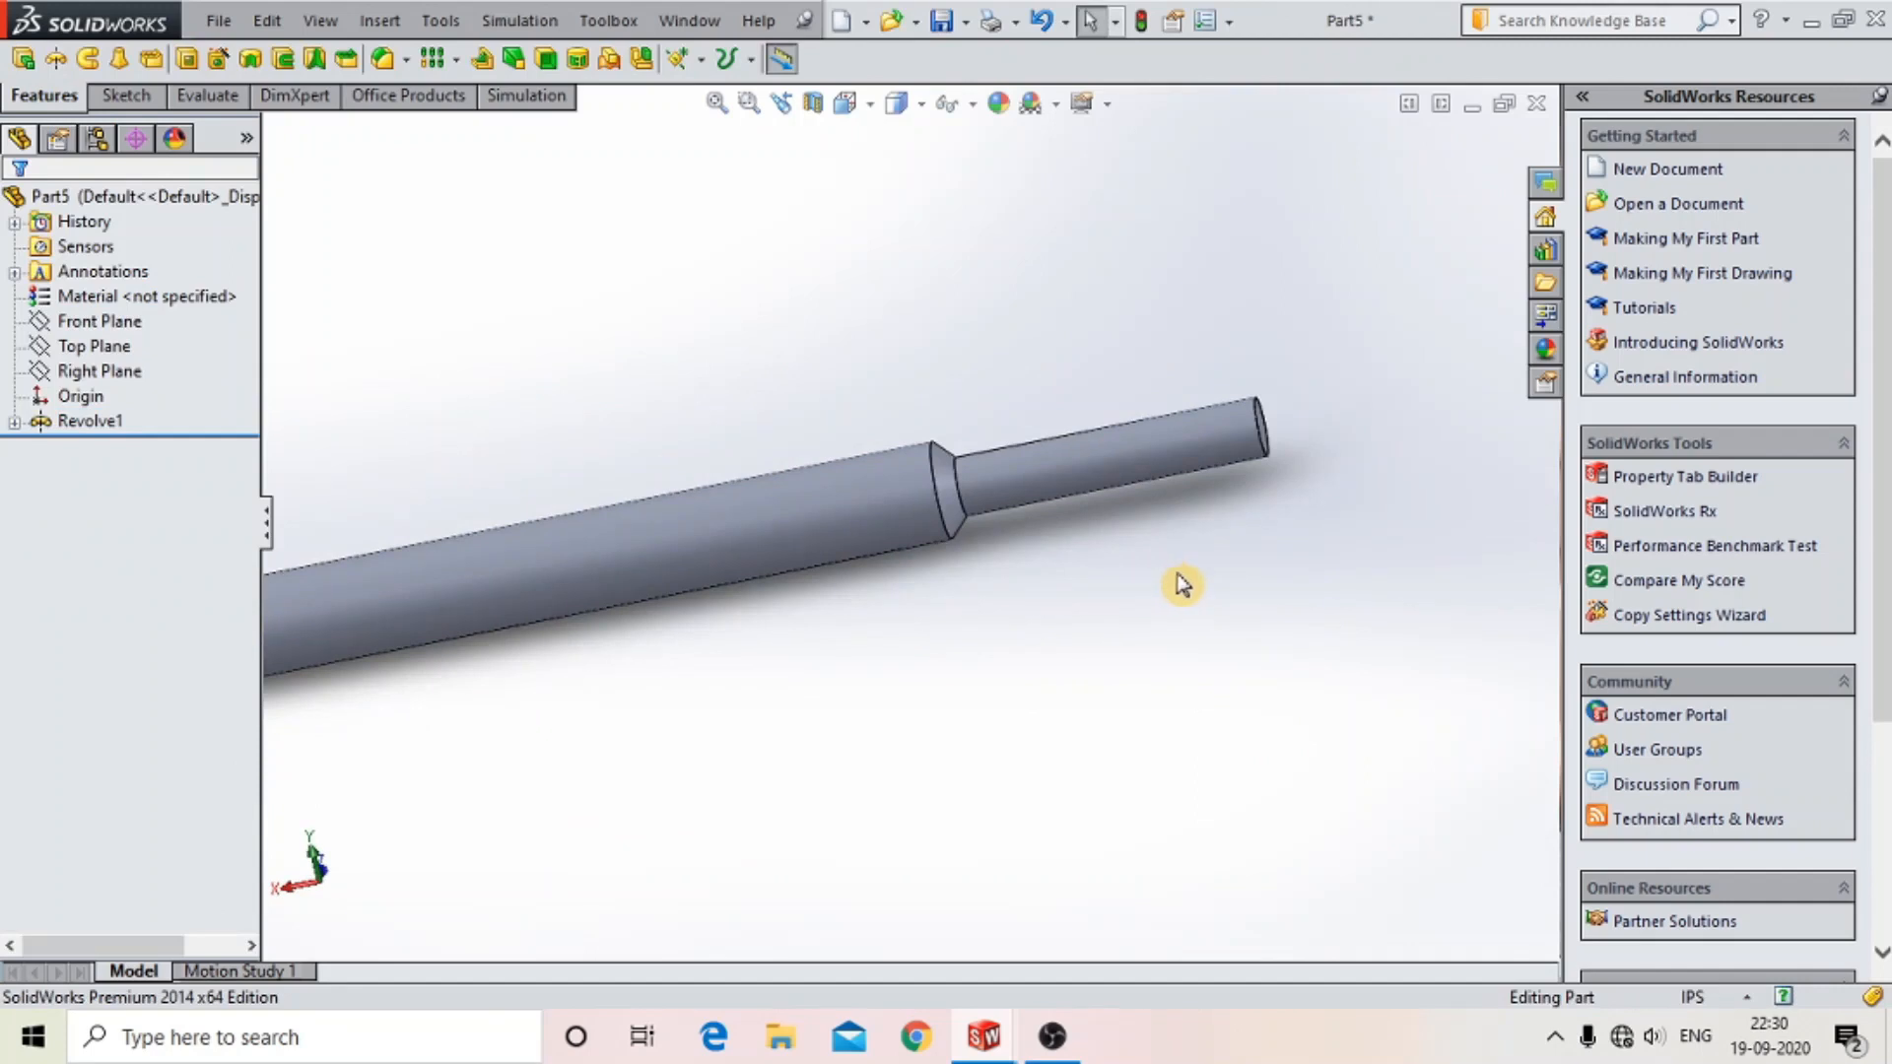
left_click(219, 20)
left_click(305, 242)
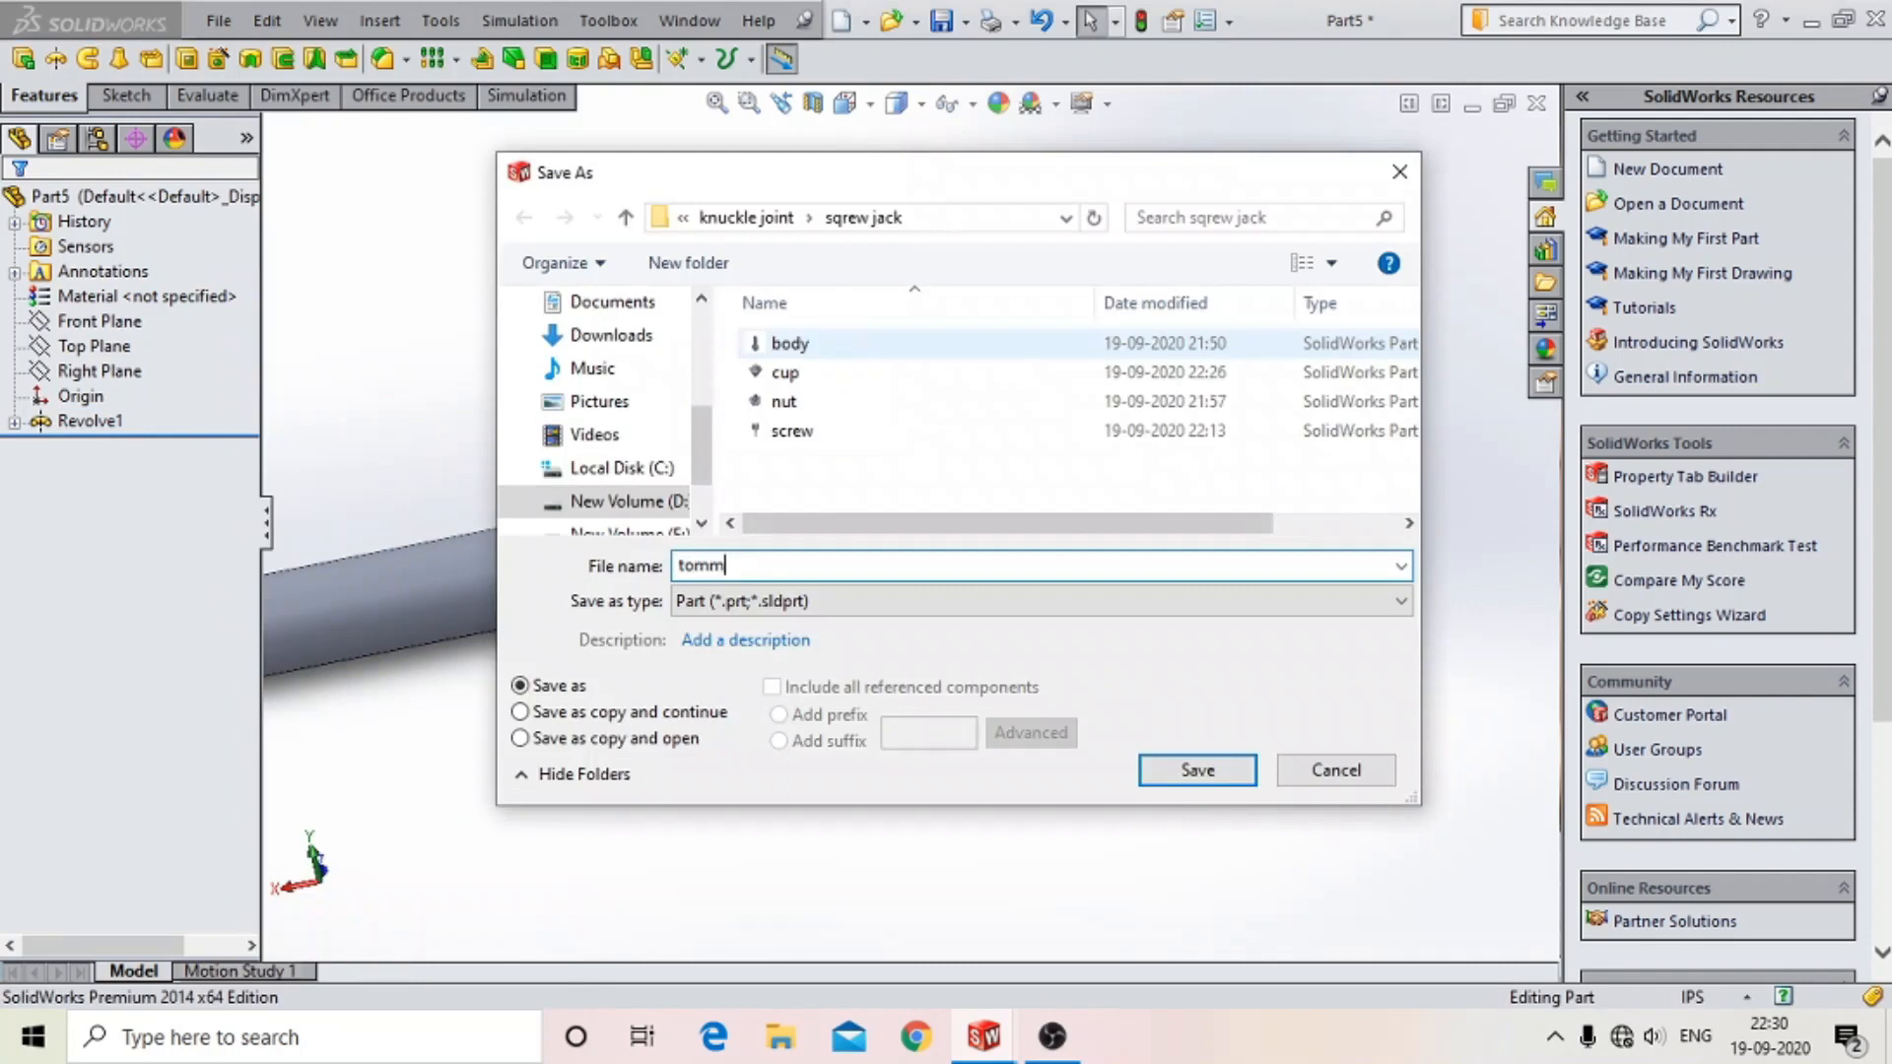
type("tommy bar")
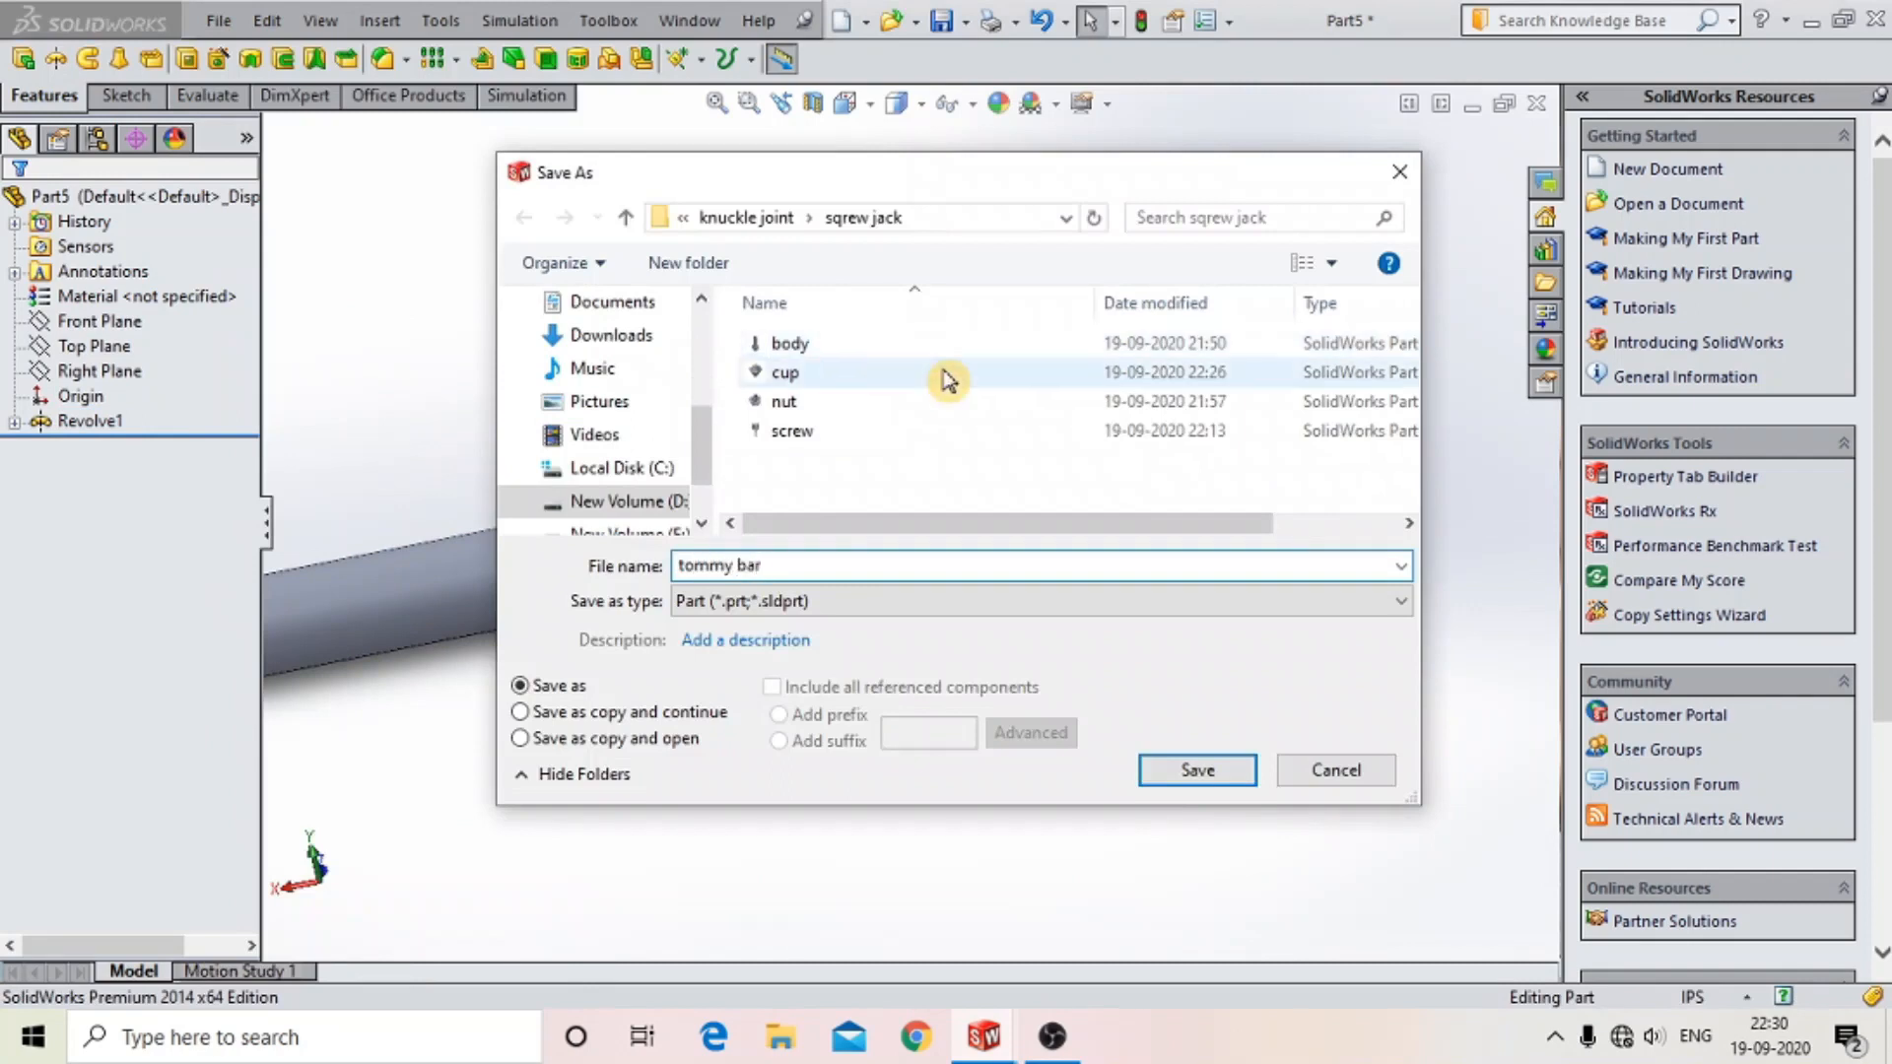
left_click(1204, 771)
scroll(902, 530, "up", 5)
- Create a new part document and start a sketch on the Front Plane
left_click(219, 20)
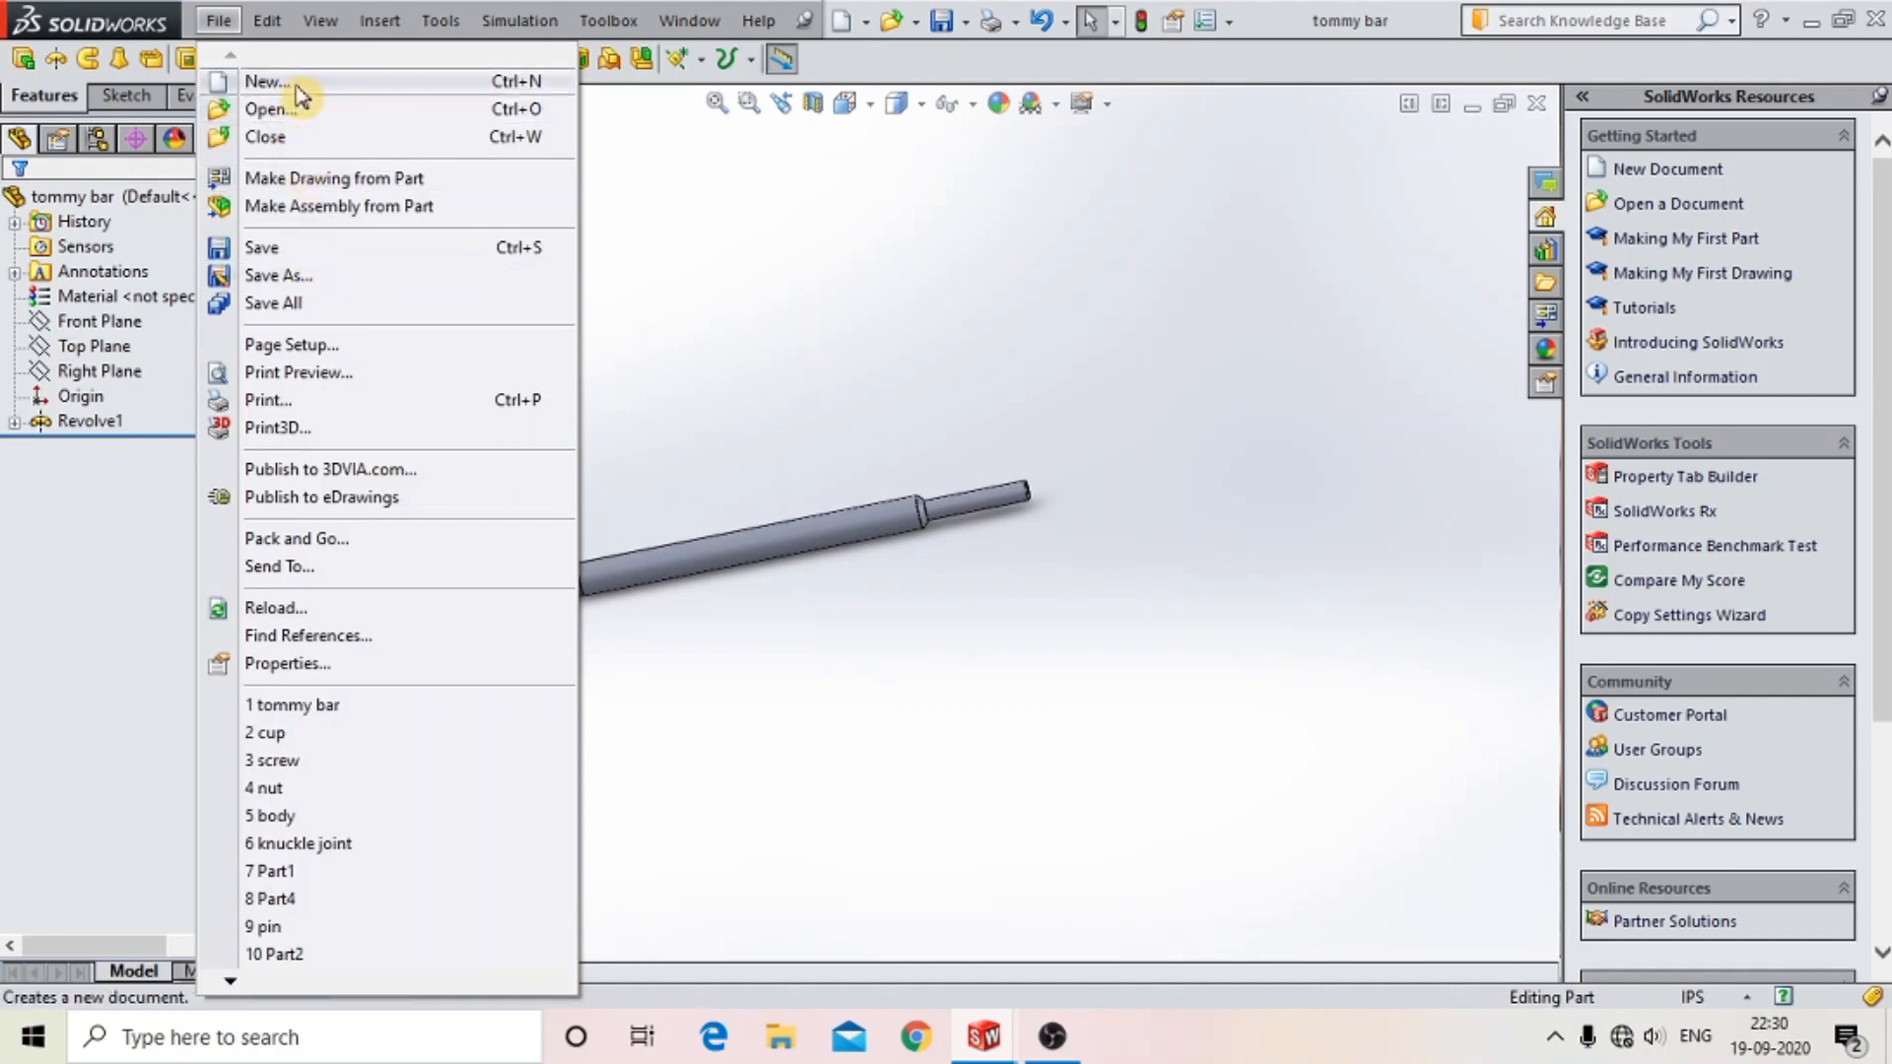
left_click(254, 81)
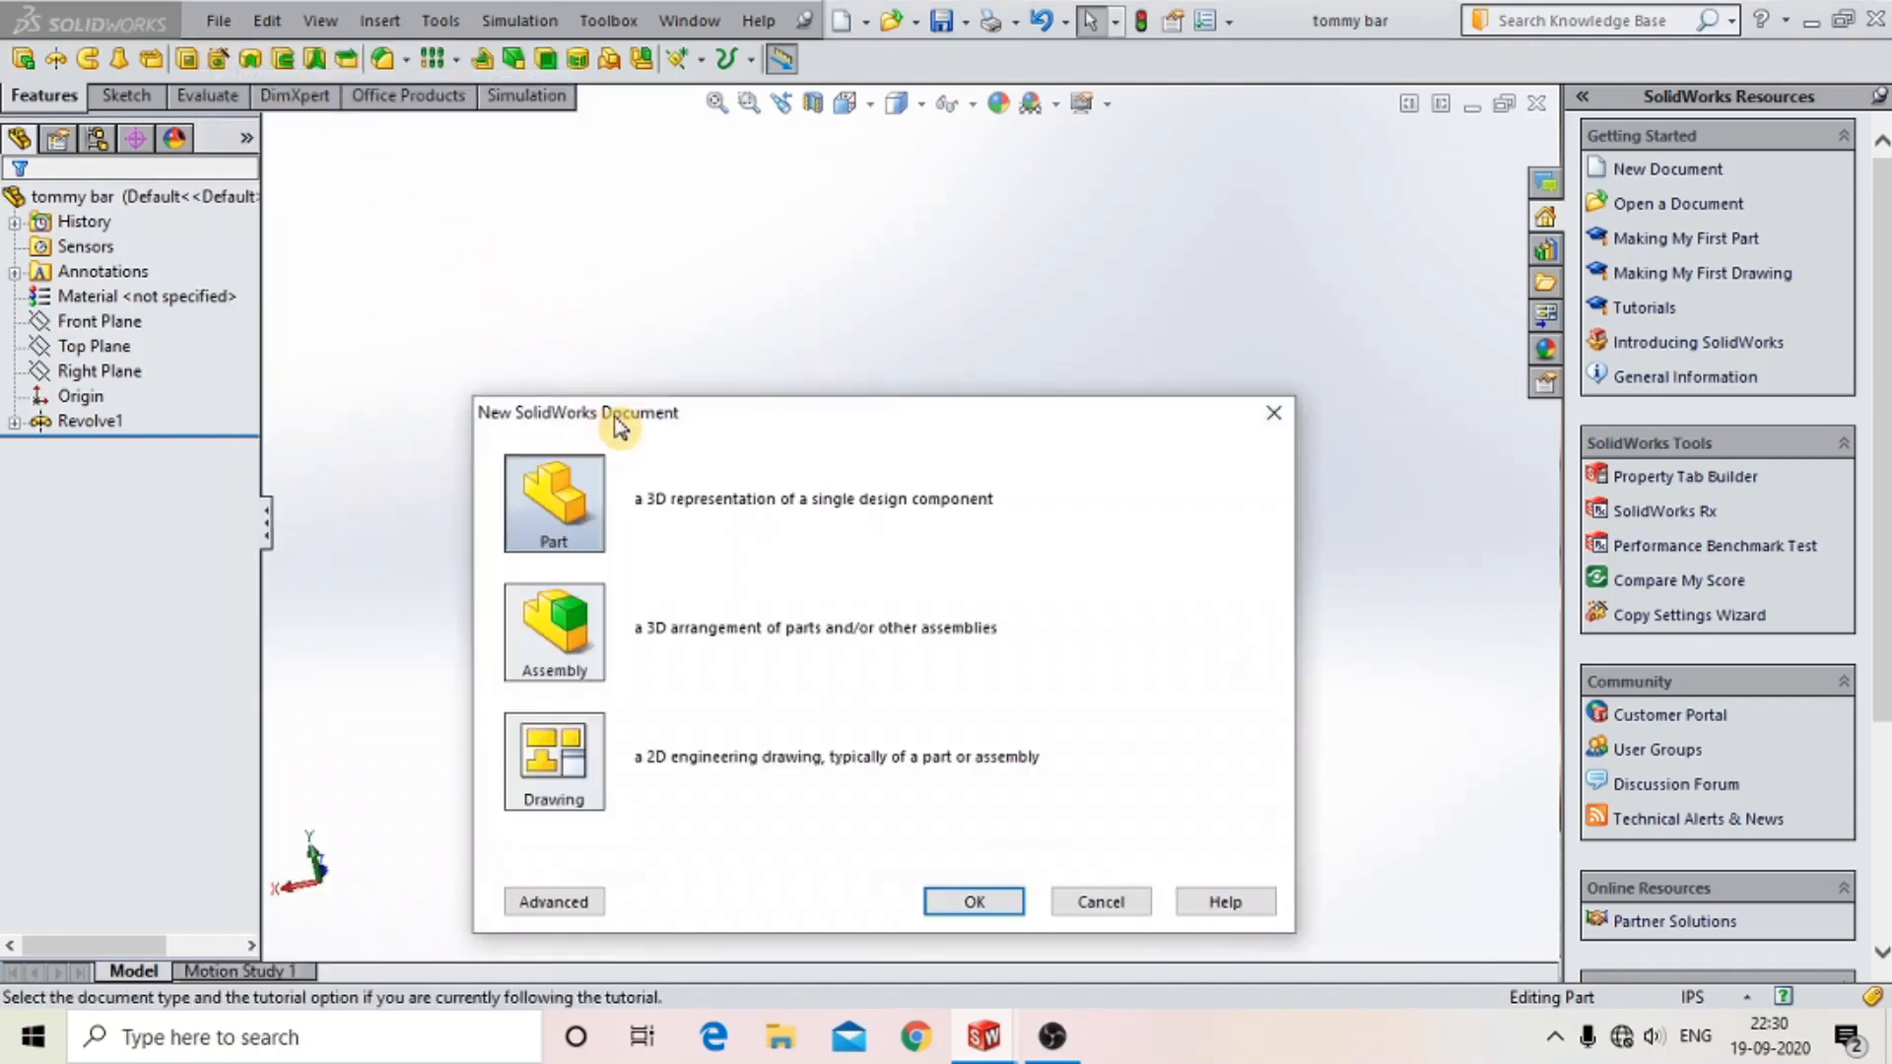
left_click(974, 902)
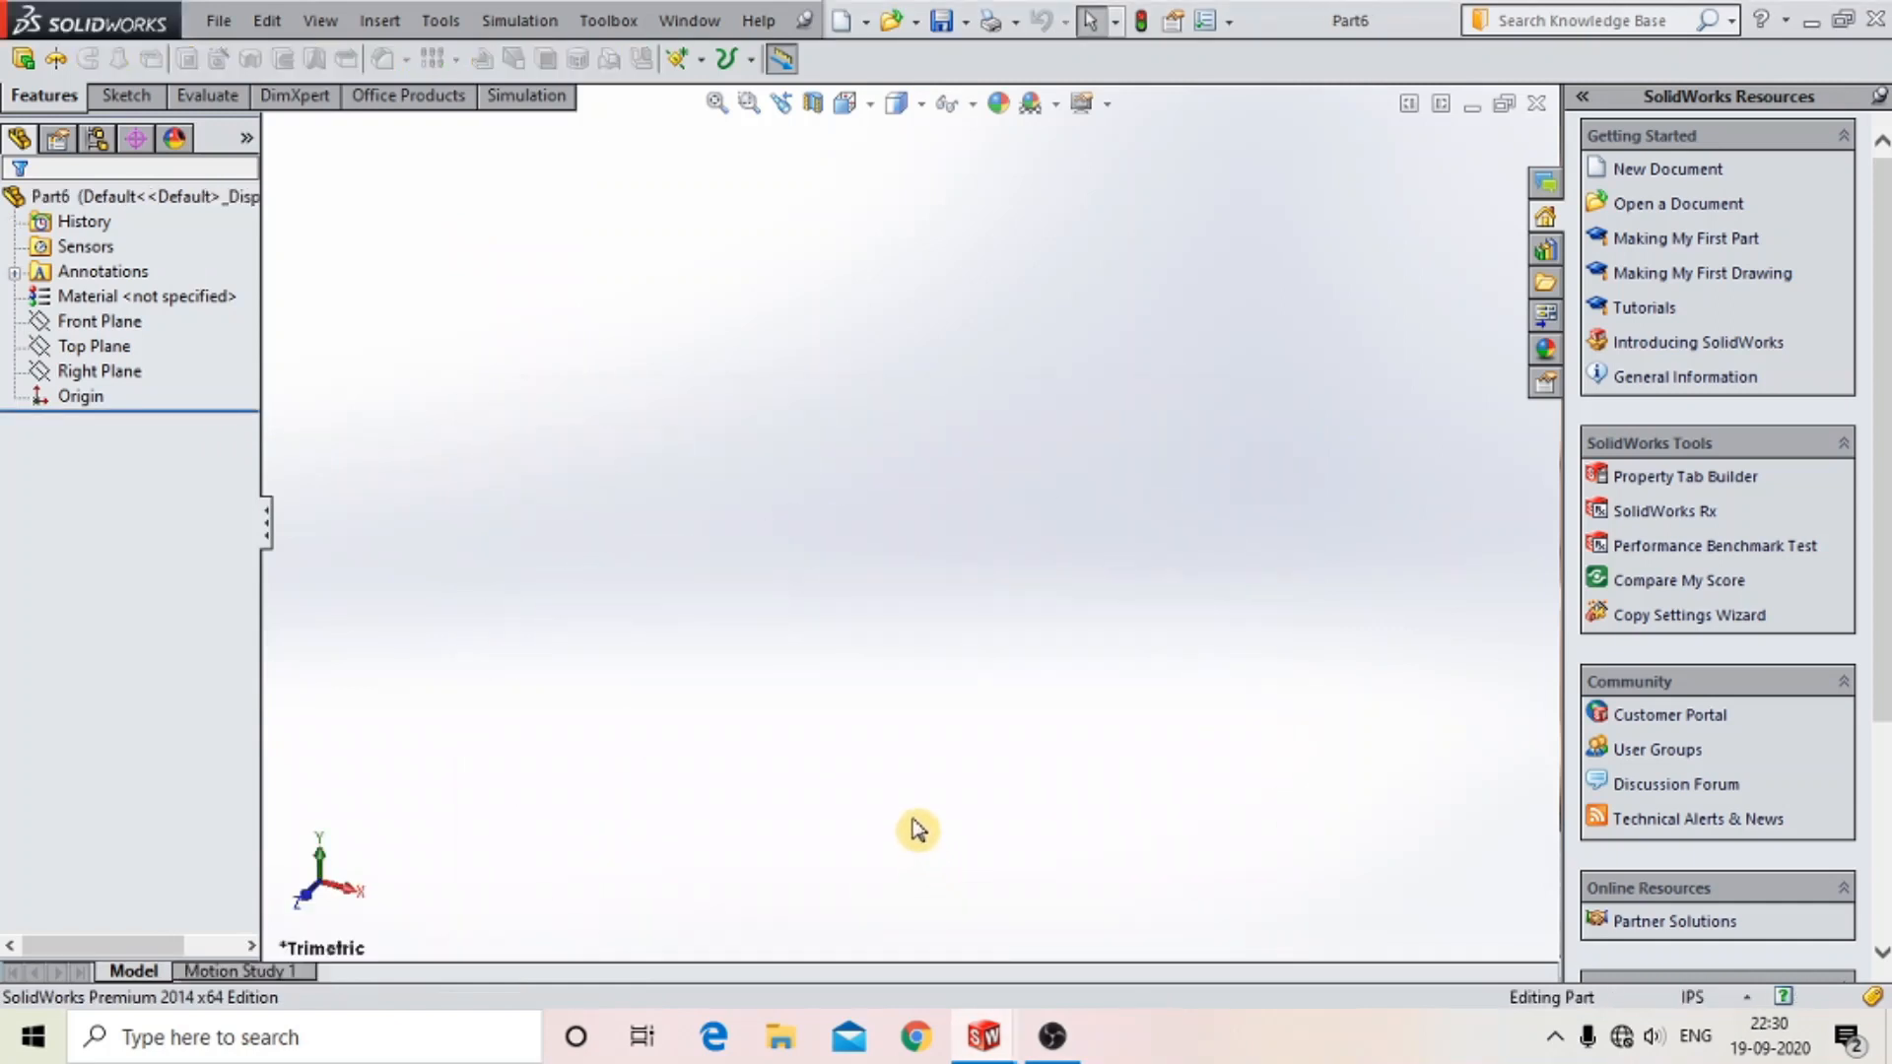
left_click(120, 95)
left_click(103, 325)
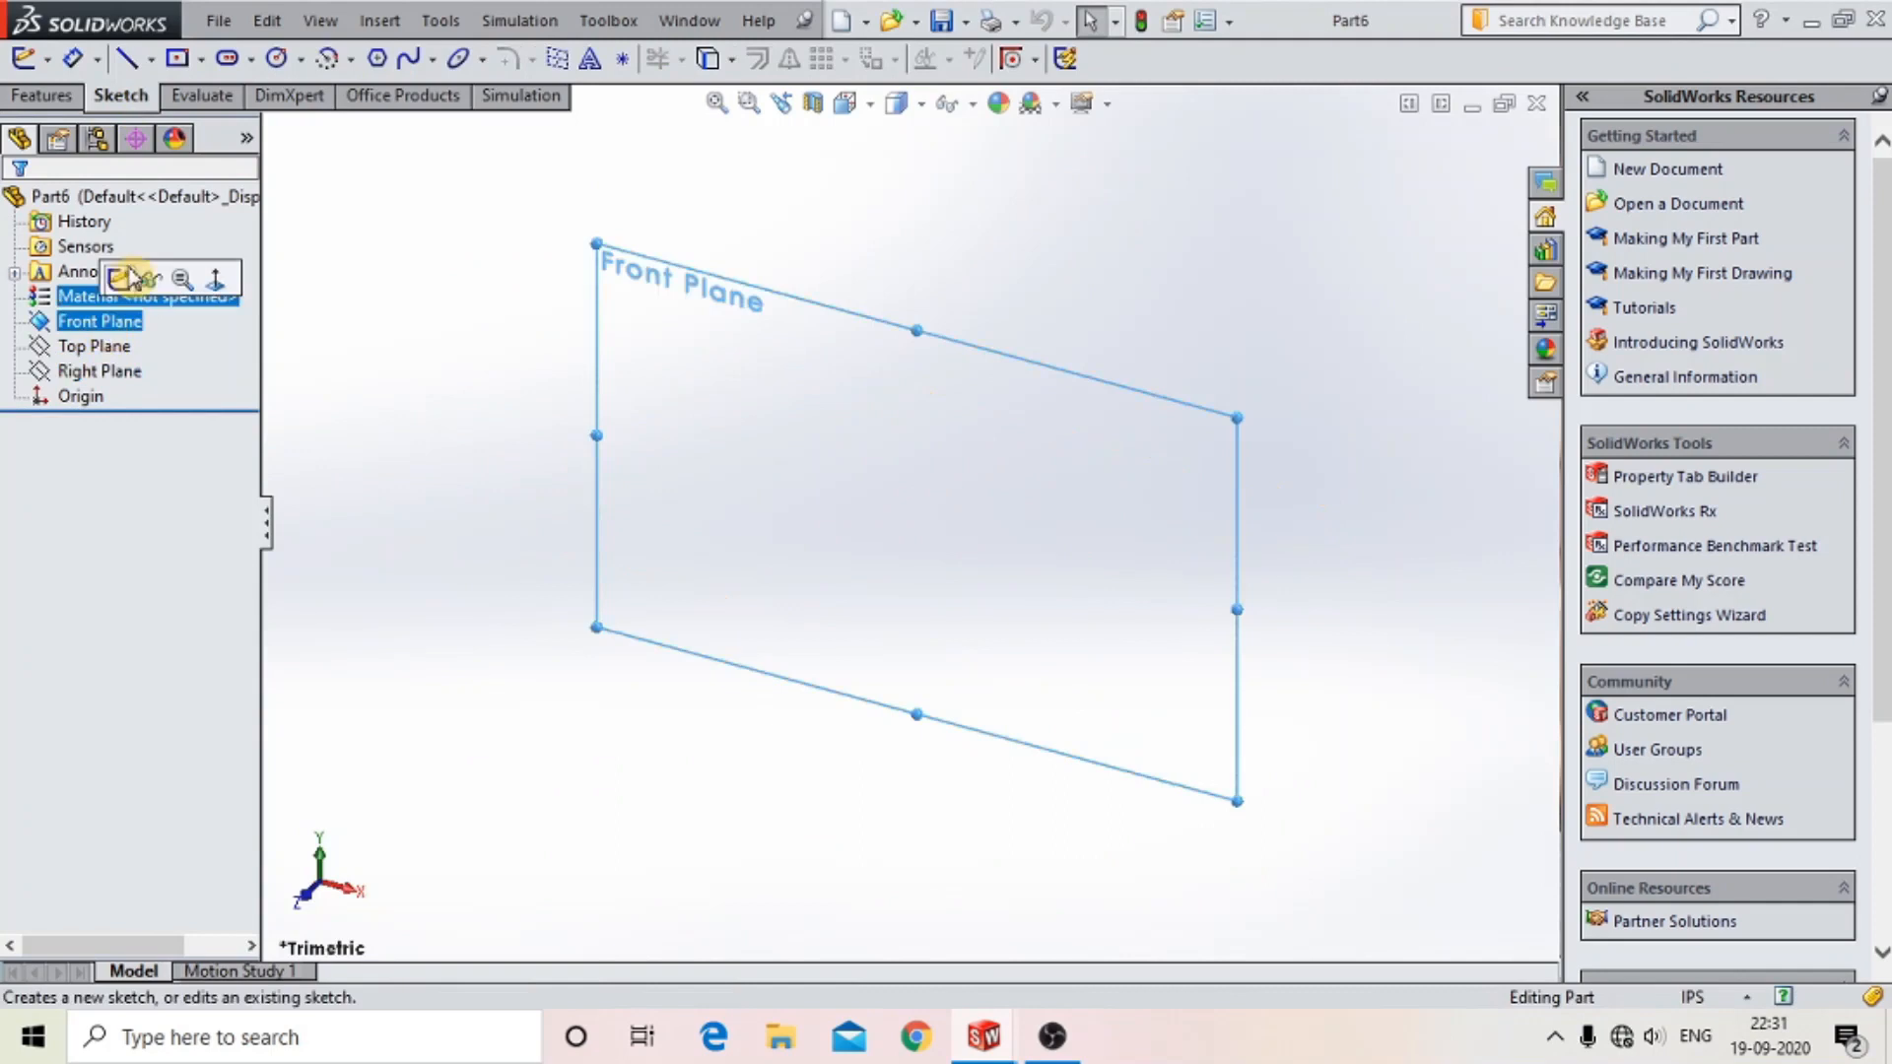
left_click(114, 279)
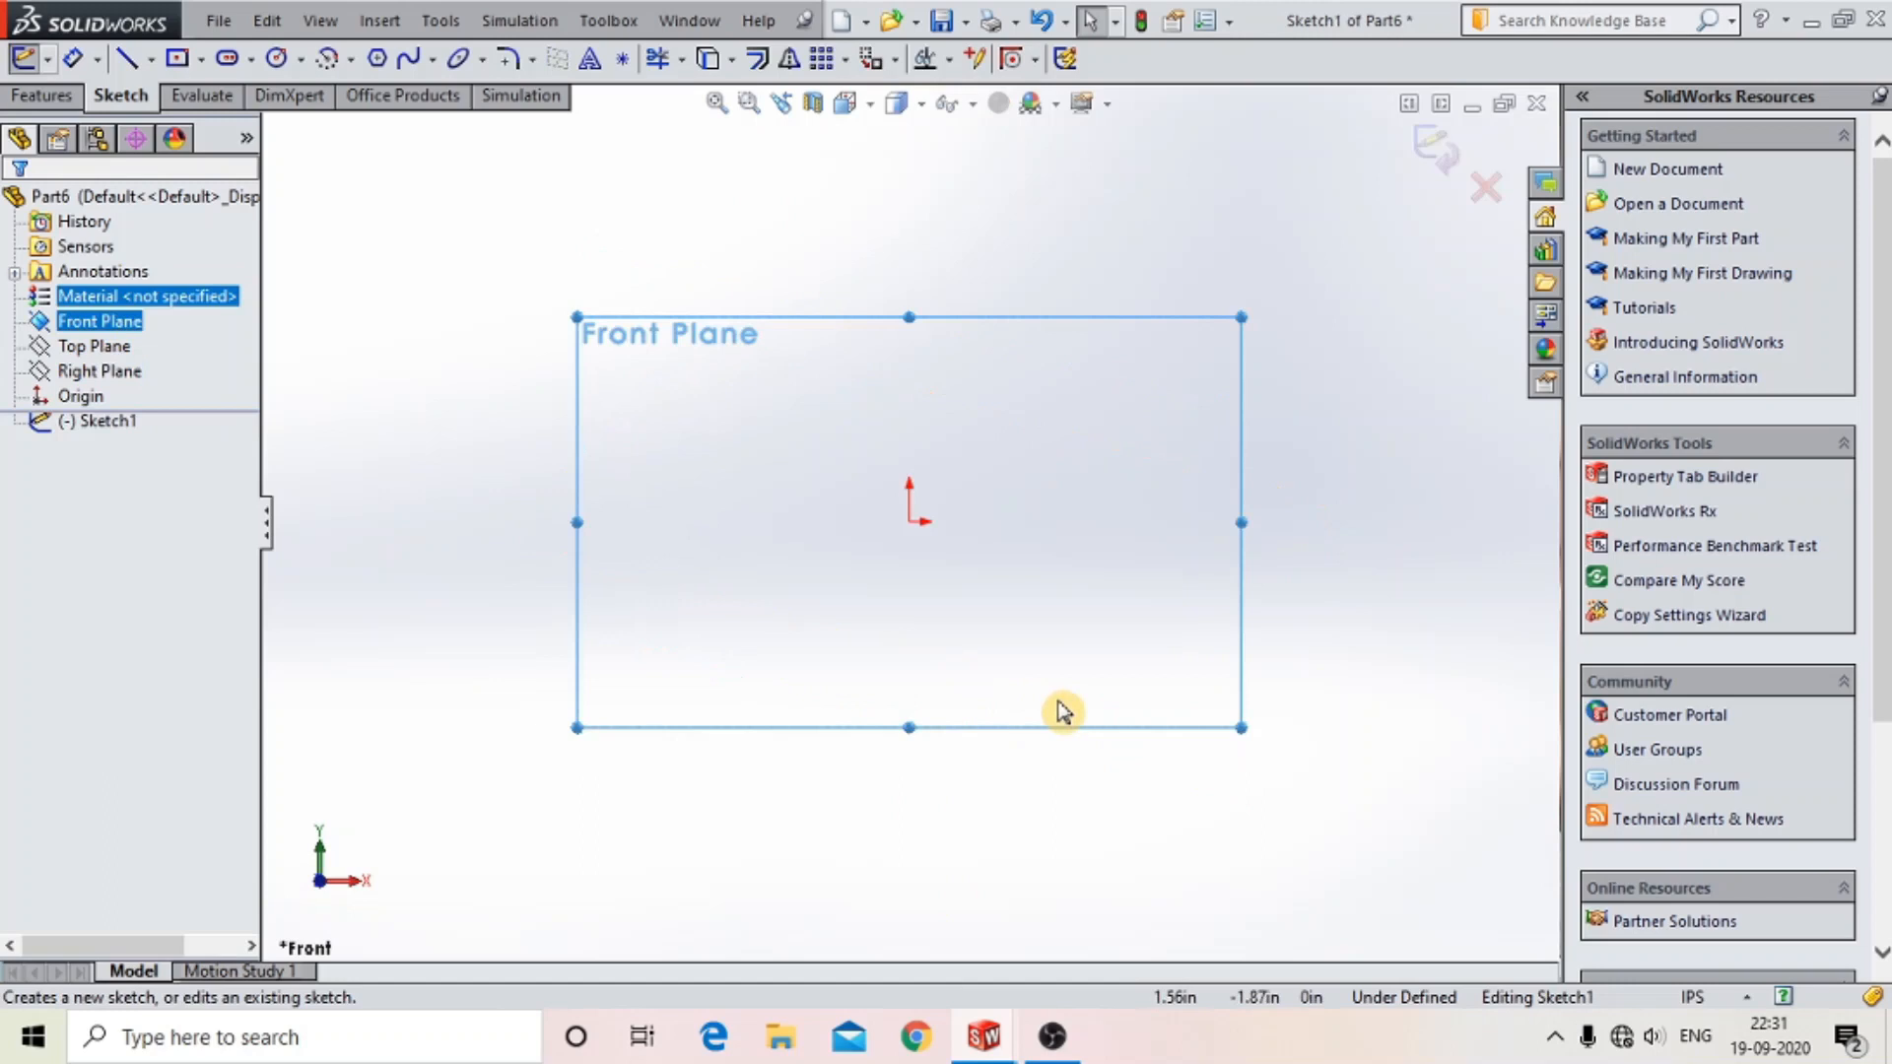
- Draw a vertical centerline through the origin, extending from below it to above it
left_click(150, 64)
left_click(173, 119)
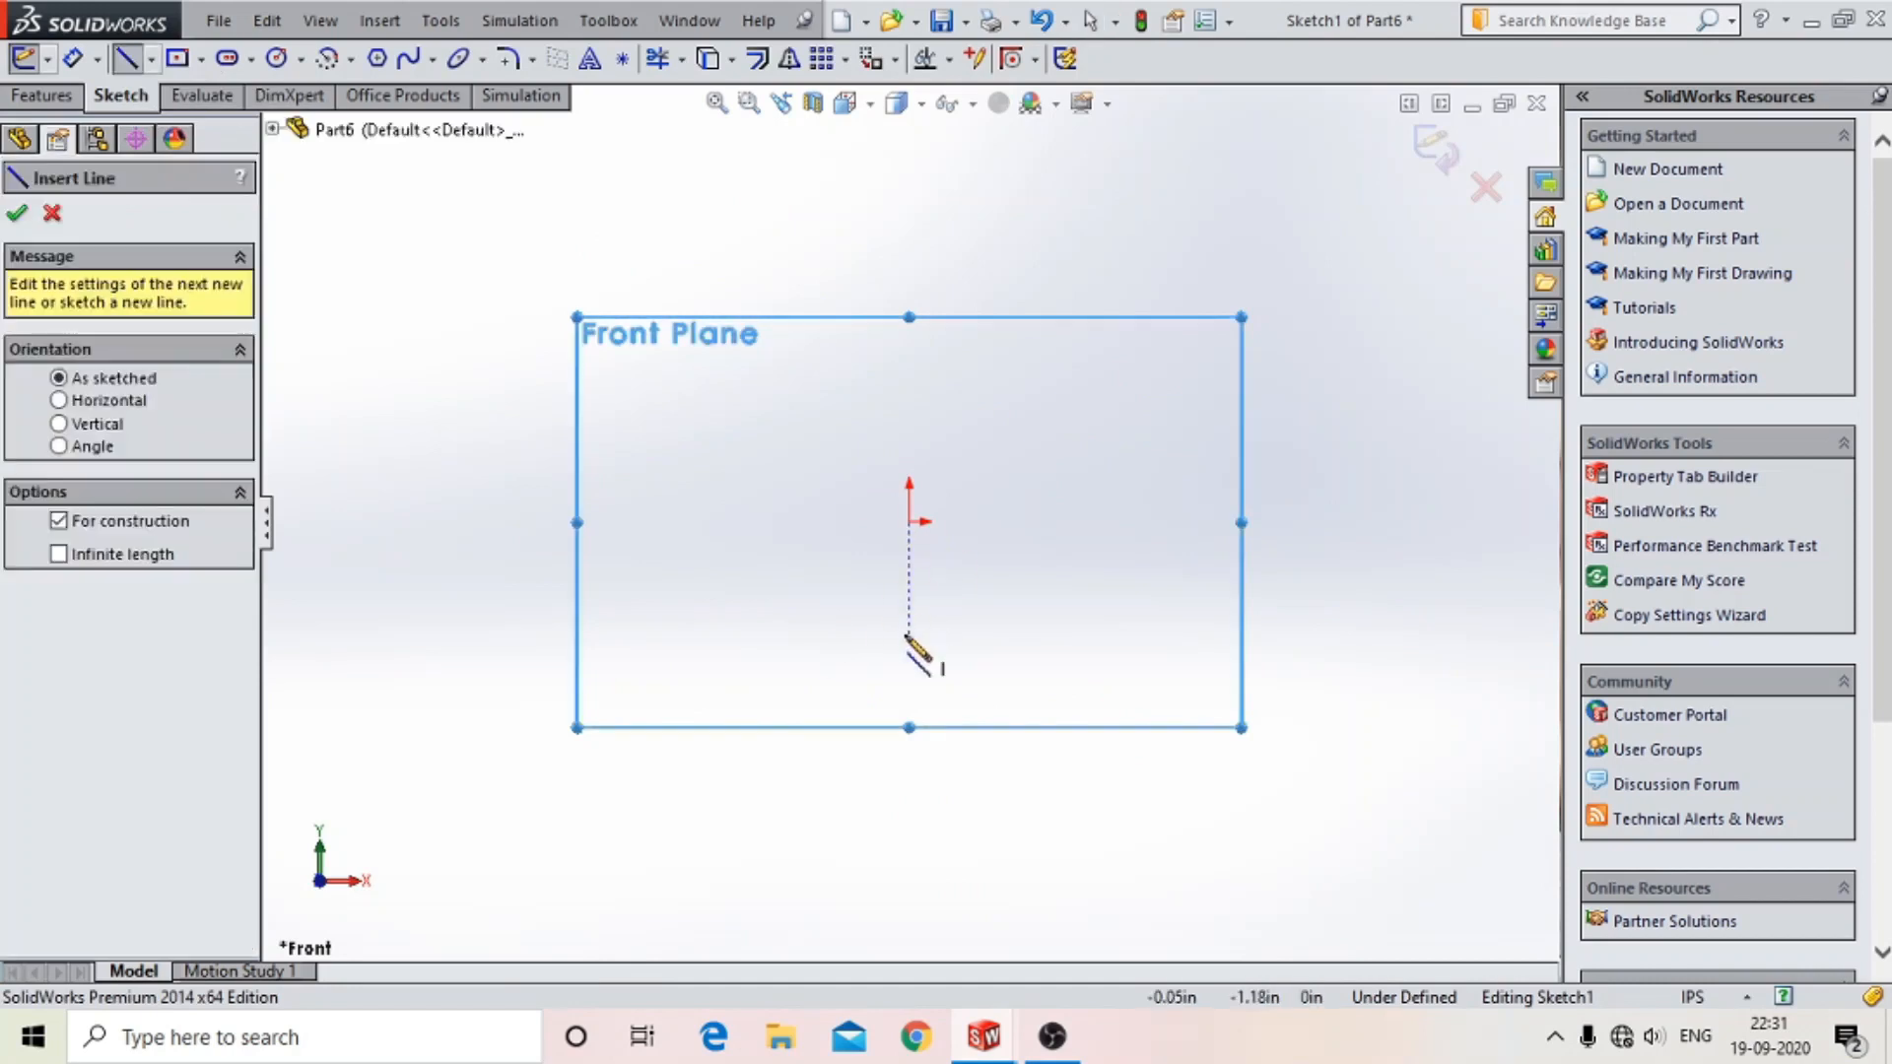
left_click(907, 635)
left_click(909, 344)
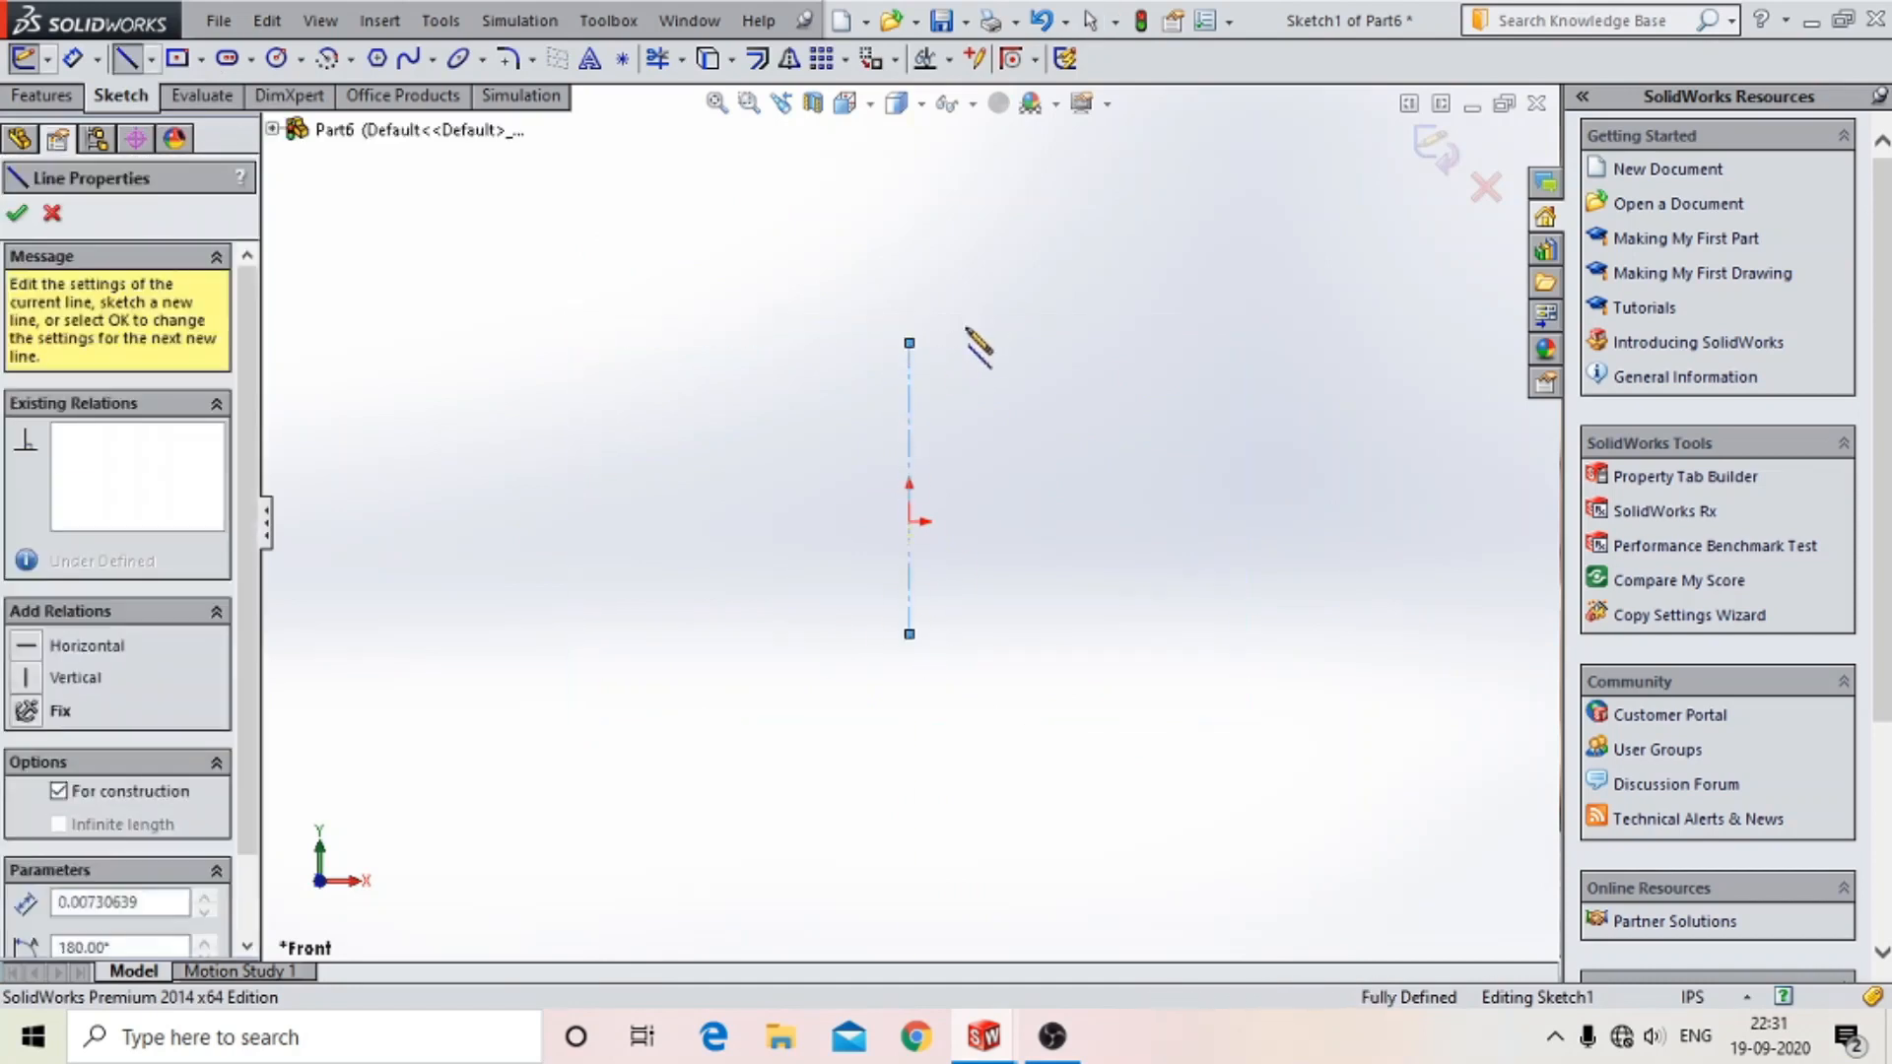
- Draw the half-profile beside the centerline: a horizontal top, an inward slant about 0.63 in long, a vertical side and a horizontal bottom closing it
left_click(980, 344)
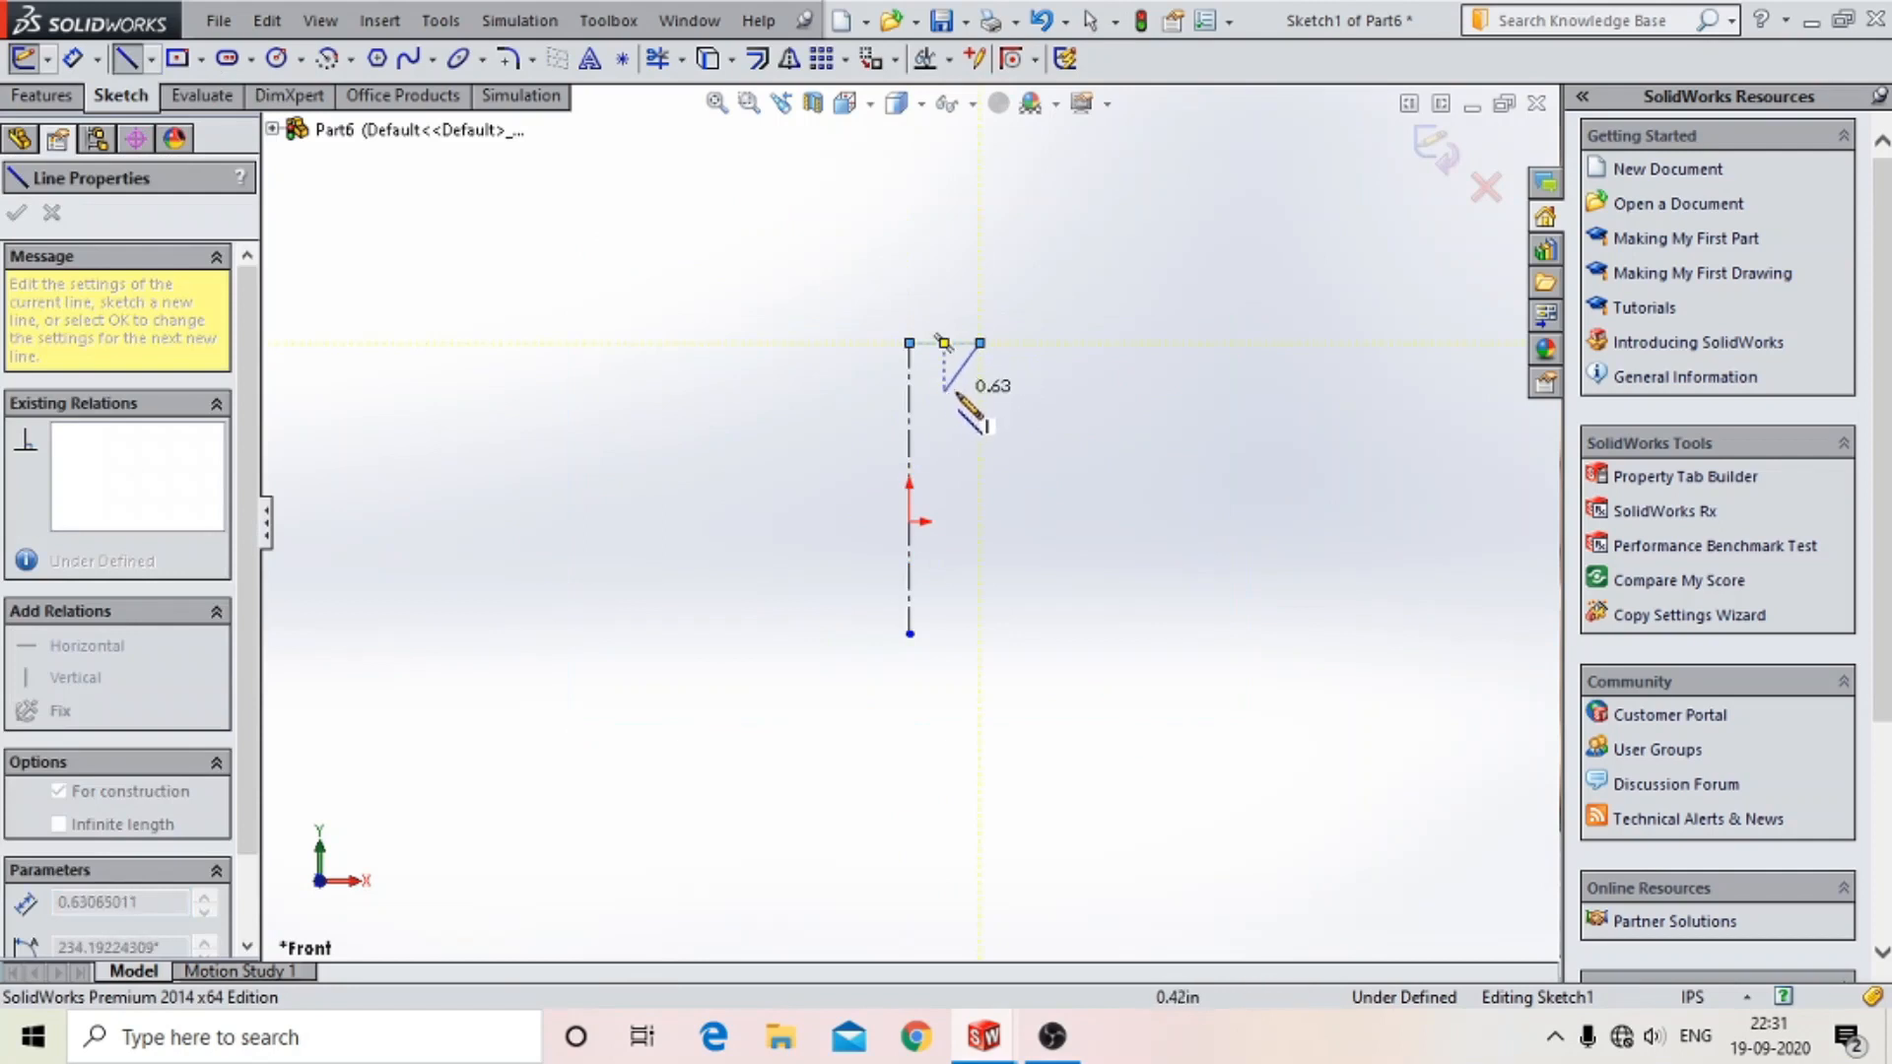
left_click(944, 388)
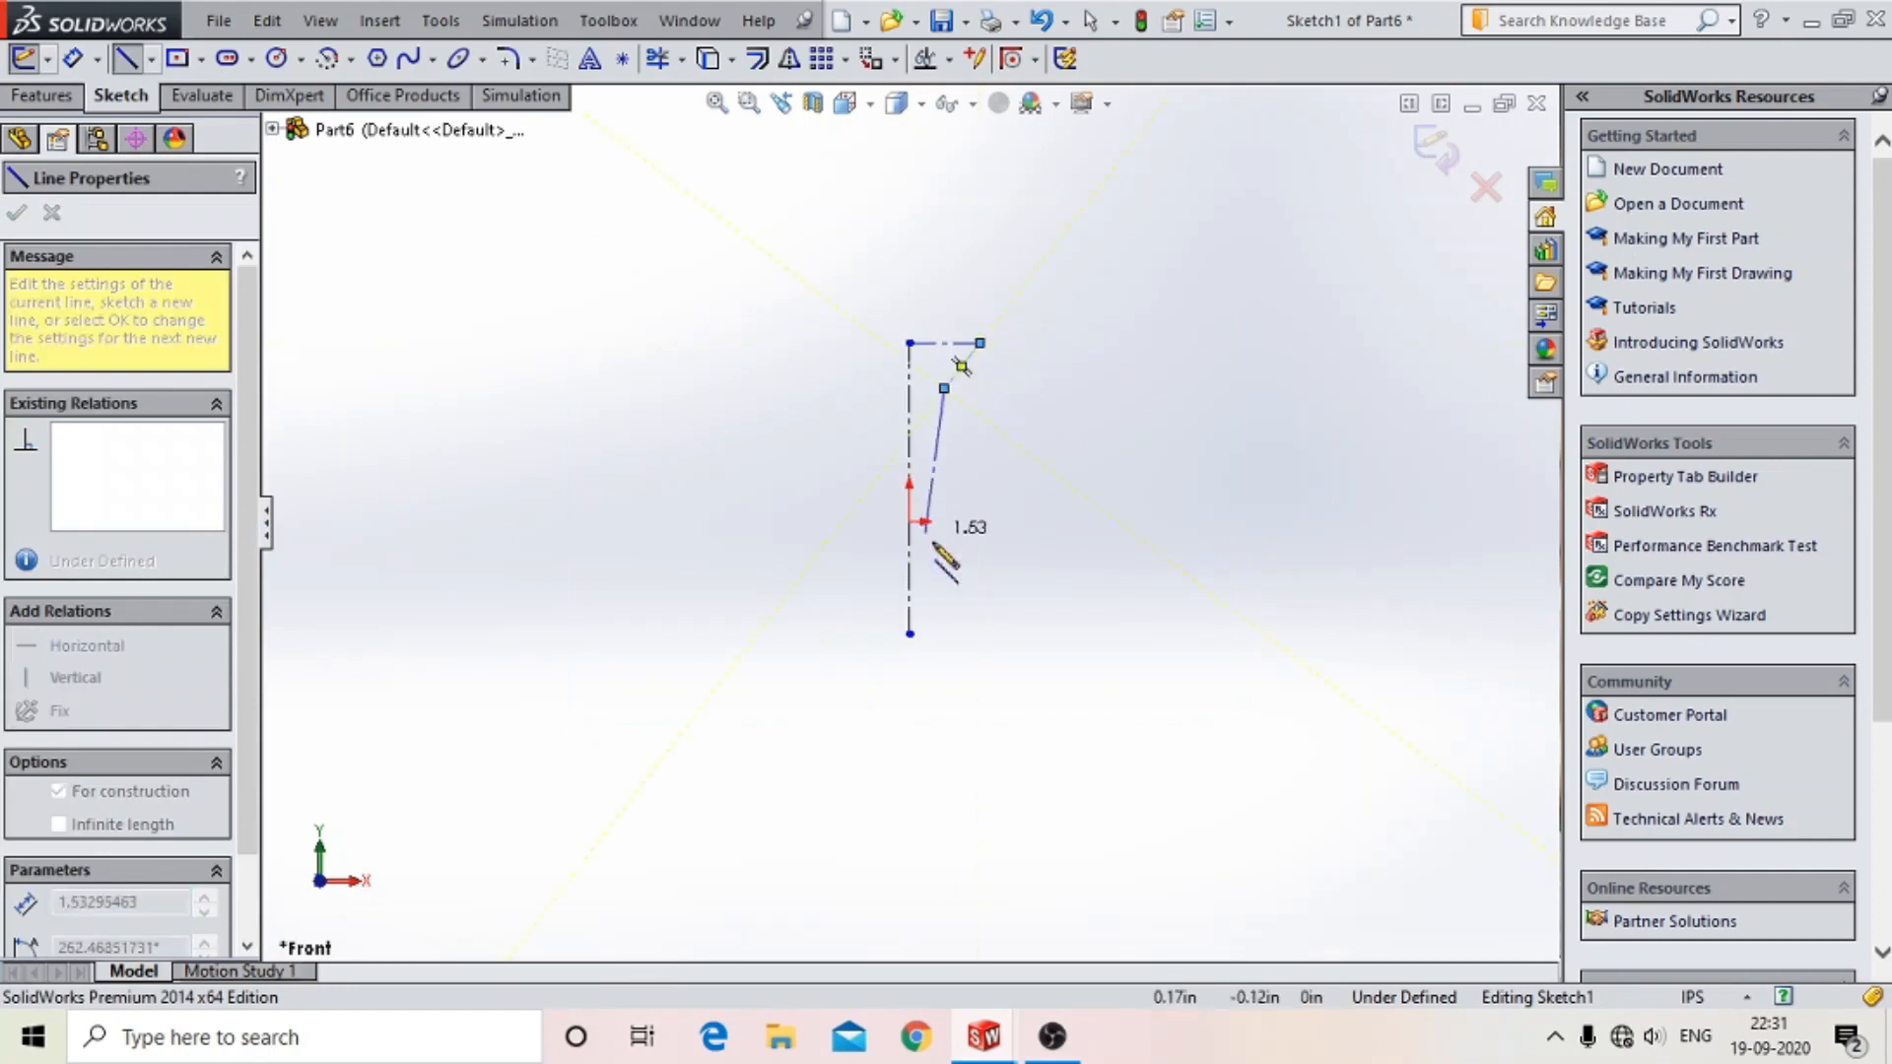
left_click(944, 633)
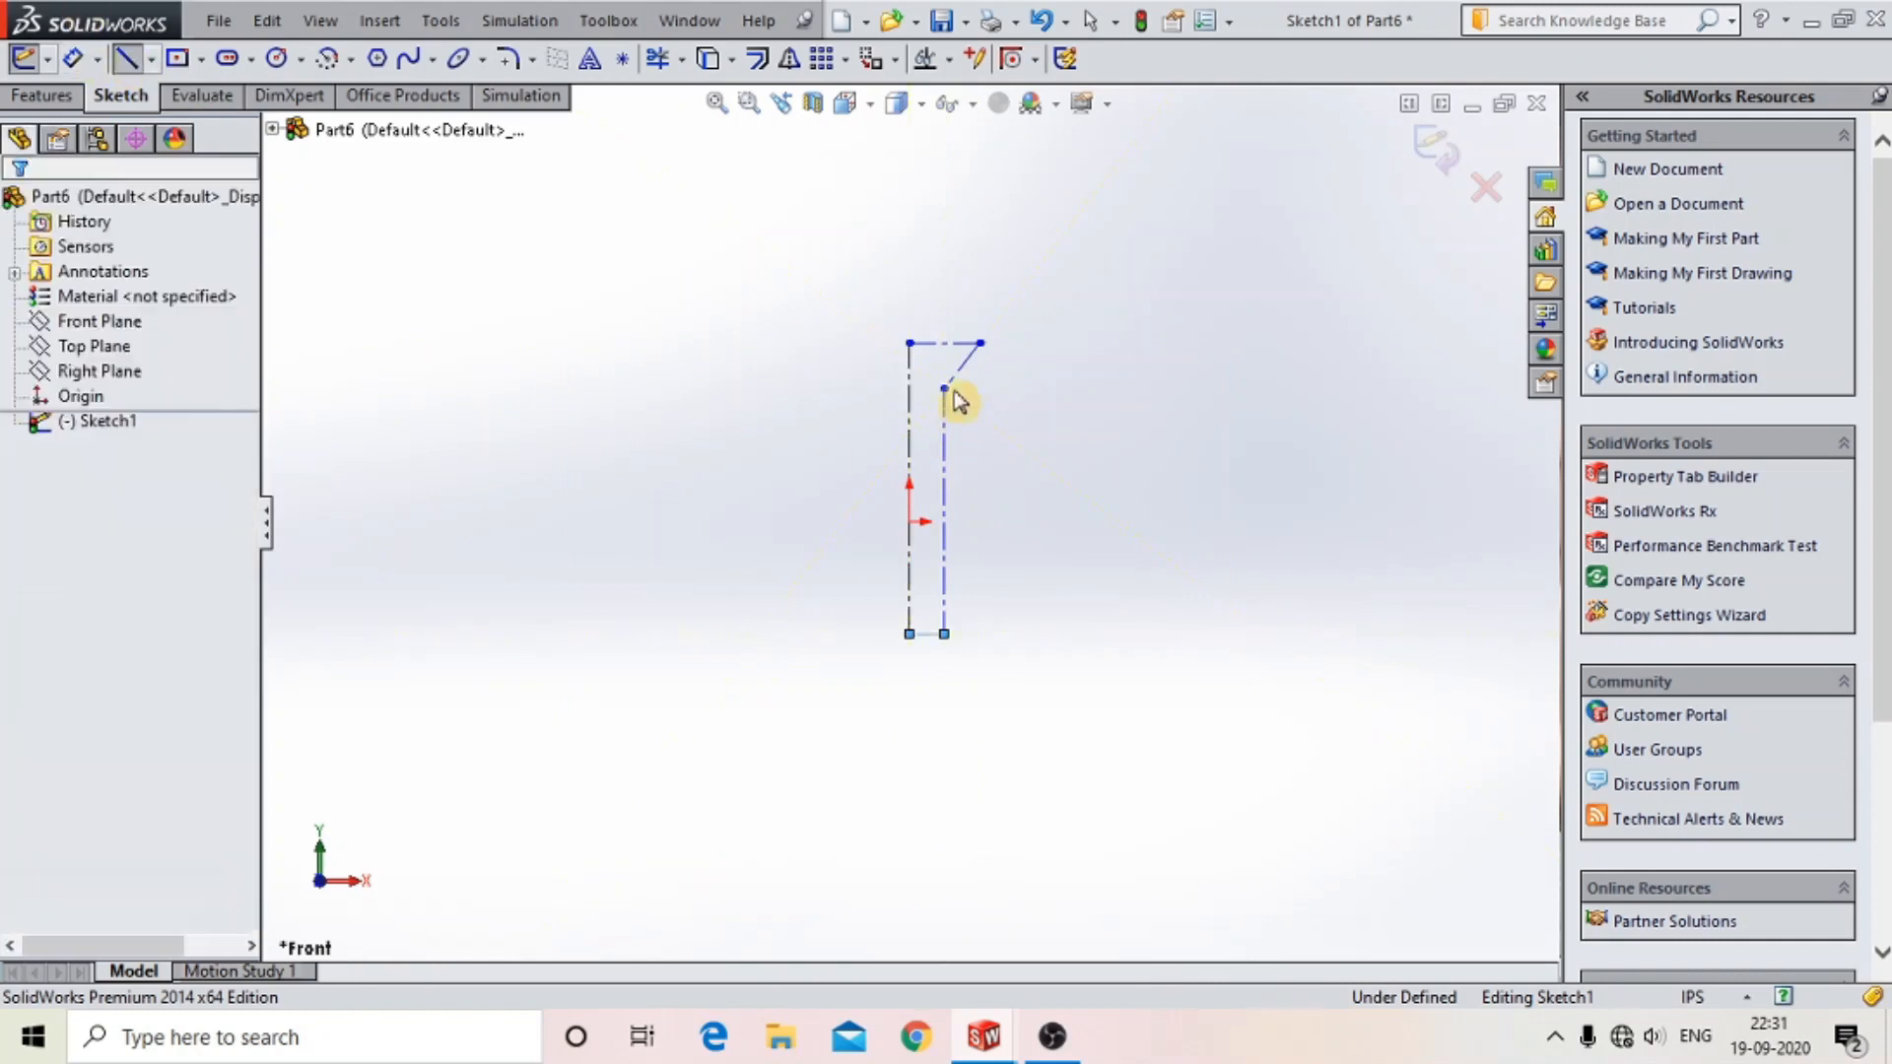
key("Escape")
- Convert the profile's top, slanted, vertical and bottom construction lines to solid sketch lines, leaving the centerline as construction
scroll(900, 405, "down", 3)
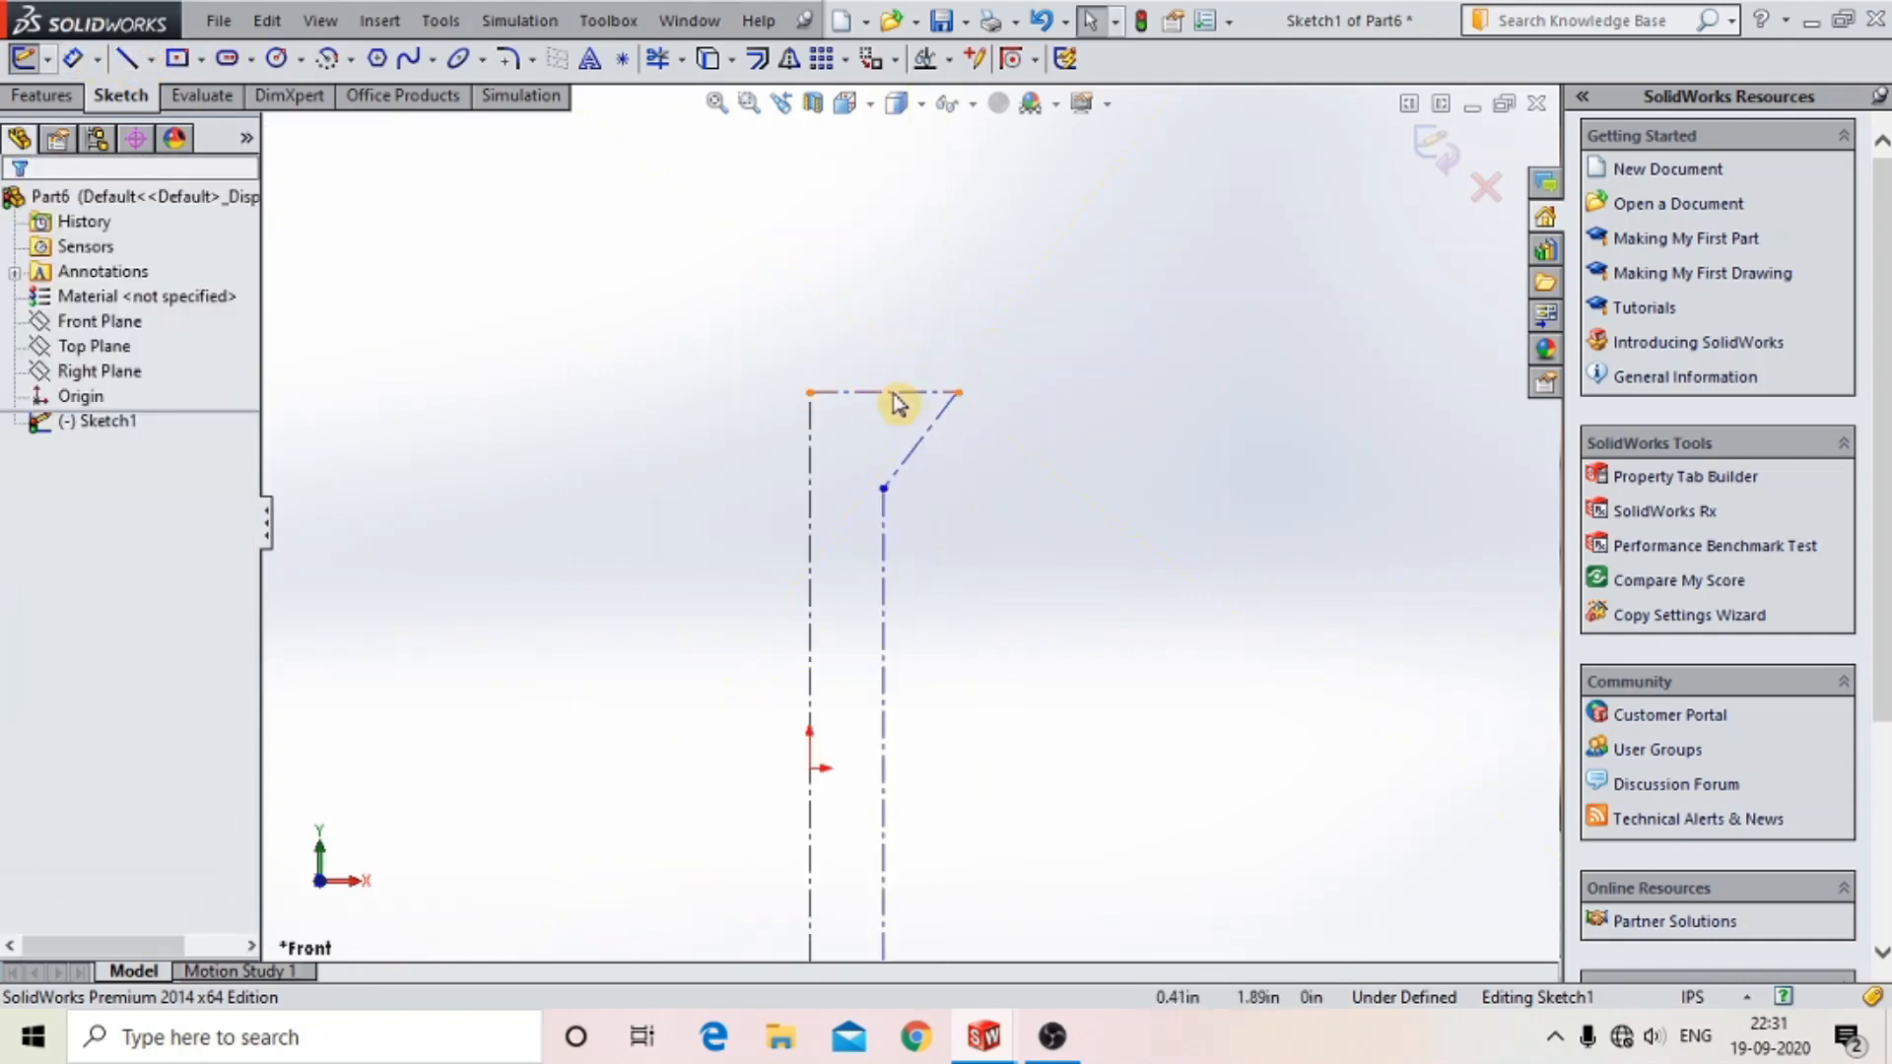
left_click(908, 461)
left_click(883, 578, "ctrl")
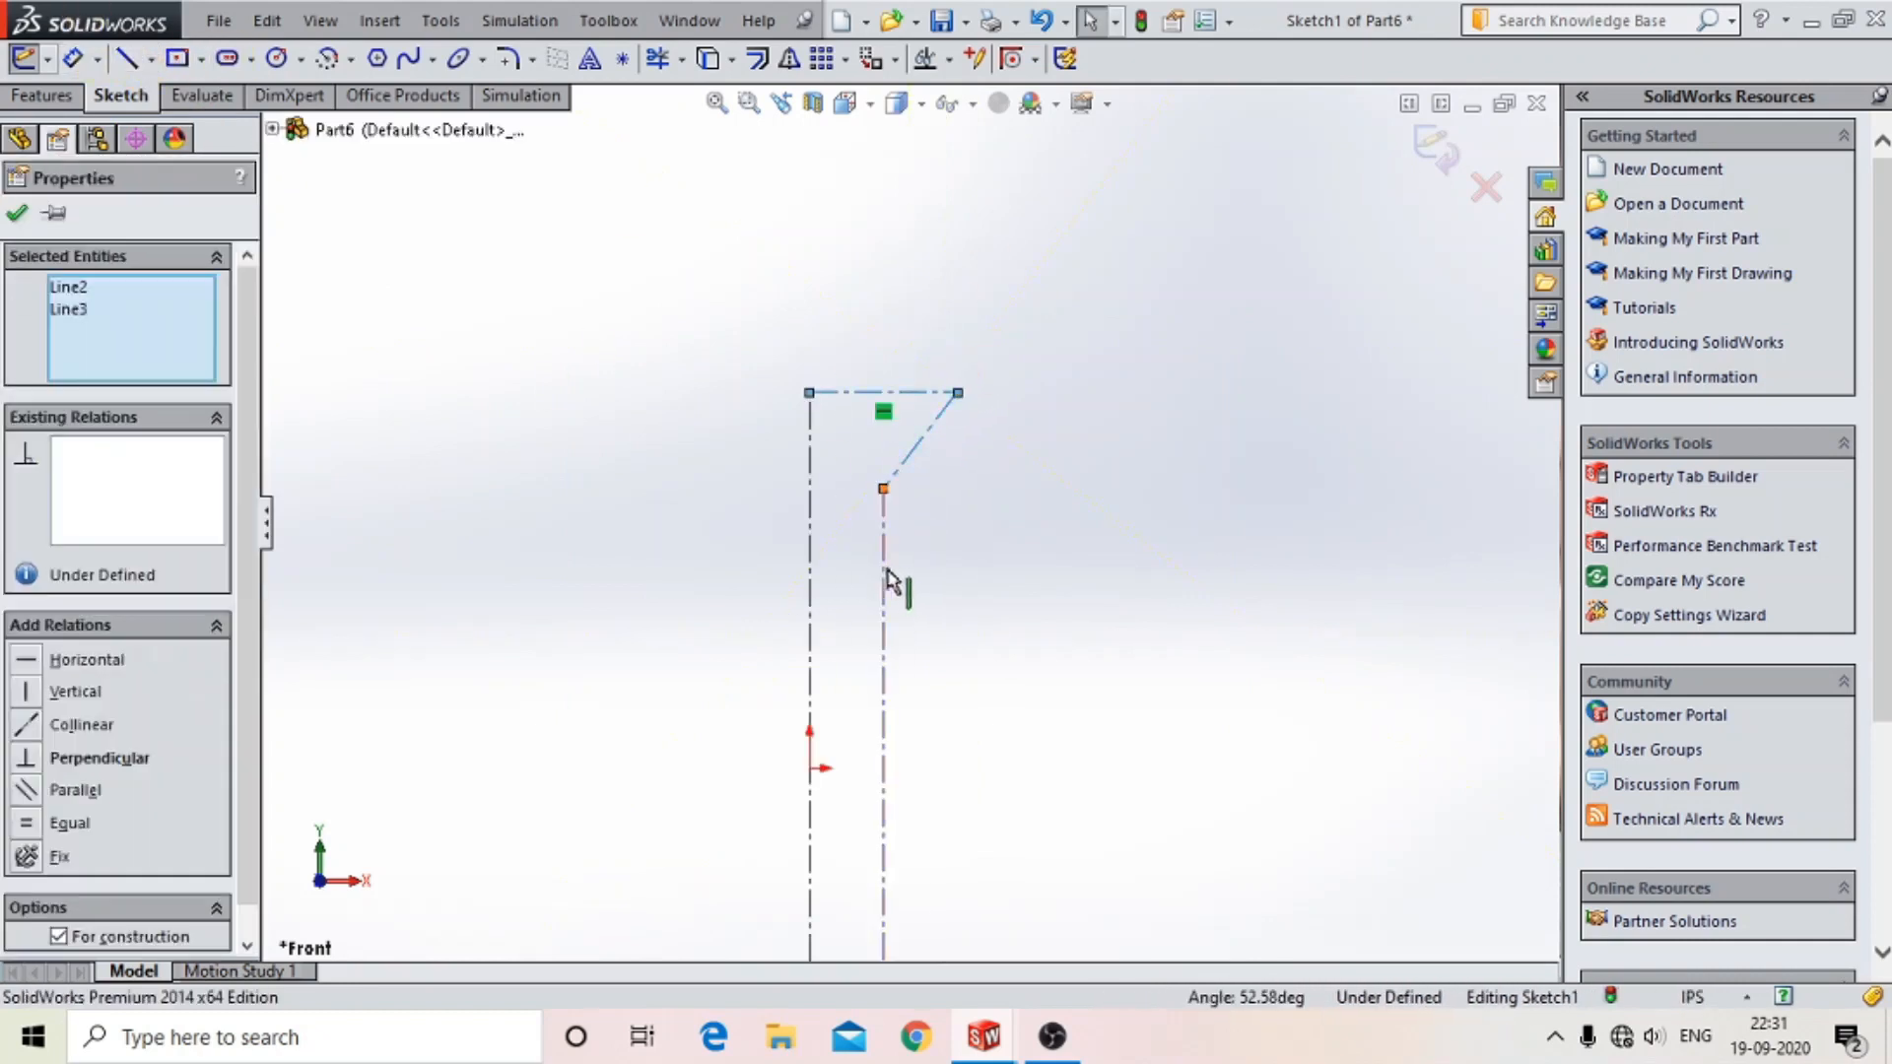
left_click(885, 704, "ctrl")
scroll(907, 532, "up", 5)
scroll(877, 631, "down", 4)
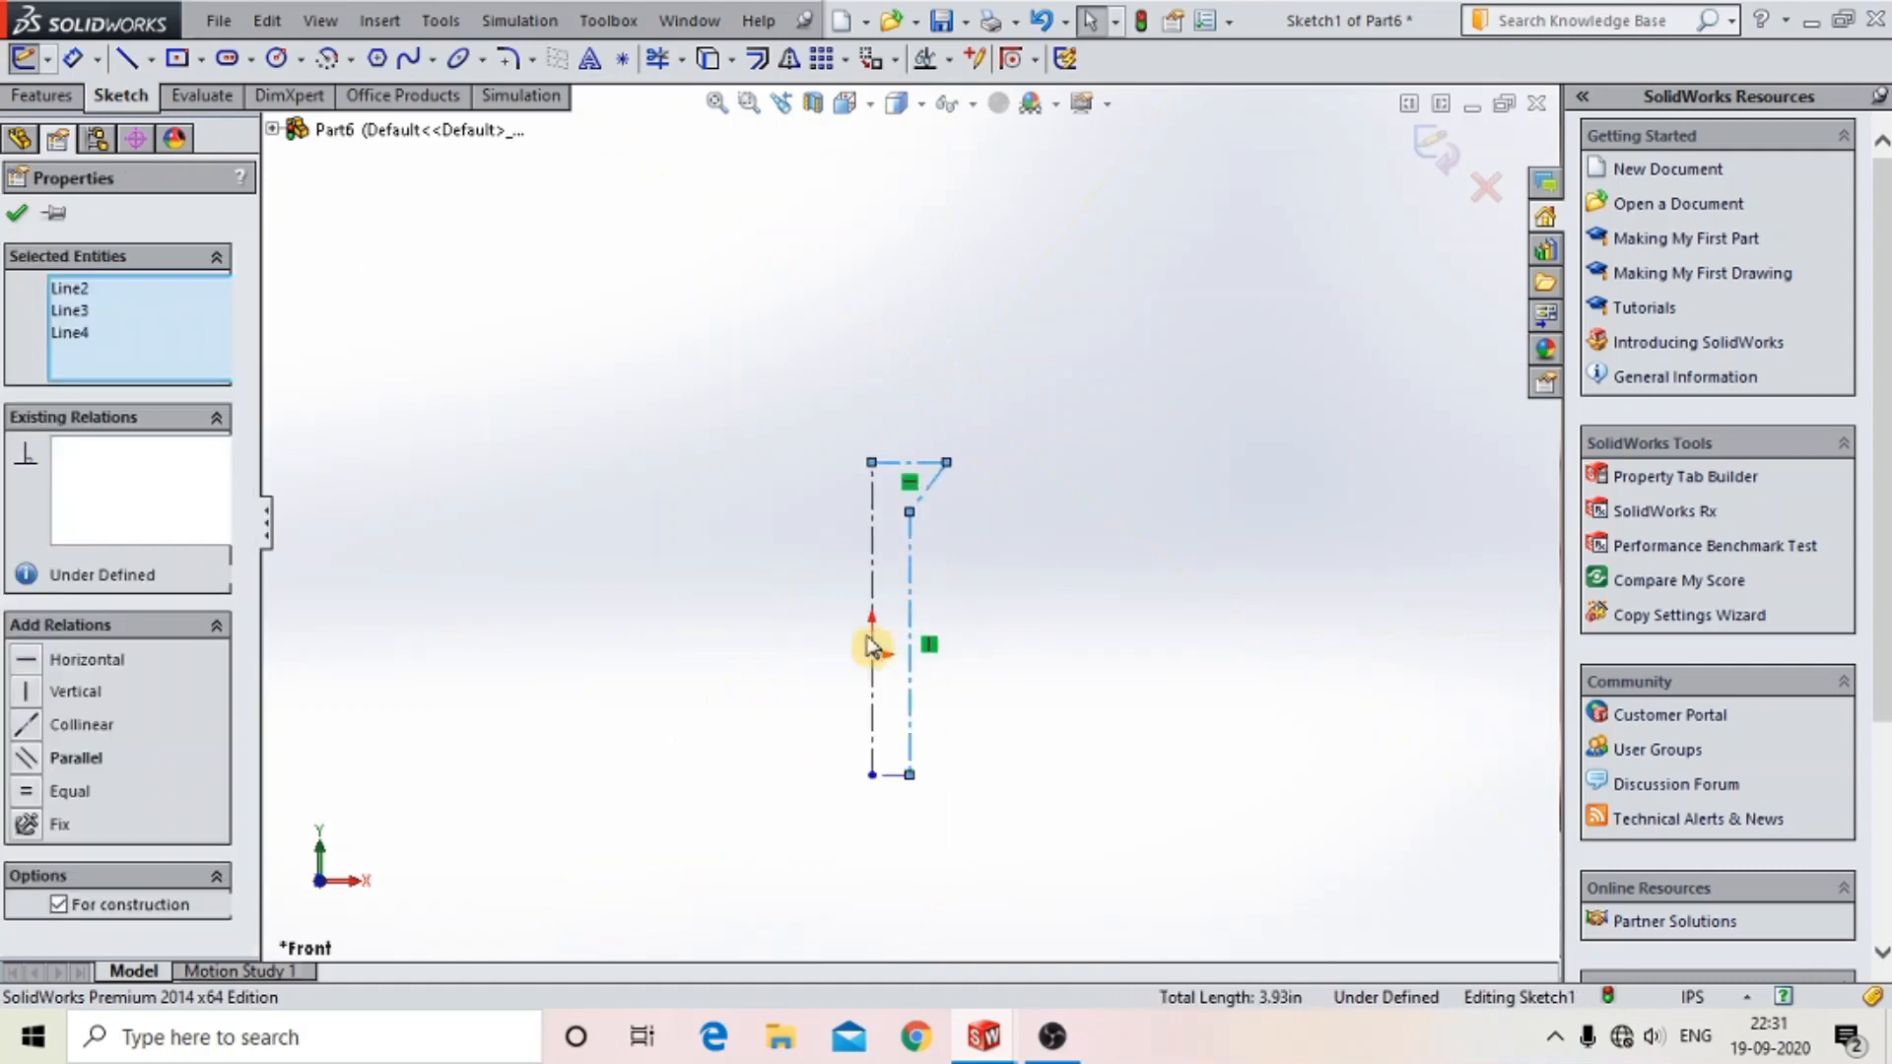
left_click(887, 777, "ctrl")
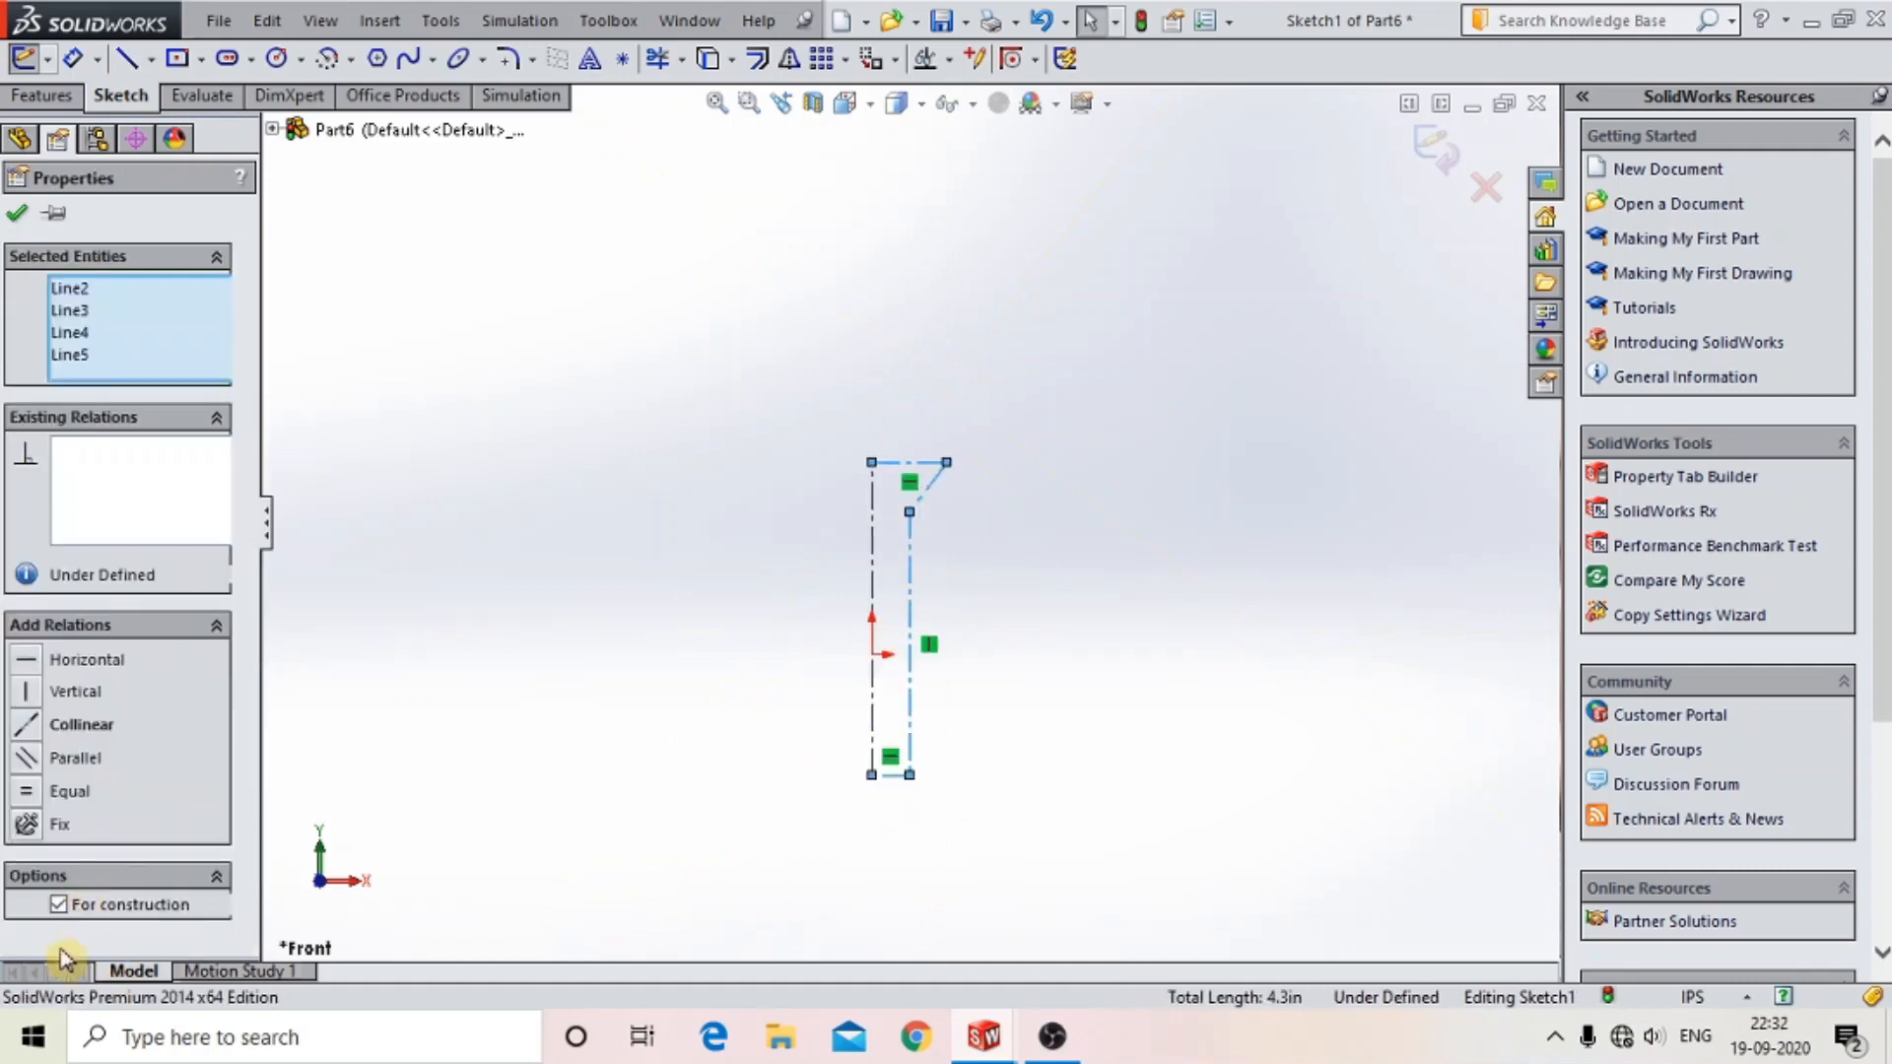
left_click(60, 906)
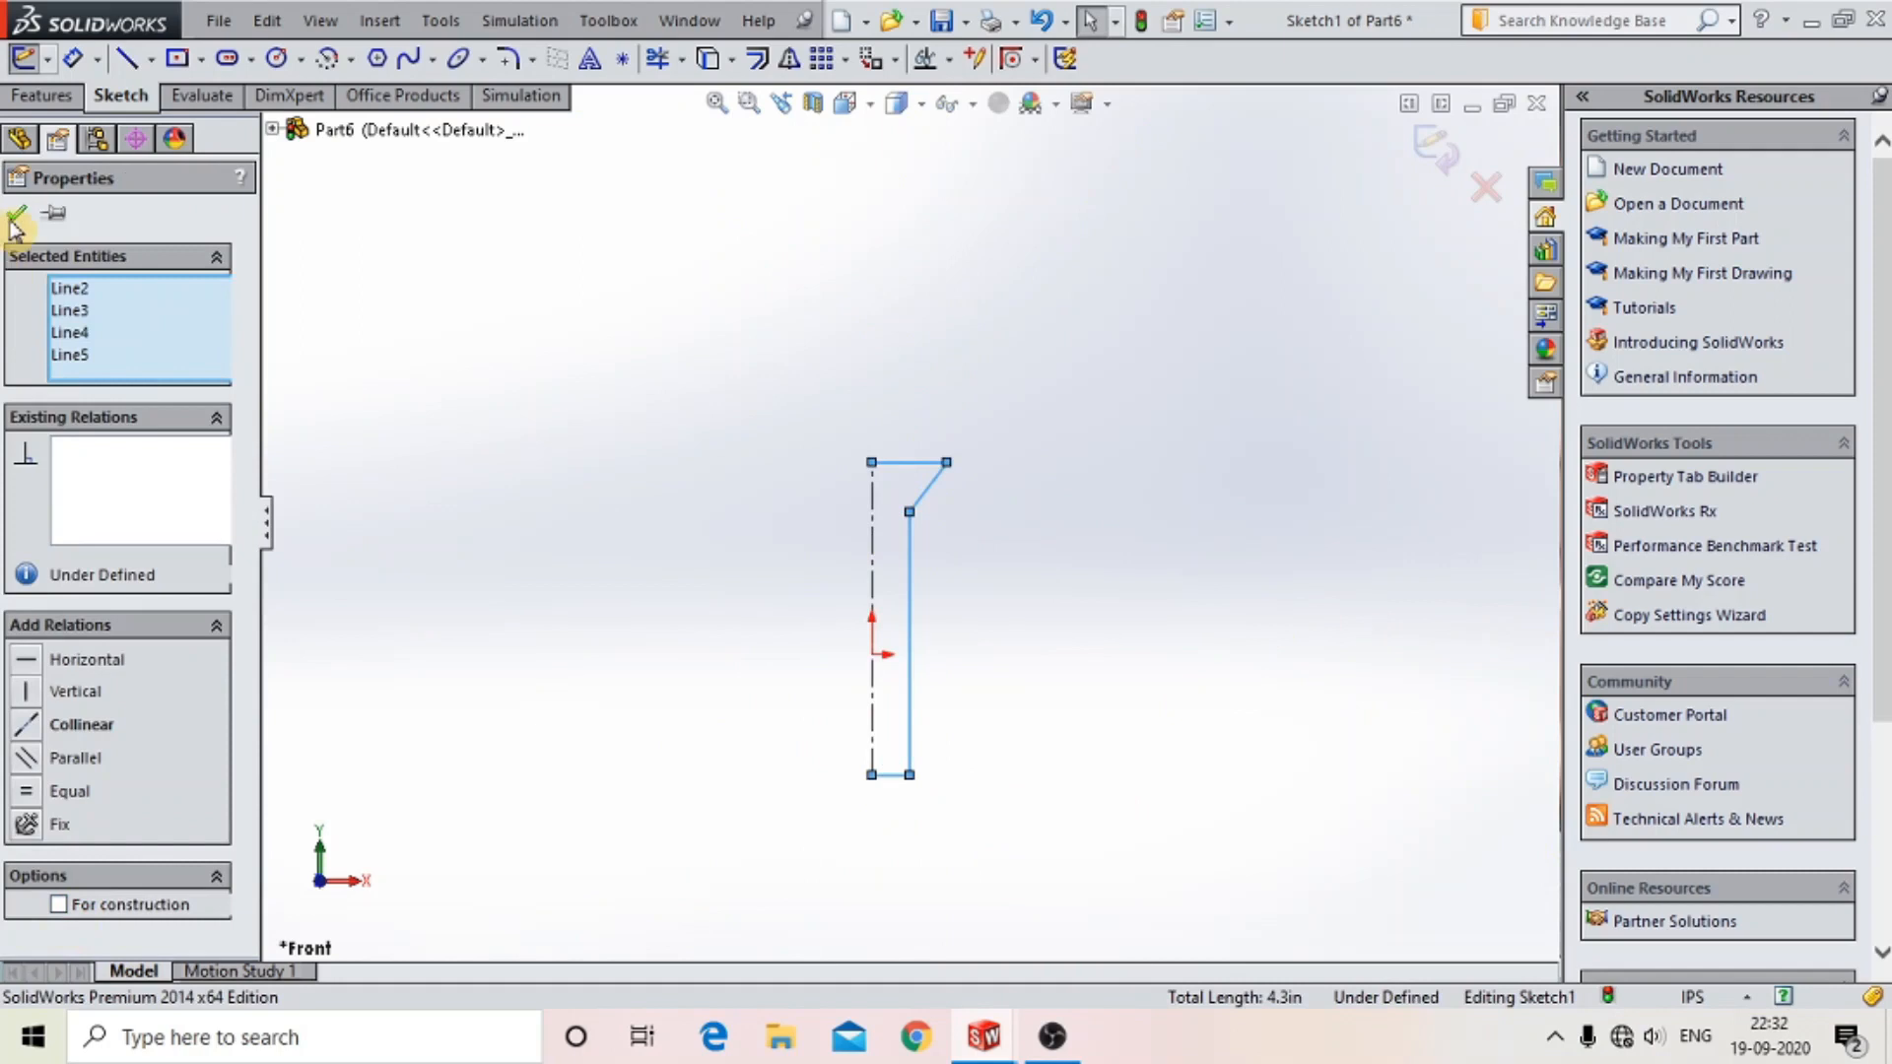
left_click(17, 215)
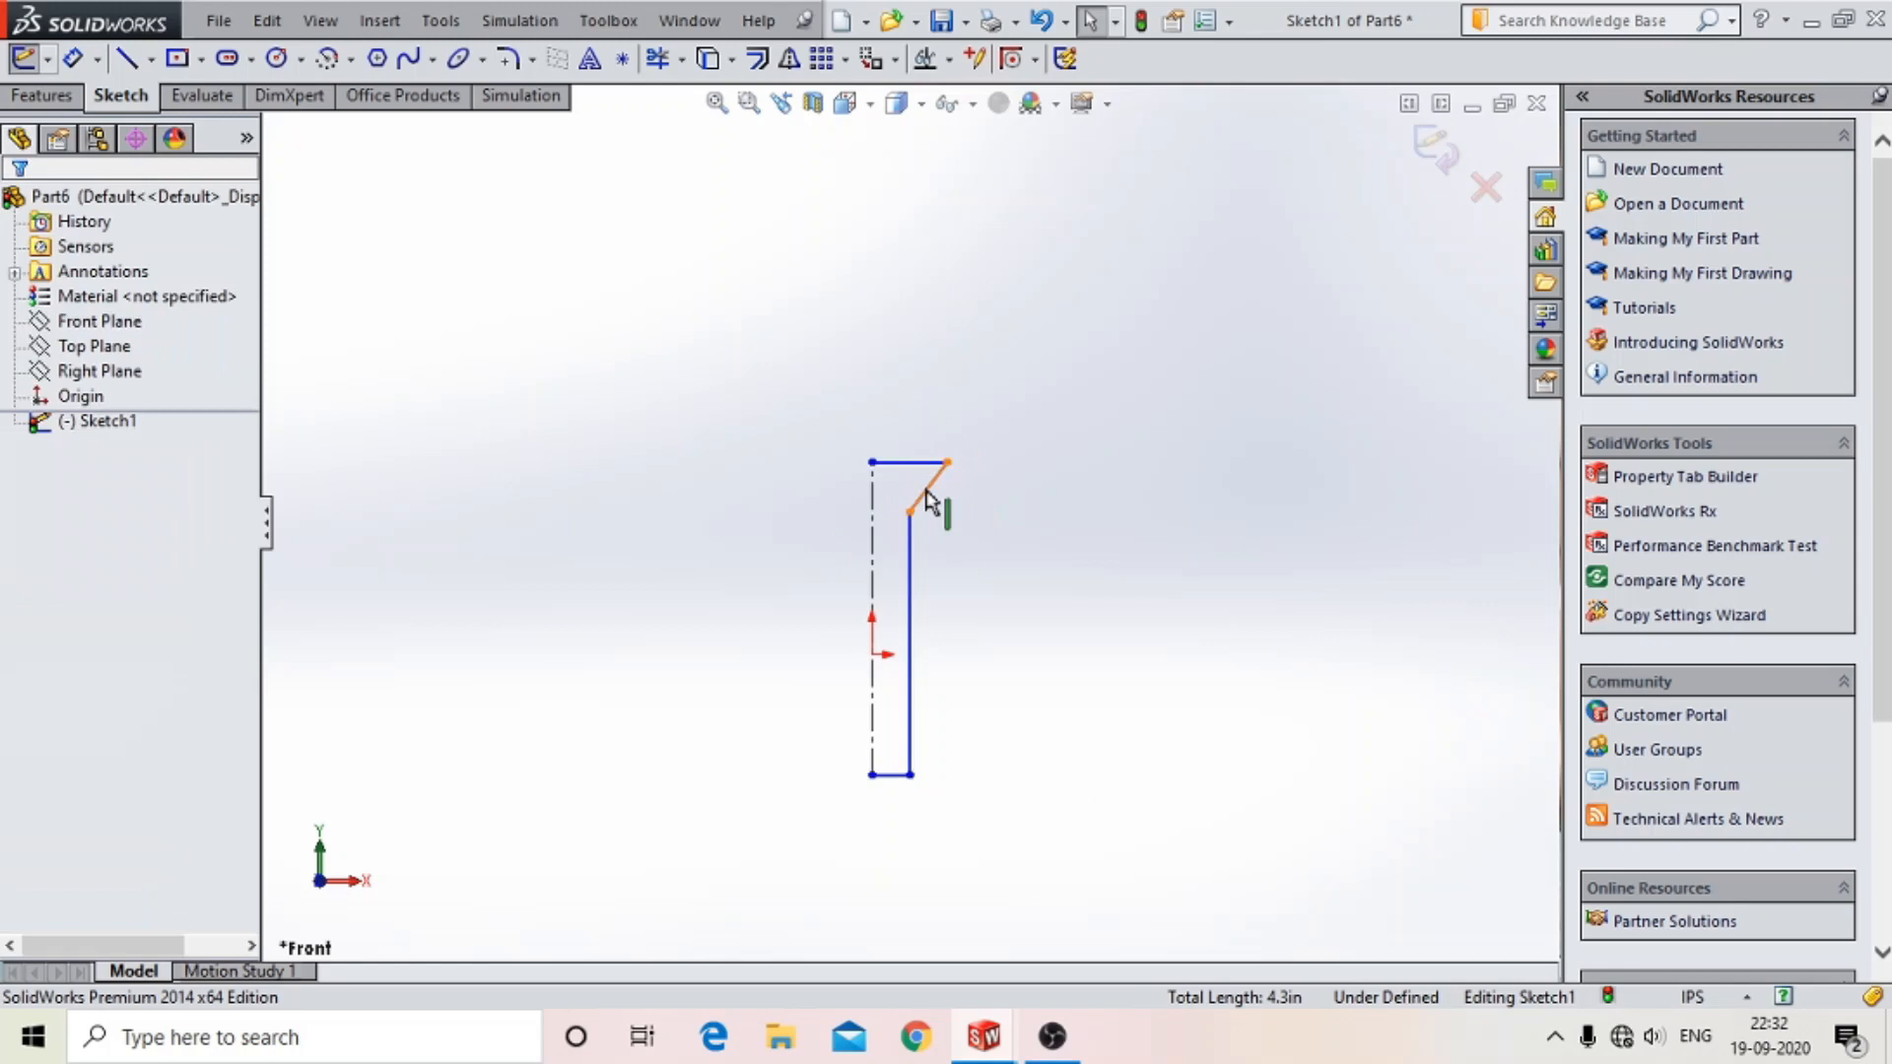
- Dimension the angle between the slanted line and the vertical centerline to 45 degrees
left_click(72, 58)
left_click(922, 503)
left_click(874, 530)
left_click(983, 369)
type("45deg")
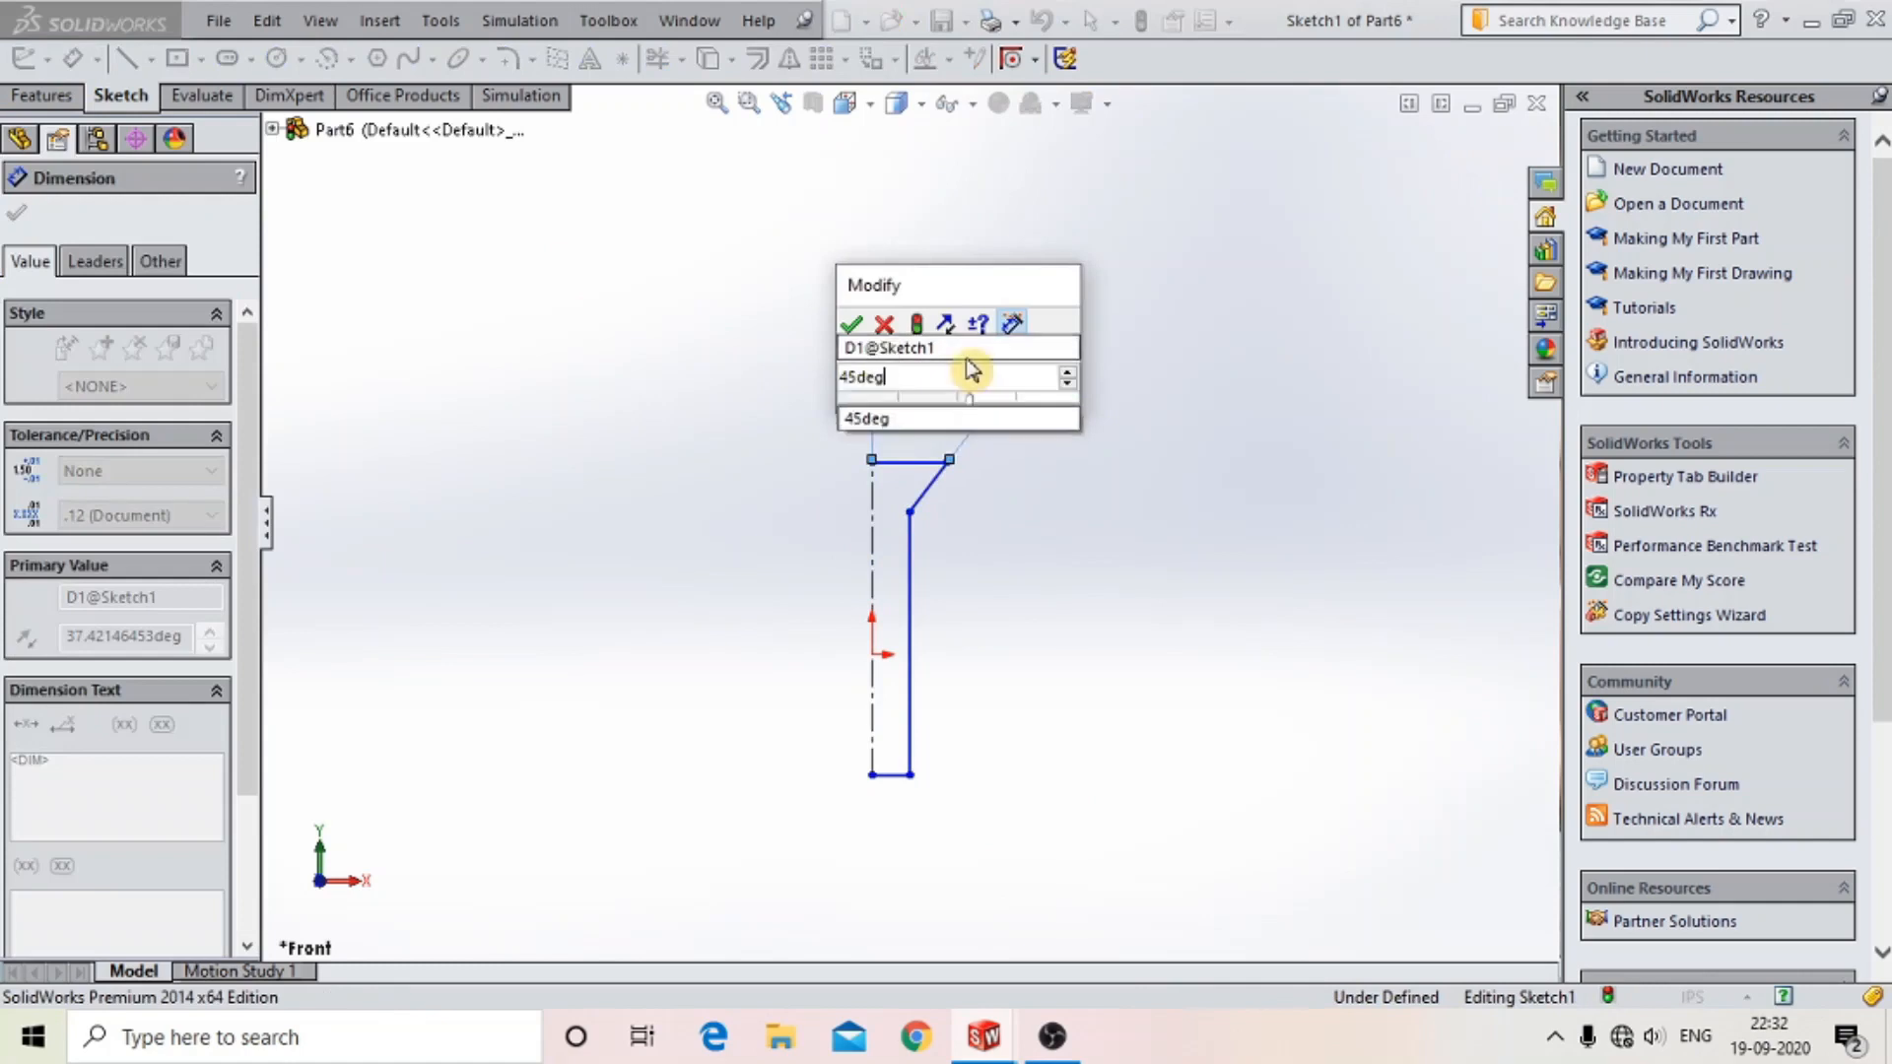
key("Escape")
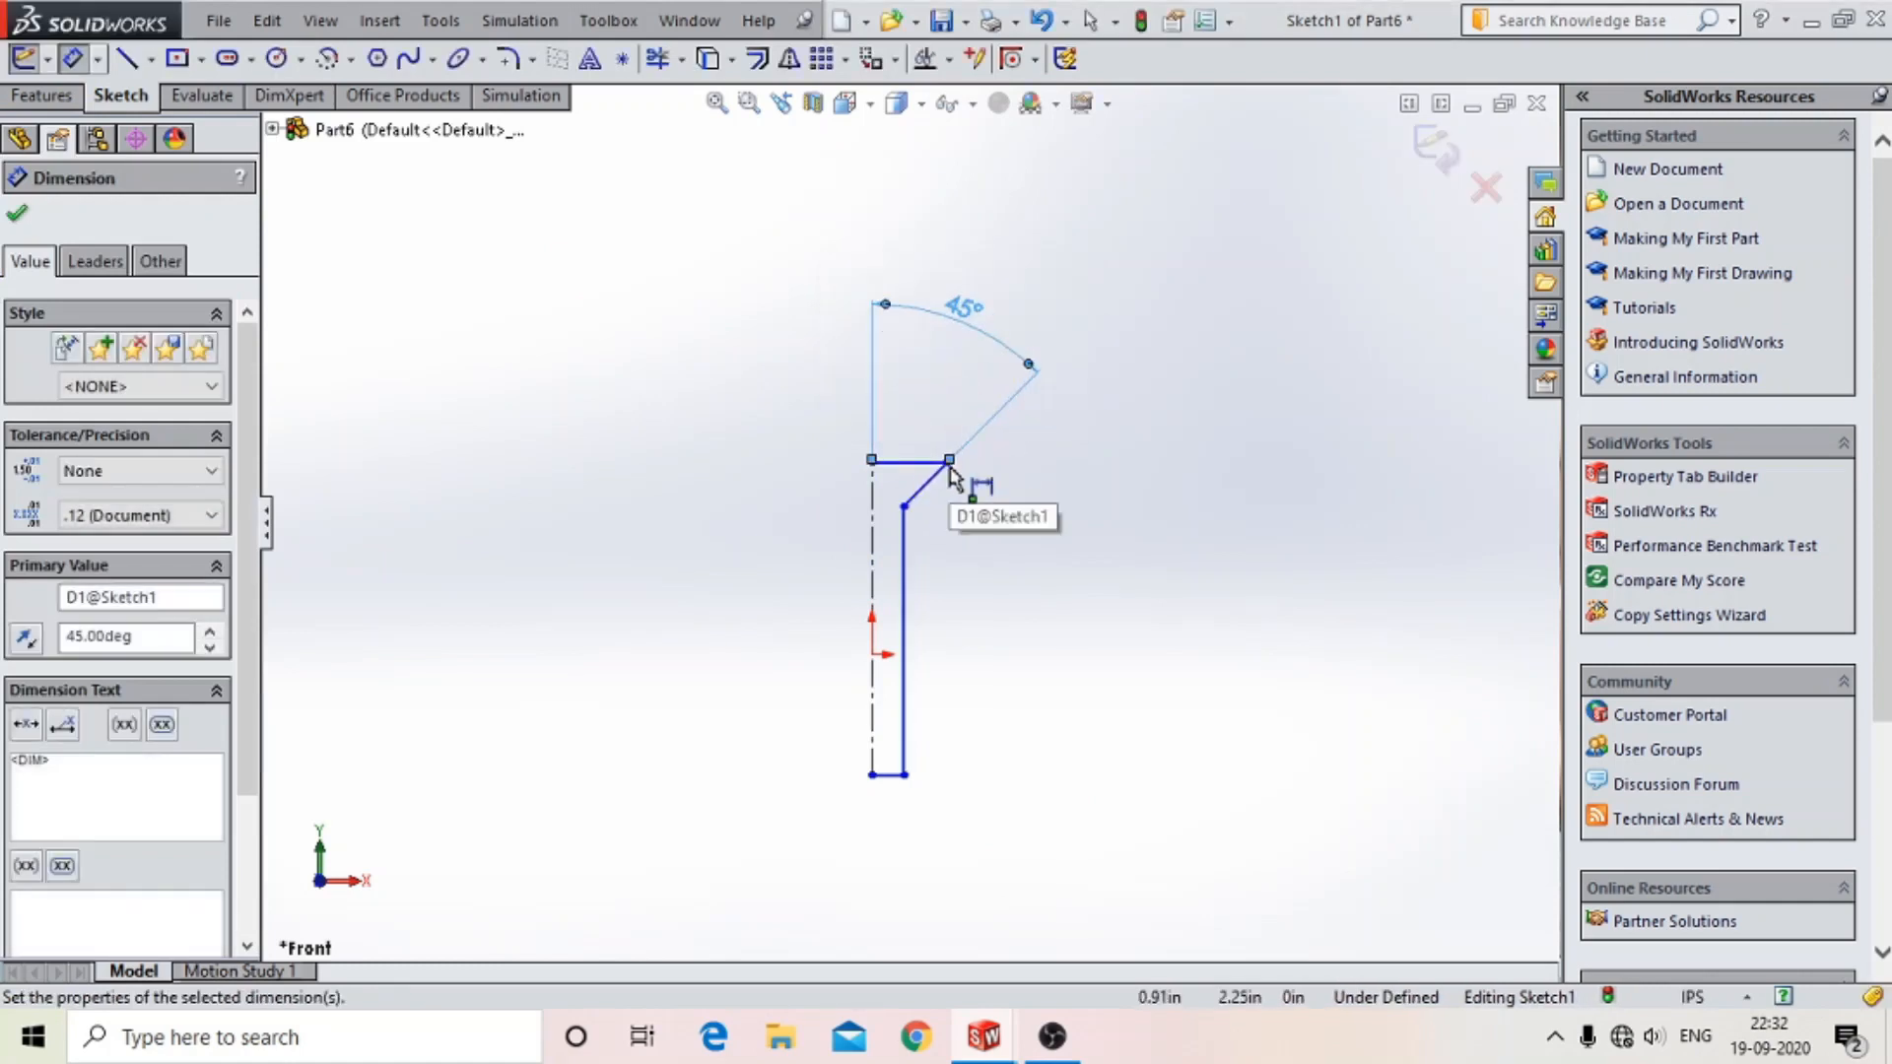
- Dimension the top horizontal line between its two endpoints to 12 mm
scroll(949, 478, "down", 5)
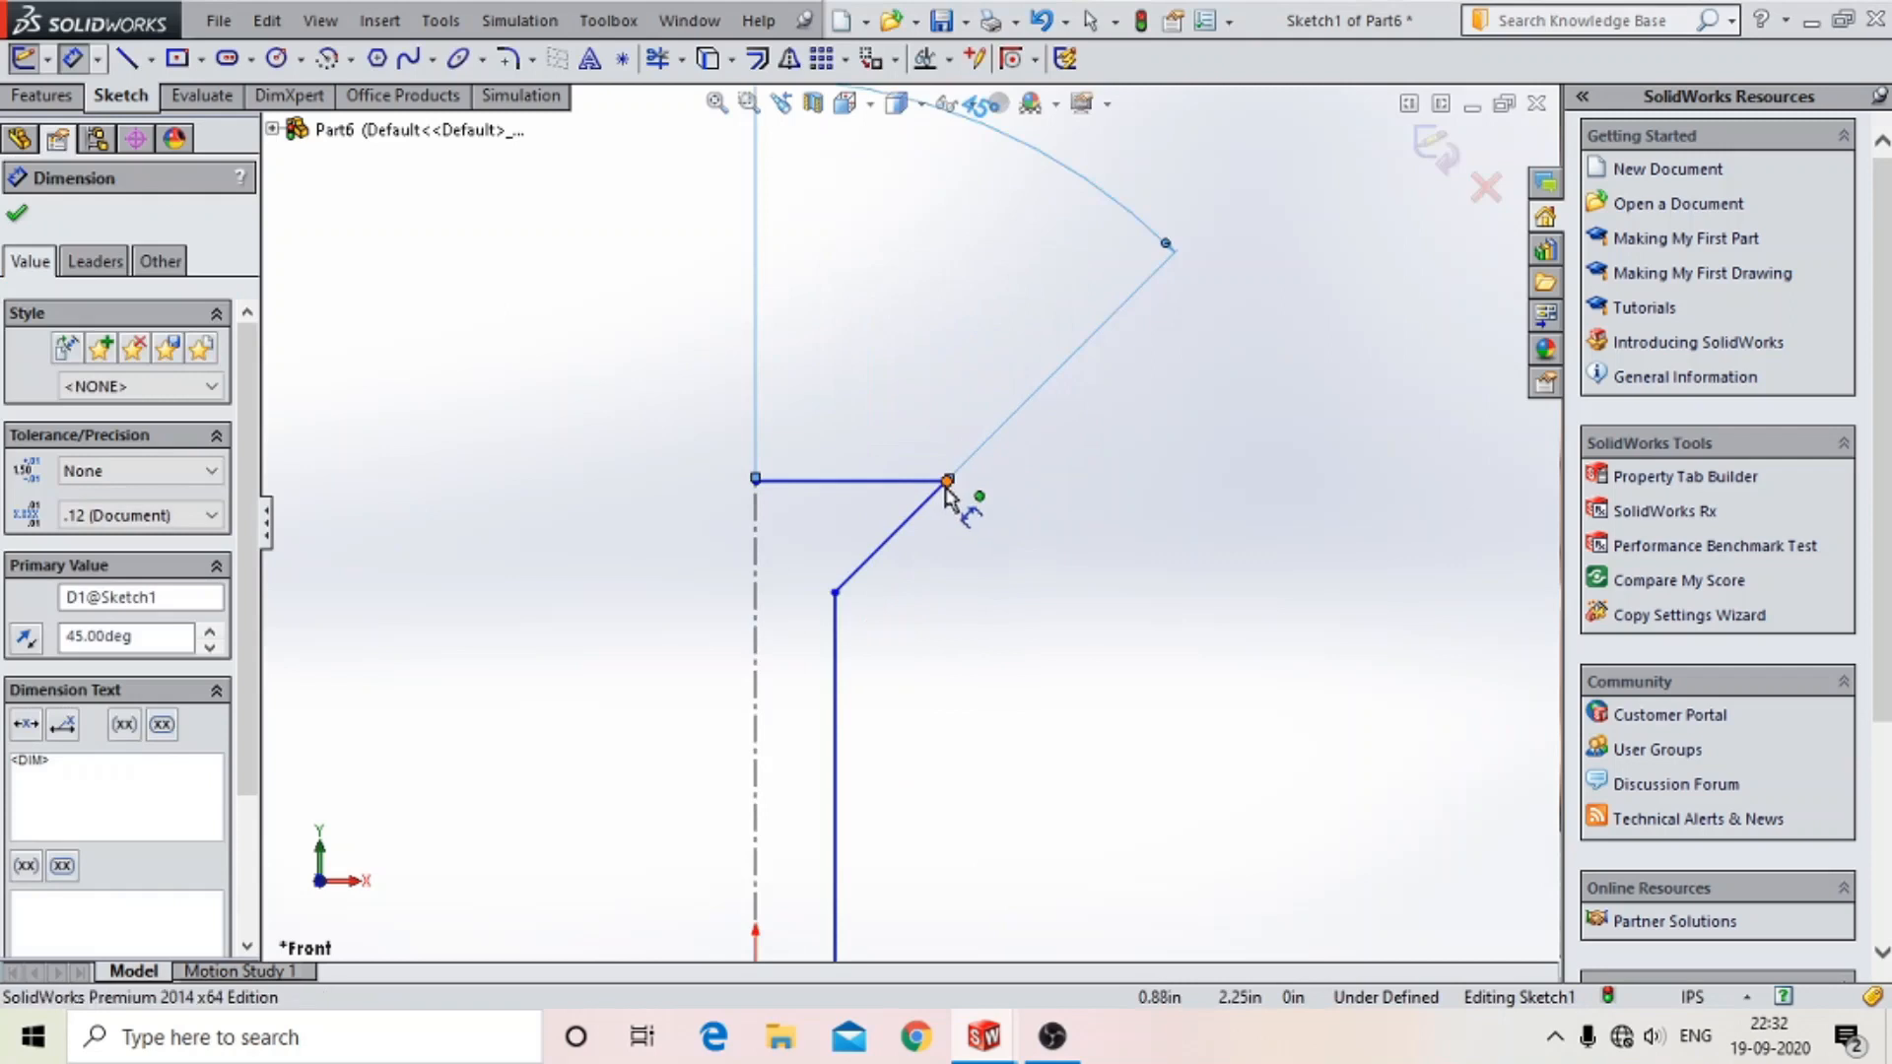
left_click(947, 481)
left_click(755, 479)
left_click(836, 330)
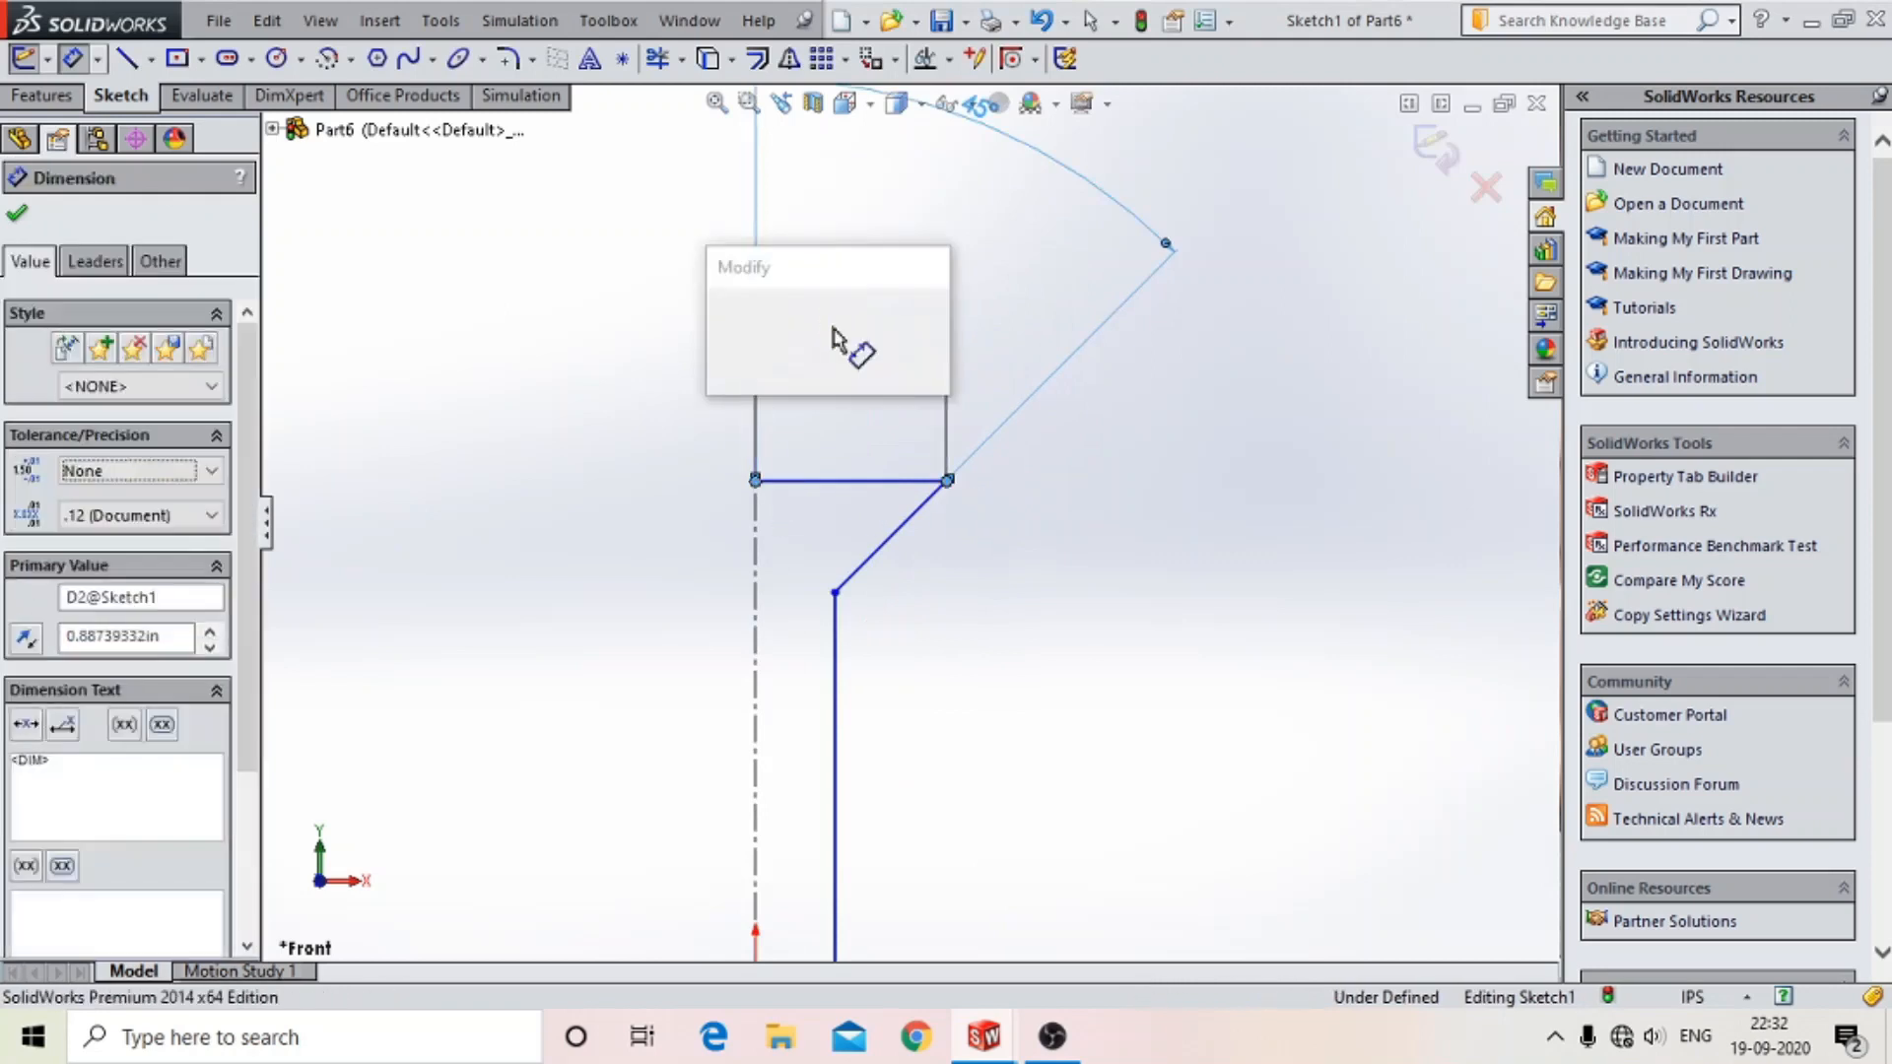
type("12mm")
key("Return")
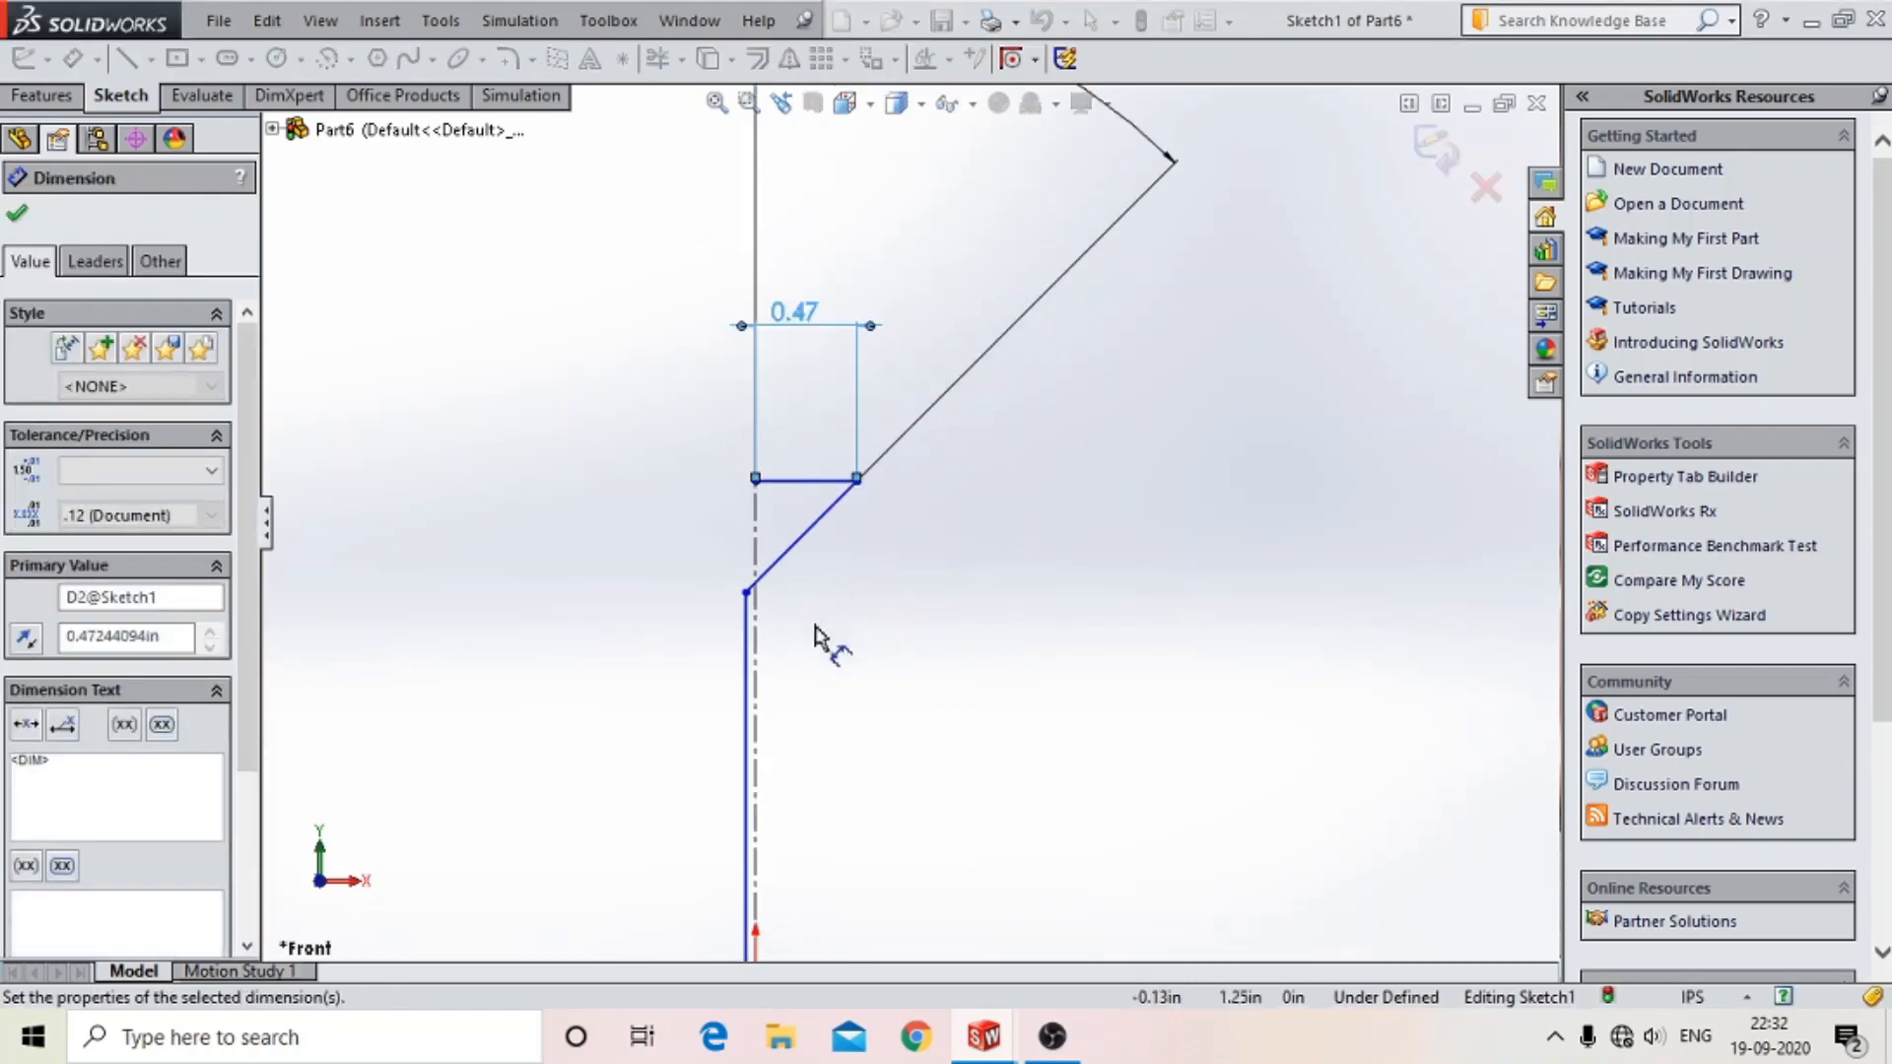
- Undo the 12 mm value on the top line's dimension, keeping the dimension itself
scroll(814, 641, "up", 3)
scroll(907, 676, "down", 2)
scroll(926, 473, "up", 3)
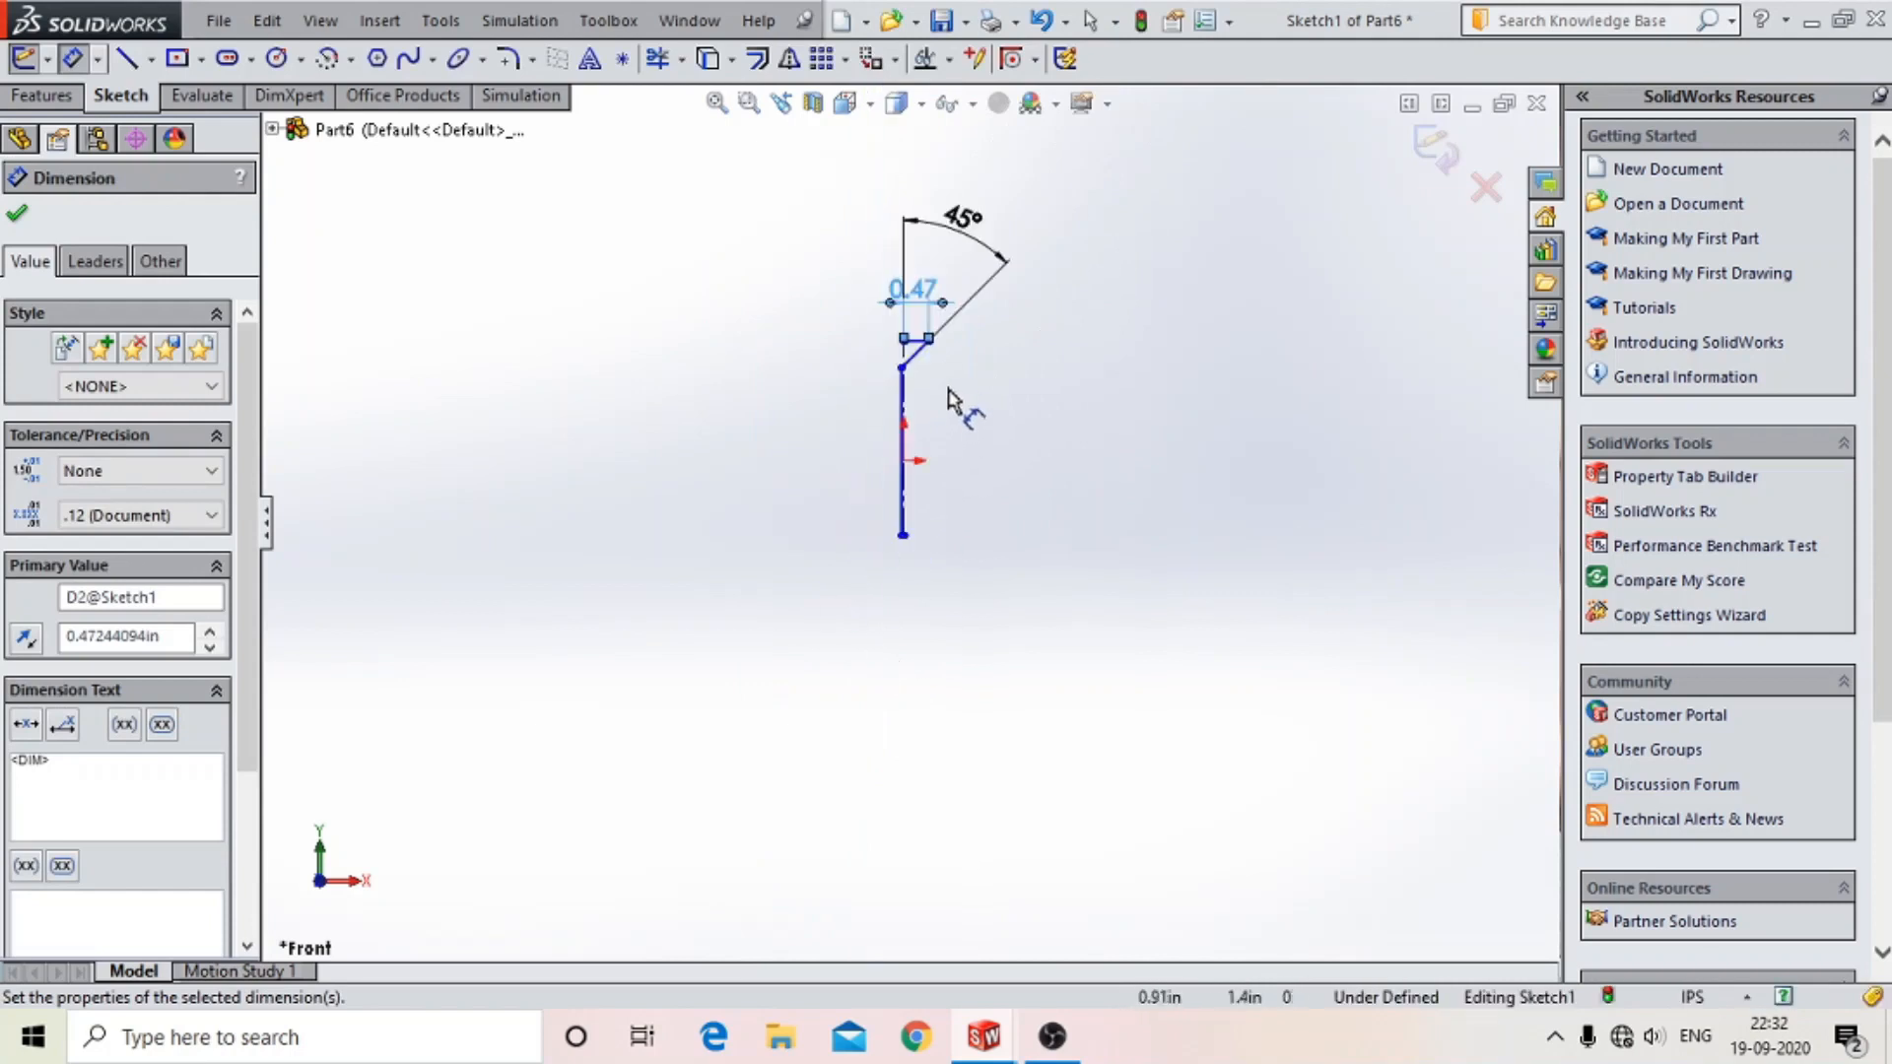
key("ctrl+z")
key("ctrl+z")
key("ctrl+z")
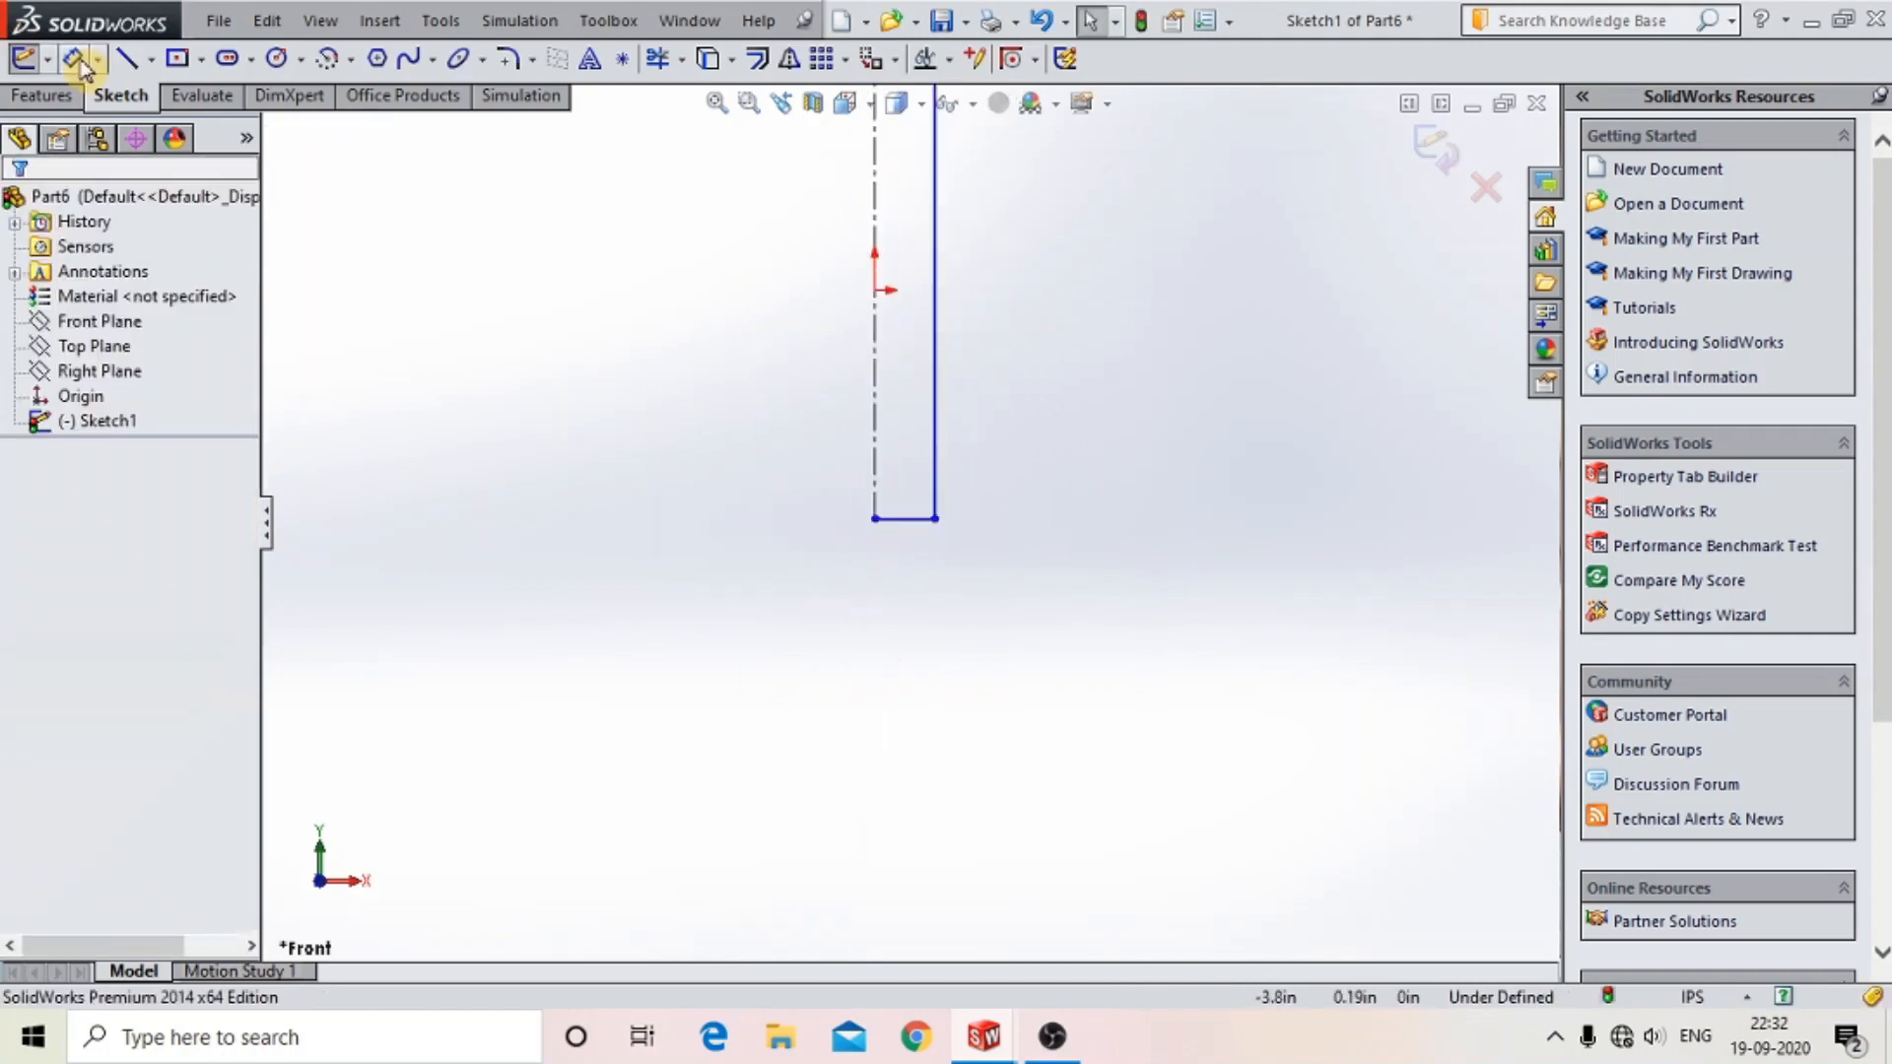
- Dimension the bottom horizontal line to 0.236 in (6 mm)
left_click(71, 60)
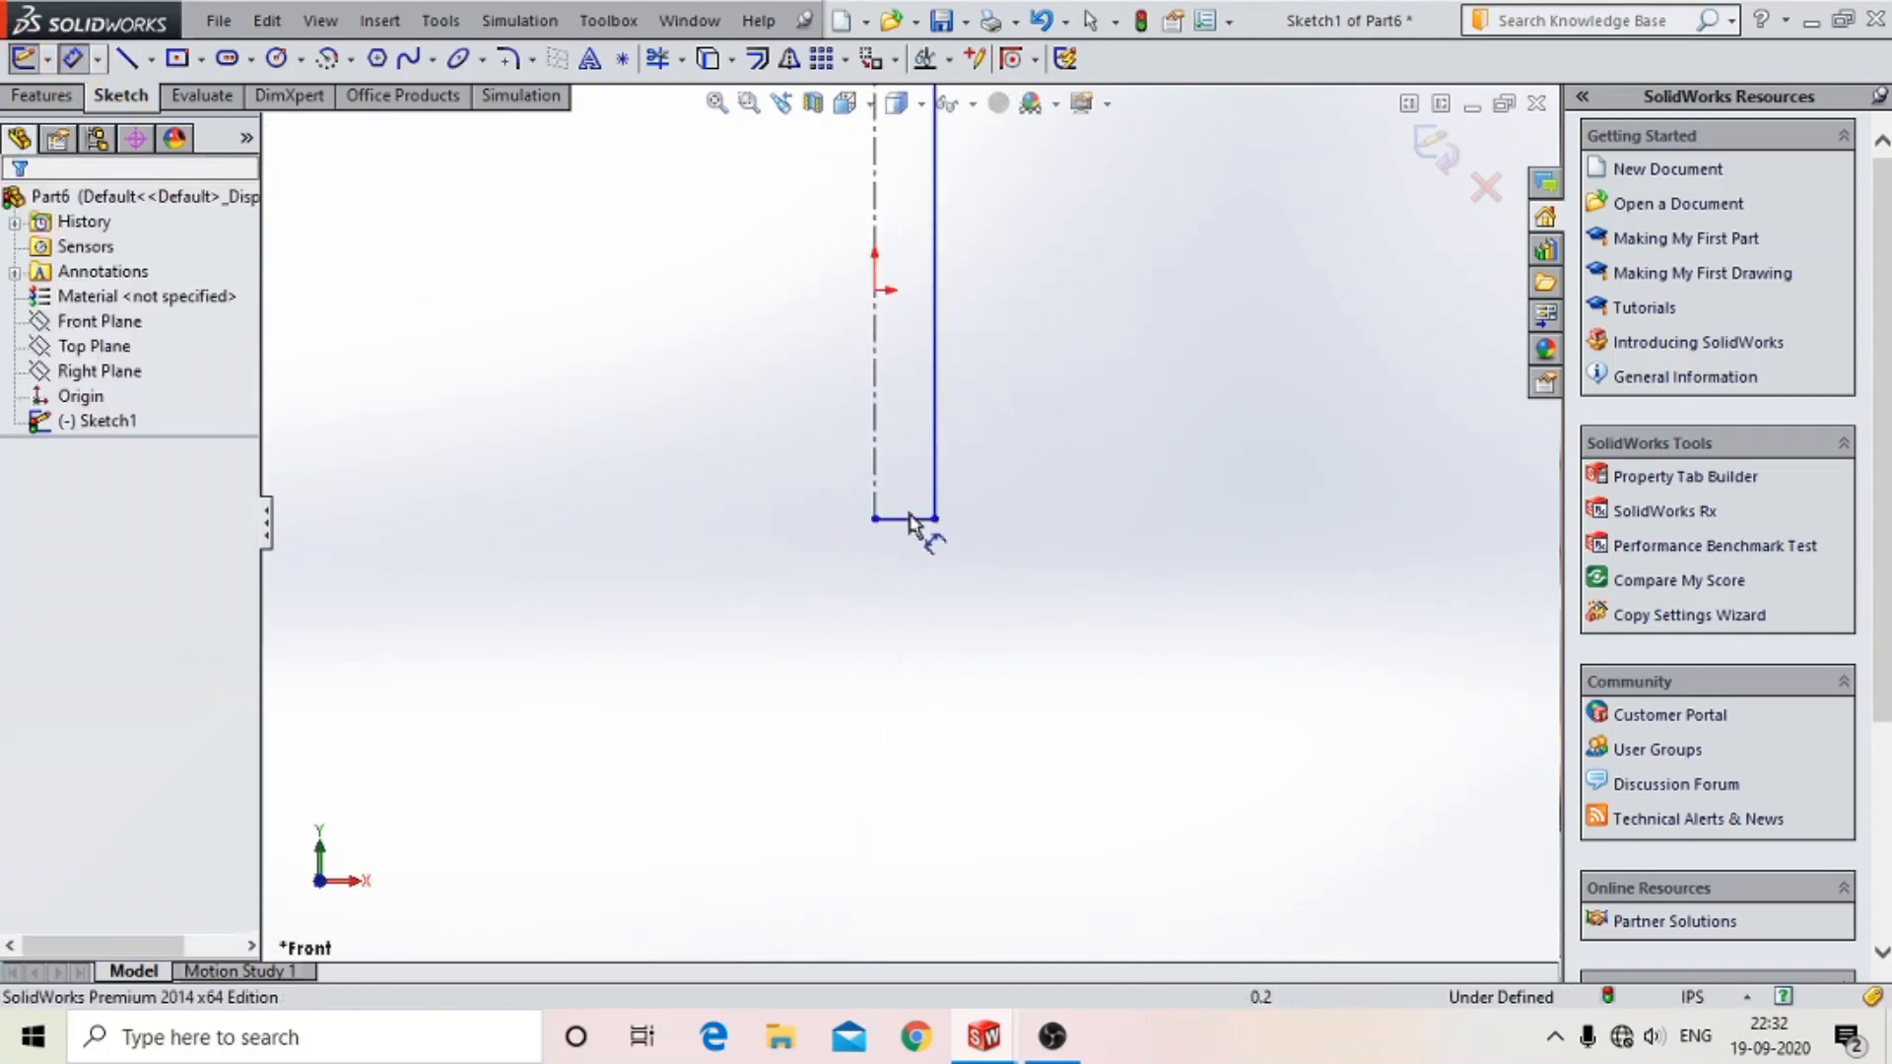
left_click(927, 518)
left_click(927, 755)
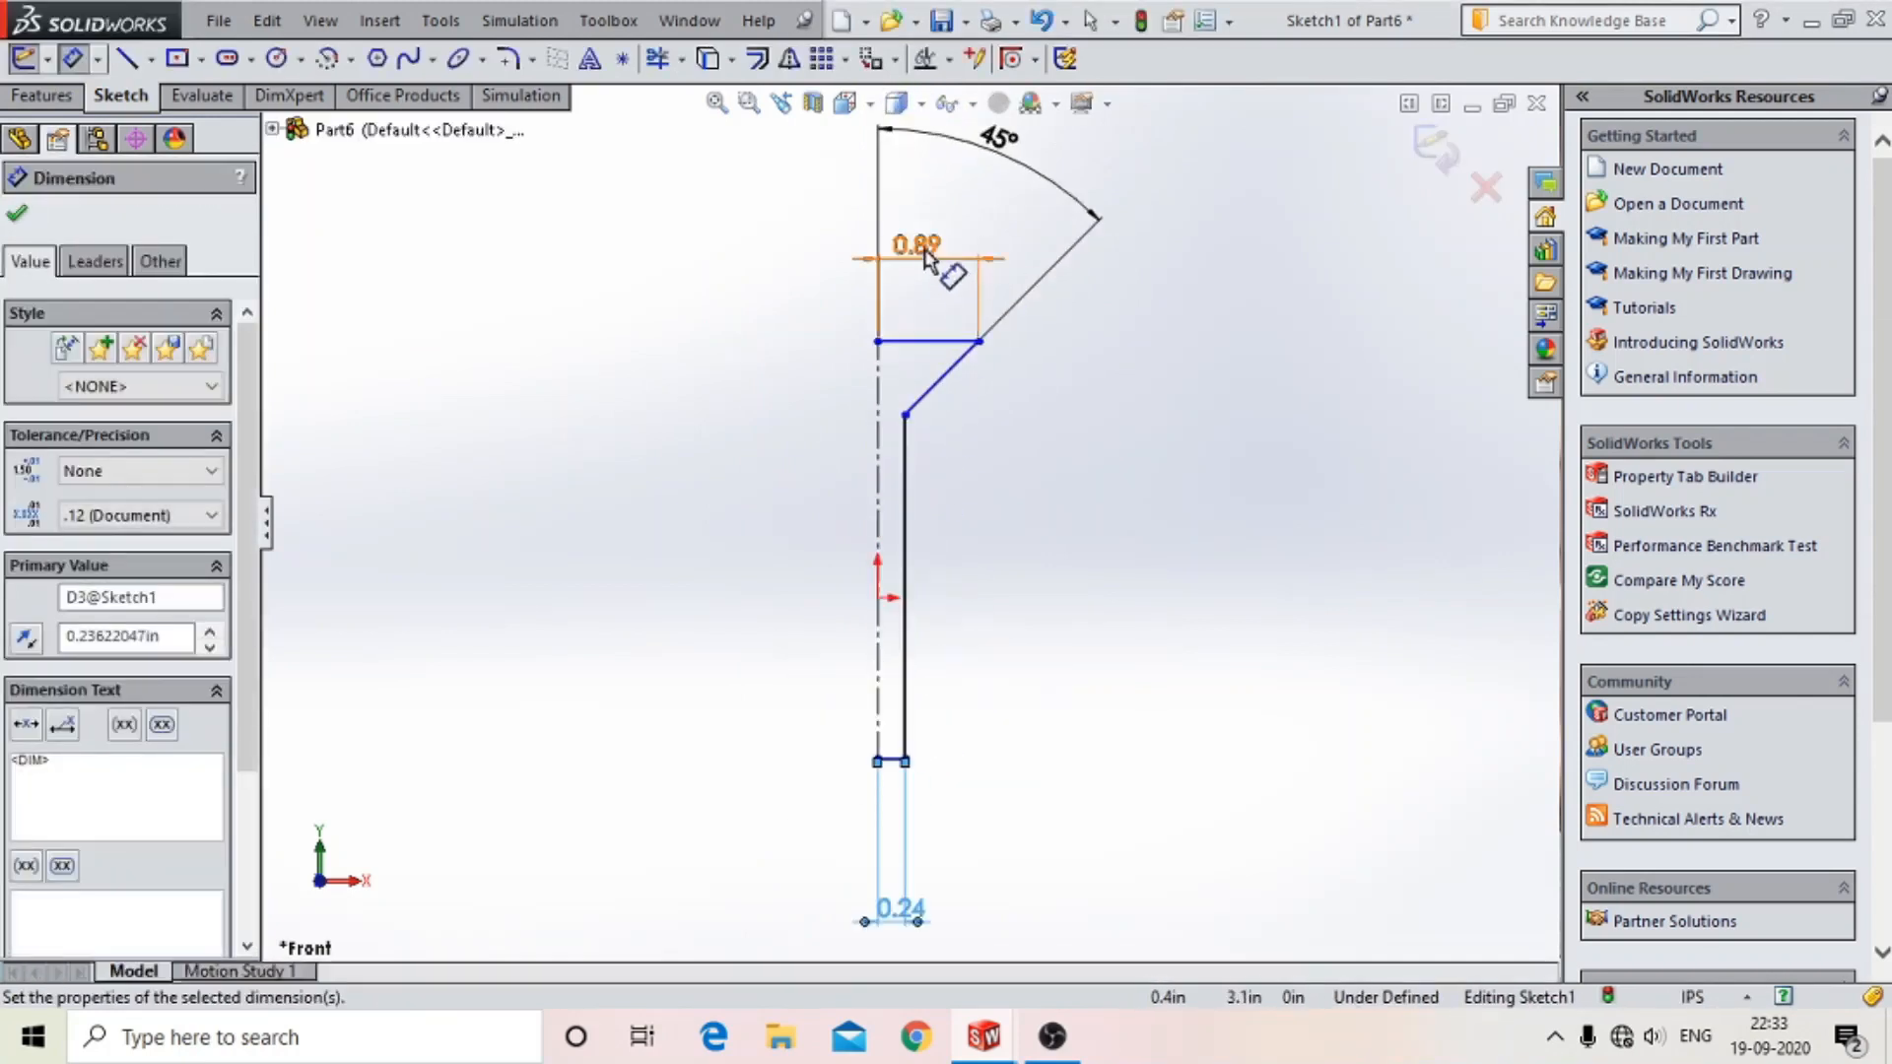
- Set the top horizontal line's dimension to 12 mm (0.472 in)
left_click(923, 249)
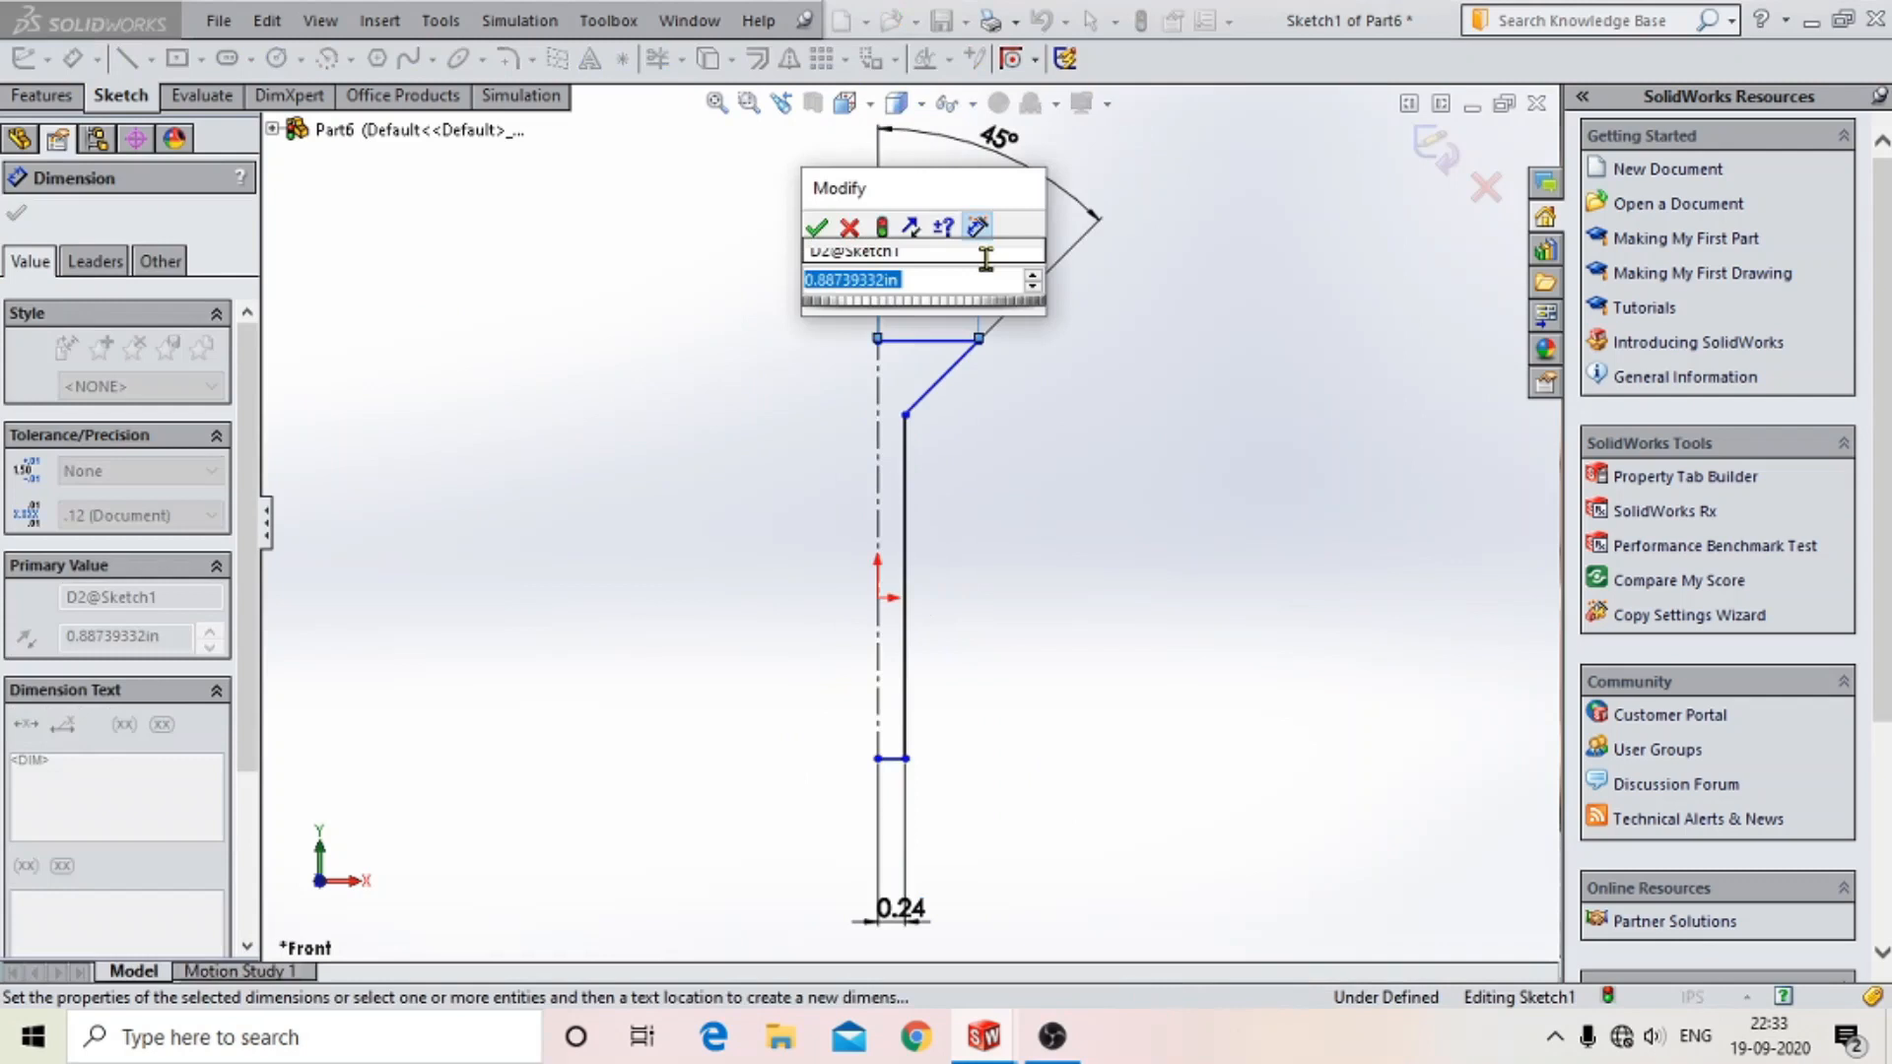
type(".47")
key("Return")
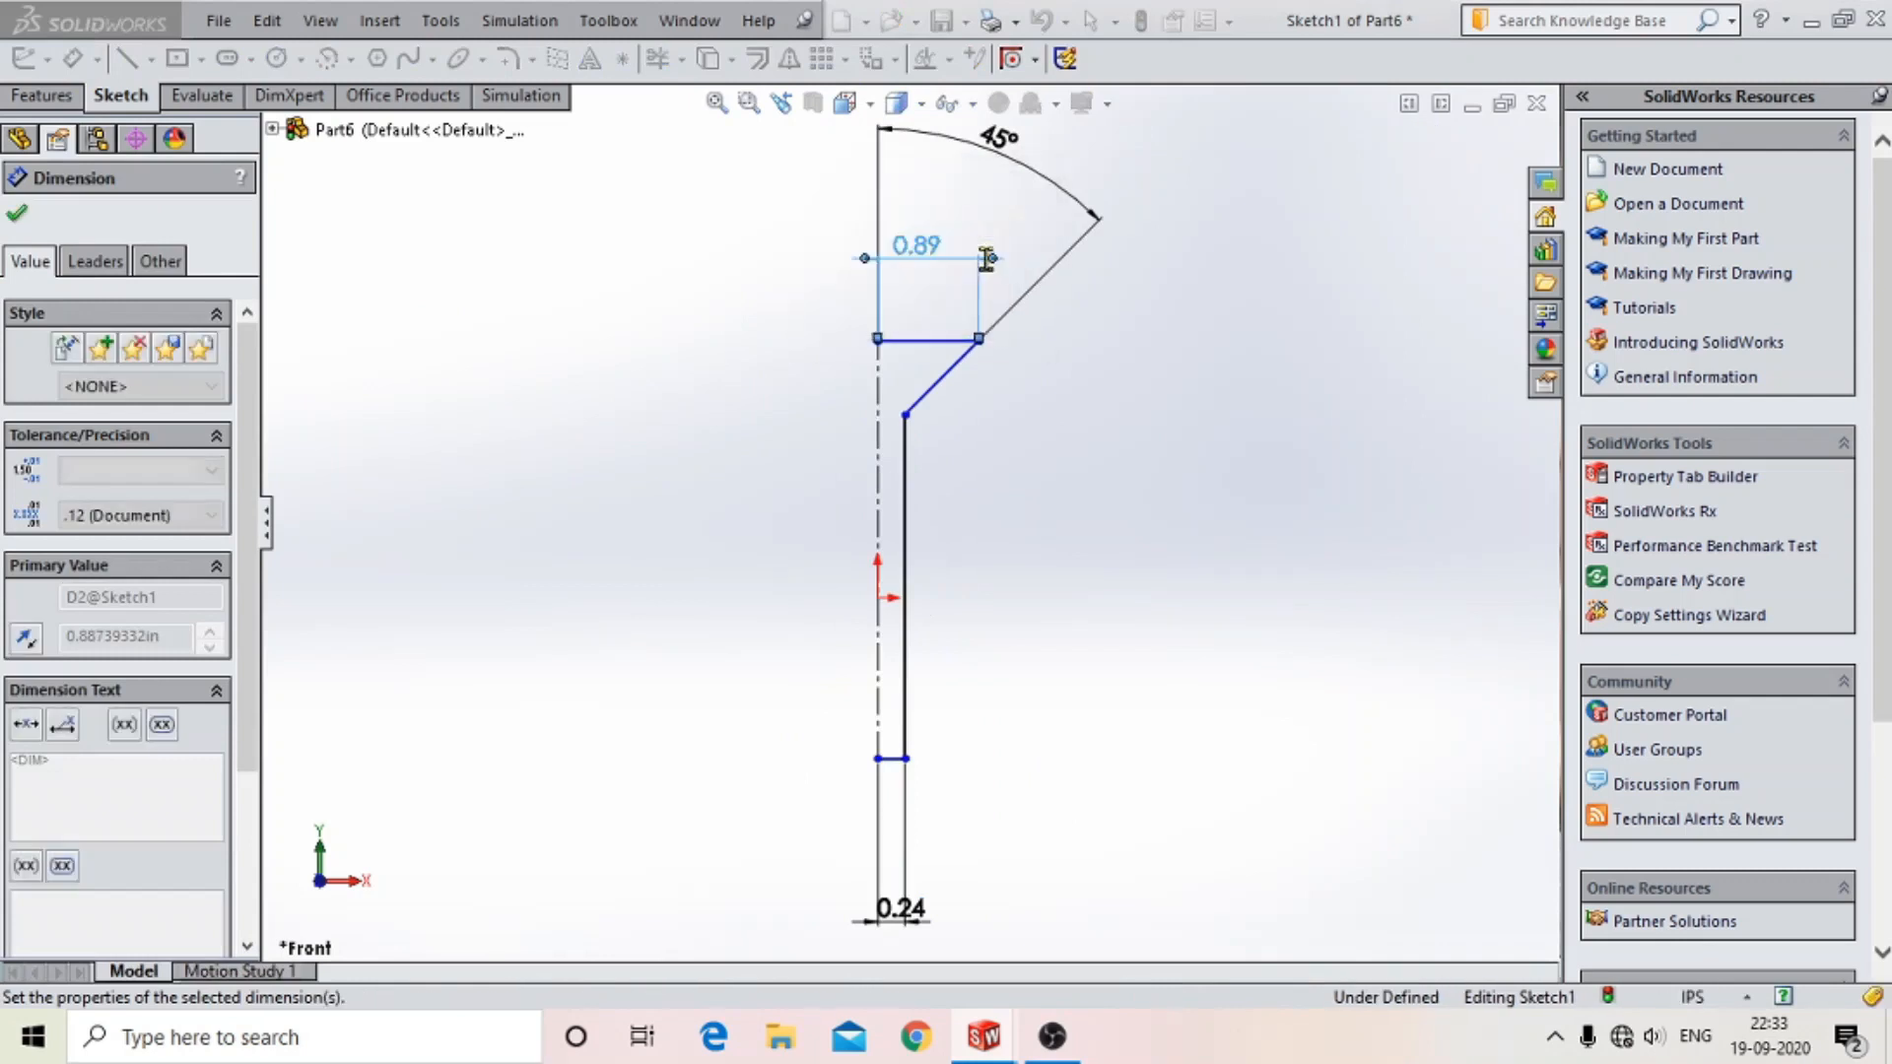
- Dimension the vertical distance between the top and bottom horizontal lines of the profile to 30 mm
left_click(891, 351)
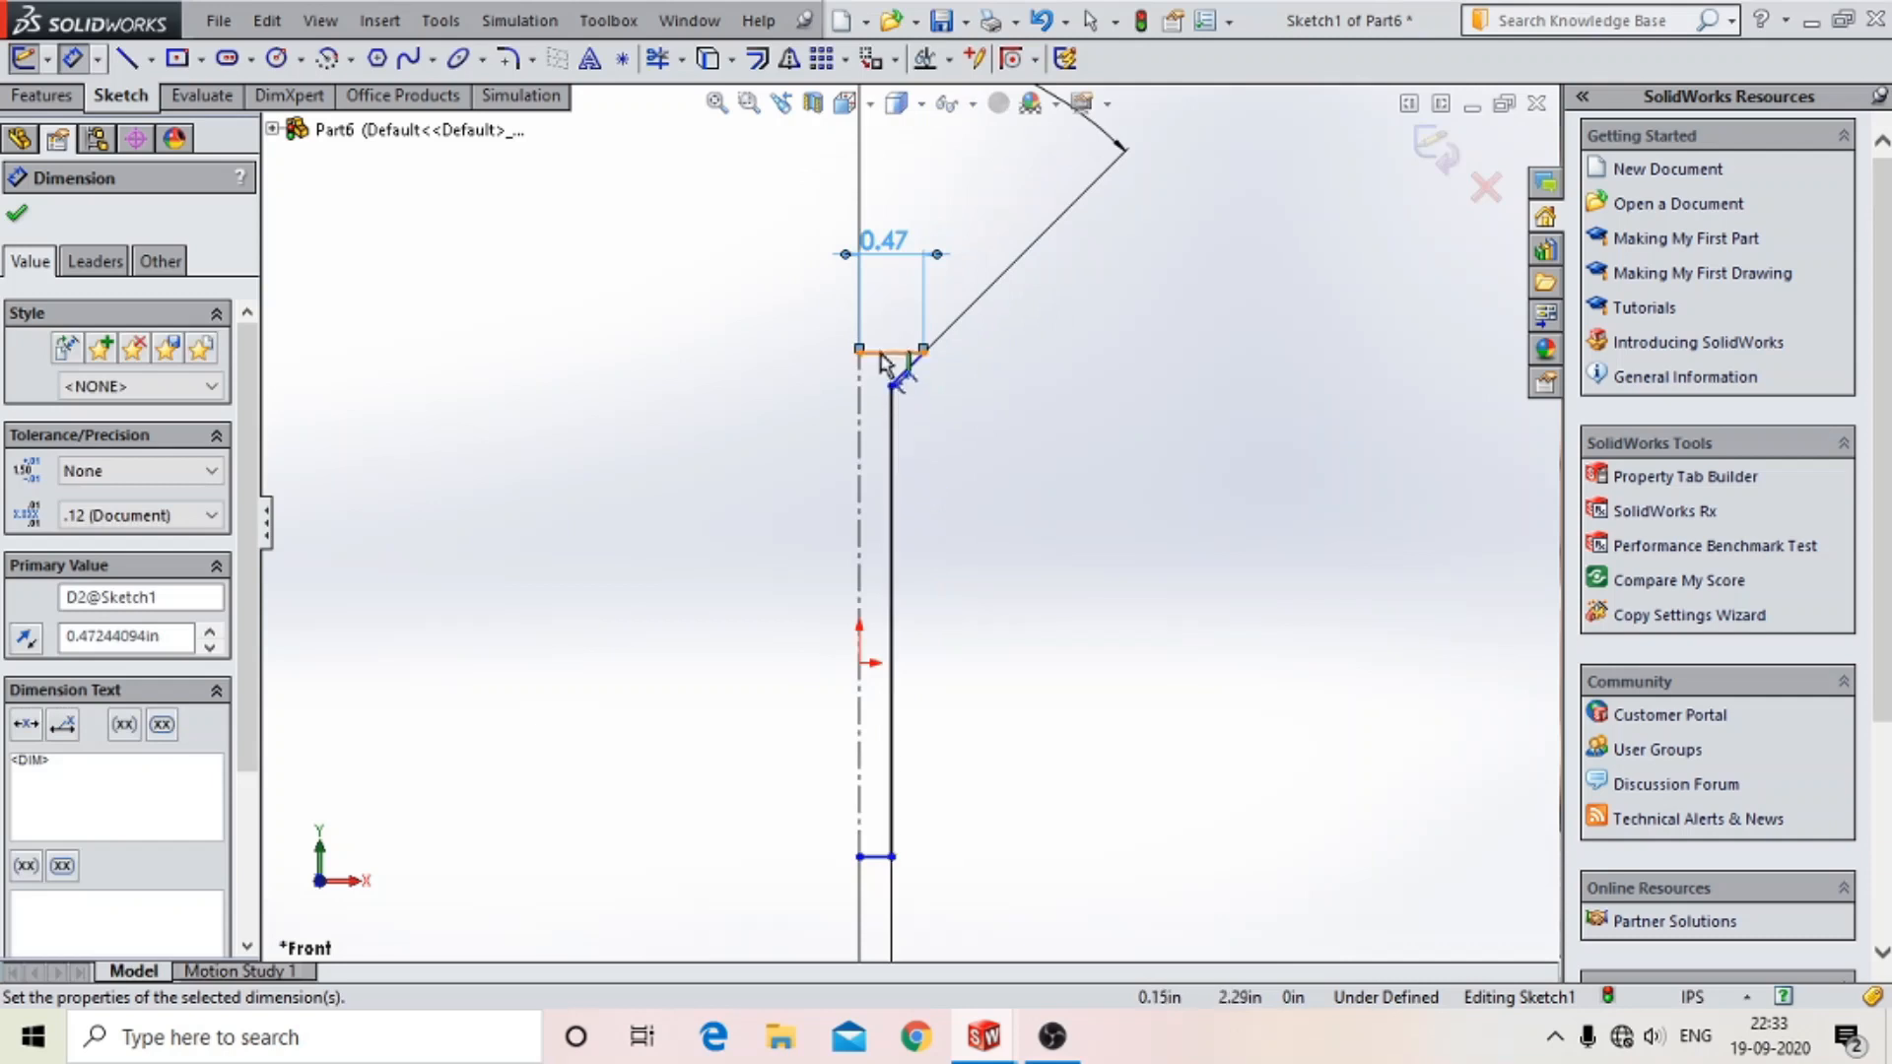
left_click(875, 856)
left_click(1056, 754)
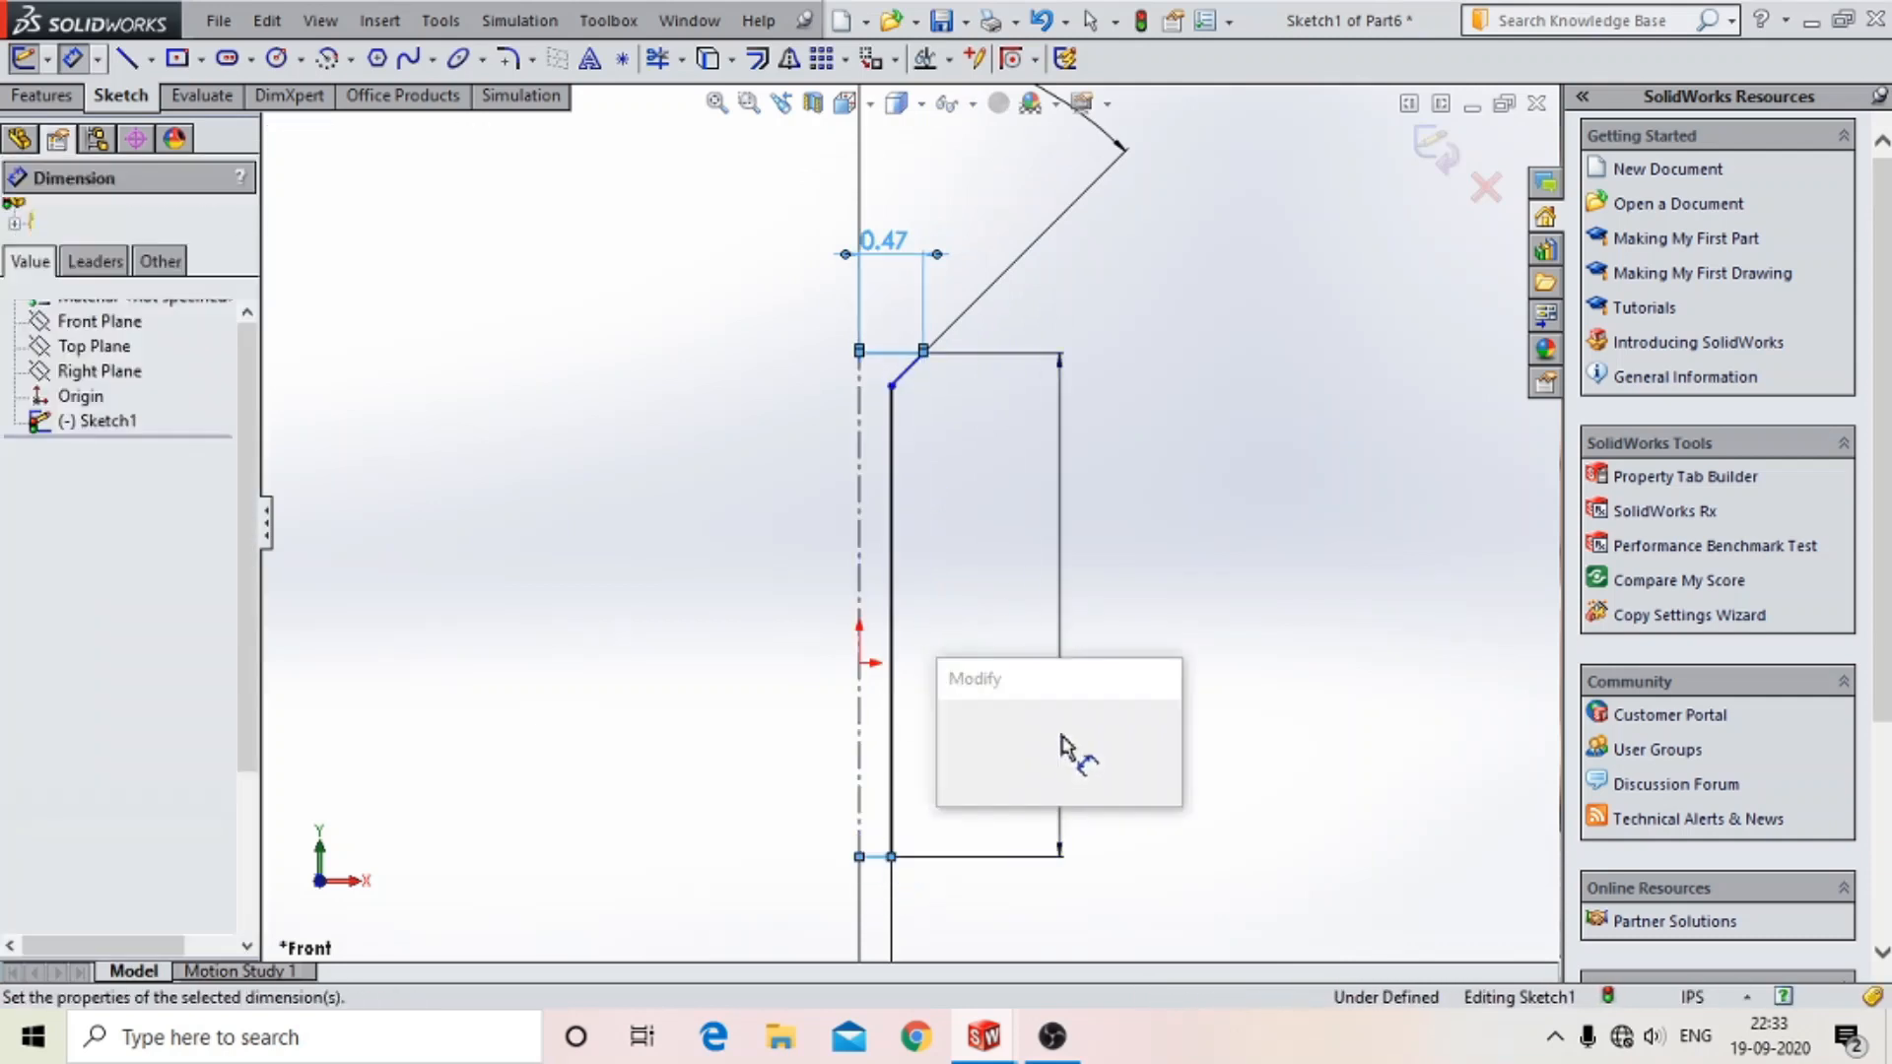
type("30mm")
key("Return")
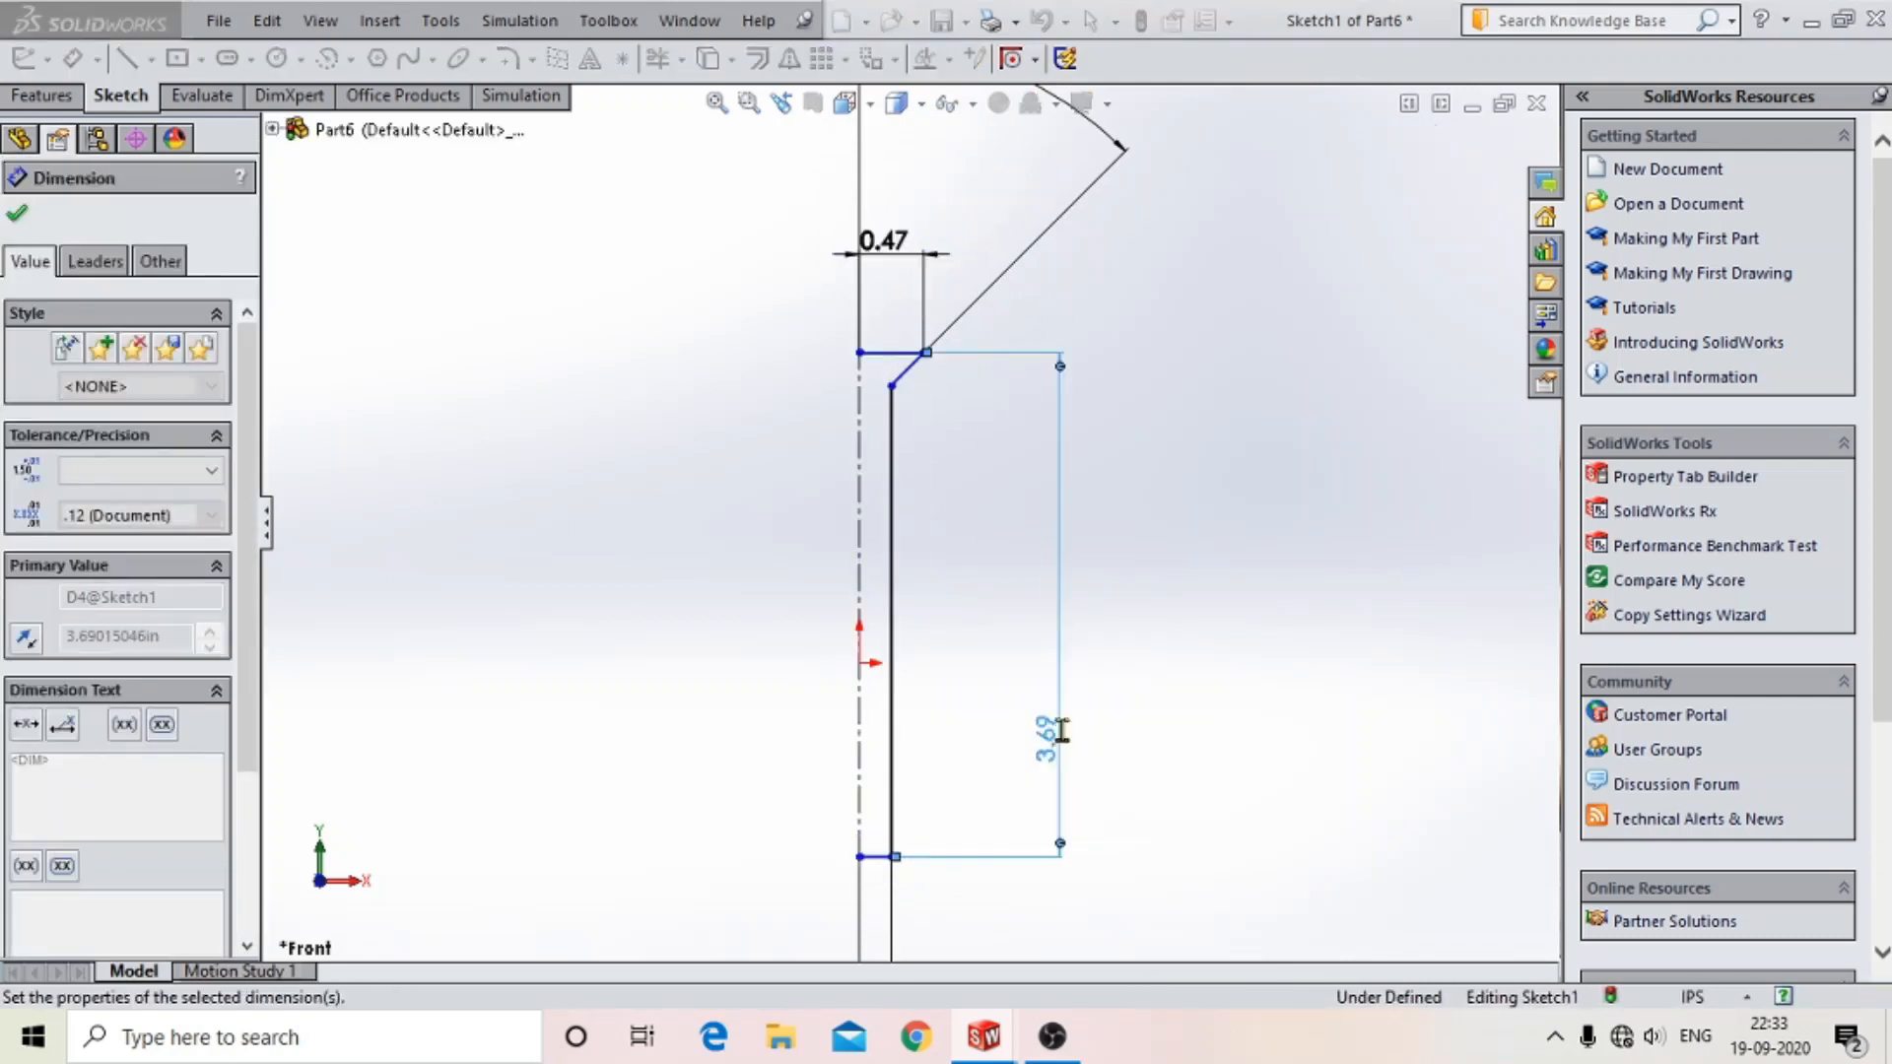
scroll(896, 722, "down", 2)
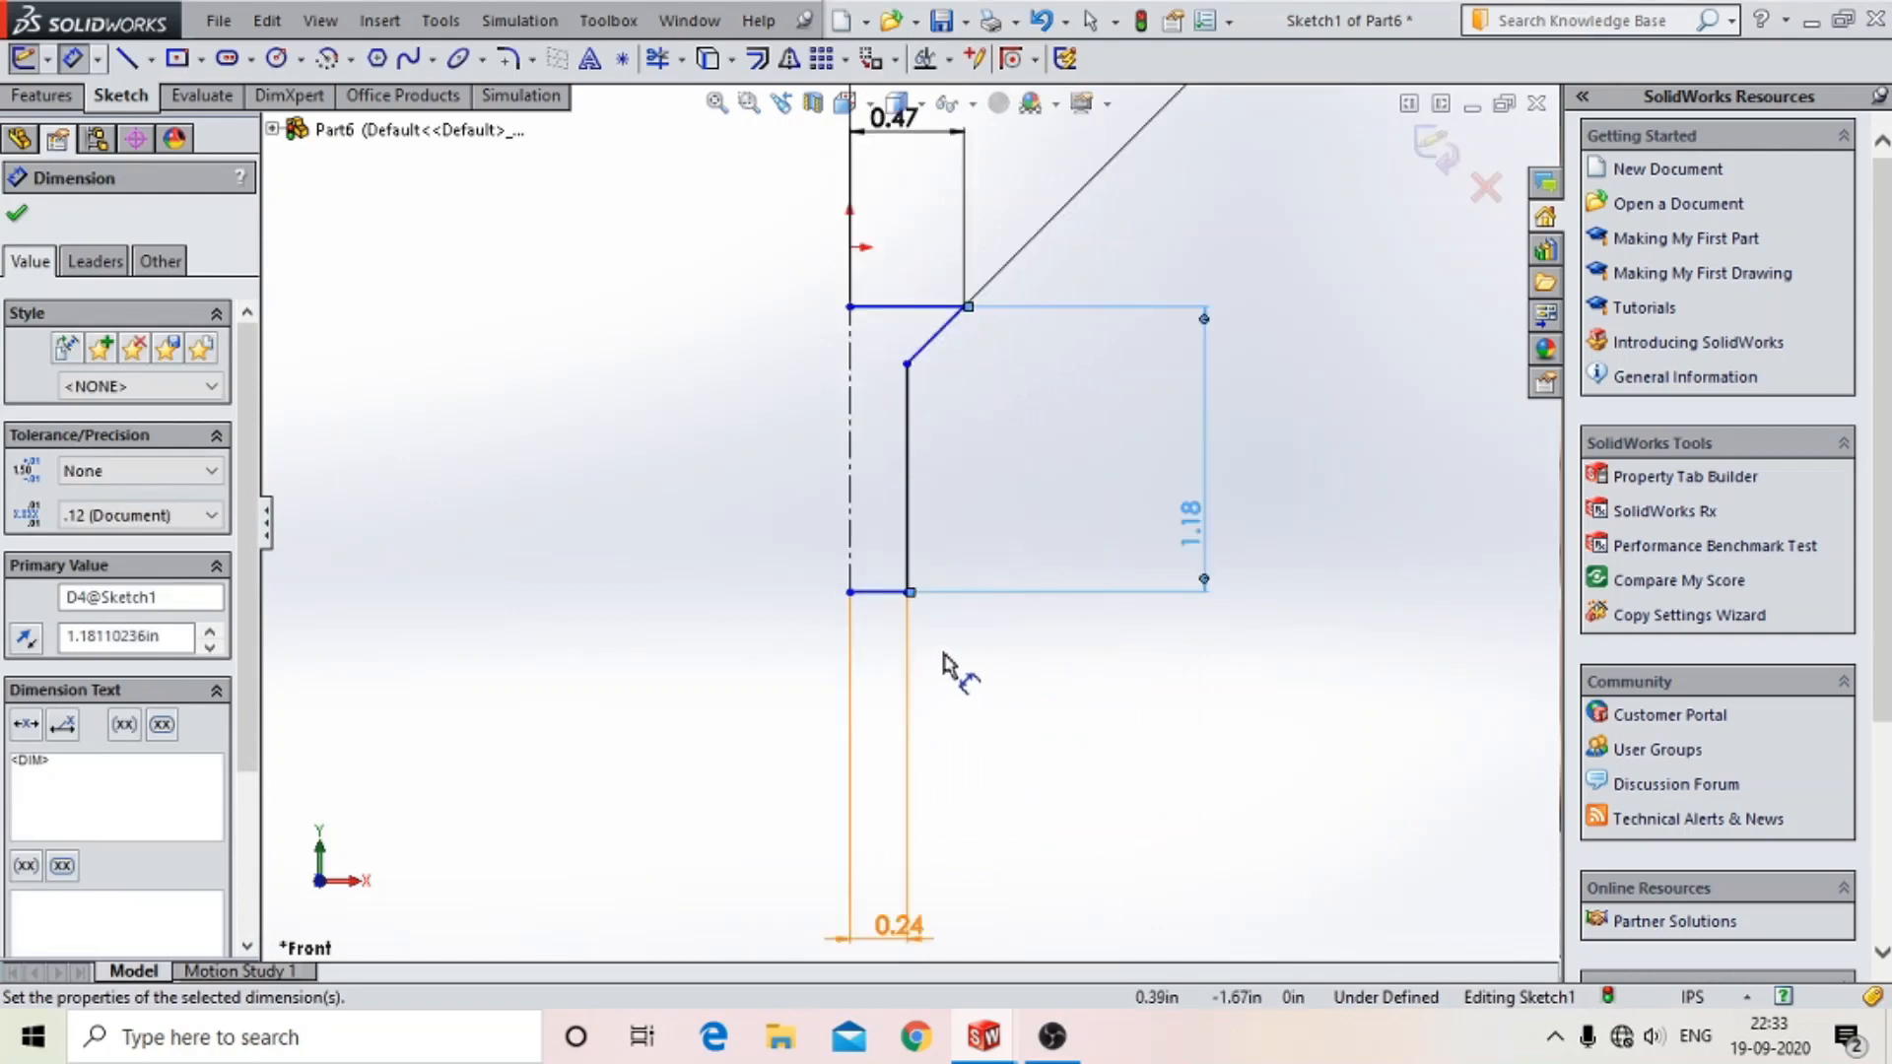
- Add a driven dimension for the tapered head's height, between the top line and the lower end of the slanted line
left_click(908, 310)
left_click(910, 365)
left_click(1249, 365)
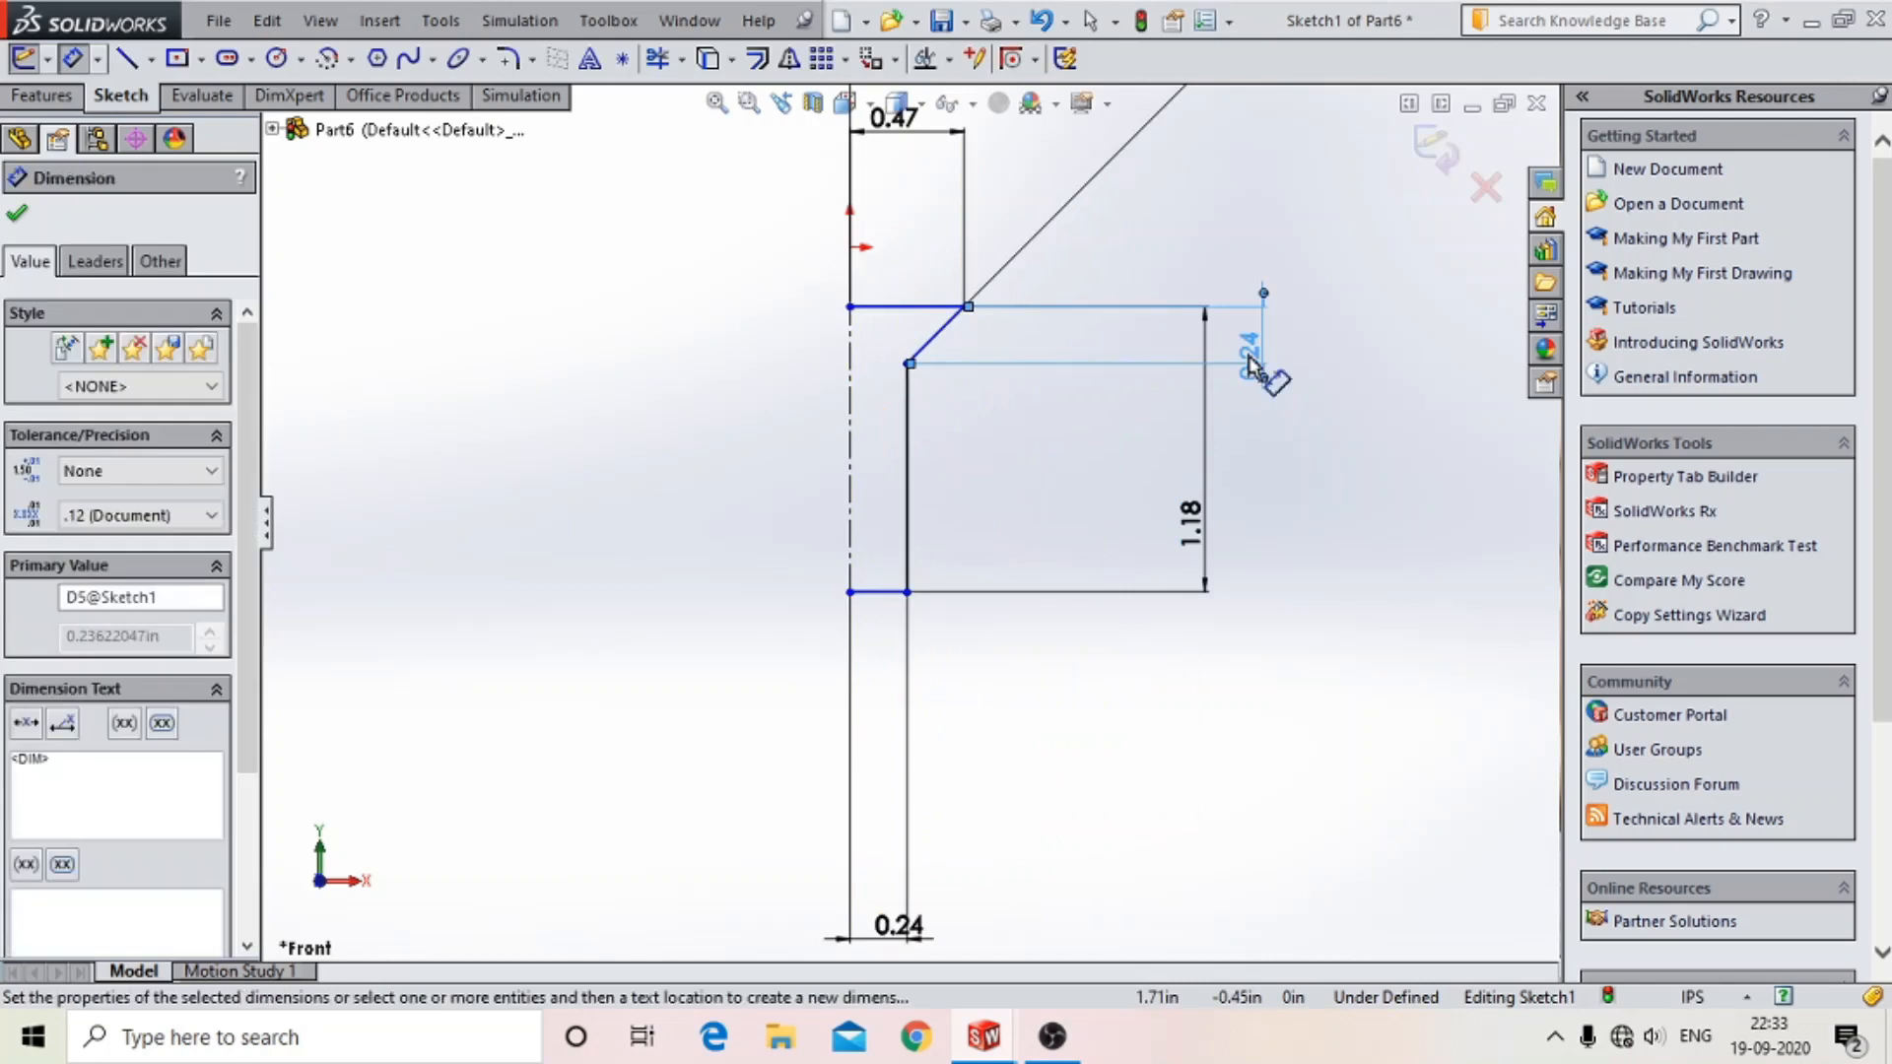
left_click(1129, 523)
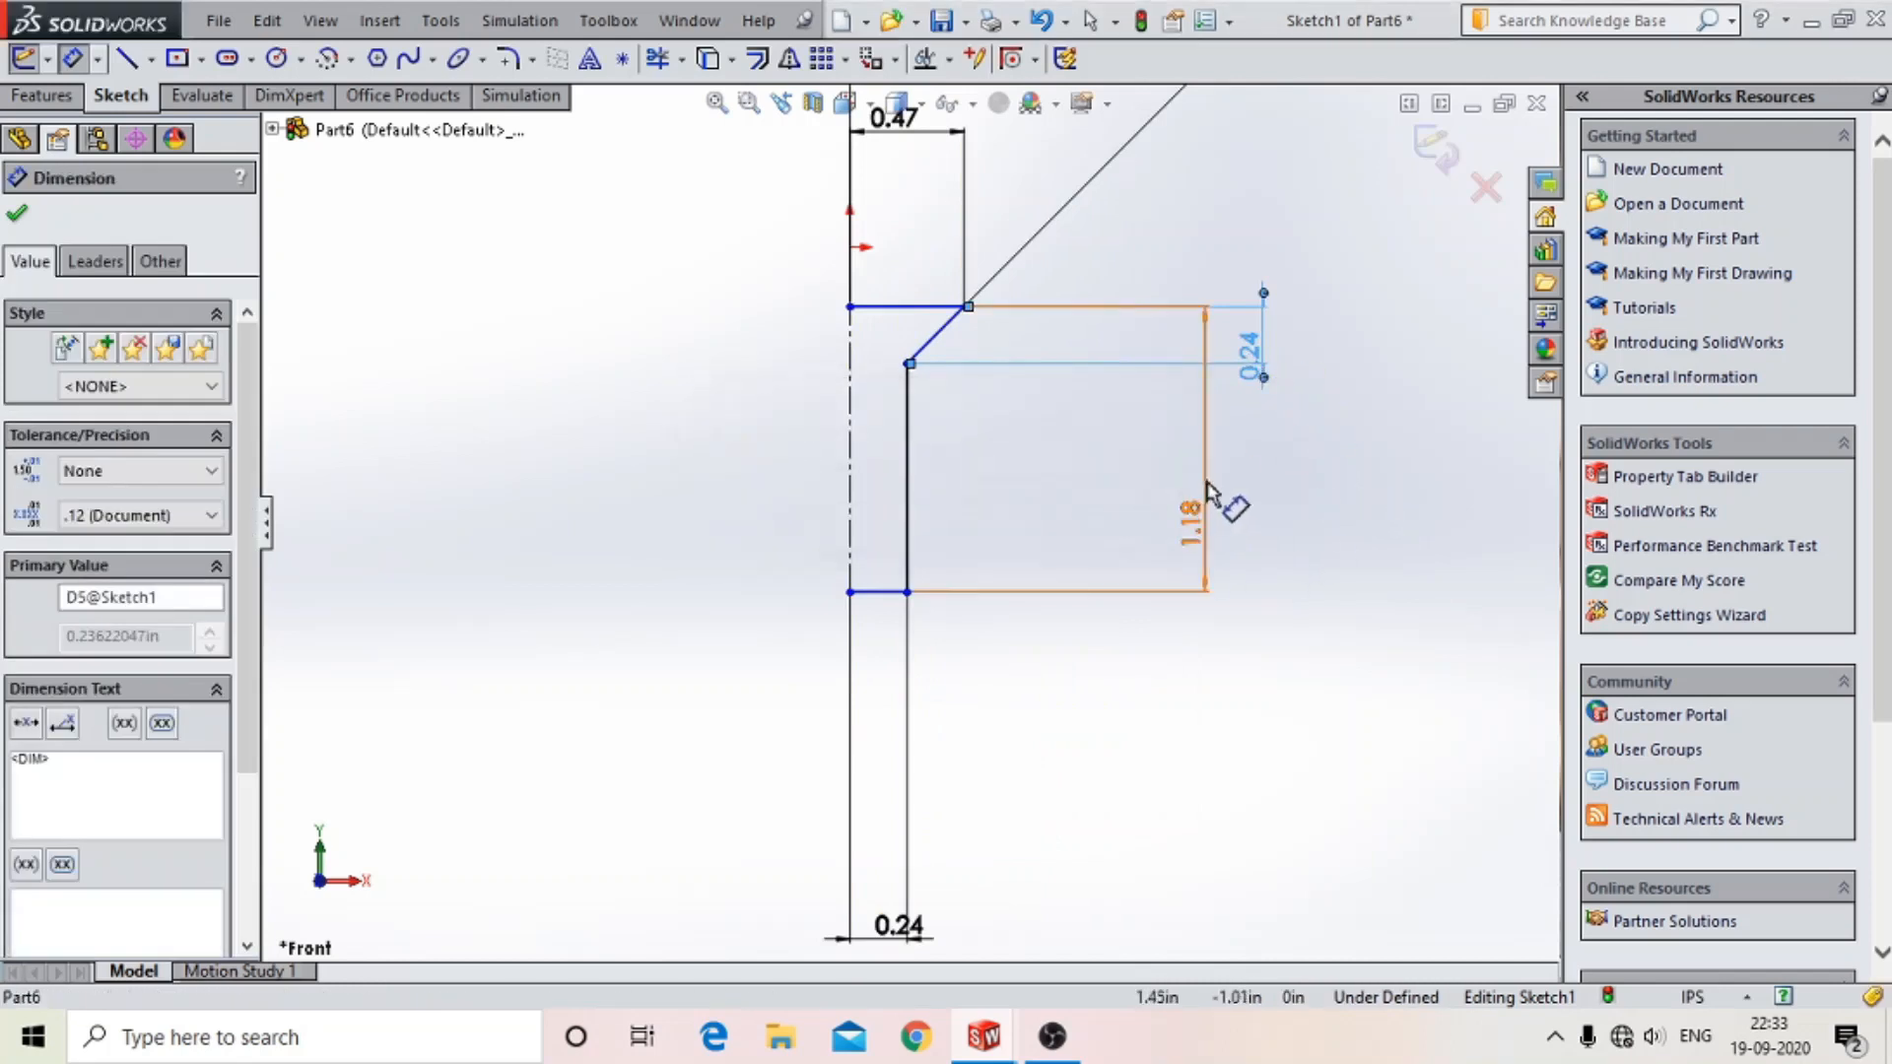
- Delete the 30 mm overall height dimension from the profile sketch
left_click(1190, 519)
key("Escape")
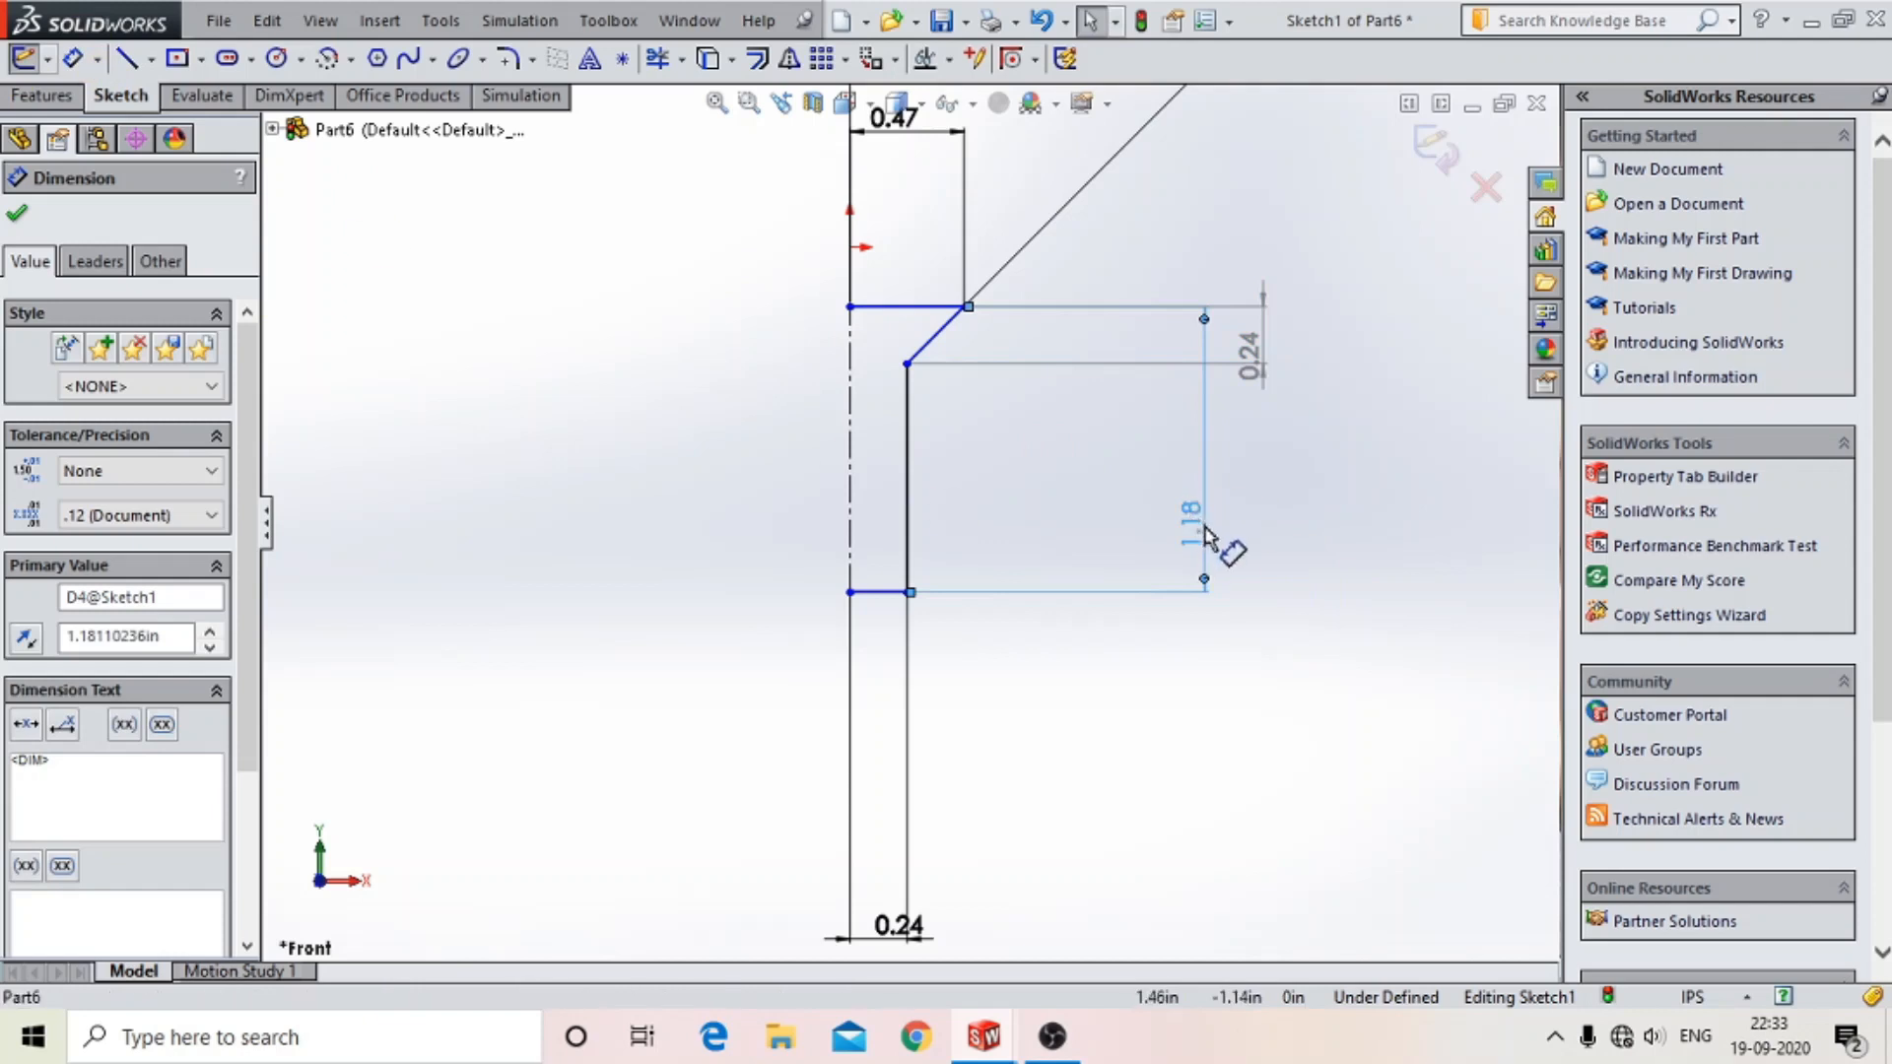
key("Delete")
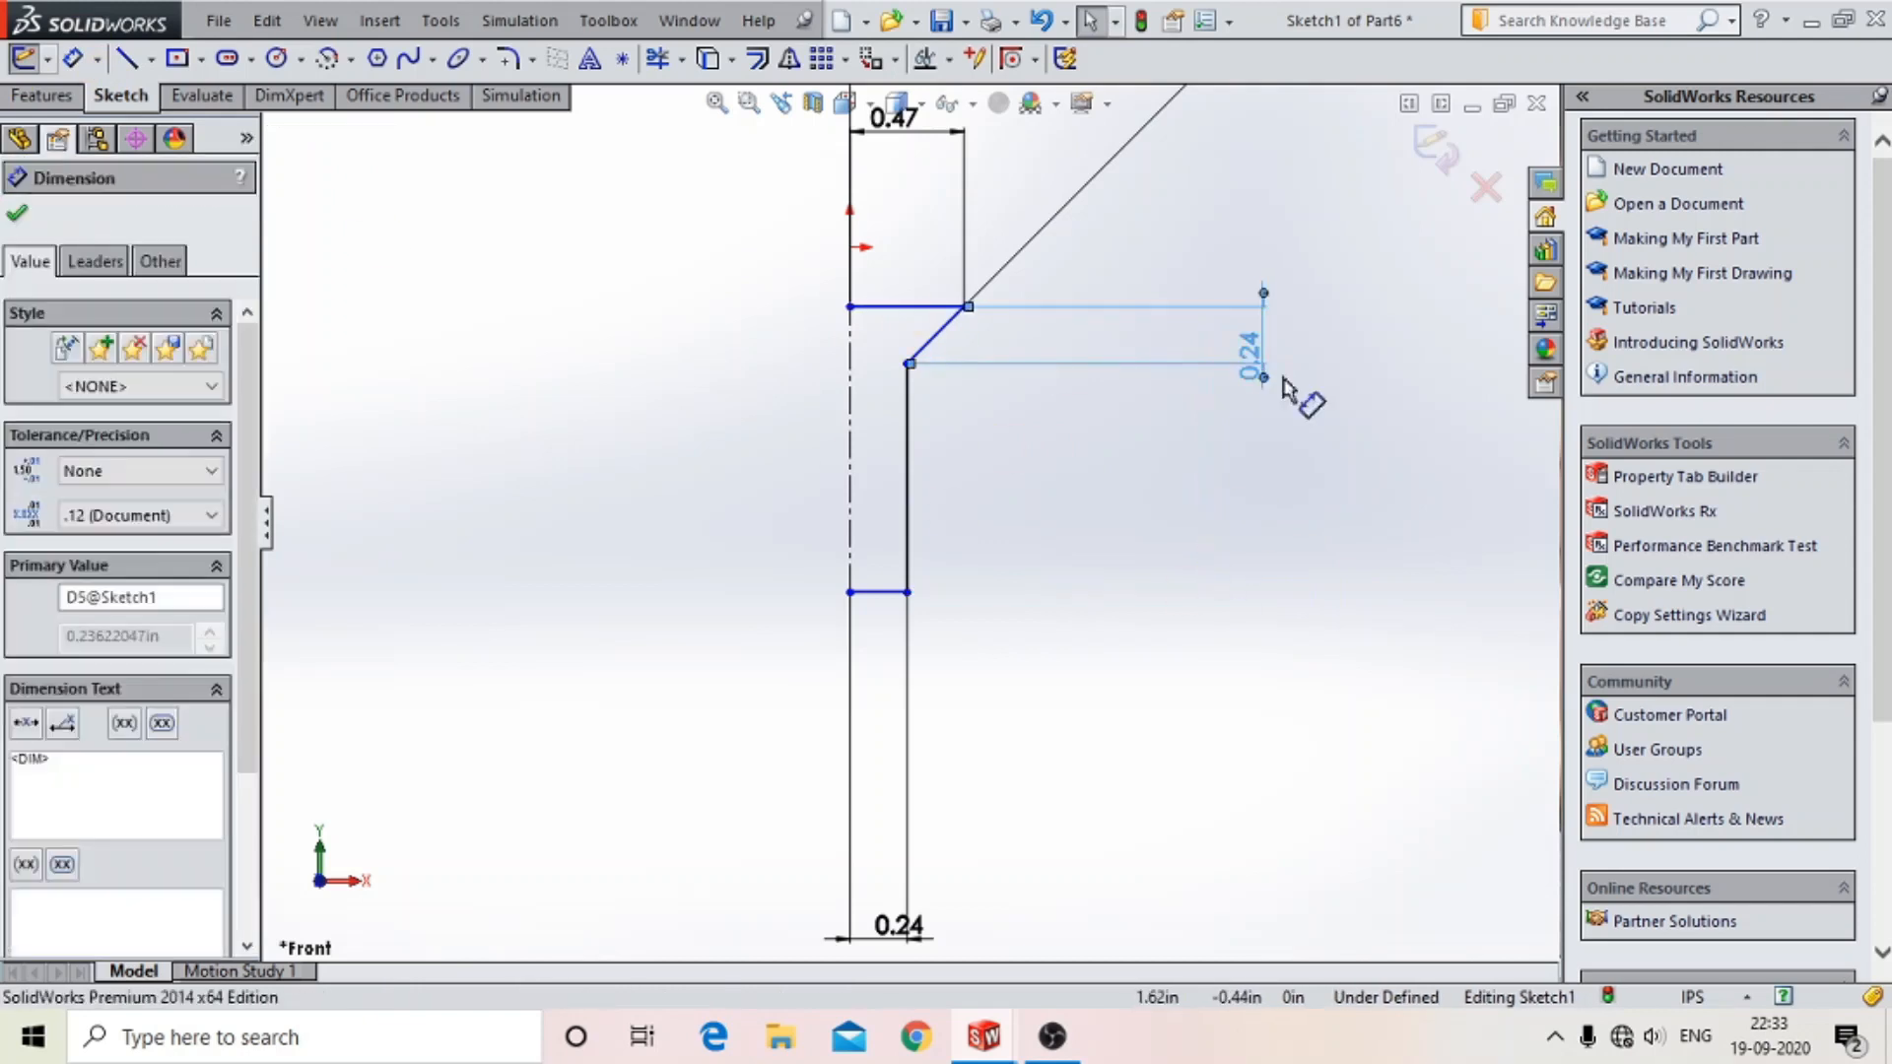
- Try to edit the driven height dimension of the tapered head
double_click(1257, 368)
left_click(1130, 526)
scroll(1228, 418, "up", 2)
scroll(1234, 428, "up", 1)
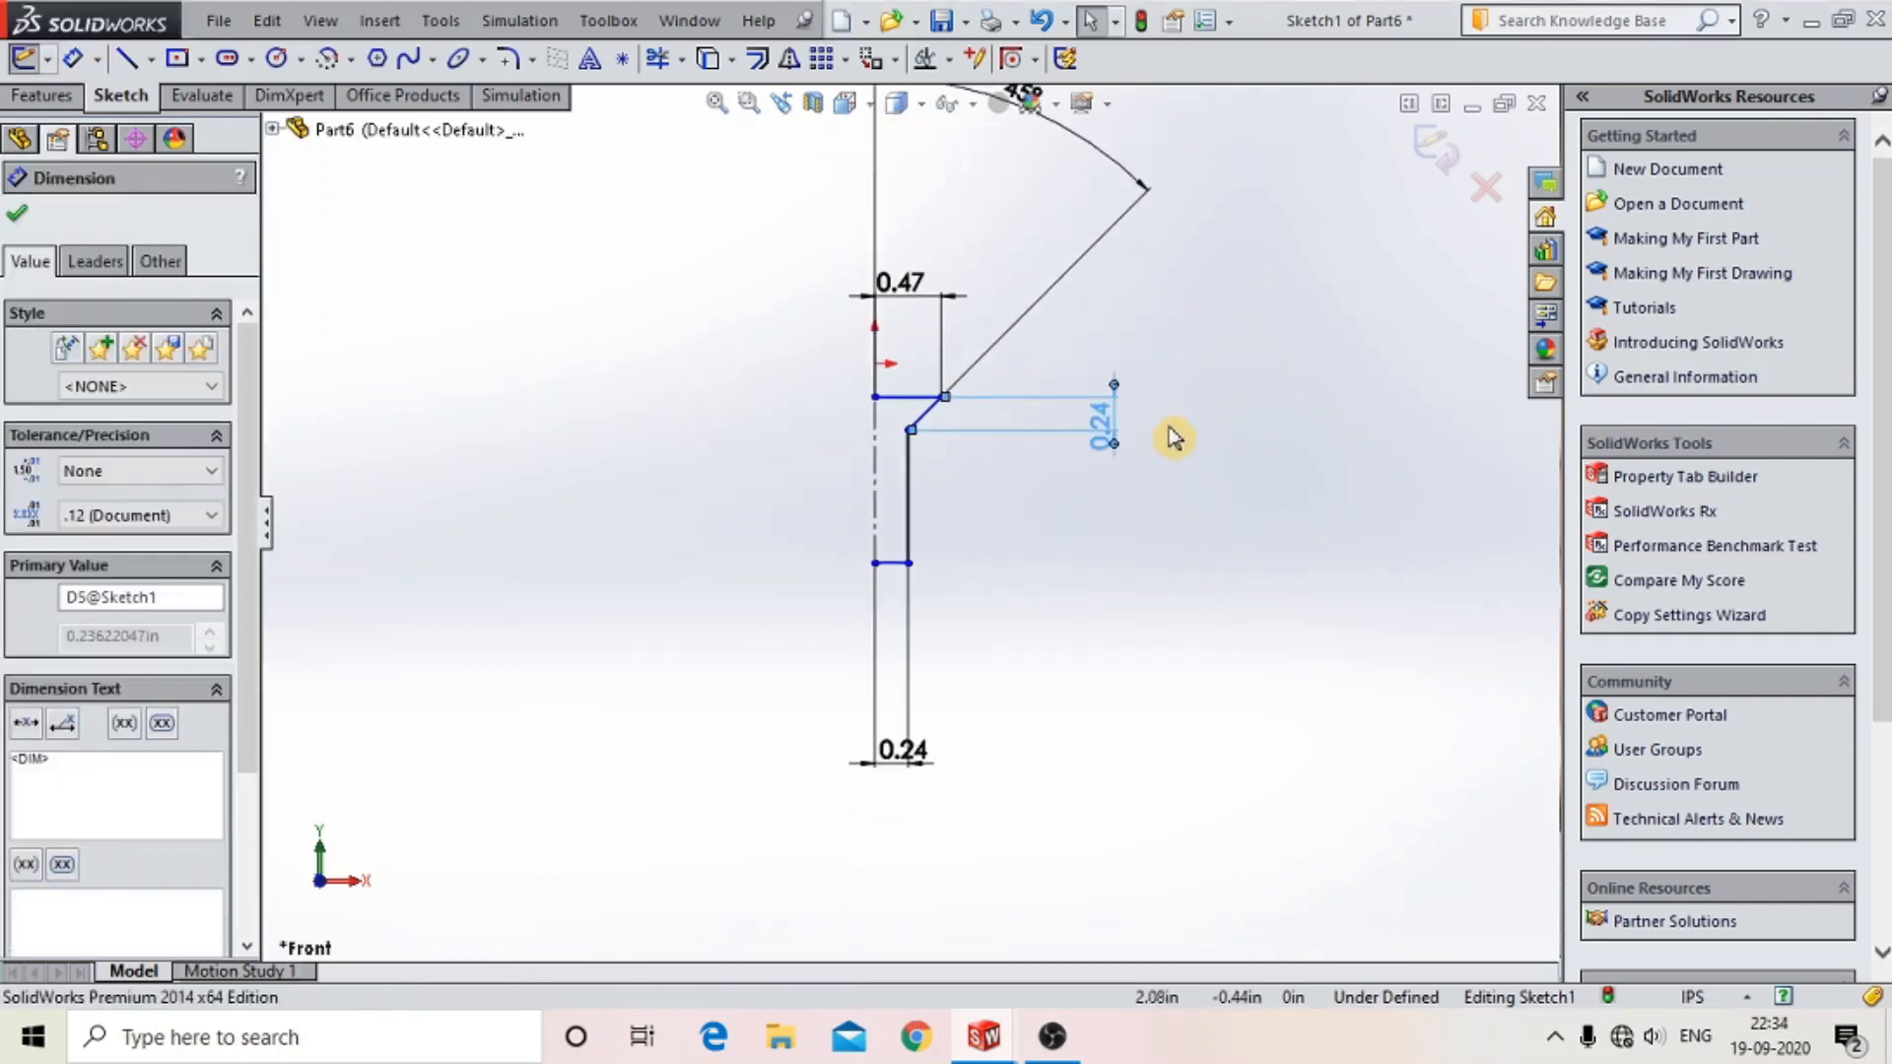
scroll(1155, 366, "down", 5)
double_click(1005, 591)
left_click(1121, 523)
scroll(900, 532, "up", 5)
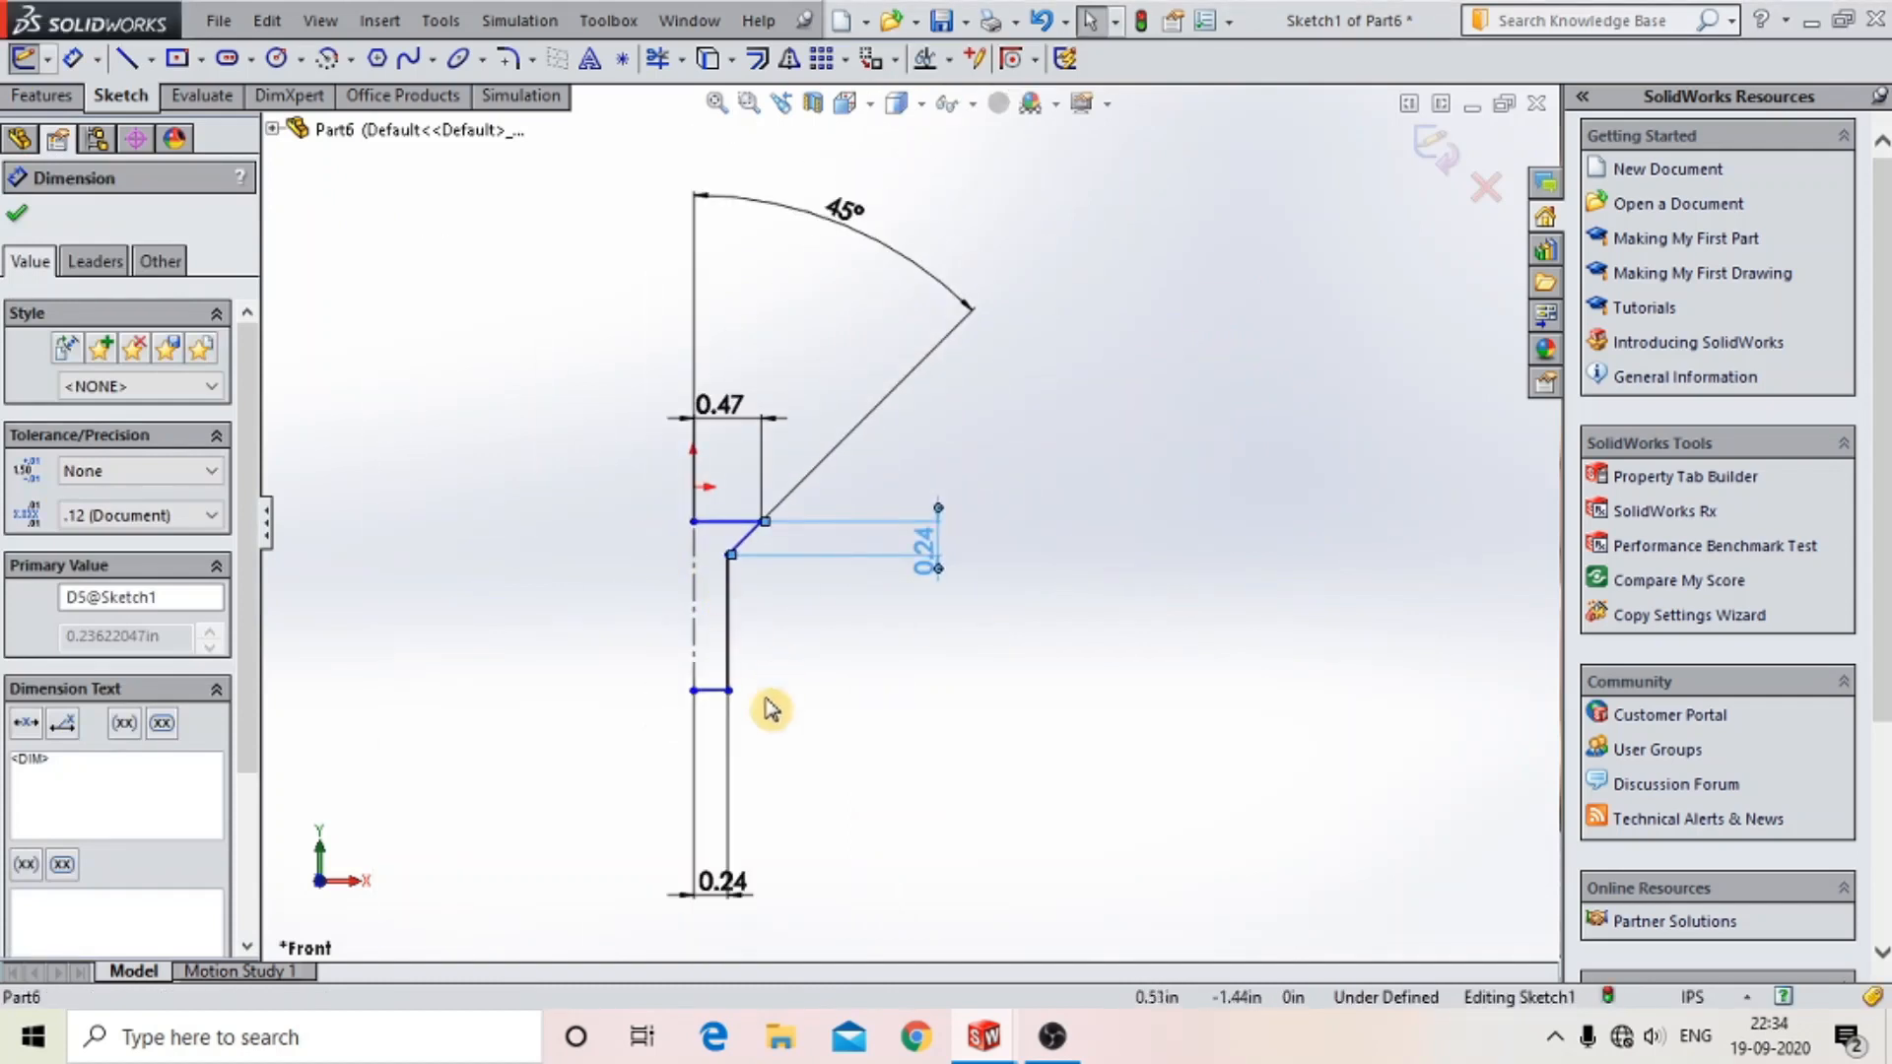
- Exit the sketch and revolve the half-profile 360 degrees about the vertical centerline
left_click(376, 340)
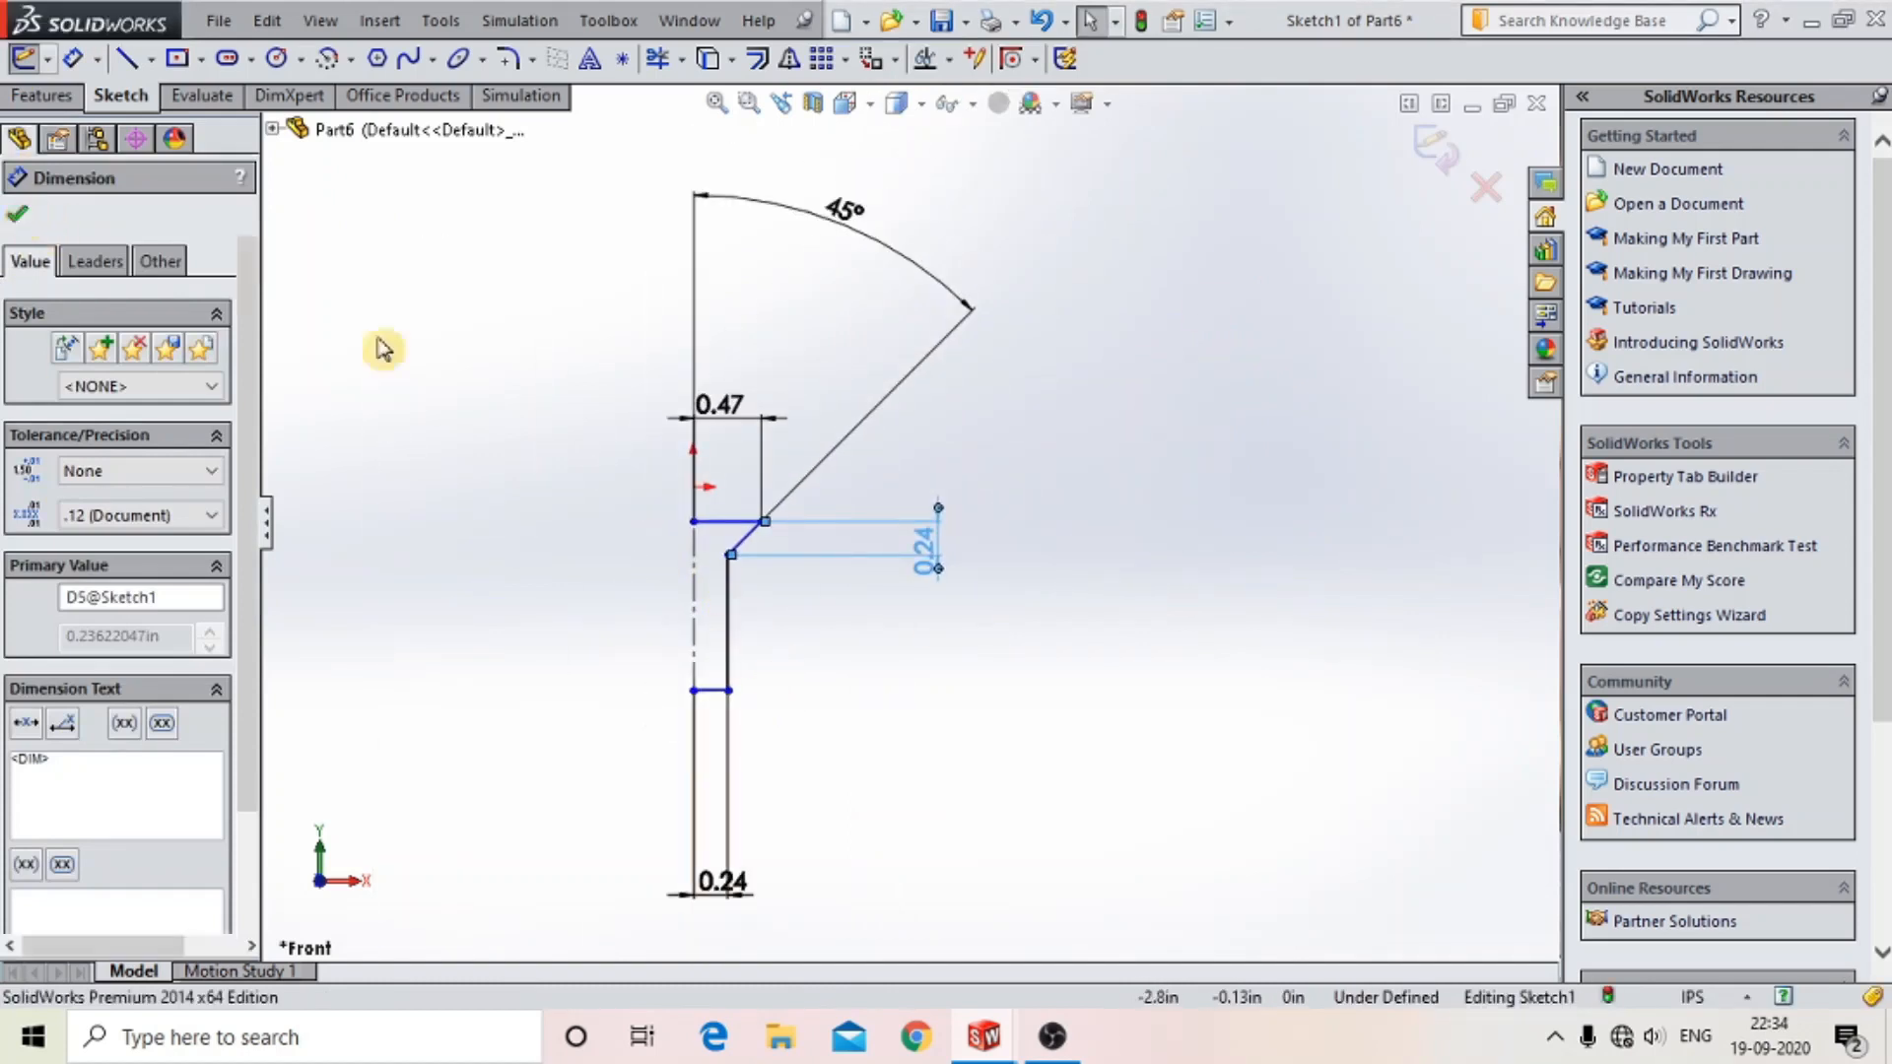
left_click(1433, 146)
left_click(45, 96)
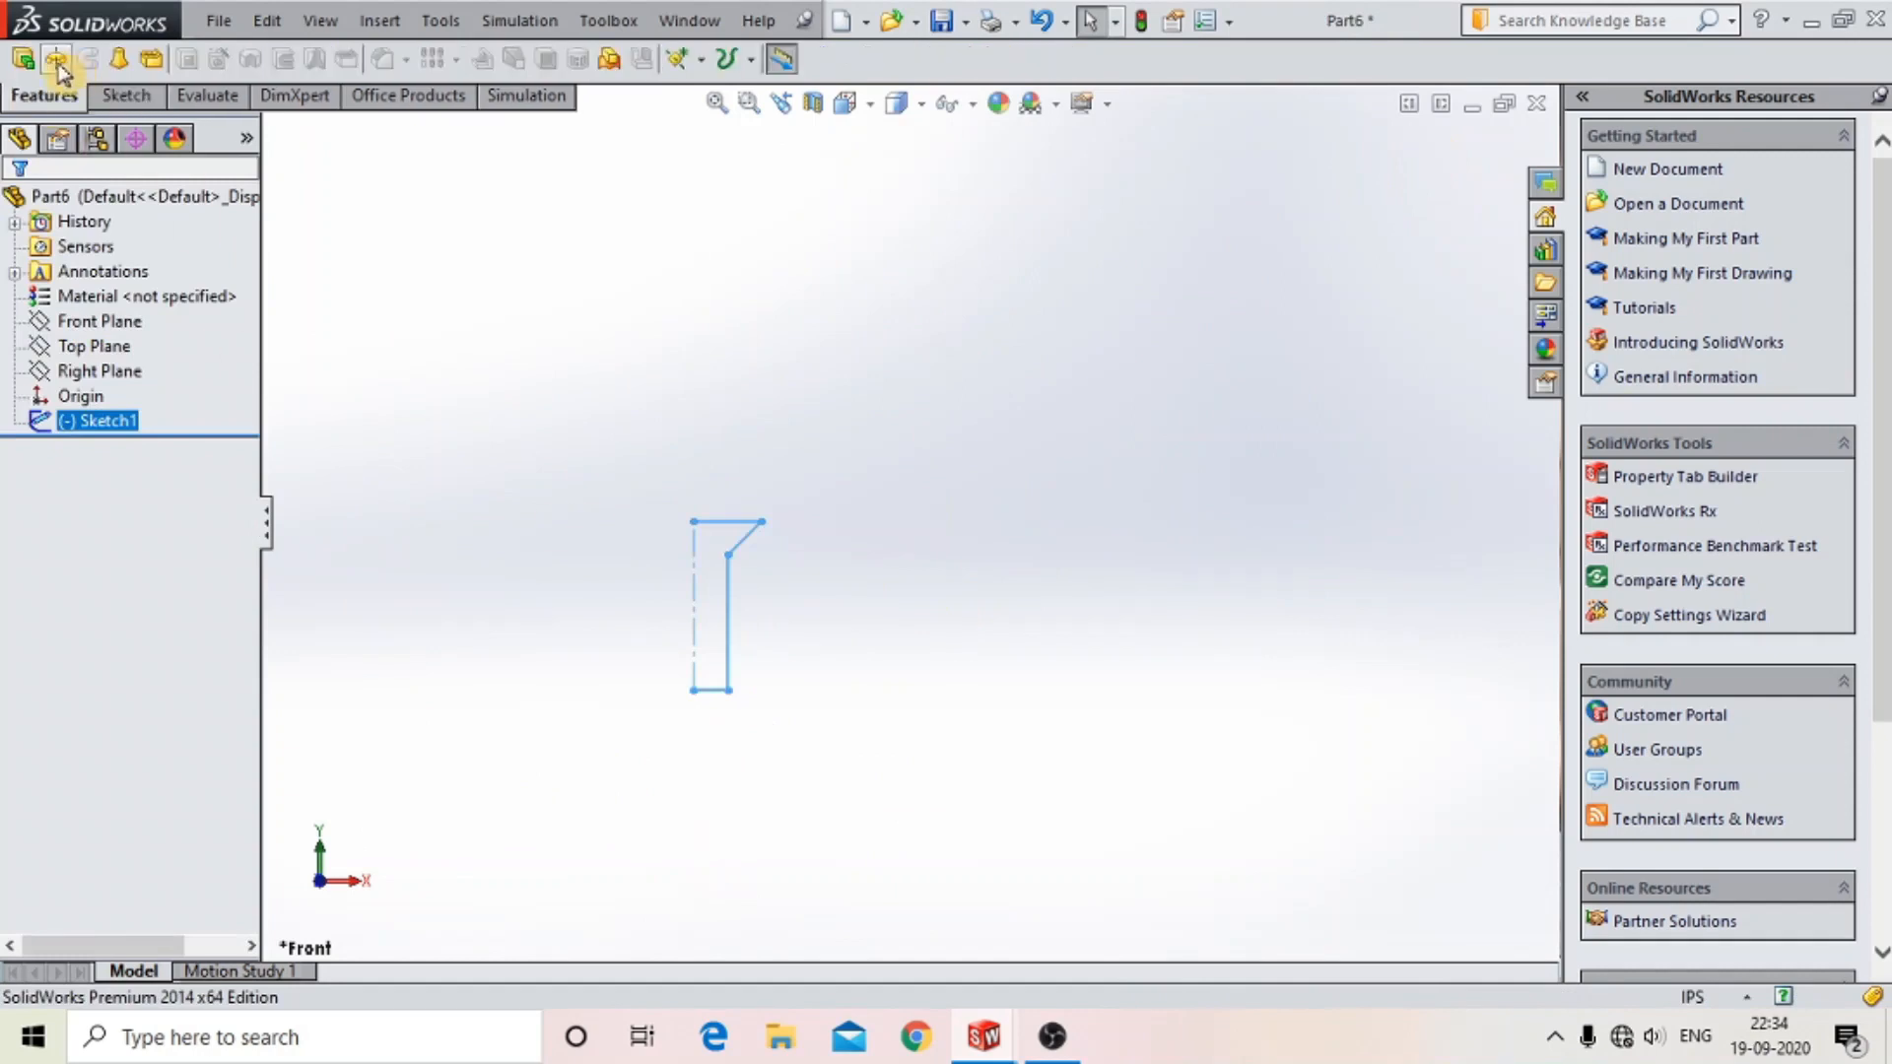
left_click(56, 60)
left_click(1023, 537)
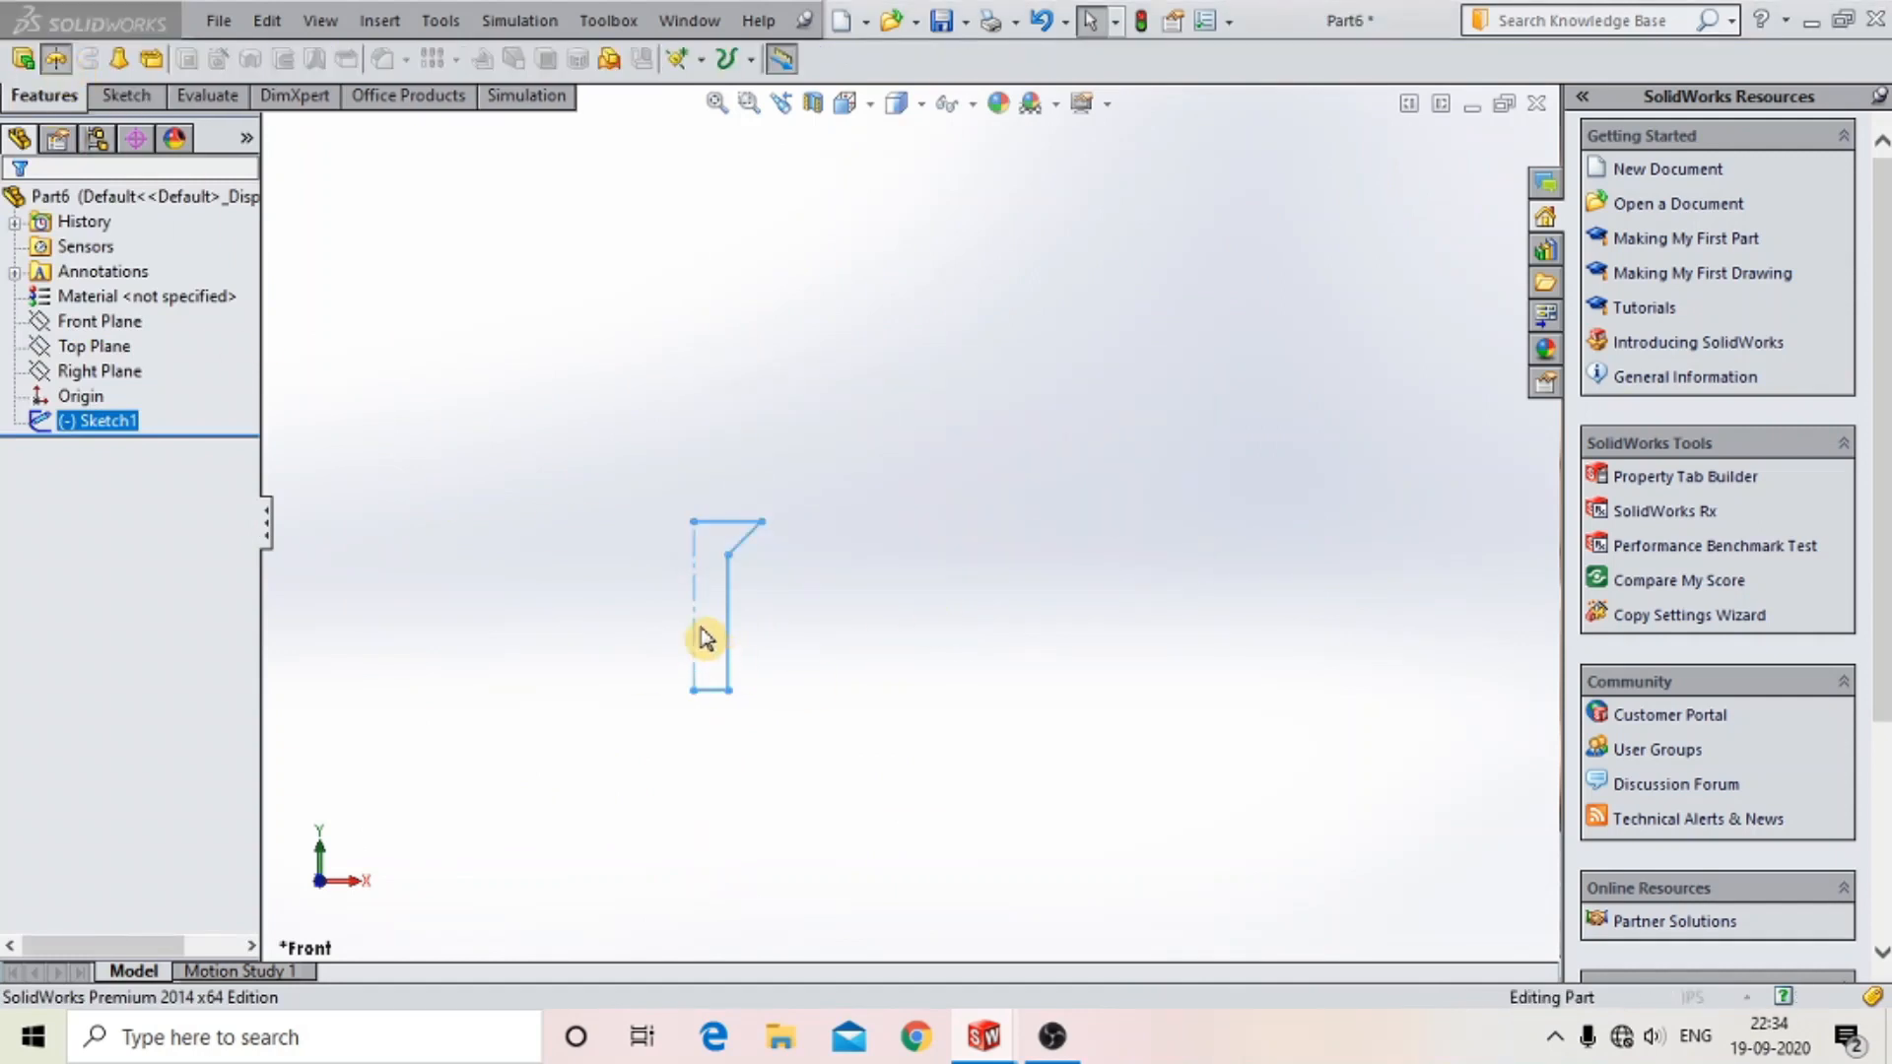
left_click(24, 223)
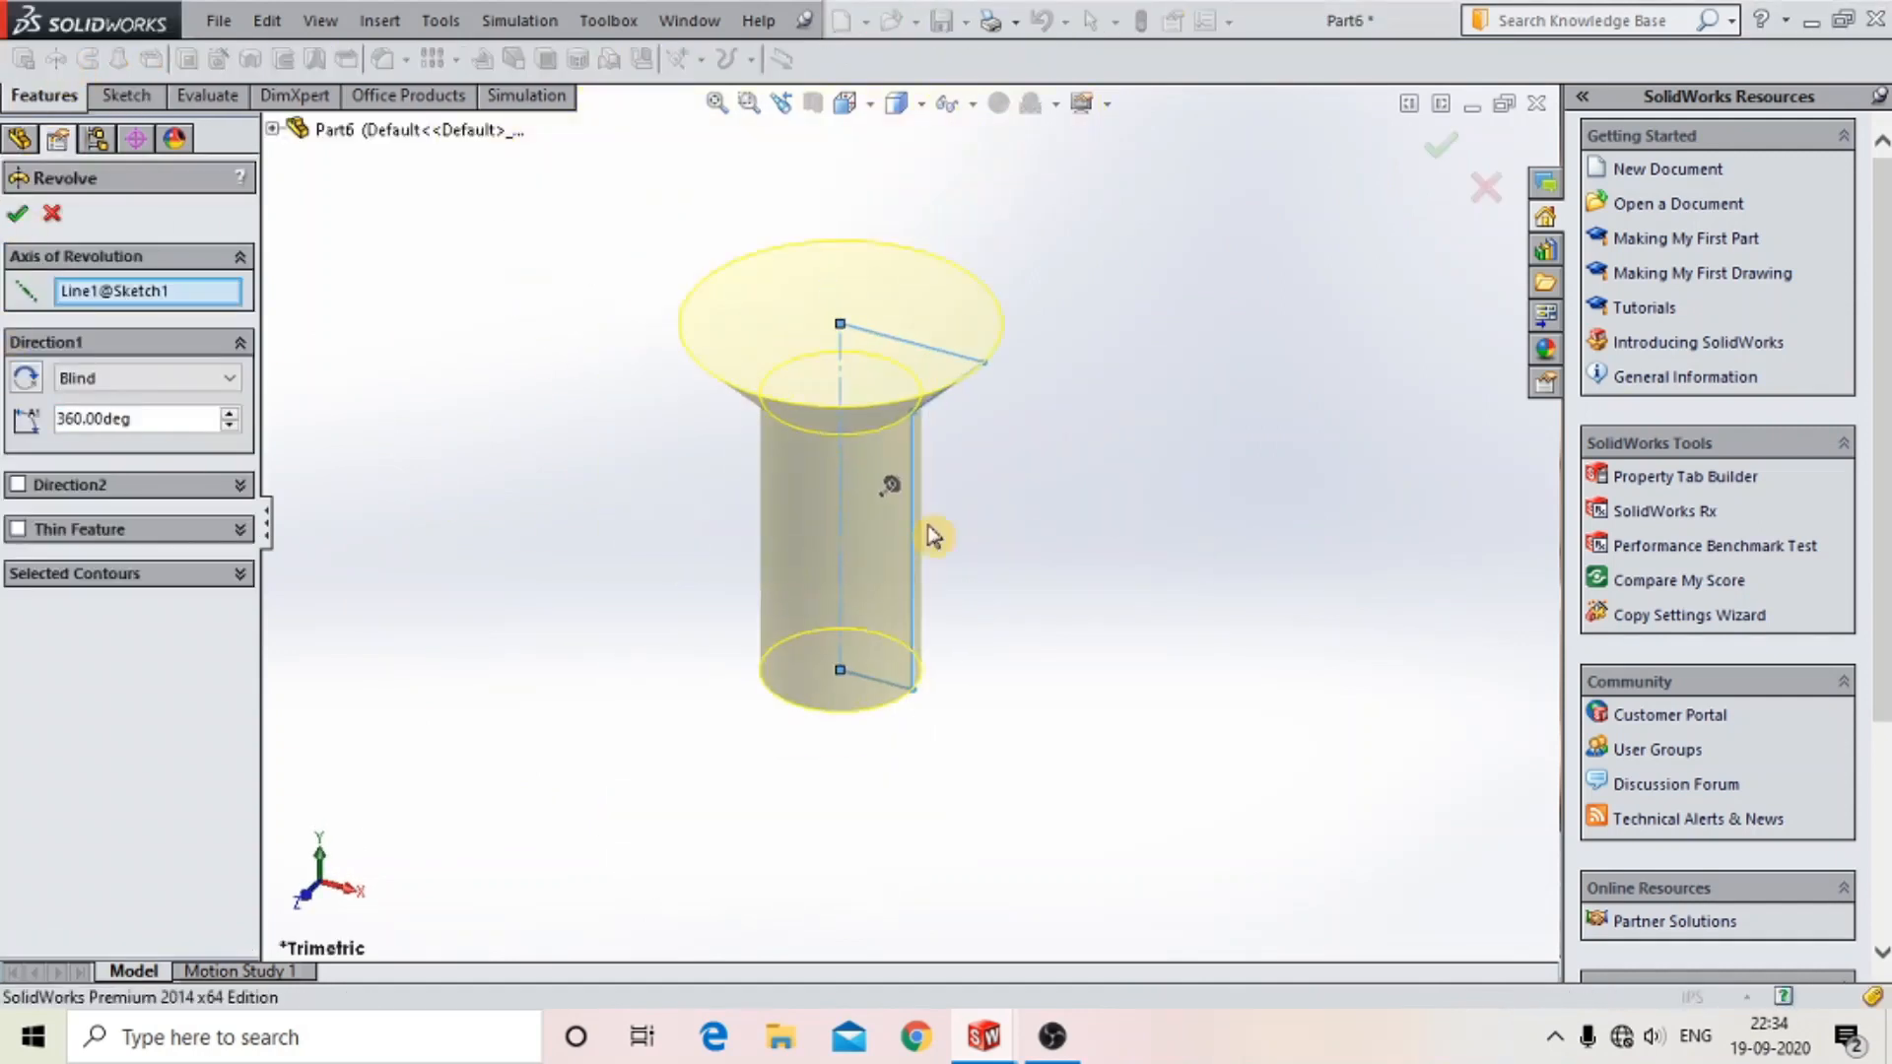
- On the Front Plane, sketch a closed four-sided slot profile about 0.07 in wide and 0.05 in deep, hanging from the middle of the head's top edge
left_click(99, 321)
left_click(123, 286)
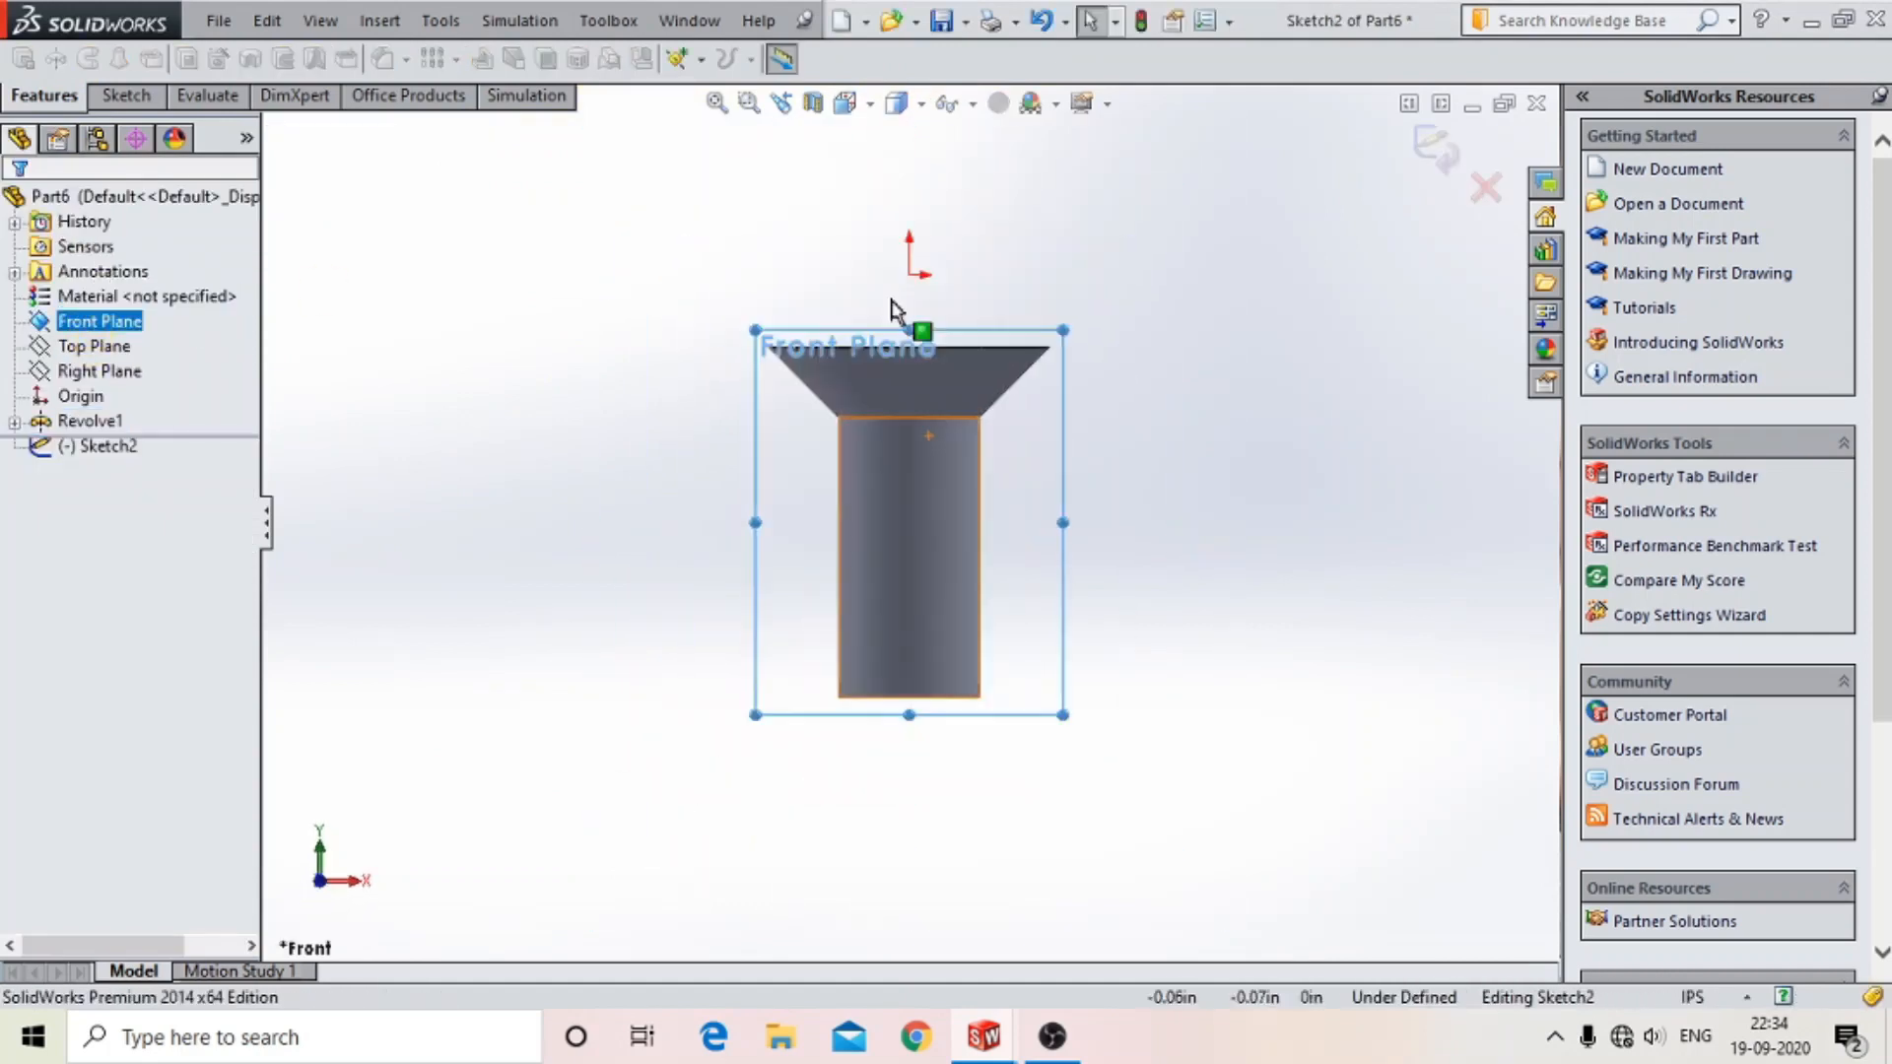
left_click(123, 95)
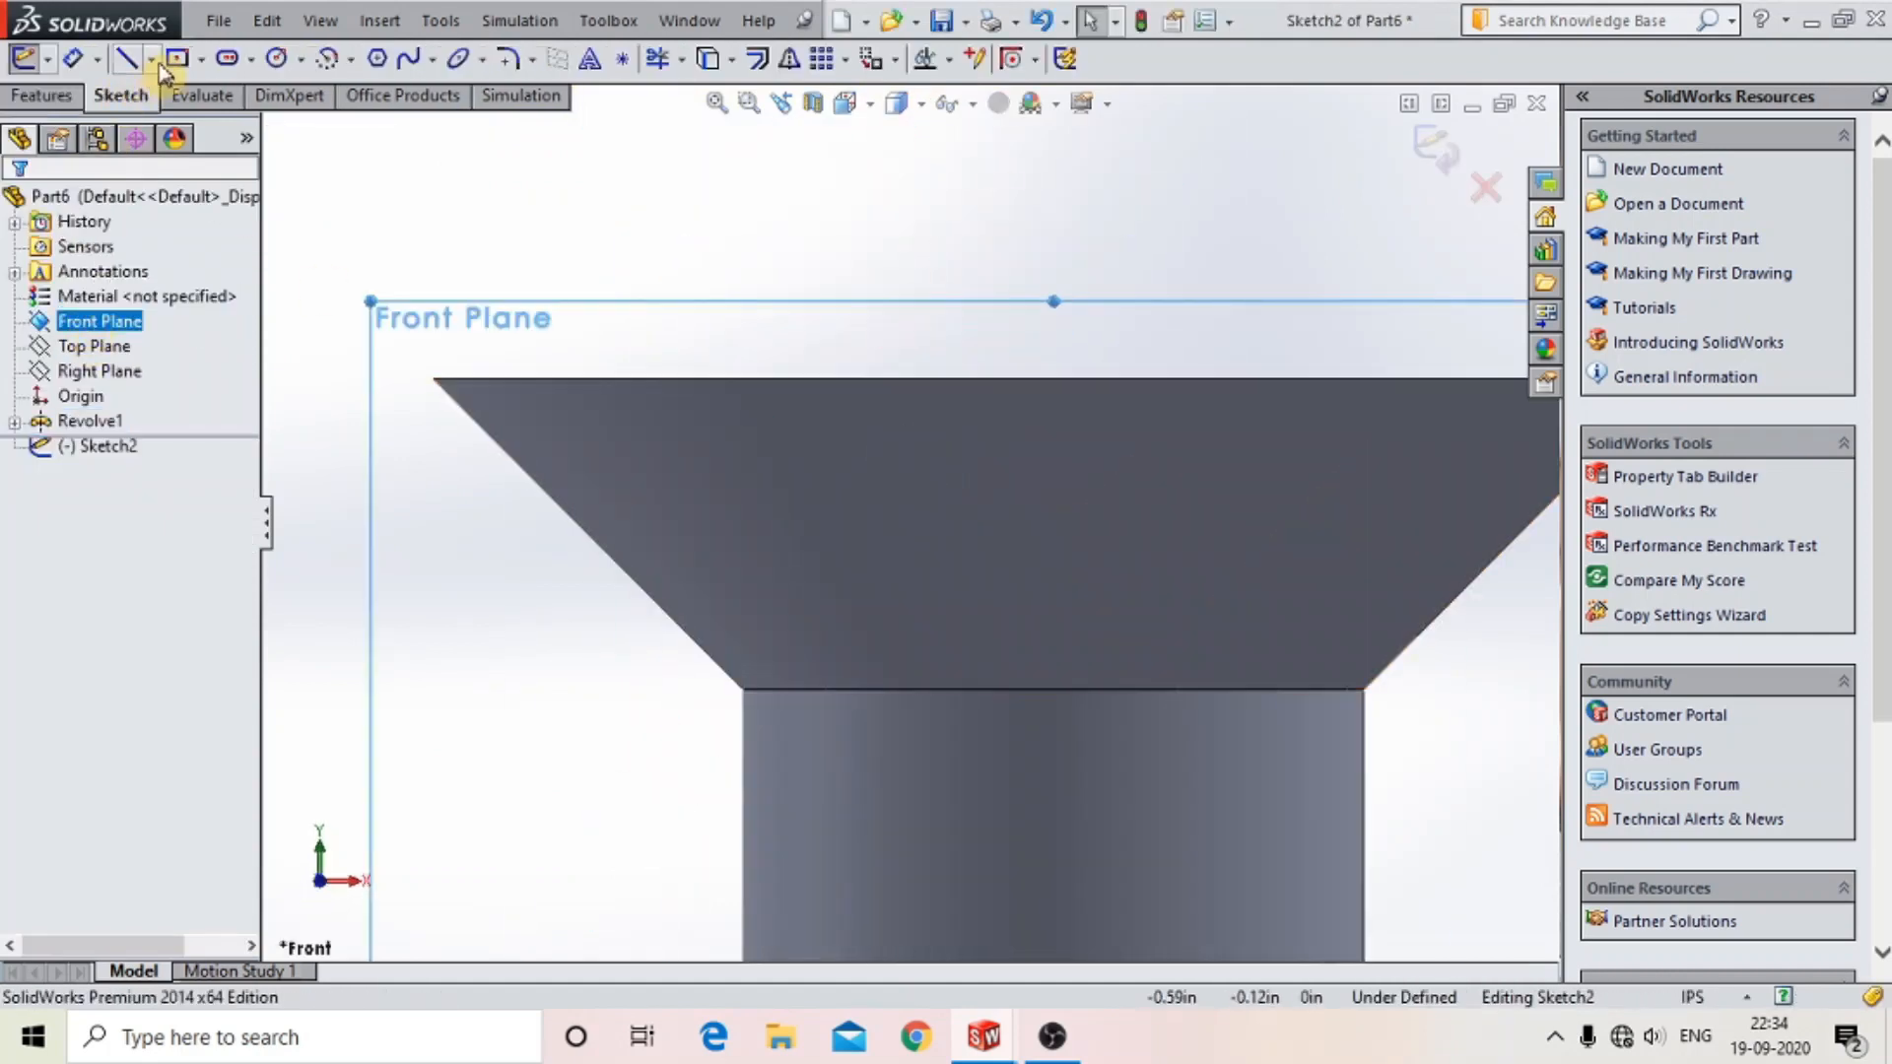
left_click(1052, 379)
left_click(1097, 378)
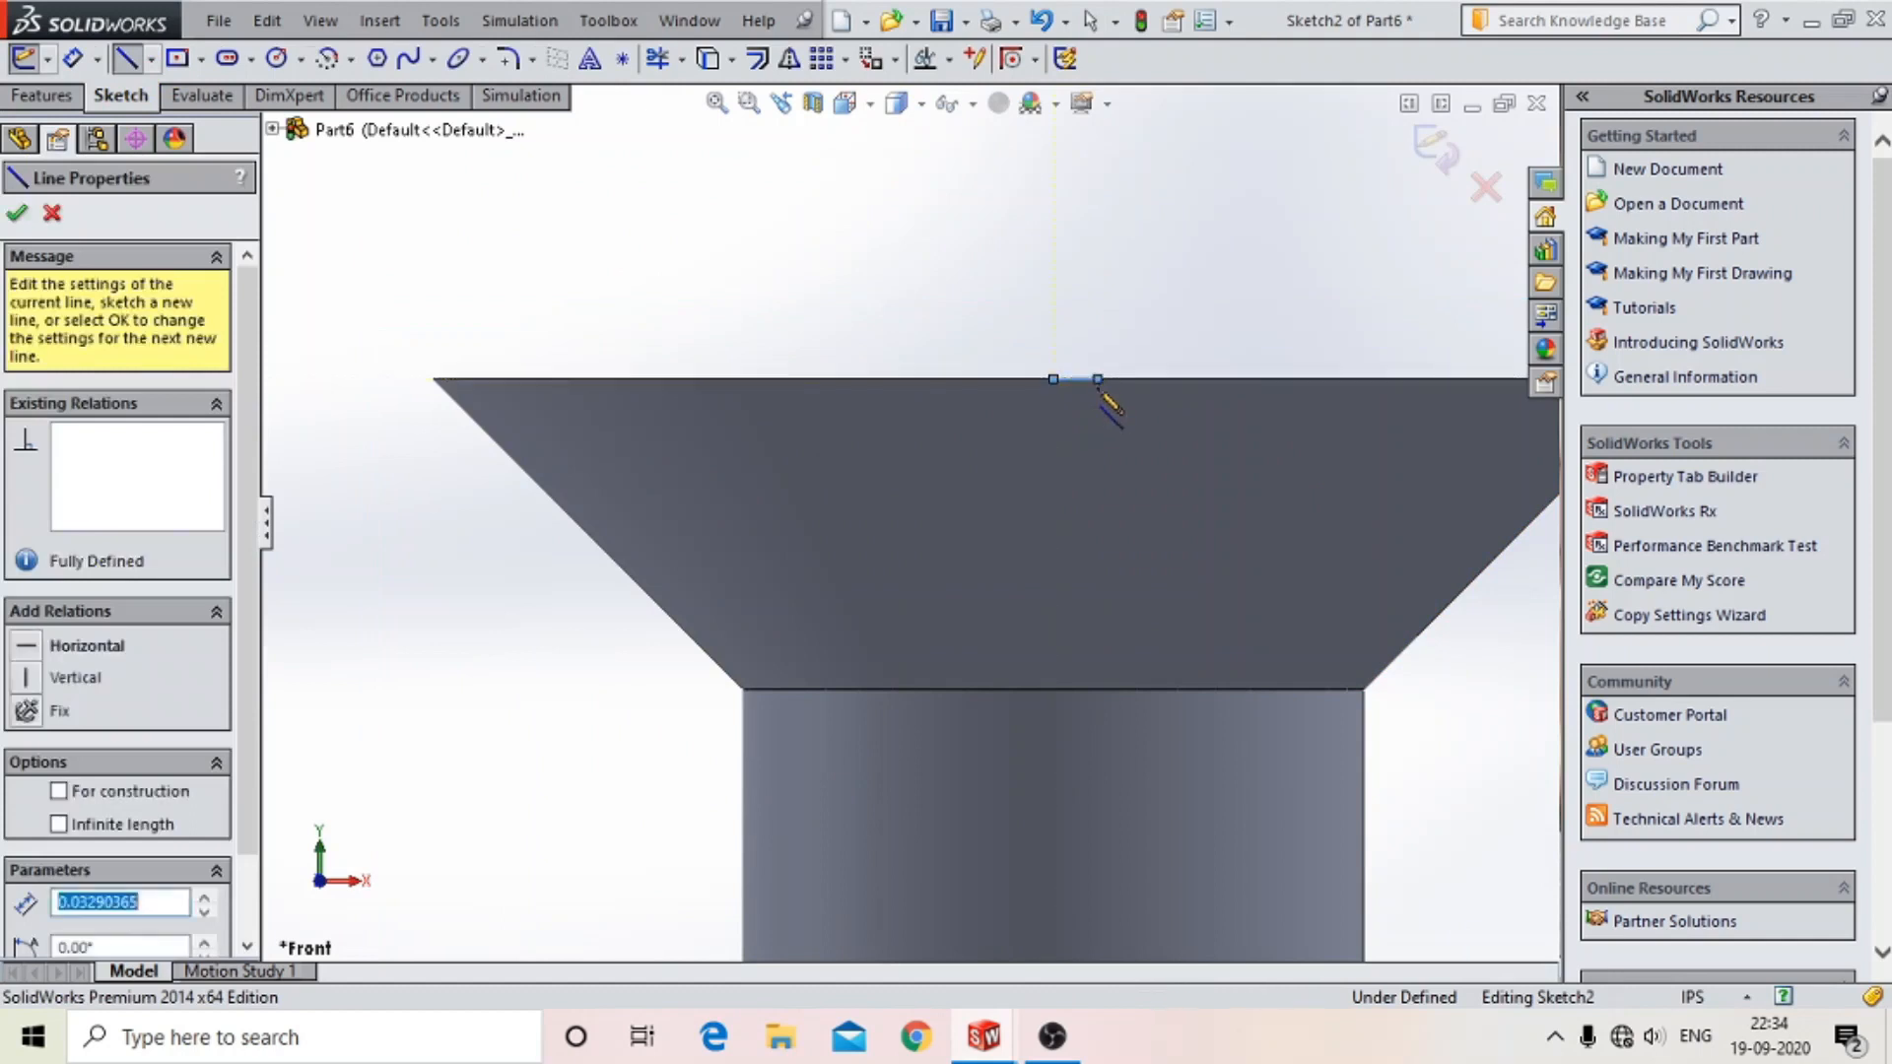
left_click(1096, 446)
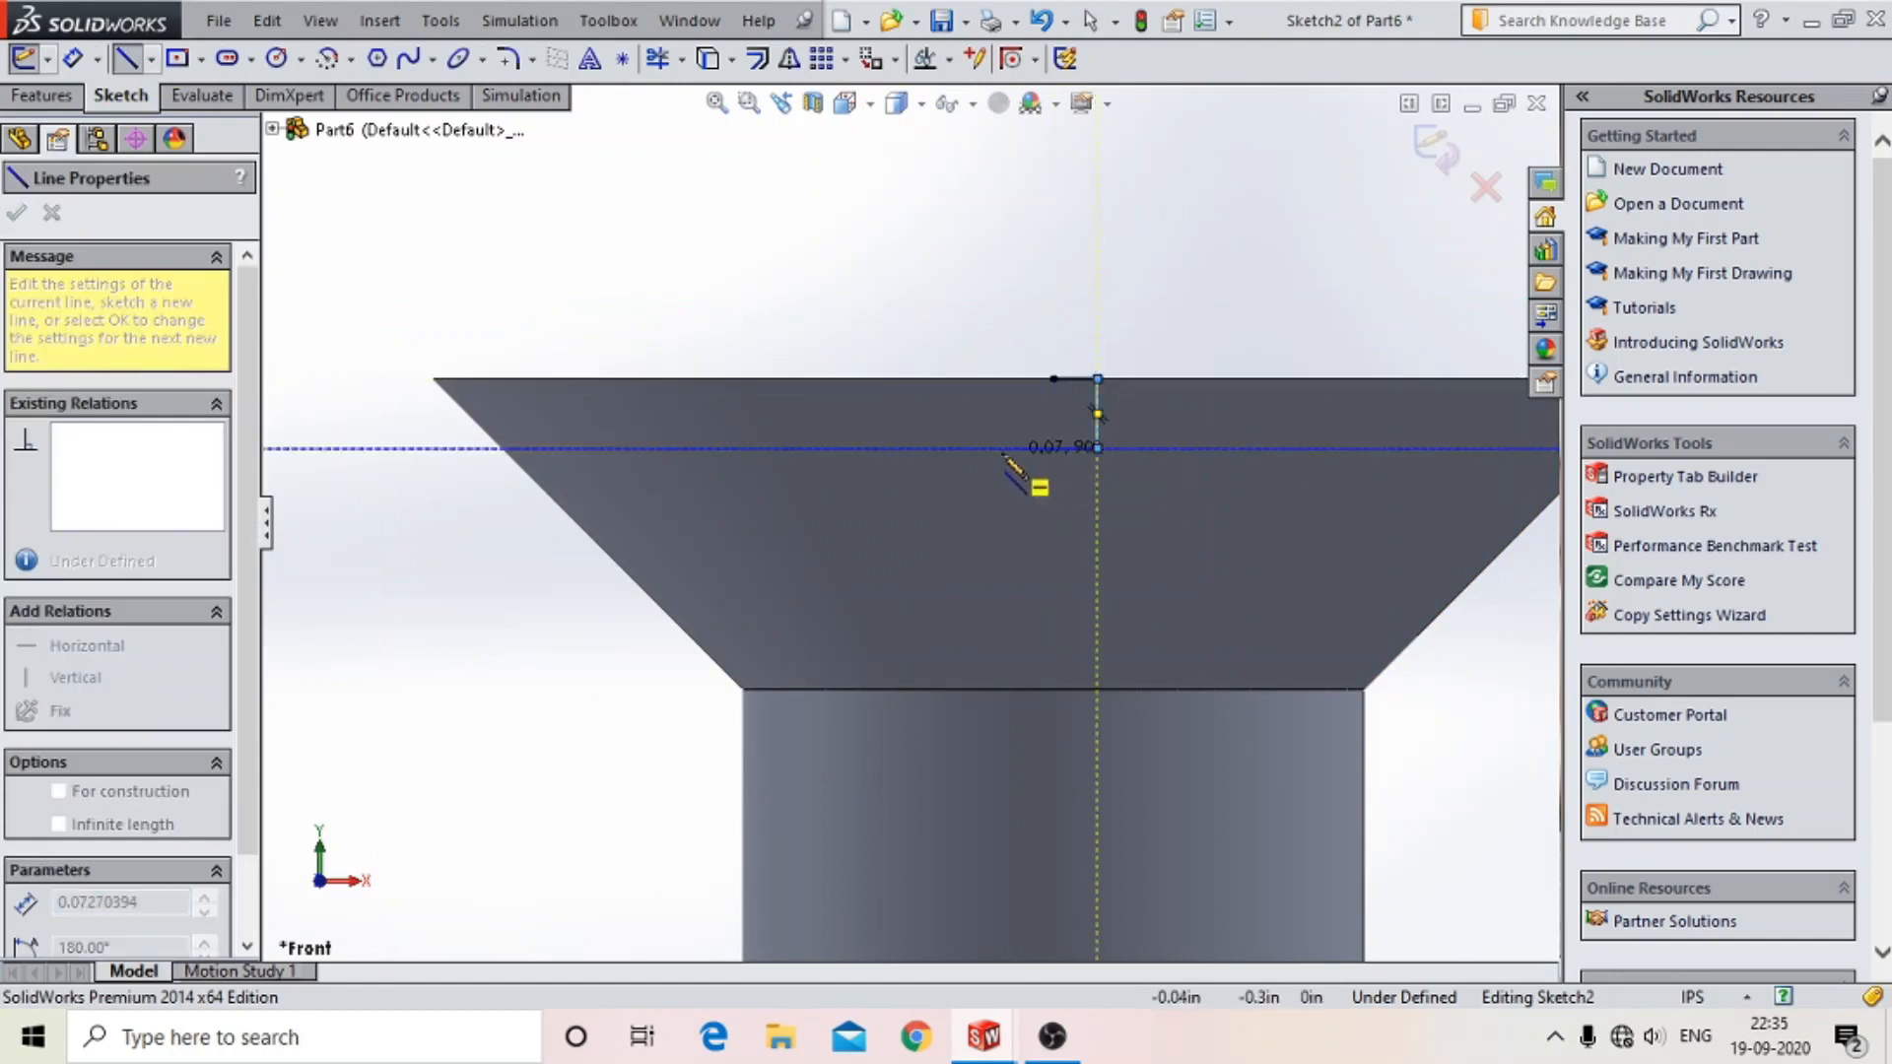
left_click(995, 448)
left_click(1003, 378)
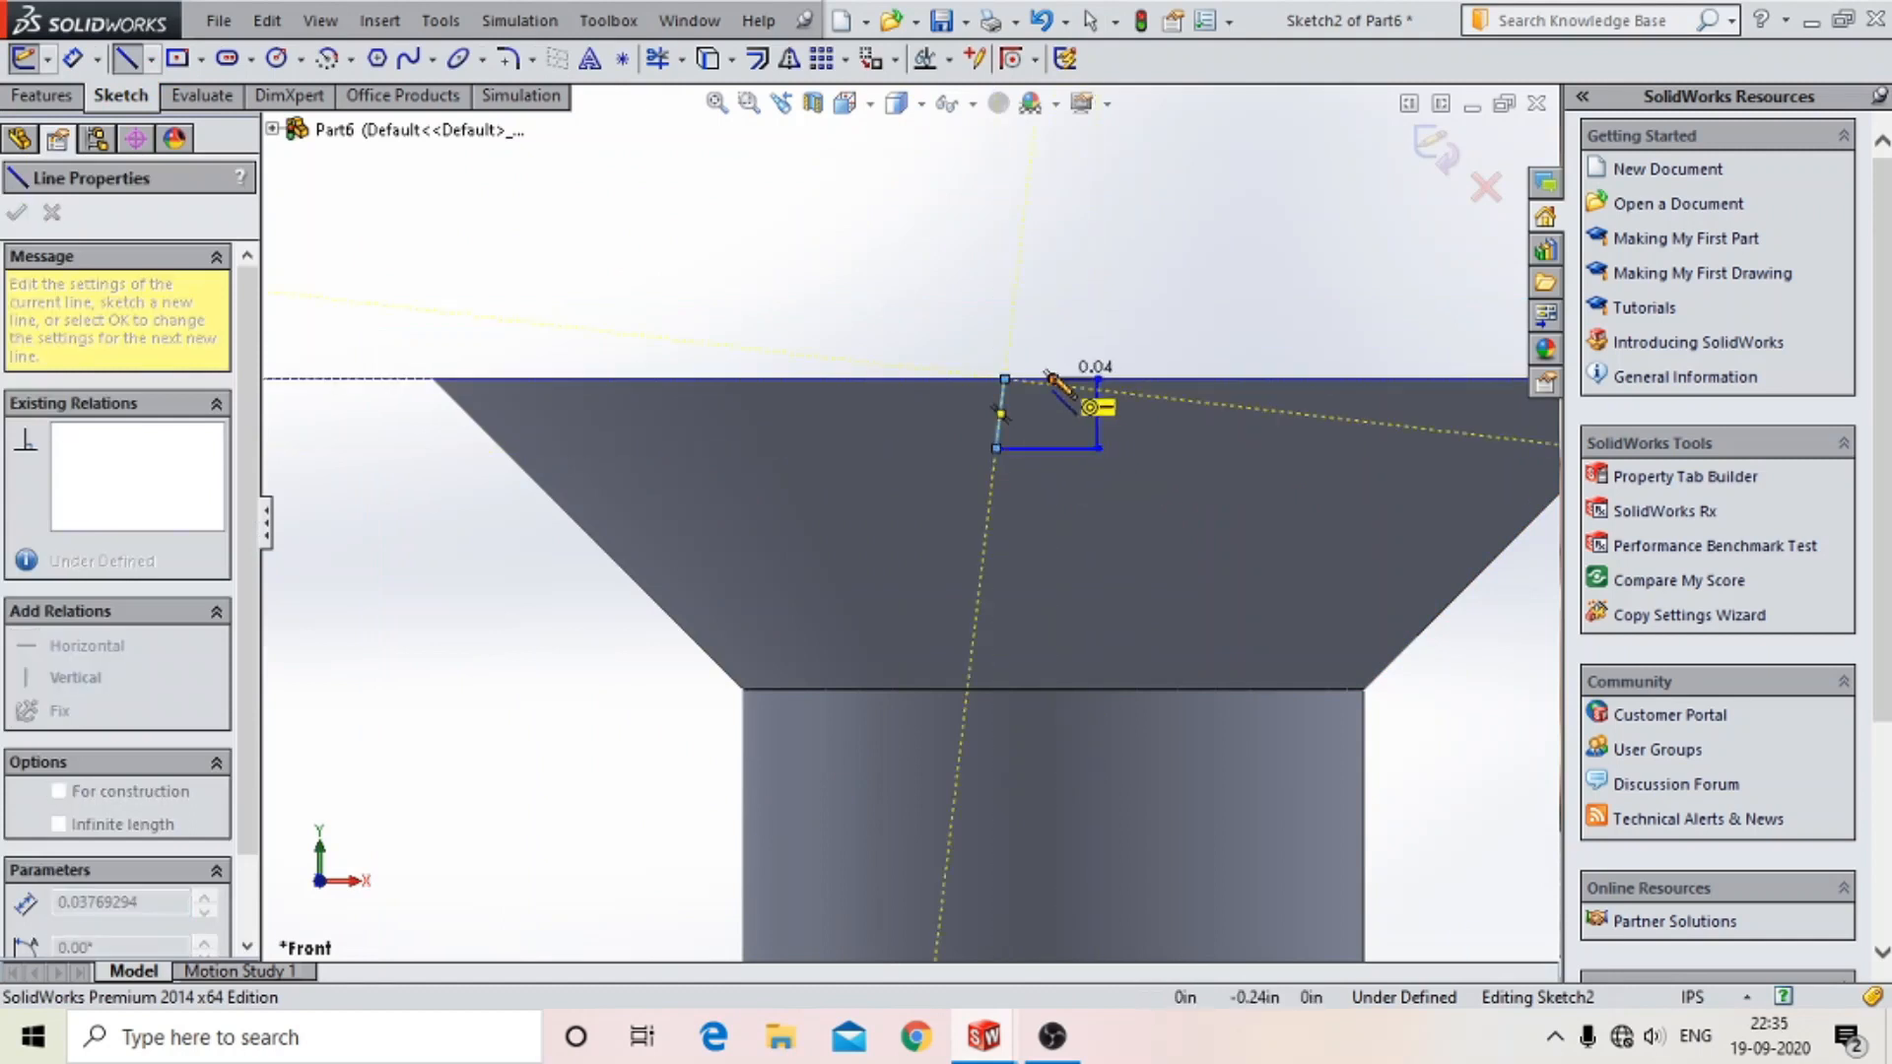
left_click(1052, 378)
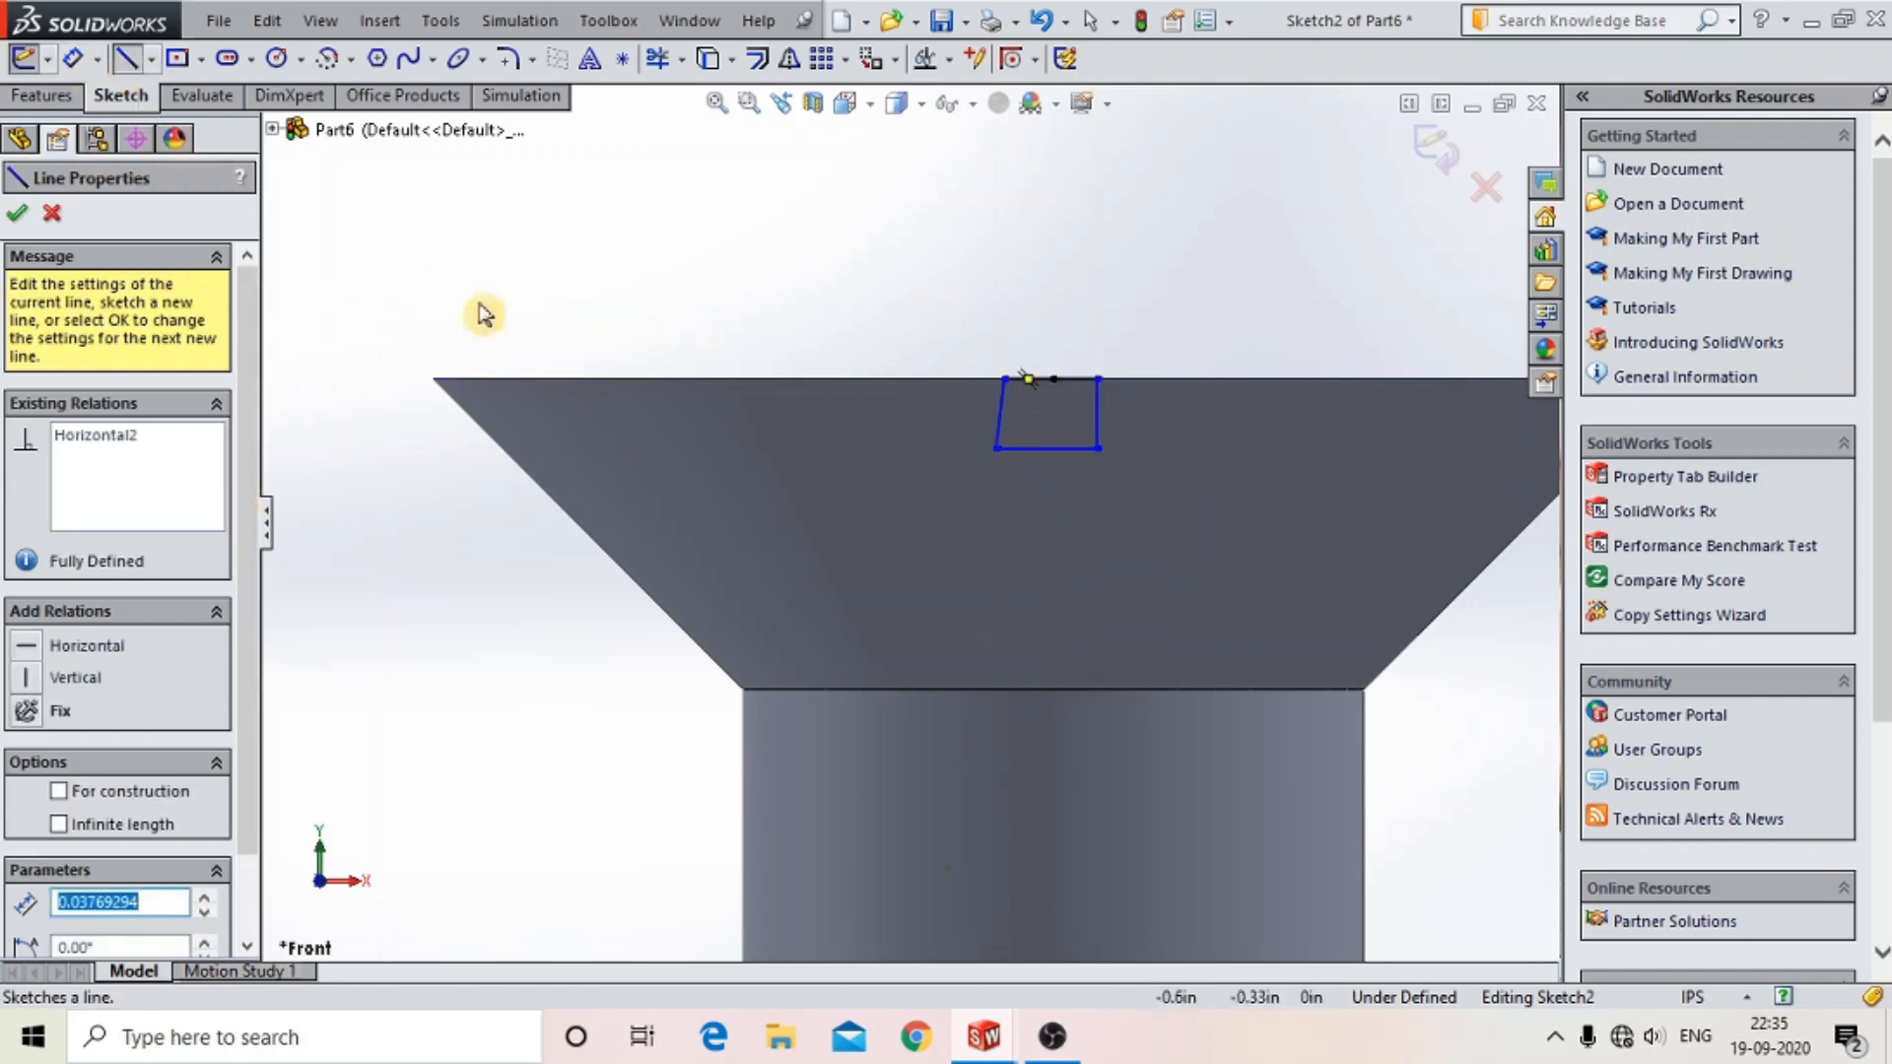
key("Escape")
key("Escape")
- Add a Vertical relation to the slanted left side of the slot profile
left_click(999, 418)
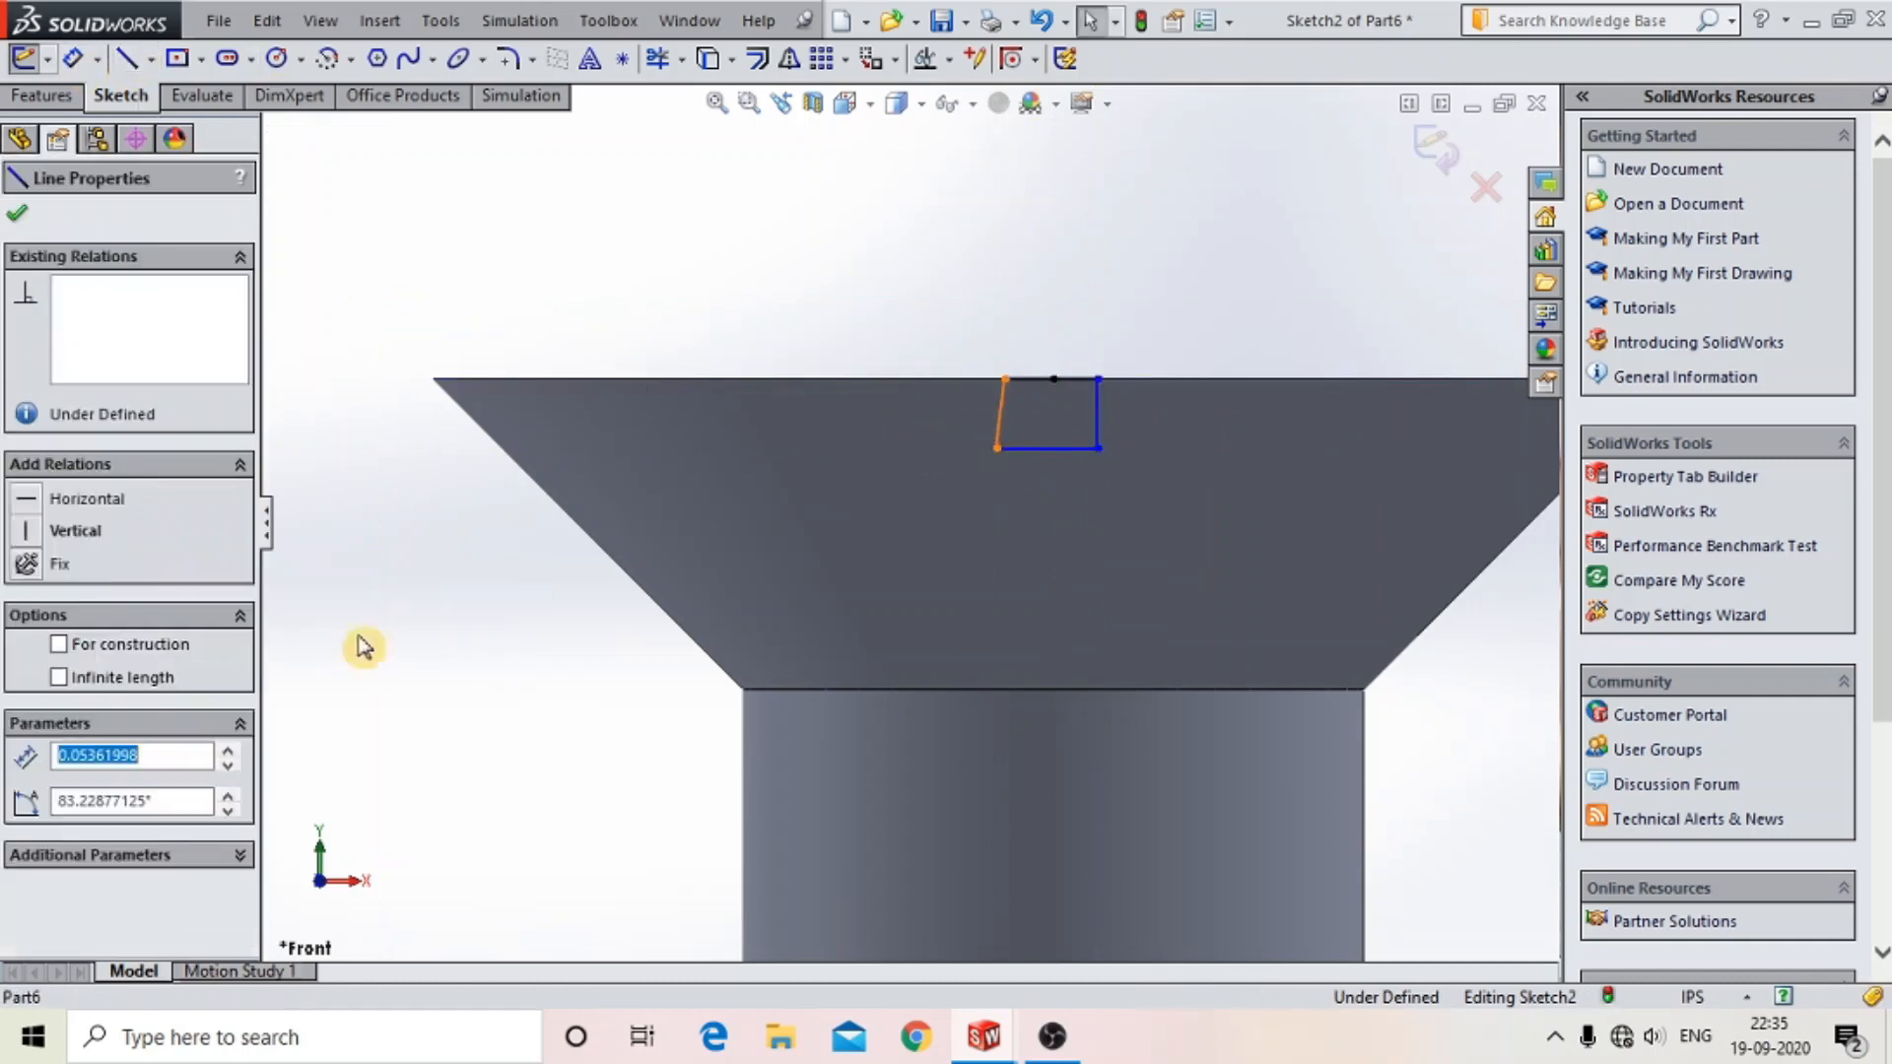
left_click(24, 533)
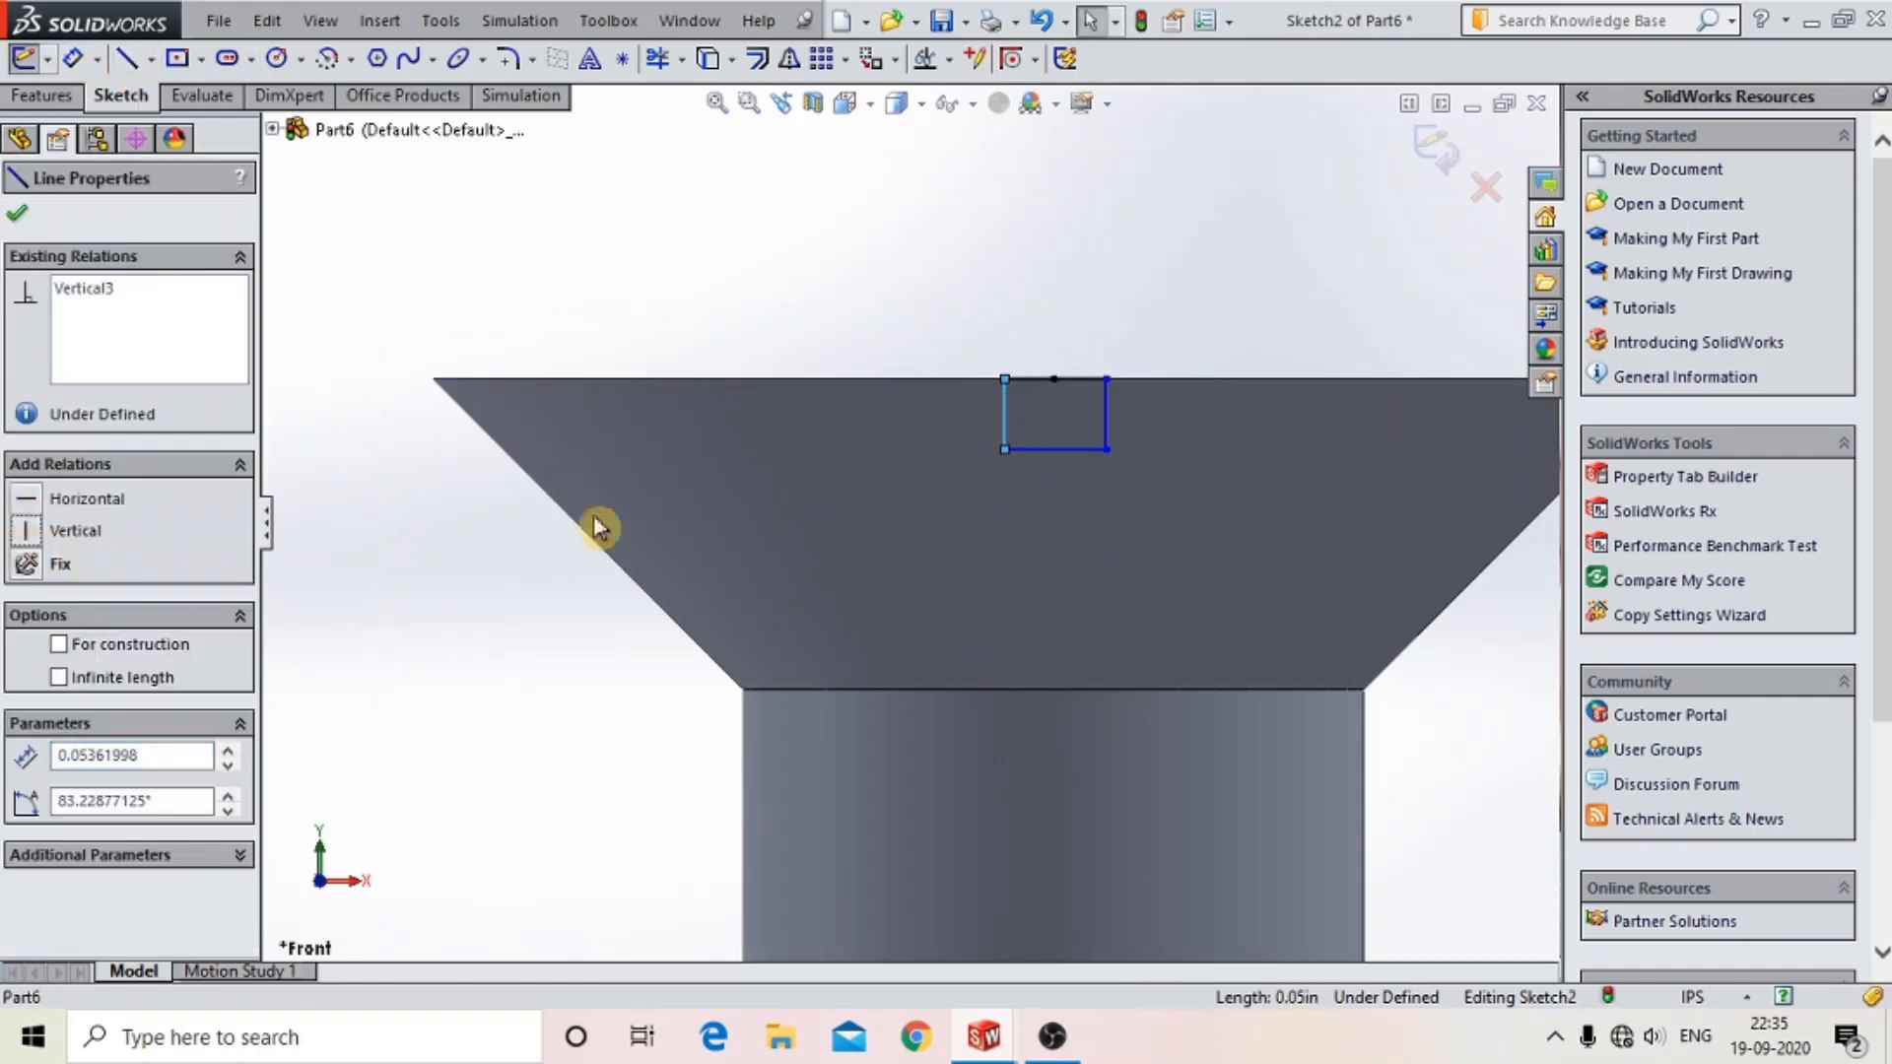
left_click(16, 215)
- Dimension the slot profile's depth along its right side to 3 mm
left_click(72, 58)
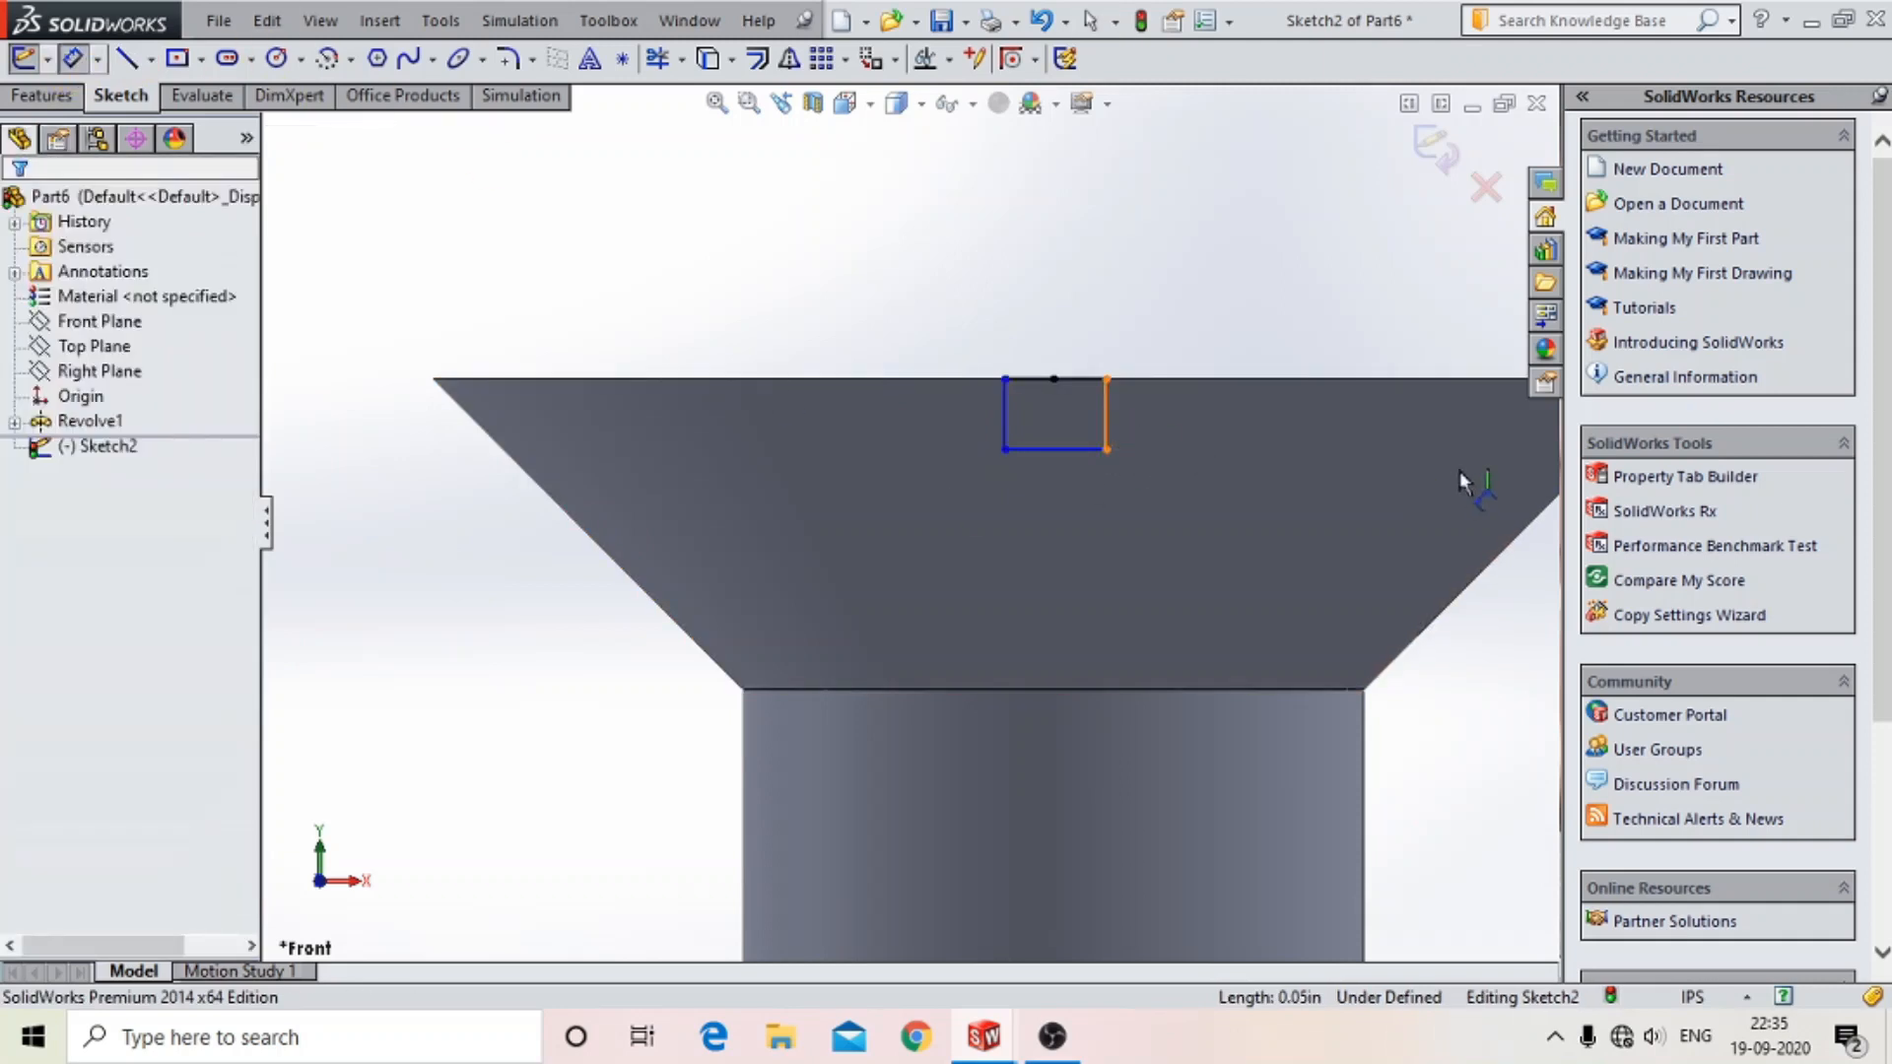
left_click(1454, 471)
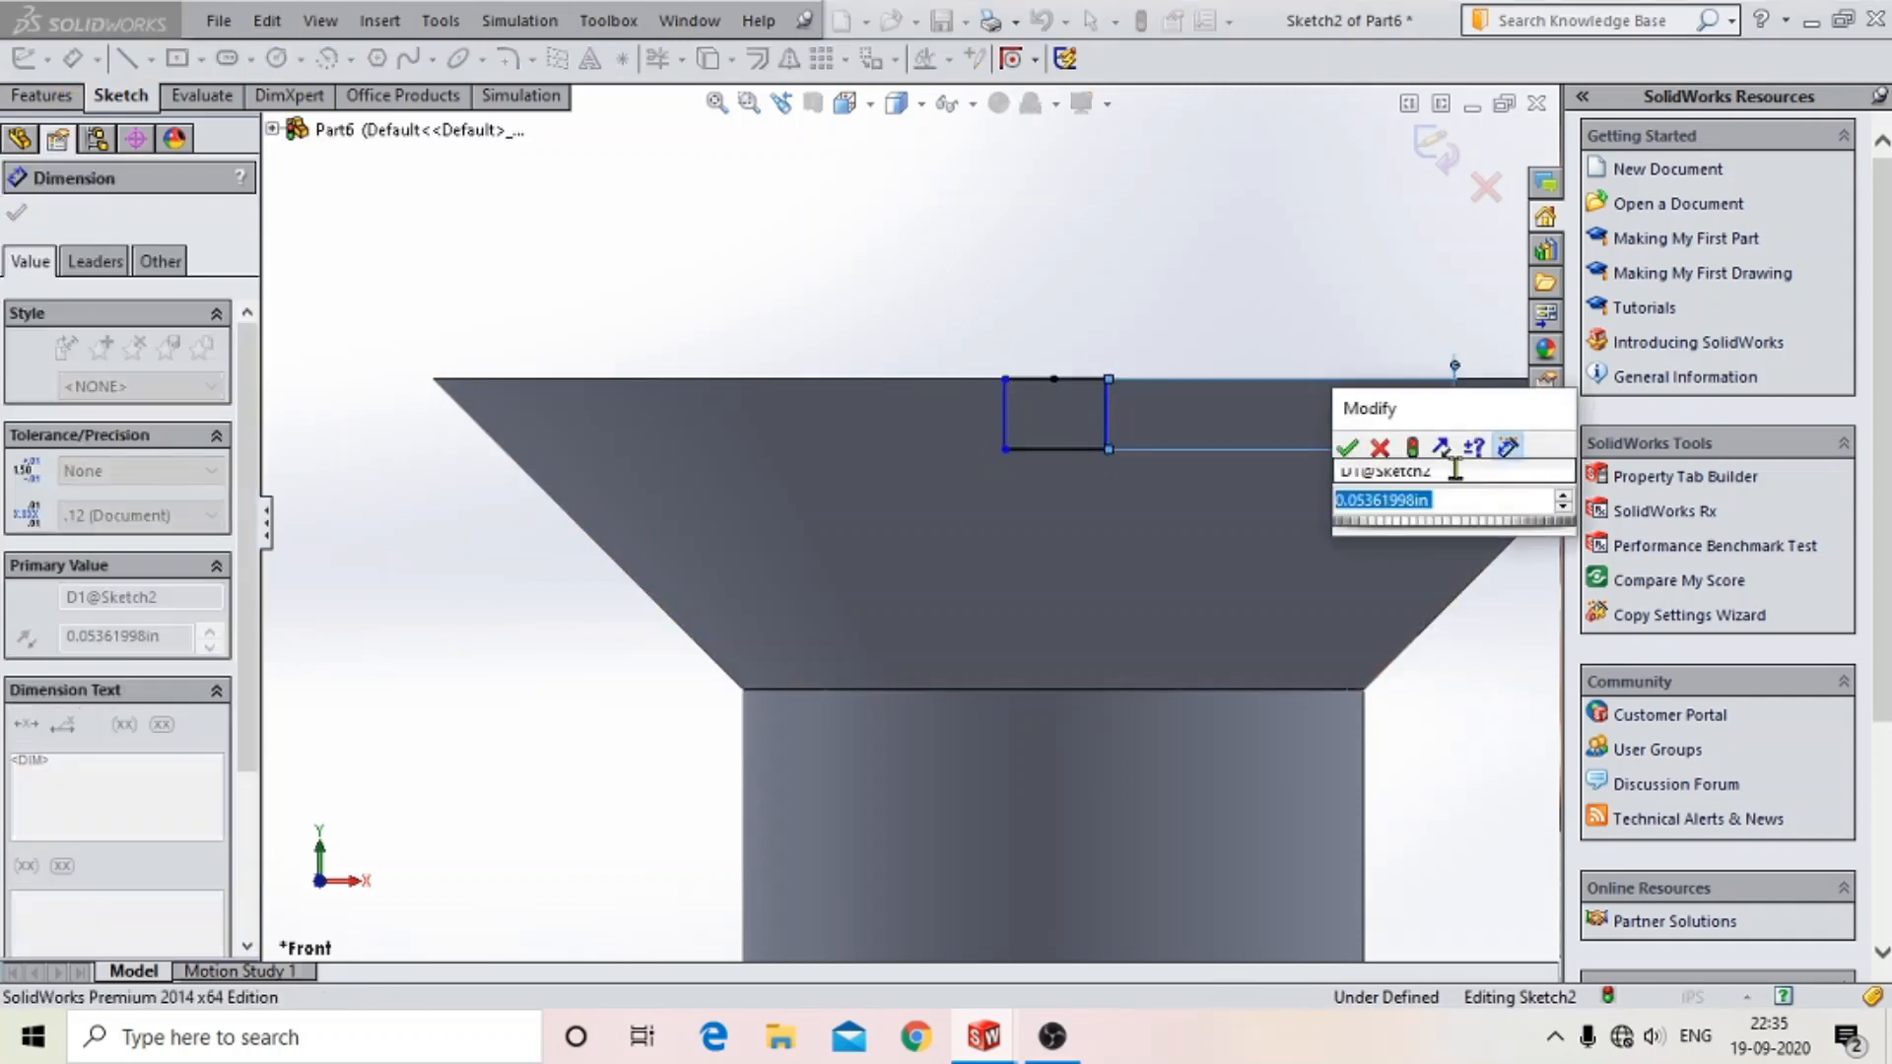
type("3mm")
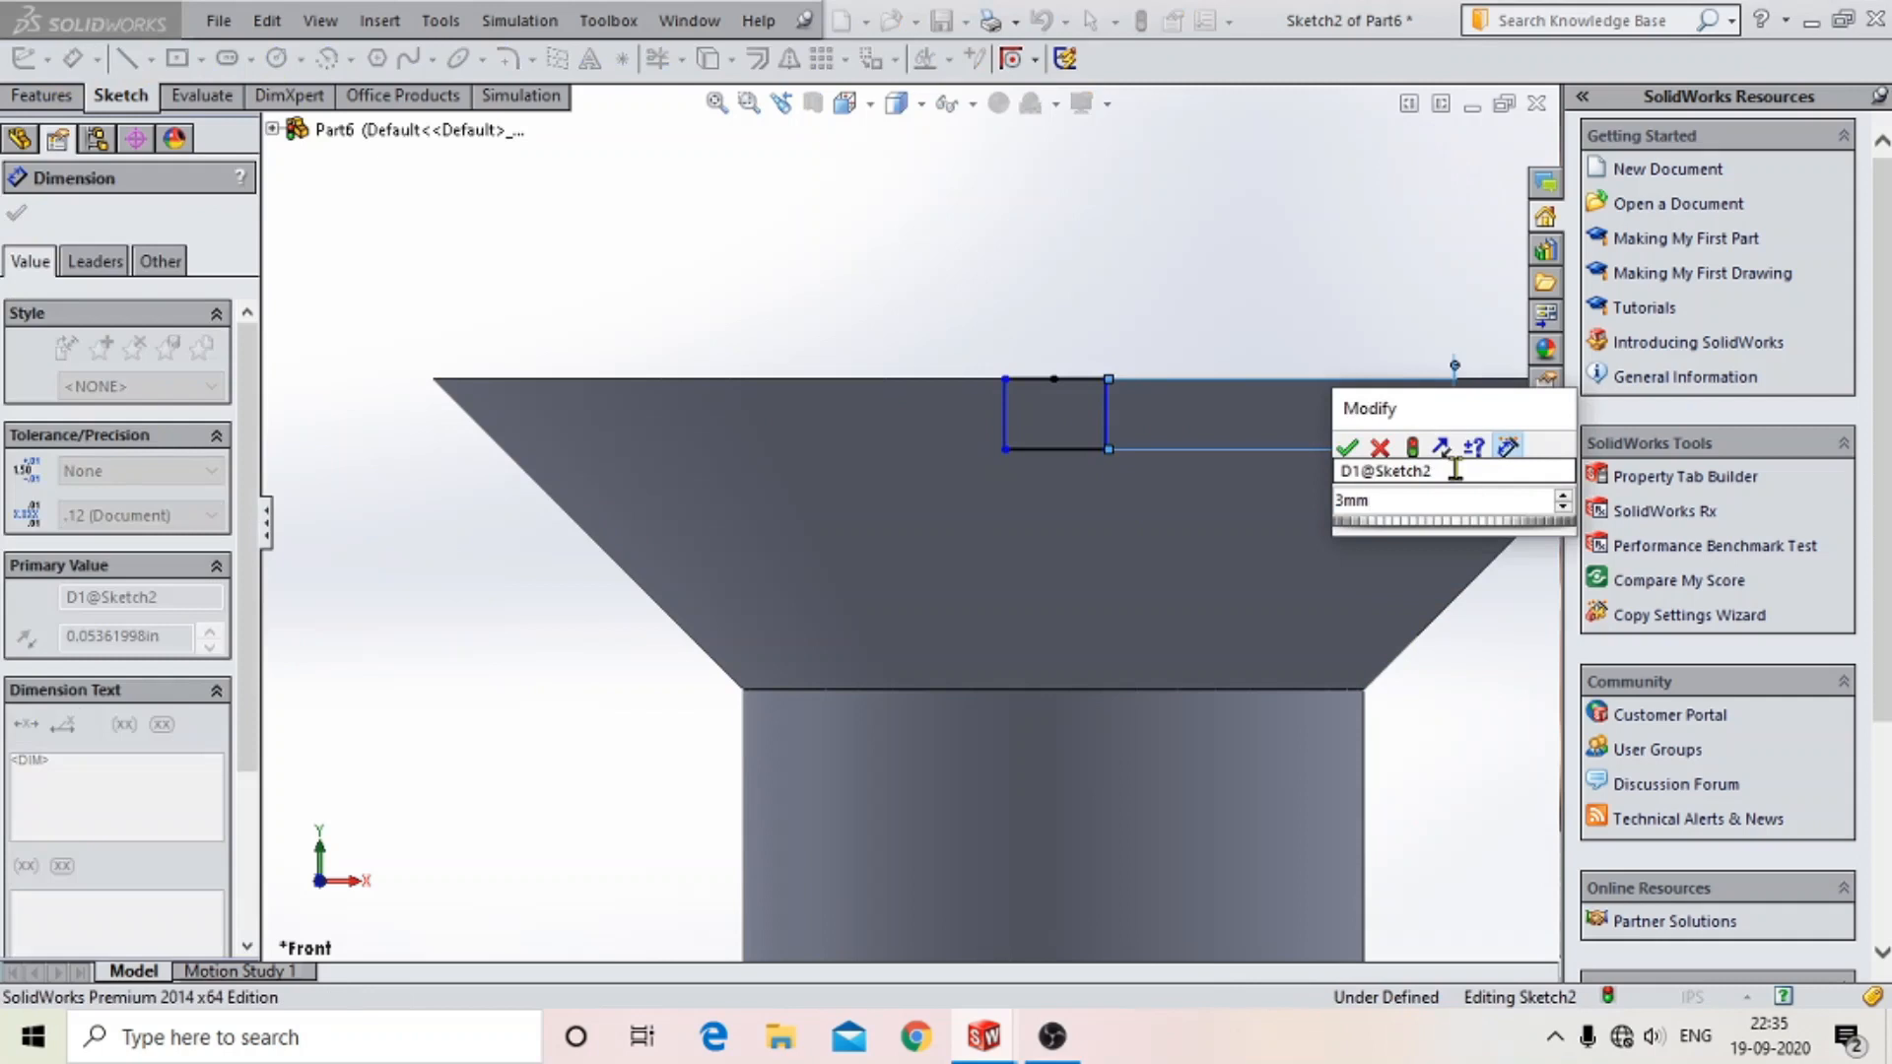
key("Return")
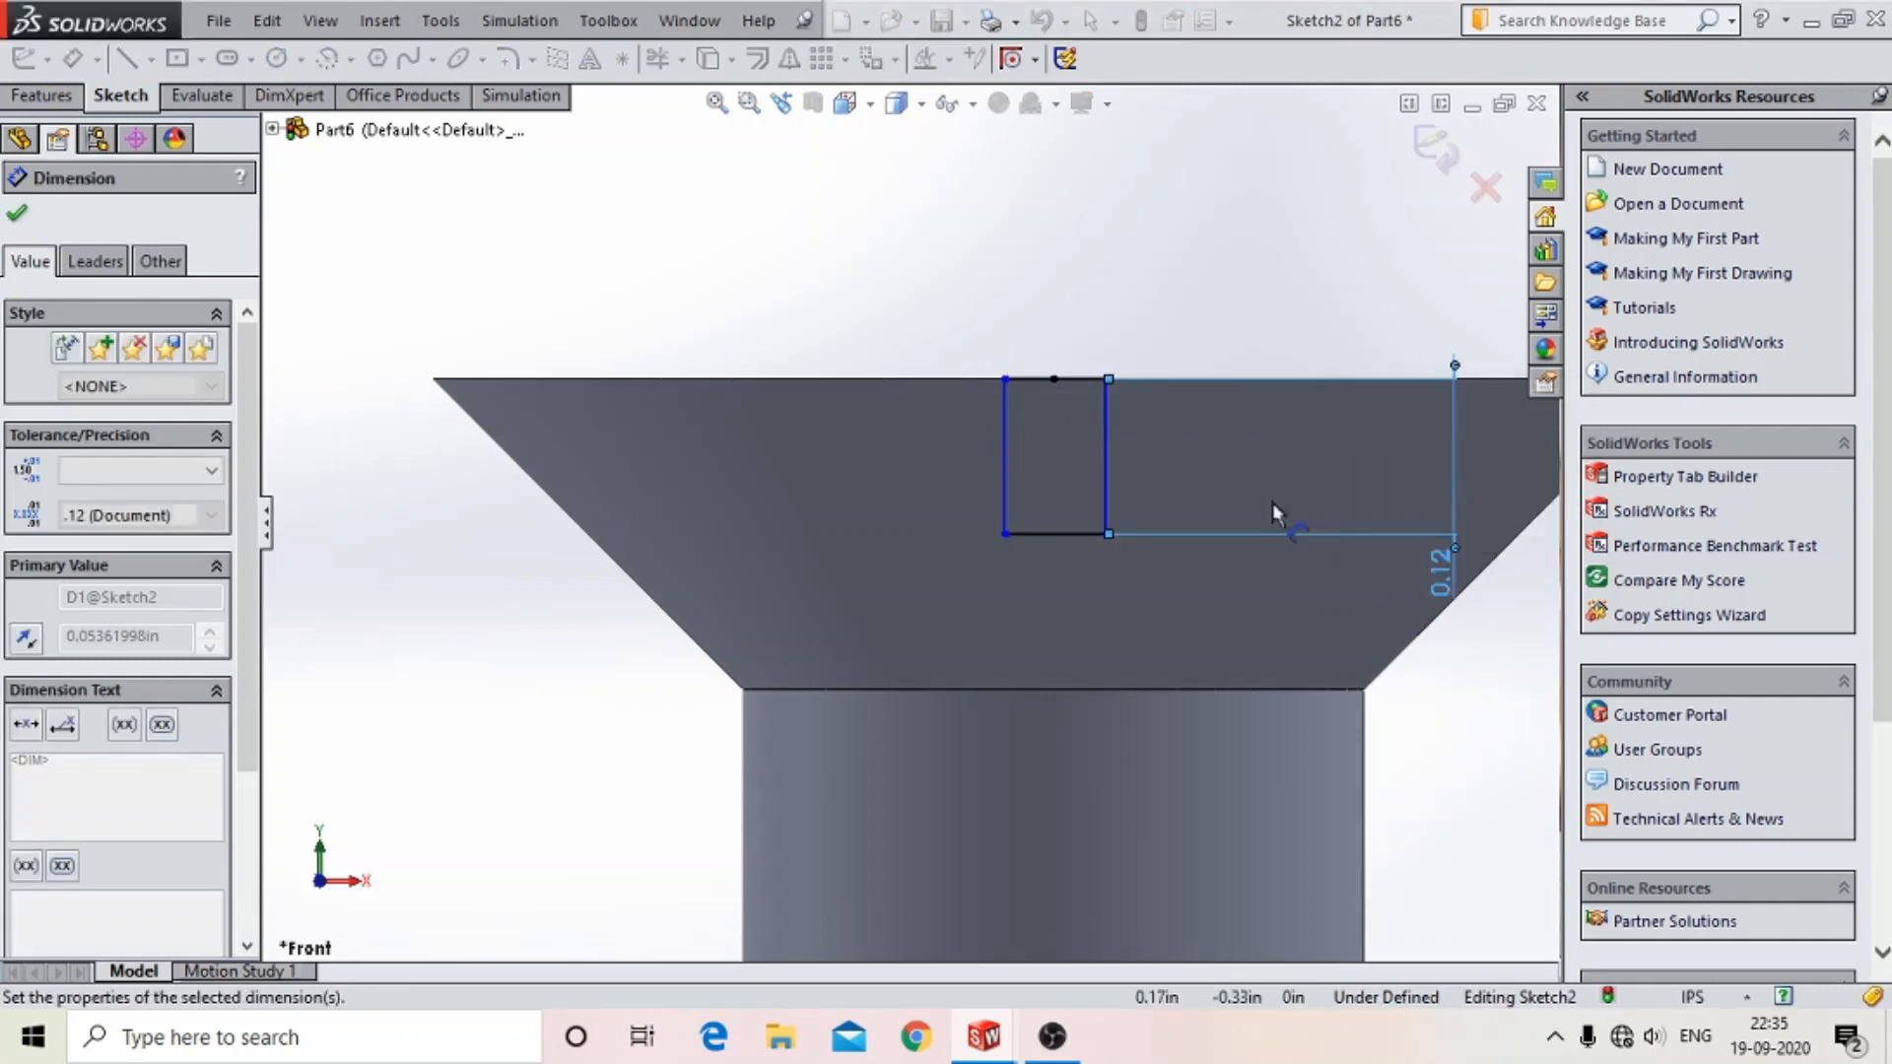
scroll(1233, 528, "up", 1)
double_click(1360, 569)
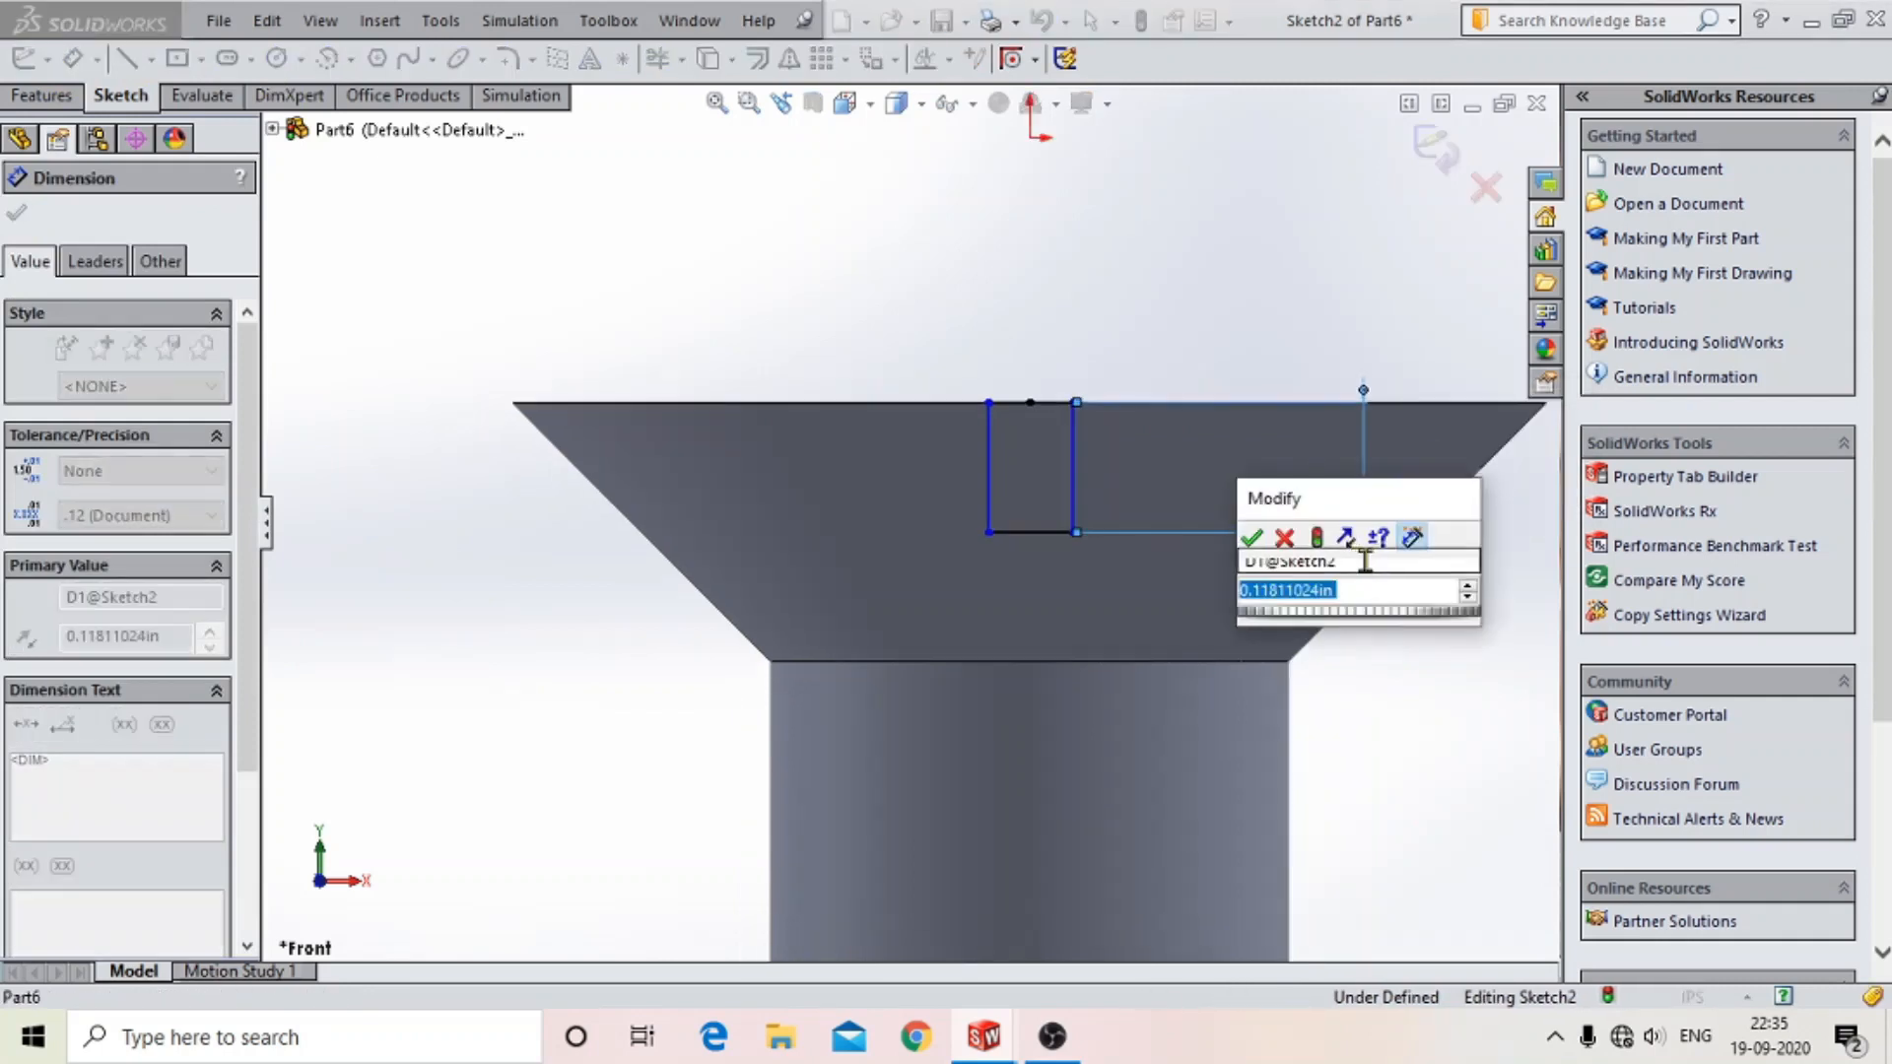
type("3mm")
key("Return")
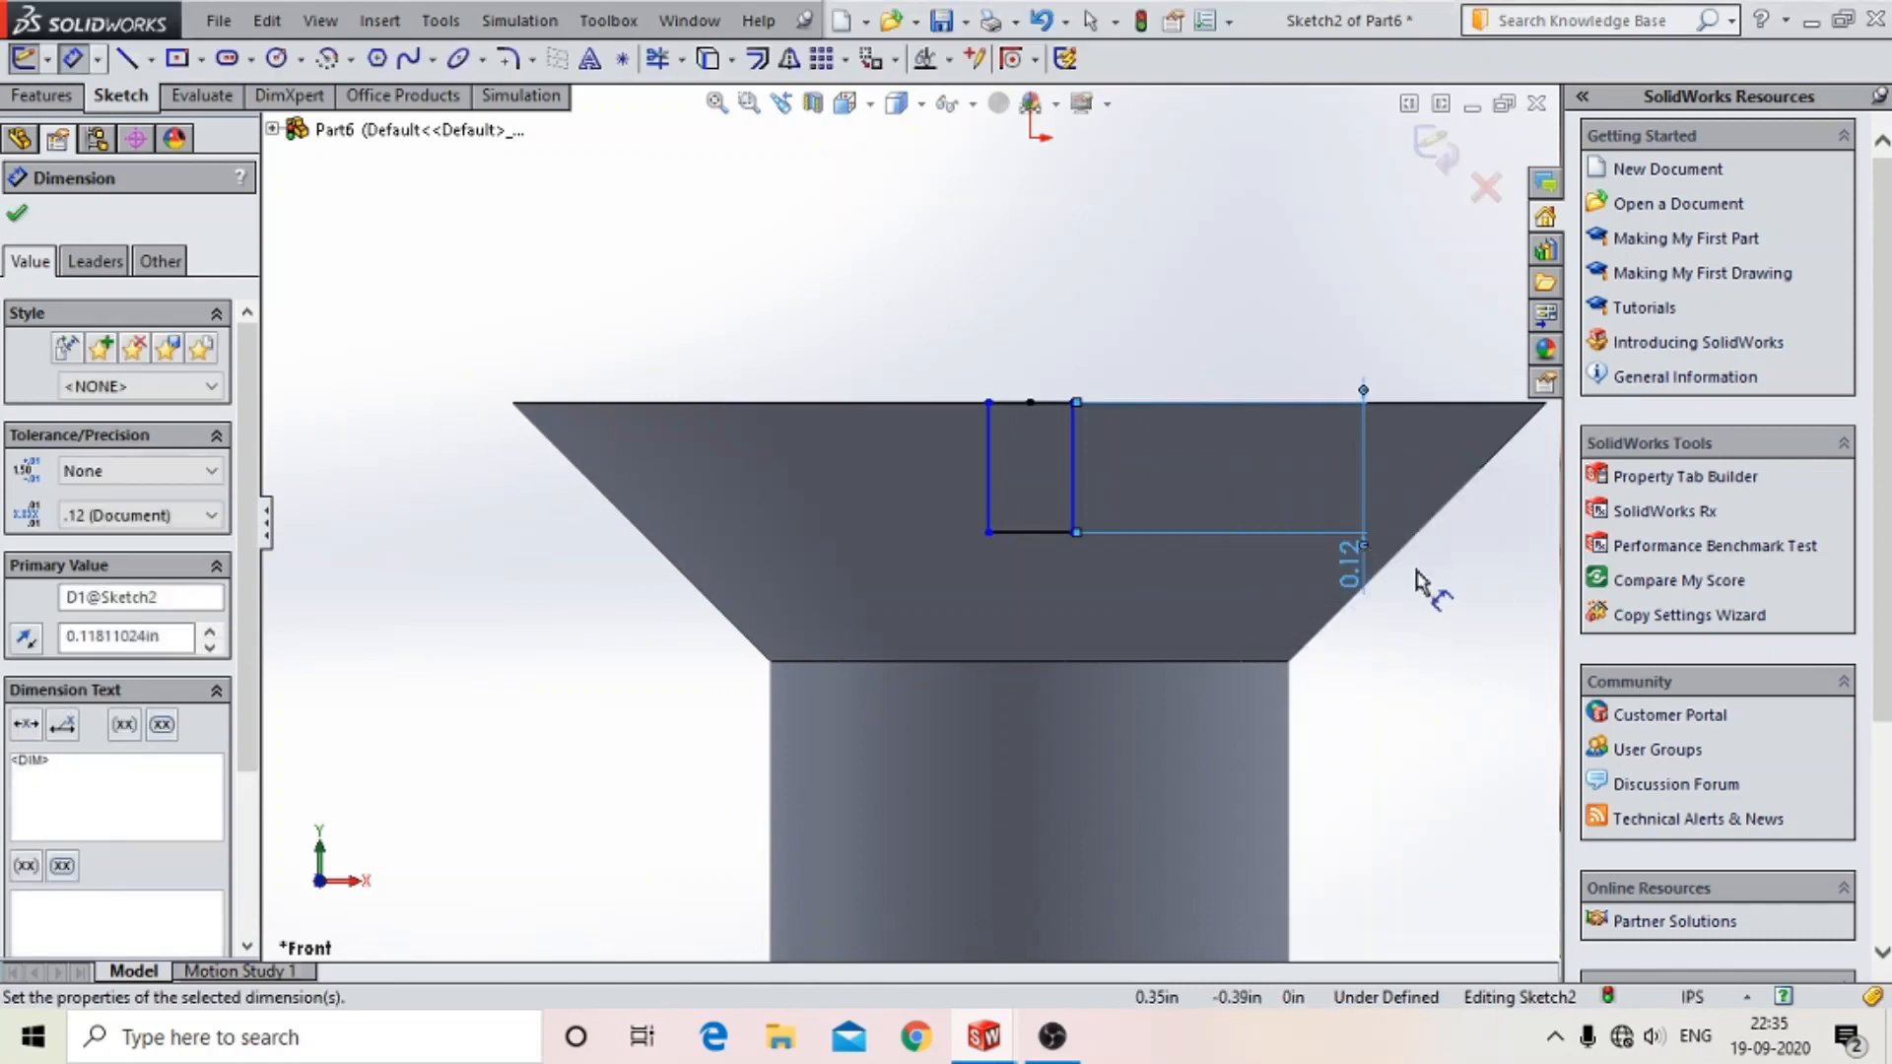
- Dimension the slot profile's bottom line to a width of 2 mm
left_click(1032, 548)
left_click(1025, 727)
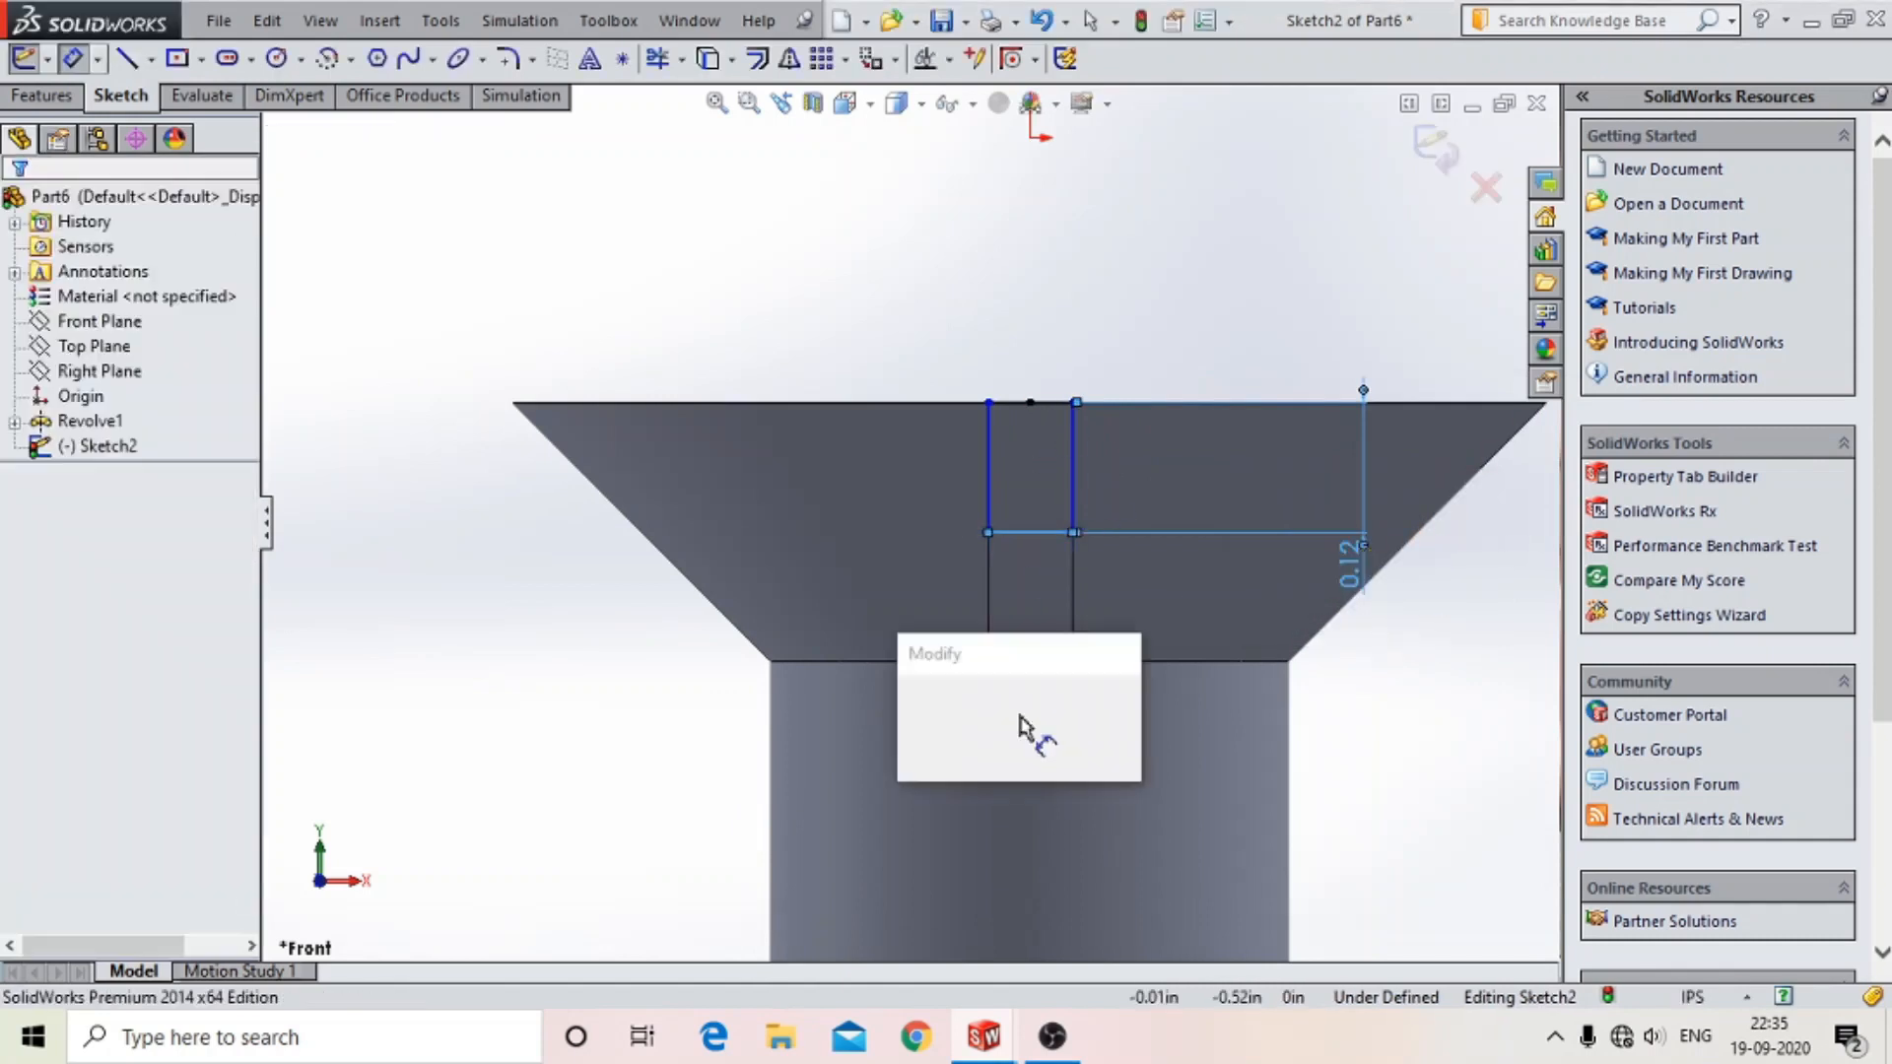
type("2mm")
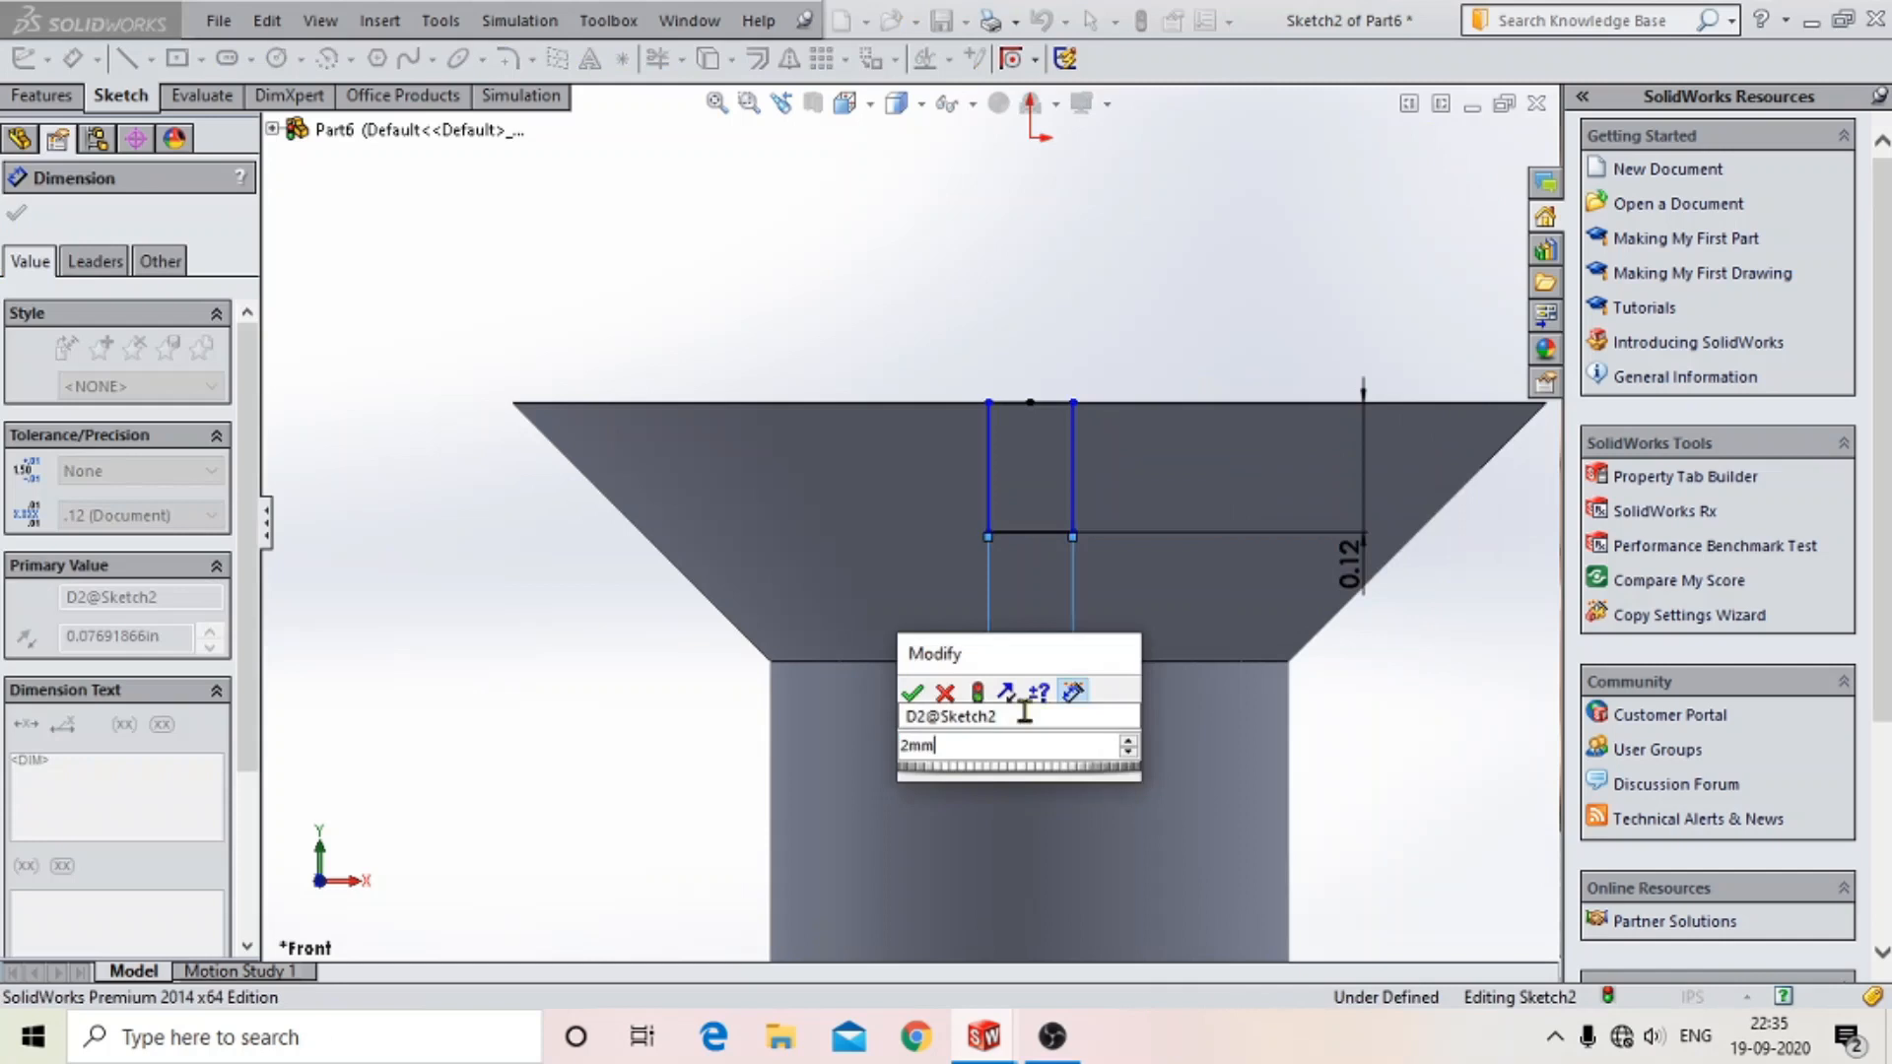
key("Return")
- Dimension the slot profile's top line, from its midpoint at the head's centre to the right corner, as 1 mm
scroll(1032, 424, "down", 2)
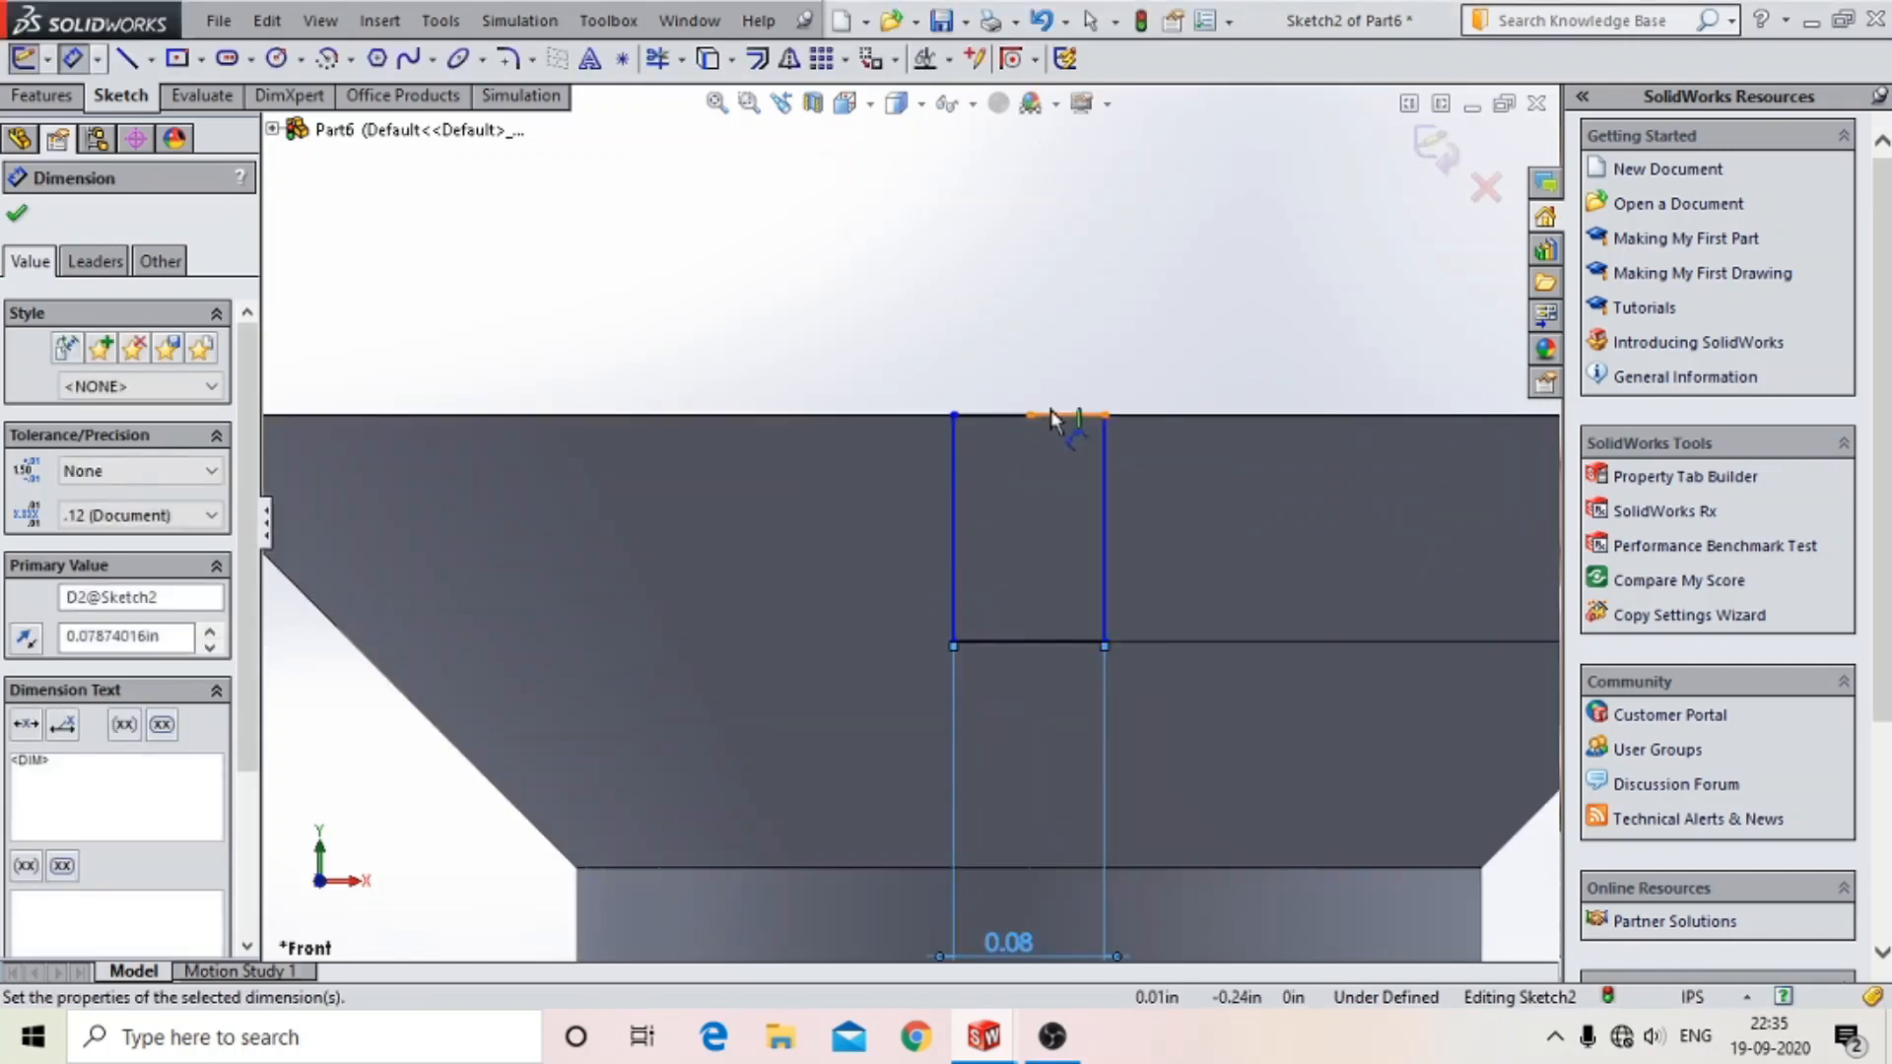
left_click(1030, 415)
left_click(1105, 415)
left_click(1144, 384)
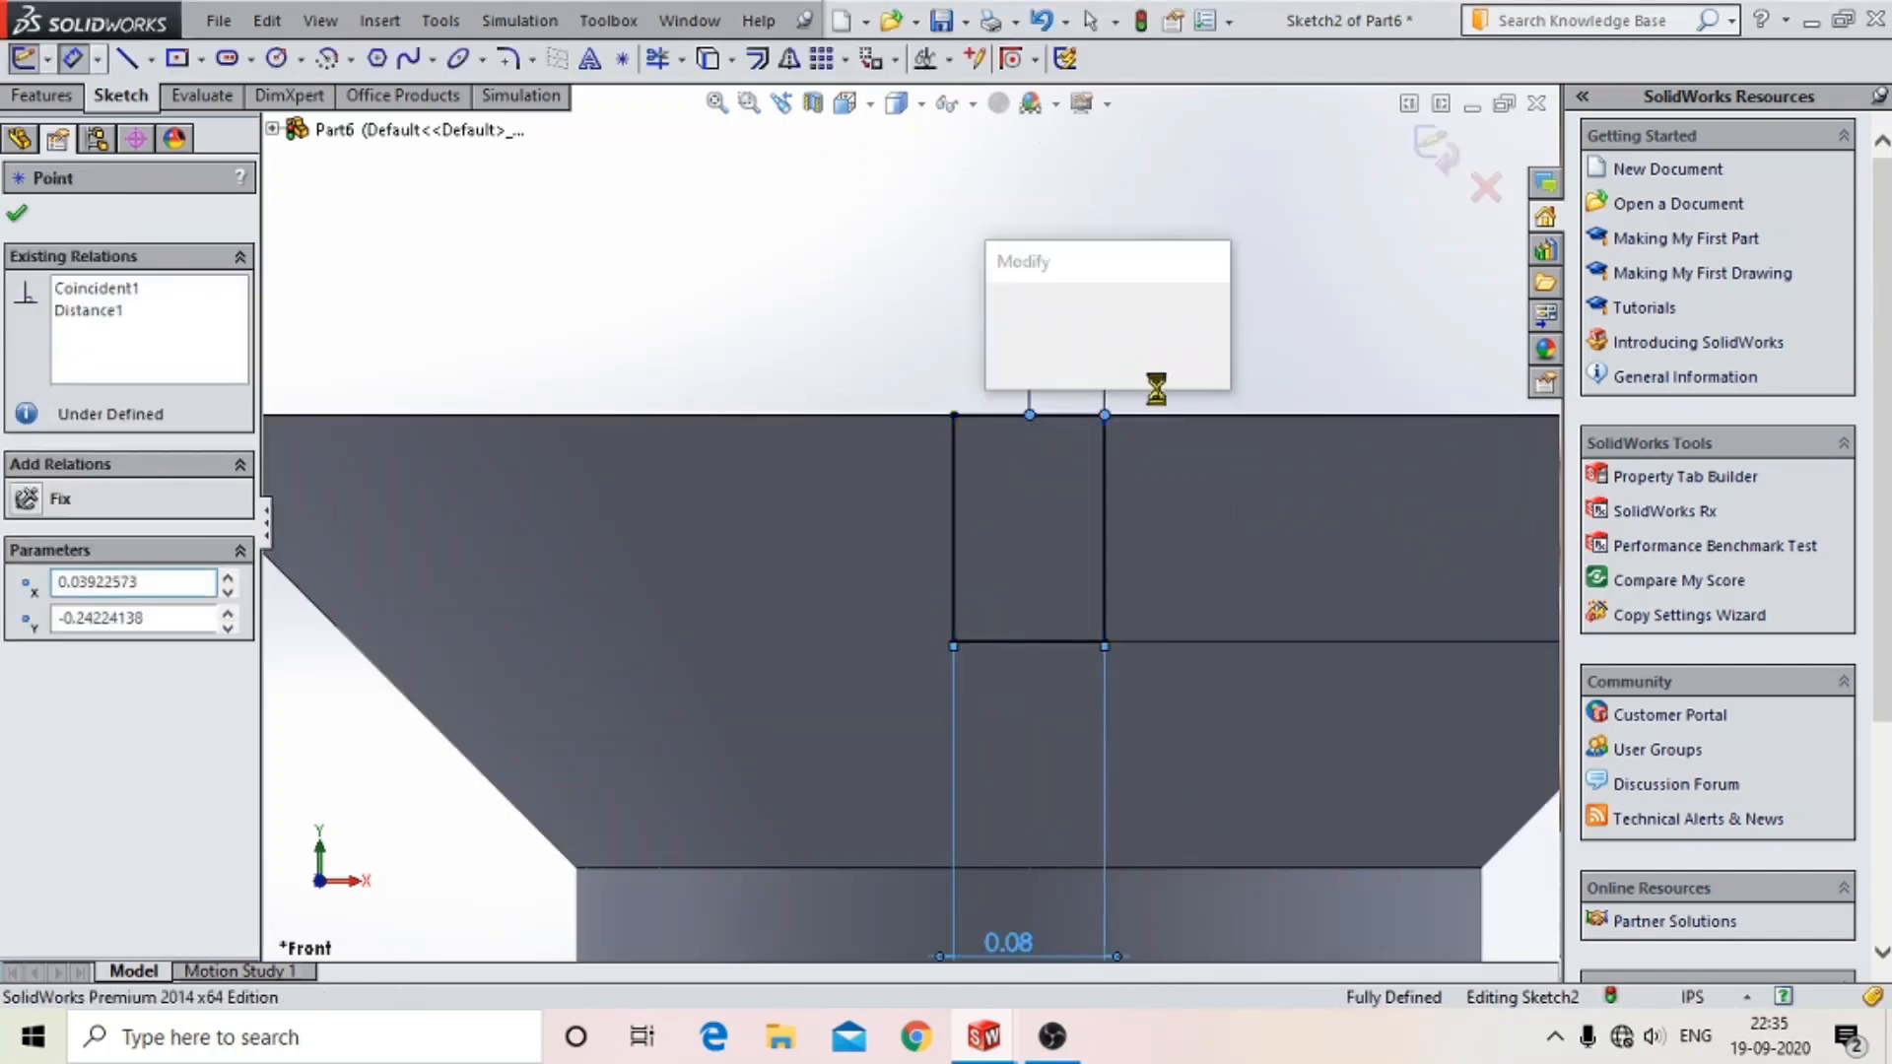
type("1mm")
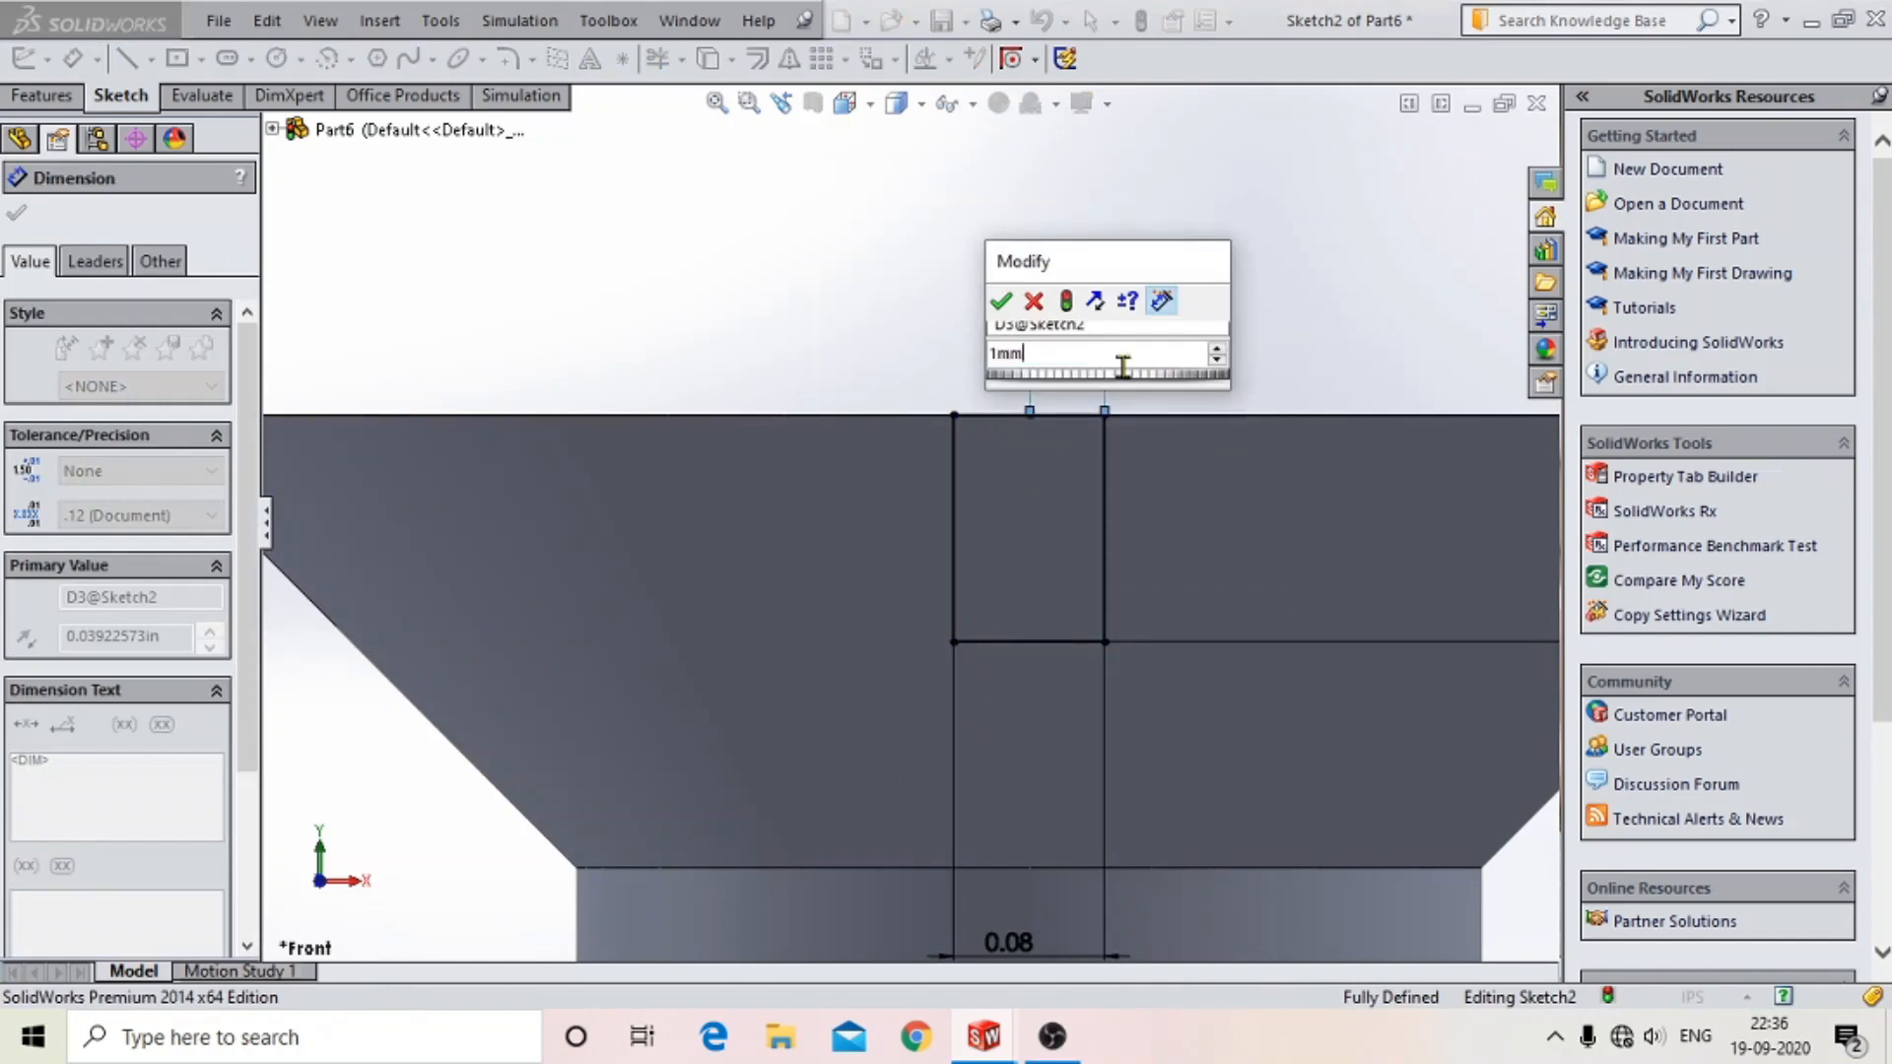
key("Return")
scroll(926, 577, "up", 2)
scroll(972, 587, "down", 3)
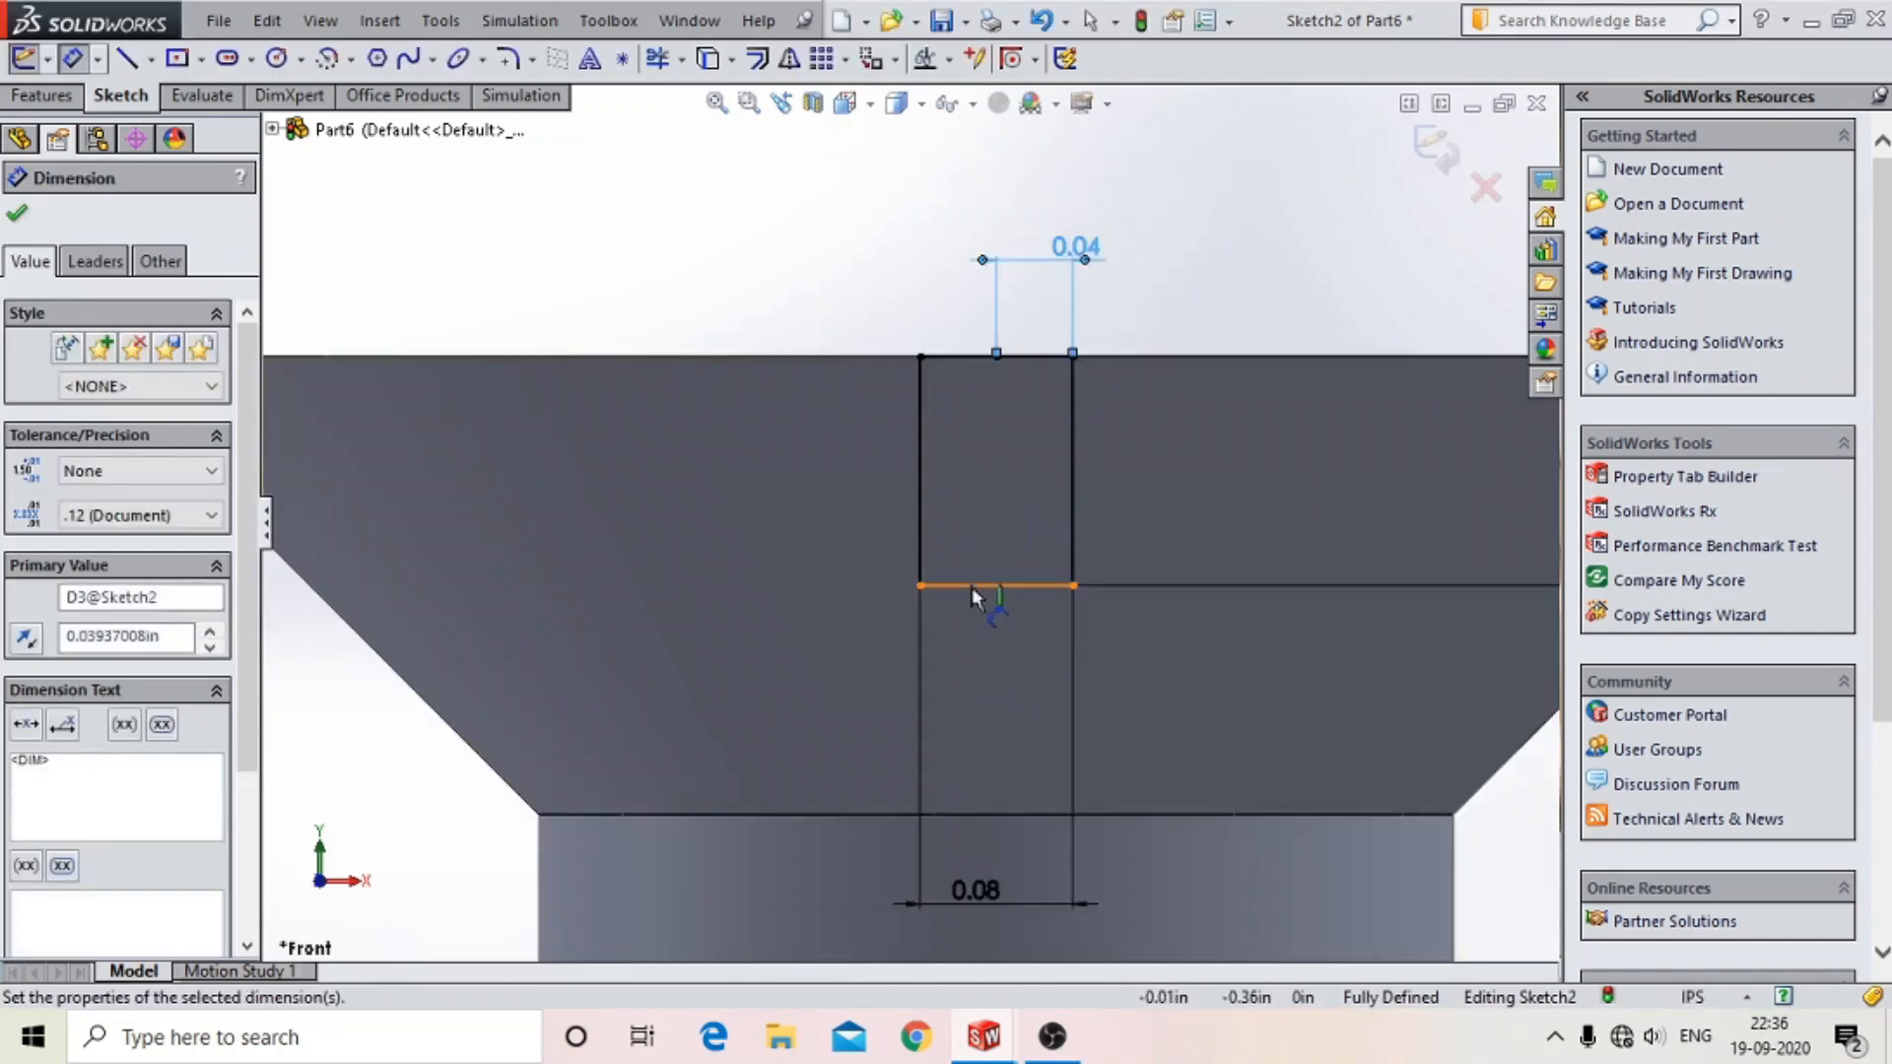
- Replace the slot profile's half-width top line with one line joining both upper corners, and exit the sketch
scroll(971, 585, "up", 2)
left_click(1013, 384)
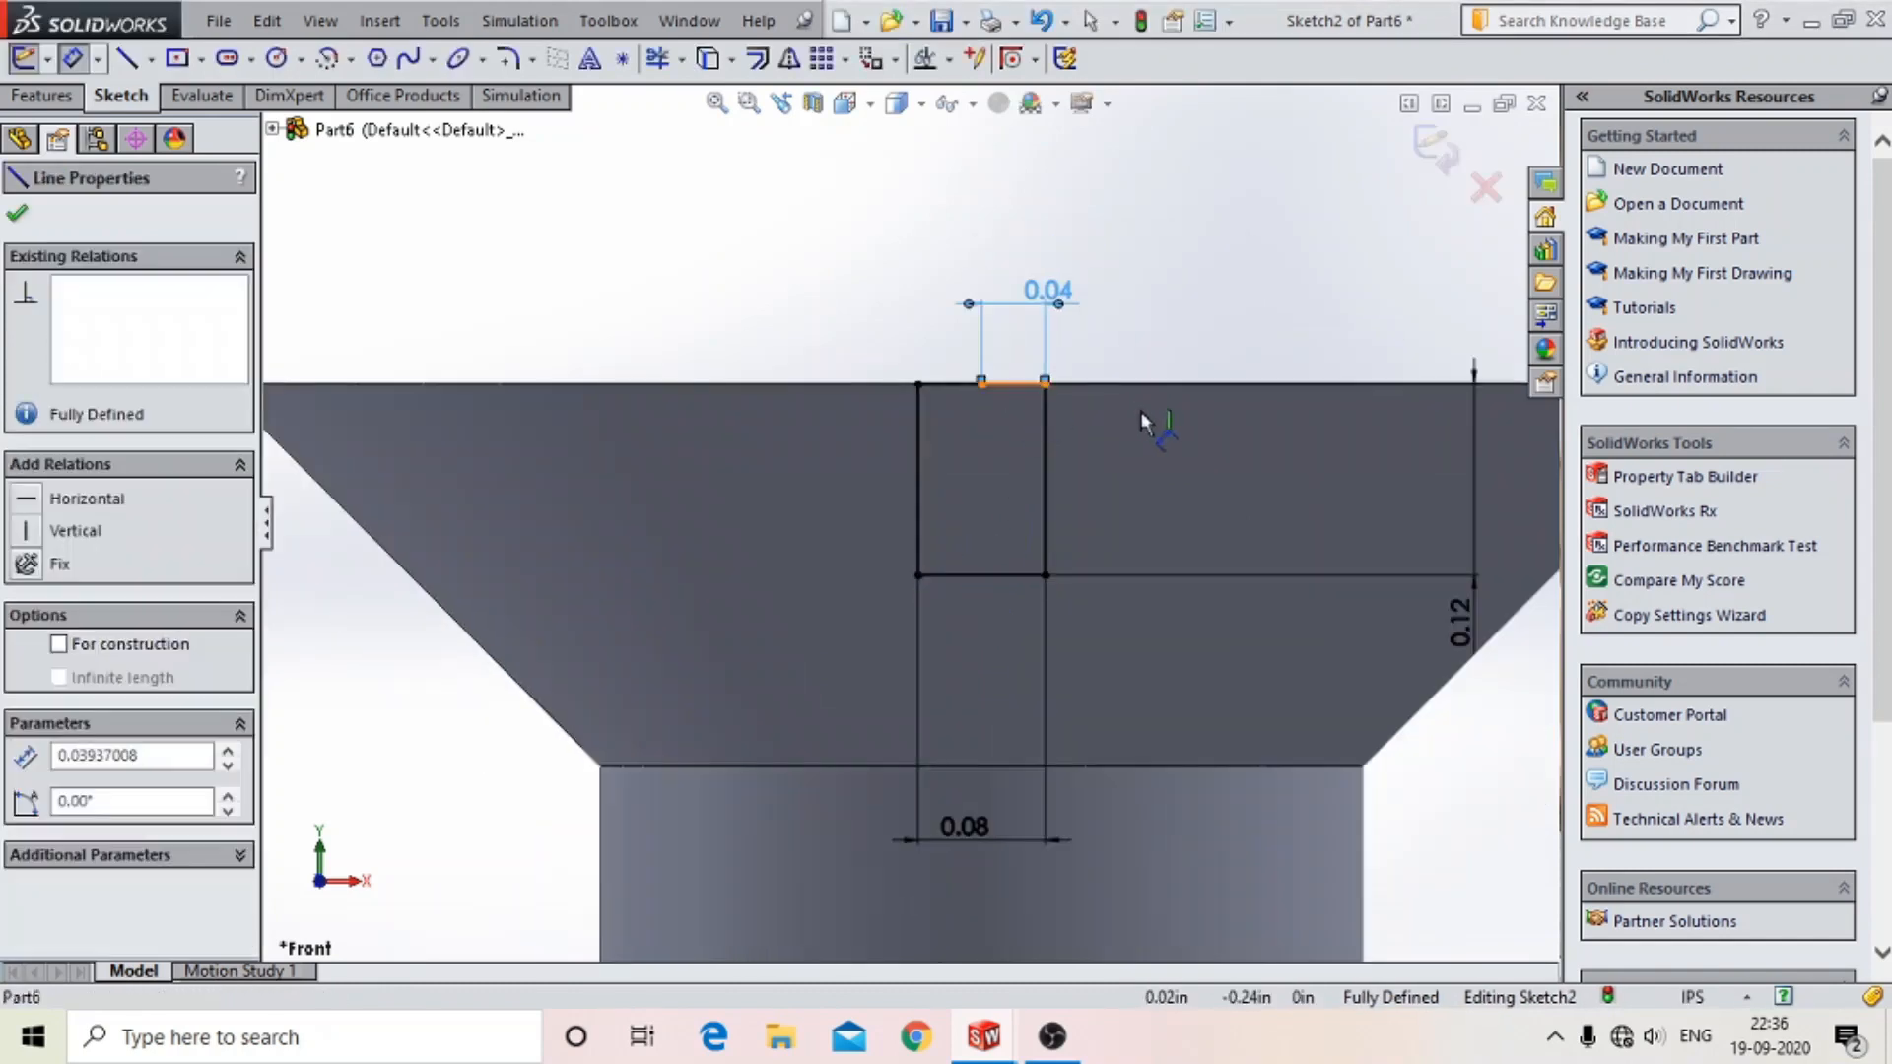
key("Delete")
left_click(126, 58)
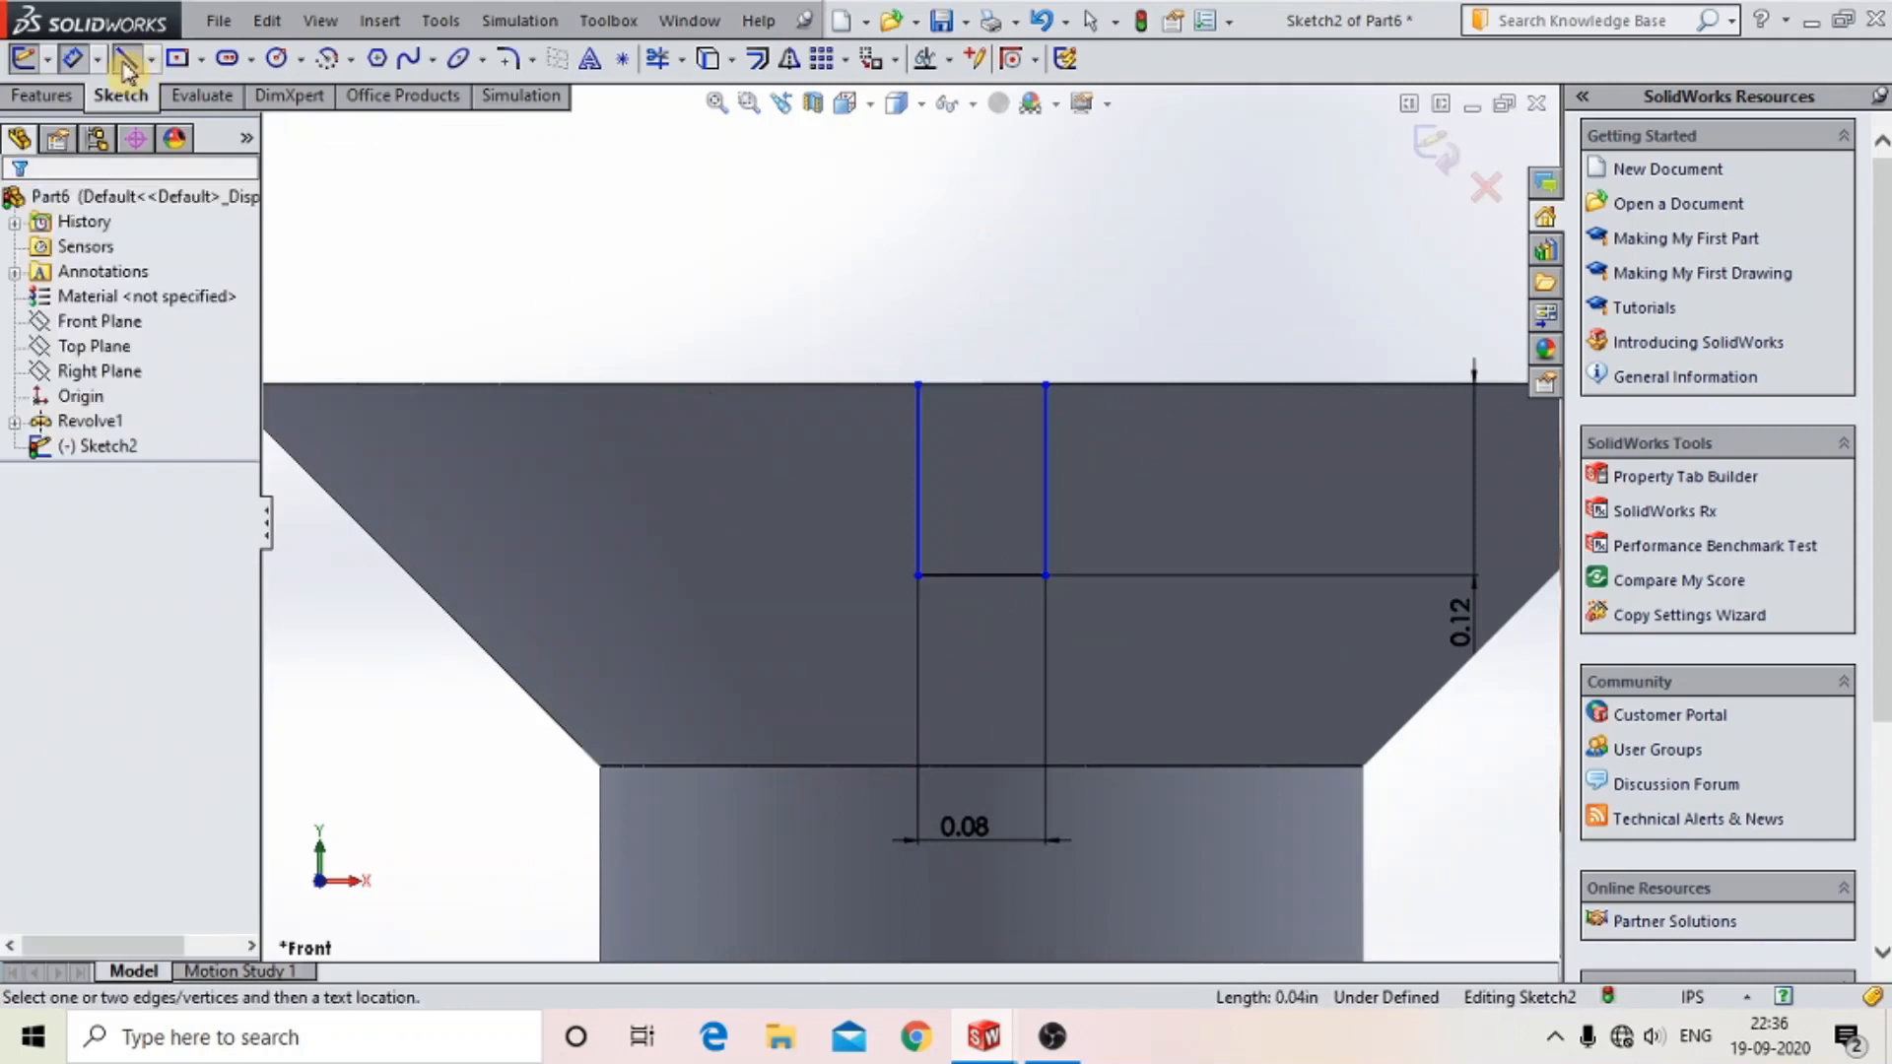
left_click(1045, 384)
left_click(918, 384)
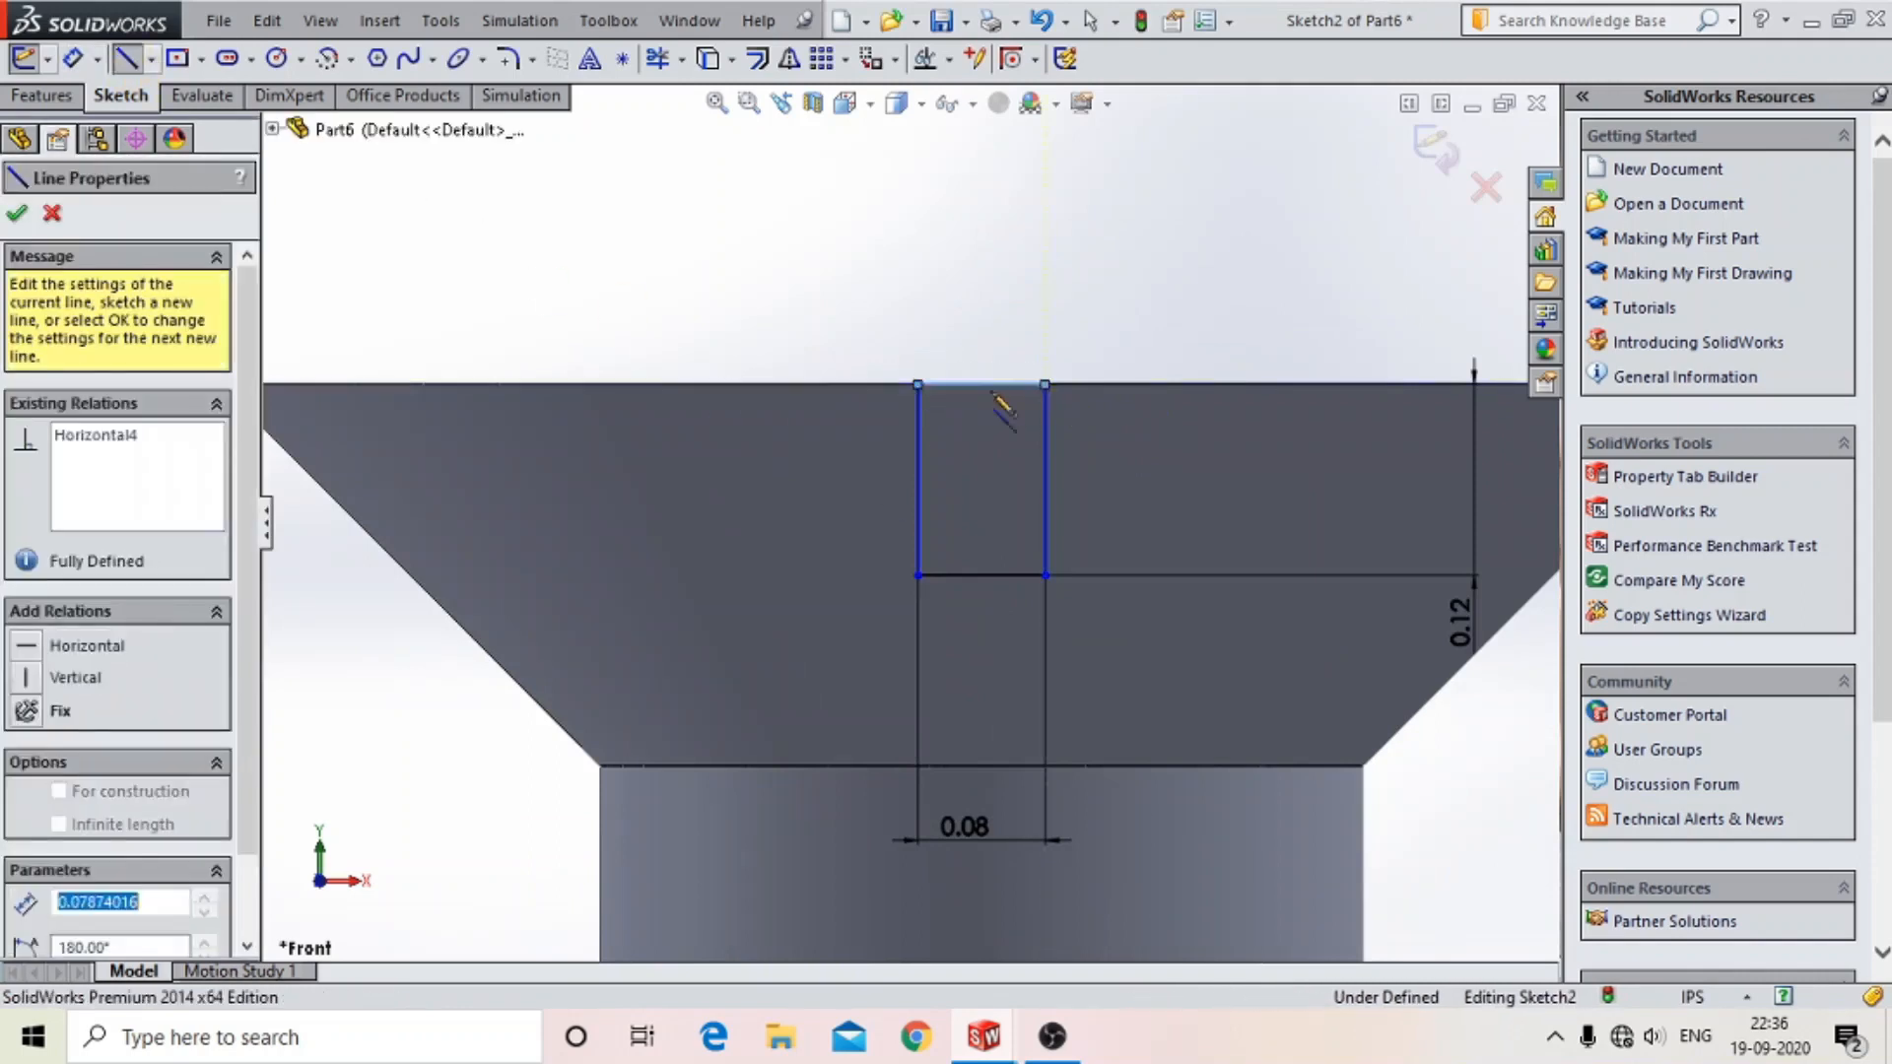
left_click(128, 61)
key("z")
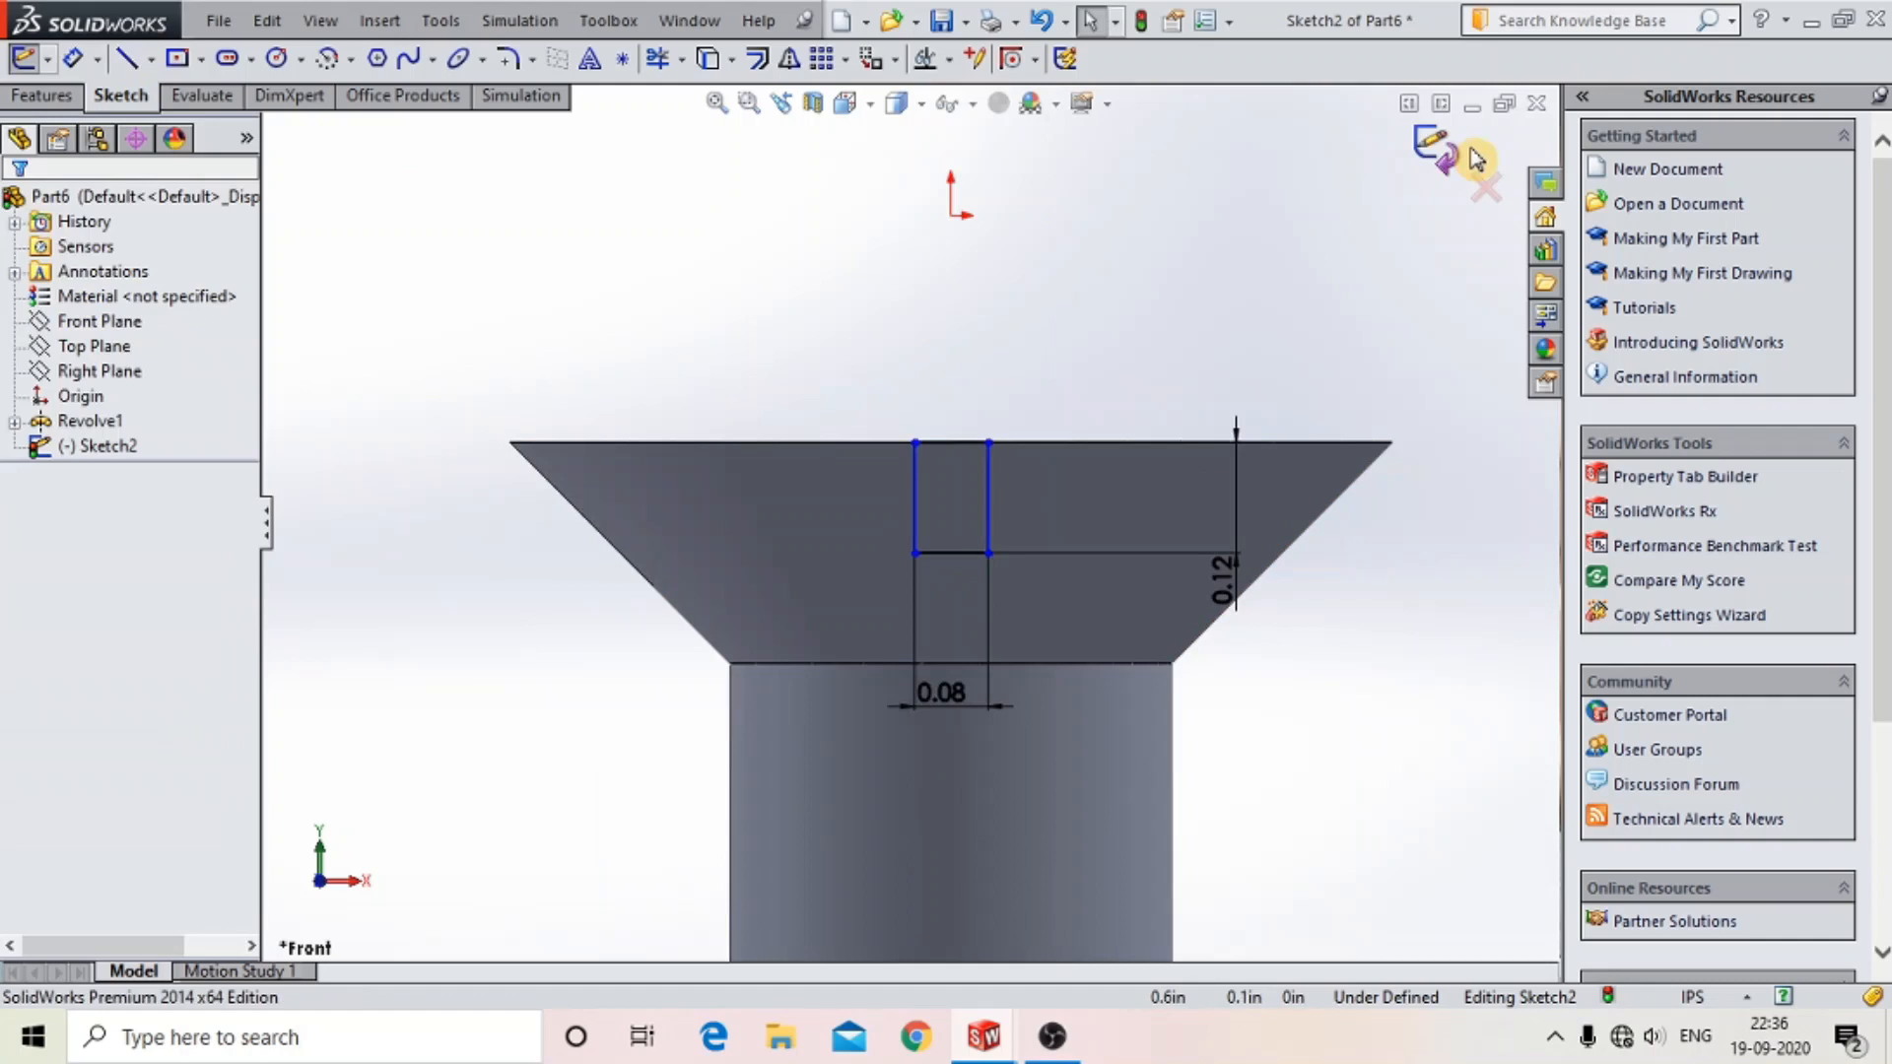
left_click(1441, 150)
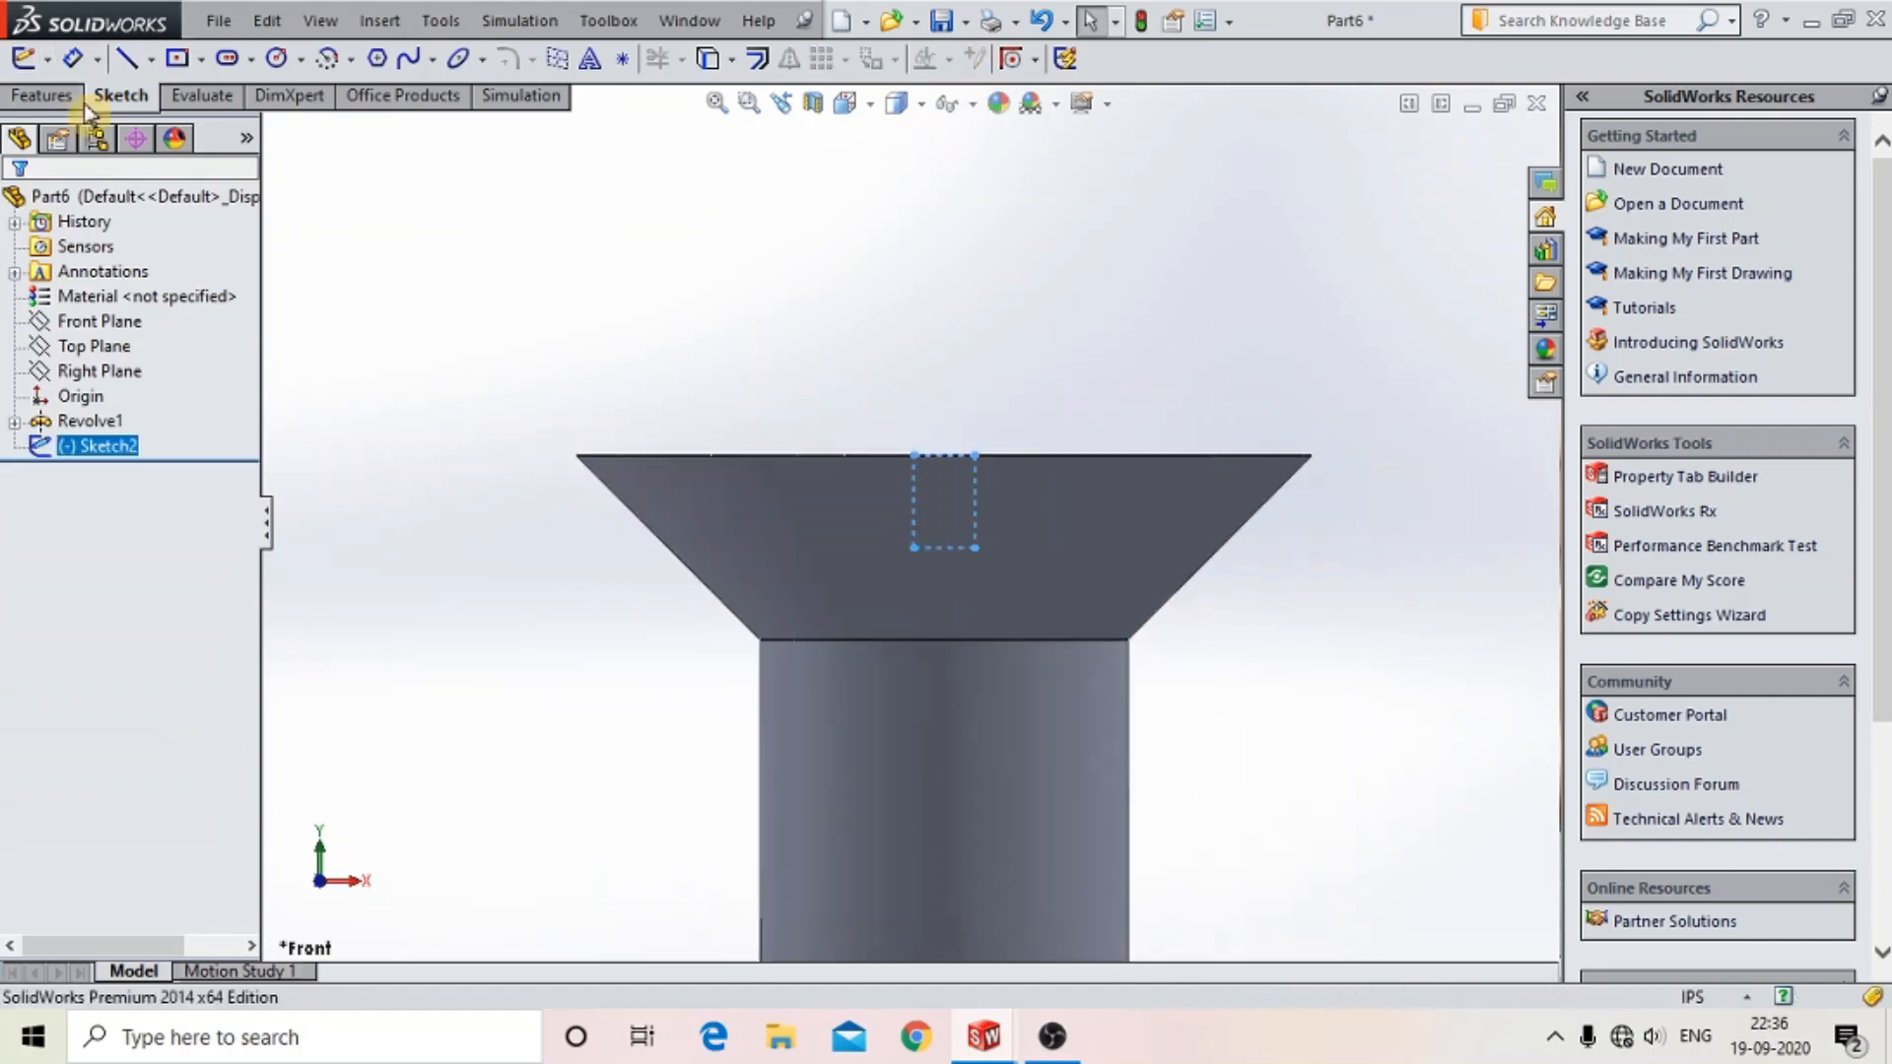
- Cut-extrude the slot profile with Through All - Both so the slot runs across the whole screw head
left_click(69, 373)
left_click(141, 436)
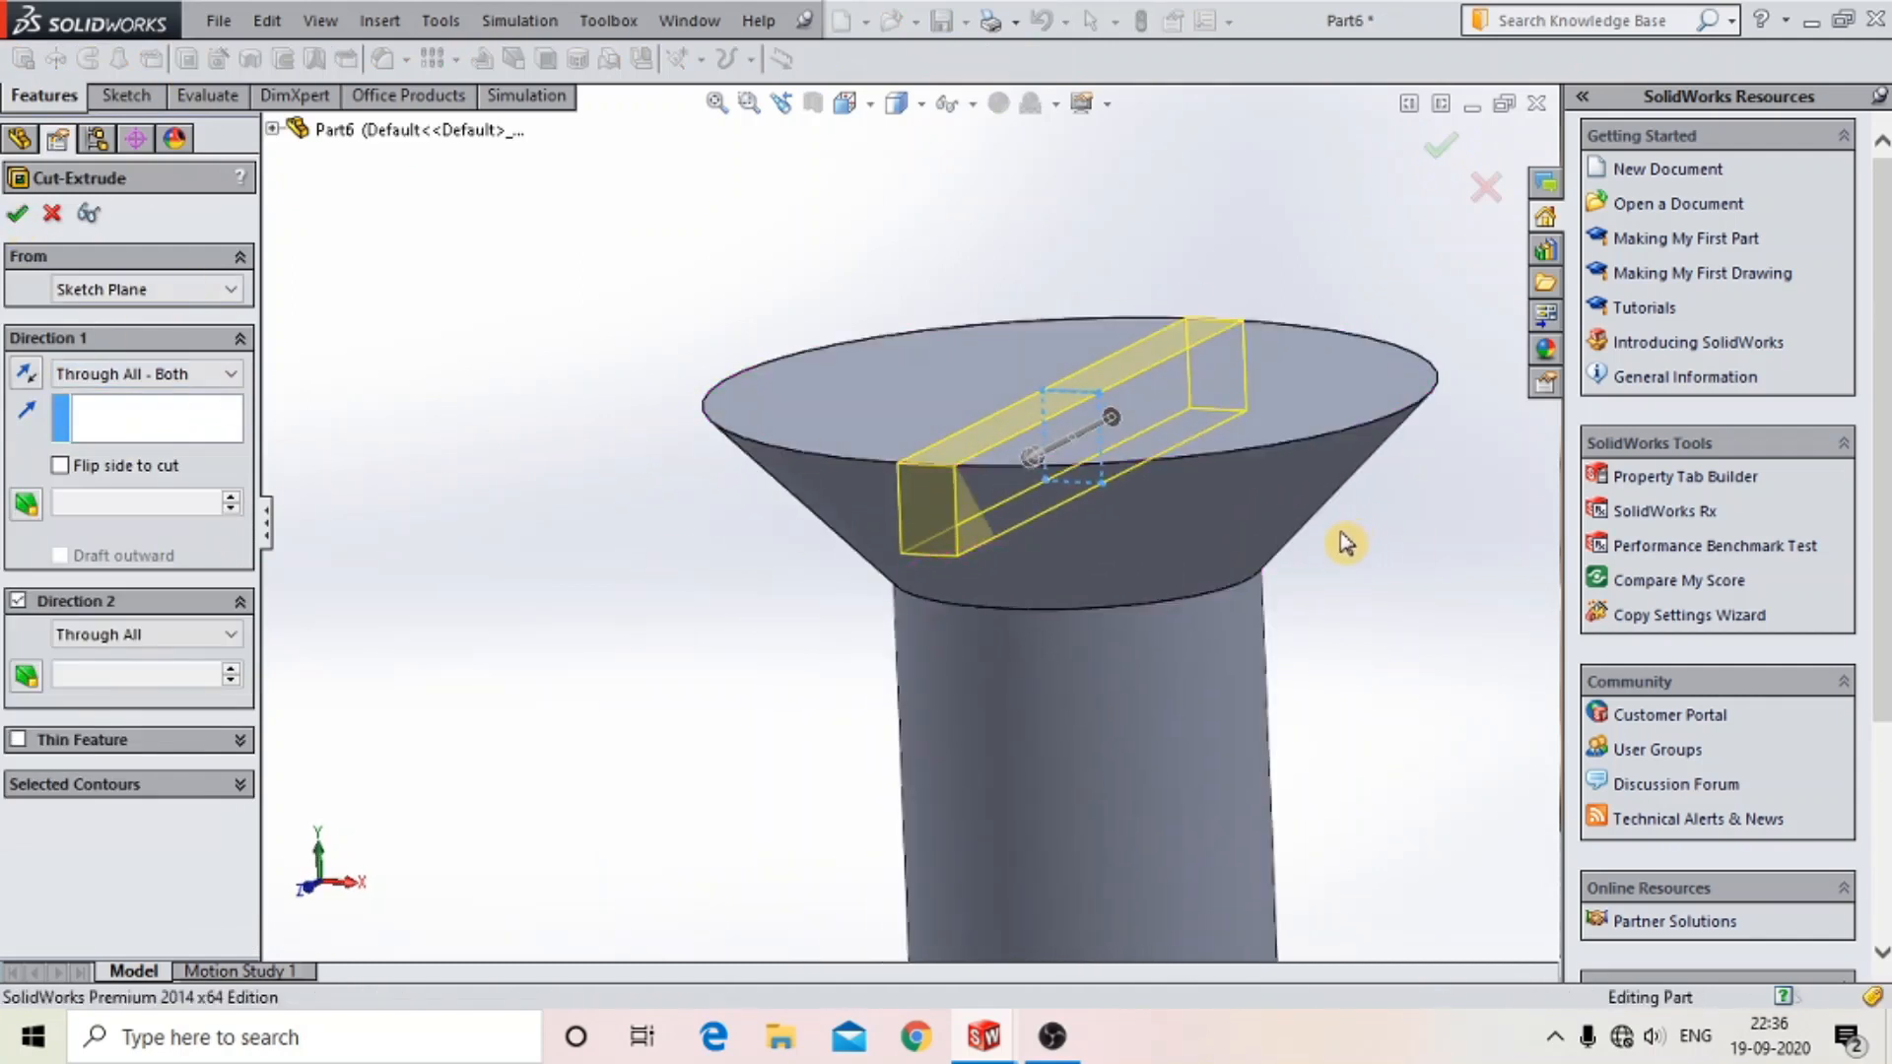
key("Return")
scroll(1339, 549, "up", 3)
middle_click_drag(1142, 566, 805, 591)
scroll(1123, 678, "up", 5)
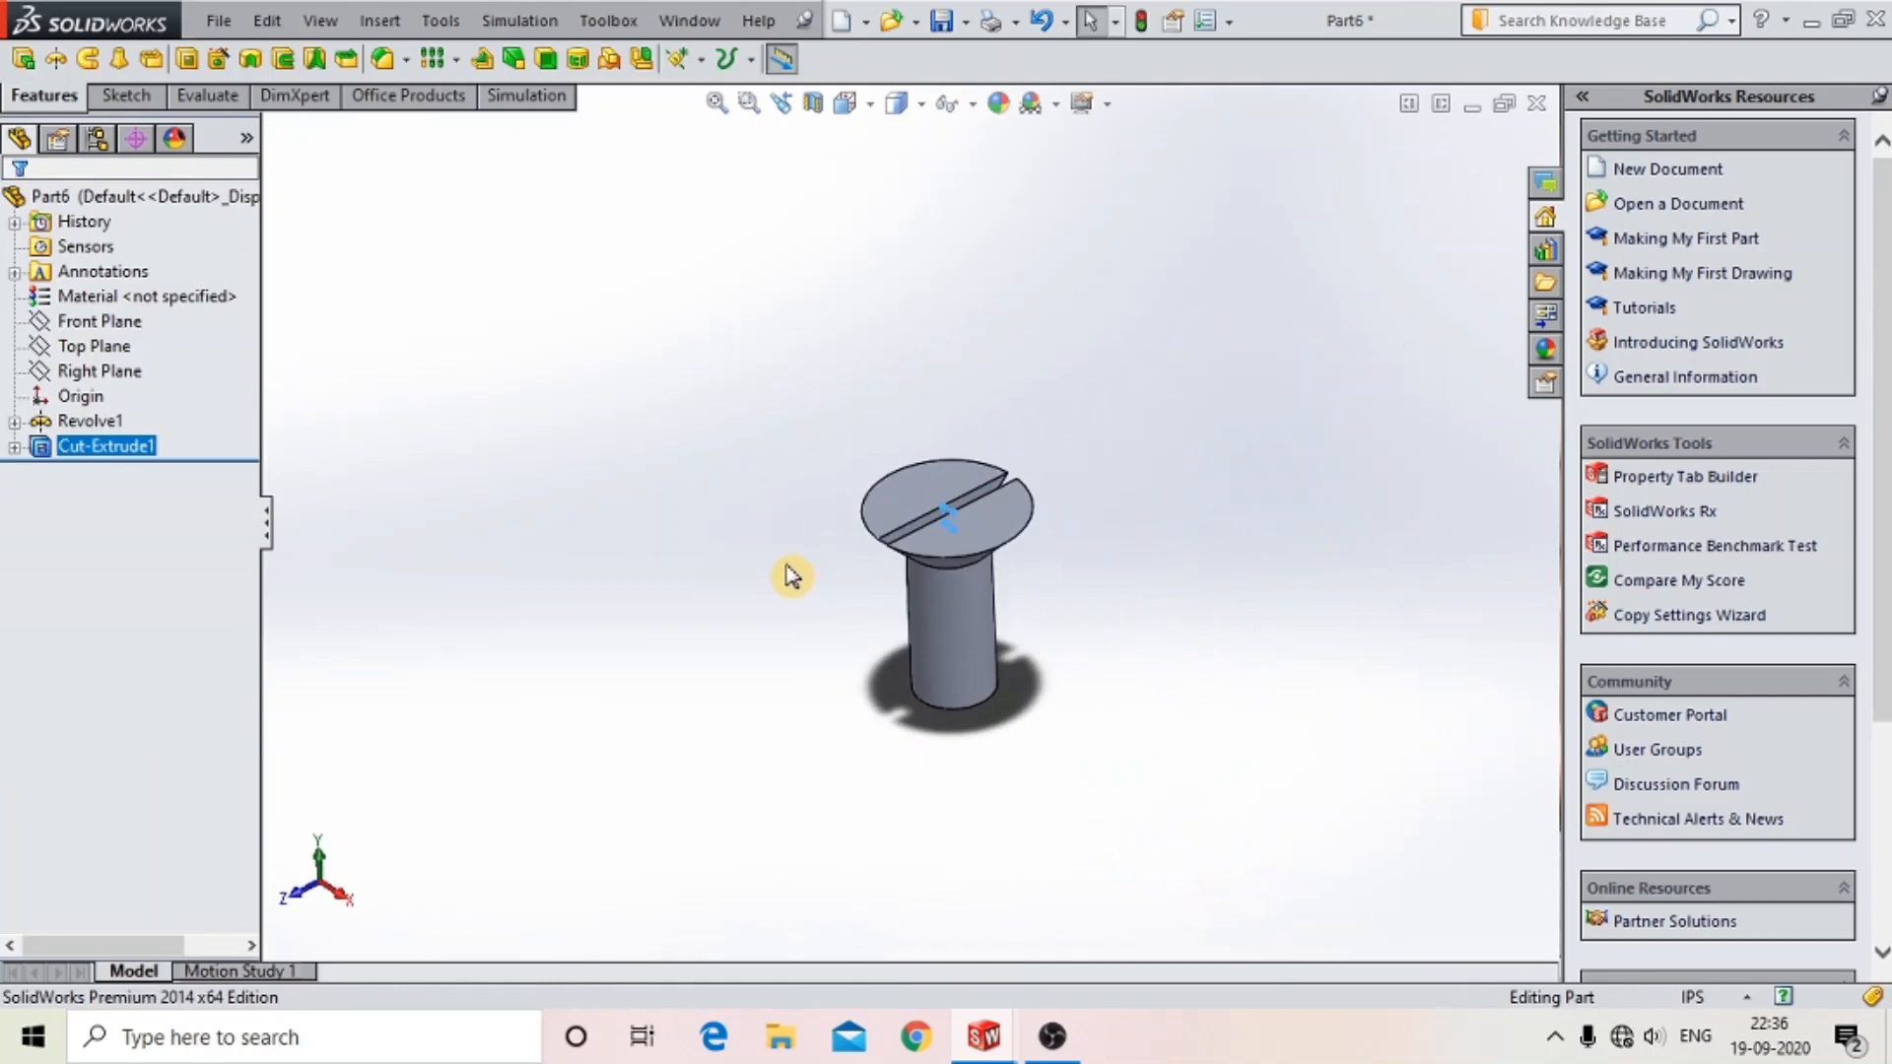
- Save the slotted screw part under the name sqrews in the sqrew jack folder
left_click(219, 14)
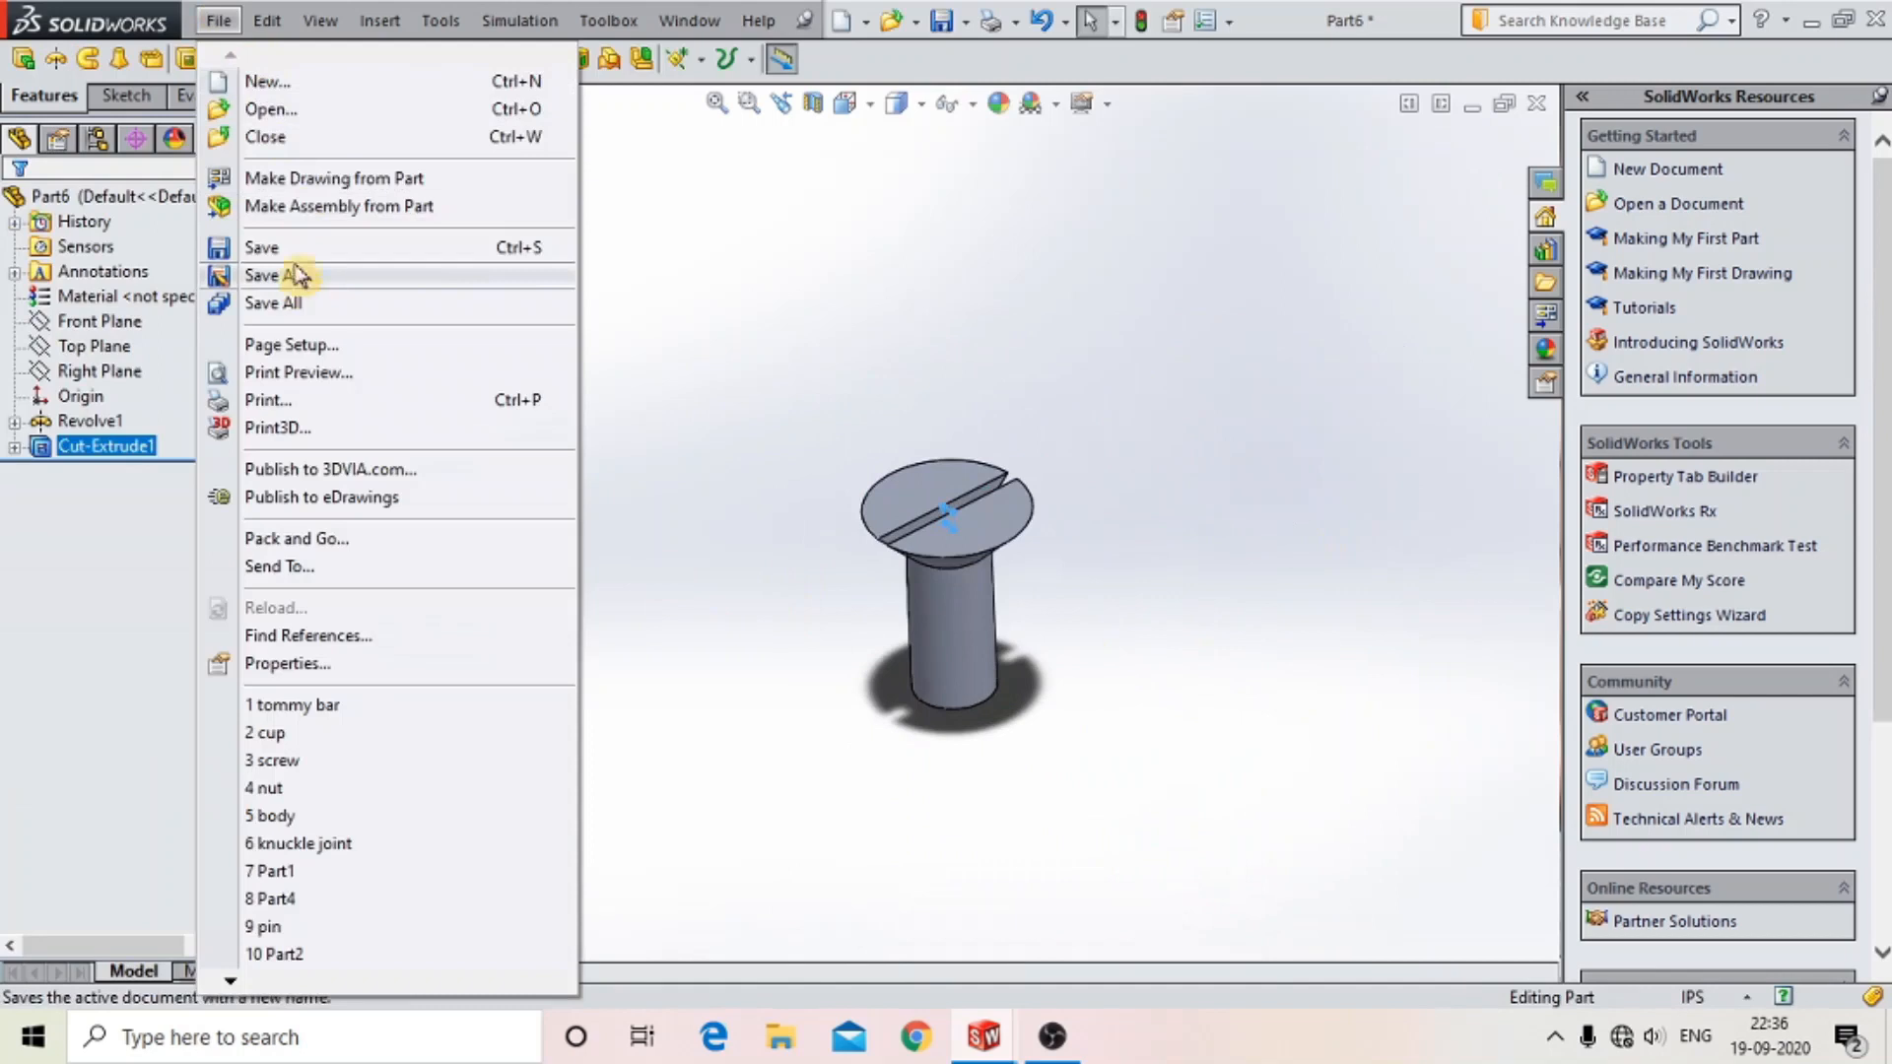
left_click(852, 539)
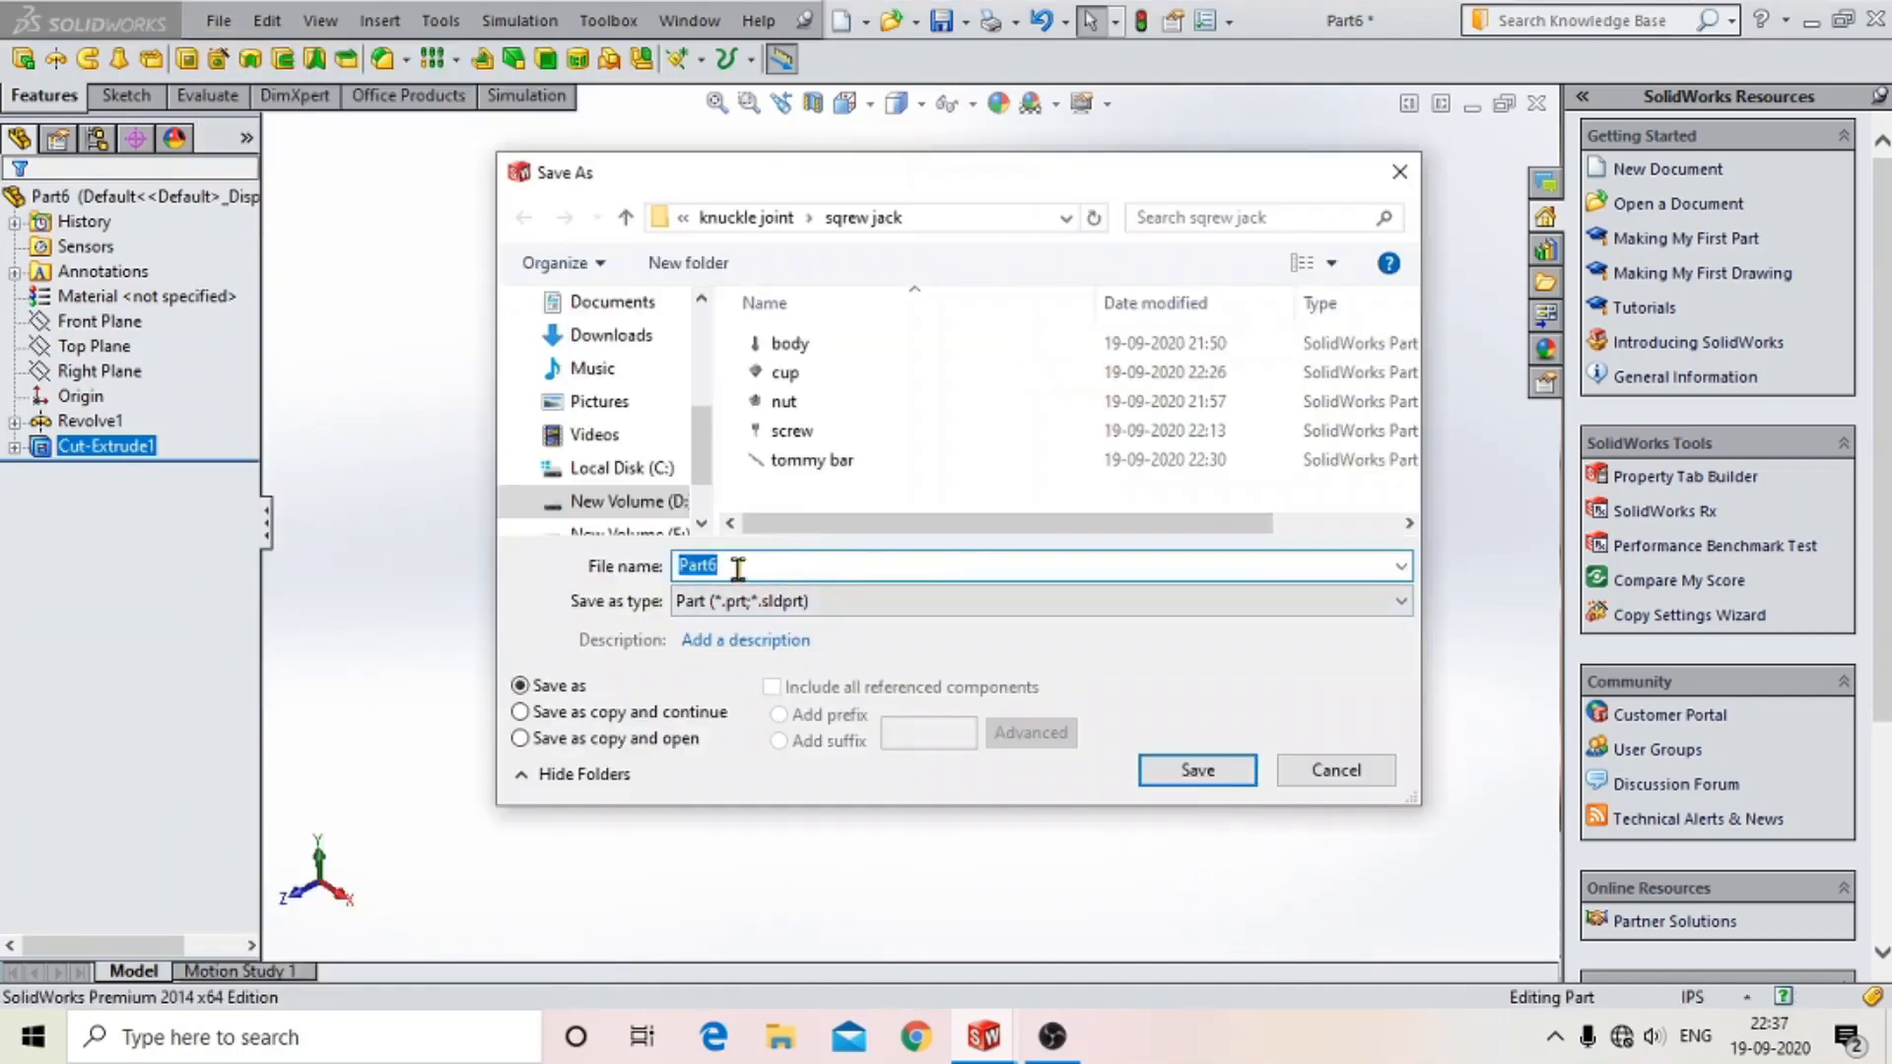
type("sqrews")
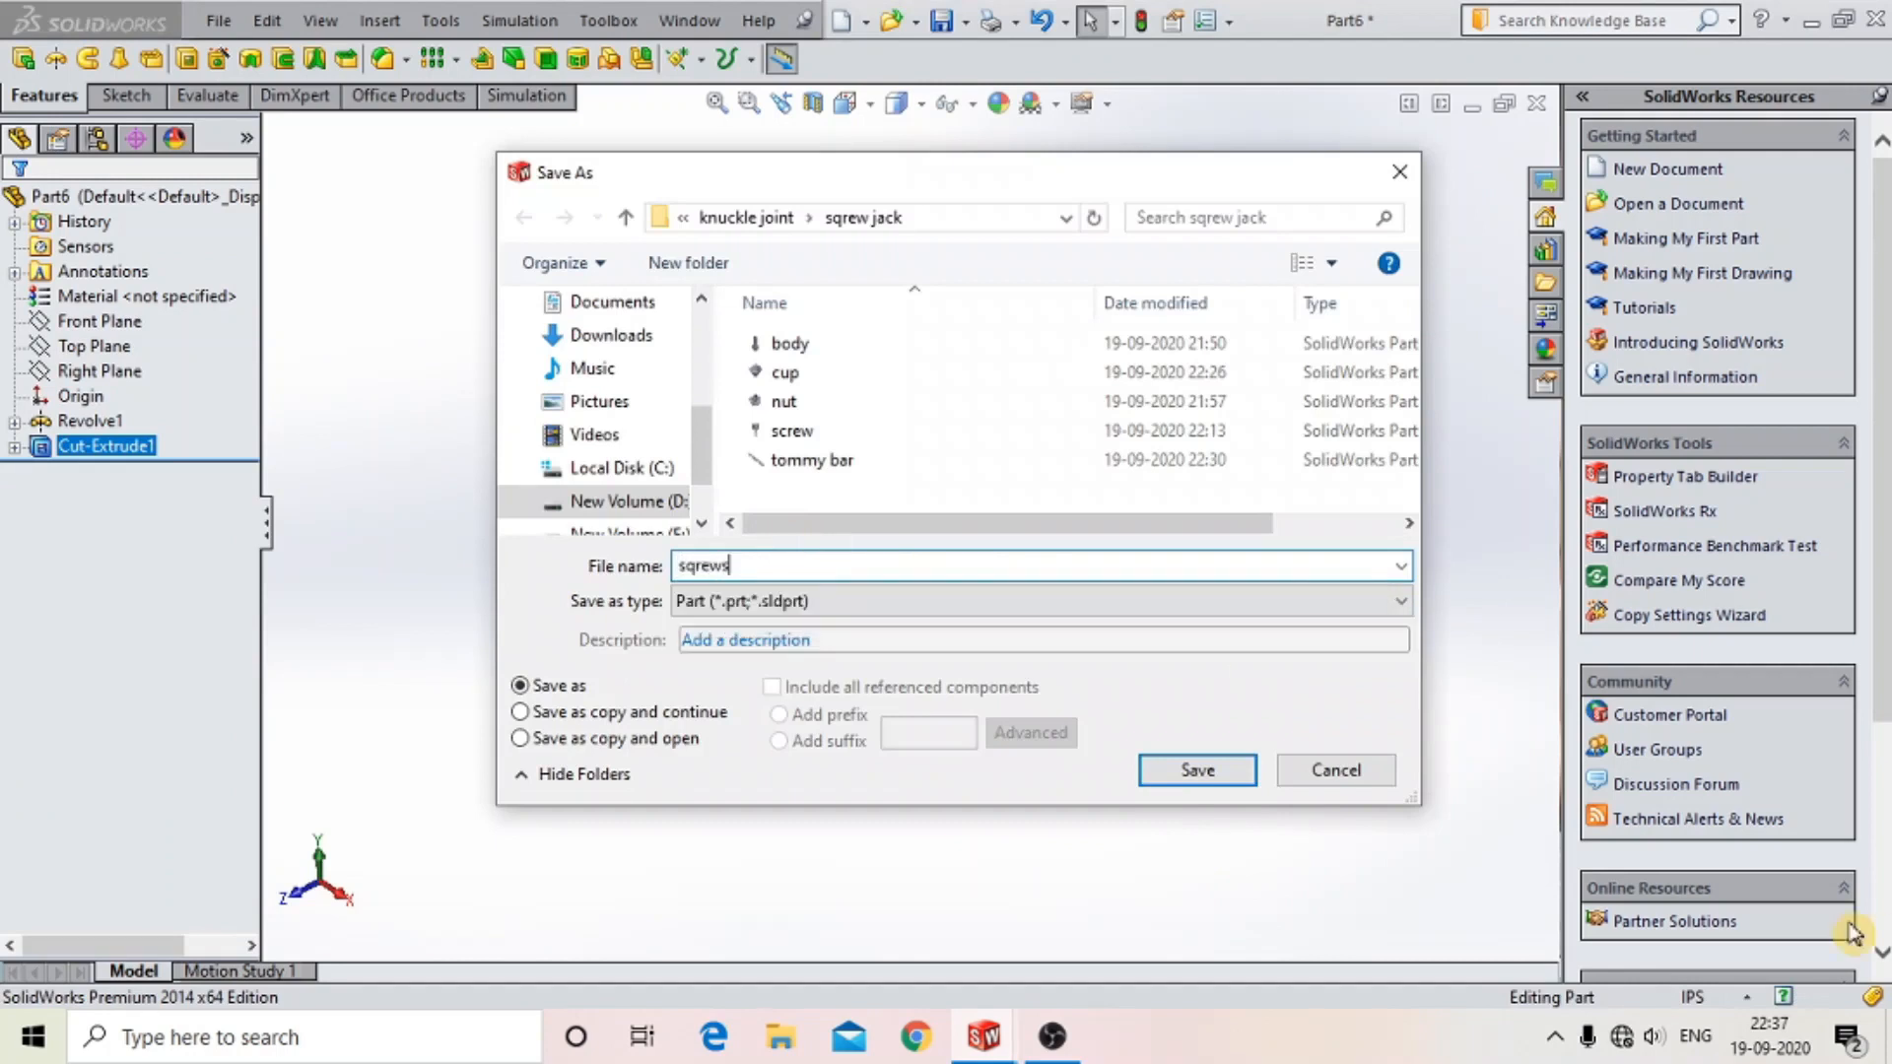
left_click(1177, 770)
- Create a new part document
left_click(218, 20)
left_click(342, 183)
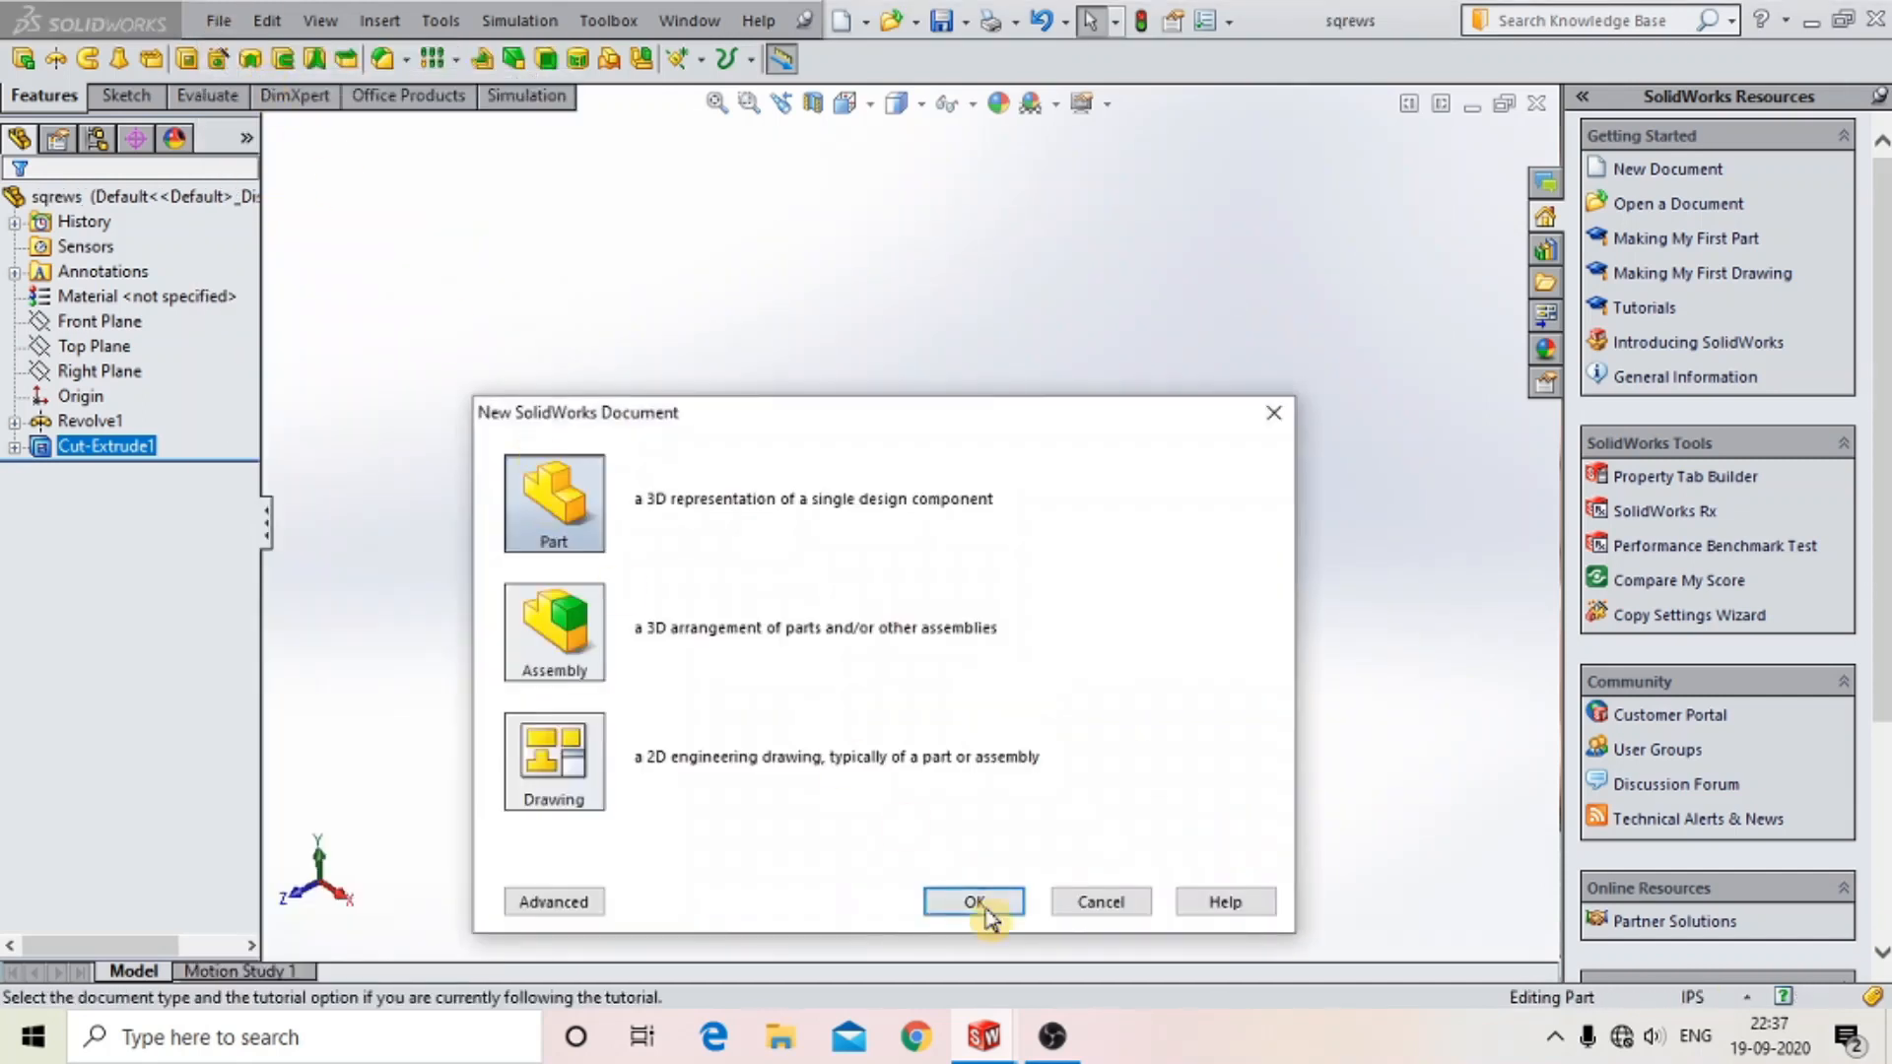
left_click(986, 908)
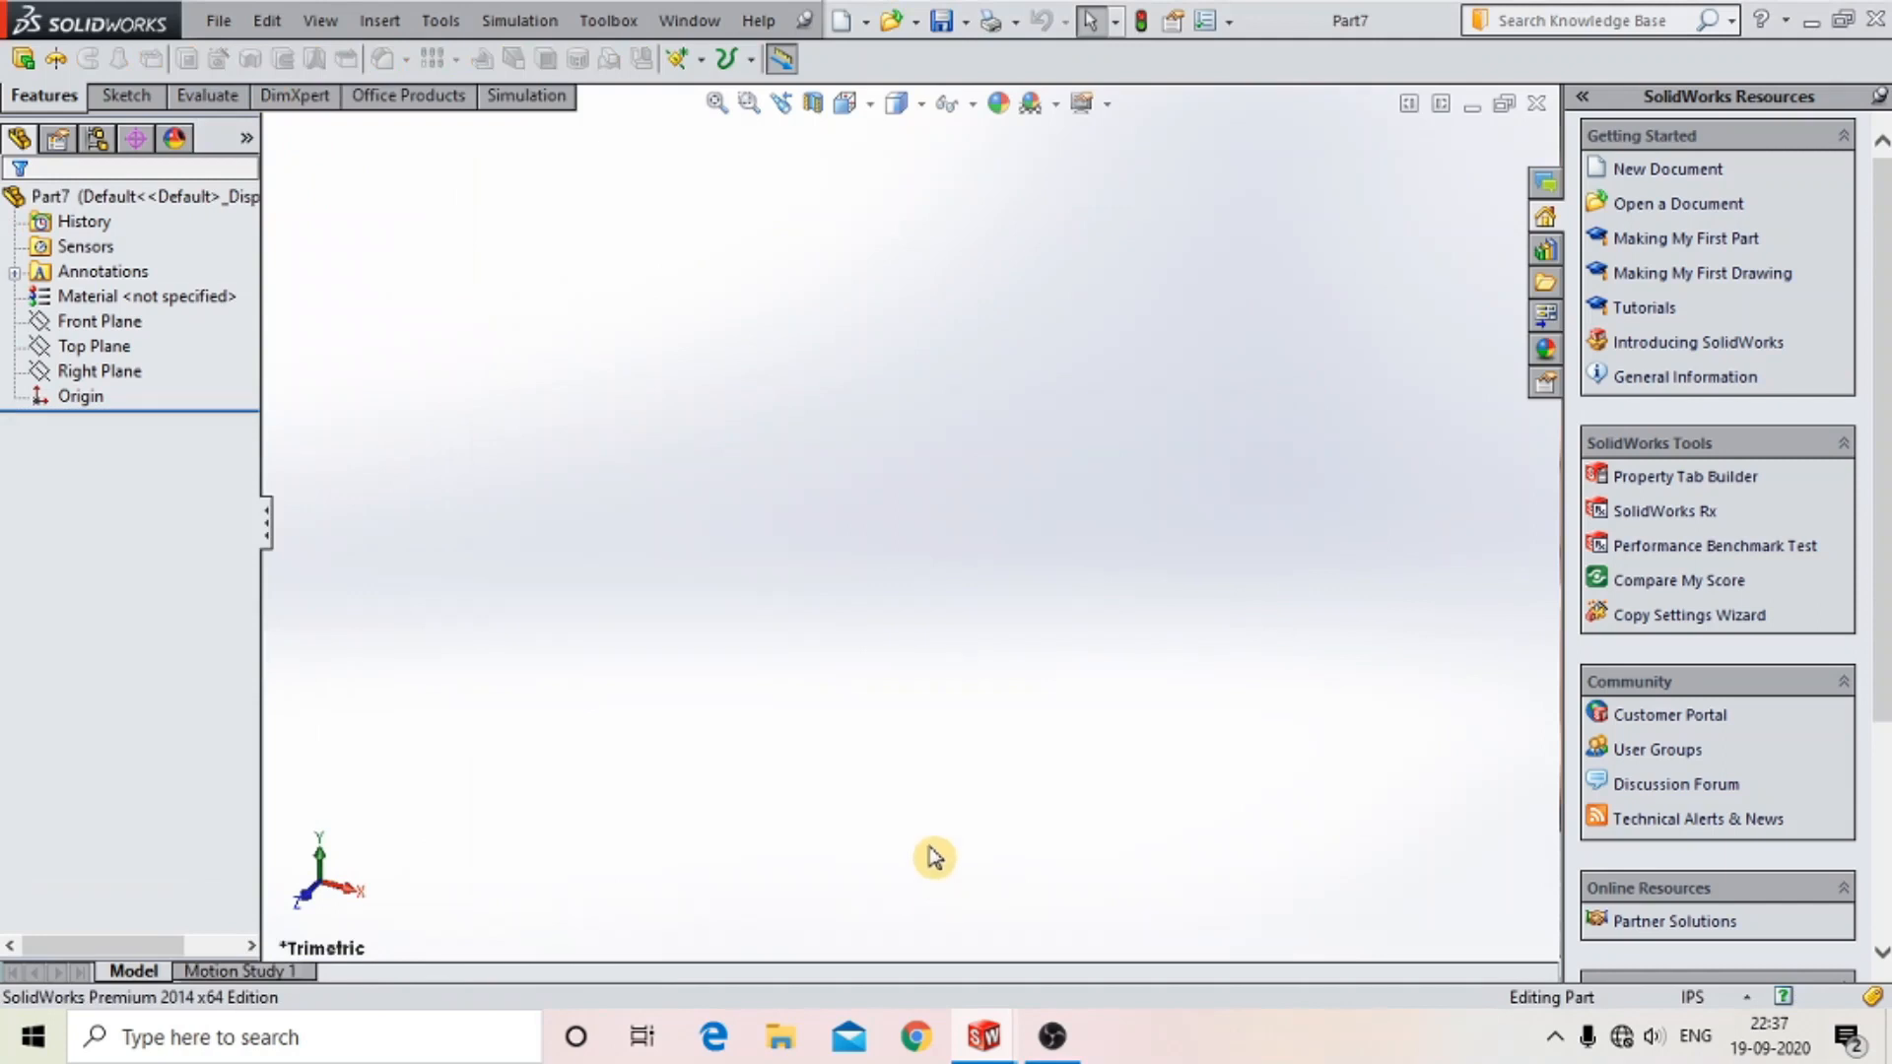
- On the Front Plane, sketch a vertical line about 3.07 in long passing through the origin
left_click(99, 347)
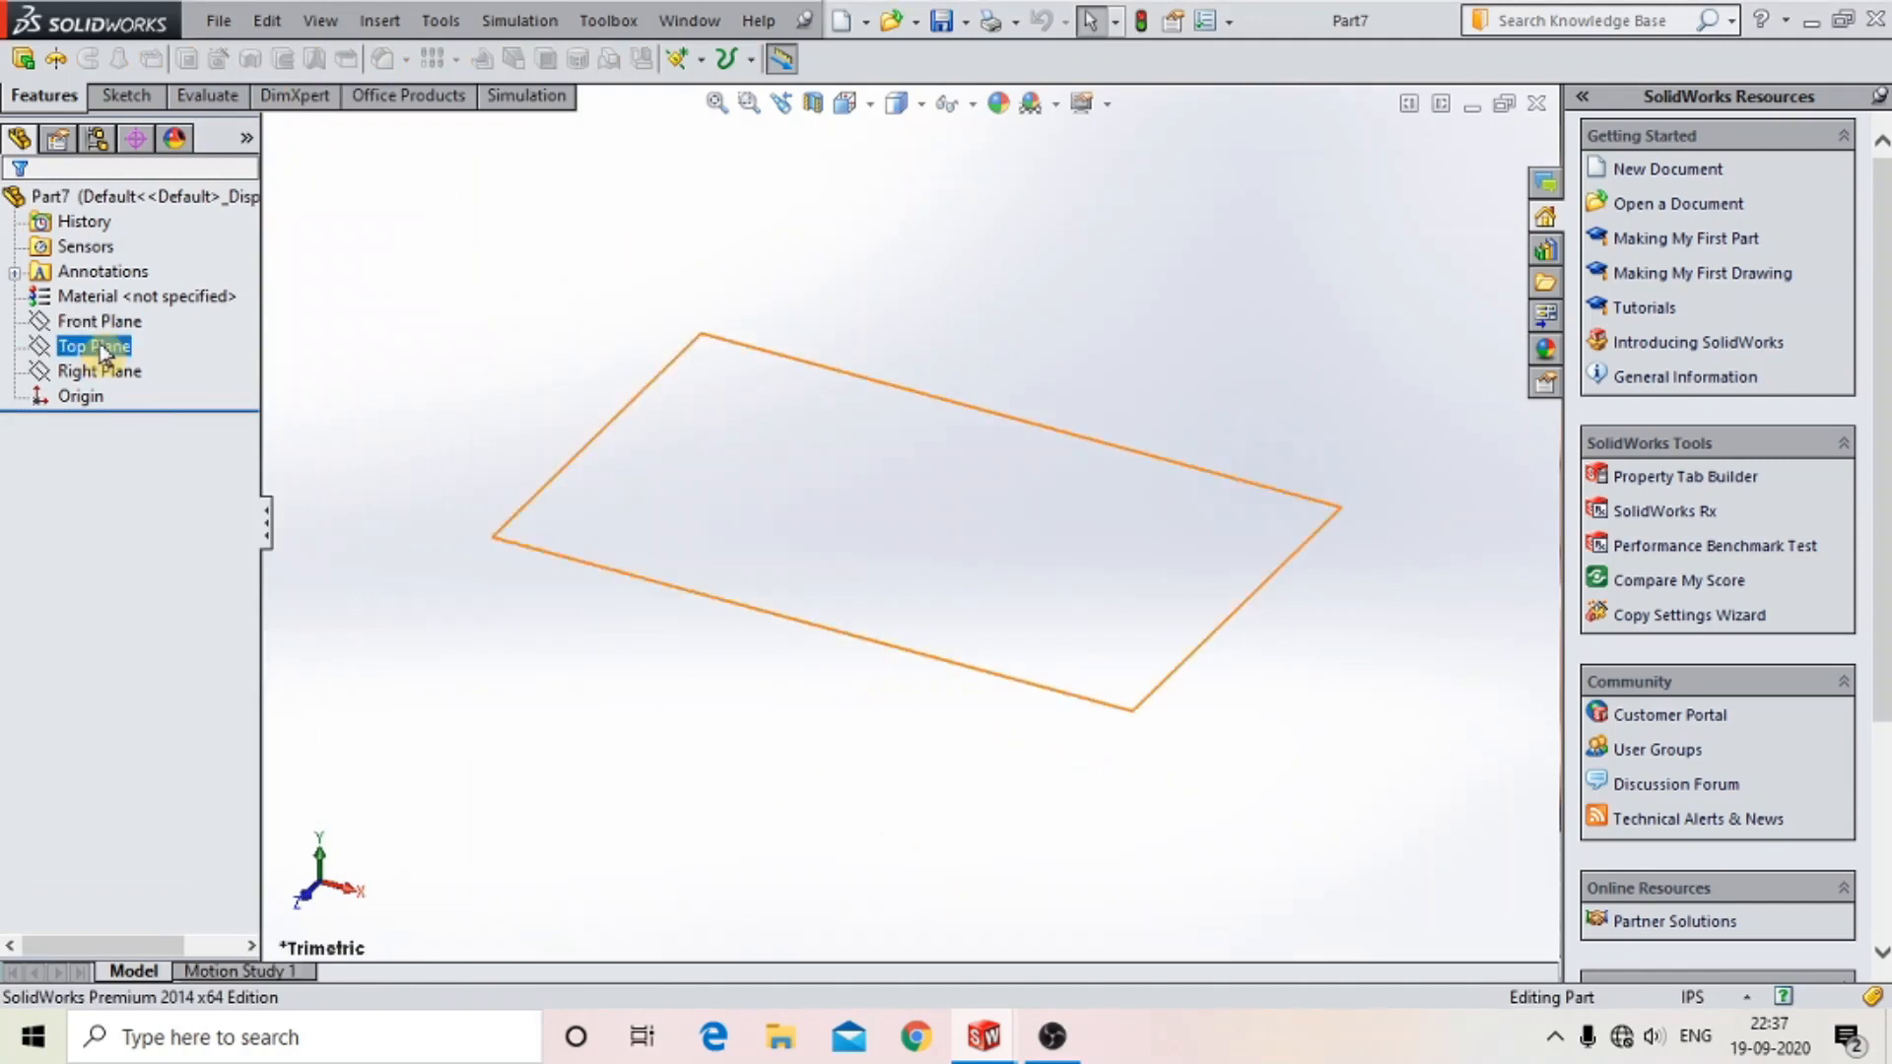
left_click(98, 321)
left_click(126, 277)
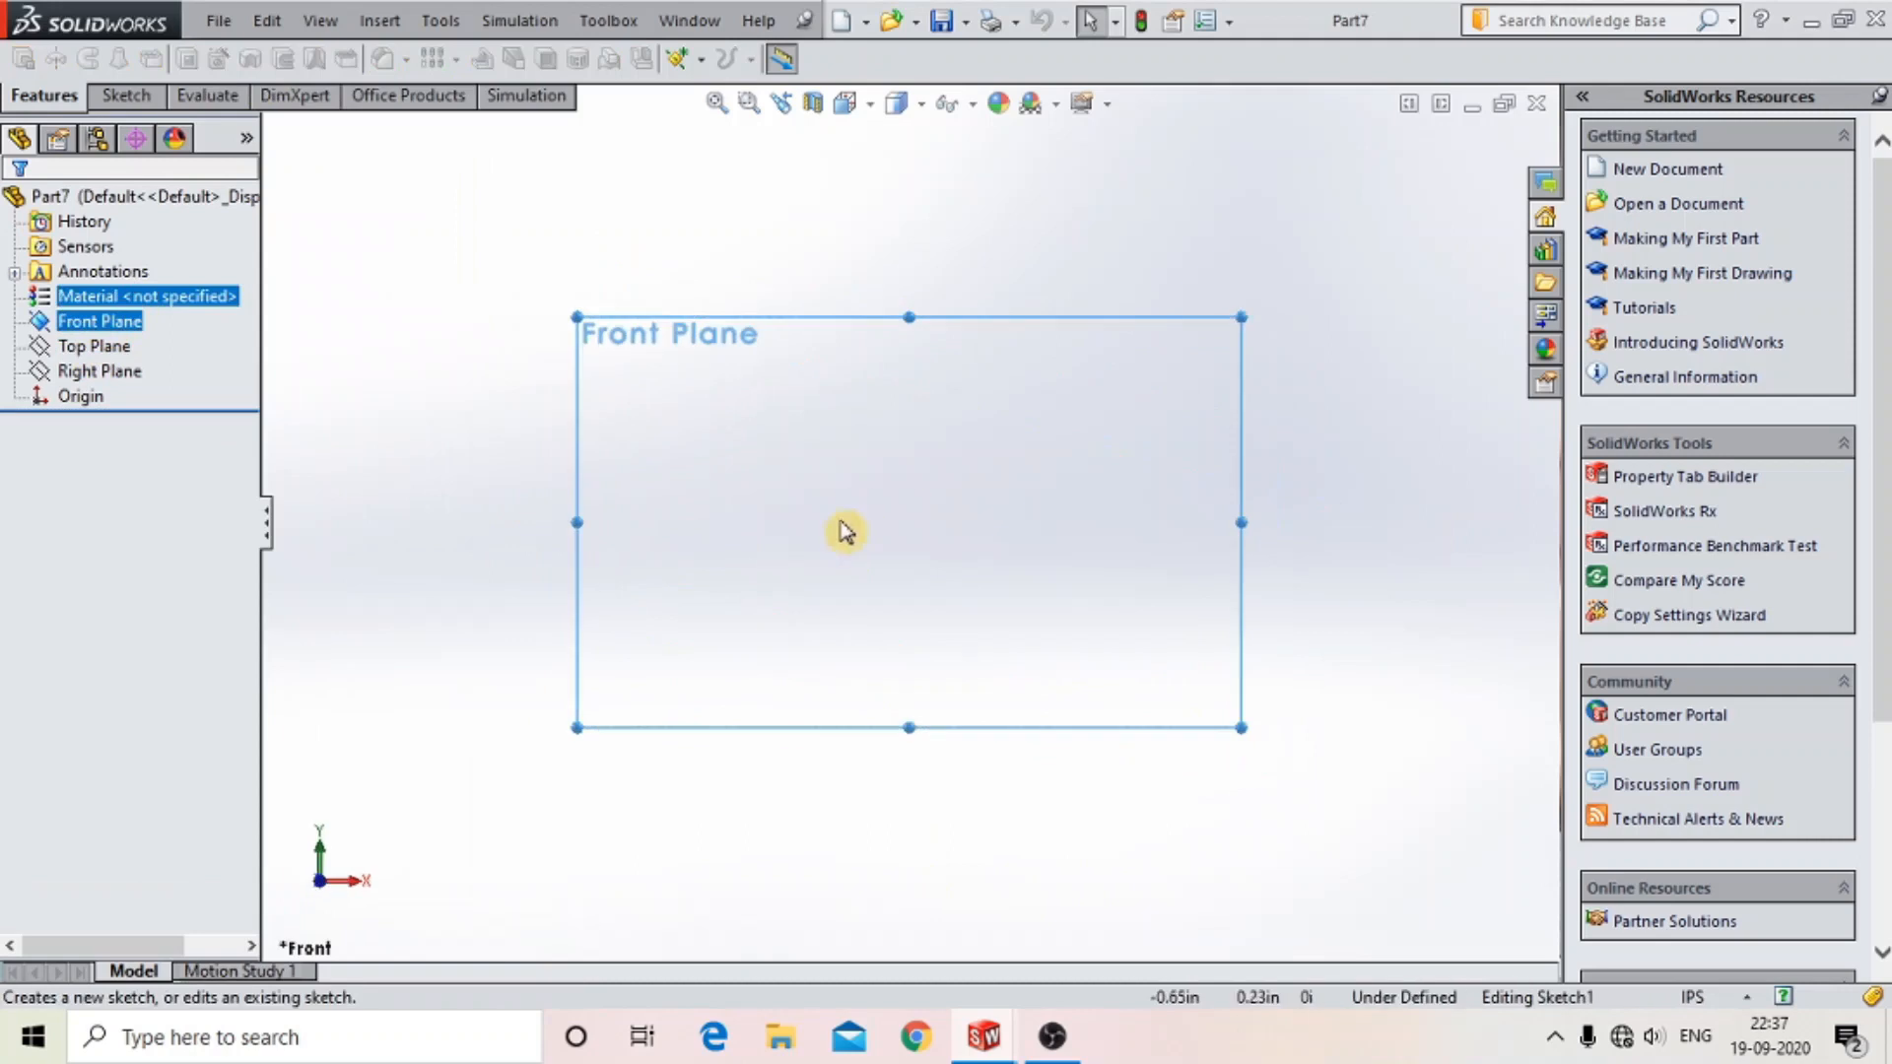
left_click(121, 94)
left_click(126, 58)
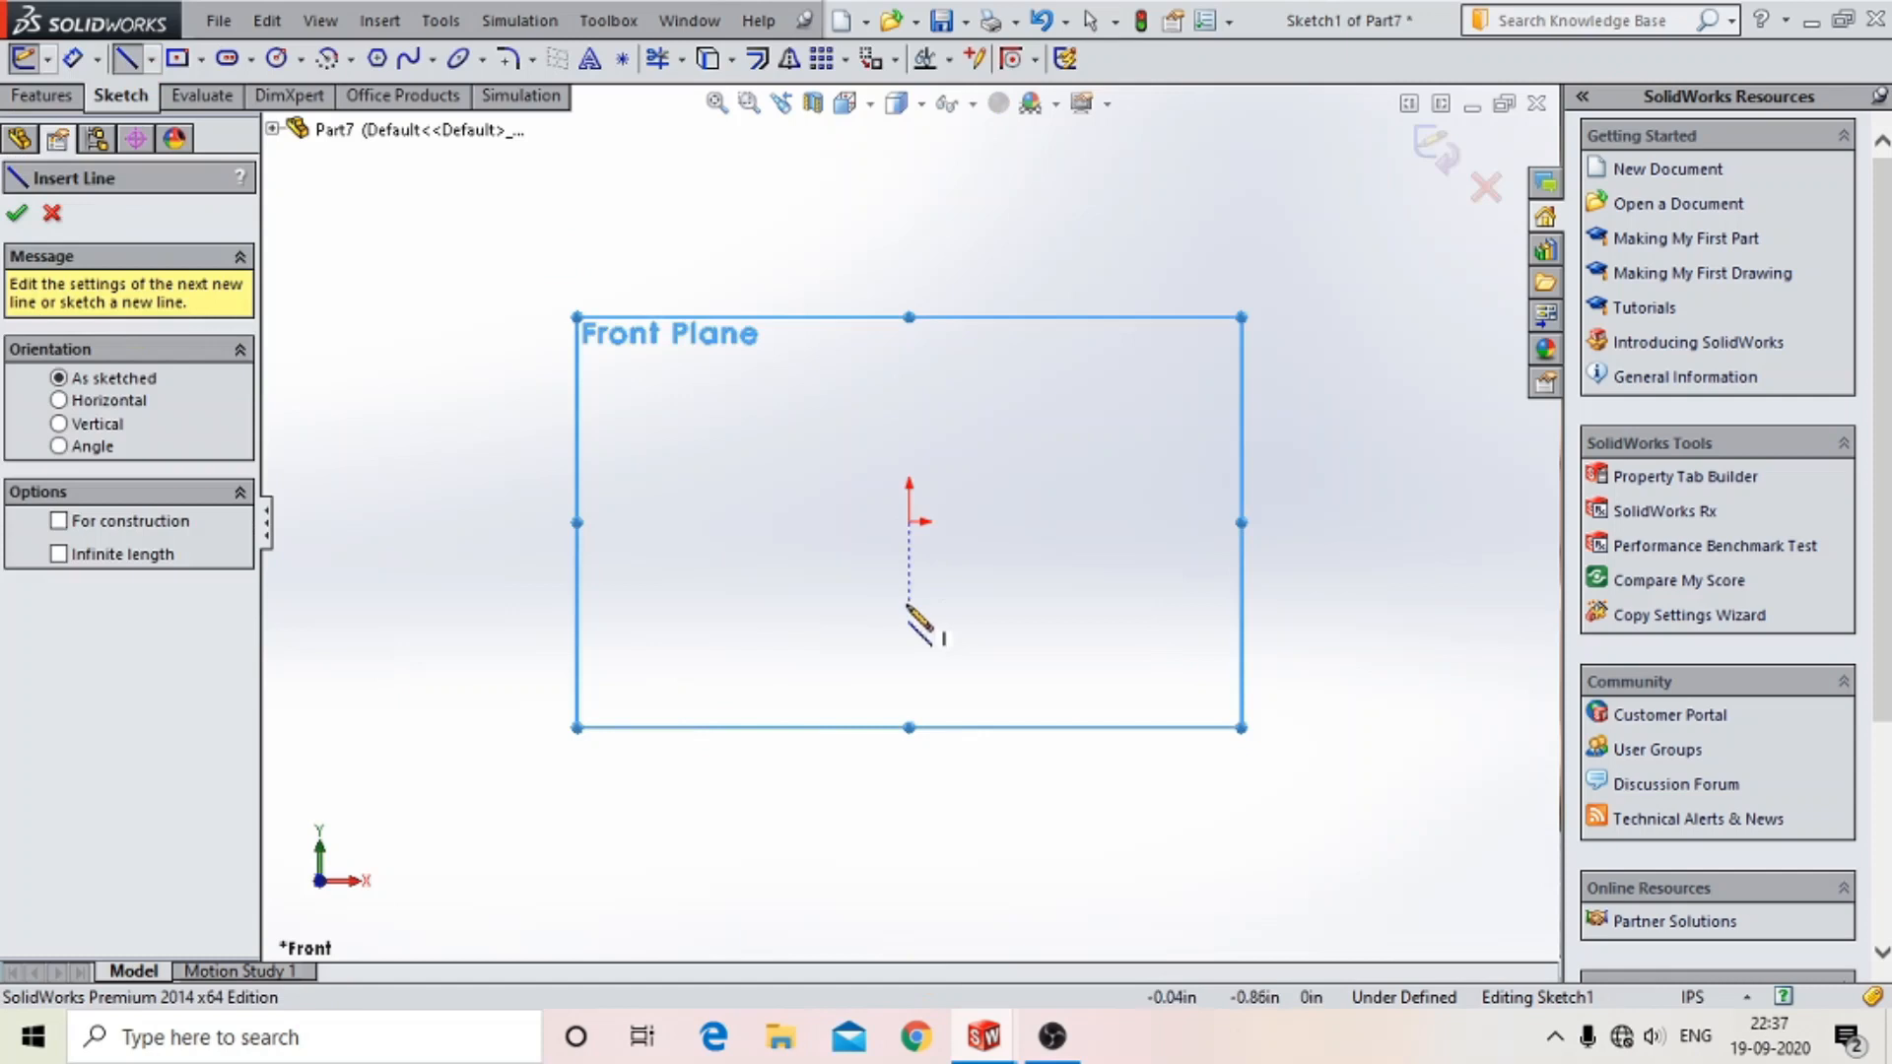
left_click(909, 658)
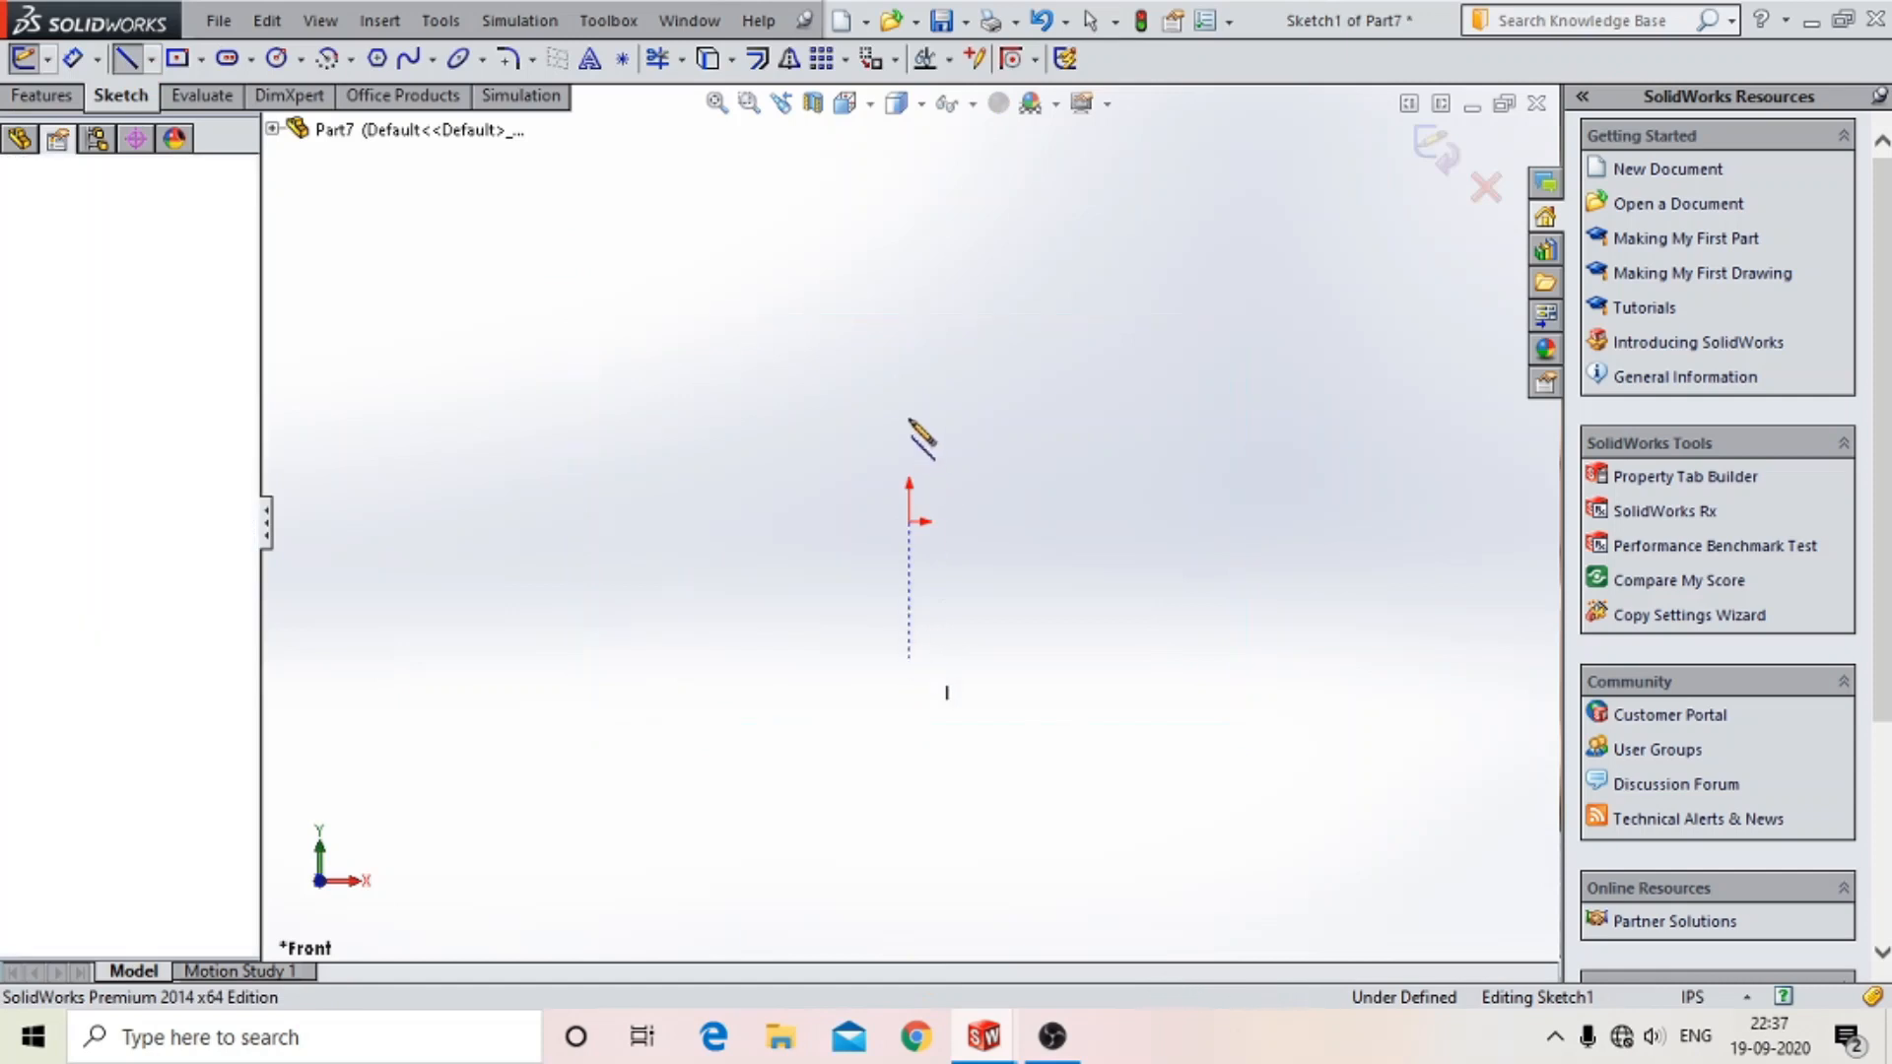
left_click(909, 366)
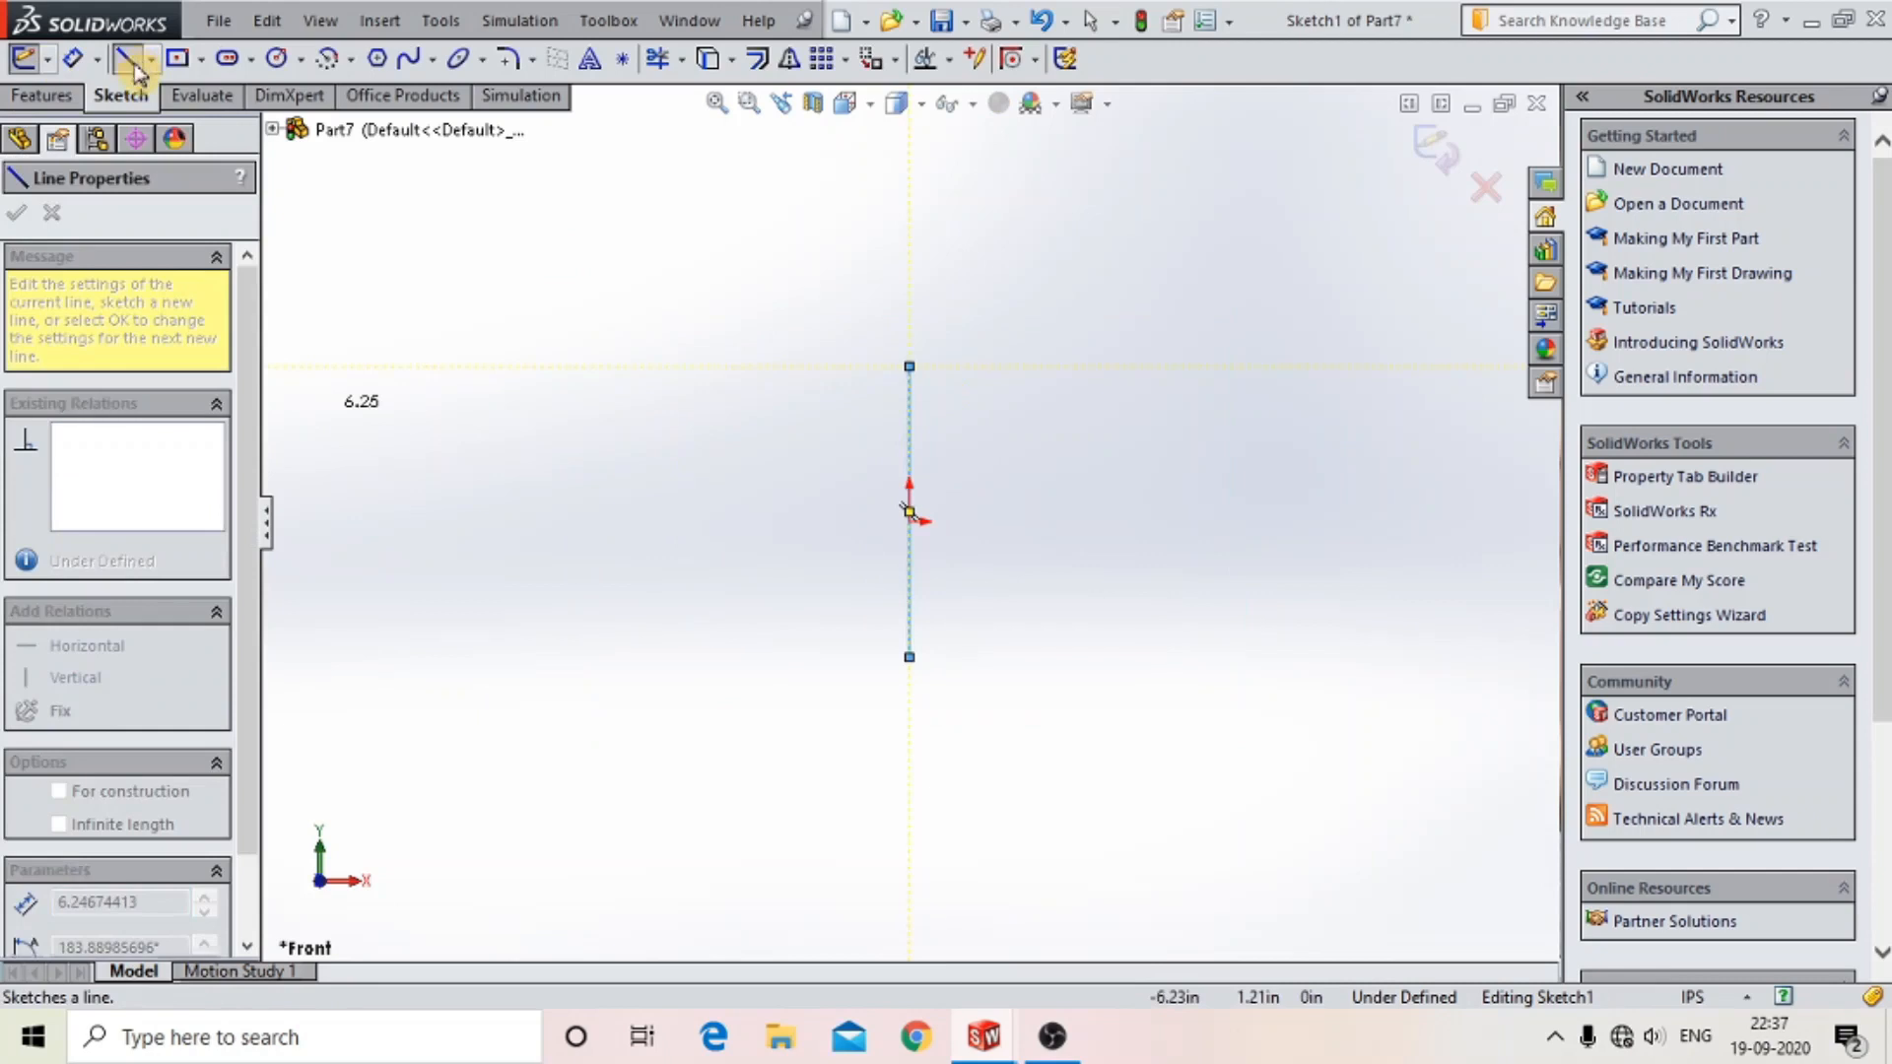
key("Escape")
- Convert the vertical line through the origin to construction geometry
left_click(911, 574)
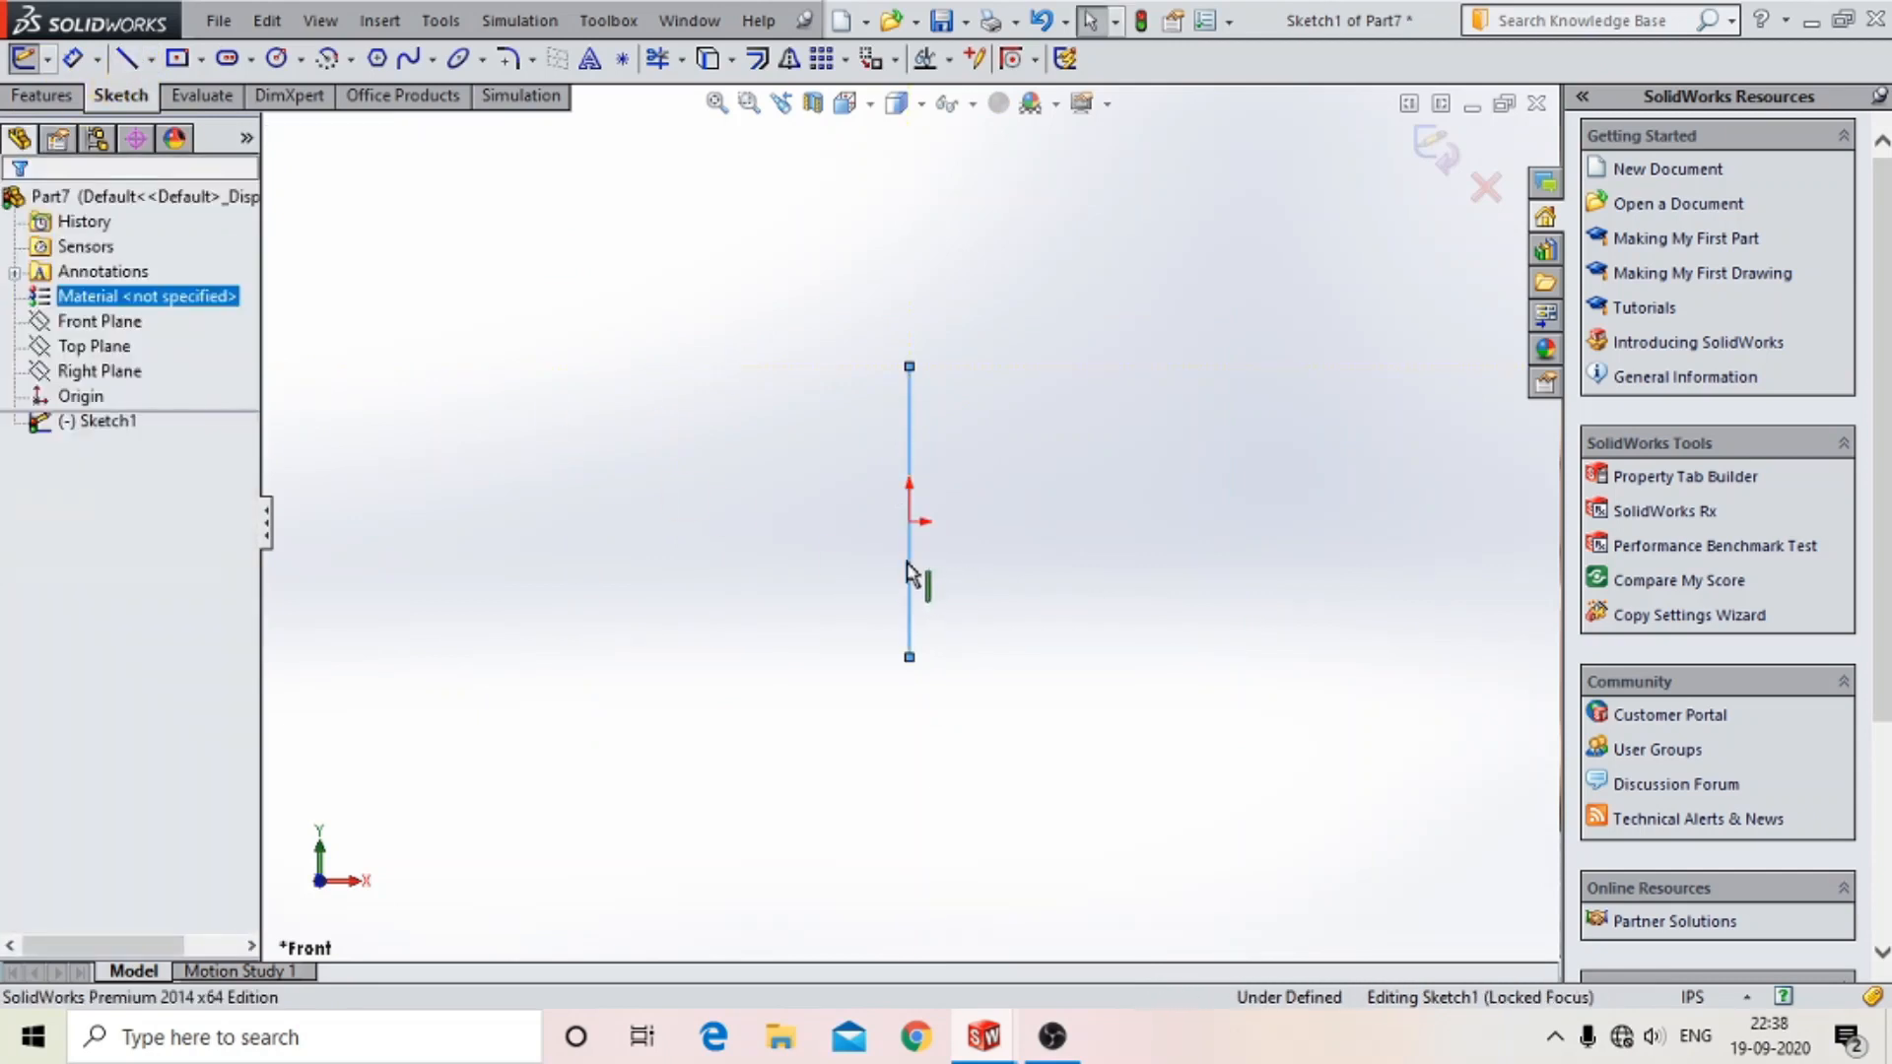
left_click(59, 644)
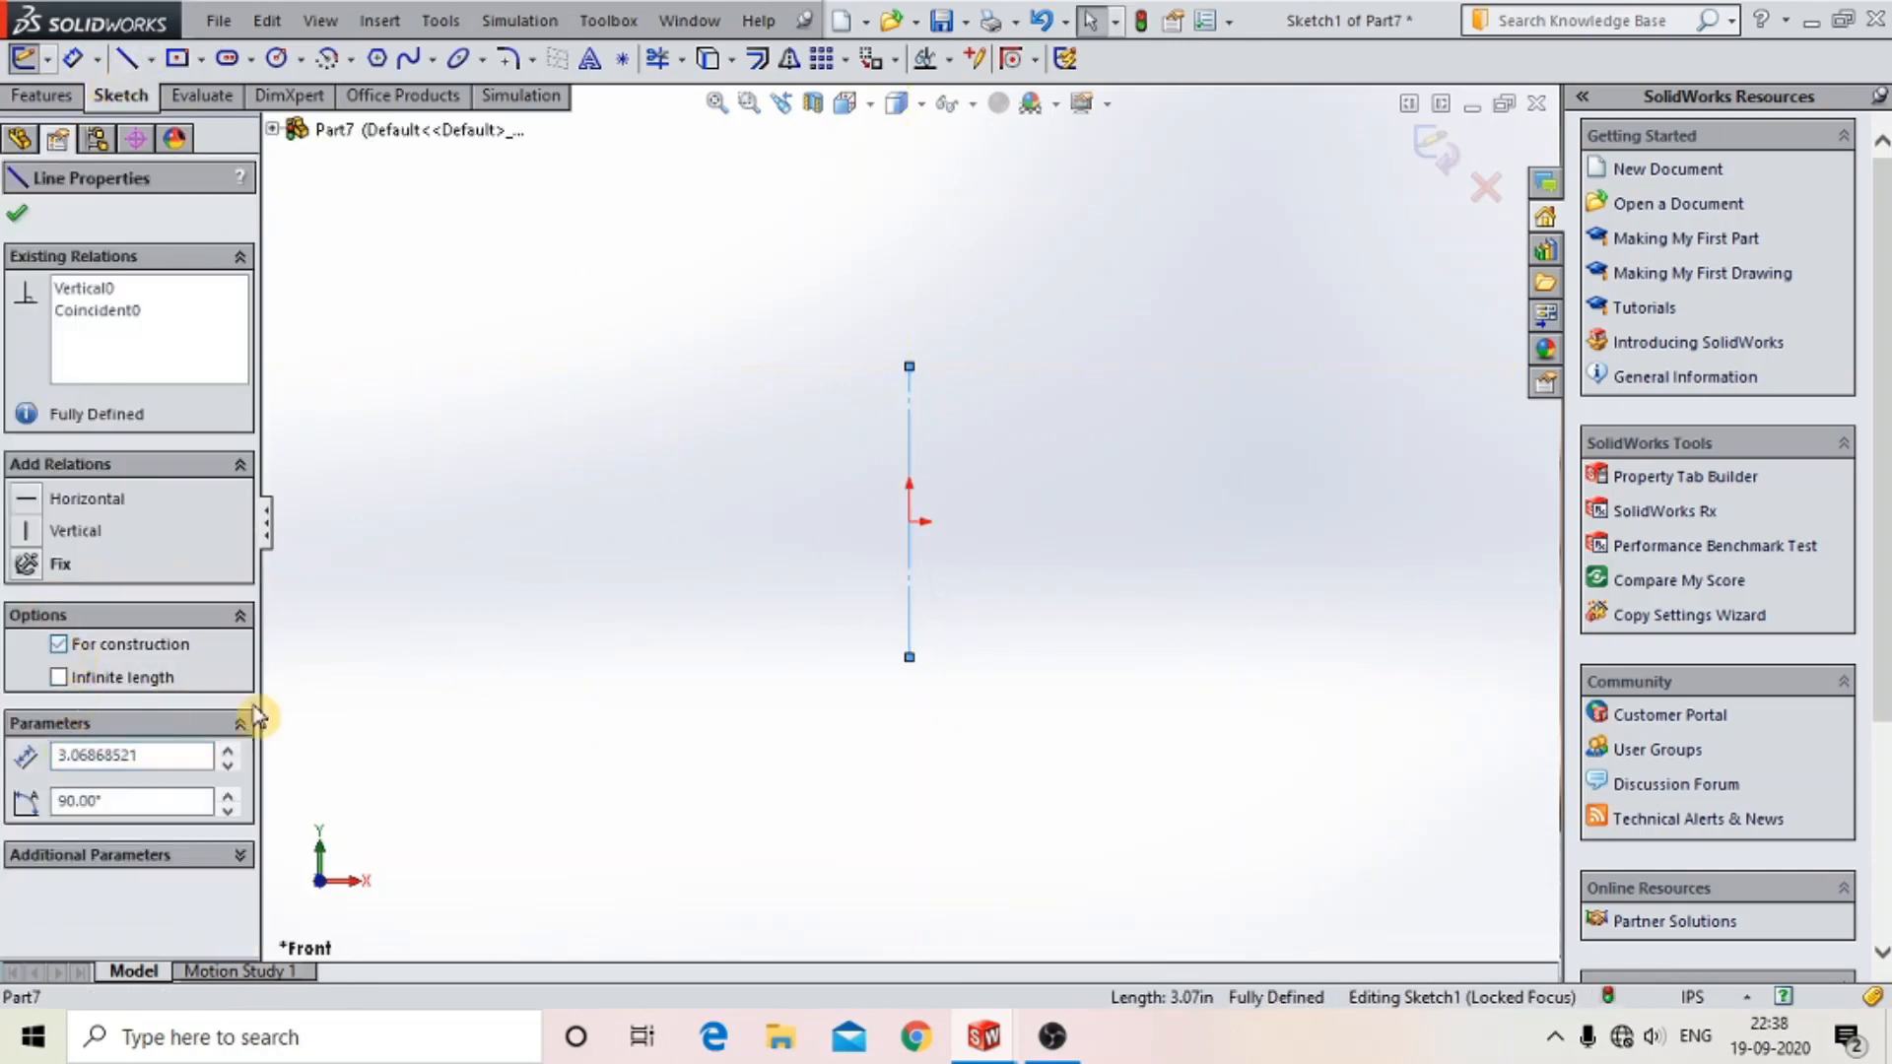
left_click(15, 217)
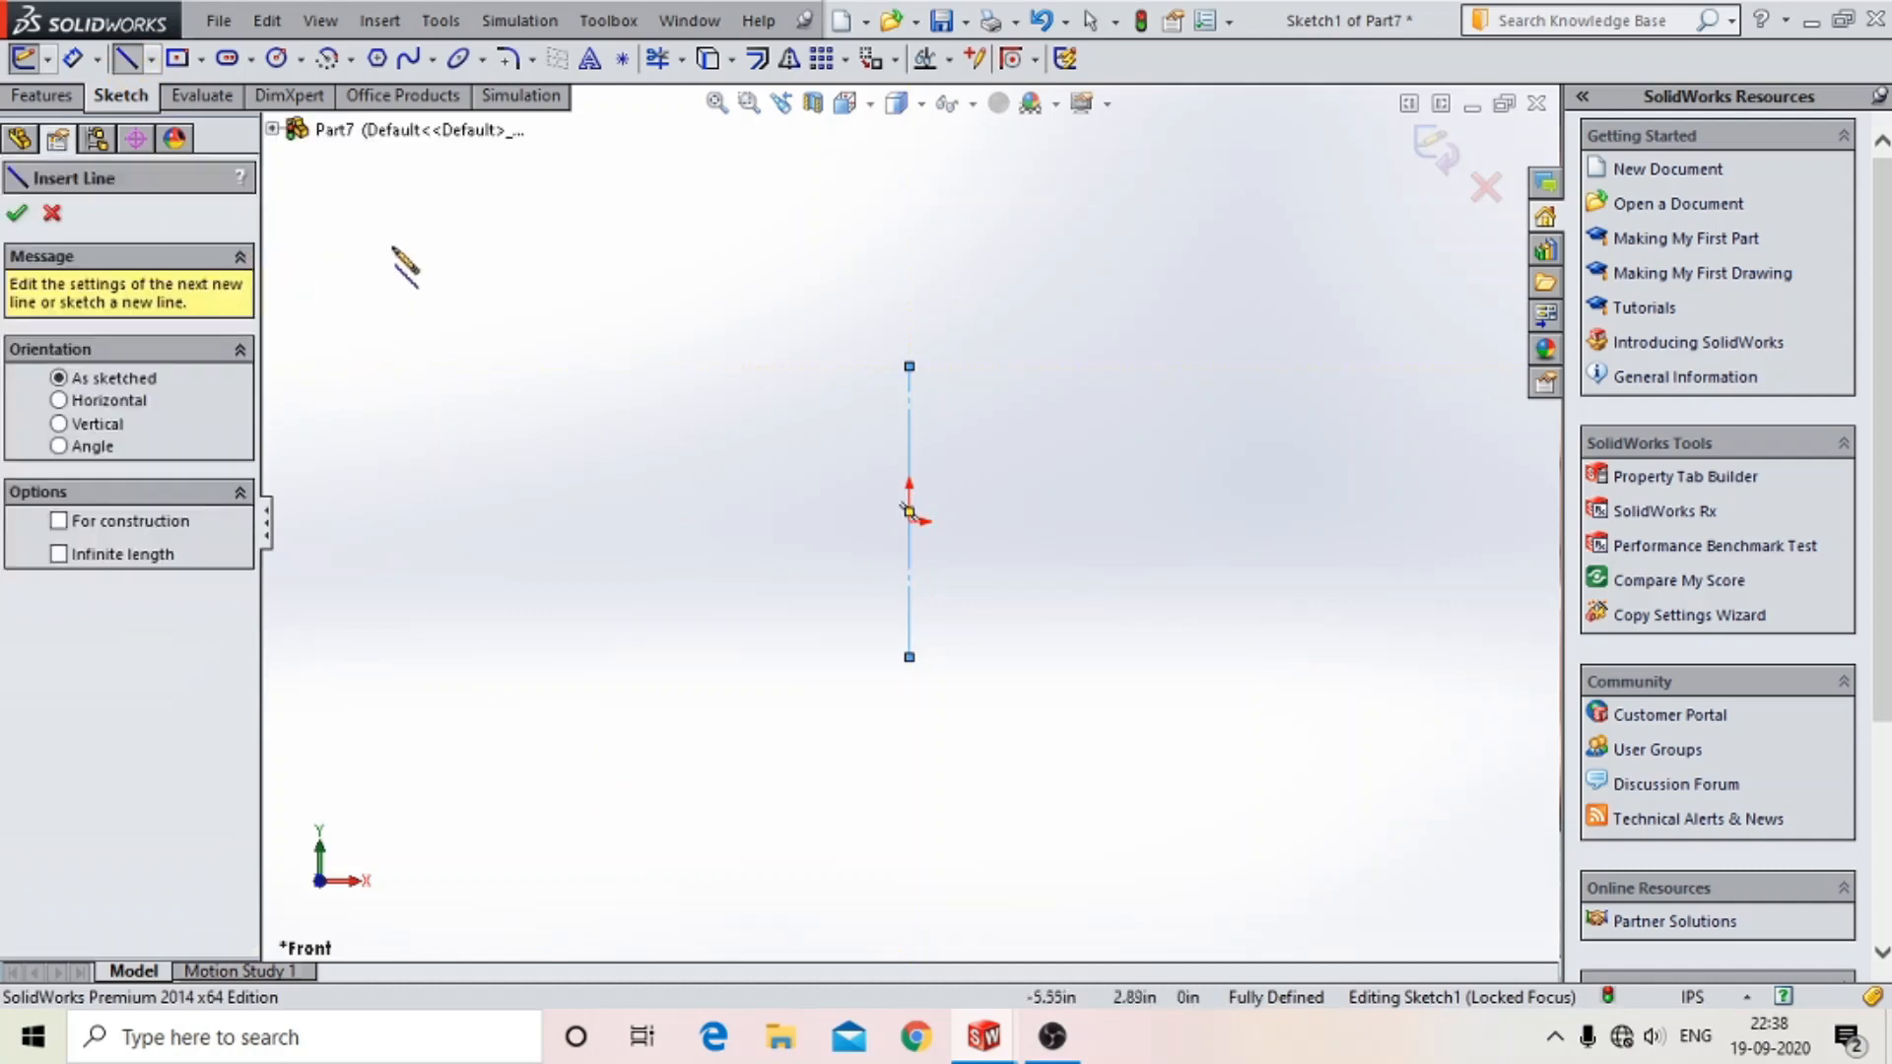
- Sketch a closed five-sided profile with a slanted inner side, outer side about 2.07 in from the centerline, and trim the top line's excess towards the centerline
left_click(910, 367)
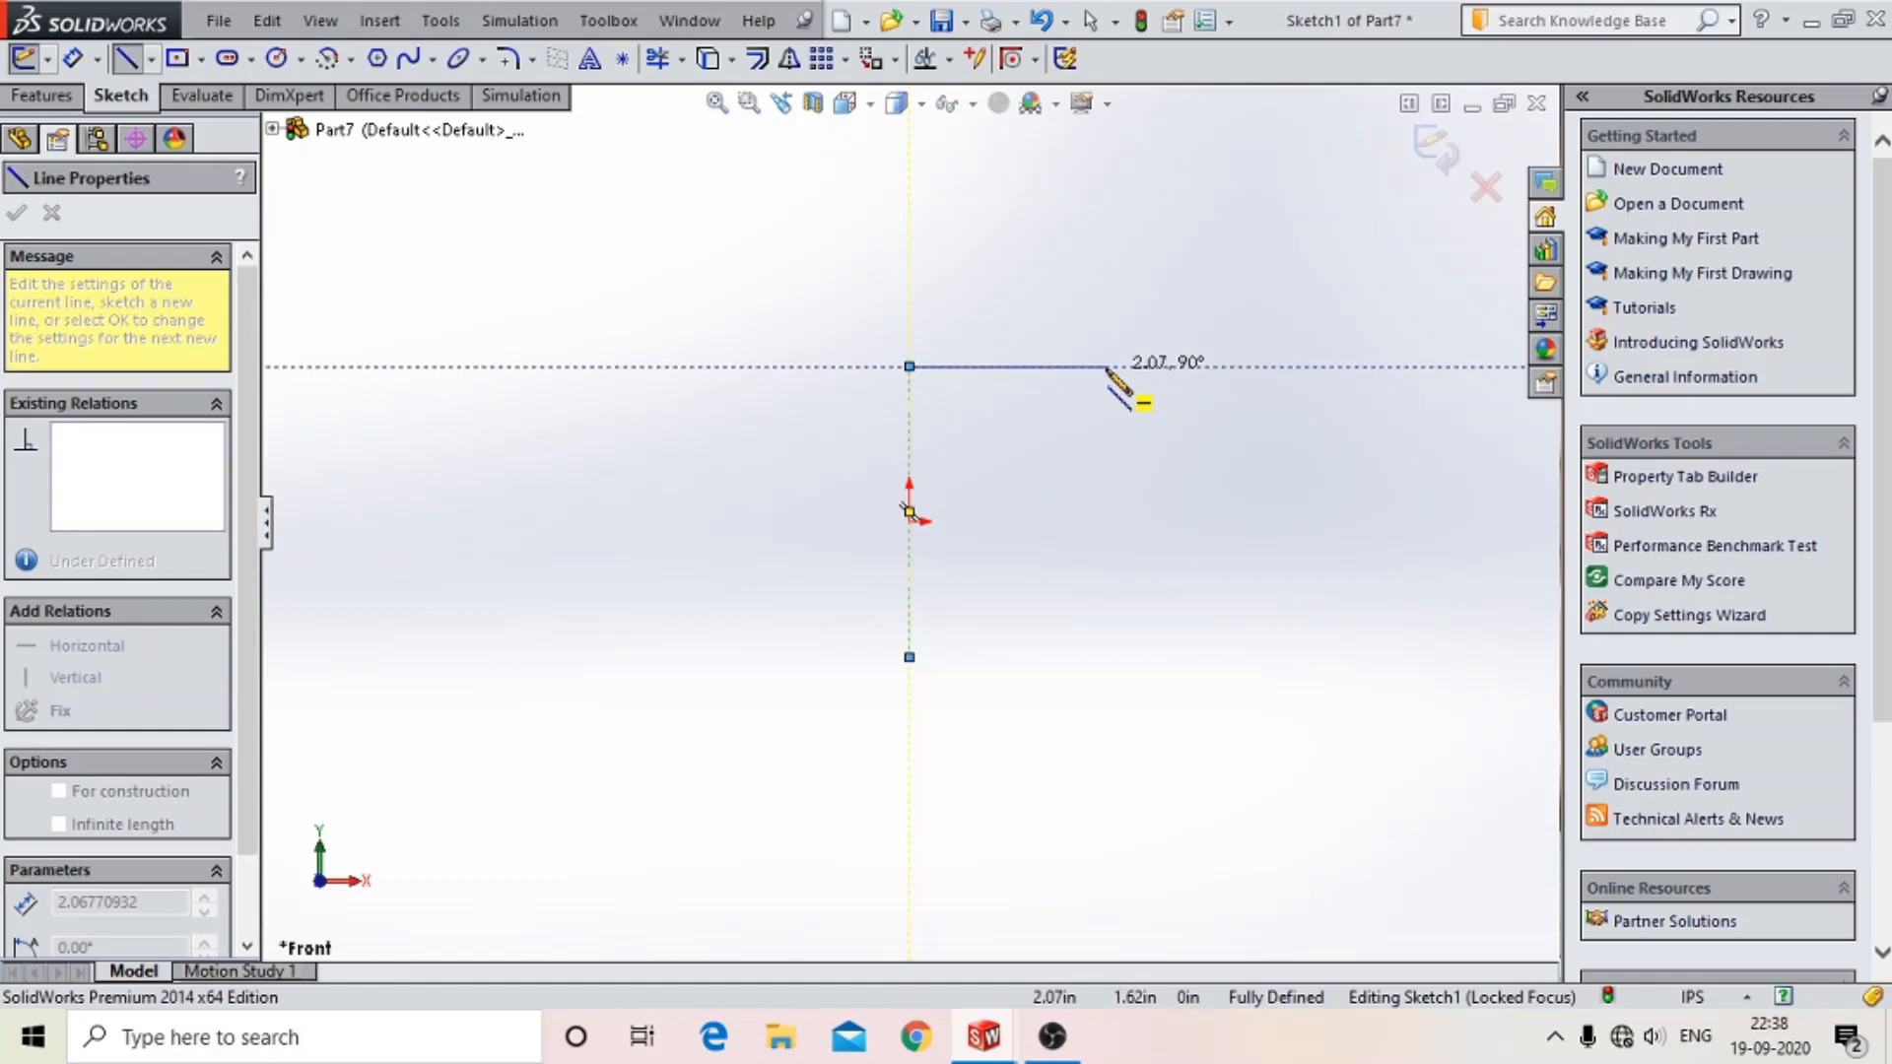
left_click(1105, 366)
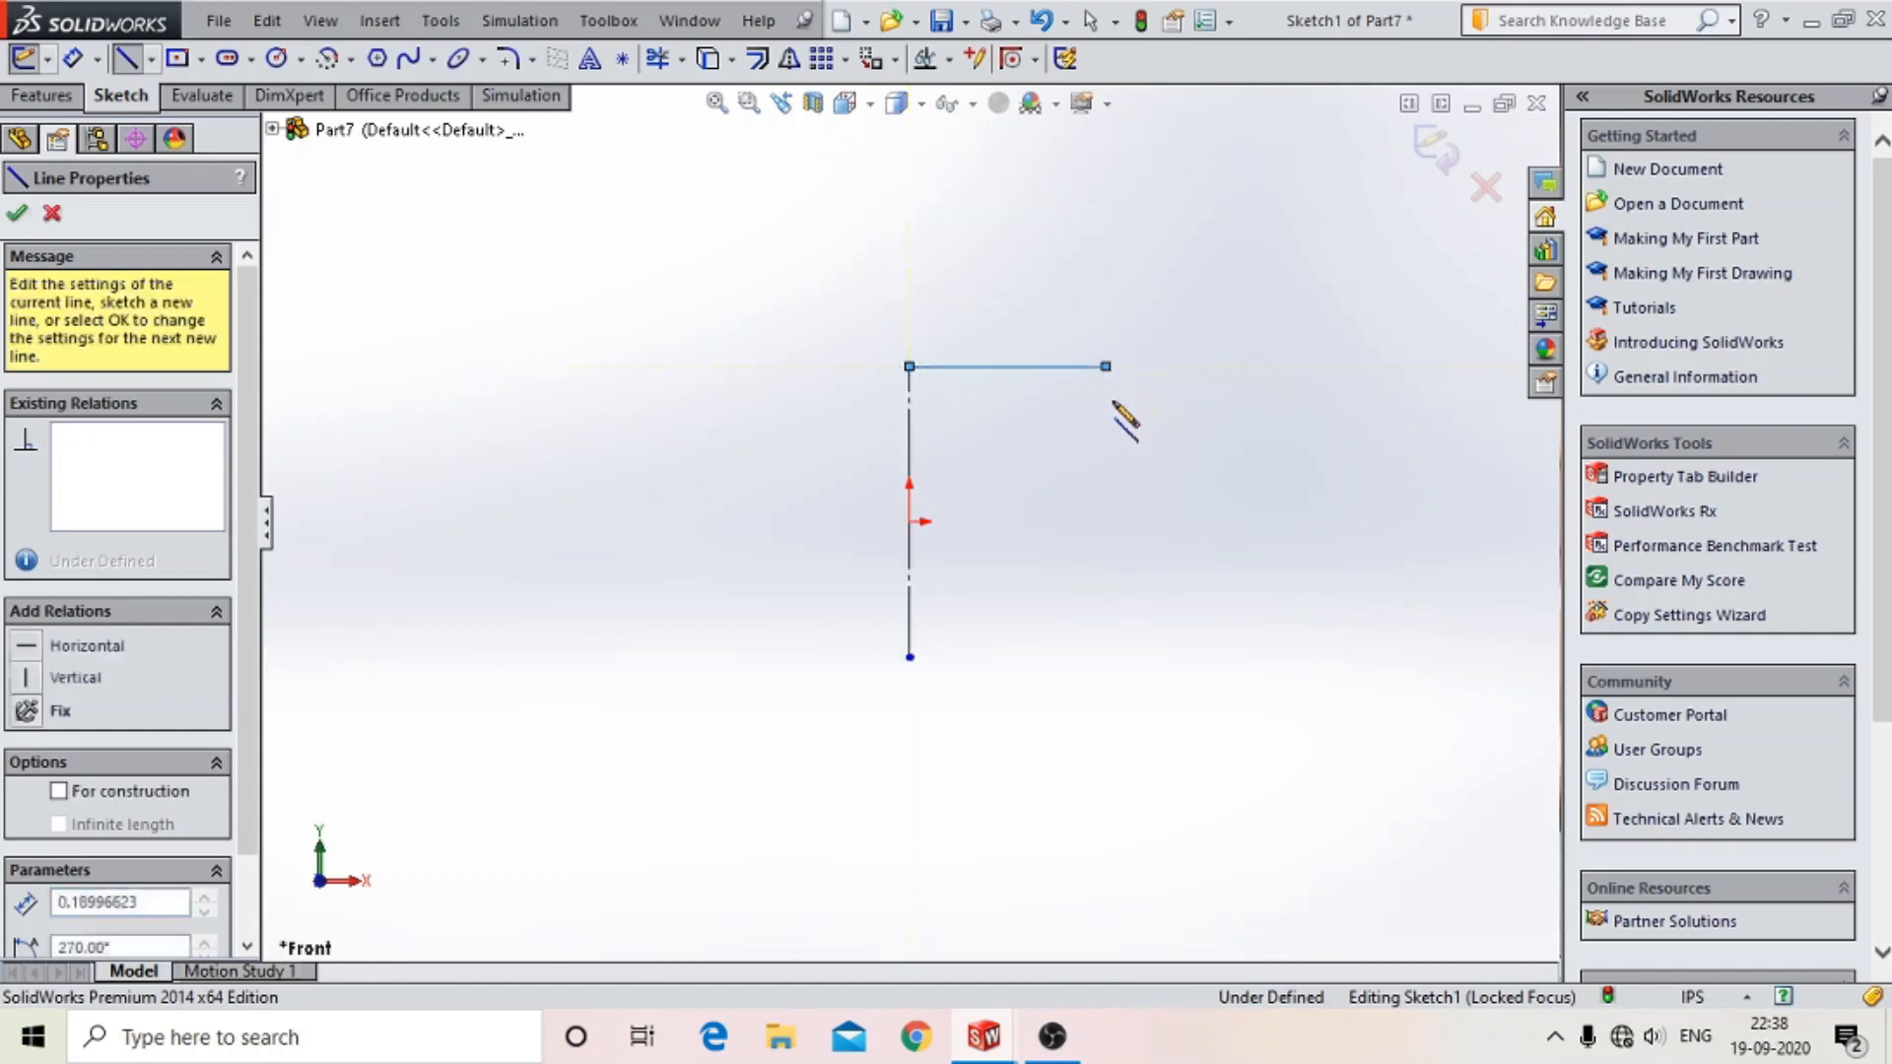
left_click(1105, 457)
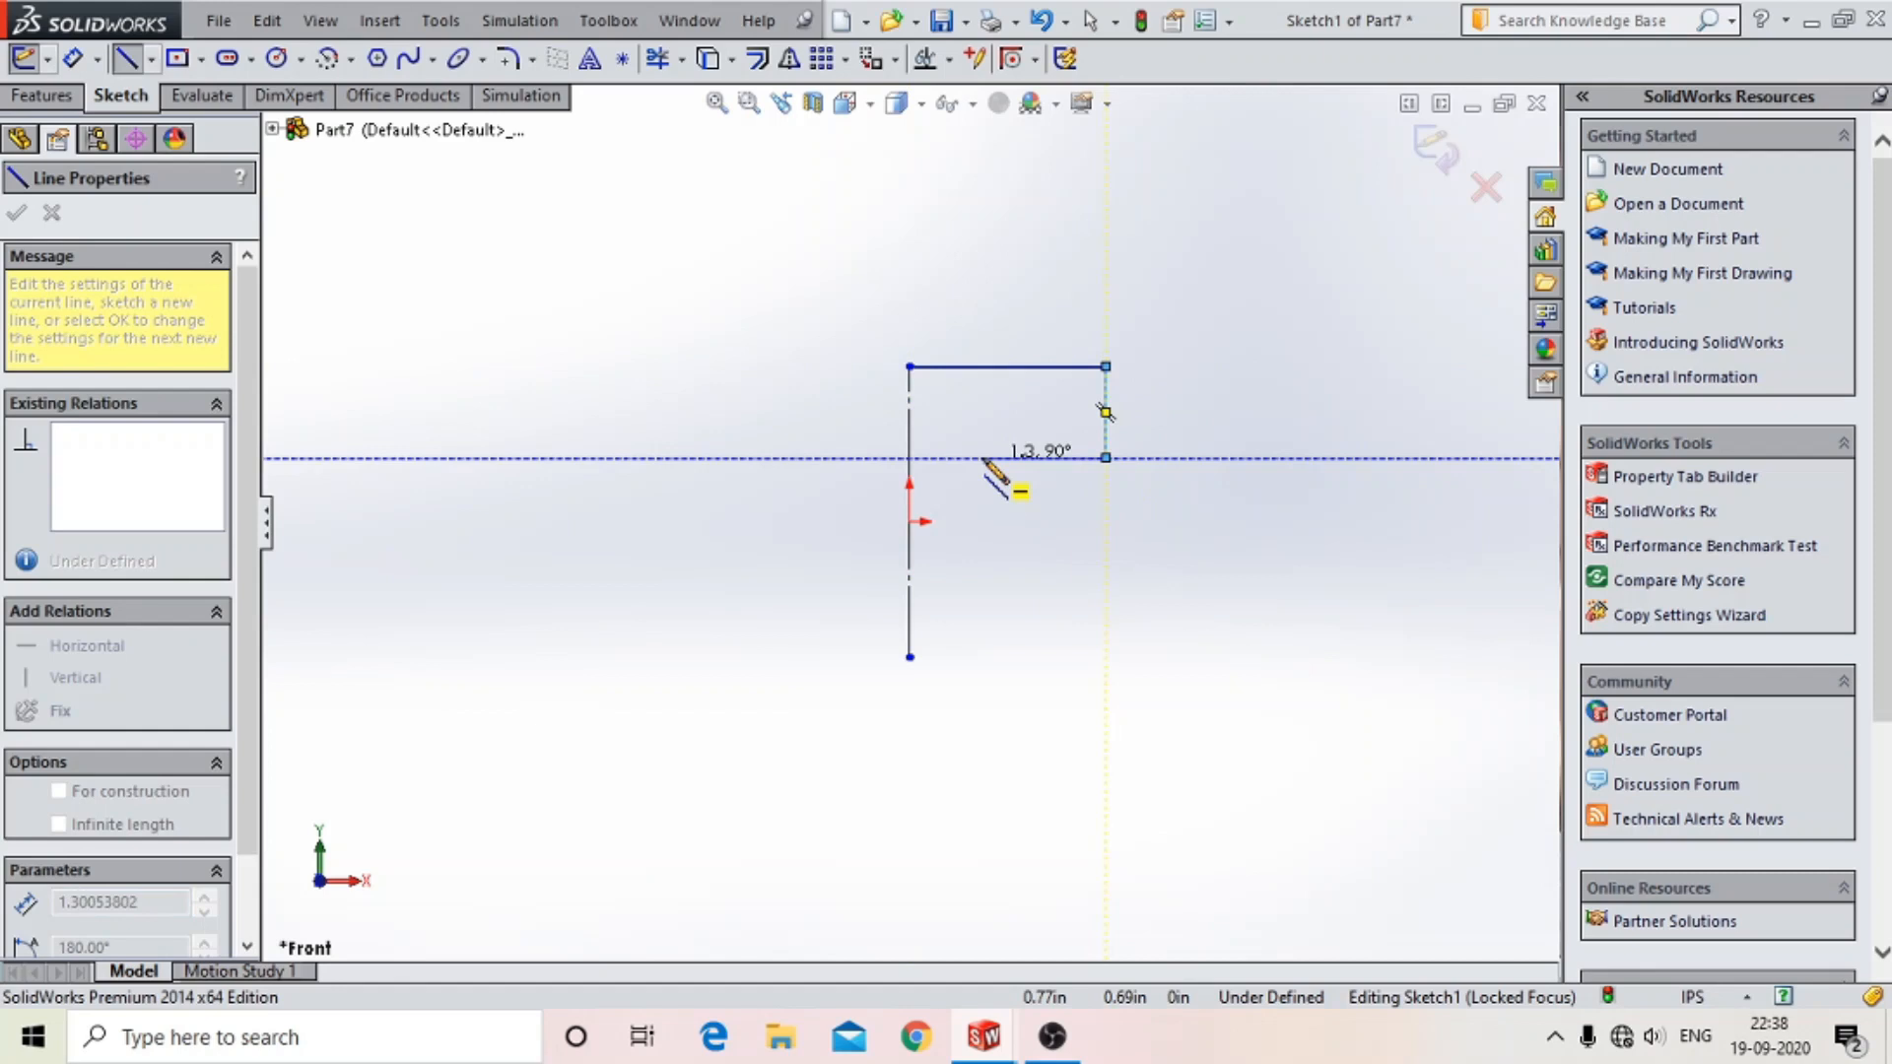
left_click(983, 458)
left_click(984, 432)
left_click(1022, 366)
key("Escape")
left_click(657, 58)
left_click_drag(973, 321, 956, 460)
- Dimension the distance from the centerline to the profile's outer vertical side as 17.5 mm
left_click(73, 58)
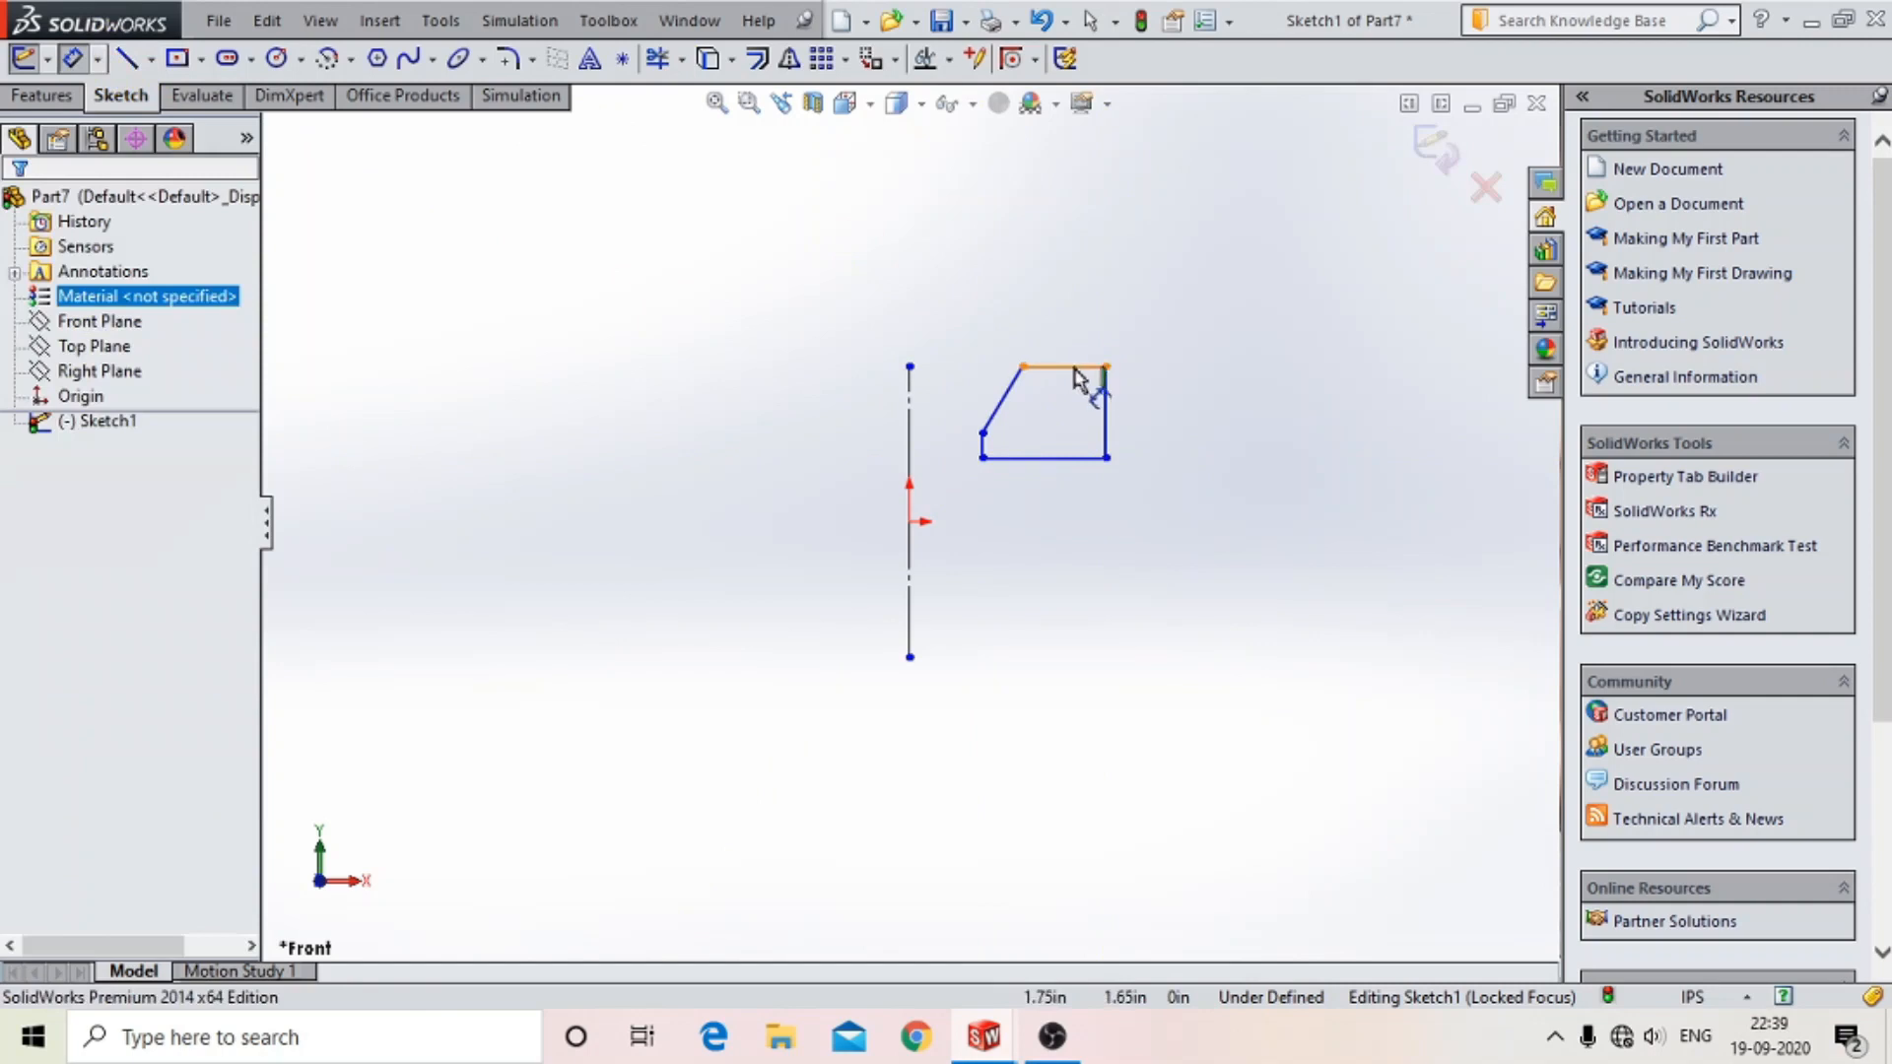
left_click(1107, 399)
left_click(908, 379)
left_click(976, 261)
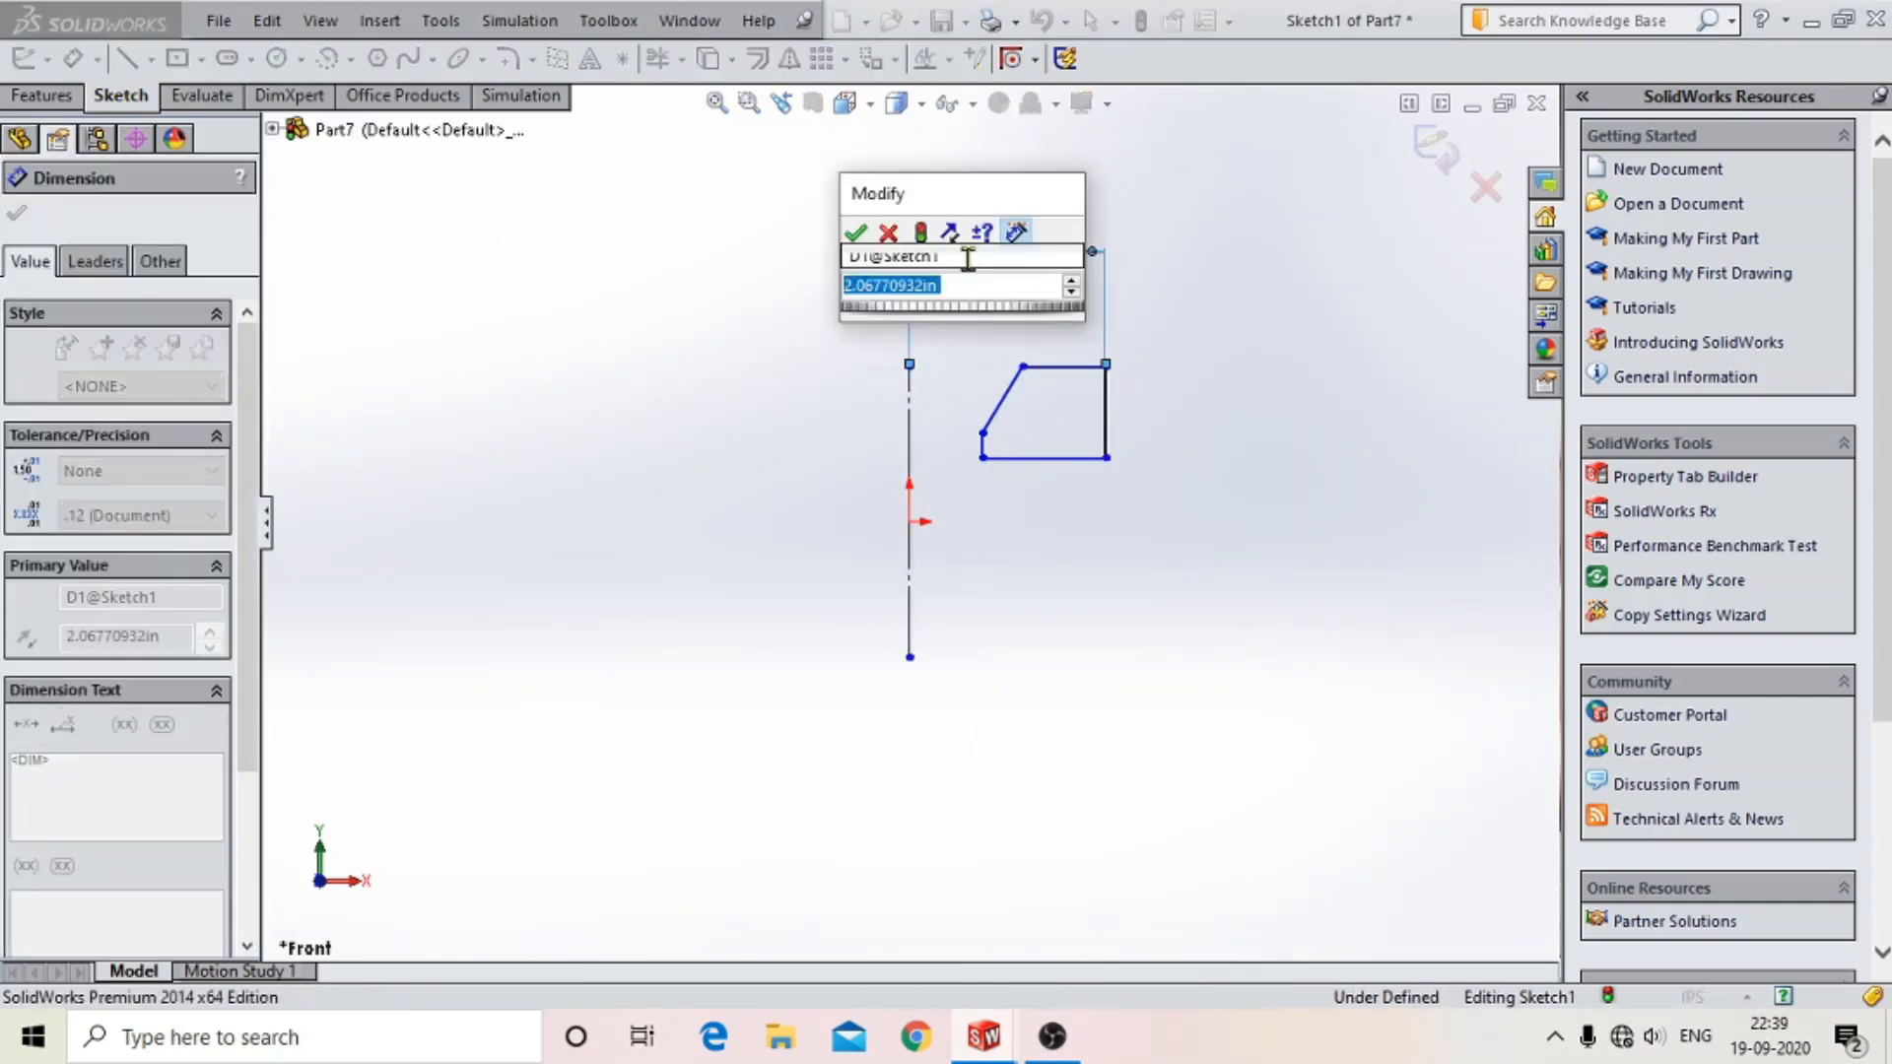
type("1")
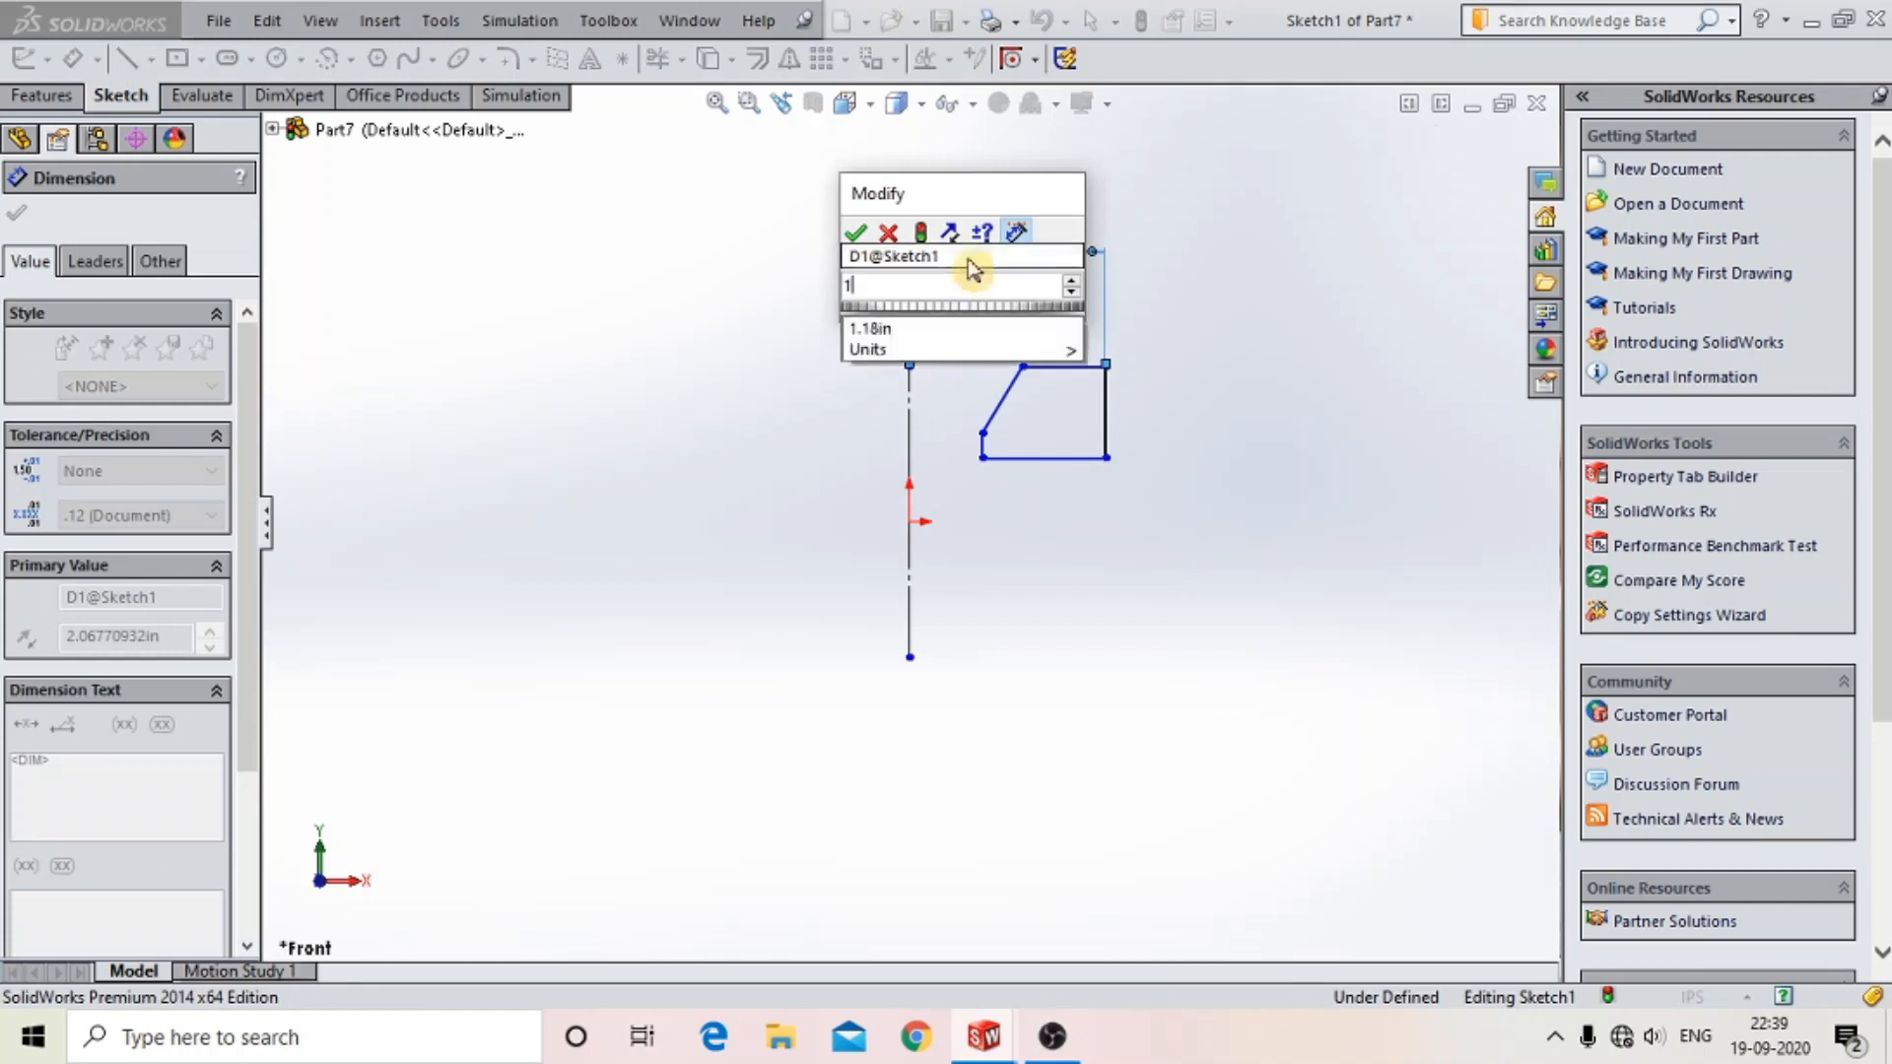
type("7.5mm")
key("Return")
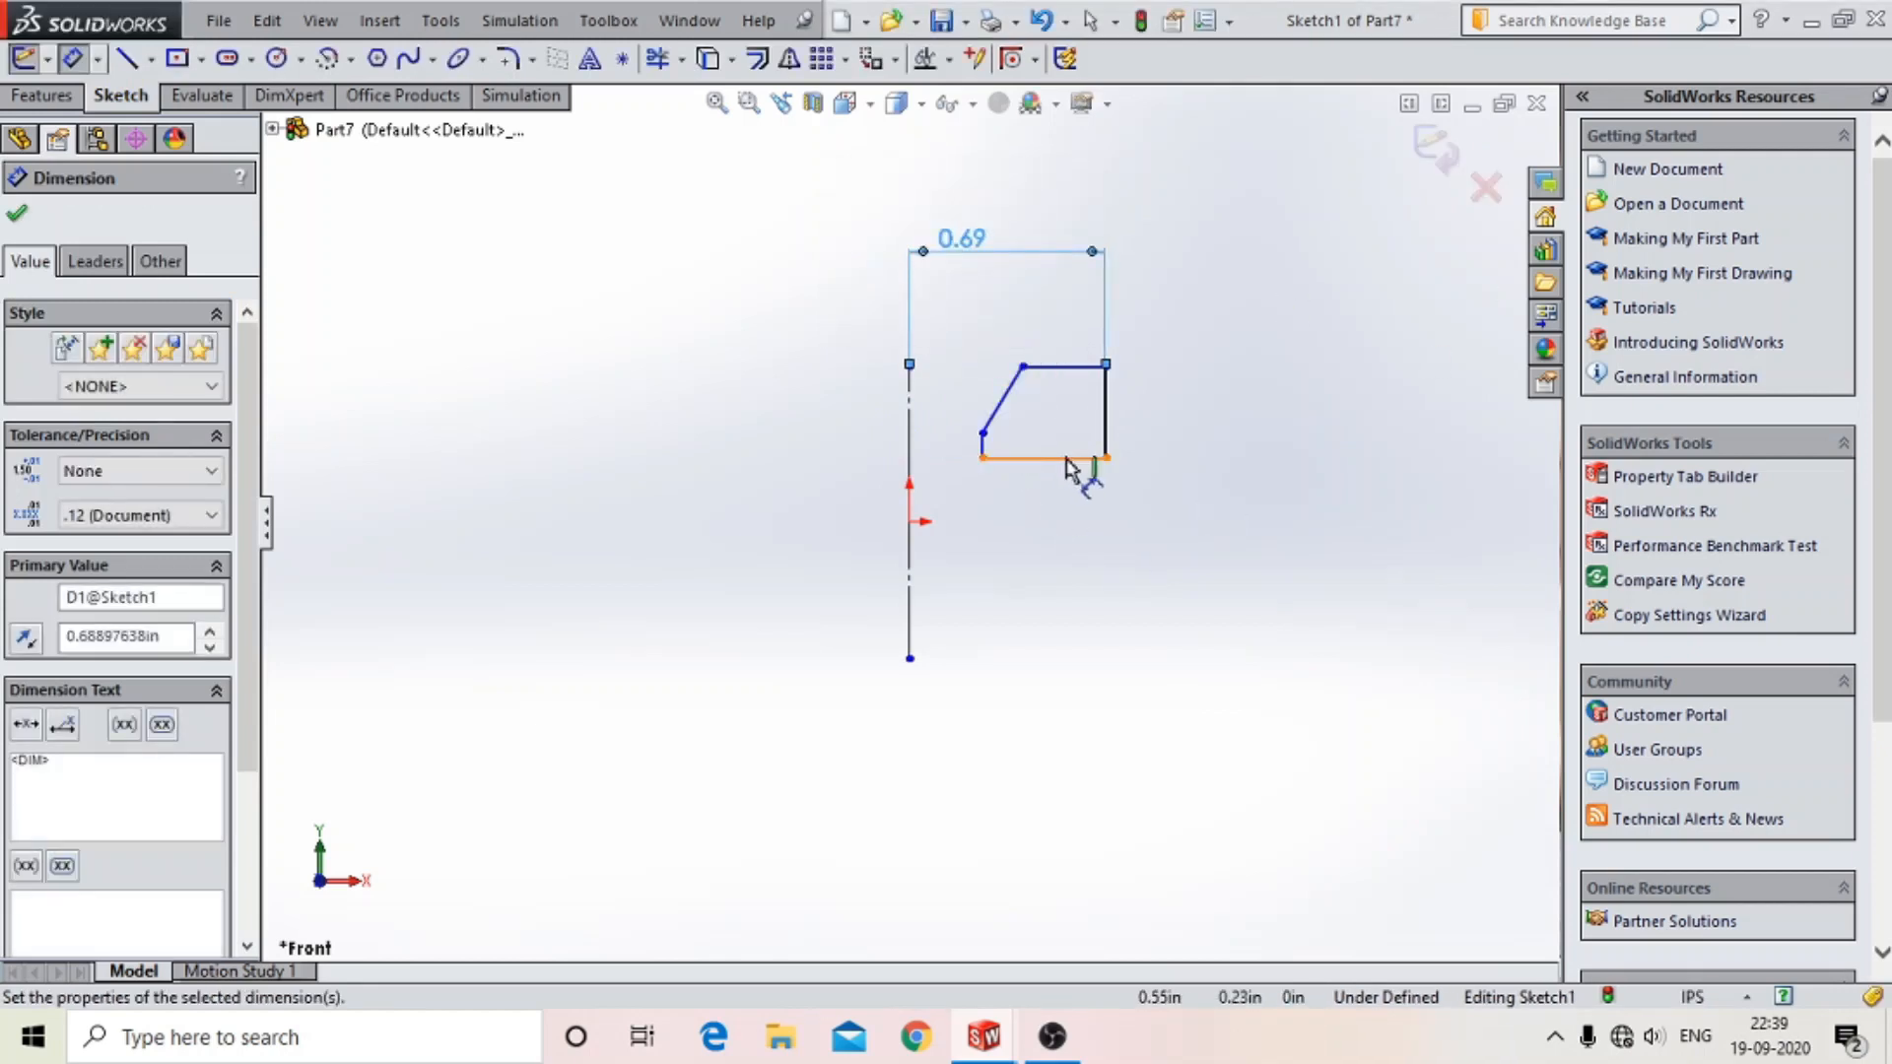
- Dimension the distance from the centerline to the upper end of the profile's slanted side as 12.5 mm
left_click(1022, 367)
left_click(908, 363)
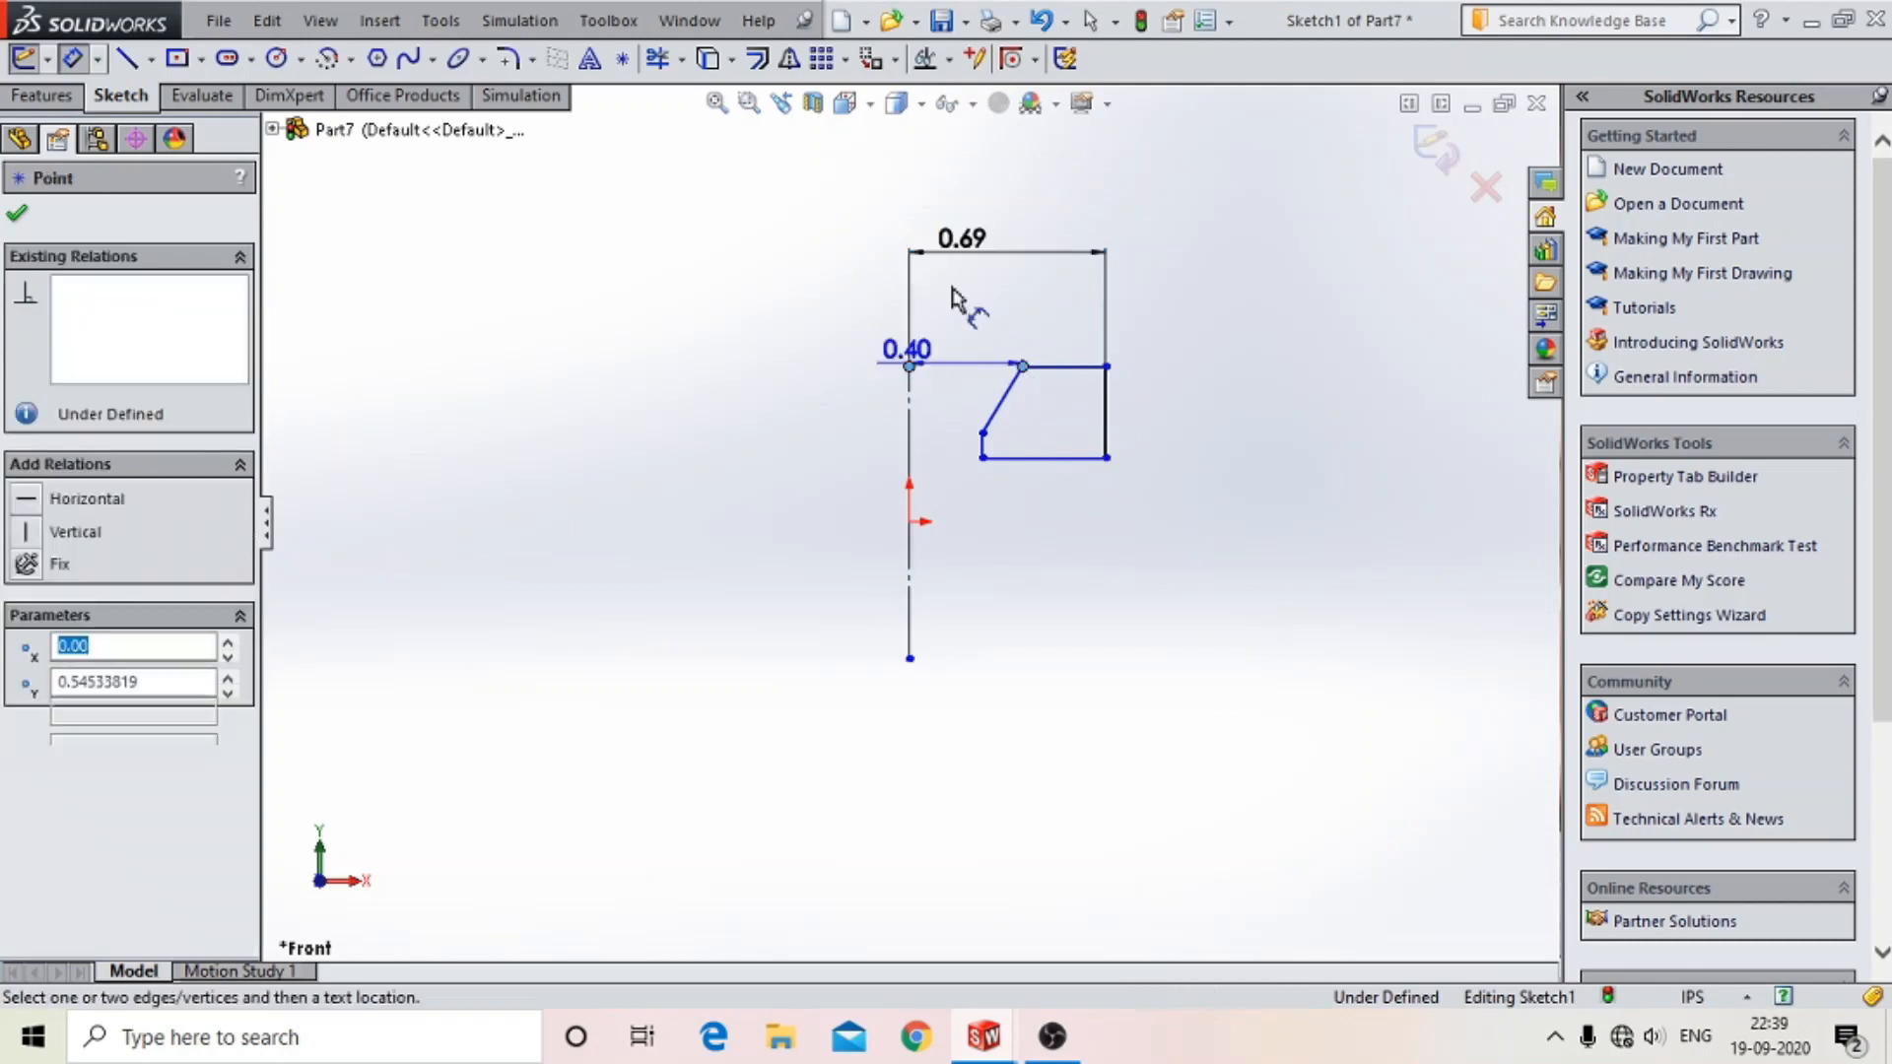
left_click(980, 315)
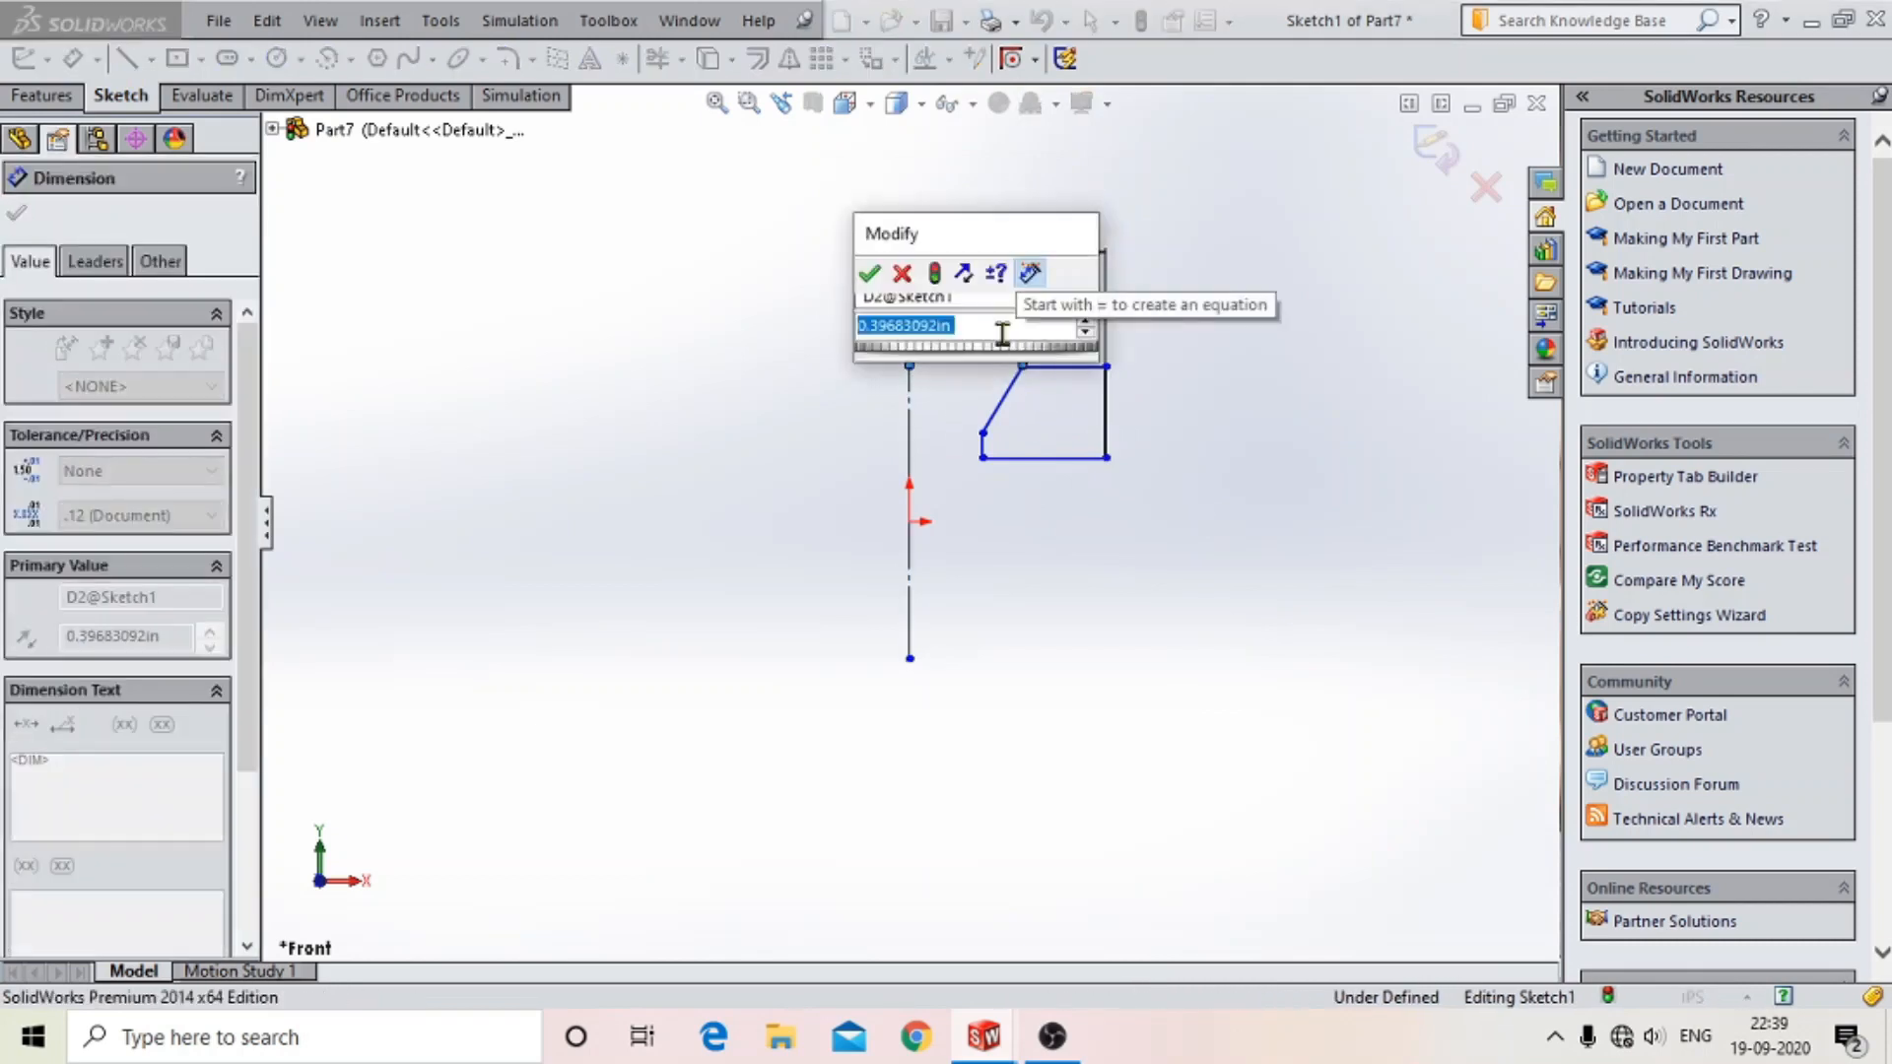
type("10mm")
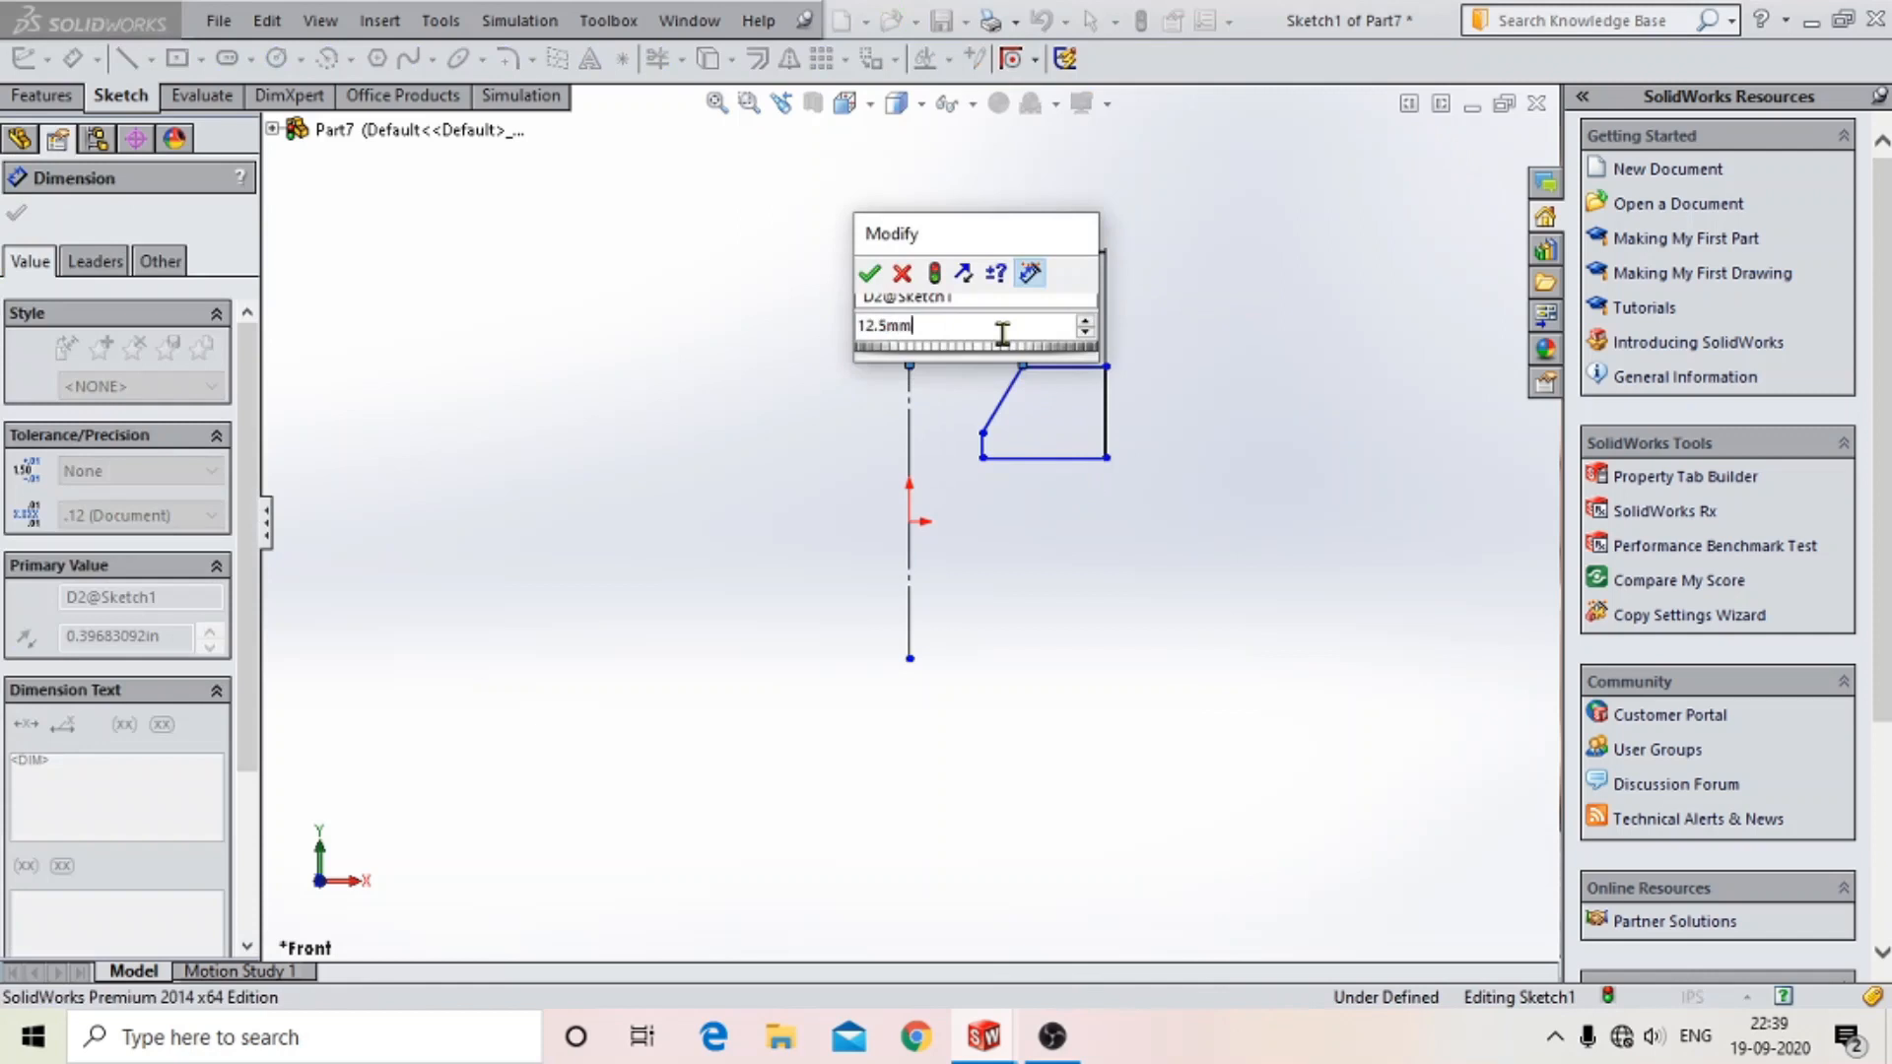
key("Return")
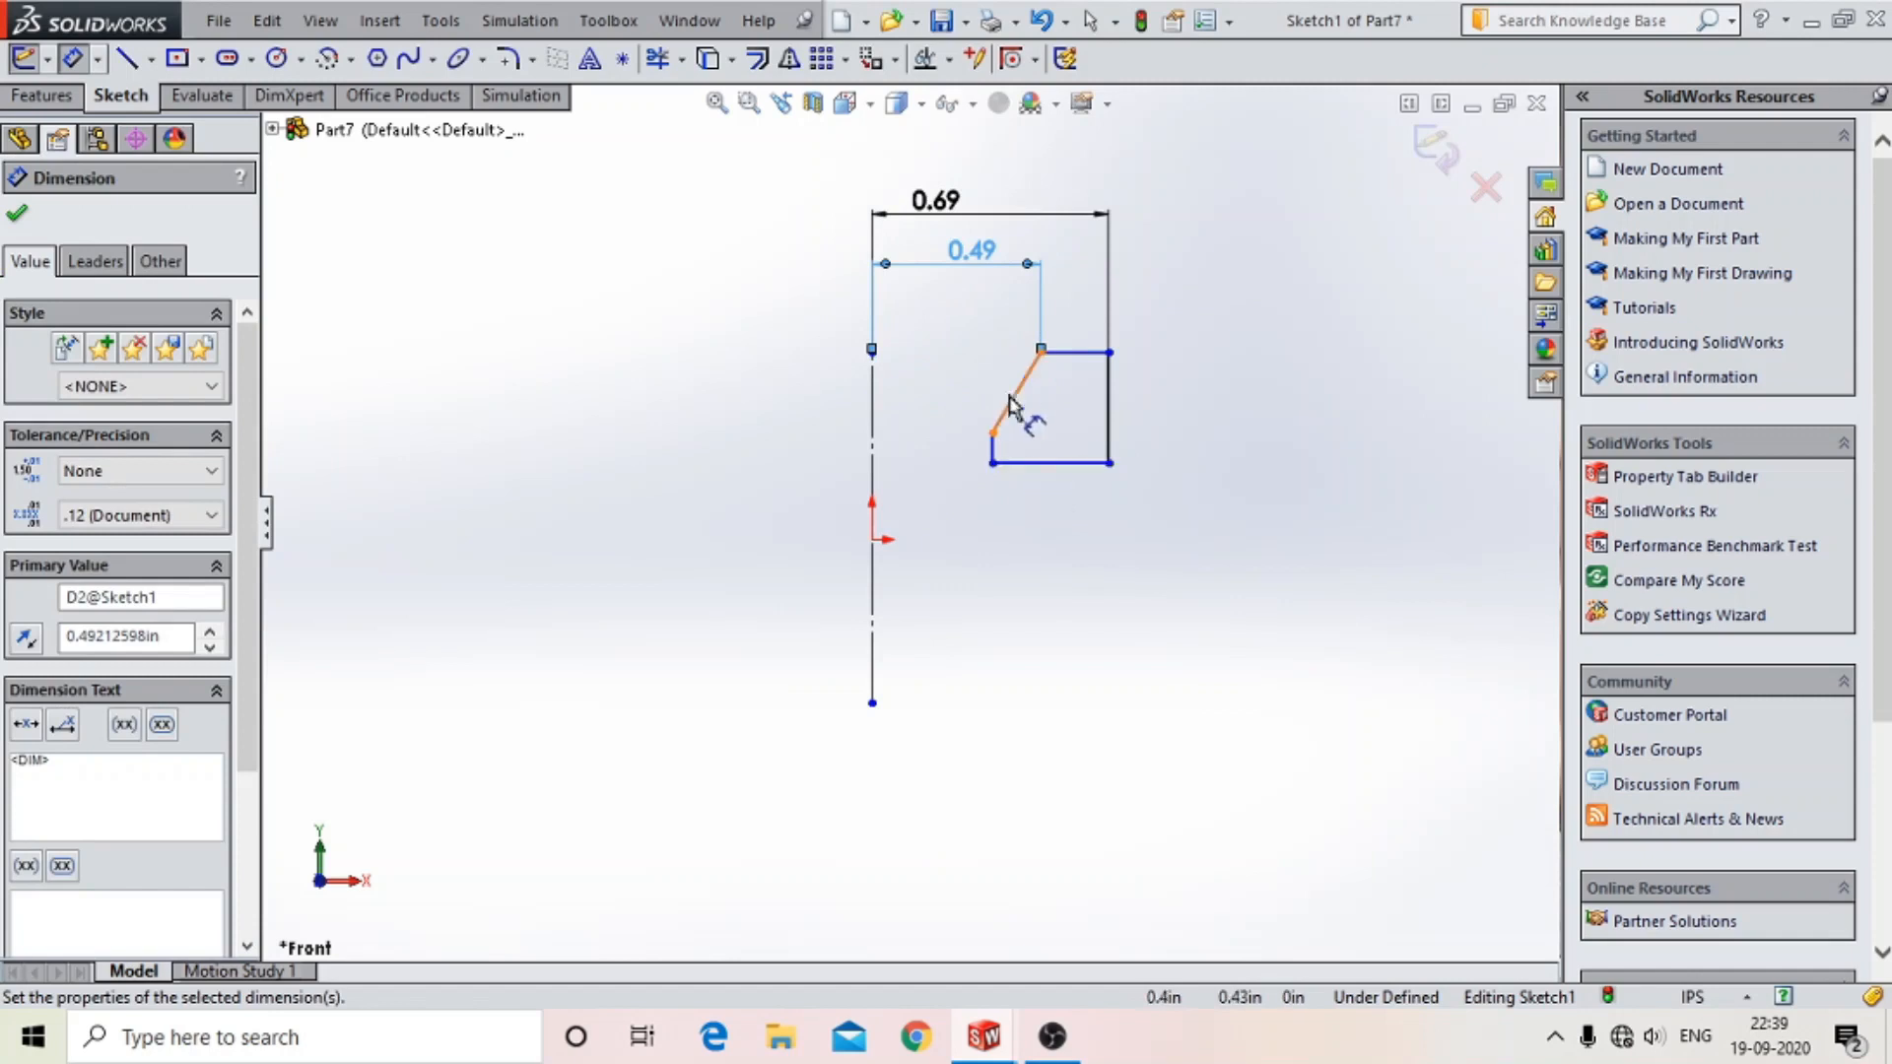
- Dimension the angle between the centerline and the profile's slanted side as 45°
left_click(872, 433)
left_click(1018, 390)
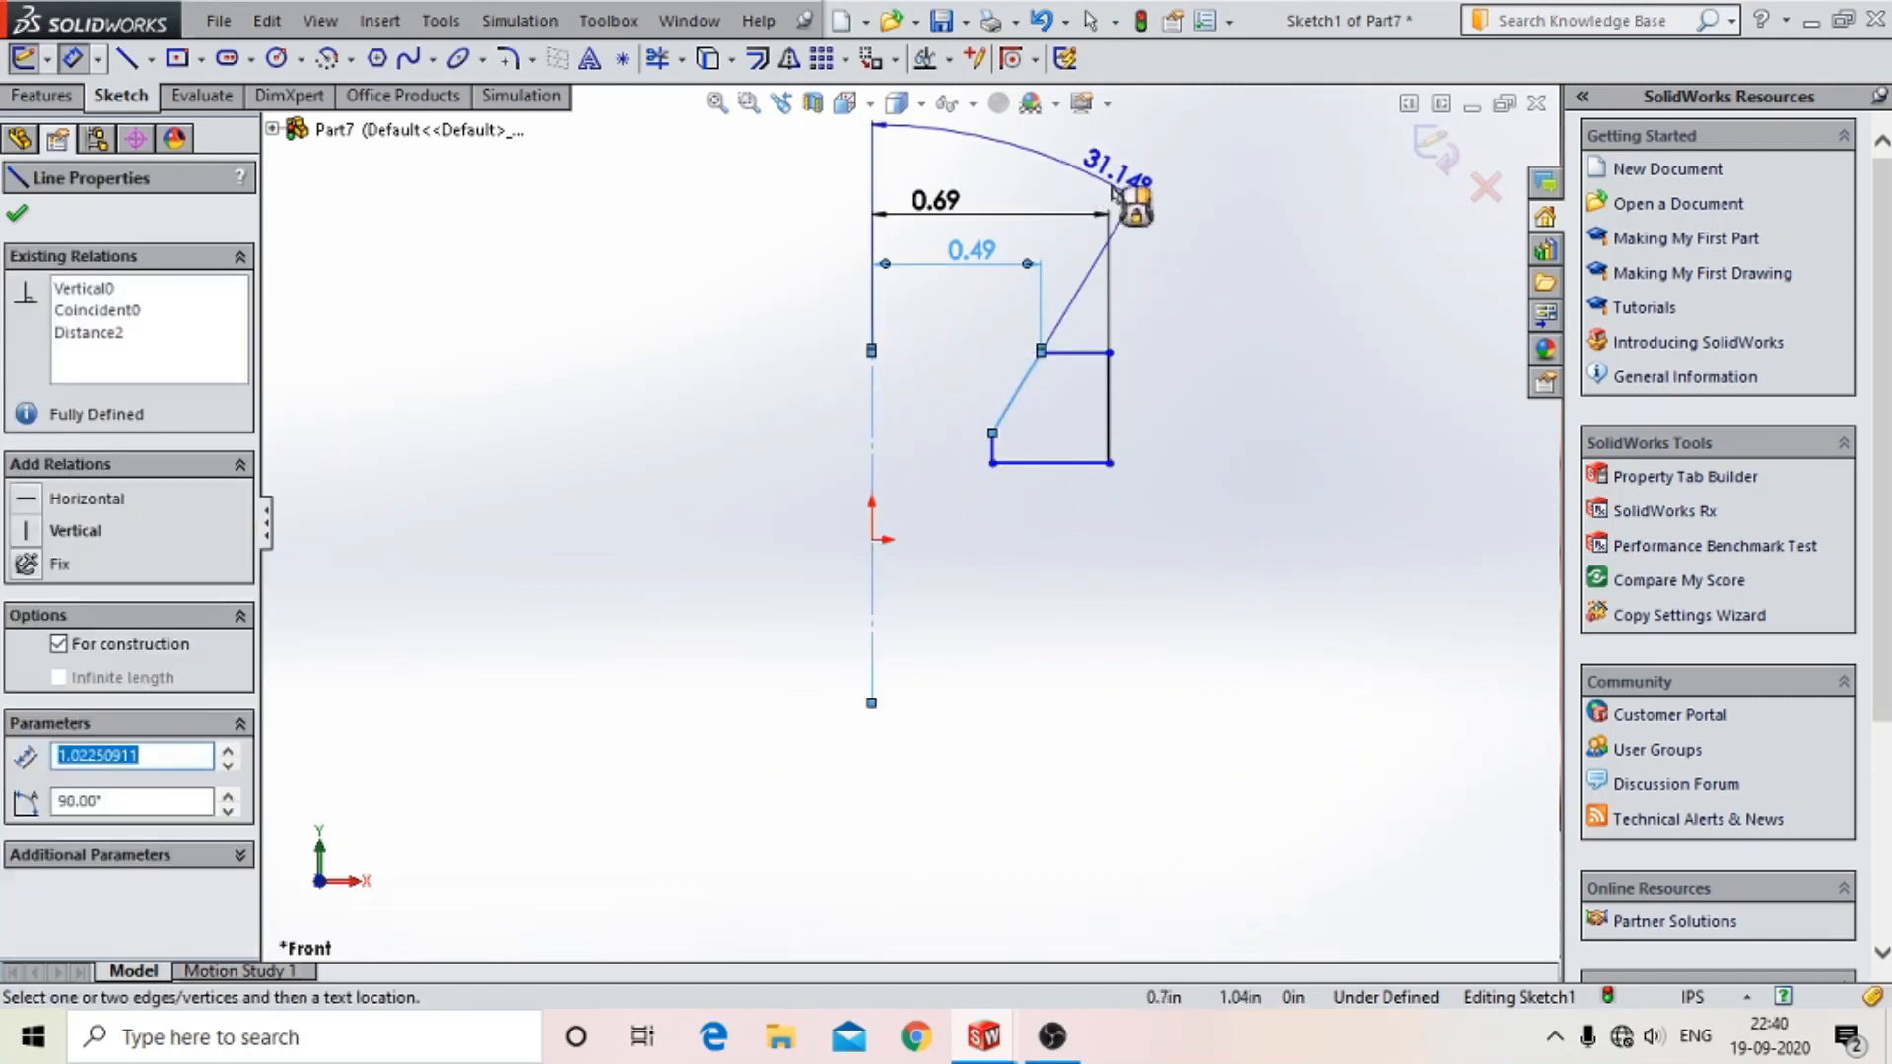
left_click(1123, 197)
type("45mm")
key("BackSpace")
key("BackSpace")
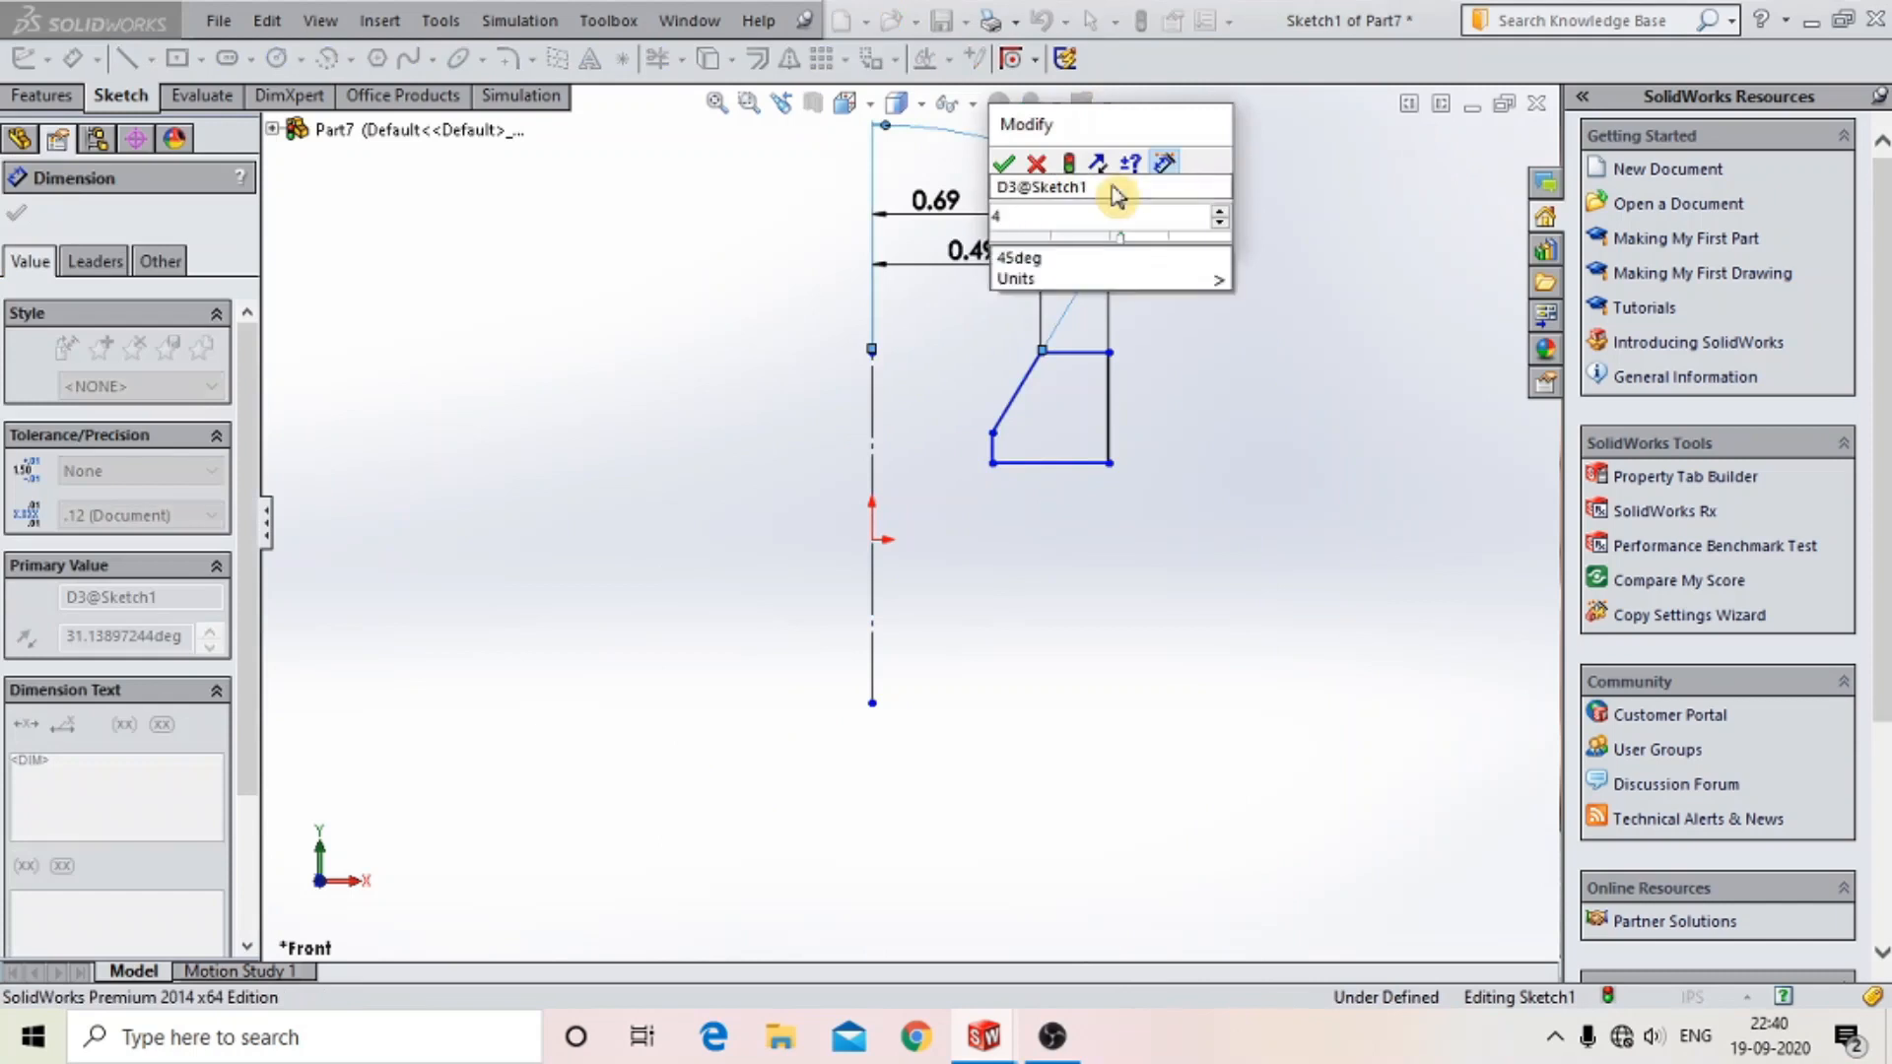
left_click(1019, 258)
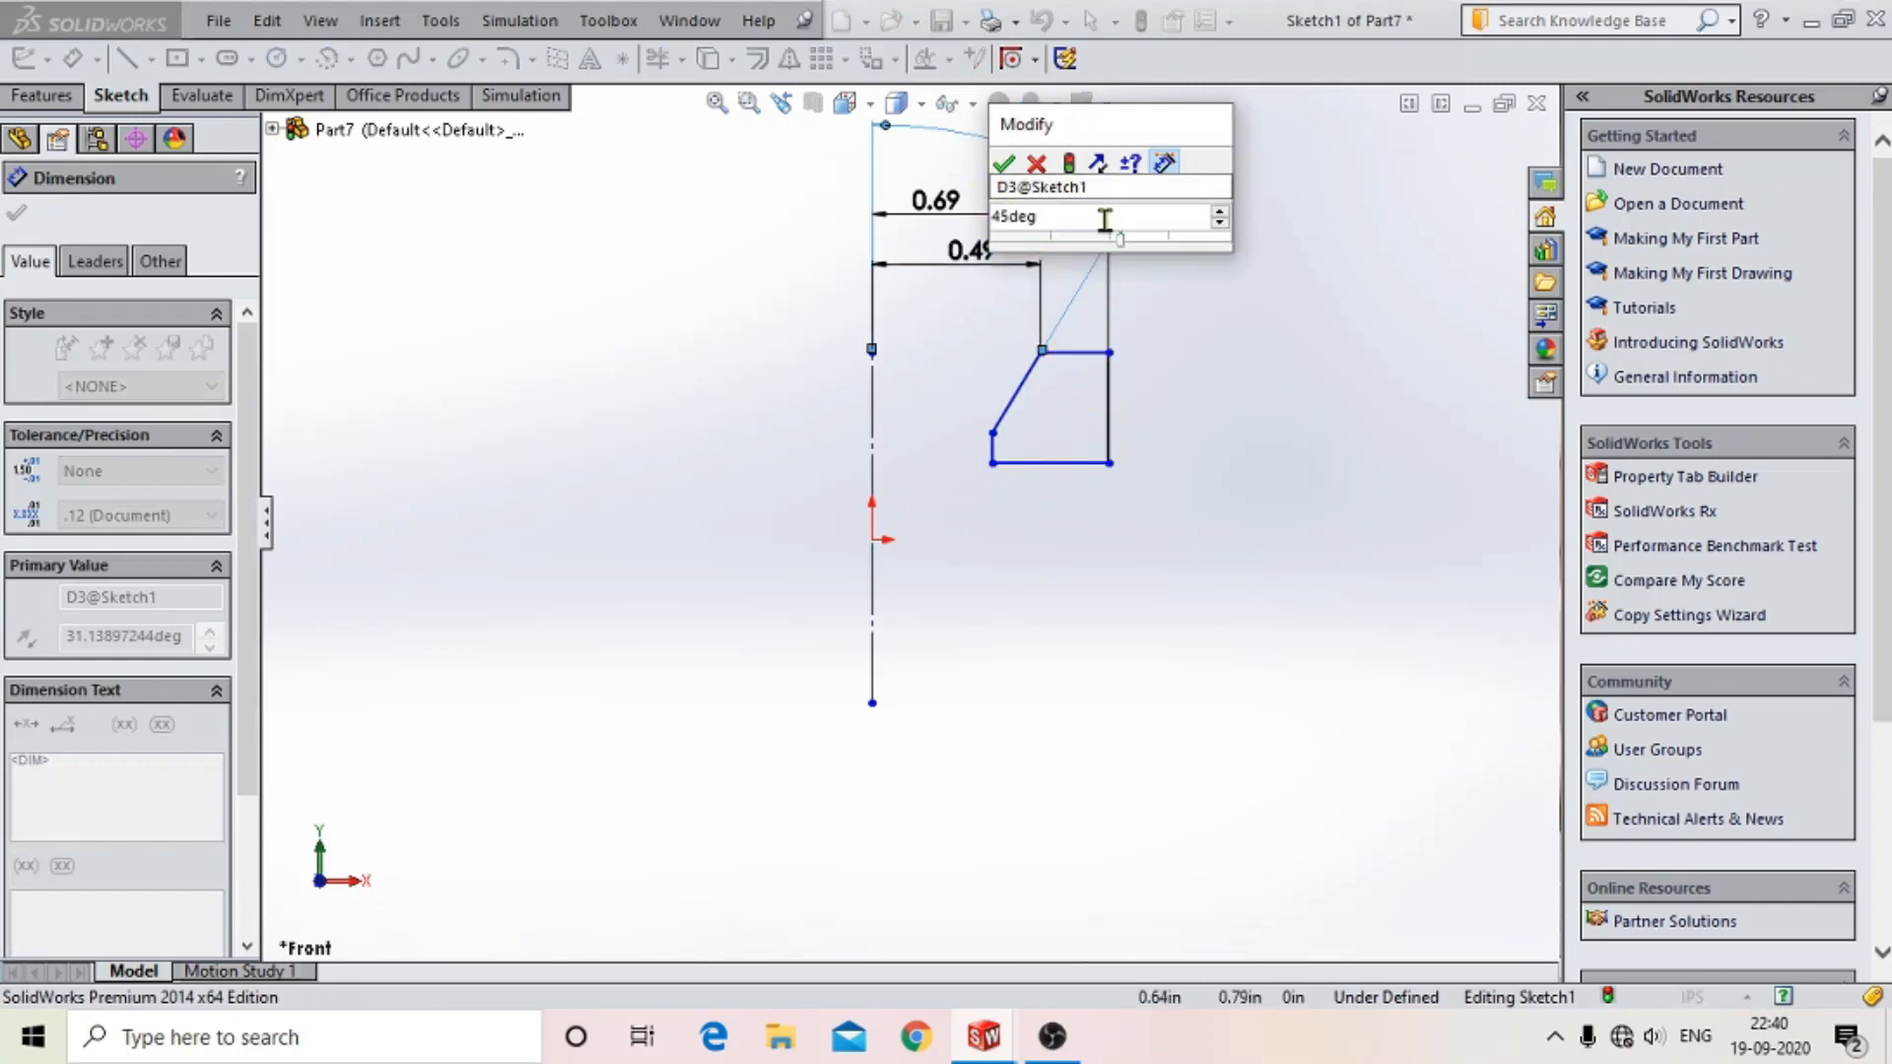
key("Return")
- Dimension the length of the profile's outer vertical side as 8 mm
left_click(1075, 421)
left_click(1267, 425)
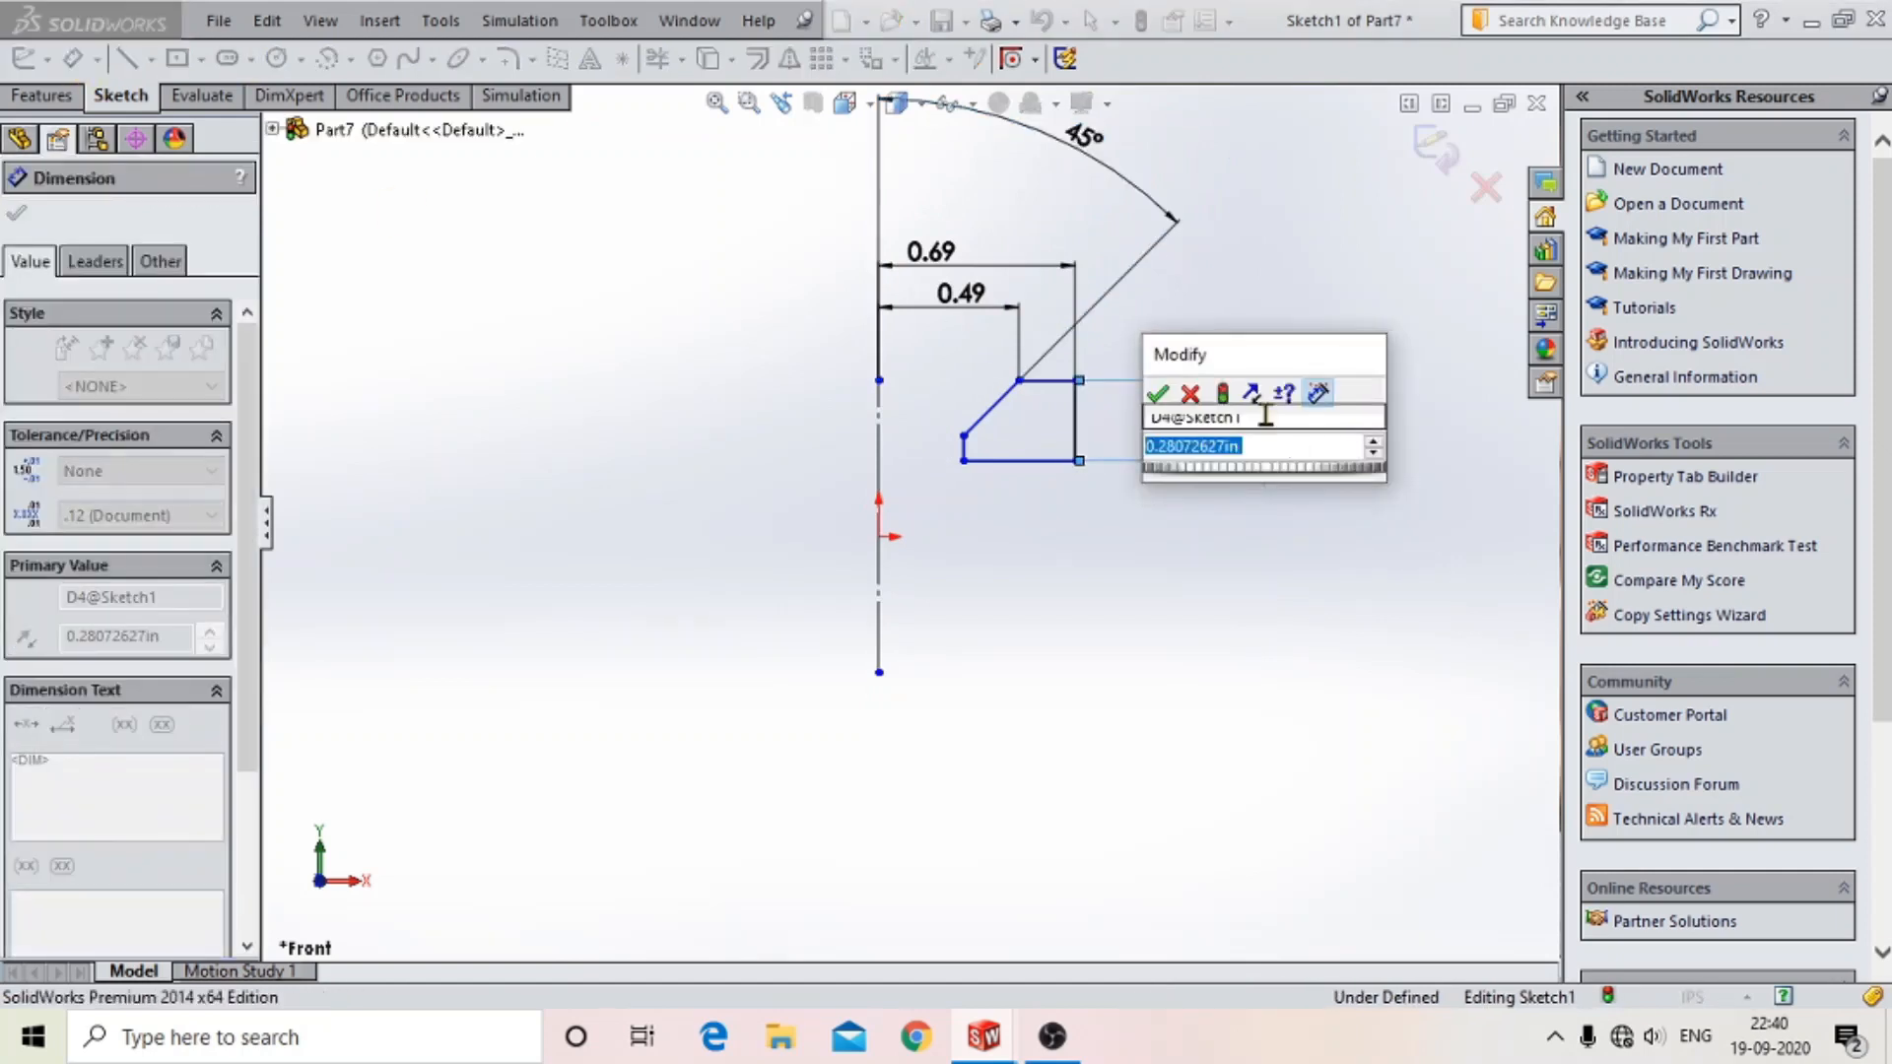
type("8mm")
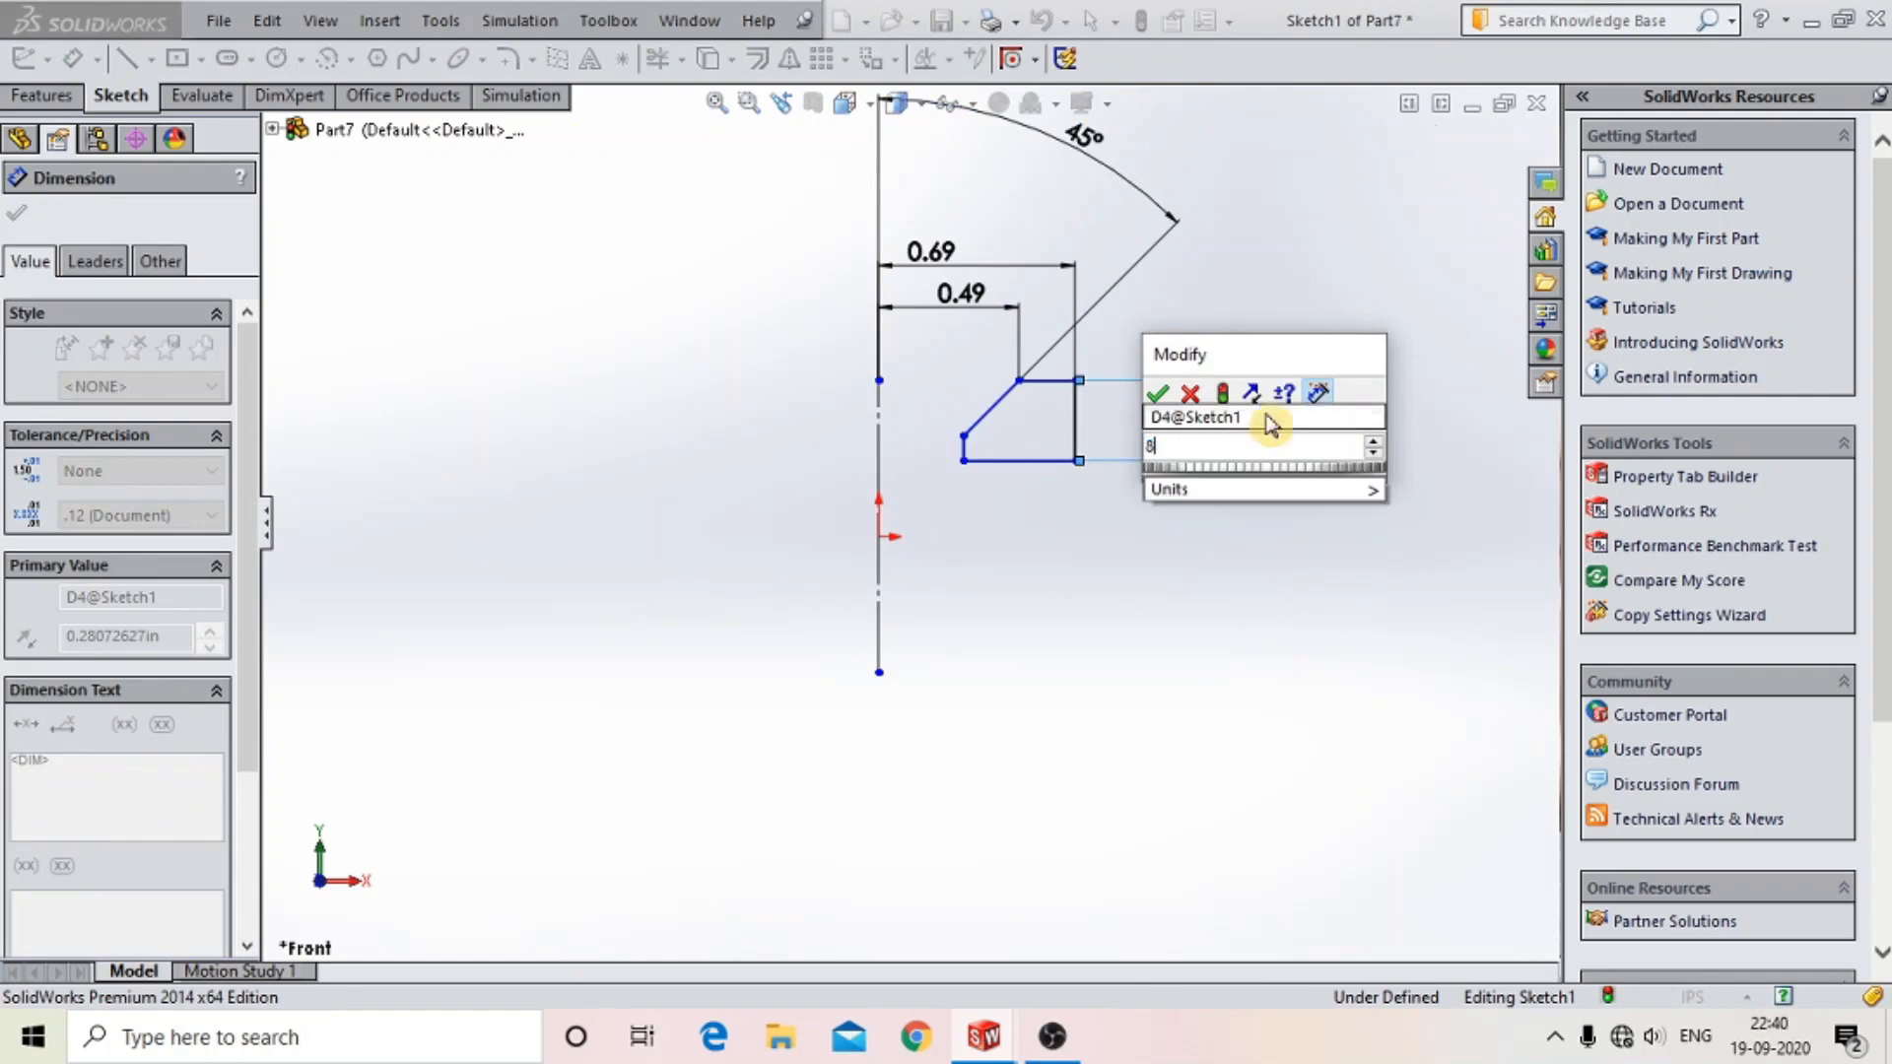
key("Return")
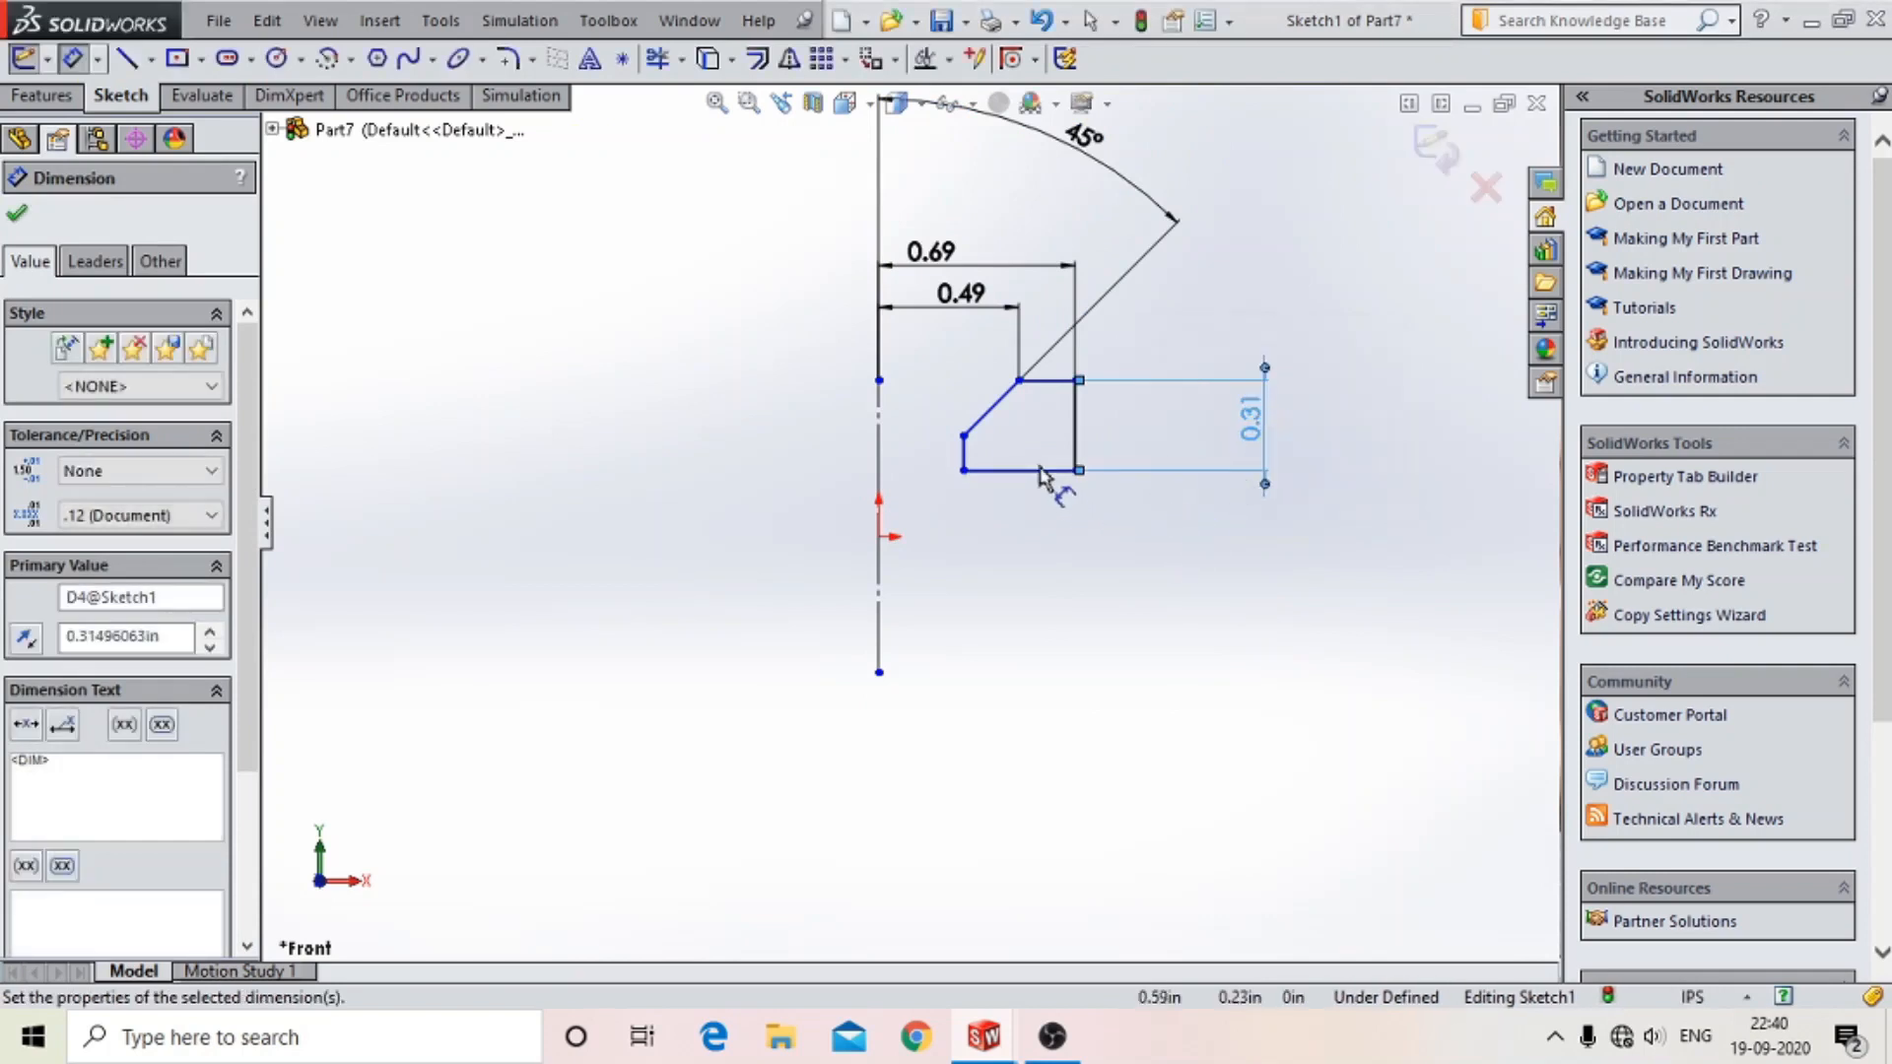
- Dimension the distance from the centerline to the profile's short inner vertical side, try 14.5 mm, and undo that value
left_click(964, 455)
left_click(879, 477)
left_click(941, 606)
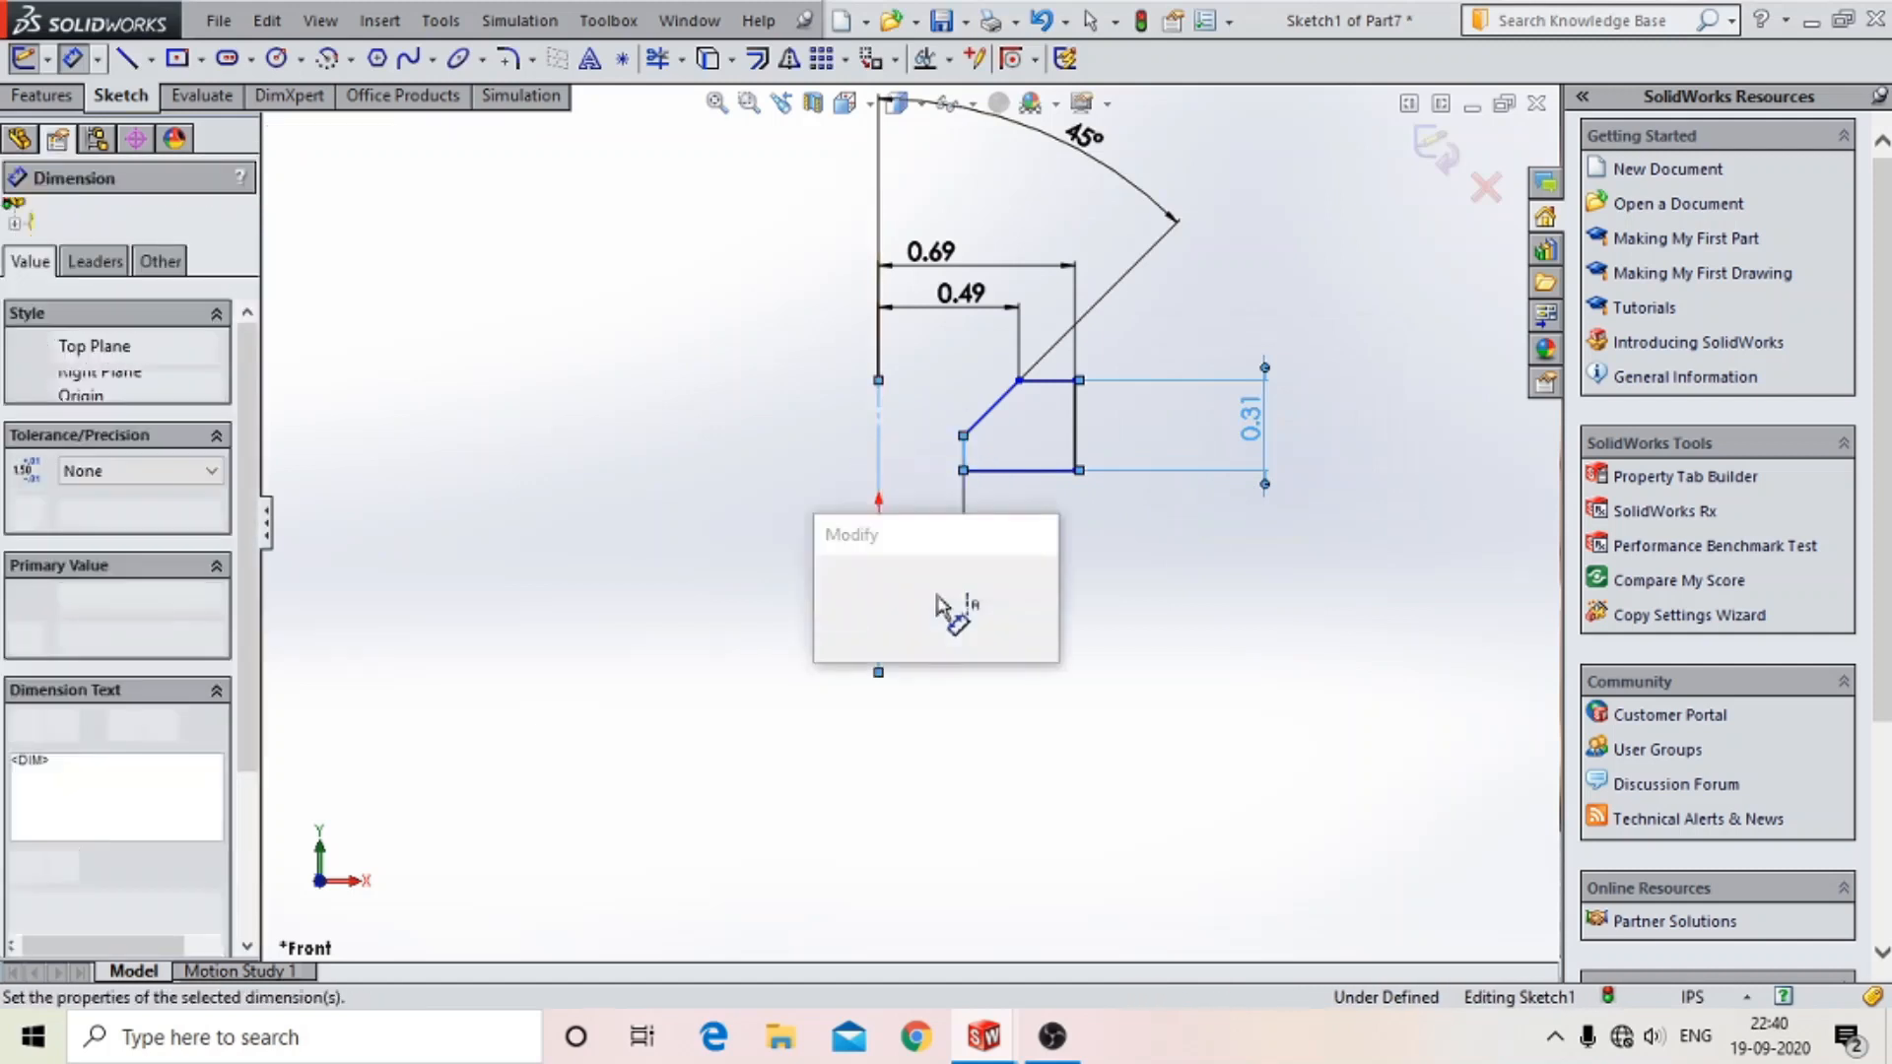
type("14.5mm")
key("Return")
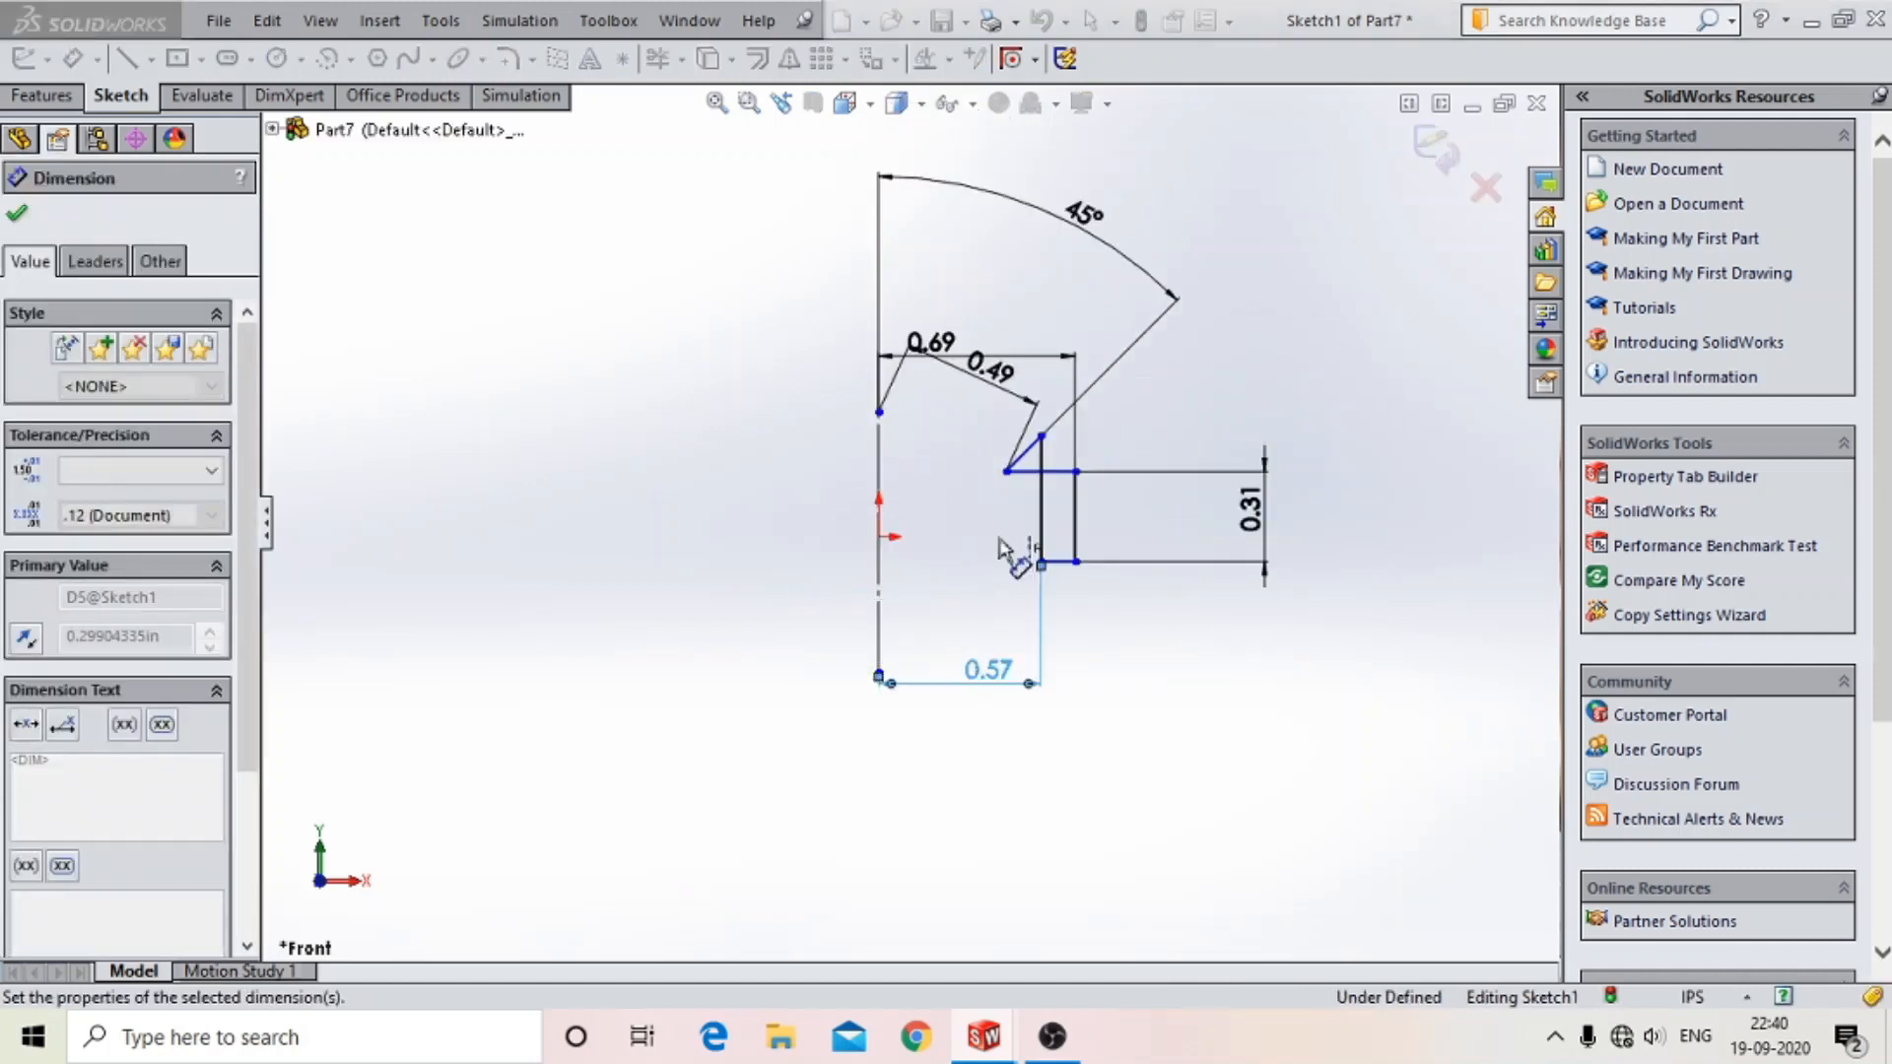
scroll(1043, 613, "down", 4)
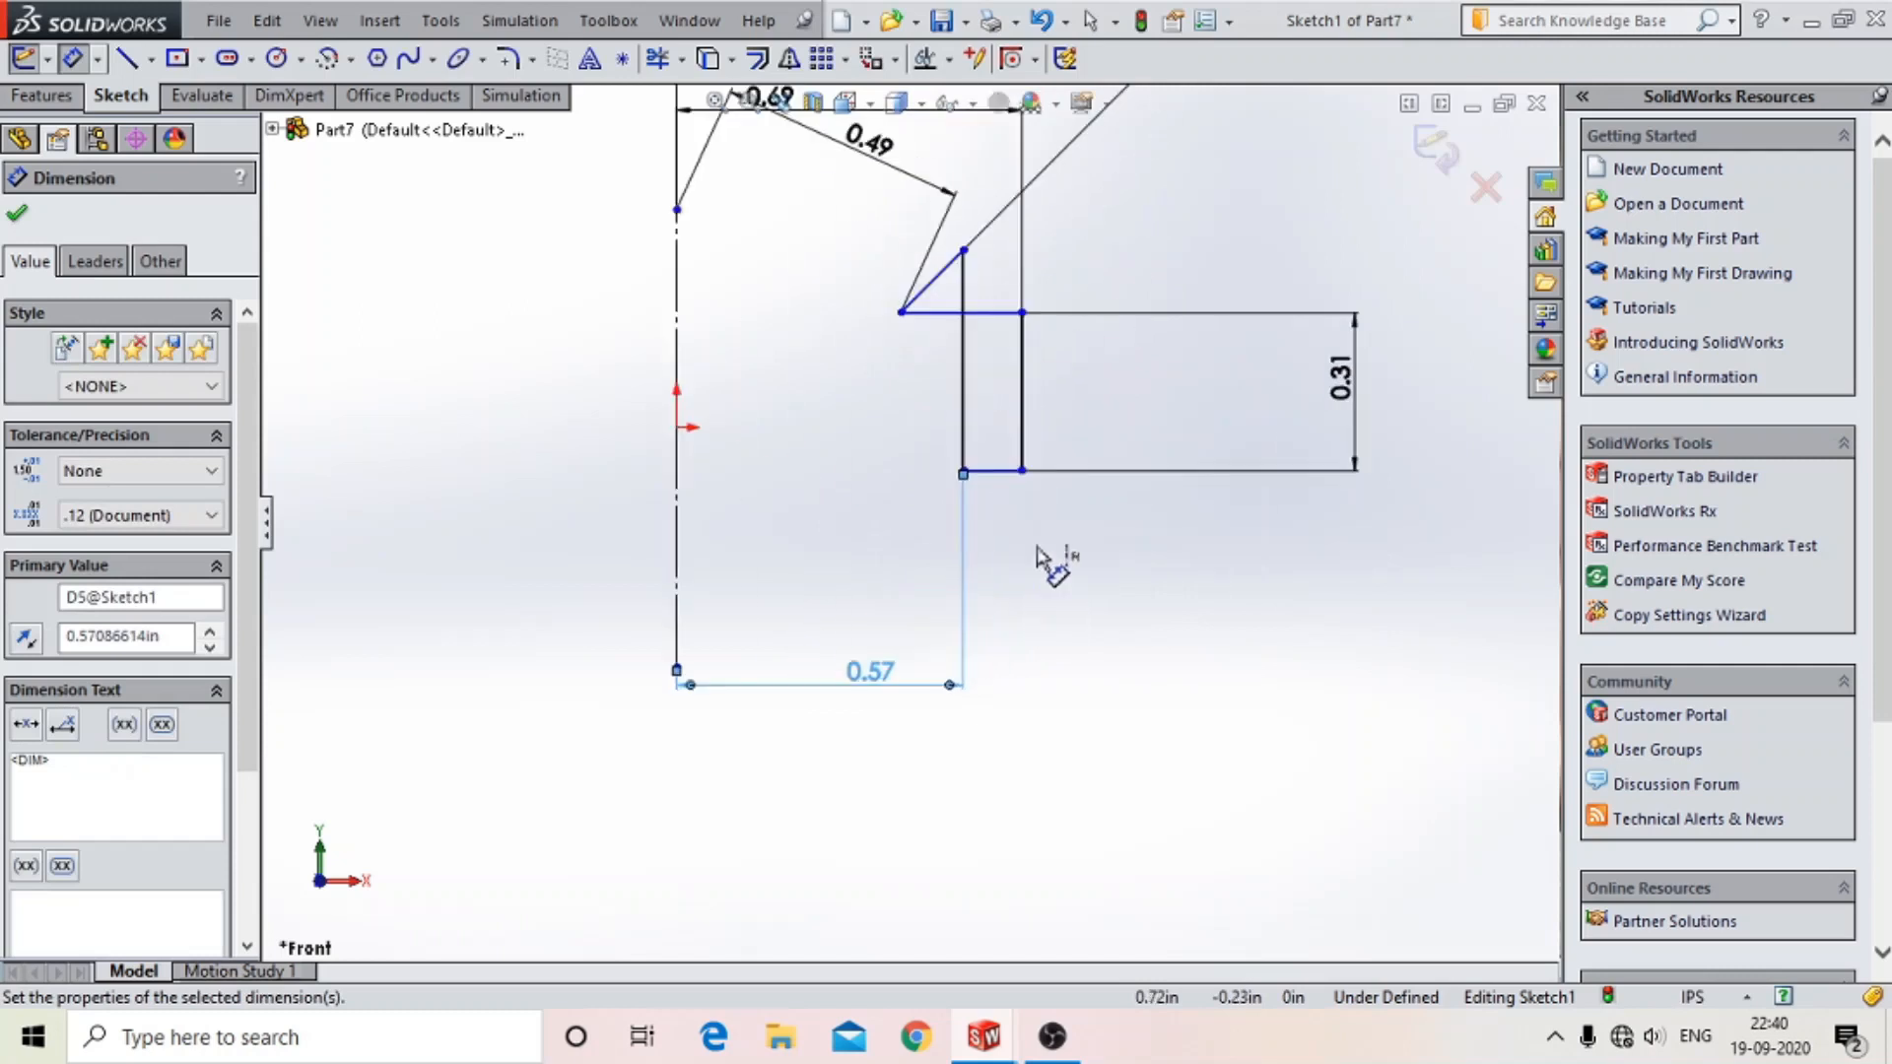
key("ctrl+z")
scroll(1040, 522, "up", 4)
scroll(902, 357, "down", 1)
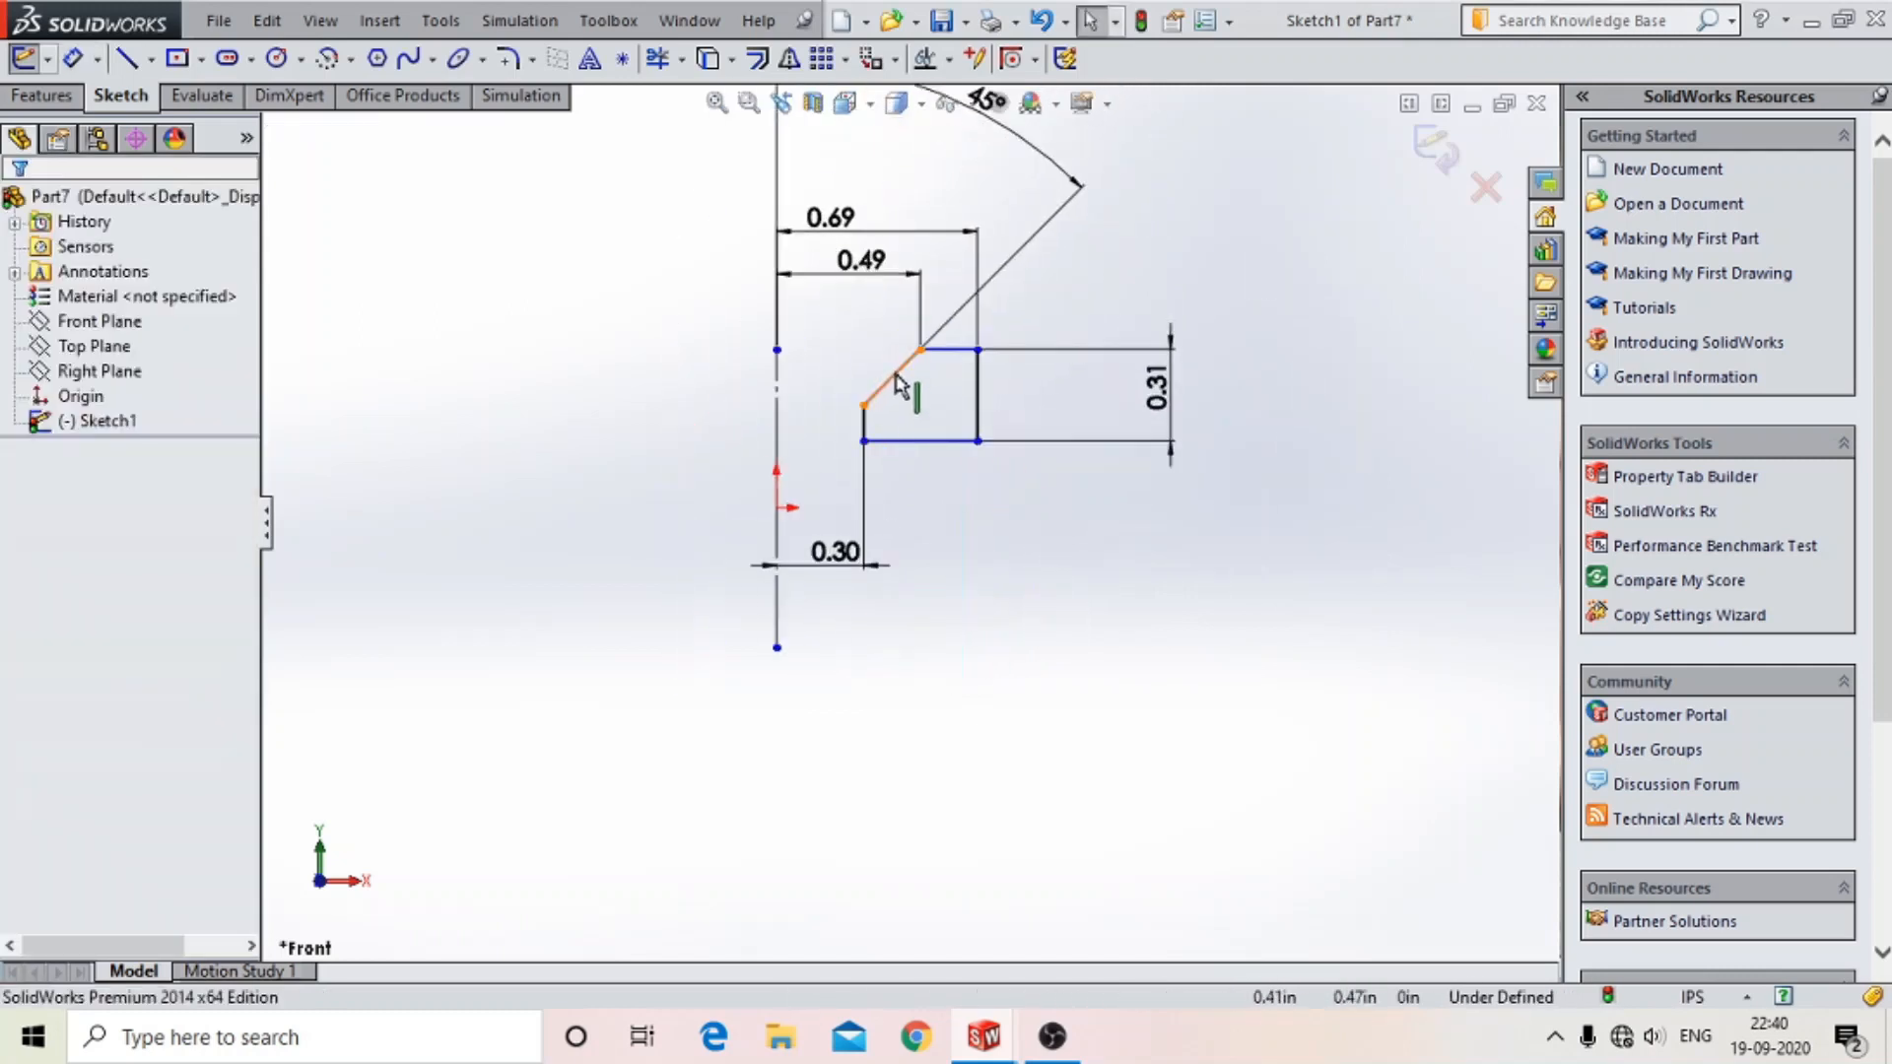
scroll(916, 409, "up", 1)
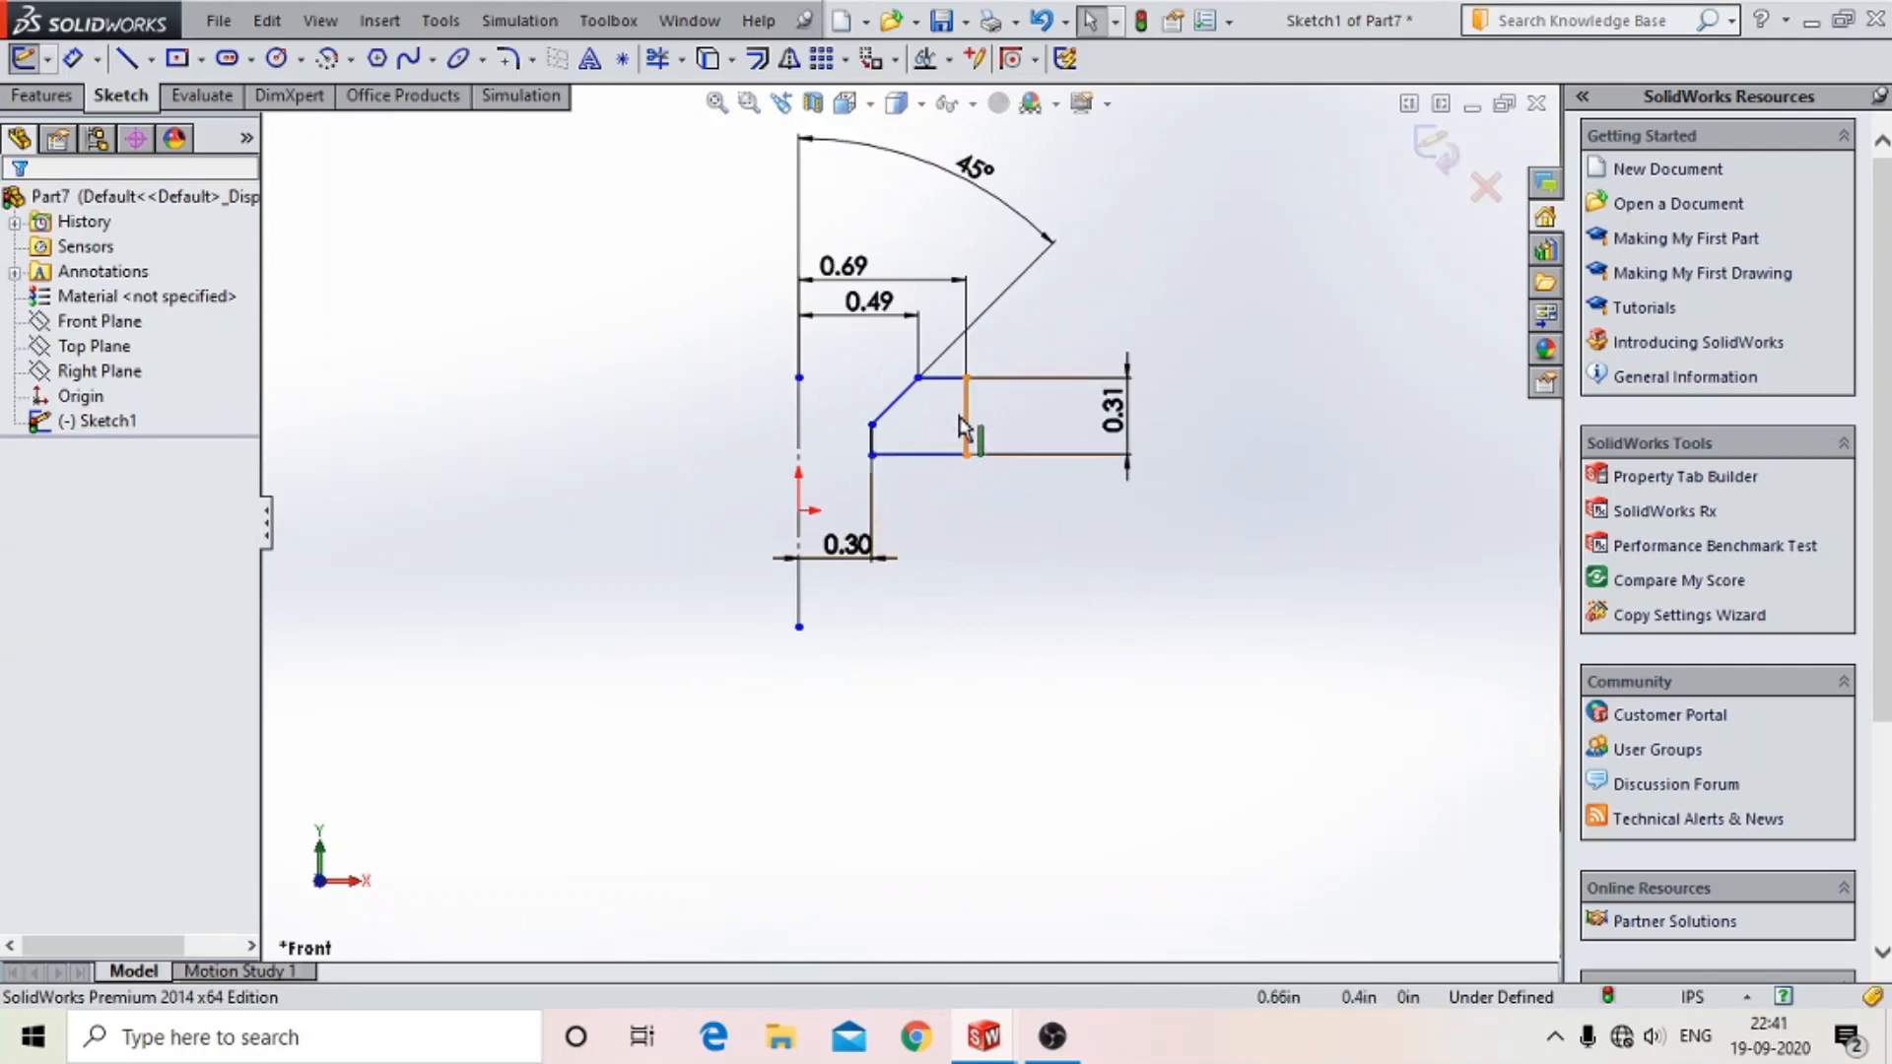
- Set the distance from the centerline to the profile's inner vertical side to 7.25 mm
double_click(848, 545)
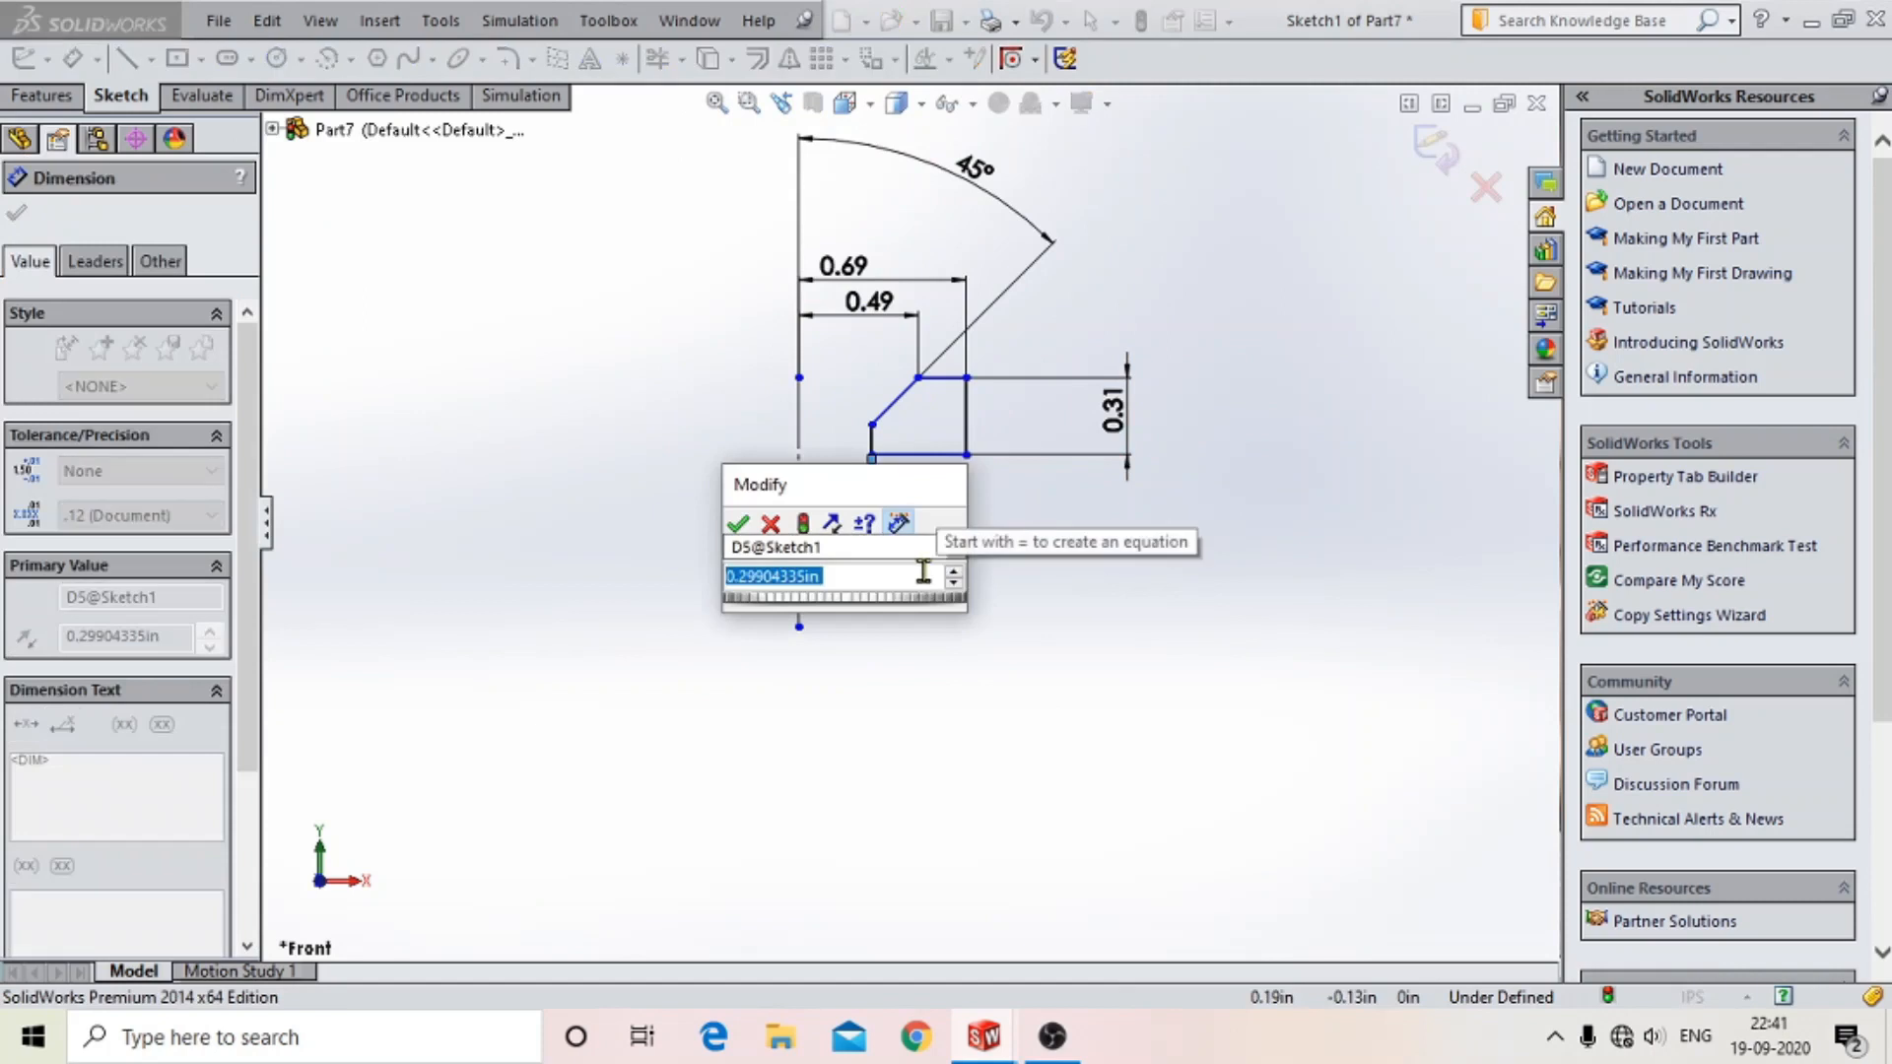
type("7")
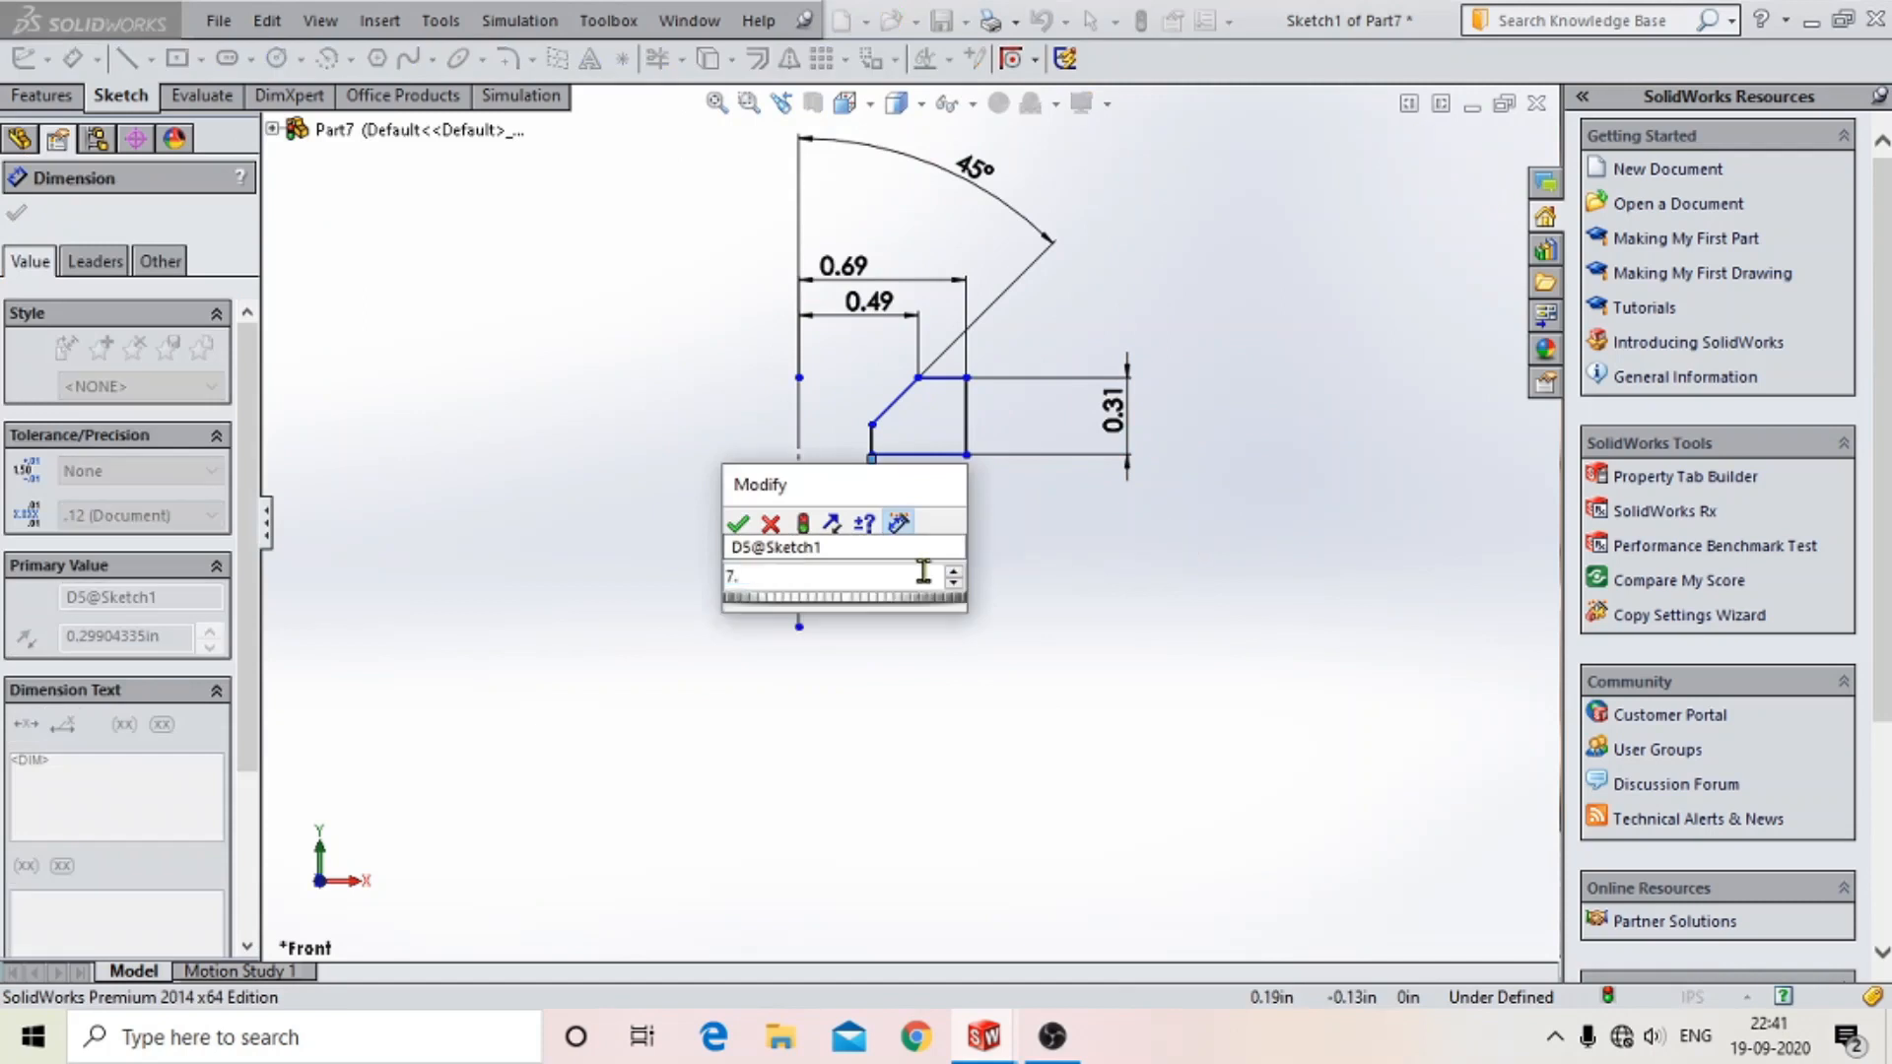
type(".29mm")
key("Return")
scroll(912, 396, "down", 2)
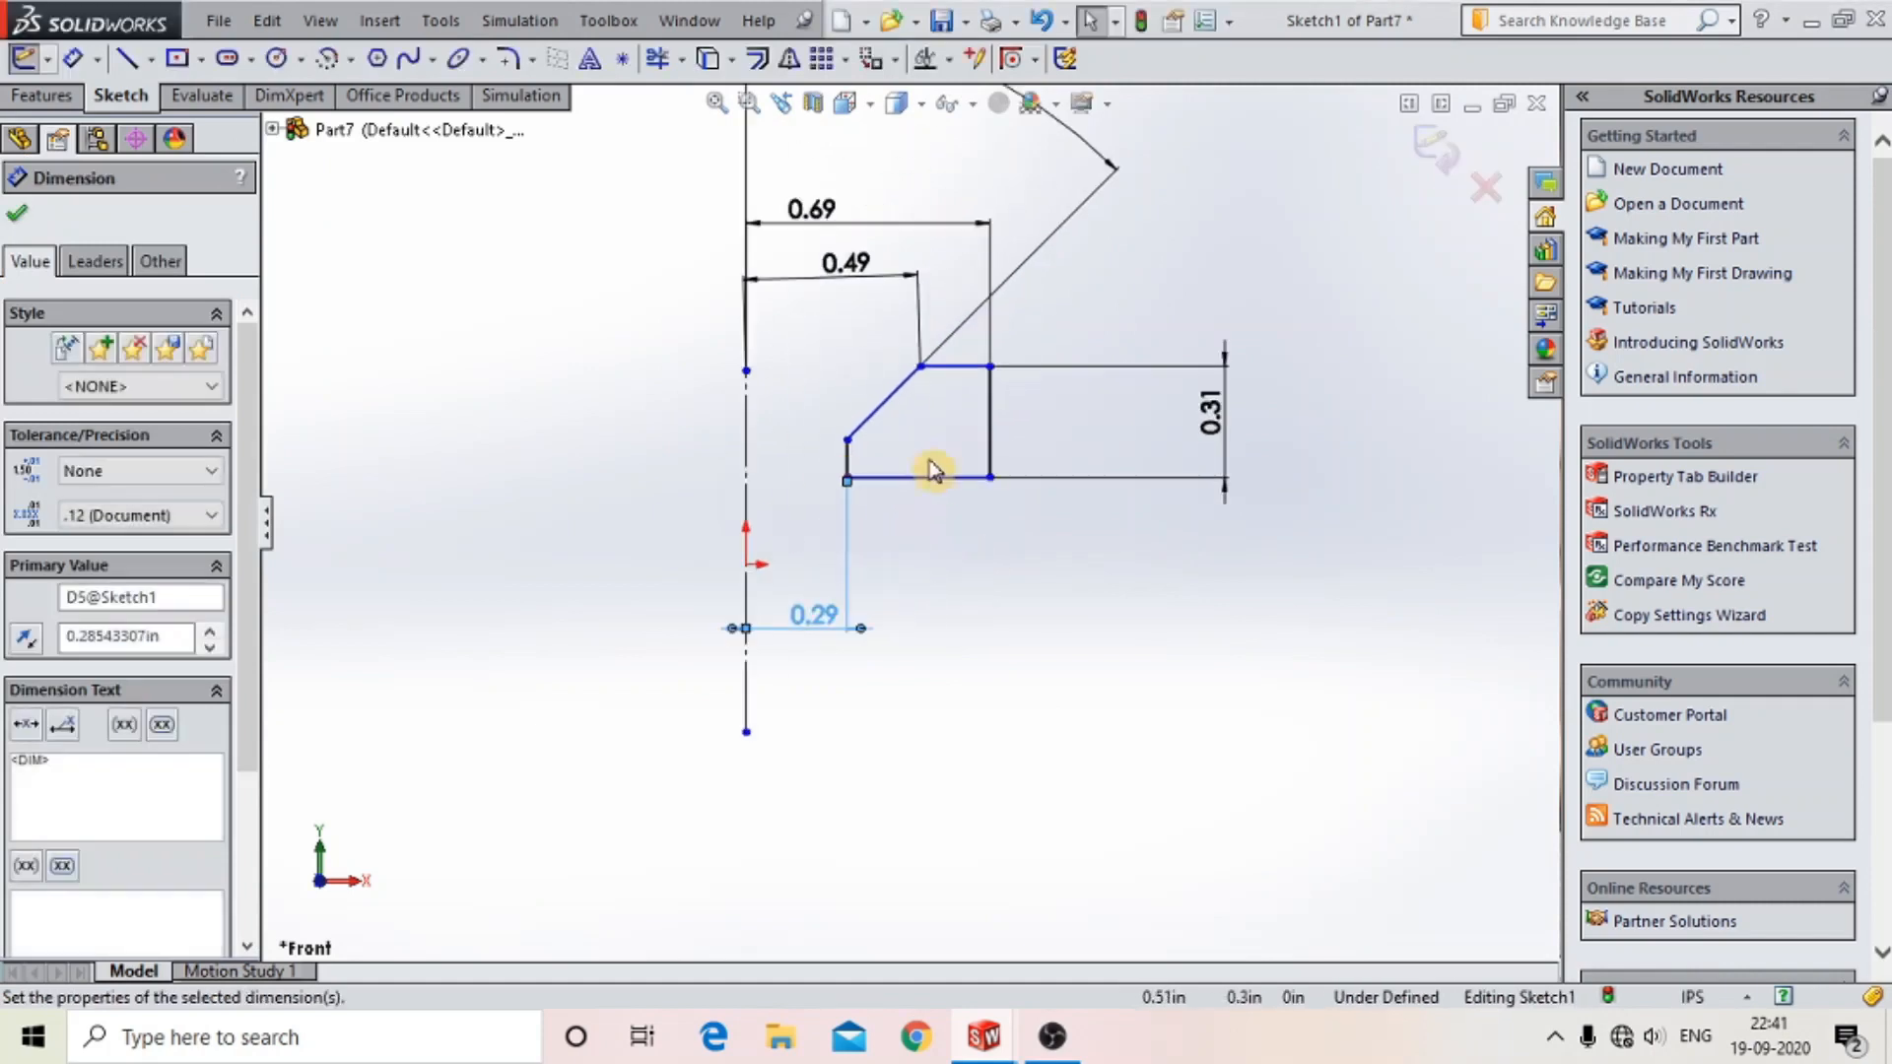
- Enter 8 mm again for the profile's outer side height and exit the sketch
left_click(1212, 412)
type("8mm")
key("Return")
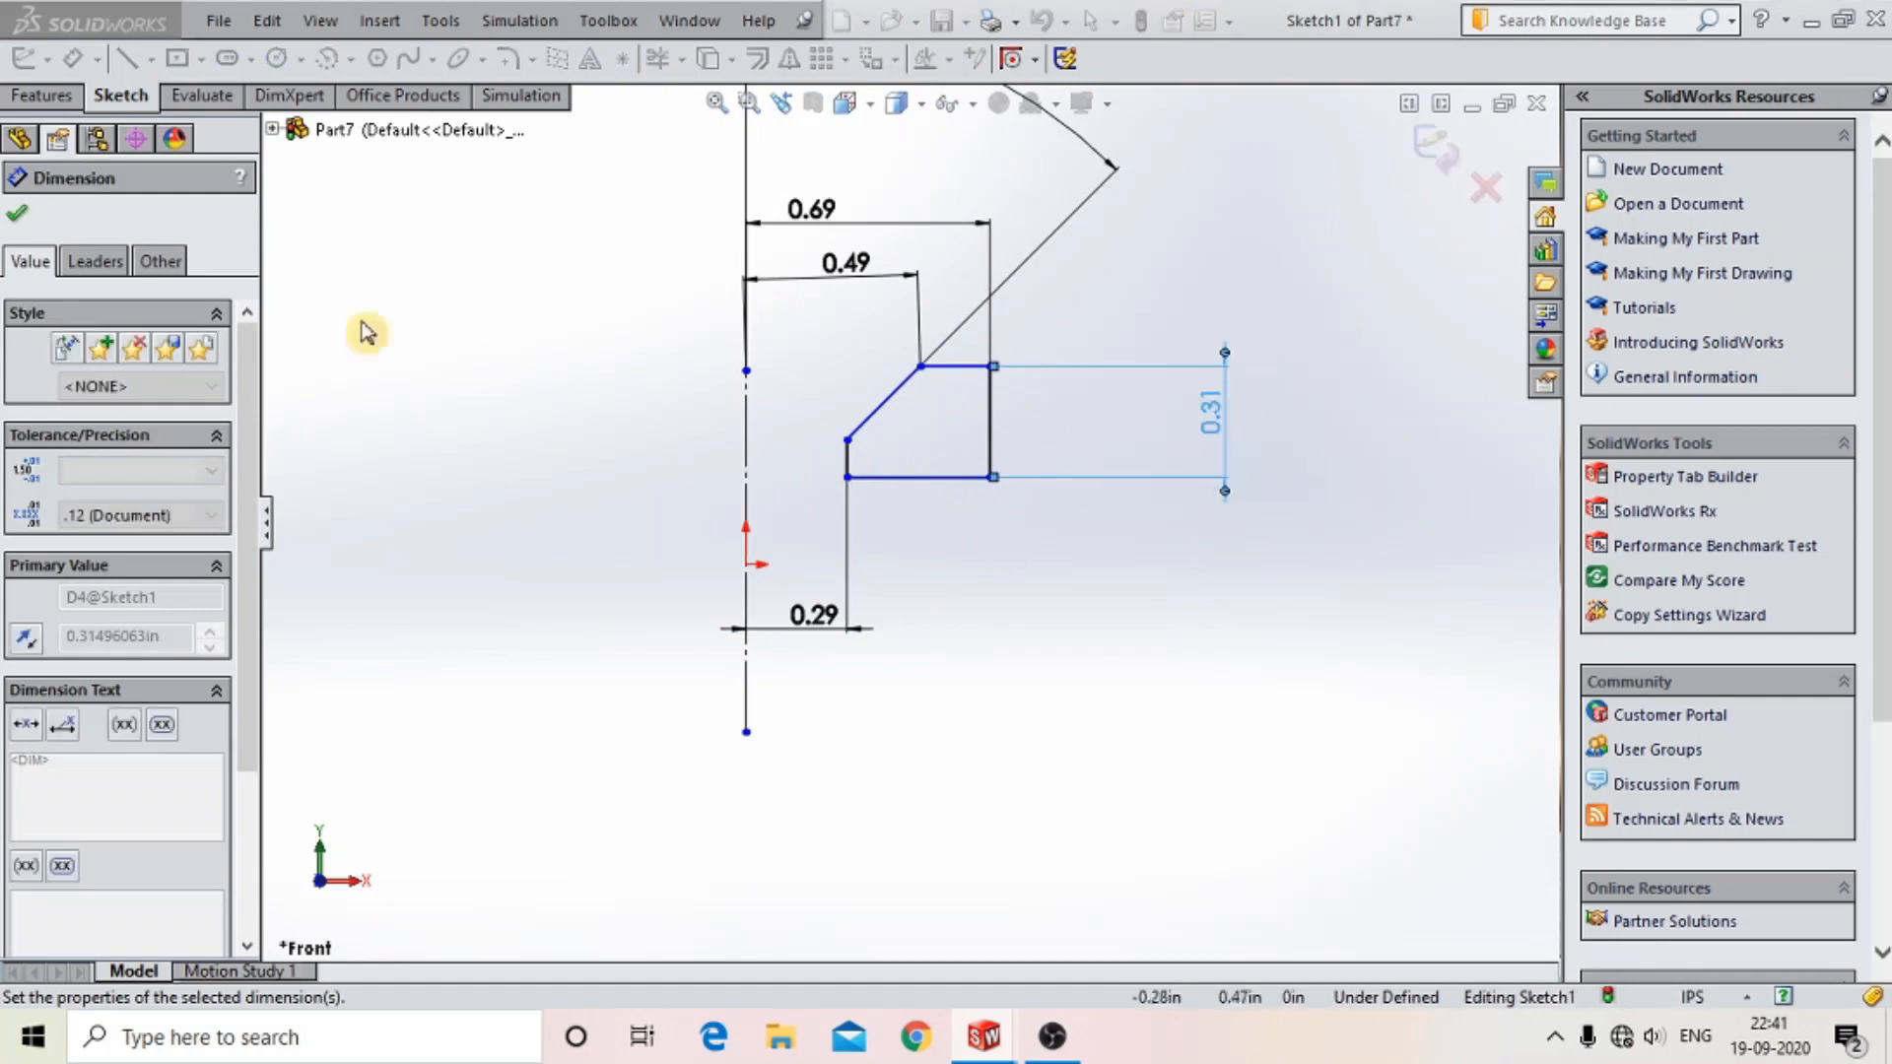
left_click(15, 213)
left_click(1435, 149)
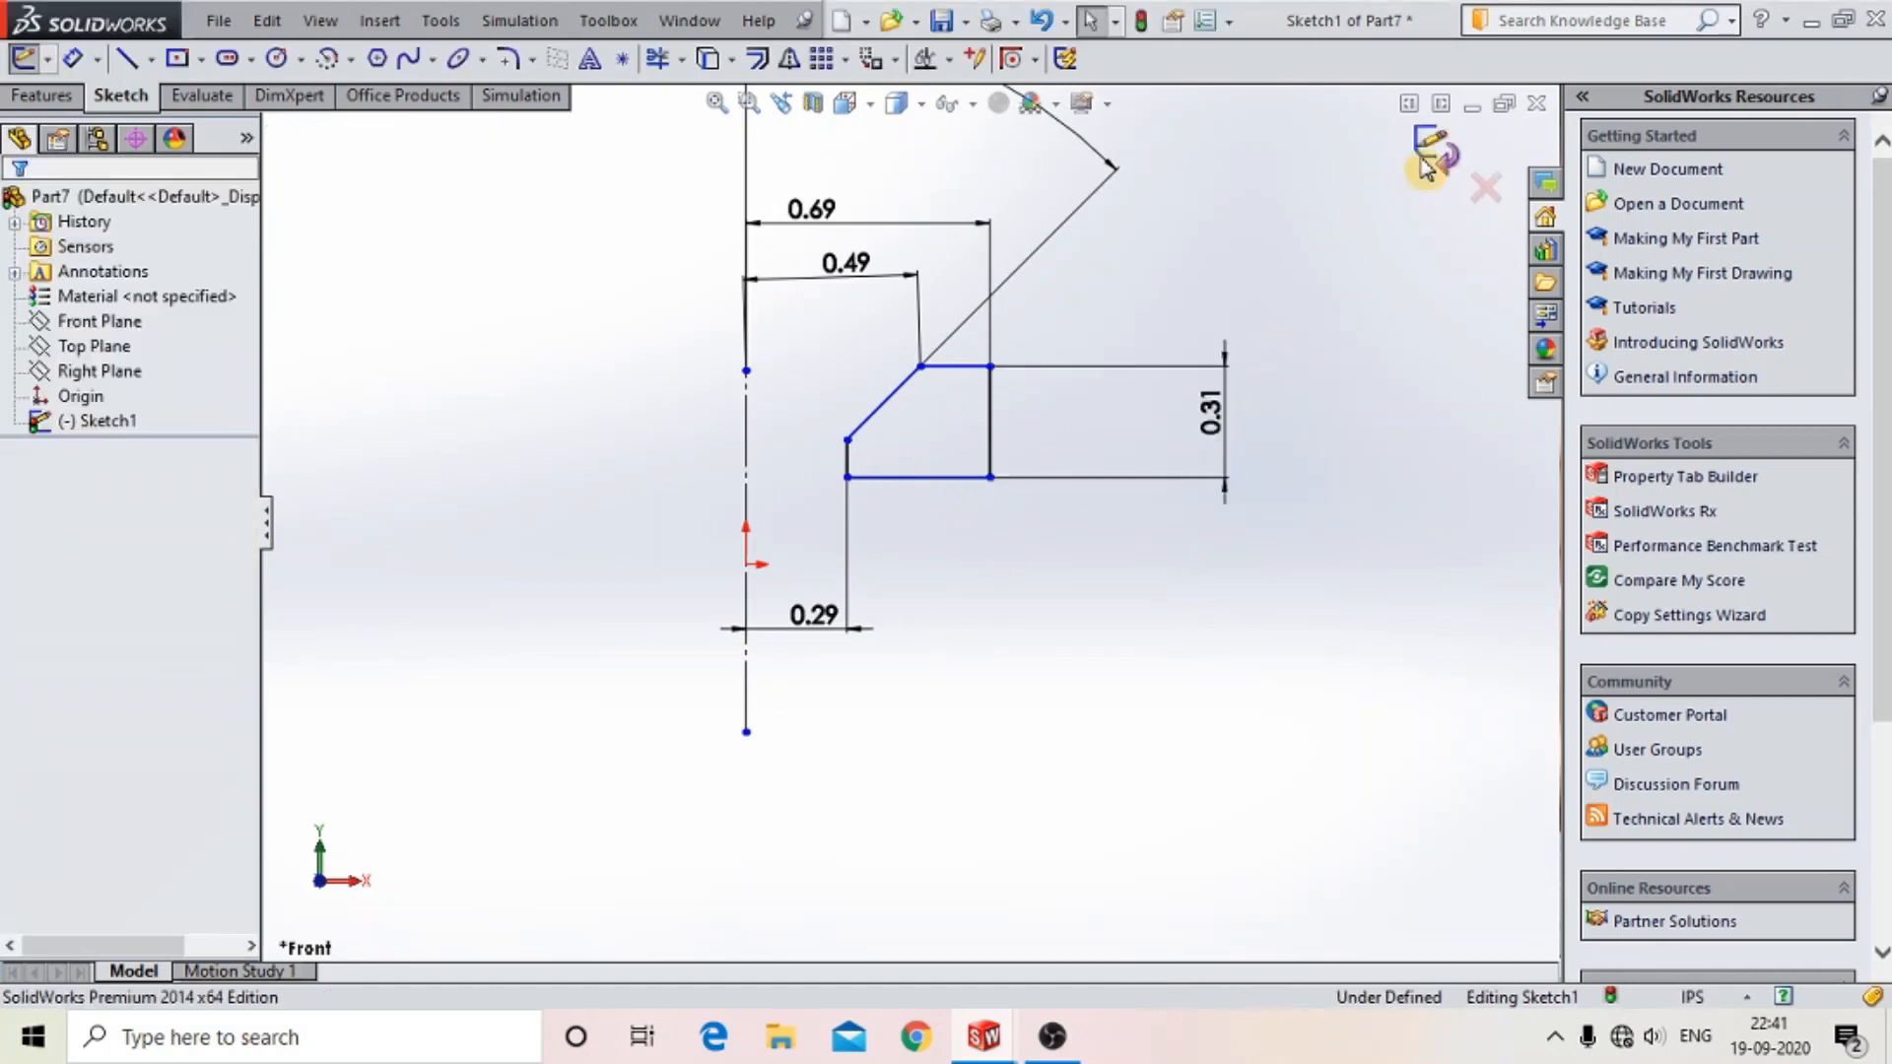
- Revolve the profile 360° about the vertical centerline into a solid ring
left_click(66, 100)
left_click(57, 59)
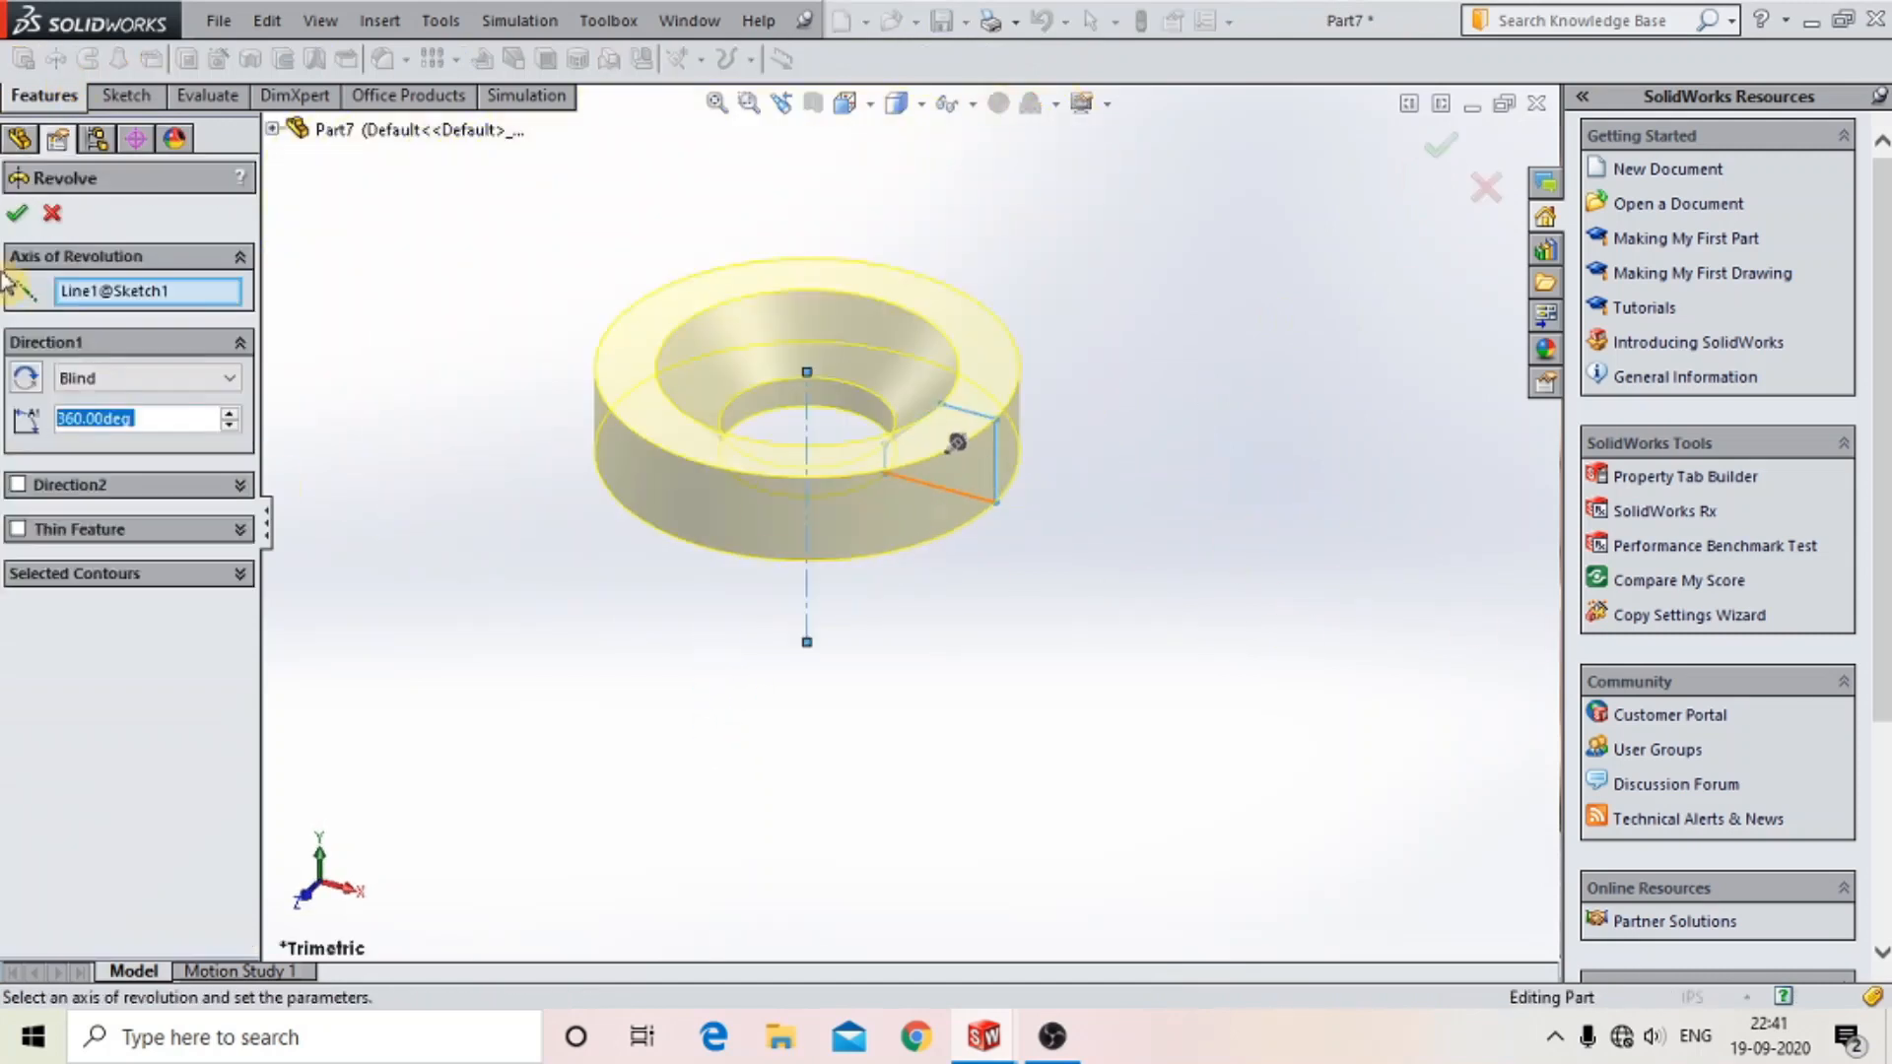
key("Return")
middle_click_drag(1110, 460, 1124, 439)
left_click(1102, 548)
middle_click_drag(1161, 542, 1069, 642)
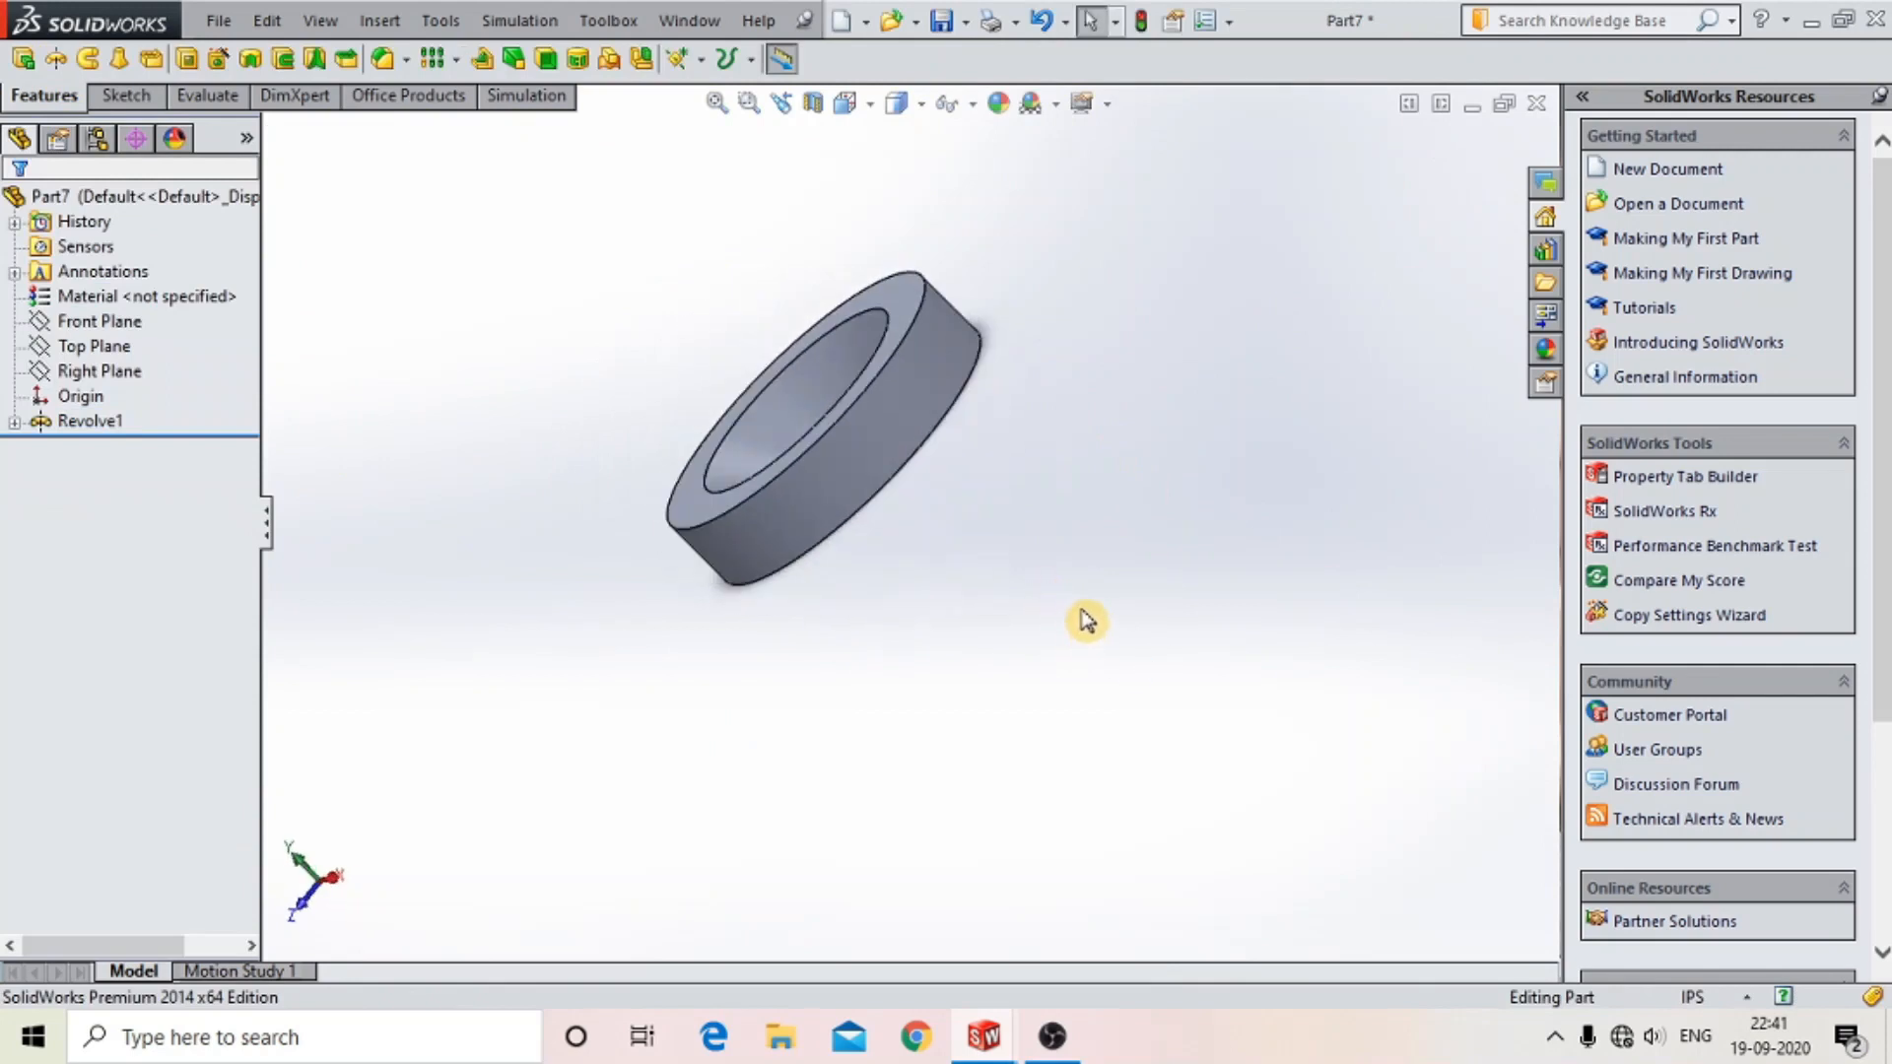
- Save the part as washer in the sqrew jack folder
left_click(211, 28)
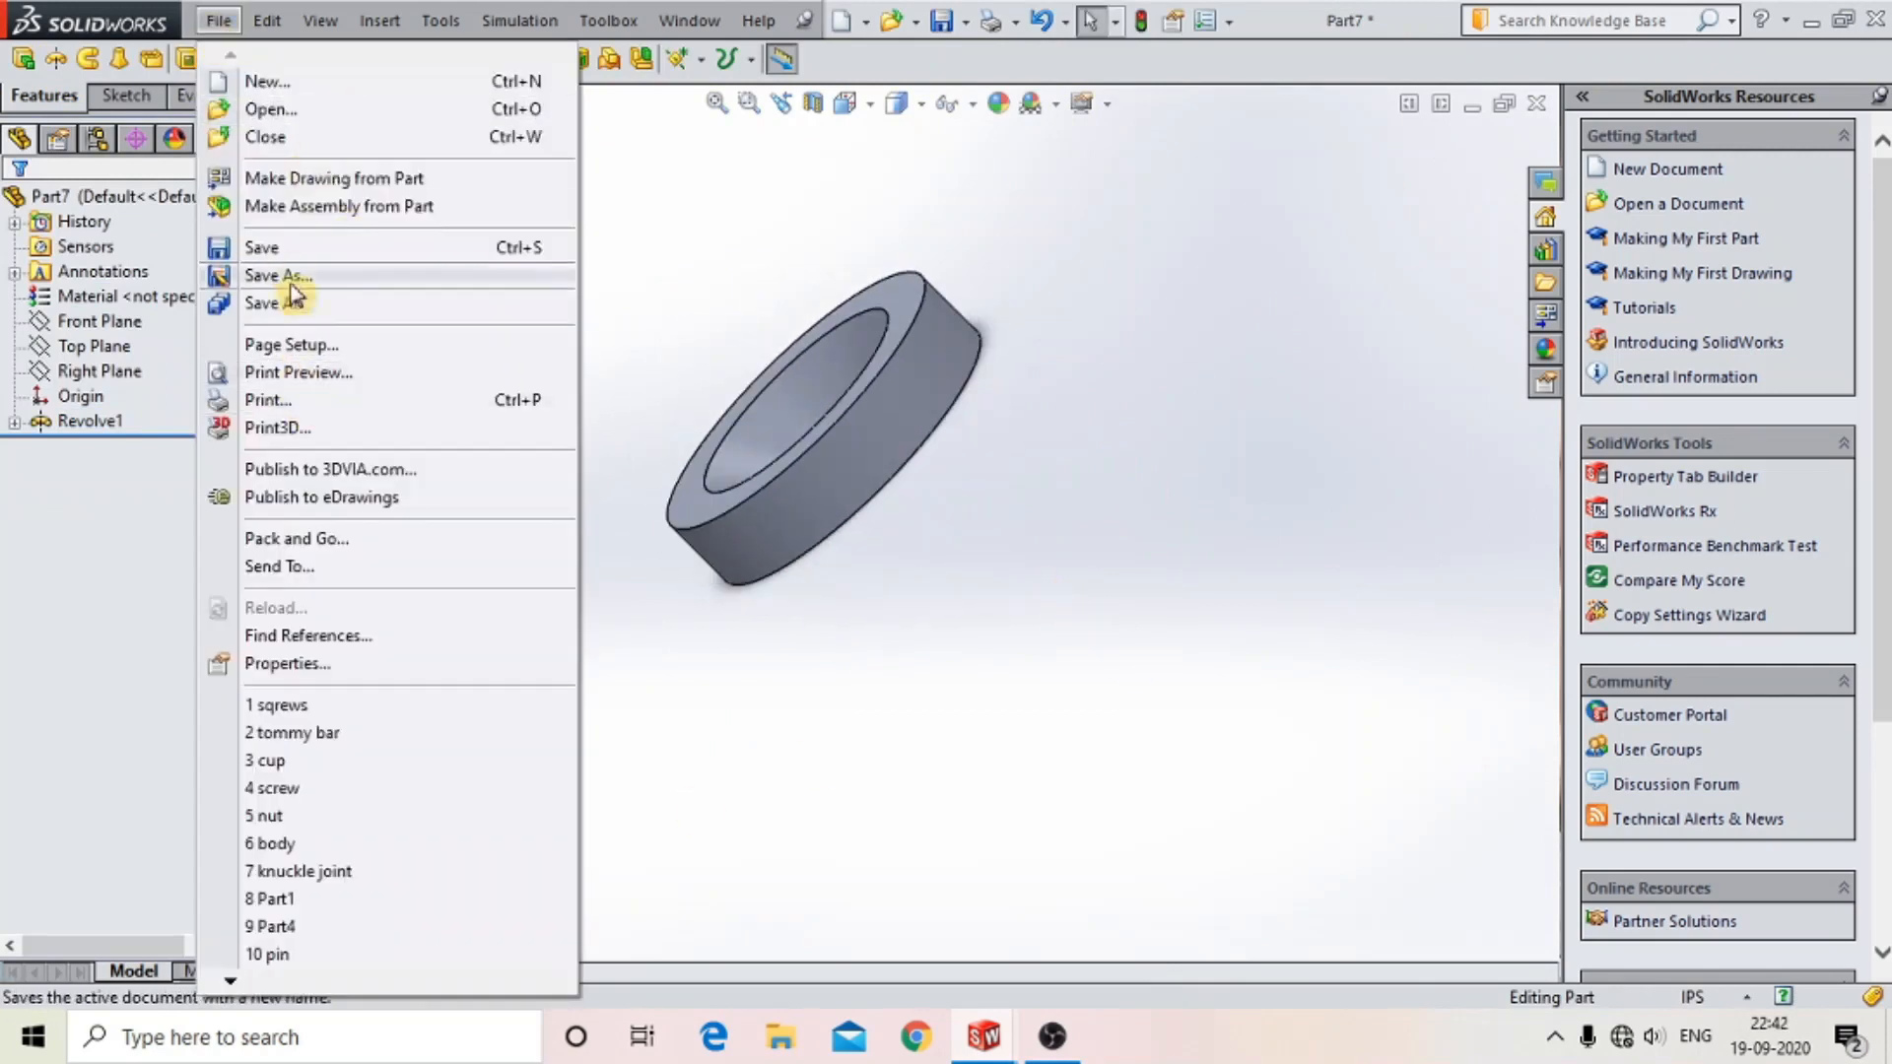
left_click(287, 245)
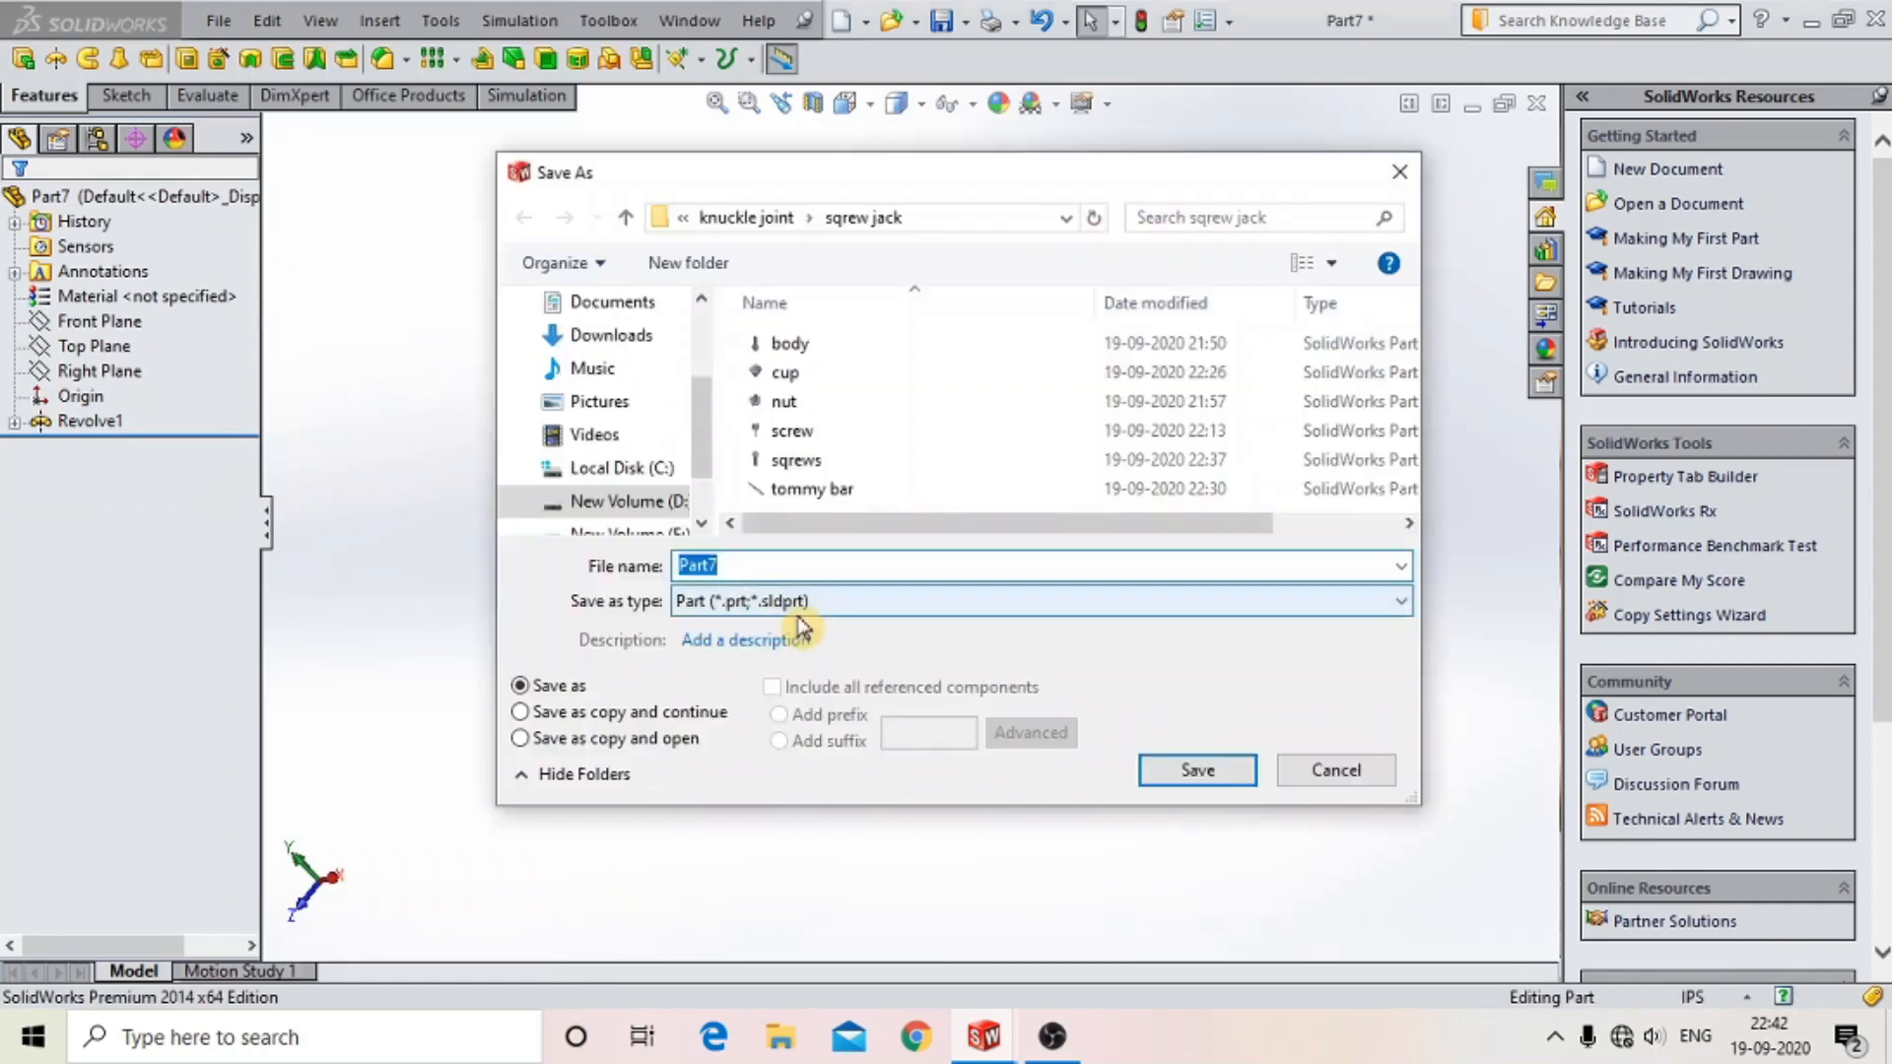
left_click(1197, 769)
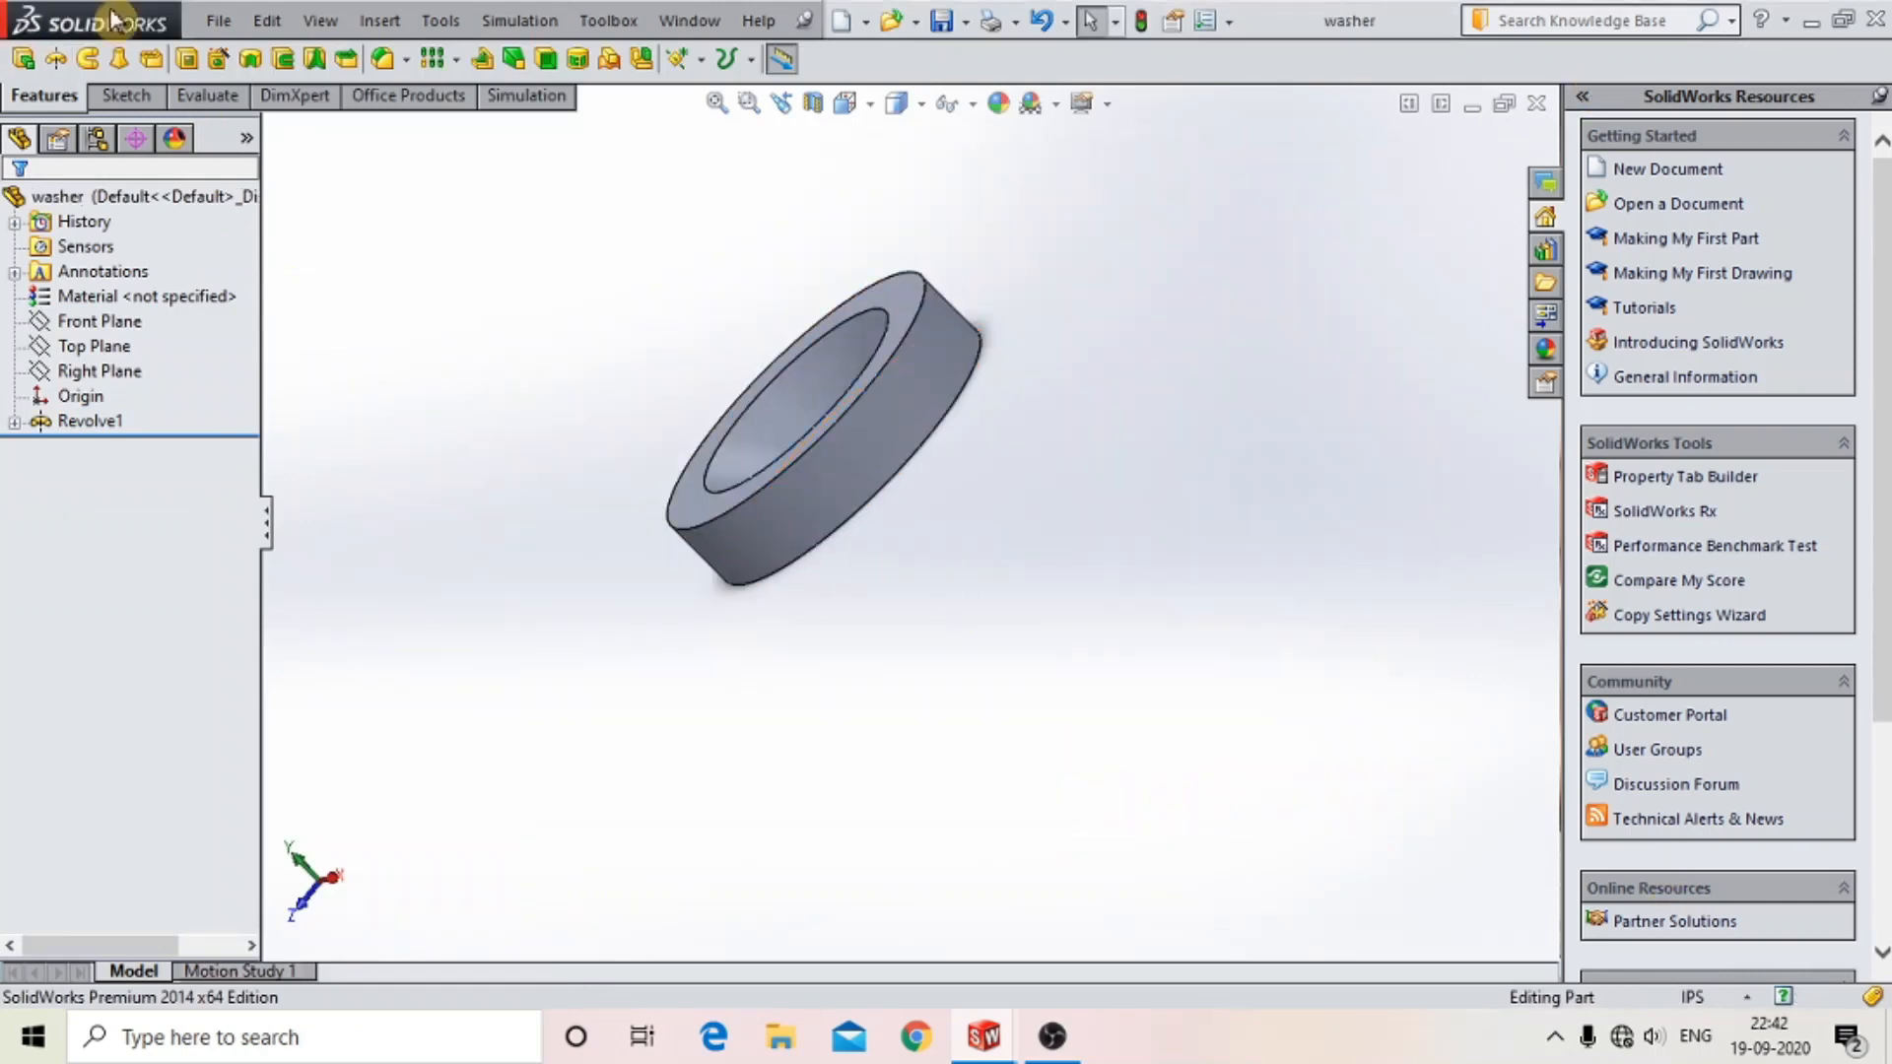
- Create a new assembly document
left_click(217, 20)
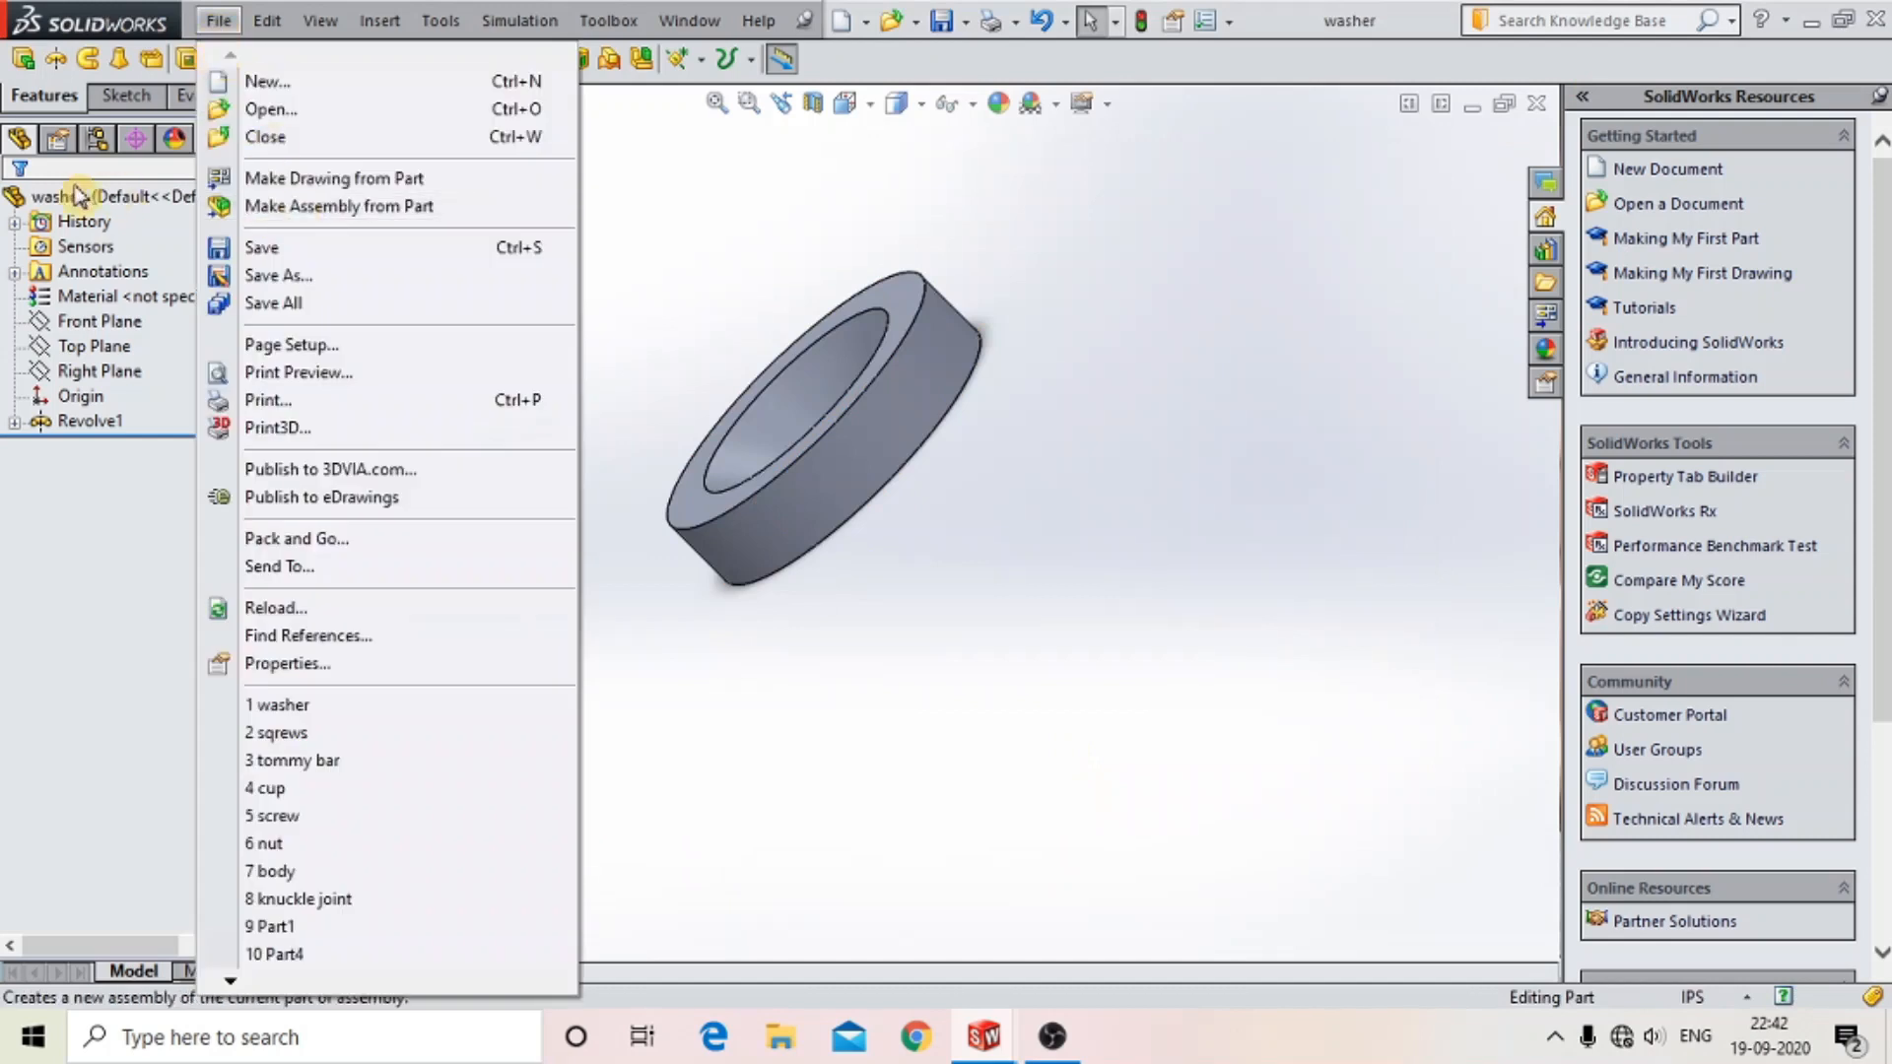
left_click(268, 81)
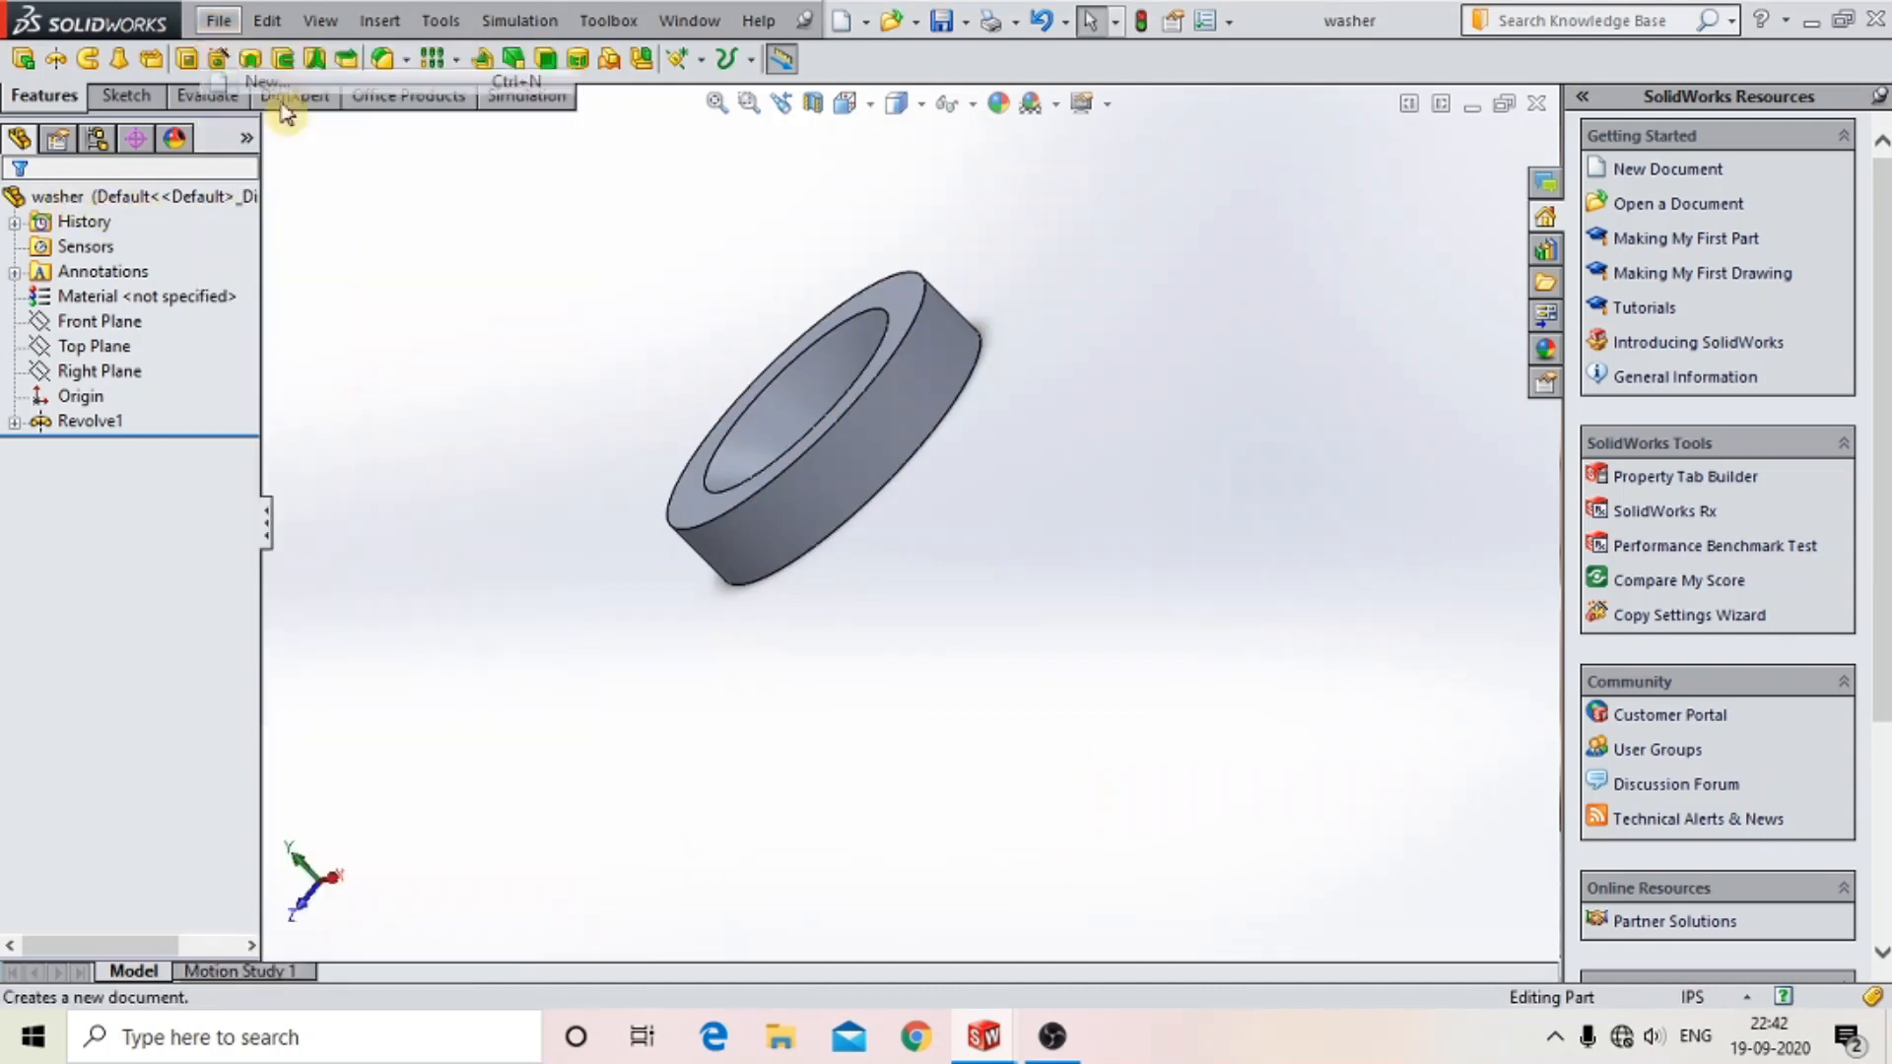
left_click(557, 631)
left_click(971, 899)
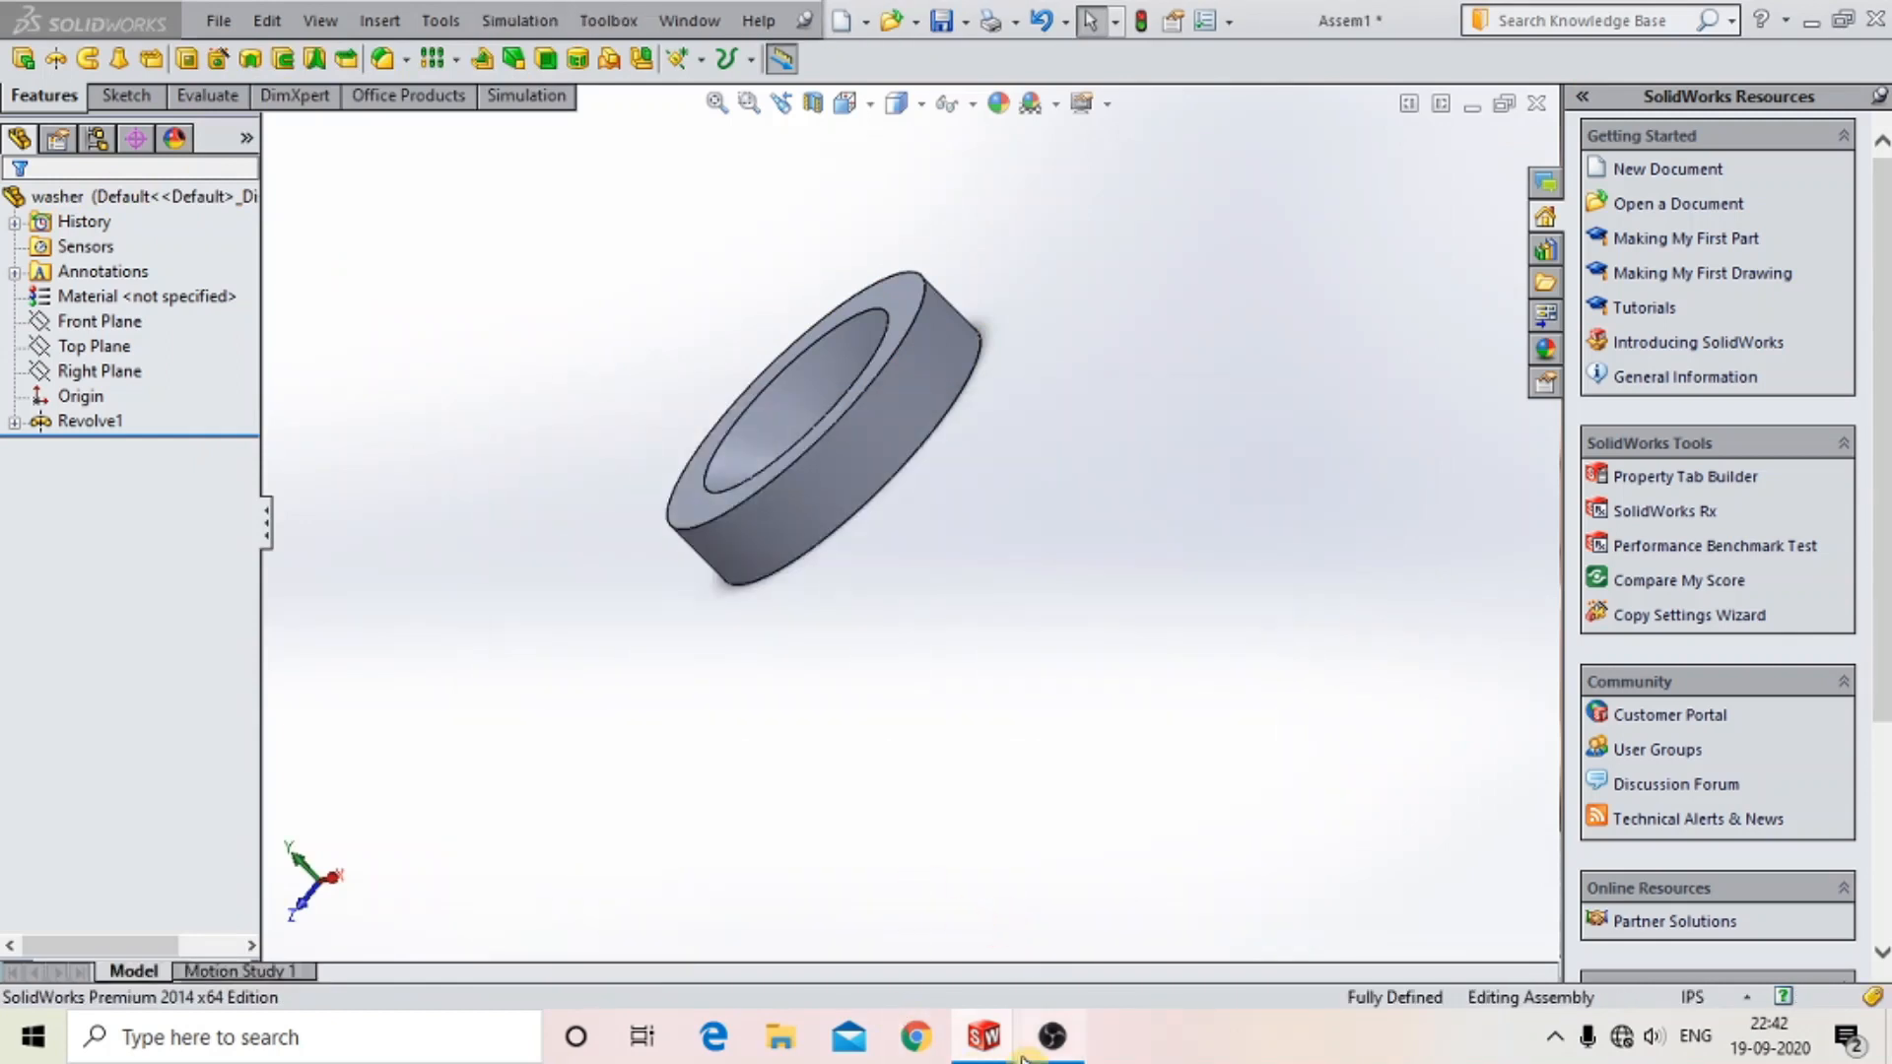
- Close the washer, sqrews, tommy bar and cup part windows, leaving only the new assembly open
mouse_move(985, 1050)
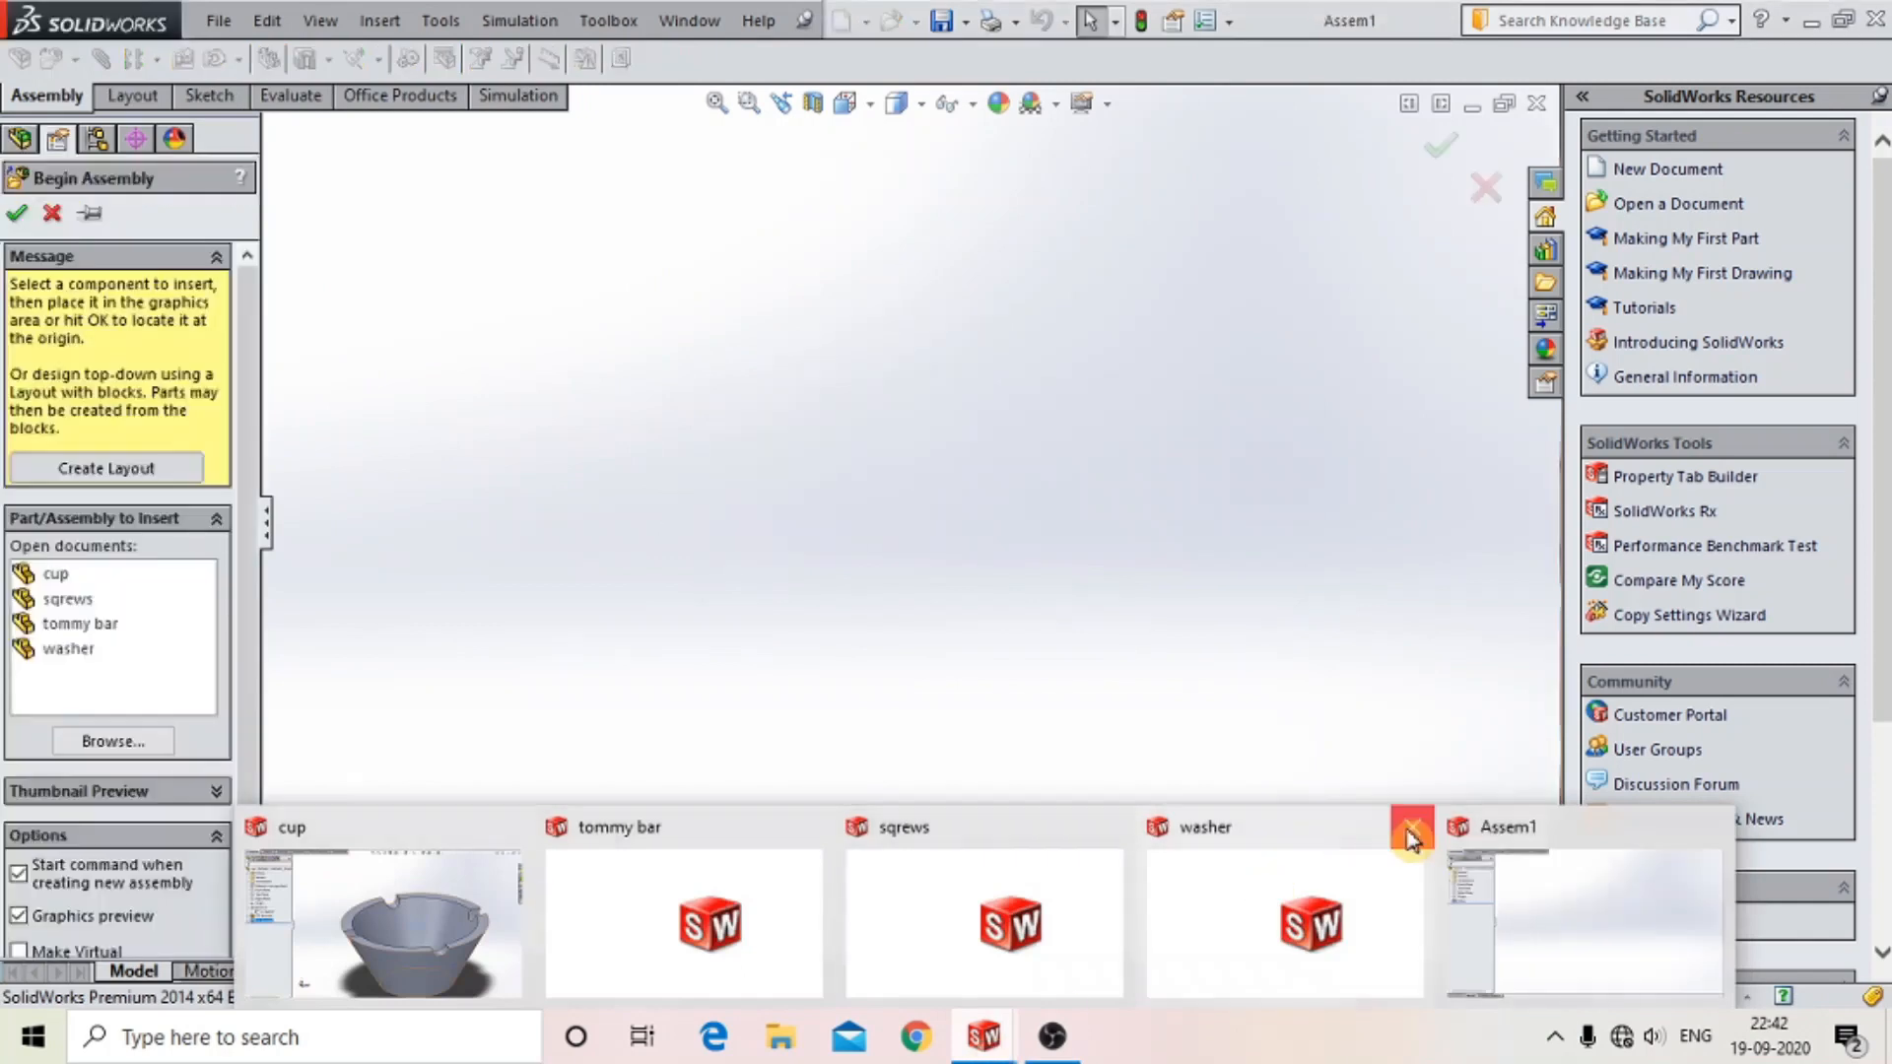
left_click(1409, 833)
left_click(1260, 830)
left_click(1111, 828)
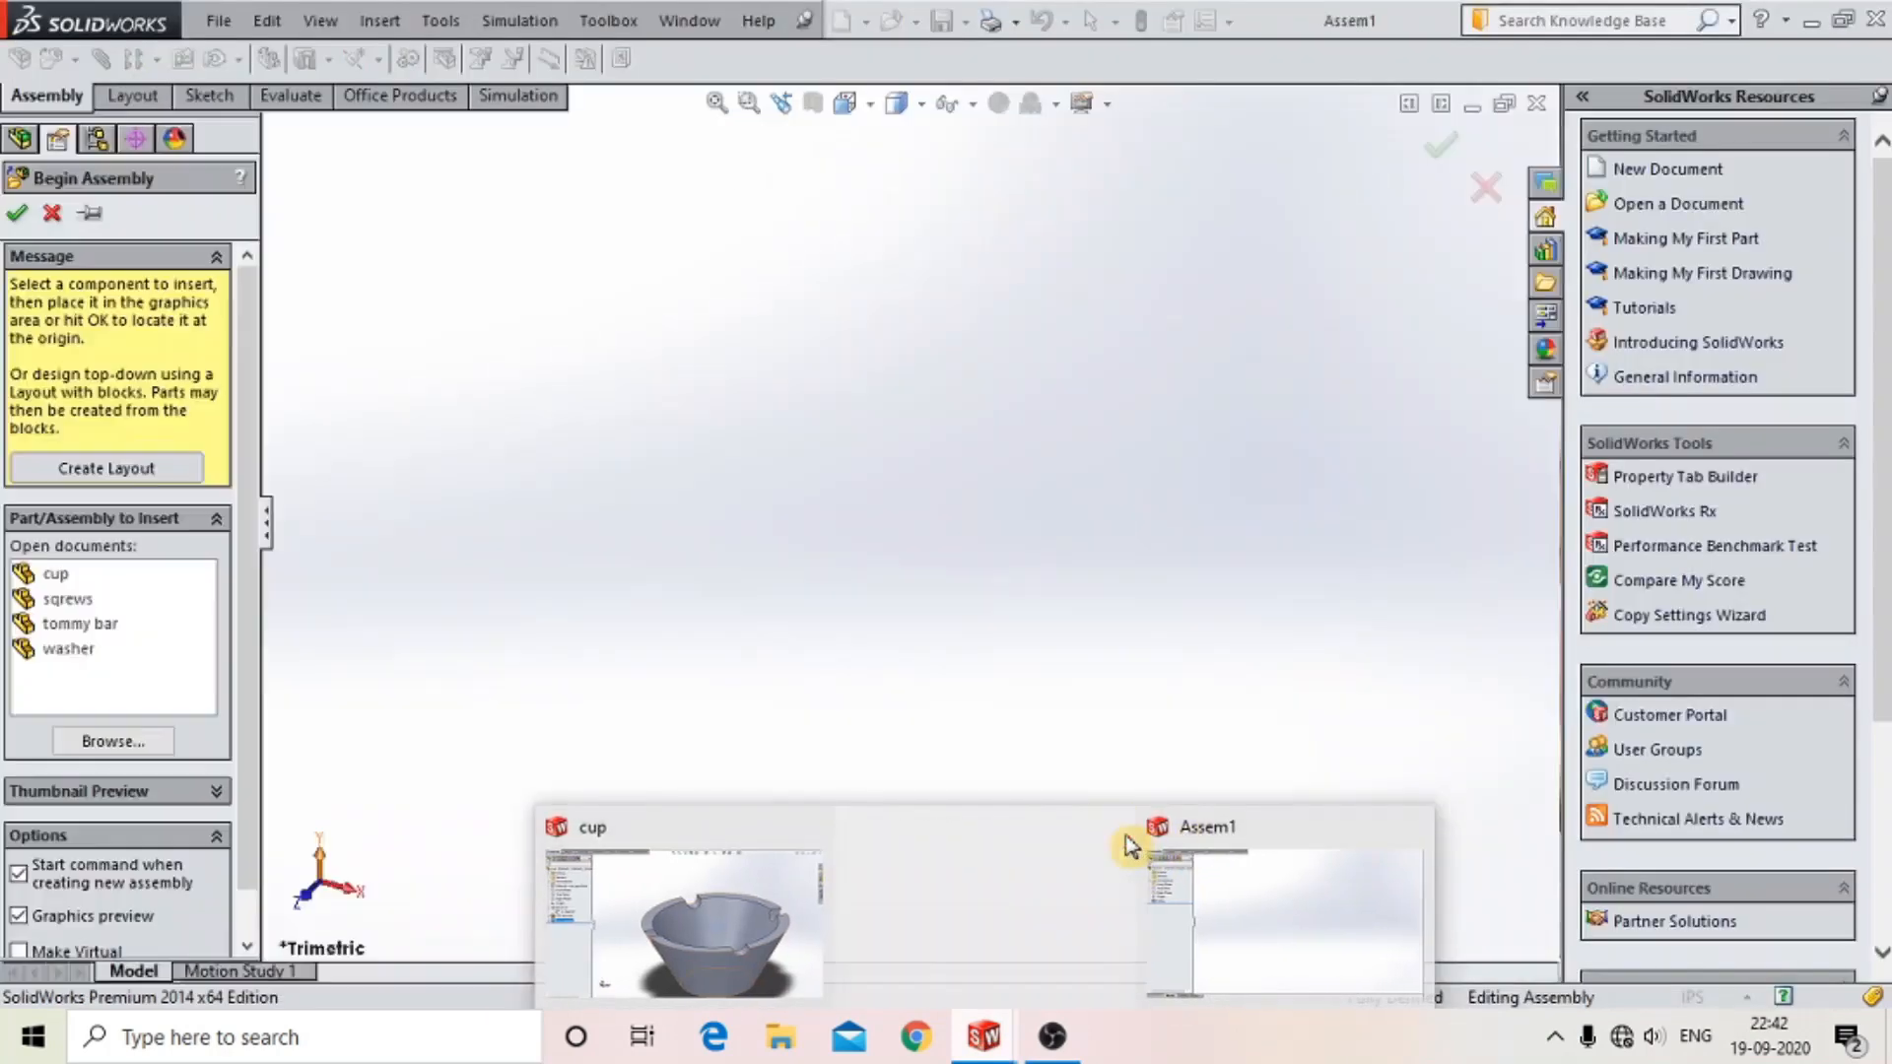
left_click(959, 826)
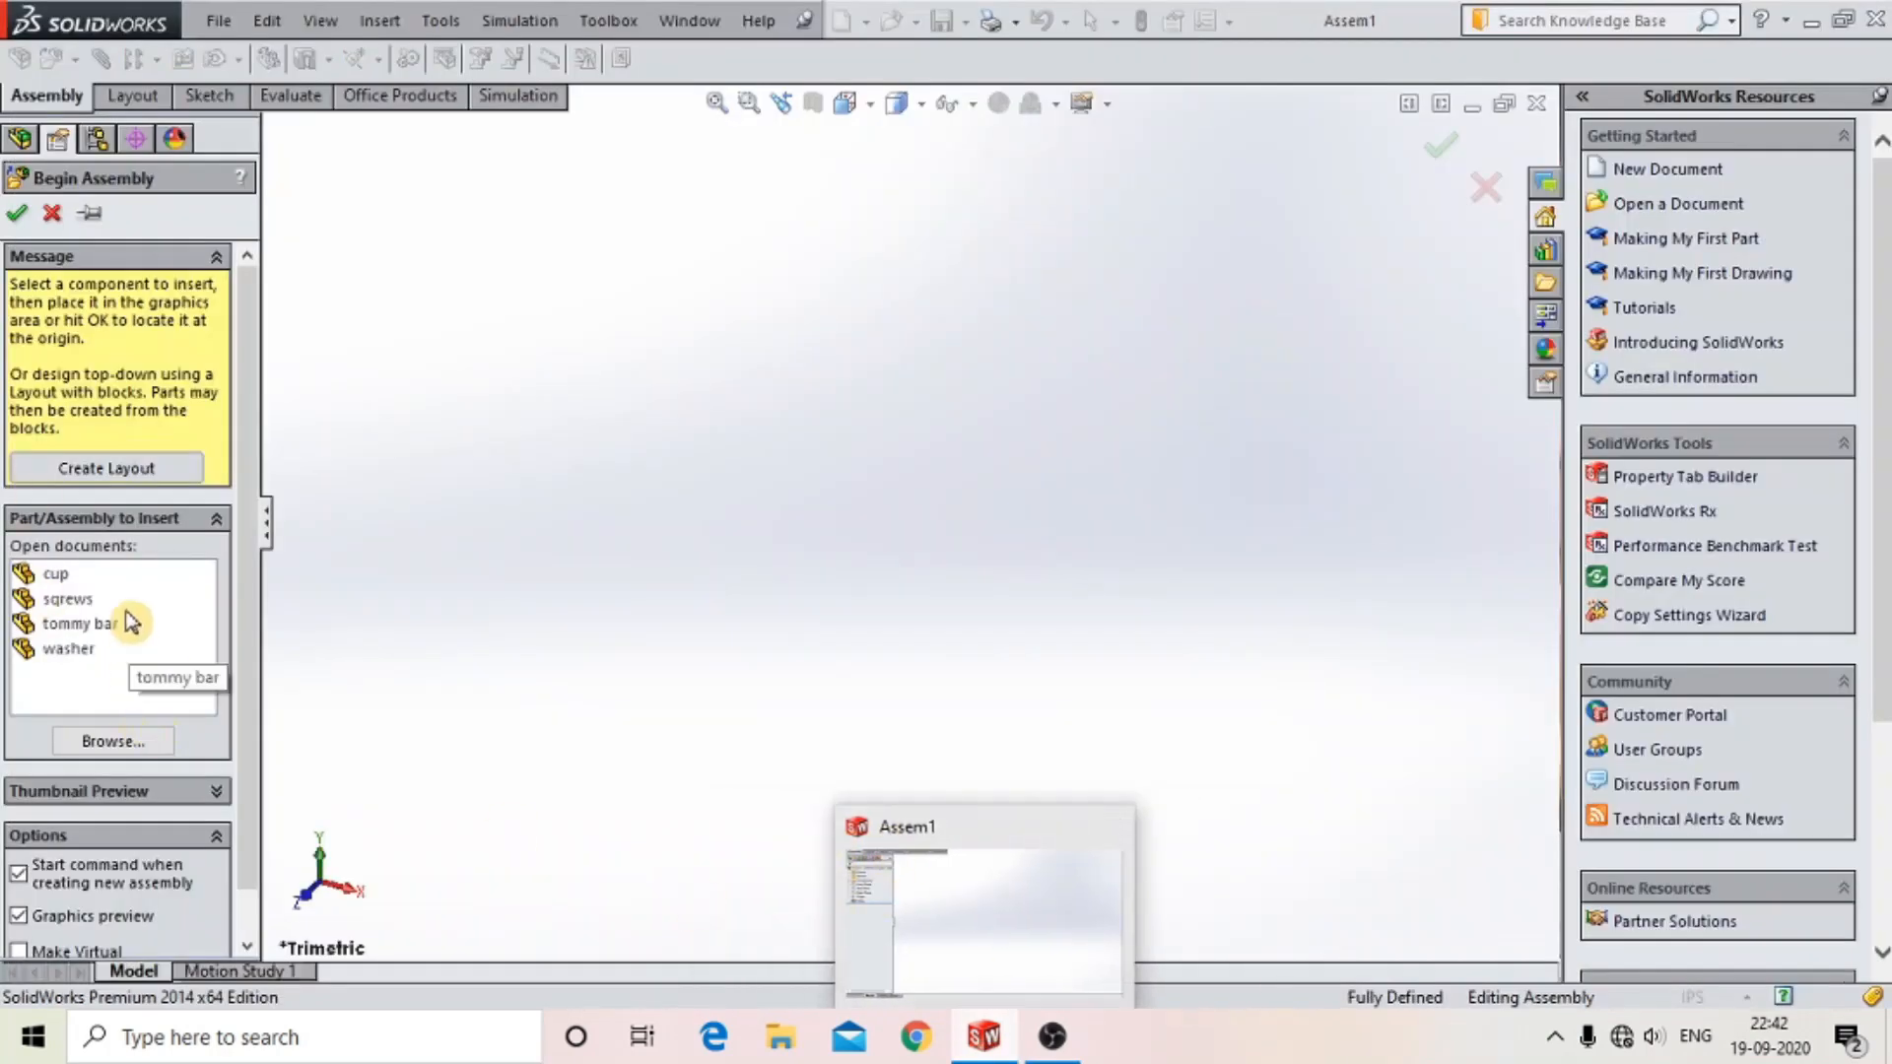
- Insert the body part from the sqrew jack folder into the assembly as its first component
left_click(107, 741)
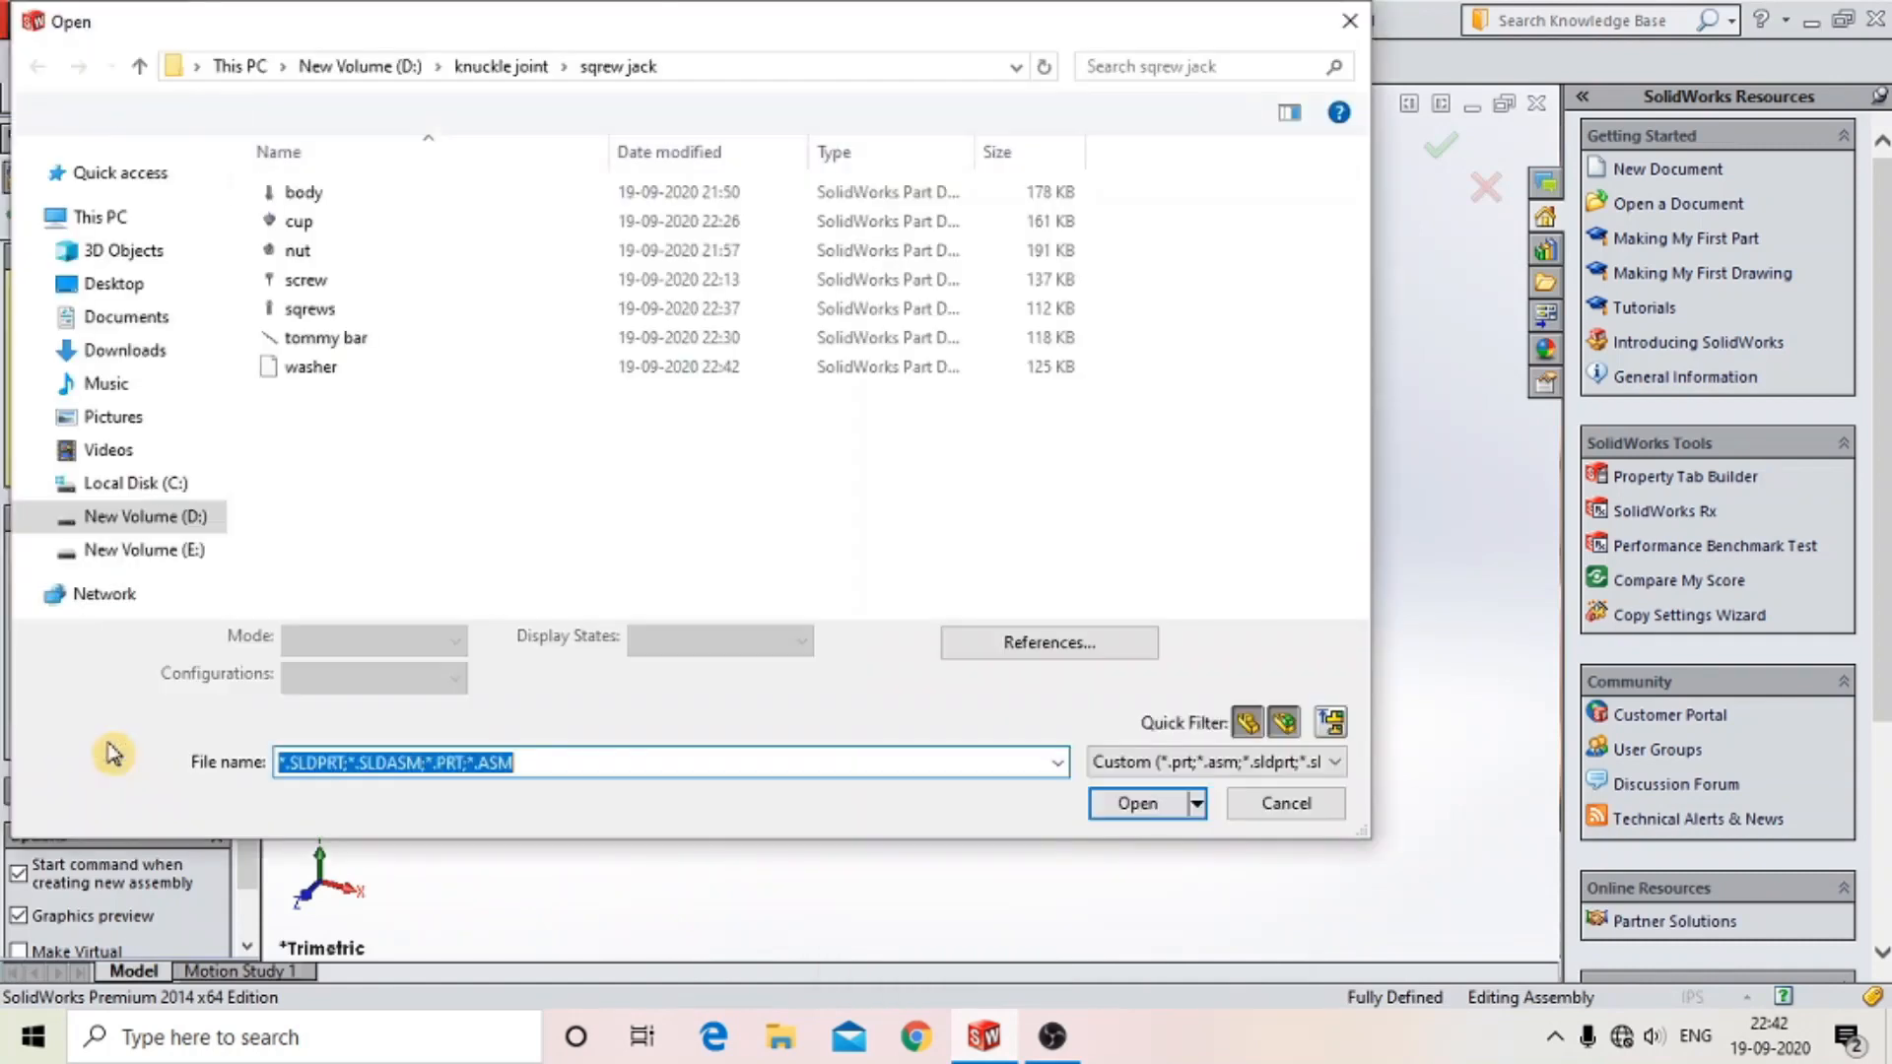
left_click(359, 194)
left_click(1132, 799)
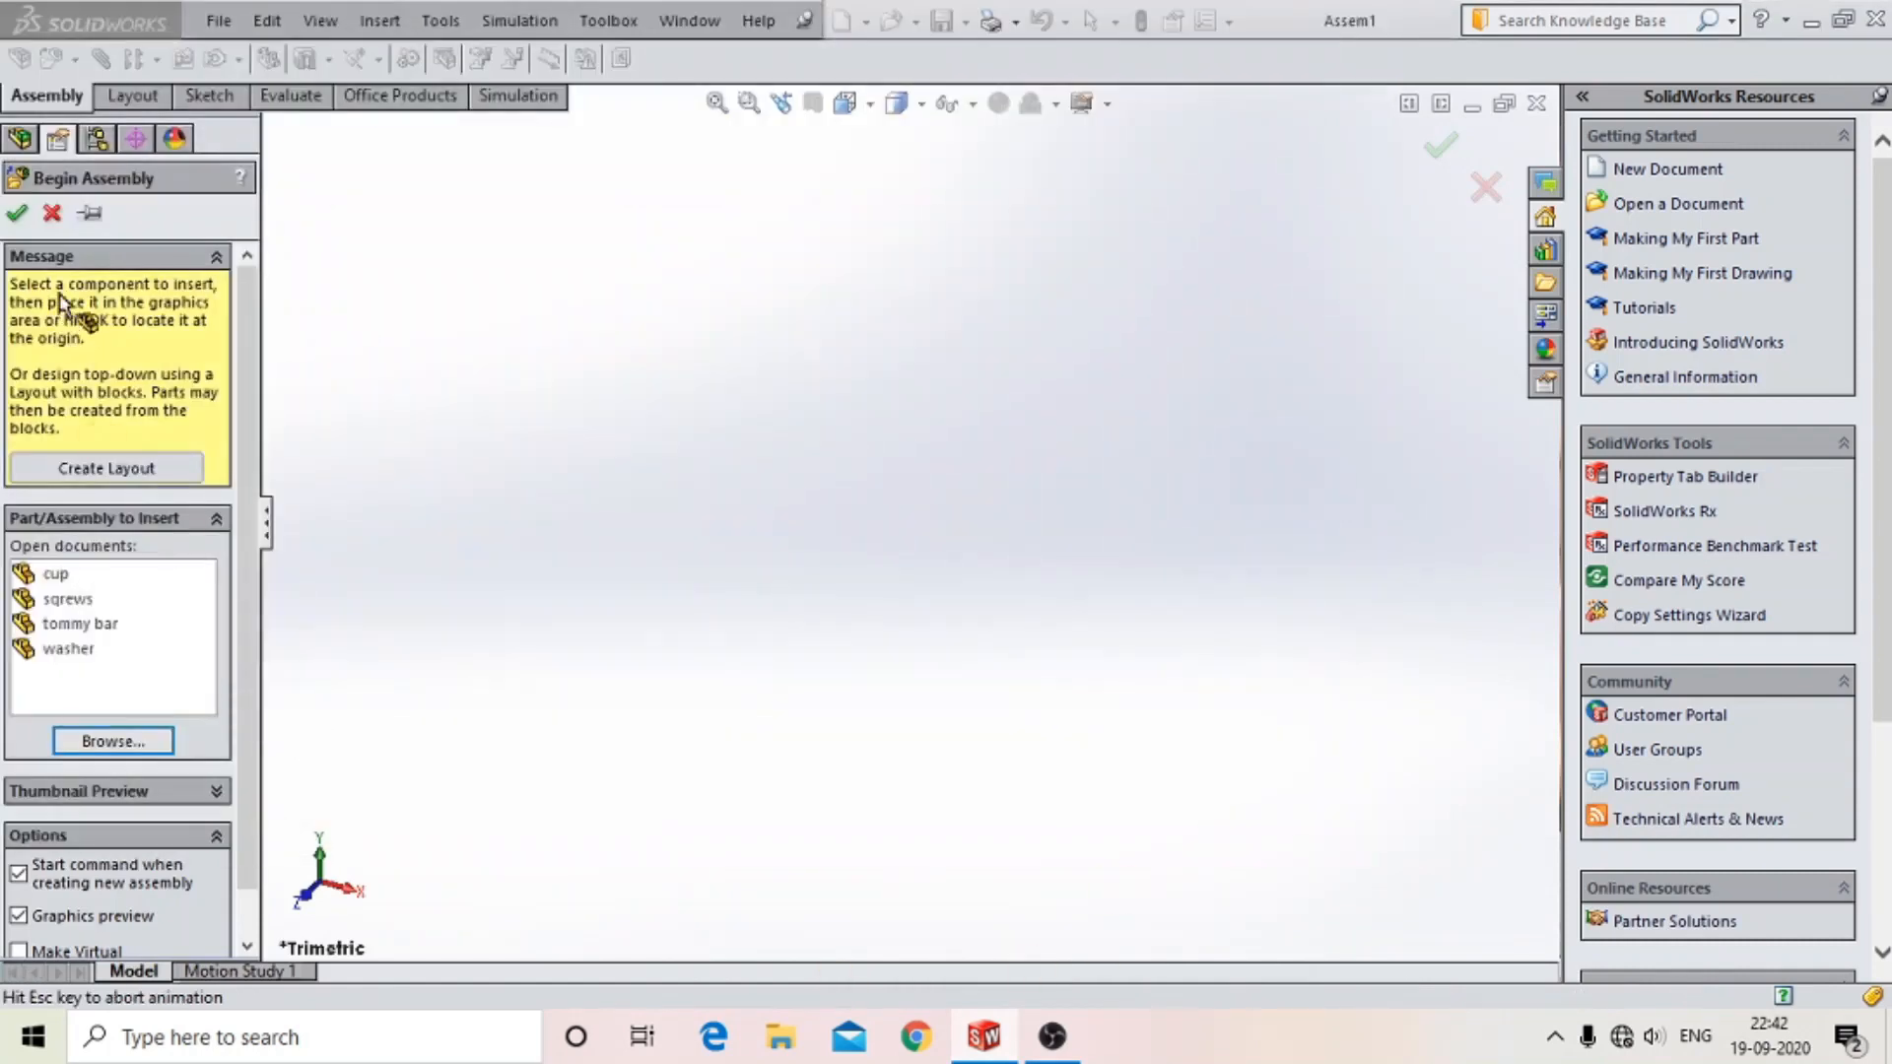
left_click(887, 706)
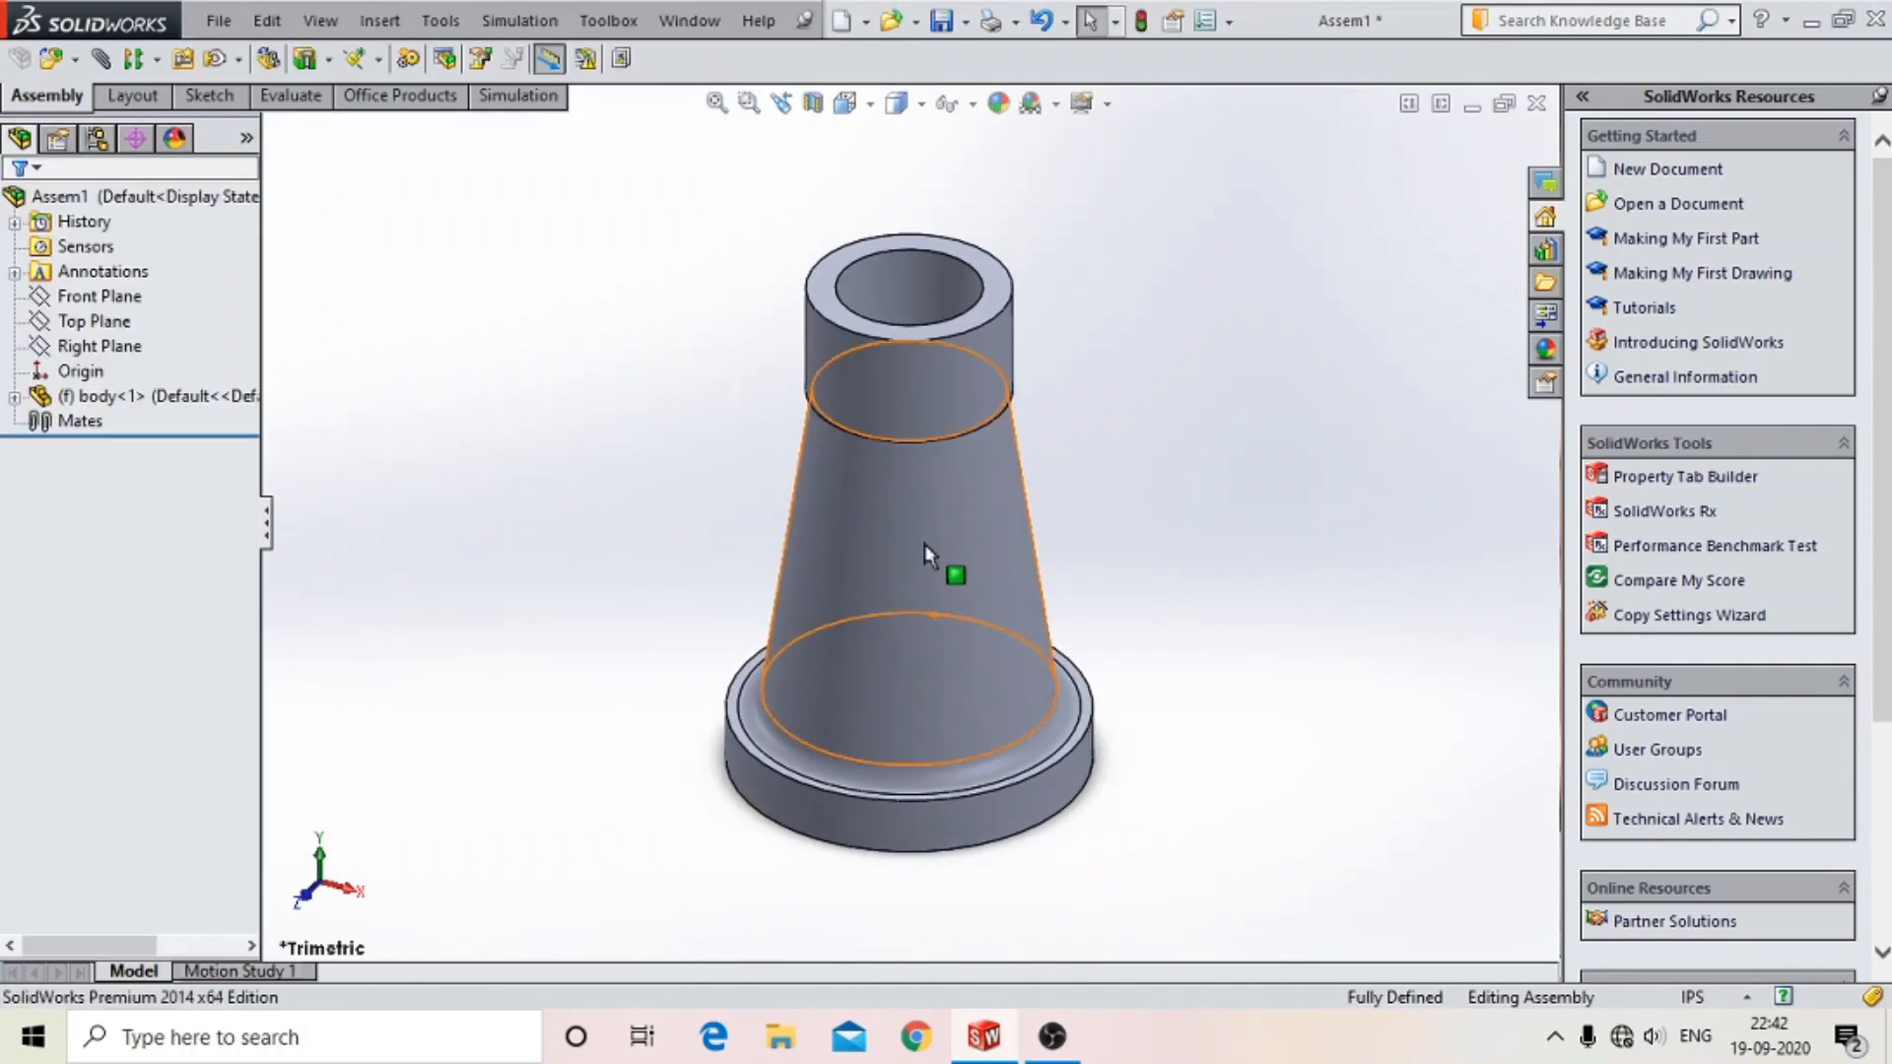
left_click(929, 549)
right_click(931, 557)
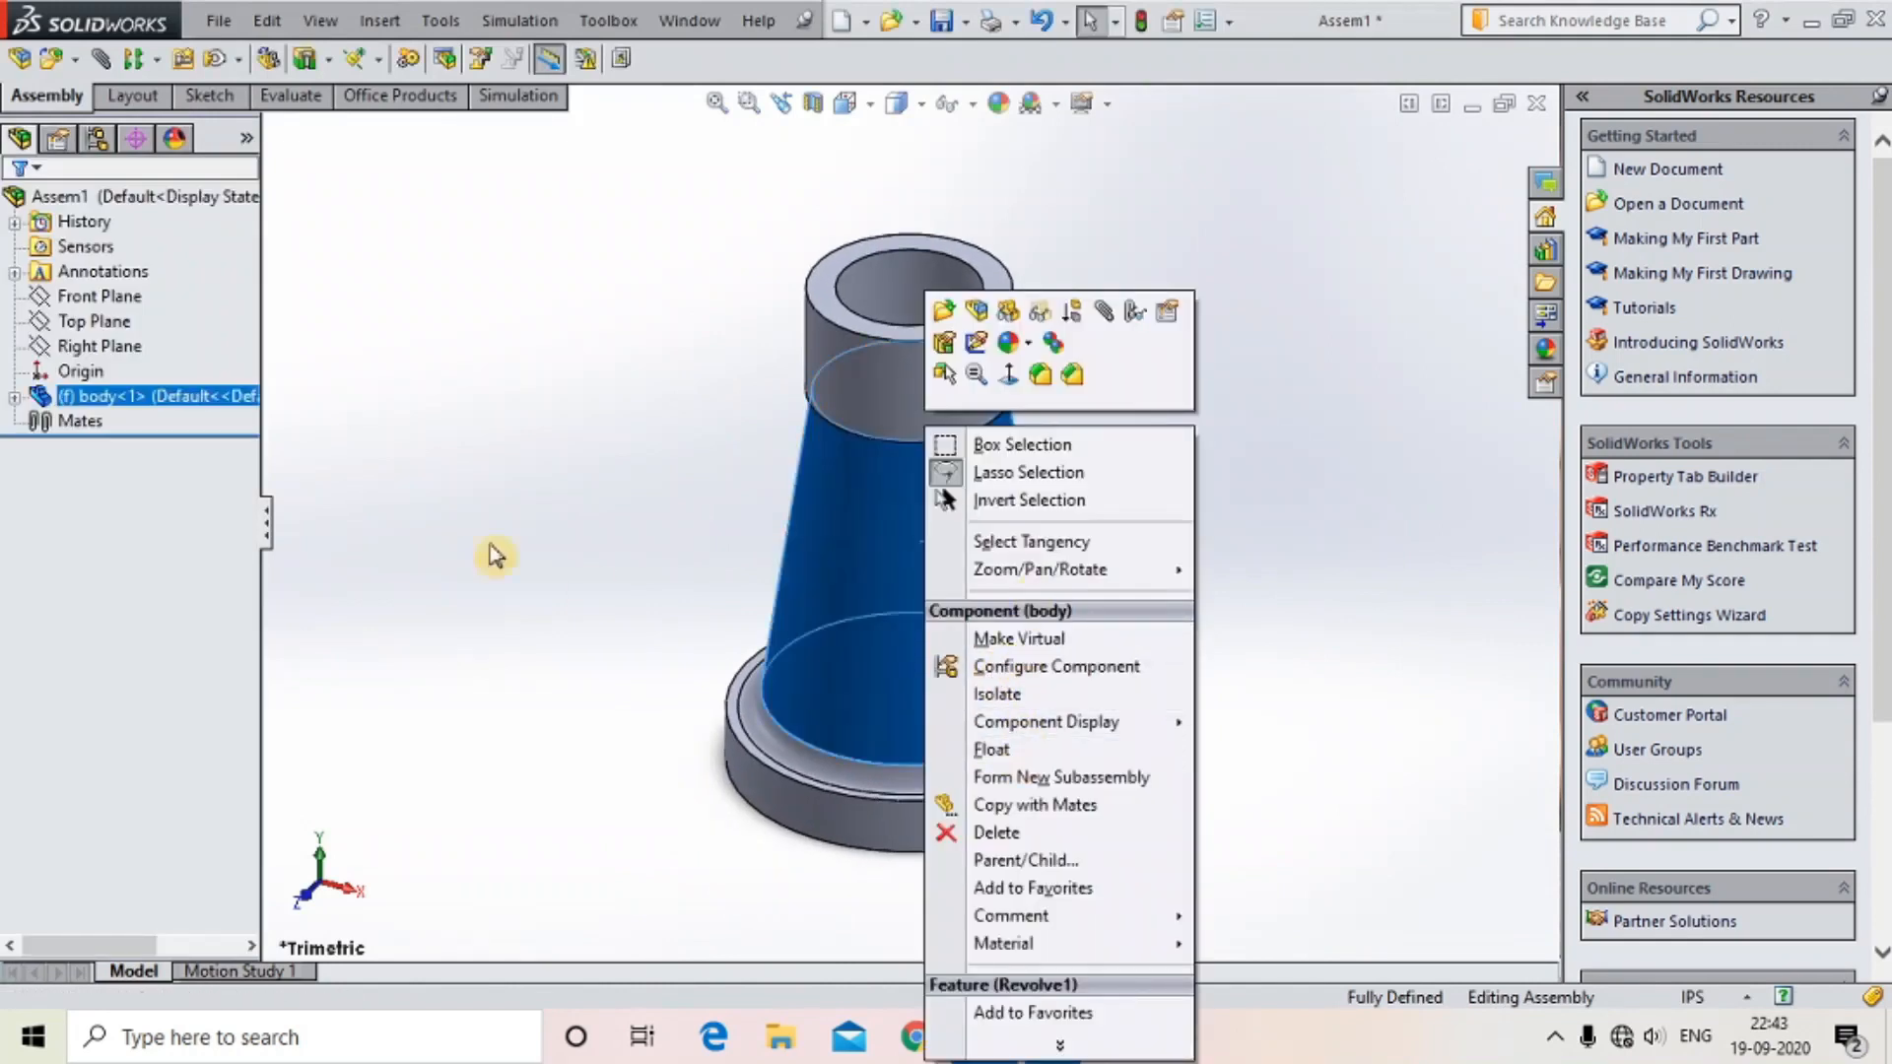
left_click(129, 396)
left_click(130, 397)
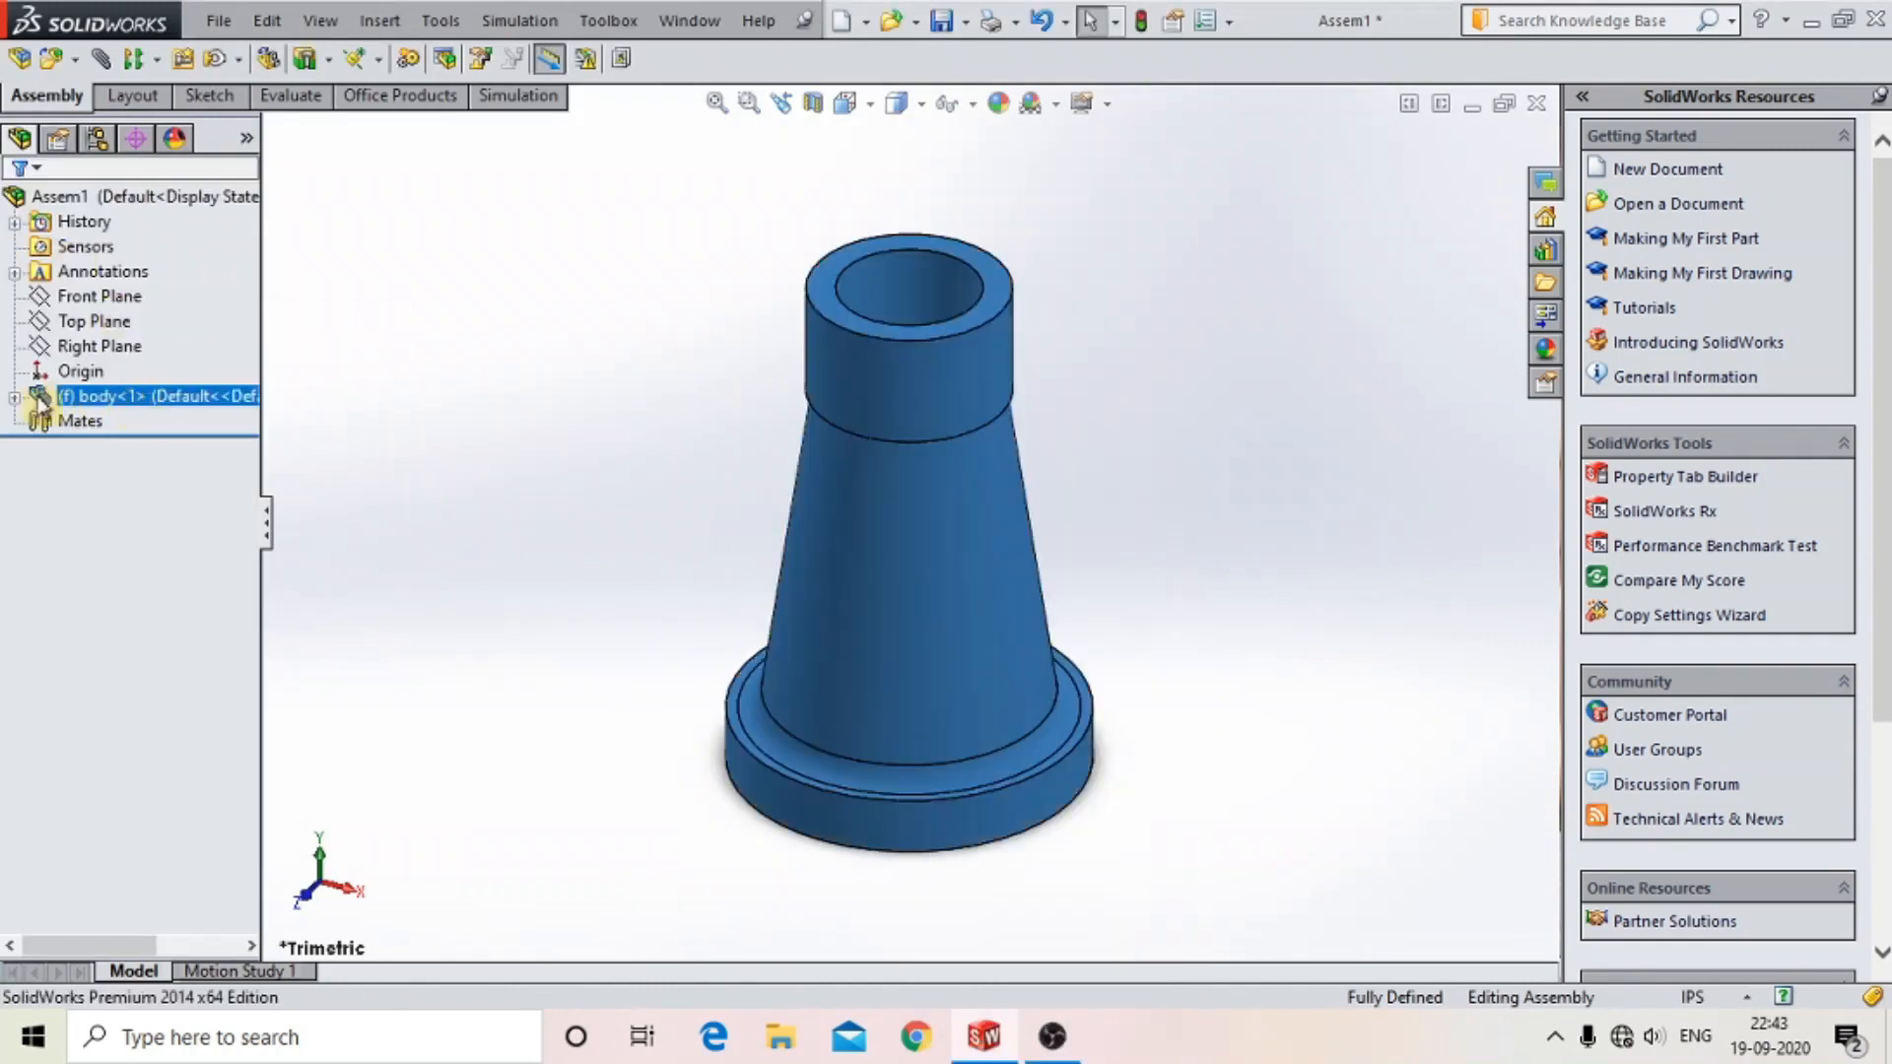
- Try to add a coincident mate between the body's Front Plane and the assembly's Front Plane
left_click(16, 397)
left_click(123, 520)
left_click(103, 296, "ctrl")
left_click(102, 60)
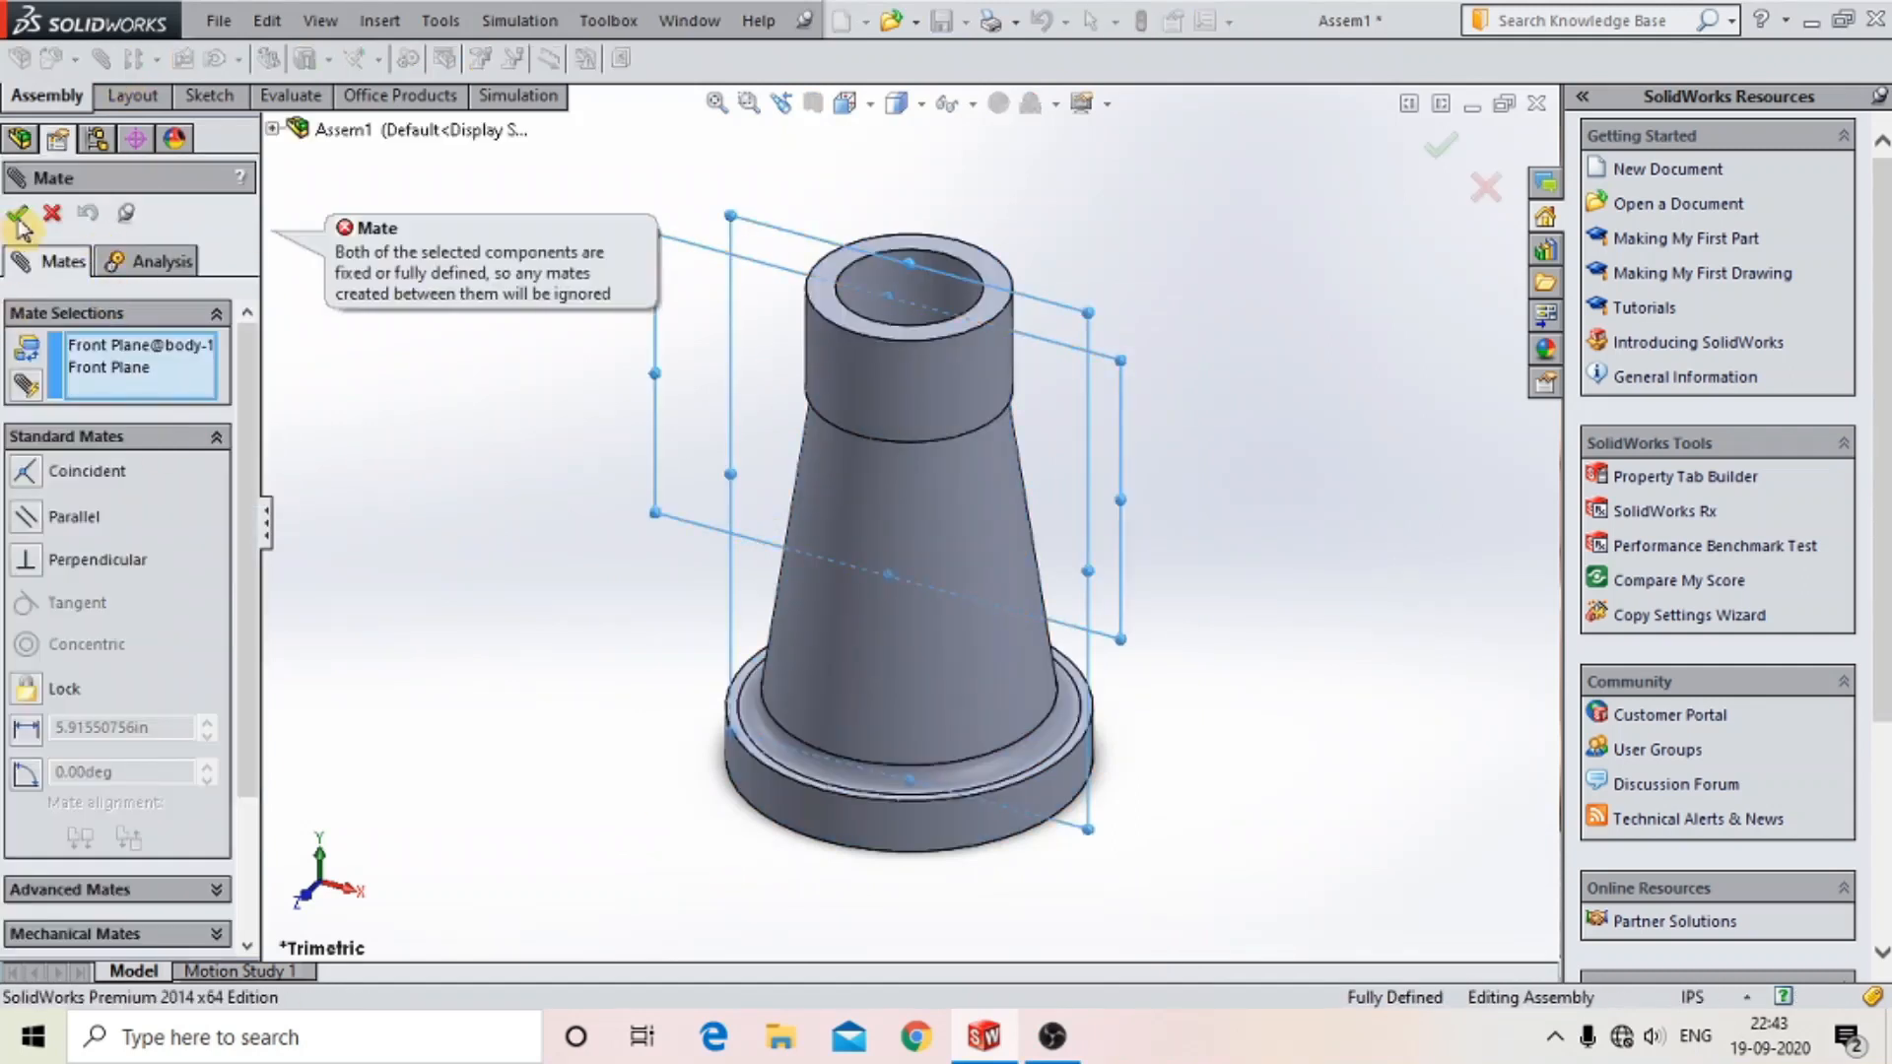
left_click(18, 217)
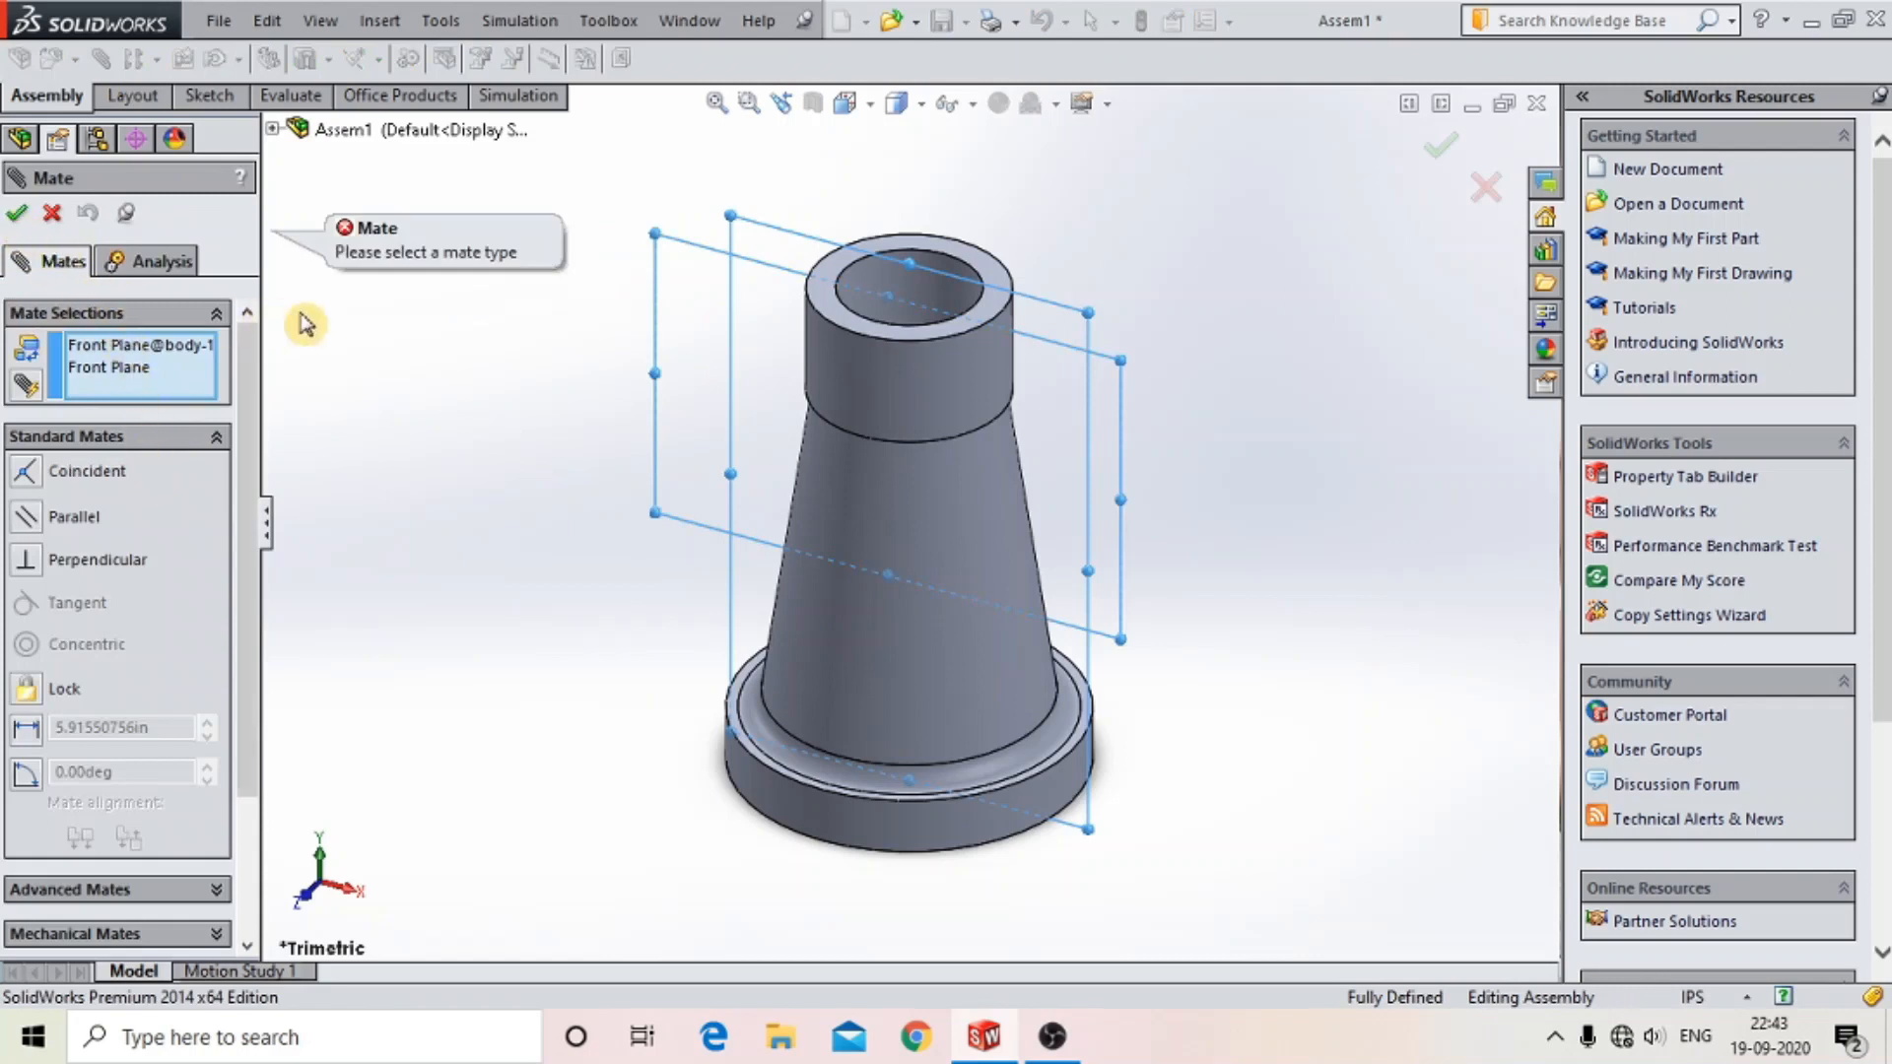
left_click(27, 474)
left_click(17, 213)
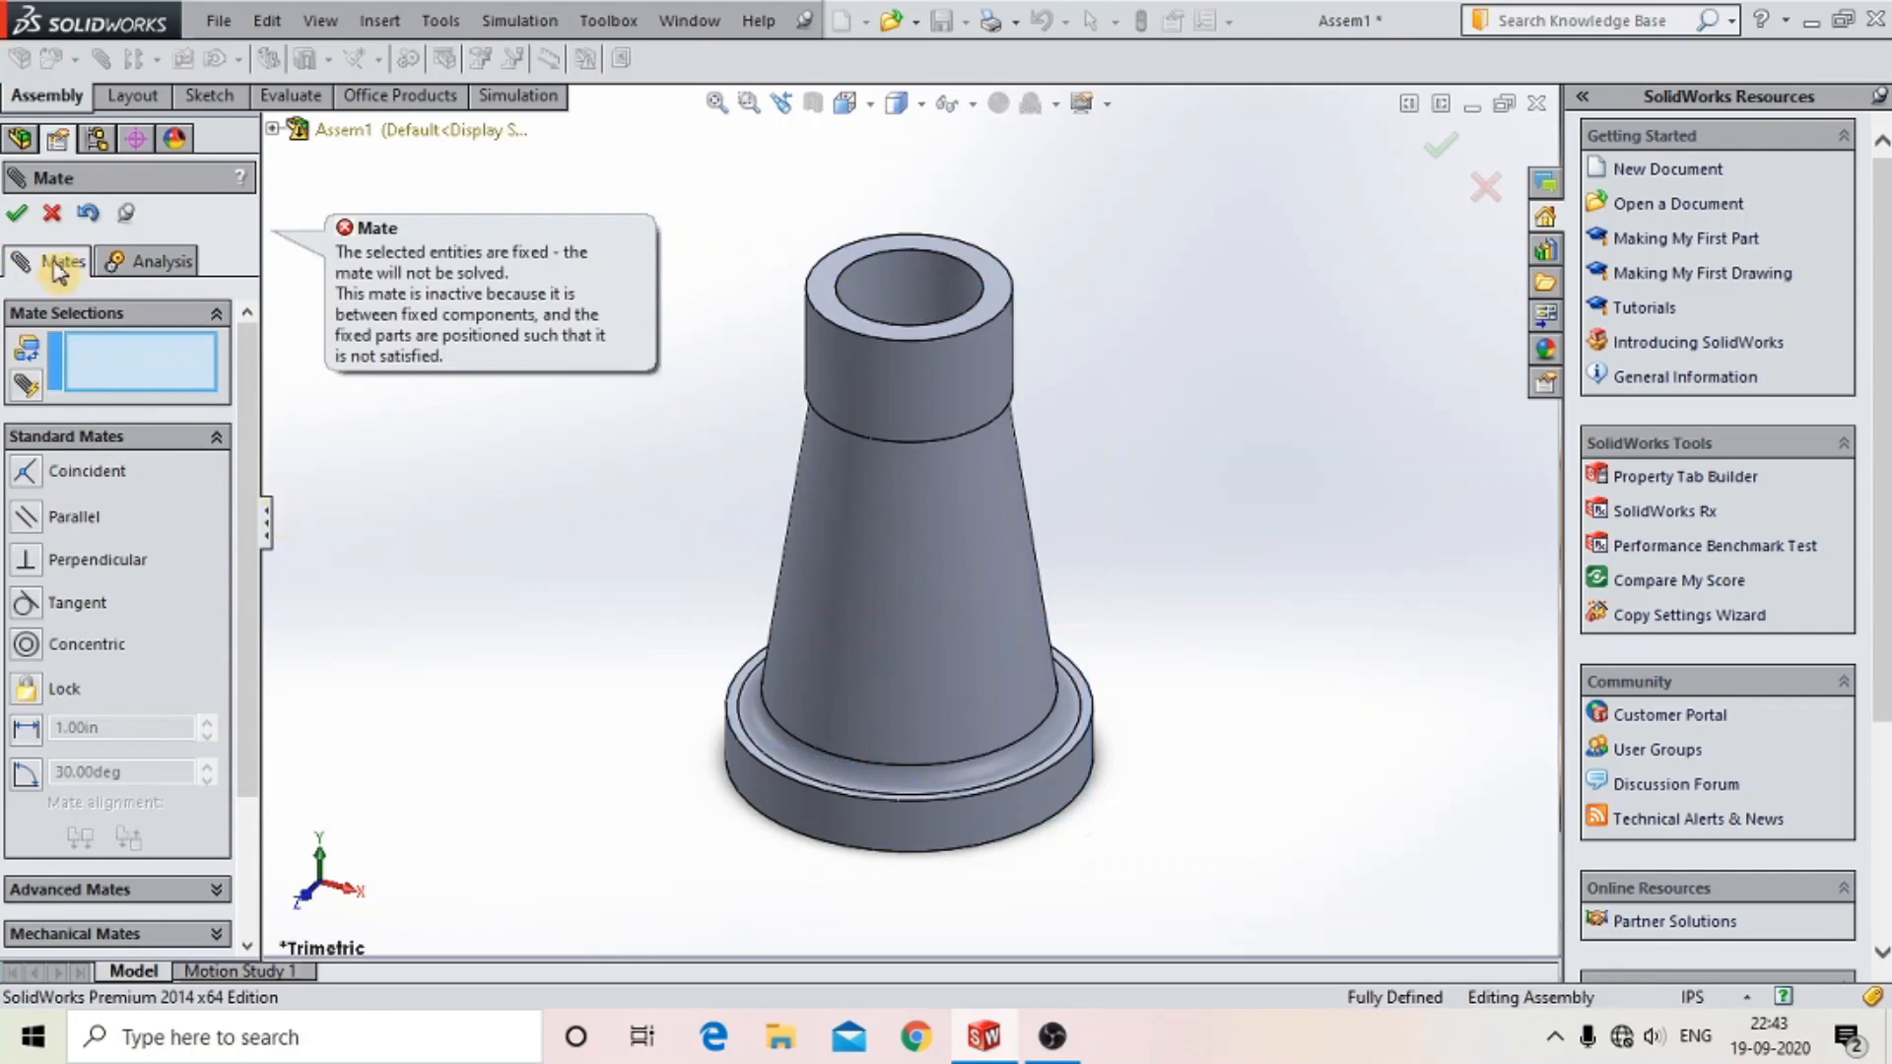
- Leave the Mate command and change the fixed body component to float
left_click(52, 214)
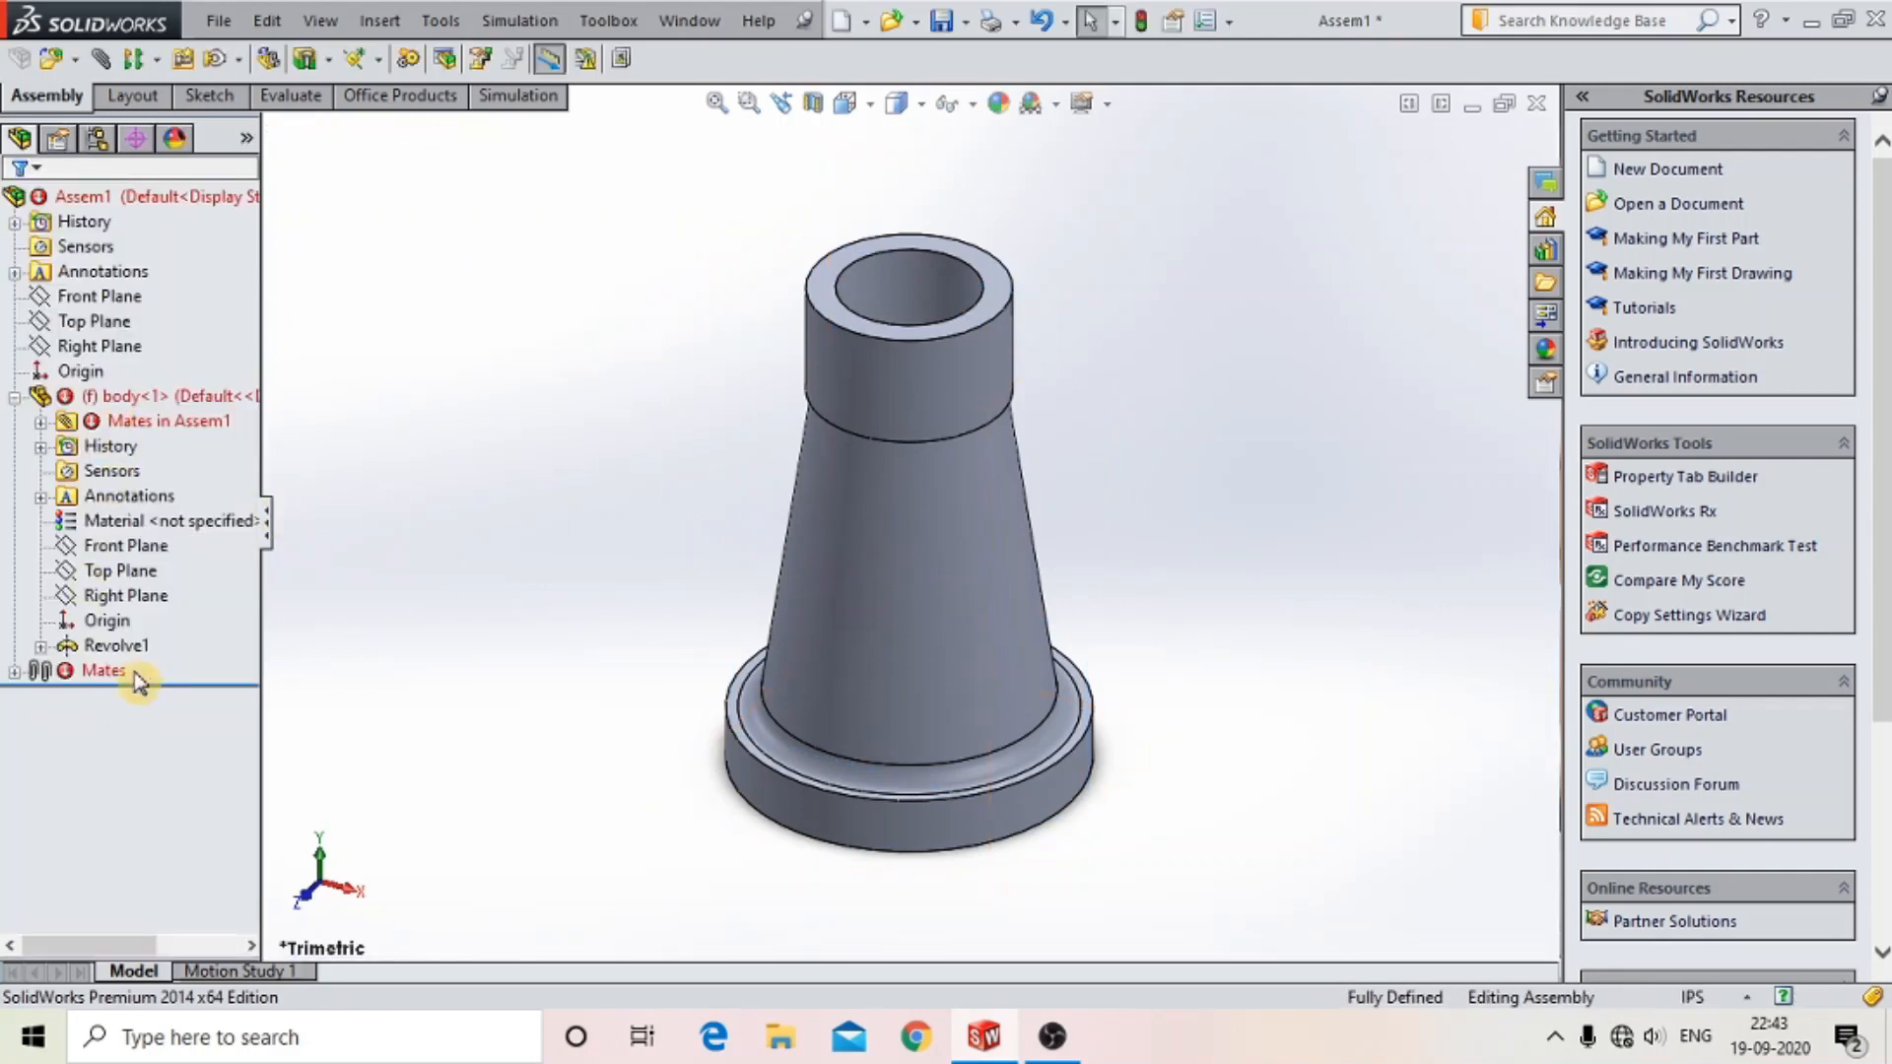
left_click(890, 596)
right_click(889, 596)
left_click(958, 749)
- Insert the nut part from the sqrew jack folder and place it above the body
left_click(76, 62)
left_click(108, 67)
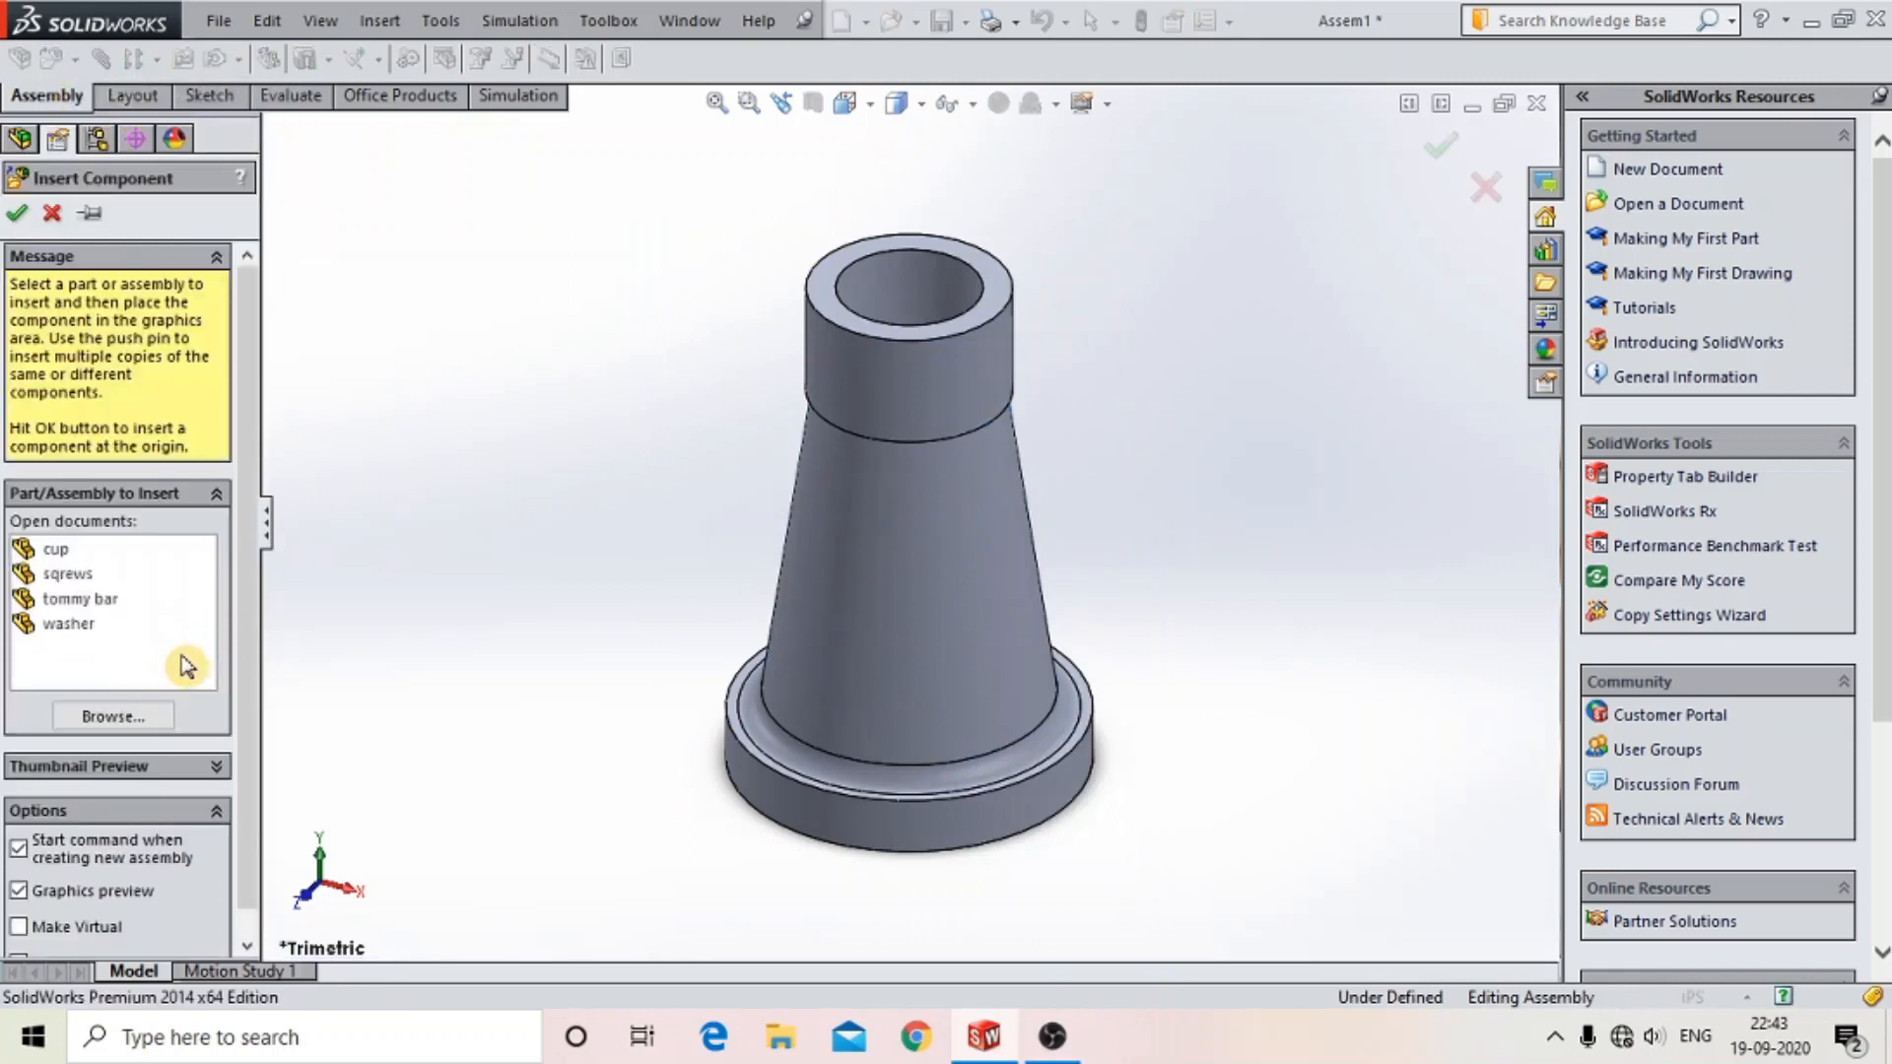
left_click(118, 717)
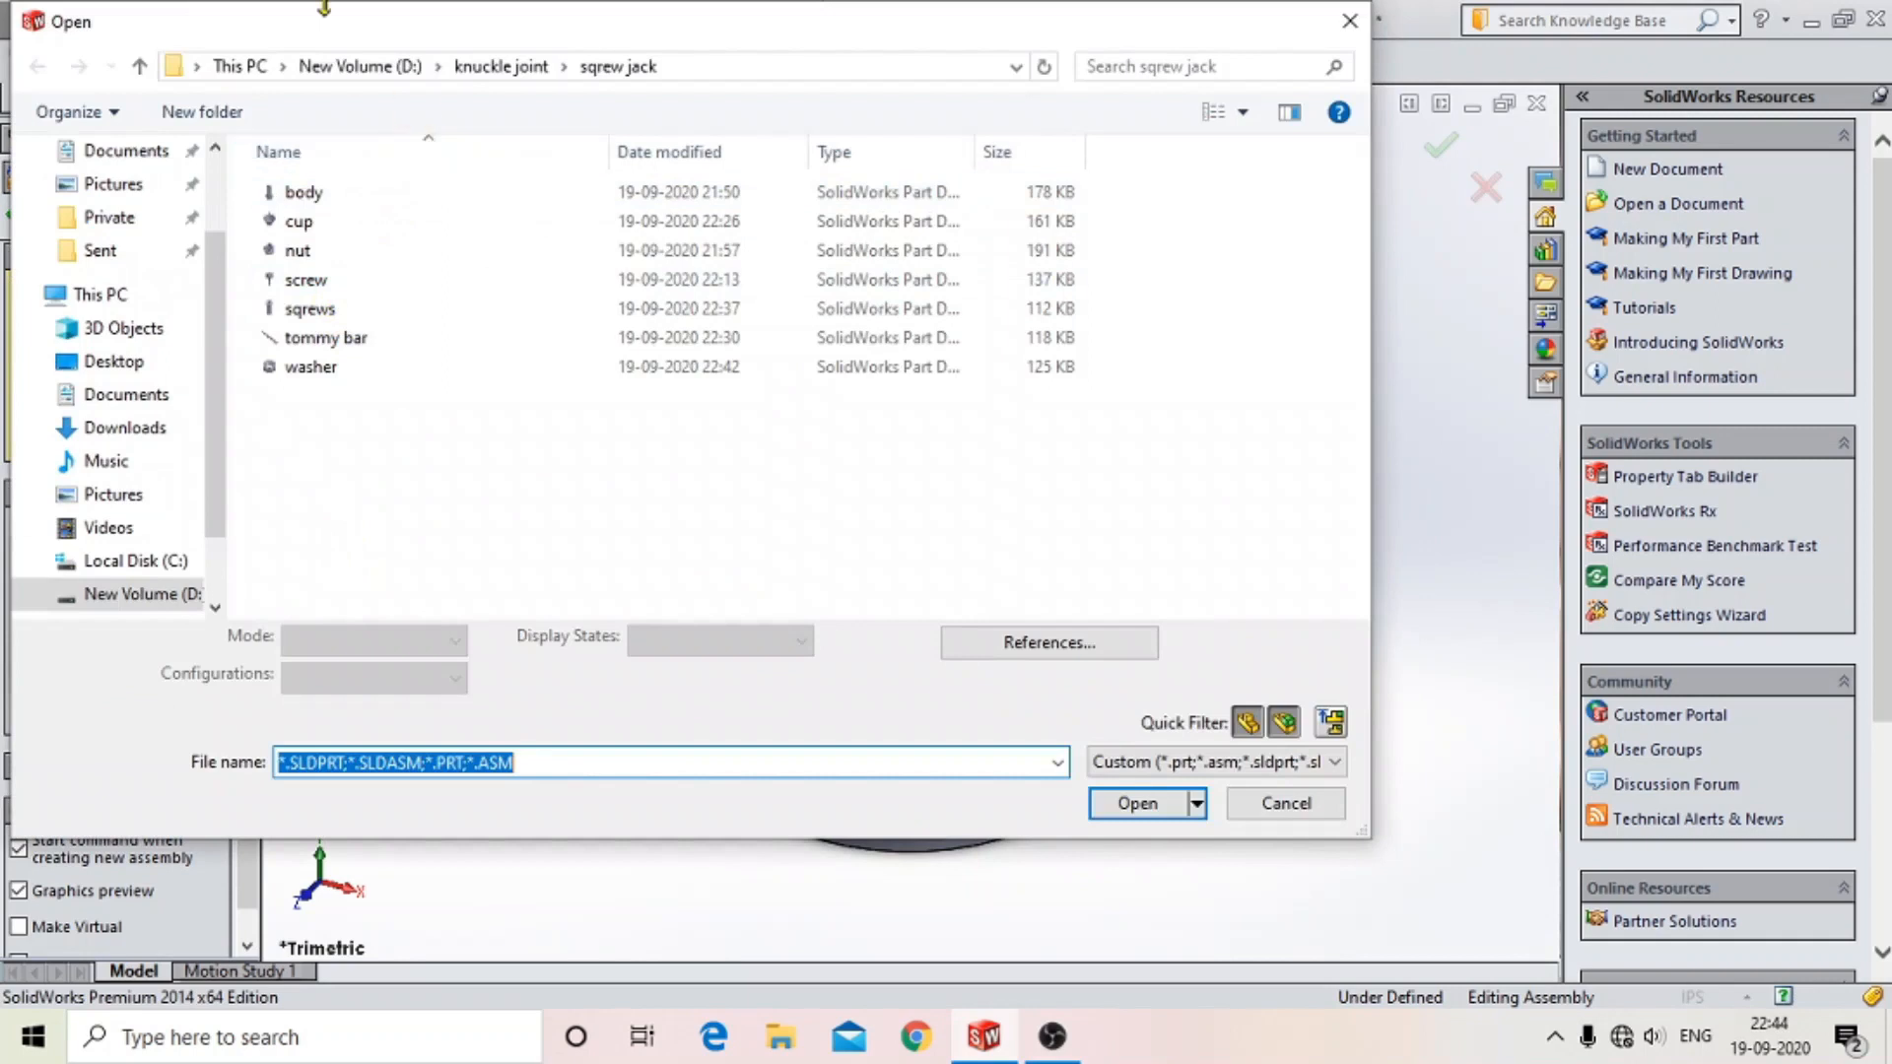
left_click(300, 250)
left_click(1123, 805)
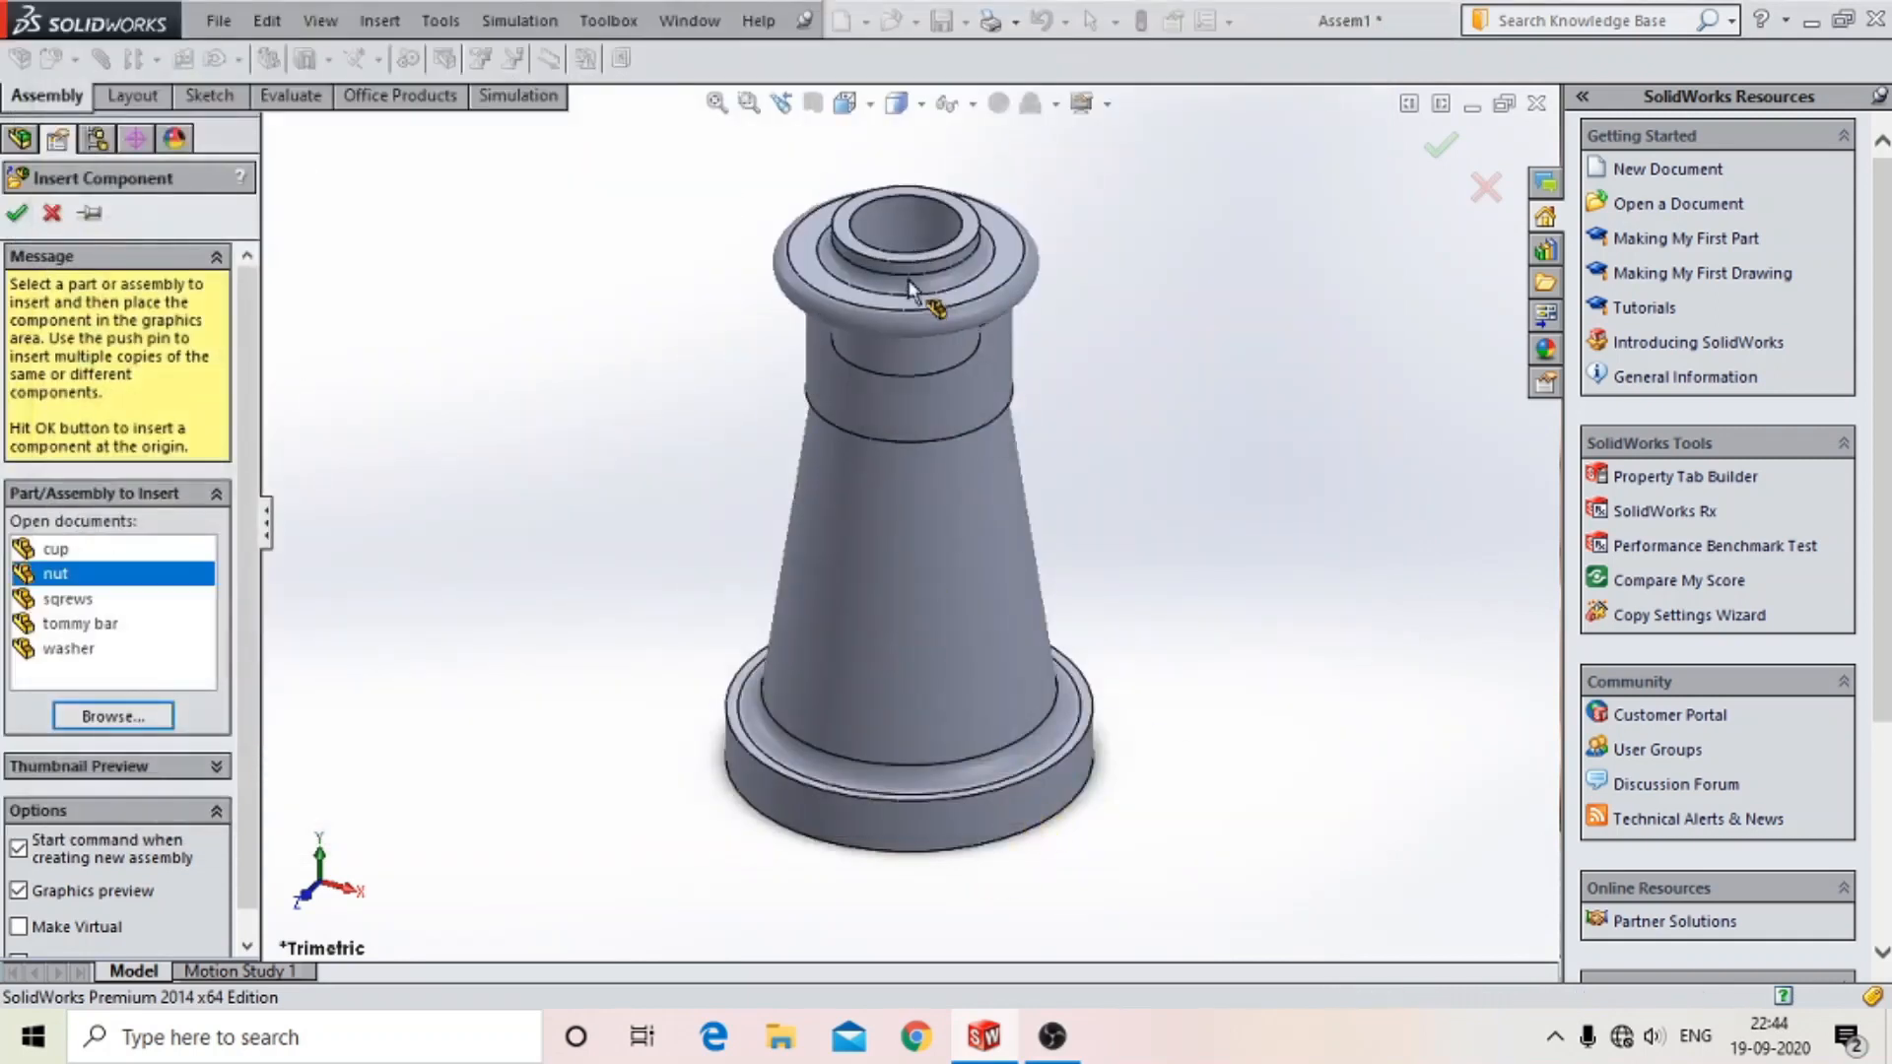
left_click(917, 218)
- Add a concentric mate between the nut's lower circular edge and the circular edge at the body's top opening
middle_click_drag(1117, 291, 1040, 260)
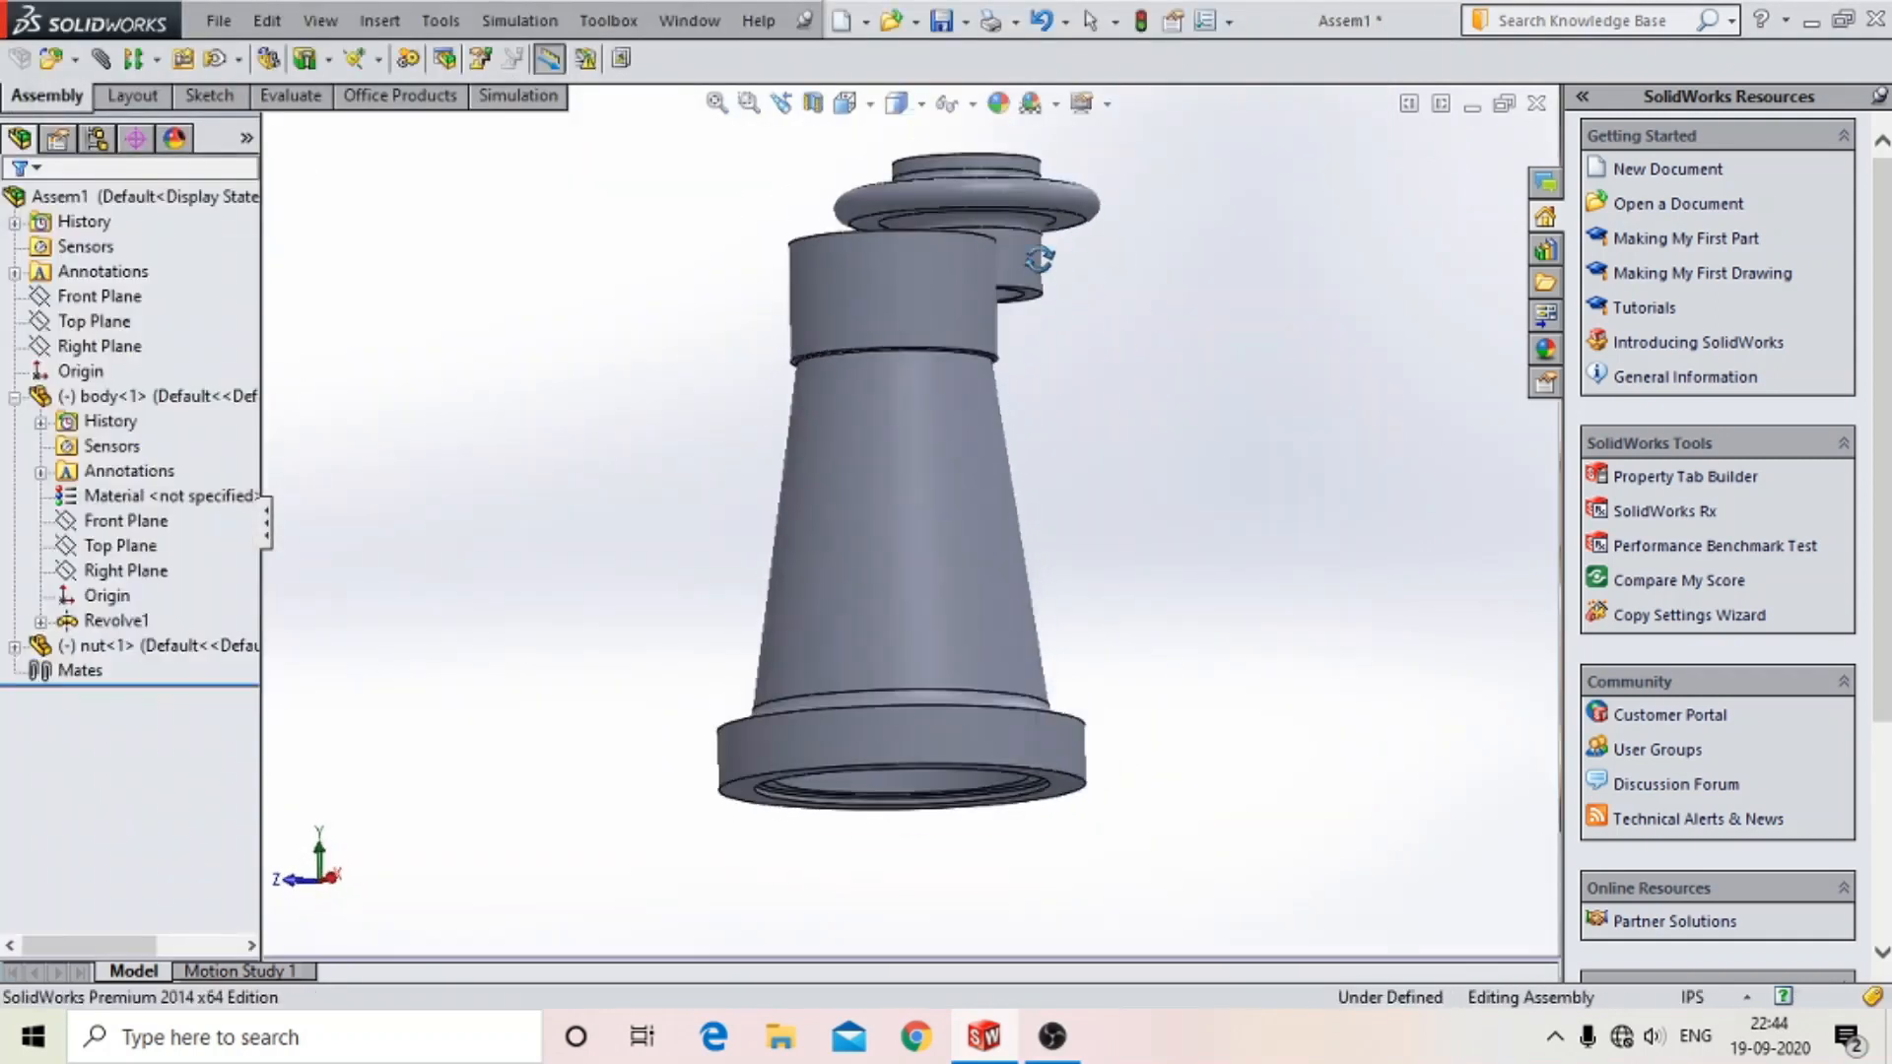
scroll(1037, 258, "down", 5)
left_click(989, 448)
scroll(1062, 337, "up", 4)
middle_click_drag(1060, 350, 1052, 522)
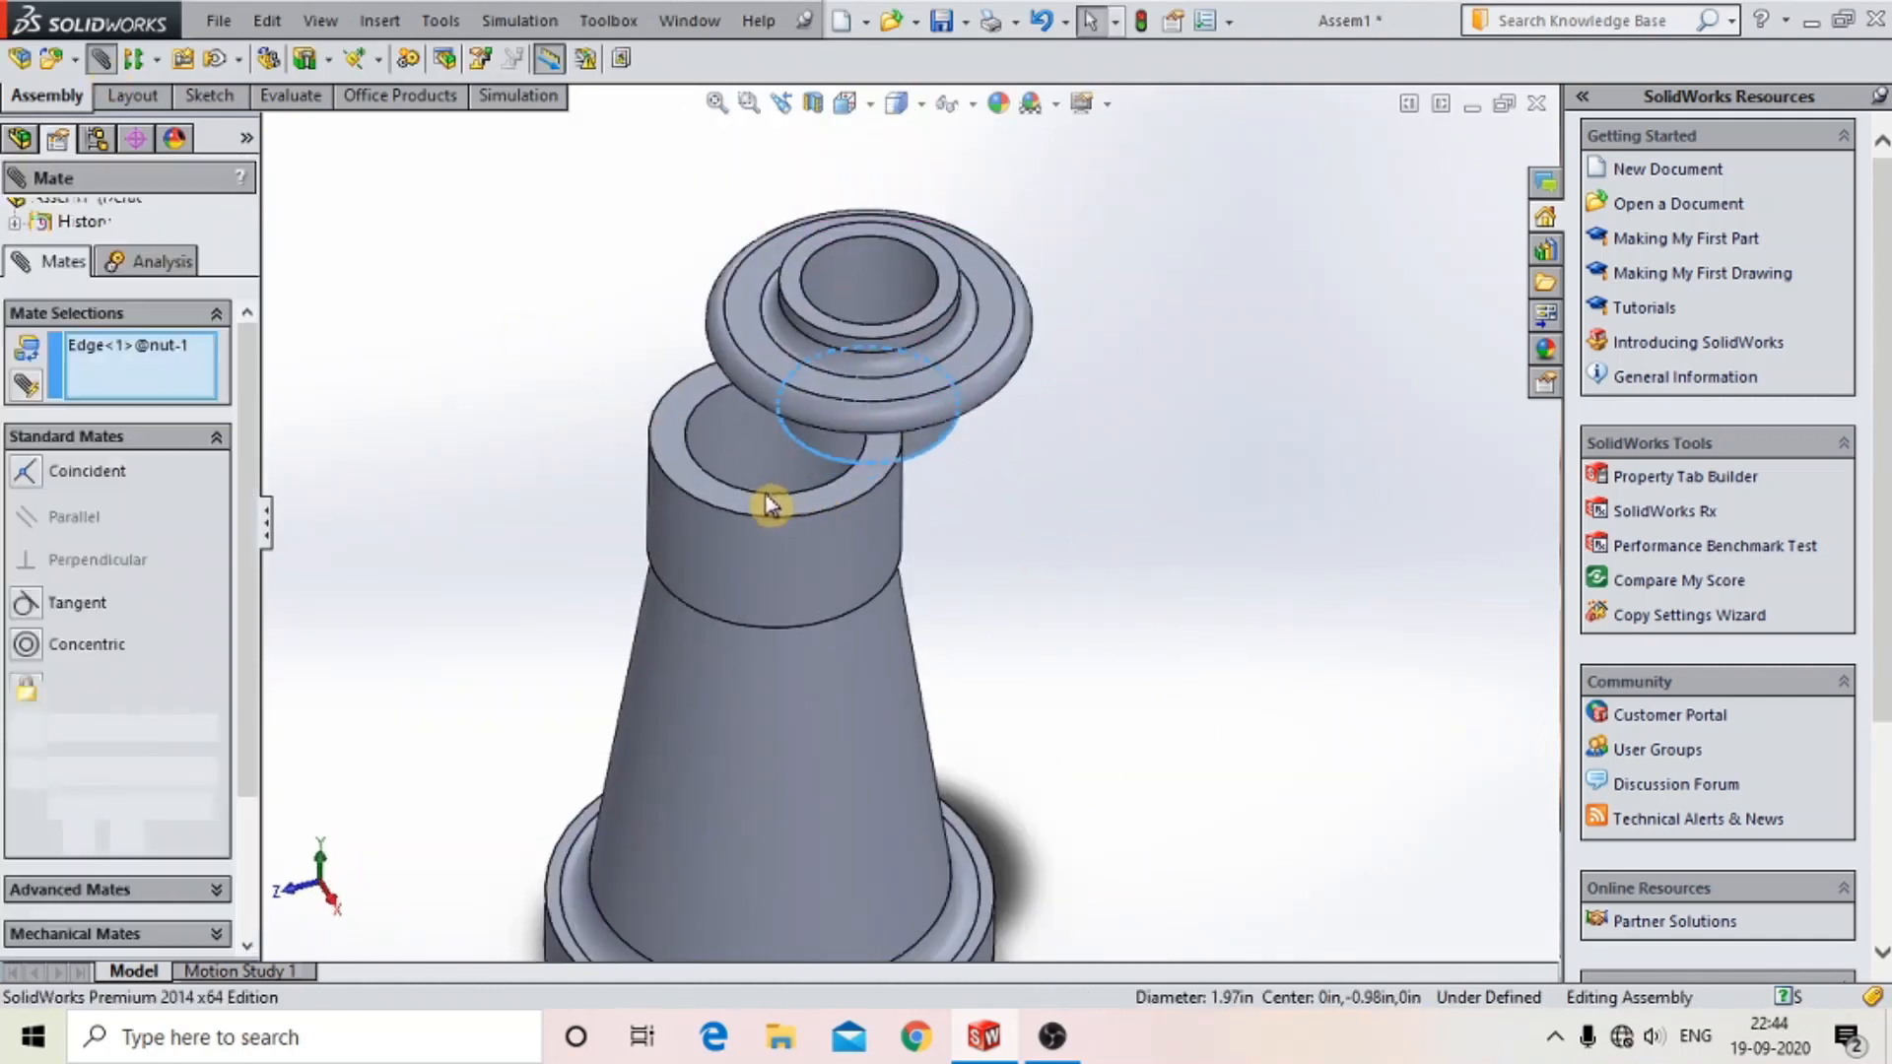
left_click(767, 496)
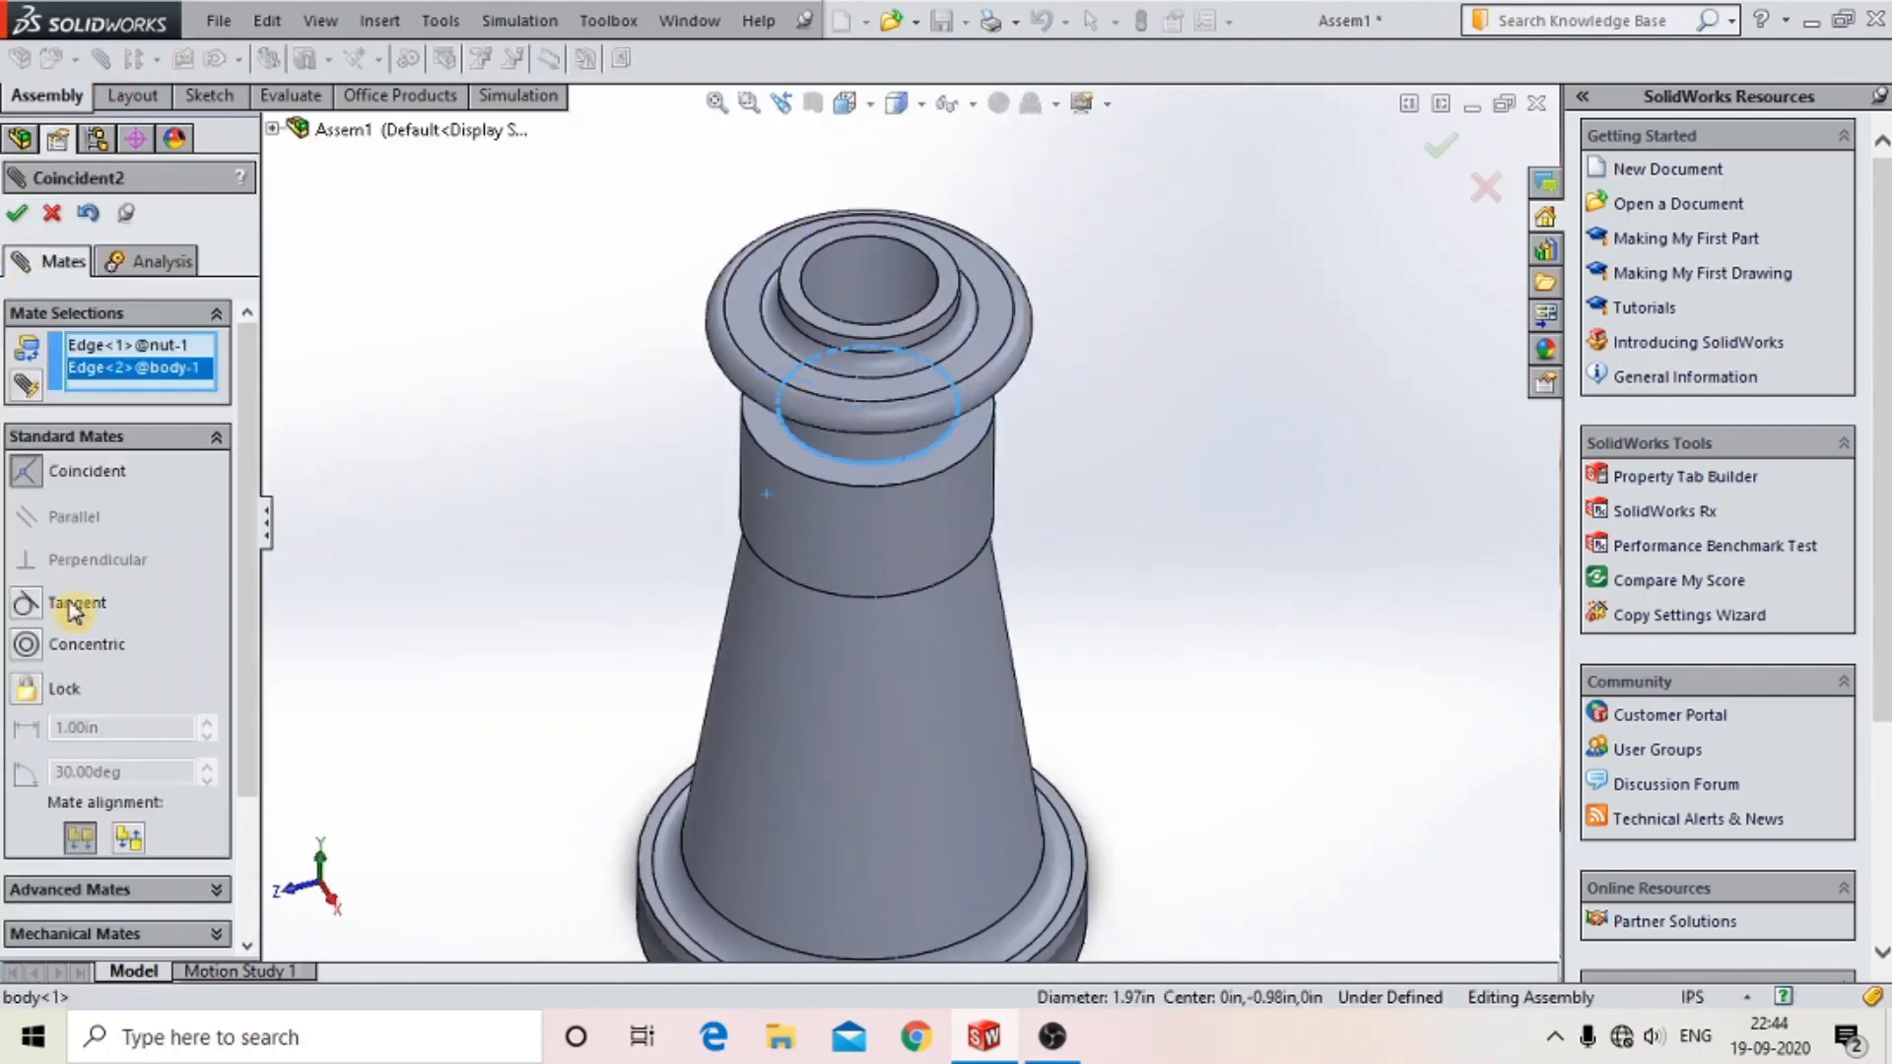
left_click(27, 645)
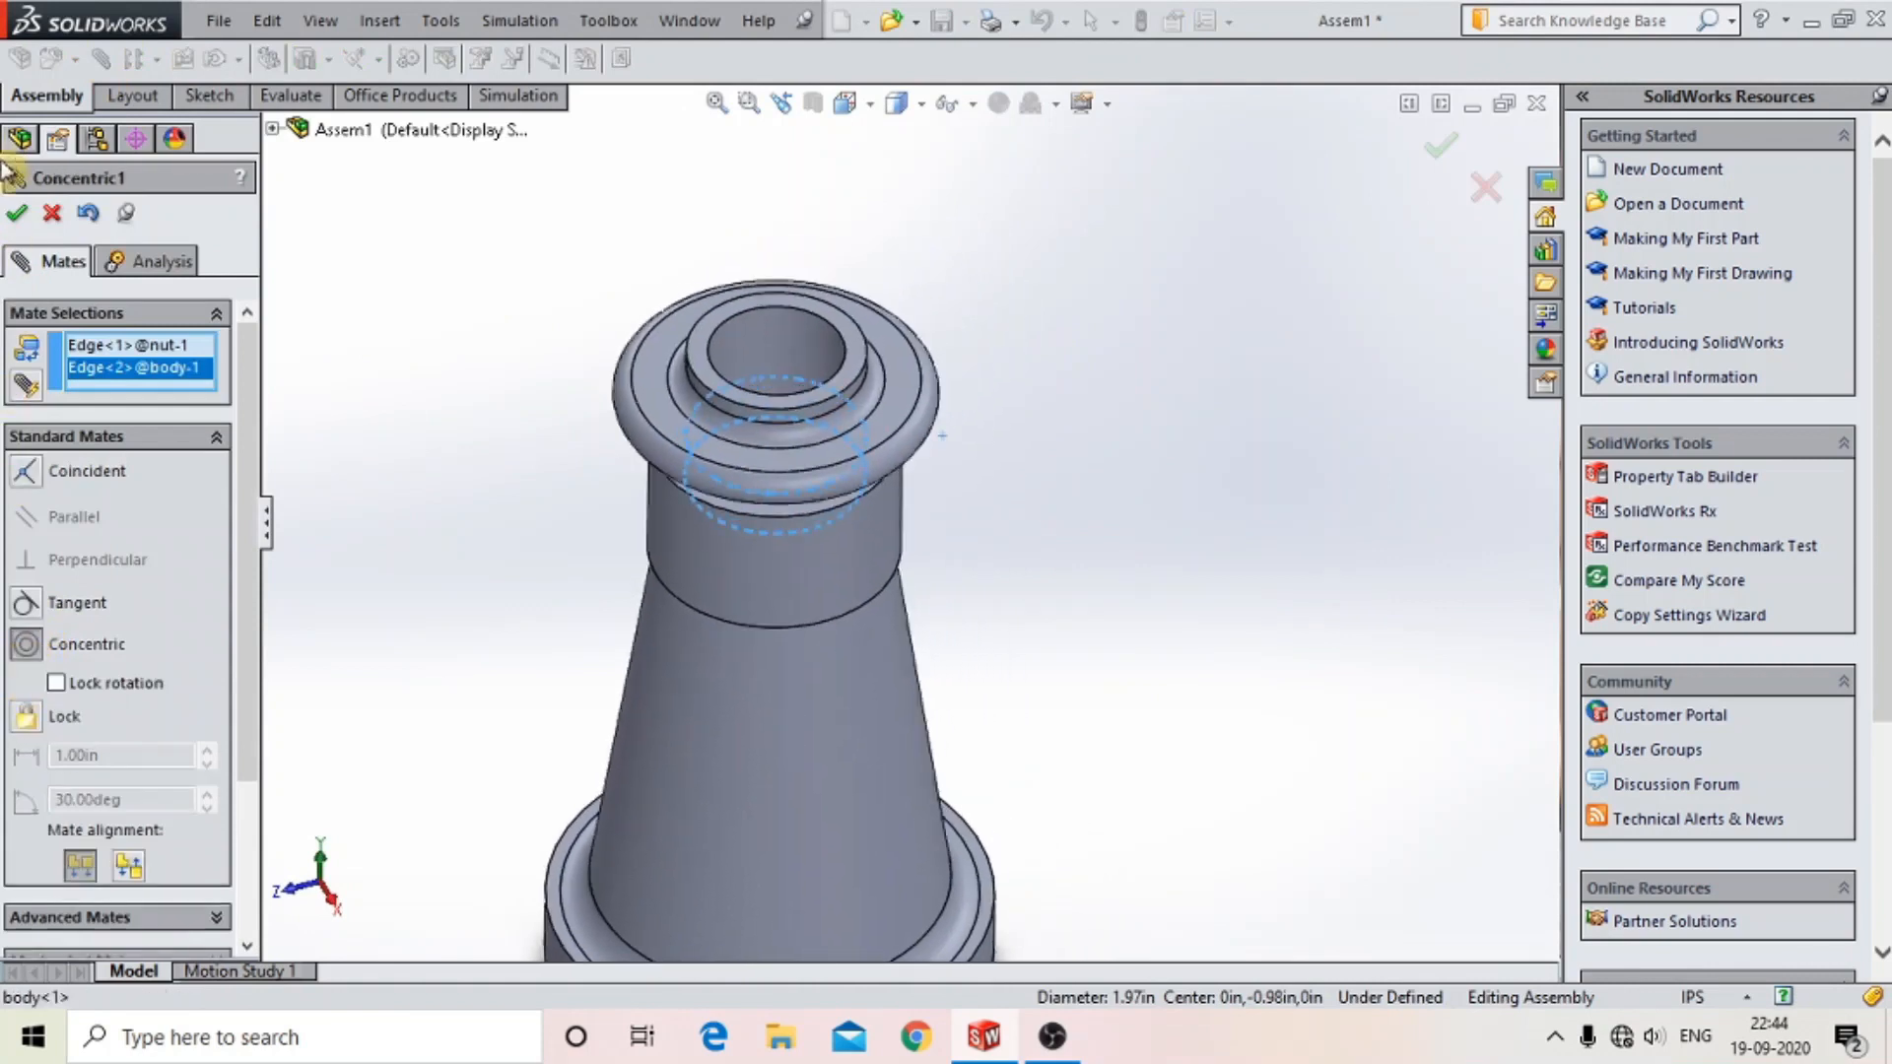
key("Return")
- Add a coincident mate between the underside of the nut's flange and the body's top face
middle_click_drag(1005, 408, 988, 275)
scroll(842, 399, "down", 3)
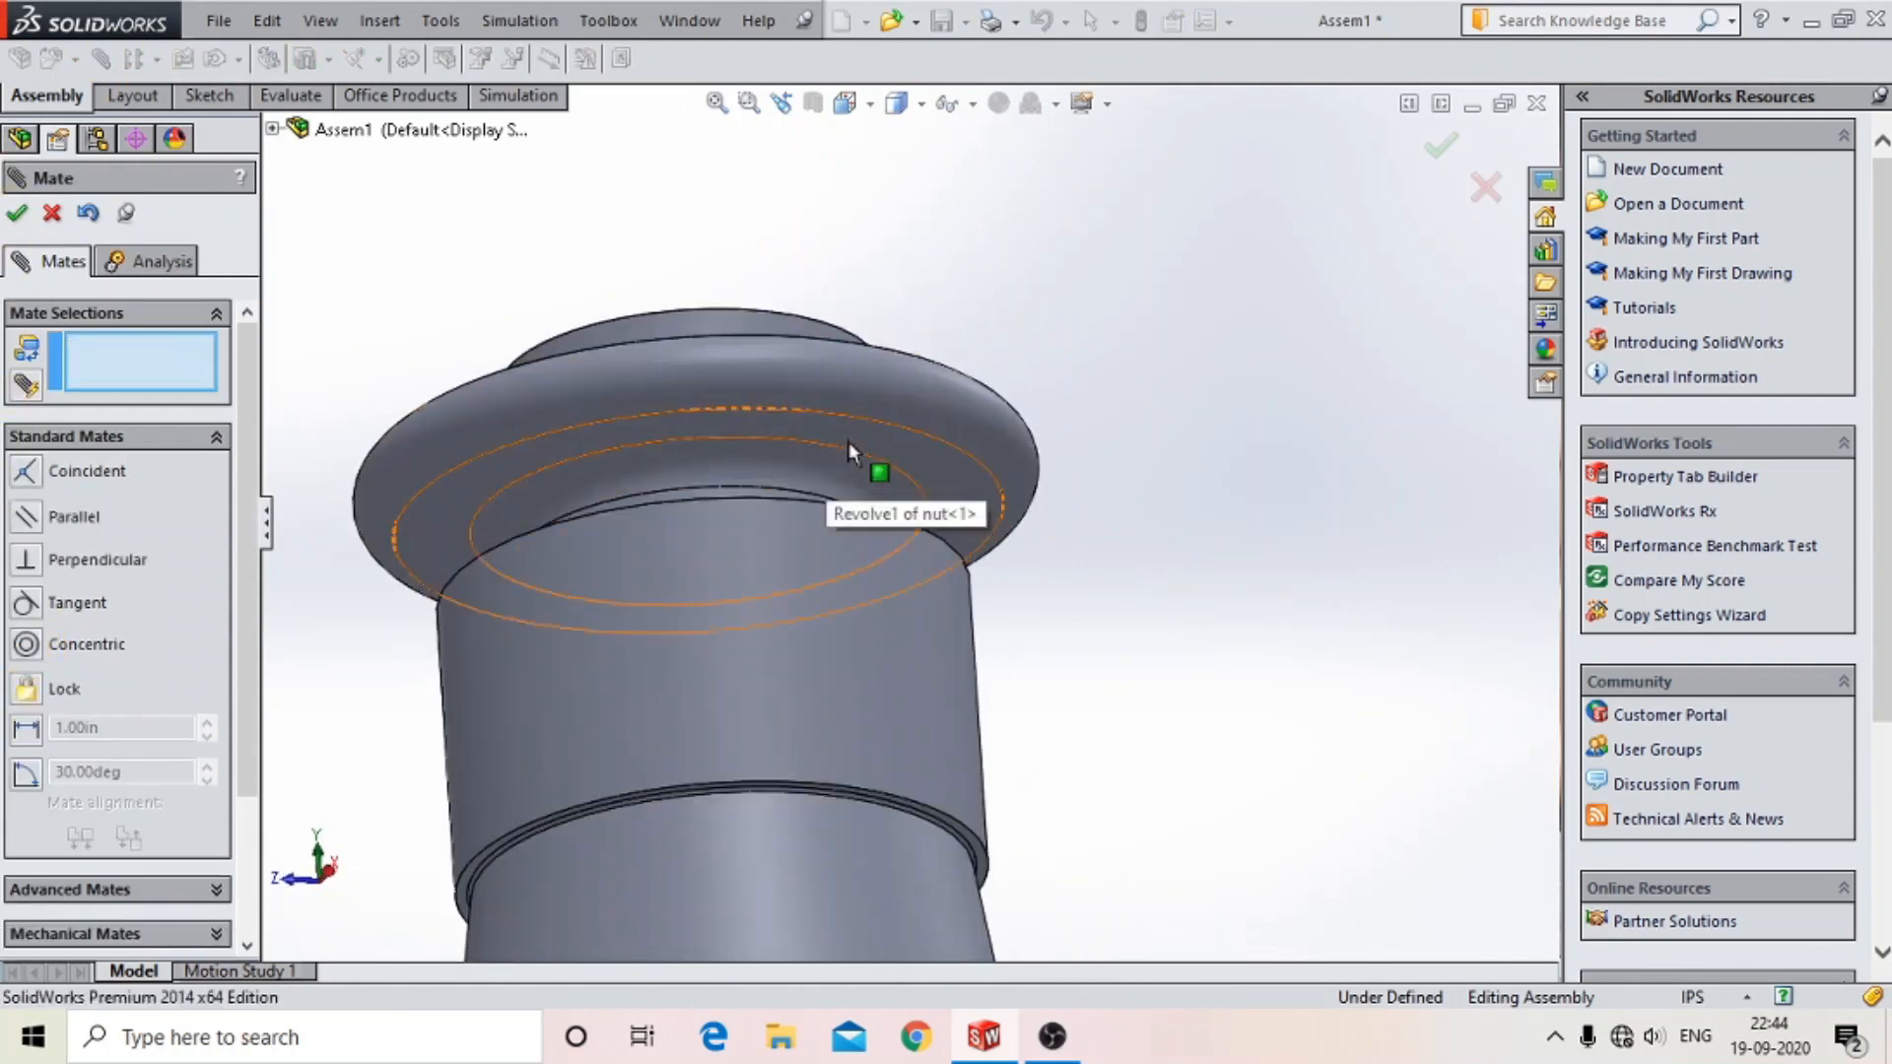
left_click(855, 451)
middle_click_drag(1054, 327, 1046, 438)
scroll(985, 468, "down", 4)
left_click(997, 422)
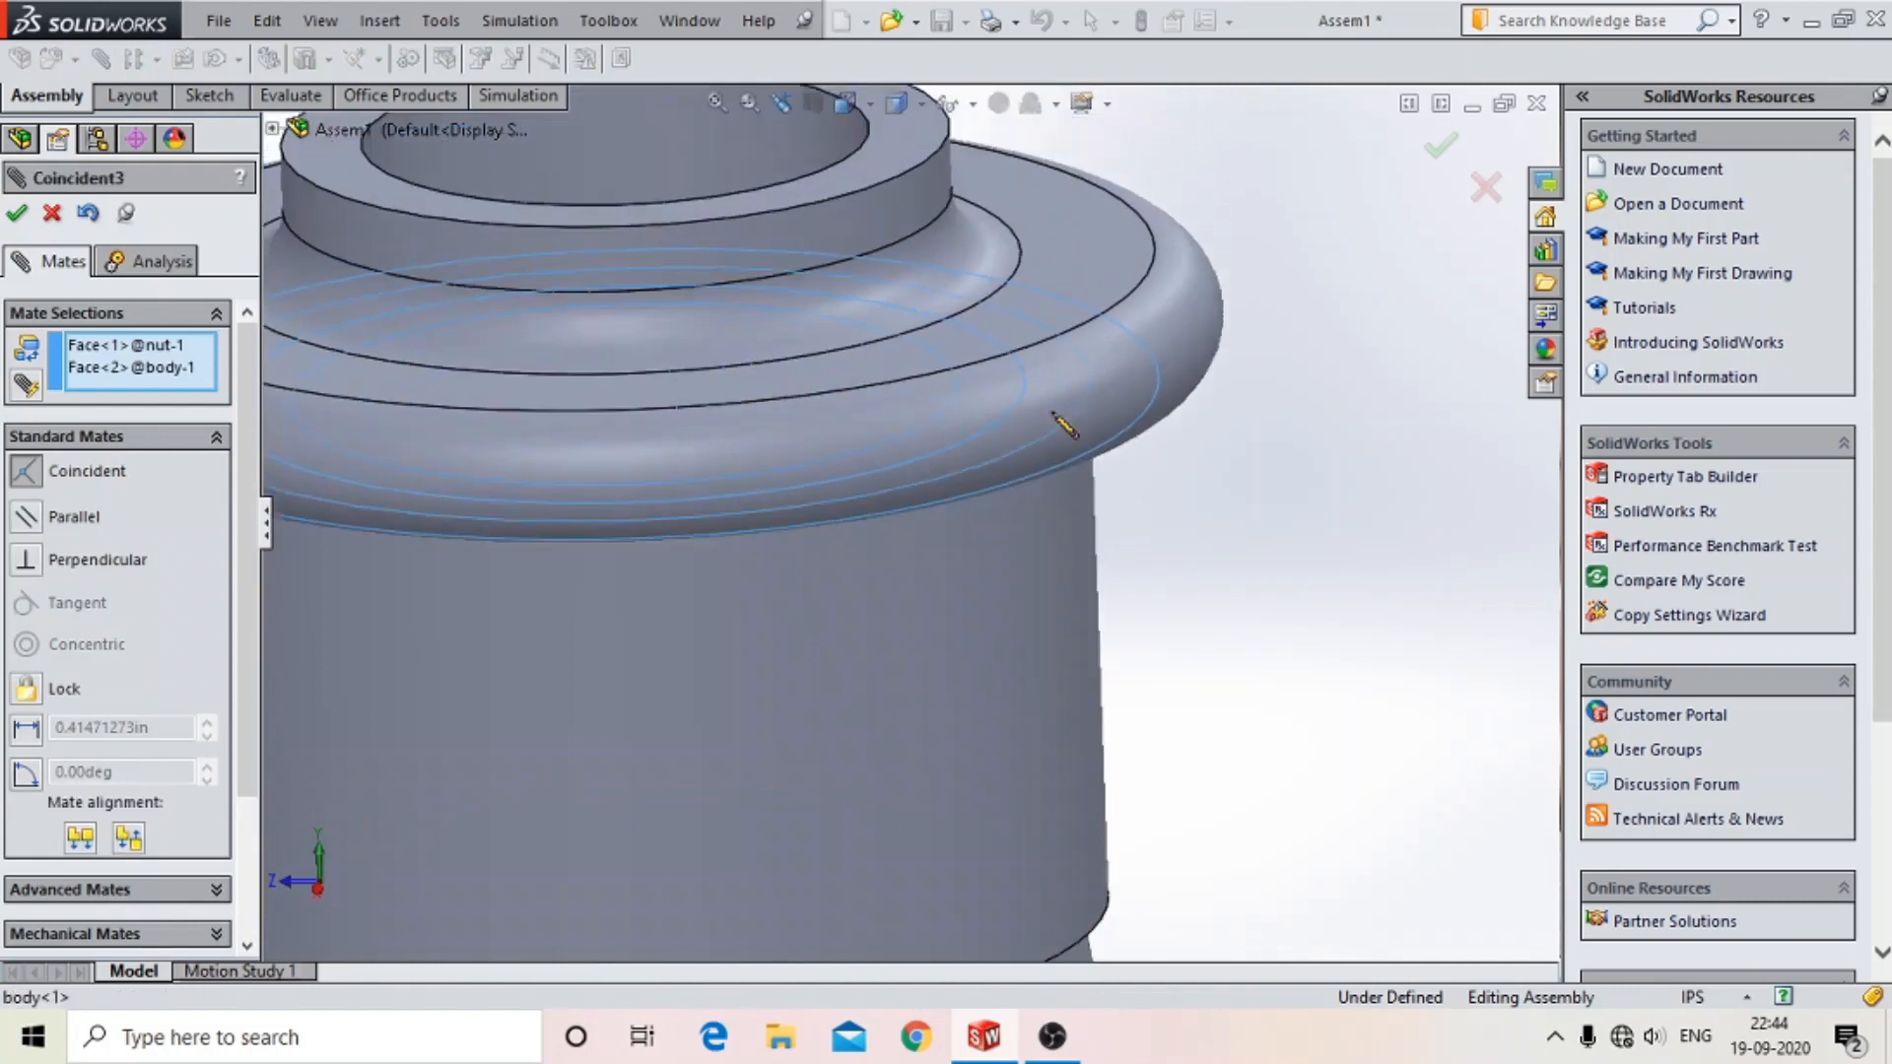
scroll(1058, 409, "up", 3)
left_click(1370, 380)
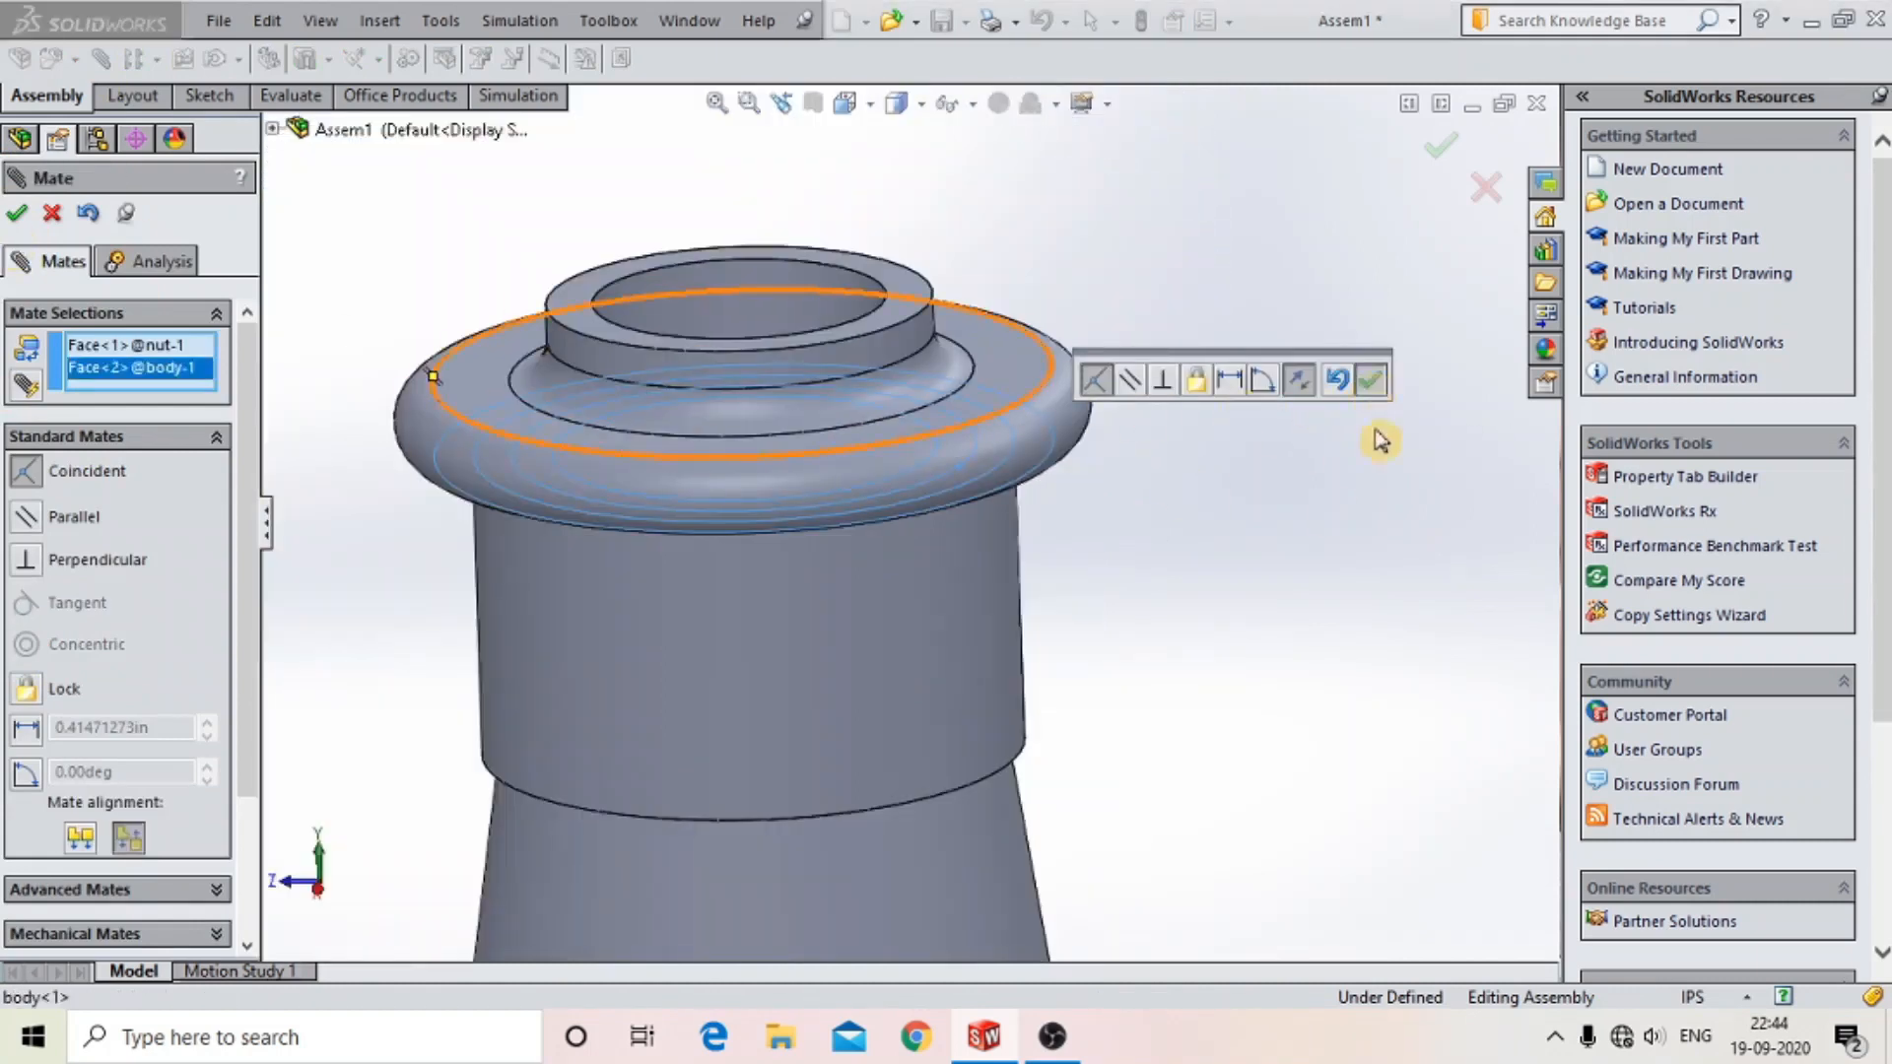
scroll(1111, 551, "up", 3)
scroll(916, 547, "up", 1)
scroll(901, 546, "down", 1)
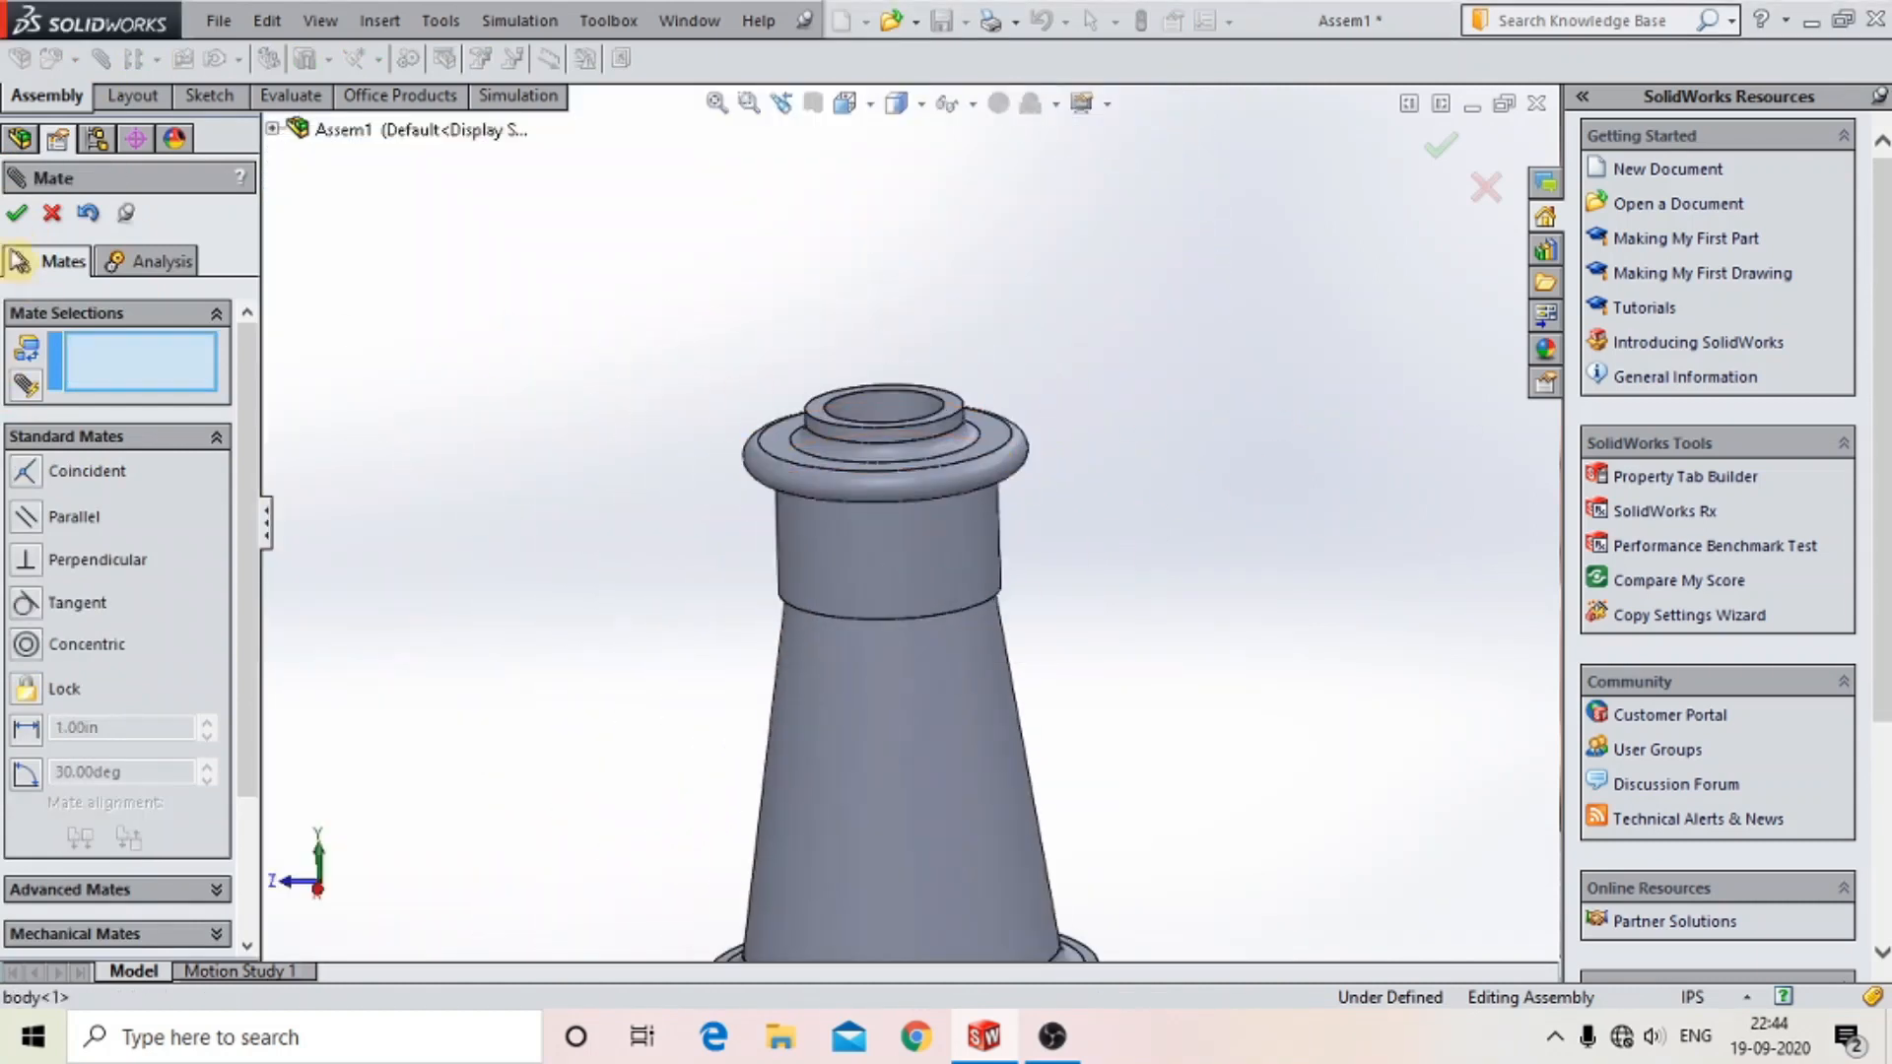
left_click(17, 215)
- Insert the screw part from the sqrew jack folder and place it beside and above the body
left_click(74, 59)
left_click(138, 89)
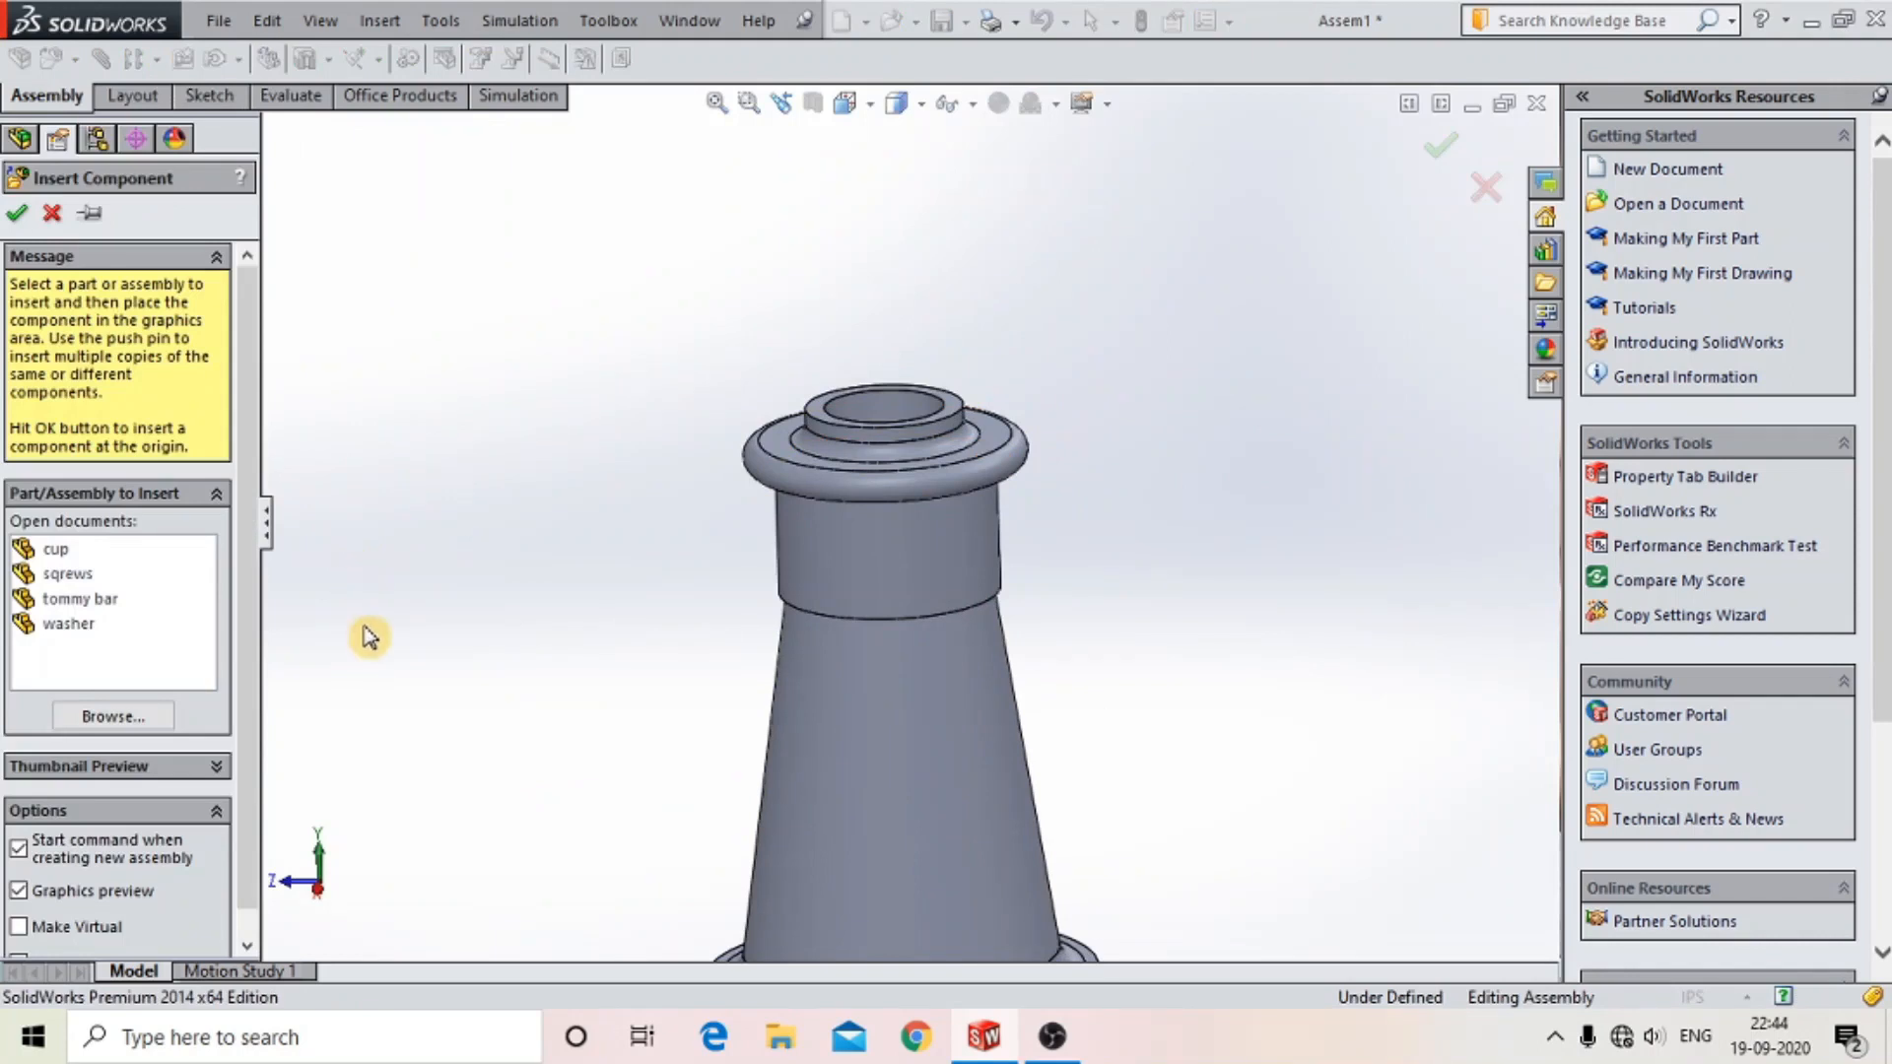
left_click(122, 727)
left_click(315, 280)
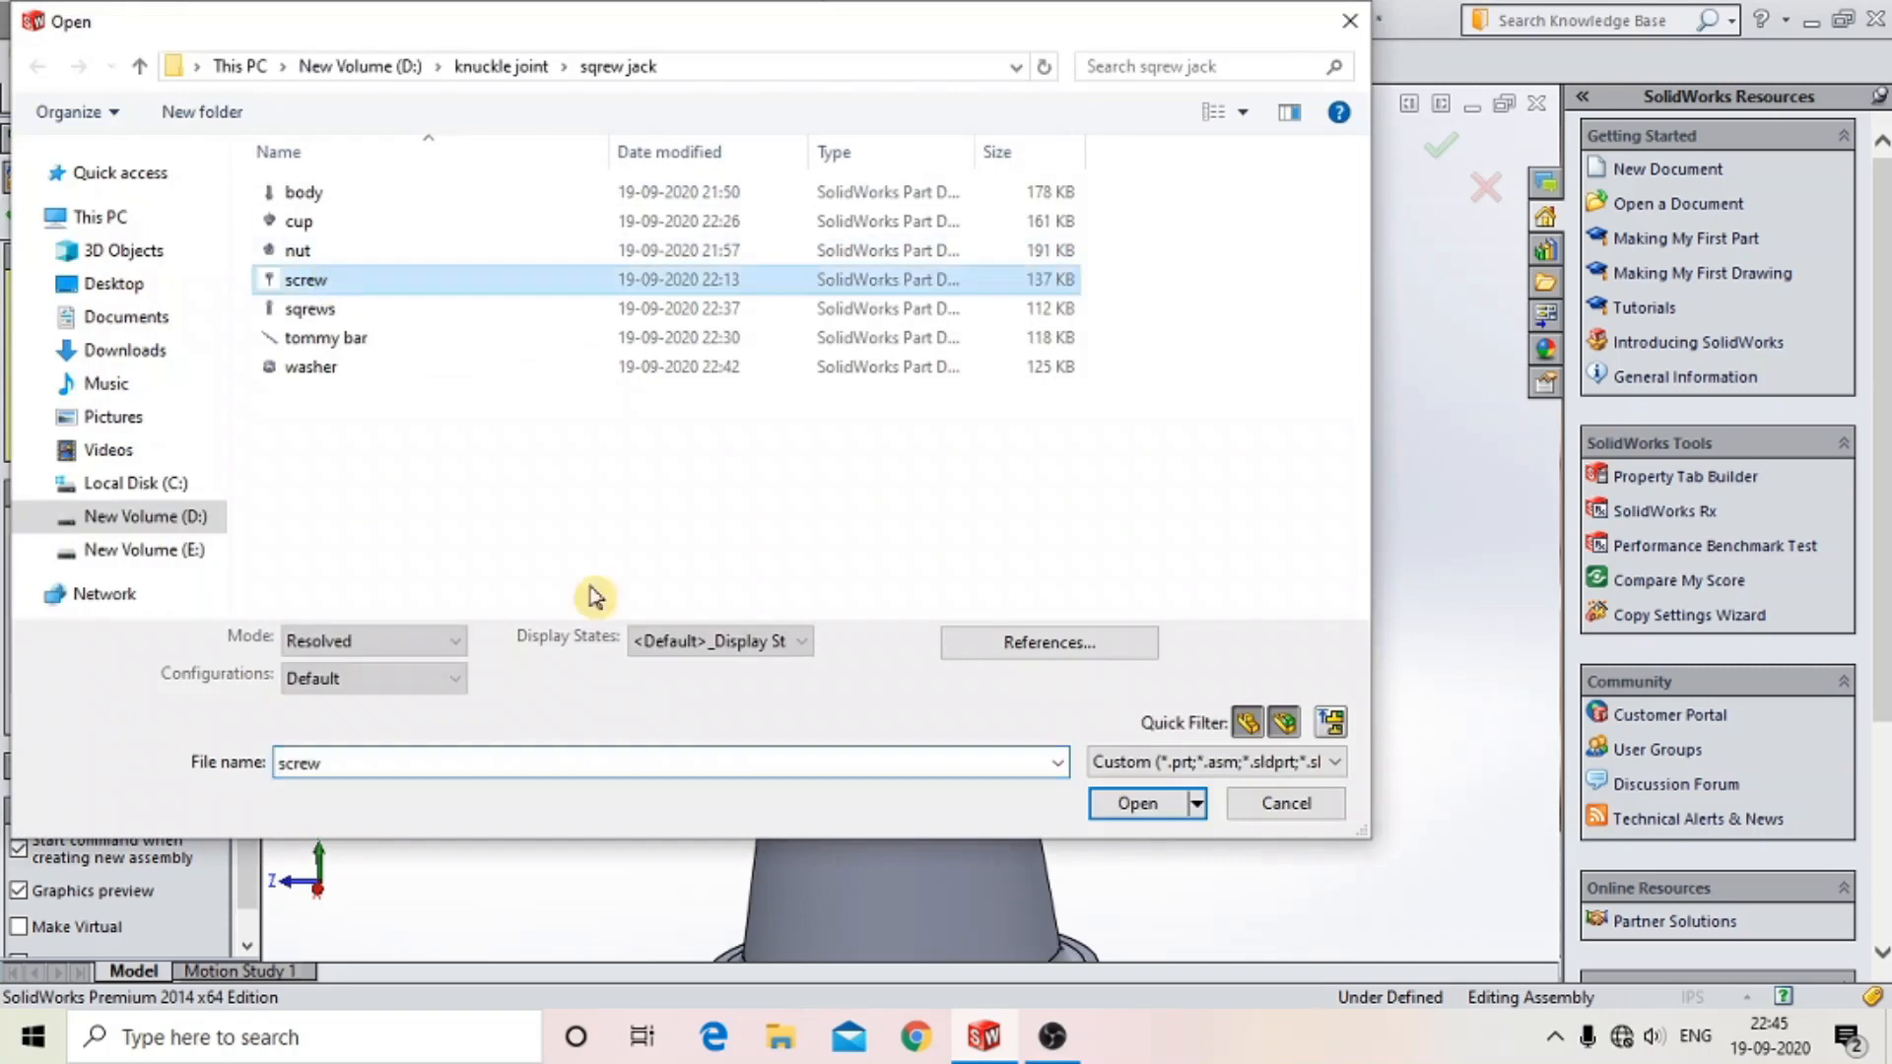
left_click(1138, 802)
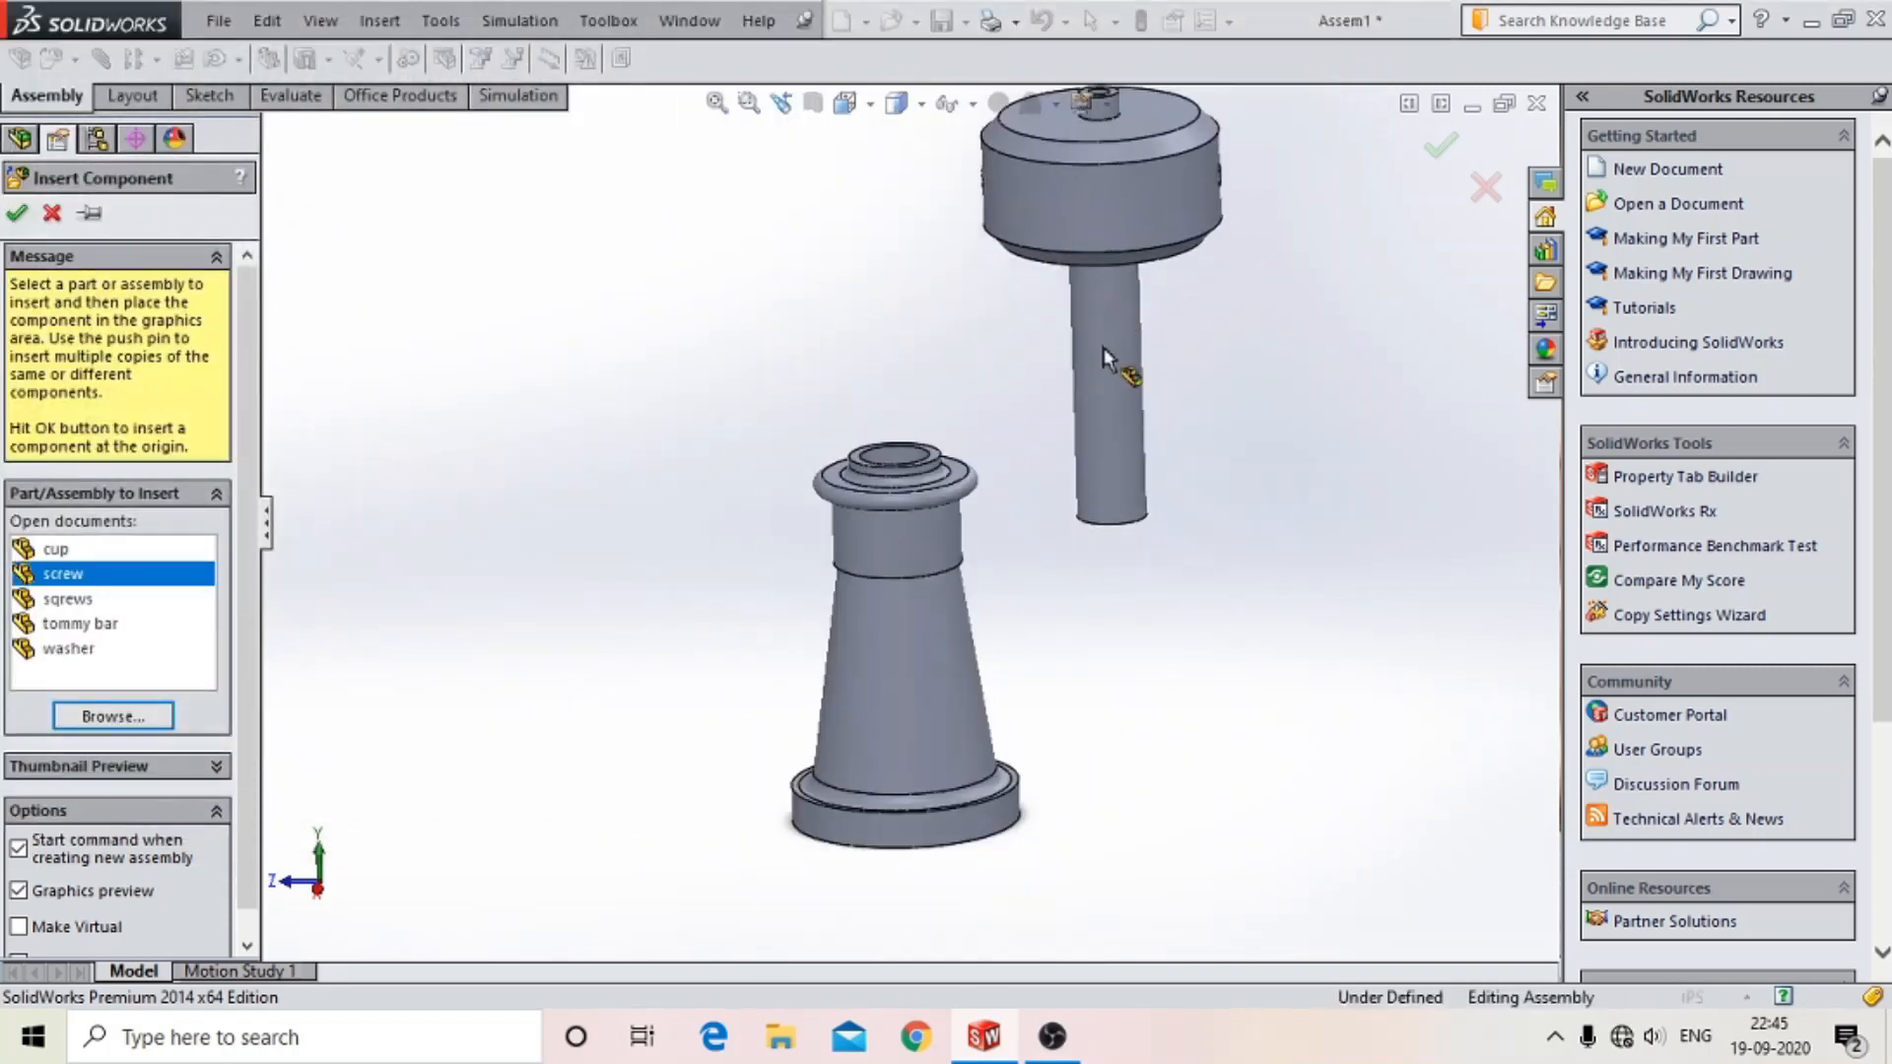
left_click(1103, 357)
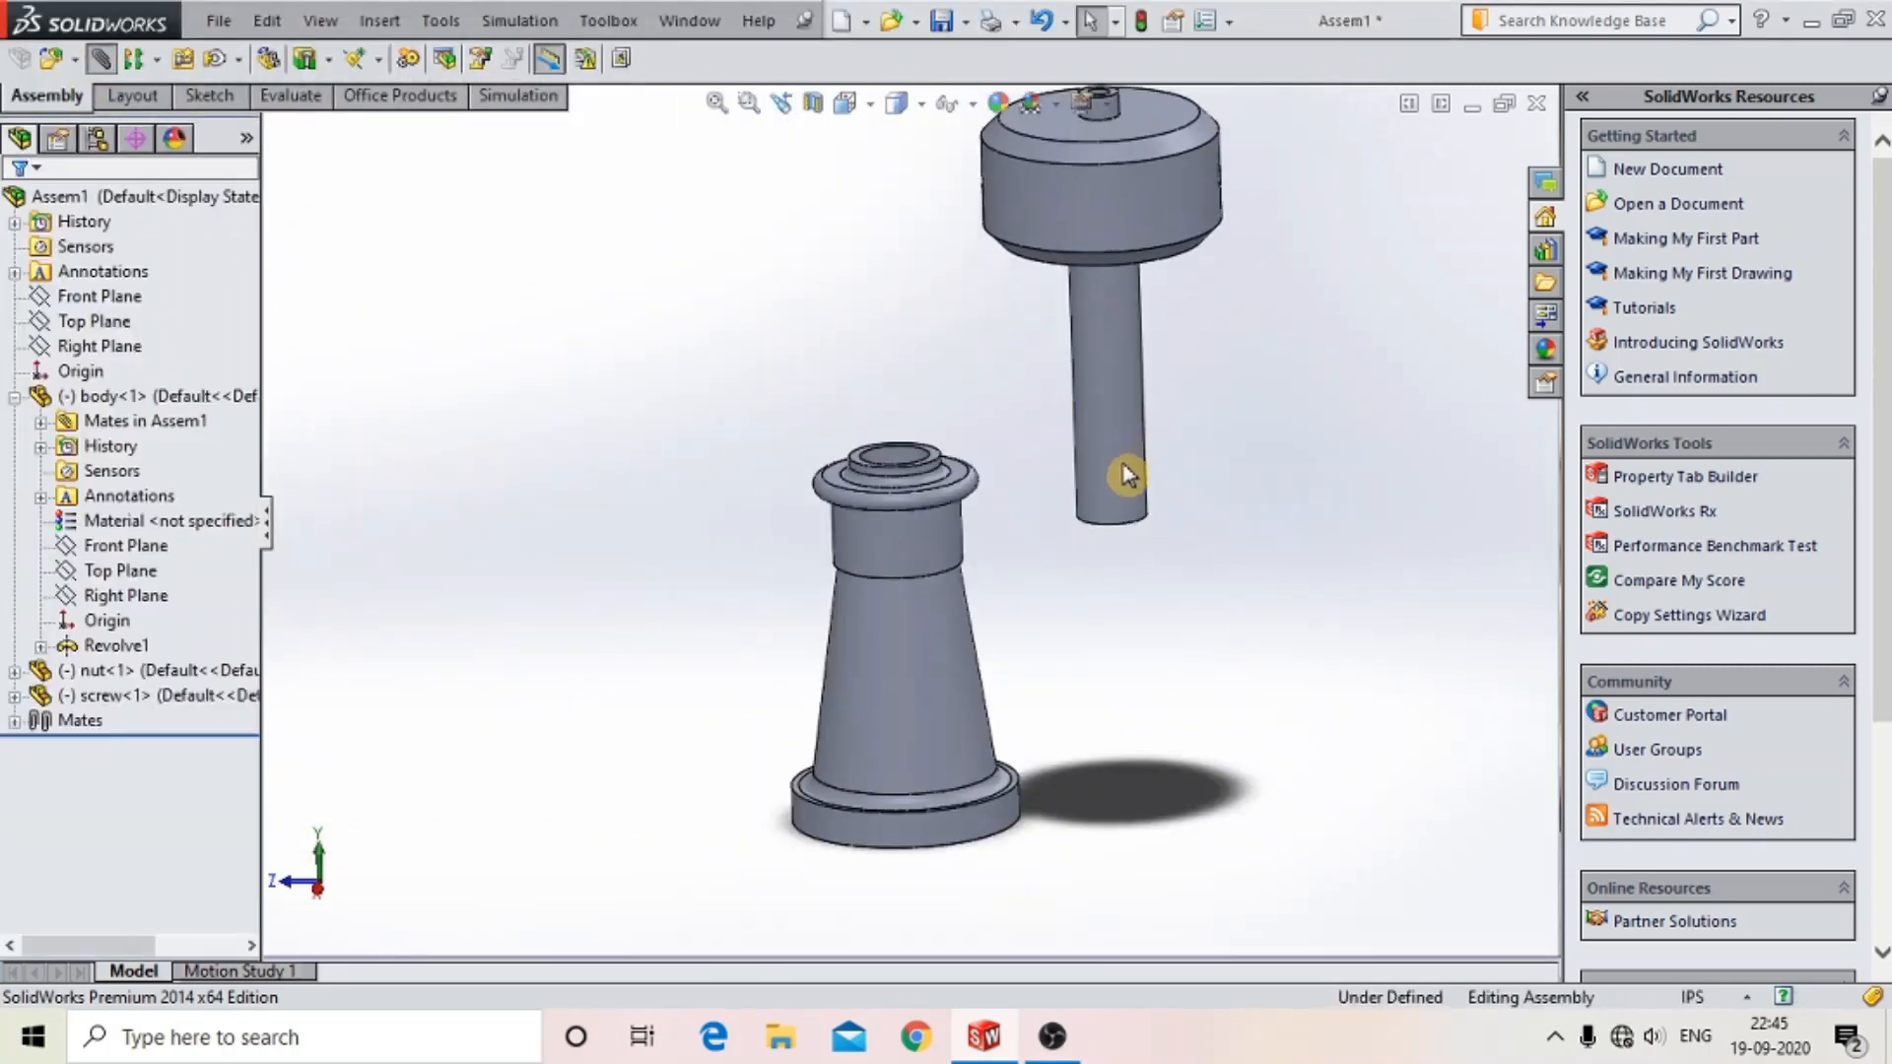
- Add a concentric mate between the screw's cylindrical shank and the nut's bore
left_click(1118, 468)
middle_click_drag(1021, 477, 1013, 556)
scroll(917, 483, "down", 4)
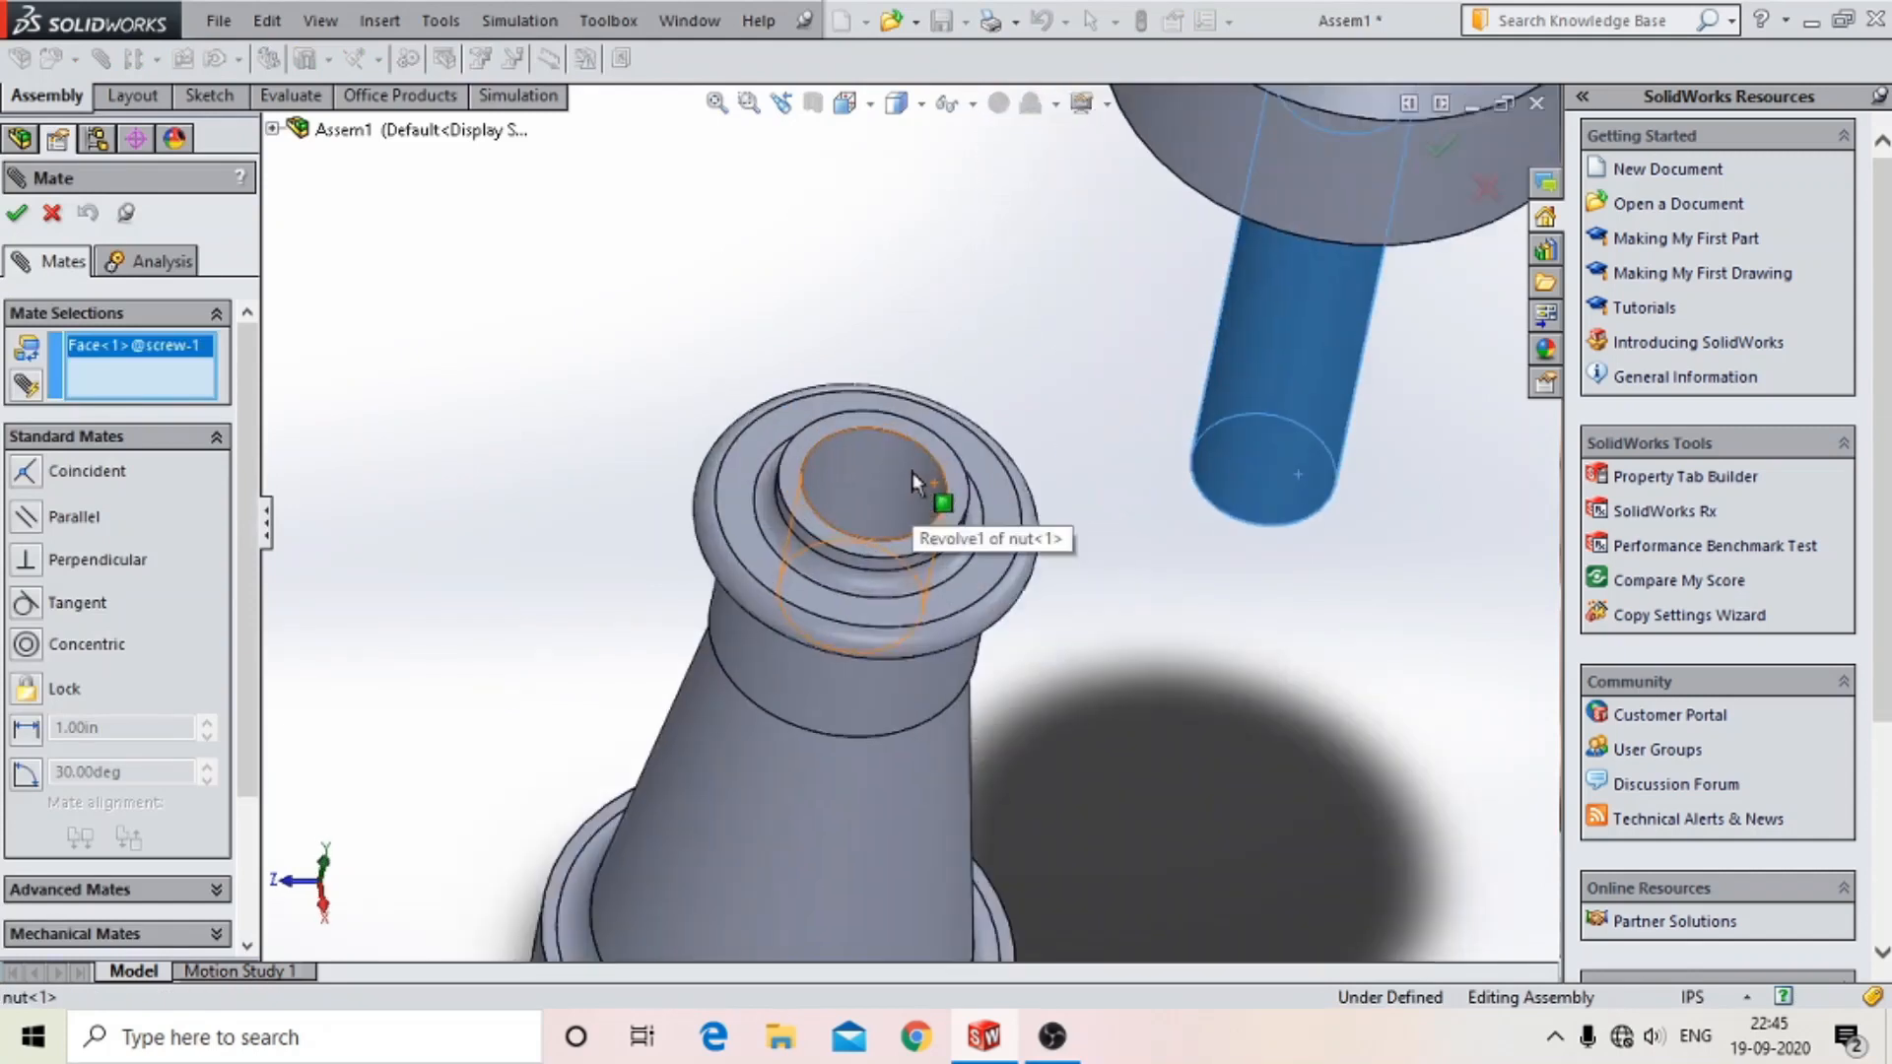
left_click(912, 481)
scroll(916, 479, "up", 4)
left_click(1254, 418)
- Add a coincident mate between the underside of the screw's head and the nut's top face
middle_click_drag(1110, 497, 975, 285)
scroll(971, 291, "down", 3)
scroll(970, 293, "up", 3)
left_click(931, 373)
middle_click_drag(1011, 396, 971, 567)
scroll(932, 581, "down", 3)
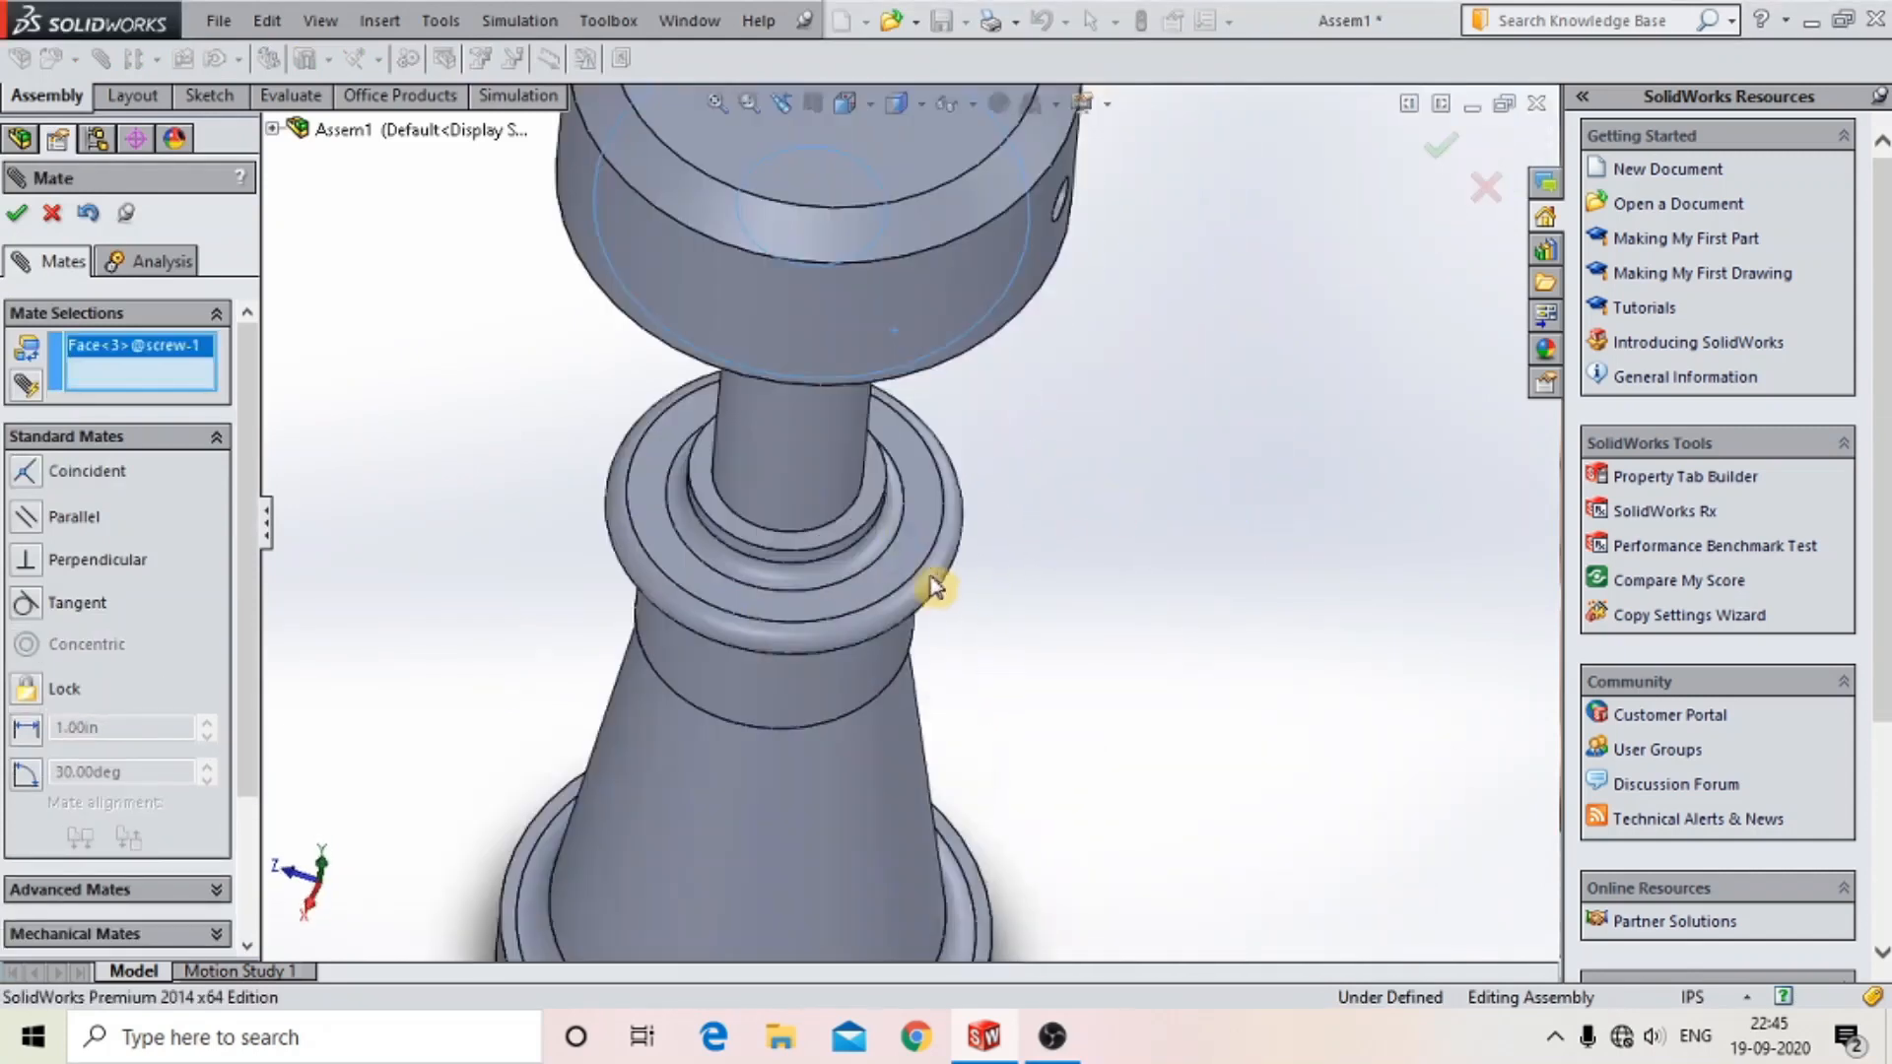
left_click(866, 493)
scroll(1035, 477, "up", 3)
middle_click_drag(1034, 477, 953, 317)
middle_click_drag(995, 569, 1069, 497)
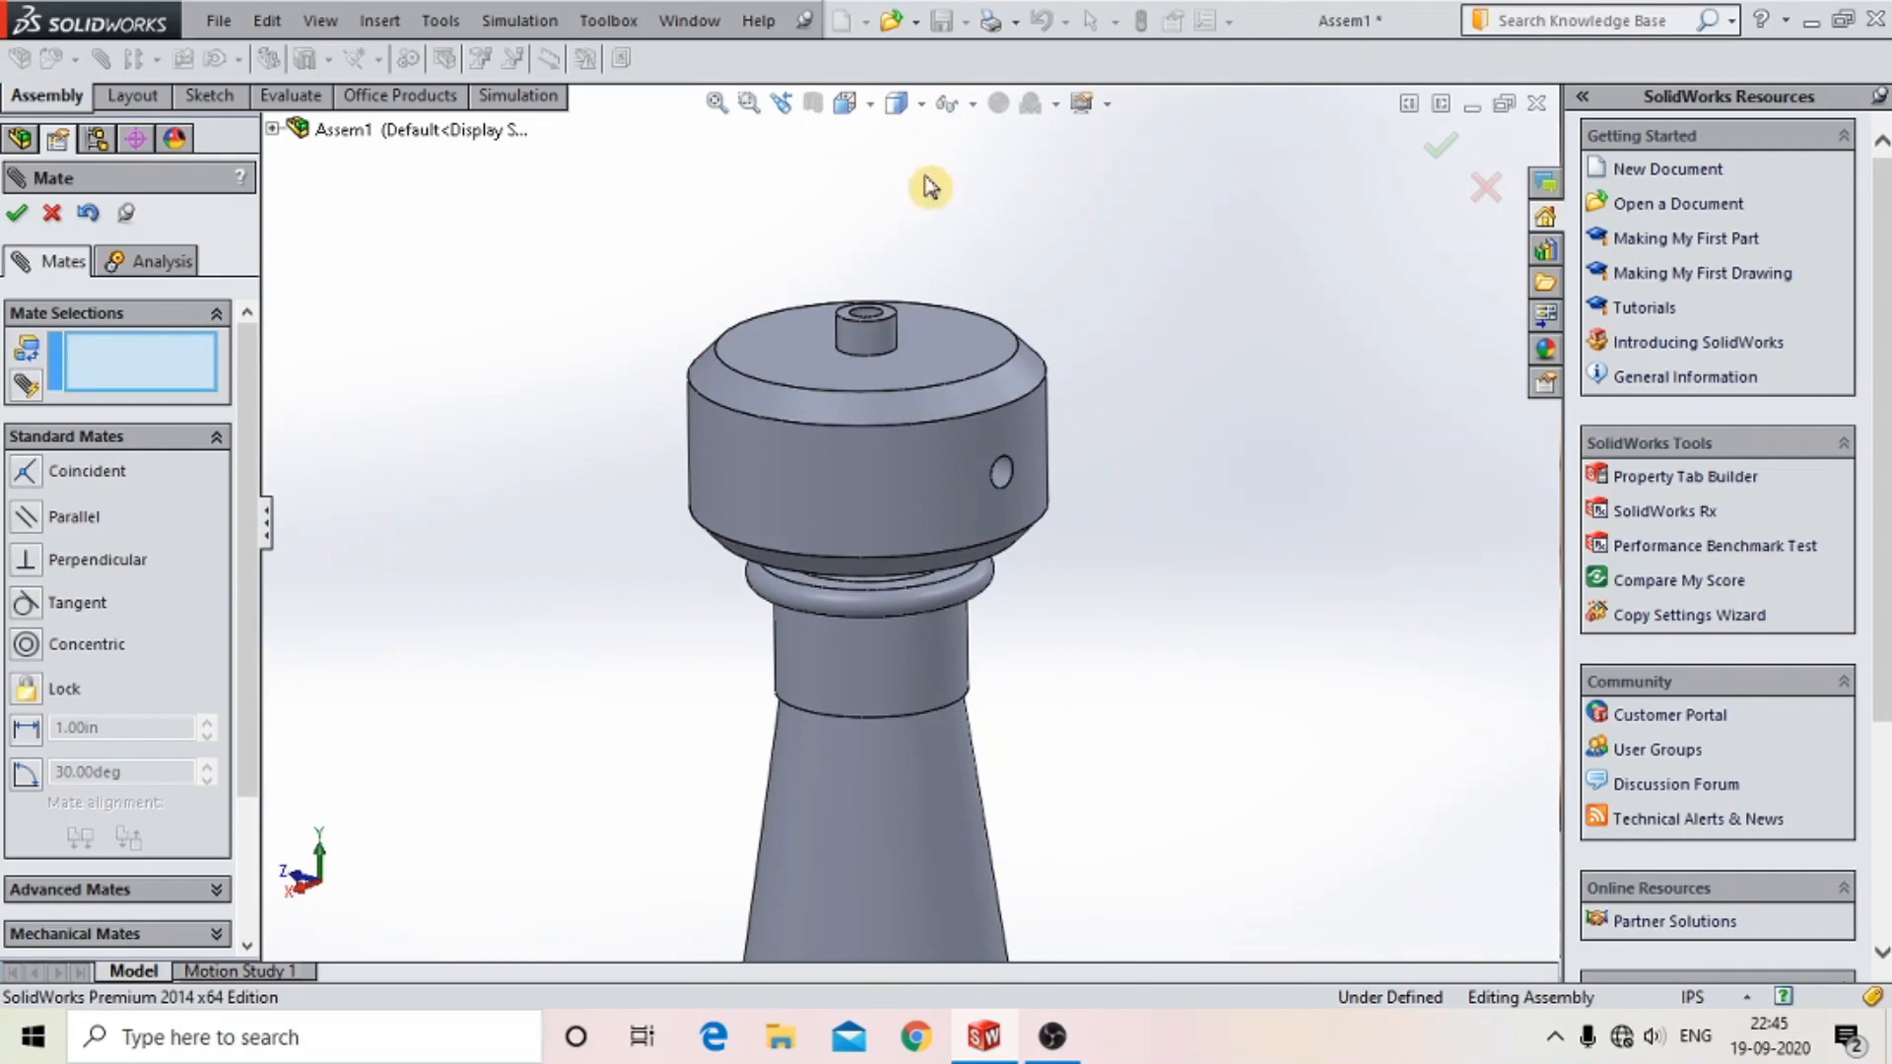
key("Escape")
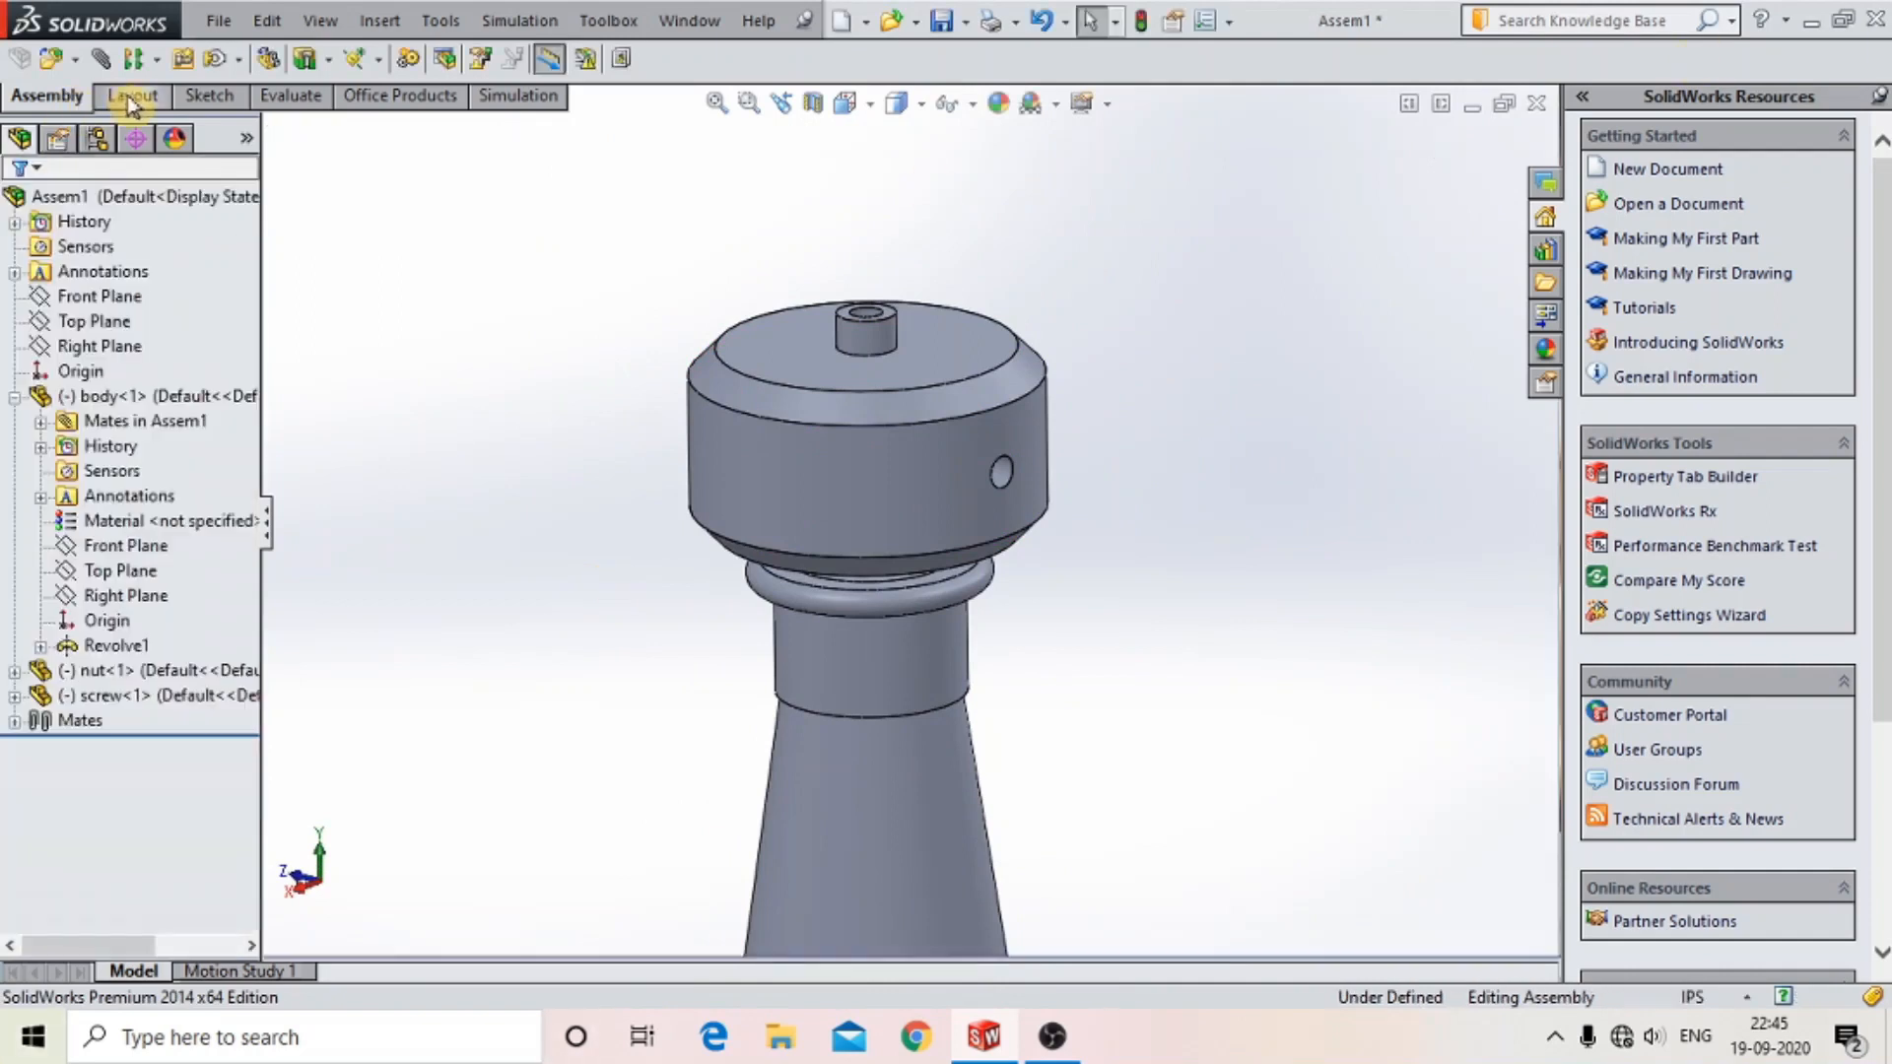
- Insert the cup part from the sqrew jack folder and place it above the screw head
left_click(77, 63)
left_click(99, 89)
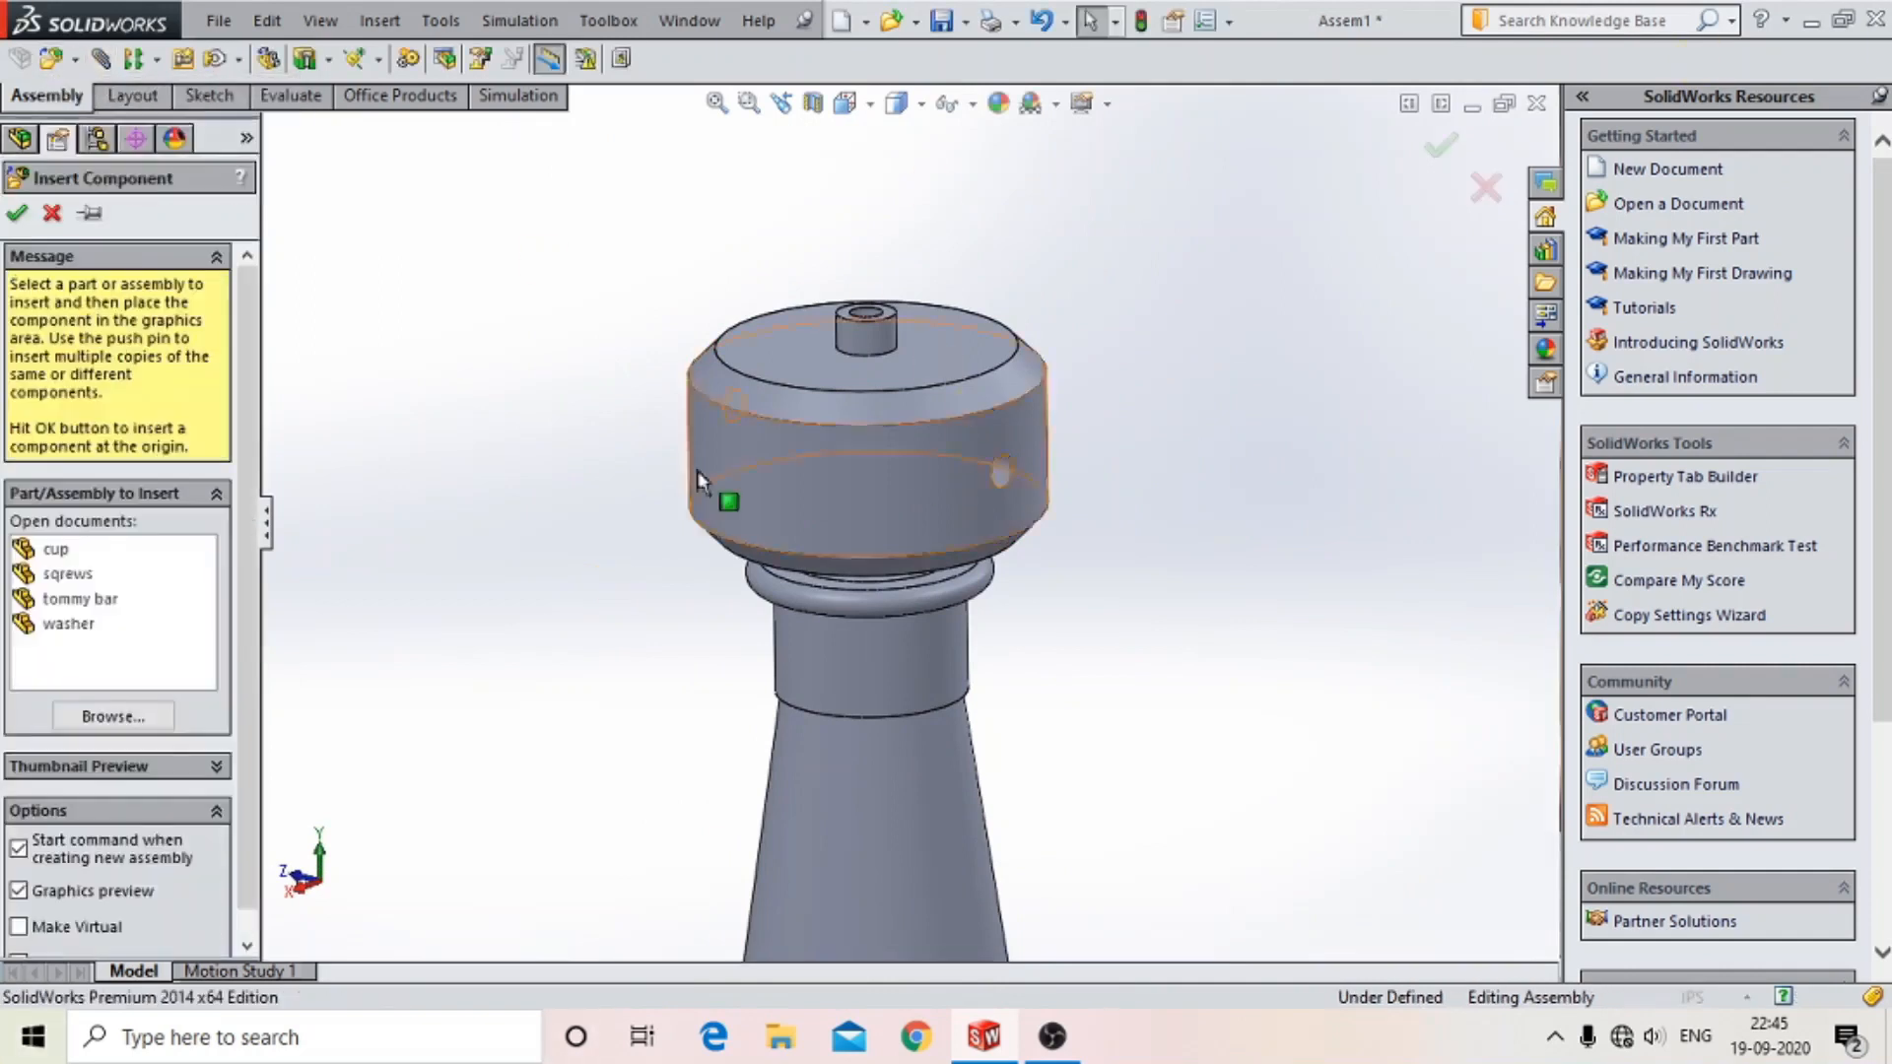
left_click(148, 713)
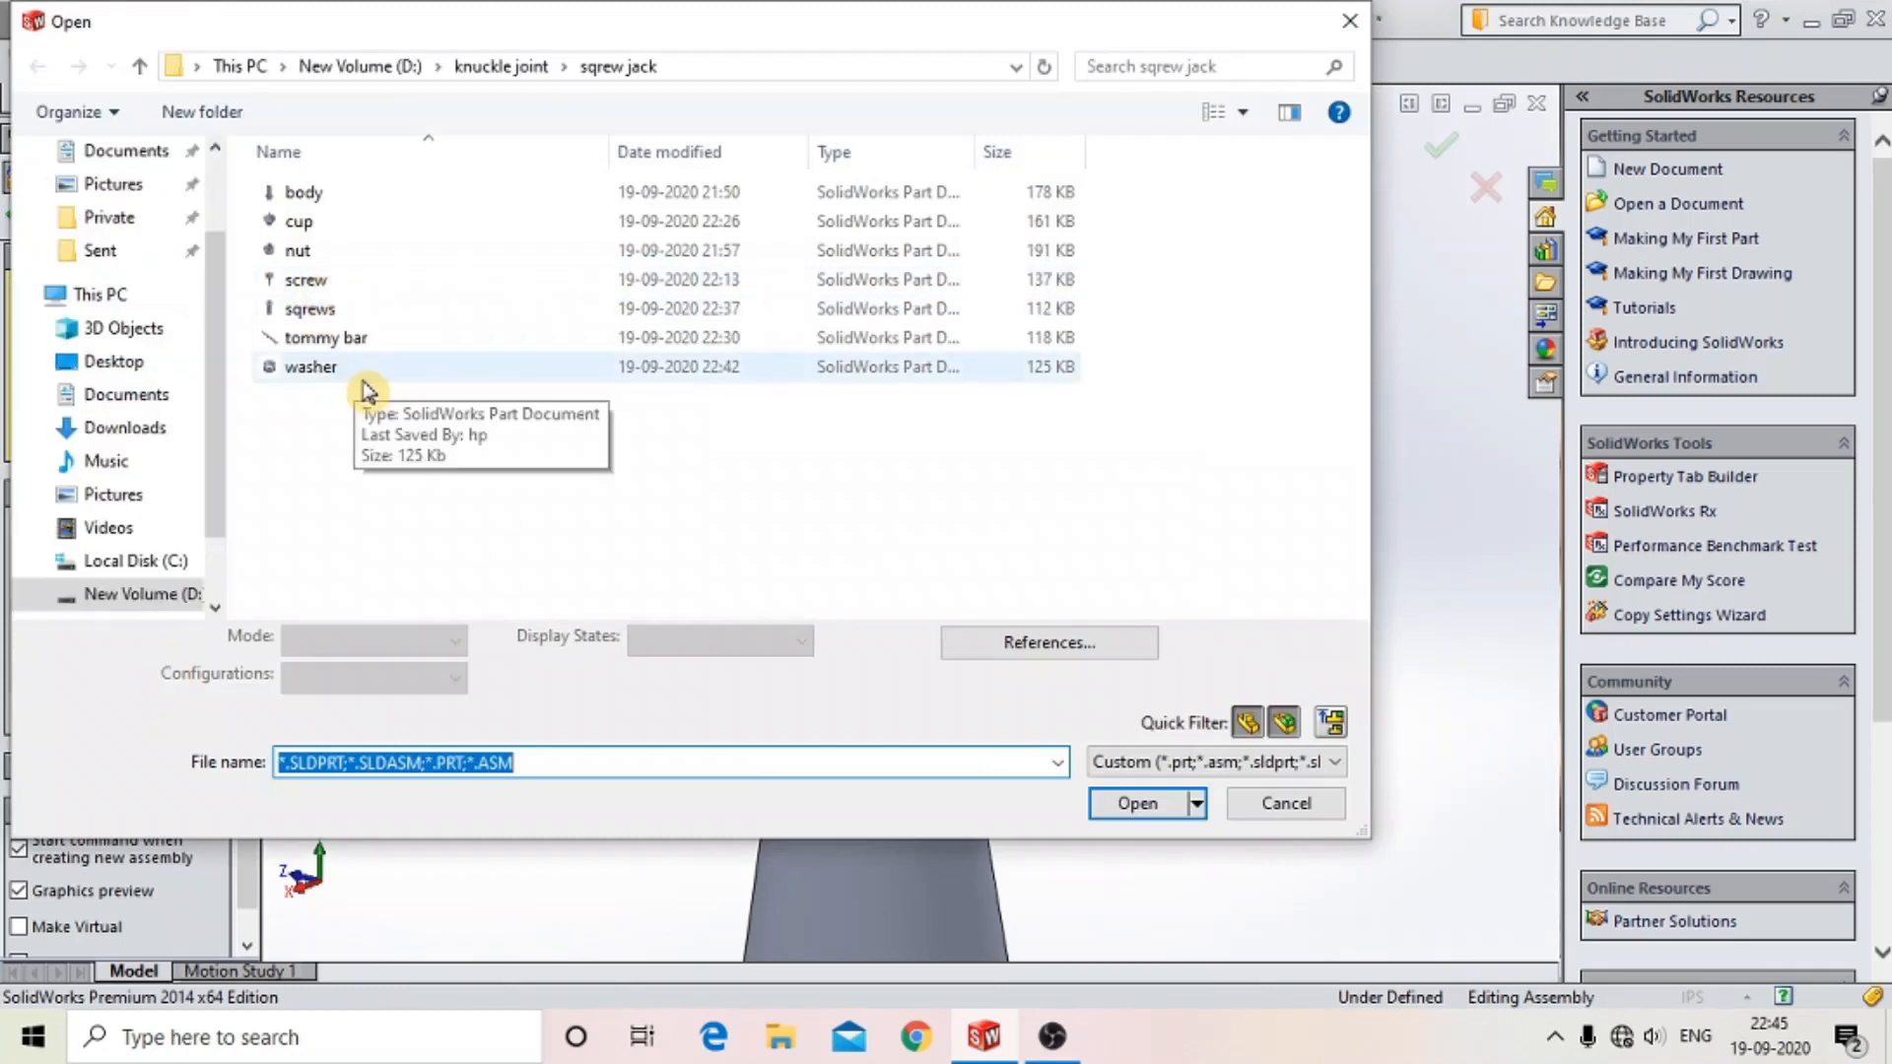
left_click(300, 223)
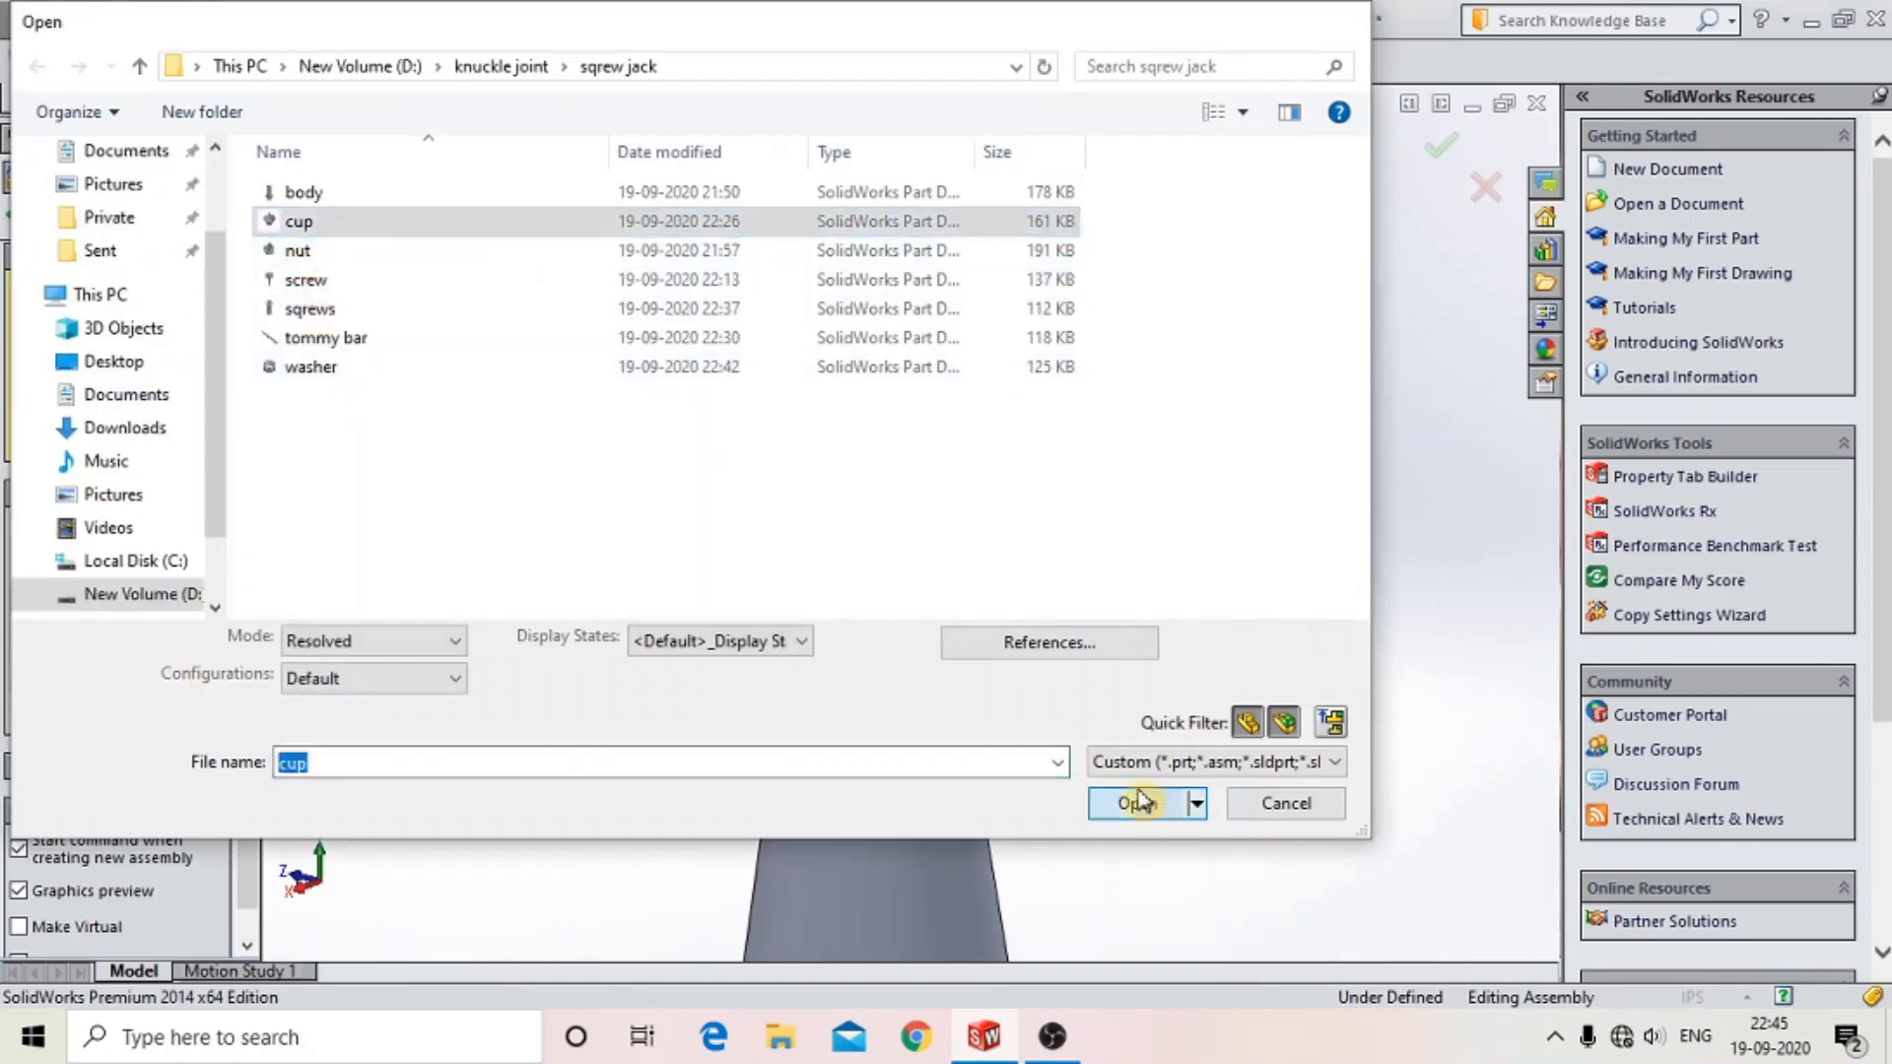
left_click(1133, 803)
left_click(985, 193)
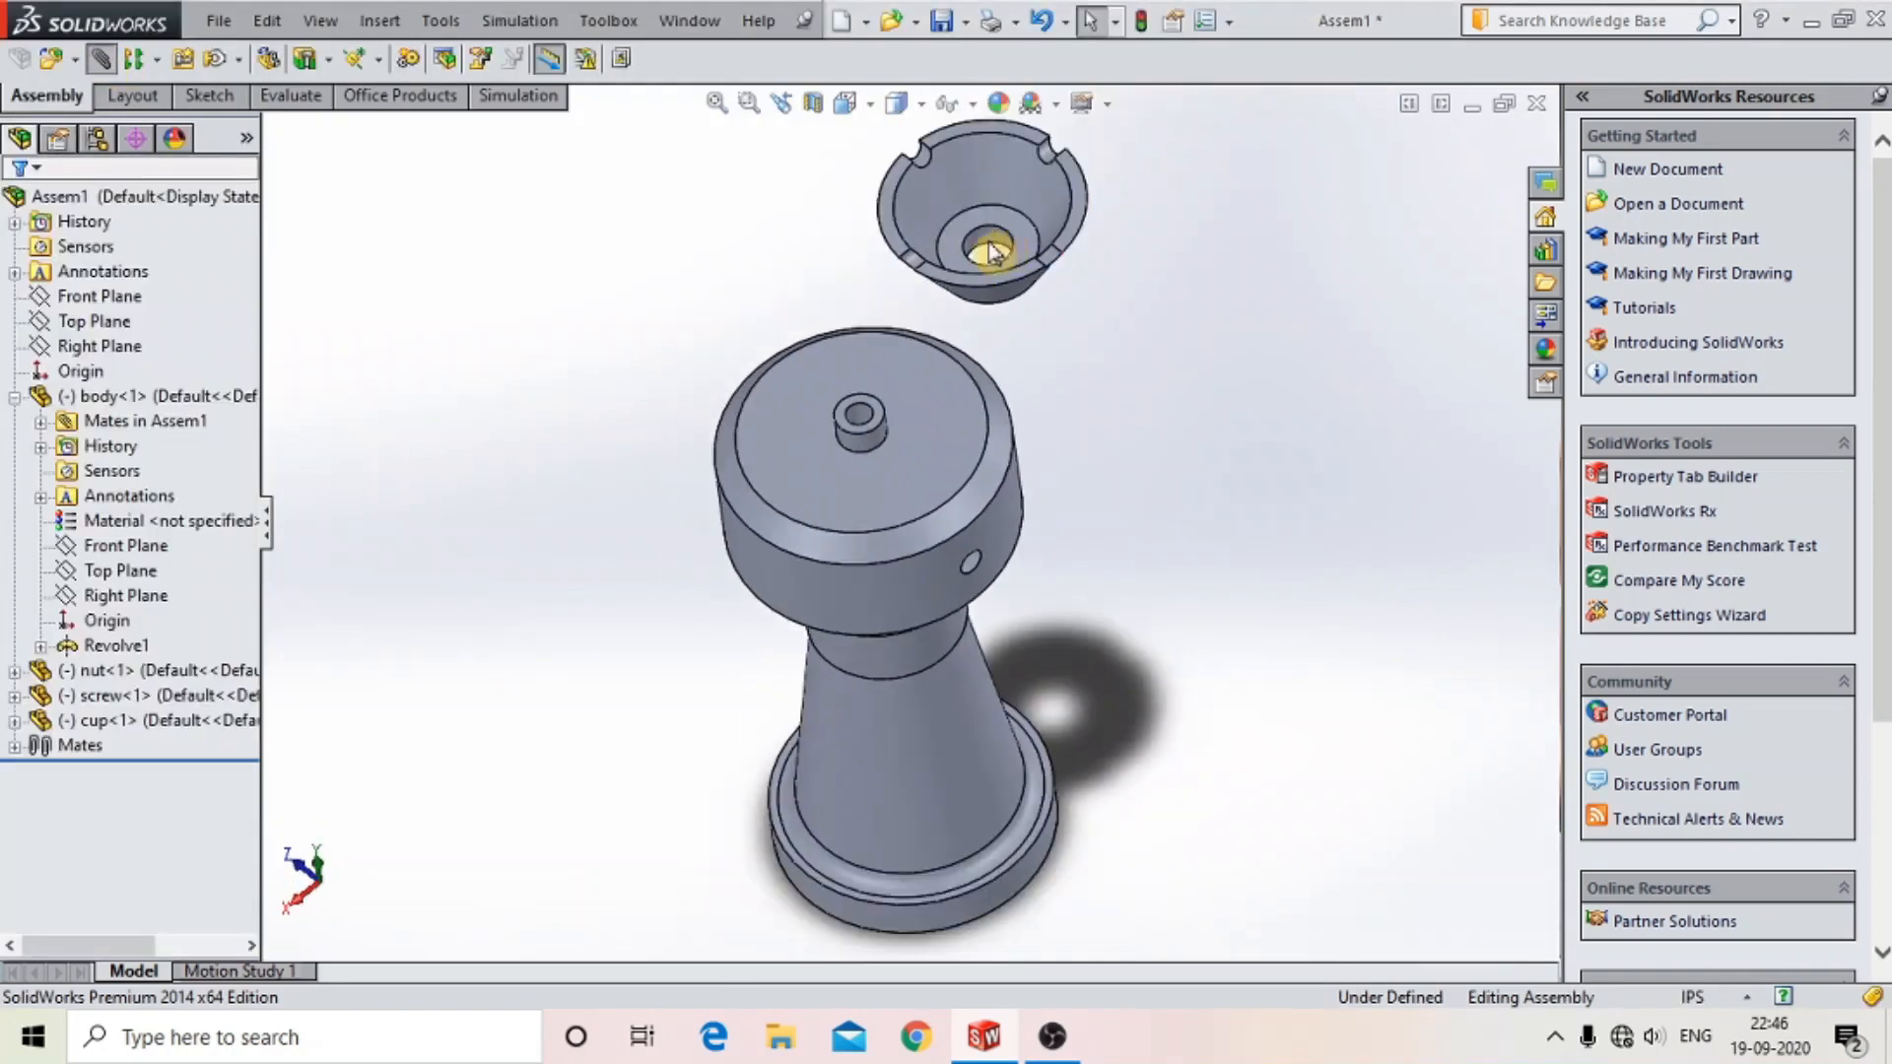
- Add a concentric mate between the cup's centre hole and the small cylindrical boss on the screw head
scroll(993, 253, "down", 4)
left_click(961, 296)
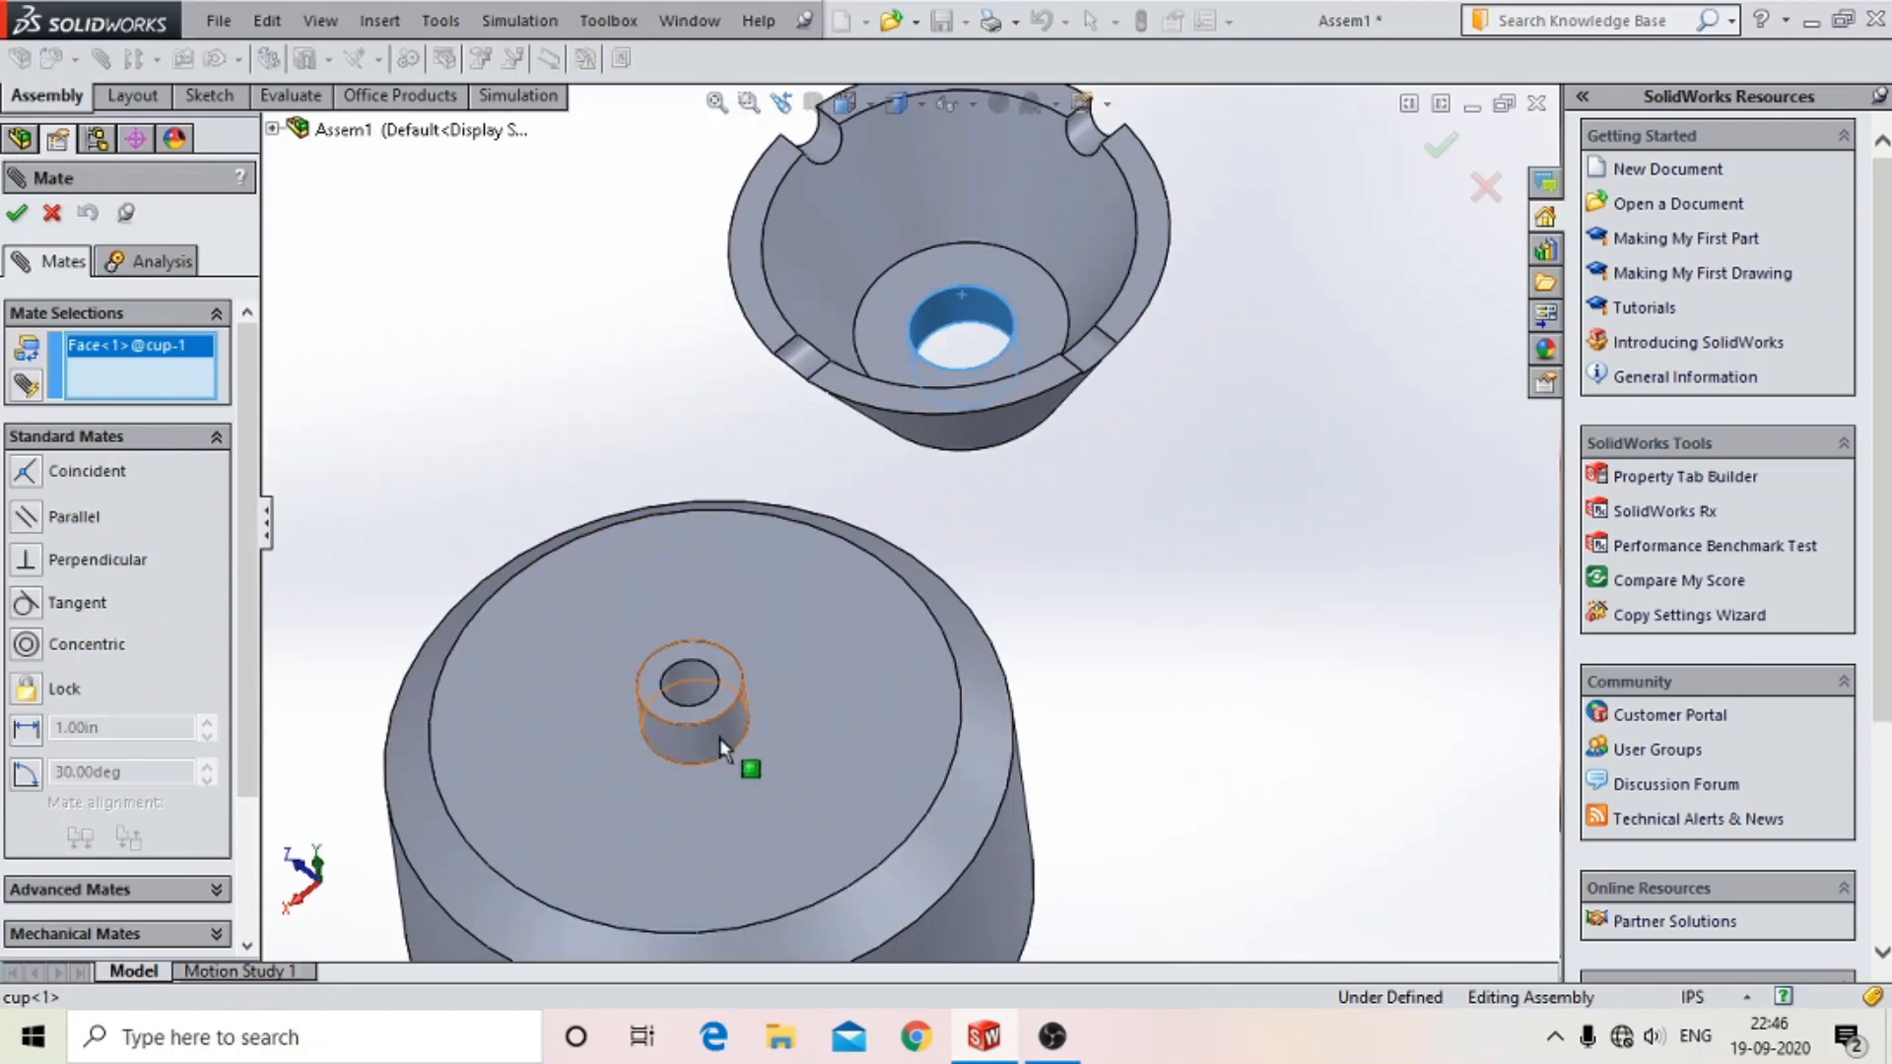
left_click(722, 748)
left_click(1225, 722)
- Add a coincident mate between the cup's bottom face and the flat top face of the screw head
middle_click_drag(989, 541, 932, 325)
scroll(932, 325, "down", 4)
left_click(603, 515)
scroll(878, 427, "up", 4)
middle_click_drag(878, 427, 877, 626)
left_click(877, 627)
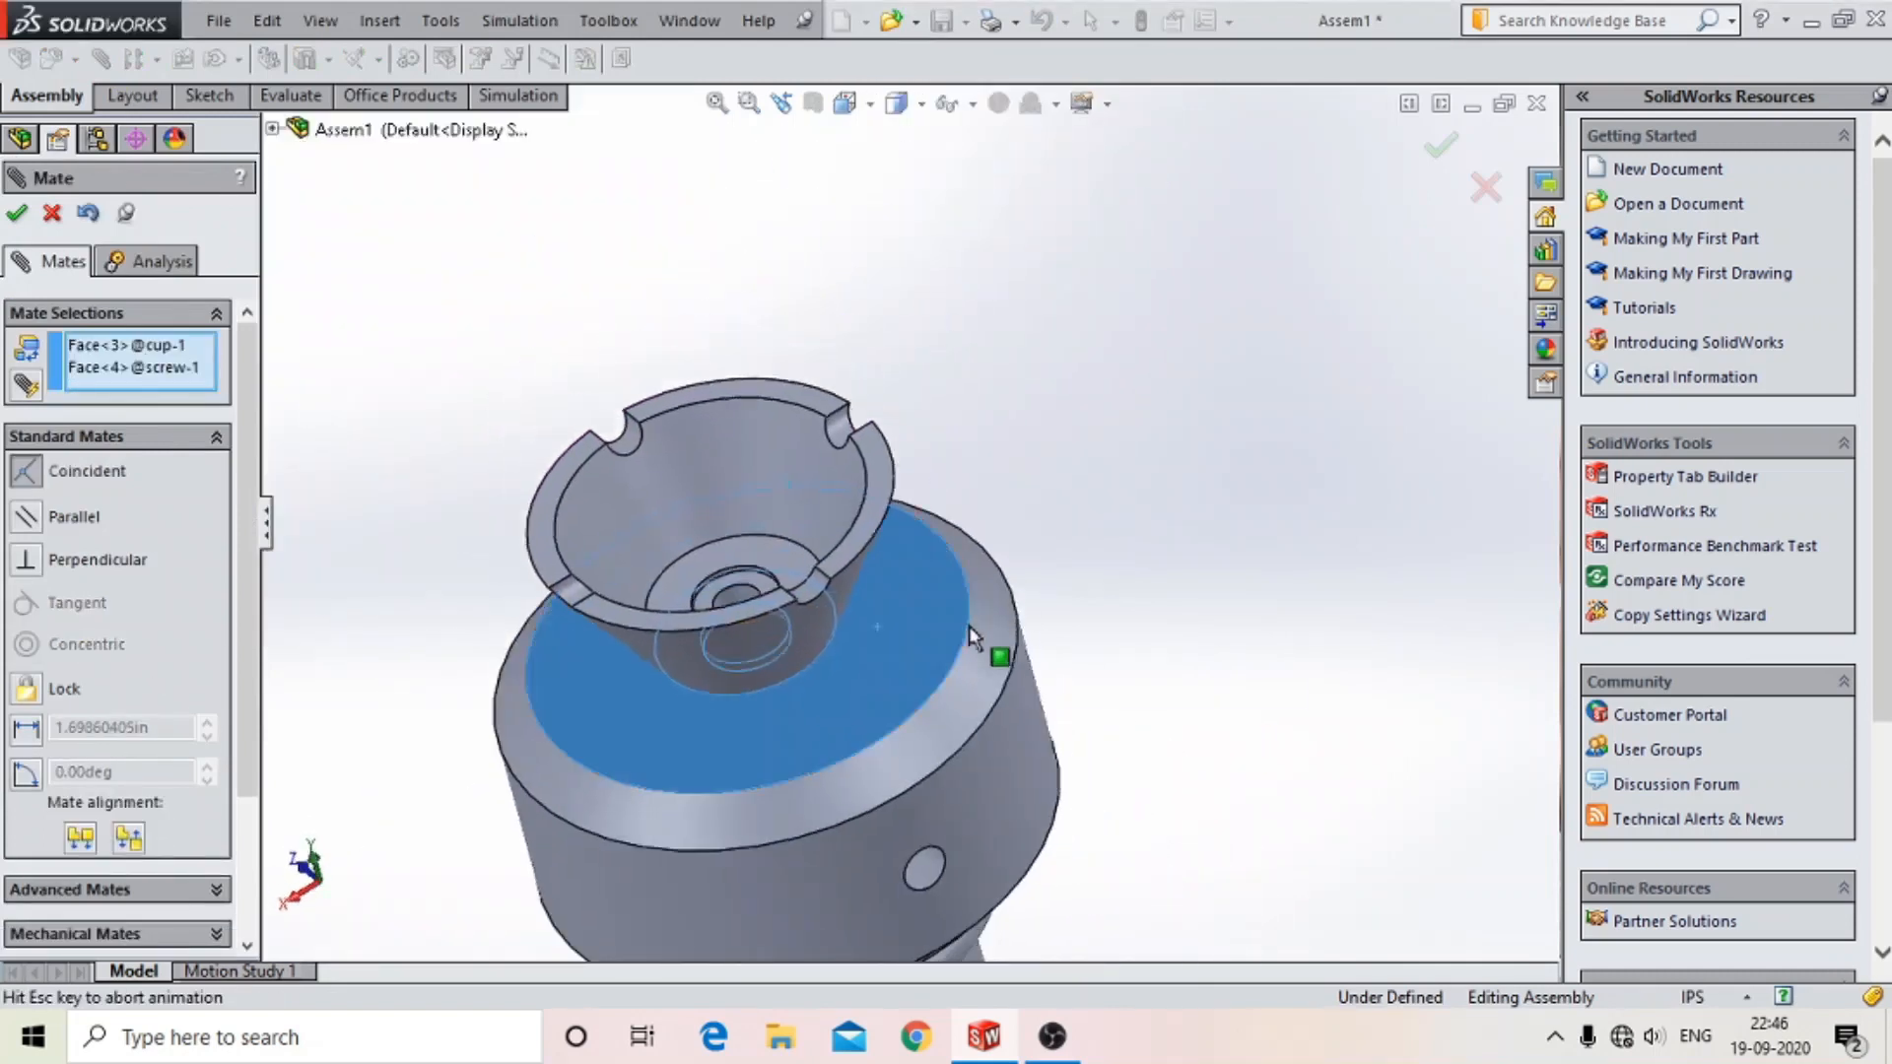
scroll(969, 623, "up", 3)
left_click(1284, 683)
left_click(16, 214)
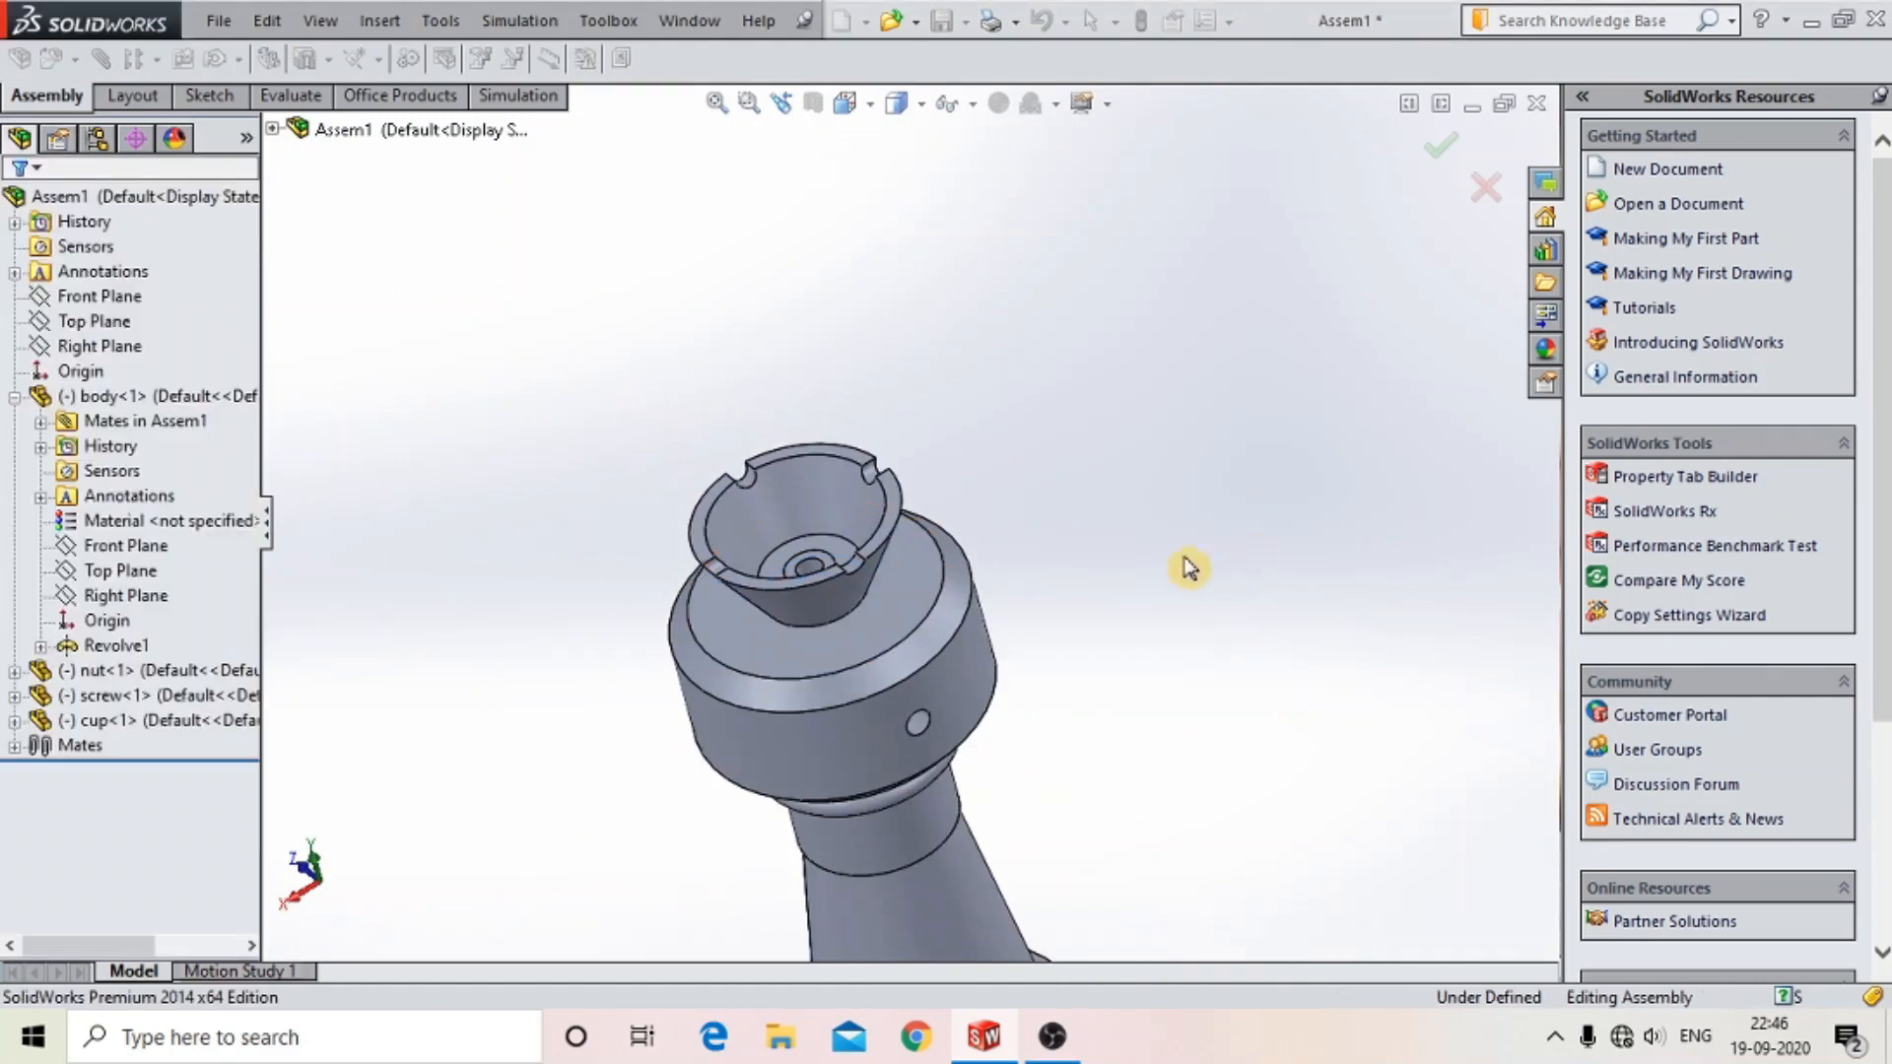
middle_click_drag(1225, 427, 867, 657)
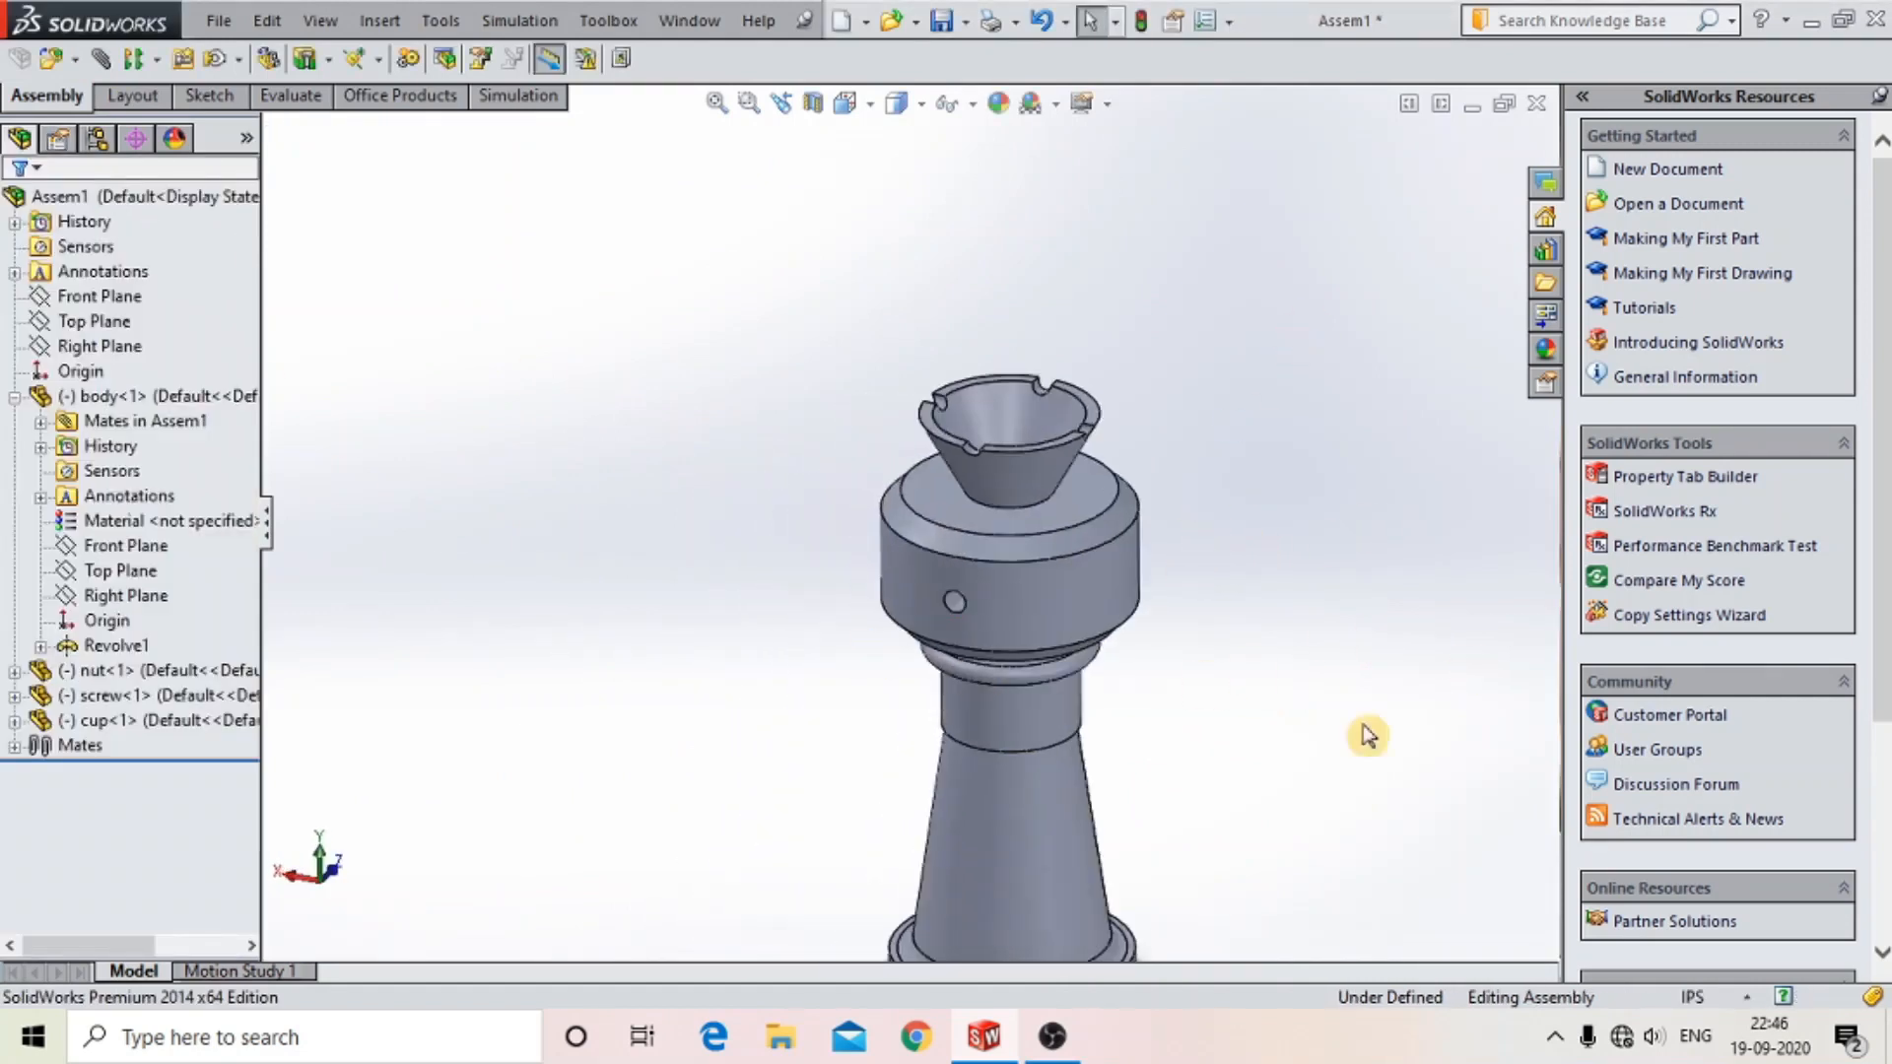
- Insert the washer part from the sqrew jack folder and place it above the cup
left_click(76, 61)
left_click(118, 84)
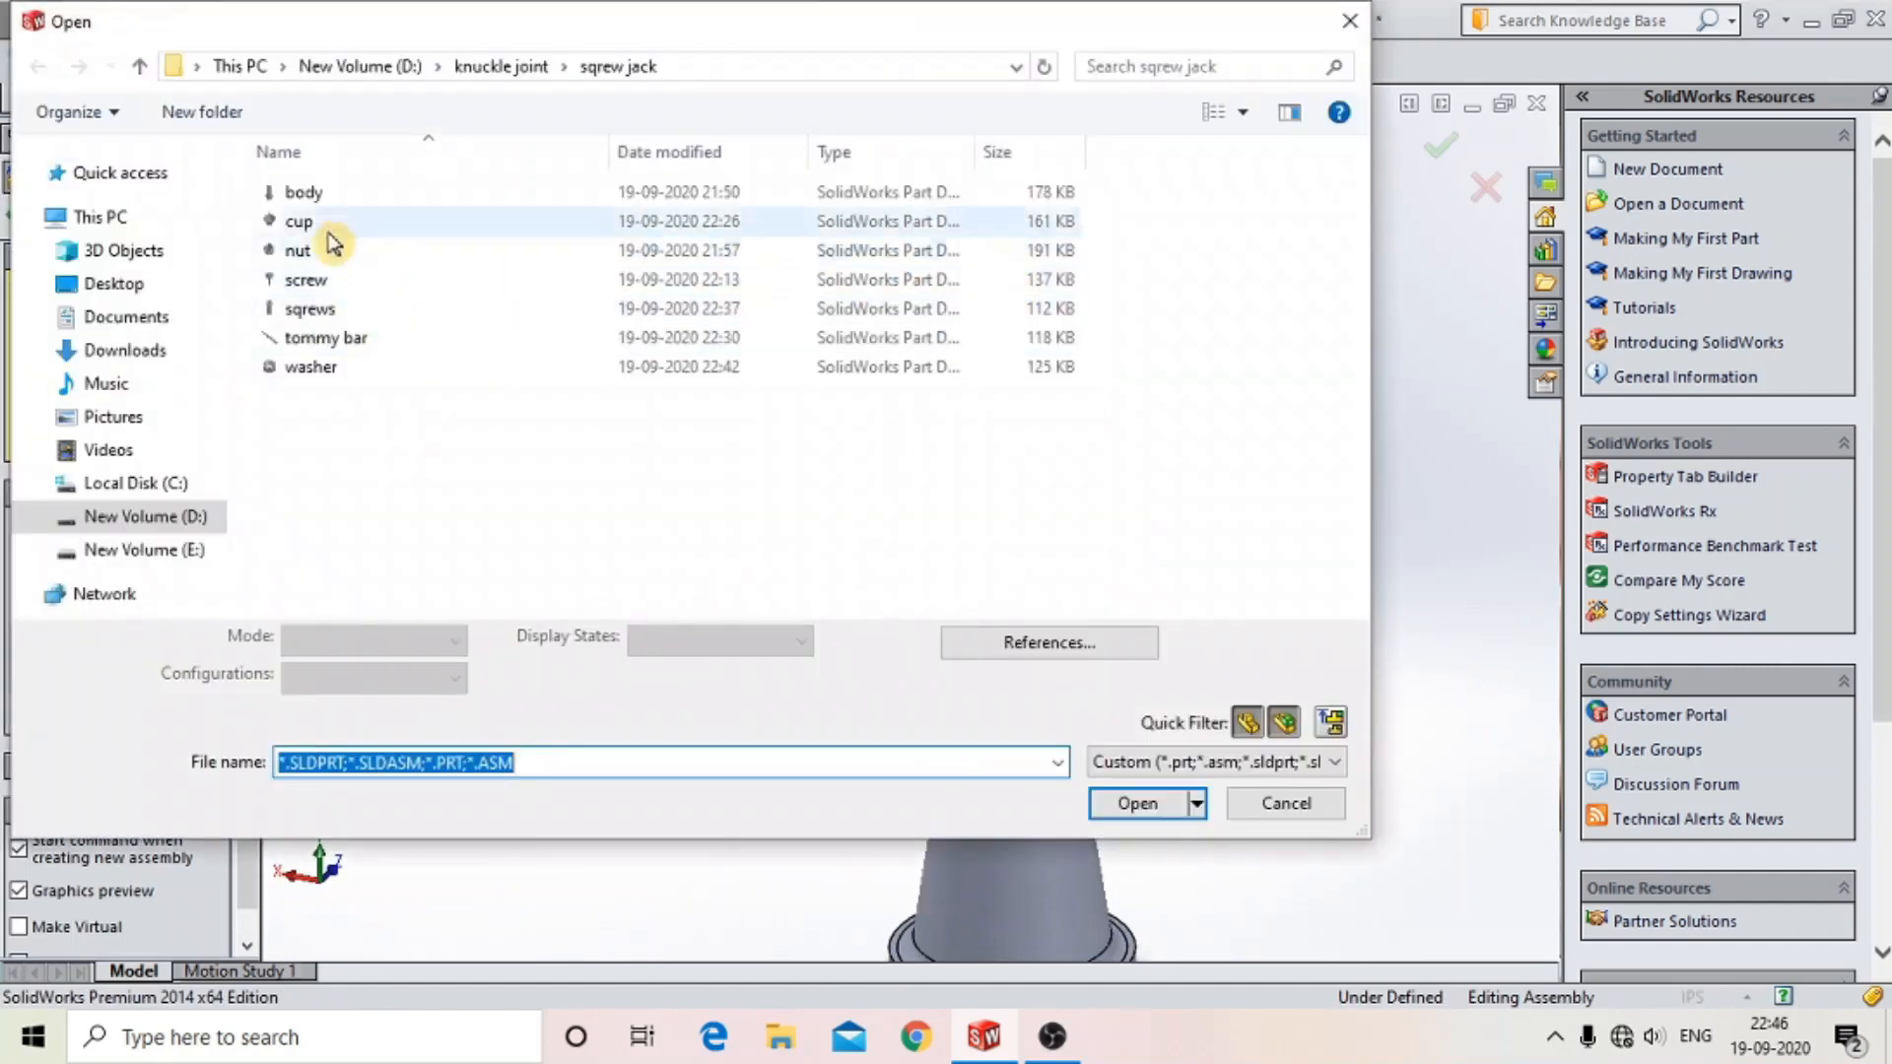
left_click(340, 368)
left_click(1142, 803)
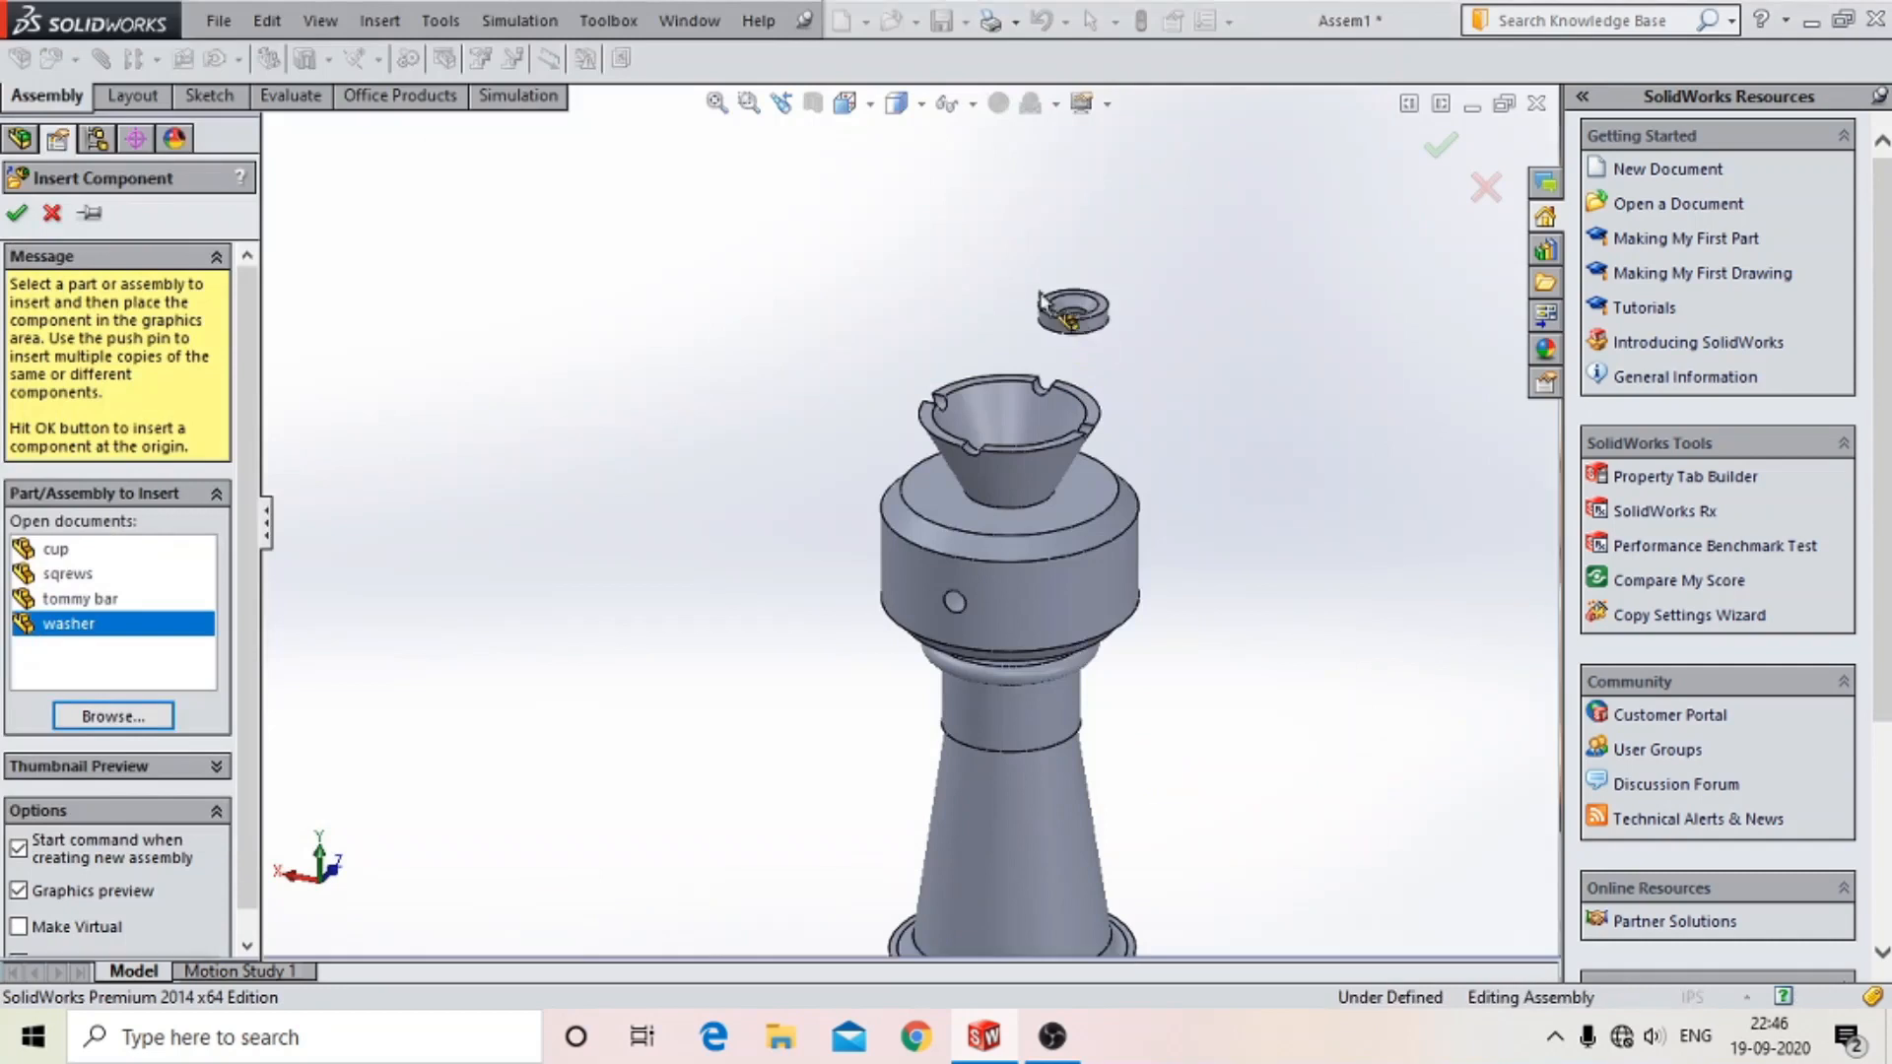
left_click(1044, 325)
- Add a concentric mate between the washer's inner hole face and the circular edge of the screw's top boss
middle_click_drag(1089, 374, 1088, 403)
scroll(1003, 285, "down", 4)
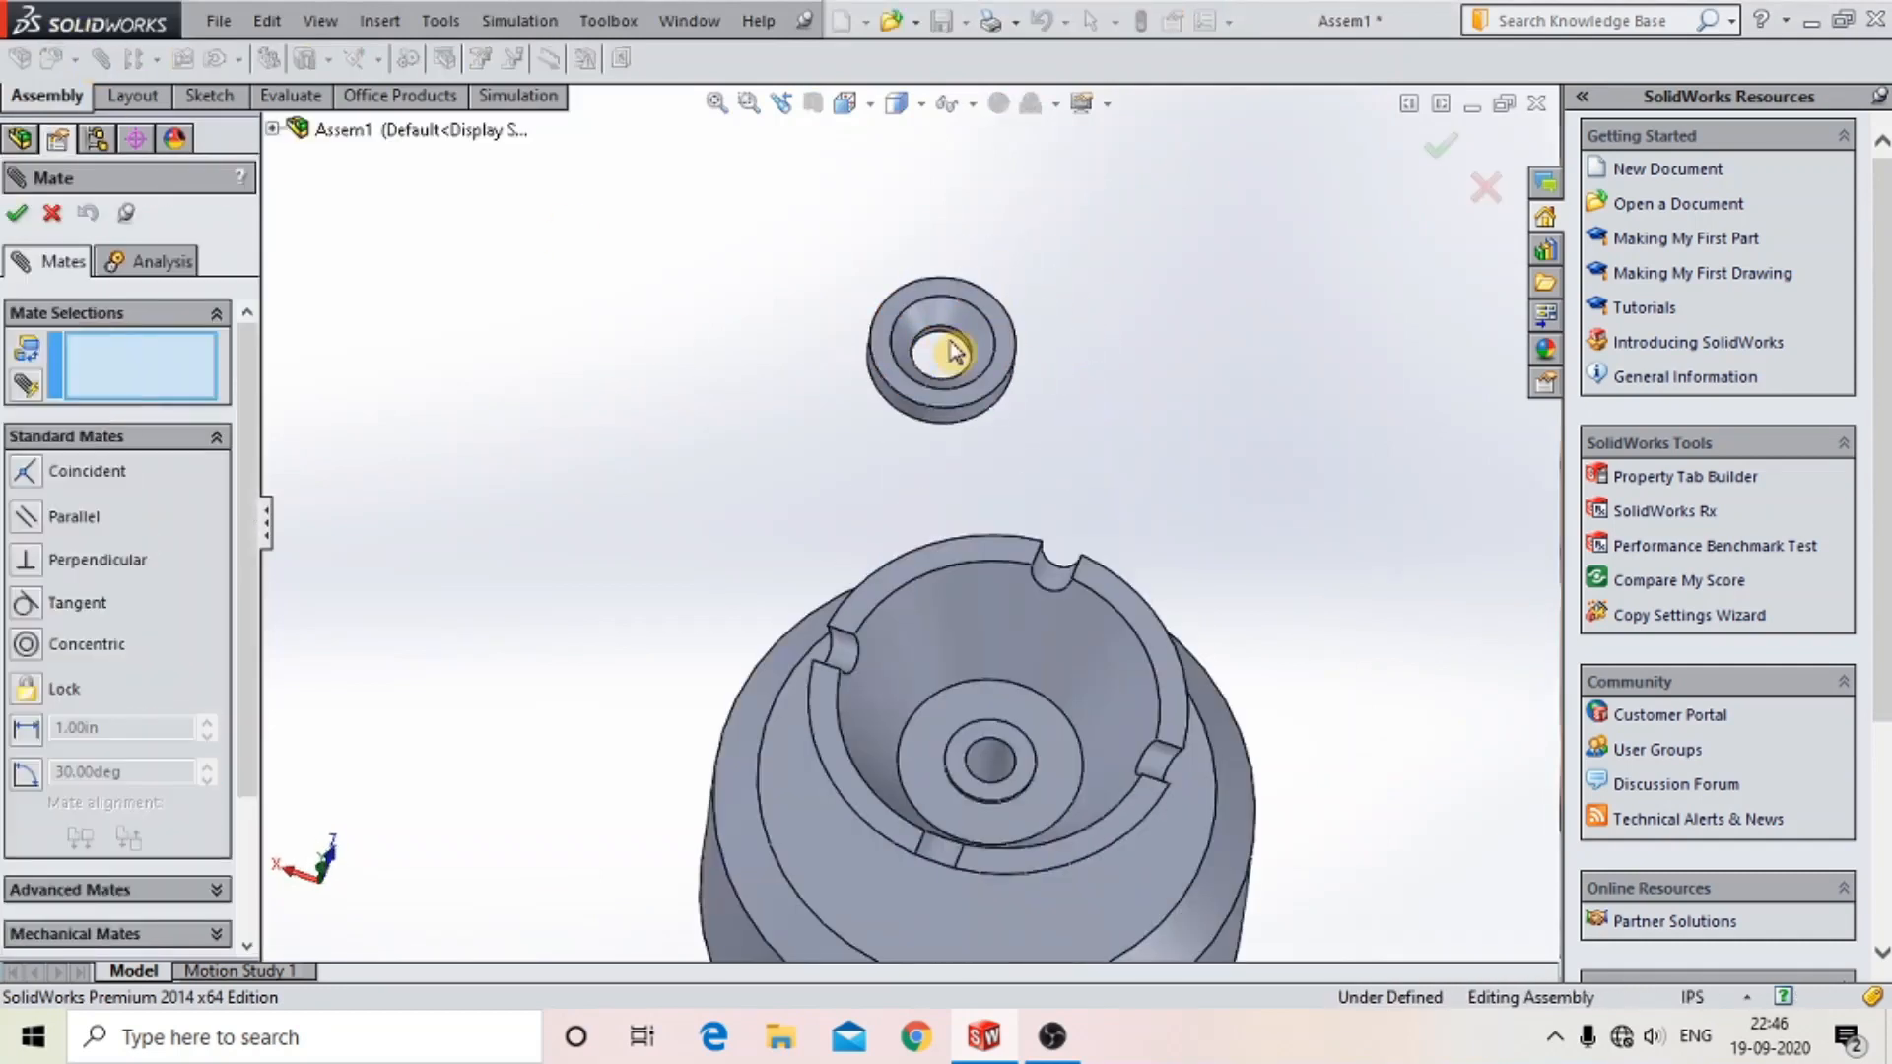
scroll(951, 350, "down", 4)
left_click(924, 388)
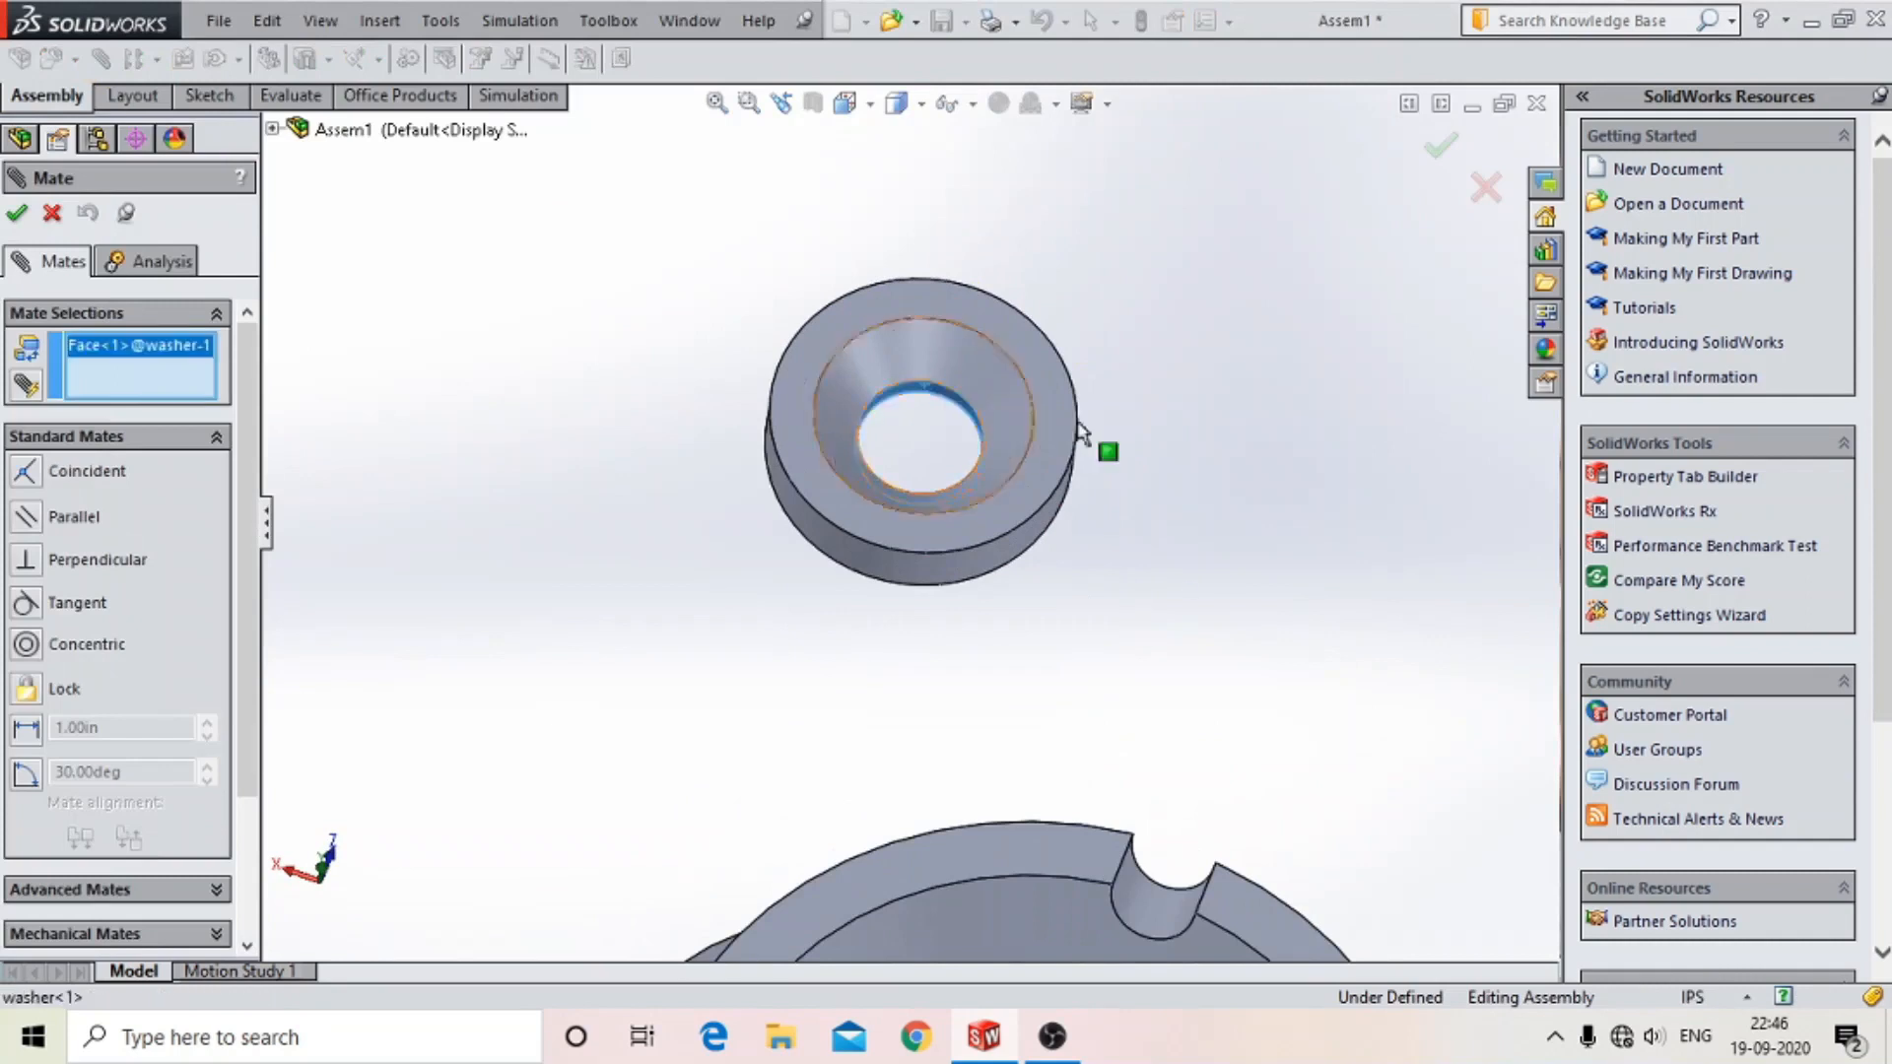
scroll(960, 803, "up", 3)
scroll(961, 798, "down", 2)
scroll(987, 806, "up", 2)
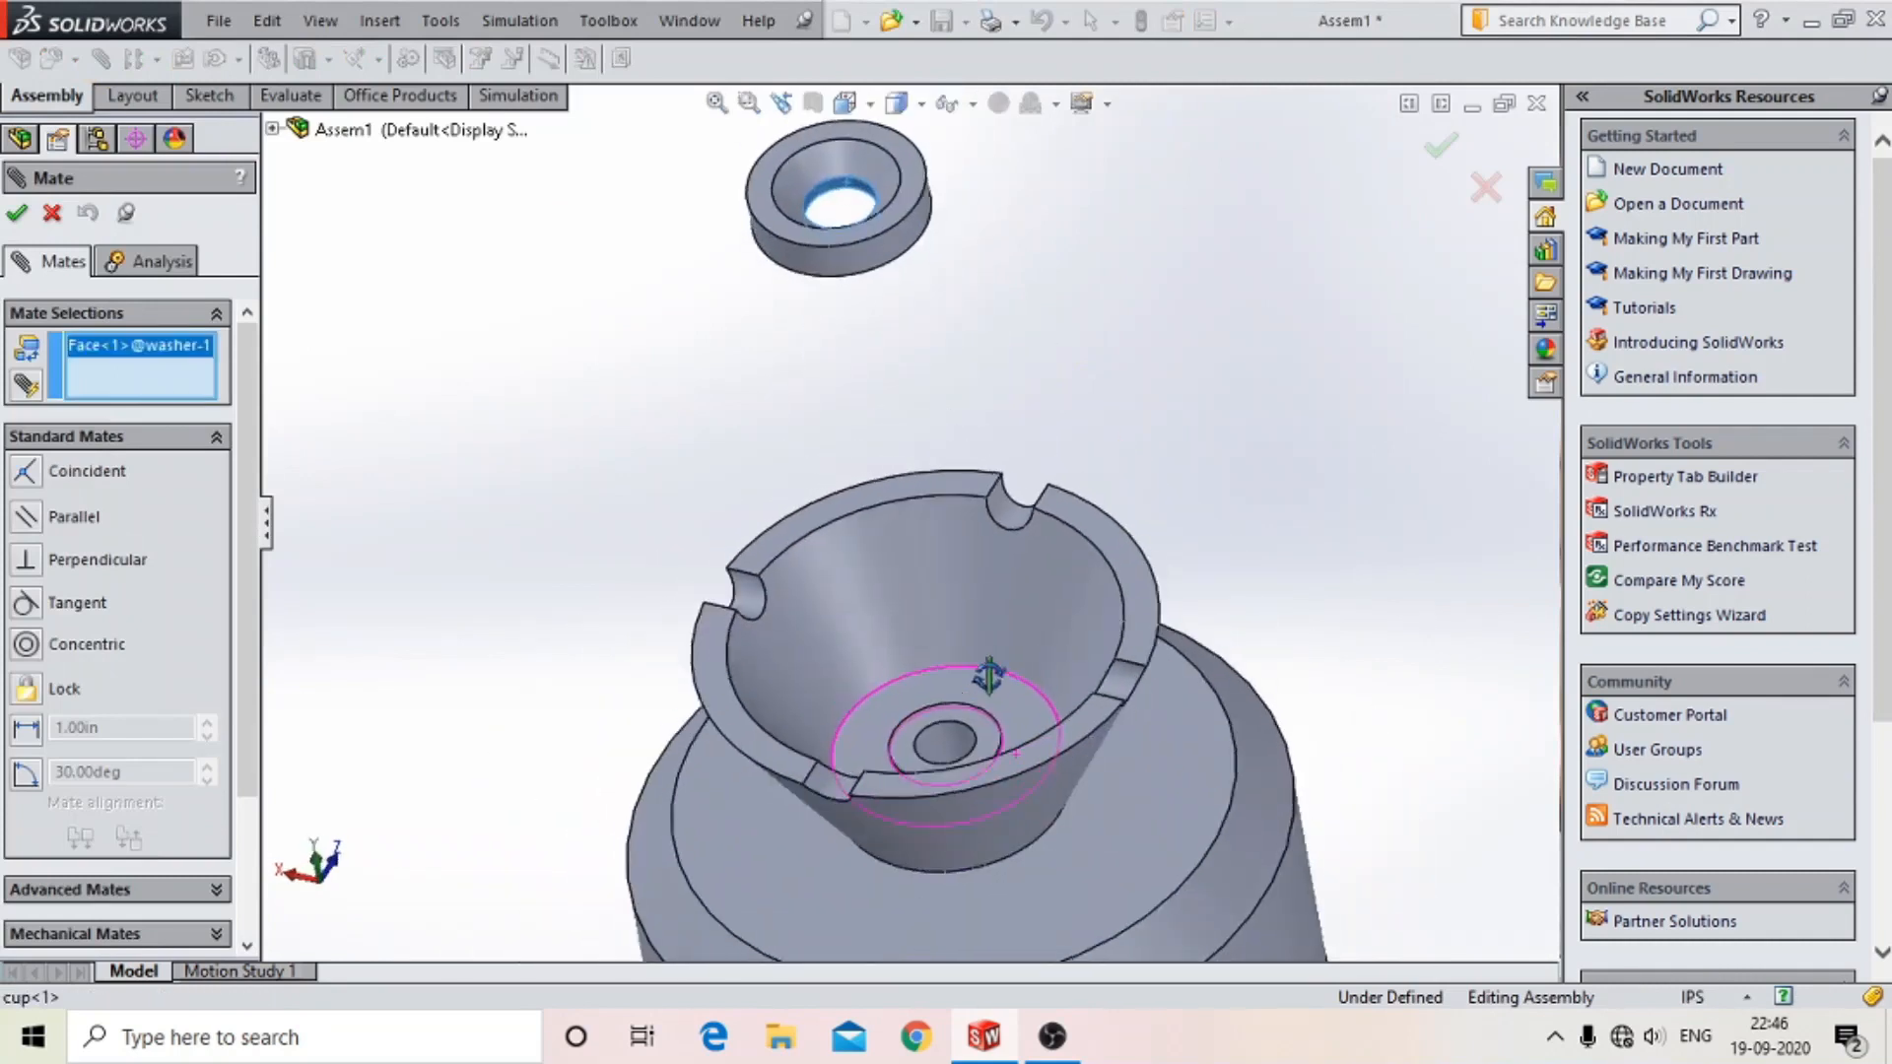
scroll(946, 709, "down", 4)
left_click(955, 668)
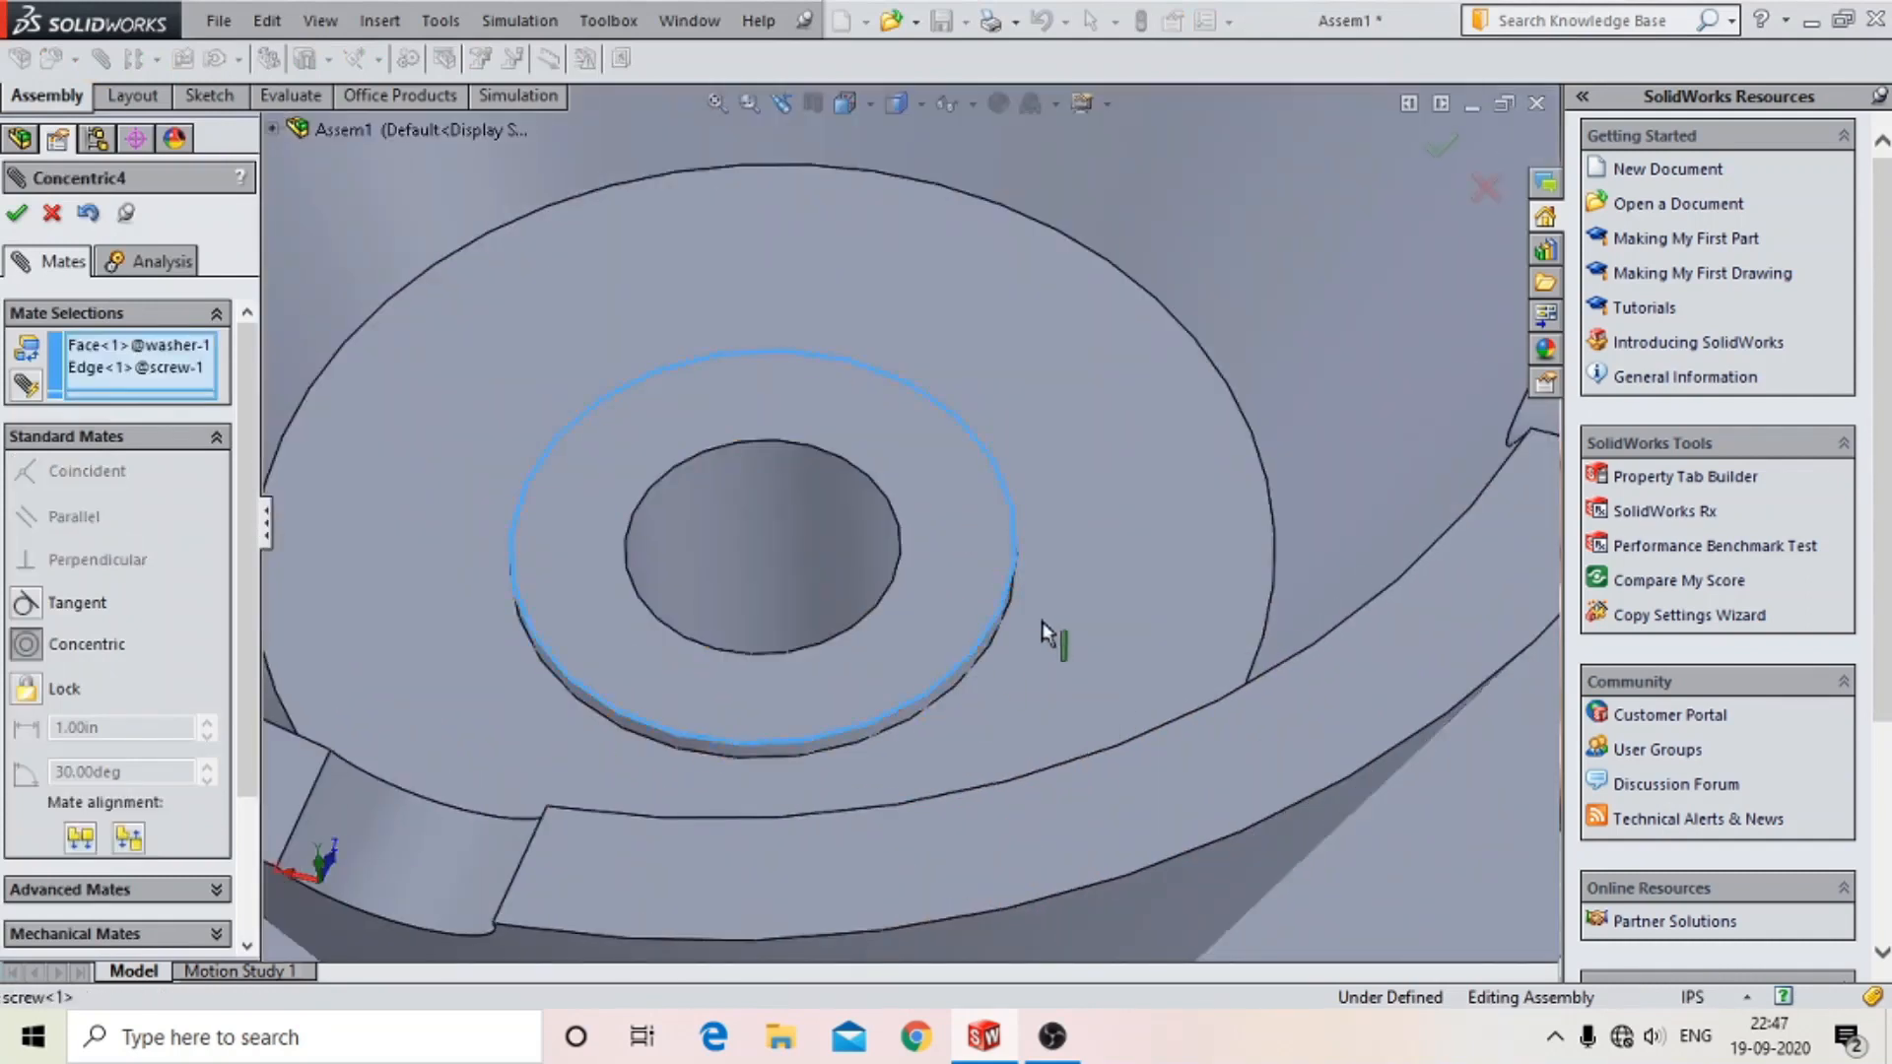
scroll(802, 672, "up", 3)
left_click(1252, 666)
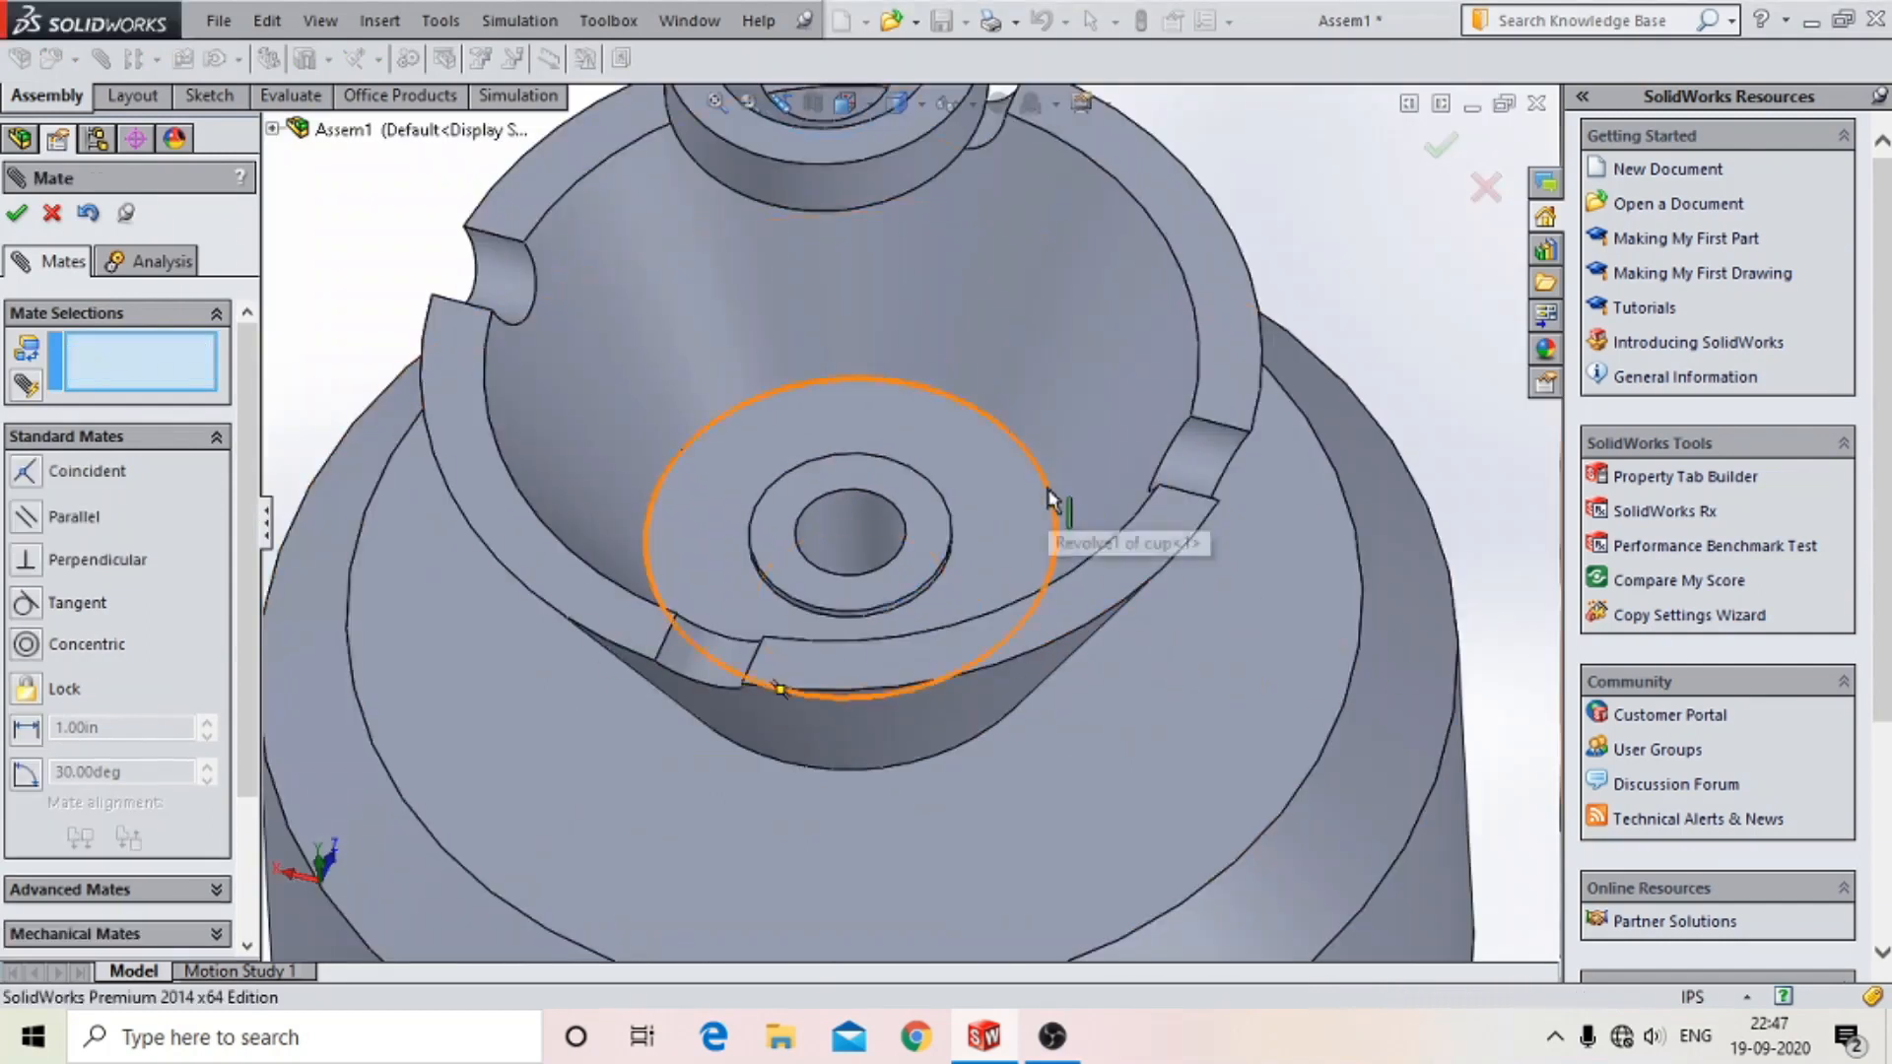
- Add a coincident mate between the washer's bottom face and the flat inner floor of the cup, and finish mating
middle_click_drag(1047, 502, 989, 275)
scroll(946, 264, "up", 4)
scroll(912, 257, "down", 4)
middle_click_drag(887, 384, 852, 286)
scroll(852, 286, "down", 4)
left_click(778, 393)
scroll(1021, 349, "up", 3)
middle_click_drag(1022, 349, 1003, 527)
scroll(1003, 527, "up", 1)
left_click(856, 586)
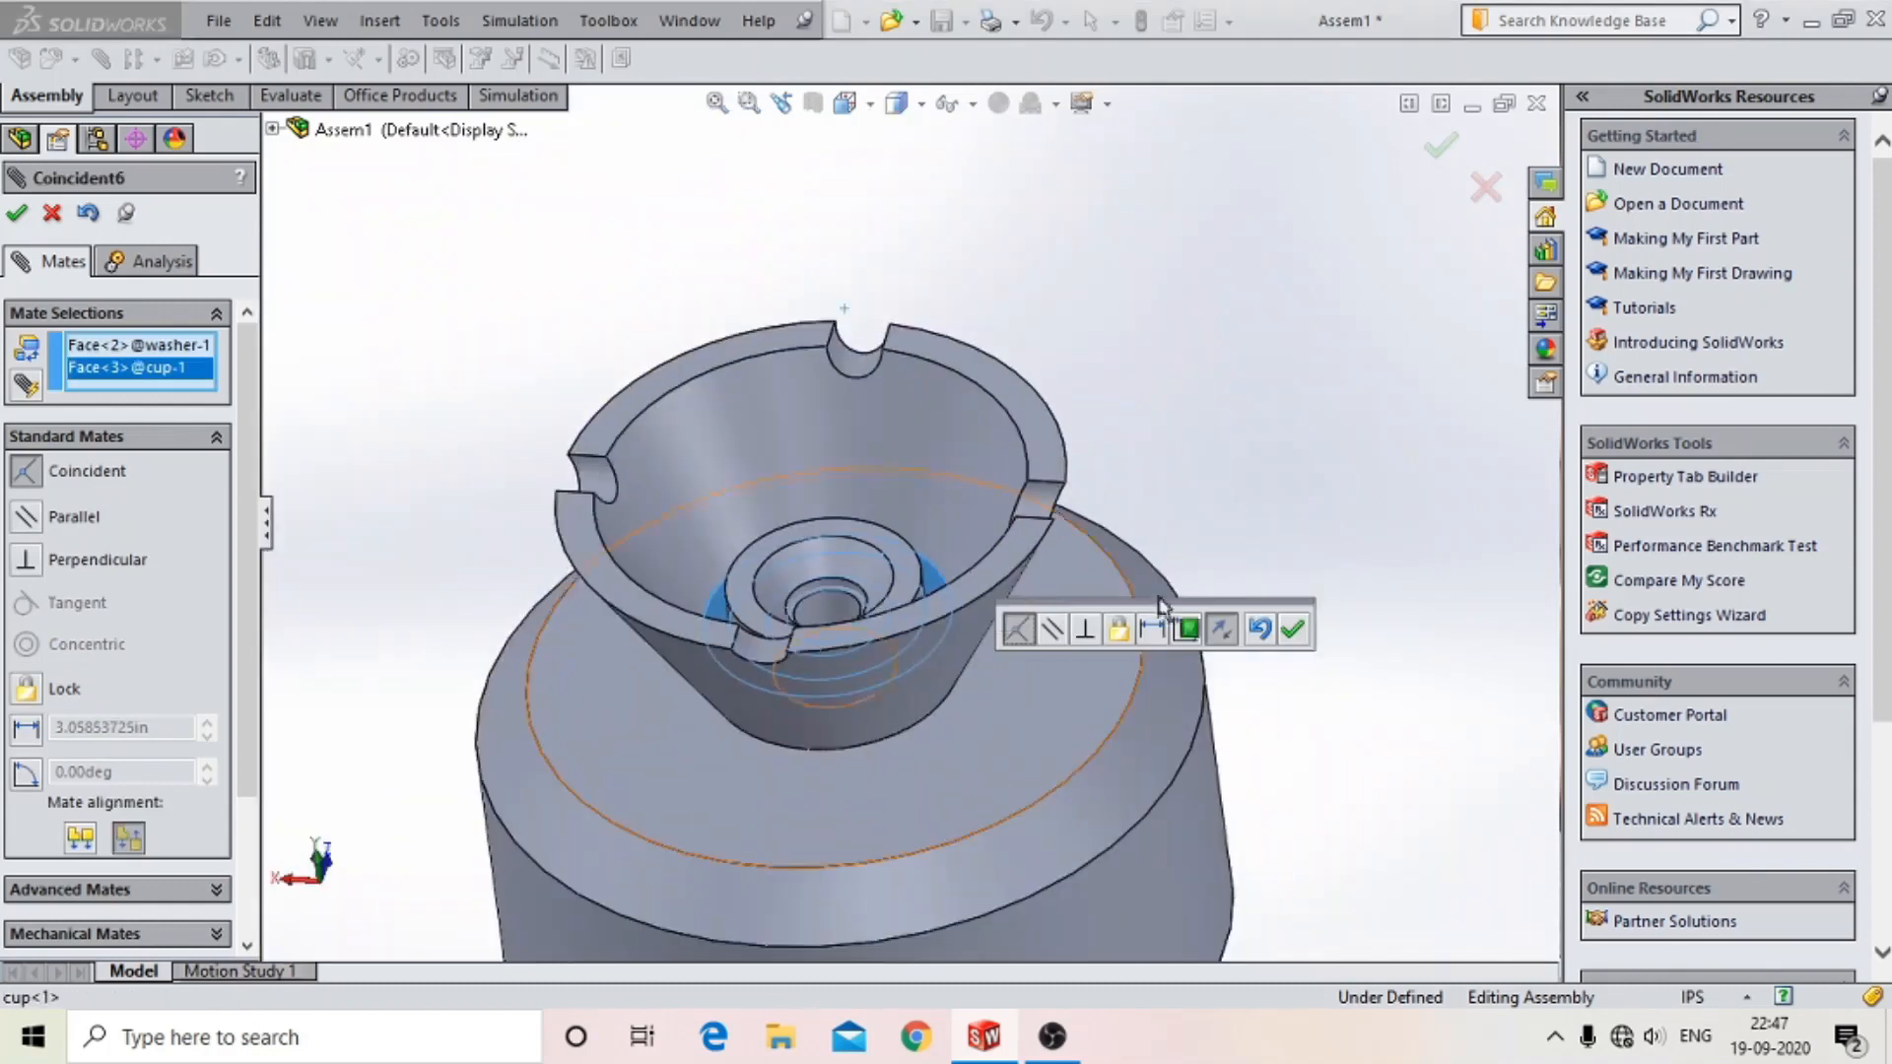
left_click(1293, 632)
left_click(17, 213)
- Insert the sqrews part from the sqrew jack folder and place it above the cup
left_click(75, 61)
left_click(132, 93)
scroll(1064, 522, "up", 2)
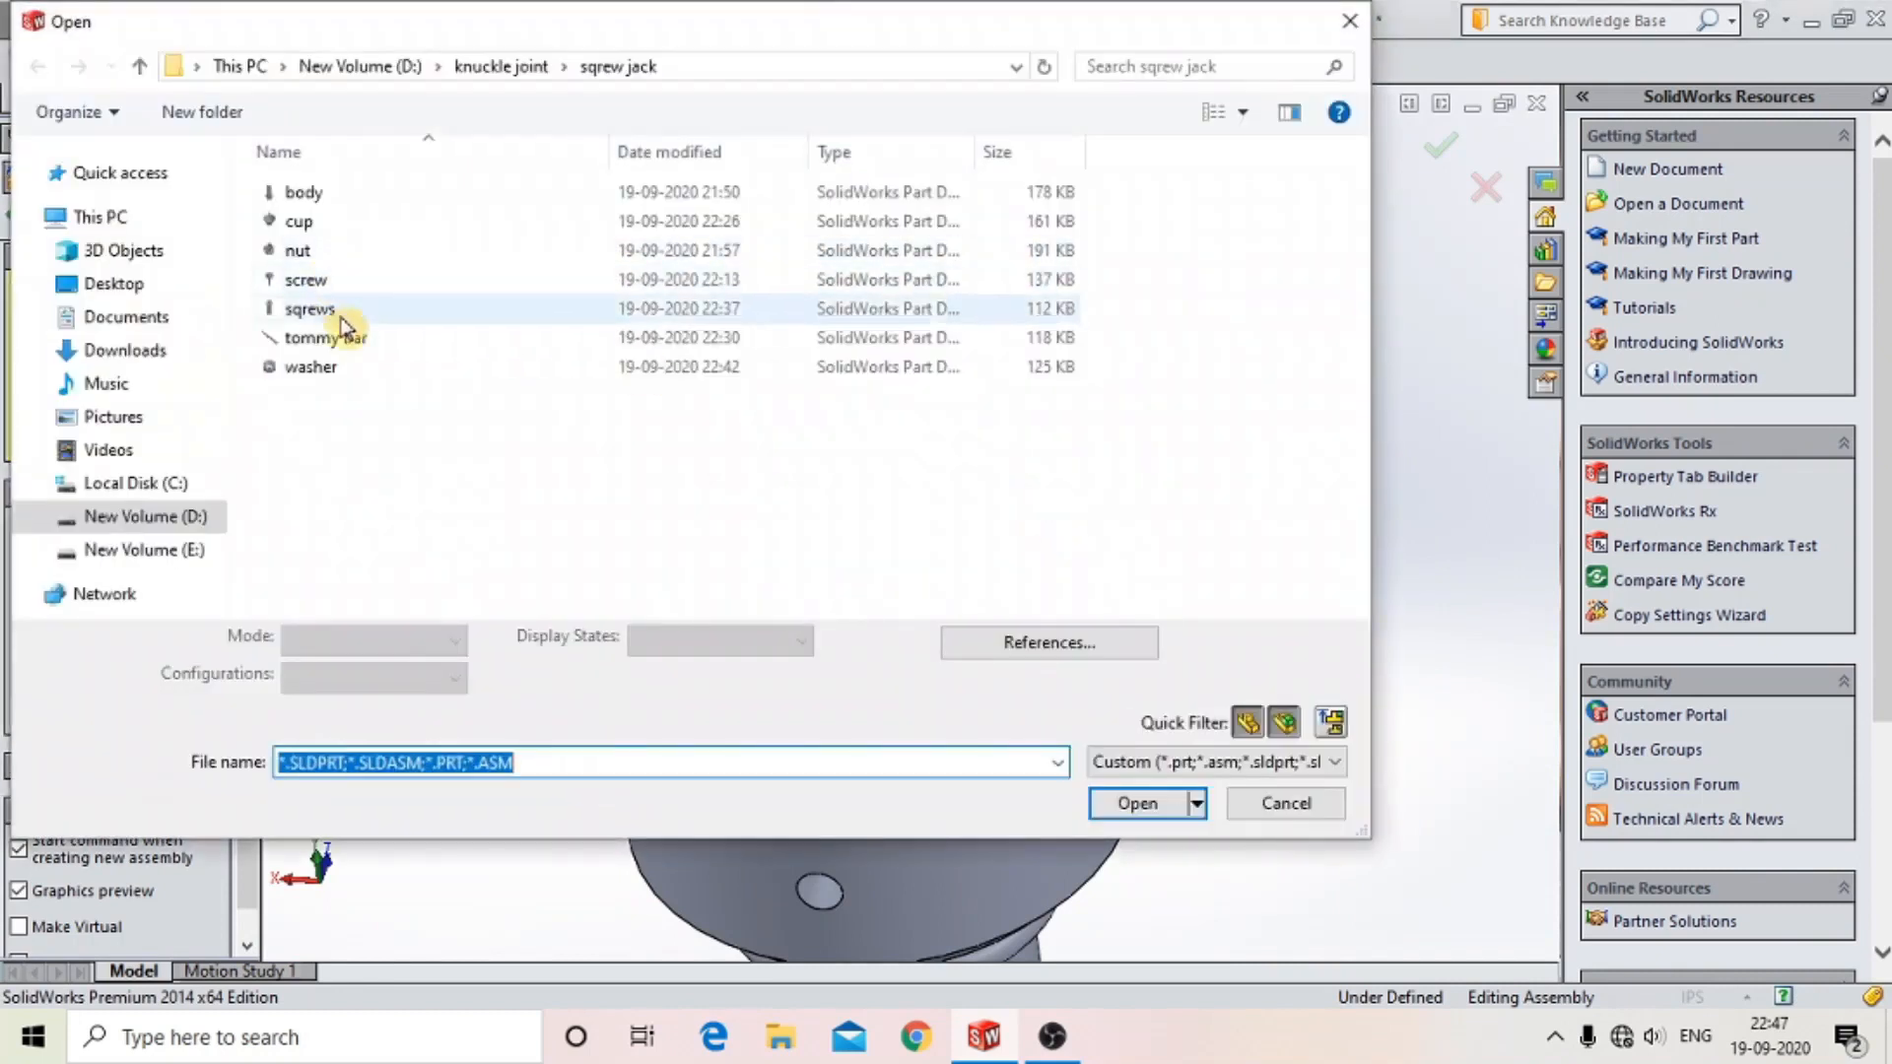
left_click(315, 309)
key("Return")
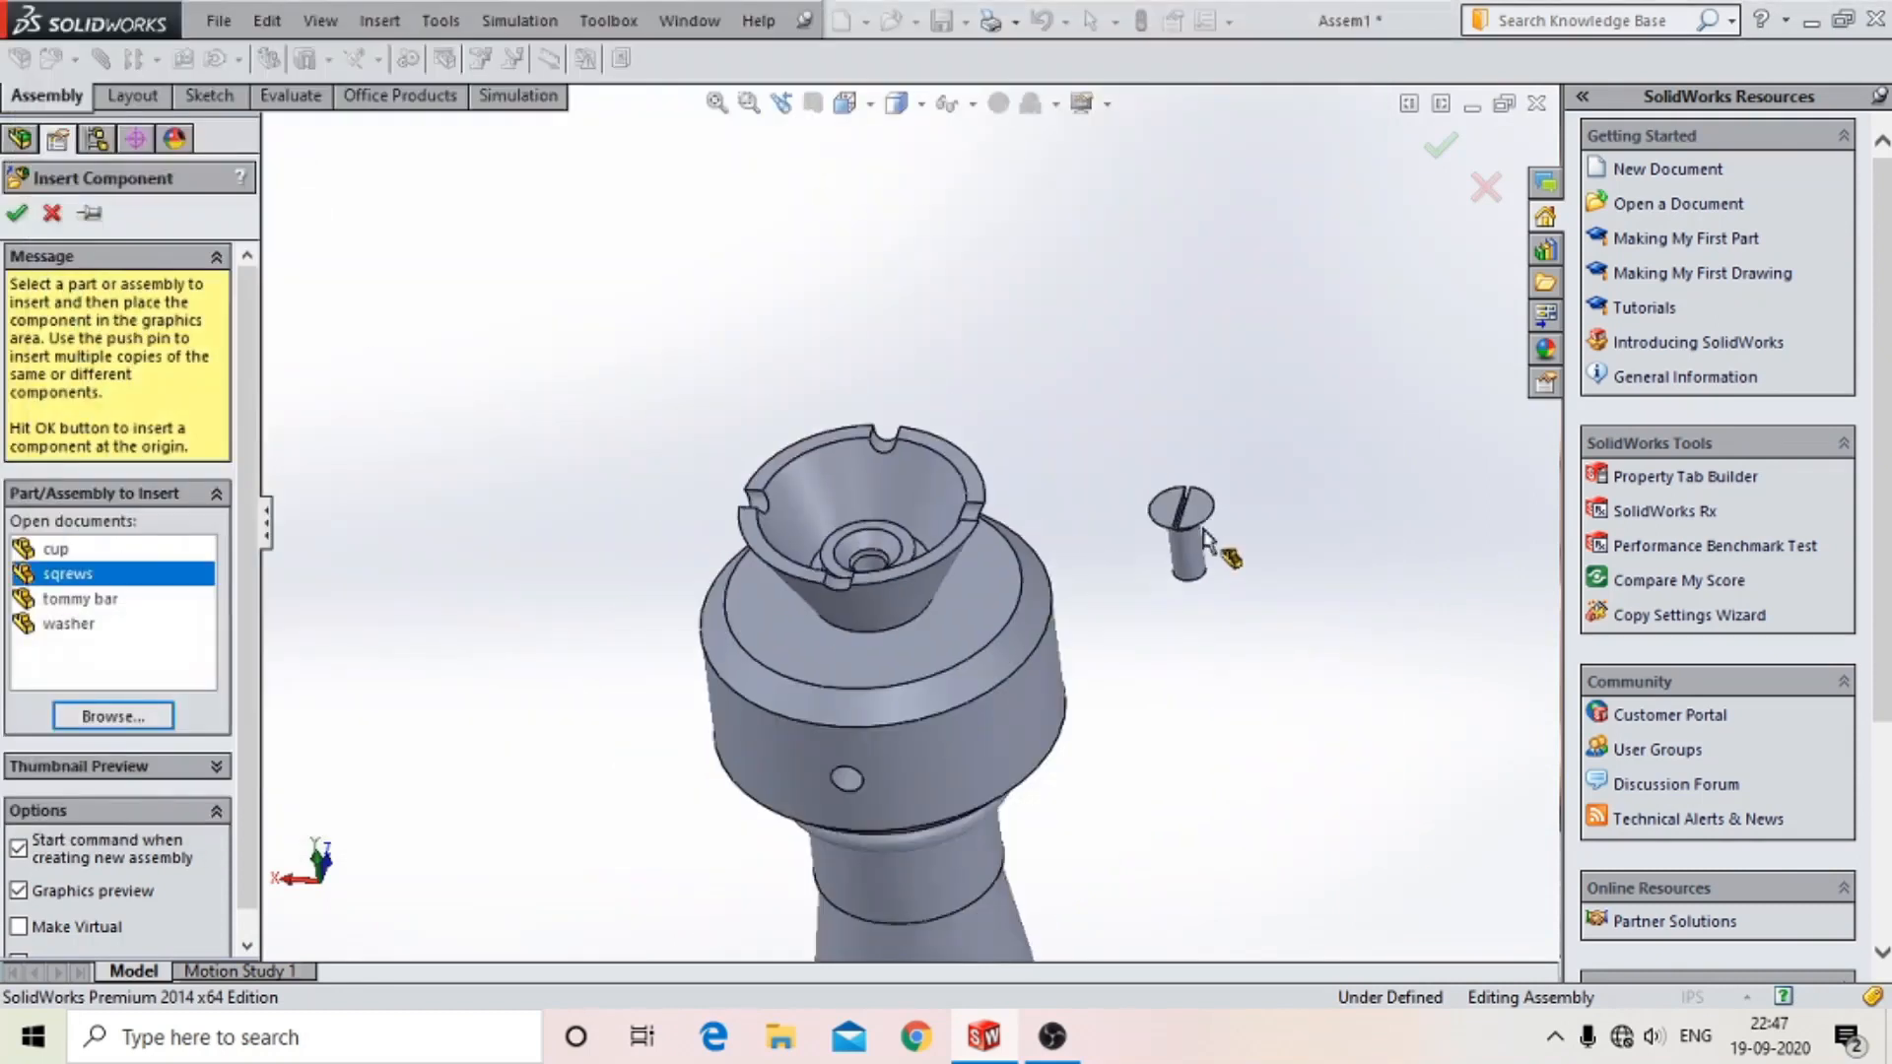
left_click(1045, 380)
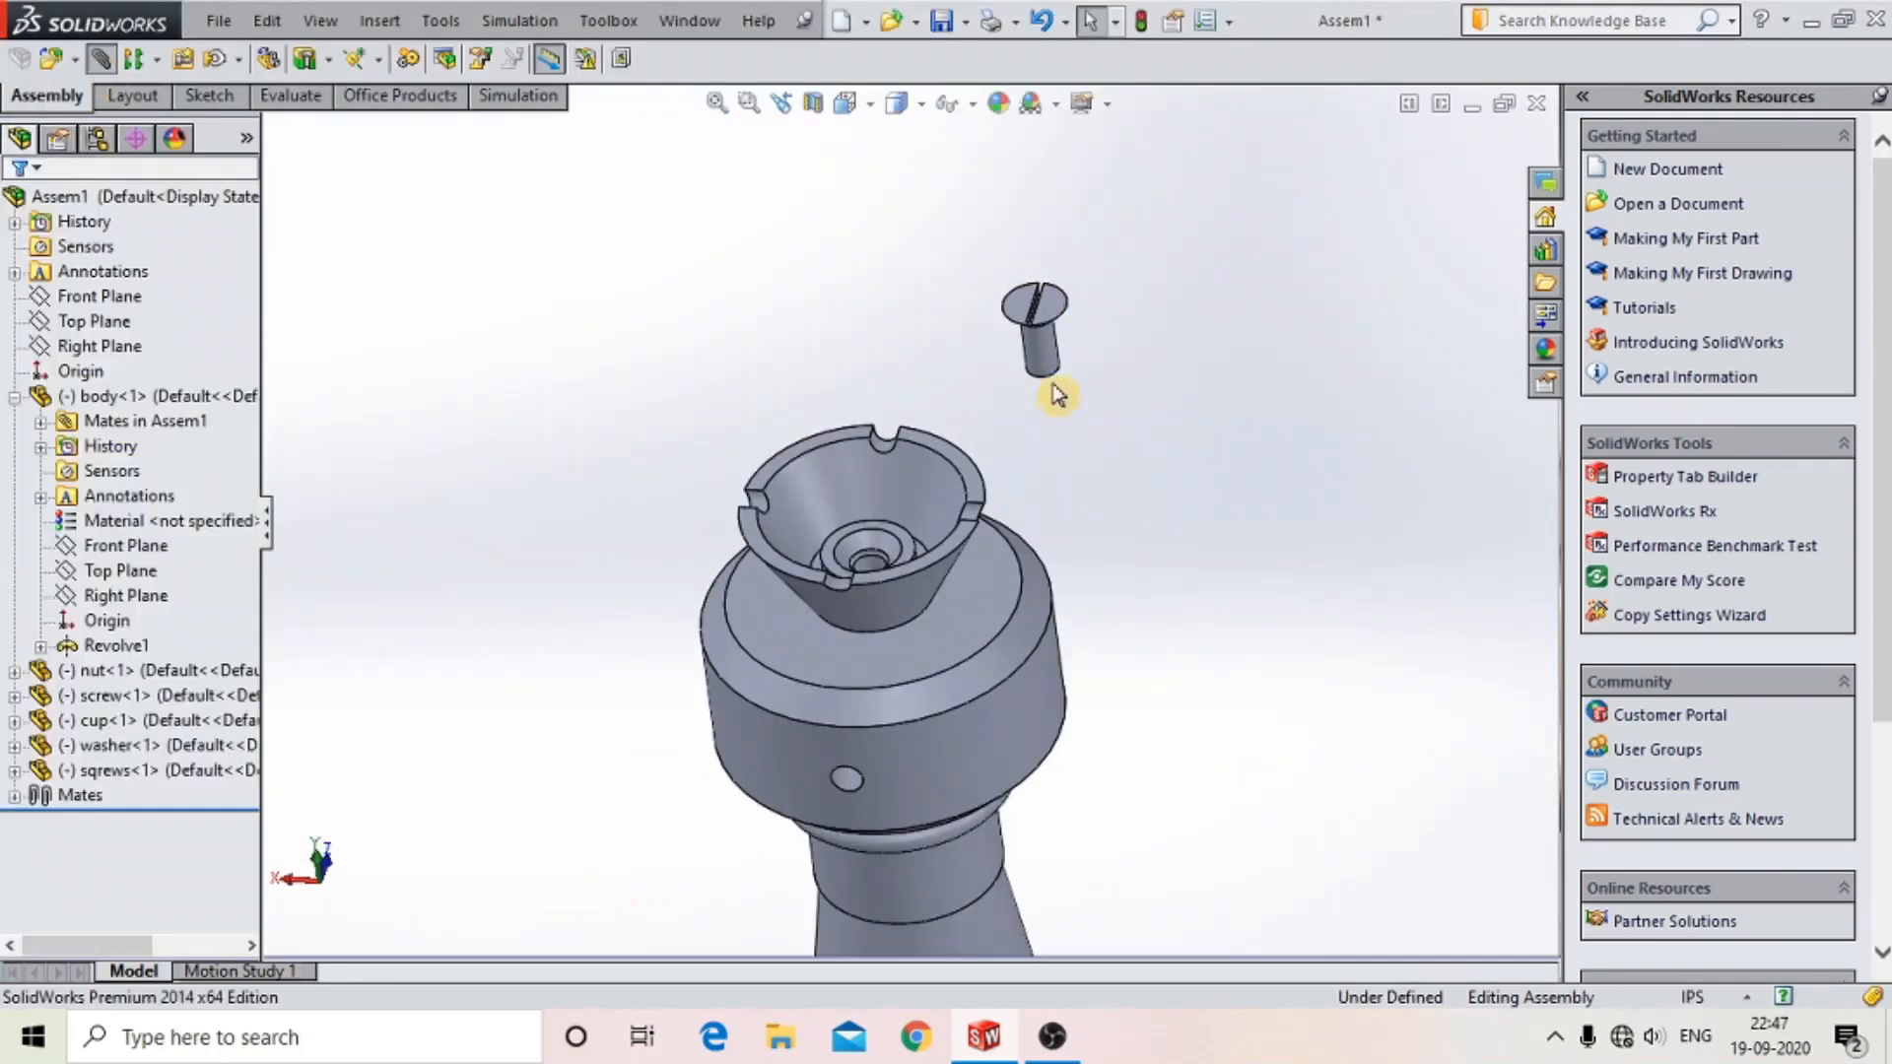
- Add a concentric mate between the sqrews part's cylindrical shank and the centre hole in the screw's top boss
middle_click_drag(892, 342, 904, 483)
scroll(936, 759, "down", 5)
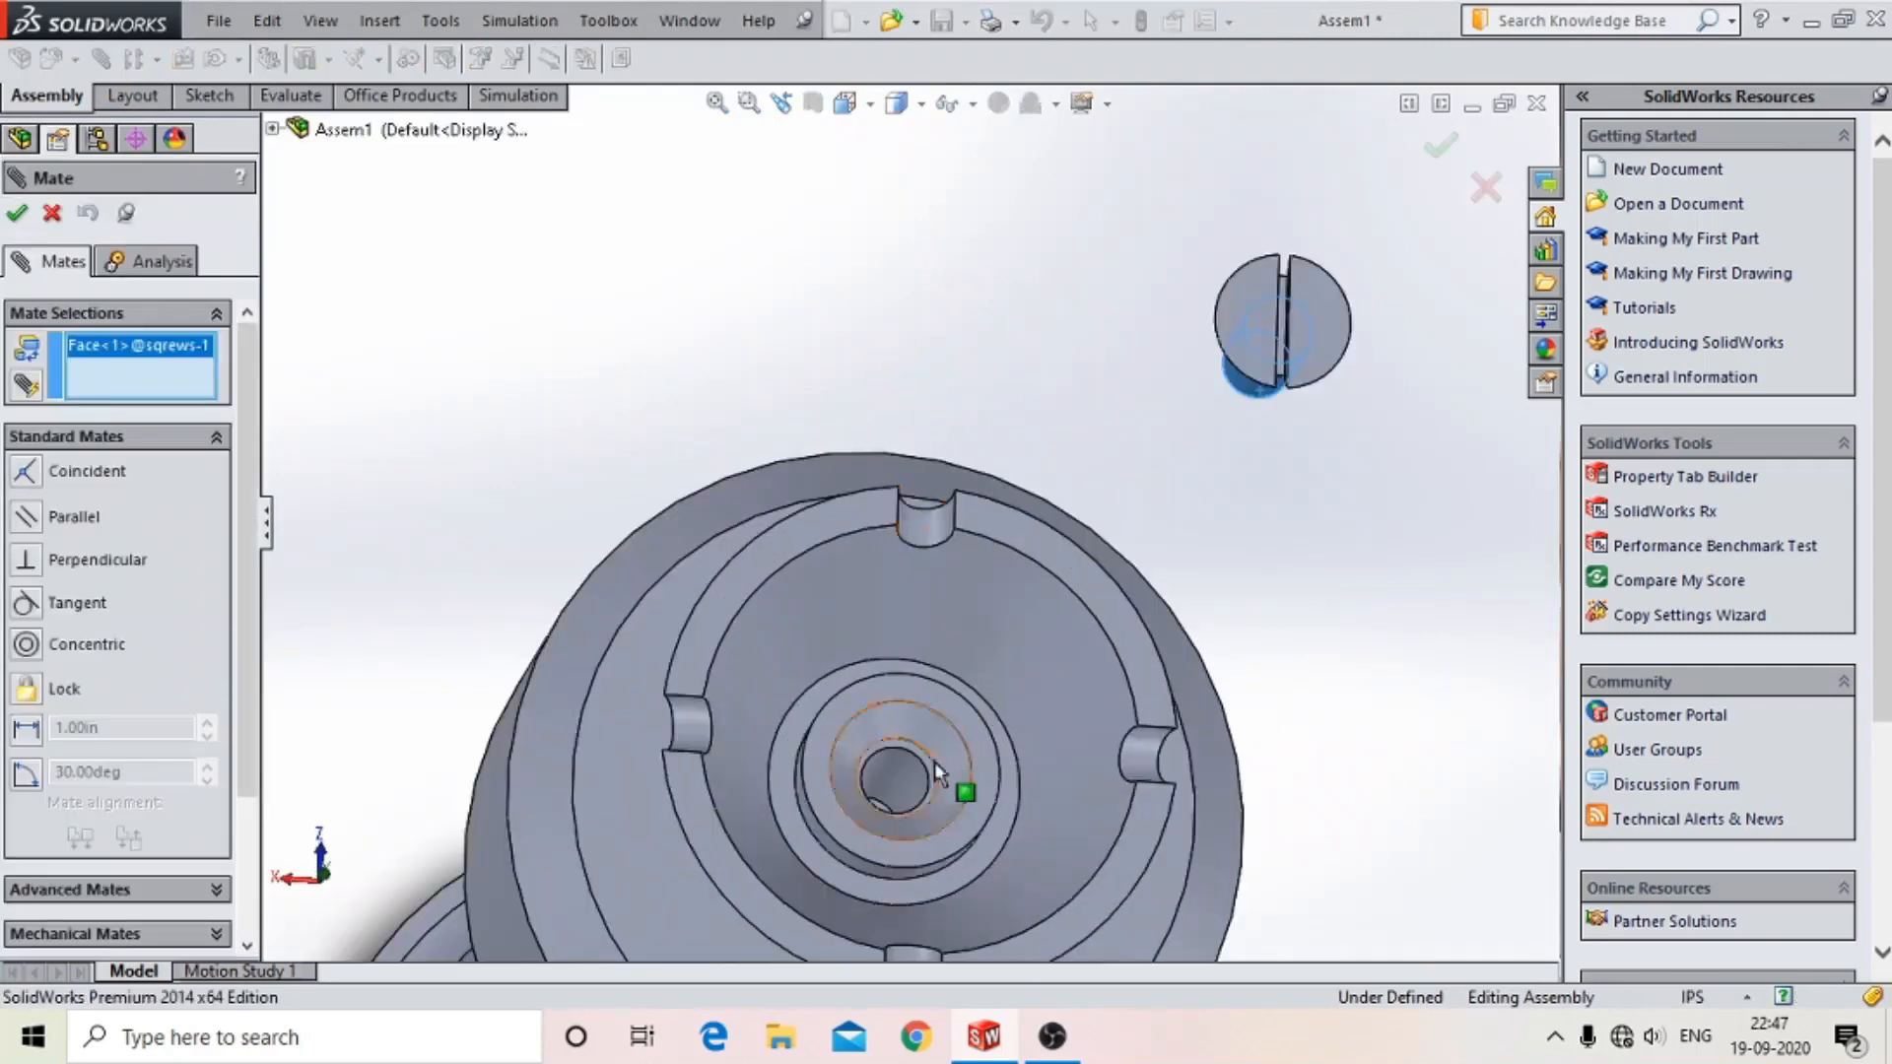
left_click(891, 745)
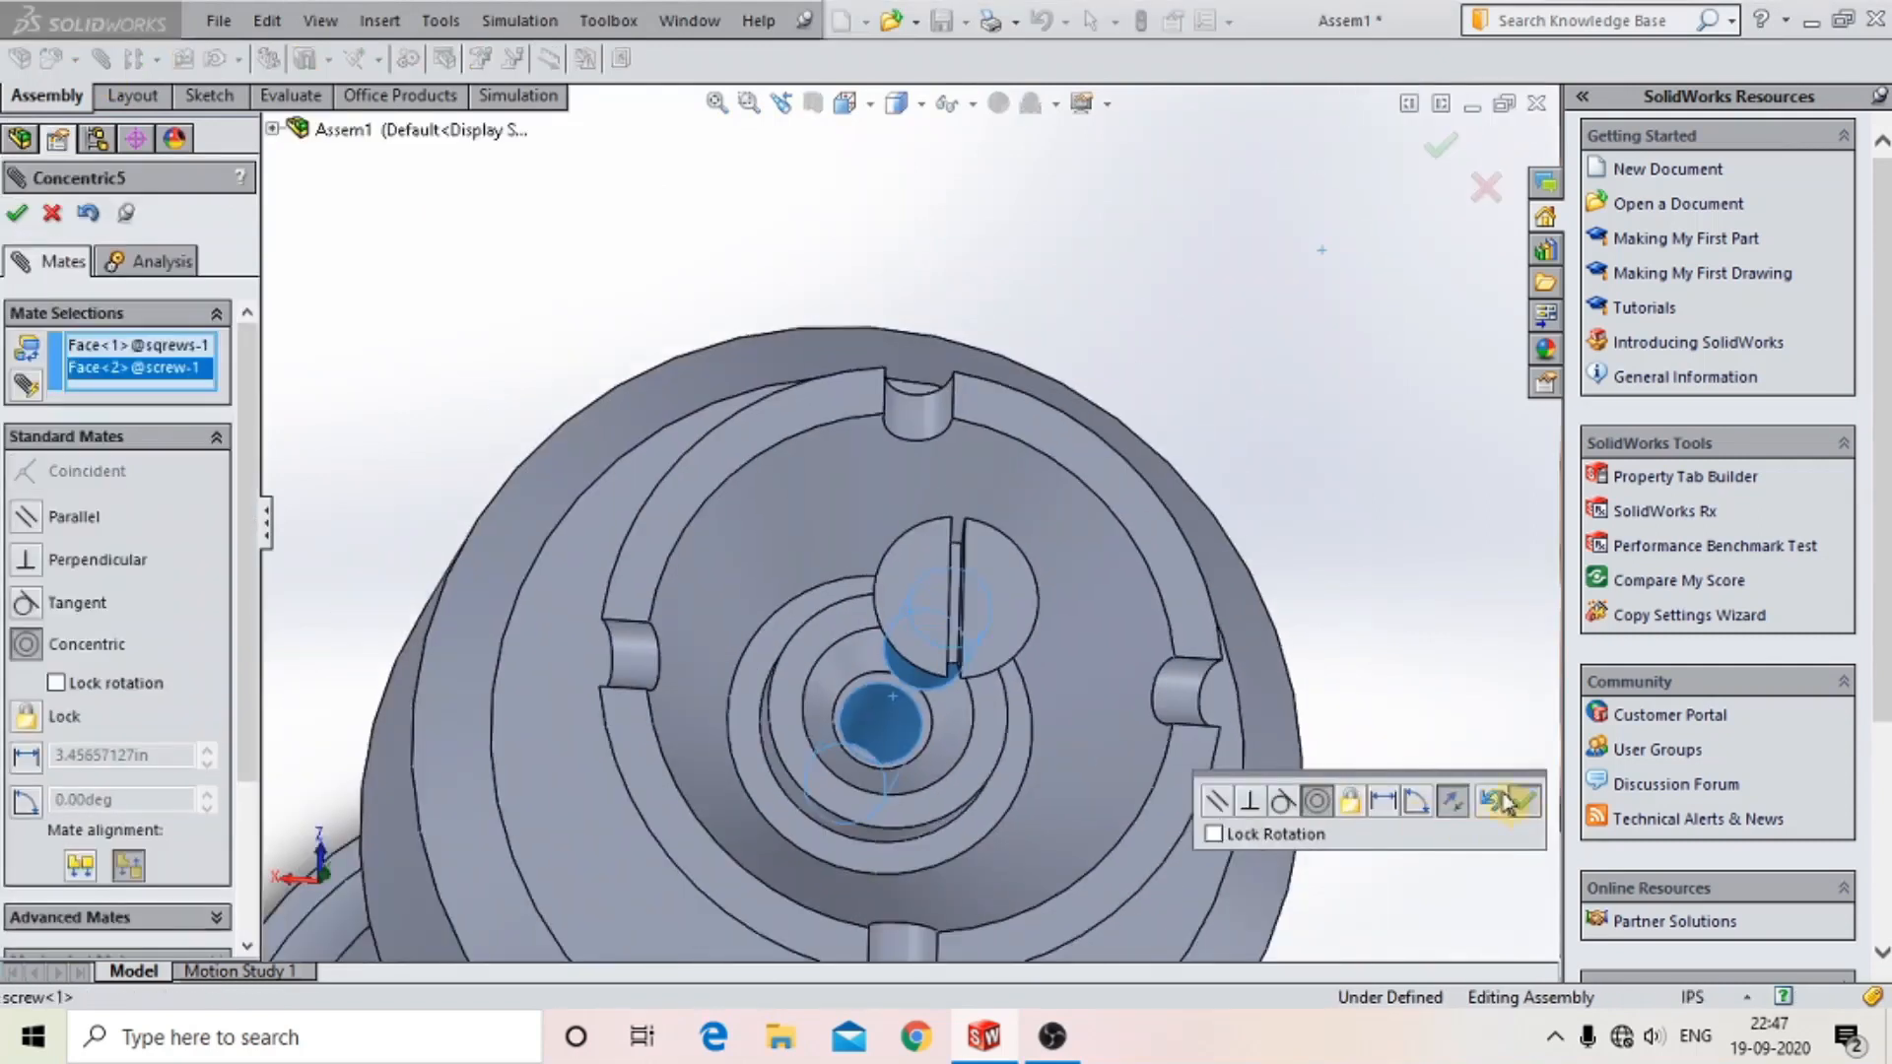
left_click(1518, 800)
- Add a coincident mate between the conical underside of the sqrews head and the washer's countersunk face
scroll(916, 397, "down", 3)
middle_click_drag(936, 551, 920, 346)
scroll(920, 345, "up", 3)
scroll(783, 261, "down", 5)
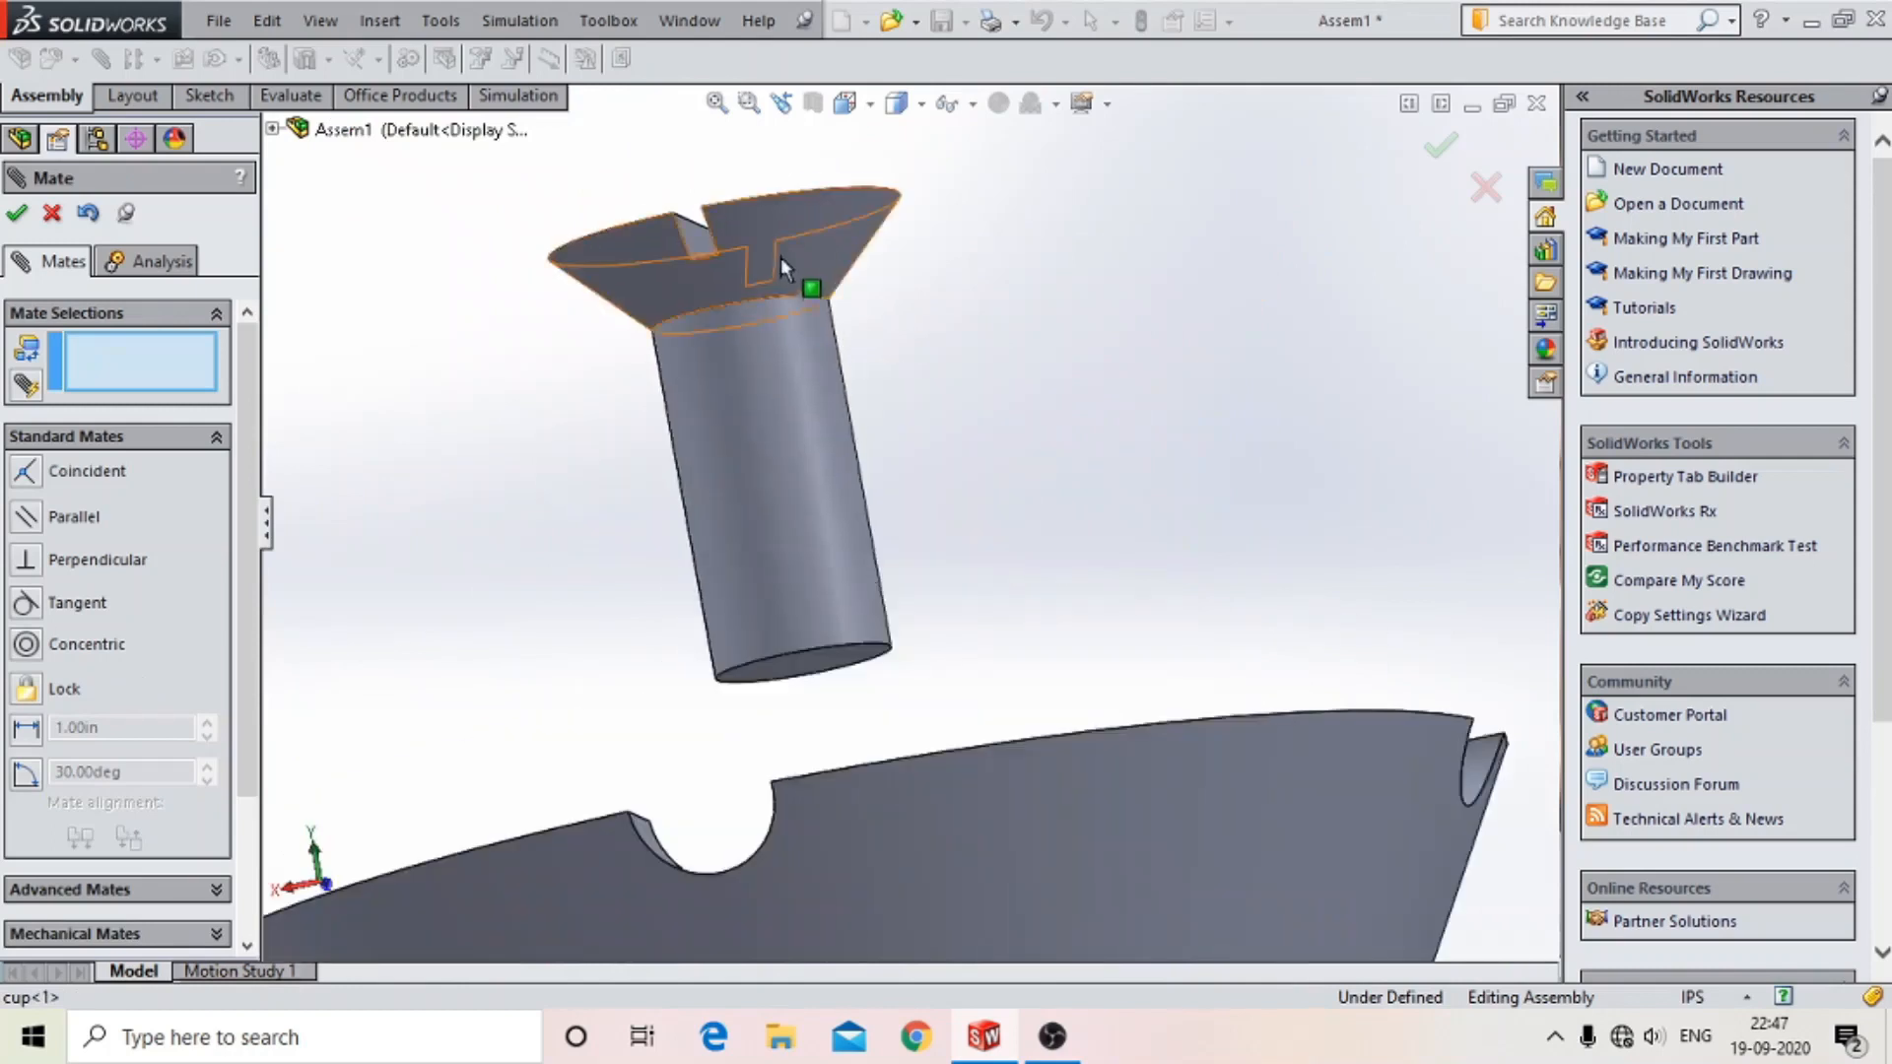
left_click(781, 257)
middle_click_drag(781, 257, 886, 443)
scroll(945, 542, "down", 5)
left_click(954, 547)
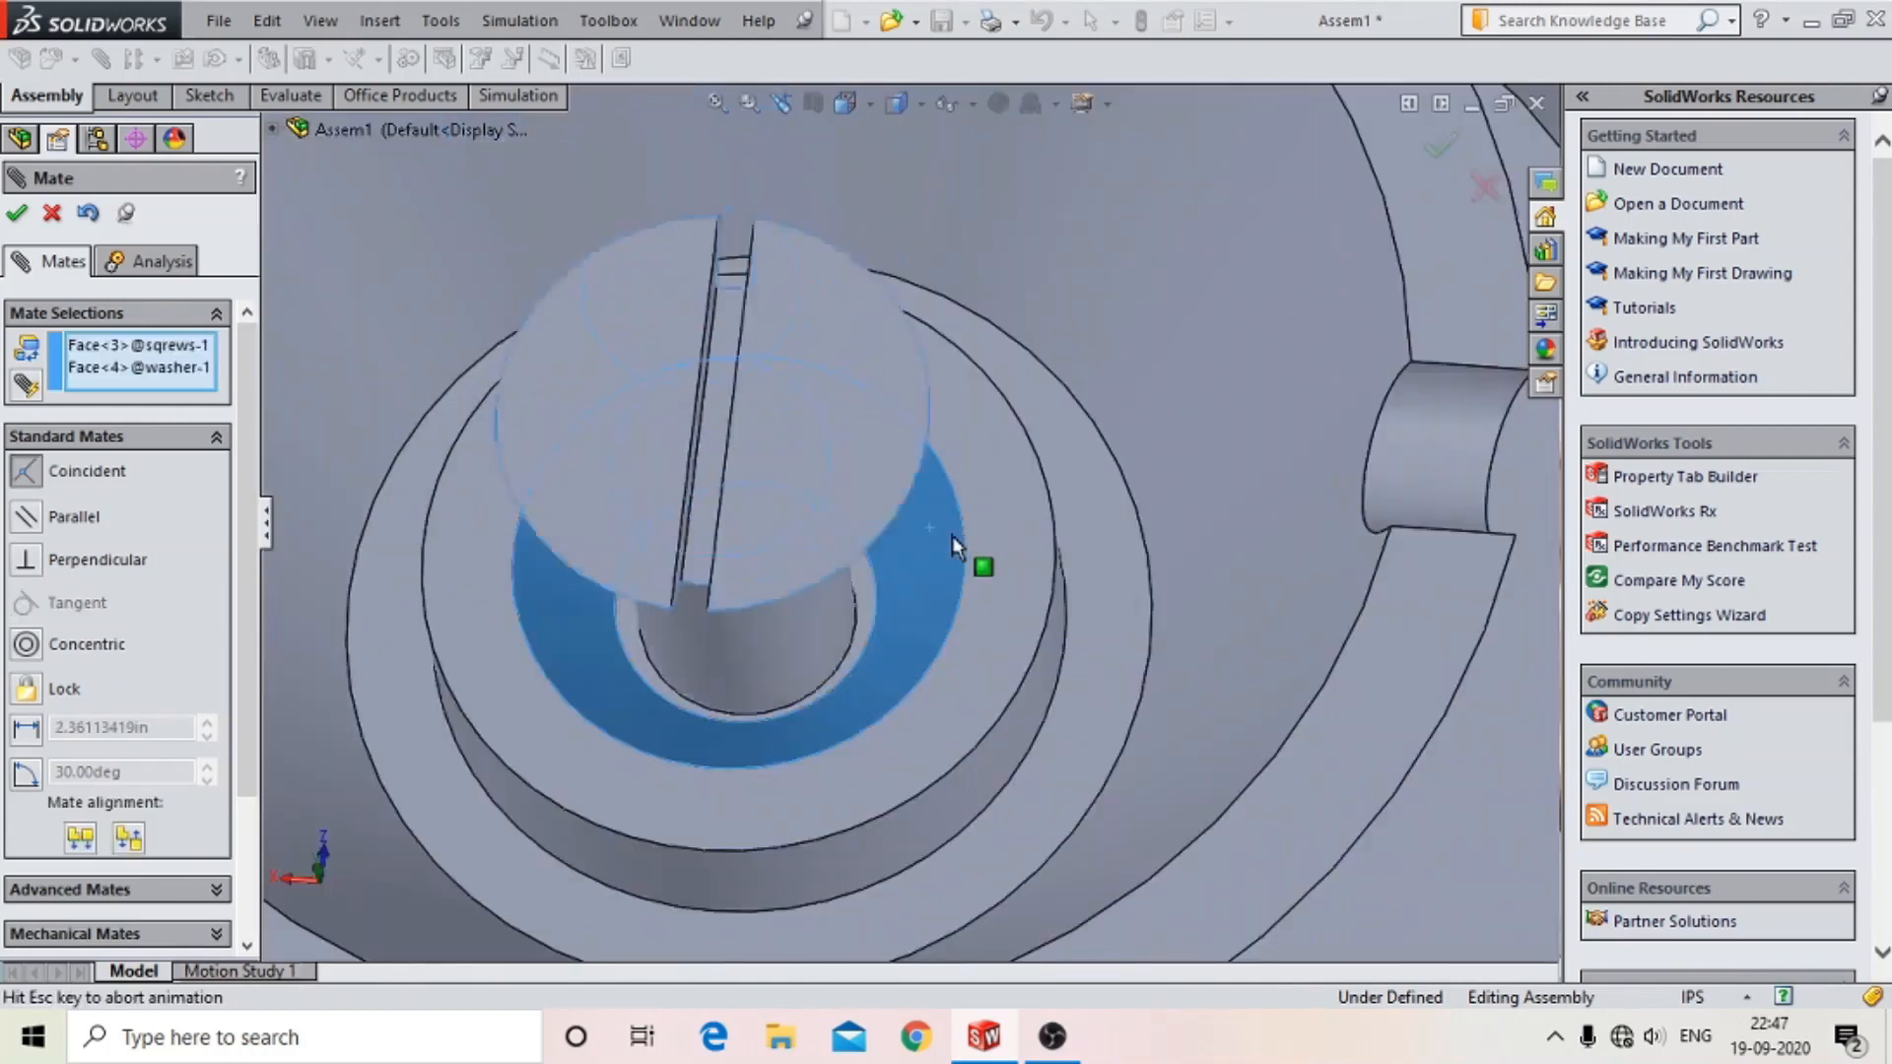
scroll(970, 537, "up", 2)
middle_click_drag(979, 525, 975, 419)
left_click(1300, 587)
scroll(1145, 605, "up", 9)
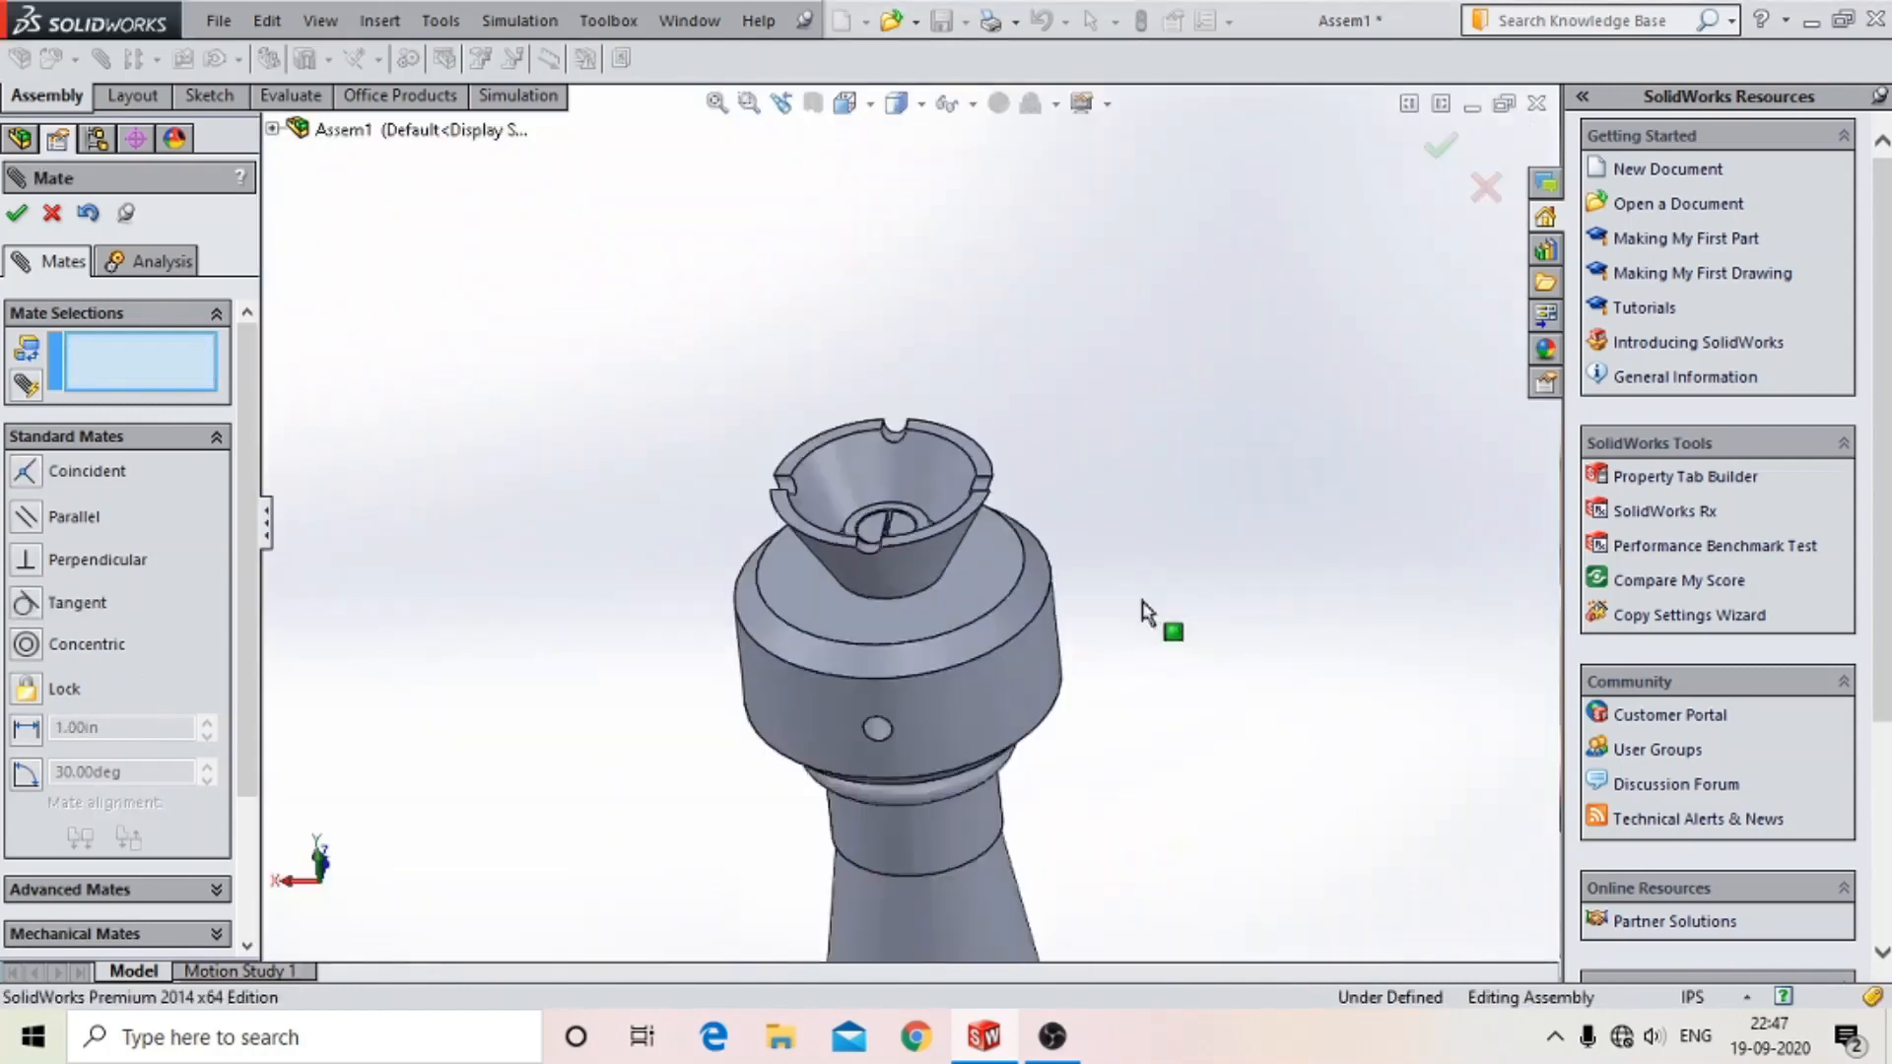
- Insert the tommy bar part into the assembly and place it above the screw jack
scroll(1145, 611, "down", 2)
left_click(76, 60)
left_click(138, 99)
scroll(1131, 783, "up", 2)
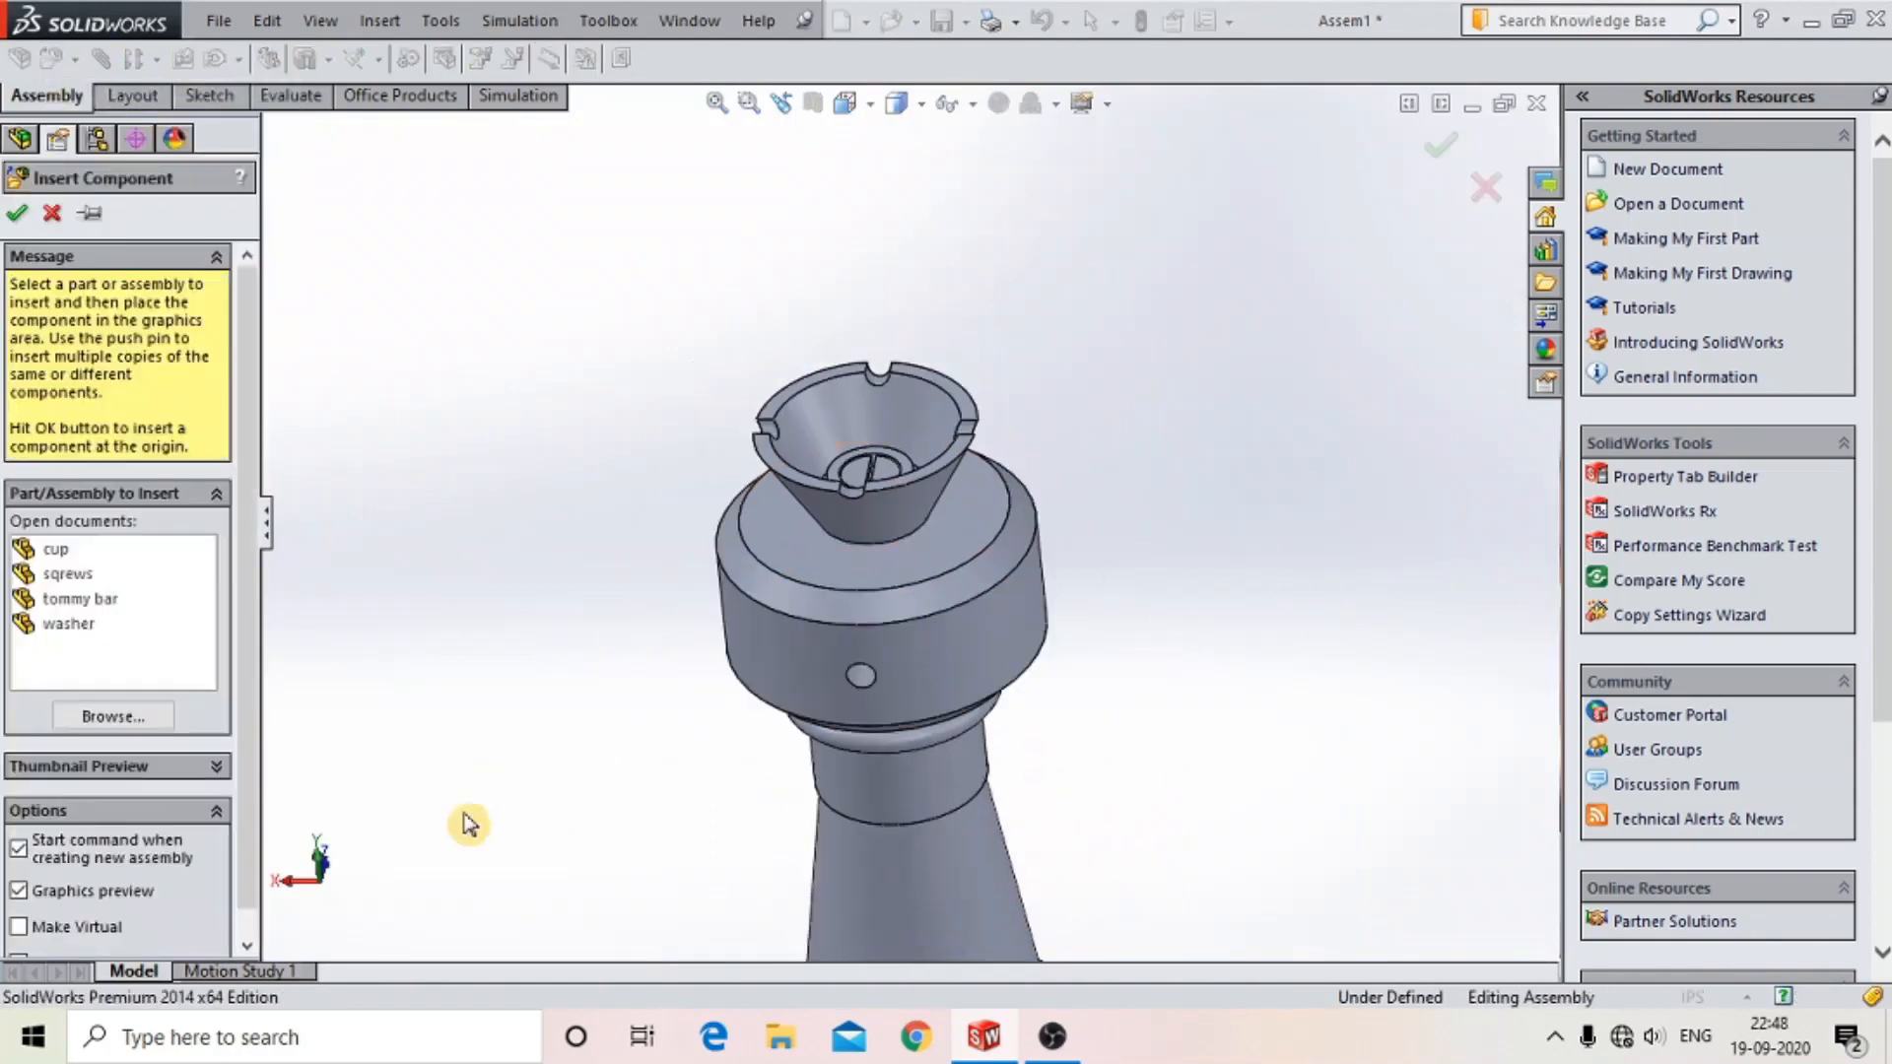
left_click(81, 599)
scroll(1215, 552, "up", 1)
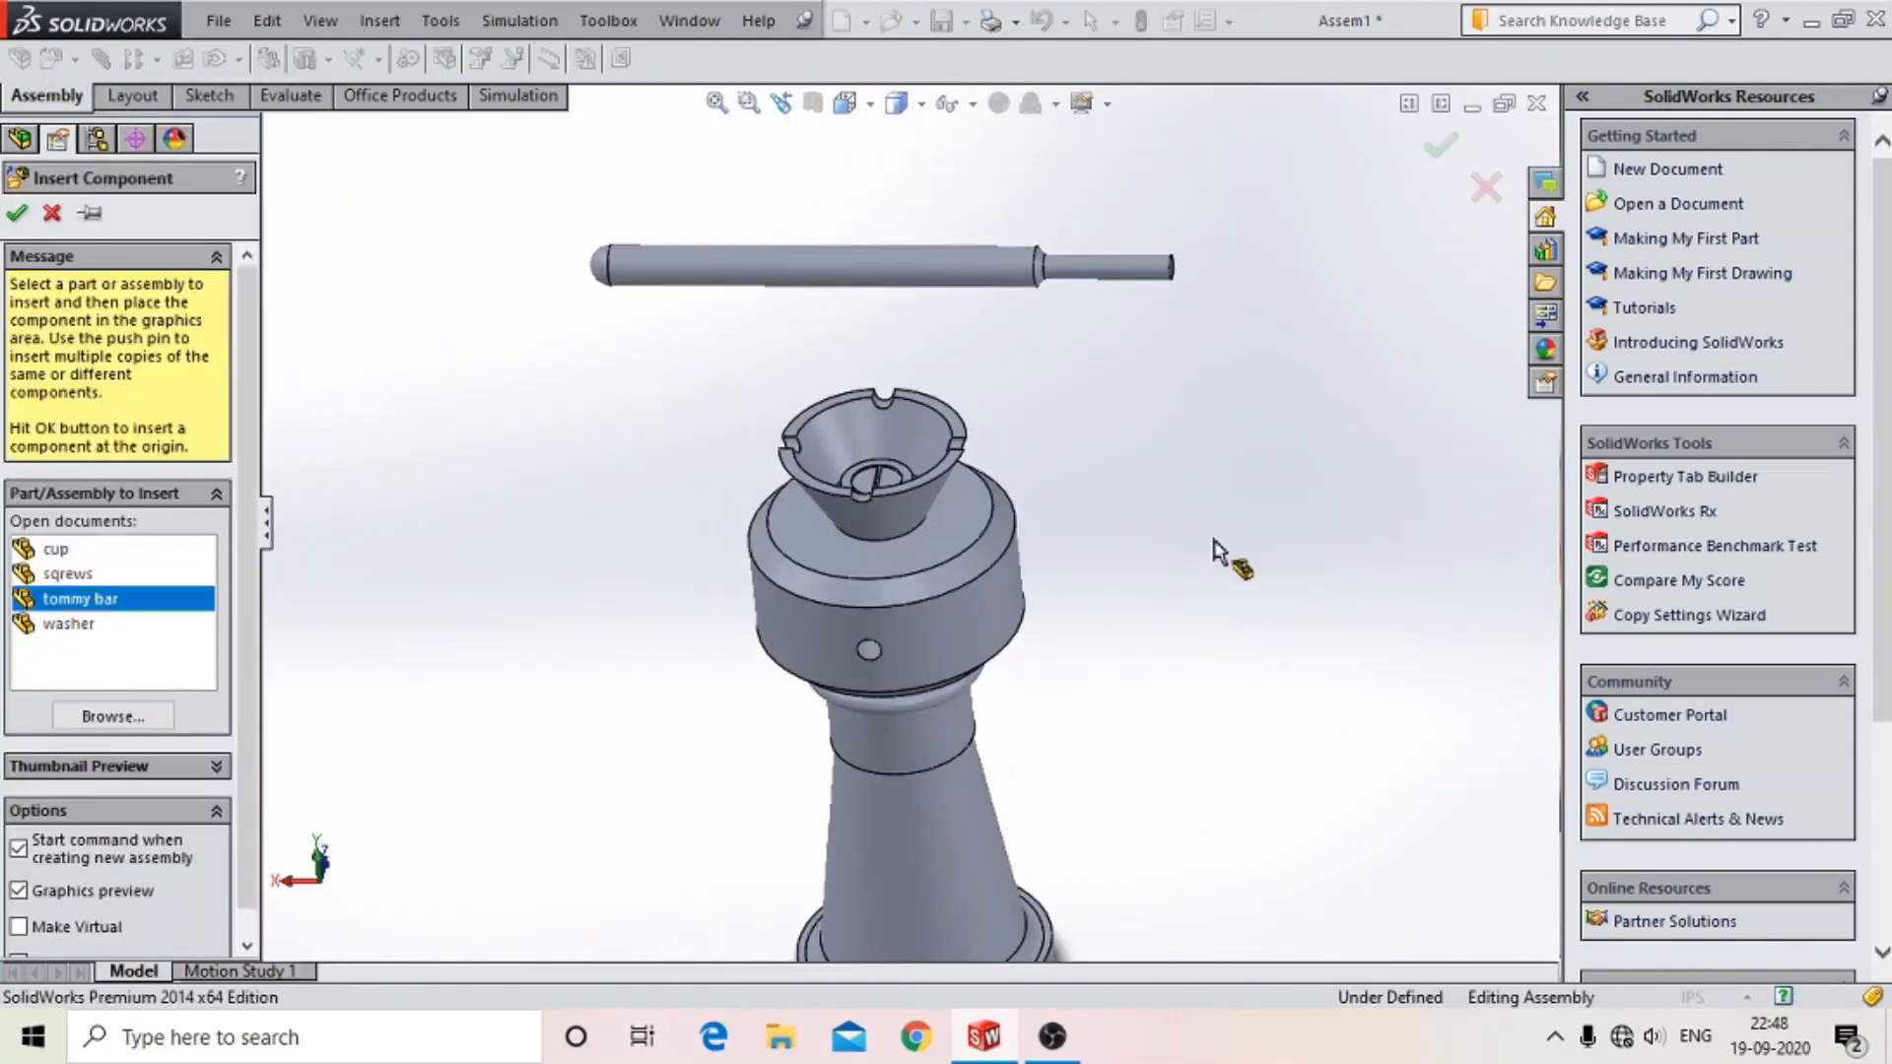
left_click(1215, 551)
- Add a concentric mate between the tommy bar's thin cylindrical end and the cross hole in the screw head
left_click(1149, 266)
scroll(908, 523, "up", 2)
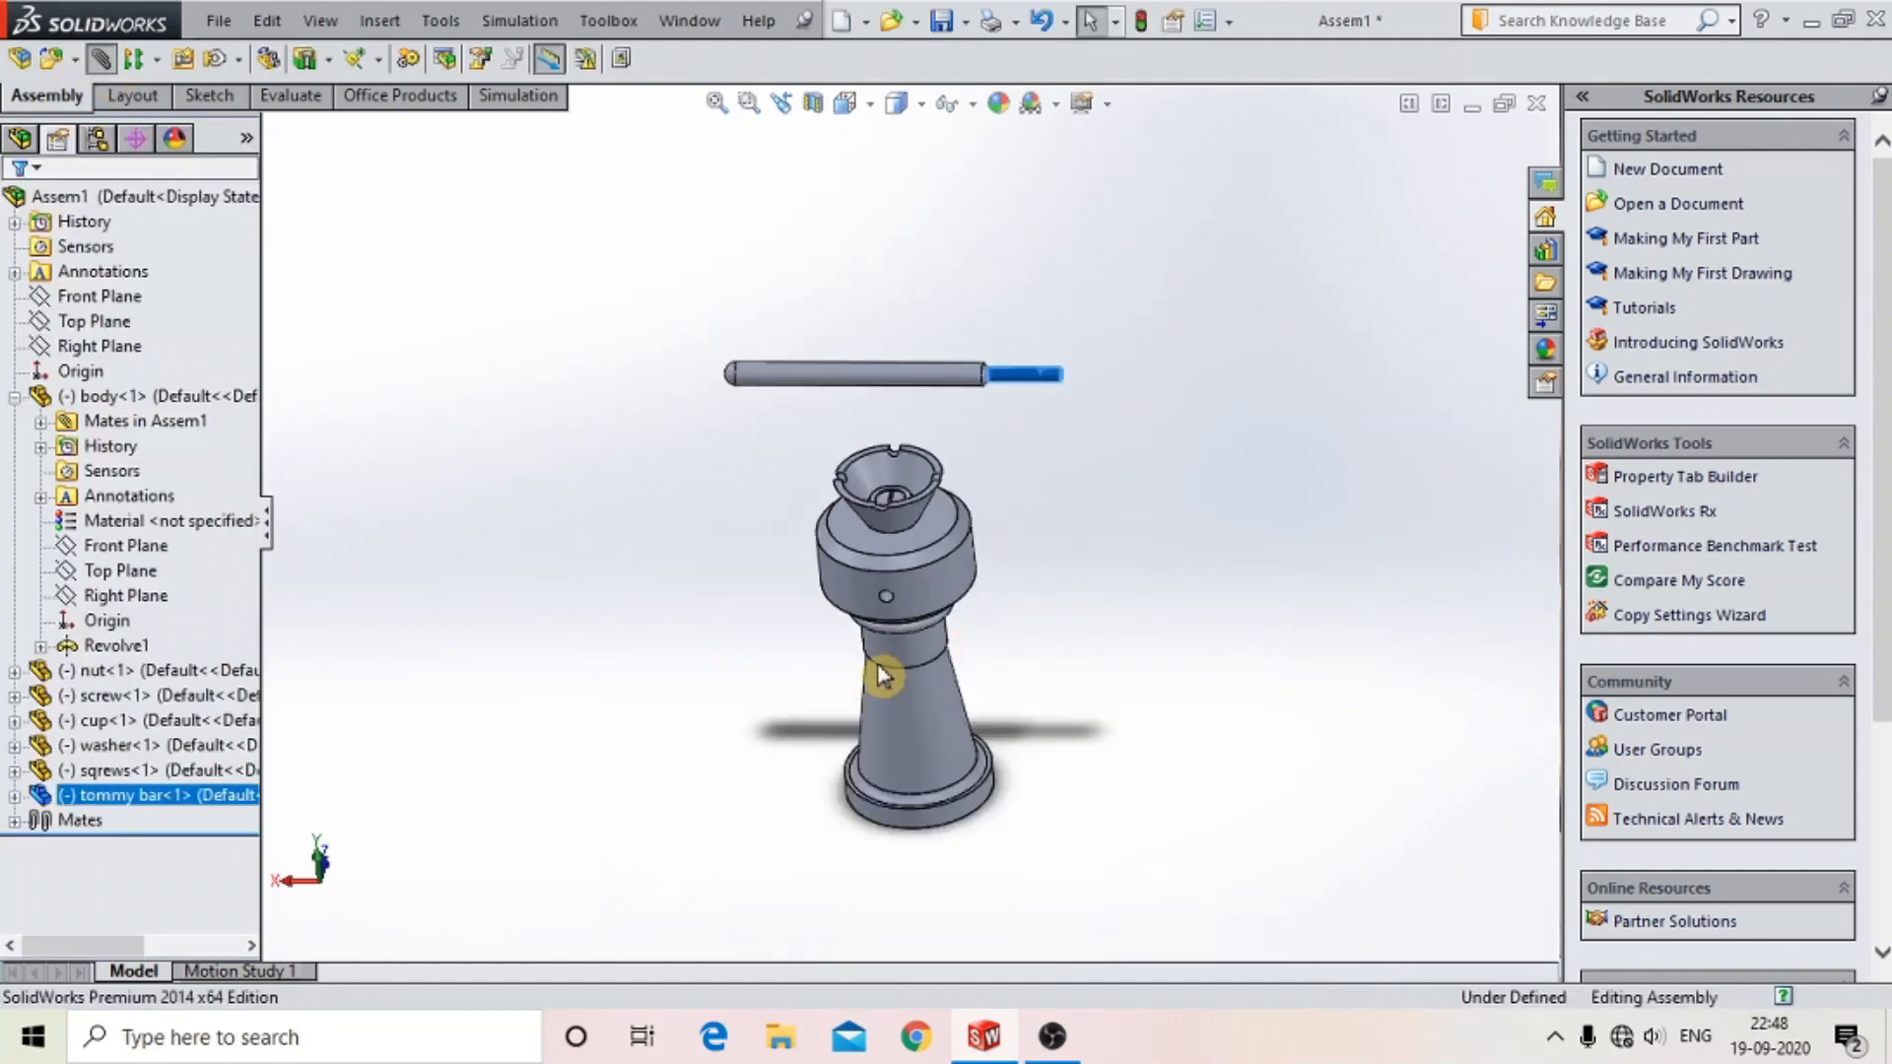
scroll(877, 568, "down", 10)
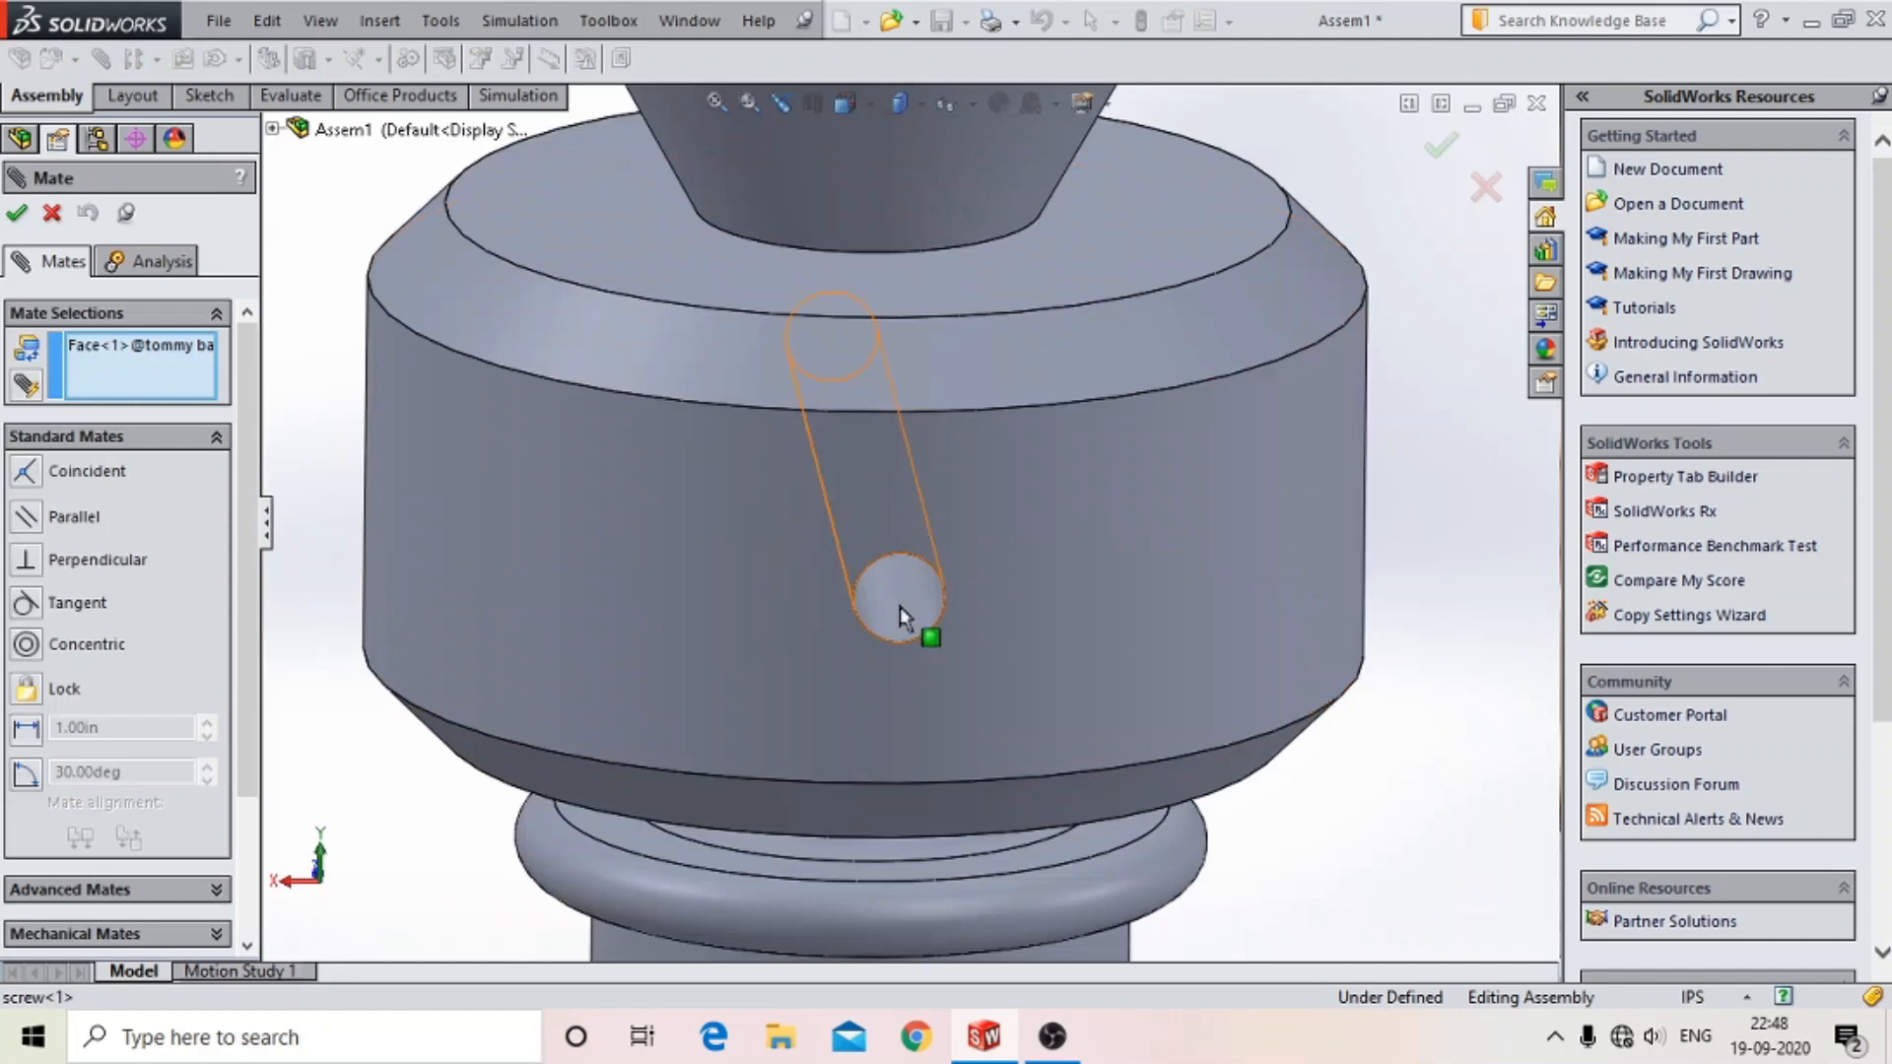
left_click(900, 607)
scroll(900, 600, "up", 5)
left_click(1249, 657)
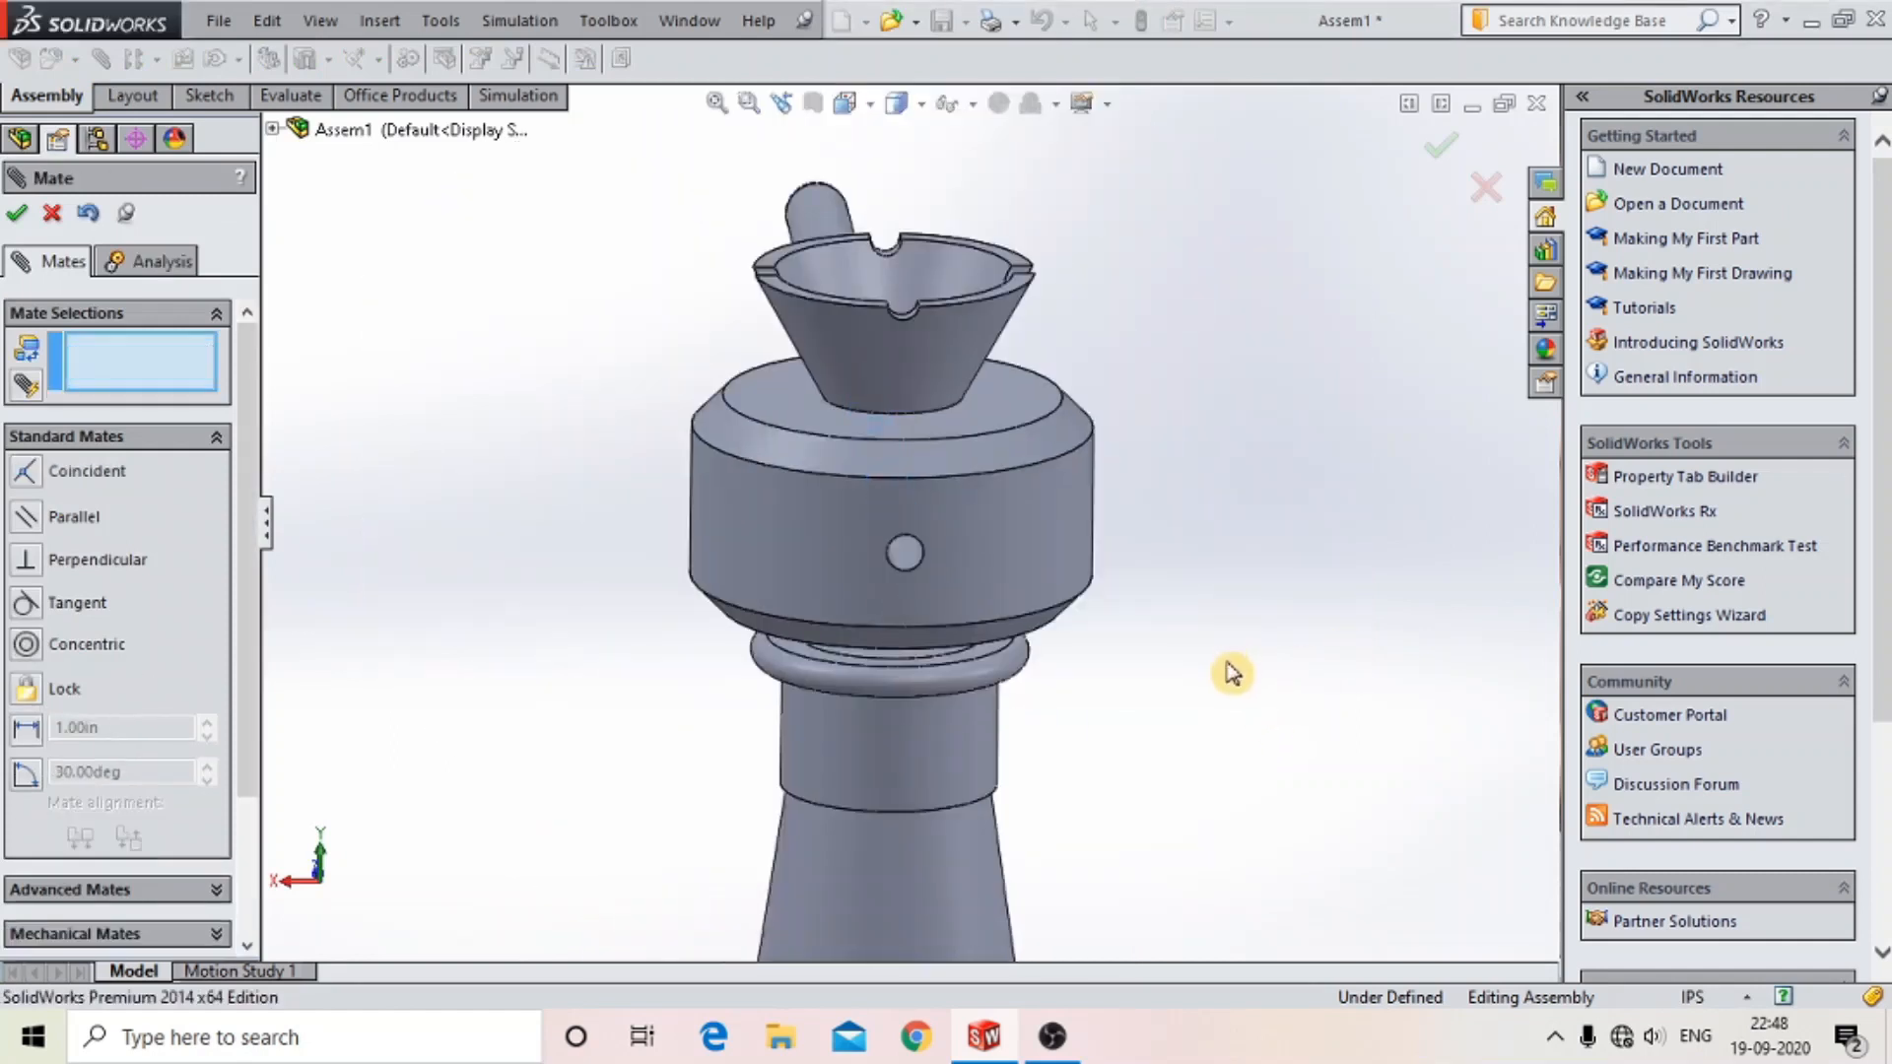
- Add a tangent mate between the tommy bar's circular shoulder edge and the rim edge of the screw head's cross hole
middle_click_drag(1224, 667, 1056, 524)
scroll(1068, 414, "down", 5)
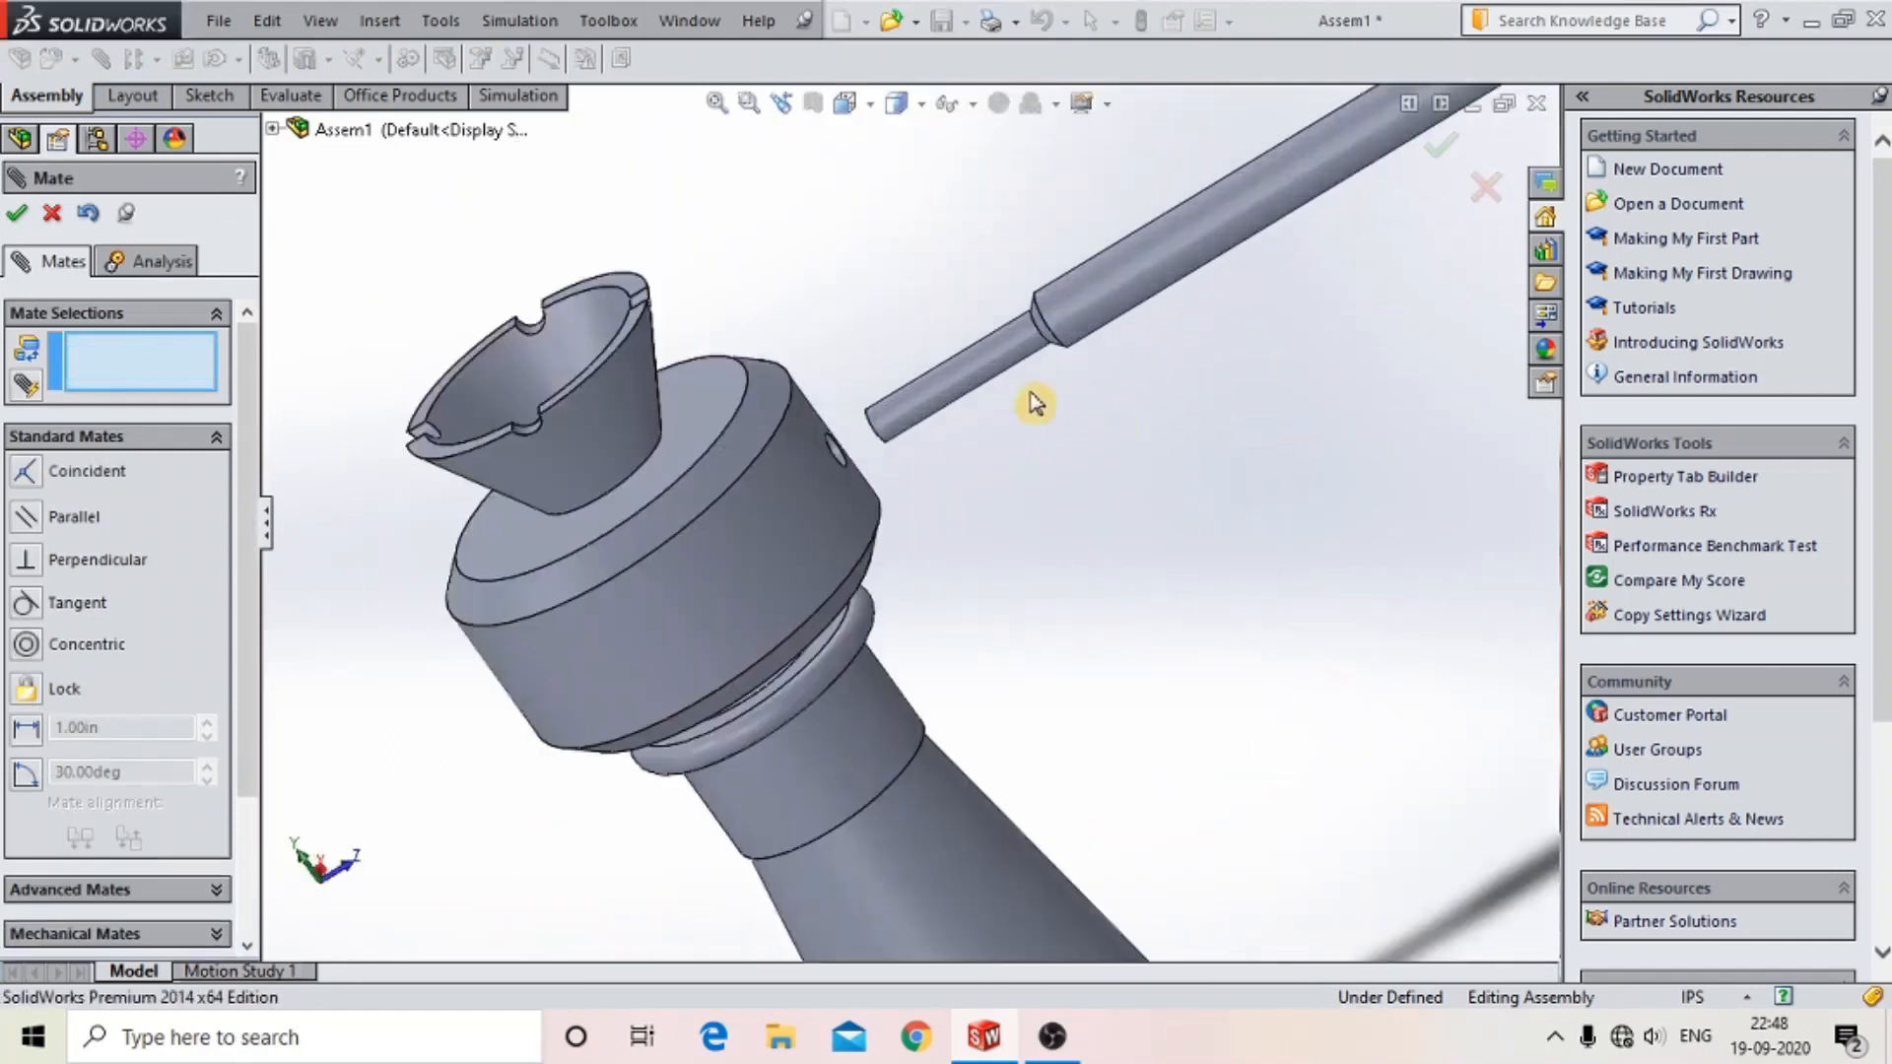
scroll(1018, 389, "down", 2)
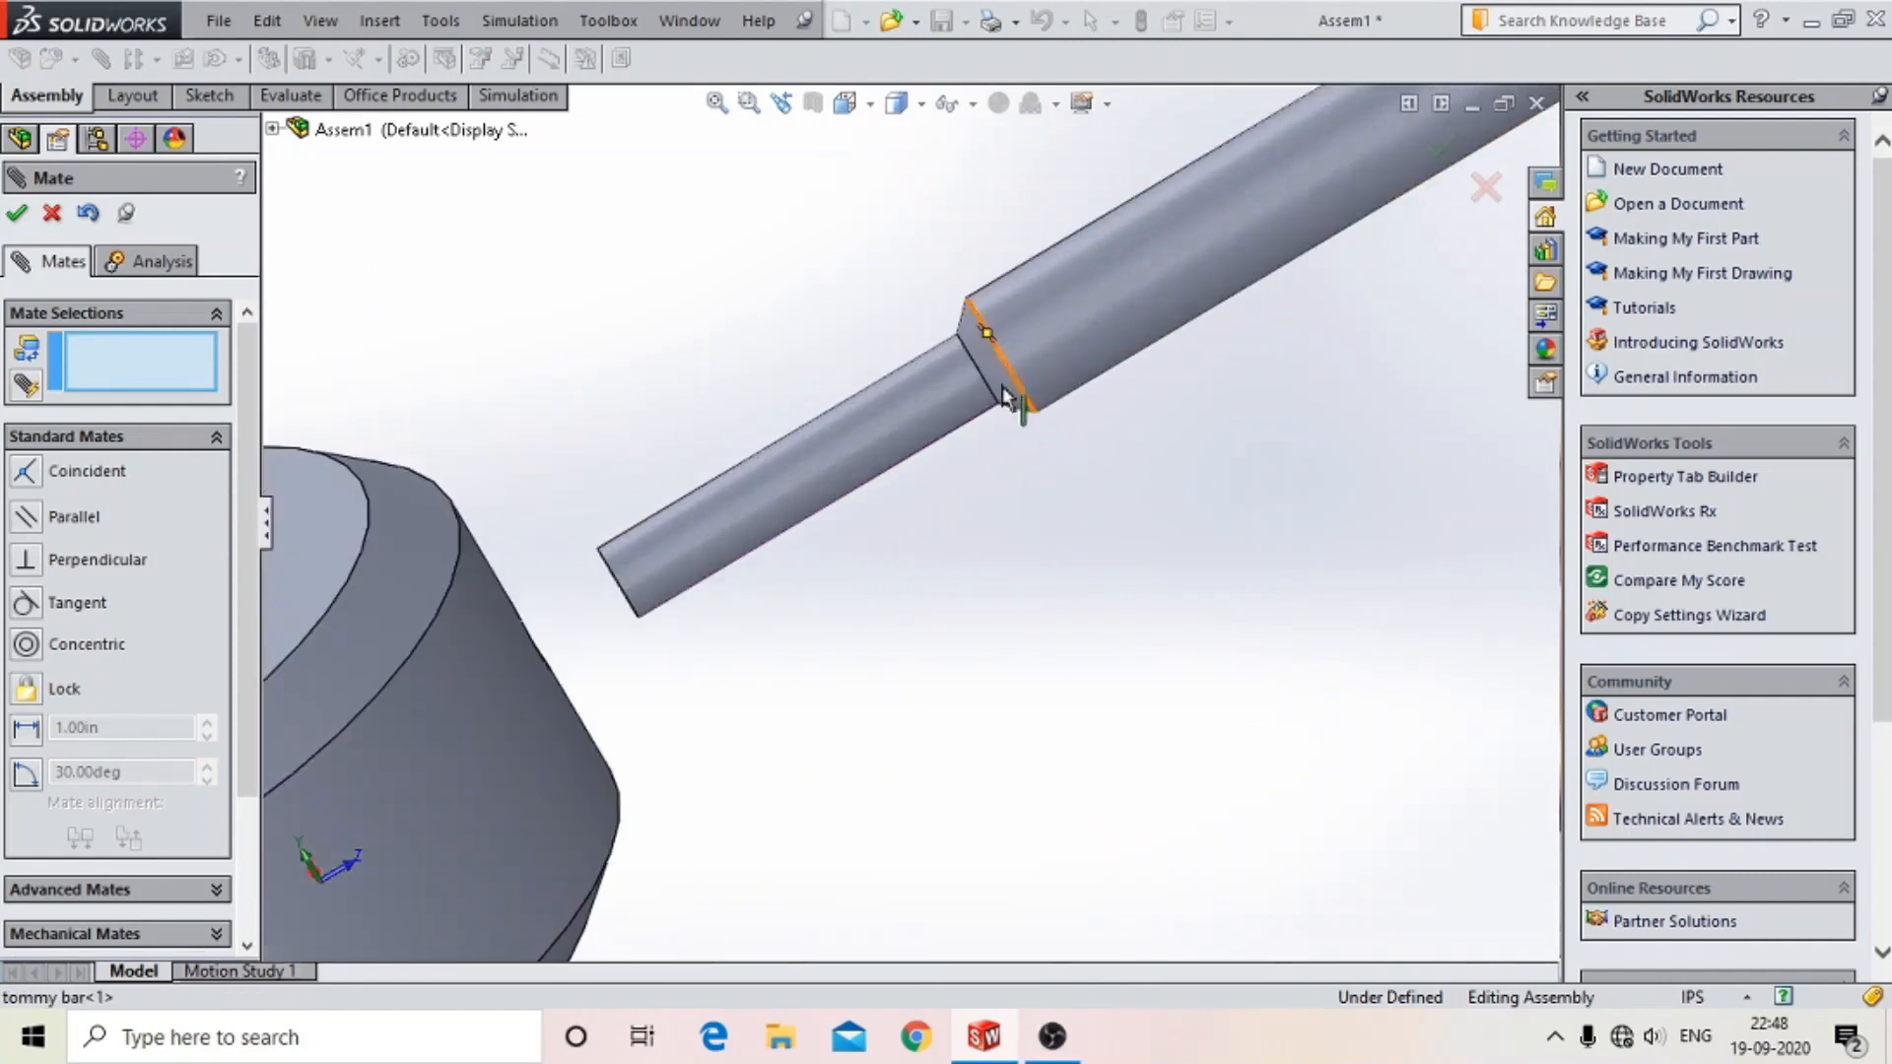
left_click(988, 389)
scroll(980, 473, "up", 5)
middle_click_drag(980, 494, 832, 549)
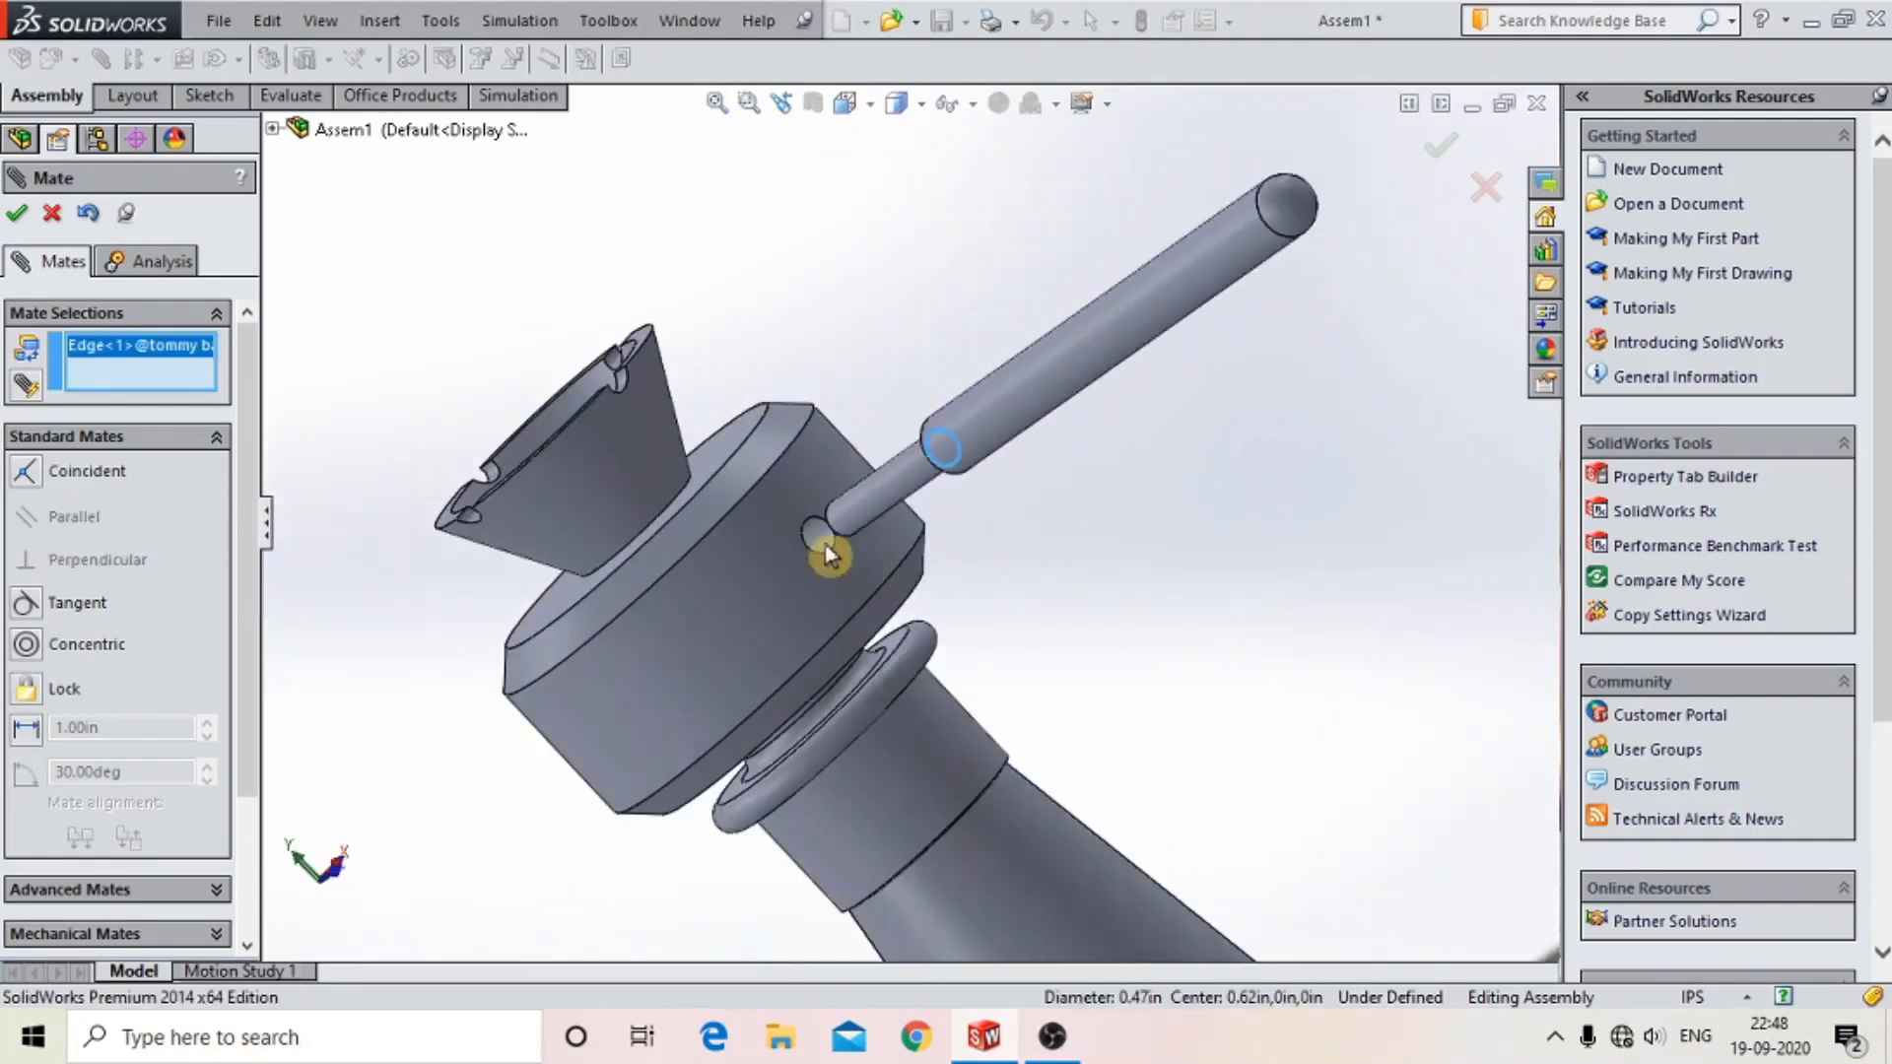
scroll(833, 522, "down", 4)
left_click(832, 501)
scroll(949, 565, "up", 6)
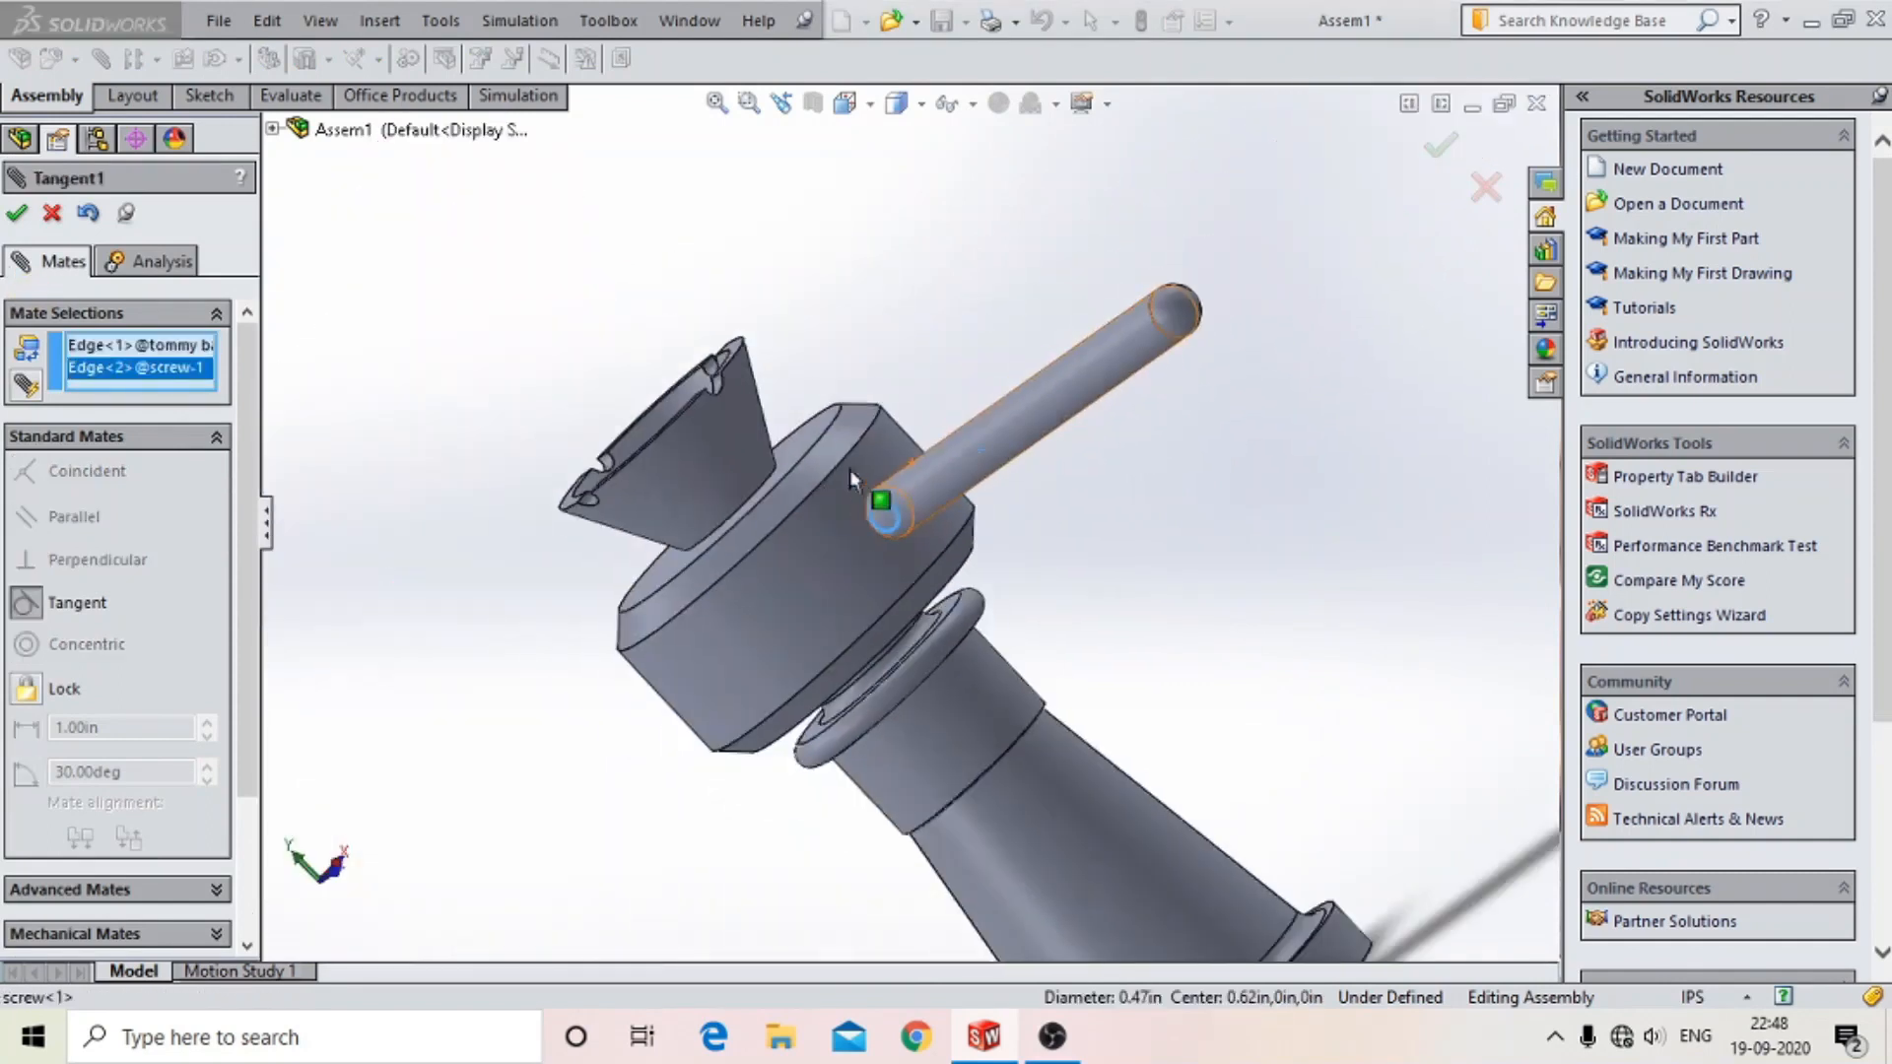
scroll(943, 461, "up", 3)
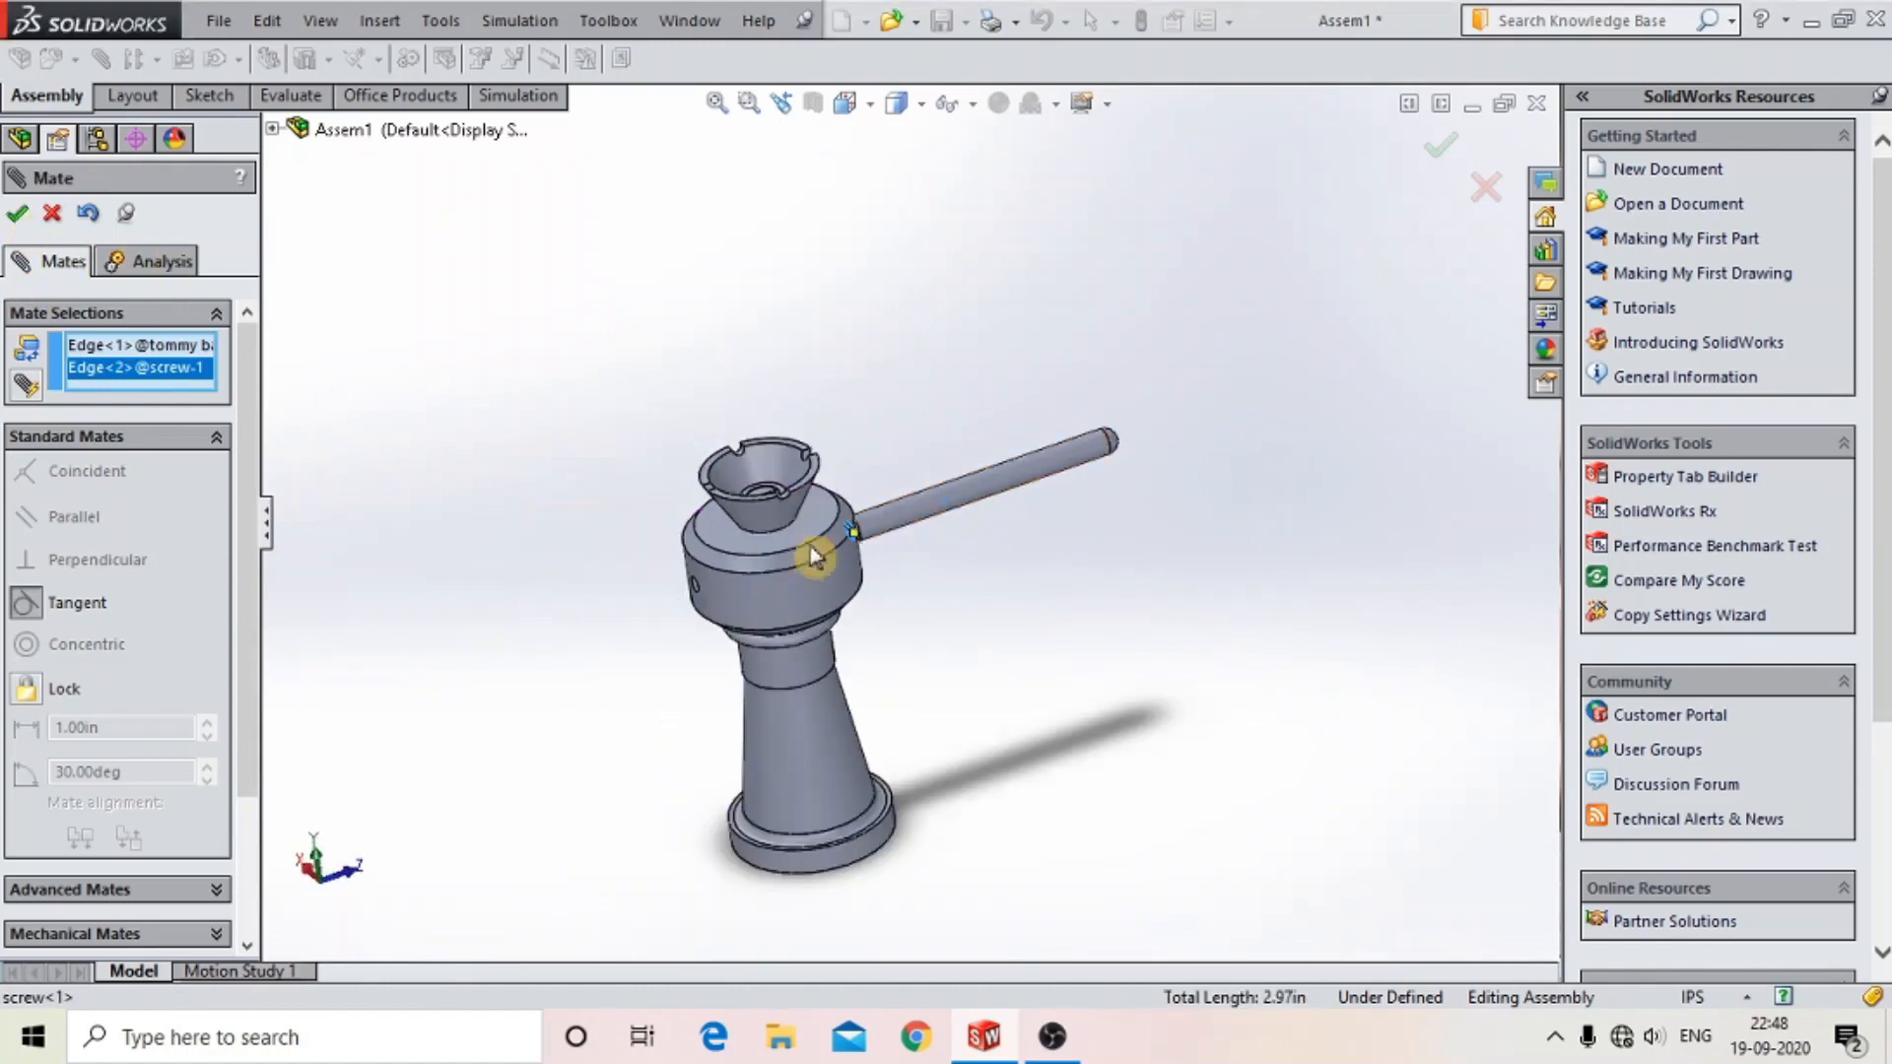
left_click(993, 545)
- Examine the assembled screw jack from several angles and leave the Mate command
mouse_move(993, 545)
middle_mouse_down()
mouse_move(1014, 515)
mouse_move(971, 540)
middle_mouse_up()
scroll(887, 564, "down", 5)
scroll(831, 582, "up", 2)
middle_click_drag(834, 594, 875, 481)
scroll(800, 660, "down", 3)
scroll(838, 510, "up", 4)
scroll(843, 510, "up", 4)
scroll(875, 481, "down", 2)
scroll(875, 481, "down", 2)
scroll(954, 709, "up", 3)
scroll(938, 706, "down", 4)
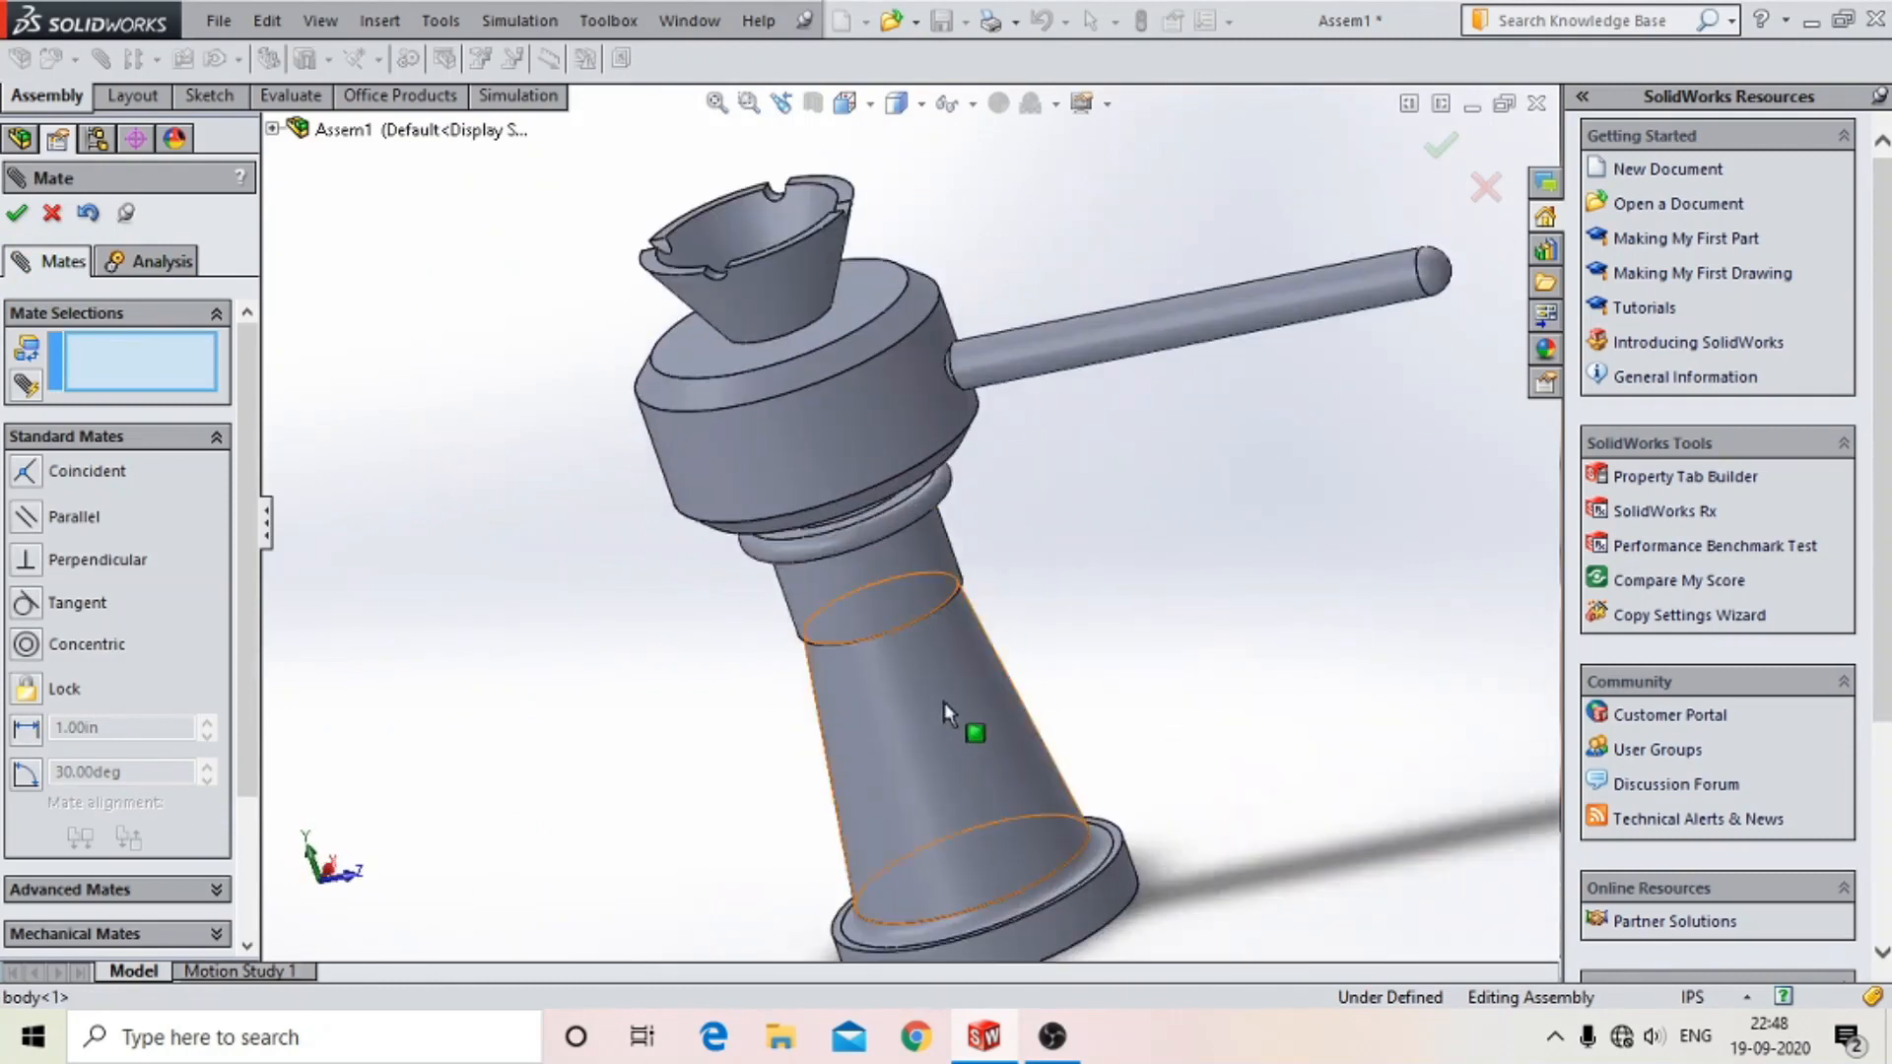
scroll(938, 706, "up", 4)
left_click(51, 213)
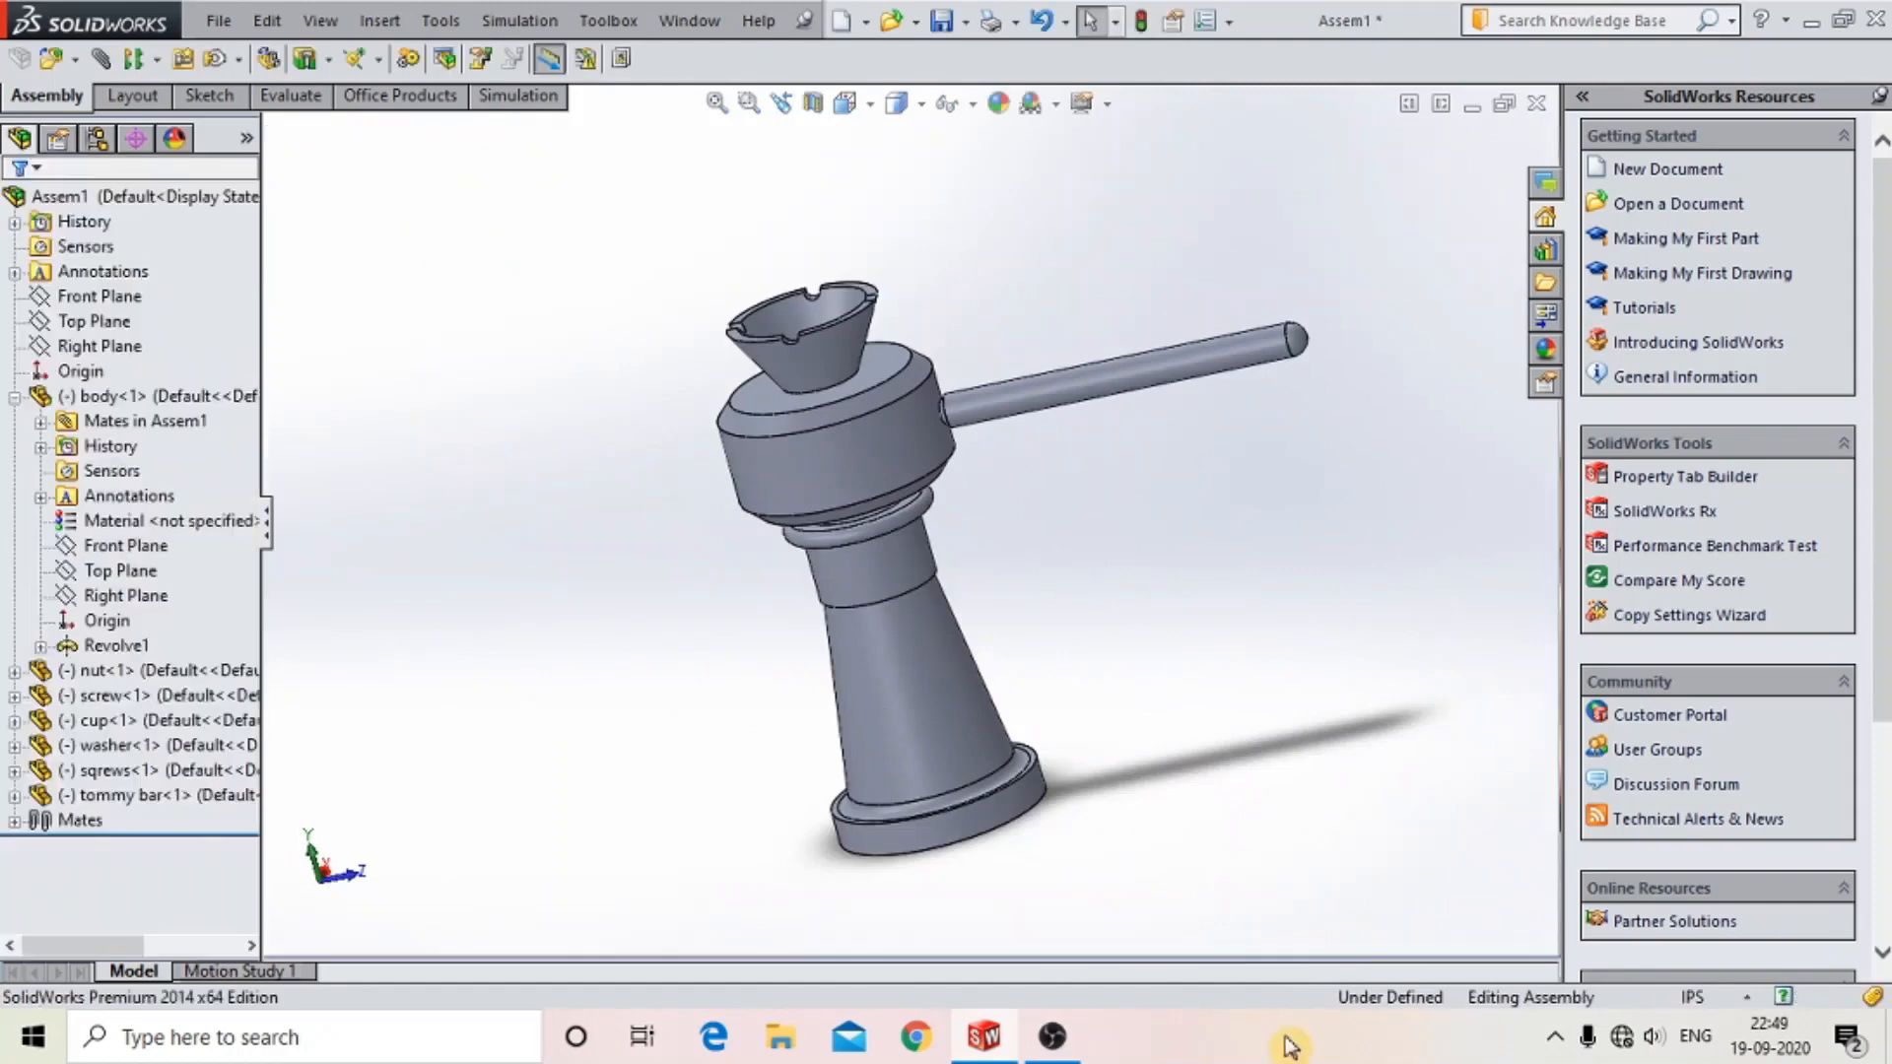
left_click(1072, 1040)
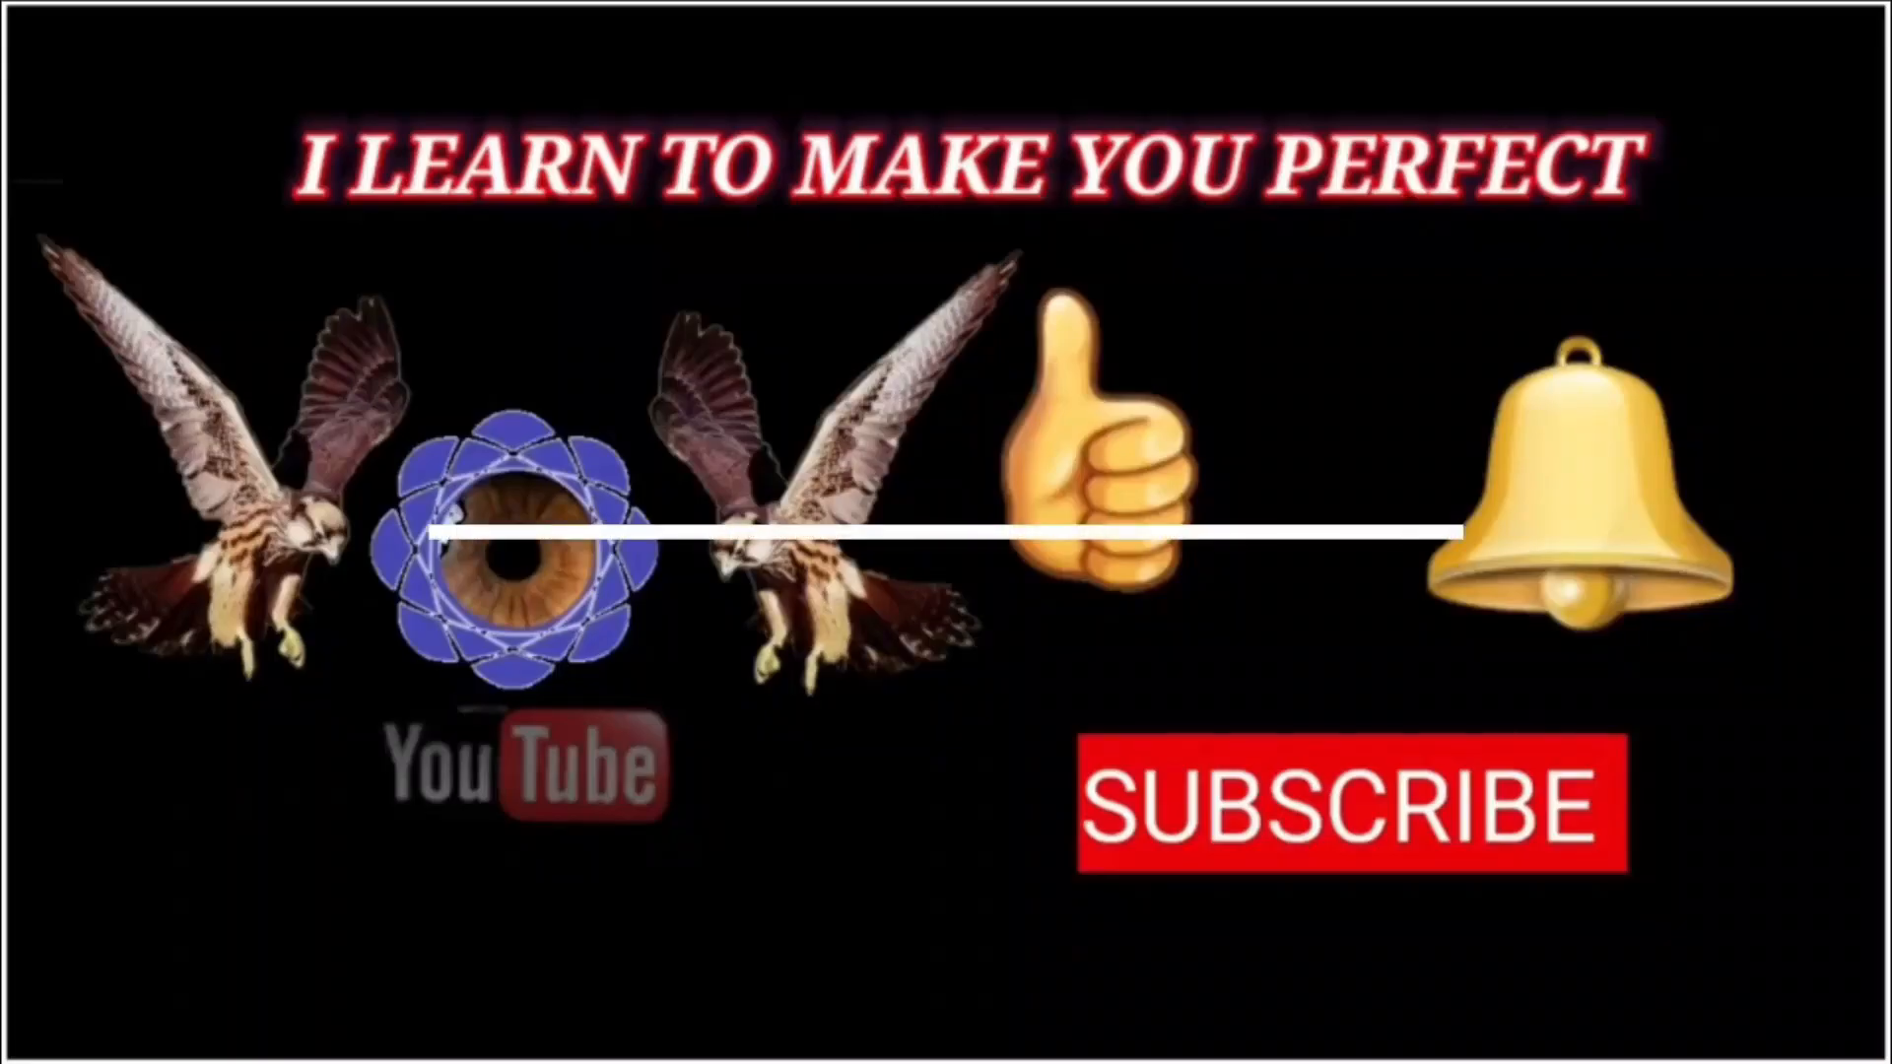